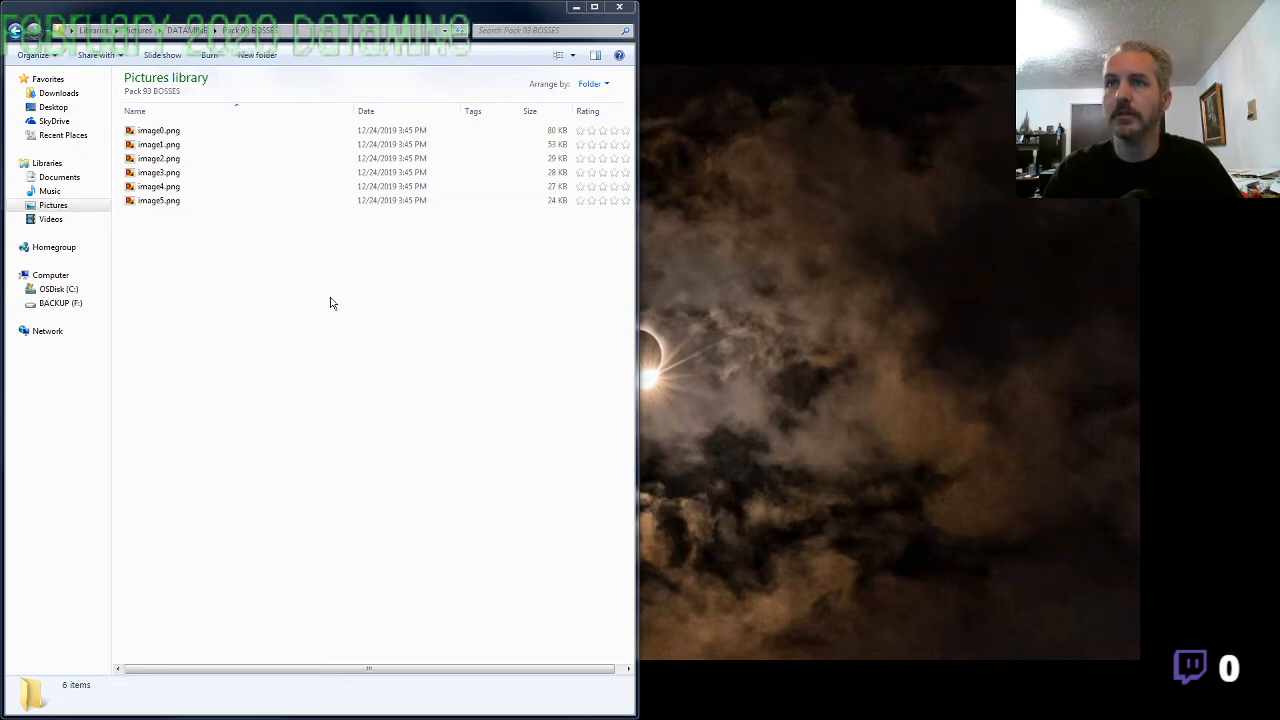
Open the Pack 93 BOSSES folder inside DATAMINE and display image0.png in the photo viewer
click(187, 30)
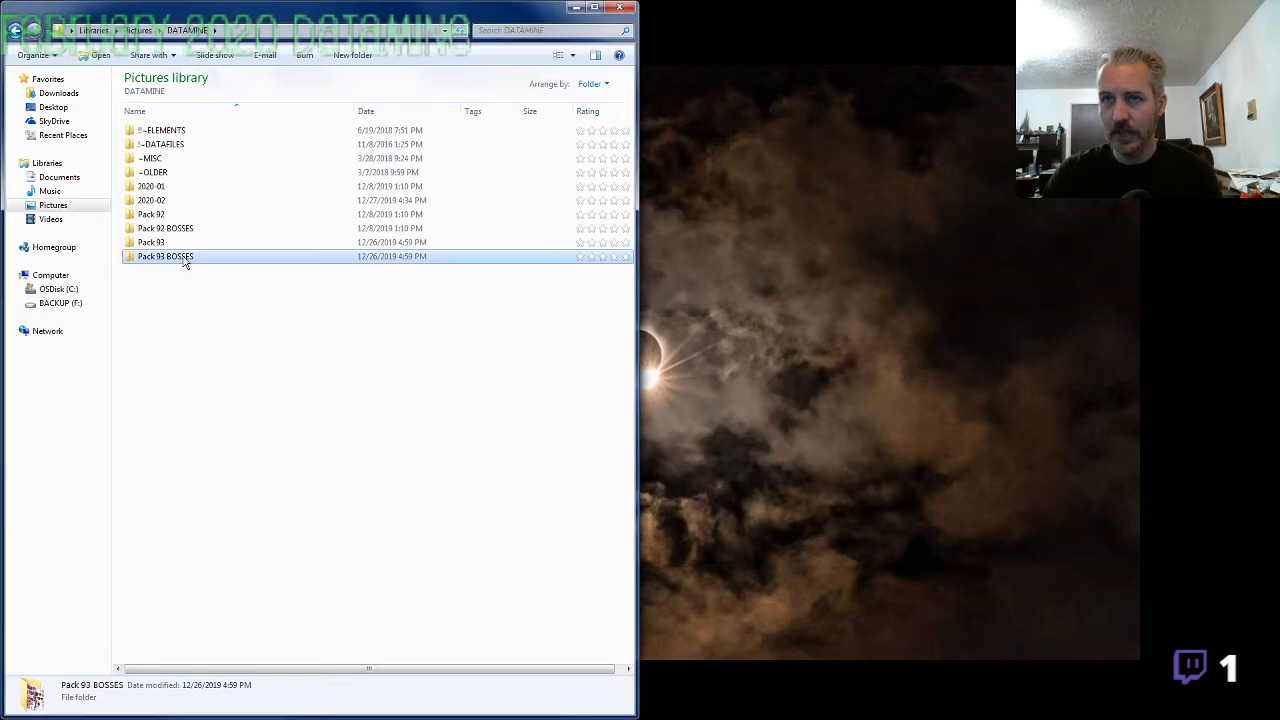
double_click(186, 257)
click(172, 133)
double_click(172, 134)
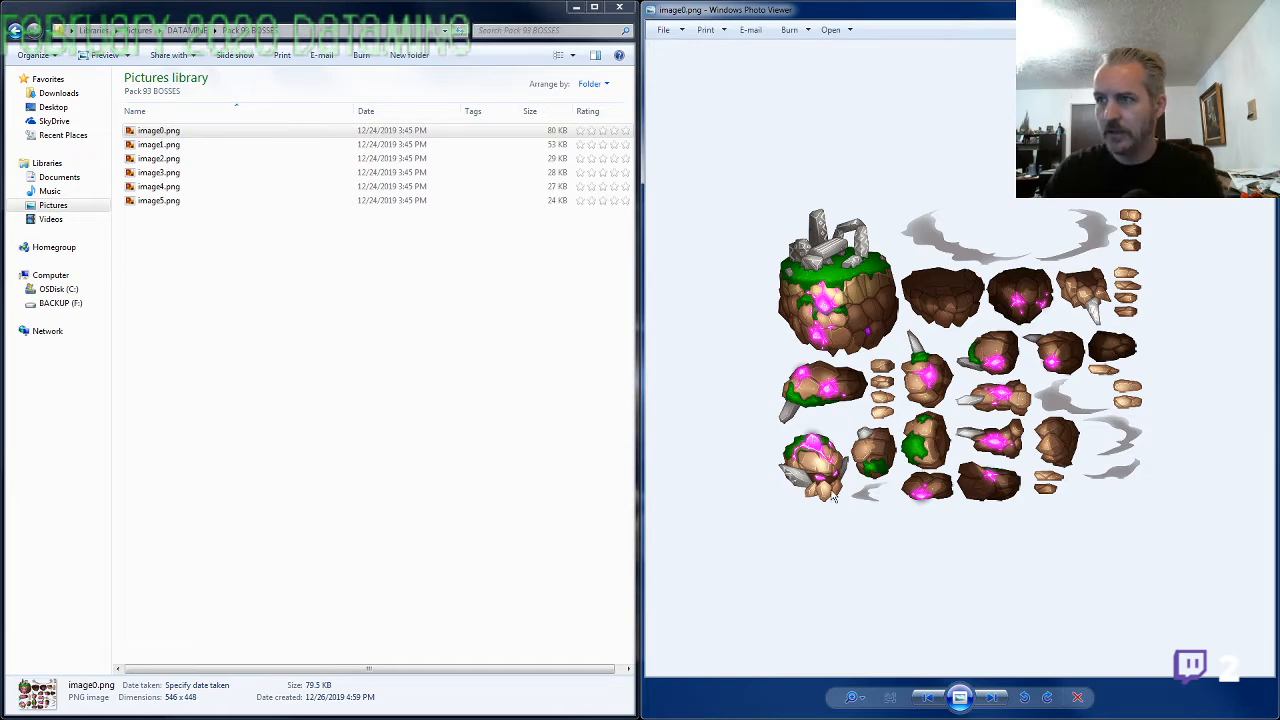
Look through the boss images from image1.png to image5.png, examining the round portraits in image3.png and image5.png up close
key(Right)
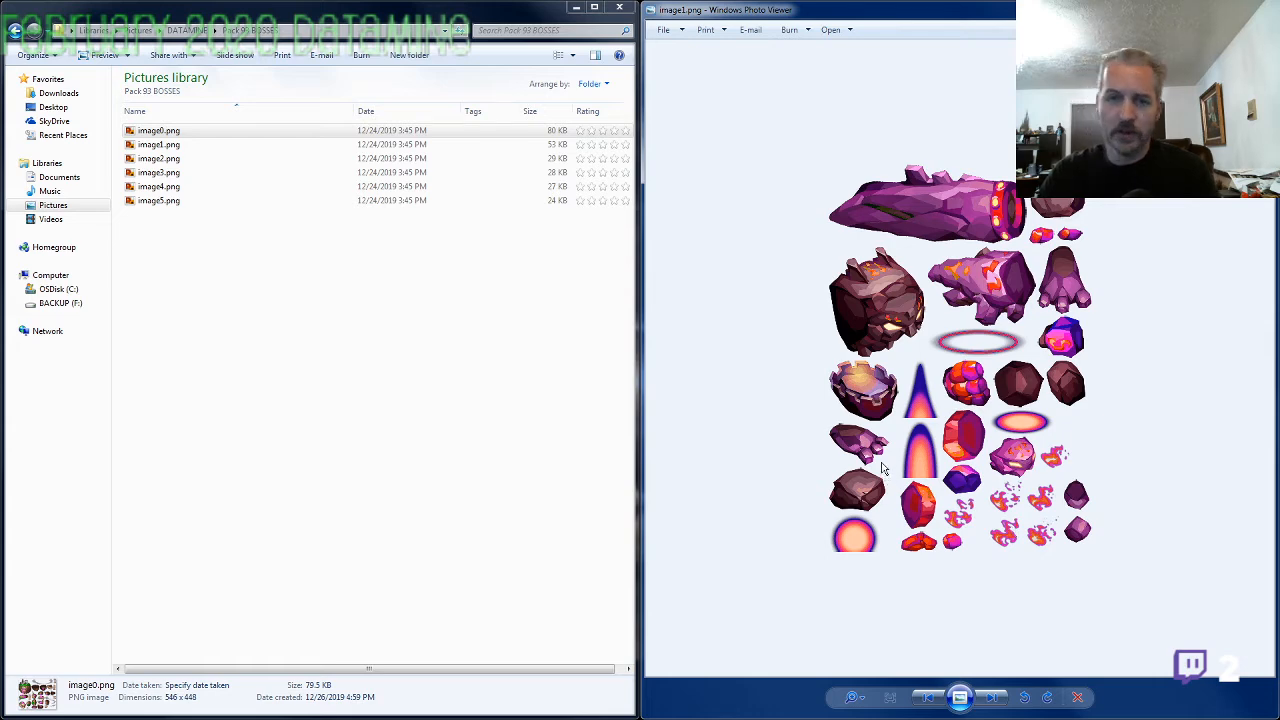
key(Right)
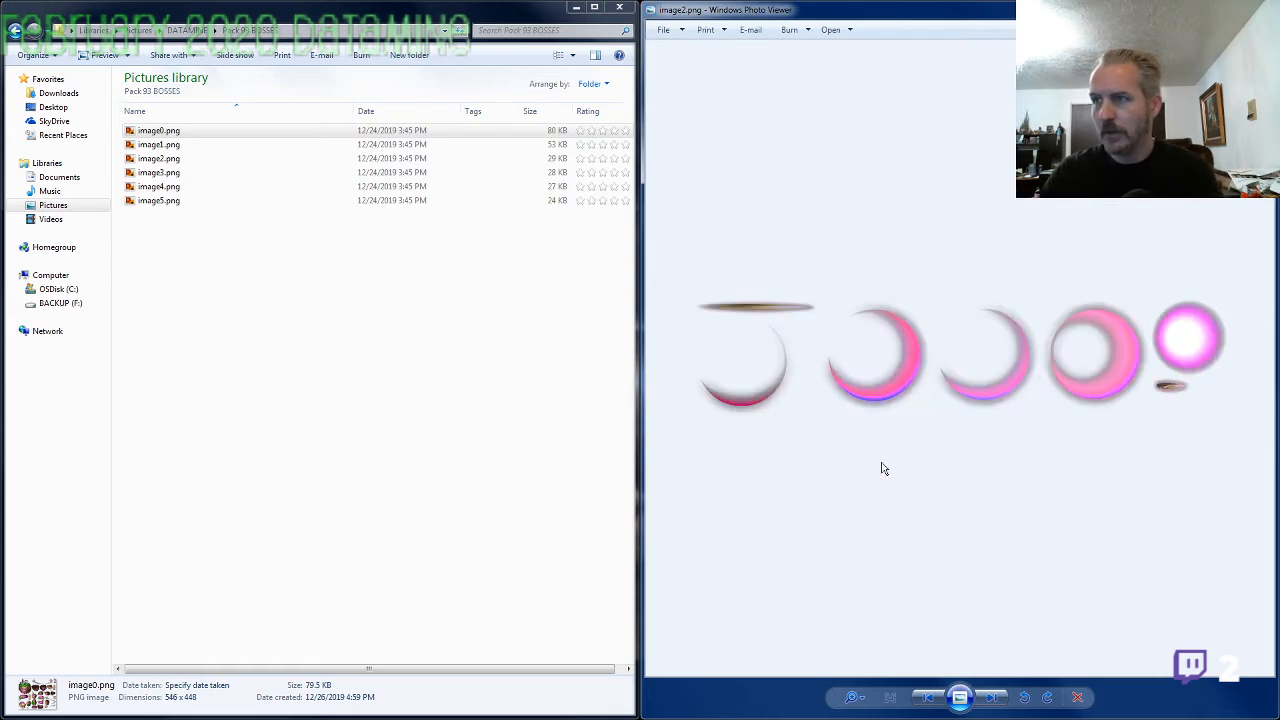
key(Right)
scroll(1000, 380, up, 2)
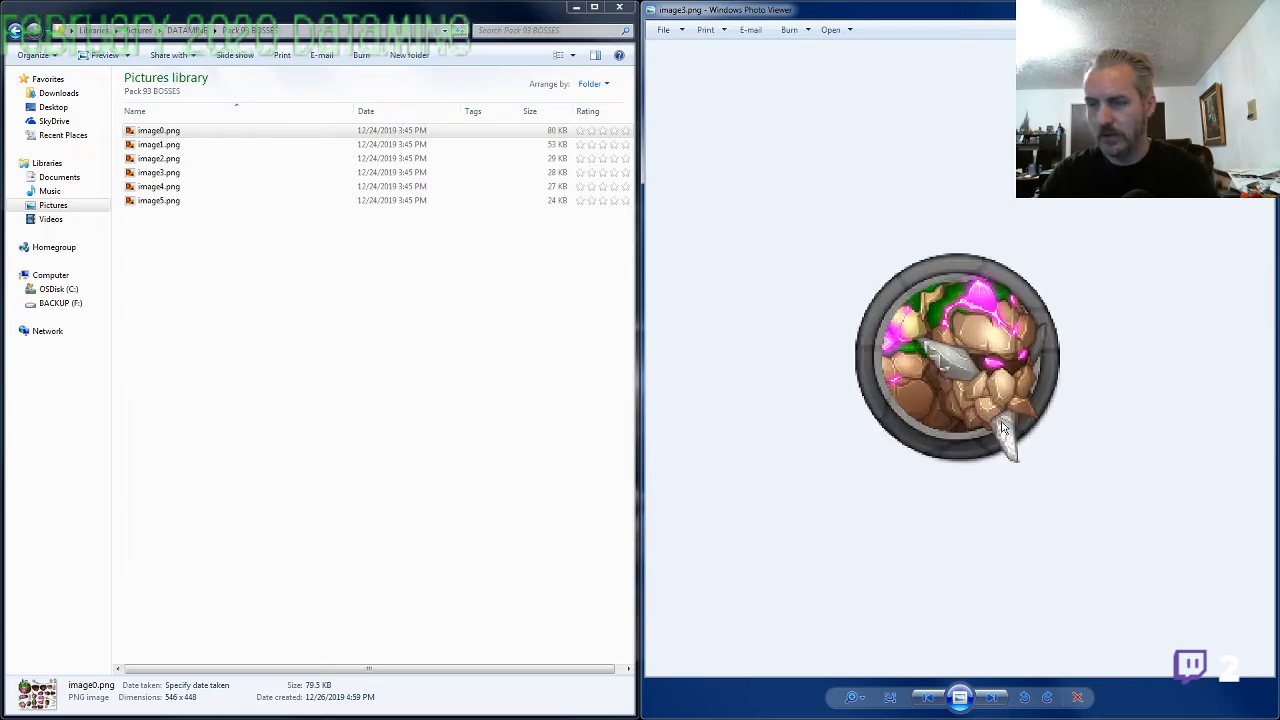
key(Right)
key(Right)
scroll(977, 412, up, 2)
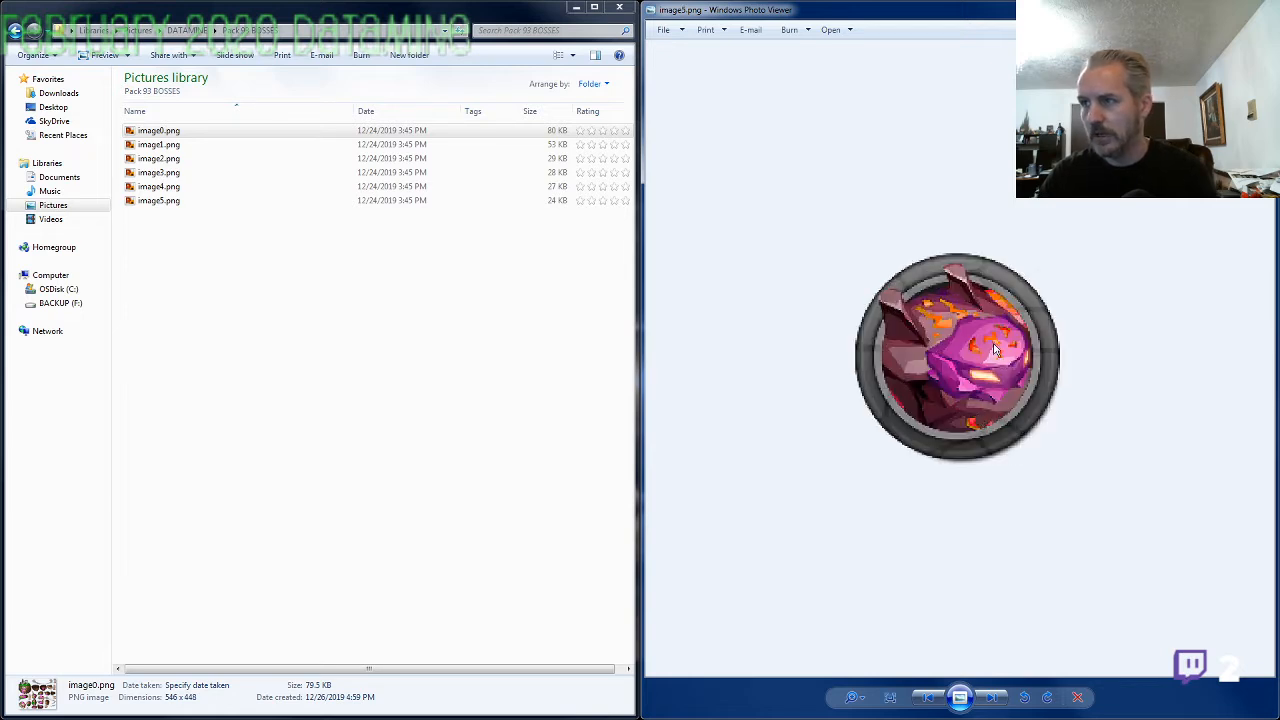
scroll(931, 434, down, 2)
scroll(976, 430, up, 2)
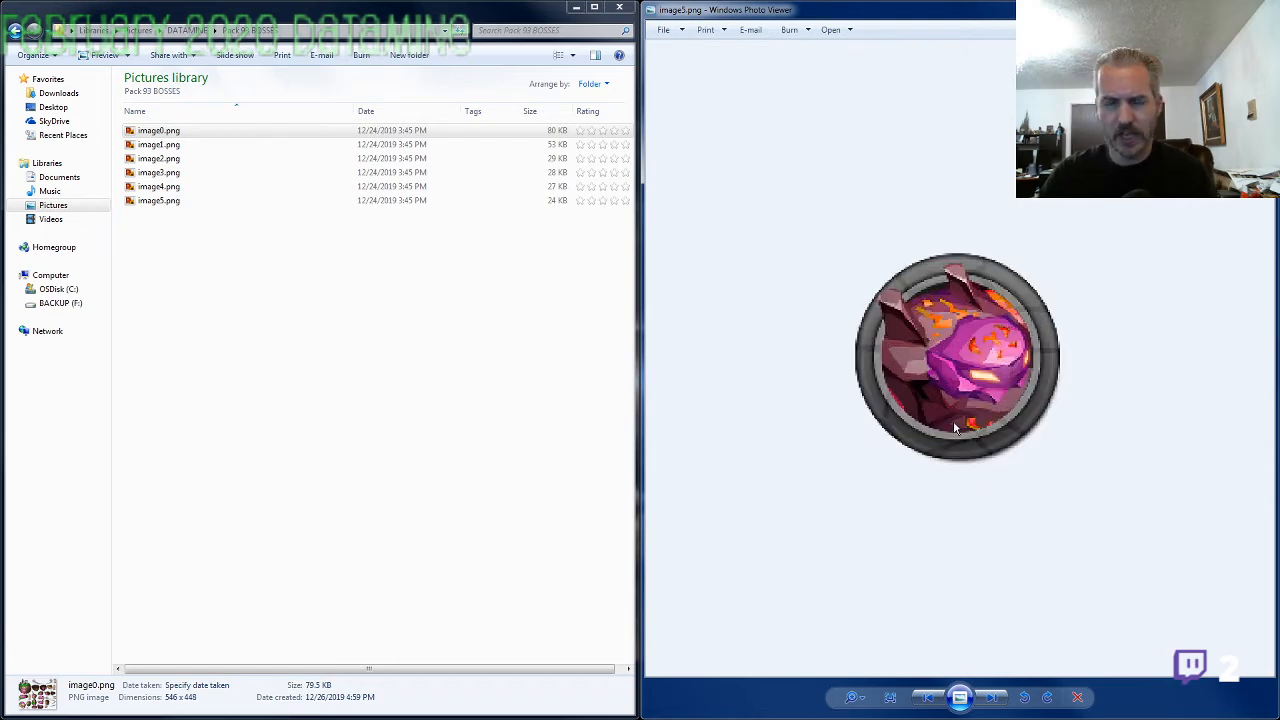
scroll(893, 425, down, 5)
key(Left)
key(Left)
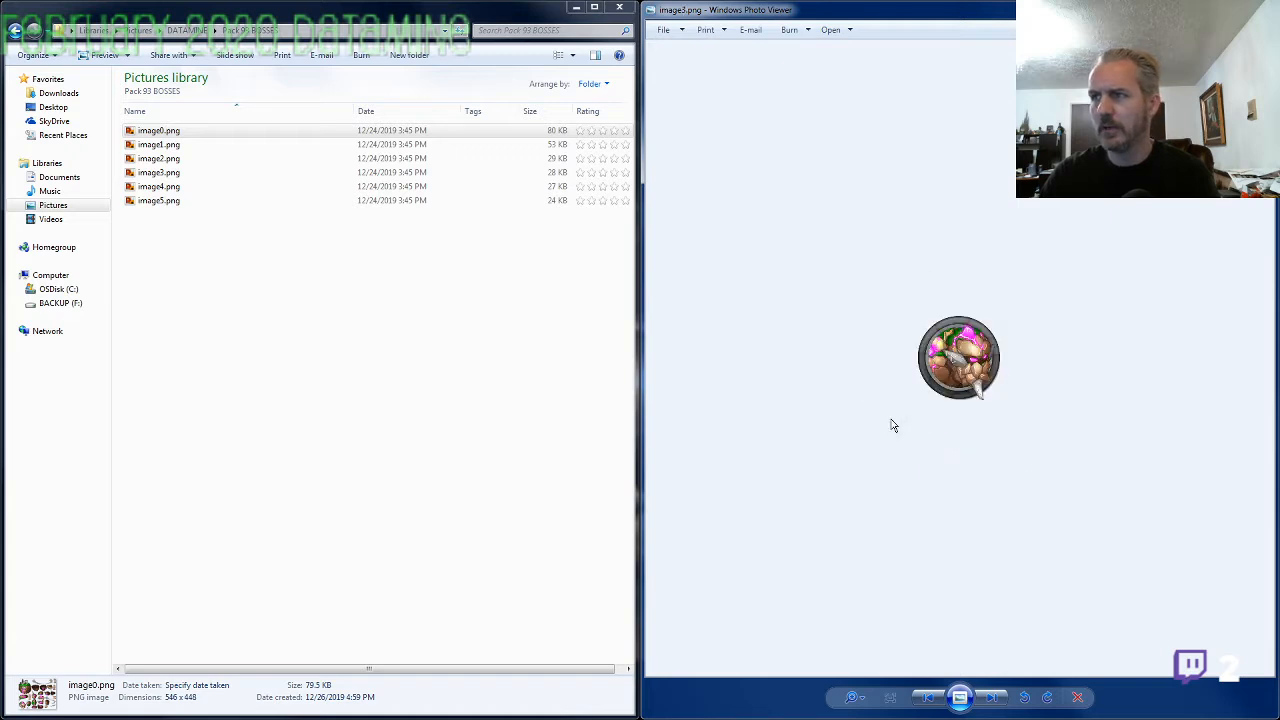
key(Right)
key(Left)
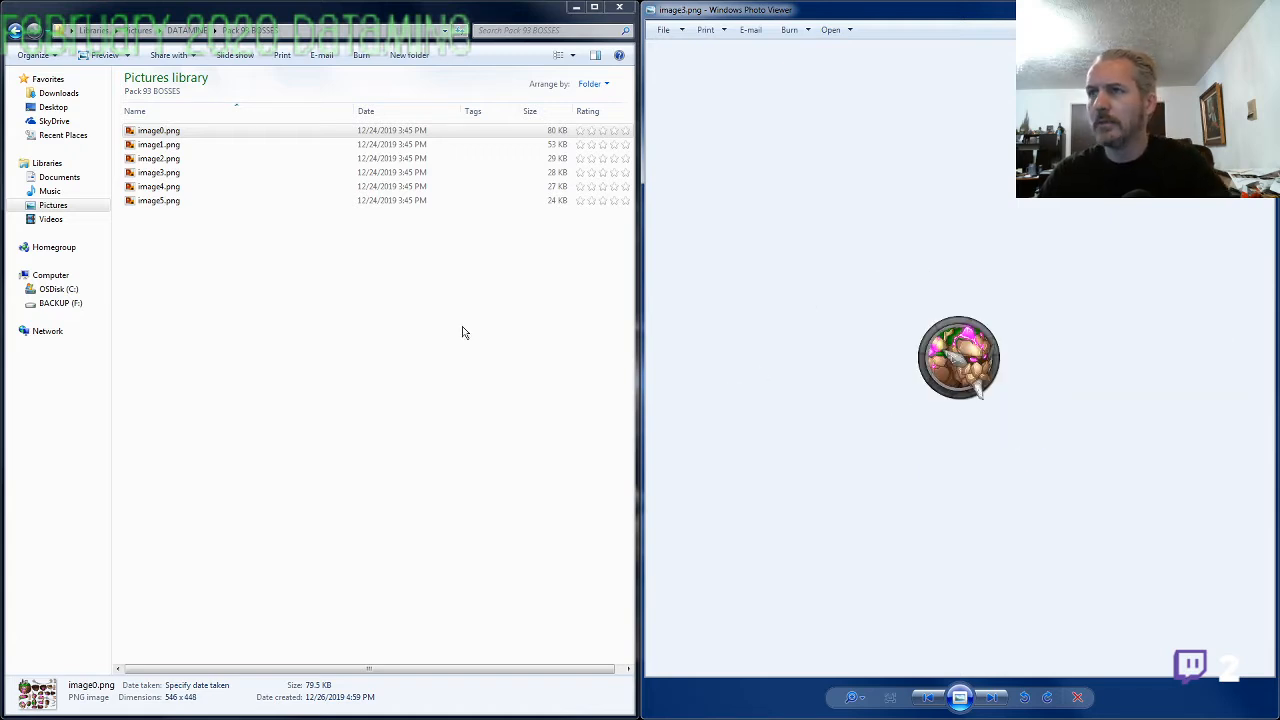
Rename image3.png, the brown rock boss portrait, as BOSS1.png
click(165, 172)
click(175, 172)
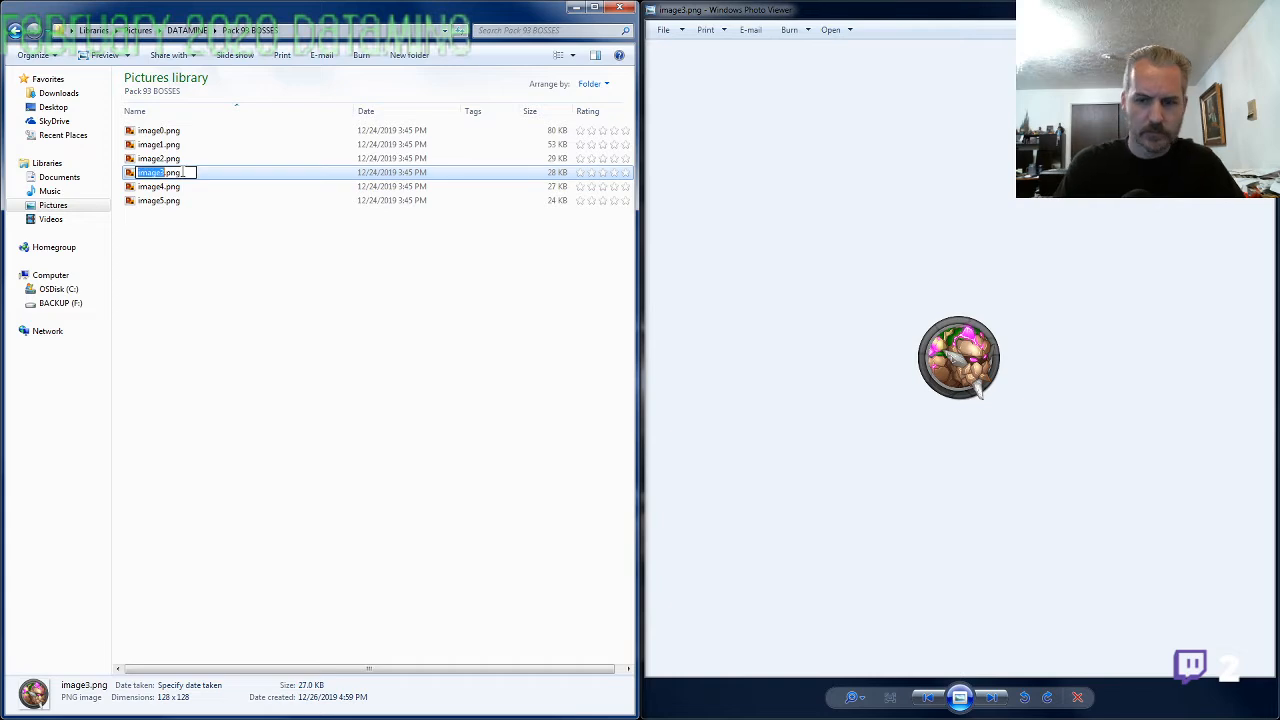
text(BOSS1)
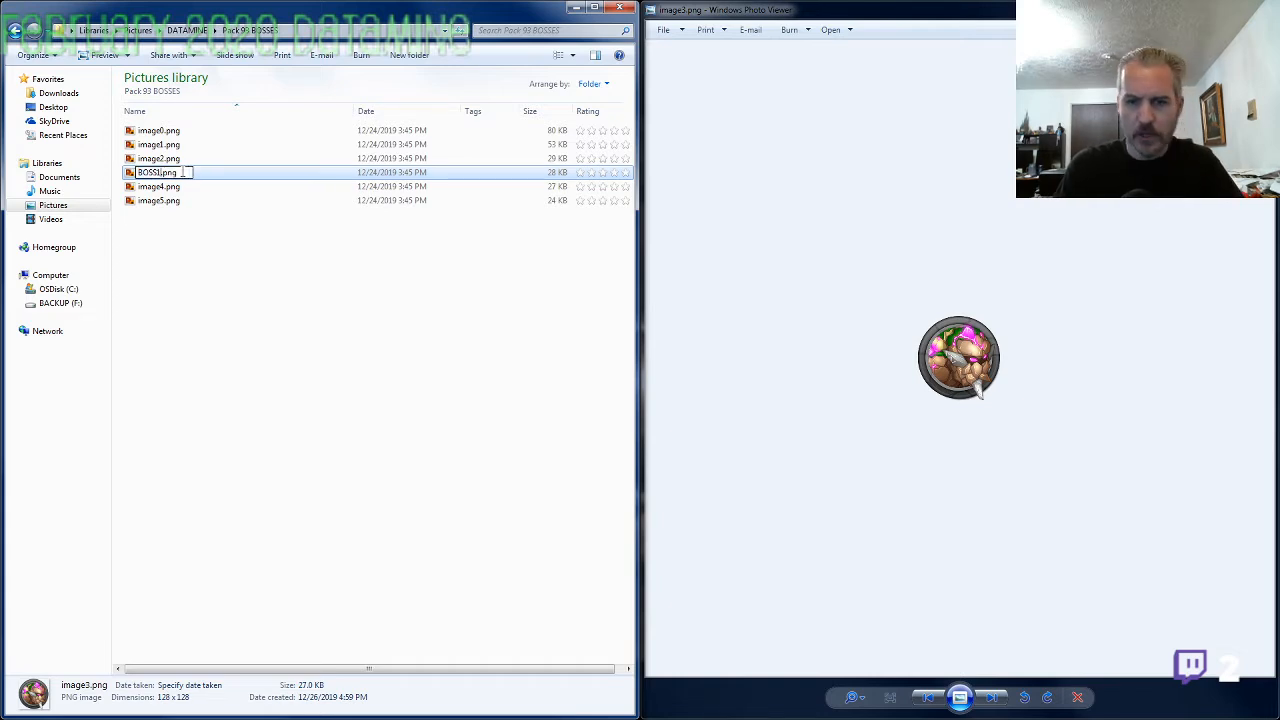
key(Return)
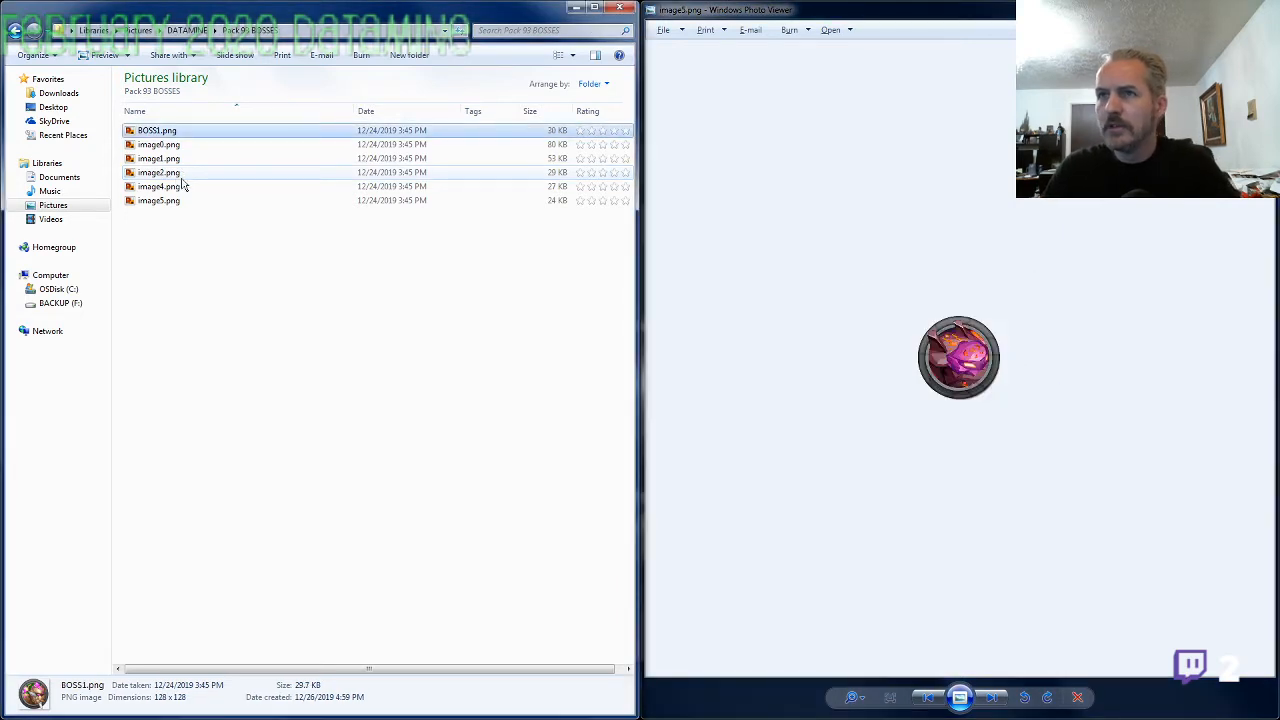
Rename image5.png, the purple boss portrait, as BOSS2.png
click(160, 201)
click(162, 201)
text(BOSS2)
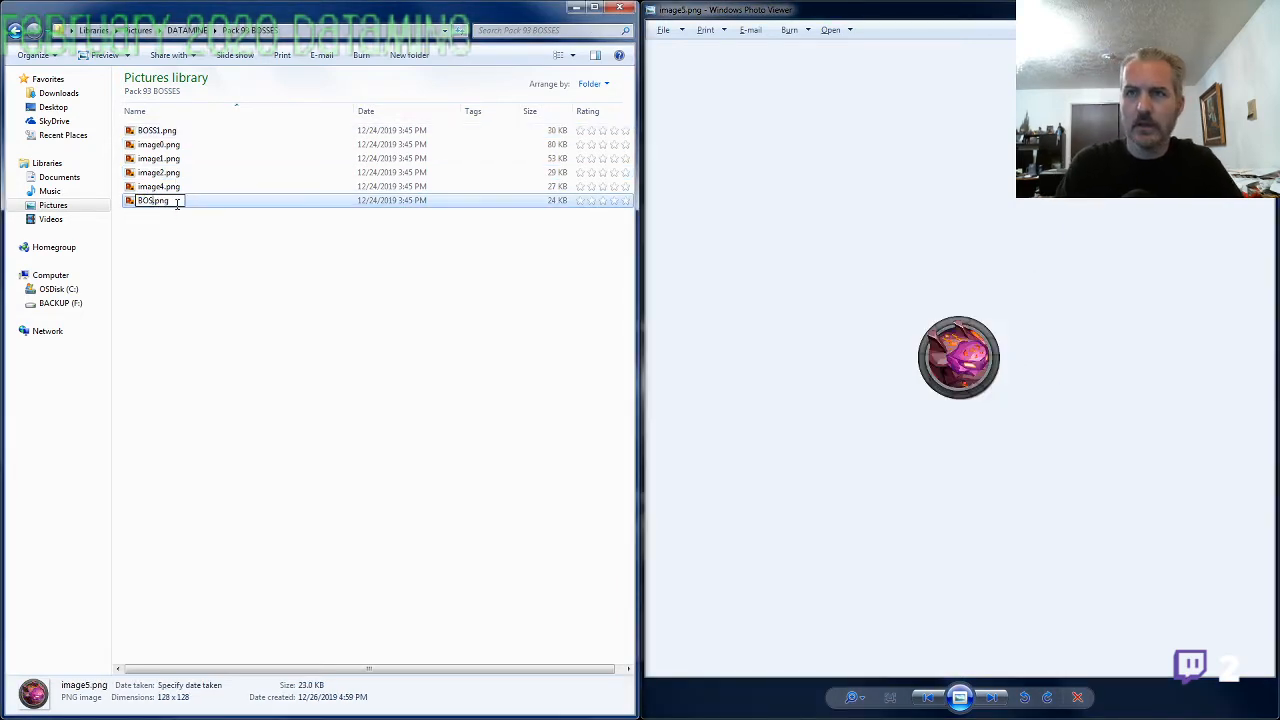
key(Return)
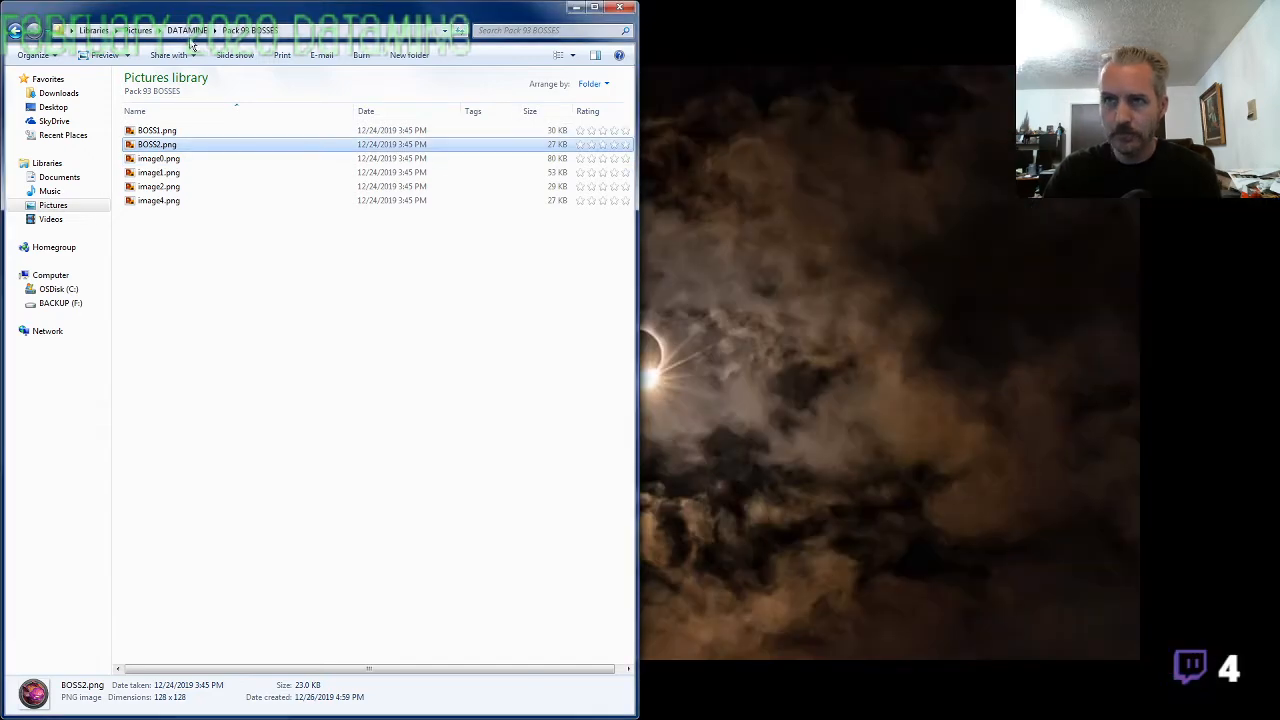
Go back to DATAMINE, open the Pack 93 folder and display its image0.png in the photo viewer
click(190, 31)
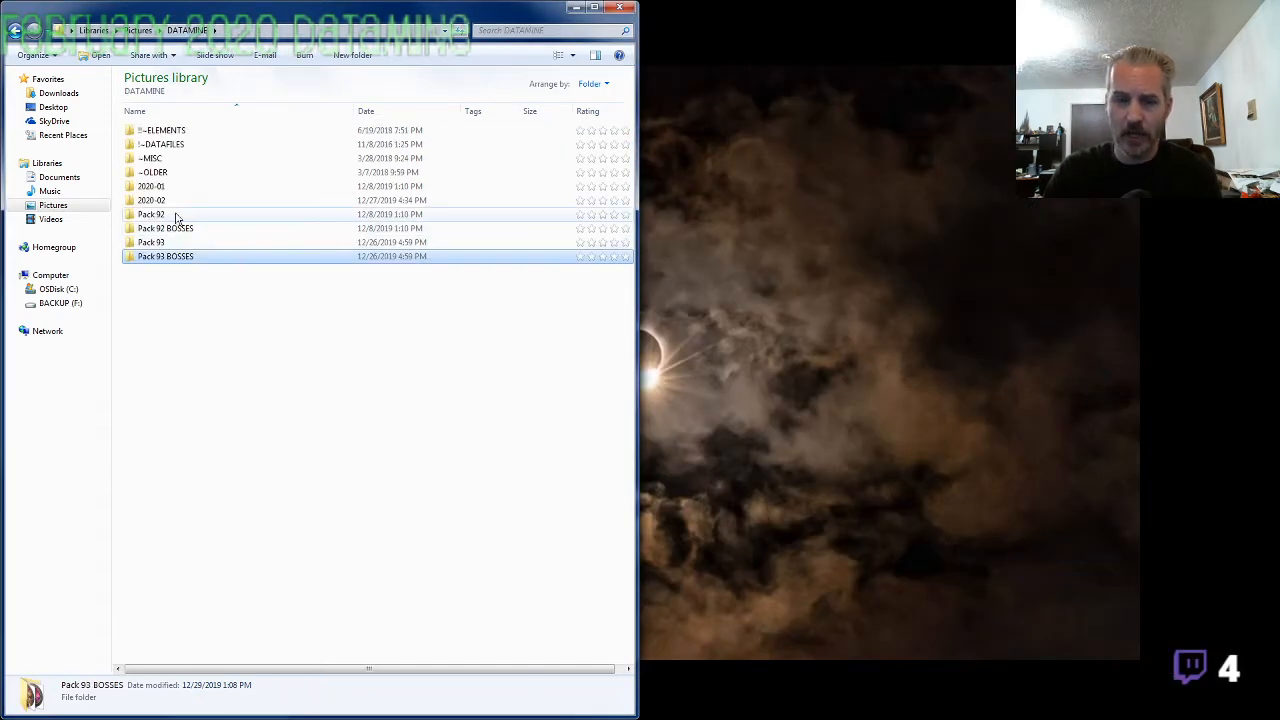
mouse_move(176, 217)
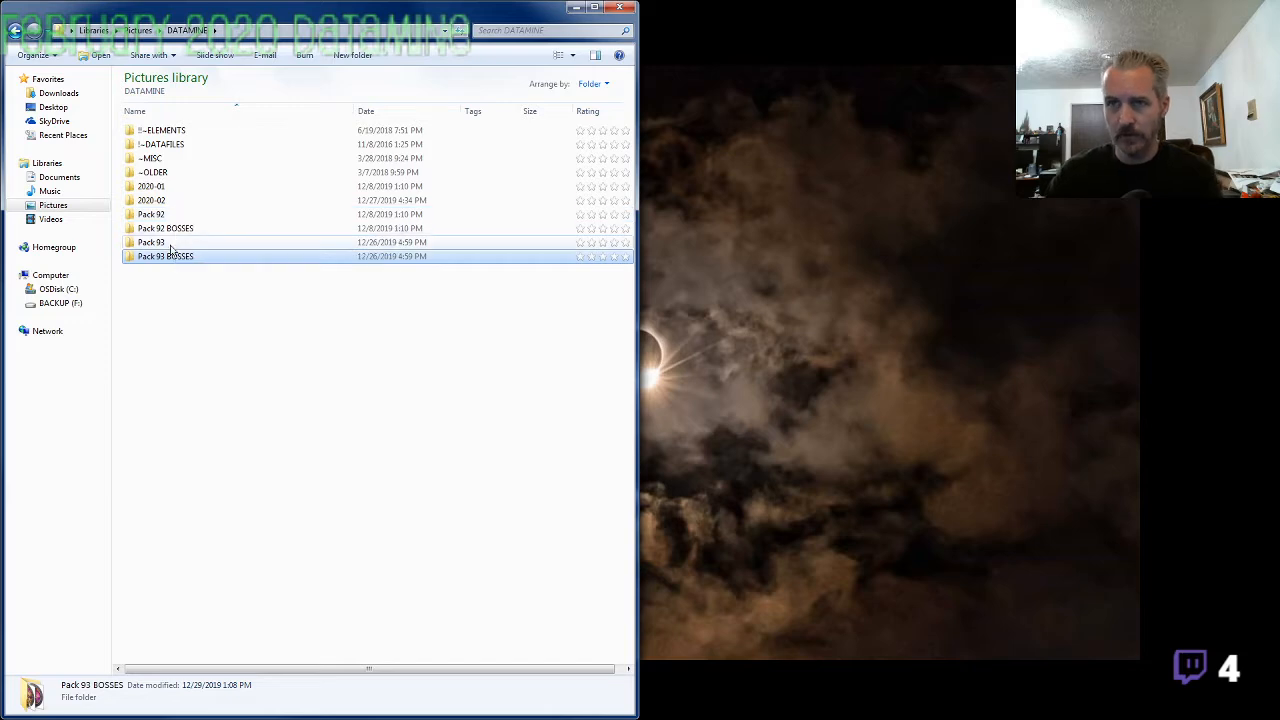
double_click(165, 242)
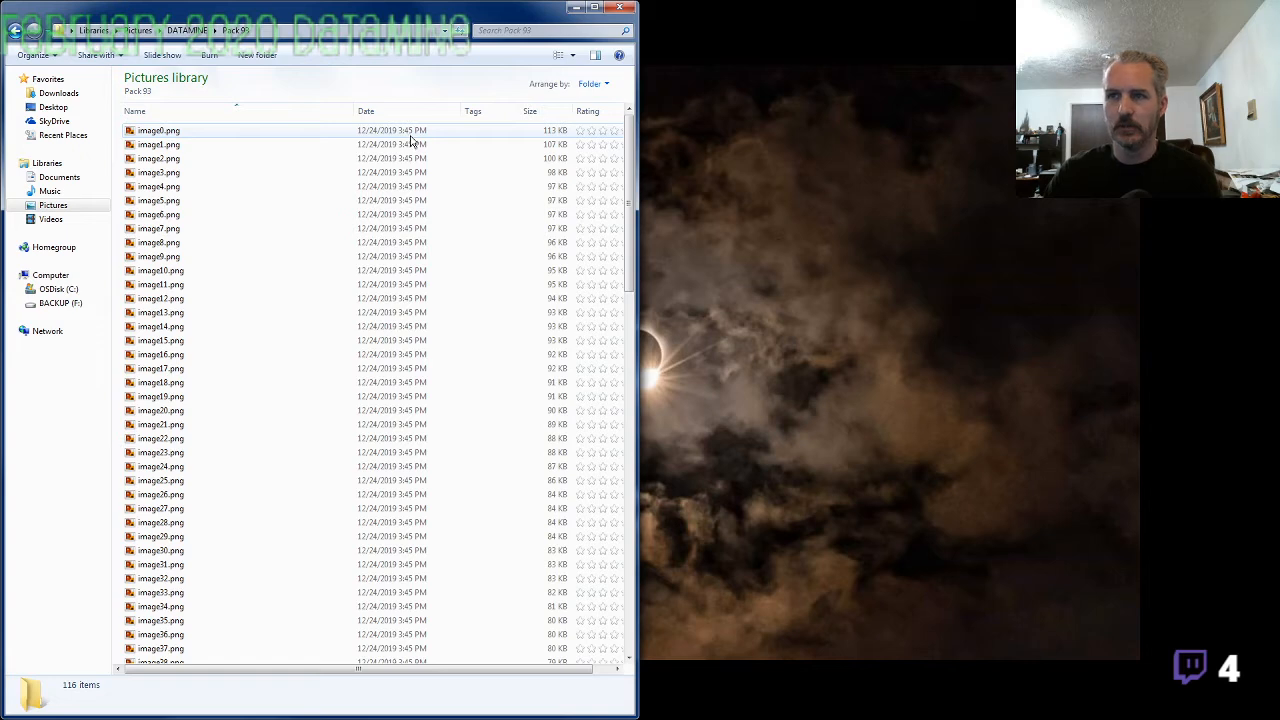
click(170, 133)
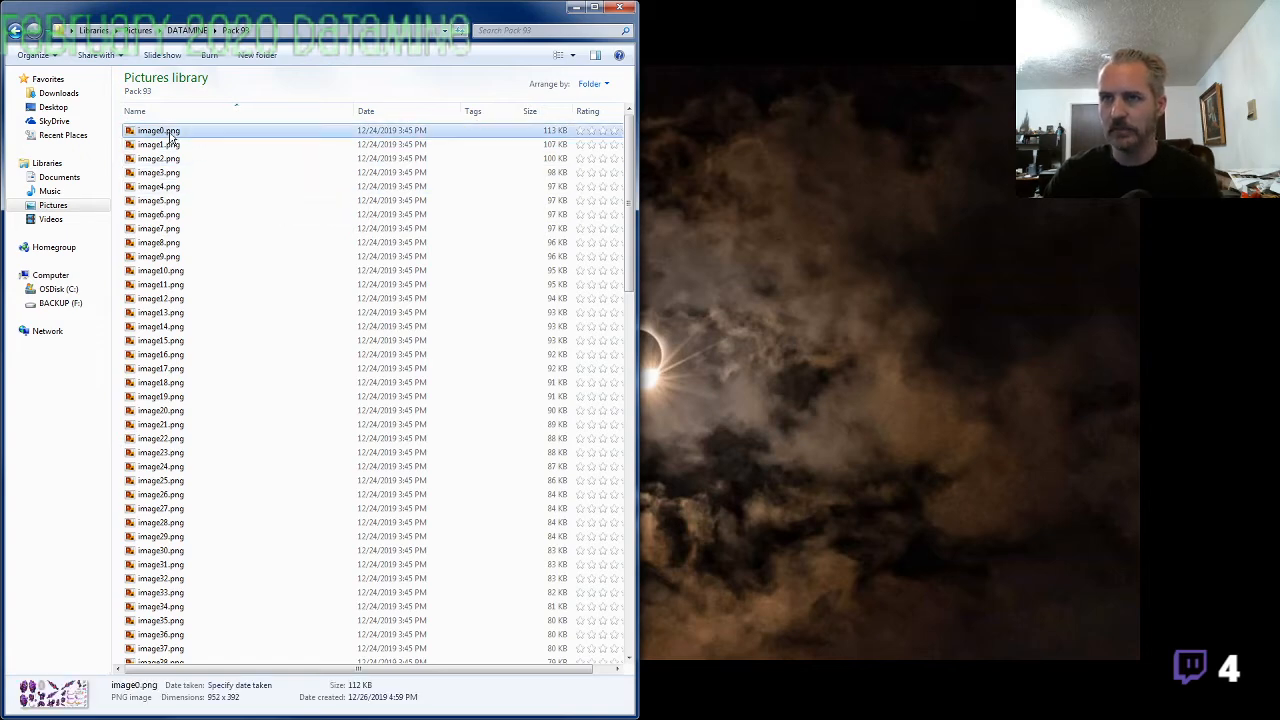
double_click(168, 136)
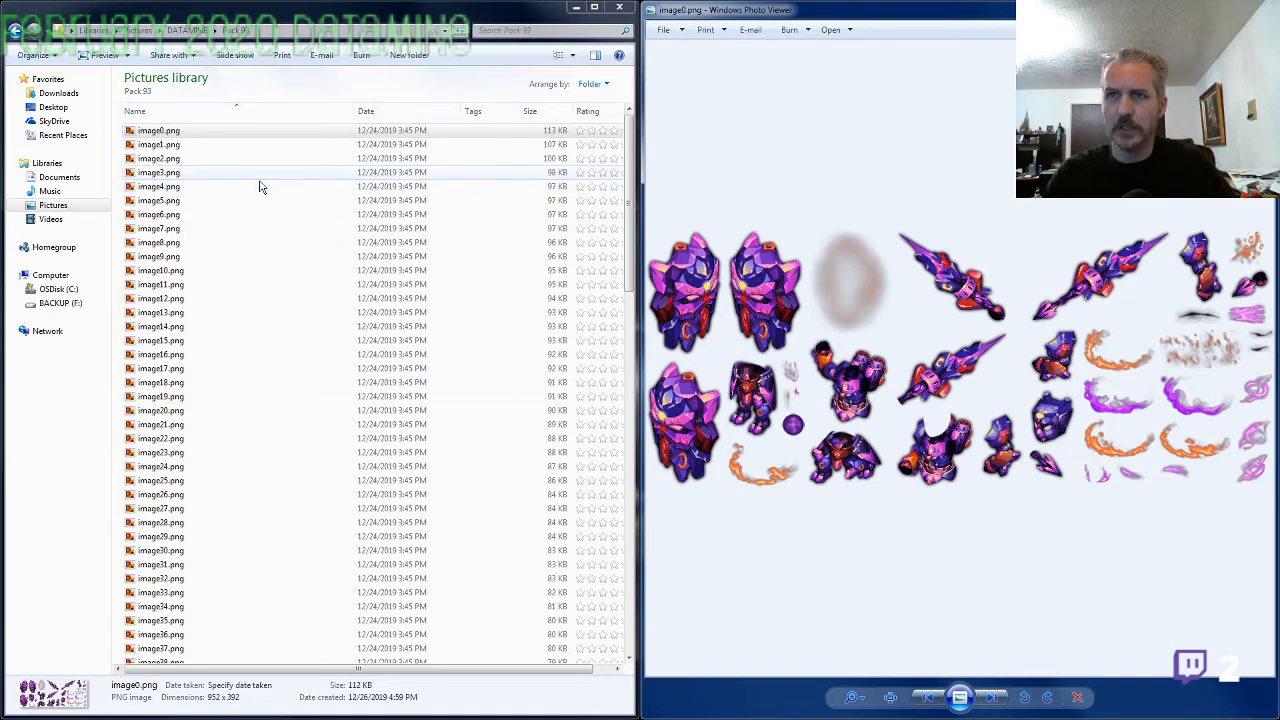
Rename image0.png, the wide purple armor sheet, as ARMOR1-SF-M-EVO2.png
click(190, 134)
click(186, 136)
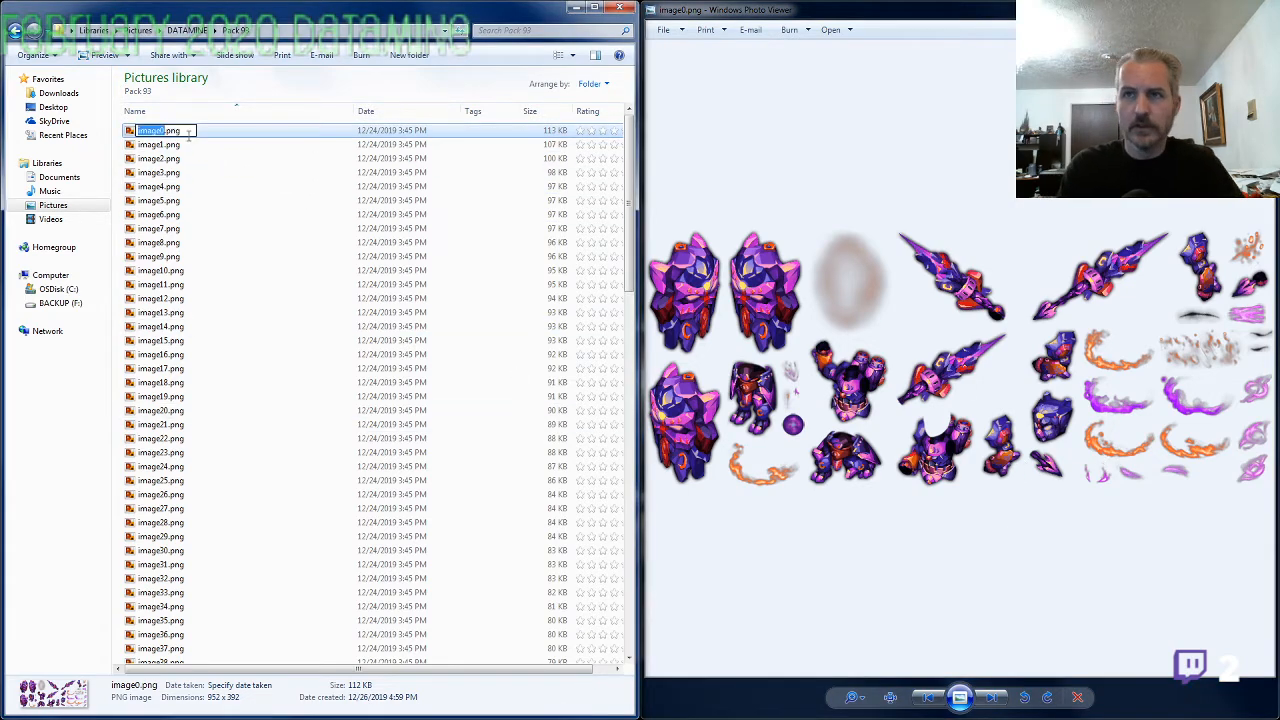
text(ARMOR1-SF-)
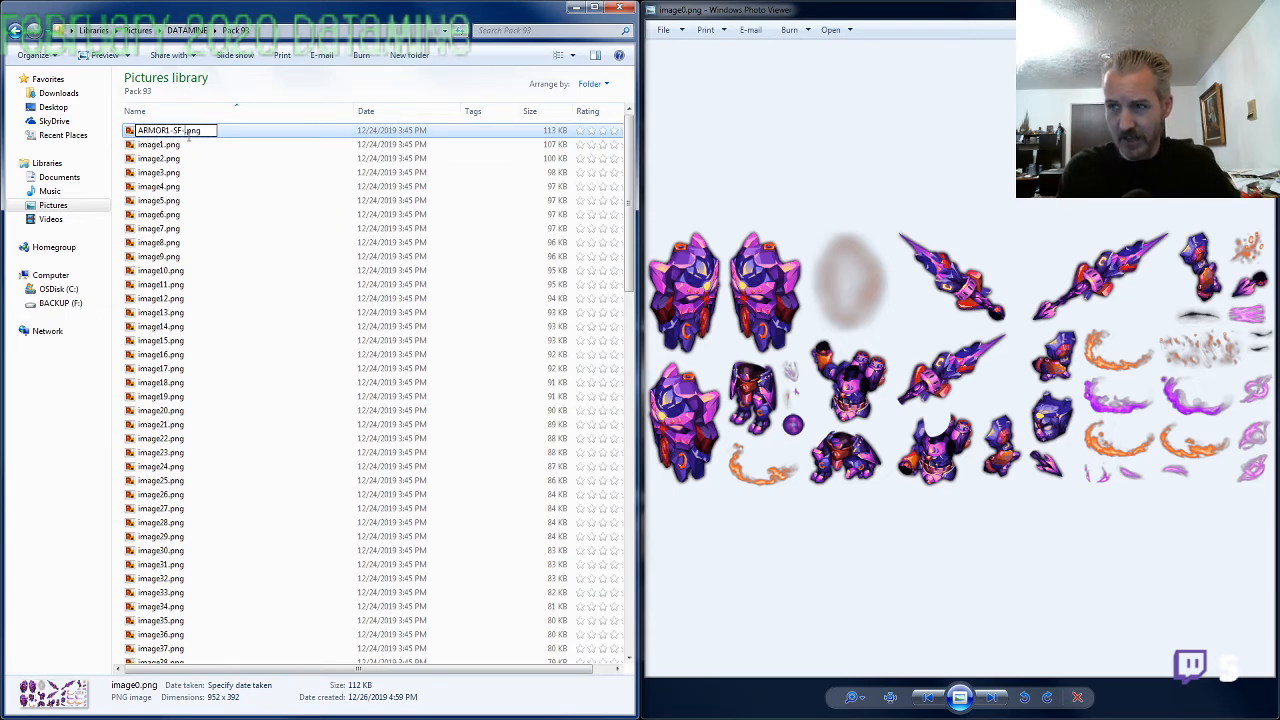
text(M-EVO2)
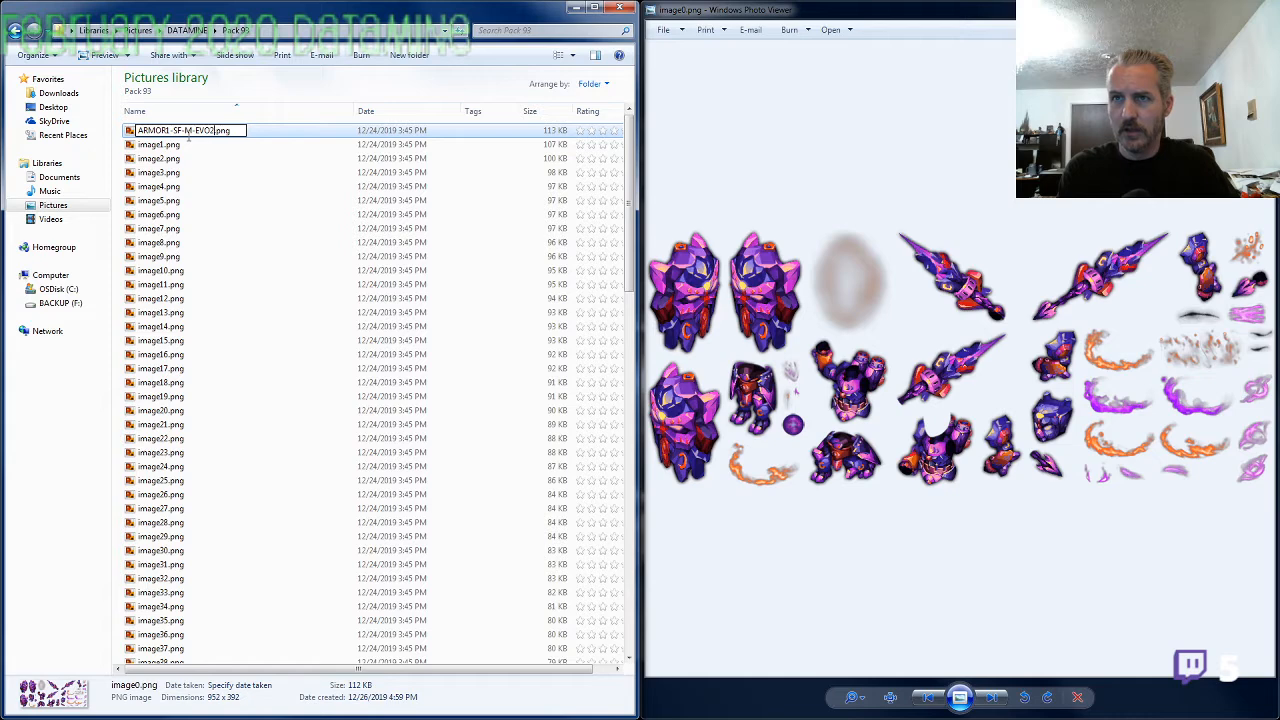
key(Return)
View the next armor sheet and rename image1.png as ARMOR1-SF-F-EVO2.png, reusing the name of the male version
key(alt+Tab)
key(Right)
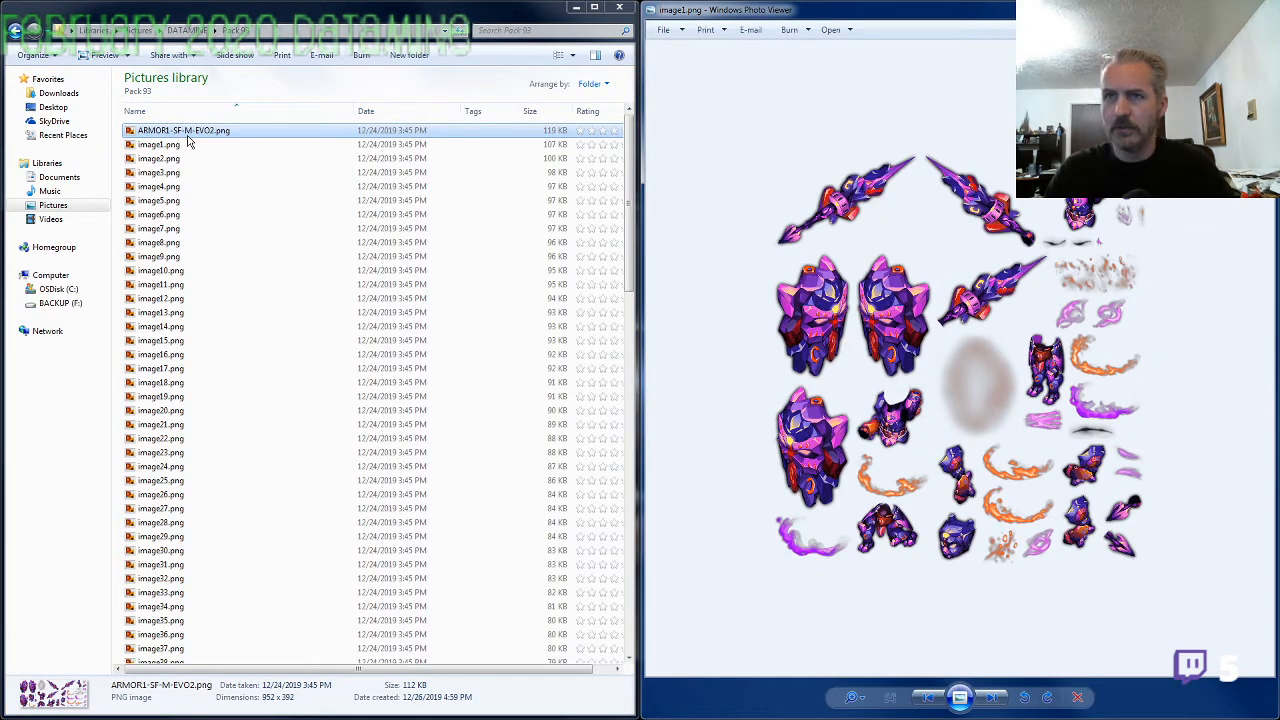
click(189, 115)
click(192, 126)
click(201, 110)
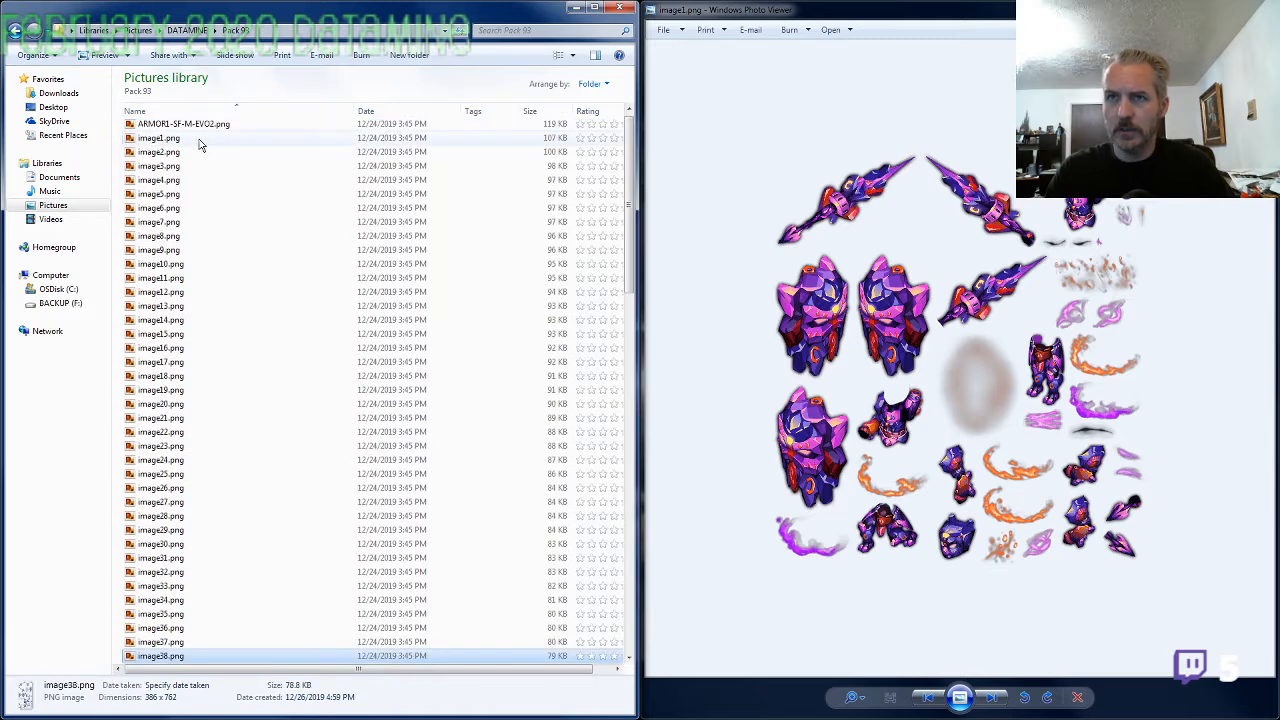
click(197, 126)
click(197, 130)
key(ctrl+c)
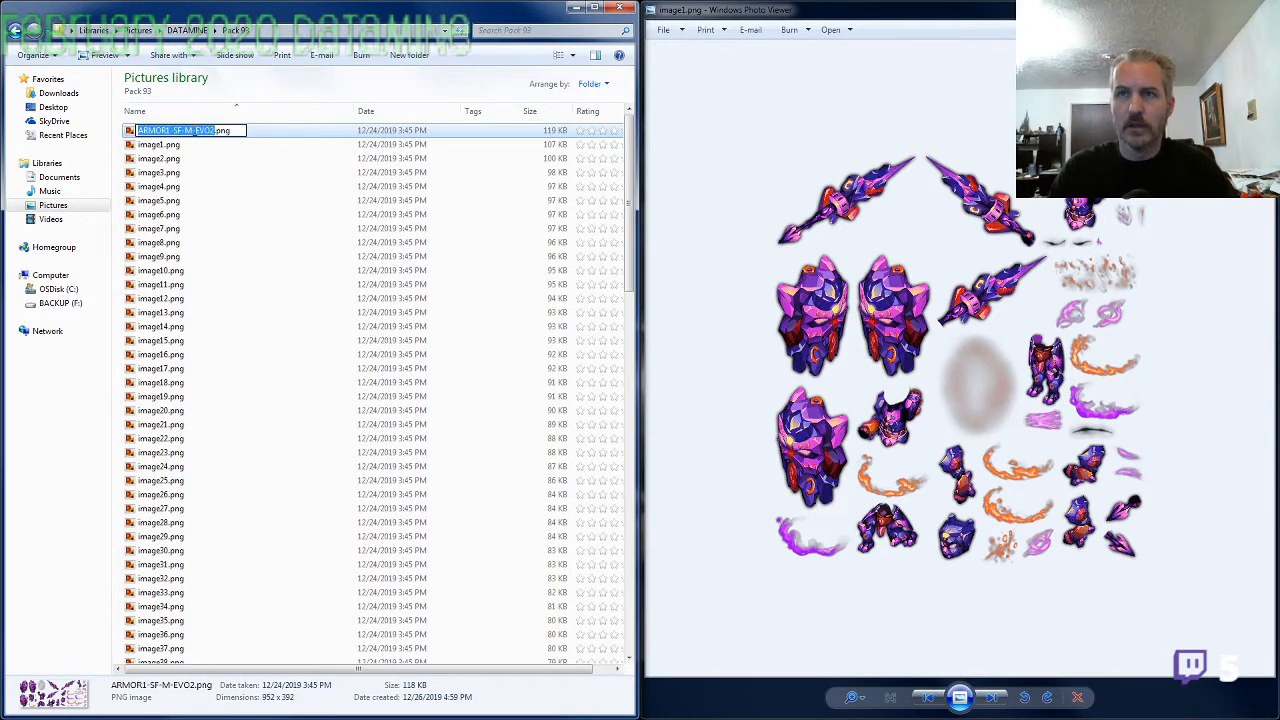
key(Tab)
key(ctrl+v)
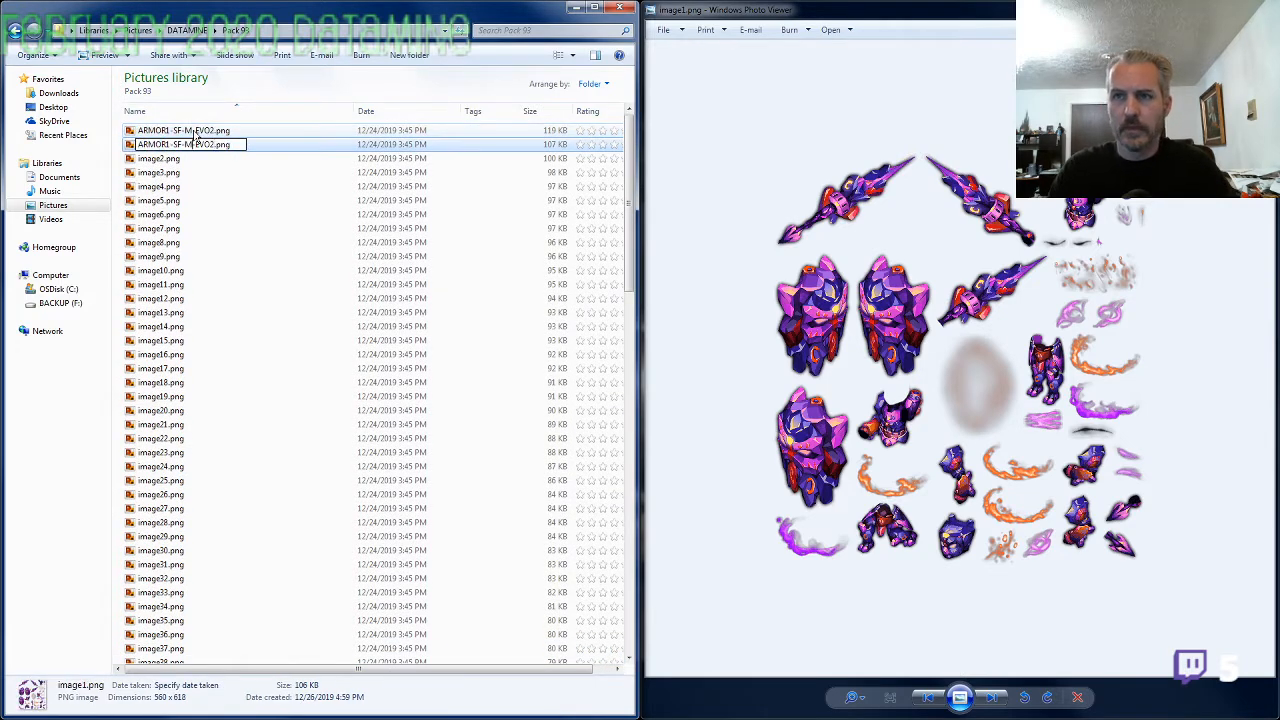
key(BackSpace)
text(F)
key(Return)
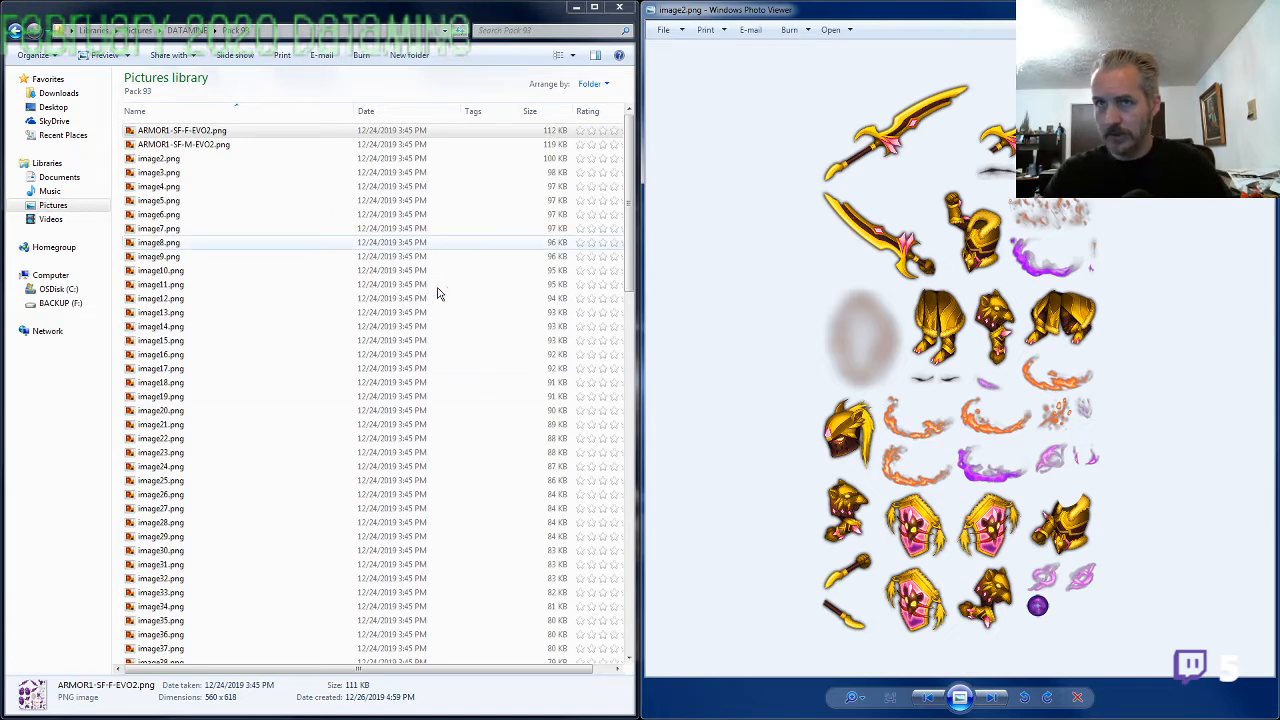
Rename image2.png, the gold armor sheet, as ARMOR2-SF-M-EVO2.png
click(175, 159)
key(F2)
text(ARMOR2-)
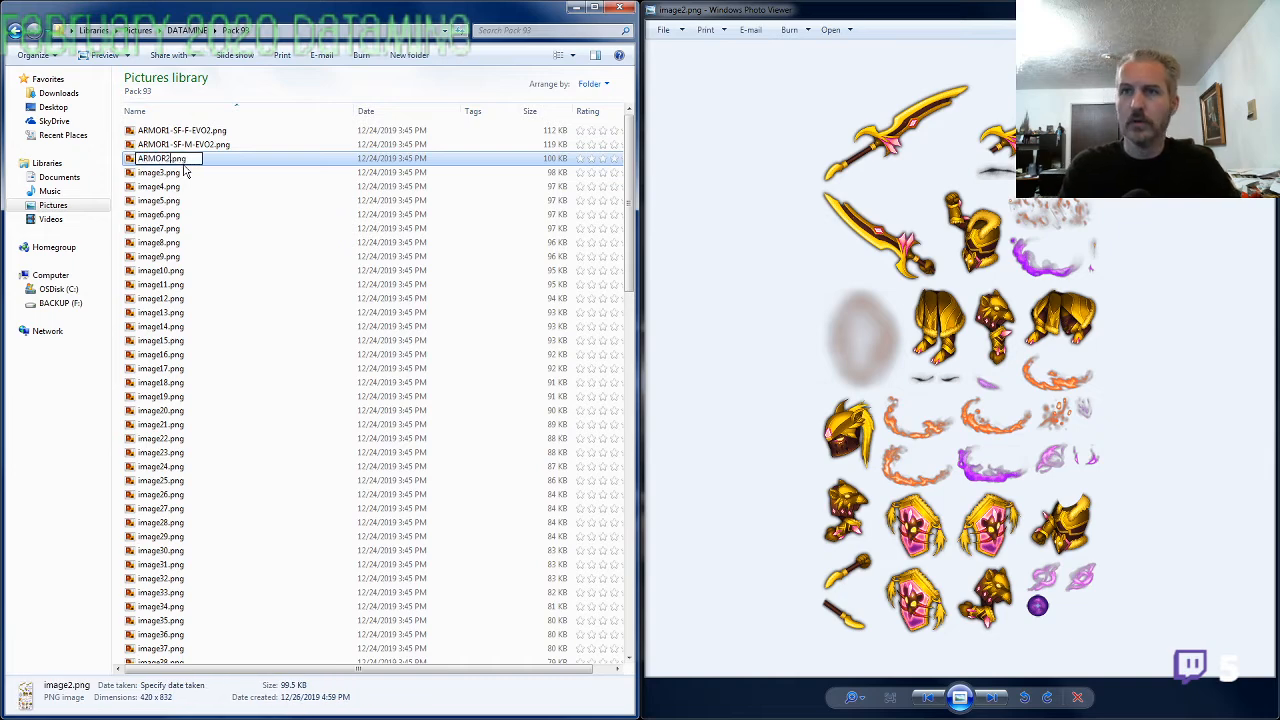
text(SF-)
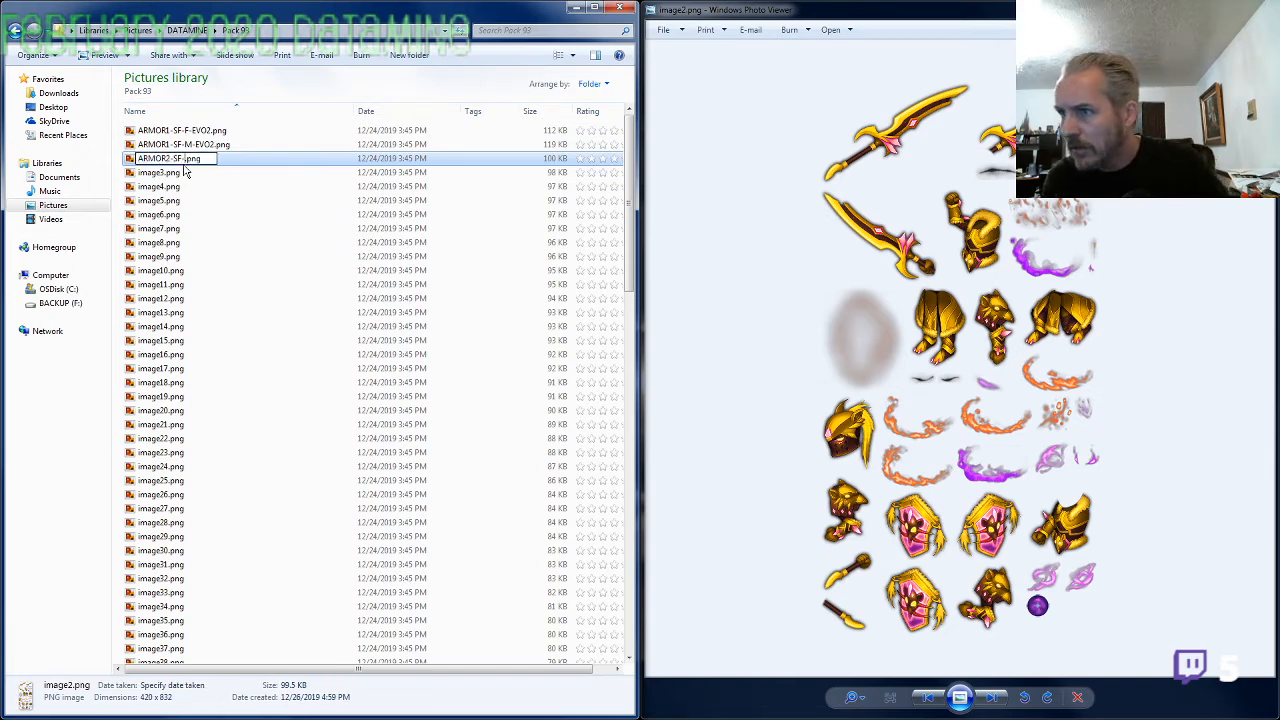
text(M-EVO2)
key(Return)
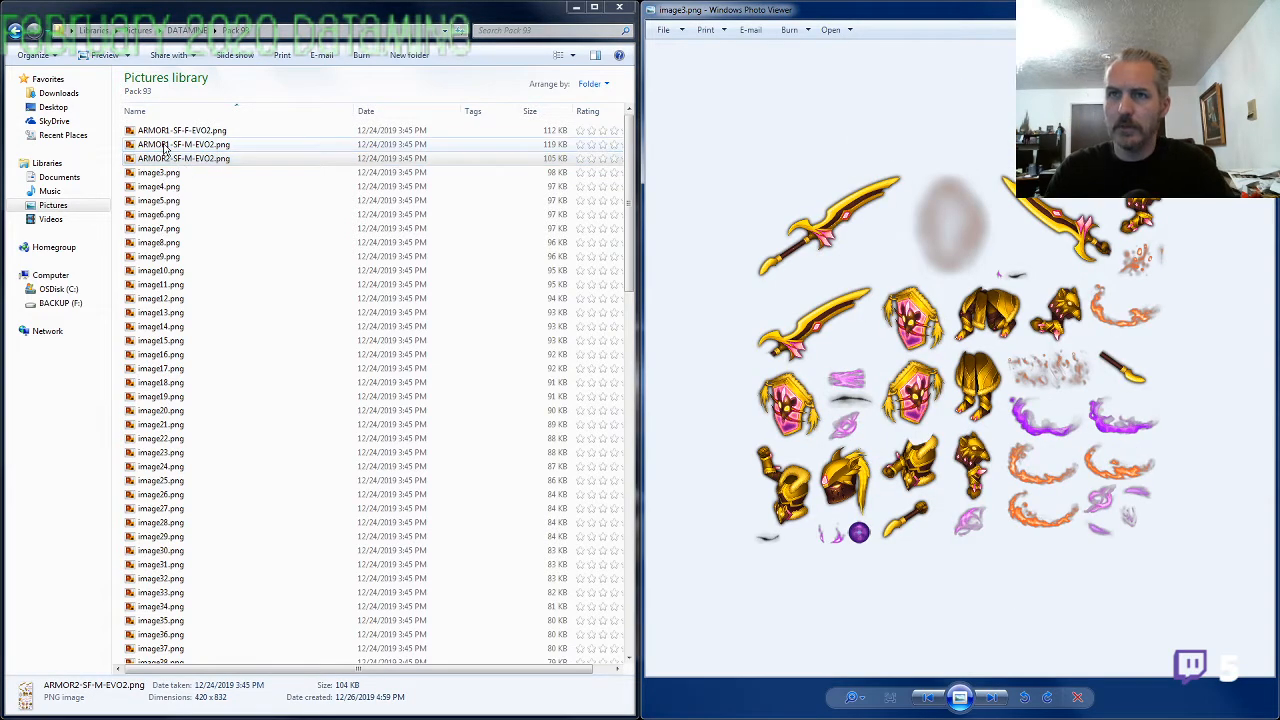
Rename image3.png as ARMOR2-SF-F-EVO2.png, reusing the gold armor's male file name with M replaced by F
click(175, 174)
key(F2)
text(ARMOR2-SF-M-EVO2)
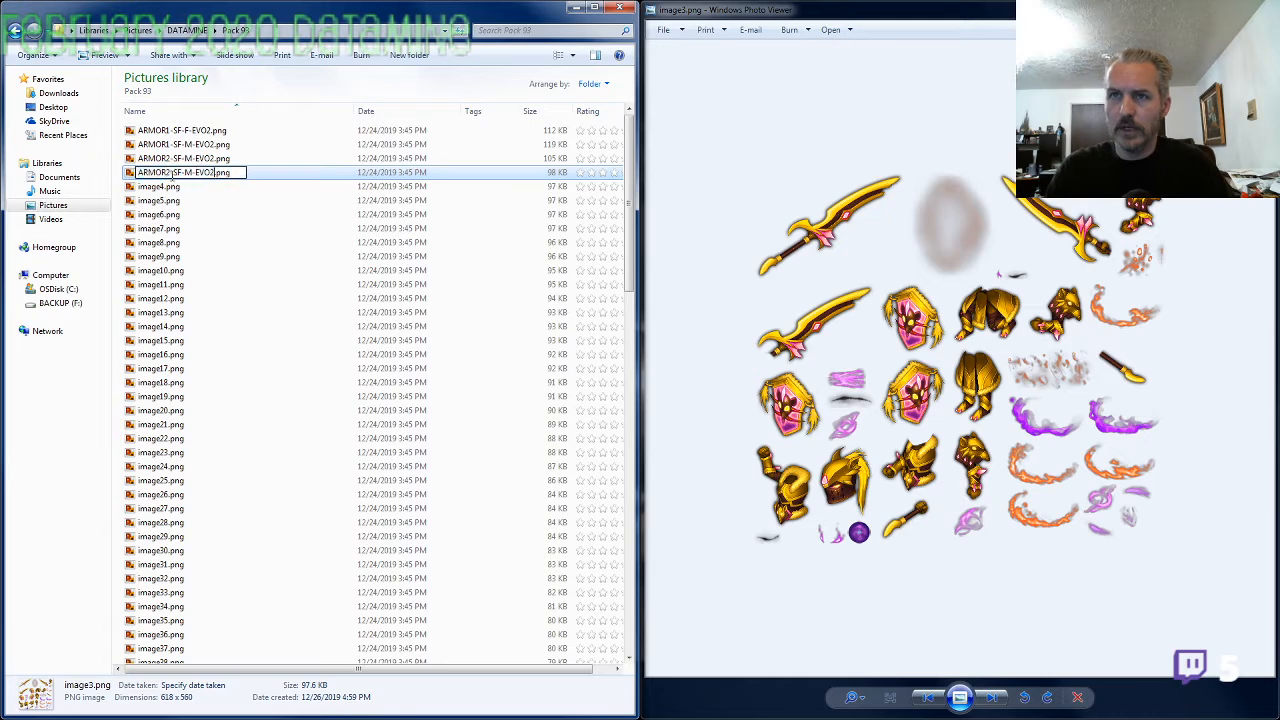
key(Left)
key(Left)
key(Left)
key(Left)
key(Left)
key(shift+Left)
text(F)
key(Return)
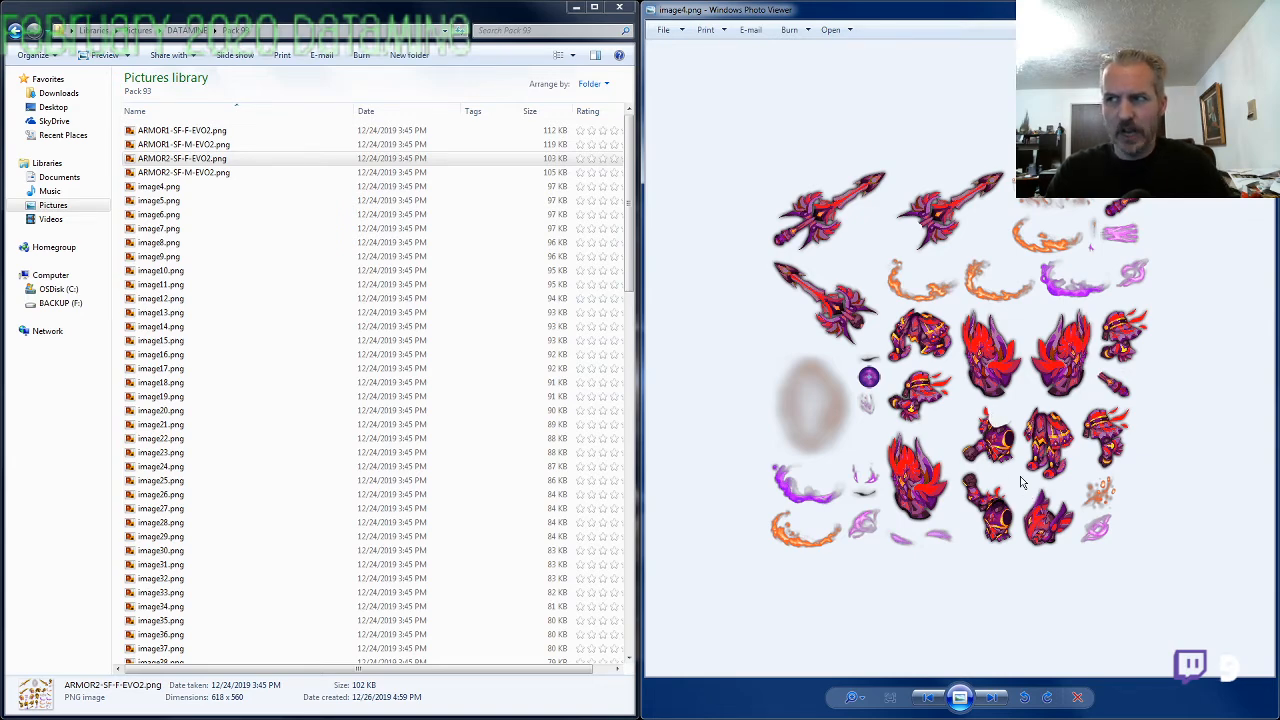
Rename image4.png, the red and purple armor sheet, as ARMOR3-SF-F-EVO2.png
scroll(1020, 476, up, 2)
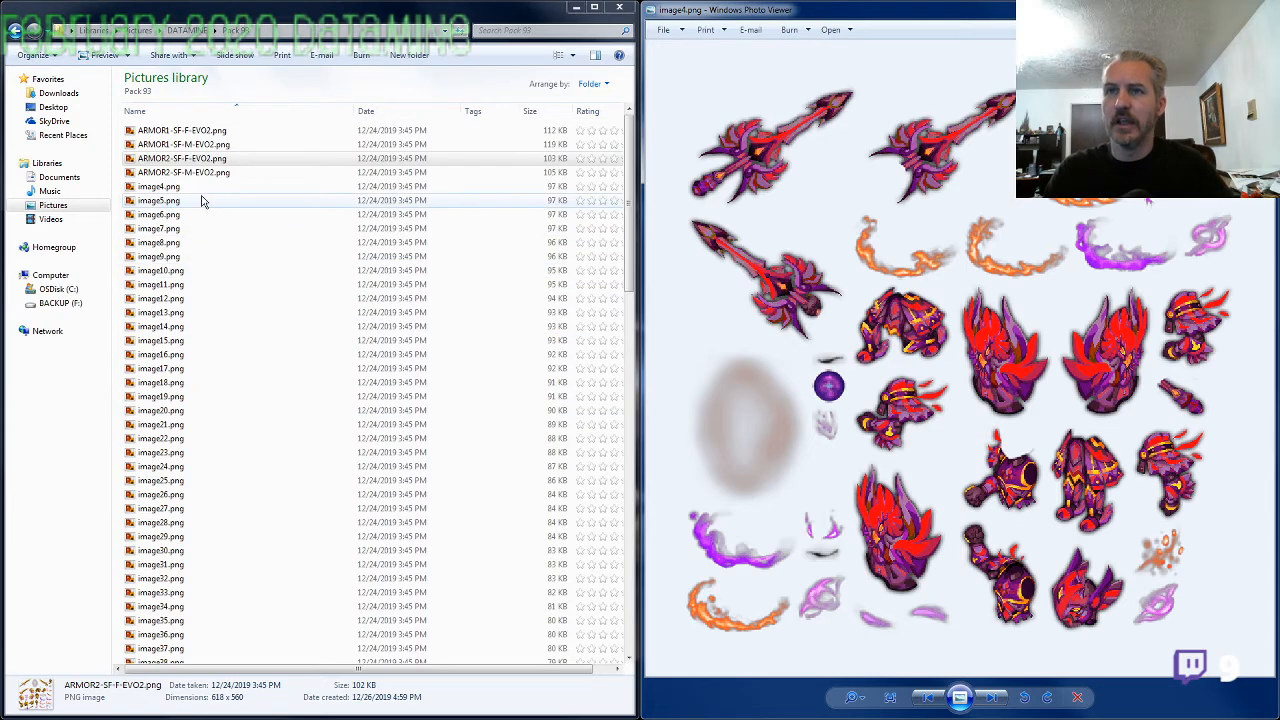
click(180, 187)
click(182, 187)
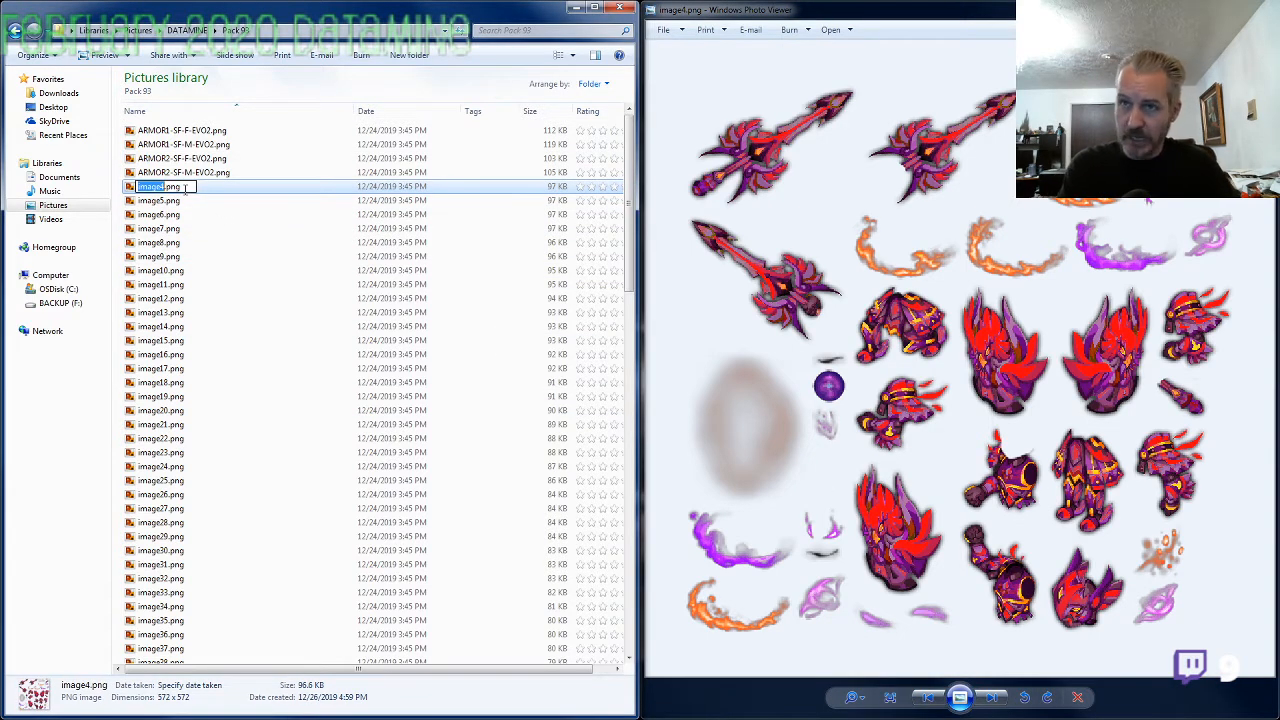
text(ARMOR3-SF-F)
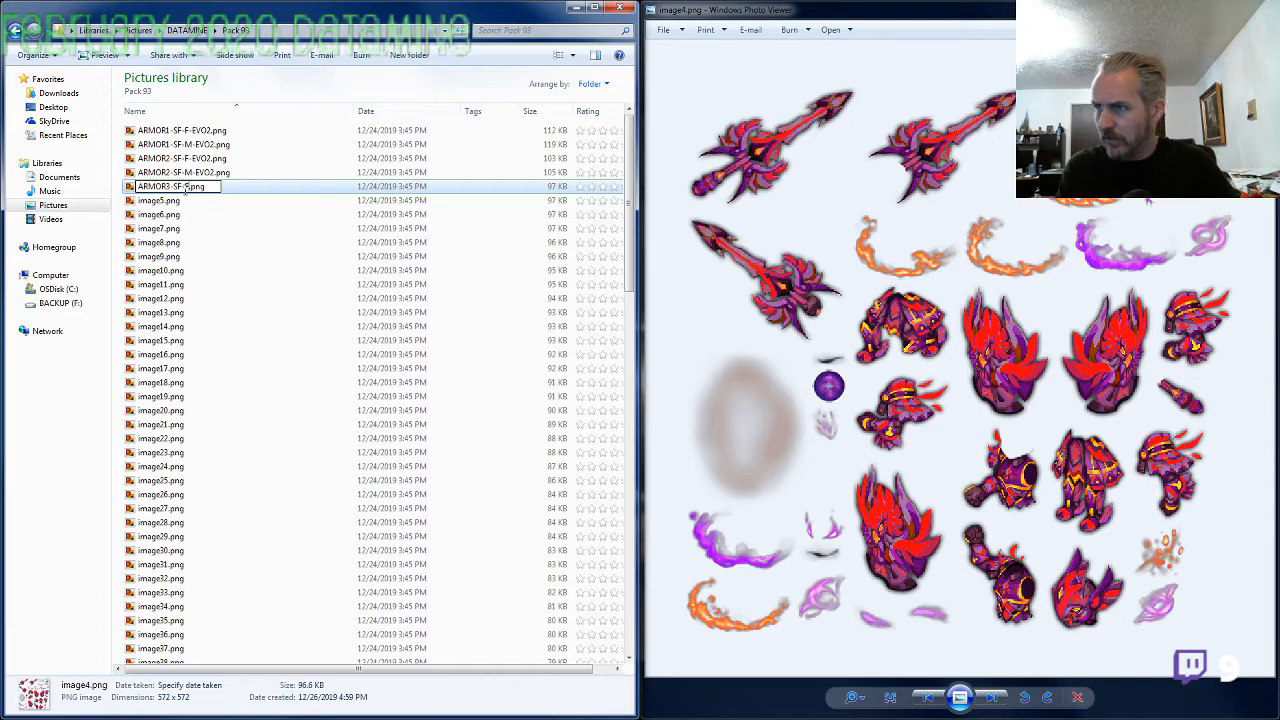
text(-EVO2)
key(Return)
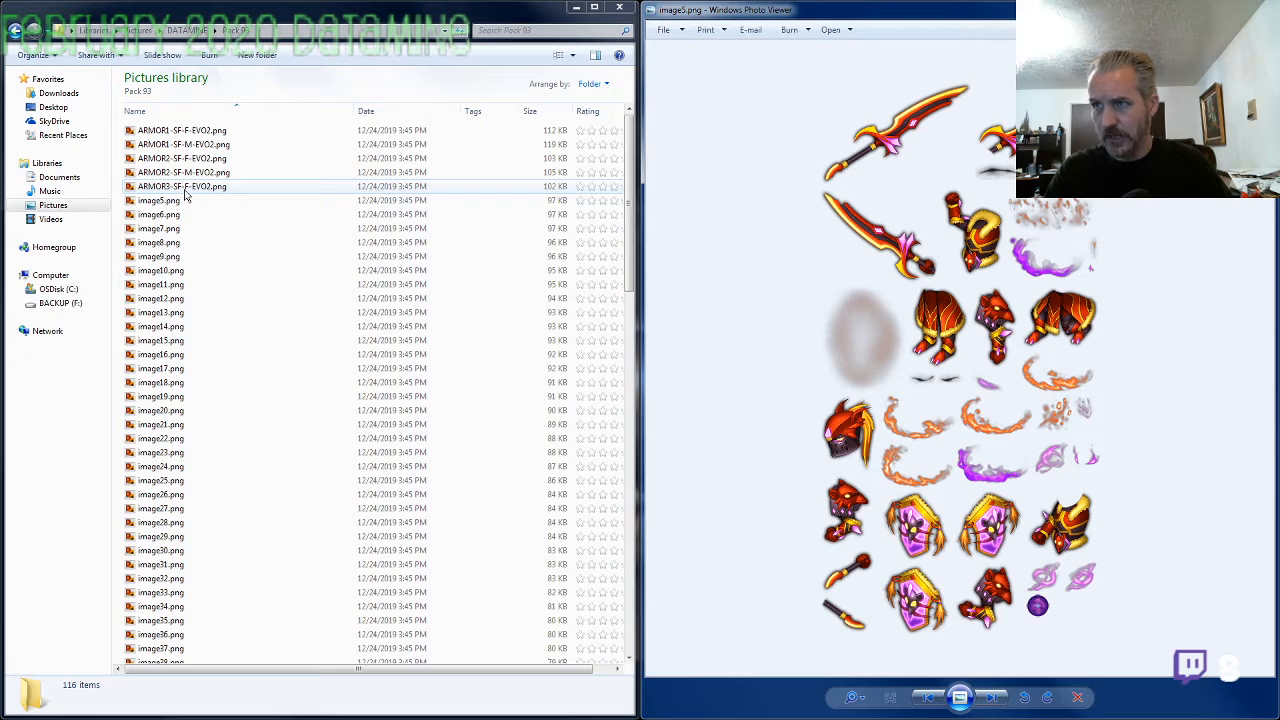
Compare the red armor sheet image5.png with the gold armor sheet ARMOR2-SF-F-EVO2.png, examining the helmets and other pieces
key(Left)
key(Left)
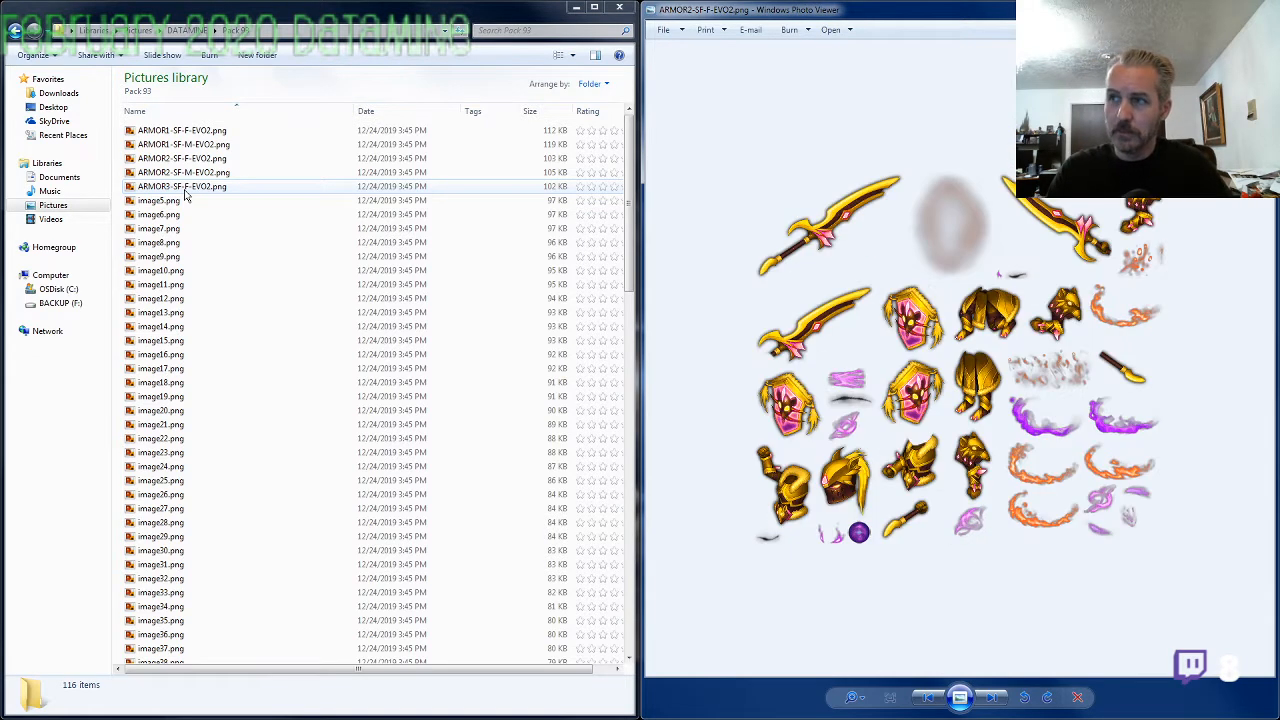
key(Right)
key(Right)
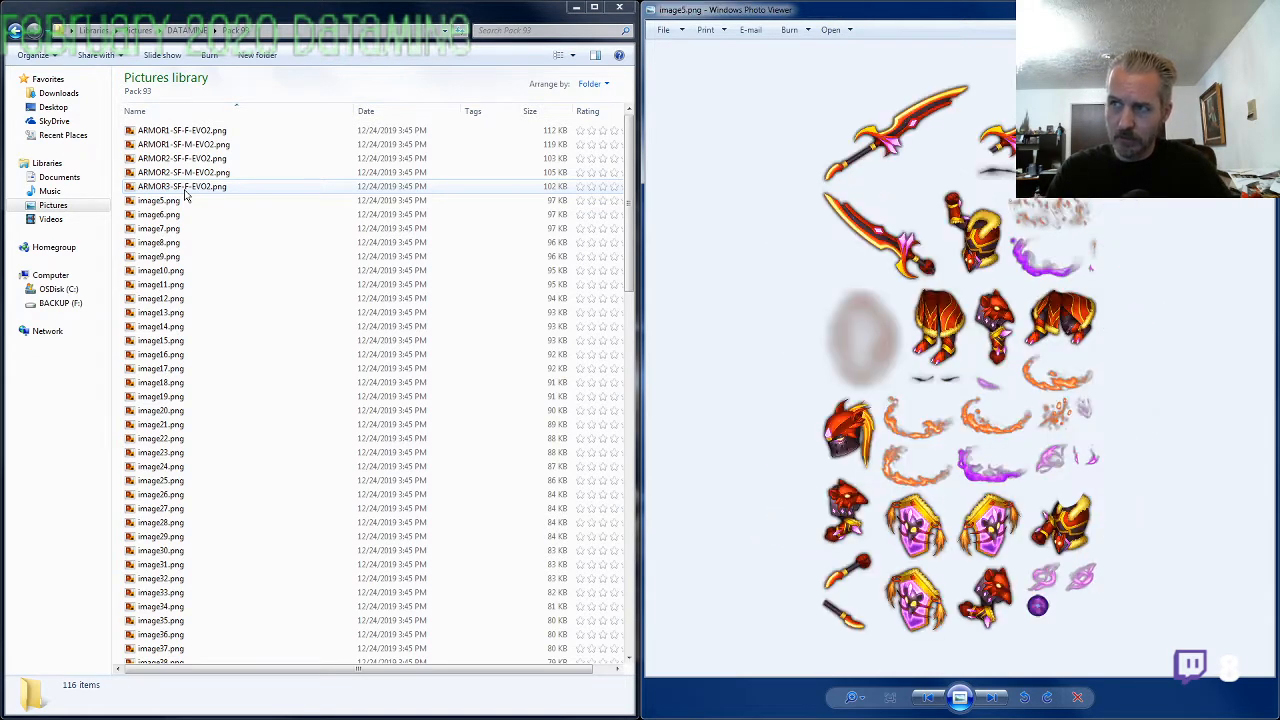
key(Left)
key(Left)
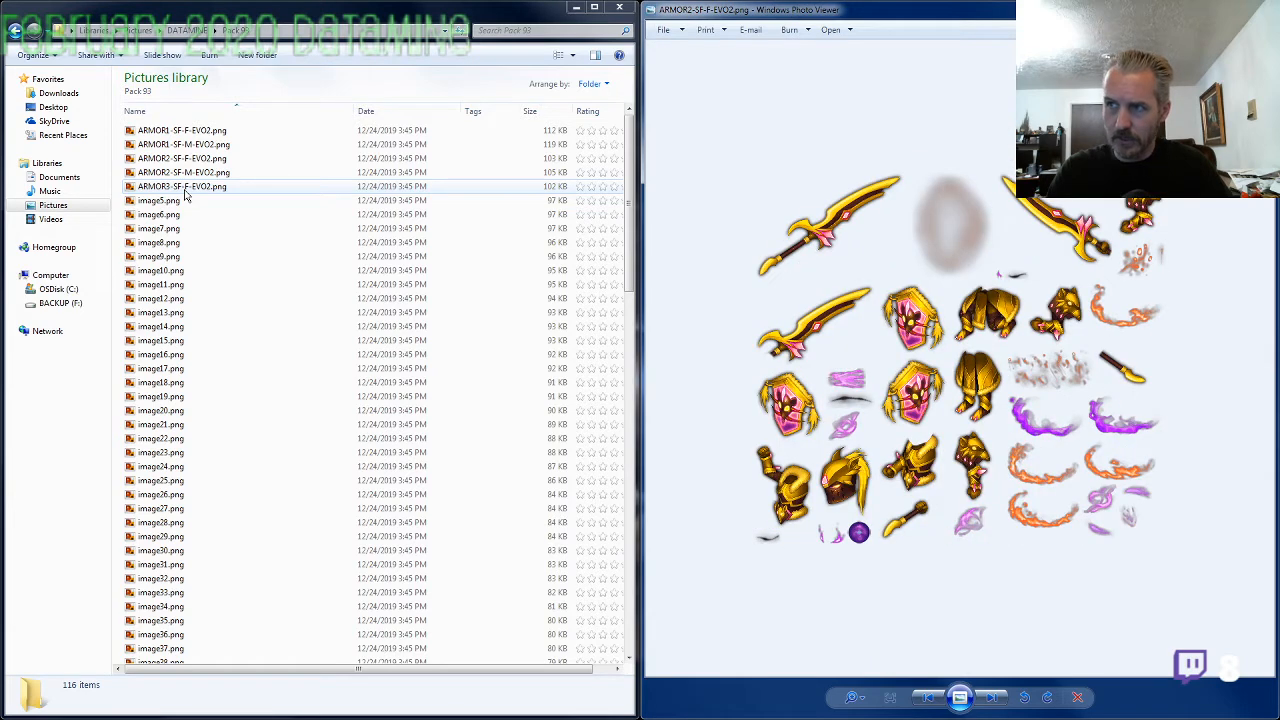
scroll(757, 369, up, 1)
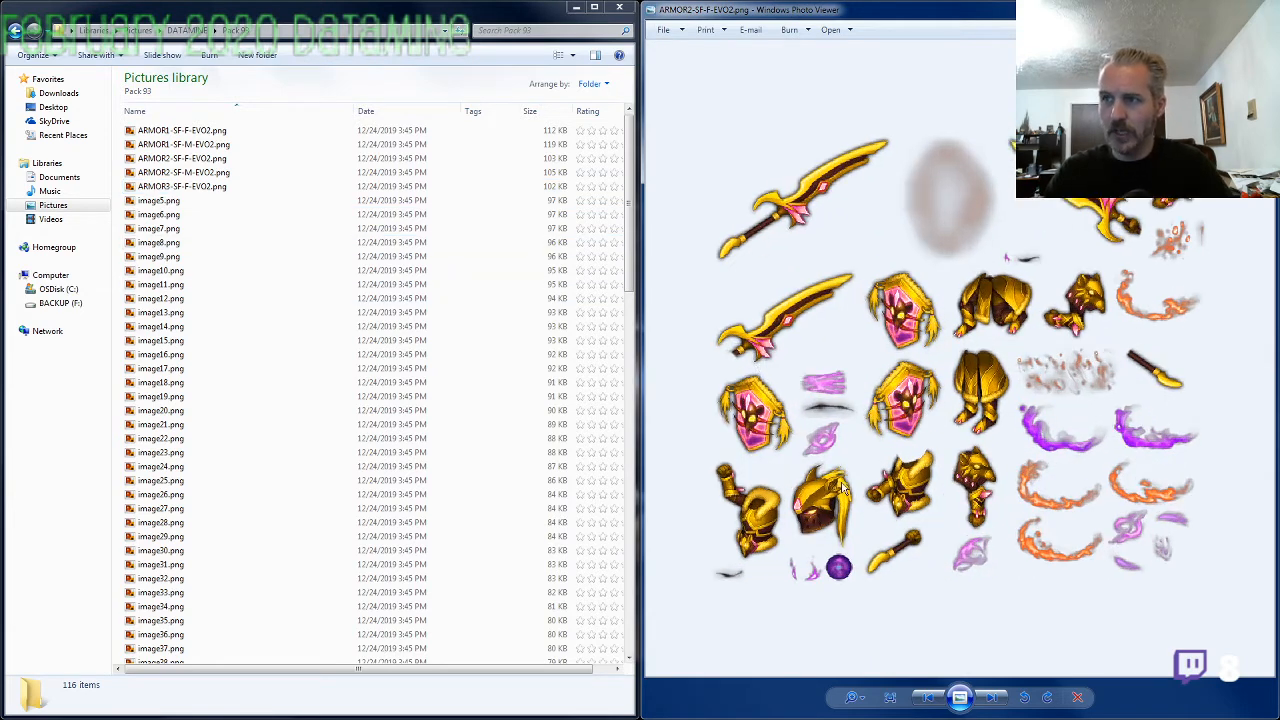
key(Right)
scroll(840, 458, up, 3)
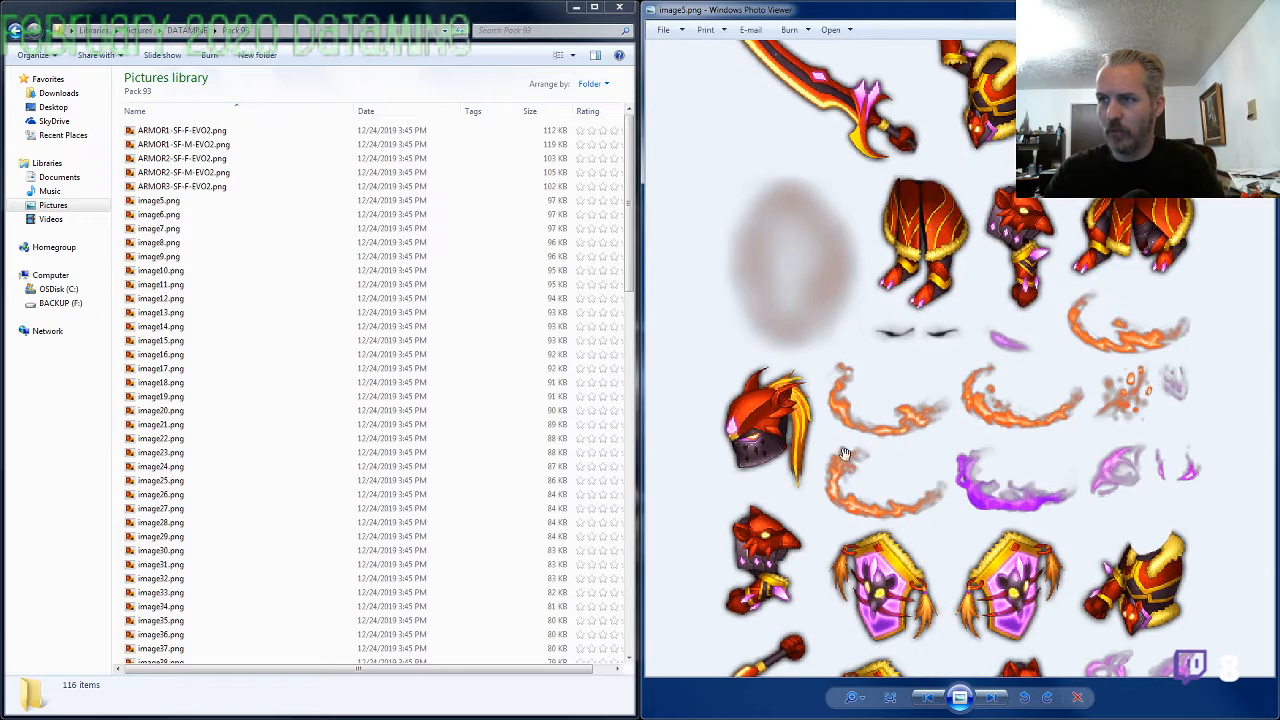
scroll(812, 452, down, 2)
scroll(812, 452, down, 1)
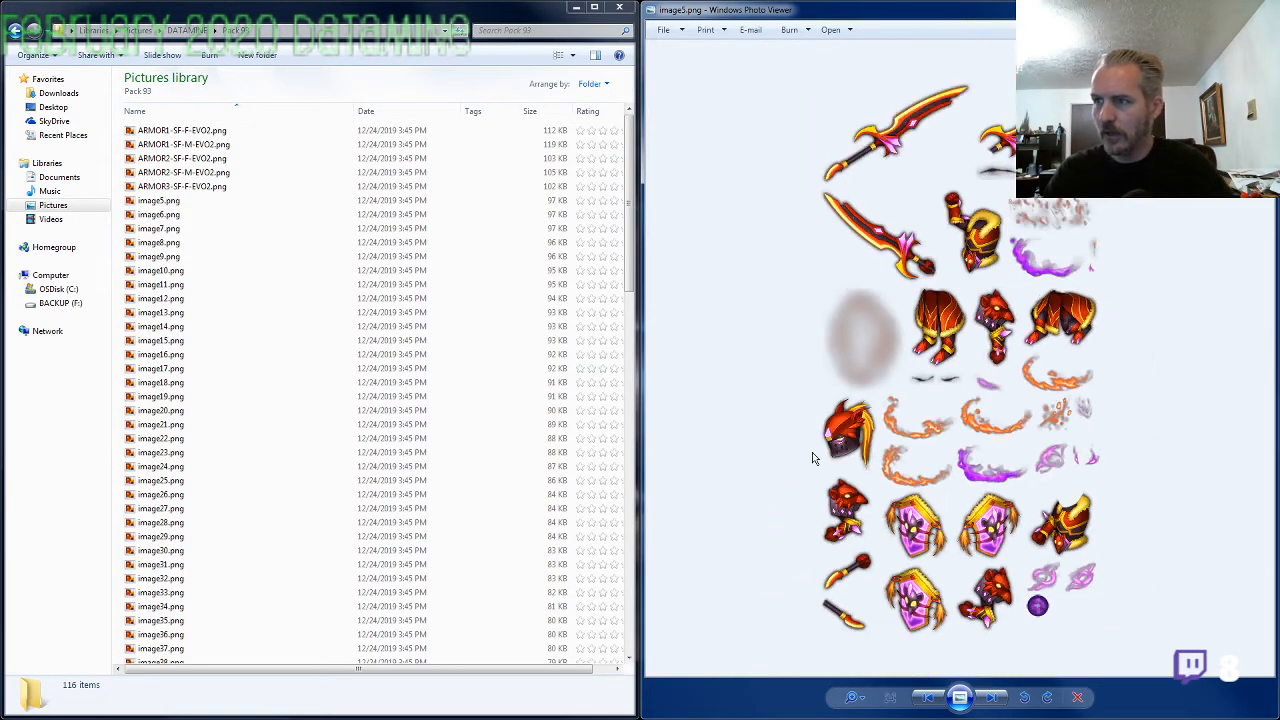
key(Left)
key(Left)
key(Left)
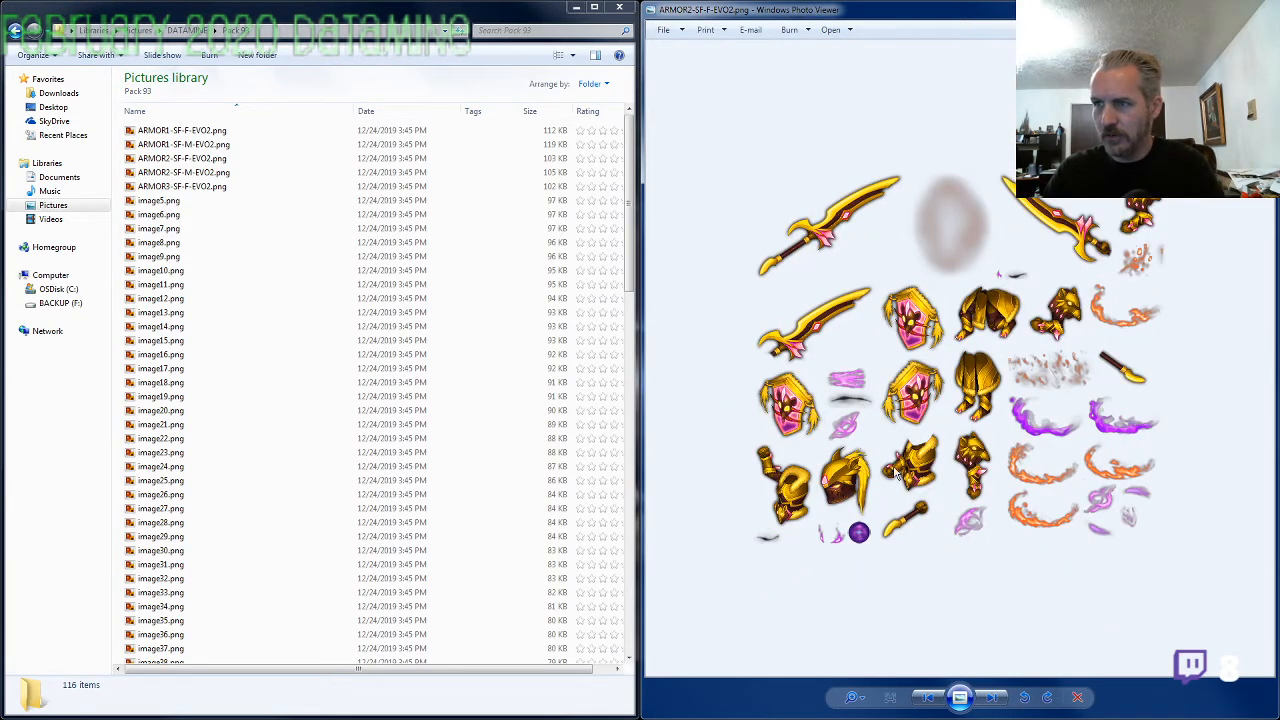
key(Right)
key(Right)
key(Right)
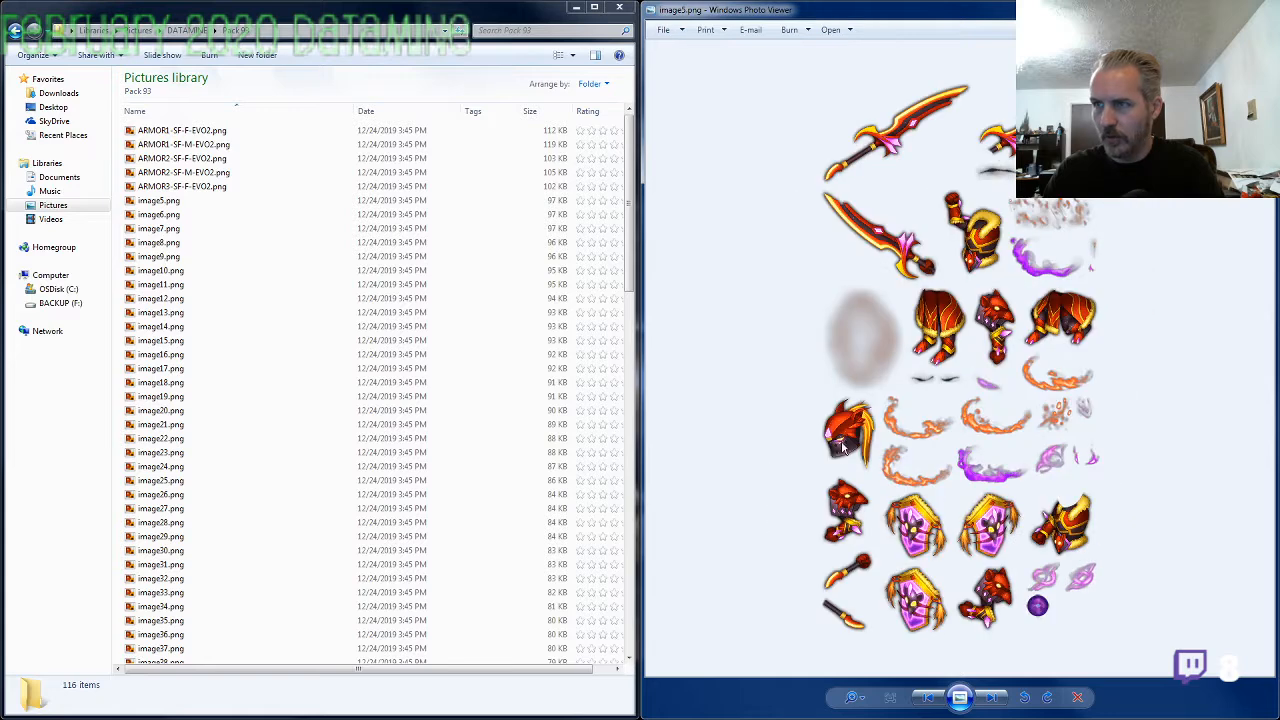
key(Left)
key(Left)
key(Left)
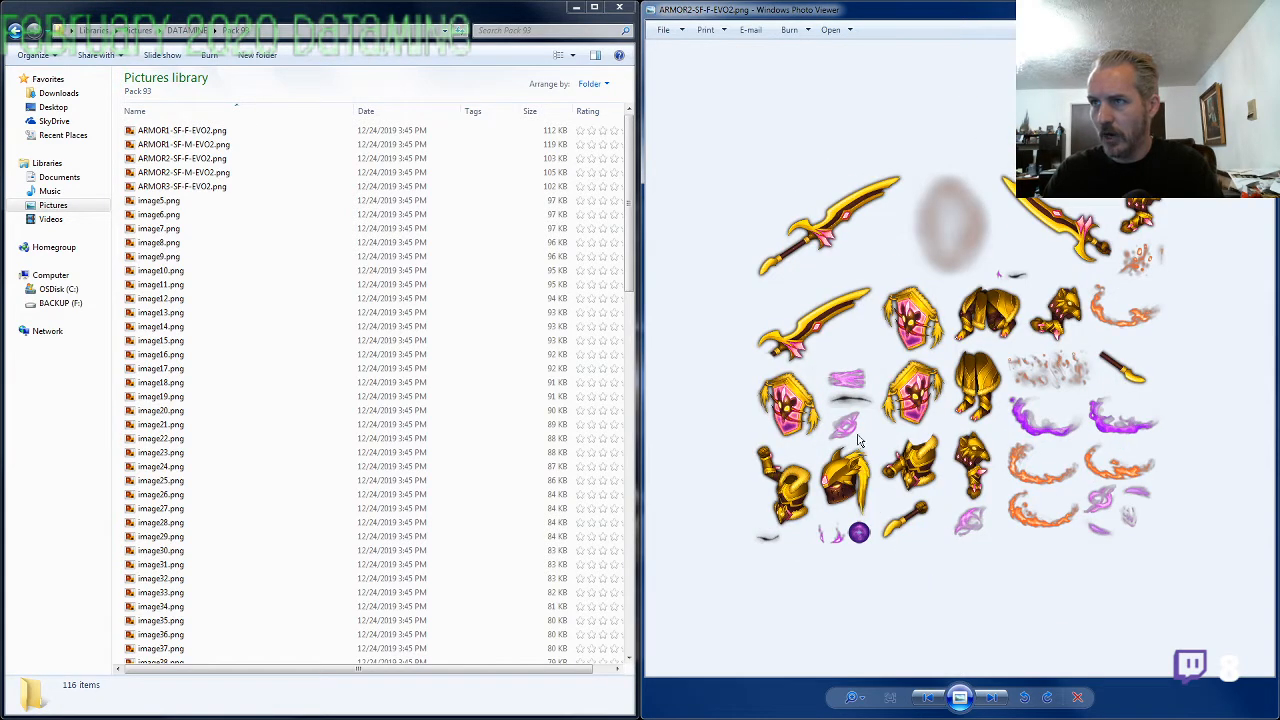
key(Right)
key(Right)
key(Right)
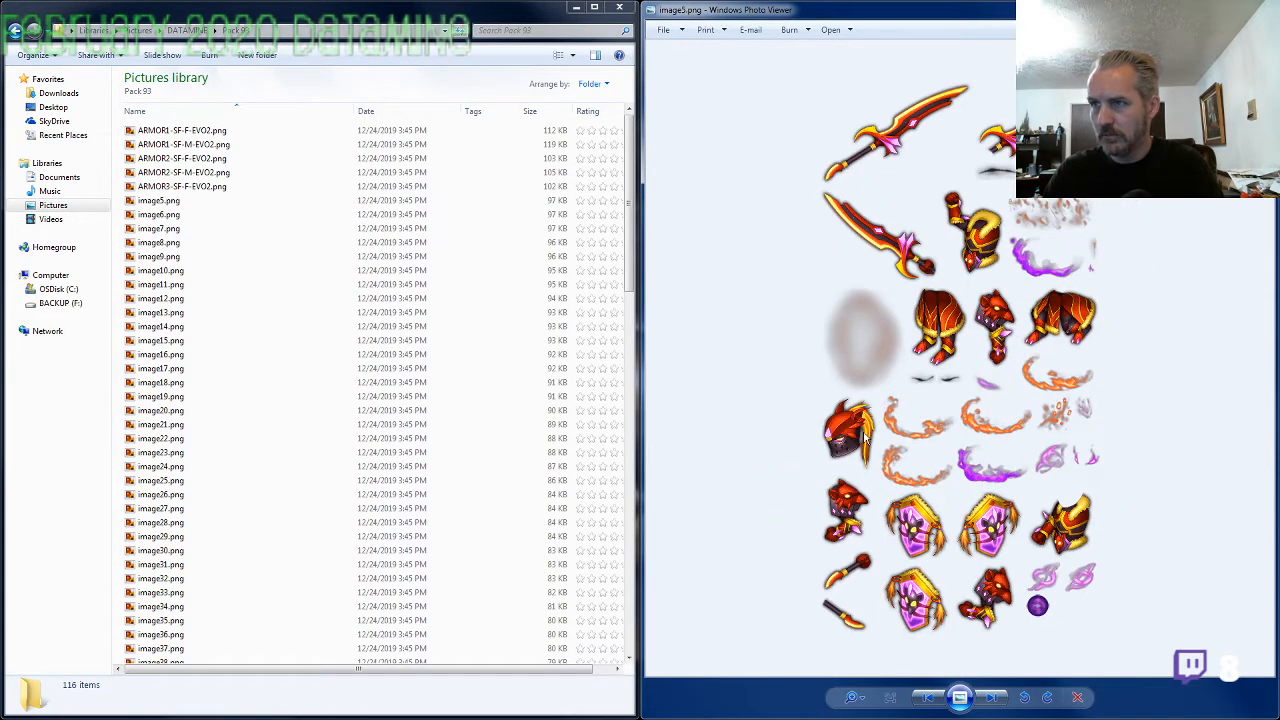
Rename image5.png, the red and gold armor sheet, as ARMOR4-SF-M-EVO2.png
click(165, 202)
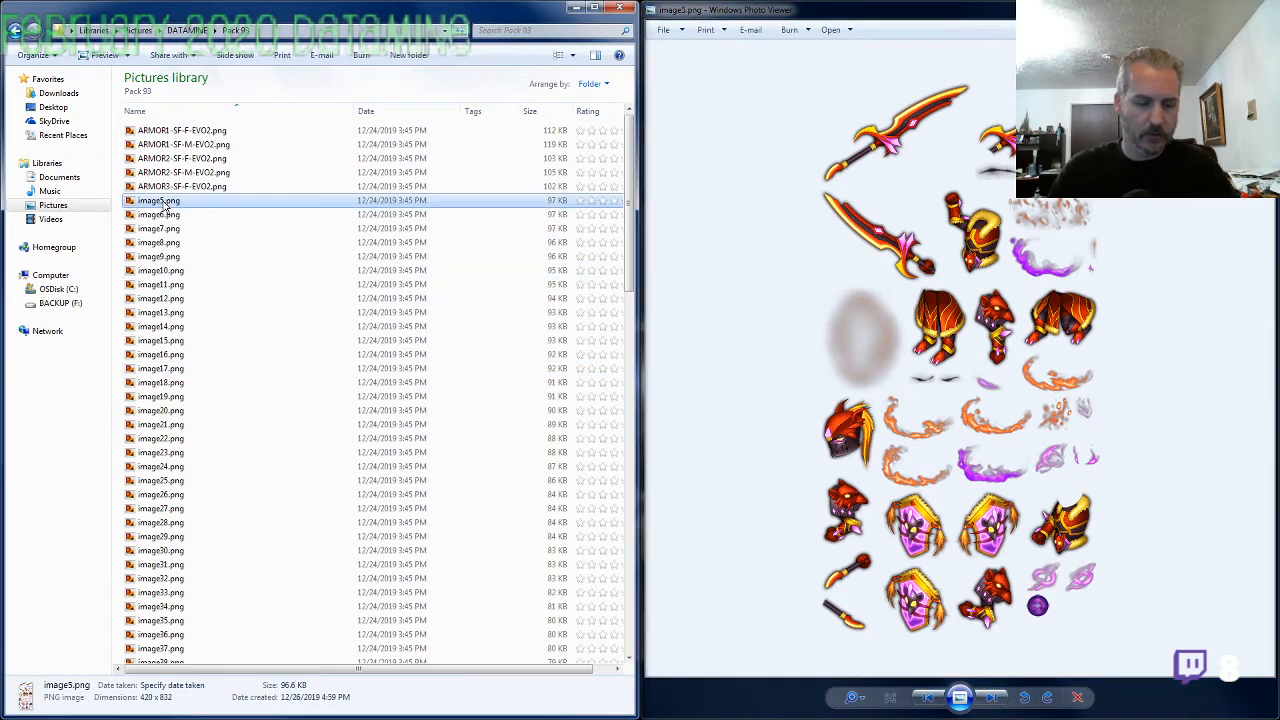
click(165, 203)
text(ARMOR3-SF-)
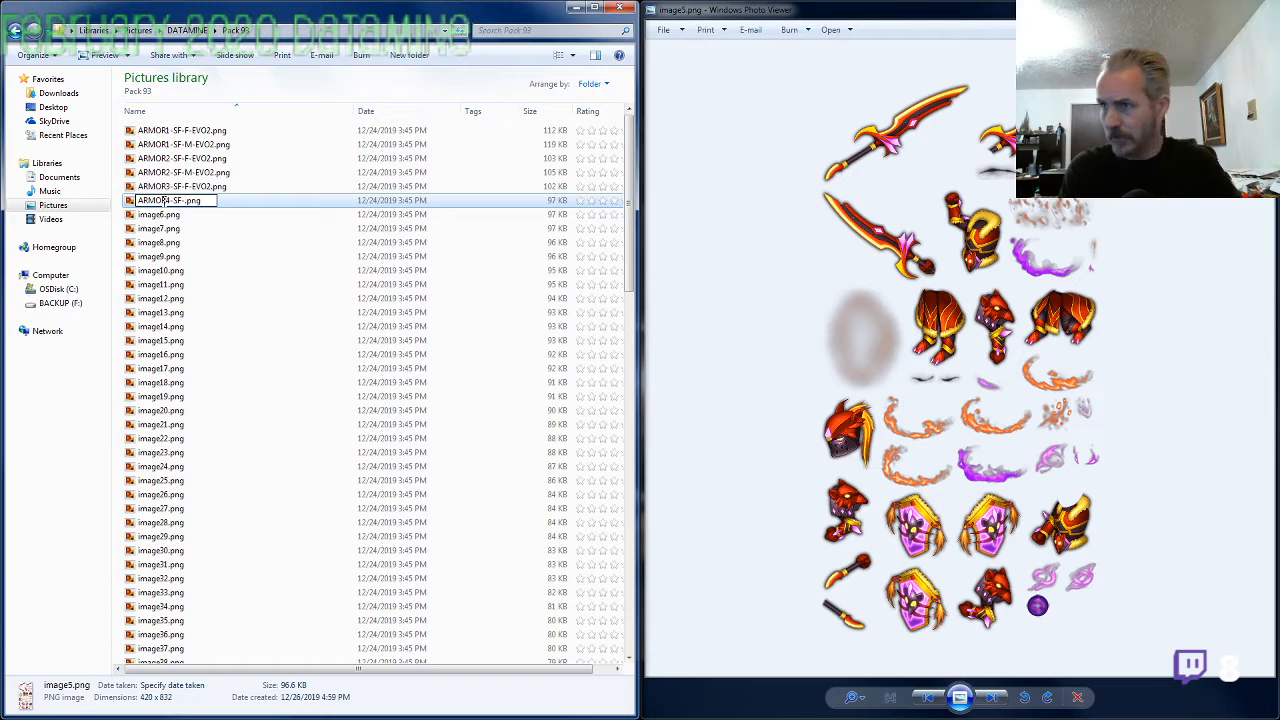
text(M-EVO2)
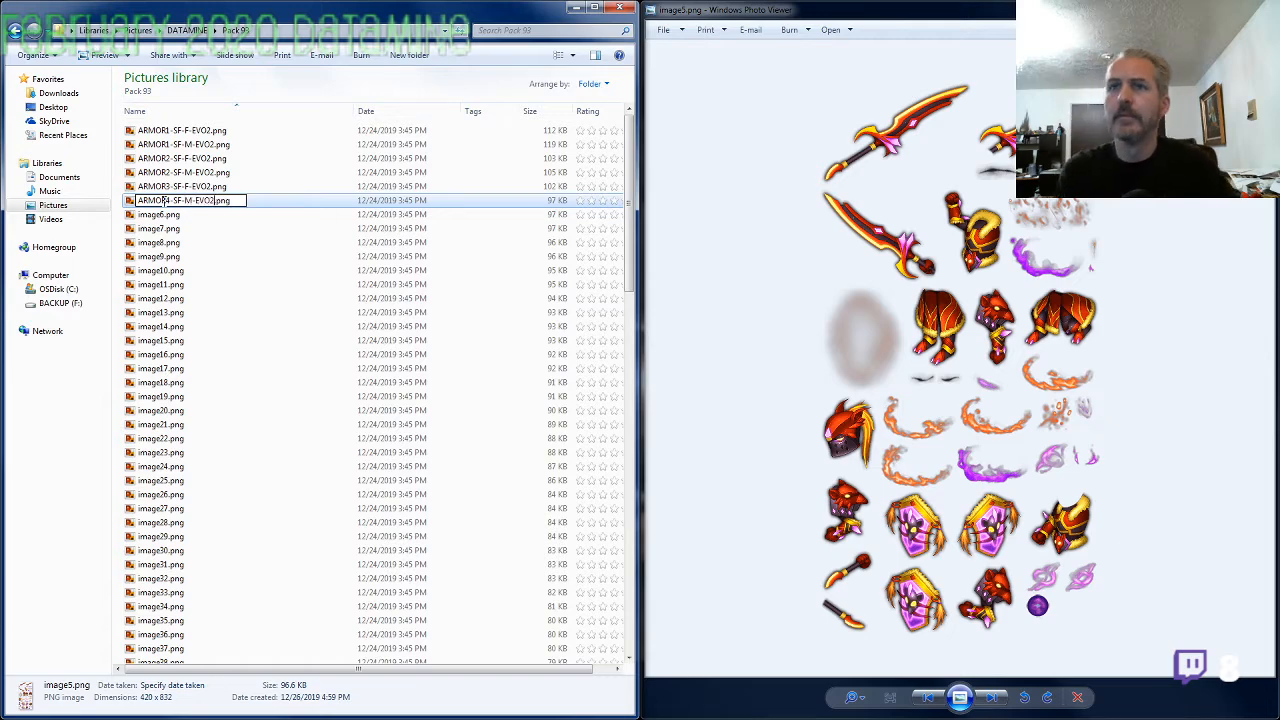
key(Return)
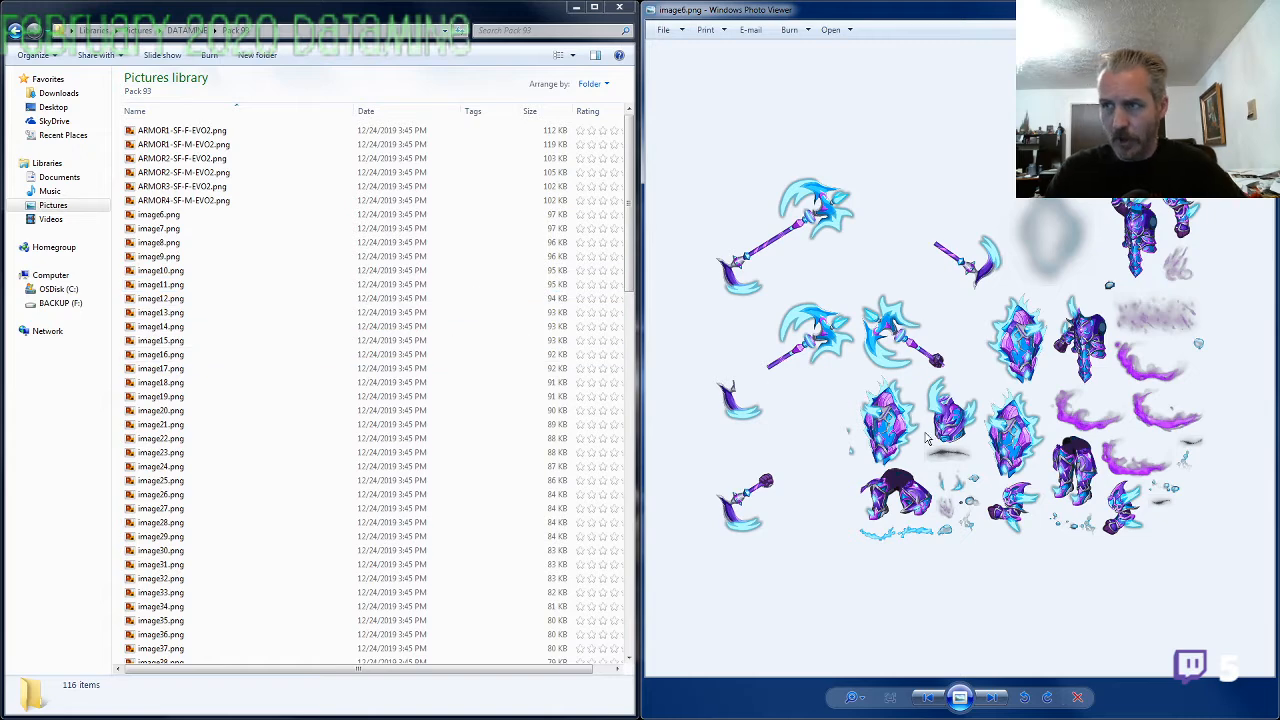
Inspect the blue and purple armor pieces in image6.png and rename the file as ARMOR5-SW-M-EVO2.png
scroll(926, 437, up, 4)
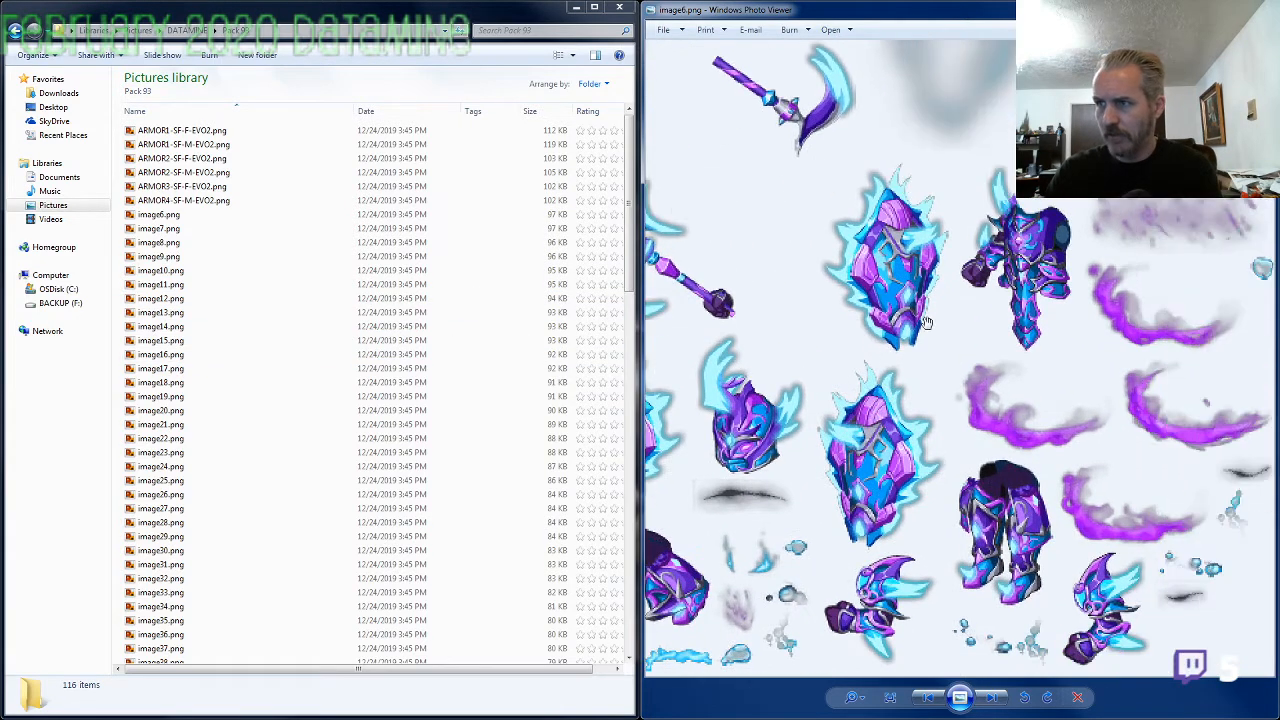
drag(783, 535, 914, 487)
scroll(912, 480, down, 2)
scroll(909, 437, down, 2)
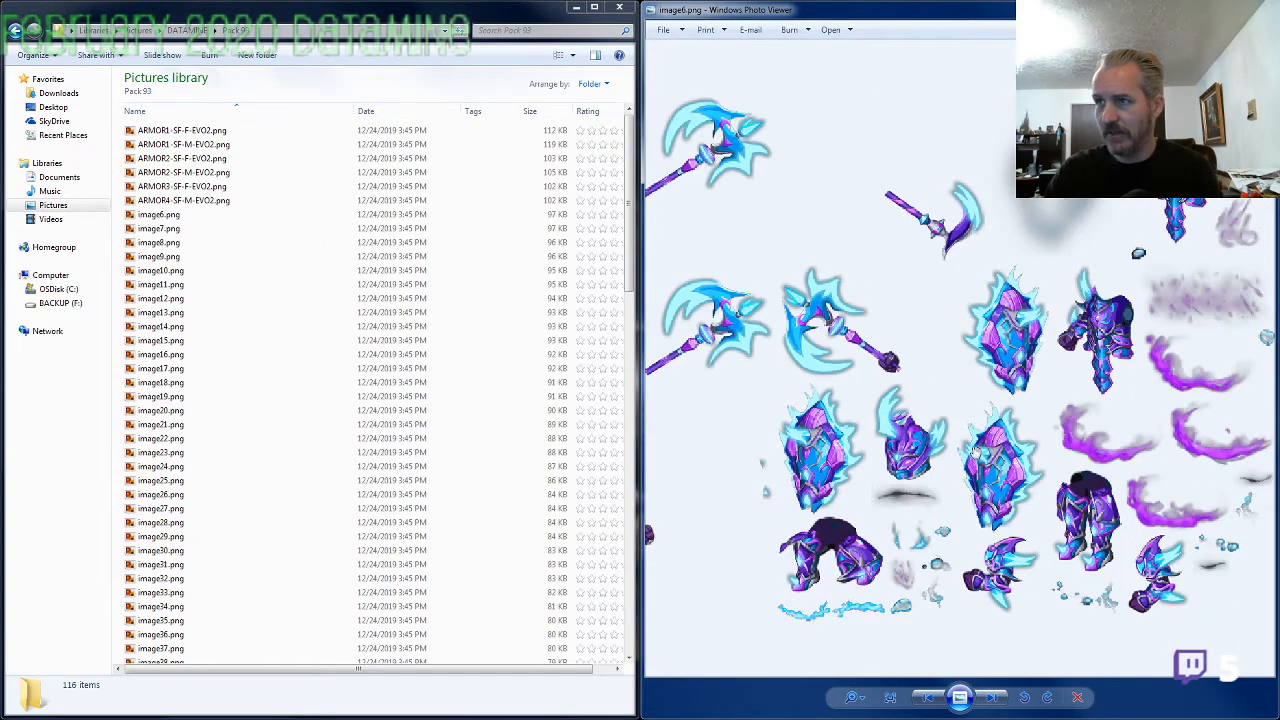
scroll(978, 457, down, 1)
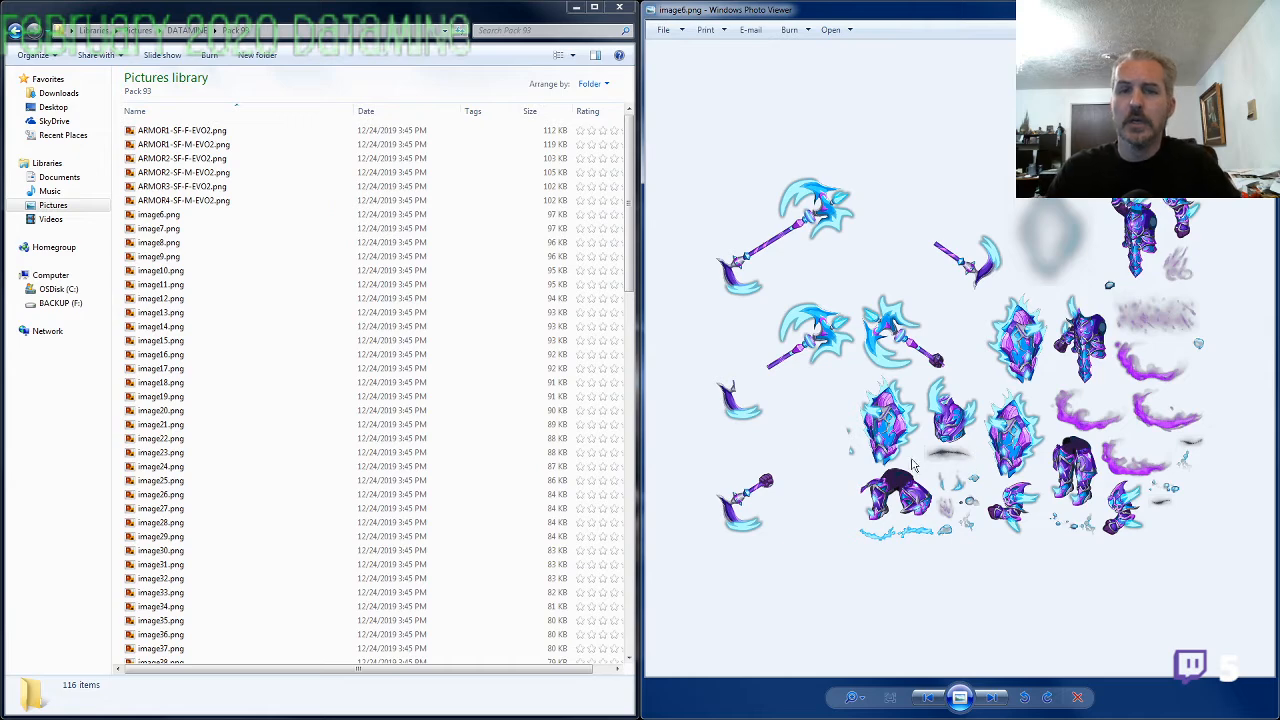
click(165, 215)
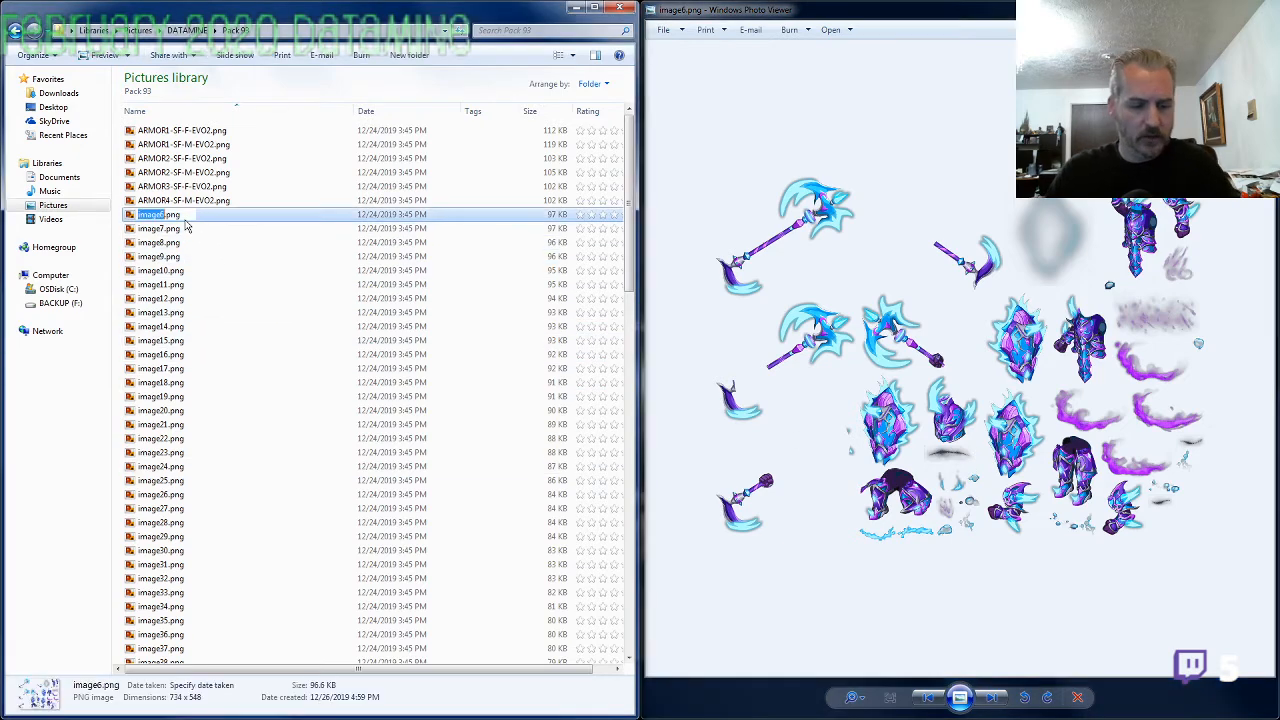
text(ARMOR5)
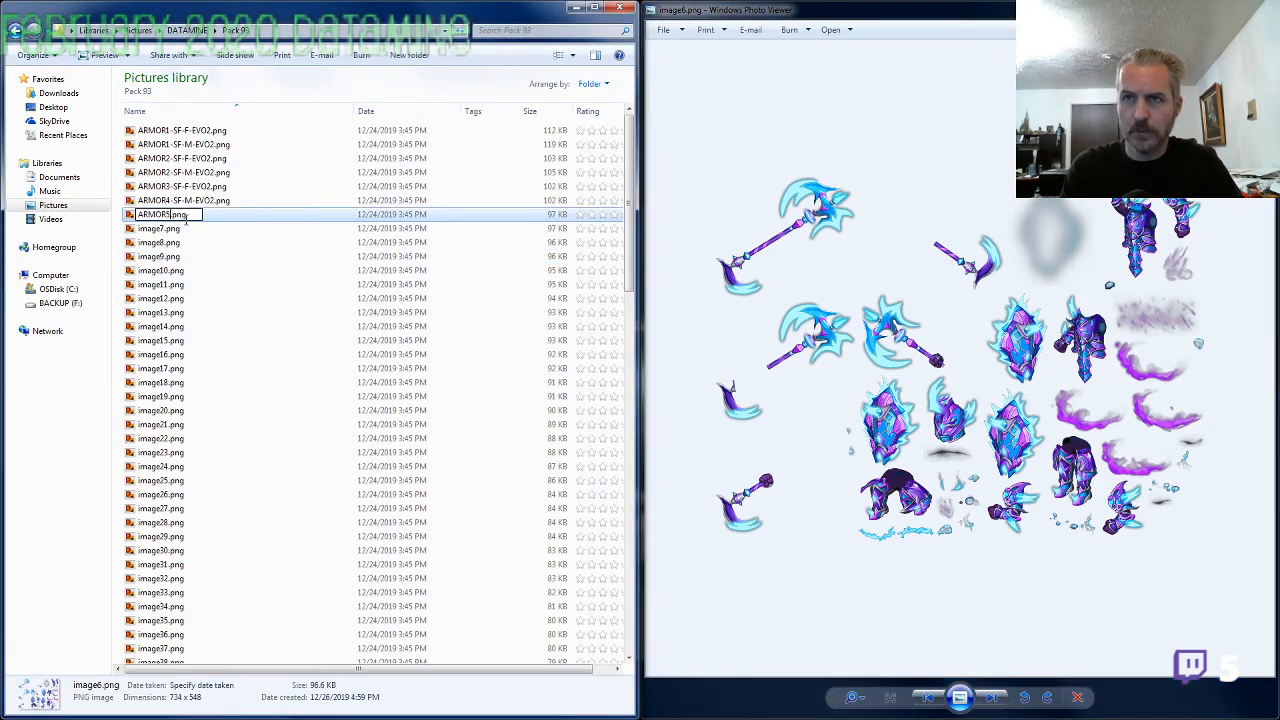
text(-SW)
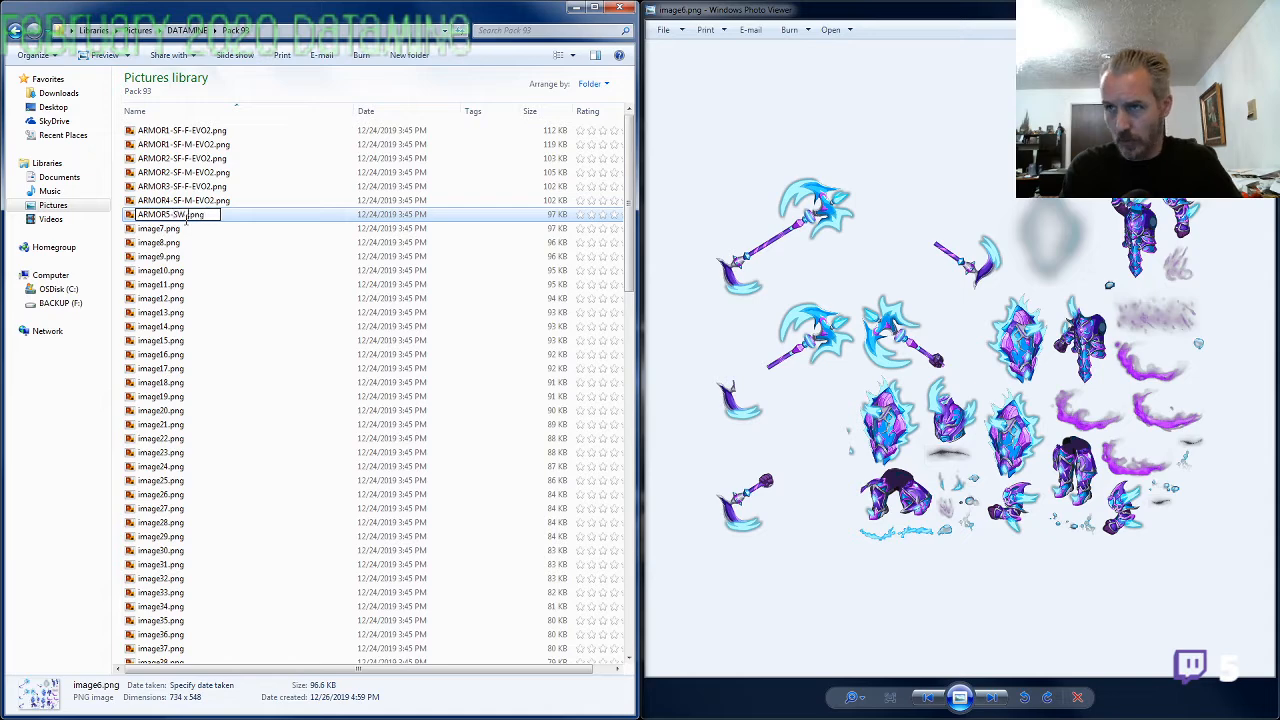
text(-M-EVO2)
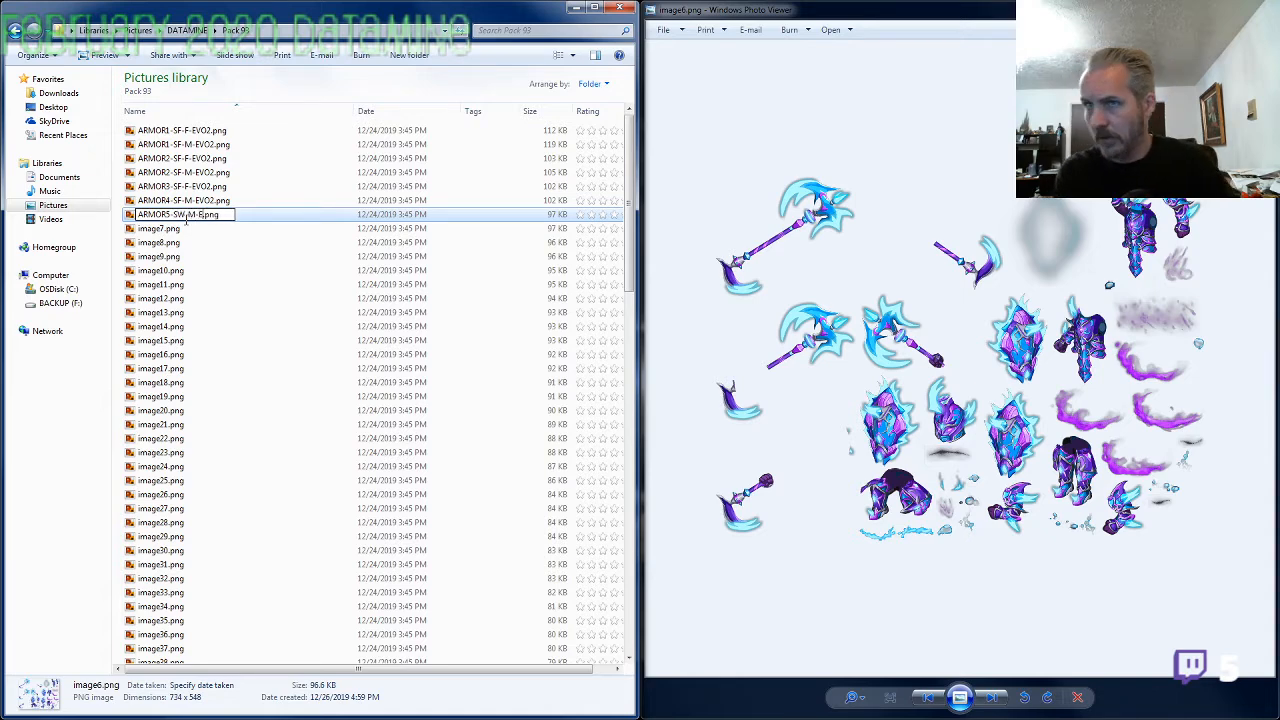
key(Return)
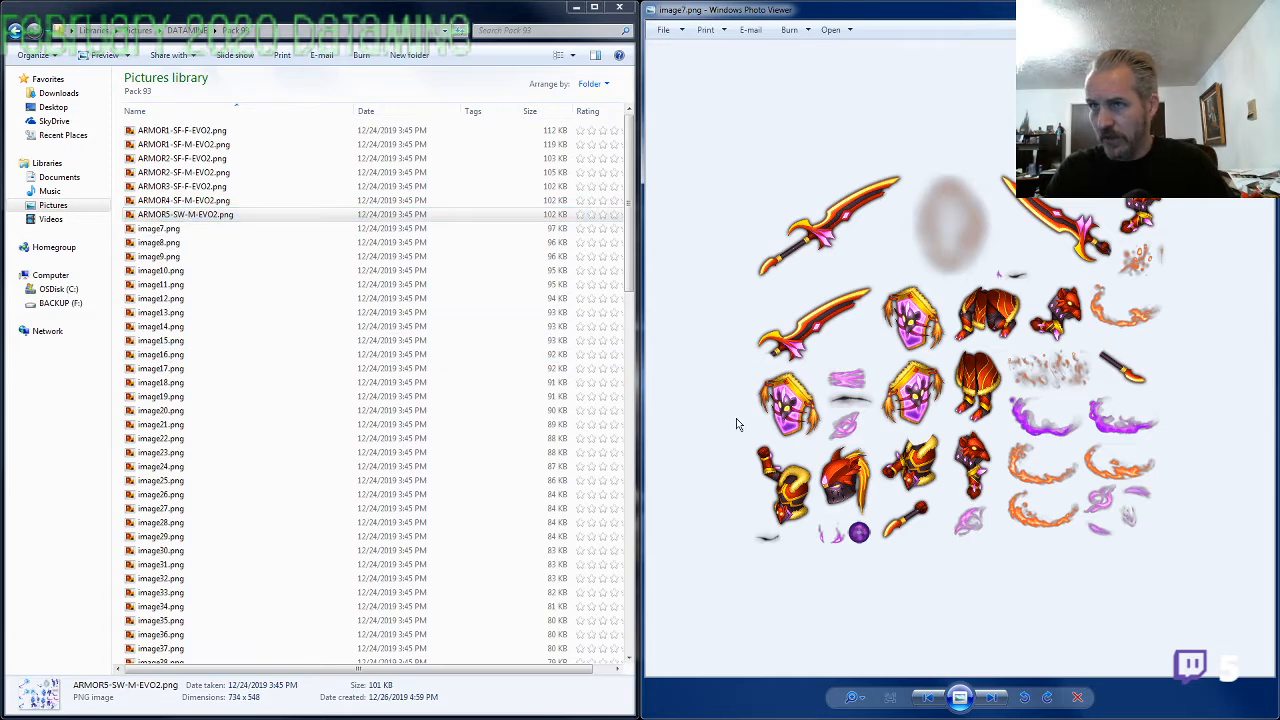
Rename image7.png as ARMOR4-SF-F-EVO2.png, reusing the file name of the matching male red armor with M replaced by F
key(Up)
key(F2)
key(ctrl+c)
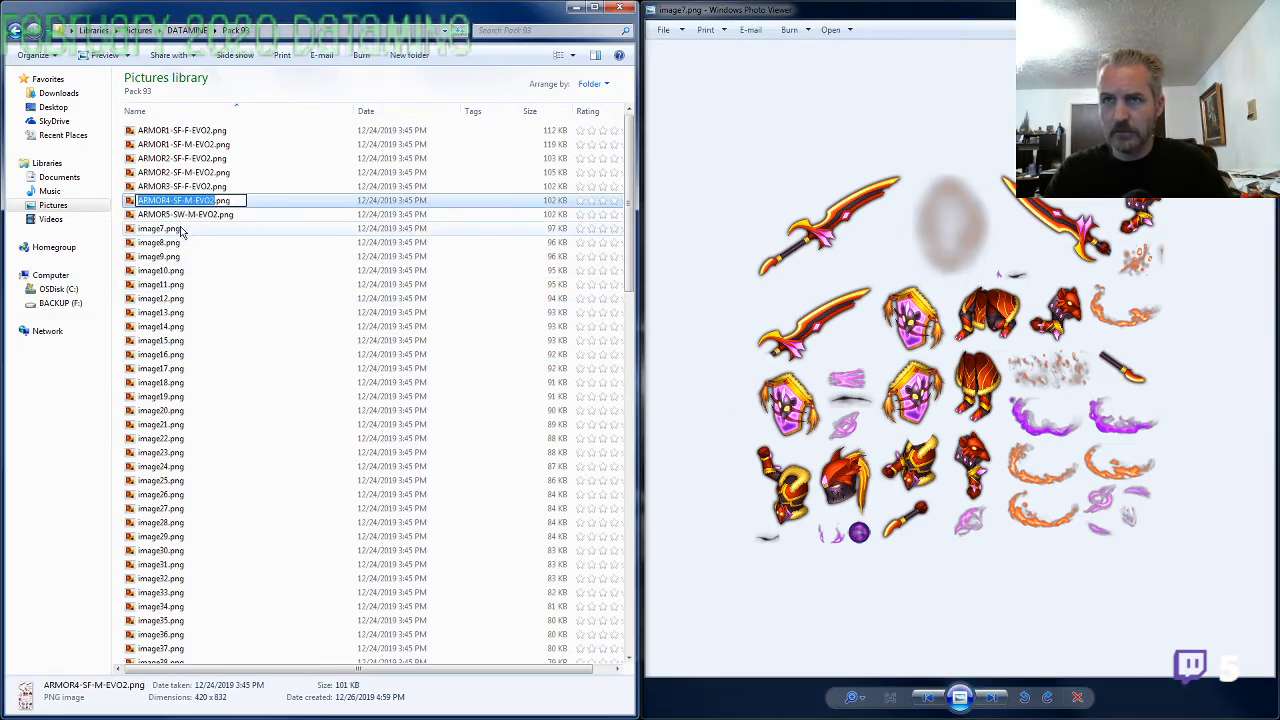
key(Escape)
key(Down)
key(F2)
key(ctrl+v)
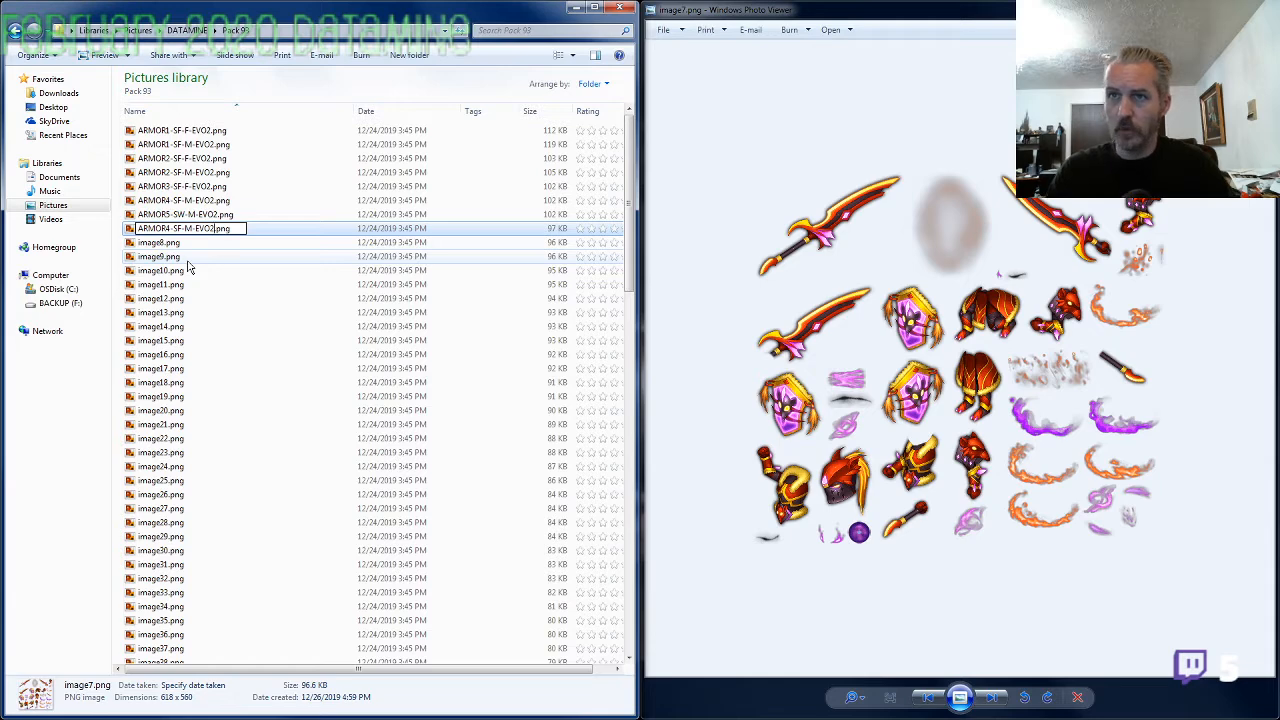
key(BackSpace)
text(F)
key(Return)
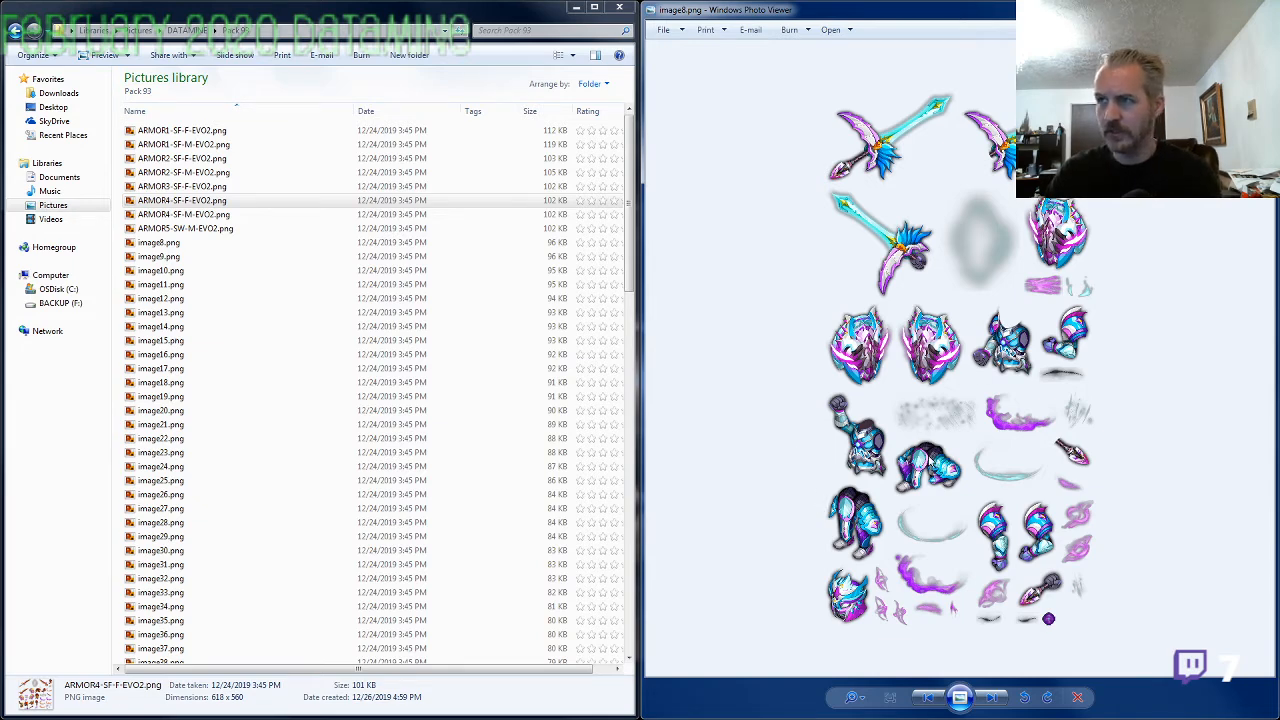
Inspect the weapon, helmet and armor pieces in image8.png and rename the file as ARMOR6-SA-M-EVO2.png
scroll(910, 460, up, 3)
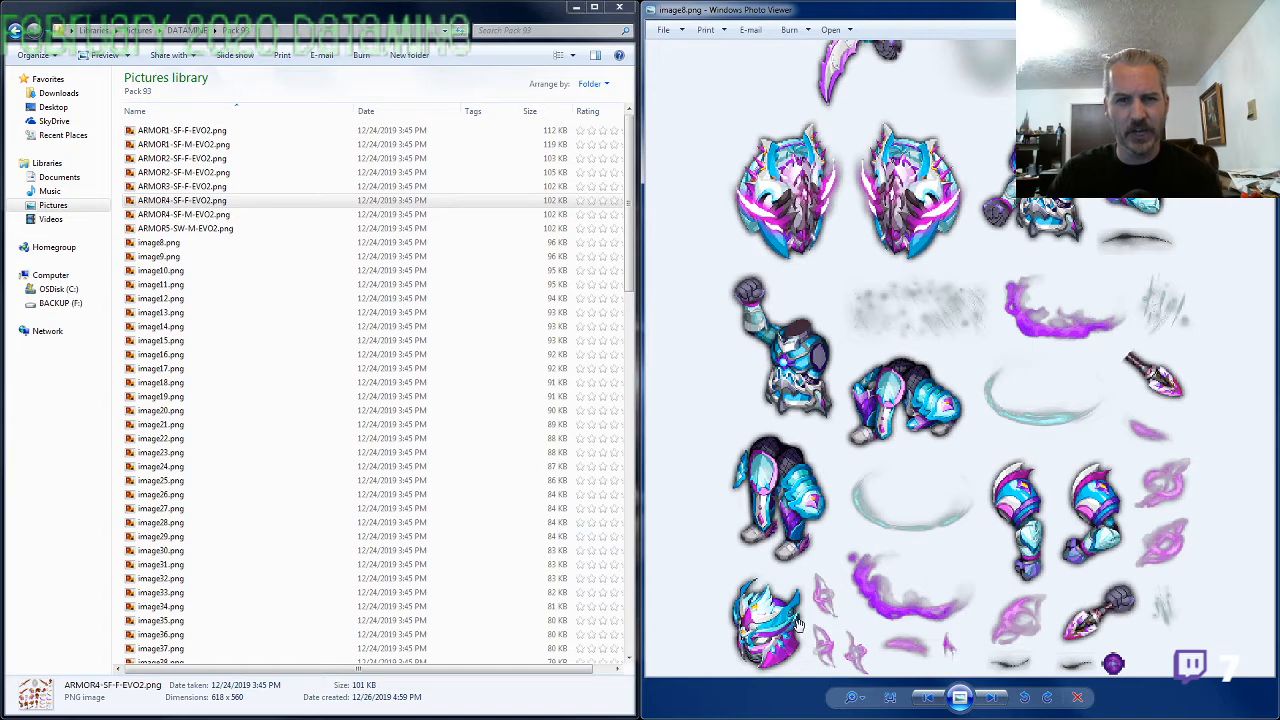
drag(907, 310, 960, 488)
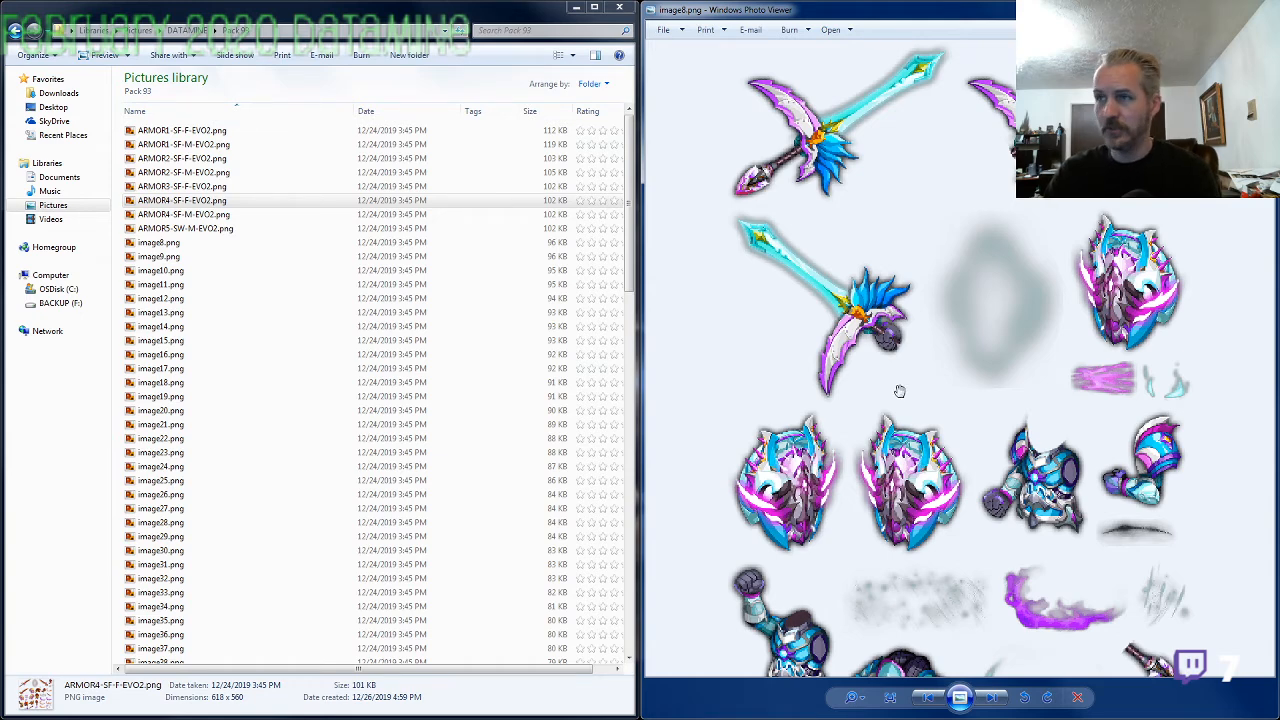
scroll(920, 526, down, 2)
scroll(920, 526, down, 5)
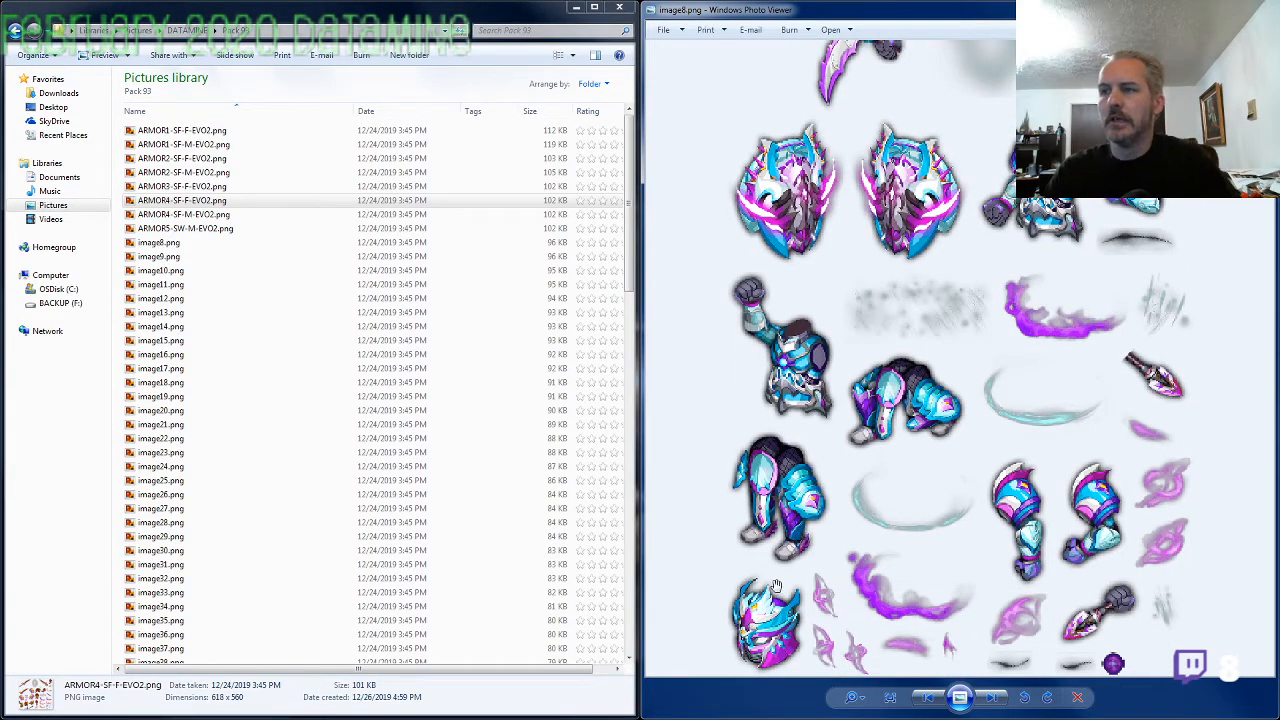
click(161, 243)
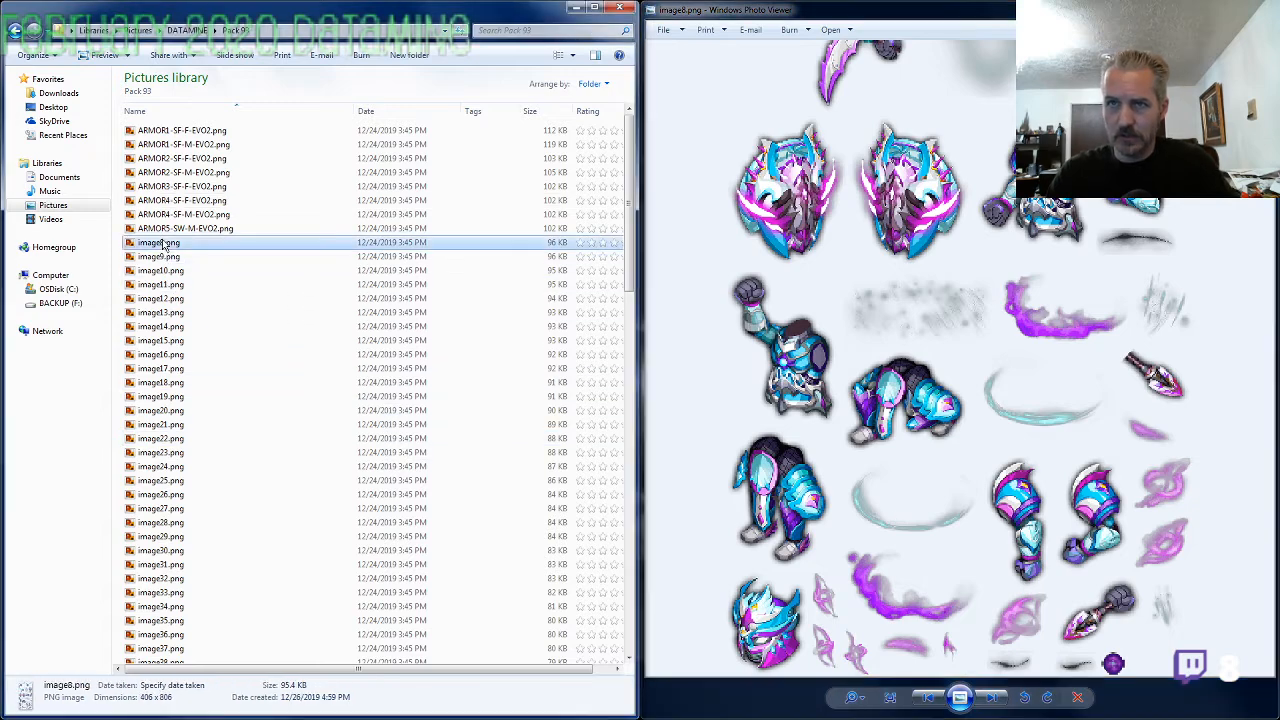
key(F2)
text(ARMOR)
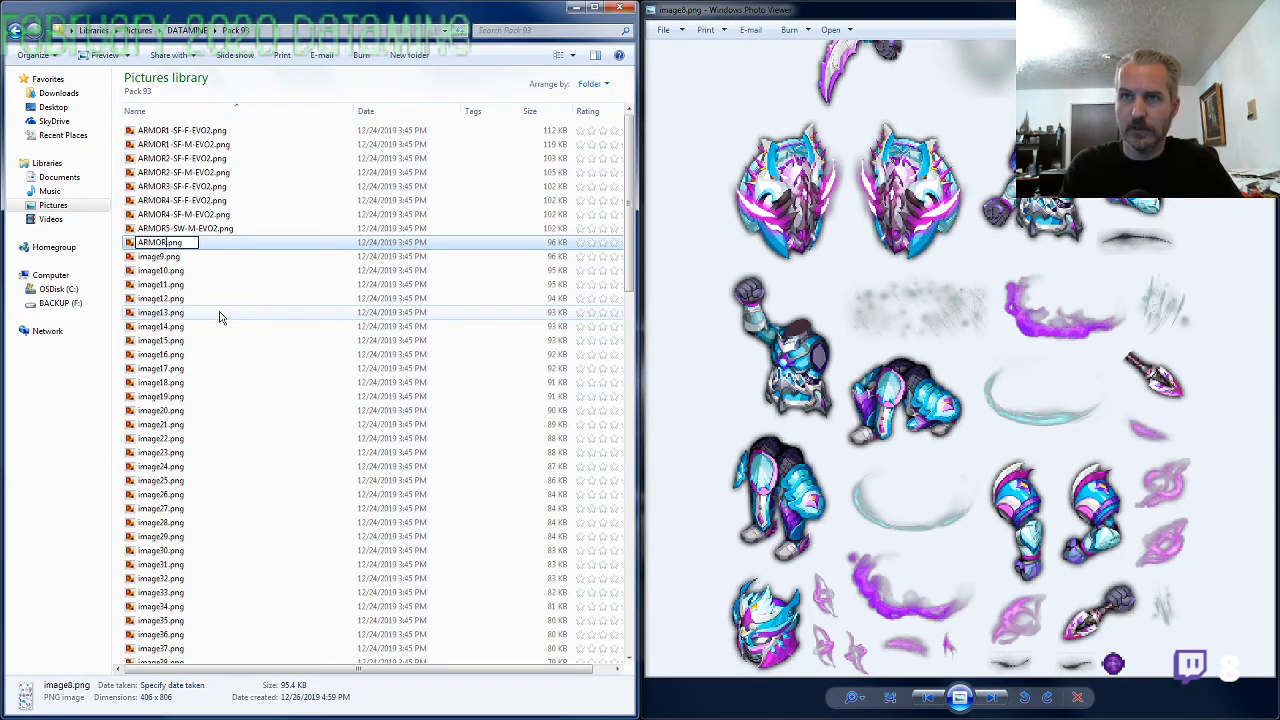
text(6-SA-M-EV)
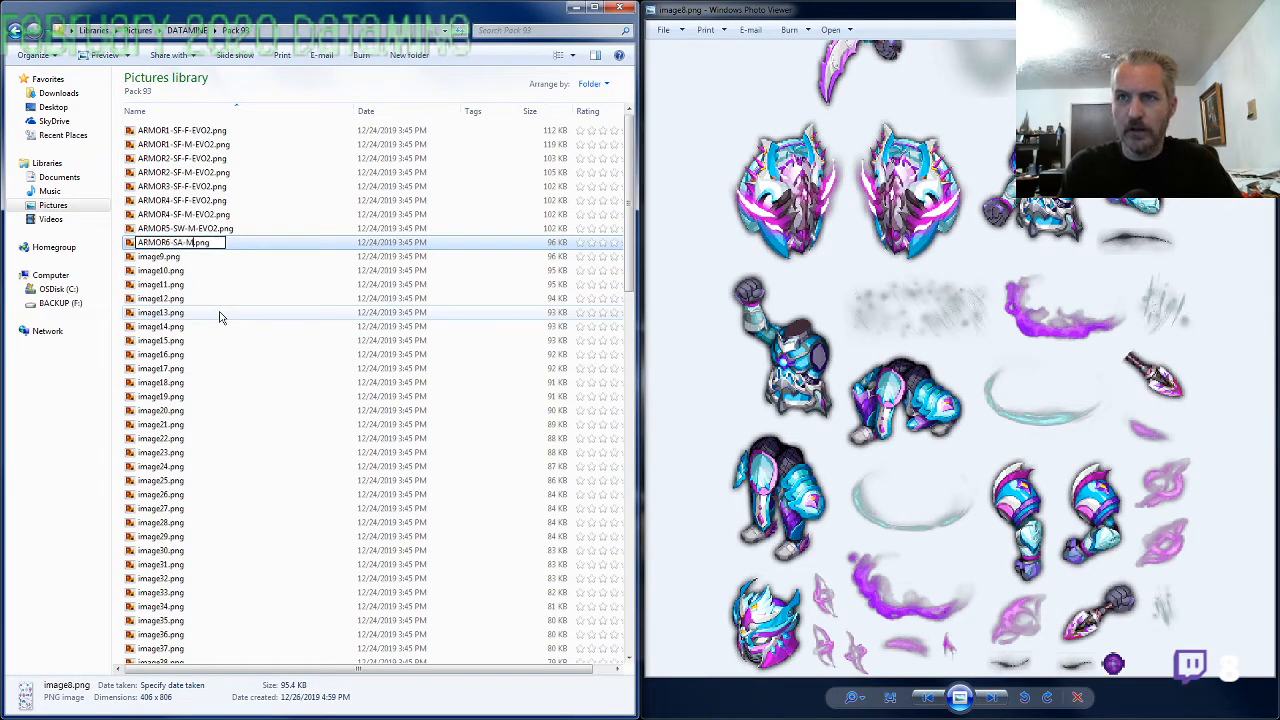
text(O)
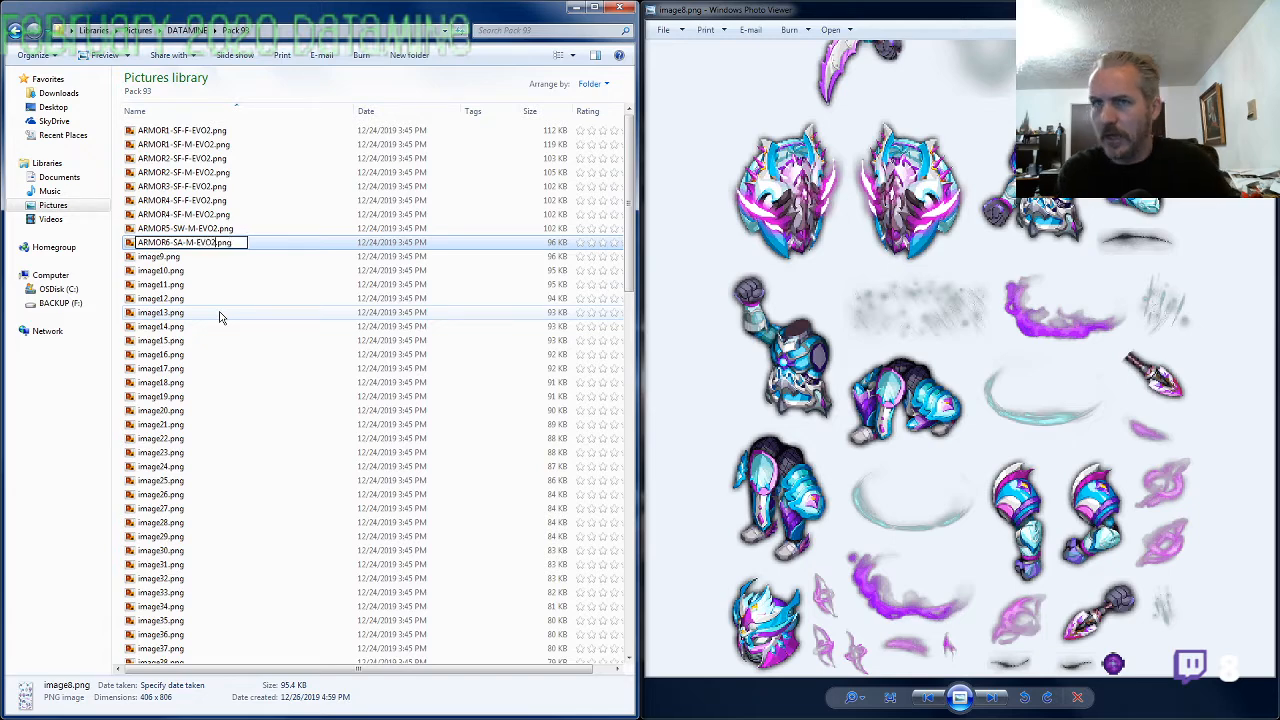
text(2)
key(Return)
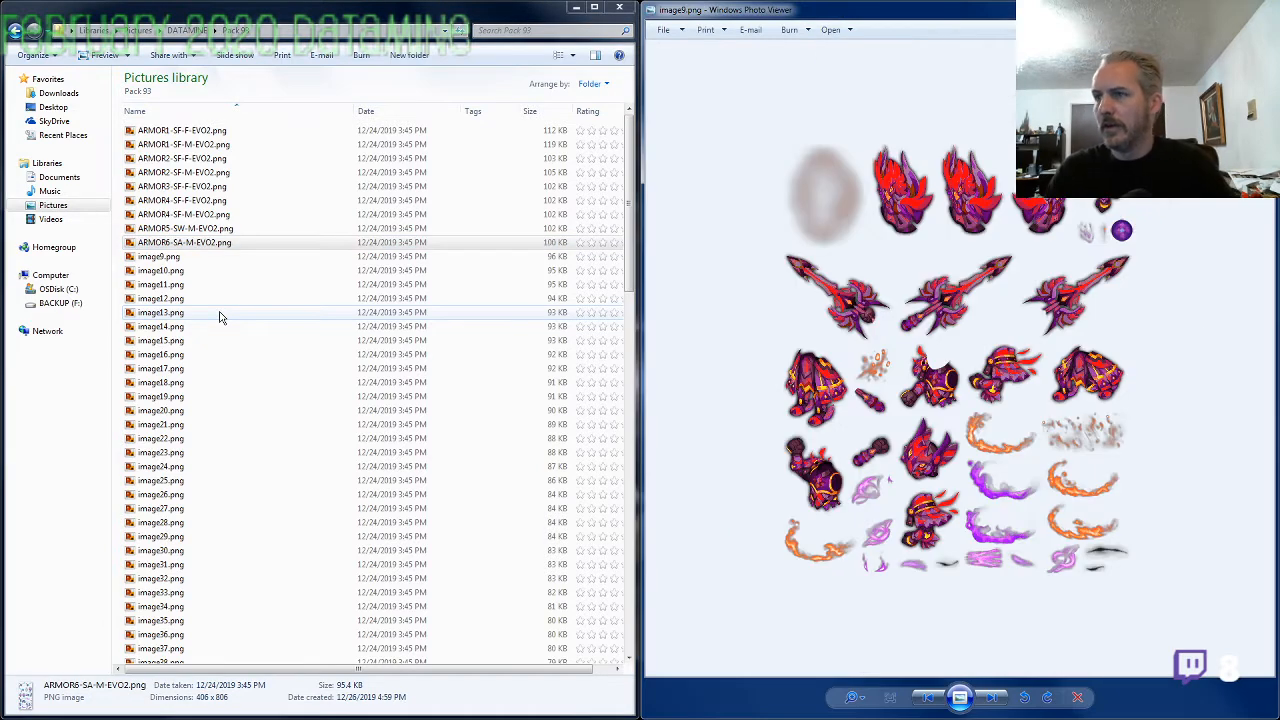
Compare the red and purple armor sheet image9.png with ARMOR4-SF-M-EVO2.png and ARMOR3-SF-F-EVO2.png to find its matching set
scroll(910, 415, up, 3)
scroll(959, 425, down, 2)
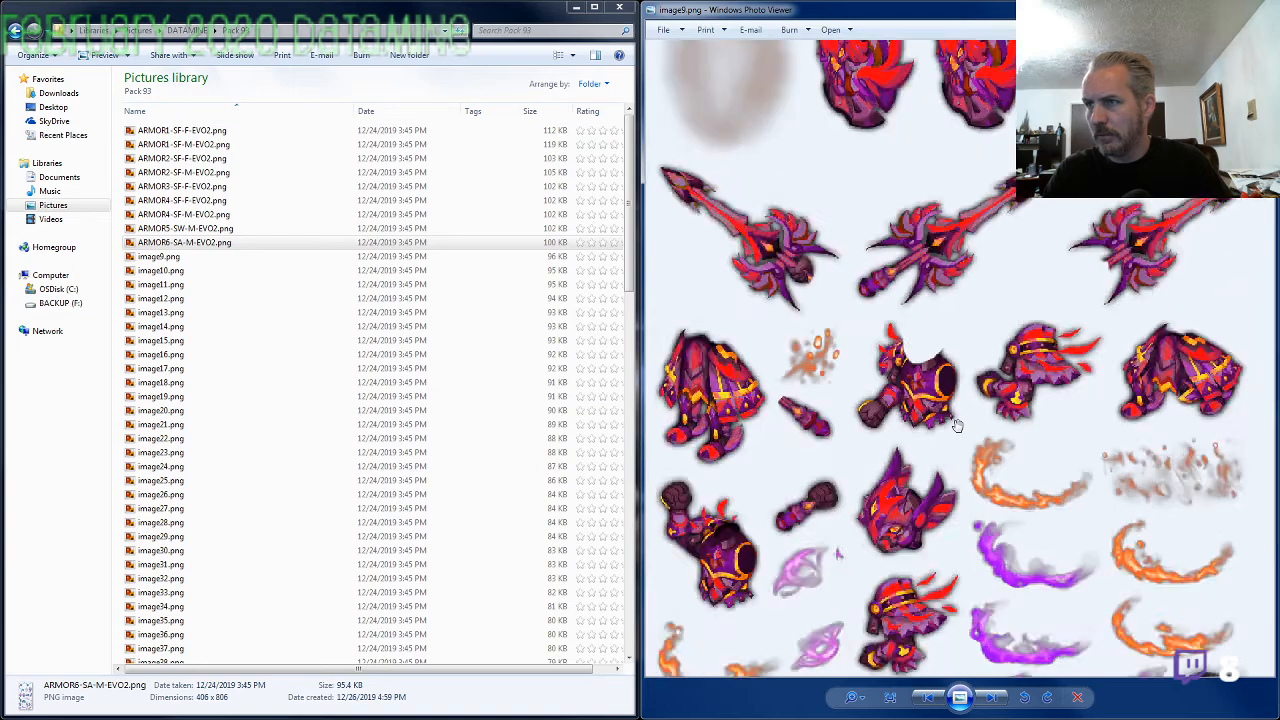
double_click(215, 214)
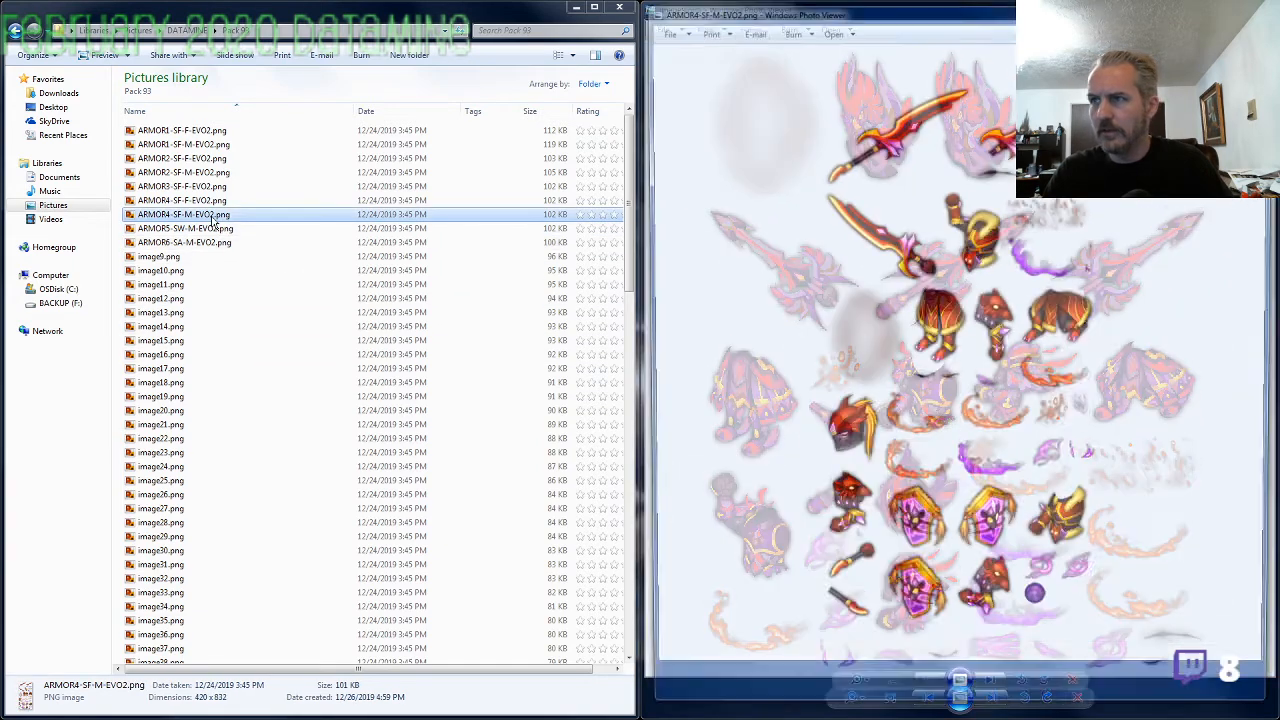
click(1258, 8)
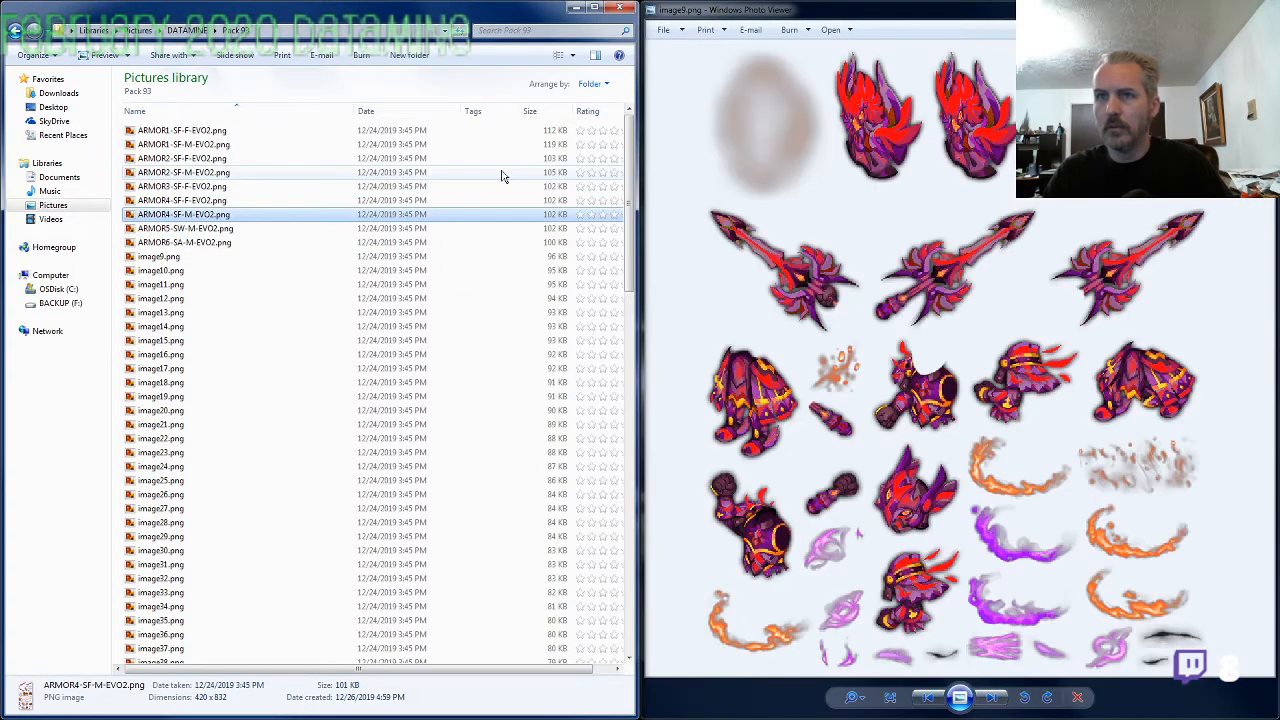
double_click(185, 186)
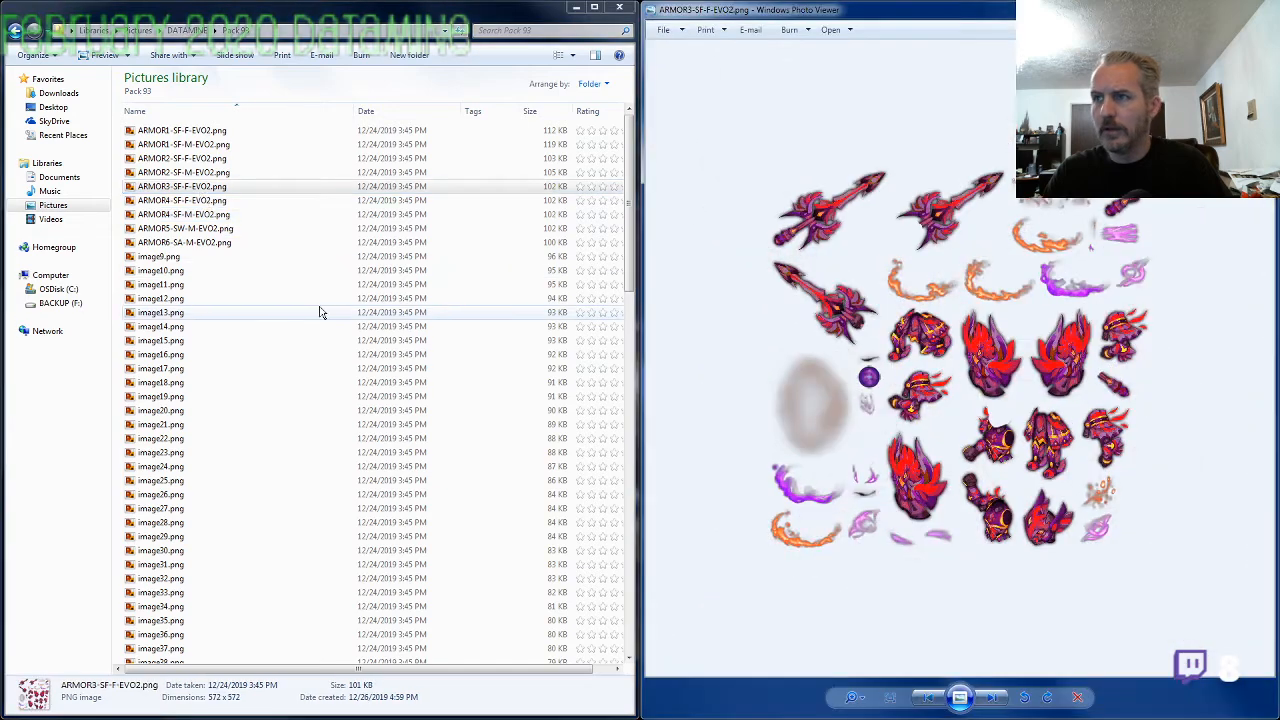
click(1258, 8)
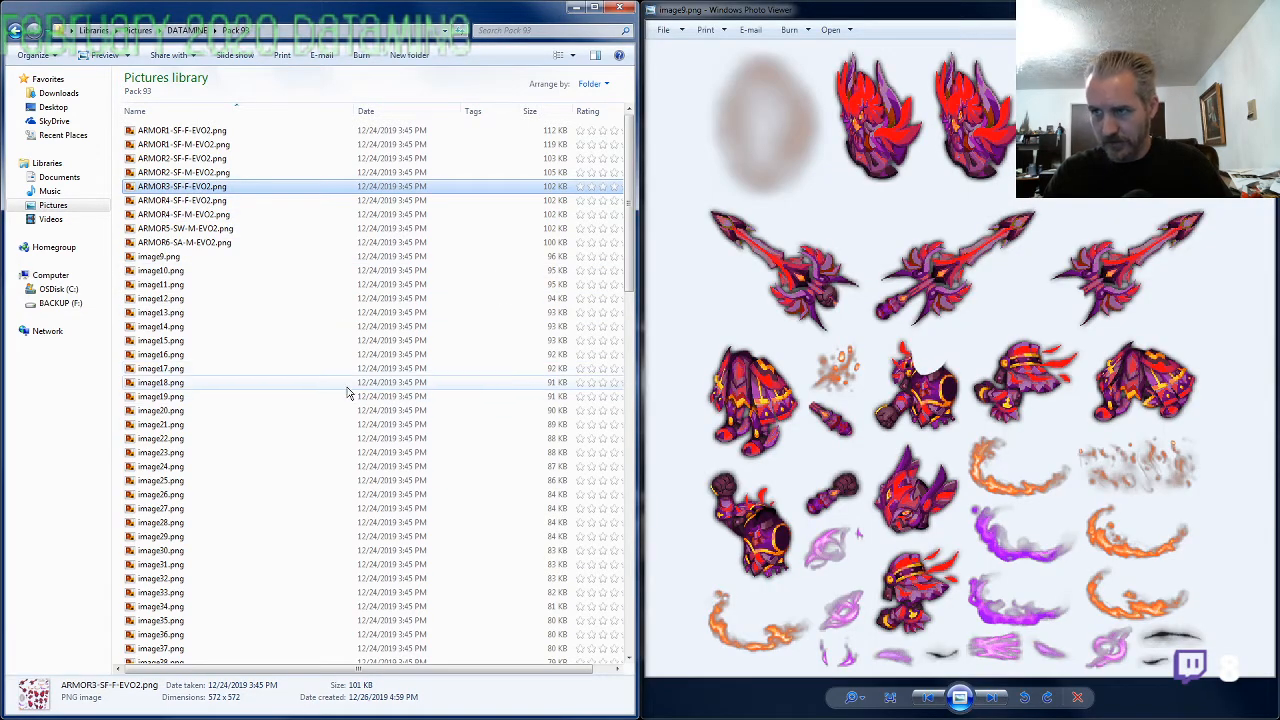
Rename image9.png as ARMOR3-SF-M-EVO2.png, reusing the file name of the matching female armor with F replaced by M
click(210, 188)
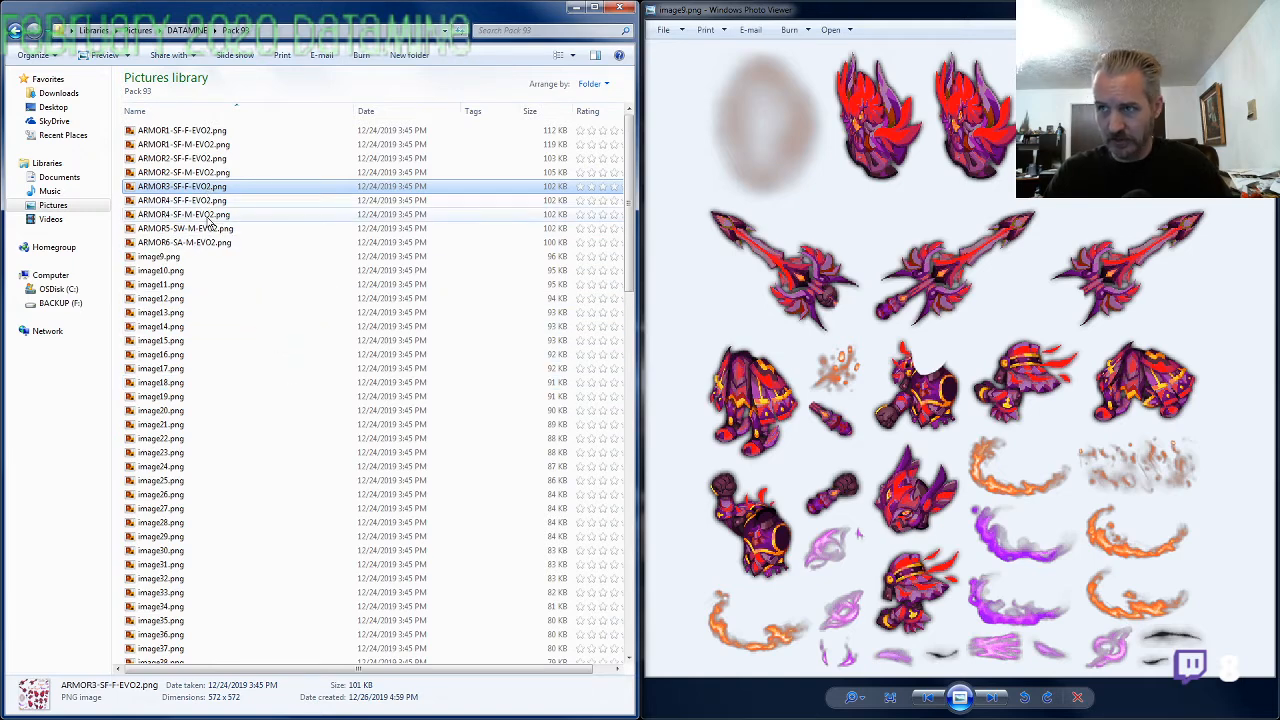
key(ctrl+c)
click(172, 257)
key(F2)
key(ctrl+v)
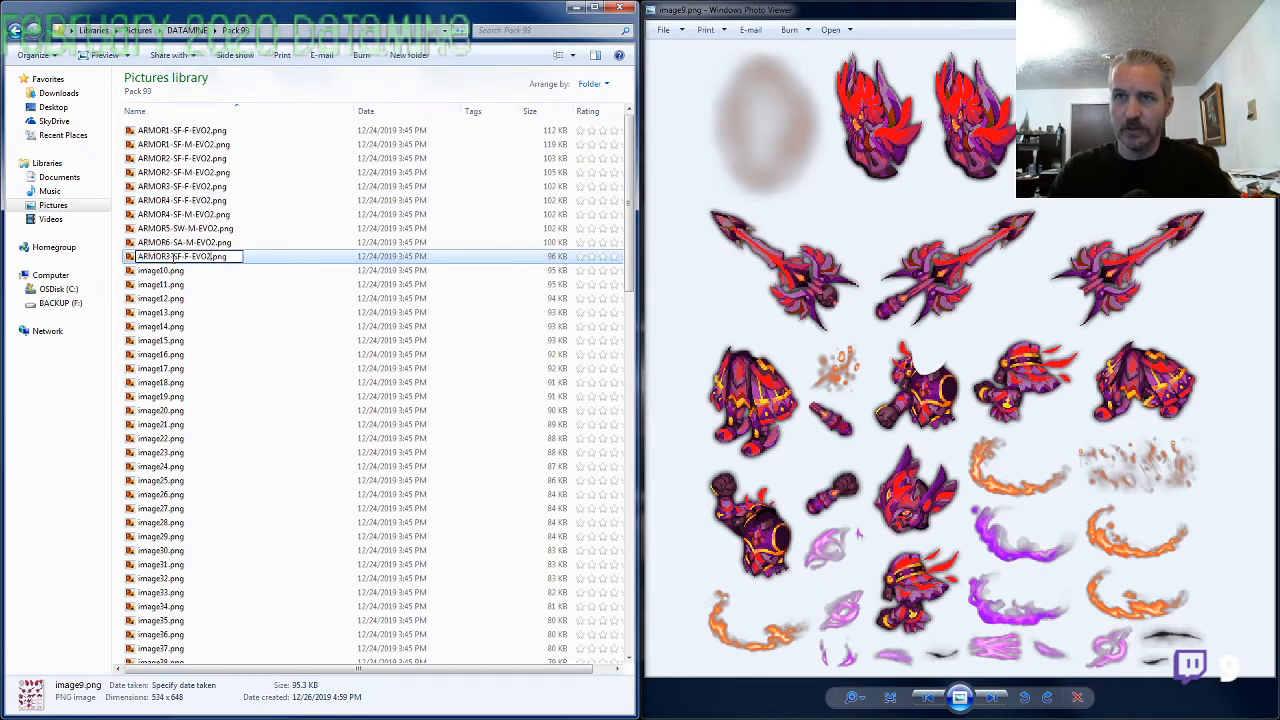
text(M)
key(Return)
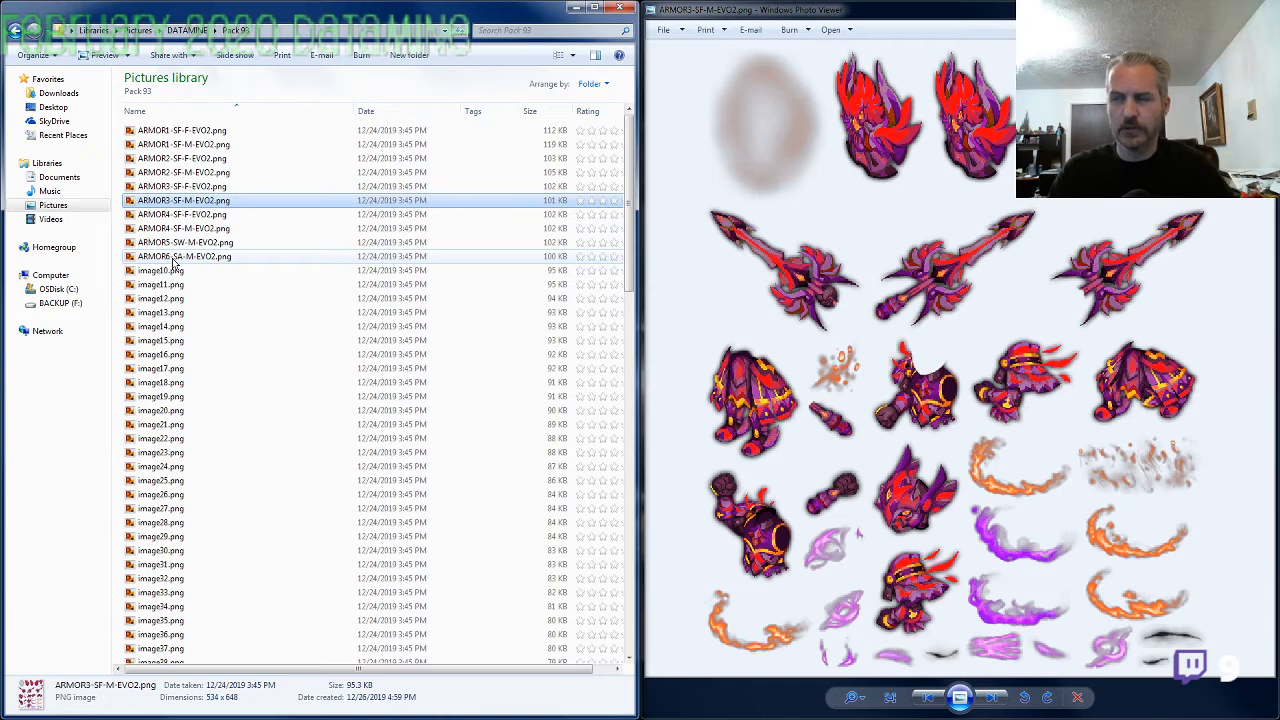
View image10.png and the similar blue and purple sheet ARMOR5-SW-M-EVO2.png, both enlarged for comparison
key(alt+Tab)
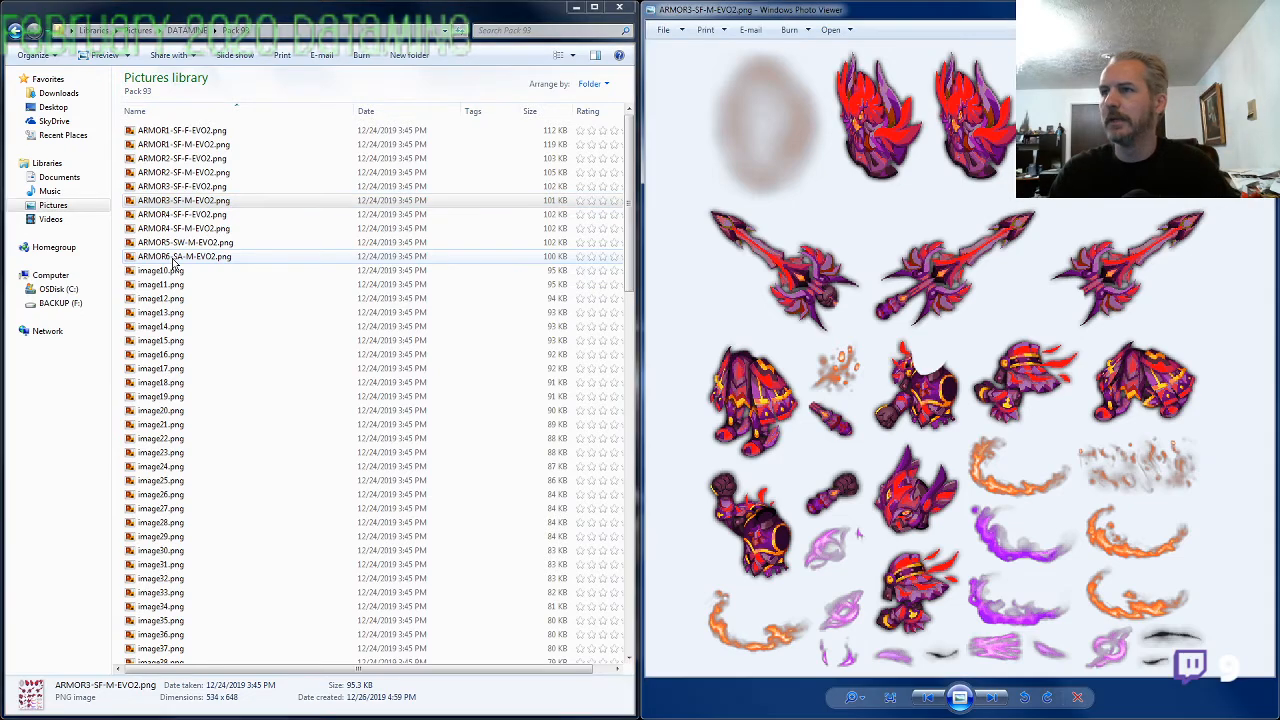
key(Right)
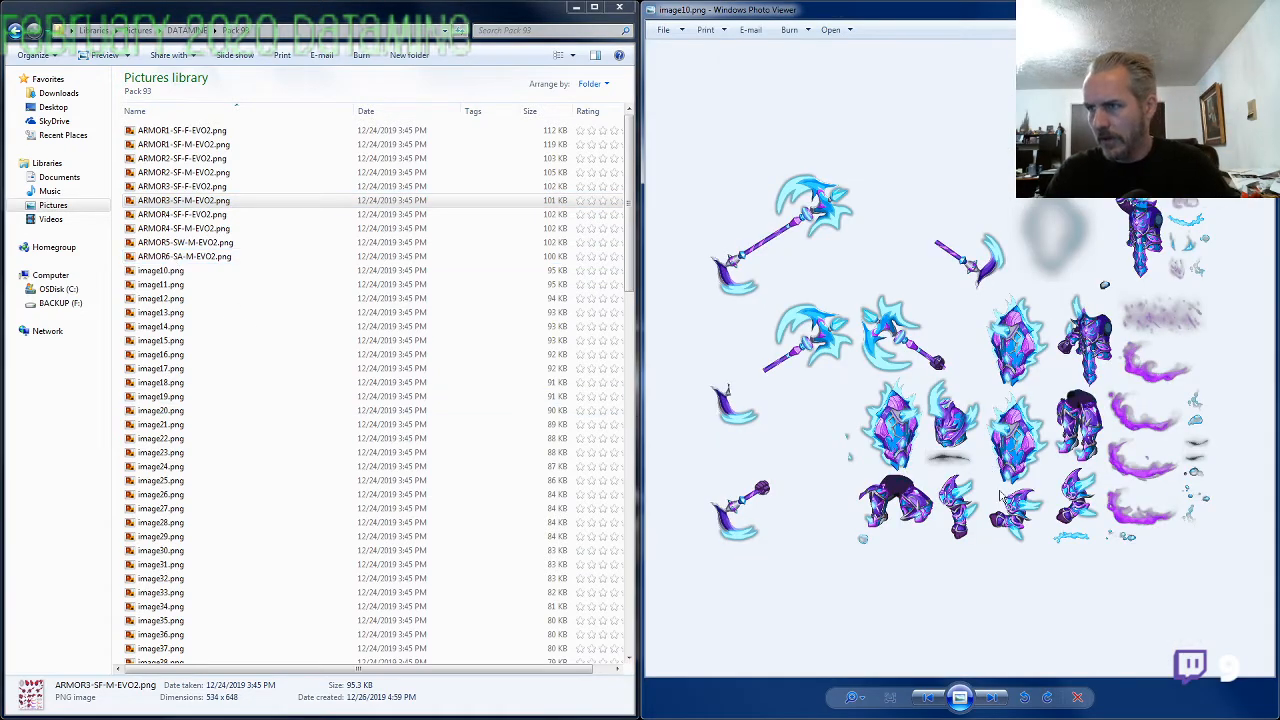
scroll(1046, 424, up, 3)
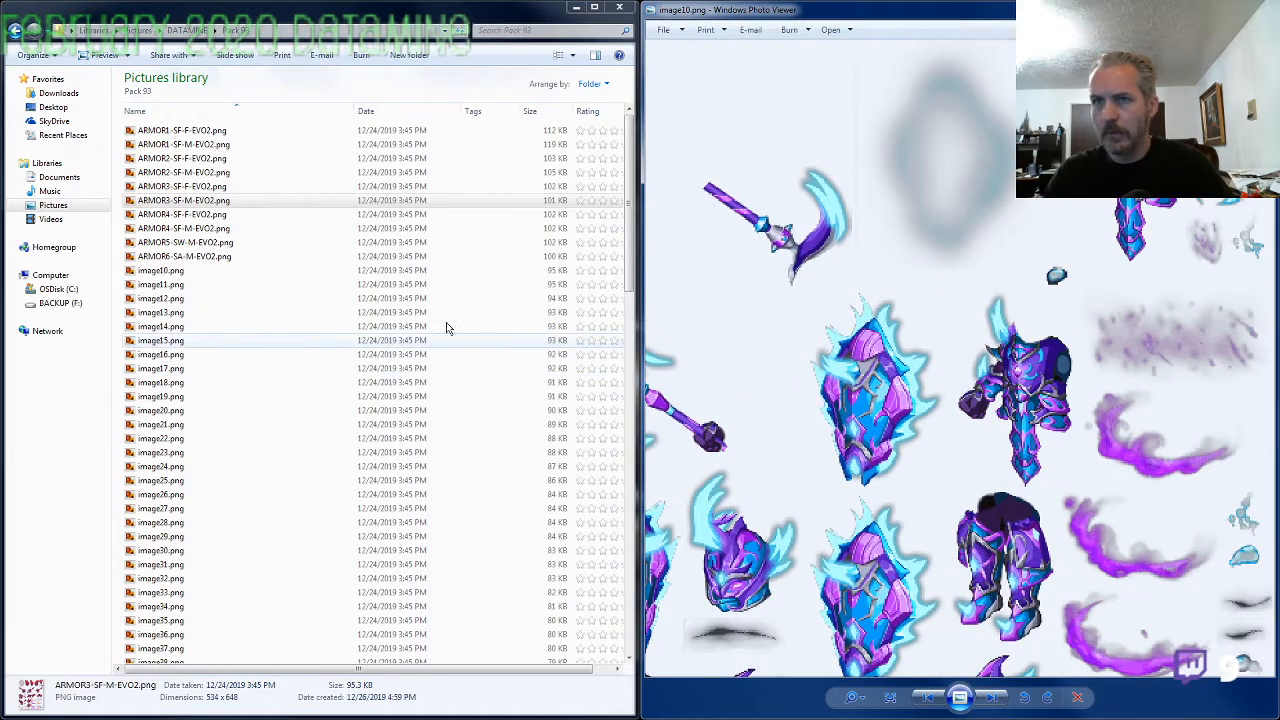
double_click(210, 248)
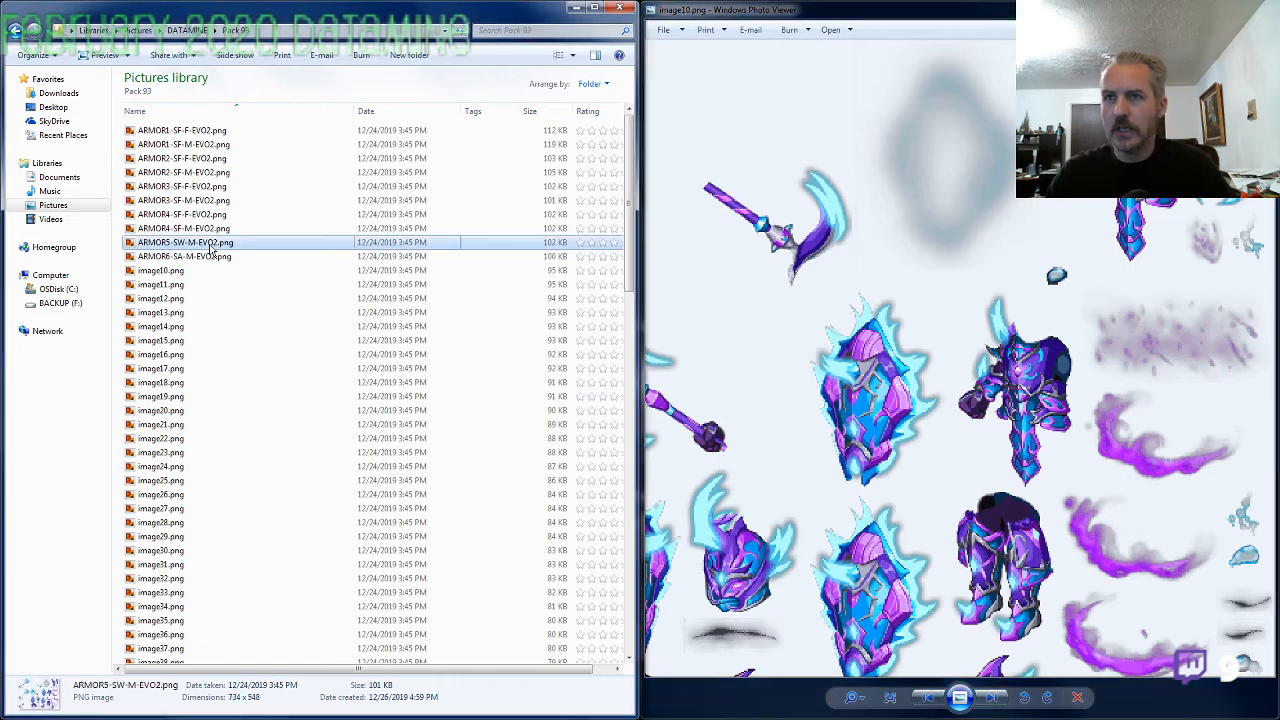
scroll(1003, 376, up, 3)
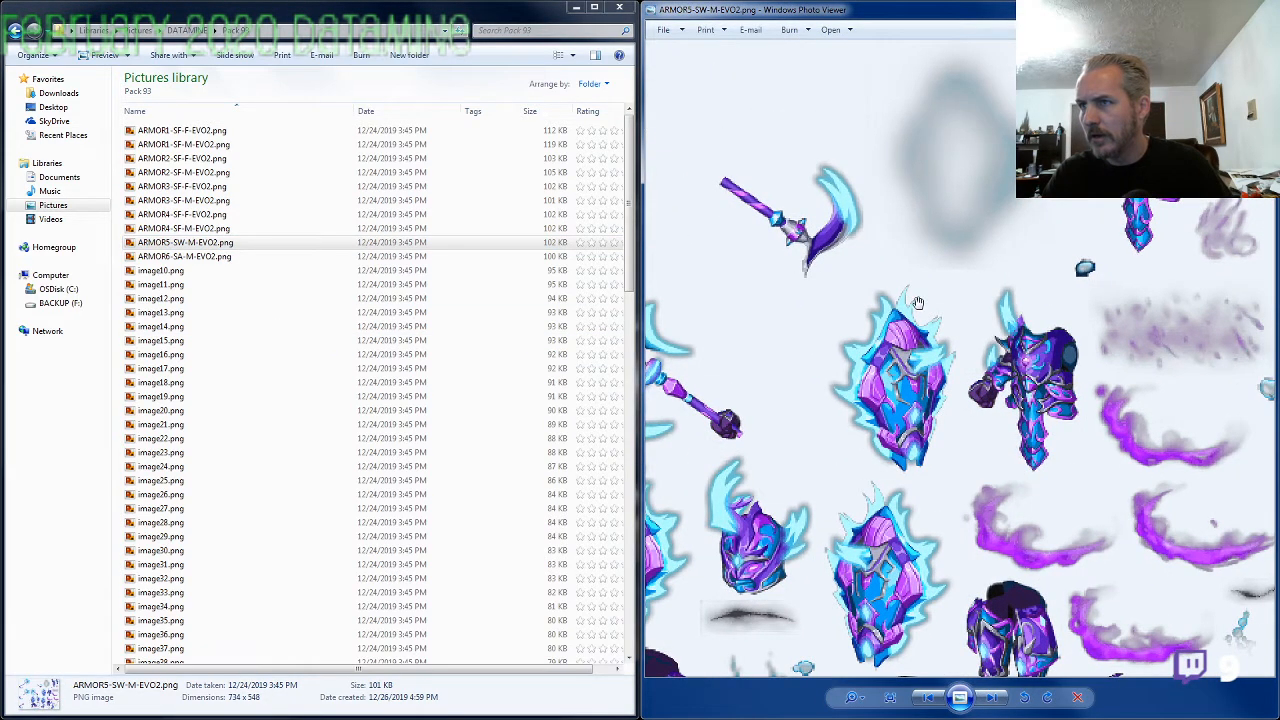
Compare the shields, helmet and torso in image10.png with those in ARMOR5-SW-M-EVO2.png, alternating between the two sheets
key(alt+Tab)
key(alt+Tab)
key(alt+Tab)
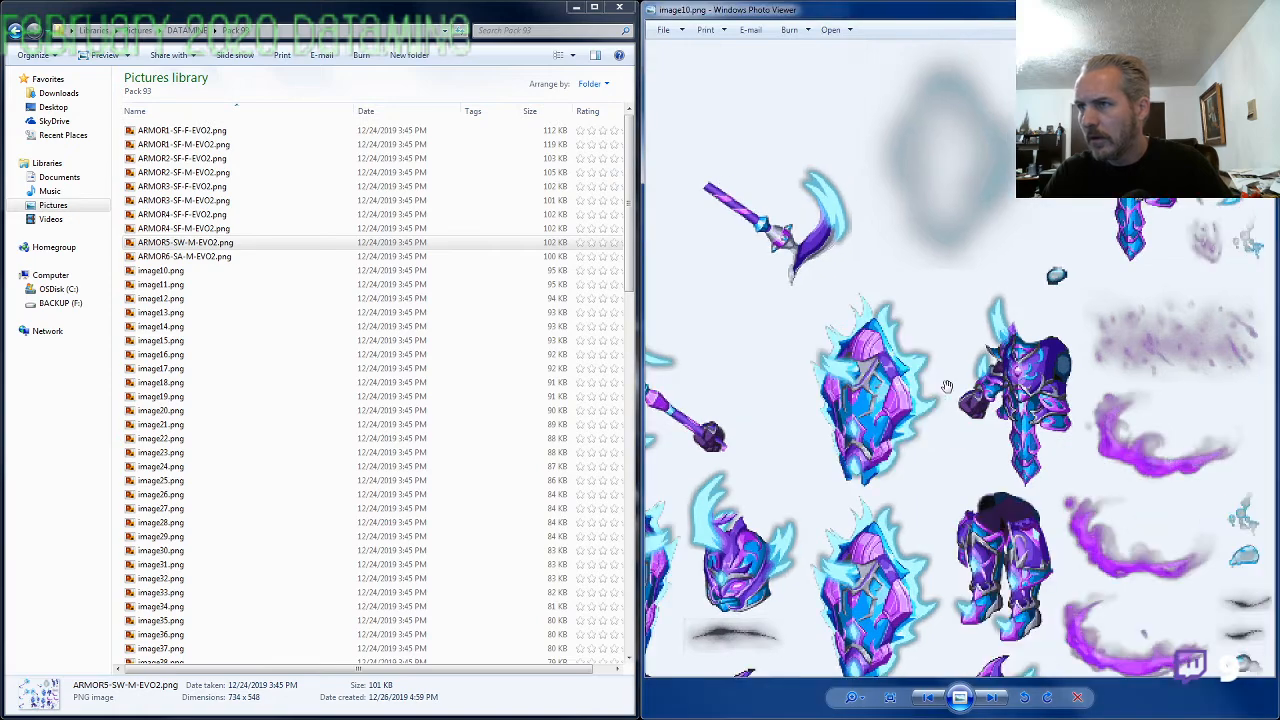
key(alt+Tab)
key(alt+Tab)
key(alt+Tab)
key(alt+Tab)
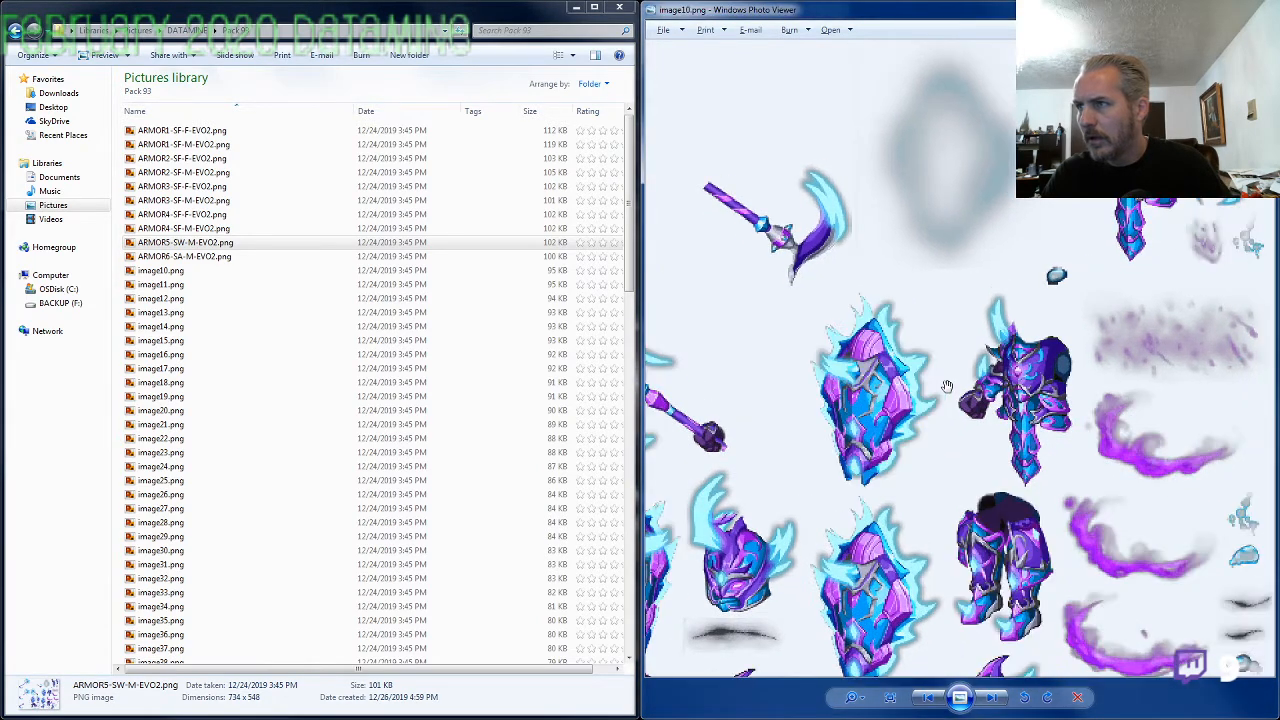
key(alt+Tab)
scroll(940, 420, down, 3)
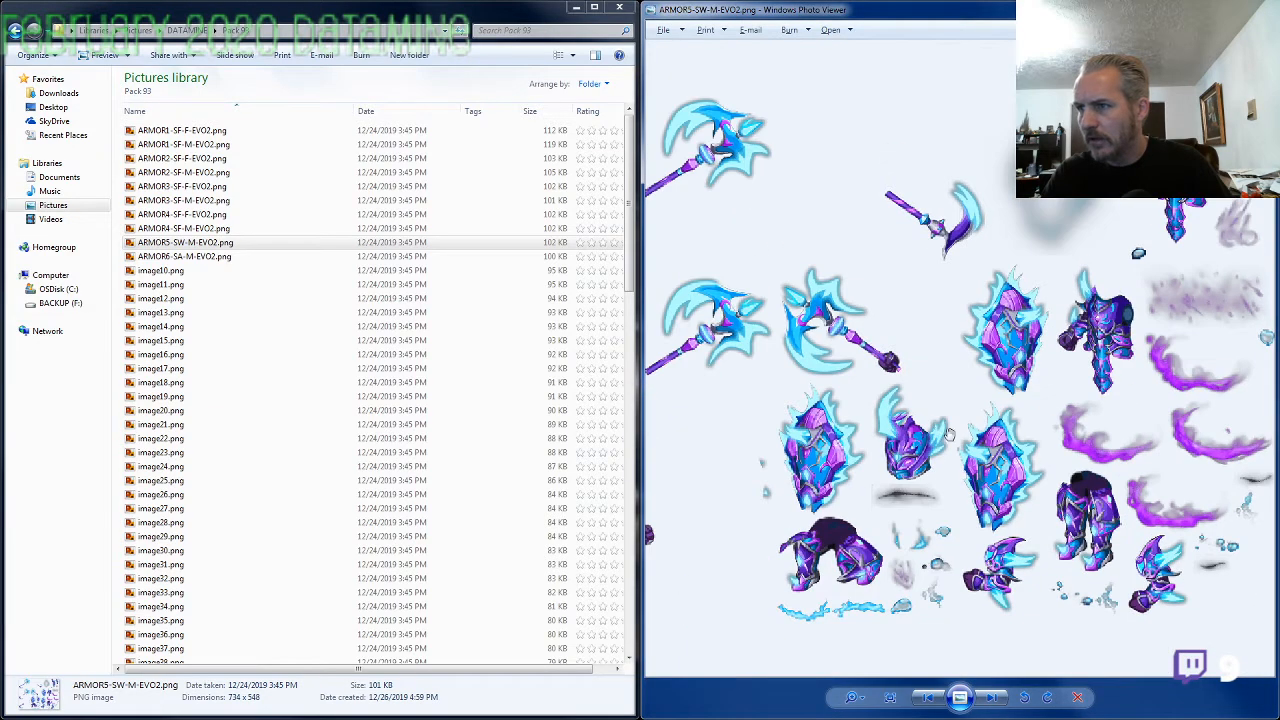
scroll(1143, 538, up, 3)
key(alt+Tab)
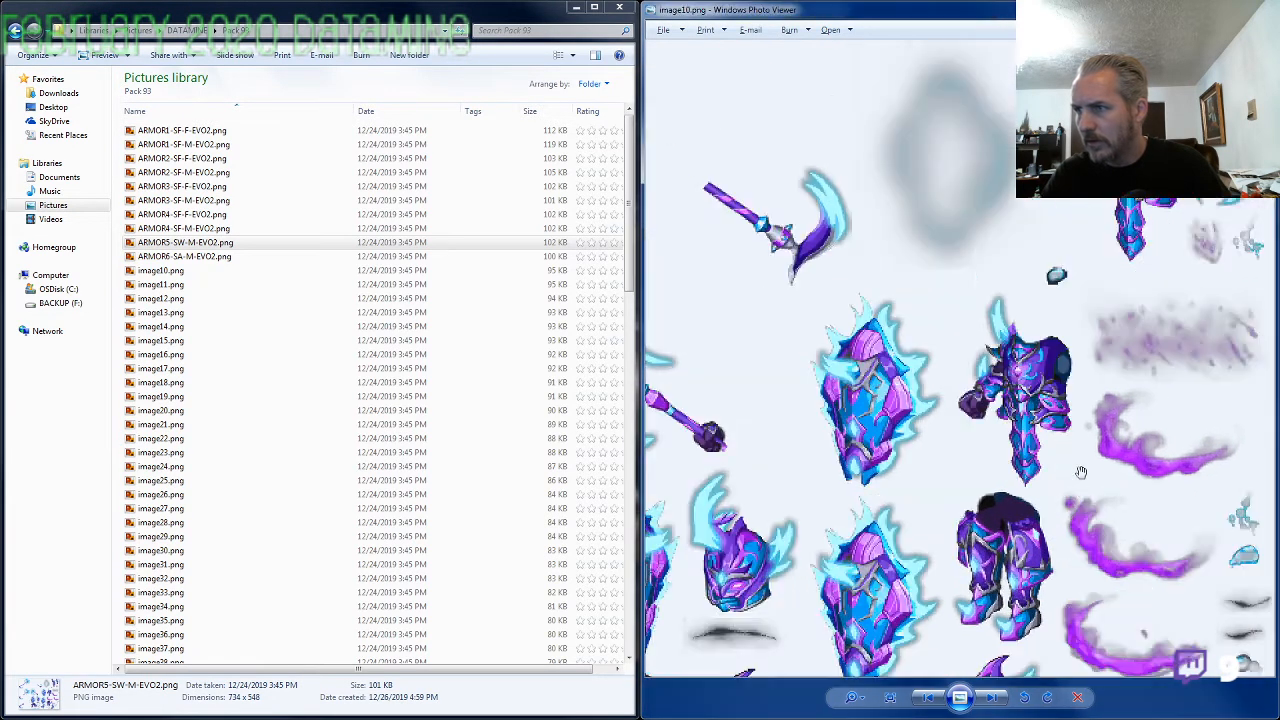
Compare the legs, arms and purple slash effects in the lower part of image10.png and ARMOR5-SW-M-EVO2.png
drag(1057, 548, 1079, 413)
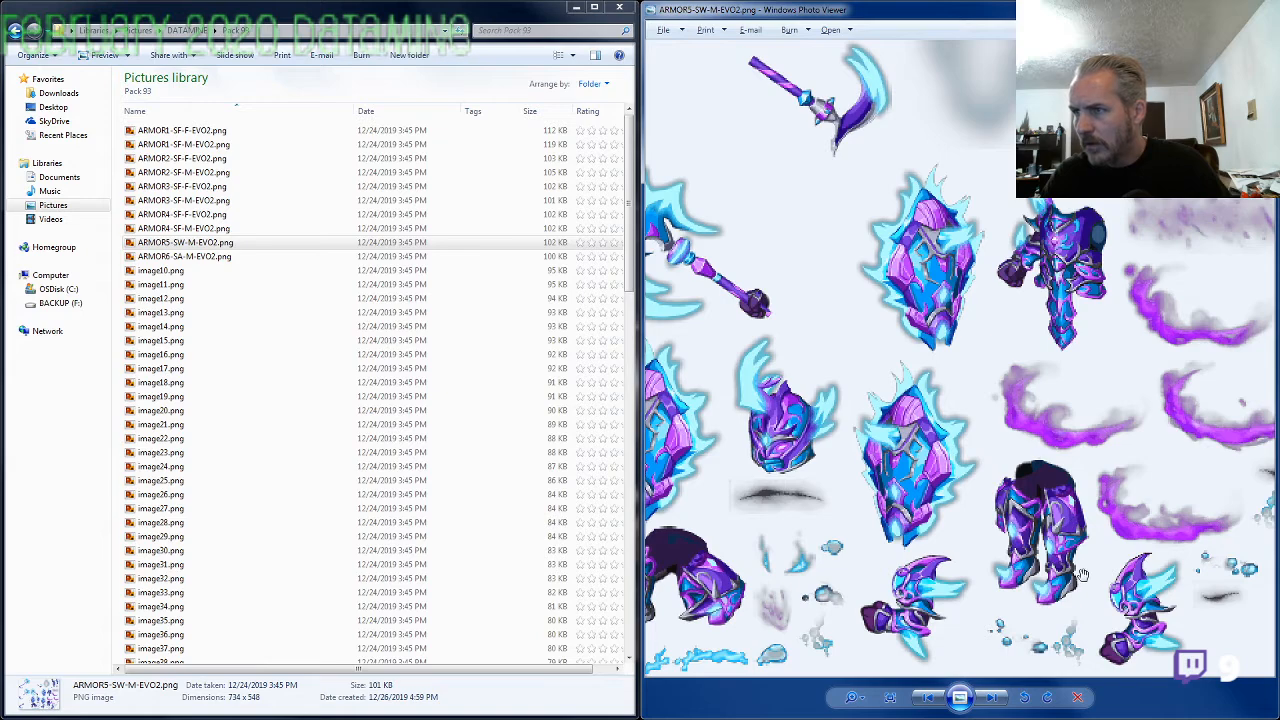
key(alt+Tab)
key(alt+Tab)
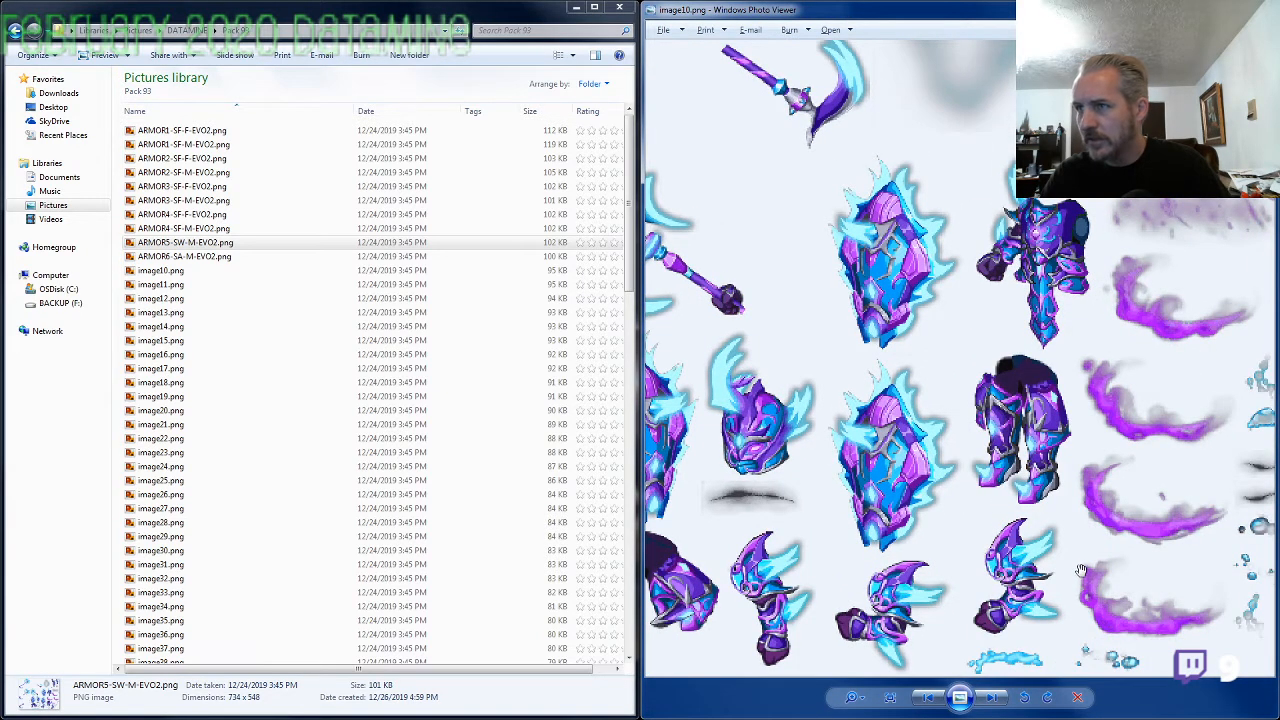
key(alt+Tab)
key(alt+Tab)
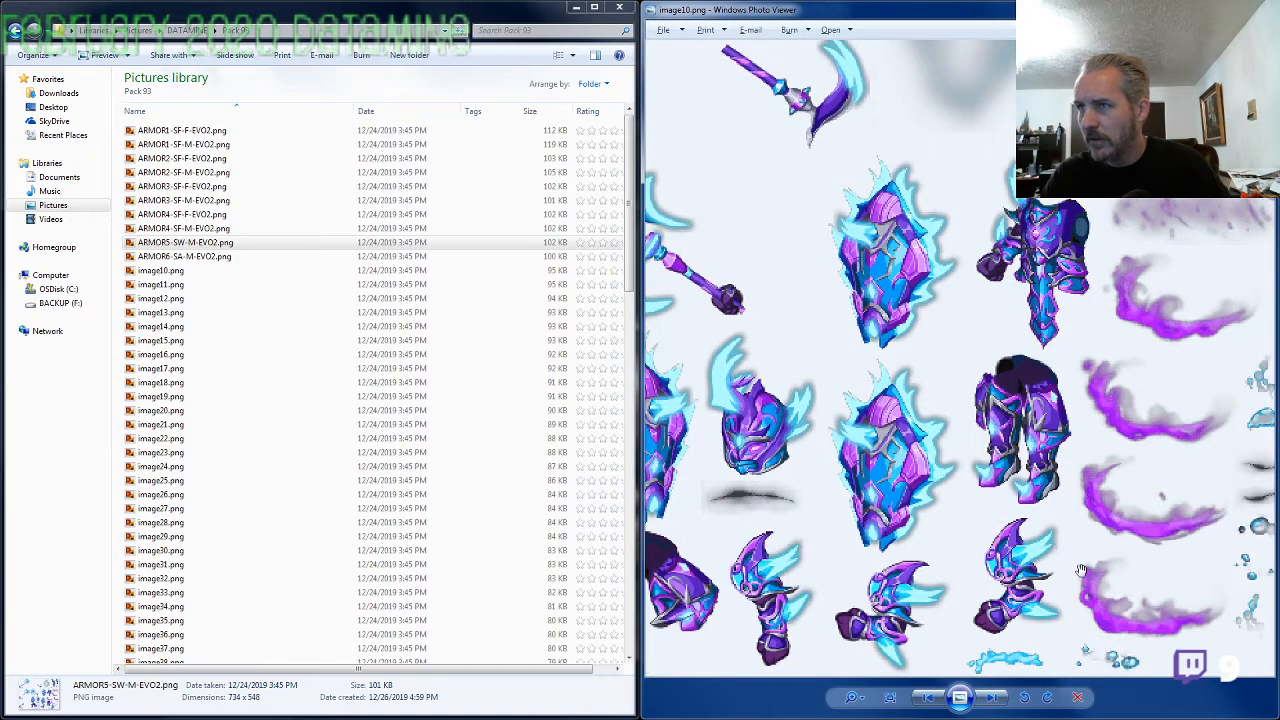
key(alt+Tab)
key(alt+Tab)
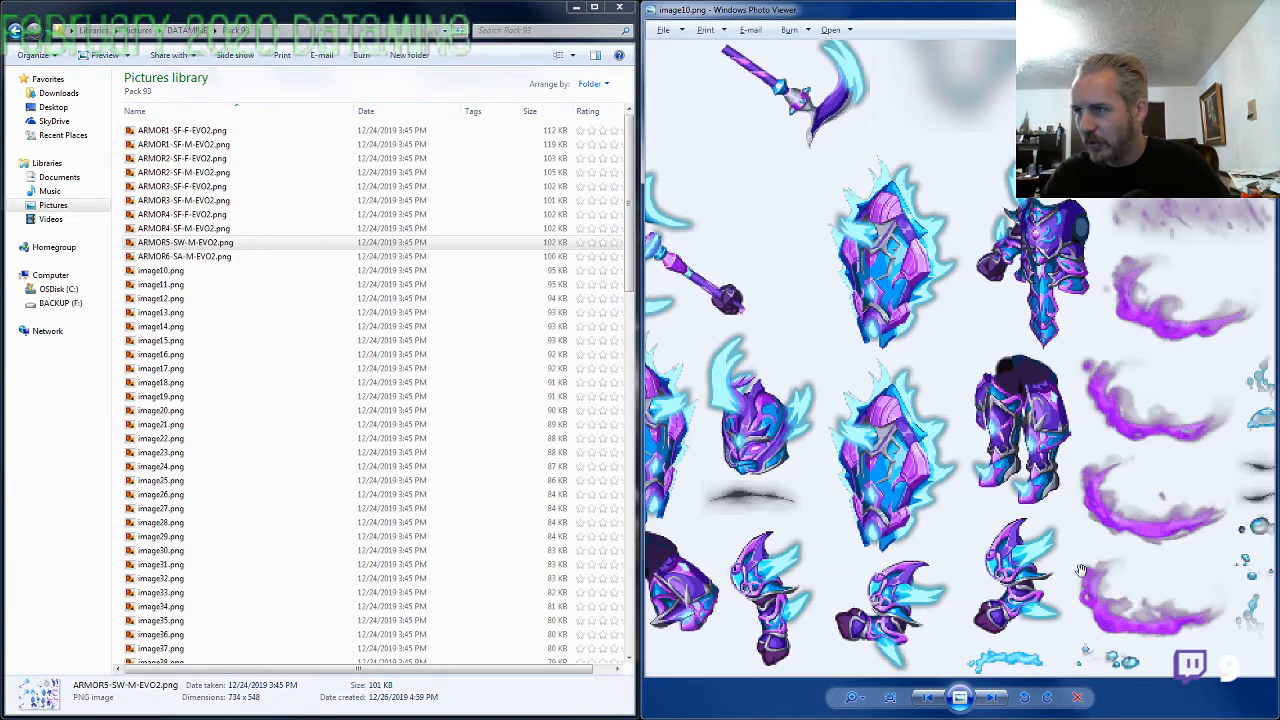
key(alt+Tab)
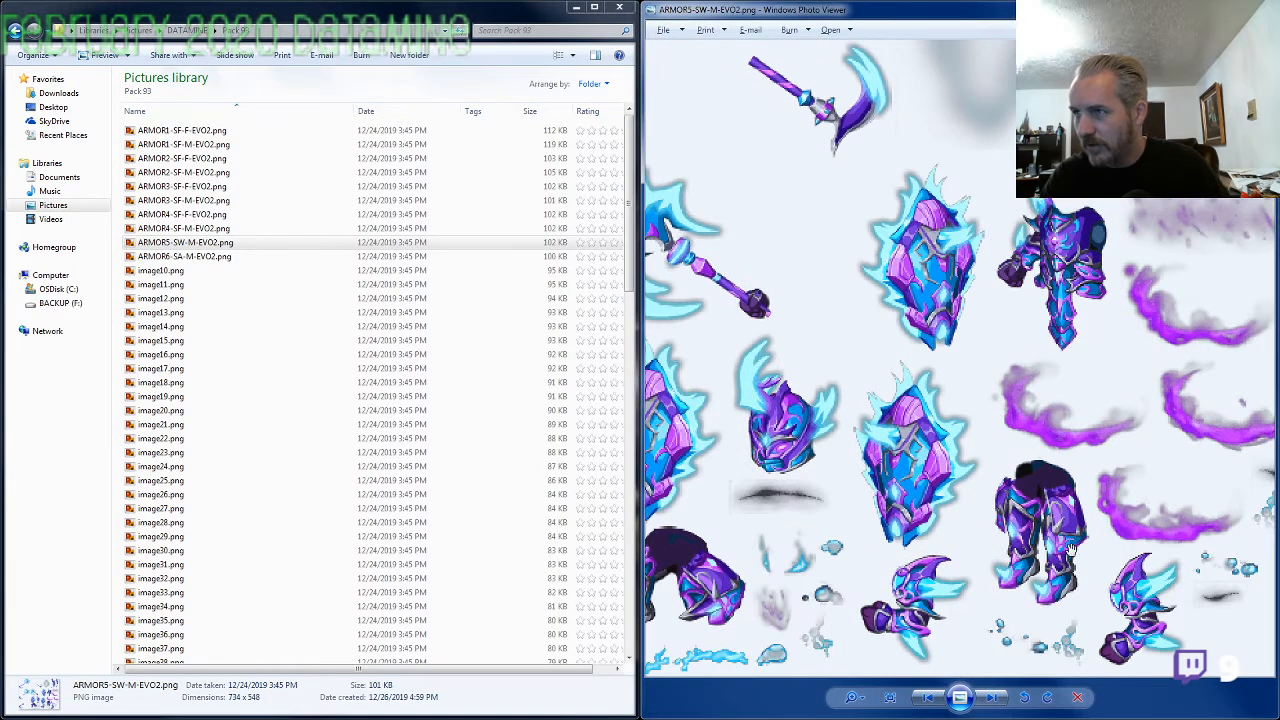
Compare the axes, shields, torso and helmet in the upper and middle parts of image10.png and ARMOR5-SW-M-EVO2.png
drag(1087, 297, 997, 510)
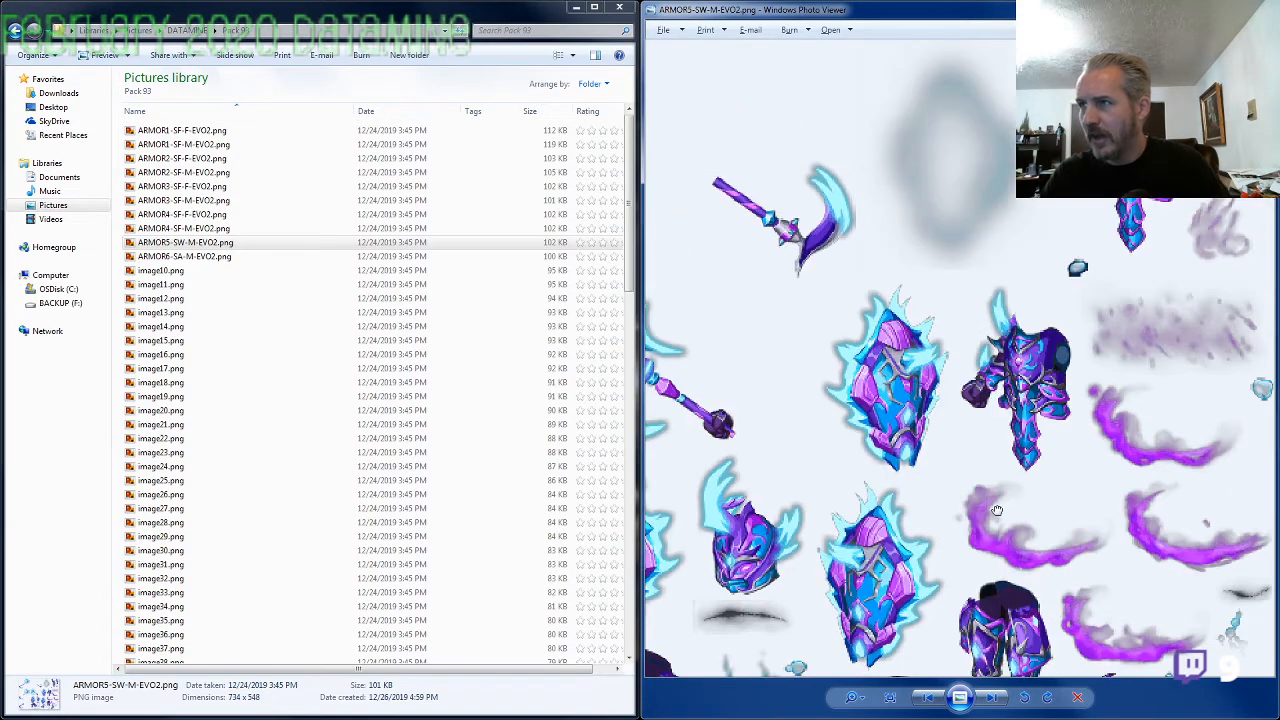
key(alt+Tab)
drag(1084, 273, 1001, 398)
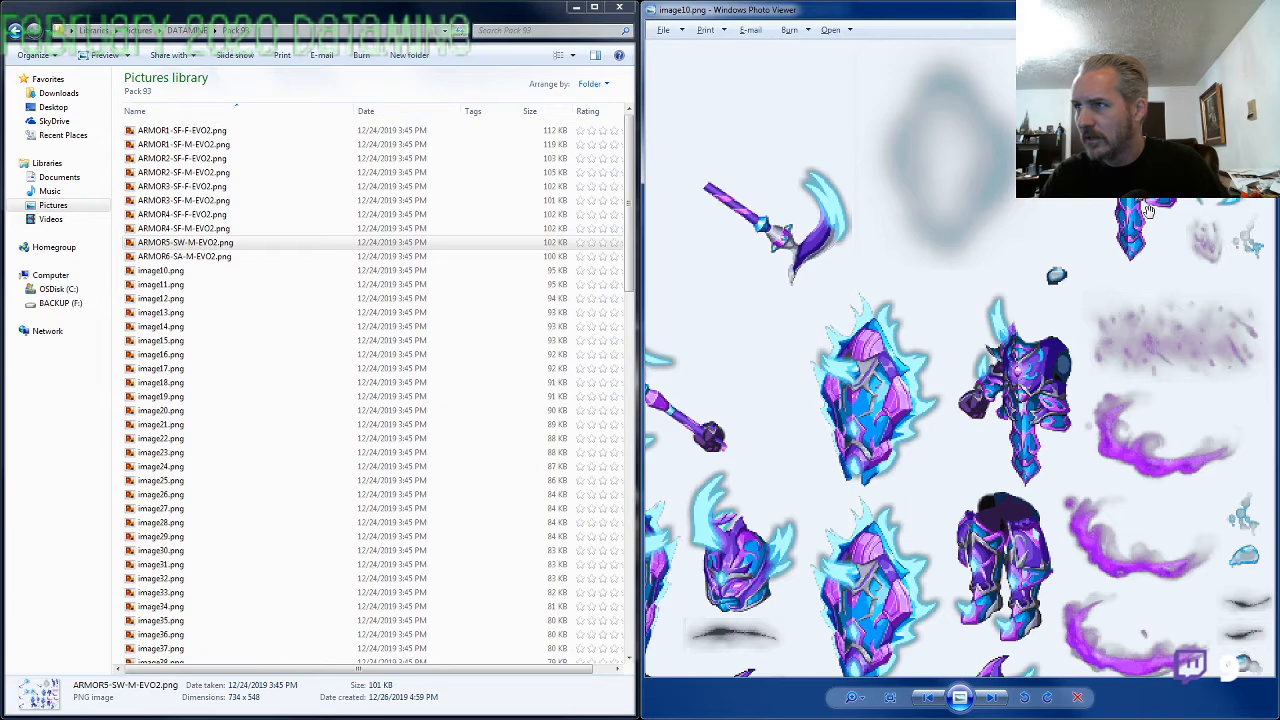
key(alt+Tab)
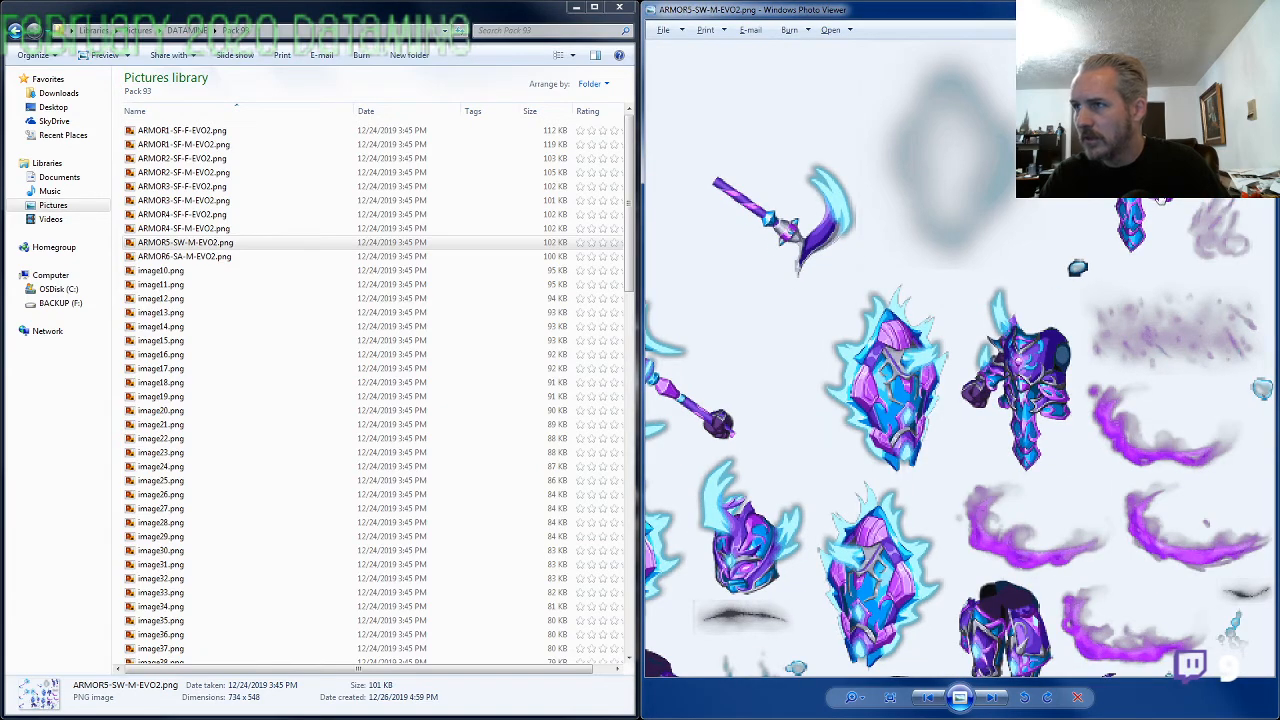
key(alt+Tab)
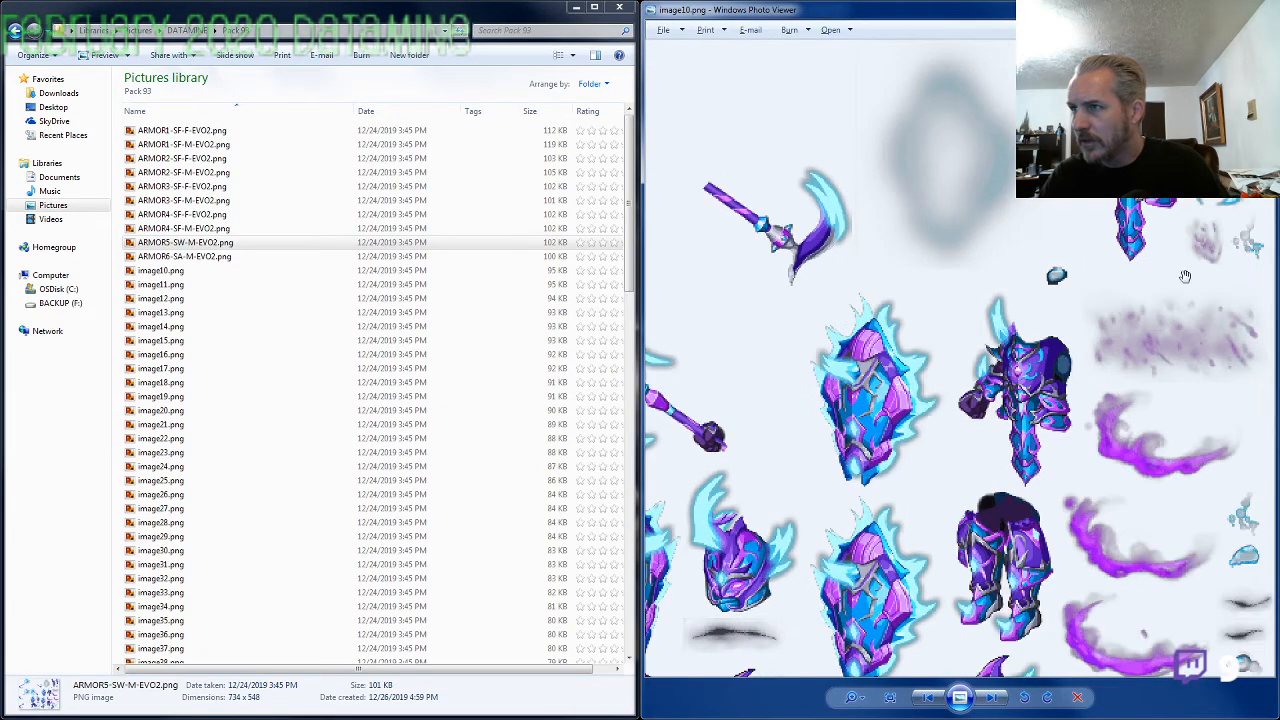
drag(1115, 455, 1108, 338)
drag(764, 571, 943, 571)
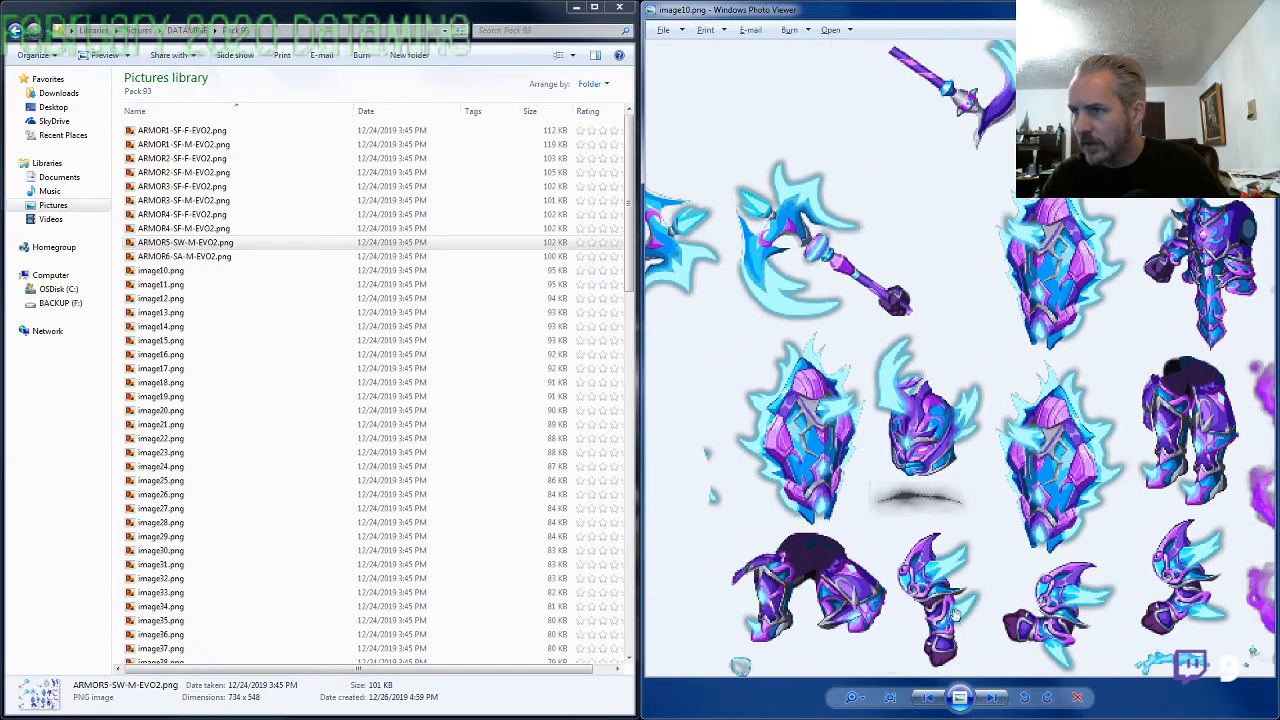
key(alt+Tab)
key(alt+Tab)
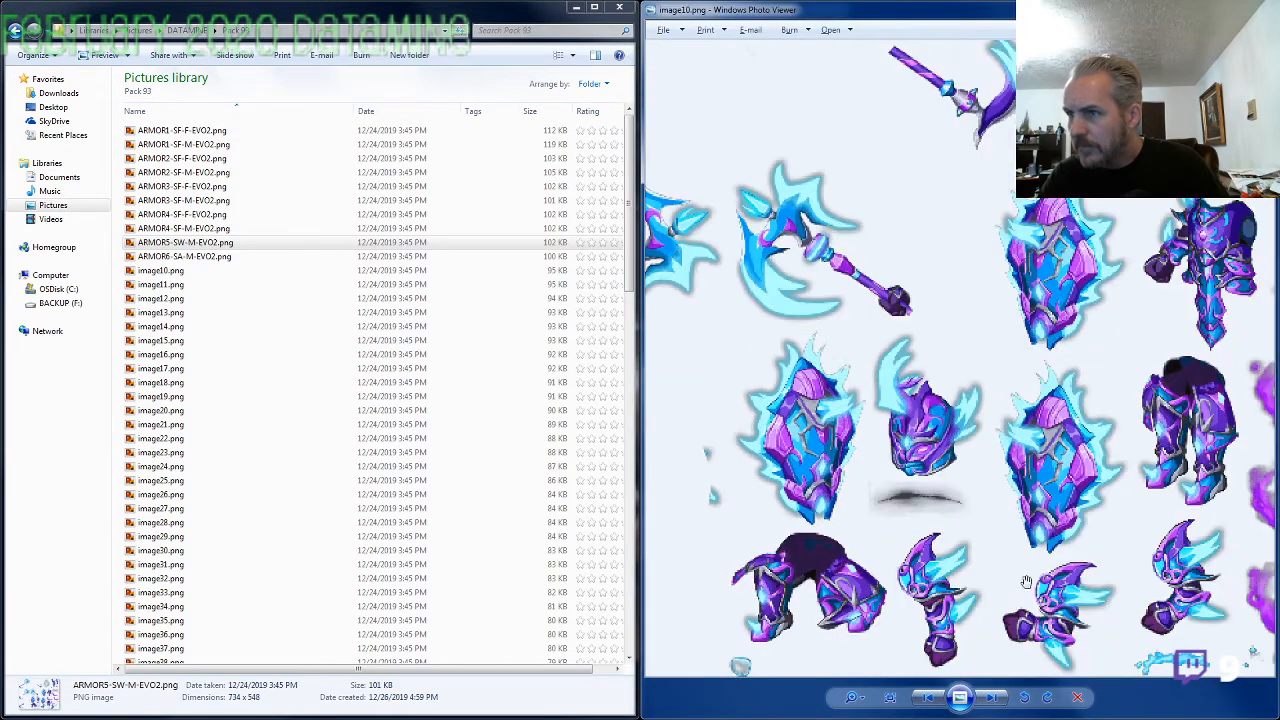
key(alt+Tab)
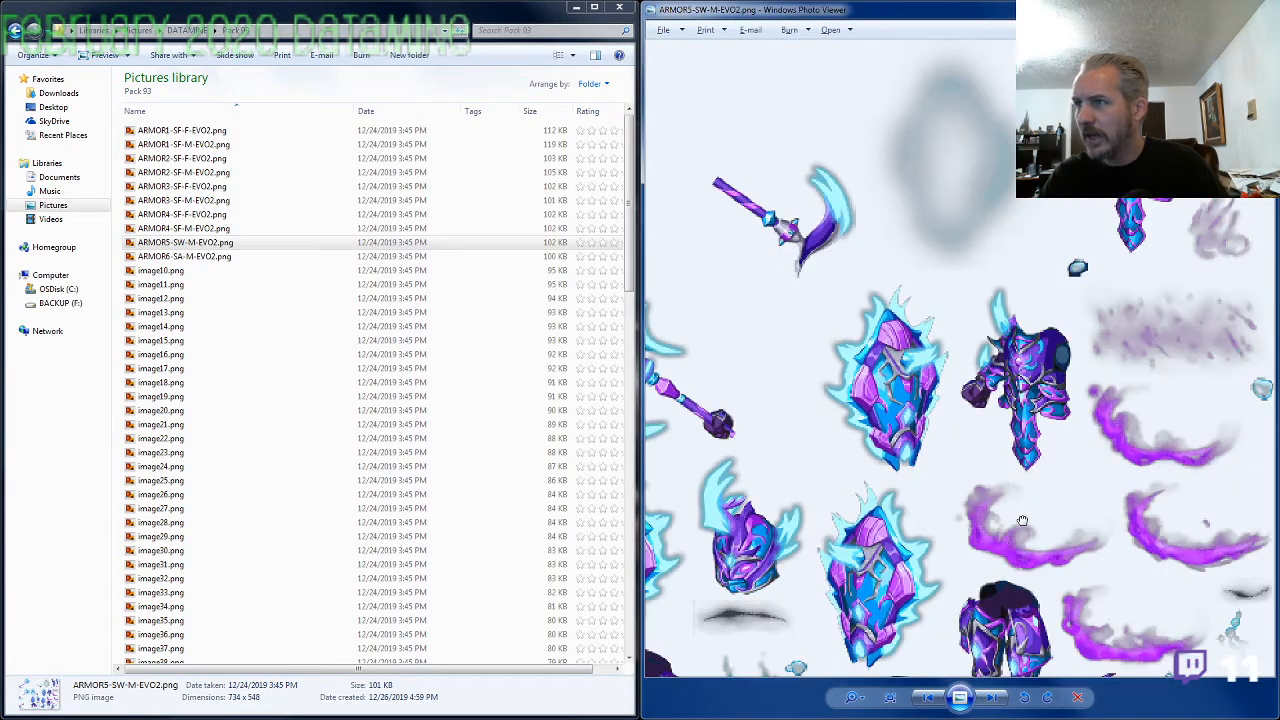
Examine the shields, leg pieces and purple slash effects in ARMOR5-SW-M-EVO2.png again, checking them against image10.png
drag(976, 440, 955, 335)
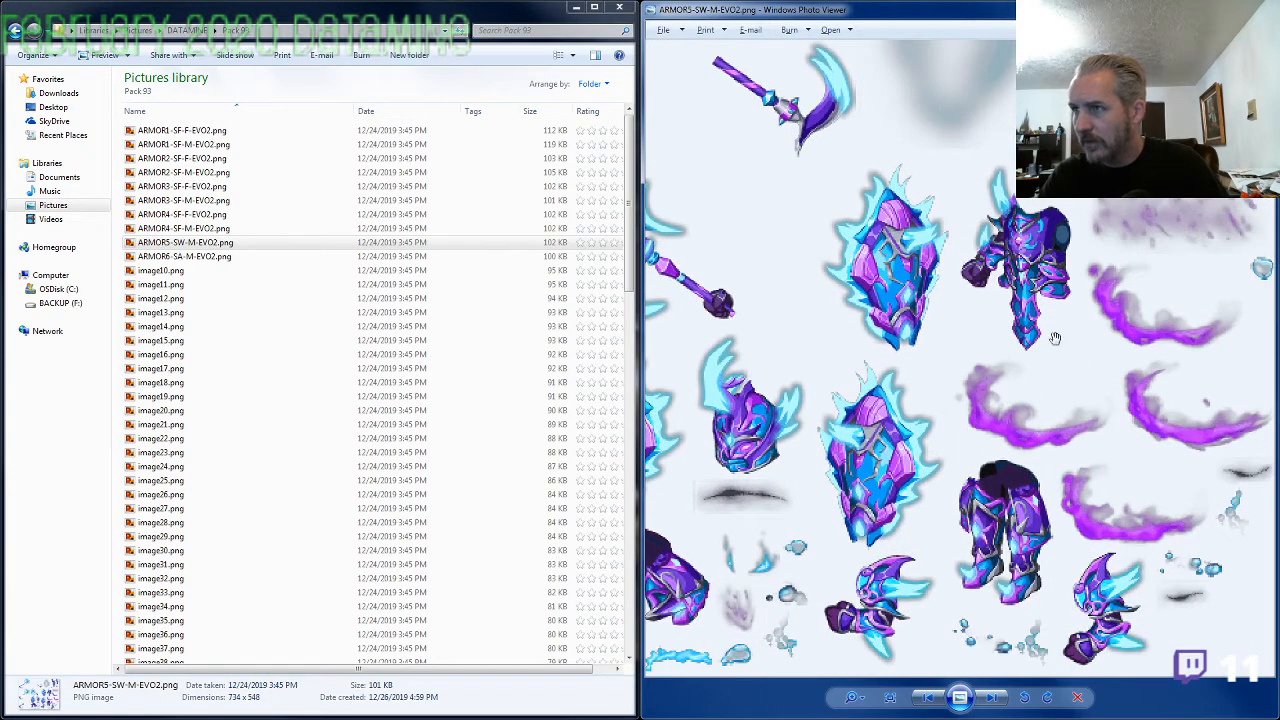
mouse_move(1055, 339)
mouse_down()
mouse_move(1043, 451)
mouse_move(1040, 338)
mouse_up()
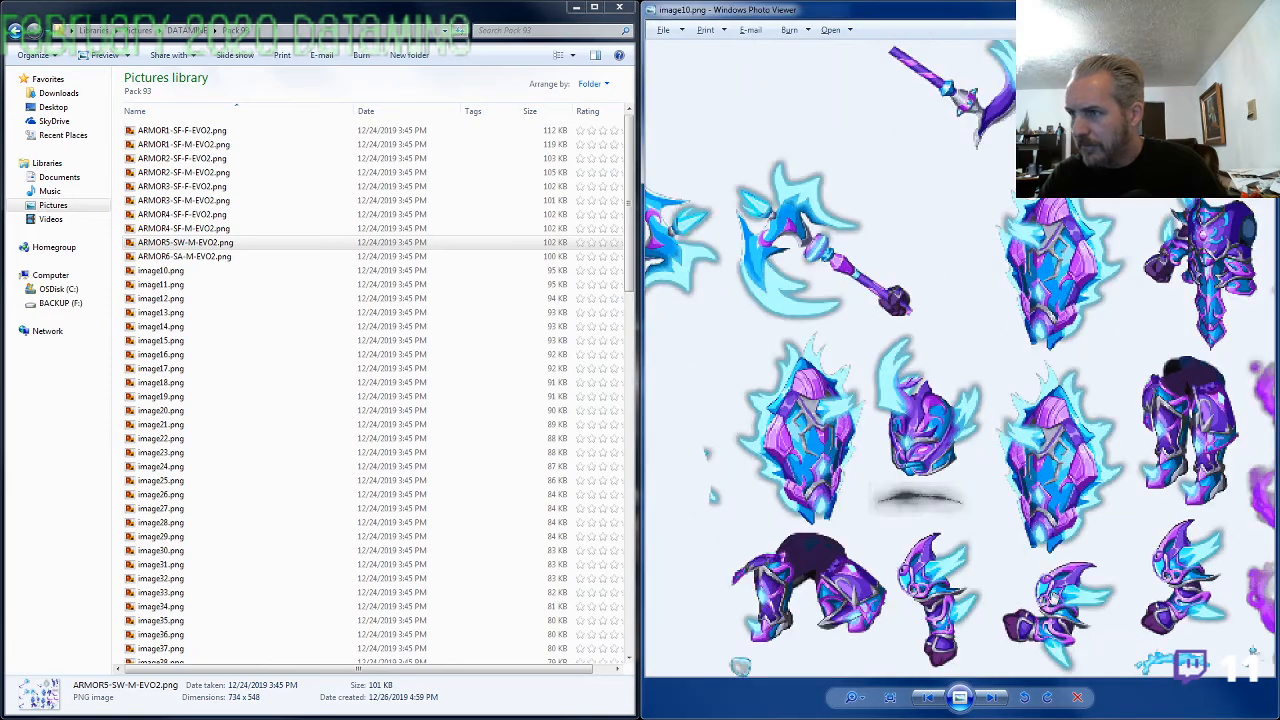
drag(1068, 510, 885, 512)
key(alt+Tab)
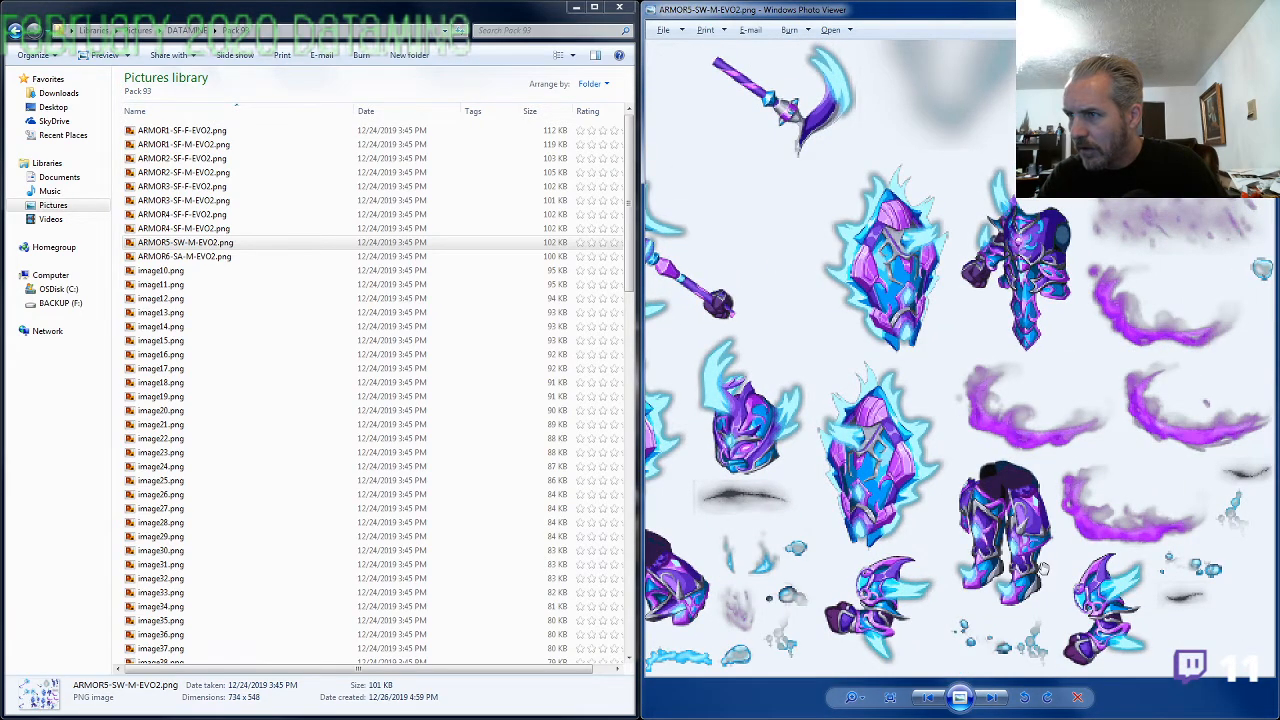
key(alt+Tab)
key(alt+Tab)
key(alt+Tab)
key(alt+Tab)
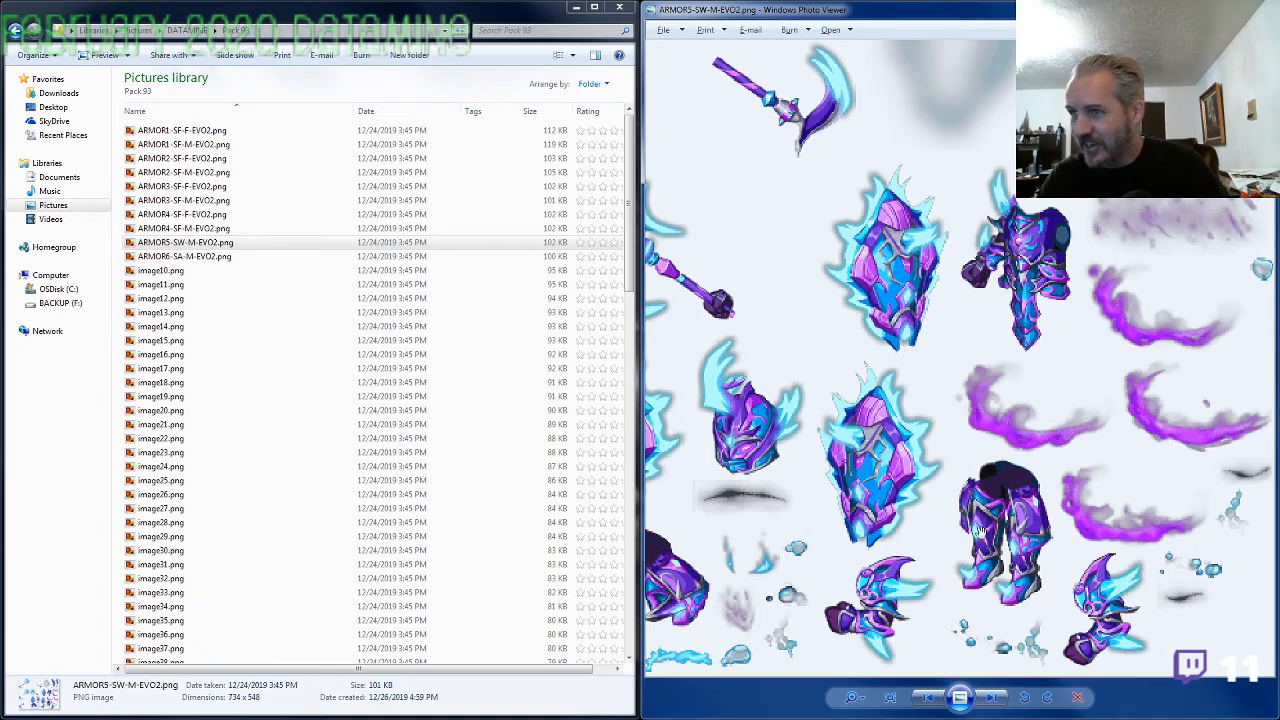
drag(933, 389, 886, 349)
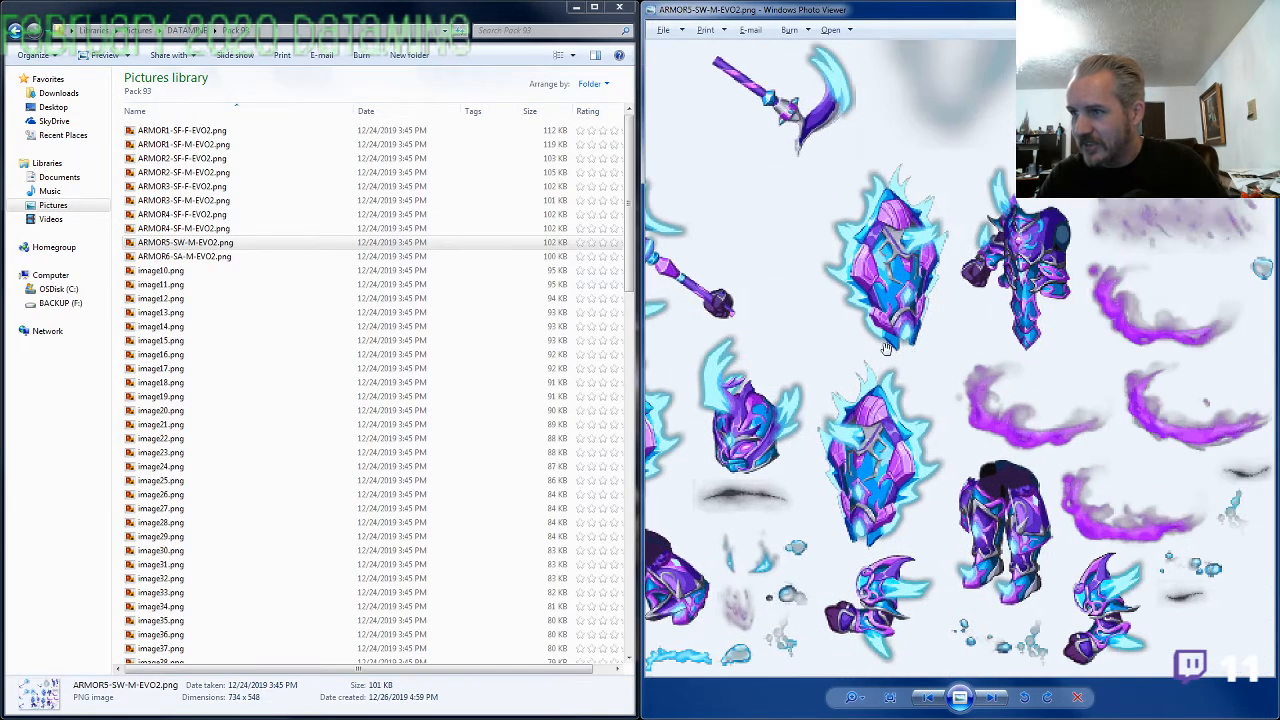
drag(1000, 335, 978, 450)
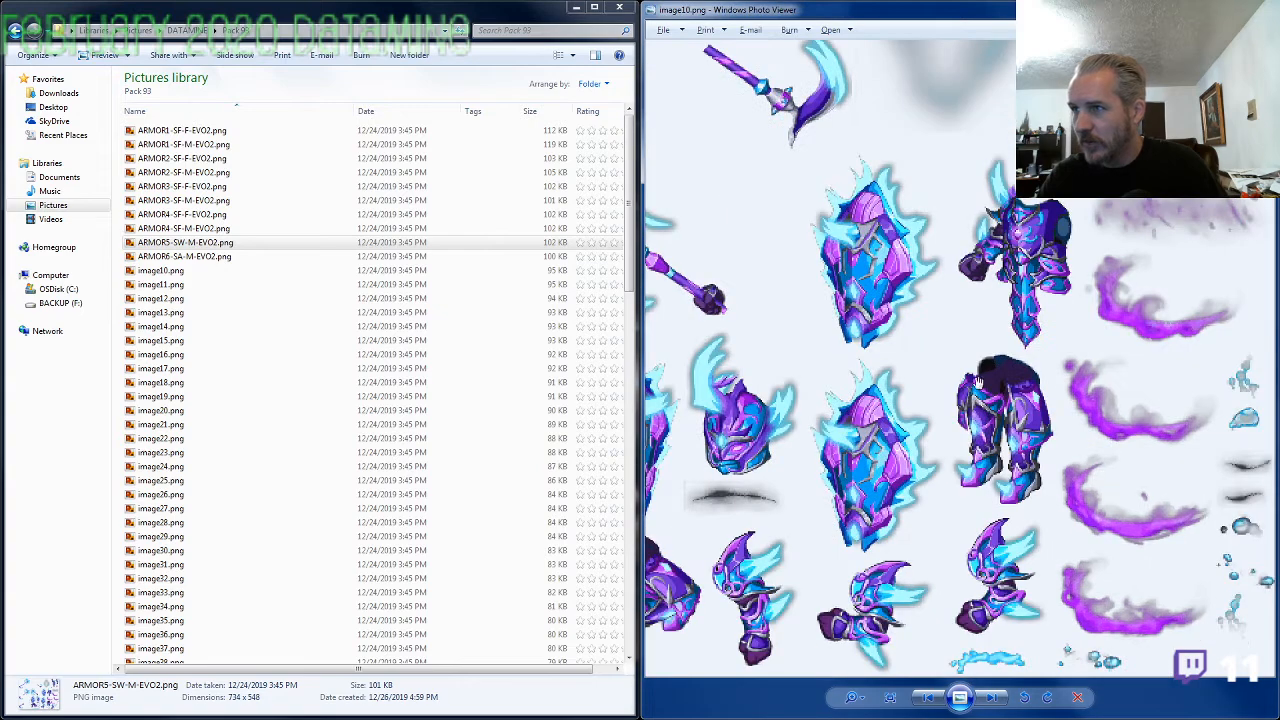
drag(980, 370, 945, 500)
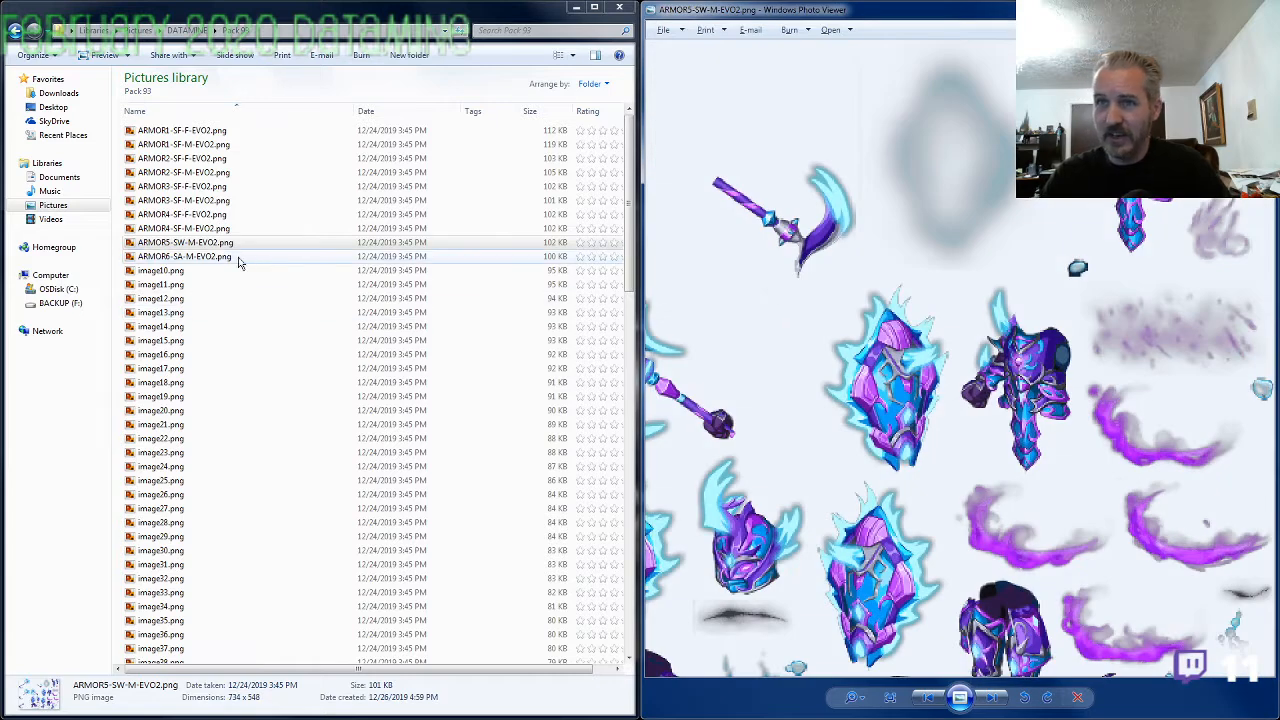
Rename image10.png as ARMOR5-SW-F-EVO2.png, reusing the file name of the matching male armor with M replaced by F
click(229, 244)
key(ctrl+c)
key(F2)
key(F2)
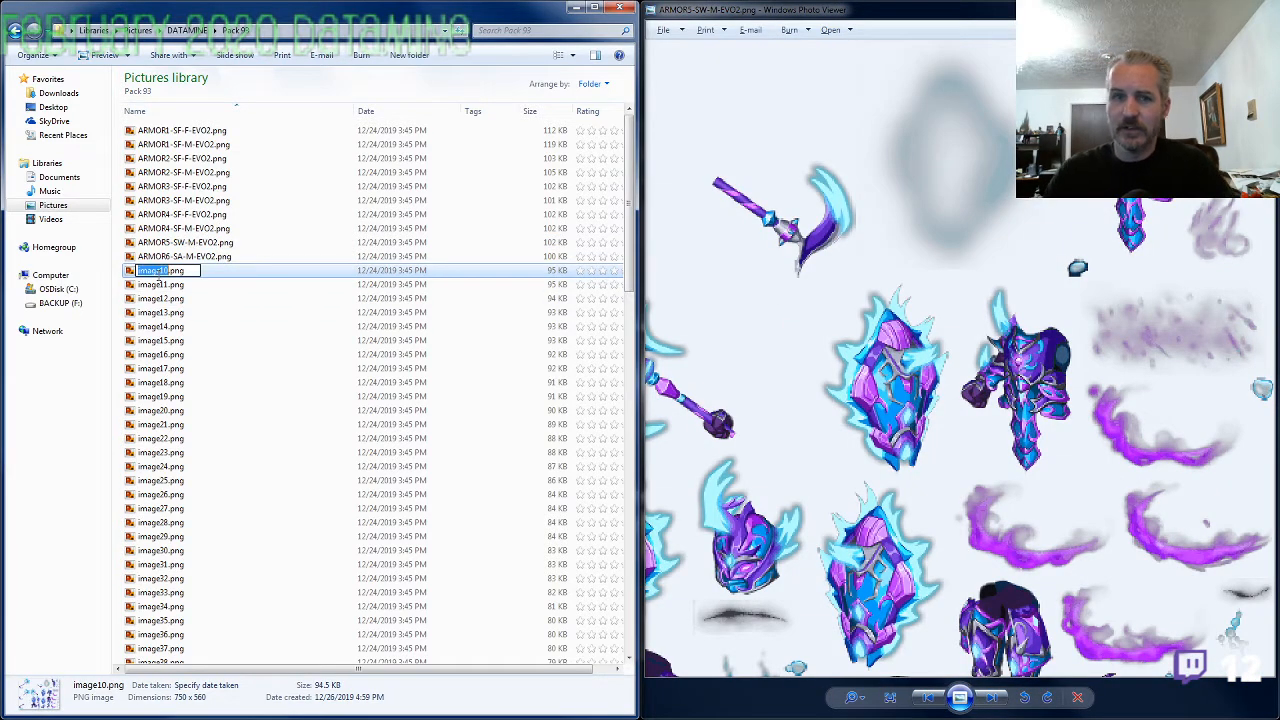
key(ctrl+v)
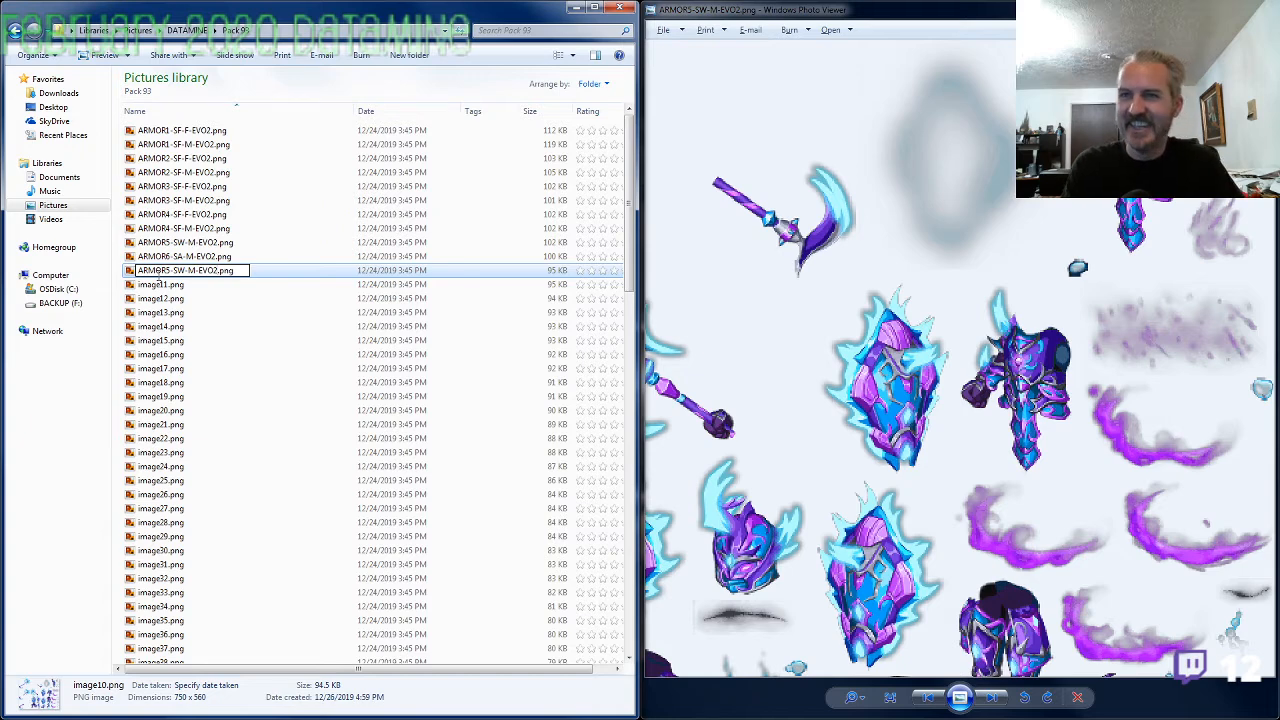
key(Left)
key(Left)
key(Left)
key(Left)
key(Left)
key(BackSpace)
text(F)
key(Return)
View ARMOR6-SA-M-EVO2.png enlarged and examine its shields, raised-arm torso and leg pieces
key(alt+Tab)
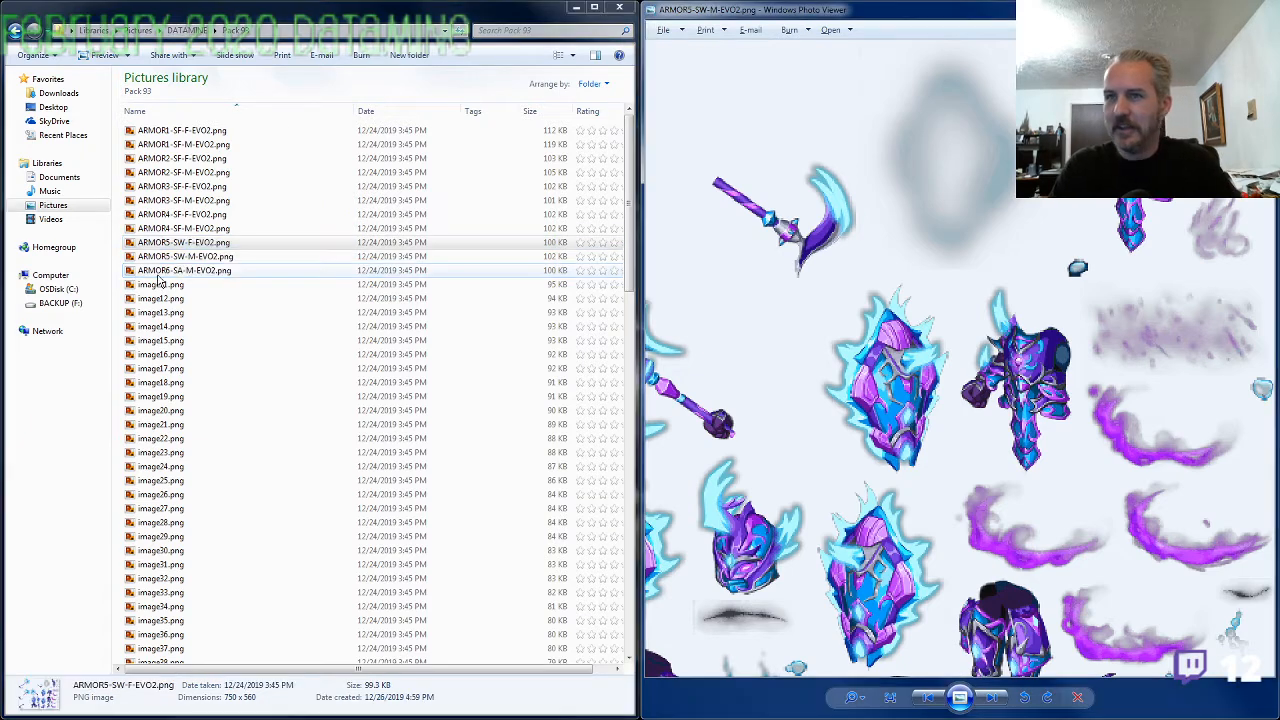
key(Right)
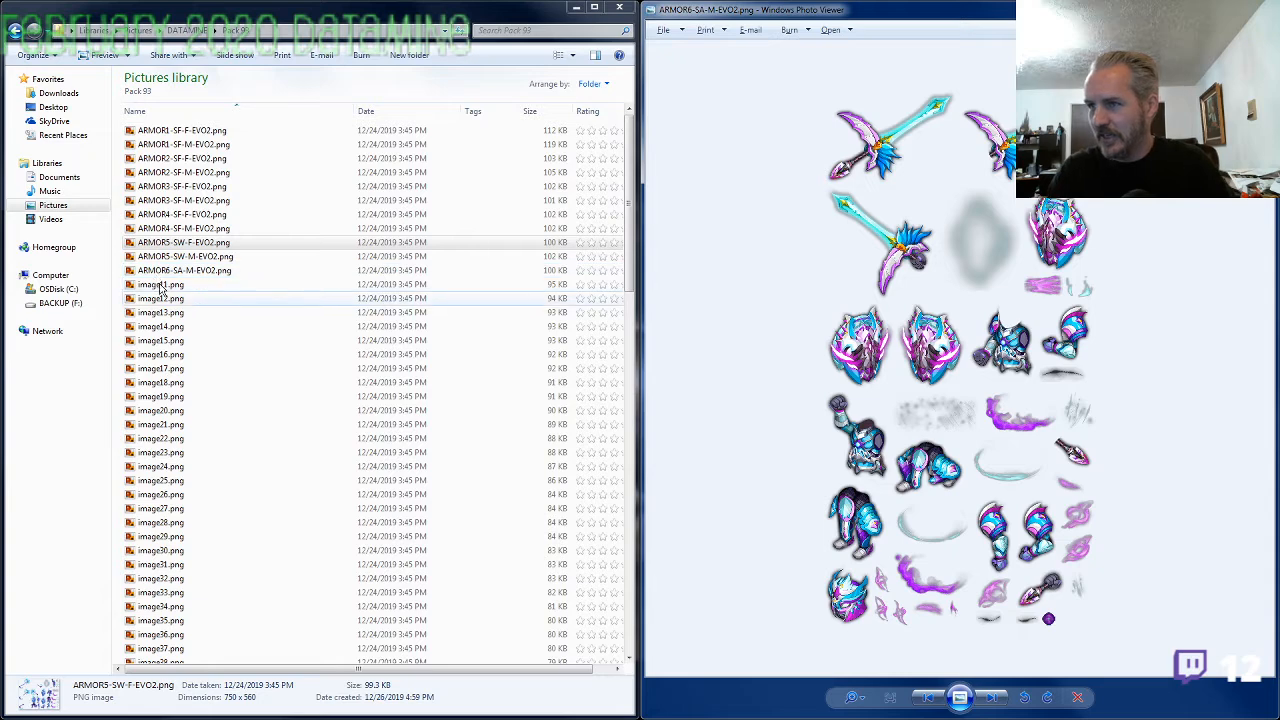
scroll(802, 428, up, 3)
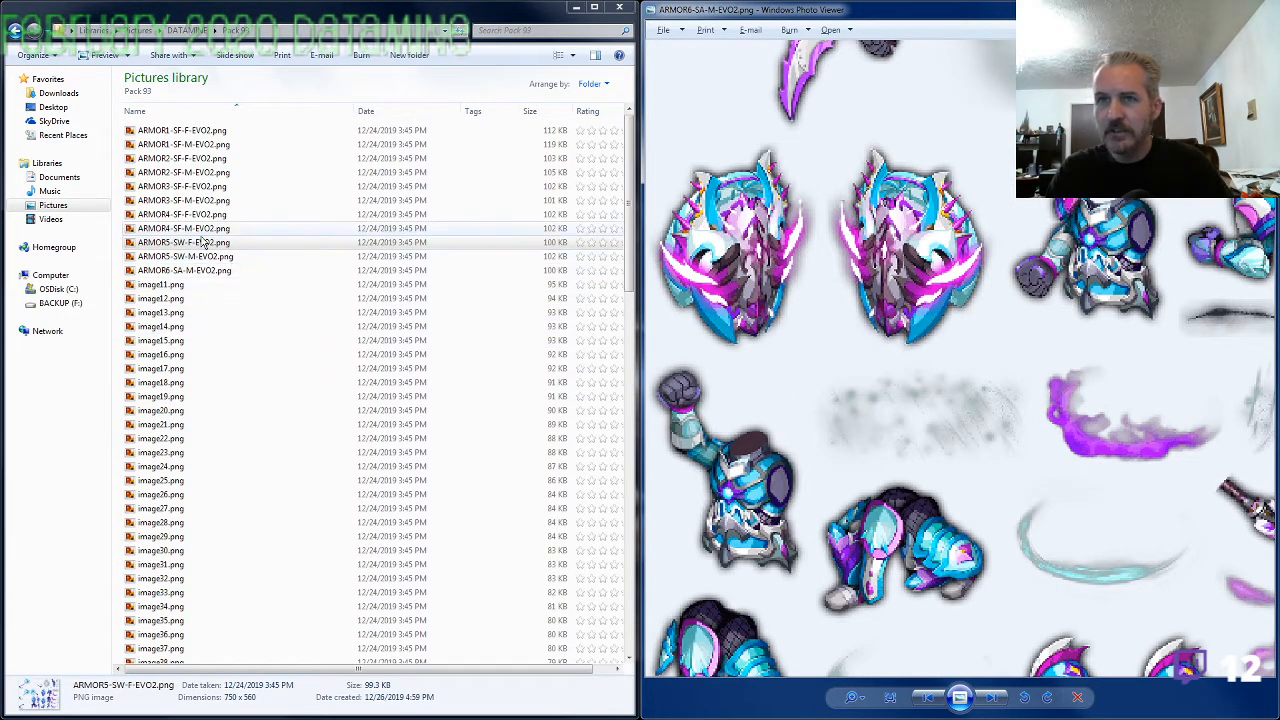
double_click(206, 272)
scroll(934, 451, up, 3)
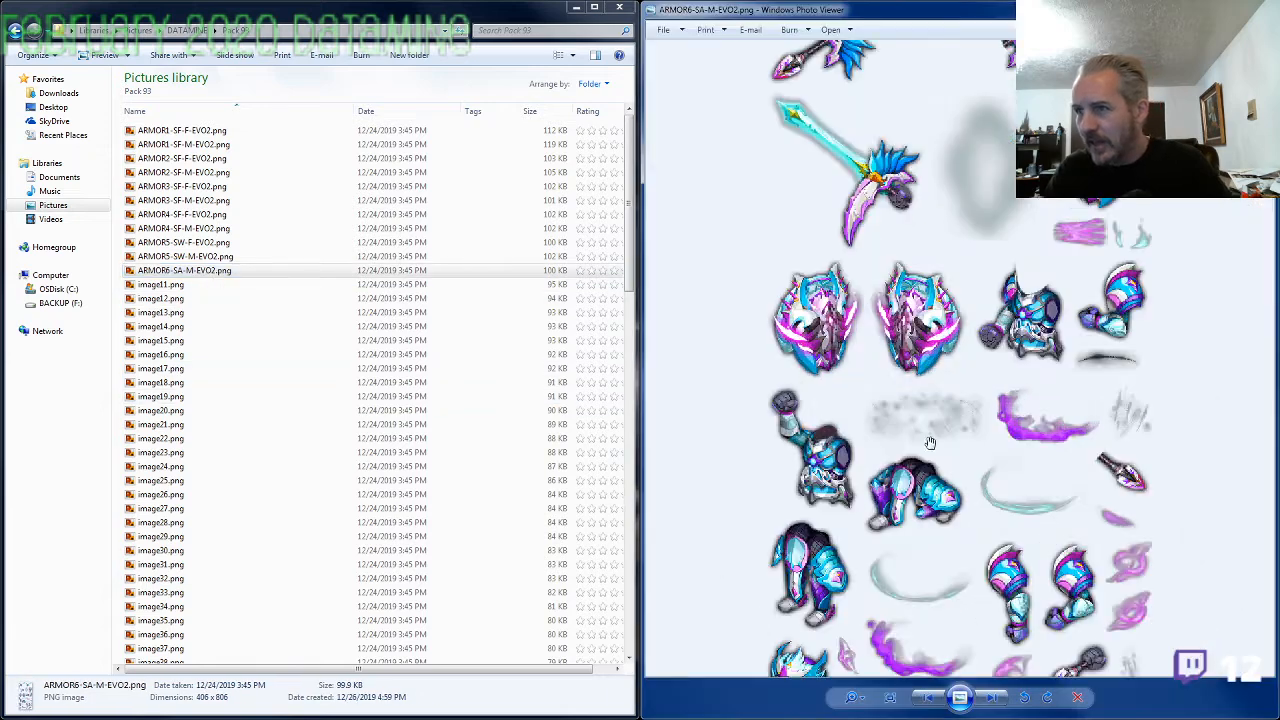
drag(876, 446, 865, 370)
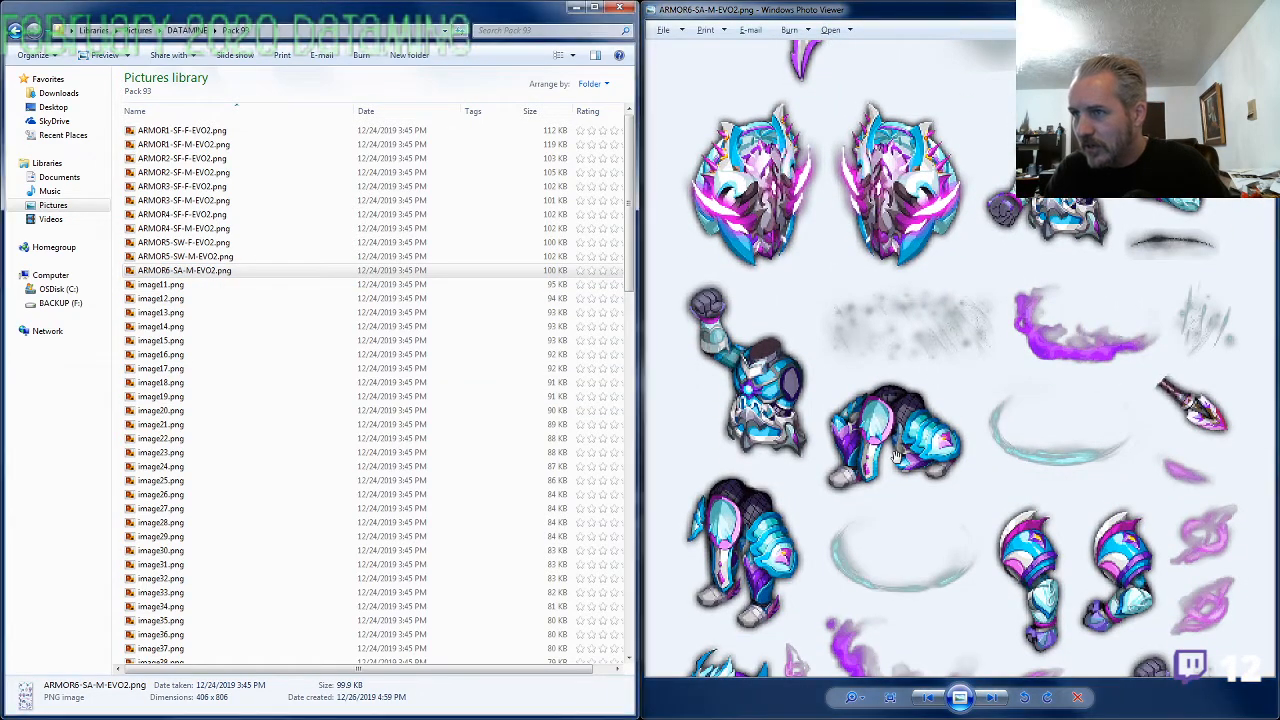
scroll(900, 470, up, 1)
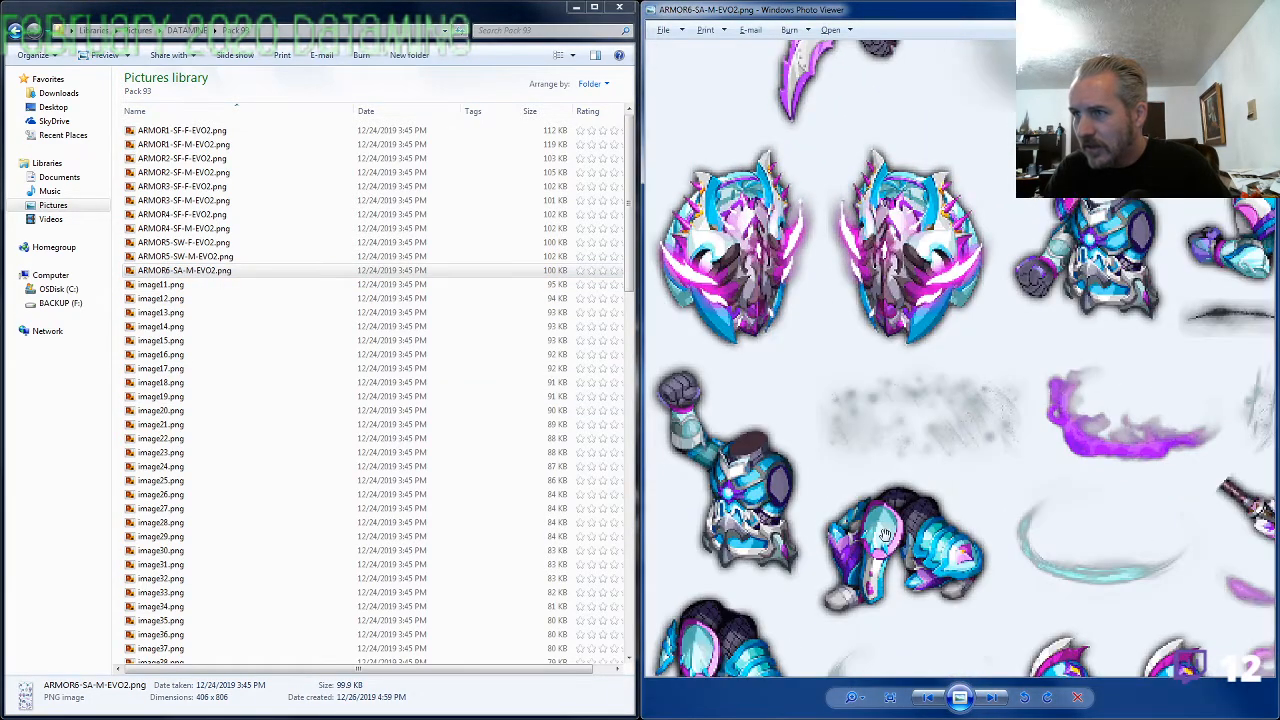
scroll(897, 452, down, 2)
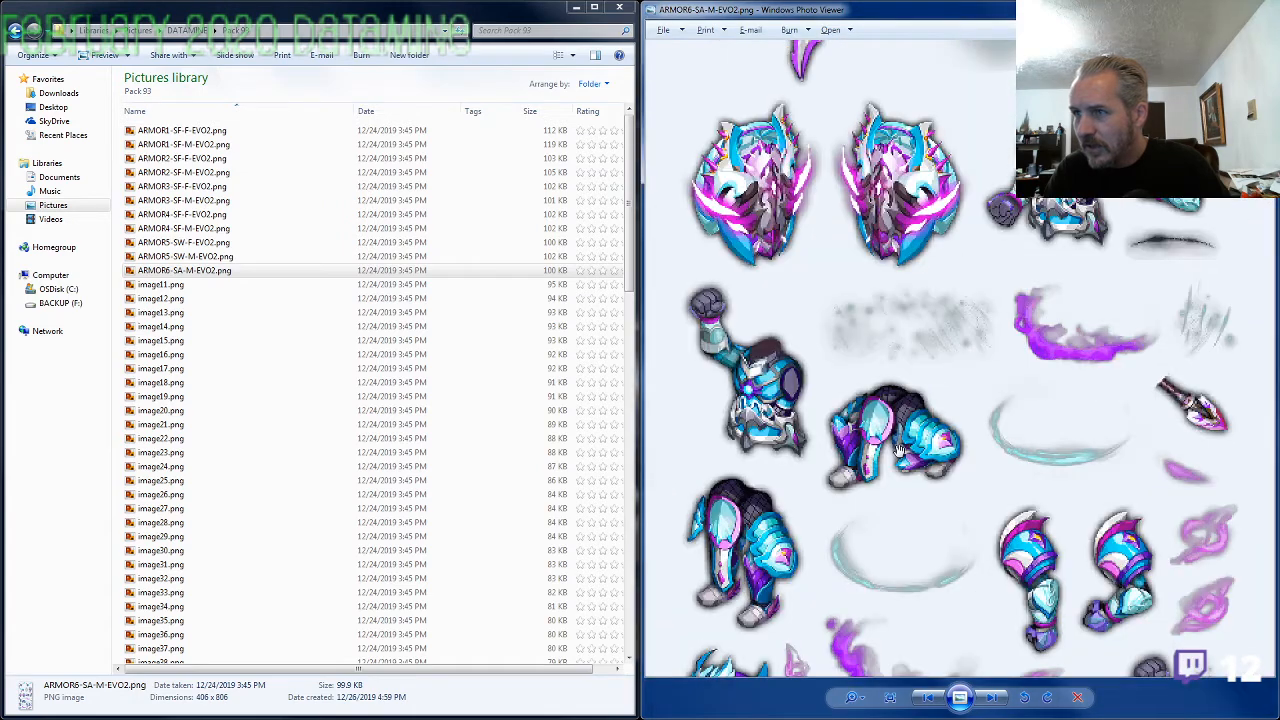
scroll(900, 448, up, 1)
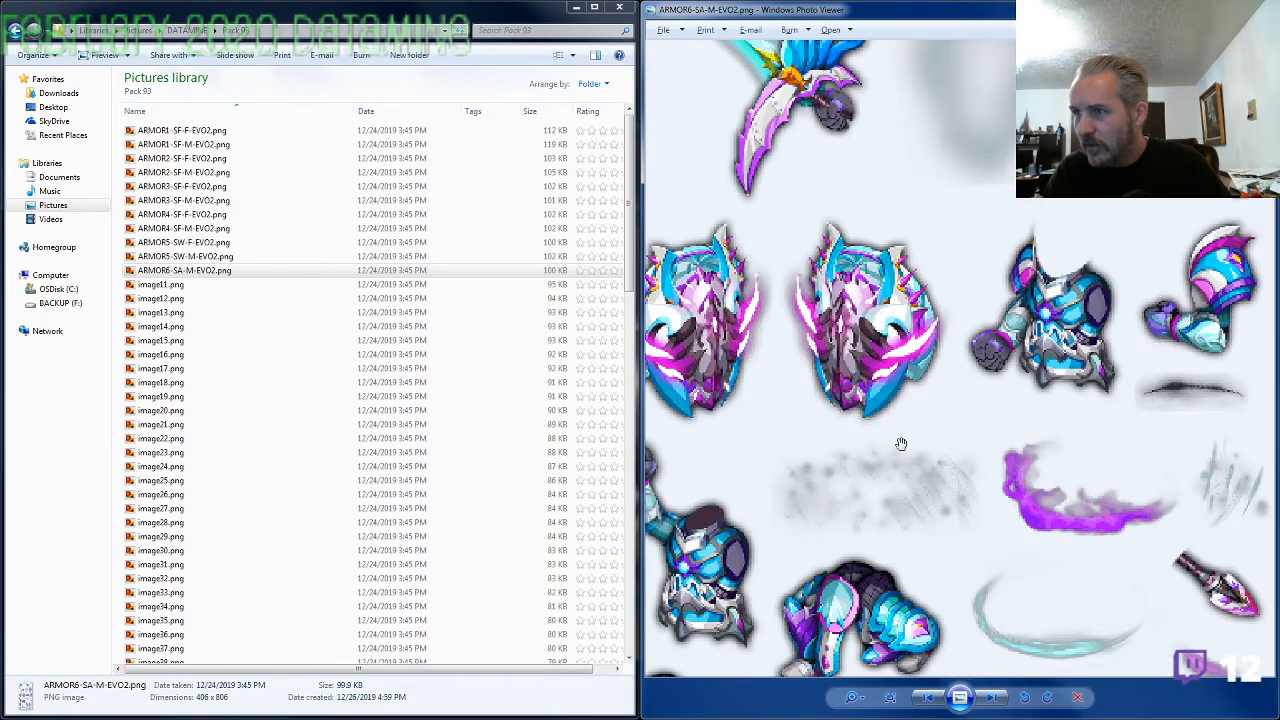
Examine the legs, arms, helmet and slash effects in the lower part of ARMOR6-SA-M-EVO2.png
drag(901, 444, 928, 257)
drag(893, 372, 970, 263)
scroll(908, 430, down, 1)
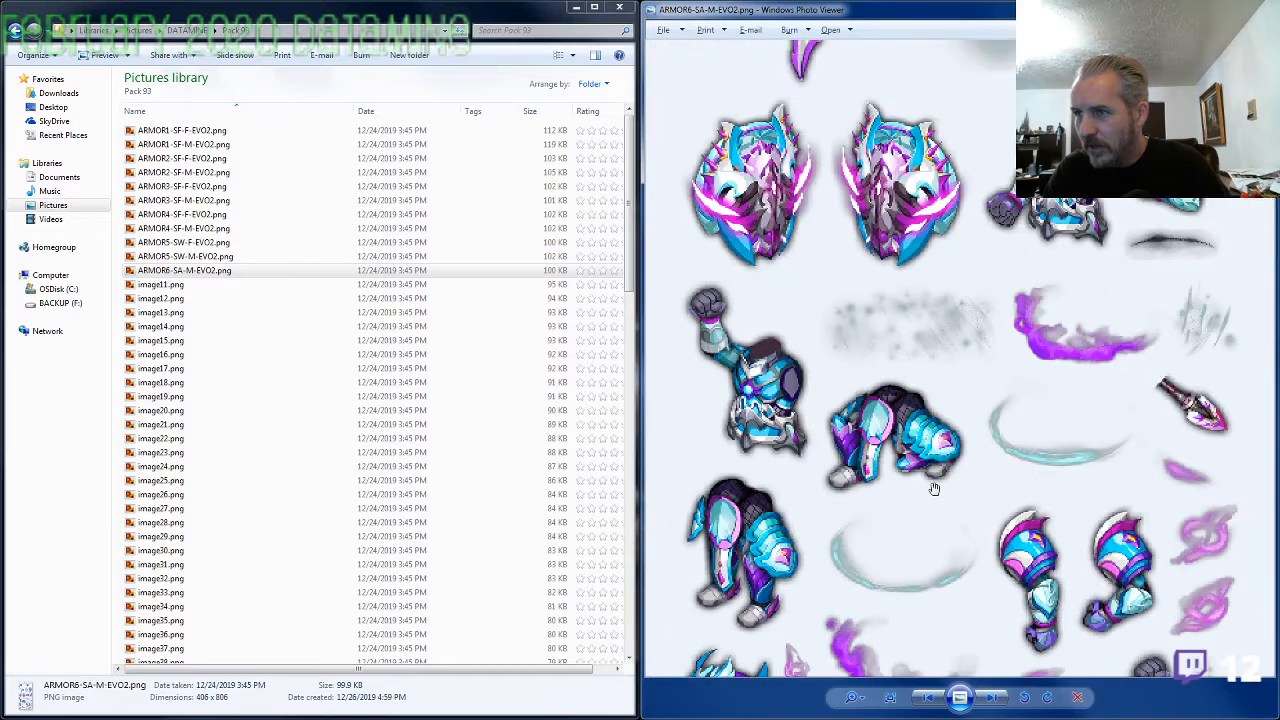
drag(933, 488, 998, 400)
scroll(767, 550, up, 1)
scroll(746, 582, down, 1)
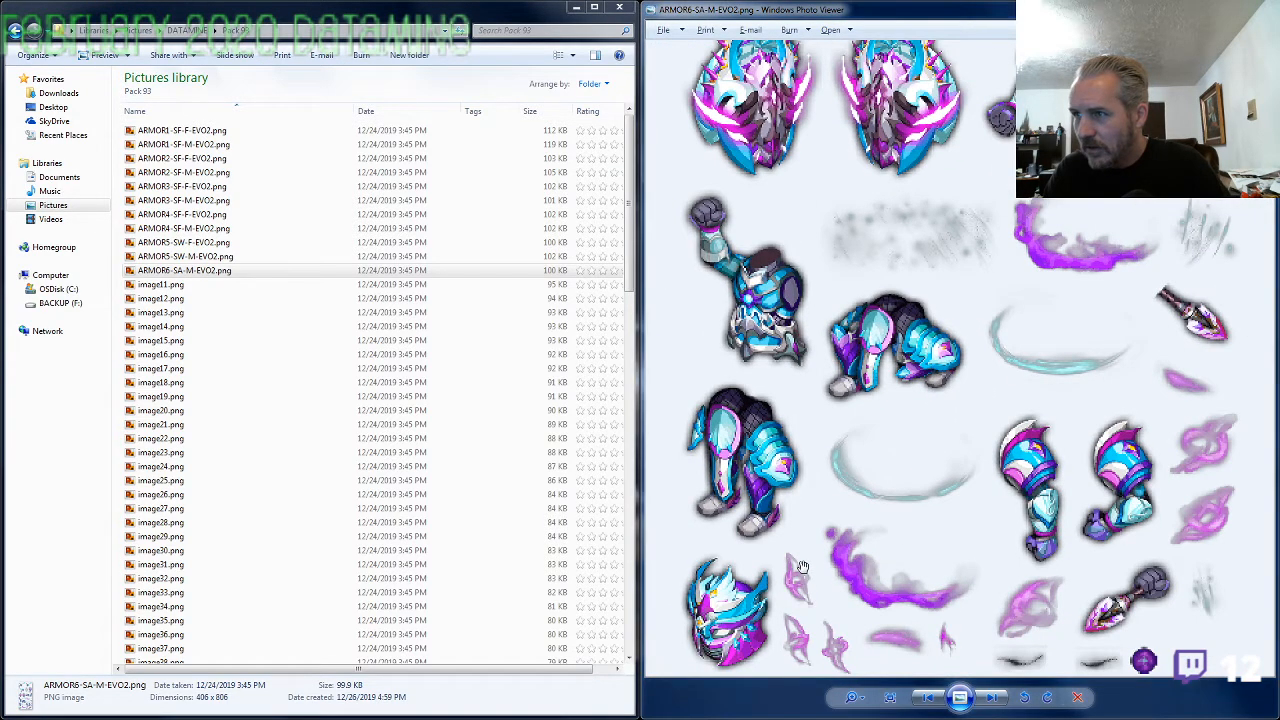
scroll(930, 565, up, 1)
scroll(971, 563, down, 1)
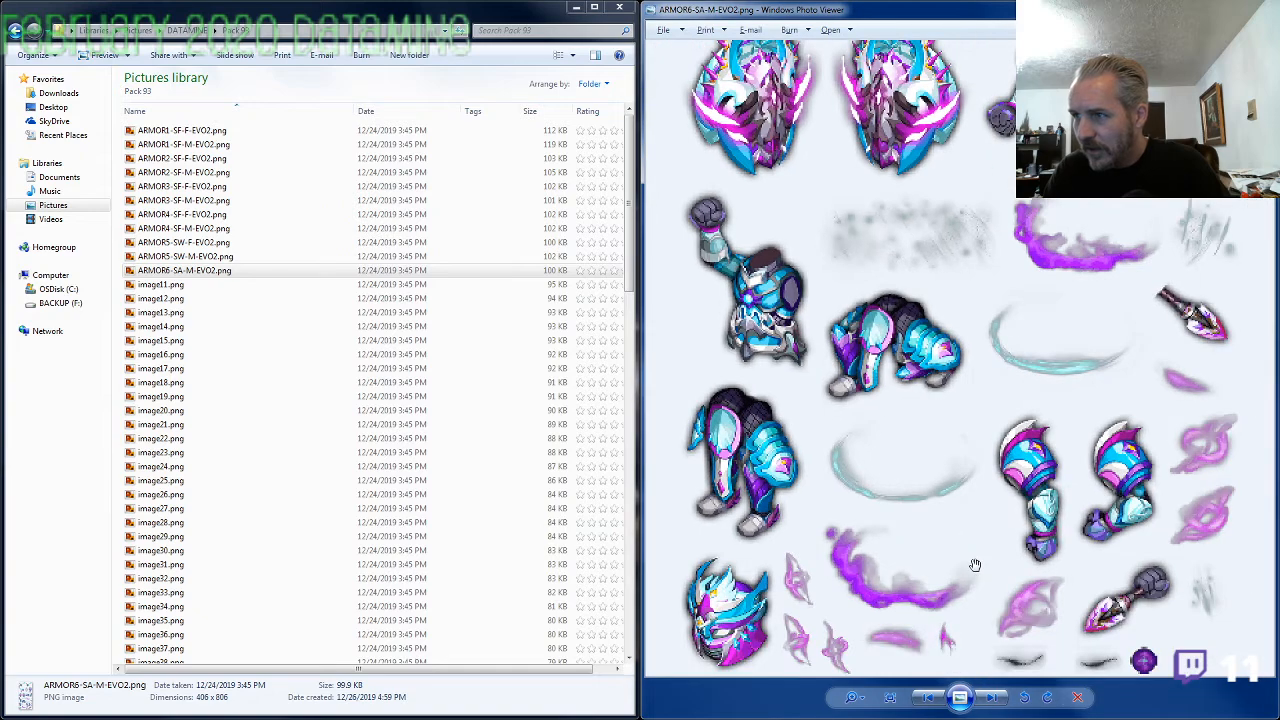
scroll(975, 565, up, 1)
scroll(975, 565, up, 1)
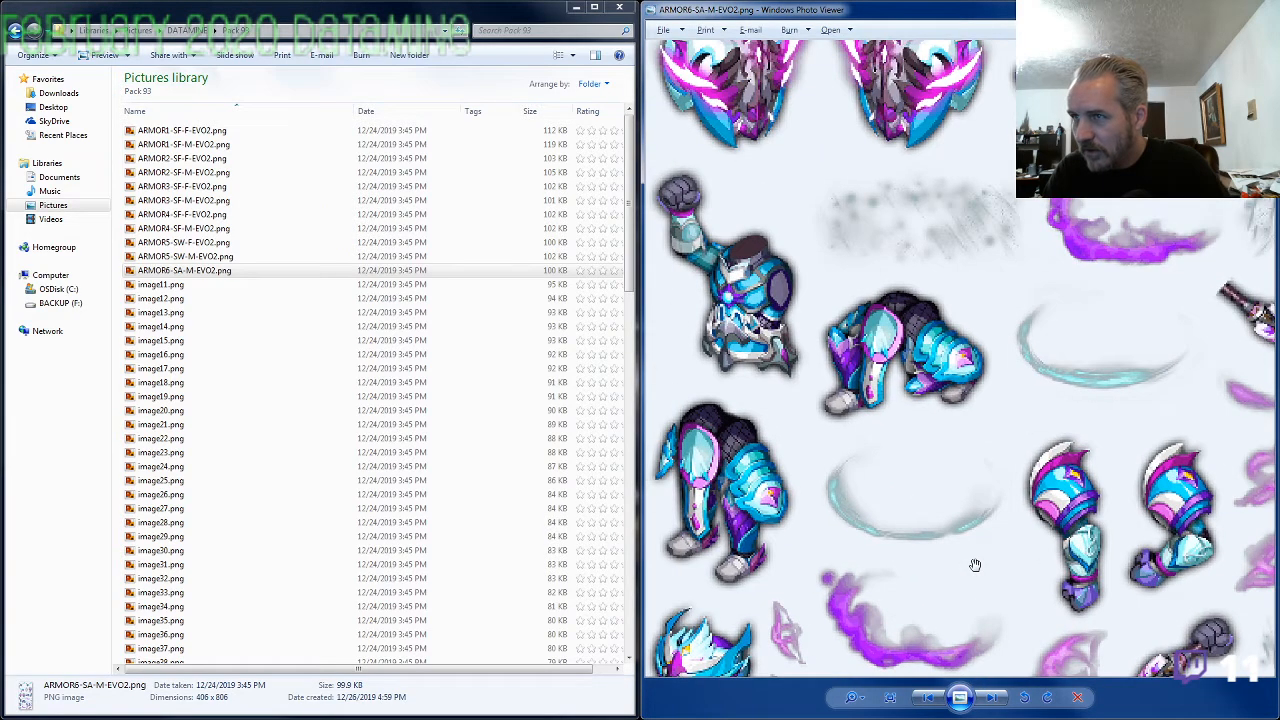
drag(975, 508, 889, 492)
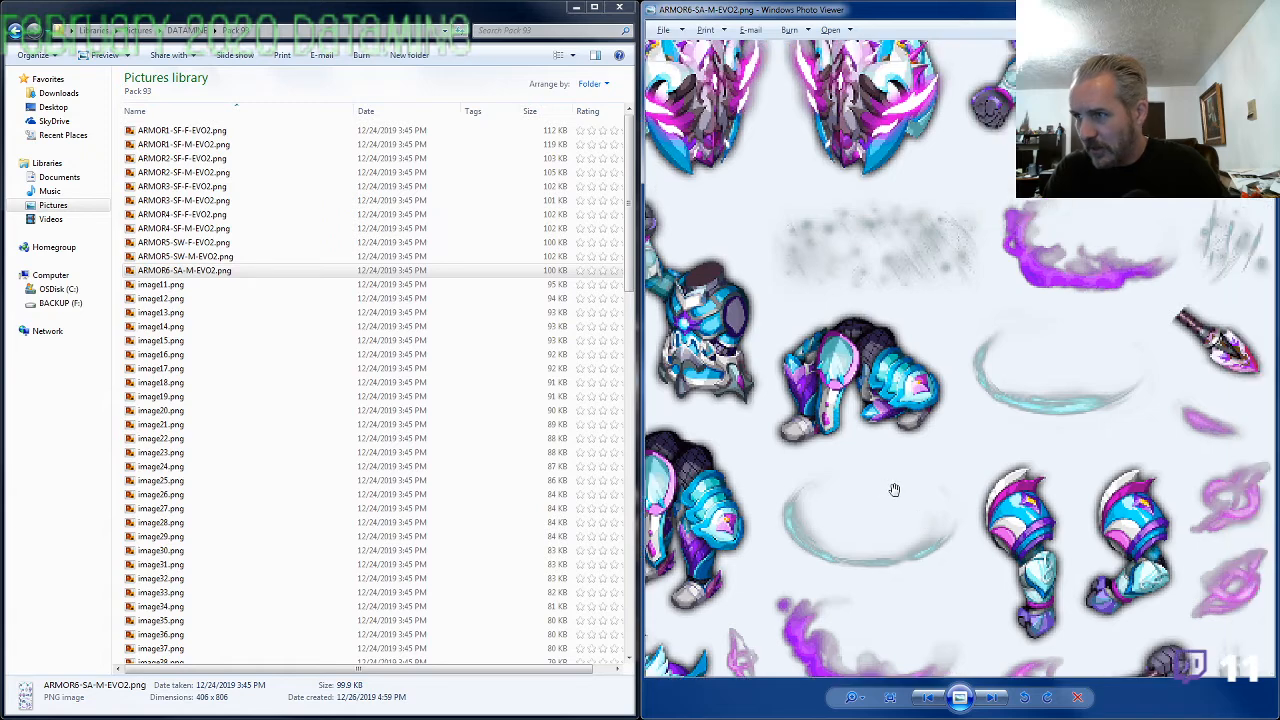
drag(914, 534, 958, 508)
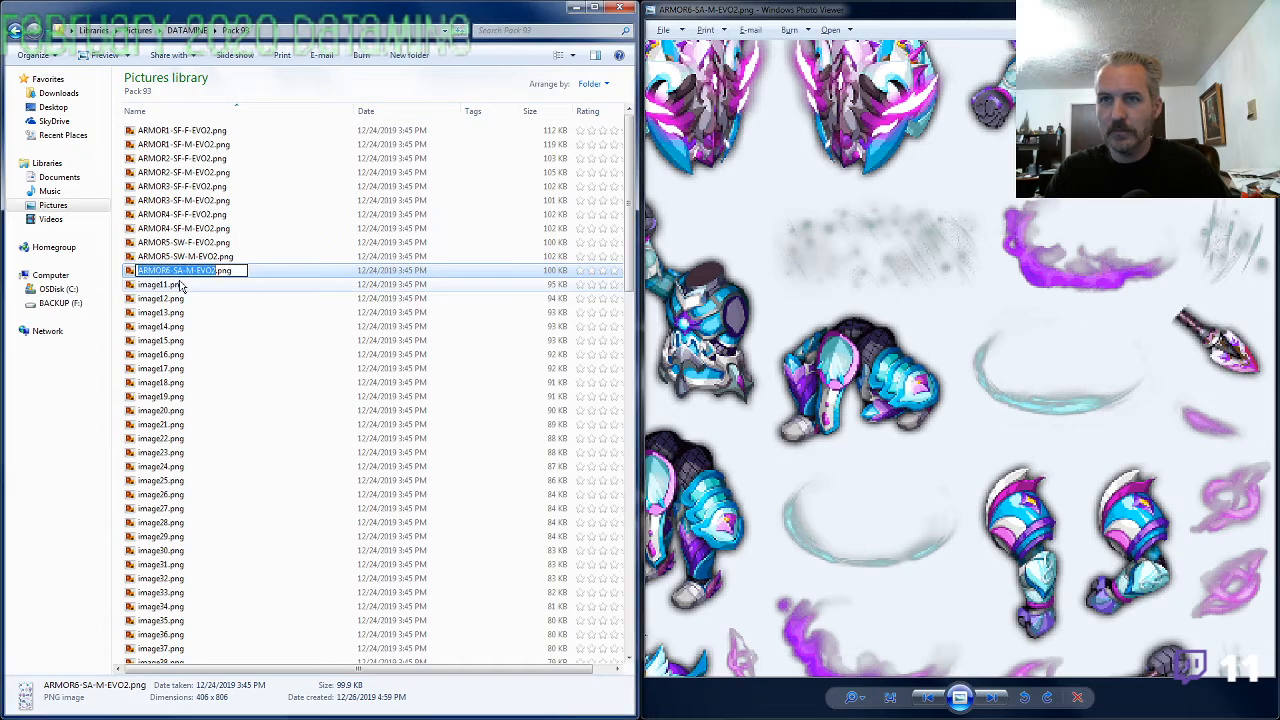
Rename image11.png as ARMOR6-SA-F-EVO2.png, reusing the file name of the matching male armor with M replaced by F
click(181, 285)
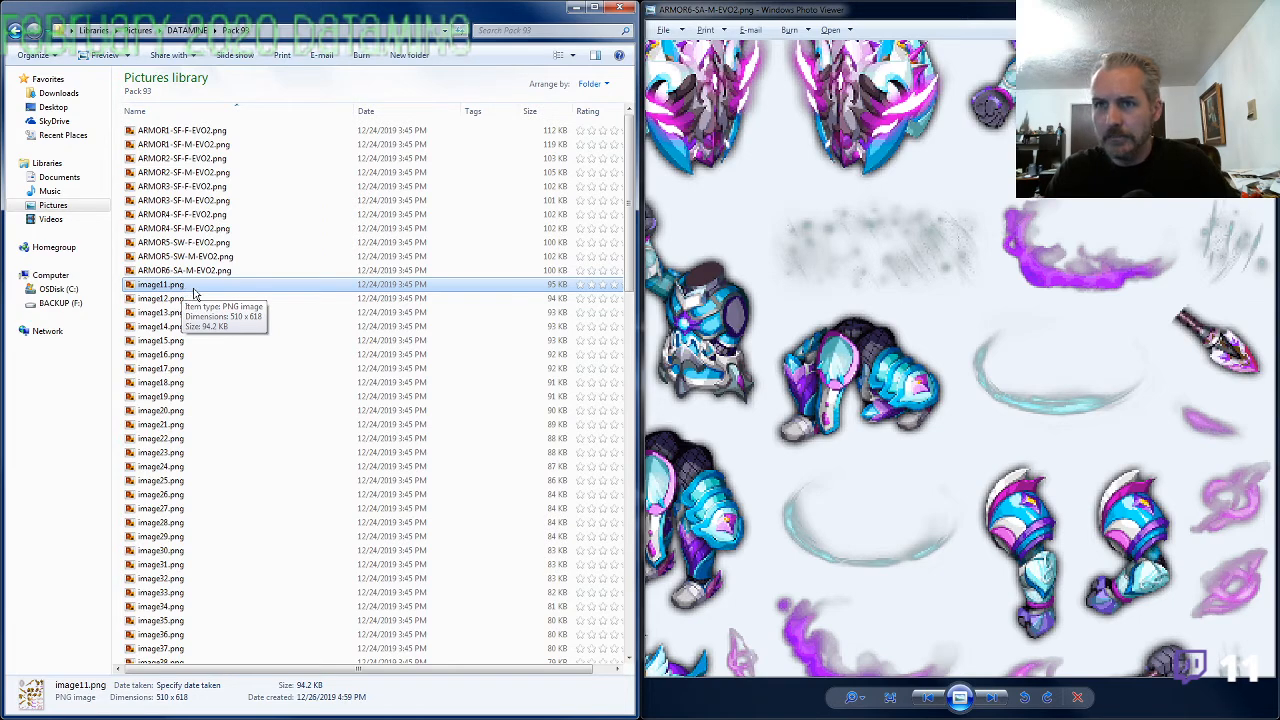
click(188, 287)
text(ARMOR6-SA-M-EVO2)
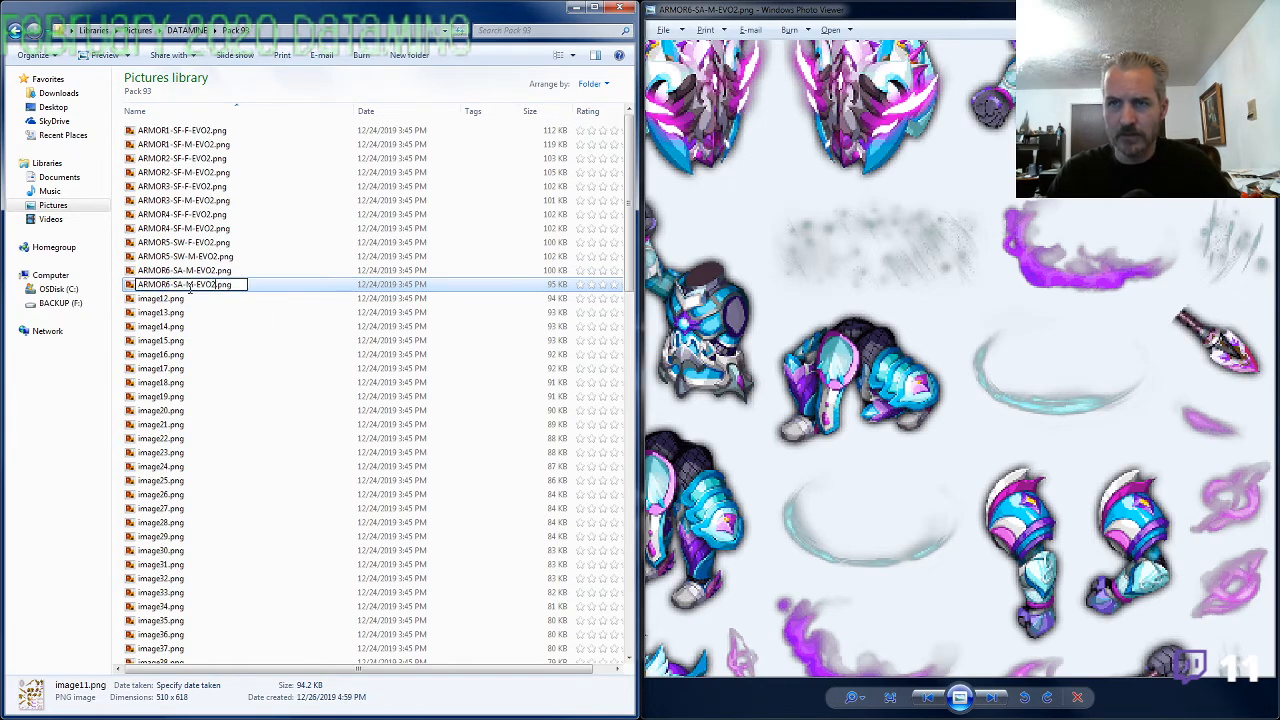
double_click(190, 287)
text(F)
key(Return)
key(Return)
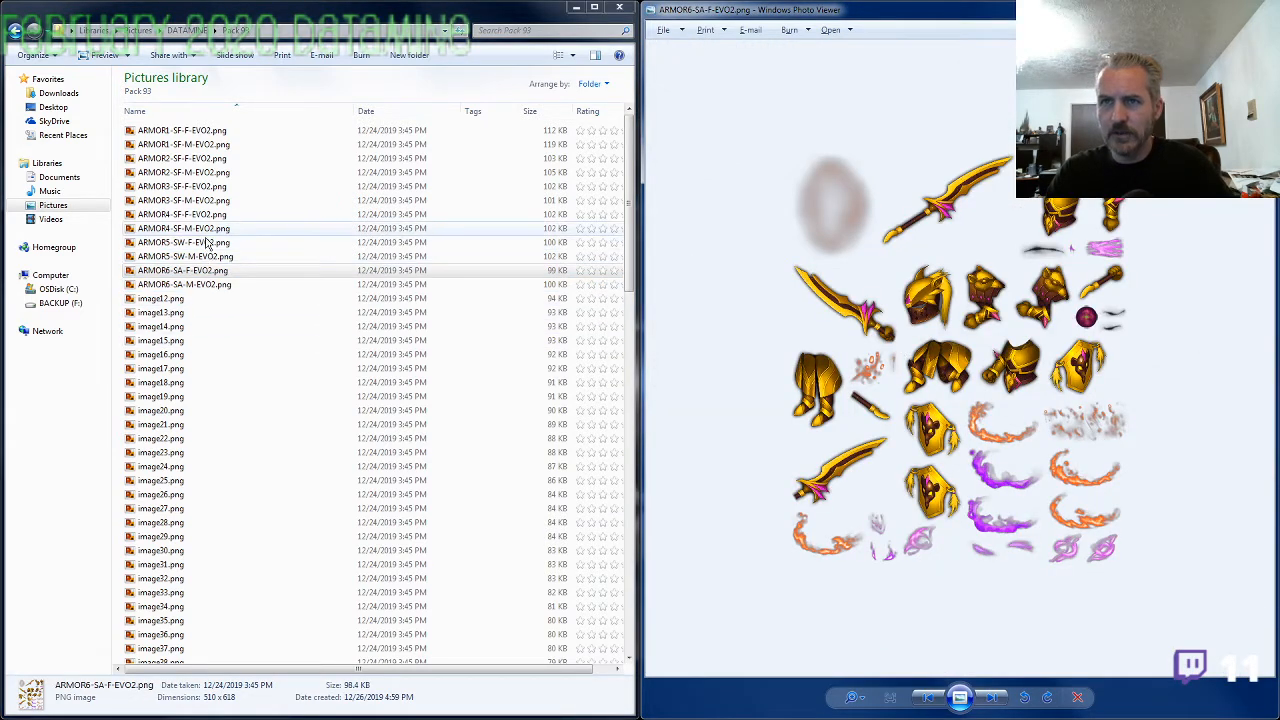
View the gold armor sheet ARMOR6-SA-F-EVO2.png and briefly open ARMOR2-SF-M-EVO2.png
double_click(200, 174)
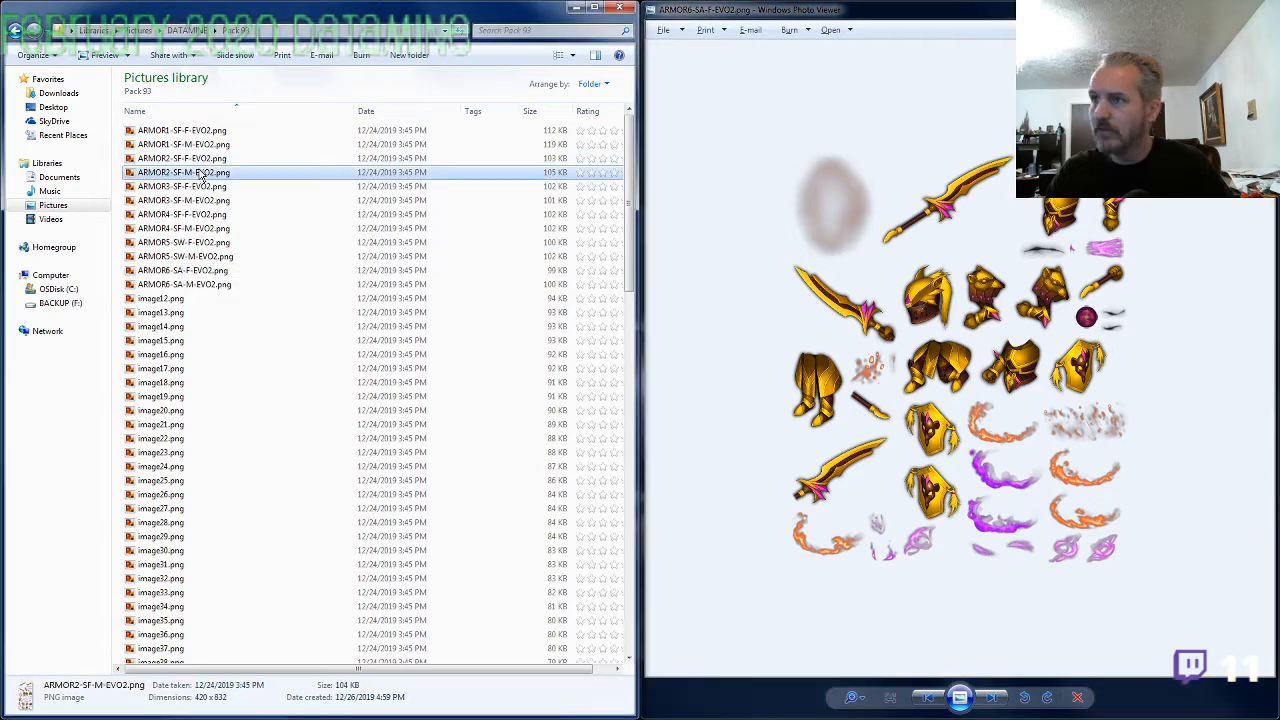
click(1262, 7)
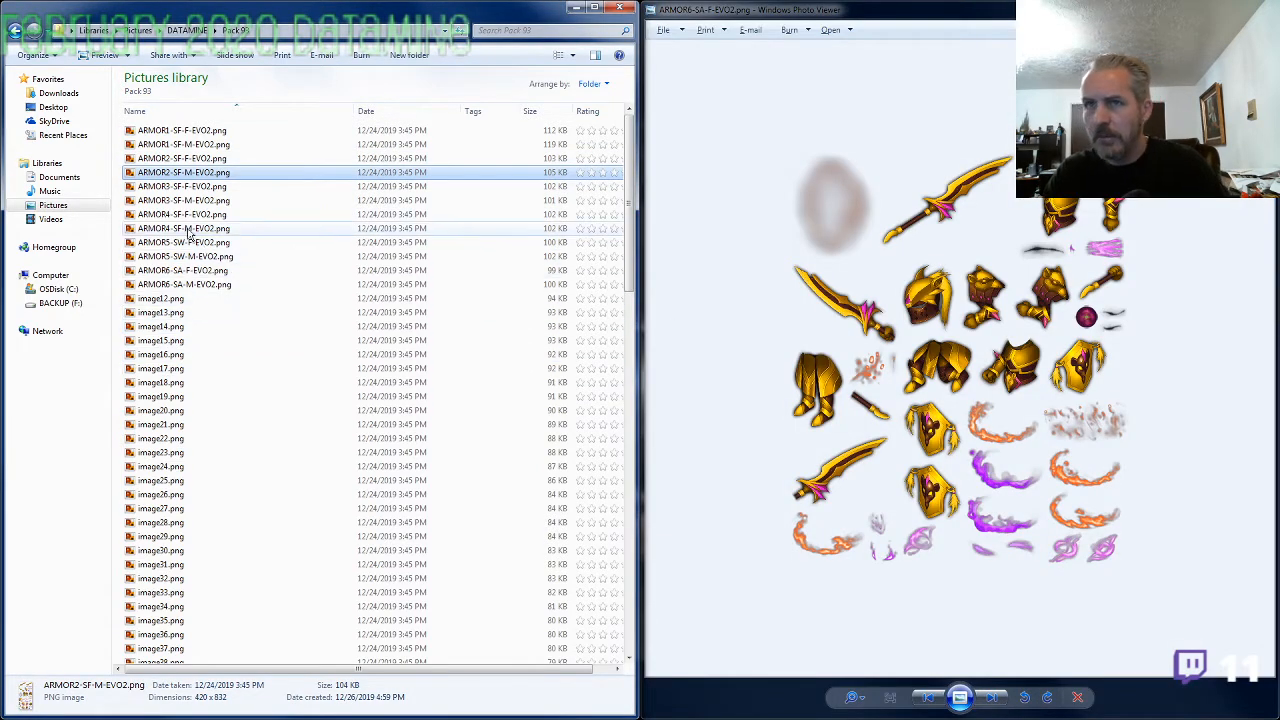
Rename image12.png as ARMOR2-SF-M-EVO1.png, reusing the copied name of ARMOR2-SF-M-EVO2.png with EVO2 replaced by EVO1
click(180, 302)
key(F2)
text(ARMOR2-SF-M-EVO2)
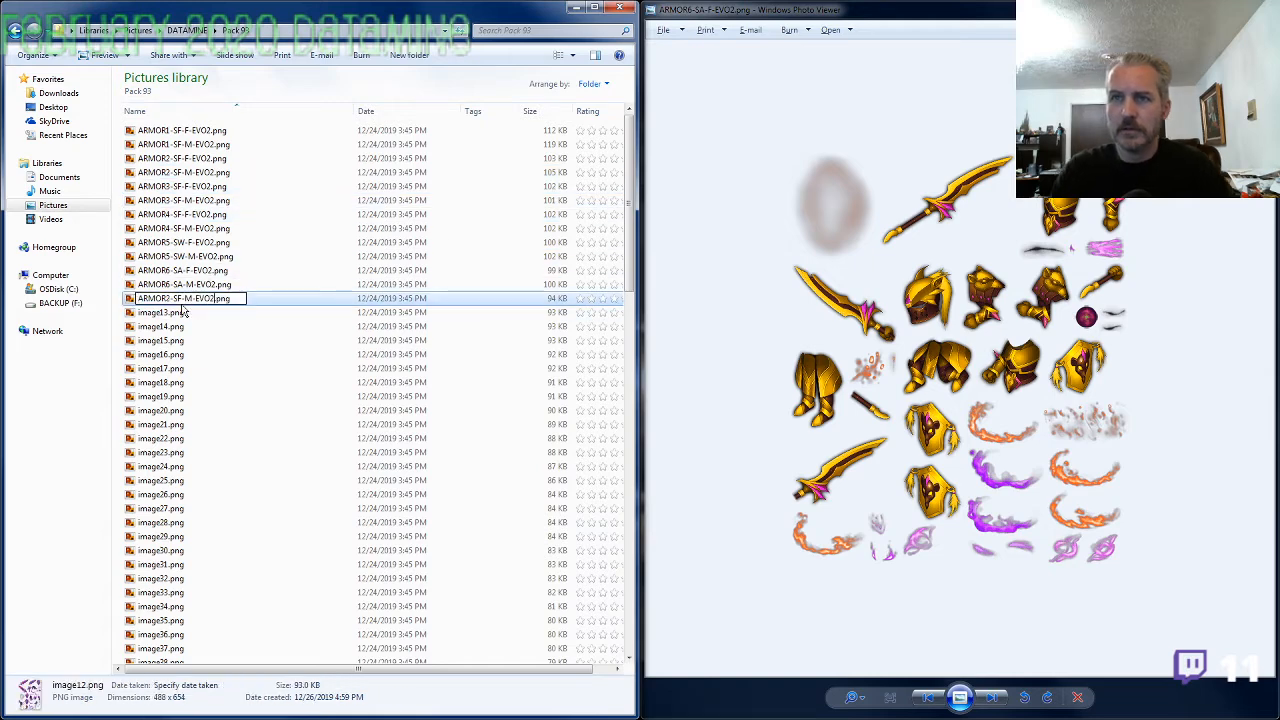
key(BackSpace)
text(1)
key(Return)
key(Return)
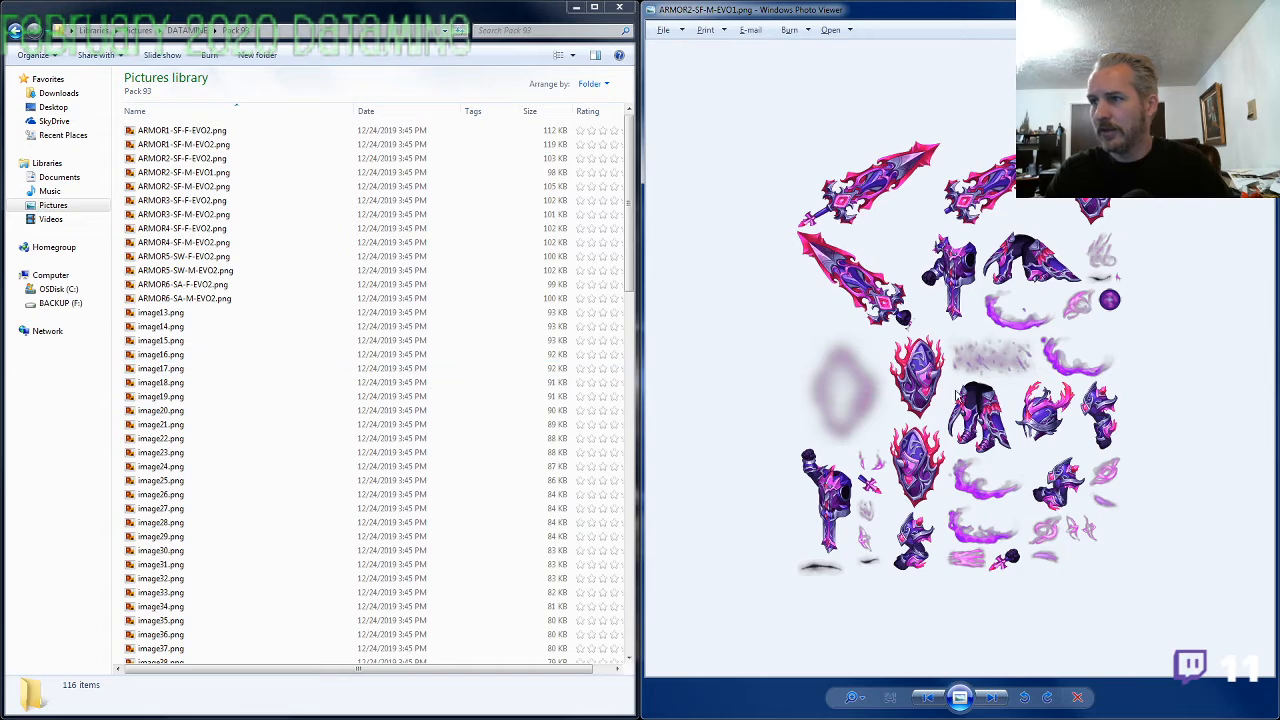
View ARMOR2-SF-M-EVO1.png enlarged, examine its swords, shields, torso, leg and helmet pieces, and close the image
scroll(1051, 452, up, 2)
drag(1080, 481, 1062, 366)
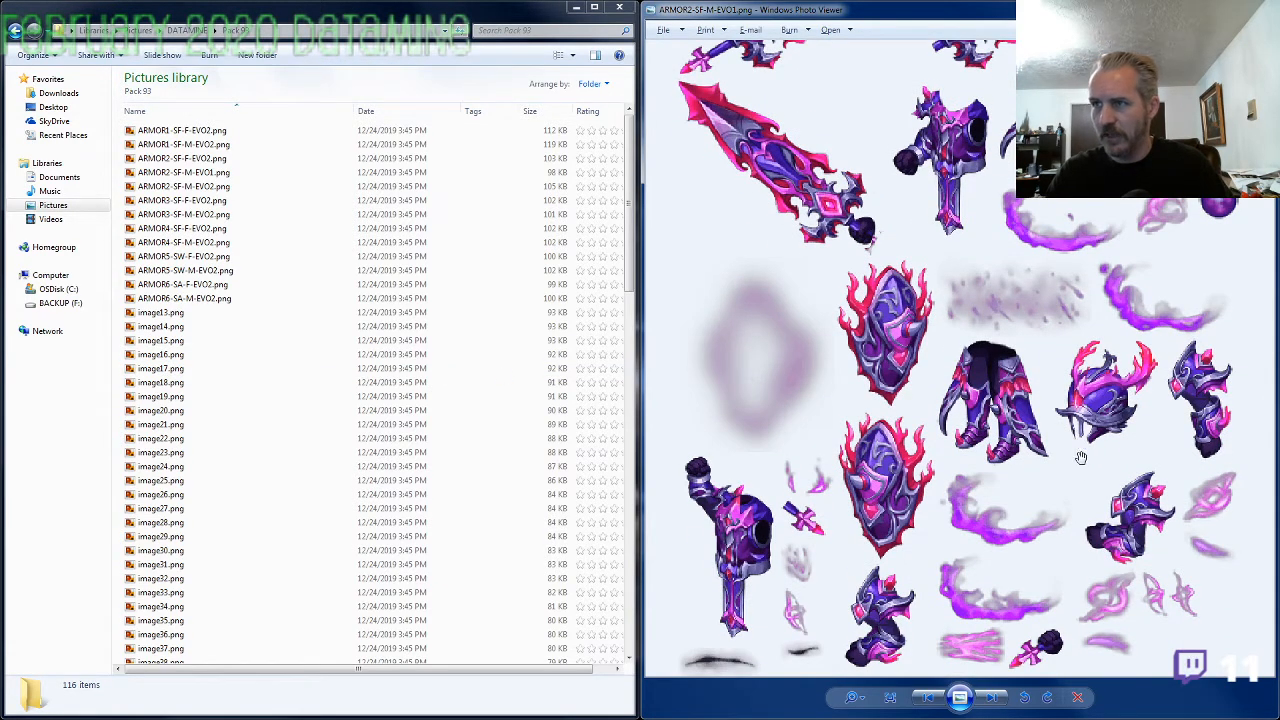
mouse_move(1074, 380)
mouse_down()
mouse_move(1076, 444)
mouse_move(1059, 362)
mouse_up()
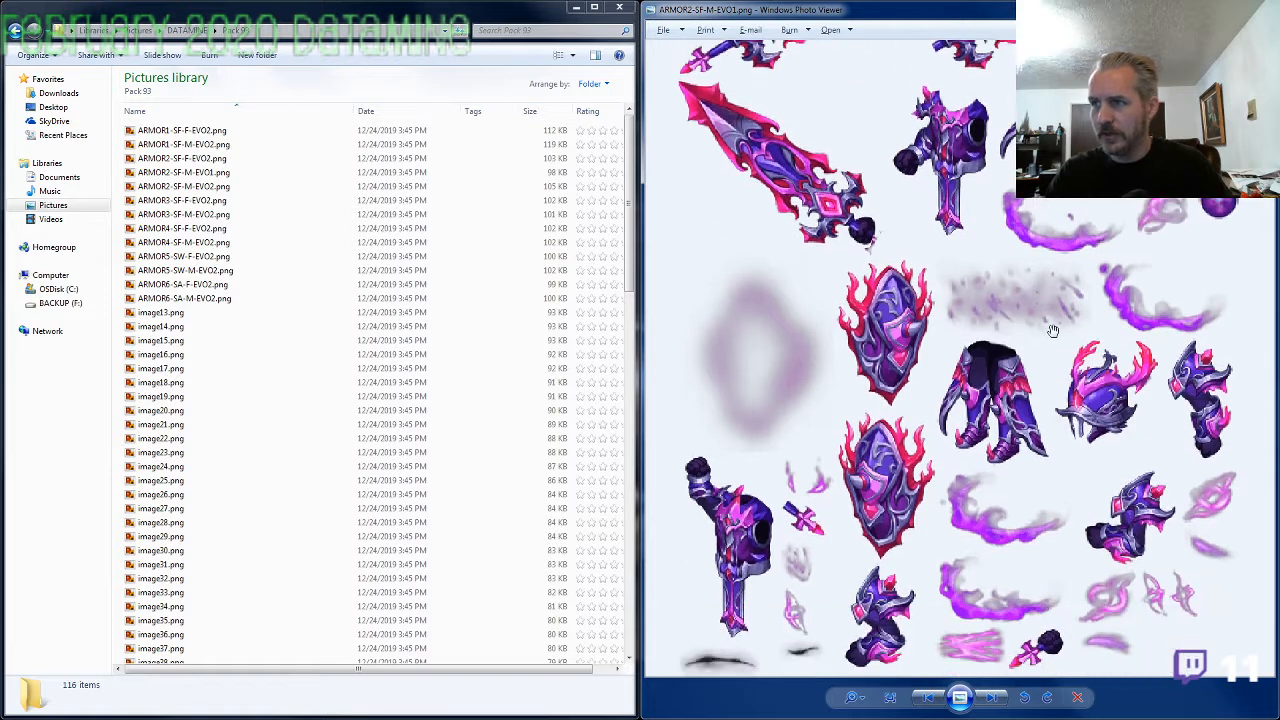
drag(1026, 255, 1025, 375)
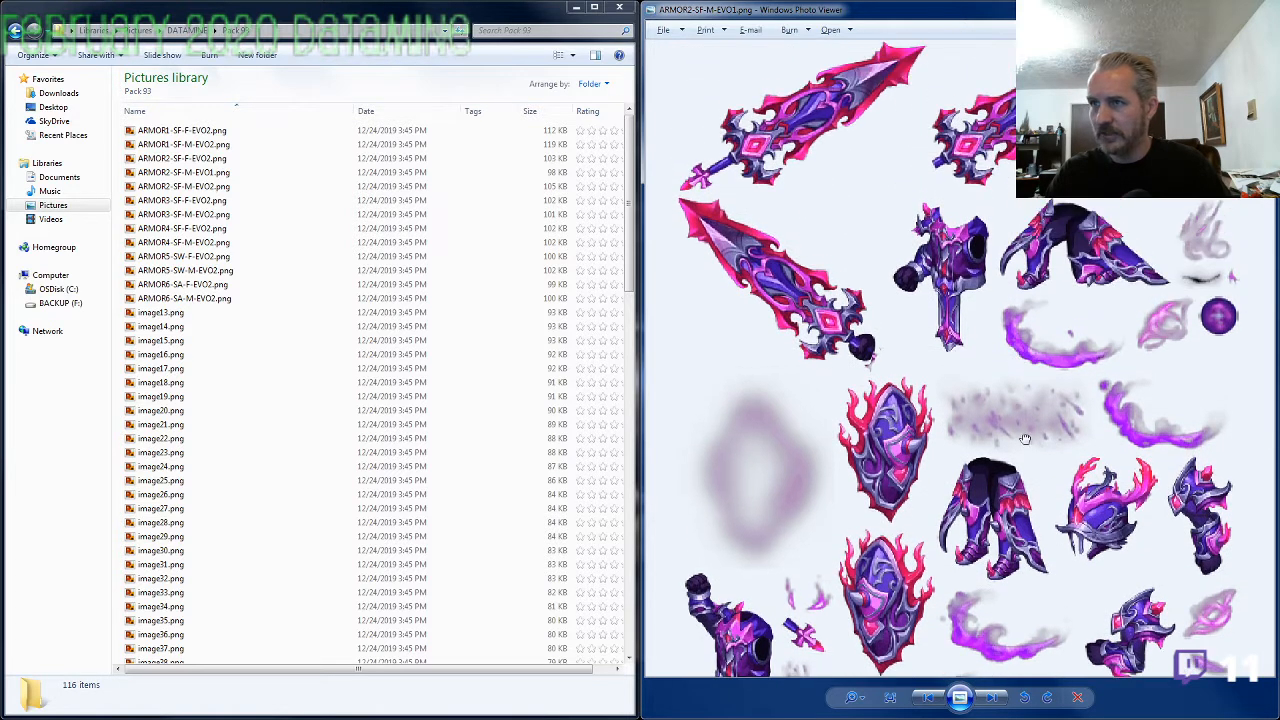
drag(1044, 428, 1056, 310)
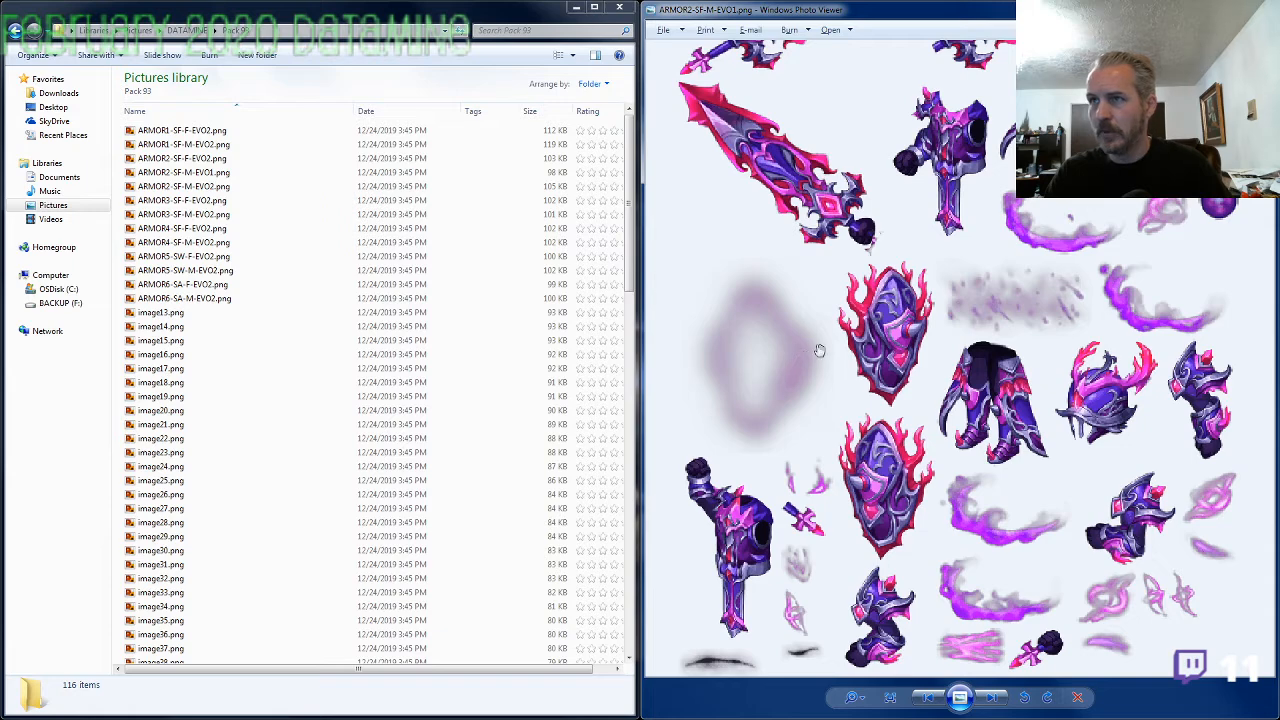
key(alt+F4)
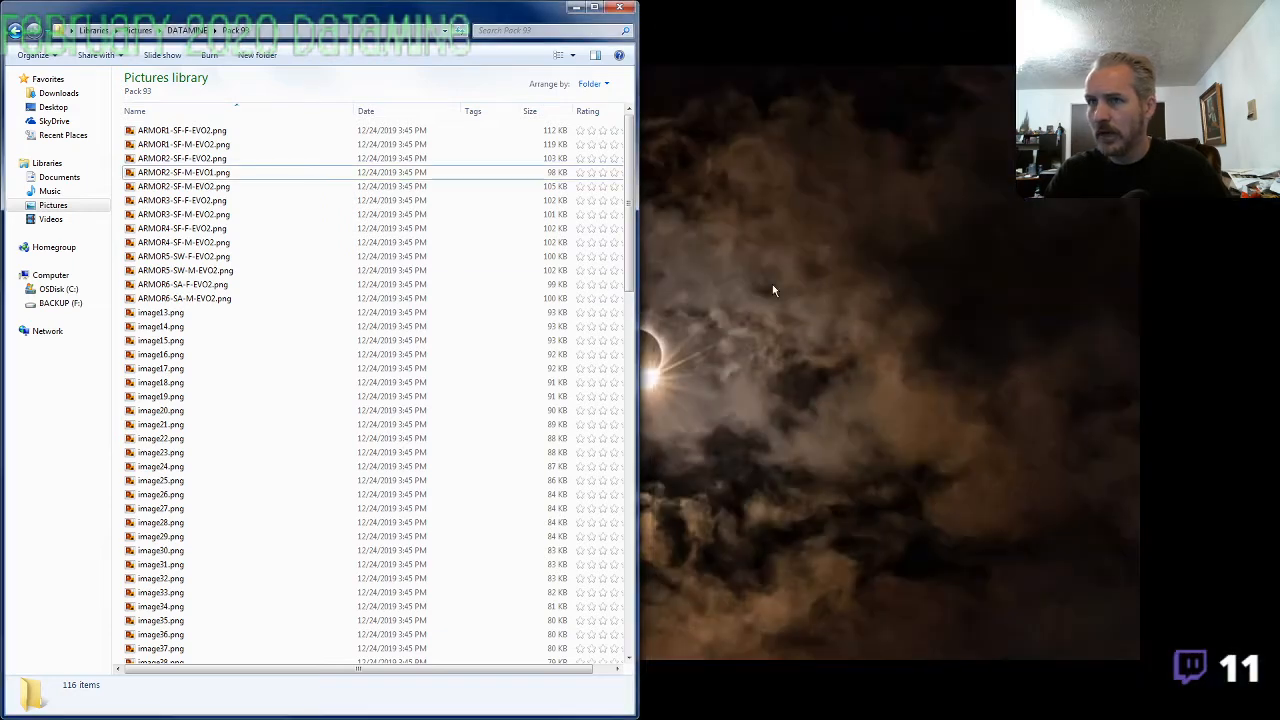
Open ARMOR6-SA-M-EVO2.png and page forward through the unnamed armor sheets to image15.png
click(184, 302)
double_click(184, 302)
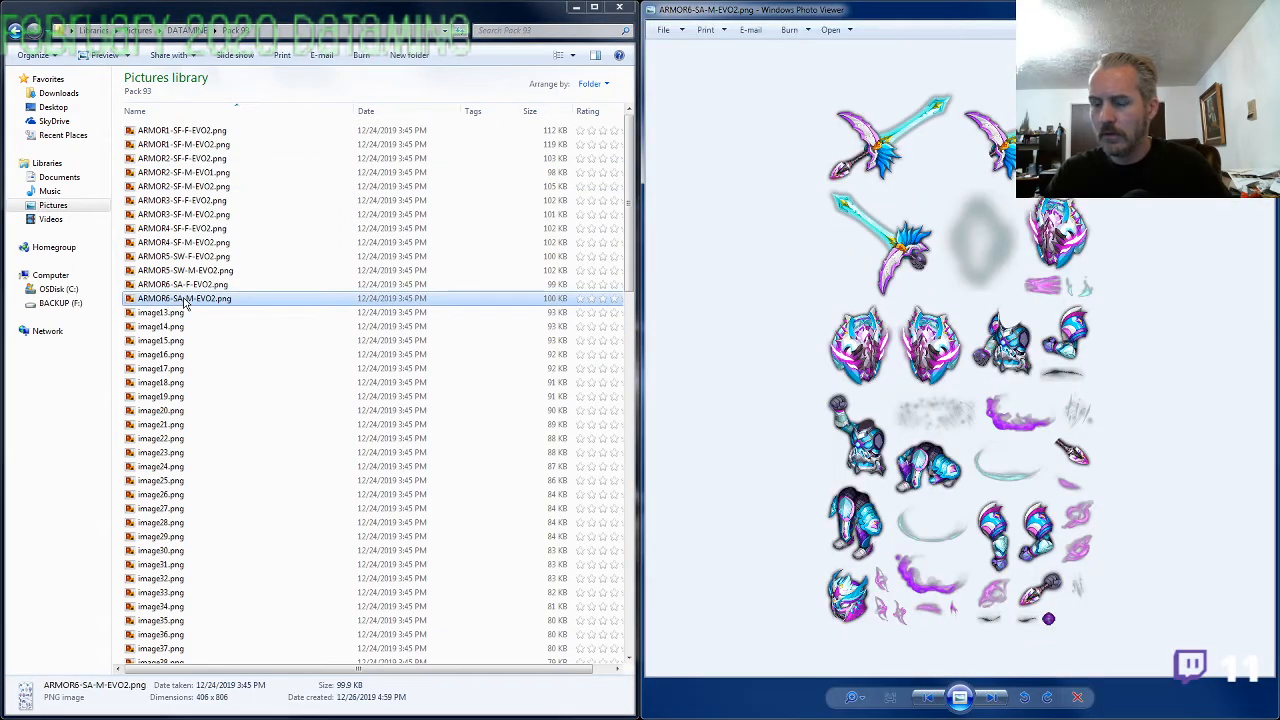
key(Right)
key(Right)
key(Right)
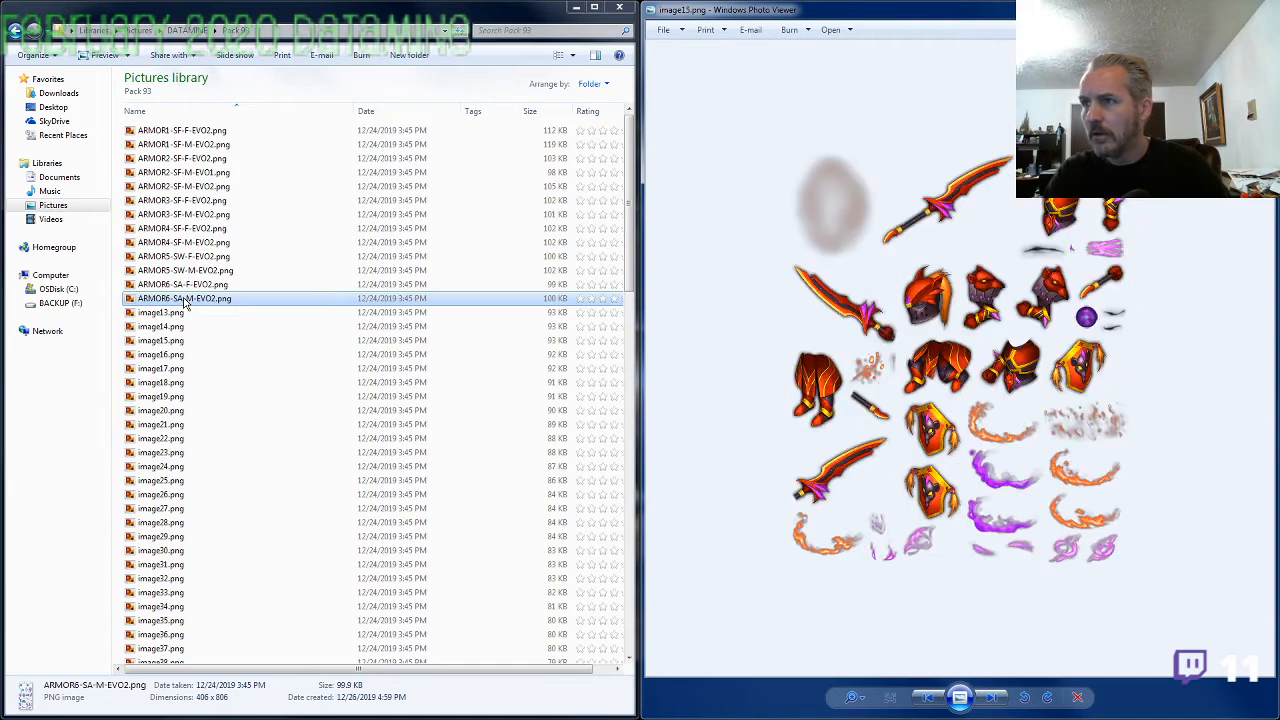
Page back through the renamed EVO2 armor sheets and forward to image13.png to compare their designs
key(Left)
key(Left)
key(Left)
key(Left)
key(Left)
key(Left)
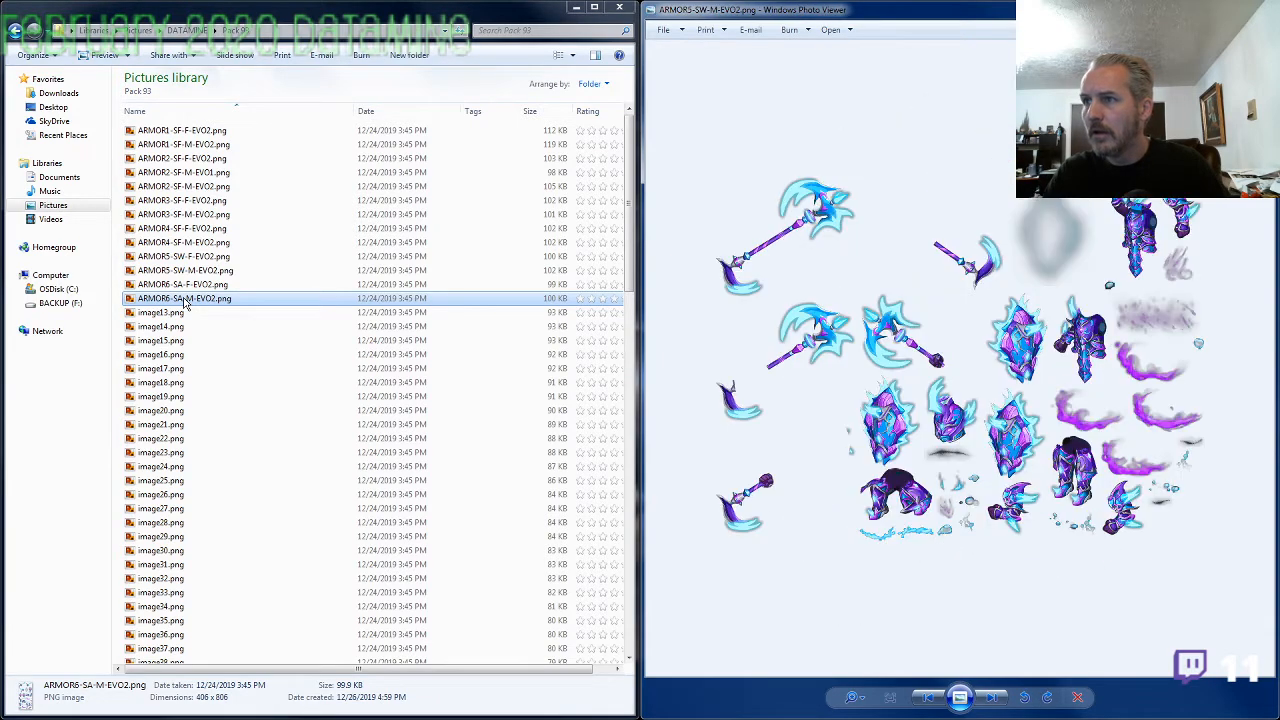
key(Right)
key(Right)
key(Right)
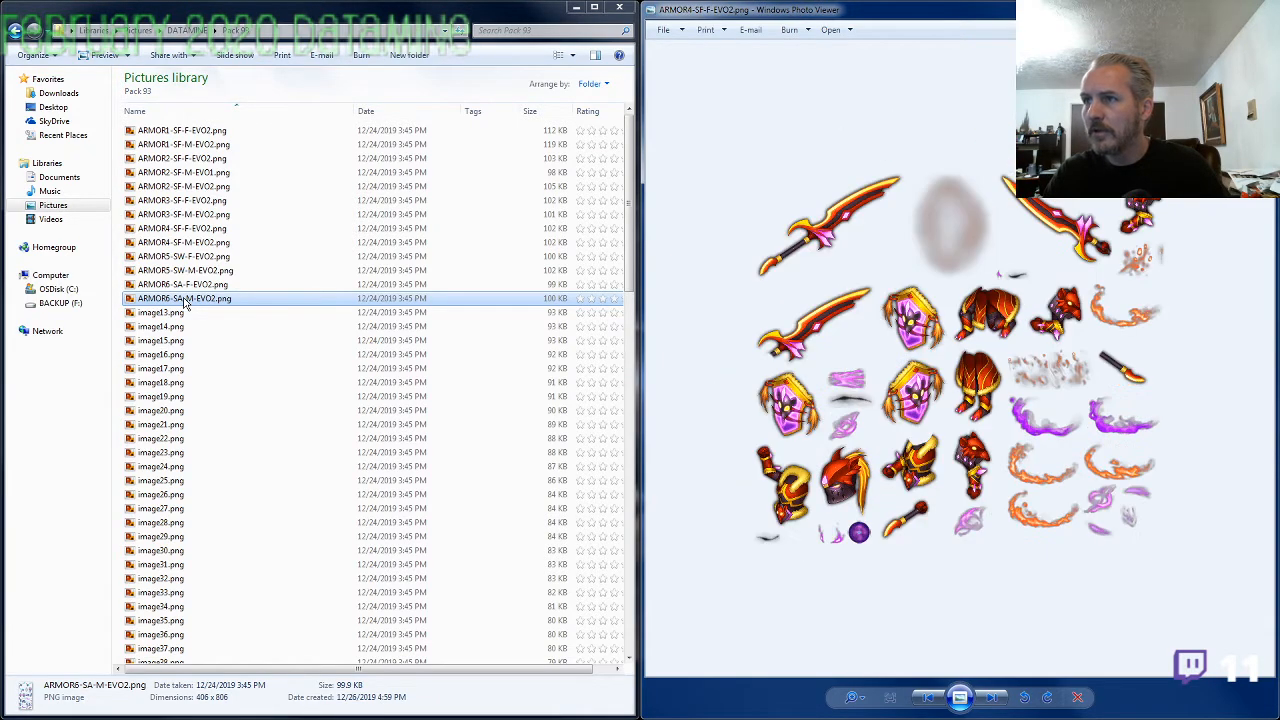
key(Right)
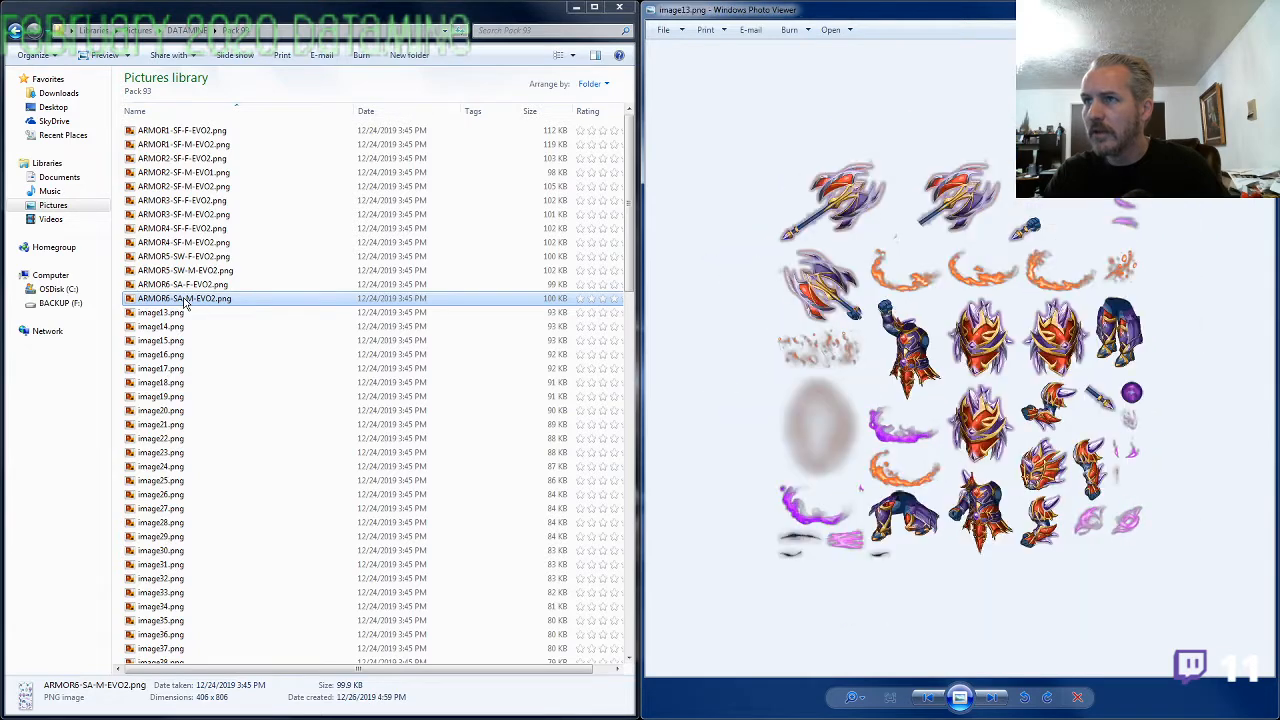
key(Left)
key(Right)
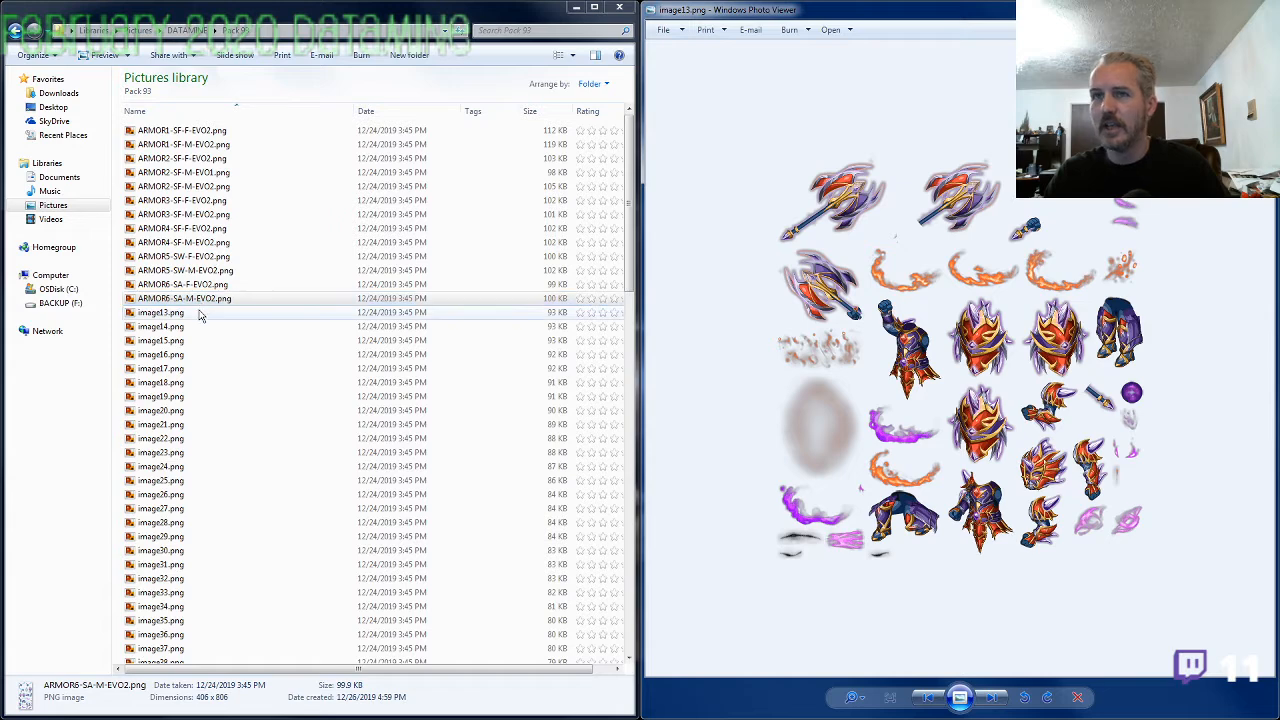
Examine image13.png enlarged and rename the file as ARMOR7-SF-M-EVO2.png
scroll(757, 418, up, 2)
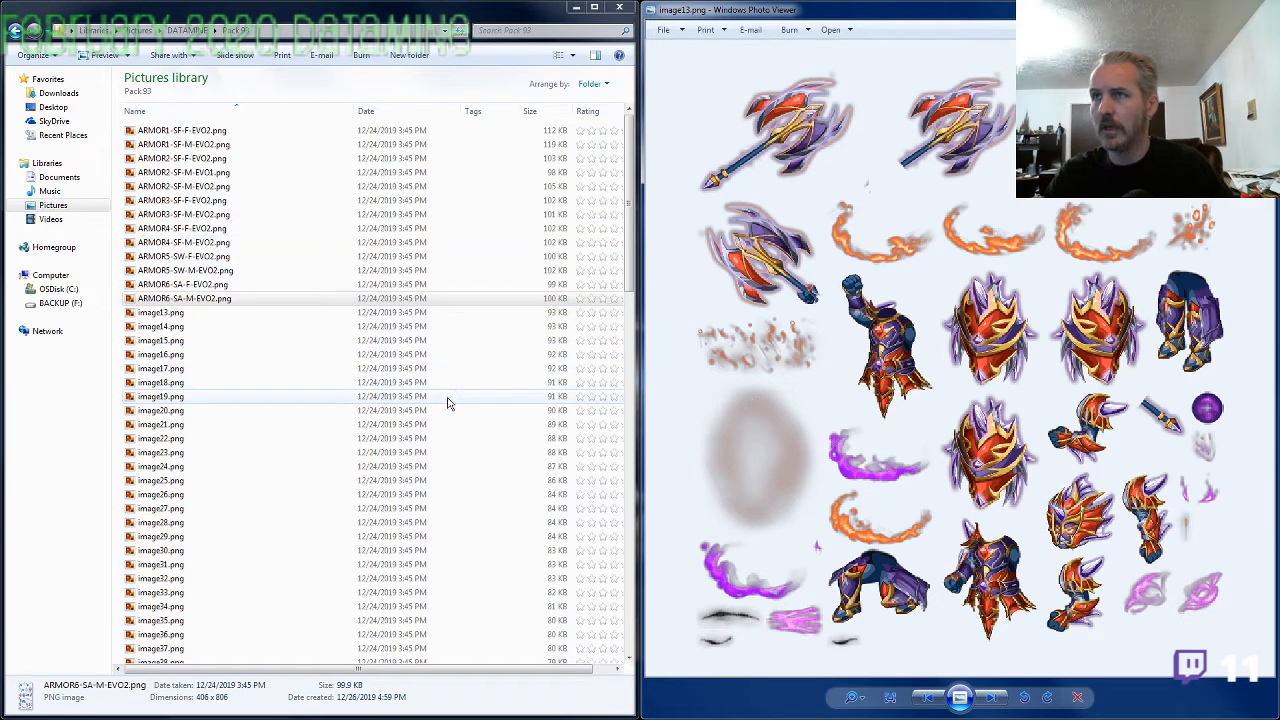
click(176, 316)
click(176, 316)
text(A)
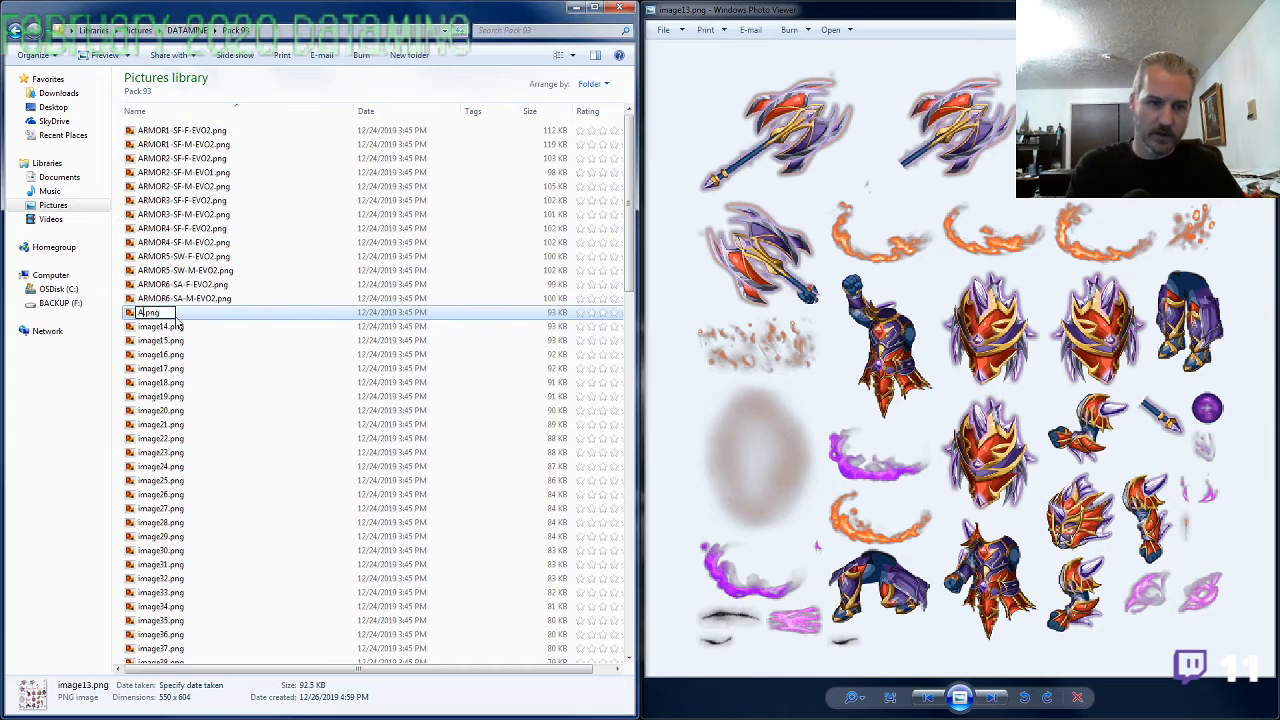
text(RMOR)
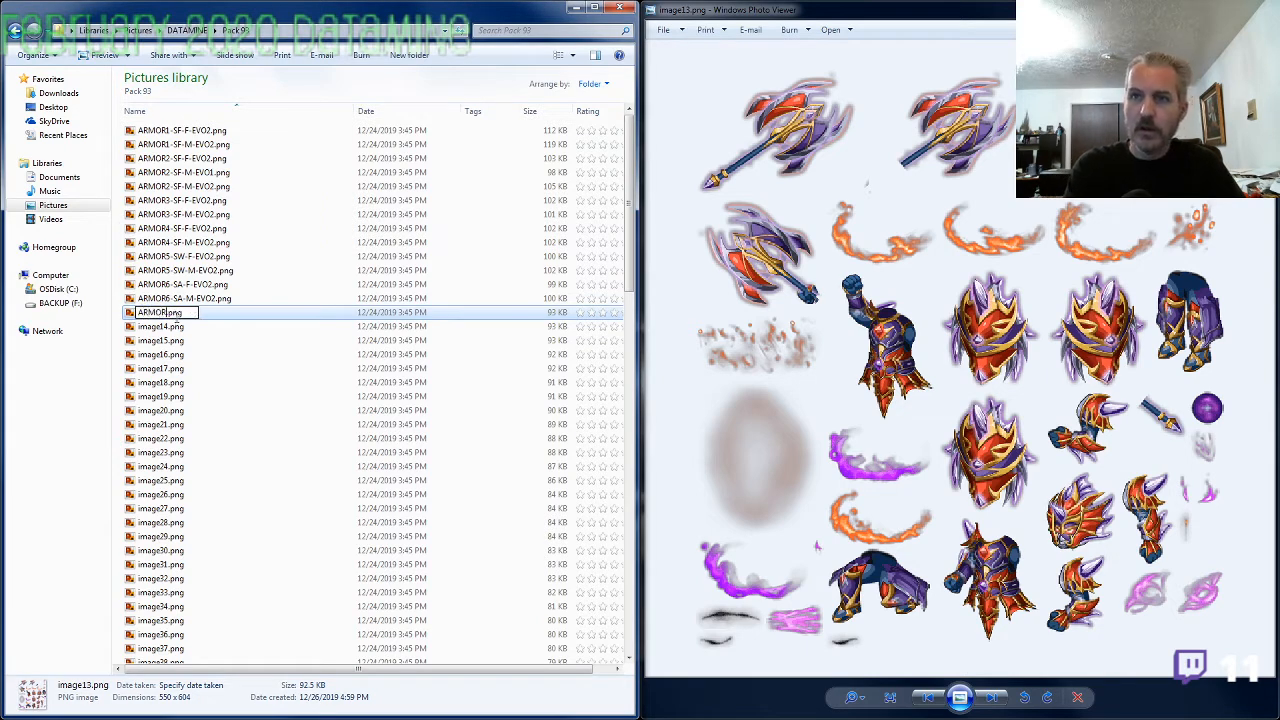
text(7)
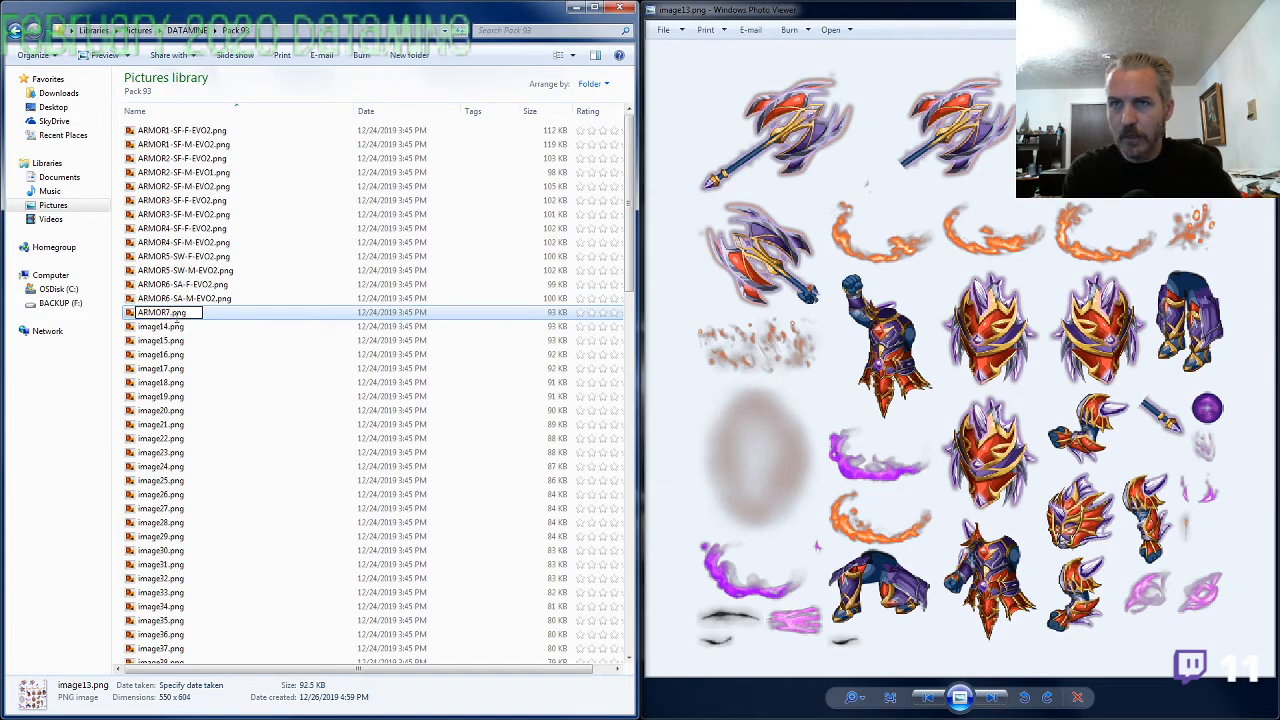
text(-SF)
text(-M-EVO2)
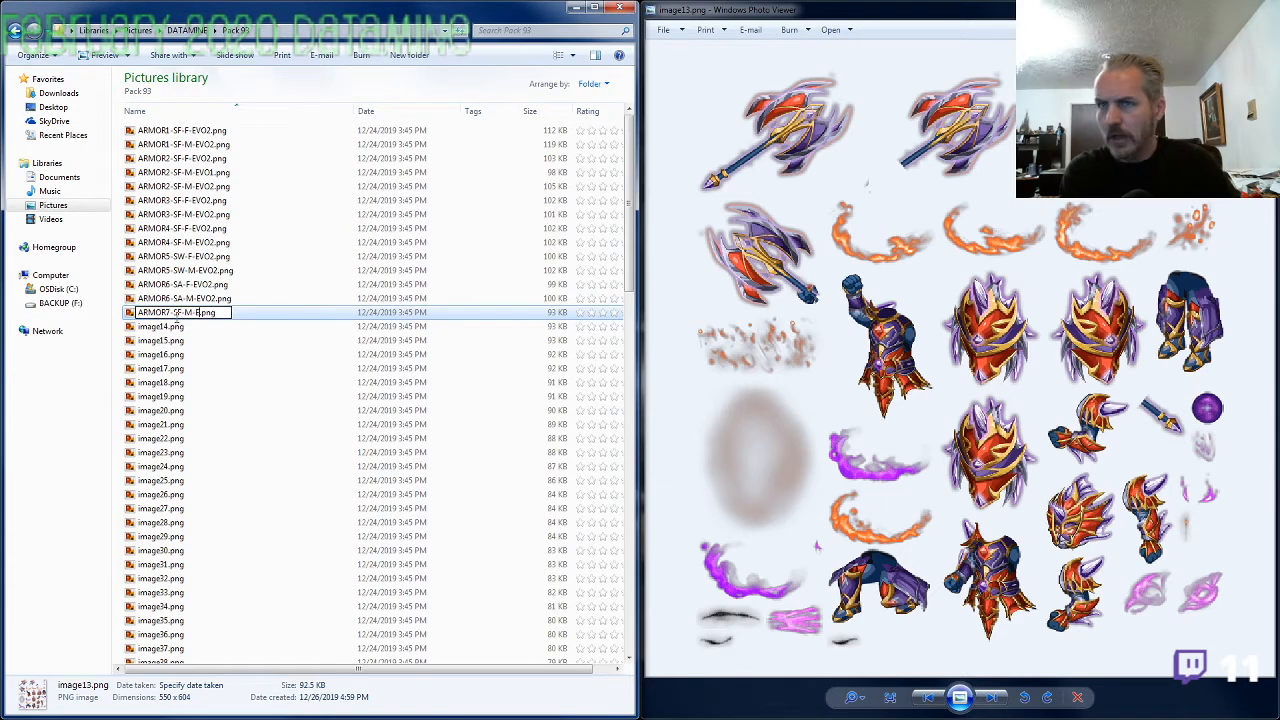
key(Return)
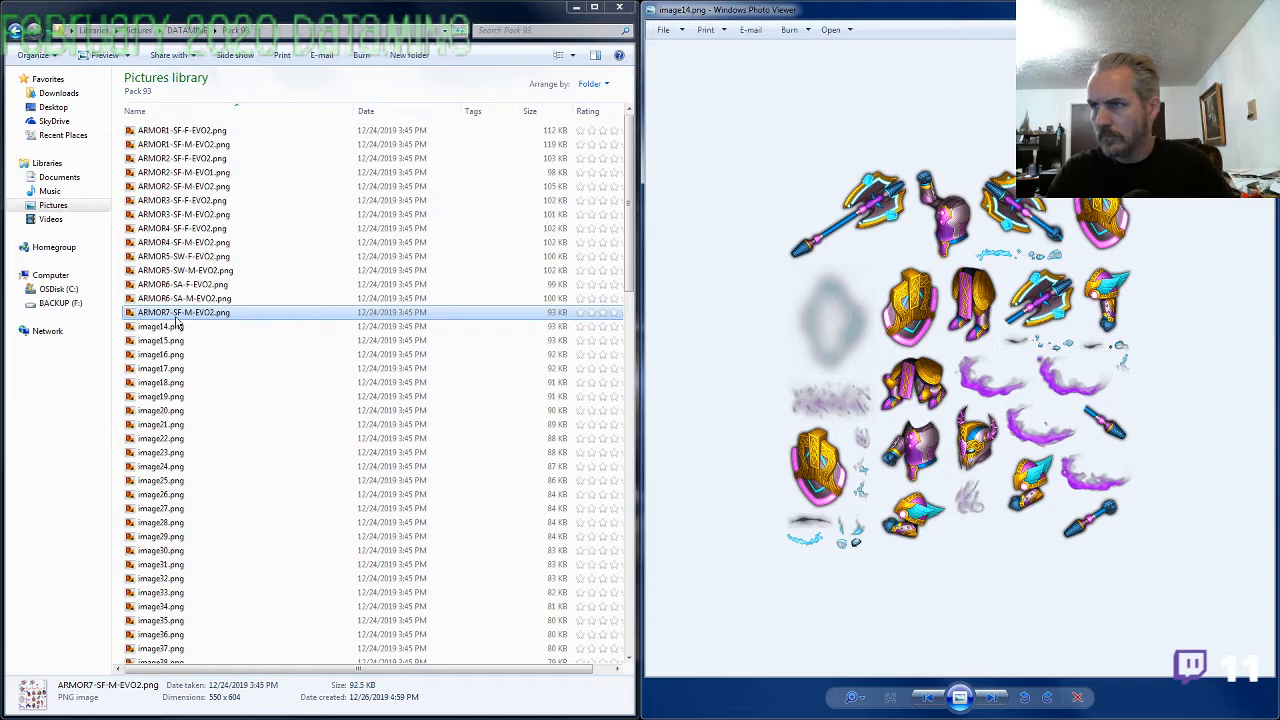
Examine image14.png enlarged and rename the file as ARMOR8-SW-M-EVO2.png
scroll(920, 385, up, 1)
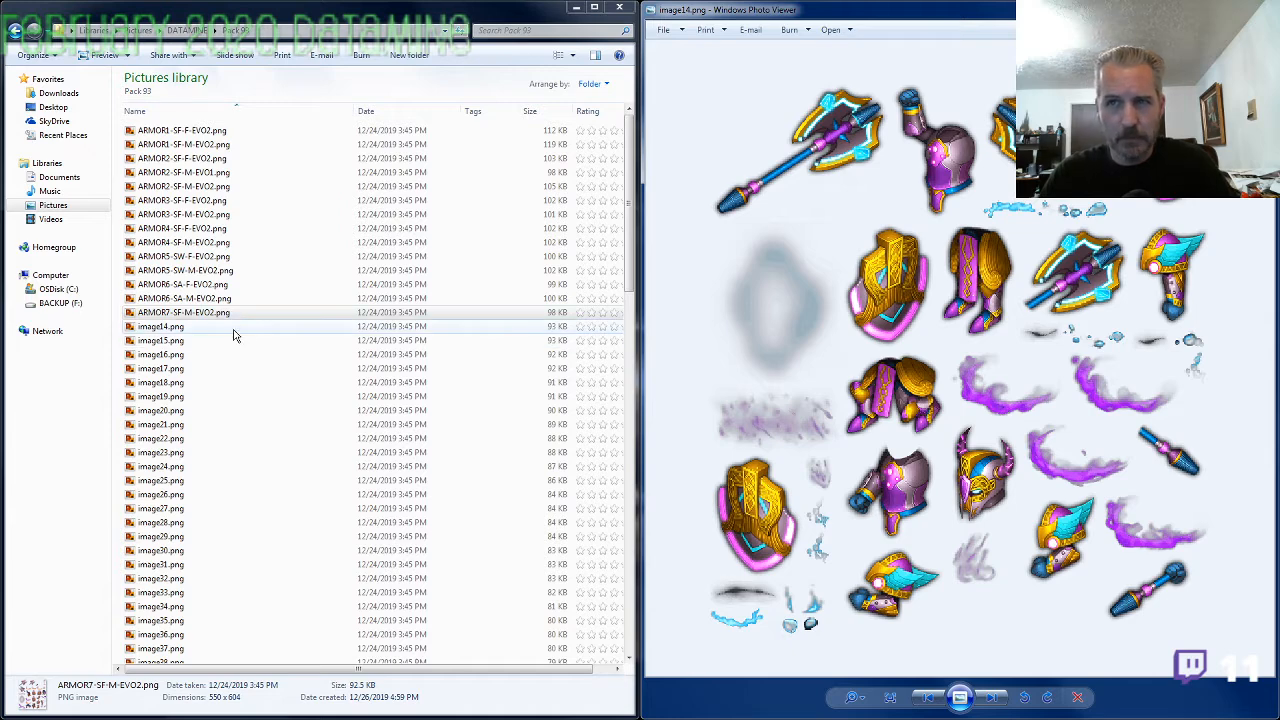
click(183, 330)
key(F2)
text(ARMOR)
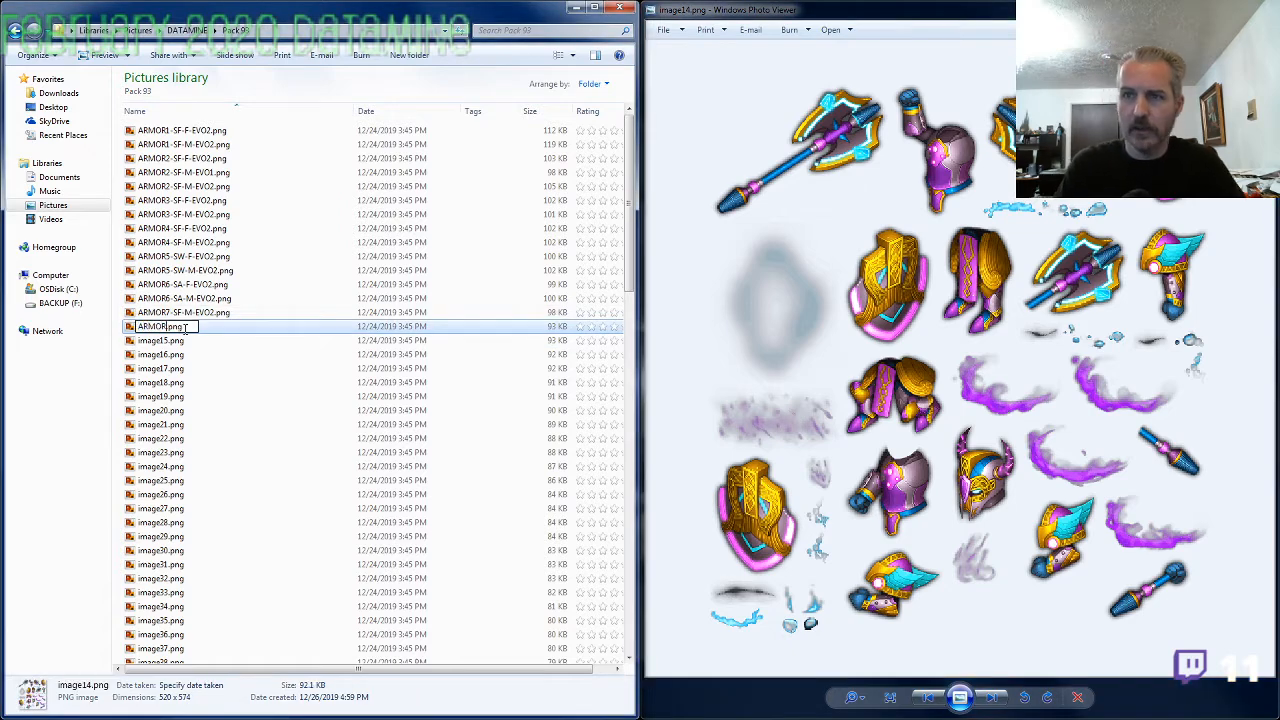
text(SW-M-)
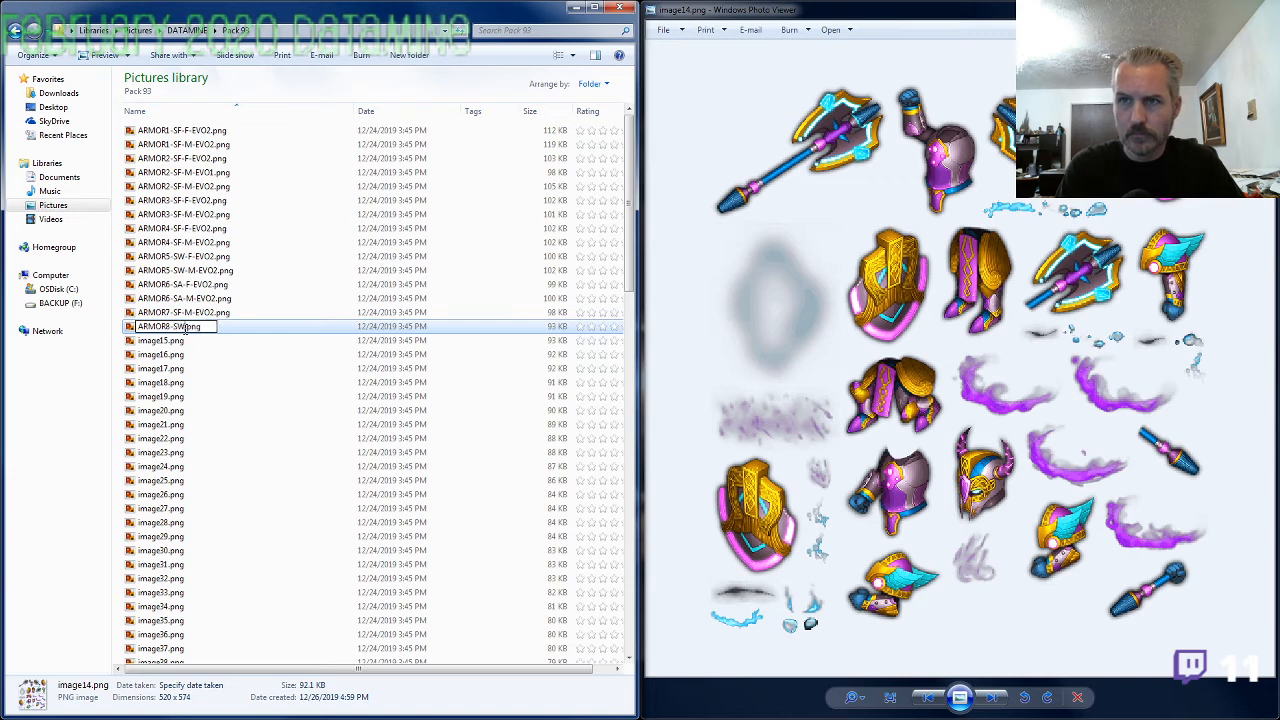
text(EVO2)
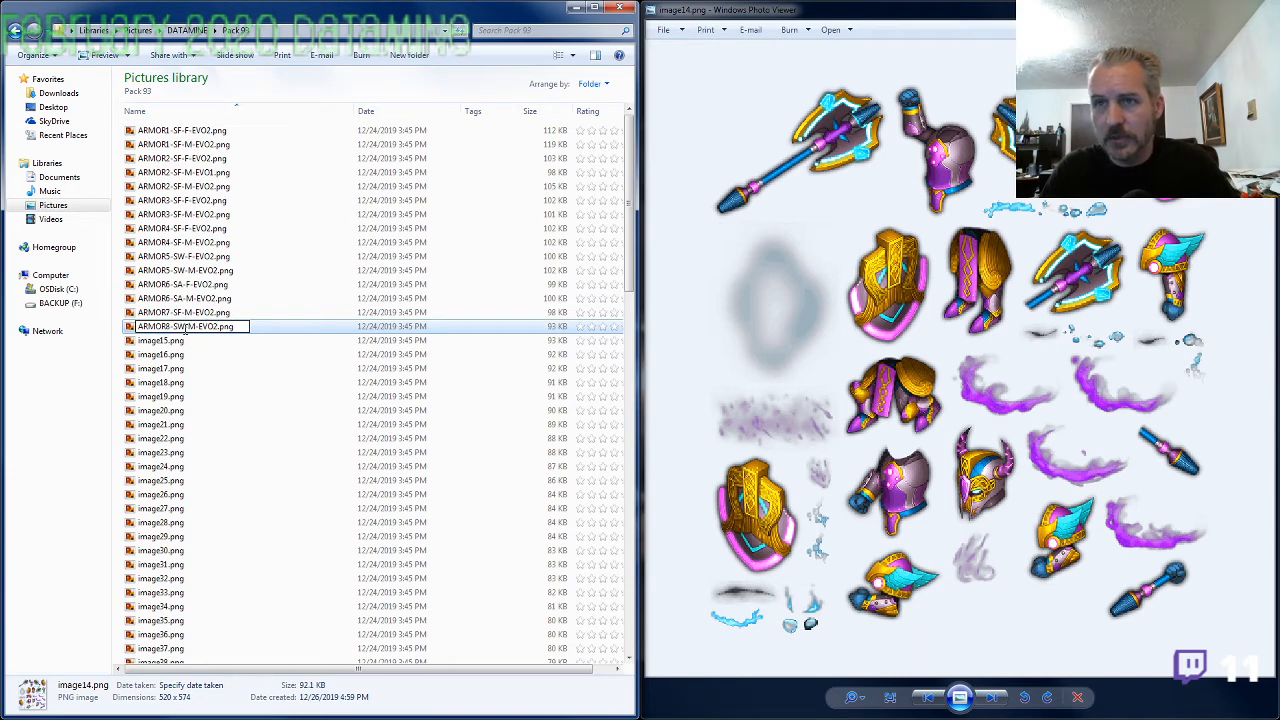
key(Return)
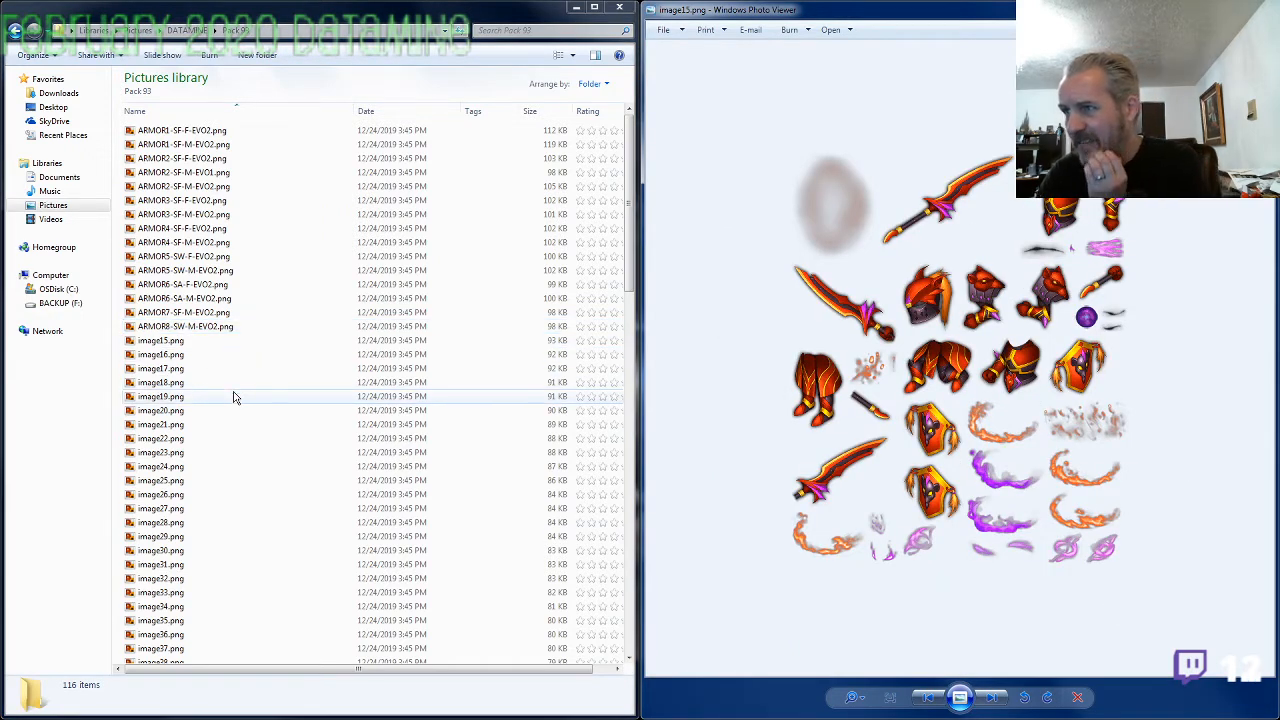
Rename image15.png as ARMOR4-SF-M-EVO1.png, reusing the name of ARMOR4-SF-M-EVO2.png with EVO2 replaced by EVO1
click(198, 247)
double_click(211, 249)
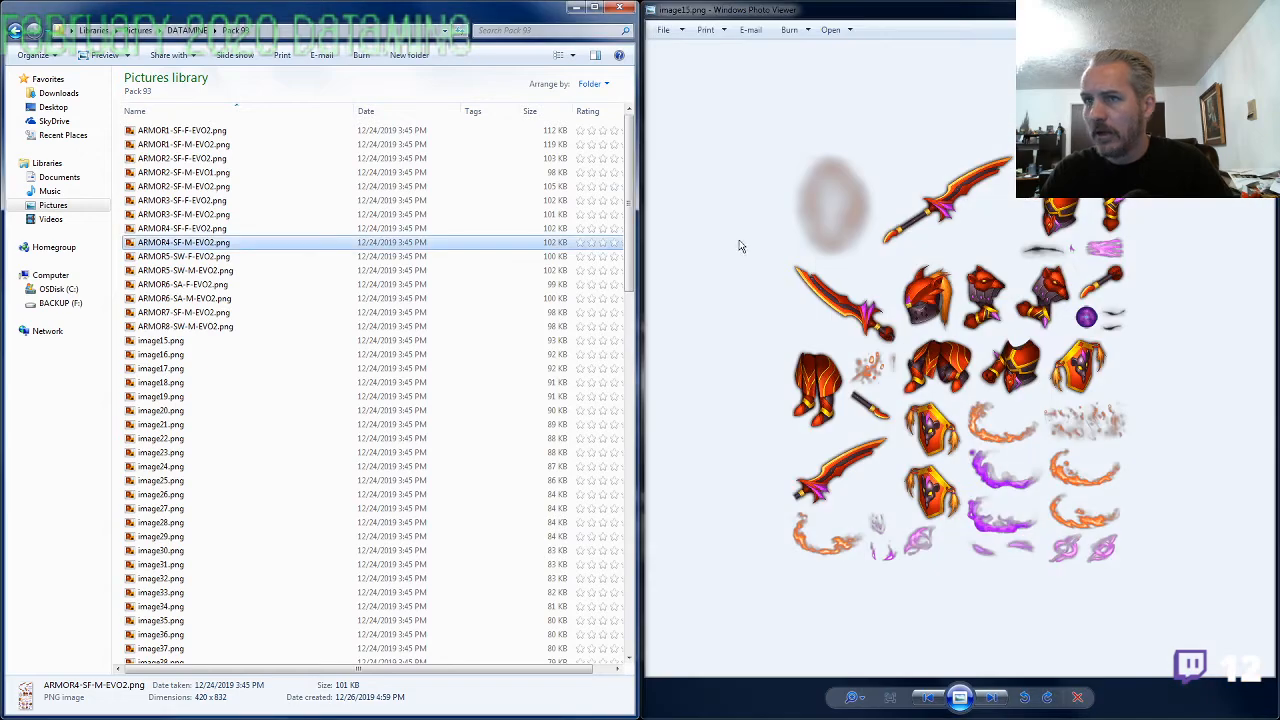
click(165, 341)
key(F2)
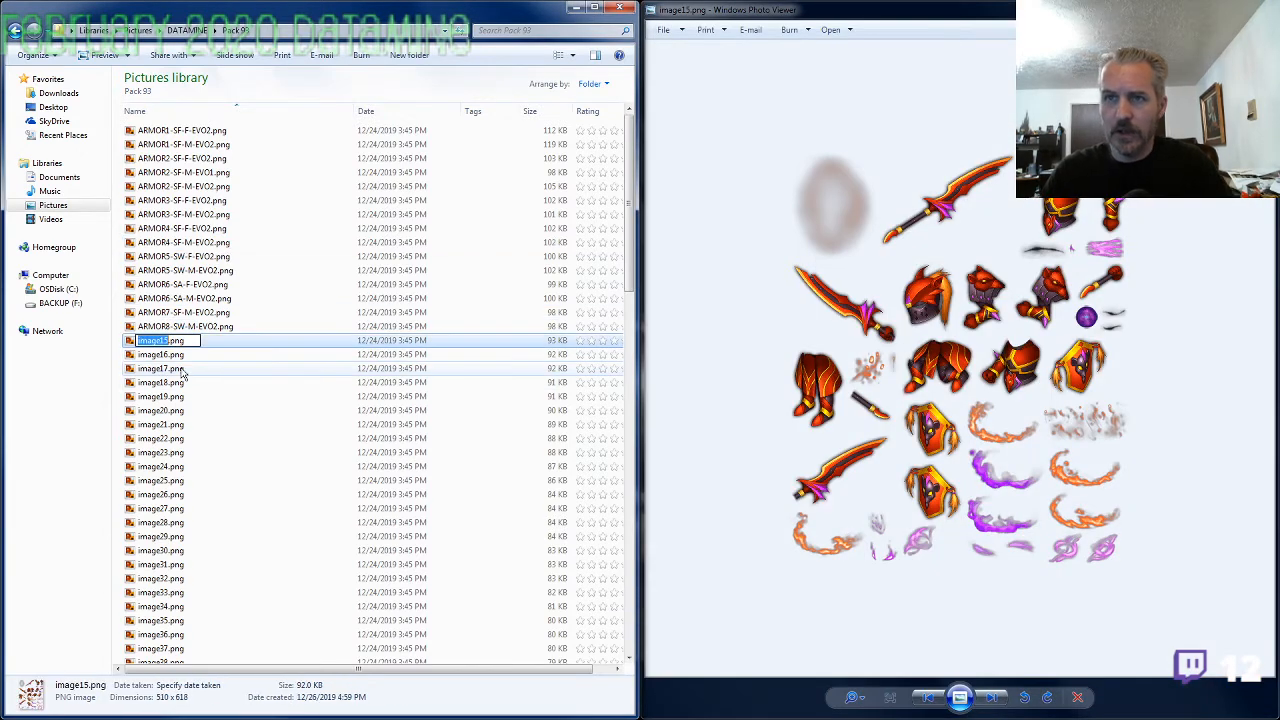
text(ARMOR4-SF-M-EVO1)
key(Return)
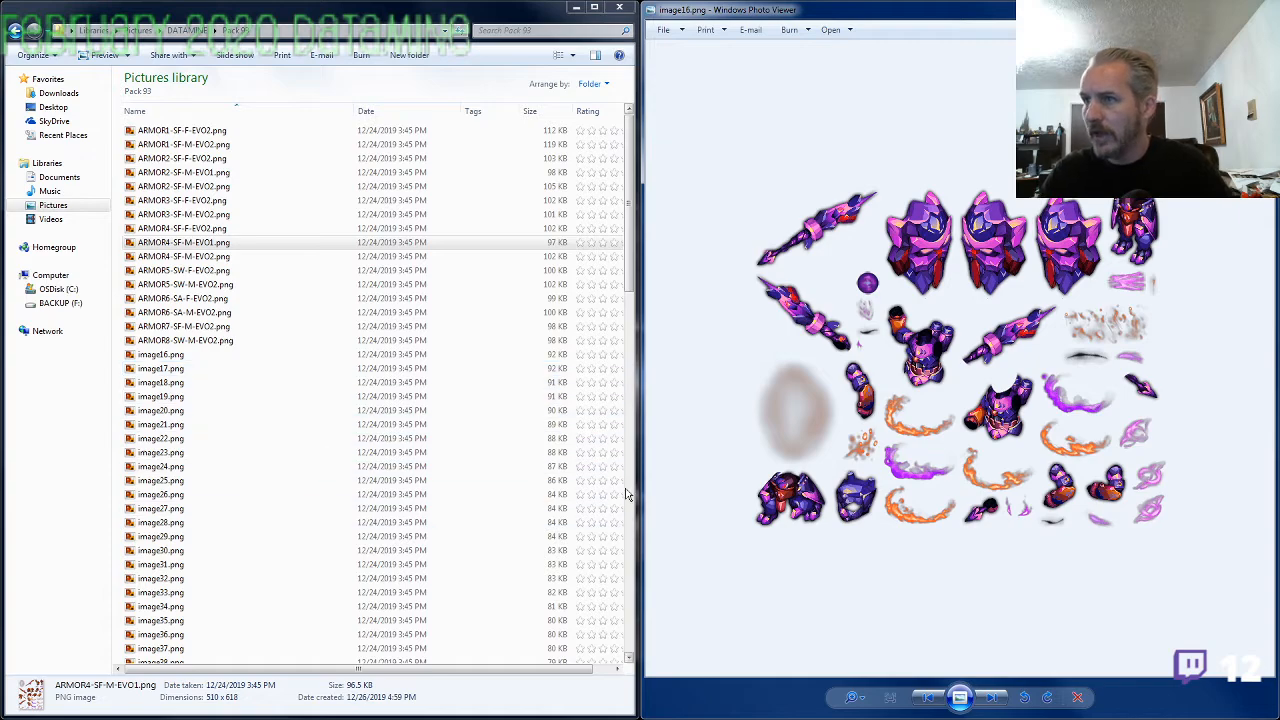
Inspect image16.png and rename it as ARMOR1-SF-M-EVO1.png, reusing the name of ARMOR1-SF-M-EVO2.png with EVO2 replaced by EVO1
scroll(954, 428, up, 4)
scroll(954, 428, down, 4)
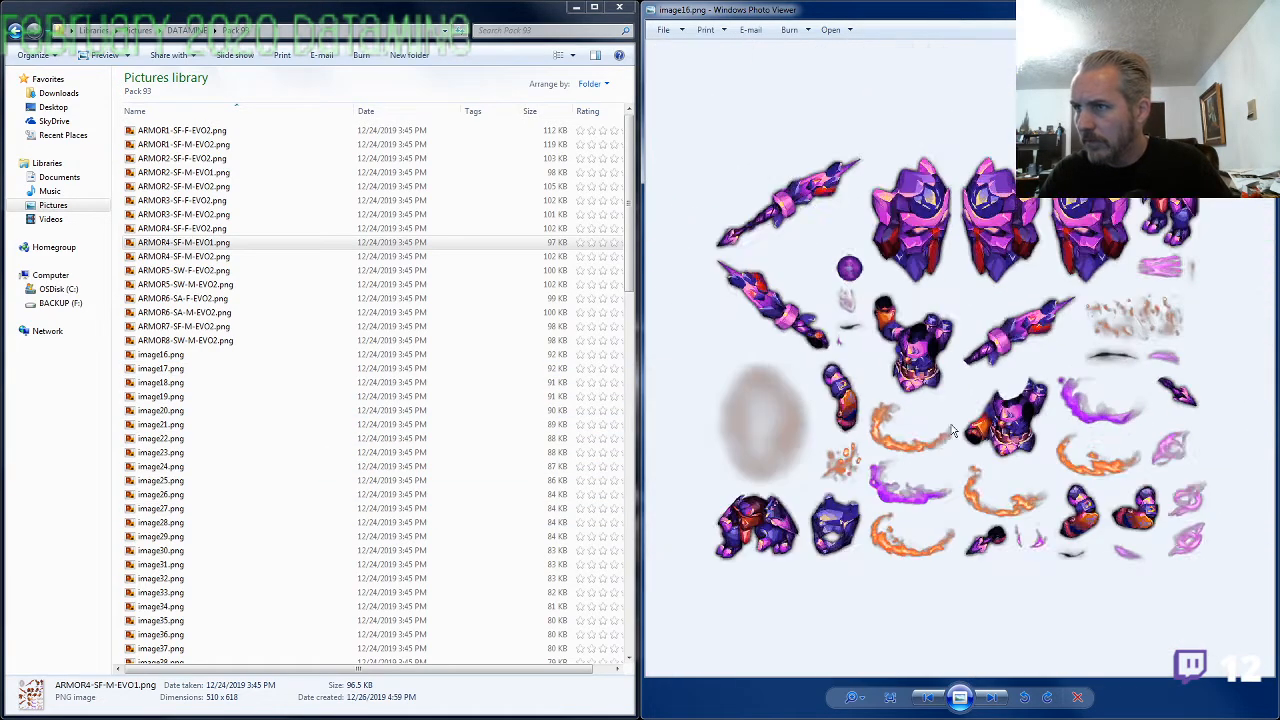
click(212, 144)
key(ctrl+c)
key(F2)
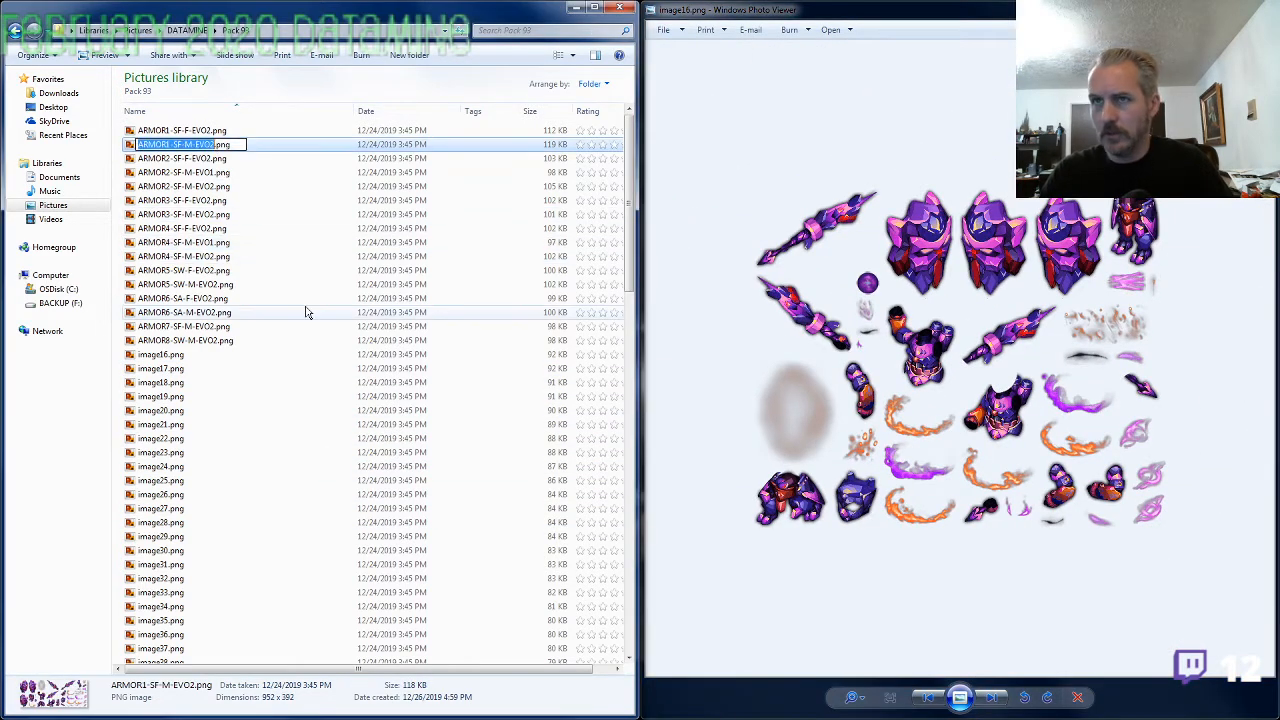
click(174, 356)
key(F2)
key(ctrl+v)
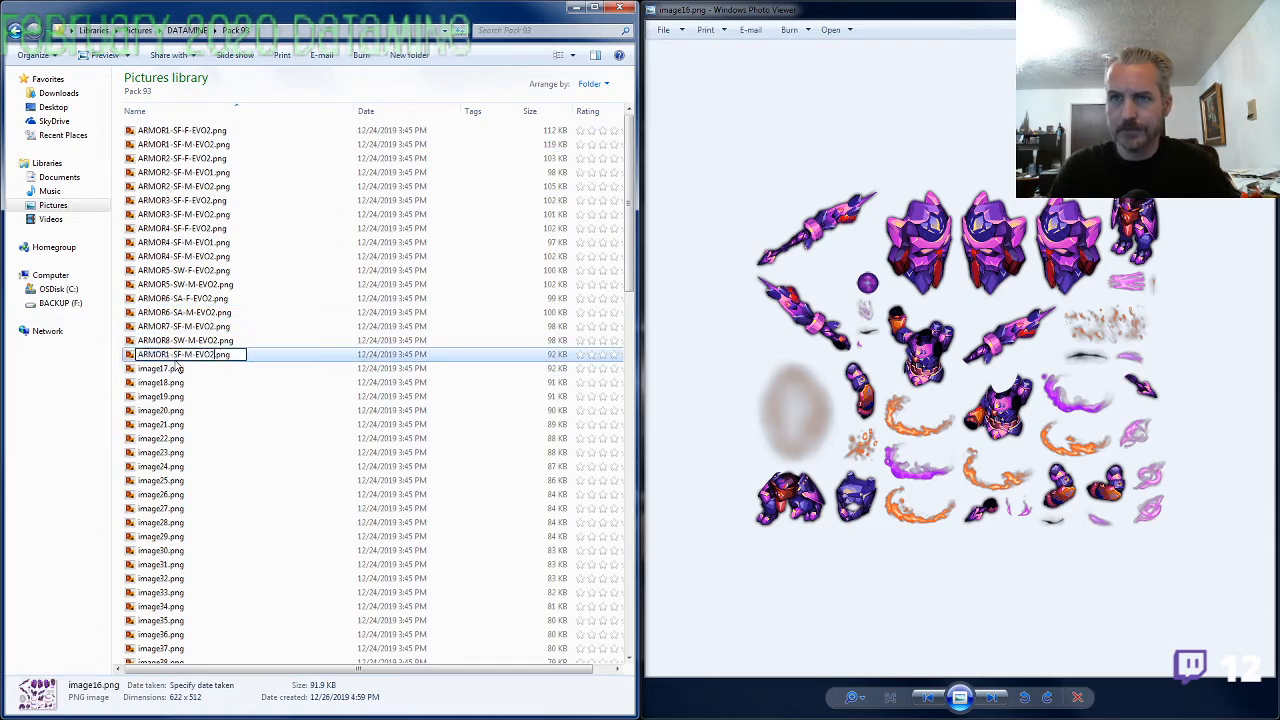
key(BackSpace)
text(1)
key(Return)
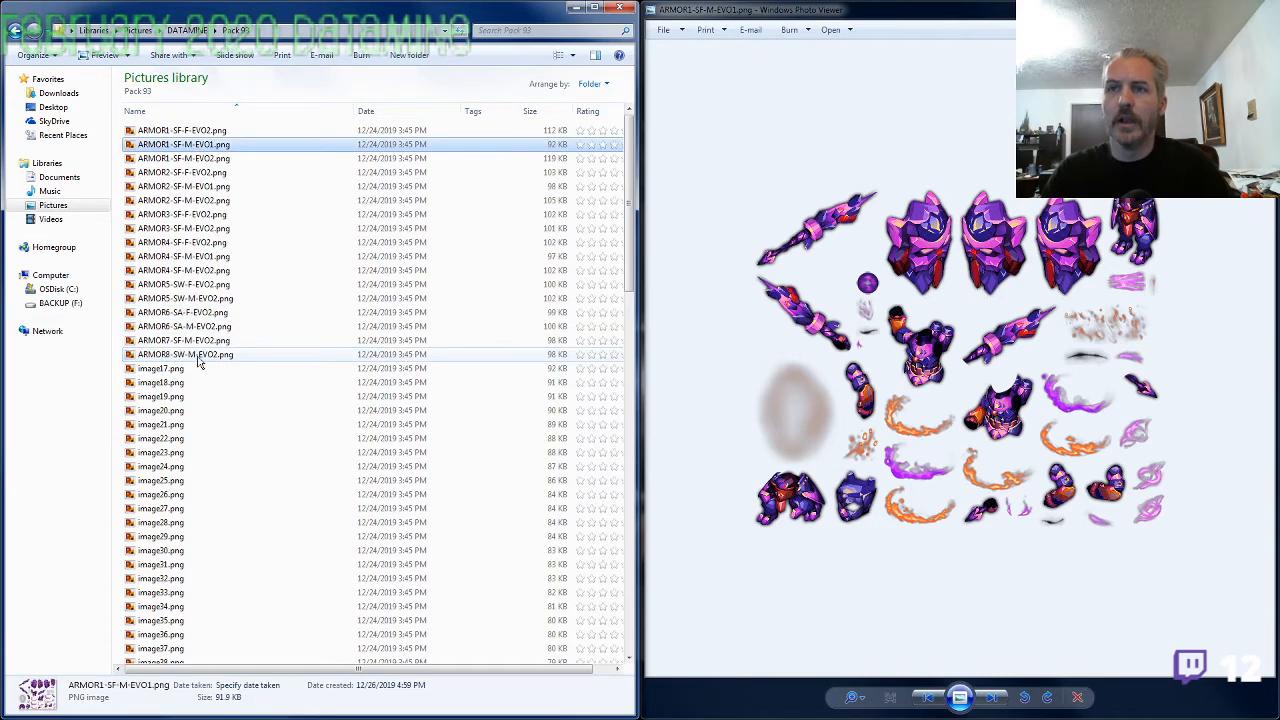
Check the ARMOR7-SF-M-EVO2.png sheet, close it, and move on to viewing image17.png
double_click(184, 340)
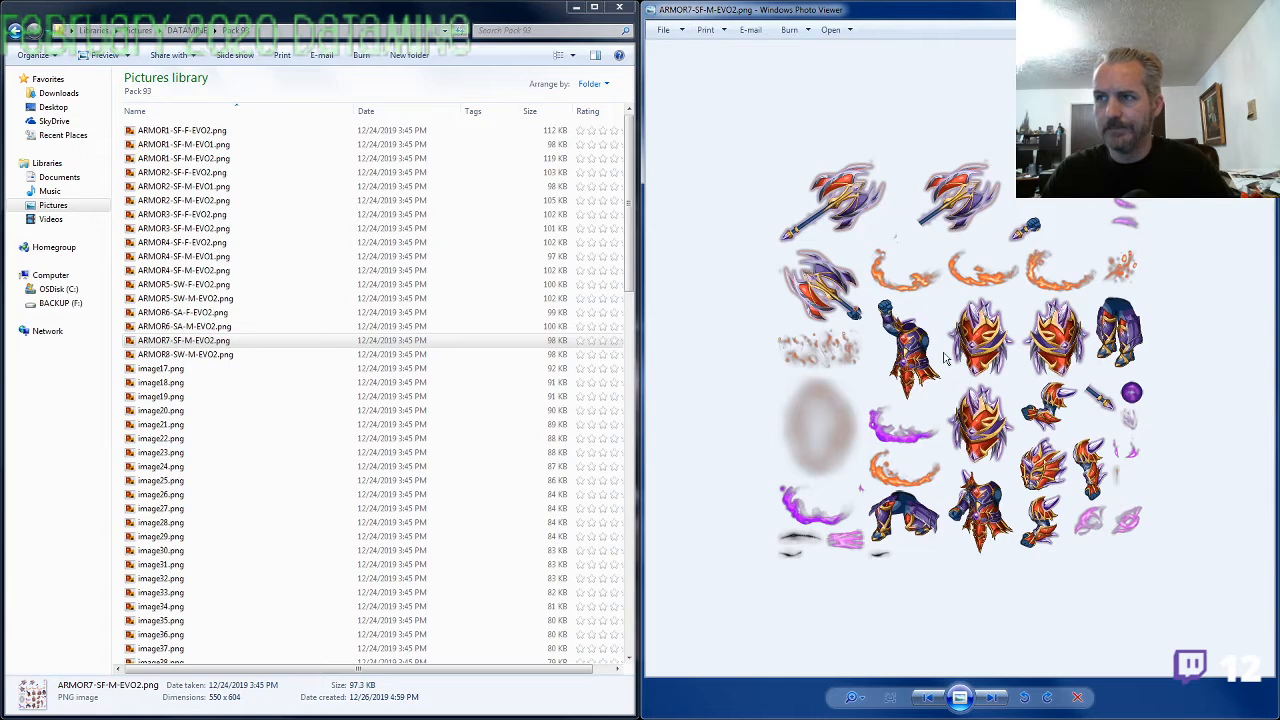
click(1260, 8)
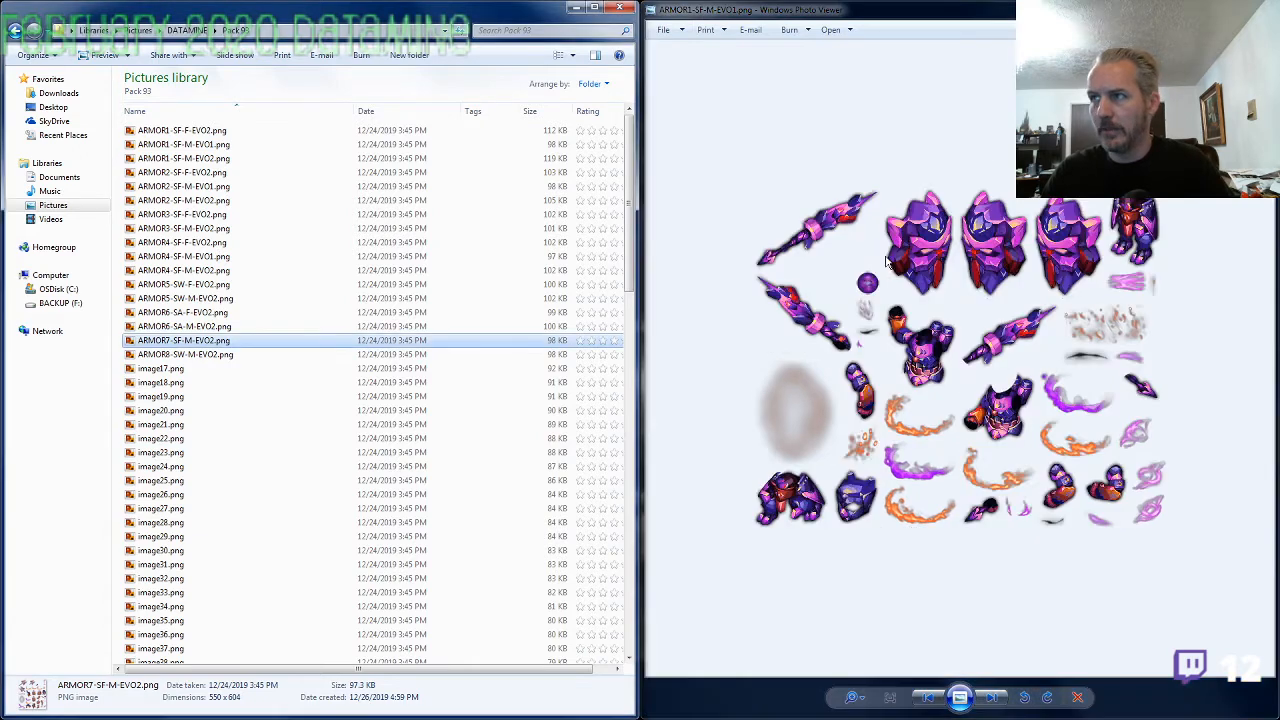
click(710, 346)
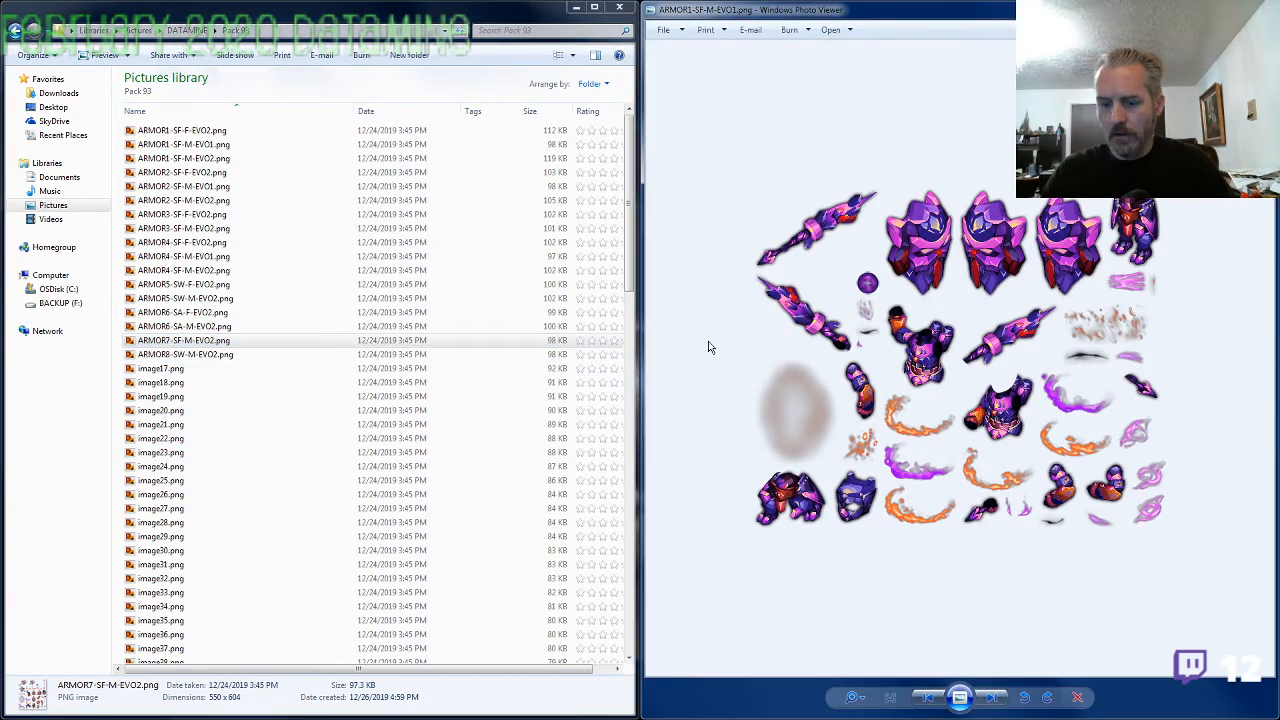
key(Right)
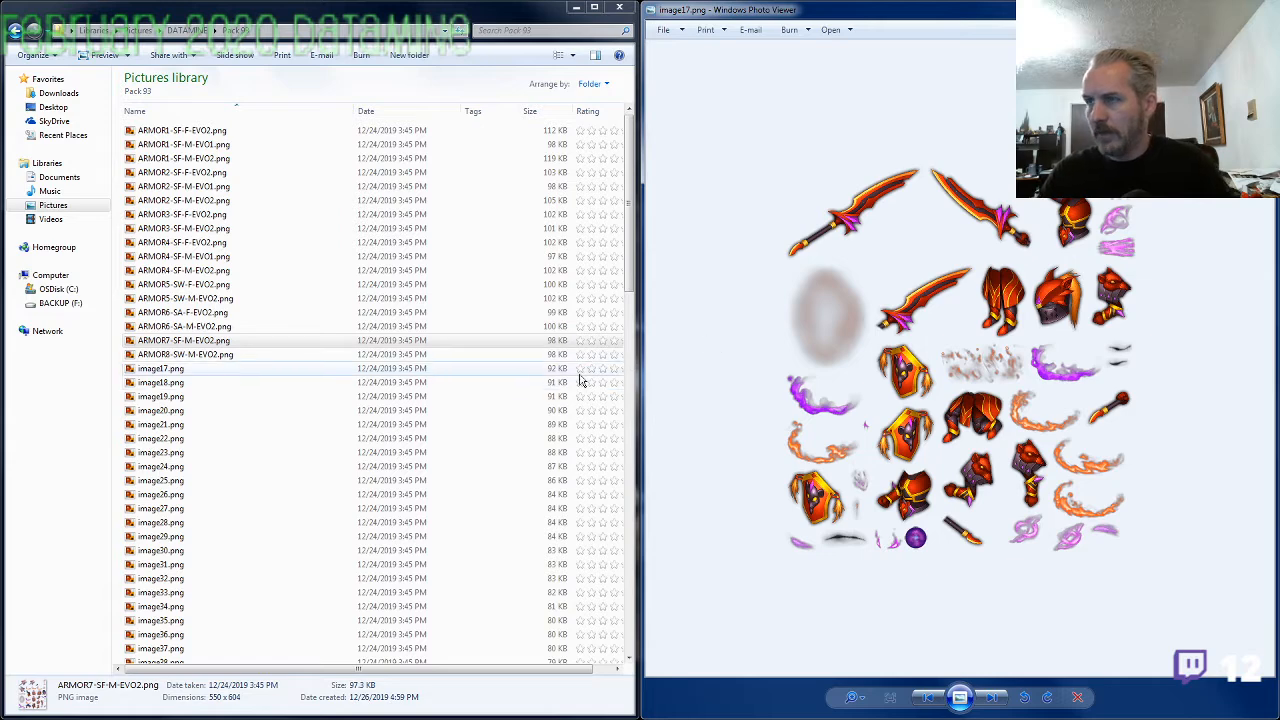
Rename image17.png as ARMOR1-SF-F-EVO1.png, reusing the copied ARMOR1-SF-M-EVO2 name with M replaced by F and EVO2 by EVO1
click(283, 371)
key(F2)
key(ctrl+v)
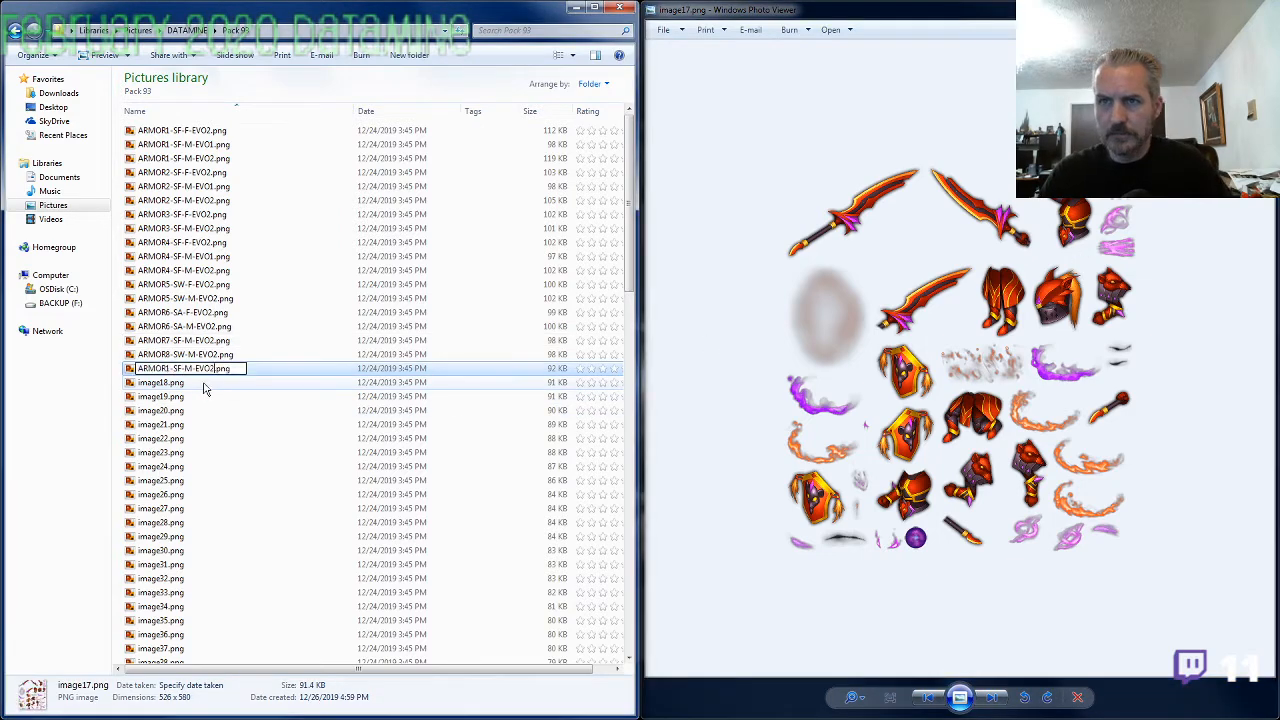
key(Left)
key(Left)
key(Left)
key(Left)
key(Left)
key(BackSpace)
text(F)
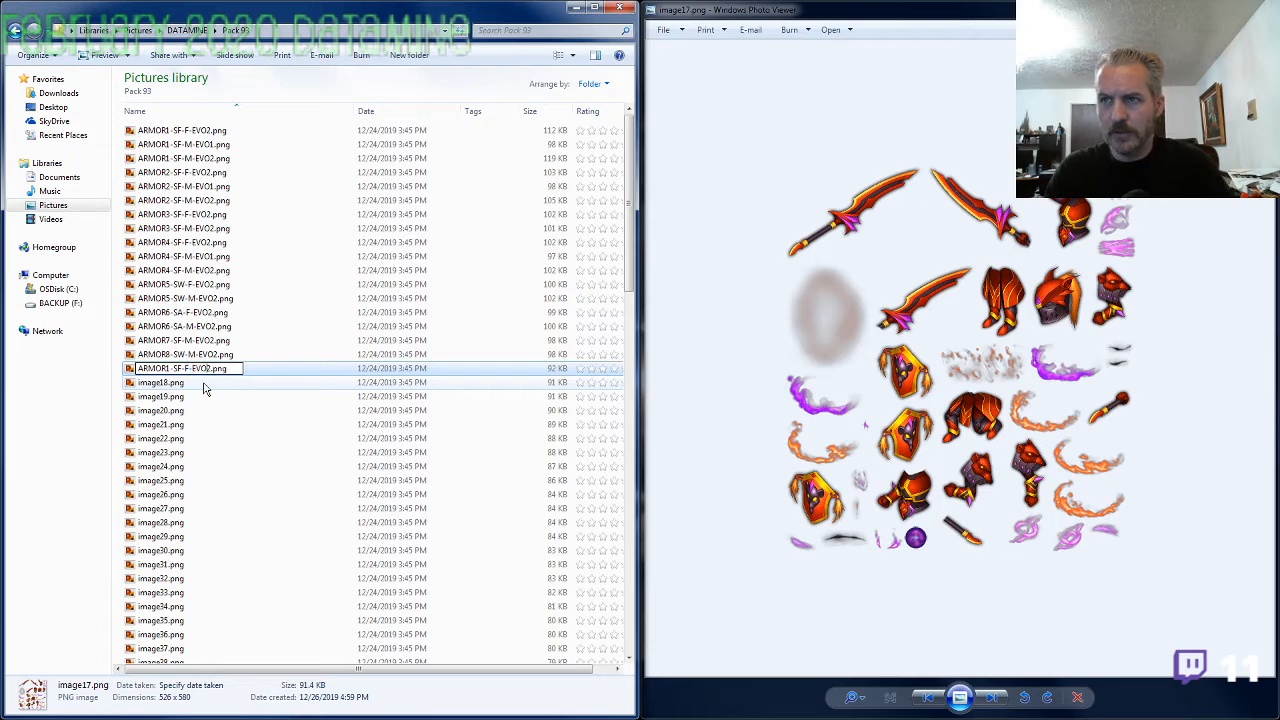
key(Right)
key(Right)
key(Right)
key(Right)
key(Right)
key(BackSpace)
text(1)
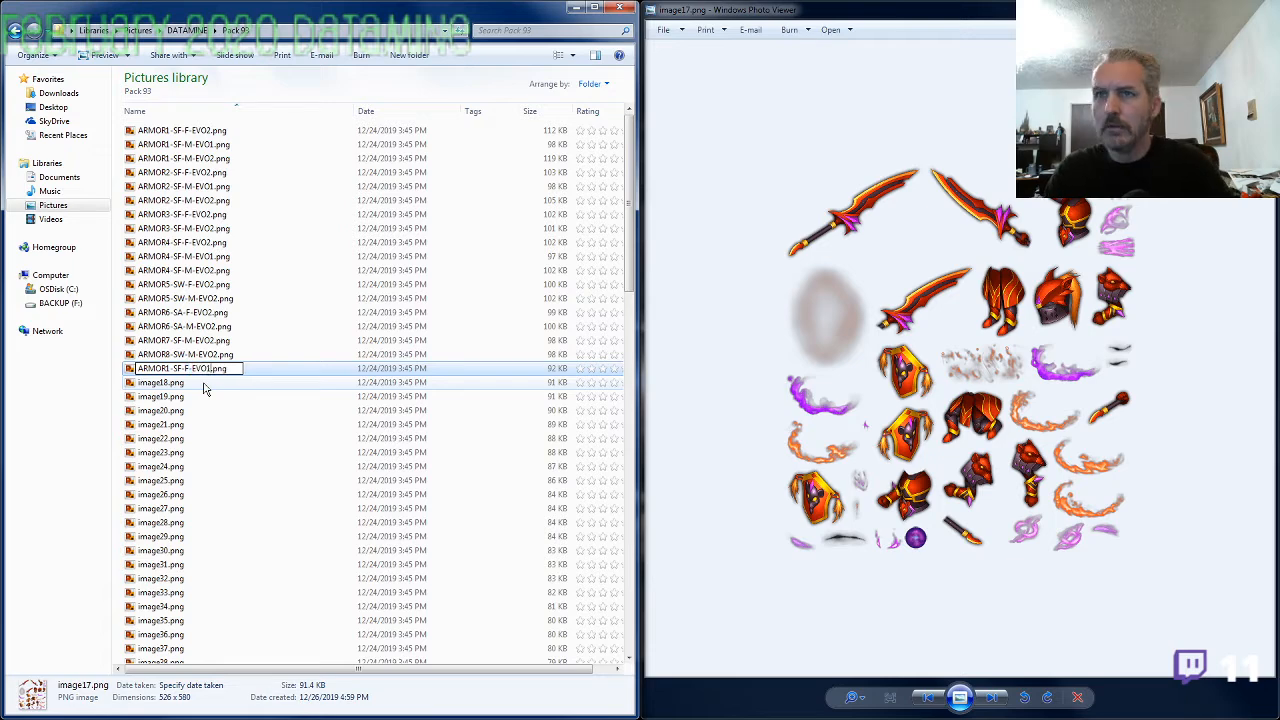
key(Return)
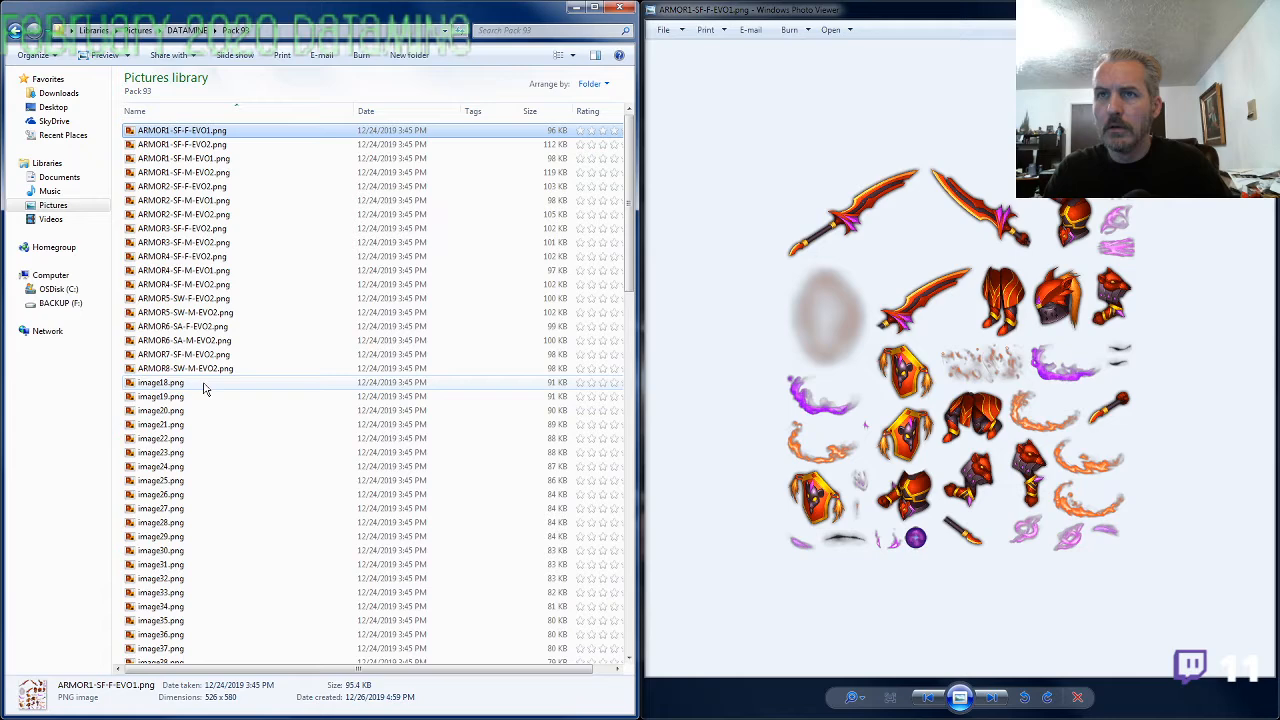
Check the ARMOR1-SF-F-EVO2.png sheet for comparison, close it, and rename ARMOR1-SF-F-EVO1.png as ARMOR2-SF-F-EVO1.png
click(214, 146)
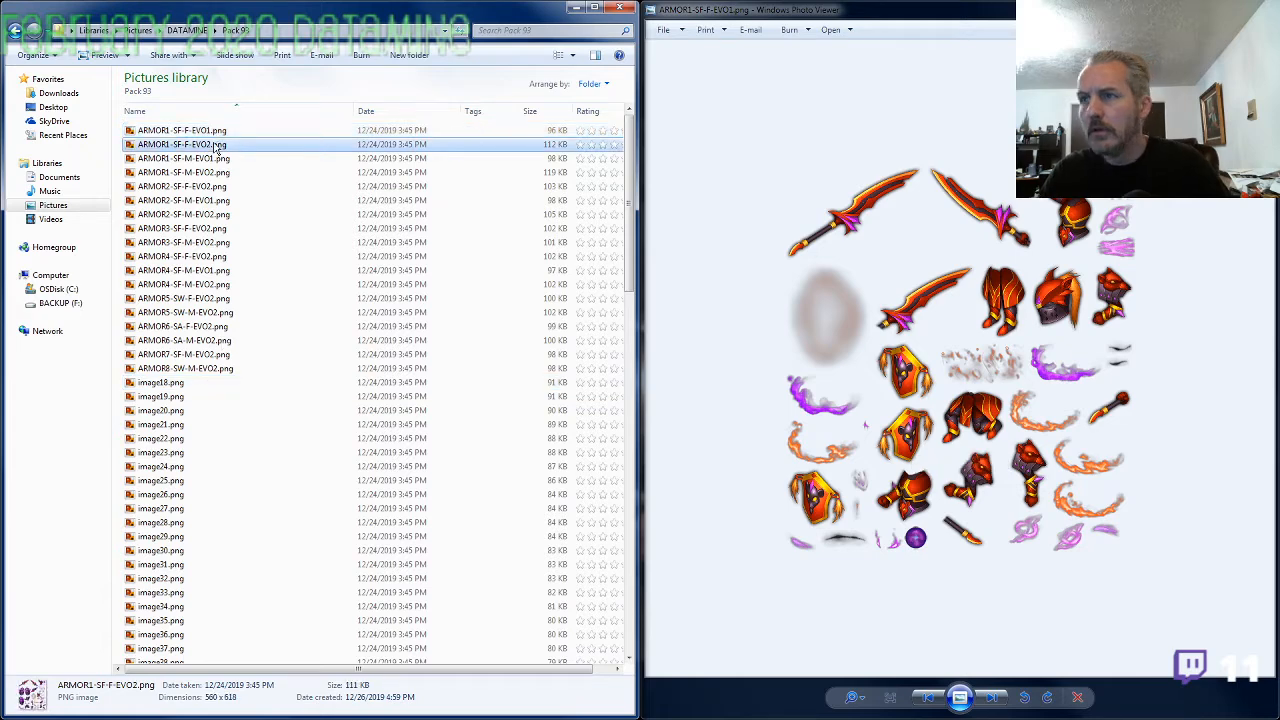
double_click(215, 148)
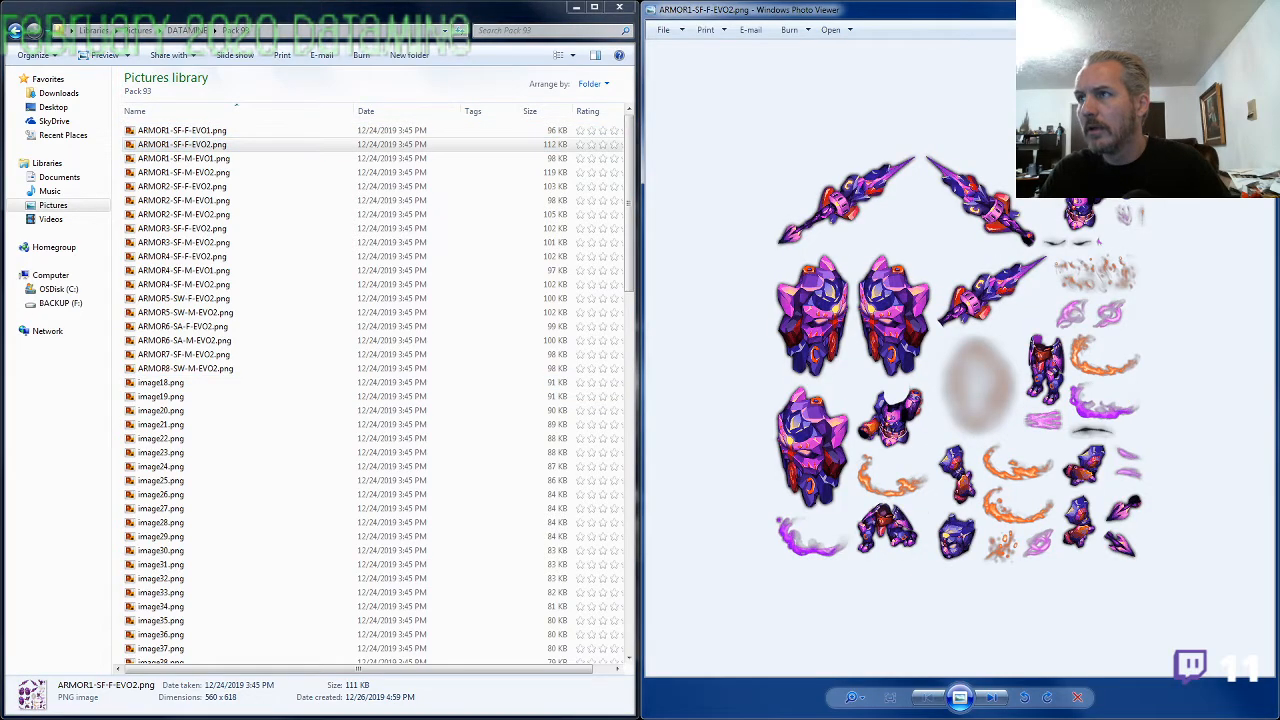
double_click(214, 142)
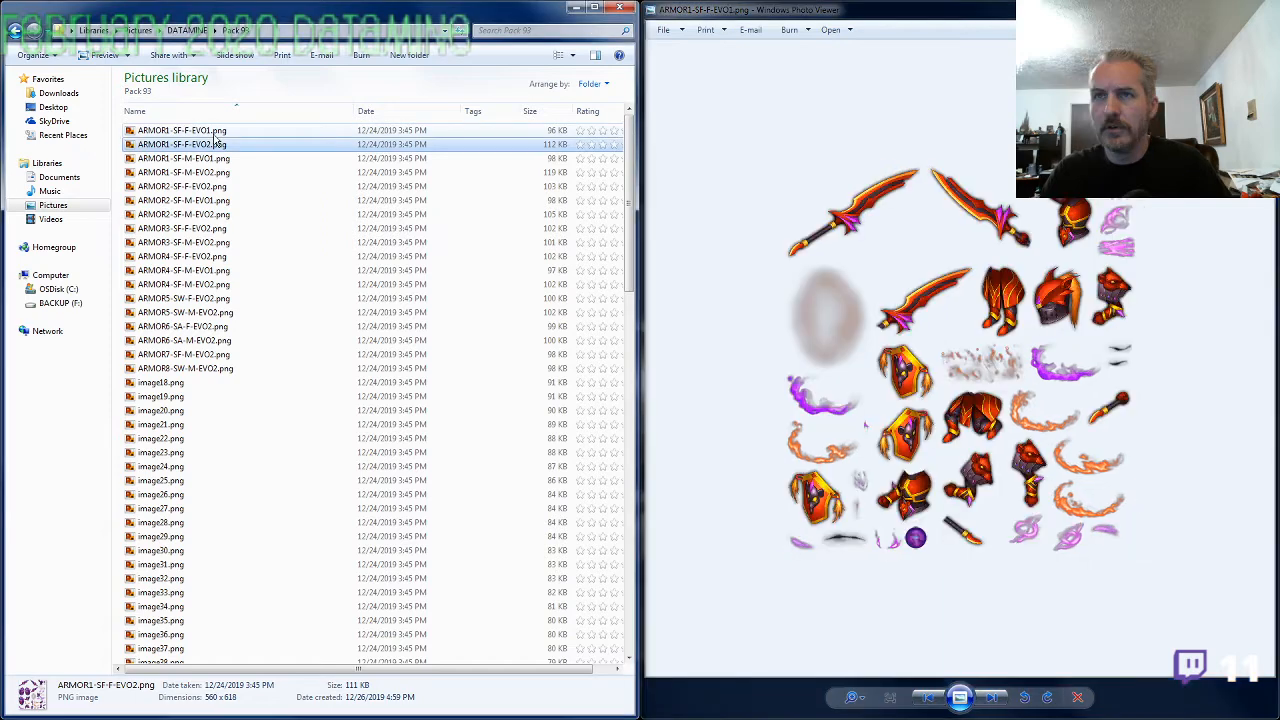
click(214, 134)
key(F2)
click(168, 132)
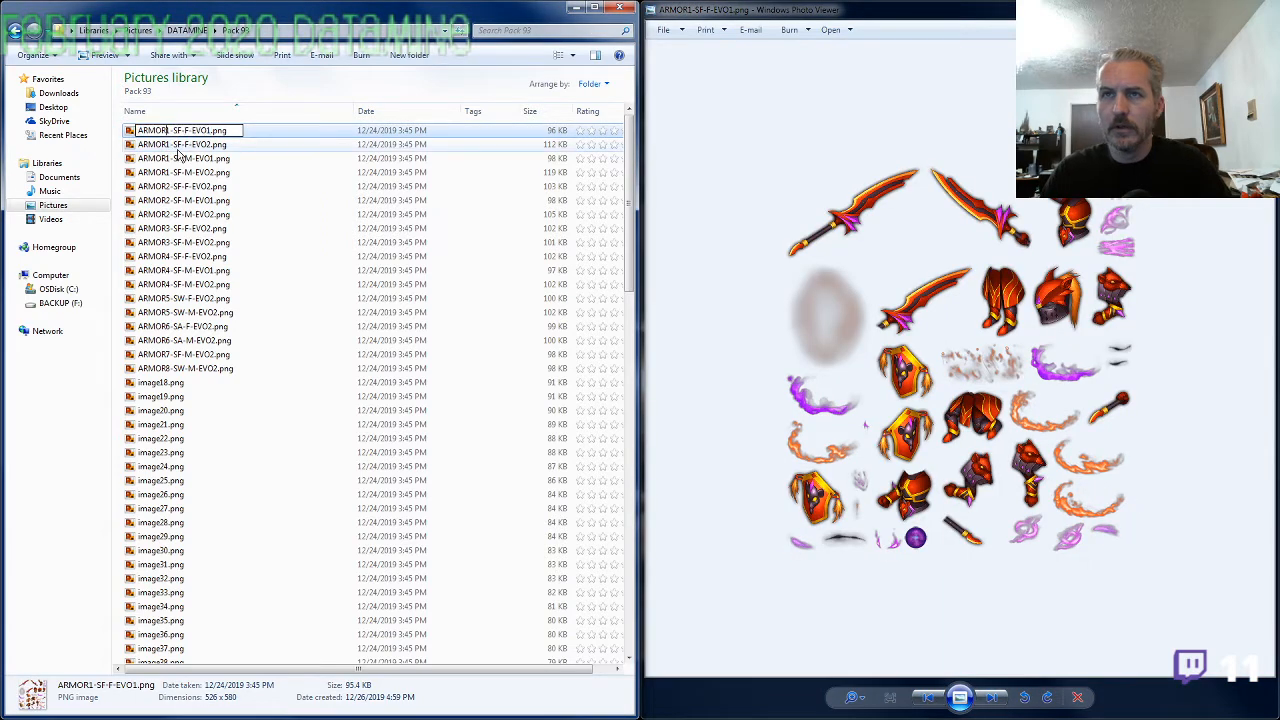
key(BackSpace)
text(2)
key(Return)
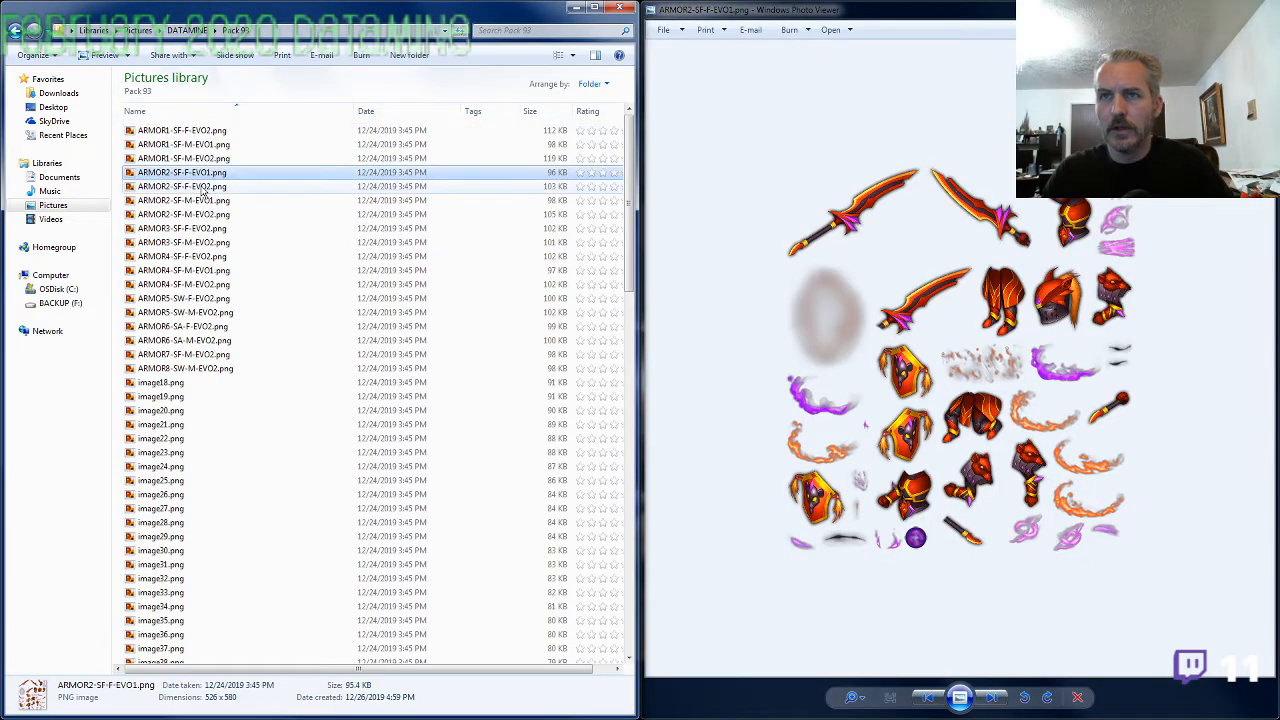
Inspect the ARMOR2-SF-F-EVO2.png sheet and try to rename the file as ARMOR4-SF-F-EVO2.png
double_click(203, 189)
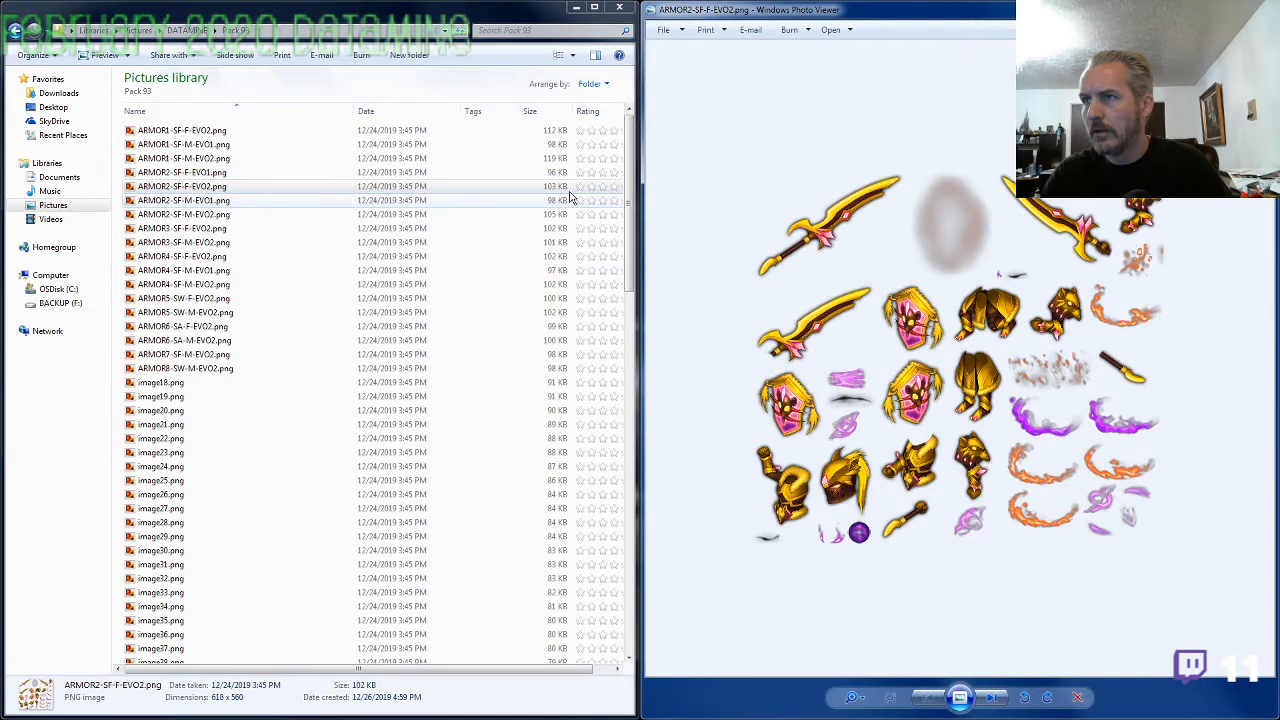
key(alt+F4)
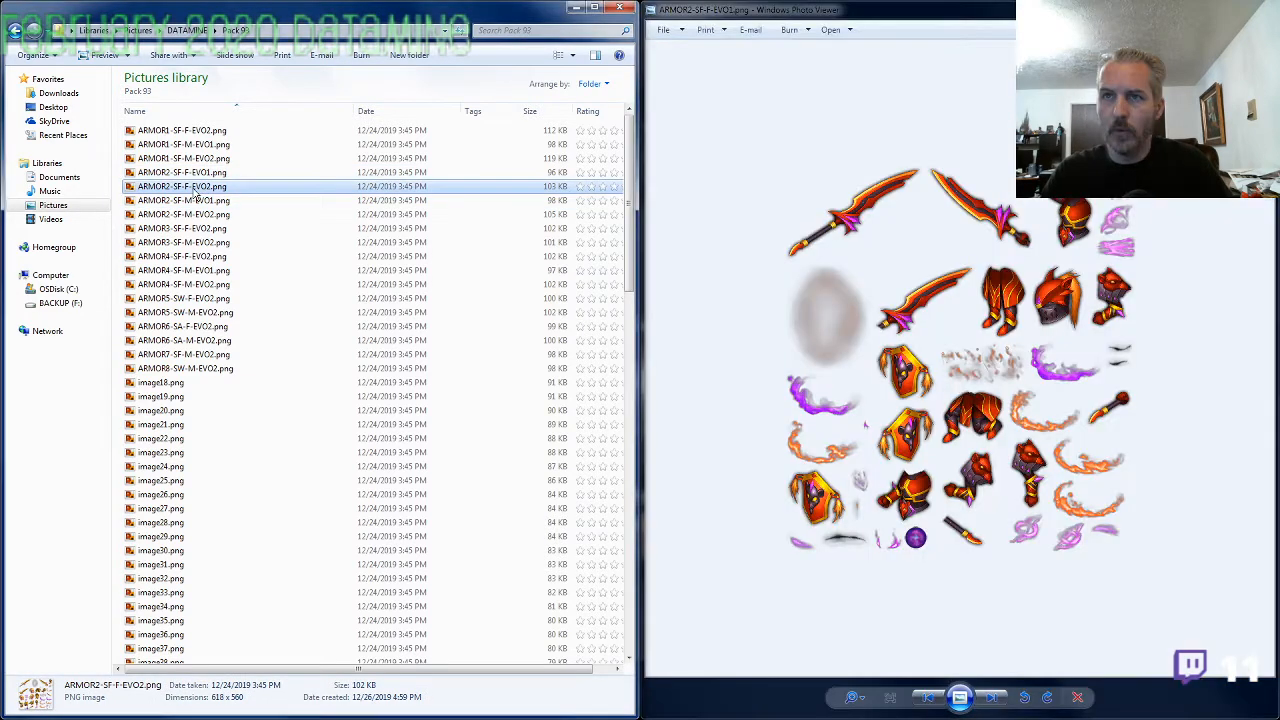
click(197, 188)
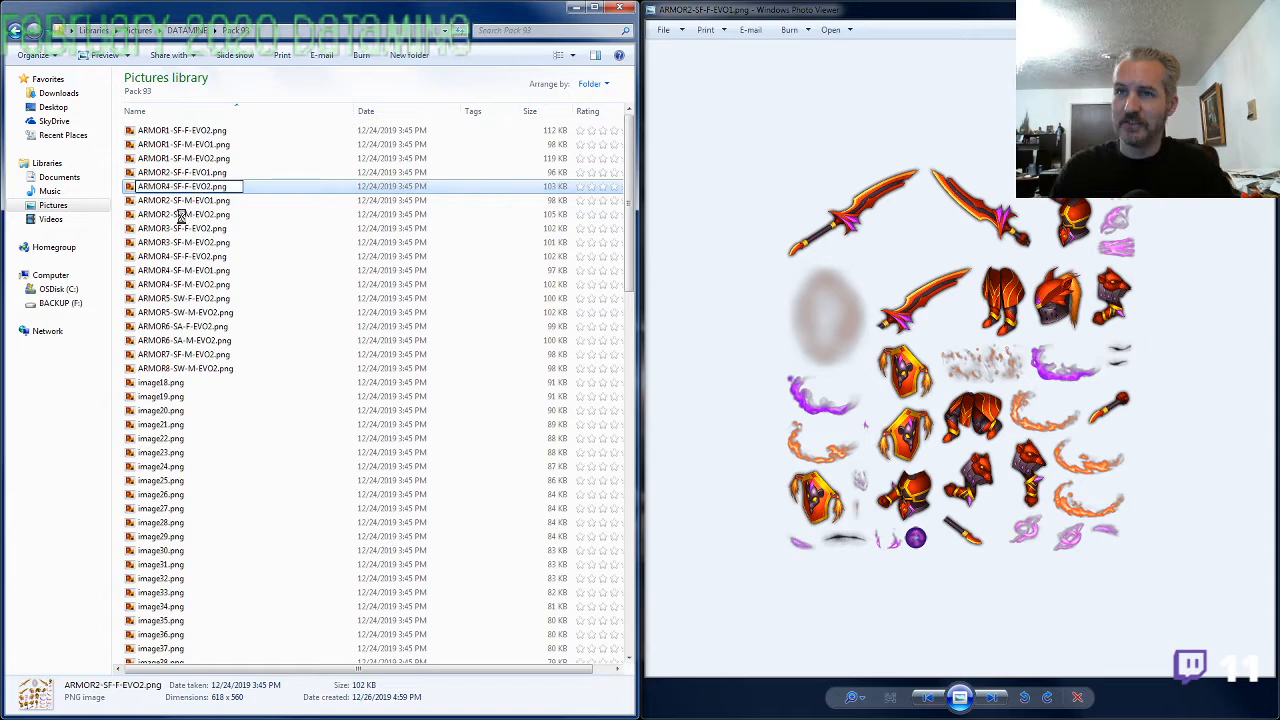
key(Return)
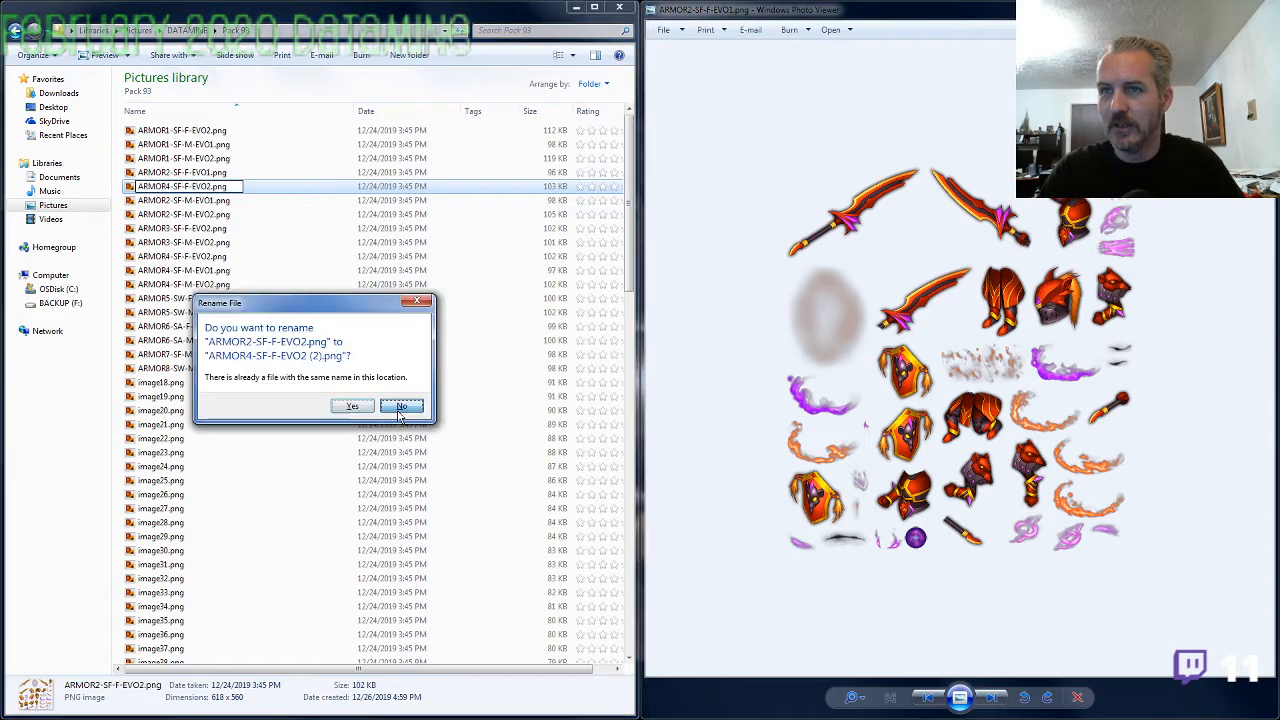
click(401, 407)
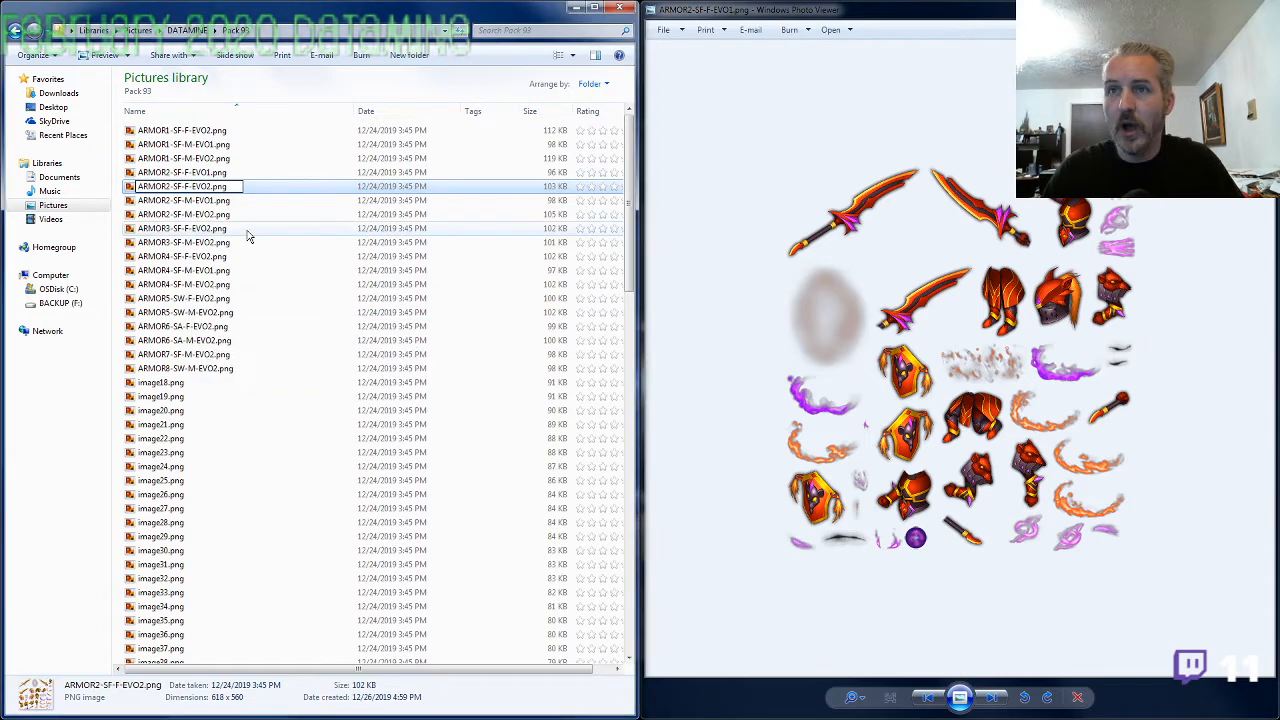
Rename ARMOR2-SF-F-EVO2.png as ARMOR4-SF-F-EVO1.png by changing both the armor number and the evolution number
key(BackSpace)
text(1)
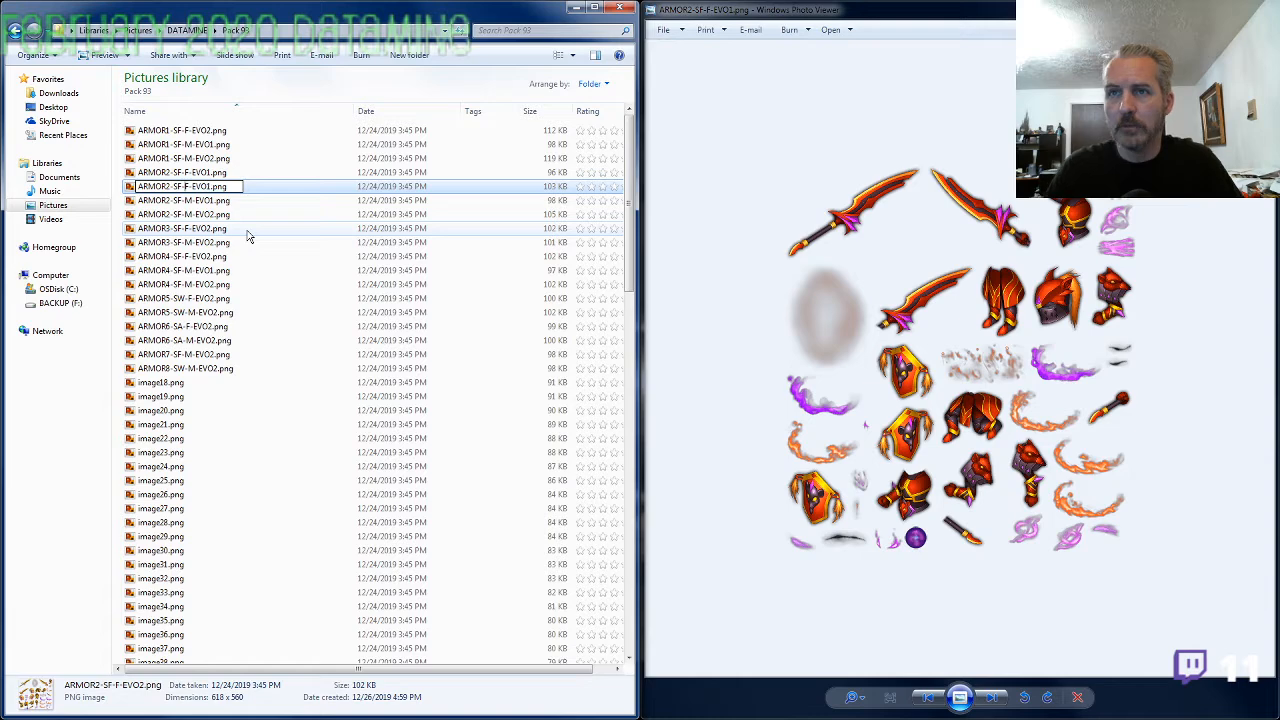
key(Left)
key(Left)
key(Left)
key(Left)
key(BackSpace)
text(4)
key(Return)
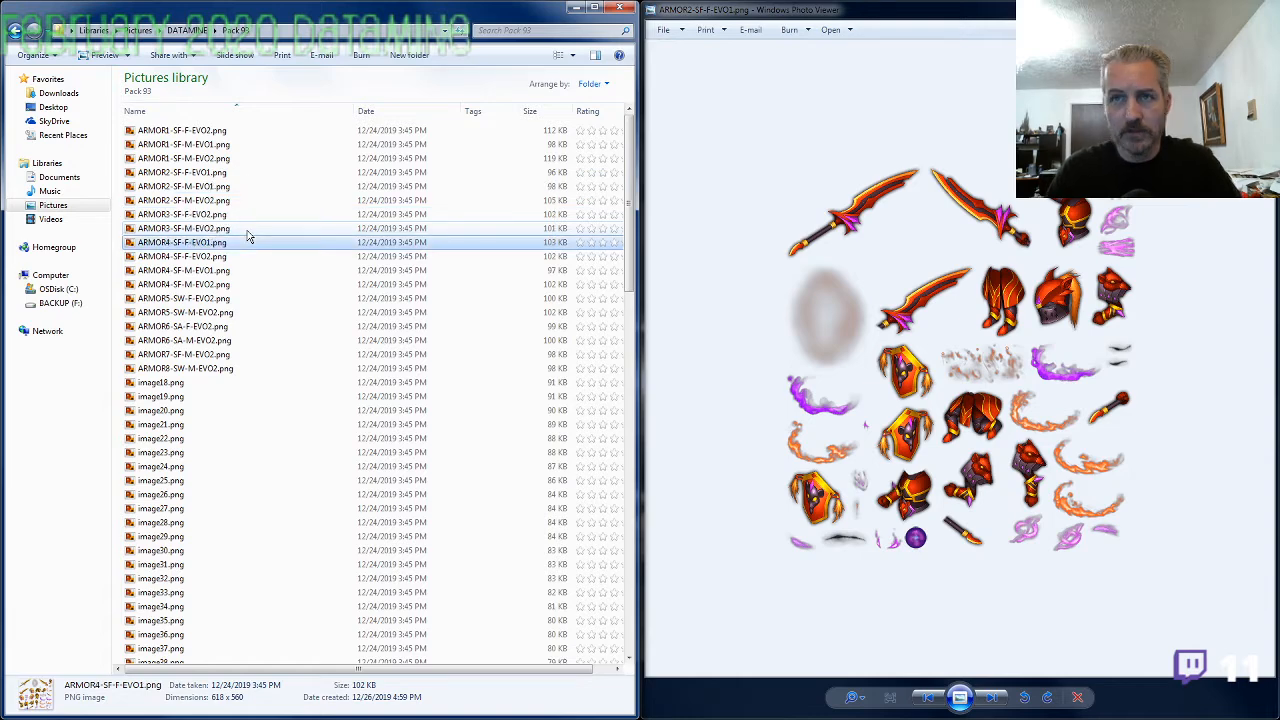
Compare the ARMOR4-SF-F-EVO2.png sheet side by side with ARMOR2-SF-F-EVO1.png and close the ARMOR4 sheet
double_click(207, 257)
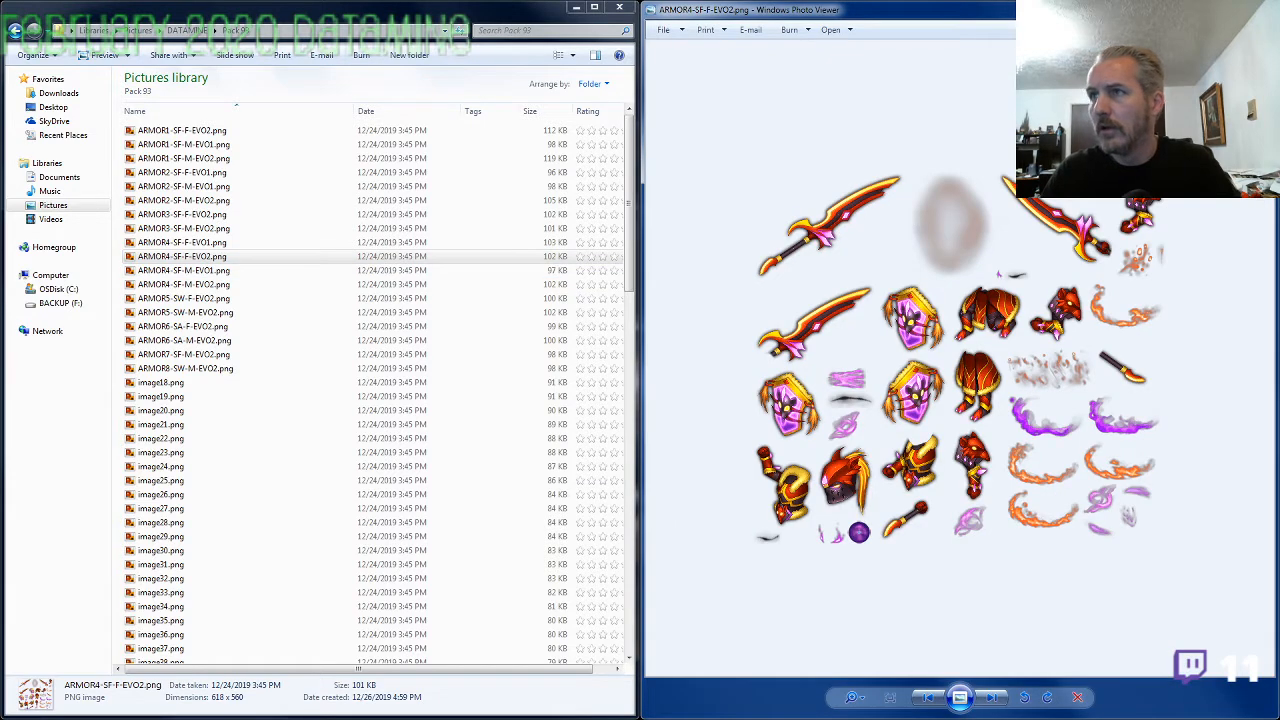
drag(1040, 9, 743, 28)
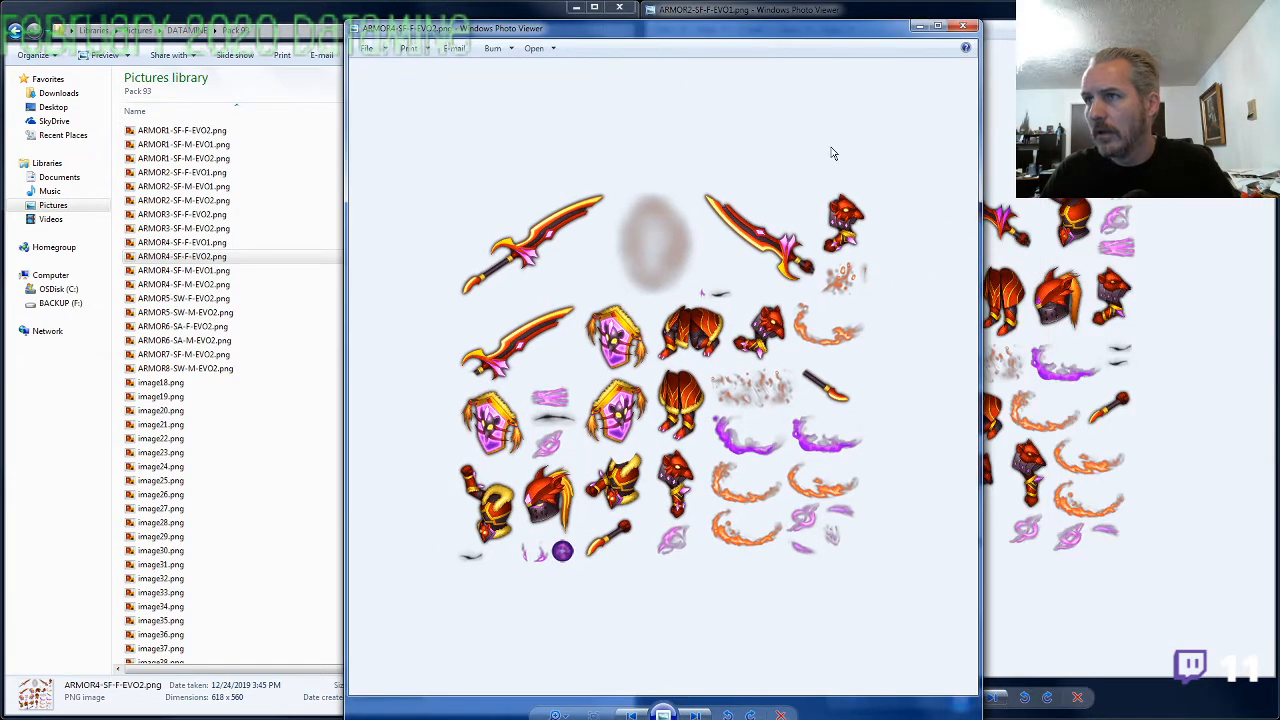
click(1040, 237)
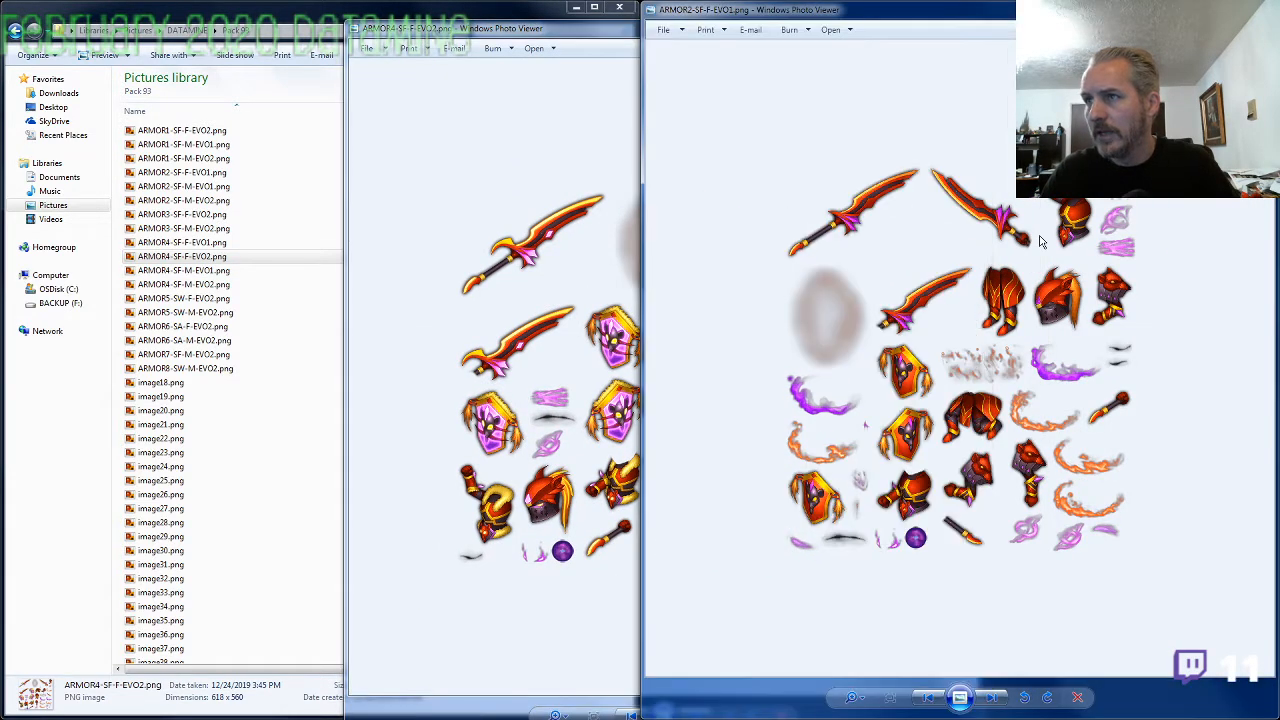
click(548, 38)
click(962, 26)
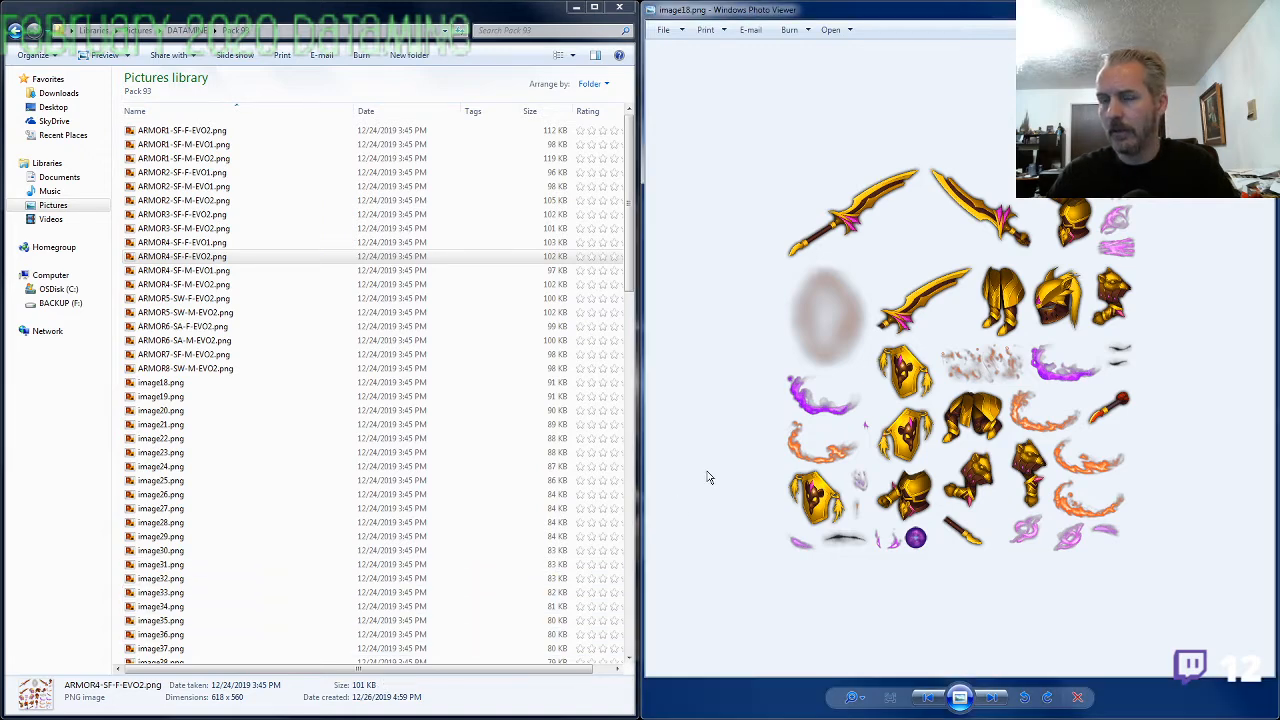
Try to rename image18.png as ARMOR2-SF-F-EVO1.png, reusing the name of ARMOR4-SF-F-EVO1.png with the armor number changed to 2
key(Right)
key(Left)
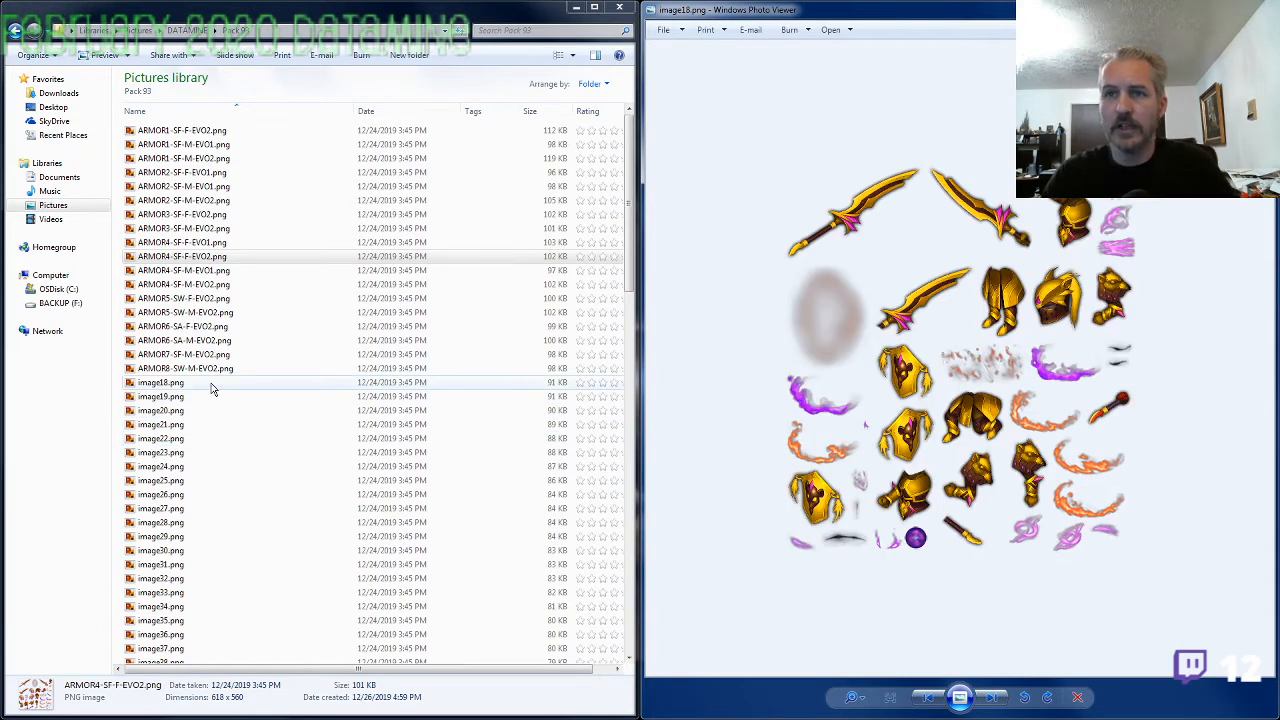
click(218, 258)
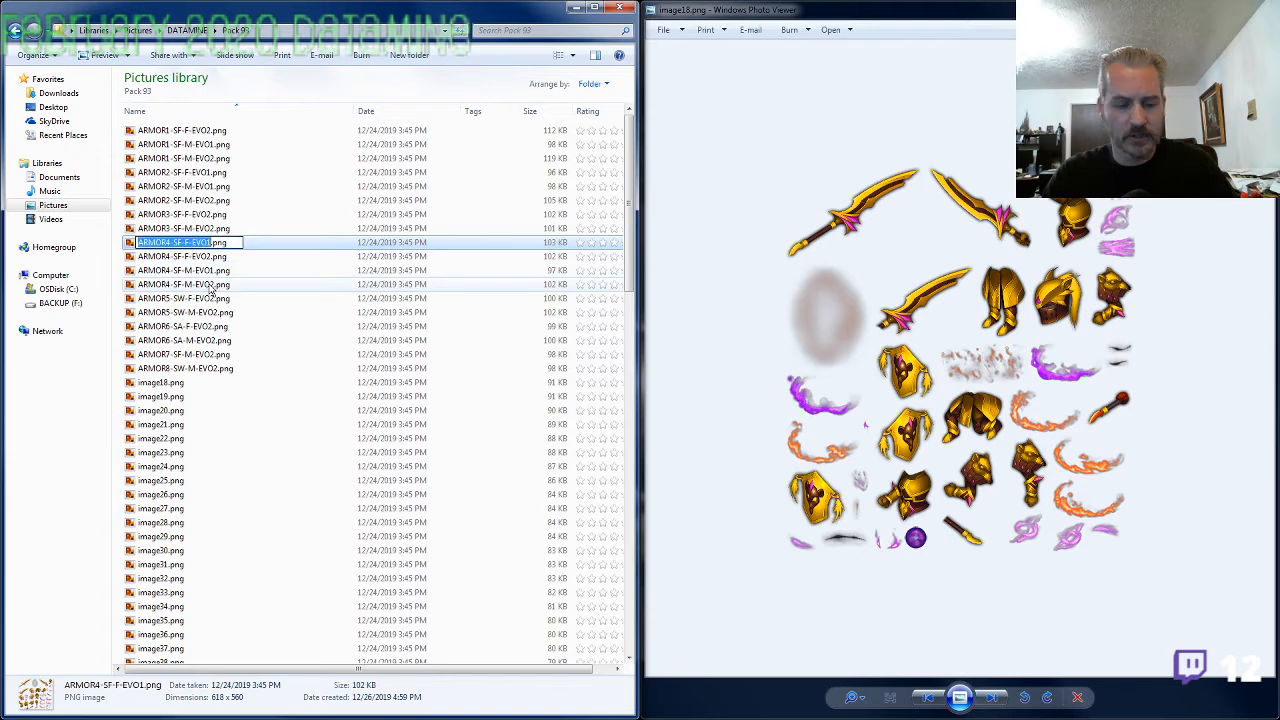
click(202, 174)
click(185, 382)
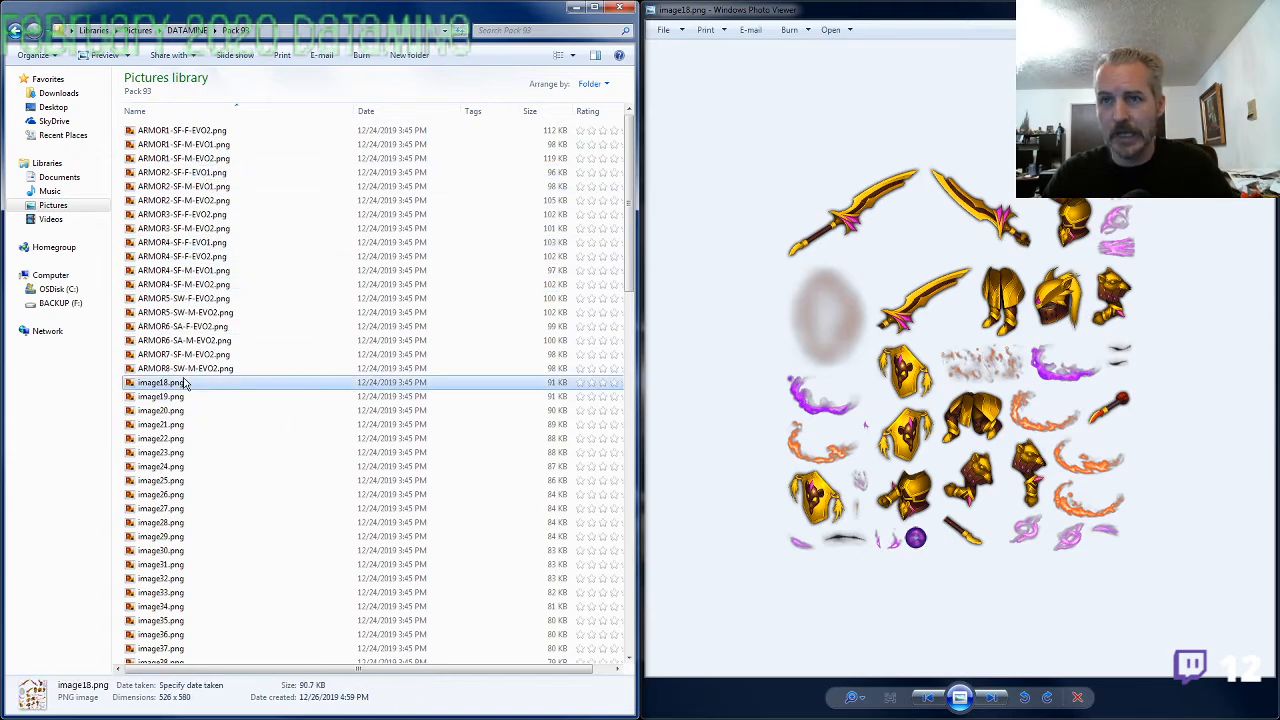
key(F2)
text(ARMOR4-SF-F-EVO1)
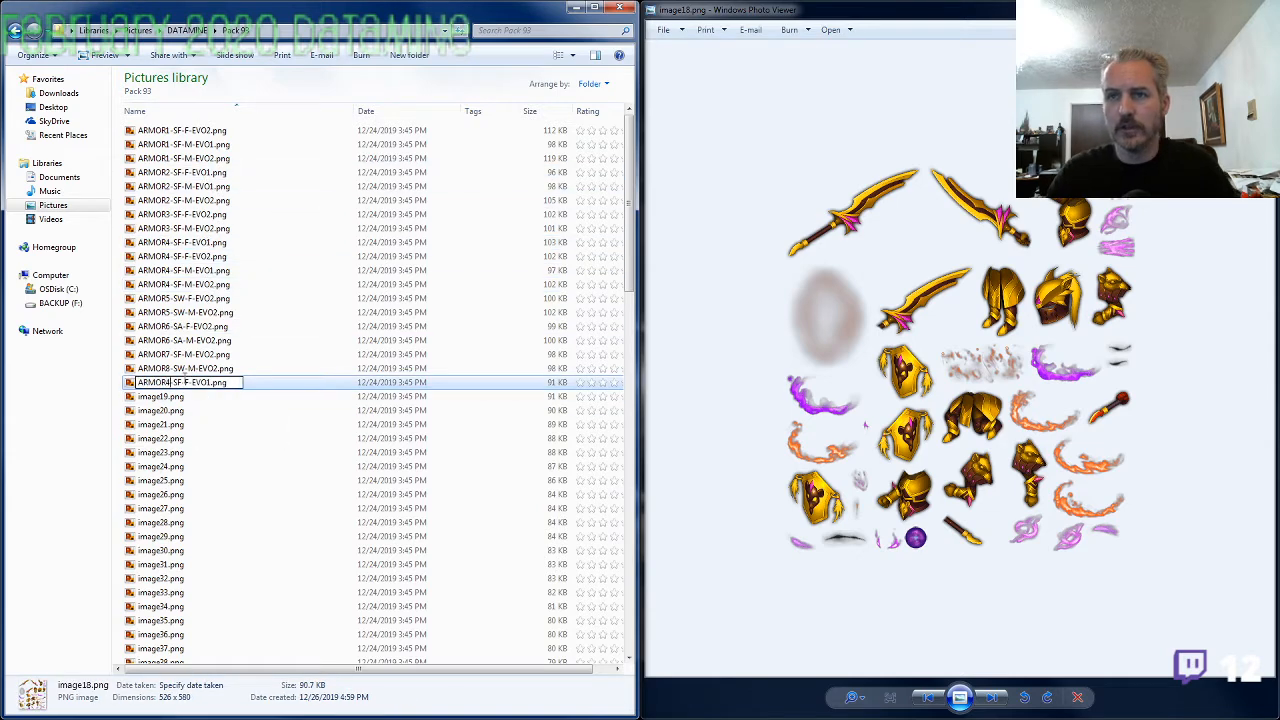
key(Return)
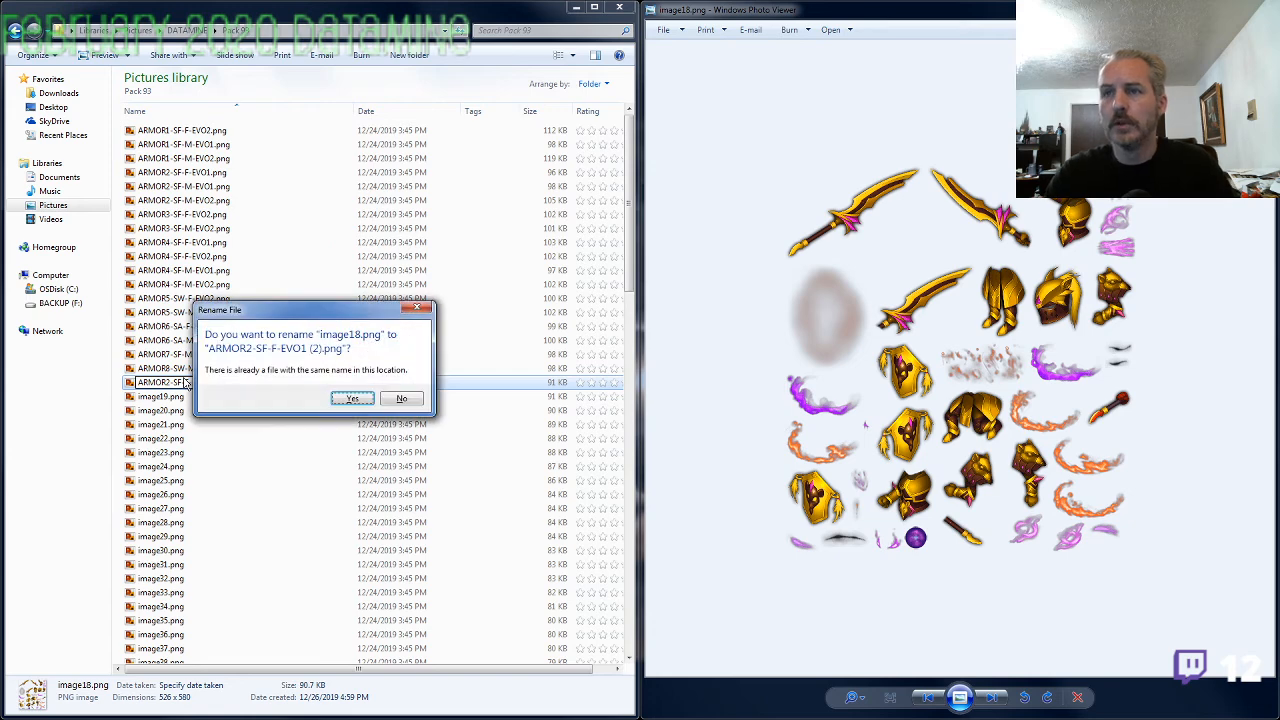
key(Escape)
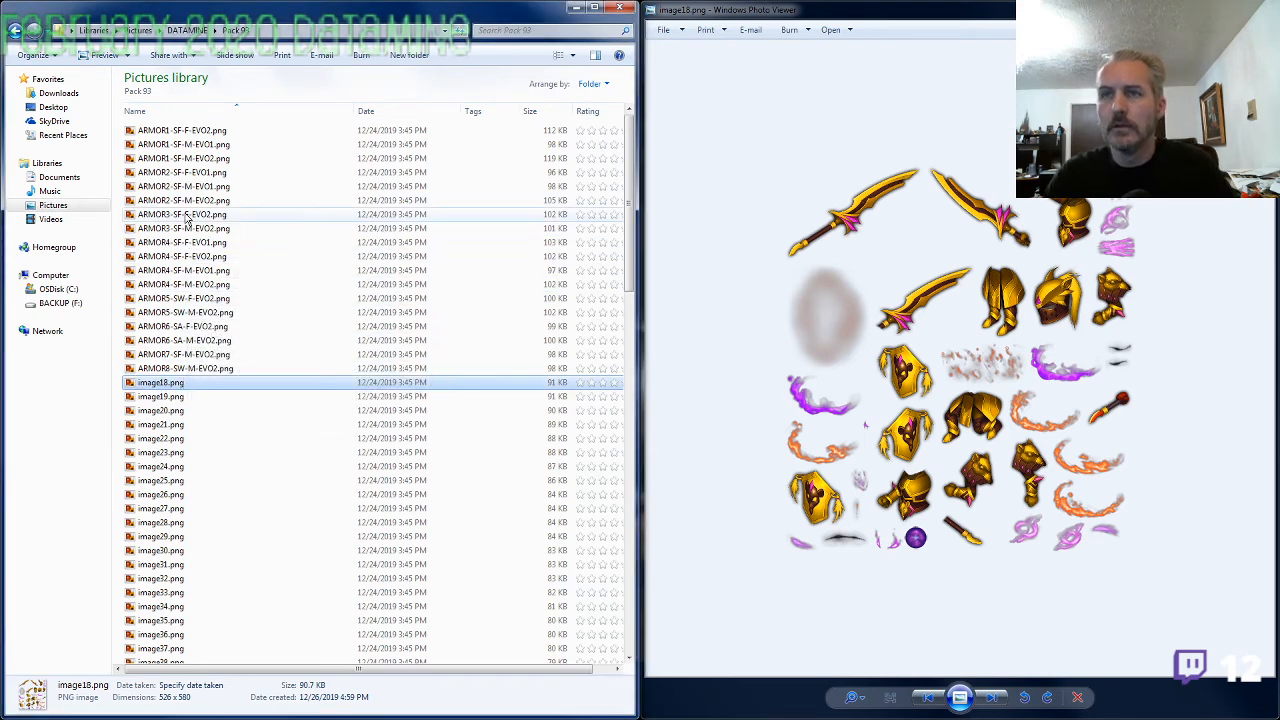
Check the ARMOR2-SF-F-EVO1.png and ARMOR4-SF-F-EVO1.png sheets against image18.png, closing each one after viewing
double_click(185, 174)
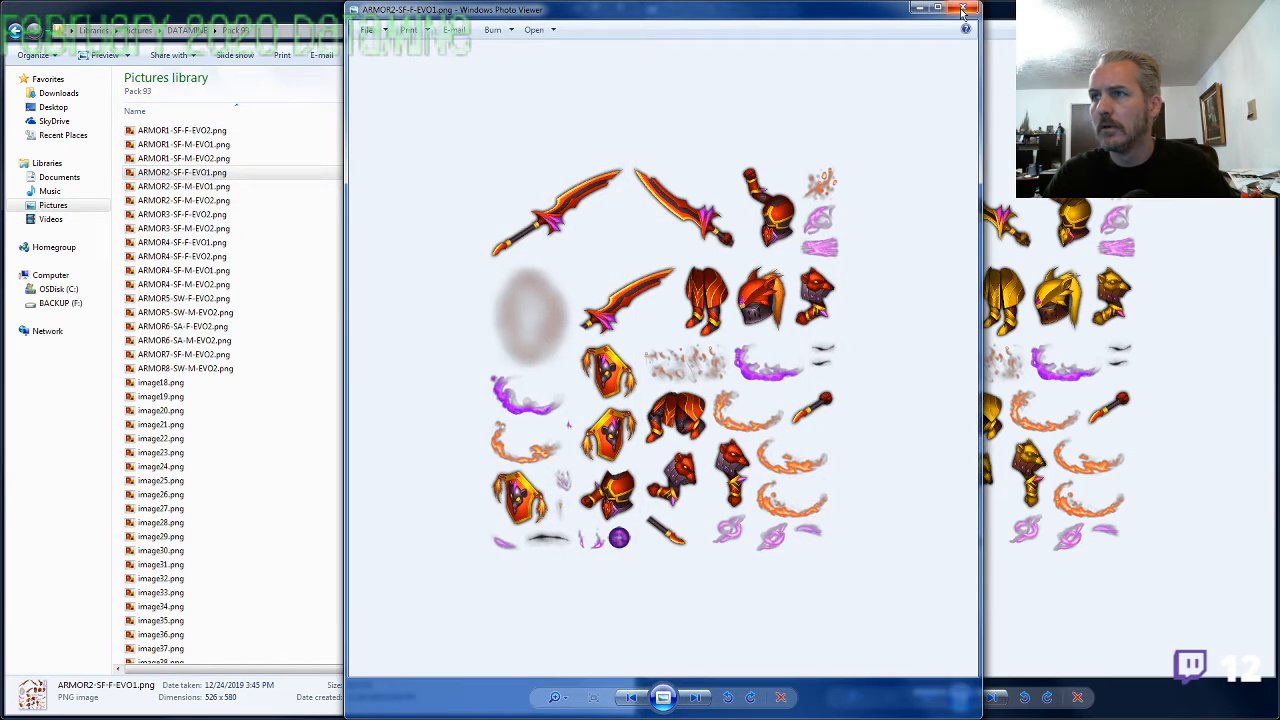
click(962, 10)
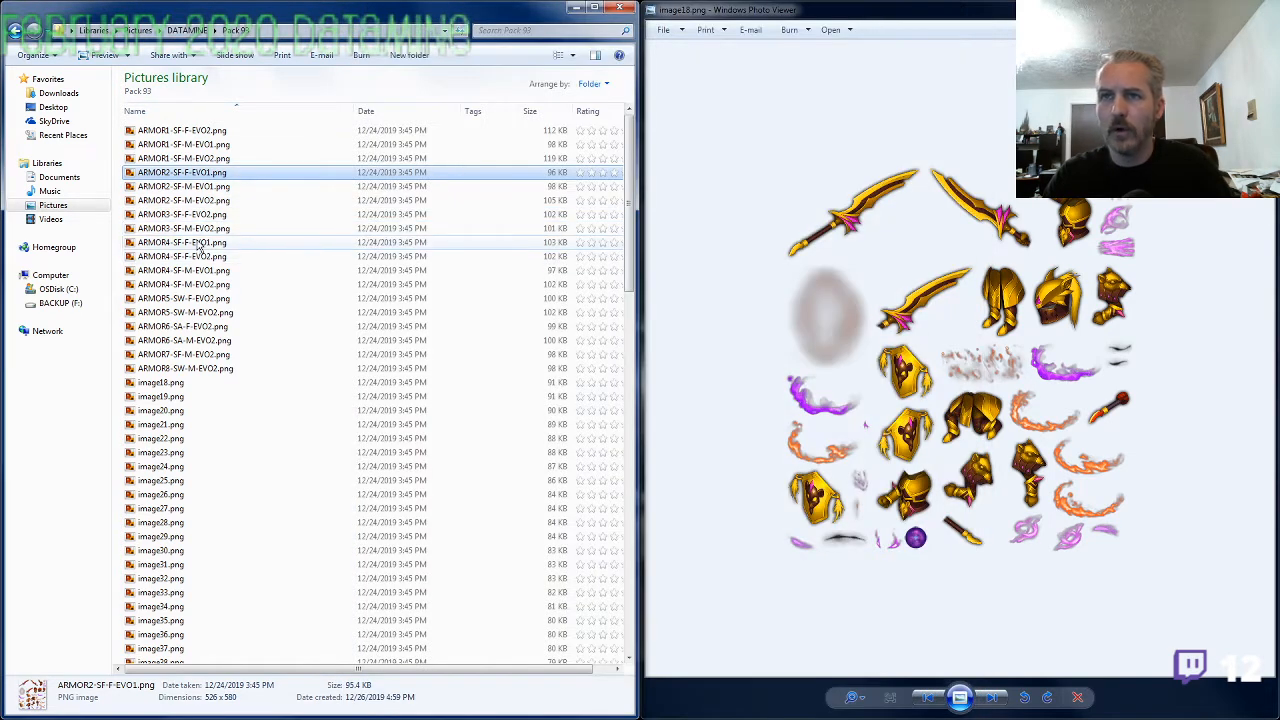
double_click(205, 246)
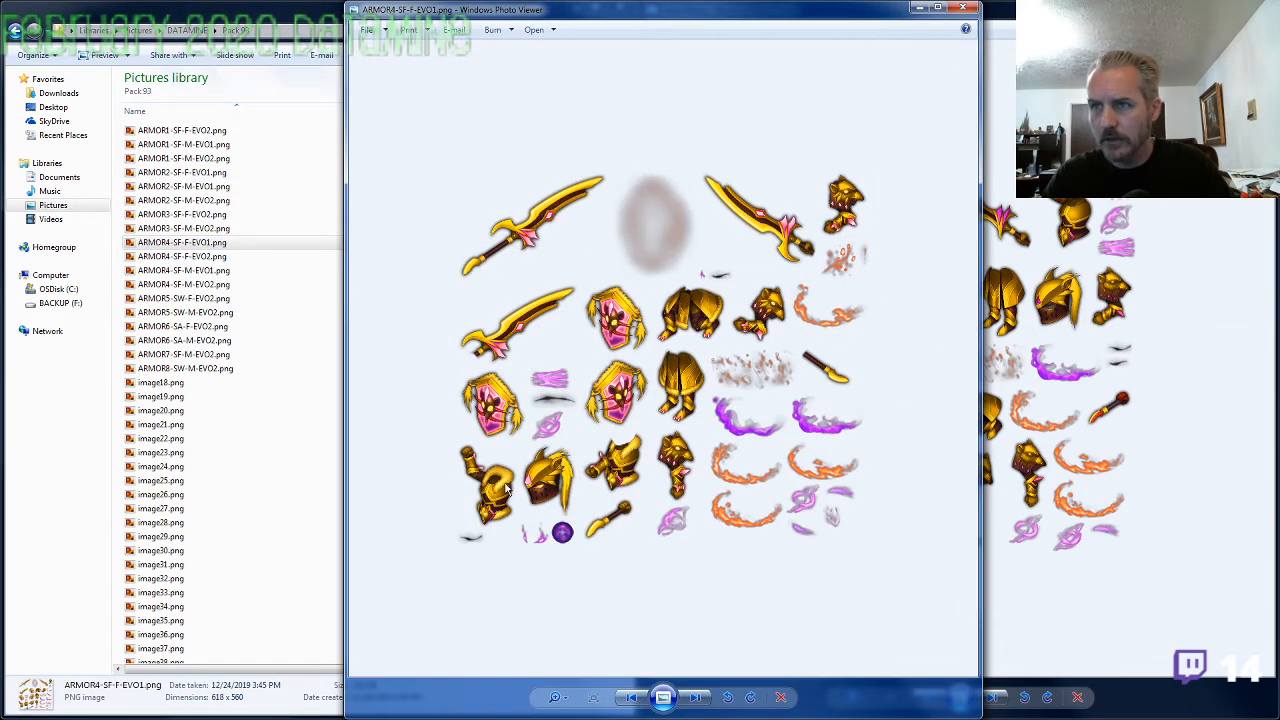
click(962, 8)
Compare ARMOR4-SF-F-EVO2.png and ARMOR4-SF-F-EVO1.png side by side, close both, and go to ARMOR4-SF-M-EVO1.png
click(225, 257)
double_click(225, 257)
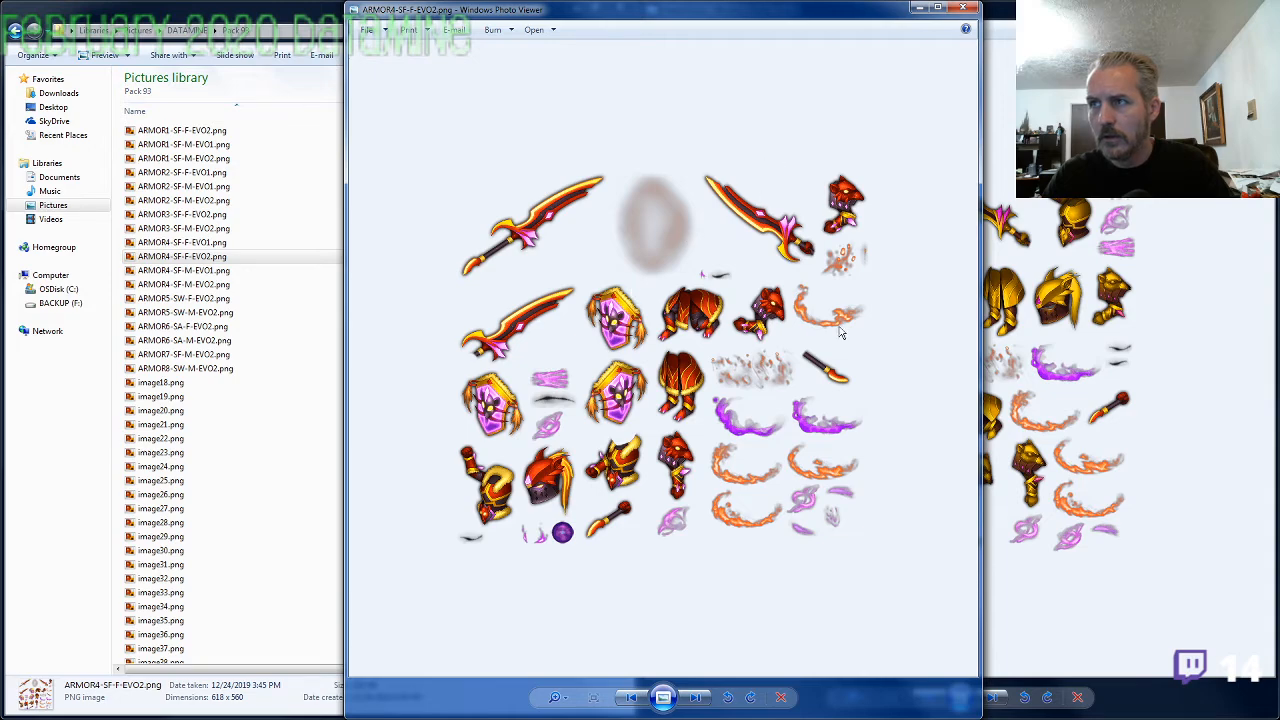
click(1010, 340)
click(580, 355)
double_click(280, 243)
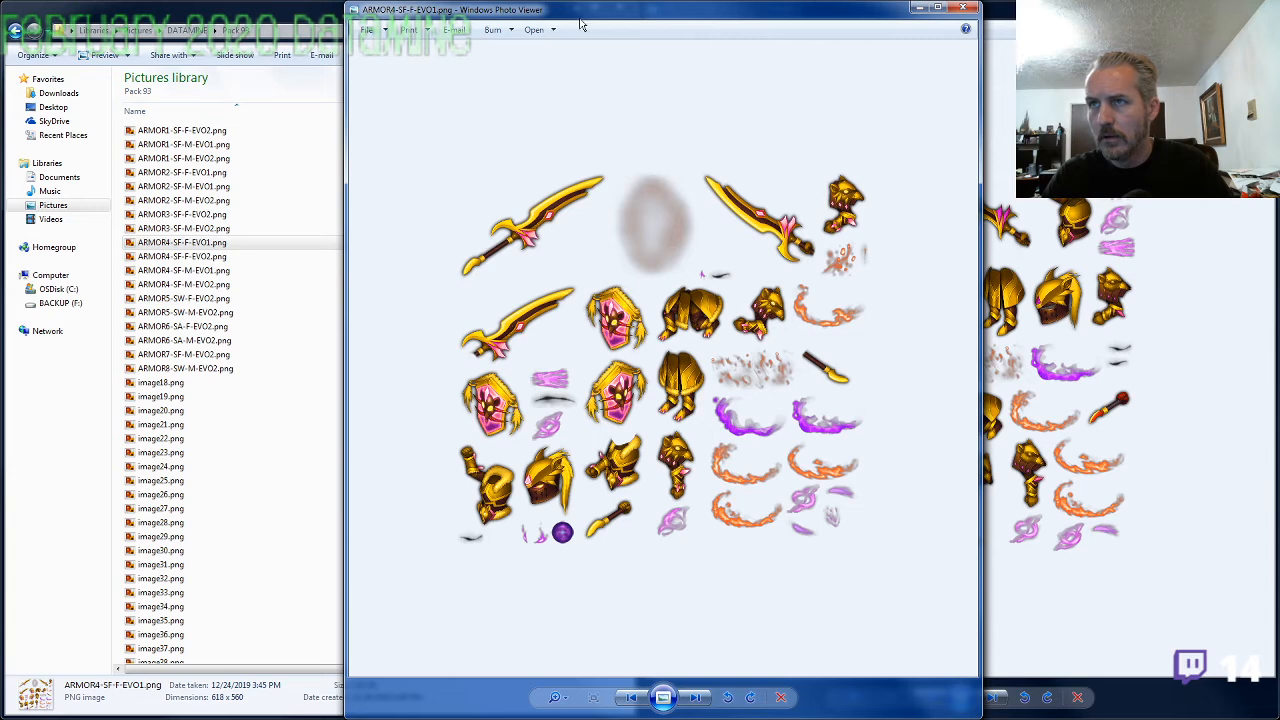
drag(583, 25, 483, 35)
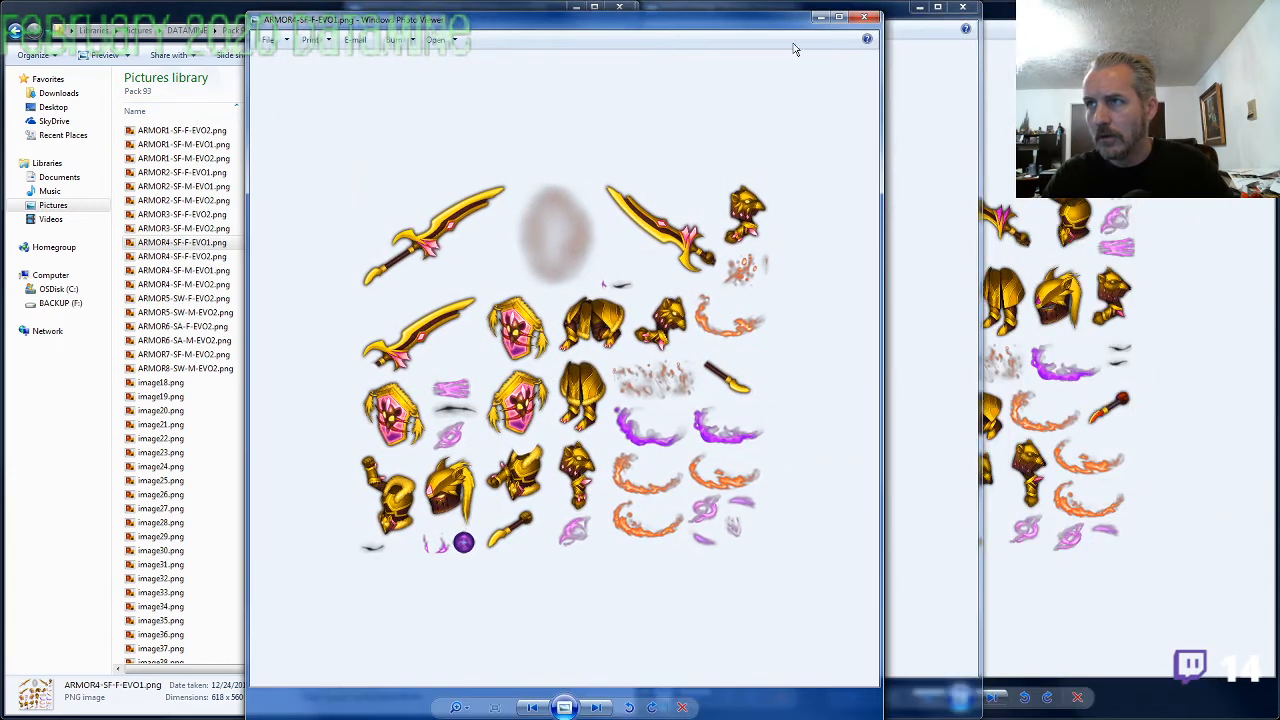
click(967, 52)
drag(588, 18, 764, 23)
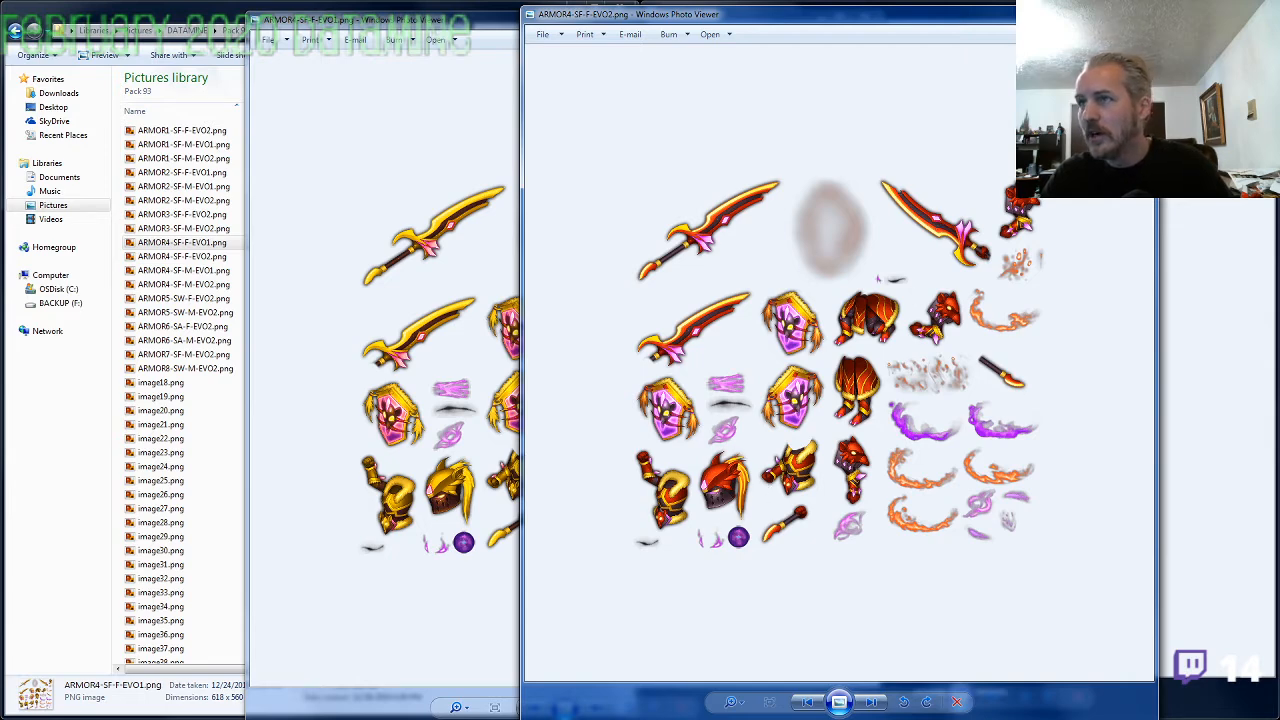
click(1138, 13)
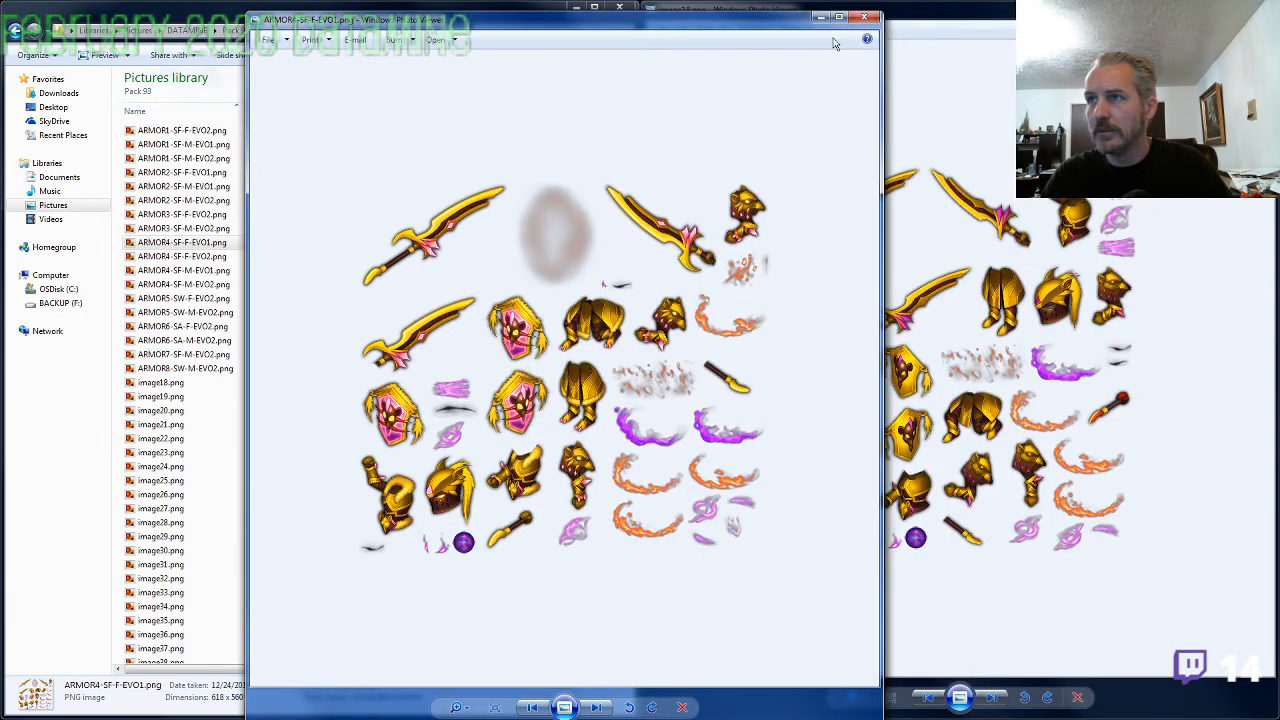
click(858, 20)
double_click(280, 270)
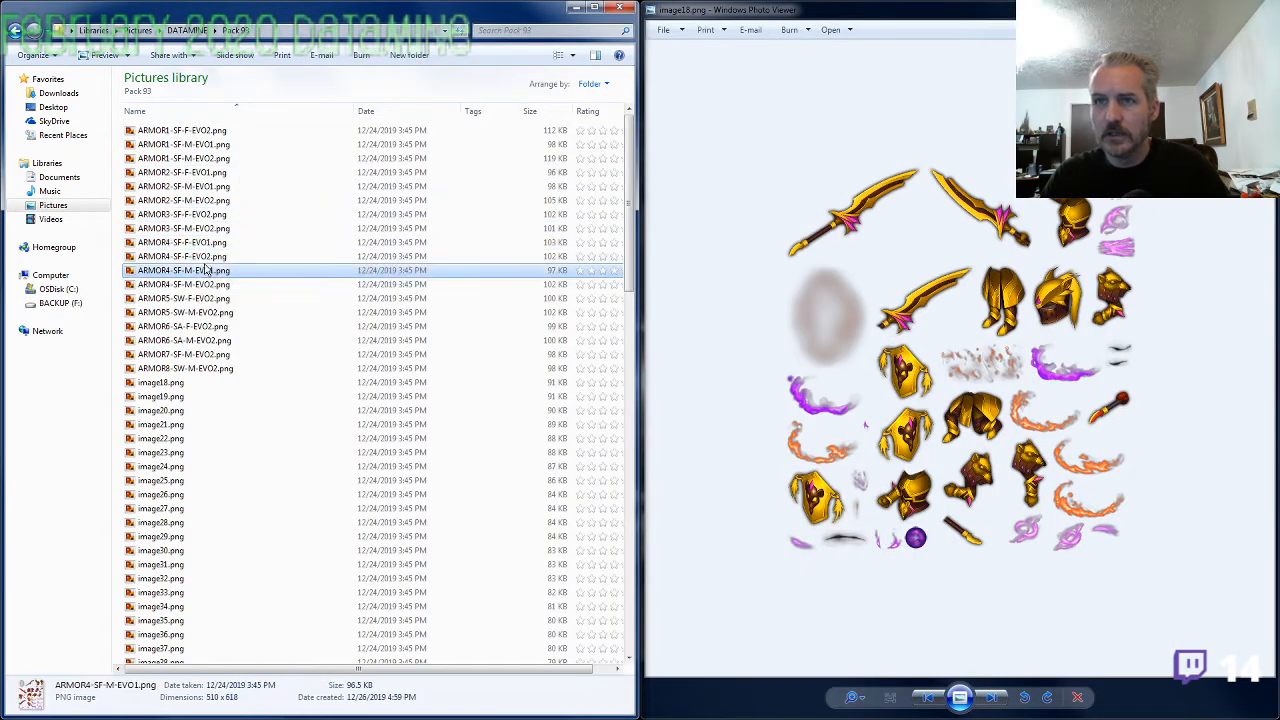
Check the ARMOR4-SF-F-EVO2.png and ARMOR4-SF-F-EVO1.png sheets against image18.png, closing each one after viewing
click(866, 8)
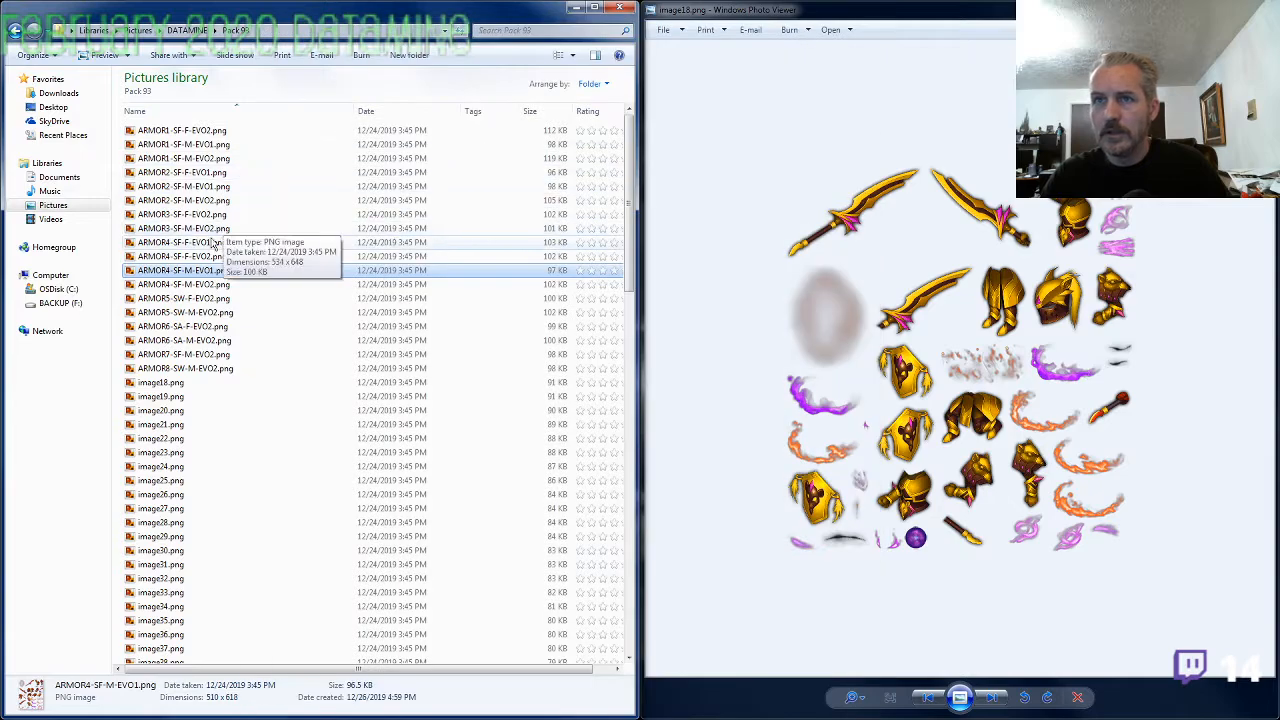
click(205, 258)
double_click(205, 259)
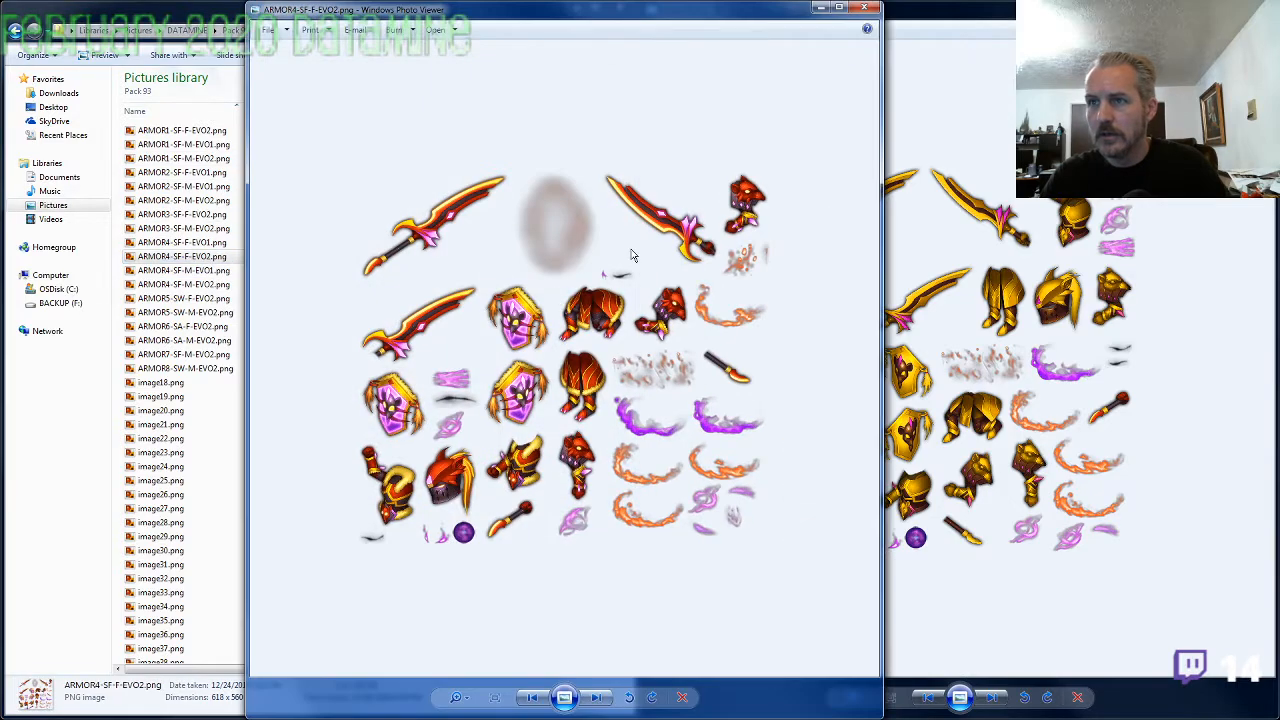
click(866, 8)
double_click(213, 243)
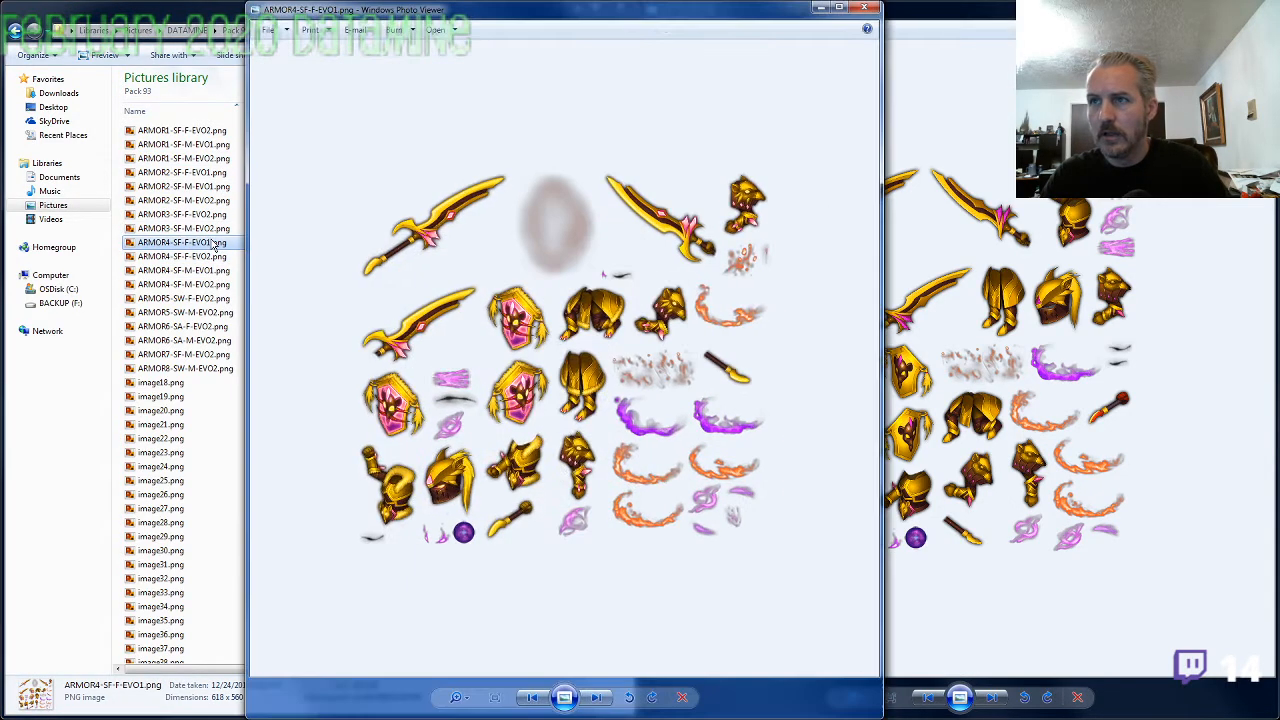
click(866, 8)
Rename ARMOR4-SF-F-EVO1.png as ARMOR2-SF-F-EVO2.png
key(F2)
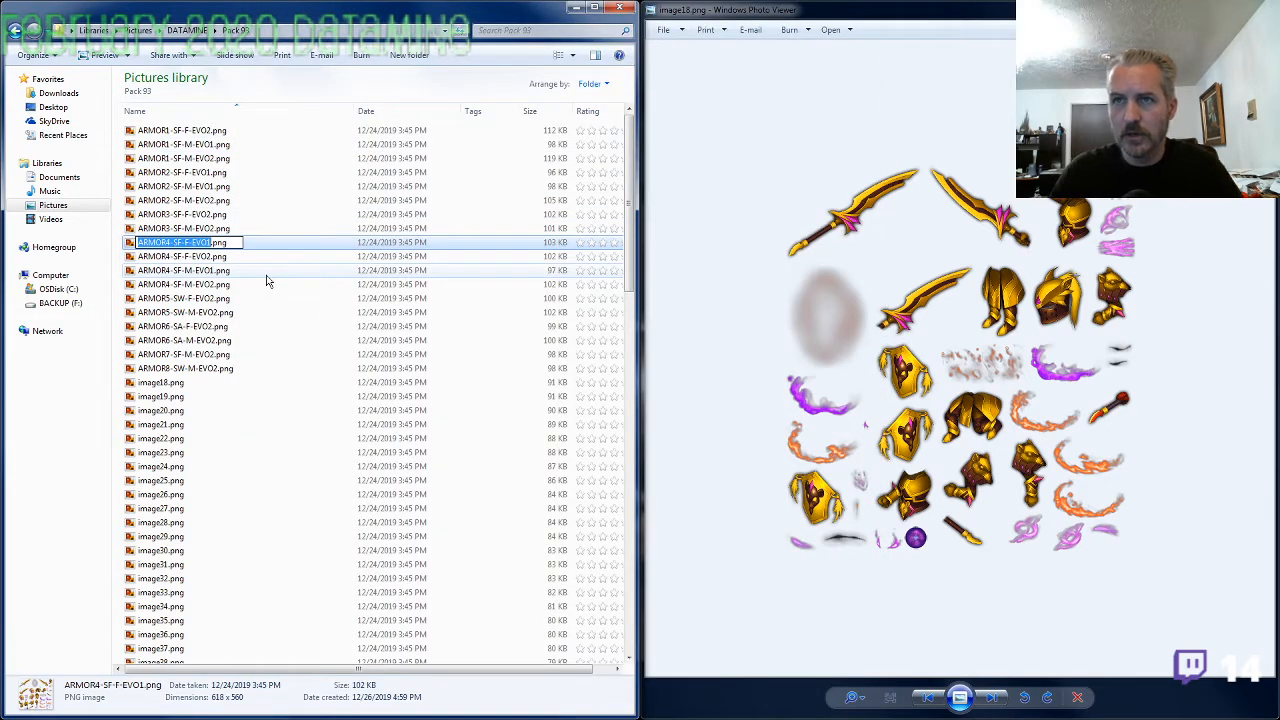
key(Home)
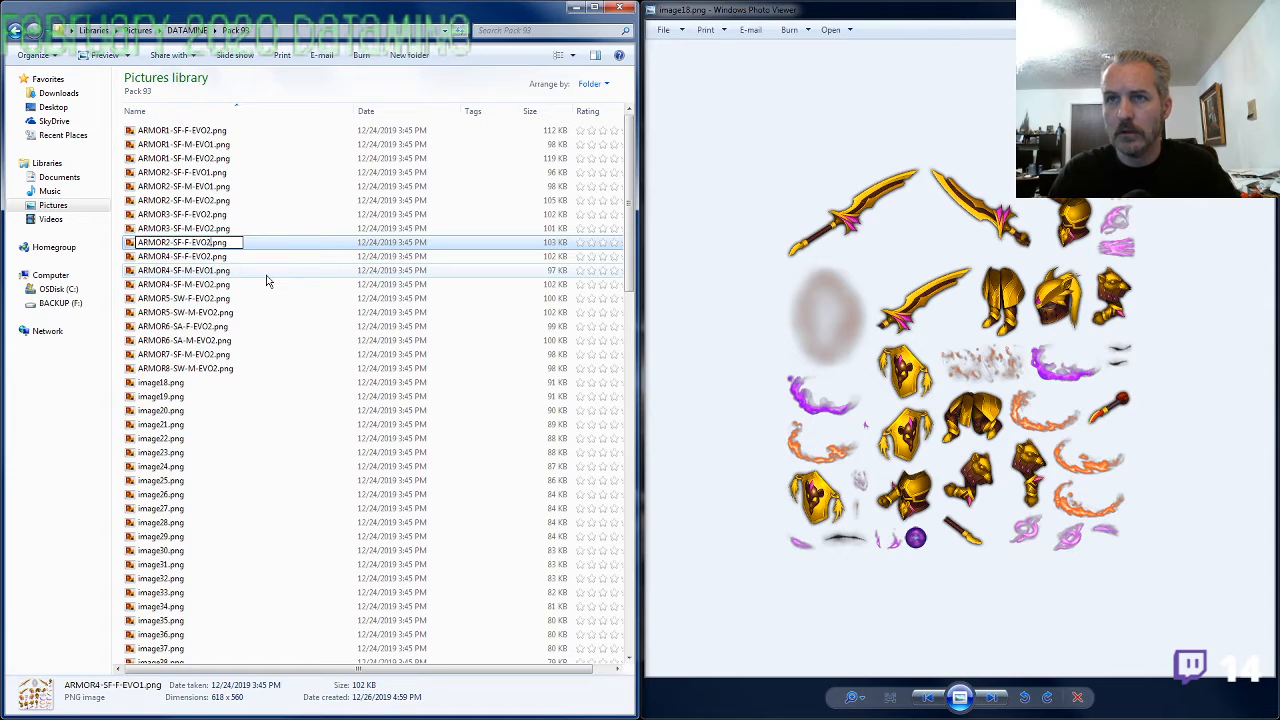
key(Return)
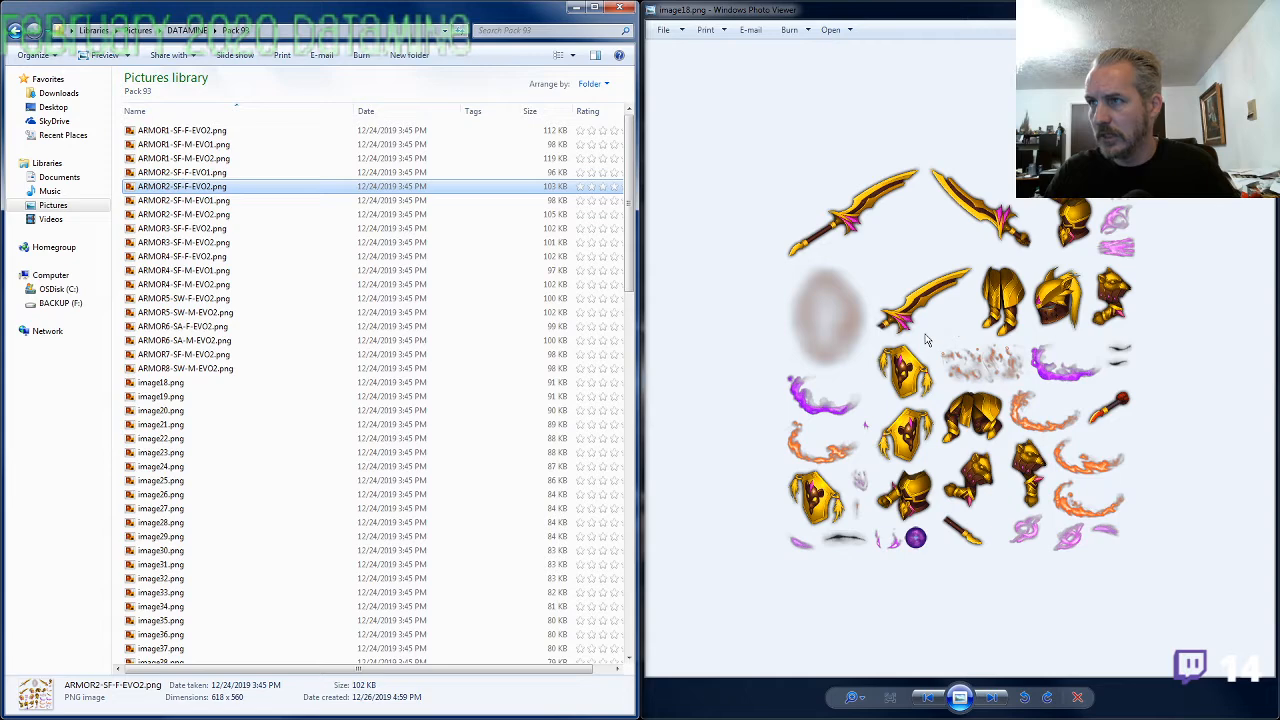
Reopen image18.png, compare it with ARMOR4-SF-F-EVO2.png and close the ARMOR4 sheet
click(1258, 7)
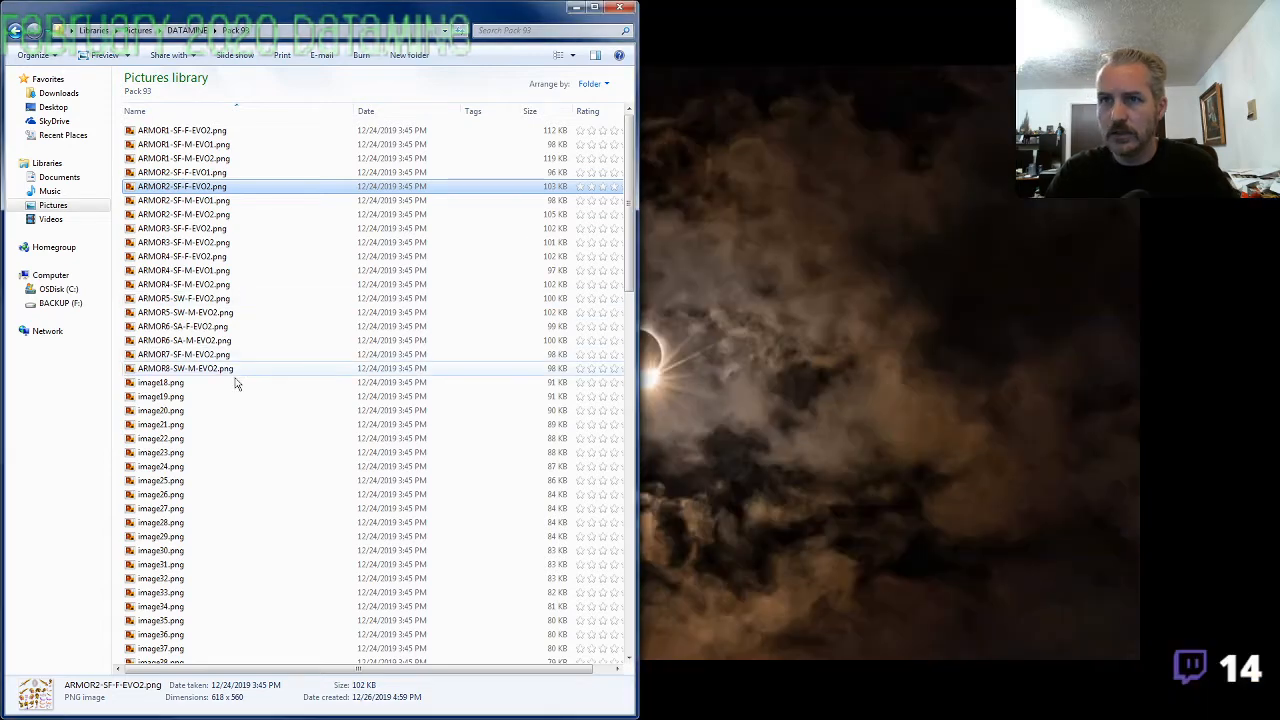
click(221, 385)
double_click(220, 386)
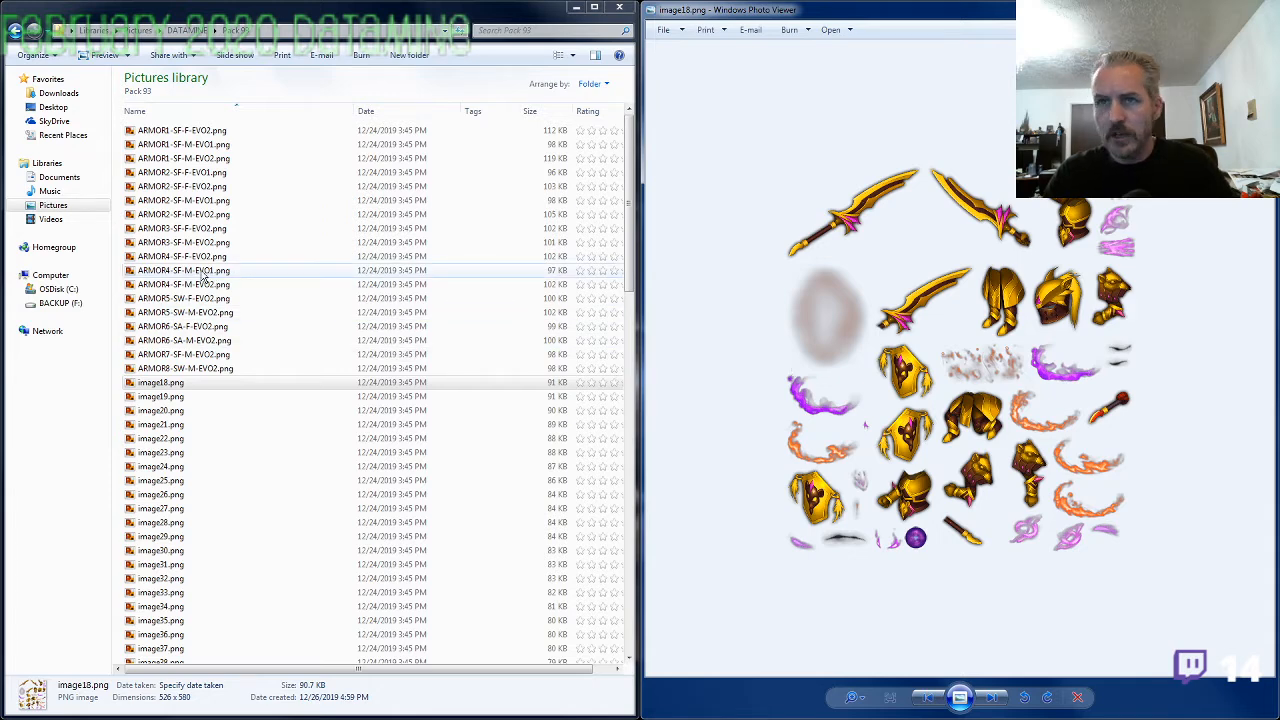
click(197, 258)
double_click(196, 261)
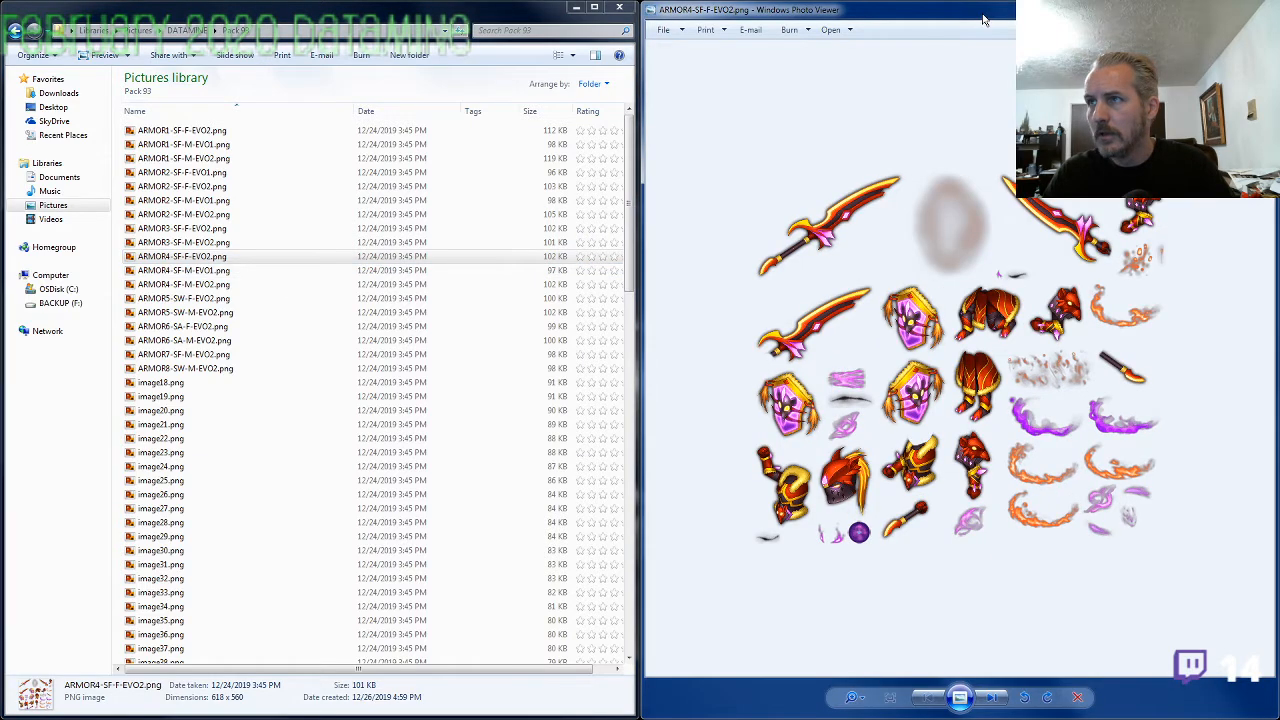
drag(983, 20, 625, 37)
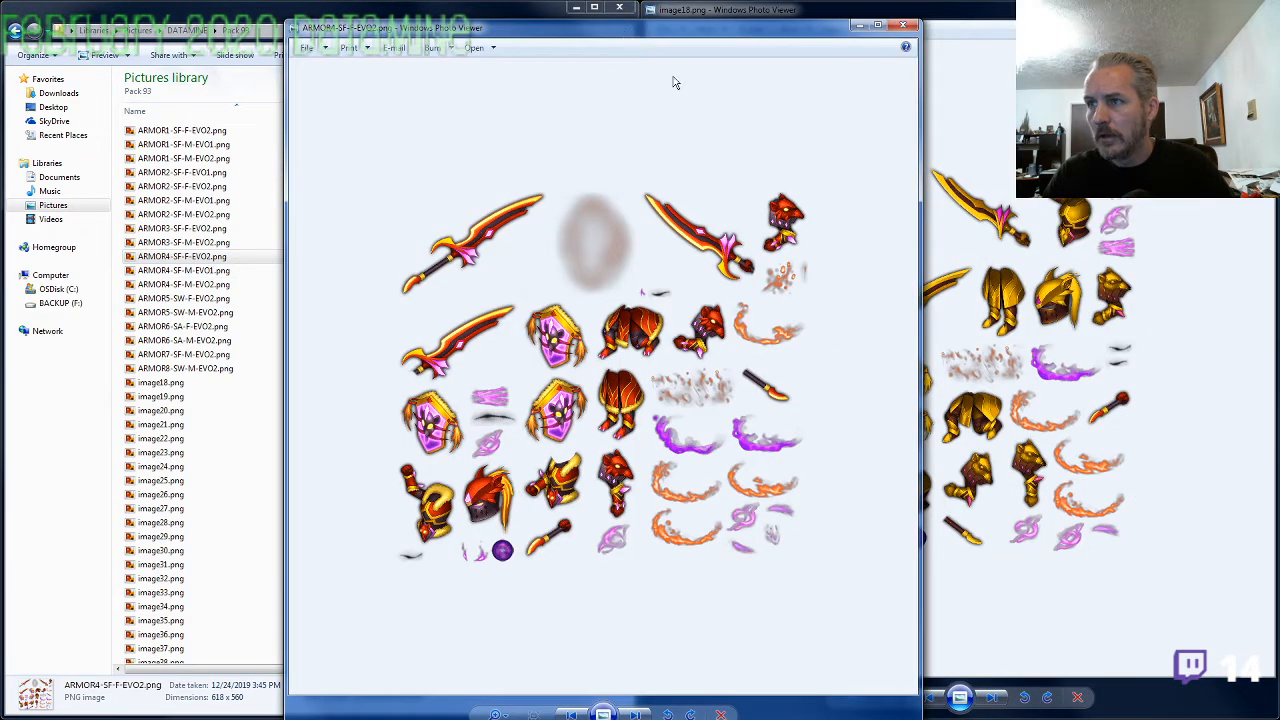
click(903, 25)
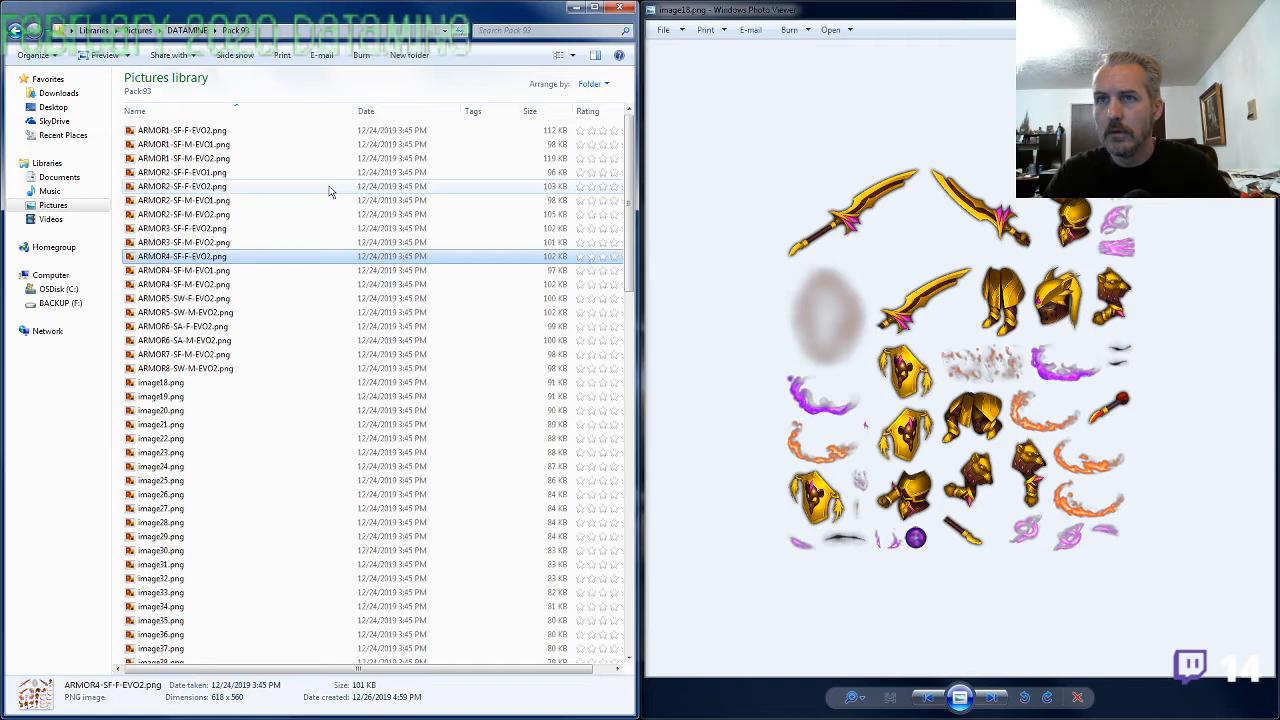
View ARMOR2-SF-F-EVO2.png and ARMOR2-SF-F-EVO1.png beside image18.png, closing each one after viewing
click(185, 187)
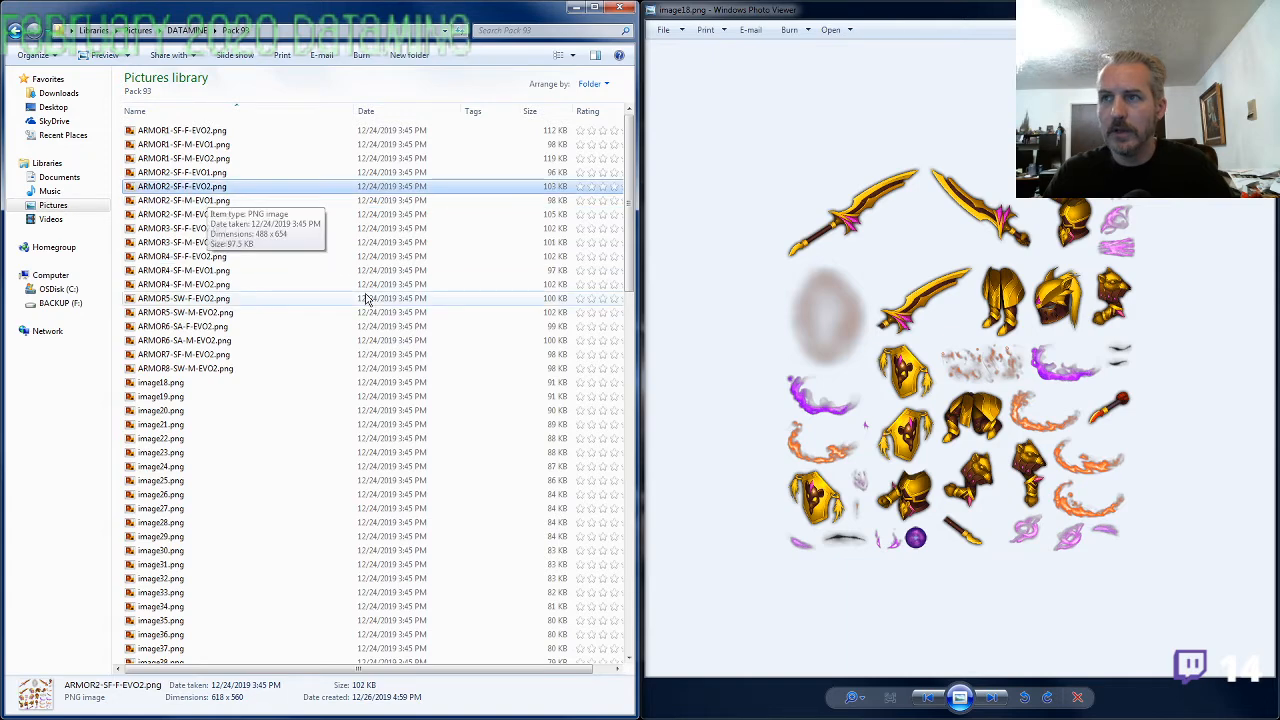
key(Return)
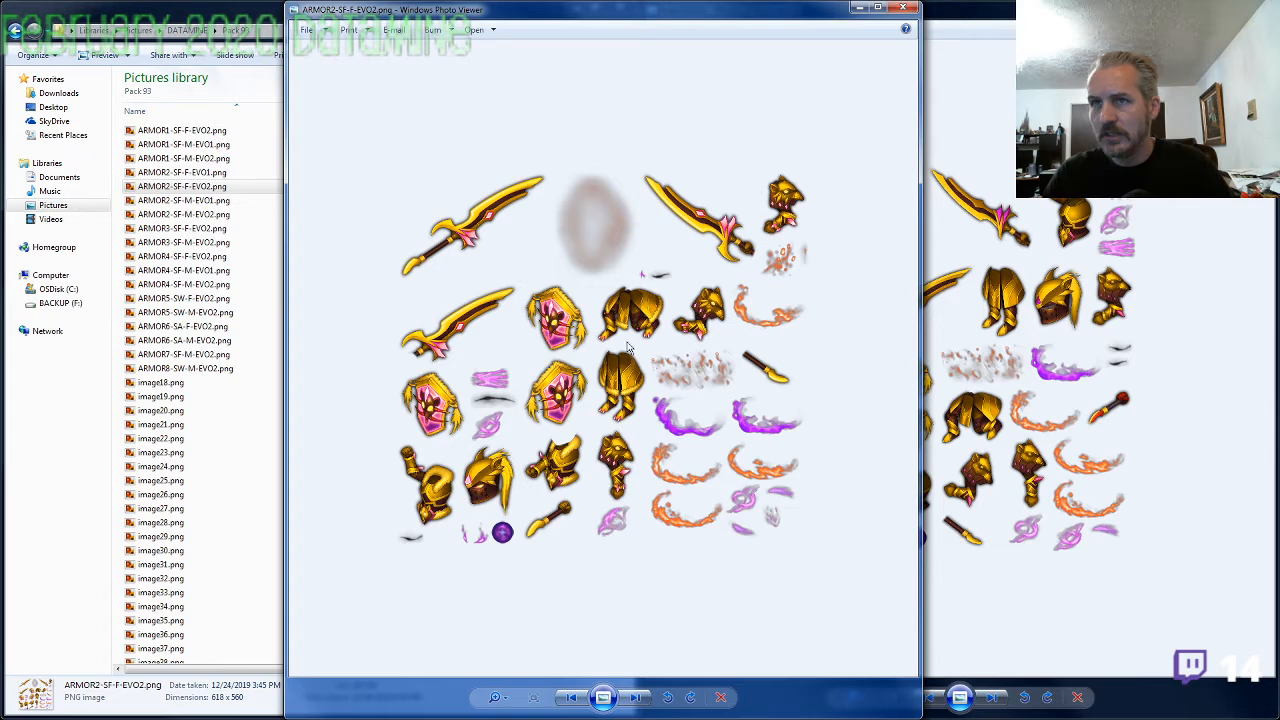
key(alt+F4)
click(207, 174)
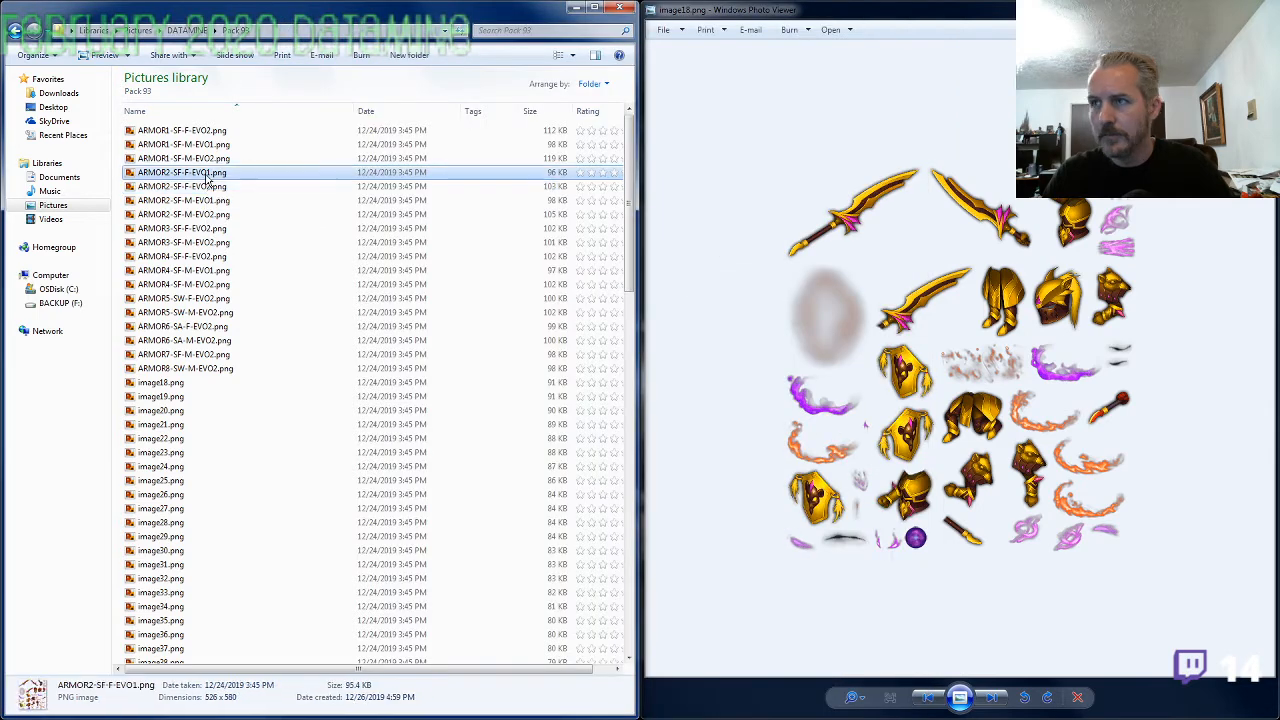
double_click(207, 176)
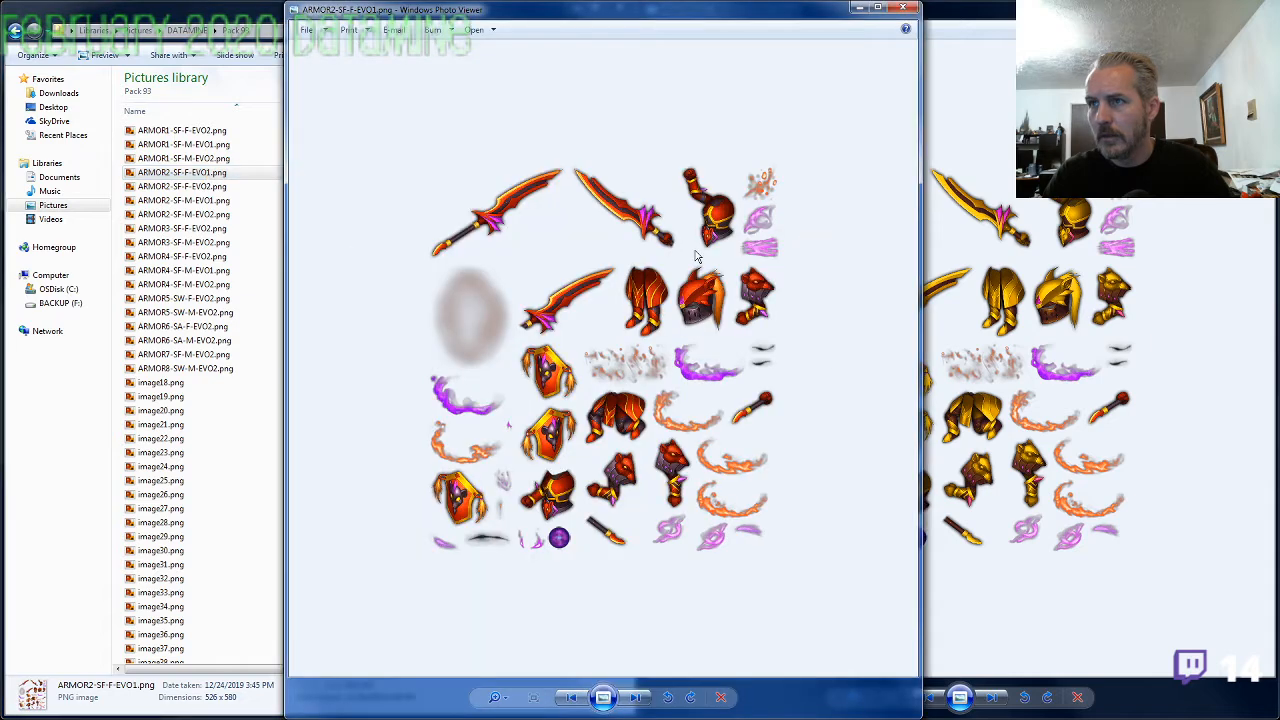
click(903, 8)
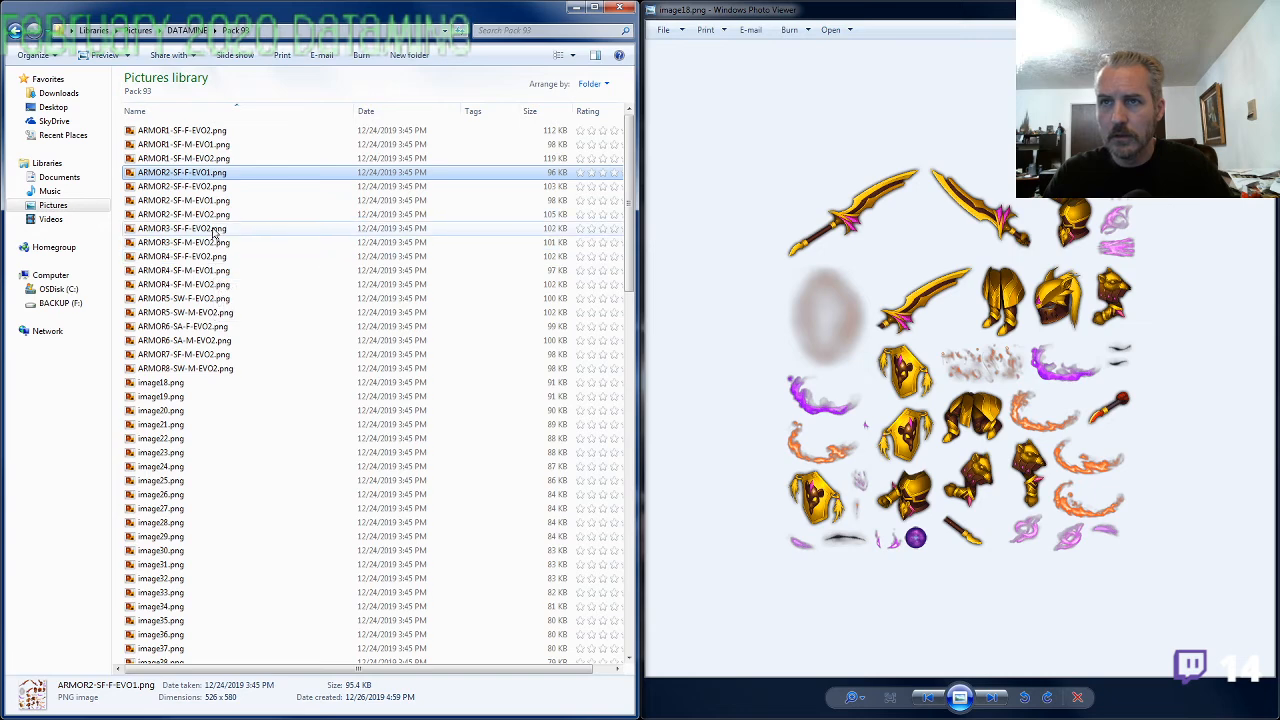
Rename ARMOR2-SF-F-EVO1.png as ARMOR4-SF-F-EVO1.png
click(205, 175)
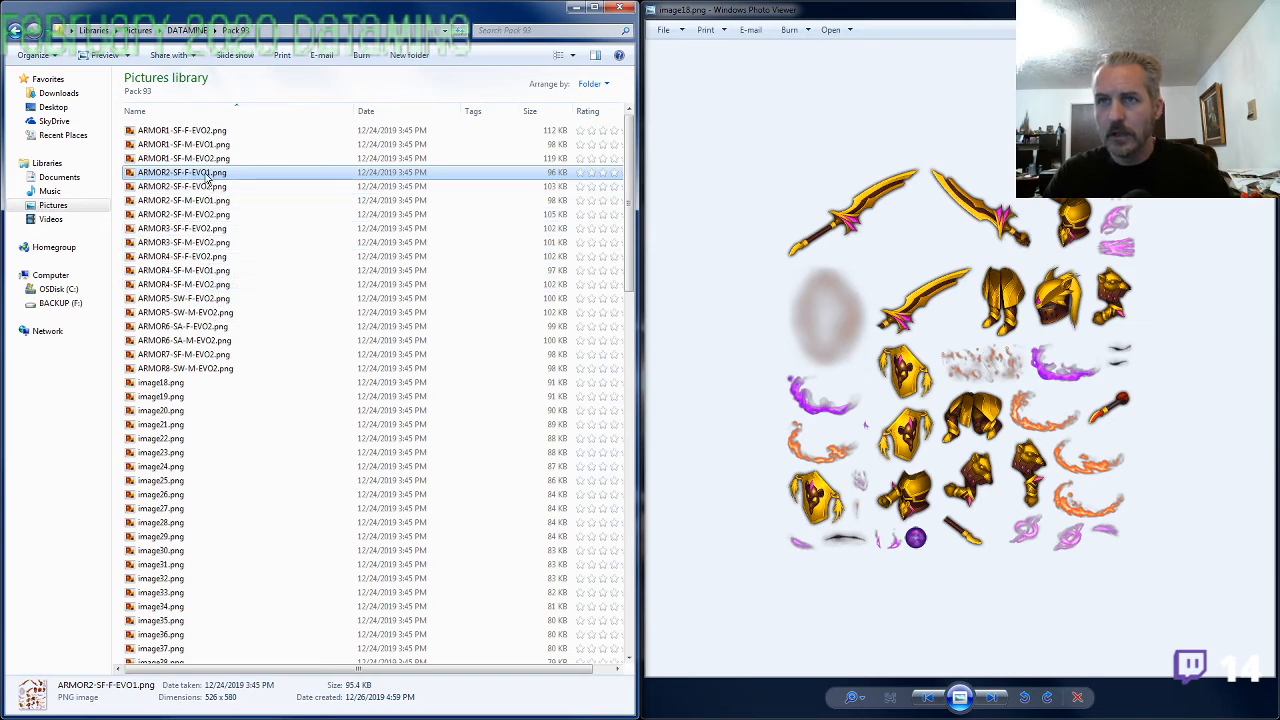
click(167, 174)
text(4)
key(Delete)
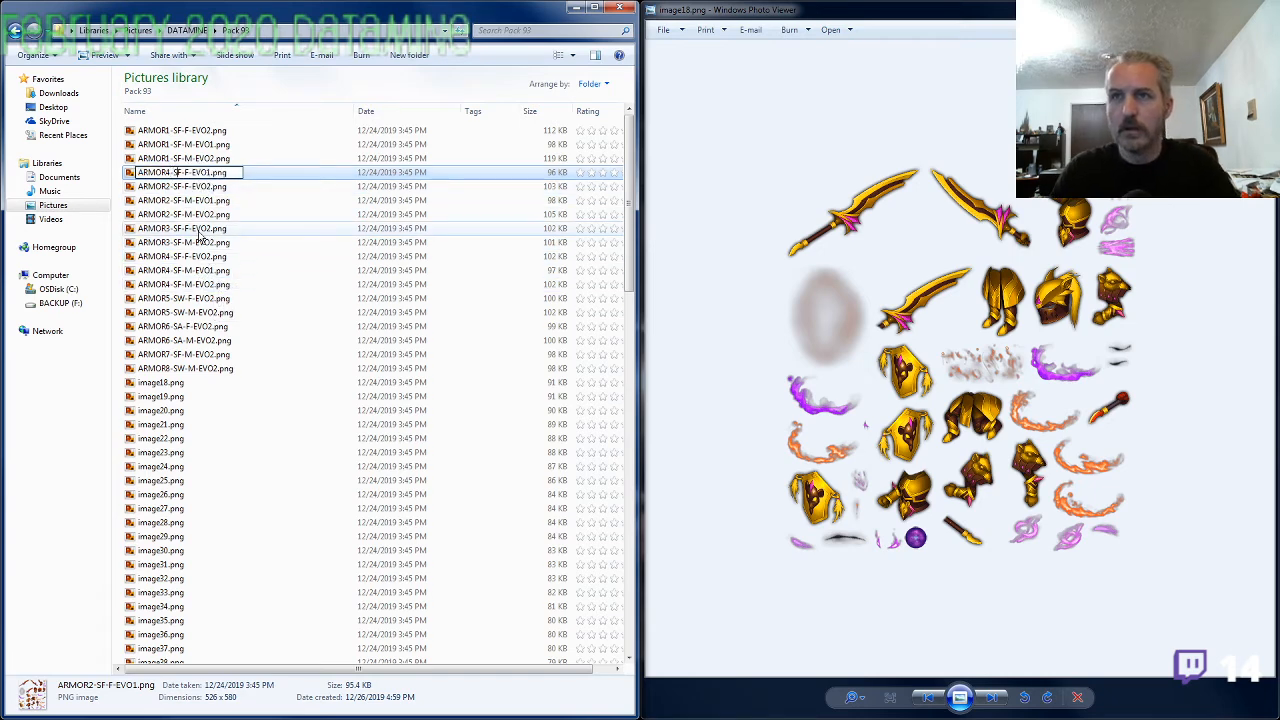
key(Return)
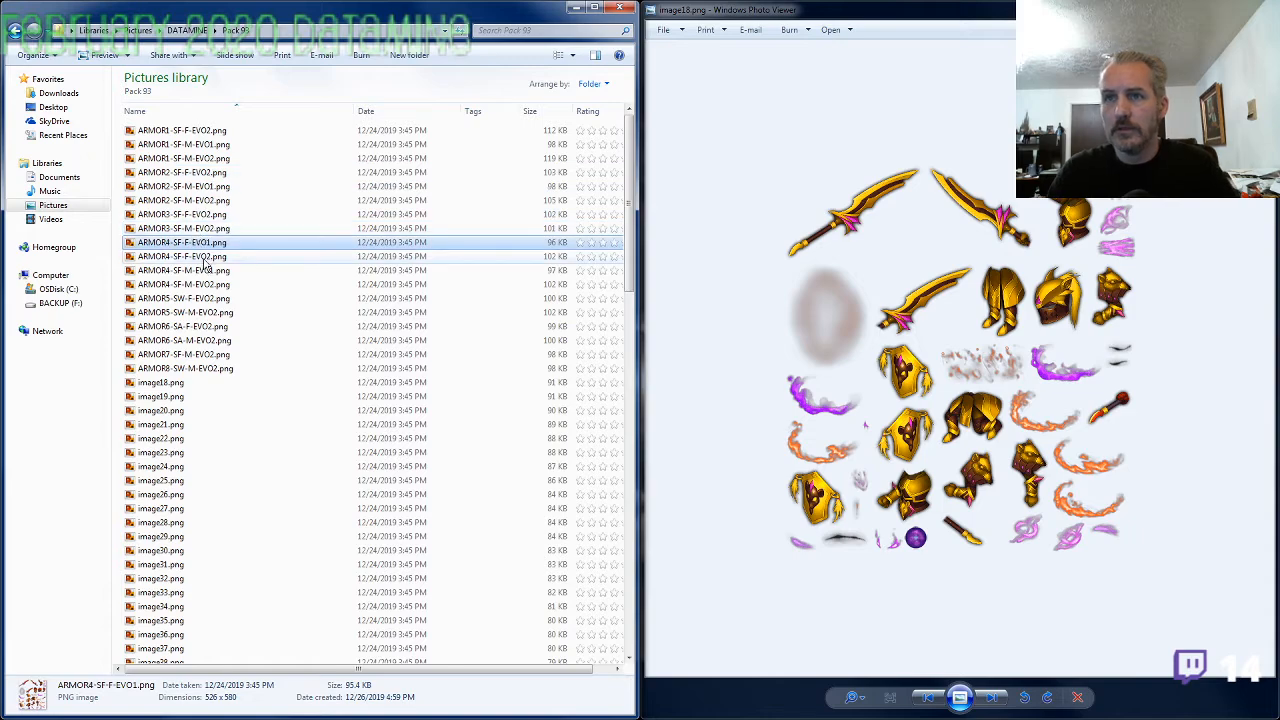
Flip back and forth between ARMOR4-SF-F-EVO2.png and ARMOR4-SF-F-EVO1.png to compare the evolutions, and close the viewer
double_click(205, 257)
key(Left)
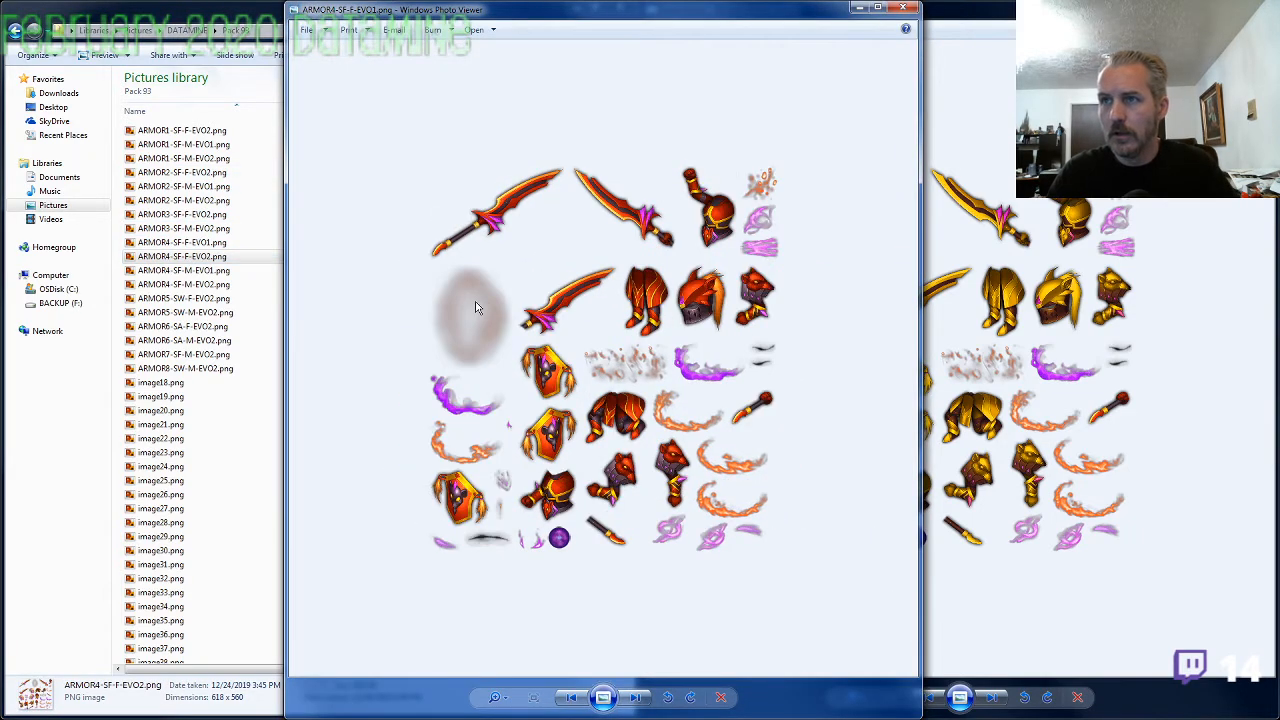
key(Right)
key(Left)
key(Right)
key(Left)
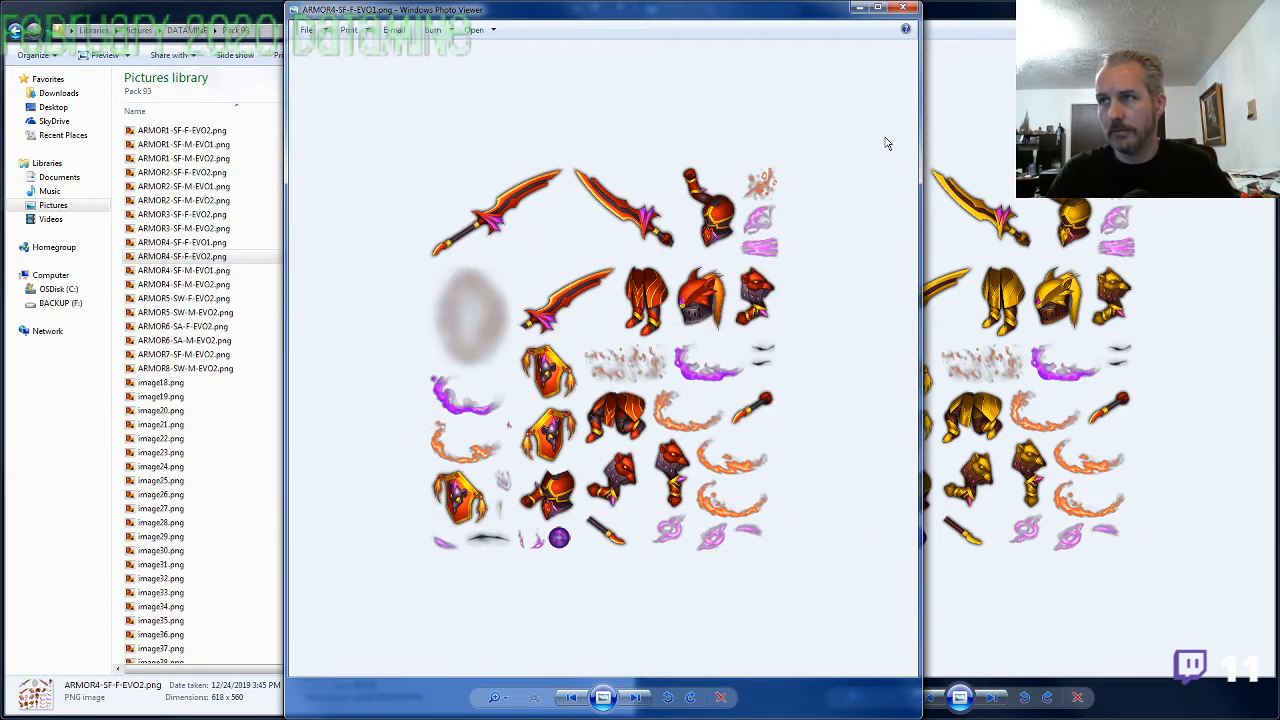
click(905, 9)
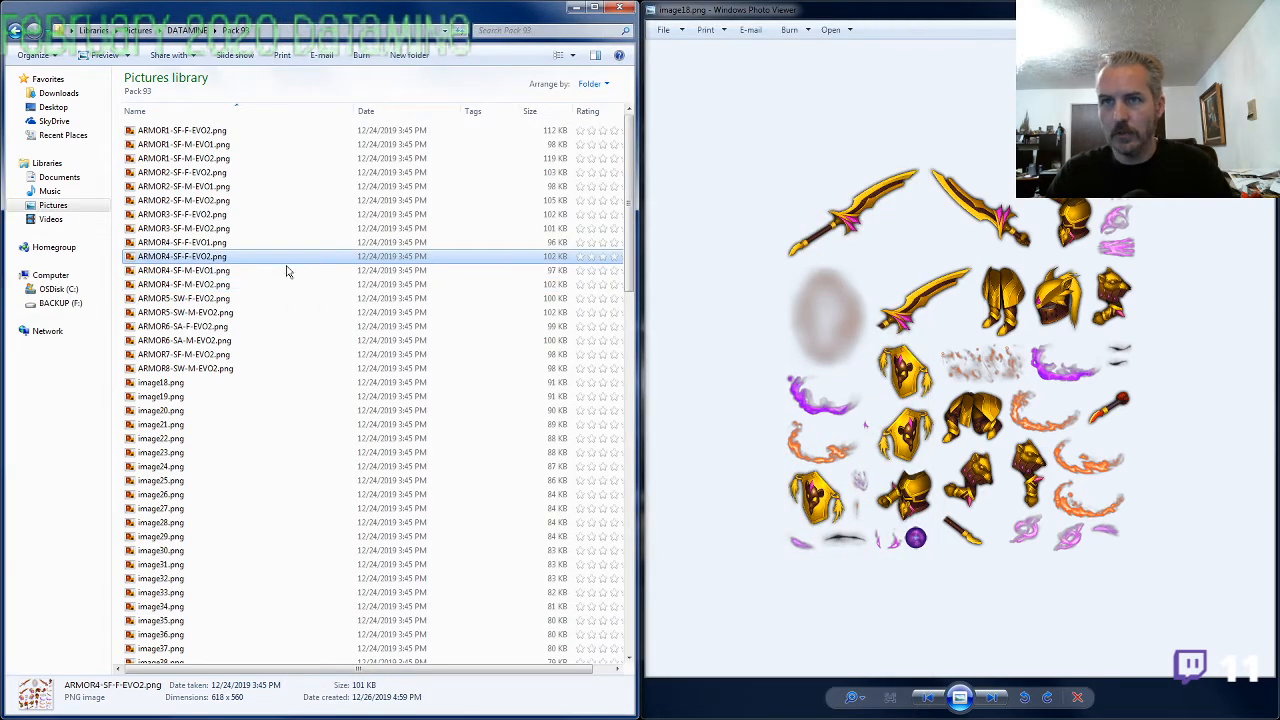
Rename image18.png as ARMOR2-SF-F-EVO1.png, reusing the name of ARMOR2-SF-F-EVO2.png with the evolution changed to 1
click(200, 172)
key(F2)
key(ctrl+c)
click(170, 382)
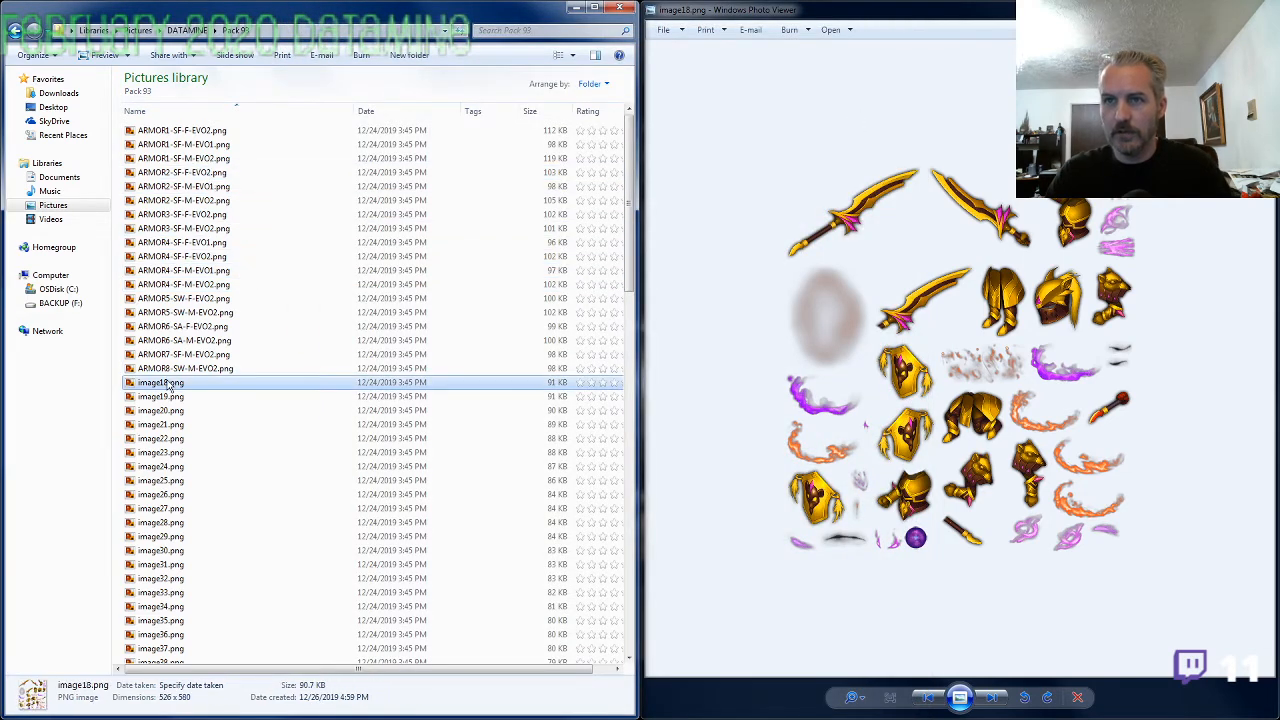
key(F2)
key(ctrl+v)
key(Left)
key(Return)
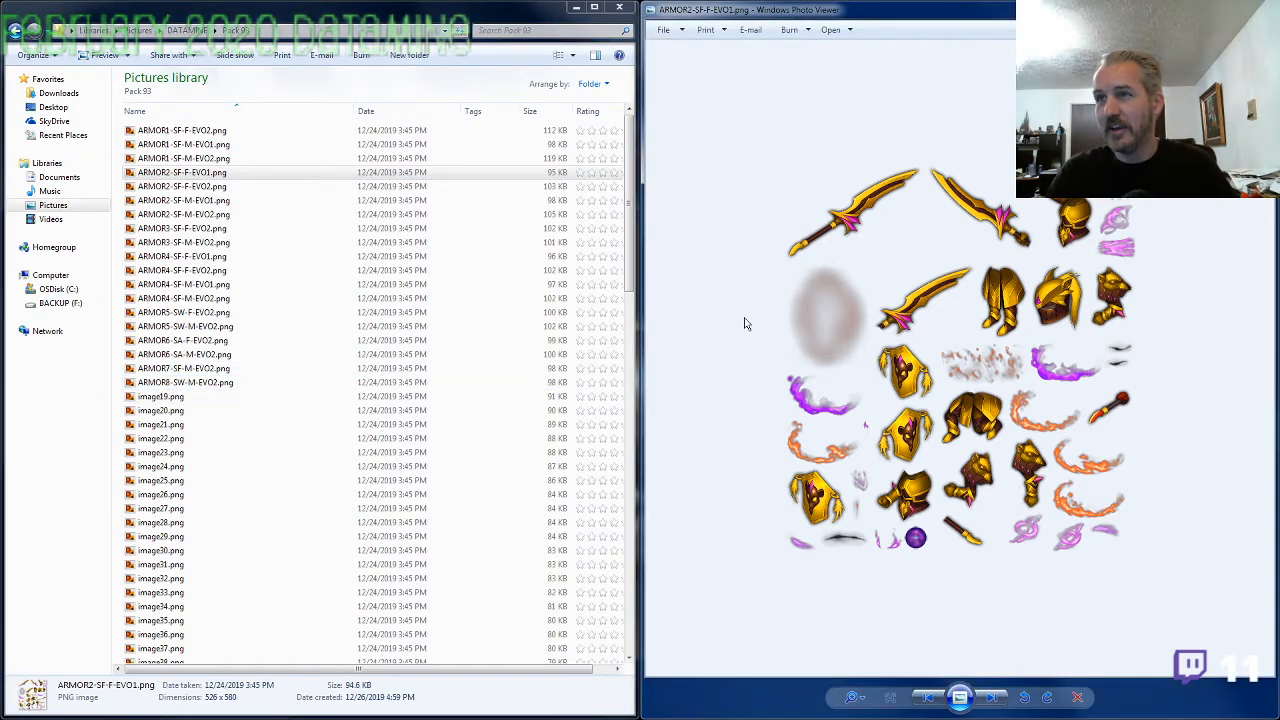
View image19.png and rename it as ARMOR1-SF-F-EVO1.png, reusing the name of ARMOR1-SF-F-EVO2.png with the evolution changed to 1
key(Right)
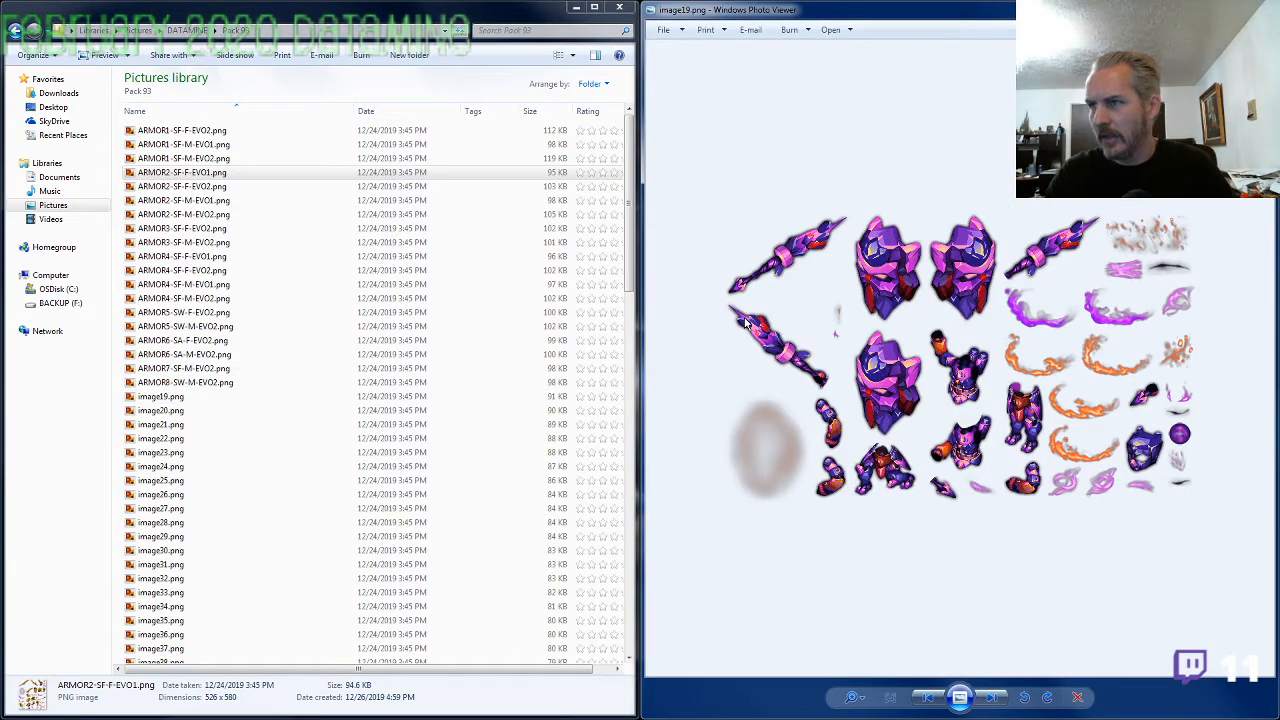
click(185, 130)
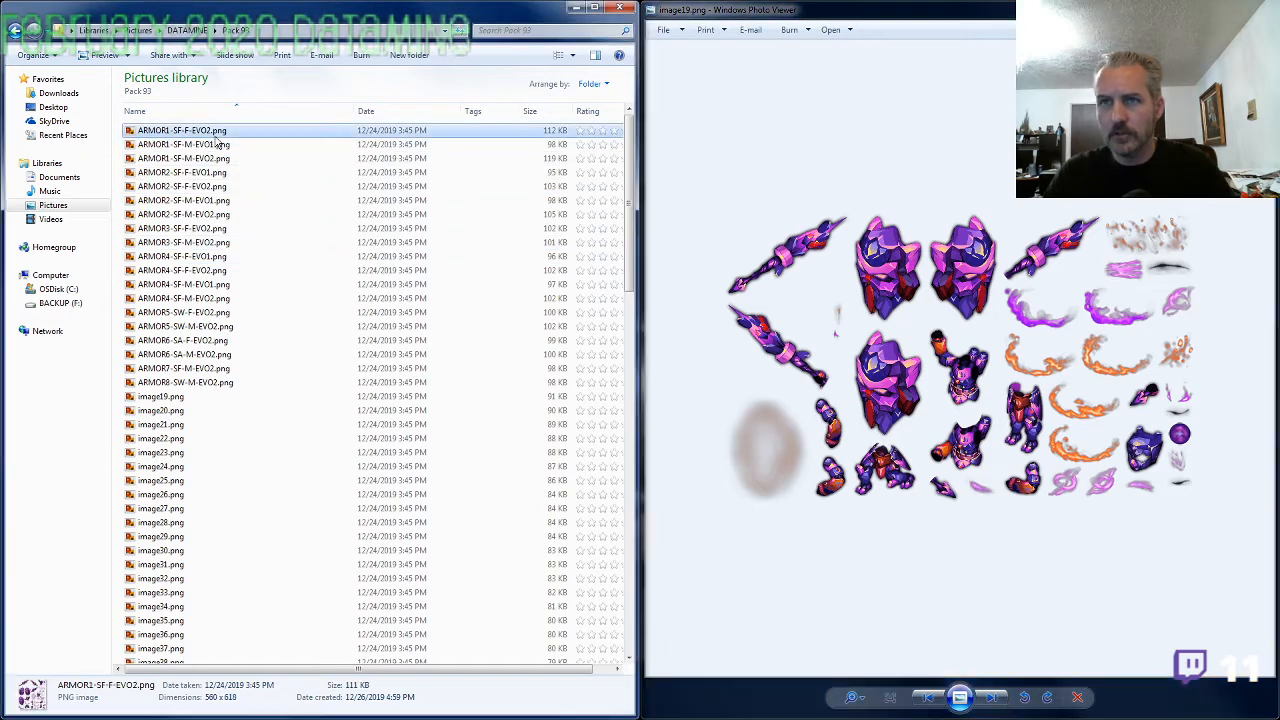
key(F2)
key(ctrl+c)
click(175, 398)
key(F2)
key(ctrl+v)
key(BackSpace)
text(1)
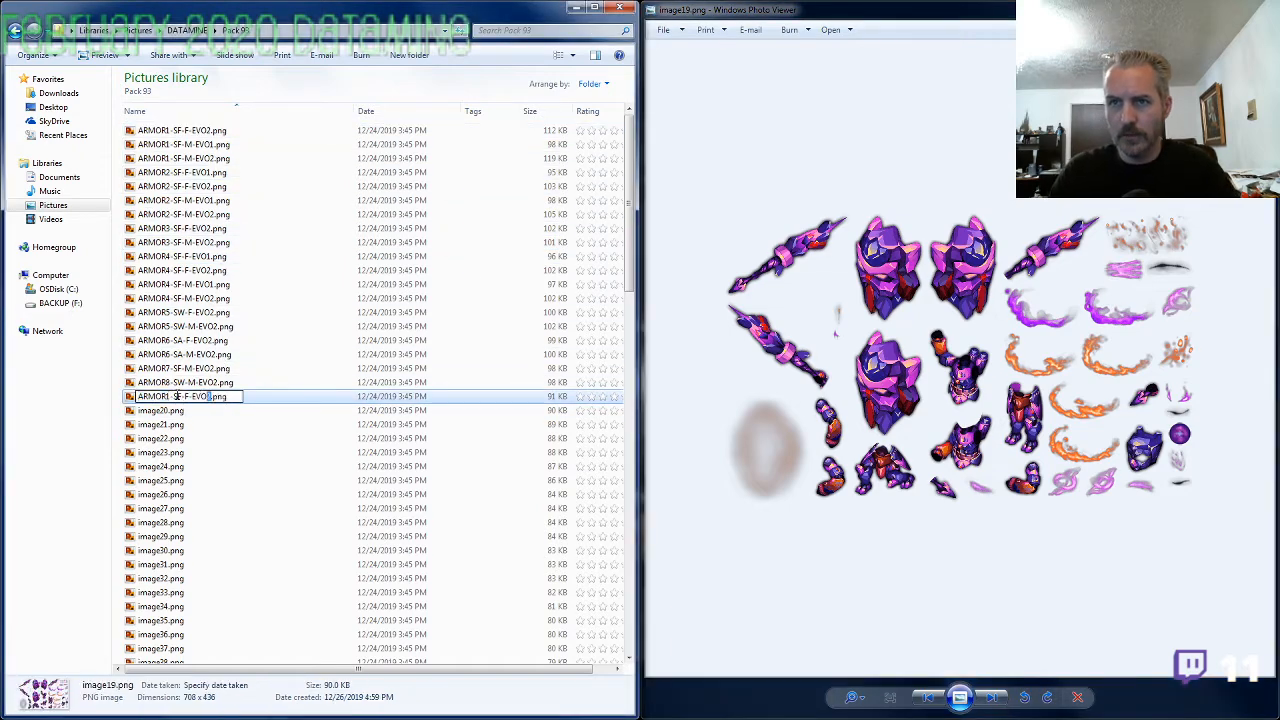
key(Return)
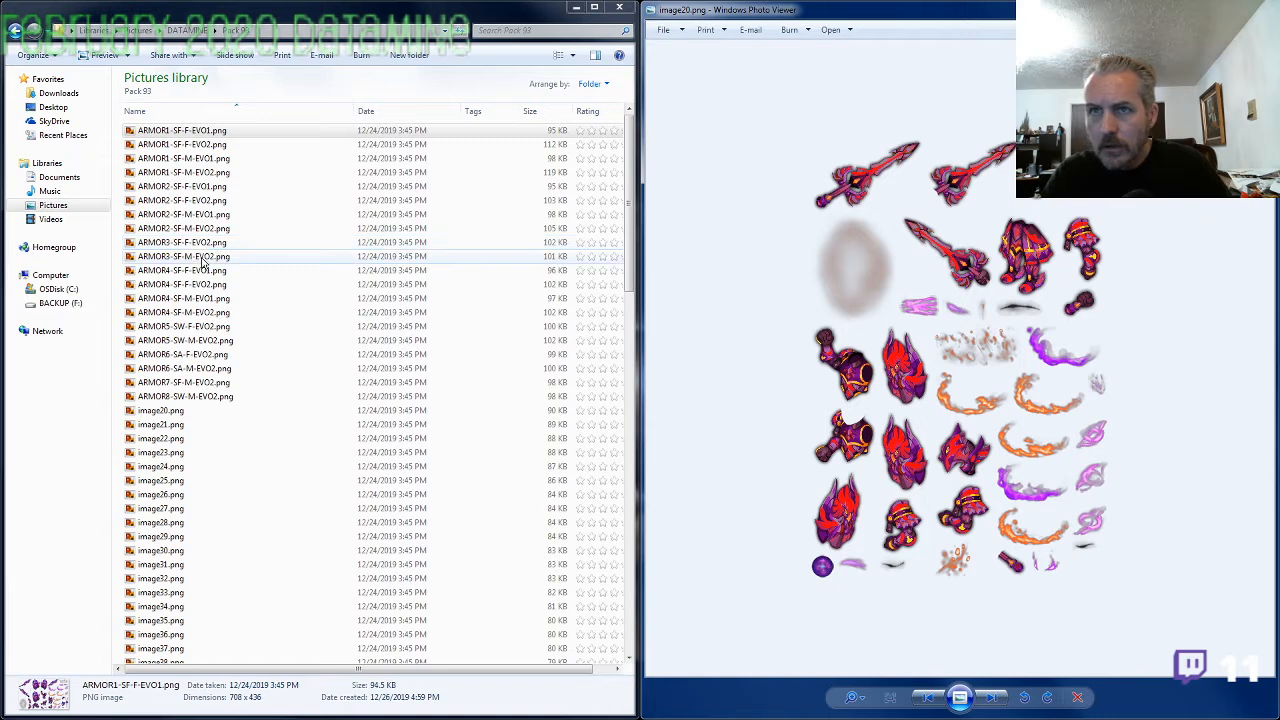
Compare enlarged details of ARMOR3-SF-M-EVO2.png and image20.png side by side, and close the ARMOR3 sheet
double_click(201, 259)
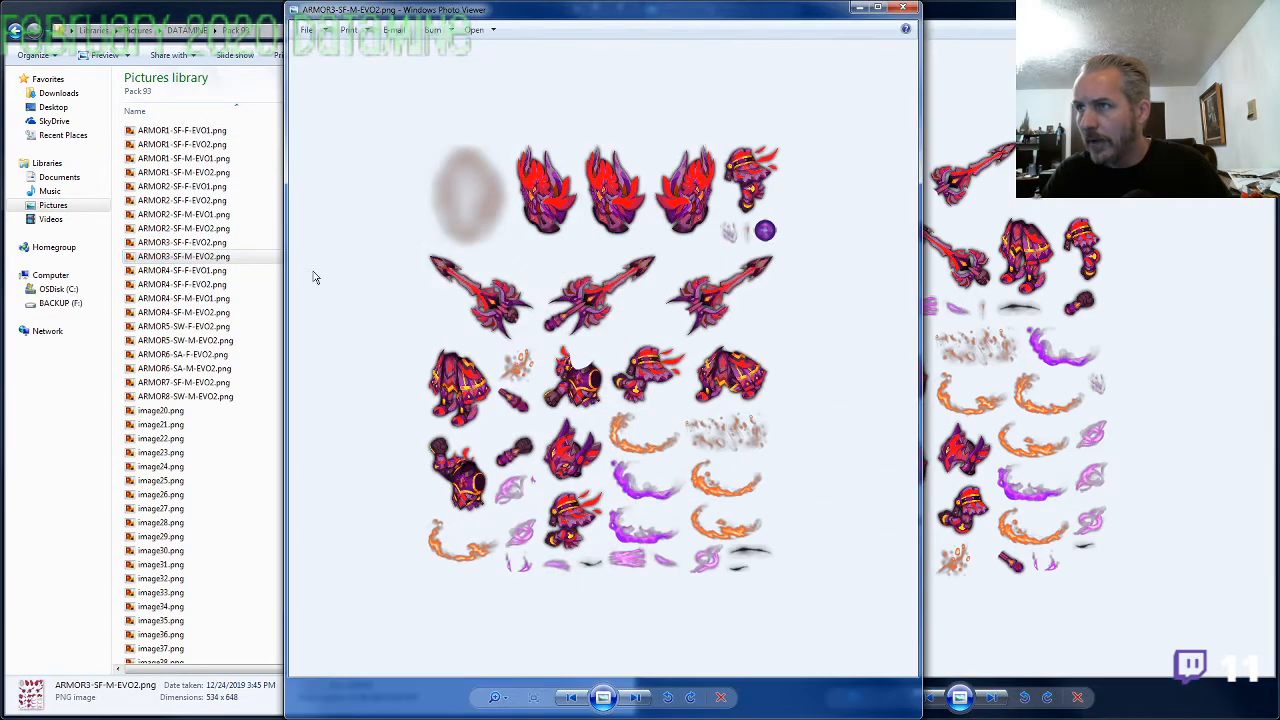
click(1029, 358)
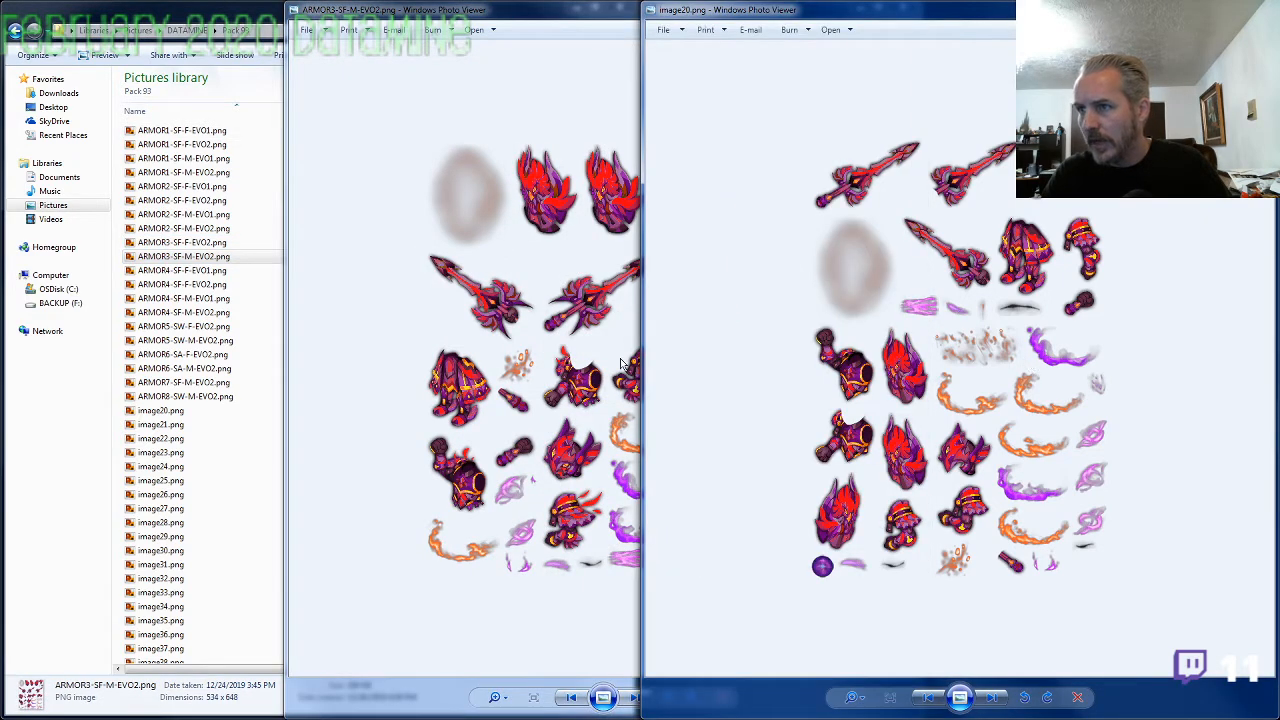
scroll(718, 450, up, 3)
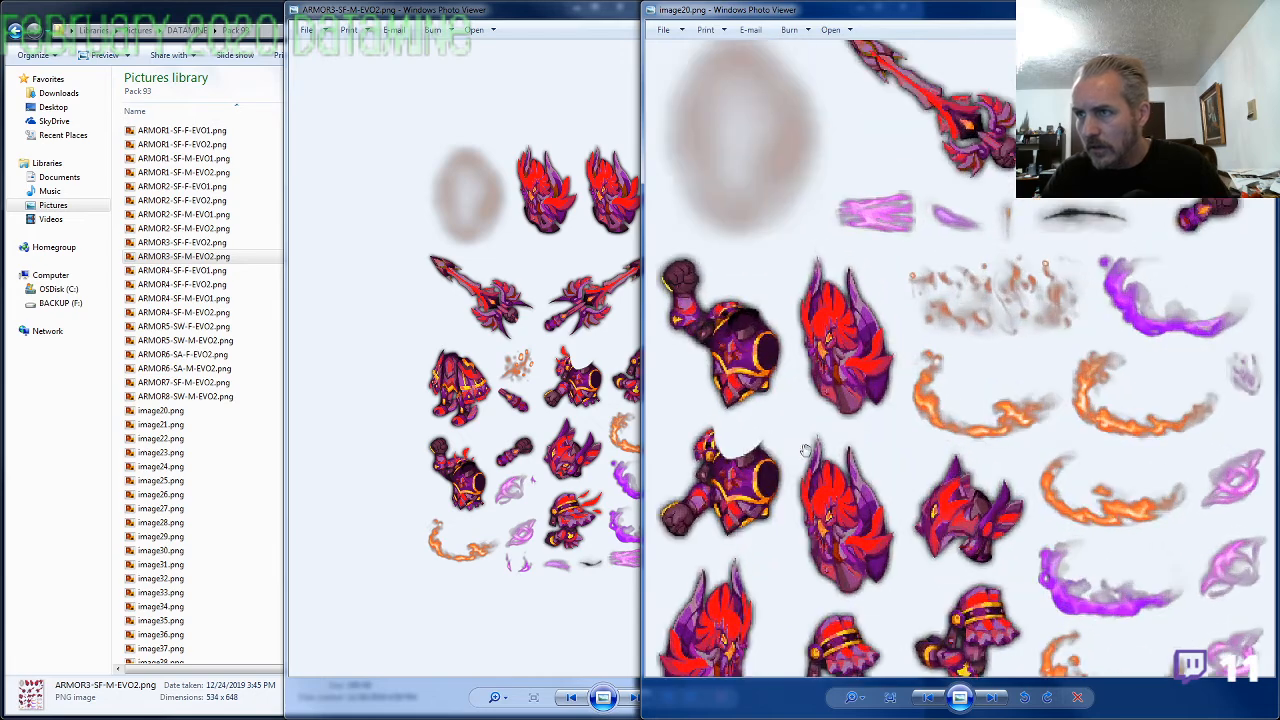
click(497, 460)
scroll(490, 455, up, 3)
click(1017, 384)
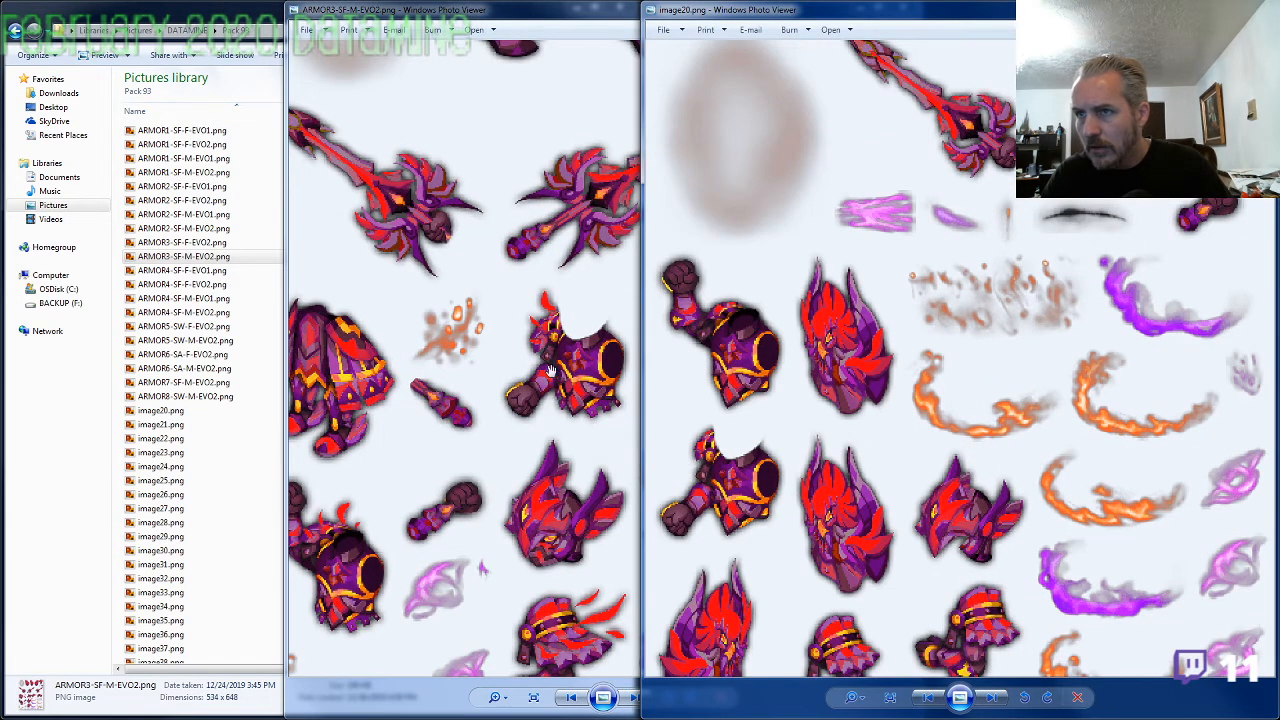
click(603, 19)
click(906, 12)
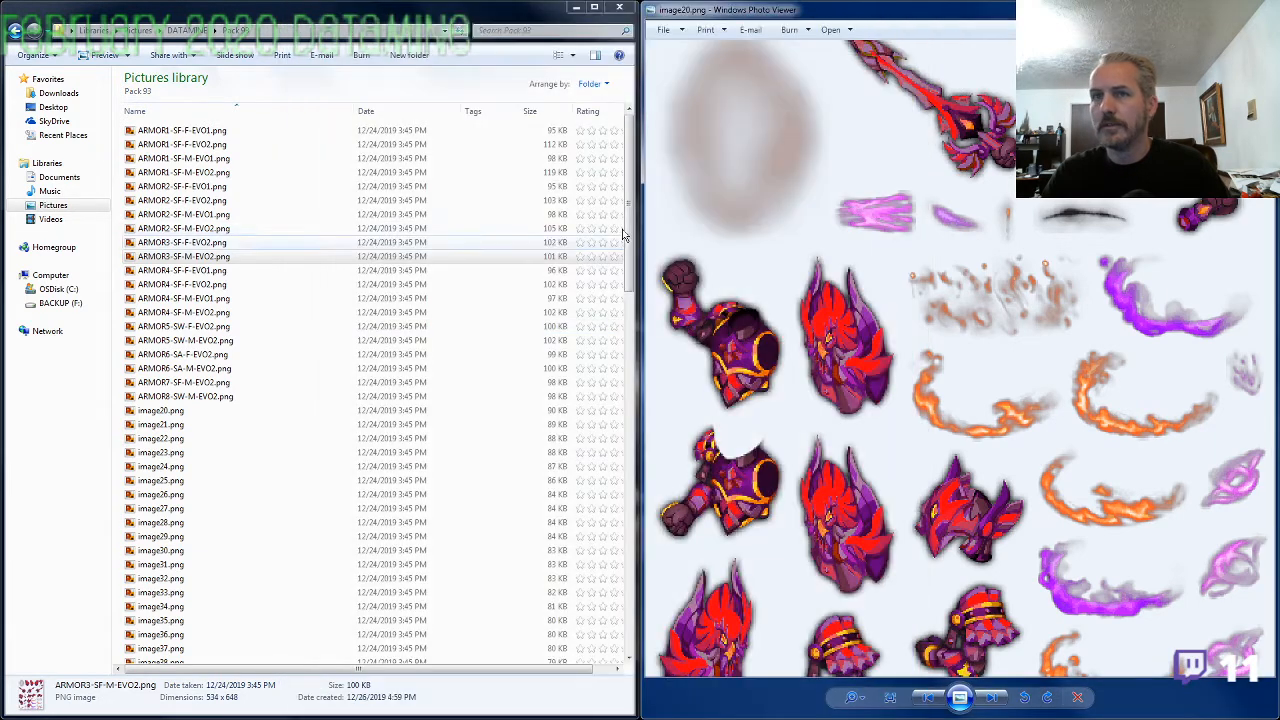
Rename image20.png as ARMOR3-SF-M-EVO1.png, reusing the name of ARMOR3-SF-M-EVO2.png with the evolution changed to 1
click(212, 258)
key(F2)
key(ctrl+c)
click(184, 411)
key(F2)
key(ctrl+v)
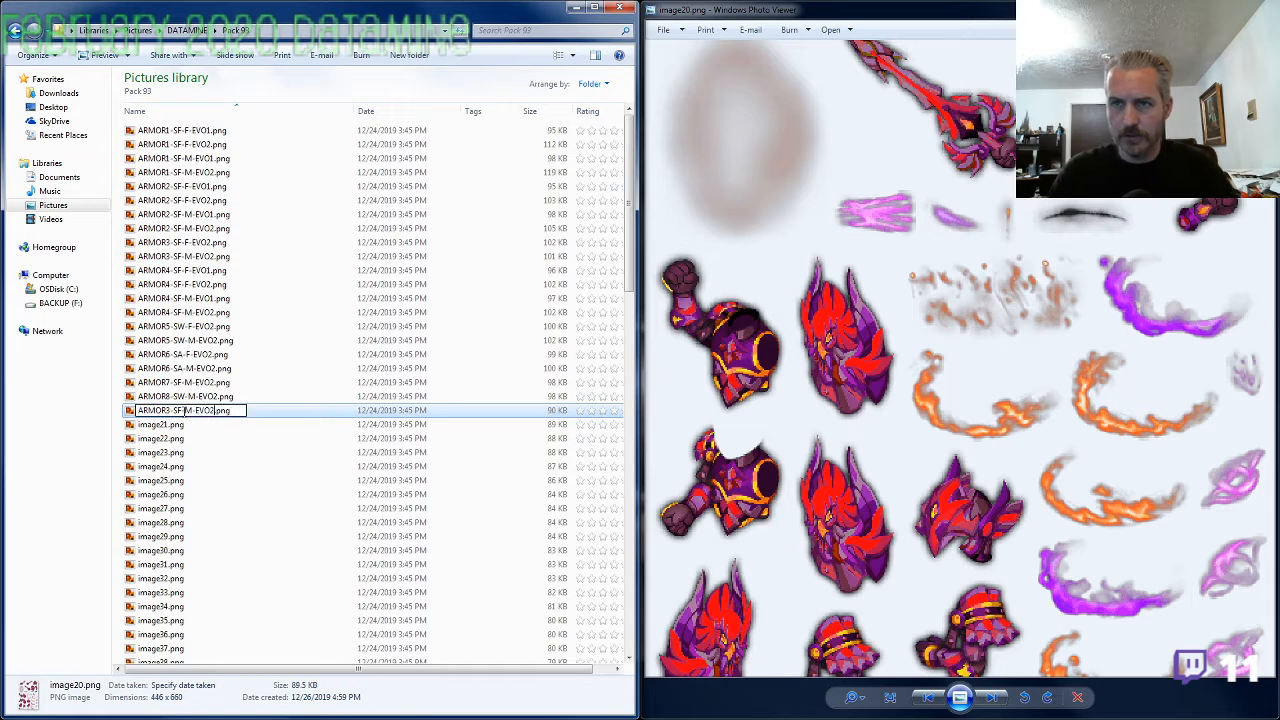
key(Return)
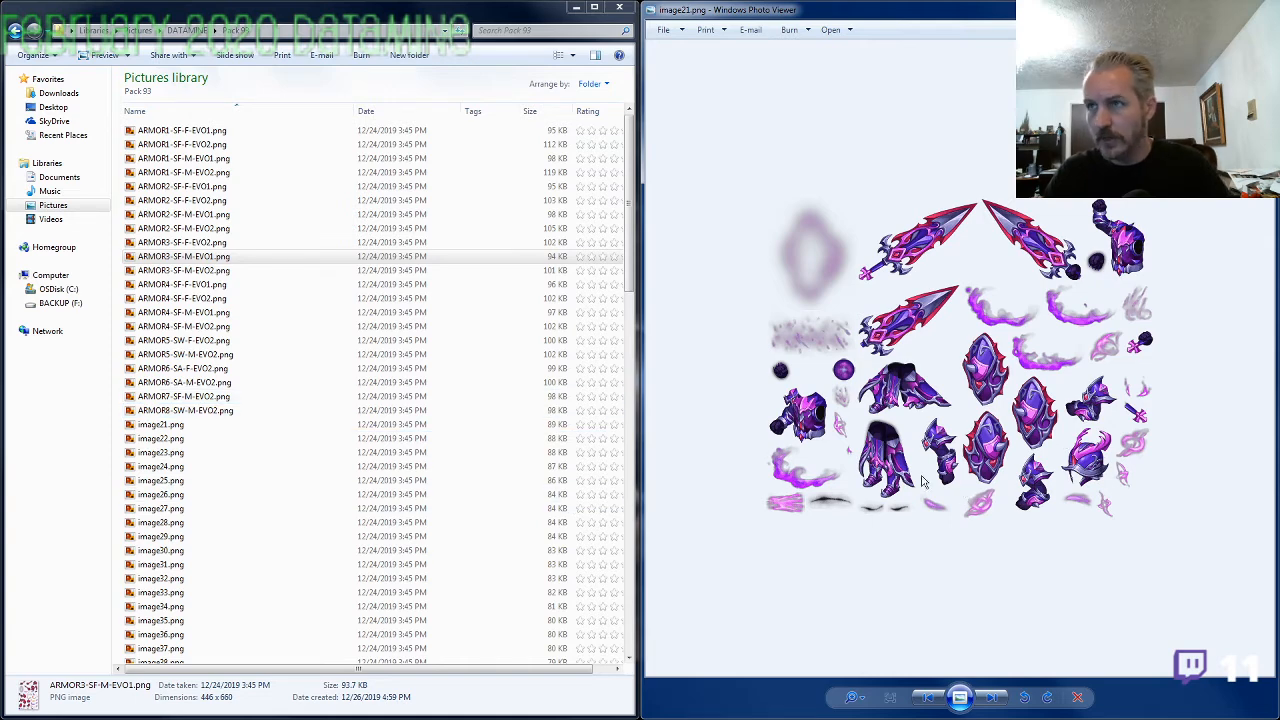
Rename image21.png as ARMOR9-SS-F-EVO1.png
click(160, 424)
key(F2)
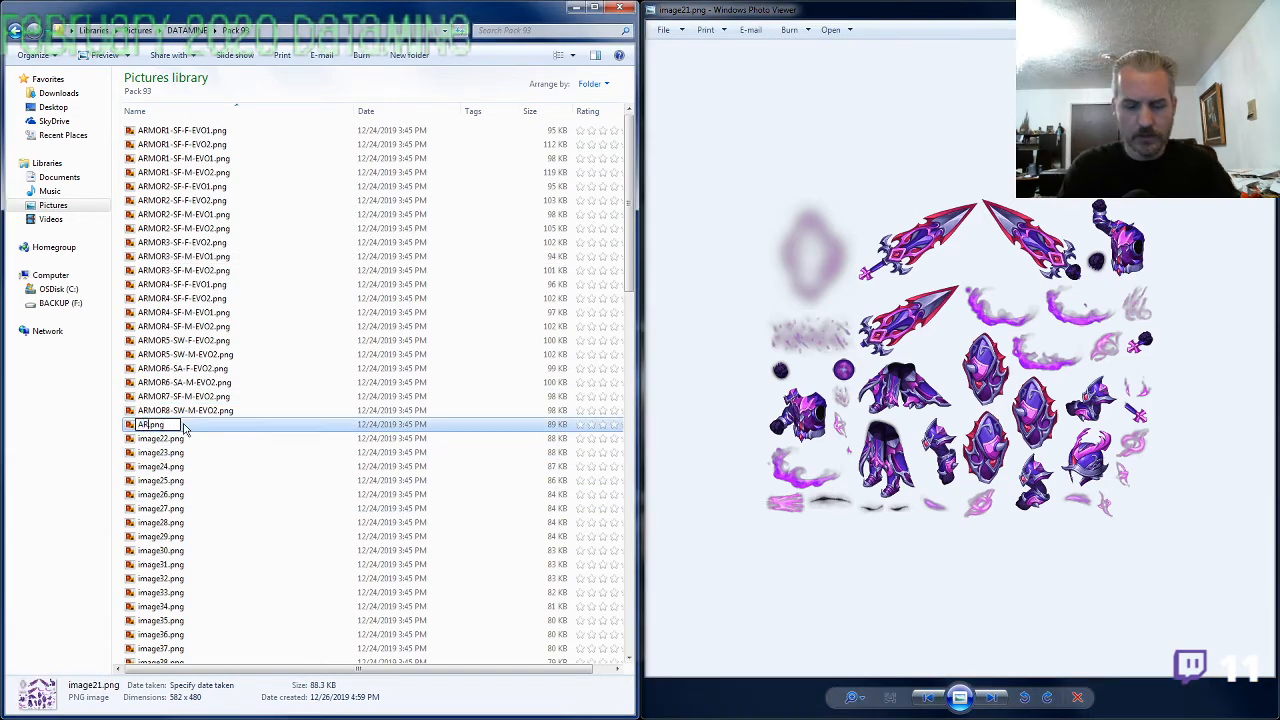
text(ARMOR8-SS-)
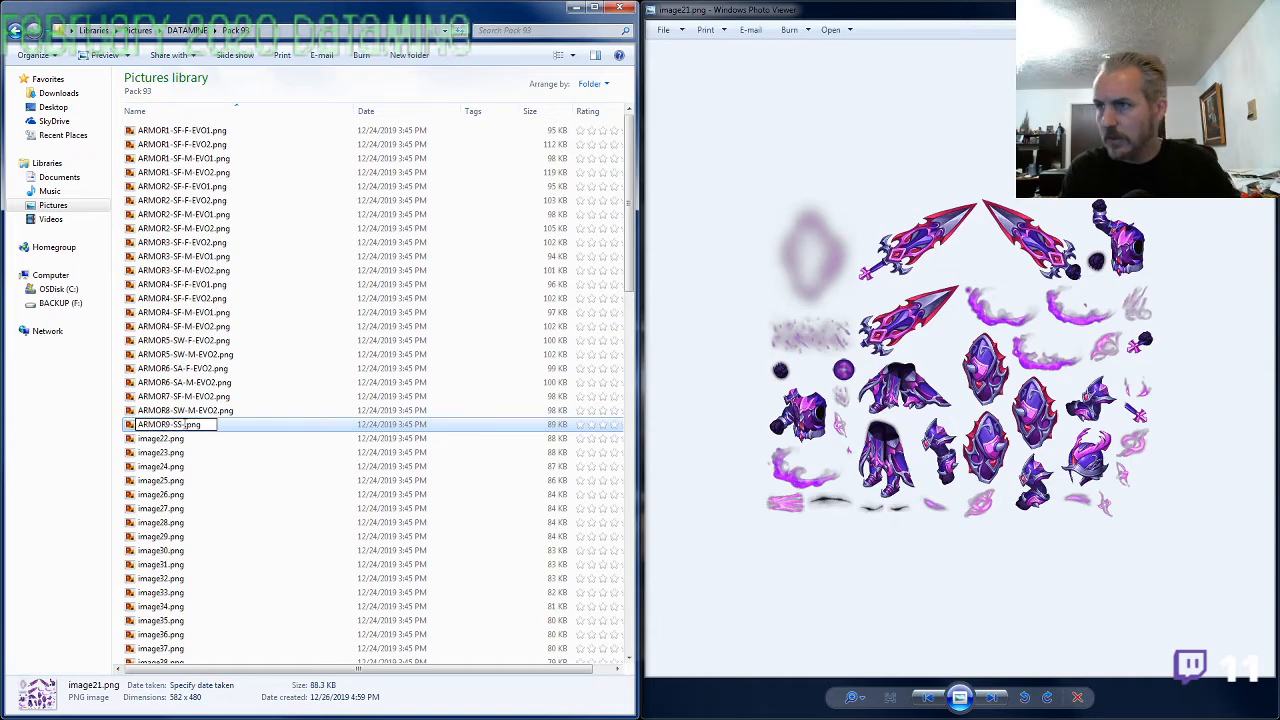
text(F-EVO1)
key(Return)
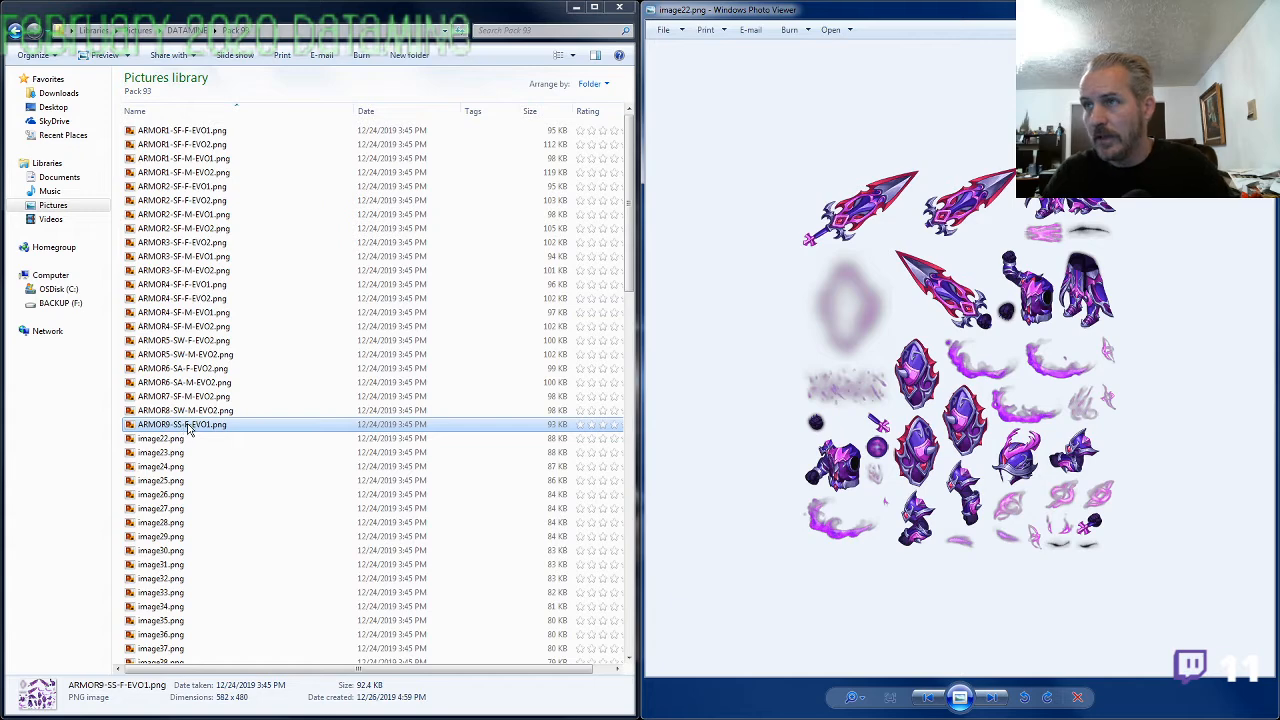
Inspect image22.png enlarged and rename it as ARMOR9-SS-M-EVO1.png, reusing the name of ARMOR9-SS-F-EVO1.png with the gender changed to M
scroll(1024, 470, up, 3)
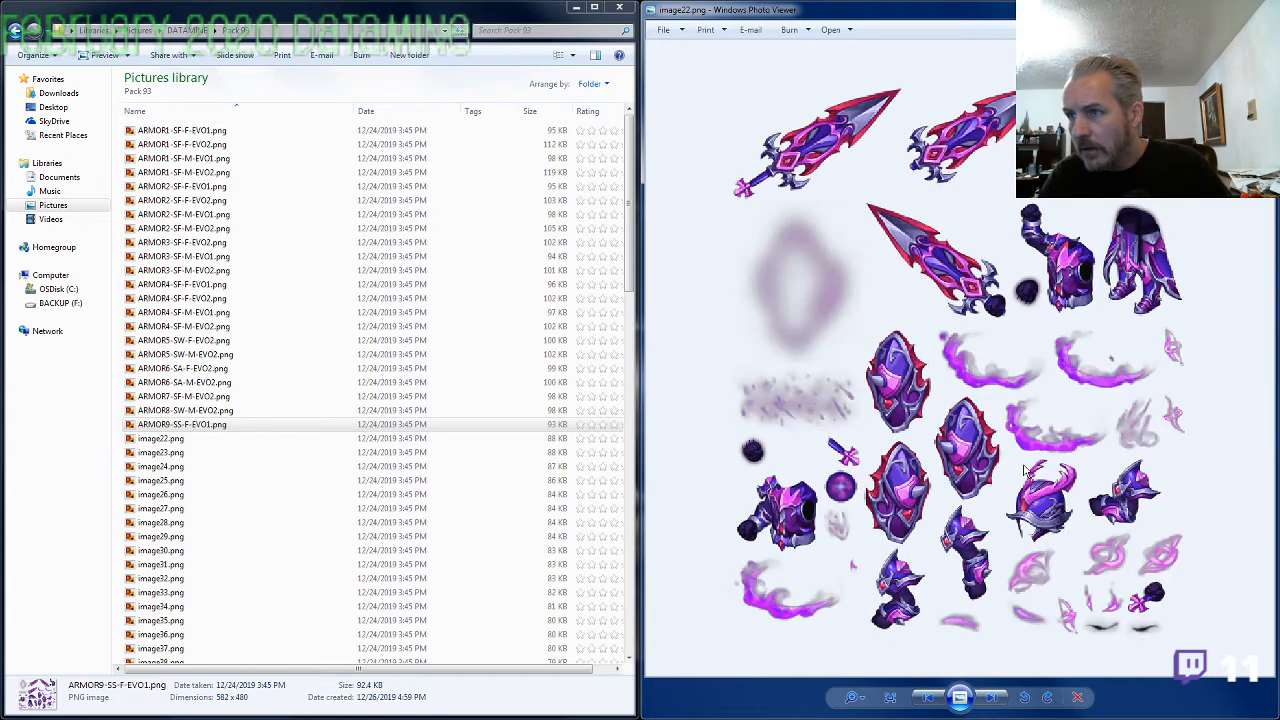
scroll(1024, 470, down, 3)
click(211, 428)
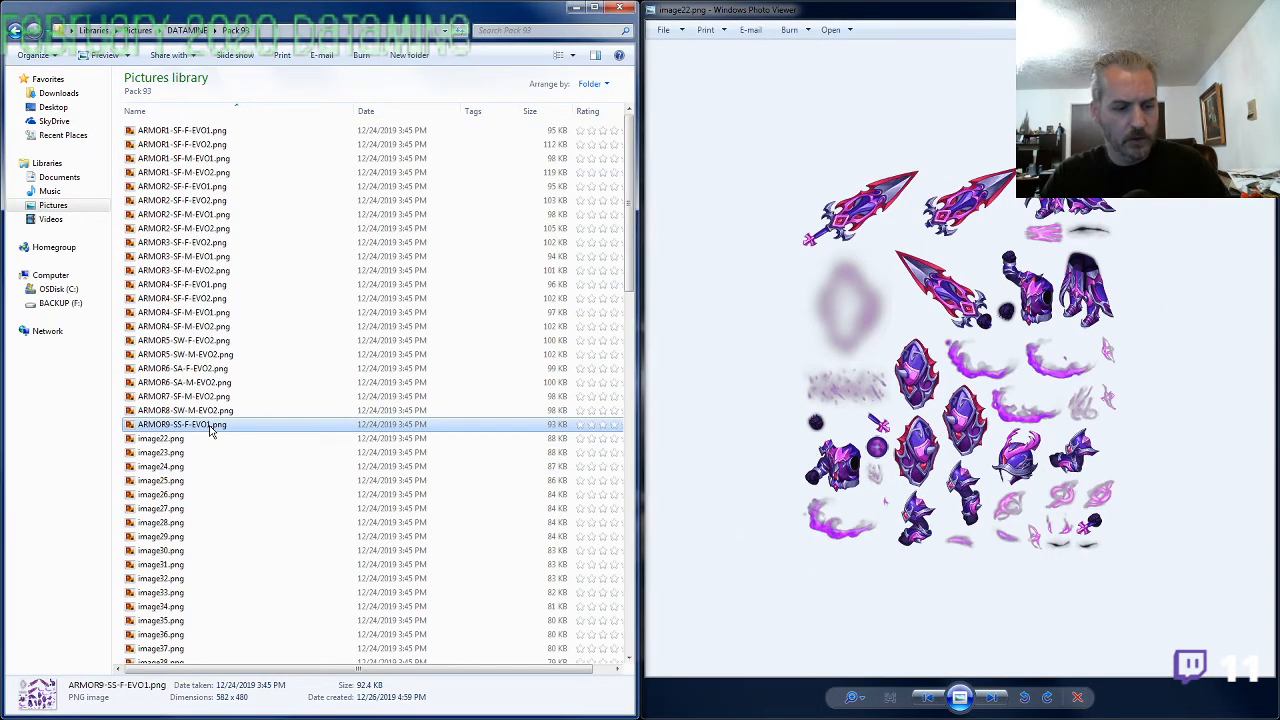
key(F2)
key(ctrl+c)
click(177, 441)
key(F2)
key(ctrl+v)
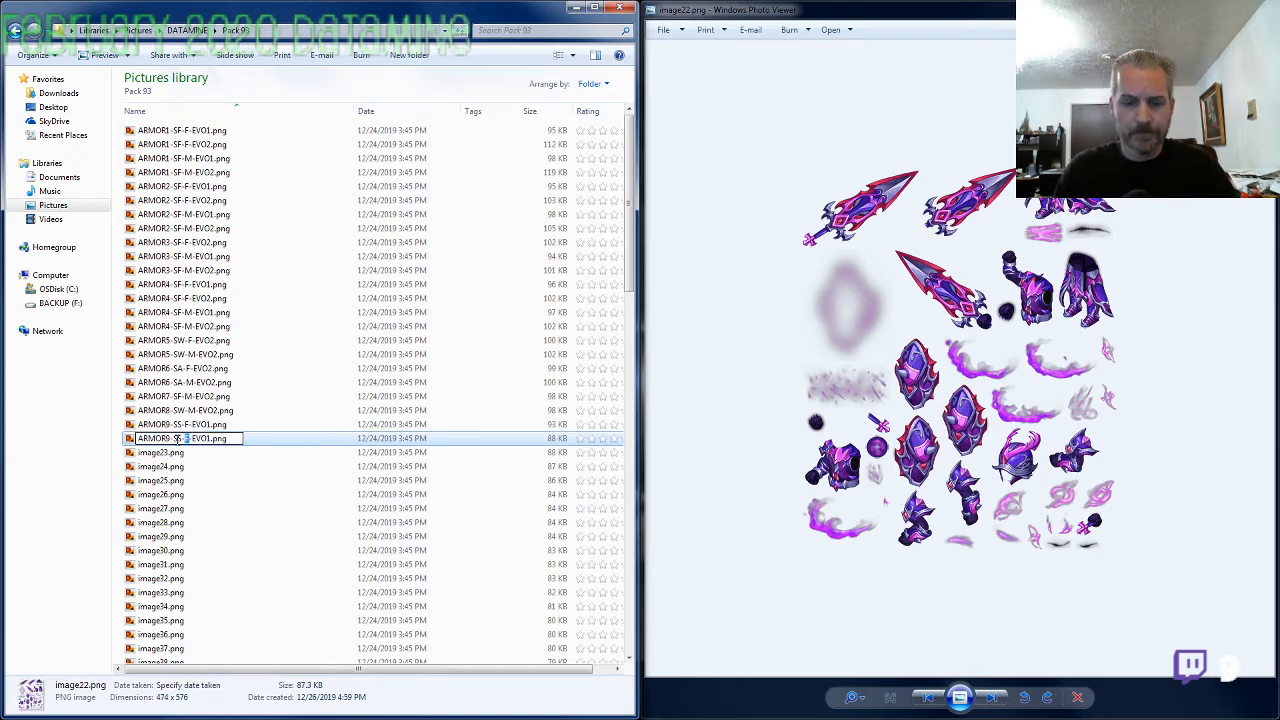
text(M-)
key(Return)
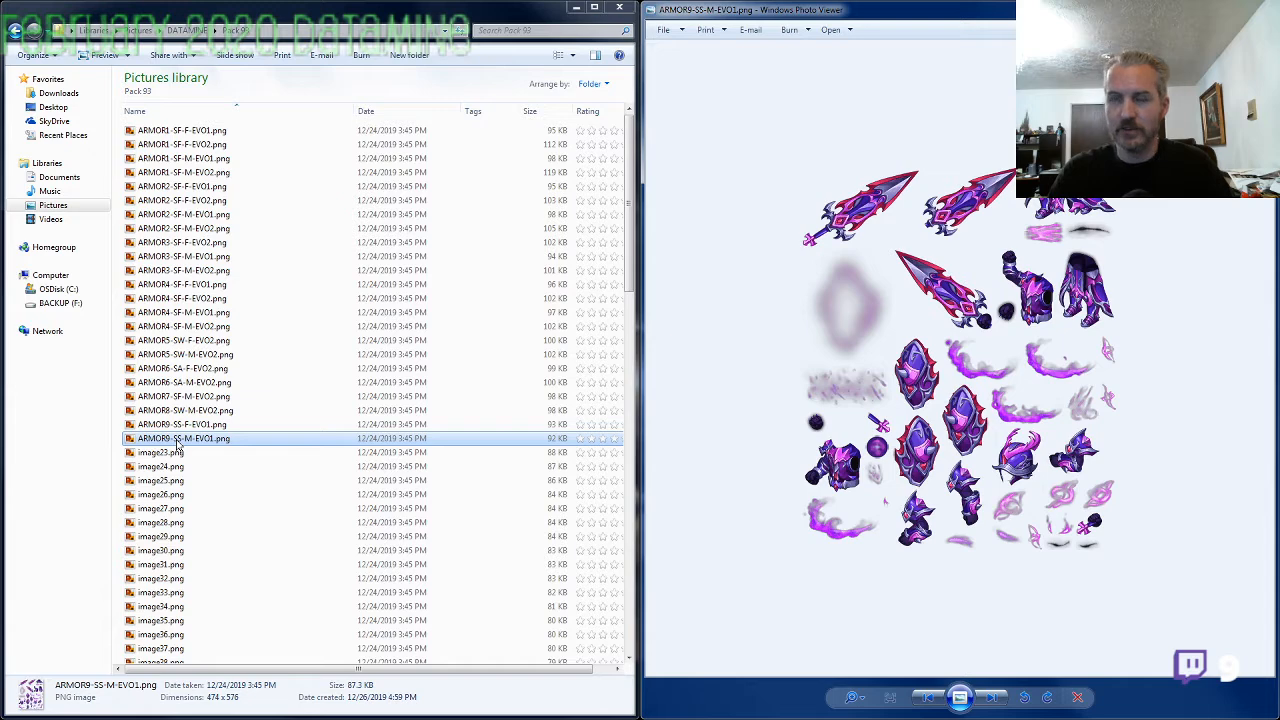
Compare image23.png with ARMOR7-SF-M-EVO2.png and rename it as ARMOR7-SF-F-EVO2.png, reusing that name with the gender changed to F
key(Right)
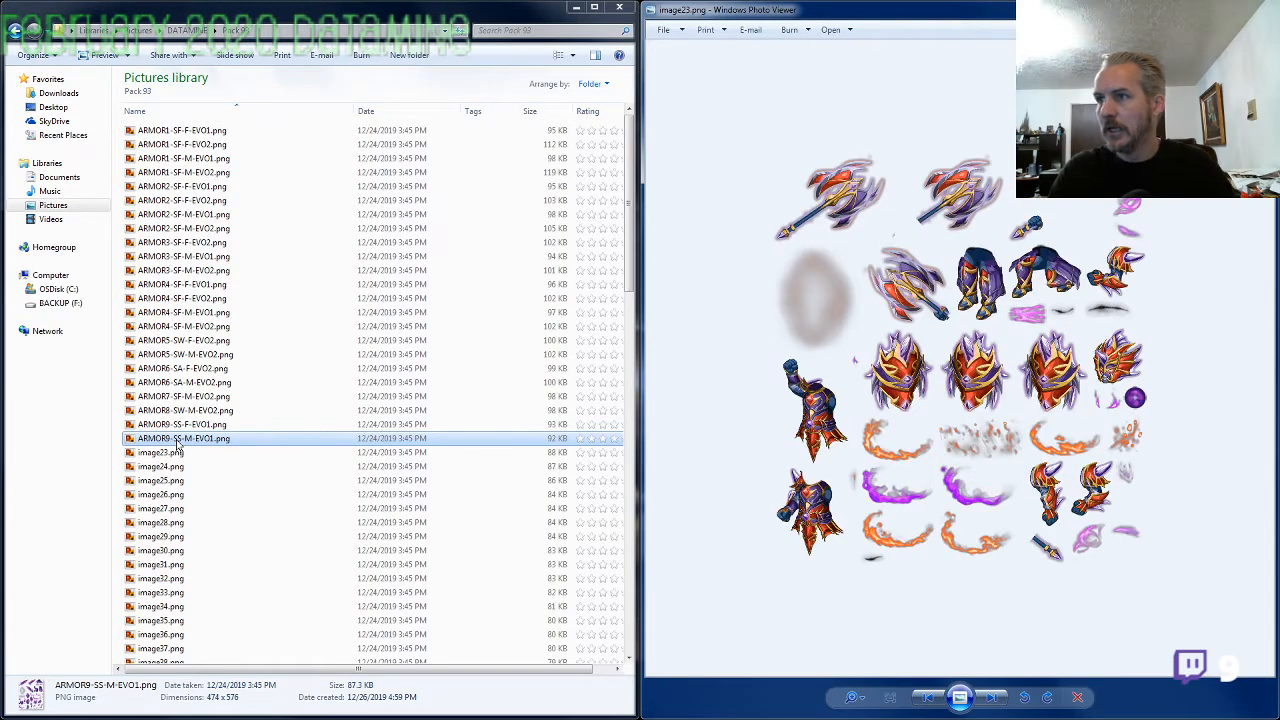
click(849, 415)
scroll(864, 415, up, 1)
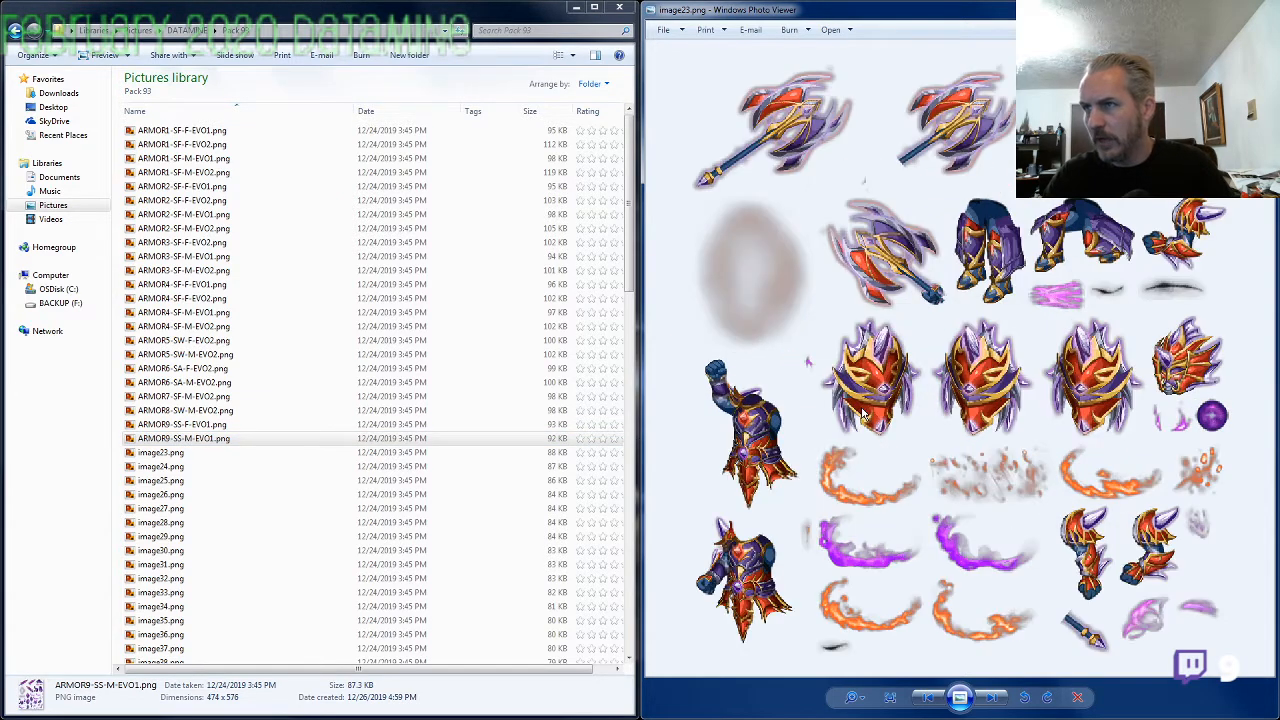
double_click(200, 397)
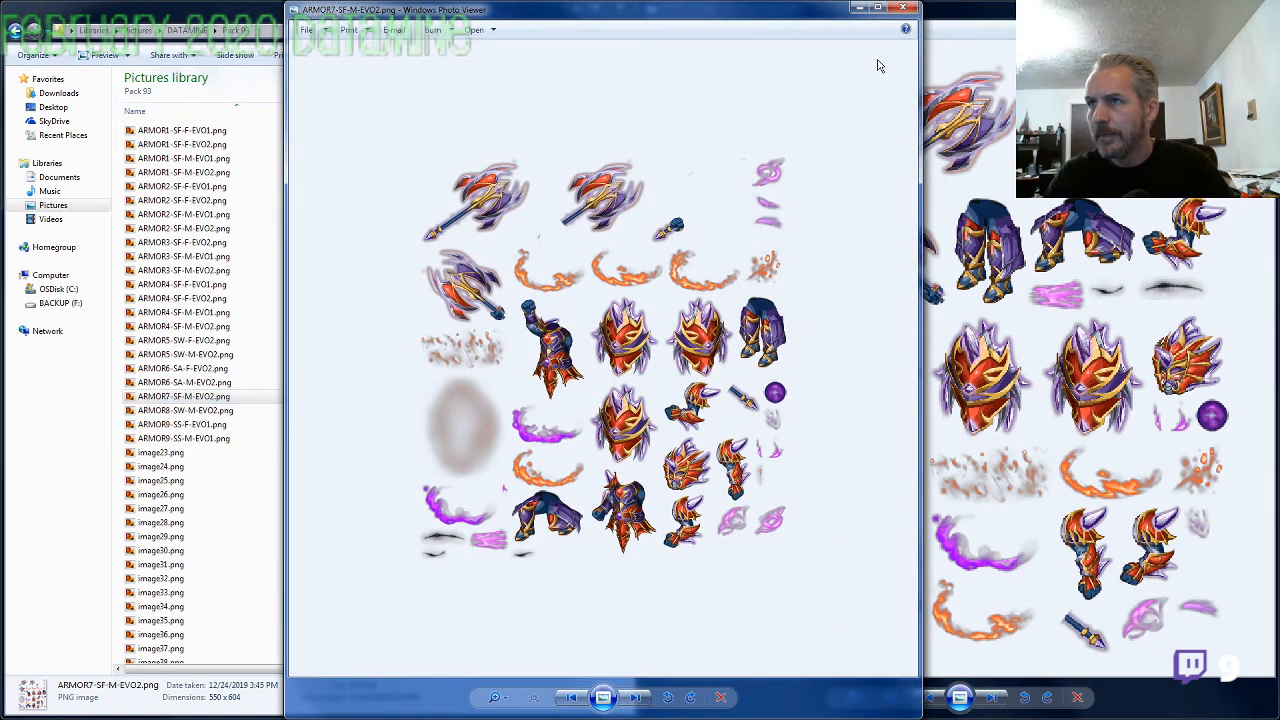
click(900, 10)
click(188, 455)
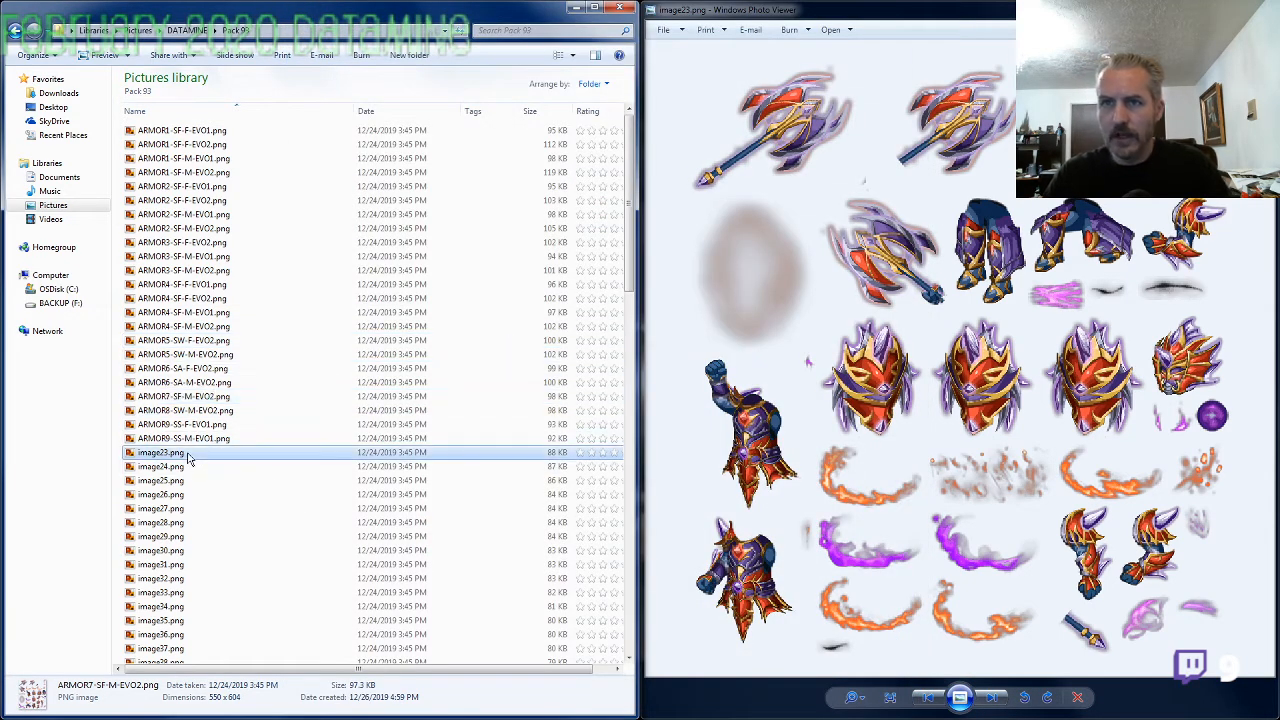
key(F2)
key(ctrl+v)
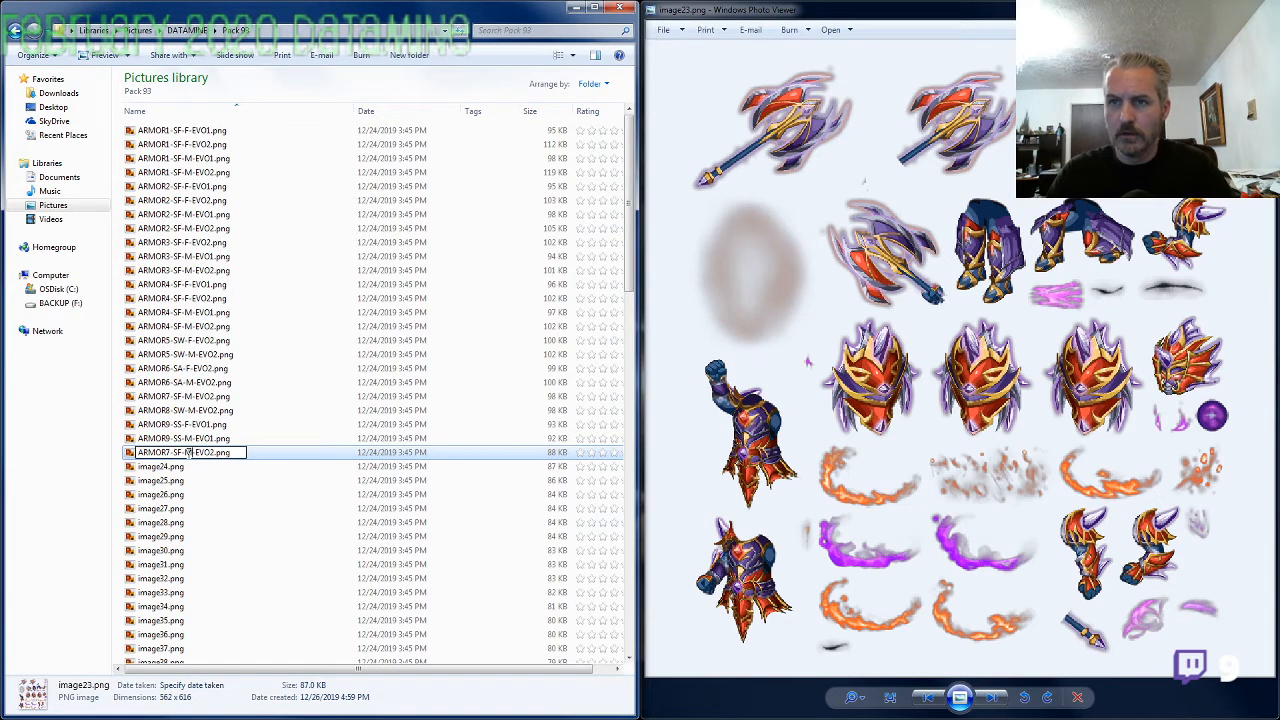
key(Return)
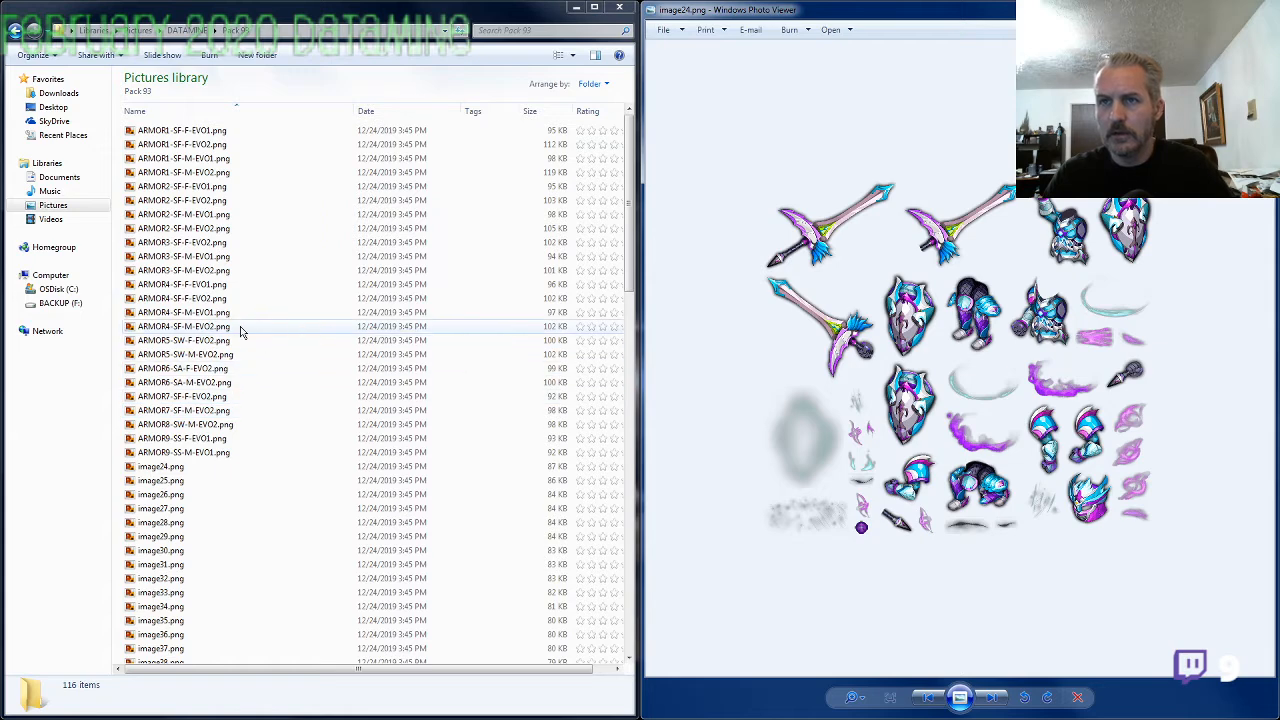
Inspect image24.png and rename it as ARMOR6-SA-F-EVO1.png, reusing the name of ARMOR6-SA-F-EVO2.png with the evolution changed to 1
scroll(912, 461, up, 4)
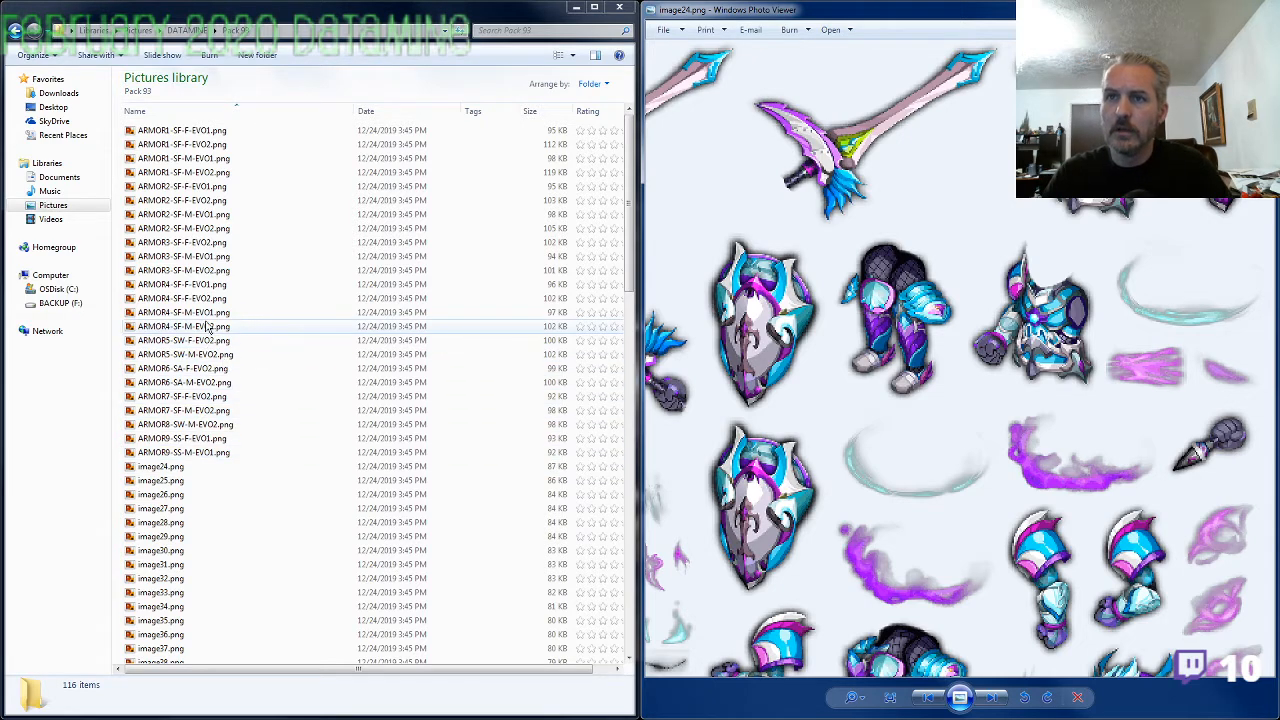
click(185, 368)
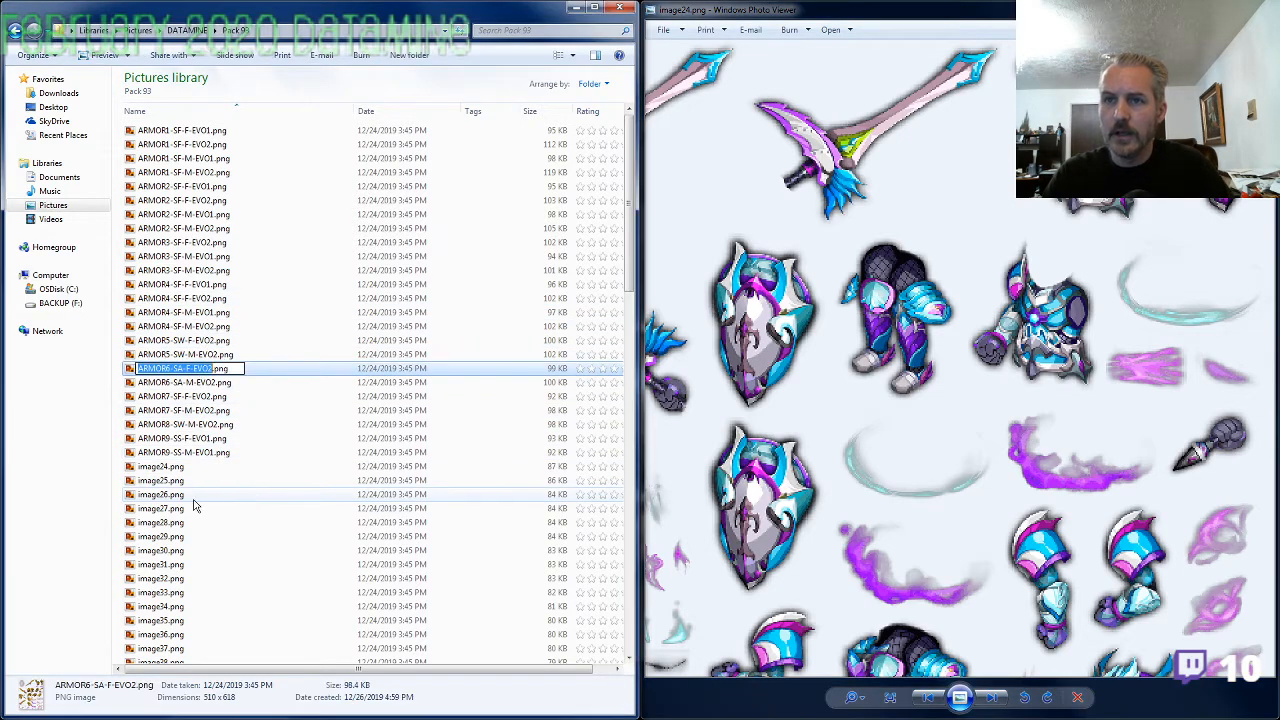
click(166, 467)
key(F2)
key(ctrl+v)
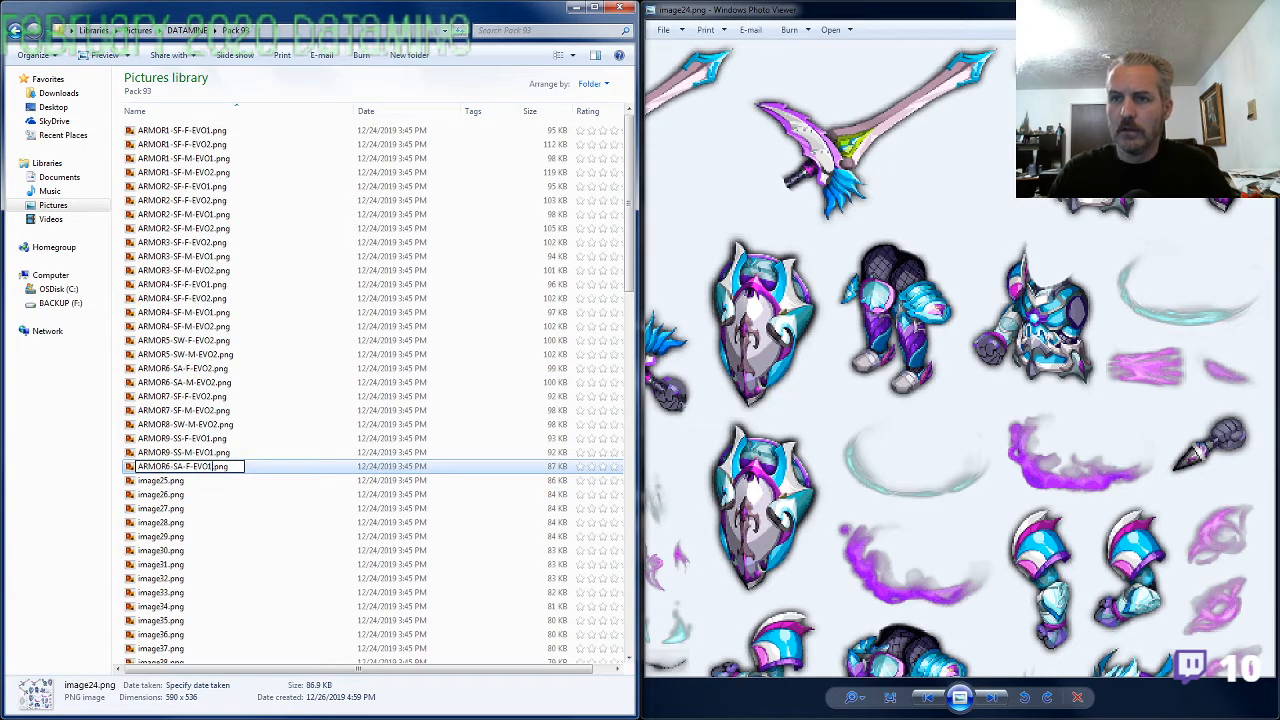
key(Return)
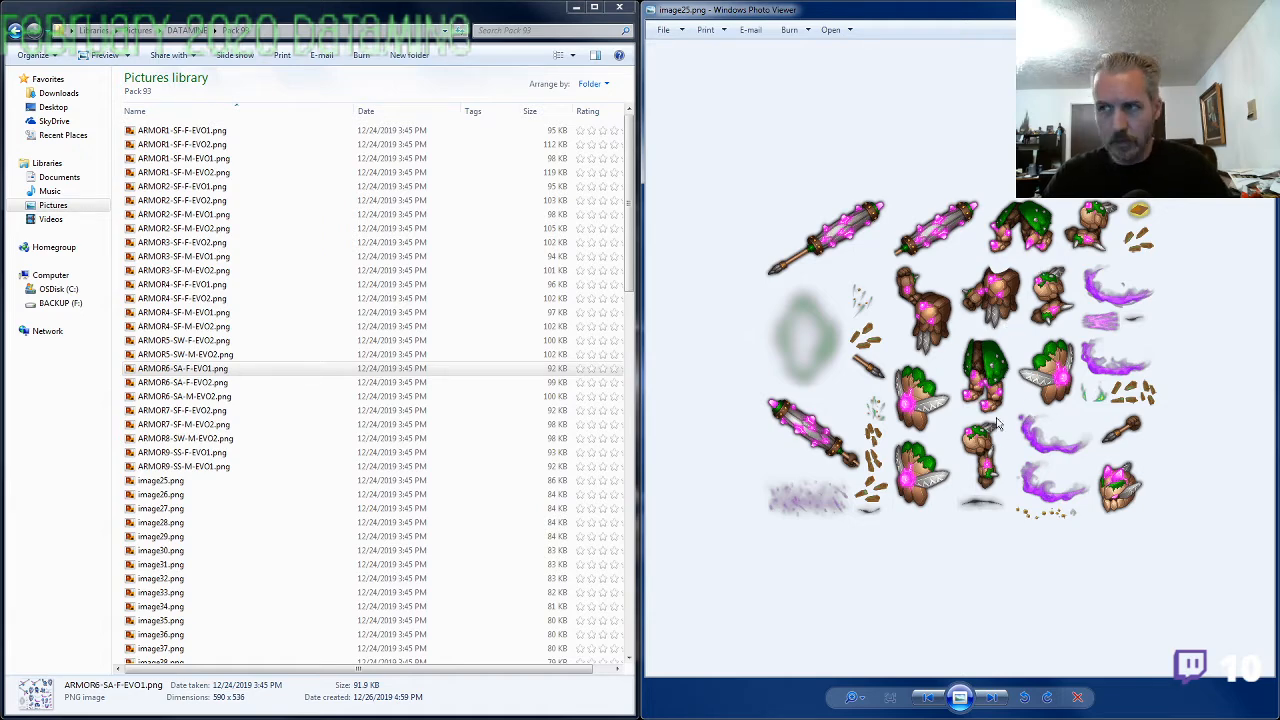
Inspect enlarged details of image25.png and rename it as ARMOR10-SE-M-EVO2.png
scroll(1000, 400, up, 3)
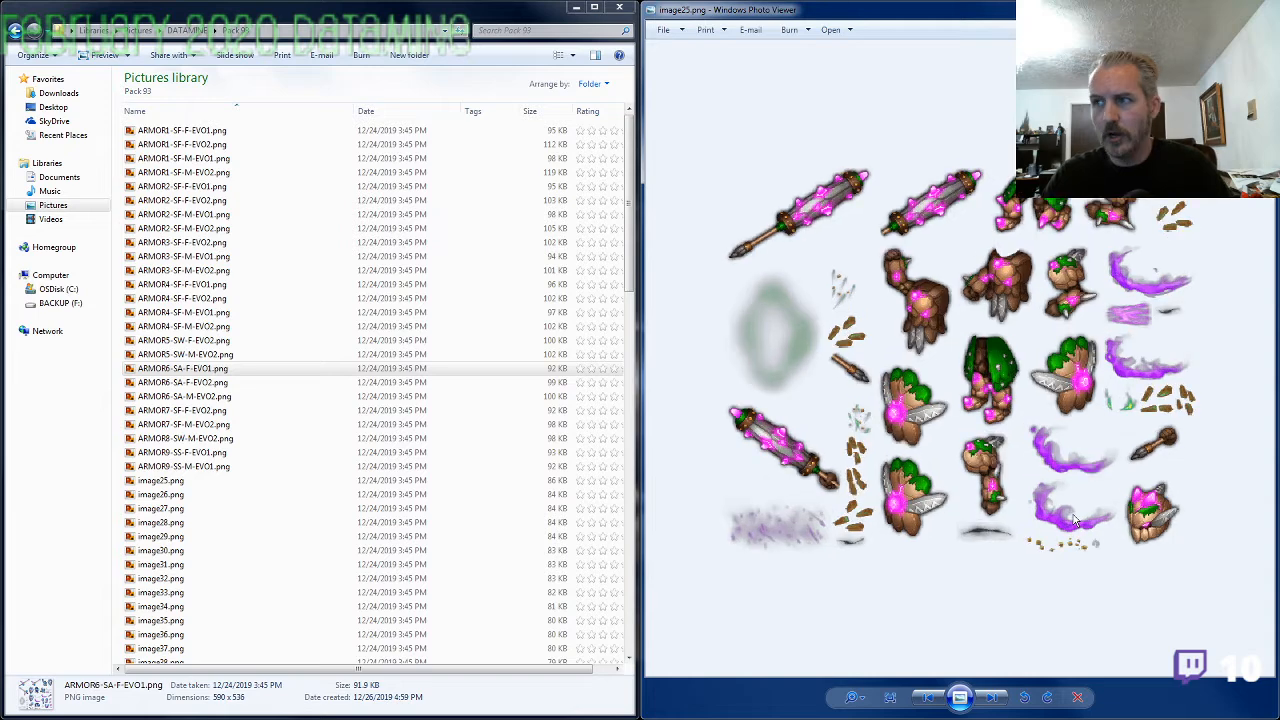
drag(1087, 520, 1242, 500)
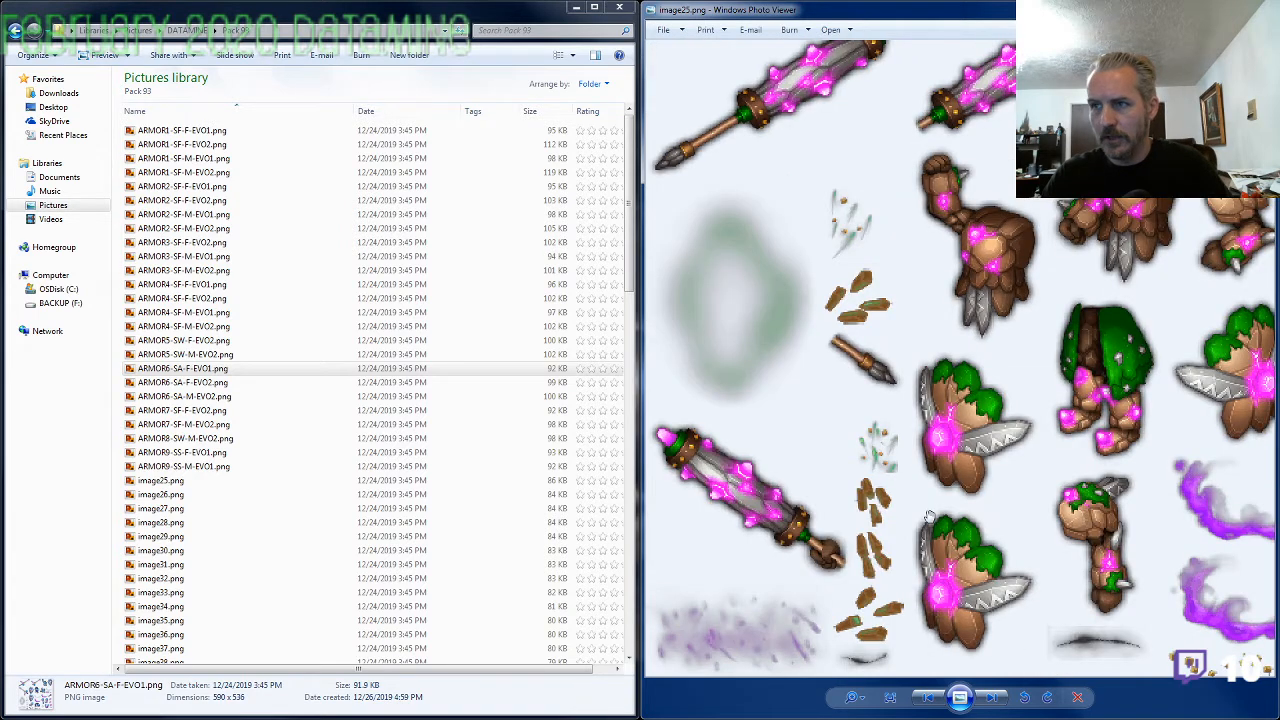
drag(1040, 490, 851, 492)
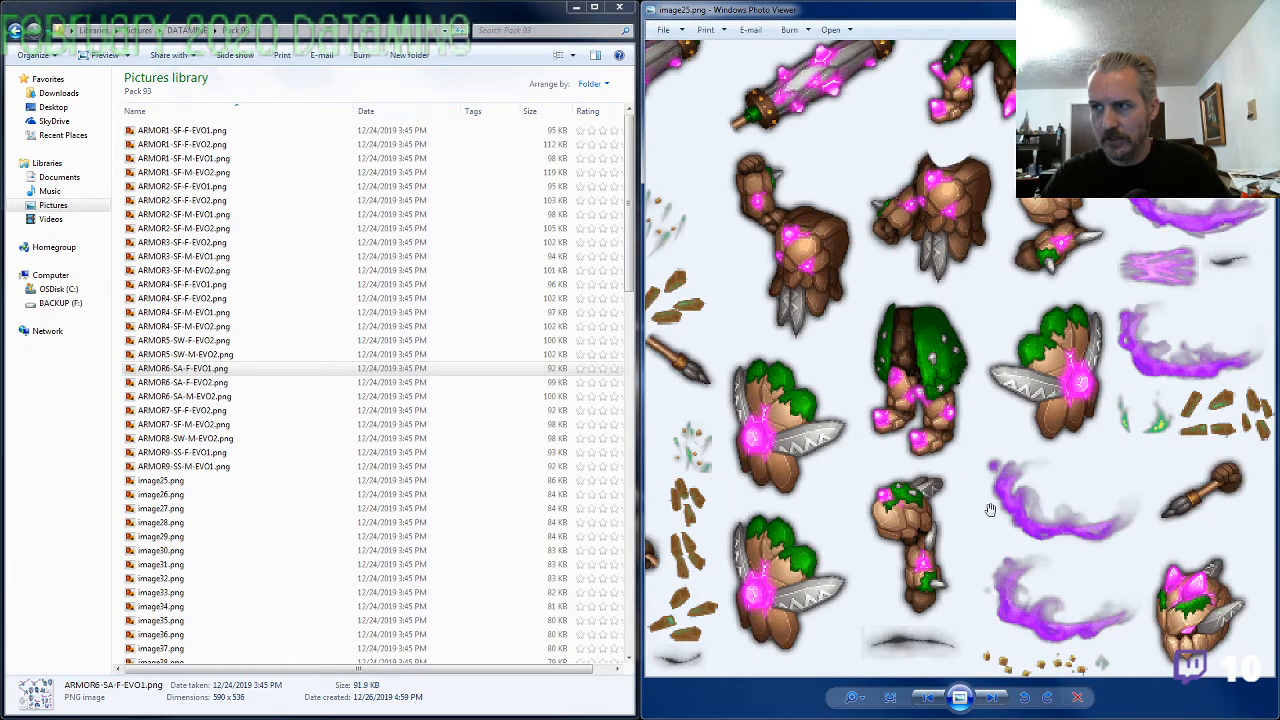
scroll(1043, 517, down, 1)
scroll(1043, 517, down, 1)
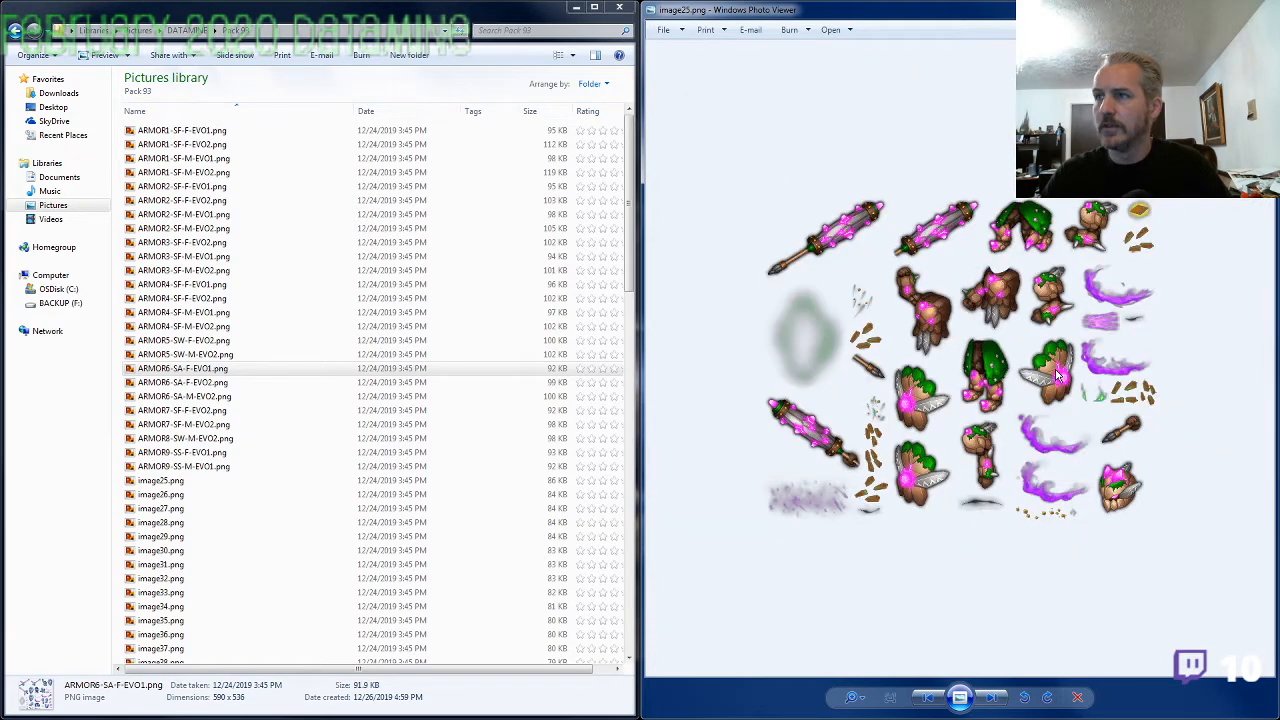
click(200, 484)
click(201, 484)
text(ARMOR)
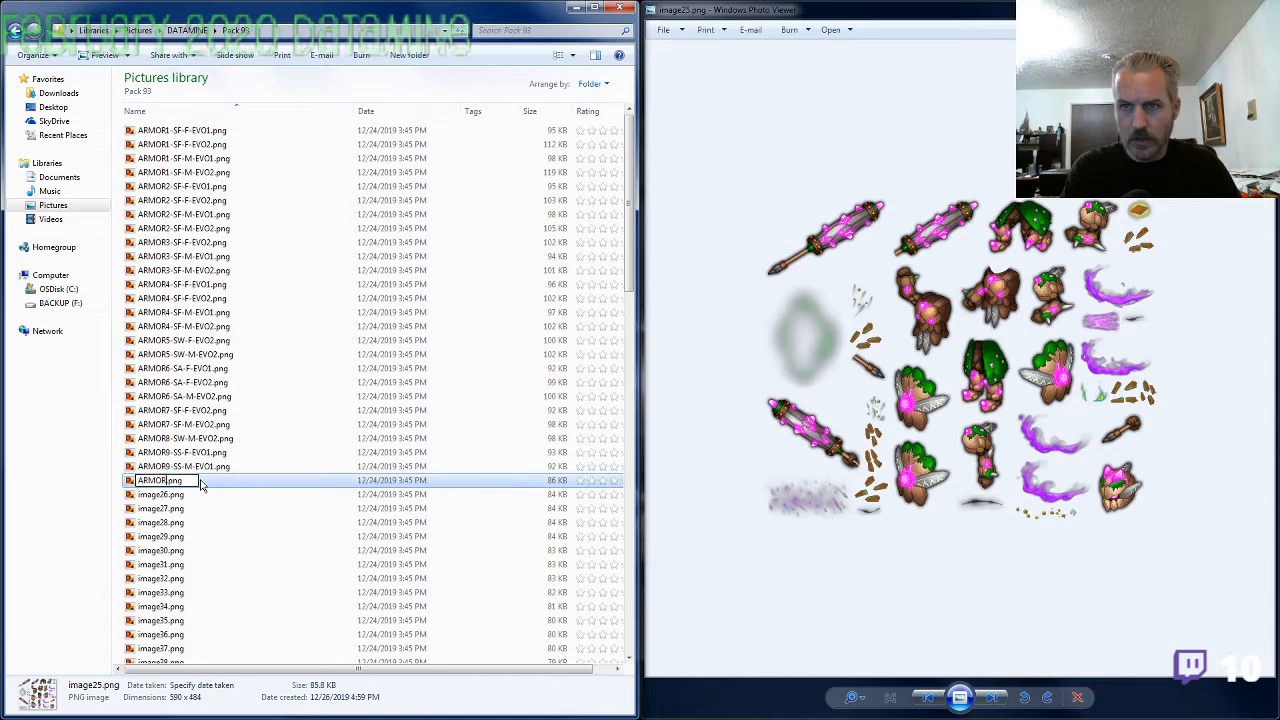
text(10-SF-)
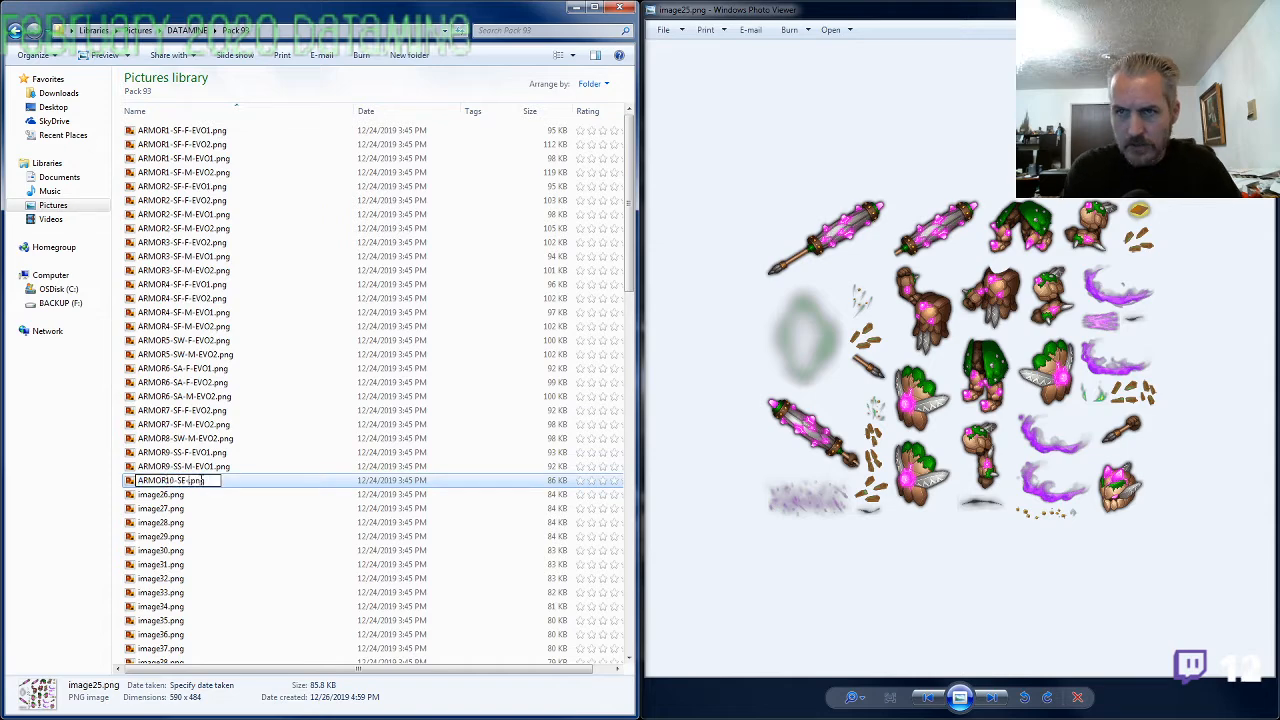
text(M-EVO2)
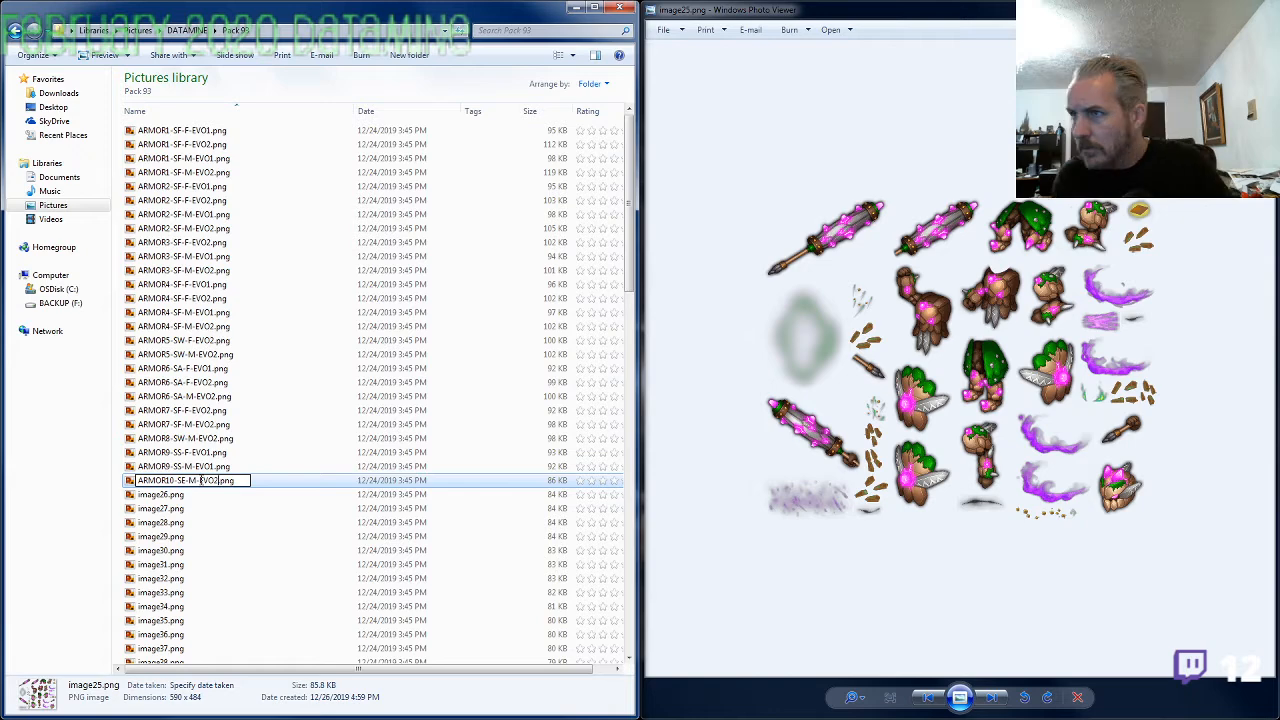
key(shift+Home)
key(Return)
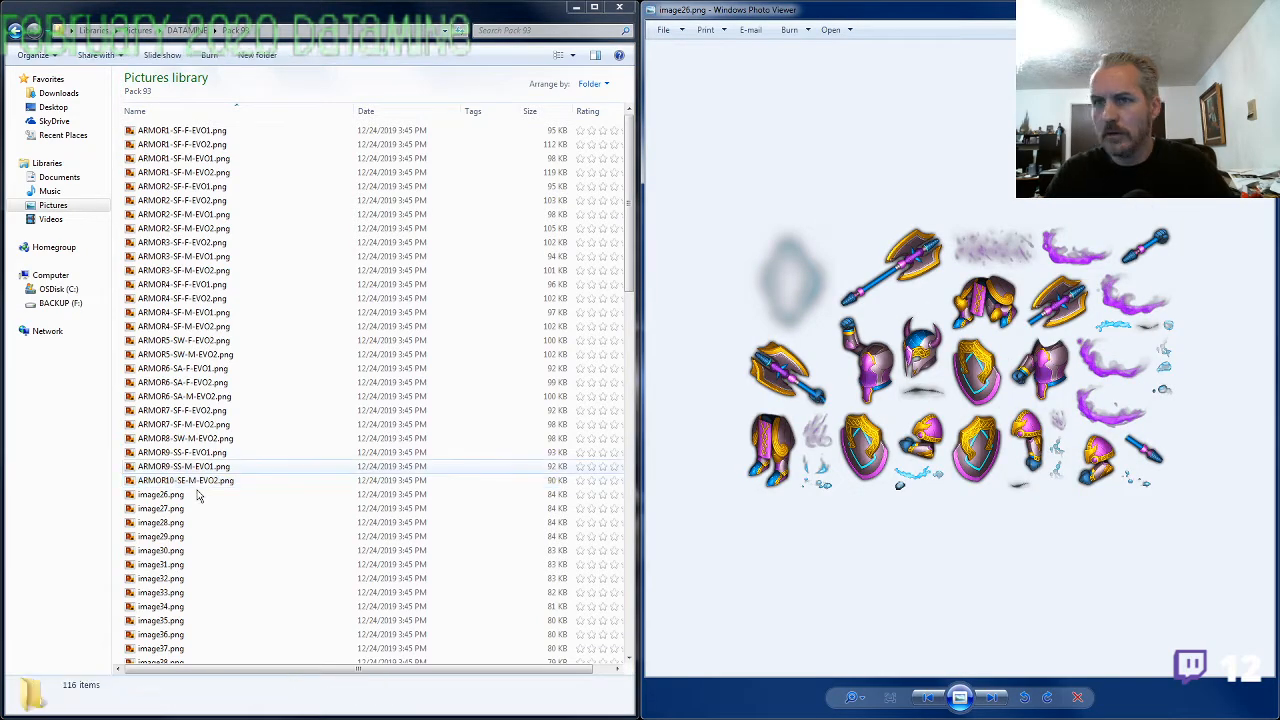
Check image26.png against ARMOR8-SW-M-EVO2.png and rename it as ARMOR8-SW-M-EVO1.png, reusing that name with the evolution changed to 1
click(194, 443)
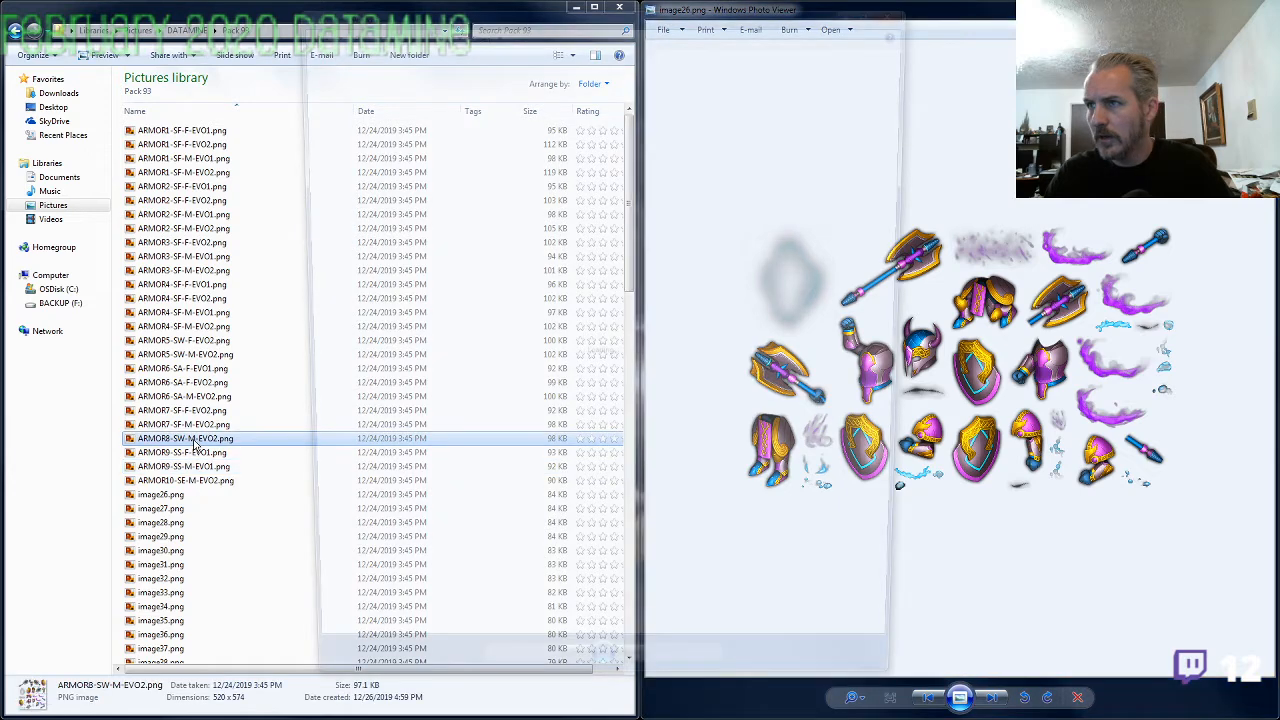
click(905, 8)
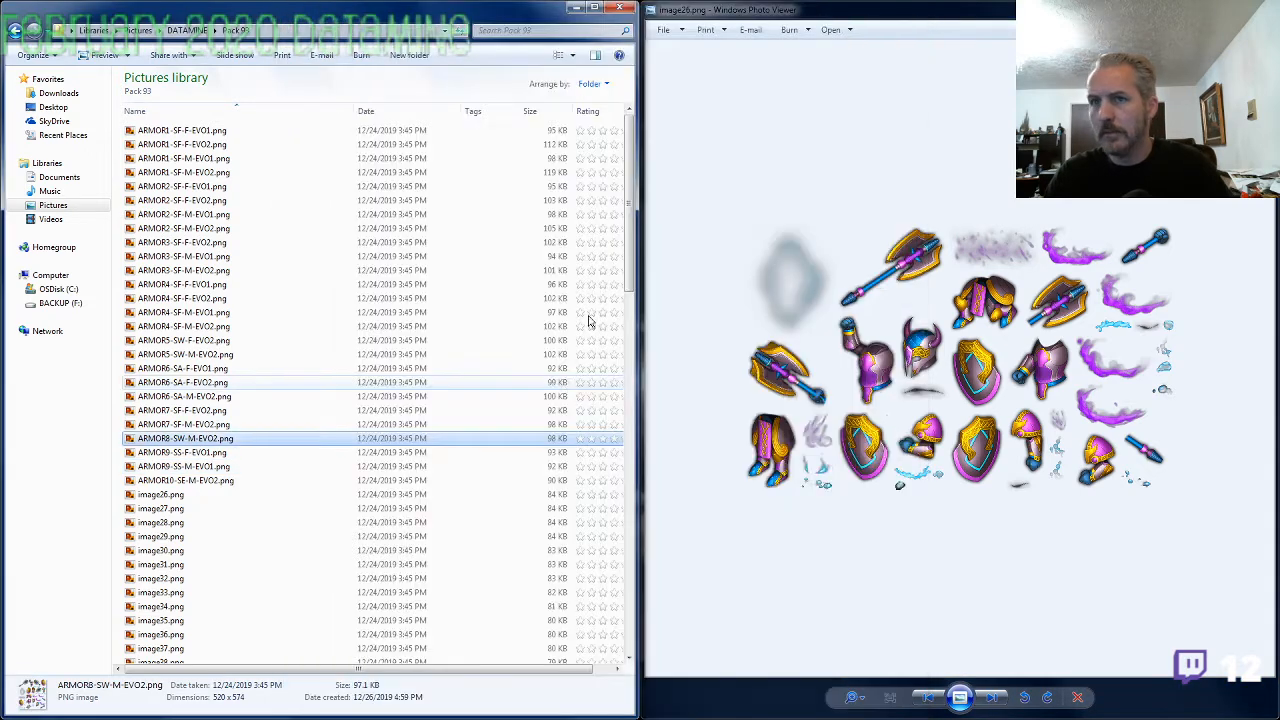
key(F2)
key(ctrl+c)
click(191, 497)
key(F2)
key(ctrl+v)
key(shift+Left)
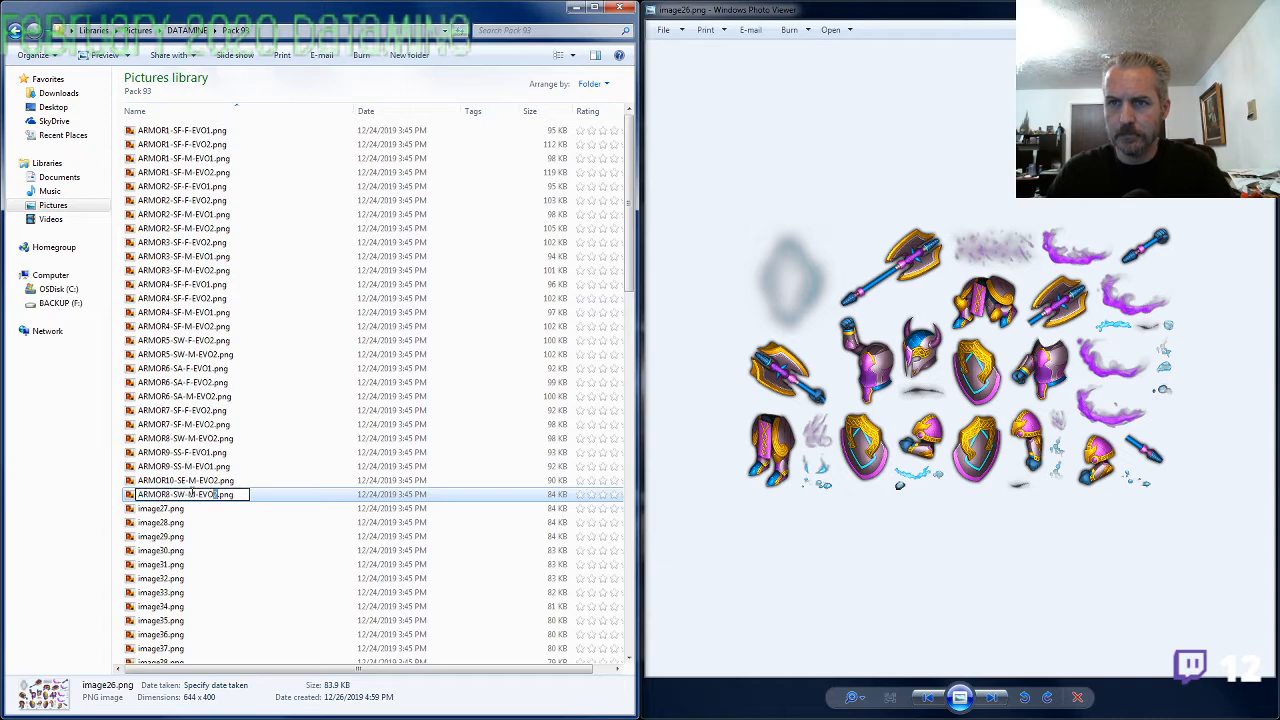
text(1)
key(Return)
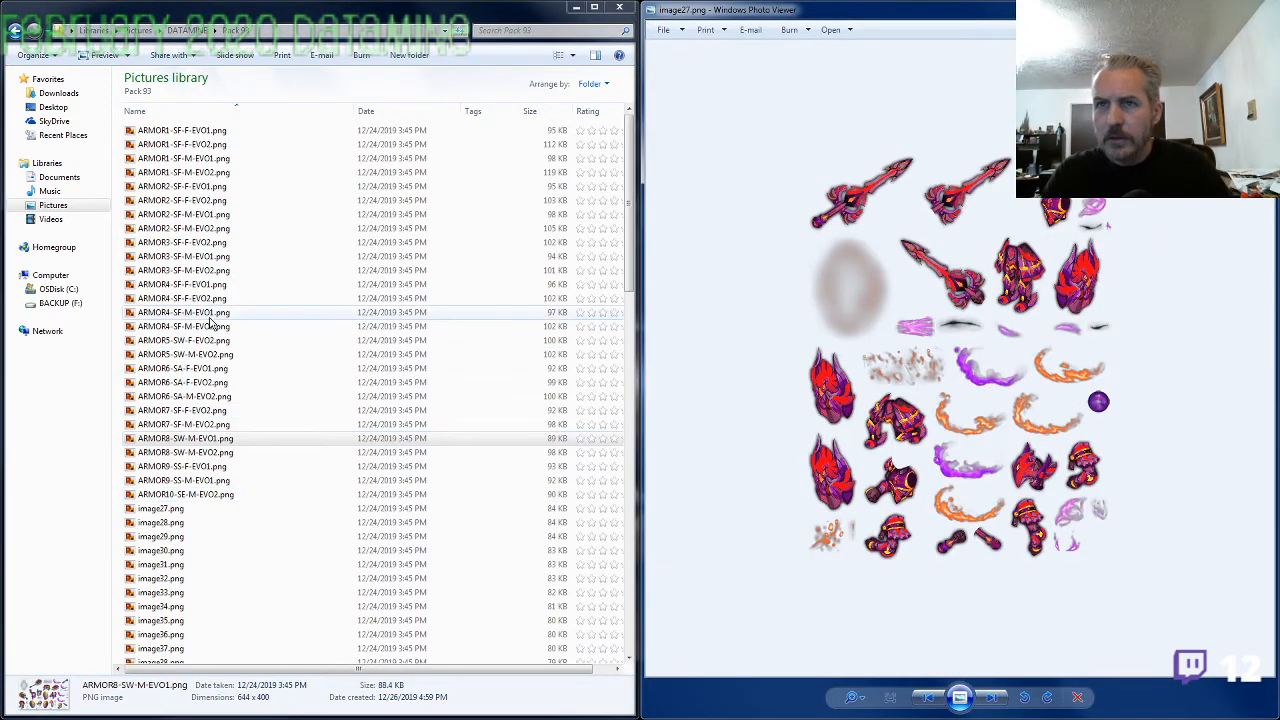
Rename image27.png as ARMOR3-SF-F-EVO1.png, reusing the name of ARMOR3-SF-F-EVO2.png with the evolution changed to 1
click(196, 272)
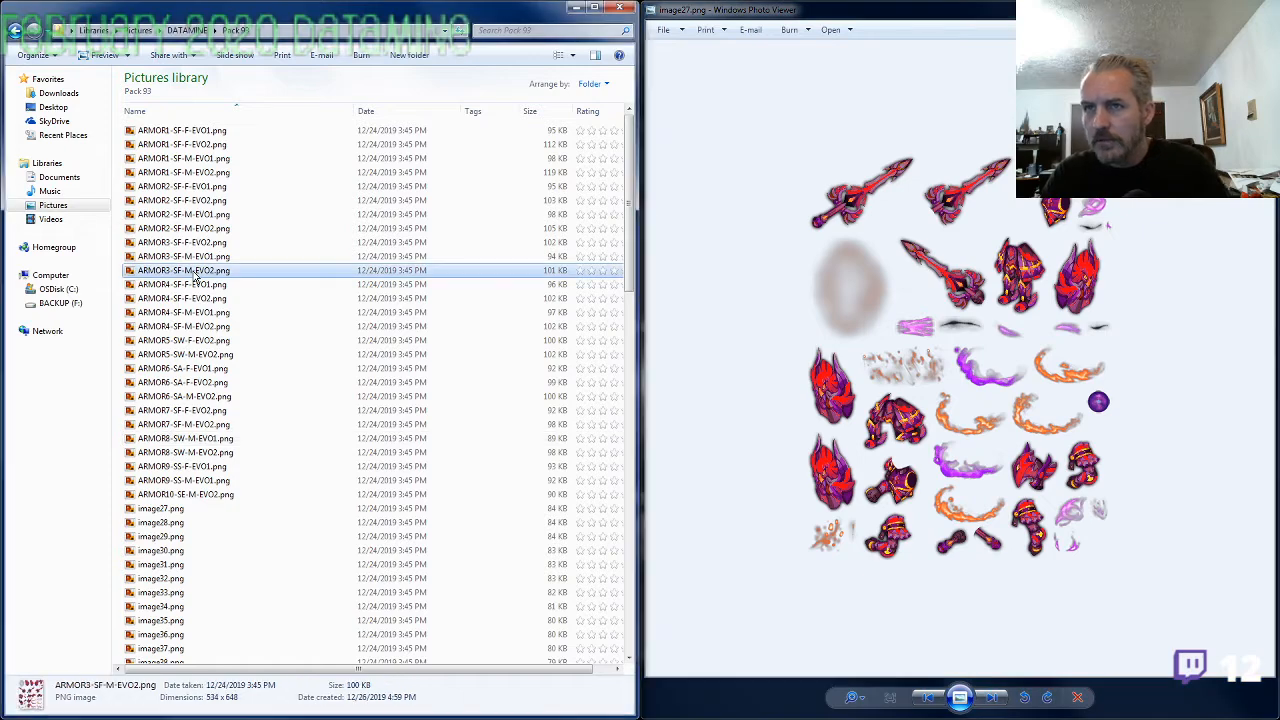
key(Up)
key(Up)
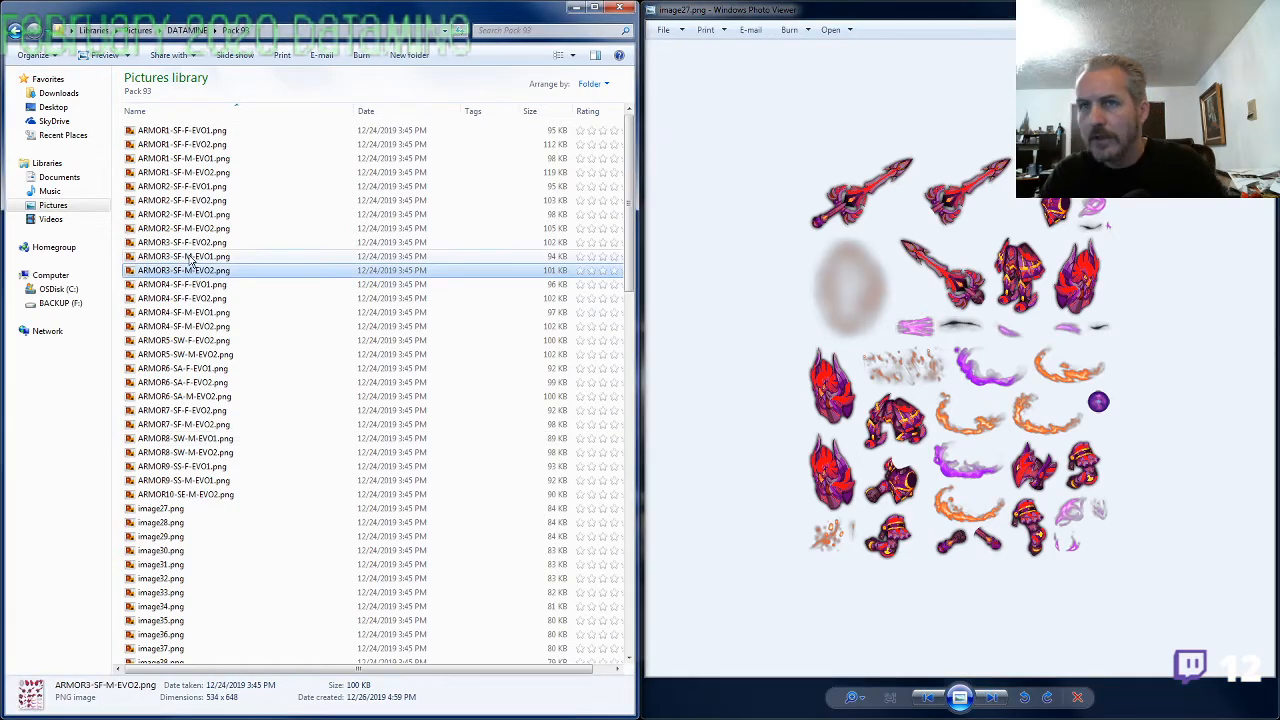
key(F2)
key(ctrl+c)
click(181, 510)
key(F2)
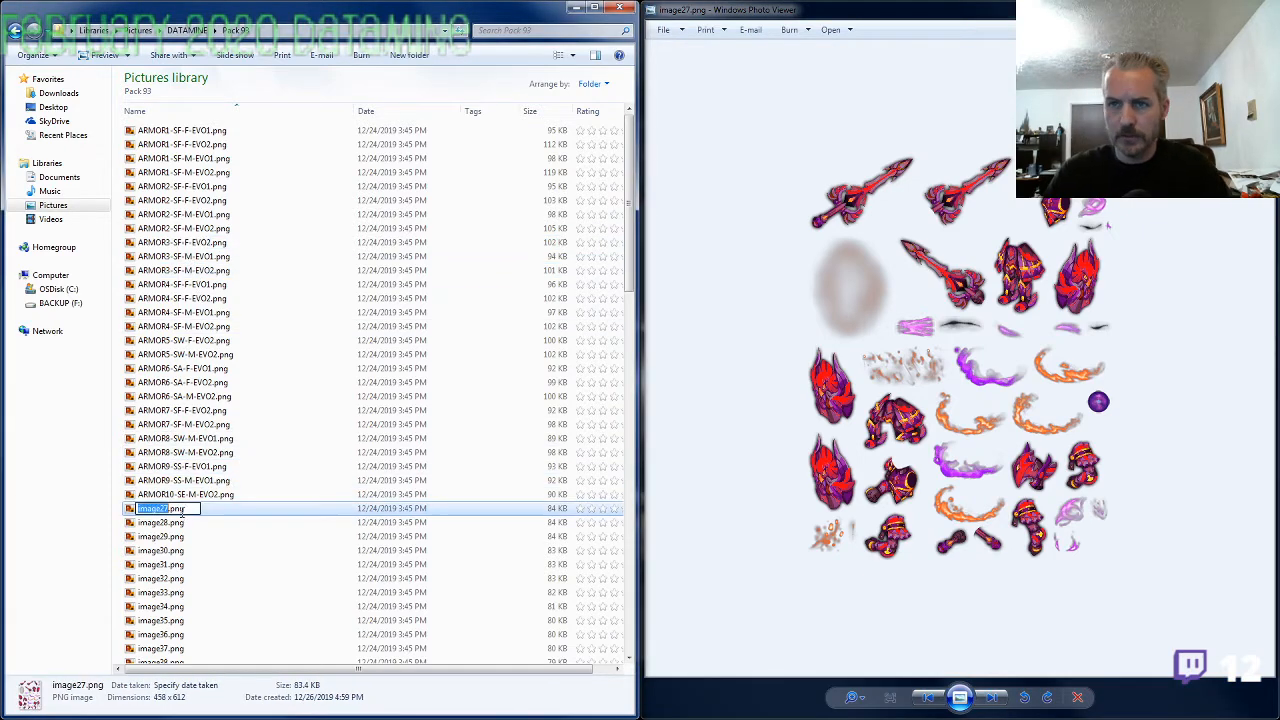
key(ctrl+v)
key(Return)
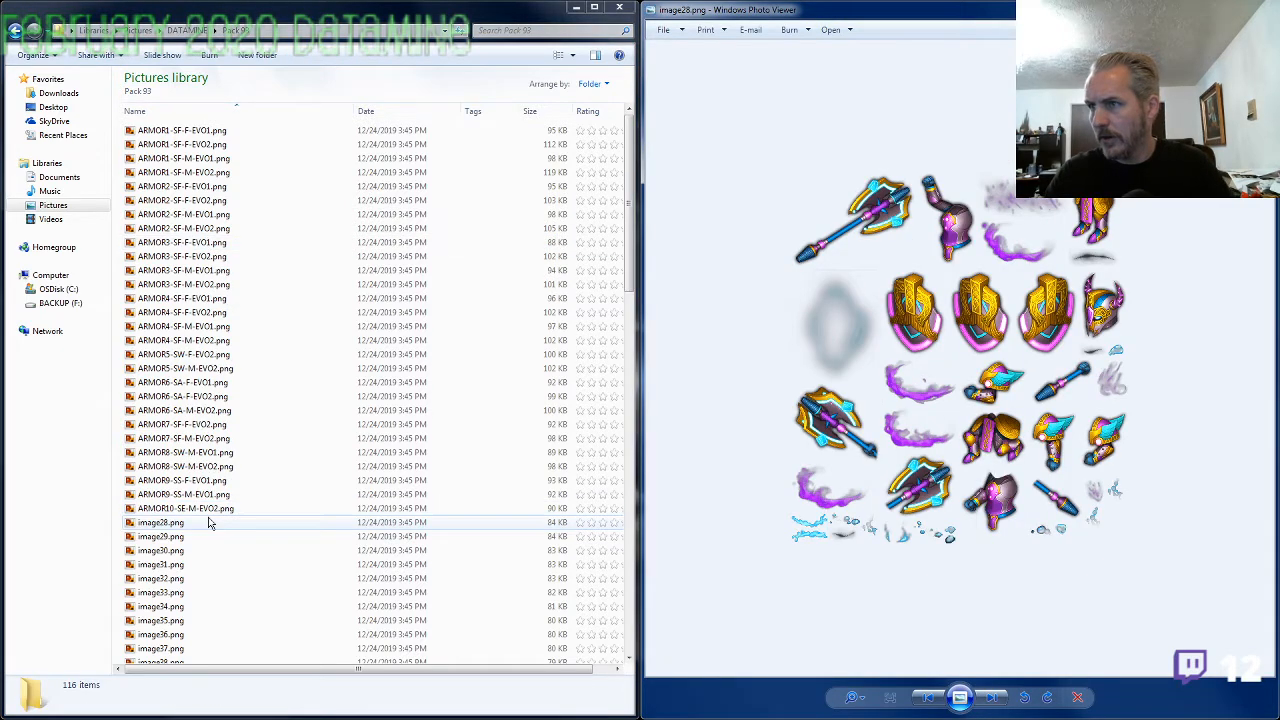
click(185, 466)
key(F2)
key(F2)
key(ctrl+v)
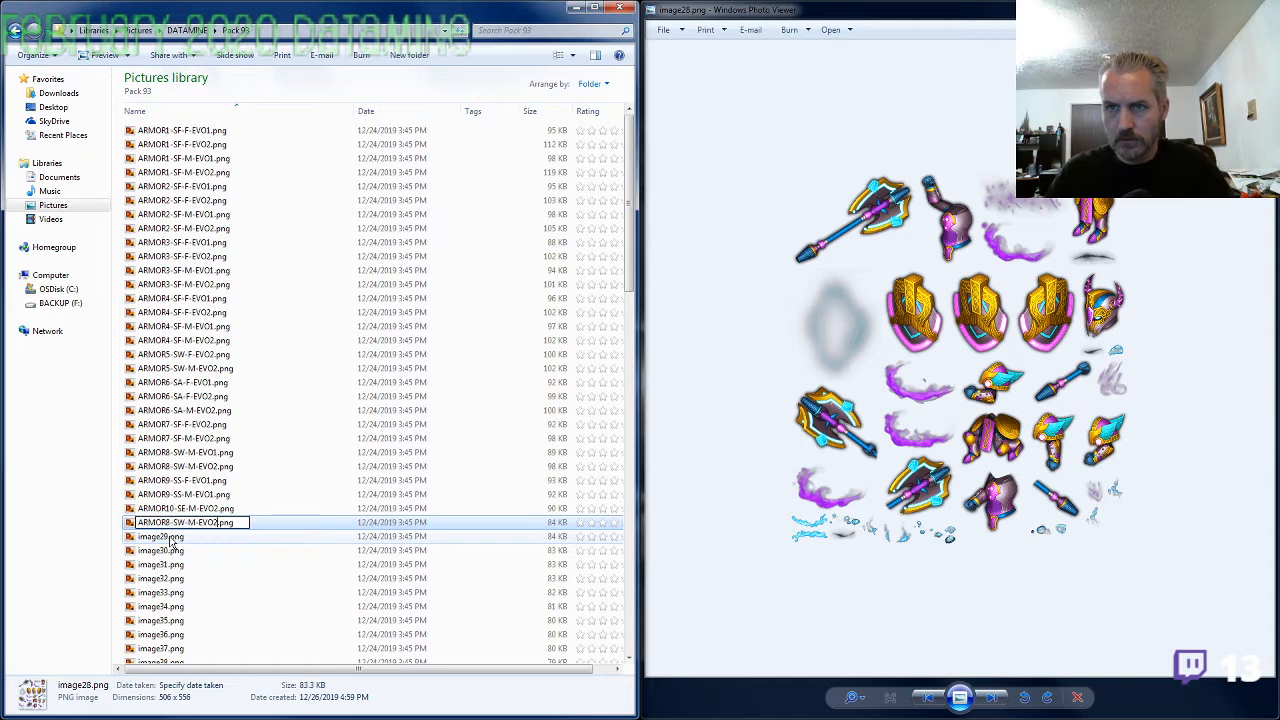
key(Return)
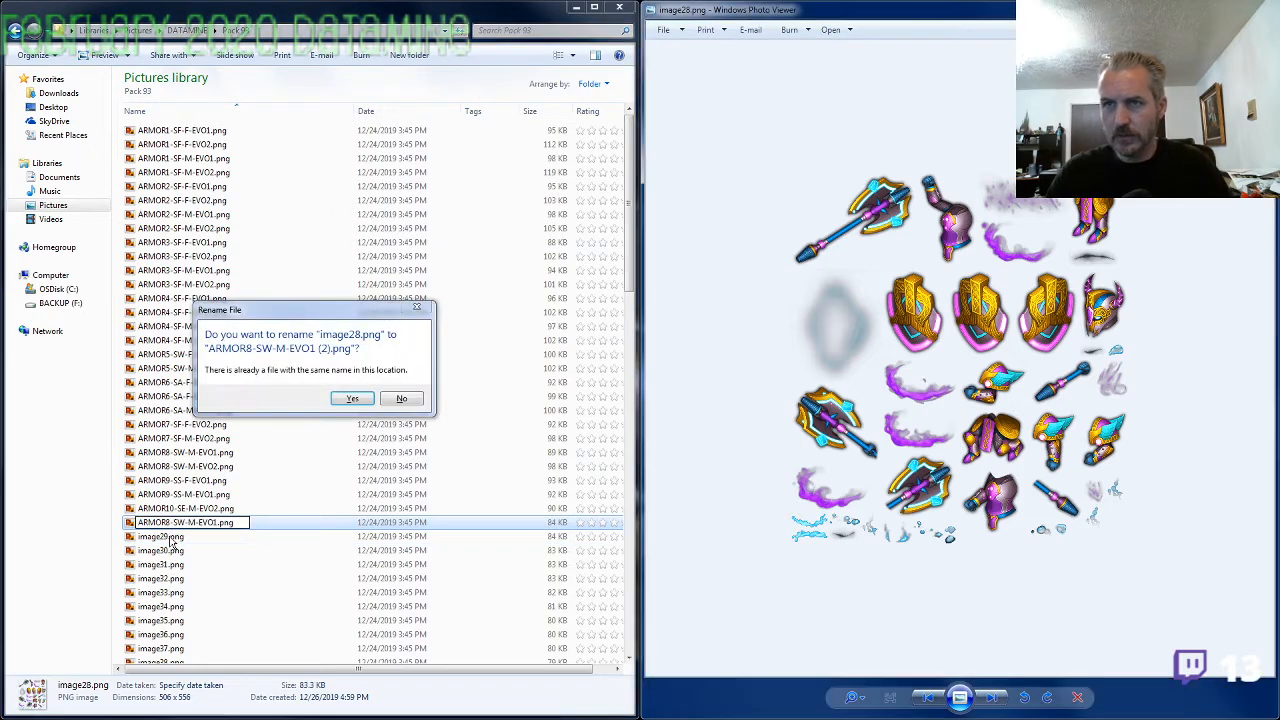
click(401, 398)
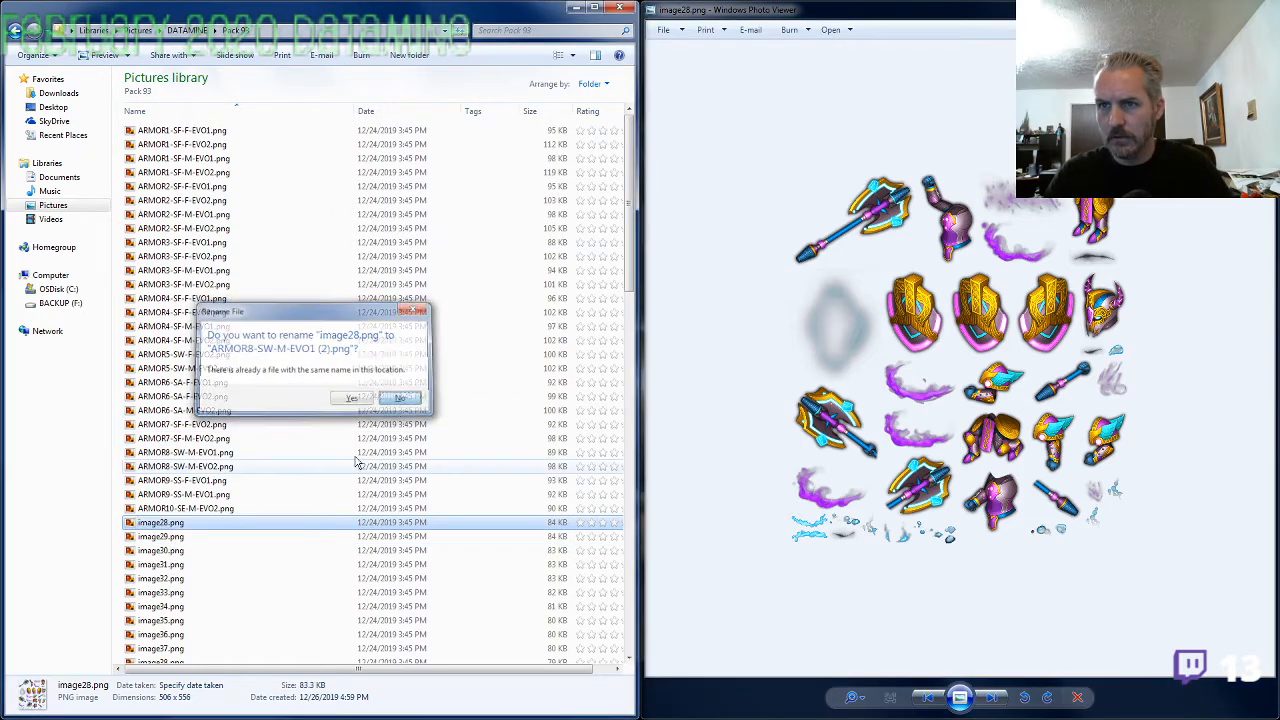
Rename image28.png as ARMOR8-SW-F-EVO2.png, reusing the copied ARMOR8-SW-M name with the gender changed to F and the evolution set to 2
key(F2)
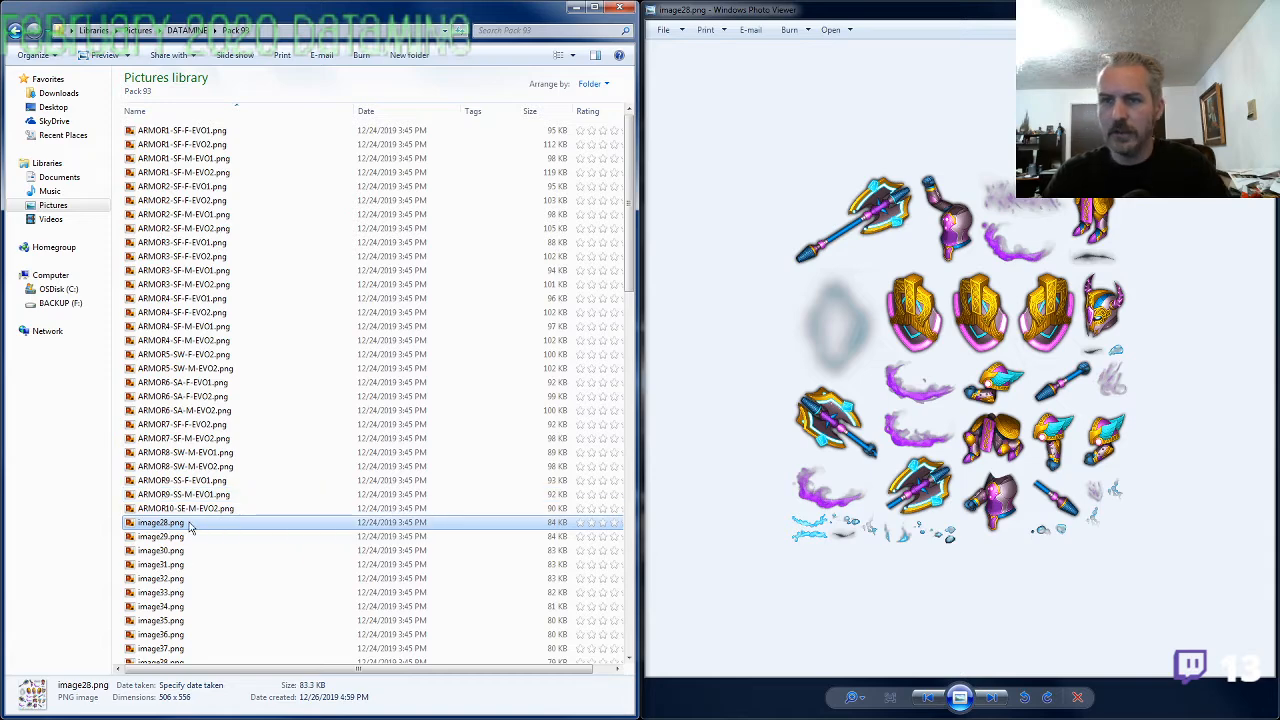
key(ctrl+v)
text(2)
key(Left)
key(Left)
key(Left)
key(Left)
key(Left)
key(shift+Left)
text(F)
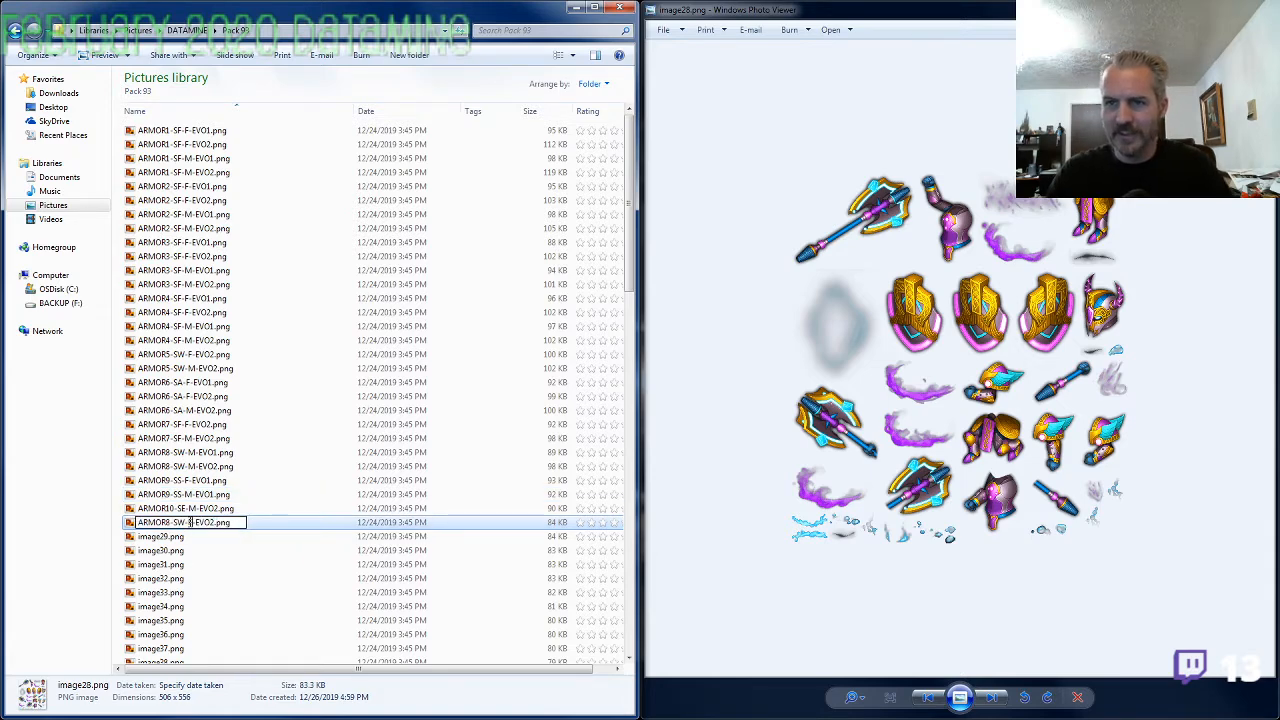
key(Return)
Open ARMOR6-SA-M-EVO2.png alongside image29.png and compare their weapon, shield and armor pieces
key(alt+Tab)
key(Right)
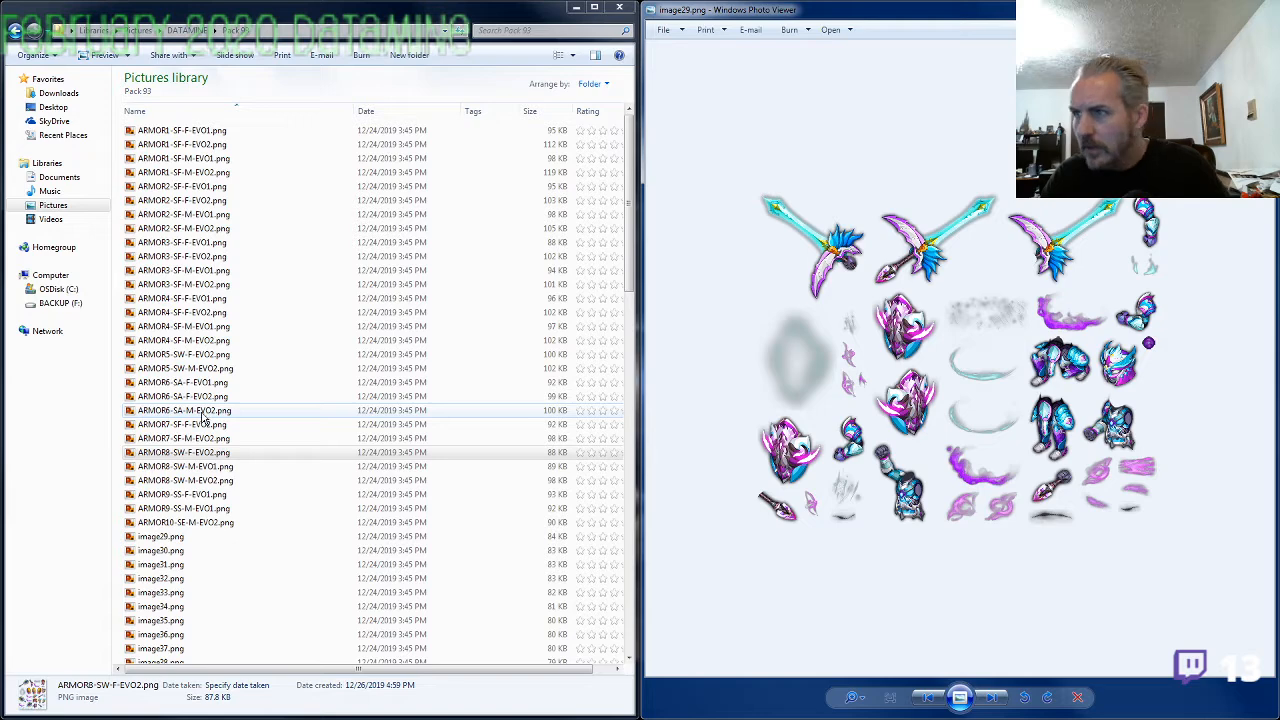
click(201, 411)
click(196, 396)
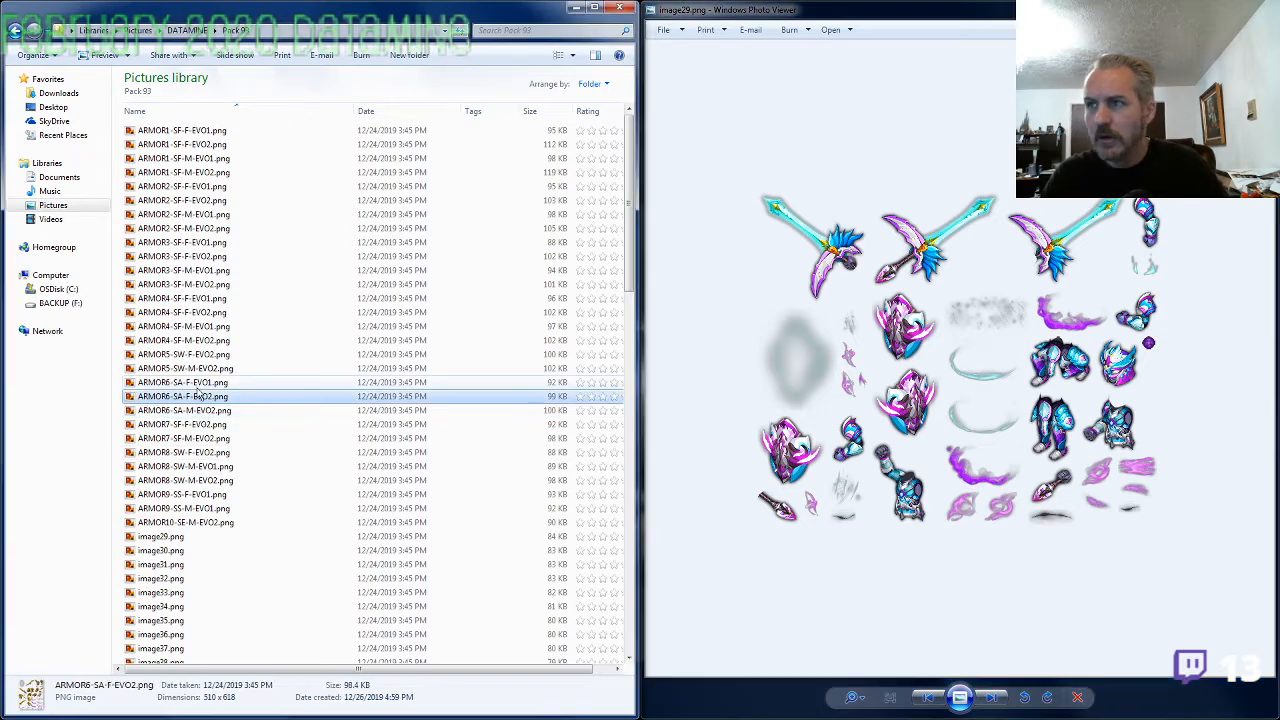
double_click(205, 411)
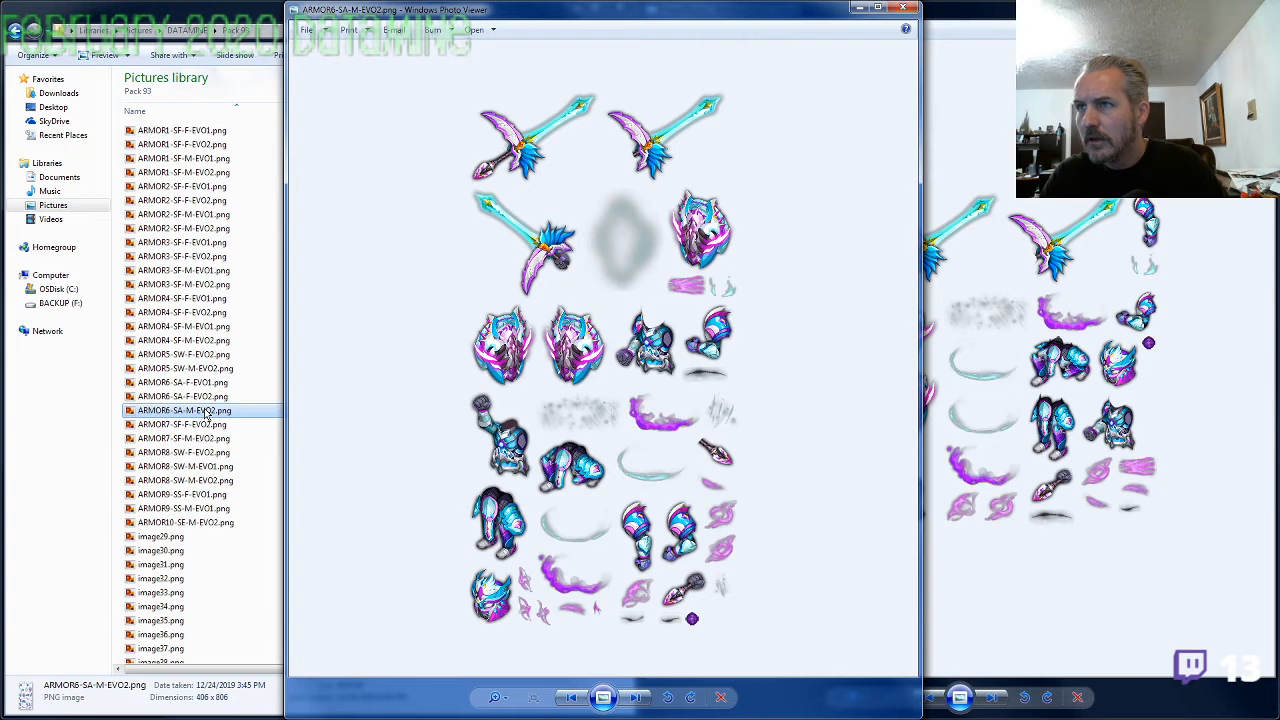
click(1018, 424)
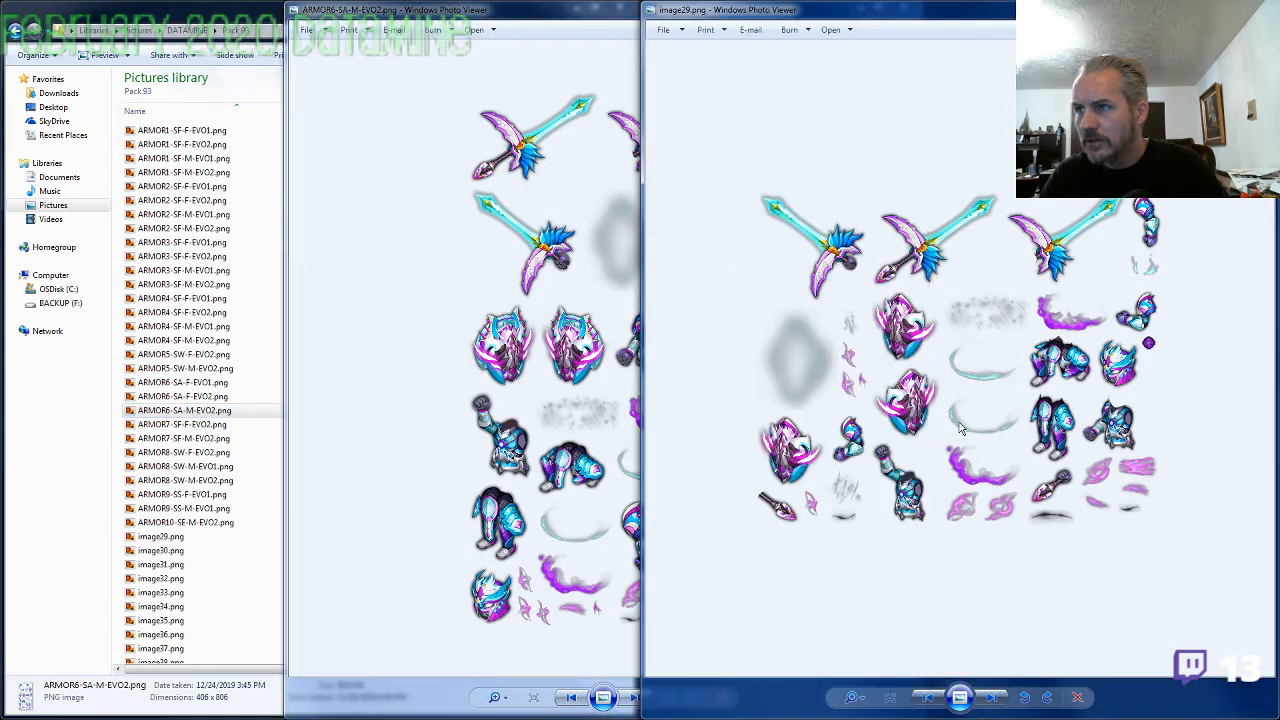
scroll(917, 420, up, 5)
scroll(917, 420, down, 5)
click(622, 382)
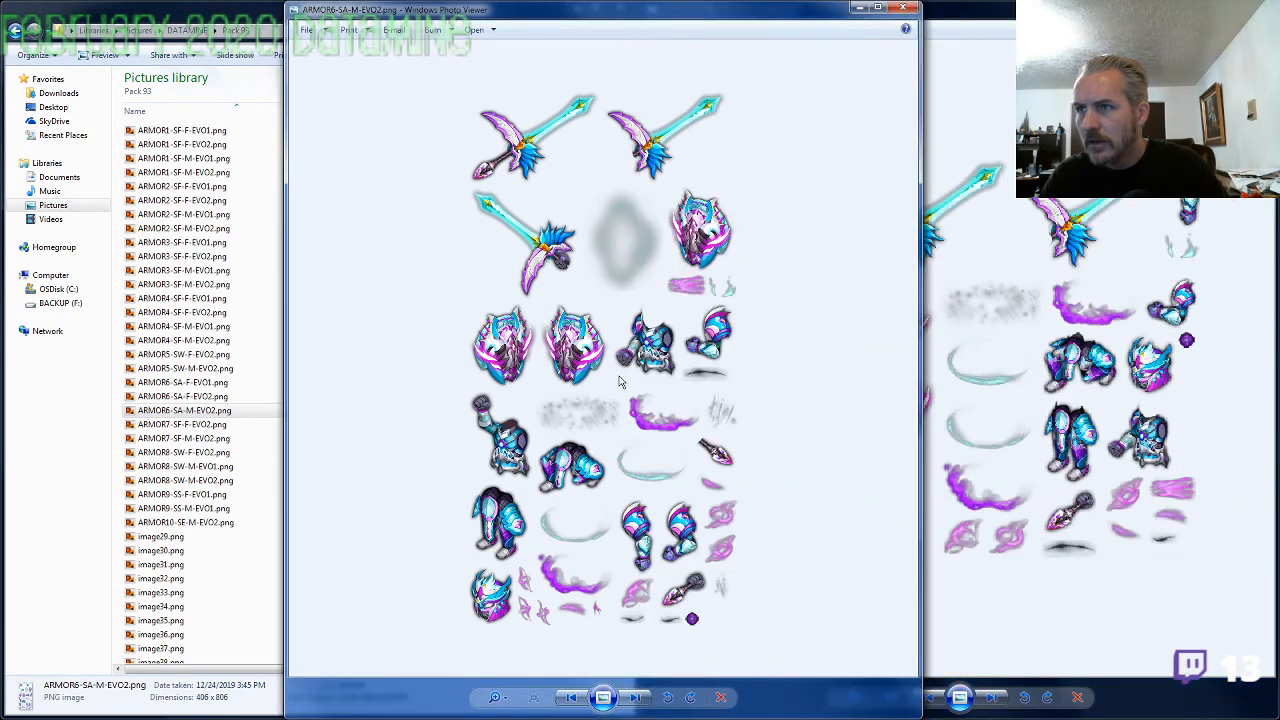
click(1022, 428)
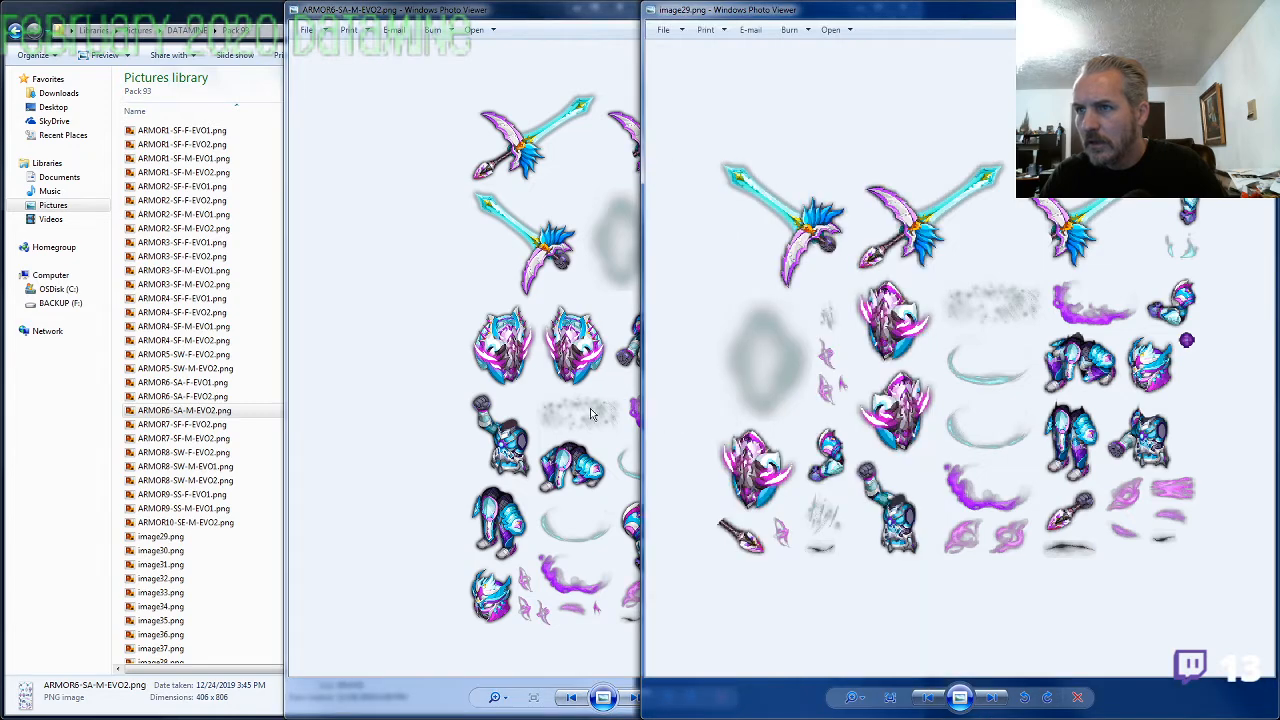
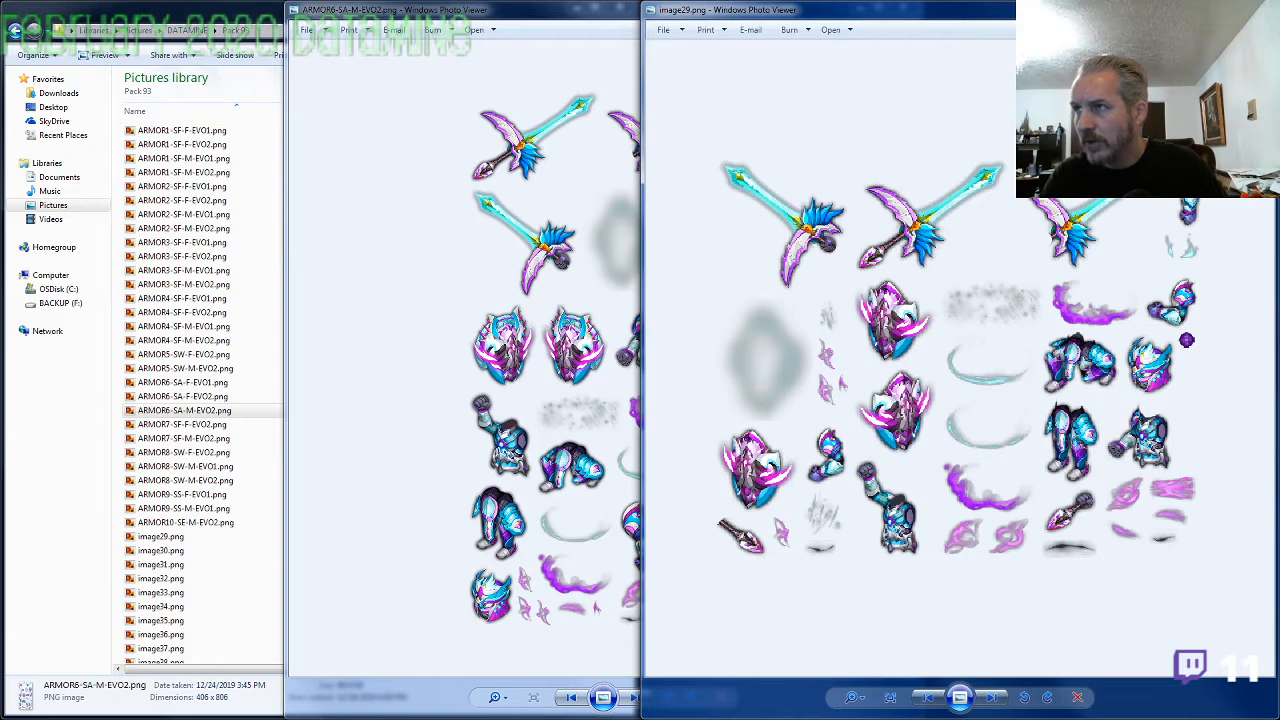
Close both open images, reopen image29.png beside the file list and examine its sword, shield and armor pieces enlarged
click(1259, 7)
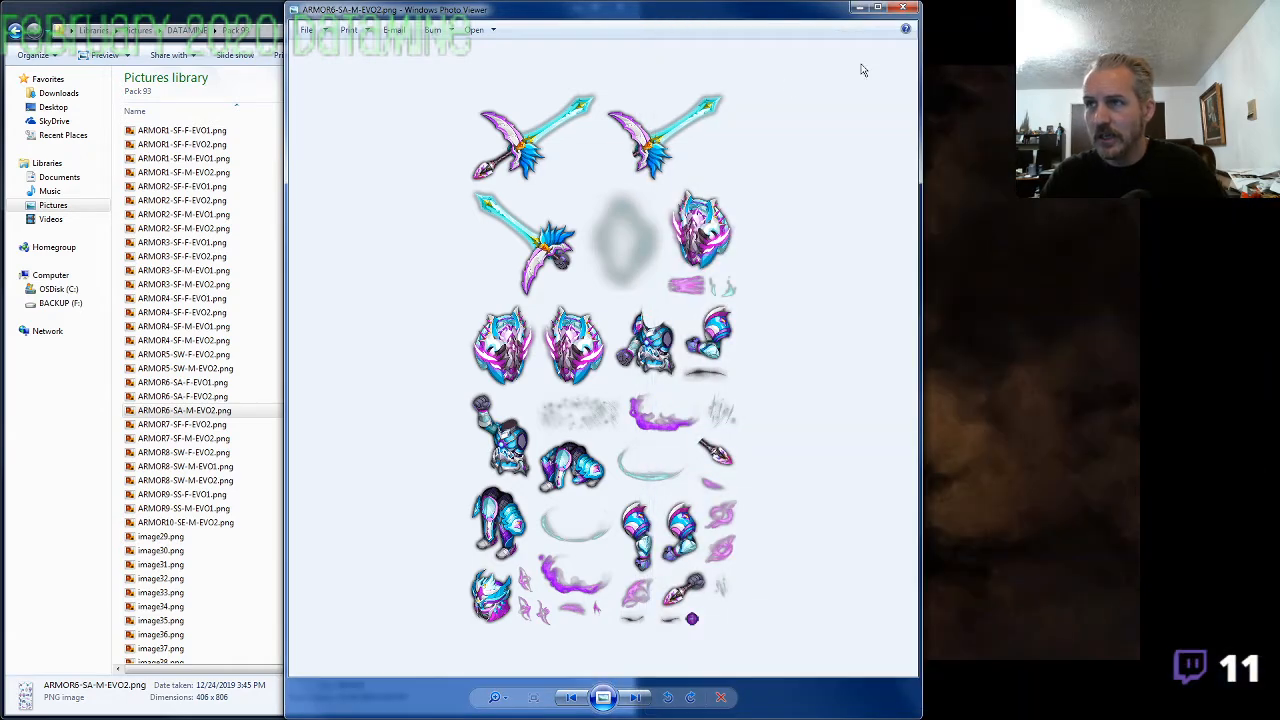
click(900, 8)
double_click(188, 538)
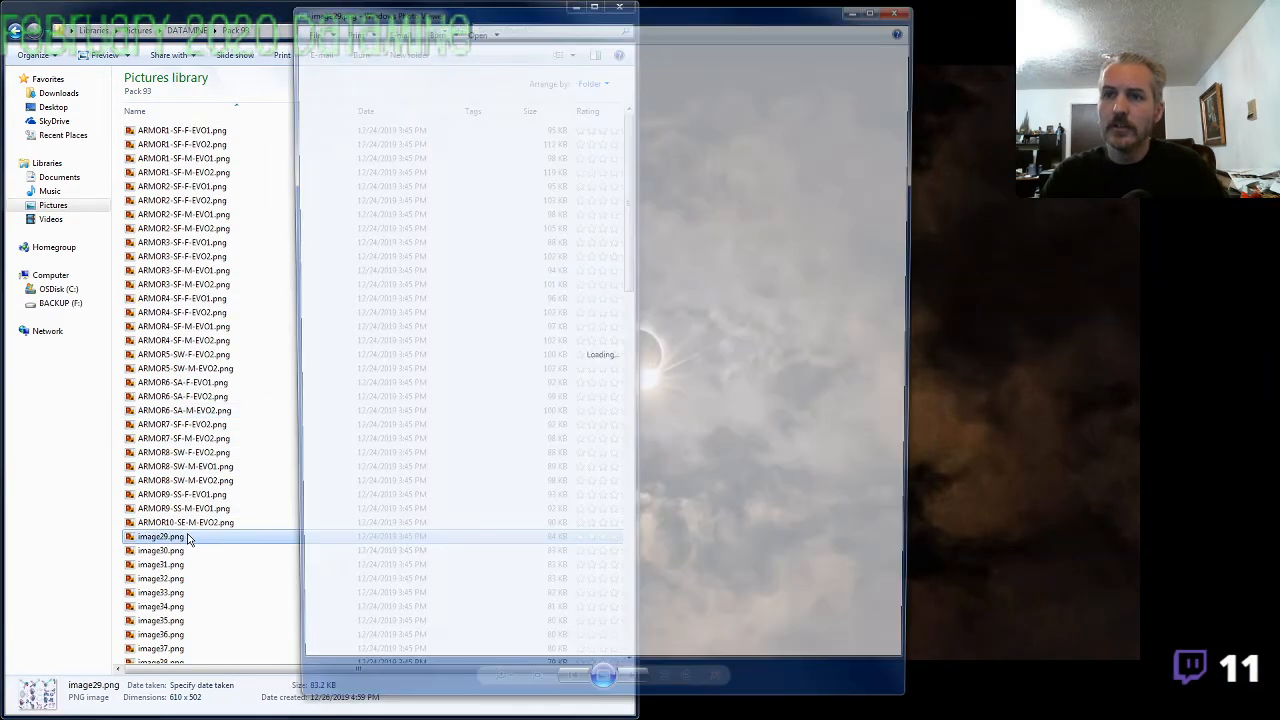
key(super+Right)
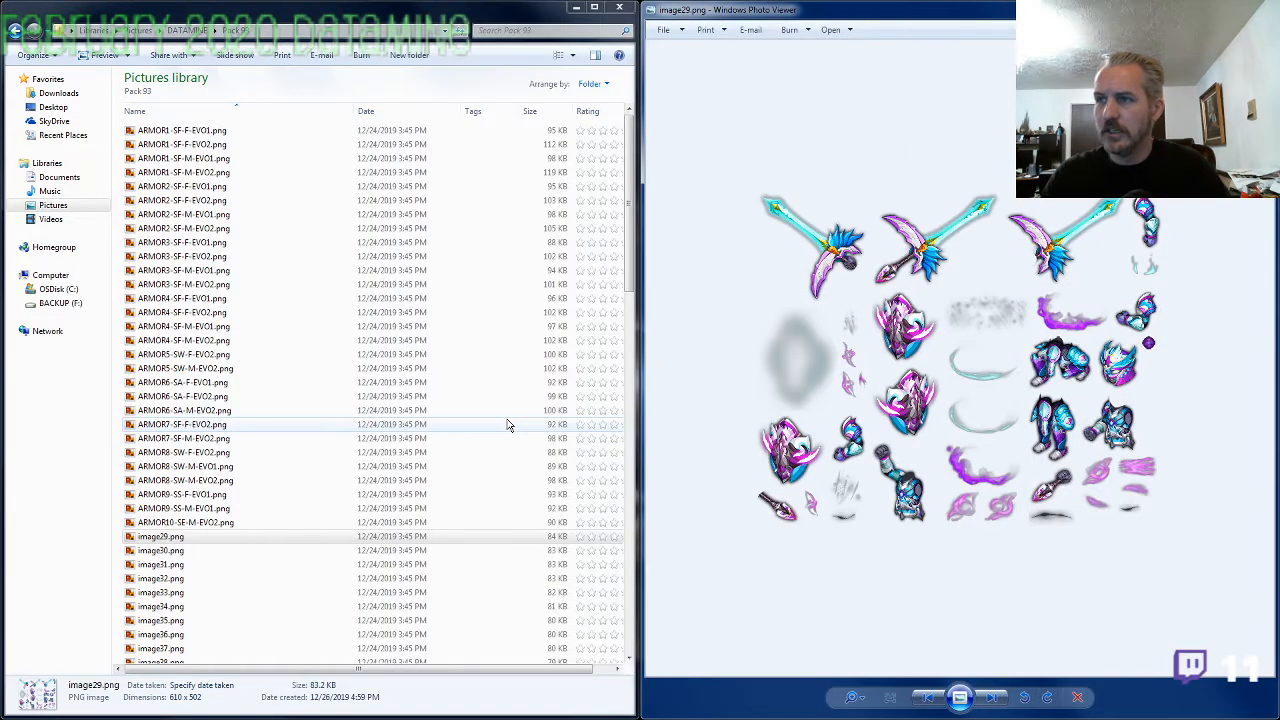
scroll(926, 524, up, 3)
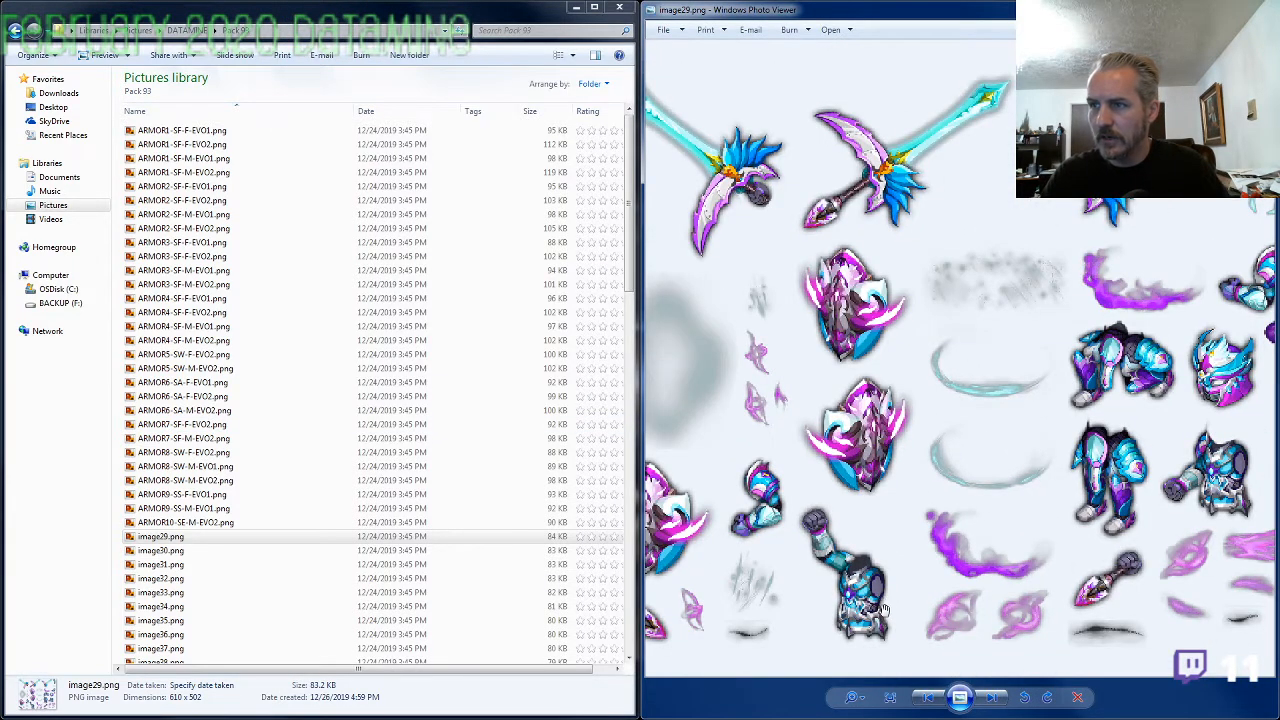
scroll(884, 607, down, 1)
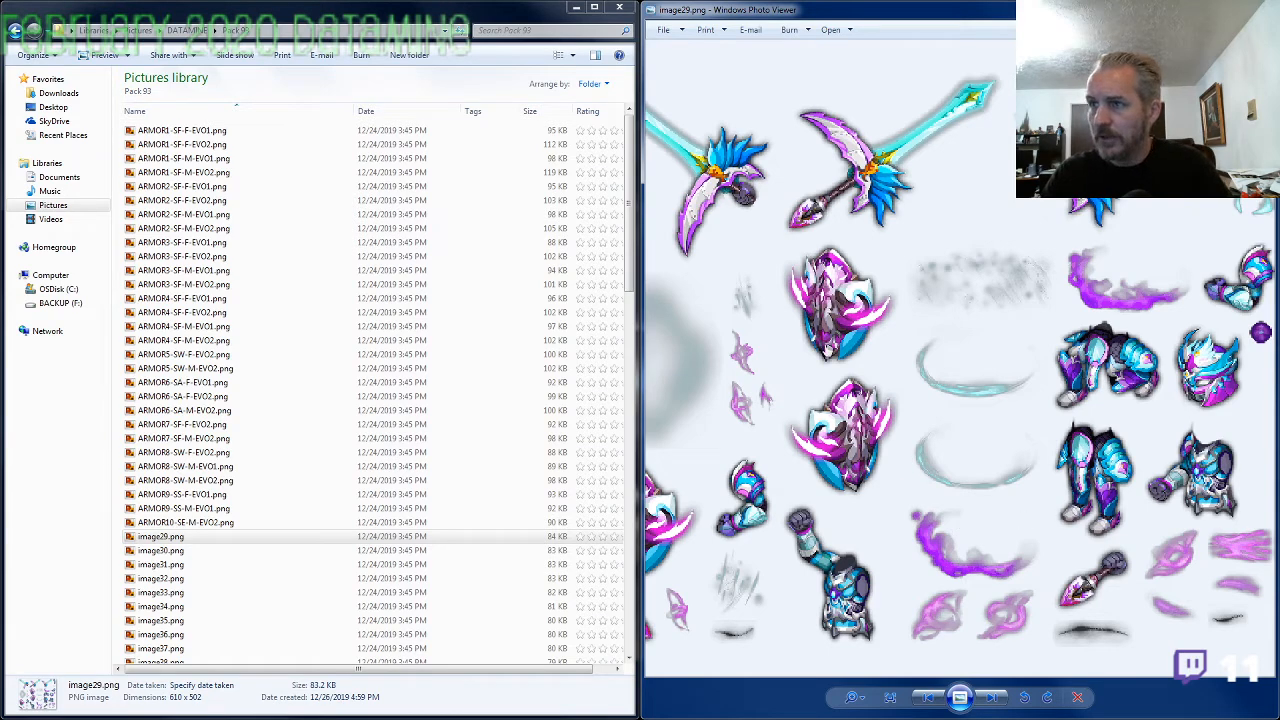
drag(822, 369, 965, 374)
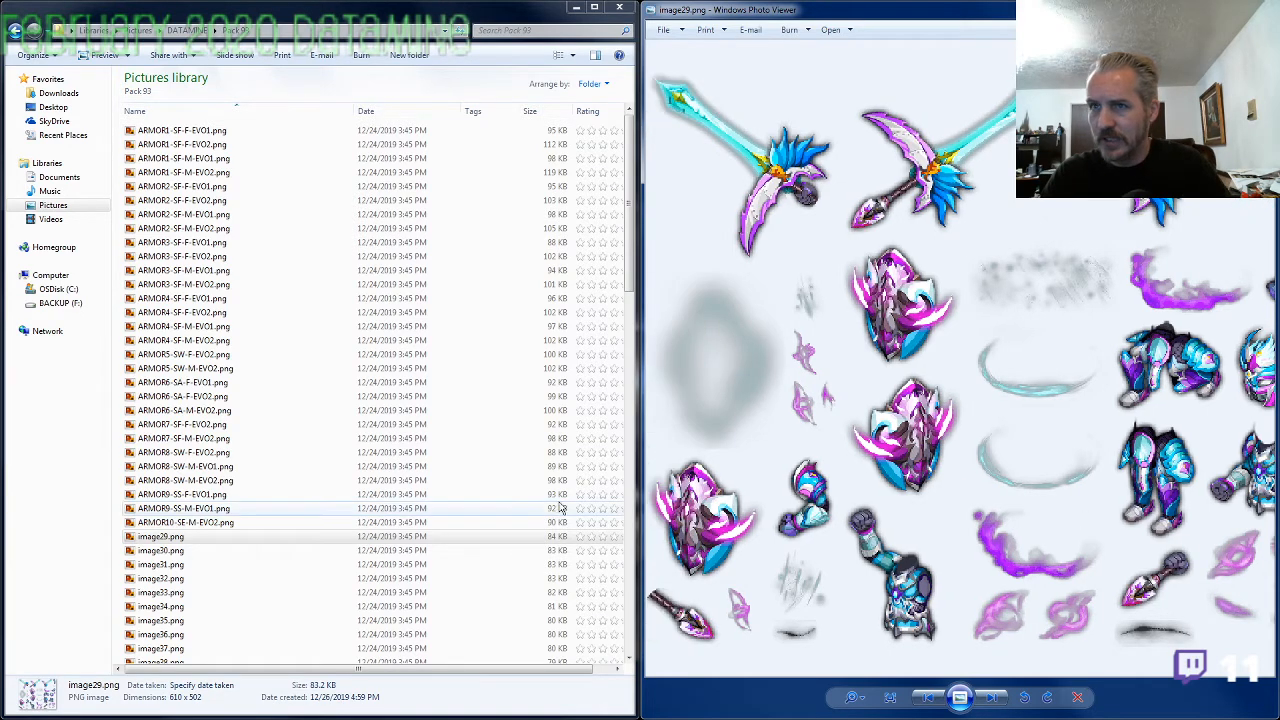
Open ARMOR6-SA-M-EVO2.png, compare its enlarged shields and armor pieces with image29.png, and close it
click(200, 411)
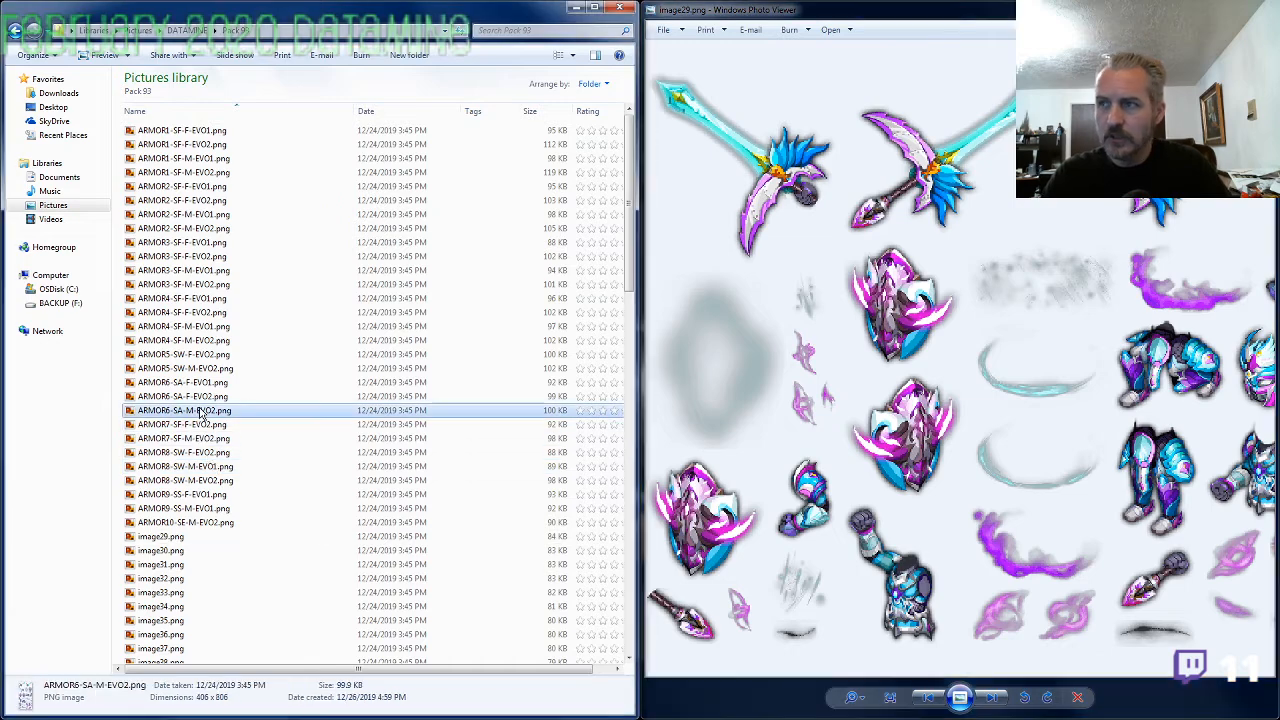
double_click(200, 411)
scroll(598, 428, up, 3)
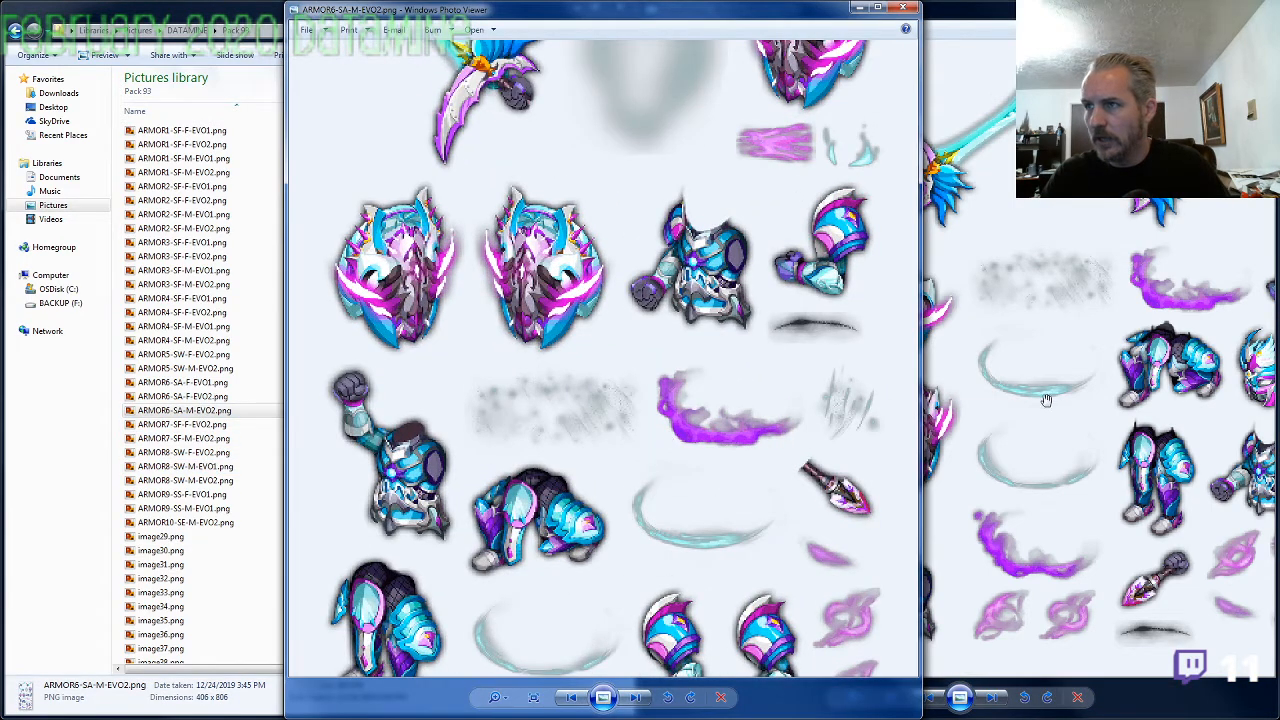
click(1045, 400)
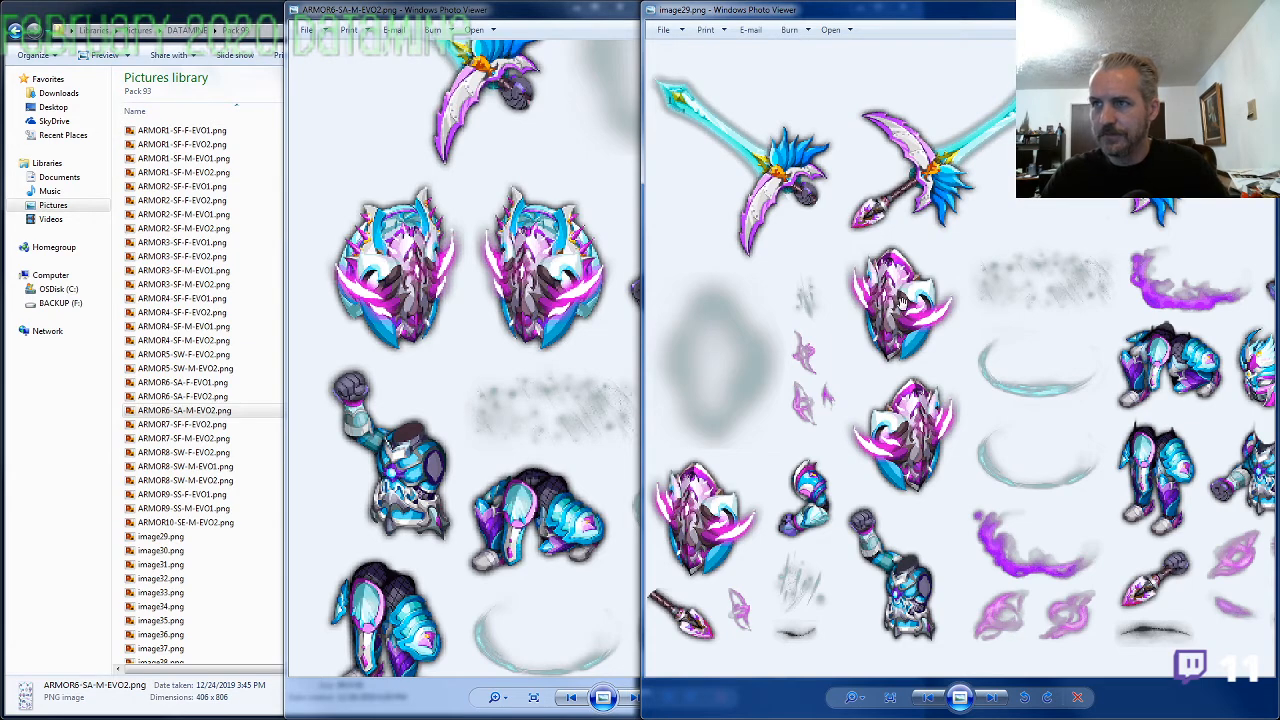
click(510, 300)
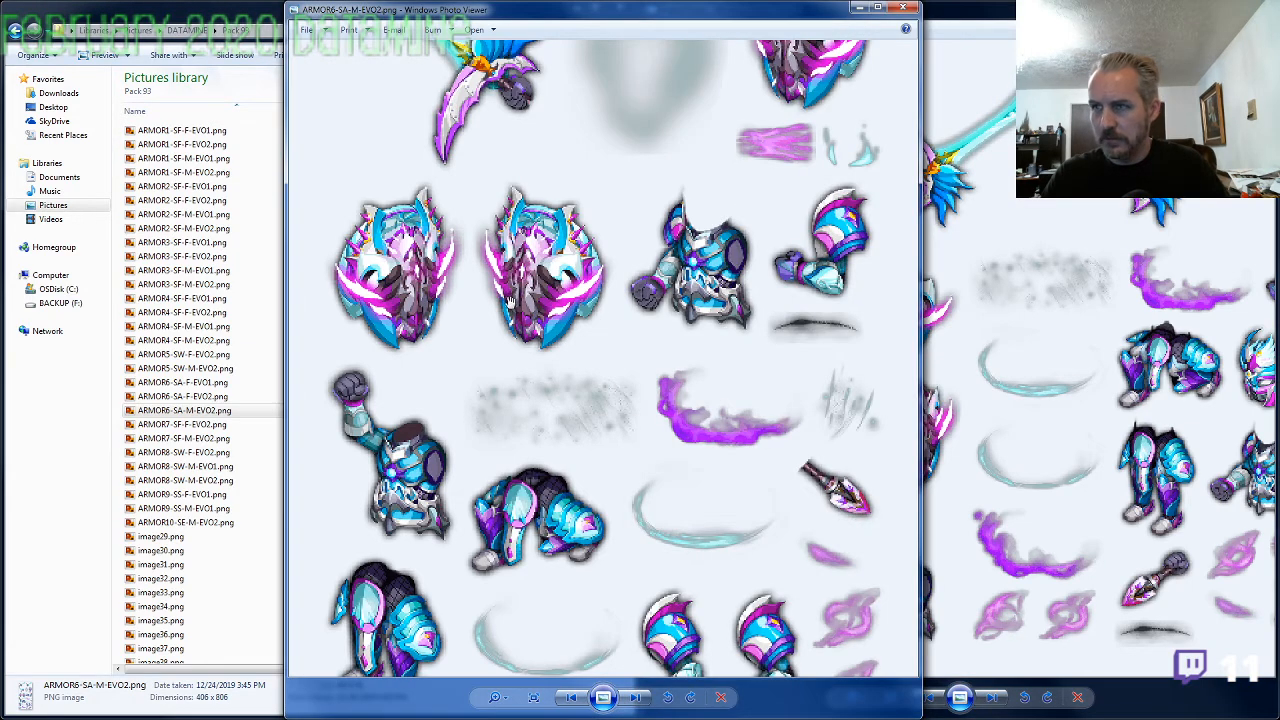
click(1000, 366)
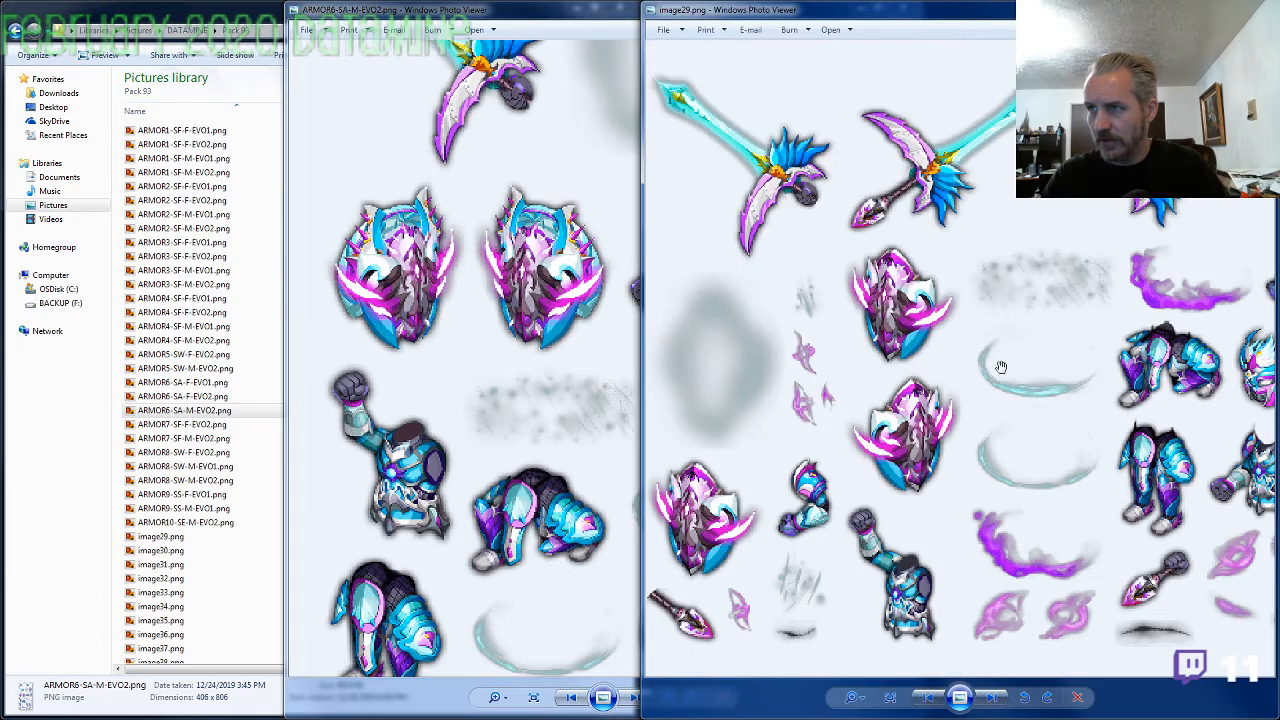
click(635, 34)
click(893, 20)
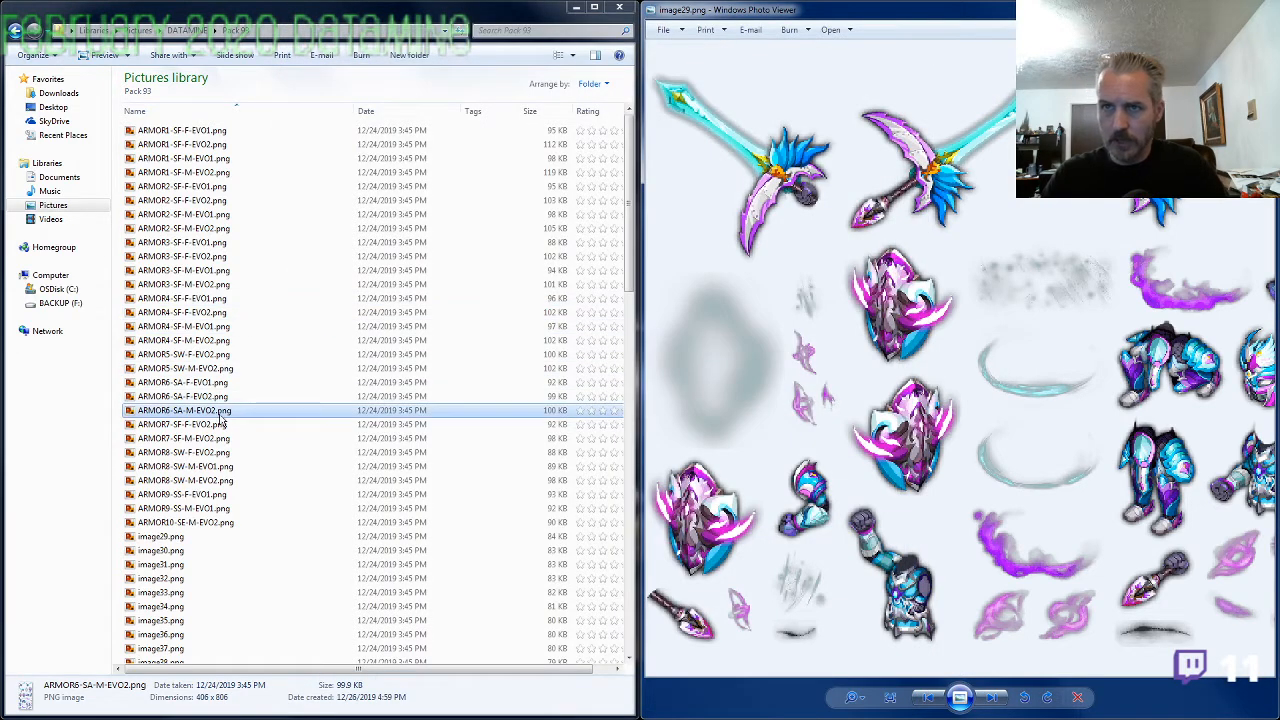
View ARMOR6-SA-F-EVO2.png to check its armor set against its file name, and close it
double_click(268, 398)
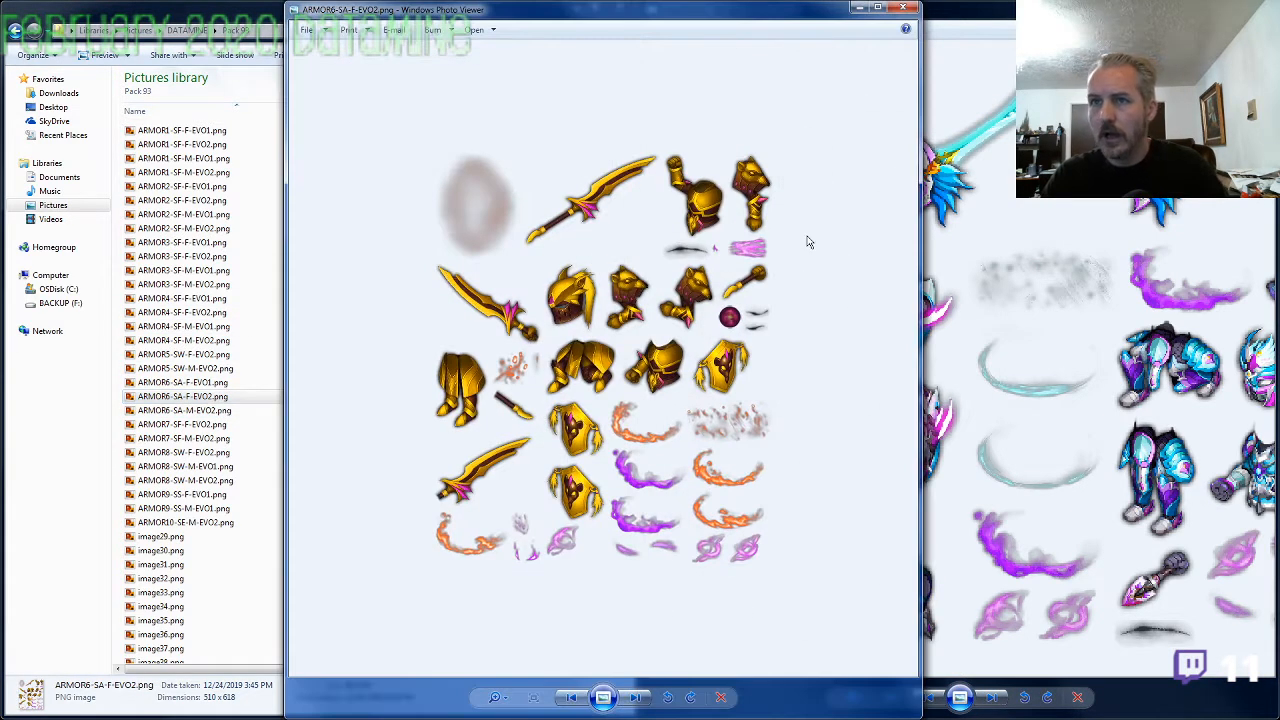
click(903, 7)
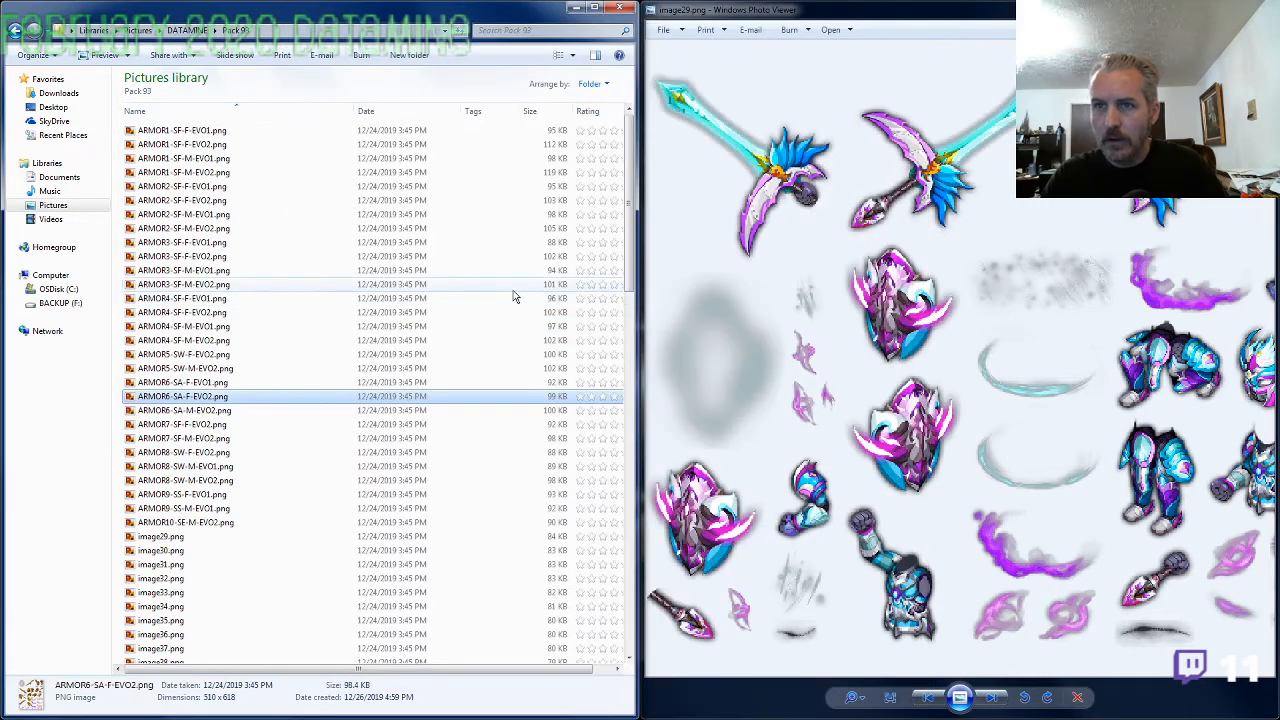
double_click(200, 397)
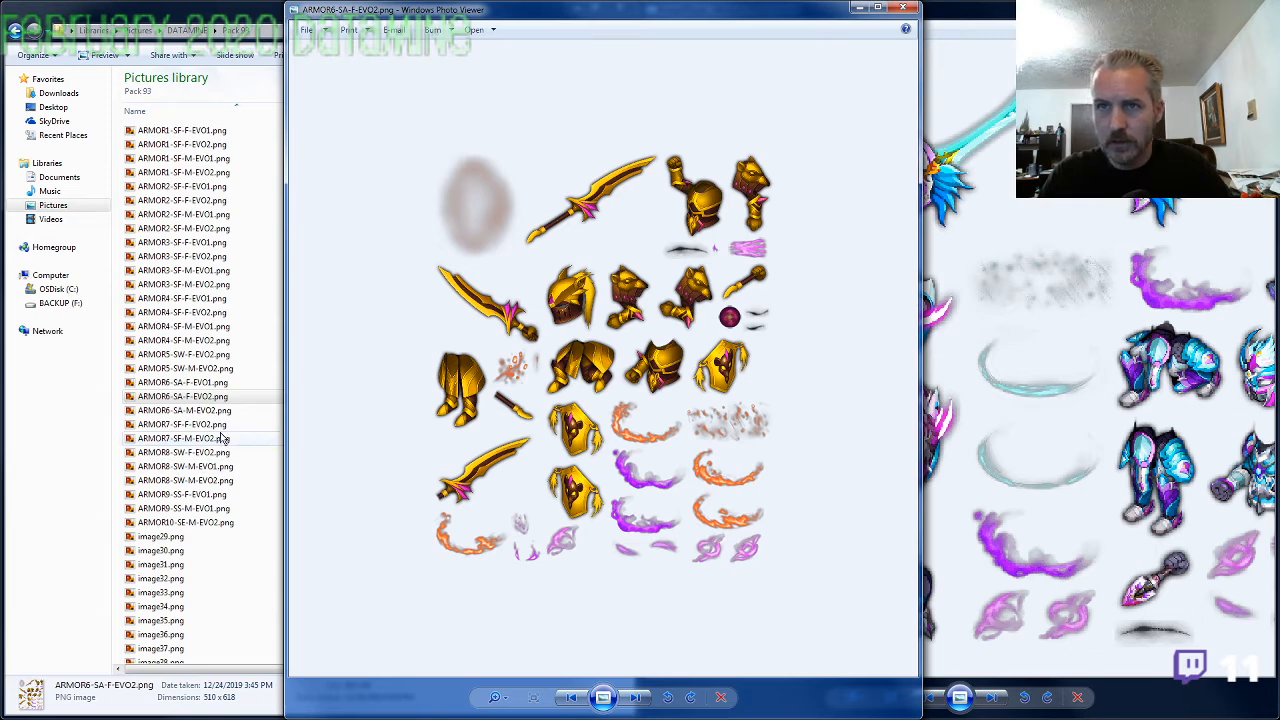
click(211, 400)
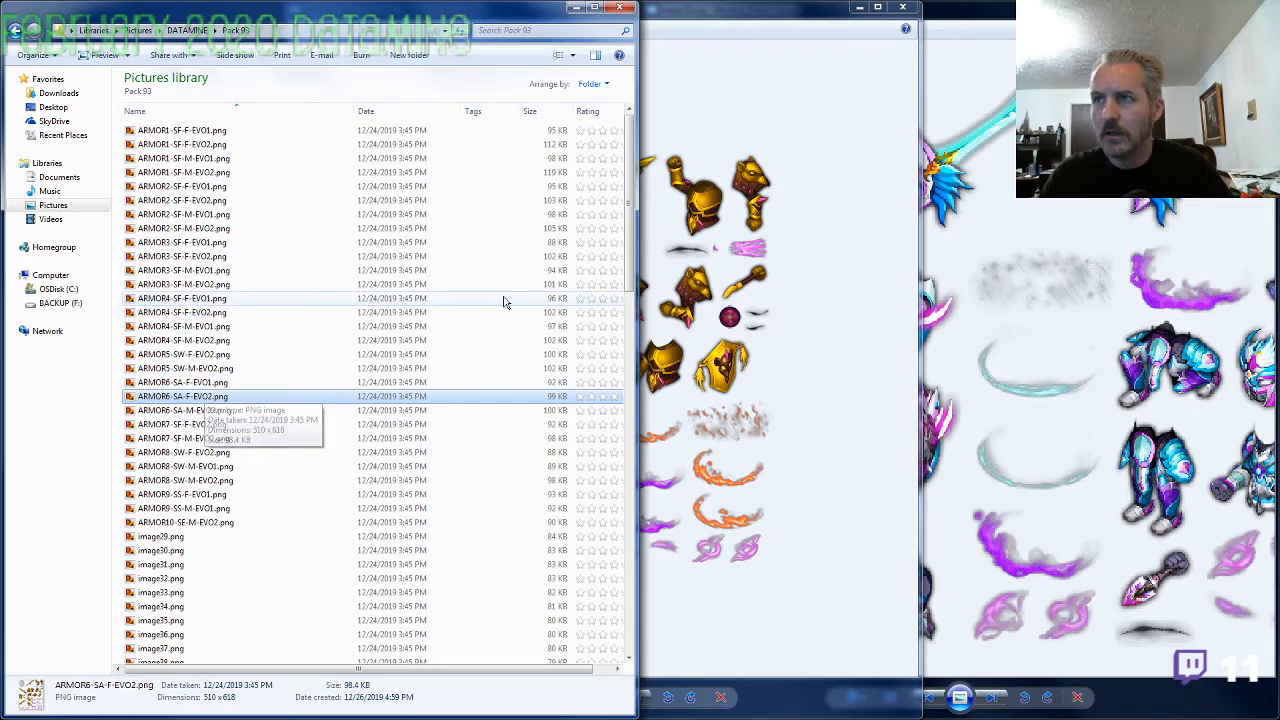
click(902, 8)
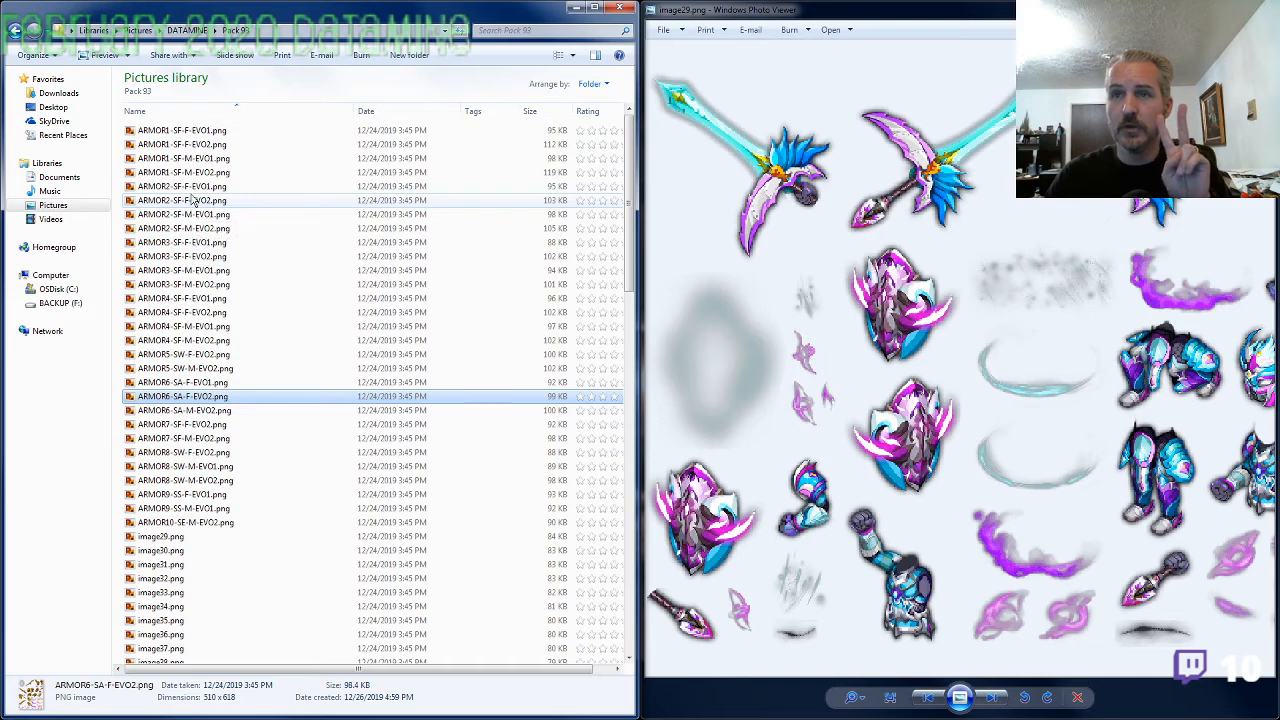
View the ARMOR2-SF-F images of both evolutions and ARMOR2-SF-M-EVO1.png, comparing their armor sets
double_click(195, 200)
key(Left)
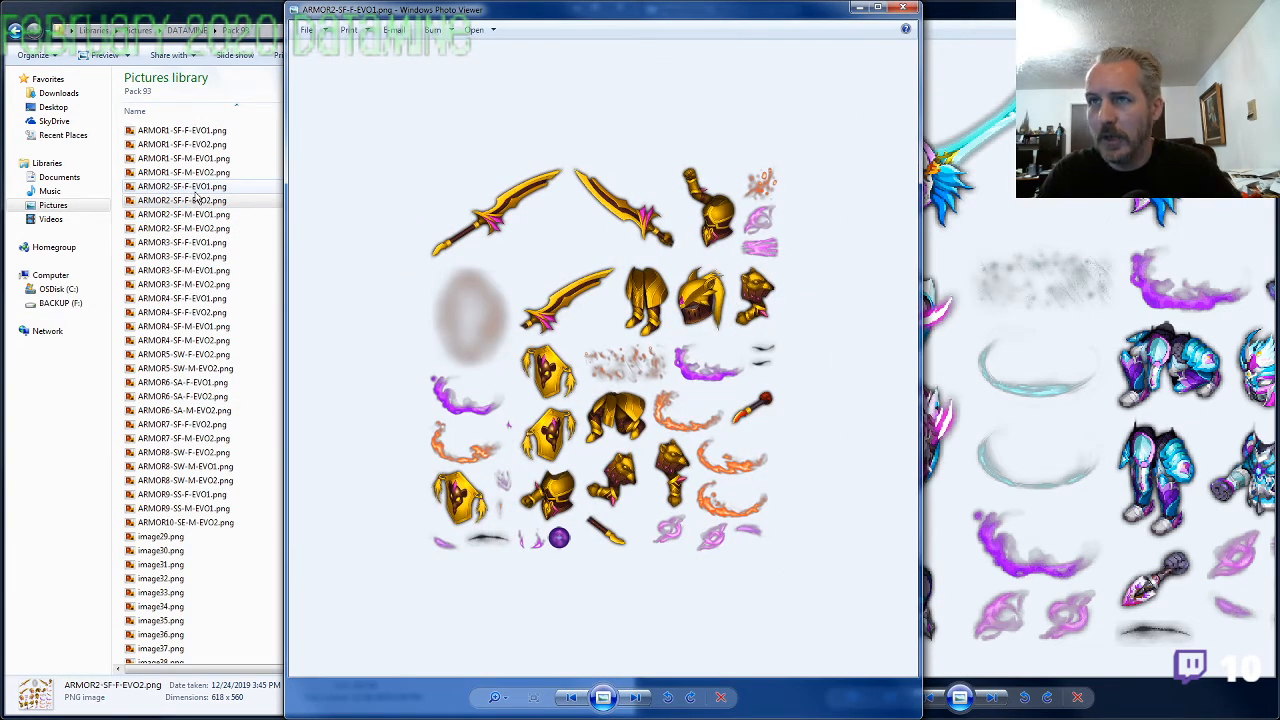
key(Right)
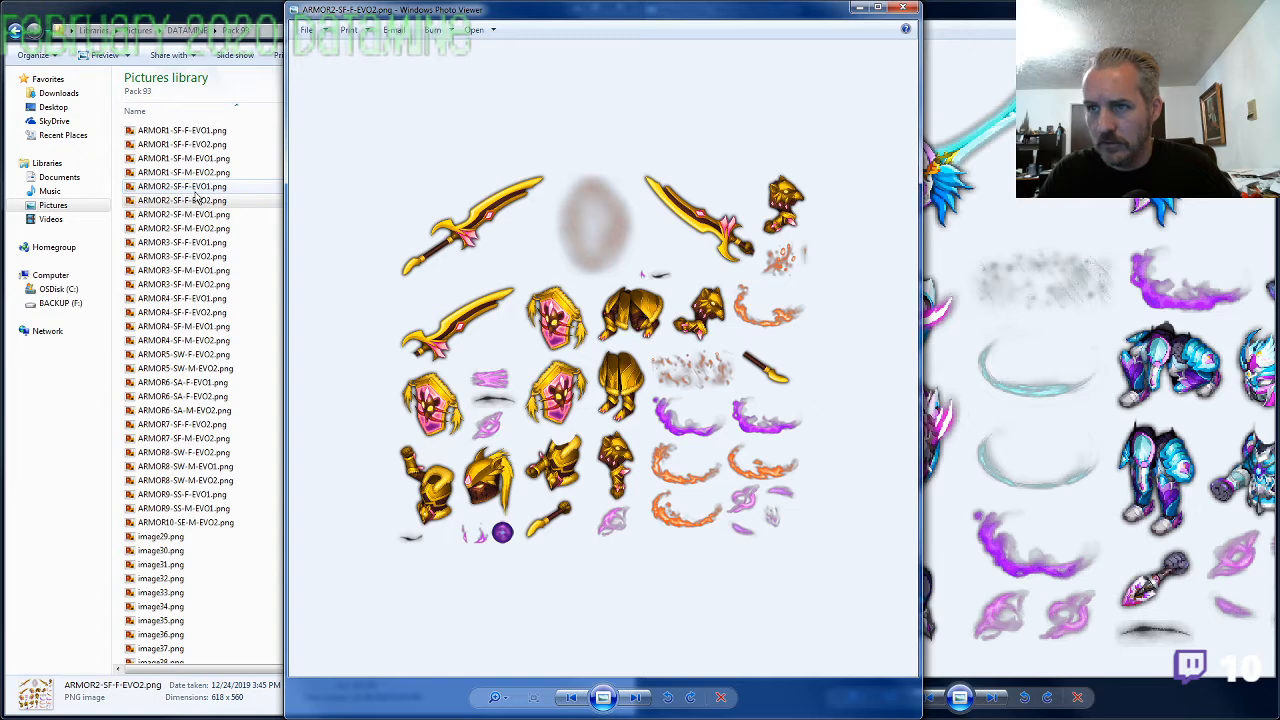
key(Right)
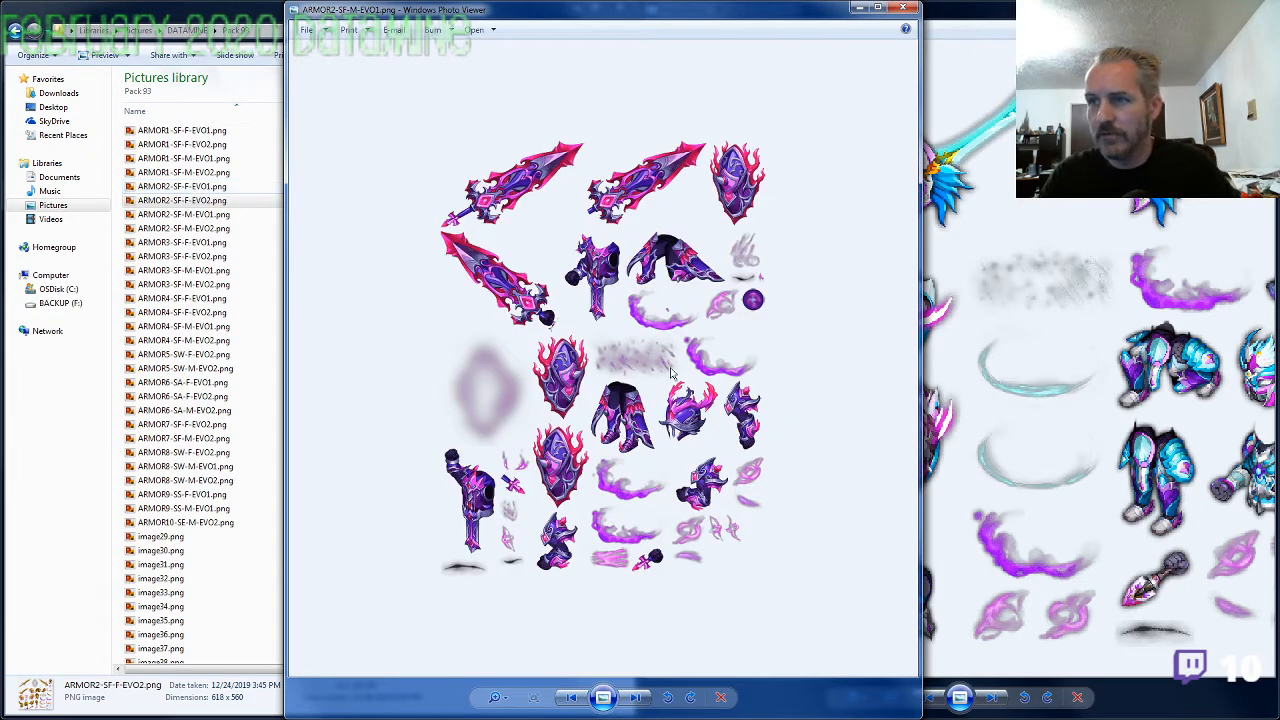
click(904, 10)
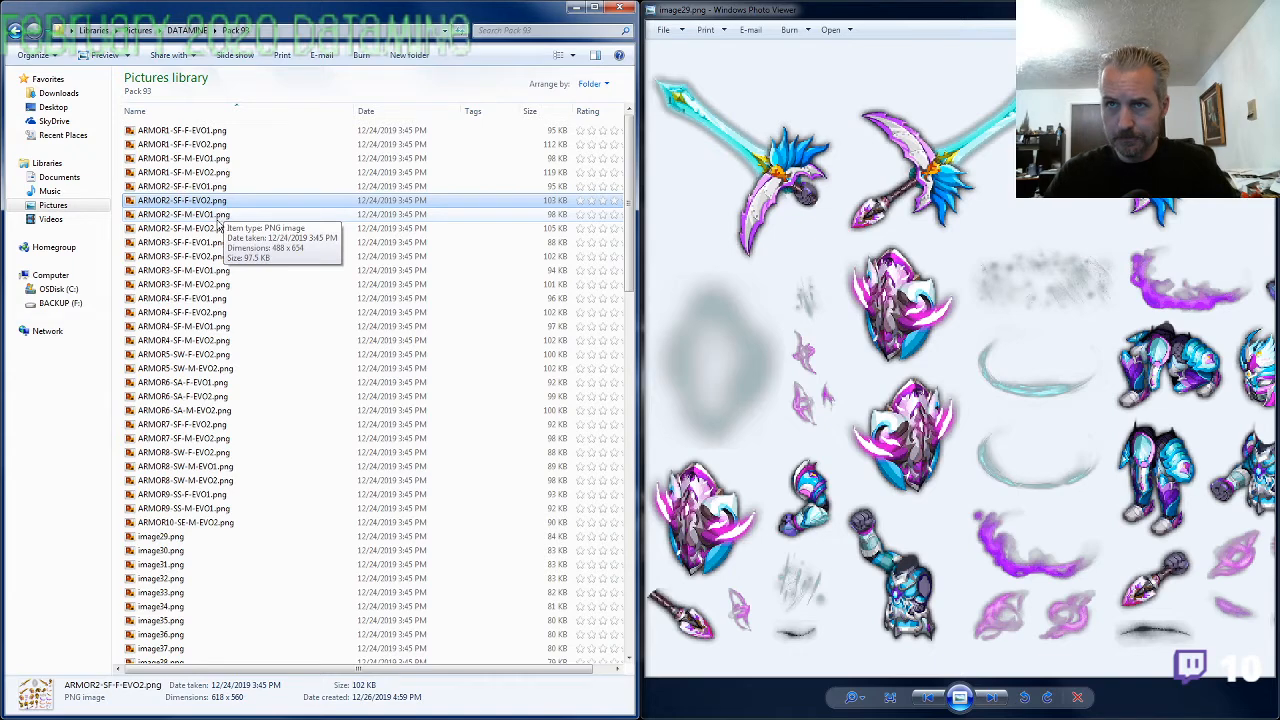
Recheck ARMOR2-SF-F-EVO2.png and ARMOR2-SF-F-EVO1.png against ARMOR2-SF-M-EVO1.png for a mislabeled armor set
double_click(215, 201)
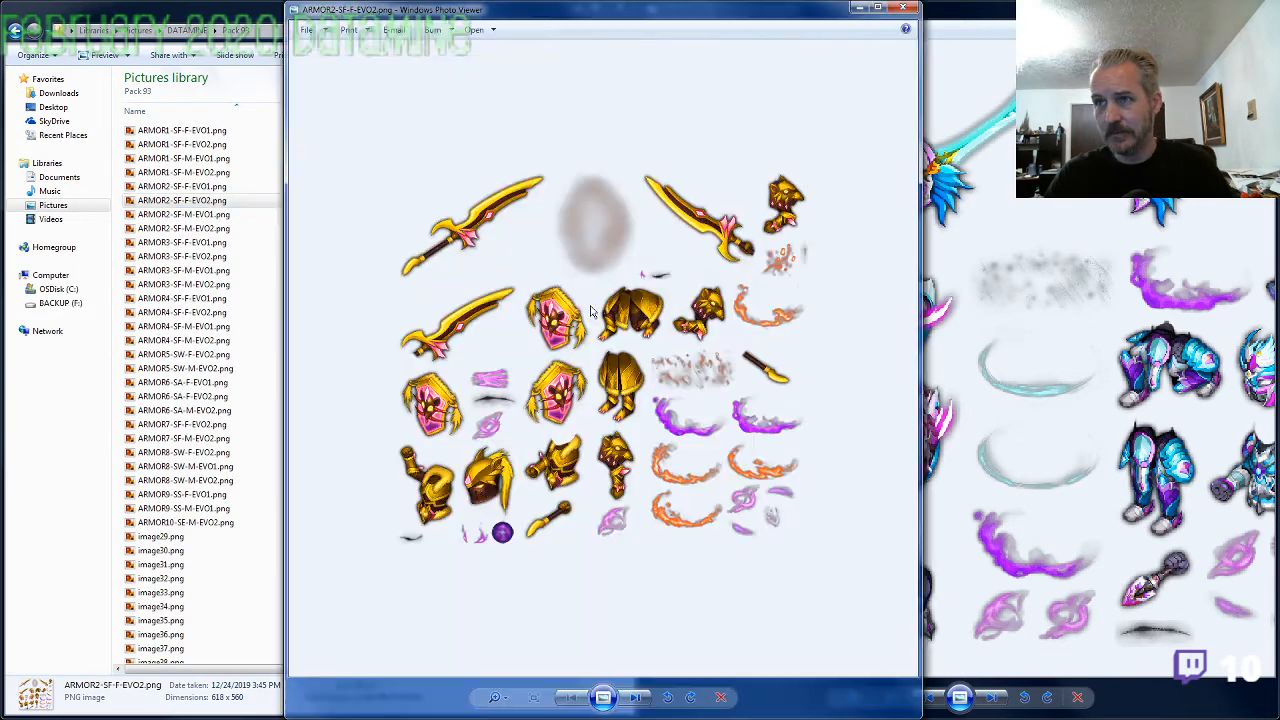
click(903, 7)
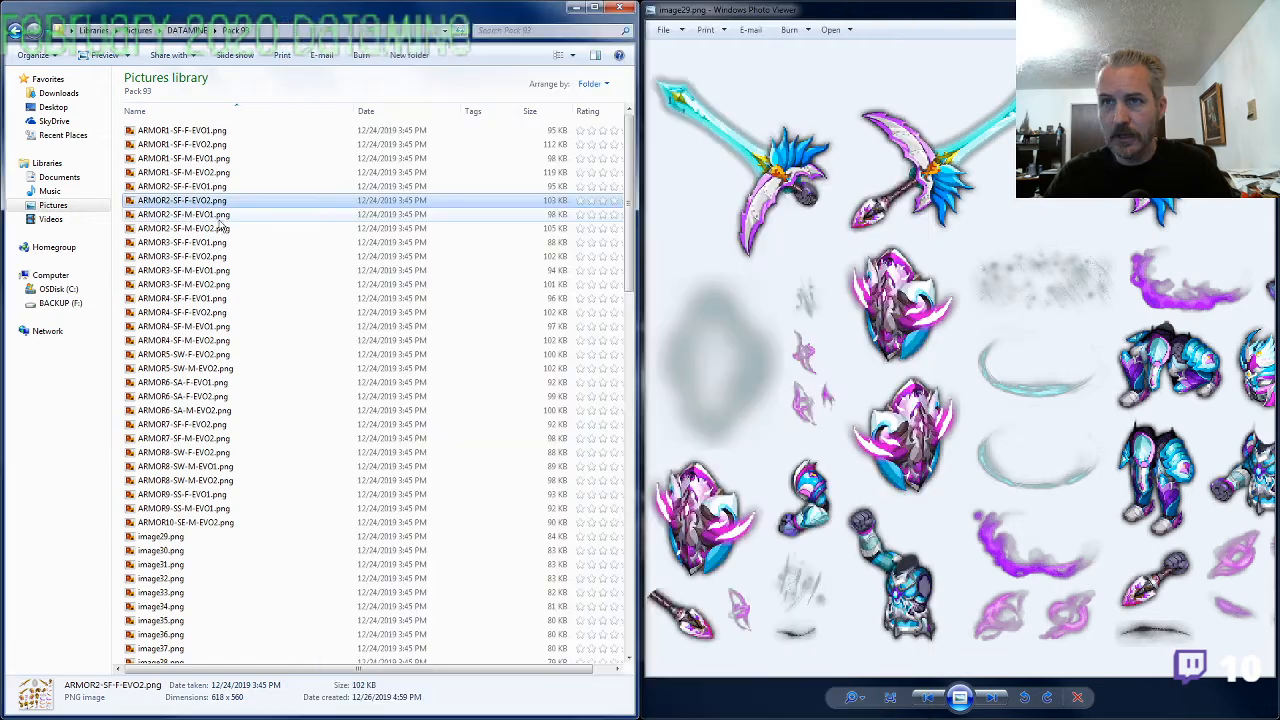
click(209, 189)
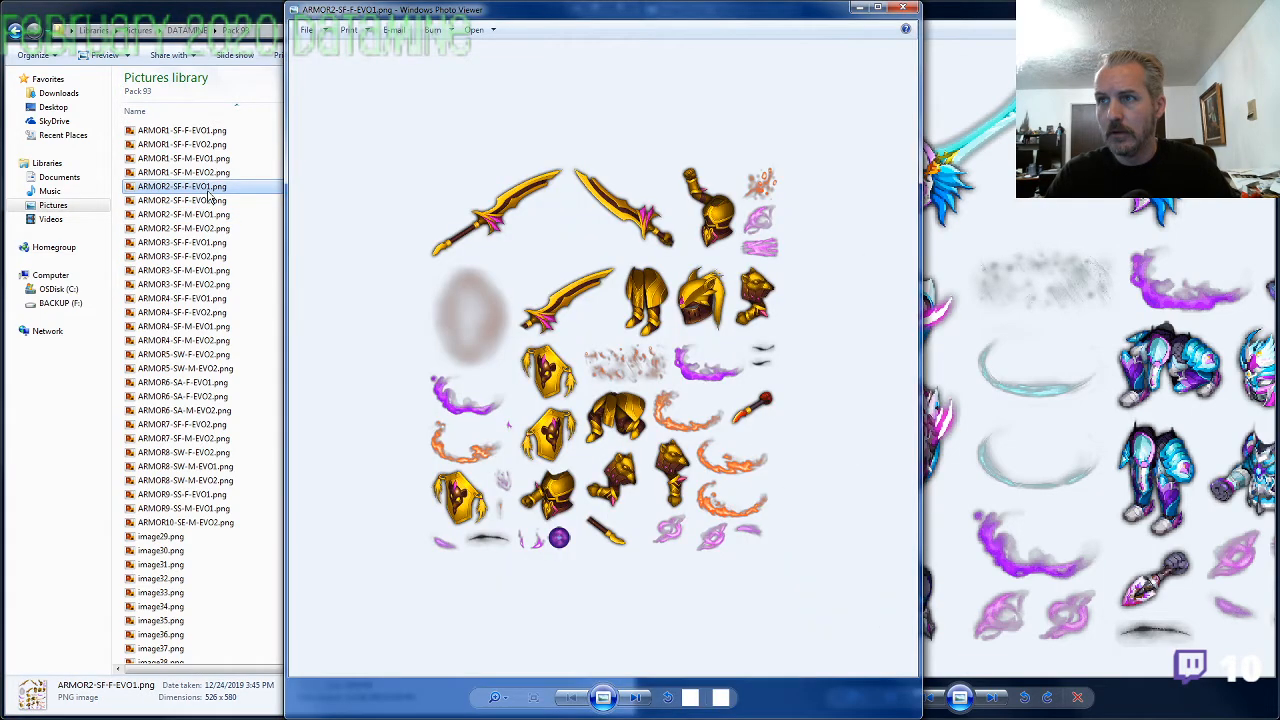
key(Right)
key(Right)
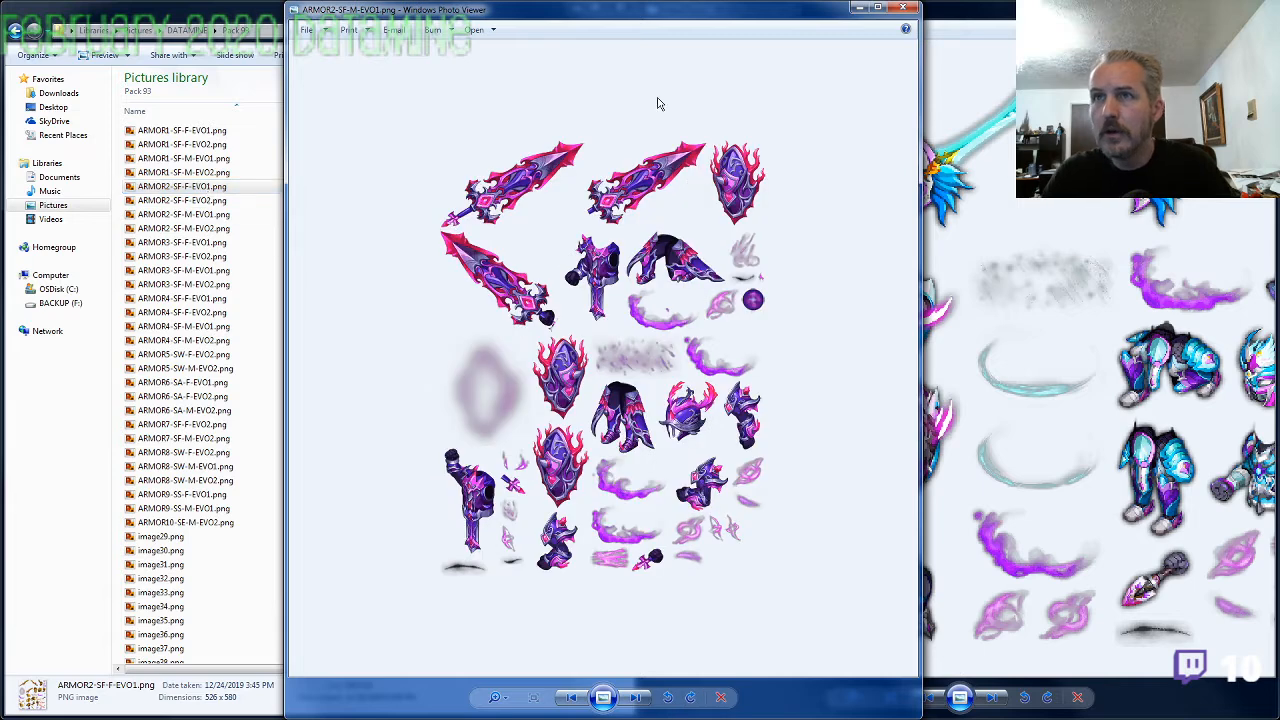
click(903, 7)
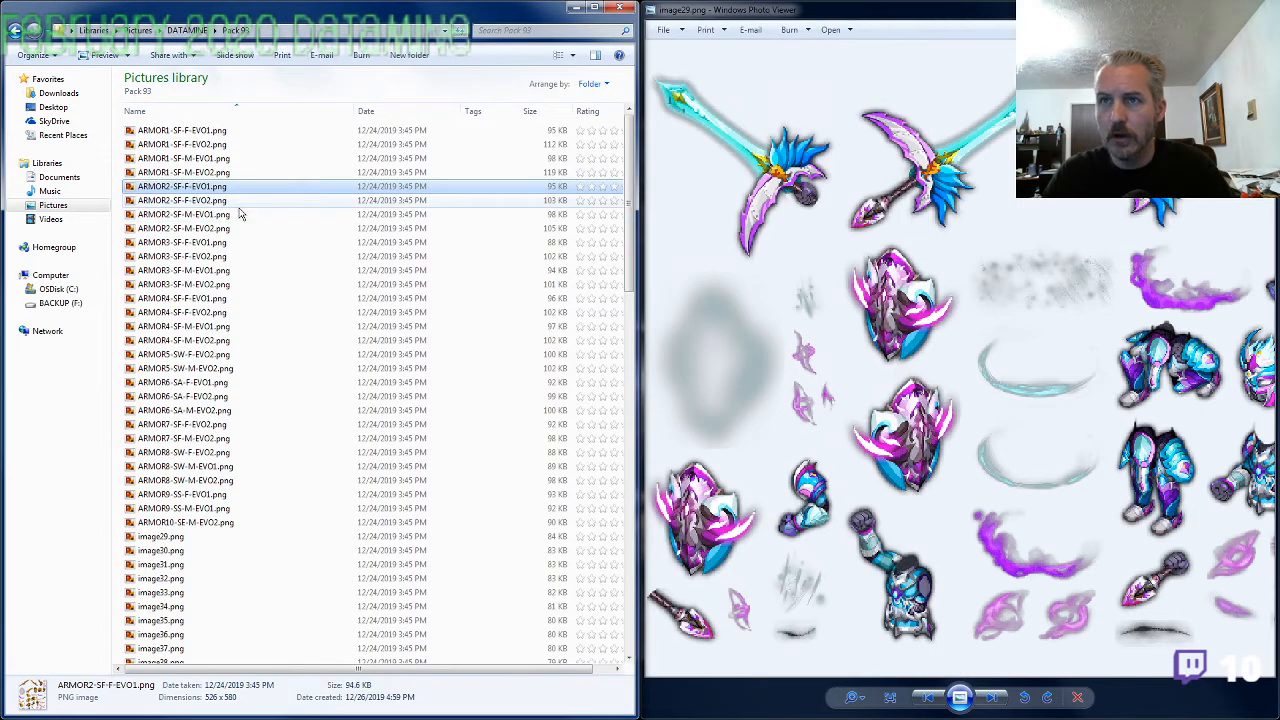
Rename ARMOR2-SF-M-EVO1.png as ARMOR2-SS-F-EVO2.png, changing its element, gender and evolution
click(197, 217)
click(197, 217)
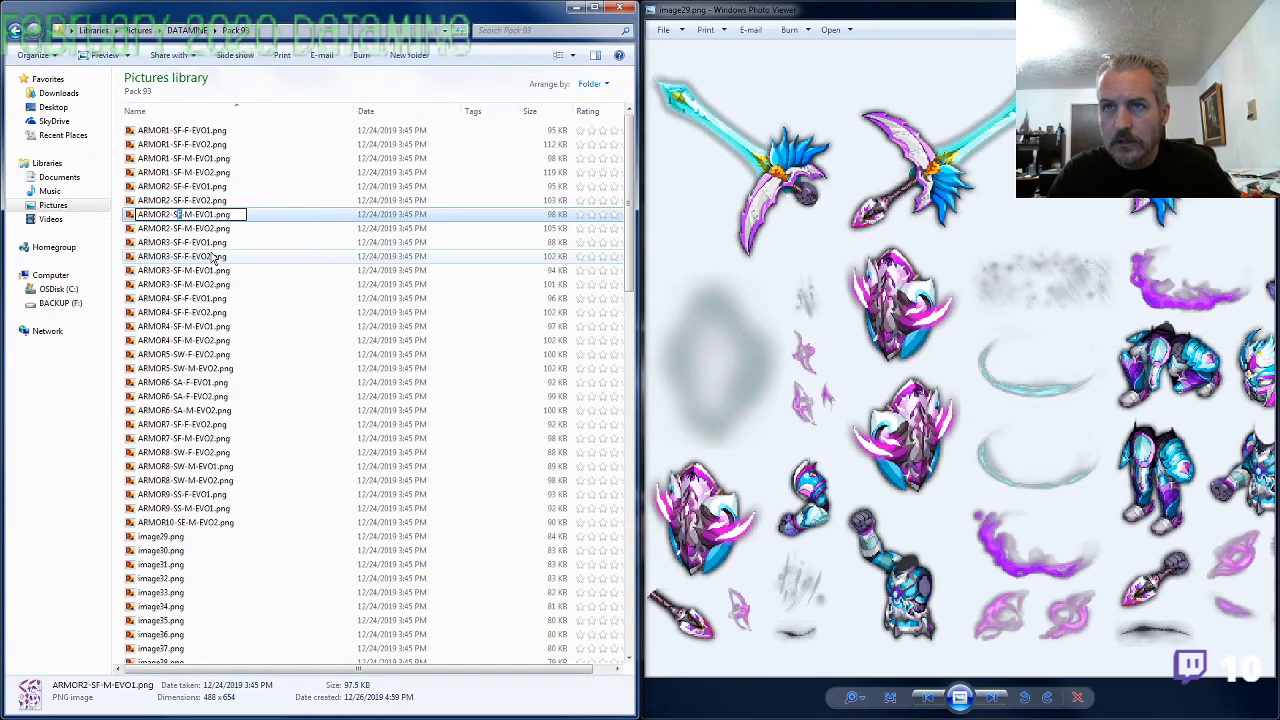
text(S)
key(Right)
text(F)
key(Delete)
key(Right)
key(Right)
key(Right)
key(Right)
key(Delete)
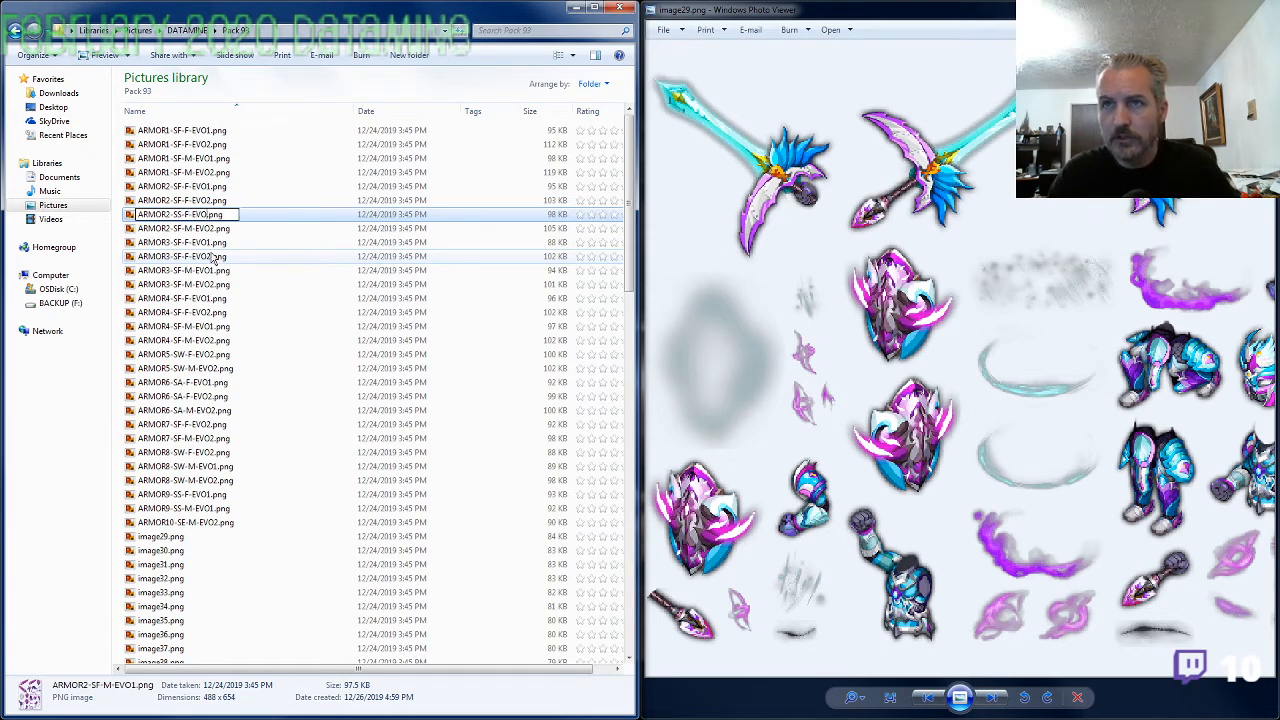
text(2)
key(Return)
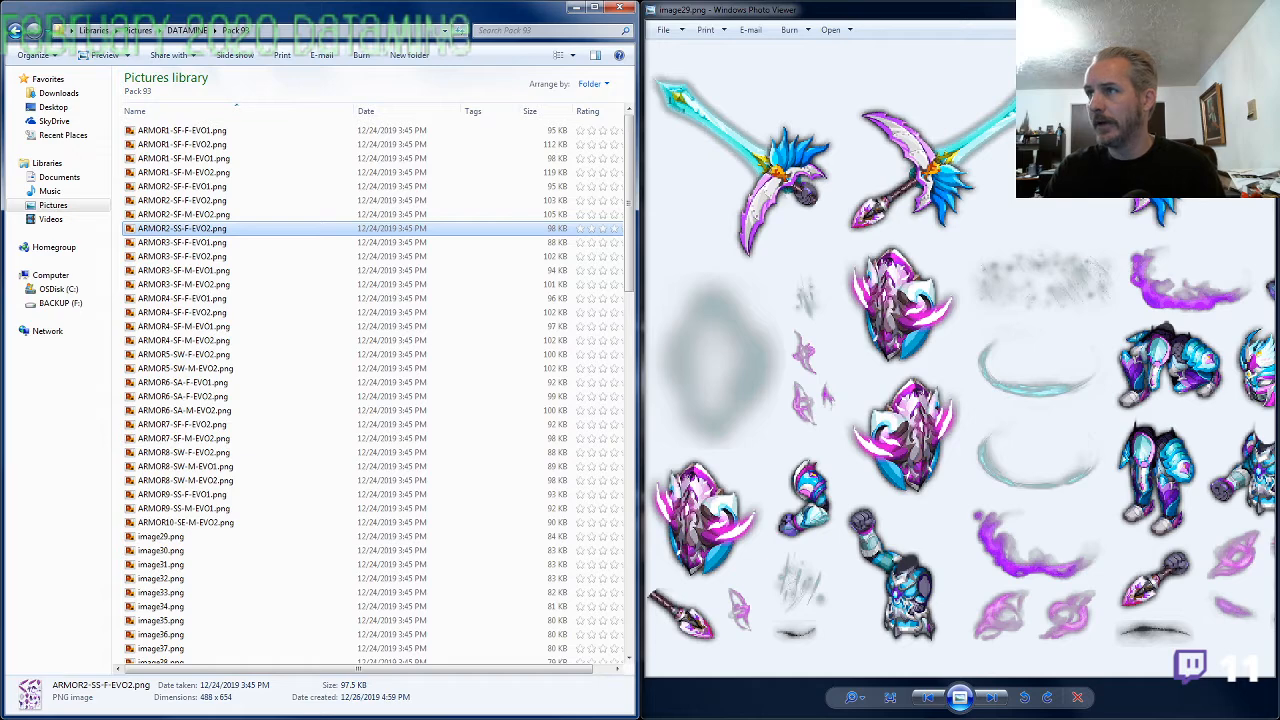
Close image29.png and rename ARMOR2-SS-F-EVO2.png as ARMOR9-SS-F-EVO2.png
click(1260, 8)
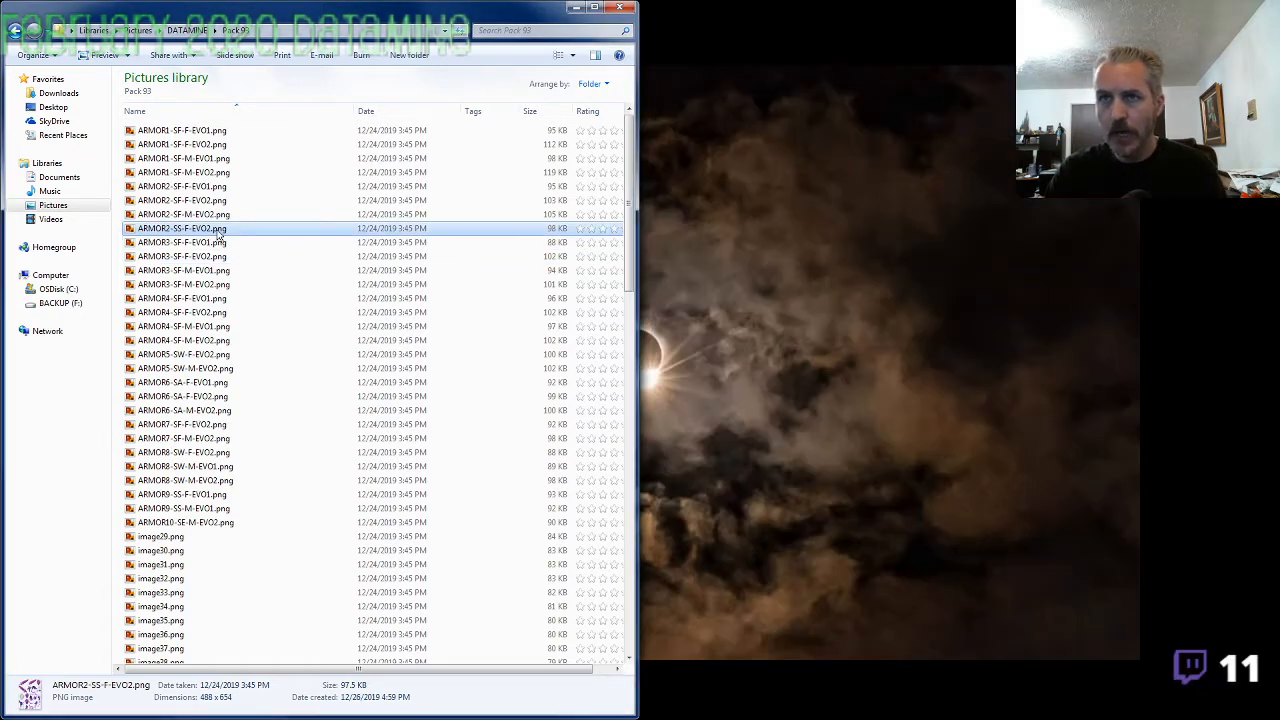
click(193, 230)
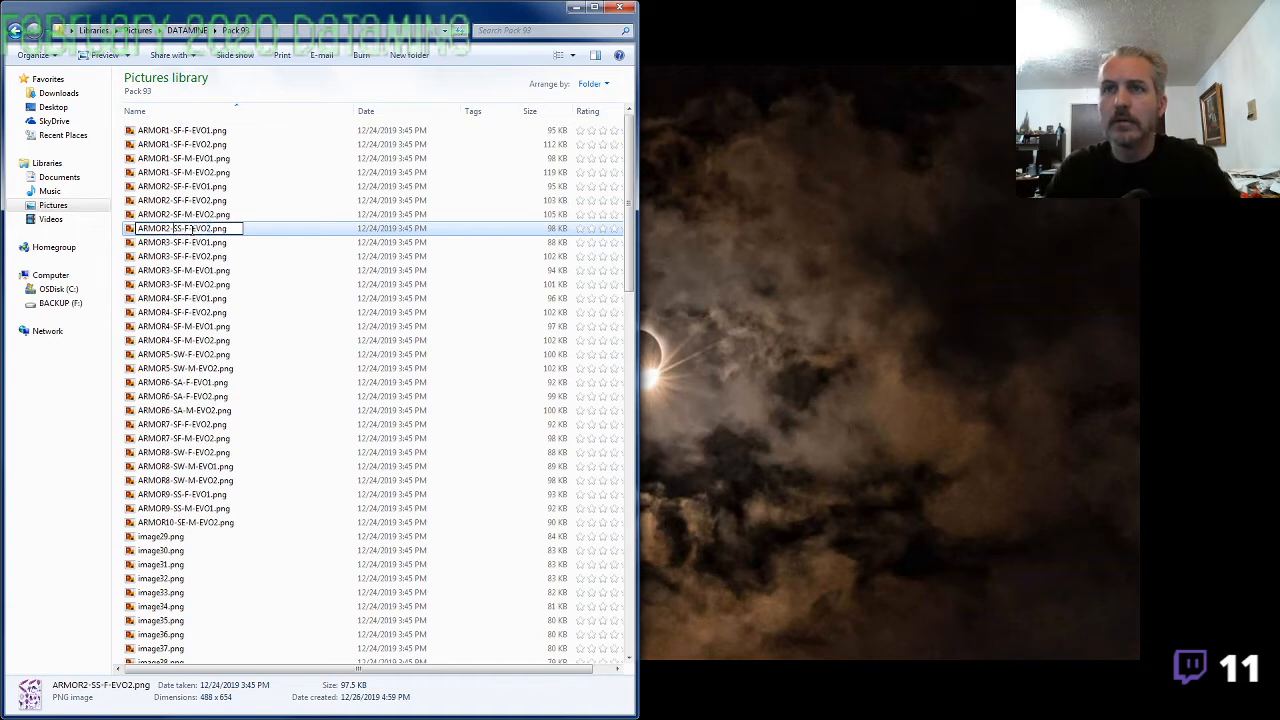
key(Return)
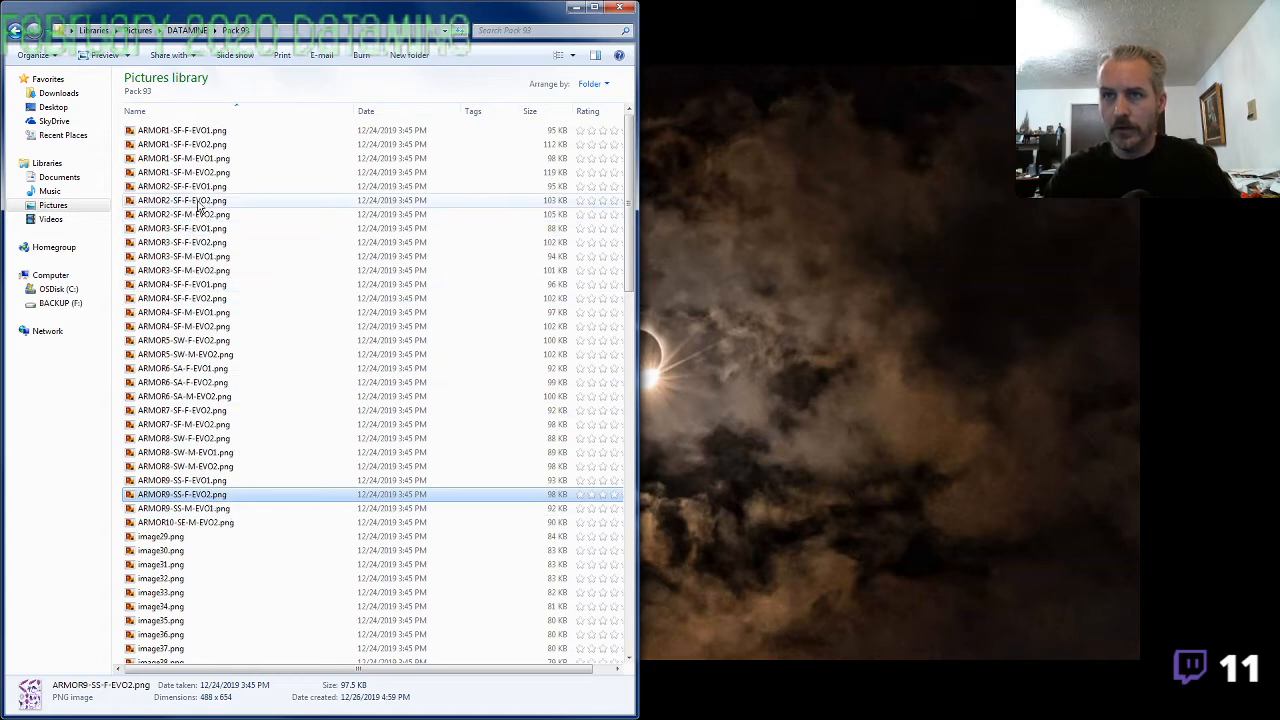
View the ARMOR2 images in order from ARMOR2-SF-F-EVO1.png through to ARMOR3-SF-F-EVO1.png to check their armor sets
double_click(195, 188)
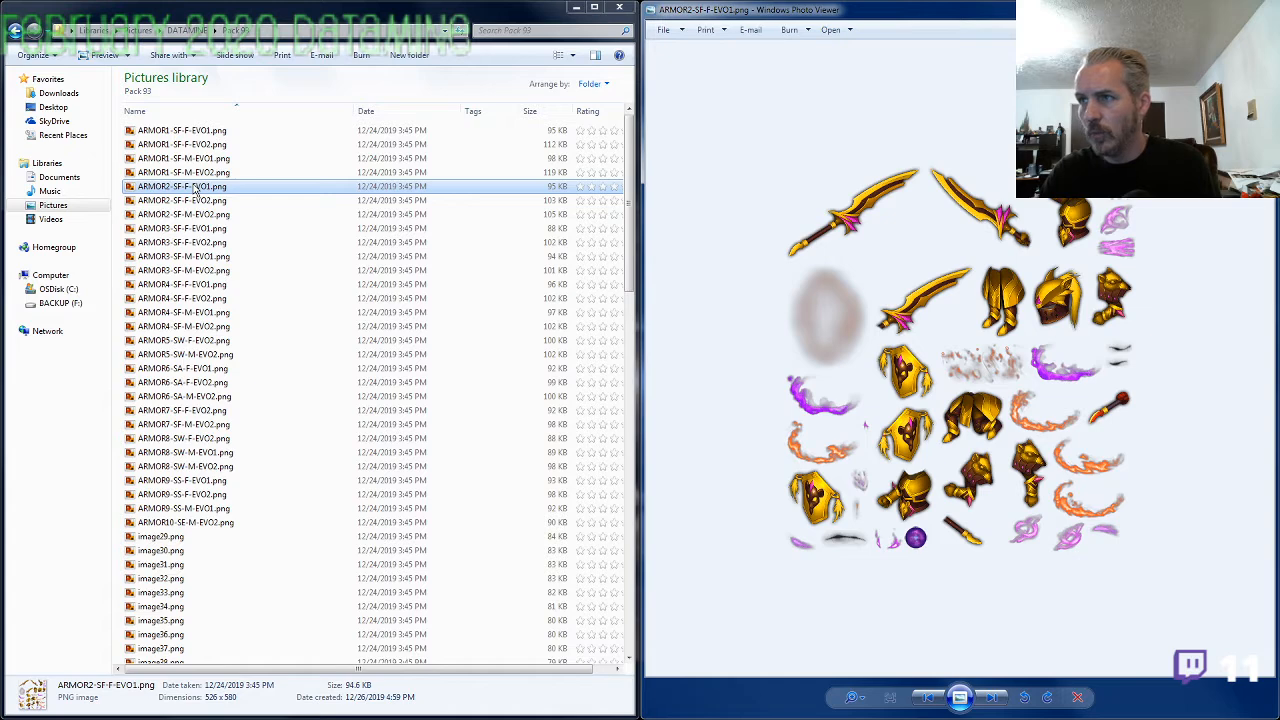
key(Right)
key(Right)
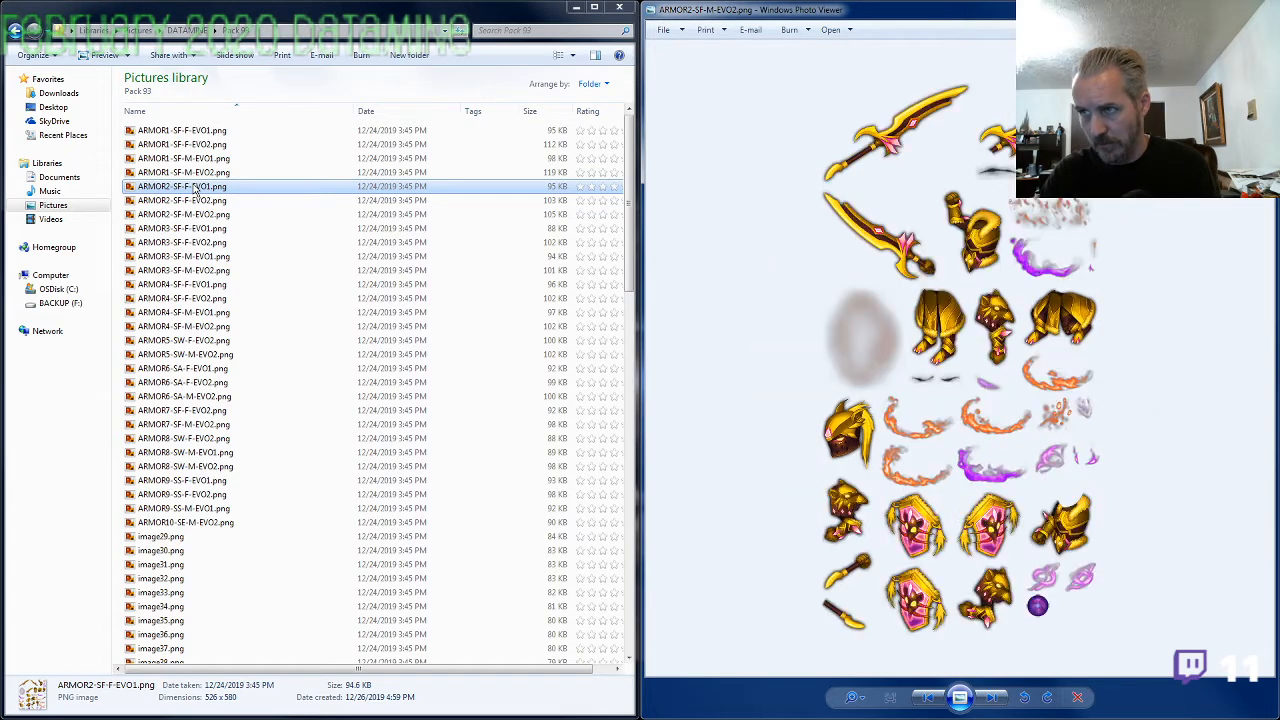
key(Right)
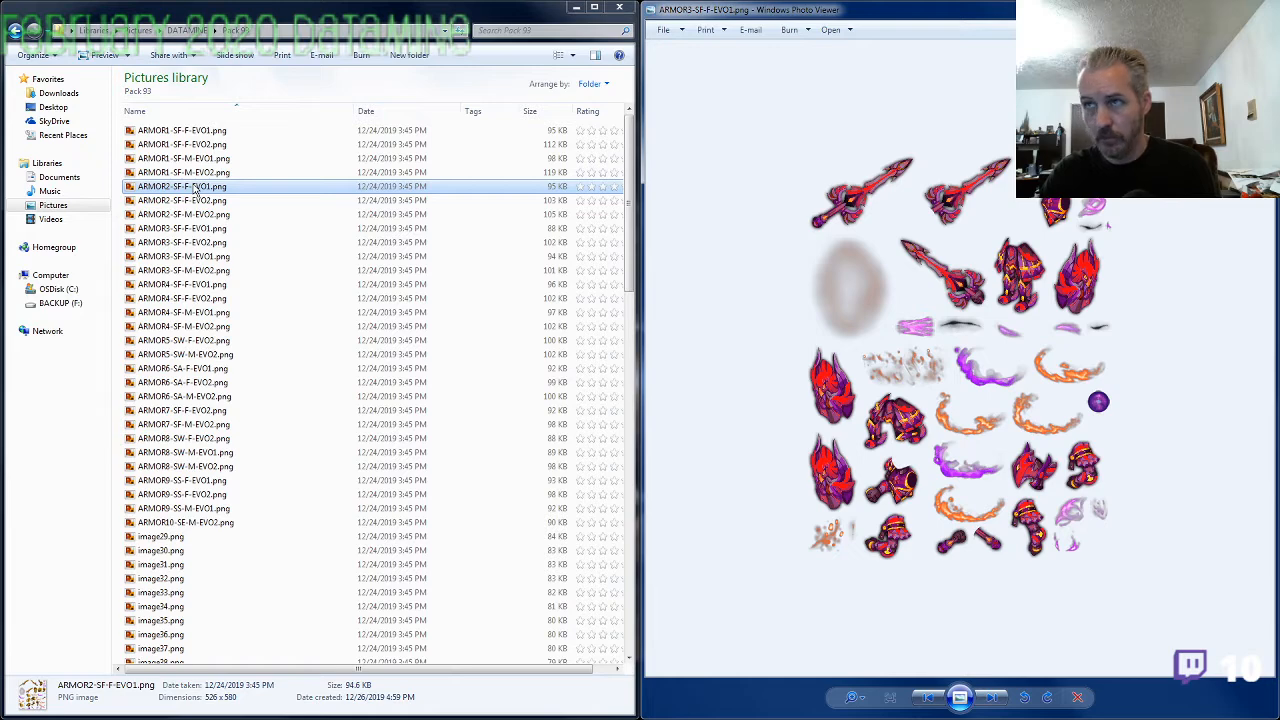
View the remaining ARMOR3 images and move on to ARMOR4-SF-F-EVO1.png to check their armor sets
key(Right)
key(Right)
key(Right)
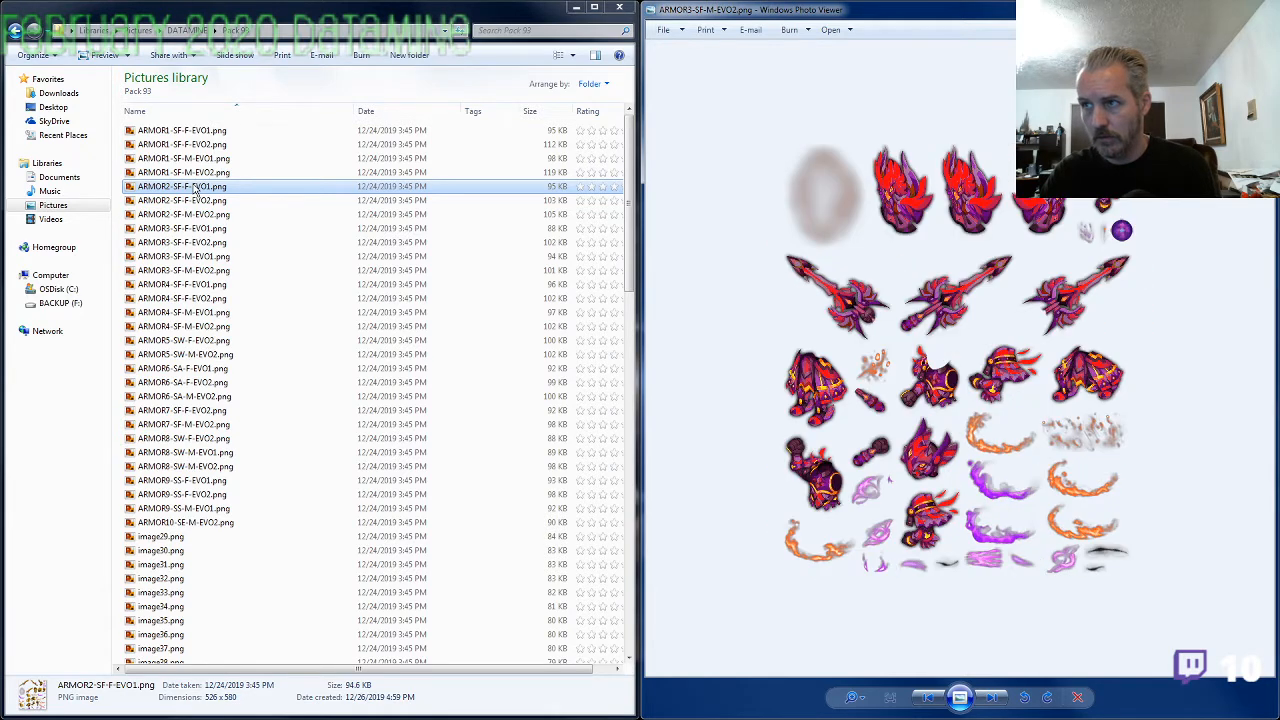
key(Right)
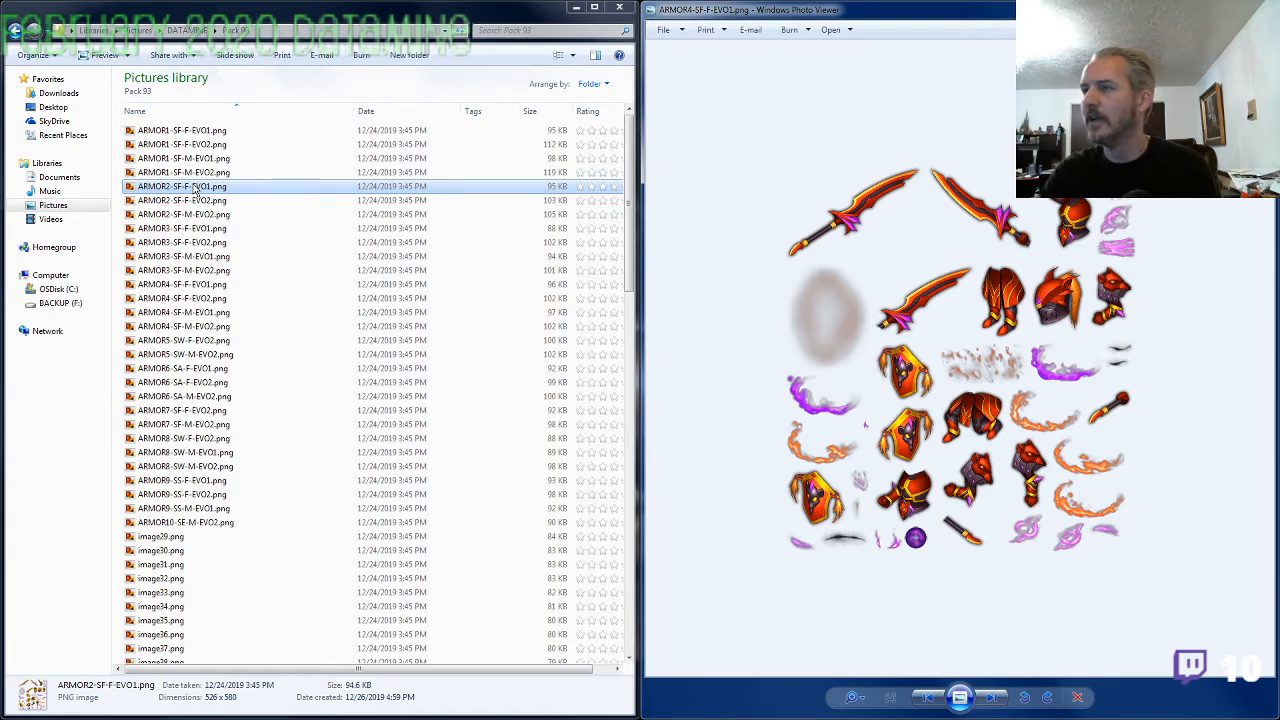
Compare ARMOR4-SF-F-EVO1.png with its neighbouring images, ARMOR4-SF-F-EVO2.png and ARMOR4-SF-M-EVO1.png, for mislabeled armor
key(Right)
key(Left)
key(Left)
key(Right)
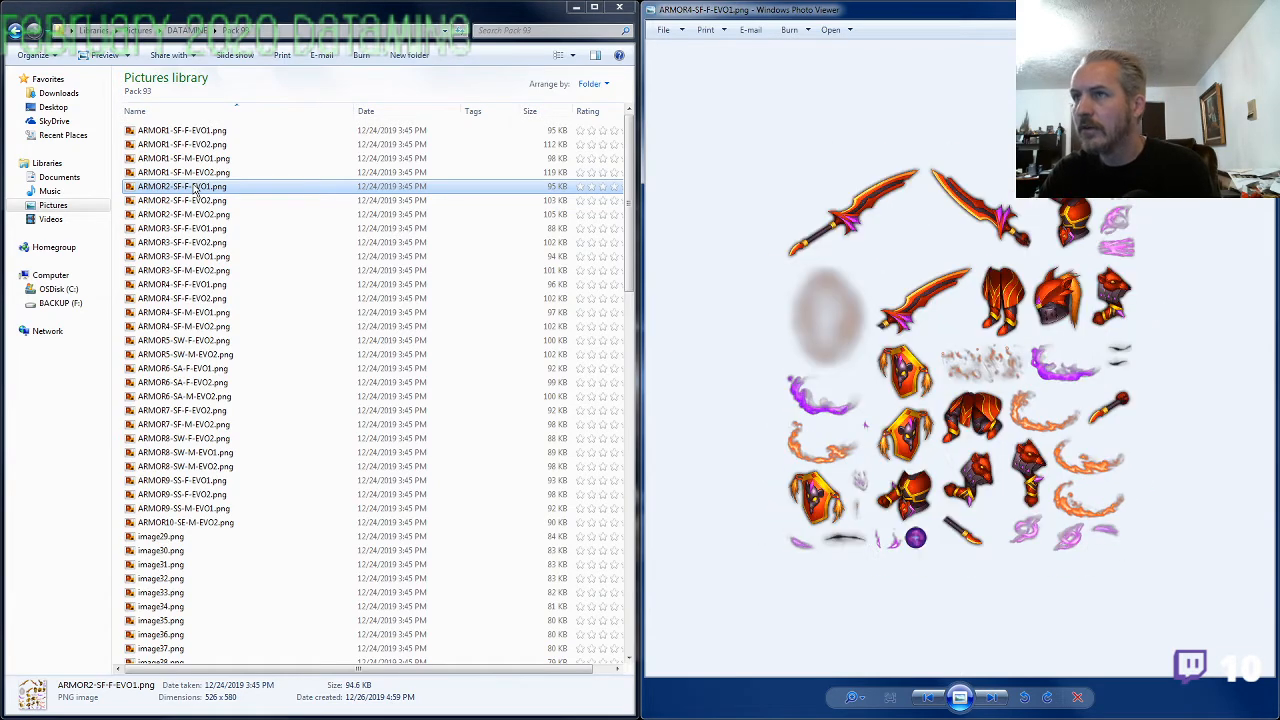
key(Right)
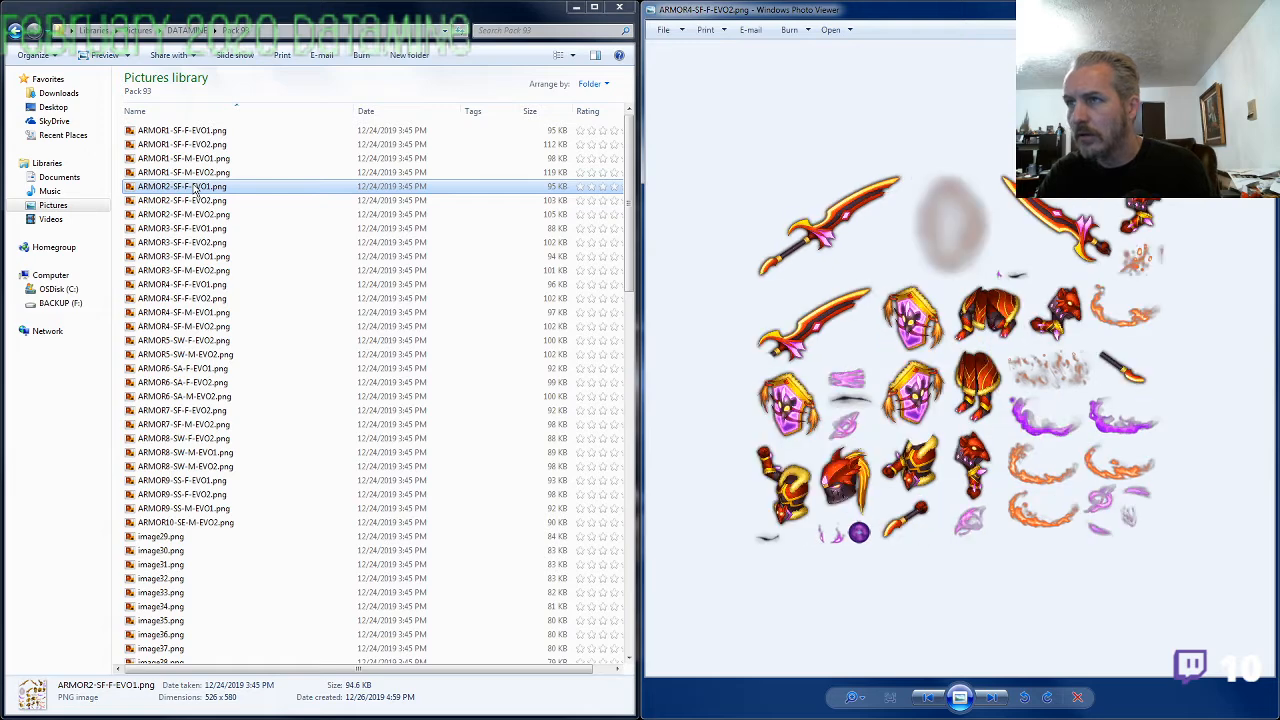
key(Left)
key(Right)
key(Right)
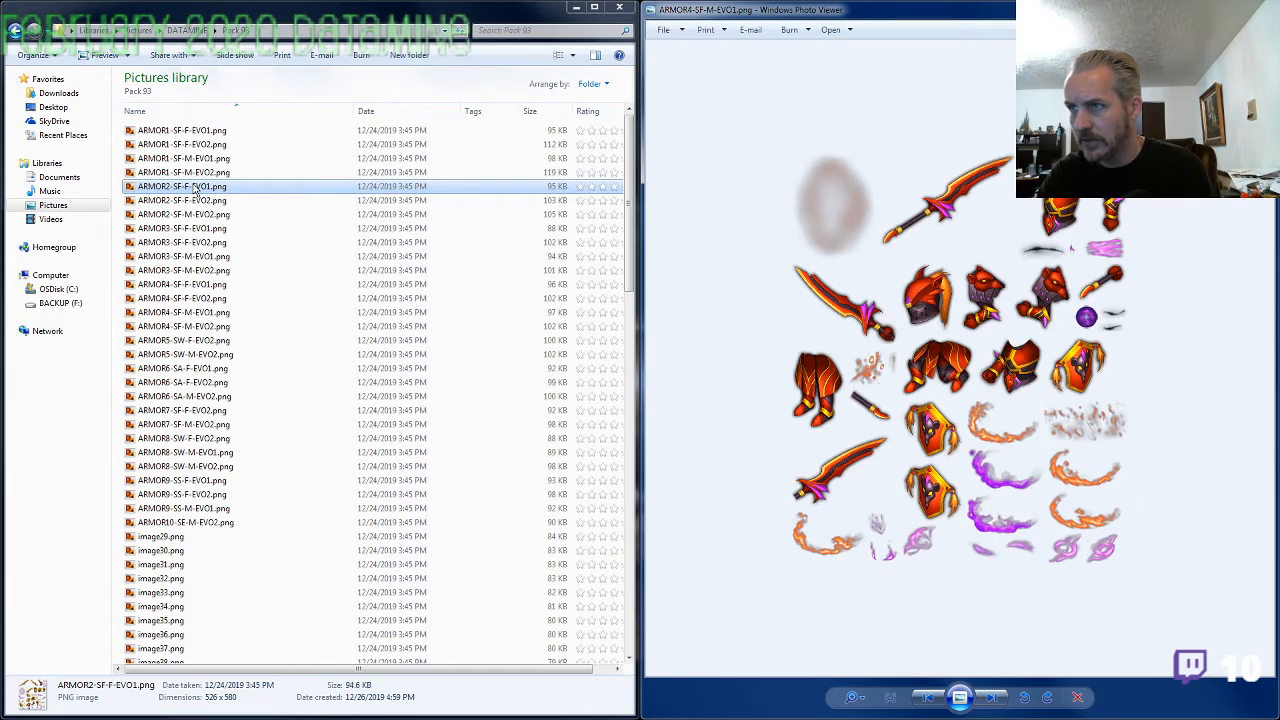
View the ARMOR5 images and compare ARMOR6-SA-F-EVO1.png with ARMOR6-SA-F-EVO2.png for a mismatched armor set
key(Right)
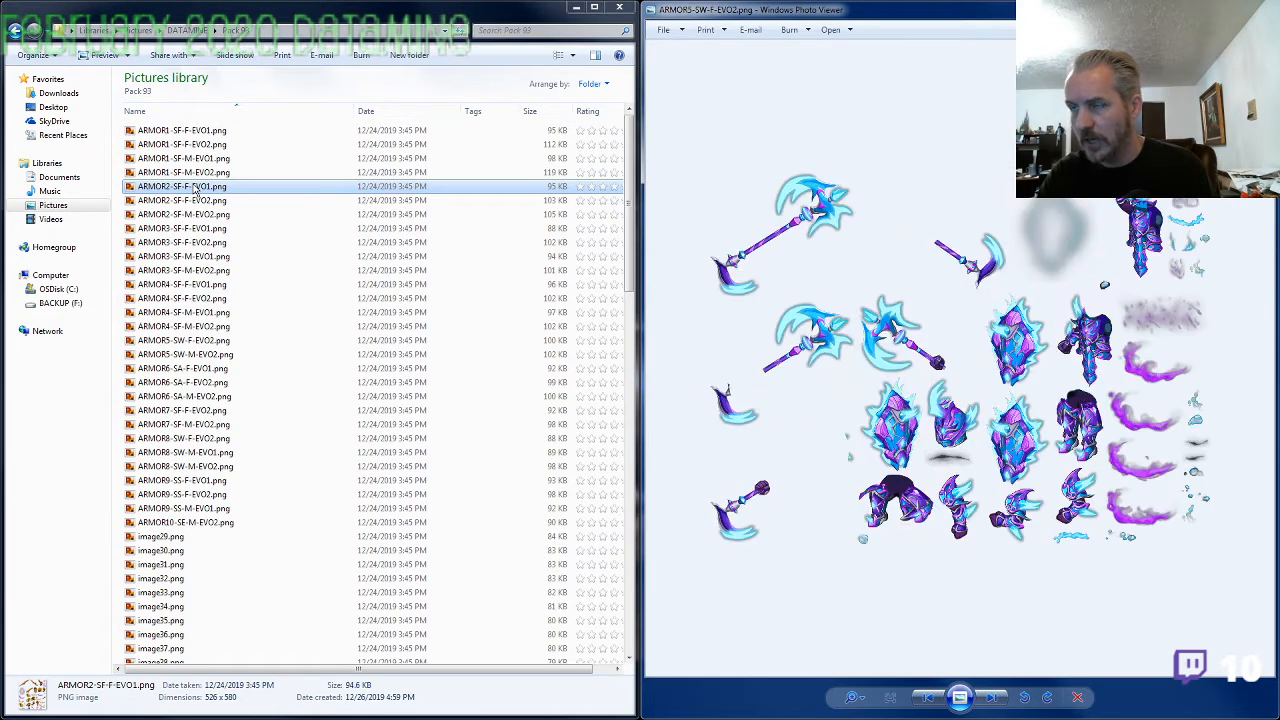
key(Right)
key(Right)
key(Right)
key(Right)
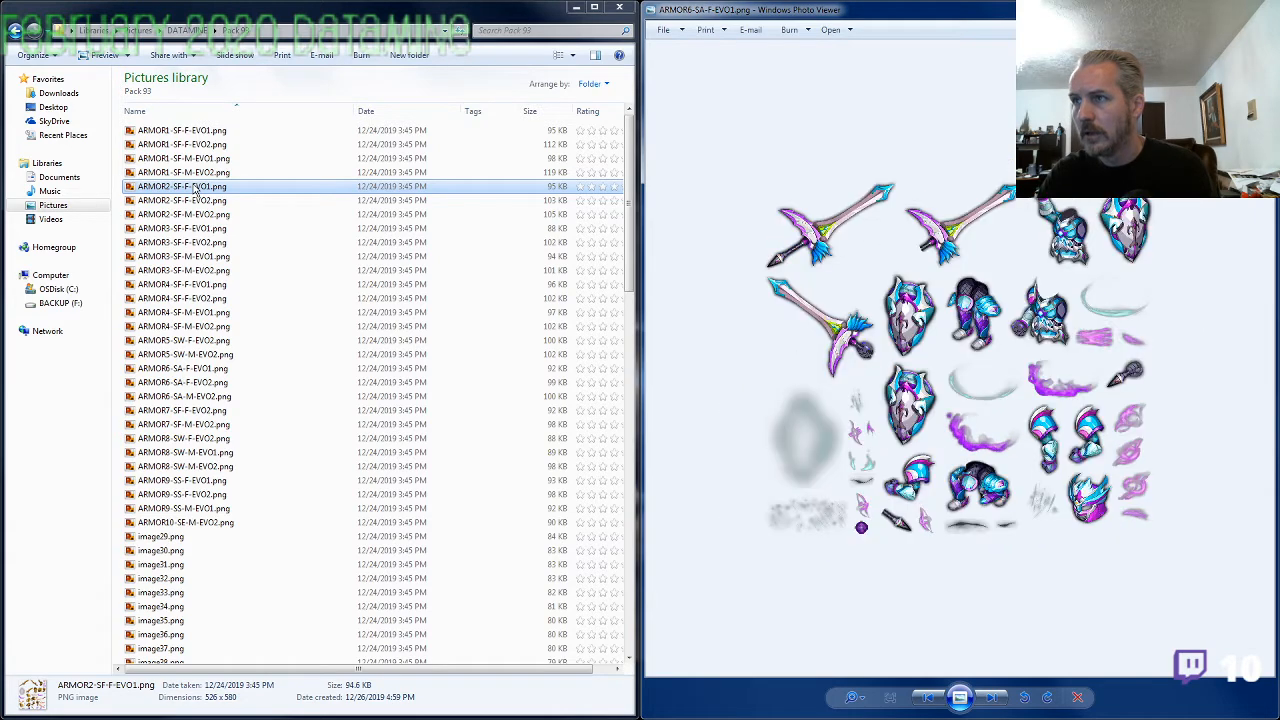
key(Right)
key(Left)
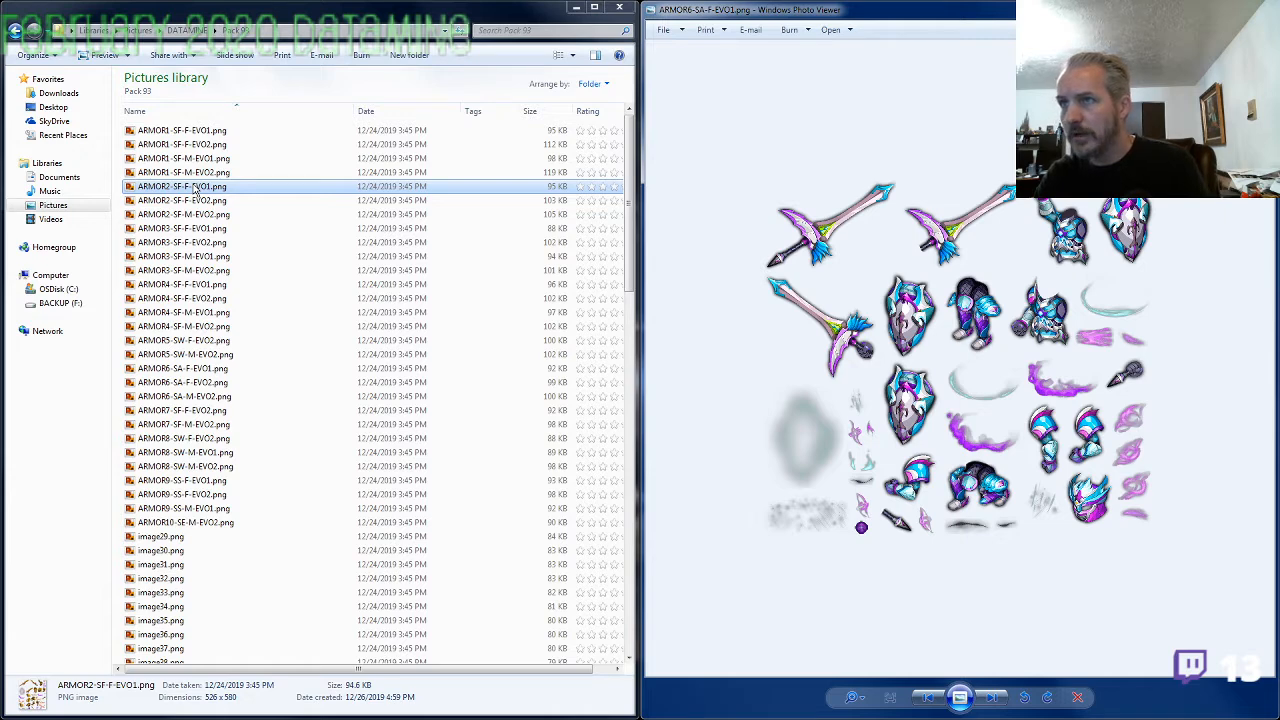
key(Right)
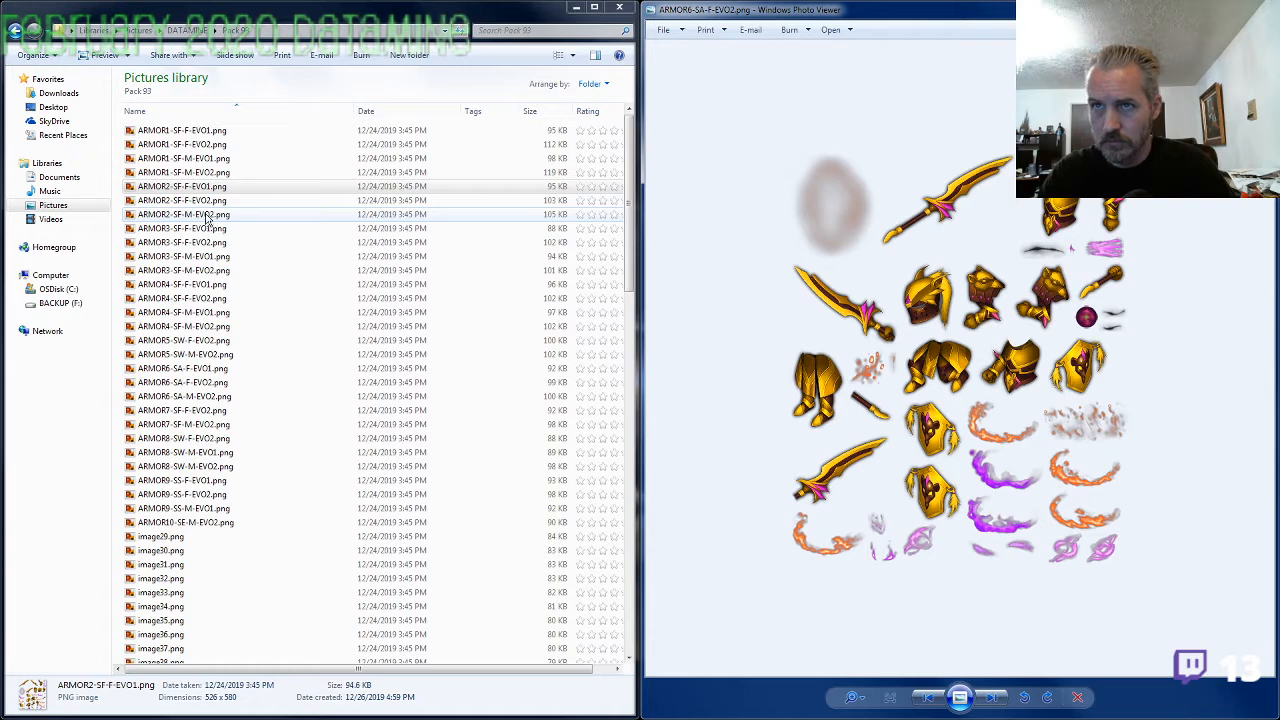
Rename ARMOR6-SA-F-EVO2.png as ARMOR2-SF-M-EVO1.png, reusing the name of ARMOR2-SF-M-EVO2.png and changing its evolution to EVO1
click(204, 216)
click(204, 216)
key(ctrl+c)
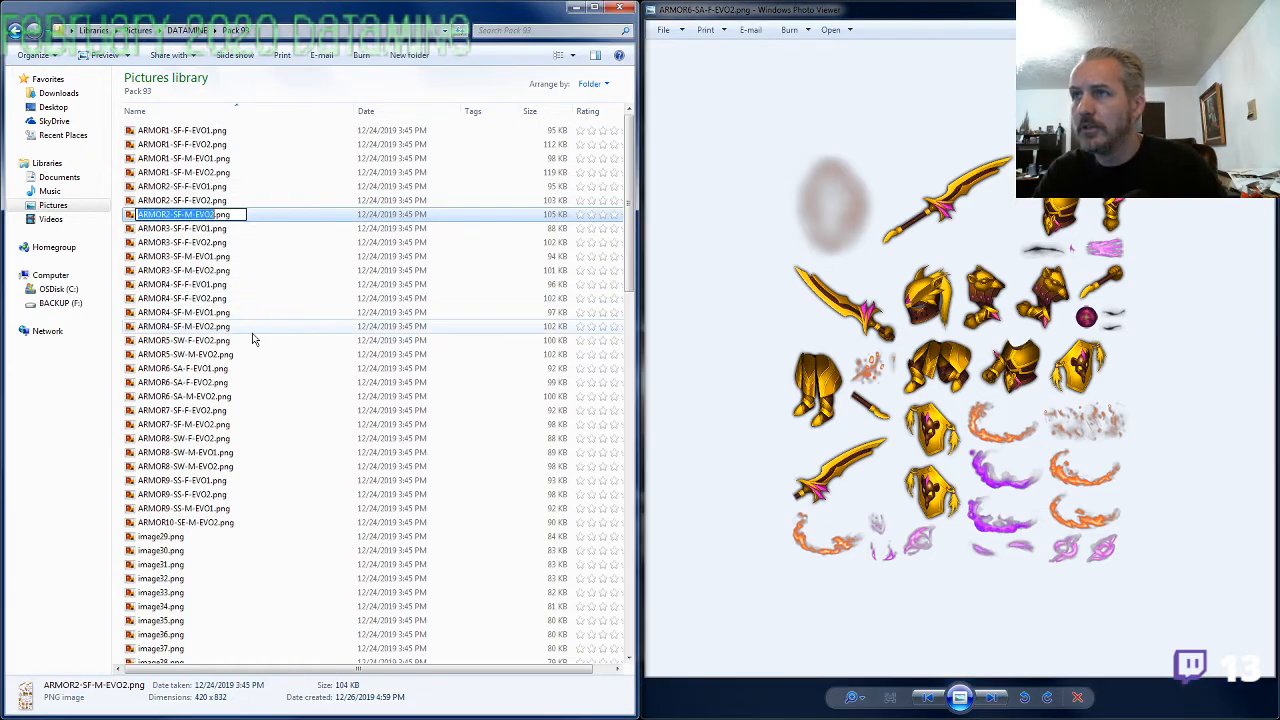
click(252, 330)
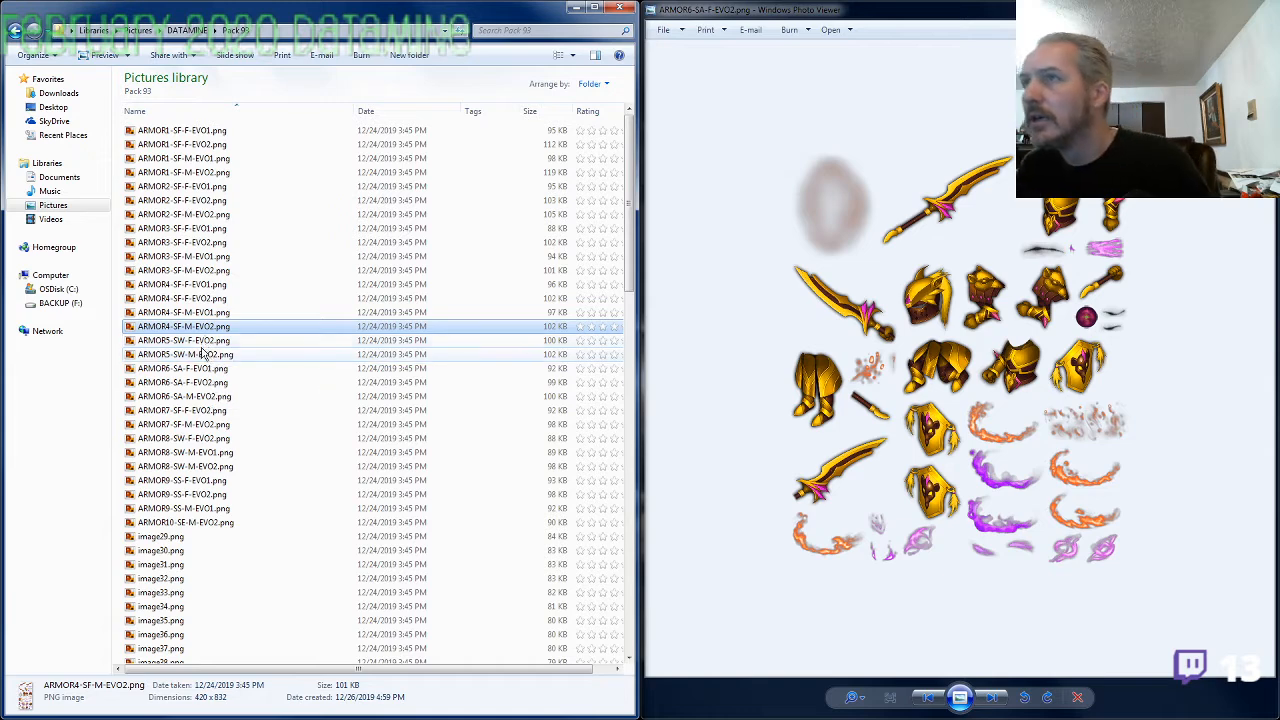
click(211, 385)
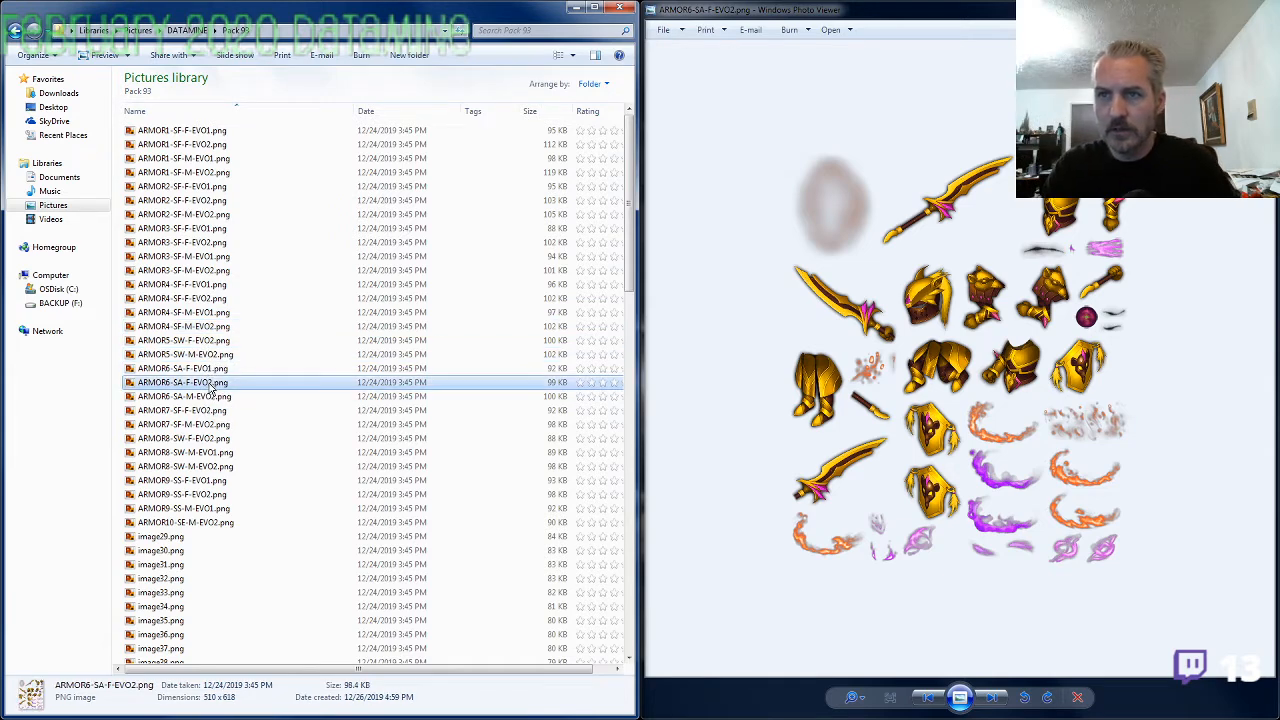
click(211, 385)
key(ctrl+v)
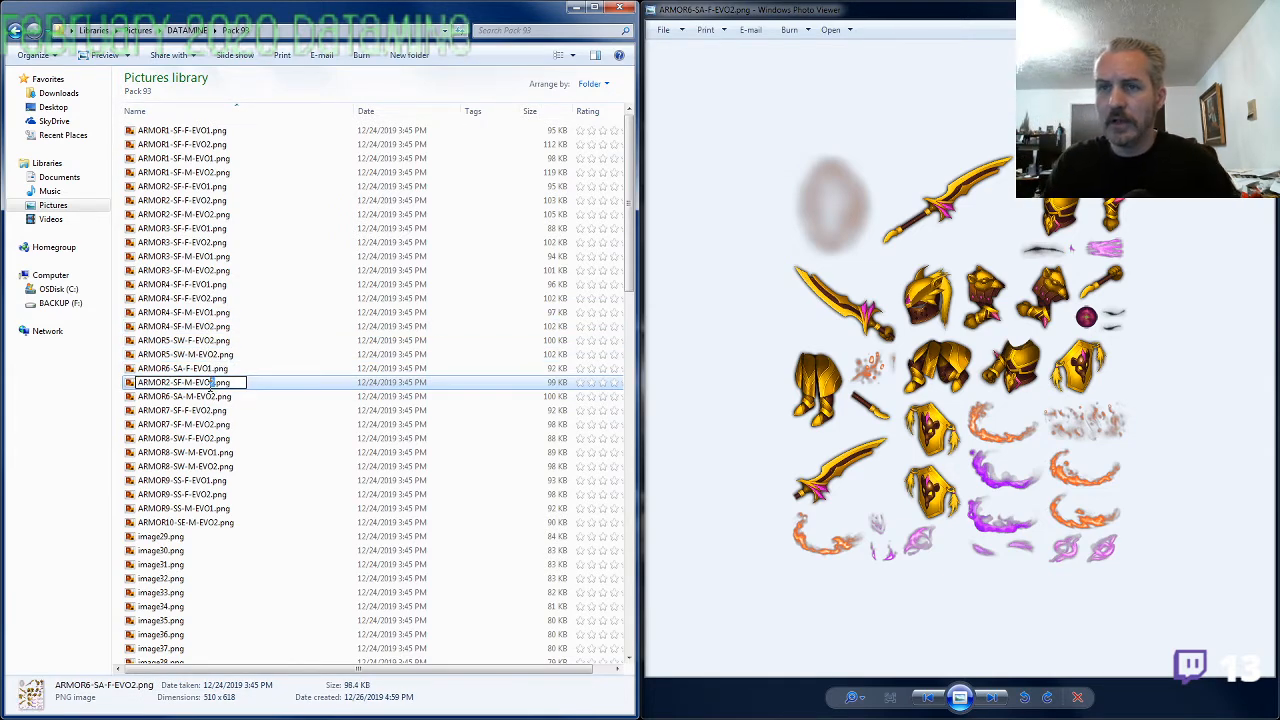
key(BackSpace)
text(1)
key(Return)
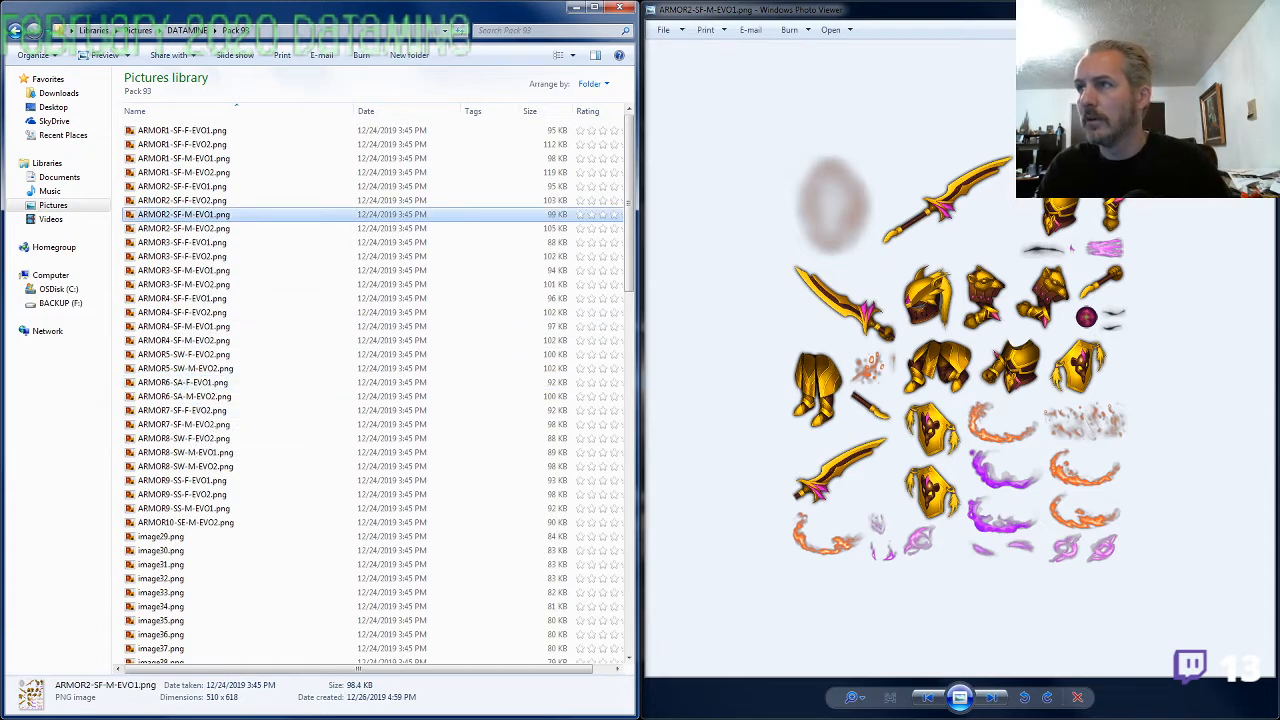
Reopen the image viewer at ARMOR2-SF-F-EVO1.png and check the ARMOR2 images in order through to ARMOR3-SF-F-EVO1.png
click(1258, 8)
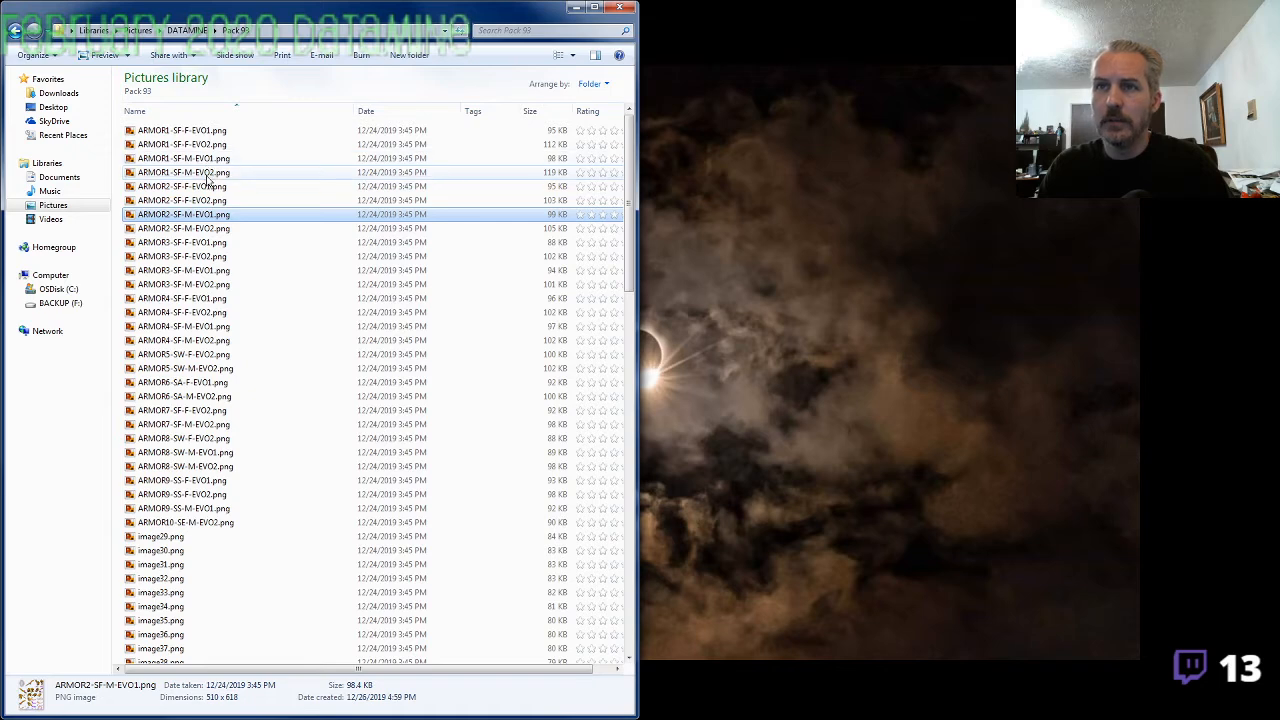
double_click(206, 188)
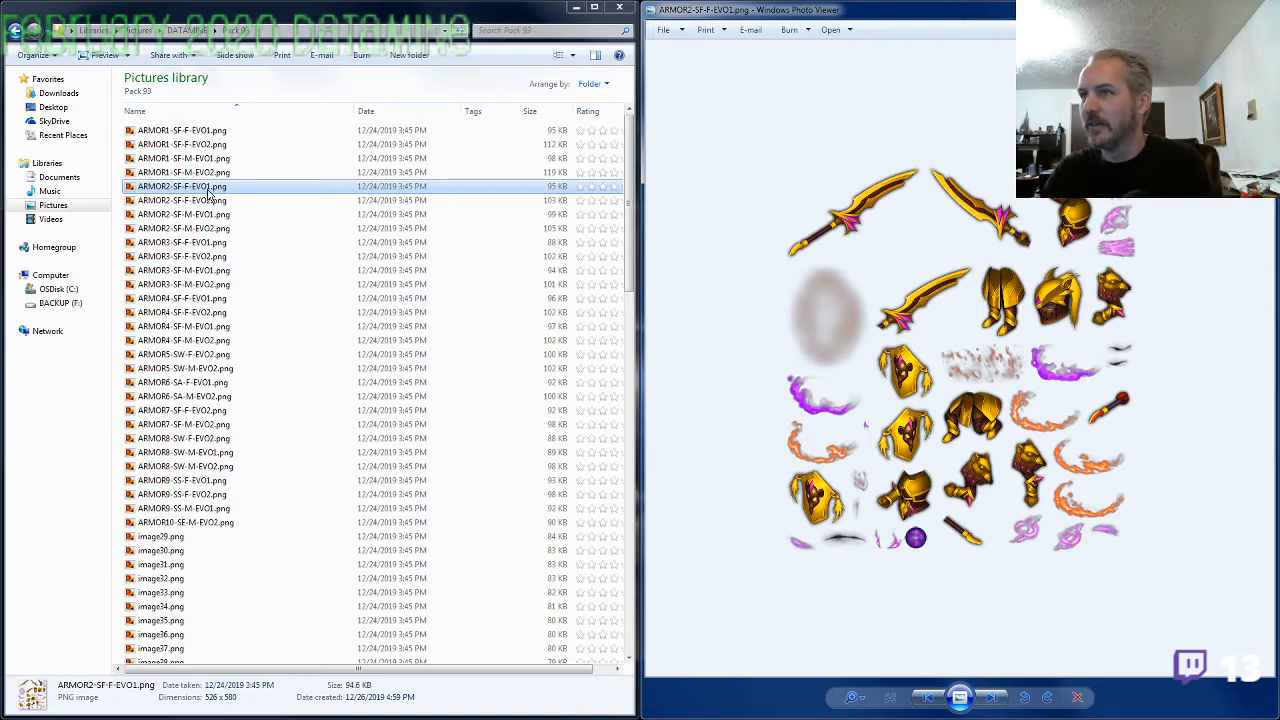
key(Right)
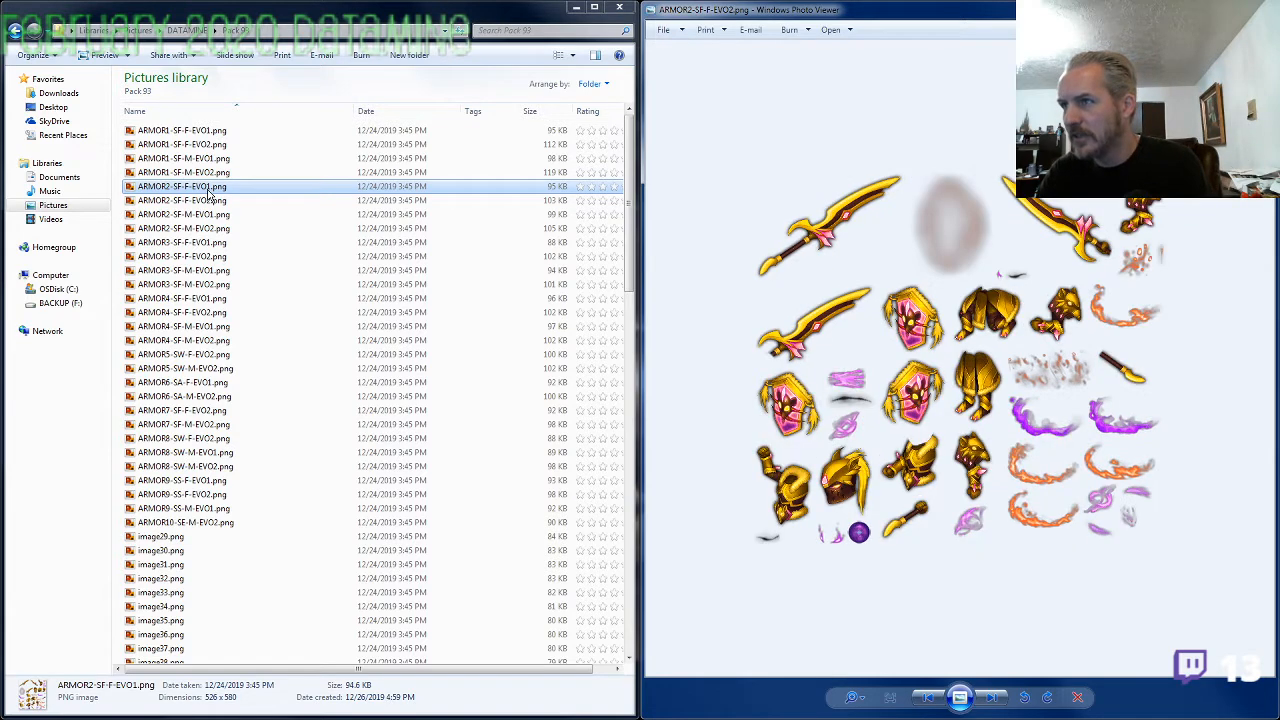
key(Right)
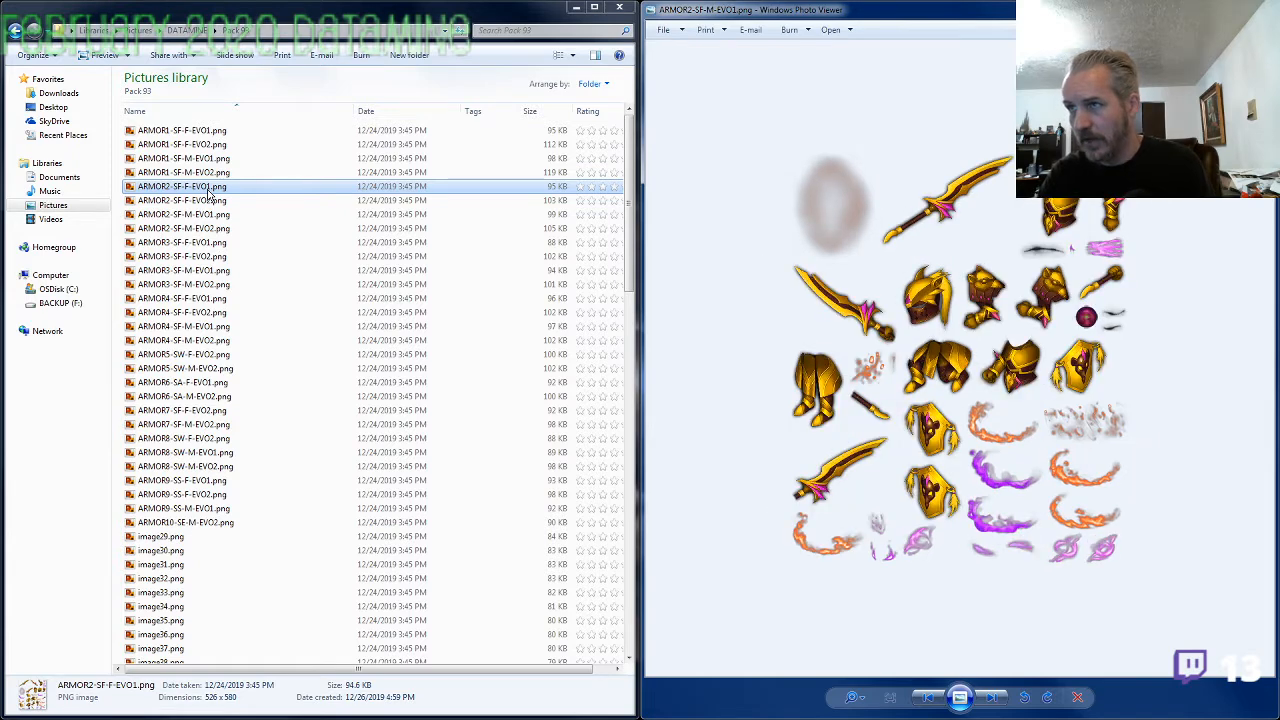
key(Right)
View the remaining ARMOR3 images and all ARMOR4 images through to ARMOR5-SW-F-EVO2.png to check their labels
key(Right)
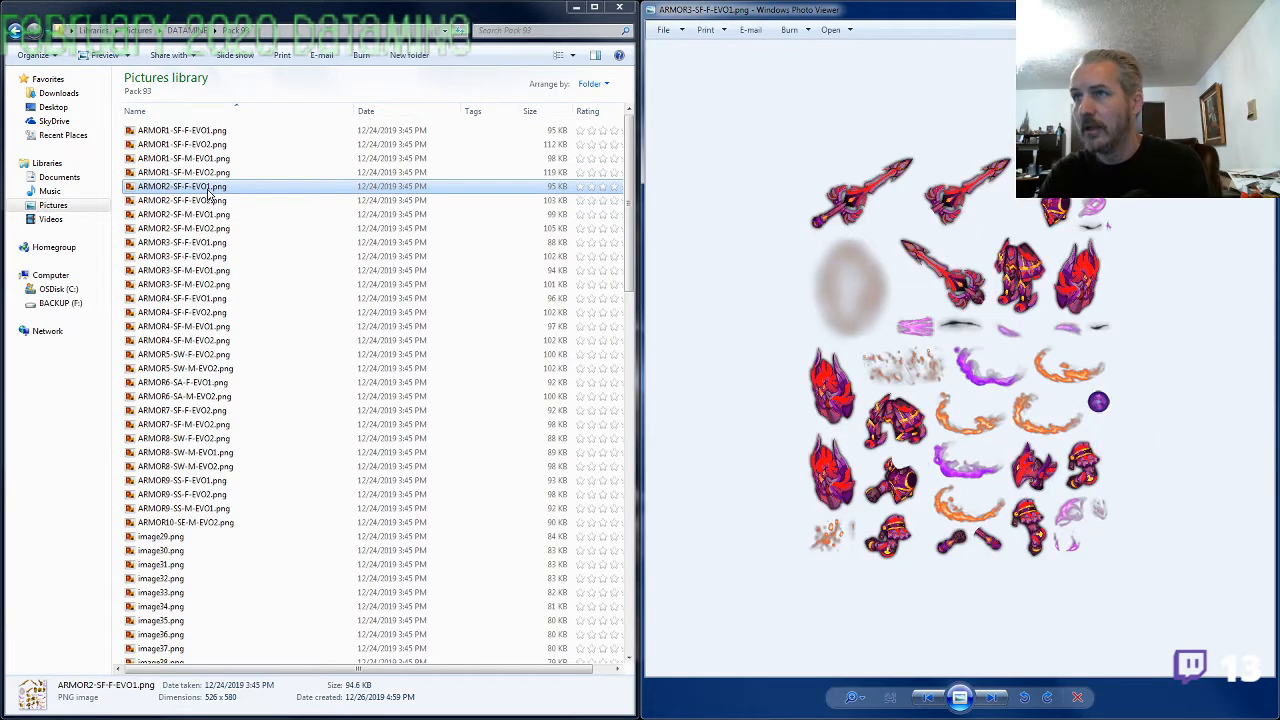
key(Right)
key(Right)
key(Right)
key(Right)
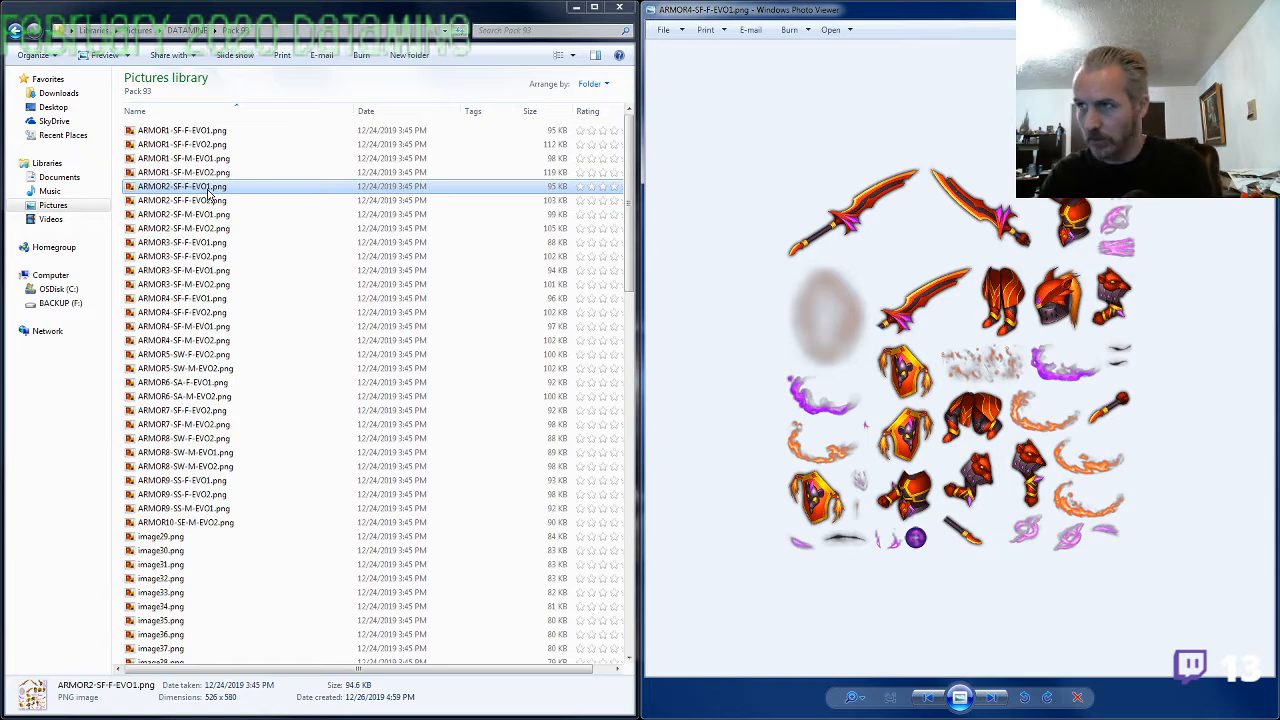
key(Right)
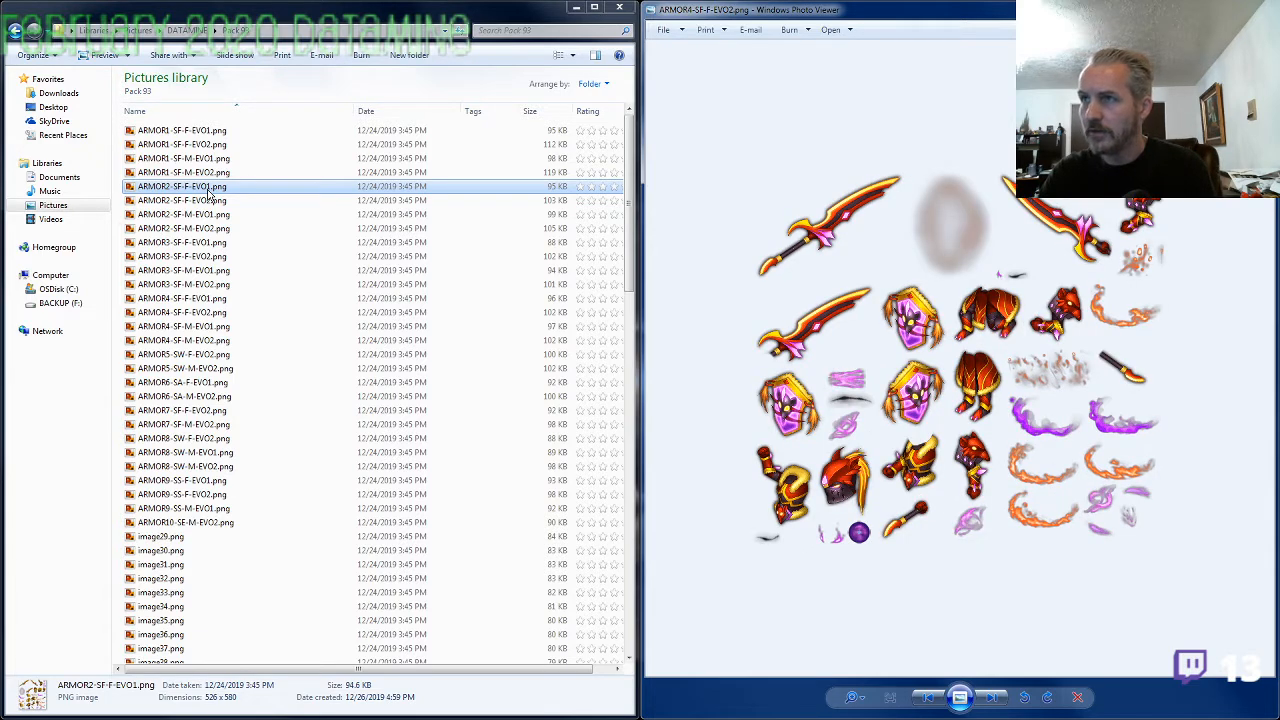
key(Right)
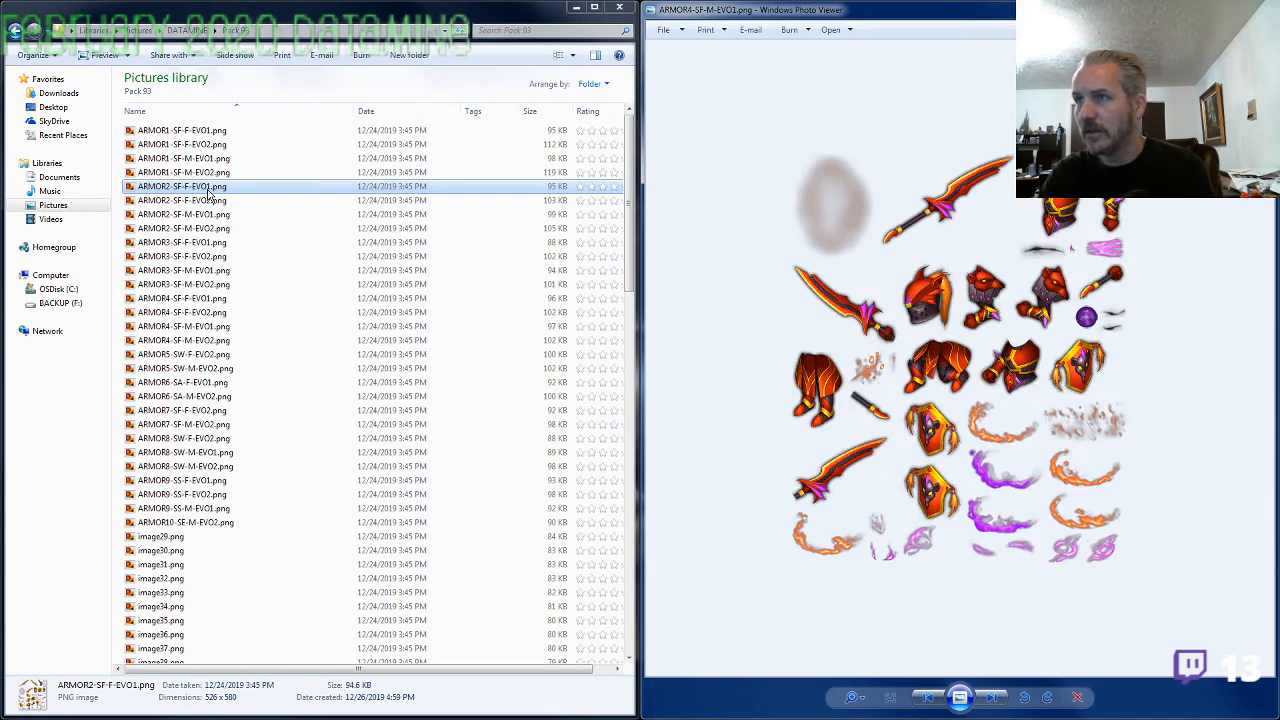
key(Right)
Compare ARMOR5-SW-F-EVO2.png and ARMOR5-SW-M-EVO2.png back and forth to check their gender and evolution labels
key(Right)
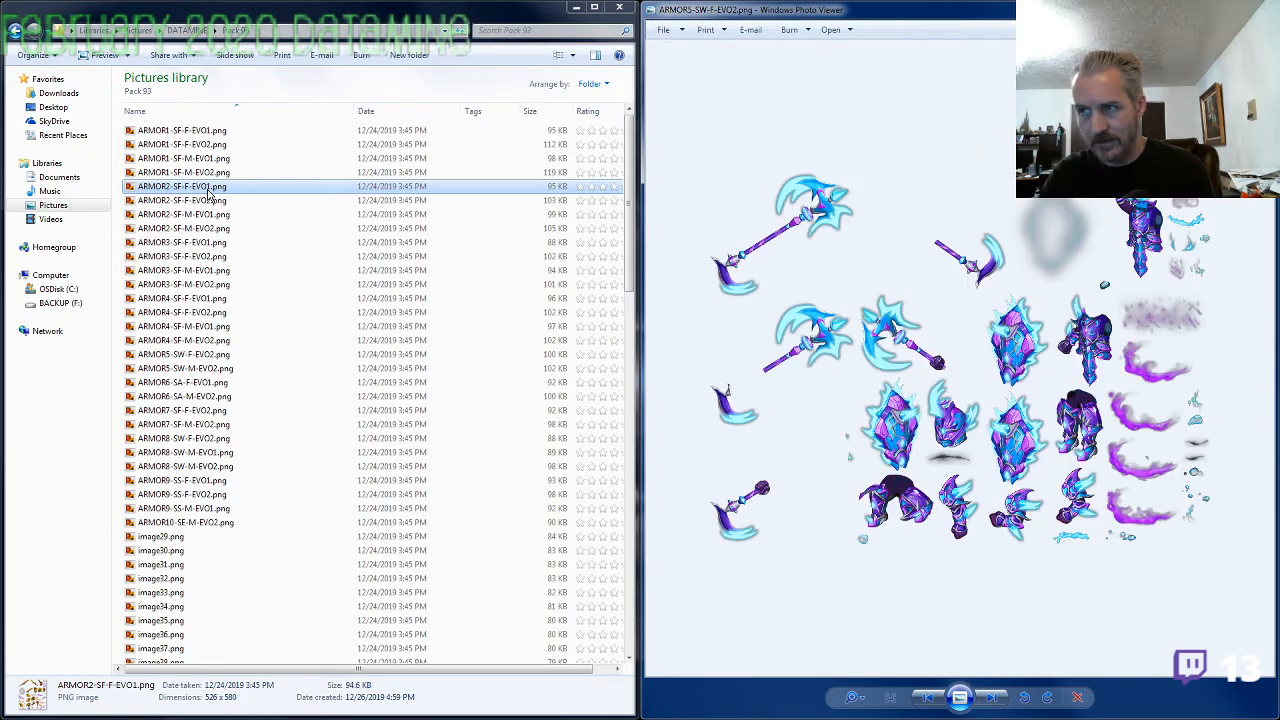
key(Right)
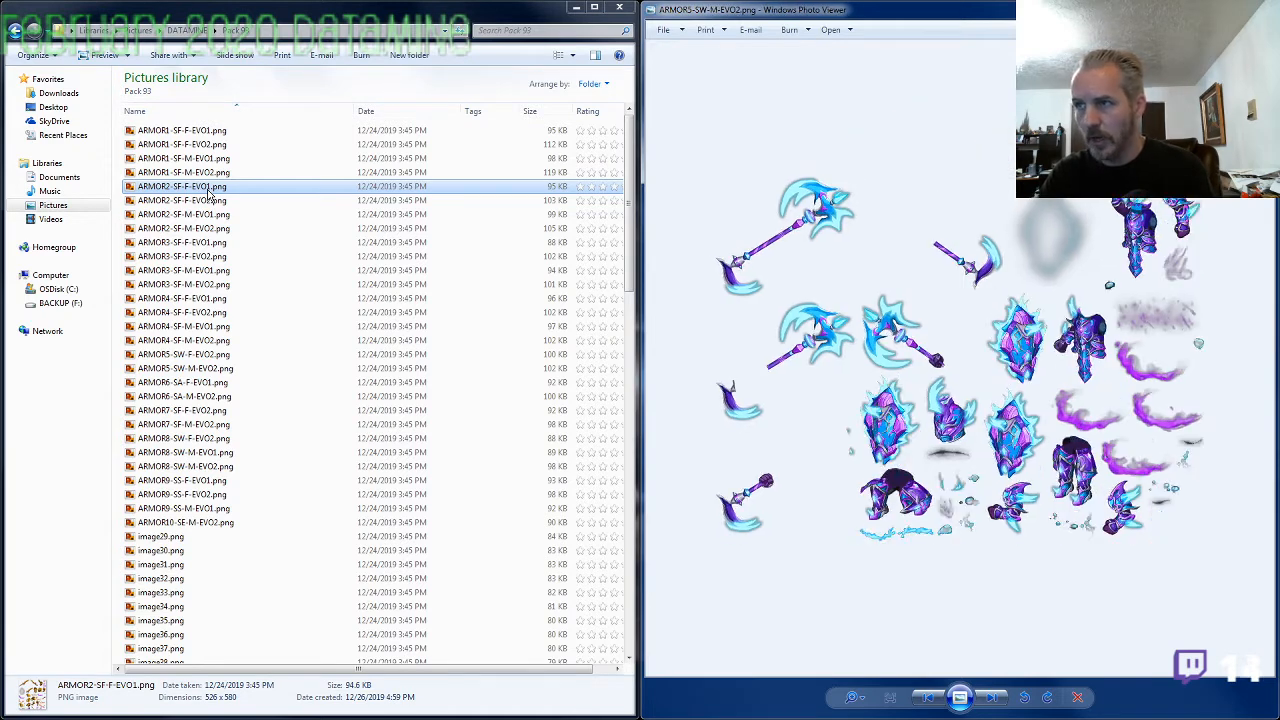
key(Left)
key(Right)
key(Left)
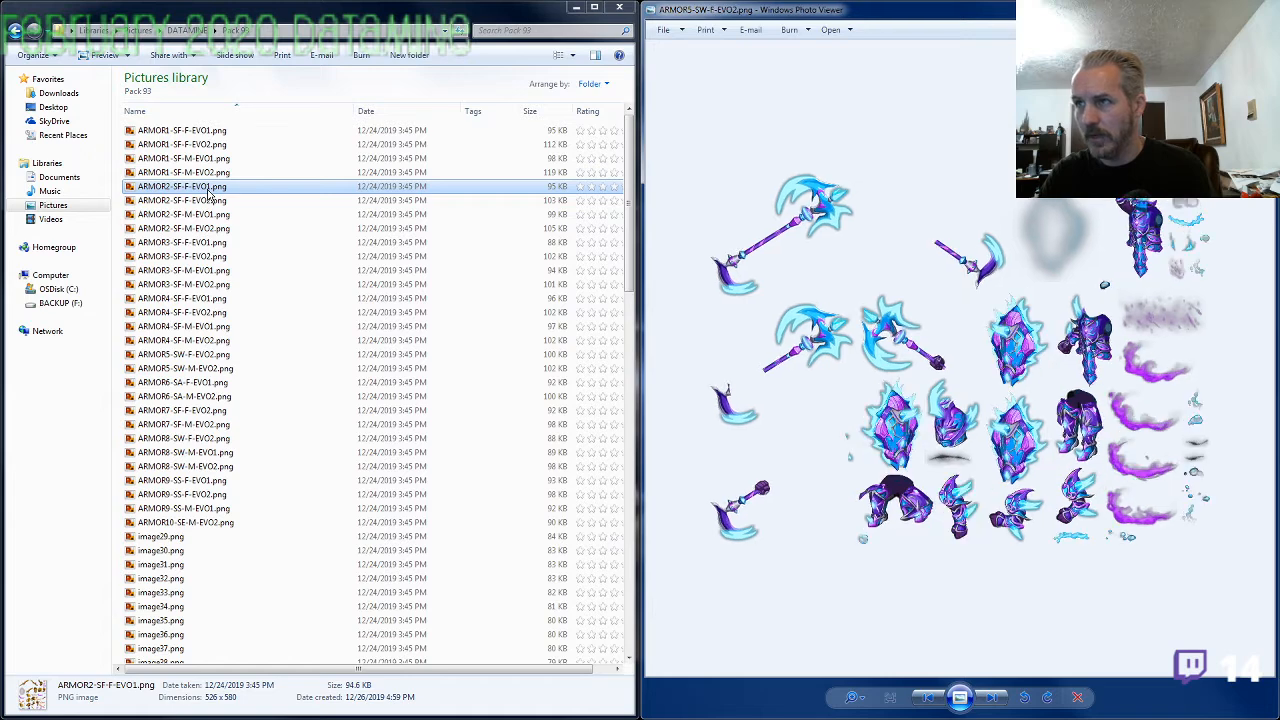
key(Right)
key(Left)
Compare ARMOR6-SA-F-EVO1.png with ARMOR6-SA-M-EVO2.png to check the evolution labels
key(Right)
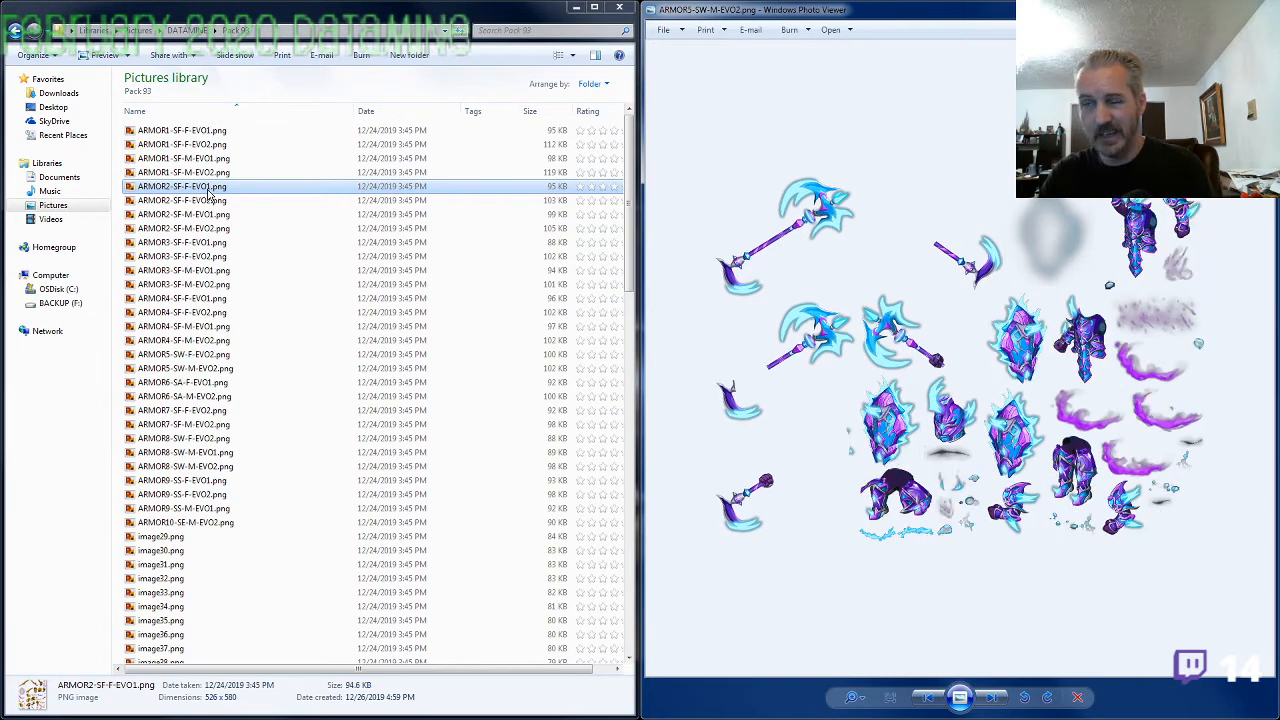
key(Right)
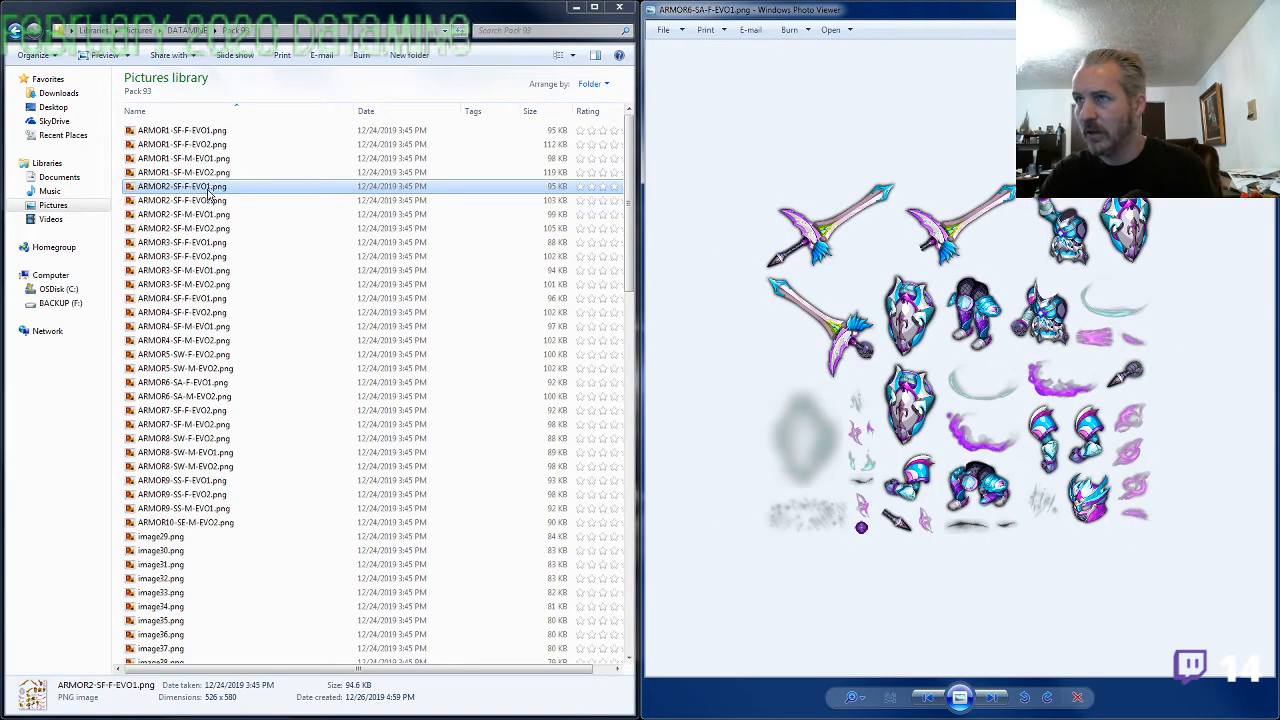
key(Right)
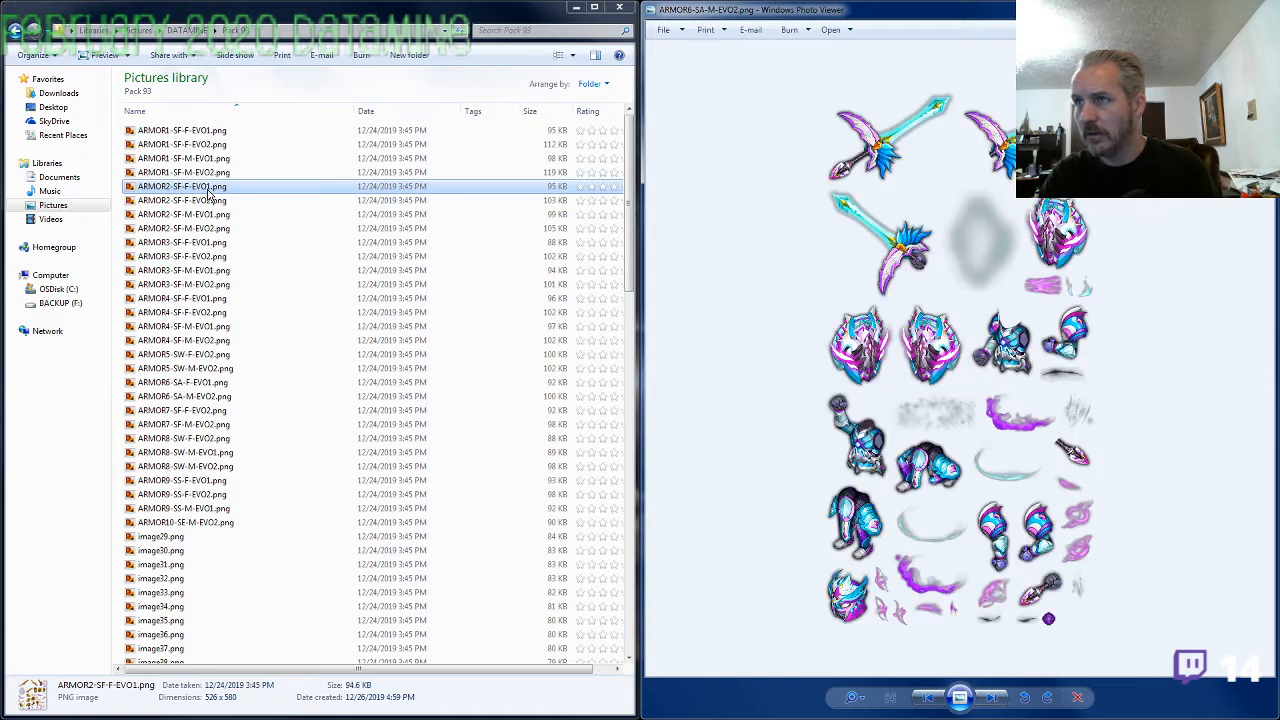
key(Left)
key(Right)
key(Left)
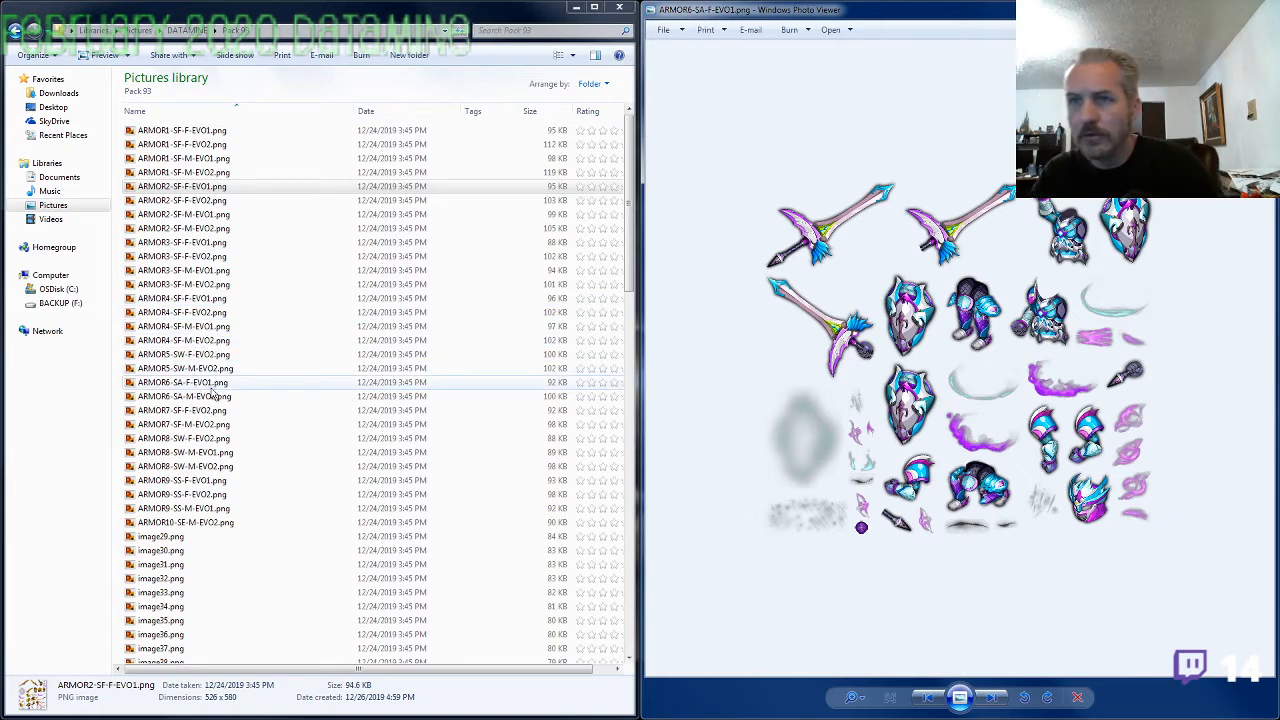
Rename ARMOR6-SA-F-EVO1.png as ARMOR6-SA-F-BASE.png, replacing the evolution label with BASE
click(204, 382)
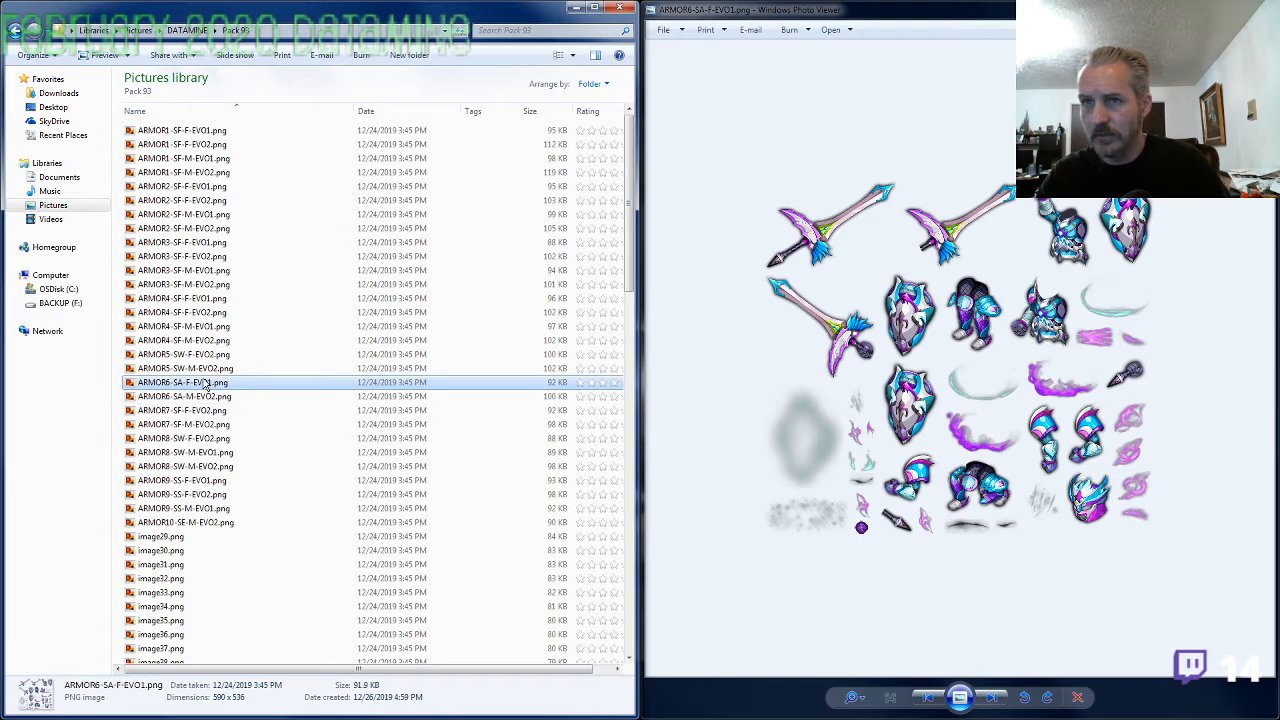
click(204, 380)
key(ctrl+c)
click(204, 381)
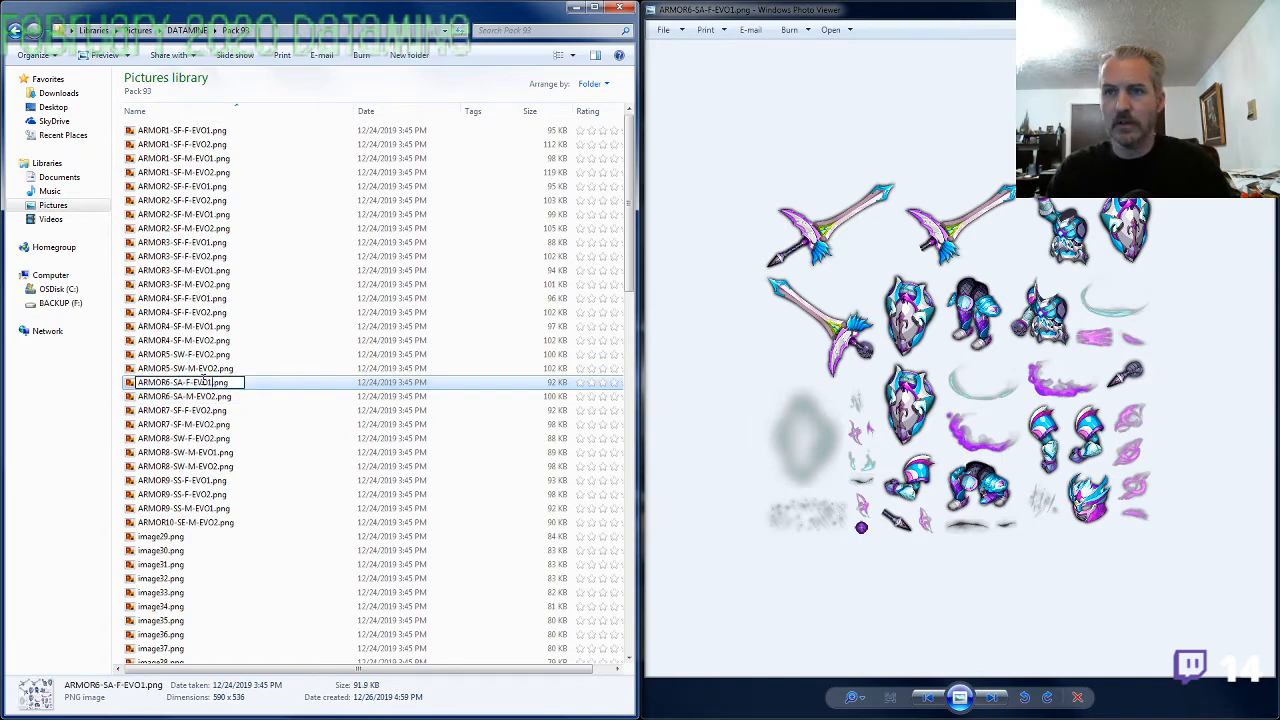
double_click(204, 381)
text(BASE)
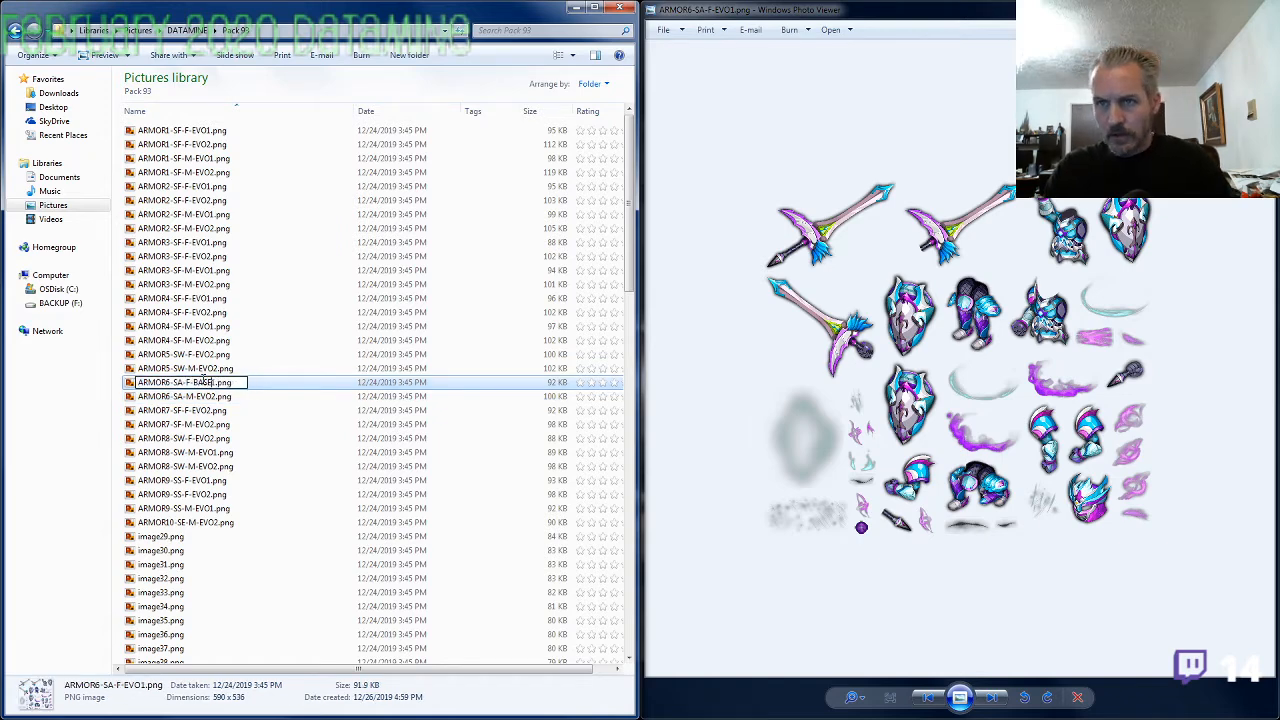
key(Return)
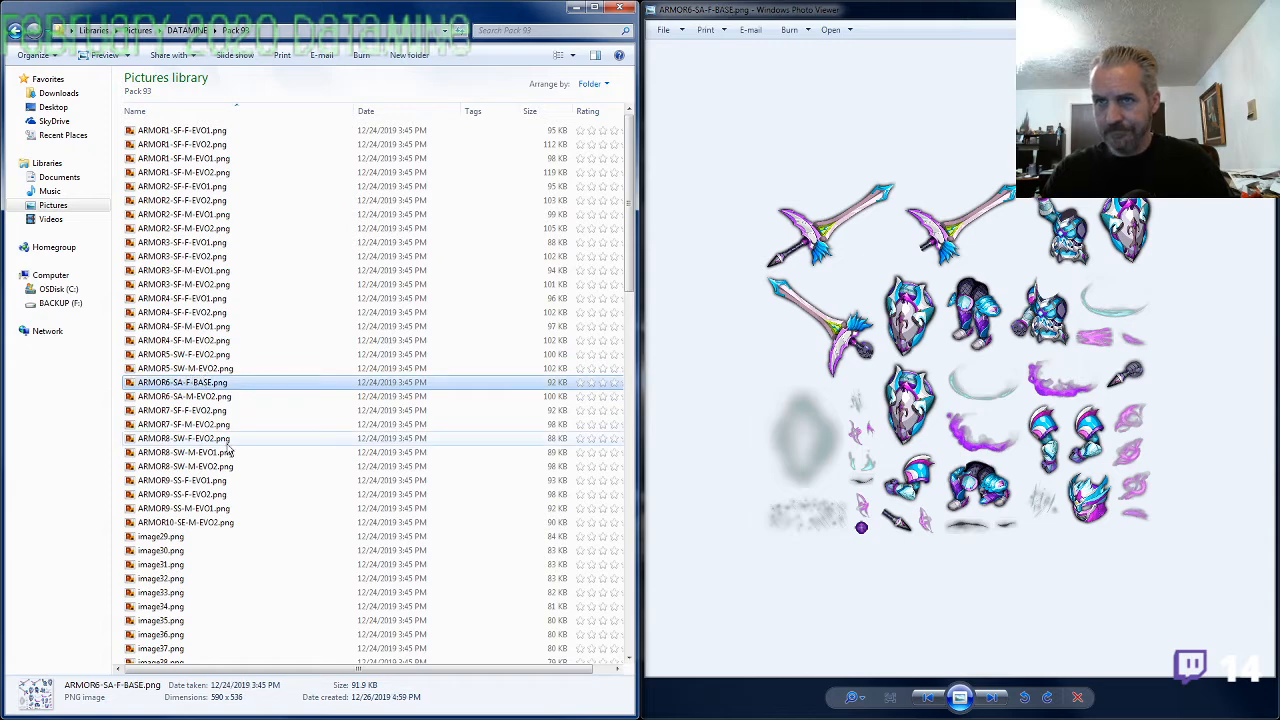
Open image29.png for a brief look and close its viewer window
click(180, 540)
double_click(180, 541)
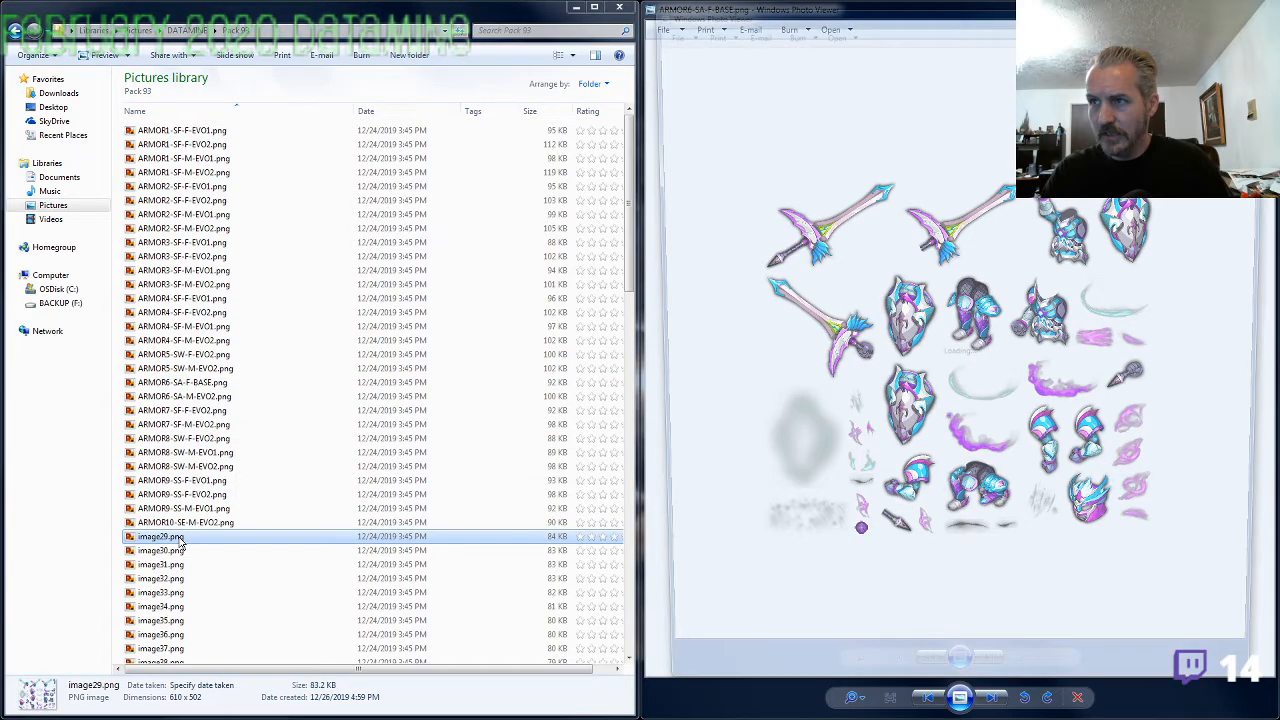
click(1260, 7)
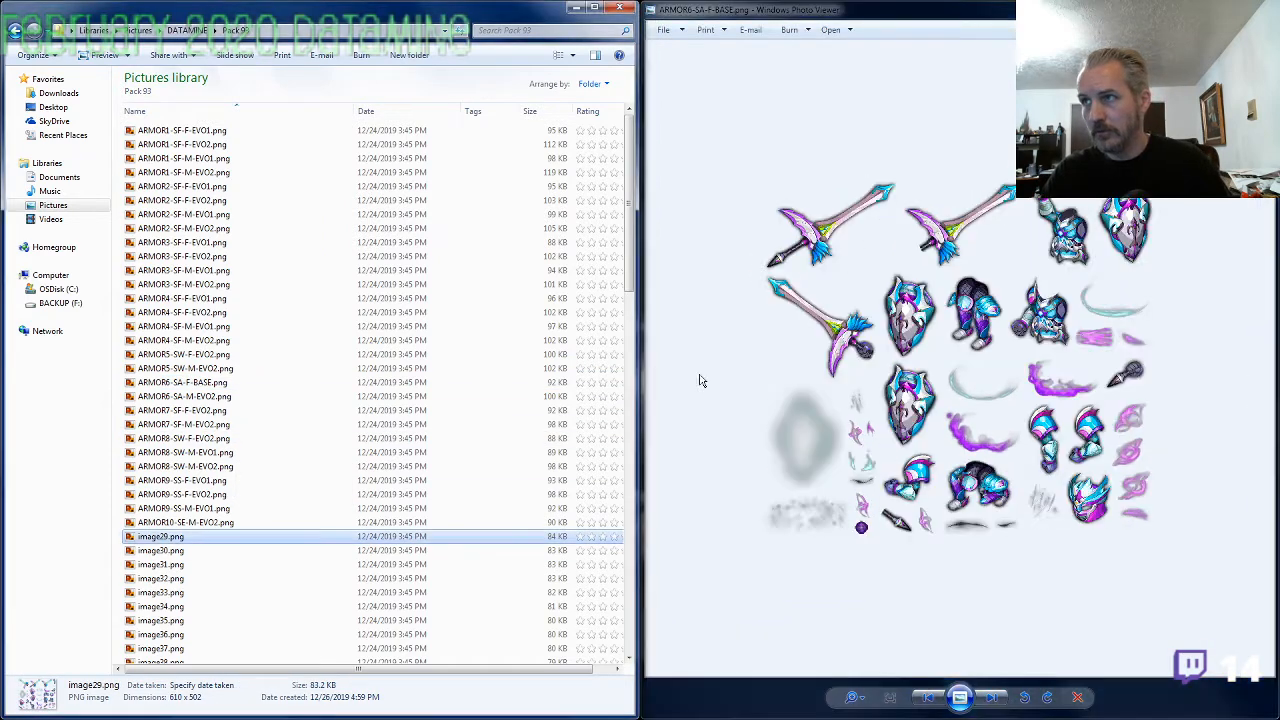
Rename image29.png as ARMOR6-SA-F-EVO1.png and close the photo viewer
key(F2)
key(ctrl+v)
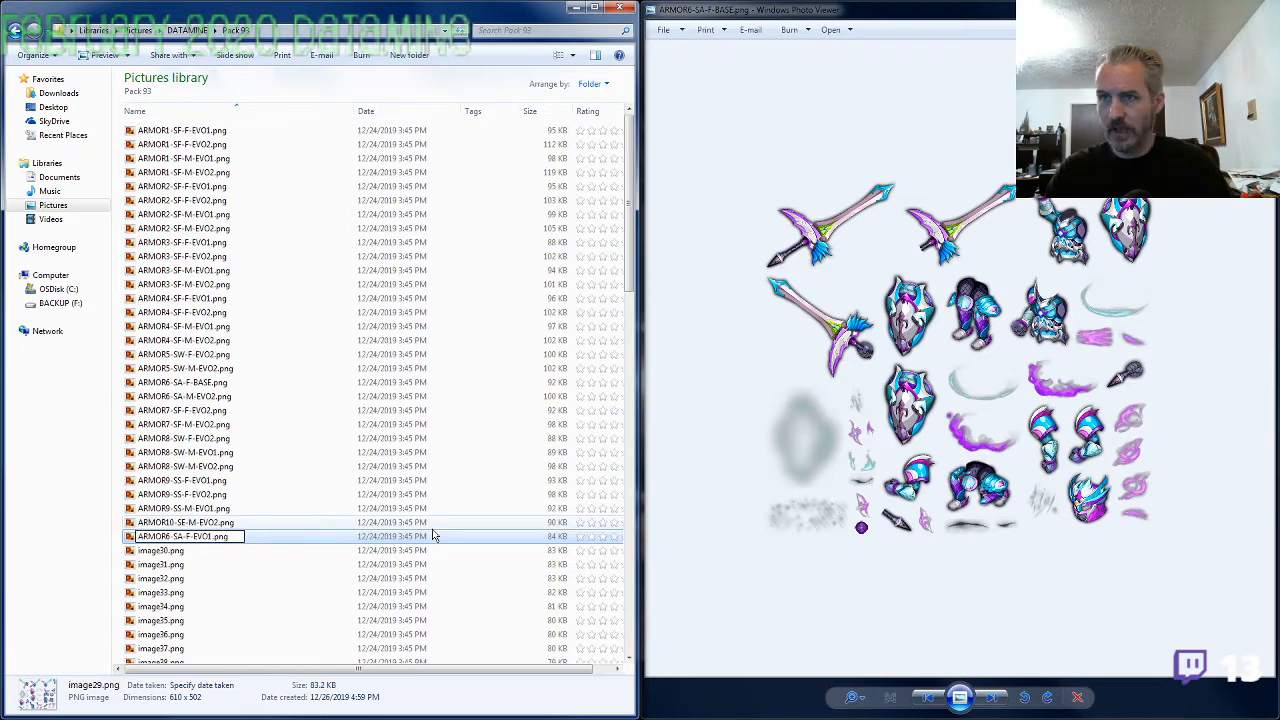
key(Return)
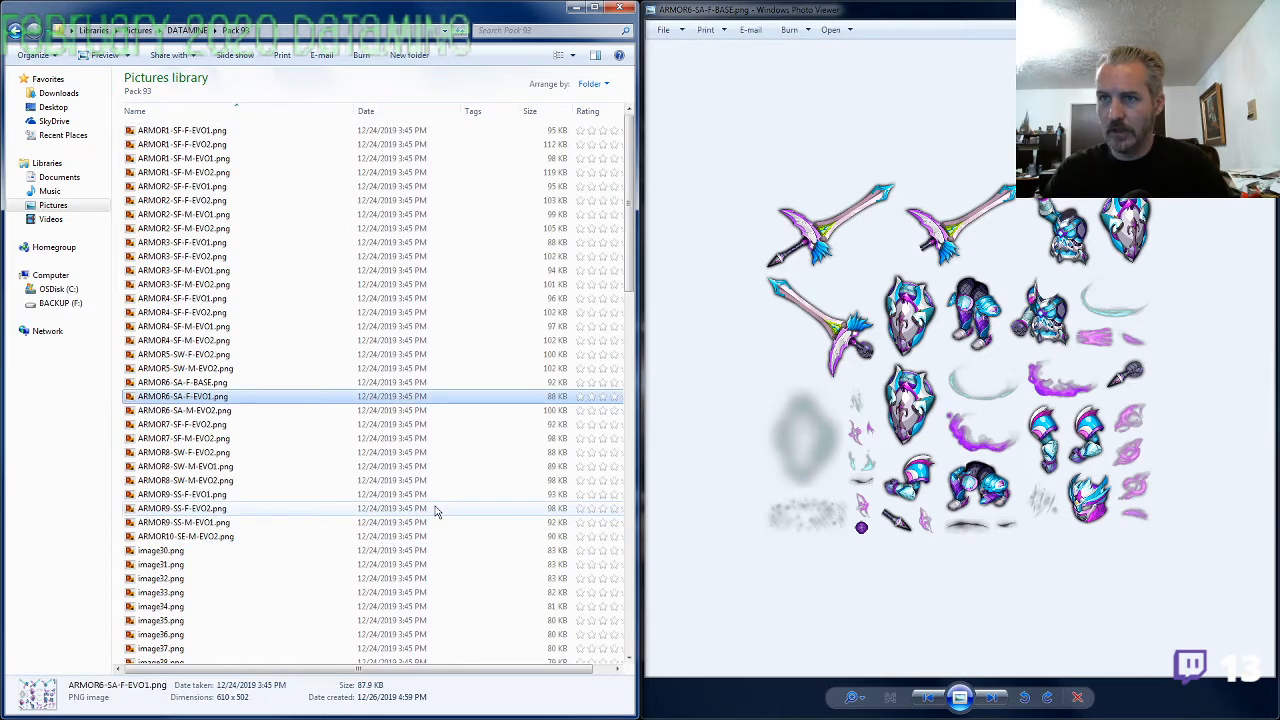
click(435, 511)
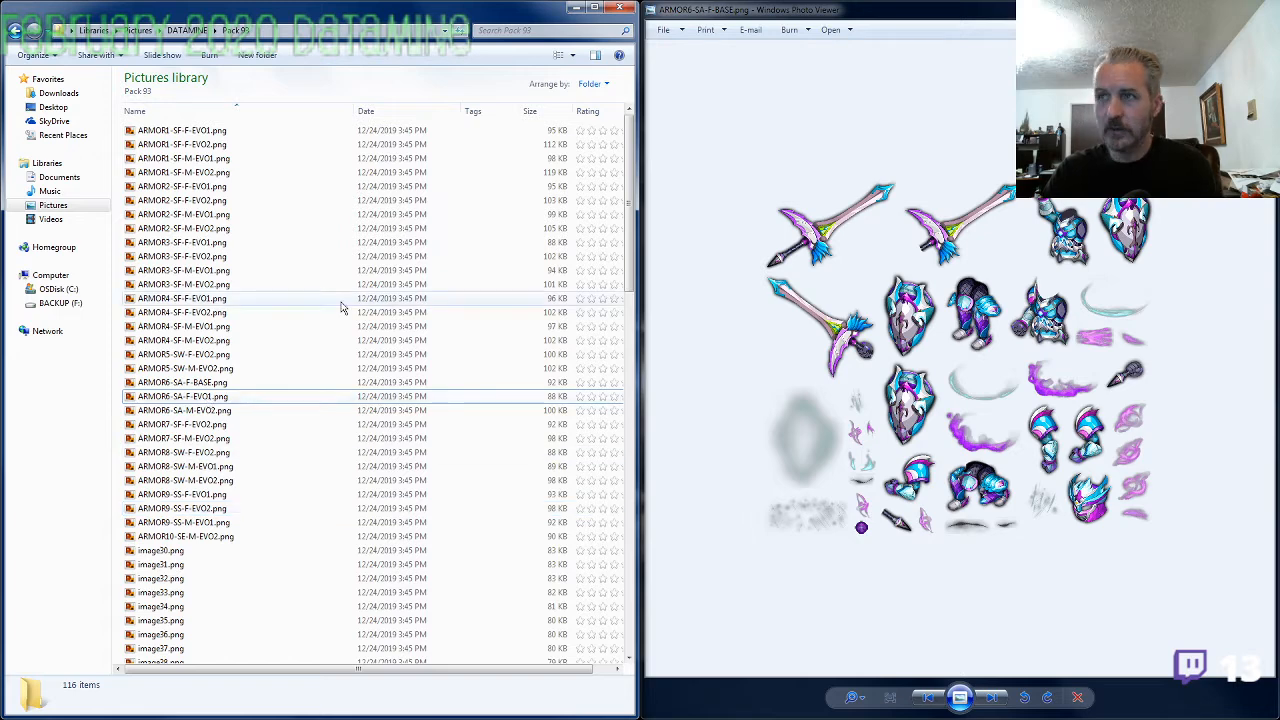
key(alt+F4)
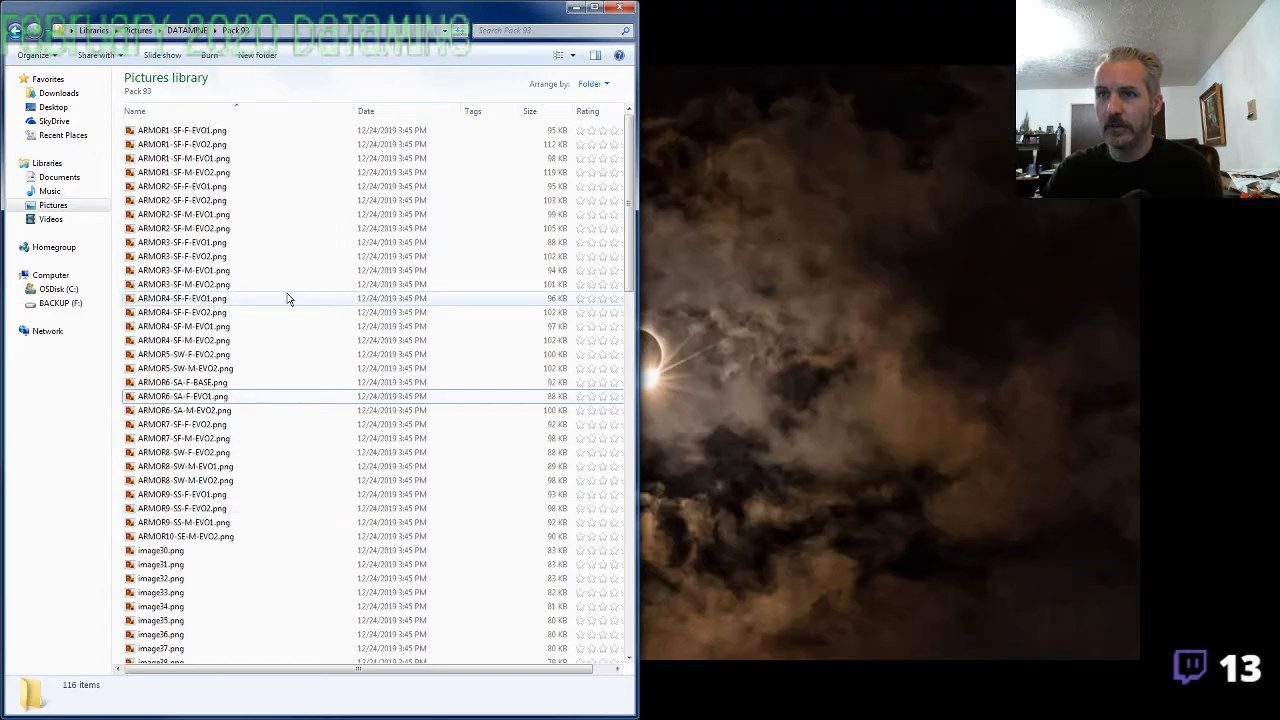
View the images from ARMOR5-SW-F-EVO2.png onward and compare ARMOR6-SA-F-EVO1.png with ARMOR6-SA-M-EVO2.png to check their labels
click(195, 355)
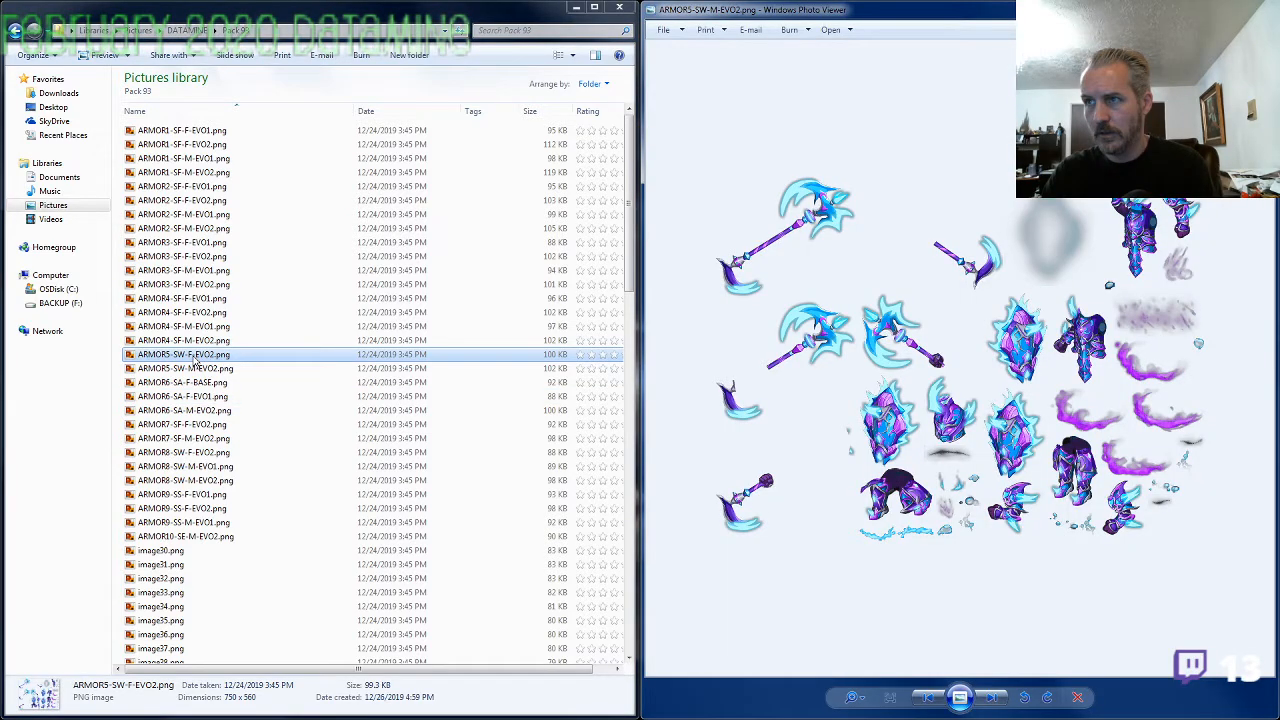
key(Right)
key(Right)
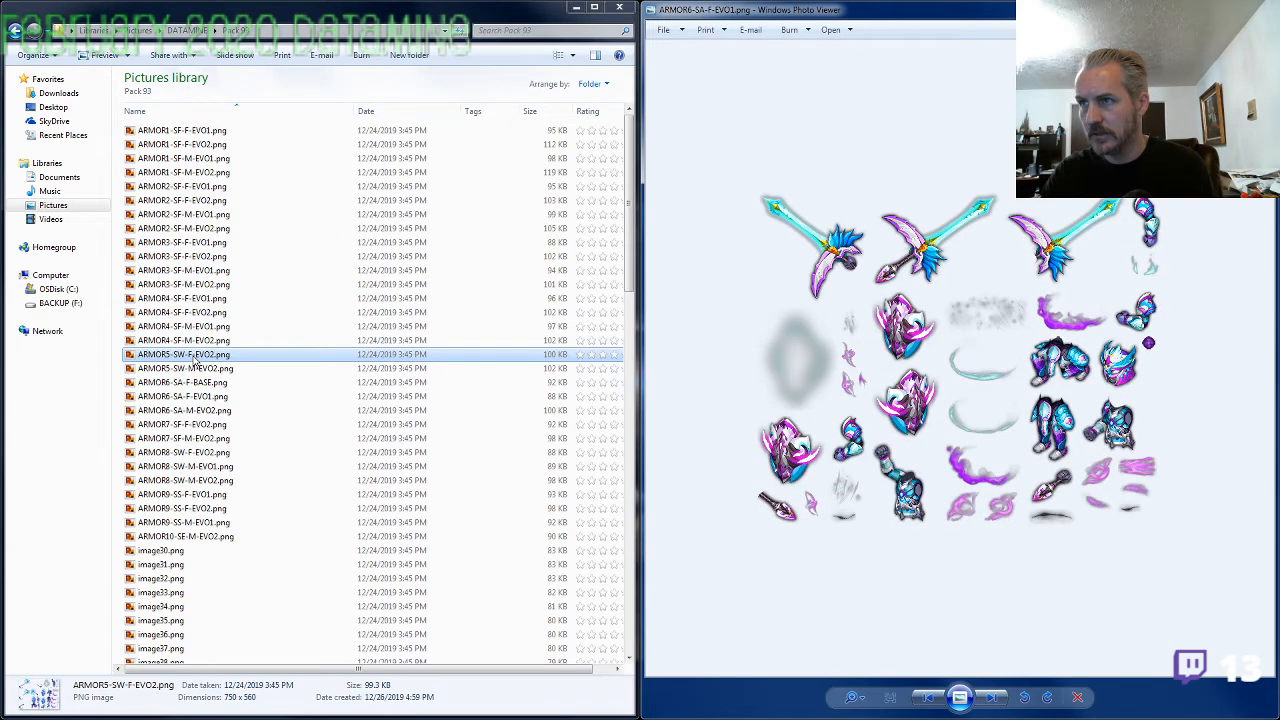
key(Right)
key(Left)
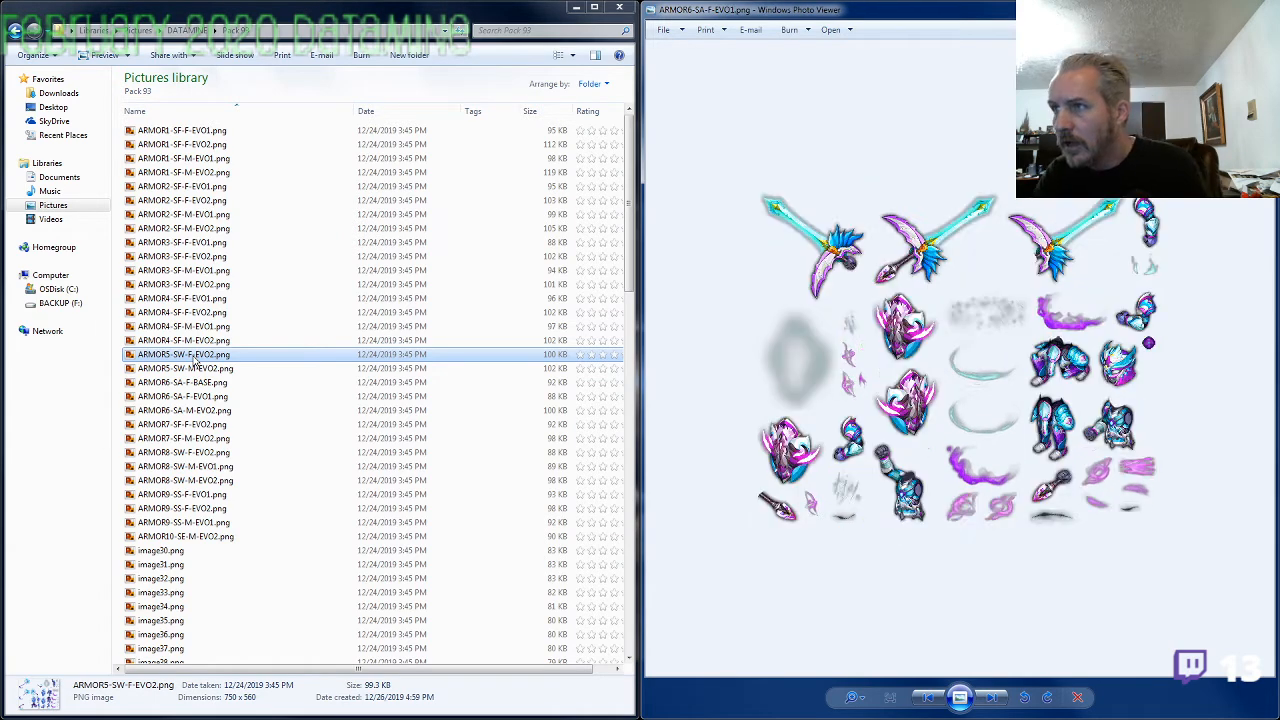
key(Left)
key(Right)
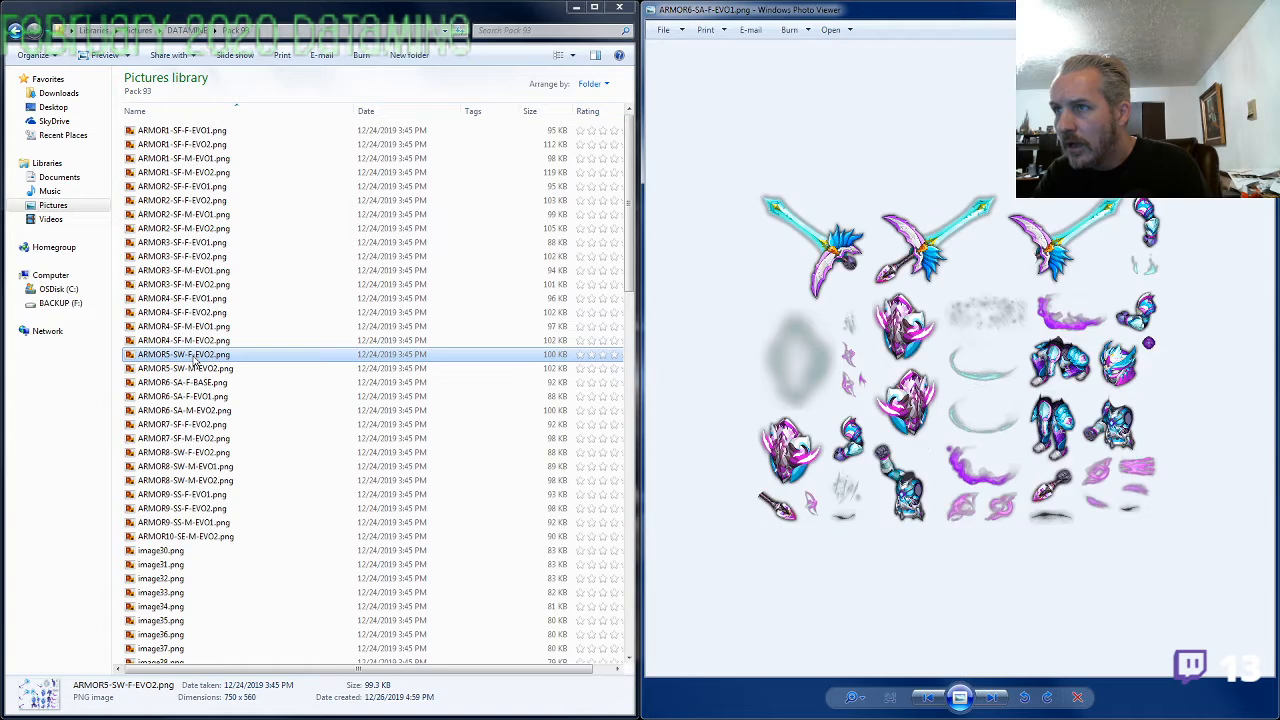
key(Right)
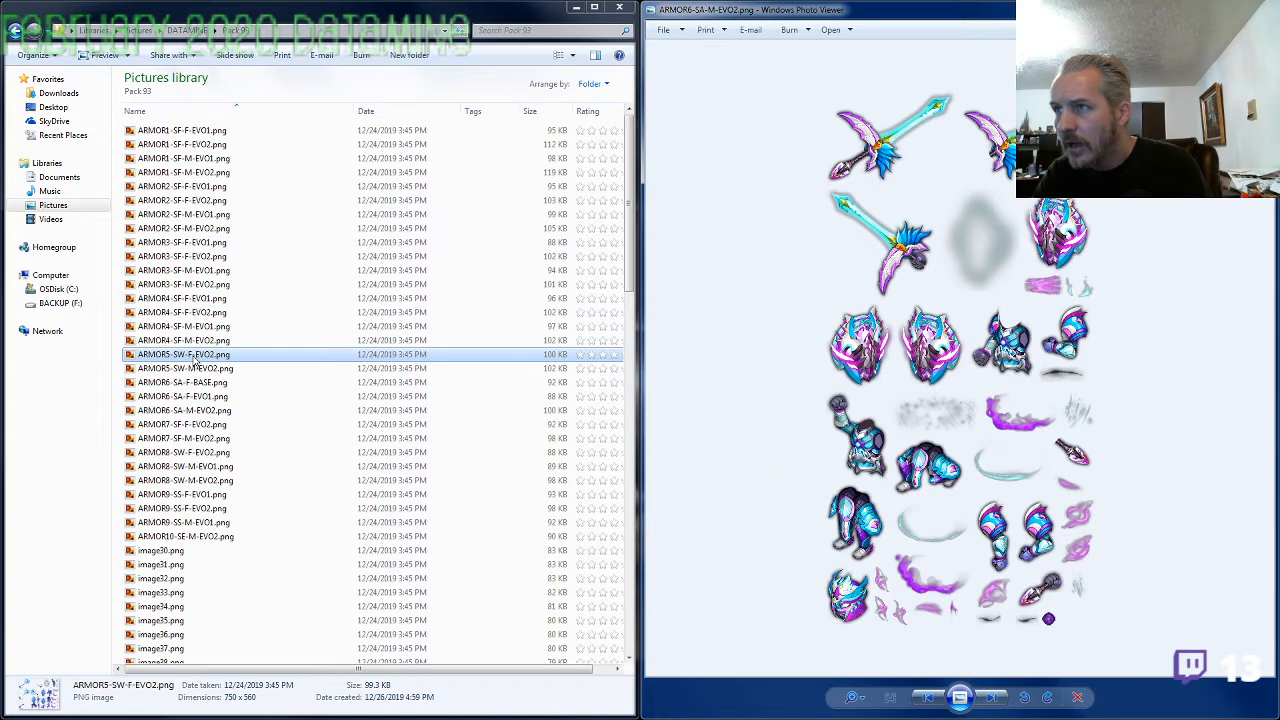
key(Left)
key(Right)
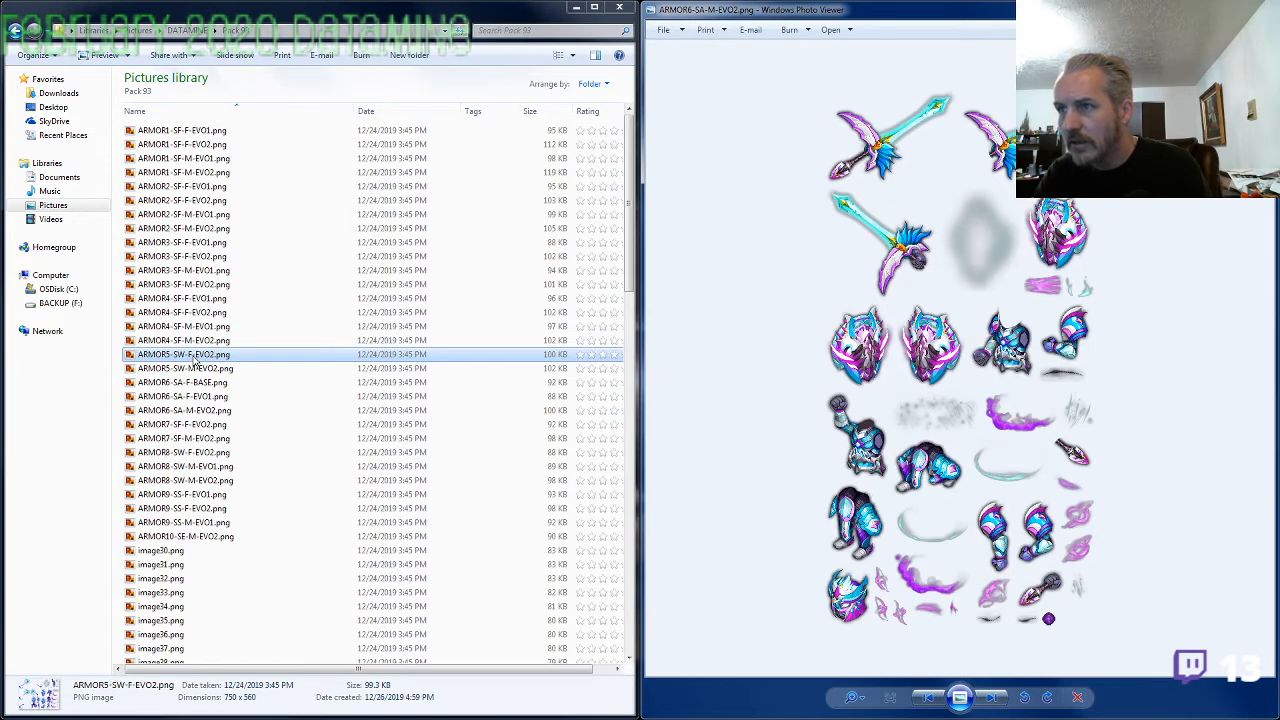
key(Left)
key(Right)
key(Left)
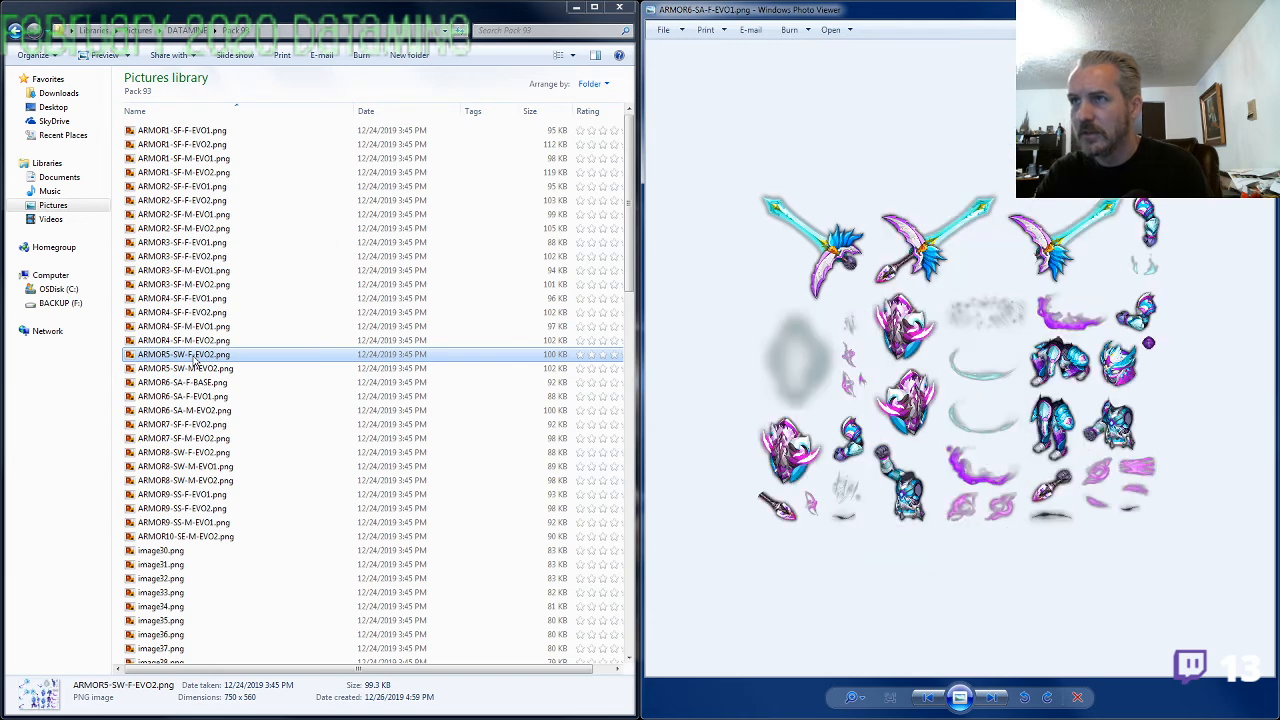
Compare ARMOR6-SA-F-BASE.png with ARMOR6-SA-F-EVO1.png and ARMOR6-SA-M-EVO2.png to check the gender and evolution labels across the set
key(Left)
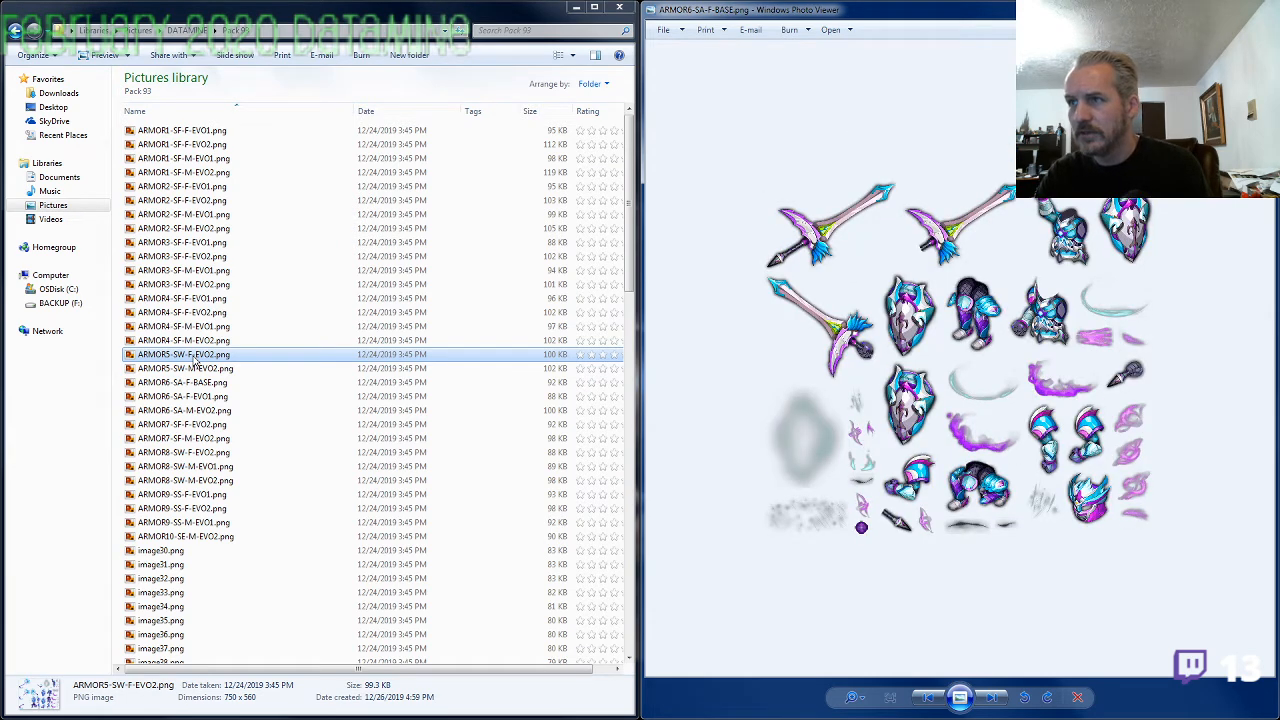
key(Right)
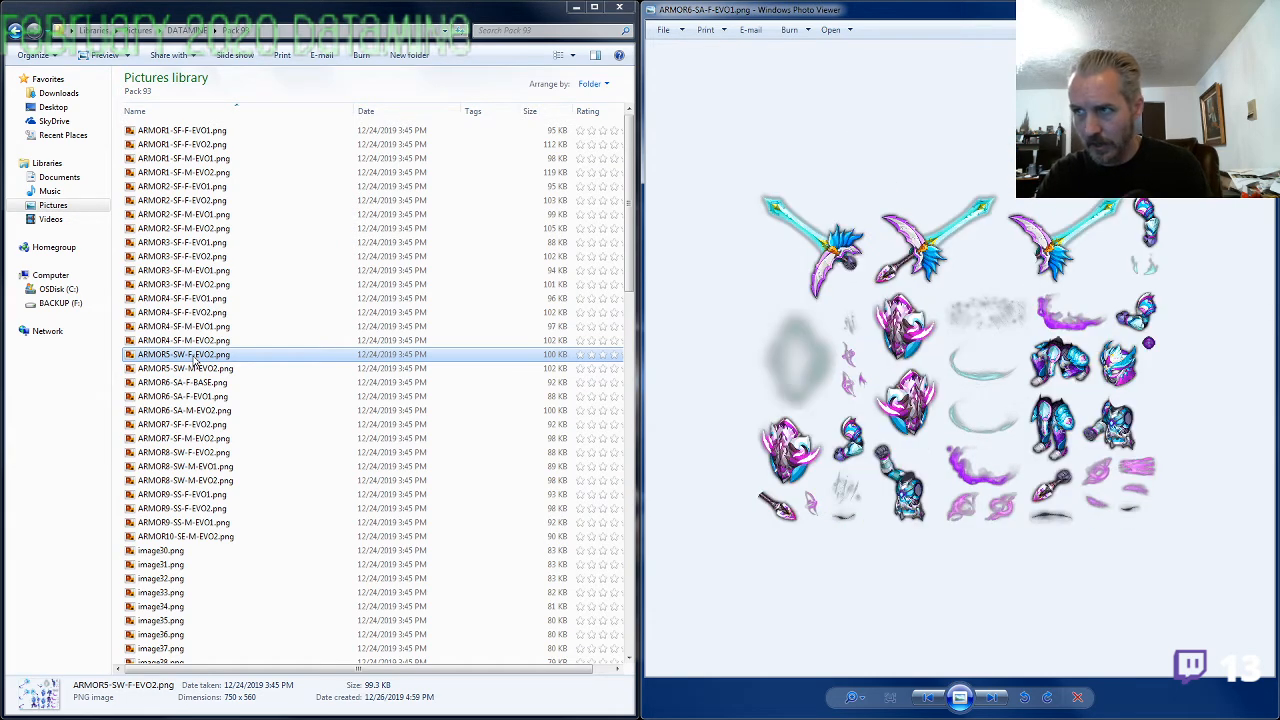
key(Left)
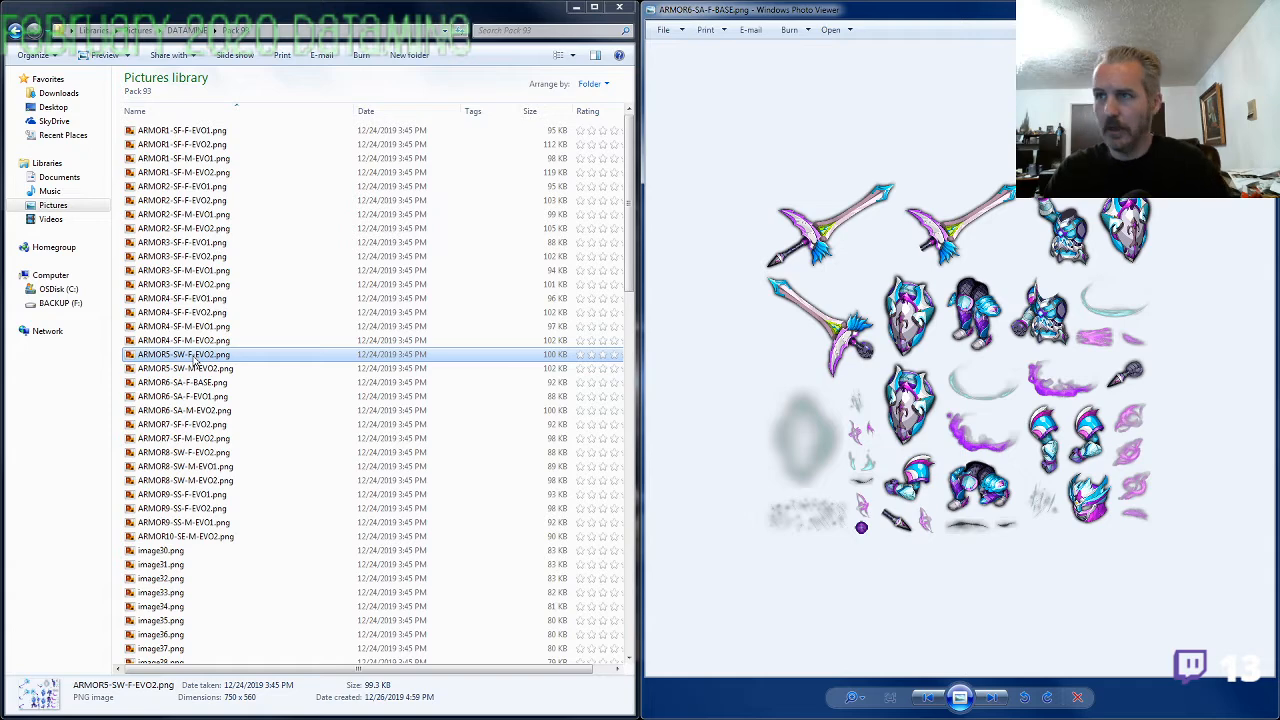
key(Right)
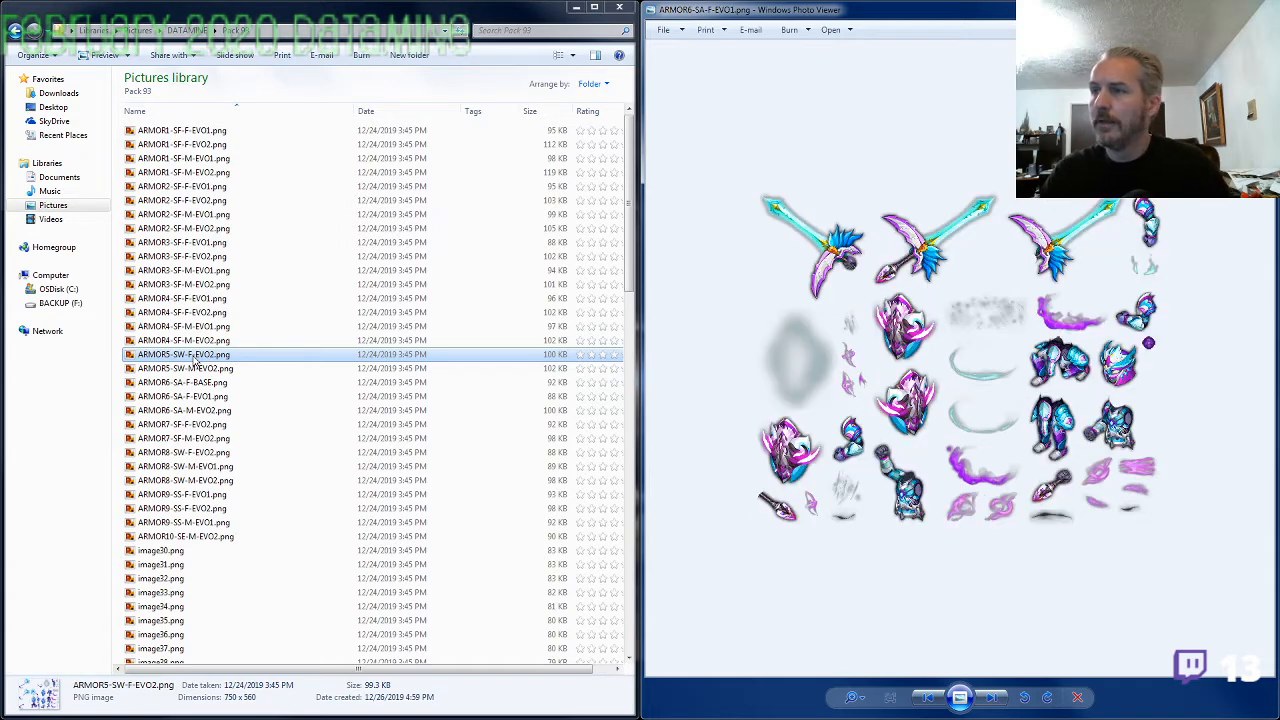
key(Right)
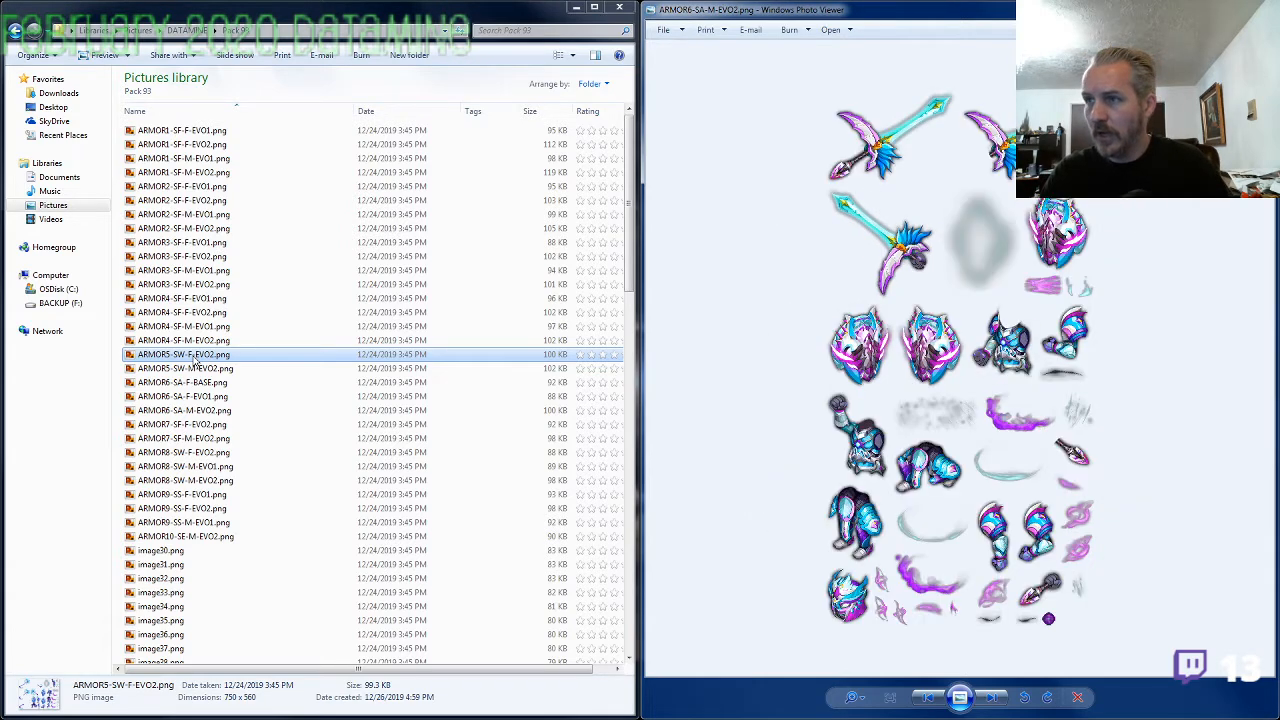
key(Right)
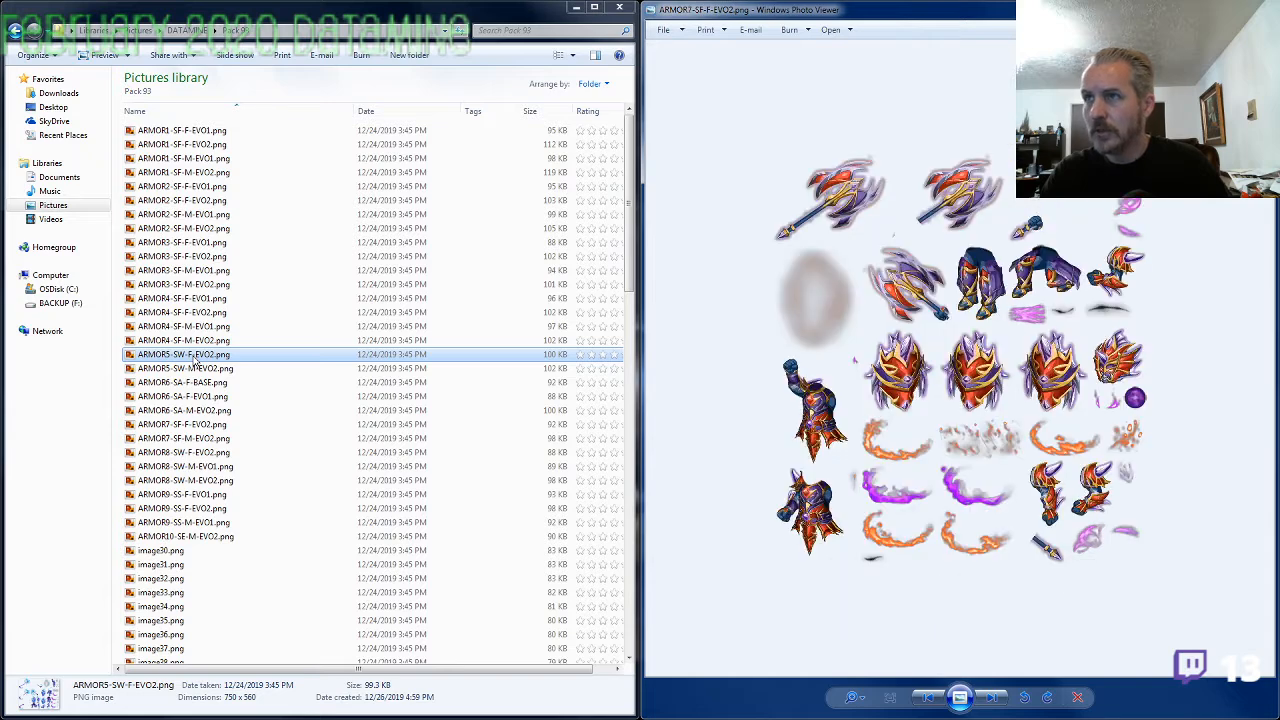
key(Left)
key(Left)
key(Left)
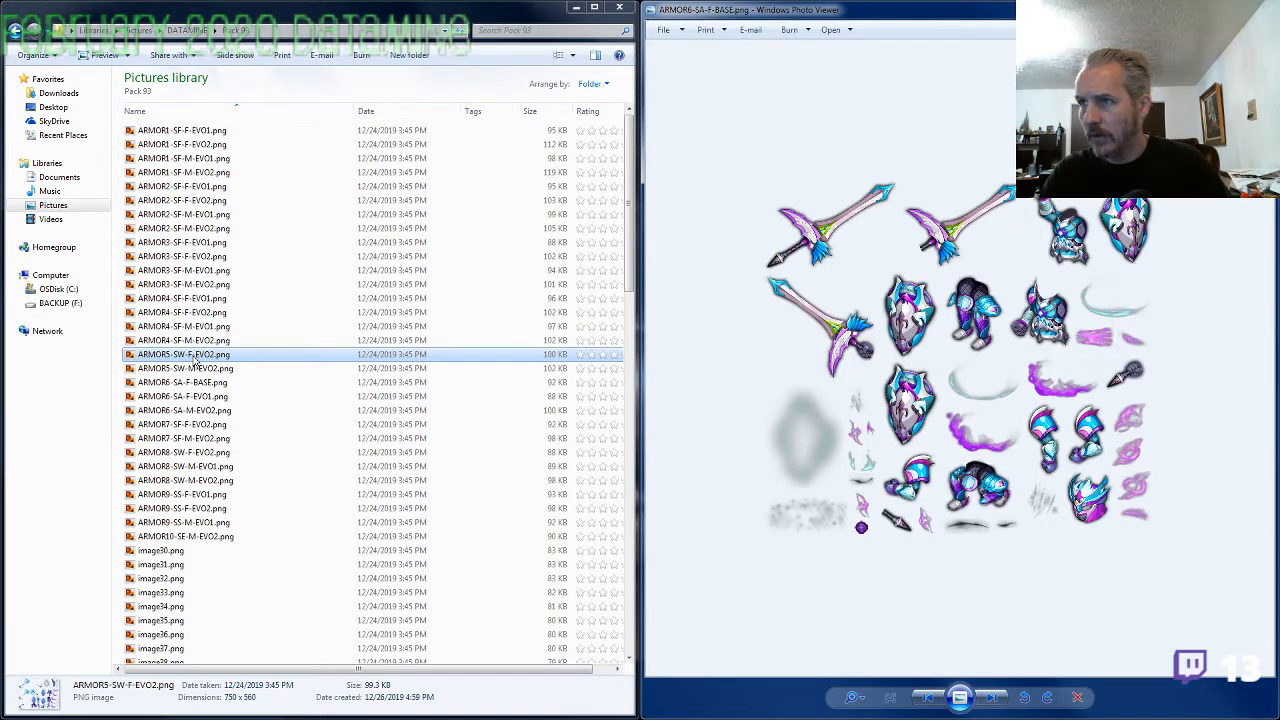
key(Left)
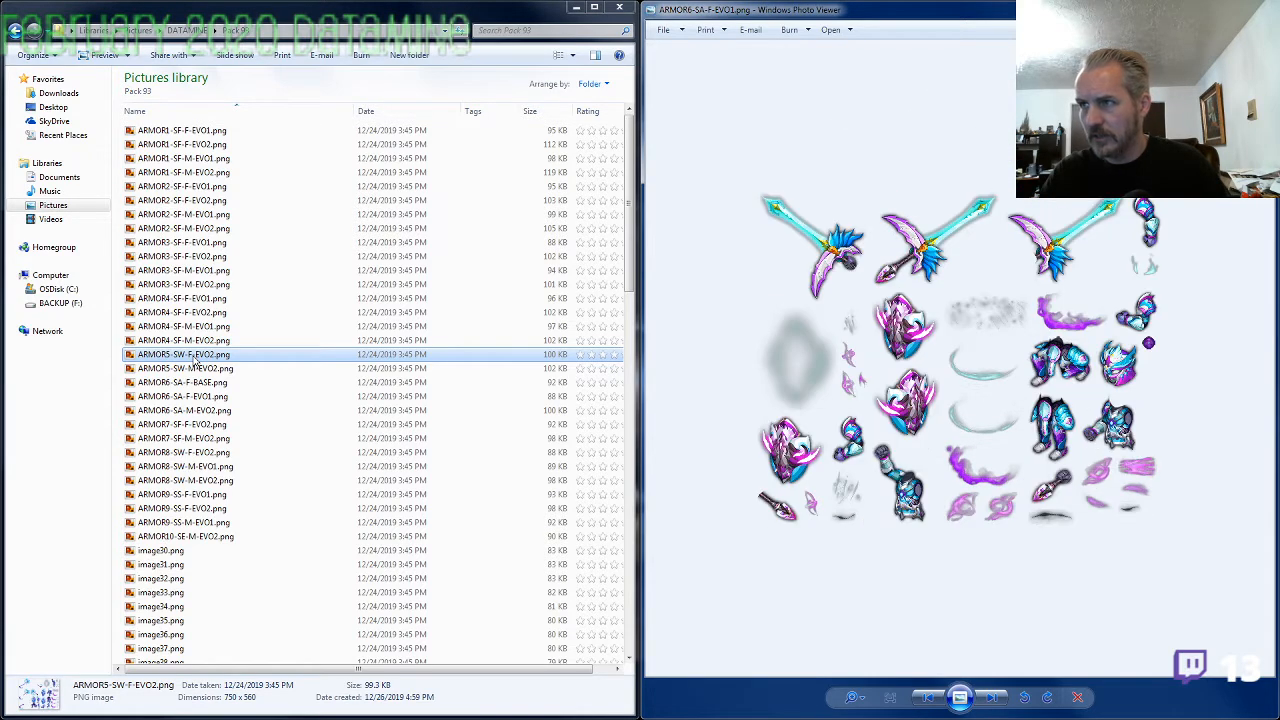
key(Right)
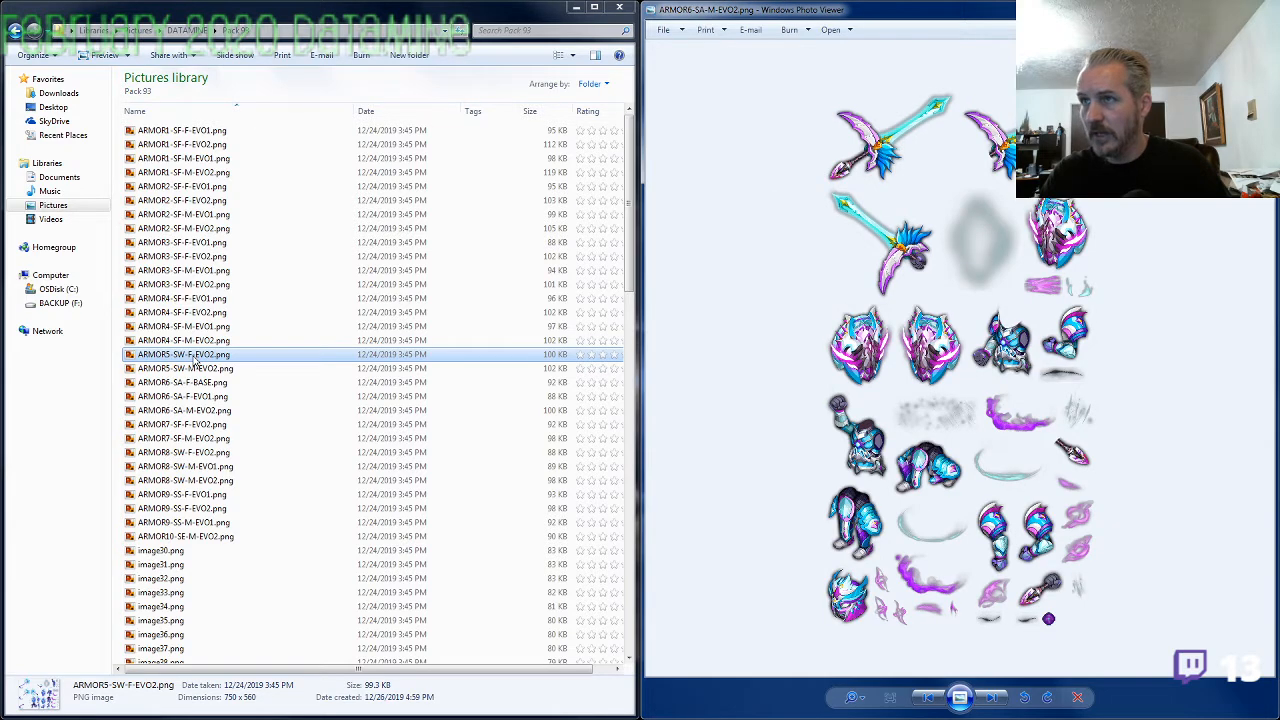
key(Left)
key(Left)
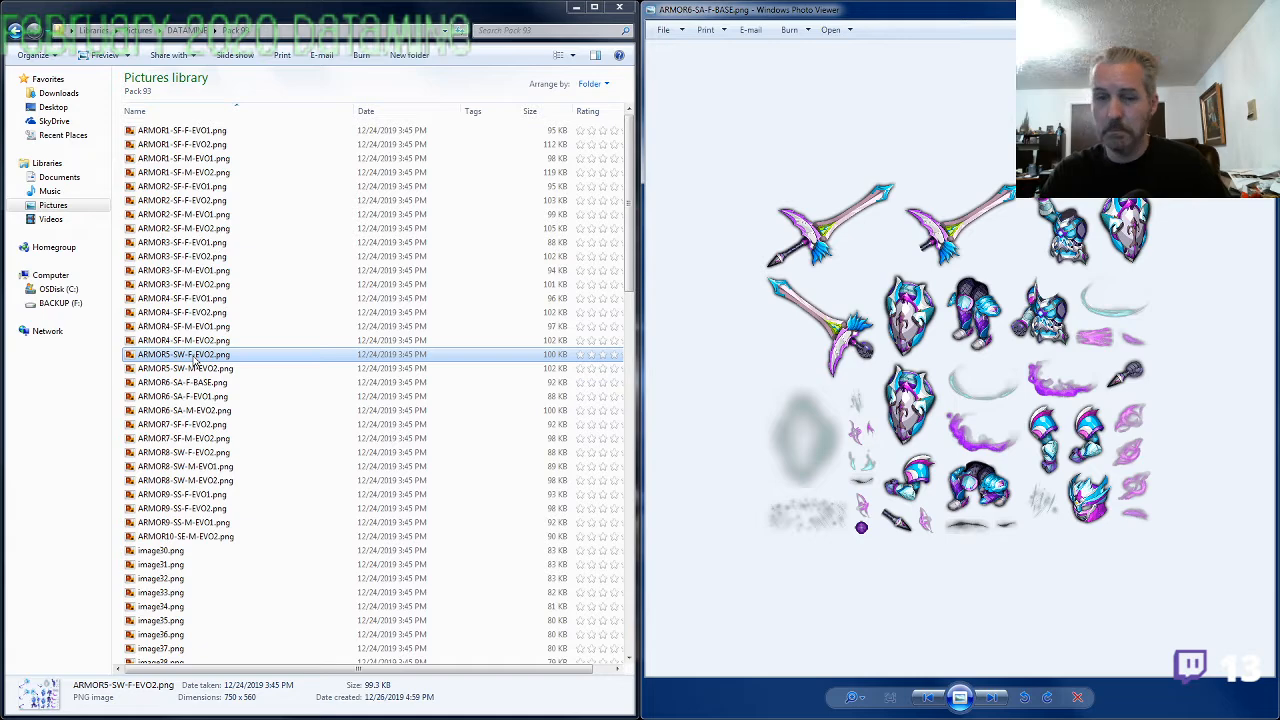
Review the ARMOR7 to ARMOR10 images in sequence up to image30.png to identify which armor set image30.png belongs to
key(Right)
key(Right)
key(Right)
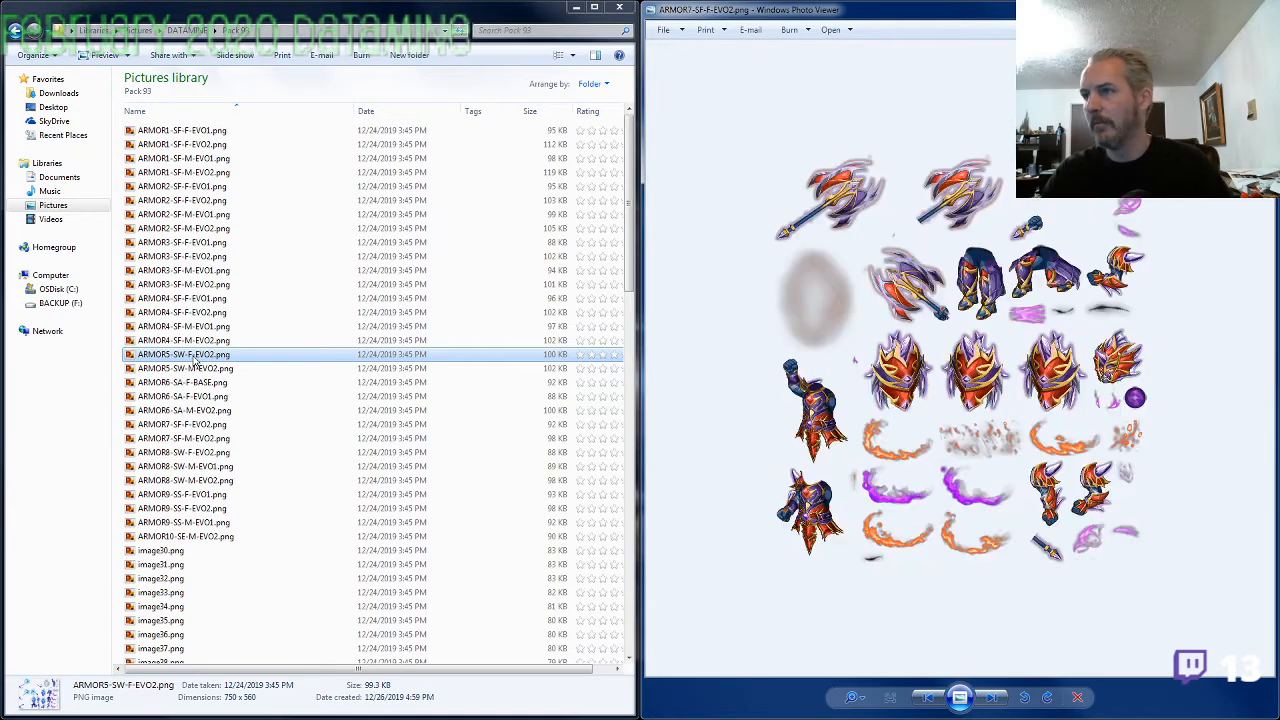
key(Right)
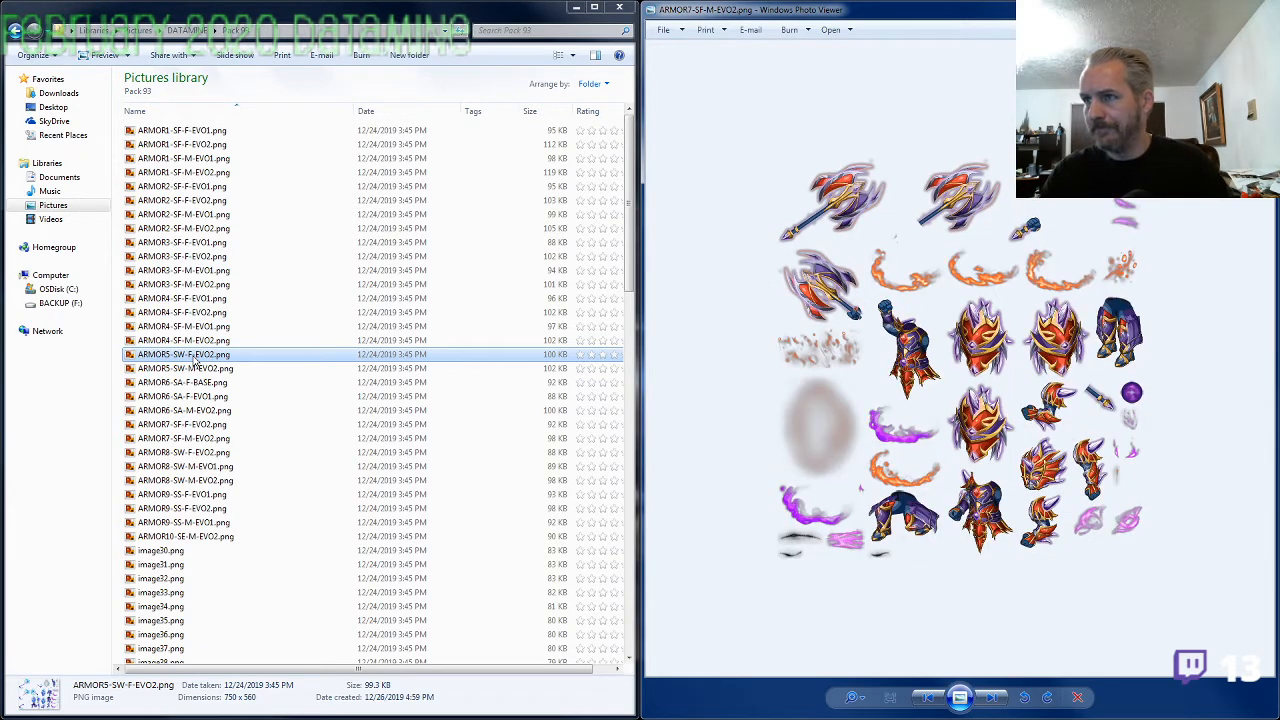
key(Right)
key(Right)
key(Right)
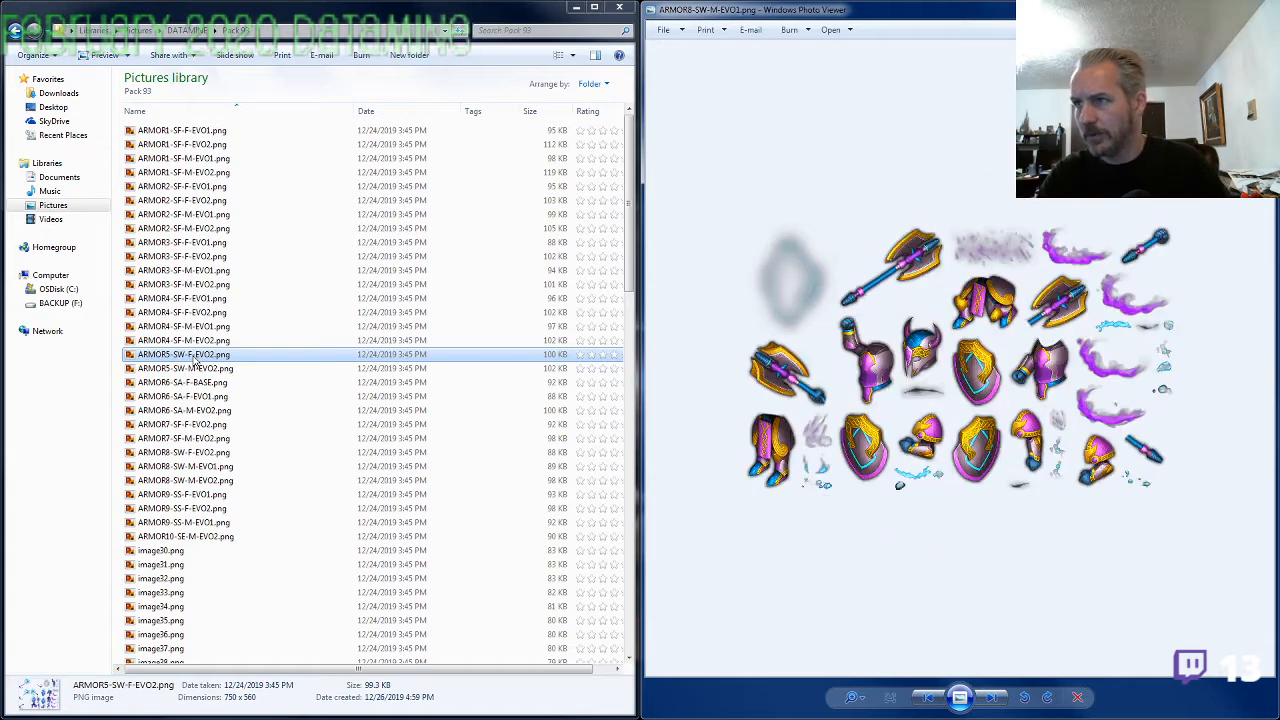
key(Right)
key(Right)
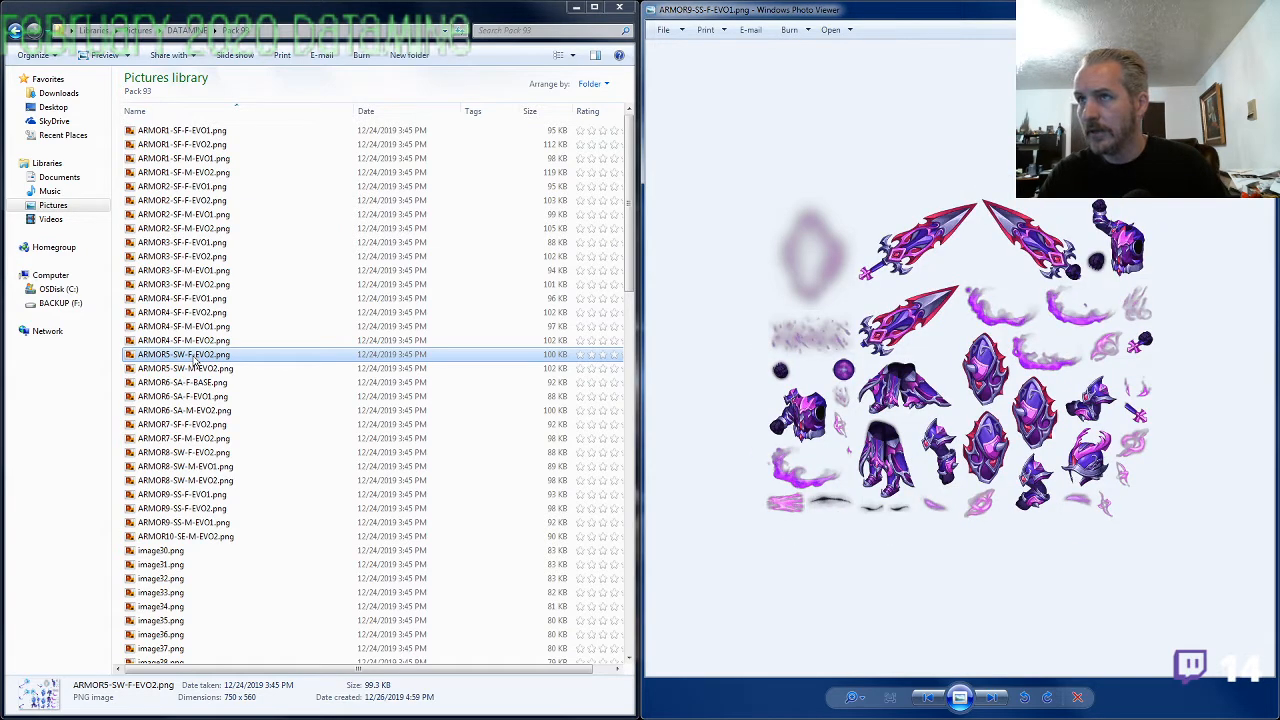
key(Right)
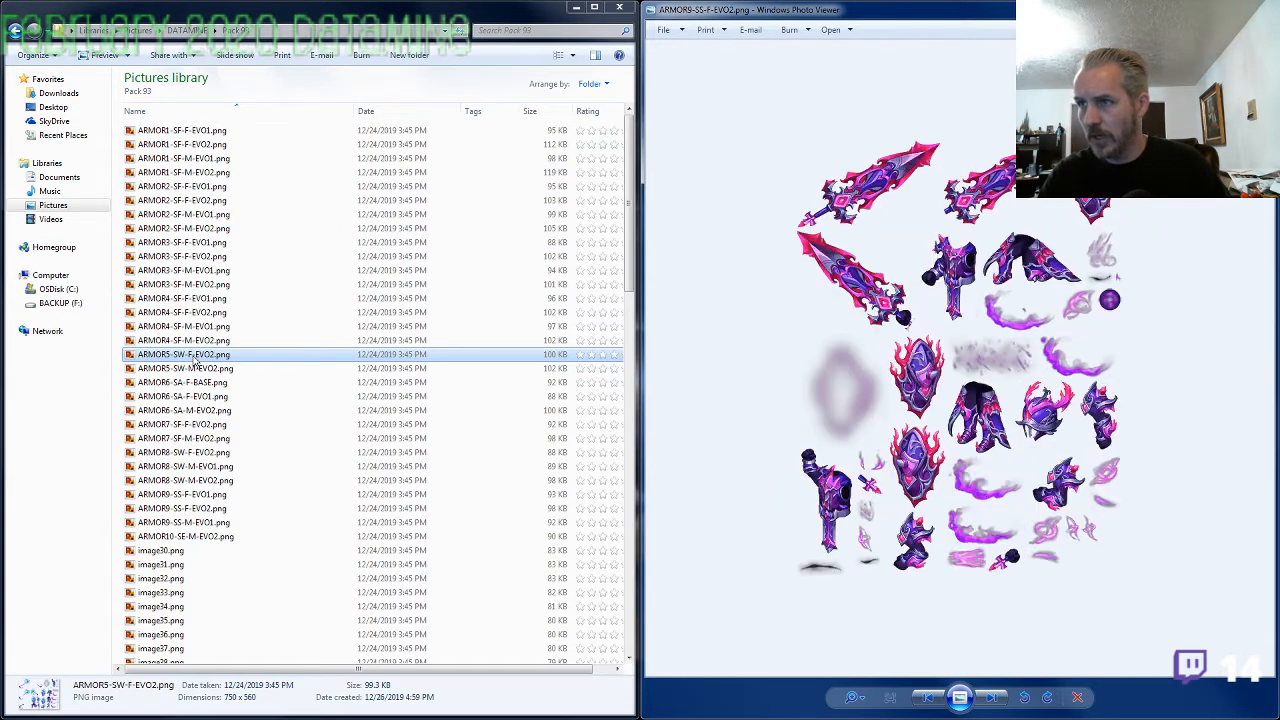
key(Right)
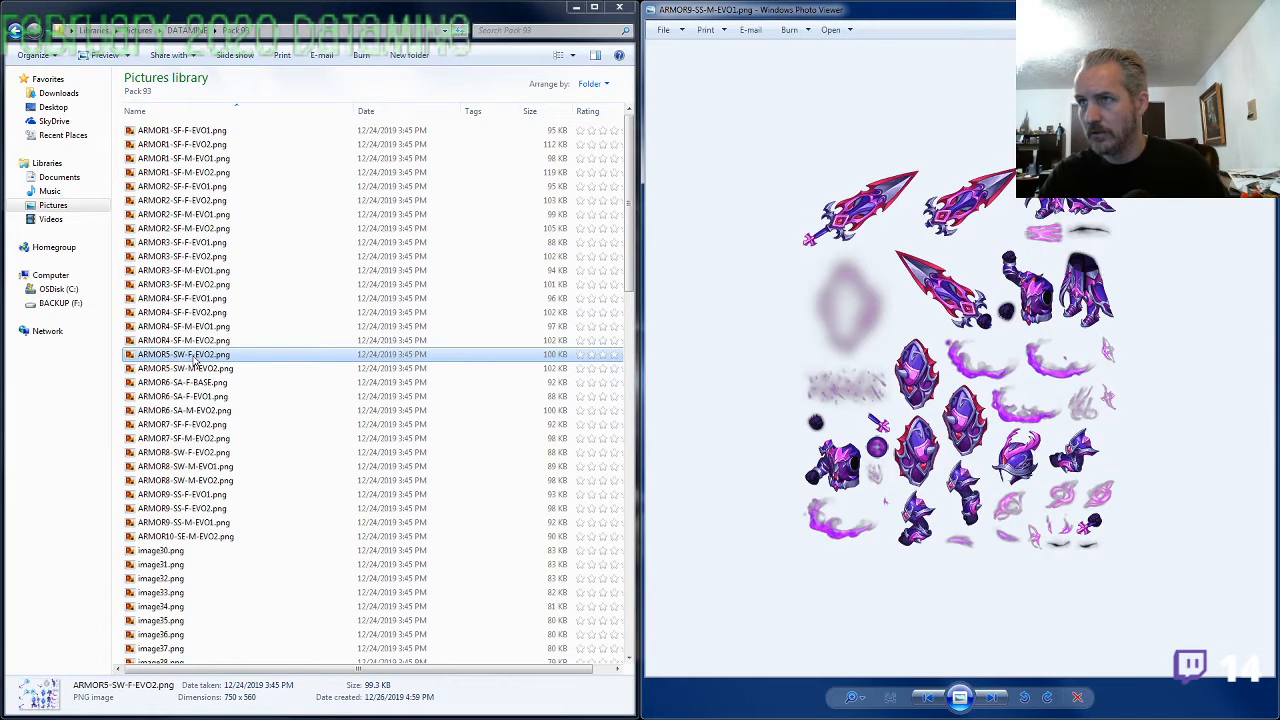
key(Right)
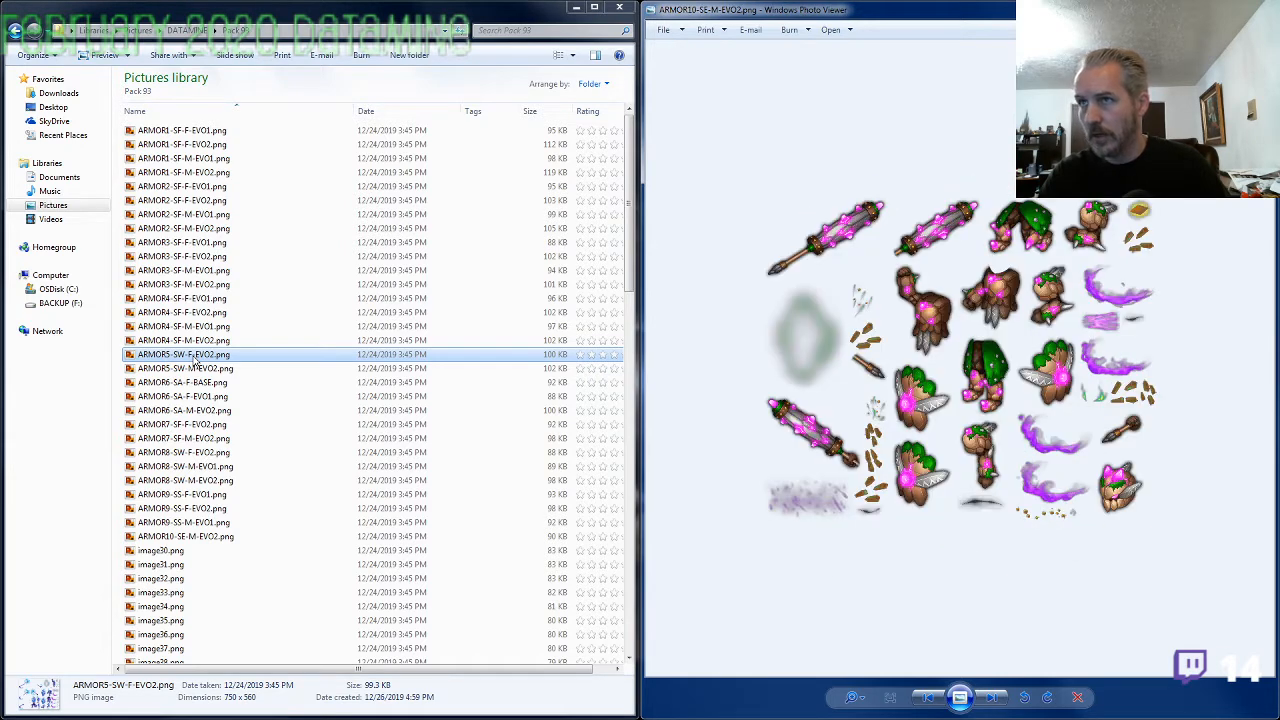
key(Right)
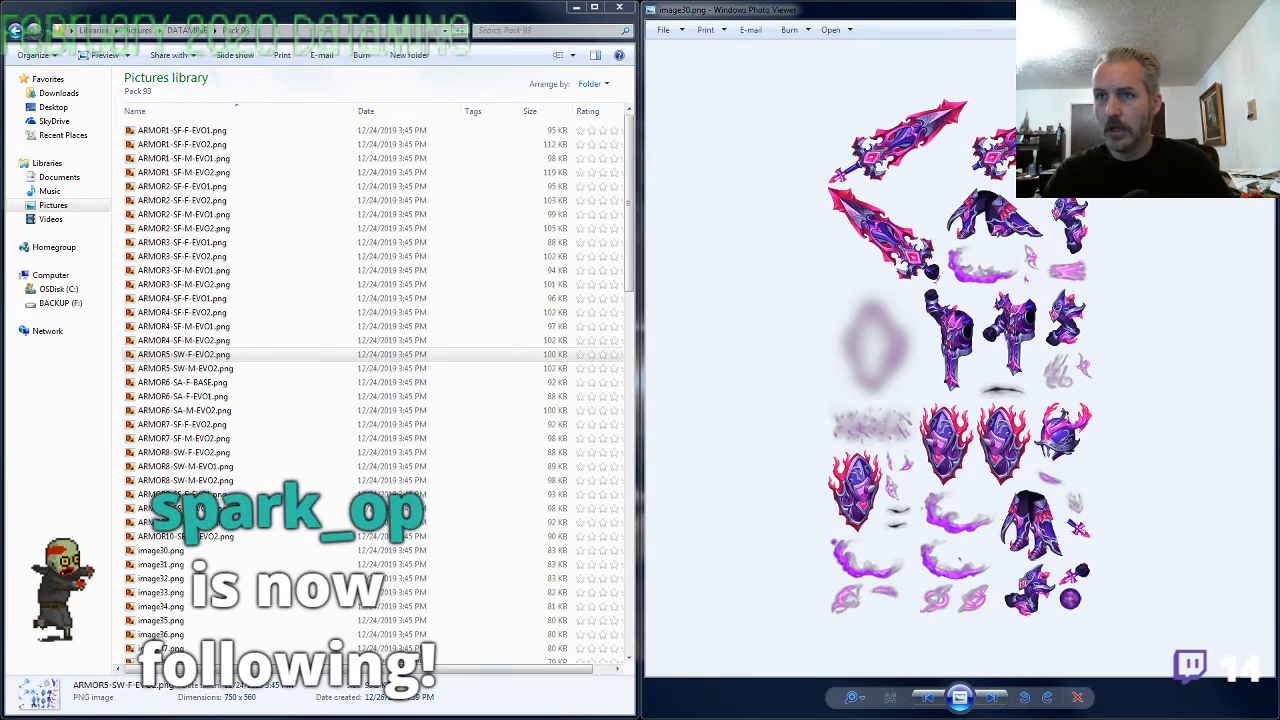
Rename image30.png as ARMOR9-SS-M-EVO2.png, reusing the ARMOR9-SS-M-EVO1 name with evolution number 2
click(214, 523)
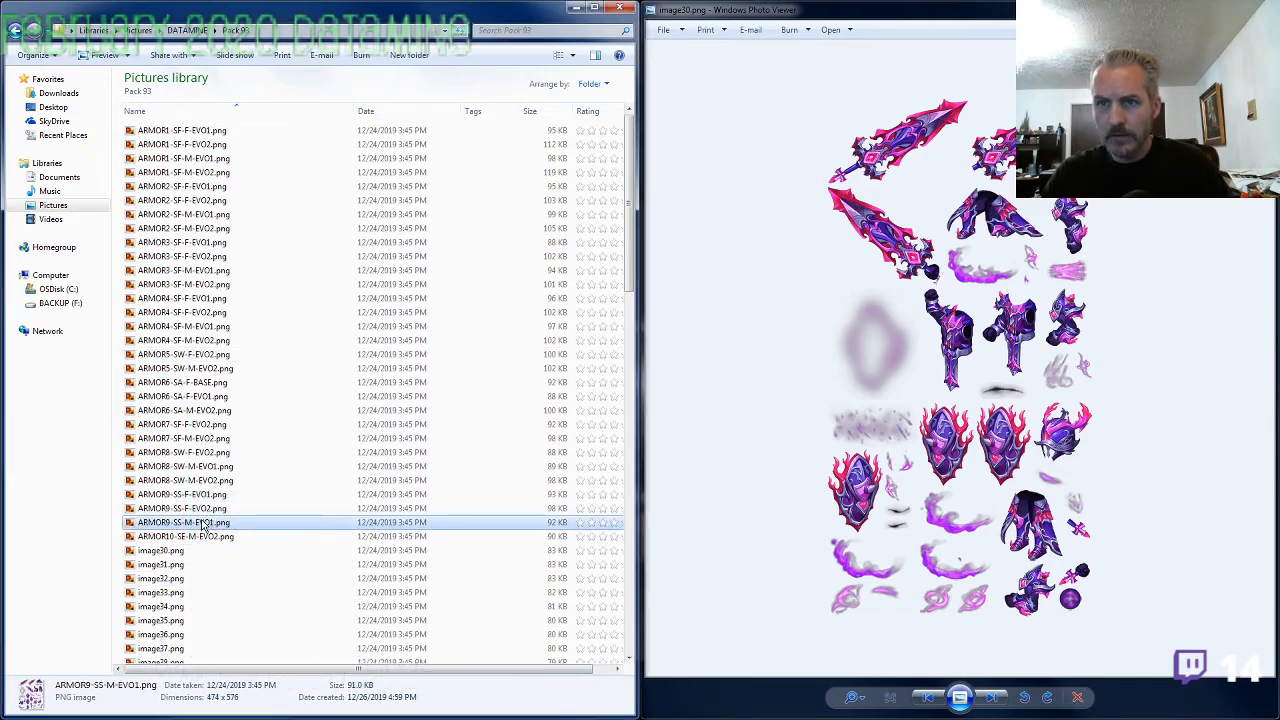
click(178, 553)
key(F2)
text(ARMOR9-SS-M-EVO1)
key(shift+Left)
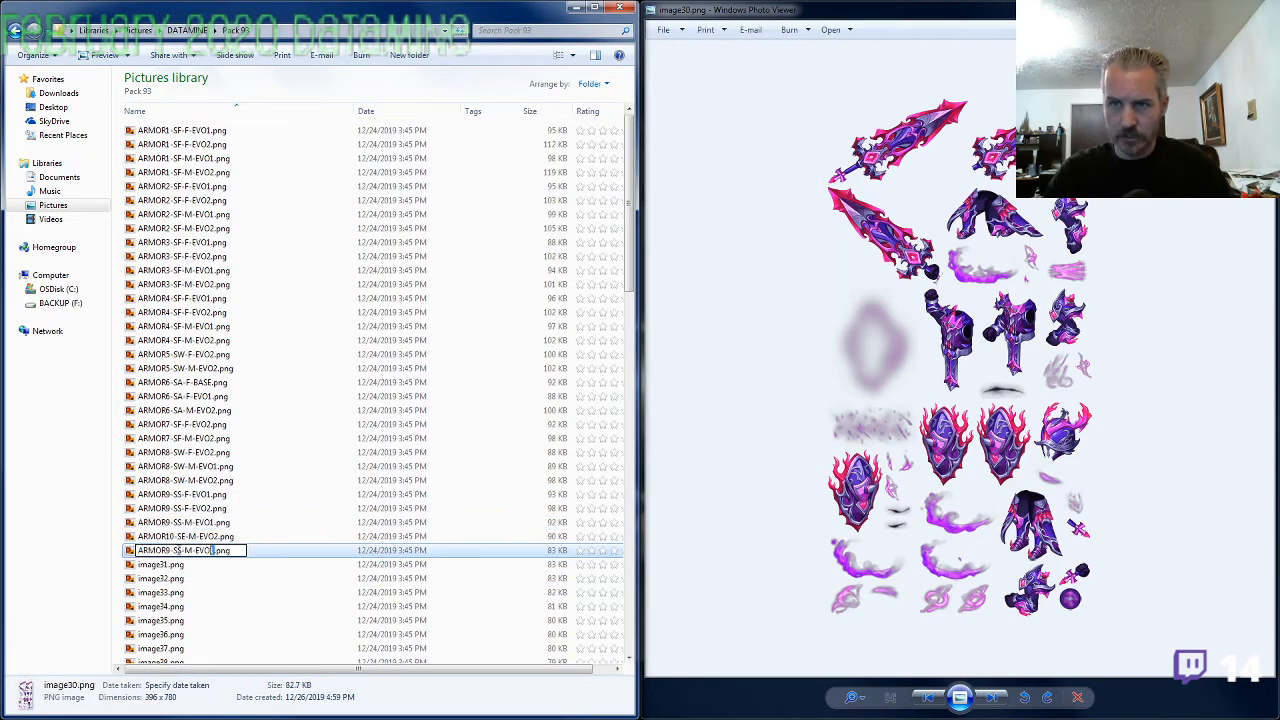
text(2)
key(Return)
Bring up image31.png in the viewer and rename it as ARMOR1-SF-M-BASE.png, reusing the ARMOR1-SF-M-EVO2 name
key(alt+Tab)
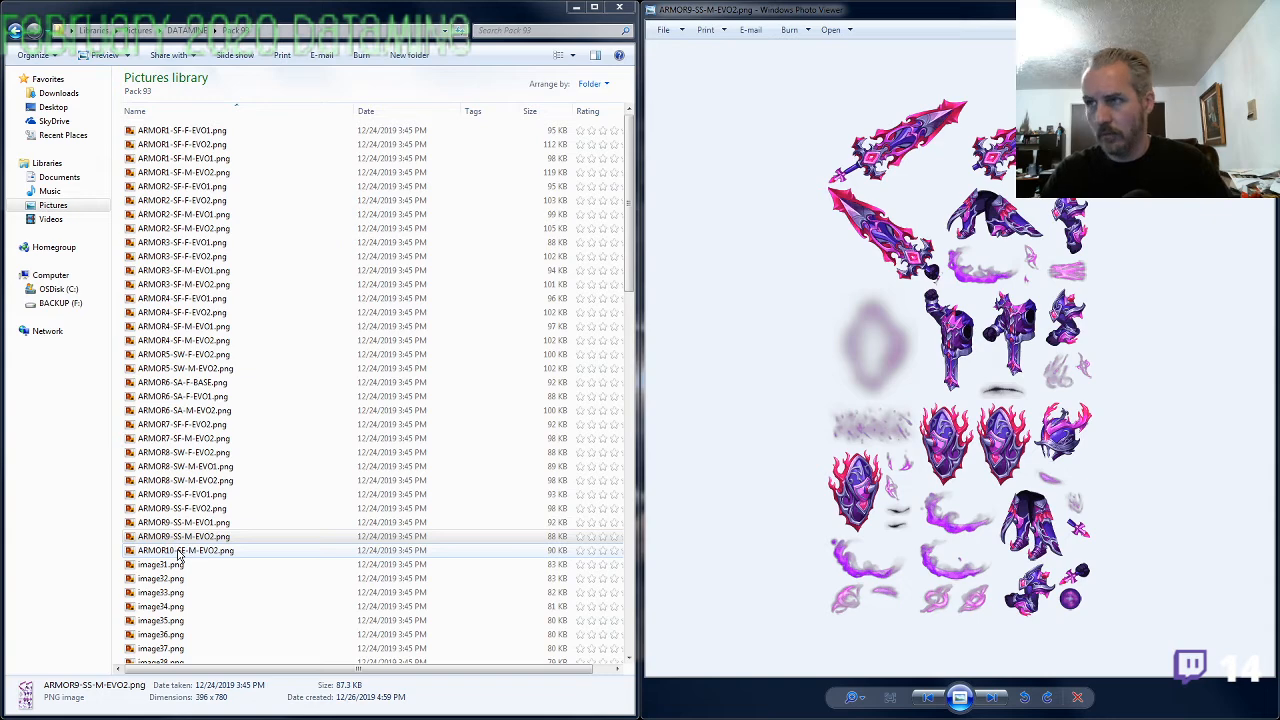
key(alt+Tab)
key(alt+Tab)
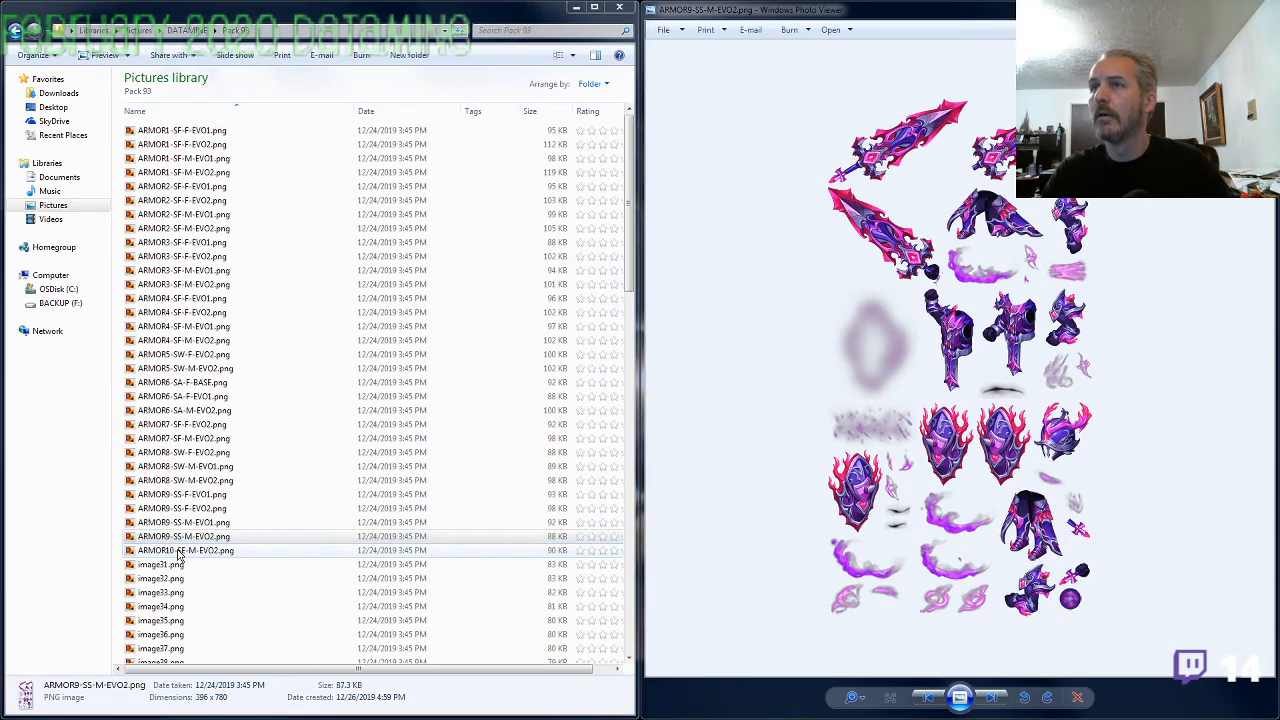
key(Right)
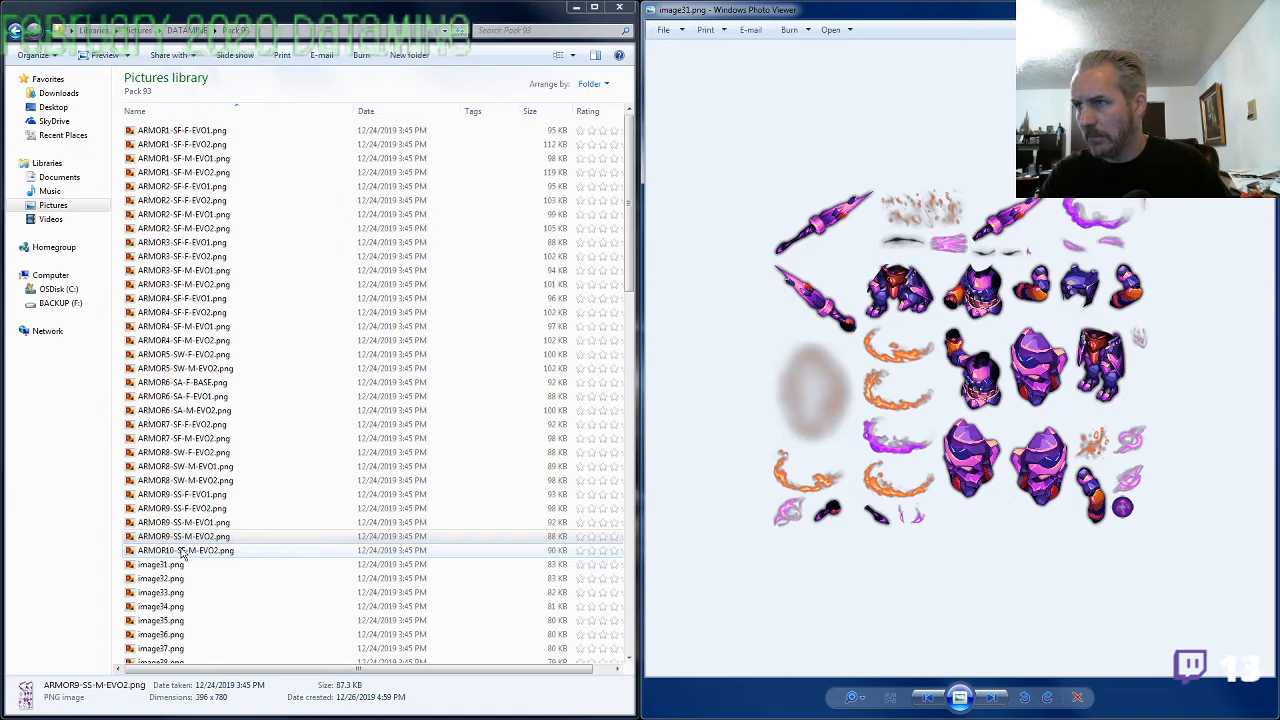
click(206, 172)
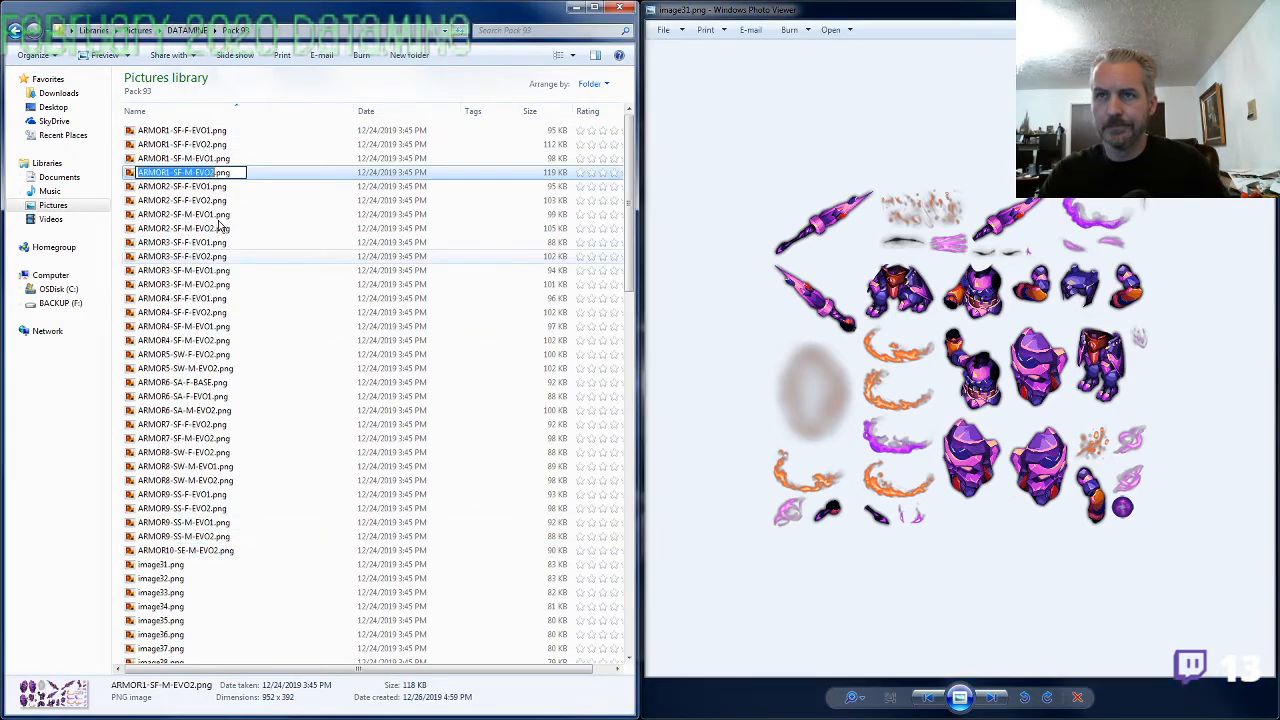
click(204, 566)
key(F2)
text(ARMOR1-SF-M-EVO2)
key(shift+Left)
key(shift+Left)
key(shift+Left)
key(shift+Left)
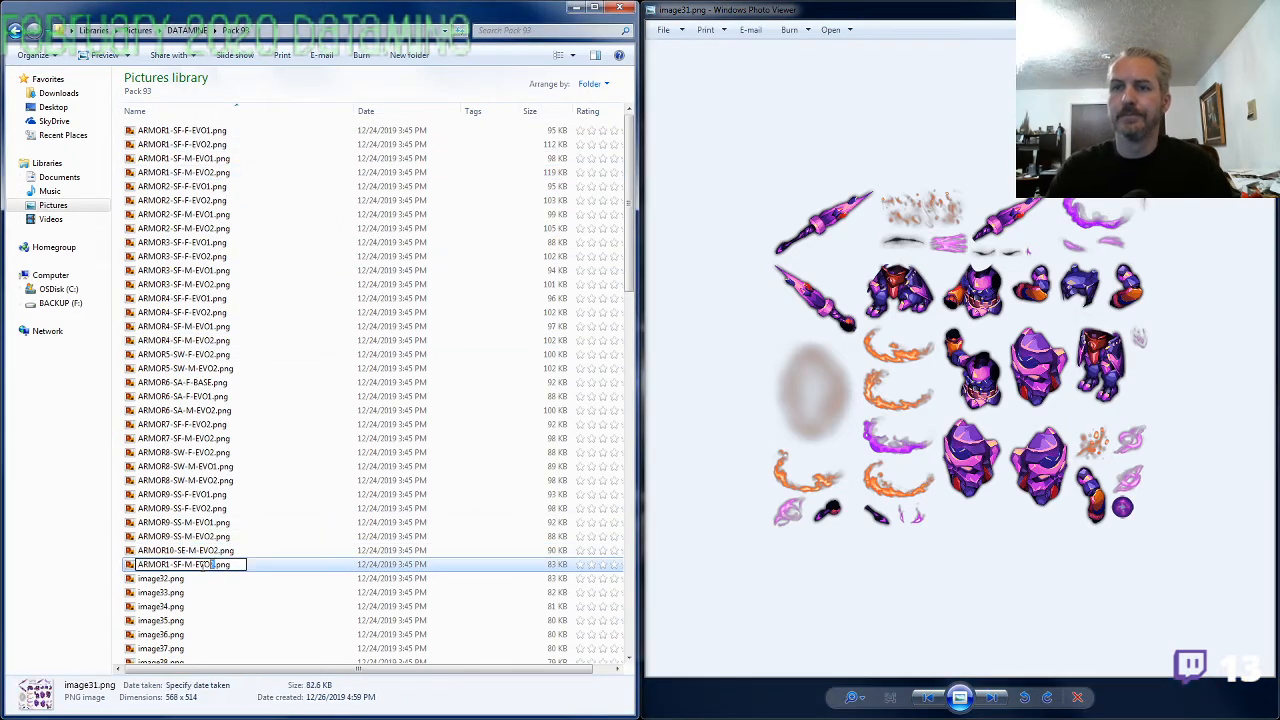
text(BASE)
key(Return)
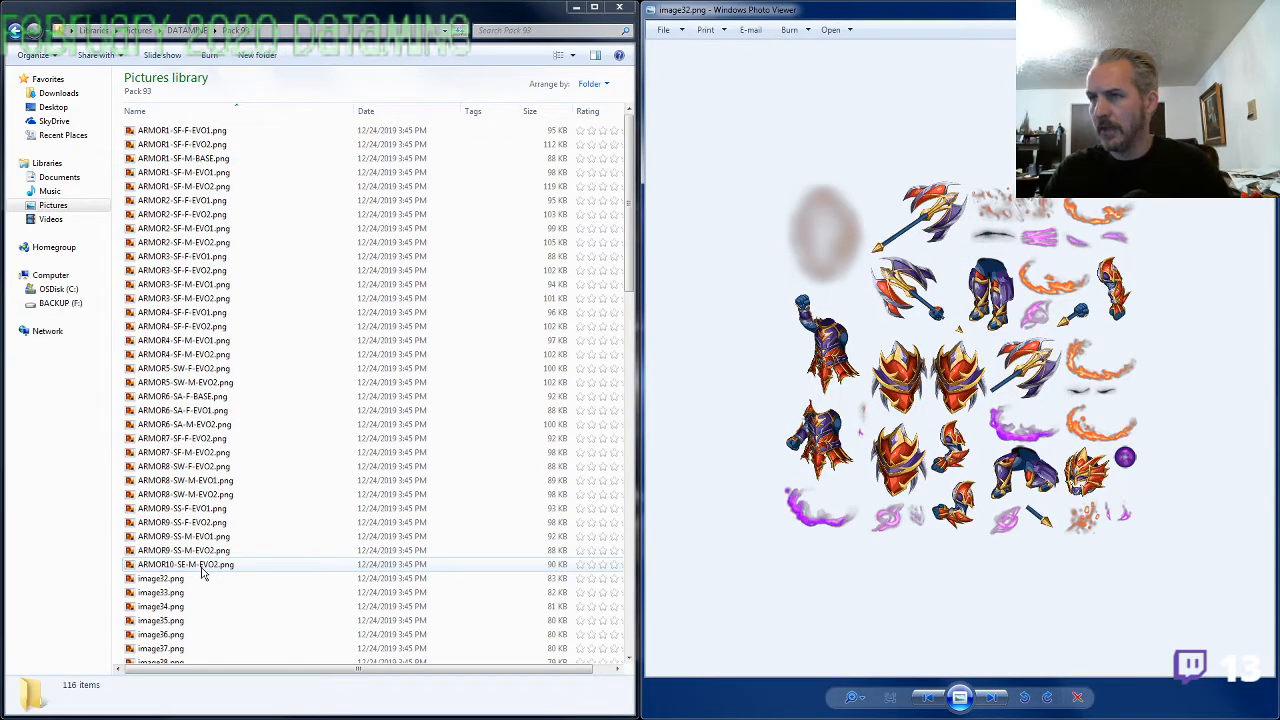
Inspect image32.png up close and rename it as ARMOR7-SF-M-EVO1.png, reusing the ARMOR7-SF-M-EVO2 name with evolution number 1
scroll(835, 466, up, 1)
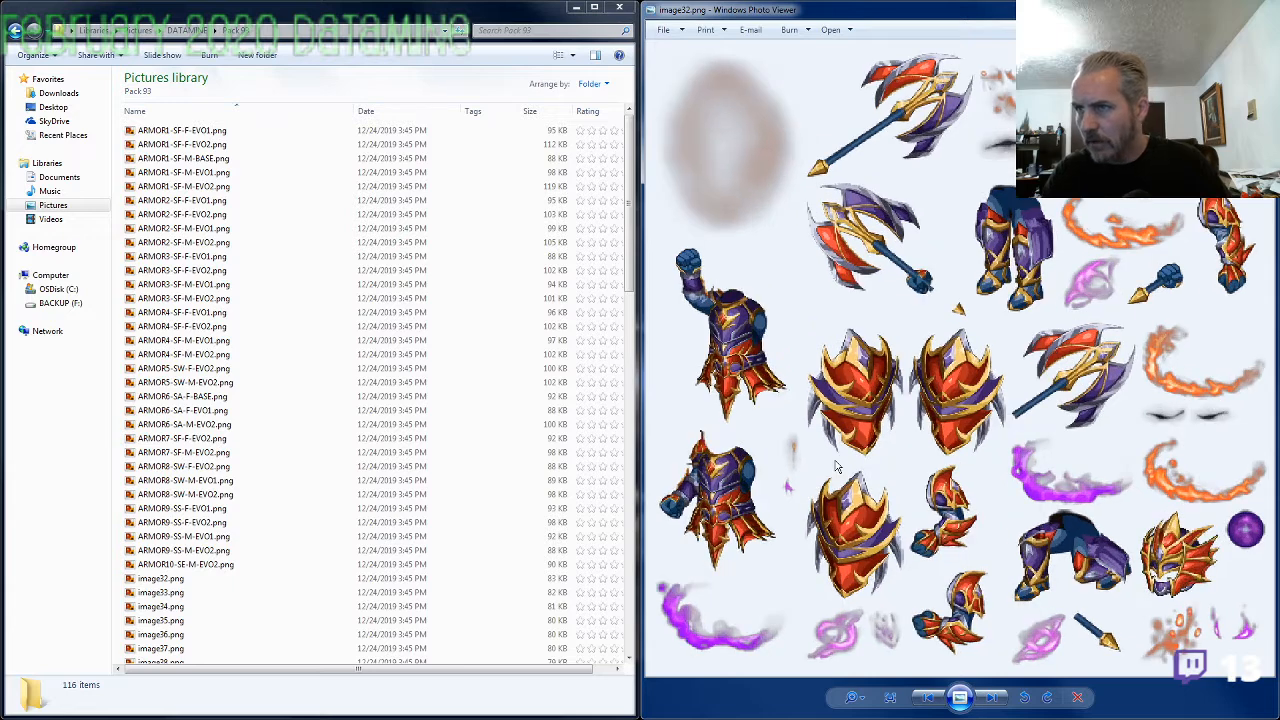
scroll(835, 466, down, 2)
click(210, 563)
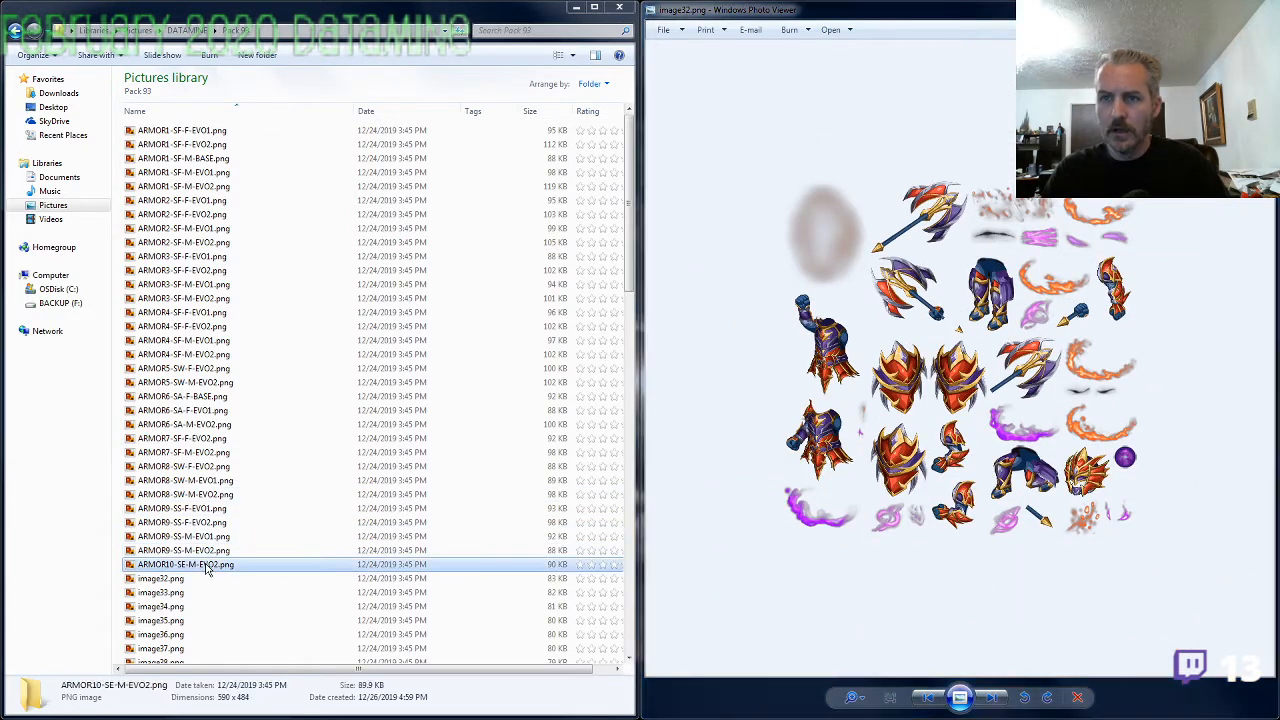
key(F2)
click(190, 455)
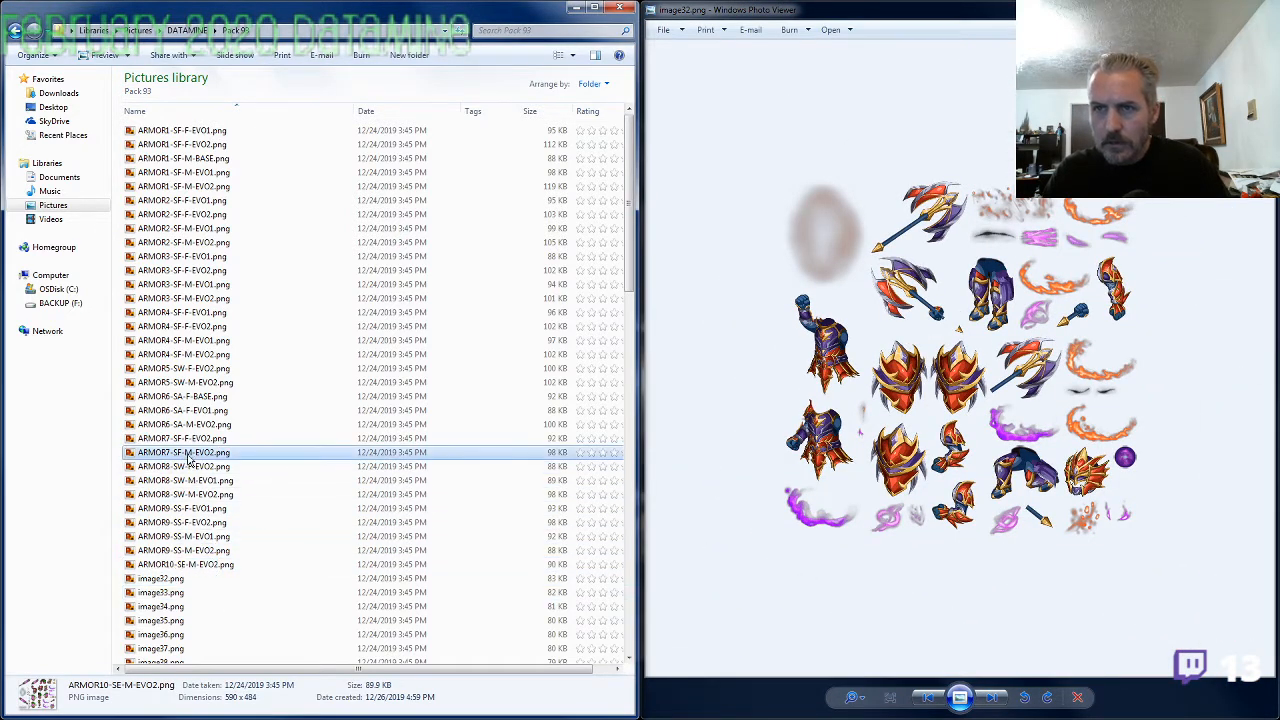
key(F2)
key(ctrl+c)
click(183, 583)
key(F2)
key(ctrl+v)
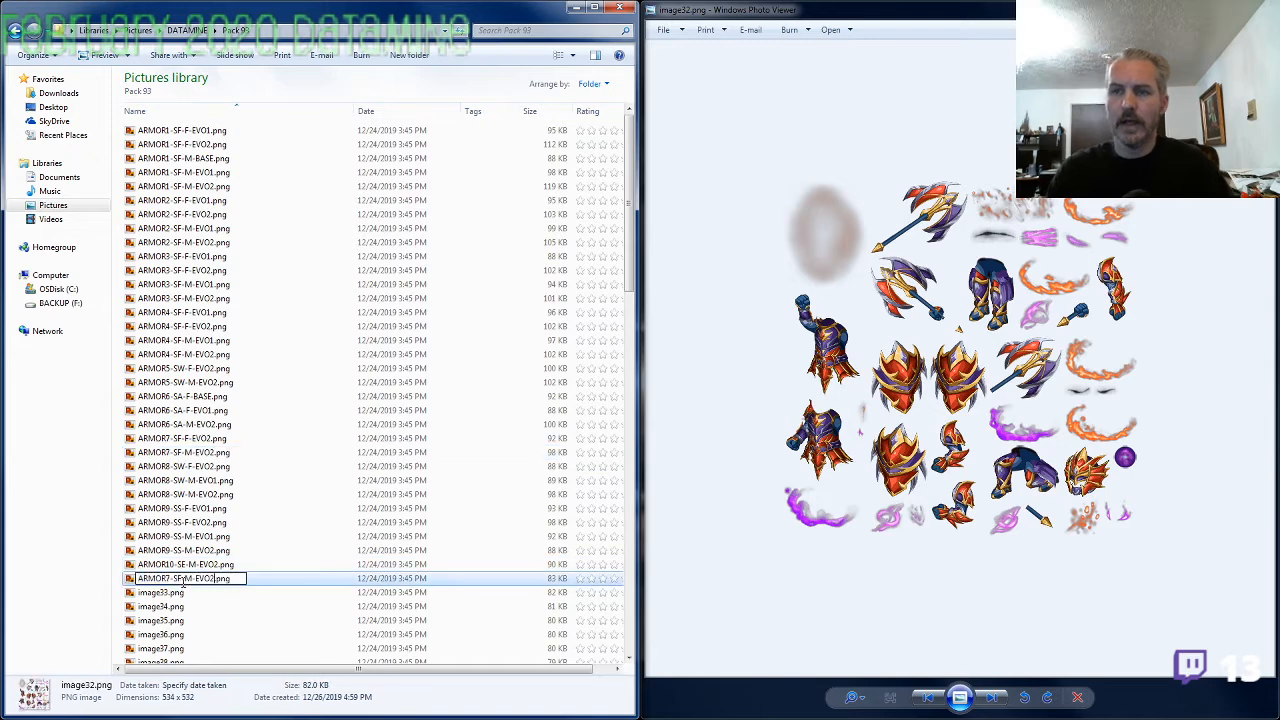
text(1)
key(Return)
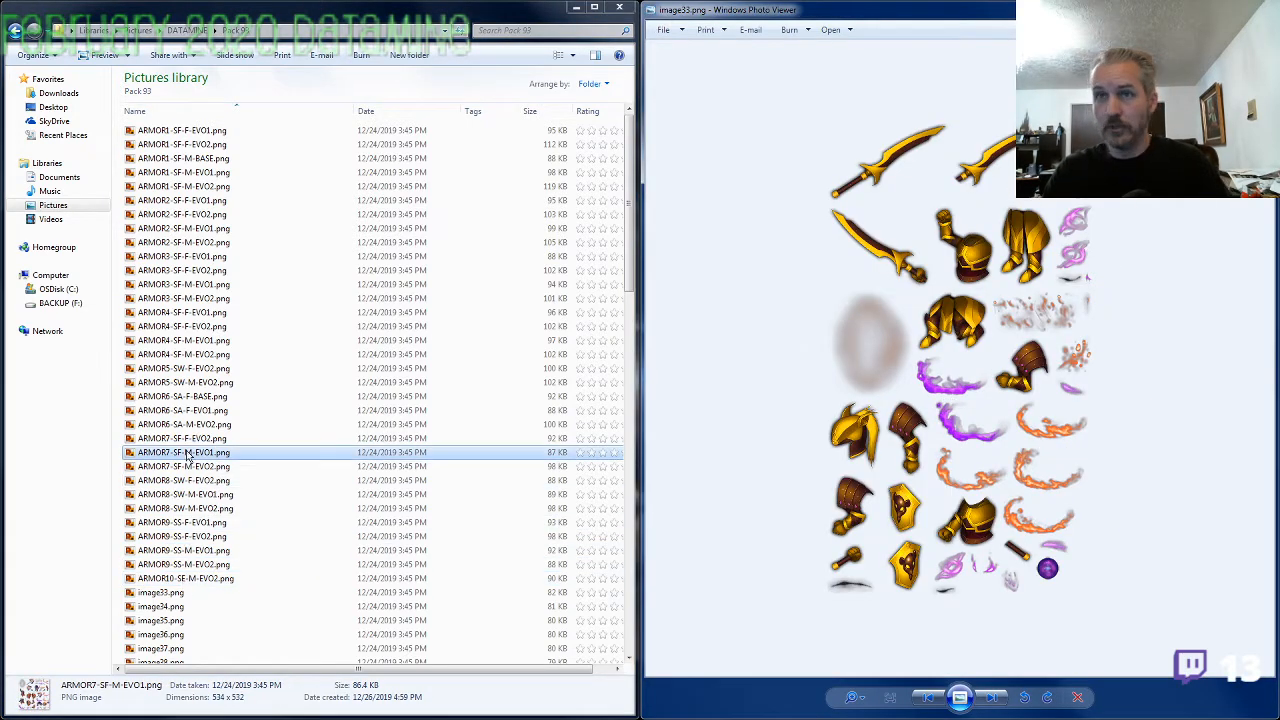
Check image33.png against ARMOR2-SF-F-EVO1.png and rename it as ARMOR2-SF-M-BASE.png, based on the ARMOR2-SF-M-EVO2 name
click(198, 202)
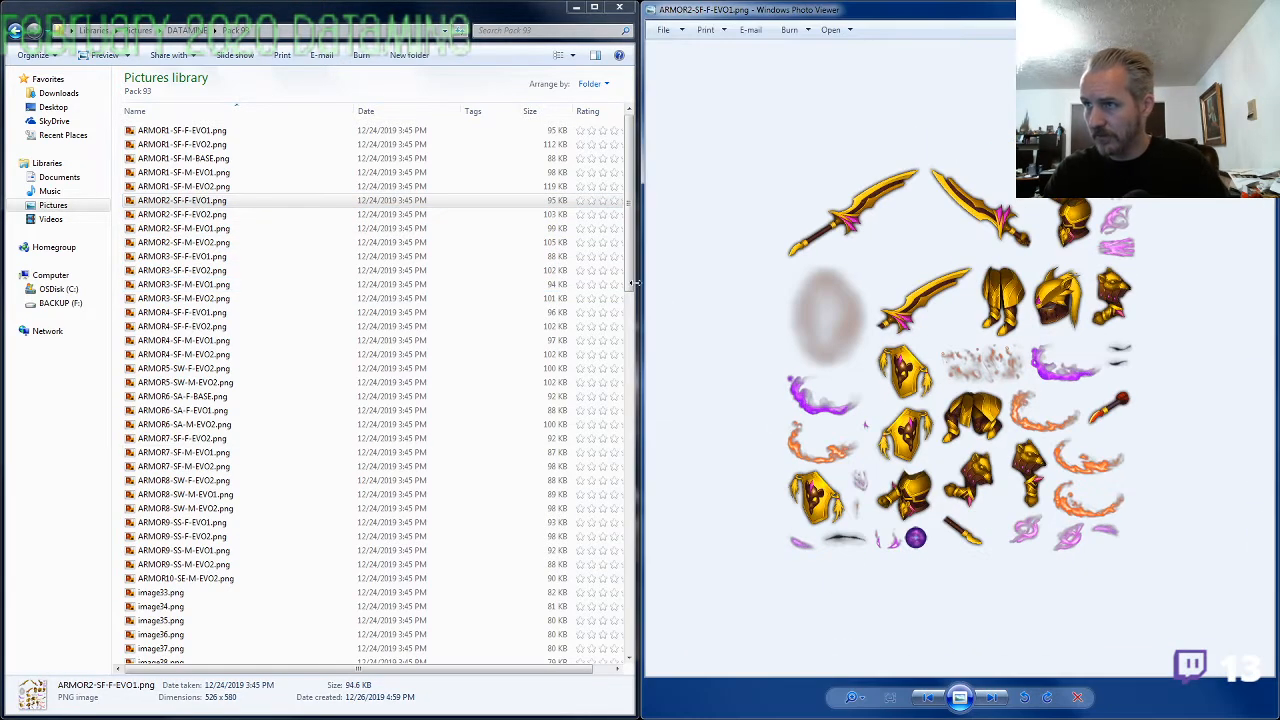
click(1259, 8)
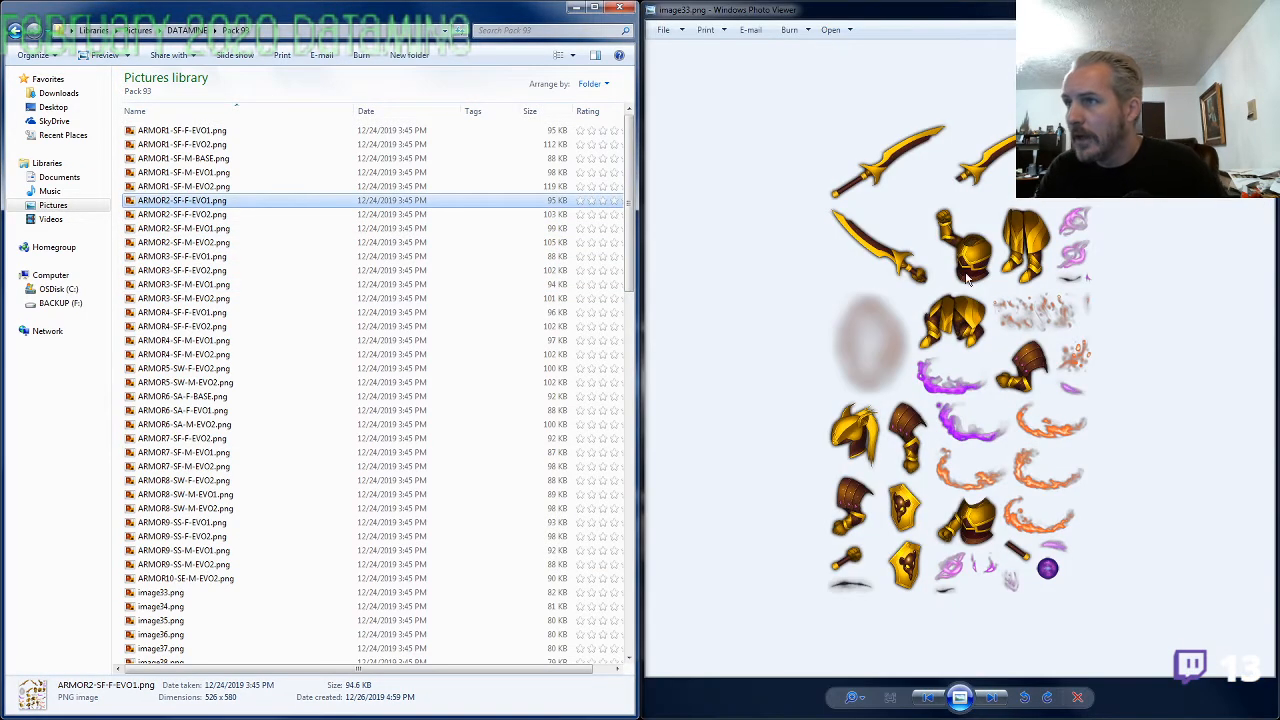
click(215, 244)
key(F2)
key(ctrl+c)
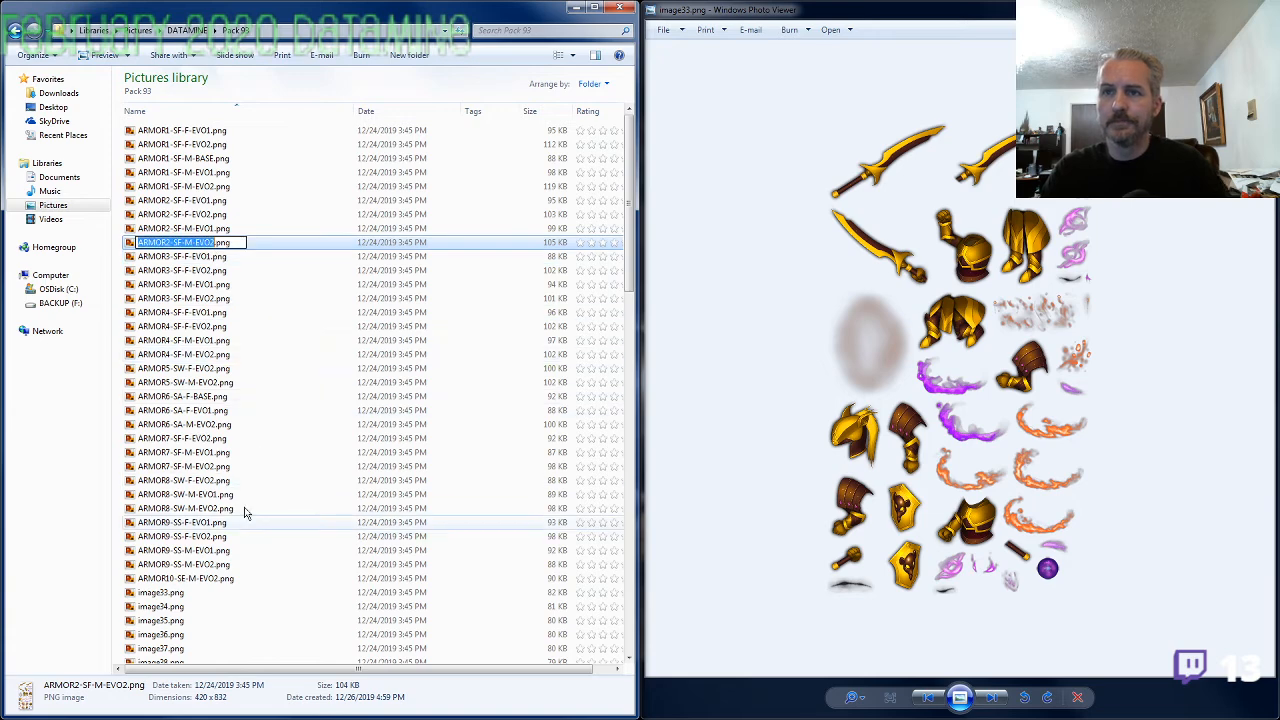
click(182, 593)
key(F2)
key(ctrl+v)
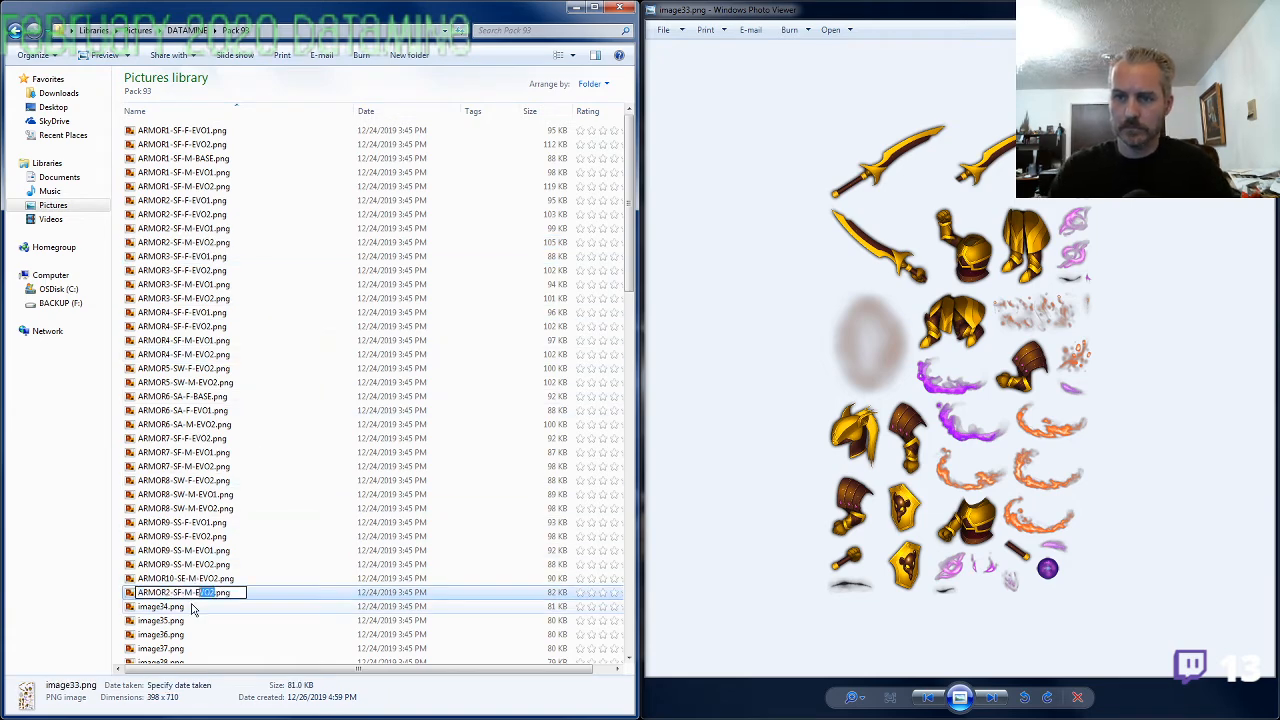
text(BASE)
key(Return)
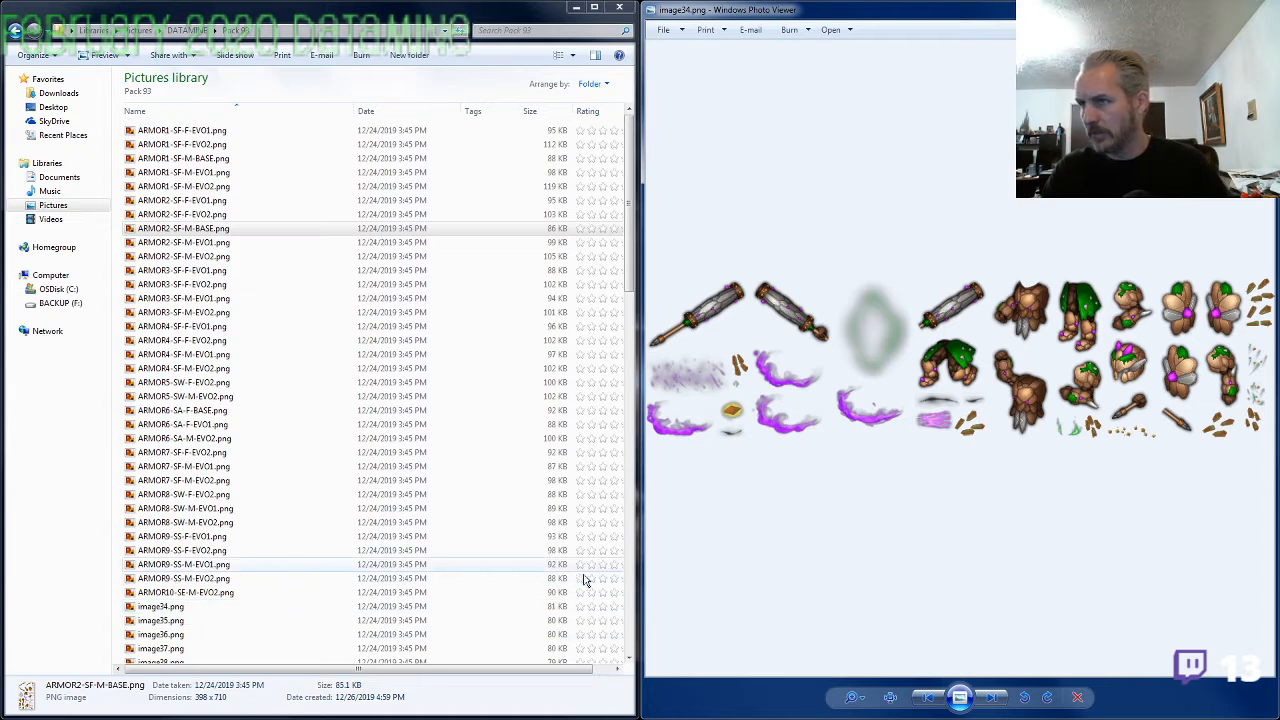
Rename image34.png as ARMOR10-SE-M-EVO1.png, reusing the ARMOR10-SE-M-EVO2 name with evolution number 1
click(224, 594)
key(F2)
key(ctrl+c)
click(168, 607)
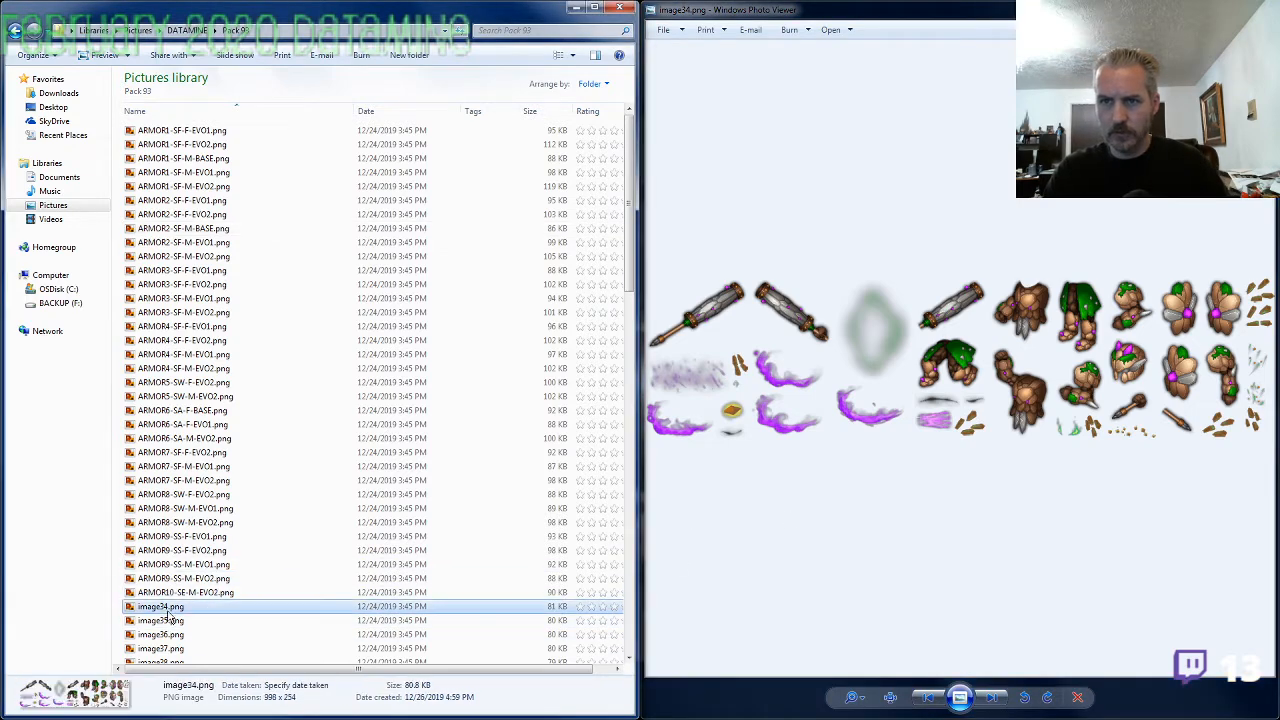
key(F2)
key(ctrl+v)
key(shift+Left)
key(Return)
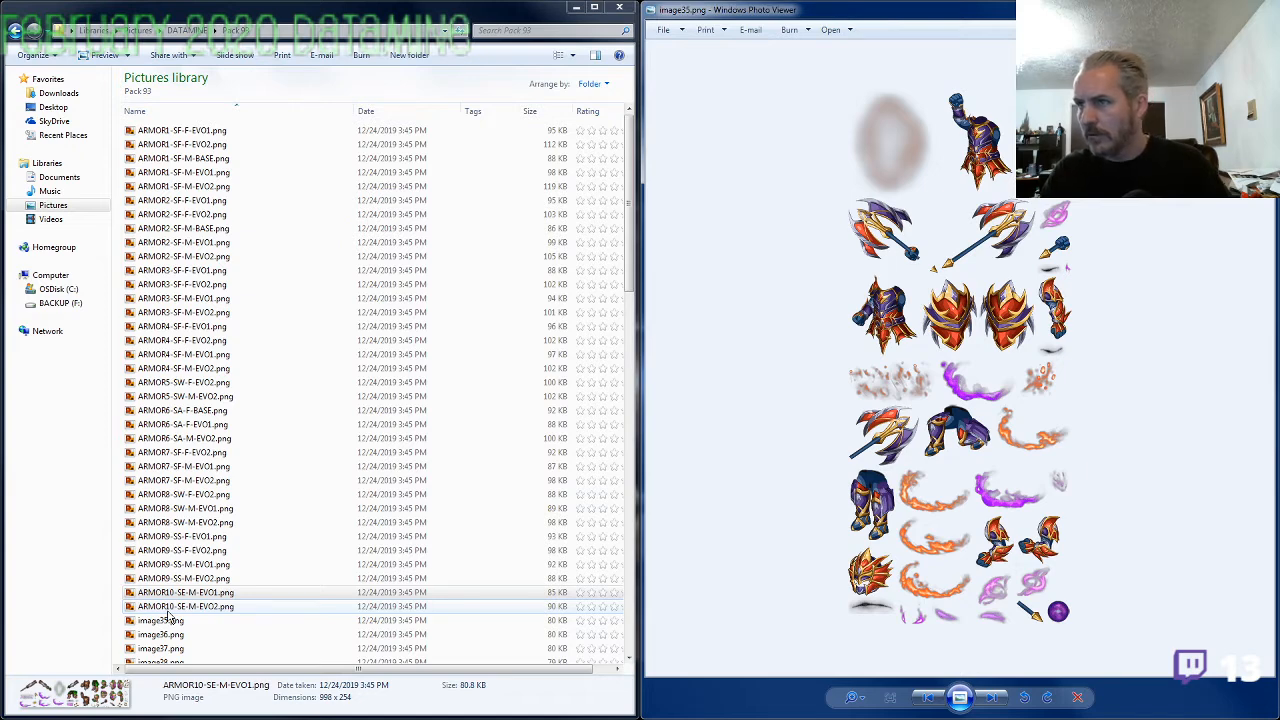
Open ARMOR7-SF-M-EVO1.png beside image35.png and compare the torsos, shields and axes of both at close range
scroll(885, 372, up, 3)
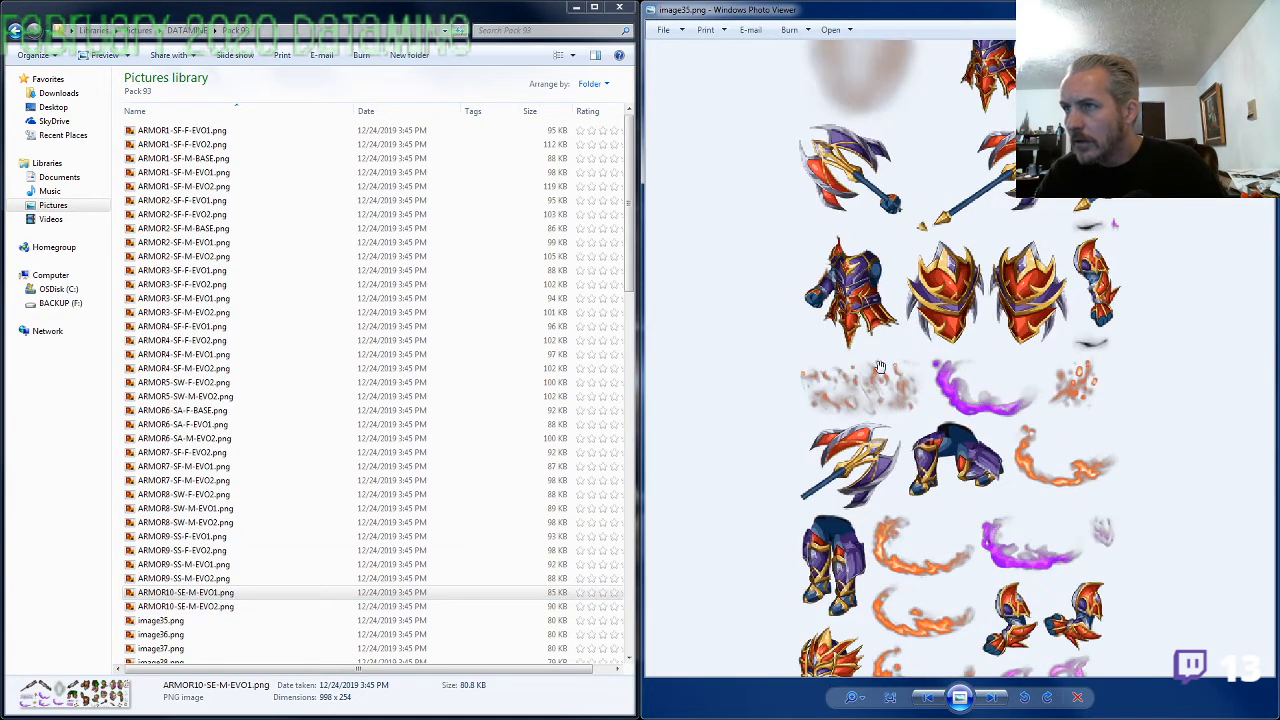
scroll(890, 368, down, 1)
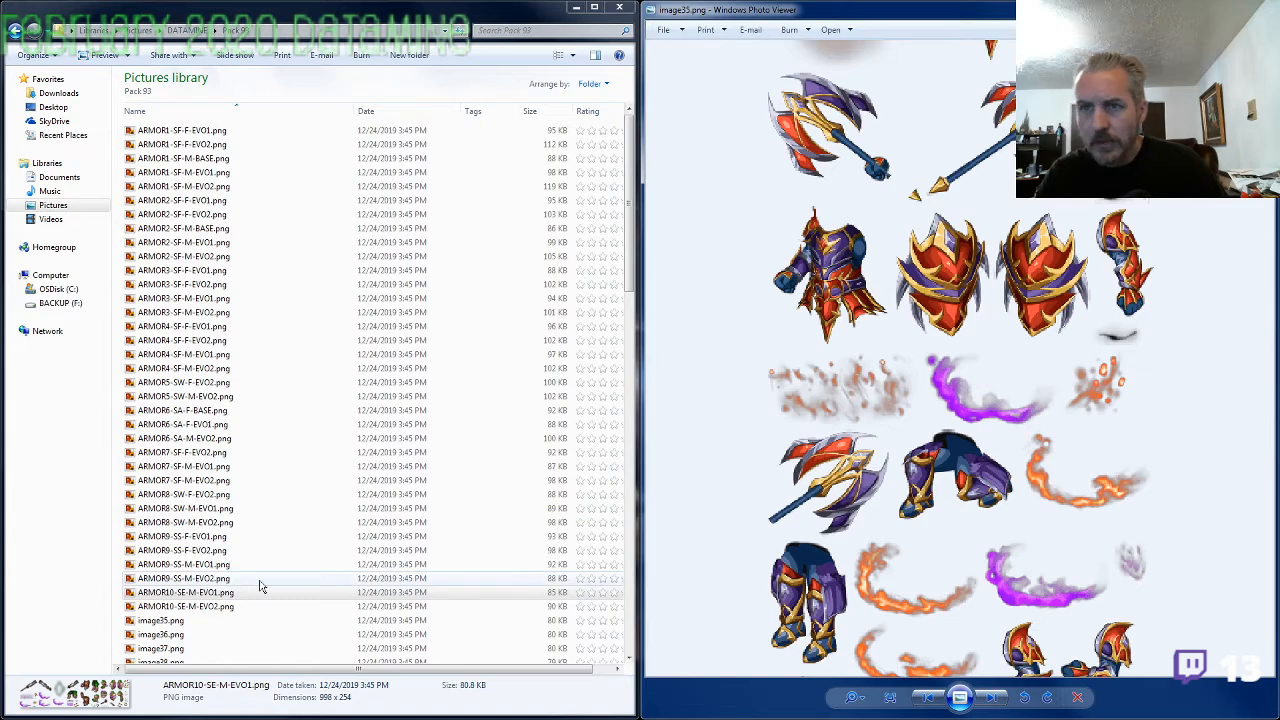
double_click(213, 468)
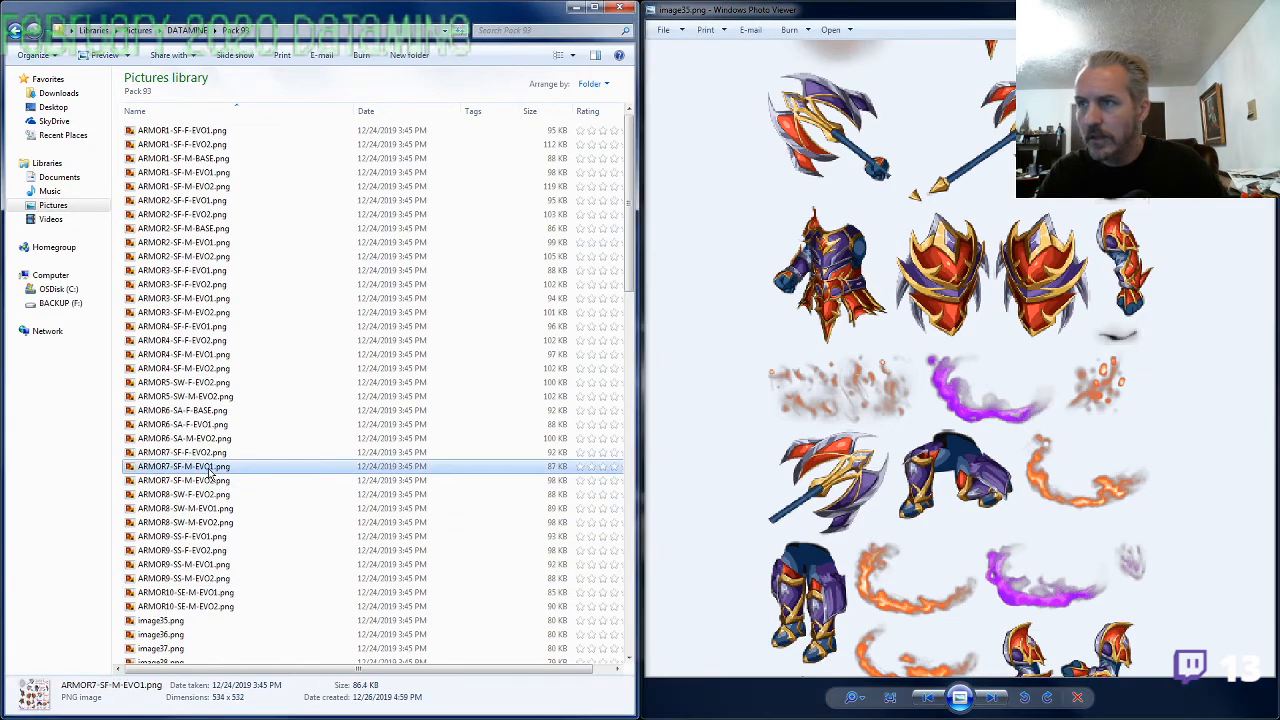
drag(966, 16, 566, 40)
scroll(610, 383, up, 2)
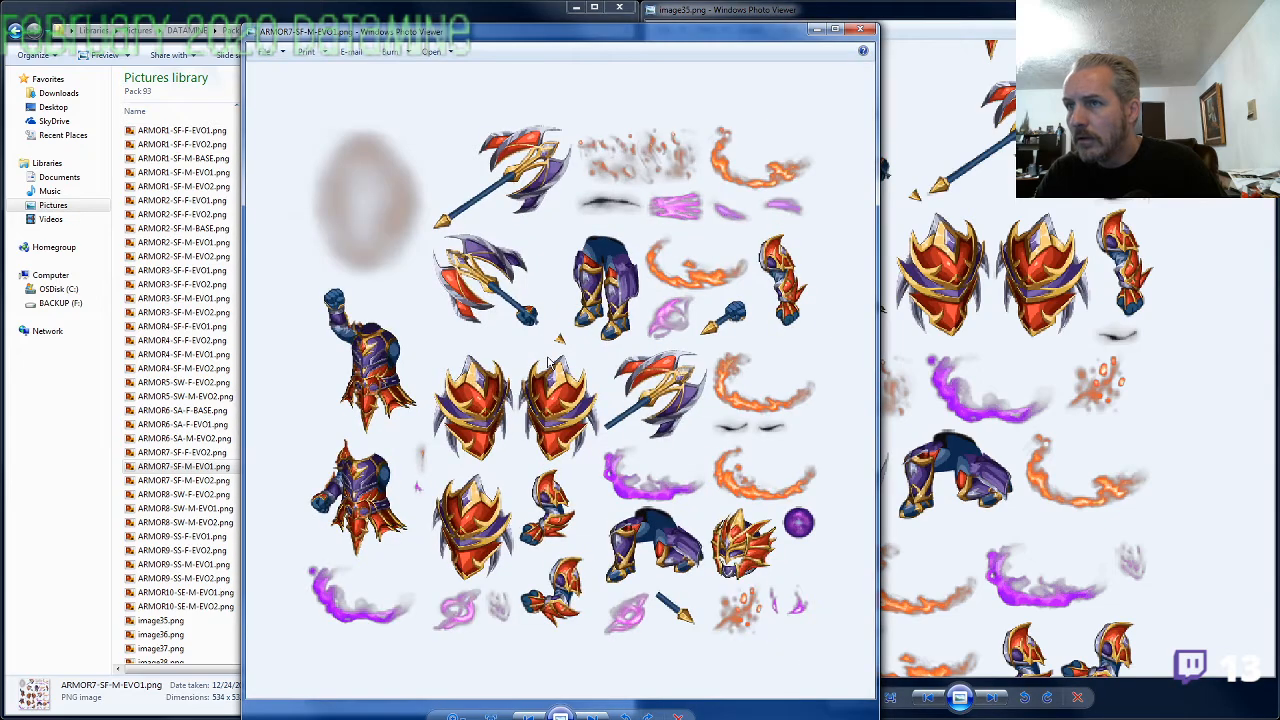
drag(610, 383, 662, 329)
click(1004, 361)
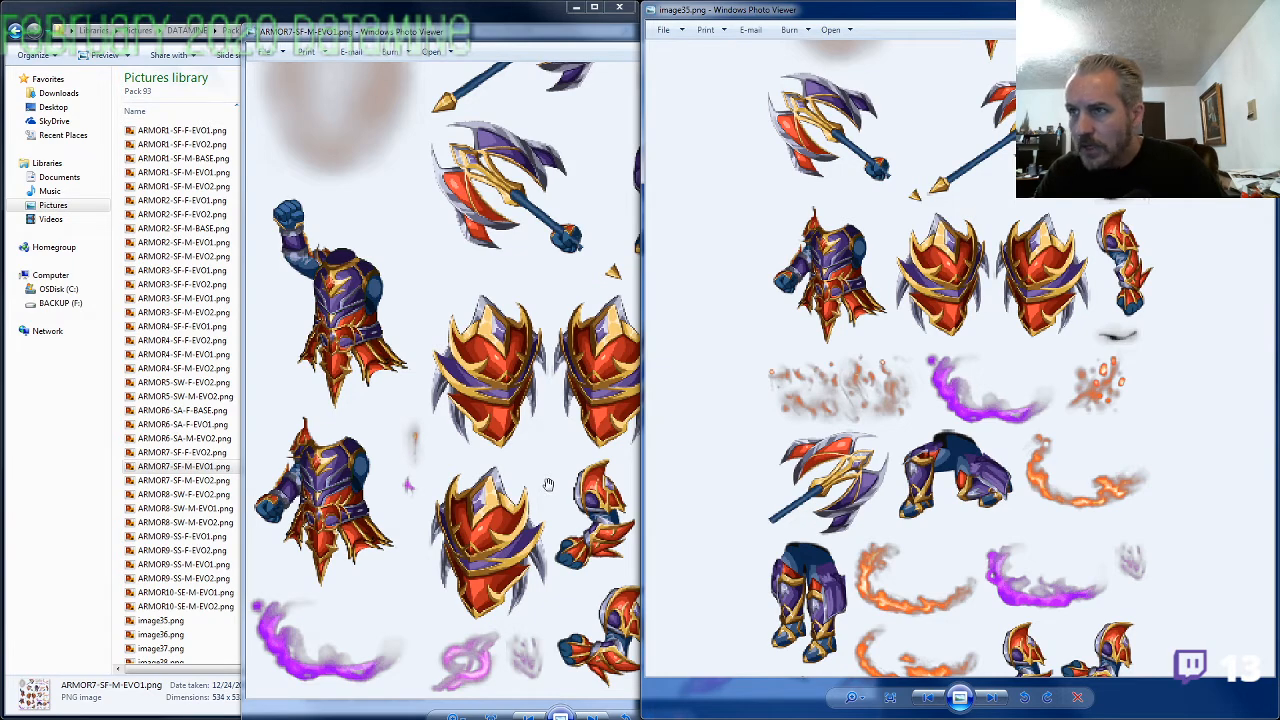
drag(915, 272, 939, 537)
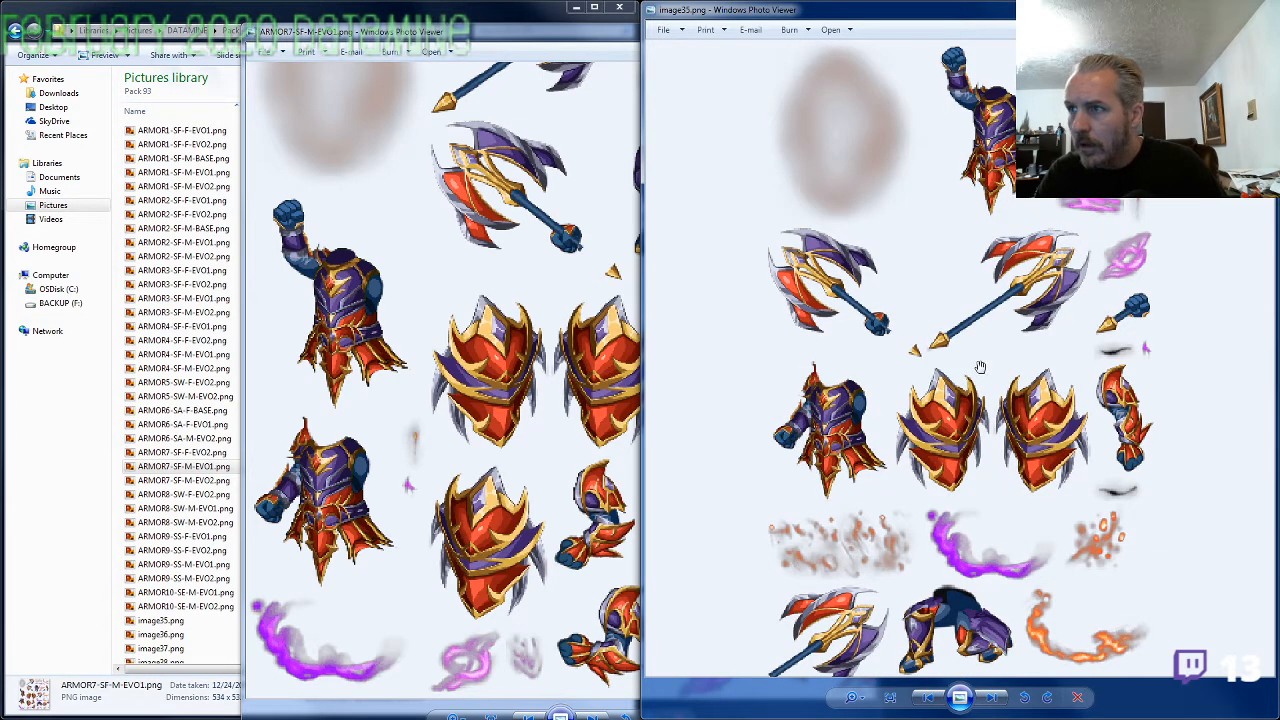
drag(980, 367, 972, 282)
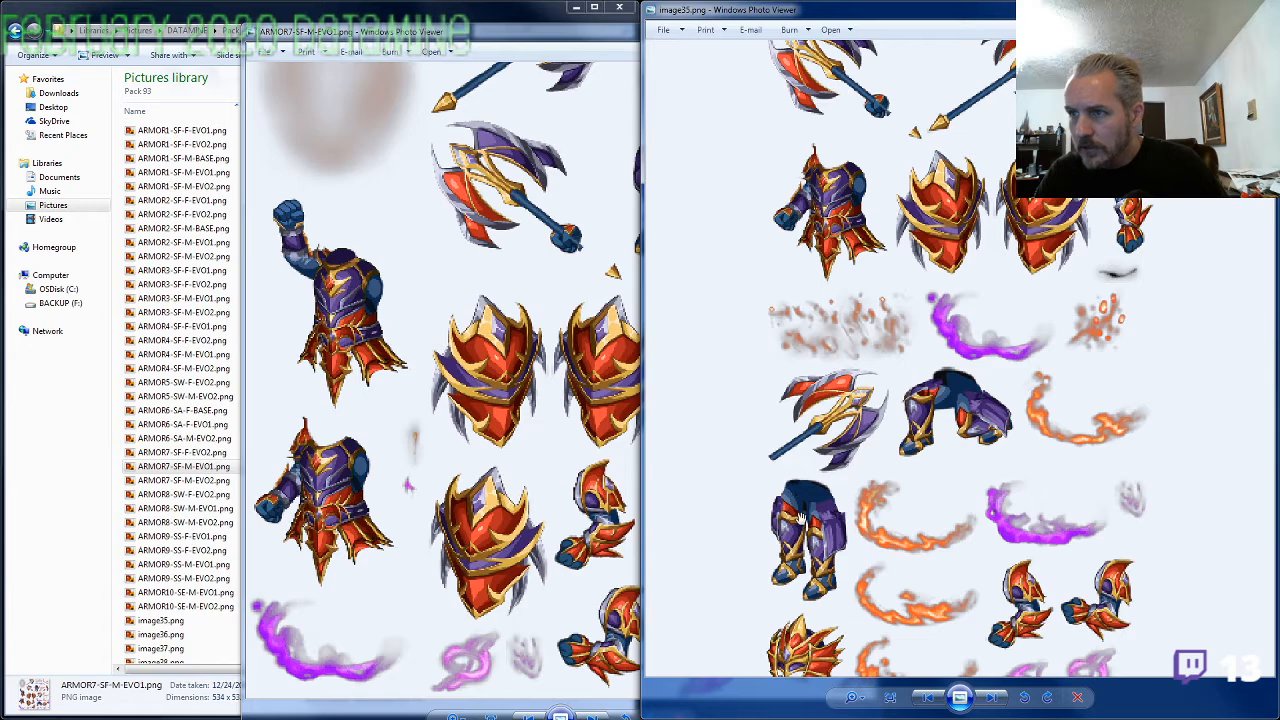
Compare the legs, arms and helmets of ARMOR7-SF-M-EVO1.png and image35.png to determine the gender, and close the comparison image
drag(638, 301, 528, 308)
click(978, 397)
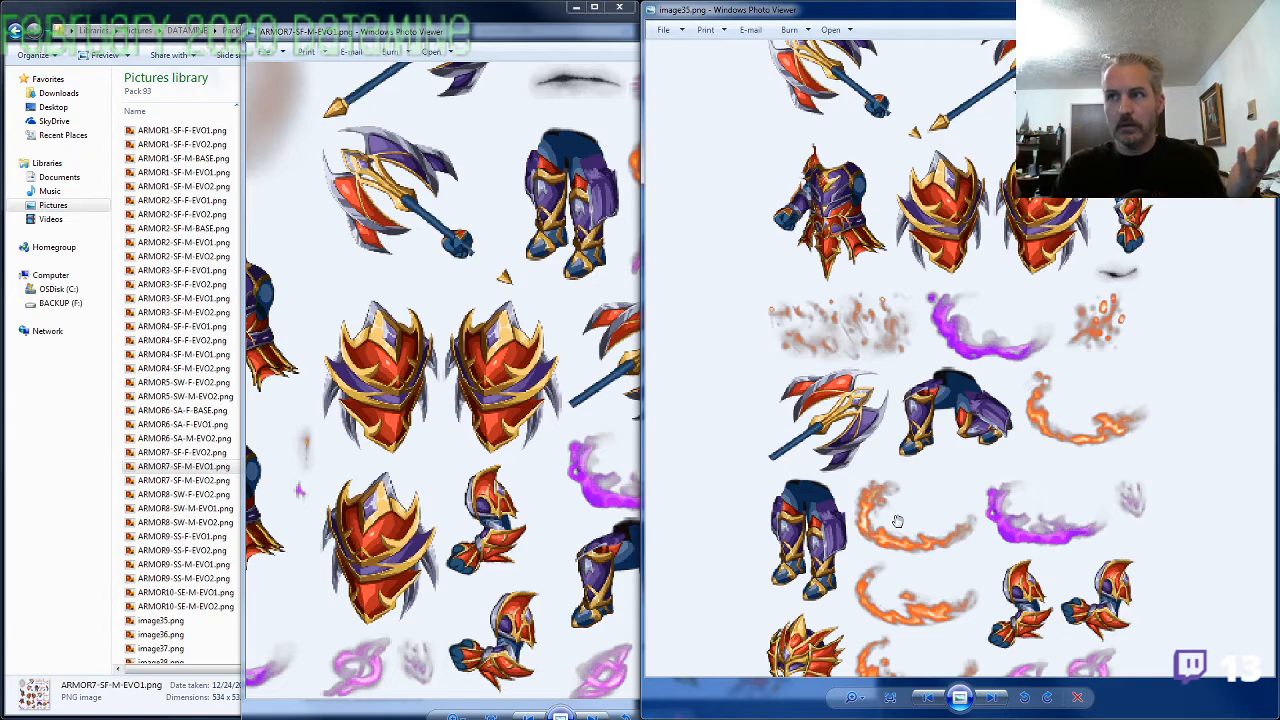
click(550, 536)
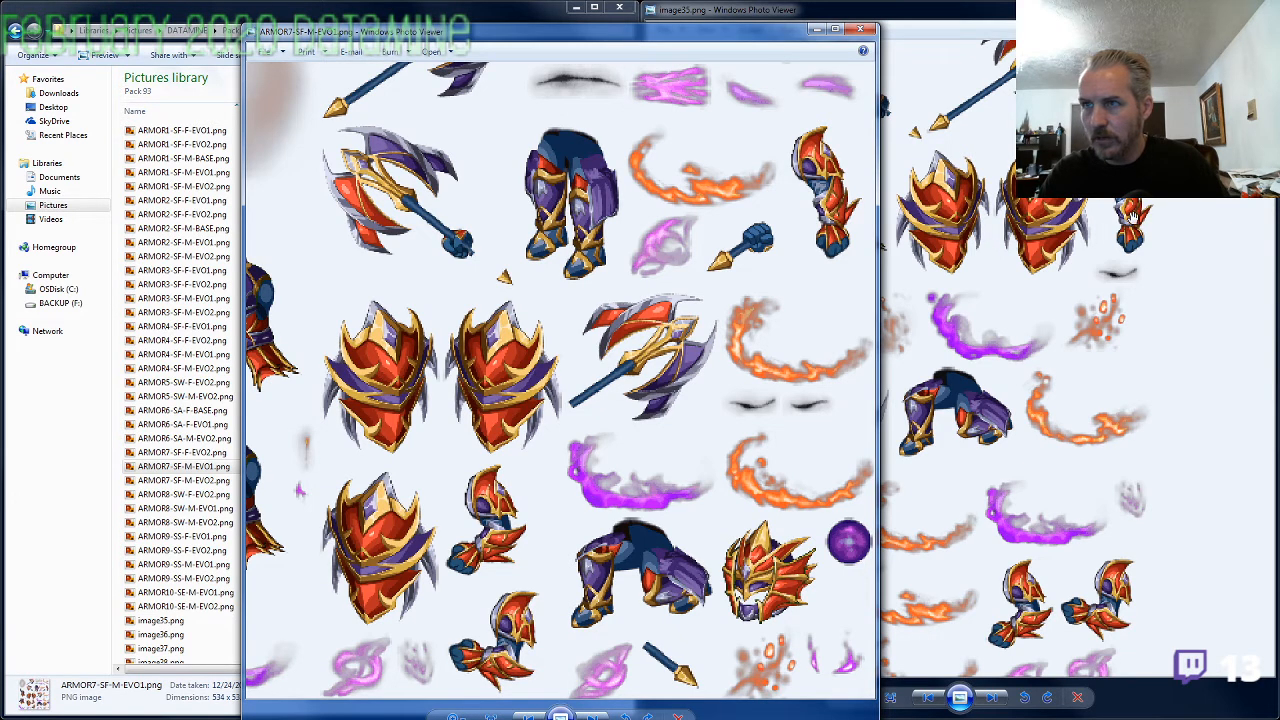
click(965, 364)
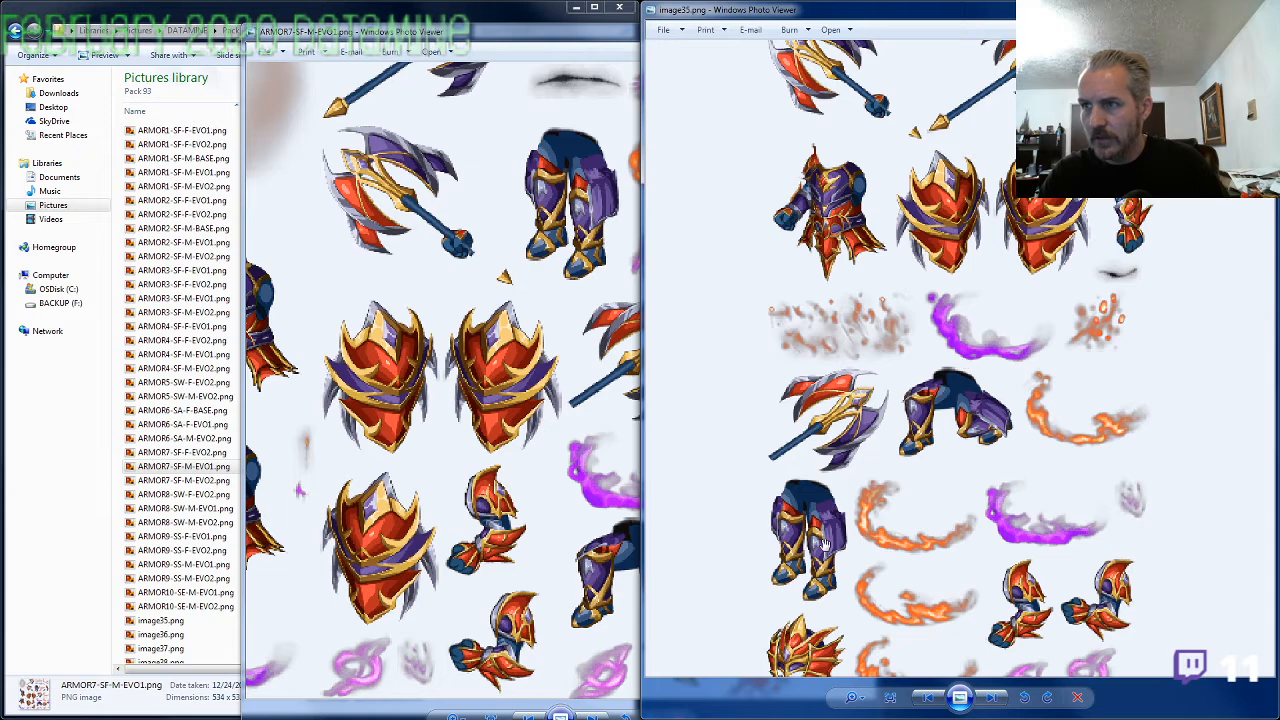
drag(825, 546, 805, 434)
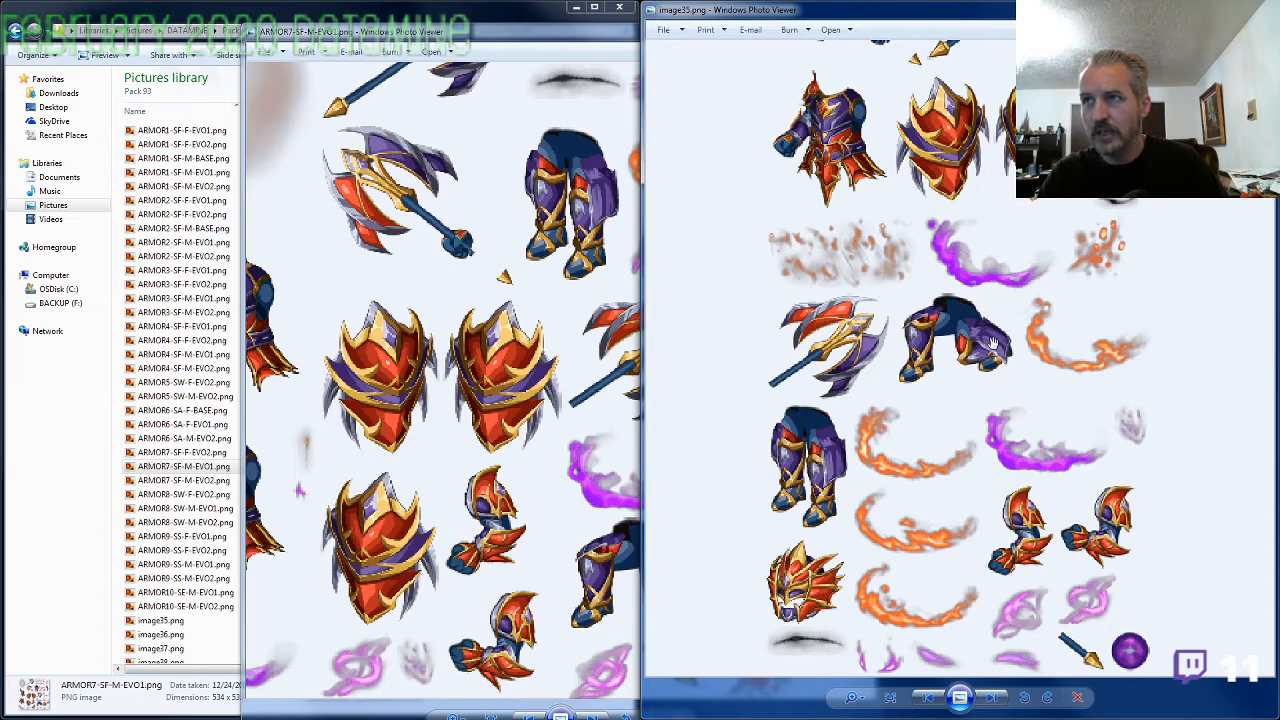
click(588, 46)
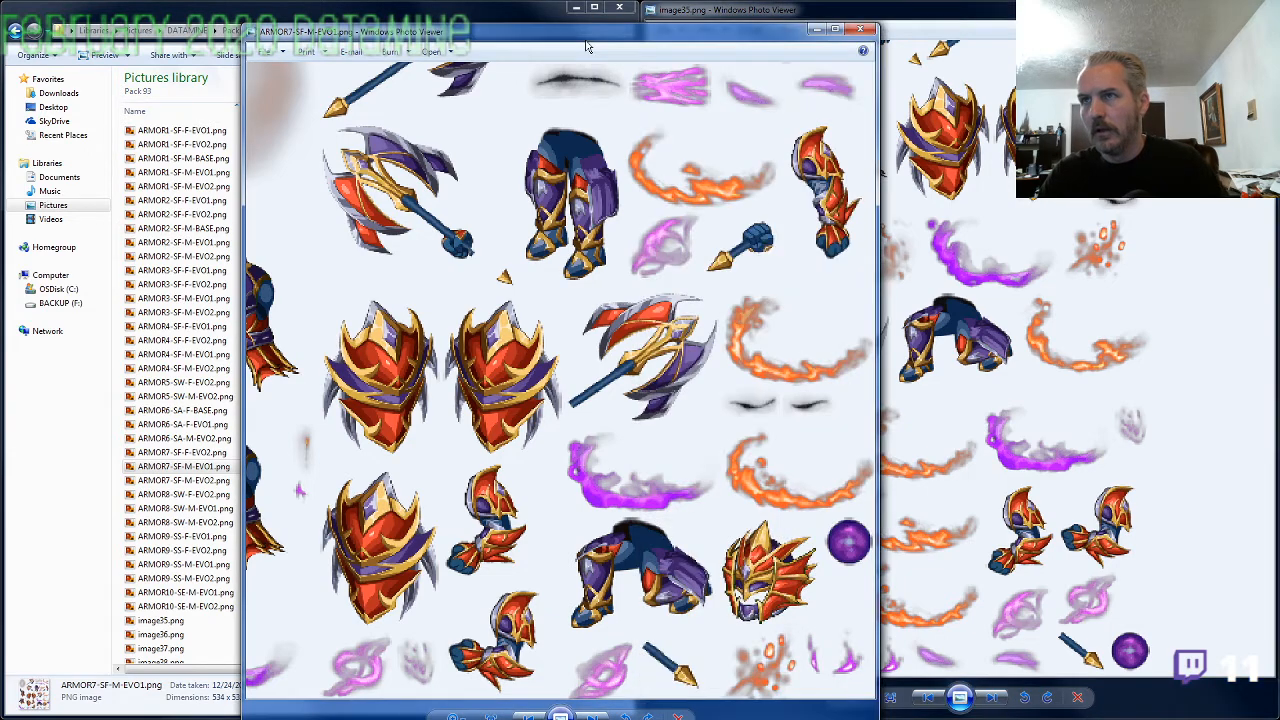
click(858, 32)
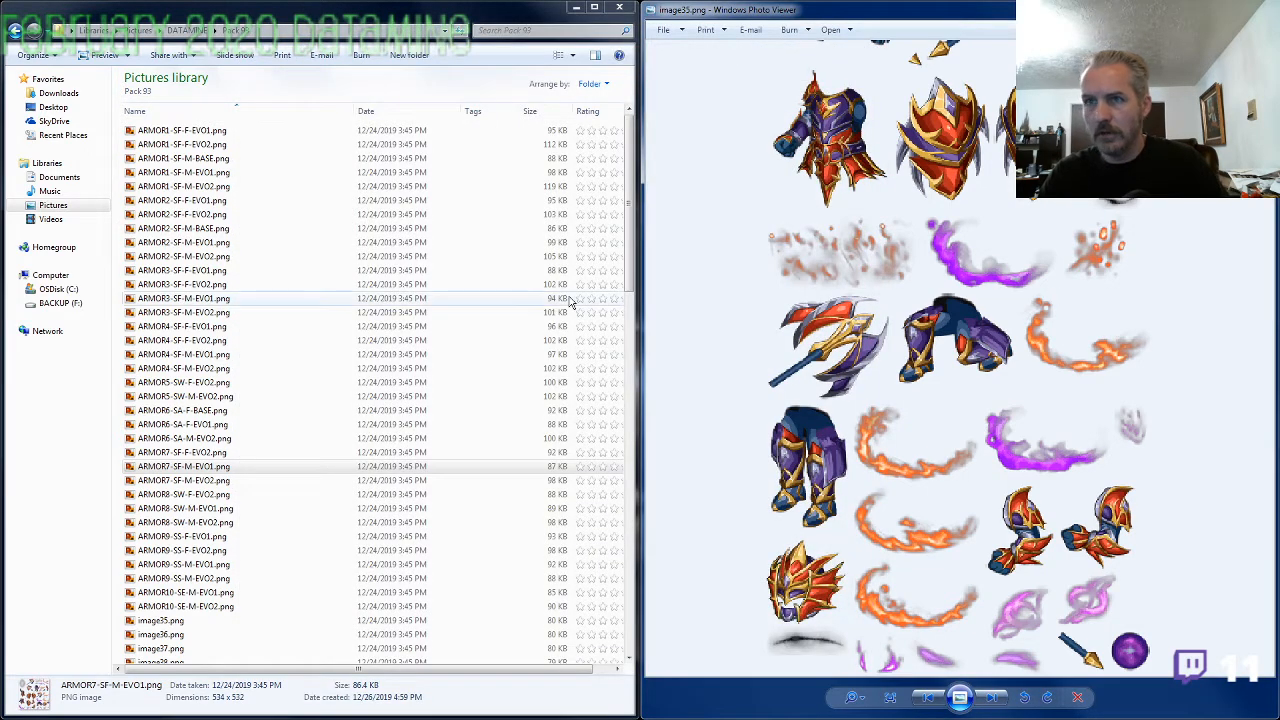
Rename image35.png as ARMOR7-SF-F-EVO1.png, reusing the ARMOR7-SF-M-EVO1 name with gender F, and bring up image36.png
click(180, 466)
click(219, 619)
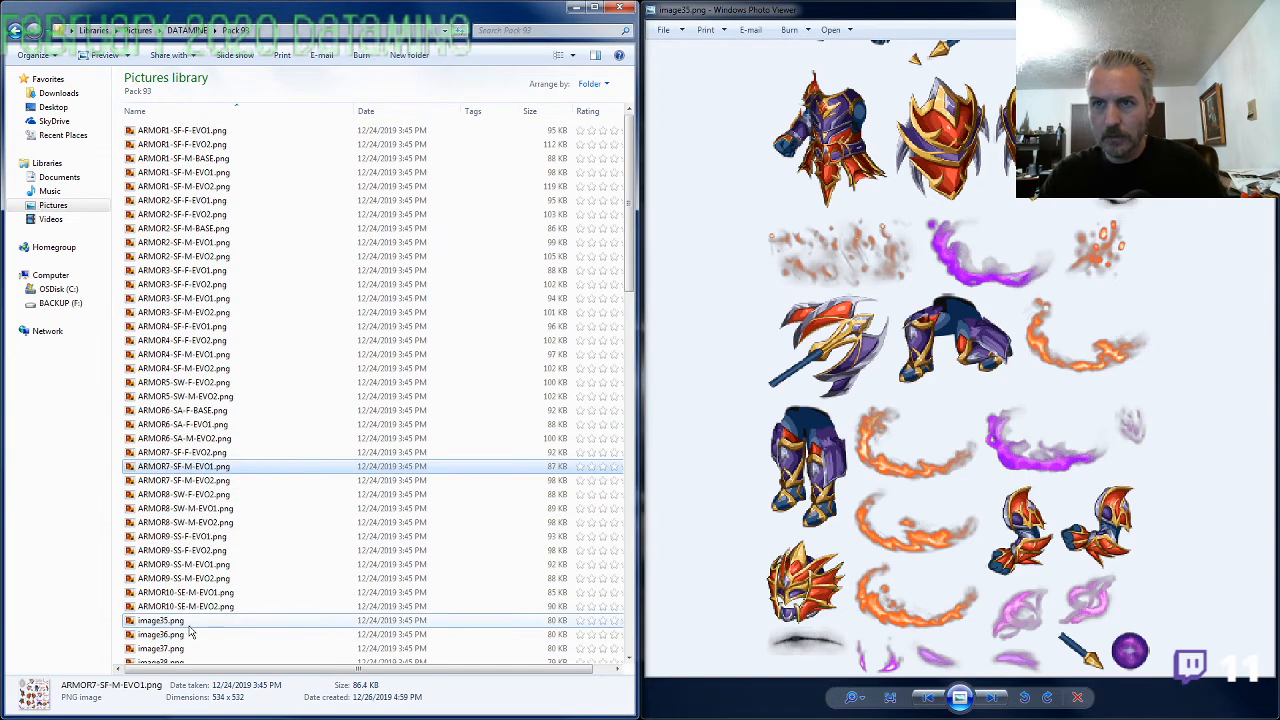
key(F2)
key(ctrl+v)
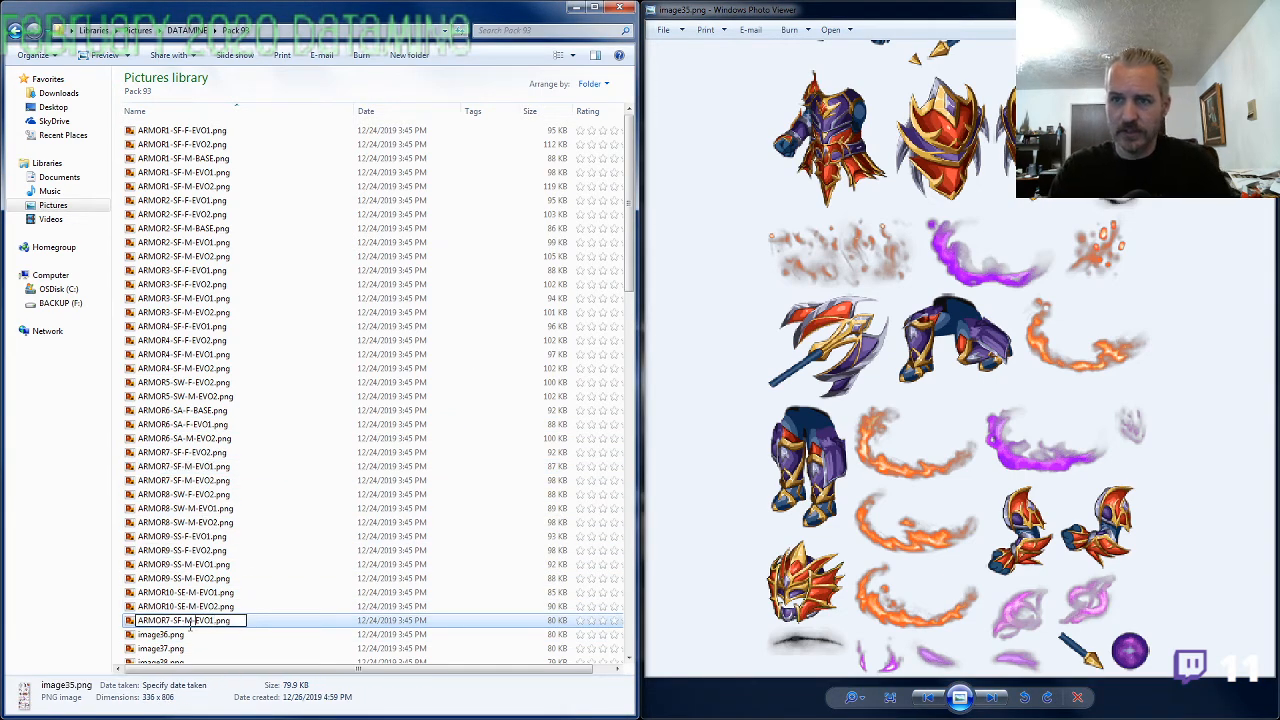
key(BackSpace)
text(F)
key(Return)
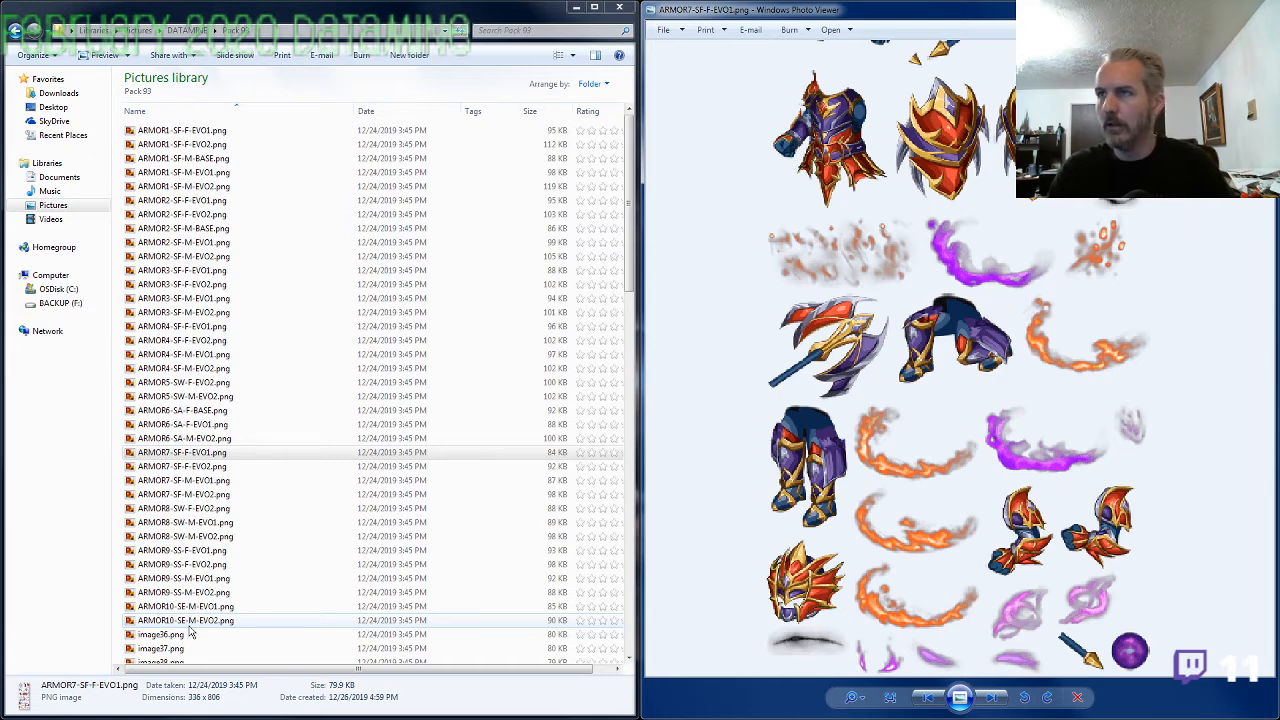
key(Right)
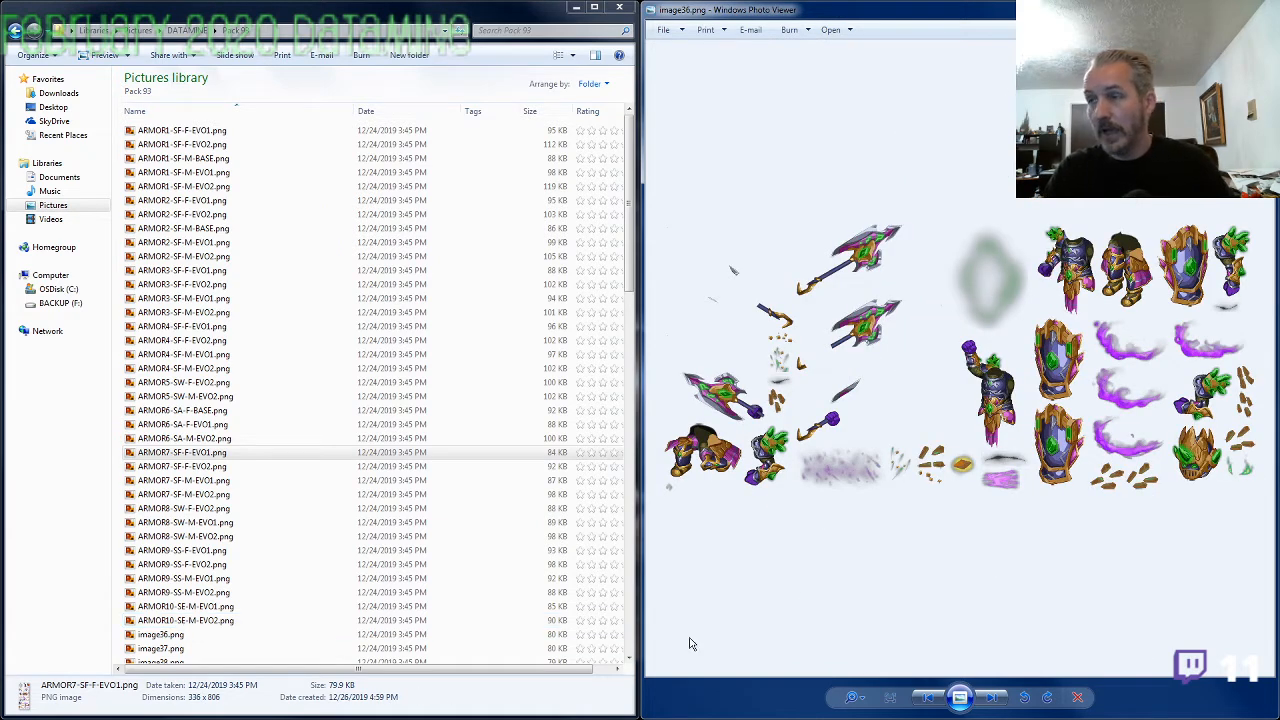
Examine the torsos, shields, axes and helmet of image36.png at close range to determine its element, gender and evolution
scroll(1062, 520, up, 3)
drag(1068, 555, 769, 462)
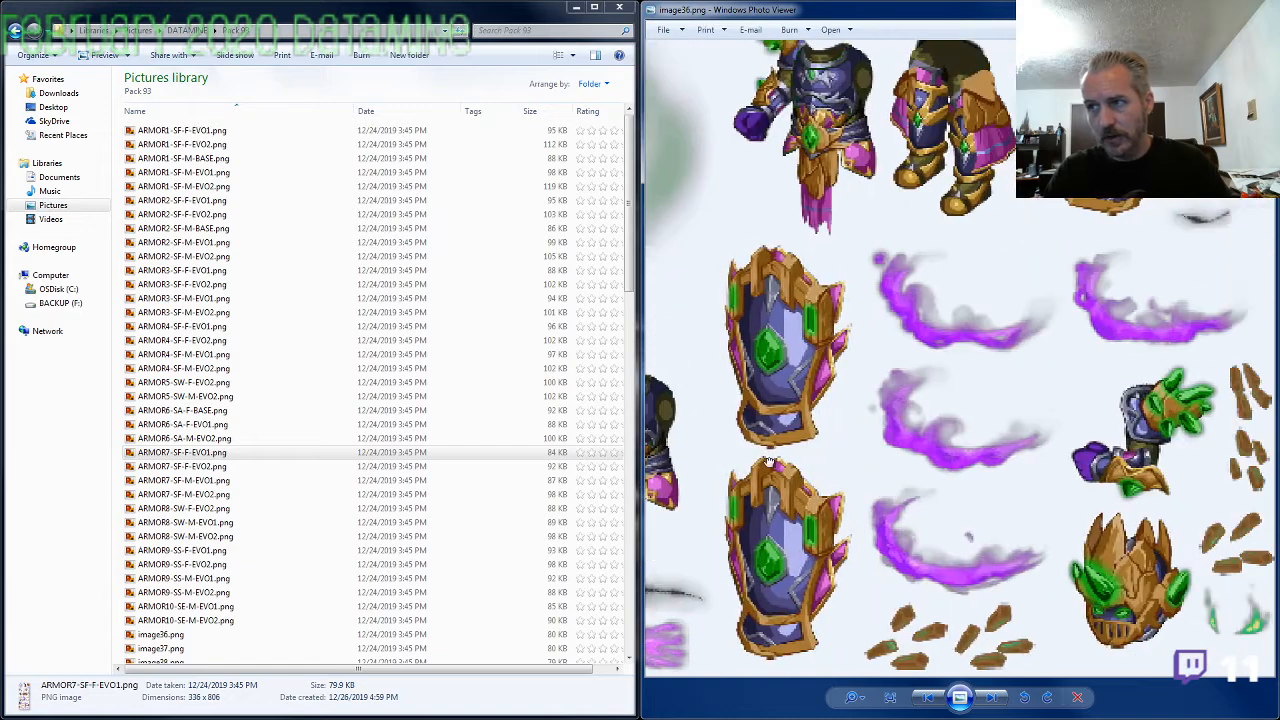
scroll(884, 489, down, 2)
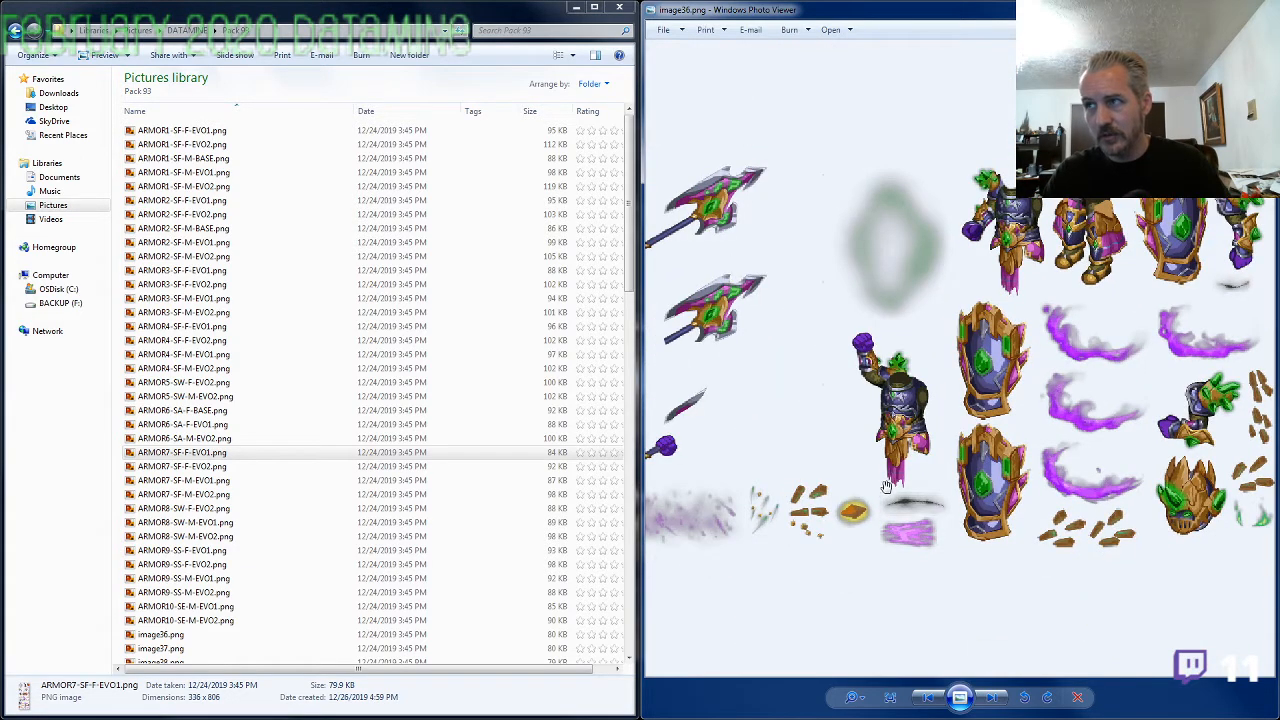
scroll(887, 489, down, 2)
scroll(983, 517, up, 1)
drag(1042, 539, 996, 537)
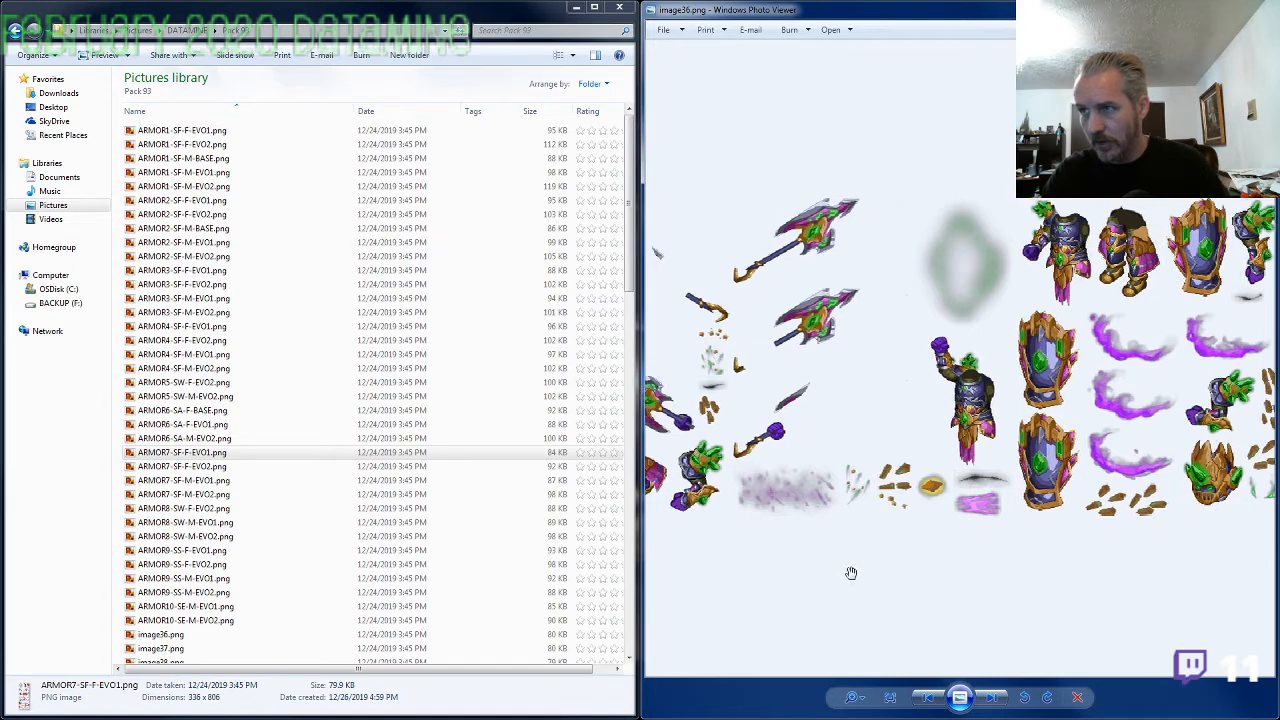
drag(853, 573, 1061, 552)
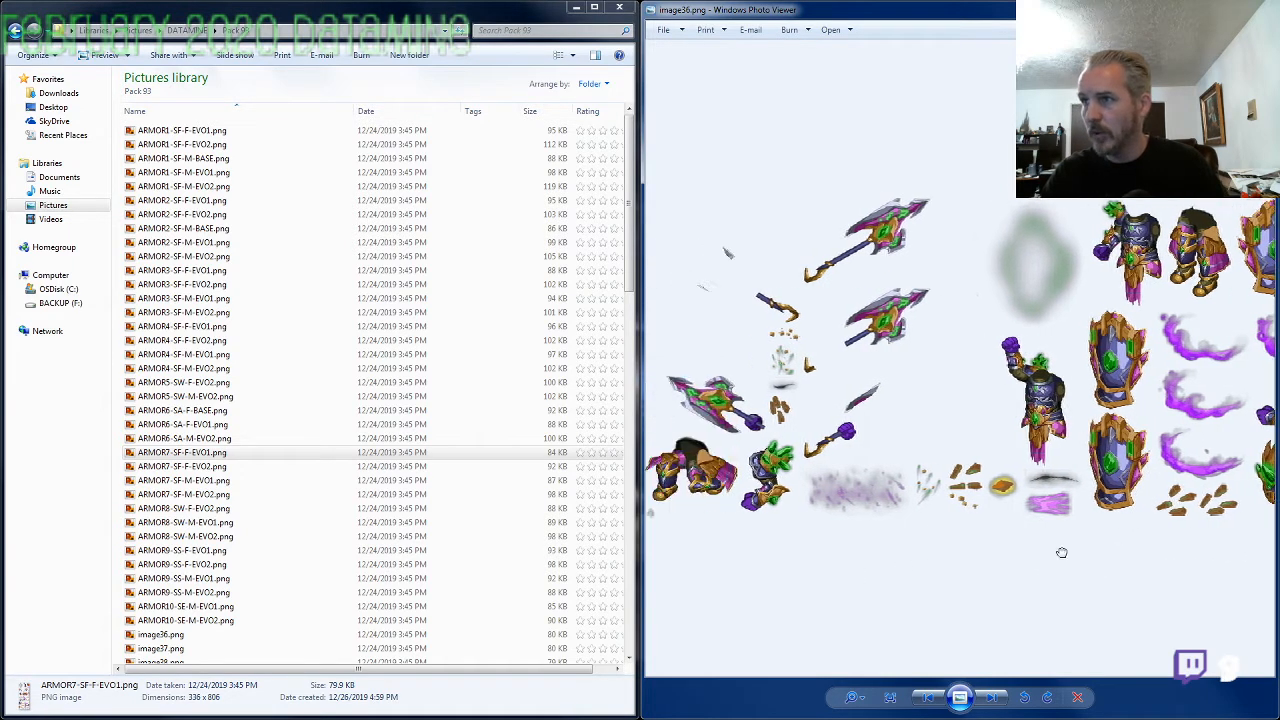
scroll(1060, 520, down, 1)
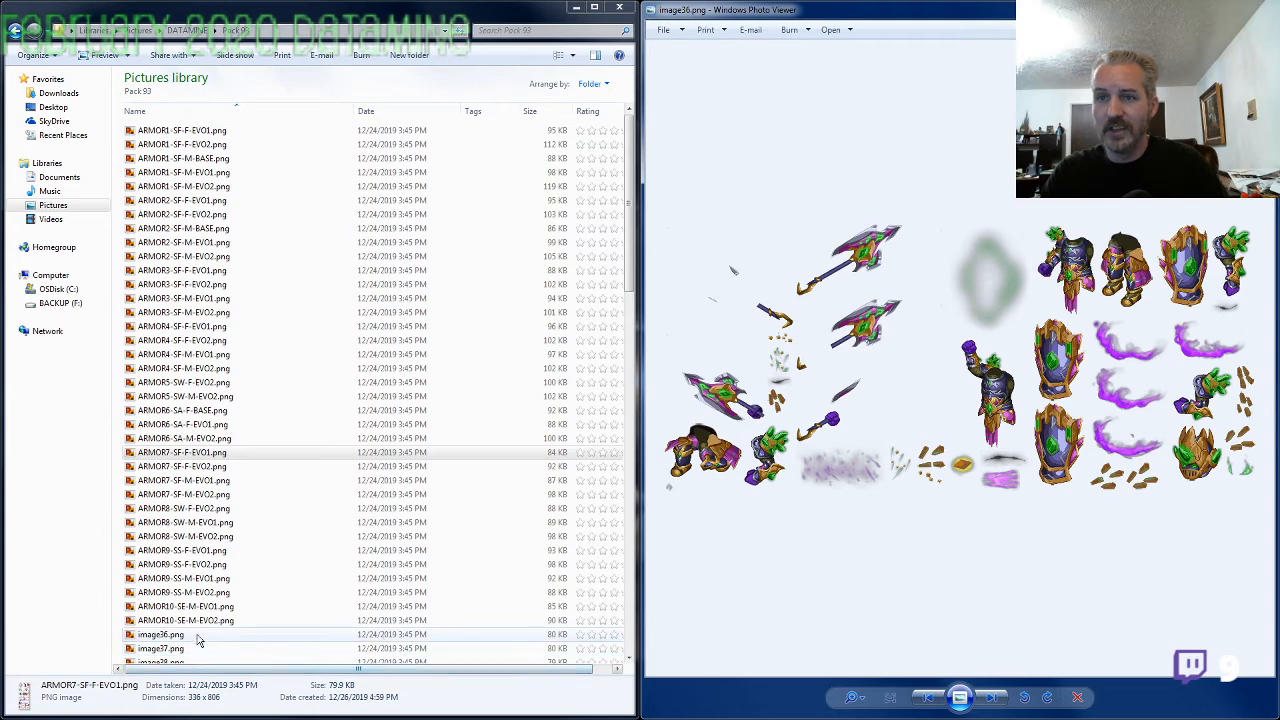
Rename image36.png as ARMOR11-SE-M-EVO2.png and bring up image37.png for review
click(160, 634)
key(F2)
text(ARMOR11-)
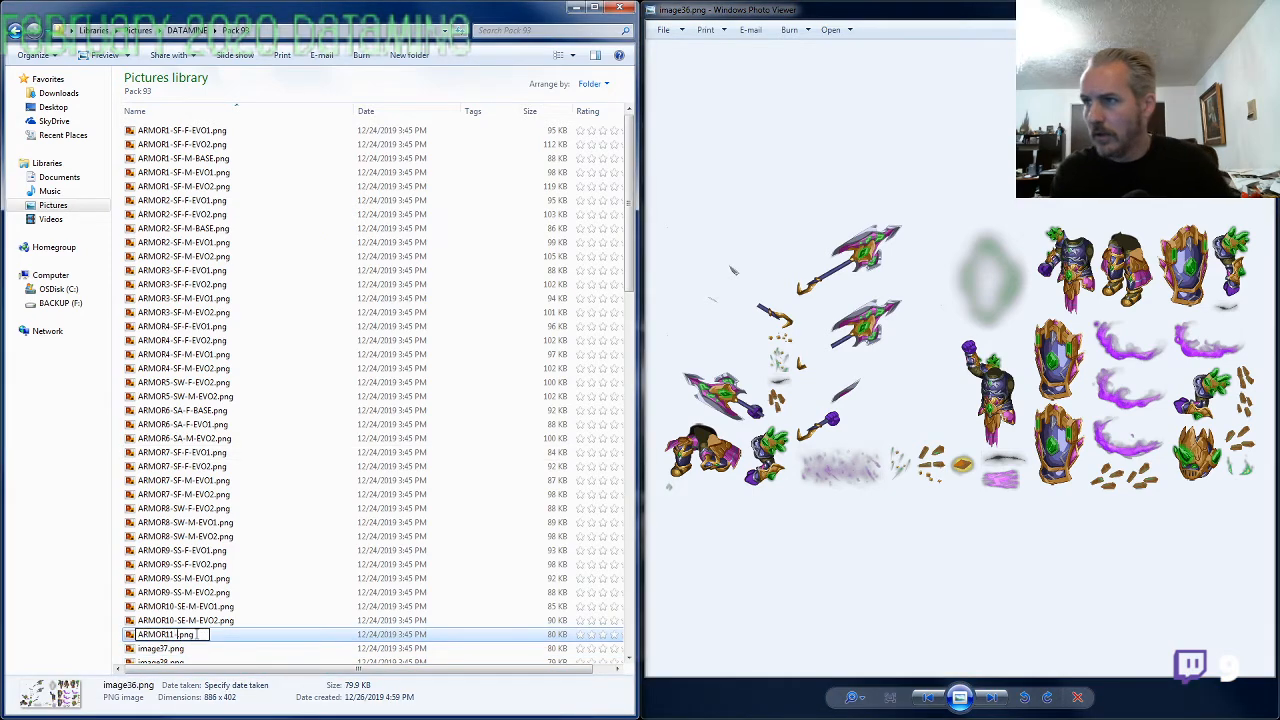
text(M-)
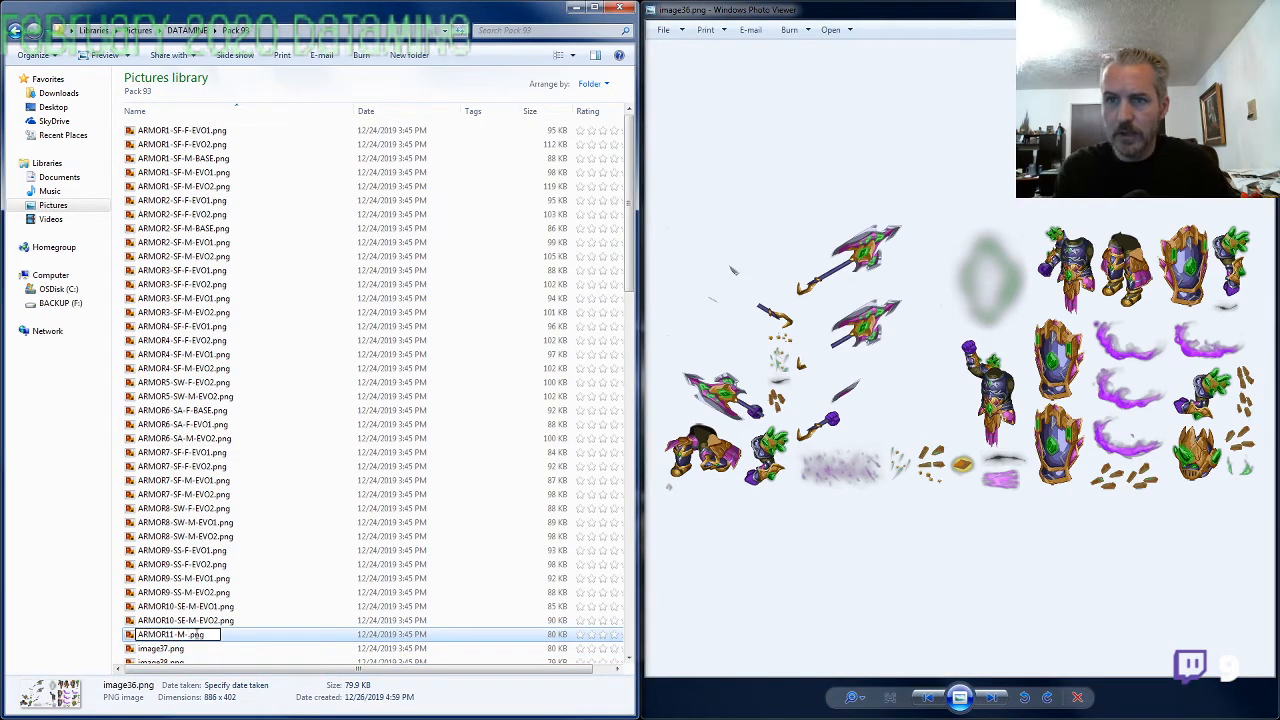
key(BackSpace)
key(BackSpace)
text(SE-M)
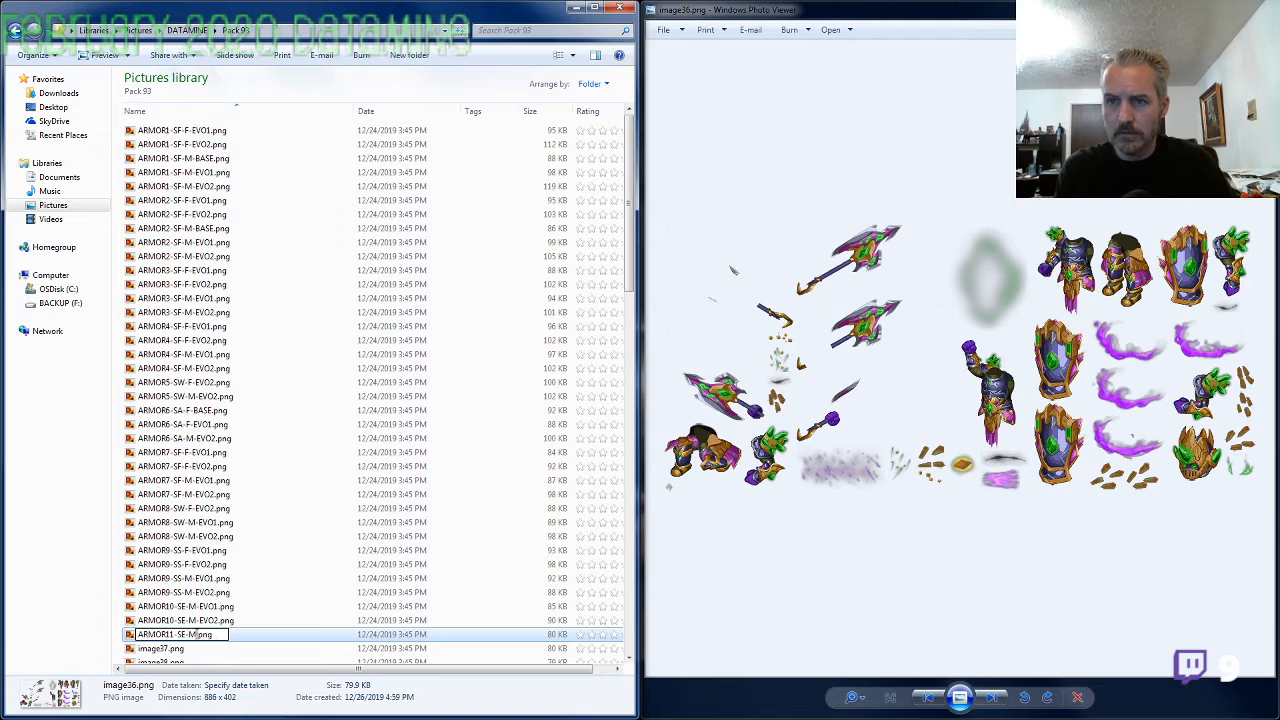
text(-EVO2)
key(Return)
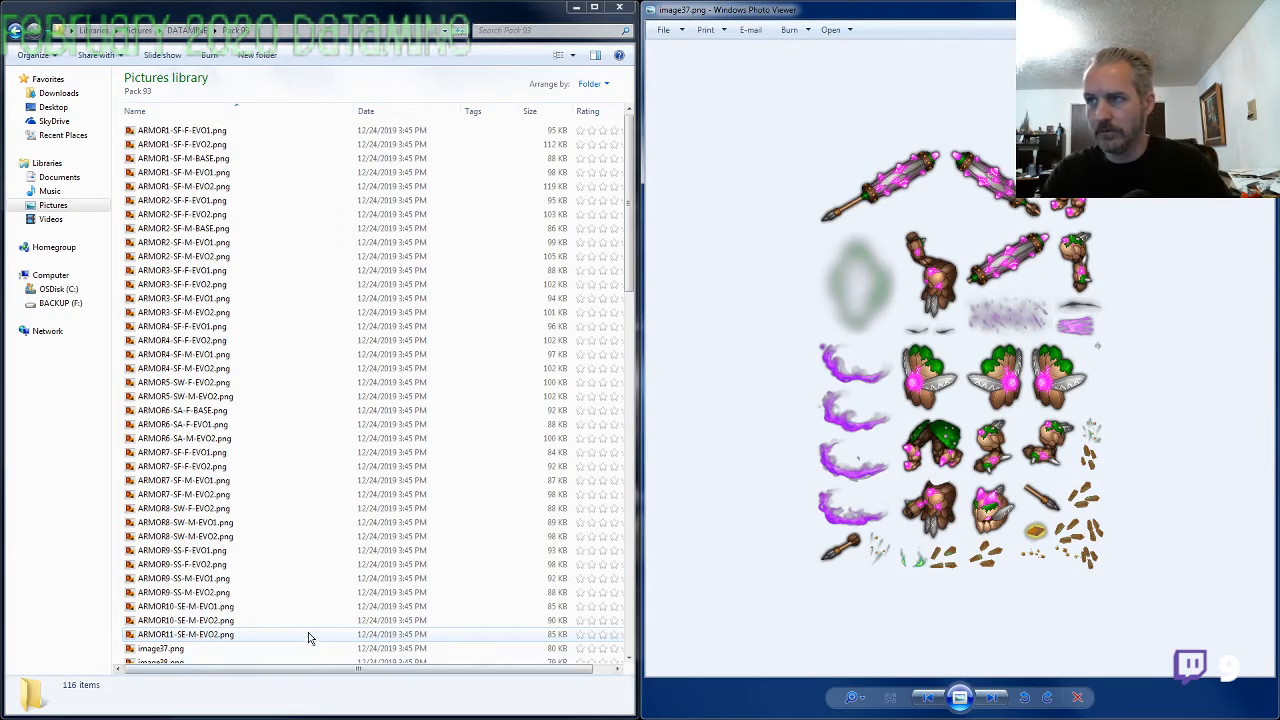
Rename image37.png as ARMOR10-SE-F-EVO2.png, reusing the ARMOR10-SE-M-EVO2 name with gender F, and bring up image38.png
click(224, 607)
click(211, 621)
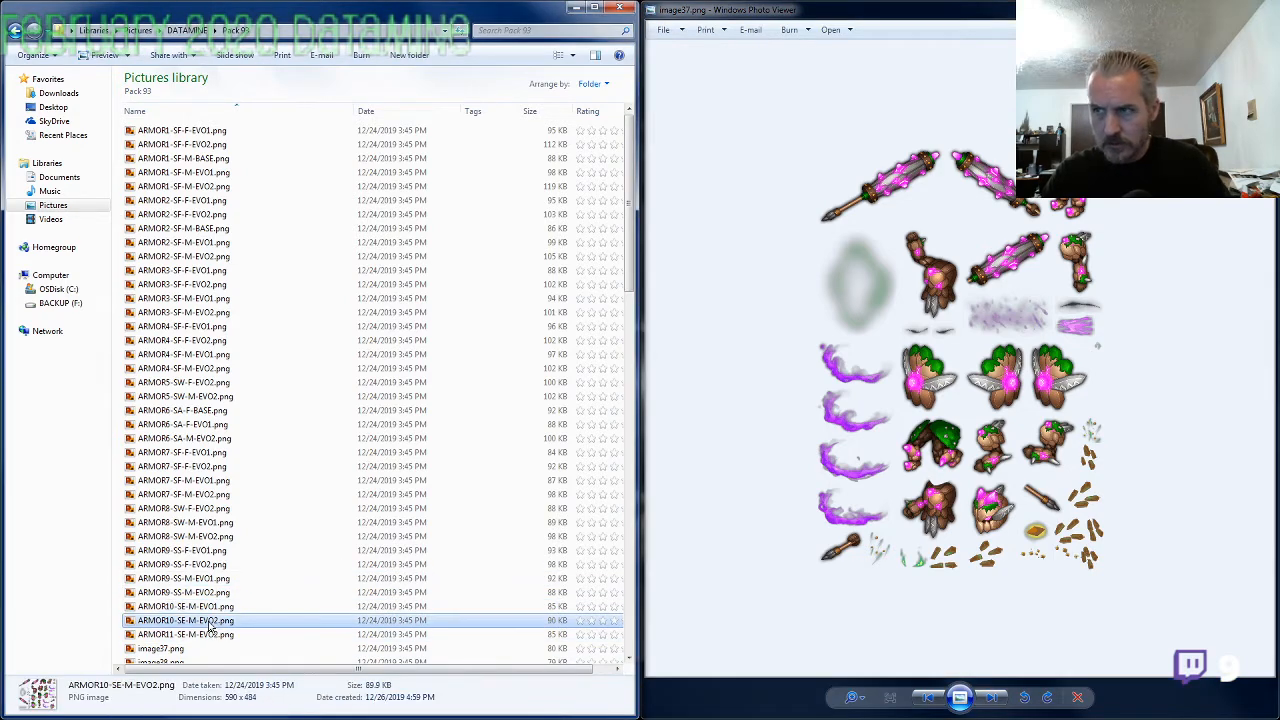
click(193, 650)
click(193, 650)
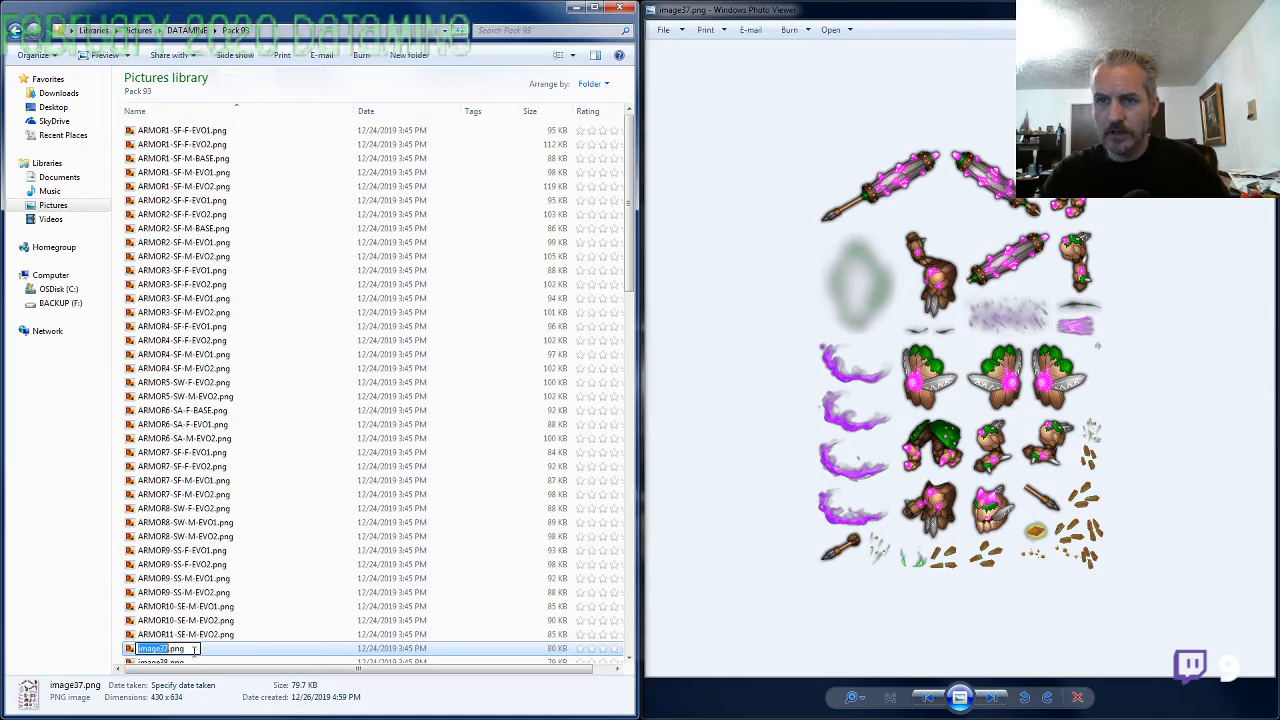
text(ARMOR10-SE-M-EVO2)
click(197, 648)
key(BackSpace)
text(F)
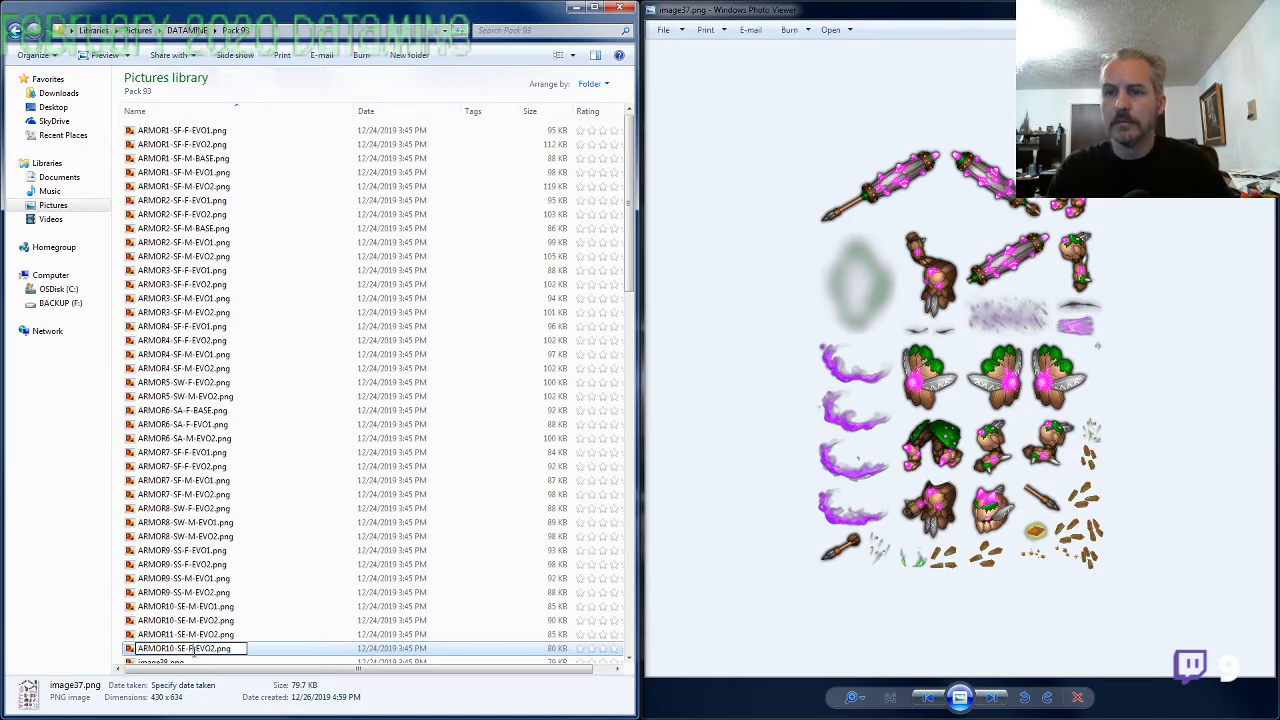
key(Return)
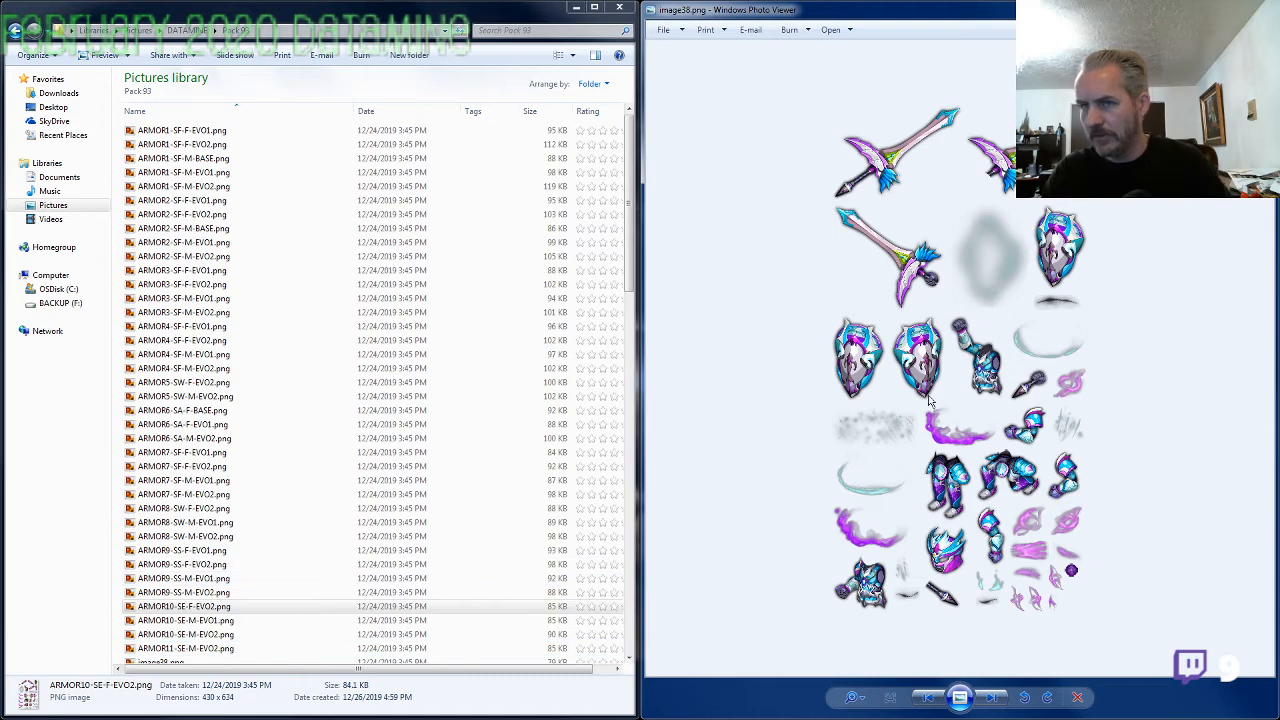
Copy the name of ARMOR6-SA-F-BASE.png and correct that file's gender, renaming it ARMOR6-SA-M-BASE.png
click(186, 411)
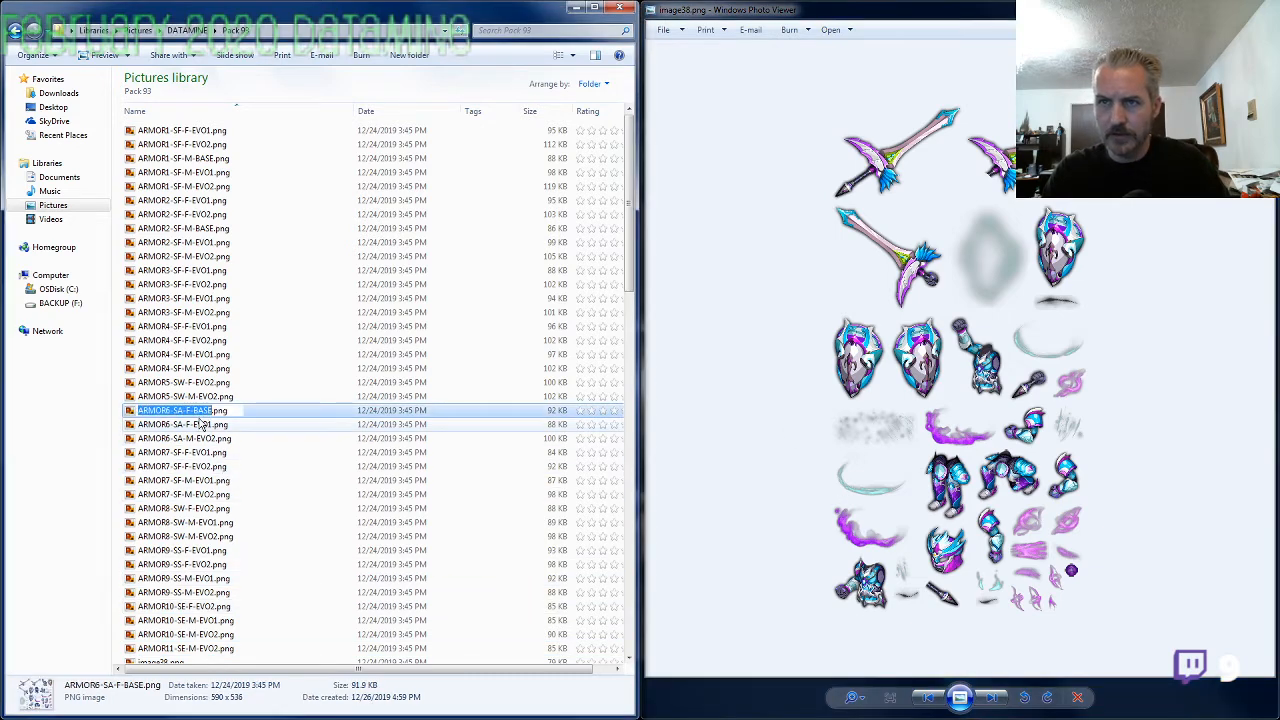
click(186, 411)
key(ctrl+c)
click(186, 411)
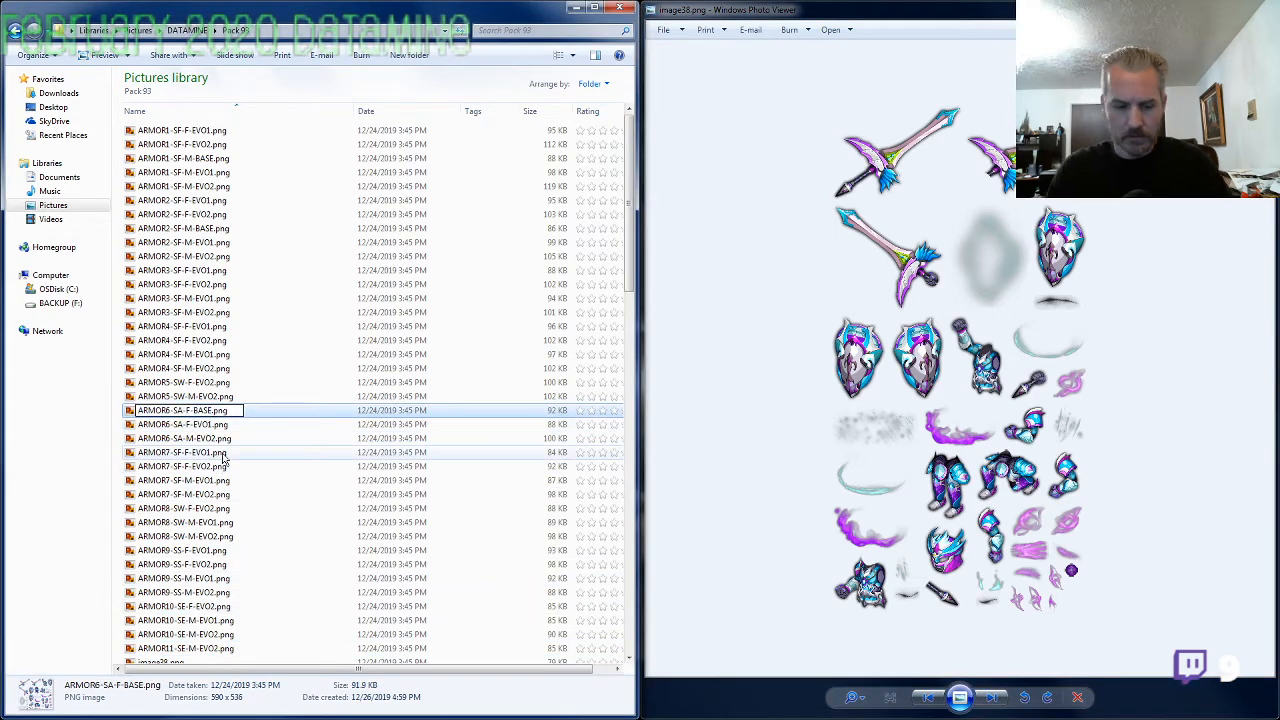
key(BackSpace)
text(M)
key(Return)
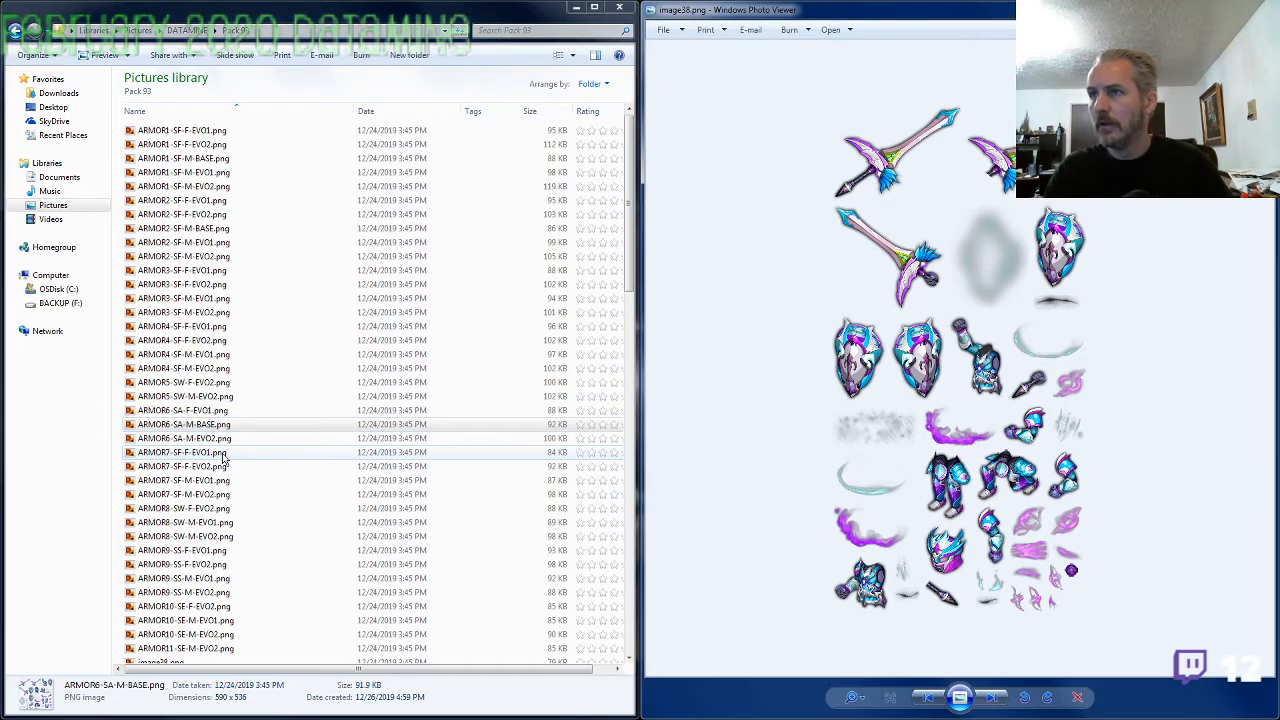
Rename image38.png as ARMOR6-SA-F-BASE.png using the copied name, and bring up image39.png
click(224, 464)
scroll(205, 540, down, 5)
double_click(186, 462)
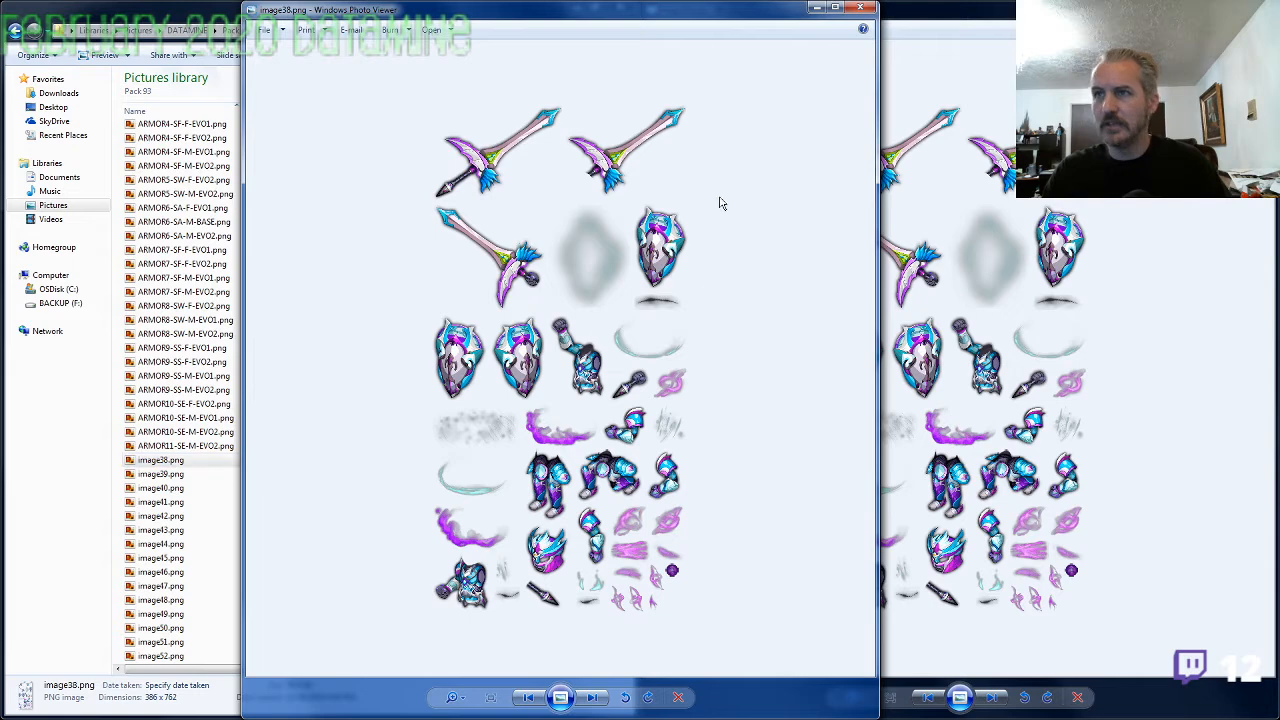
click(860, 8)
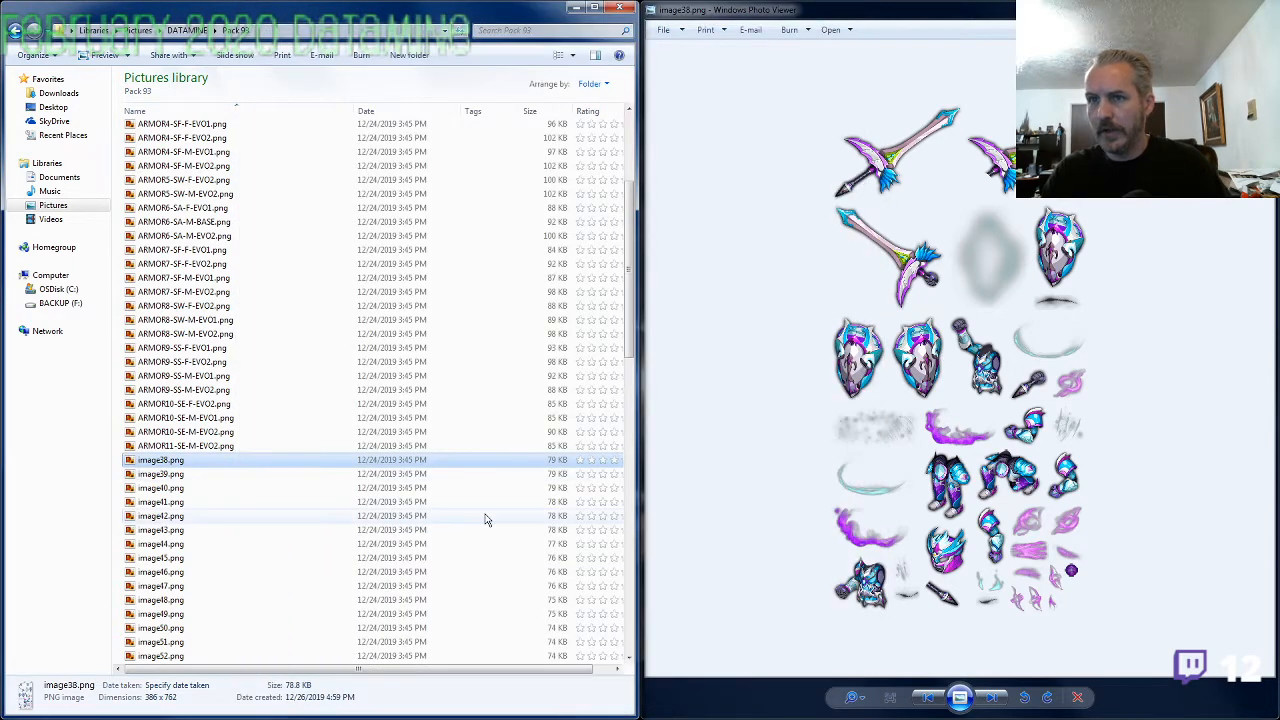
click(160, 460)
key(ctrl+v)
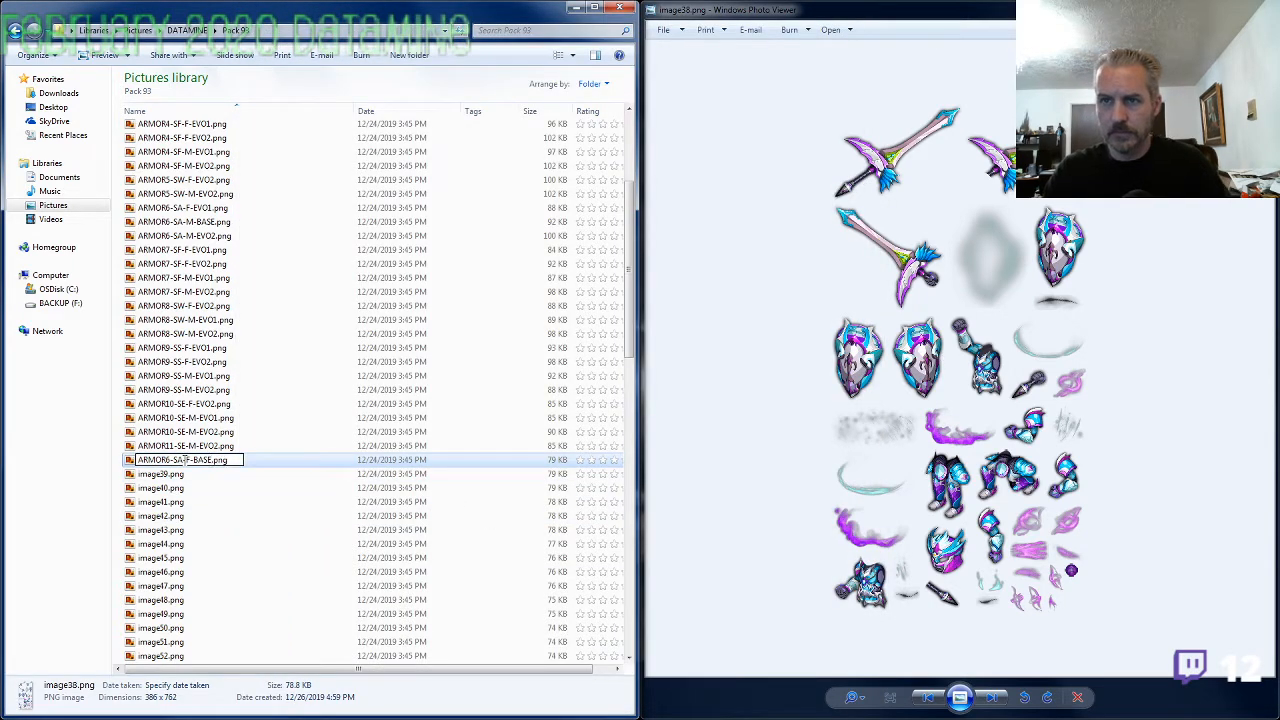
key(Return)
key(alt+Tab)
key(Right)
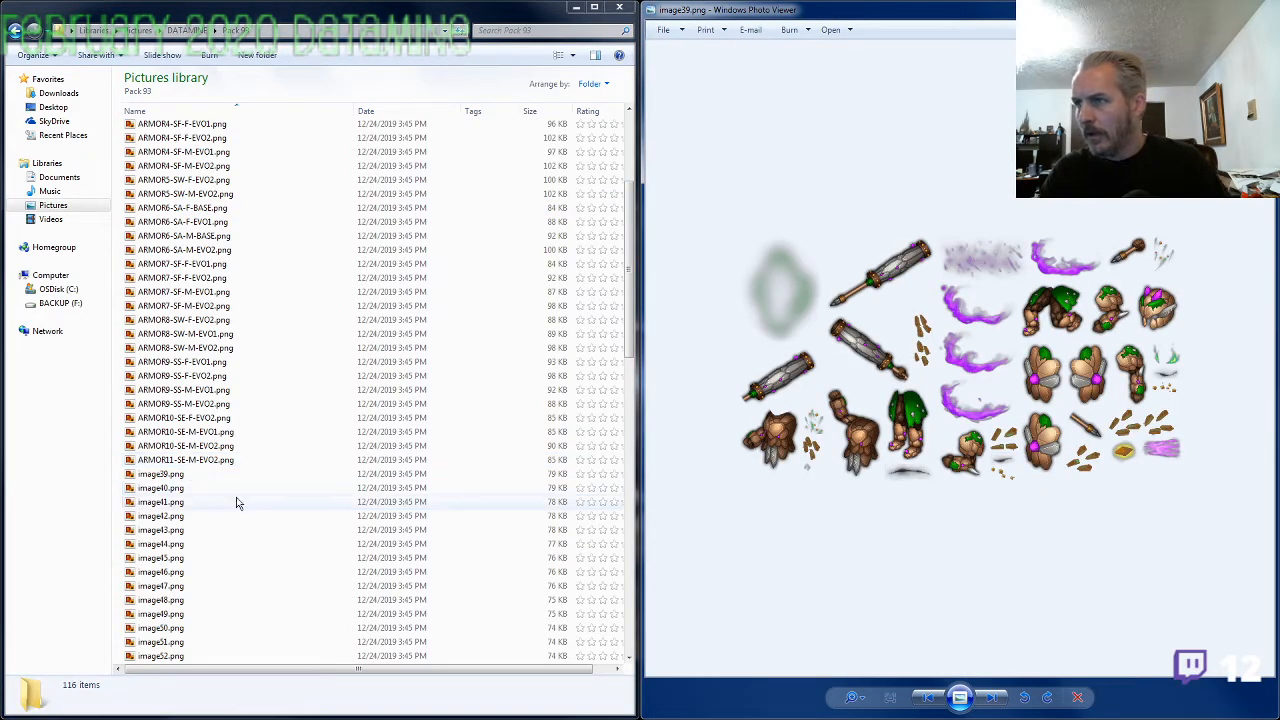
Open the ARMOR10-SE-M EVO2 and EVO1 images beside image39.png, compare the torsos at close range, and close the comparison image
double_click(200, 446)
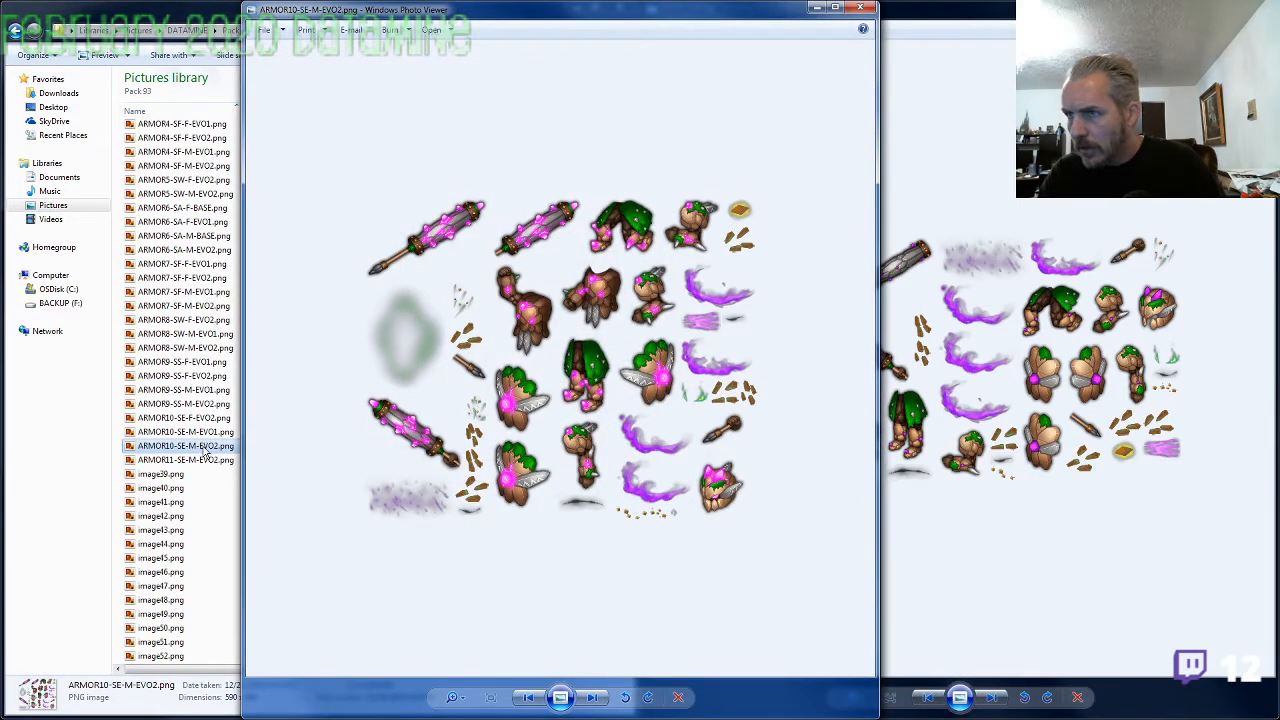
key(Left)
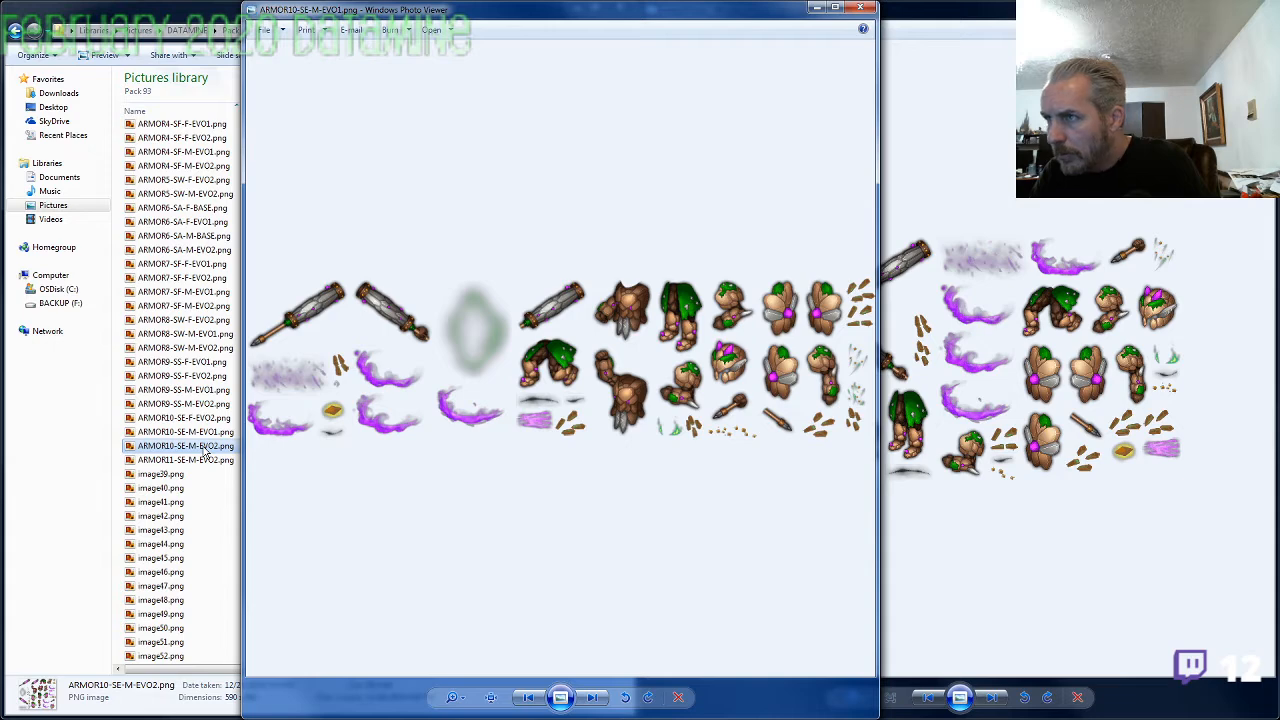
click(977, 504)
scroll(820, 495, up, 4)
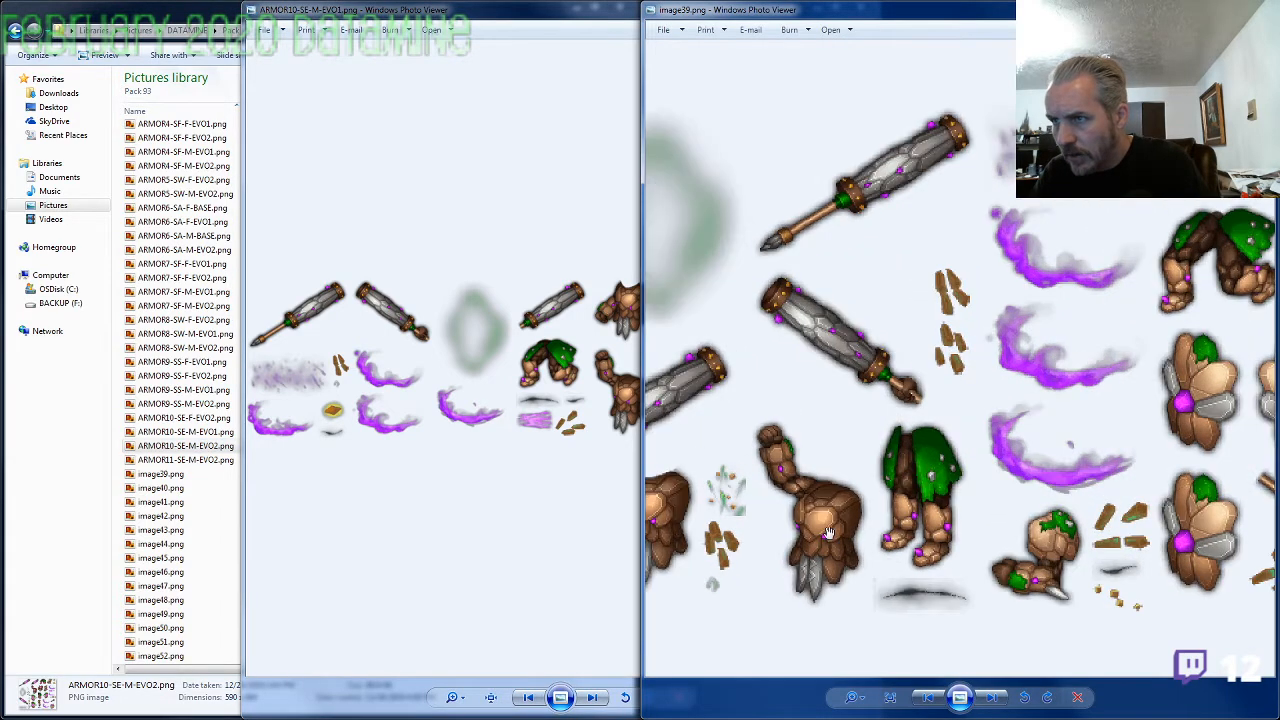
click(617, 440)
scroll(617, 440, up, 3)
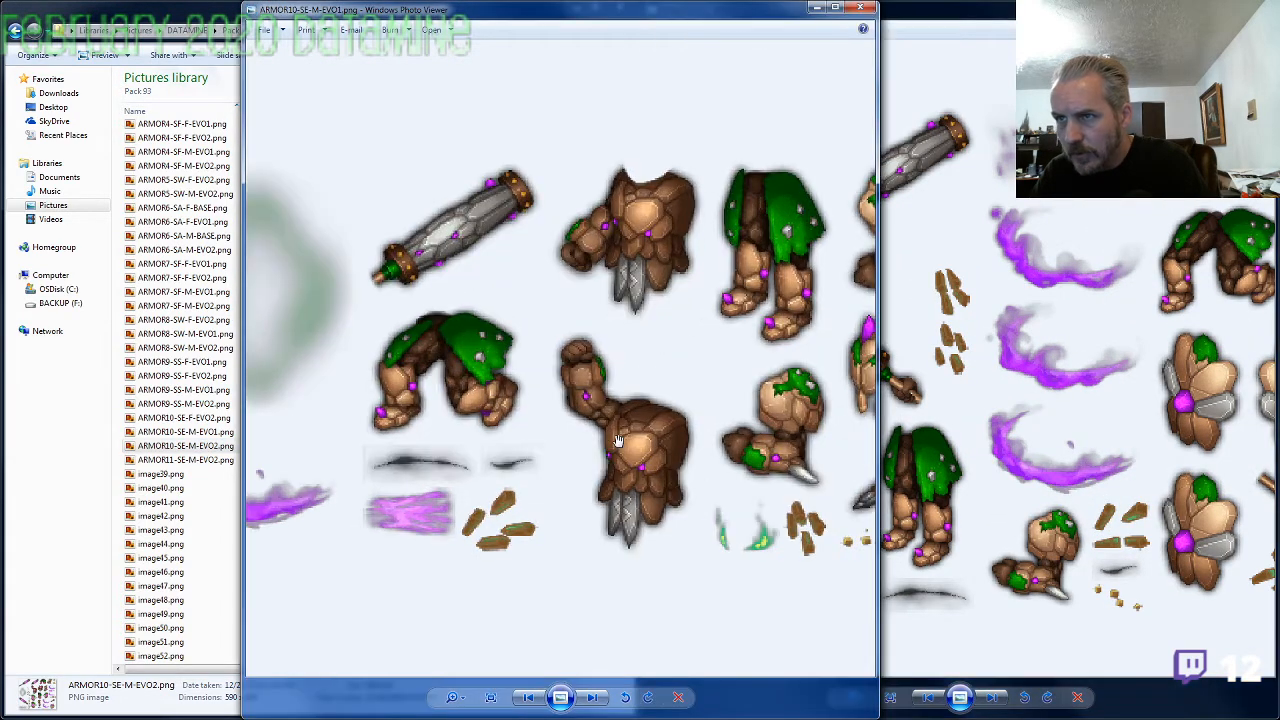
click(989, 535)
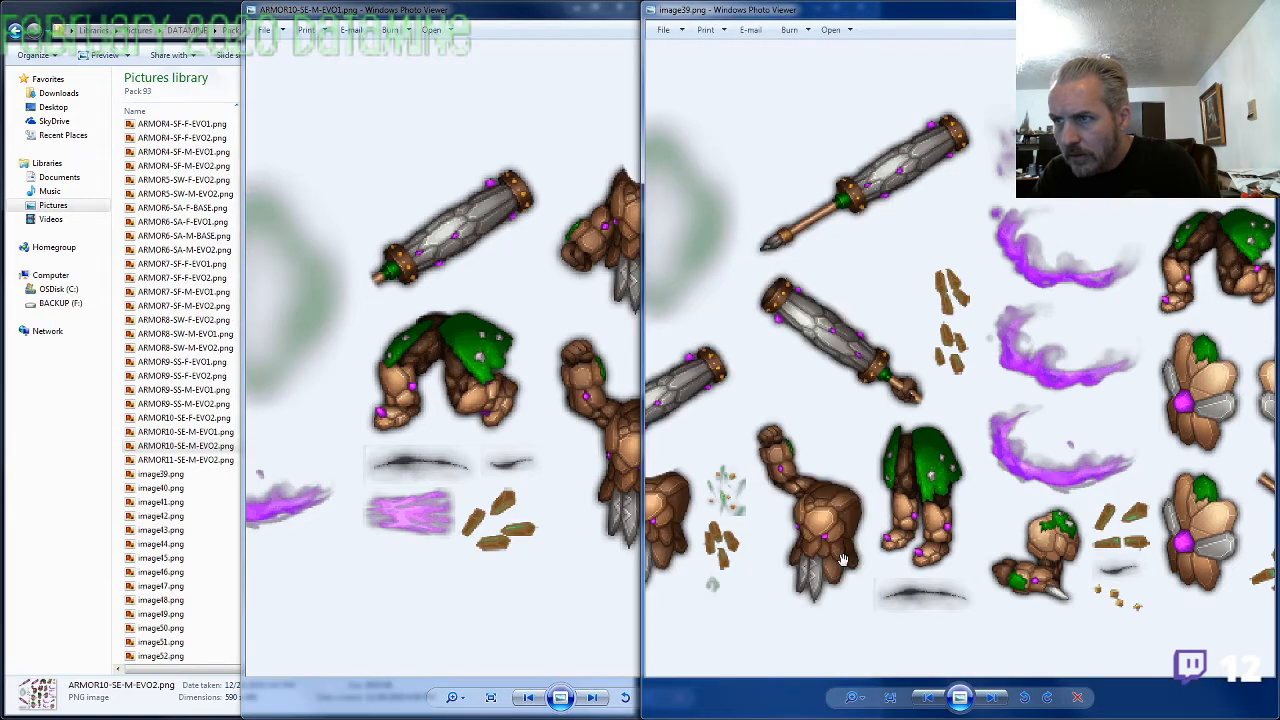
click(574, 86)
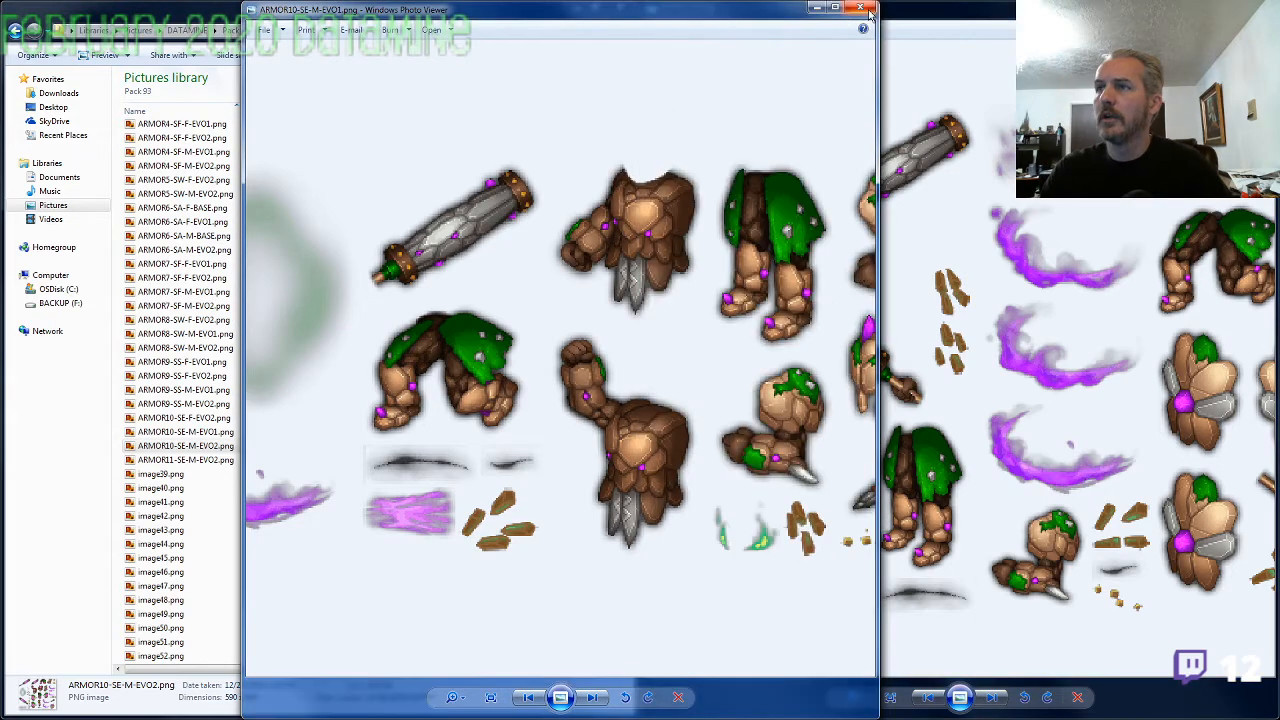
click(862, 8)
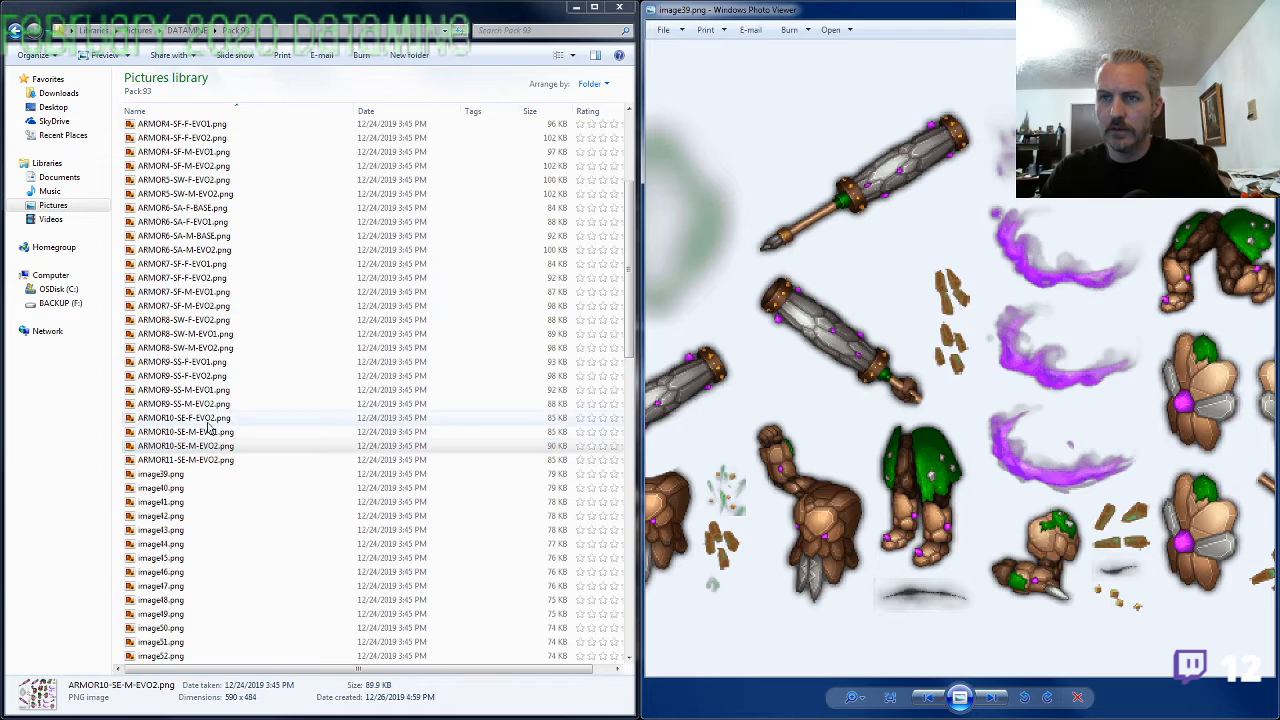
Rename image39.png as ARMOR10-SE-F-EVO1.png, reusing the ARMOR10-SE-F-EVO2 name with evolution number 1, and bring up image40.png
click(205, 420)
key(F2)
click(188, 474)
key(F2)
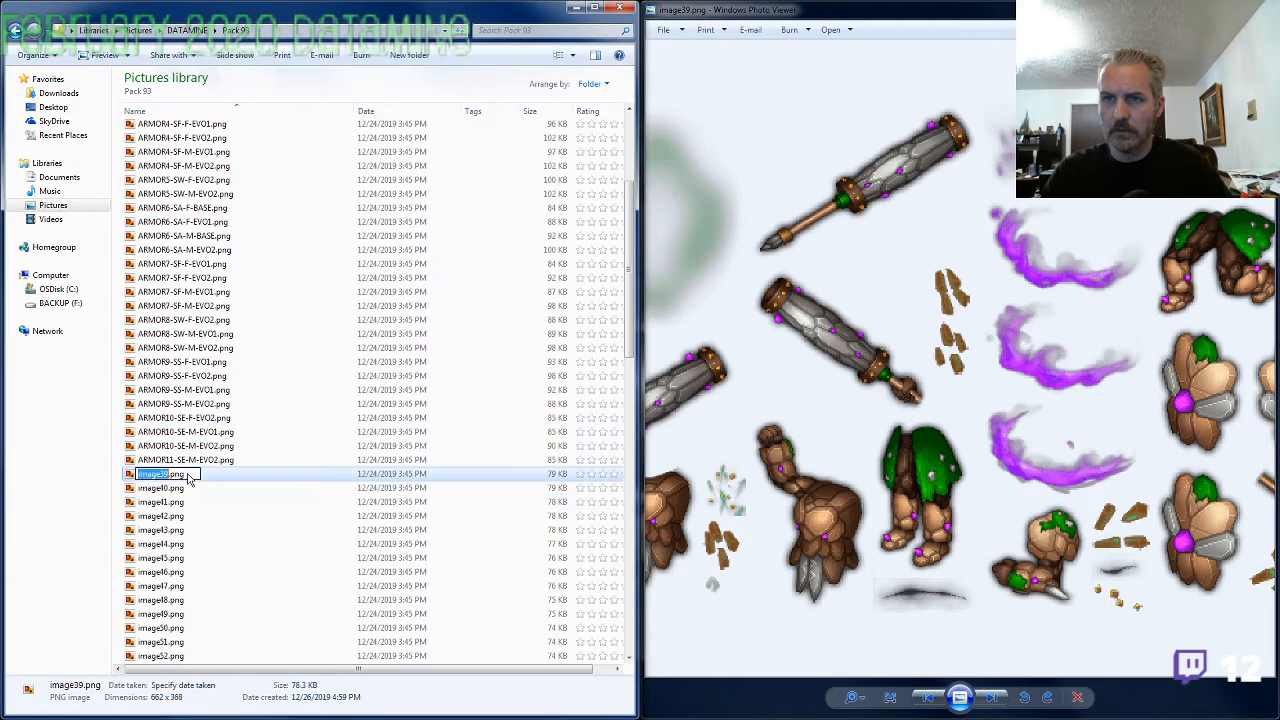
text(ARMOR10-SE-F-EVO1)
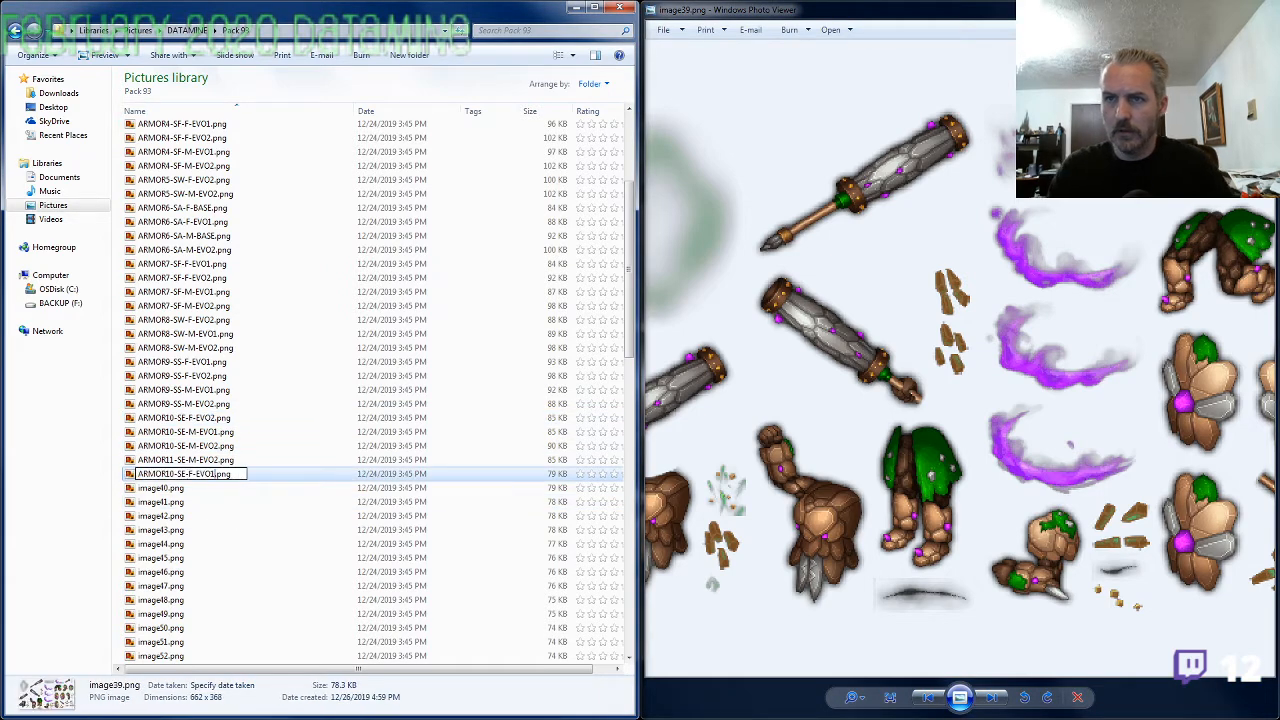
key(Return)
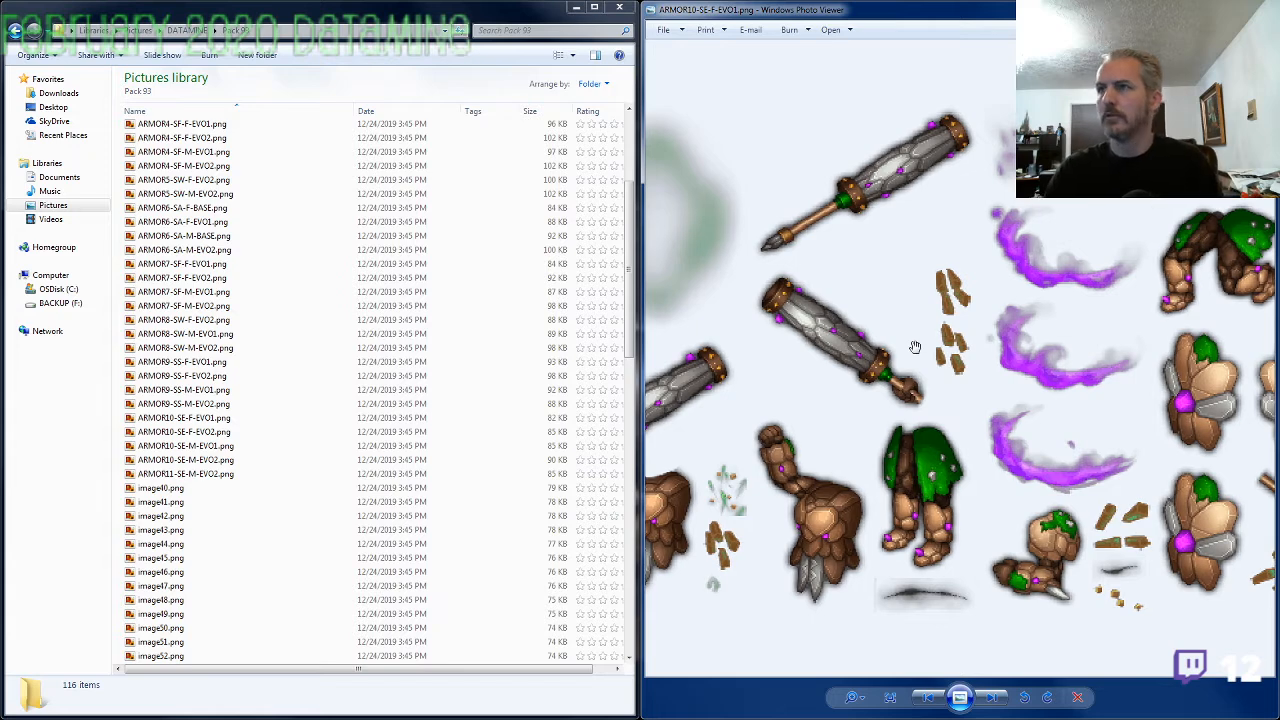
scroll(915, 347, down, 1)
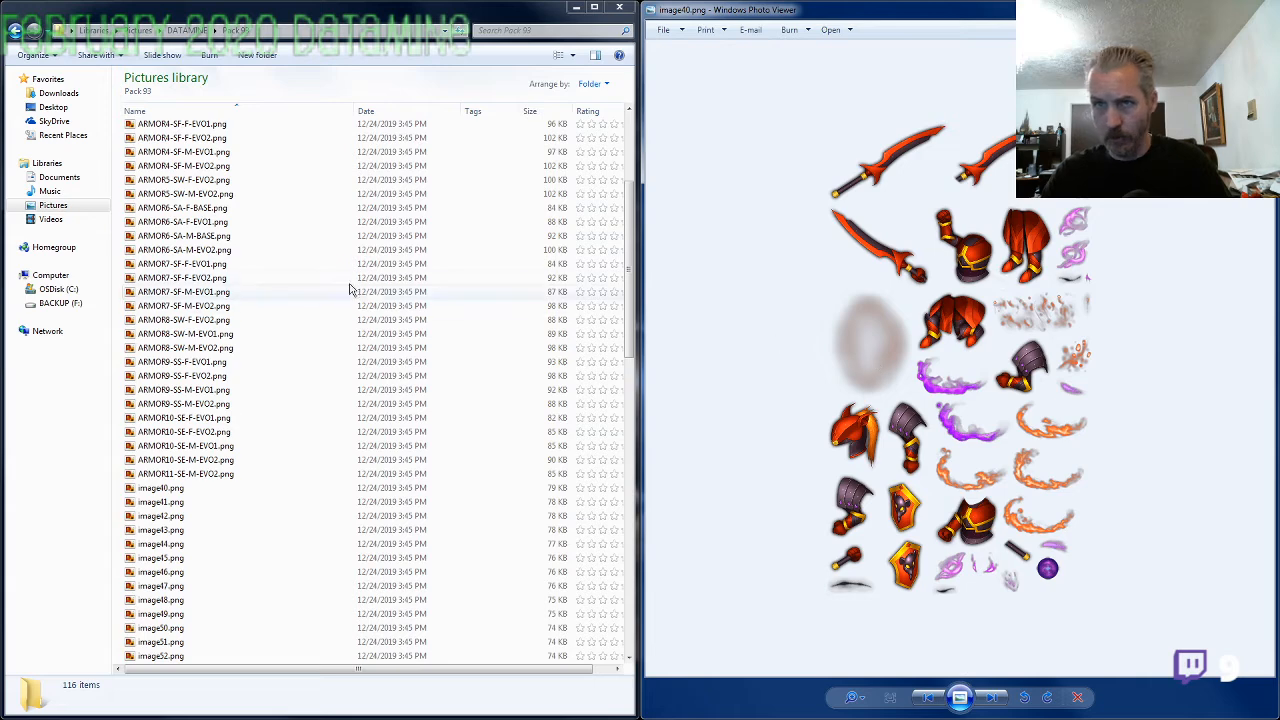
Rename image40.png as ARMOR4-SF-M-BASE.png, reusing the ARMOR4-SF-M-EVO2 name with BASE as the evolution, and bring up image41.png
click(200, 166)
key(F2)
key(ctrl+c)
click(200, 488)
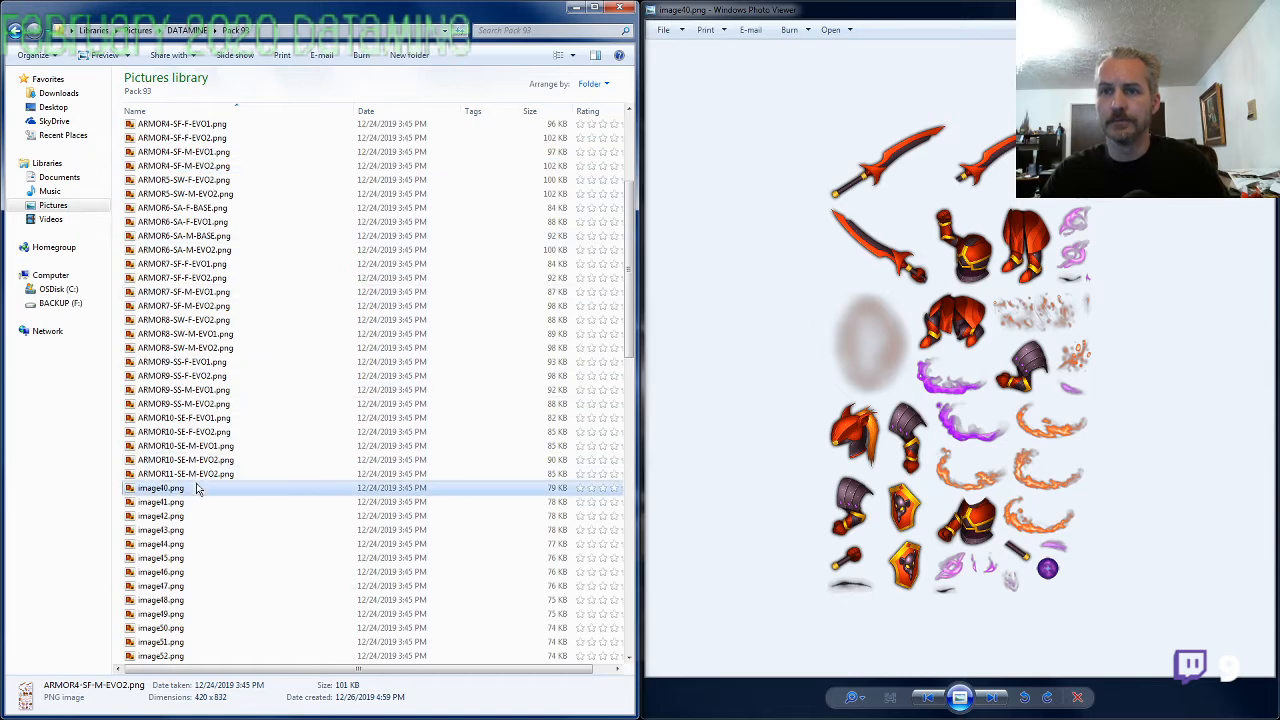
key(F2)
key(ctrl+v)
key(shift+Left)
key(shift+Left)
key(shift+Left)
key(shift+Left)
text(BASE)
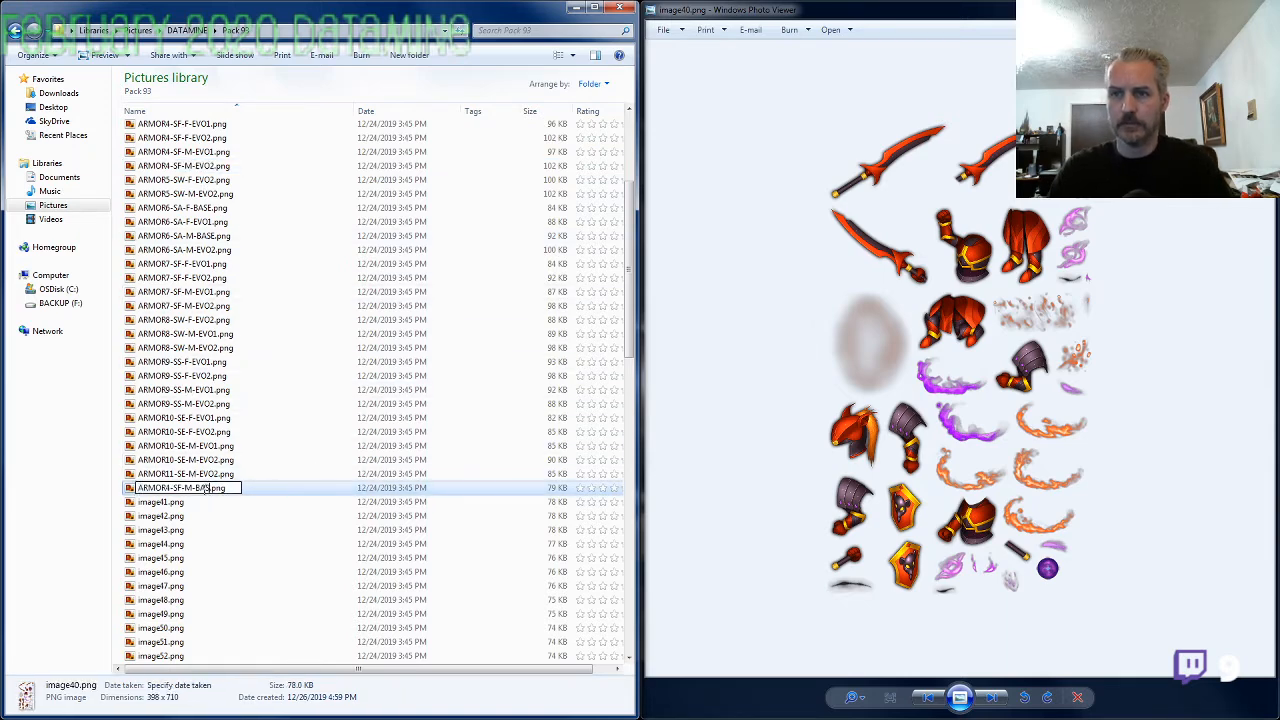
key(Return)
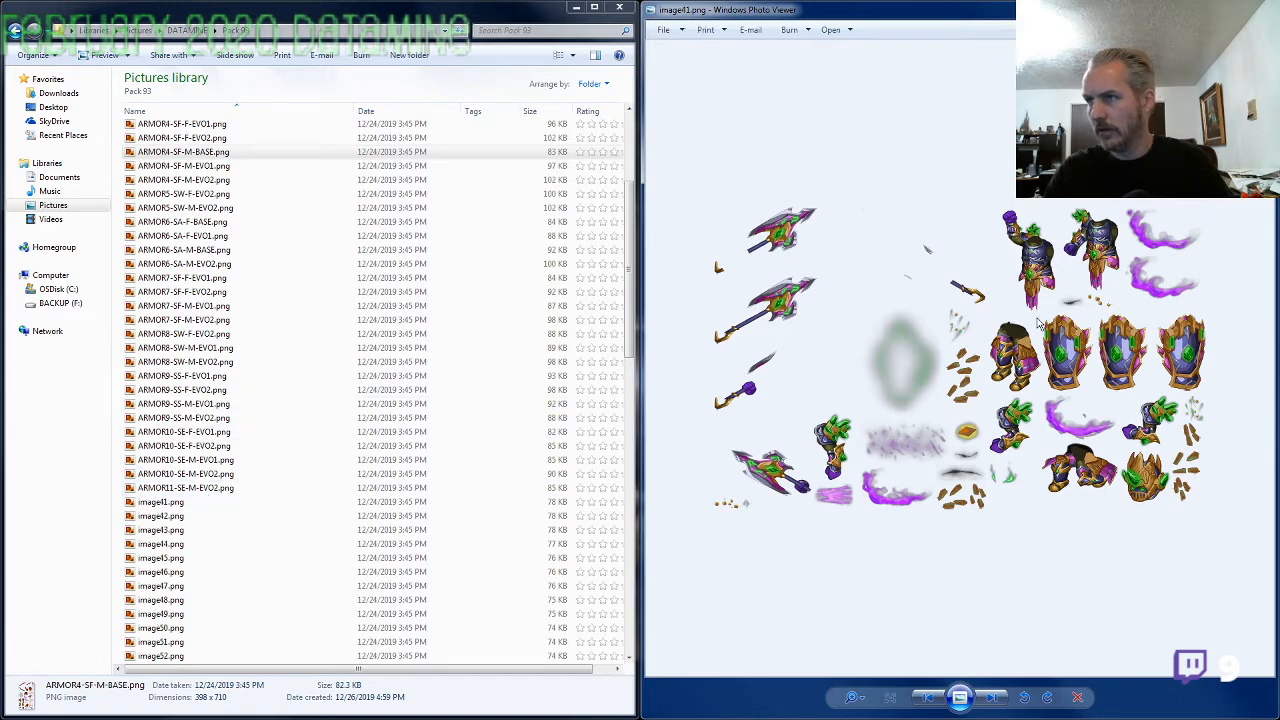
Open ARMOR11-SE-M-EVO2.png beside image41.png and compare the torsos and raised arms of both at close range
scroll(973, 355, up, 2)
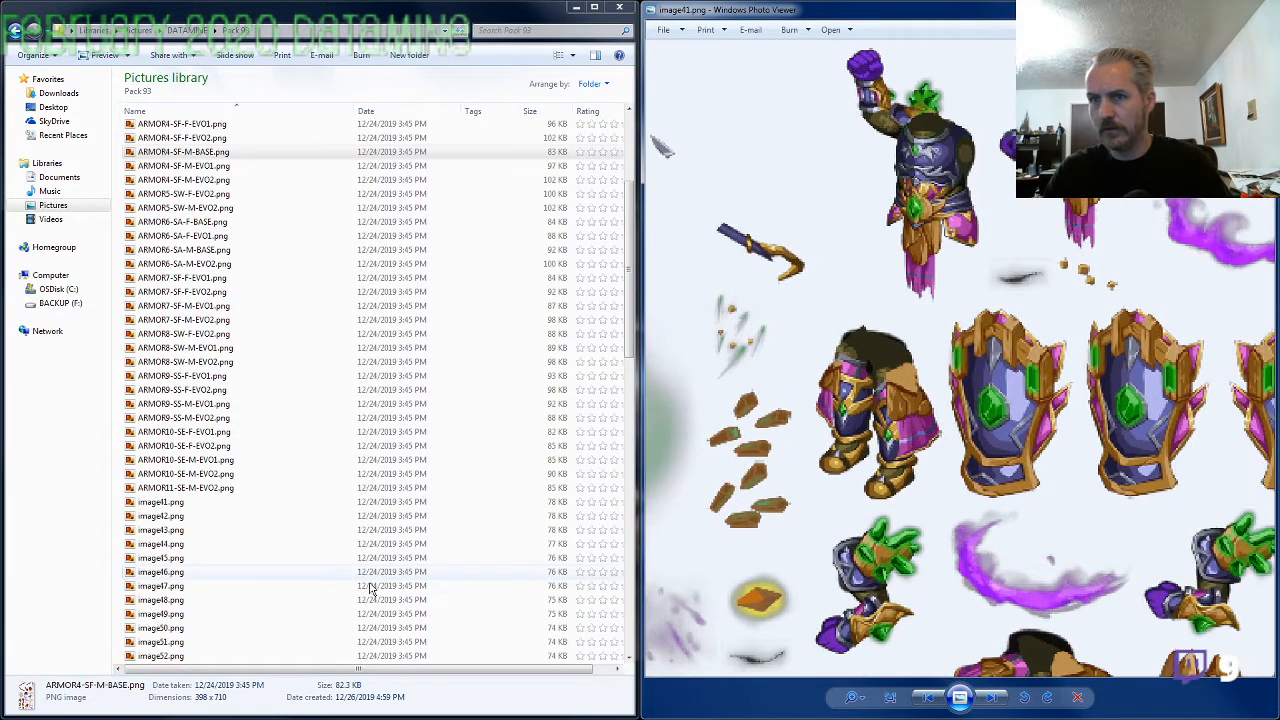
click(278, 490)
double_click(278, 490)
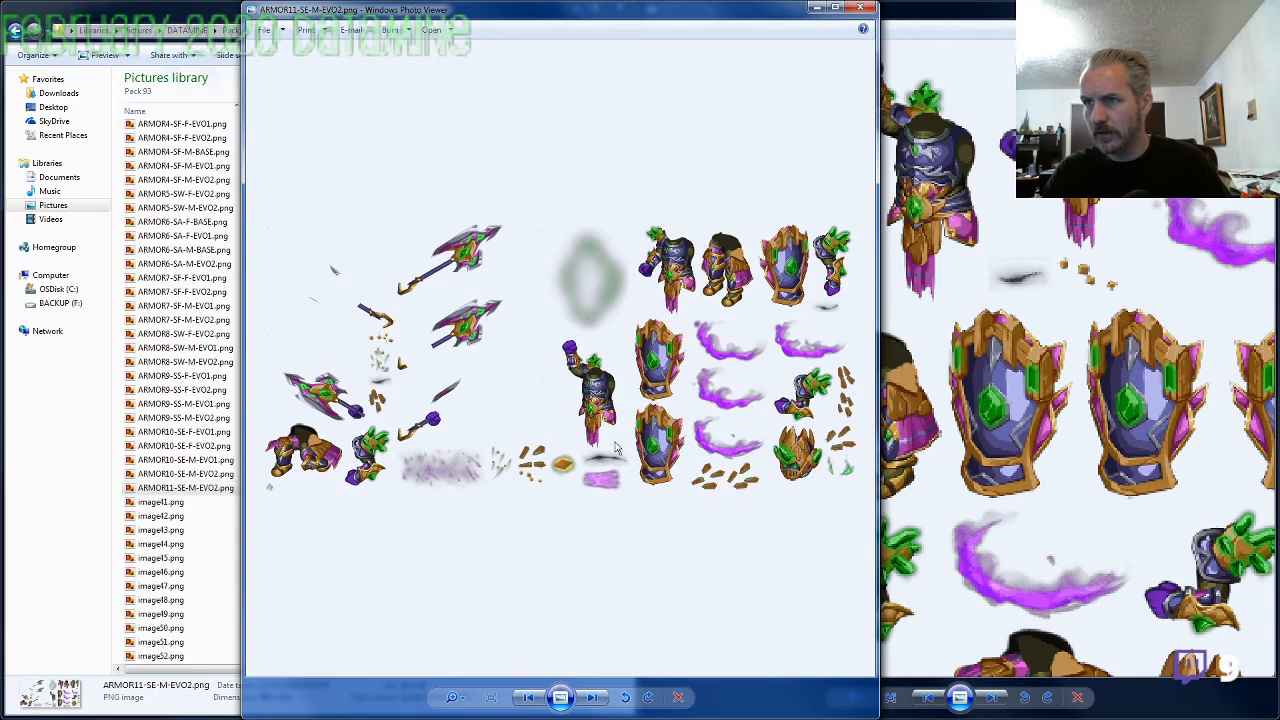
scroll(617, 448, up, 3)
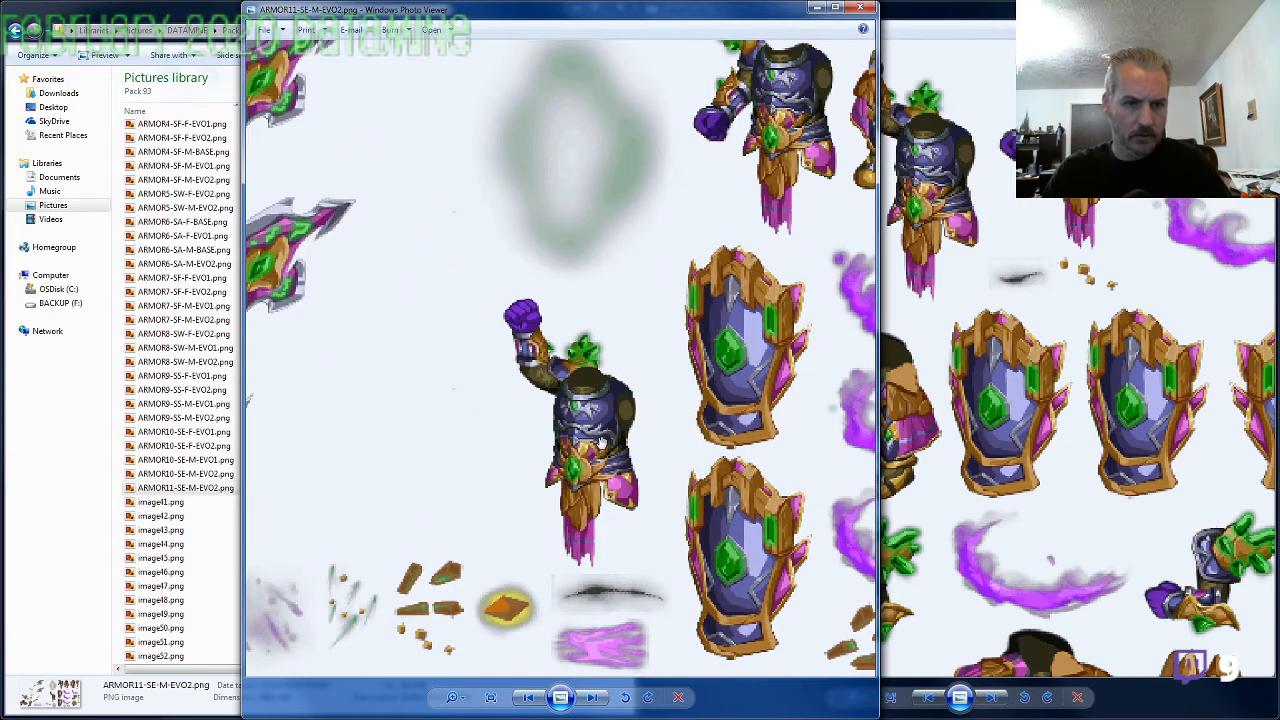
click(1020, 394)
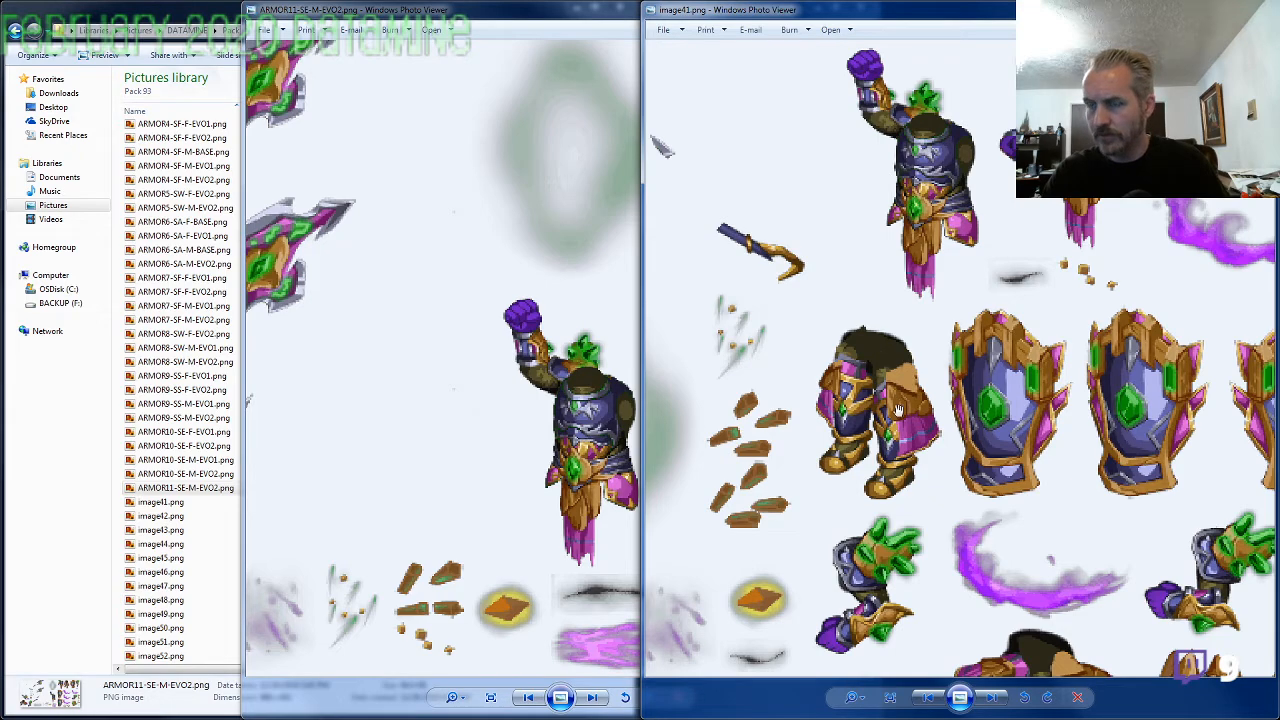
drag(902, 408, 767, 422)
click(538, 362)
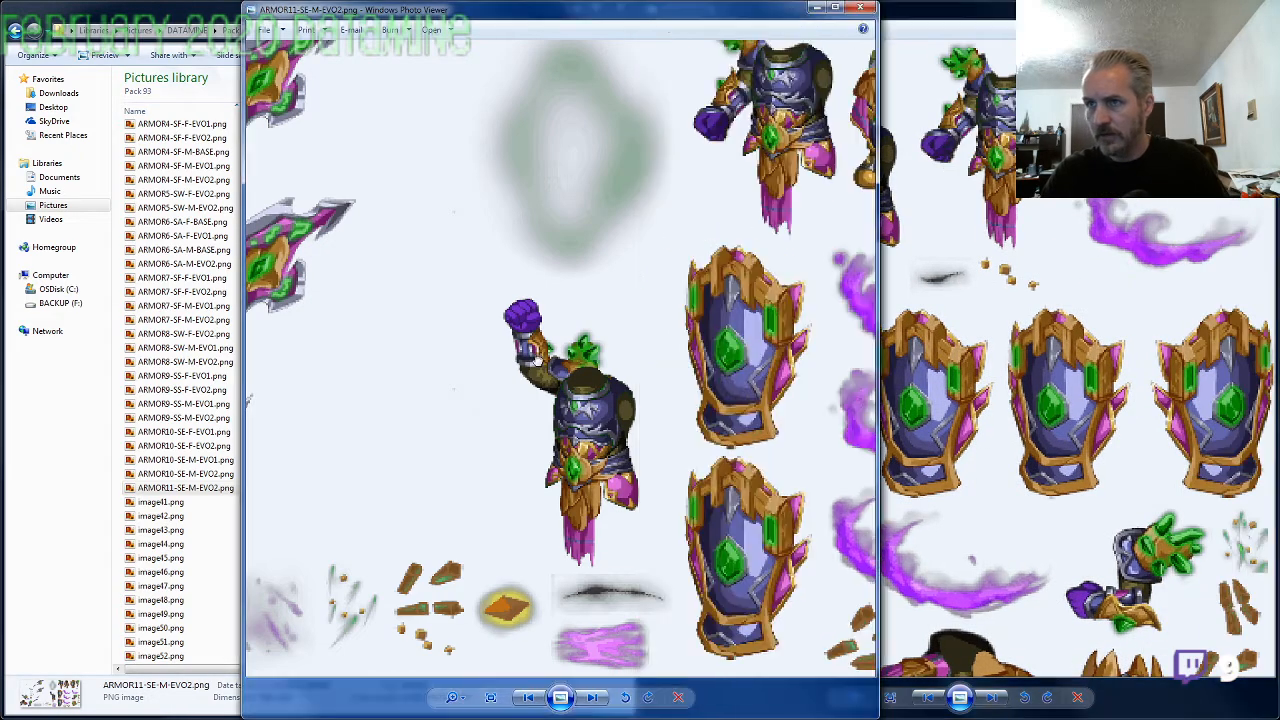
drag(719, 351, 574, 512)
click(977, 277)
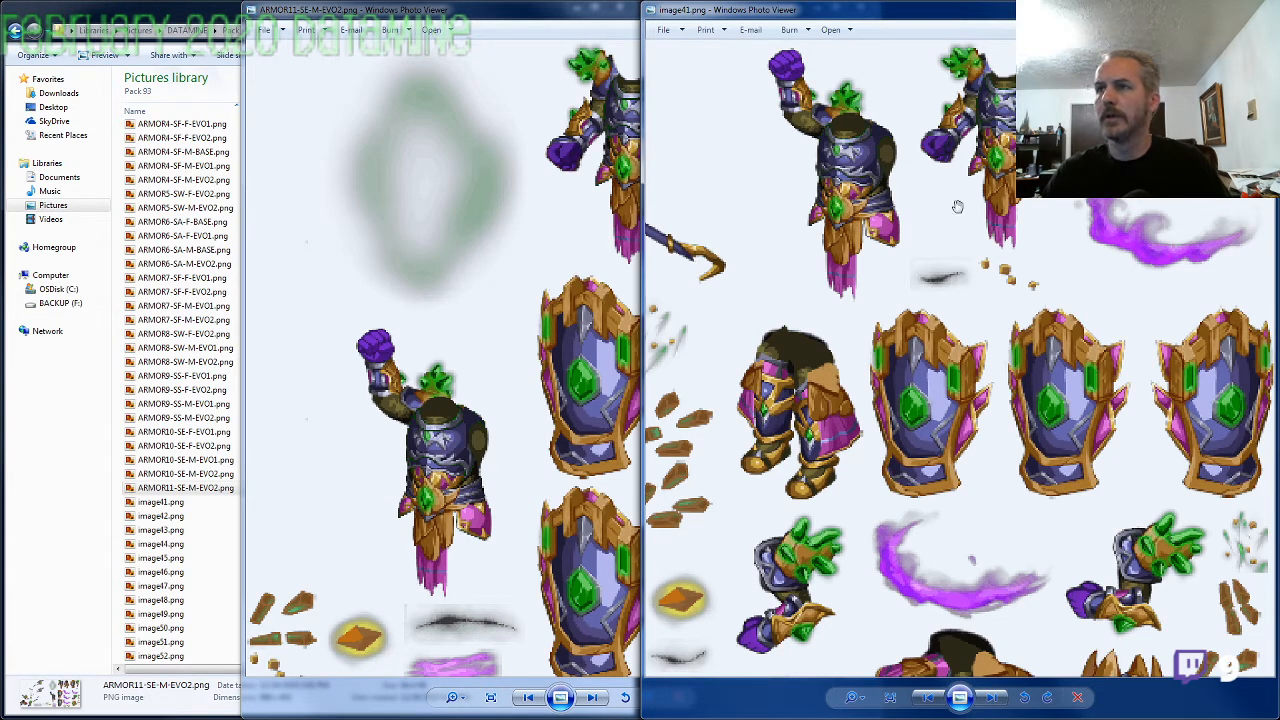
click(566, 246)
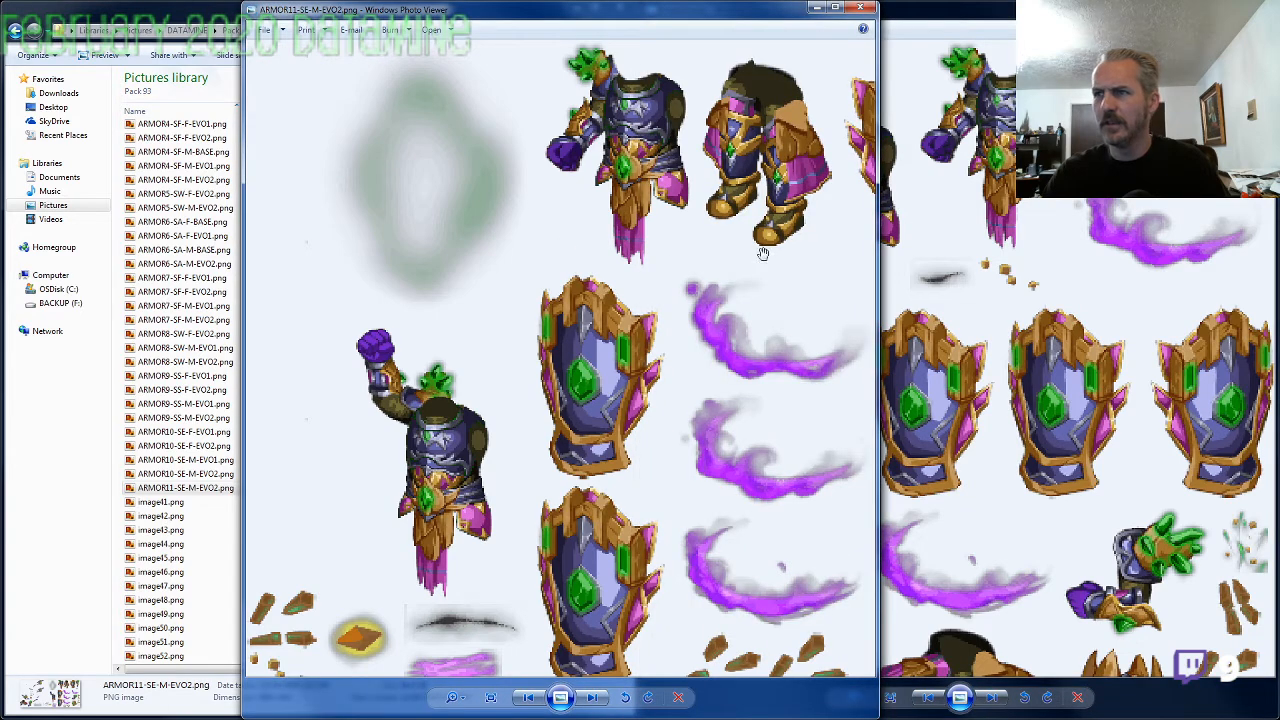
click(967, 246)
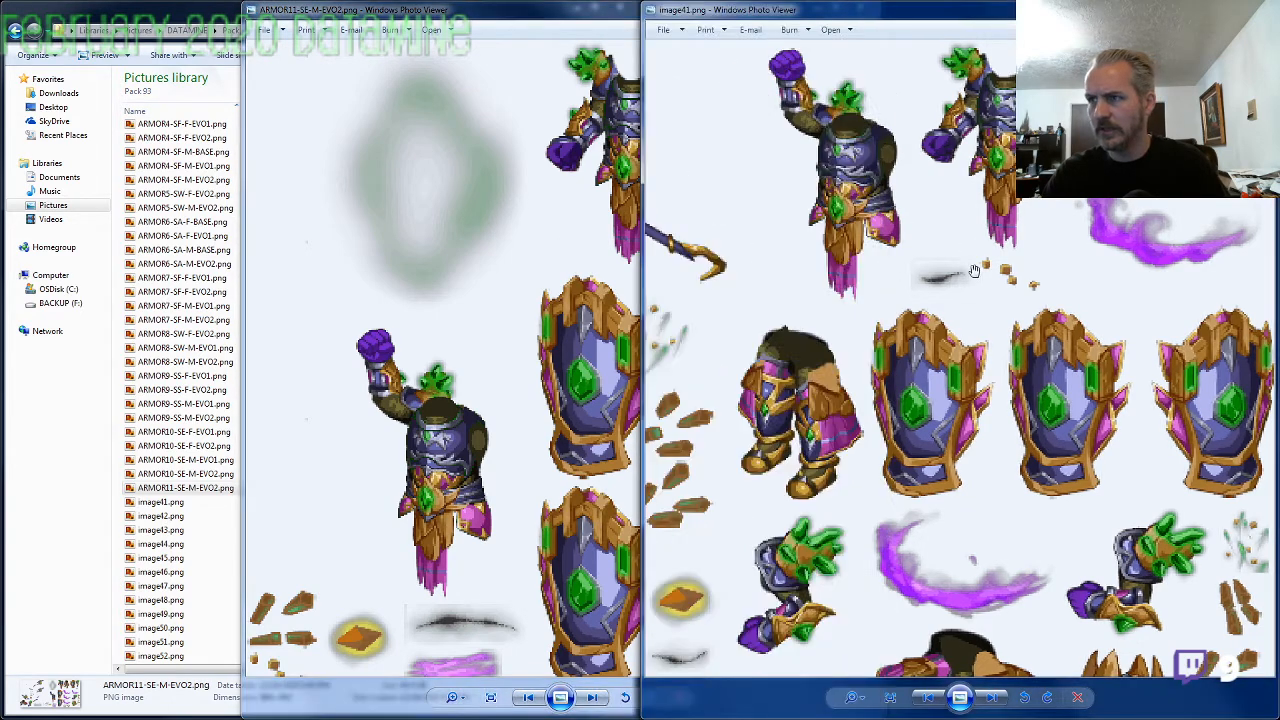
click(560, 242)
click(980, 375)
click(538, 293)
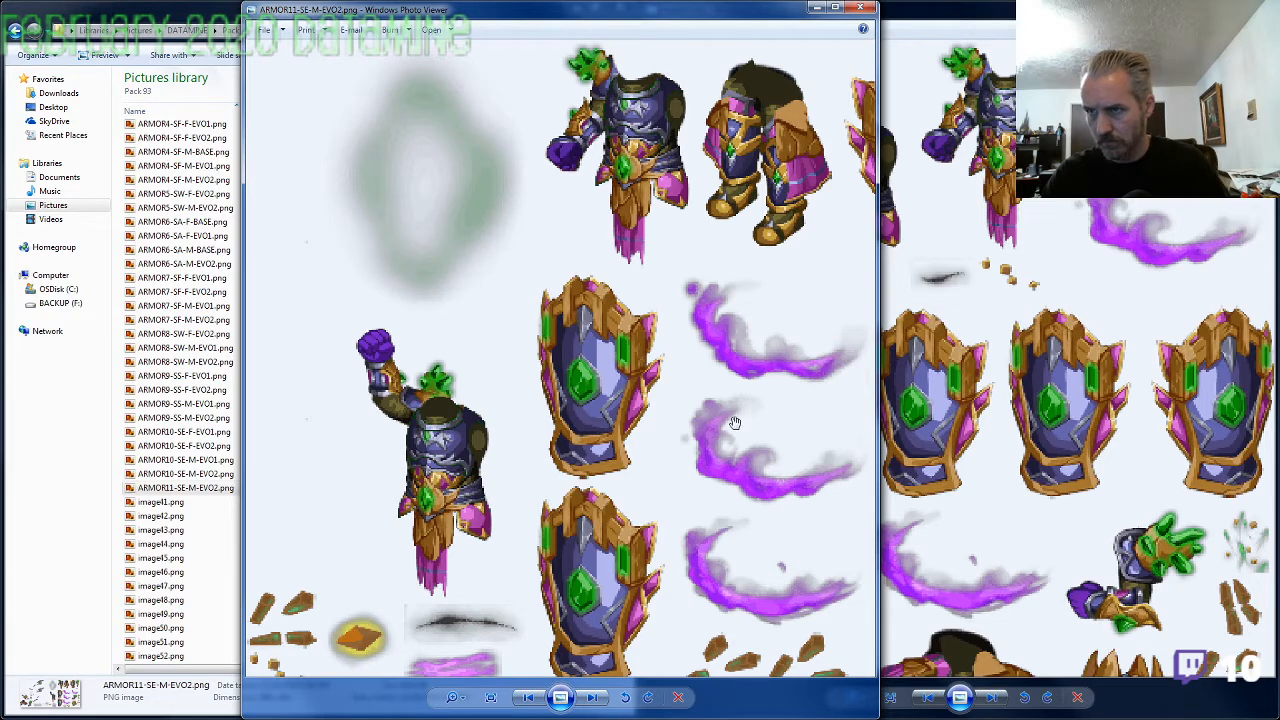
Compare the arms, shields and weapons in image41.png with those in ARMOR11-SE-M-EVO2.png, and close the comparison image
click(981, 445)
drag(940, 521, 766, 510)
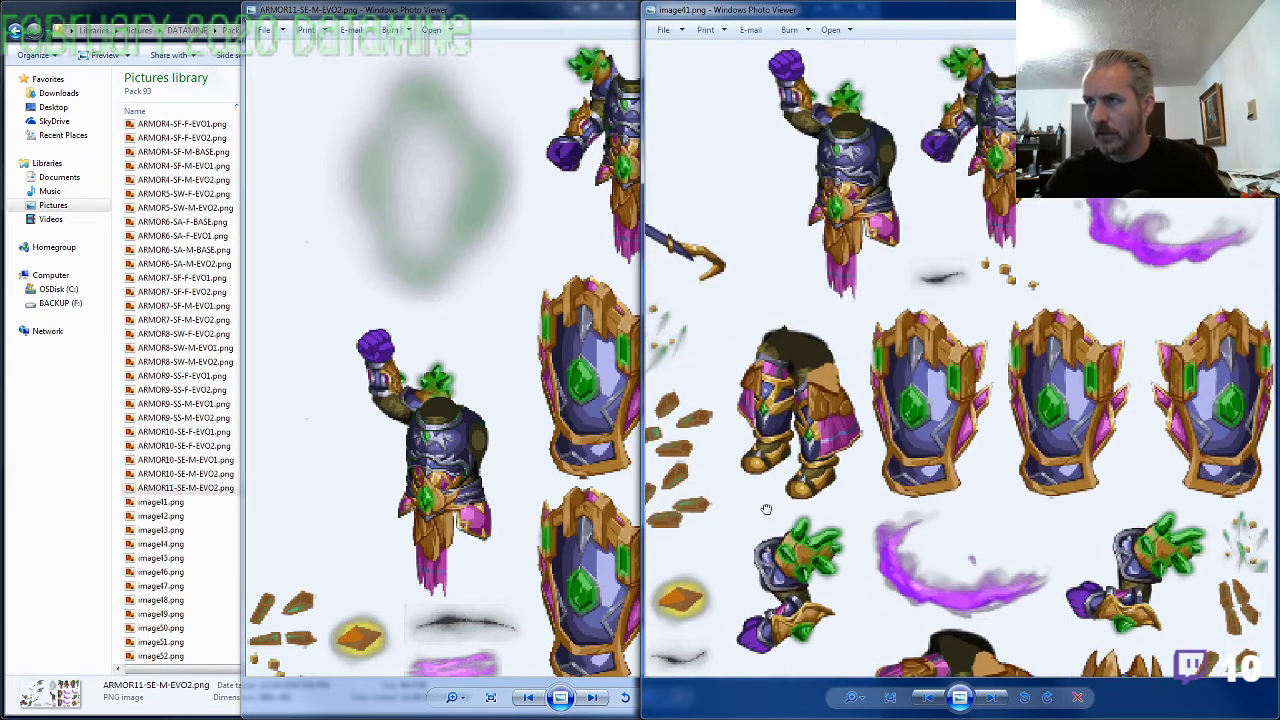
drag(868, 526, 1091, 520)
drag(765, 466, 1091, 460)
mouse_move(968, 418)
mouse_down()
mouse_move(1079, 408)
mouse_move(1040, 252)
mouse_up()
click(560, 423)
drag(593, 505, 651, 434)
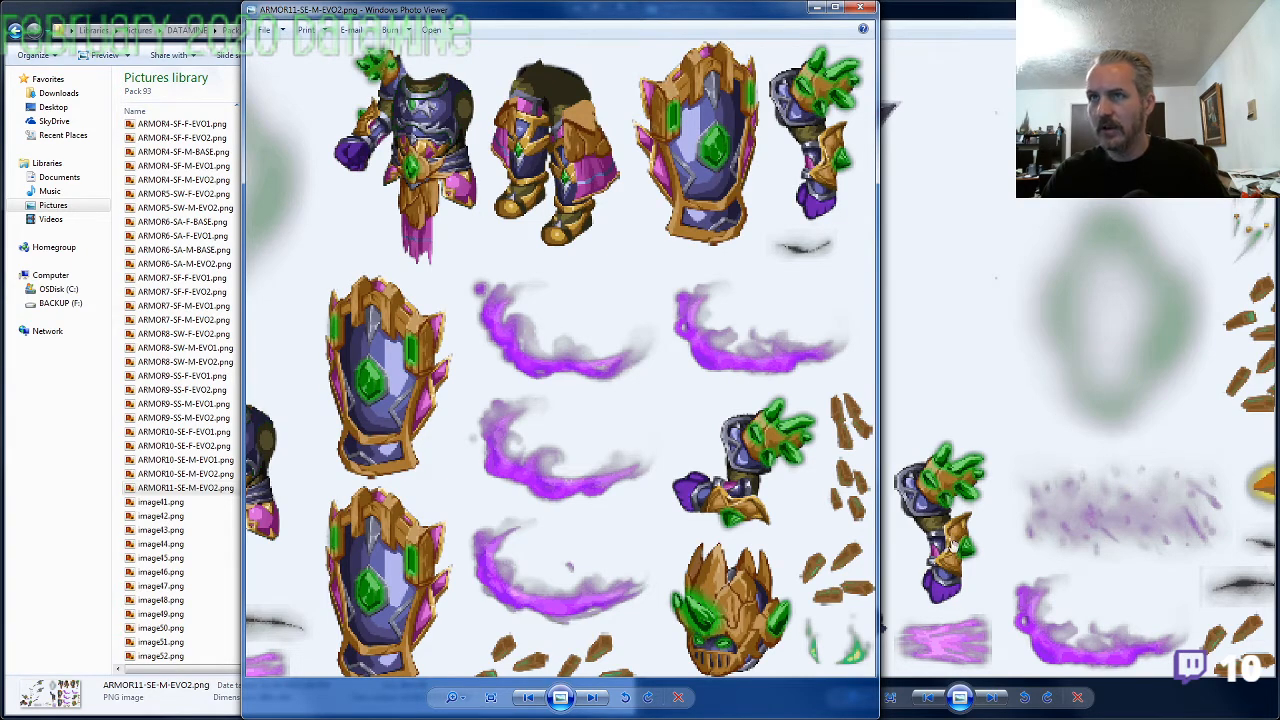
click(860, 7)
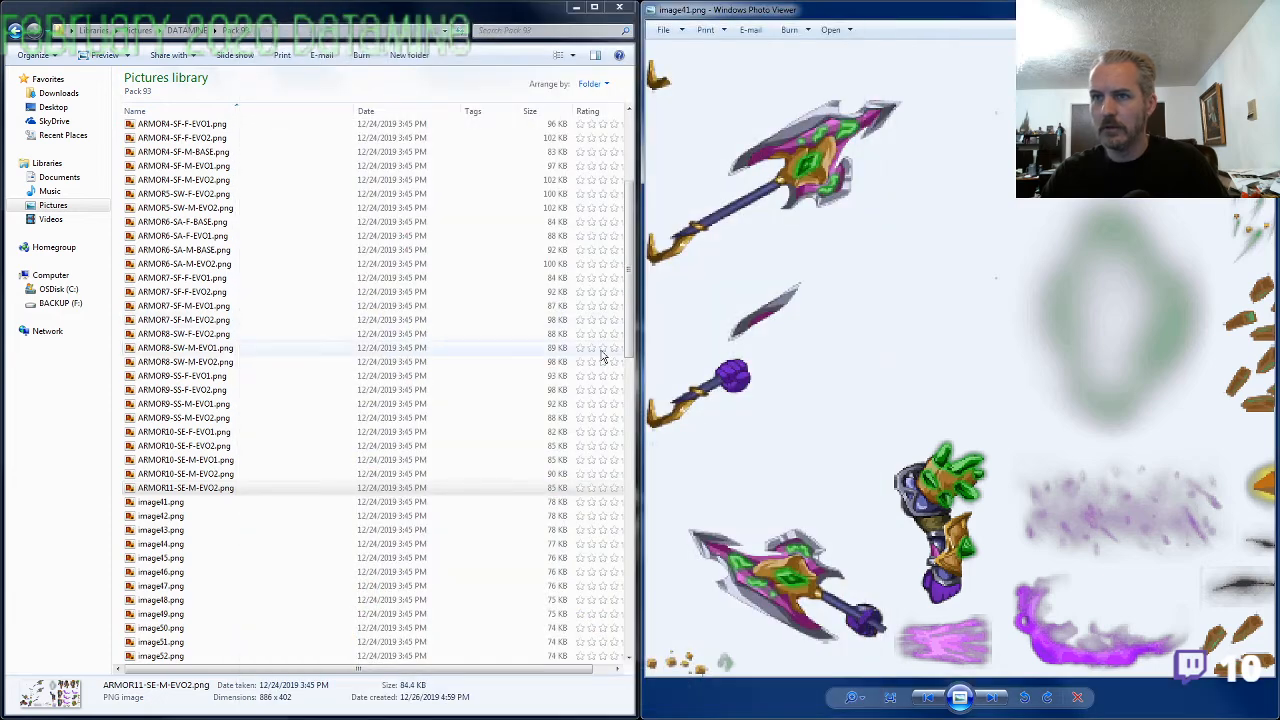
Rename image41.png as ARMOR11-SE-F-EVO2.png, reusing the ARMOR11-SE-M-EVO2 name with gender F, and bring up image42.png
click(174, 503)
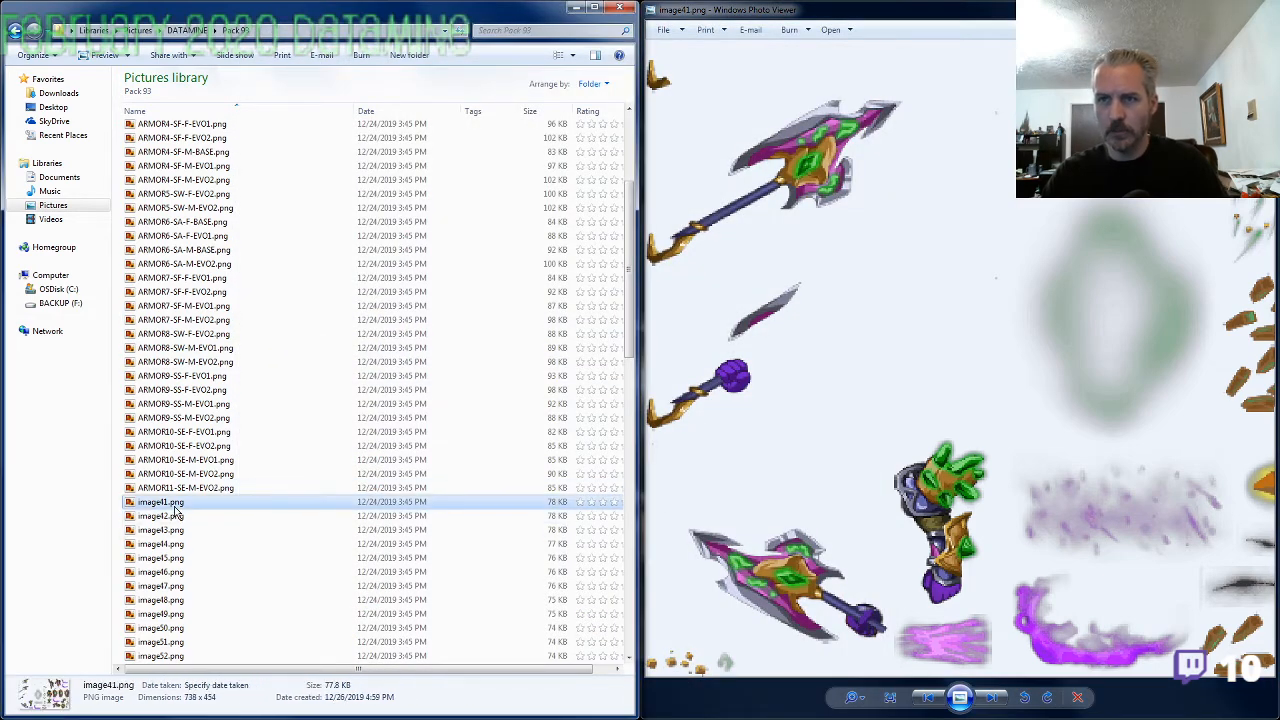
key(F2)
text(ARMOR11-SE-M-EVO2)
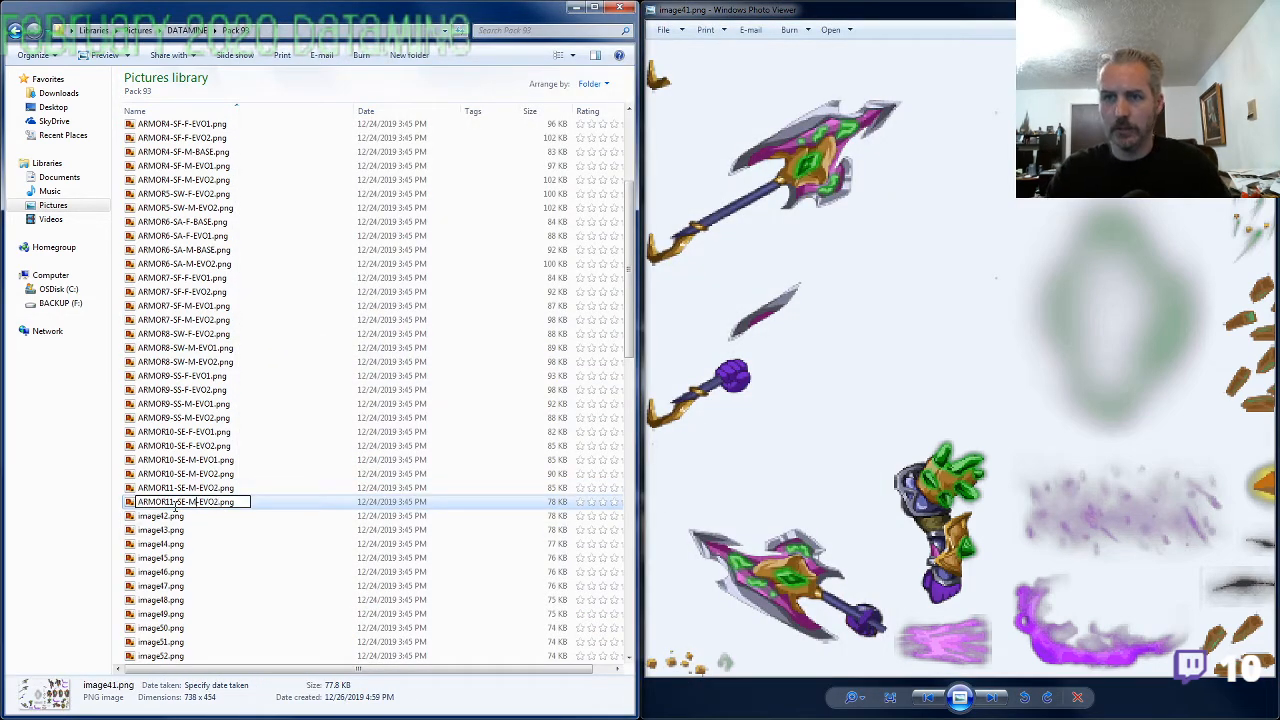
key(BackSpace)
text(F)
key(Return)
key(alt+Tab)
key(Right)
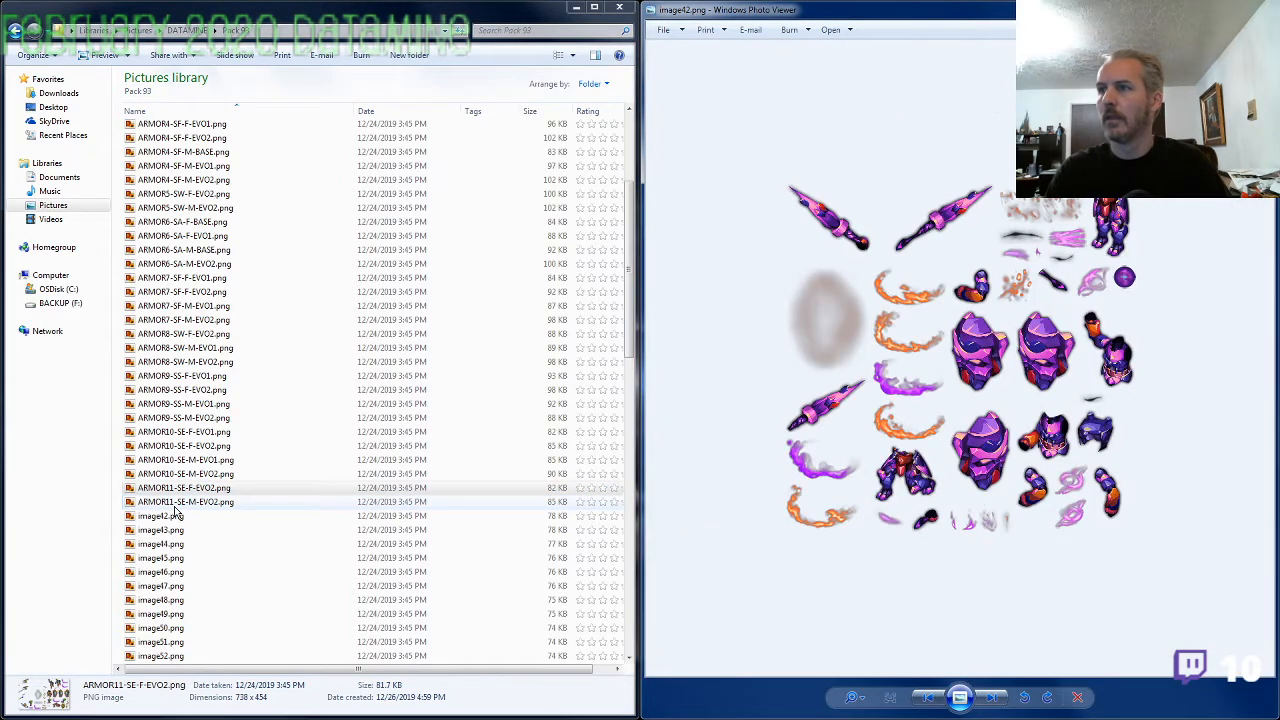
Rename image42.png as ARMOR1-SF-F-BASE.png, reusing the ARMOR1-SF-M-BASE name with gender F, and bring up image43.png
click(177, 237)
scroll(180, 250, up, 5)
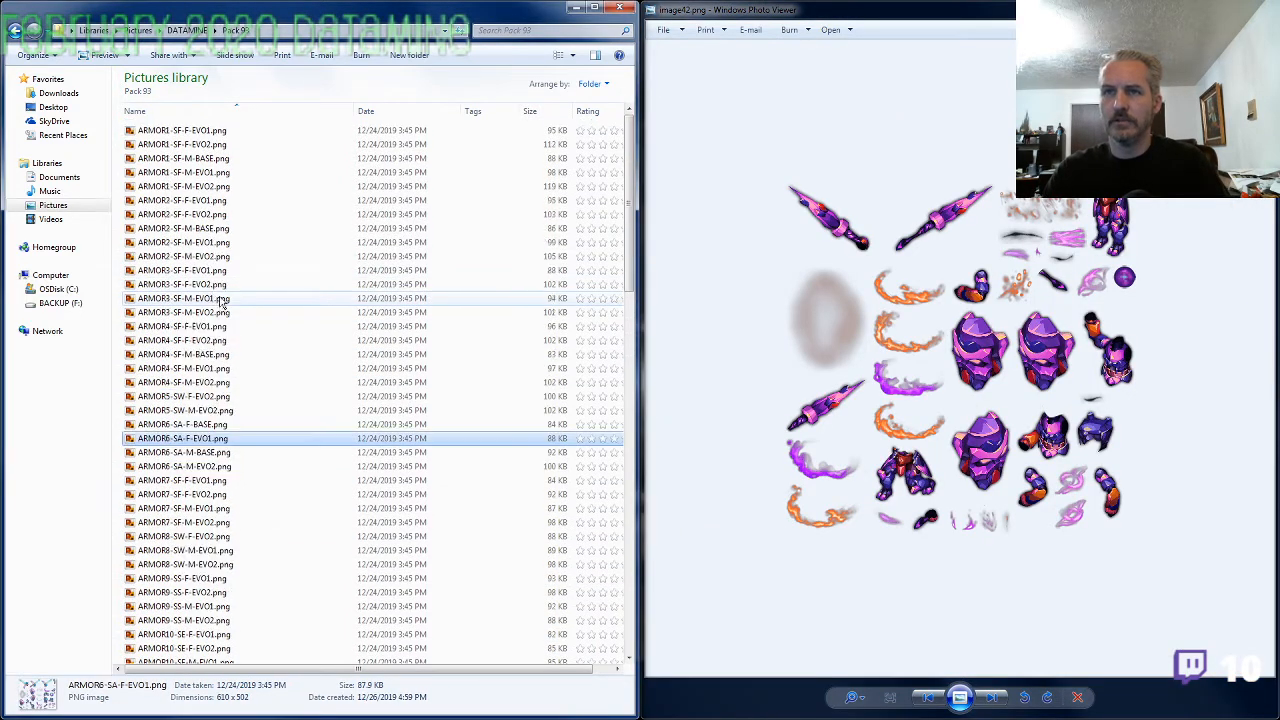
click(219, 172)
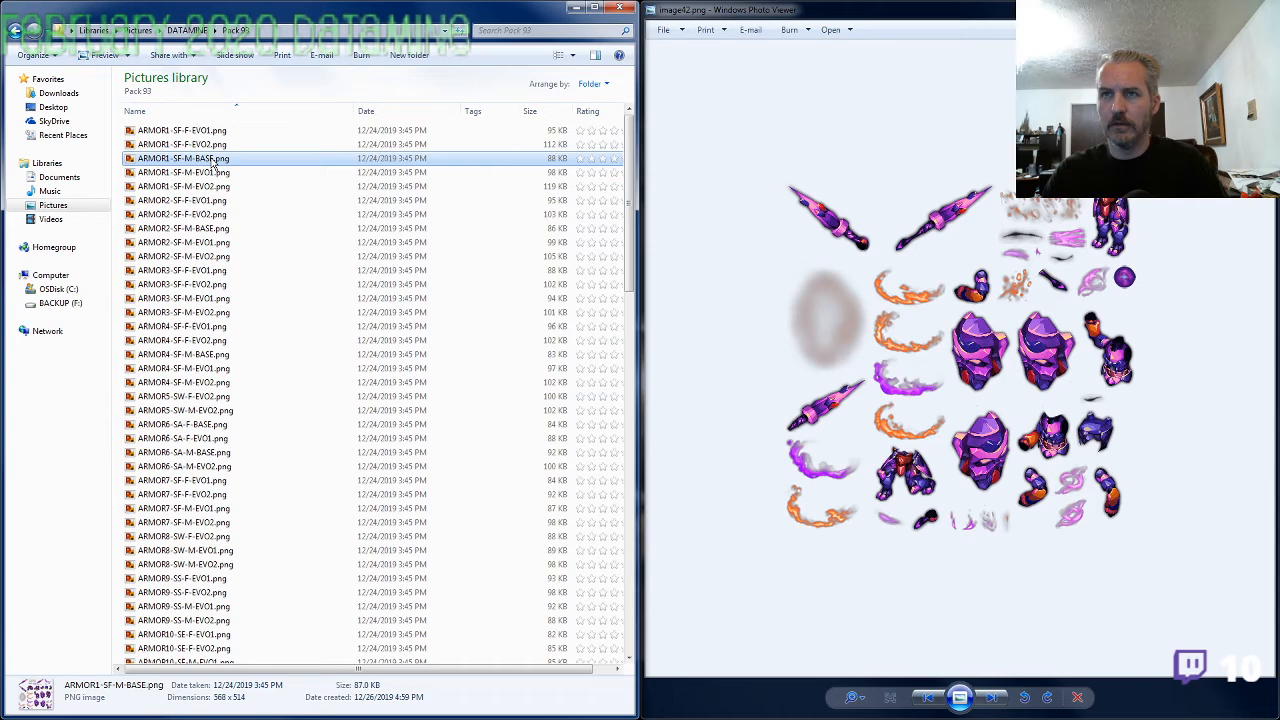
click(257, 412)
scroll(233, 469, down, 6)
click(187, 449)
key(F2)
text(ARMOR1-SF-M-BASE)
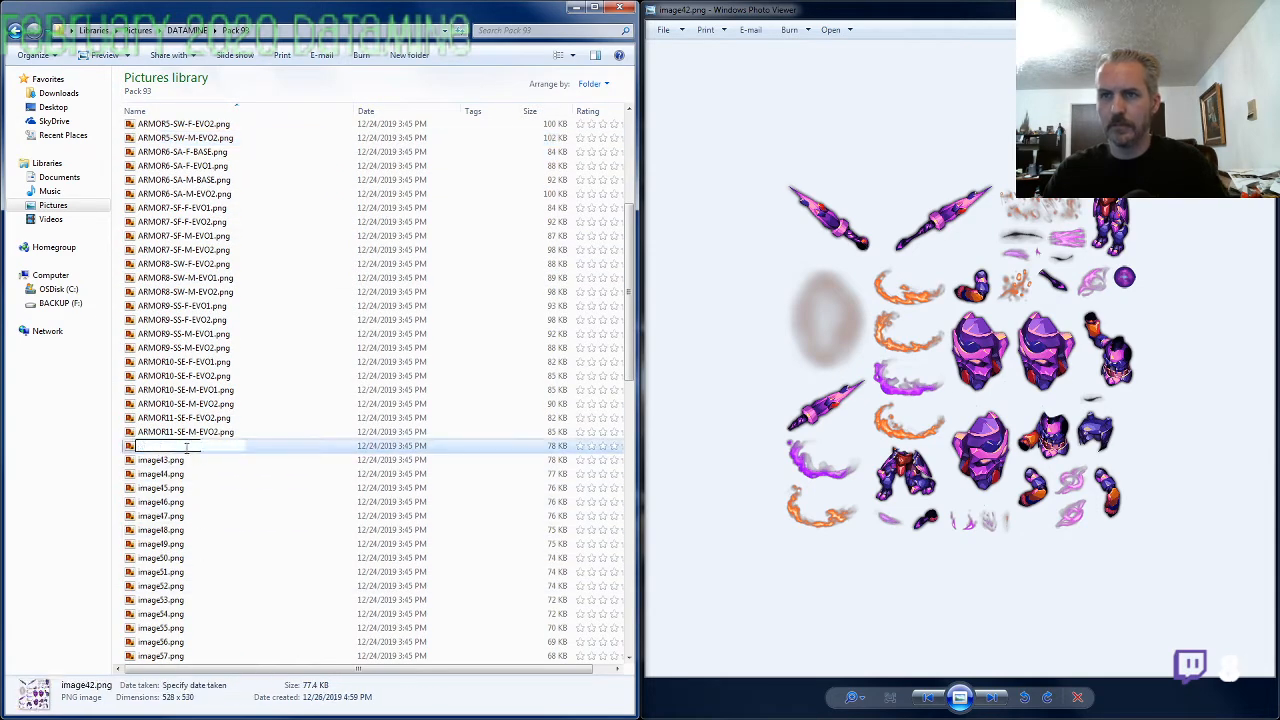
key(Return)
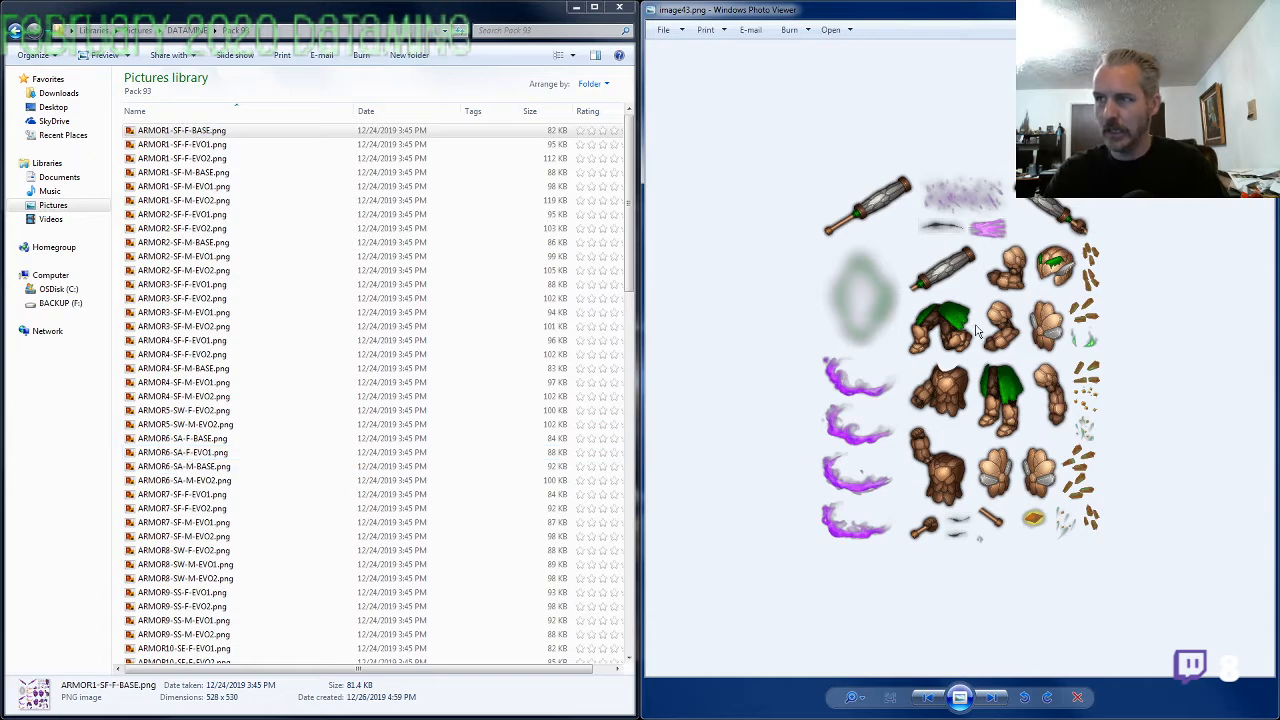
Examine the stone armor pieces in image43.png at close range and open the ARMOR11-SE-M-EVO2 file name for copying
scroll(1069, 320, up, 3)
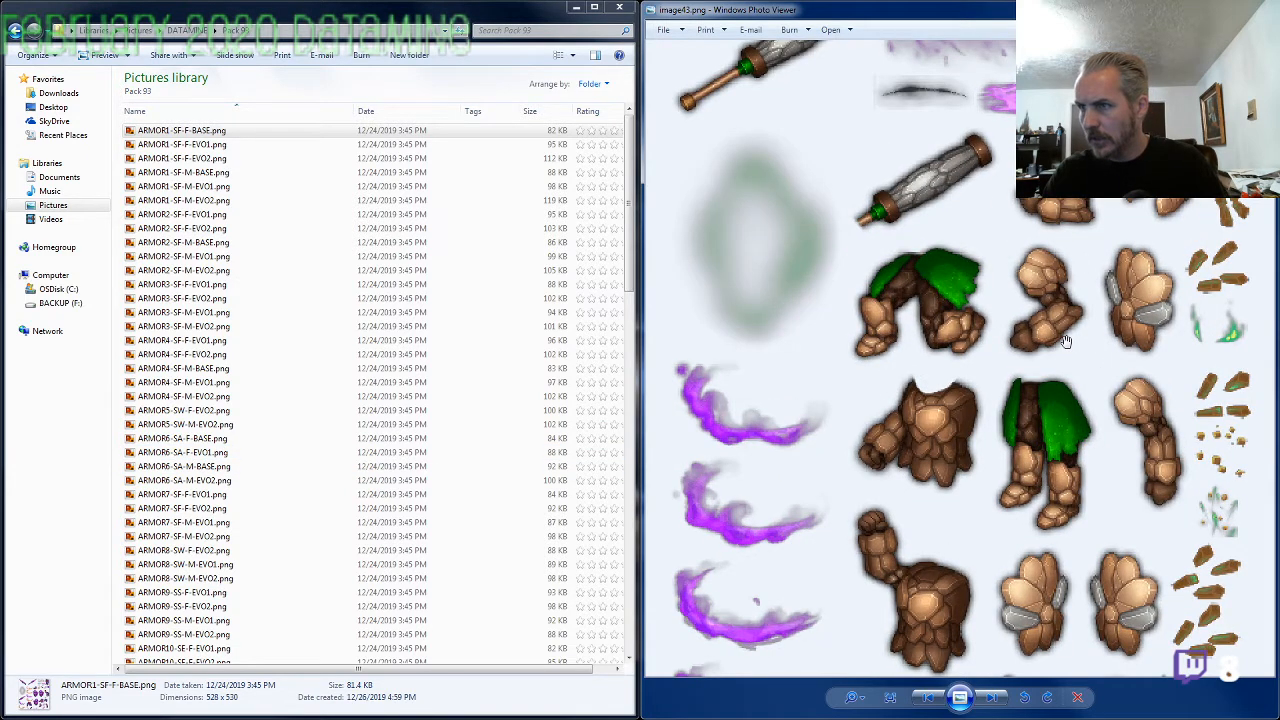
scroll(1066, 341, down, 1)
scroll(1066, 341, down, 2)
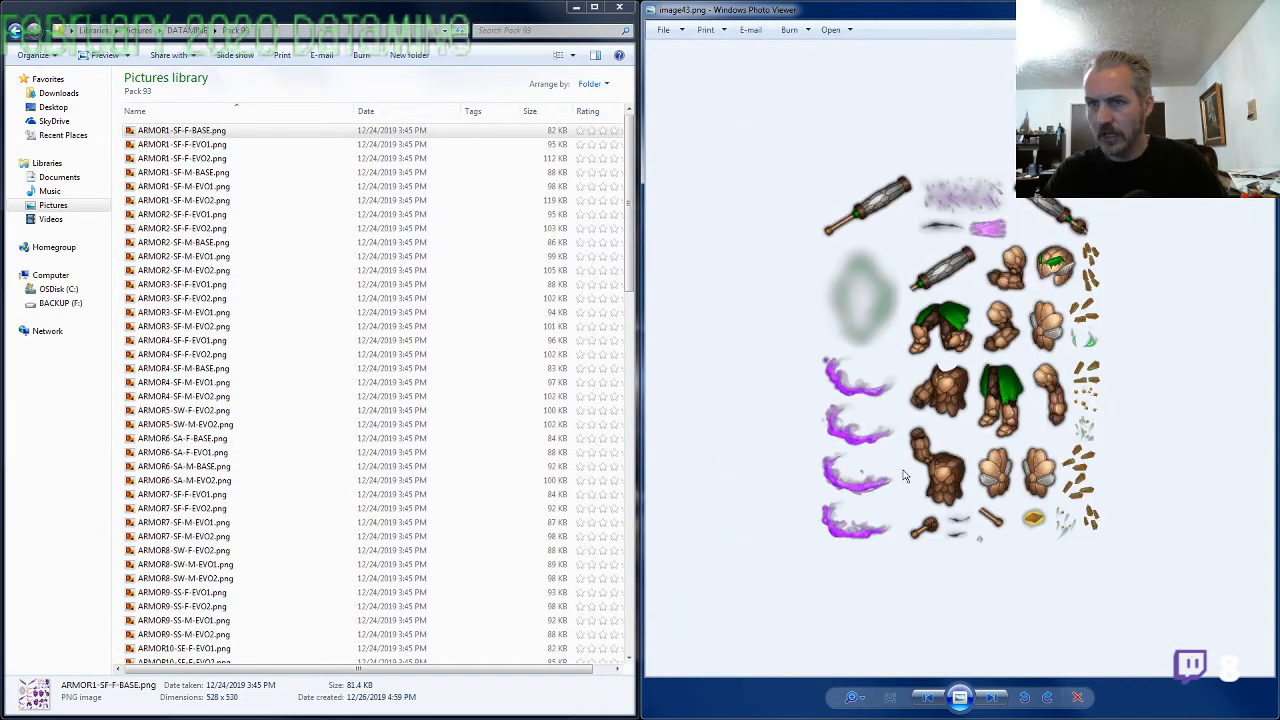
click(250, 578)
scroll(225, 595, down, 3)
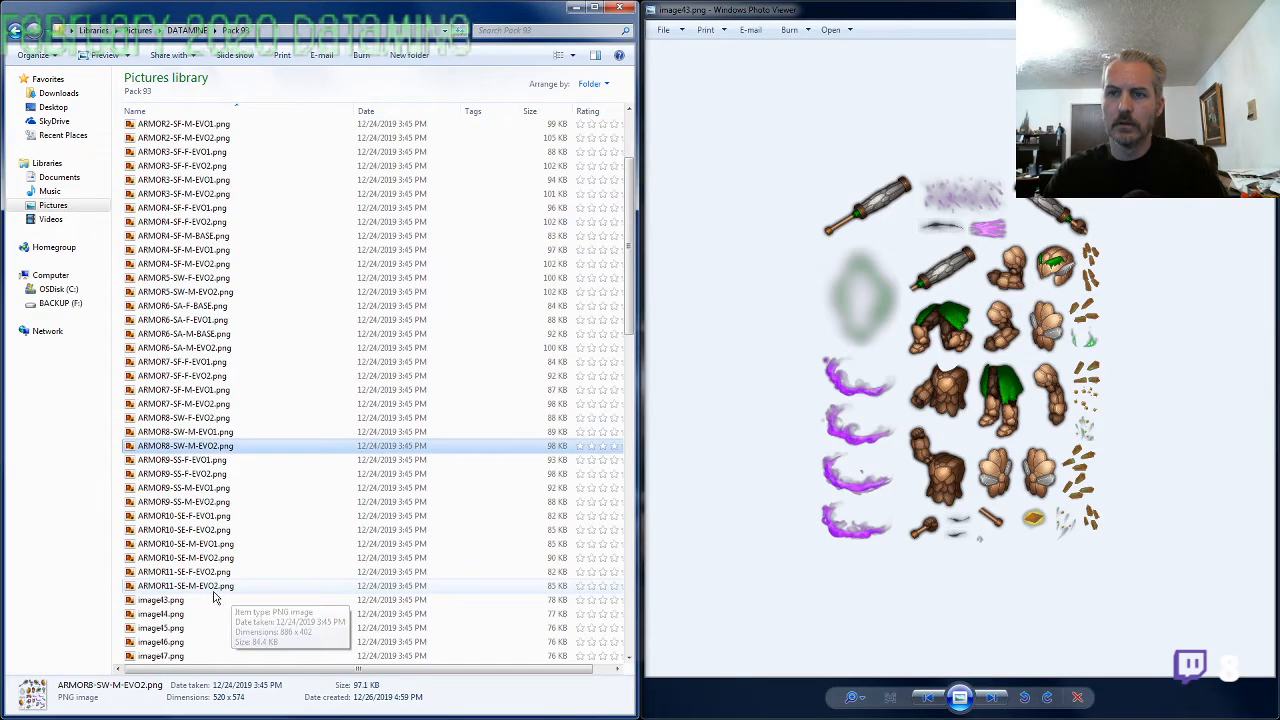
click(215, 592)
key(F2)
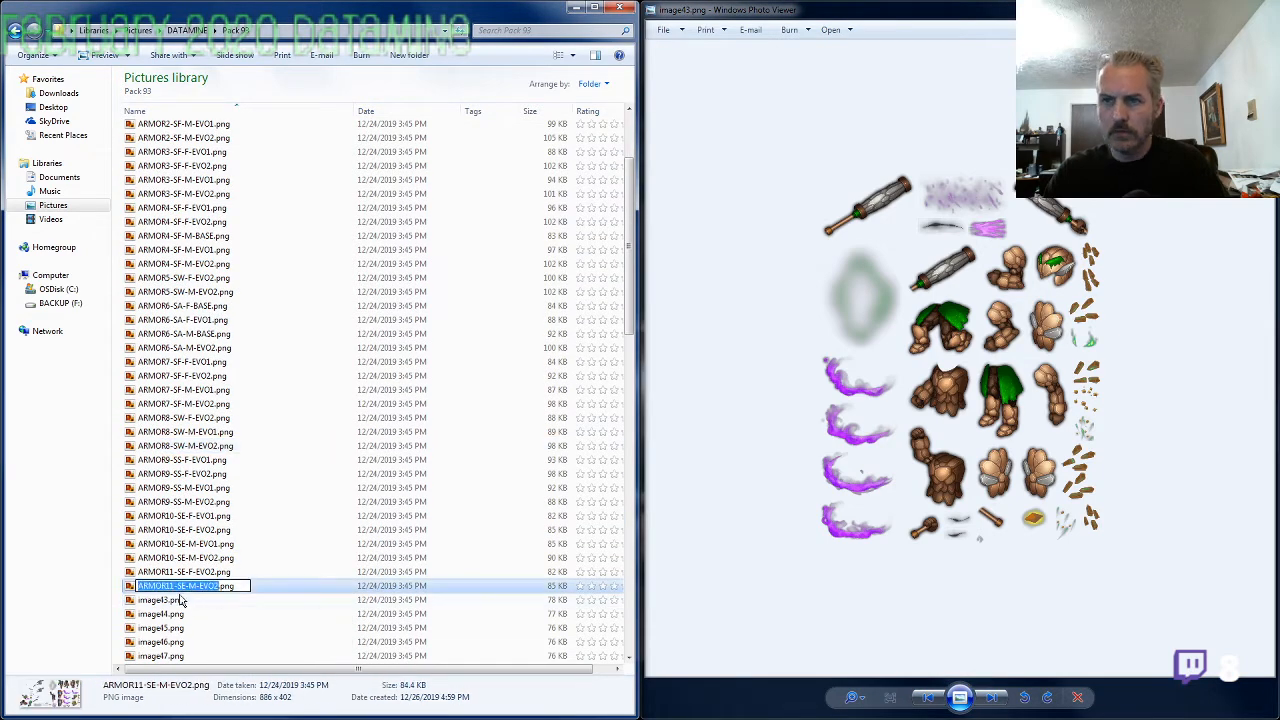
Rename image43.png as ARMOR10-SE-M-BASE.png, reusing the ARMOR10-SE-M-EVO2 name with BASE as the evolution, and bring up image44.png
click(195, 559)
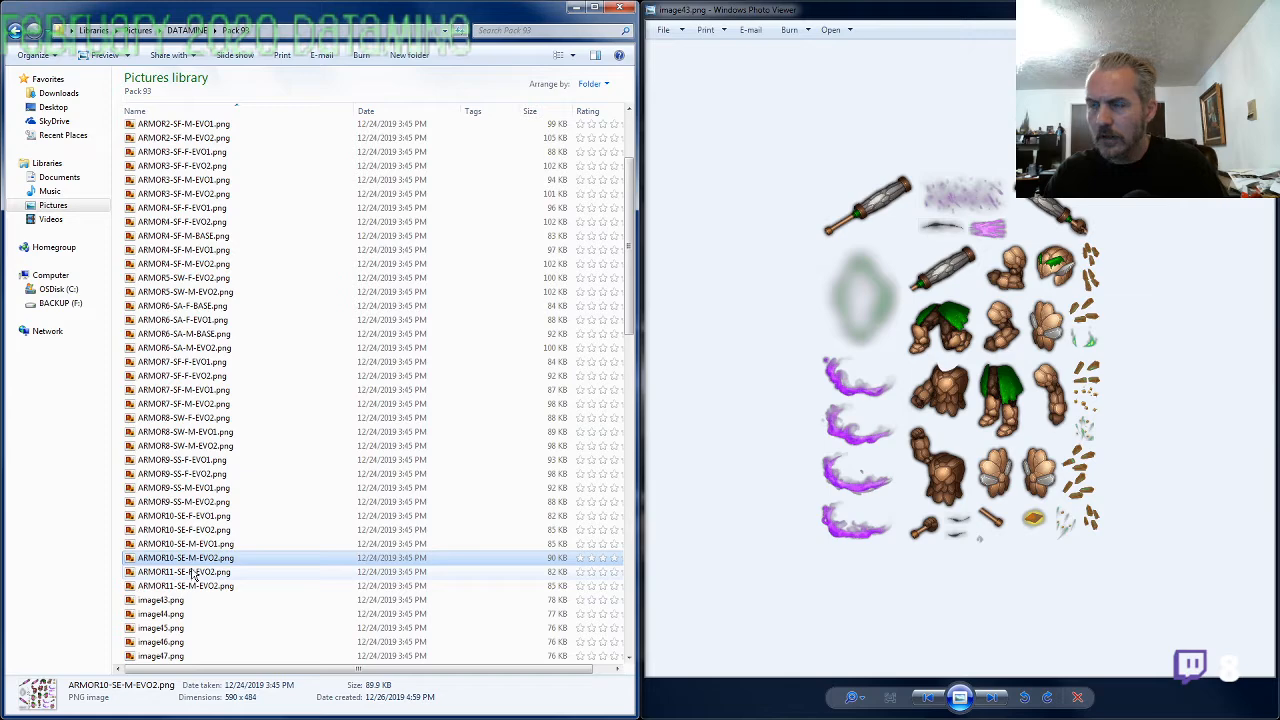
click(166, 600)
key(F2)
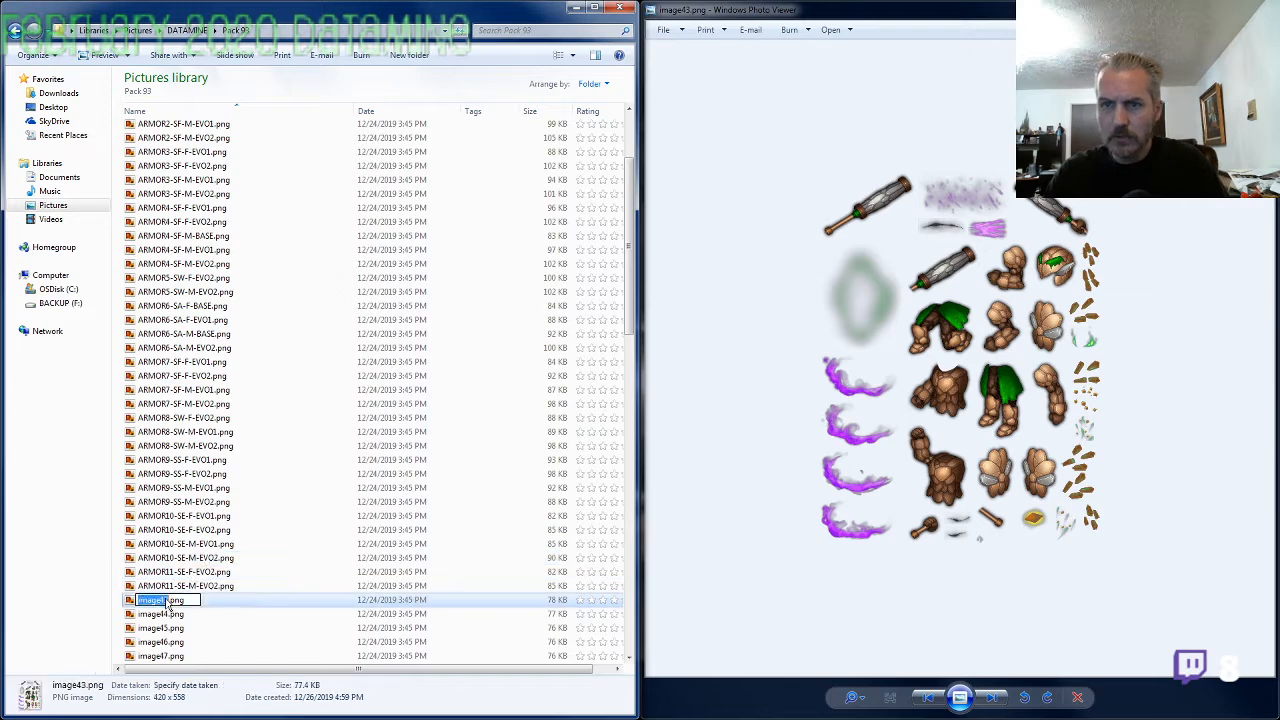
text(ARMOR10-SE-M-EVO2)
key(shift+Left)
key(shift+Left)
key(shift+Left)
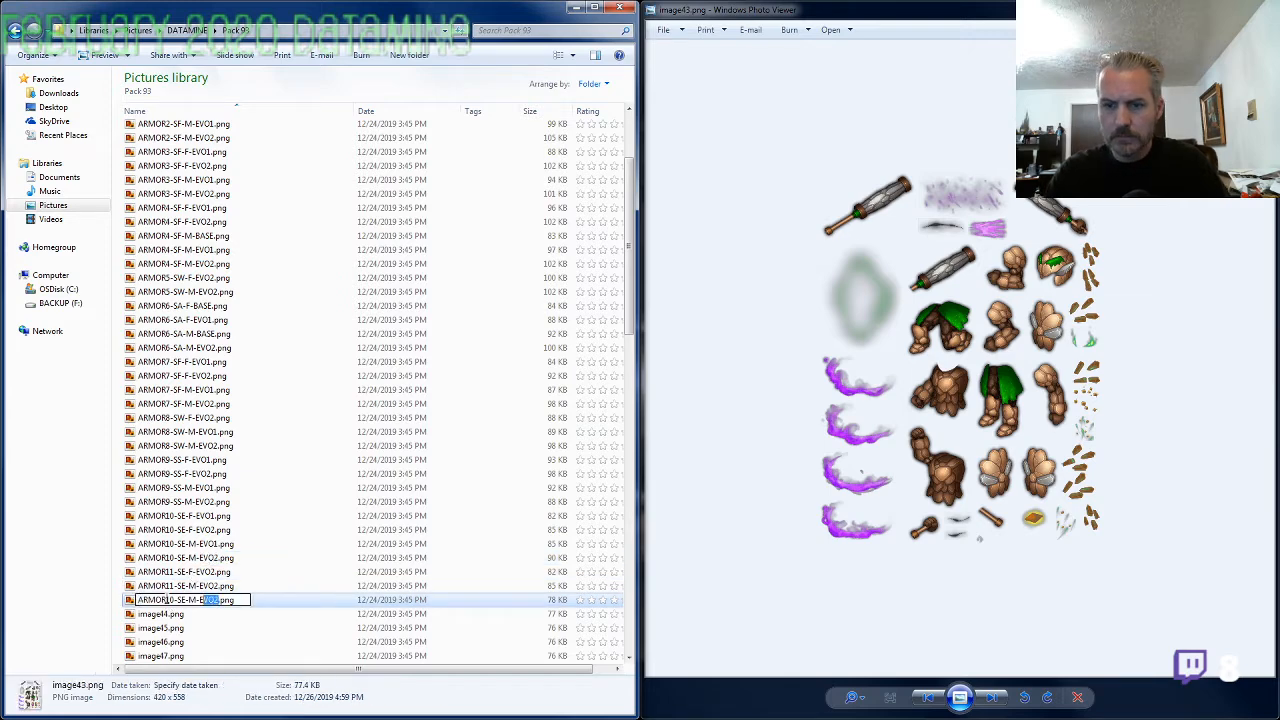
text(BAS)
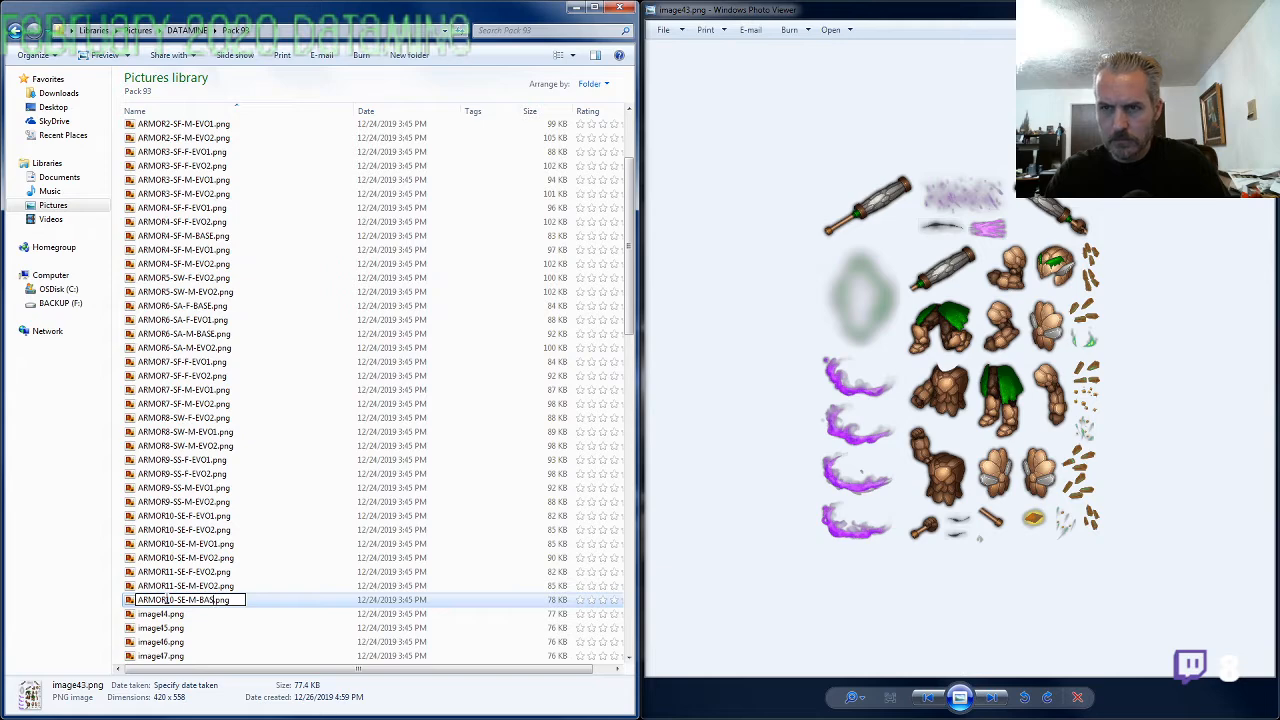
text(E)
key(Return)
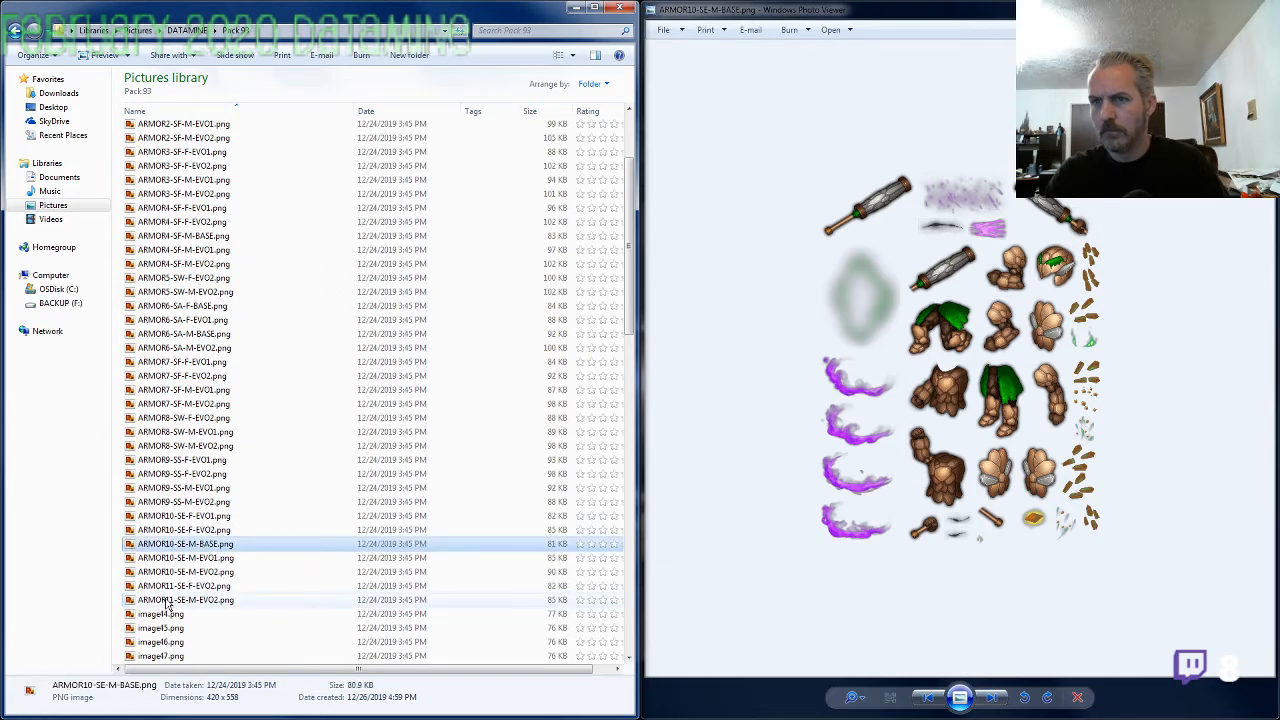
key(alt+Tab)
key(Right)
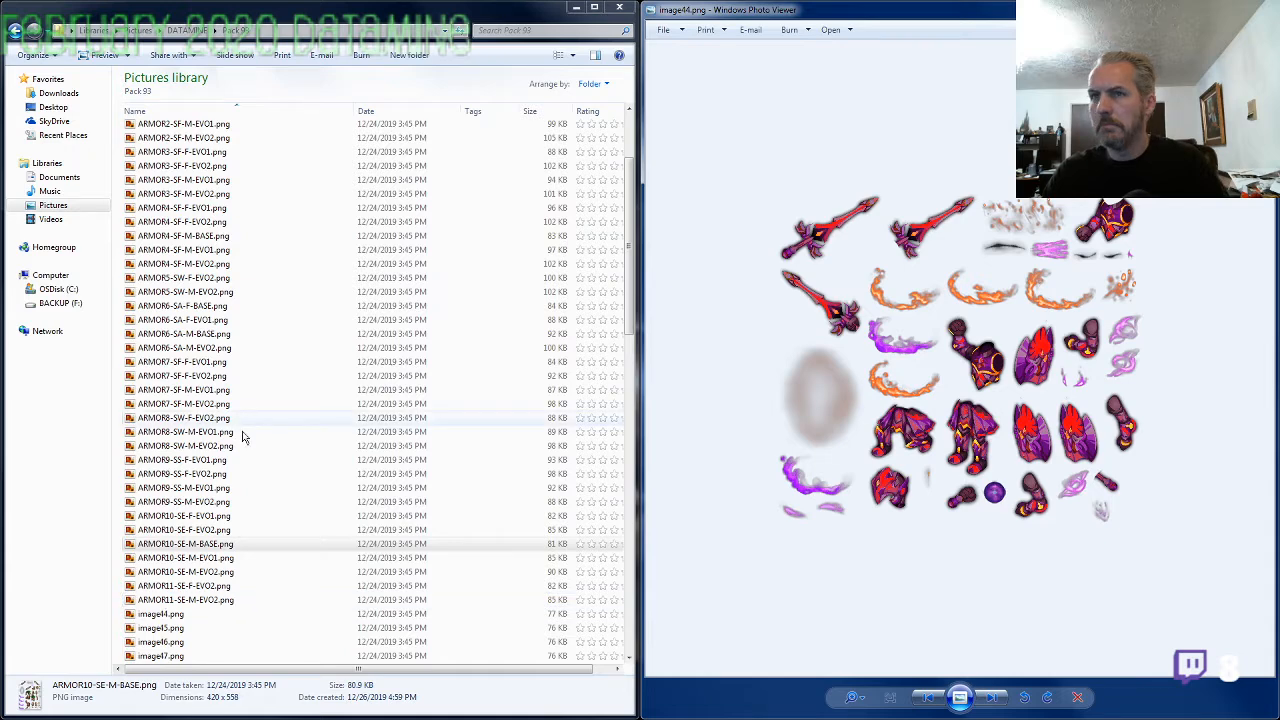
Rename image44.png as ARMOR3-SF-M-BASE.png, reusing the ARMOR3-SF-M-EVO1 name with BASE as the evolution, and bring up image45.png
click(207, 182)
key(ctrl+c)
key(F2)
click(188, 614)
key(F2)
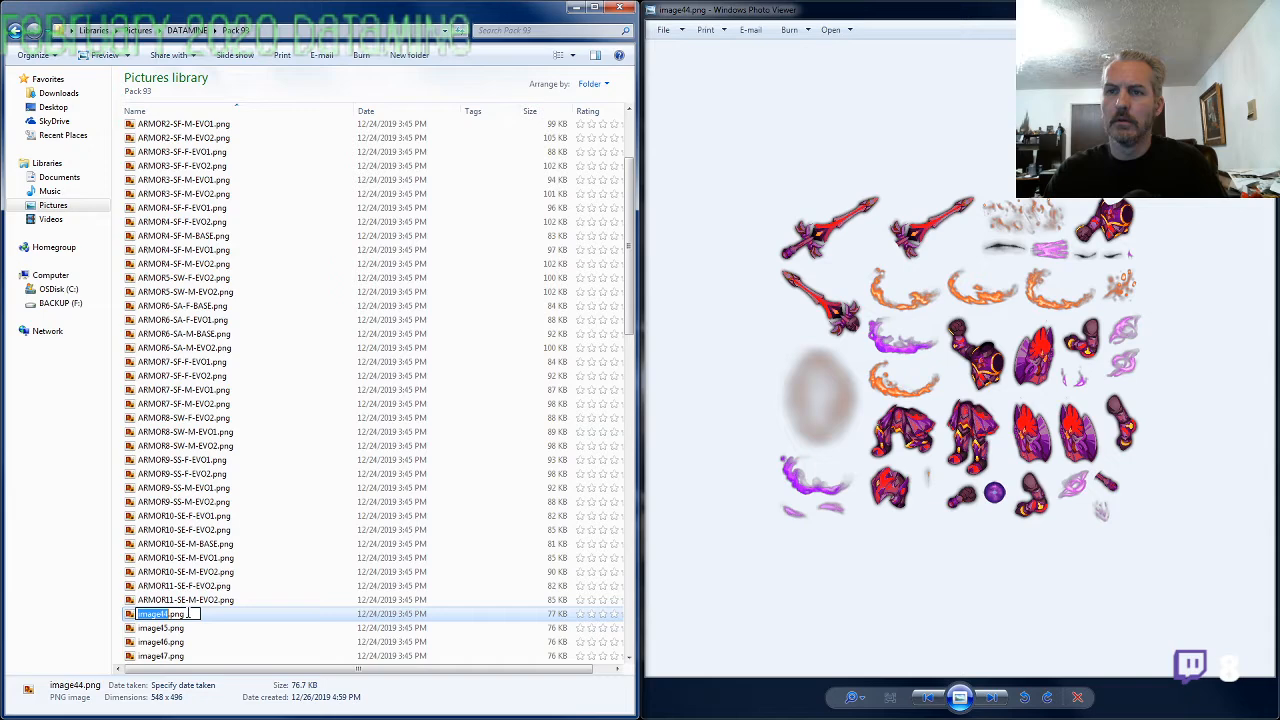
key(ctrl+v)
text(BA)
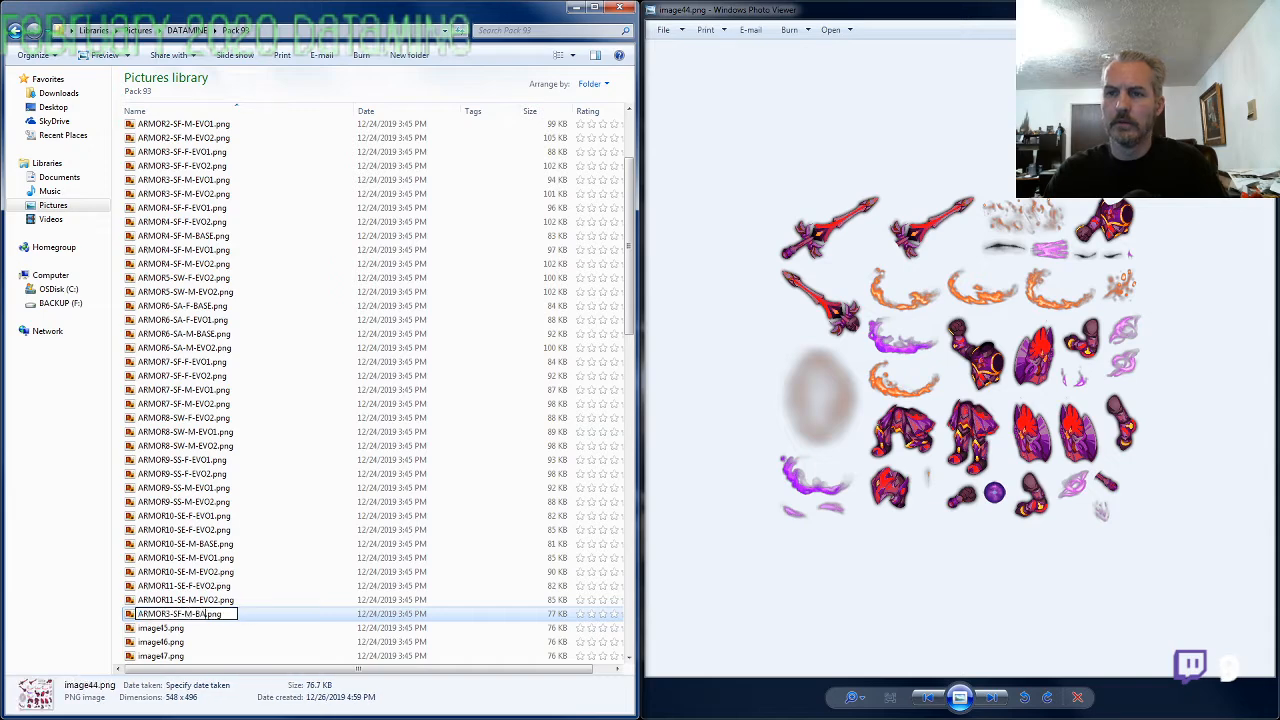
text(SE)
key(Return)
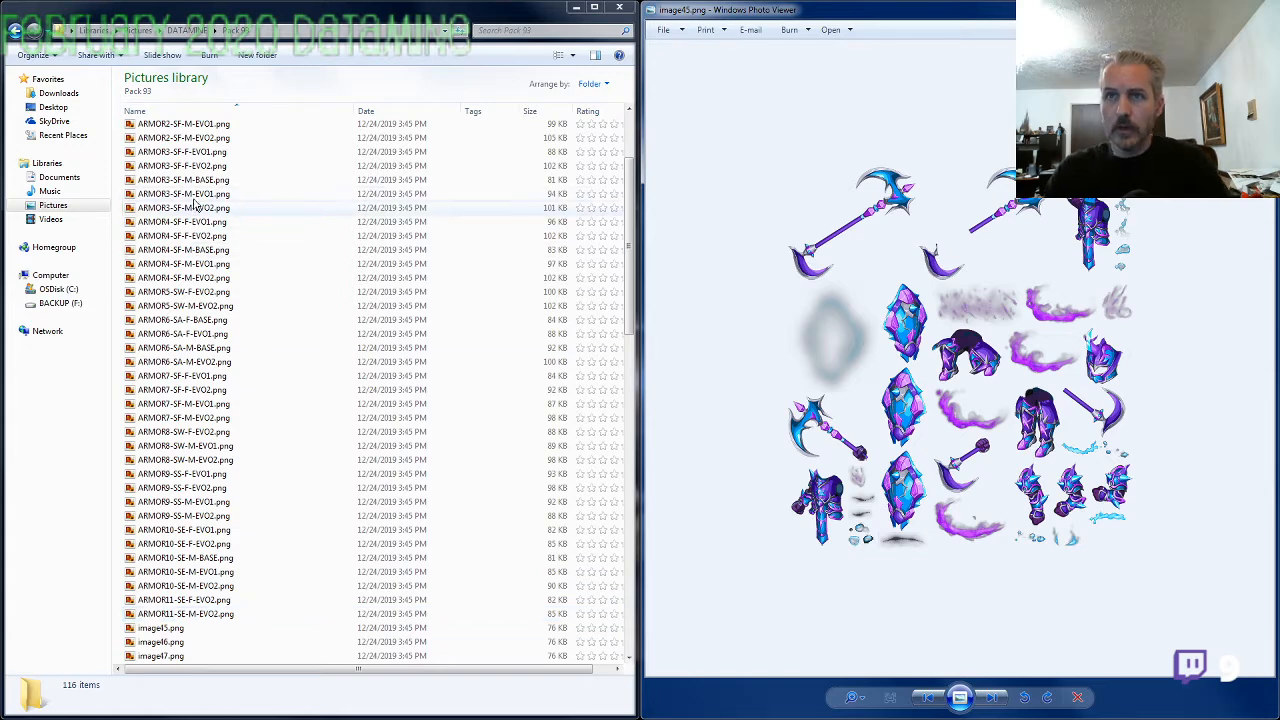
Compare image45.png with ARMOR5-SW-M-EVO2.png, rename it as ARMOR5-SW-M-EVO1.png, and bring up image46.png
double_click(207, 311)
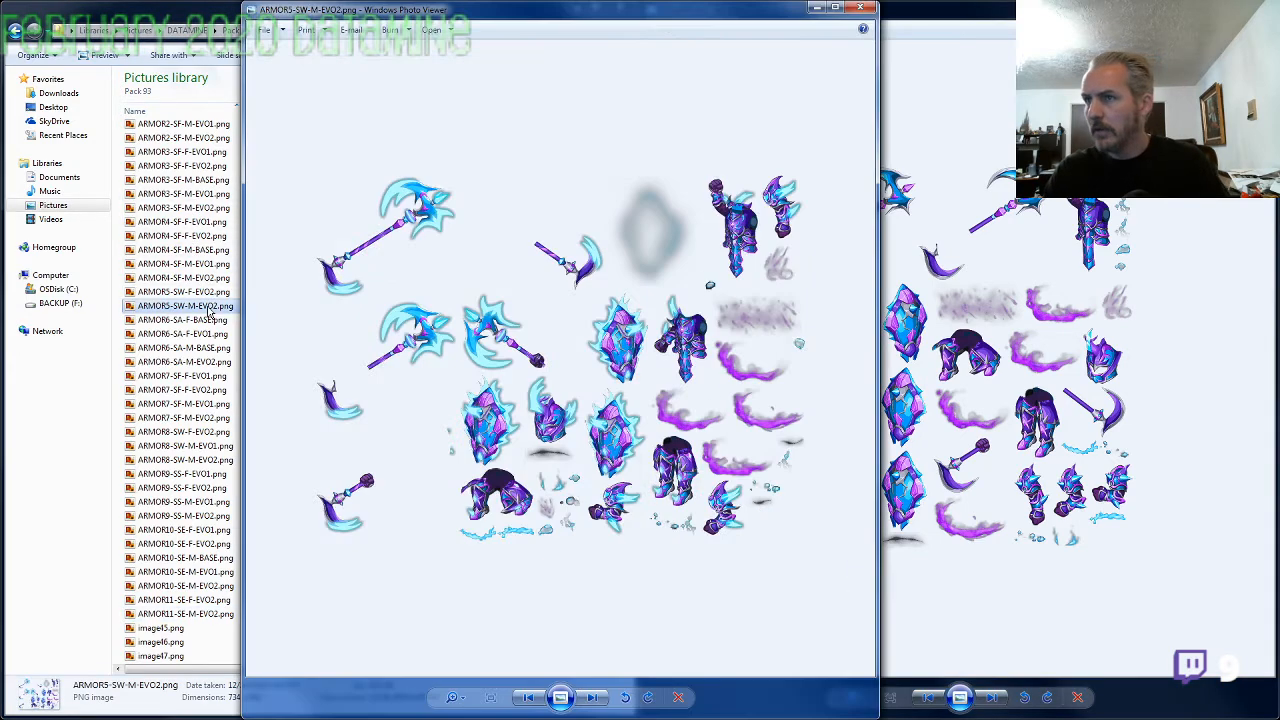
click(862, 10)
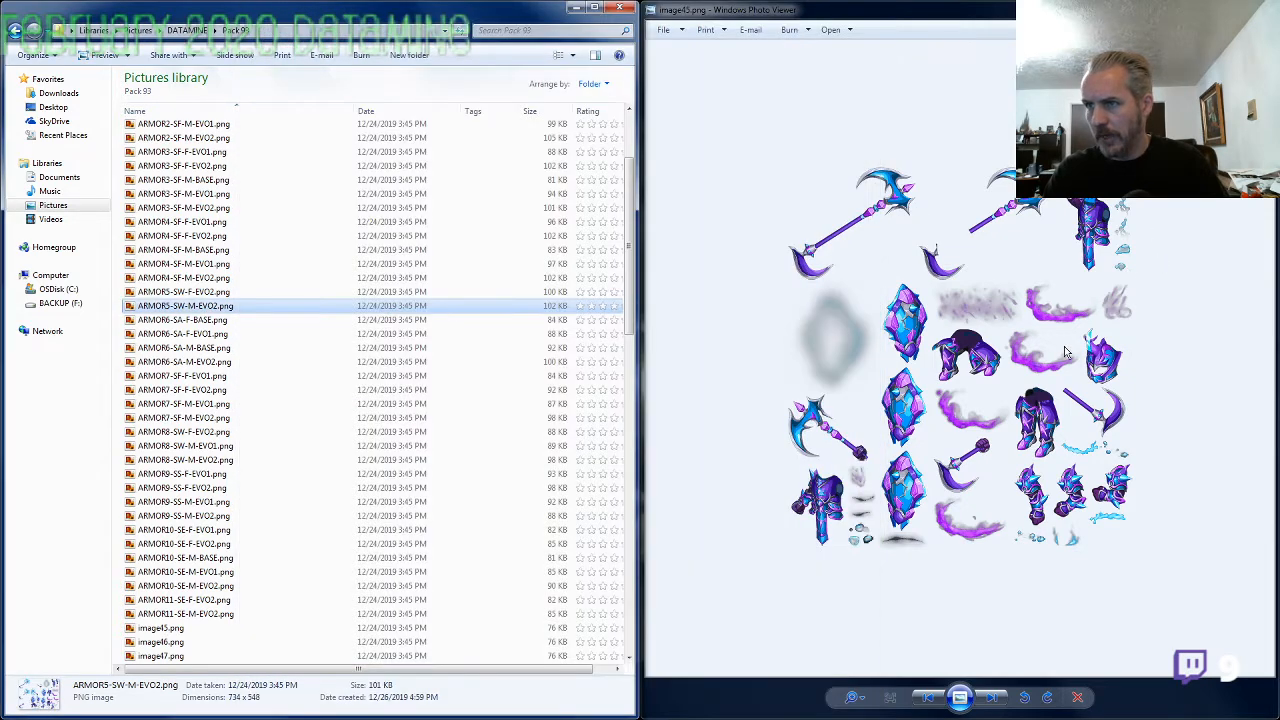
click(228, 310)
key(ctrl+c)
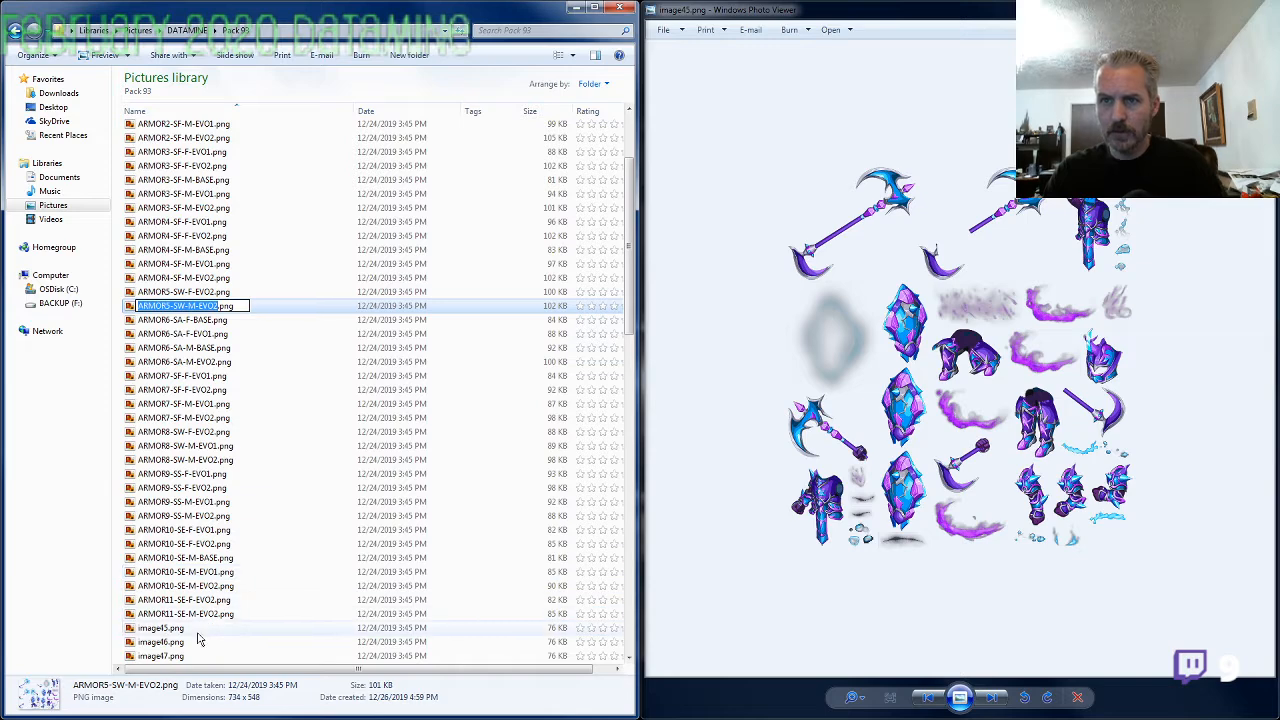
click(198, 628)
key(F2)
key(ctrl+v)
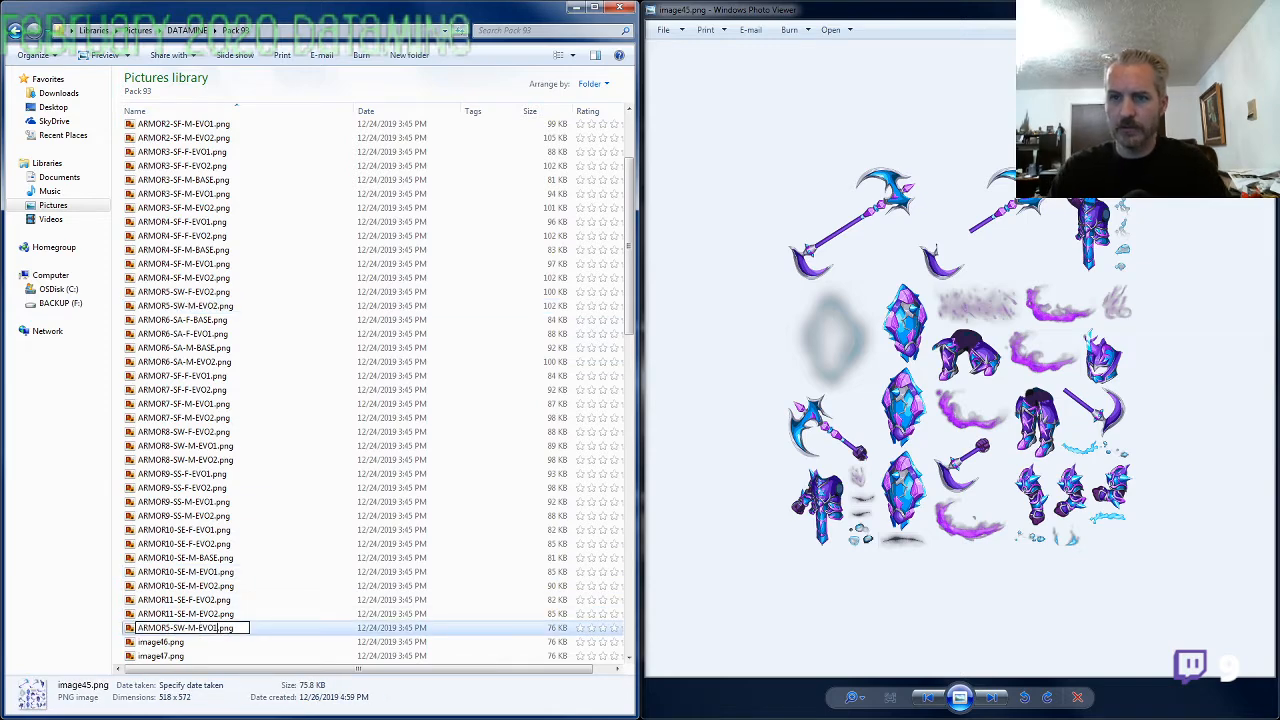
key(Return)
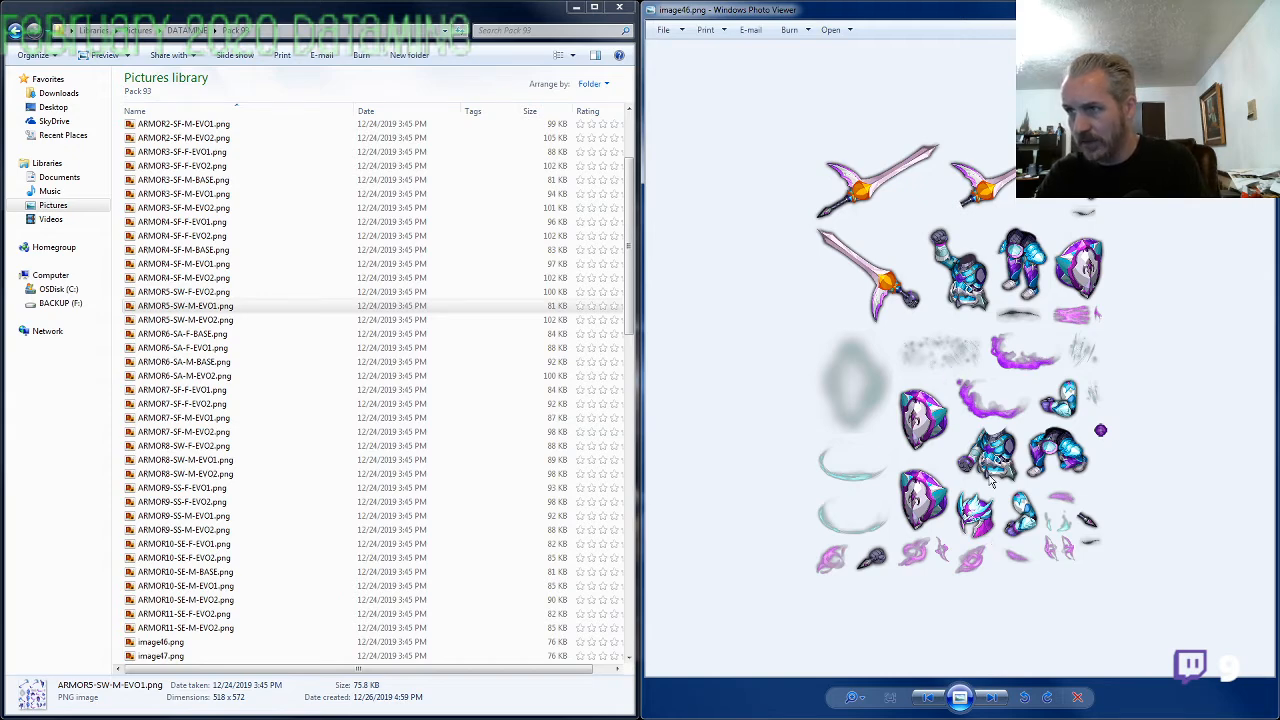
View ARMOR6-SA-M-BASE.png against image46.png, copy its name, and rename that mislabeled file as ARMOR6-SA-M-EVO1.png
double_click(212, 363)
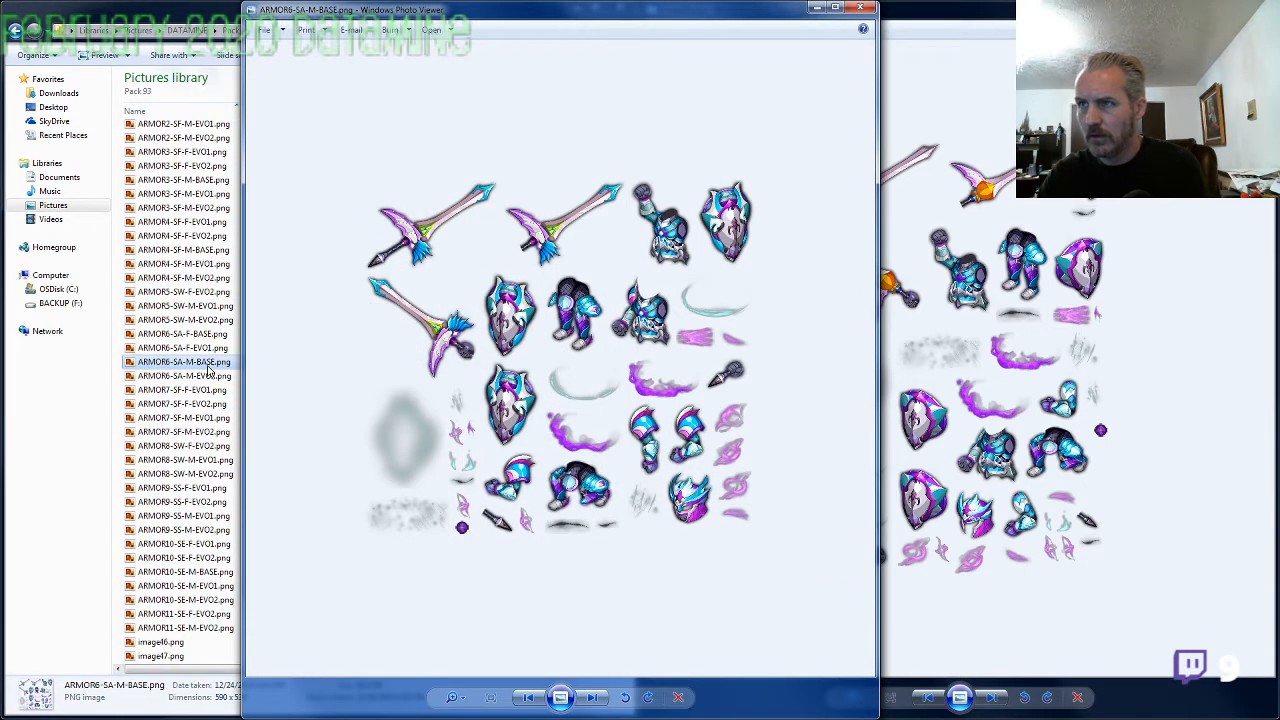
click(859, 8)
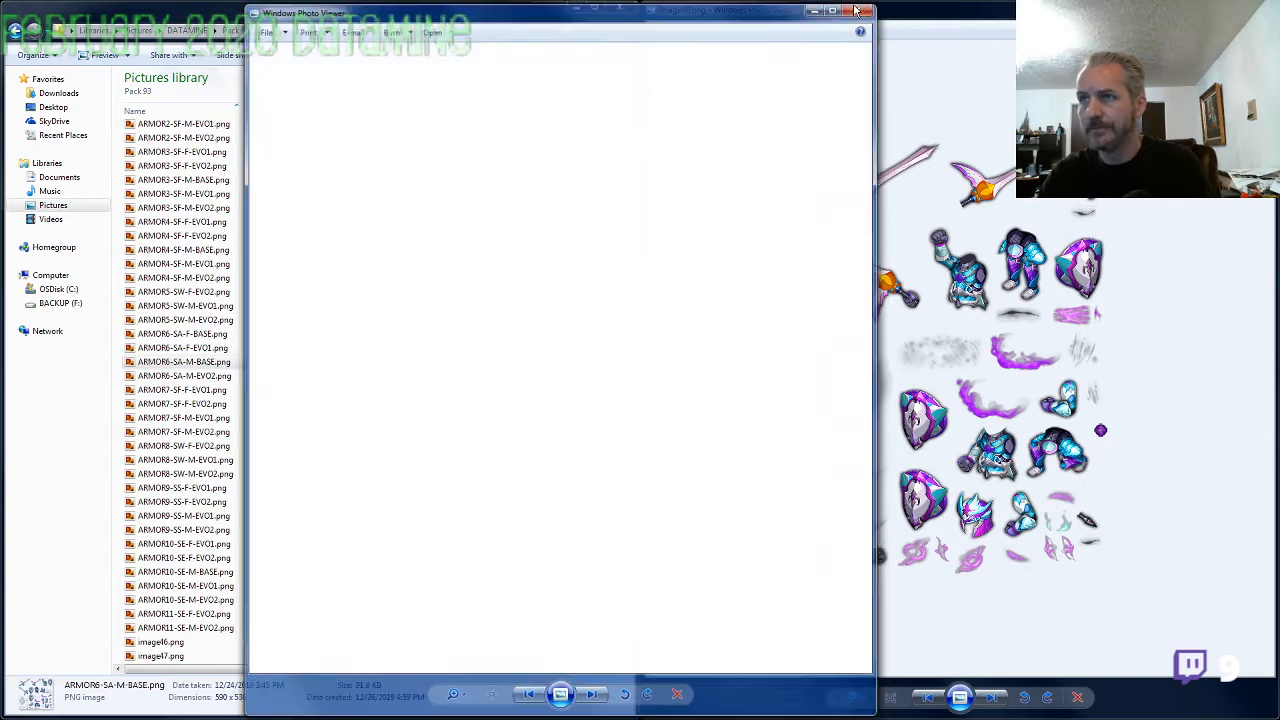
key(F2)
key(ctrl+c)
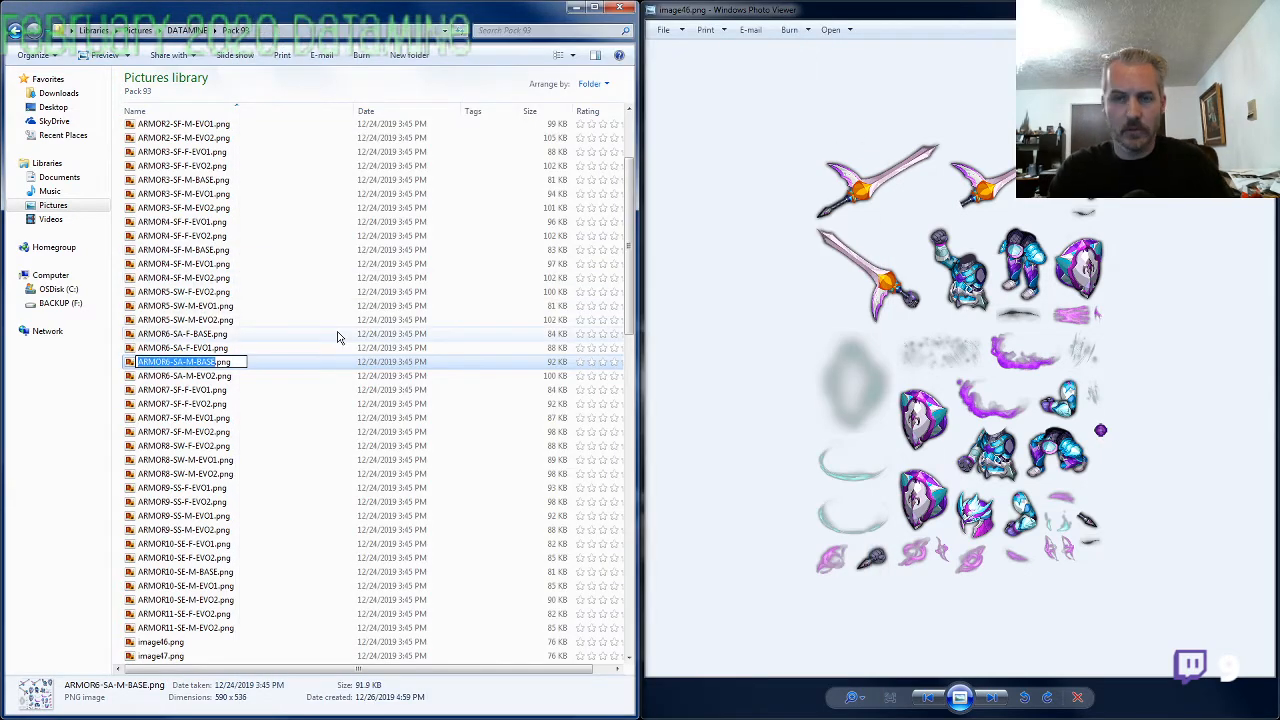
key(Right)
text(EVO1)
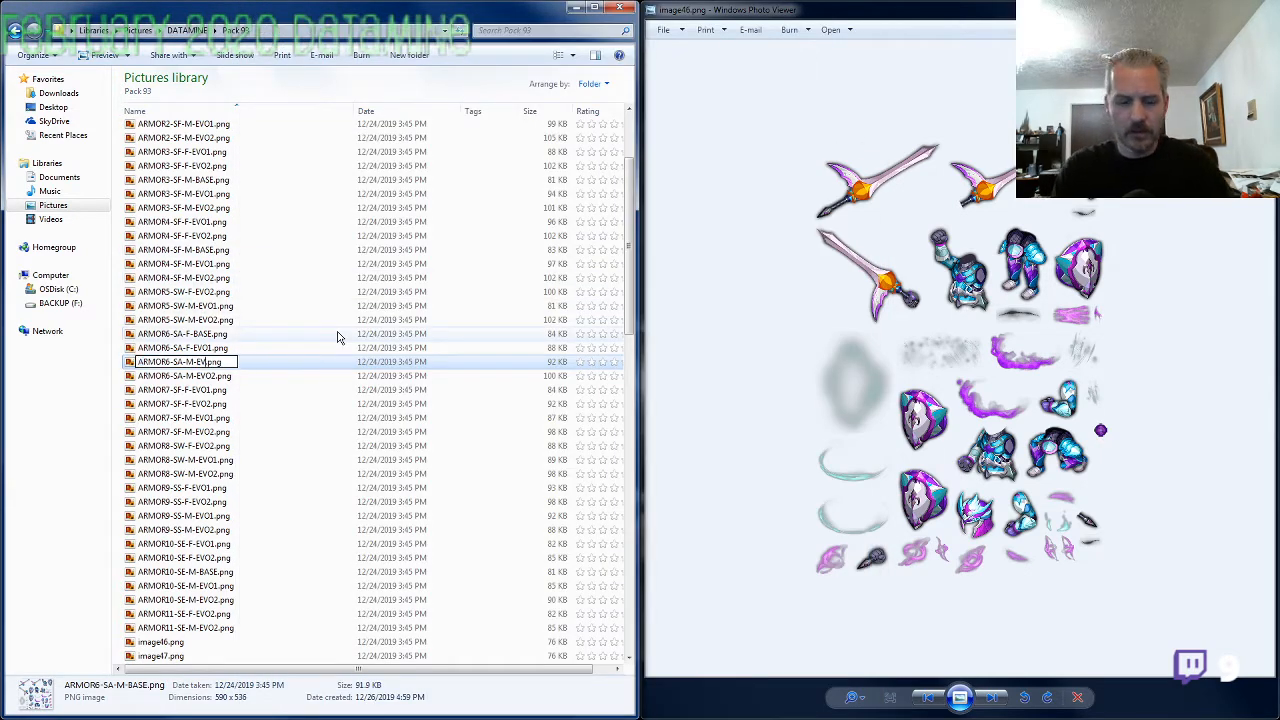
key(Return)
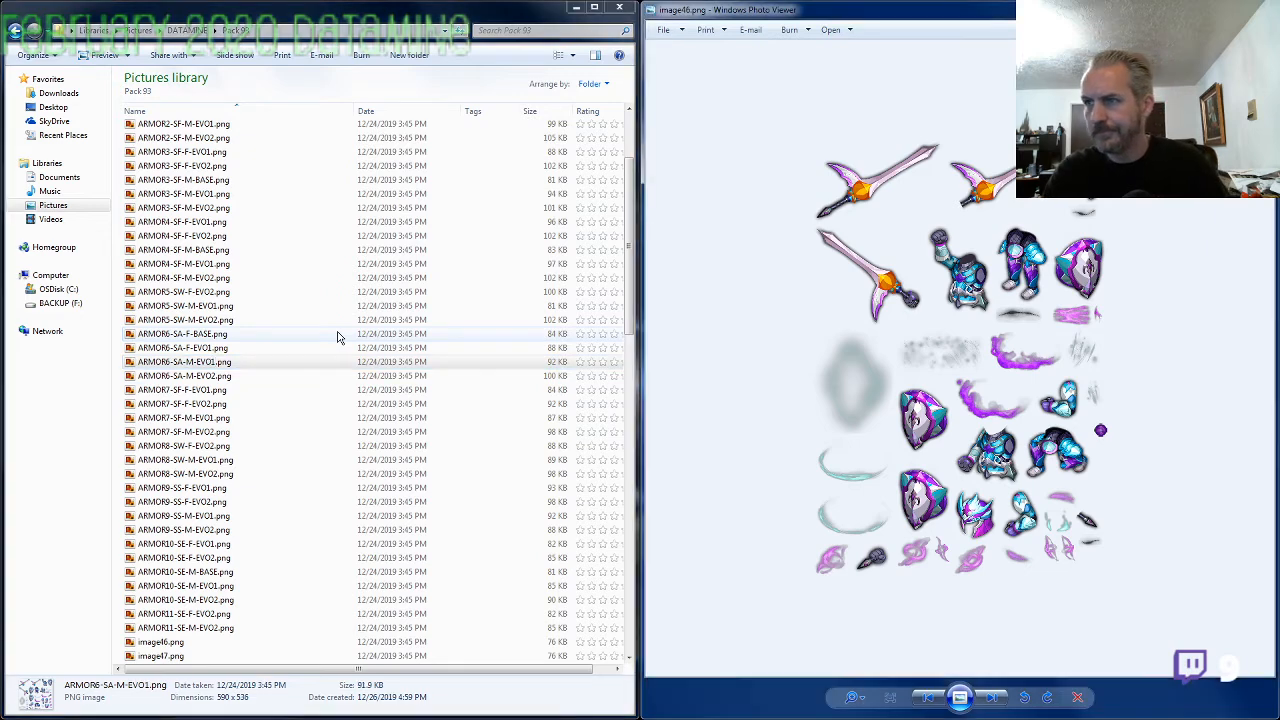
Rename image46.png as ARMOR6-SA-M-BASE.png with the copied name and bring up image47.png
click(188, 642)
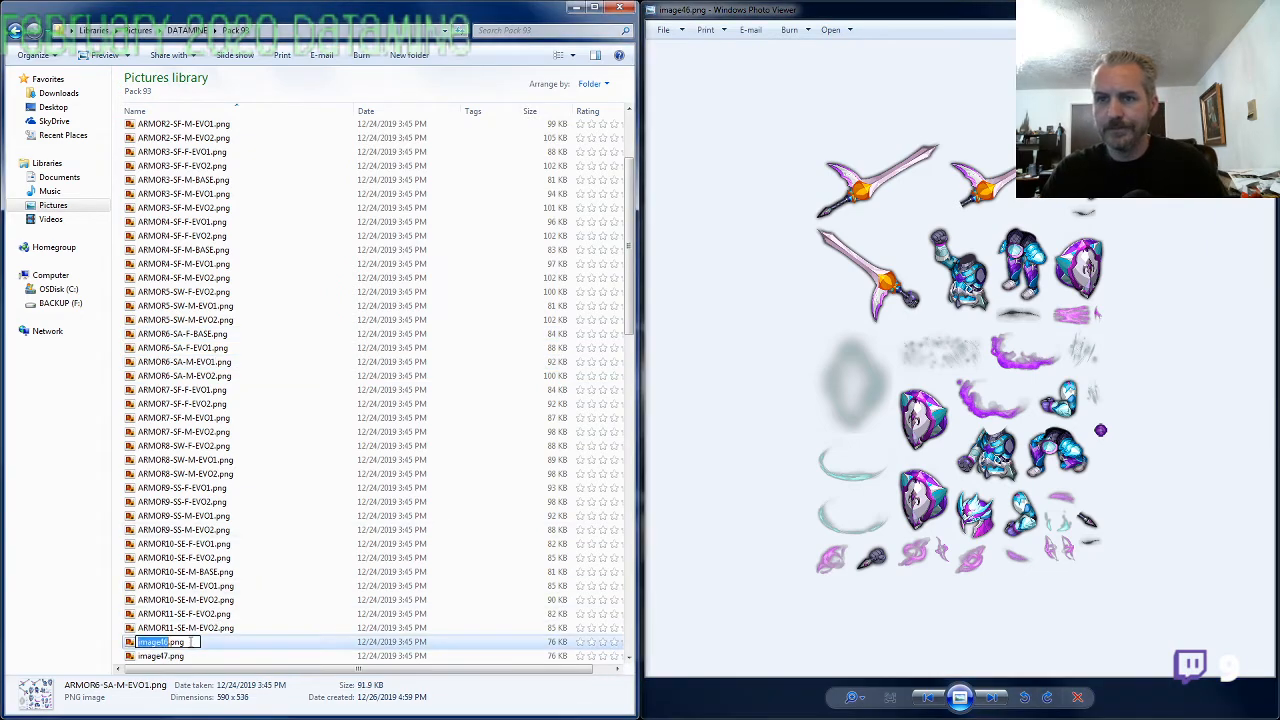
key(F2)
key(ctrl+v)
key(Return)
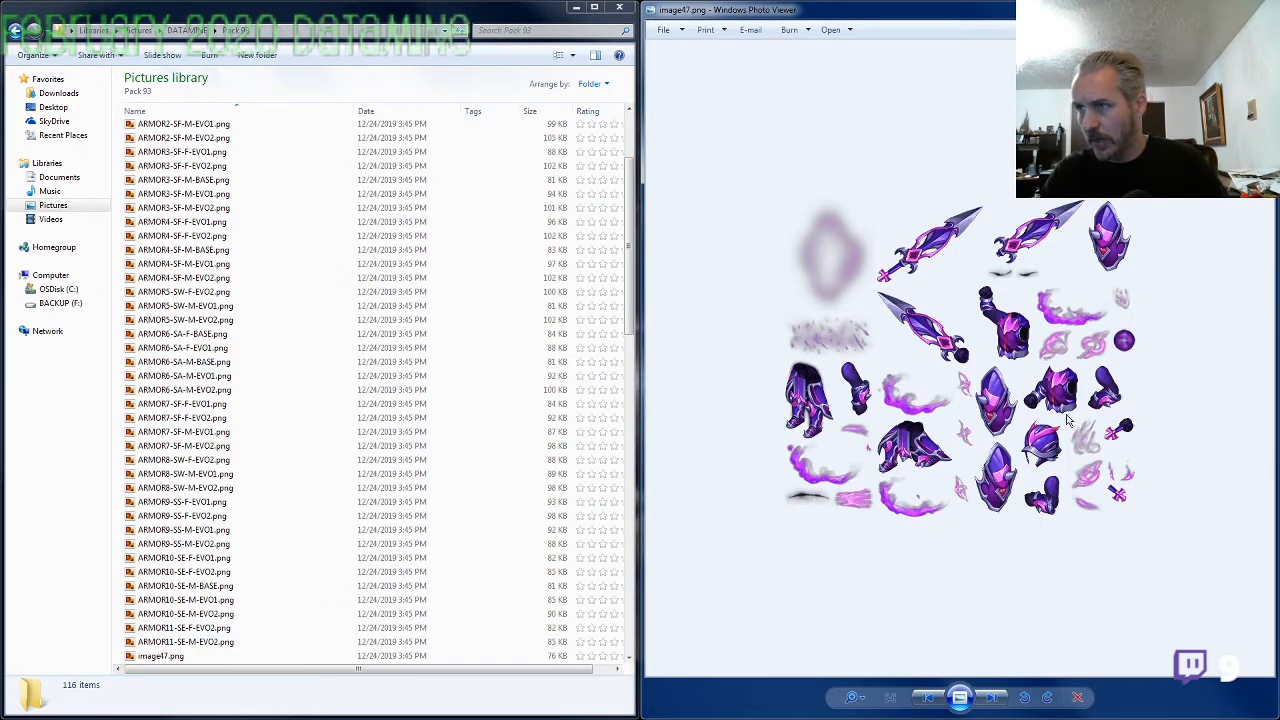
Rename image47.png as ARMOR9-SS-F-BASE.png, reusing the ARMOR9-SS-F-EVO2 name with BASE as the evolution, and bring up image48.png
scroll(1068, 420, up, 2)
scroll(1068, 420, down, 2)
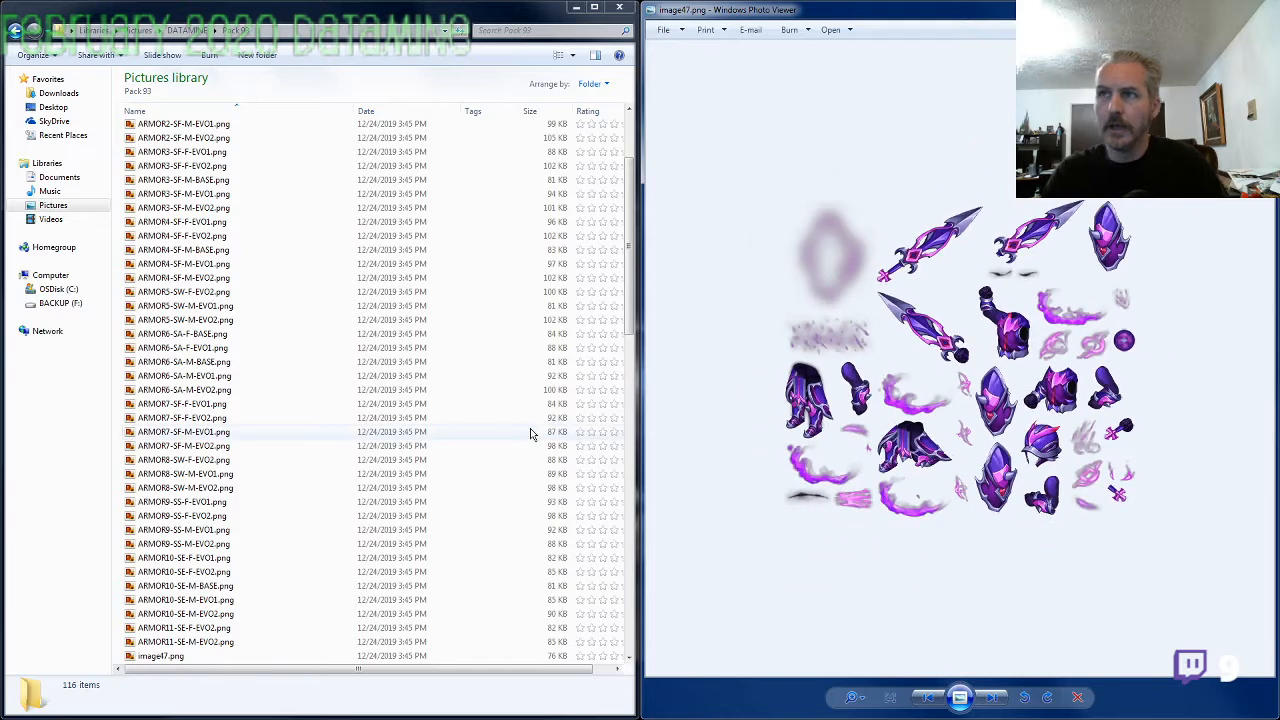
click(185, 515)
click(175, 656)
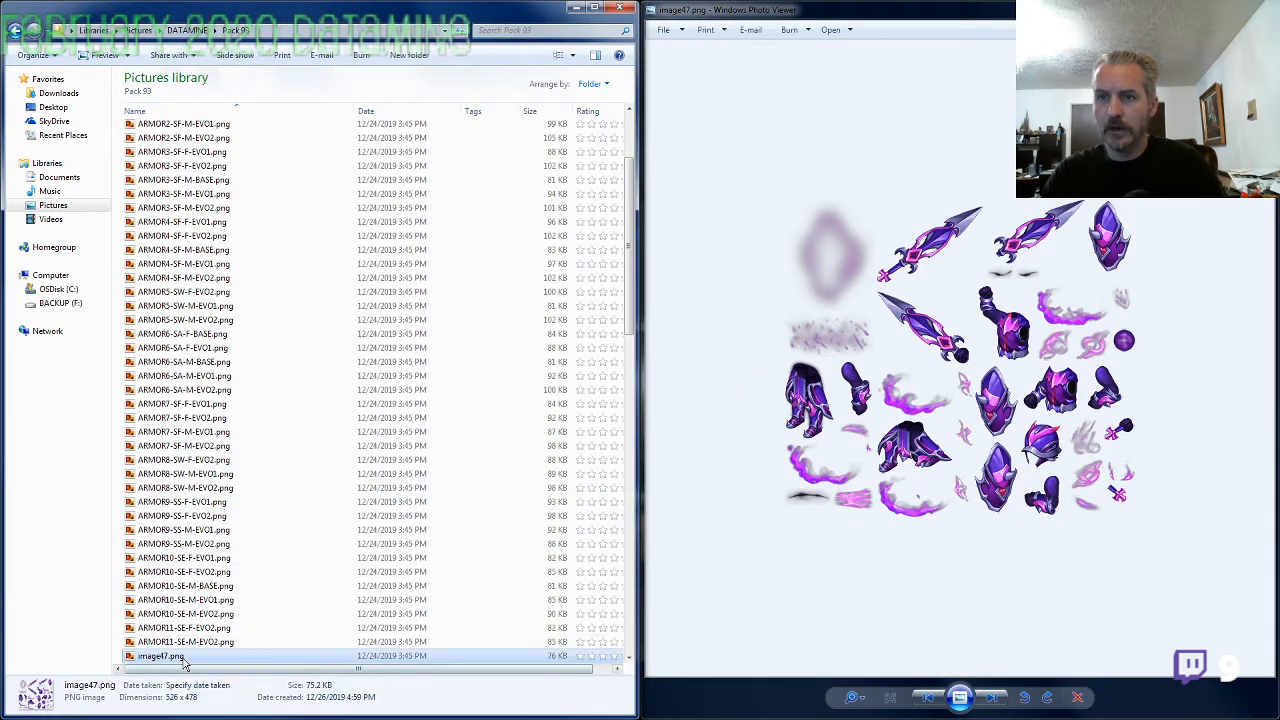
key(F2)
text(ARMOR9-SS-F-EVO2)
key(BackSpace)
key(BackSpace)
key(BackSpace)
key(BackSpace)
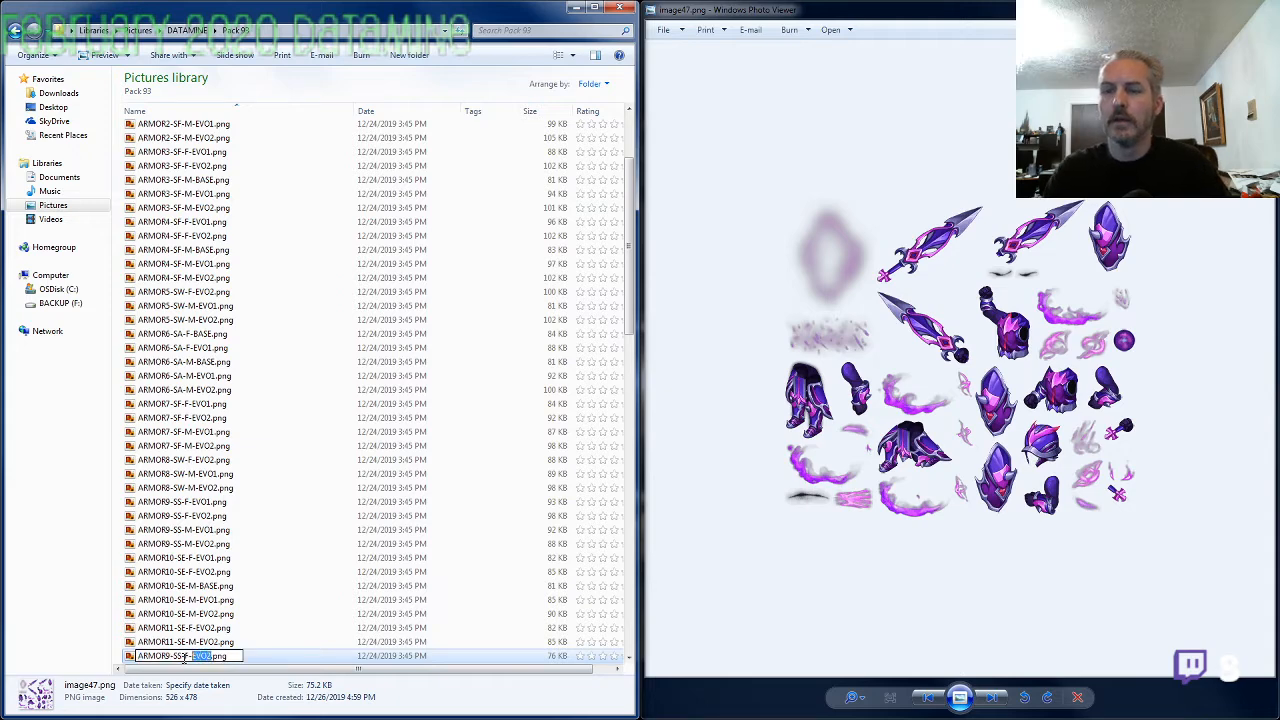
text(BASE)
key(Return)
key(alt+Tab)
key(Right)
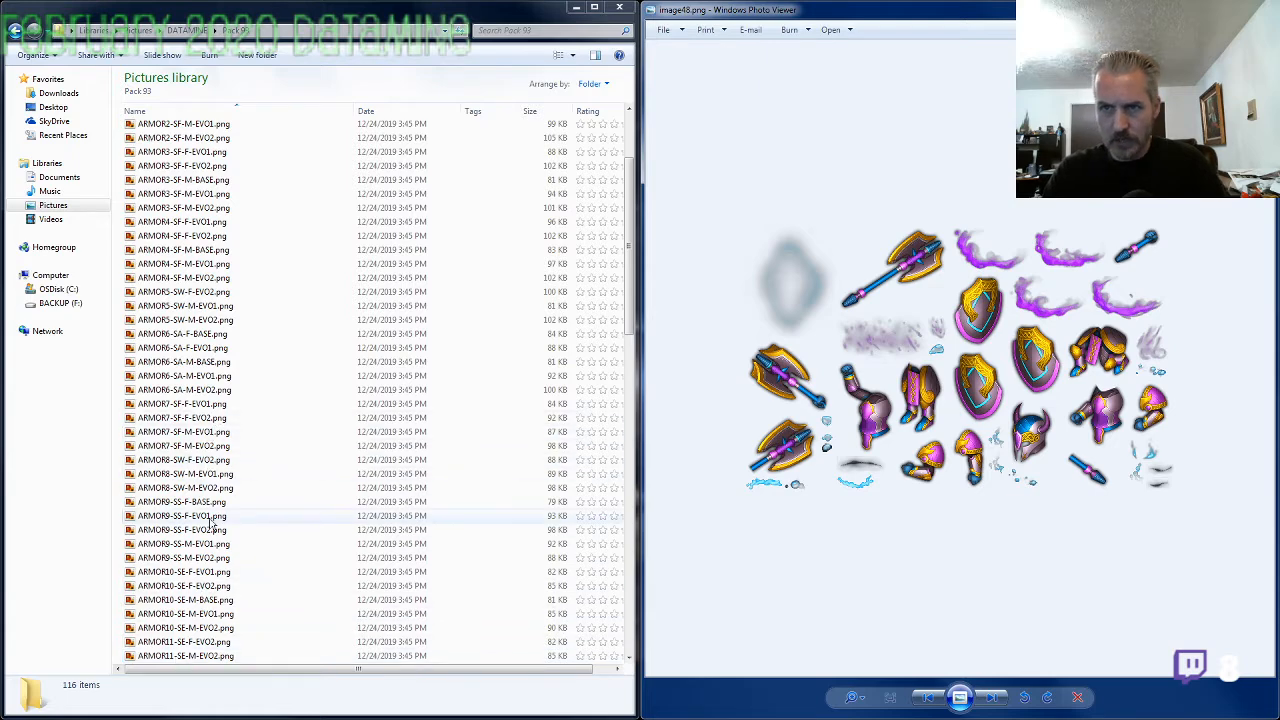
Compare image48.png with ARMOR8-SW-M-EVO1.png, rename it as ARMOR8-SW-F-EVO1.png by reusing that name with gender F, and bring up image49.png
double_click(201, 474)
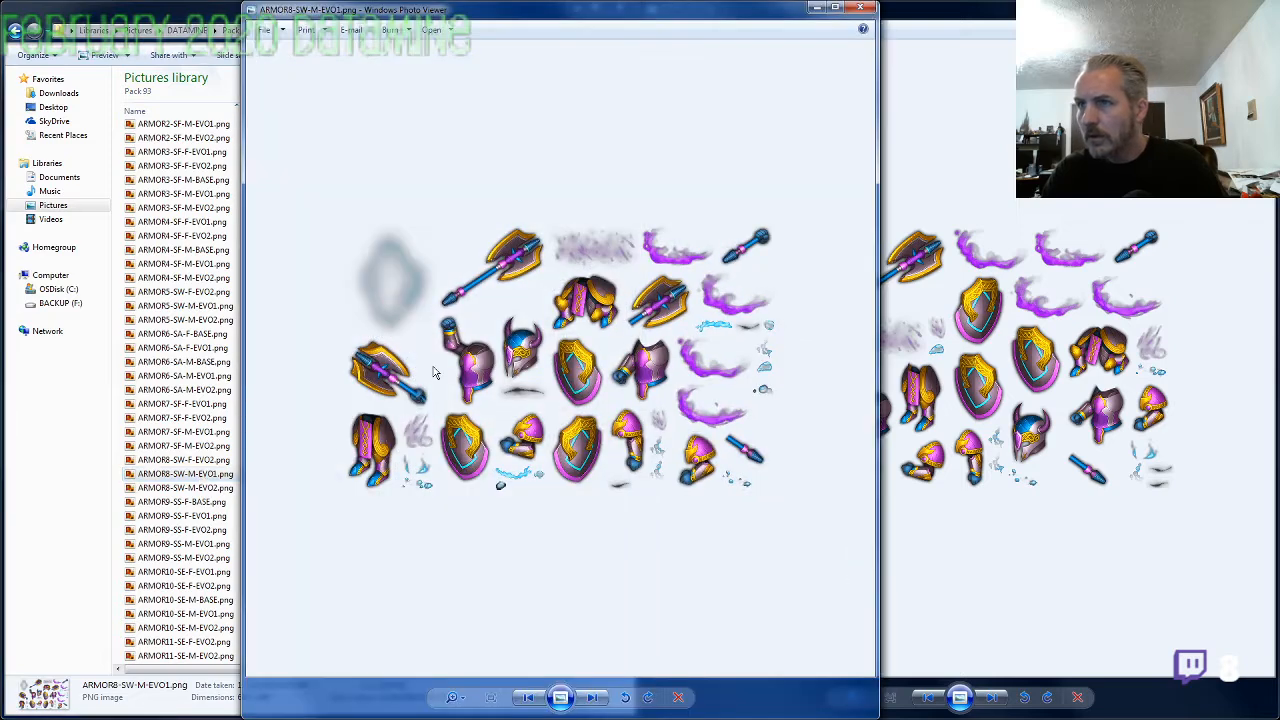
click(859, 8)
key(F2)
key(ctrl+c)
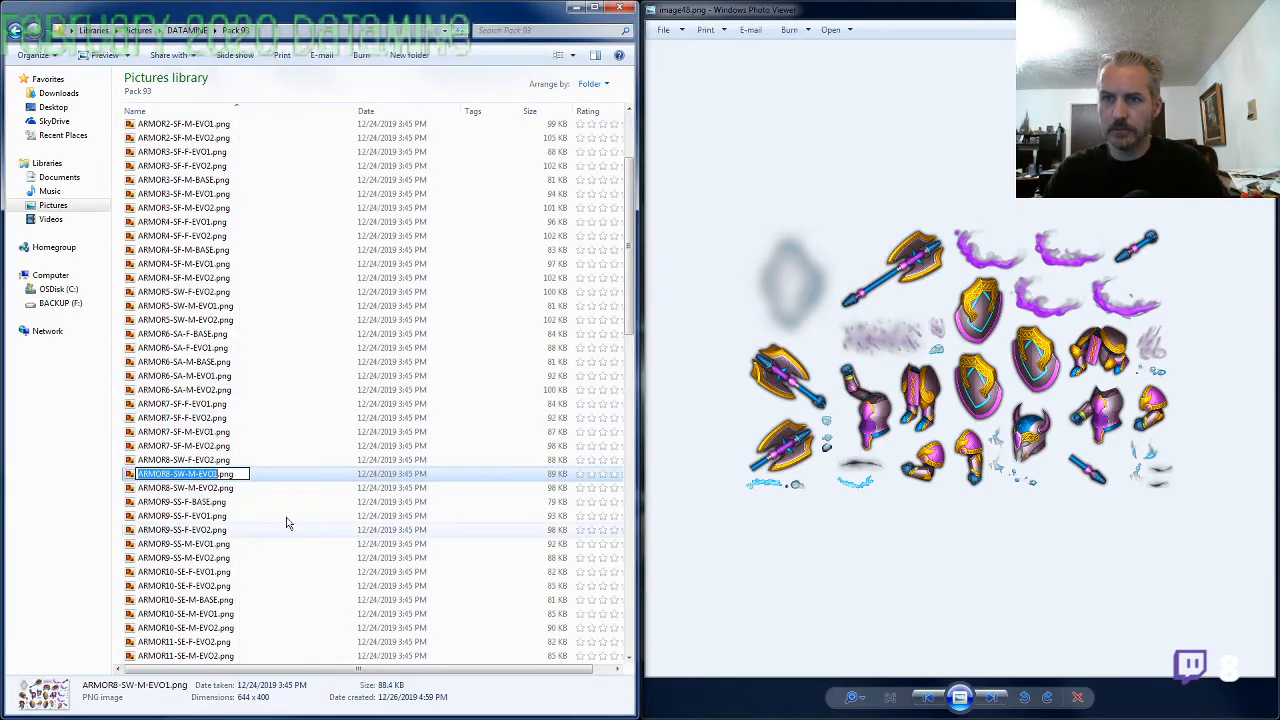
click(213, 590)
scroll(208, 600, down, 5)
click(180, 462)
key(F2)
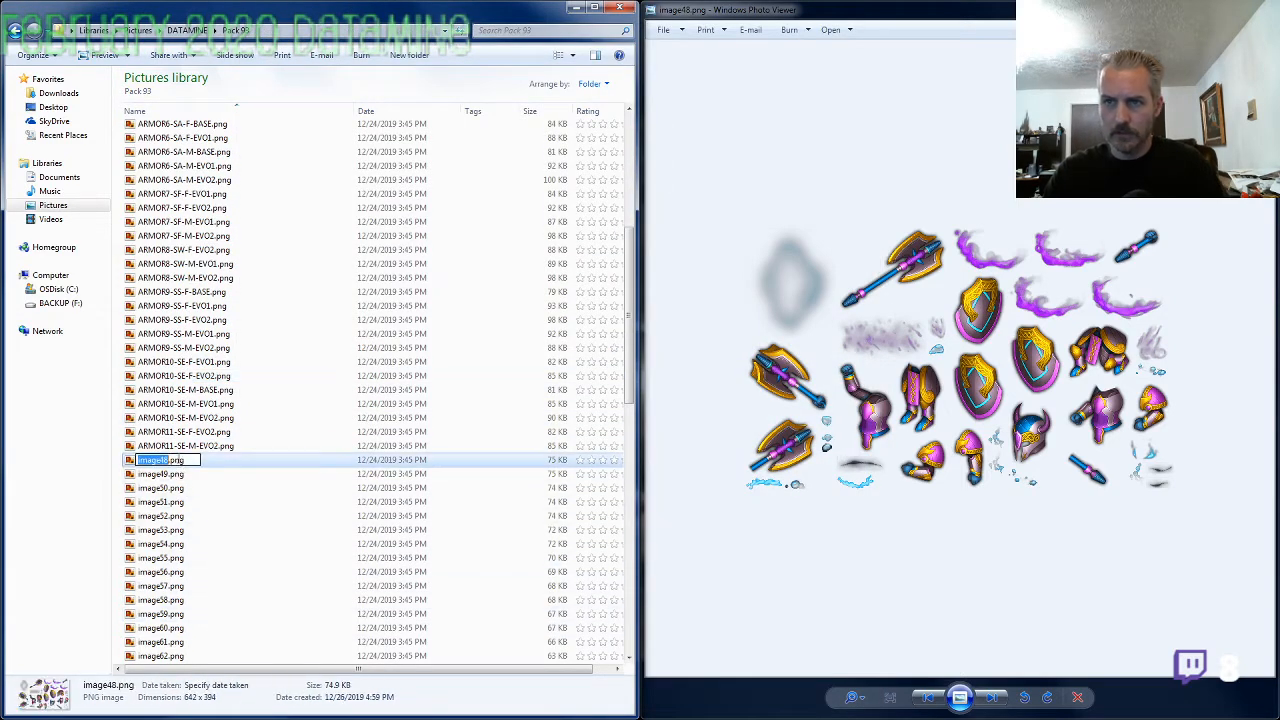
key(ctrl+v)
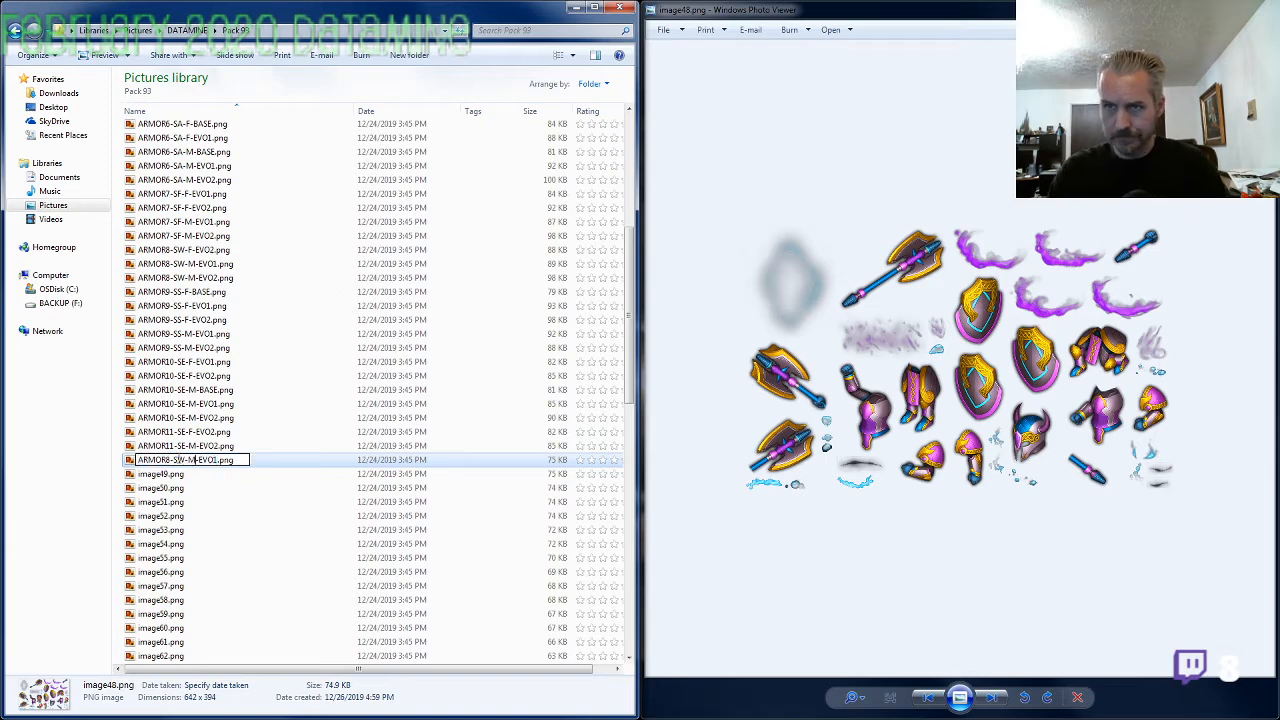
key(BackSpace)
text(F)
key(Return)
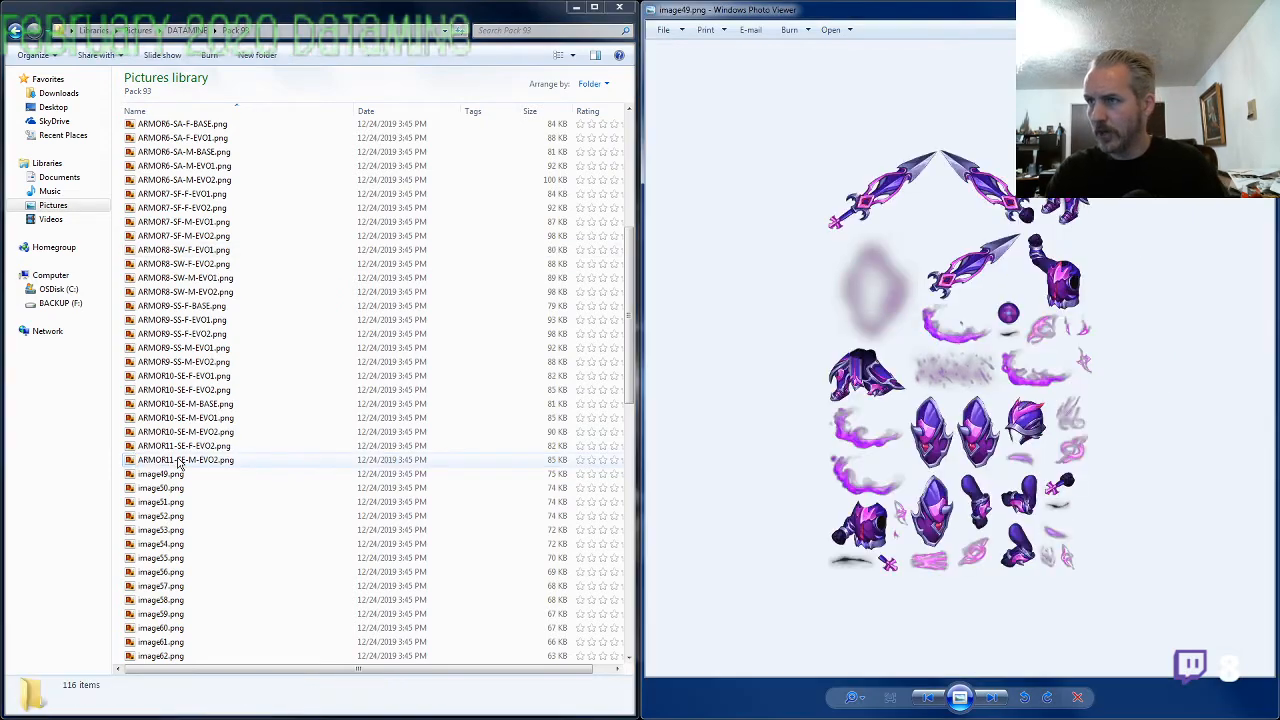
Rename image49.png as ARMOR9-SS-M-BASE.png, reusing the ARMOR9-SS-M-EVO2 name with BASE as the evolution, and bring up image50.png
click(216, 362)
key(F2)
key(ctrl+c)
click(191, 477)
key(F2)
key(ctrl+v)
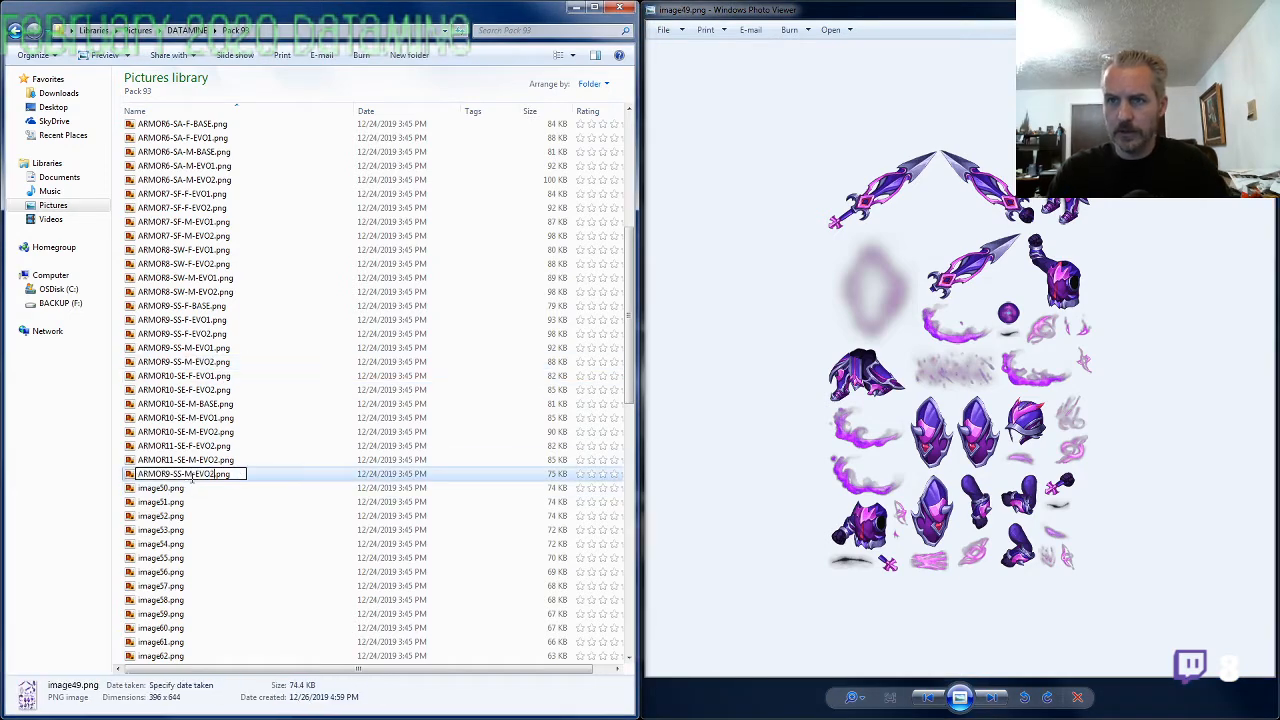
key(BackSpace)
key(BackSpace)
key(BackSpace)
key(BackSpace)
text(BASE)
key(Return)
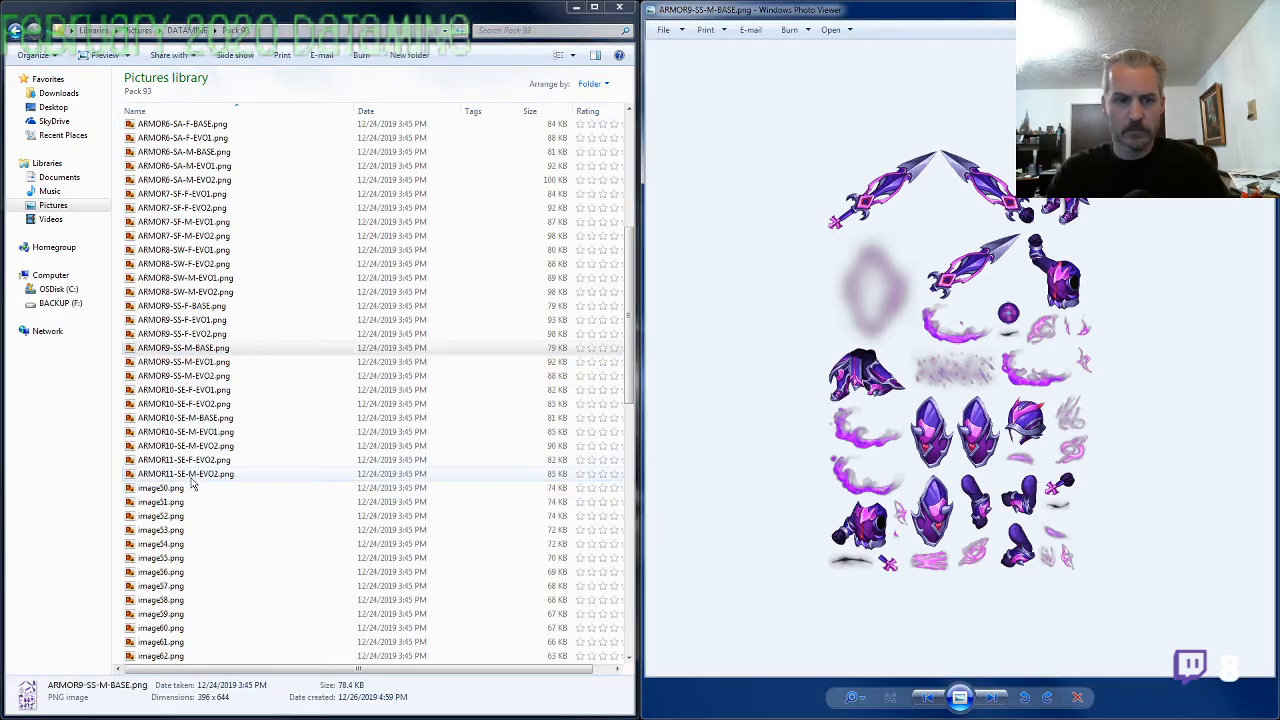
key(Right)
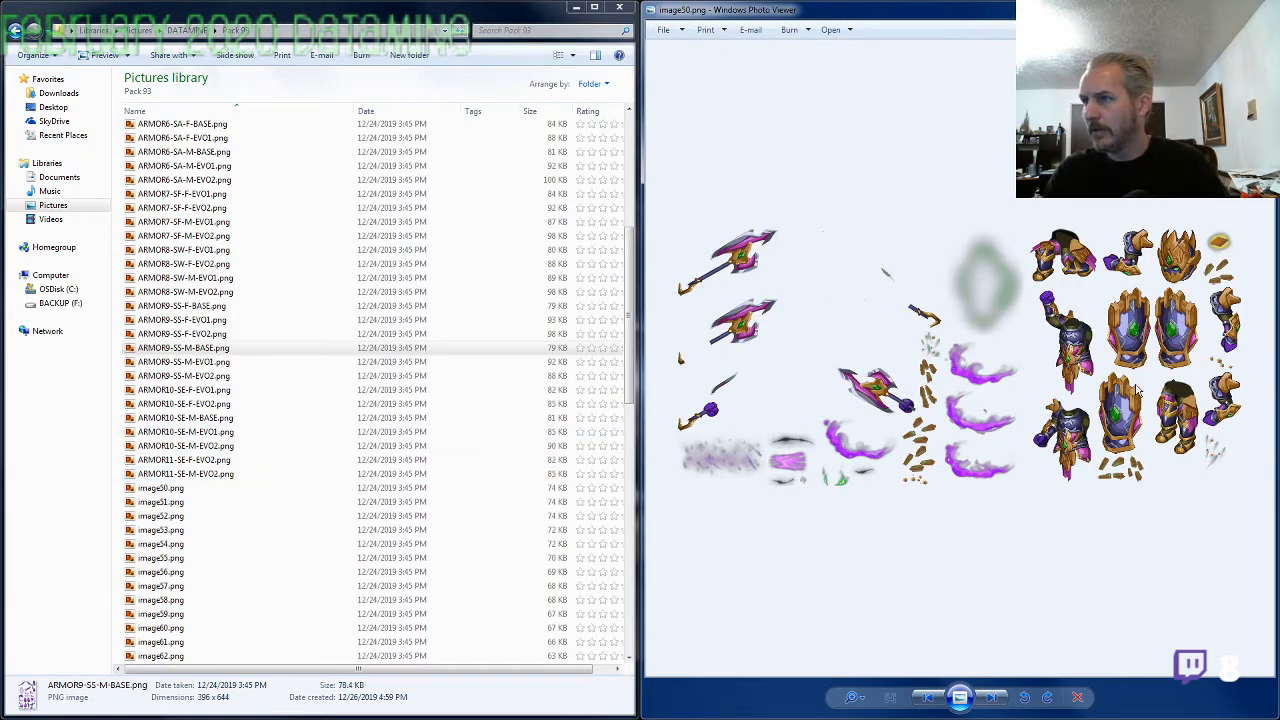
Inspect image50.png up close, rename it as ARMOR11-SE-M-EVO1.png from the ARMOR11-SE-M-EVO2 name, and bring up image51.png
scroll(1137, 390, up, 1)
drag(1150, 385, 1096, 388)
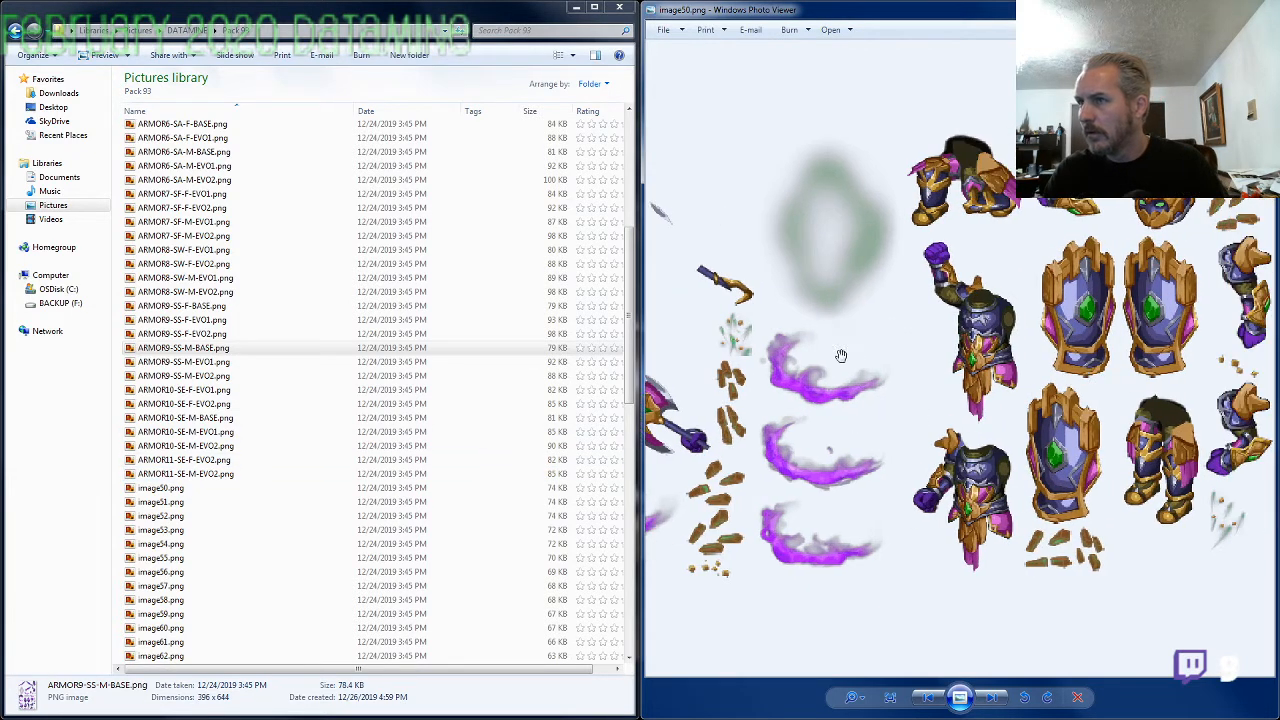
mouse_move(841, 356)
mouse_down()
mouse_move(1200, 356)
mouse_move(845, 366)
mouse_up()
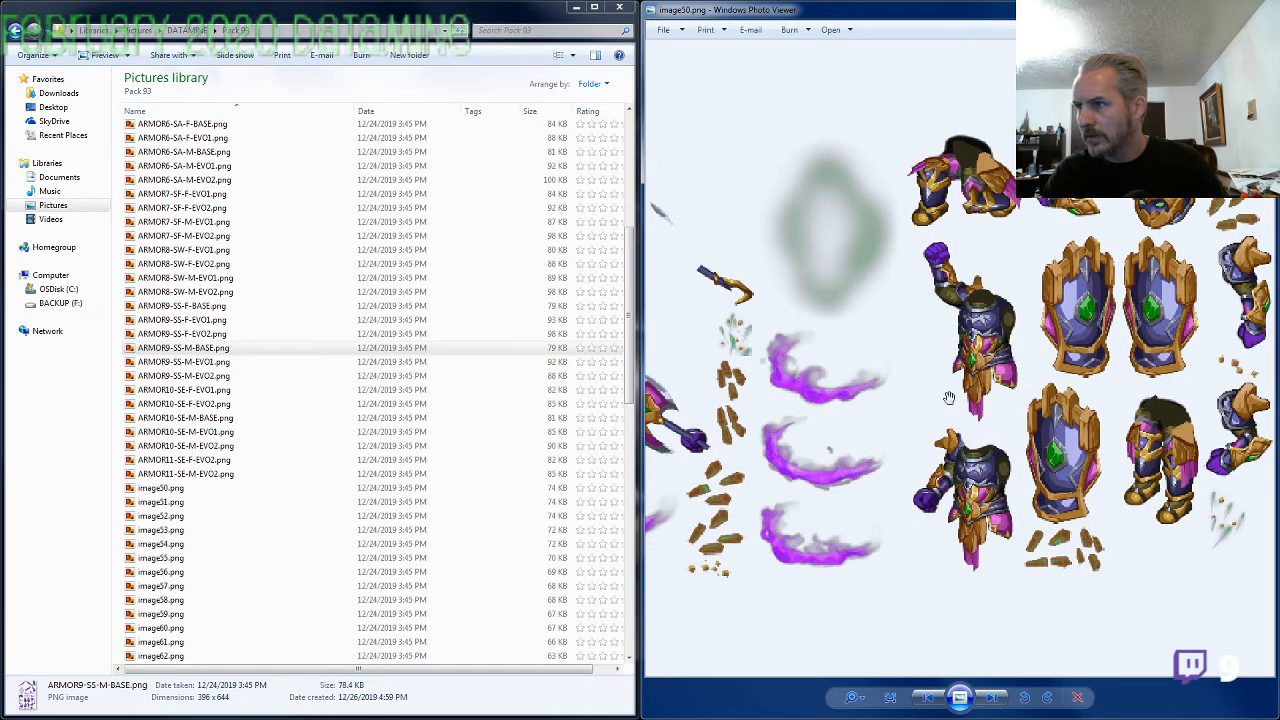
click(201, 474)
click(200, 475)
key(ctrl+c)
click(178, 488)
click(180, 488)
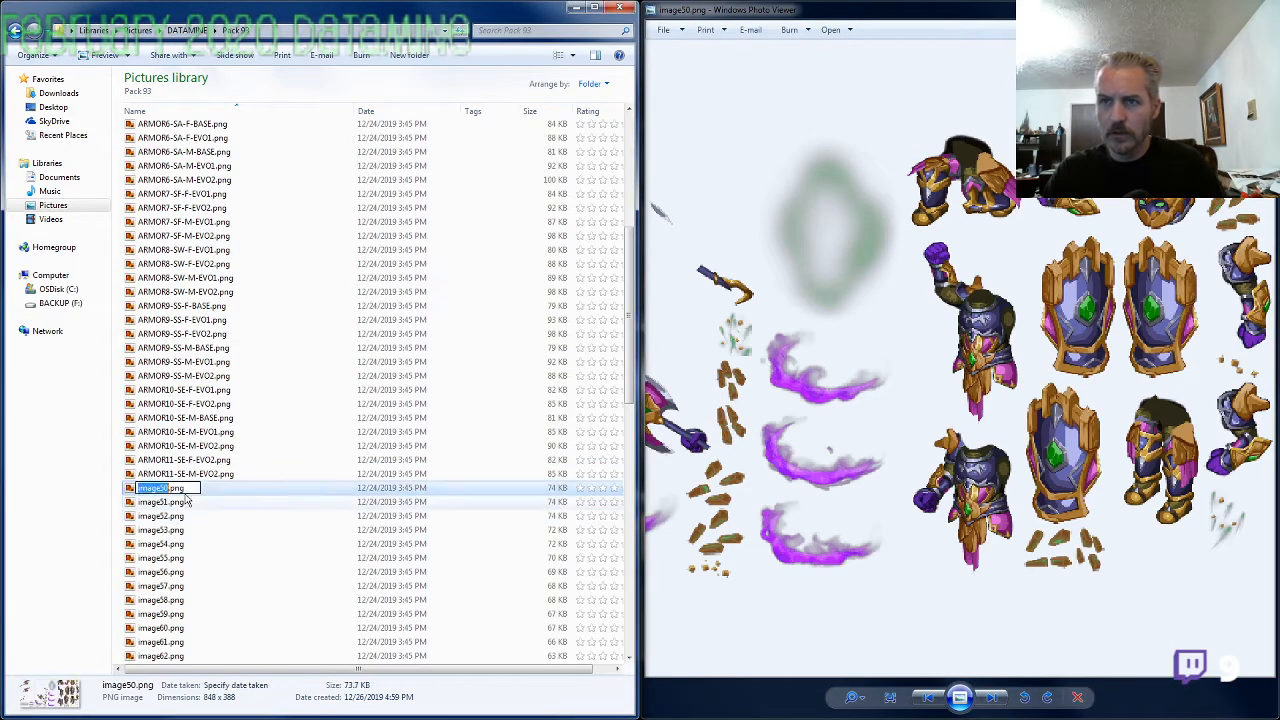
key(ctrl+v)
key(BackSpace)
text(1)
key(Return)
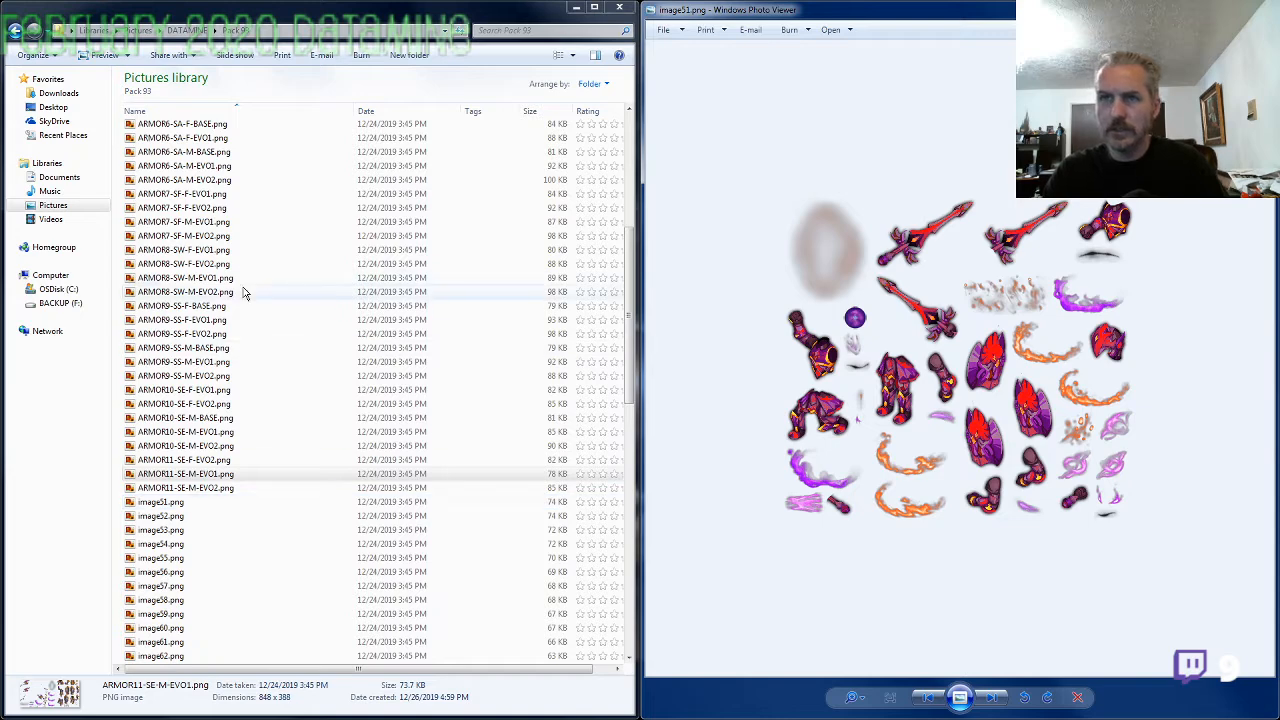
Rename image51.png as ARMOR3-SF-F-BASE.png, reusing the ARMOR3-SF-M-BASE name with gender F, and bring up image52.png
click(205, 209)
scroll(205, 215, up, 6)
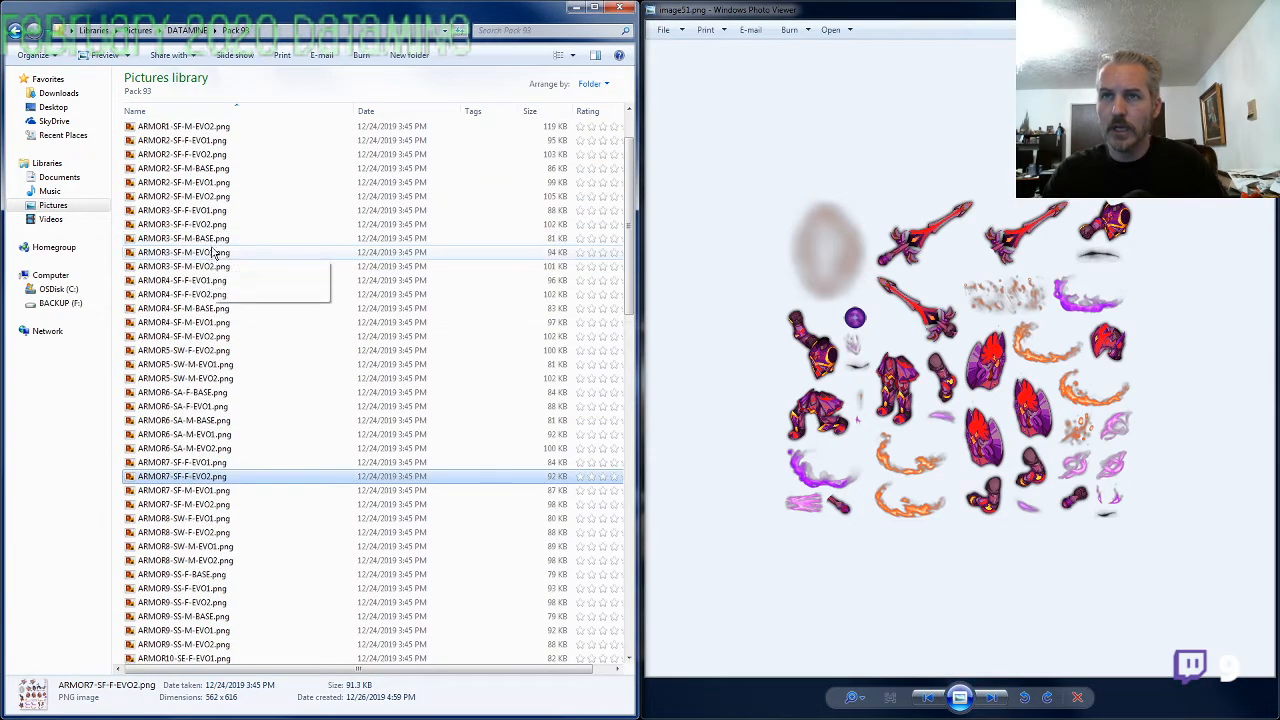
click(209, 244)
click(209, 244)
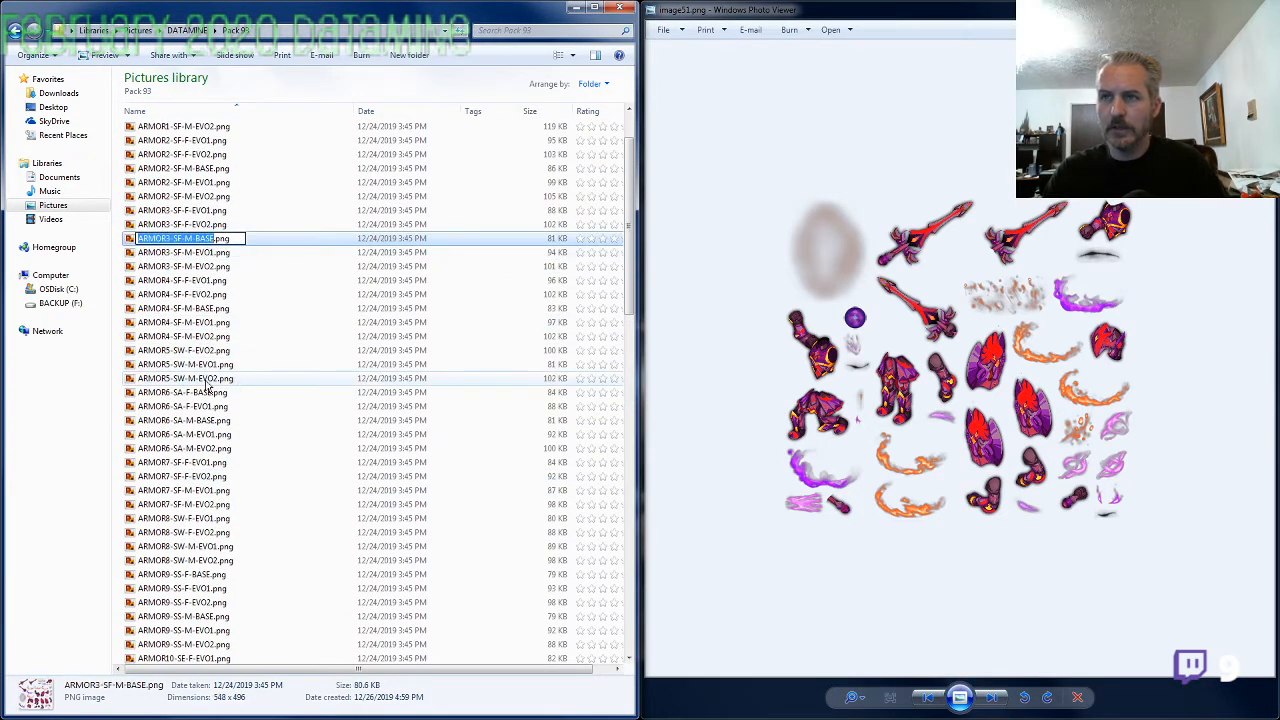
click(206, 380)
scroll(194, 450, down, 6)
click(191, 503)
click(188, 501)
text(ARMOR3-SF-M-BASE)
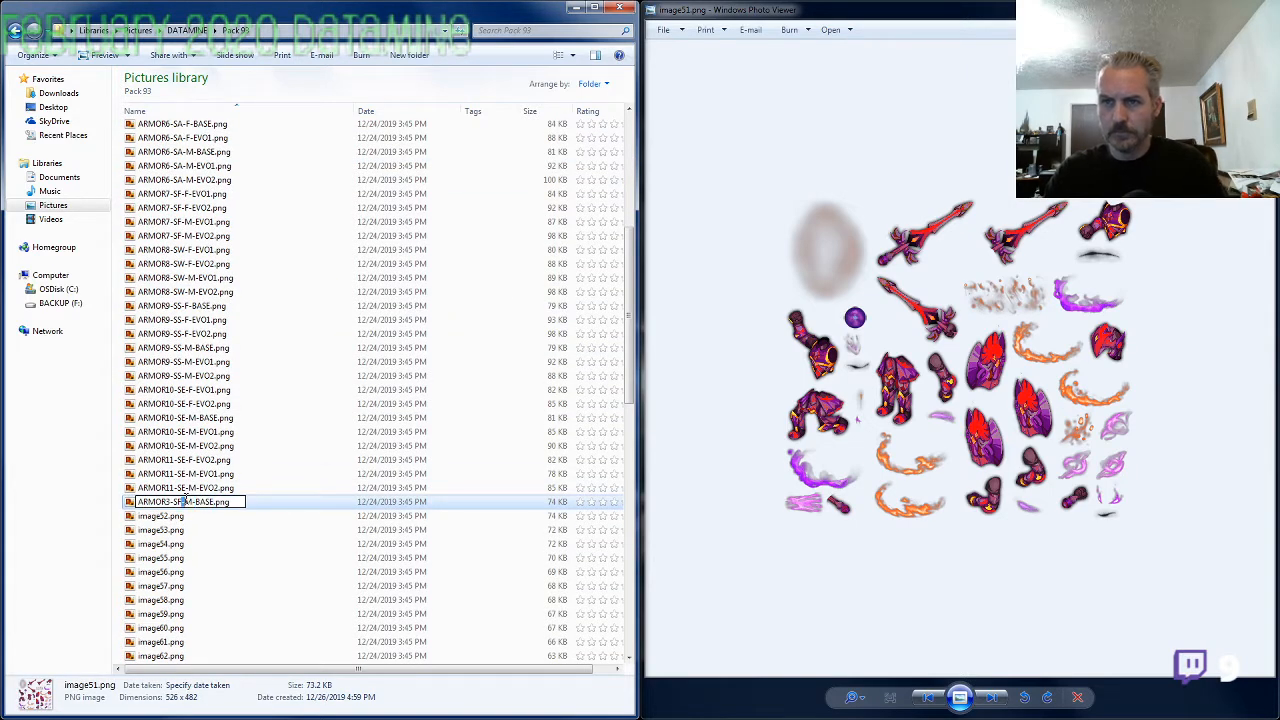
text(F)
key(Return)
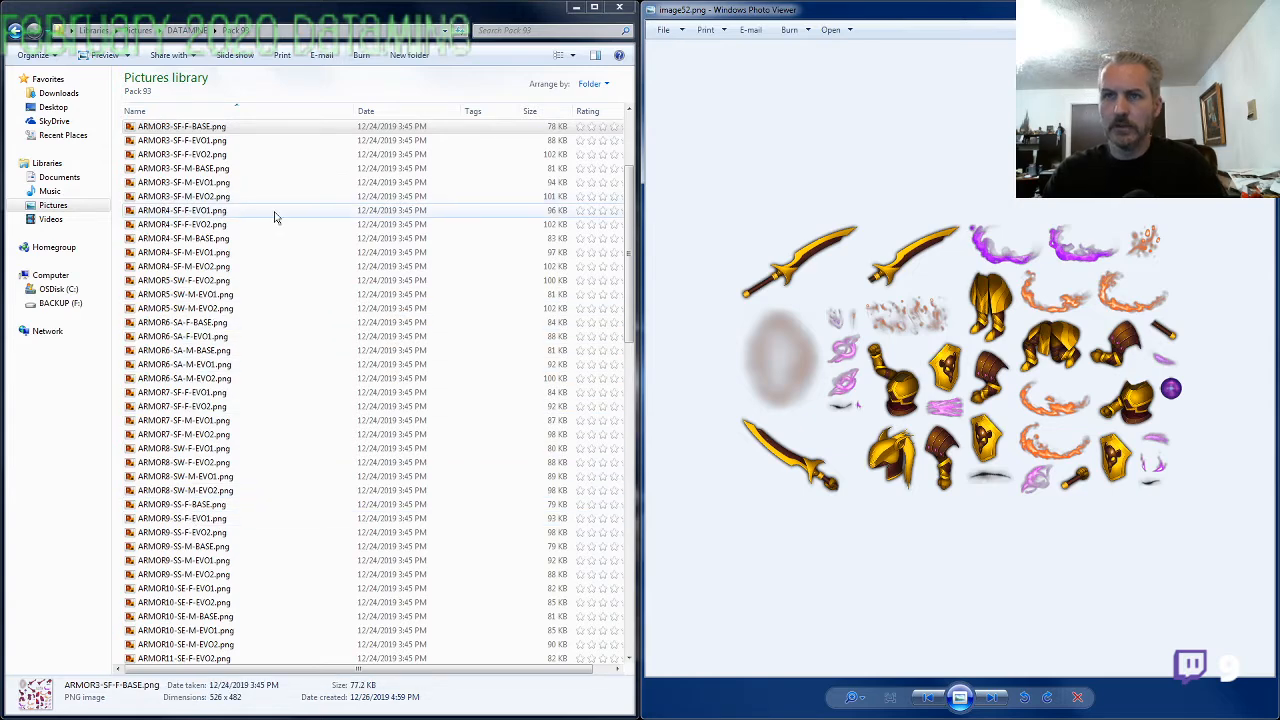
Find the armor set that matches image52.png by opening ARMOR2-SF-F-EVO2.png for comparison, and close it again
click(200, 168)
scroll(199, 318, up, 4)
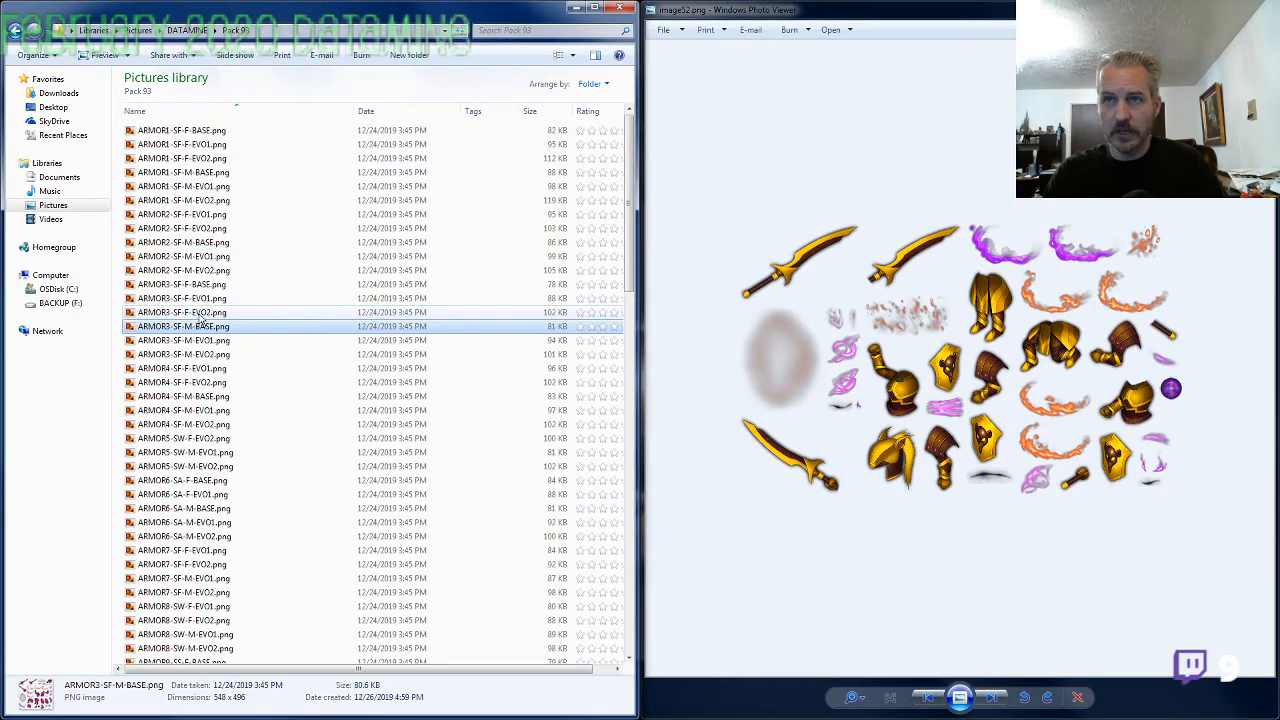
click(205, 172)
click(205, 172)
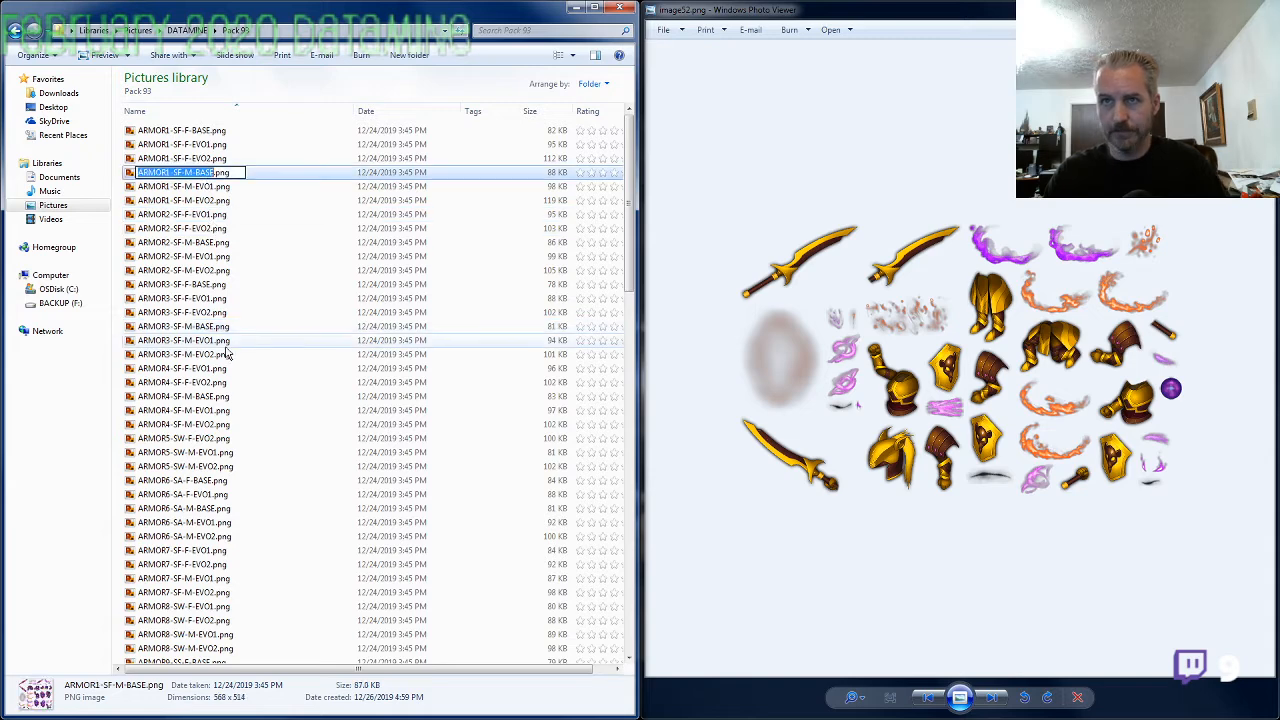
click(210, 215)
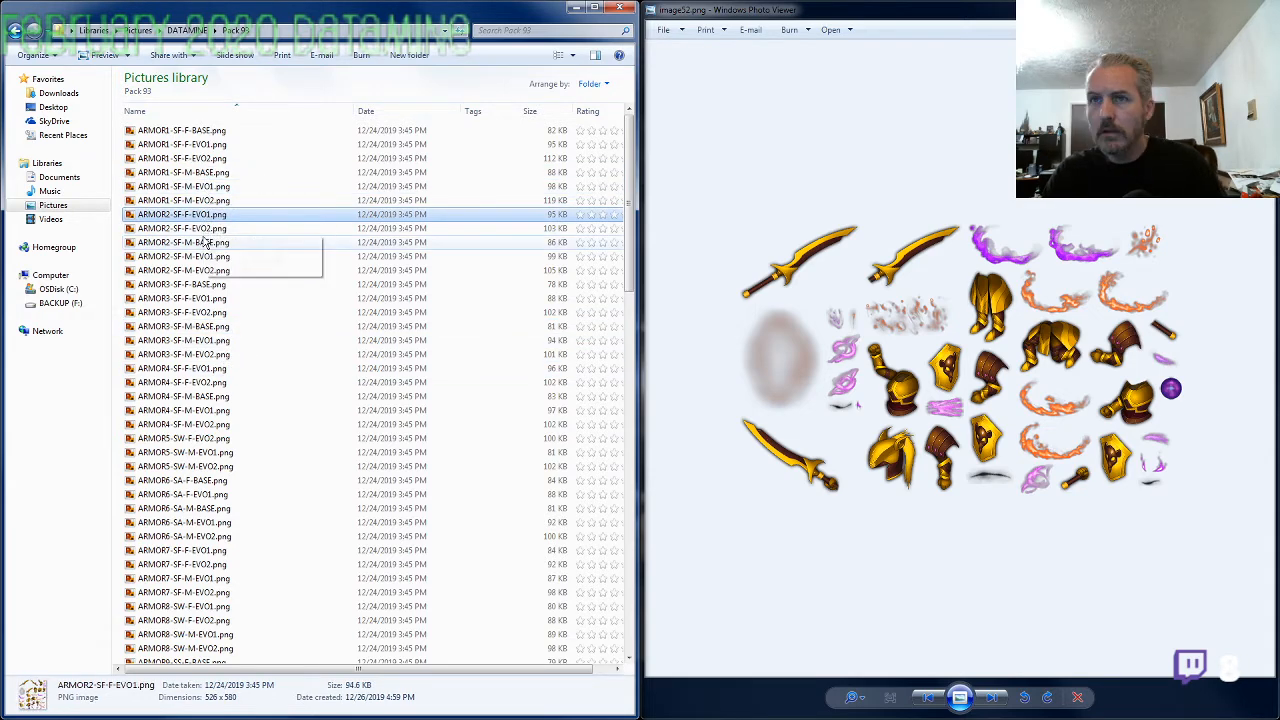
double_click(190, 228)
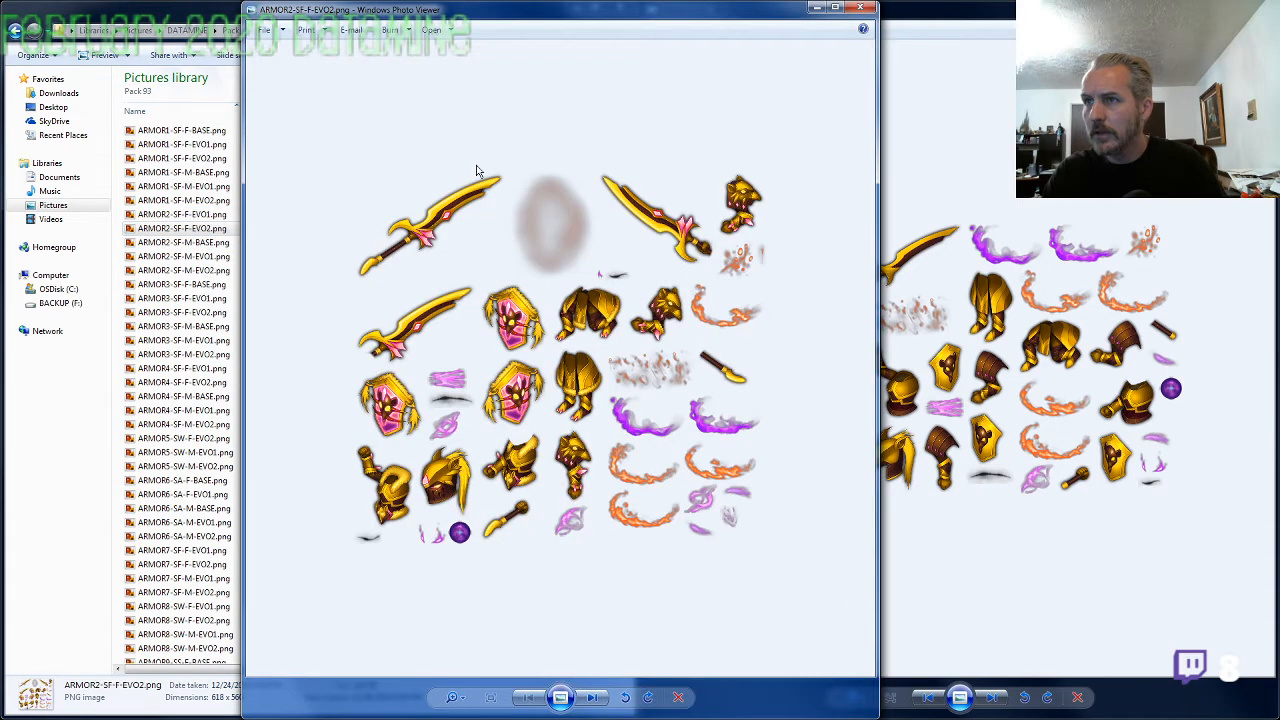
click(860, 7)
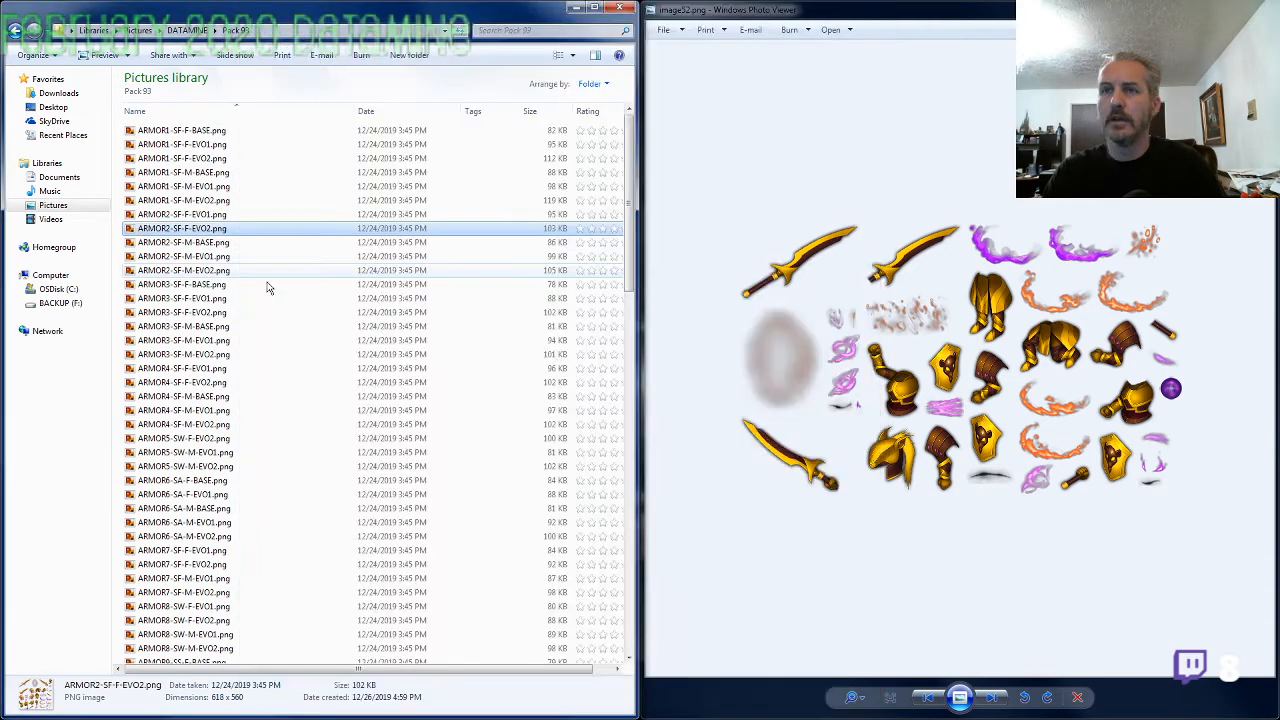
Rename image52.png as ARMOR2-SF-F-BASE.png and bring up image53.png in the viewer
click(245, 354)
scroll(240, 390, down, 5)
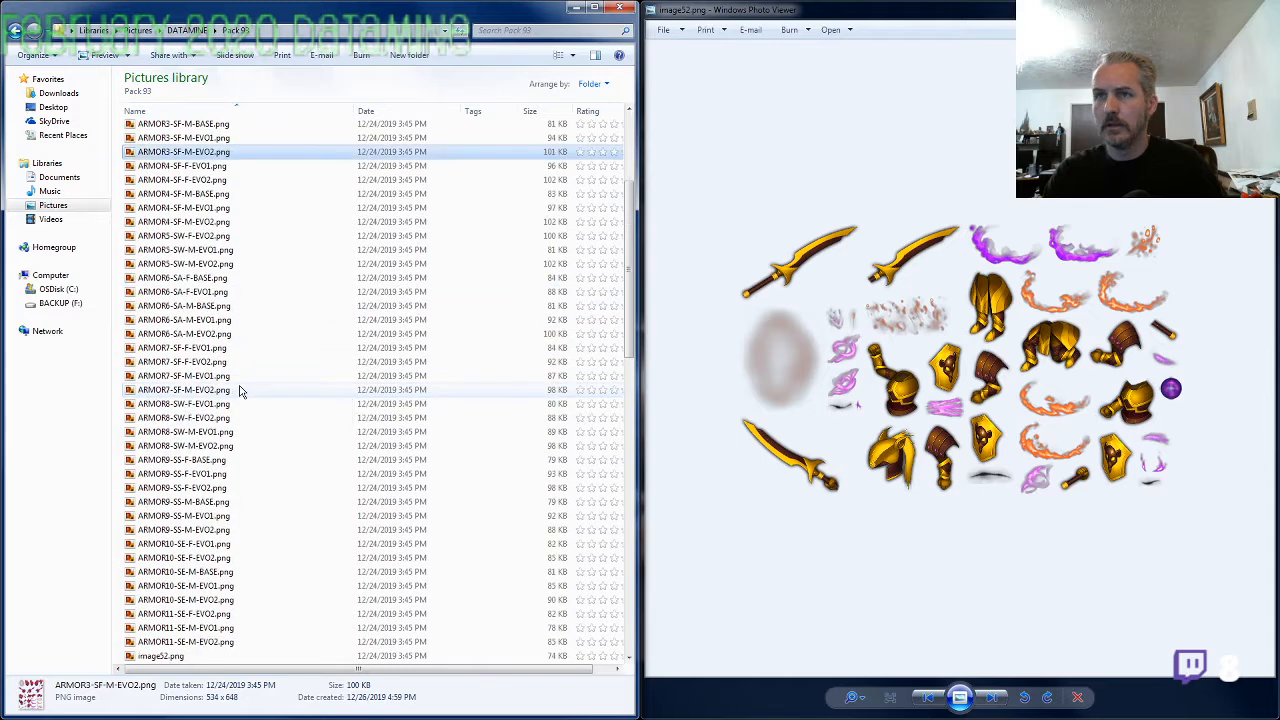
scroll(240, 390, up, 5)
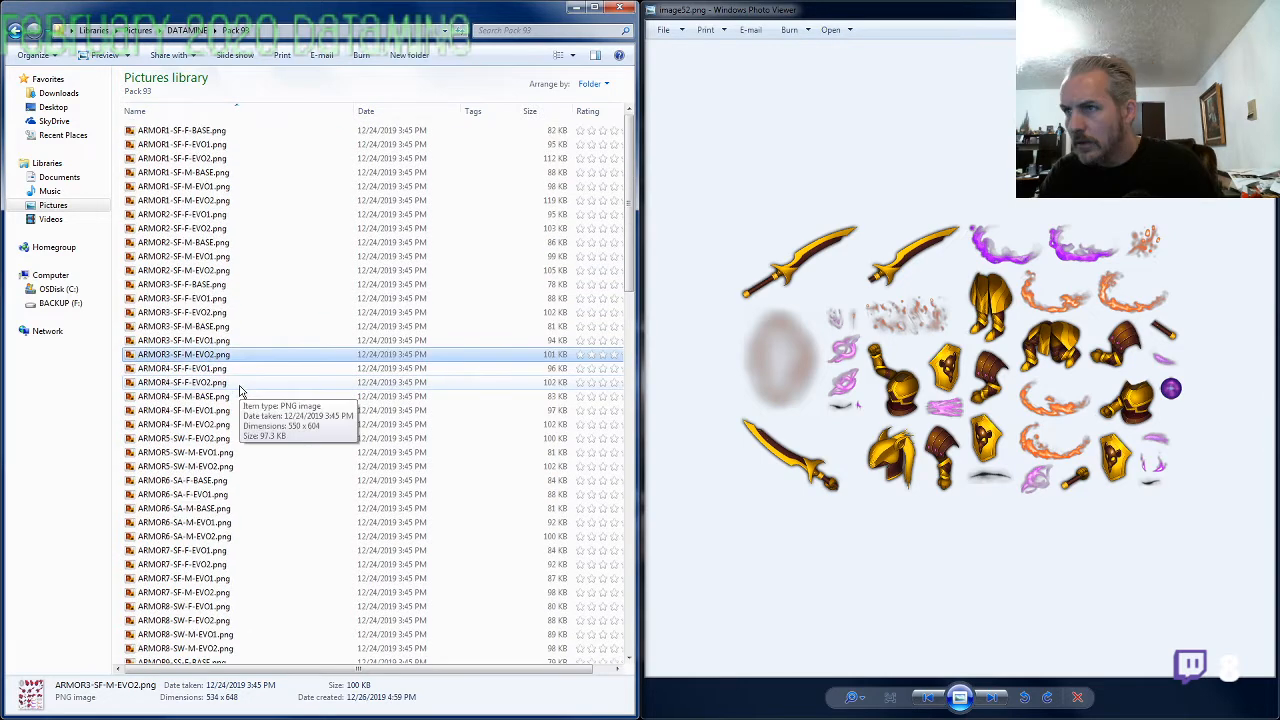
scroll(241, 400, down, 11)
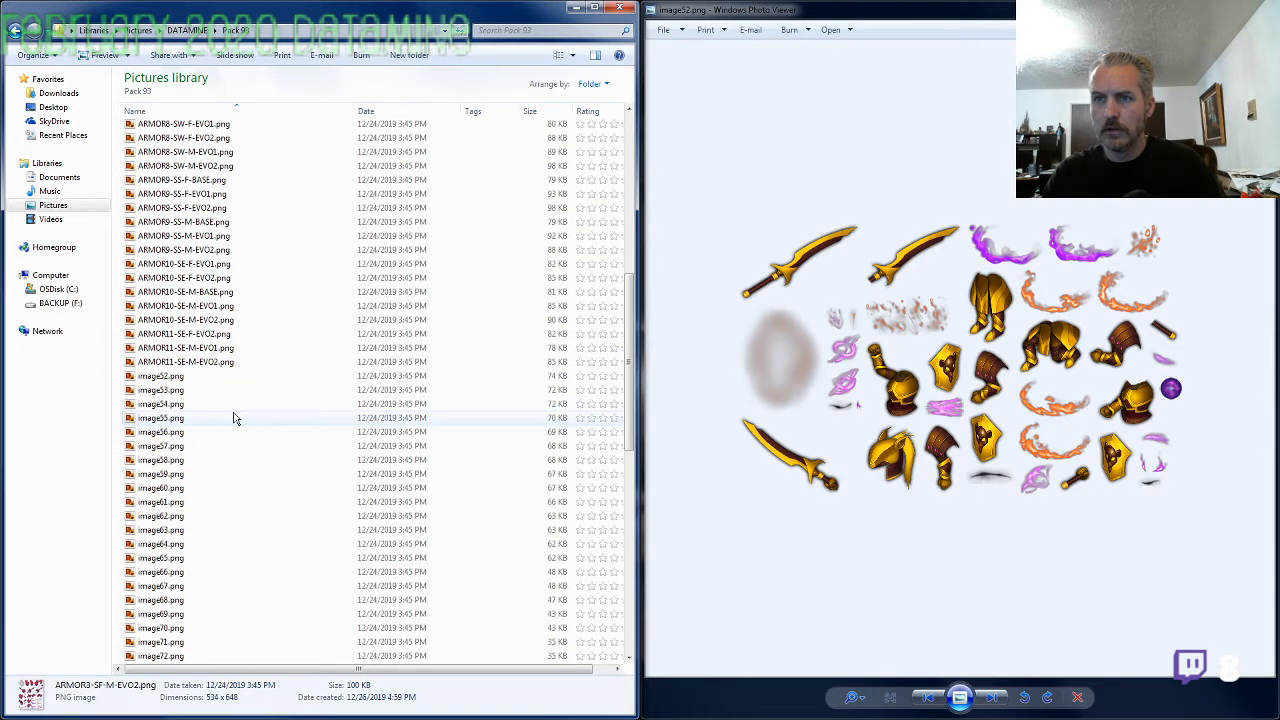
click(186, 376)
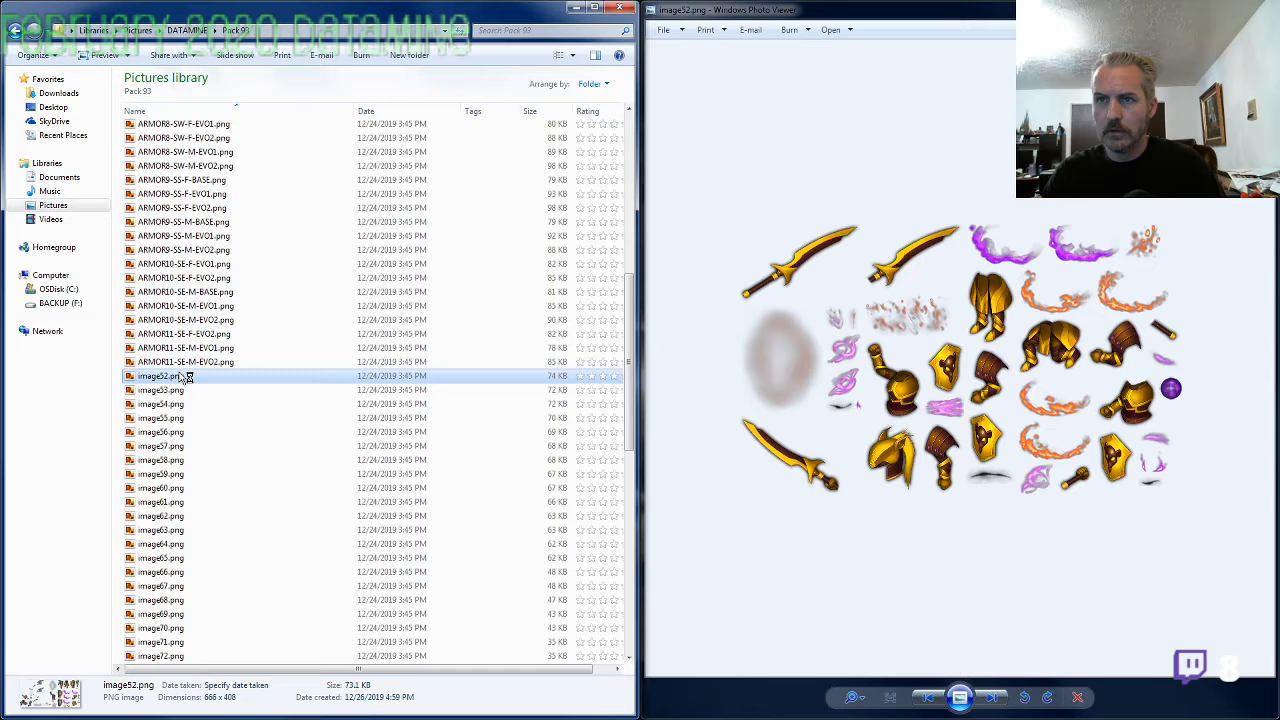
click(186, 376)
text(ARMOR2-SP-F-BAS)
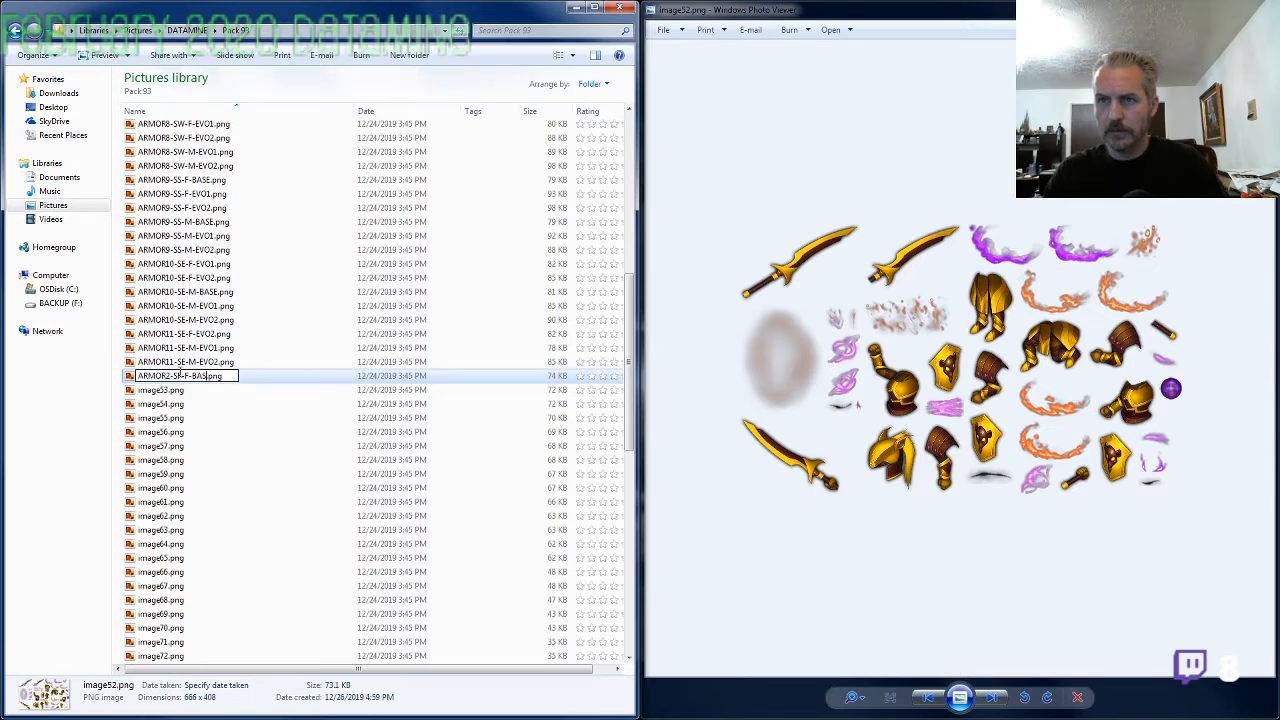
text(E)
key(Return)
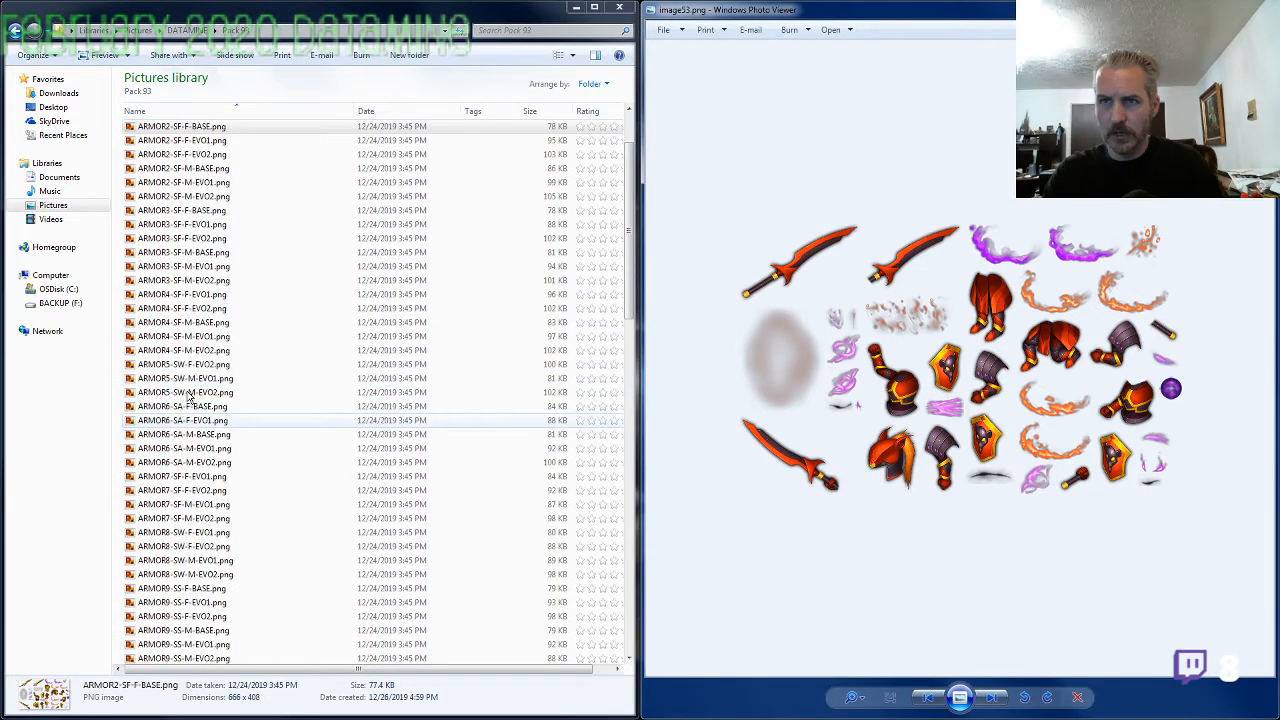
Rename image53.png as ARMOR4-SF-F-BASE.png, reusing the ARMOR2-SF-F-BASE name with number 4, and bring up image54.png
click(184, 434)
scroll(195, 440, down, 1)
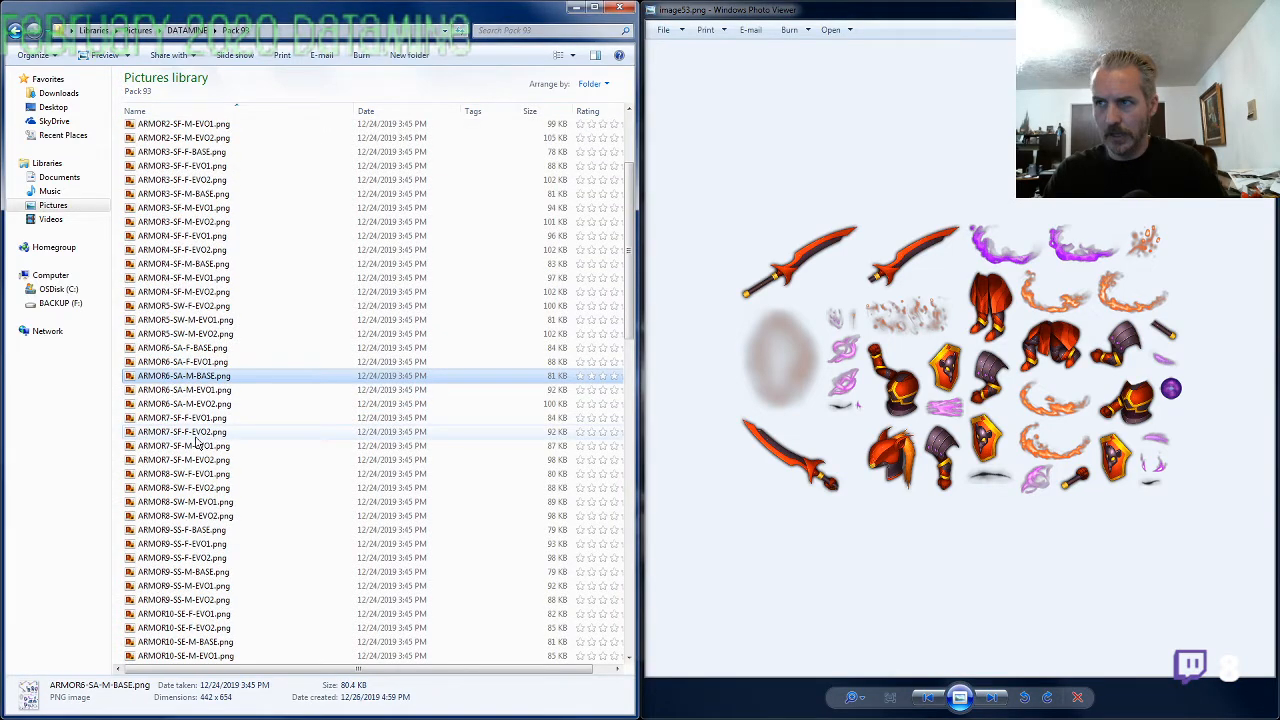
scroll(197, 443, down, 12)
click(184, 236)
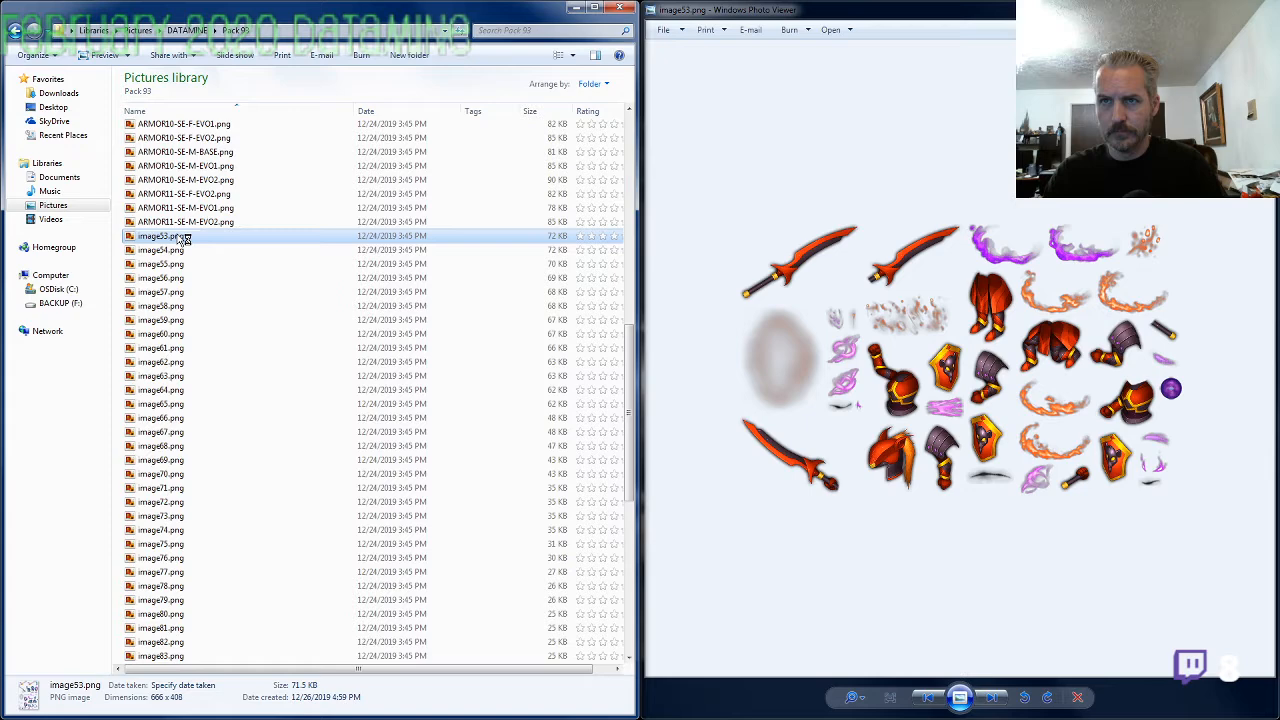
key(F2)
text(ARMOR2-SE-F-BASE)
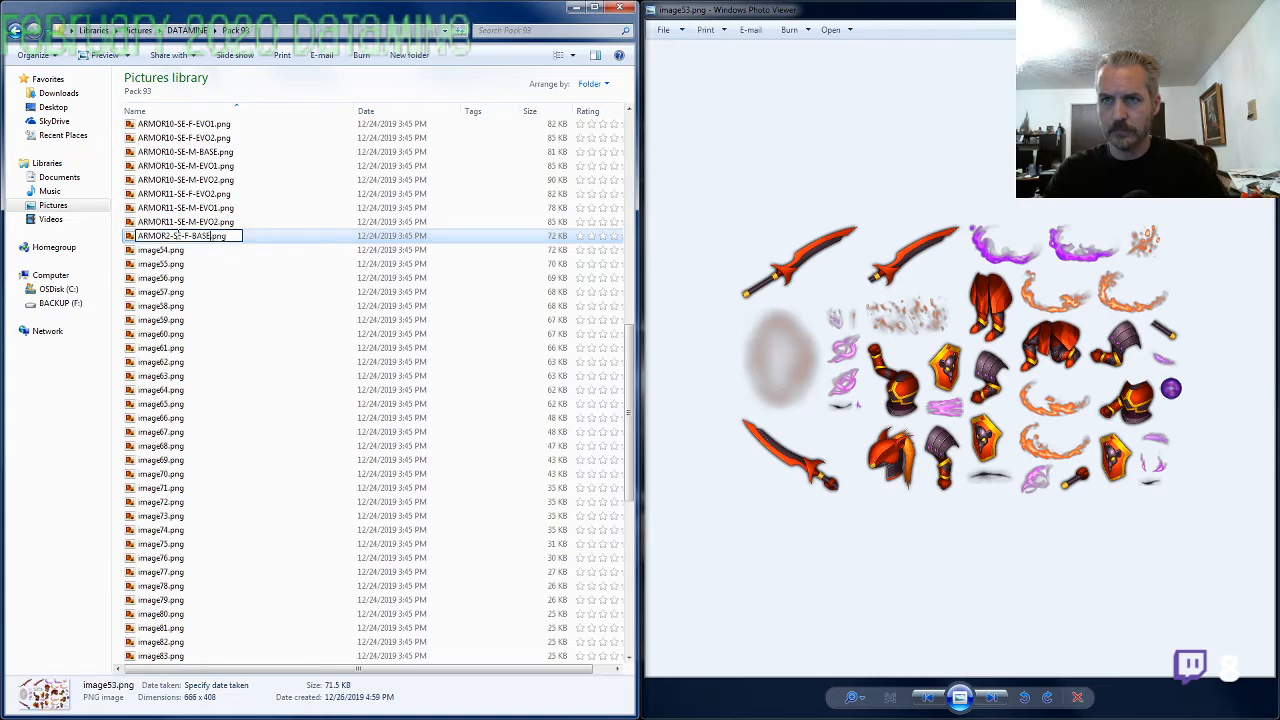
key(Return)
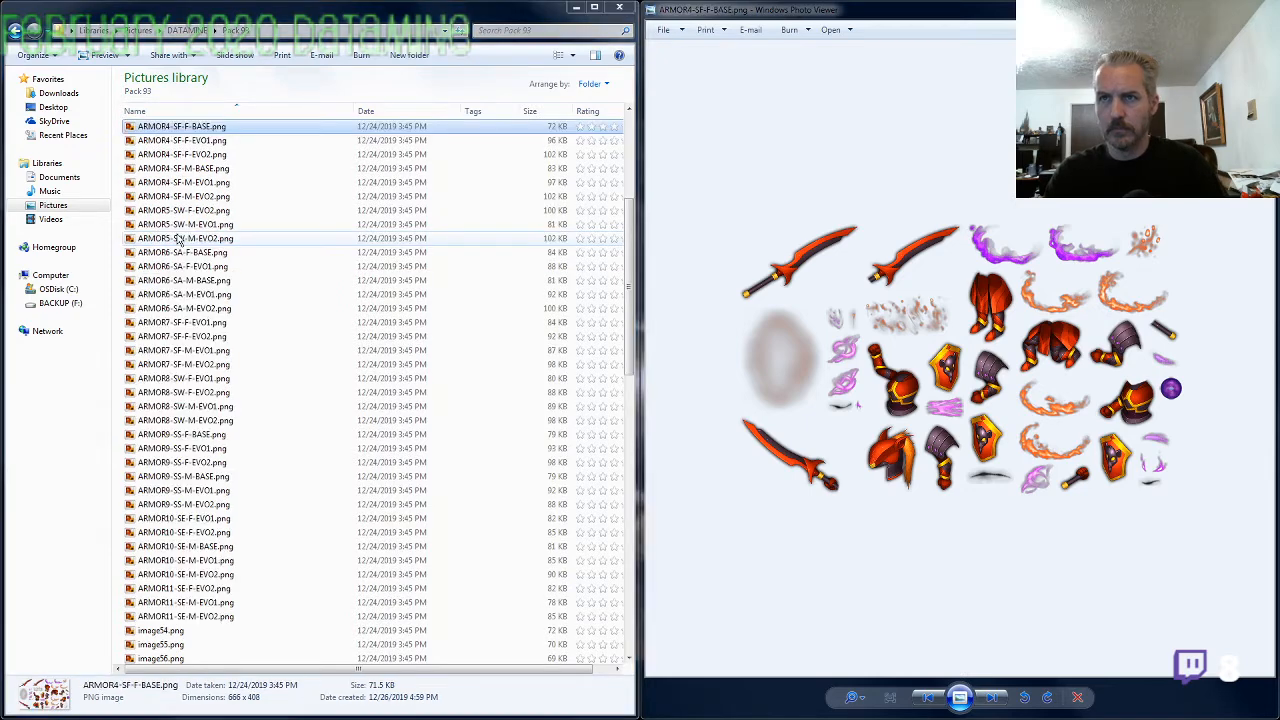
key(alt+Tab)
key(Right)
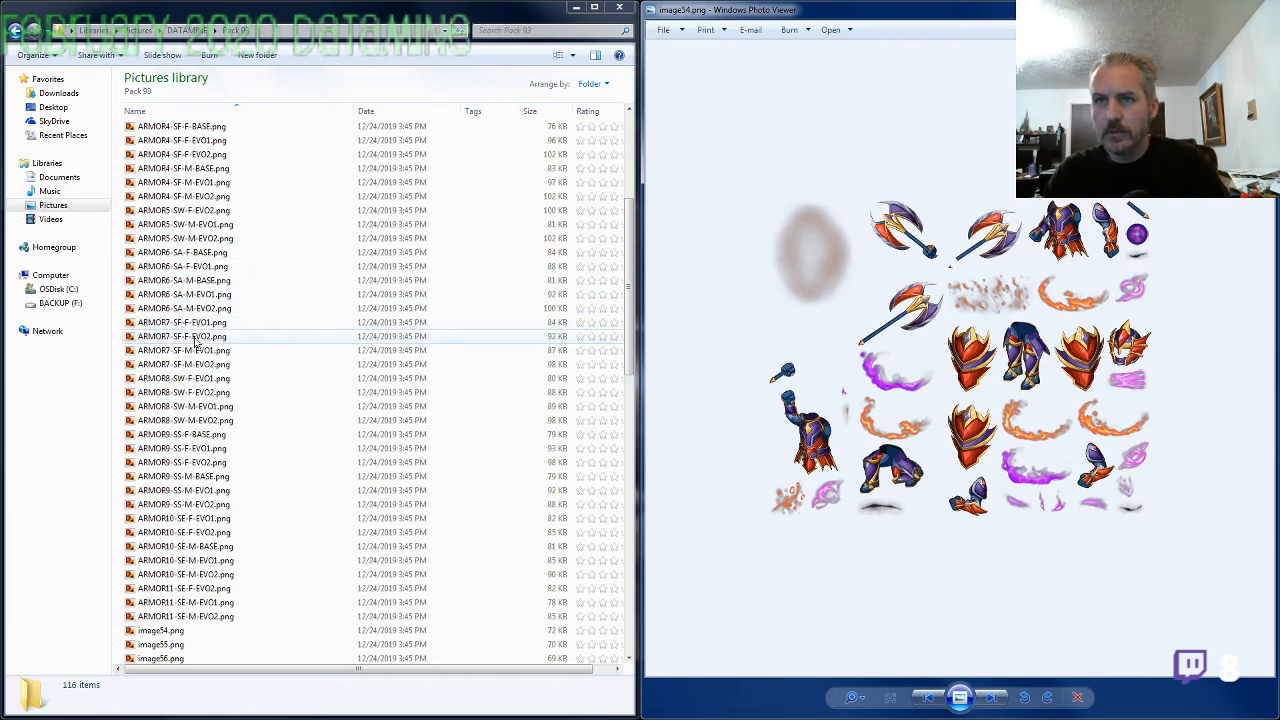
Open ARMOR7-SF-M-EVO2.png to compare its armor parts with image54.png, and close it again
click(198, 366)
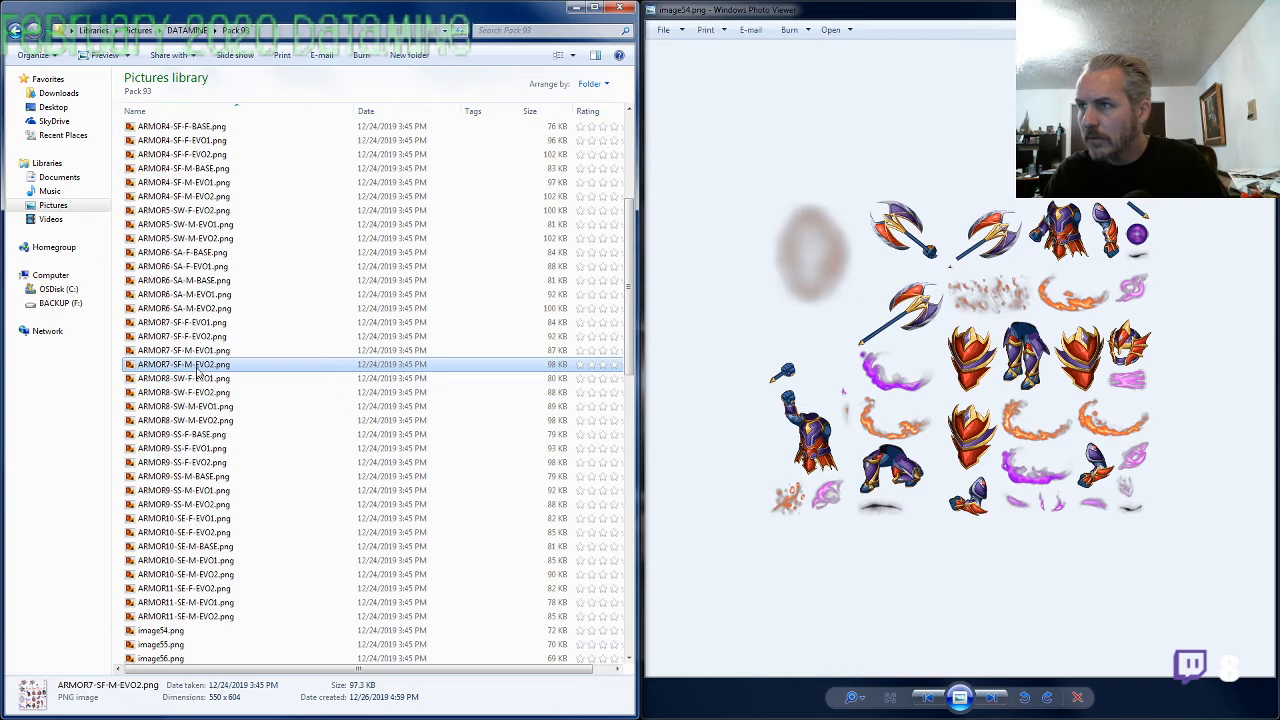
double_click(198, 368)
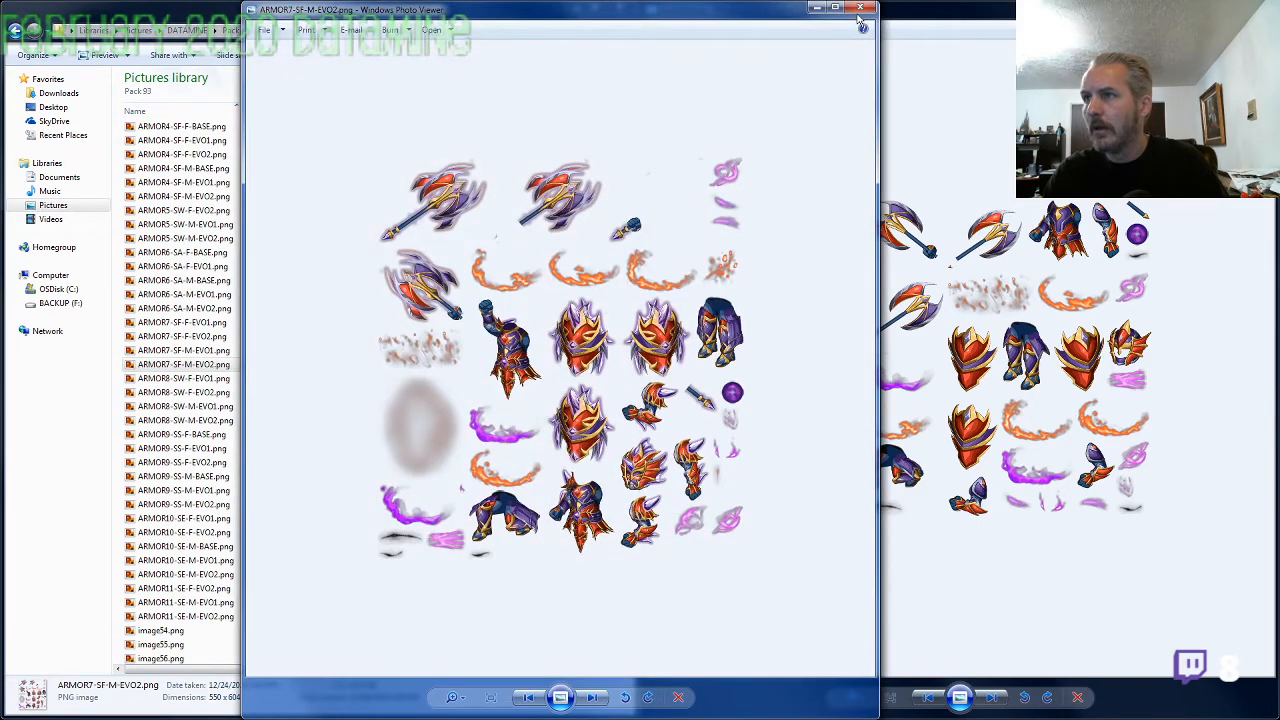
click(860, 8)
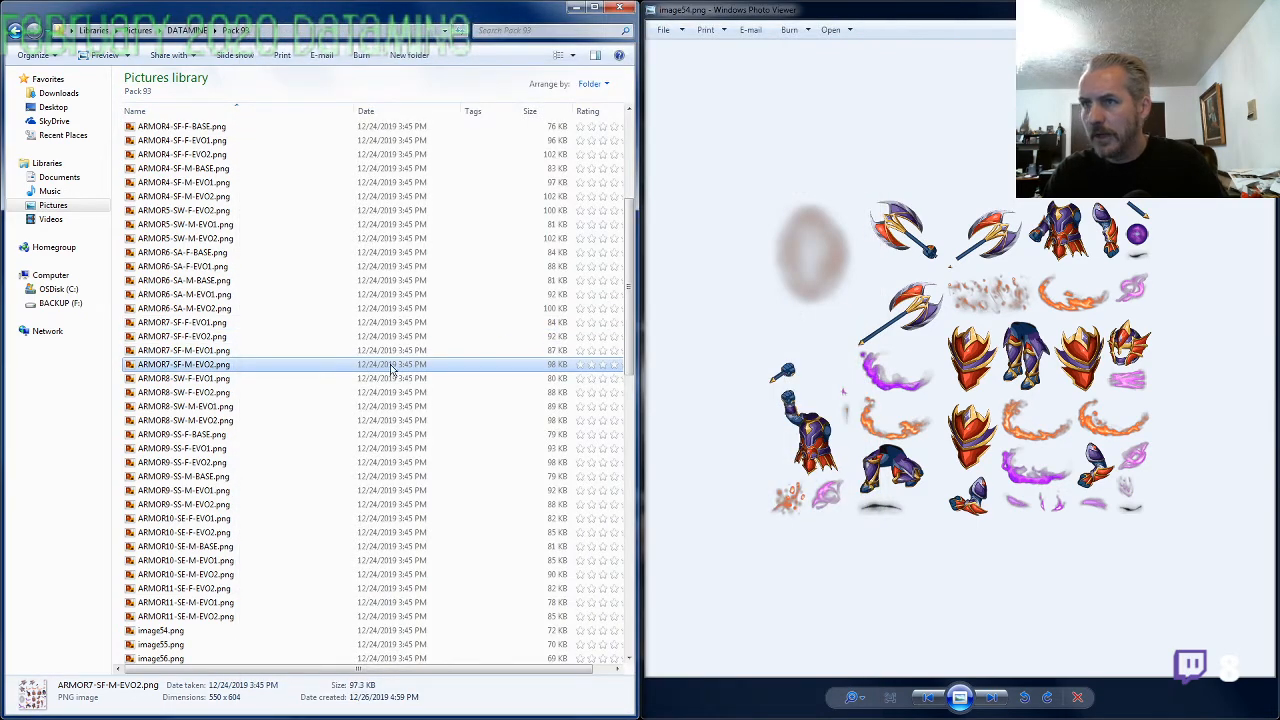
Rename image54.png as ARMOR7-SF-M-BASE.png and bring up image55.png in the viewer
click(165, 631)
key(F2)
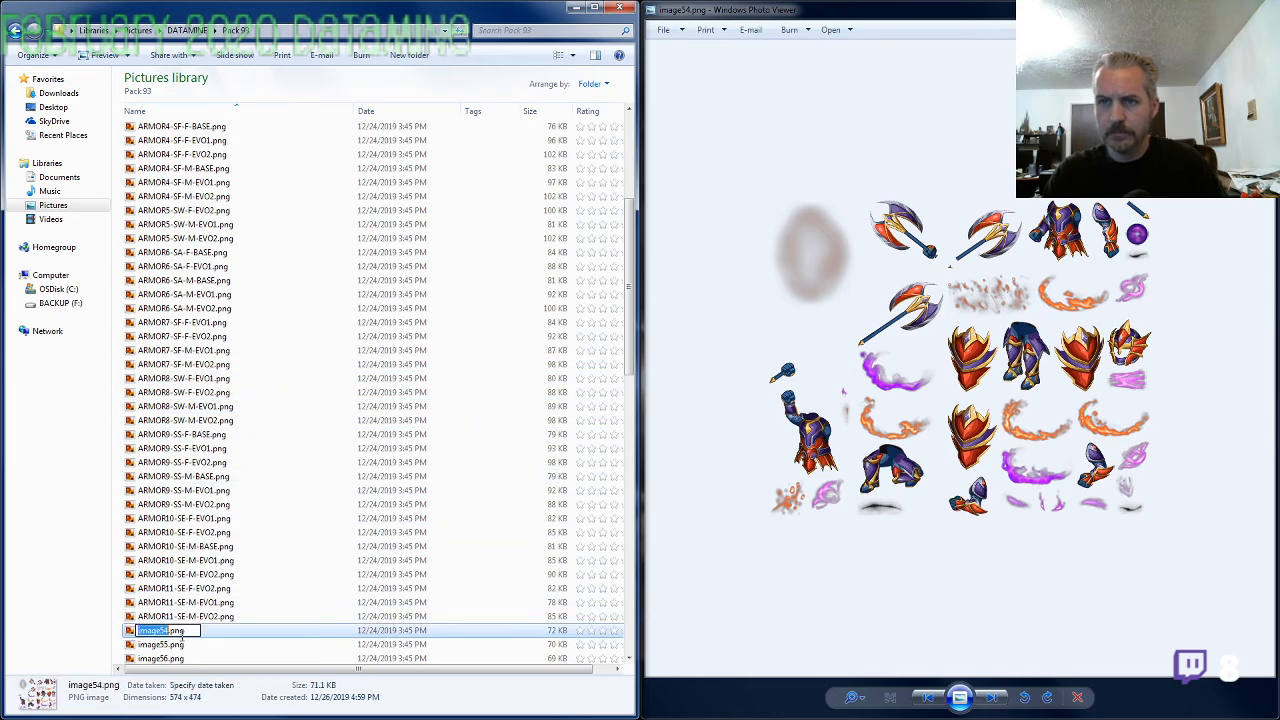
text(ARMOR7-SF-M-EVO2)
key(BackSpace)
key(BackSpace)
key(BackSpace)
key(BackSpace)
text(BASE)
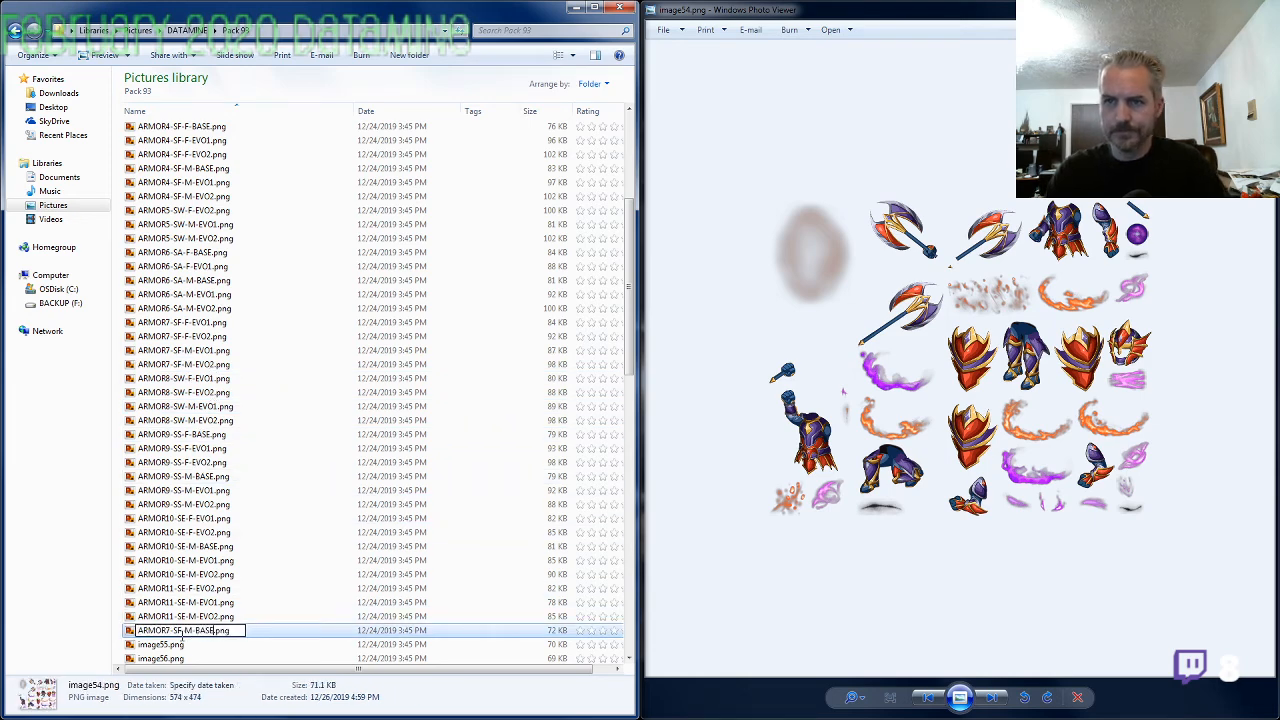
key(Return)
double_click(160, 644)
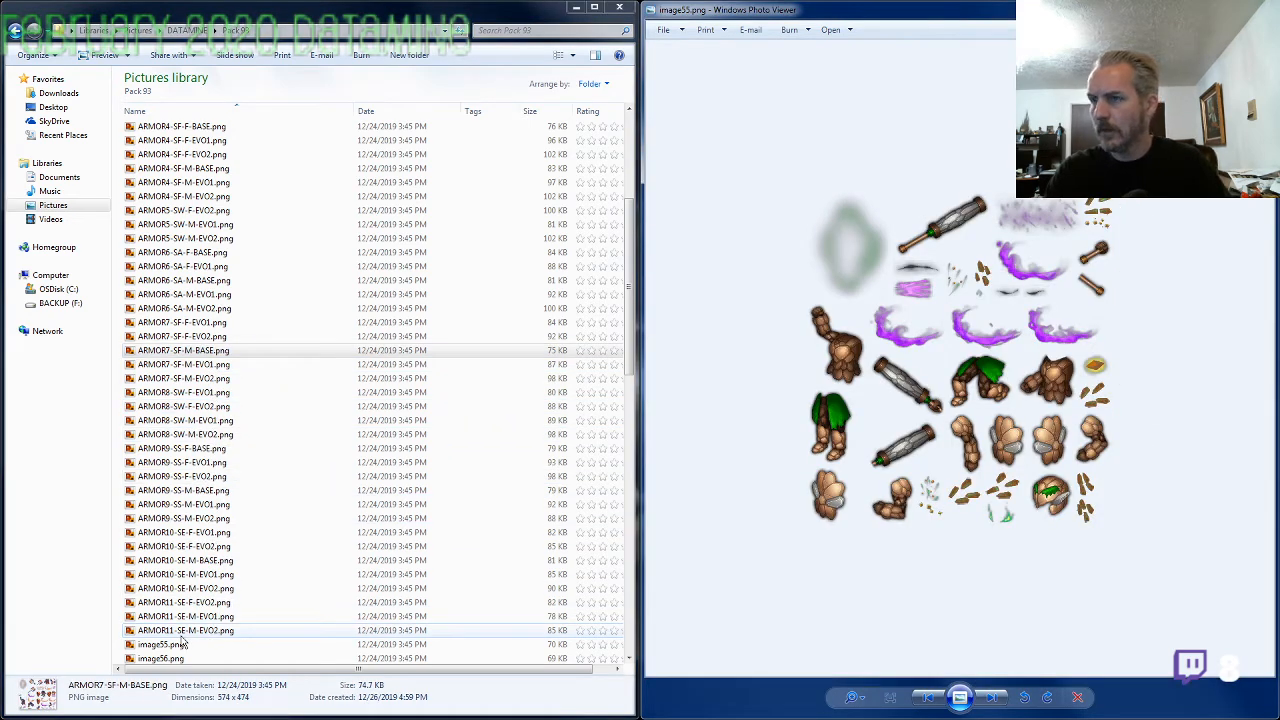
Copy the file name of ARMOR10-SE-M-BASE.png for reuse on image55.png
click(202, 631)
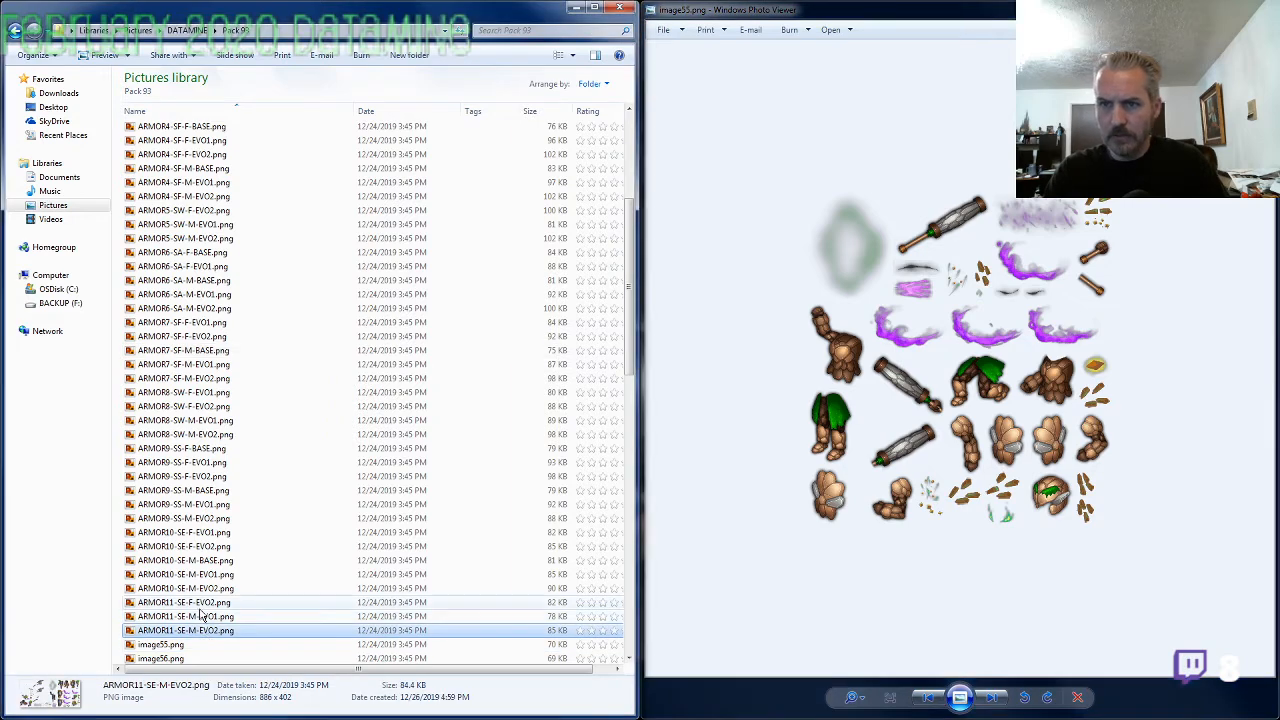
click(204, 590)
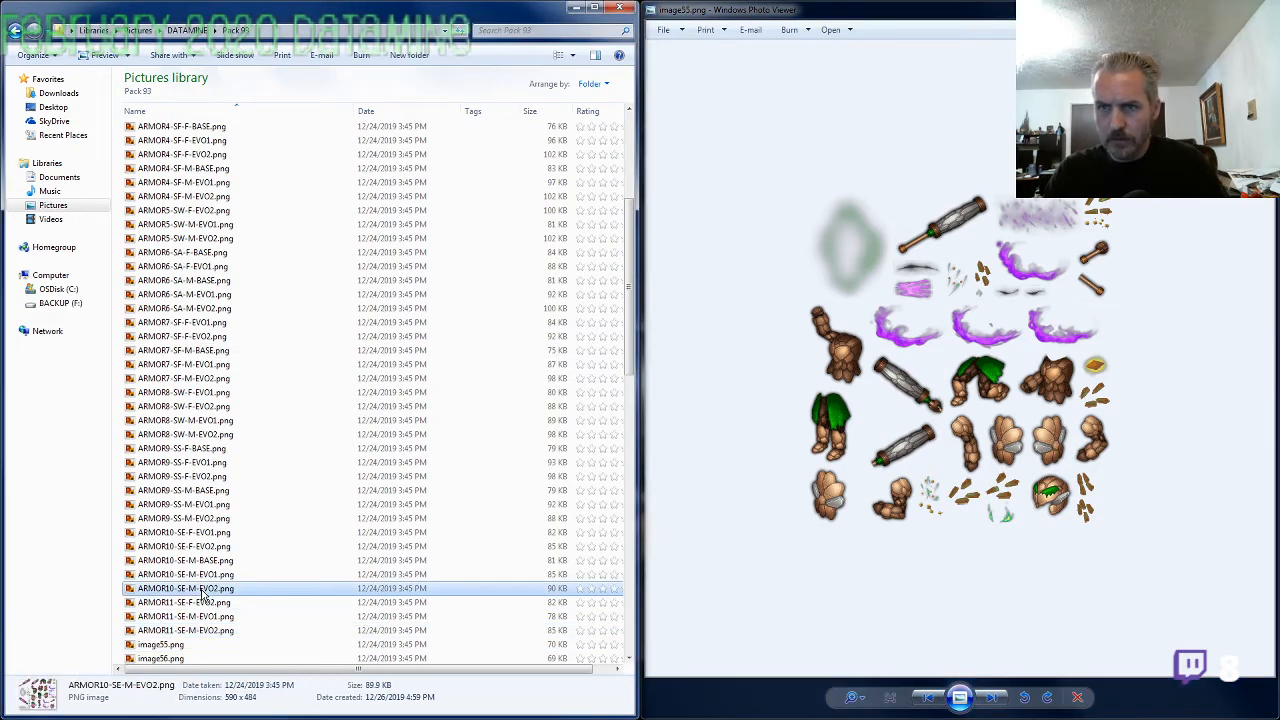
click(200, 560)
key(F2)
key(ctrl+c)
Rename image55.png as ARMOR10-SE-F-BASE.png, reusing the copied name with gender F, and bring up image56.png
click(172, 645)
key(F2)
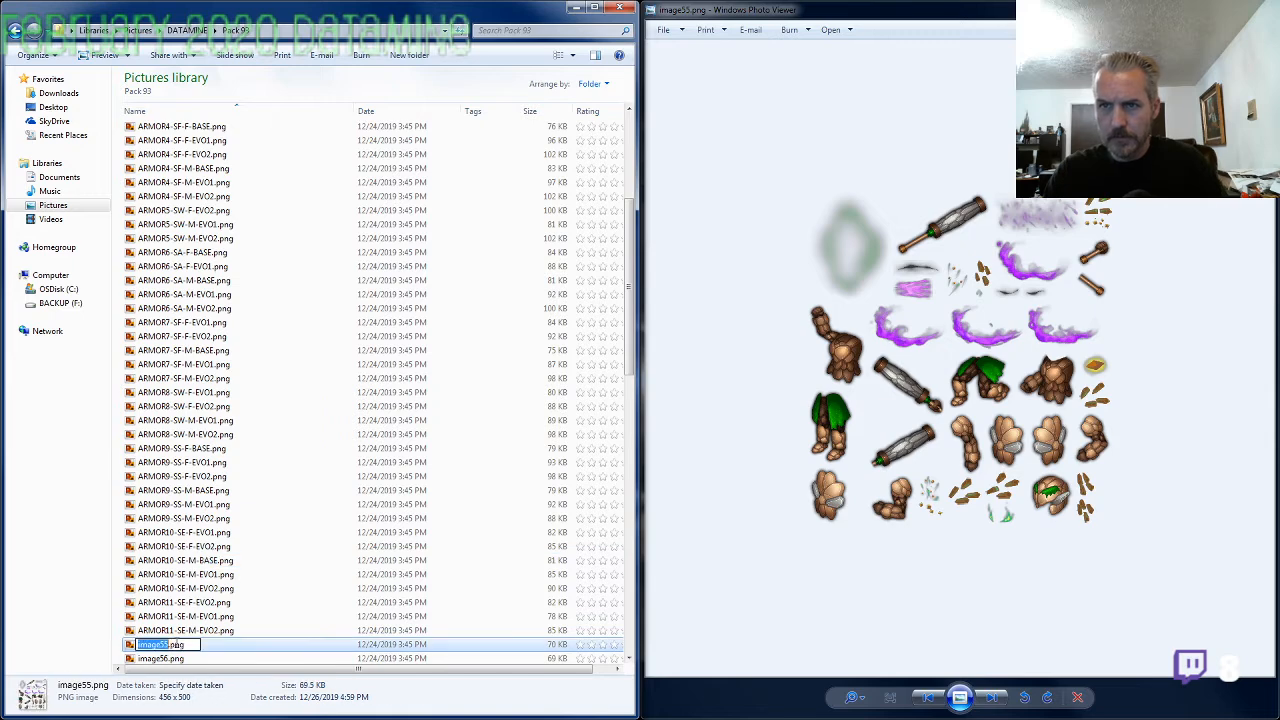
key(ctrl+v)
key(Left)
key(Left)
key(Left)
key(Left)
key(Left)
key(shift+Left)
text(F)
key(Return)
key(alt+Tab)
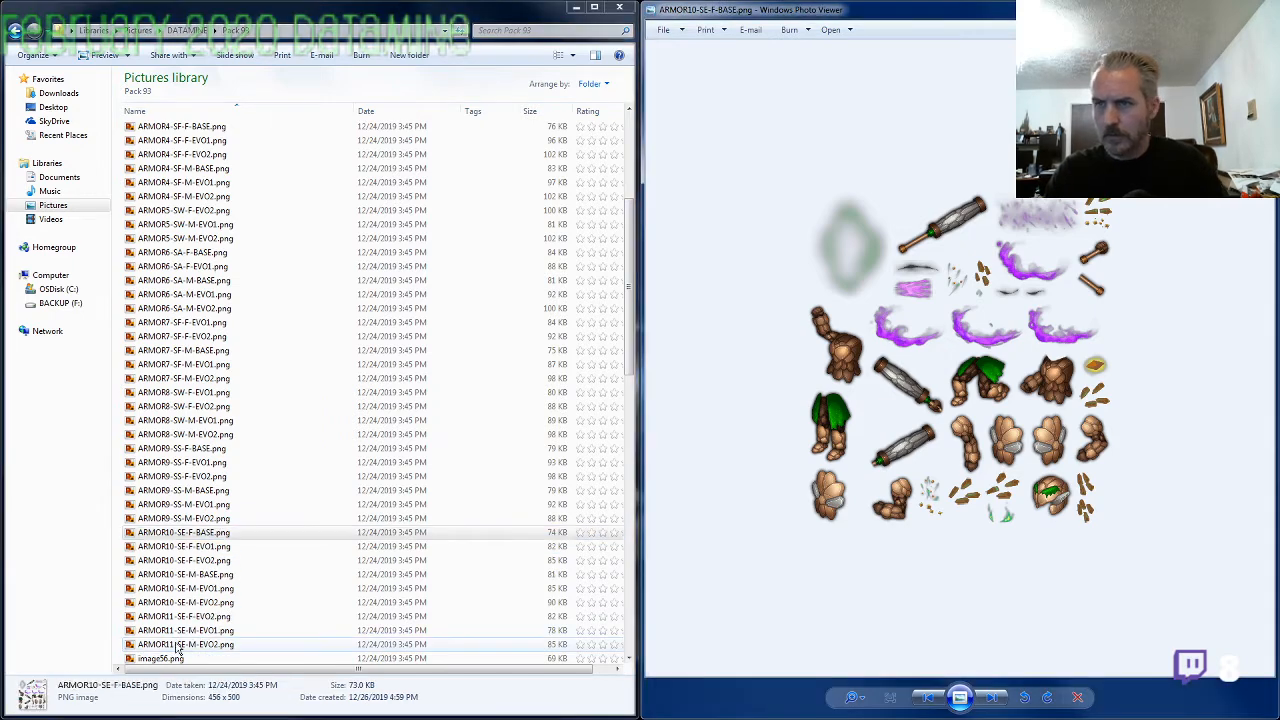
key(Right)
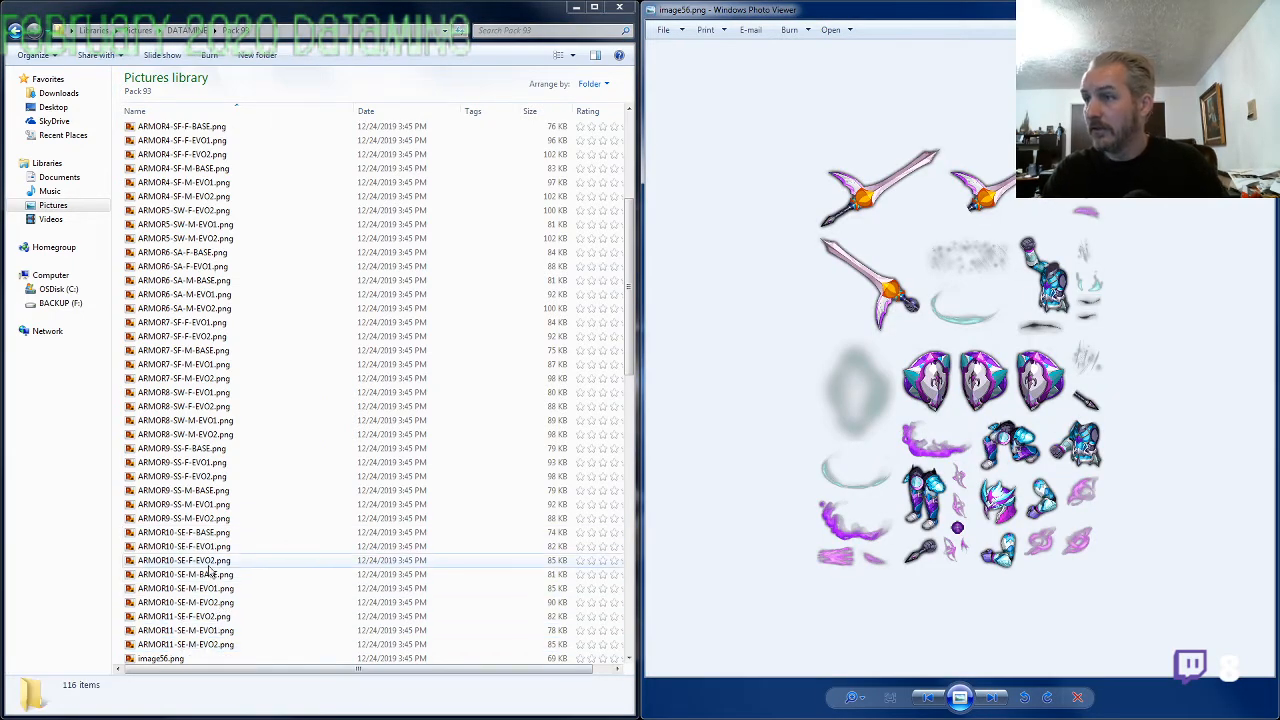
Open ARMOR6-SA-F-EVO1.png to compare its sword and shield with image56.png, and close it again
click(204, 254)
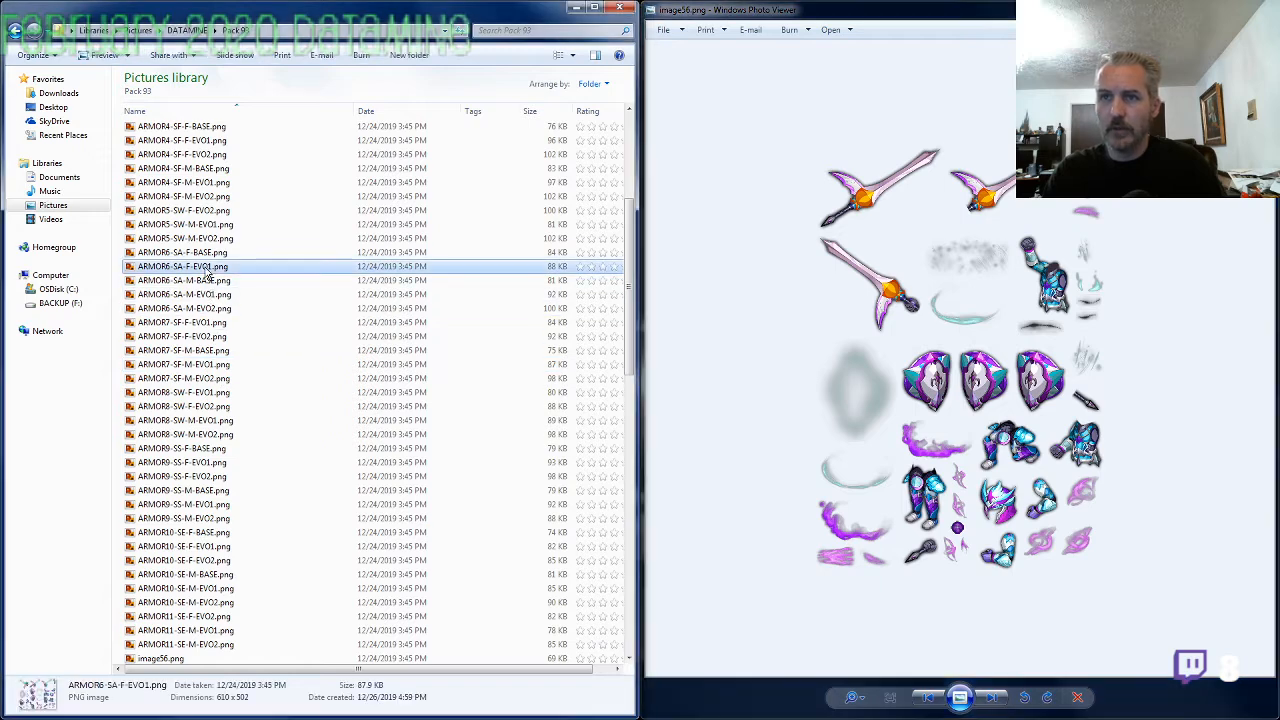
double_click(210, 268)
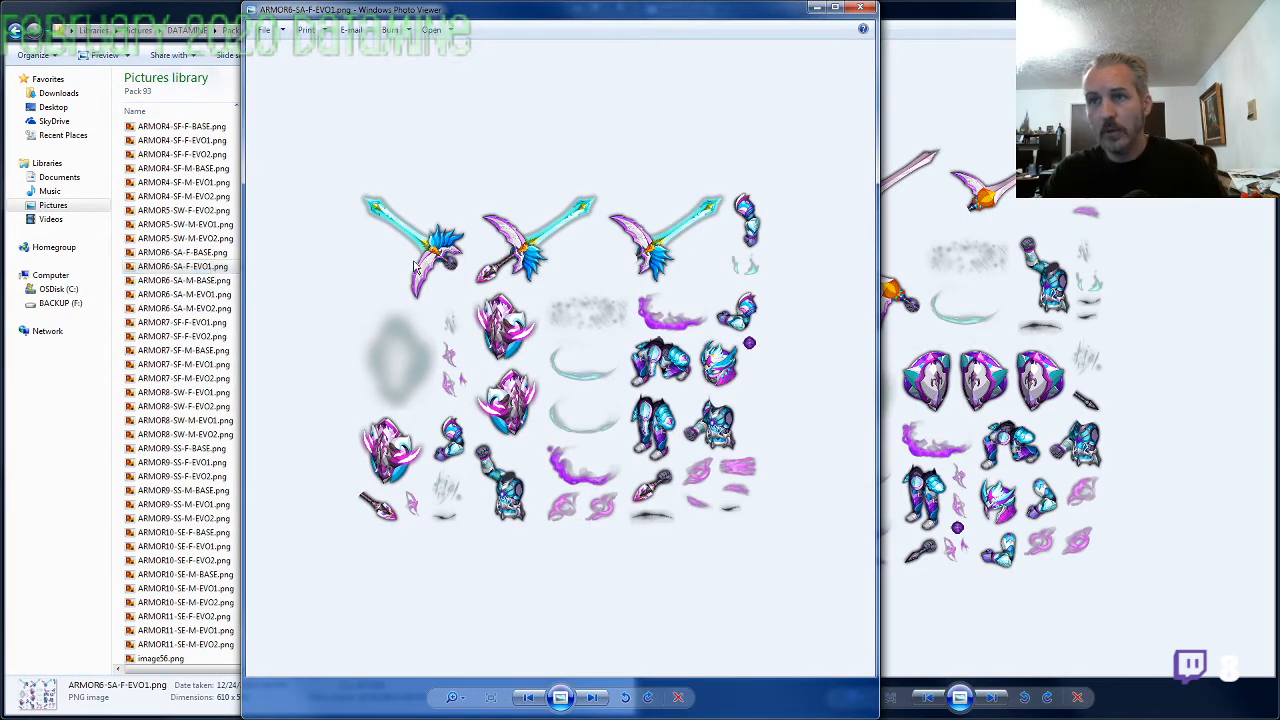
click(860, 10)
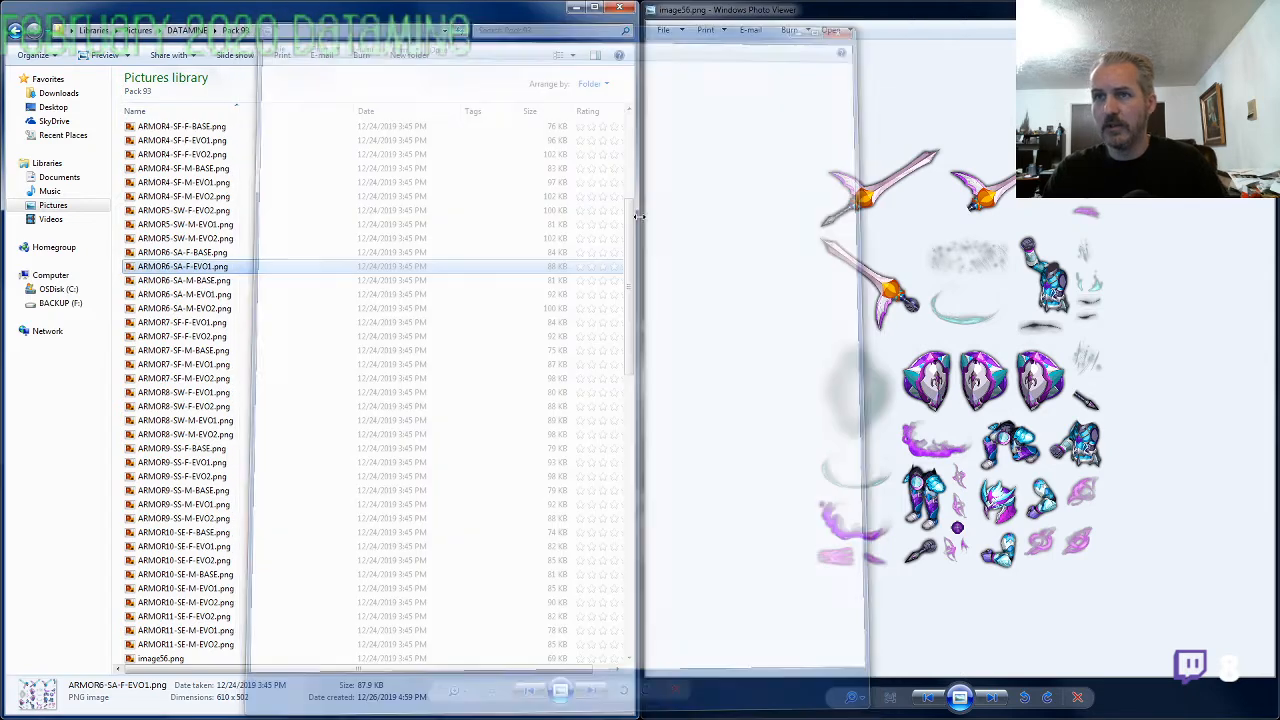
Correct the evolution of the mislabeled ARMOR6-SA-F-EVO1.png by renaming it as ARMOR6-SA-F-EVO2.png
key(F2)
key(Right)
key(shift+Home)
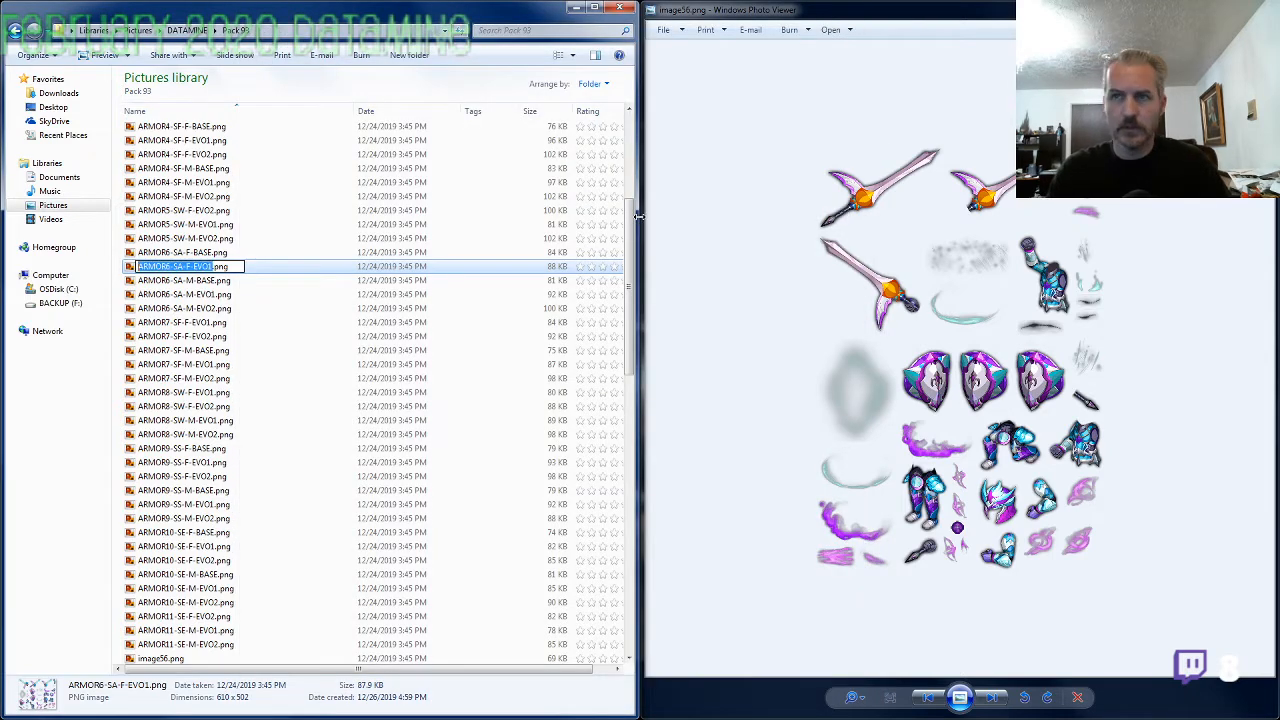
key(Escape)
key(F2)
key(Left)
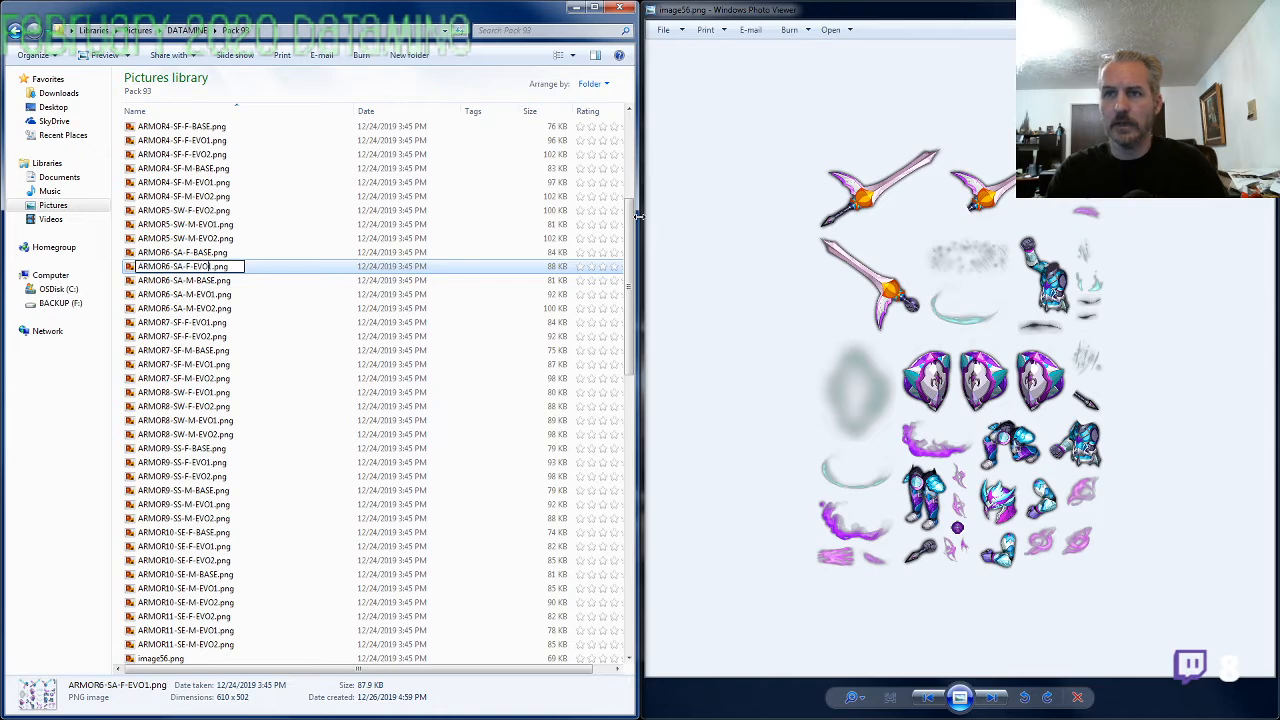
key(Return)
Rename the mislabeled ARMOR6-SA-F-BASE.png as ARMOR6-SA-F-EVO1.png
key(Up)
key(F2)
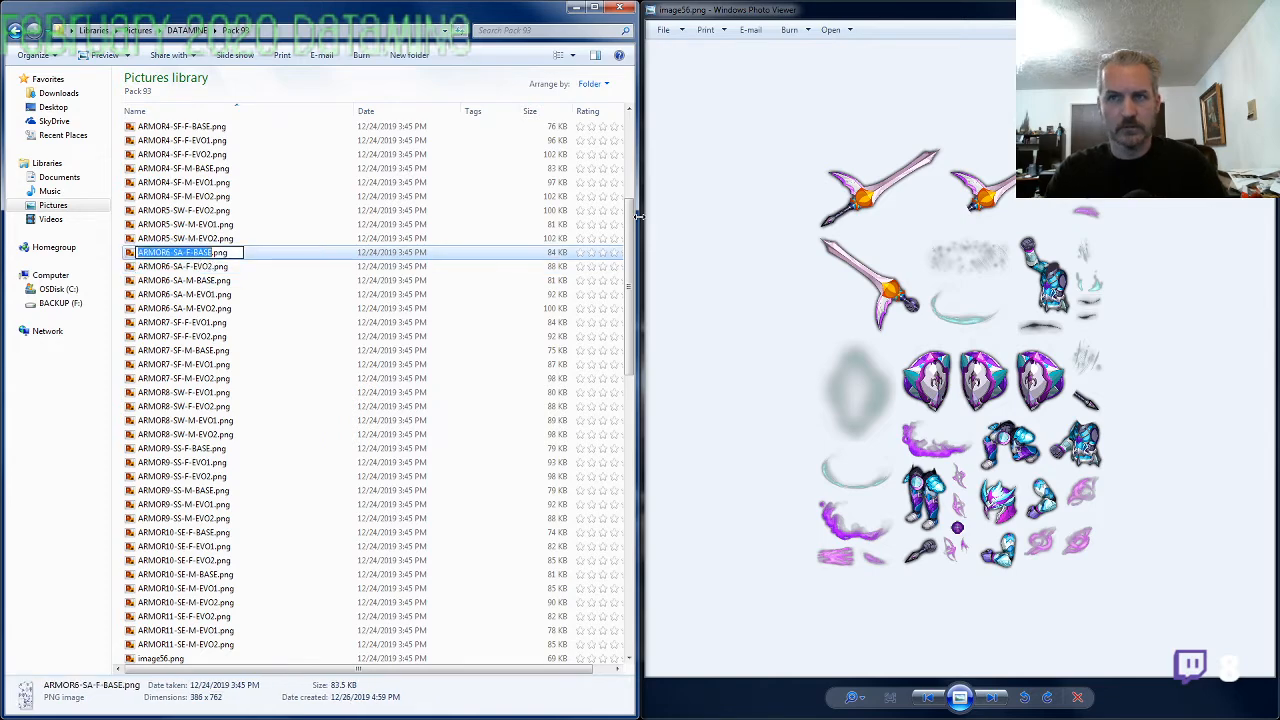
key(ctrl+v)
key(Return)
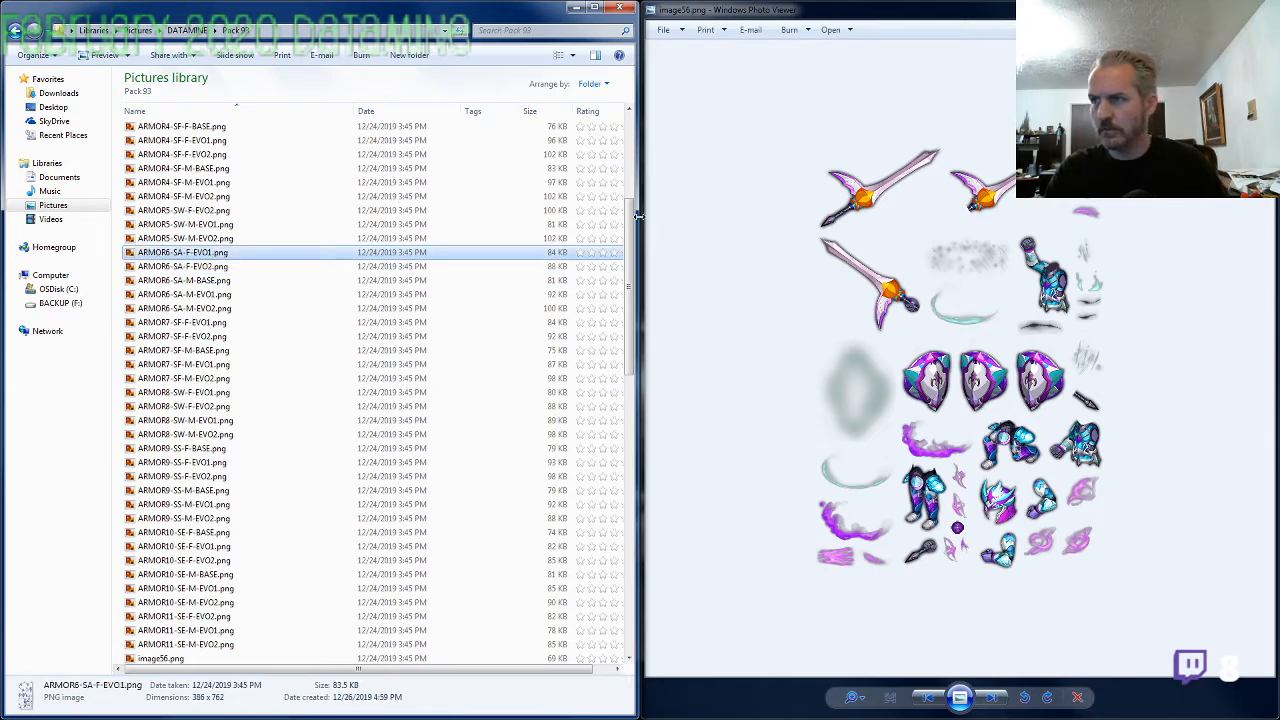
Rename image56.png as ARMOR6-SA-F-BAS.png, reusing the name copied from ARMOR6-SA-F-EVO1.png
key(F2)
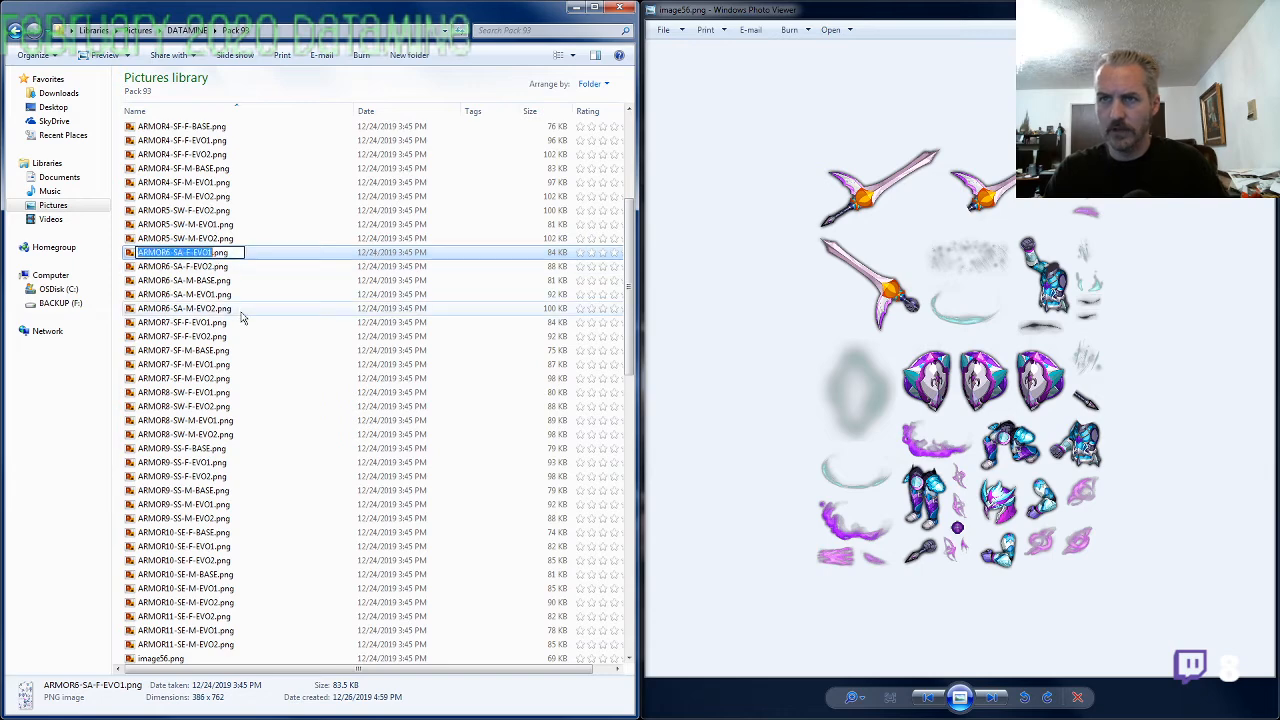
click(227, 392)
scroll(226, 415, down, 4)
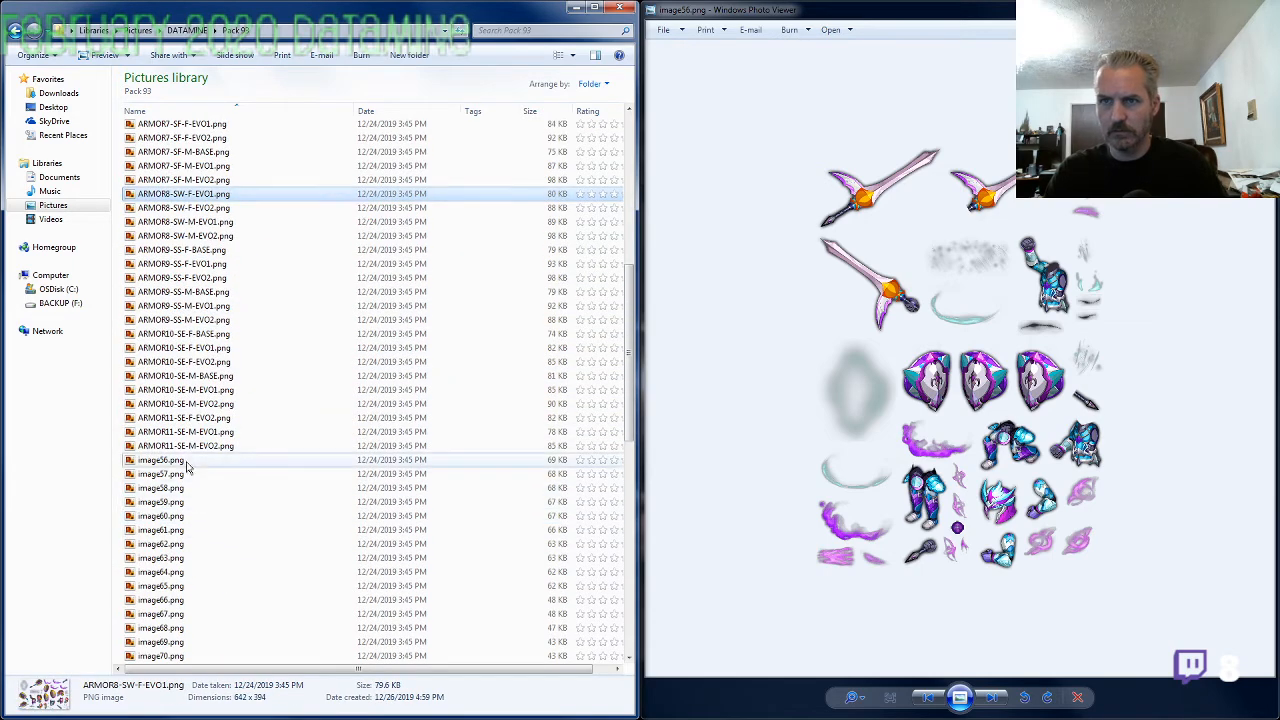
click(187, 462)
key(F2)
key(ctrl+v)
key(shift+Left)
key(shift+Left)
key(shift+Left)
key(shift+Left)
text(BAS)
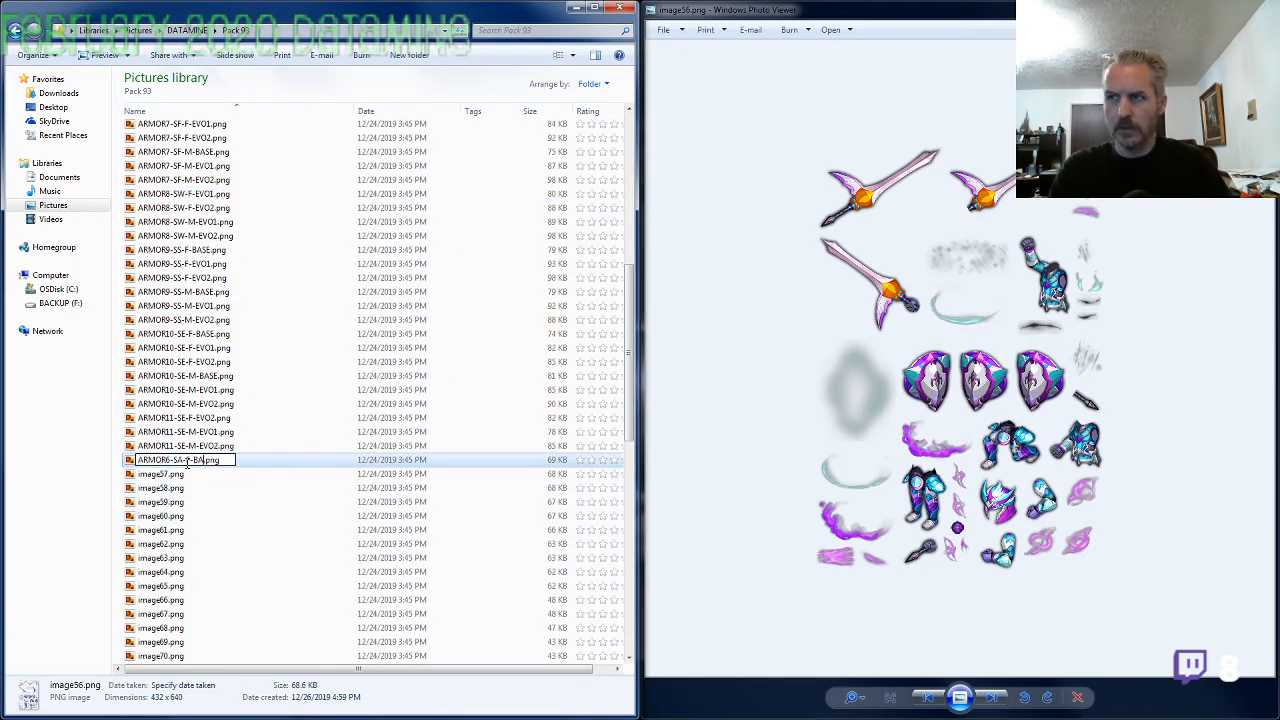
key(Return)
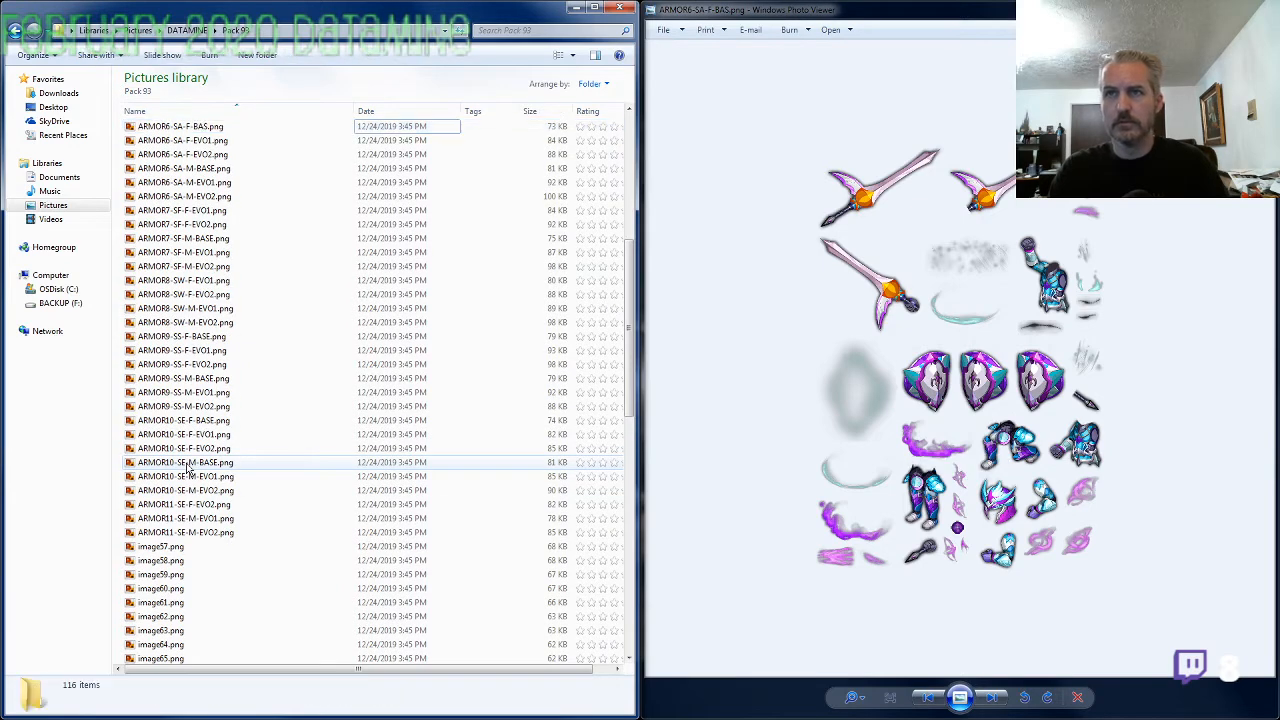
Complete the truncated evolution in ARMOR6-SA-F-BAS.png by renaming the file as ARMOR6-SA-F-BASE.png
click(199, 126)
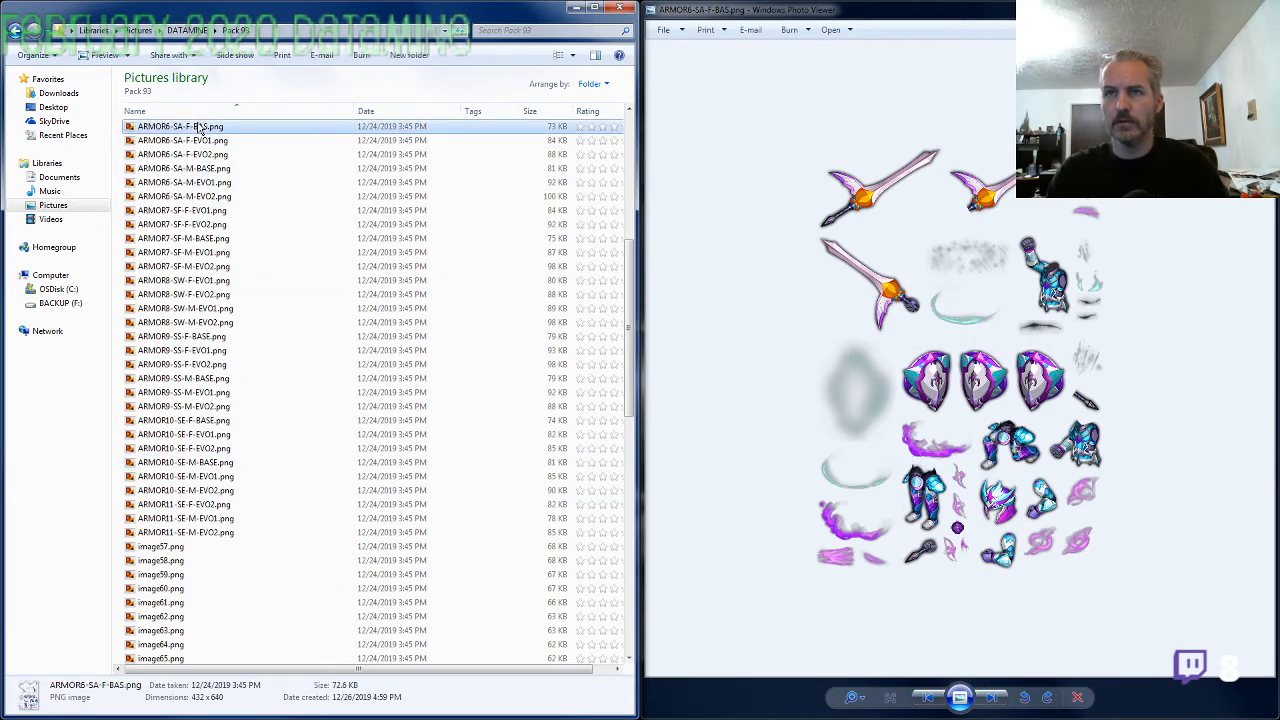
key(F2)
click(199, 126)
text(E)
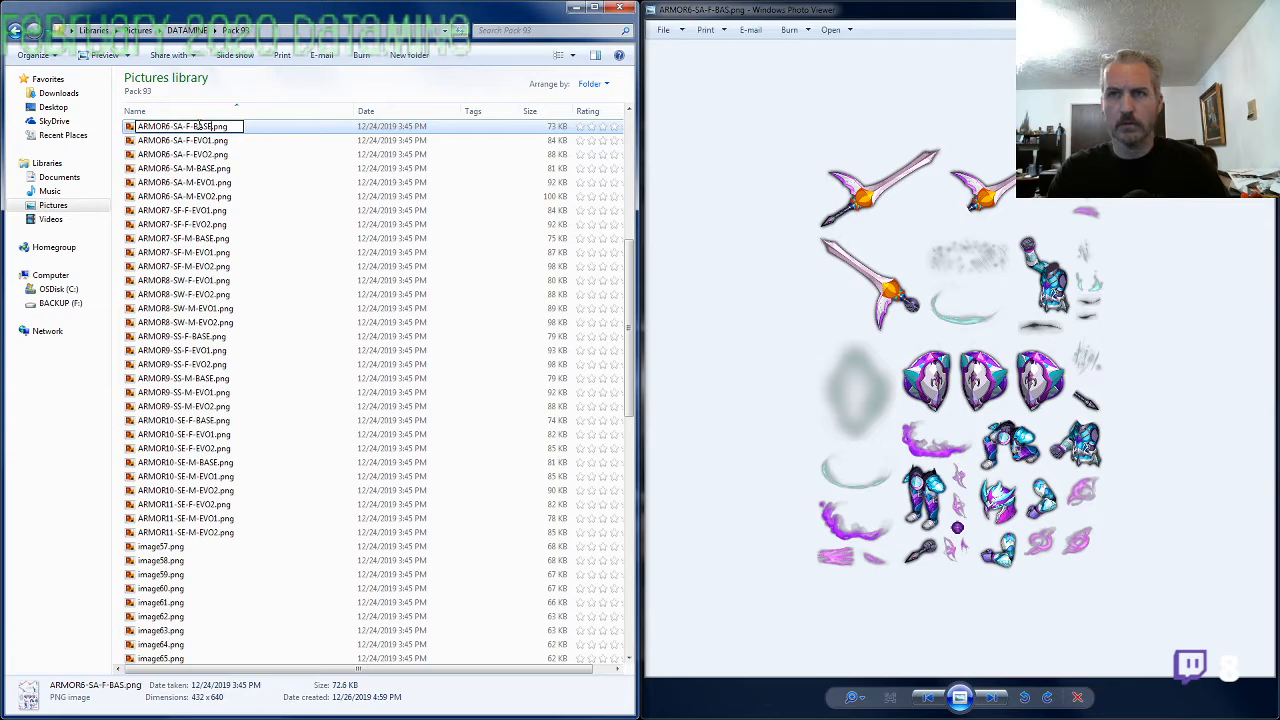
key(Return)
Bring up image57.png and open ARMOR5-SW-F-EVO2.png to compare their axes and shields, viewing image57.png enlarged
click(732, 374)
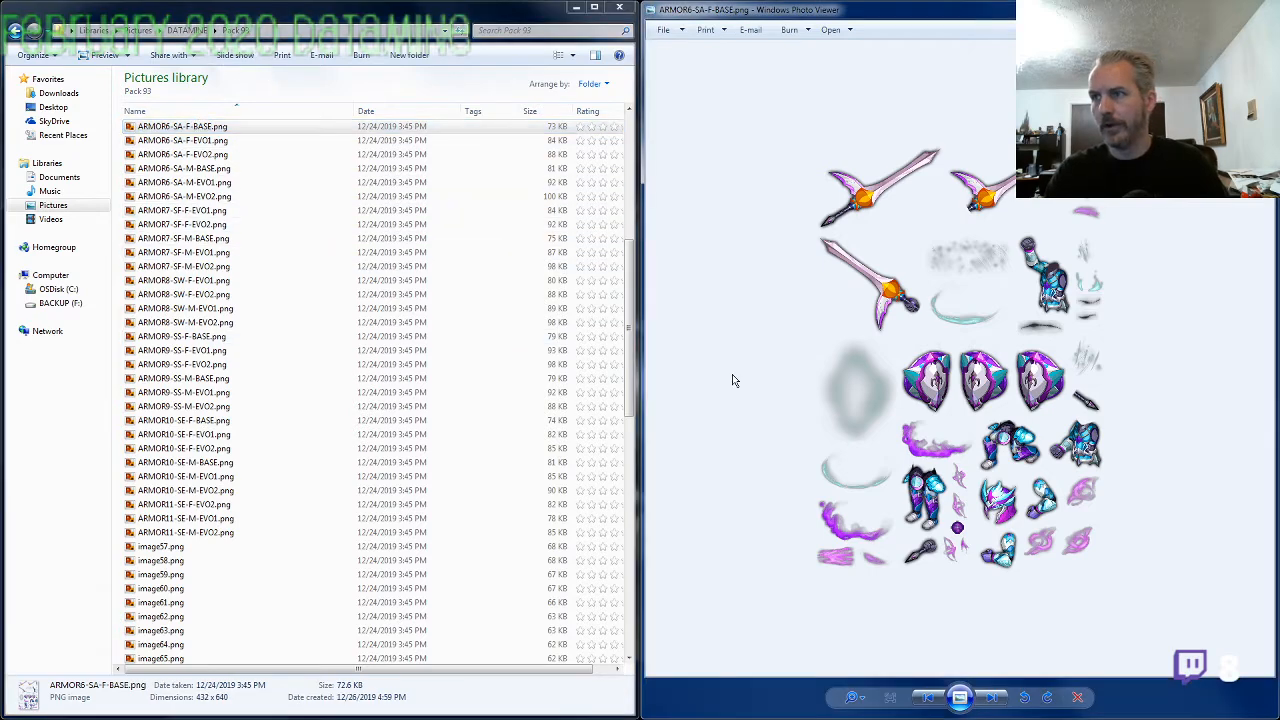
key(Right)
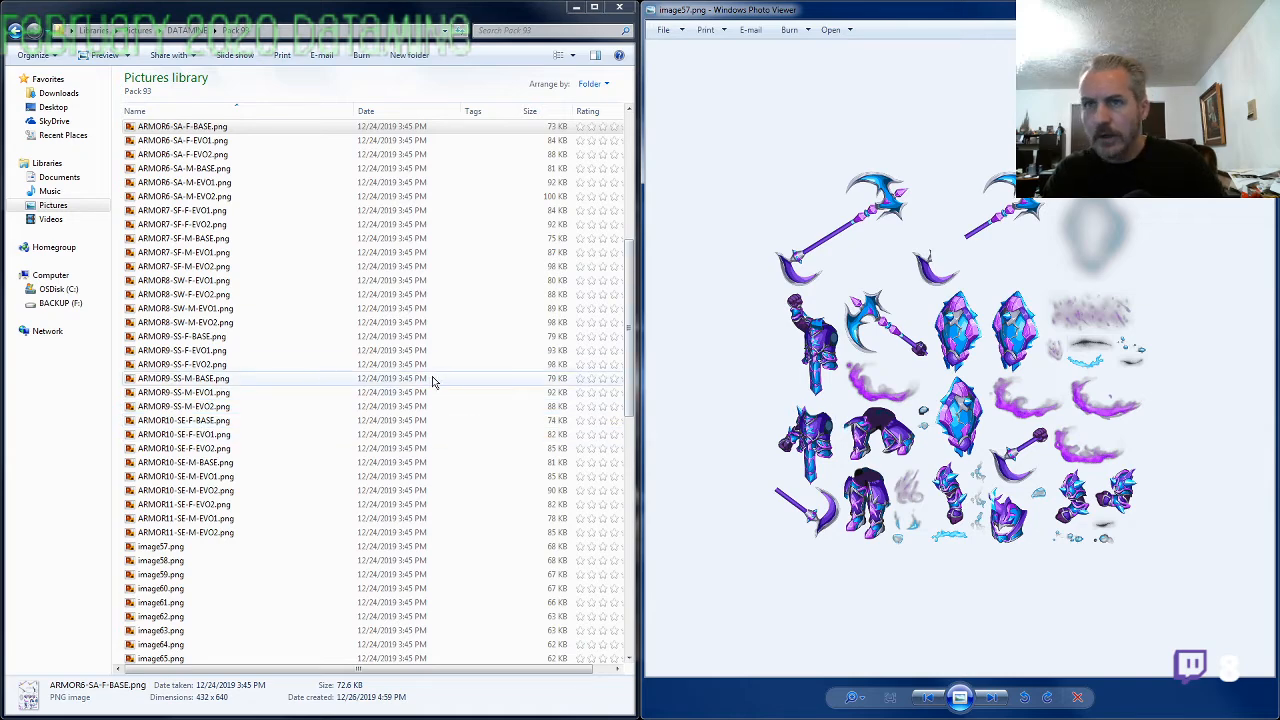
click(215, 296)
scroll(215, 296, up, 3)
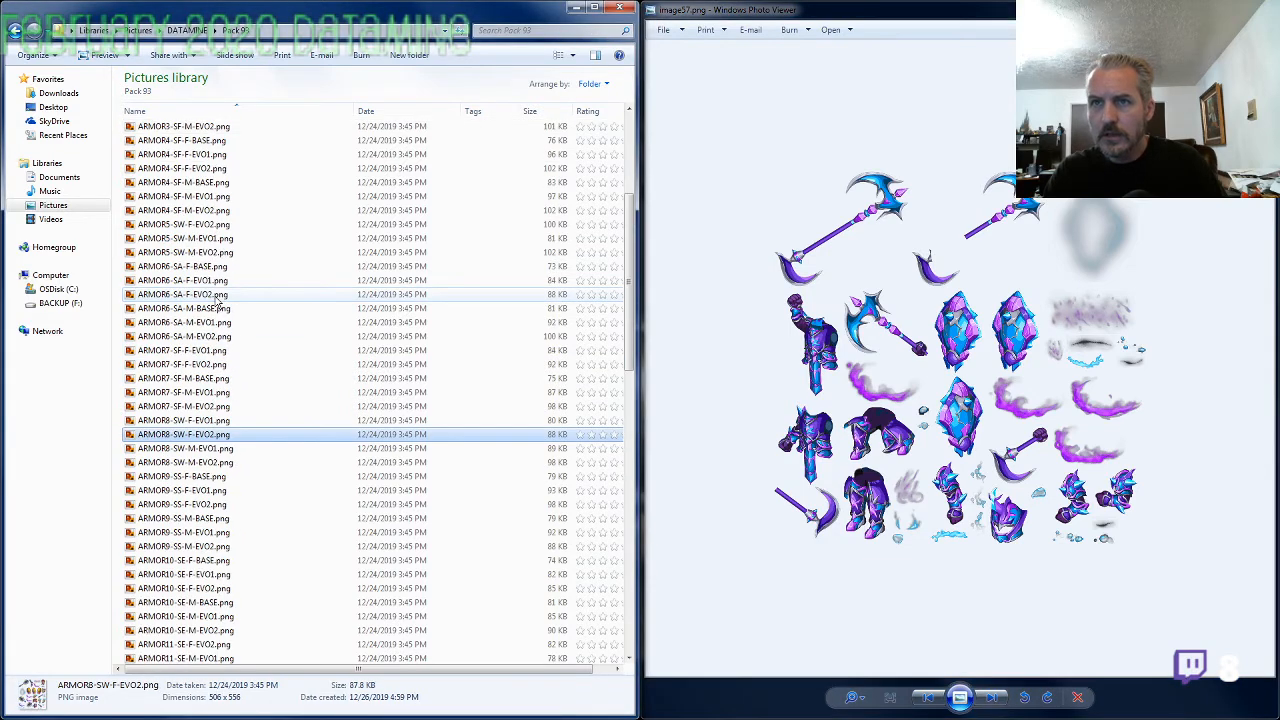
double_click(183, 224)
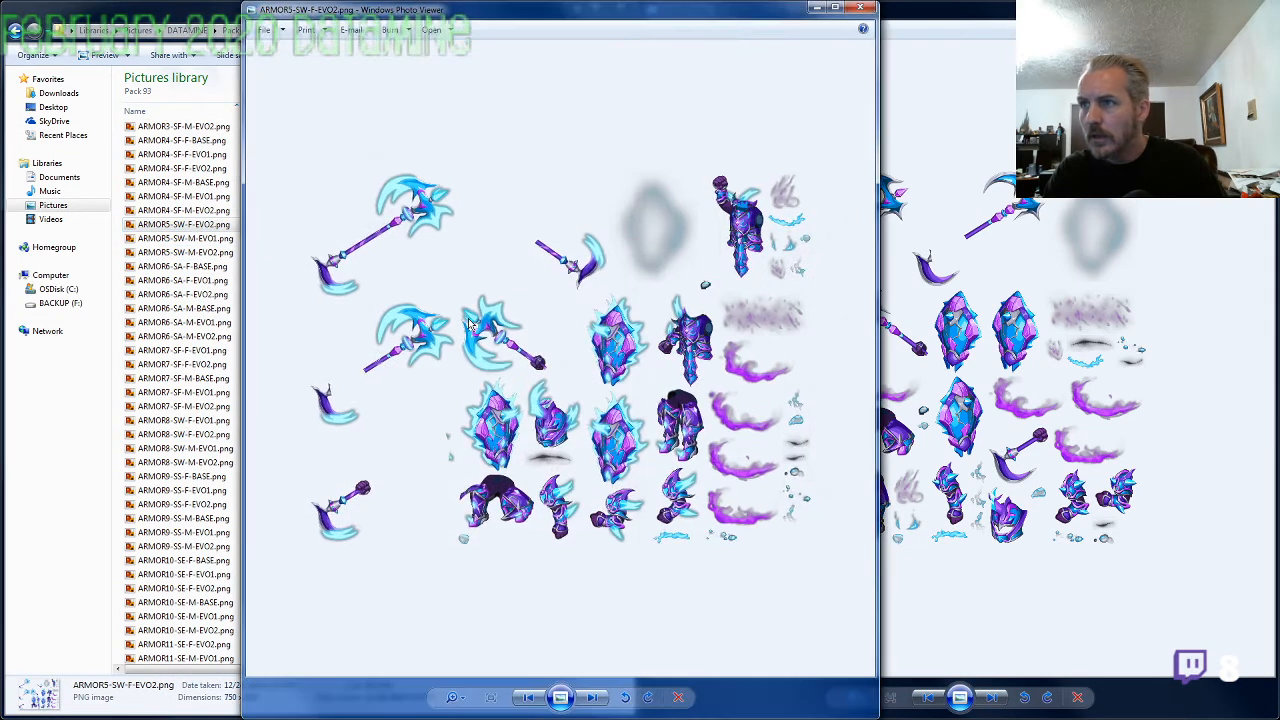
click(1005, 330)
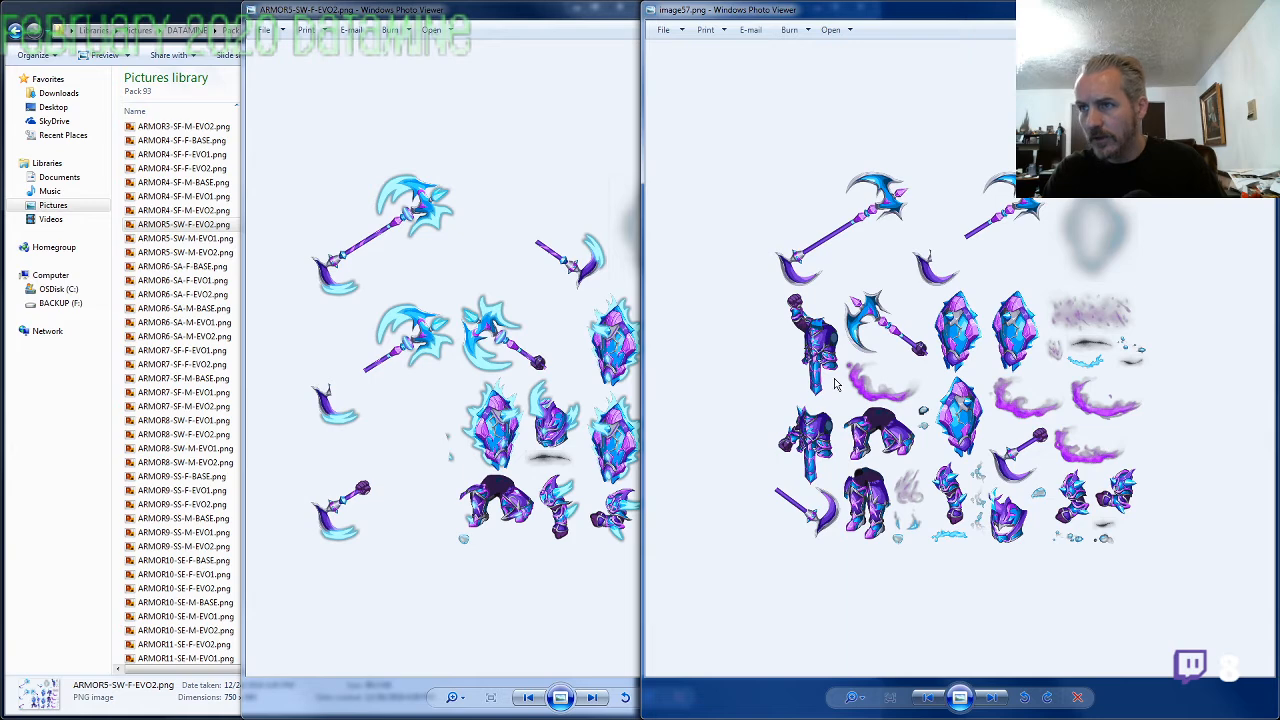
scroll(834, 377, up, 3)
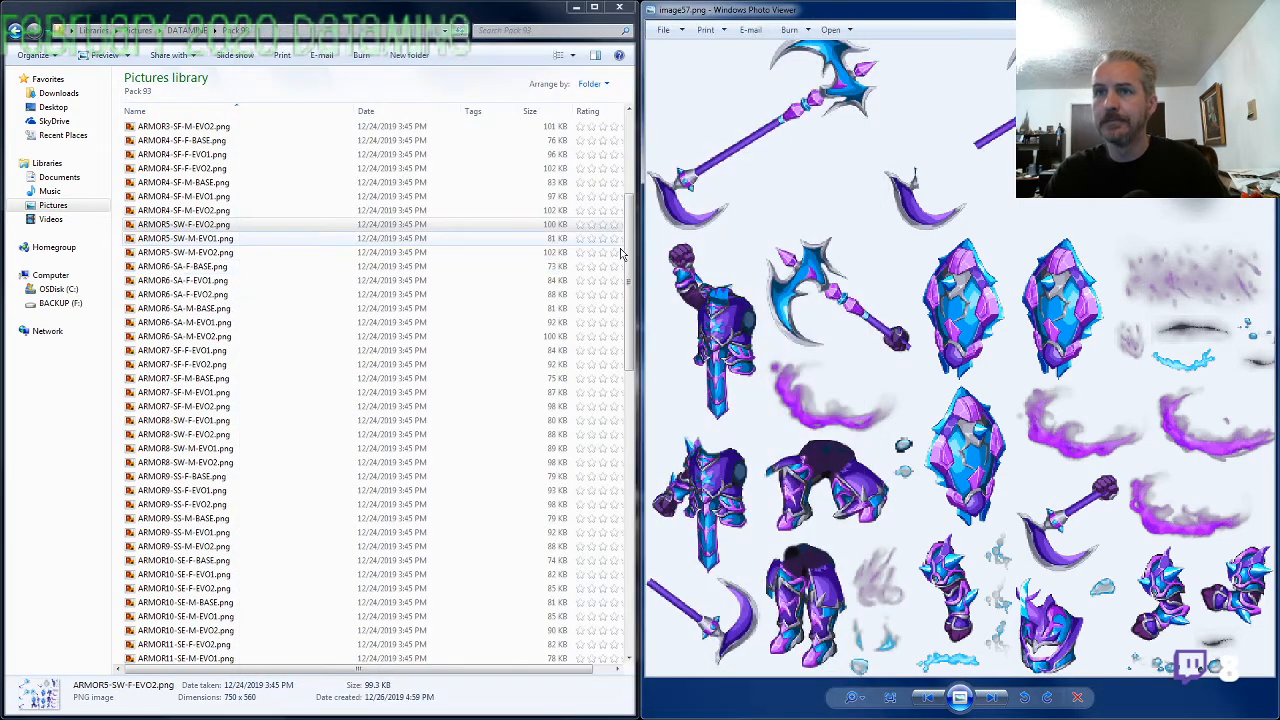
Correct the gender of the mislabeled ARMOR5-SW-M-EVO1.png by renaming it as ARMOR5-SW-F-EVO1.png
click(213, 244)
key(ctrl+c)
key(F2)
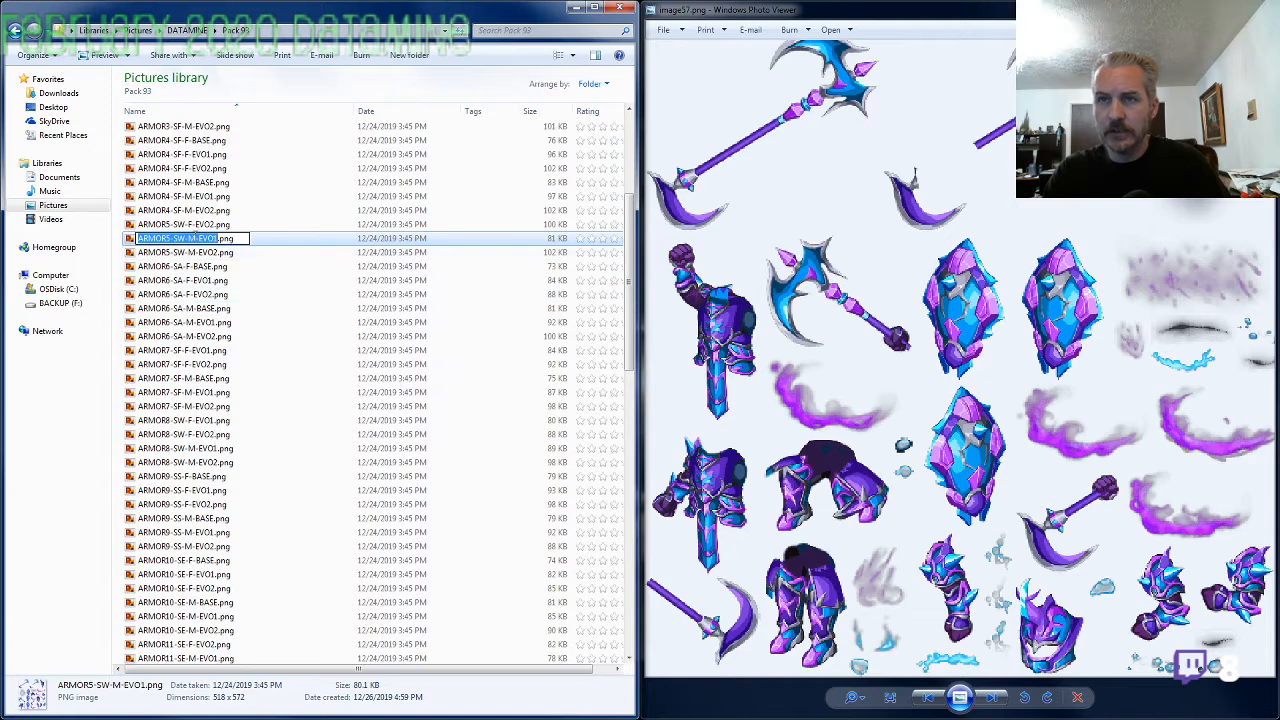
key(Left)
key(Left)
key(Left)
key(Left)
key(Left)
key(BackSpace)
text(F)
key(Return)
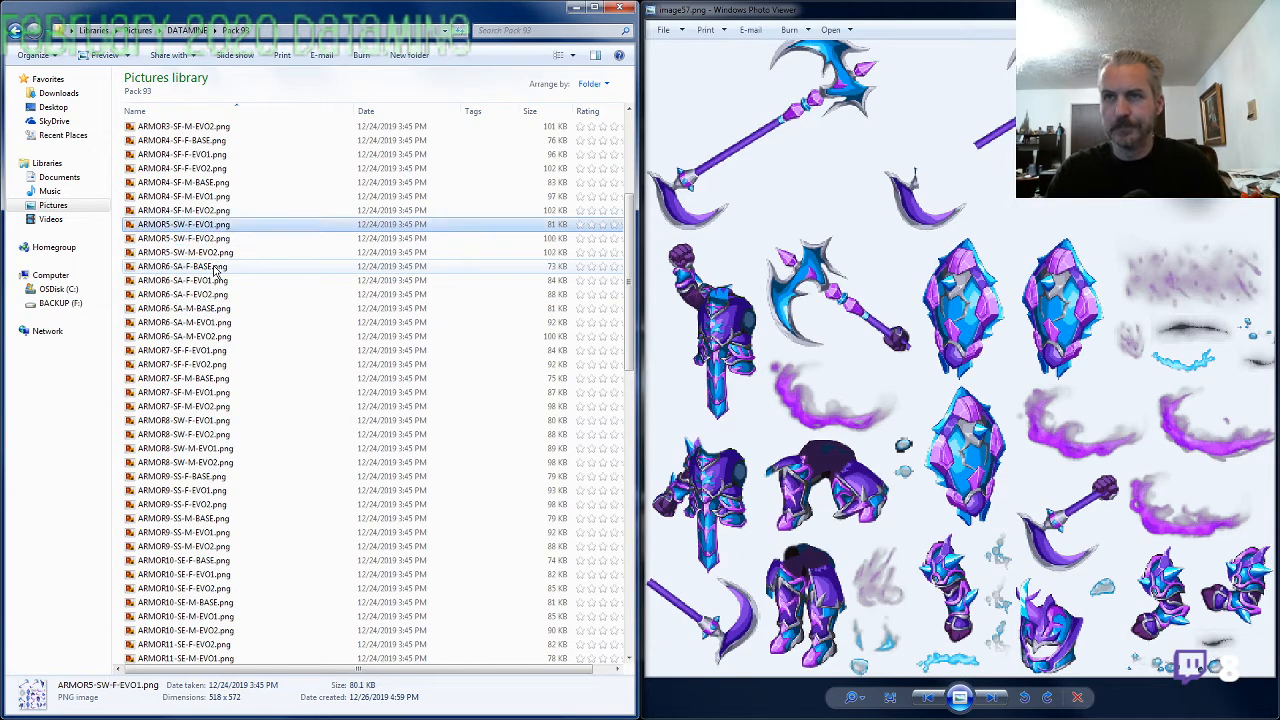
Rename image57.png as ARMOR5-SW-M-EVO1.png using the copied name
click(213, 293)
scroll(220, 350, down, 5)
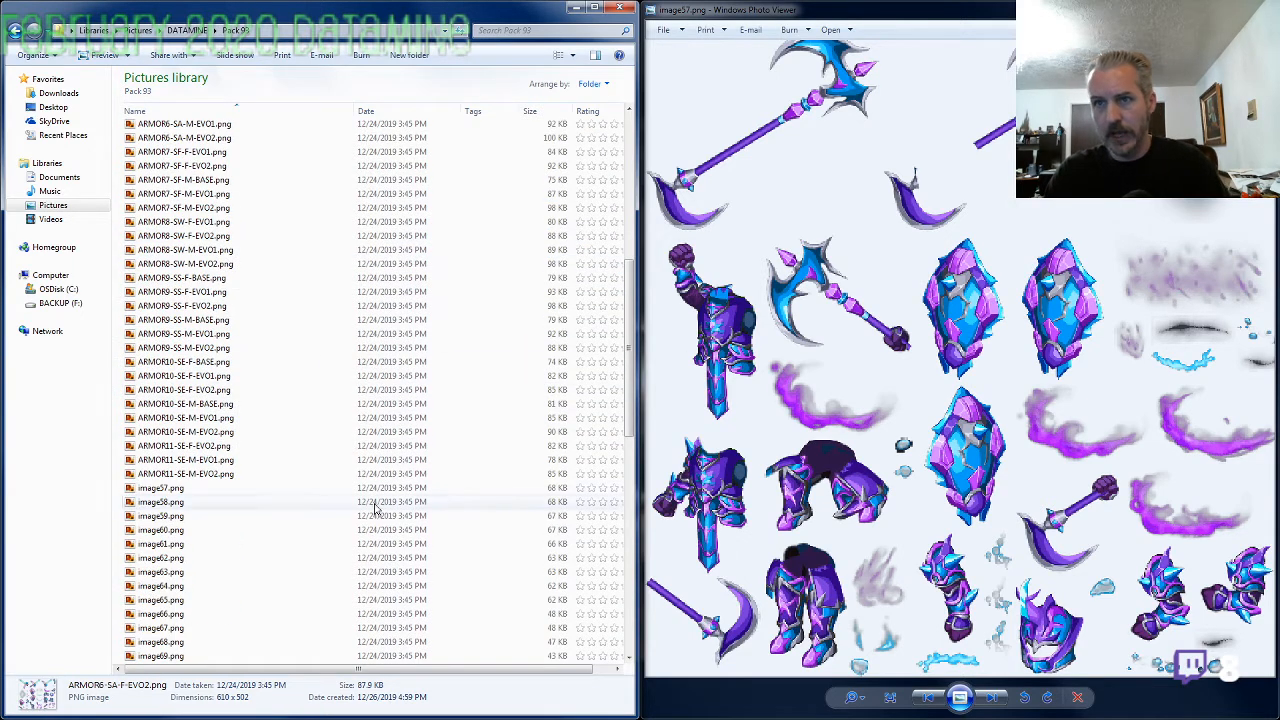
click(199, 490)
key(F2)
key(ctrl+v)
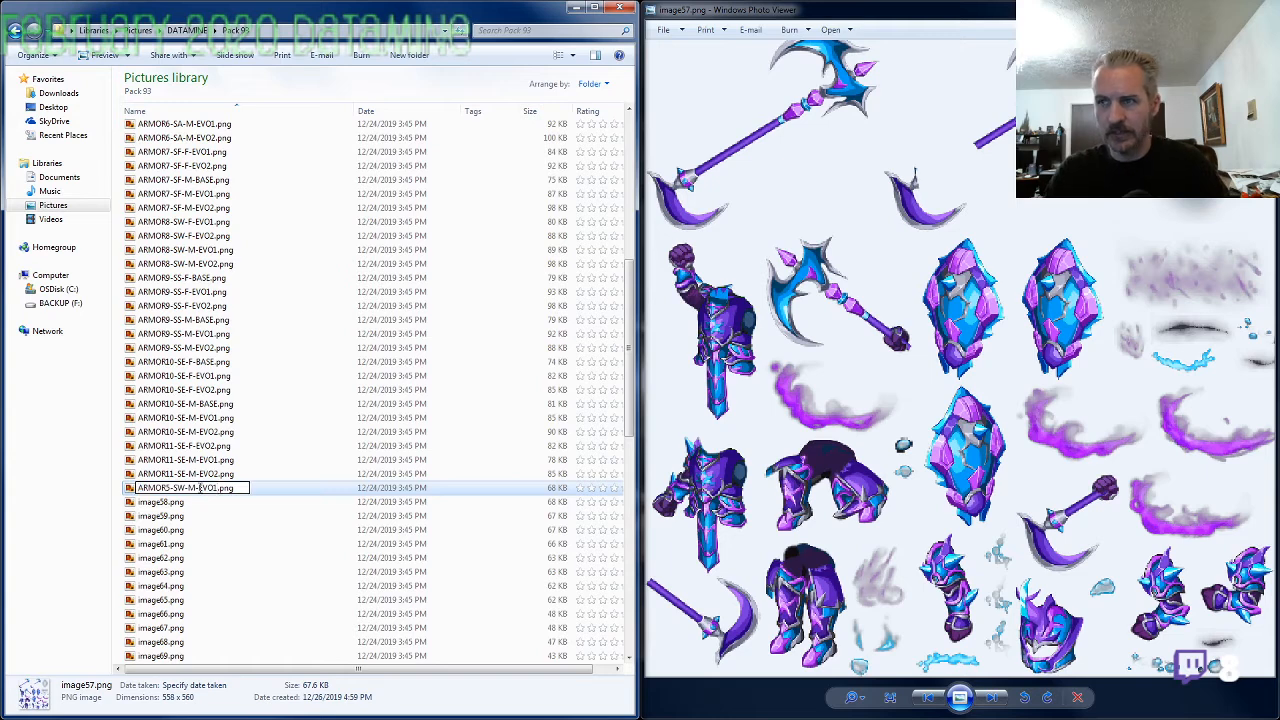
key(Return)
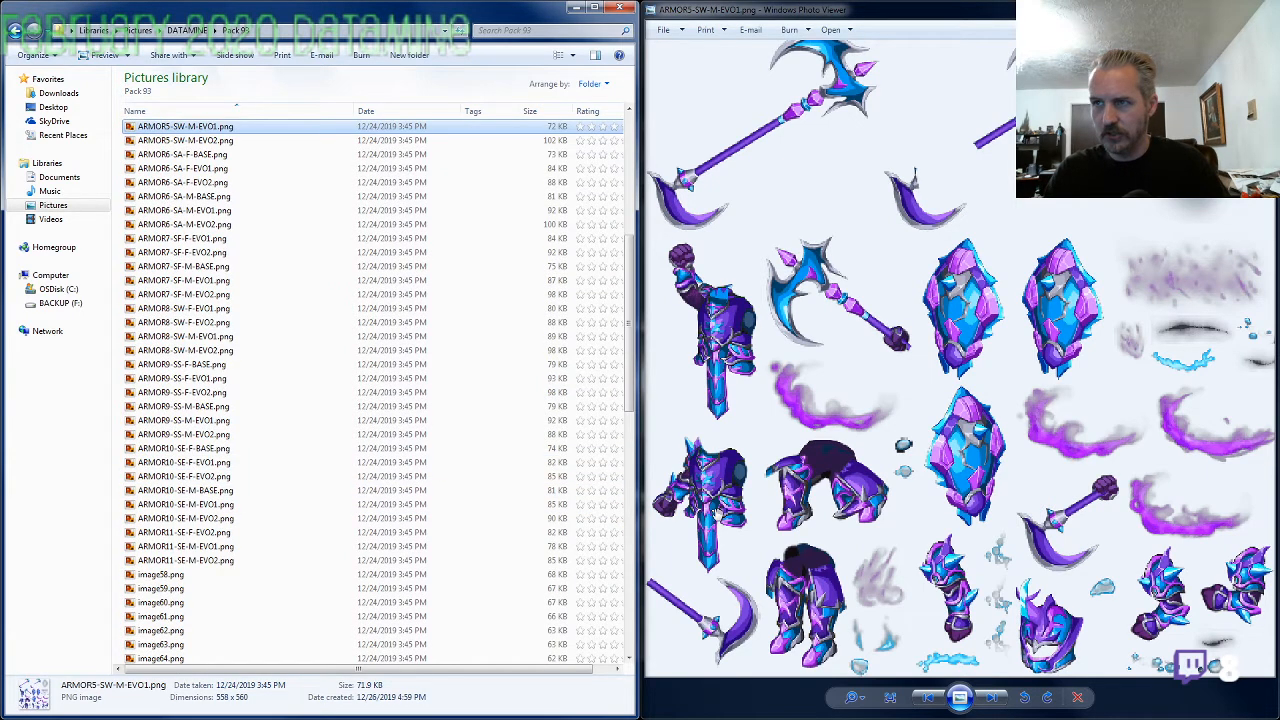
Bring up image58.png and rename it as ARMOR11-SE-F-EVO1.png, reusing the name of ARMOR11-SE-M-EVO1.png with gender F
click(533, 380)
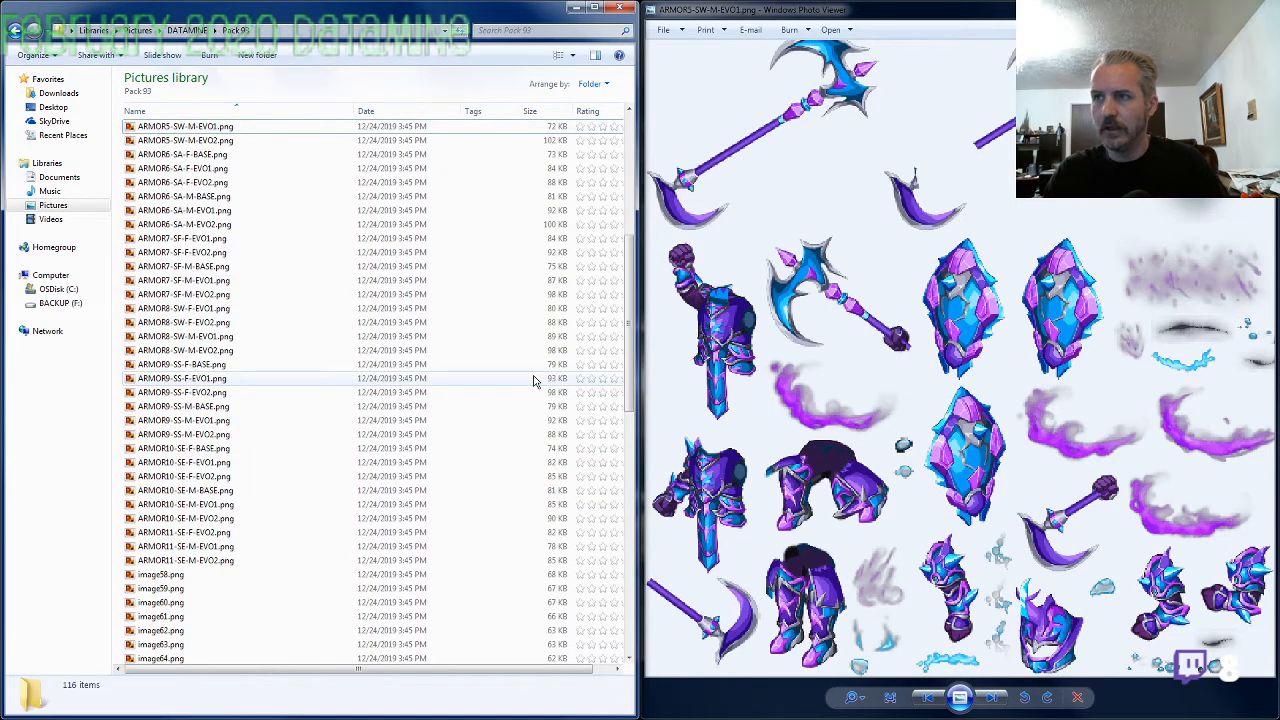
scroll(722, 345, down, 1)
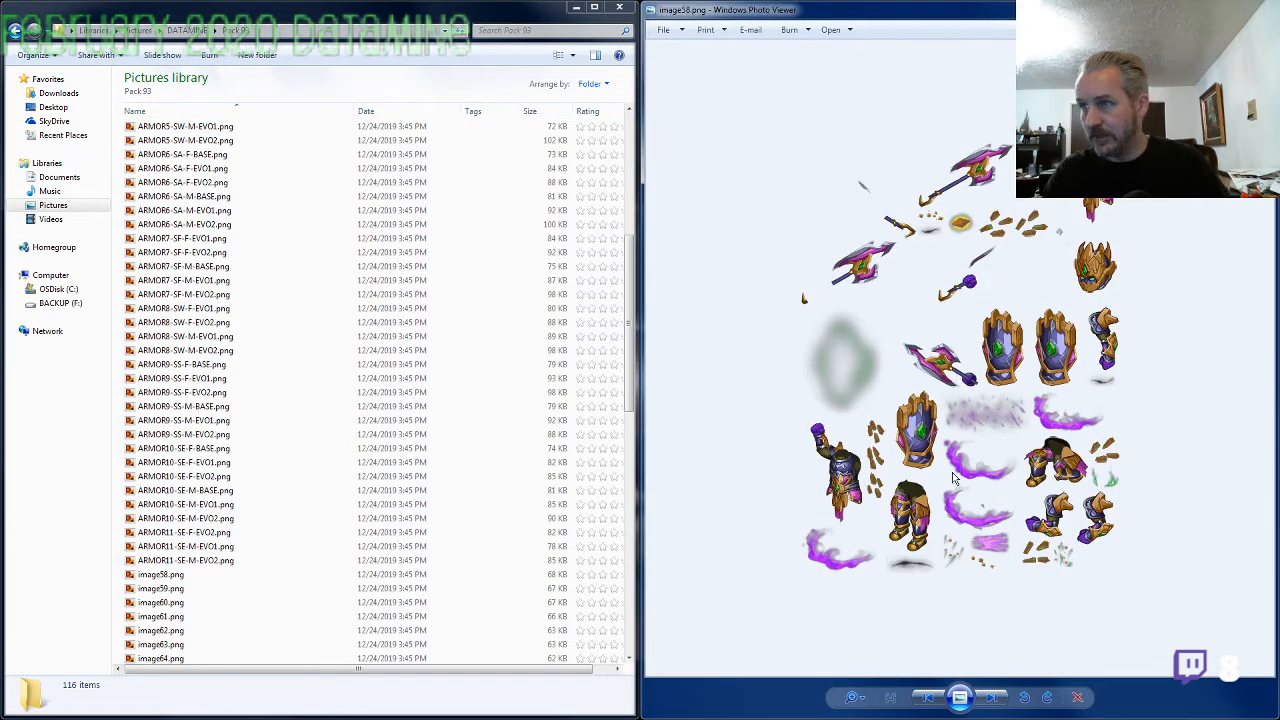
click(205, 549)
key(F2)
key(ctrl+c)
click(175, 574)
key(F2)
key(ctrl+v)
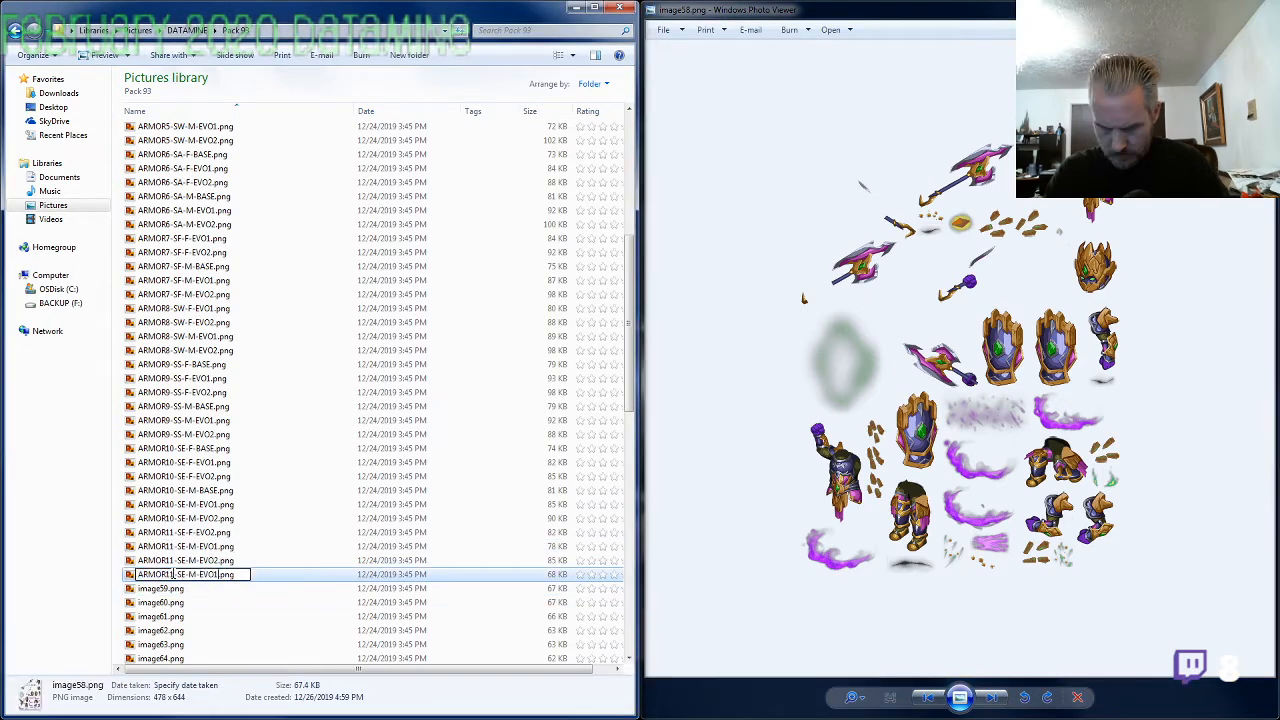
key(Left)
key(Left)
key(Left)
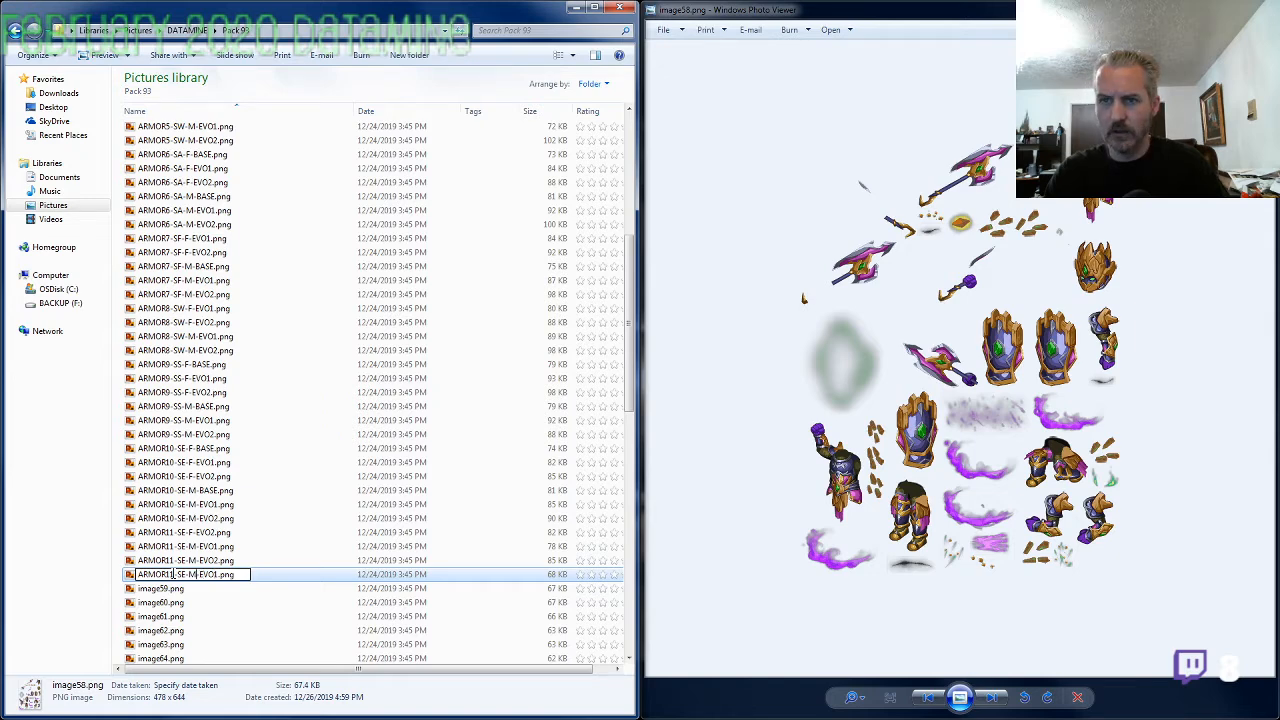
key(Return)
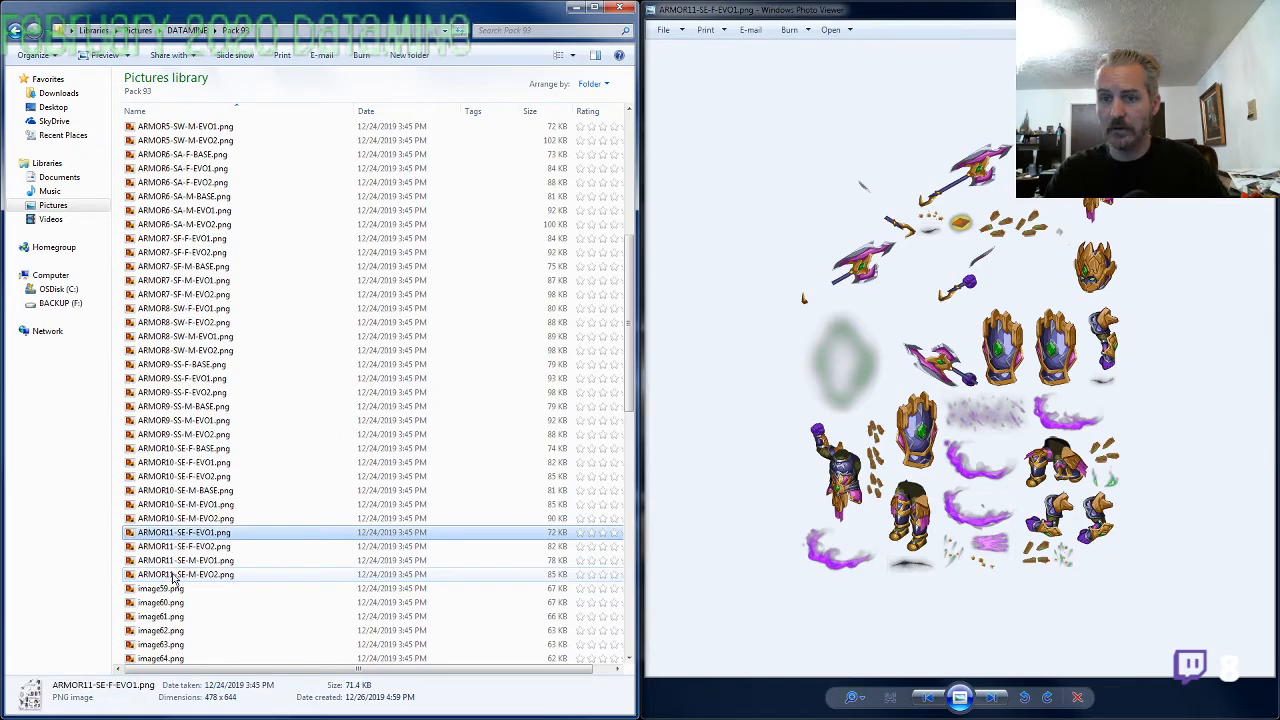
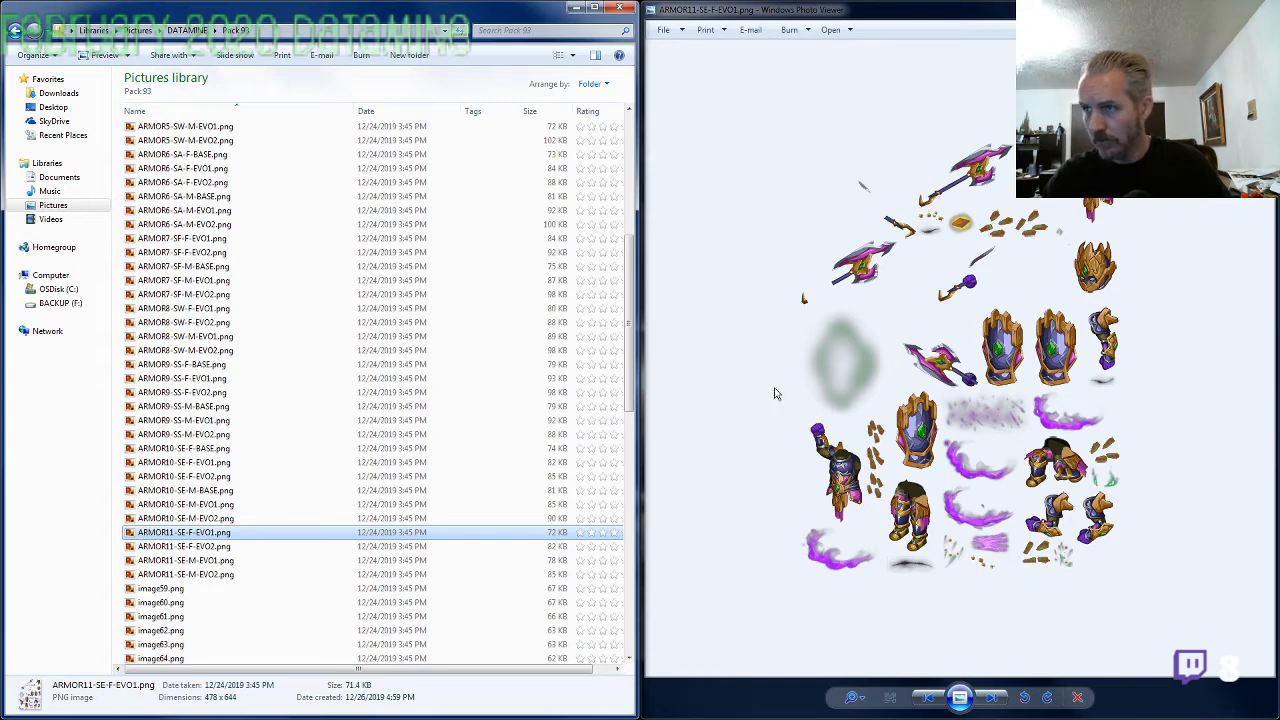
Bring up image59.png and open ARMOR8-SW-M-EVO2.png to compare their axes and shields
click(709, 403)
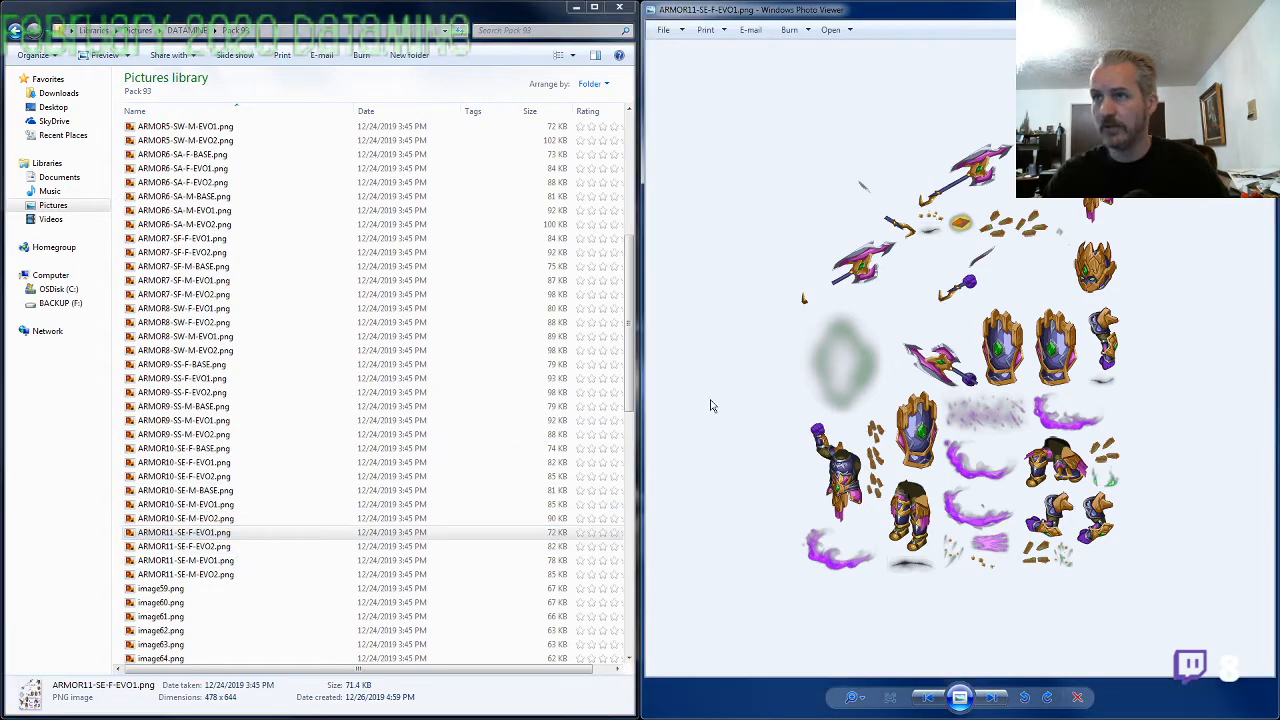
key(Right)
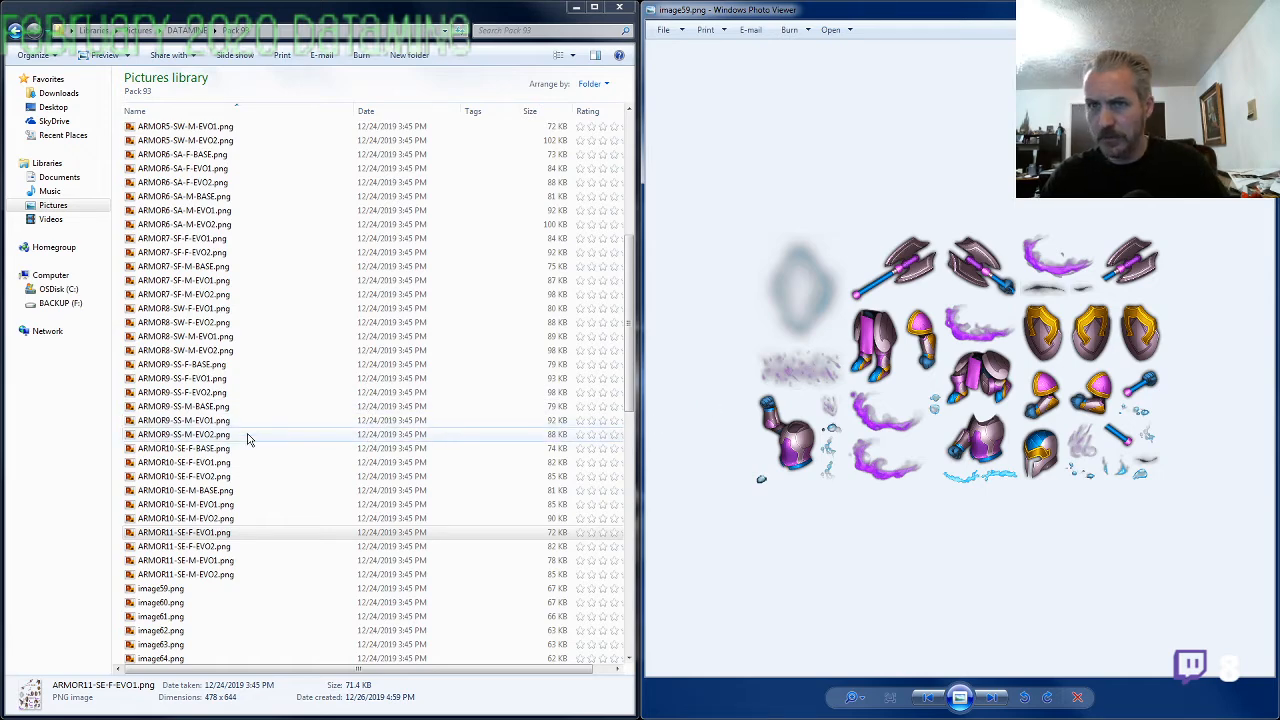
click(211, 354)
double_click(211, 354)
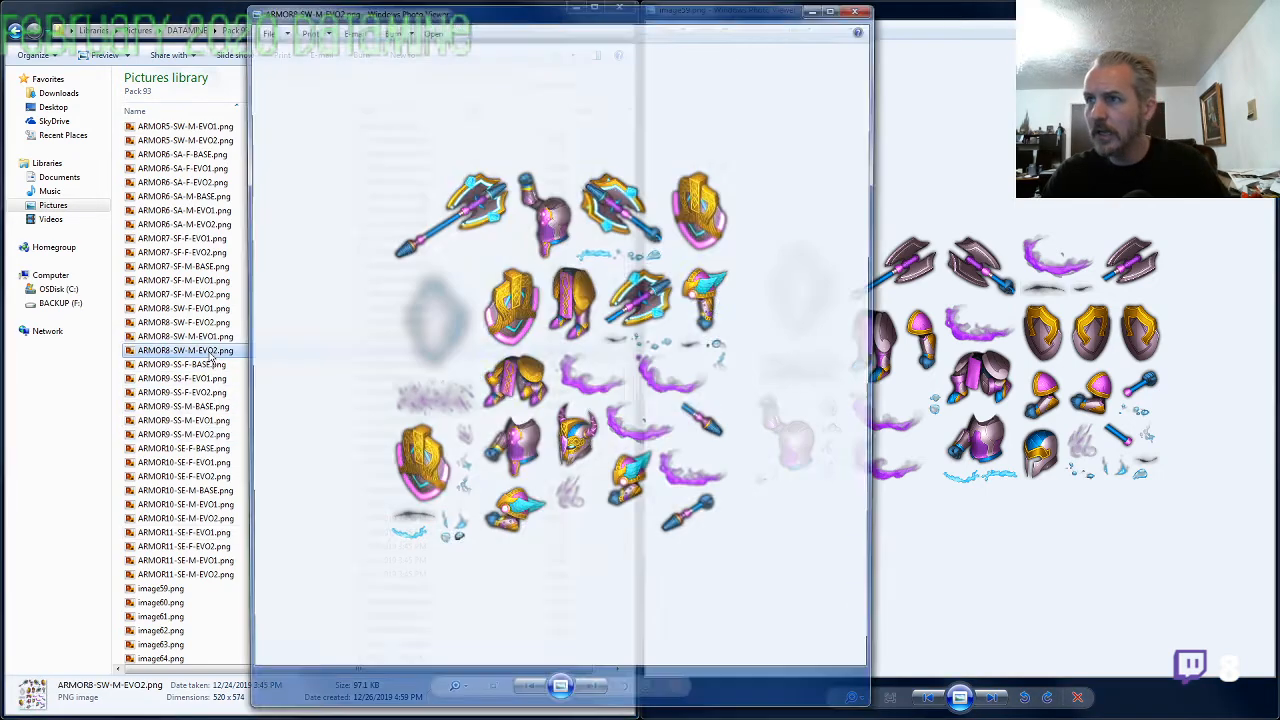
click(862, 10)
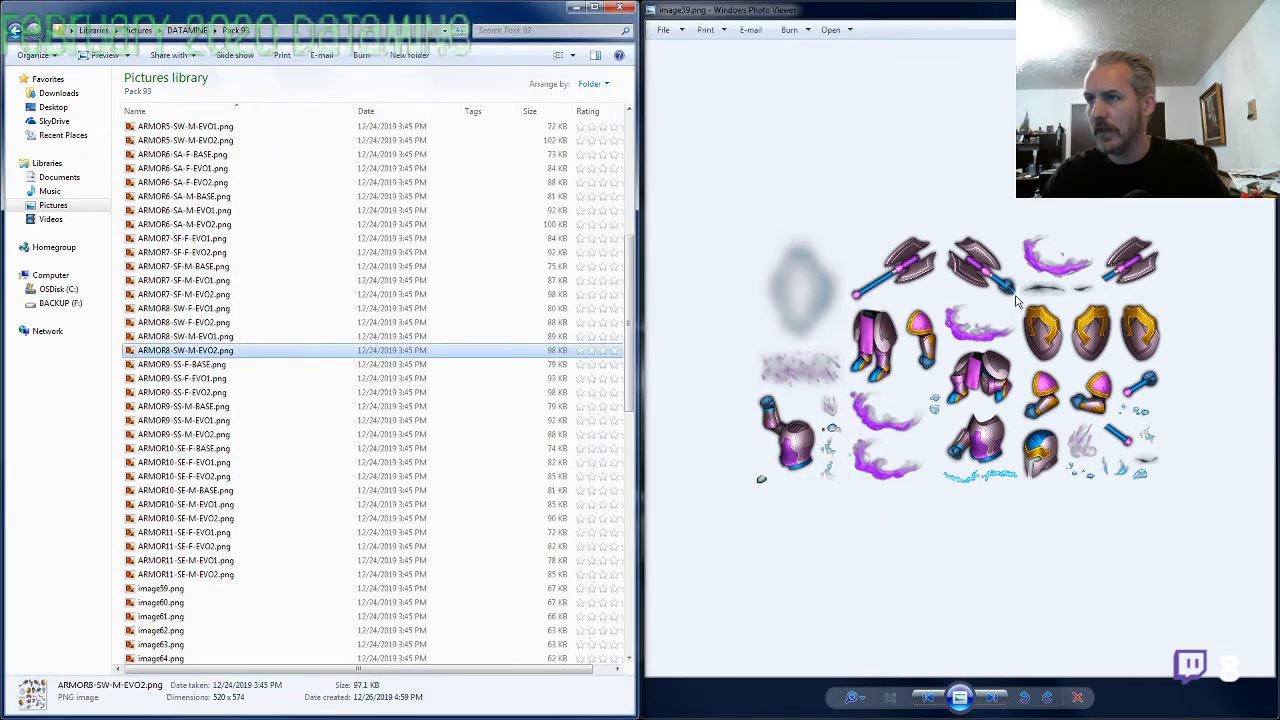
Rename image59.png as ARMOR8-SW-M-BASE.png, reusing the name of ARMOR8-SW-M-EVO2.png with BASE as the evolution
key(F2)
key(ctrl+c)
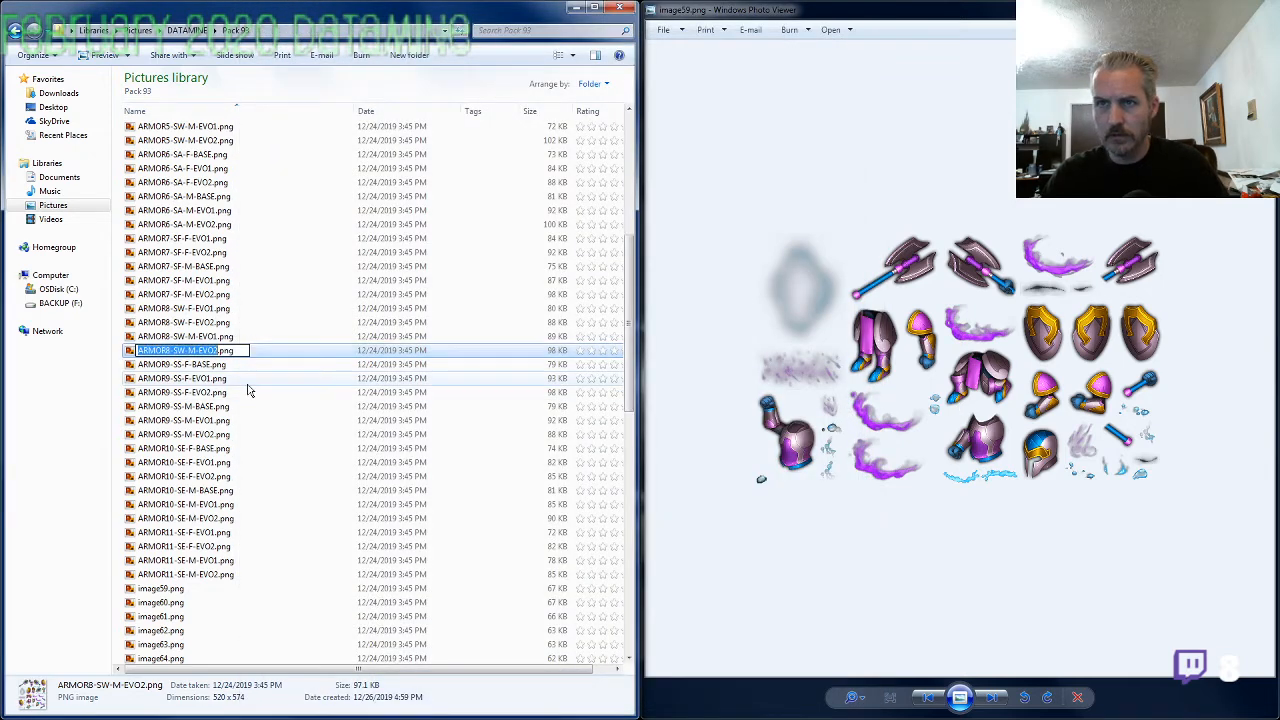
click(170, 588)
key(F2)
key(ctrl+v)
key(BackSpace)
key(BackSpace)
key(BackSpace)
key(BackSpace)
text(BASE)
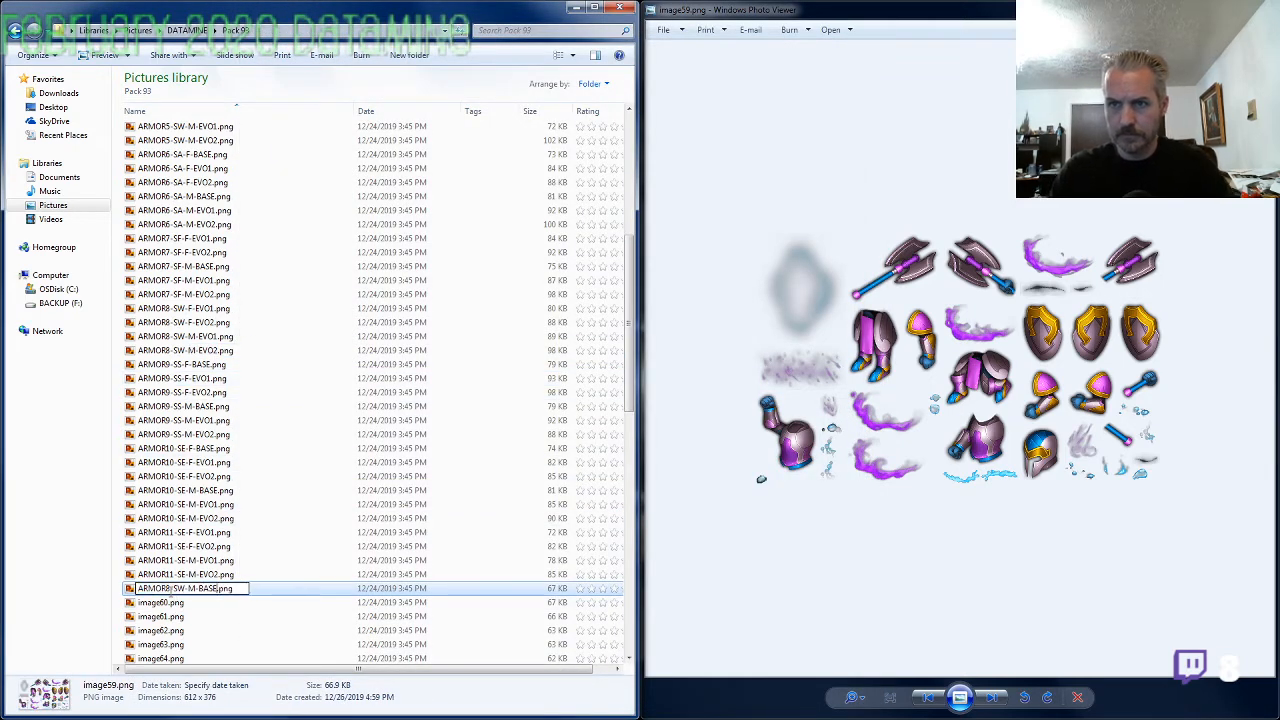
key(Return)
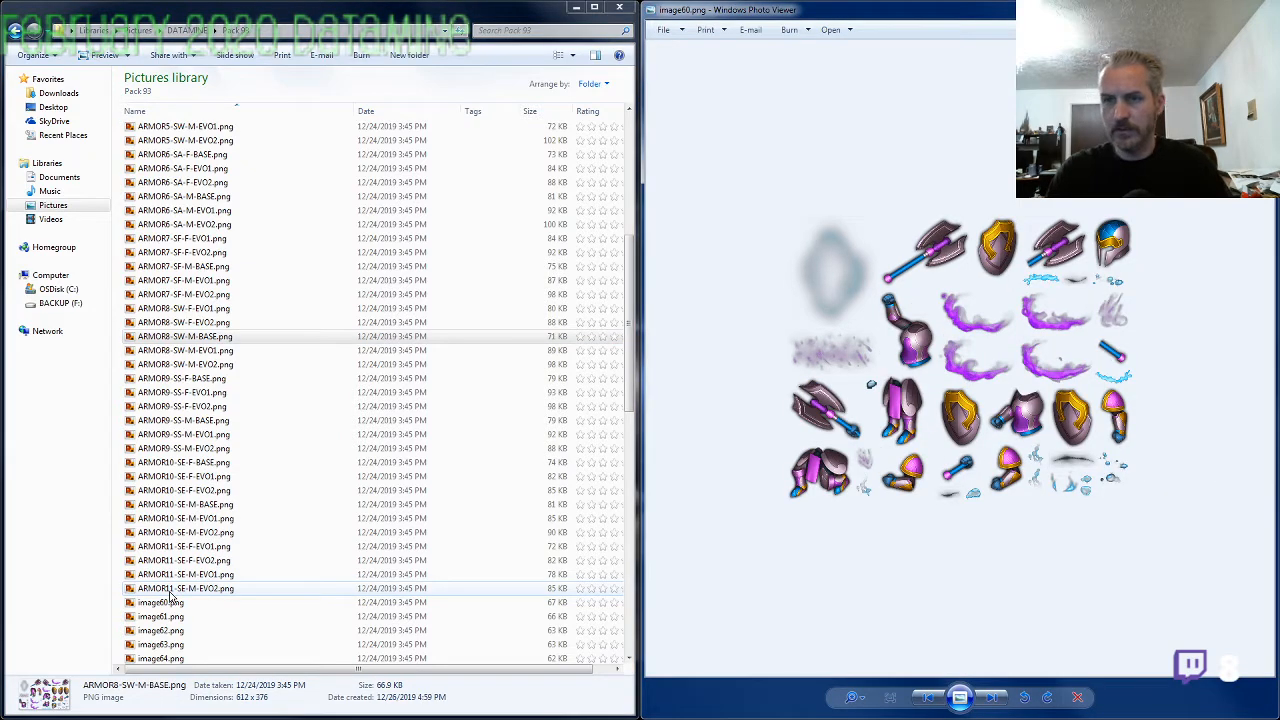
Rename image60.png as ARMOR8-SW-F-BASE.png, changing both the evolution and the gender in the copied ARMOR8-SW-M-EVO2 name
click(170, 602)
key(F2)
key(ctrl+v)
key(ctrl+shift+Left)
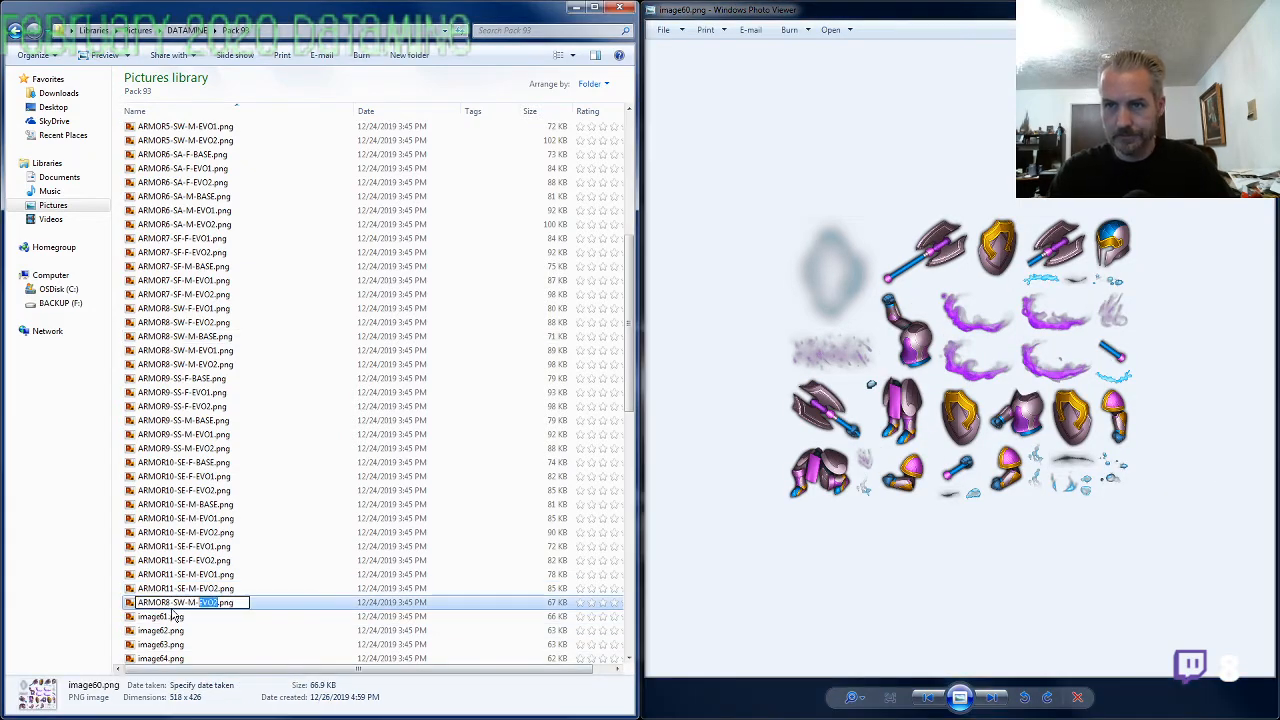
text(BASE)
key(Left)
key(Left)
key(Left)
key(Left)
key(Left)
key(shift+Left)
text(F)
key(Return)
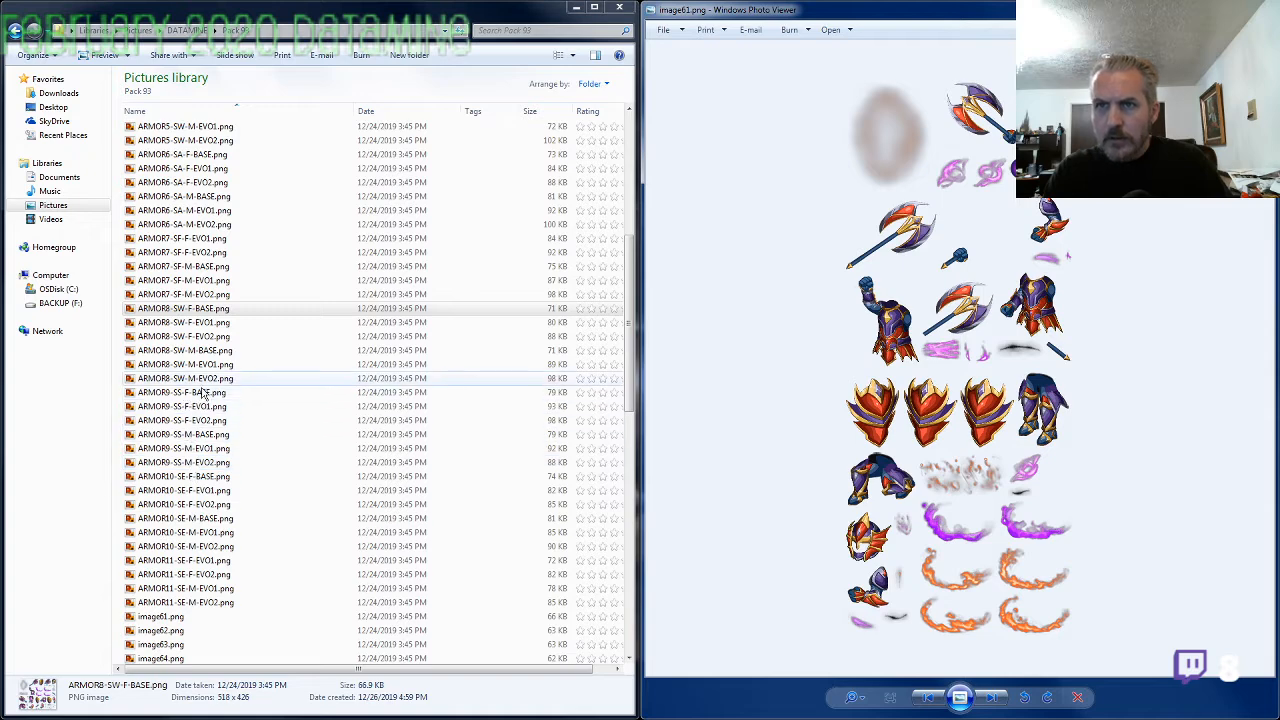
Rename image61.png as ARMOR7-SF-F-BASE.png, reusing the name of ARMOR7-SF-M-BASE.png with gender F
click(198, 268)
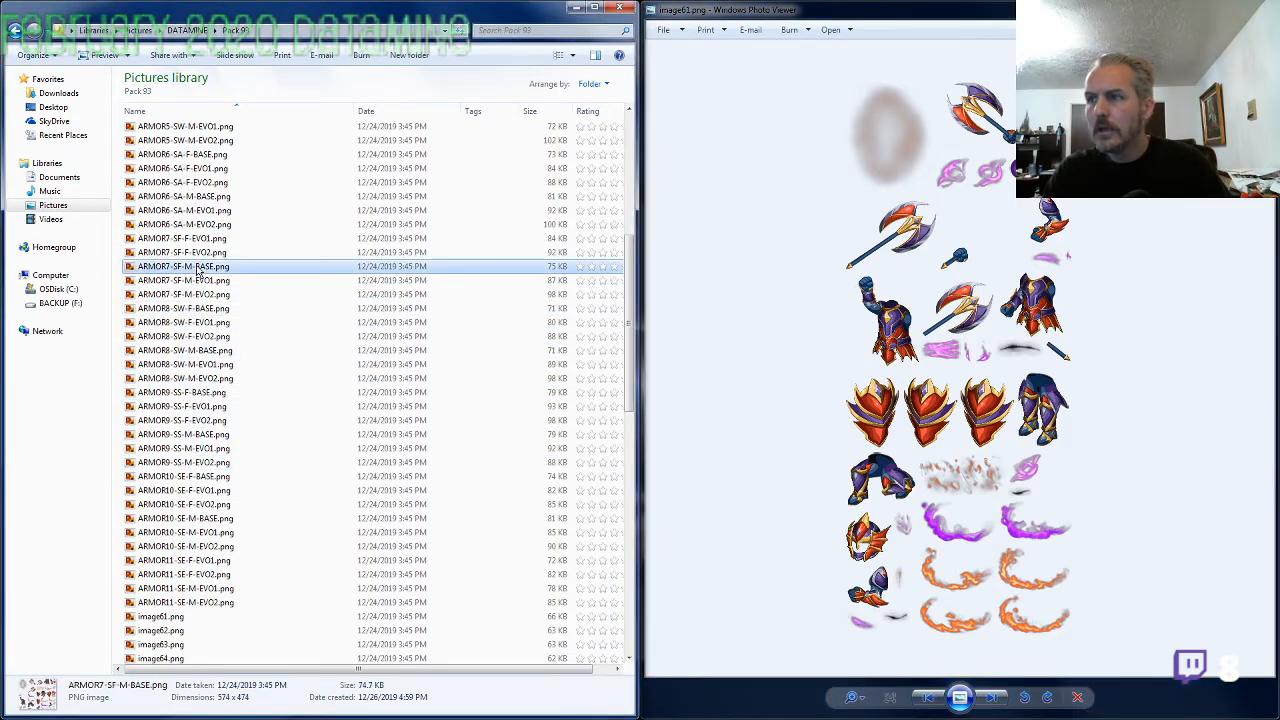
click(198, 268)
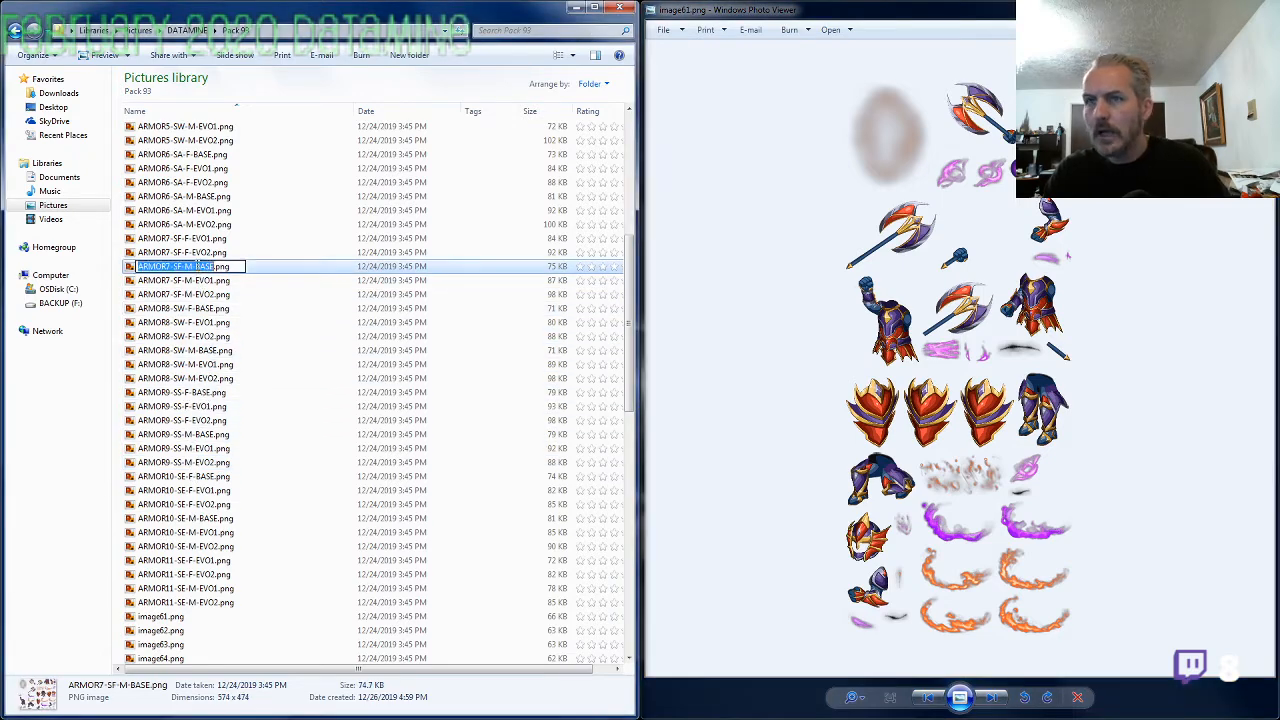
click(200, 617)
key(F2)
key(ctrl+v)
double_click(205, 617)
double_click(187, 617)
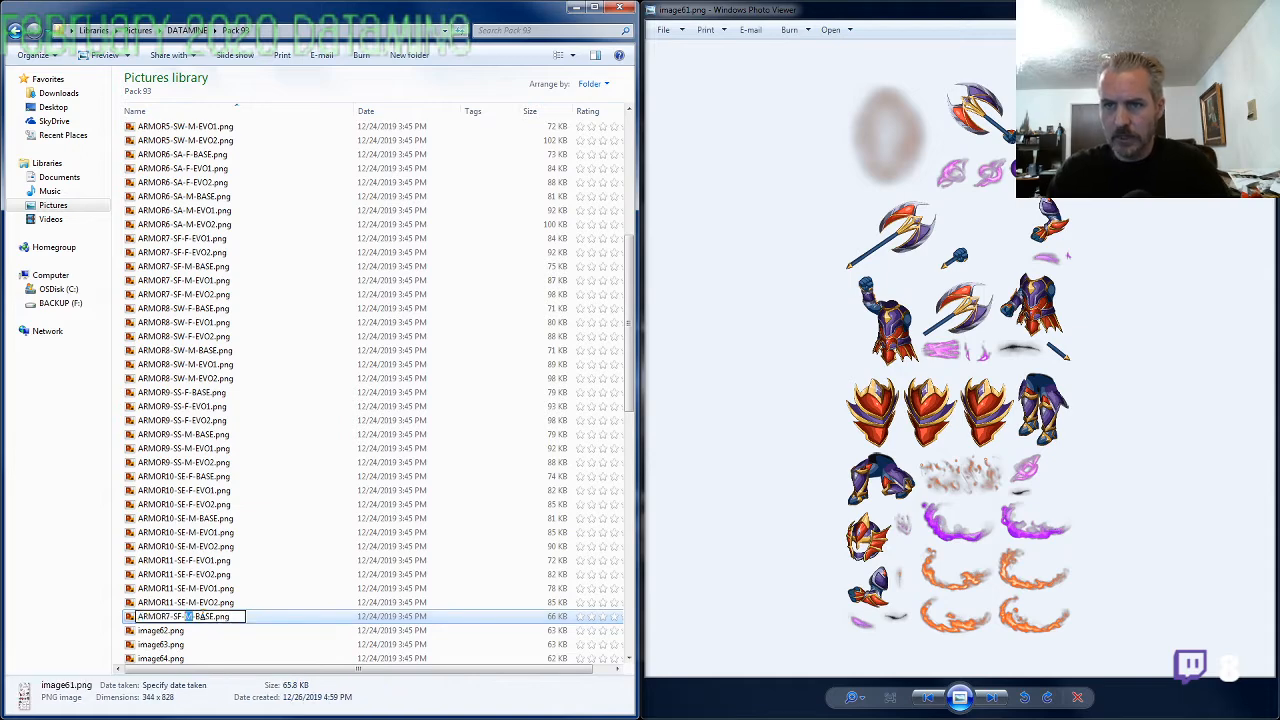
text(F)
key(Return)
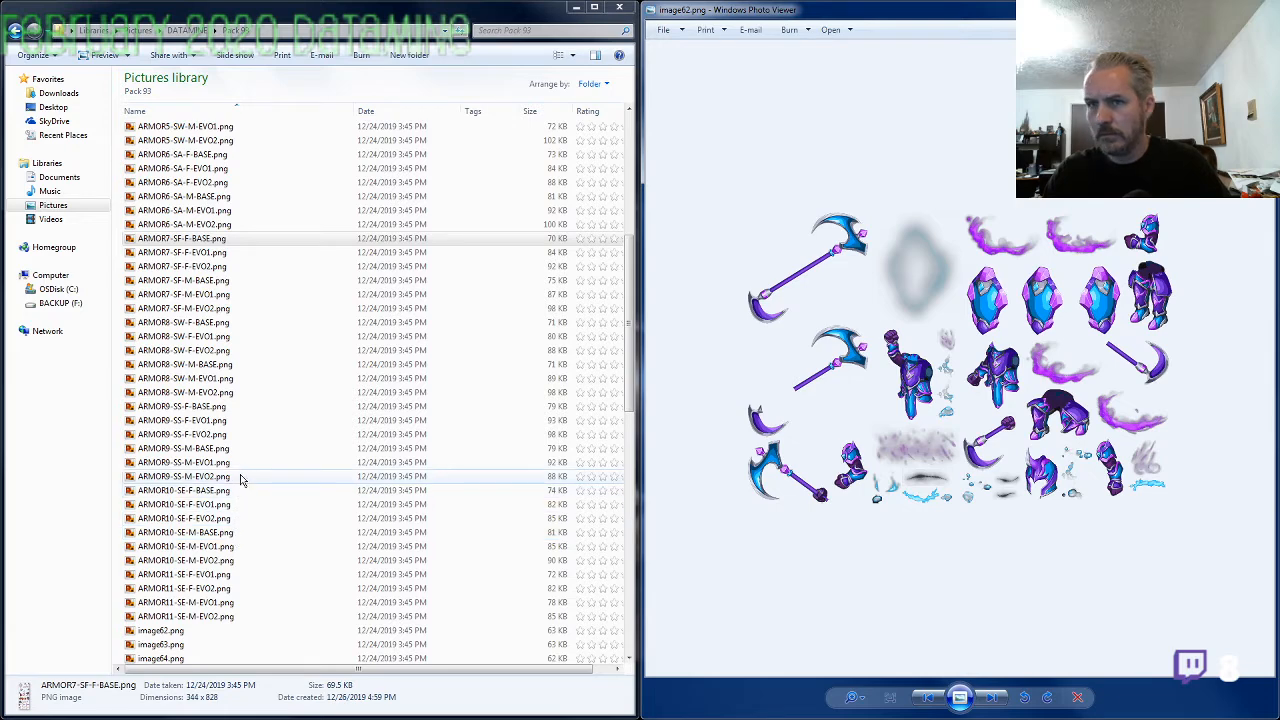
Examine image62.png enlarged and open ARMOR5-SW-M-EVO2.png to compare their axes, shields and armor pieces
scroll(912, 398, up, 3)
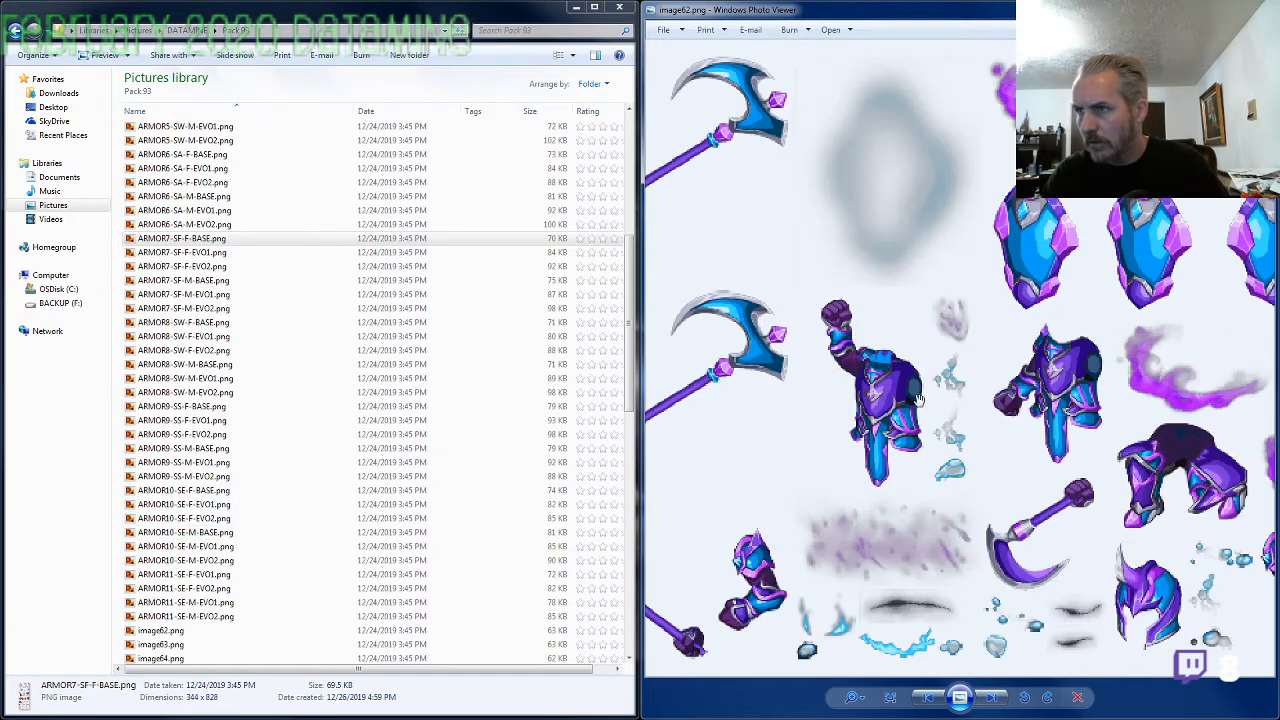
drag(943, 408, 1017, 396)
scroll(940, 418, down, 3)
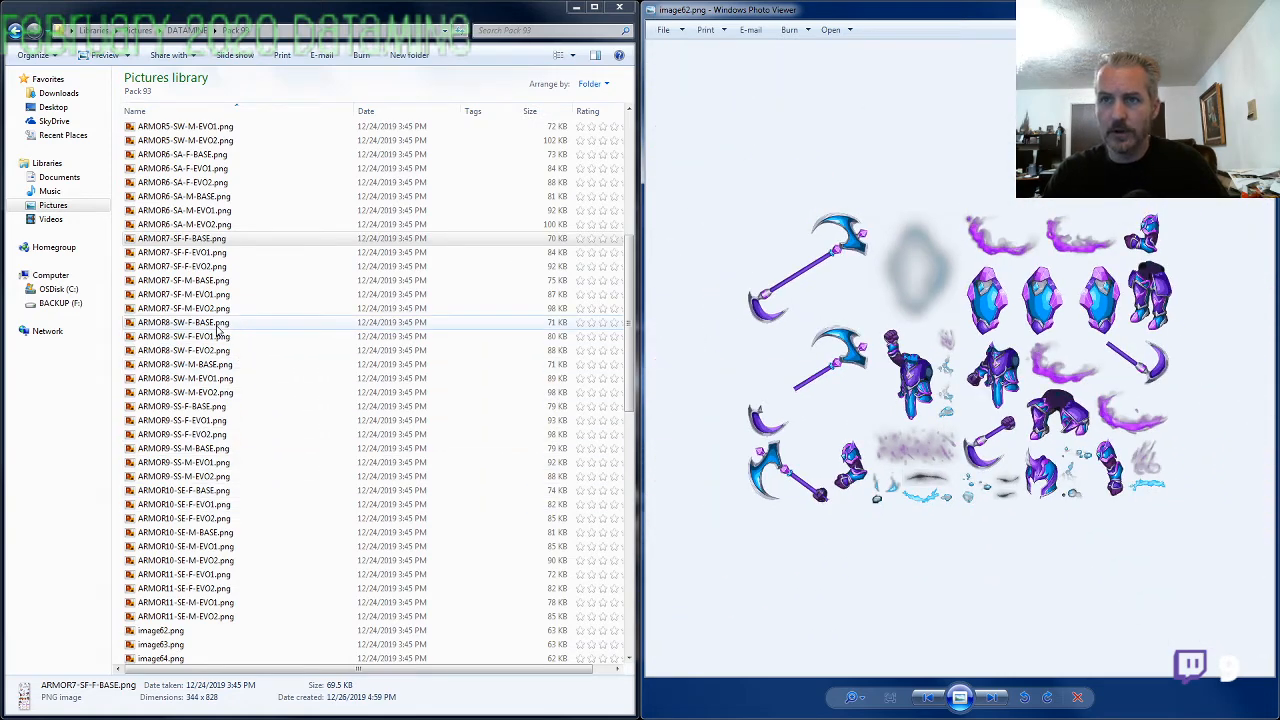
click(207, 240)
scroll(210, 290, up, 2)
scroll(210, 300, up, 2)
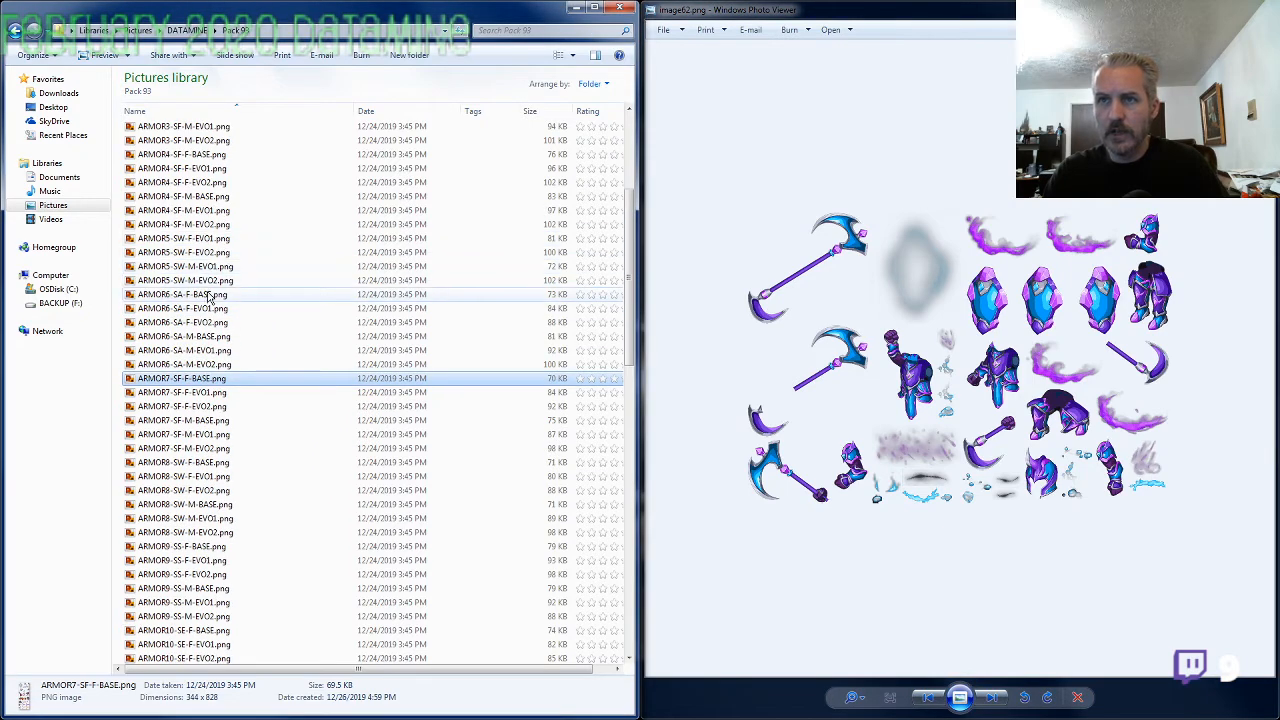
double_click(205, 280)
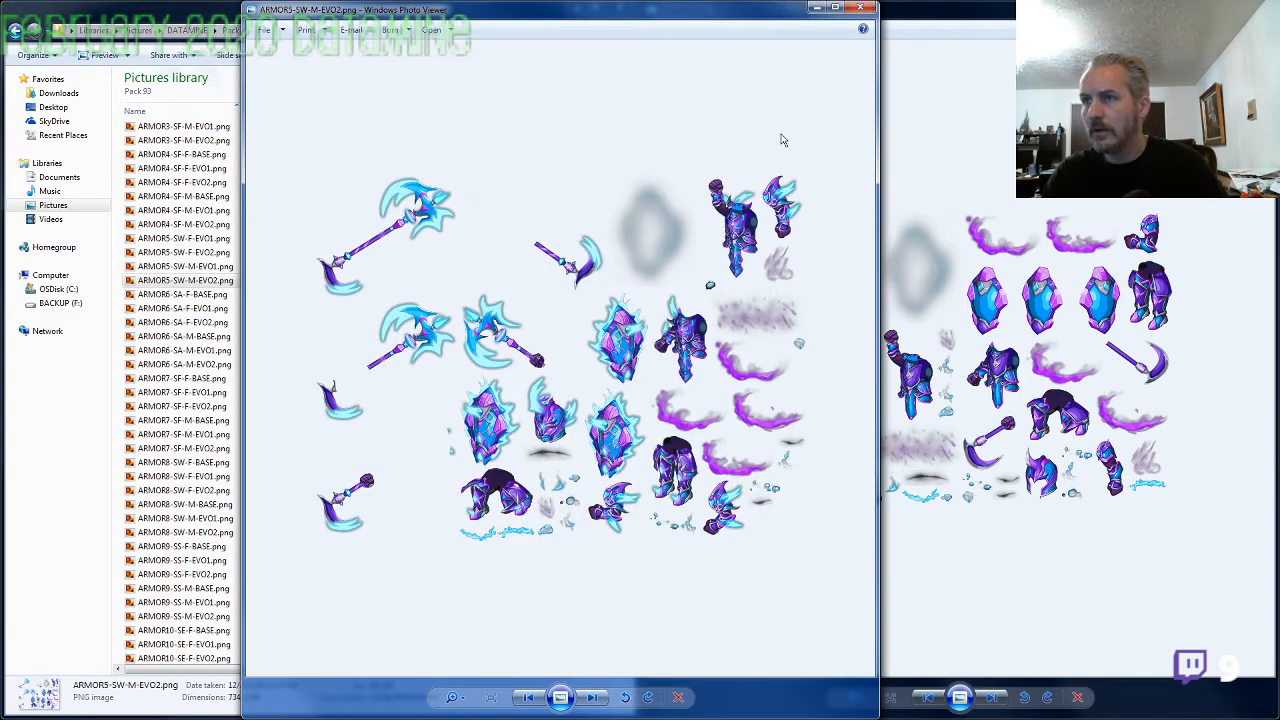
click(864, 8)
Rename image62.png as ARMOR5-SW-M-BASE.png, reusing the name of ARMOR5-SW-M-EVO2.png with BASE as the evolution
click(214, 284)
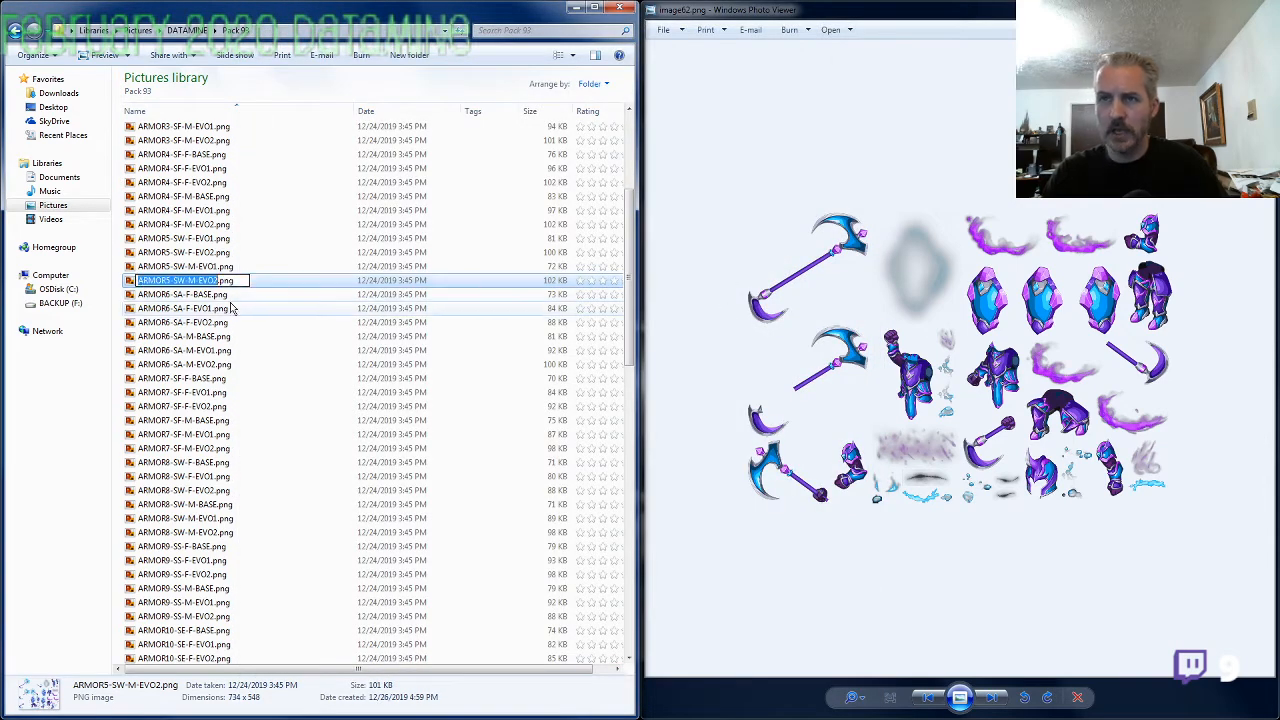
click(212, 377)
scroll(221, 480, down, 4)
click(184, 503)
key(F2)
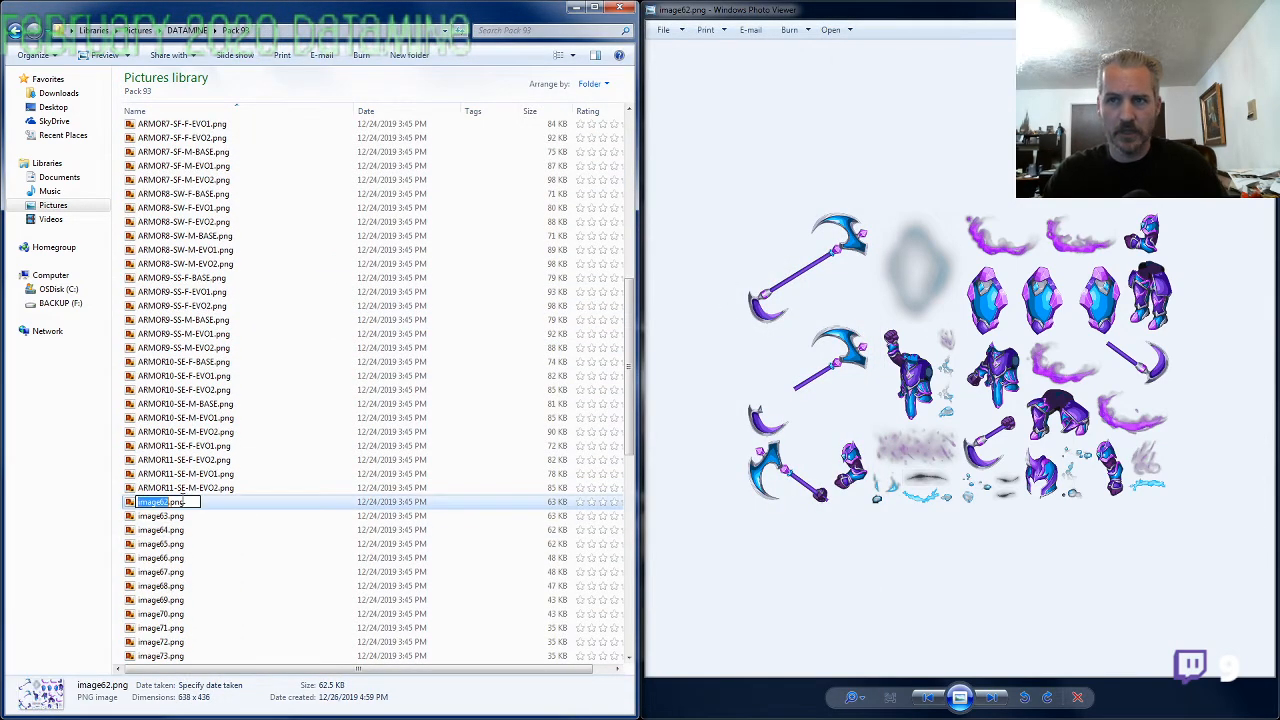
key(ctrl+v)
key(ctrl+shift+Left)
text(BASE)
key(Return)
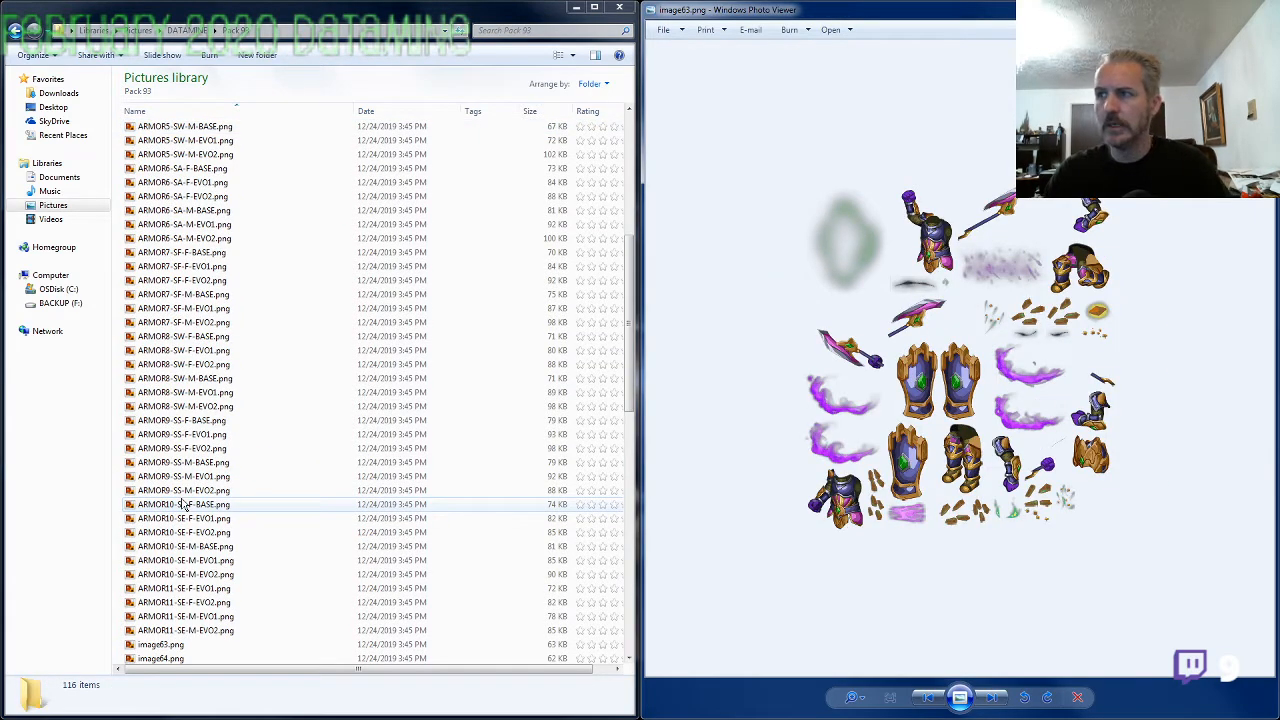
Rename image63.png as ARMOR11-SE-M-BASE.png, reusing the name of ARMOR11-SE-M-EVO2.png with BASE as the evolution
click(200, 574)
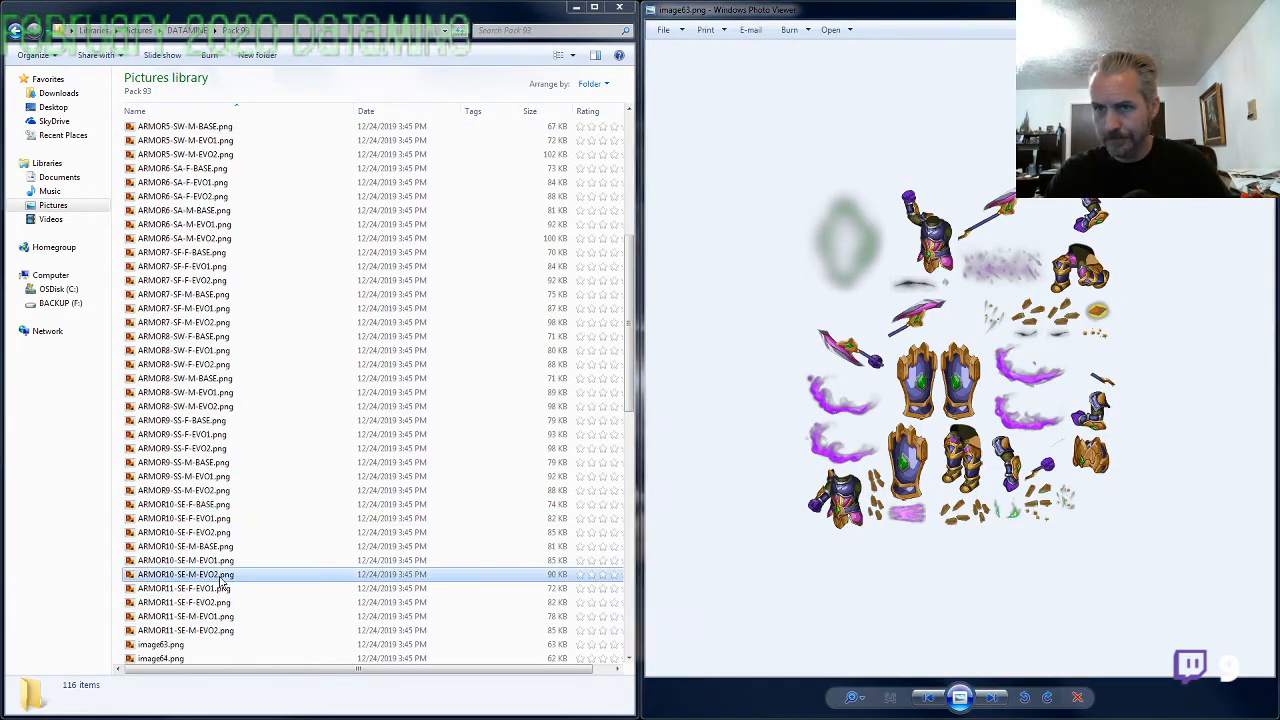
click(200, 630)
key(F2)
key(ctrl+c)
click(196, 644)
key(F2)
key(ctrl+v)
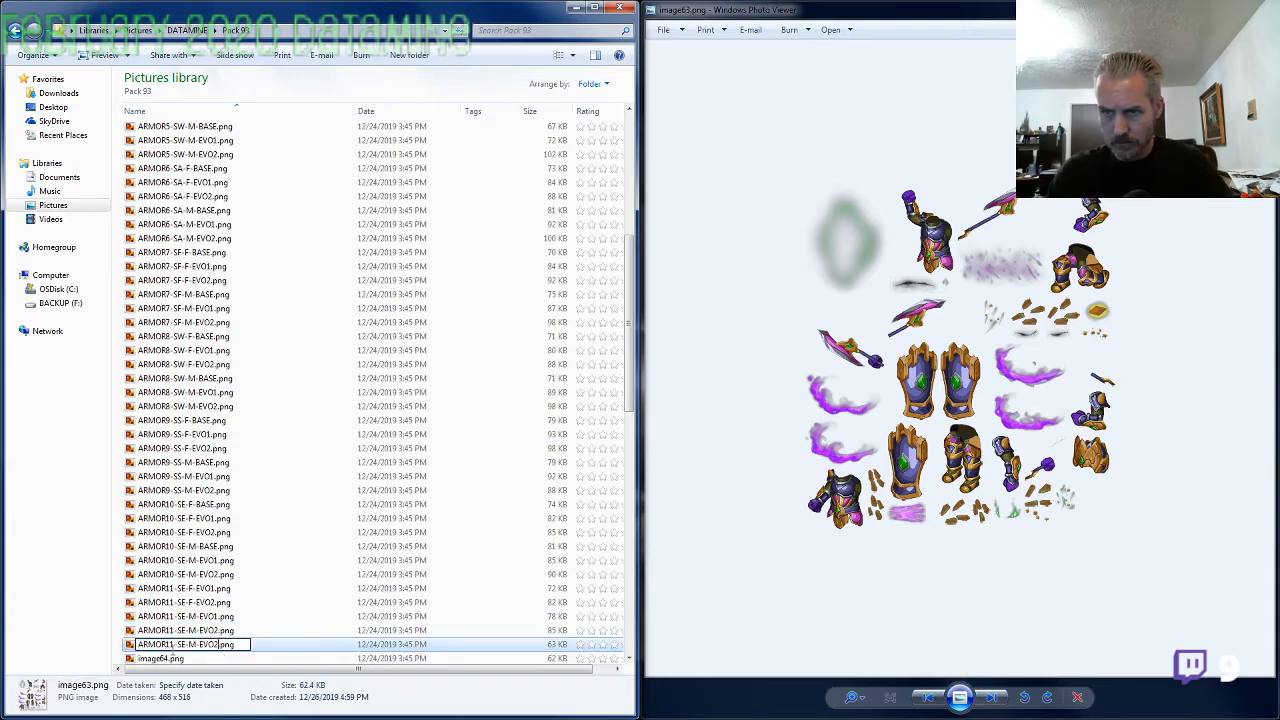
key(BackSpace)
key(BackSpace)
key(BackSpace)
key(BackSpace)
text(BASE)
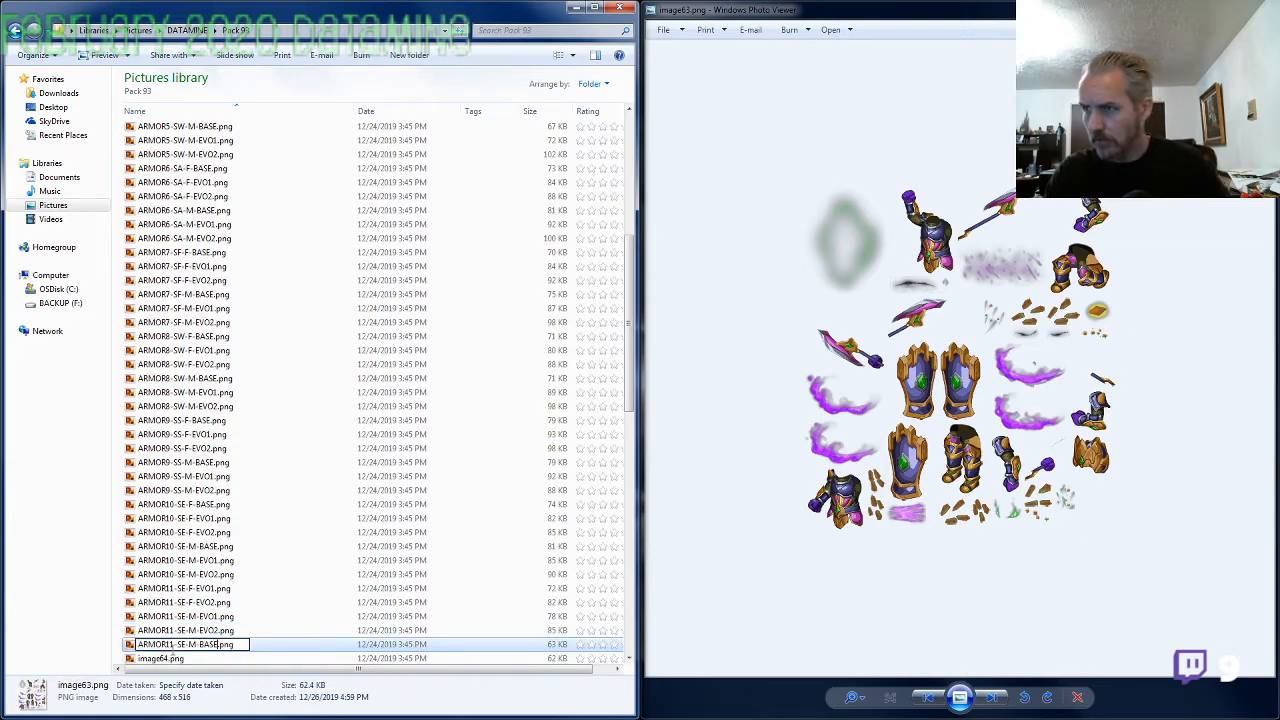
key(Return)
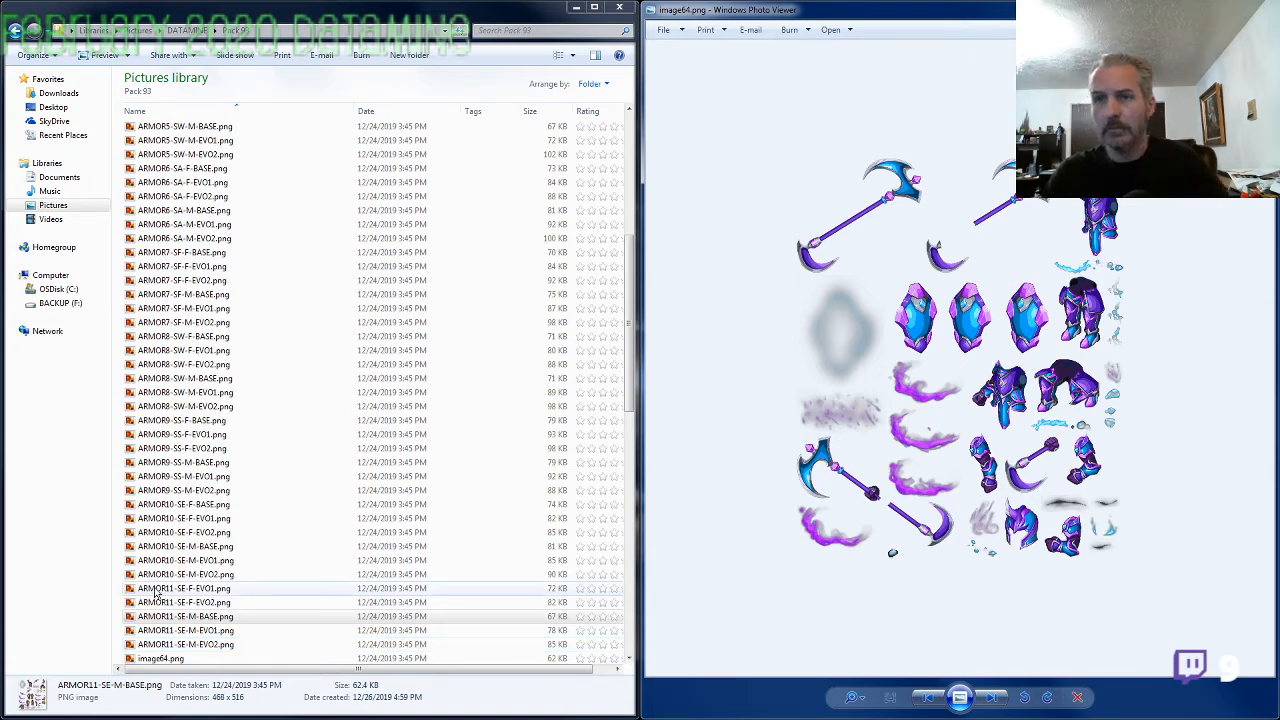
Inspect image64.png enlarged and rename it as ARMOR5-SW-F-BASE.png, reusing the name of ARMOR5-SW-M-BASE.png with gender F
scroll(1100, 360, up, 3)
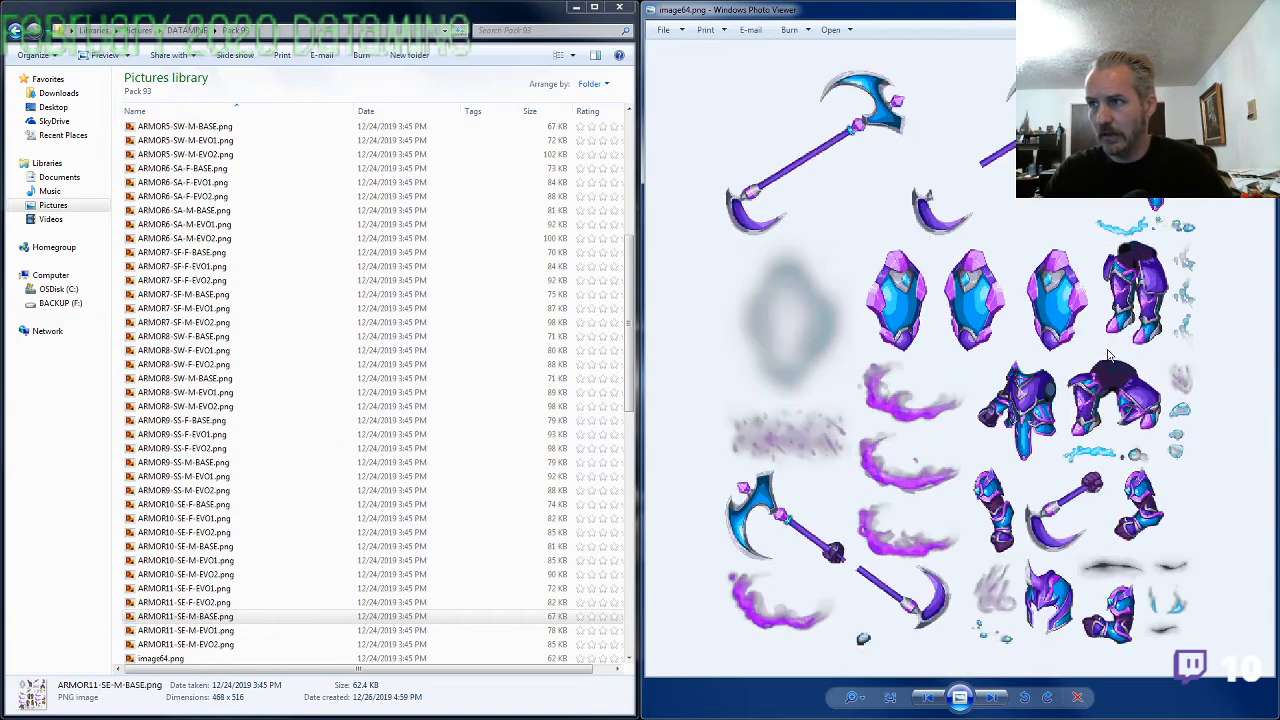
scroll(1107, 374, down, 4)
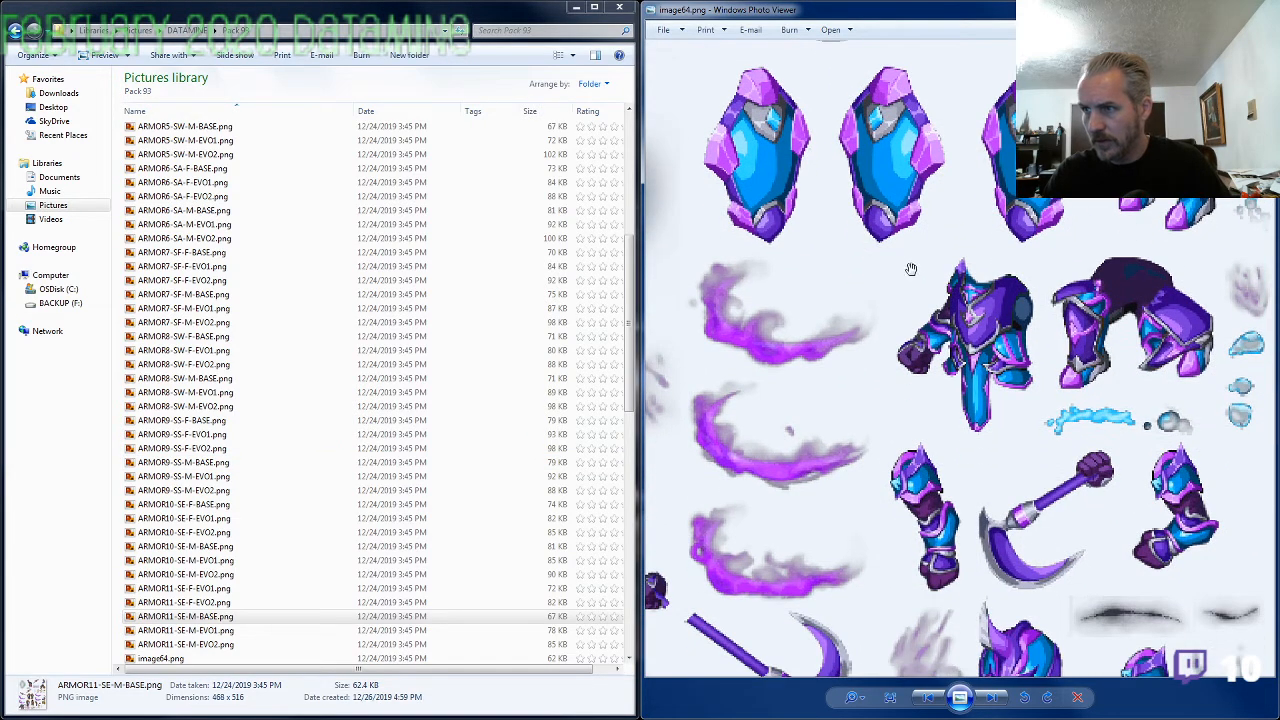
scroll(975, 422, down, 1)
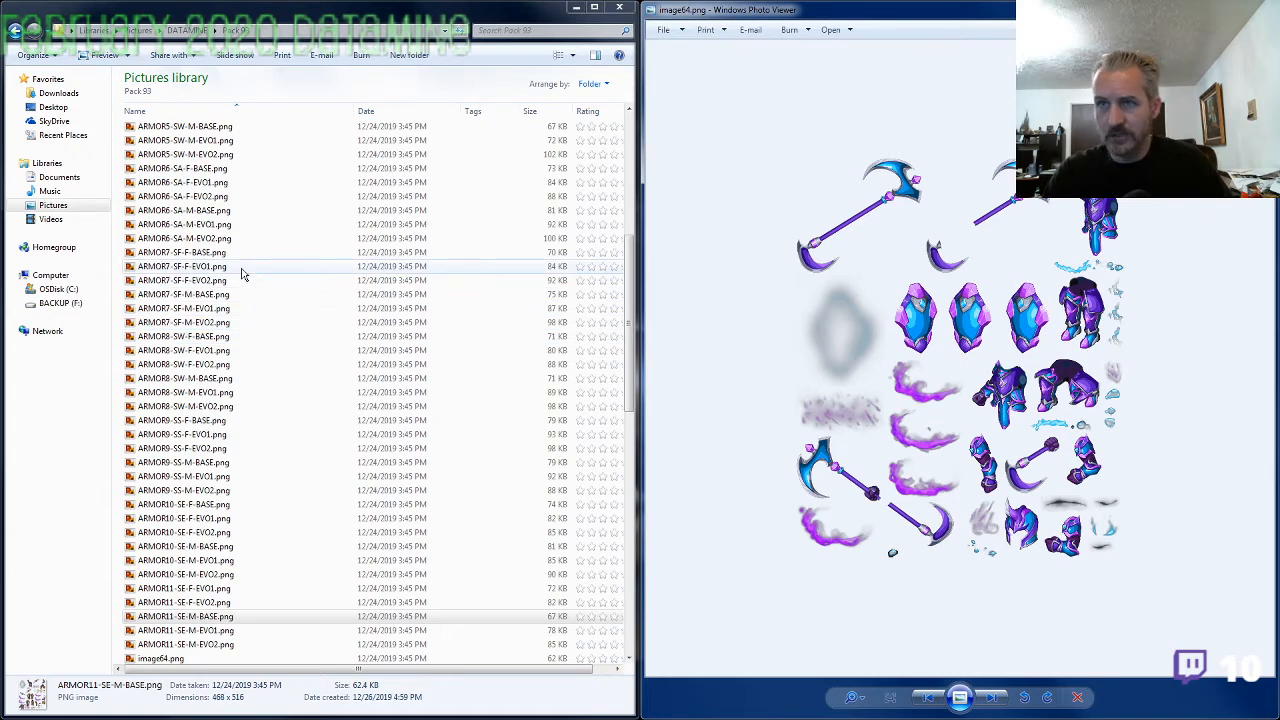
click(214, 253)
scroll(213, 272, up, 3)
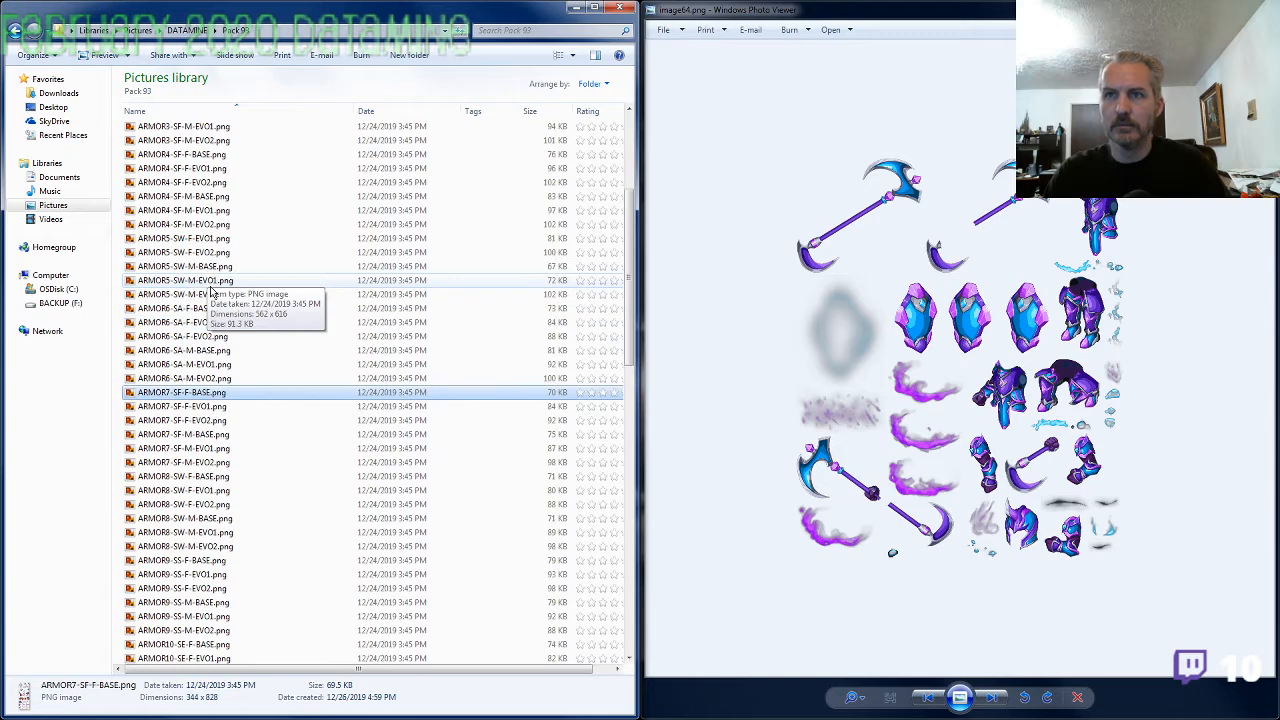
scroll(223, 417, down, 5)
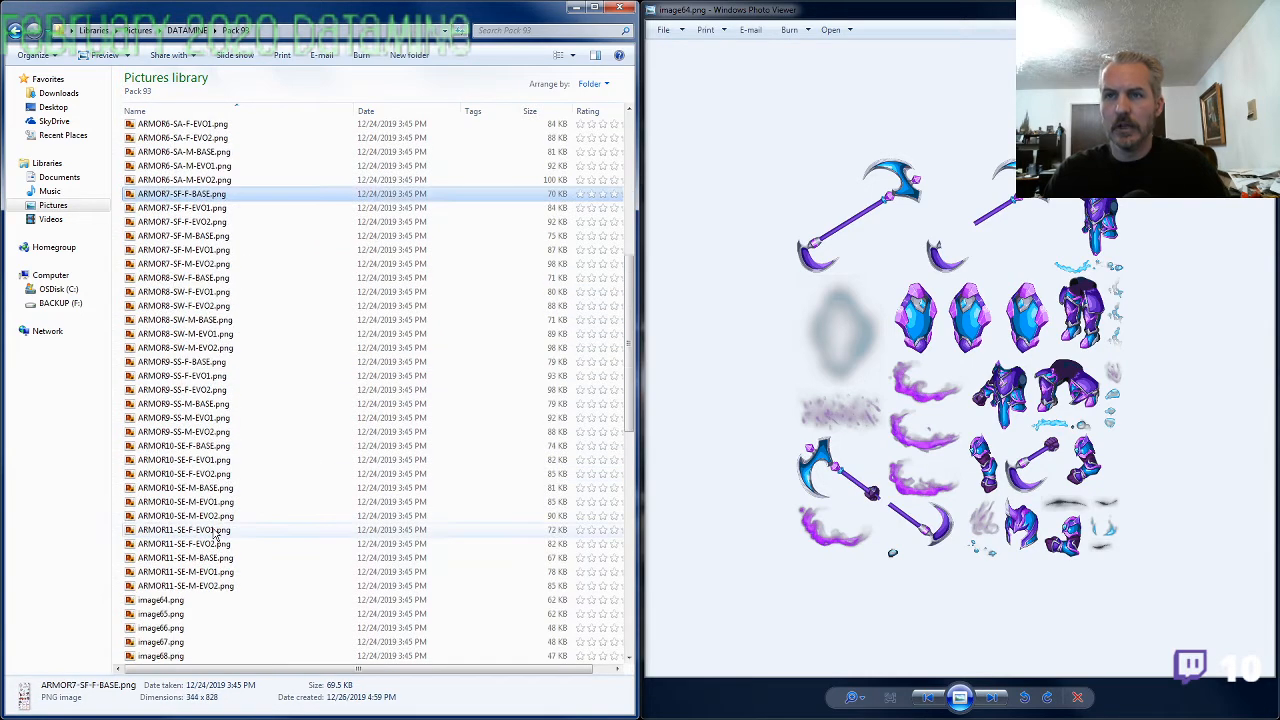
click(207, 604)
key(F2)
key(ctrl+v)
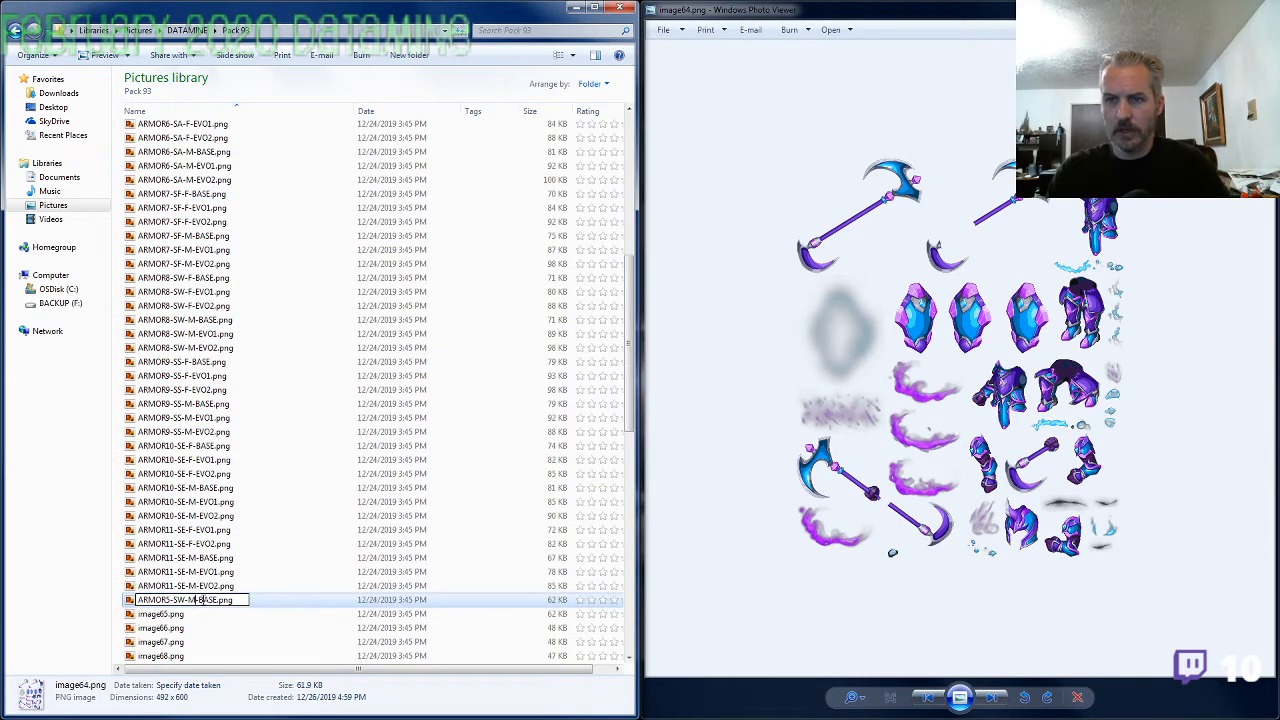
key(BackSpace)
text(F)
key(Return)
Bring up image65.png and rename it as ARMOR11-SE-F-BASE.png, reusing the name of ARMOR11-SE-M-BASE.png with gender F
key(alt+Tab)
key(Right)
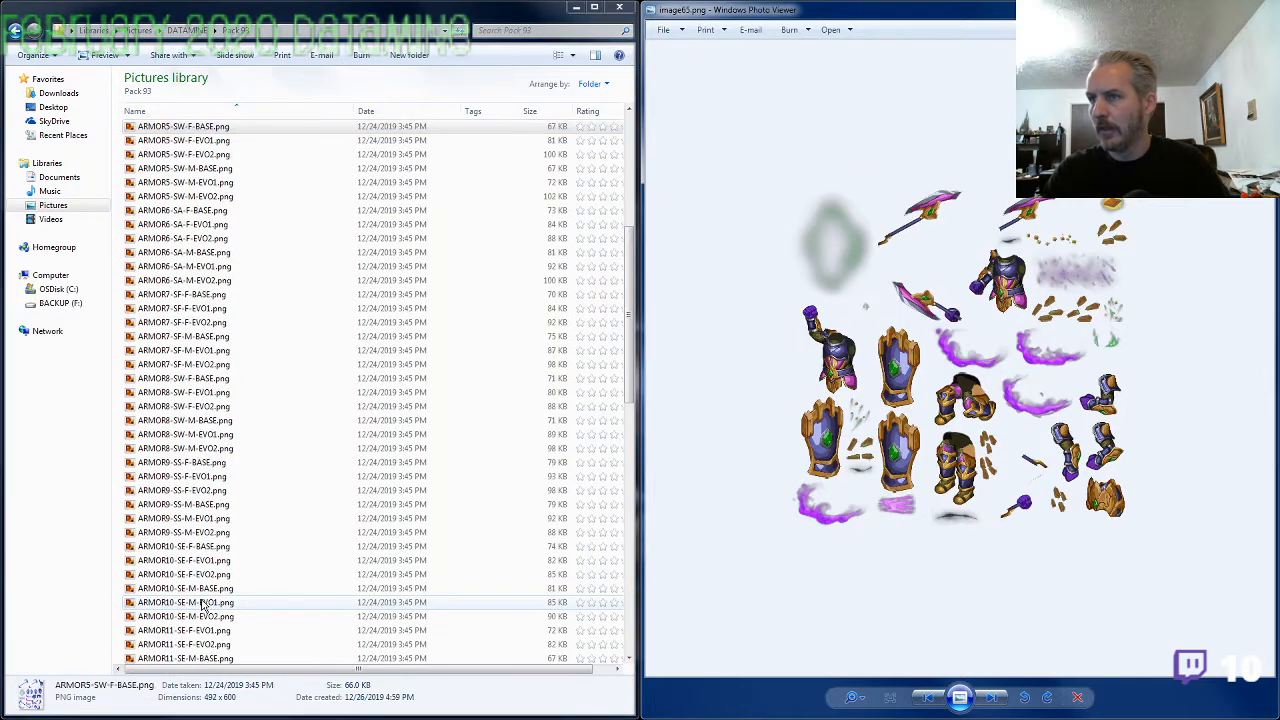
click(200, 589)
scroll(229, 610, down, 6)
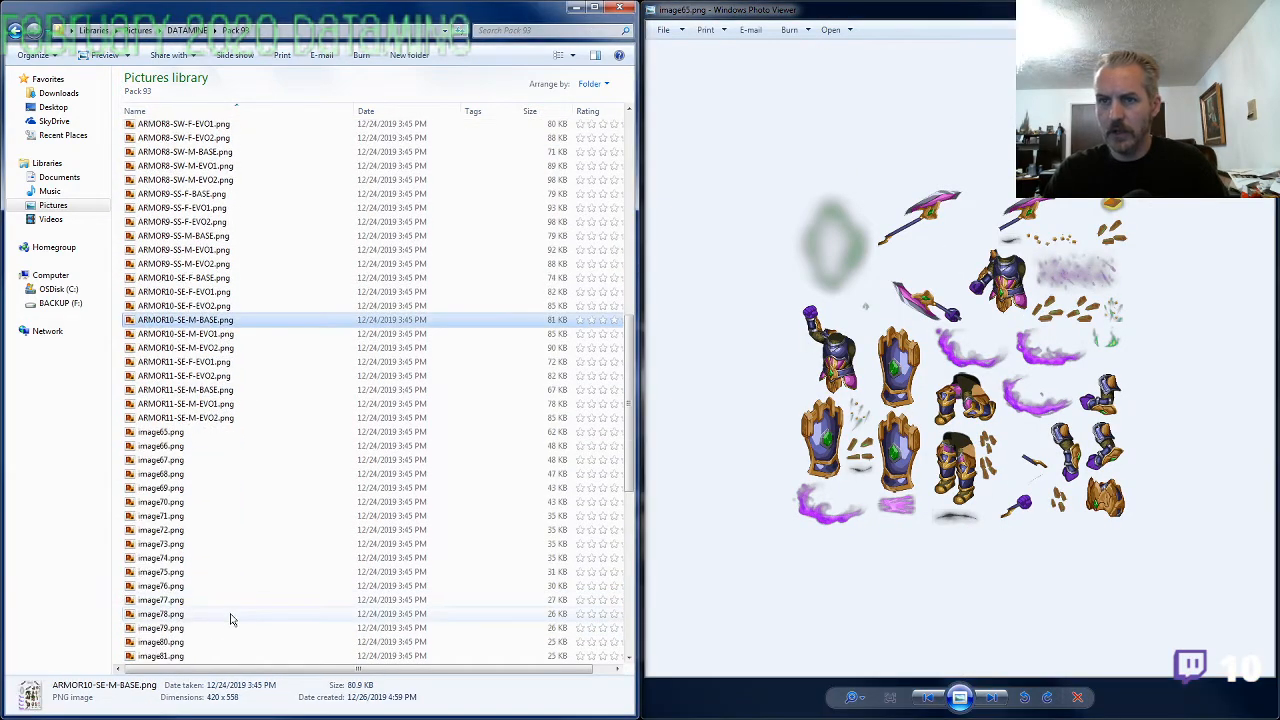
click(210, 420)
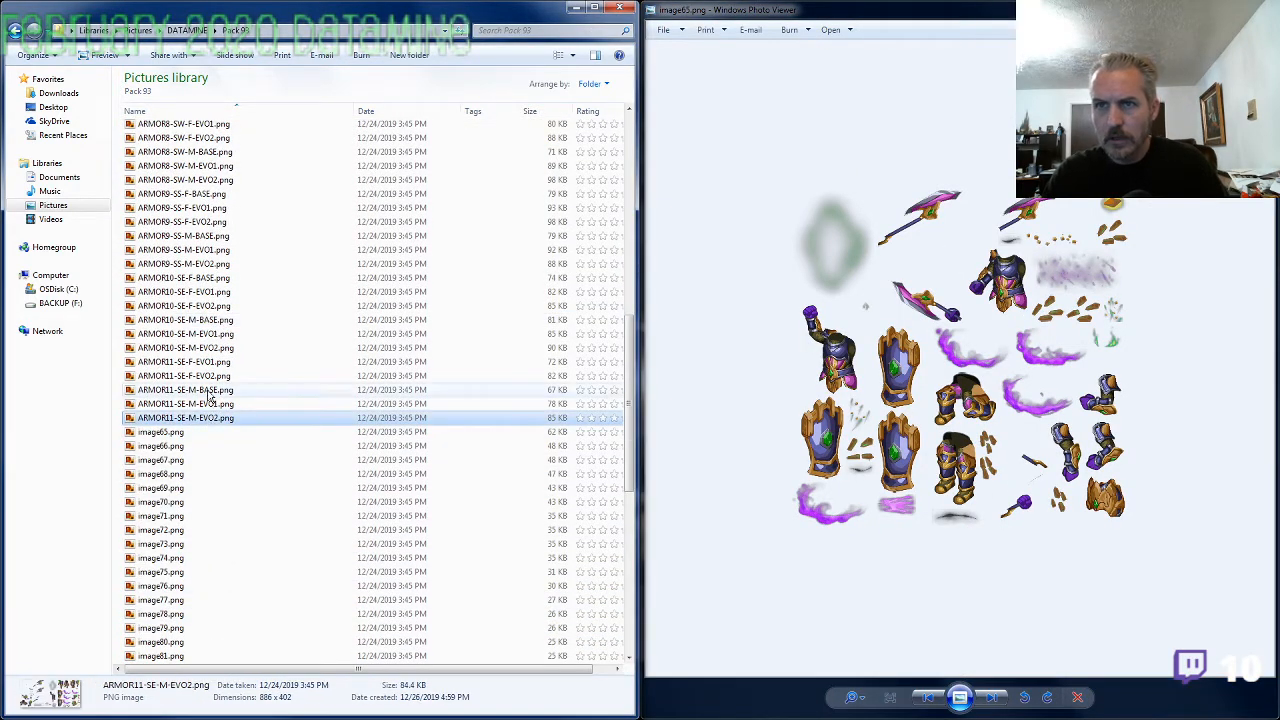
click(182, 435)
key(F2)
key(ctrl+v)
key(Left)
key(Left)
key(Left)
key(Left)
key(Left)
key(shift+Left)
text(F)
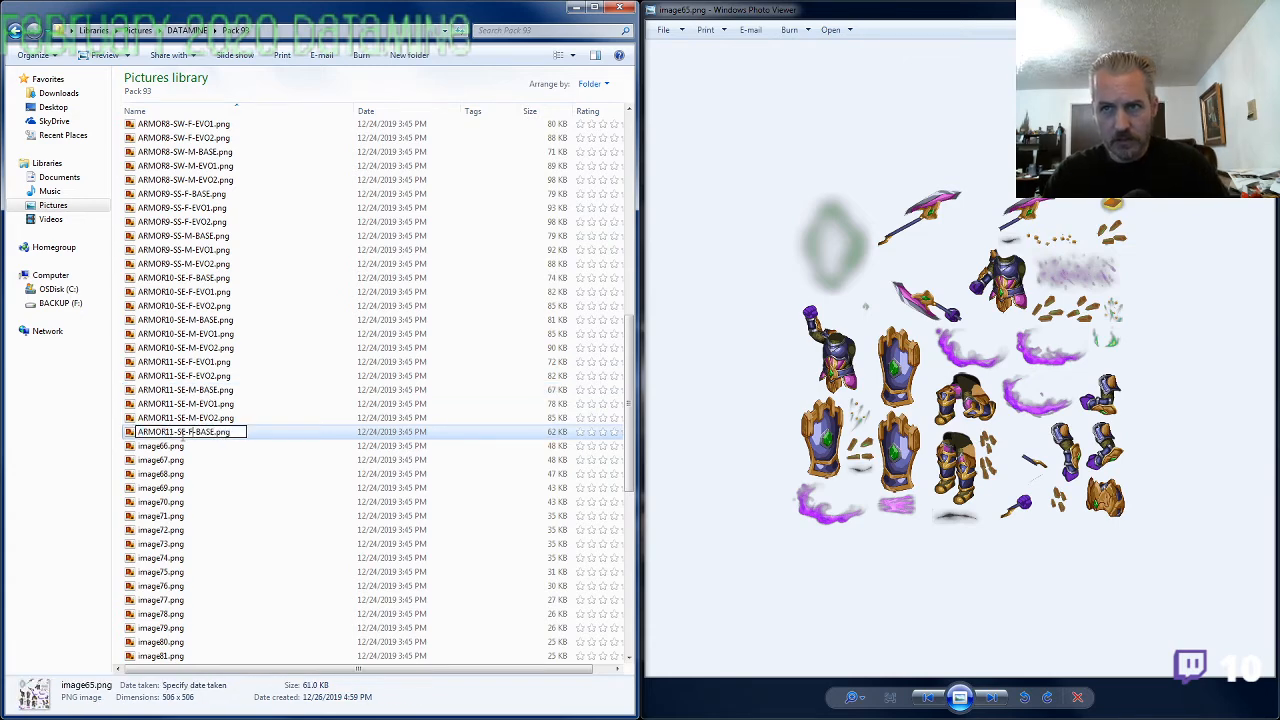
key(Return)
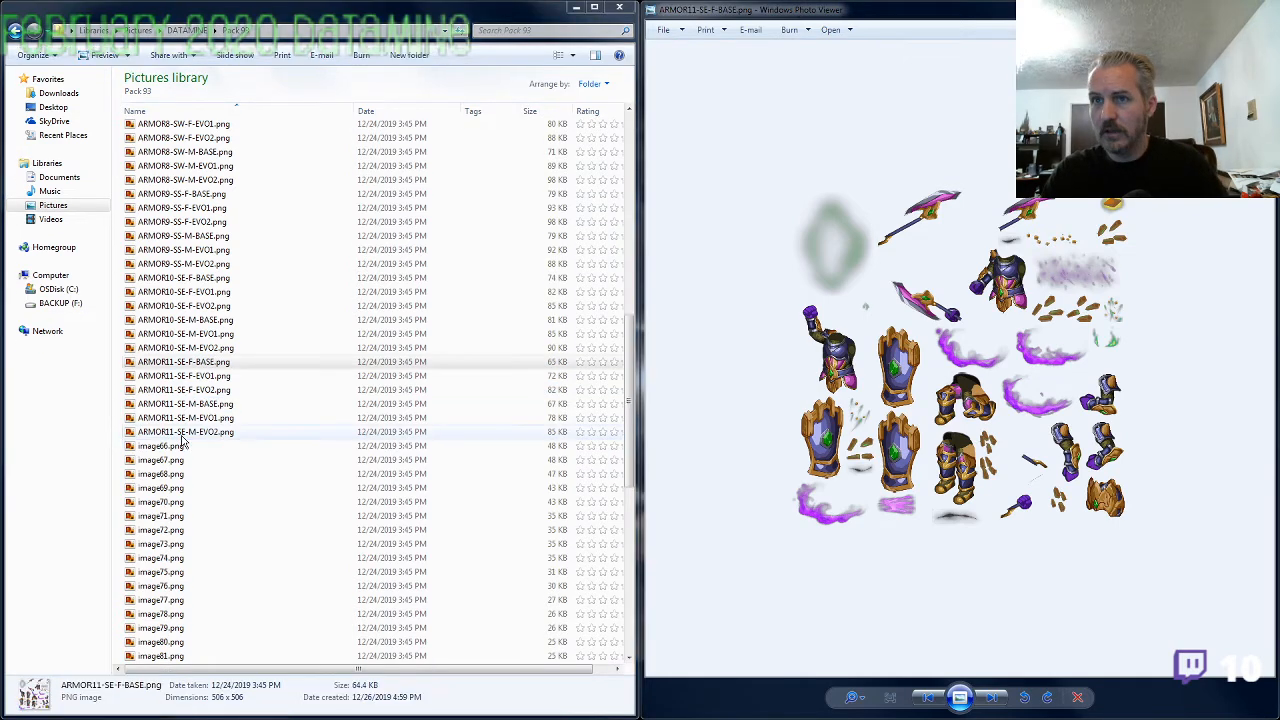
Page through image66.png to image71.png, enlarging image67.png, to determine which of them belong together
click(760, 320)
key(Right)
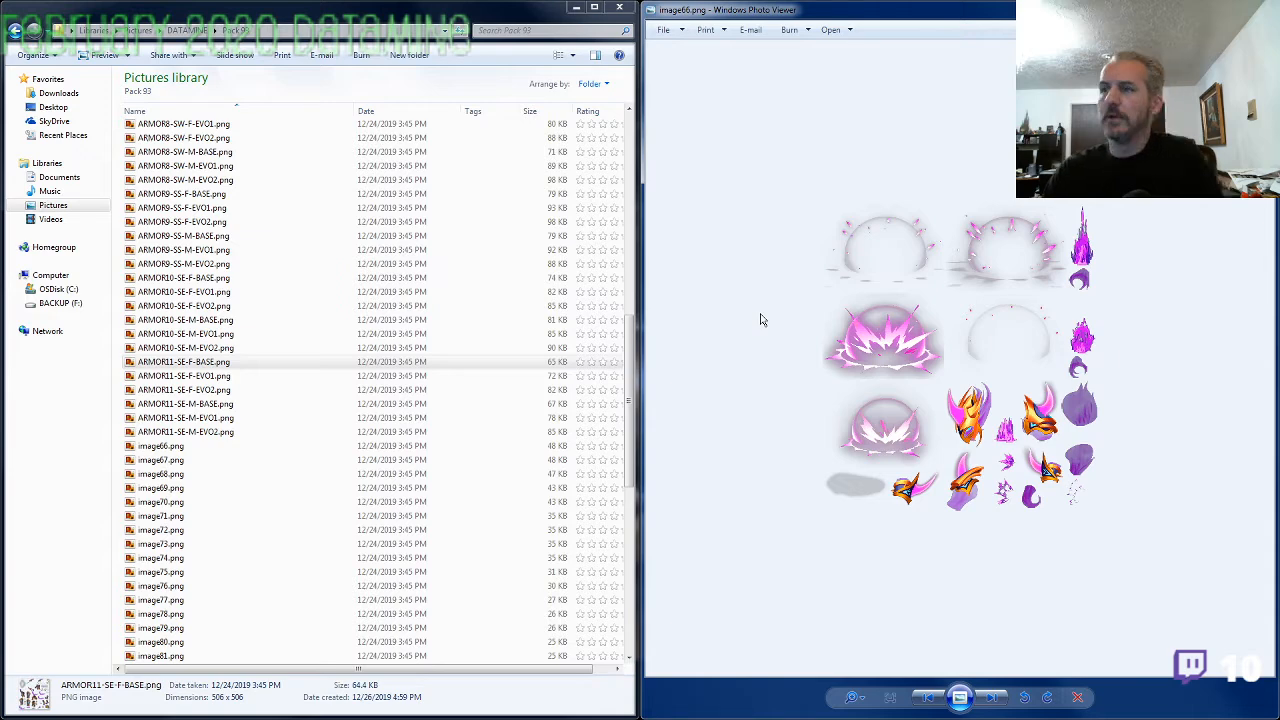
key(Right)
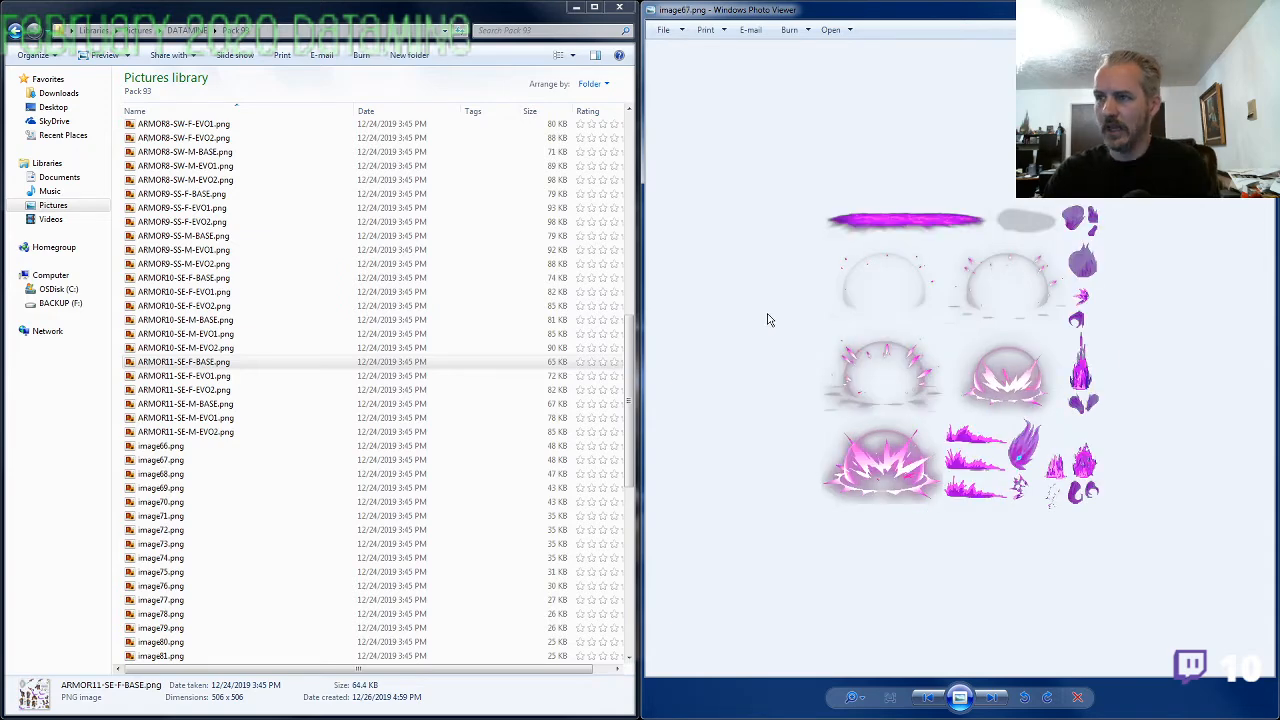
scroll(985, 410, up, 3)
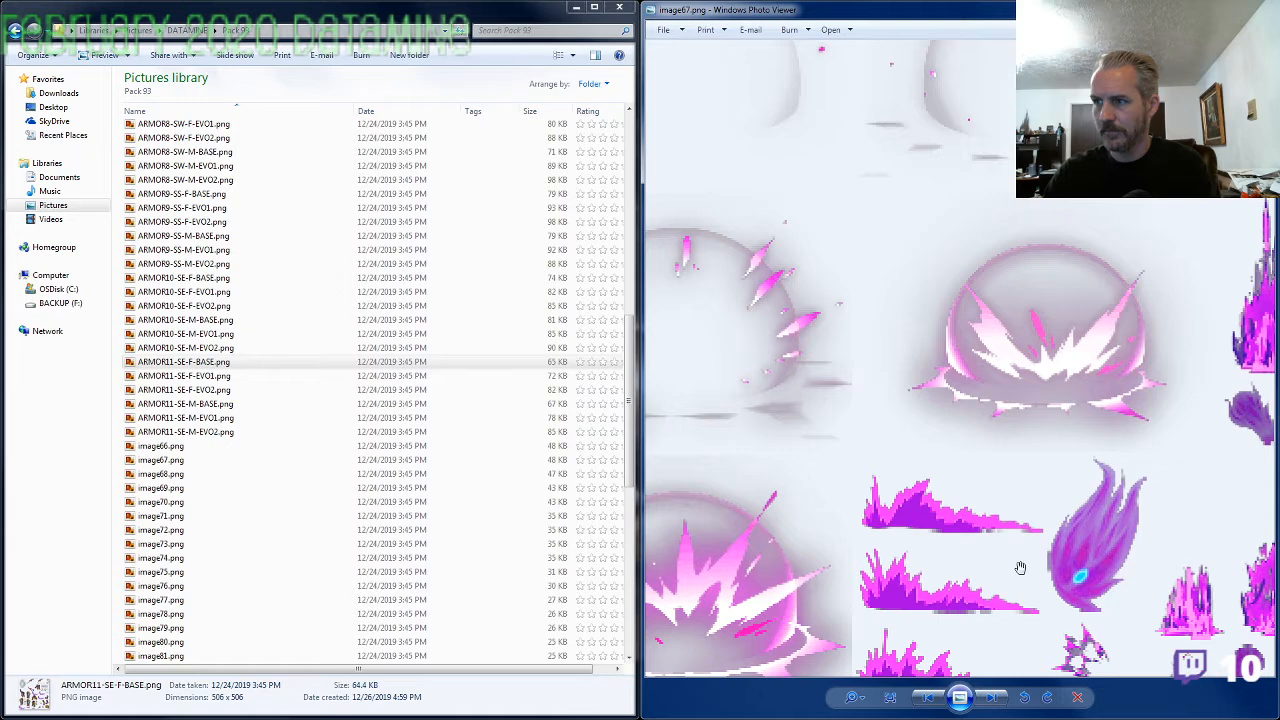
scroll(934, 552, down, 2)
scroll(900, 548, down, 1)
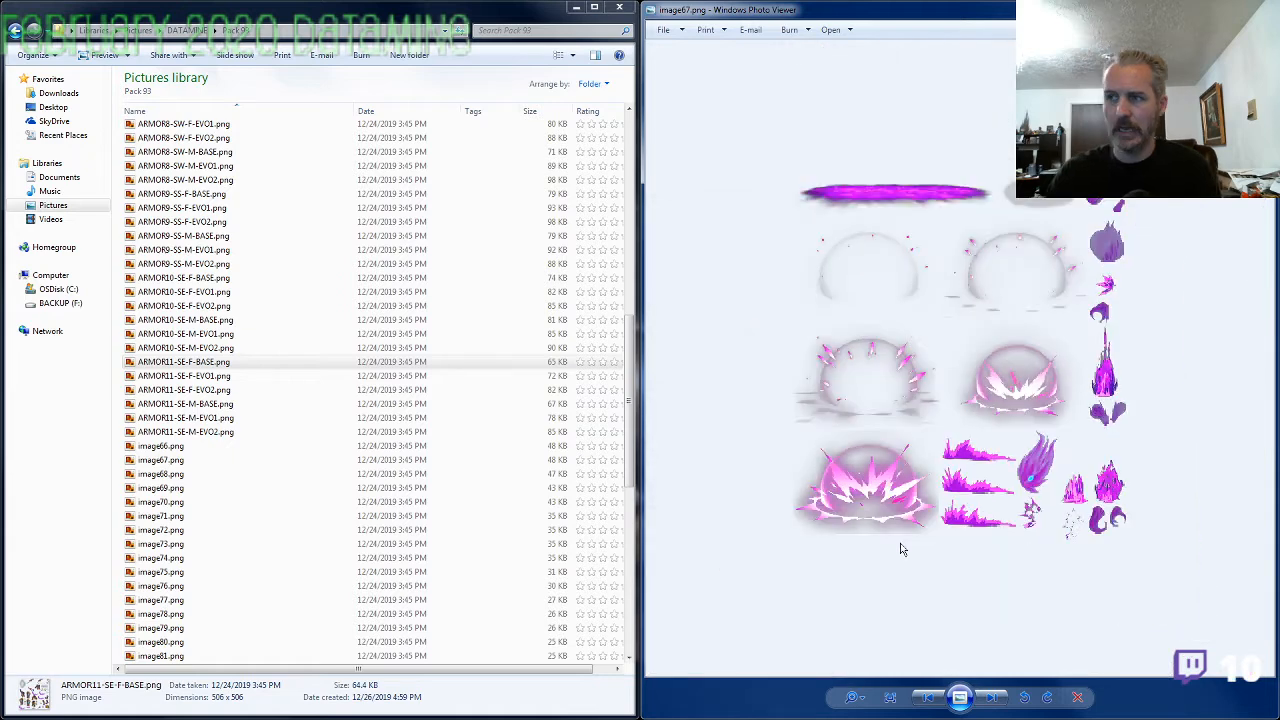
scroll(900, 548, down, 1)
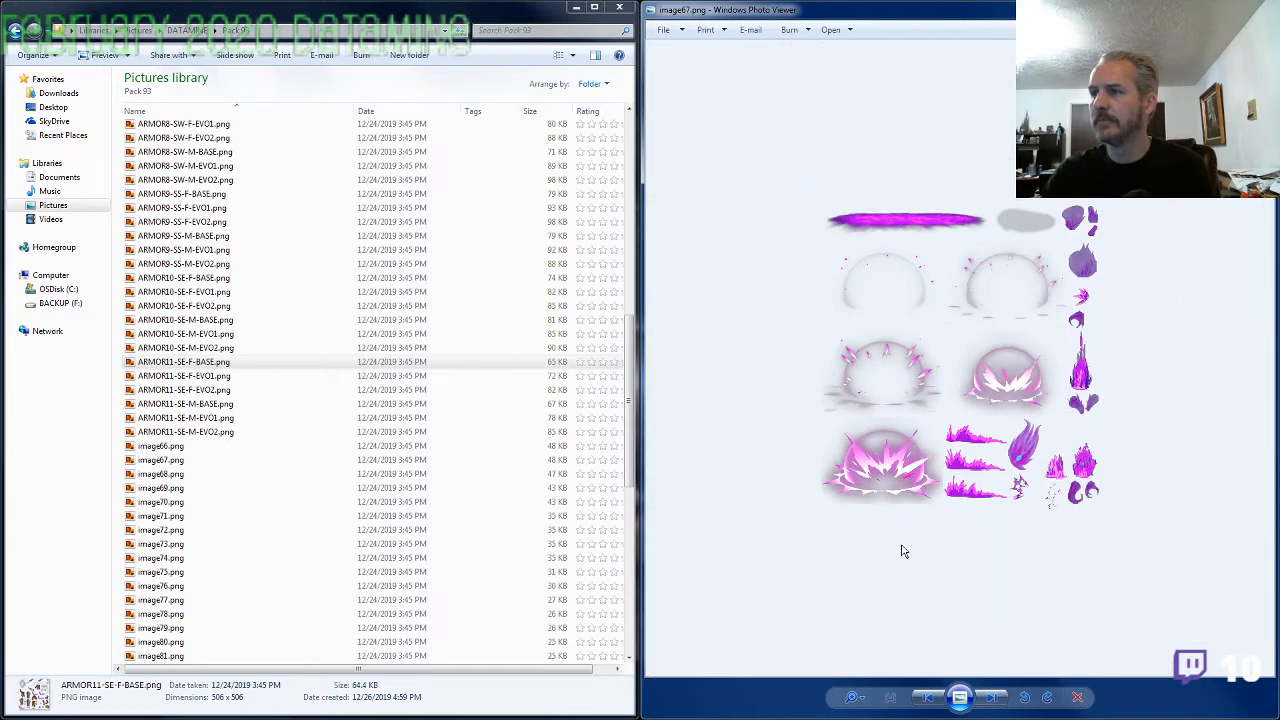
key(Right)
key(Right)
key(Right)
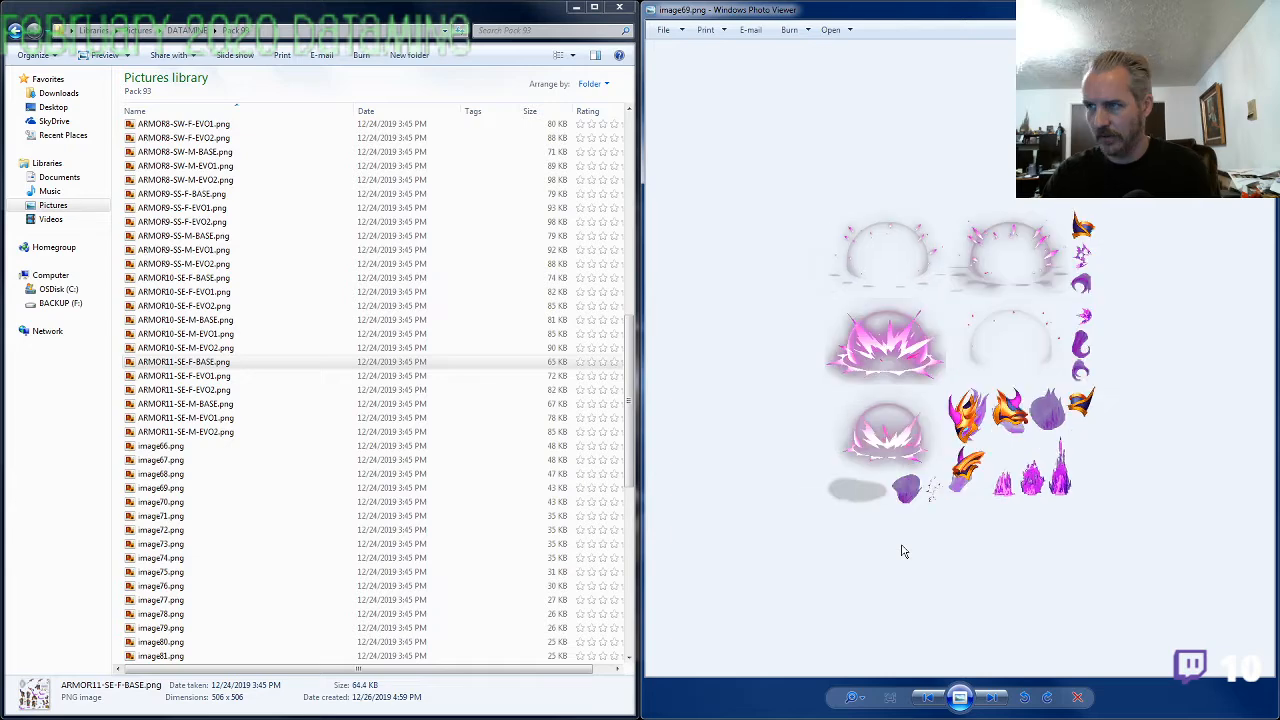
key(Right)
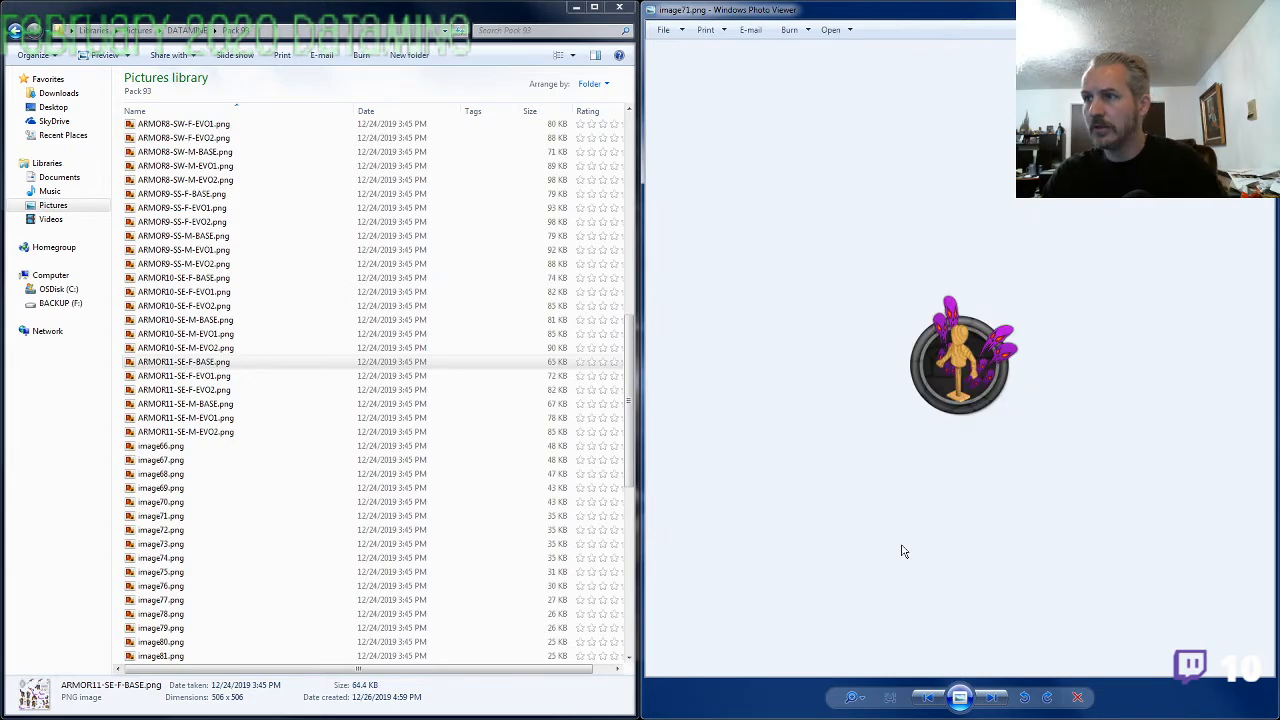
key(Left)
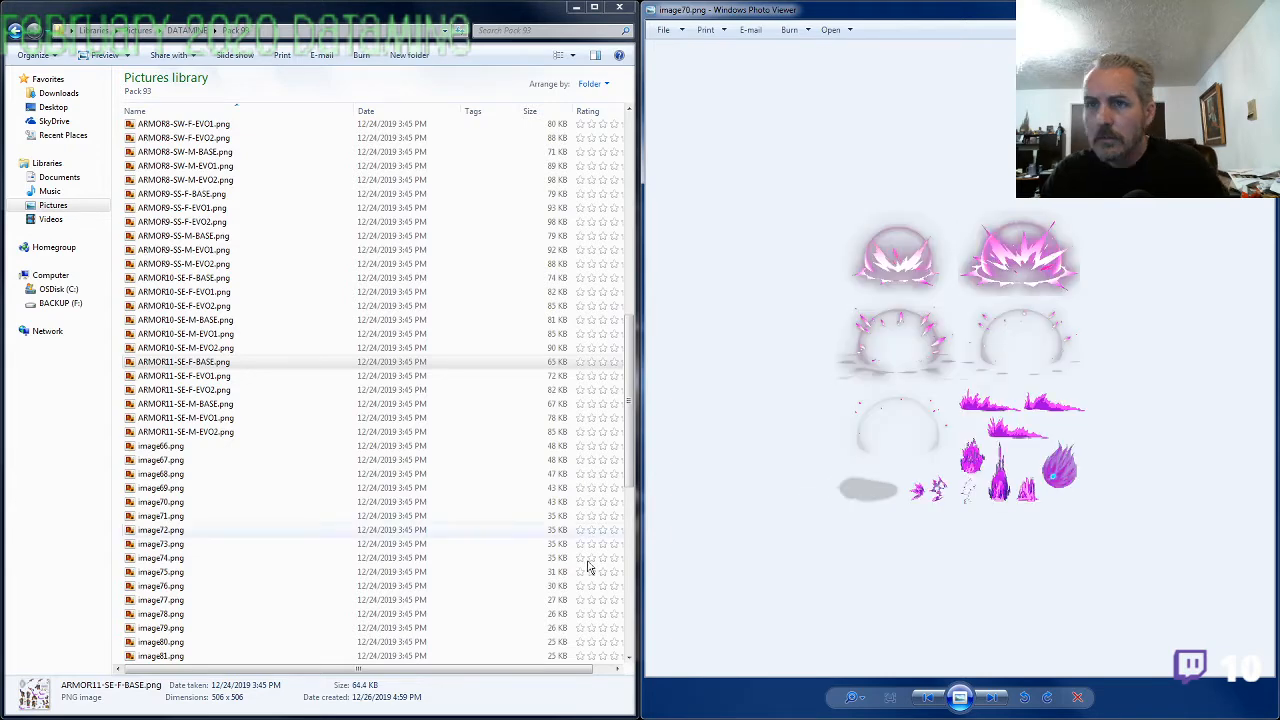
Move image66.png through image70.png into a new folder named PETS inside Pack 93
click(163, 447)
shift+click(170, 503)
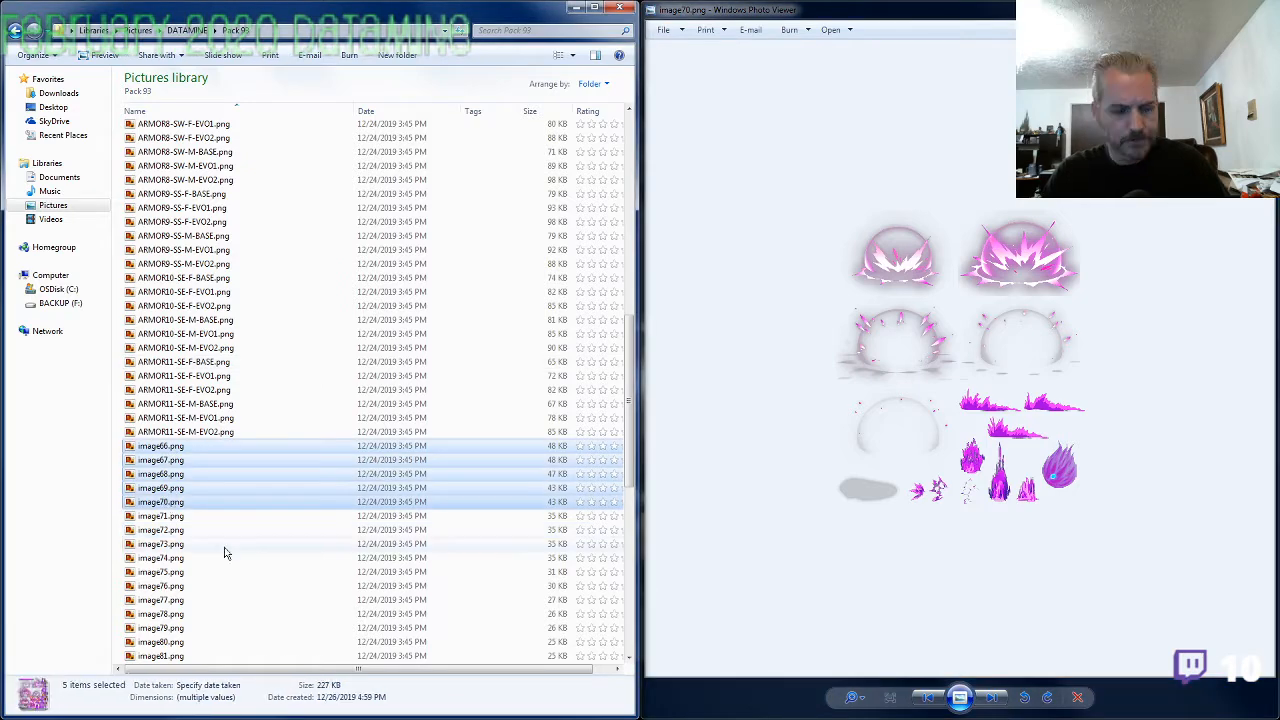
key(Home)
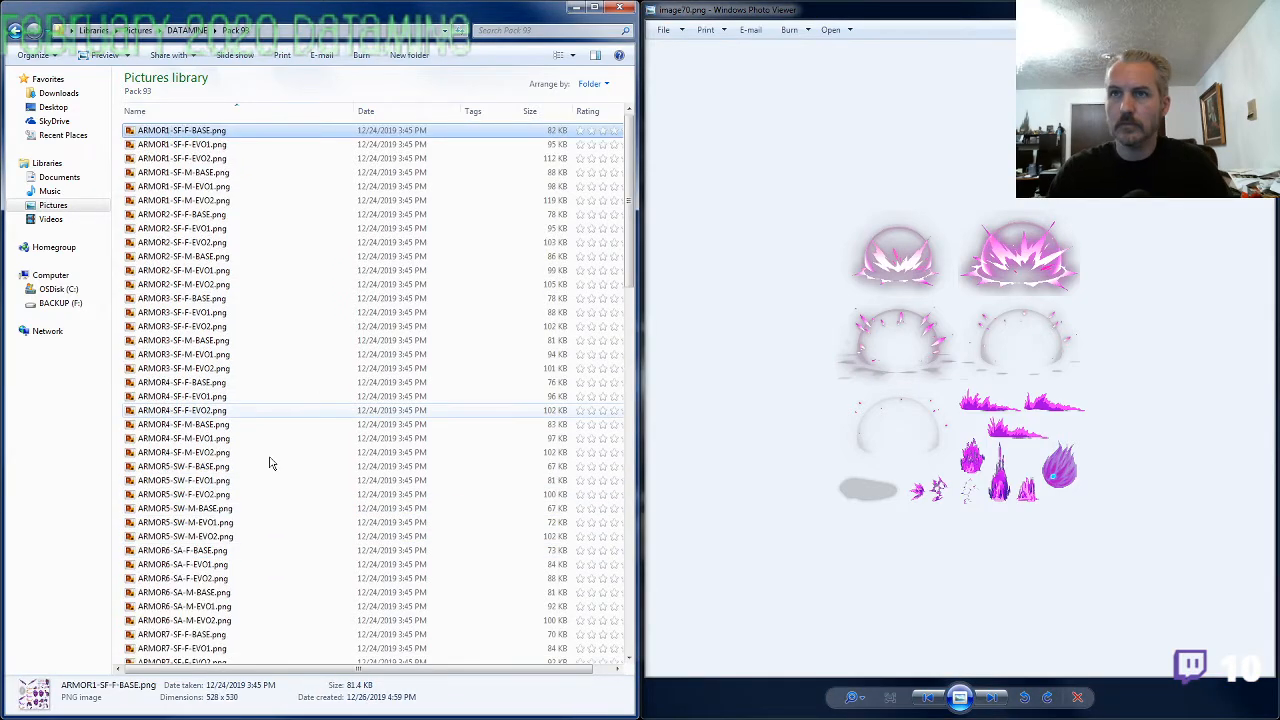
click(409, 55)
text(PETS)
key(Return)
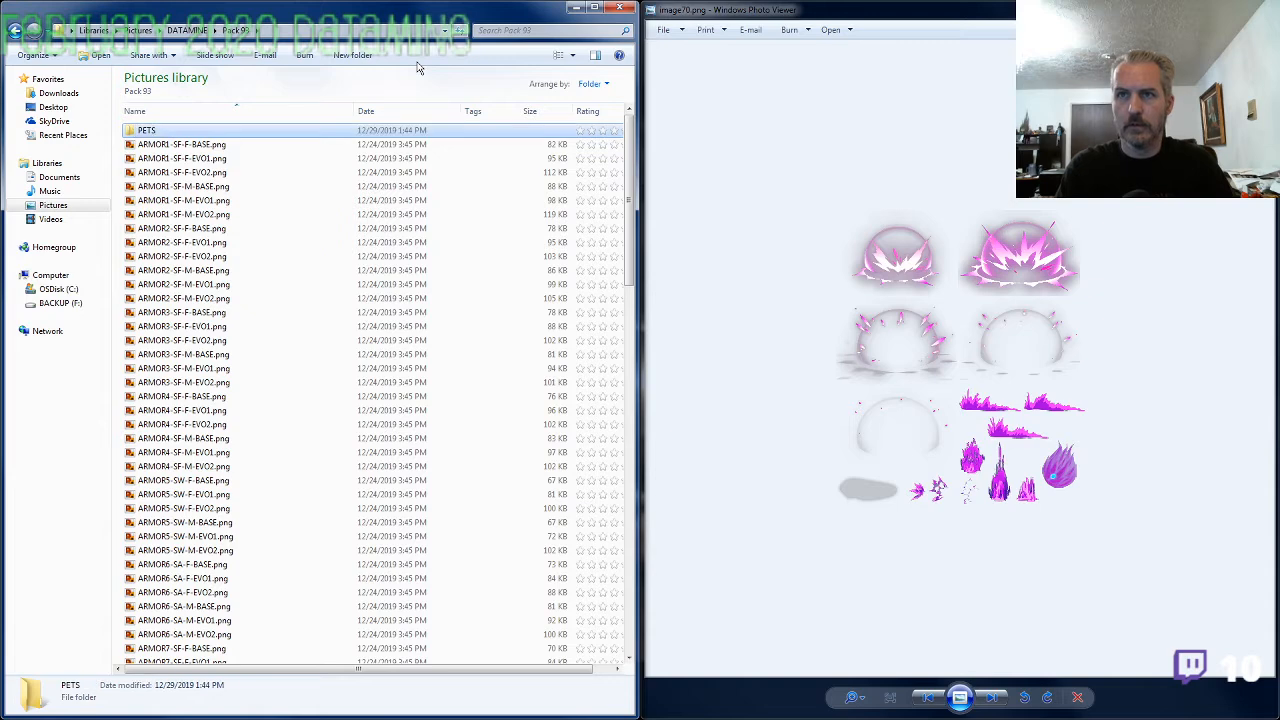
key(Return)
key(ctrl+v)
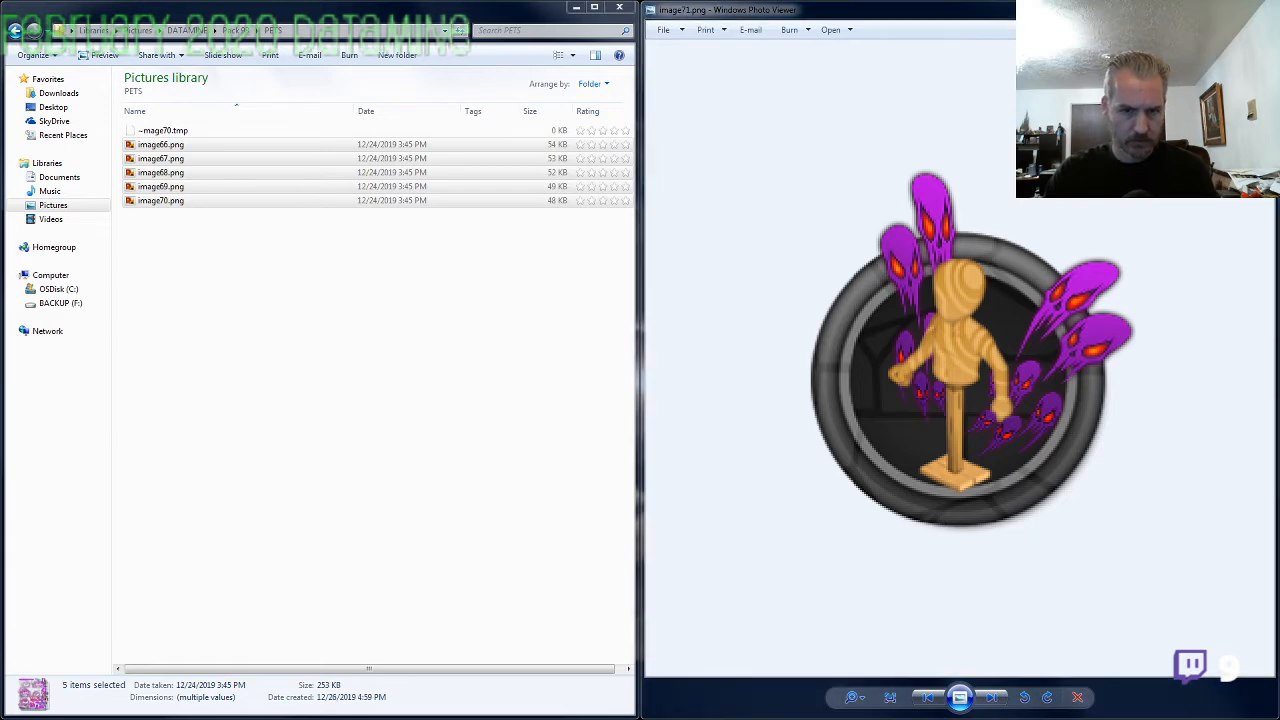
Open SS-M-EVO2.png from the 2020-02 folder and examine it and SS-M-EVO2_WCAPE.png enlarged
key(alt+Tab)
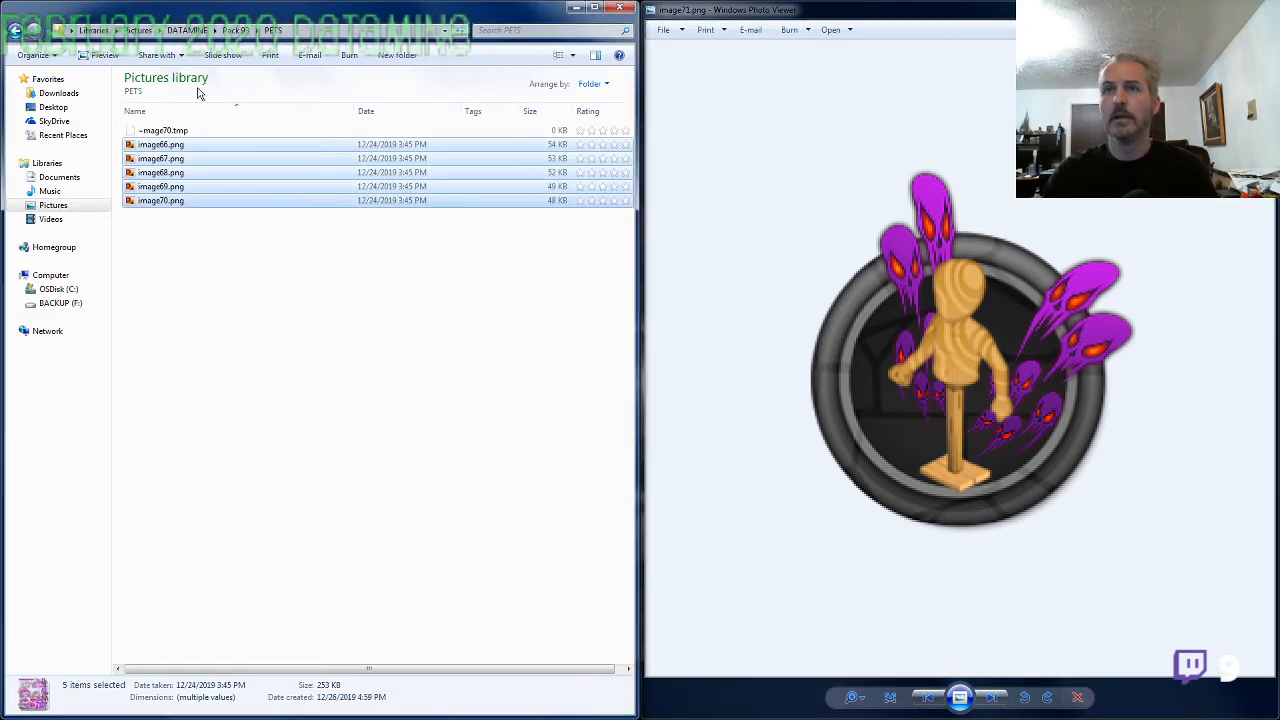
click(187, 30)
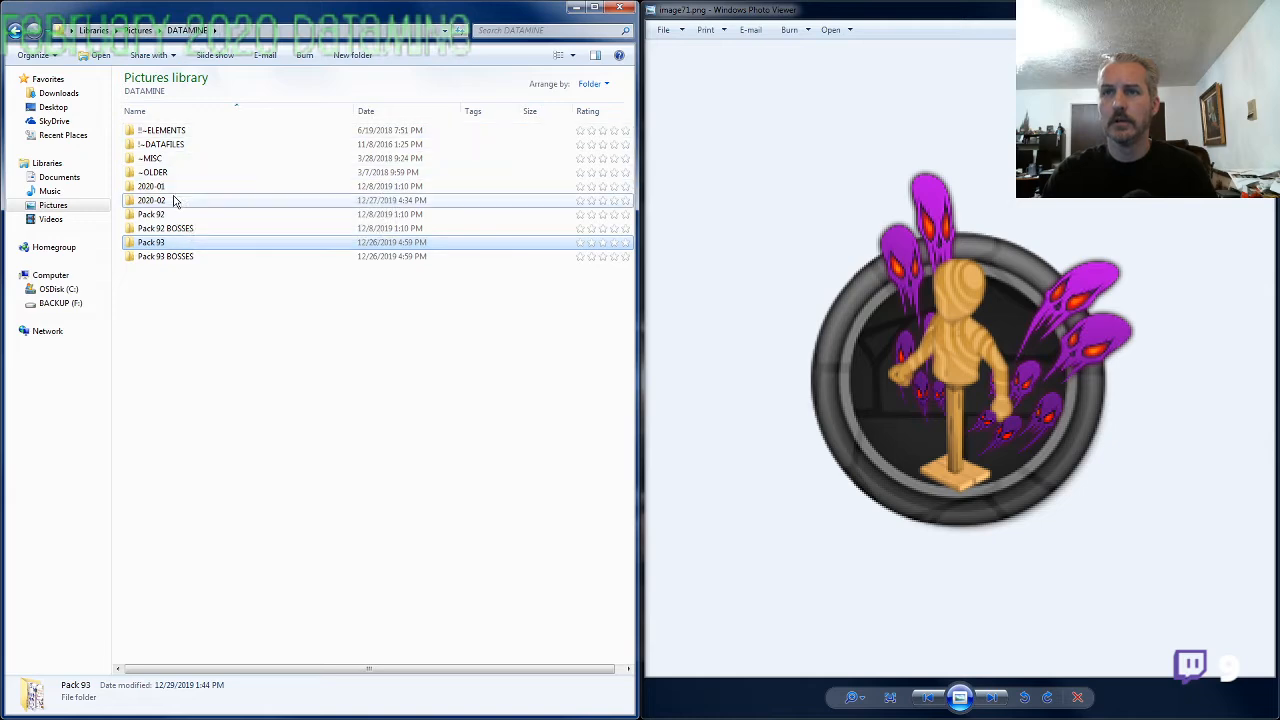
double_click(152, 200)
double_click(184, 131)
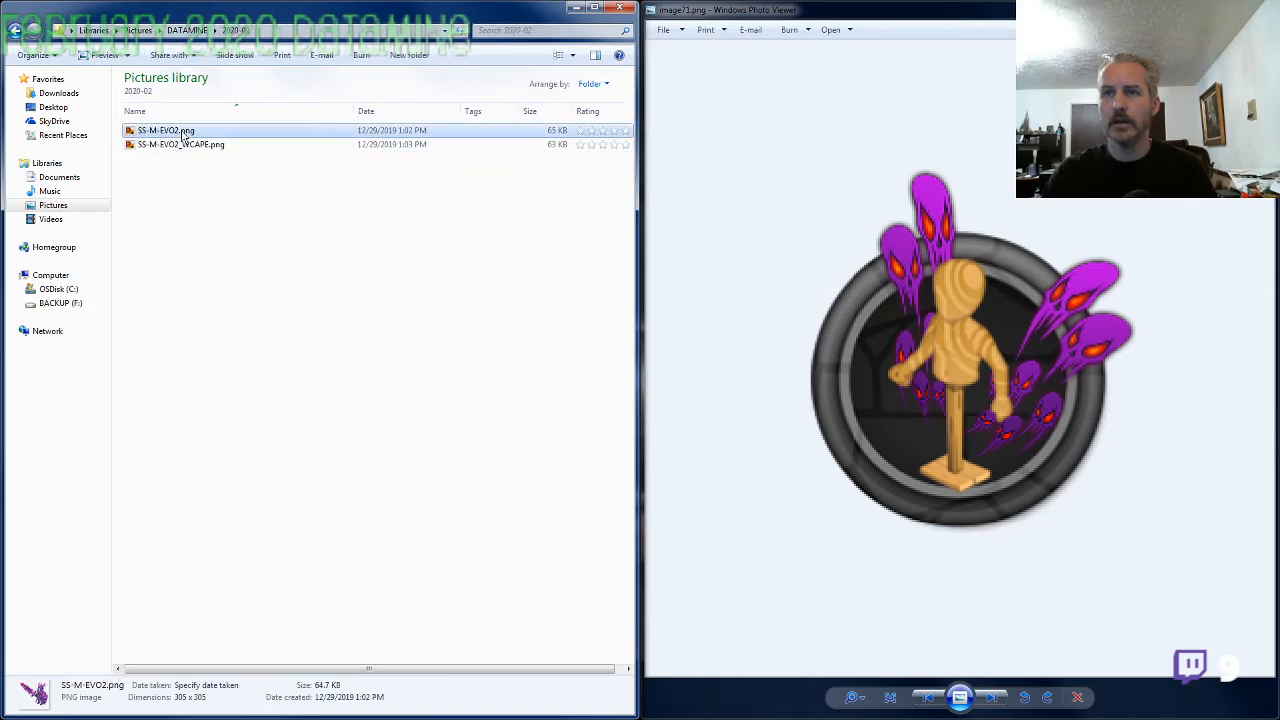
scroll(651, 434, up, 3)
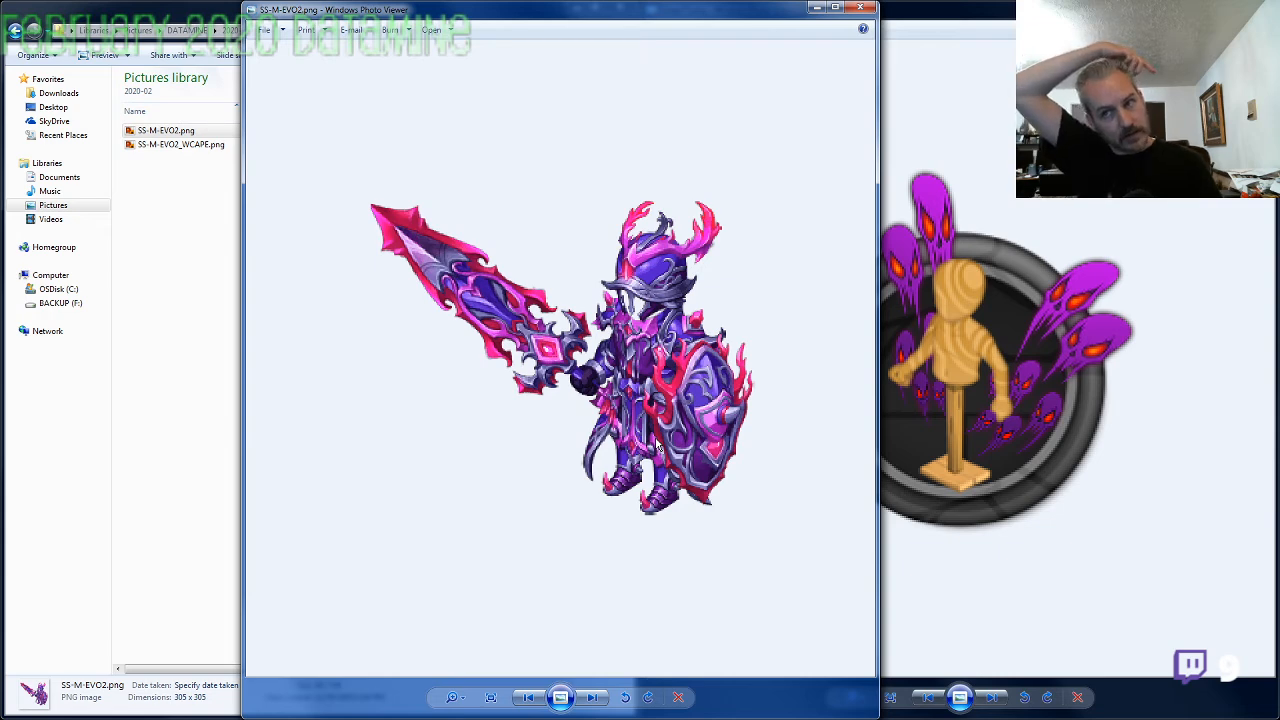
key(Right)
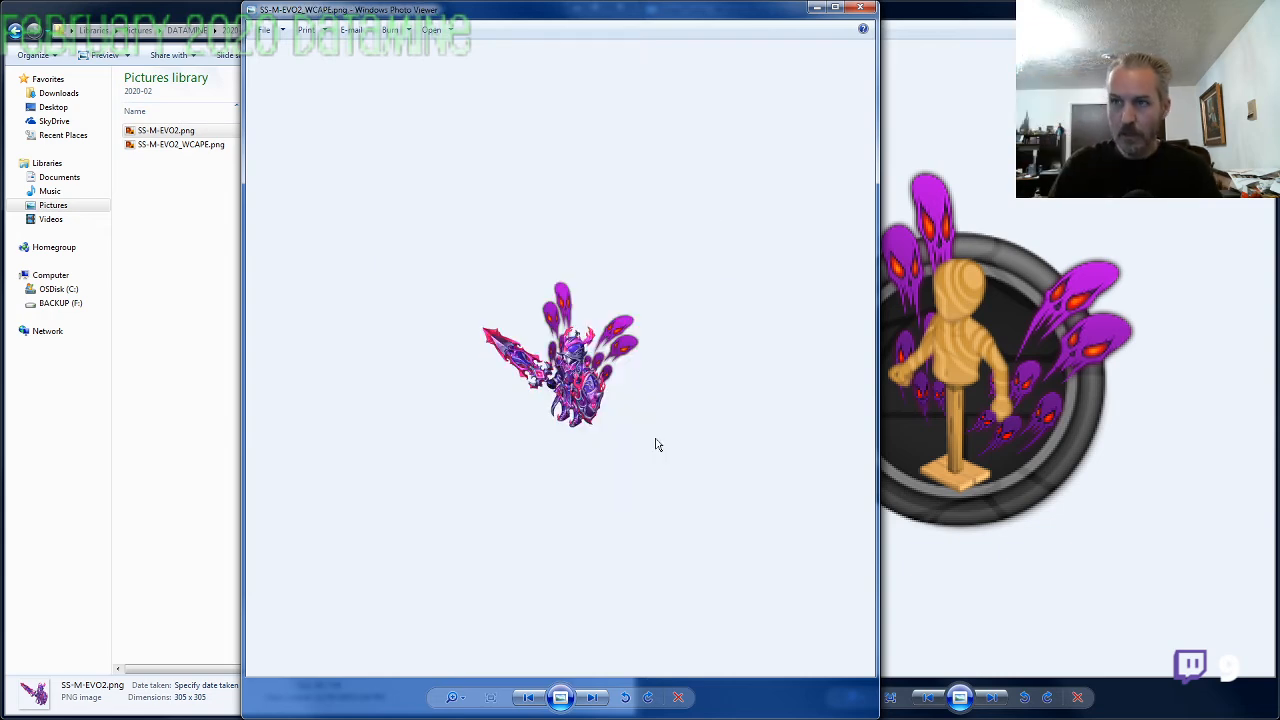
scroll(655, 432, up, 4)
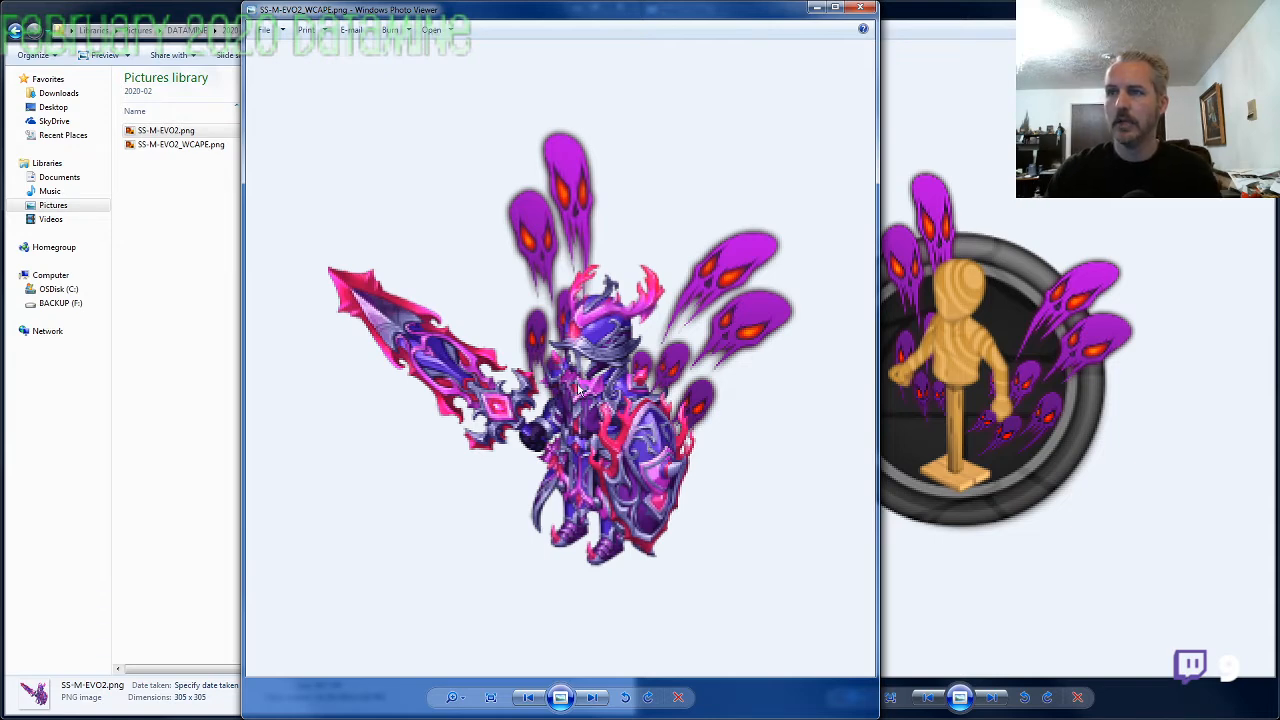
Enlarge image72.png to compare its cape parts with SS-M-EVO2_WCAPE.png, and close the armor preview
click(1013, 365)
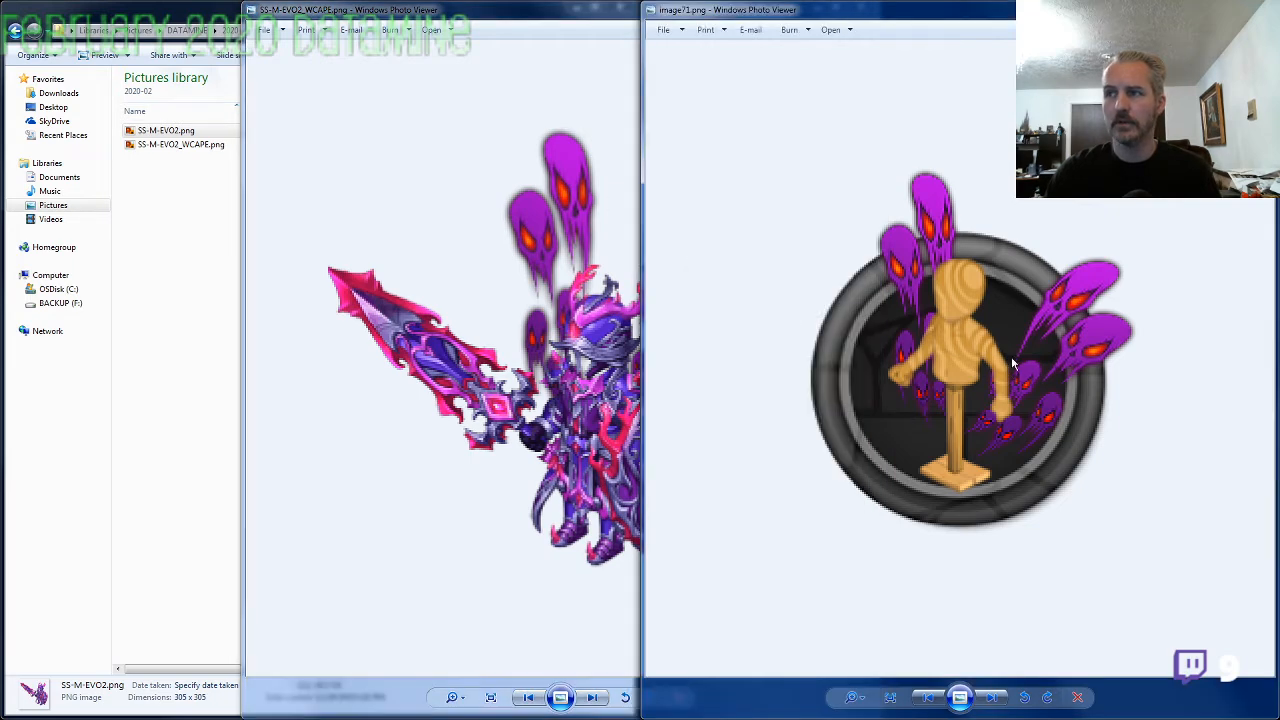
key(Right)
scroll(1054, 338, up, 5)
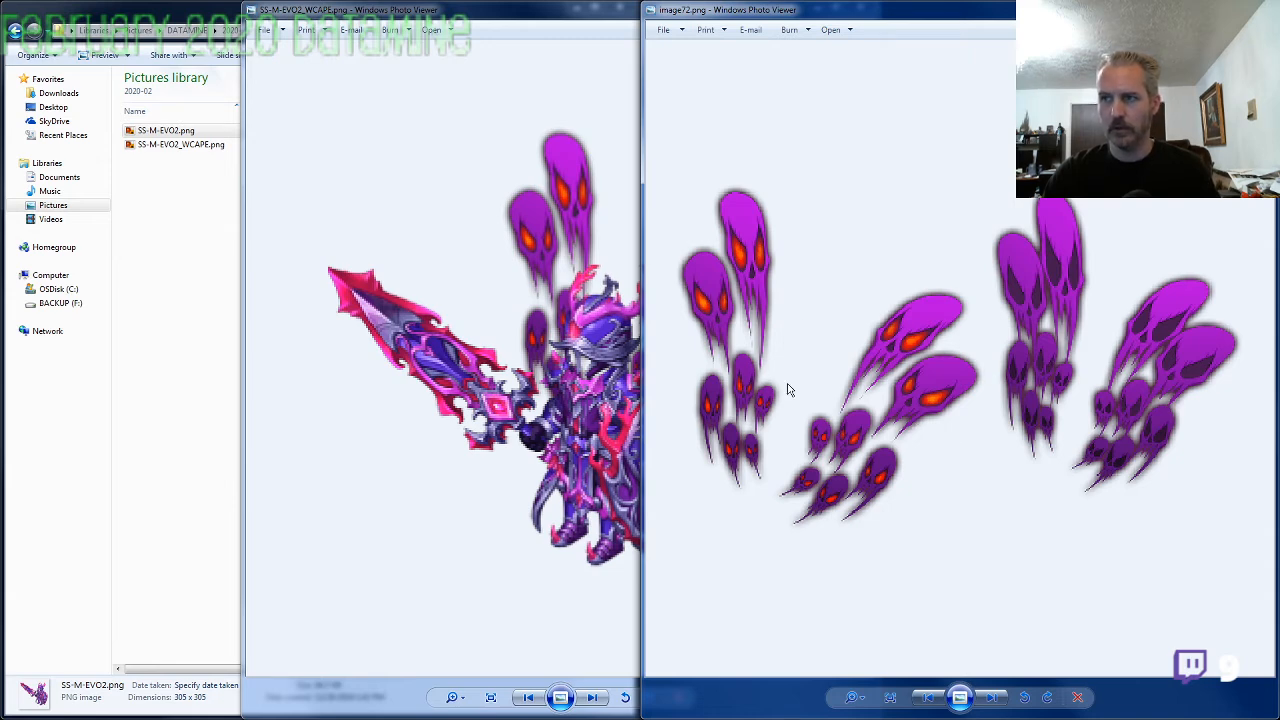
click(529, 230)
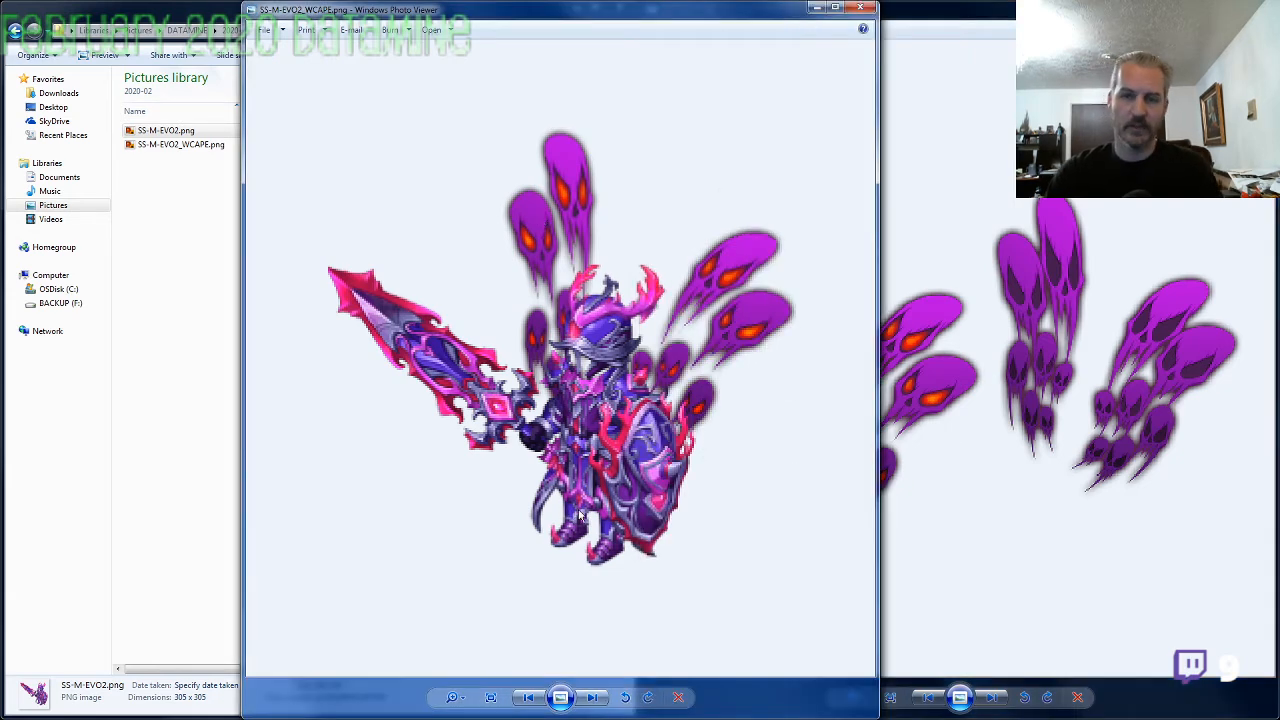
click(860, 9)
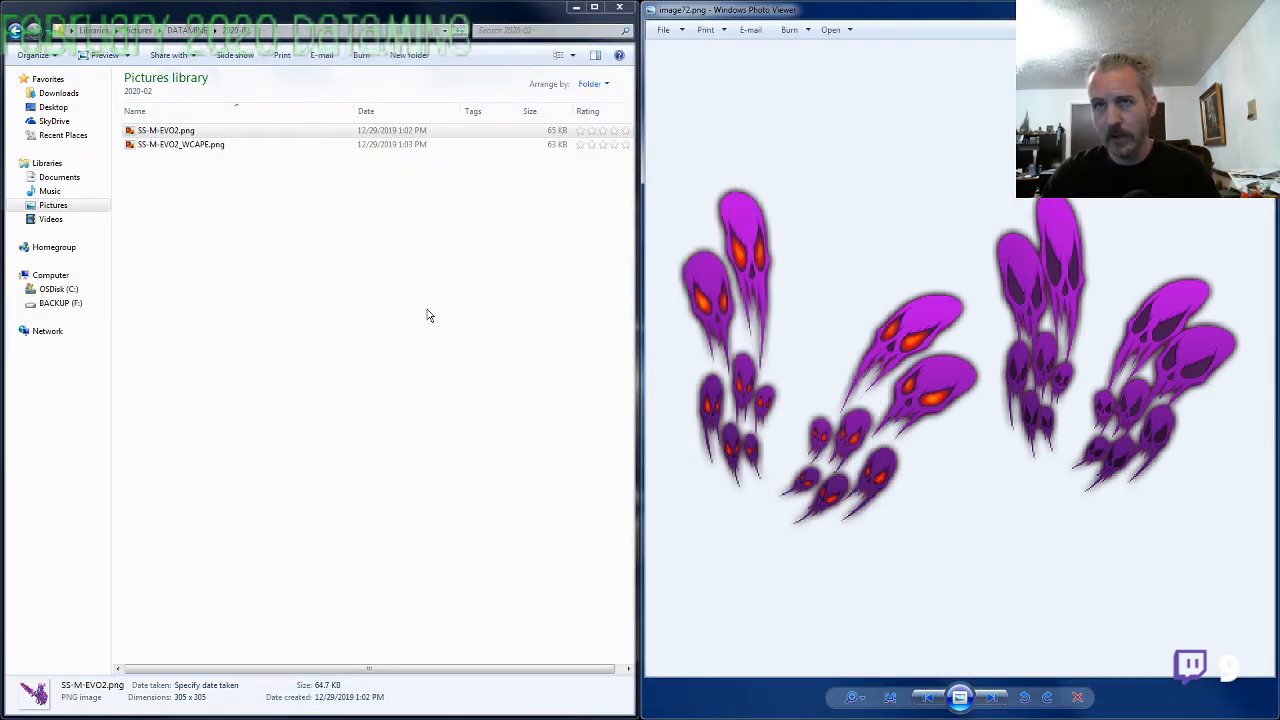
Return to the Pack 93 folder under DATAMINE and locate the remaining unnamed image files
click(168, 131)
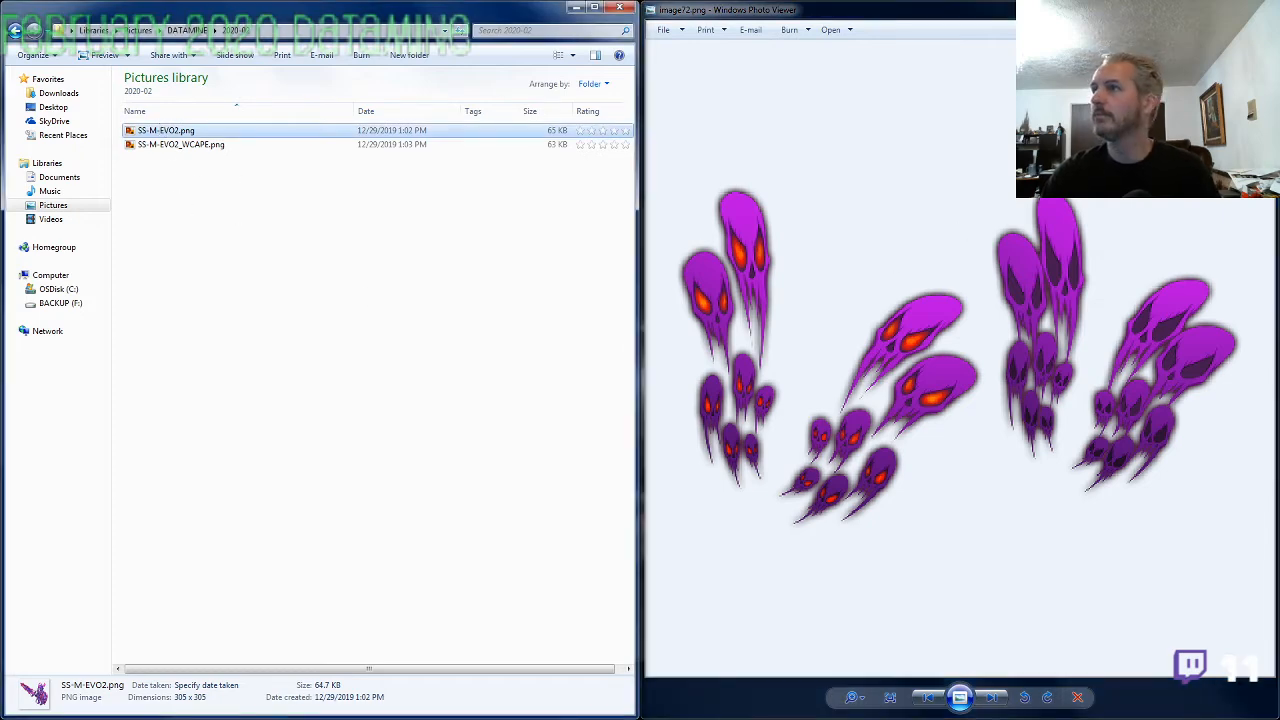
click(189, 31)
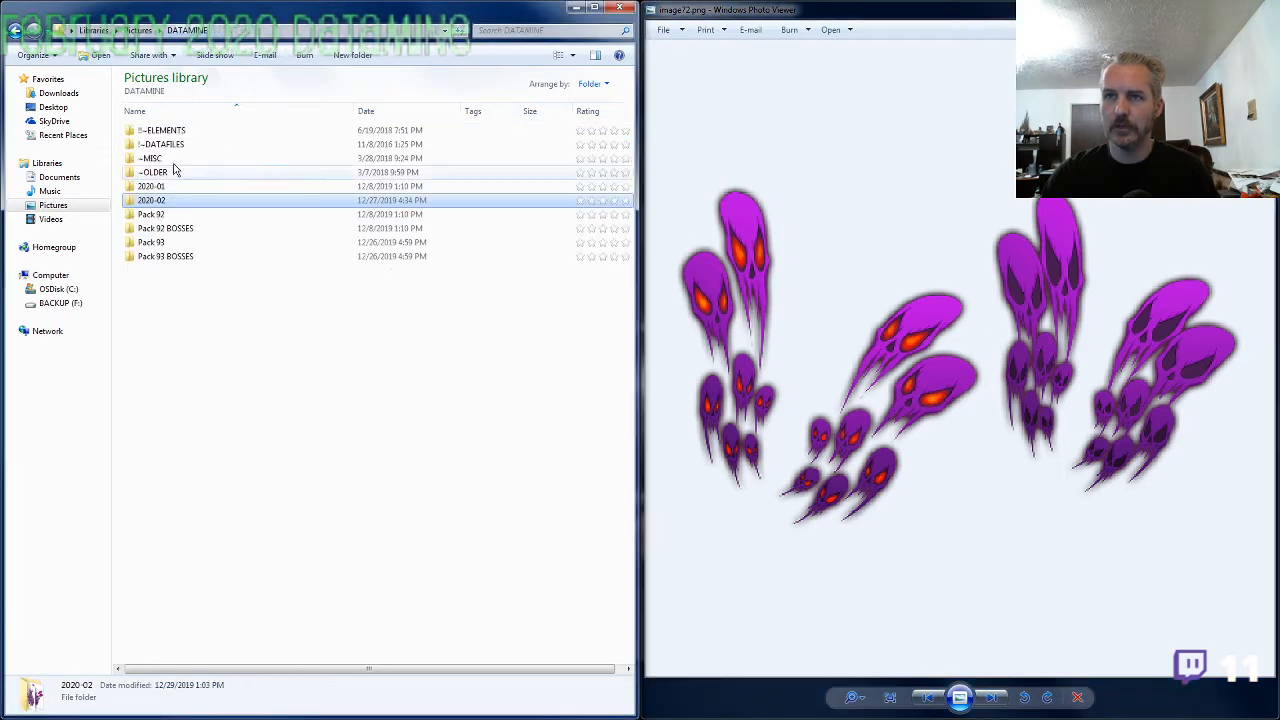
double_click(160, 242)
scroll(330, 390, down, 6)
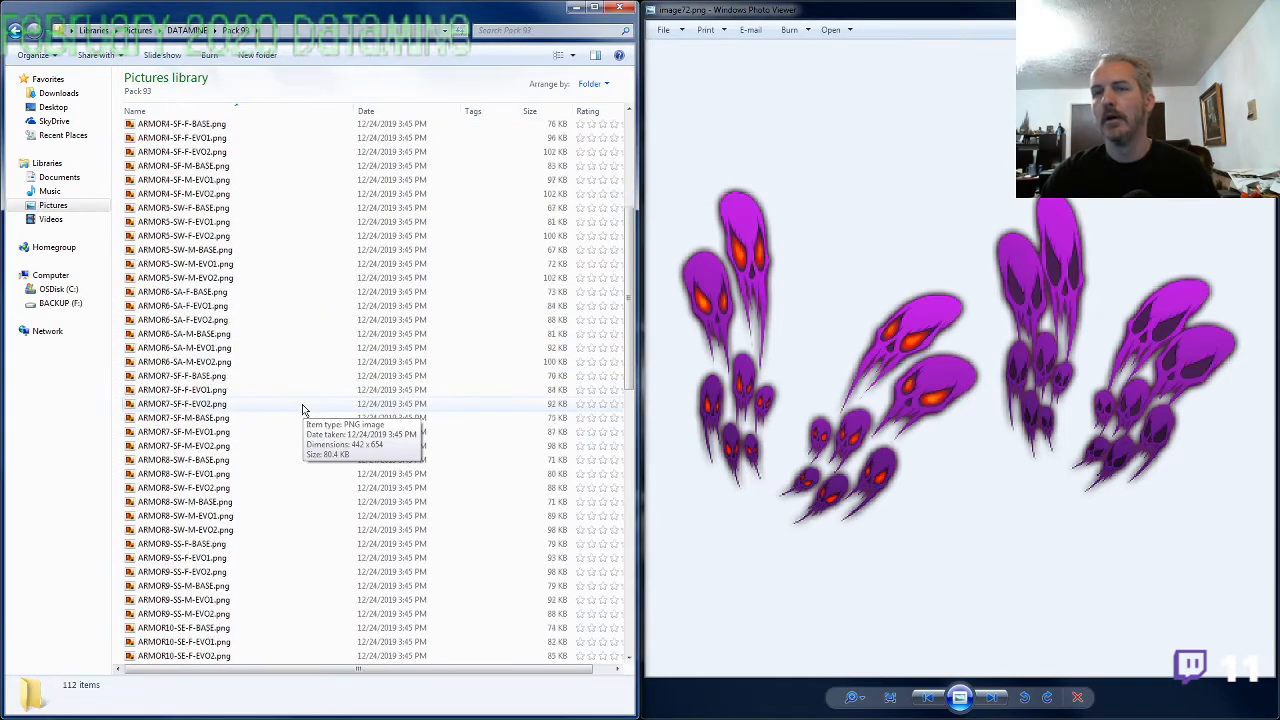
scroll(303, 410, down, 5)
Page back and forth between image71.png and image74.png to determine which images belong to the cape
click(818, 390)
key(Right)
key(Right)
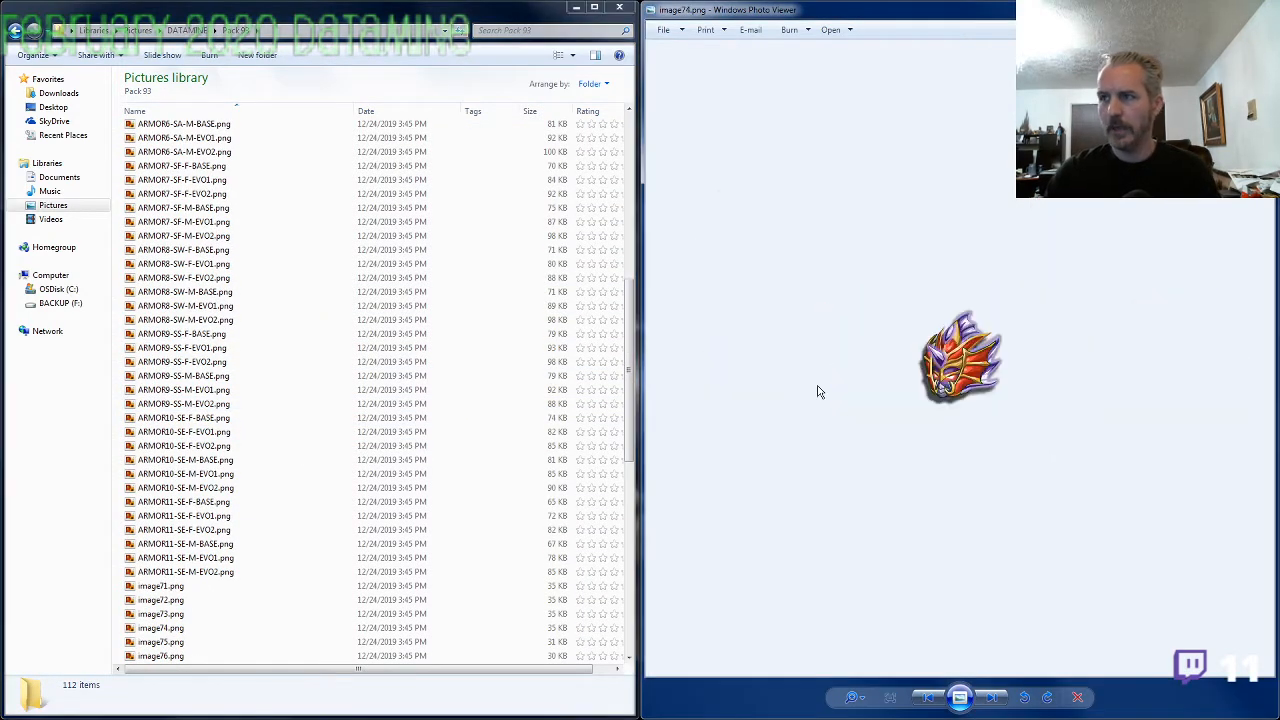
key(Left)
key(Left)
key(Left)
key(Left)
key(Right)
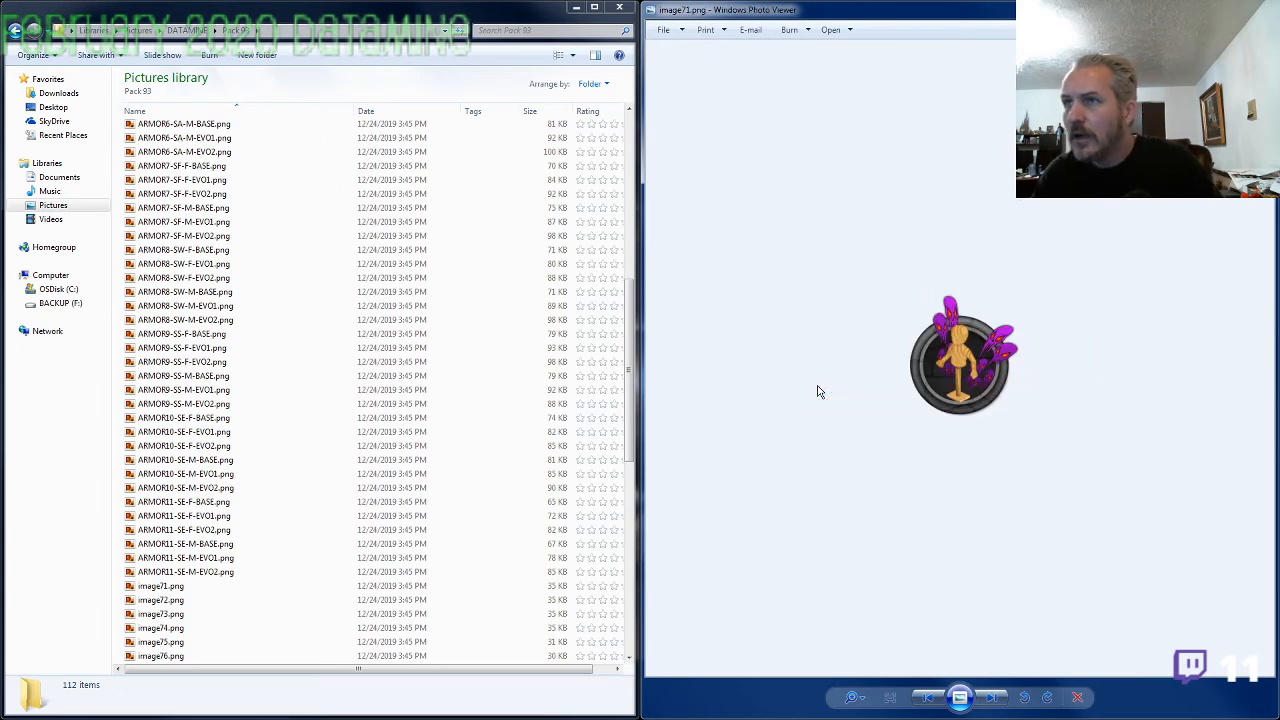
key(Right)
key(Right)
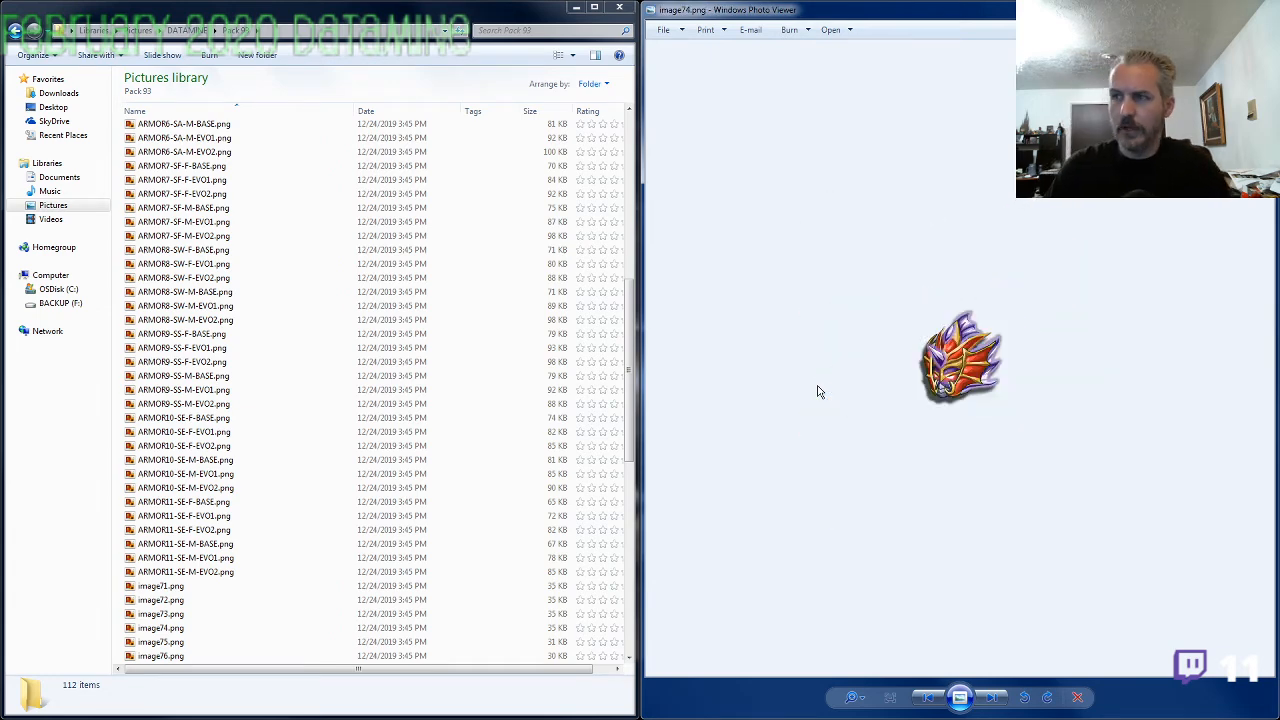
Move image71.png through image73.png into a new folder named CAPE inside Pack 93
click(179, 588)
shift+click(182, 615)
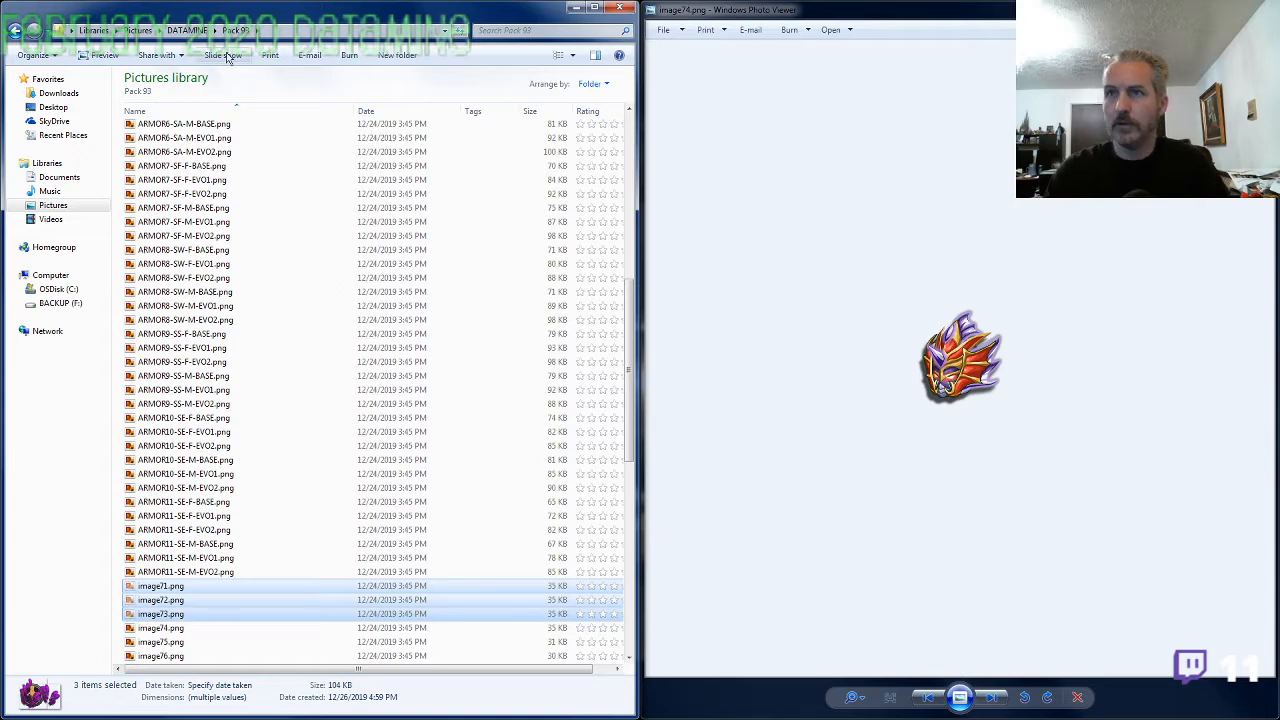
click(355, 56)
text(CAPE)
key(Return)
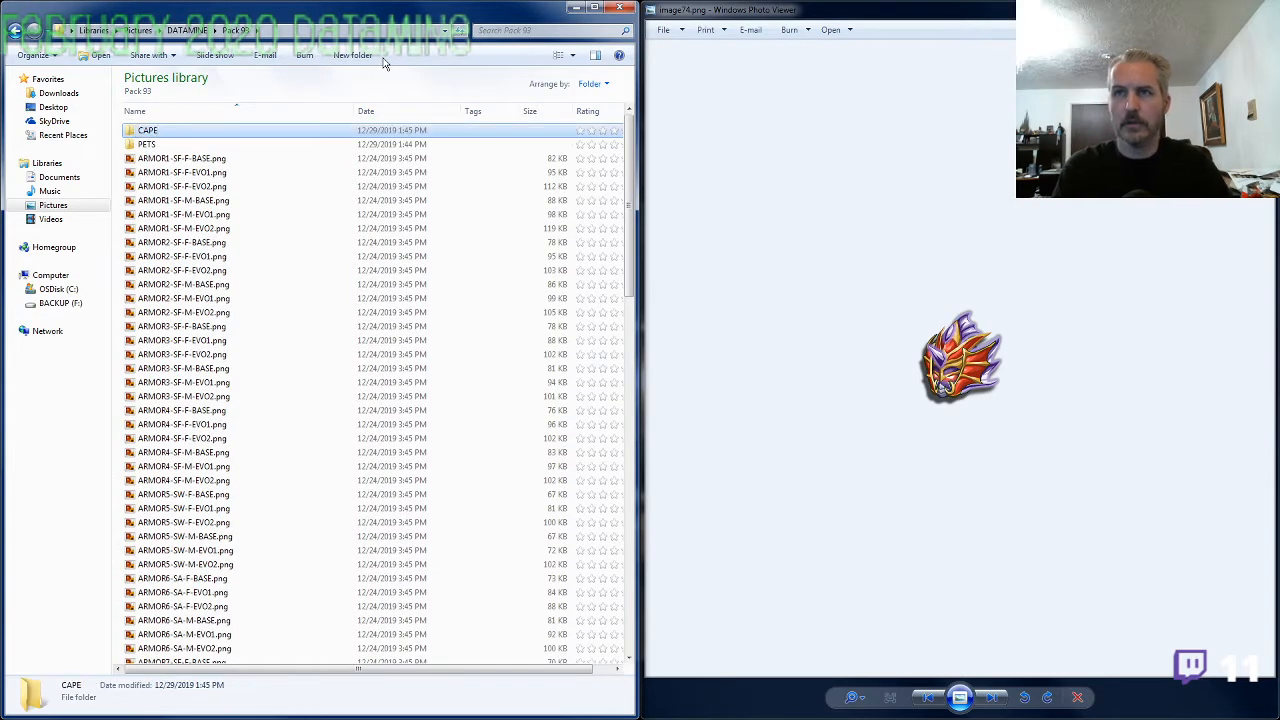
key(Return)
key(ctrl+v)
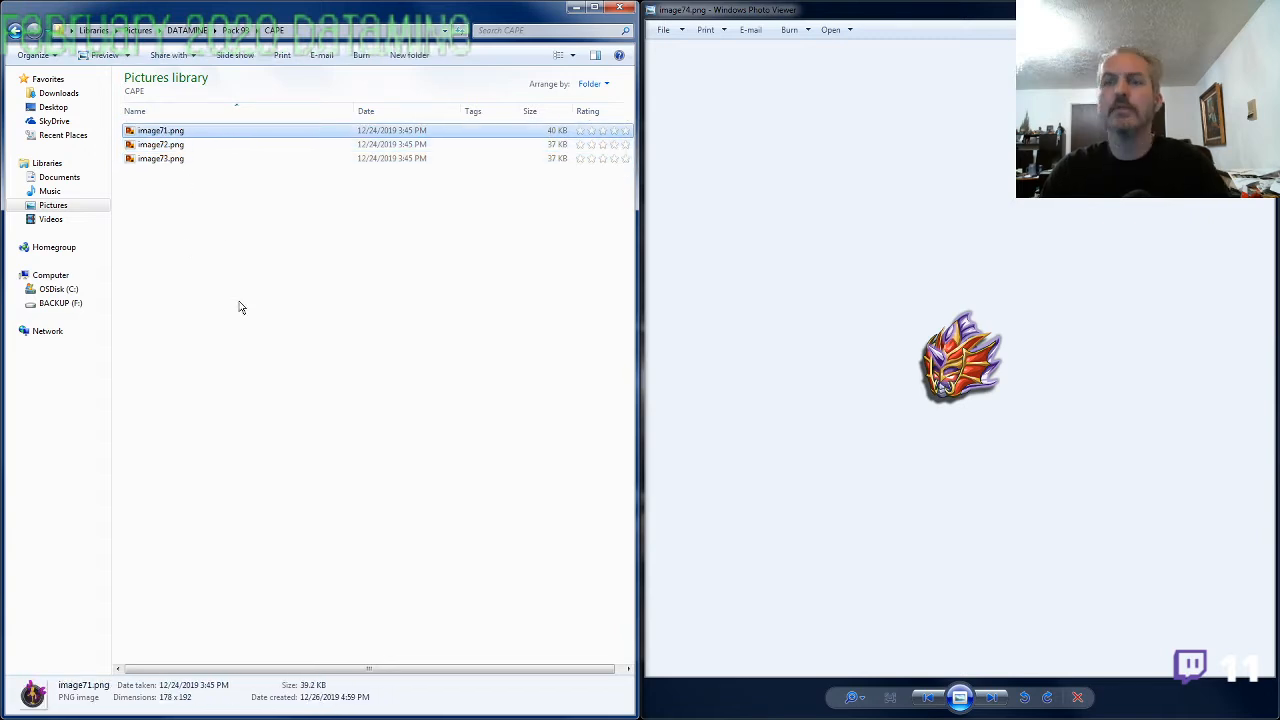
Rename image71.png in the CAPE folder as CAPE.png
key(F2)
text(CAPE)
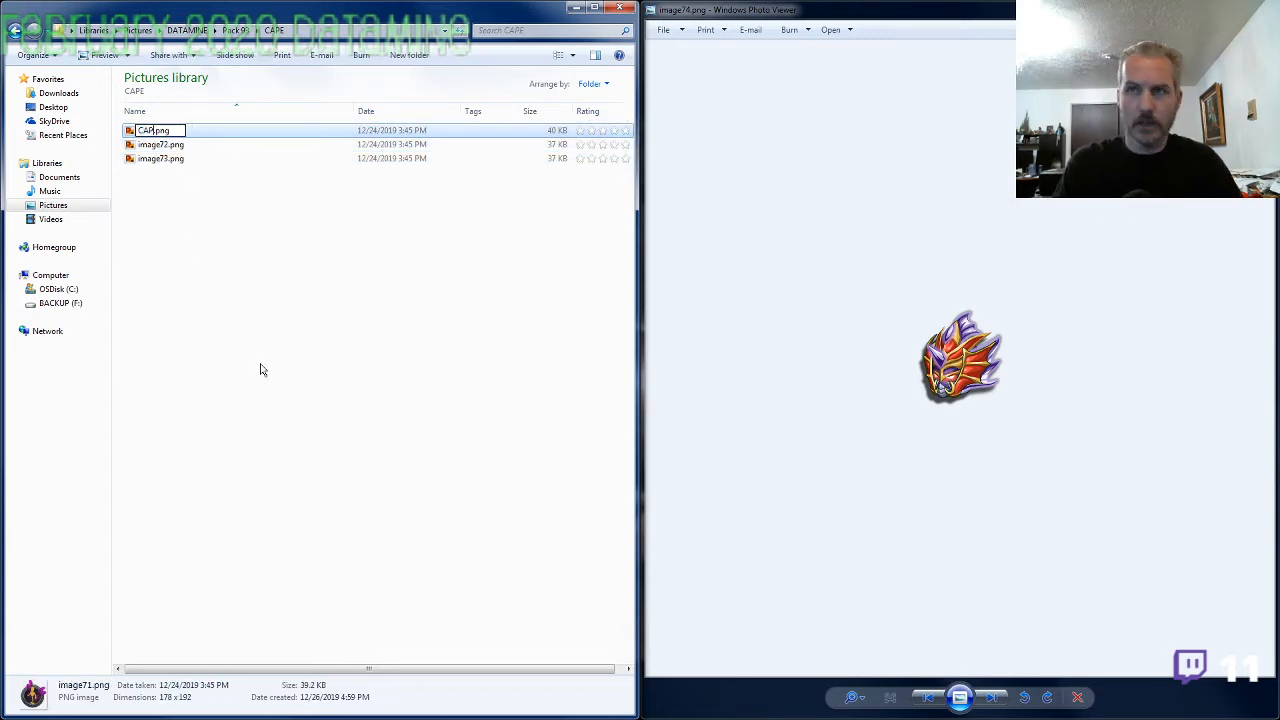
key(Return)
Finish the CAPE.png rename, return to the Pack 93 folder and rename image74.png as ARMOR7-SF-Head.png
key(BackSpace)
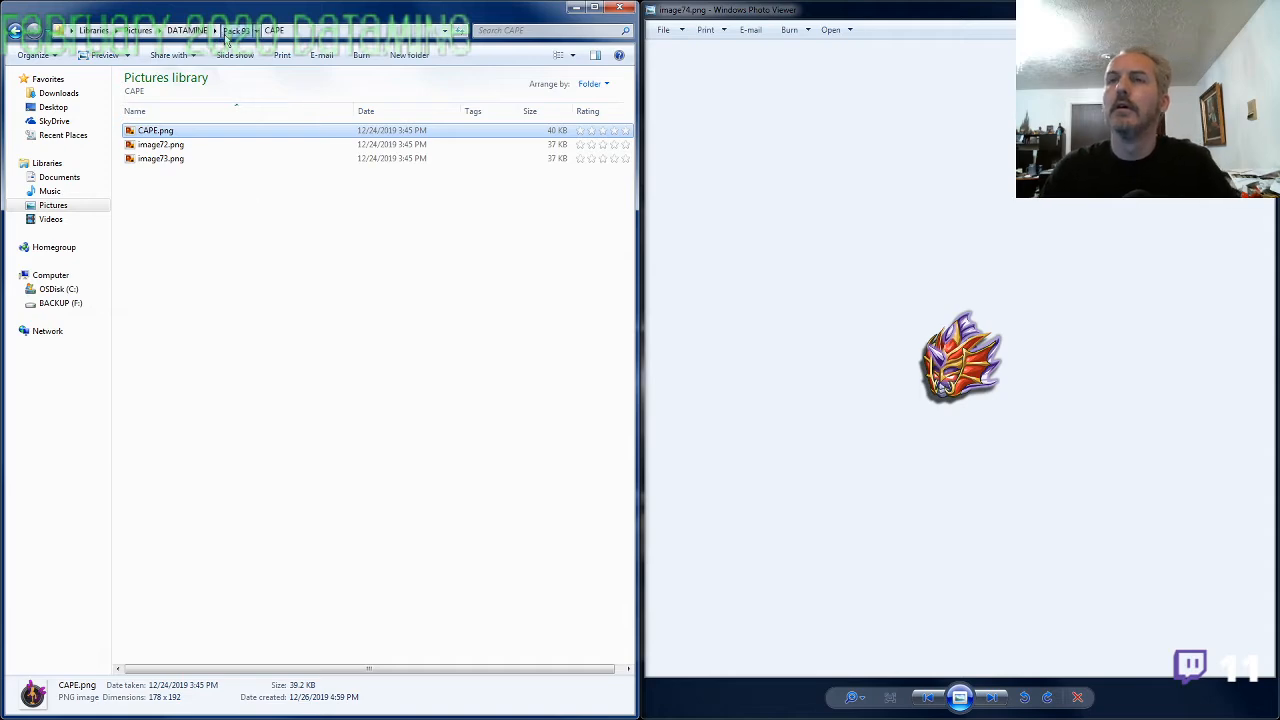
scroll(249, 243, down, 12)
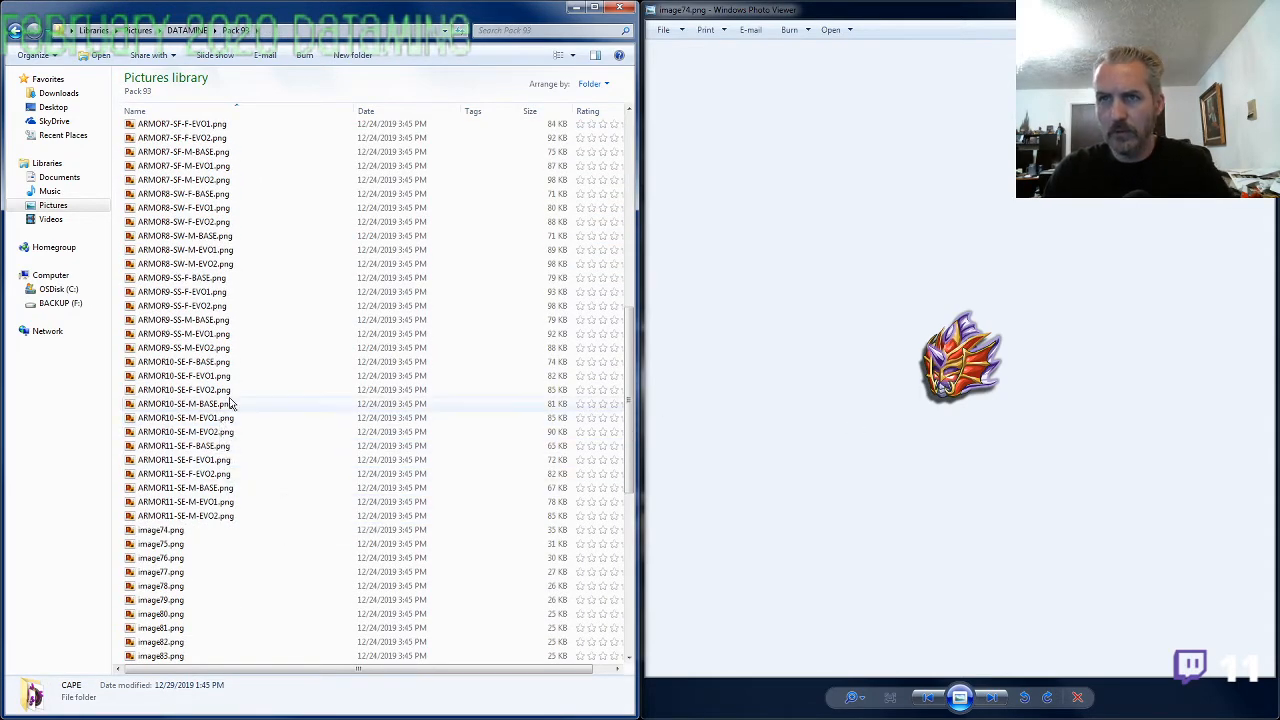
click(195, 182)
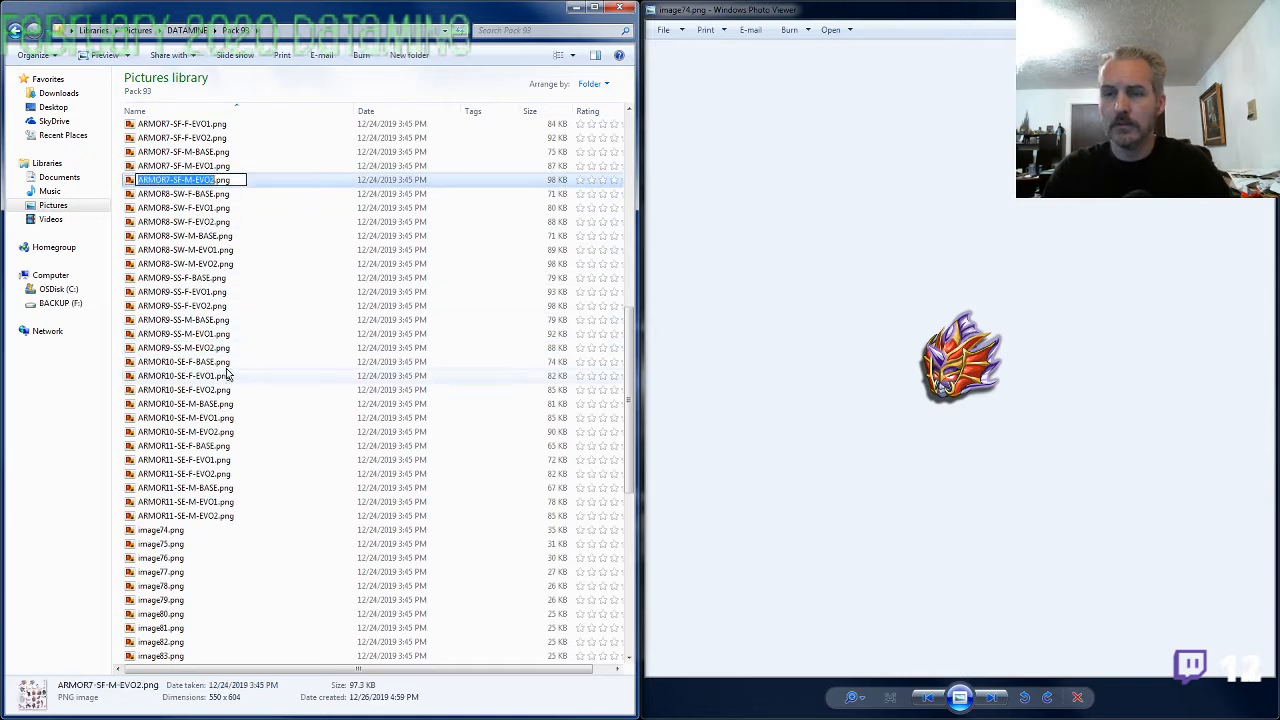
click(183, 530)
key(F2)
text(ARMOR7-SF-M-EVO2)
drag(184, 530, 216, 530)
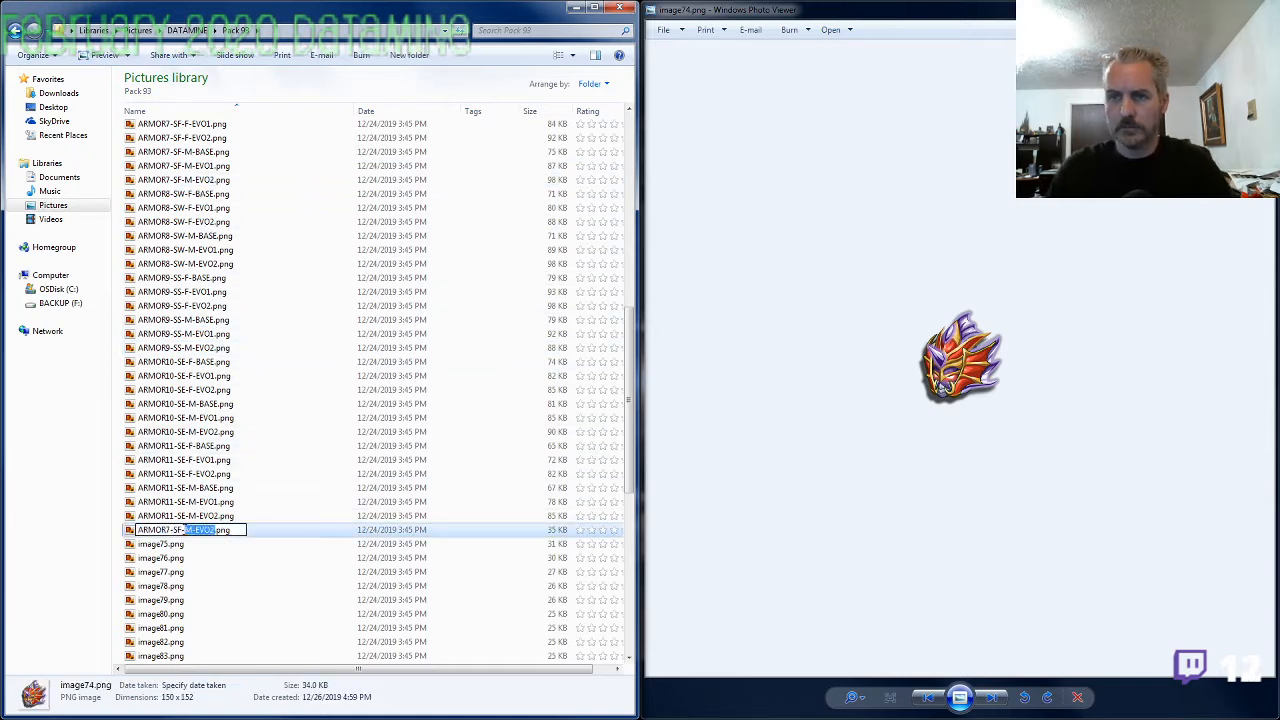
text(Head)
key(Return)
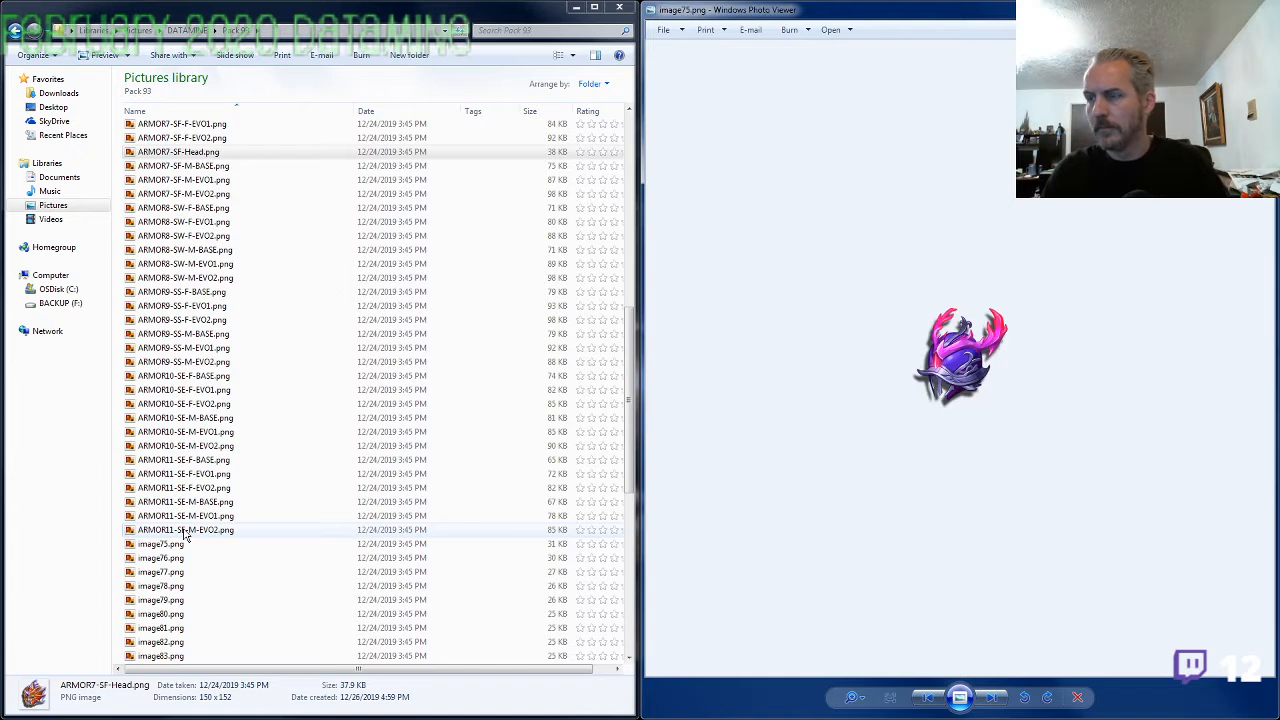
Rename image75.png in the Pack 93 folder as ARMOR9-SS-Head.png
click(177, 546)
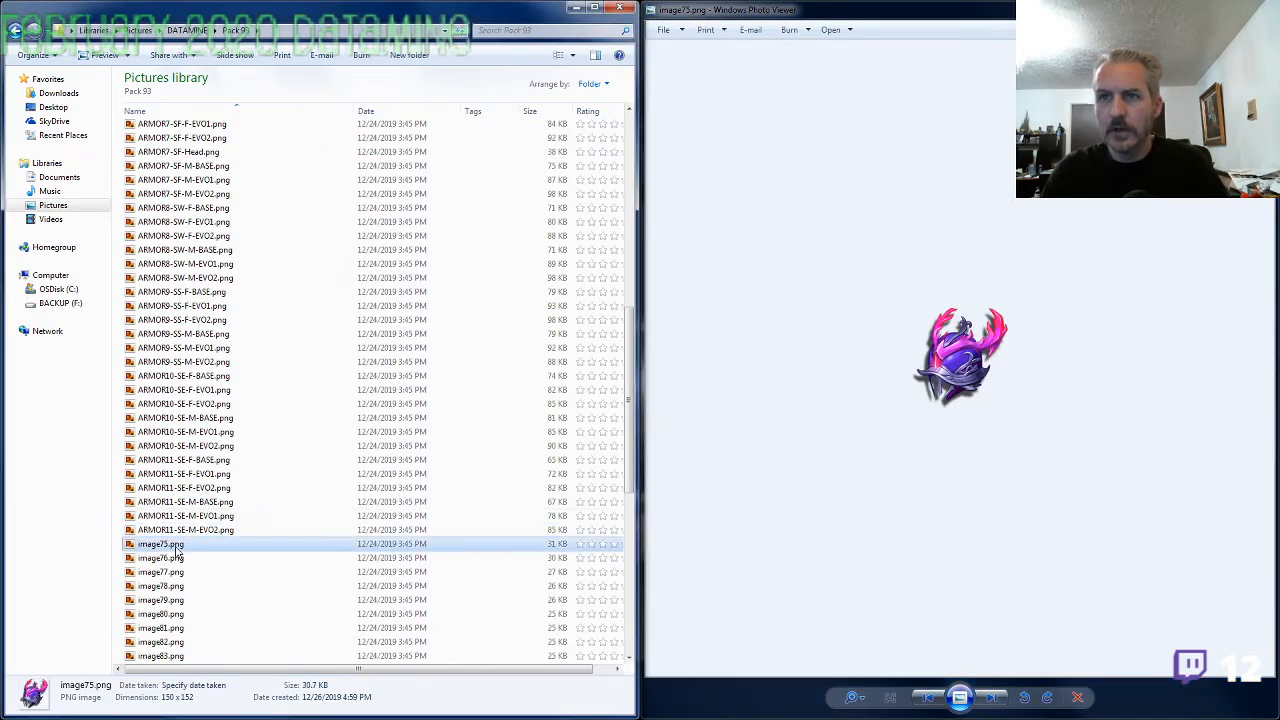
key(F2)
text(ARMOR9-SS-)
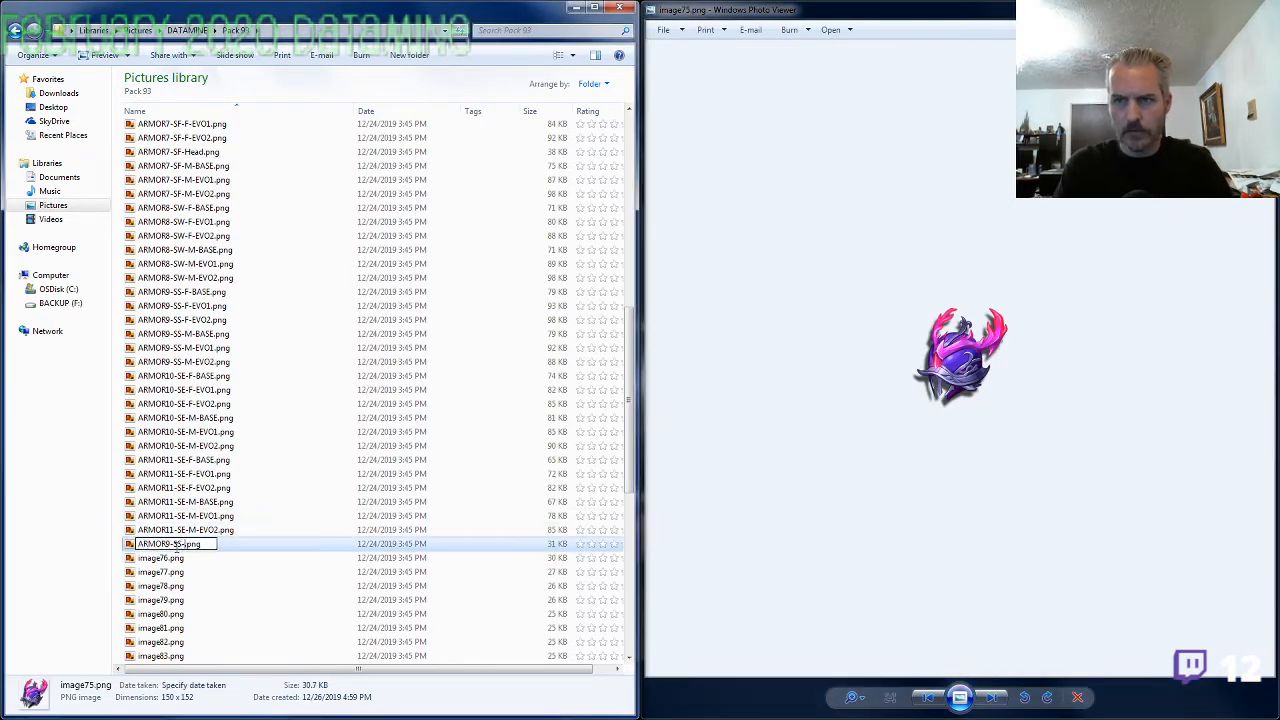
text(Head)
key(Return)
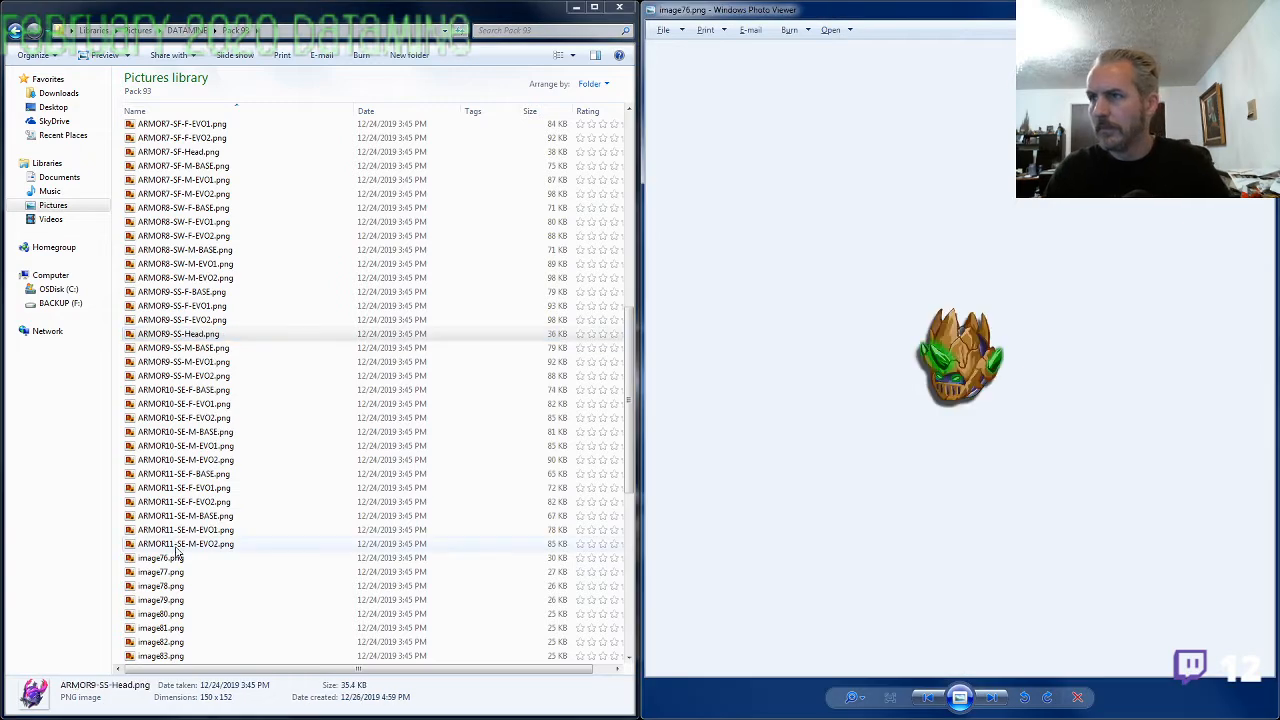
Rename image76.png as ARMOR11-SE-Head.png, following the naming of the ARMOR11 files
click(186, 544)
key(F2)
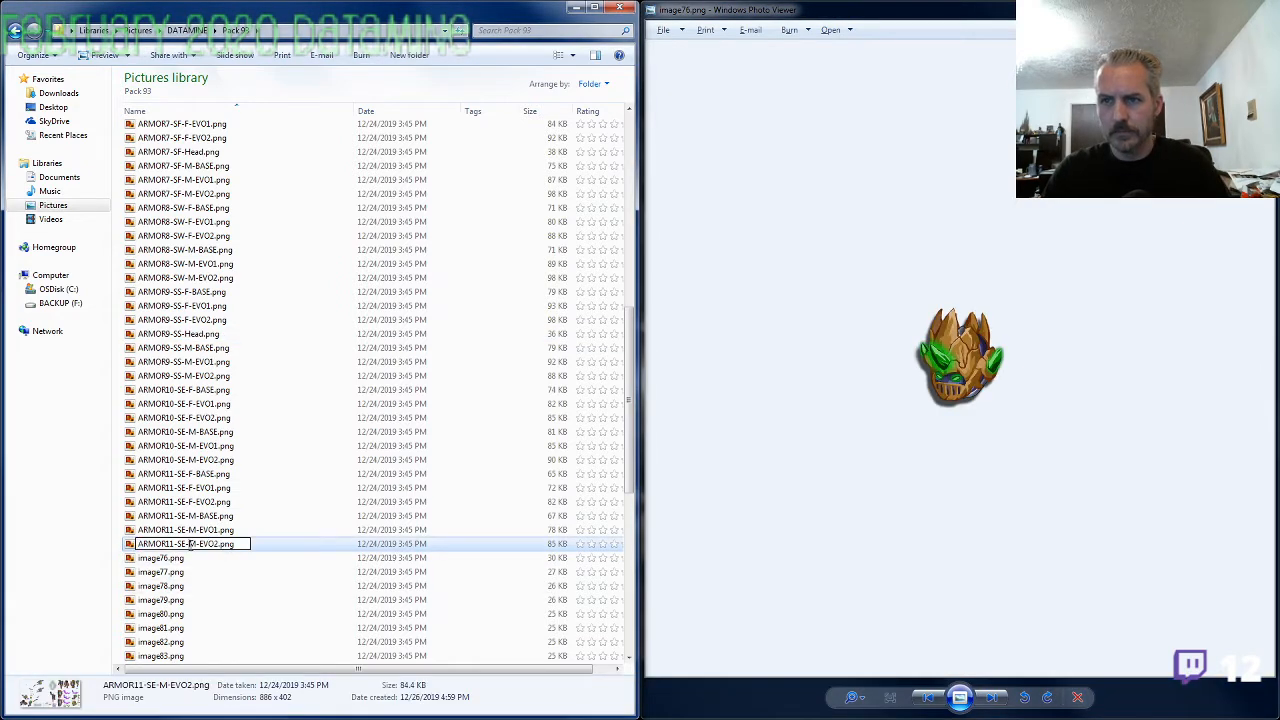
click(163, 560)
key(F2)
text(ARMOR11-SE-)
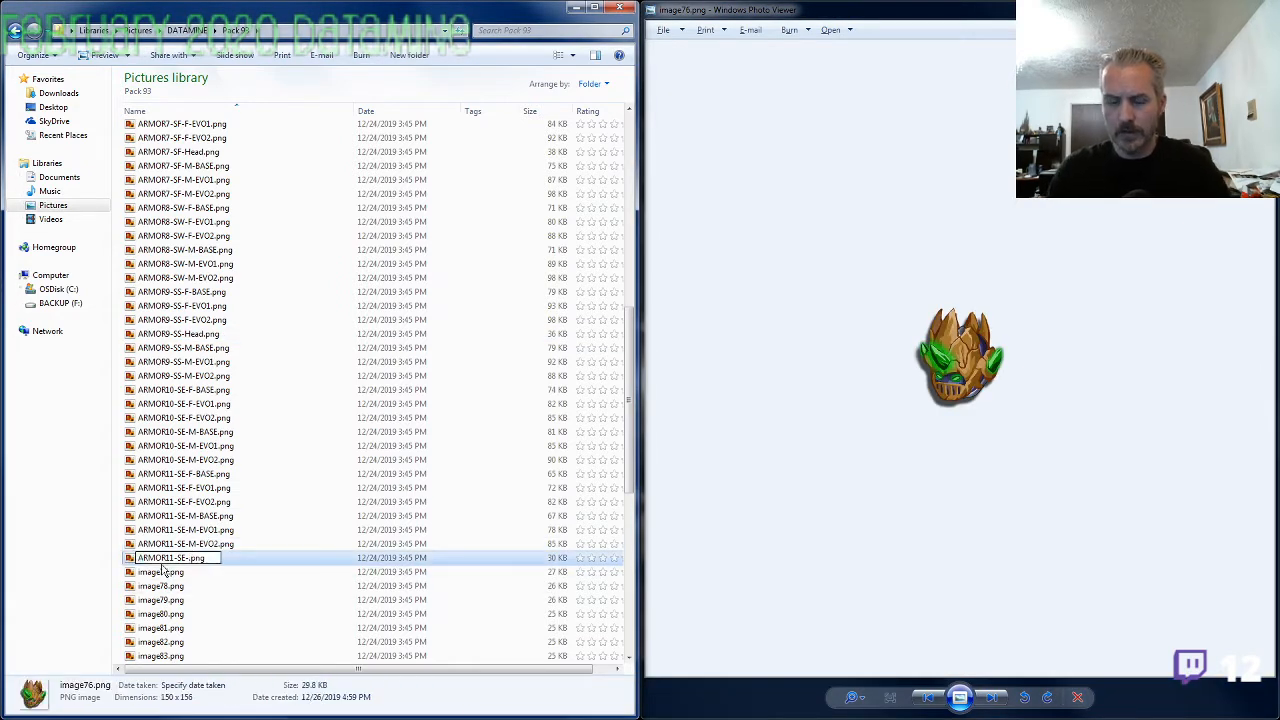
text(Head)
key(Return)
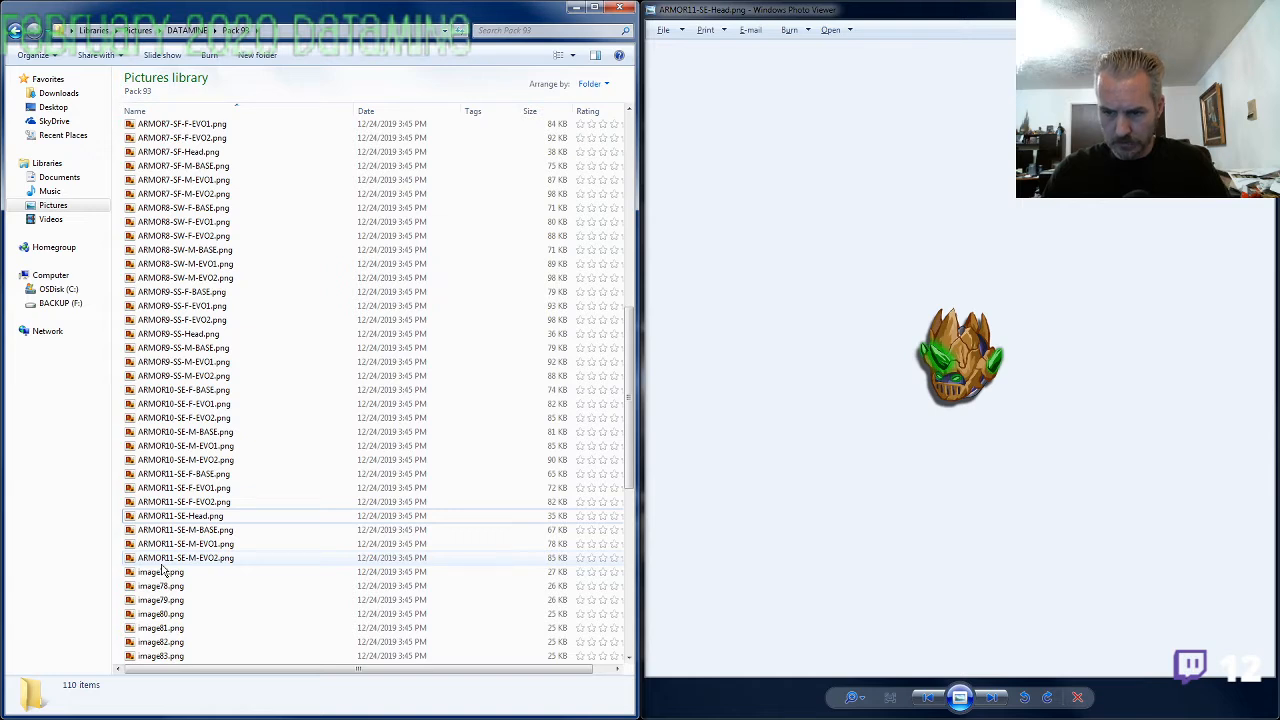
Compare the helmet in image77.png with the parts in ARMOR4-SF-M-EVO2.png and copy that file's ARMOR4-SF- name prefix
click(852, 332)
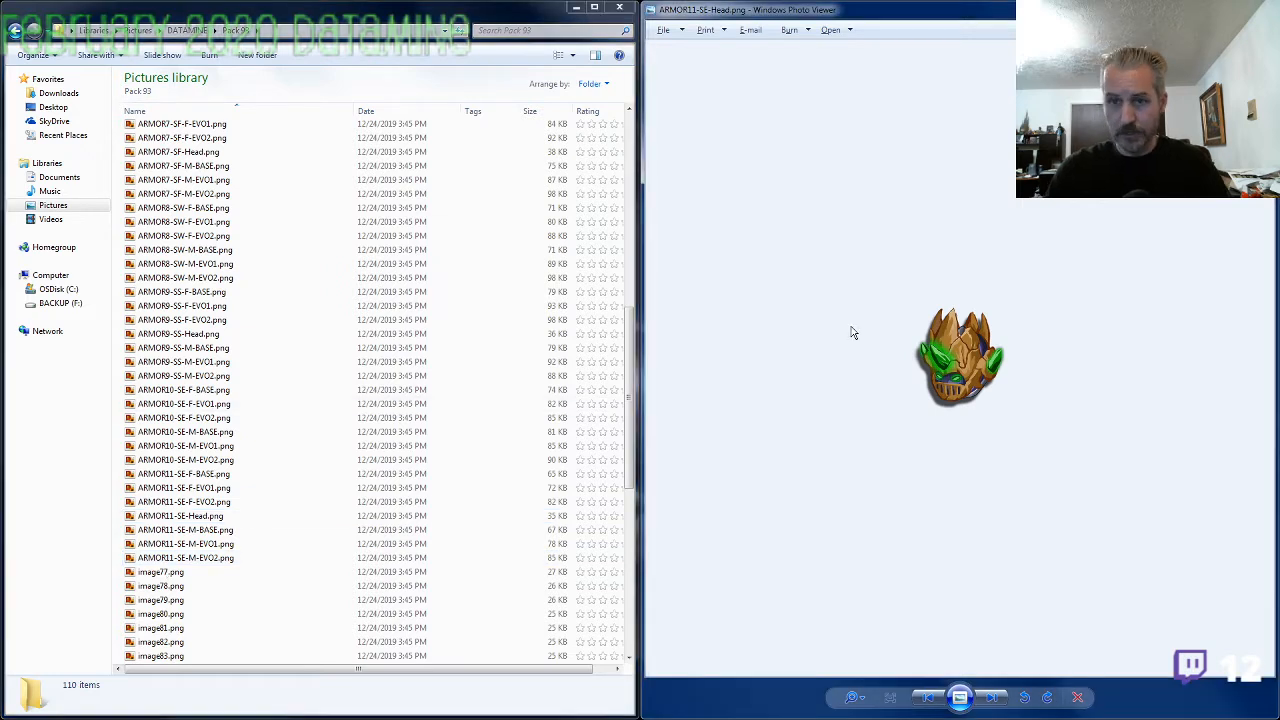
key(Right)
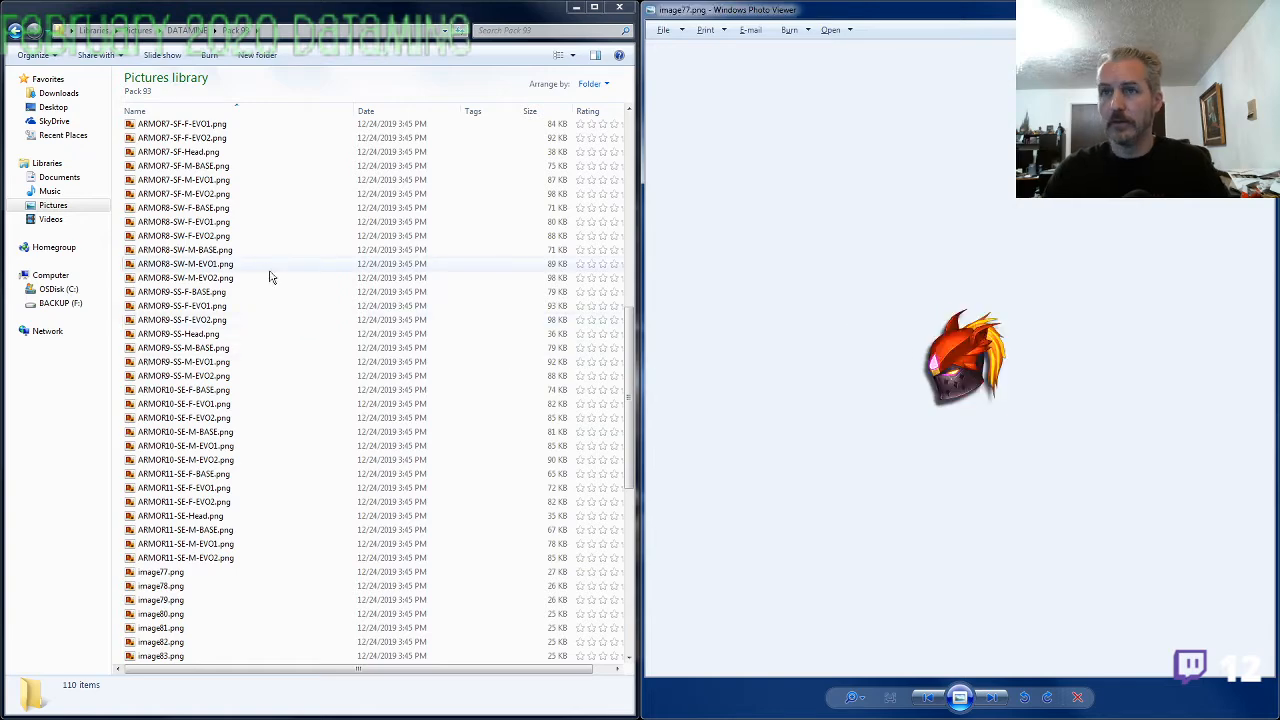
click(200, 193)
scroll(198, 240, up, 5)
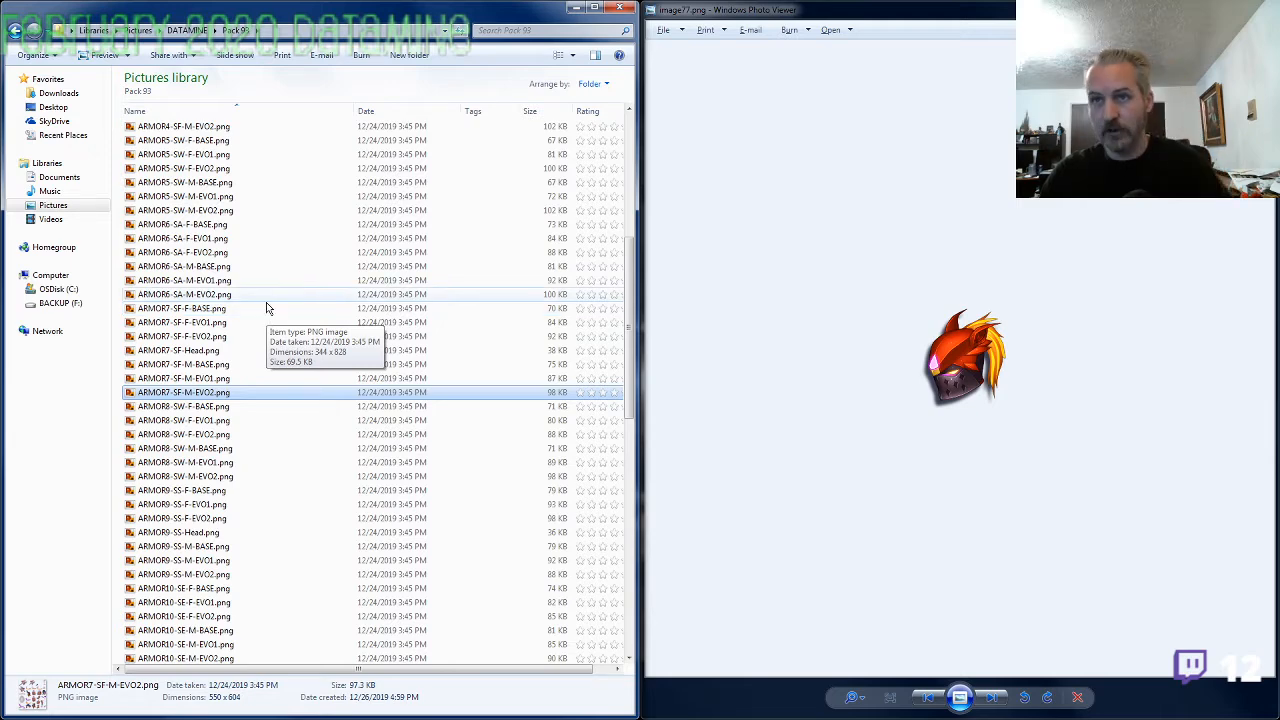
click(205, 128)
double_click(205, 128)
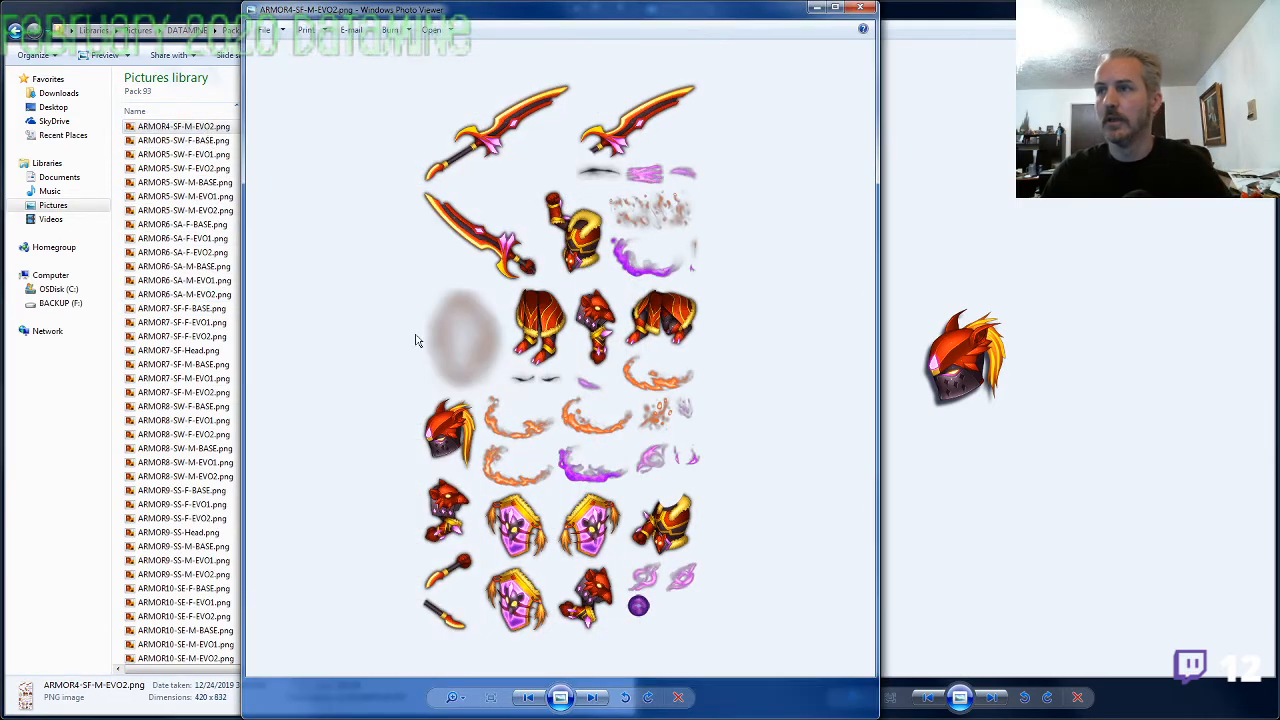
click(860, 8)
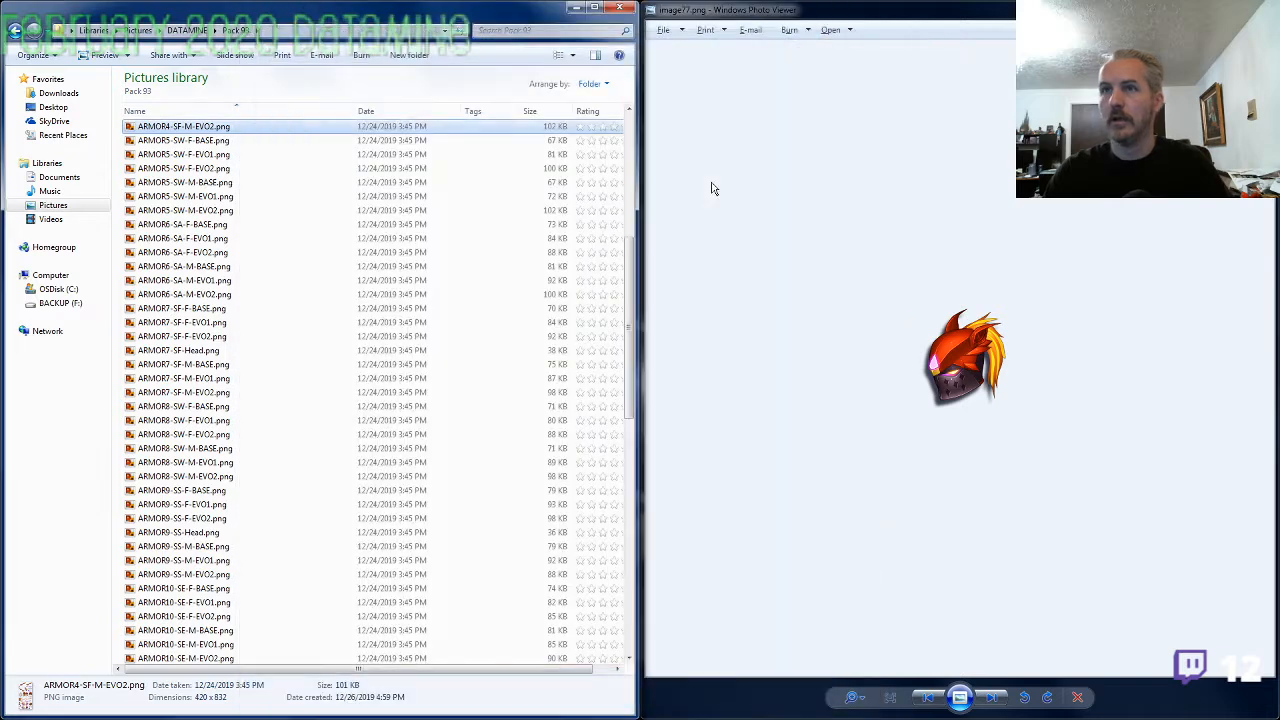
key(F2)
key(Left)
key(Left)
key(Left)
key(Left)
key(Left)
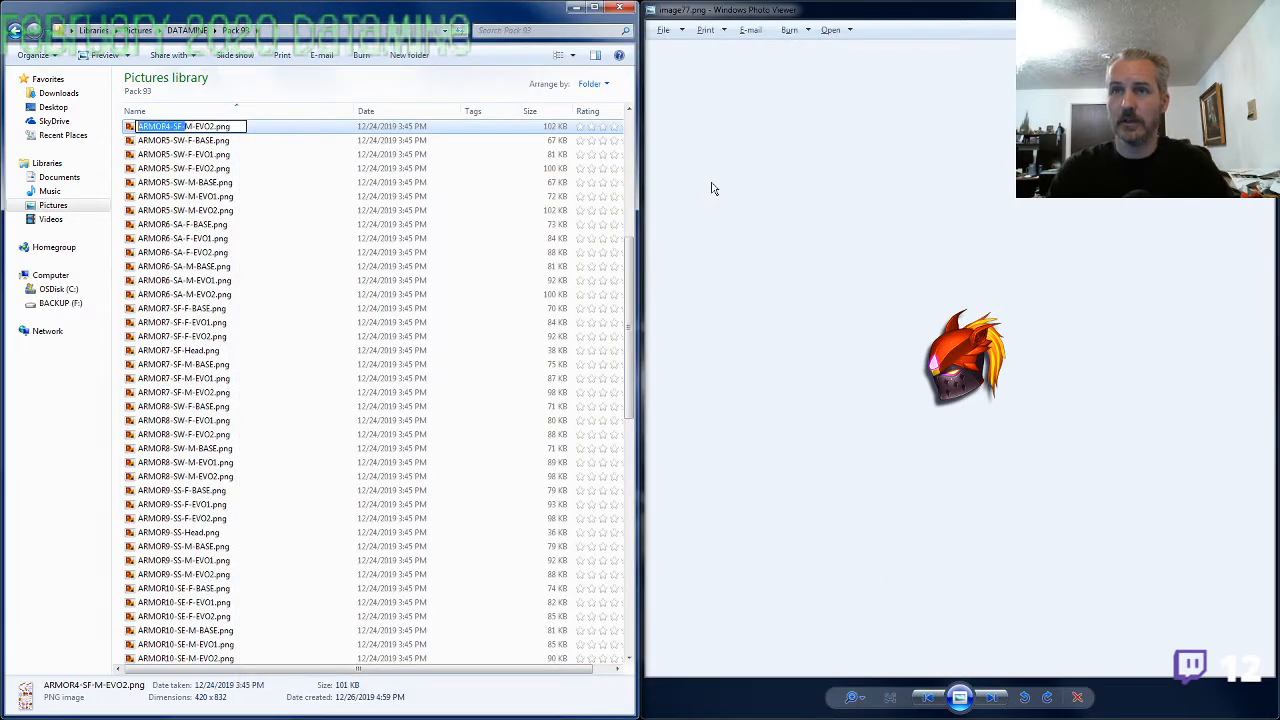
key(Return)
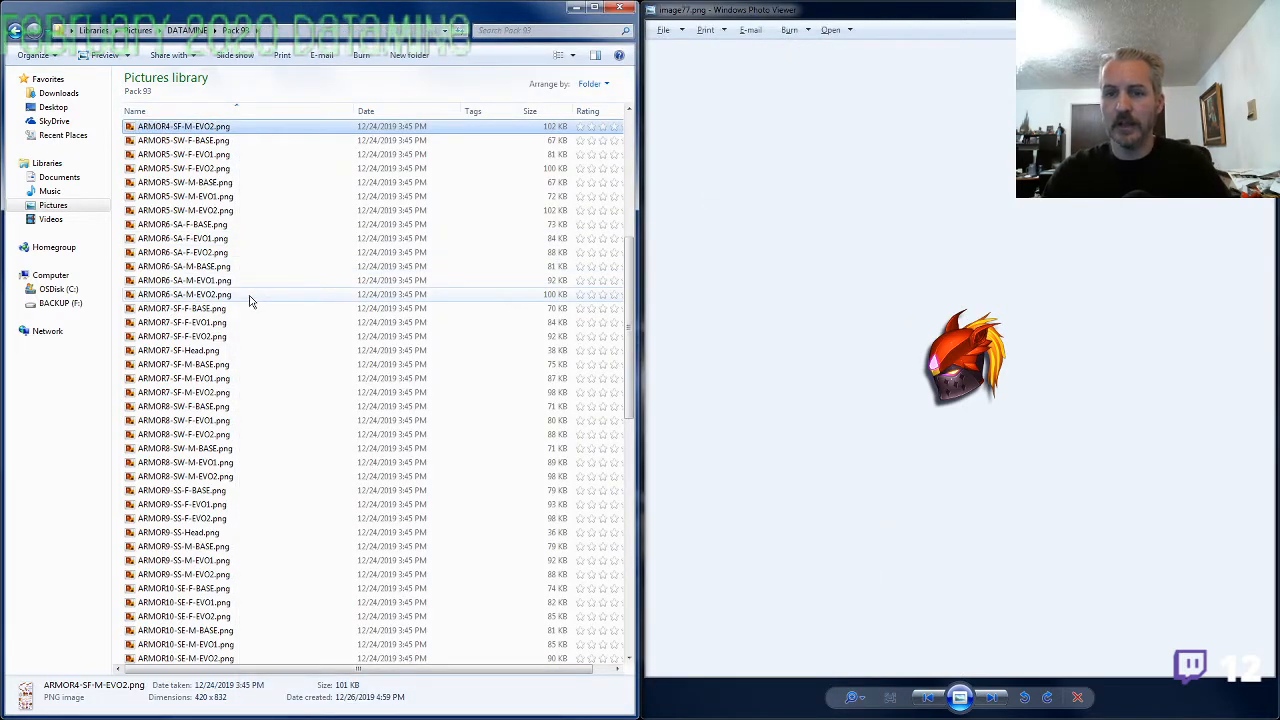
Rename image77.png as ARMOR4-SF-Head.png using the copied prefix
scroll(258, 340, down, 5)
click(175, 572)
key(F2)
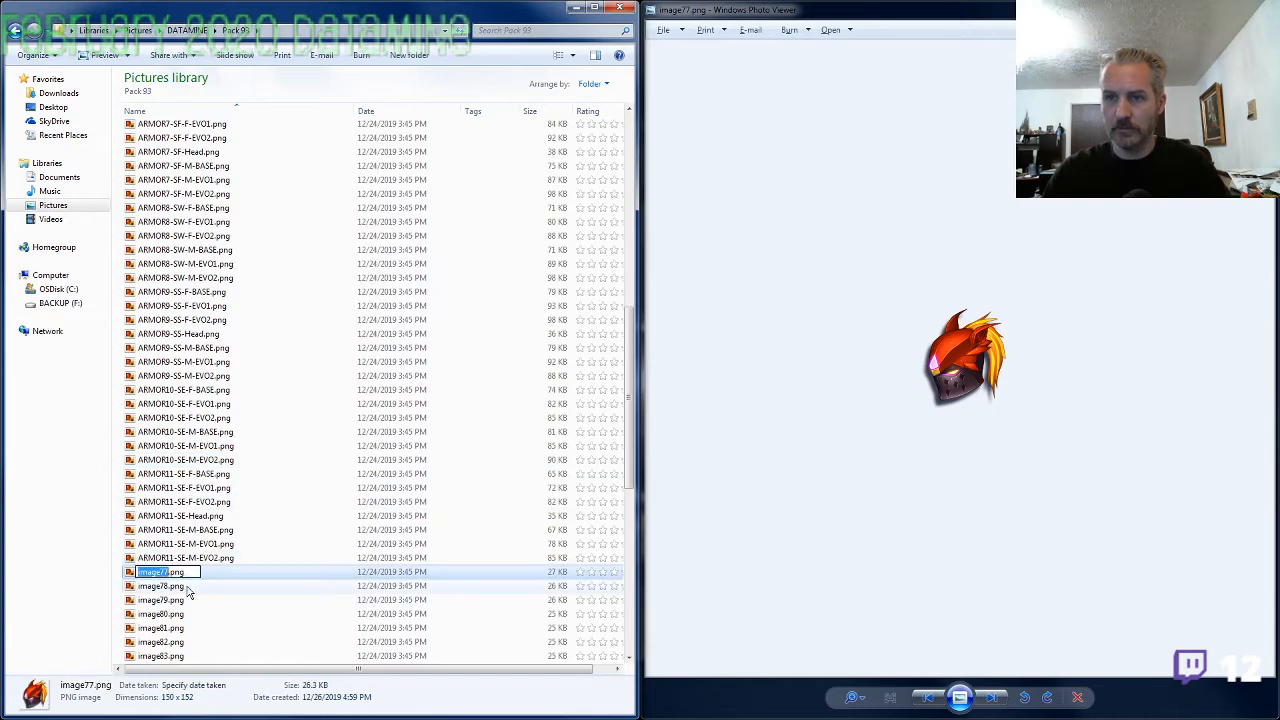
text(ARMOR4-SF-)
text(Head)
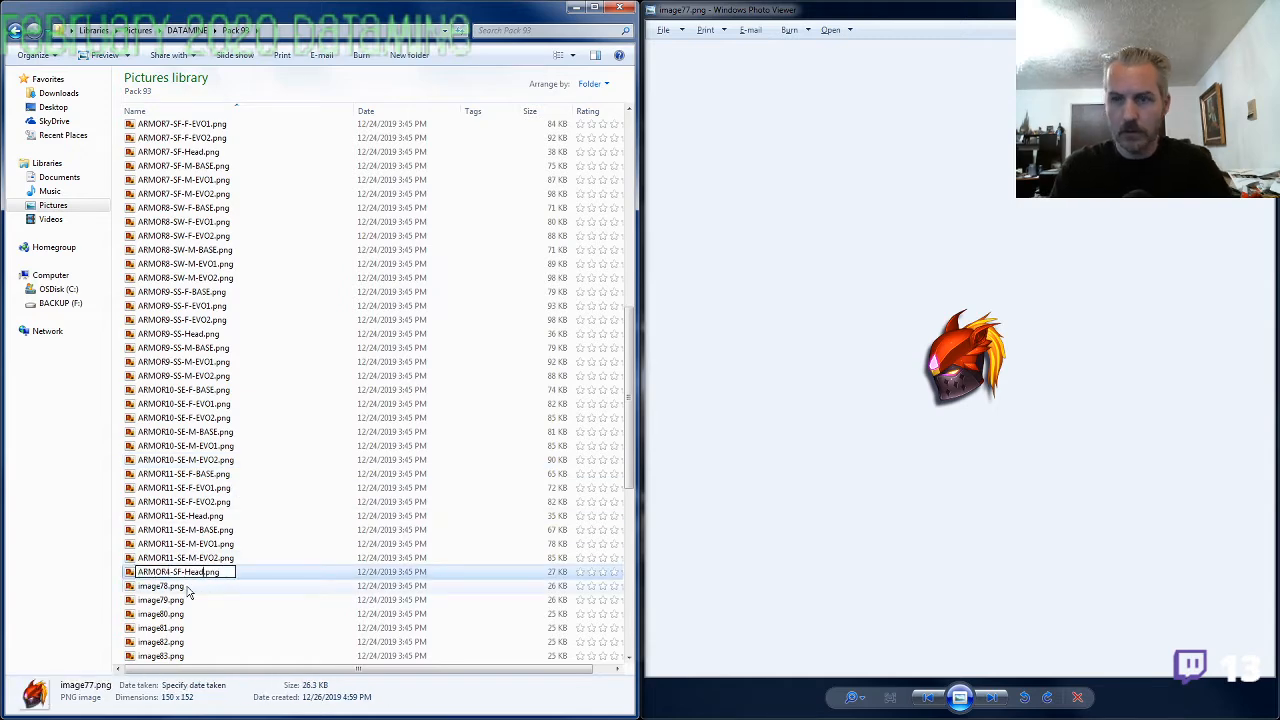
key(Return)
View image78.png and copy the ARMOR6-SA- prefix from the name of ARMOR6-SA-F-EVO2.png
key(alt+Tab)
key(Right)
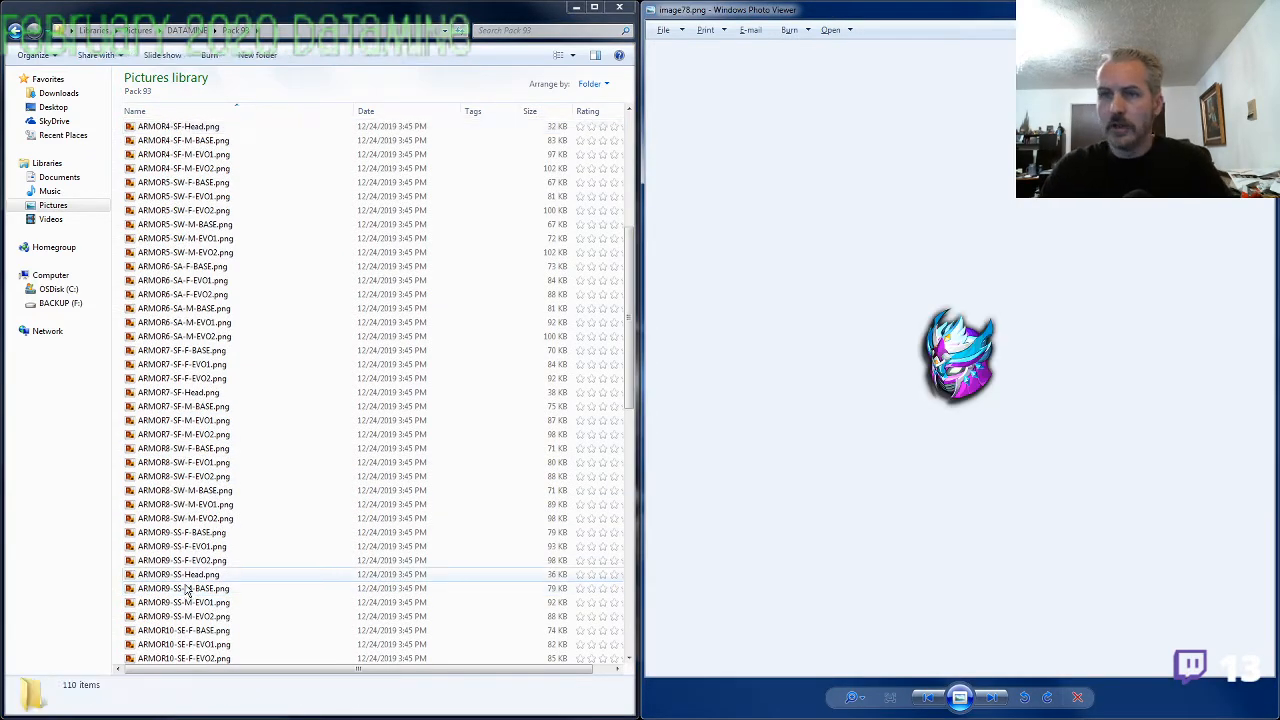
click(188, 296)
key(F2)
drag(188, 295, 137, 296)
key(ctrl+c)
key(Escape)
Rename image78.png as ARMOR6-SA-Head.png using the copied prefix
scroll(160, 450, down, 6)
click(200, 544)
key(F2)
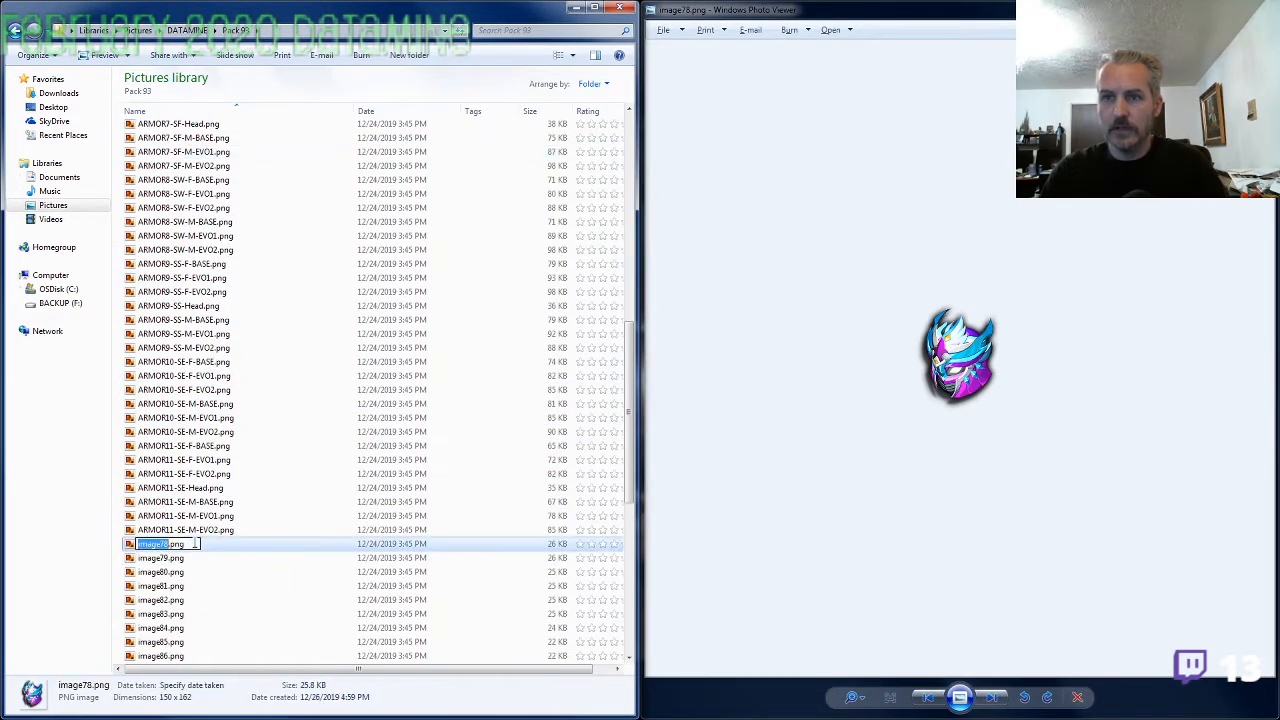
key(ctrl+v)
text(Head)
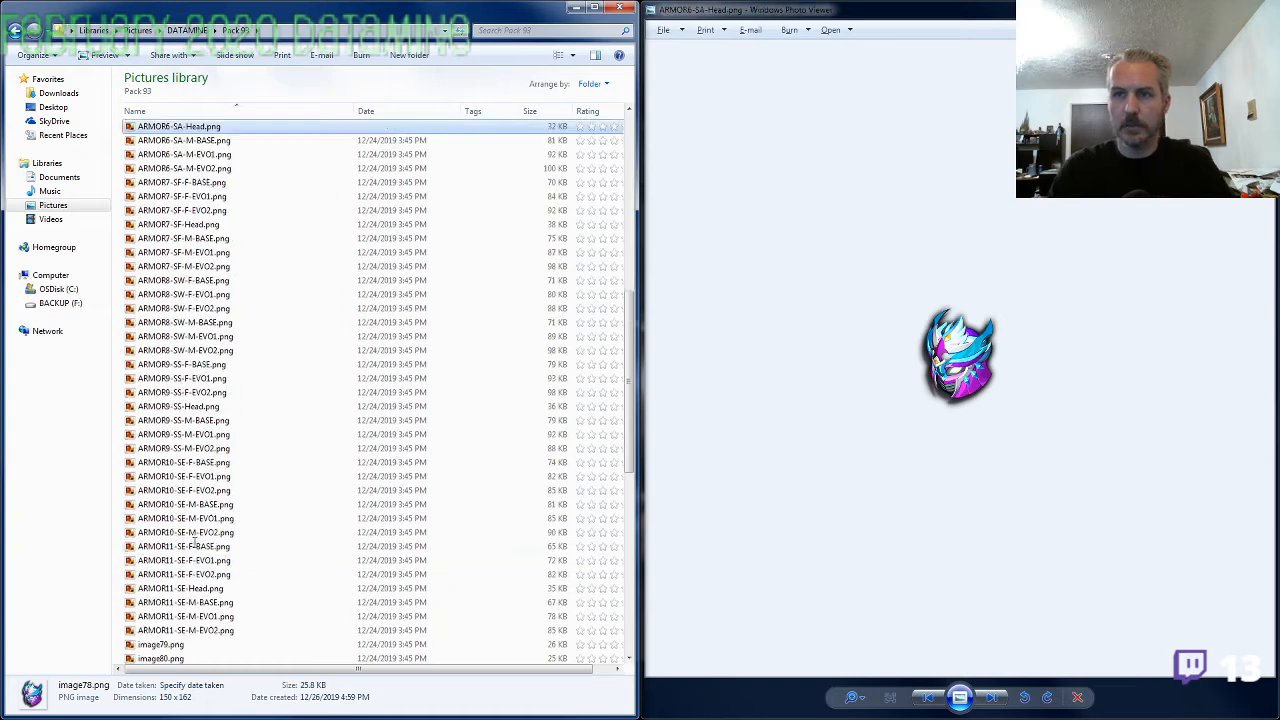
key(Return)
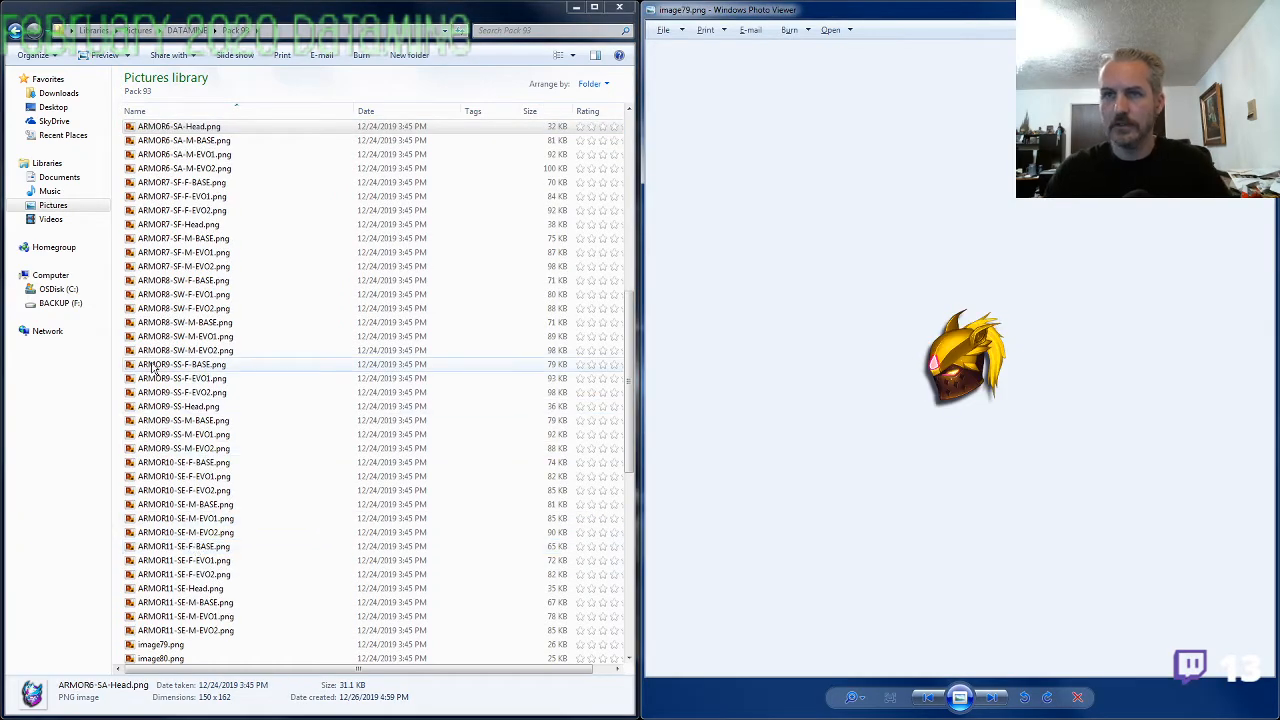
Check ARMOR2-SF-M-EVO2.png against the helmet in image79.png and copy its ARMOR2-SF- name prefix
click(180, 364)
scroll(190, 380, up, 10)
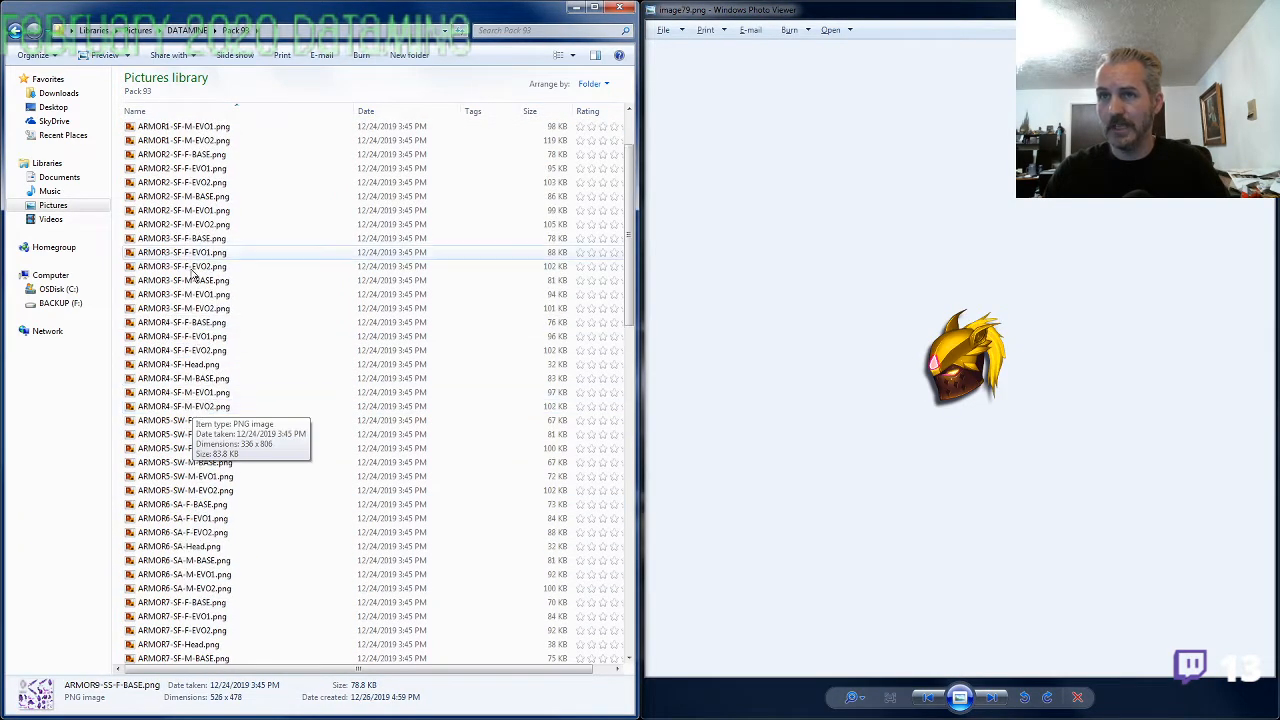
double_click(202, 225)
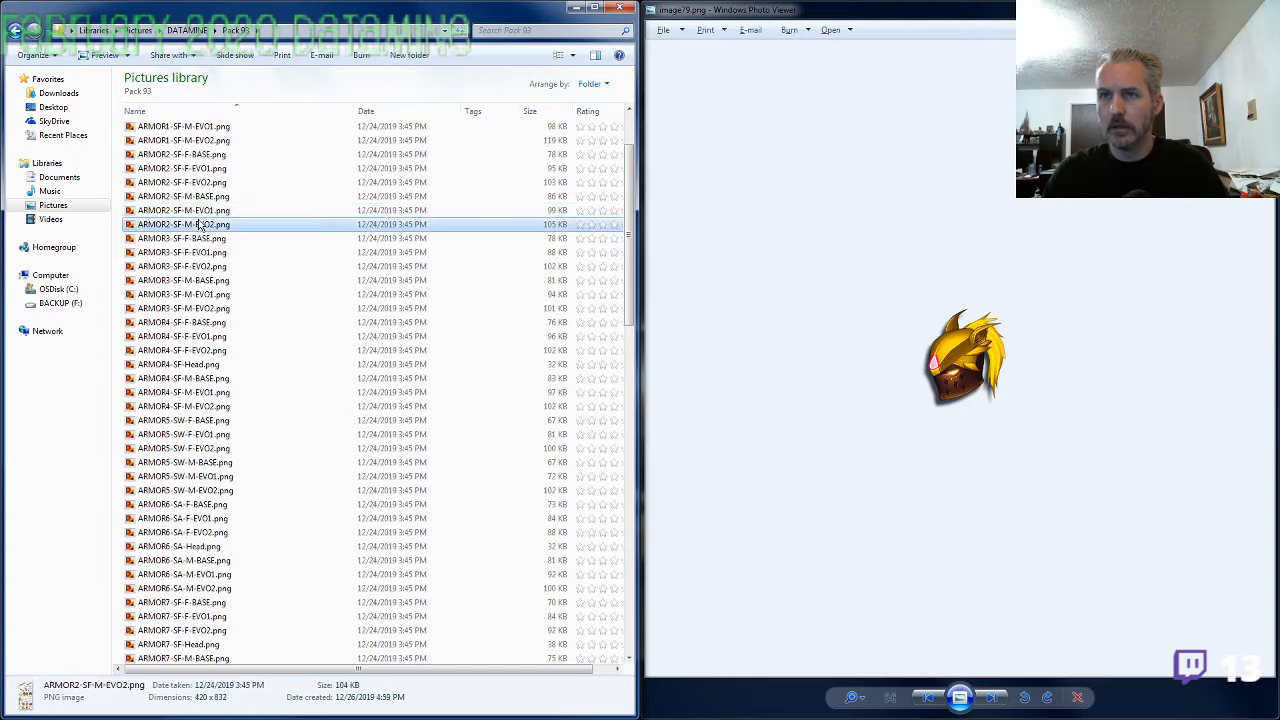
click(859, 8)
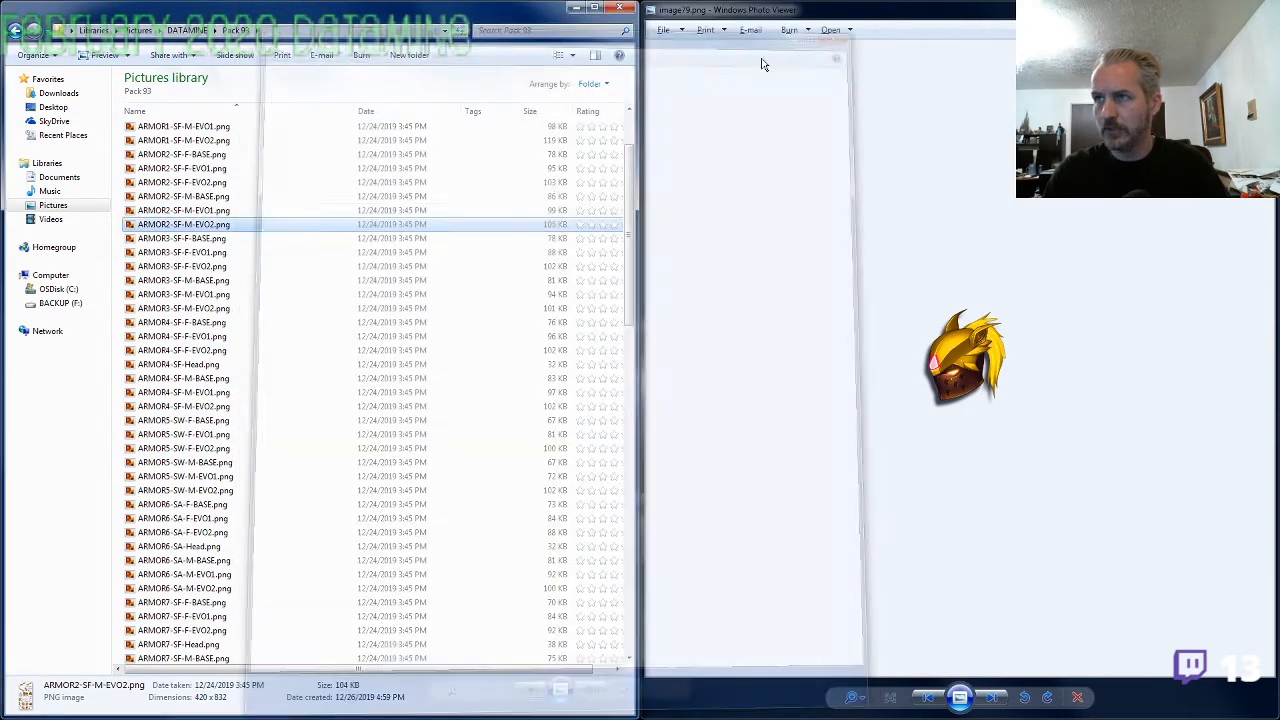
key(ctrl+shift+Right)
key(ctrl+shift+Right)
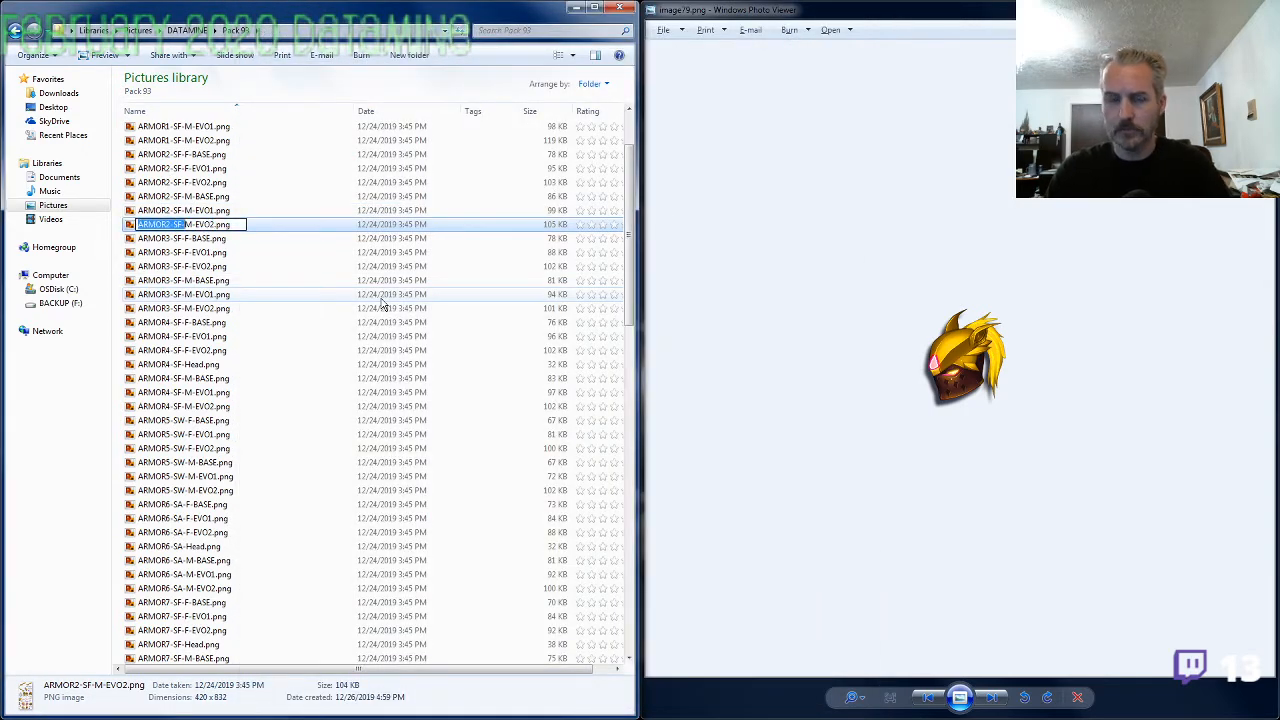
key(Escape)
Rename image79.png as ARMOR2-SF-Head.png using the copied prefix
scroll(251, 480, down, 11)
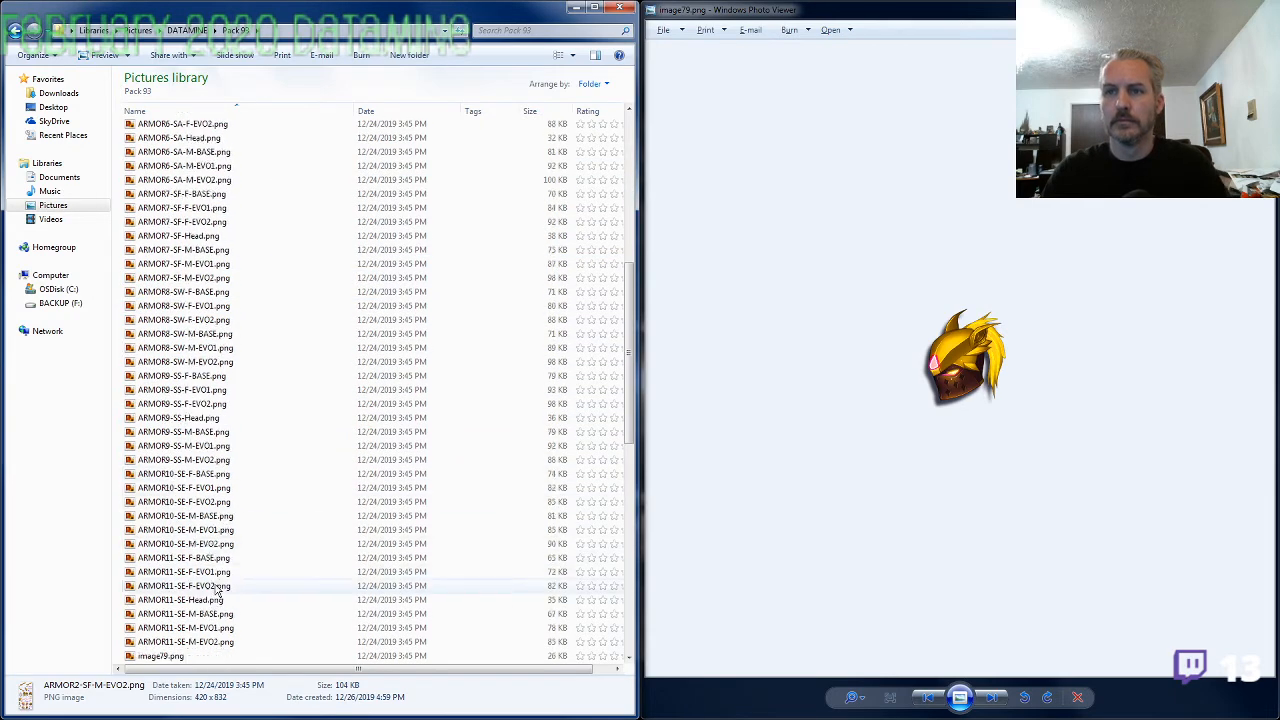
click(185, 588)
key(F2)
key(ctrl+v)
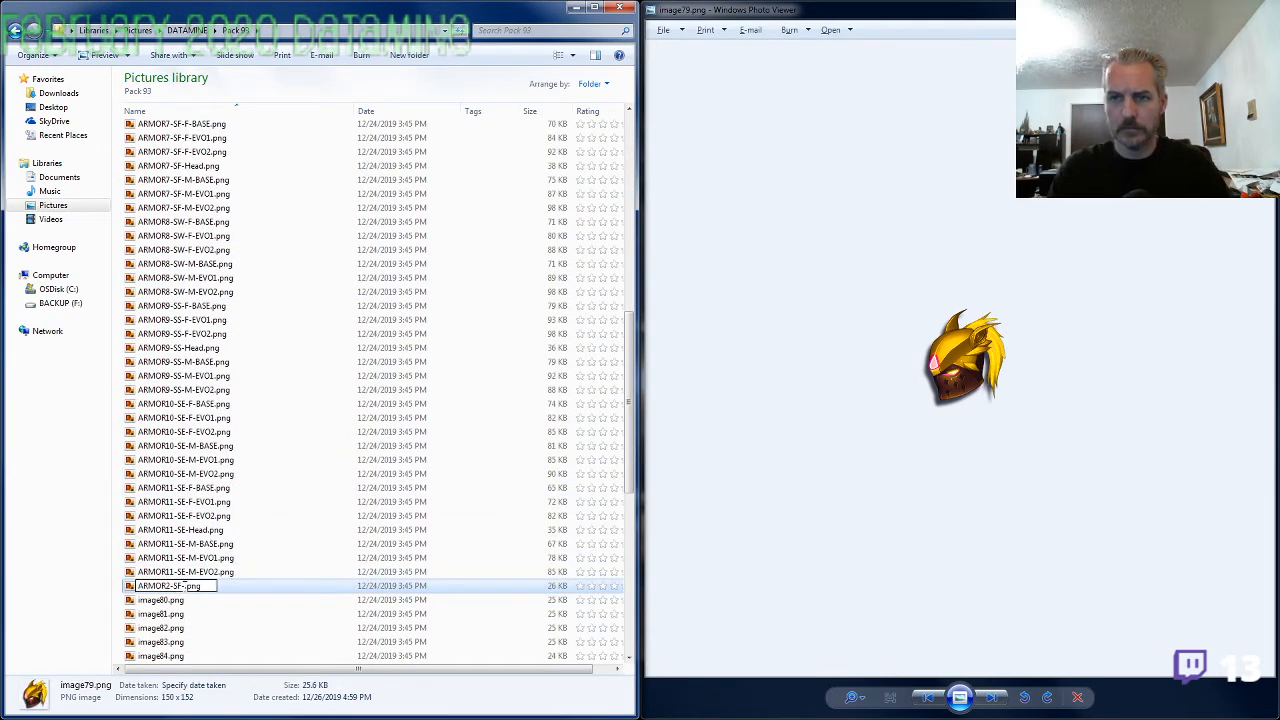
text(Head)
click(185, 596)
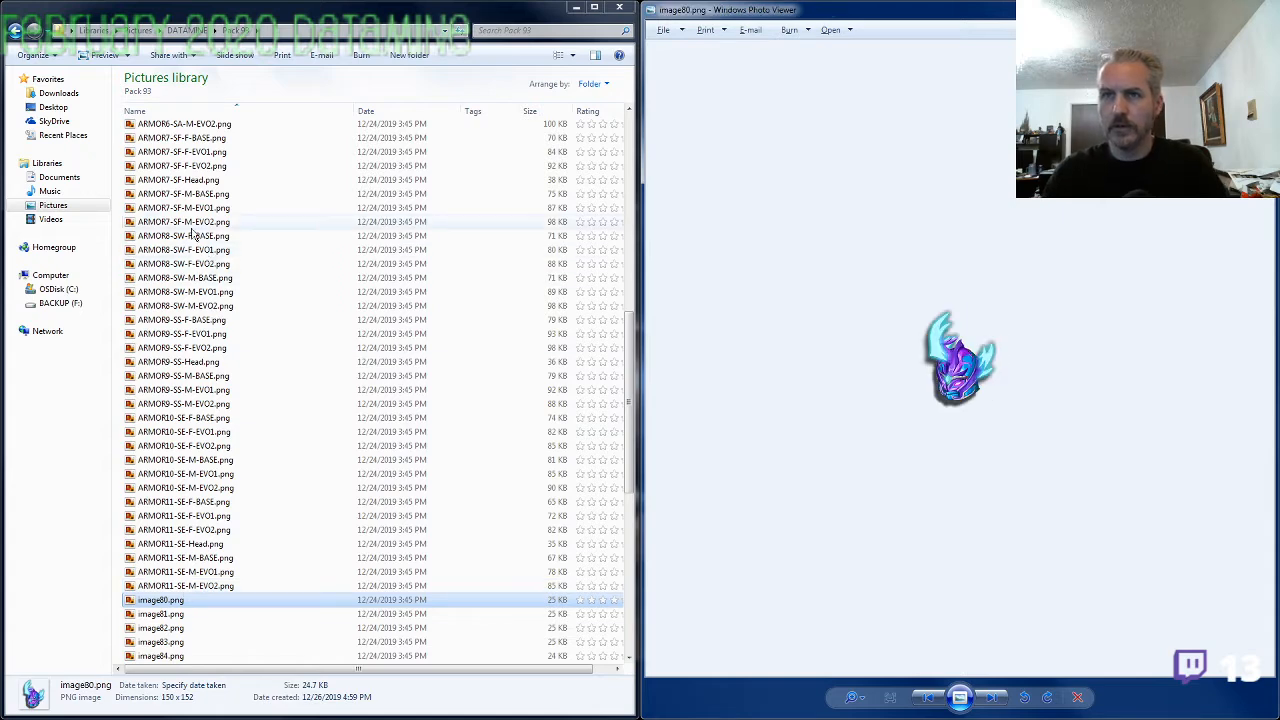
Check ARMOR5-SW-F-BASE.png against the helmet in image80.png and copy its ARMOR5-SW- name prefix
click(205, 279)
scroll(203, 295, up, 8)
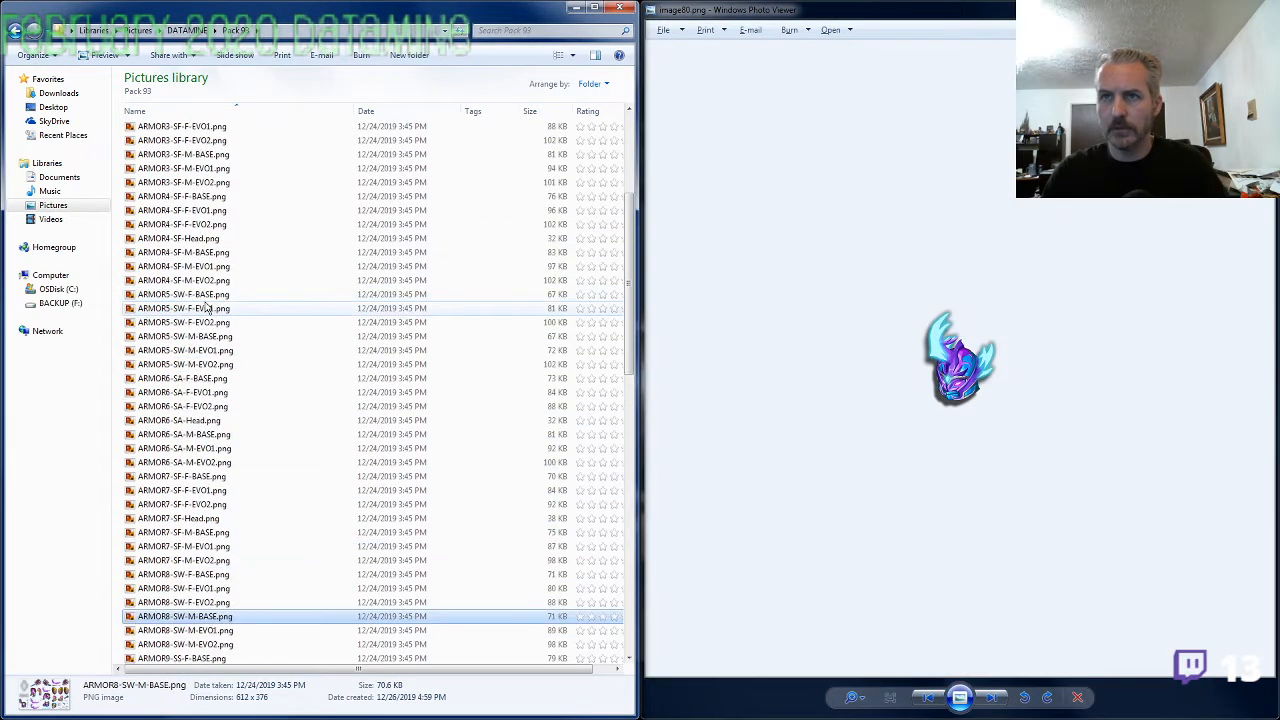
double_click(185, 294)
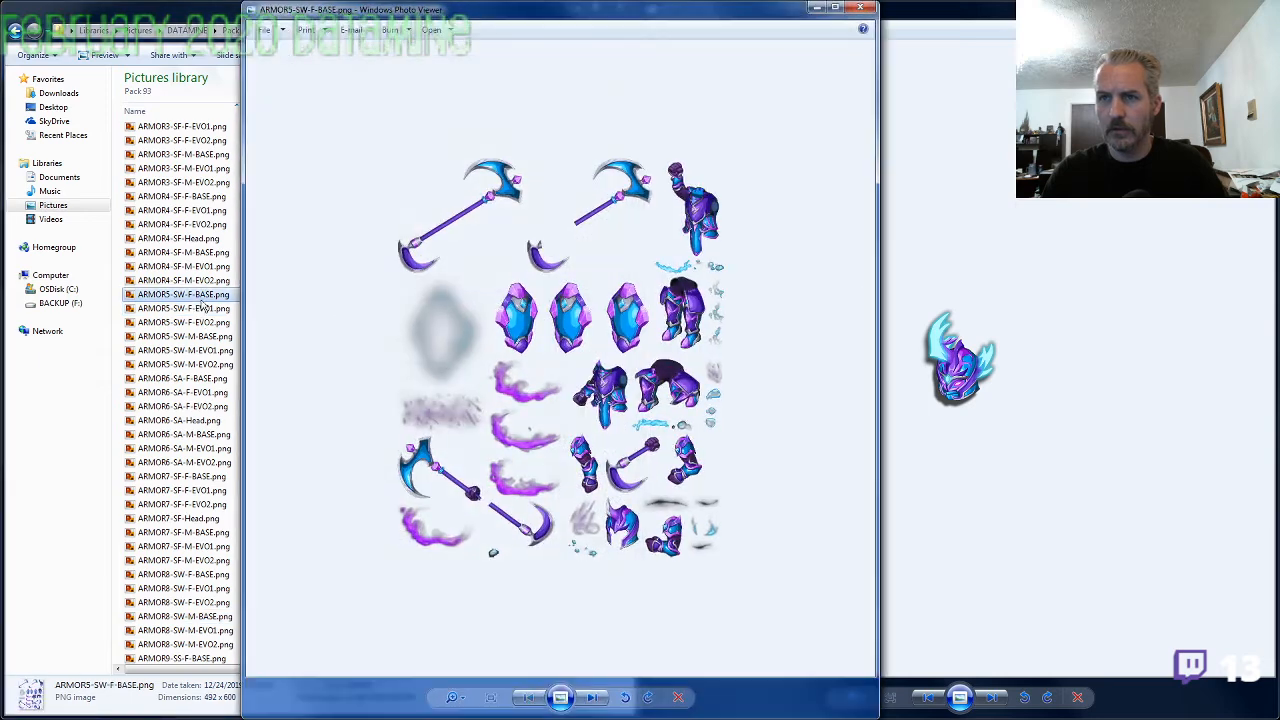
click(860, 8)
key(F2)
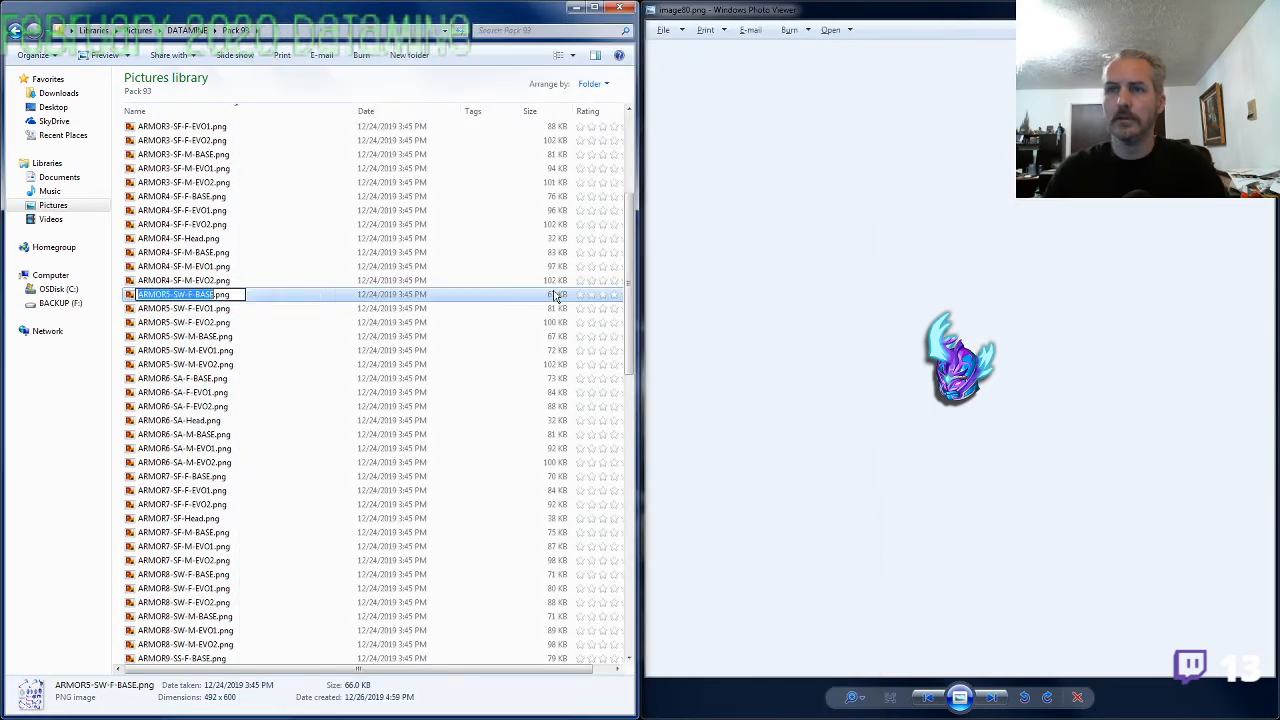
click(556, 296)
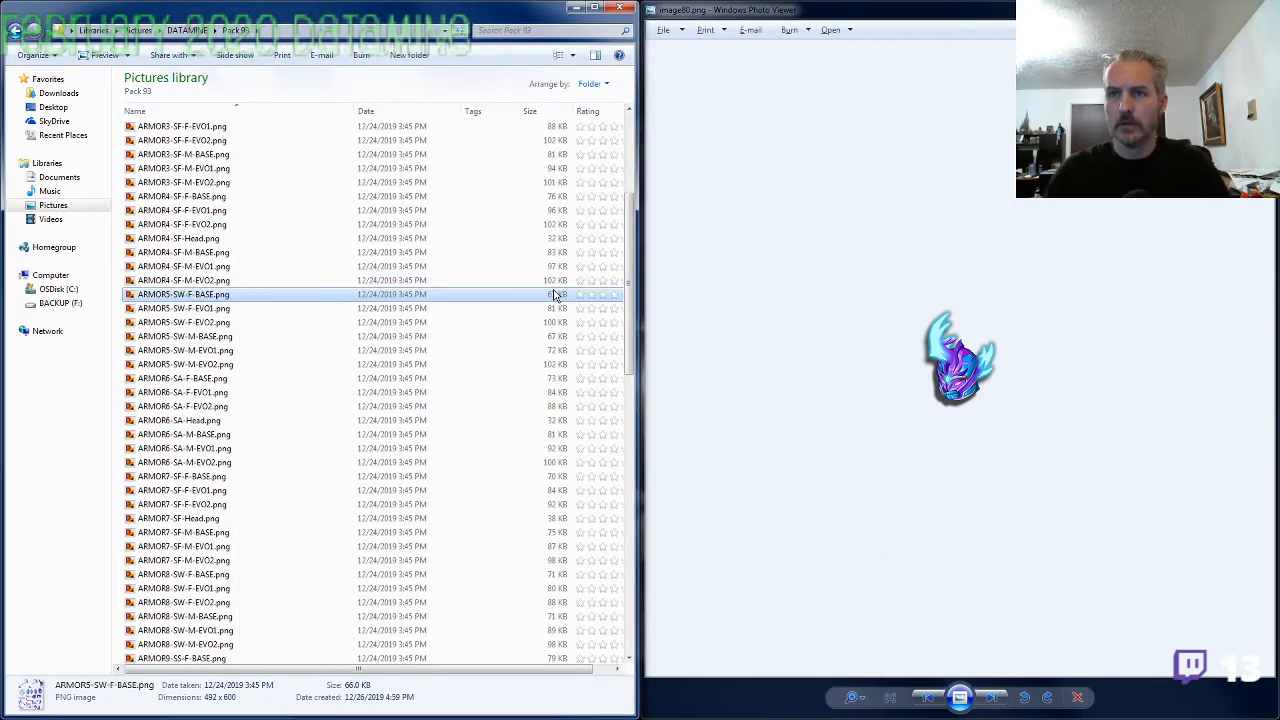
Rename image80.png as ARMOR5-SW-Head.png using the copied prefix
scroll(350, 428, down, 10)
click(200, 537)
key(F2)
text(ARMOR5-SW-head)
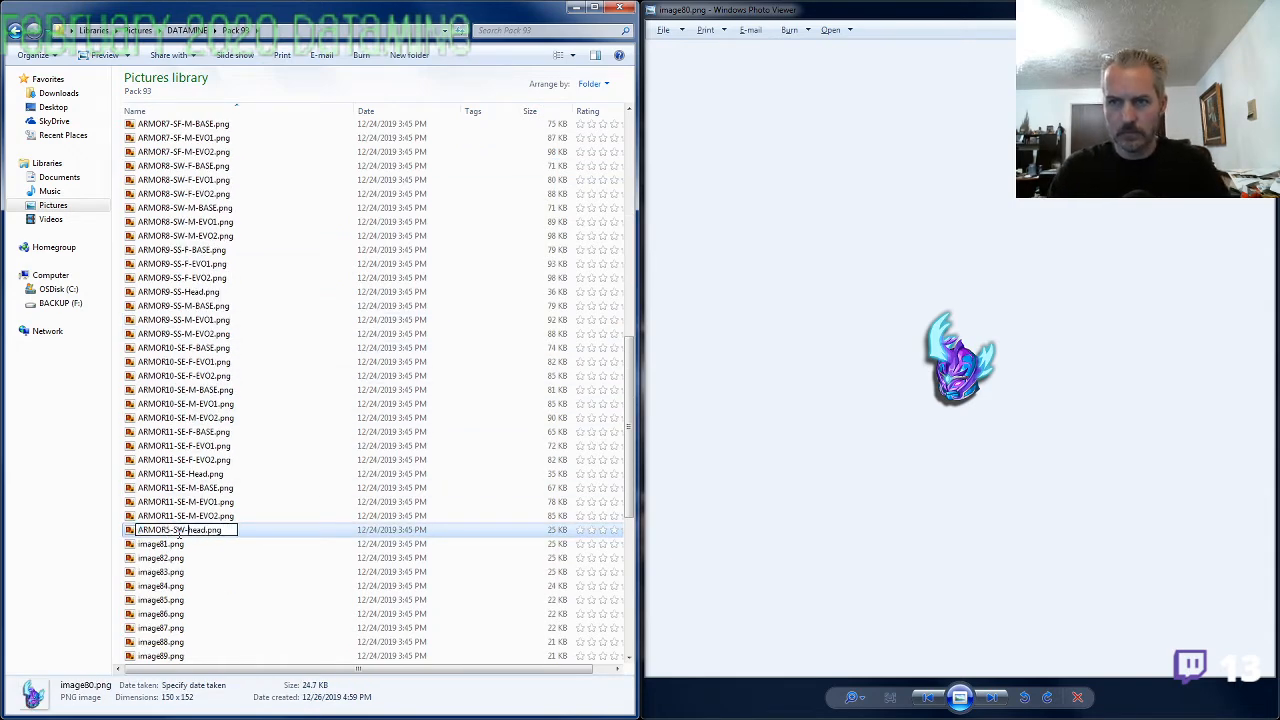
key(shift+Right)
text(H)
View image81.png and copy the ARMOR10-SE- prefix from the name of ARMOR10-SE-M-EVO2.png
double_click(180, 541)
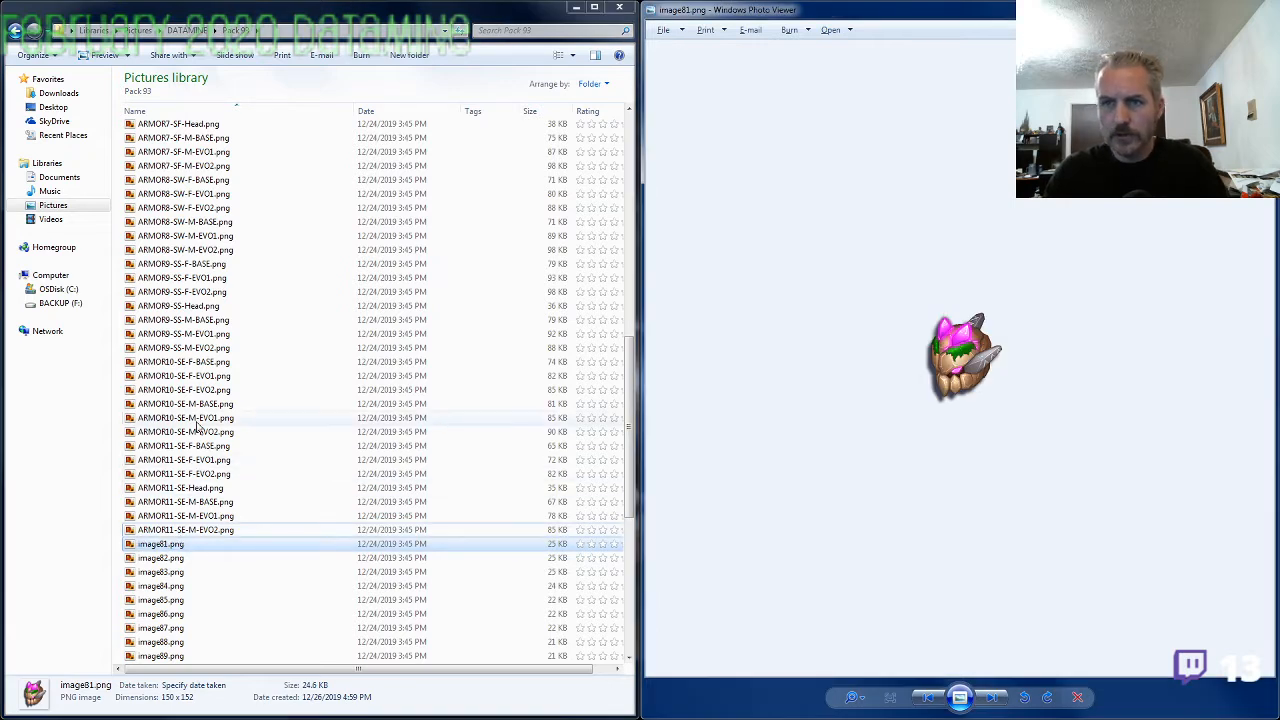
click(198, 429)
key(F2)
drag(190, 432, 88, 449)
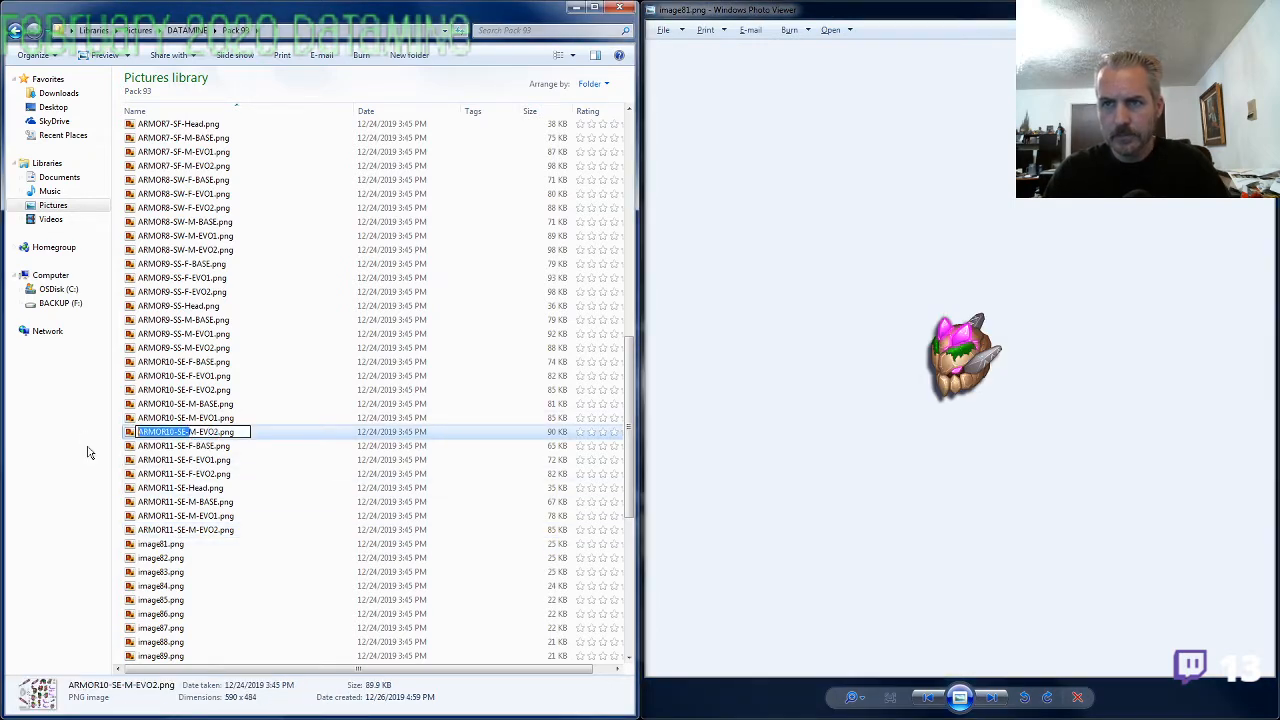
key(ctrl+c)
Rename image81.png as ARMOR10-SE-Head.png using the copied prefix
click(166, 547)
key(F2)
key(ctrl+v)
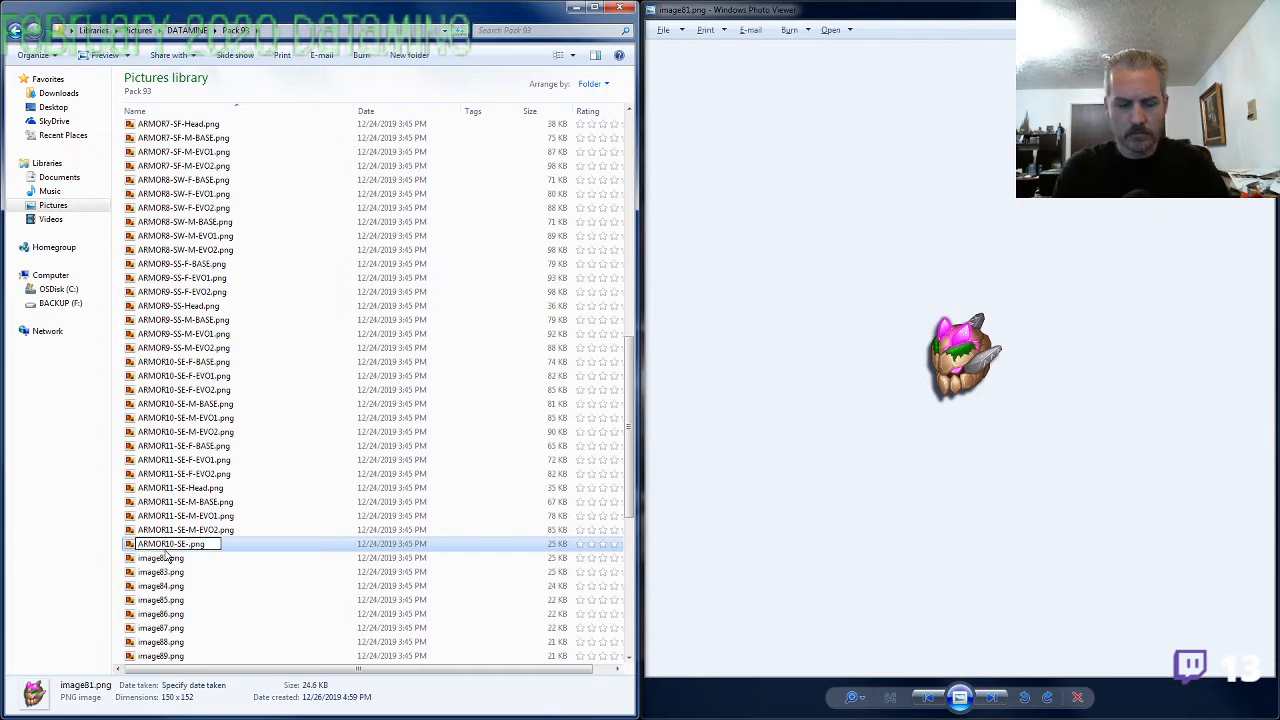
text(Head)
View image82.png and copy the ARMOR8-SW- prefix from the name of ARMOR8-SW-M-EVO2.png
click(166, 557)
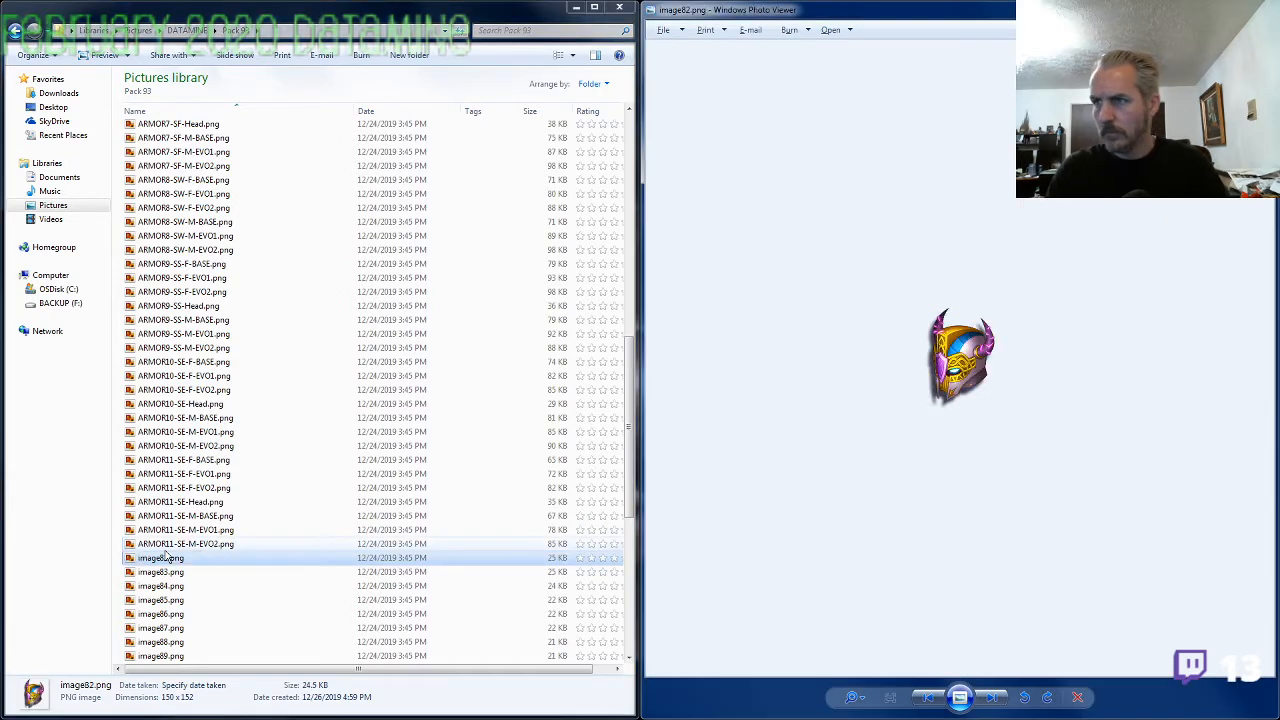
click(170, 249)
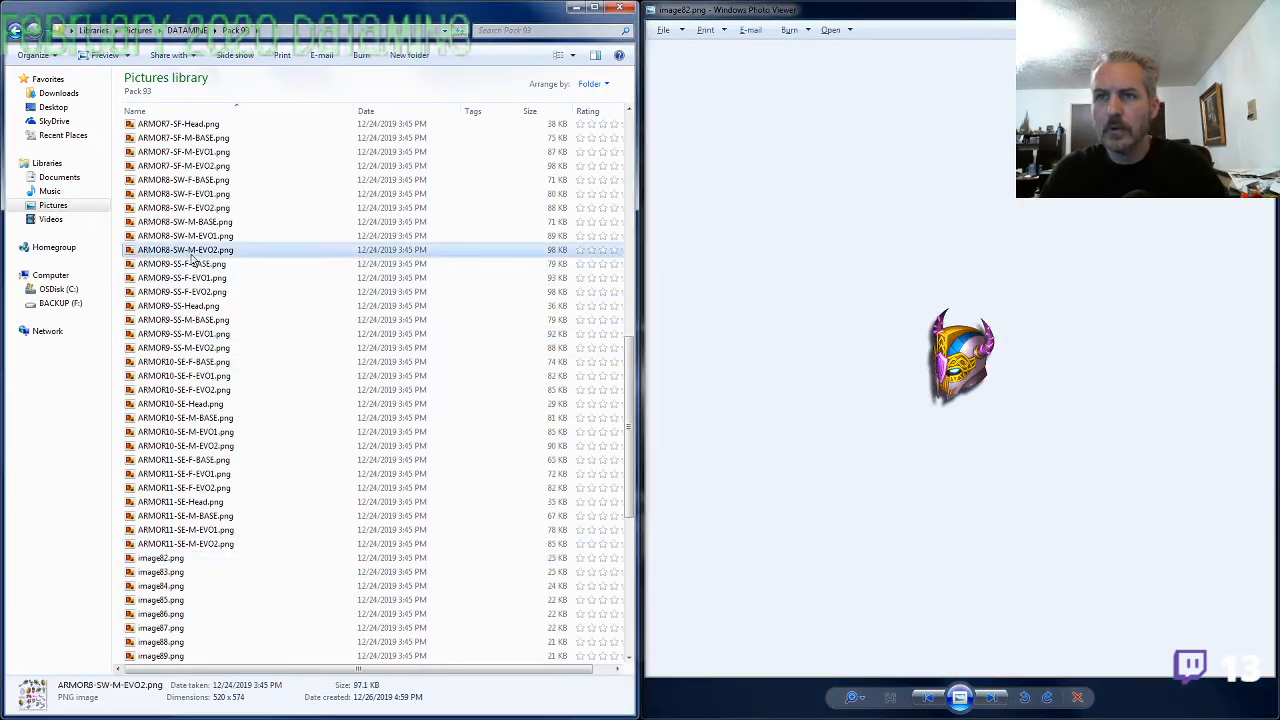
key(F2)
drag(181, 250, 88, 262)
key(ctrl+c)
Rename image82.png as ARMOR8-SW-Head.png using the copied prefix
click(166, 557)
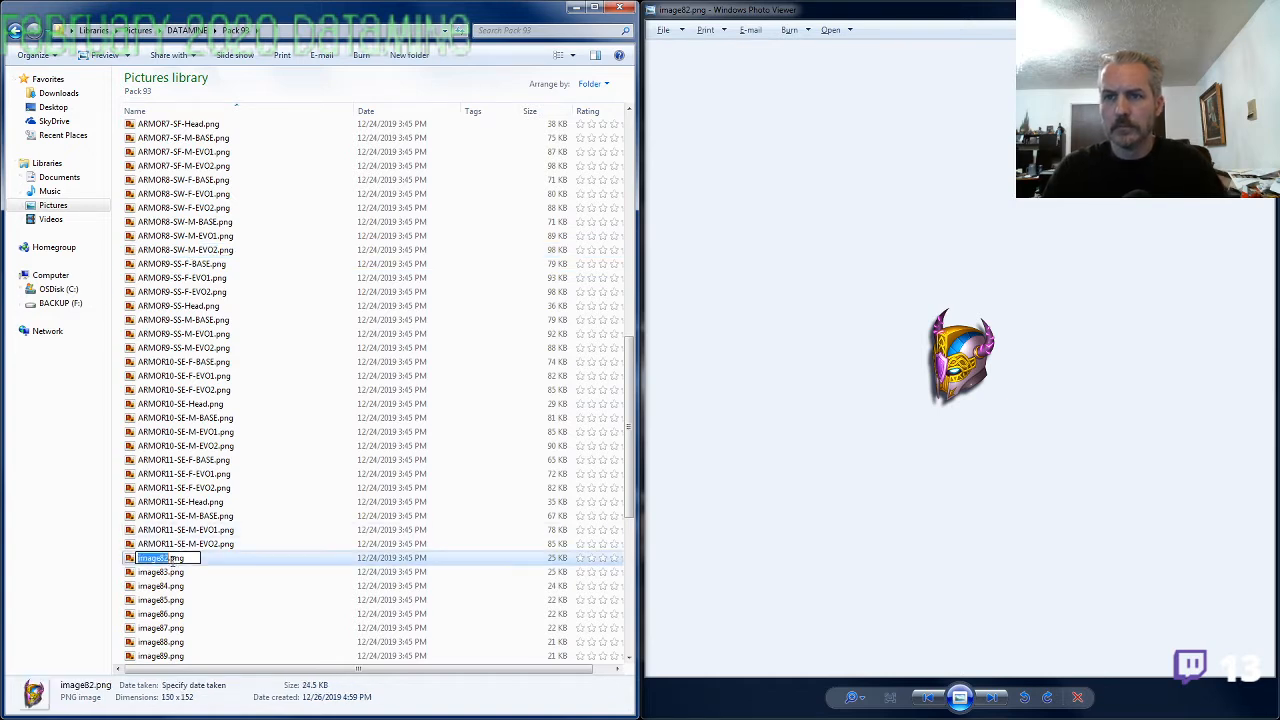
key(F2)
key(ctrl+v)
text(Head)
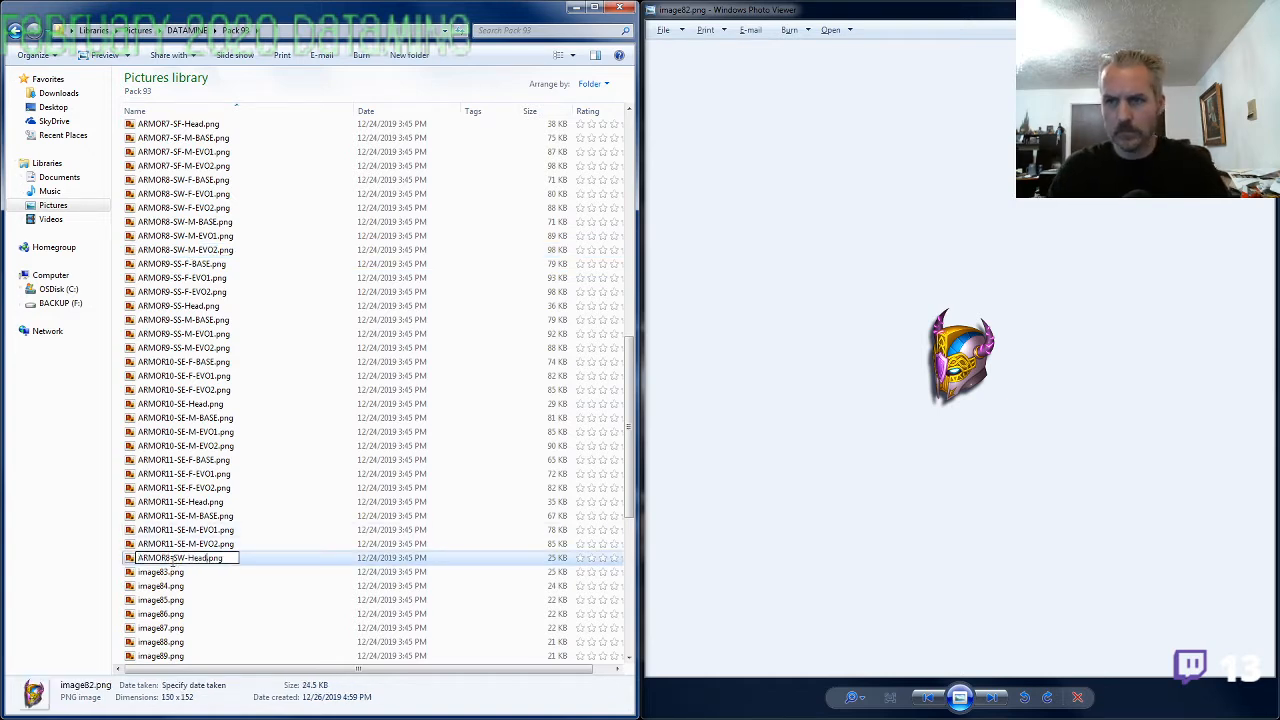
Browse image83.png through image88.png and compare the round icons with one another
click(172, 570)
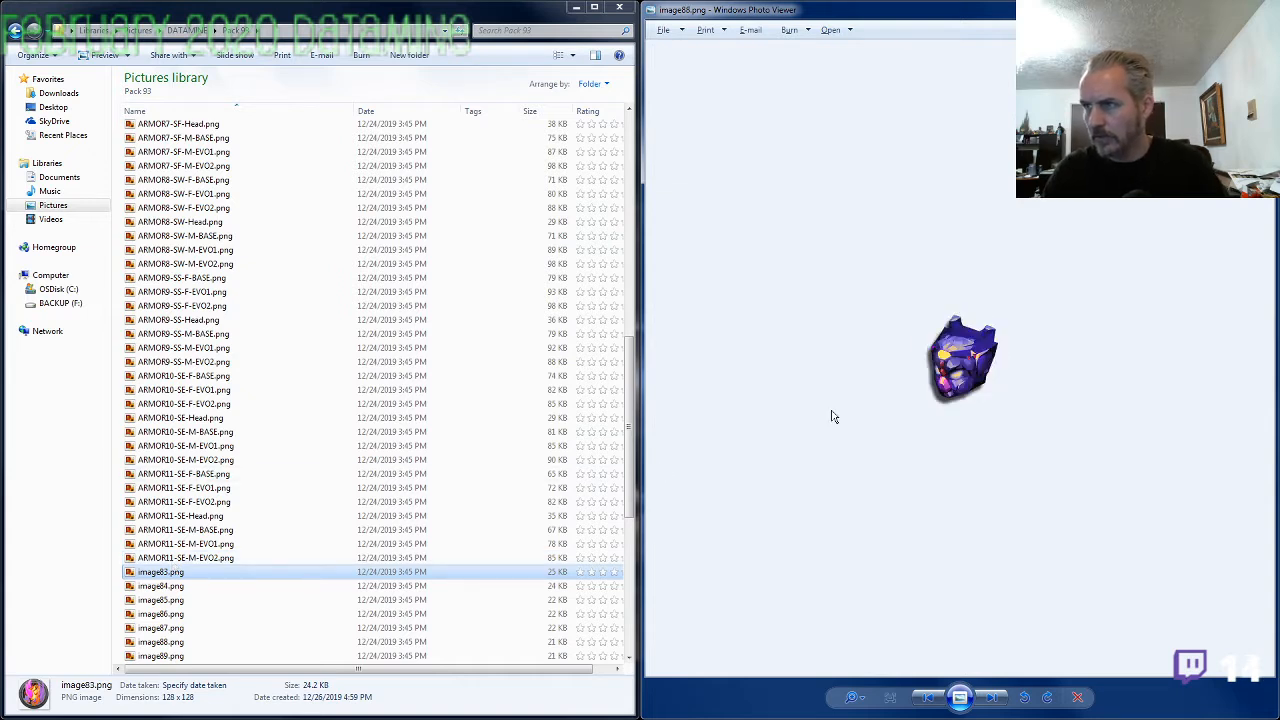
scroll(840, 418, up, 2)
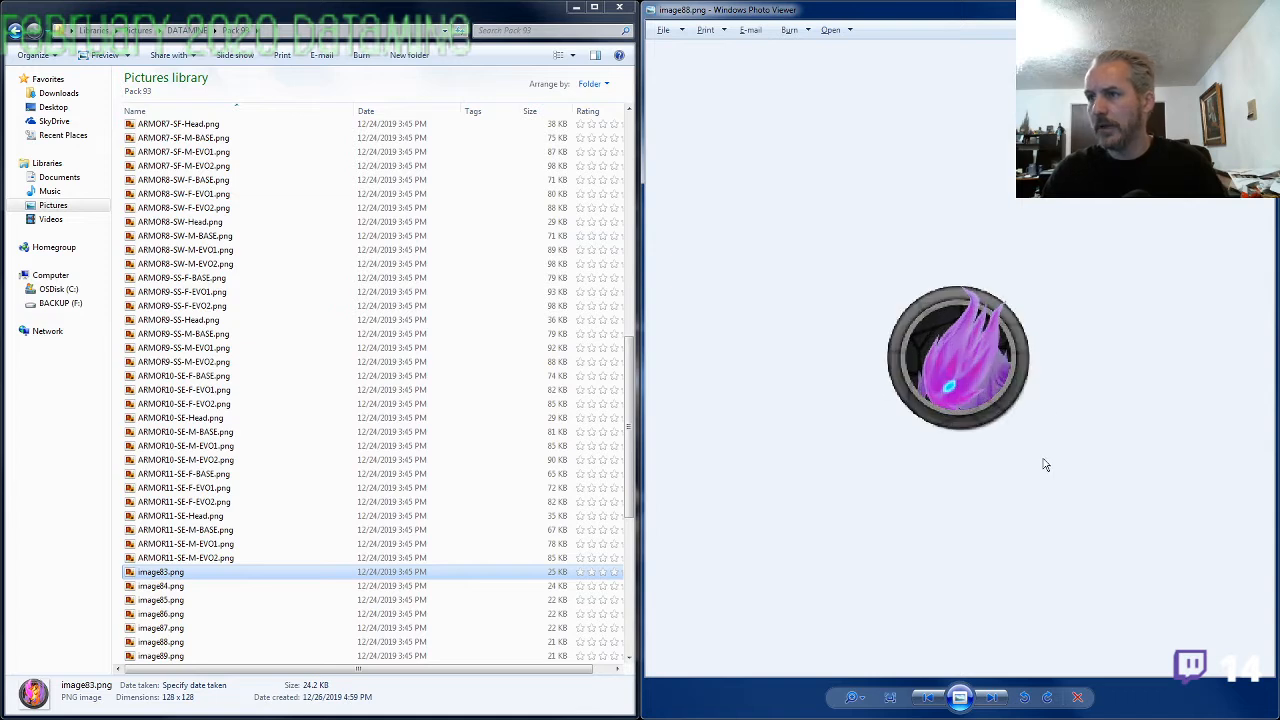
scroll(1004, 467, up, 1)
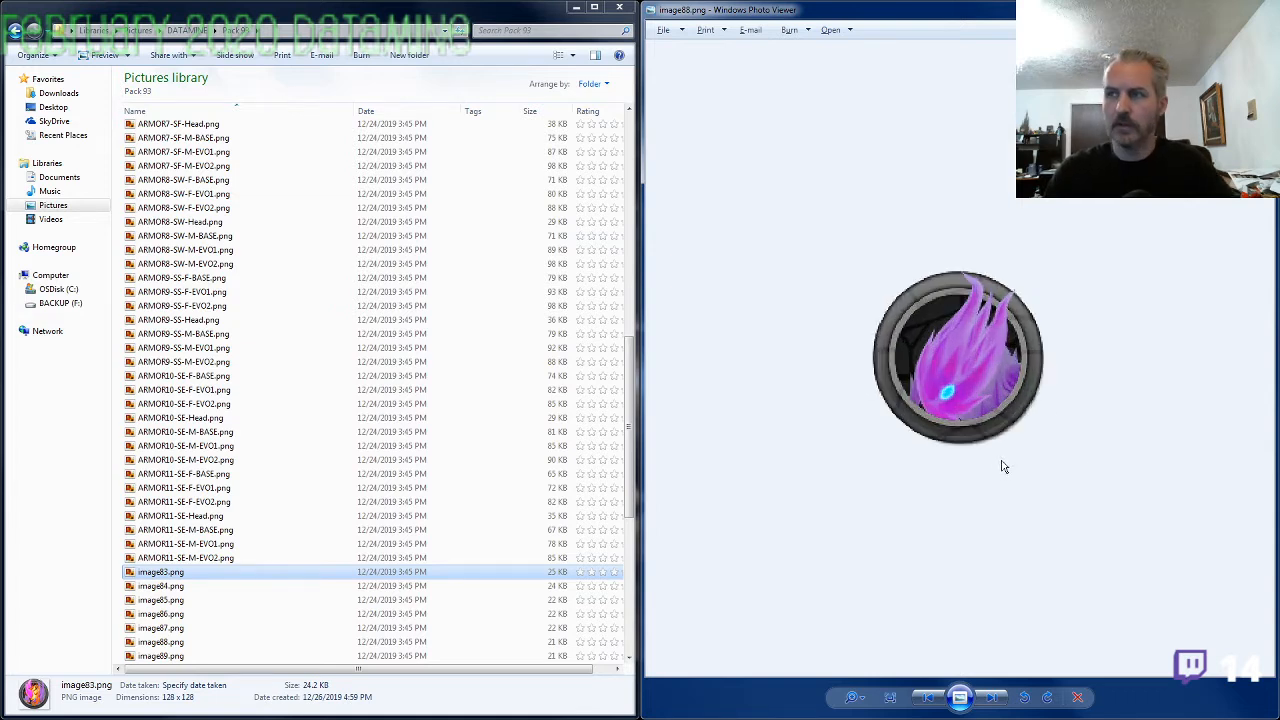
key(Left)
key(Left)
key(Left)
key(Left)
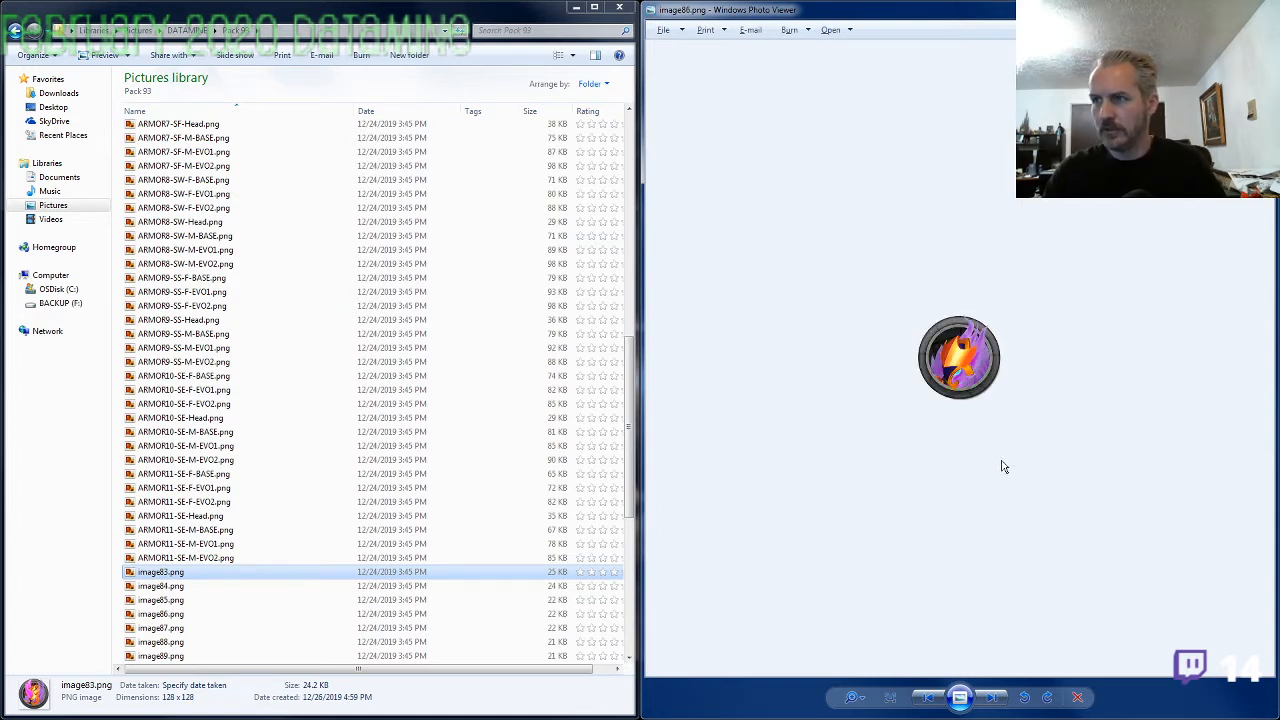
key(Left)
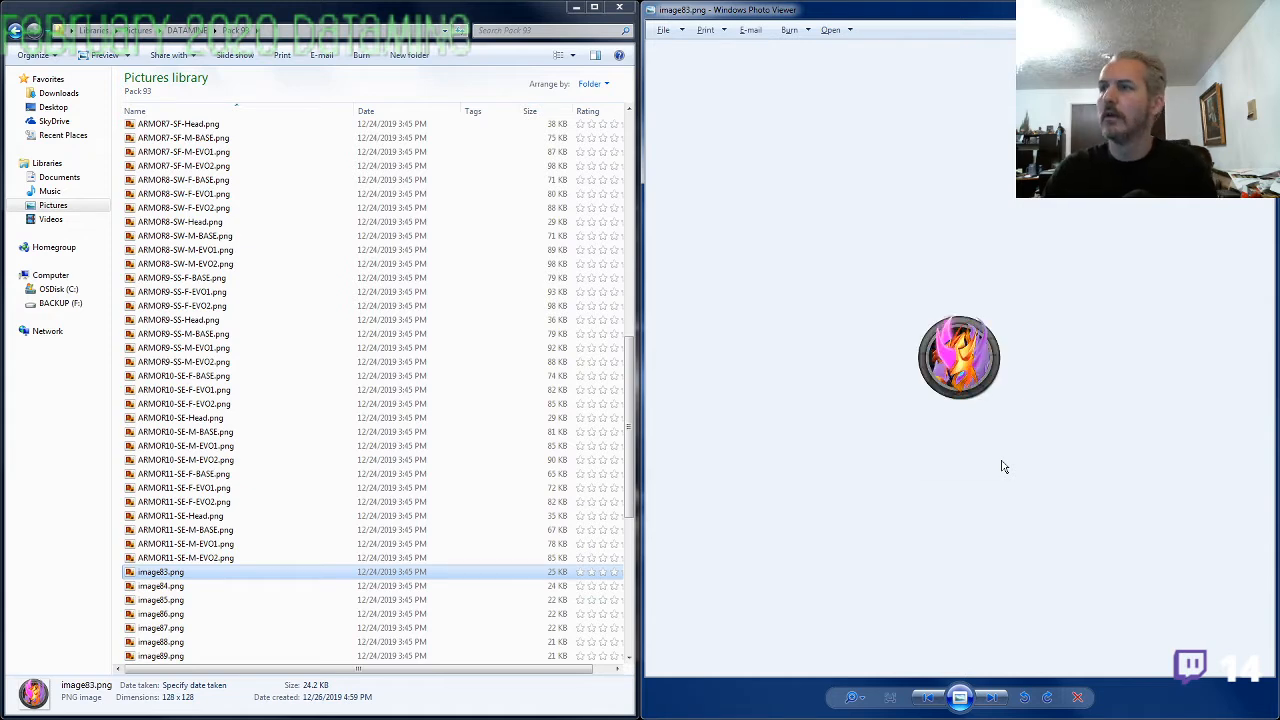
key(Right)
key(Right)
key(Right)
key(Right)
key(Right)
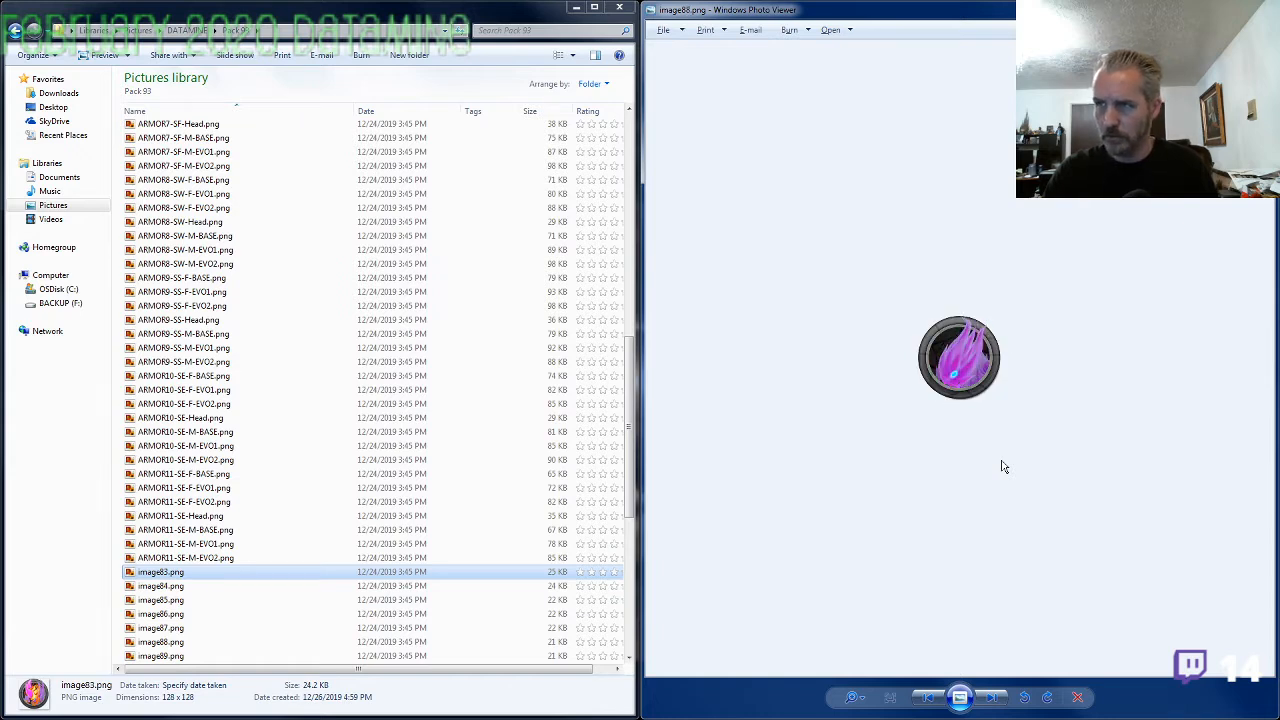
key(Left)
key(Left)
key(Left)
key(Left)
key(Left)
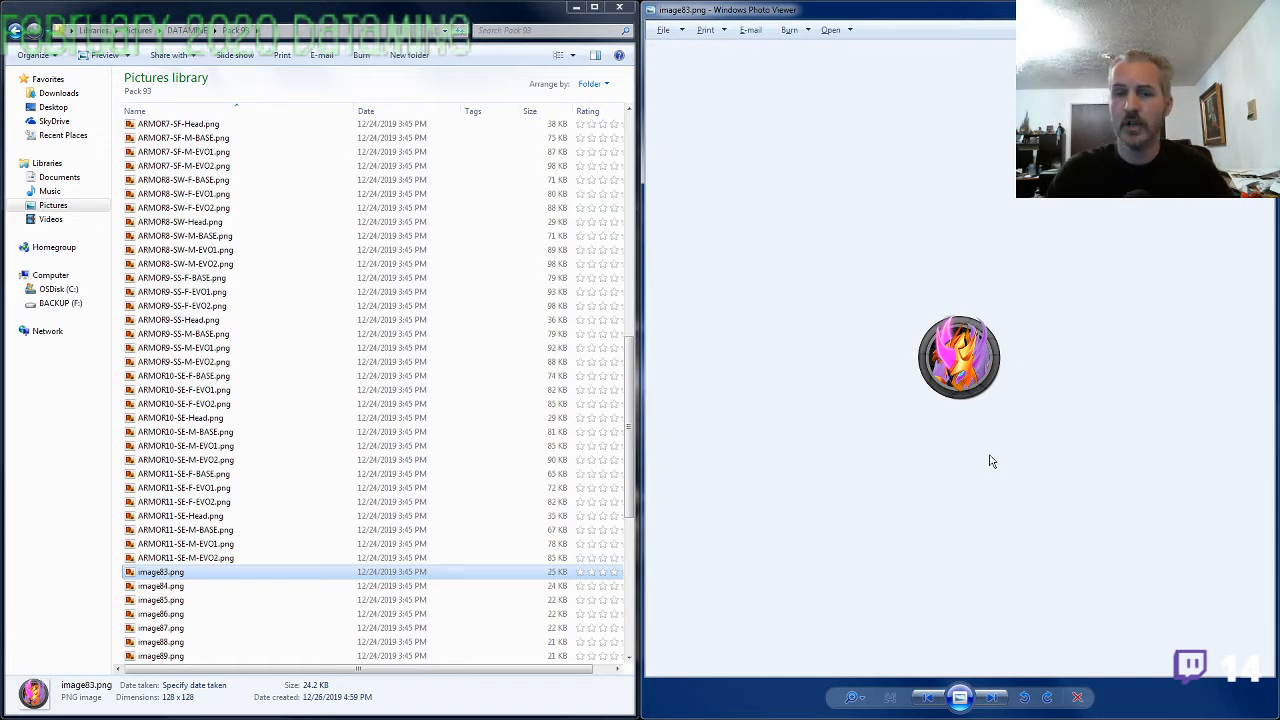
key(Right)
key(Right)
key(Right)
key(Right)
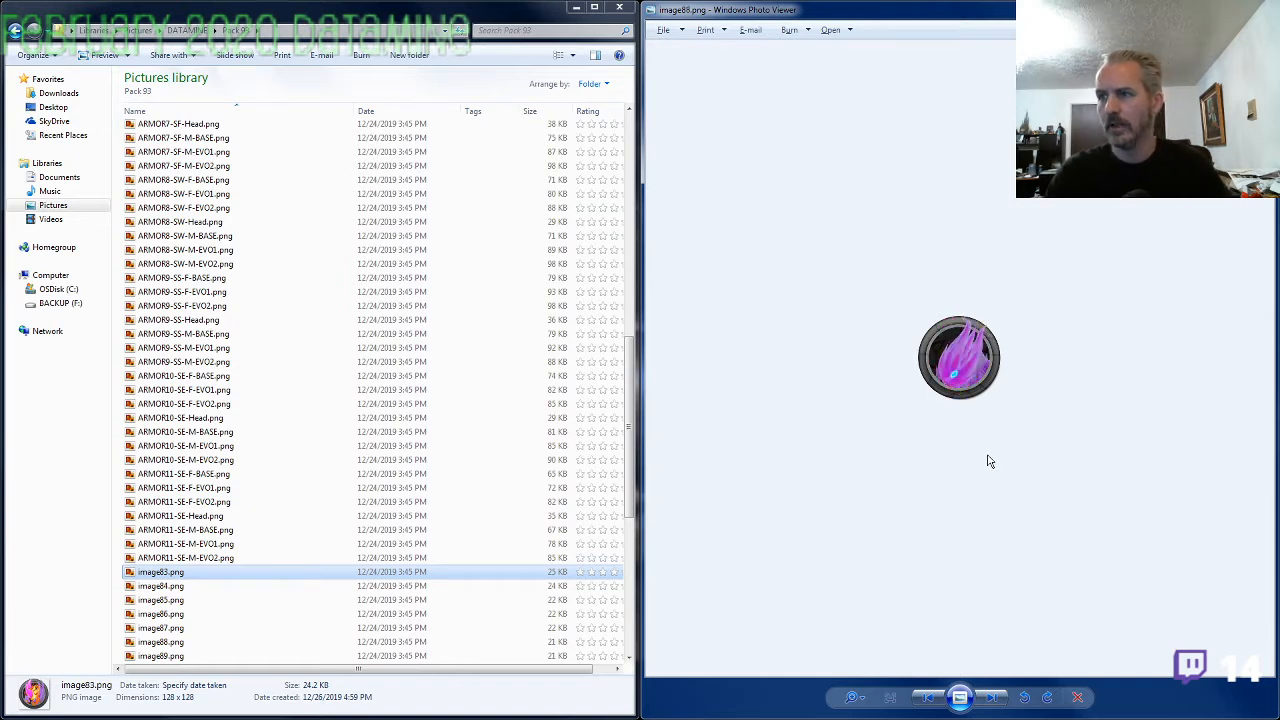
Examine the flame icon in image87.png up close and recheck which of image83.png to image88.png are pet icons
scroll(985, 455, up, 3)
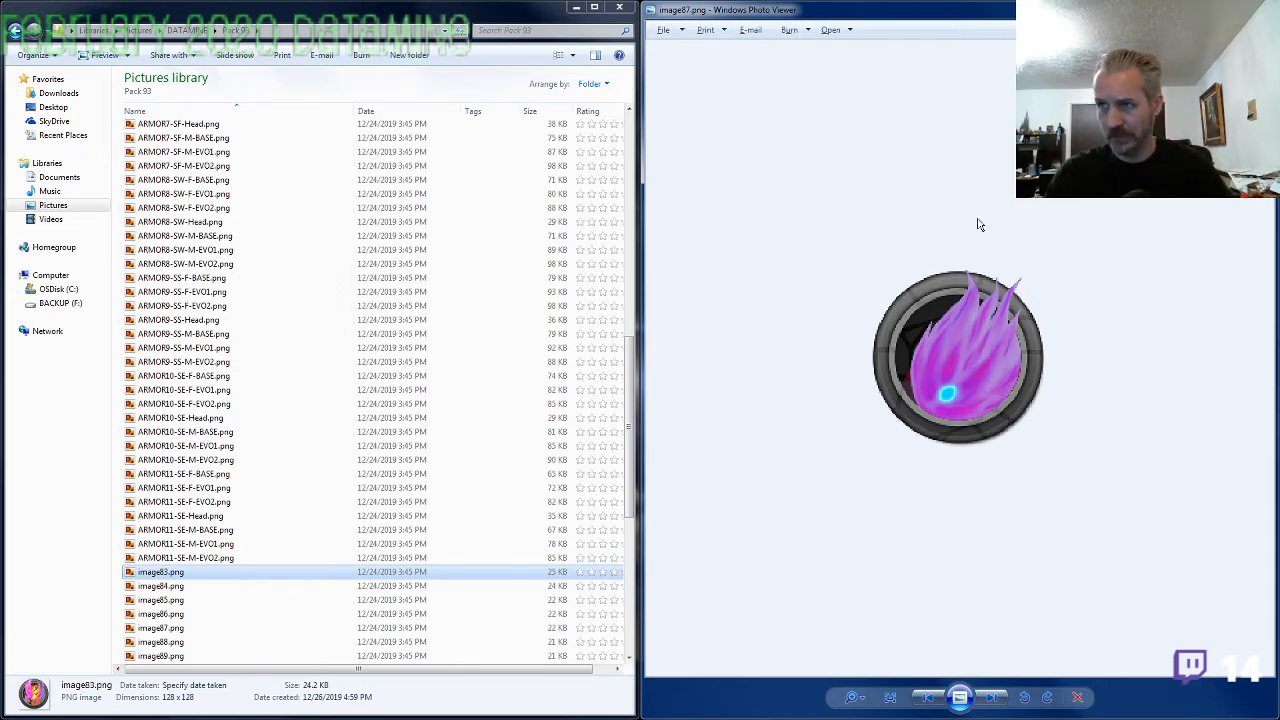
key(Left)
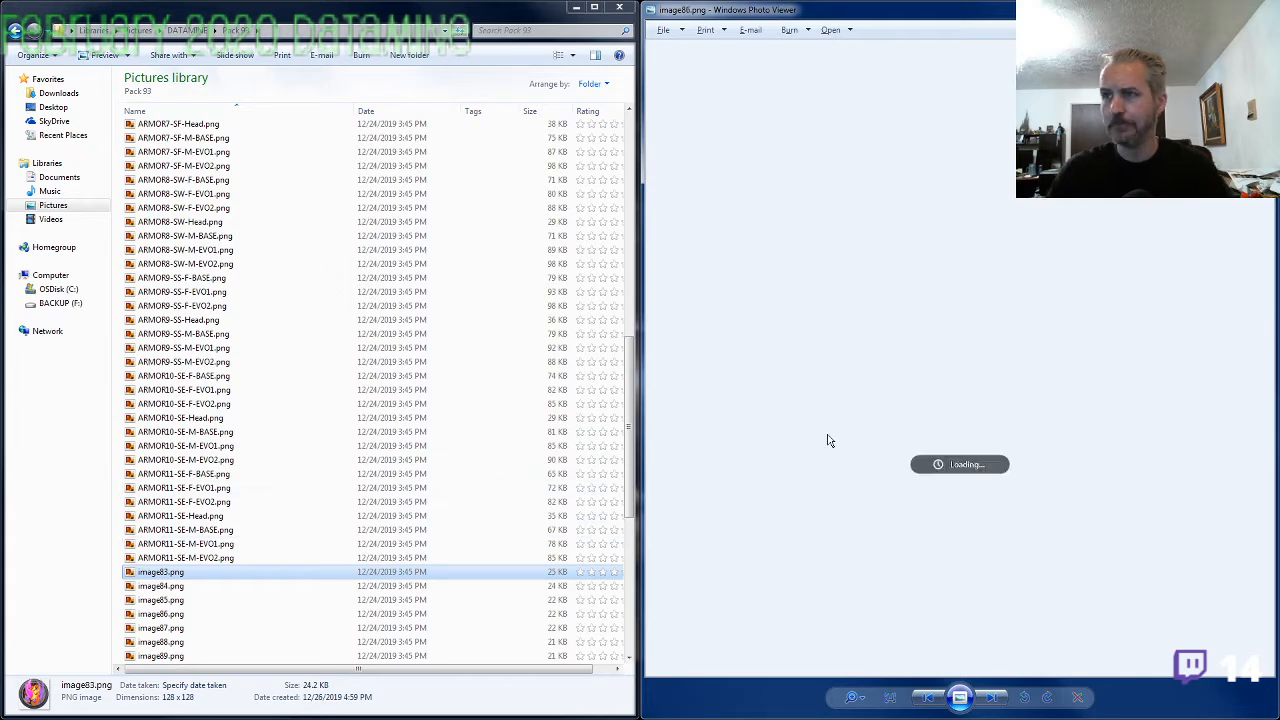
key(Left)
key(Left)
key(Left)
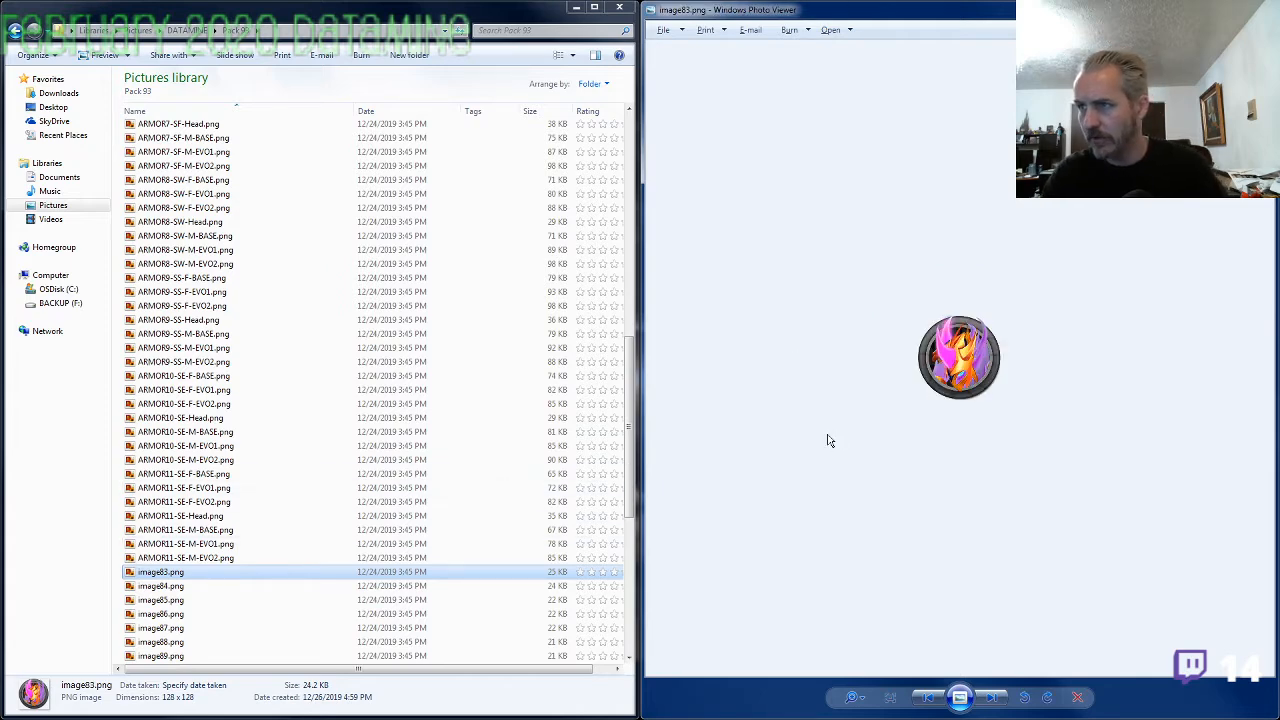
key(Right)
key(Right)
key(Right)
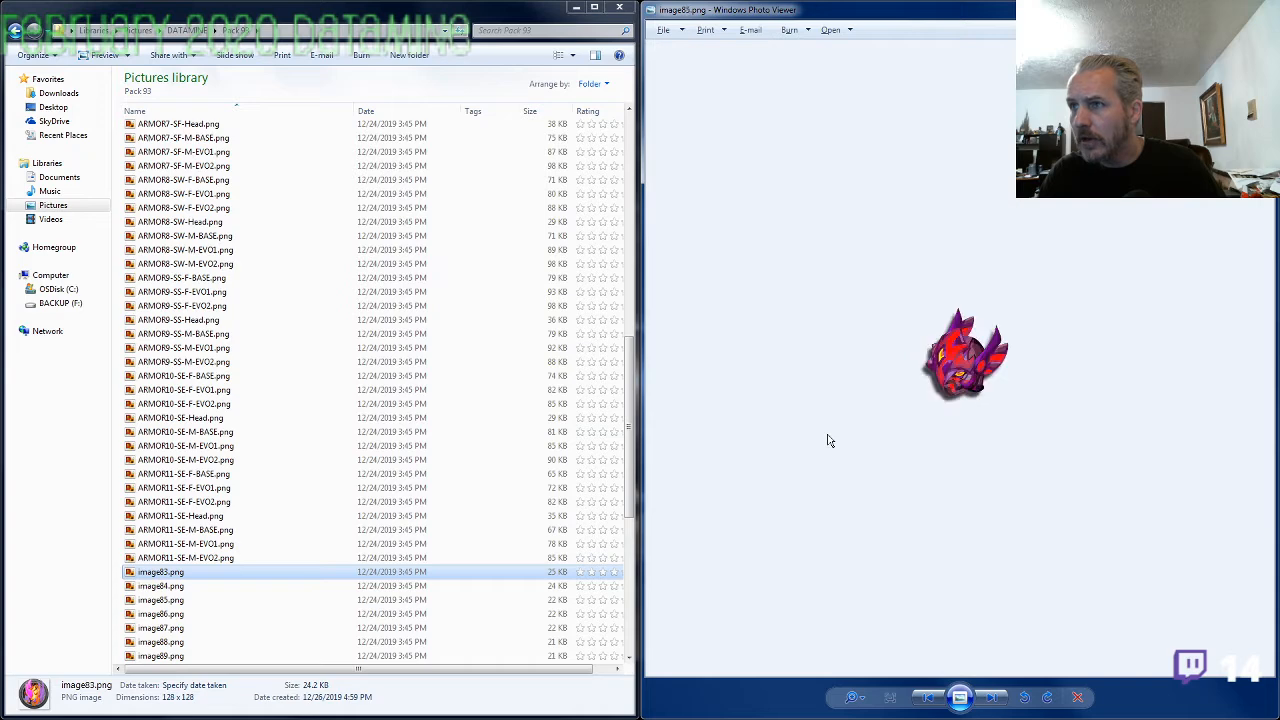
key(Right)
key(Right)
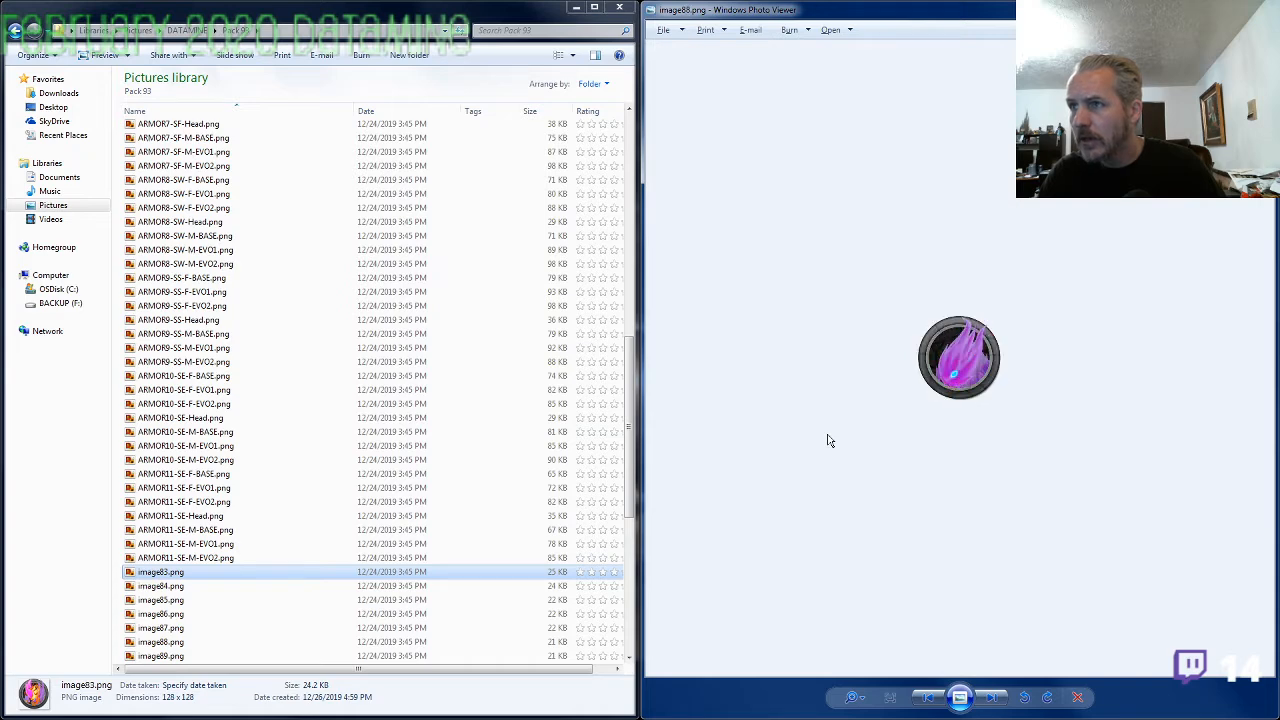
Move image83.png, image84.png, image86.png, image87.png and image88.png into the PETS folder
shift+click(178, 587)
ctrl+click(176, 614)
ctrl+click(176, 628)
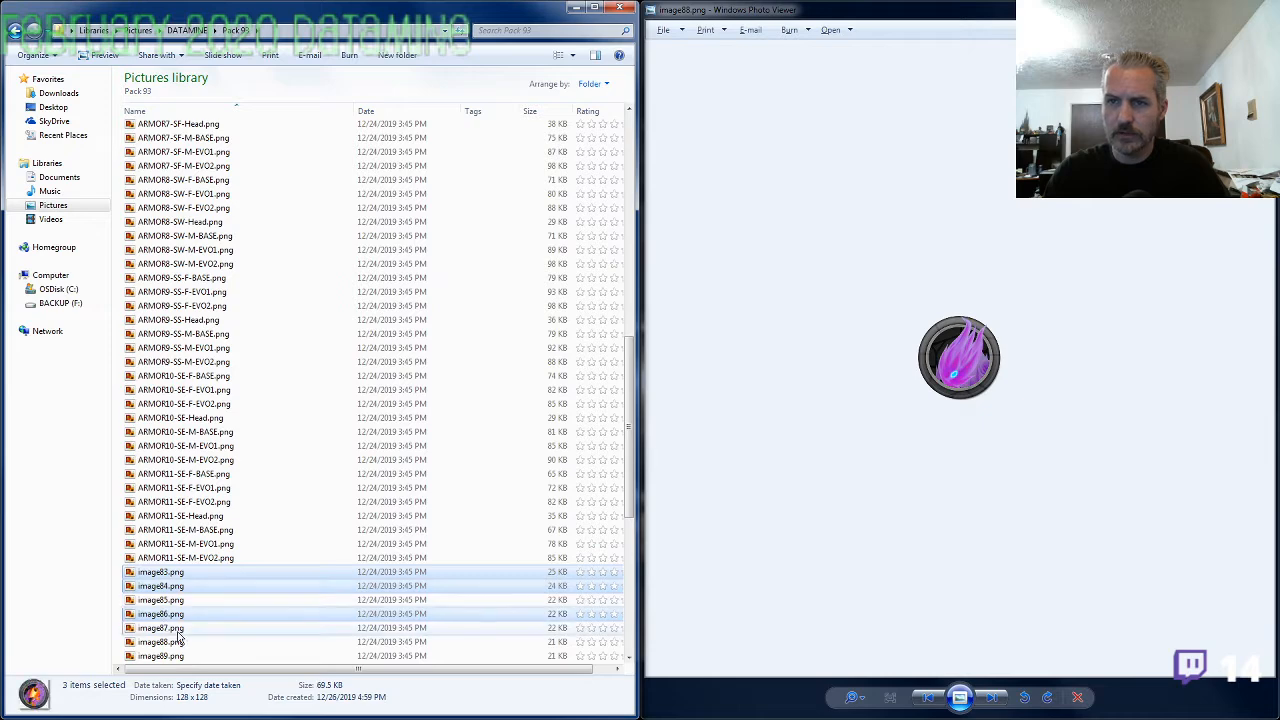
key(Home)
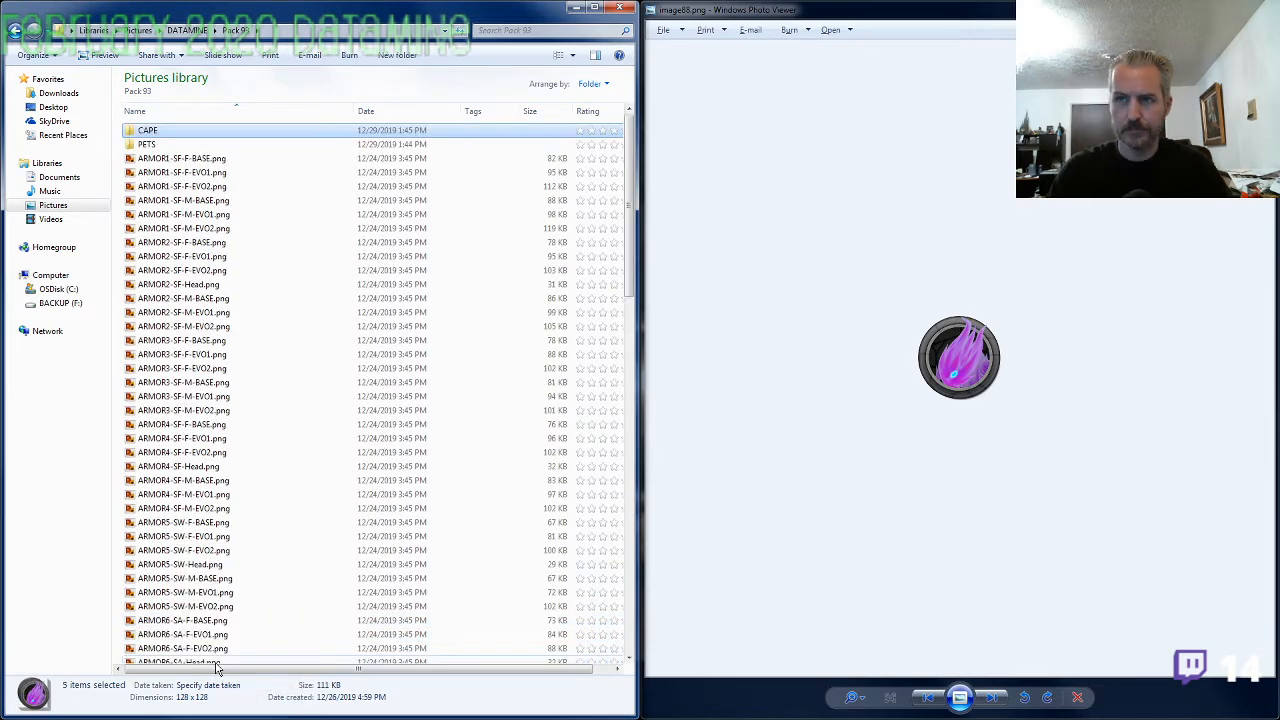
key(Down)
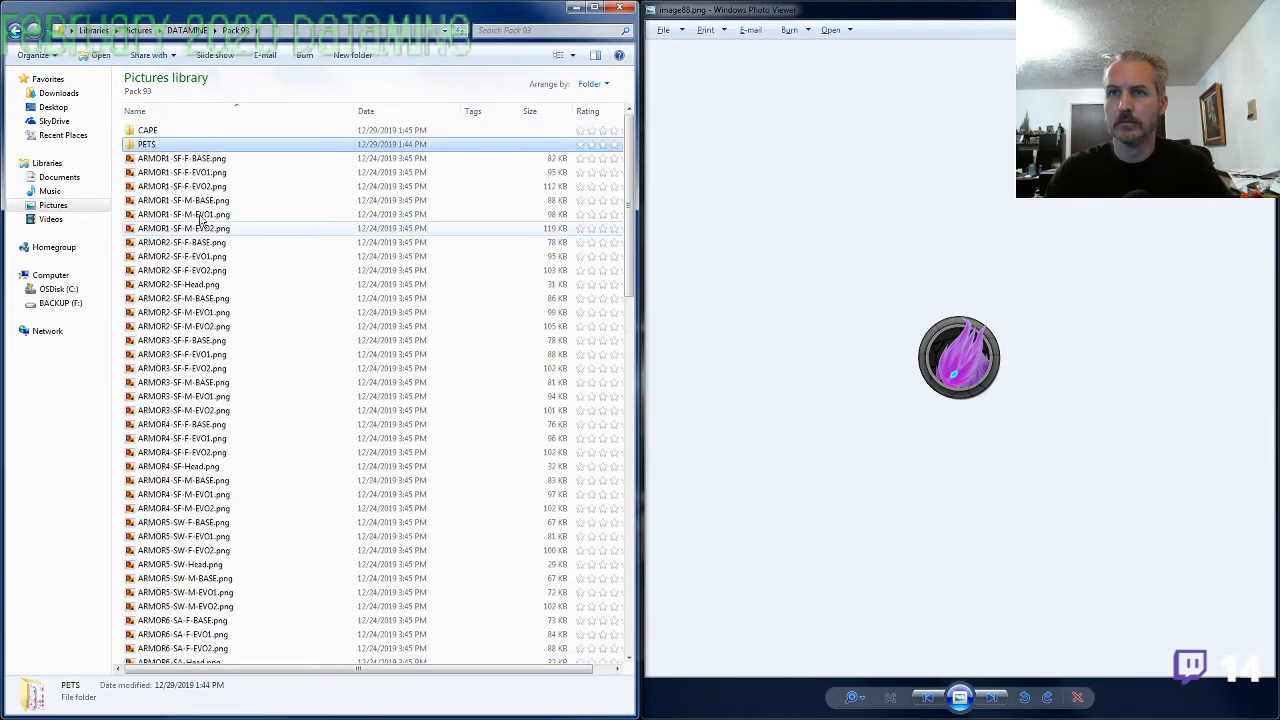
key(Return)
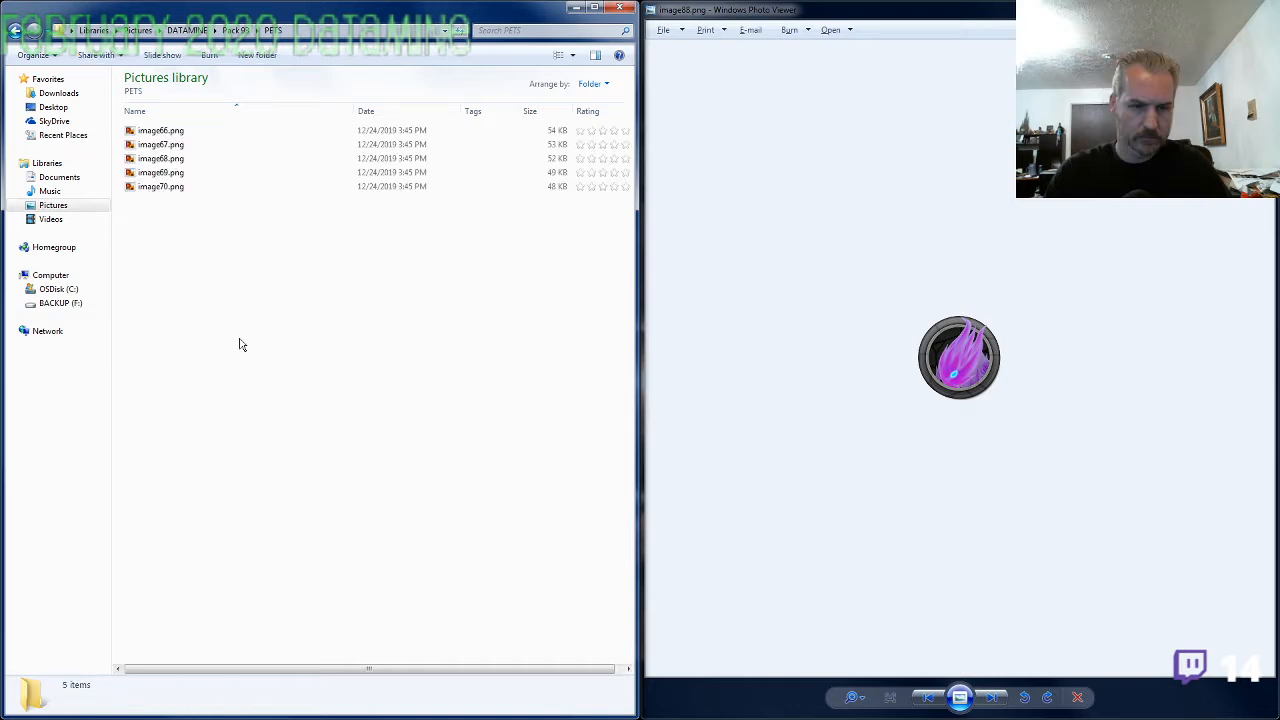
key(ctrl+v)
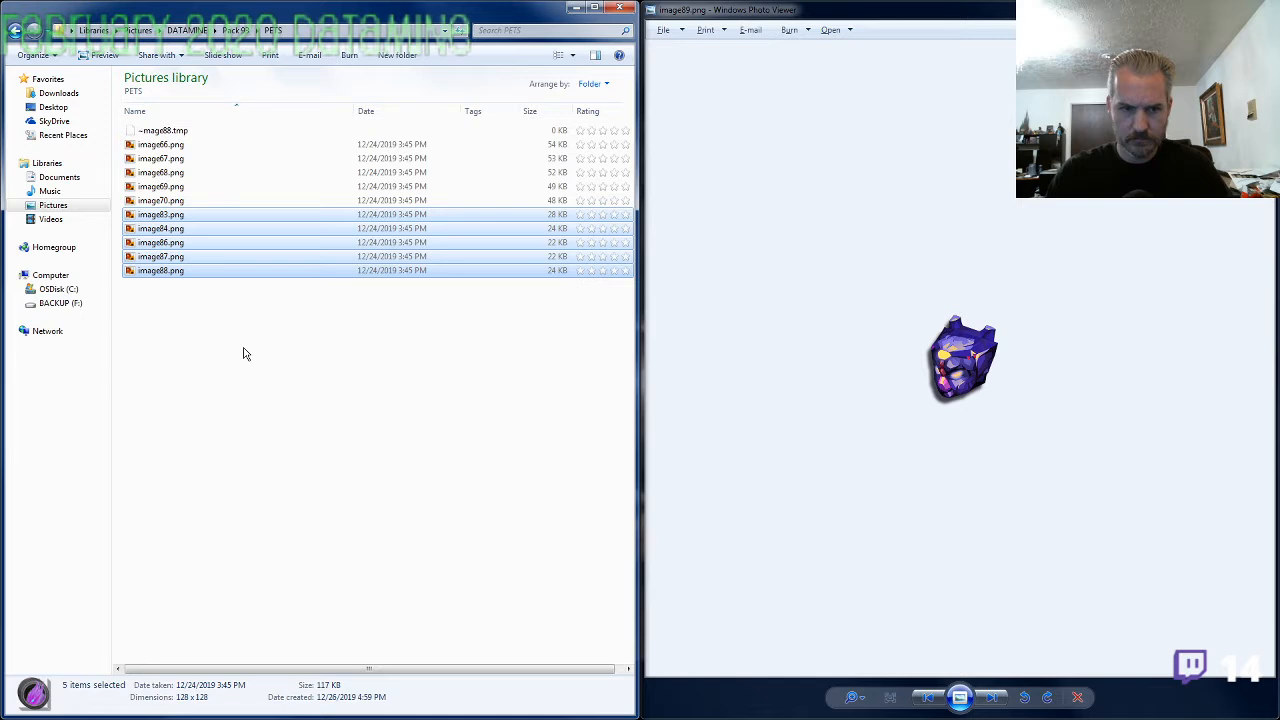
click(214, 338)
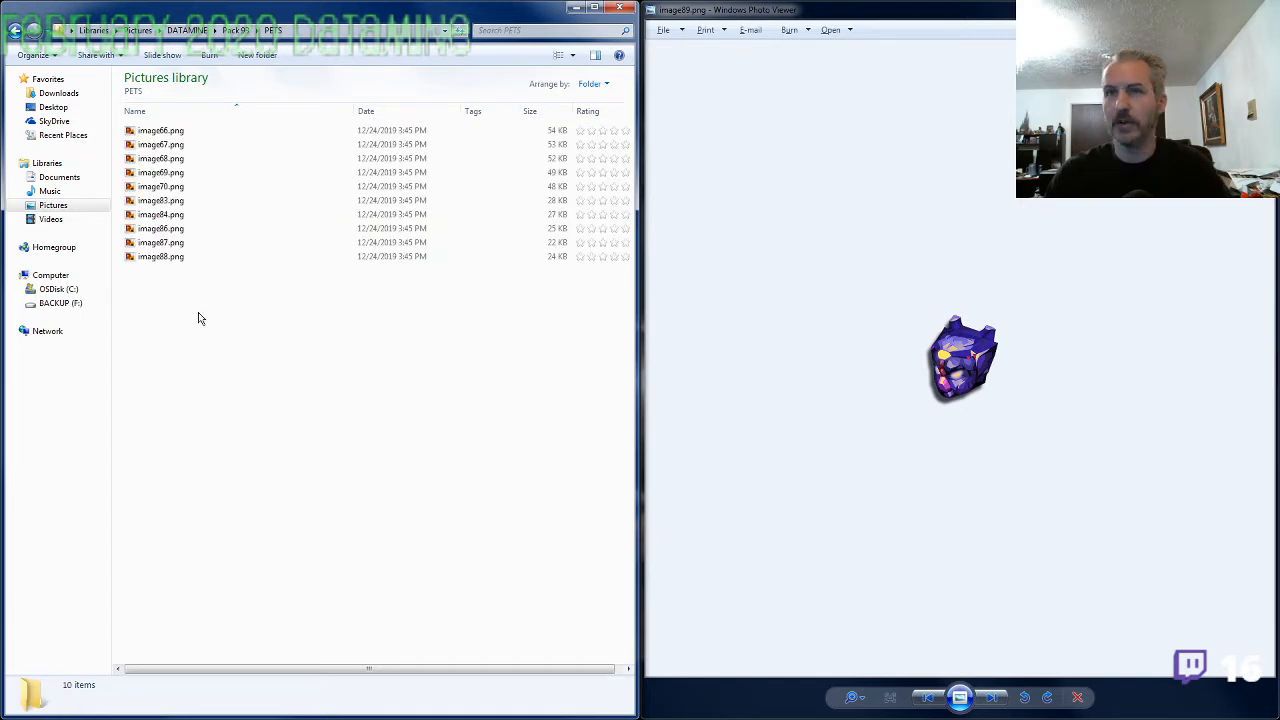
Compare the pet icons in image83.png and image84.png inside the PETS folder
click(163, 202)
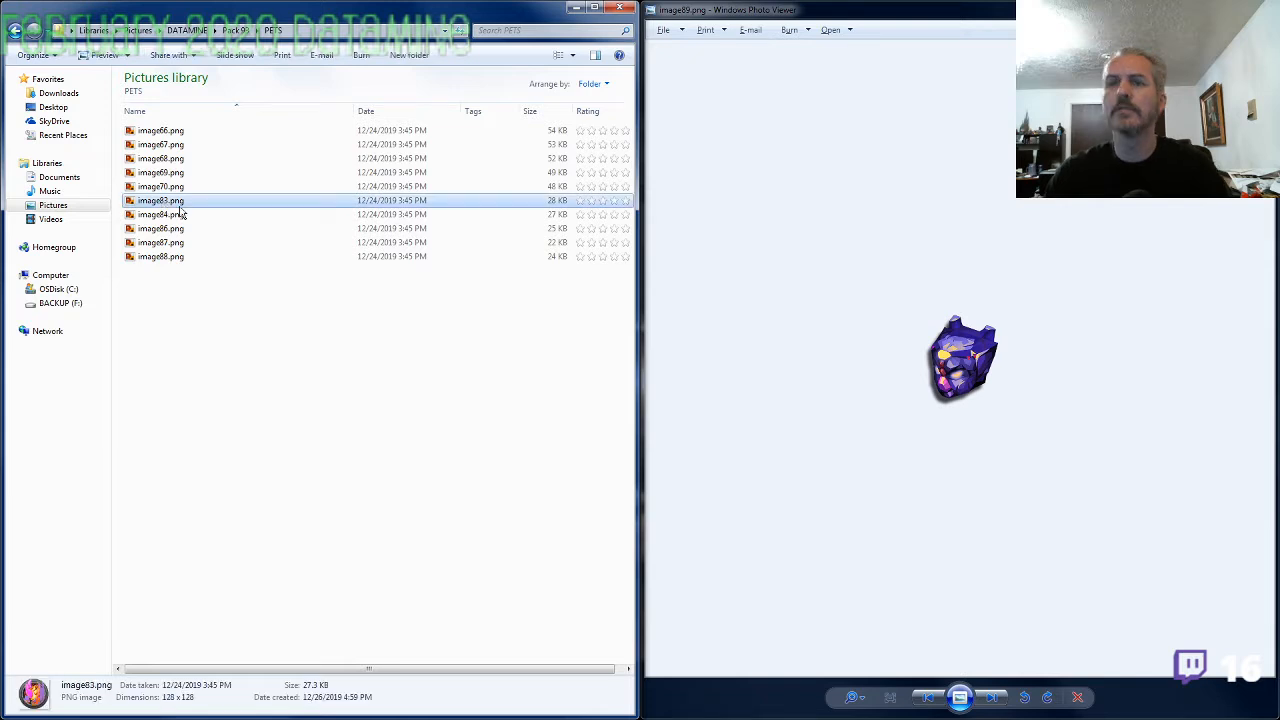
double_click(181, 203)
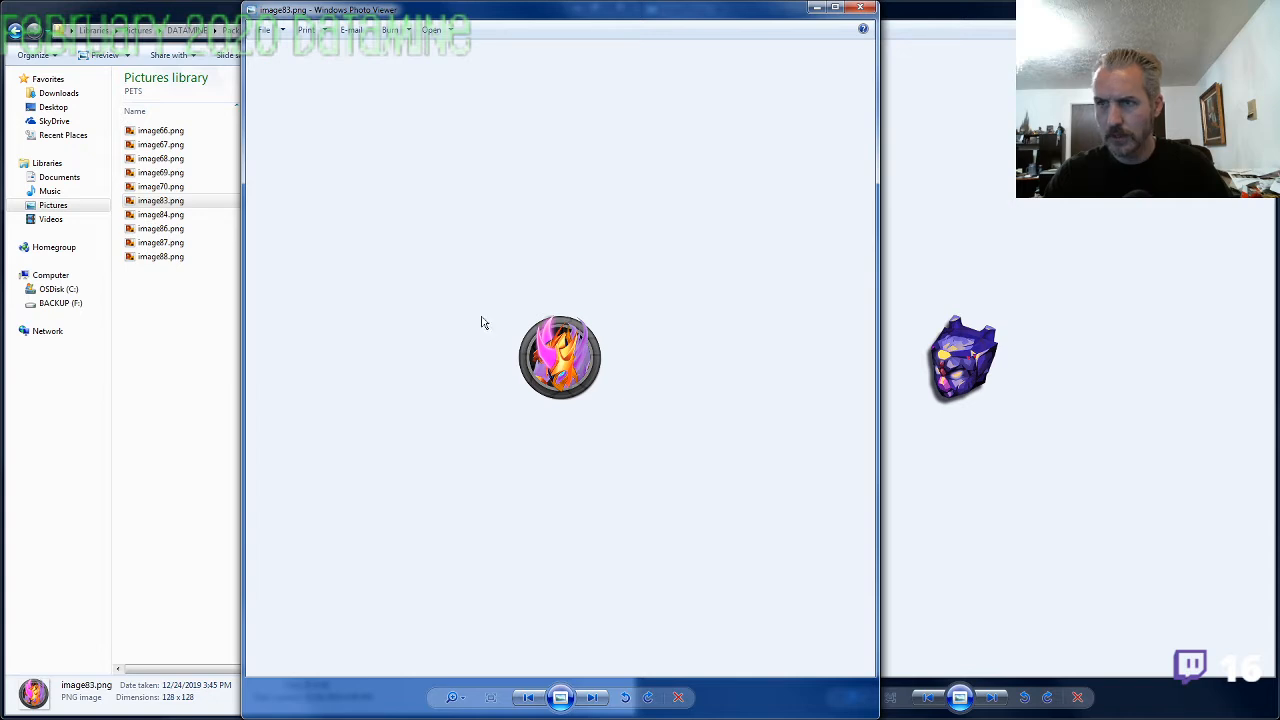
key(Right)
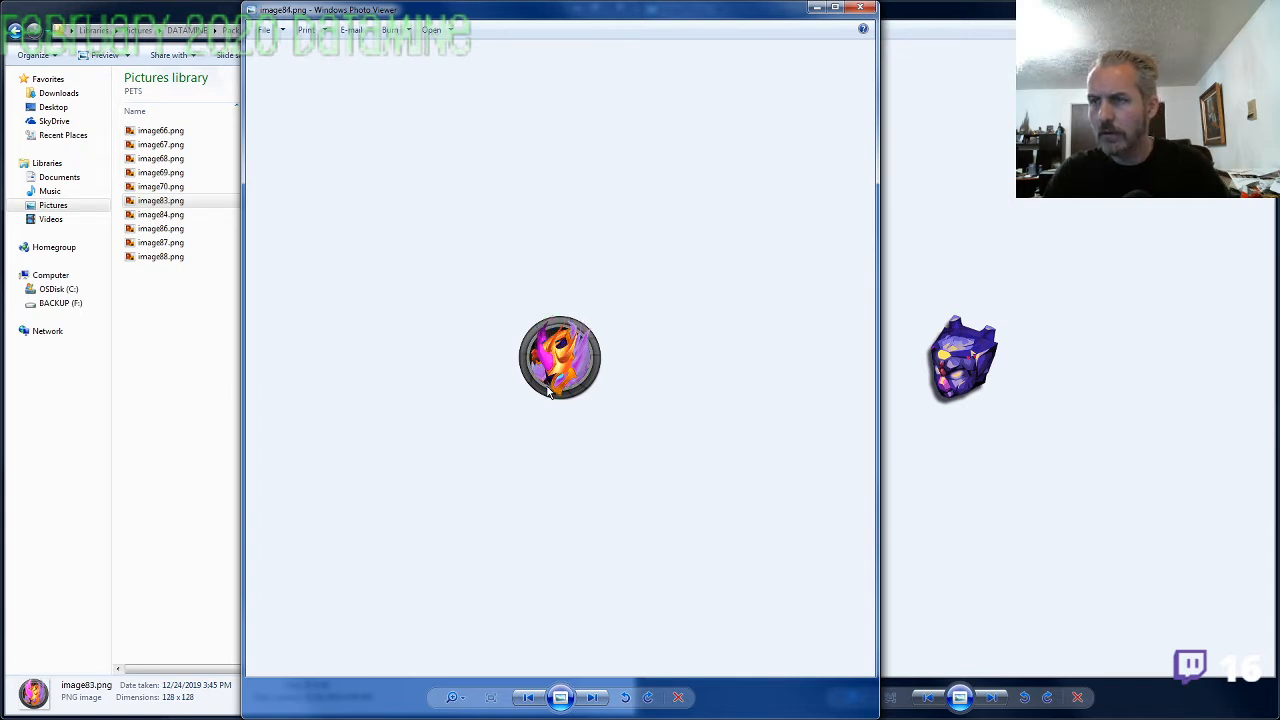
key(Left)
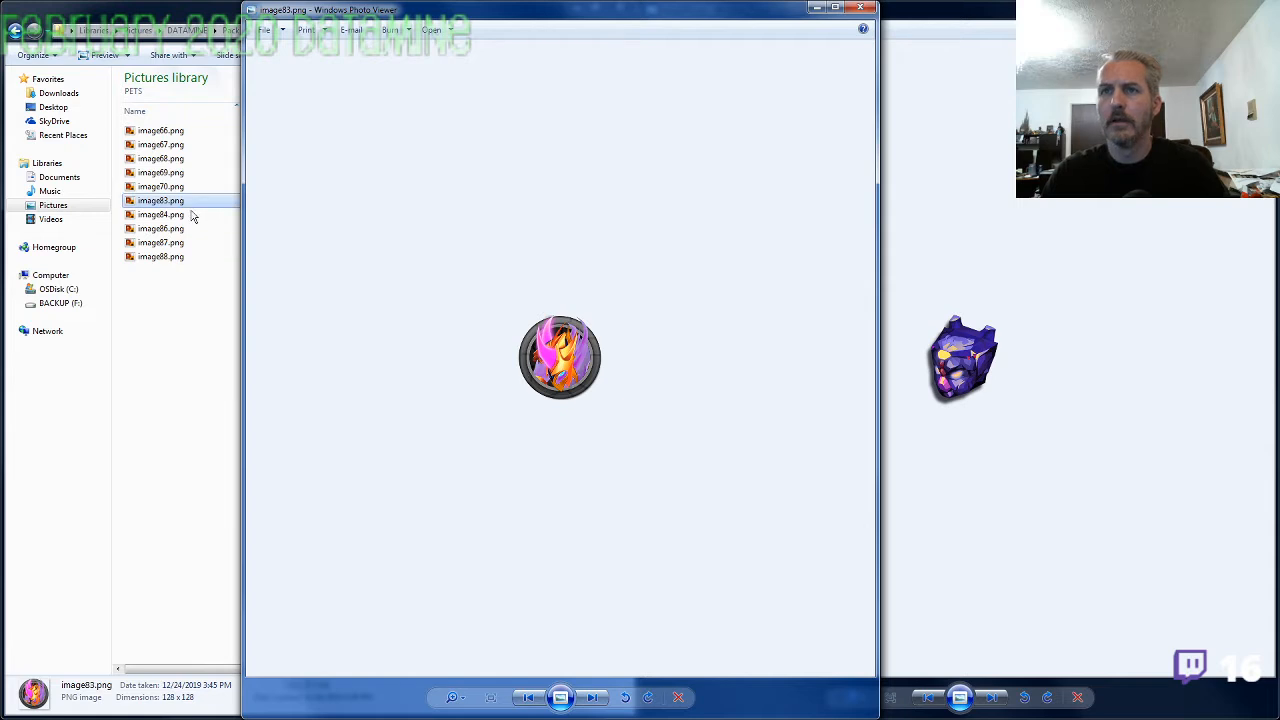
Rename image83.png in the PETS folder as Tier5.png
click(181, 201)
text(Tier5)
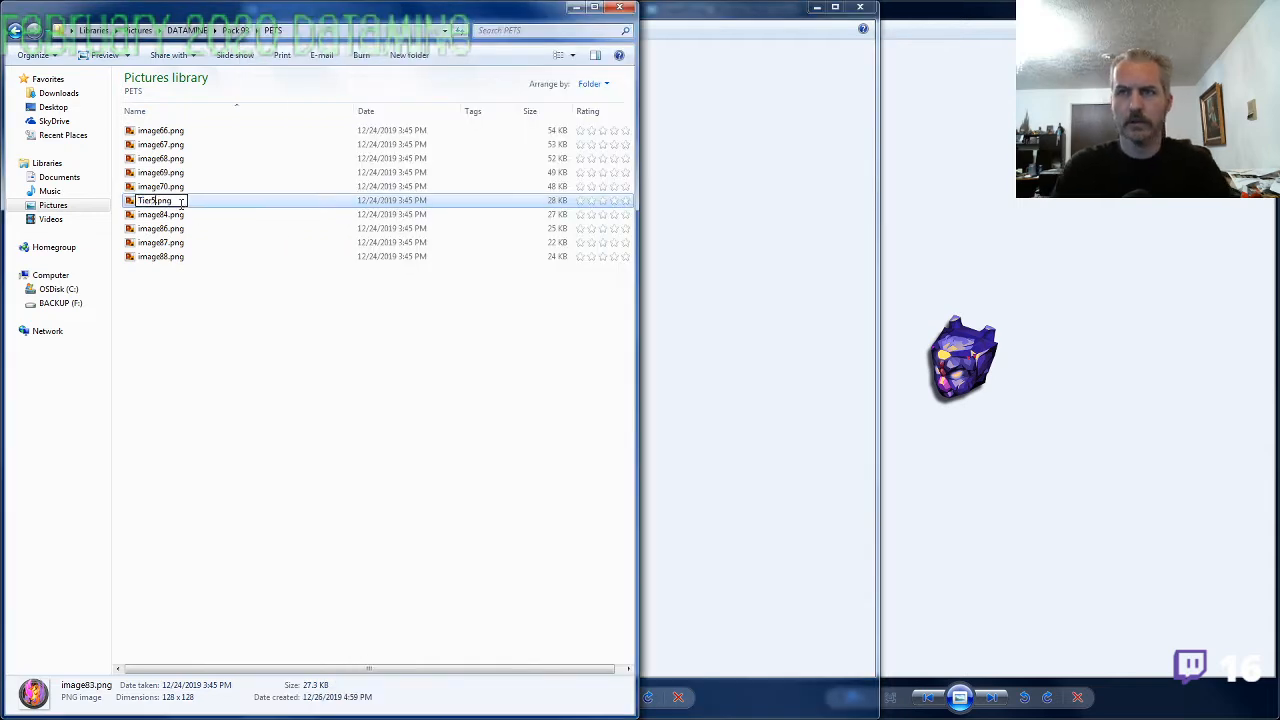
key(Return)
View the image84.png pet icon and rename its file as Tier4.png
key(alt+Tab)
key(Right)
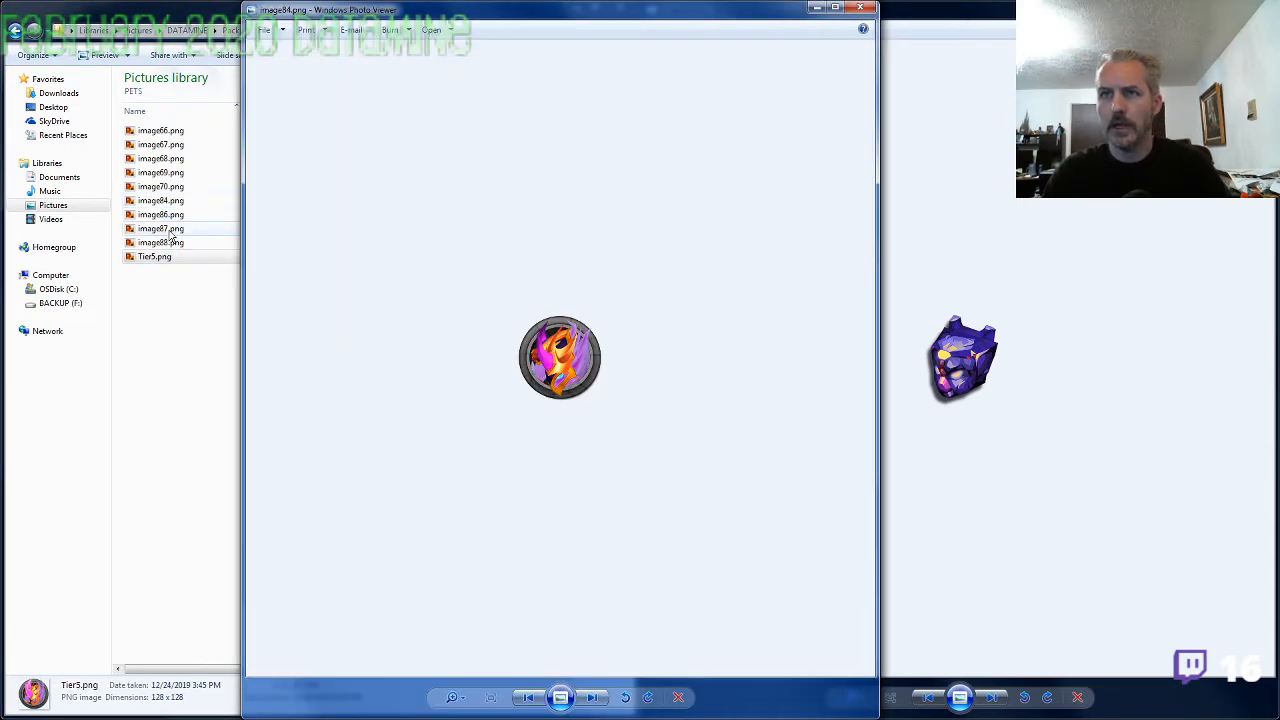
click(167, 201)
text(Tier4)
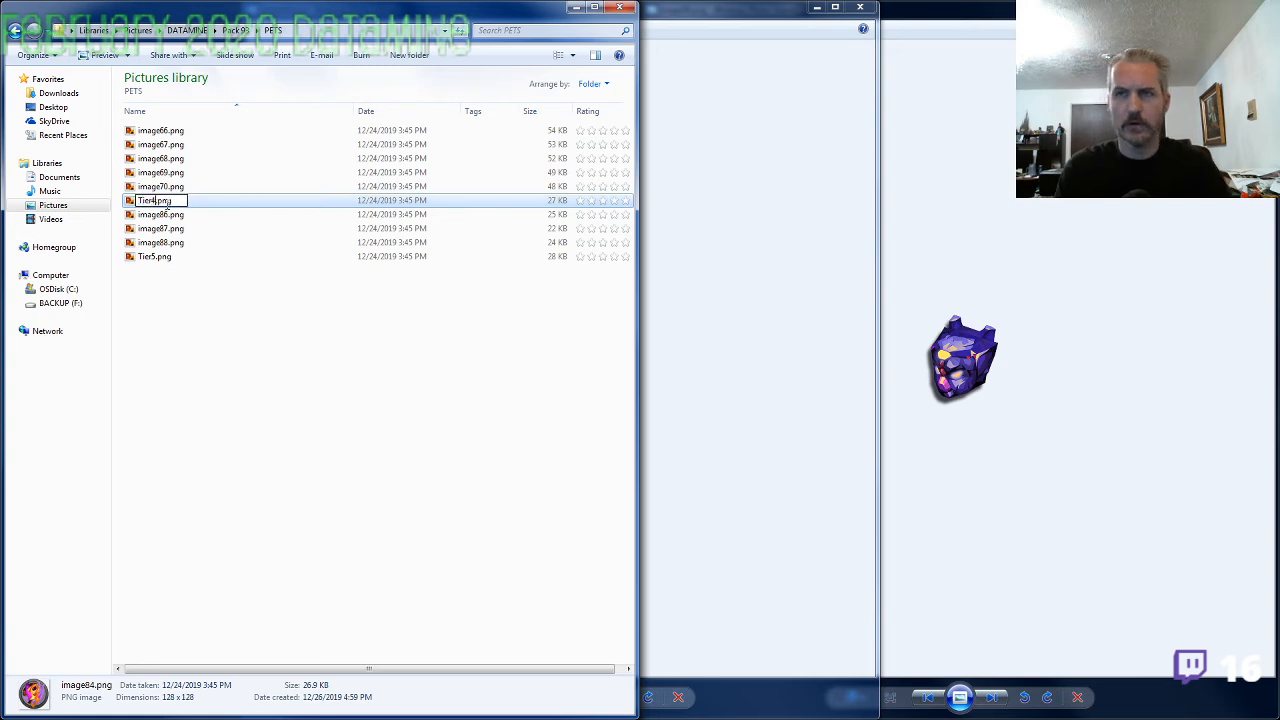
key(Return)
View the image86.png pet icon and rename its file as Tier3.png
key(alt+Tab)
key(Right)
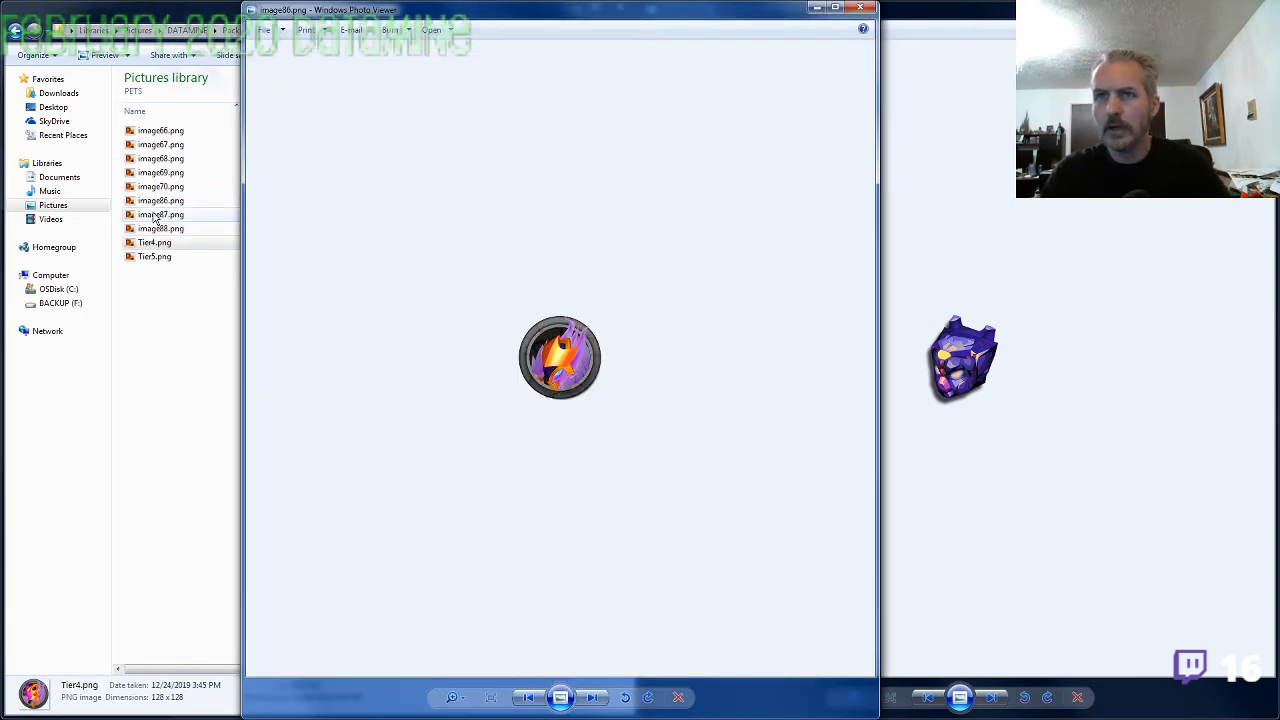
click(167, 201)
key(F2)
text(Tier3)
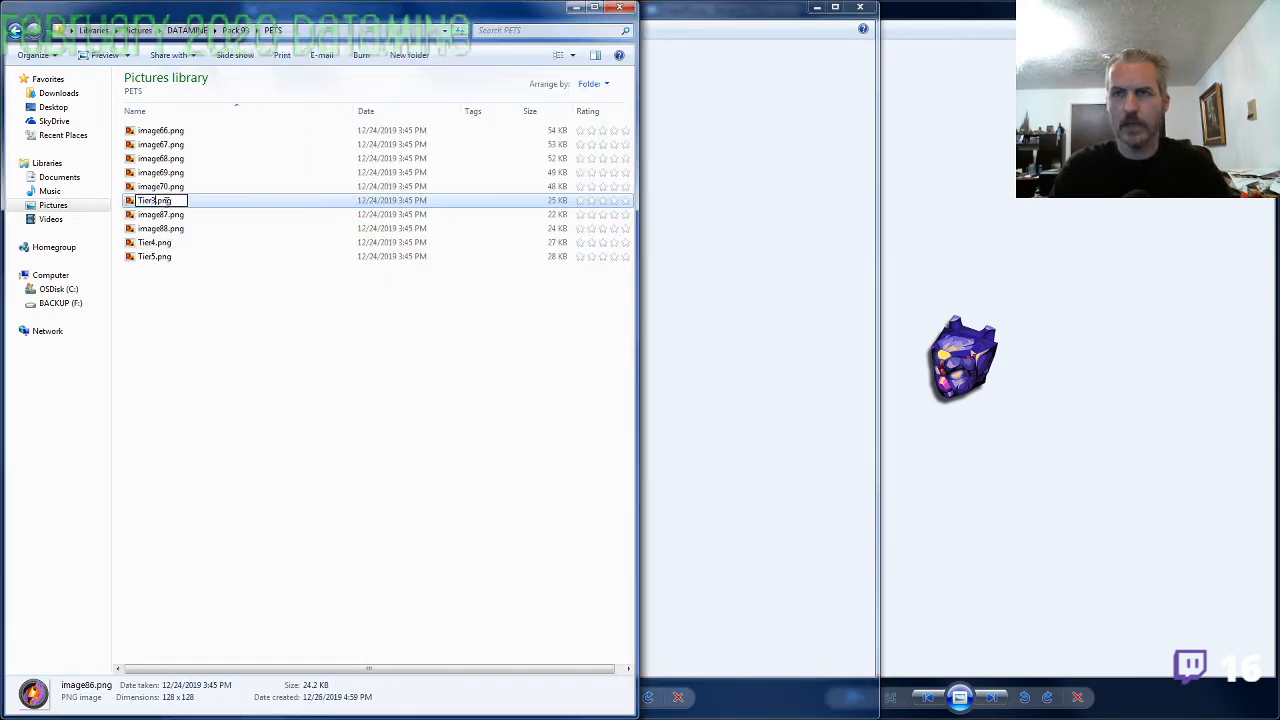
key(Return)
Check the purple flame icon in image87.png against its neighbours and rename its file as Tier1.png
key(alt+Tab)
key(Right)
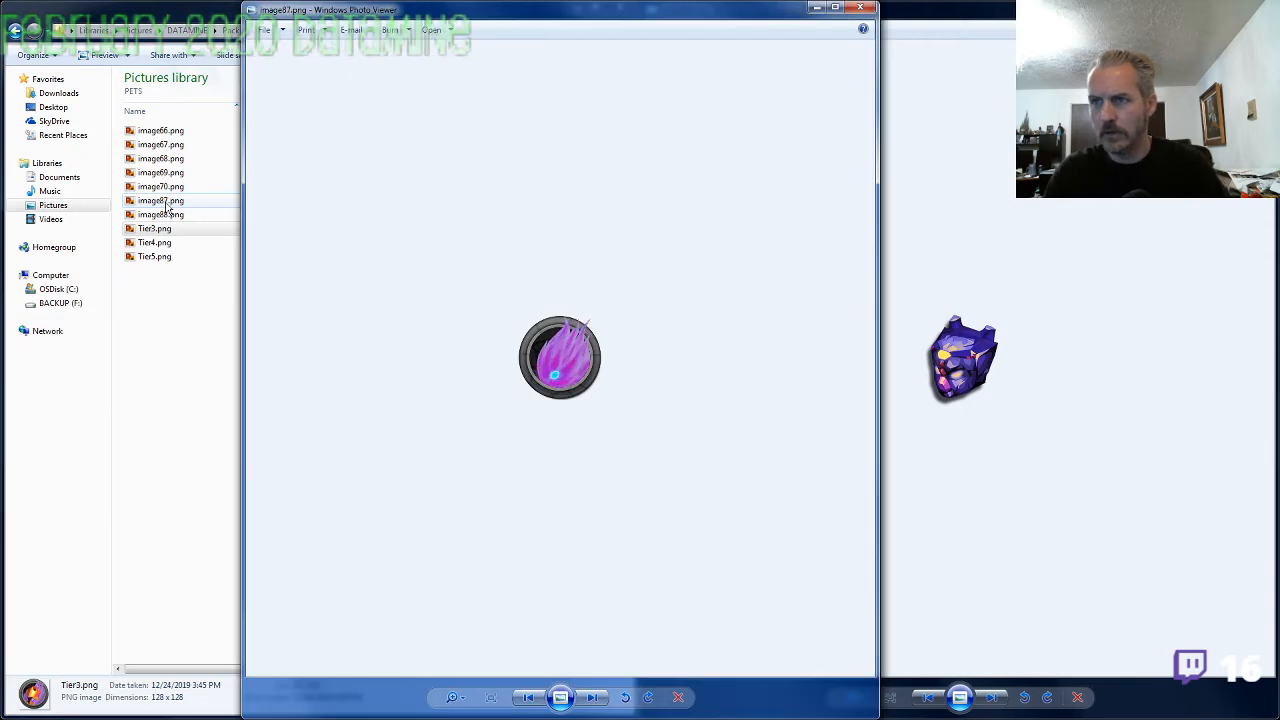
key(Left)
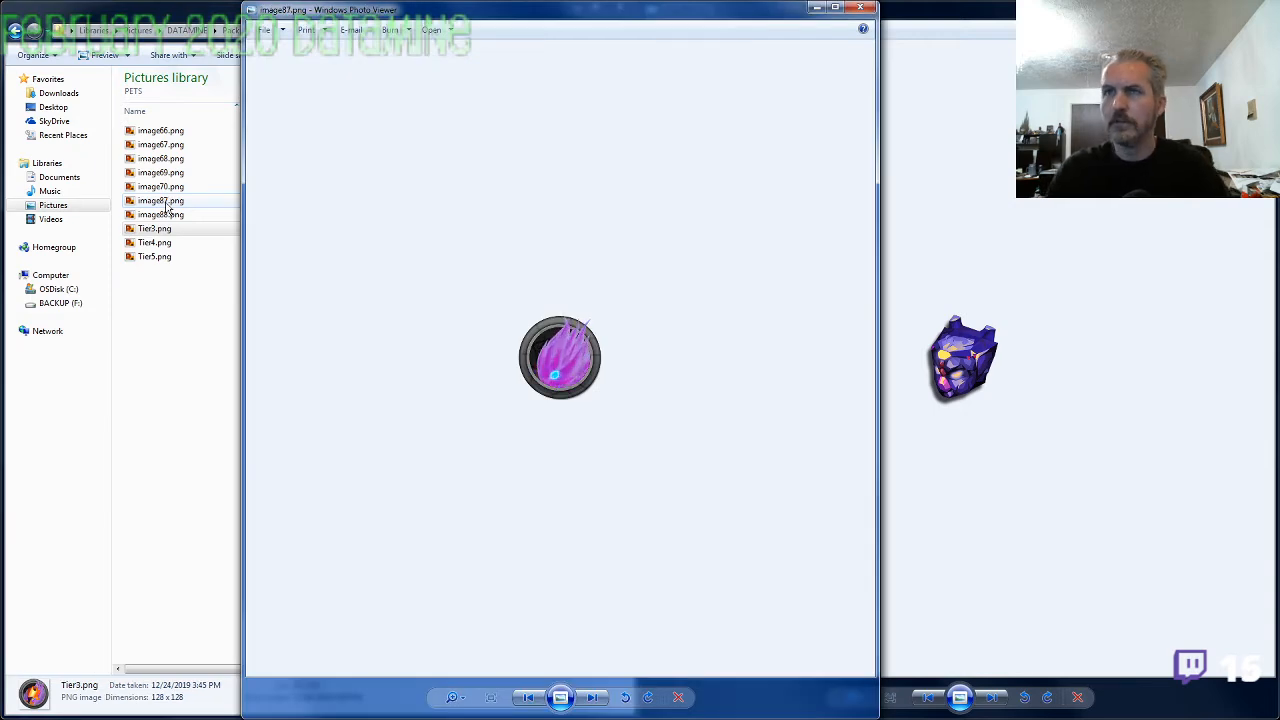
click(171, 202)
key(F2)
text(Tiue)
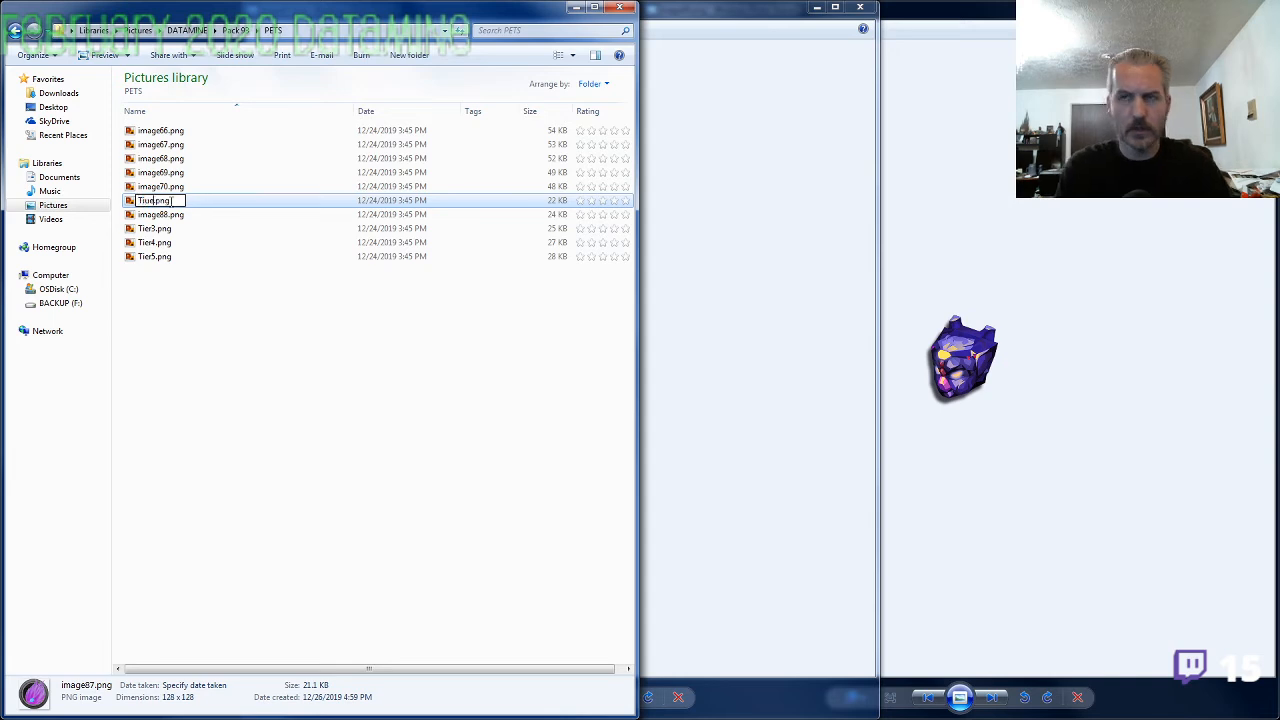
key(BackSpace)
key(BackSpace)
text(er1)
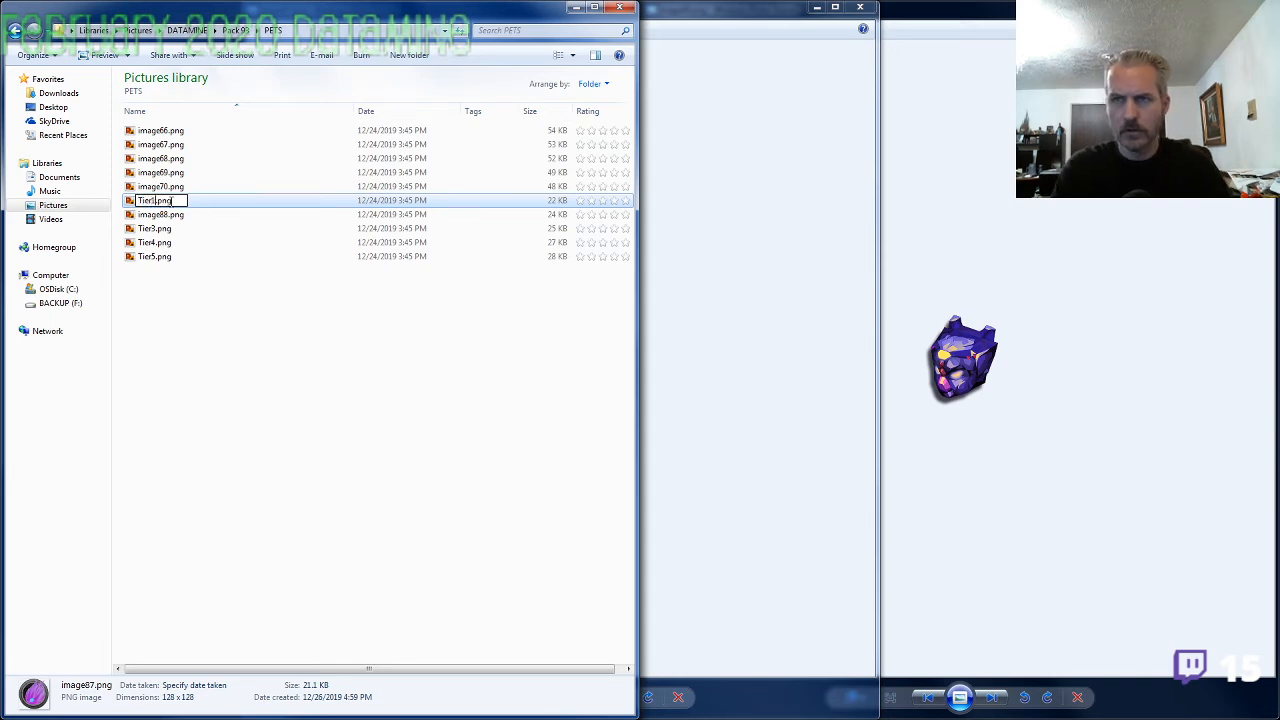
key(Return)
Compare the remaining pet icon, rename image88.png as Tier2.png, and return to the Pack 93 folder with the pet preview closed
key(alt+Tab)
key(Right)
key(Left)
key(Left)
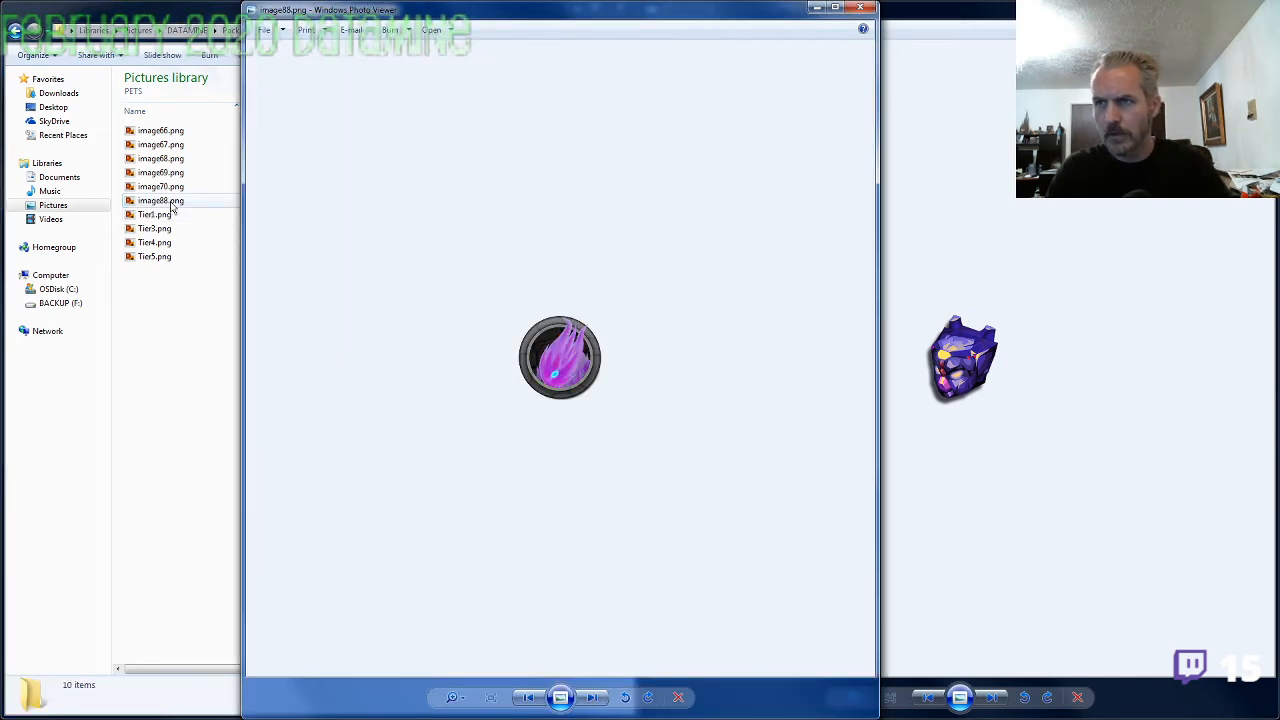
key(alt+Tab)
click(171, 203)
key(F2)
text(Tier2)
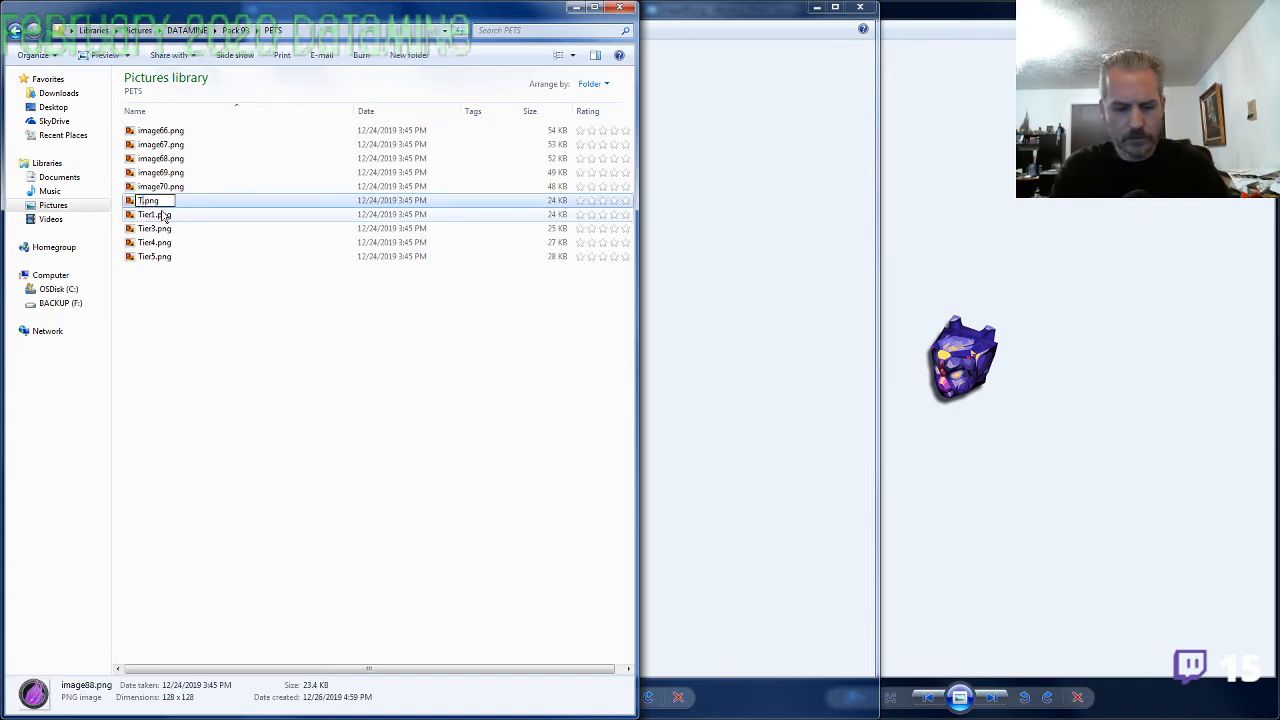
key(Return)
key(BackSpace)
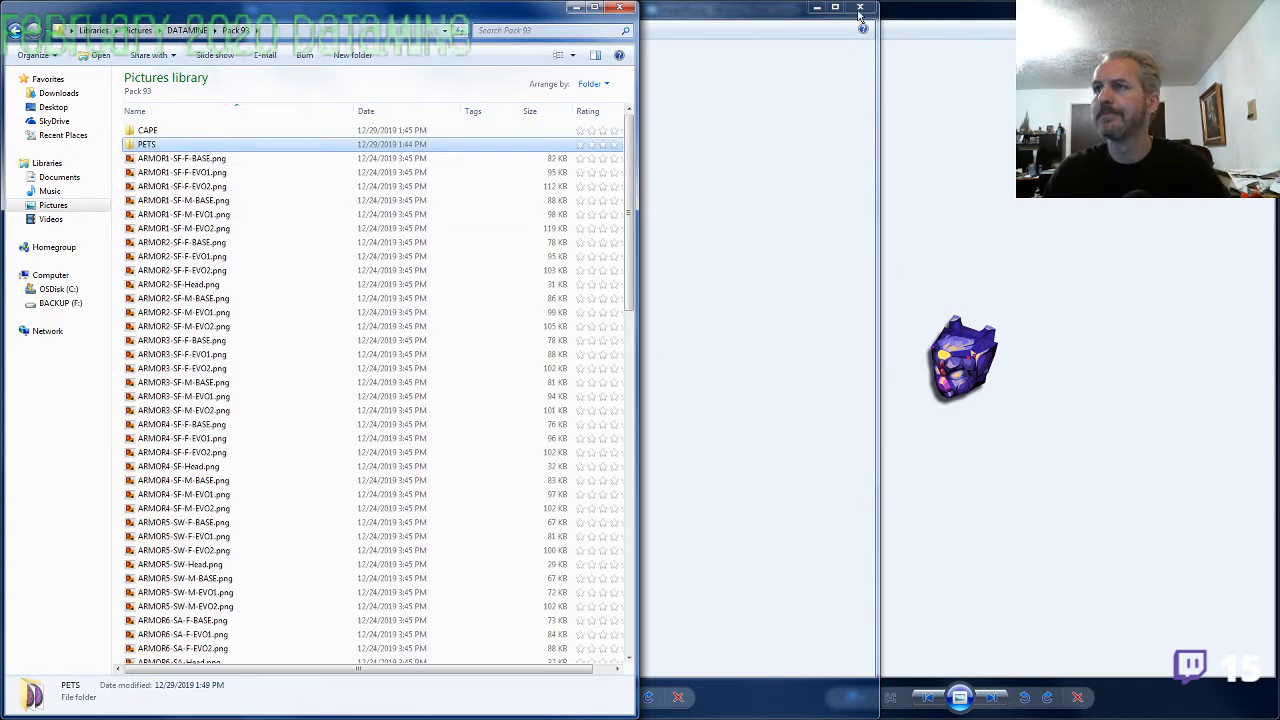
click(868, 117)
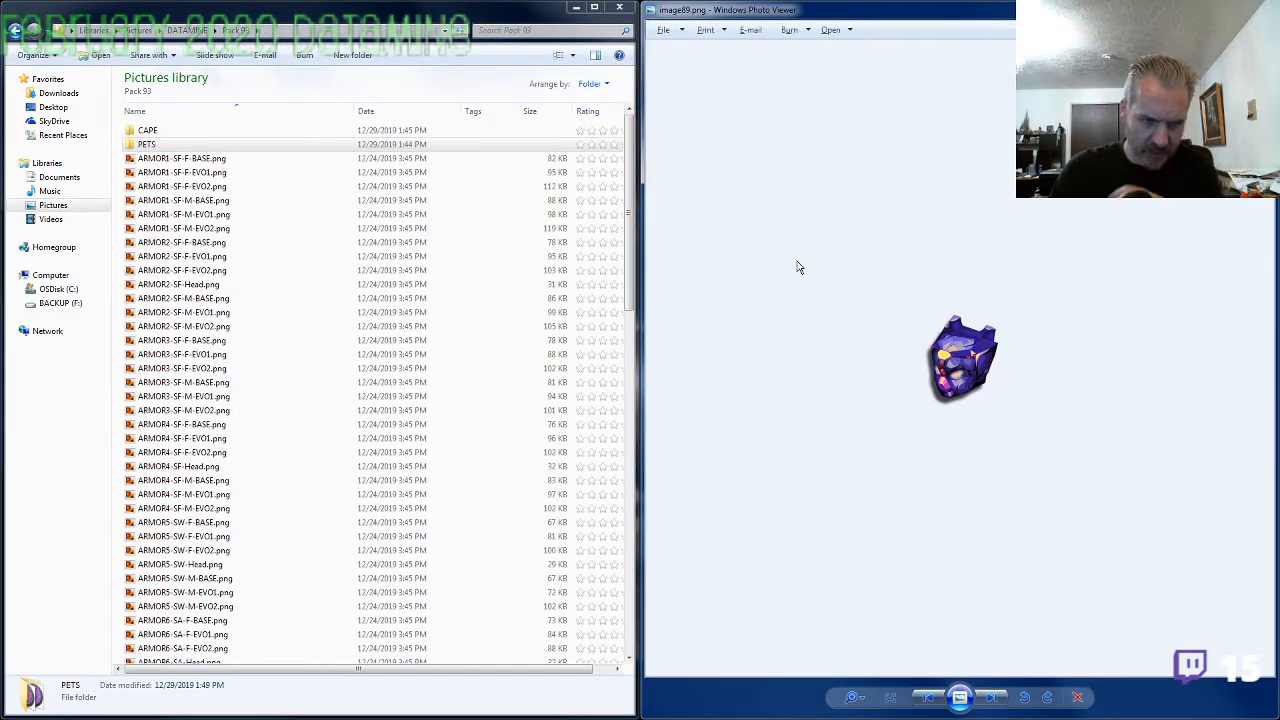
Copy the prefix ARMOR1-SF- from the name of ARMOR1-SF-F-BASE.png
click(380, 398)
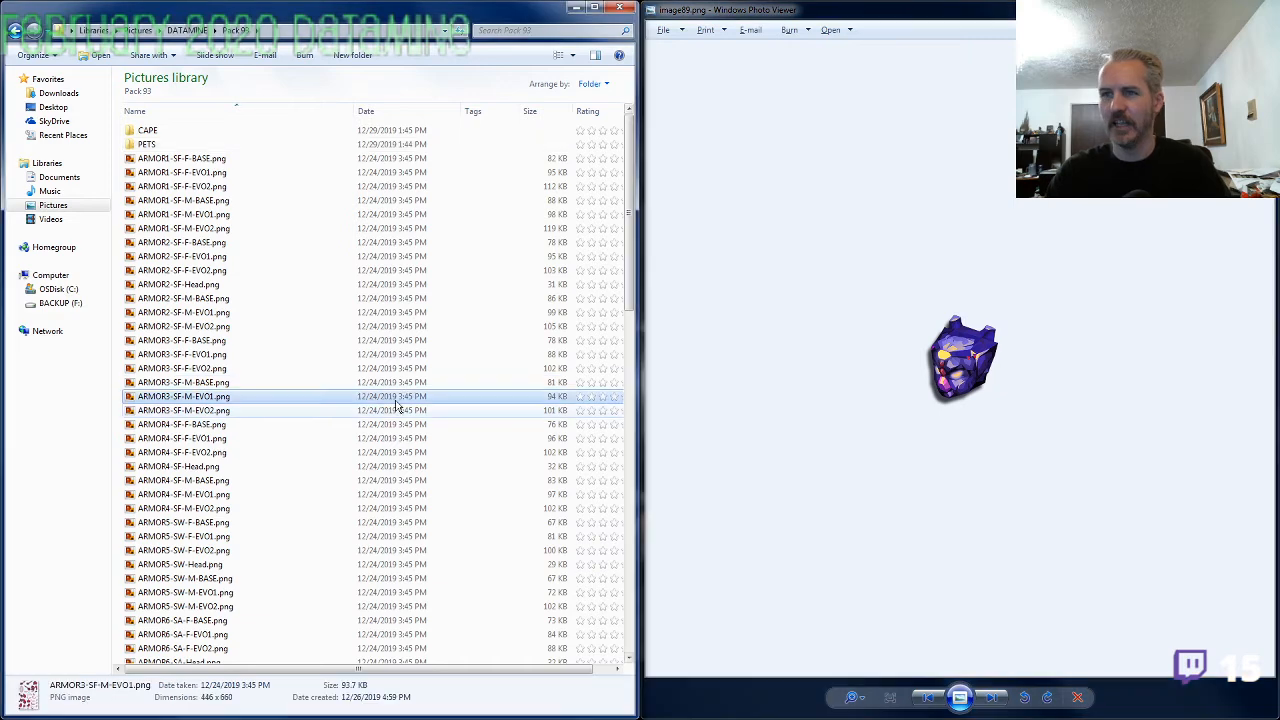
scroll(305, 450, down, 13)
scroll(305, 465, up, 13)
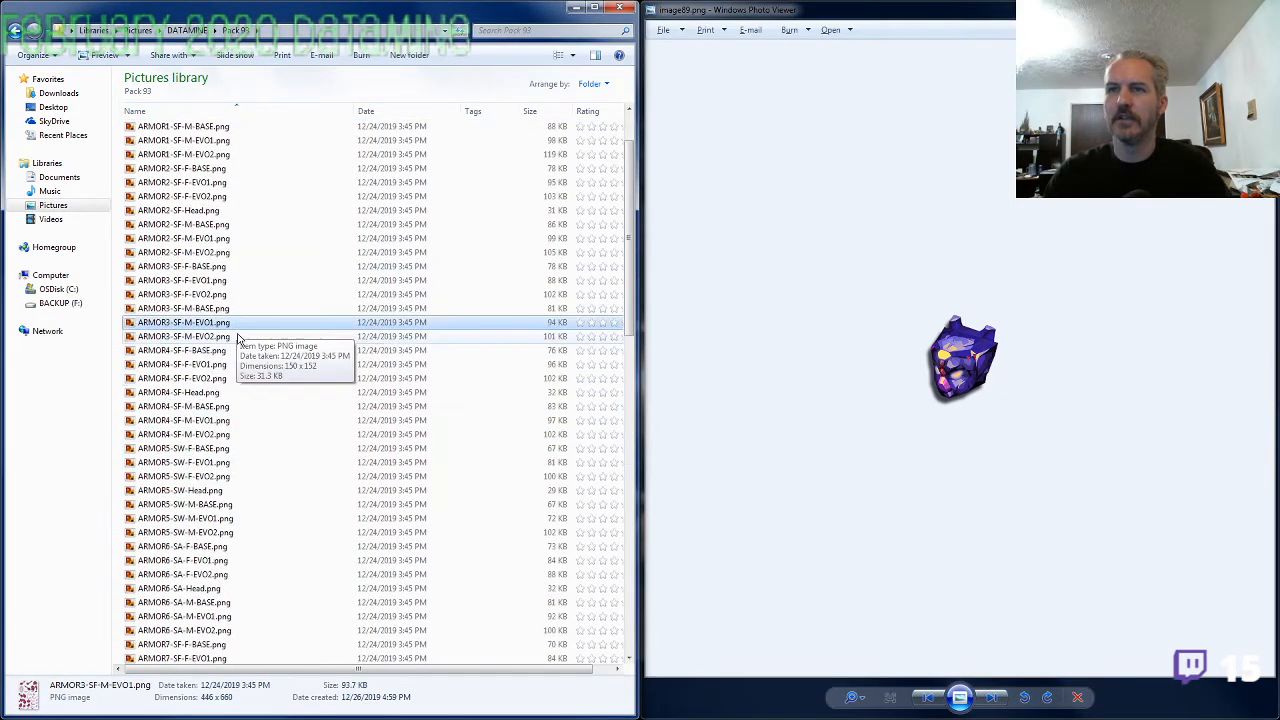
click(200, 160)
key(F2)
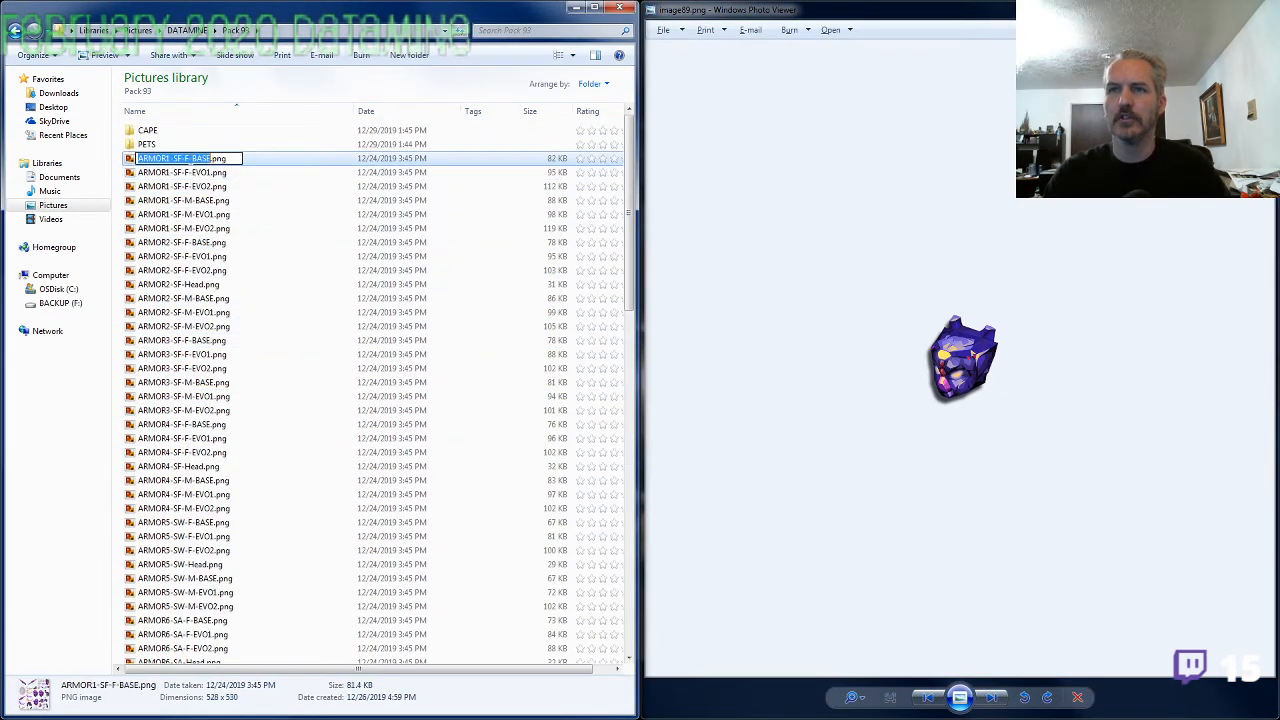
drag(186, 159, 124, 170)
key(ctrl+c)
Rename image85.png as ARMOR1-SF-Head.png, reusing the copied prefix
click(170, 285)
scroll(195, 380, down, 18)
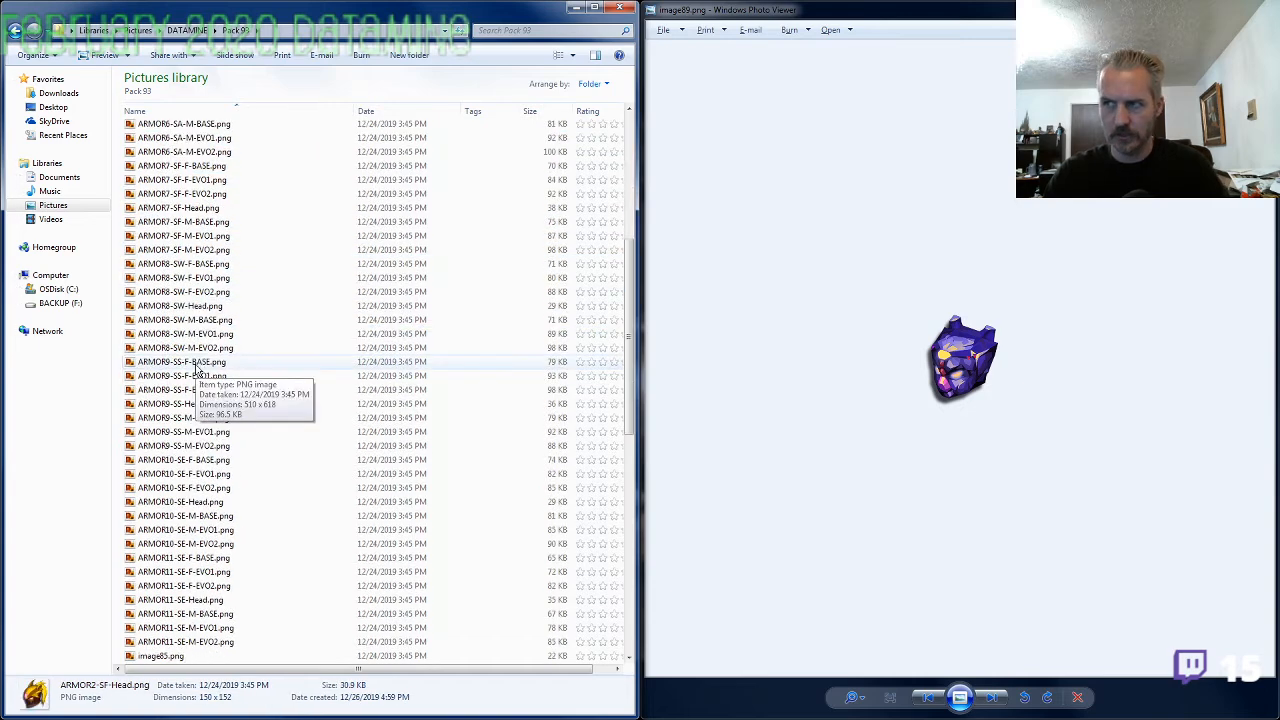
click(186, 378)
key(F2)
key(ctrl+v)
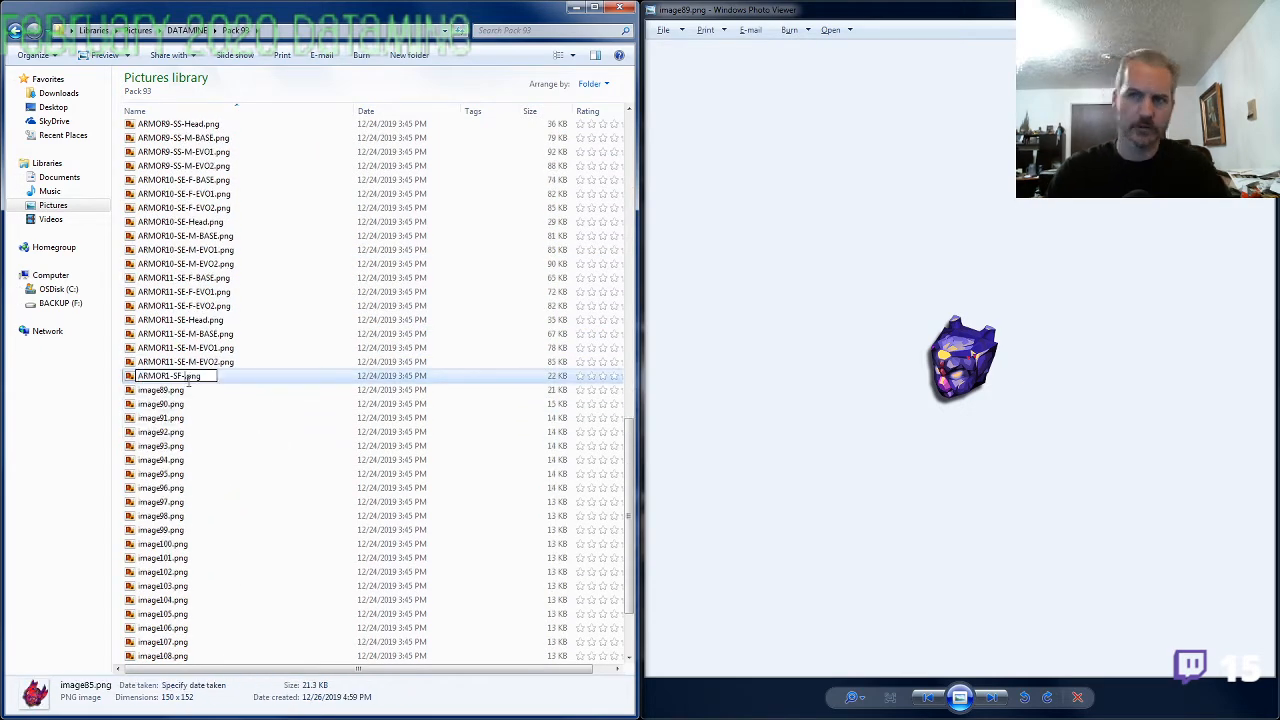
text(Head)
key(Tab)
Preview the image after image89.png and rename image89.png as ARMOR1-SF-Amulet.png
key(alt+Tab)
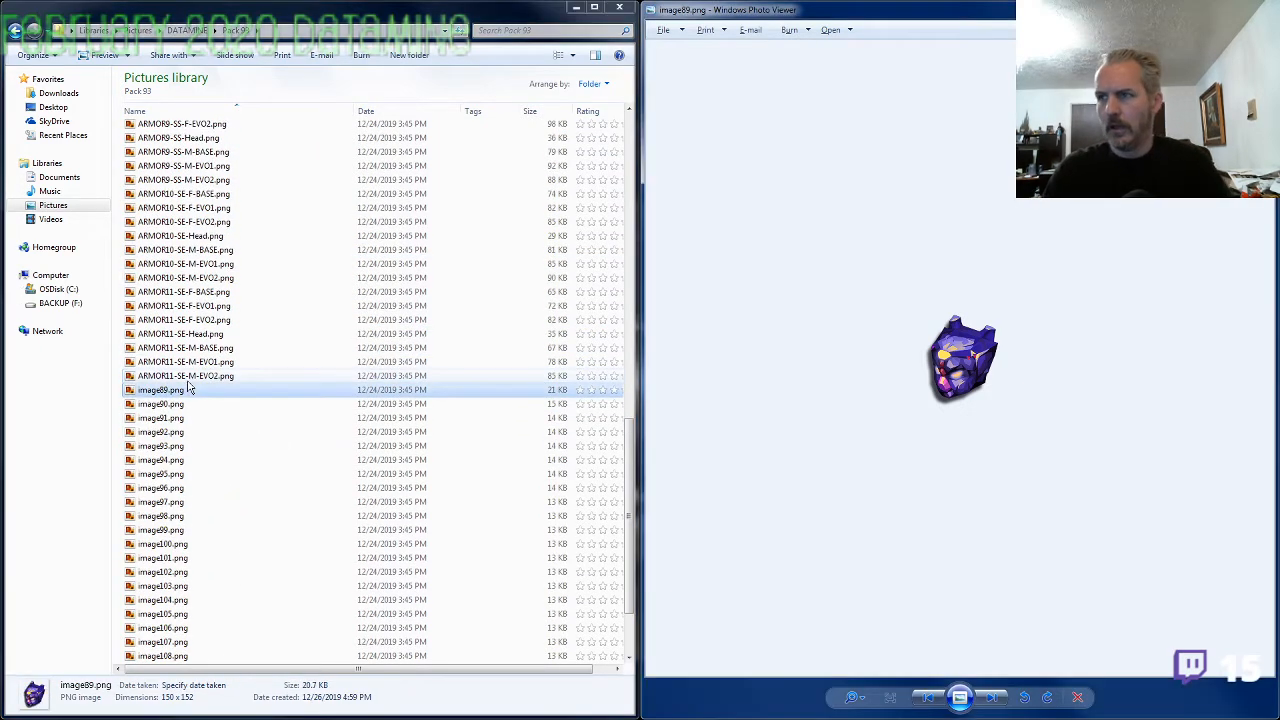
key(Right)
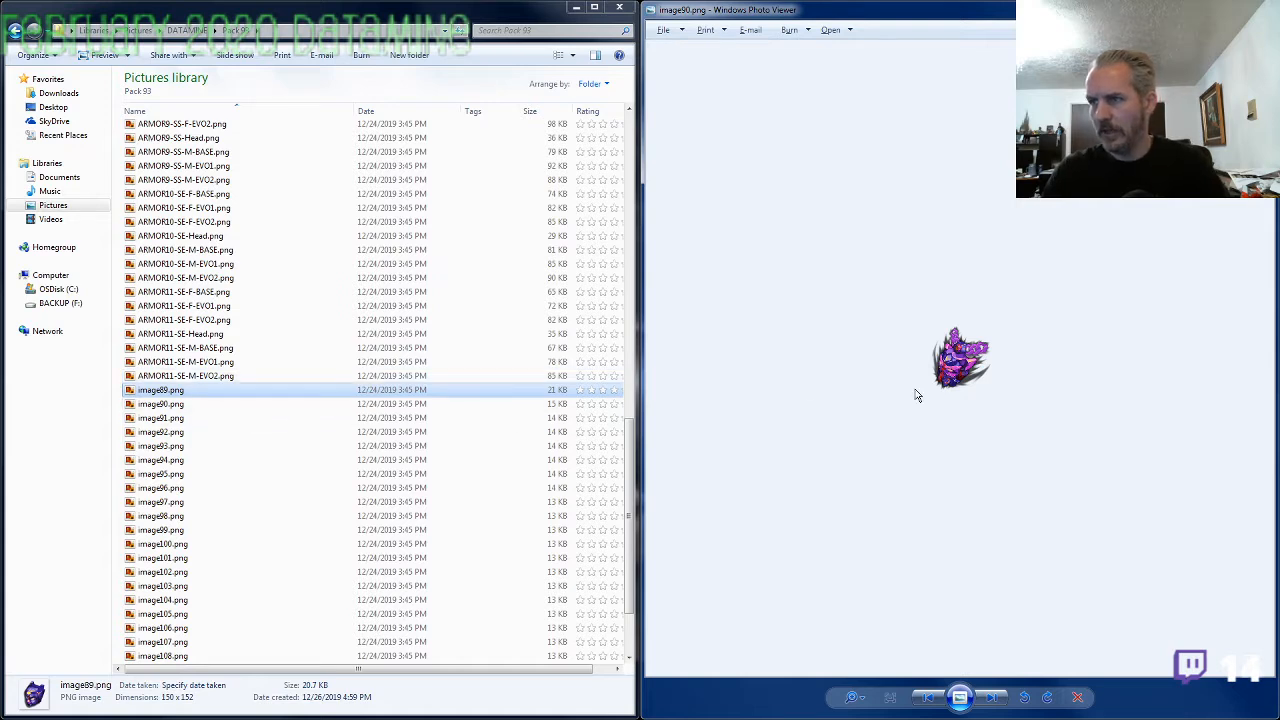
key(F2)
key(ctrl+v)
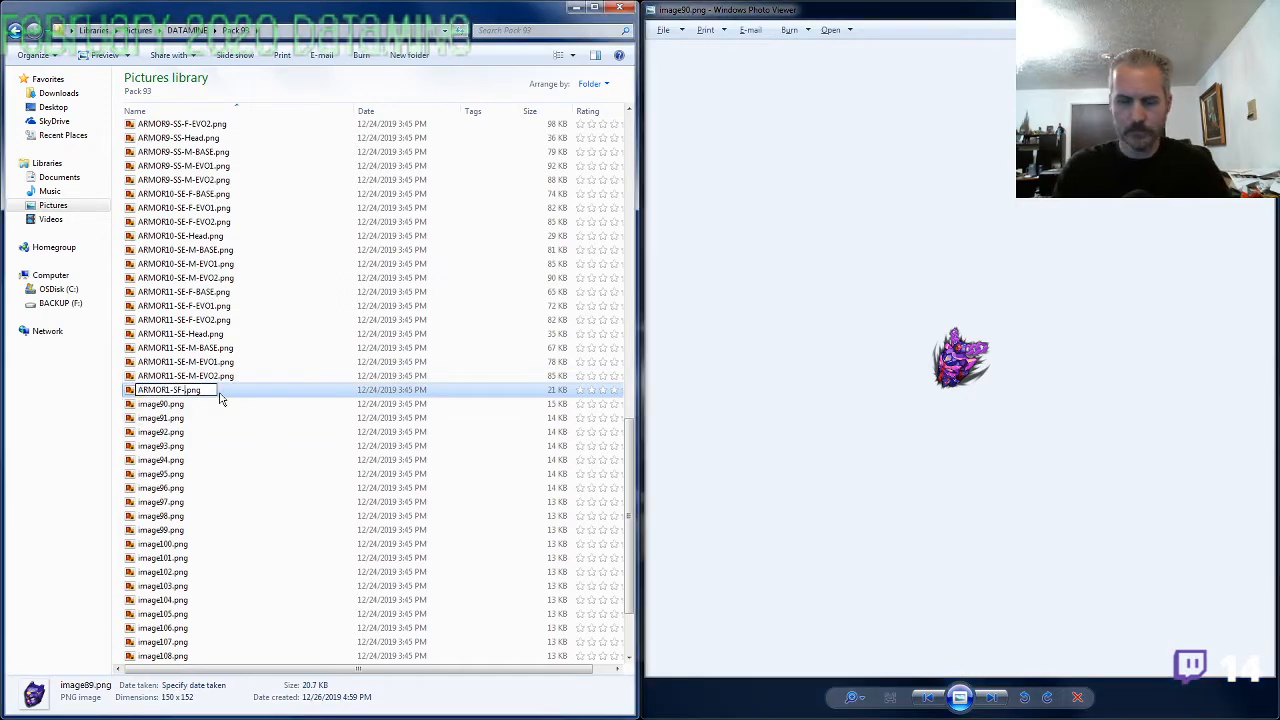
text(Amulet)
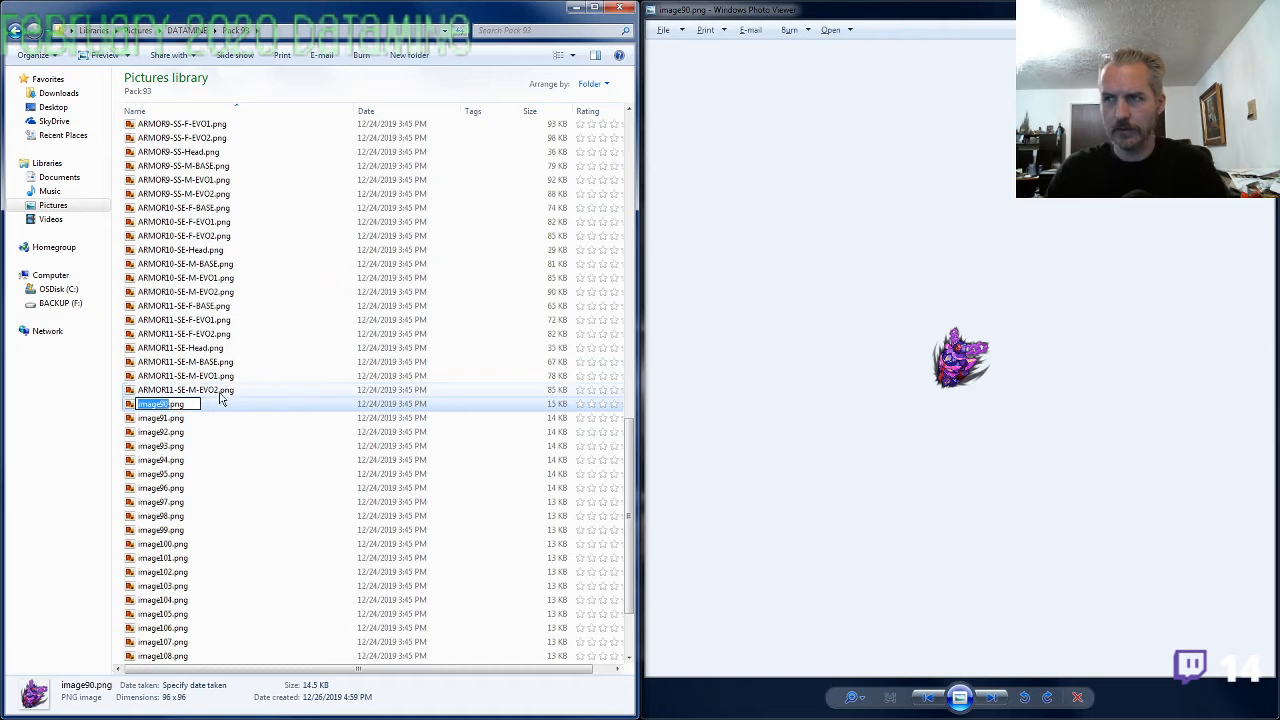
key(Tab)
Preview the ring in image92.png, rename that file as ARMOR1-SF-Ring.png, and close the preview
key(alt+Tab)
key(Right)
key(Right)
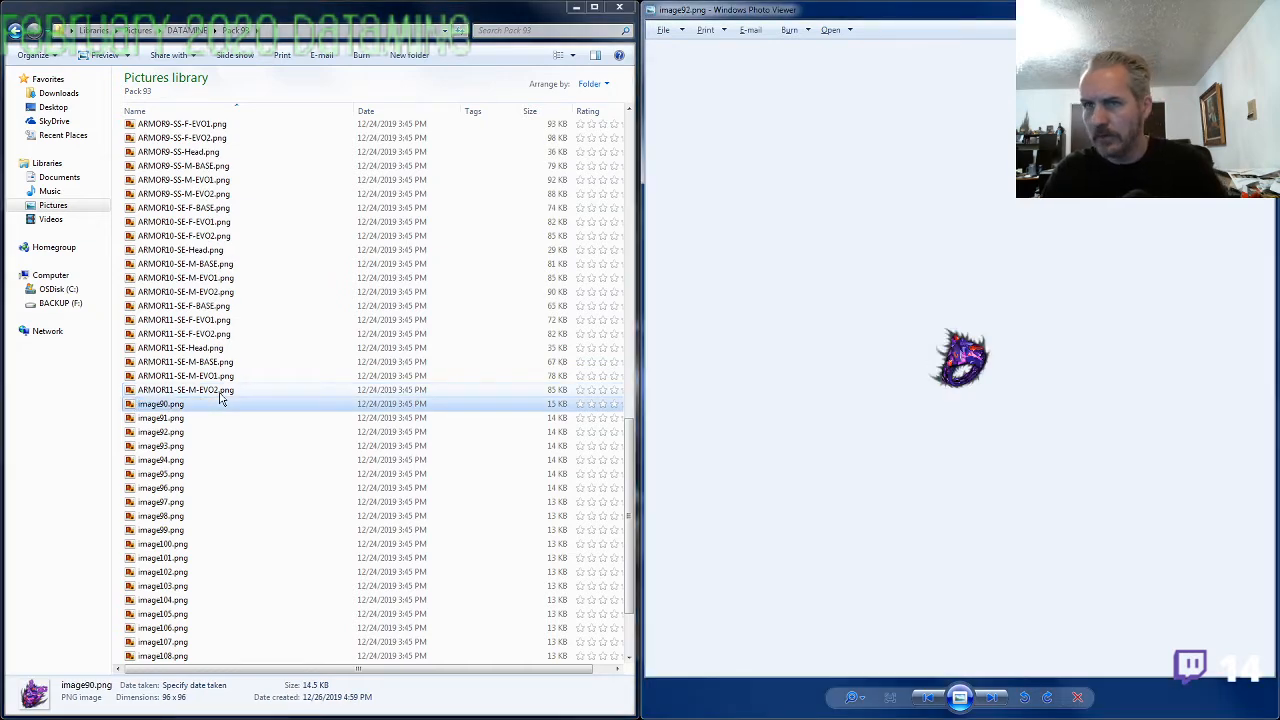
click(181, 421)
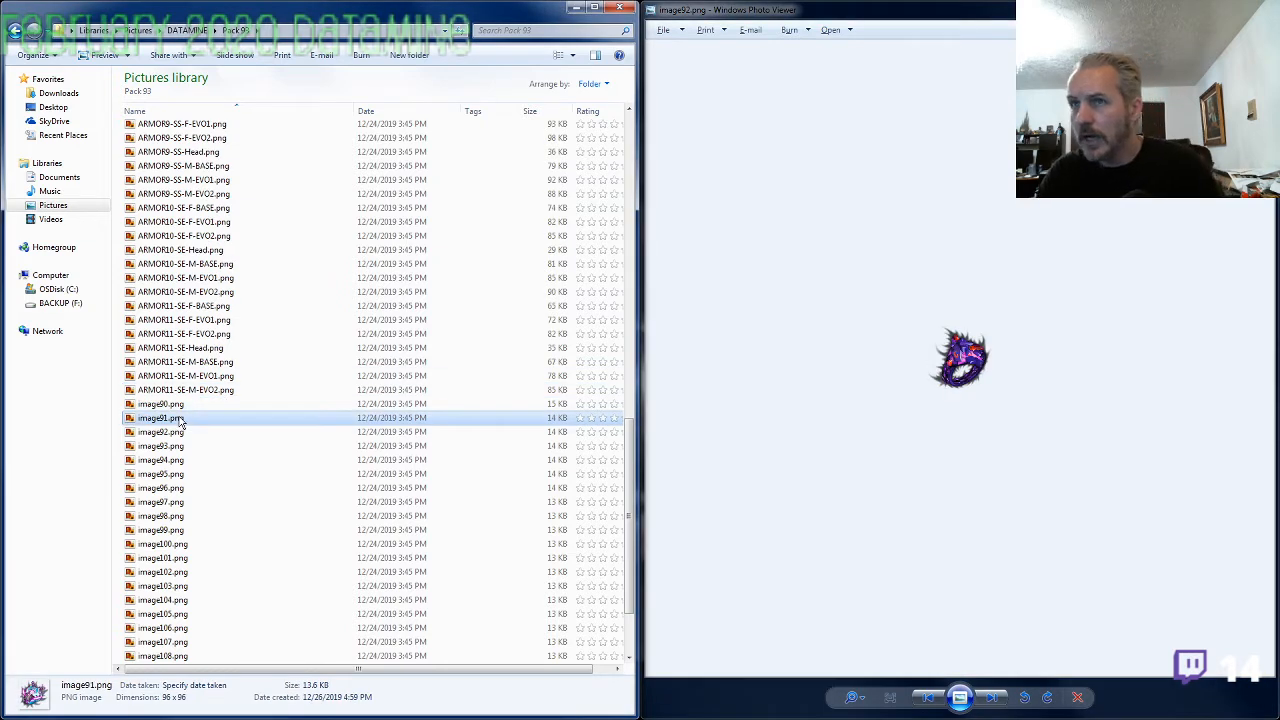
key(Down)
key(F2)
key(ctrl+v)
text(Ring)
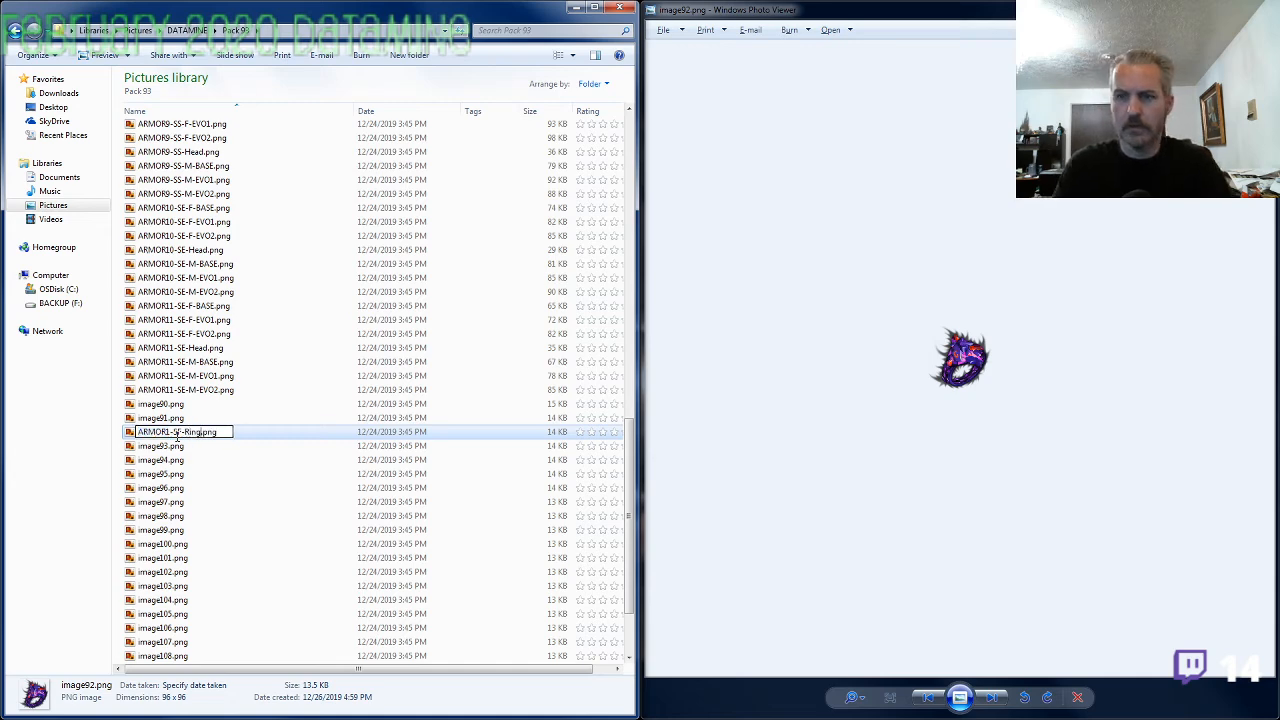
key(Return)
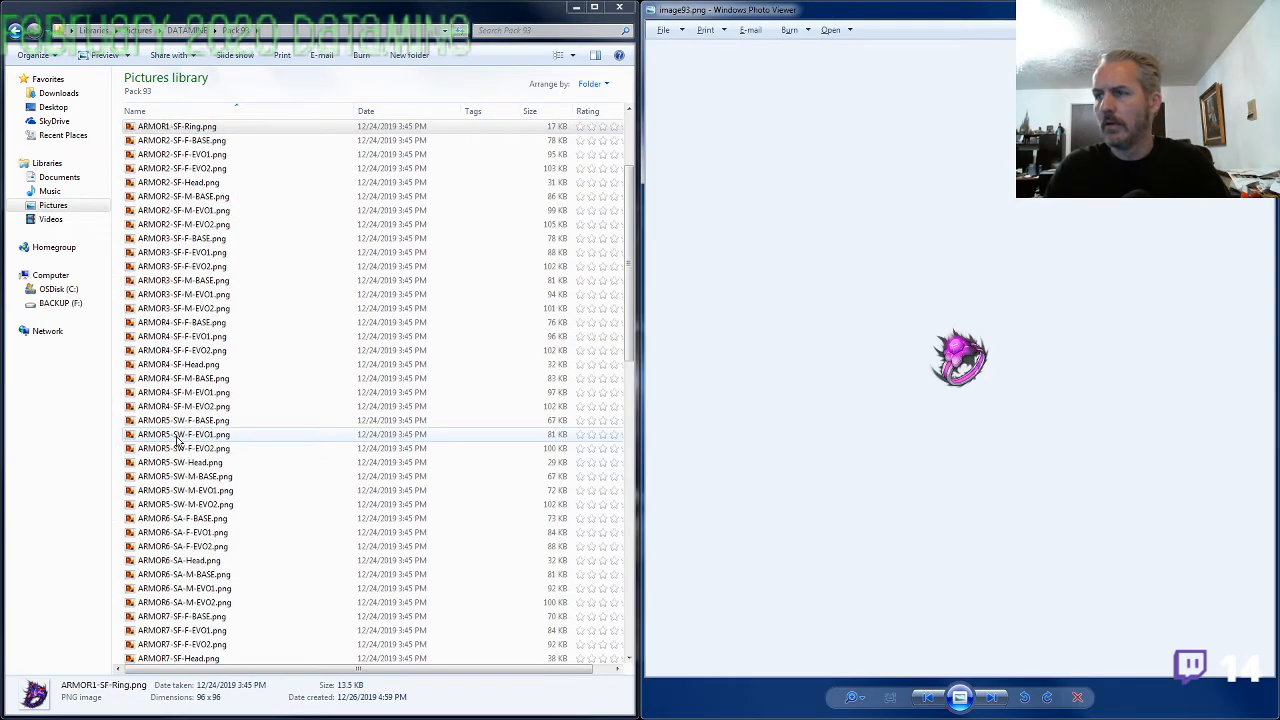
click(1259, 8)
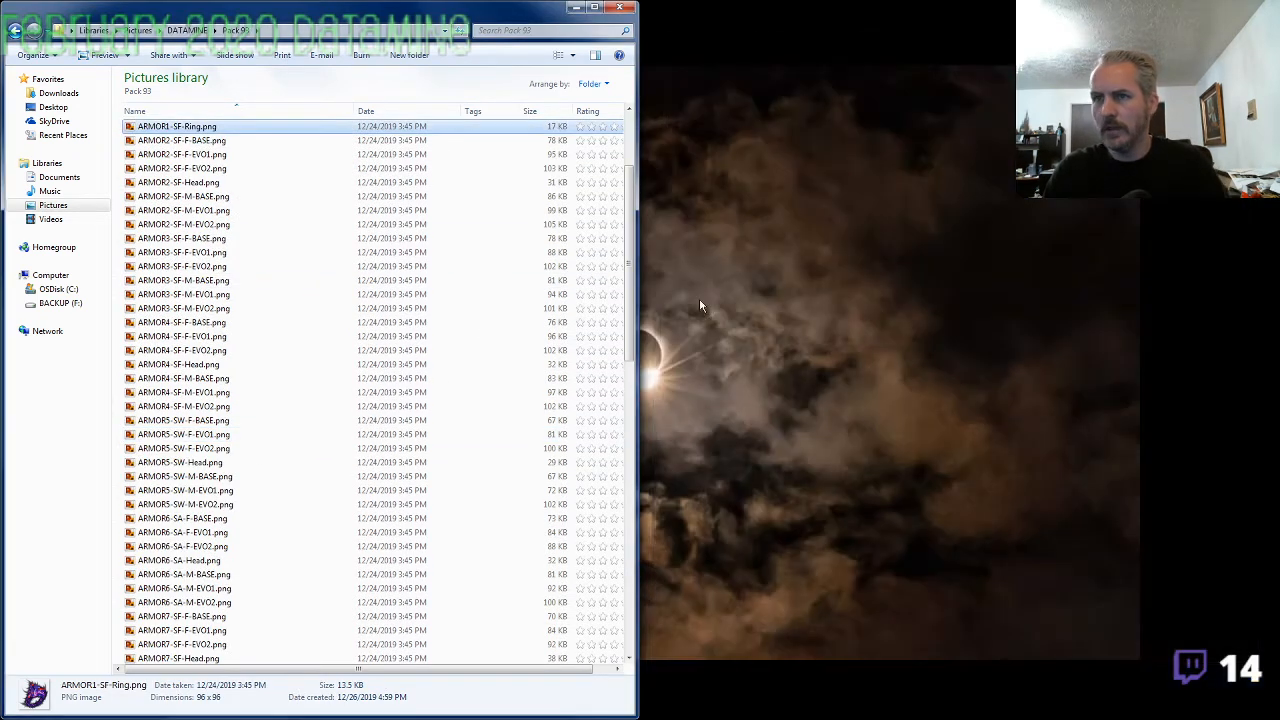
Check the renamed ARMOR1 files in the list and examine image90.png up close
click(240, 490)
scroll(190, 335, up, 4)
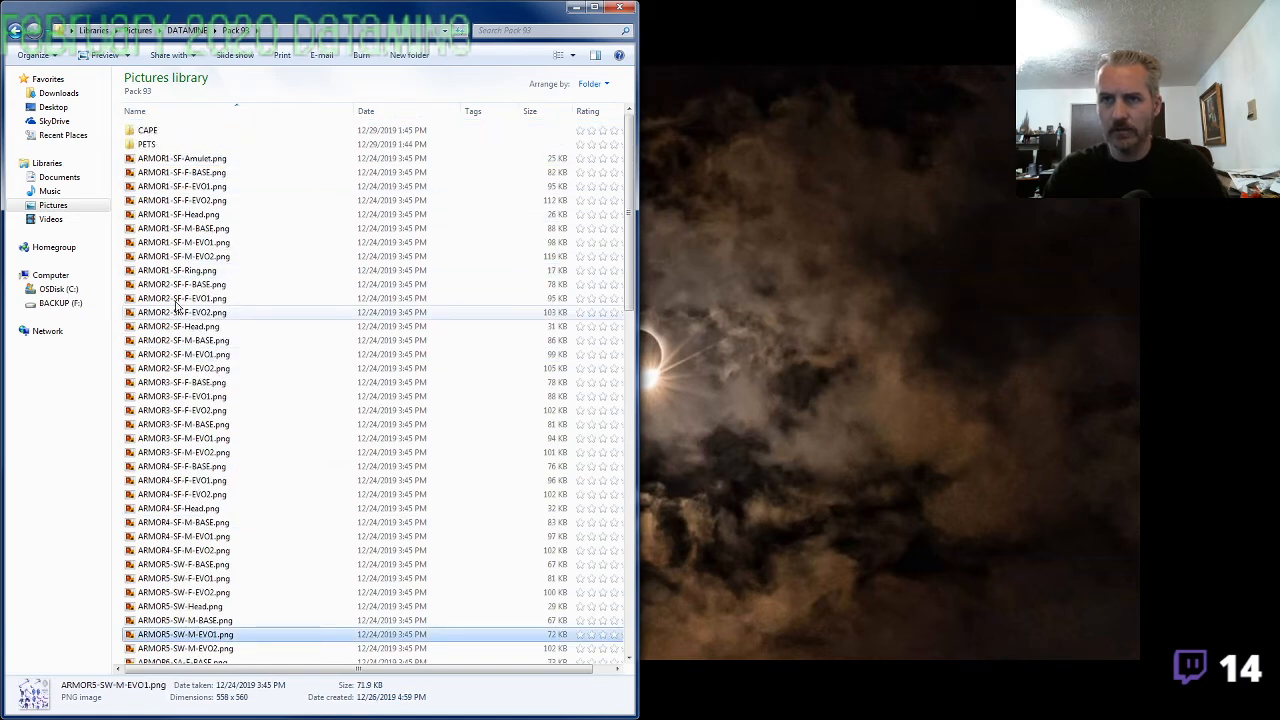
scroll(200, 420, down, 20)
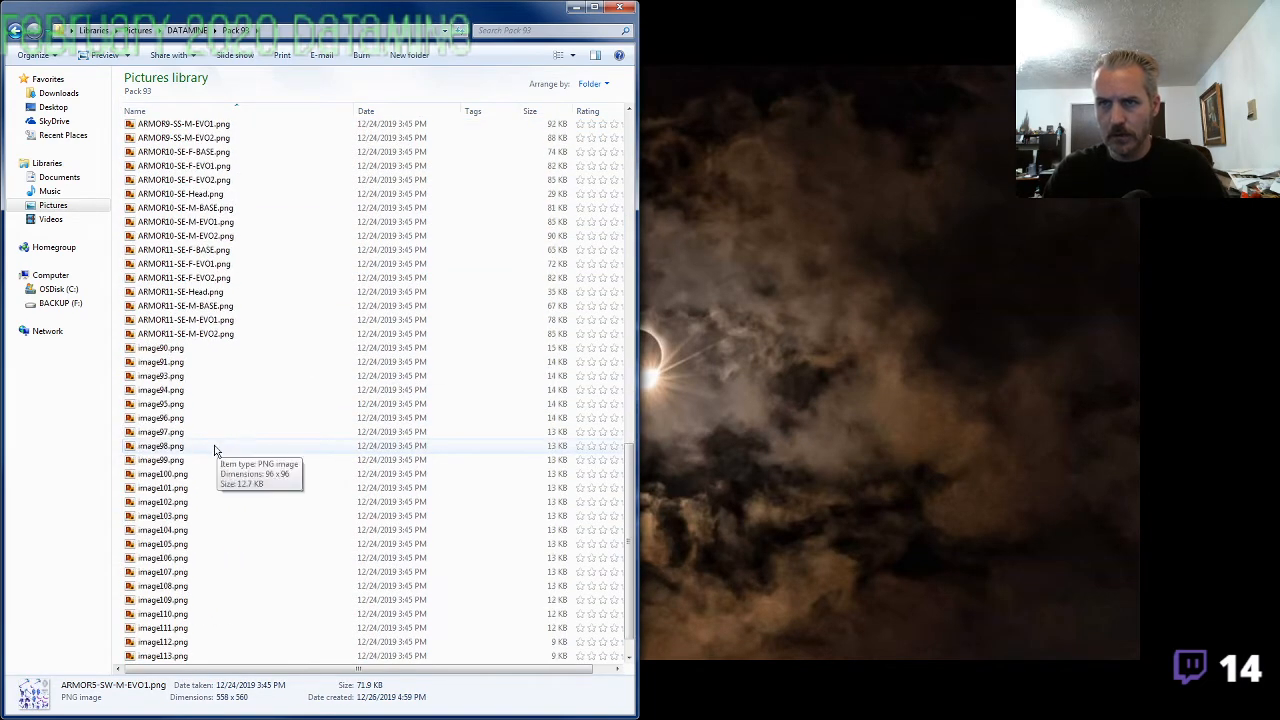
double_click(215, 348)
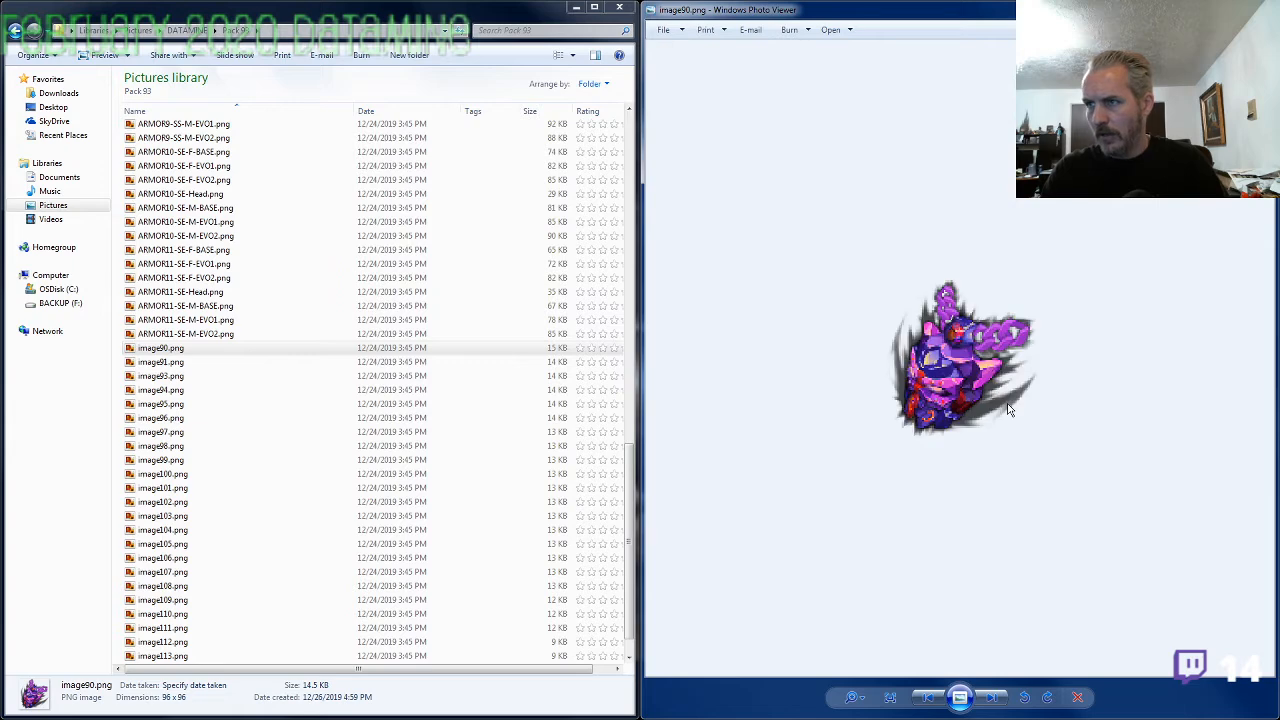
scroll(1008, 410, down, 2)
click(1260, 8)
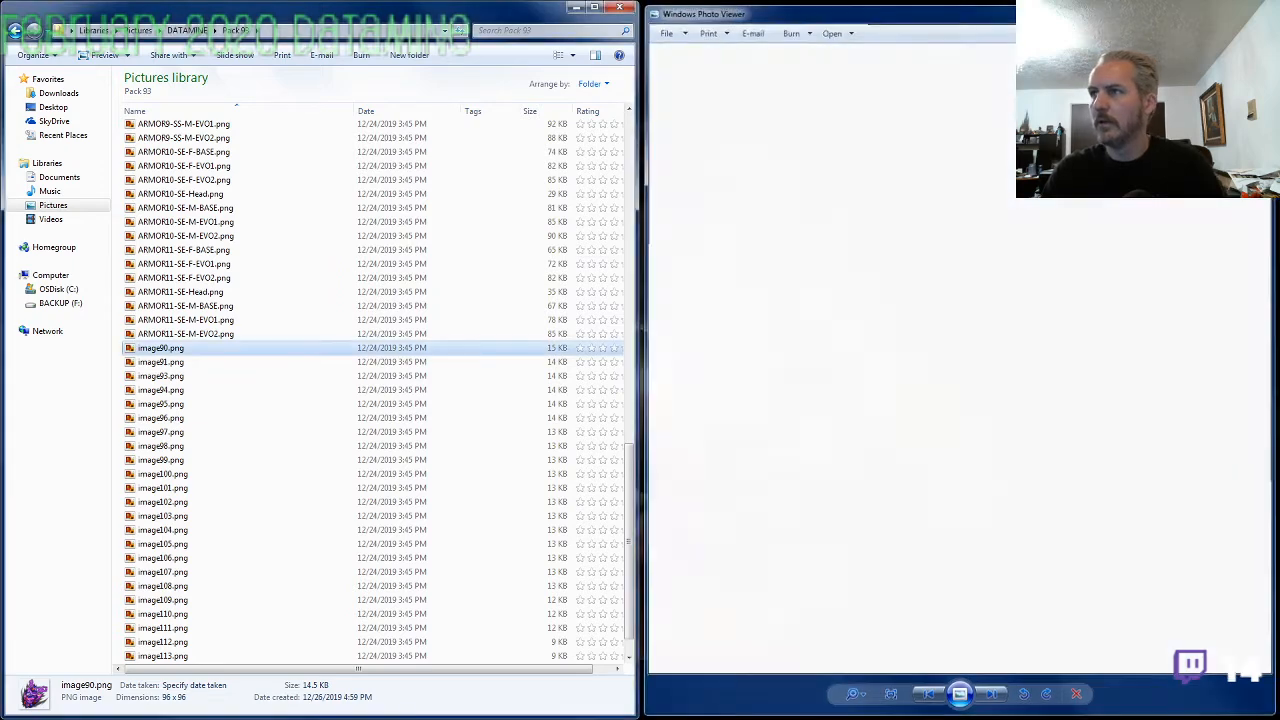
click(187, 322)
scroll(216, 403, up, 15)
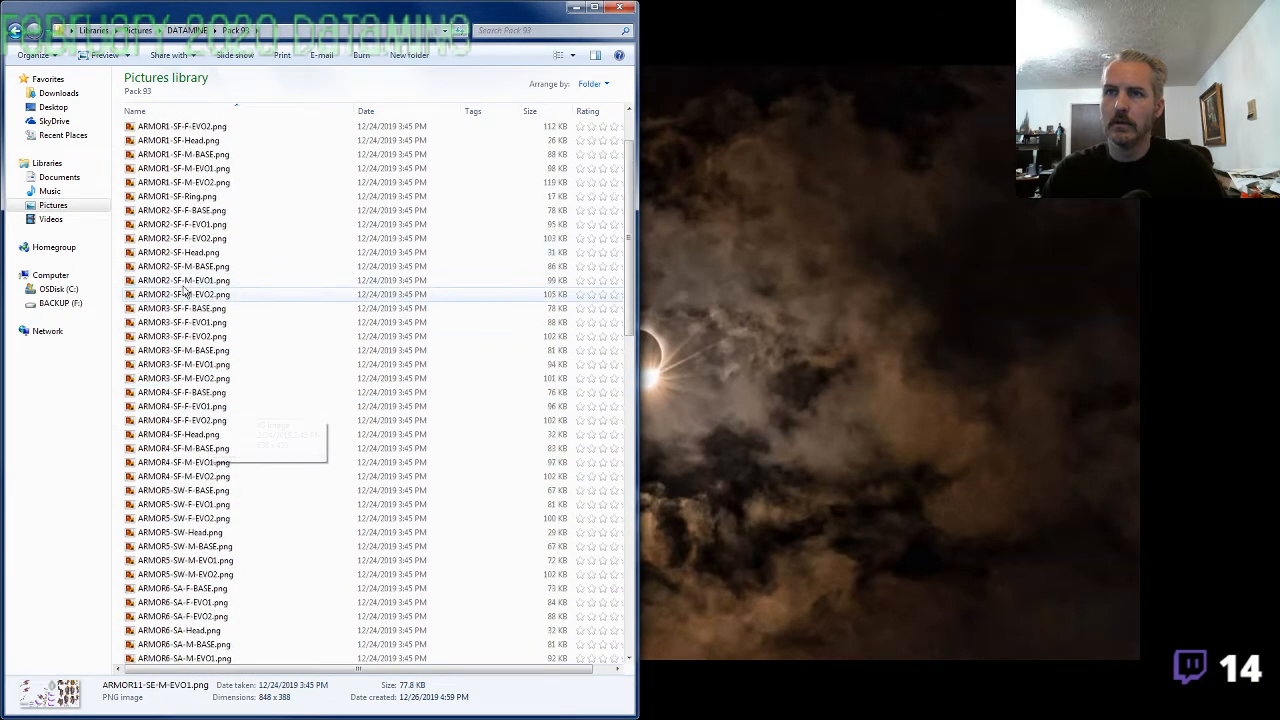
scroll(210, 410, up, 7)
click(208, 160)
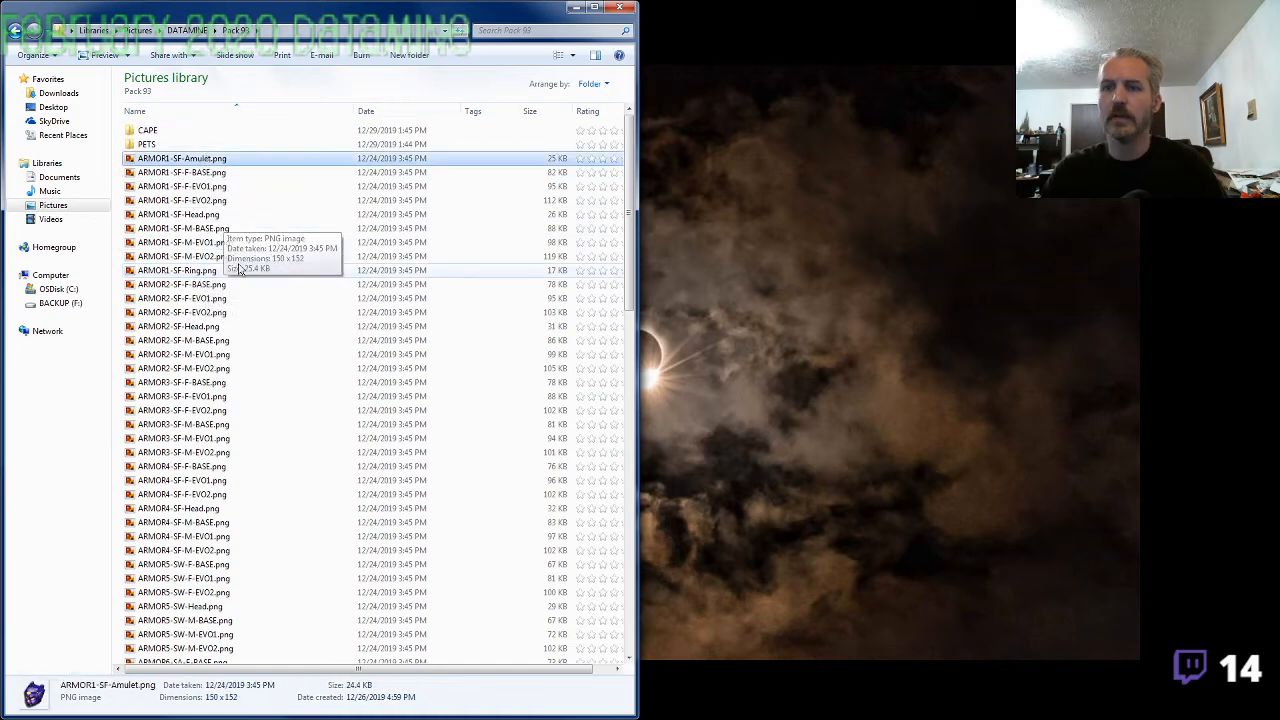
key(F2)
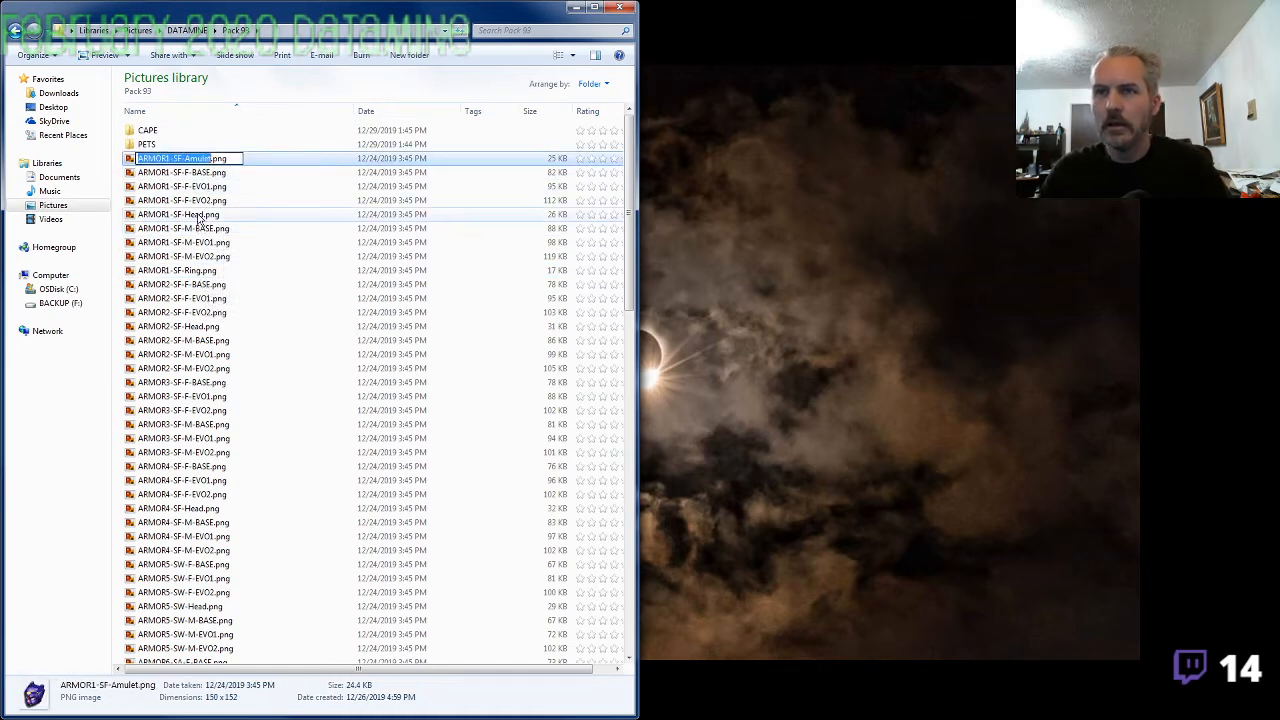
key(Escape)
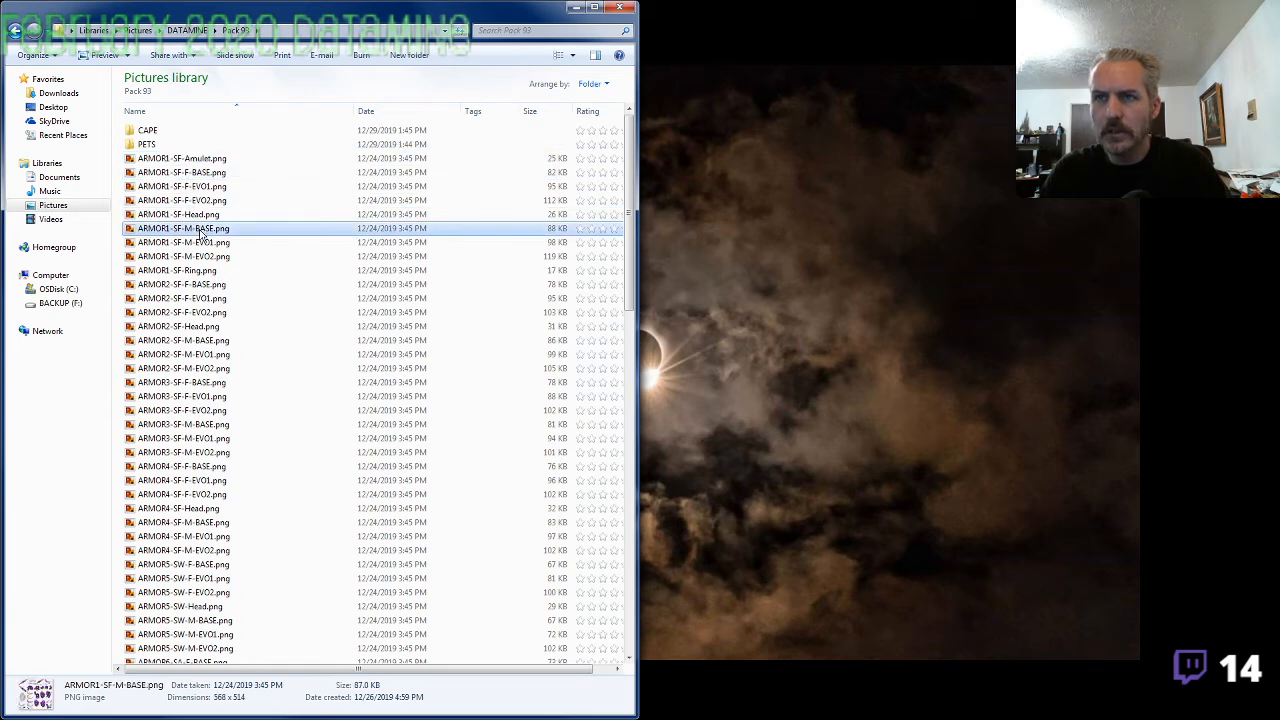
Rename ARMOR1-SF-Head.png as ARMOR3-SF-Head.png
click(193, 162)
key(Escape)
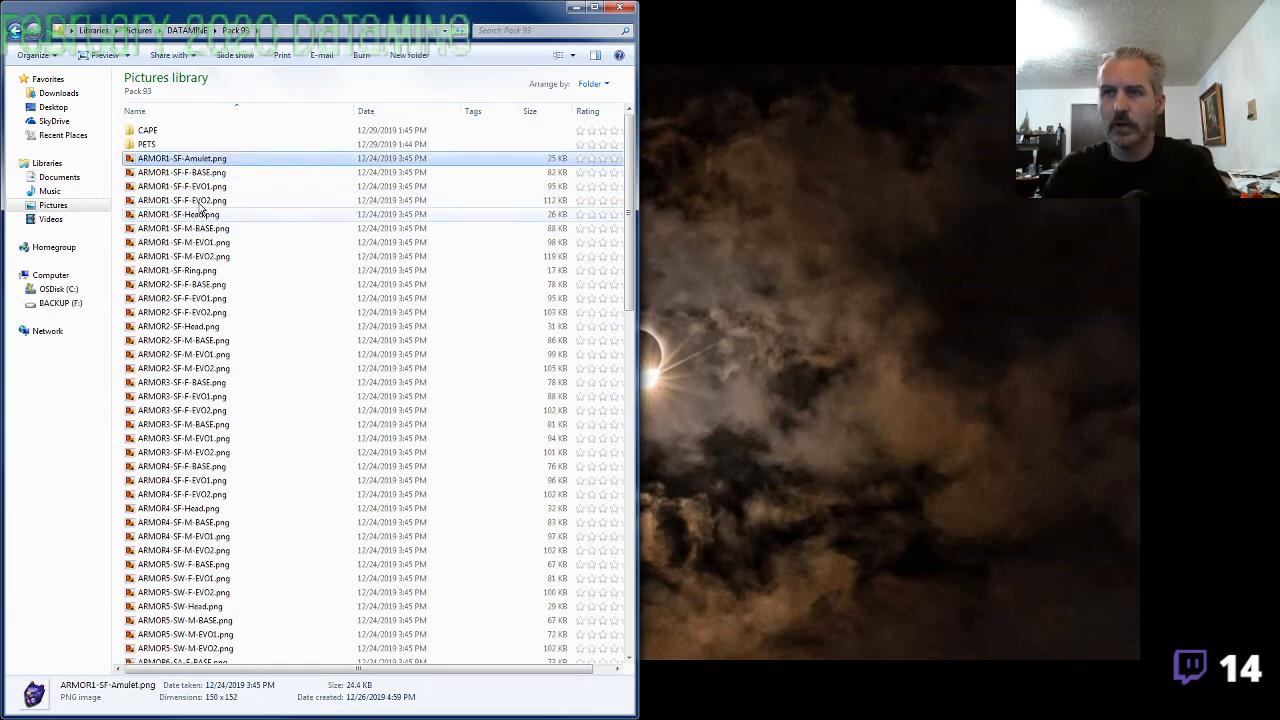
click(200, 213)
click(203, 216)
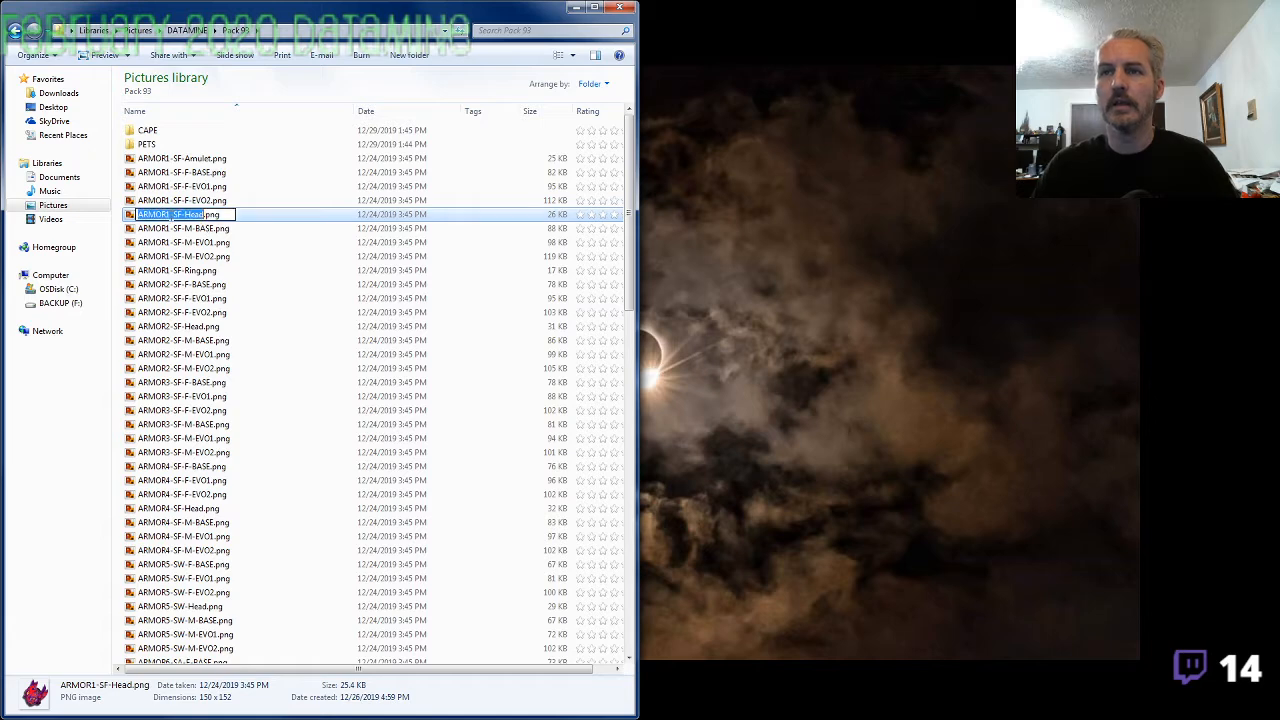
click(172, 214)
key(Return)
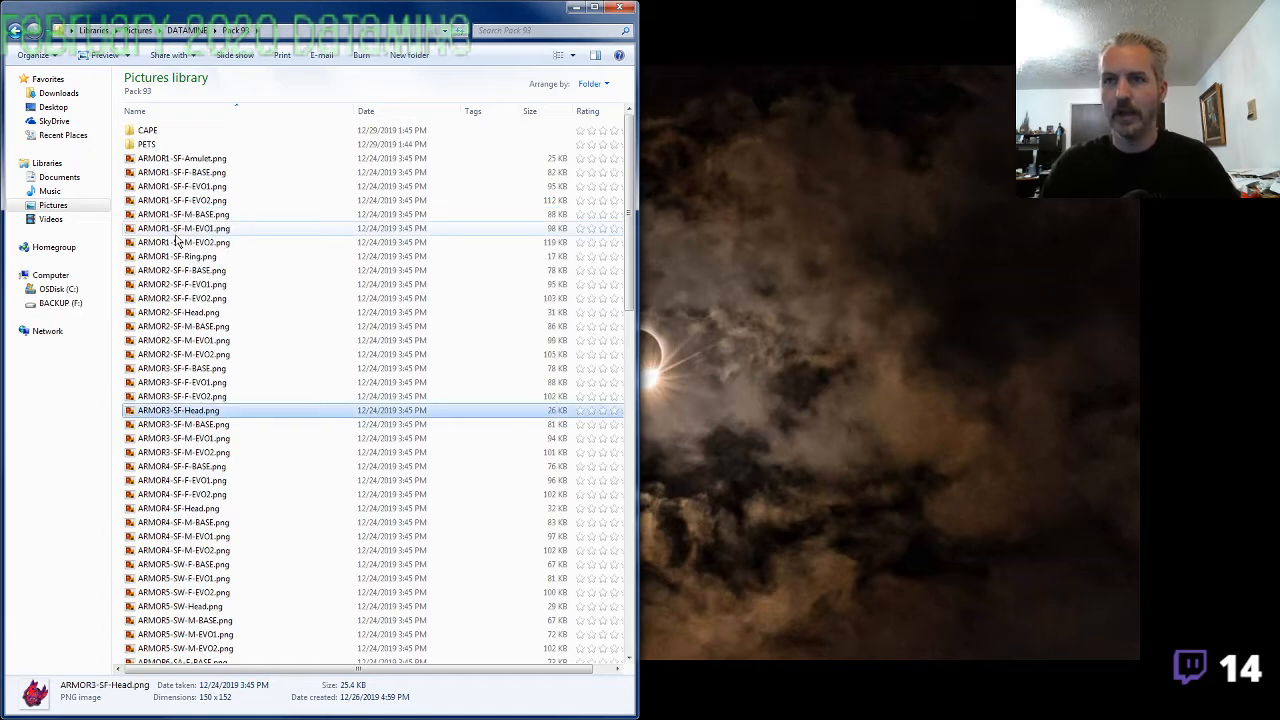
Rename ARMOR1-SF-Amulet.png as ARMOR1-SF-Head.png
click(207, 161)
key(F2)
key(ctrl+c)
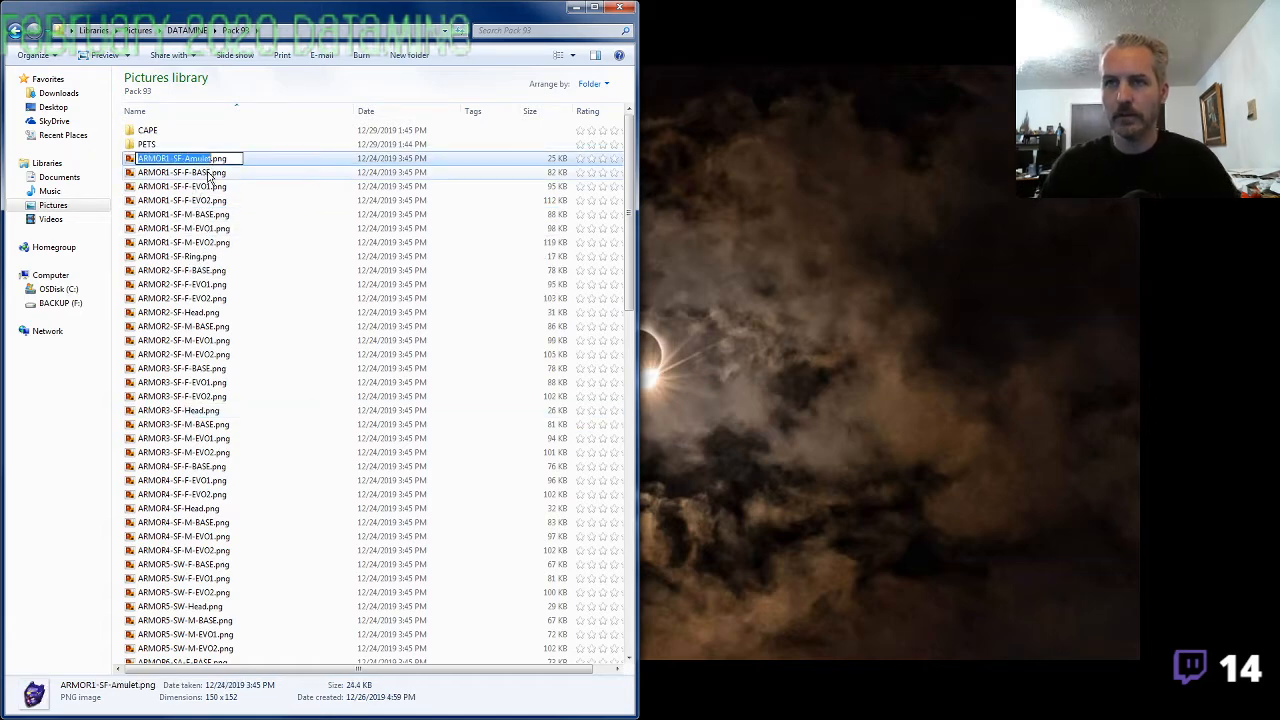
key(Right)
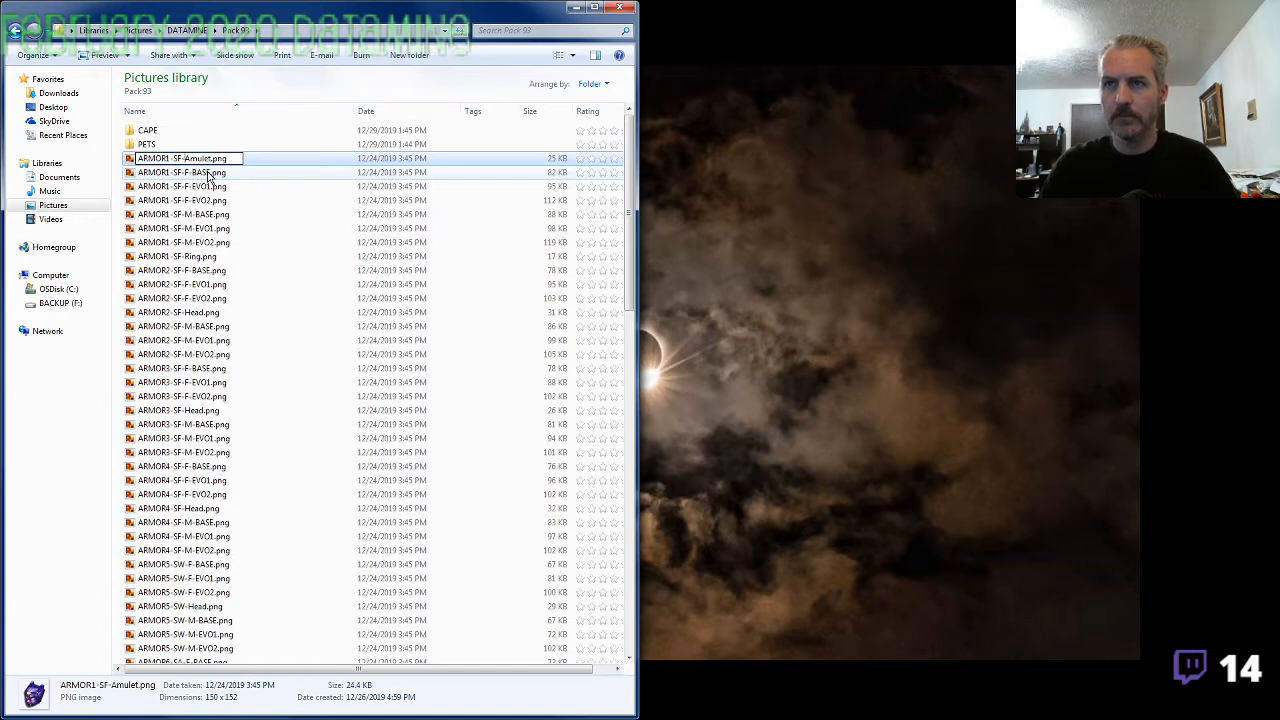
key(shift+End)
text(Head)
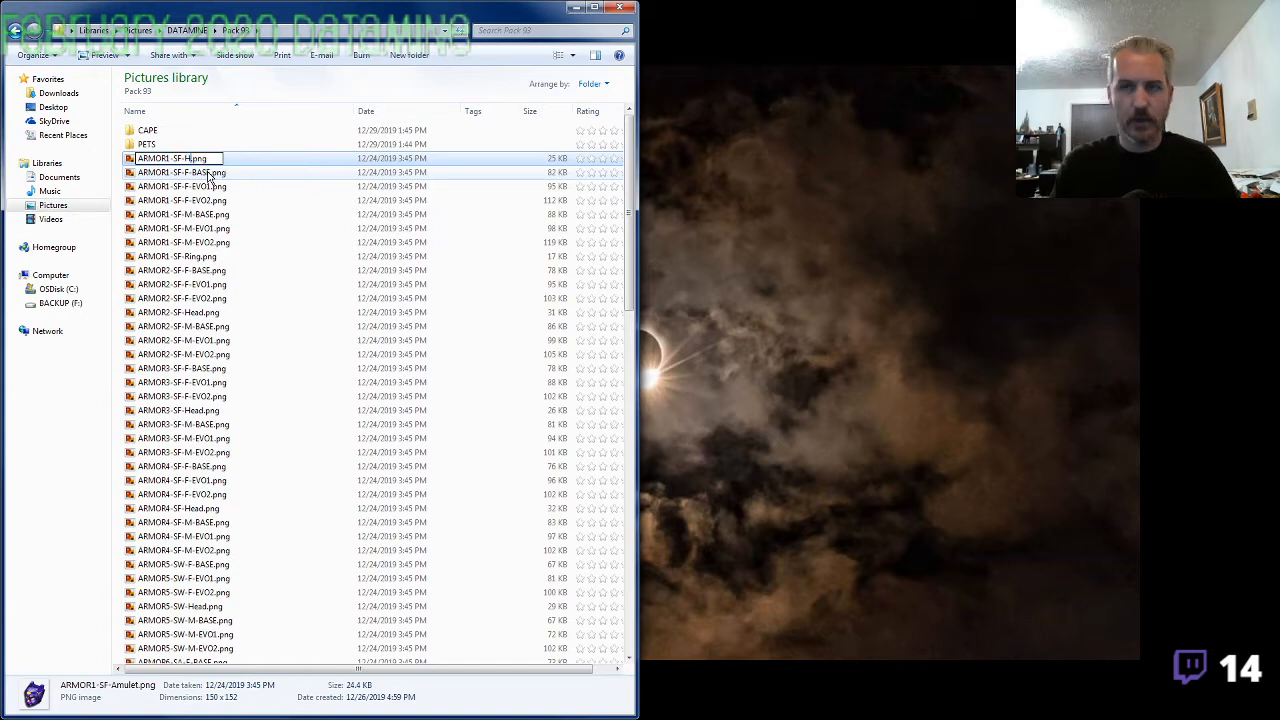
key(Return)
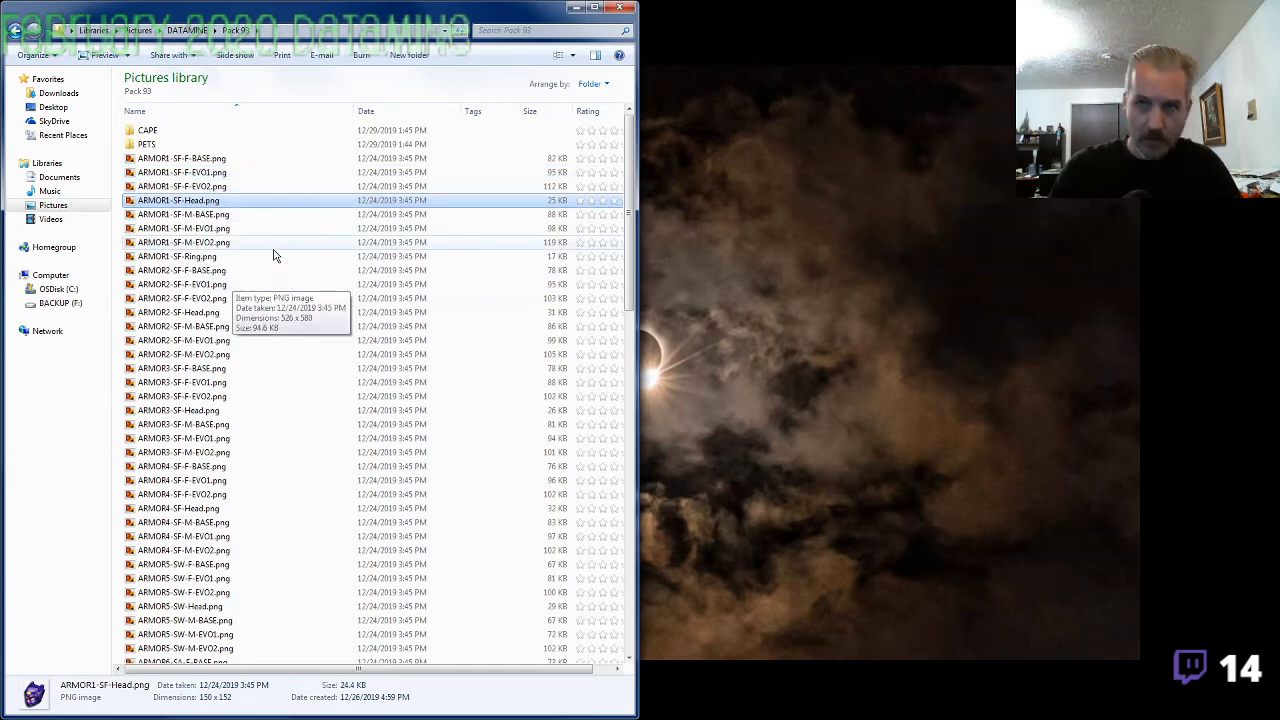
Rename image90.png as ARMOR1-SF-Amulet.png, reusing the copied prefix
click(245, 271)
scroll(249, 347, down, 6)
scroll(250, 355, down, 15)
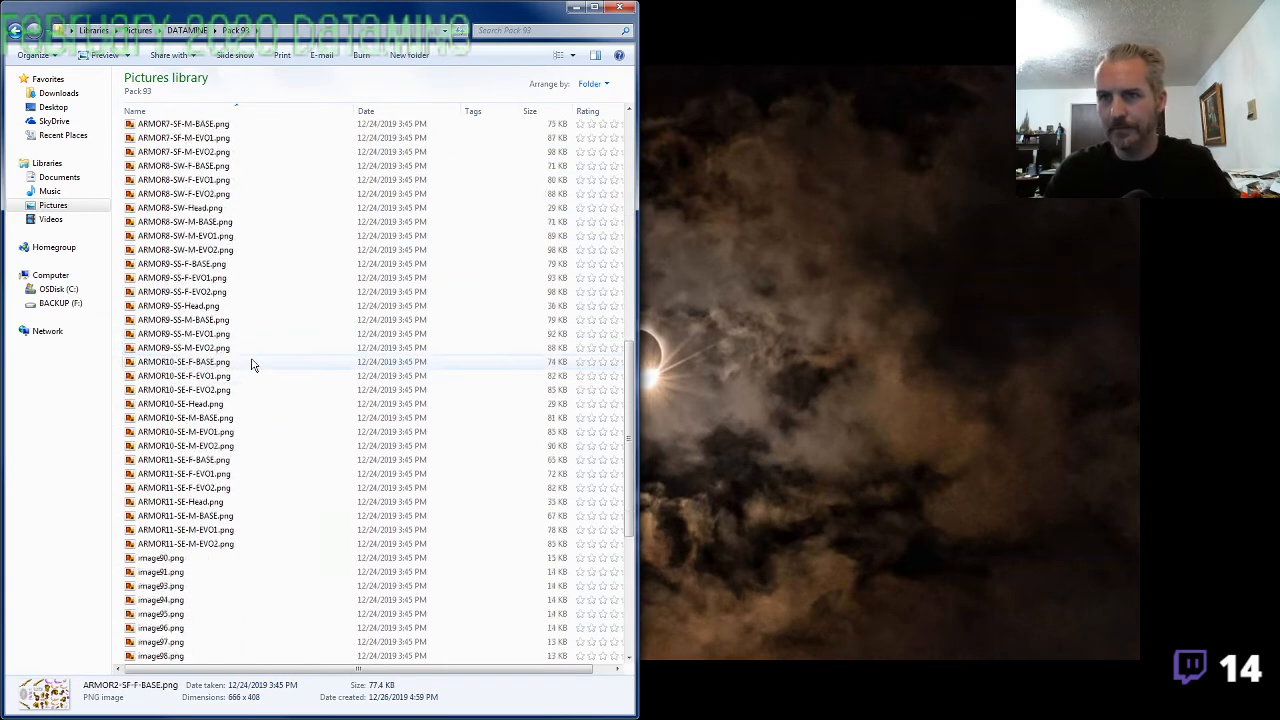
click(177, 321)
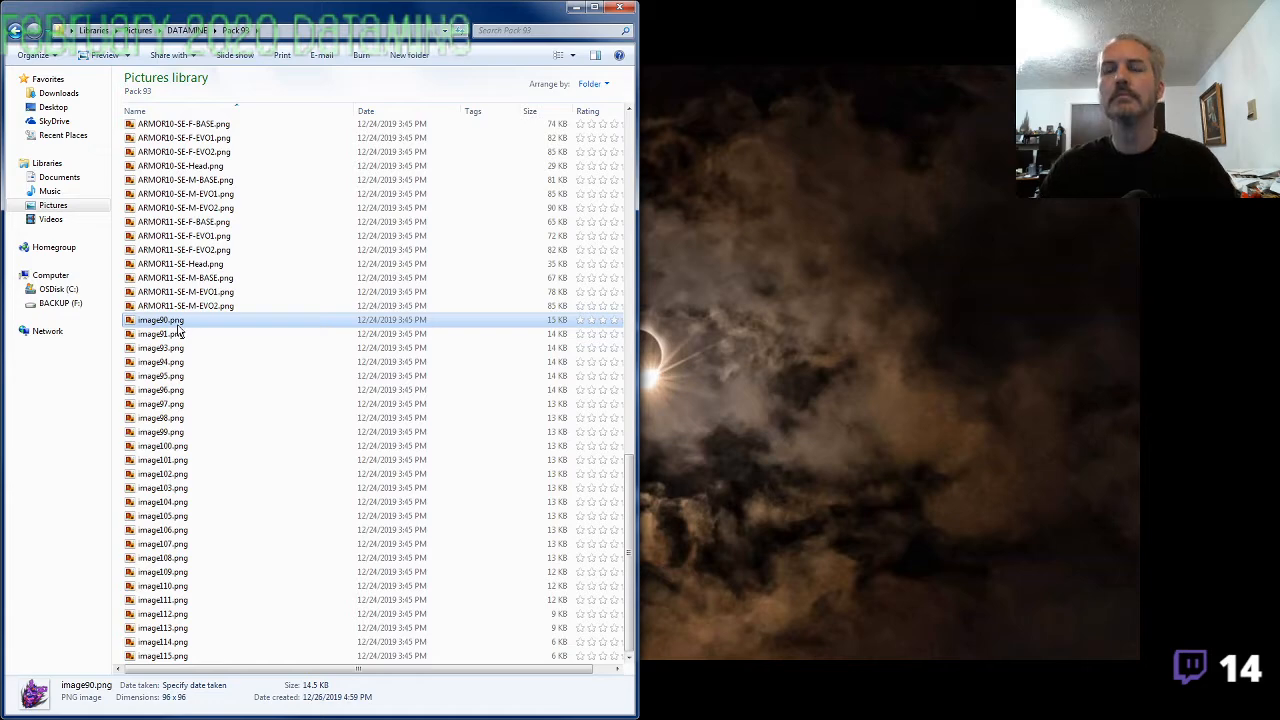
key(F2)
key(ctrl+v)
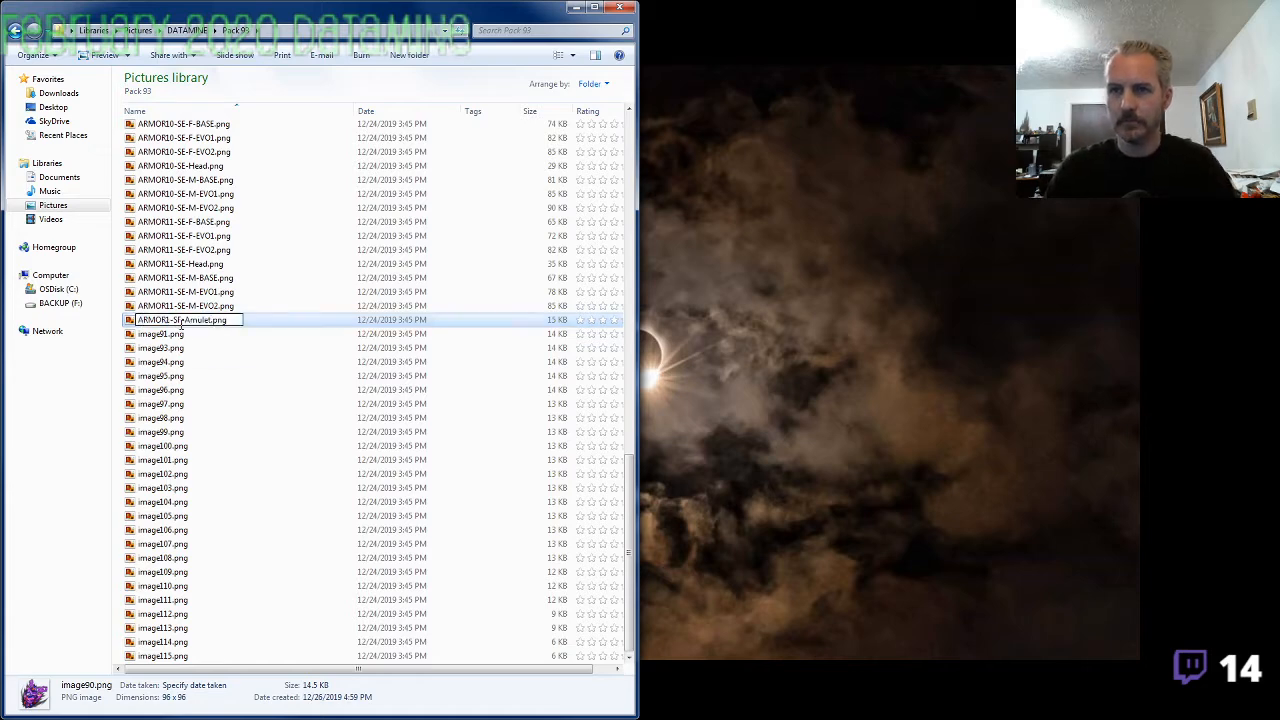
key(Return)
click(177, 326)
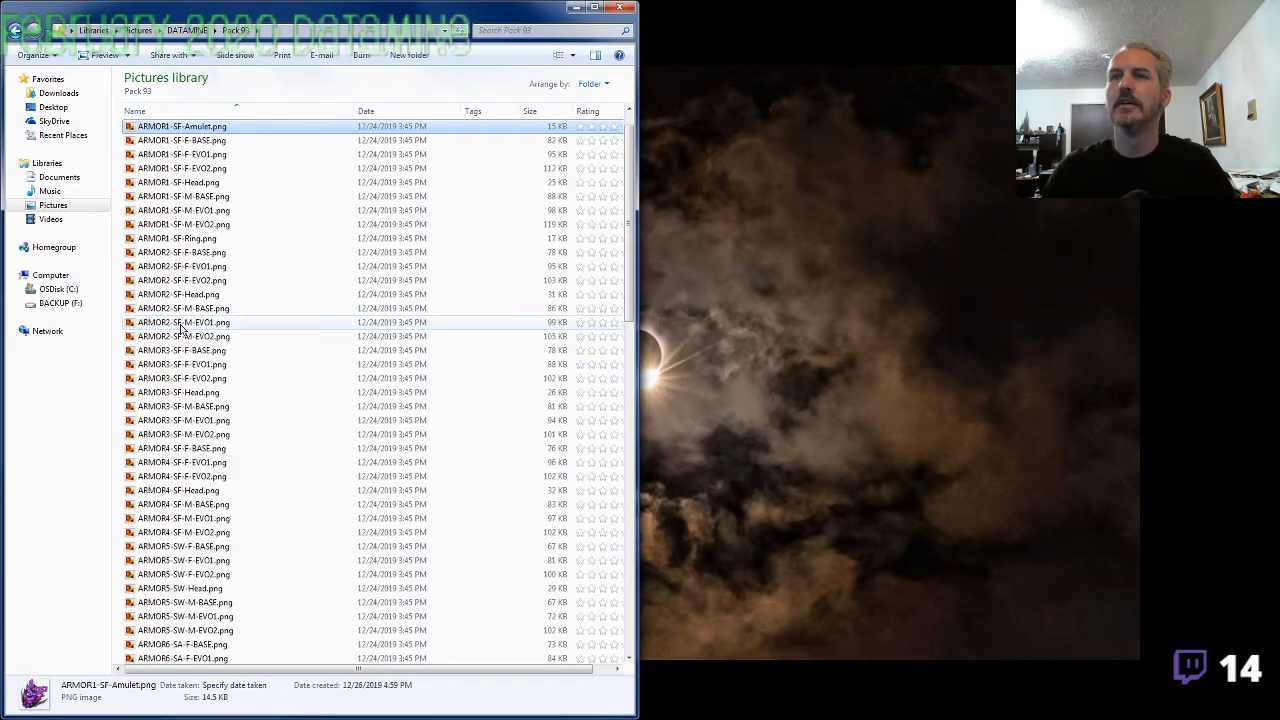
Preview the ARMOR1-SF images from the amulet through the ring to check that they match, and close the preview
scroll(200, 250, up, 4)
click(213, 216)
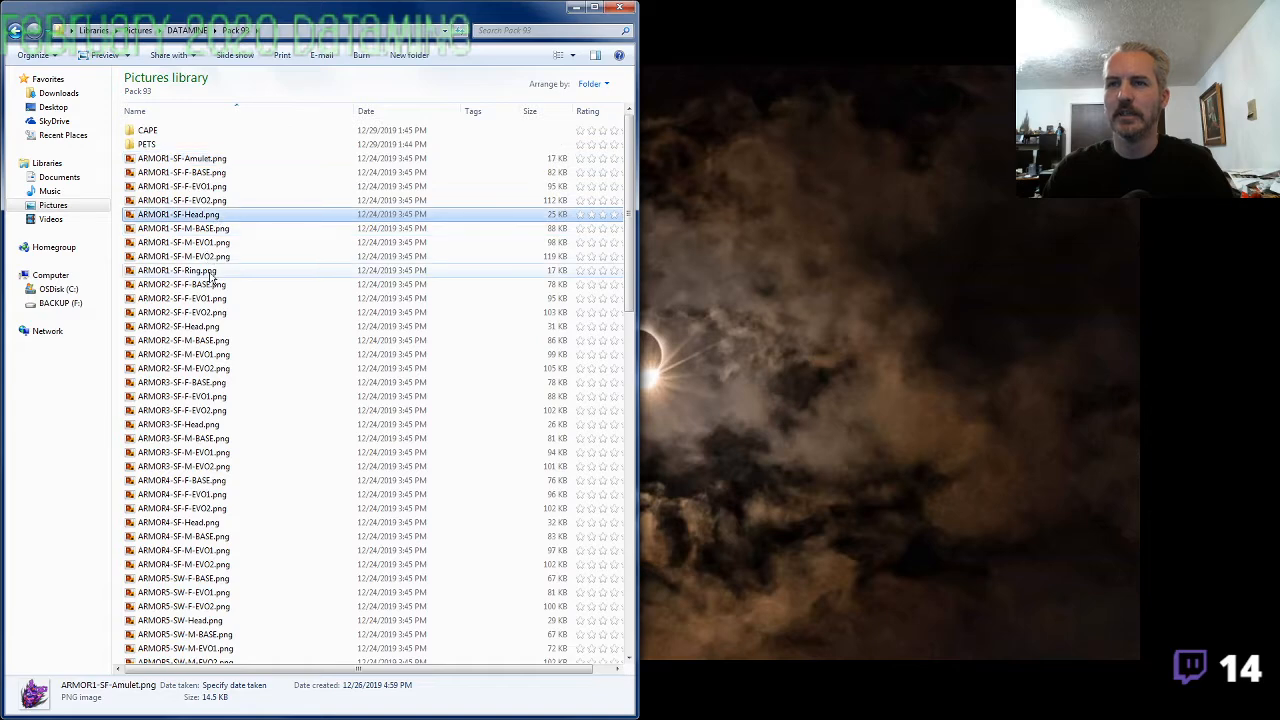
click(212, 272)
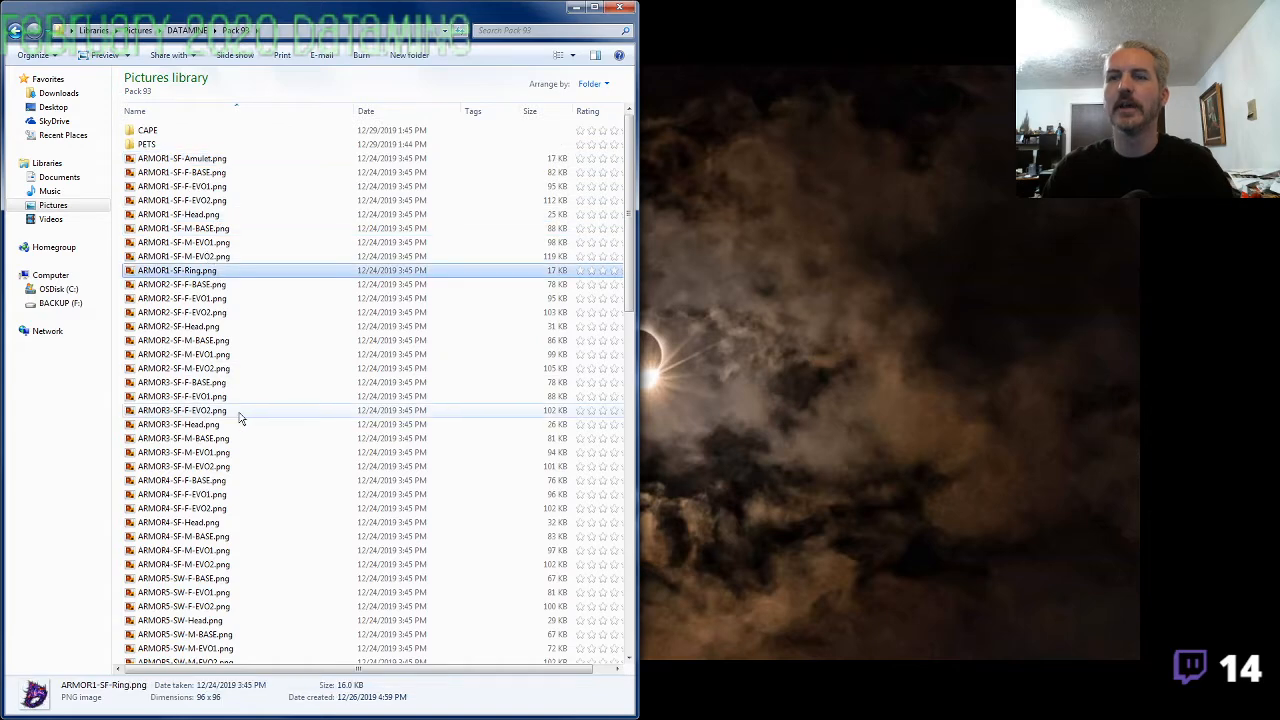
click(213, 162)
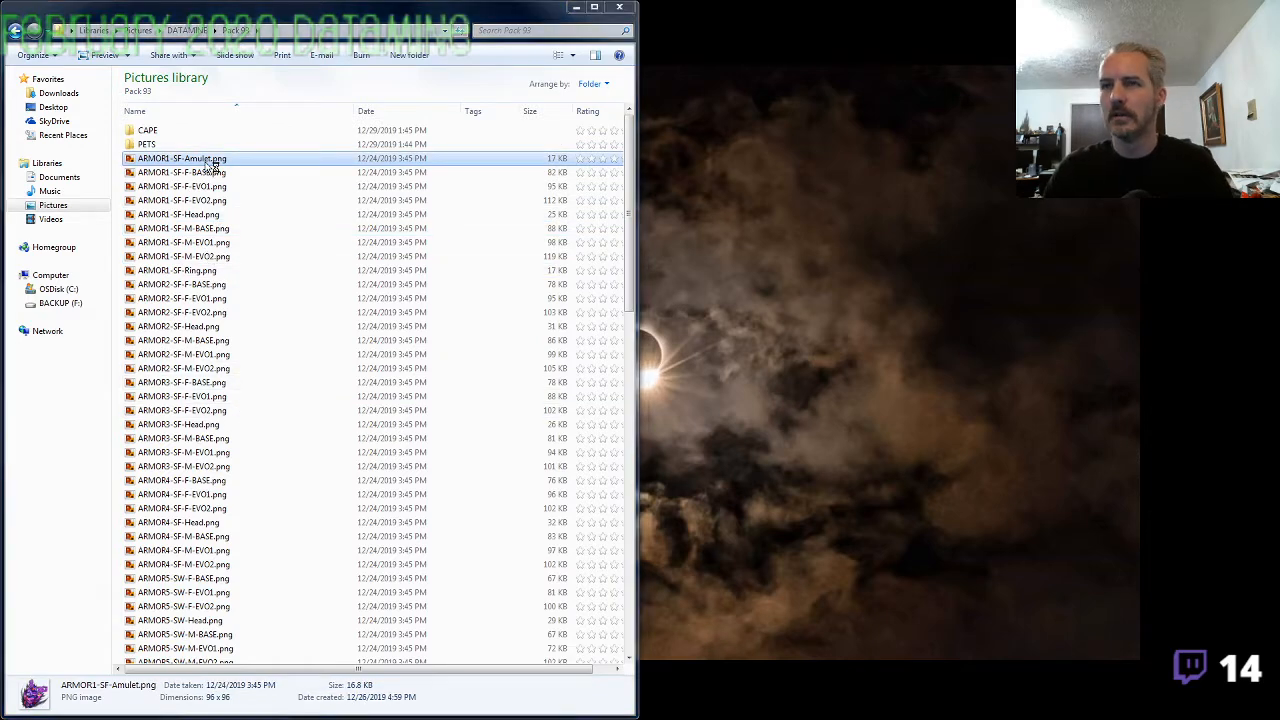
double_click(210, 162)
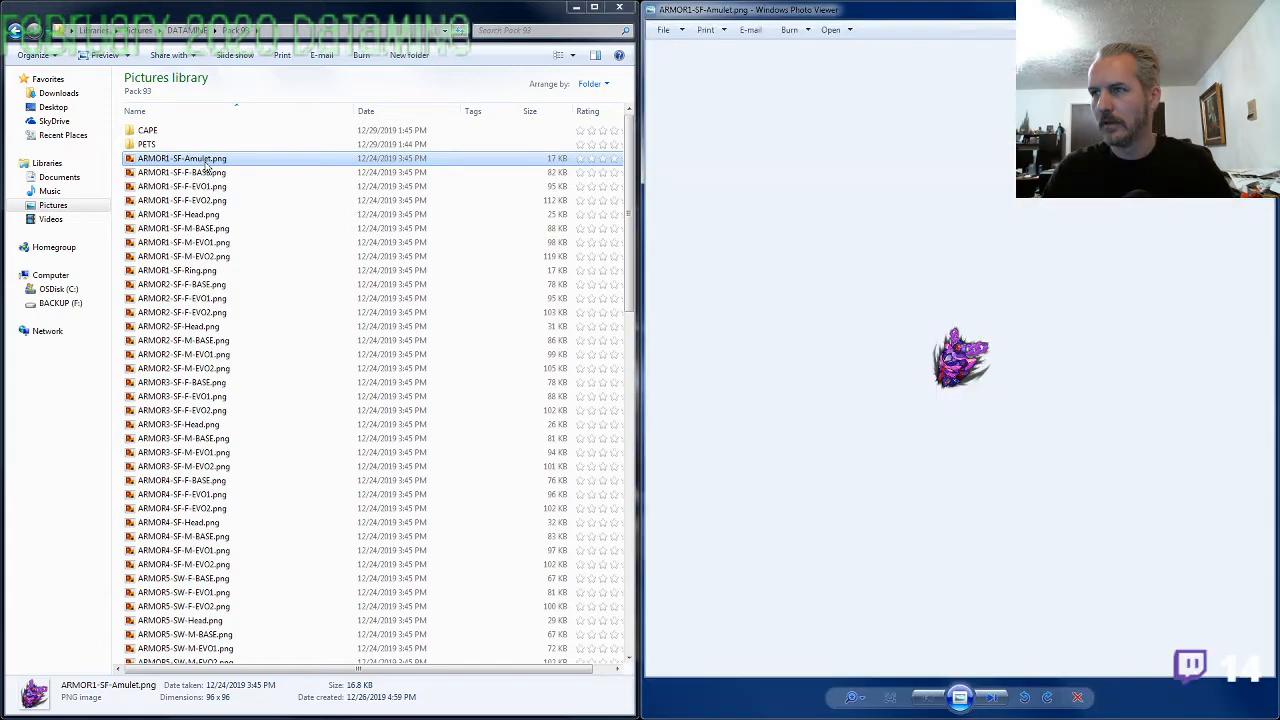
key(Right)
key(Right)
key(Right)
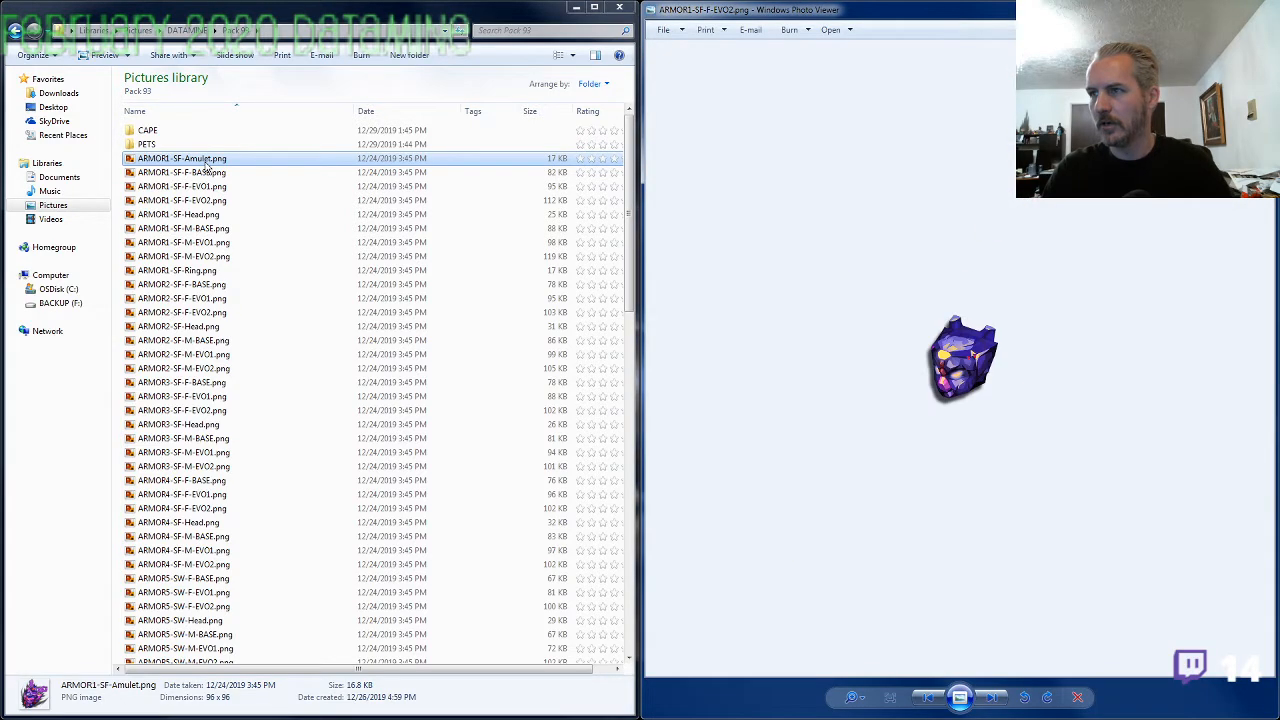
key(Right)
key(Right)
key(Right)
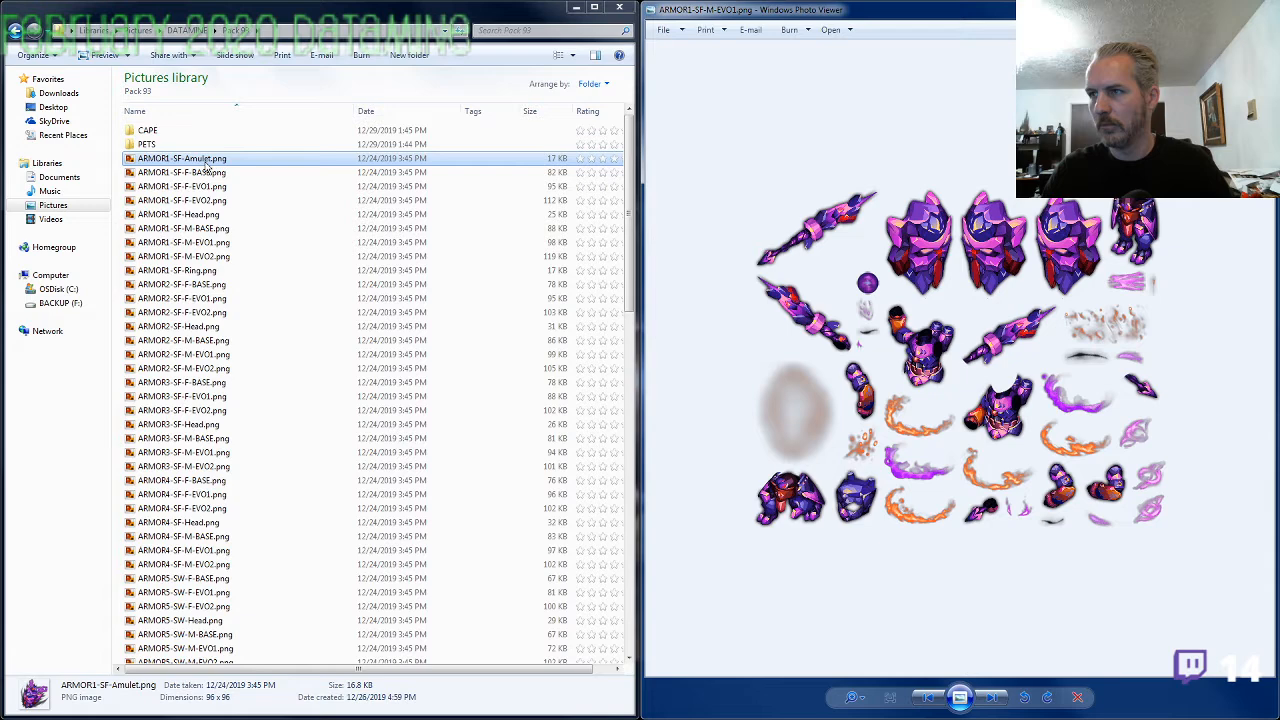
key(Right)
key(Right)
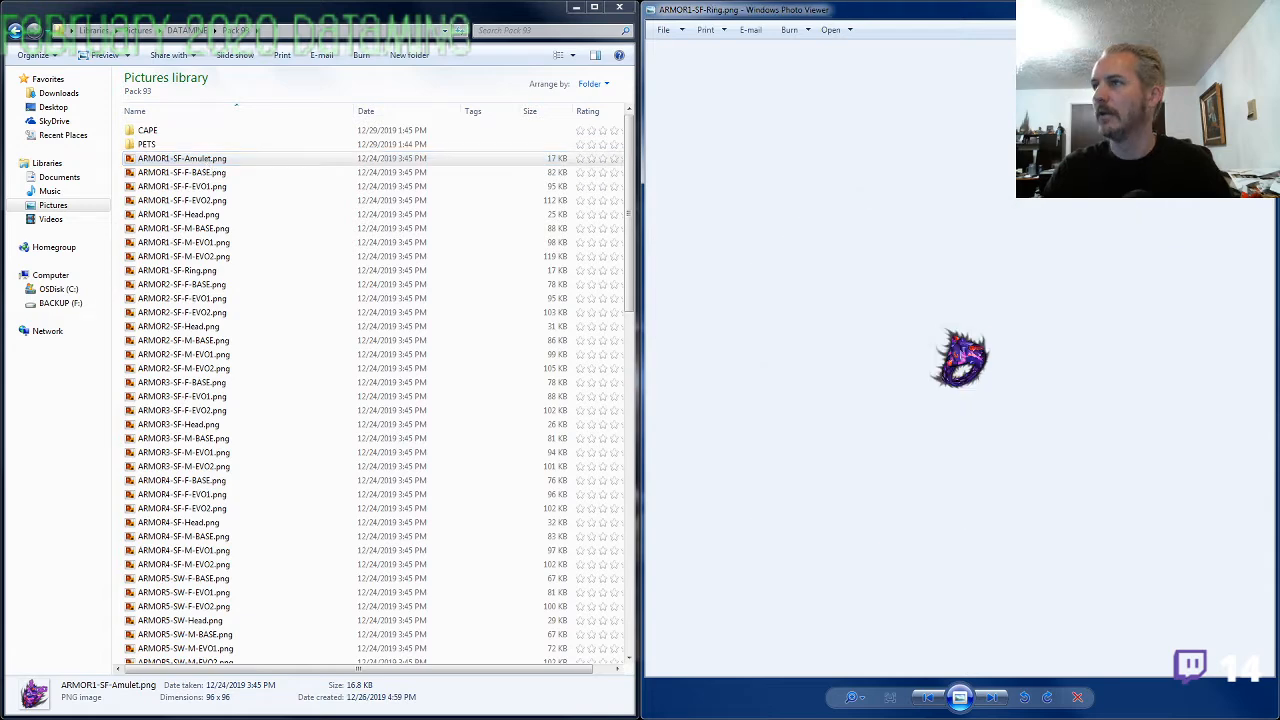
click(1259, 8)
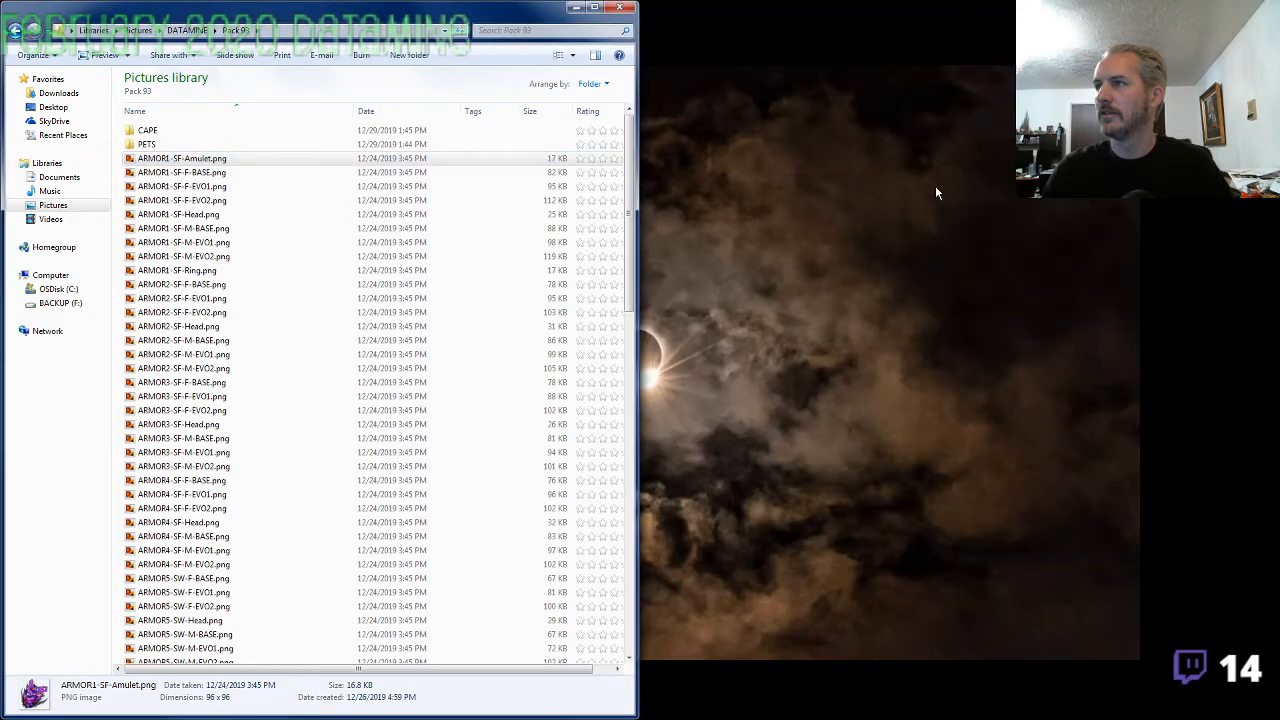
Preview the amulet in image91.png up close
scroll(247, 387, down, 10)
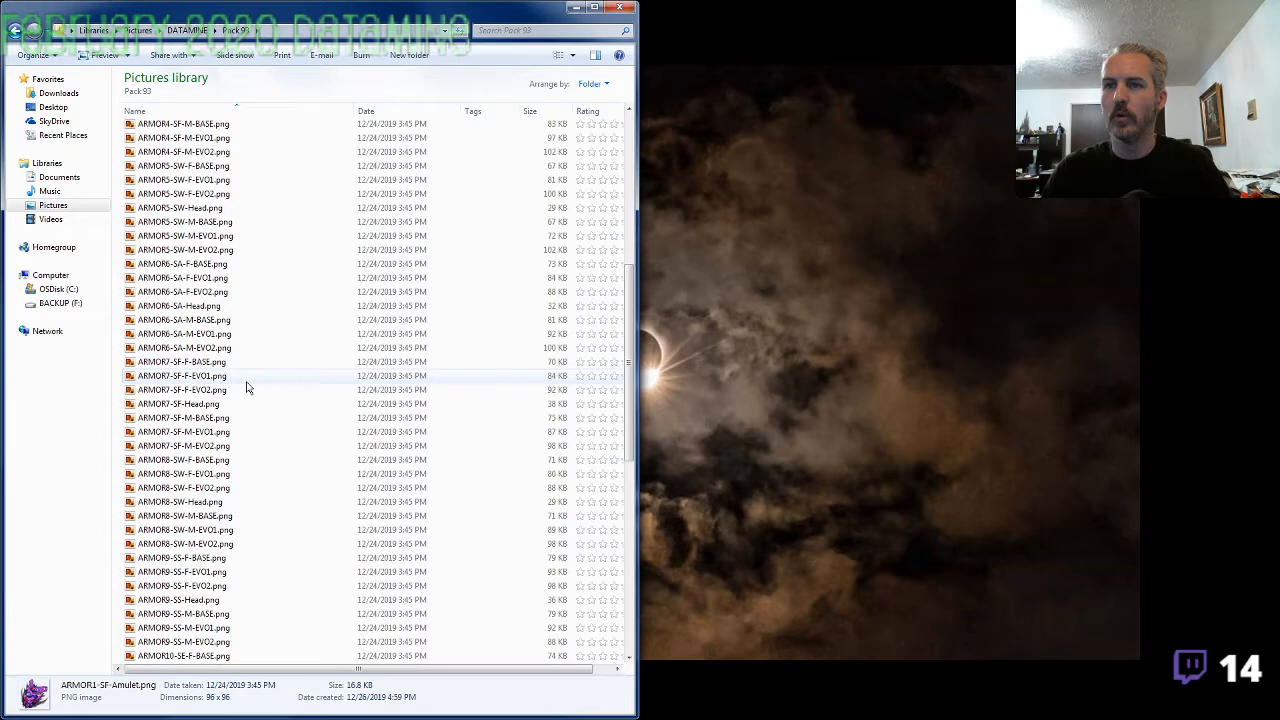
scroll(247, 387, down, 12)
click(180, 336)
double_click(180, 337)
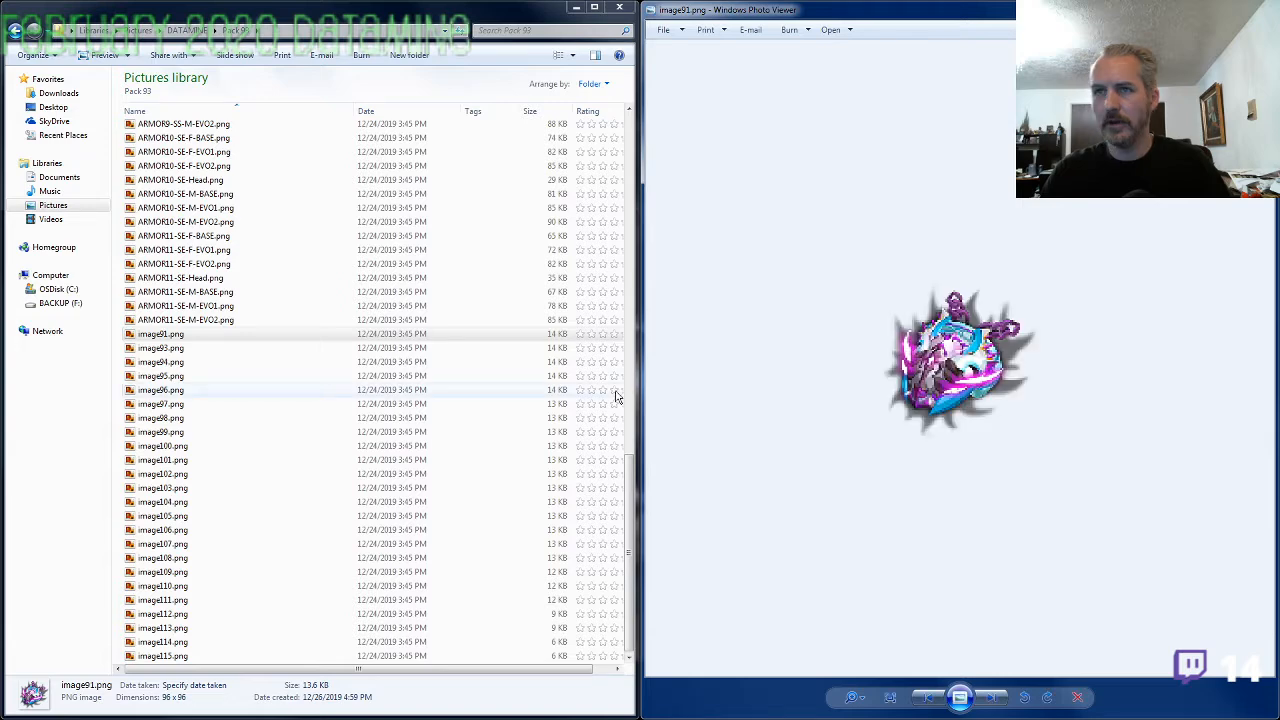
Find ARMOR6-SA-Head.png in the file list and copy the ARMOR6-SA- prefix from its name
click(212, 321)
scroll(218, 397, up, 6)
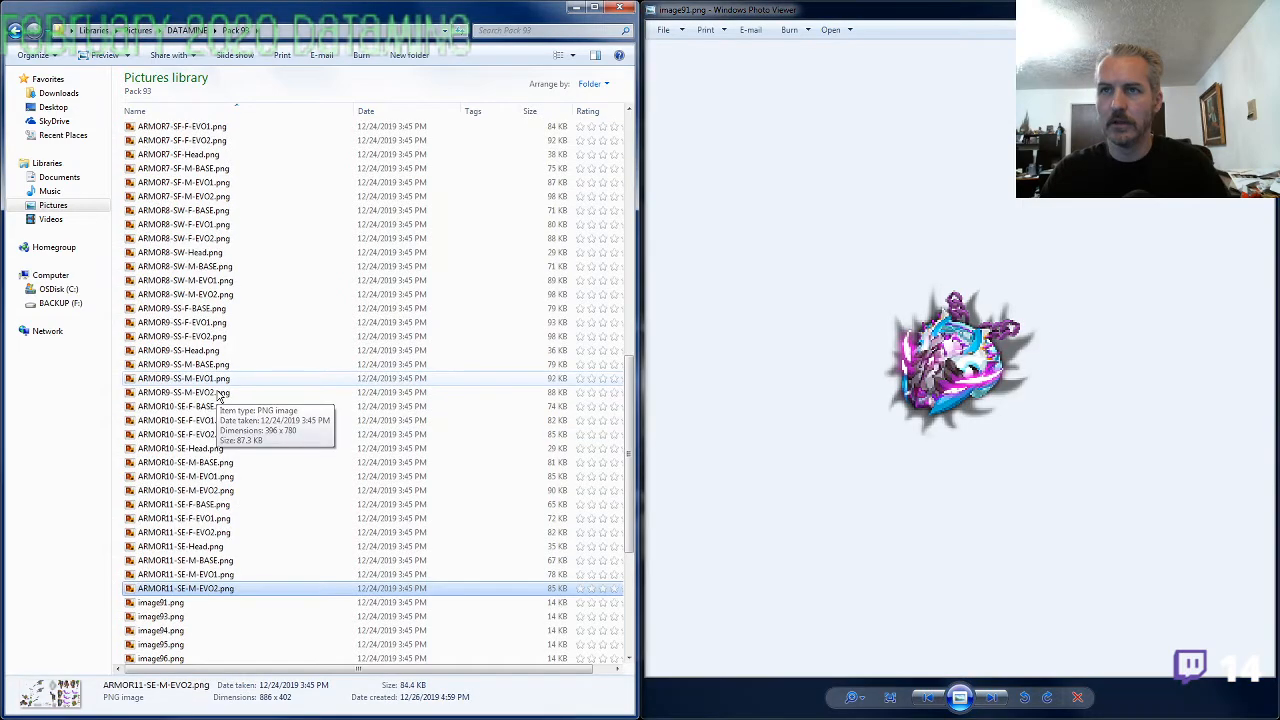
scroll(218, 397, up, 3)
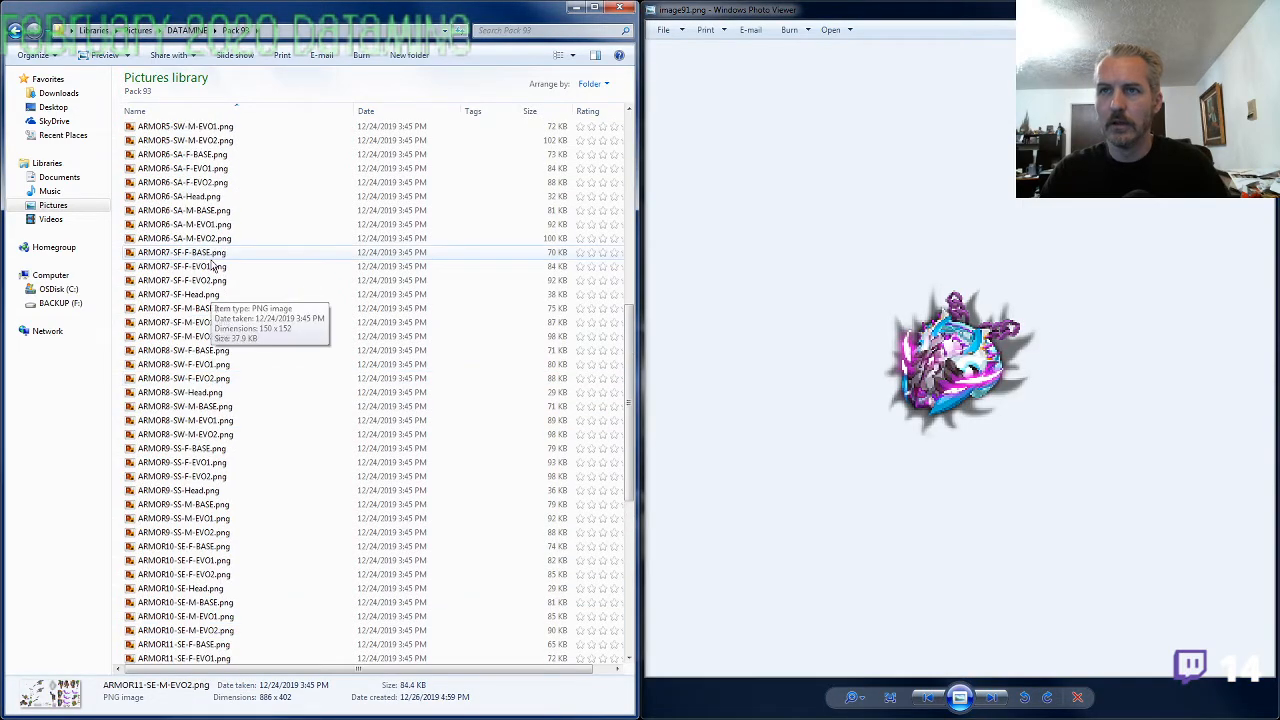
click(213, 197)
key(F2)
click(180, 308)
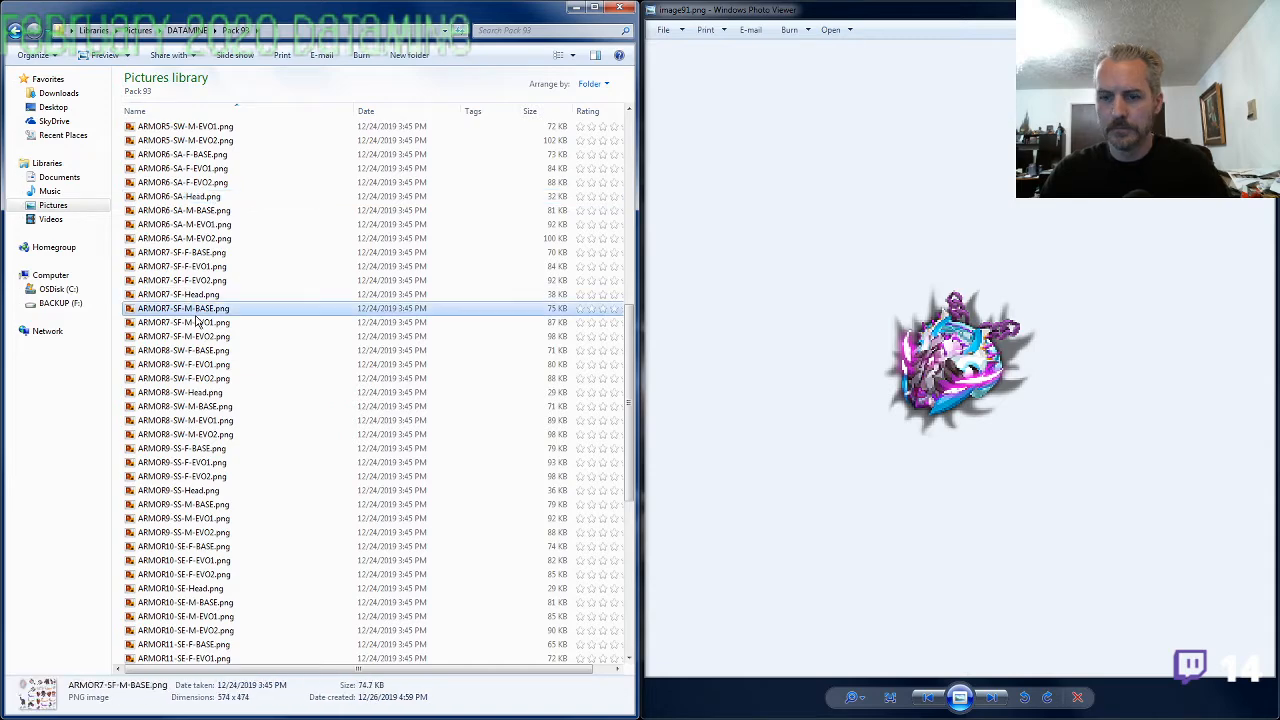
Rename image91.png as ARMOR6-SA-Amulet.png and bring up image93.png in the preview
scroll(236, 452, down, 6)
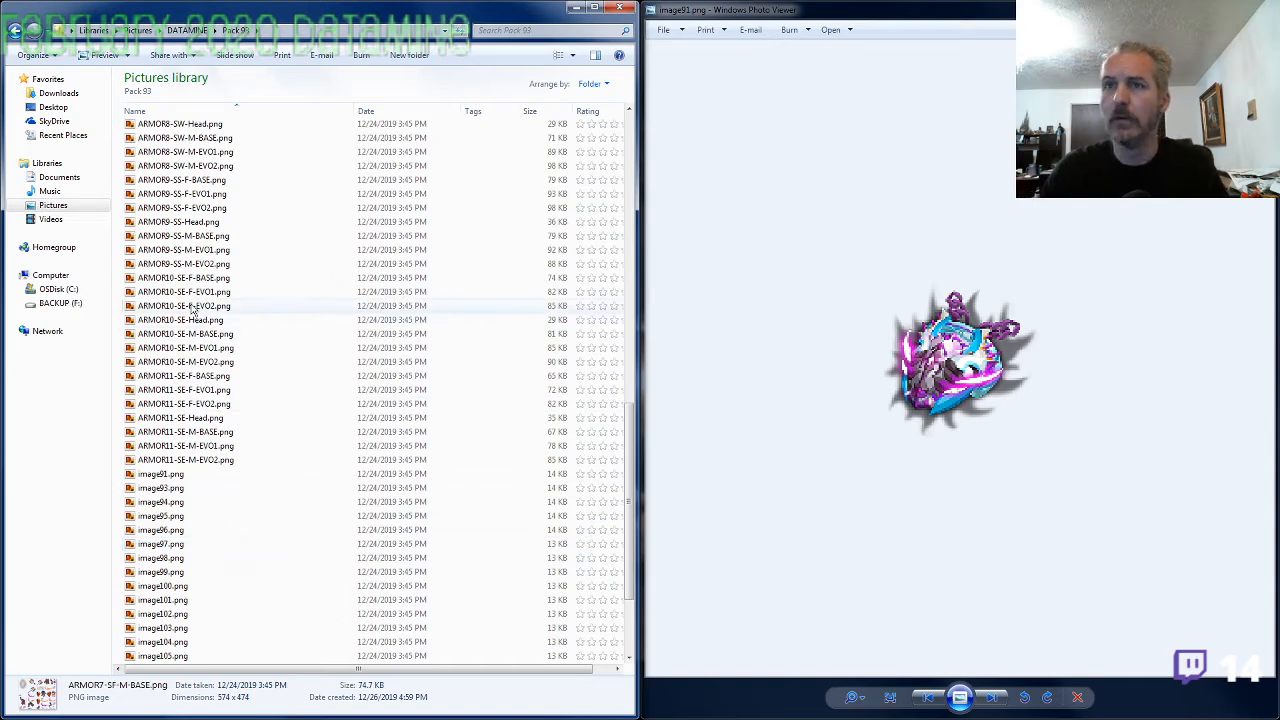
click(188, 153)
scroll(197, 258, up, 3)
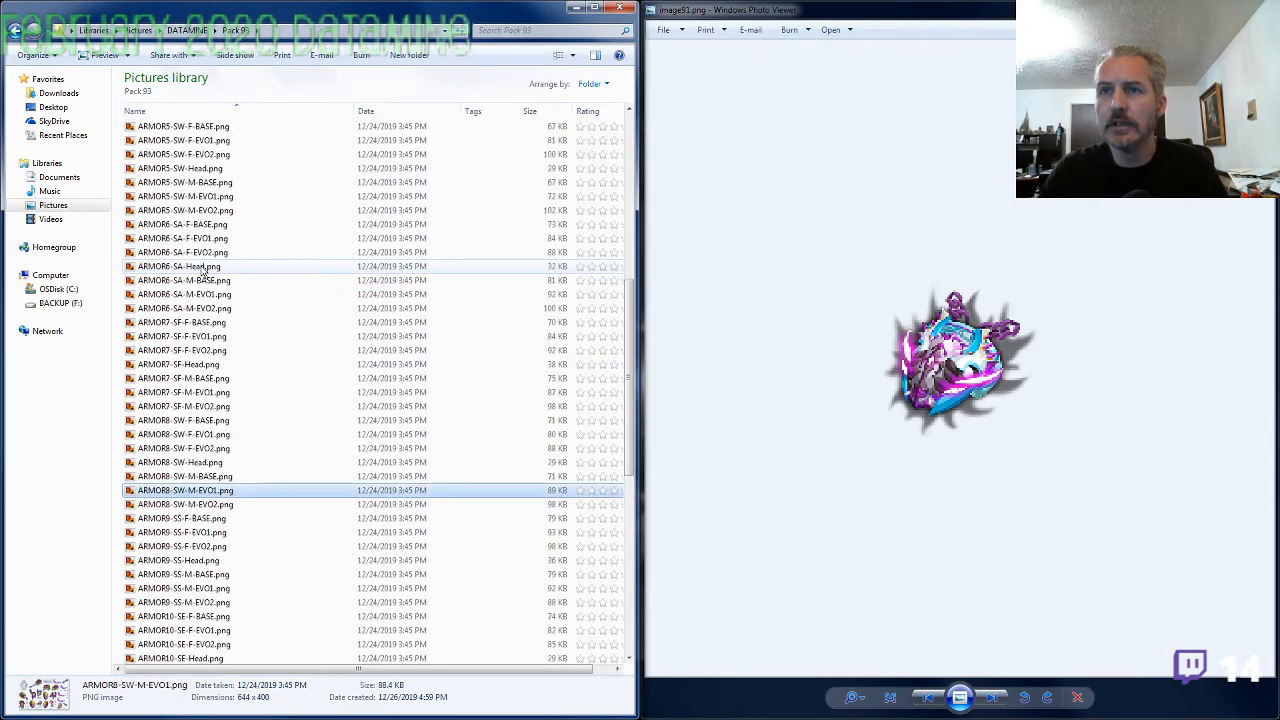
scroll(190, 490, down, 5)
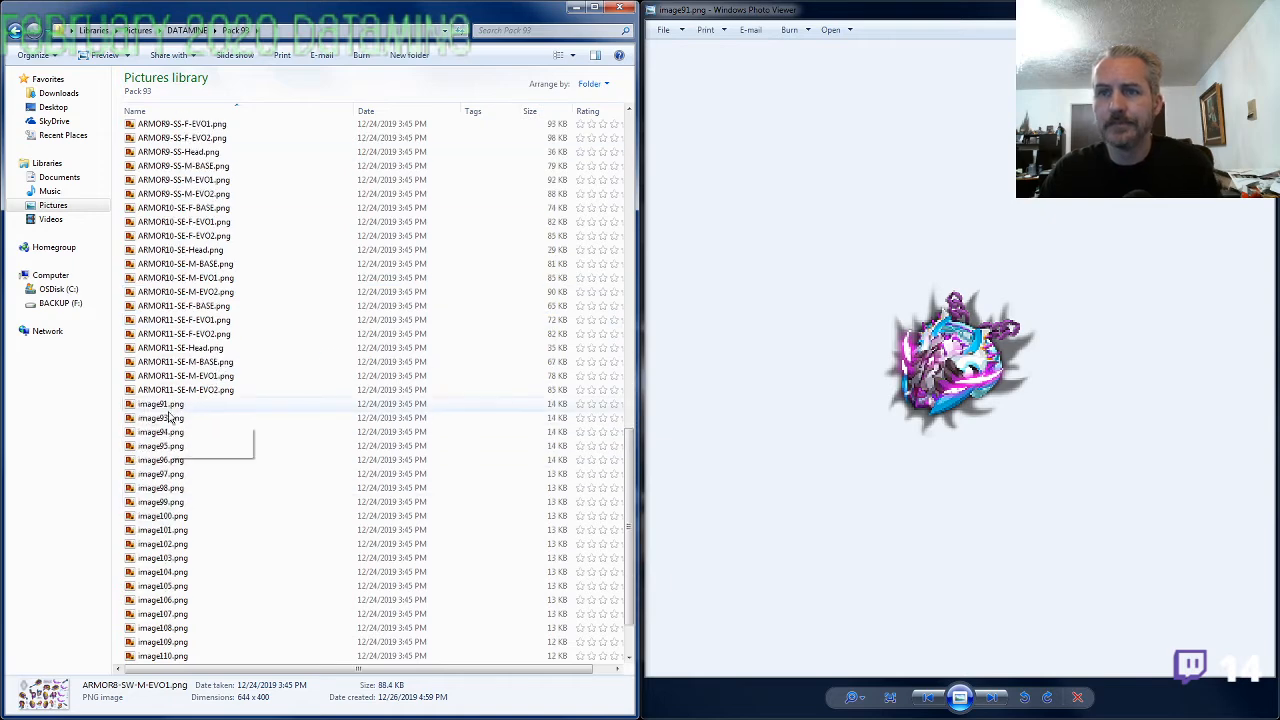
click(168, 409)
key(F2)
text(ARMOR6-SA-Amulet)
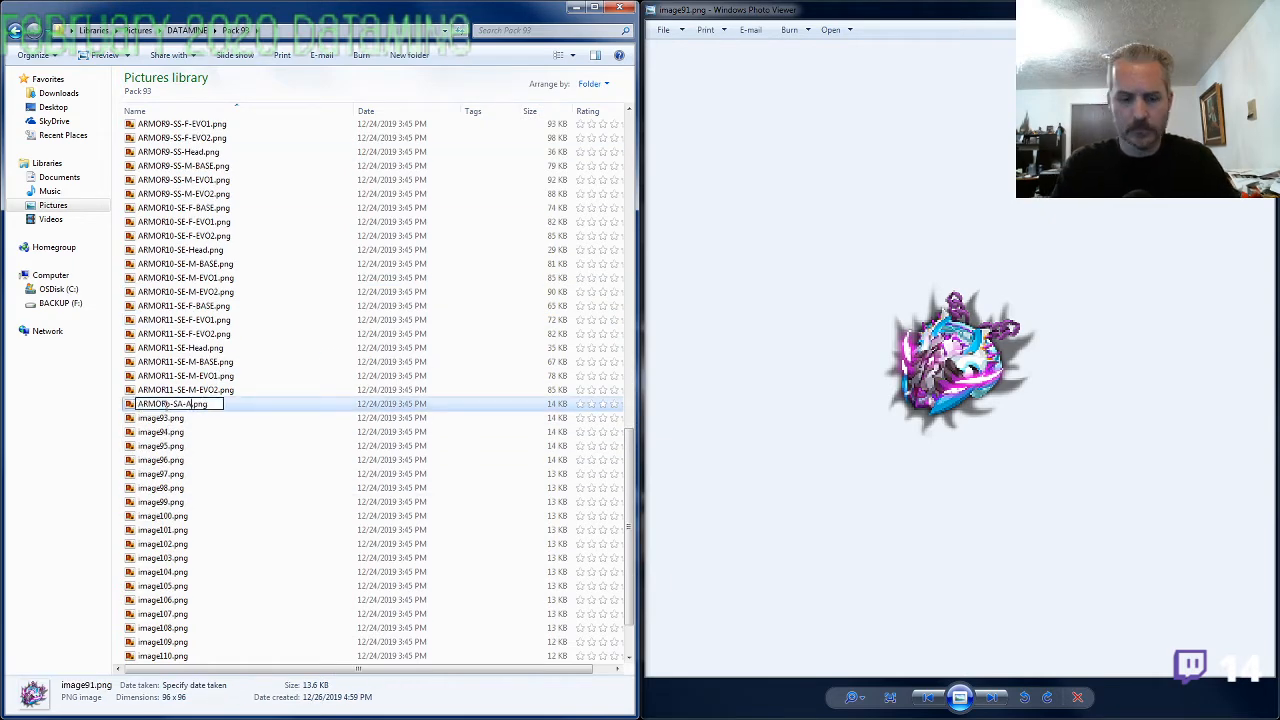
key(Tab)
key(Escape)
key(Return)
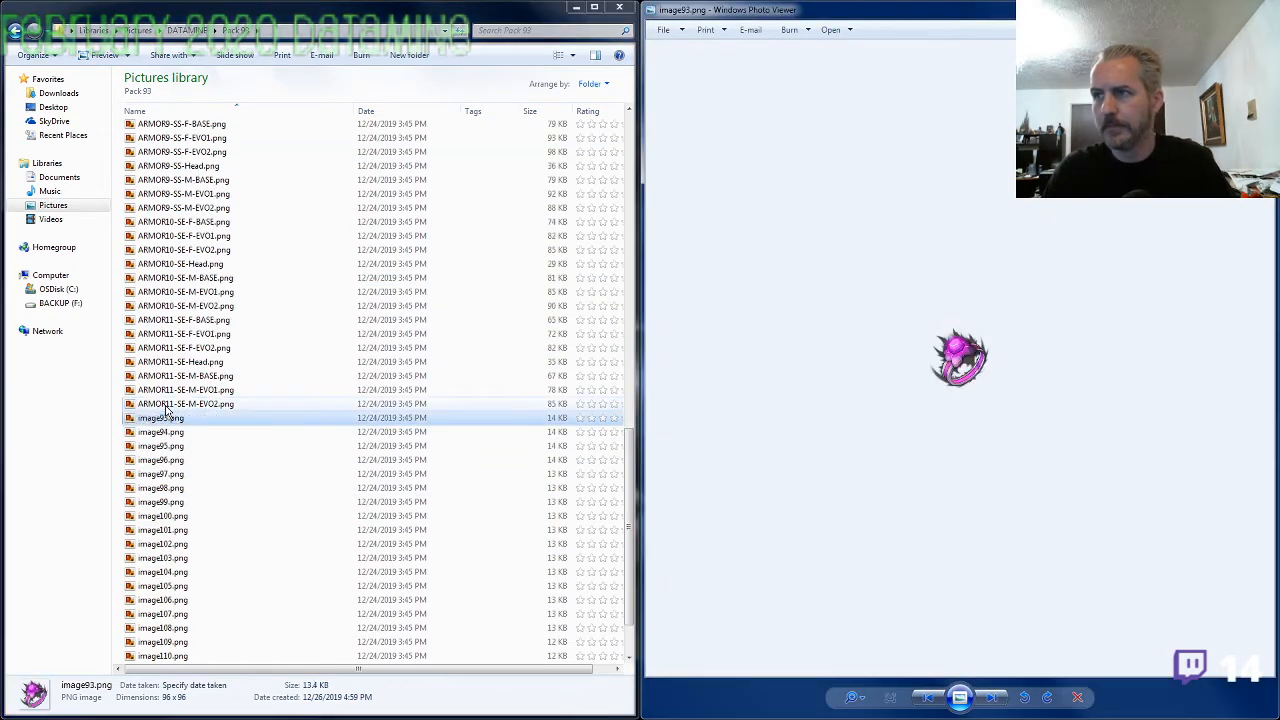
Enlarge the ring in image93.png, compare it with the armor parts in ARMOR9-SS-M-EVO2.png, and close the armor preview
scroll(951, 391, up, 5)
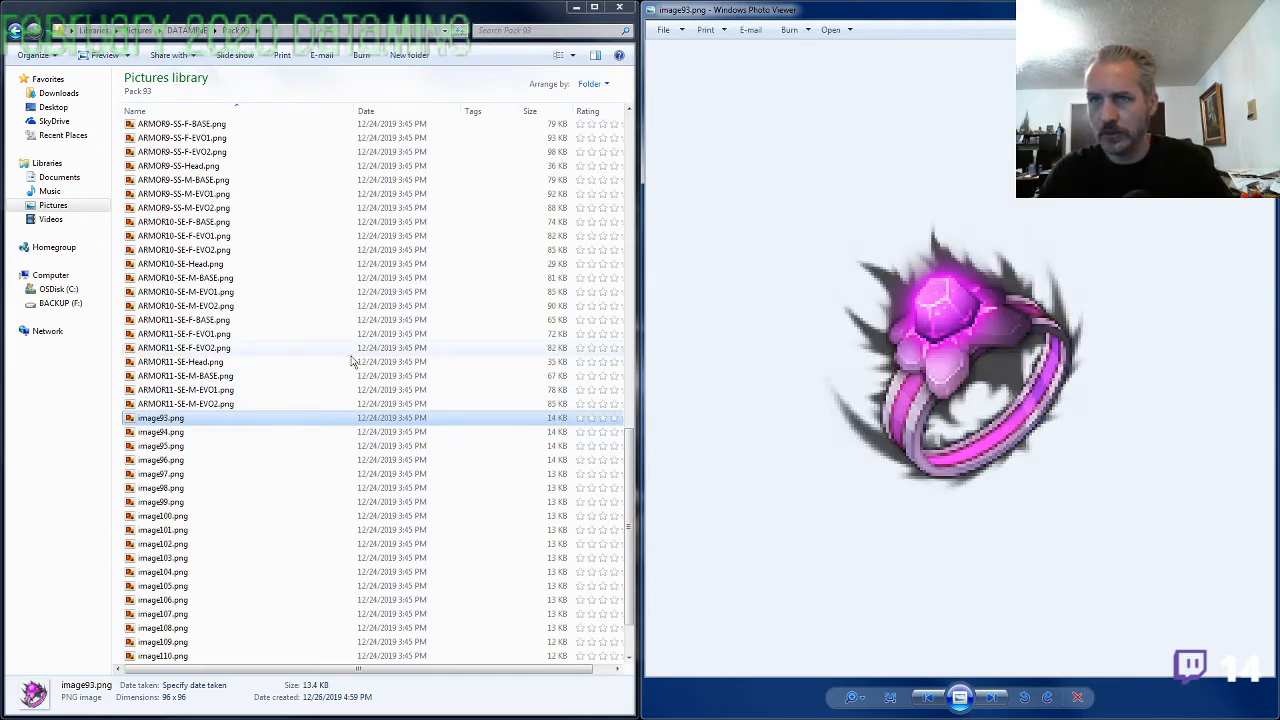
click(192, 322)
scroll(192, 322, up, 1)
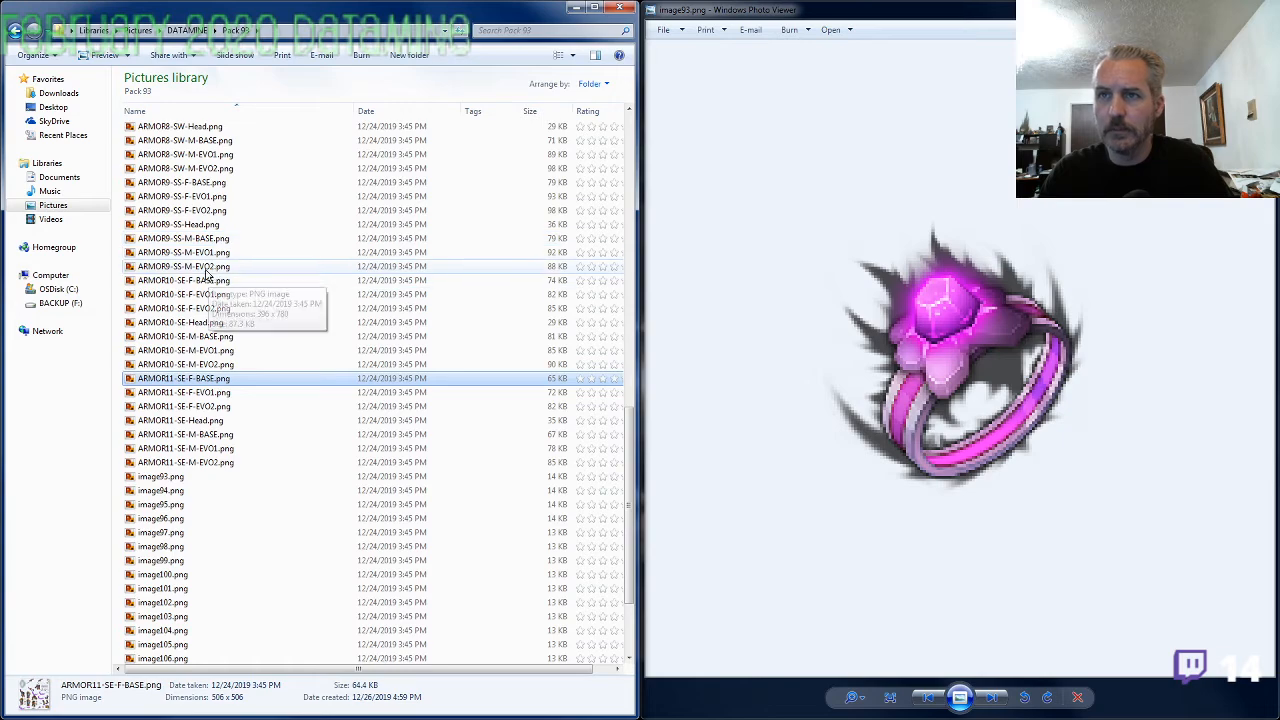
click(265, 266)
drag(962, 20, 592, 45)
scroll(688, 518, up, 5)
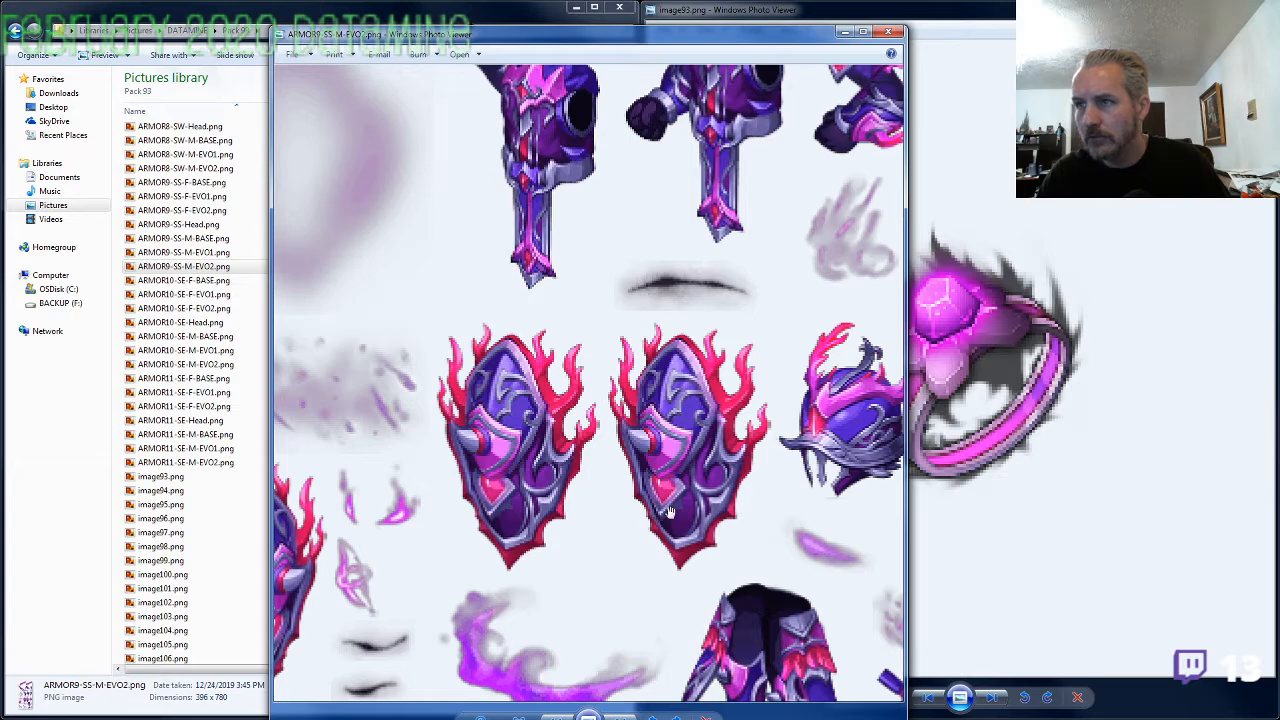
drag(698, 340, 654, 472)
drag(645, 335, 654, 544)
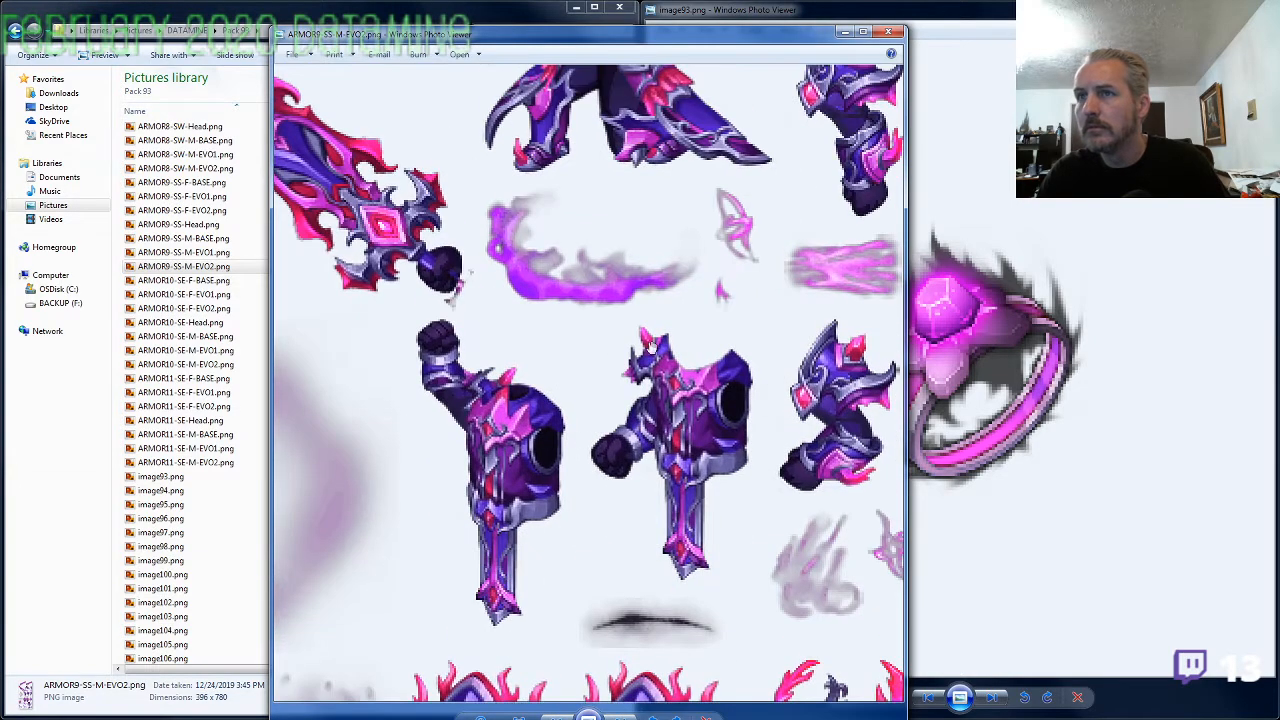
drag(653, 311, 799, 467)
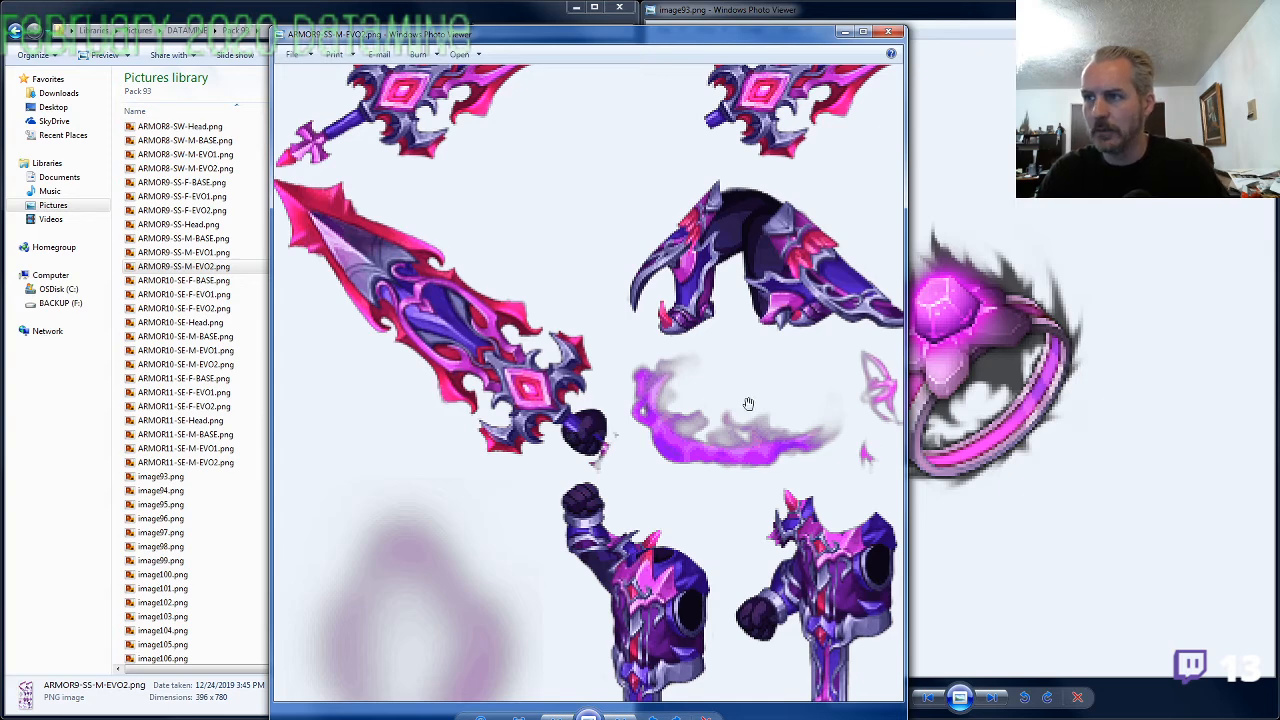
click(887, 31)
Rename image93.png as ARMOR9-SS-Ring.png, reusing the name of ARMOR9-SS-M-EVO2.png, and bring up image94.png in the preview
key(F2)
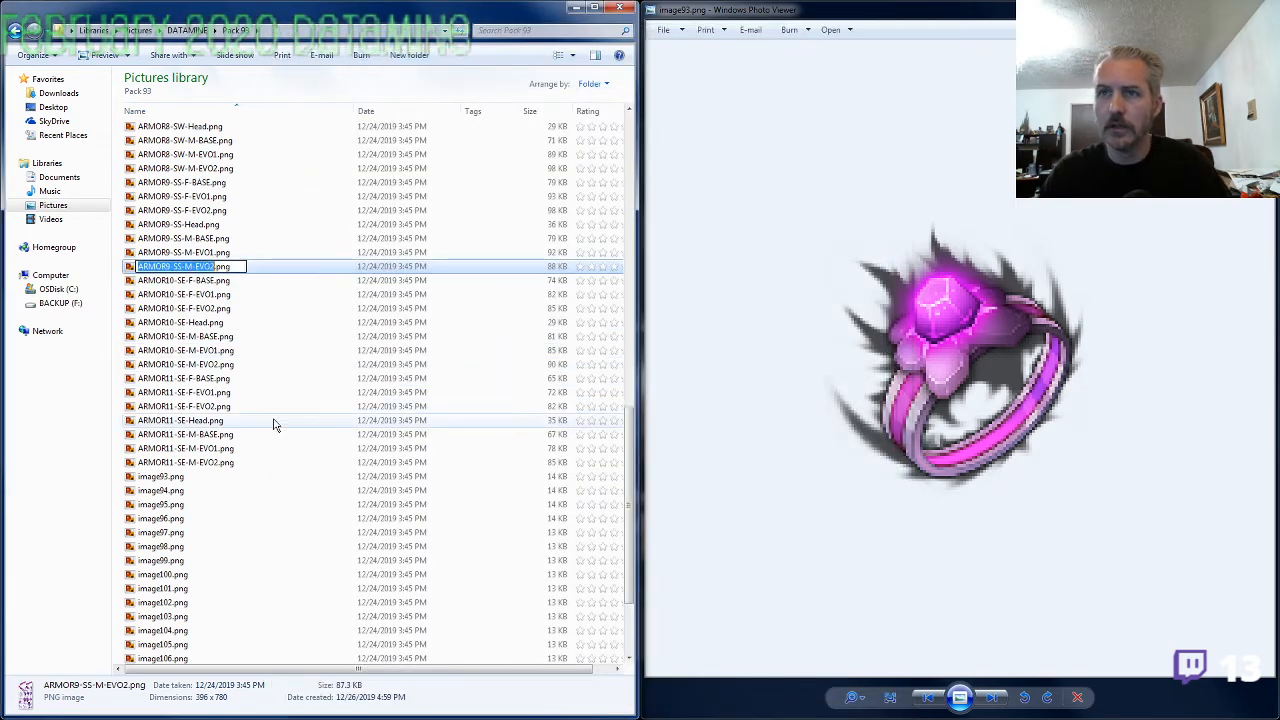
key(ctrl+c)
click(172, 478)
key(F2)
key(ctrl+v)
key(ctrl+shift+Left)
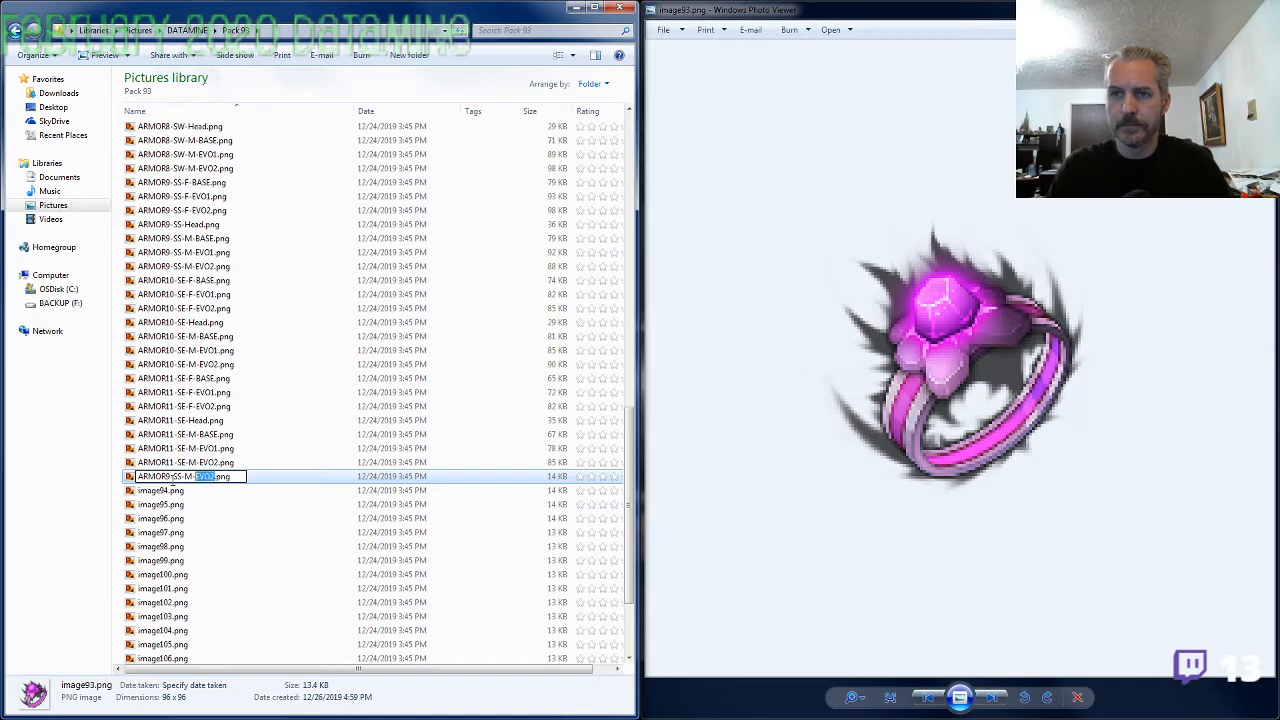
text(Ring)
key(Return)
double_click(172, 490)
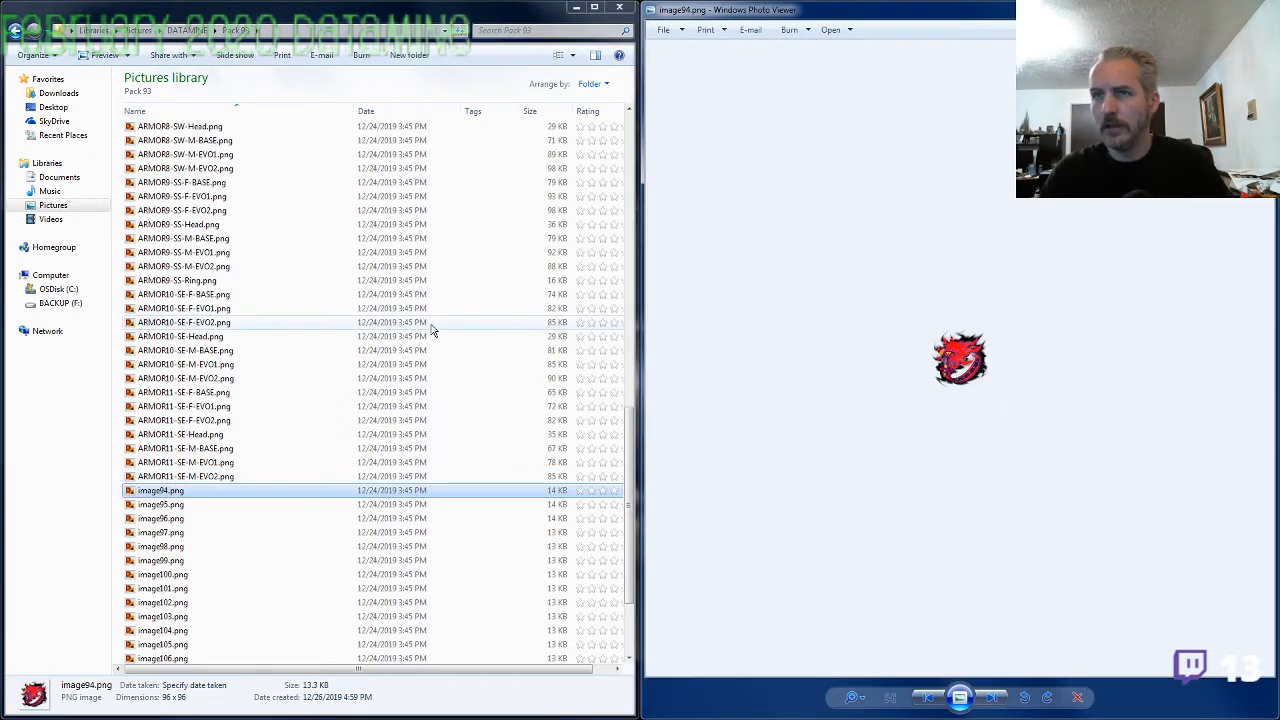
Find ARMOR3-SF-Head.png in the file list and copy the ARMOR3-SF- prefix from its name
click(300, 308)
scroll(230, 385, up, 8)
scroll(229, 385, up, 5)
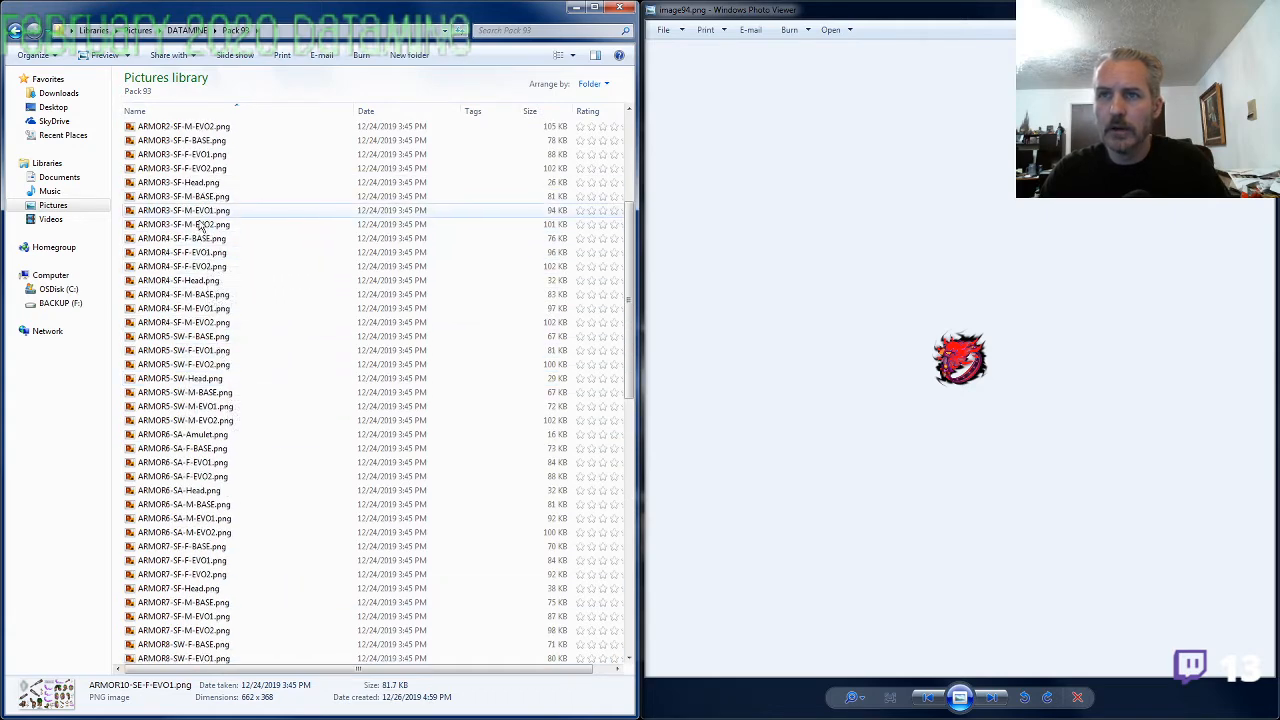
click(190, 183)
key(F2)
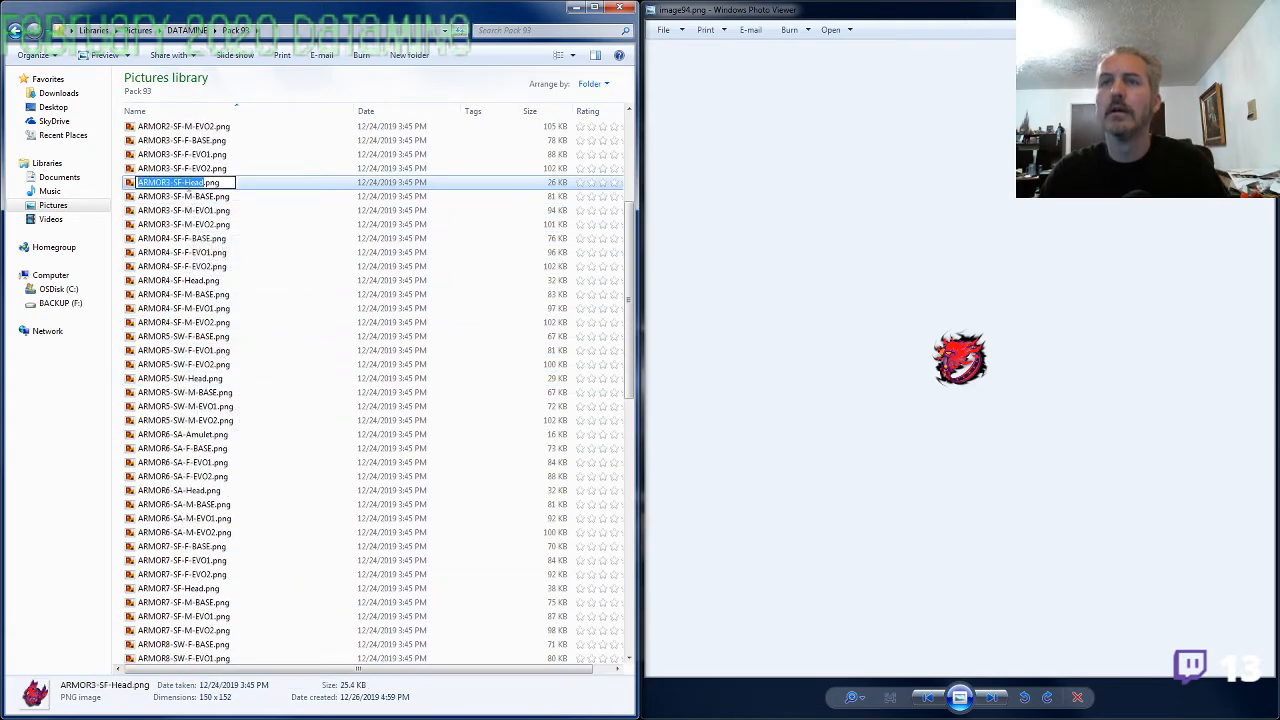
click(150, 322)
Rename image94.png as ARMOR3-SF-Ring.png
scroll(200, 458, down, 15)
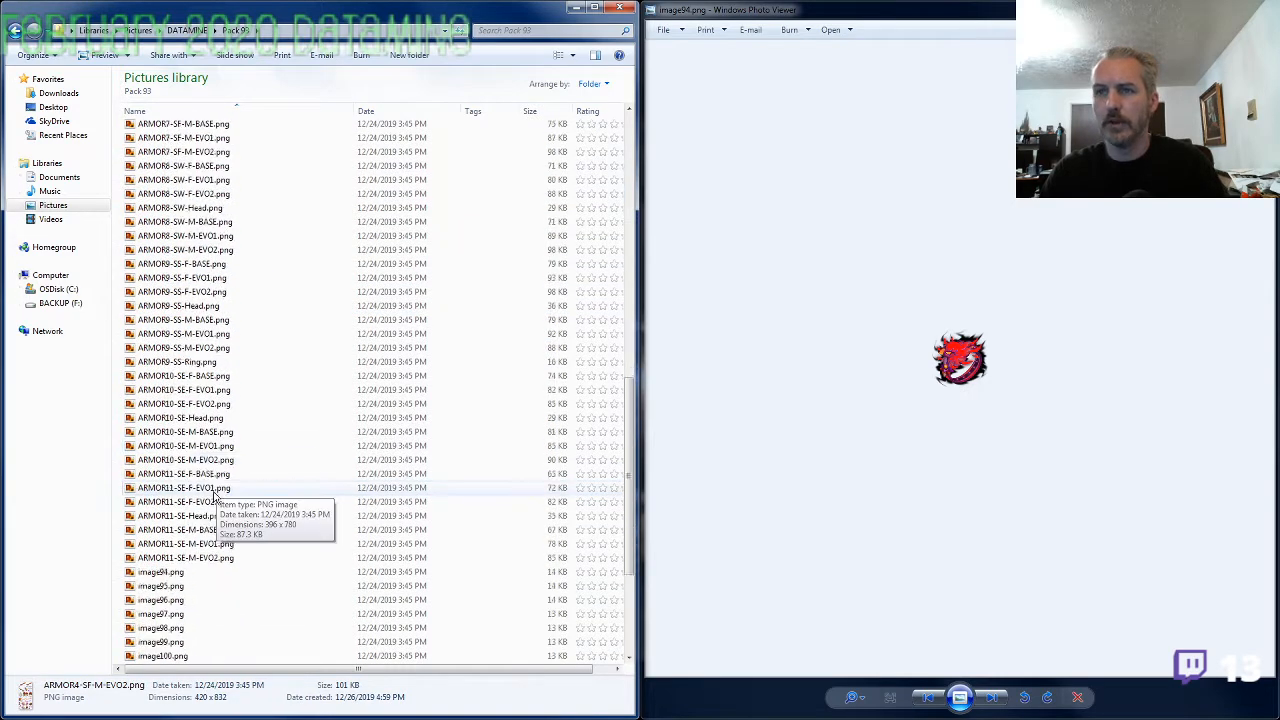
click(200, 362)
key(F2)
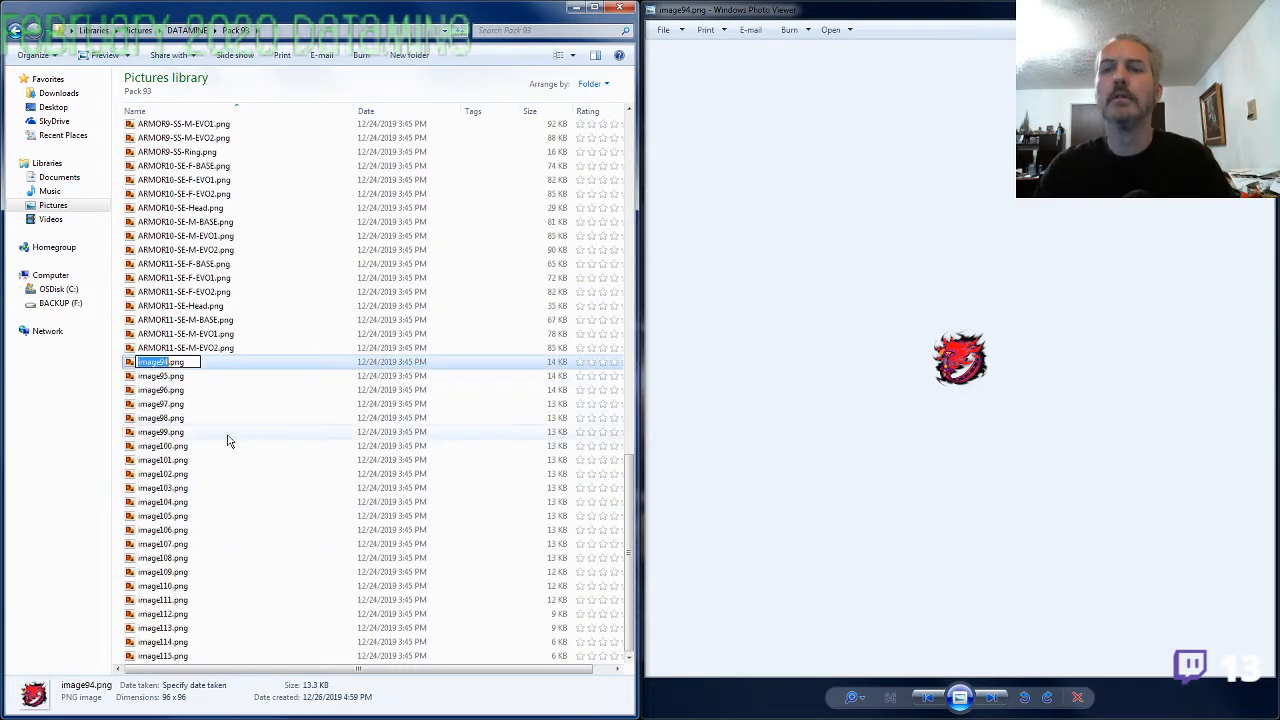
text(ARMOR3-SF-Ring)
key(Tab)
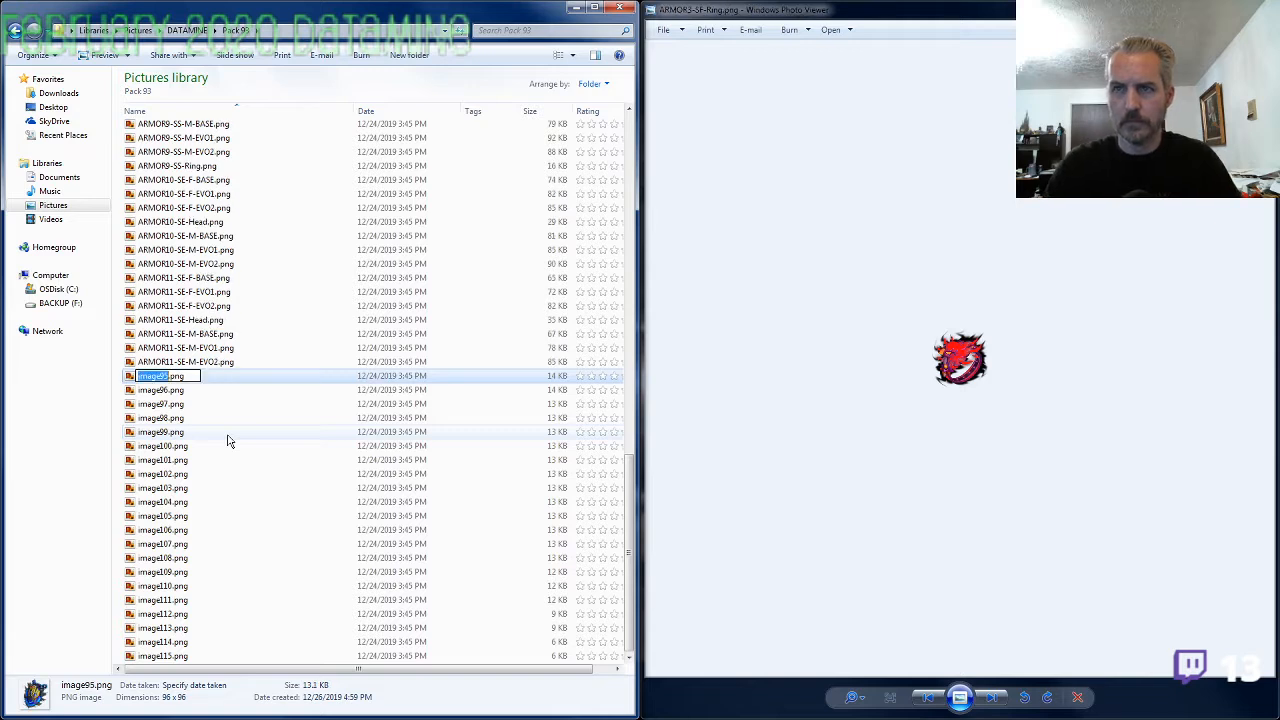
Enlarge the amulet in image95.png, compare it with the armor parts in ARMOR8-SW-M-EVO2.png, and close the armor preview
key(alt+Tab)
key(Right)
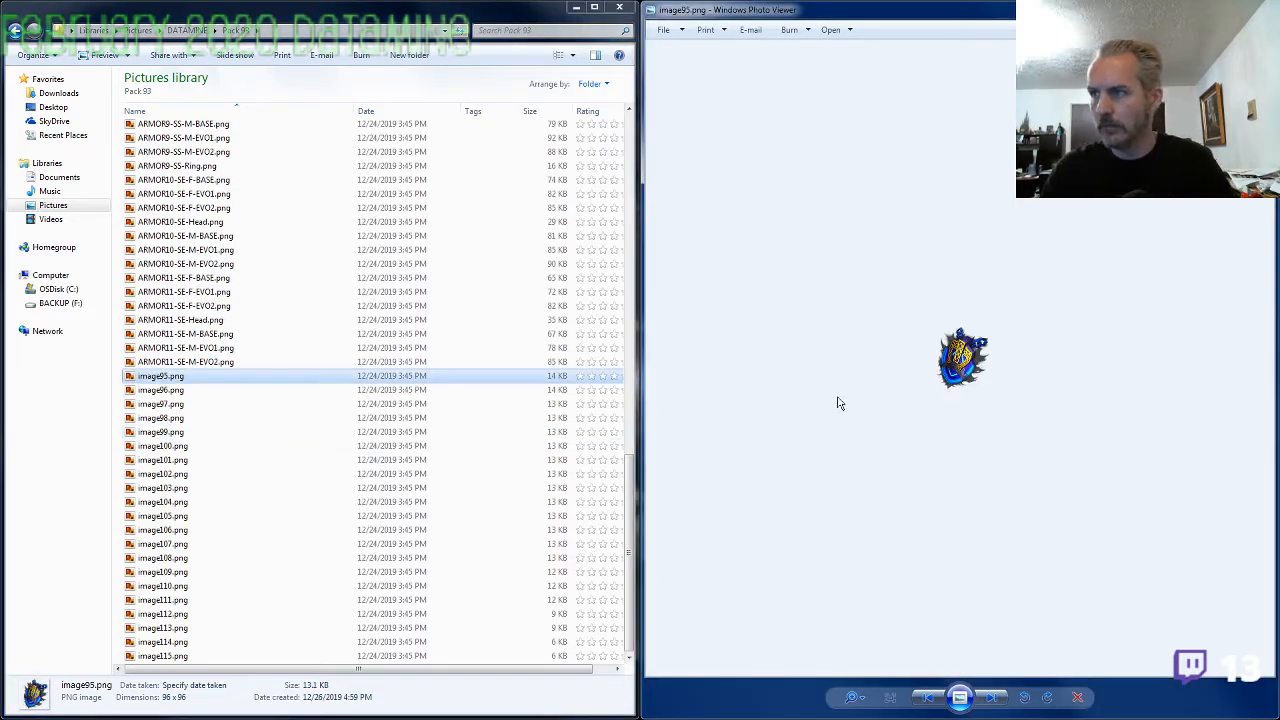
scroll(914, 361, up, 3)
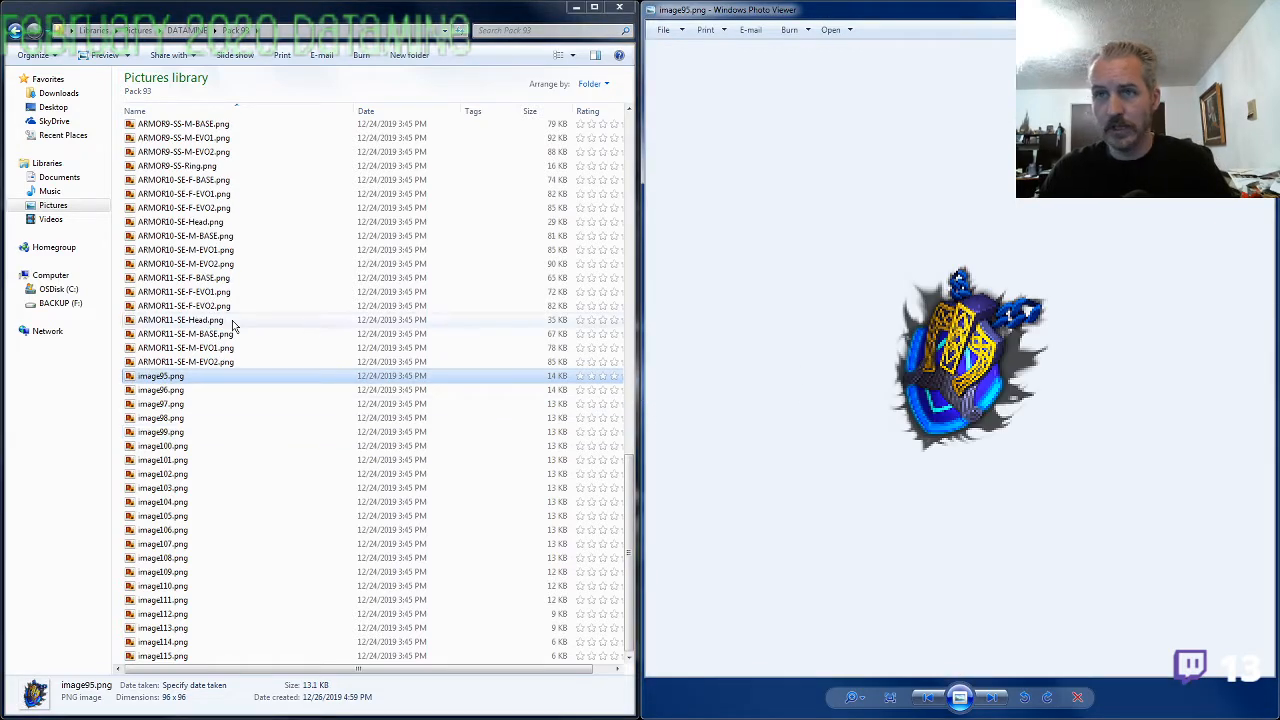
click(229, 236)
scroll(228, 300, up, 6)
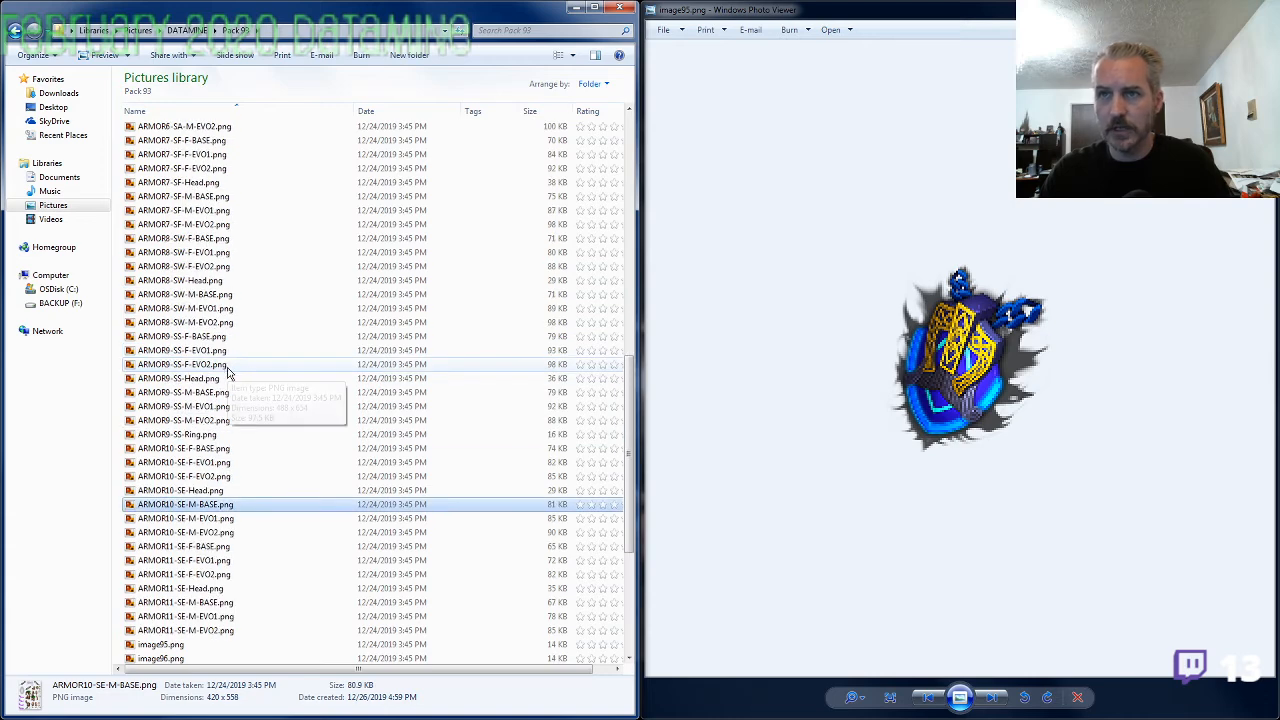
double_click(214, 322)
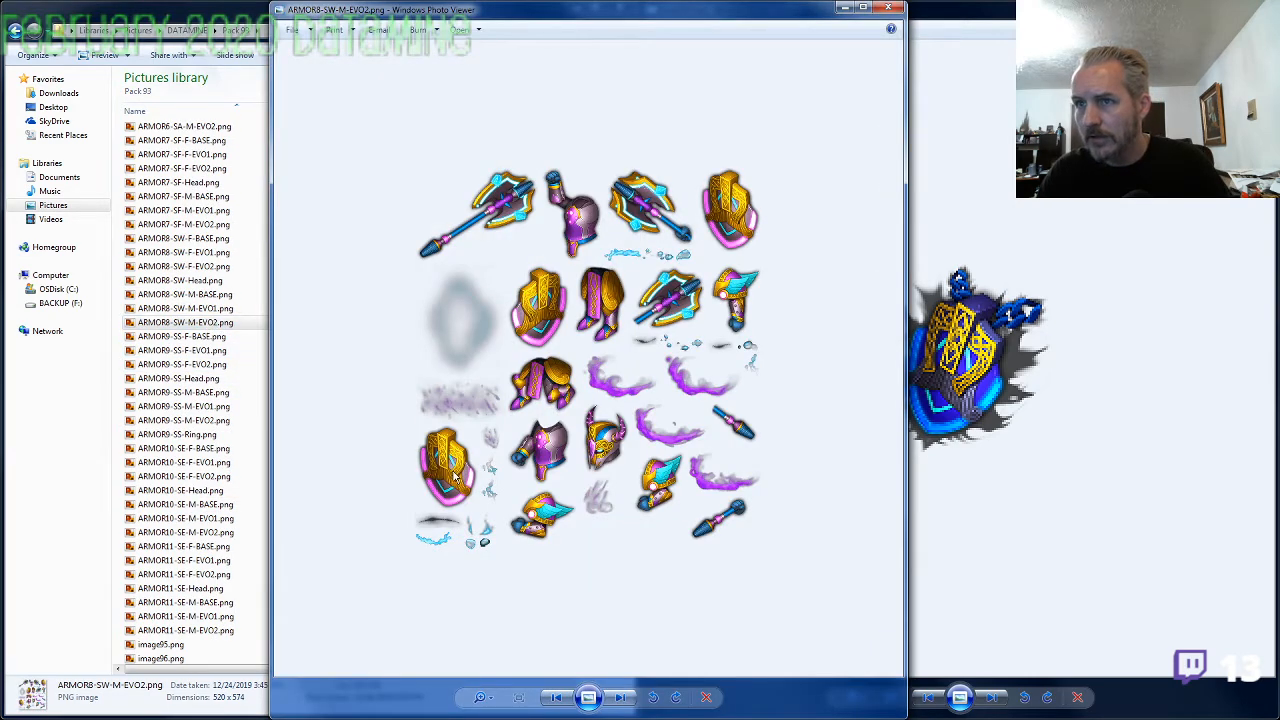
click(888, 8)
Rename image95.png as ARMOR8-SW-Amulet.png, using the prefix copied from ARMOR8-SW-M-EVO2.png, and bring up image96.png in the preview
key(F2)
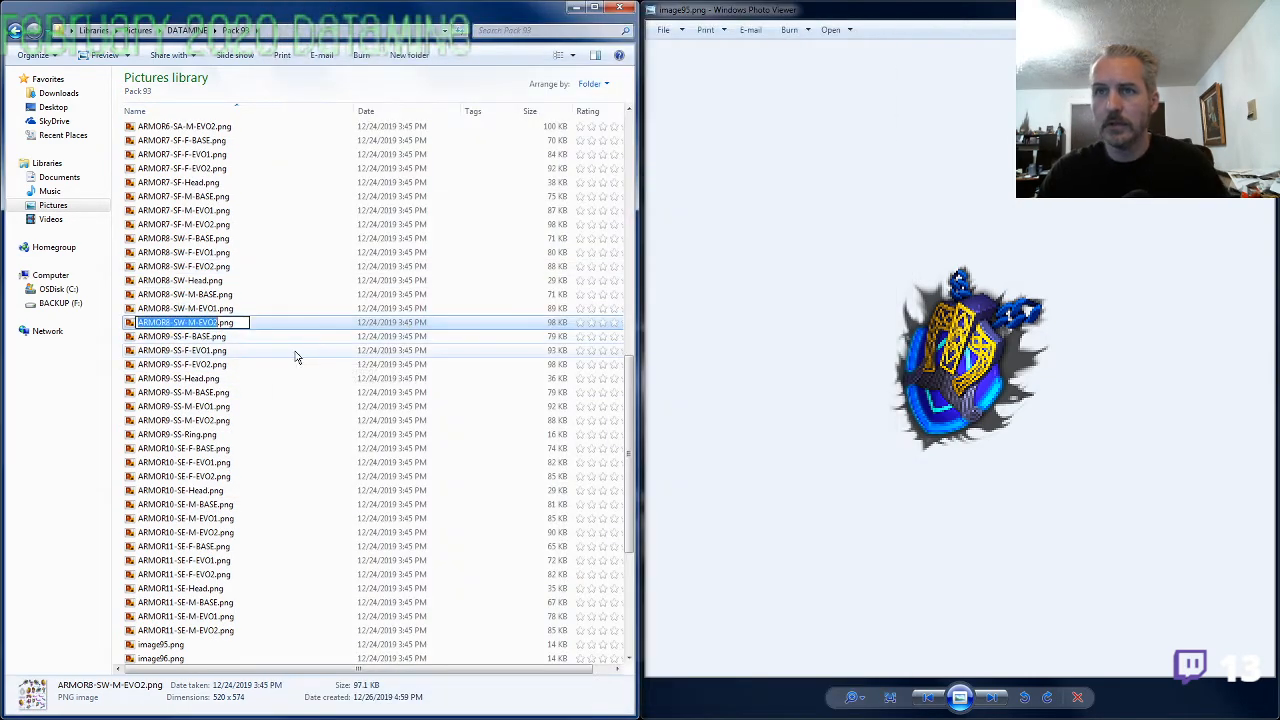
key(Escape)
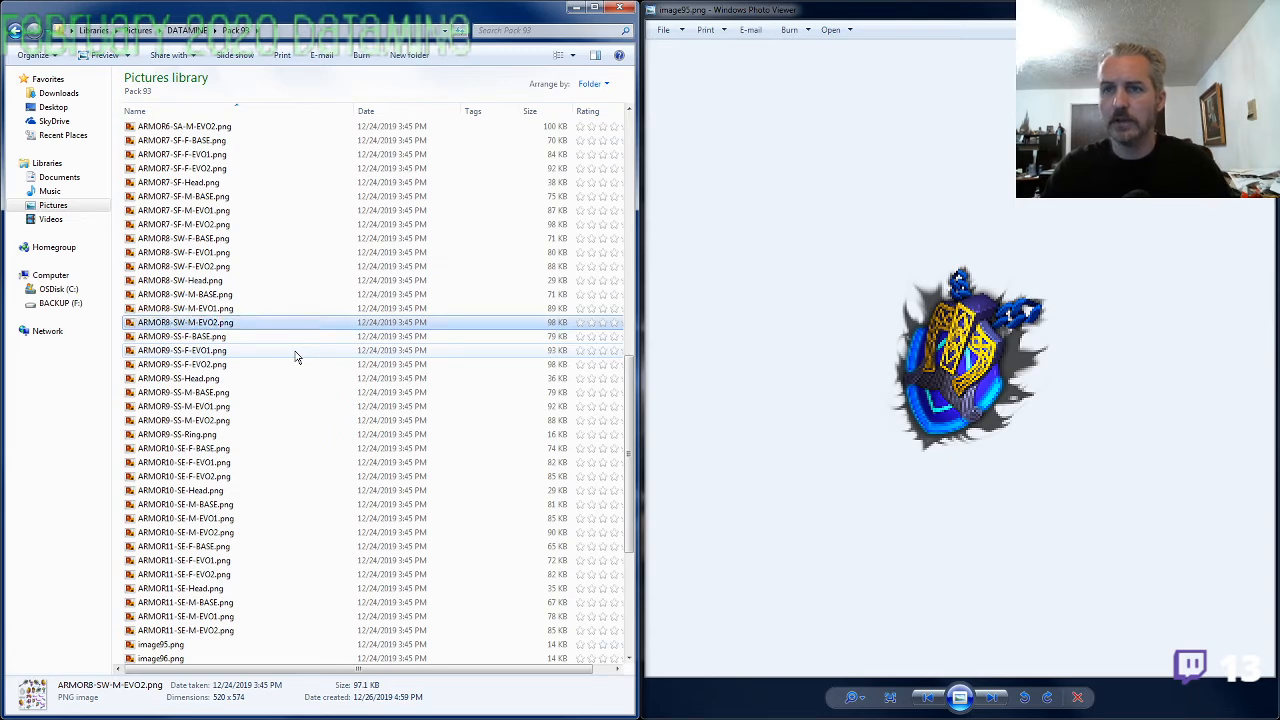
click(186, 647)
key(F2)
key(ctrl+v)
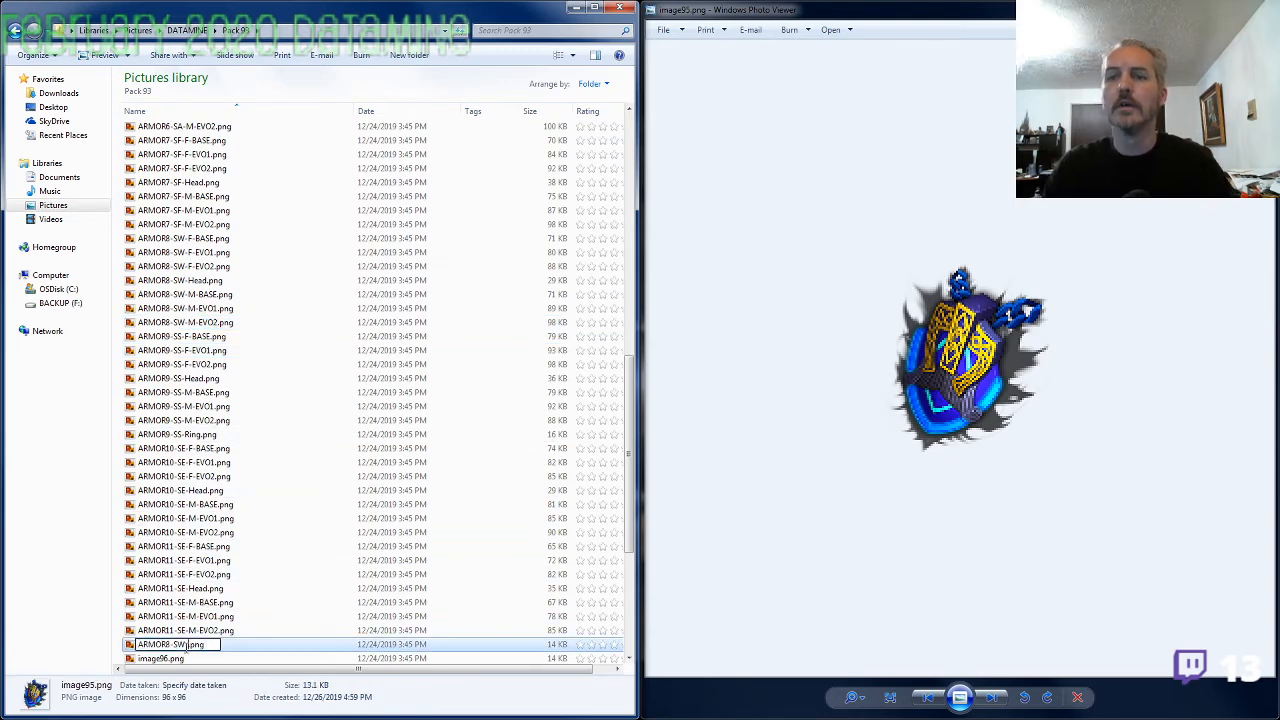
text(Amulet)
key(Return)
double_click(186, 655)
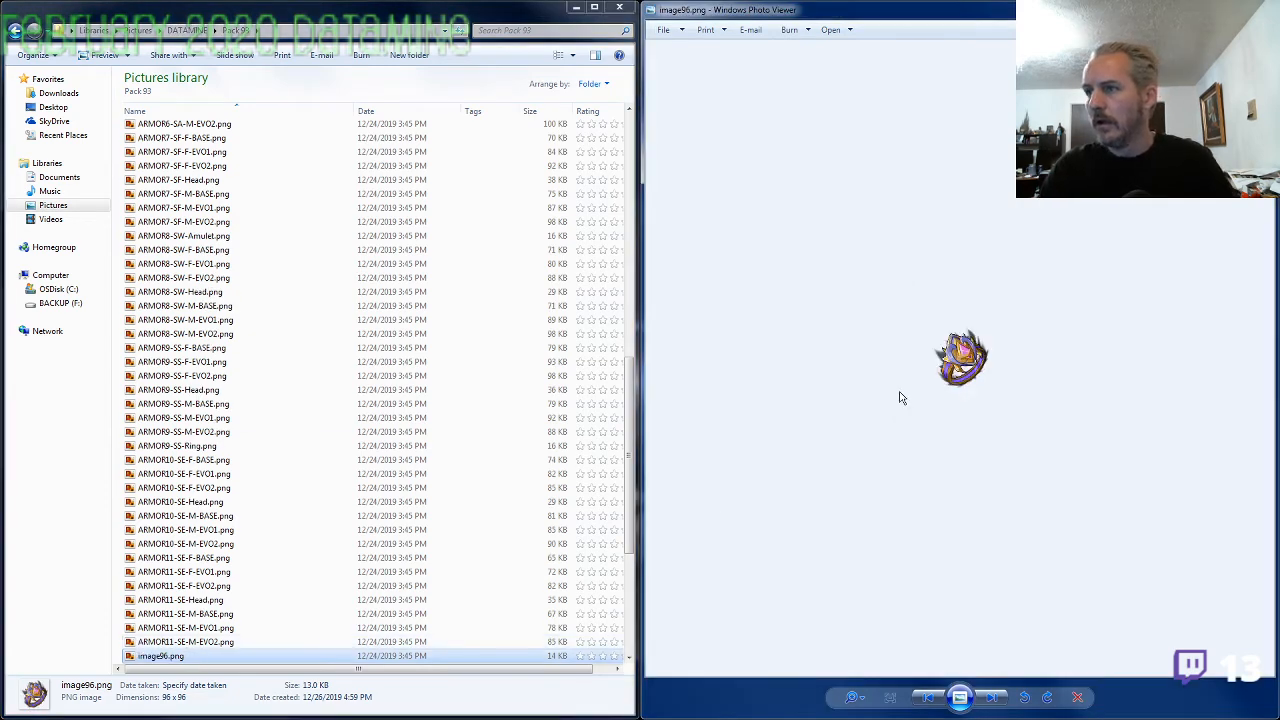
Examine the ring in image96.png up close
scroll(915, 392, up, 3)
scroll(935, 400, up, 2)
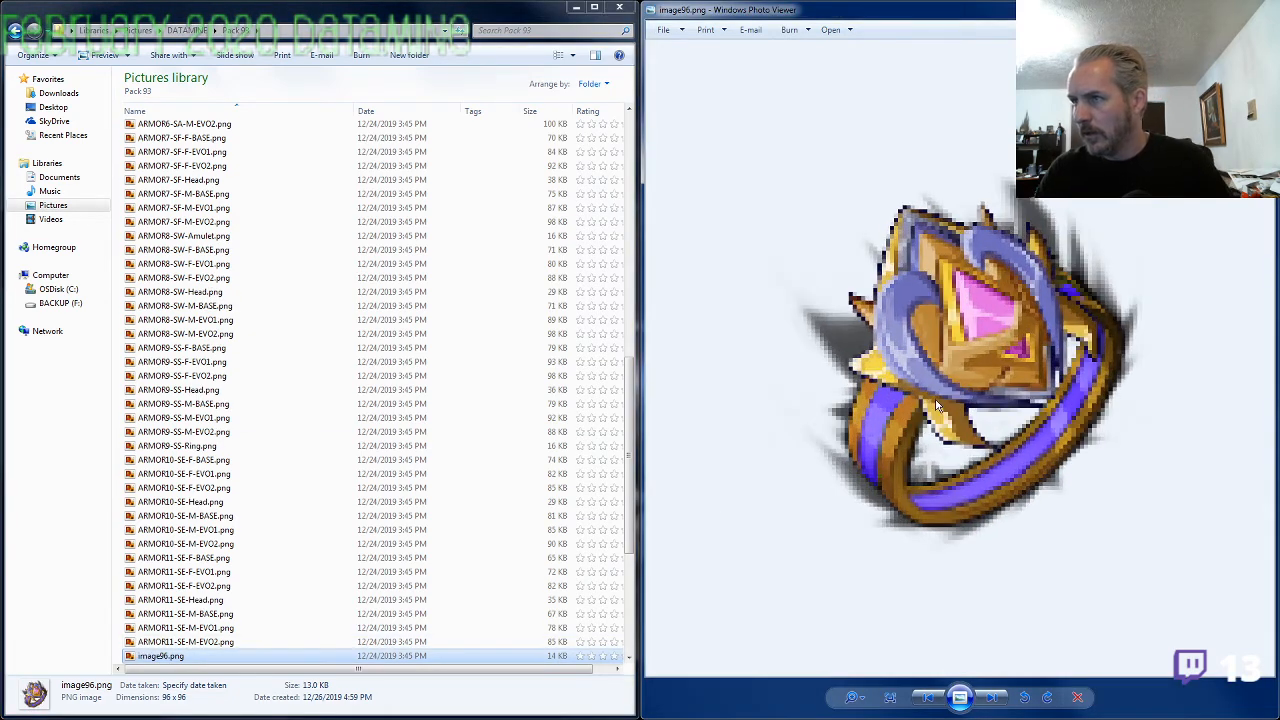
scroll(937, 405, down, 1)
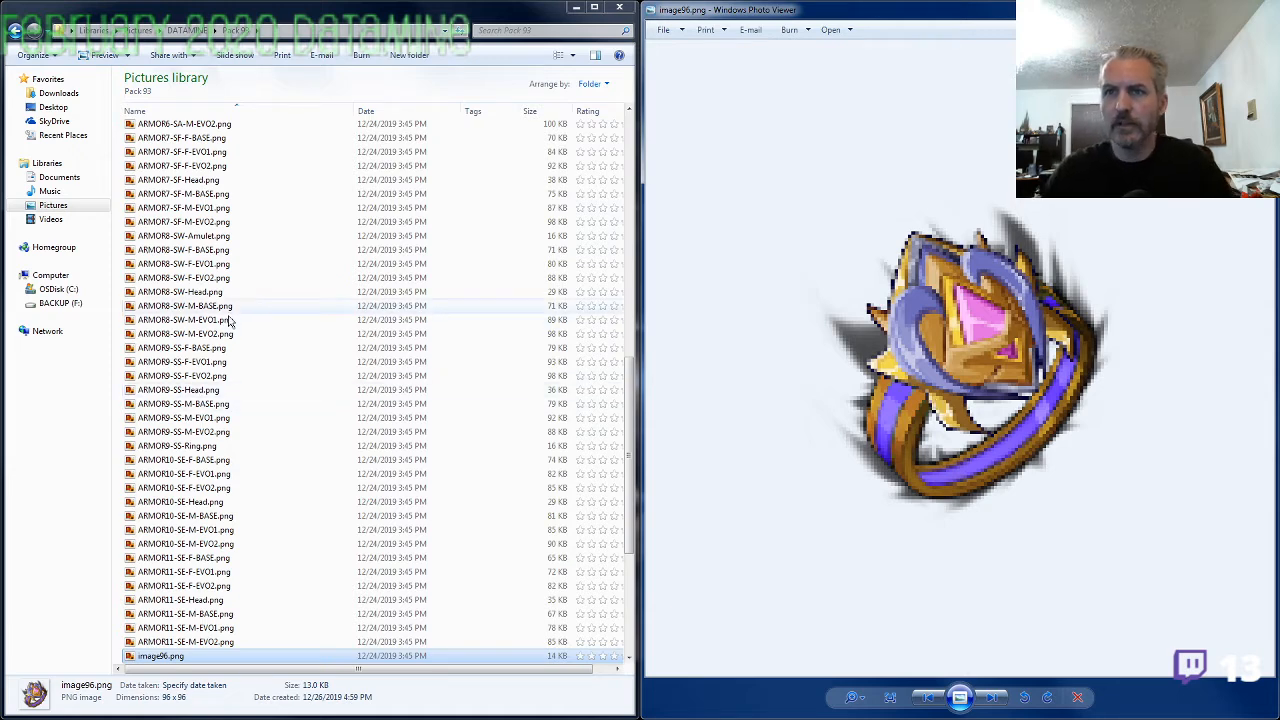
Open ARMOR7-SF-M-EVO2.png, compare its enlarged armor parts with the ring in image96.png, and close the armor preview
click(198, 222)
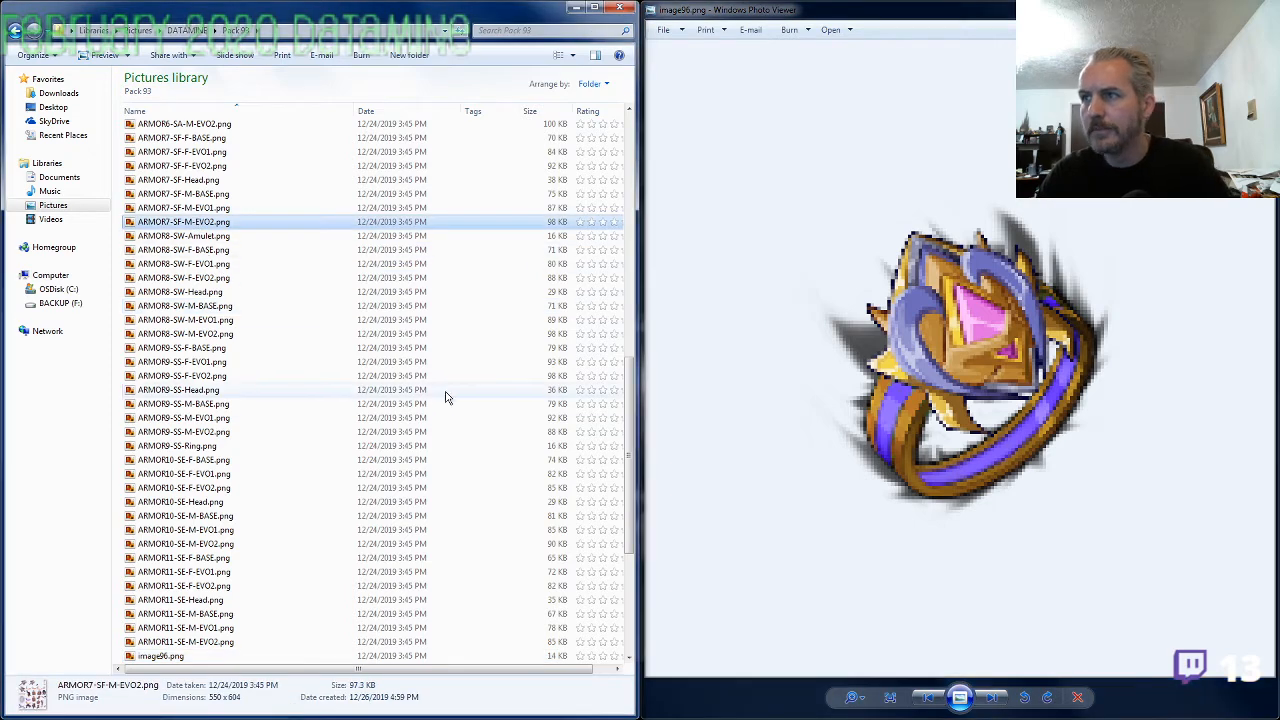
key(Return)
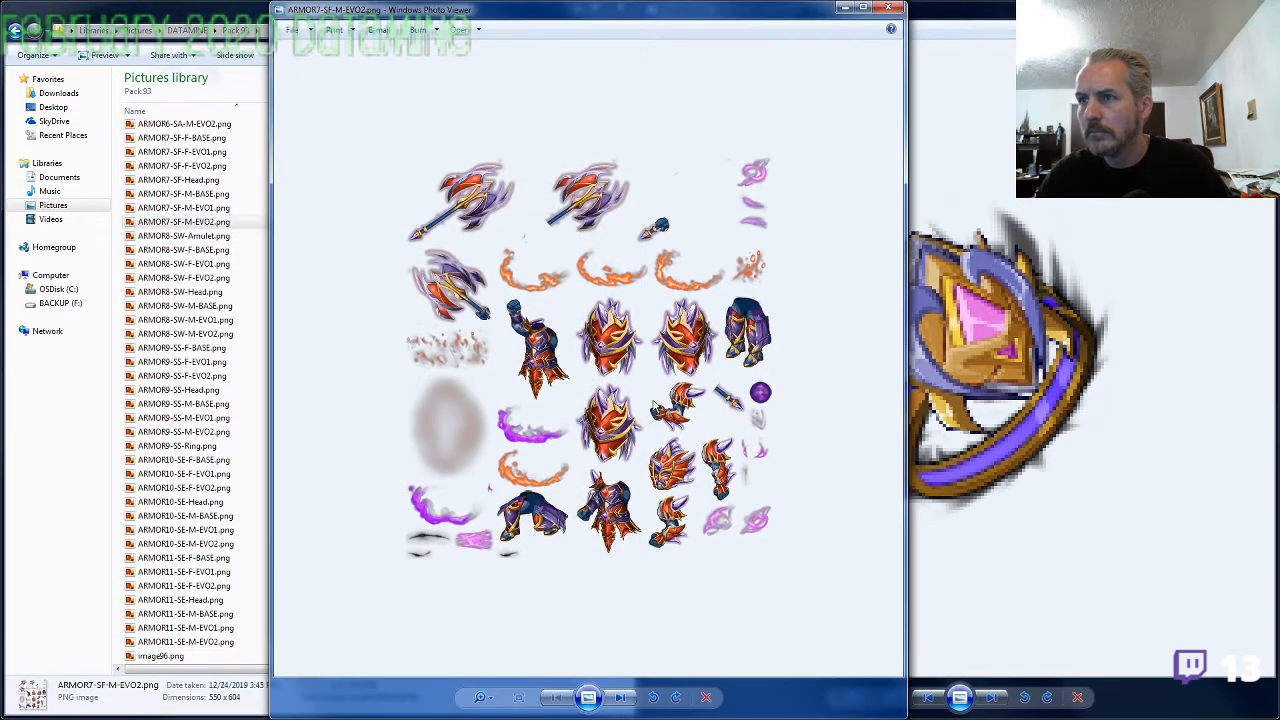
scroll(715, 415, up, 5)
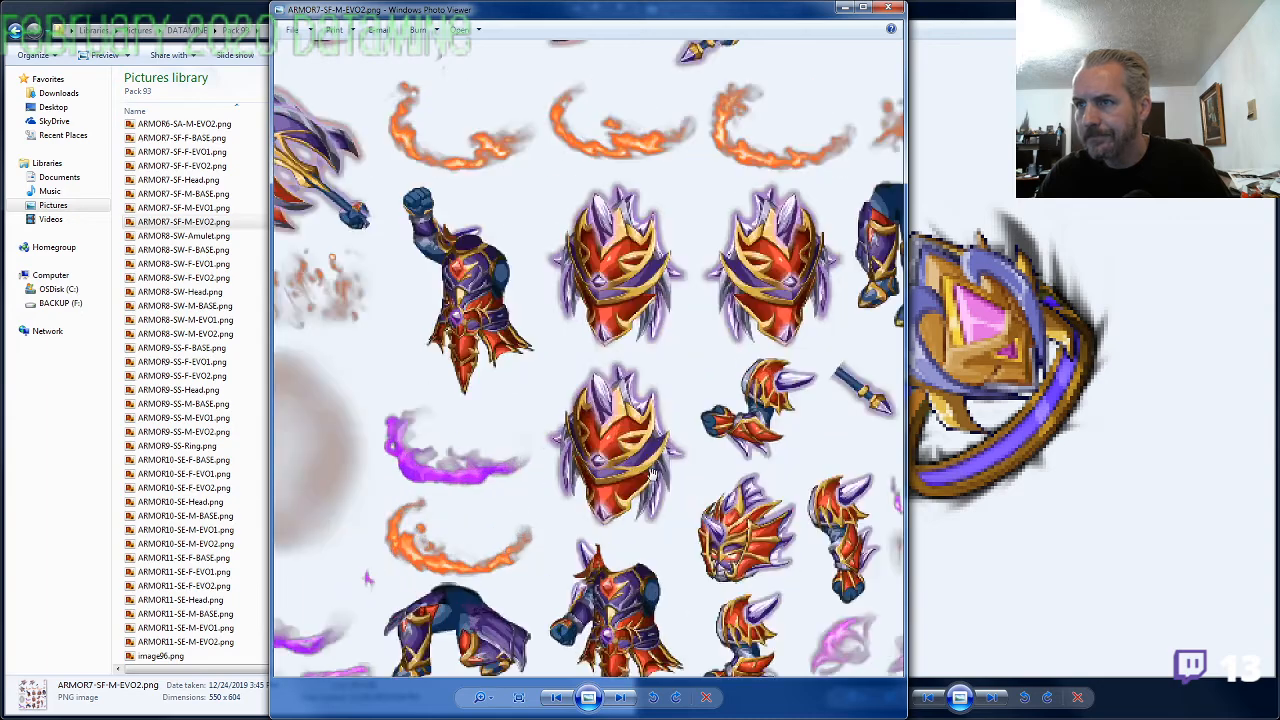
drag(651, 400, 609, 368)
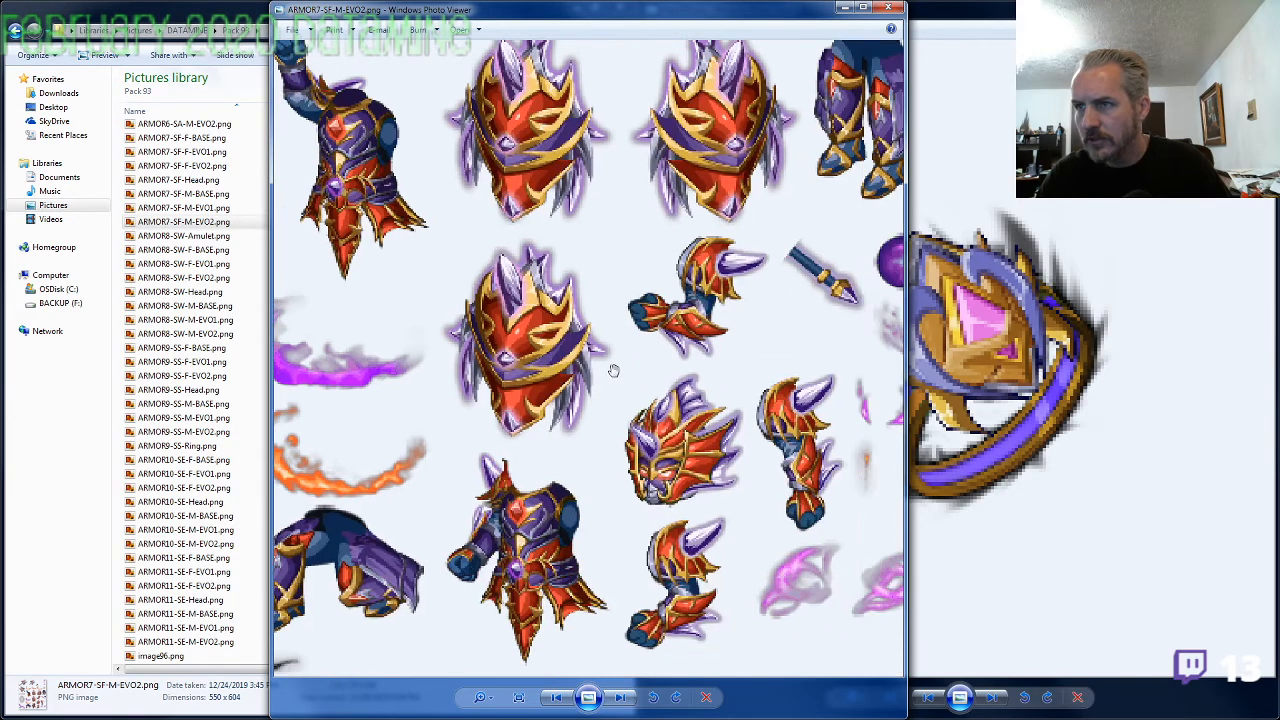
drag(715, 433, 718, 592)
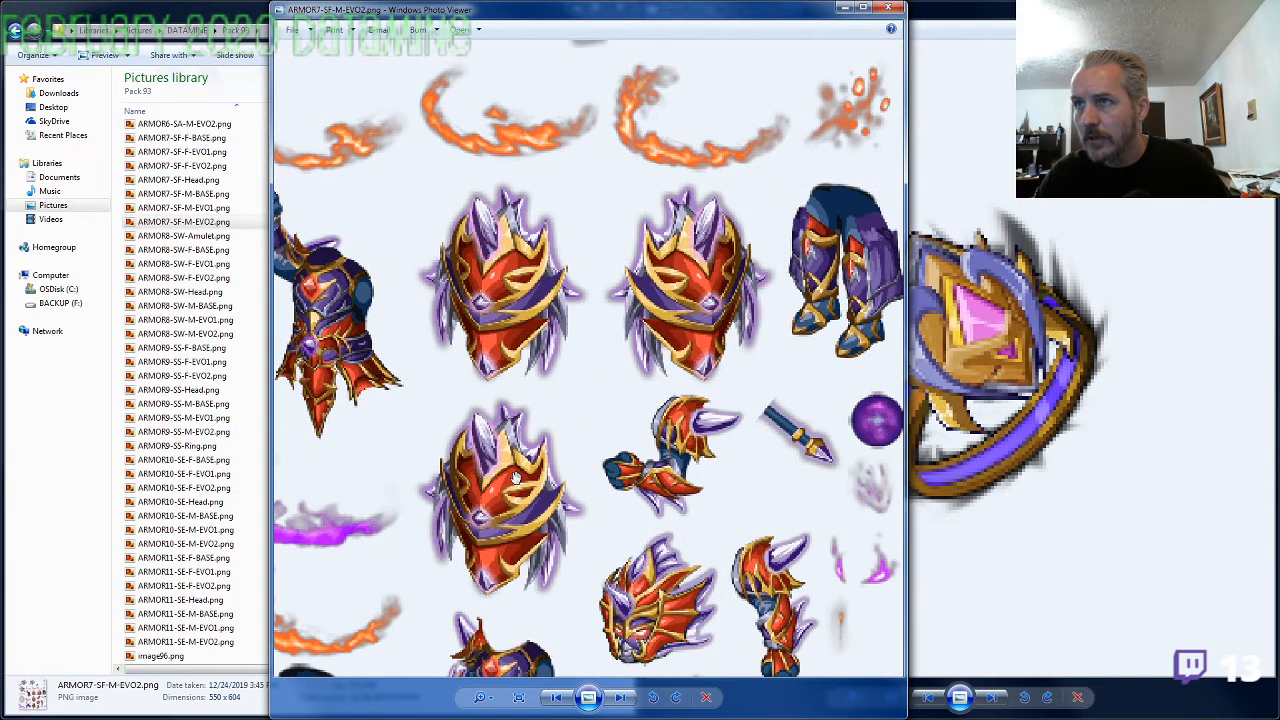
drag(515, 478, 702, 474)
drag(583, 404, 528, 384)
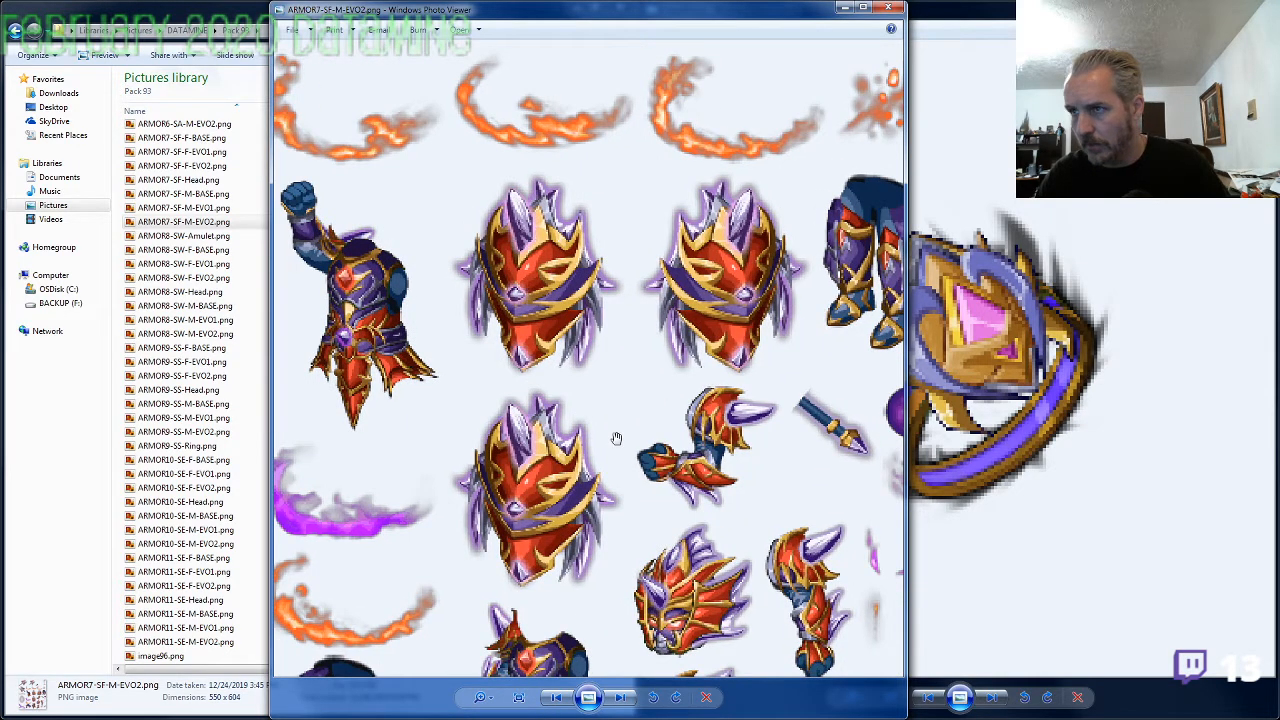
drag(616, 438, 714, 289)
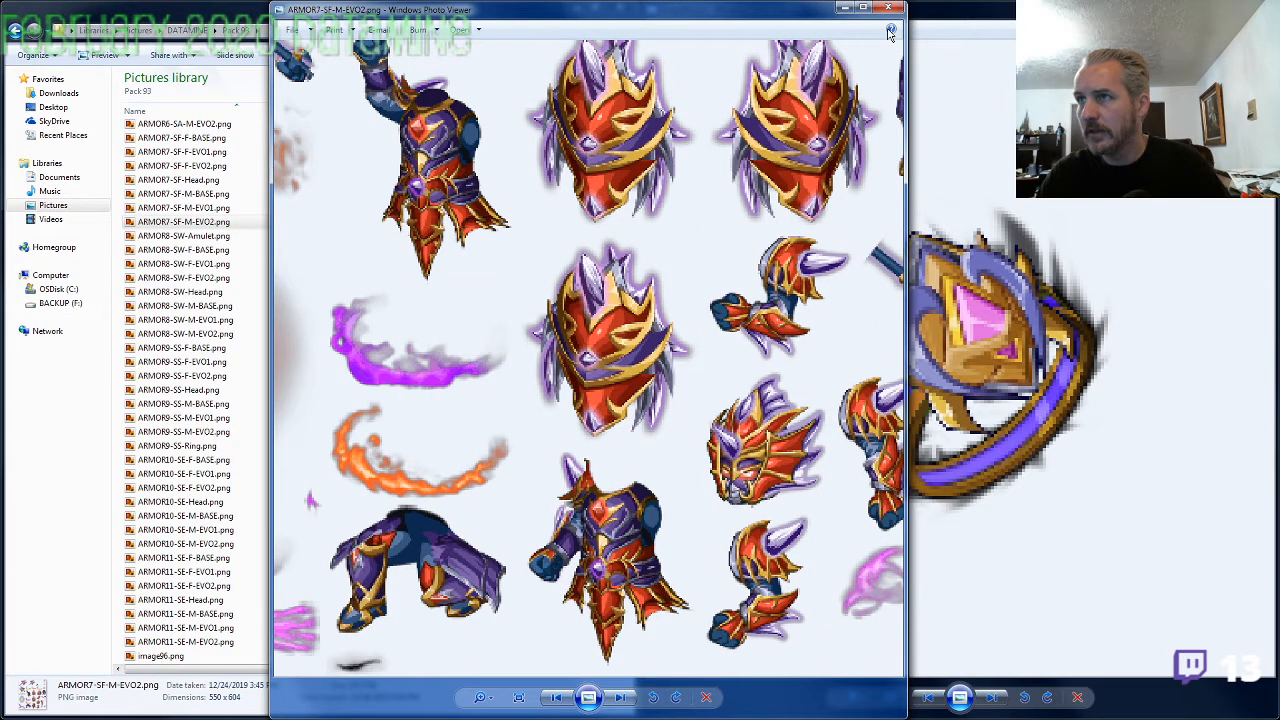
click(888, 8)
Rename image96.png as ARMOR7-SF-Ring.png, using the prefix from ARMOR7-SF-M-EVO2.png, and bring up image97.png enlarged in the preview
key(F2)
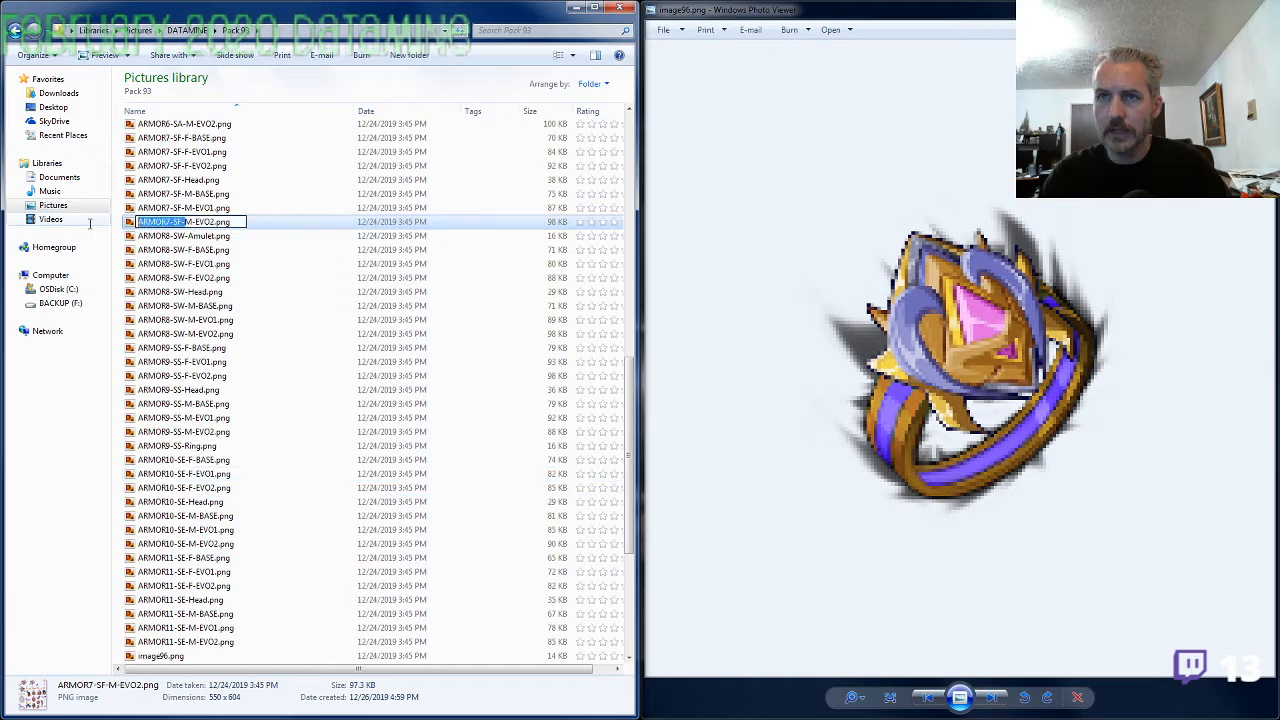
click(180, 445)
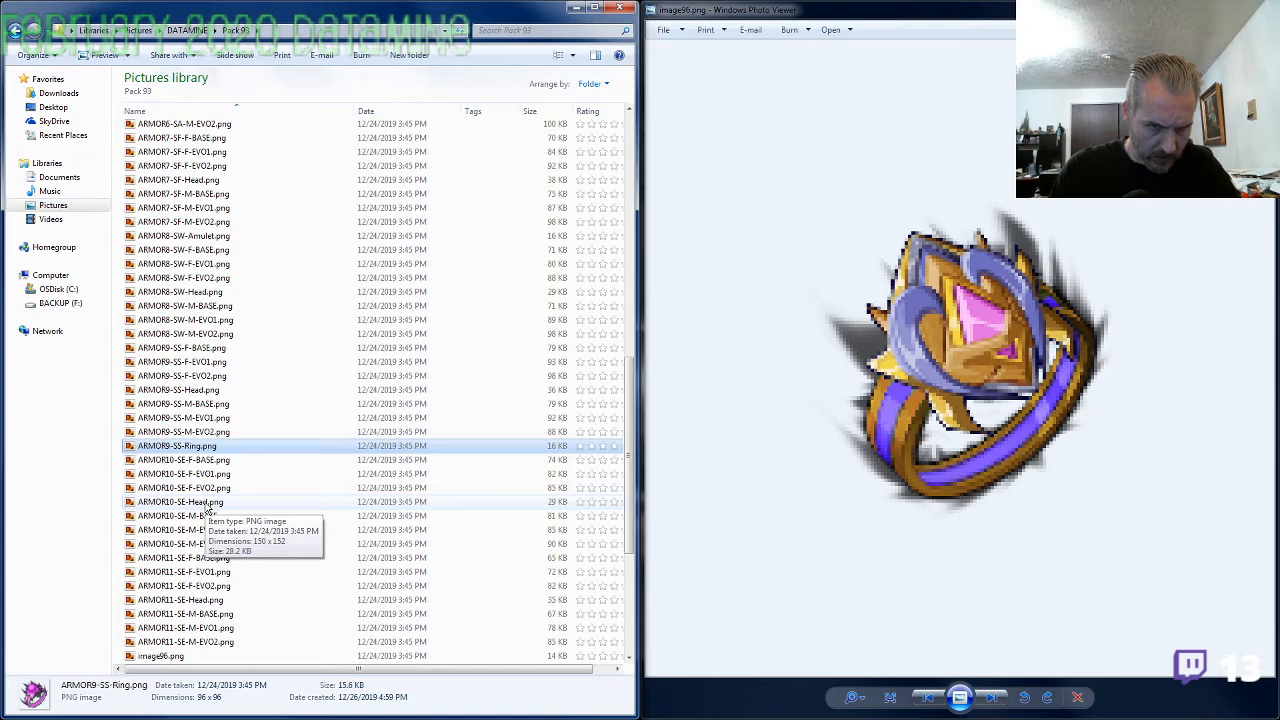
click(160, 656)
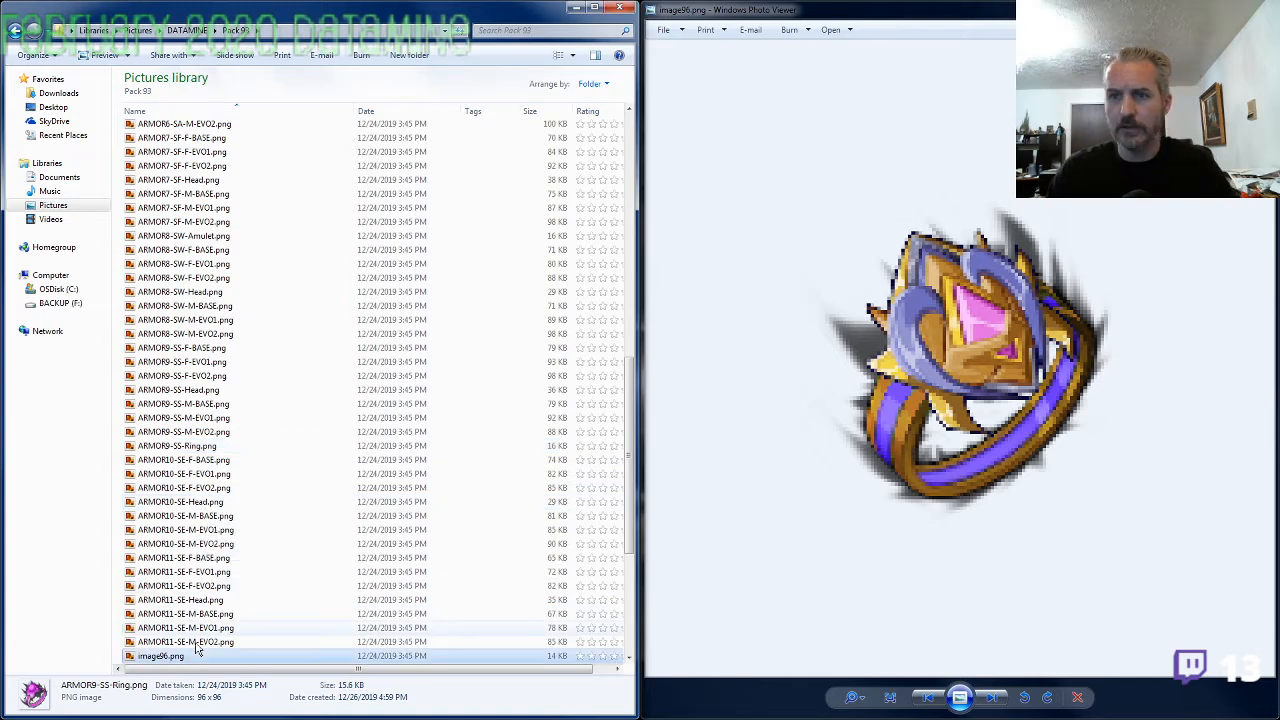
scroll(250, 596, down, 3)
key(F2)
text(ARMOR7-SF-)
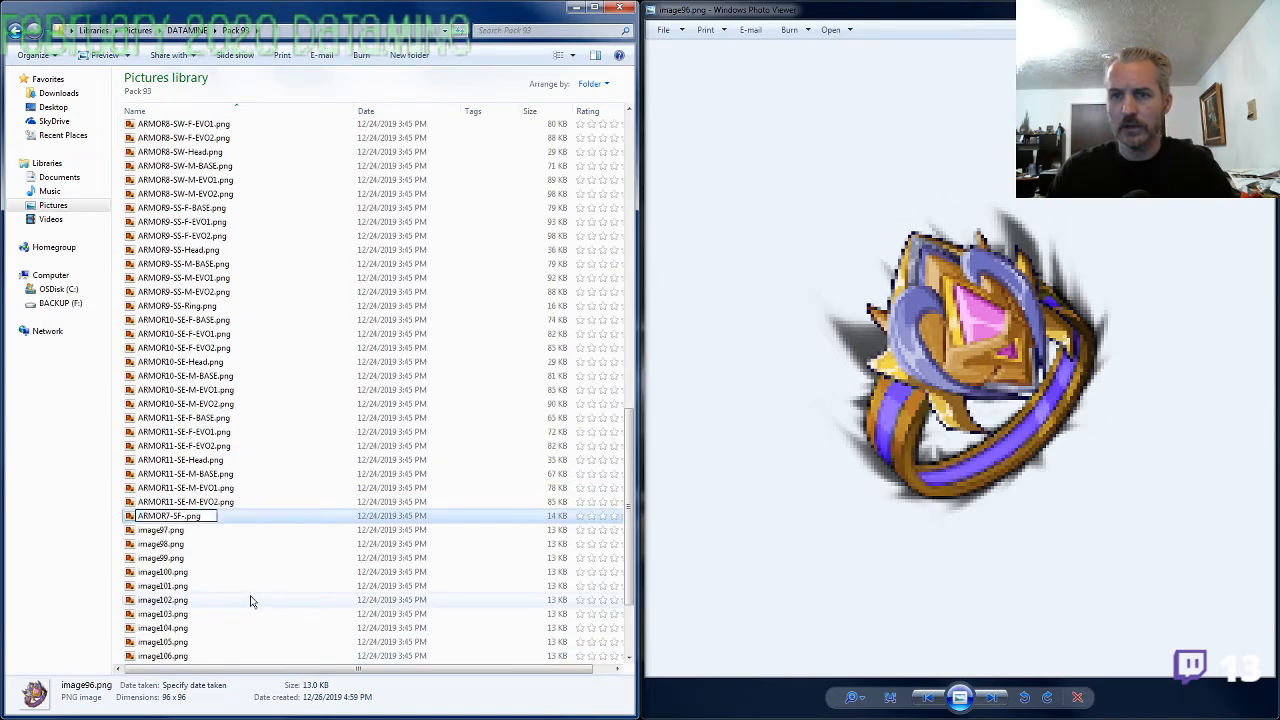
text(Ring)
key(Return)
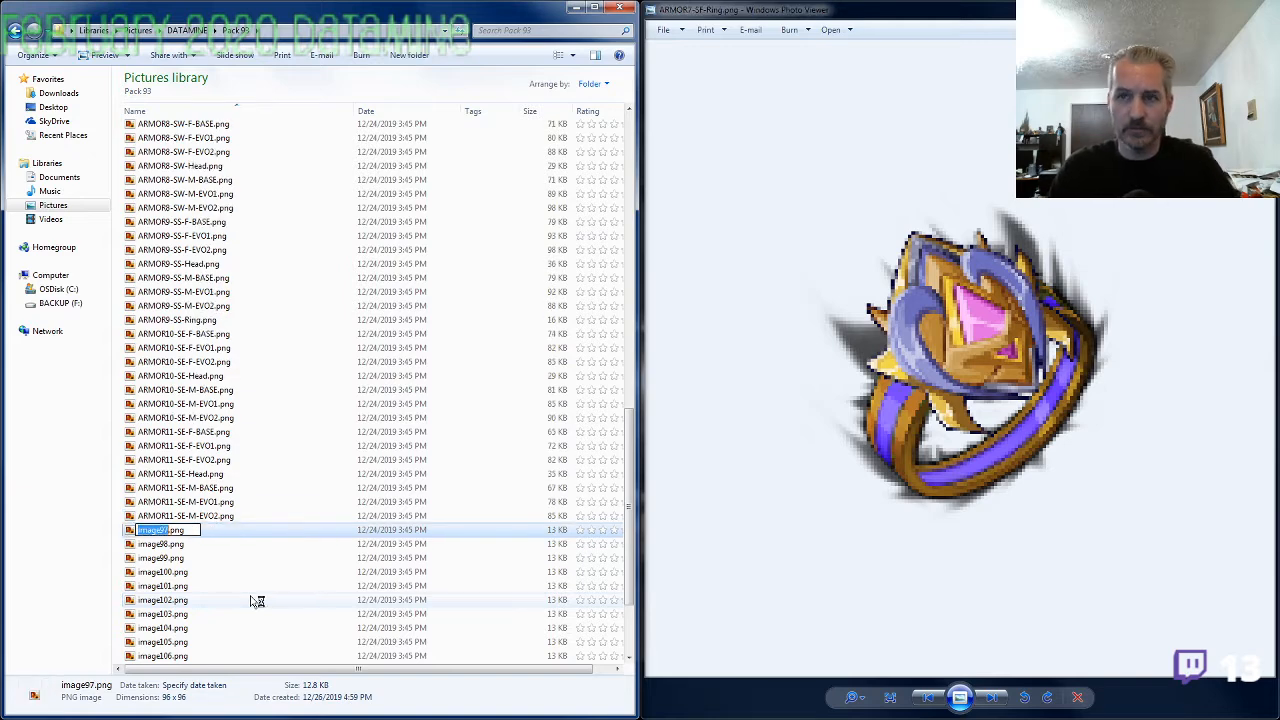
key(Return)
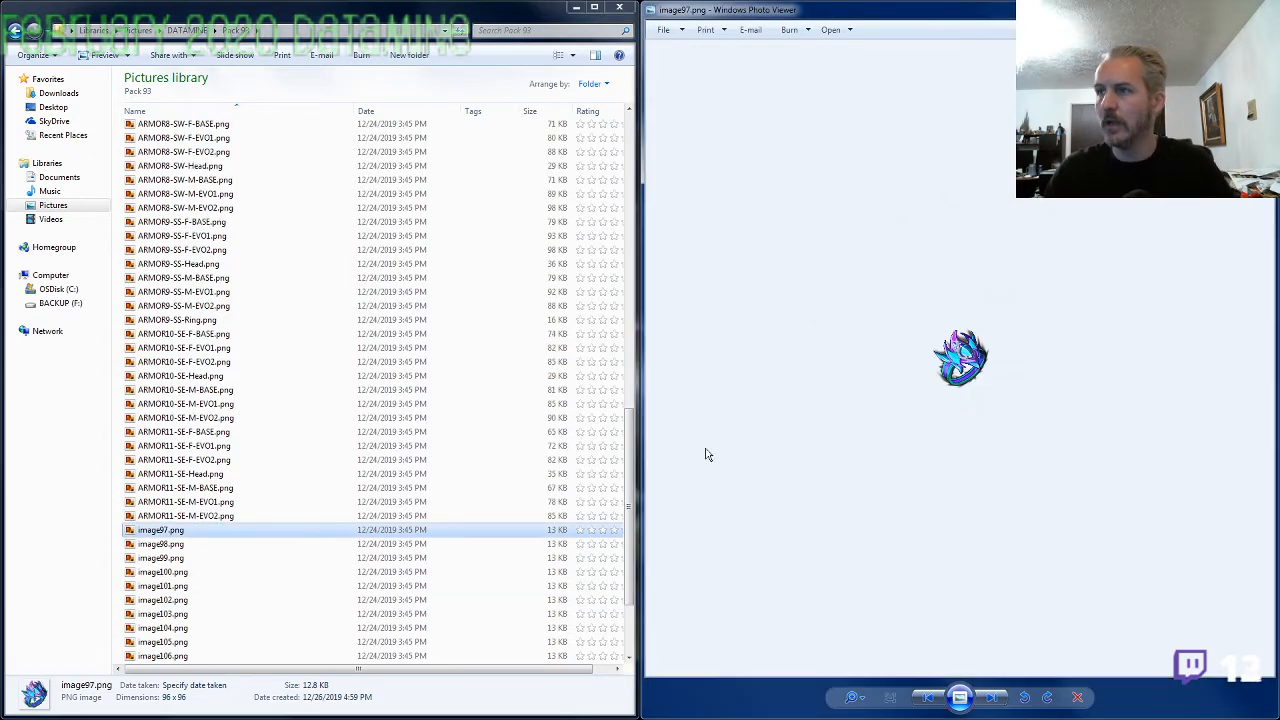
scroll(998, 425, up, 3)
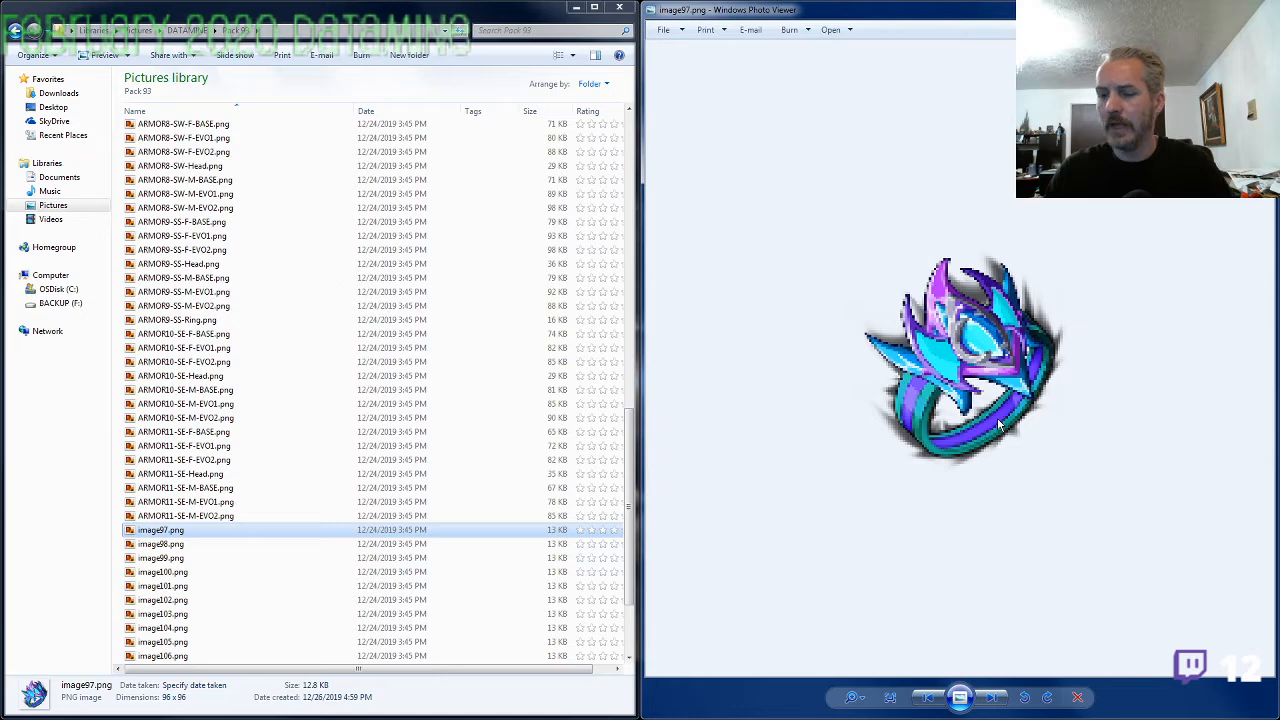
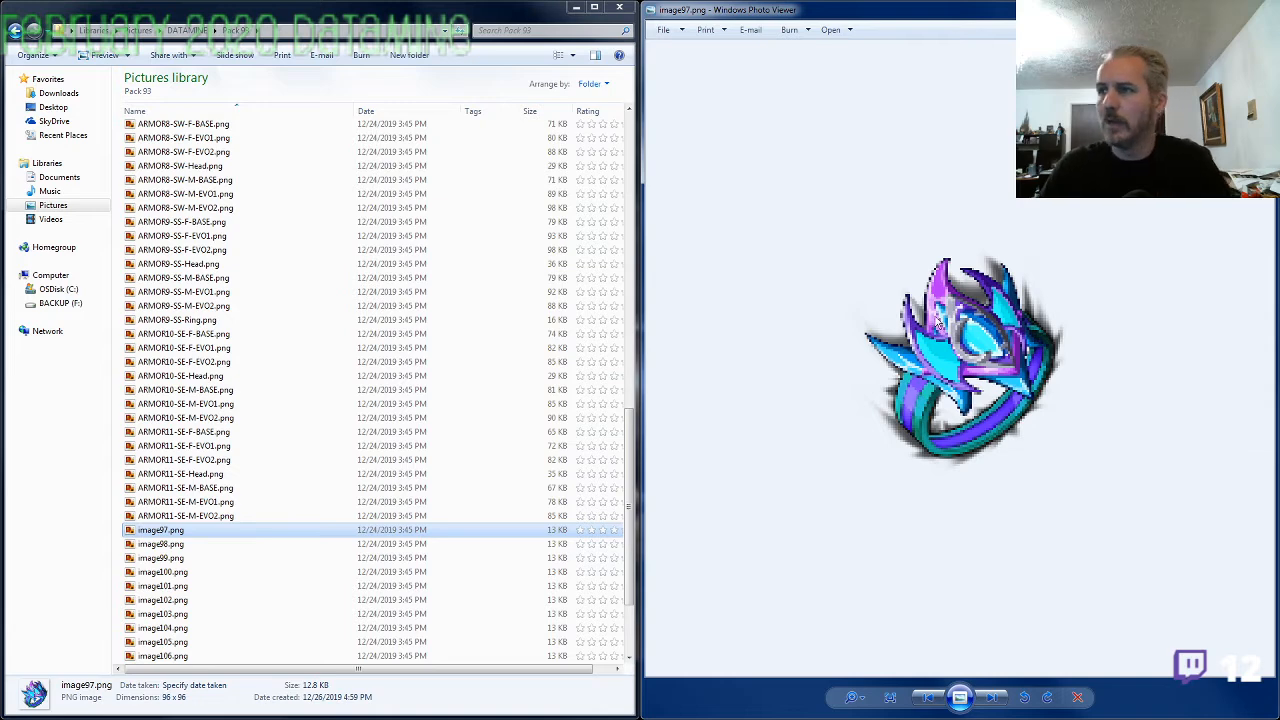
Enlarge the image97.png ring and compare it with the armor sheet ARMOR8-SW-M-EVO2.png
scroll(967, 417, up, 1)
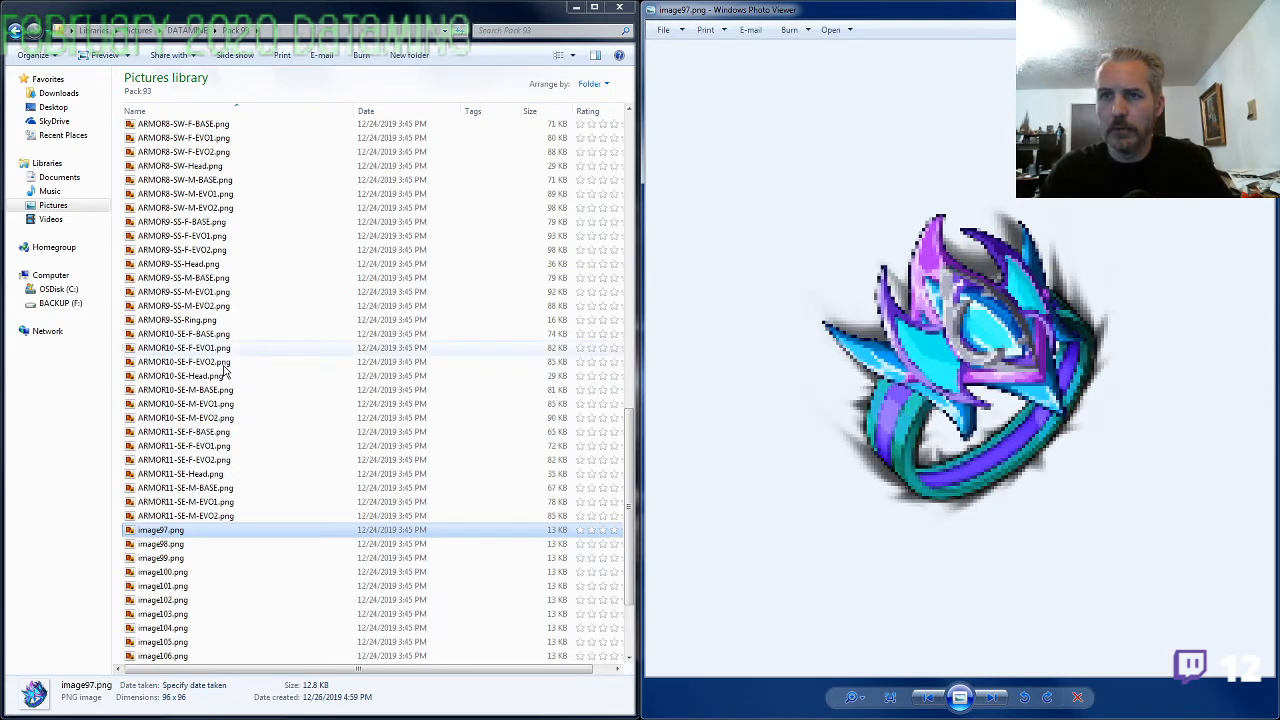
double_click(189, 207)
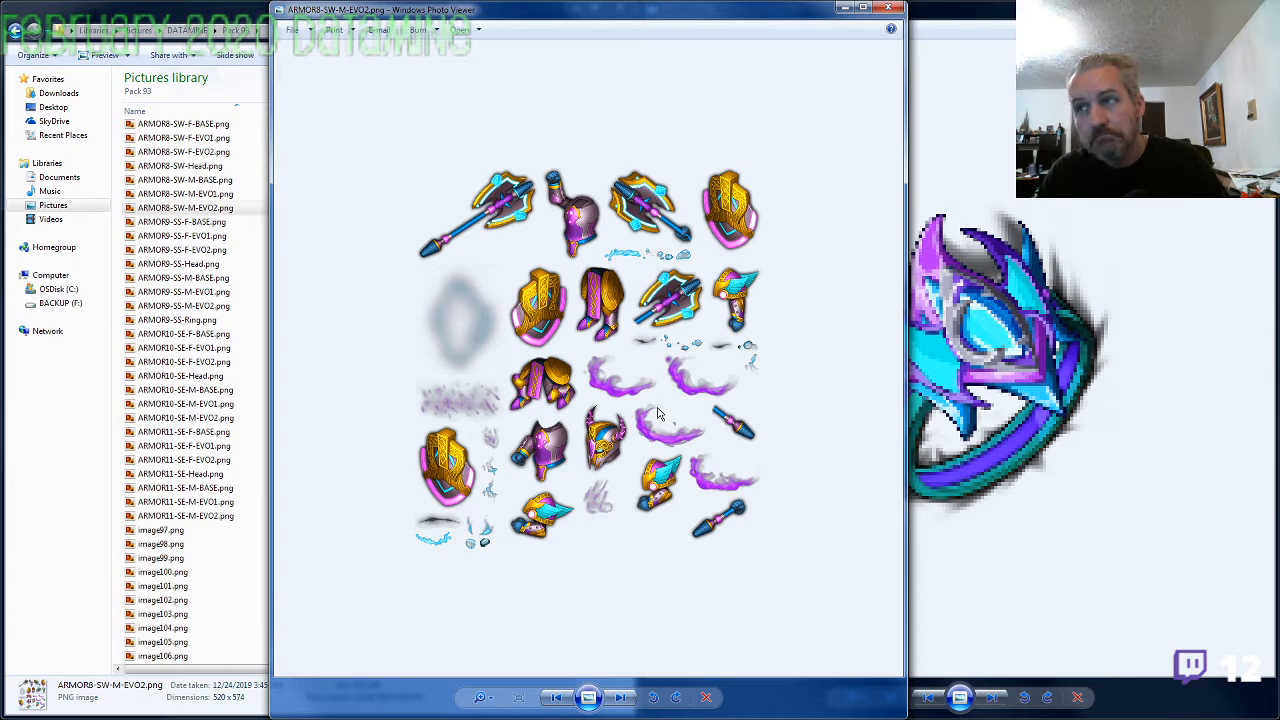
click(891, 12)
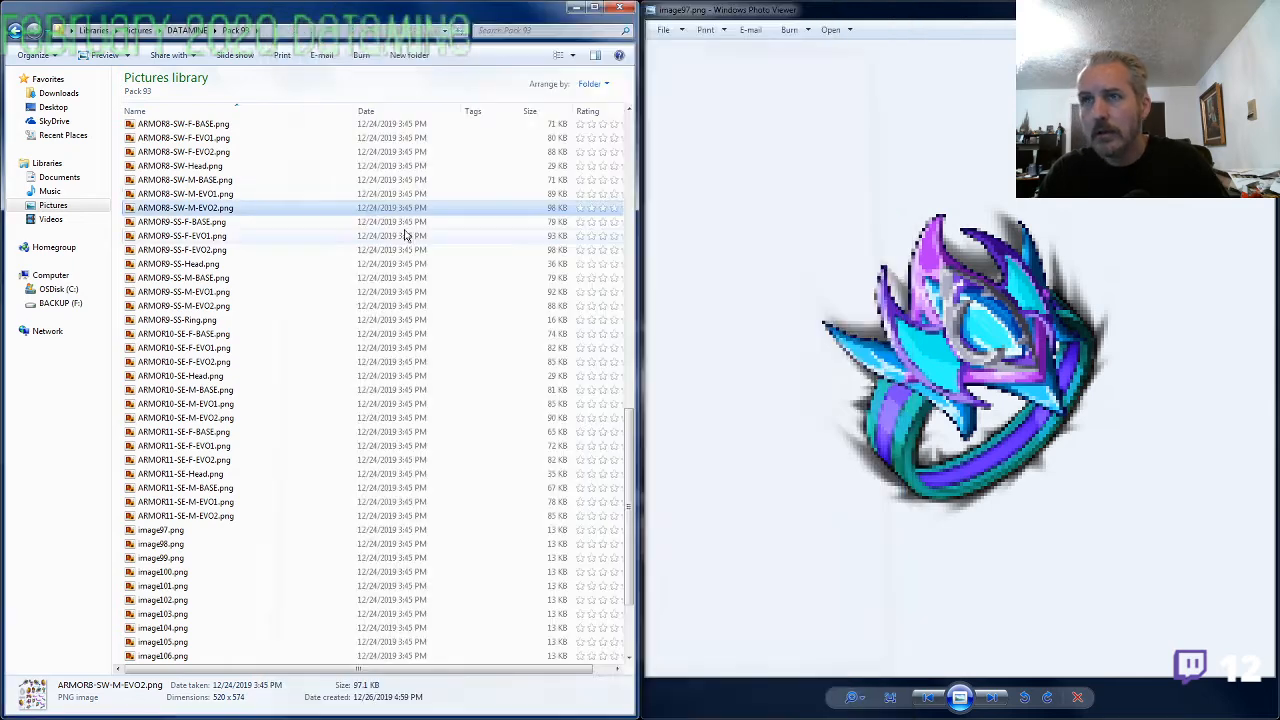
Open ARMOR5-SW-M-EVO2.png and examine its weapon, shield, helmet and armor pieces up close against the ring's design
click(200, 263)
scroll(220, 330, up, 10)
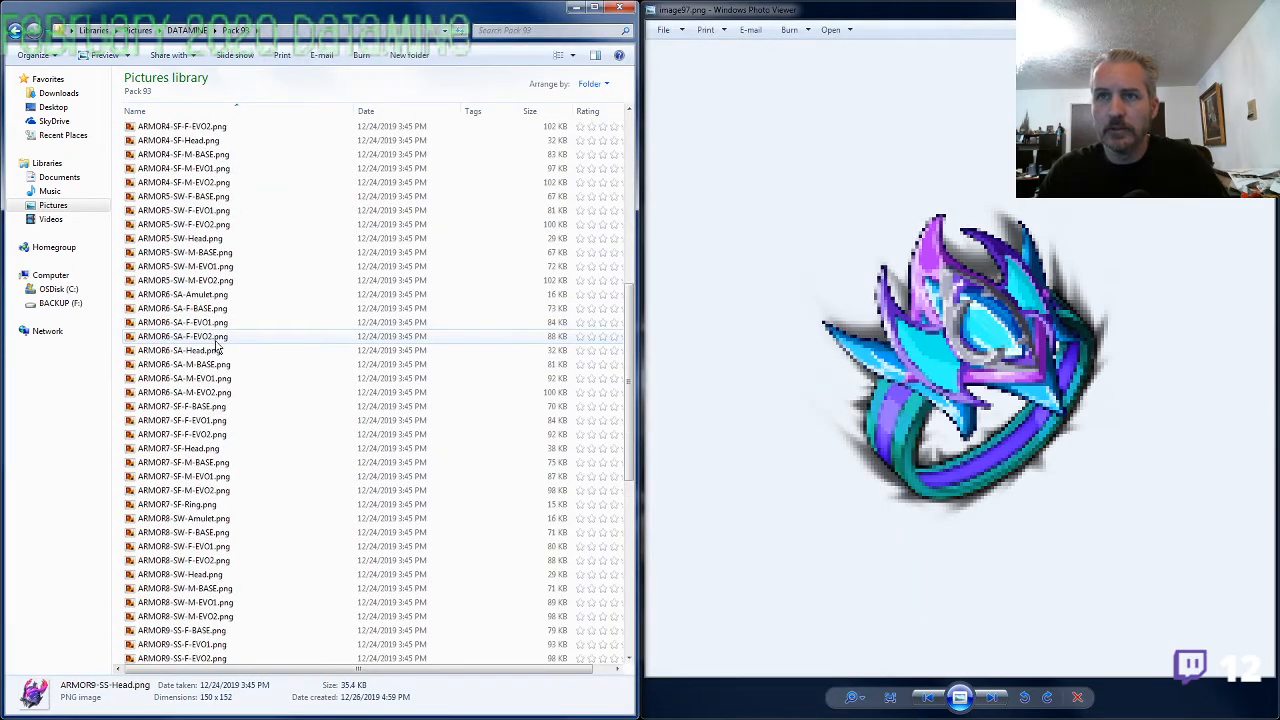
double_click(203, 283)
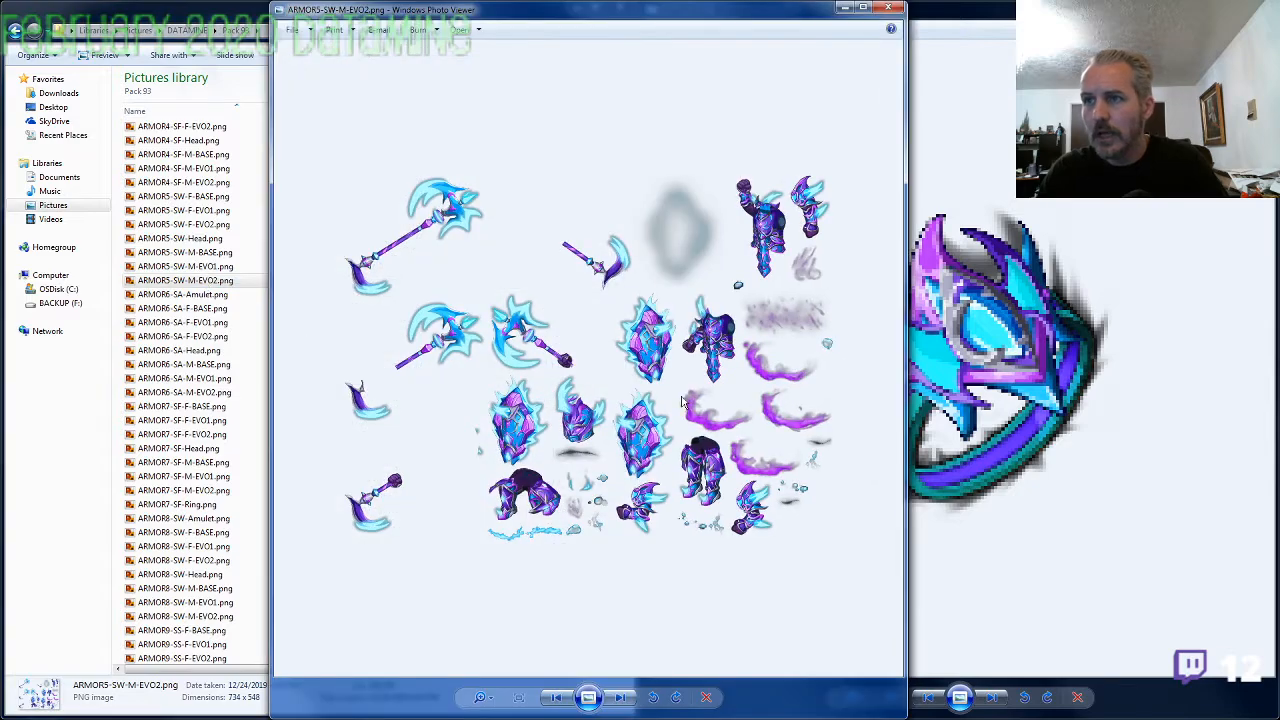
scroll(793, 411, up, 3)
drag(710, 404, 583, 229)
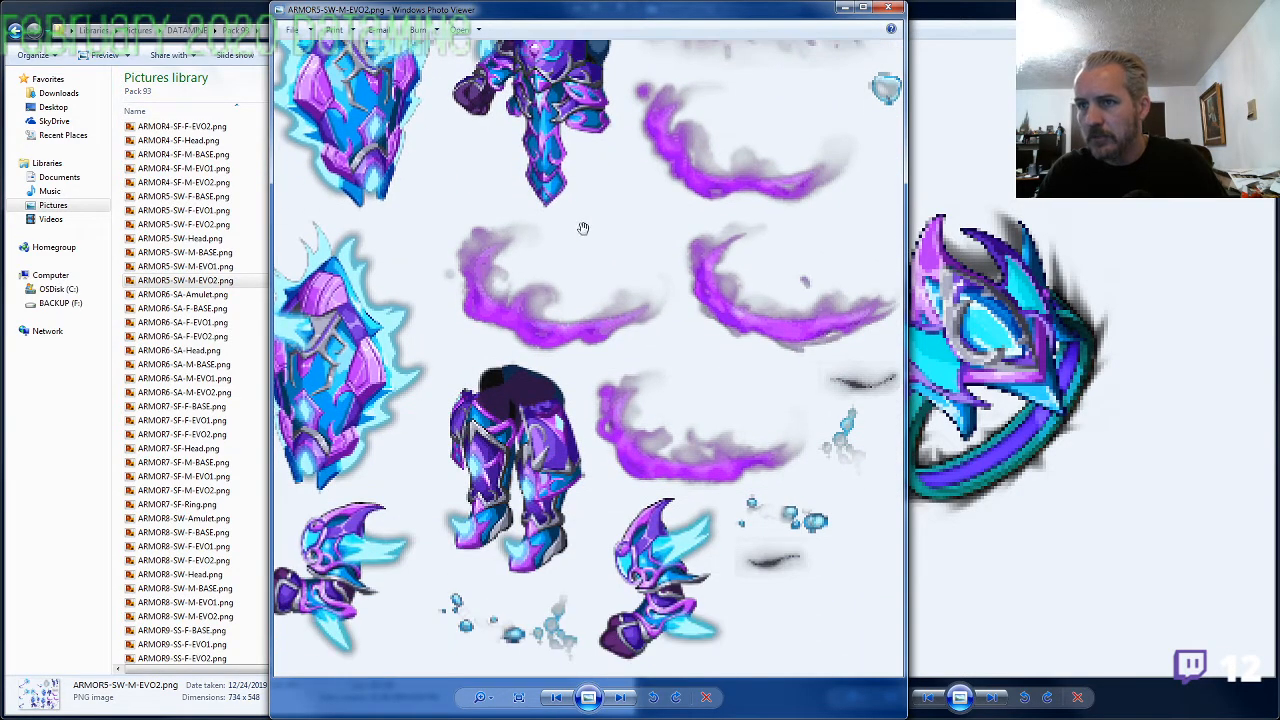
drag(498, 378, 764, 342)
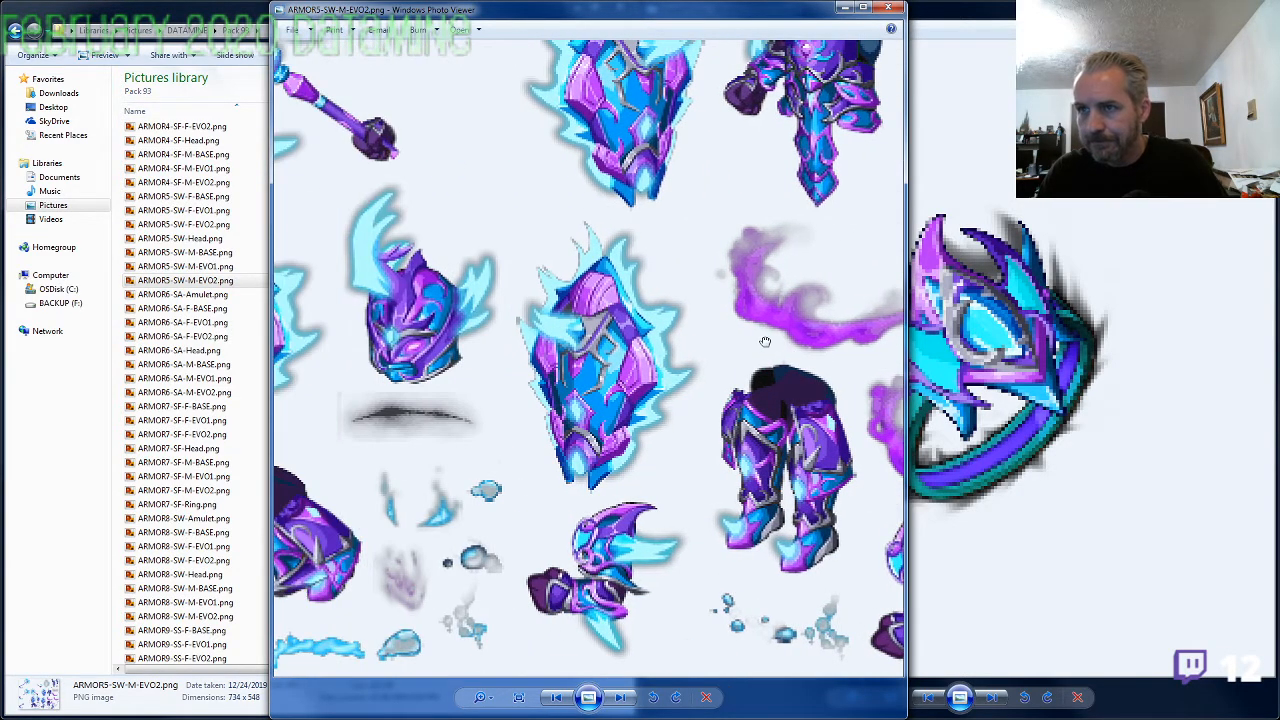
drag(664, 391, 690, 380)
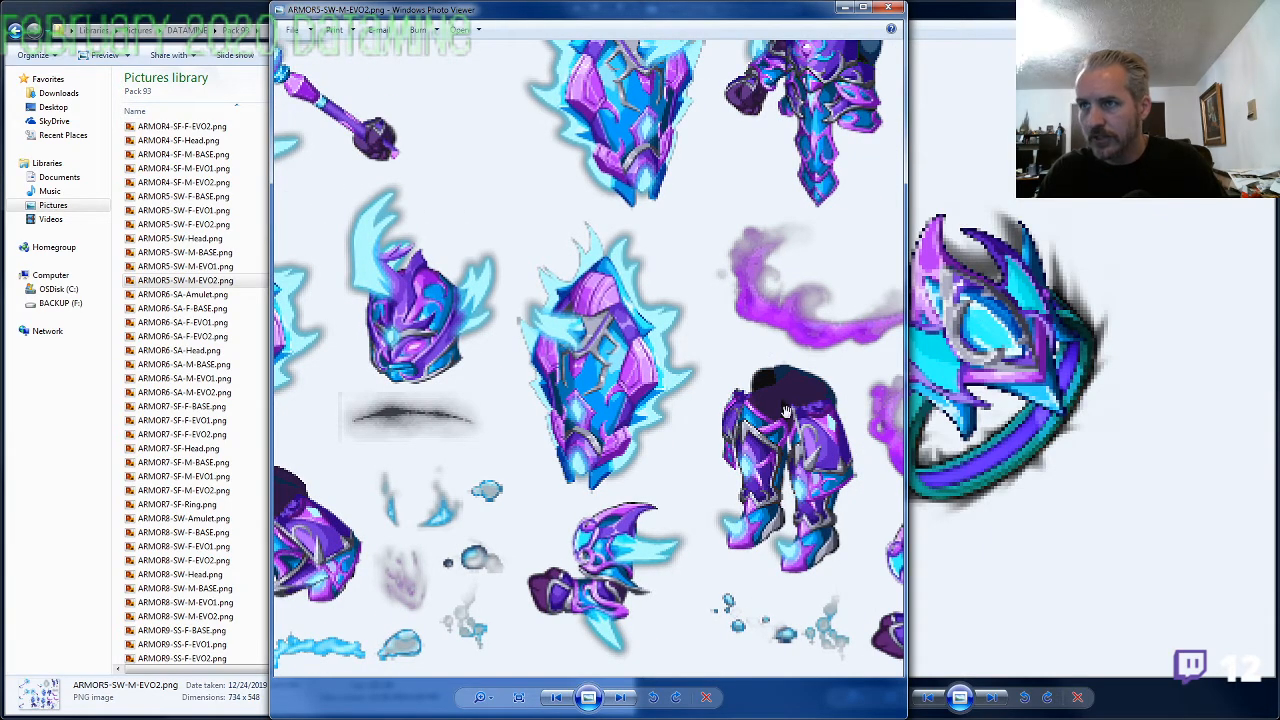
click(1029, 380)
click(613, 377)
drag(671, 218, 558, 454)
drag(571, 265, 698, 498)
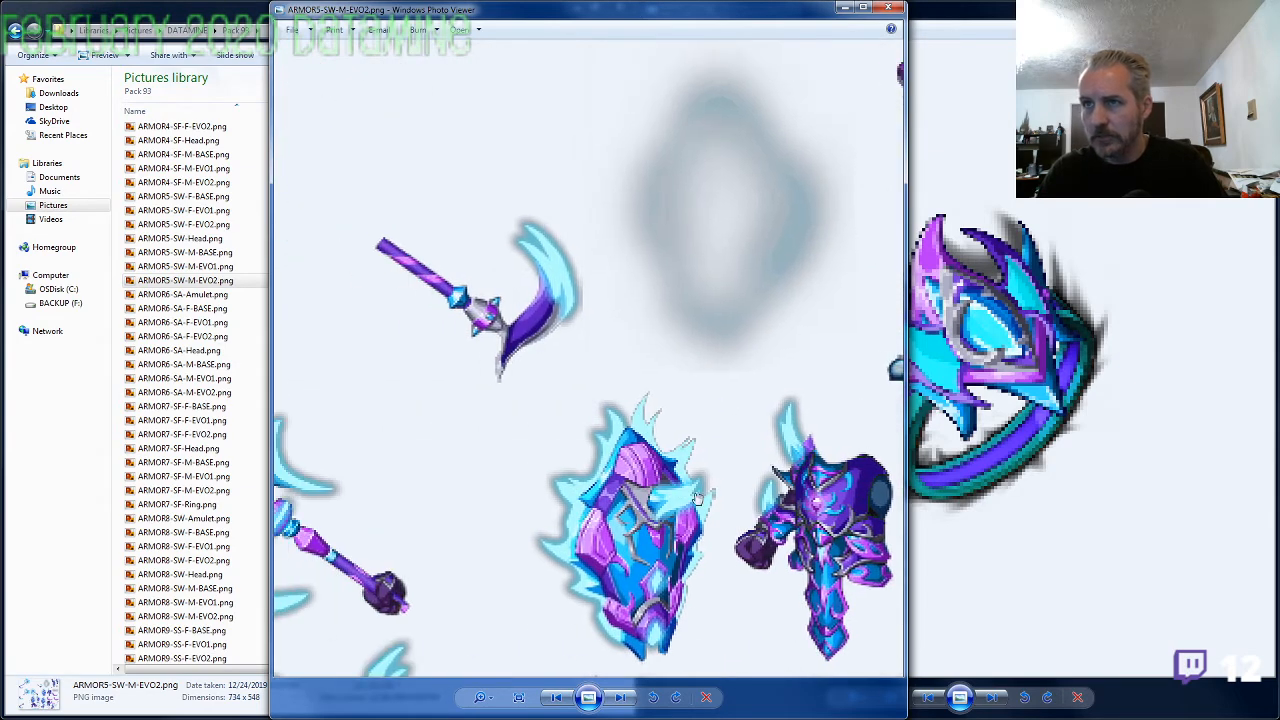
drag(518, 457, 767, 335)
drag(670, 452, 648, 209)
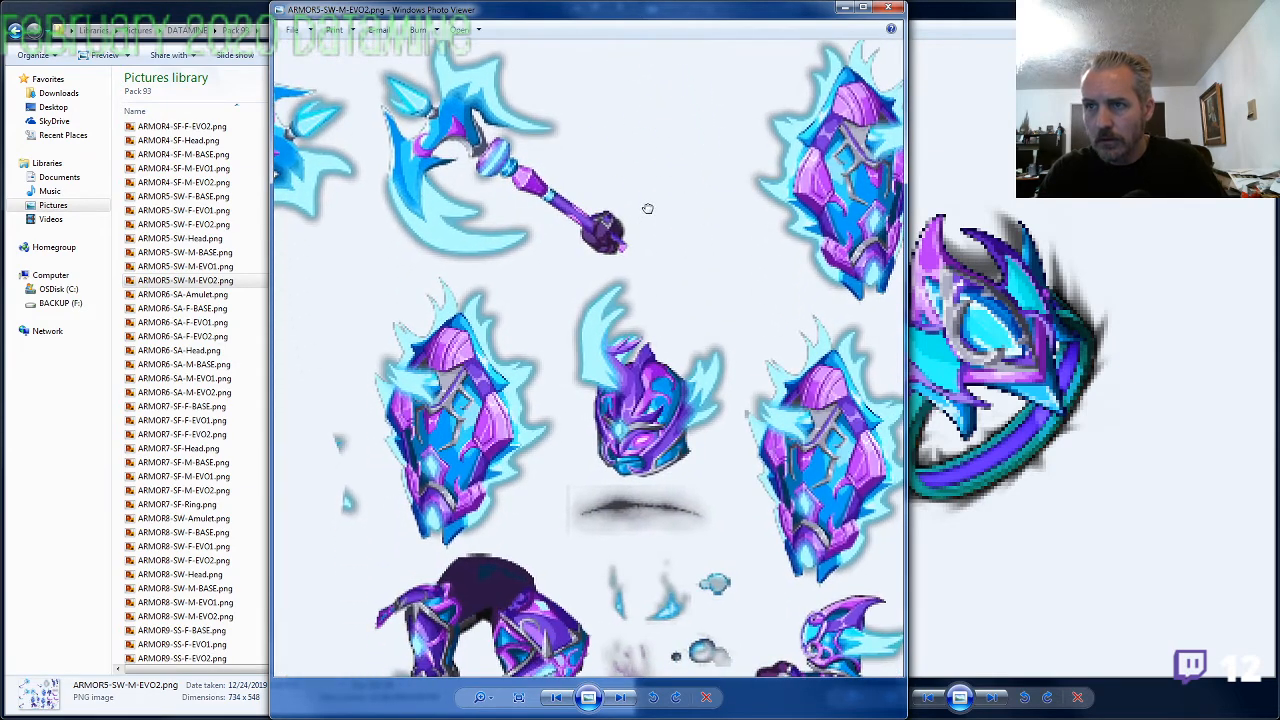
drag(742, 374, 600, 297)
drag(712, 311, 568, 304)
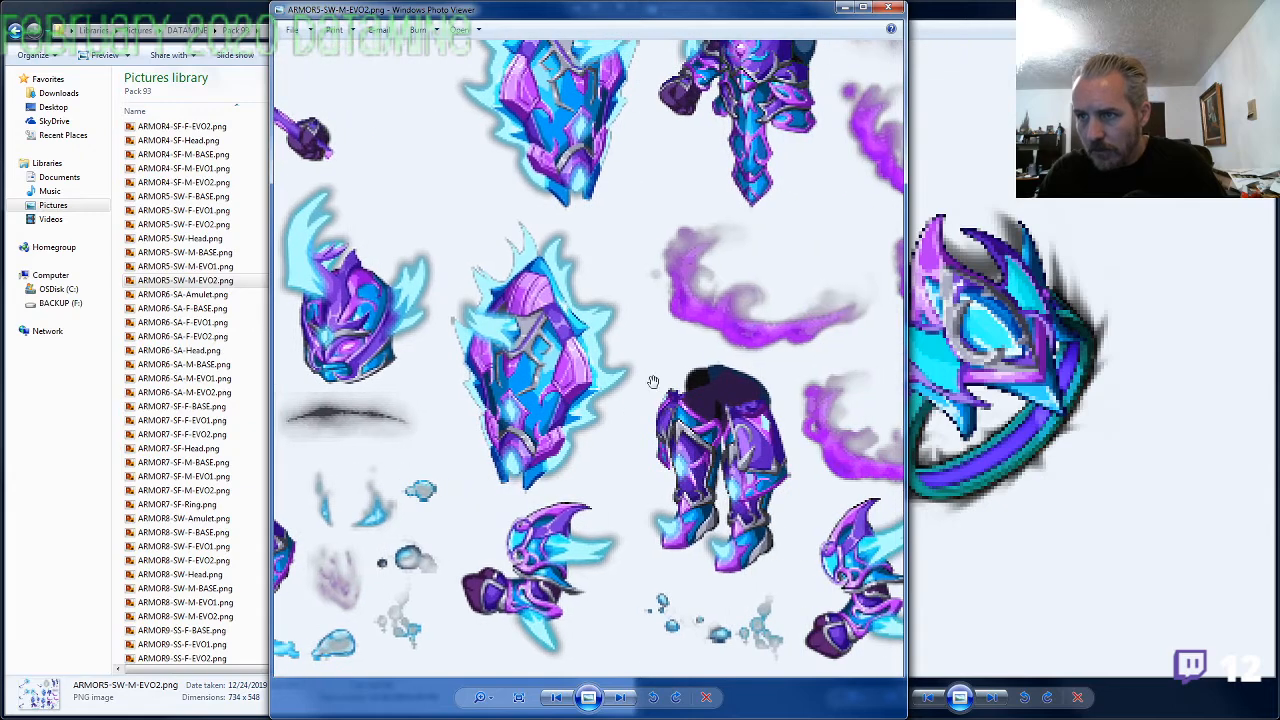
drag(782, 377, 675, 351)
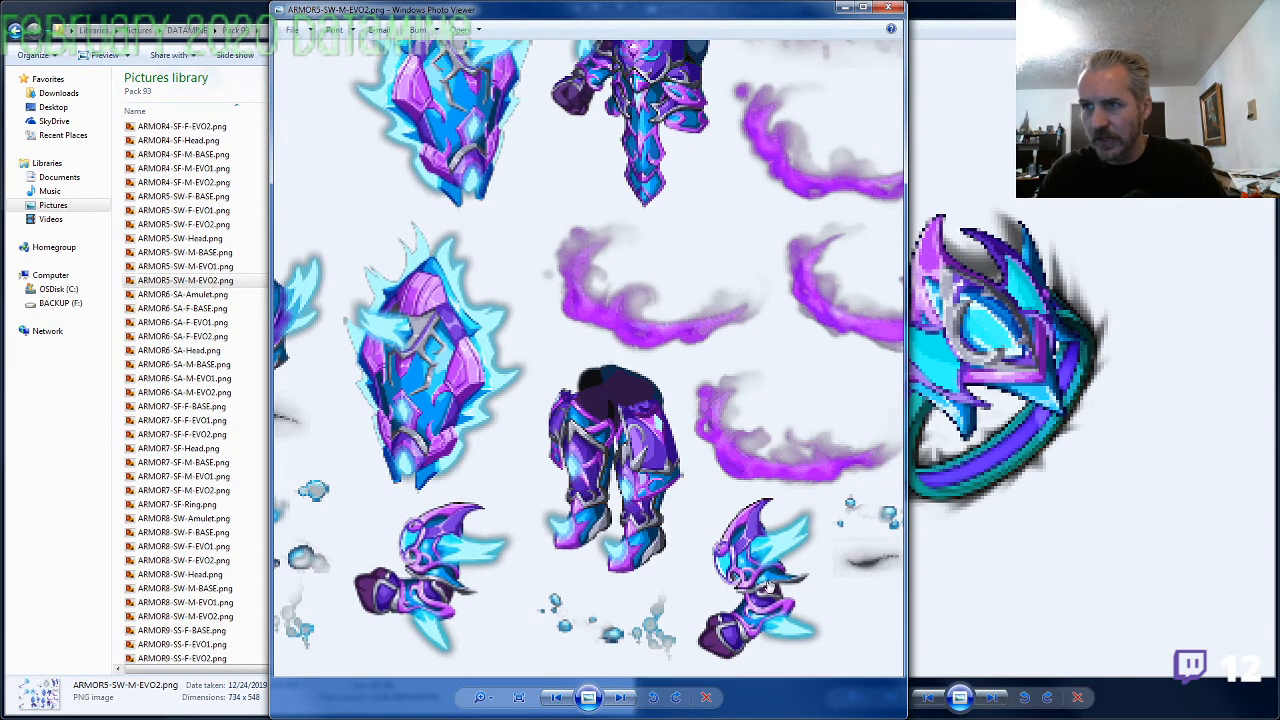
drag(582, 384, 566, 509)
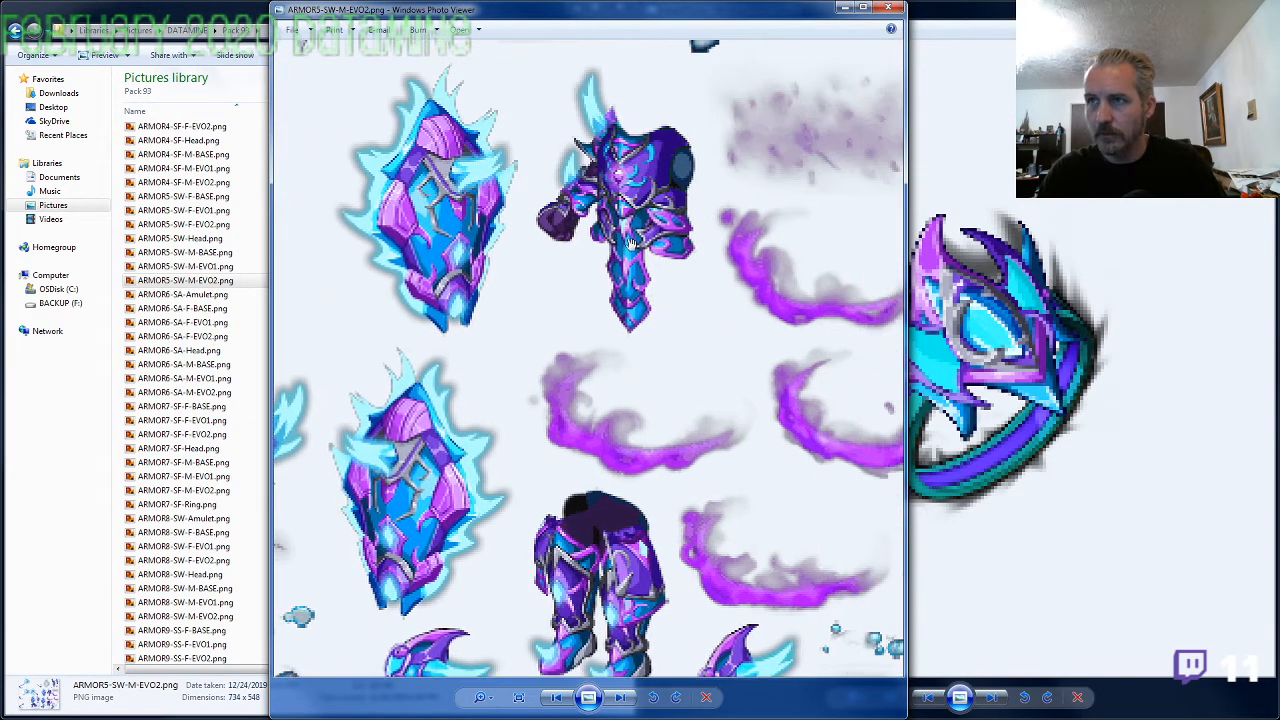
drag(488, 322, 643, 358)
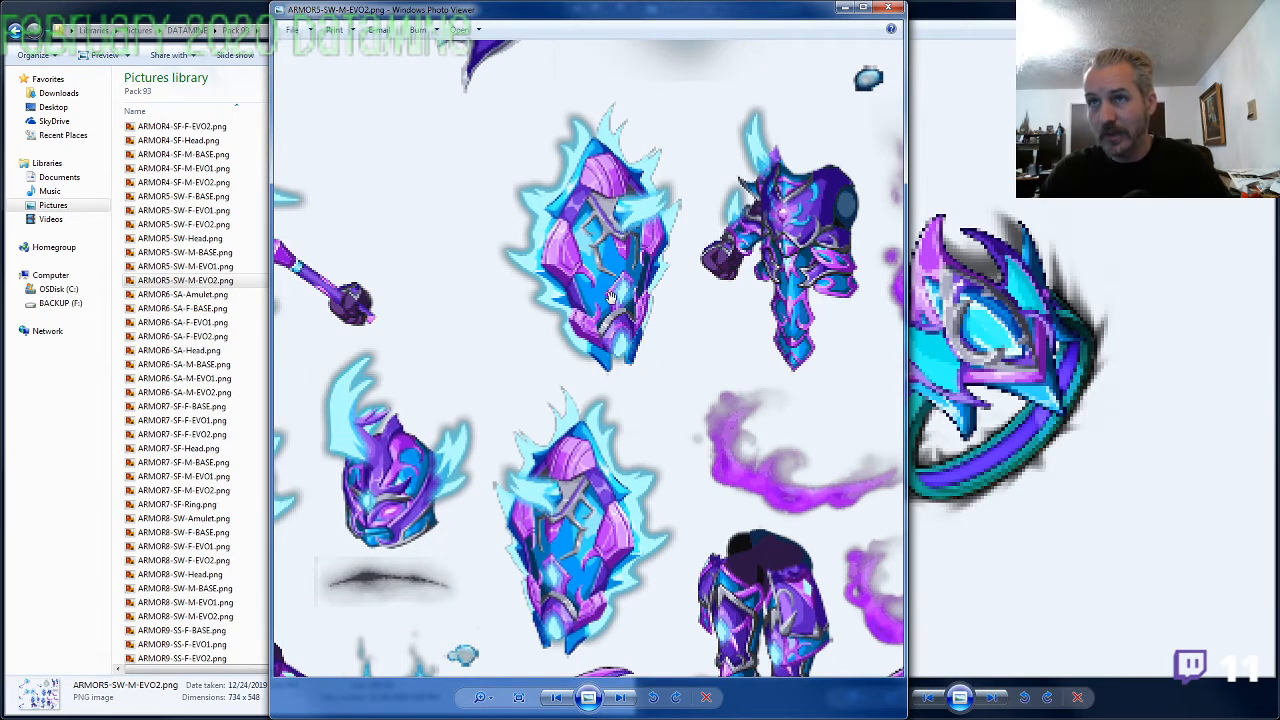
click(888, 8)
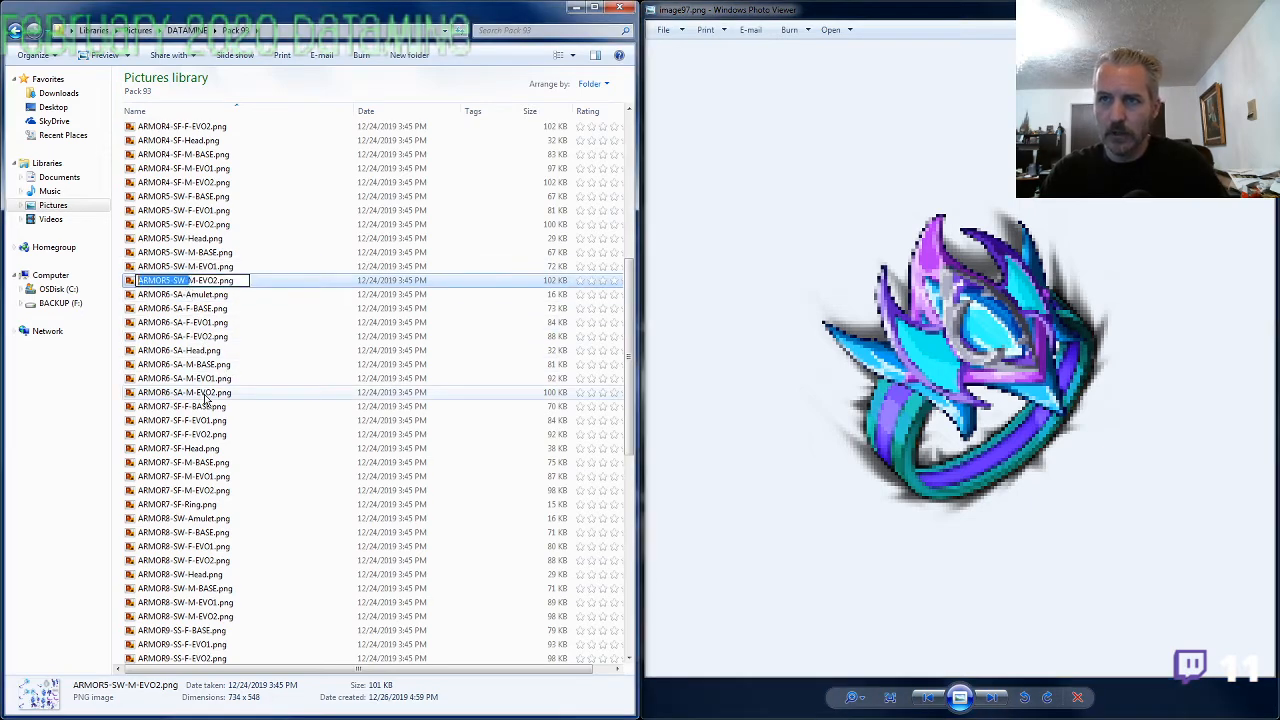
Rename image97.png as ARMOR5-SW-Ring.png, reusing the prefix of the matching armor set
click(200, 393)
scroll(211, 447, down, 1)
scroll(211, 447, down, 11)
click(198, 408)
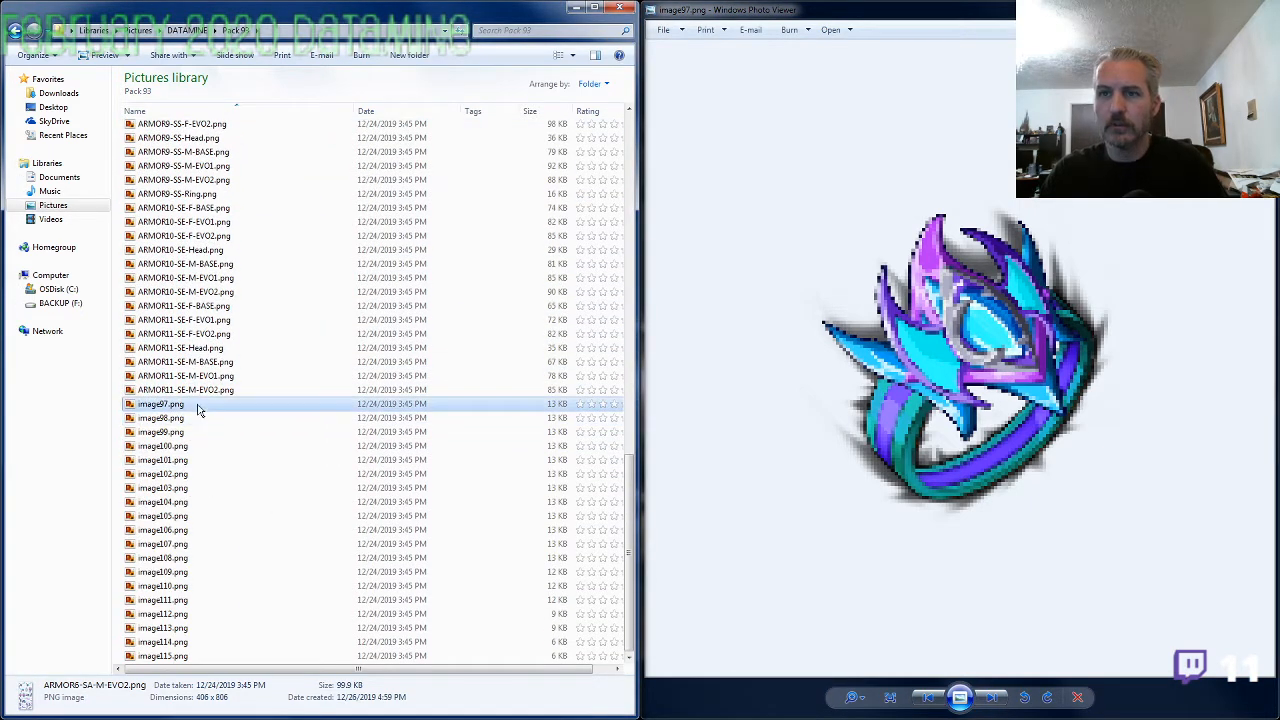
key(F2)
text(ARMOR5-SW-)
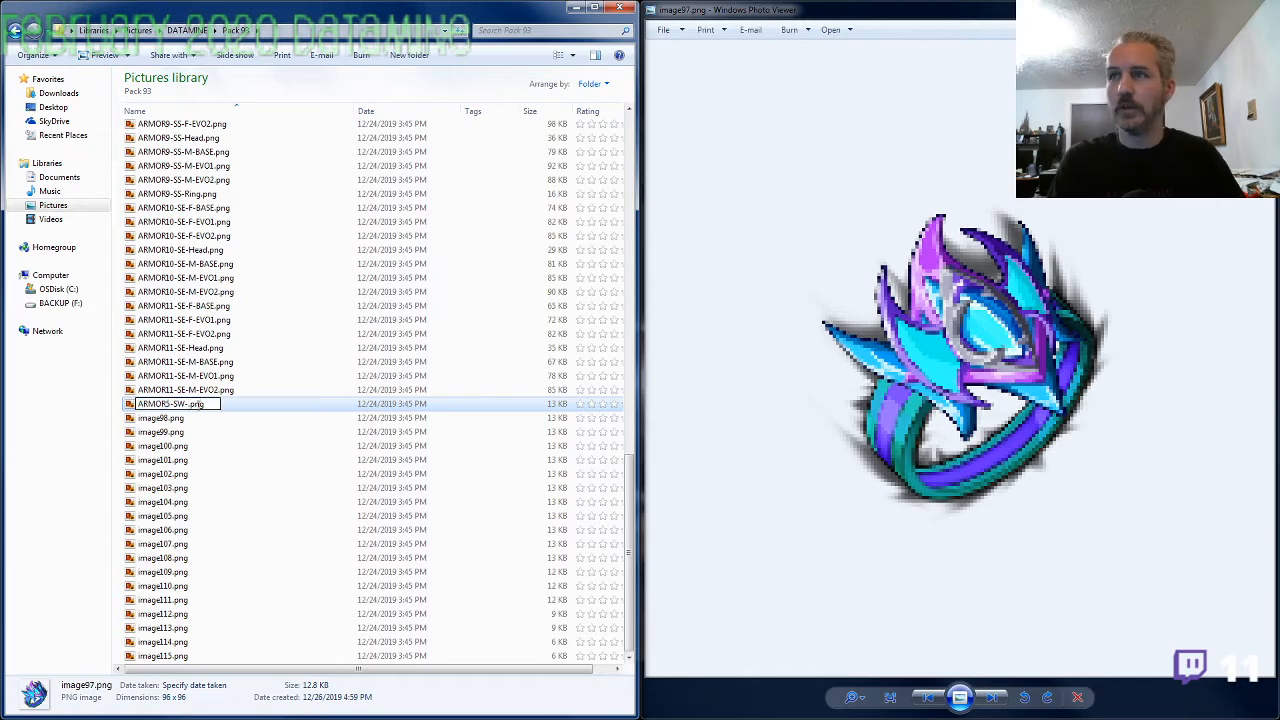
text(R)
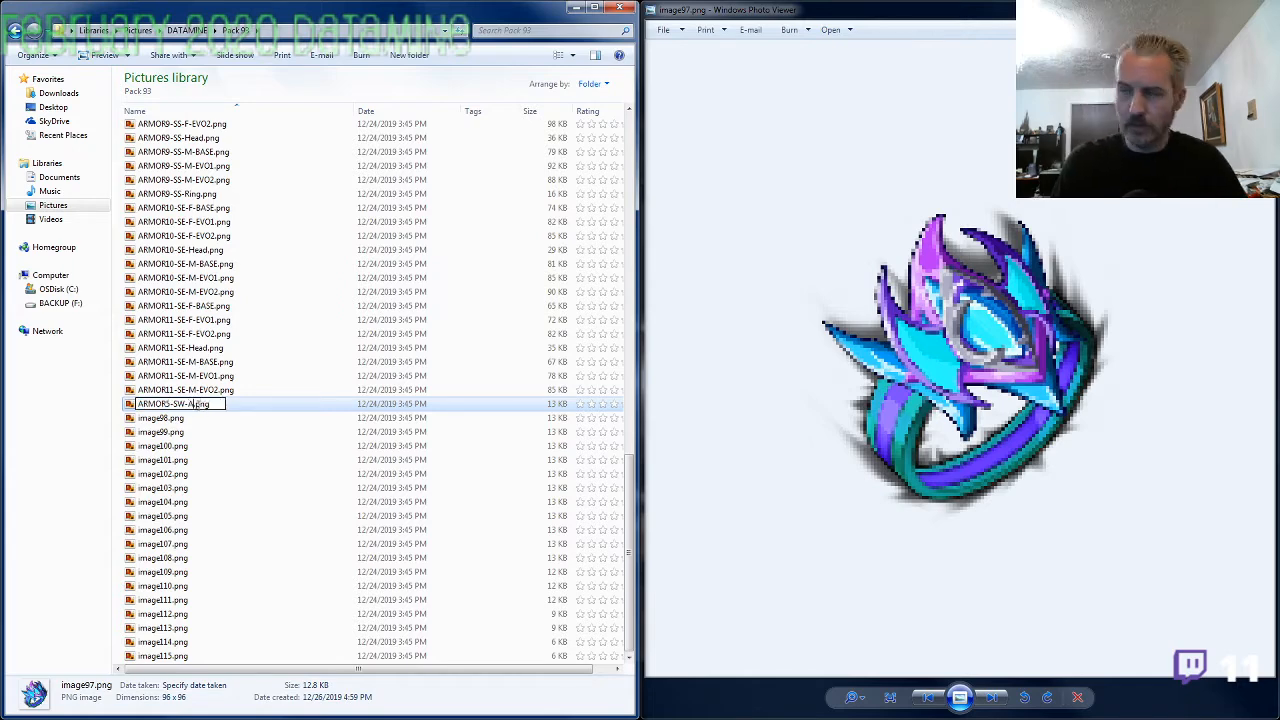
text(ing)
key(Tab)
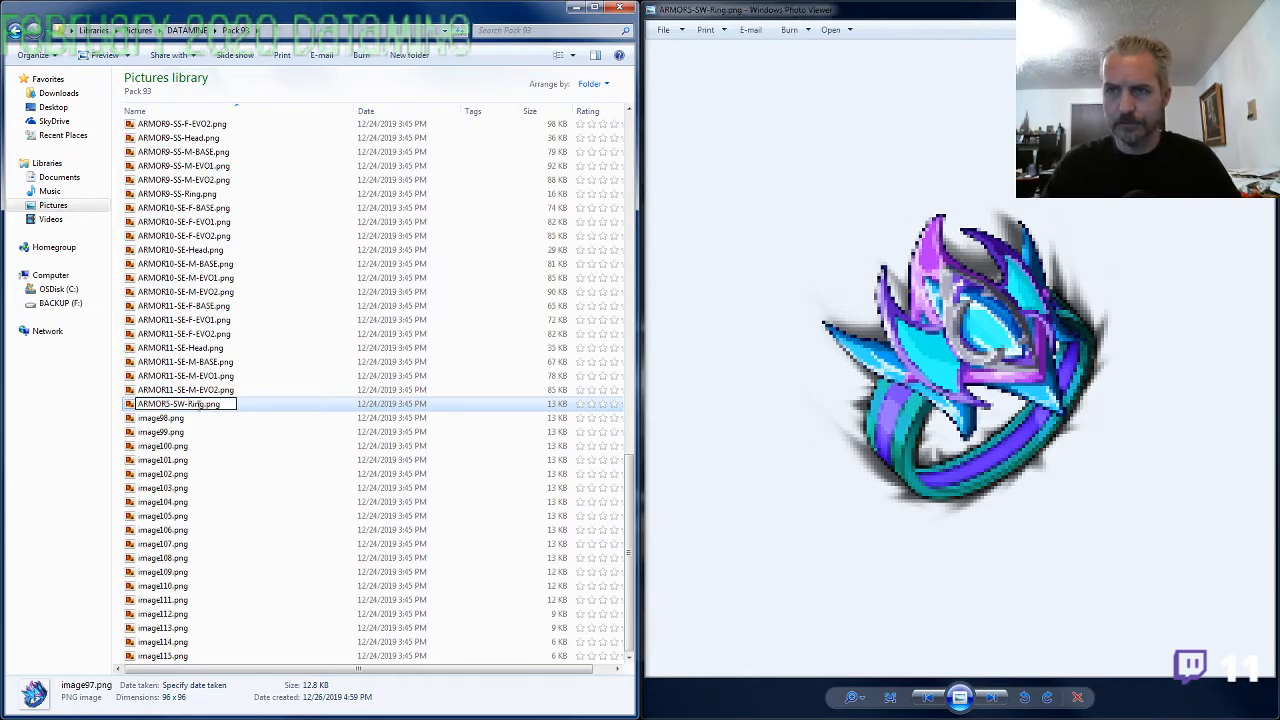
key(Escape)
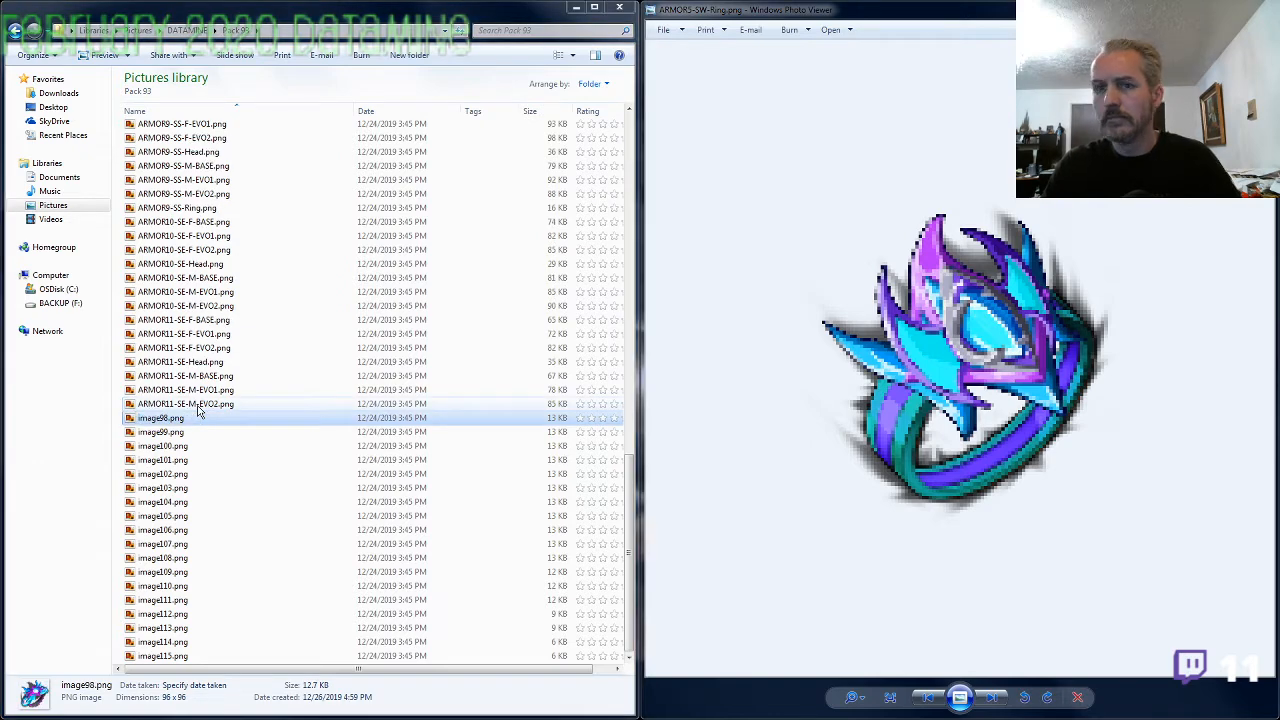
View the image98.png ring enlarged and compare it with the armor sheet ARMOR8-SW-M-EVO2.png
key(Return)
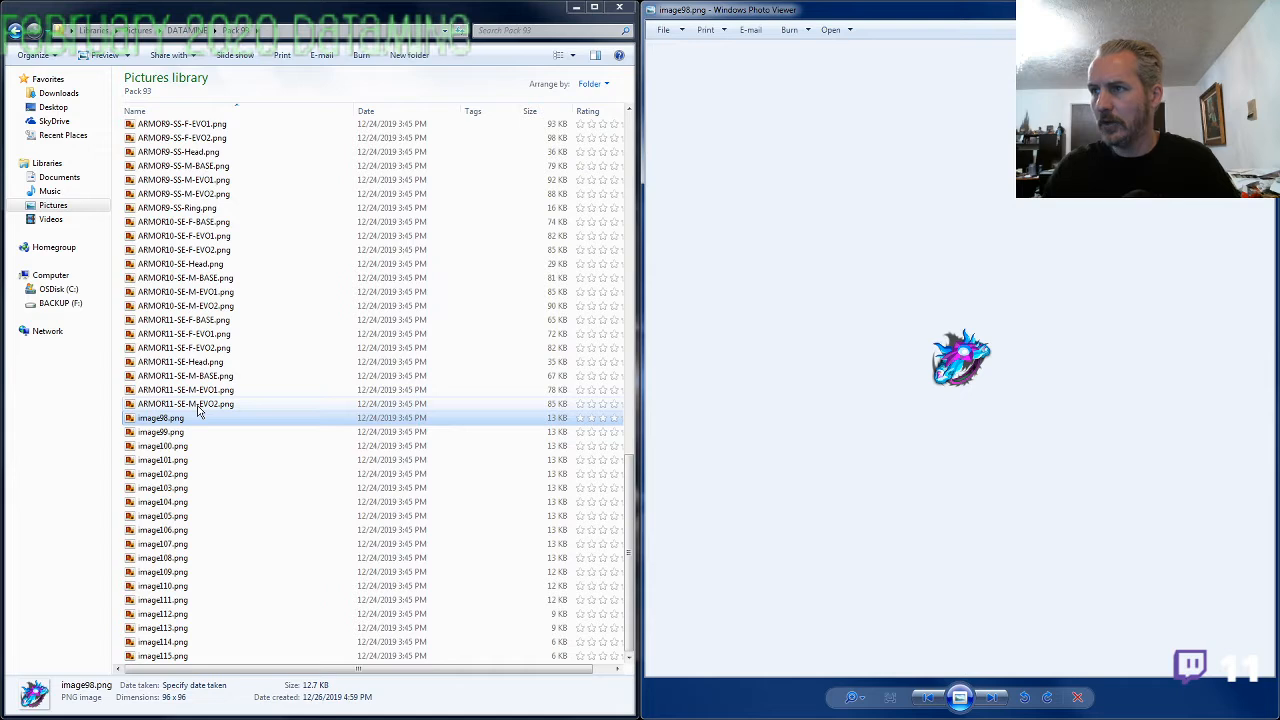
scroll(977, 380, up, 4)
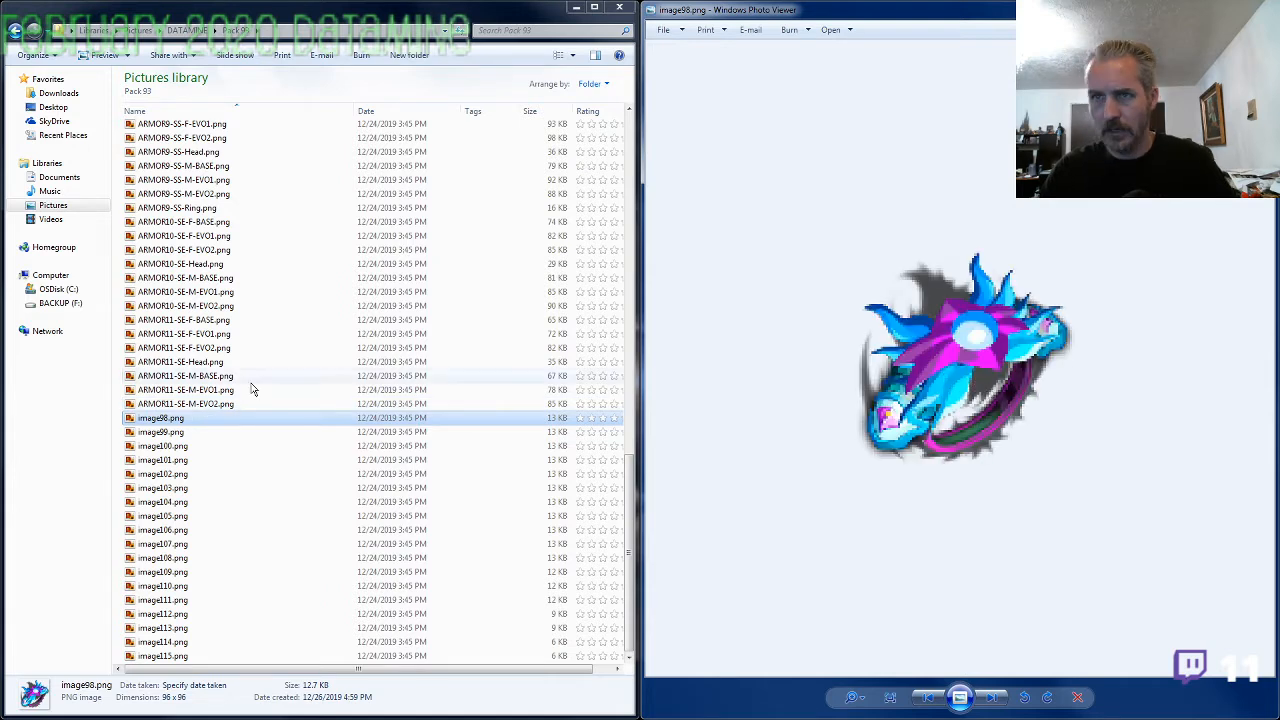
click(200, 166)
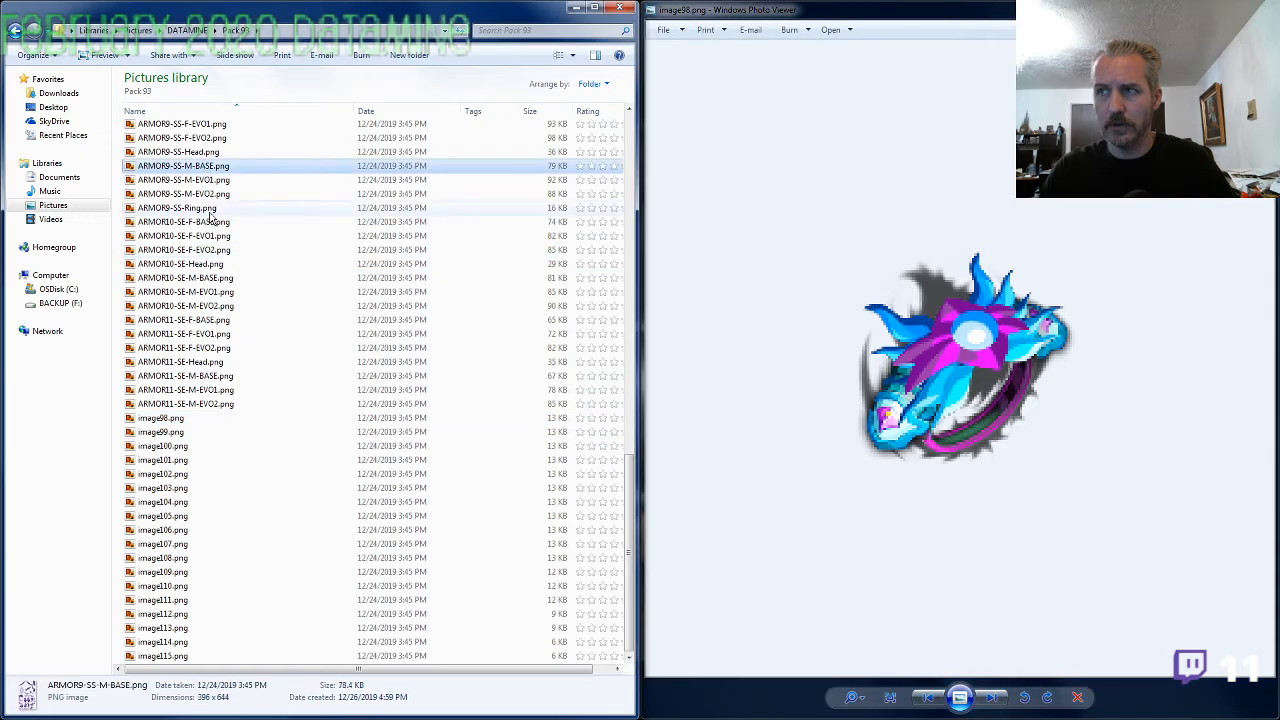
scroll(210, 215, up, 5)
click(213, 294)
double_click(213, 296)
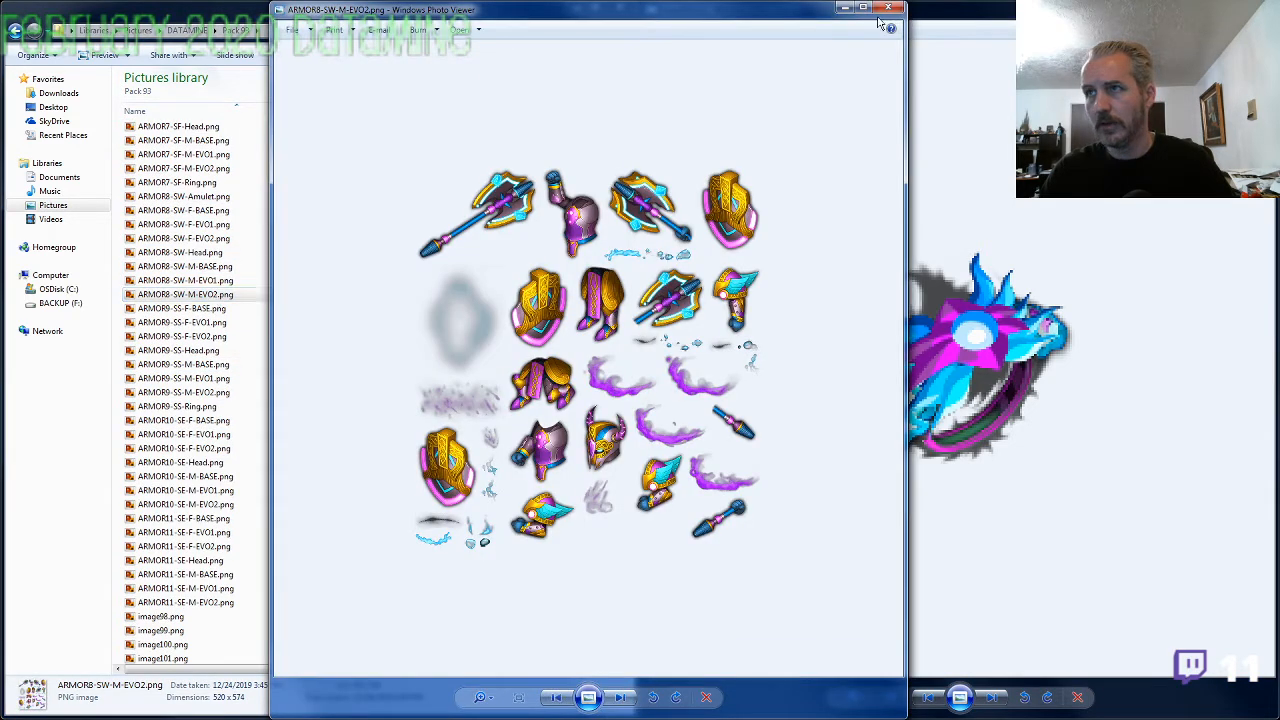
click(887, 9)
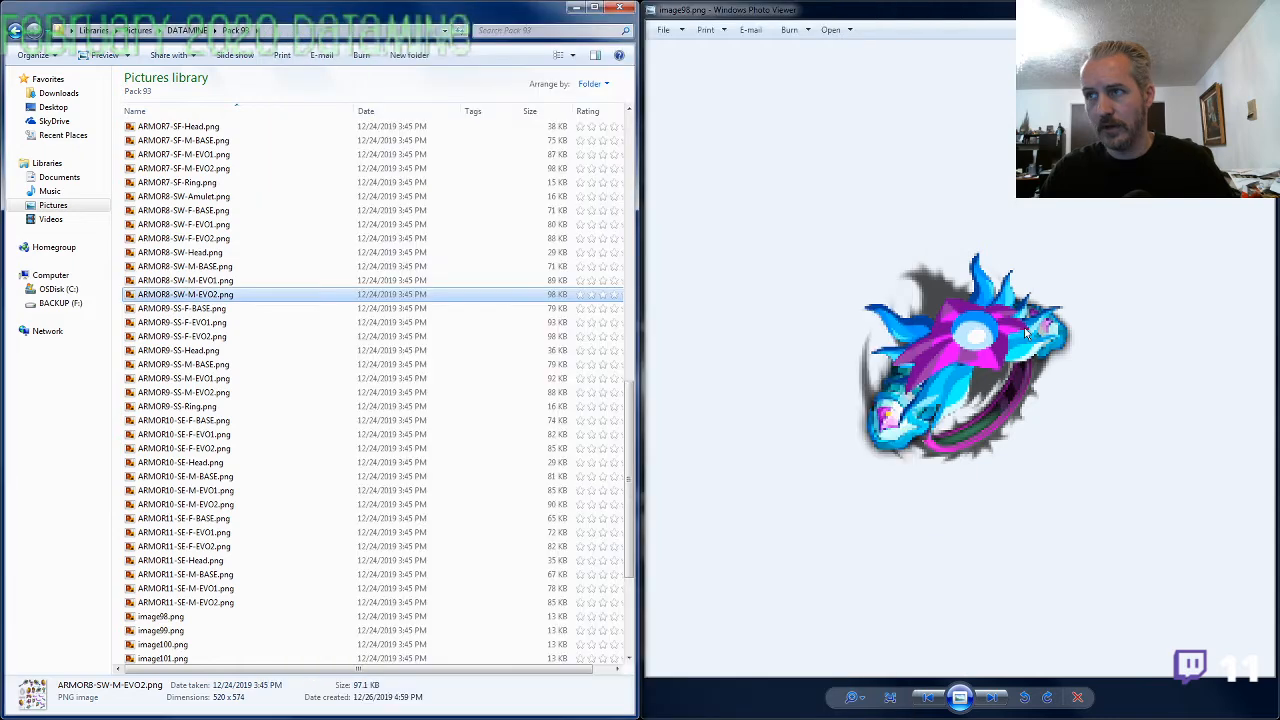
Compare the image98.png ring with the armor pieces in ARMOR6-SA-M-EVO2.png
click(246, 238)
scroll(212, 312, up, 5)
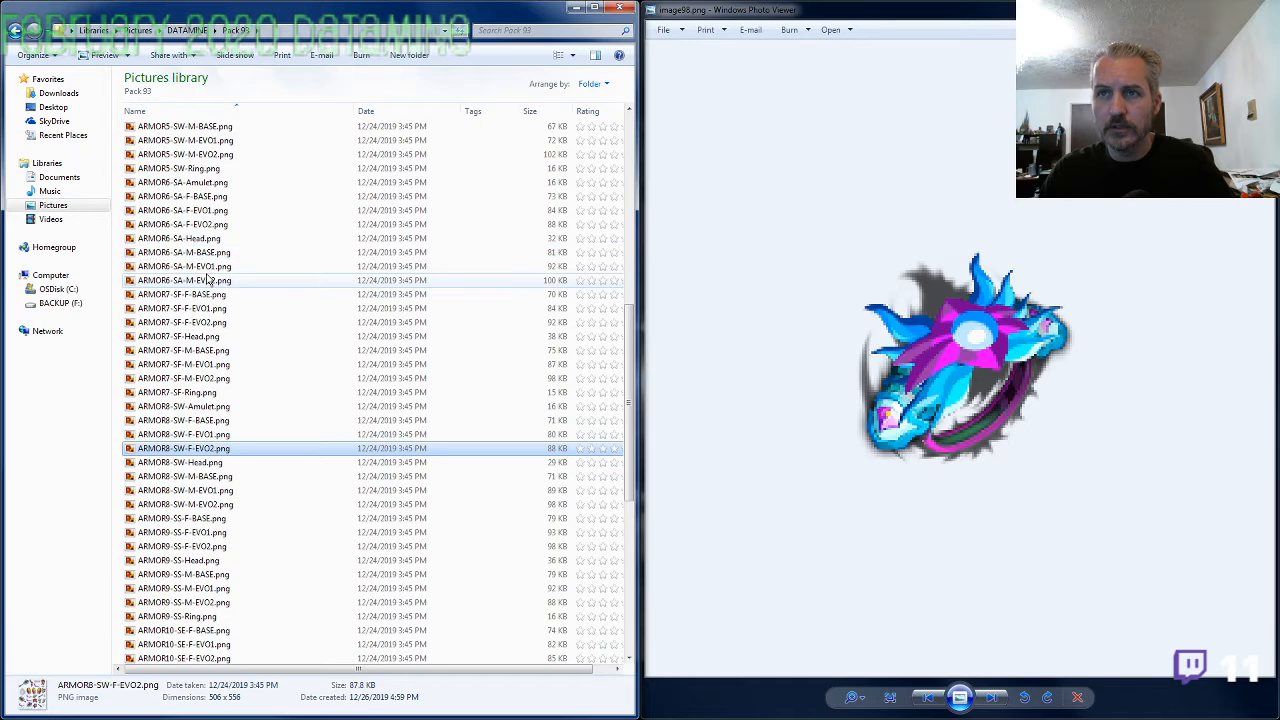
double_click(208, 280)
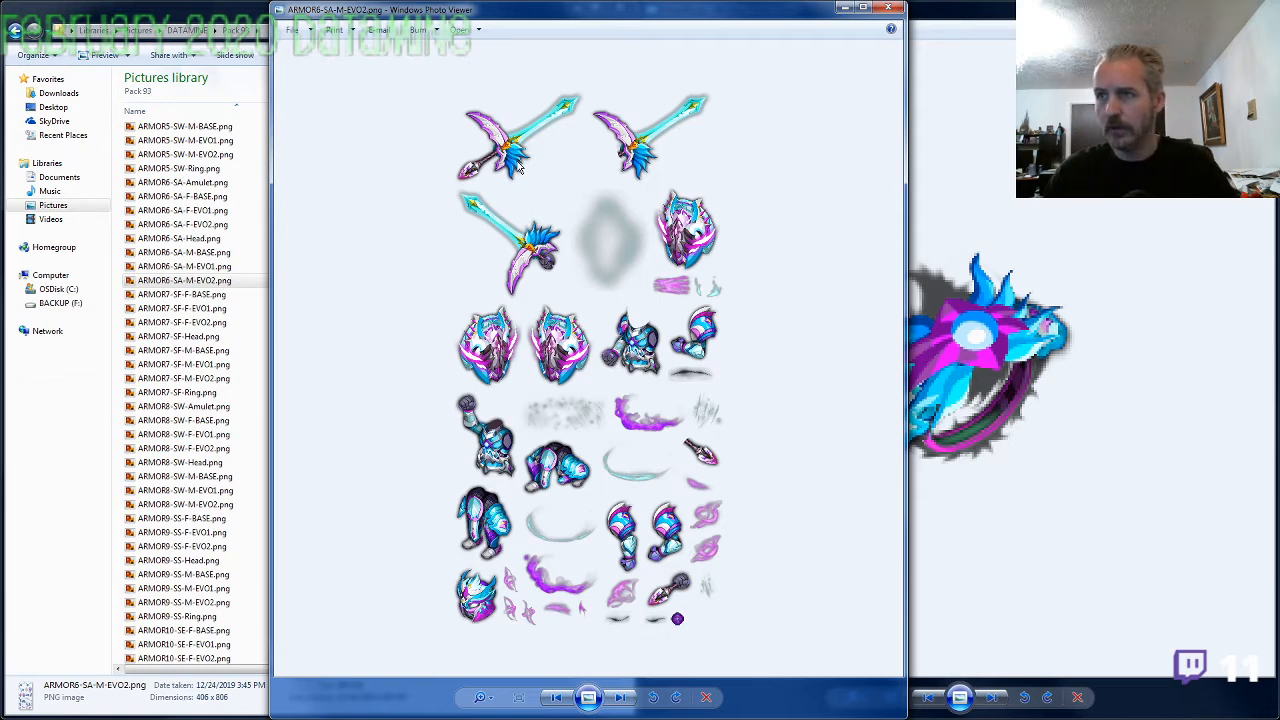
click(886, 10)
Copy the ARMOR6-SA- prefix from the matching sheet's file name and rename image98.png as ARMOR6-SA-Ring.png
key(F2)
drag(188, 281, 100, 278)
key(ctrl+c)
click(188, 396)
scroll(190, 400, down, 10)
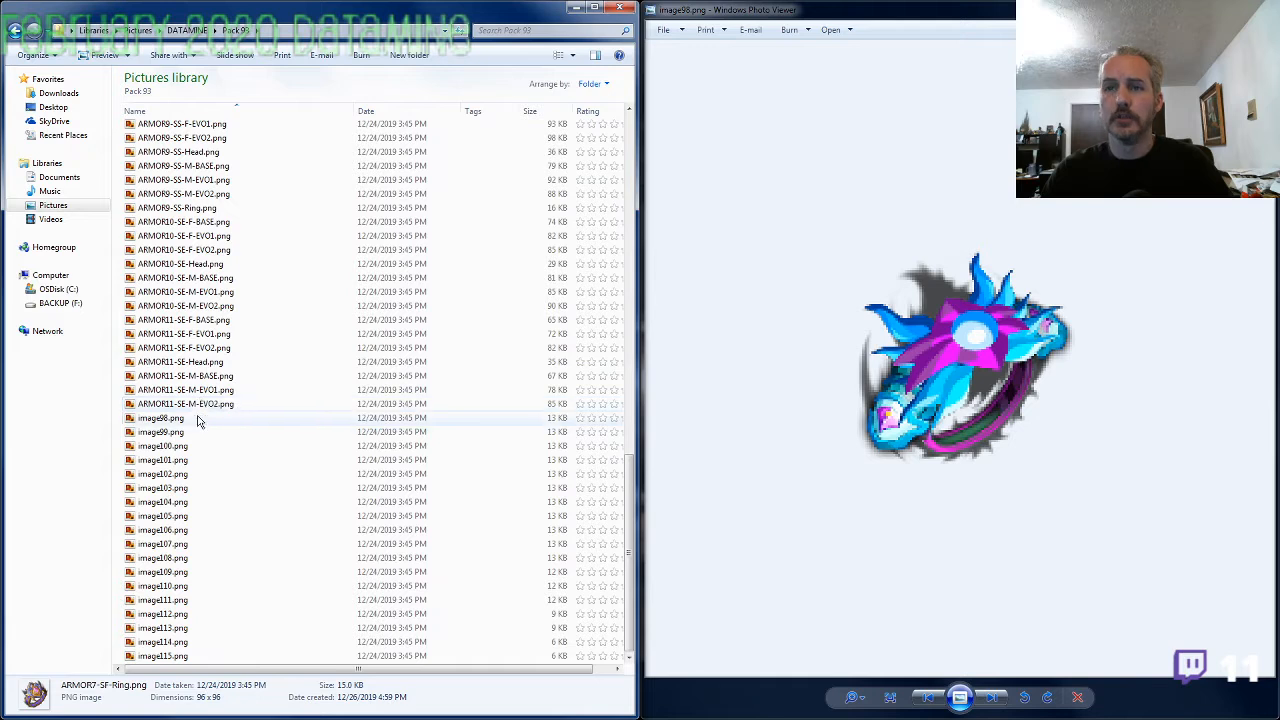
click(198, 420)
key(F2)
key(ctrl+v)
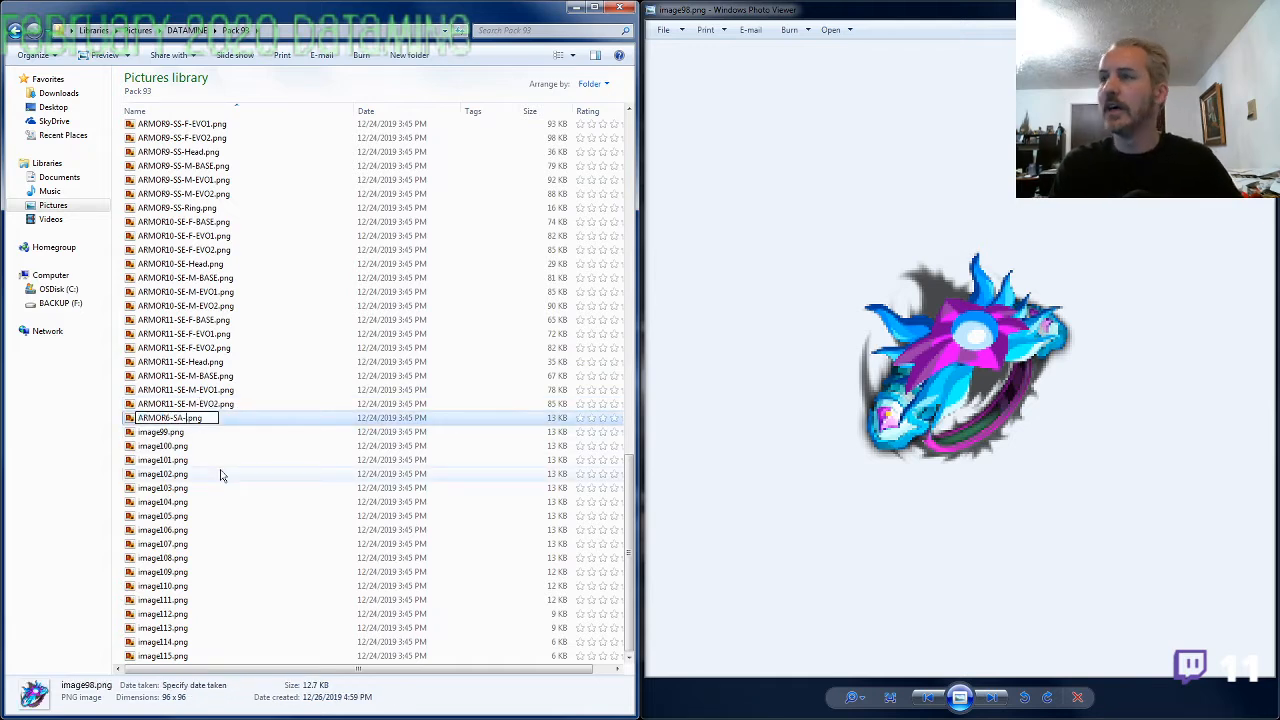
text(Ring)
key(Return)
View the image99.png ring enlarged and look through the armor file list for a set that may match it
key(Down)
key(Return)
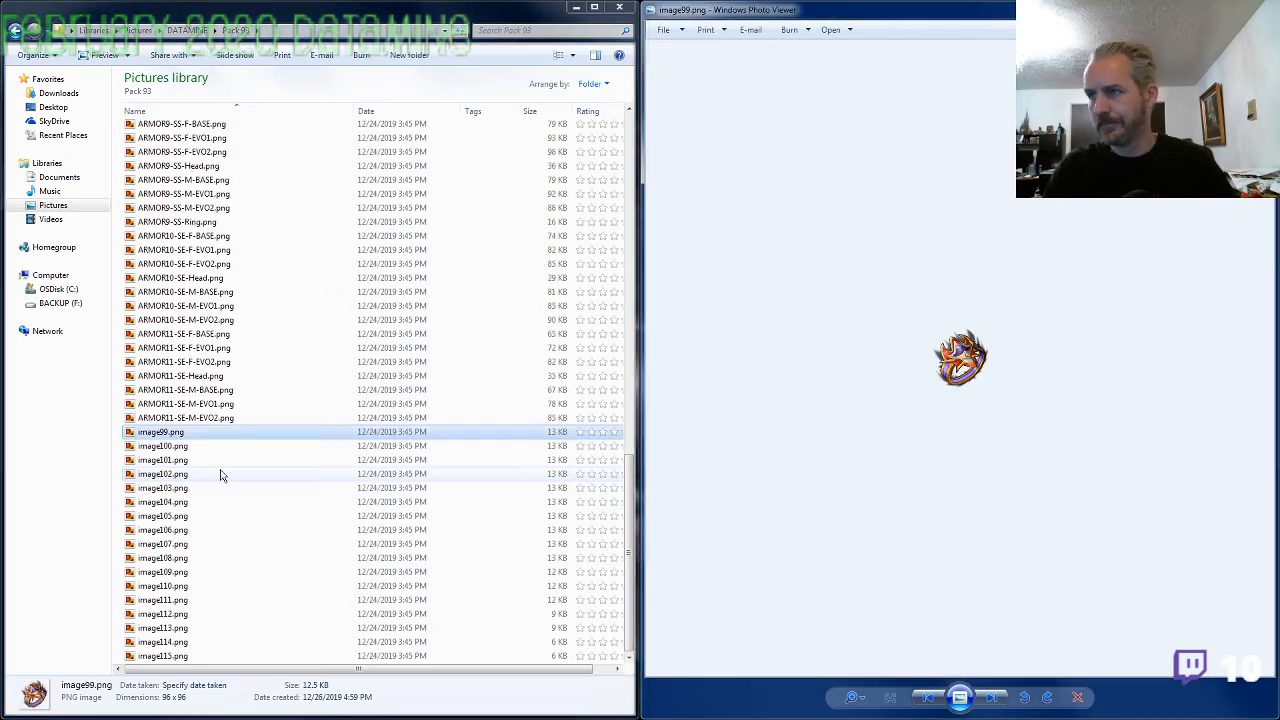
scroll(985, 370, up, 5)
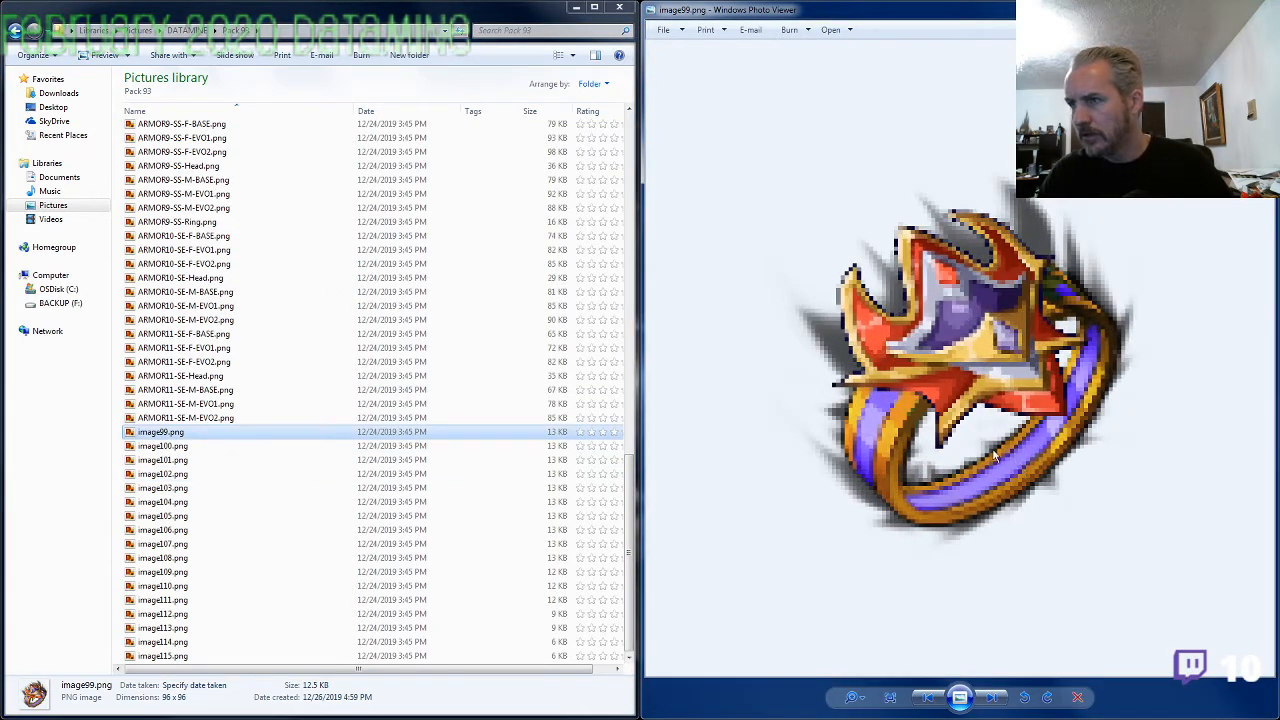
click(221, 222)
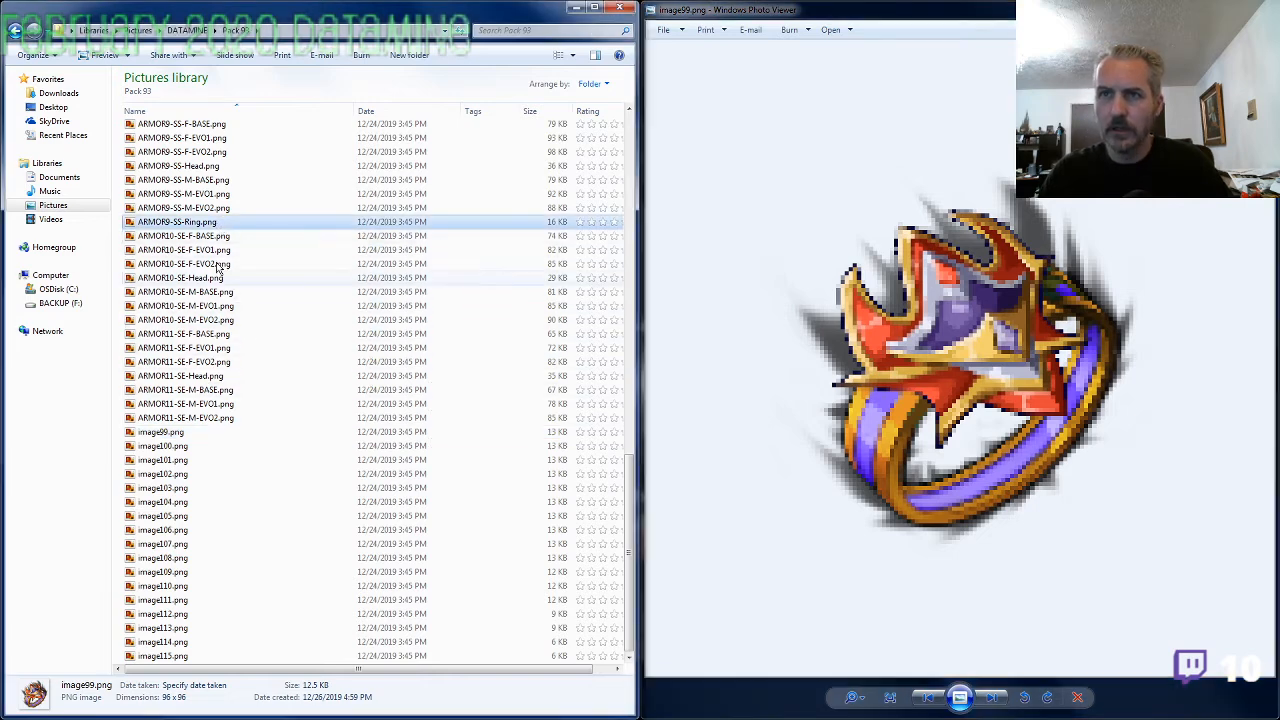
scroll(216, 265, up, 8)
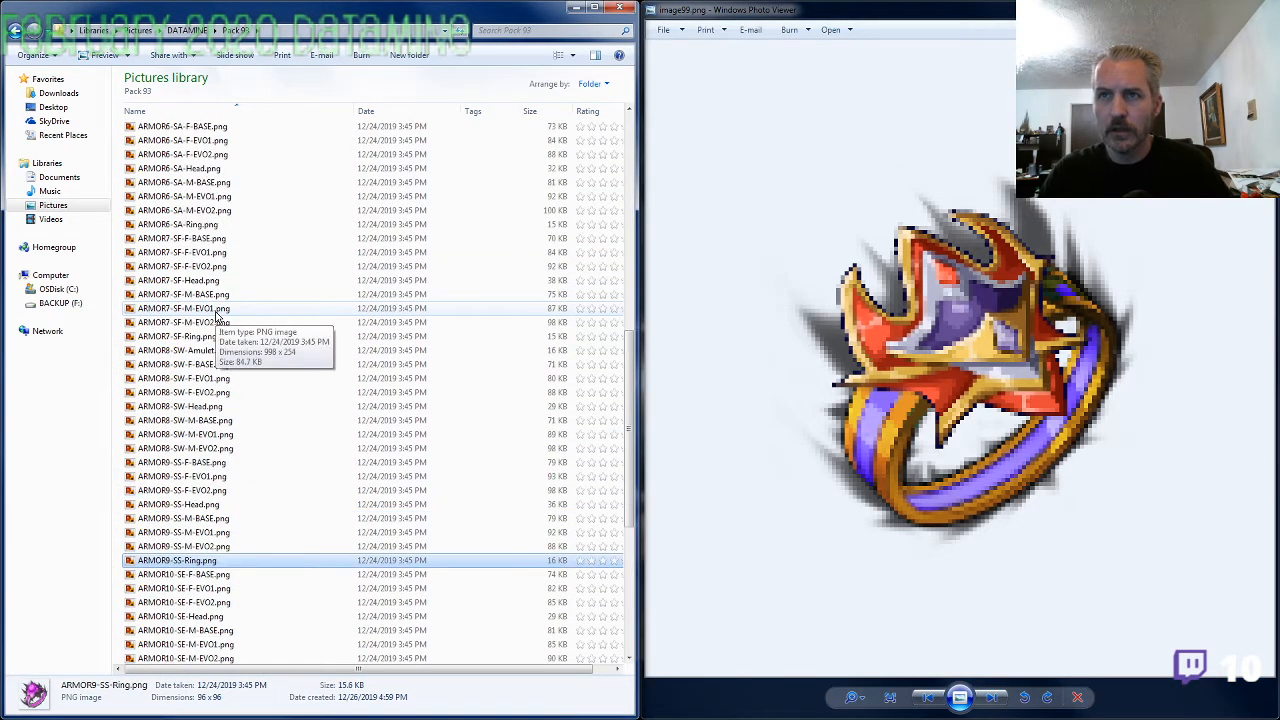
scroll(215, 314, up, 3)
scroll(215, 314, down, 1)
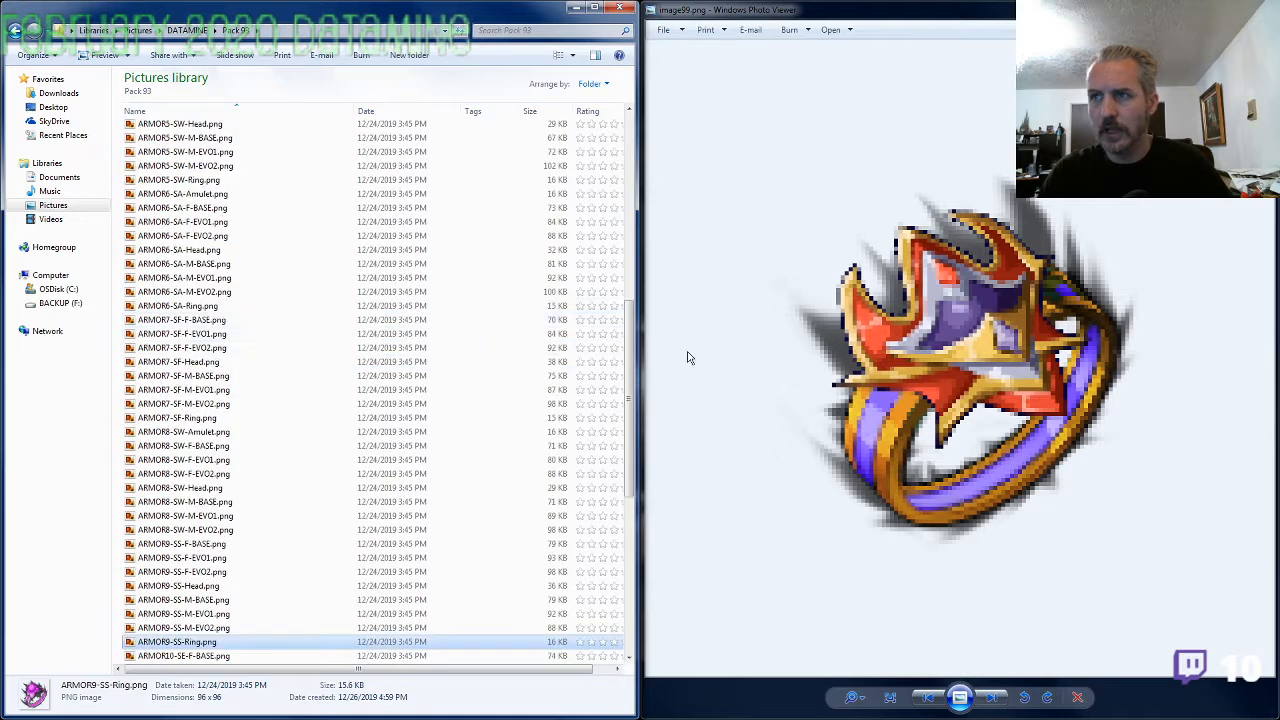
Browse the ring images that follow image99.png in the image viewer
key(Right)
key(Right)
key(Right)
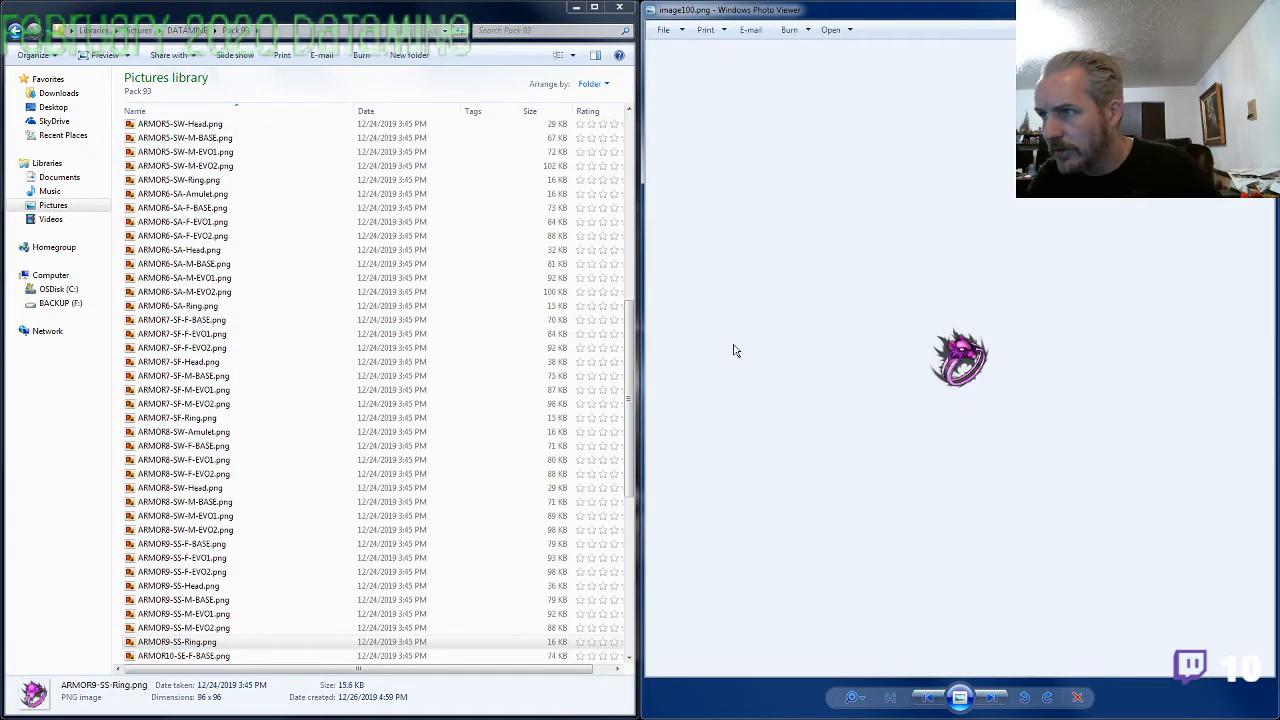
Flip back and forth through the ring and amulet images from image100.png to image105.png in the image viewer, comparing their designs
key(Right)
key(Left)
key(Right)
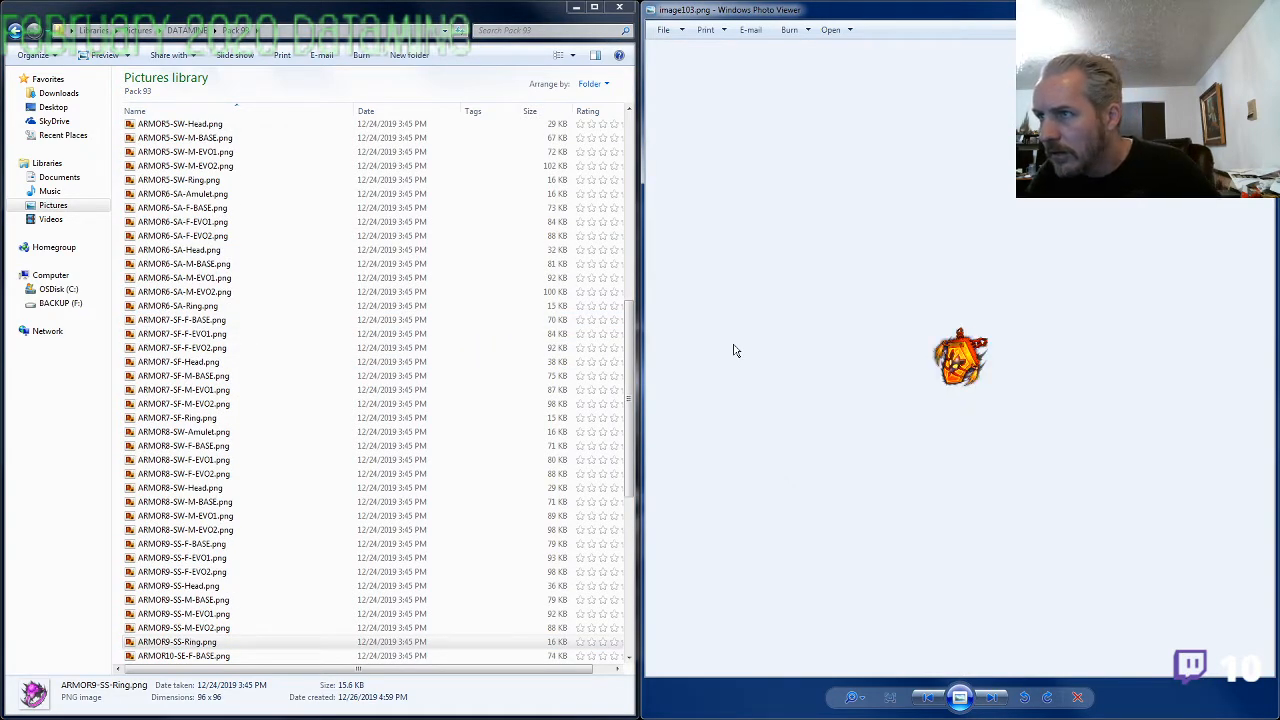
key(Left)
key(Left)
key(Right)
key(Right)
key(Left)
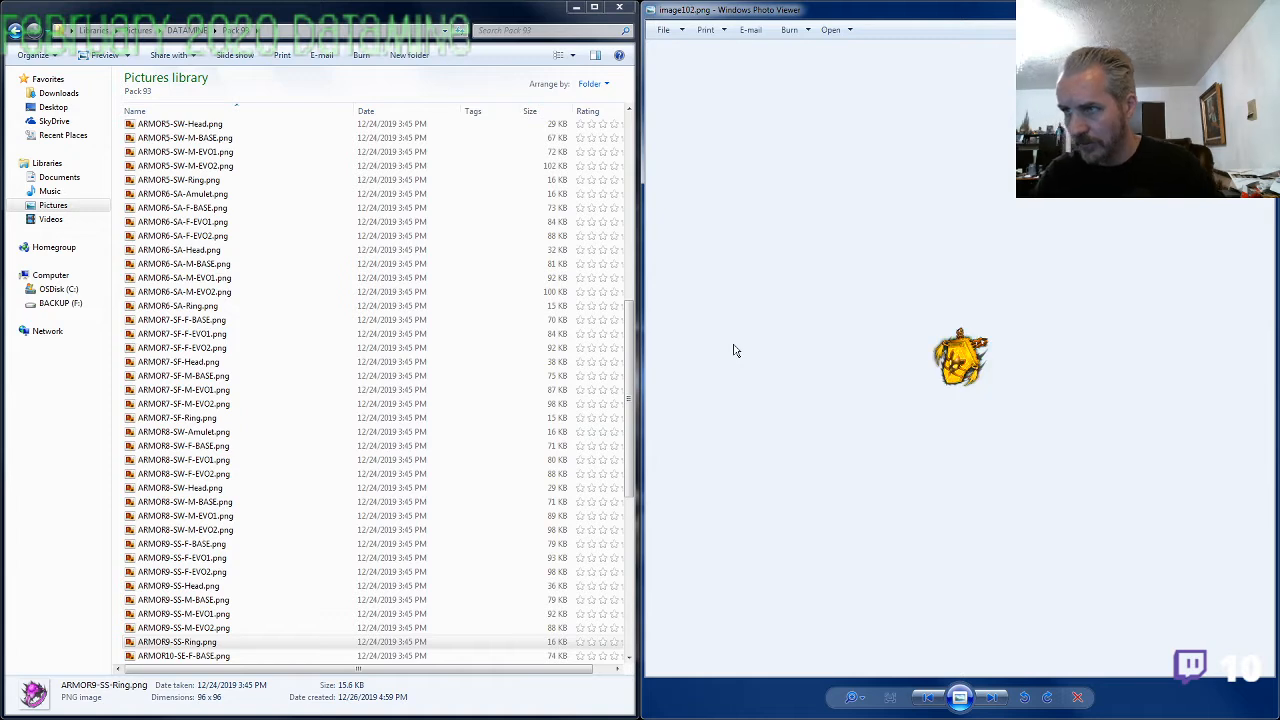
key(Right)
key(Left)
key(Right)
key(Right)
key(Right)
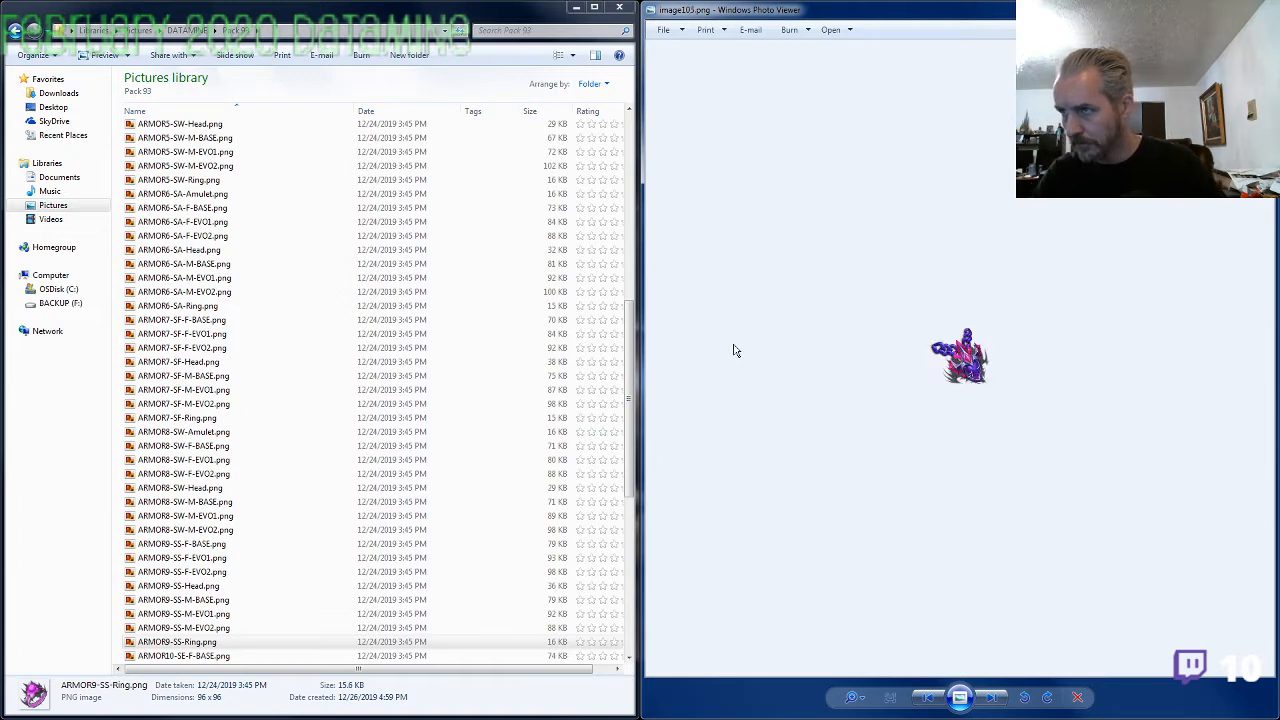
key(Left)
Find the armor set matching the image104.png amulet and copy the ARMOR3-SF- prefix from the ARMOR3-SF-Ring.png file name
click(237, 408)
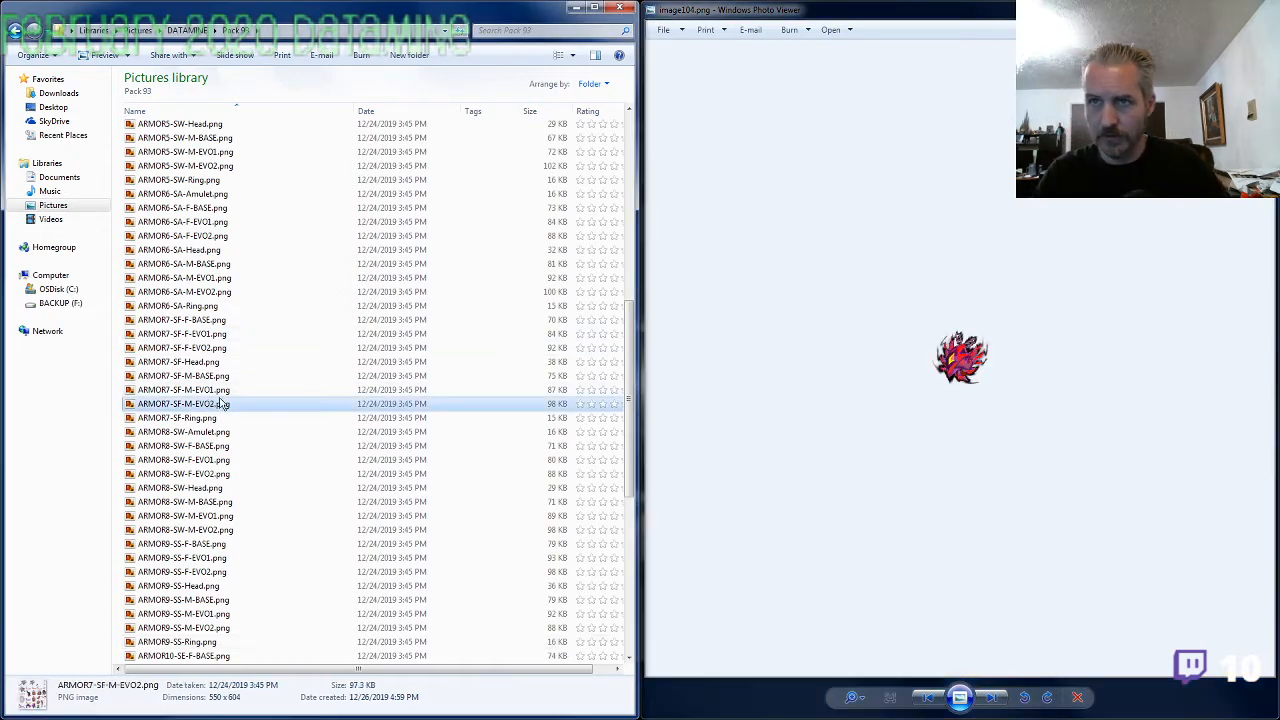
scroll(234, 406, up, 6)
scroll(203, 282, up, 2)
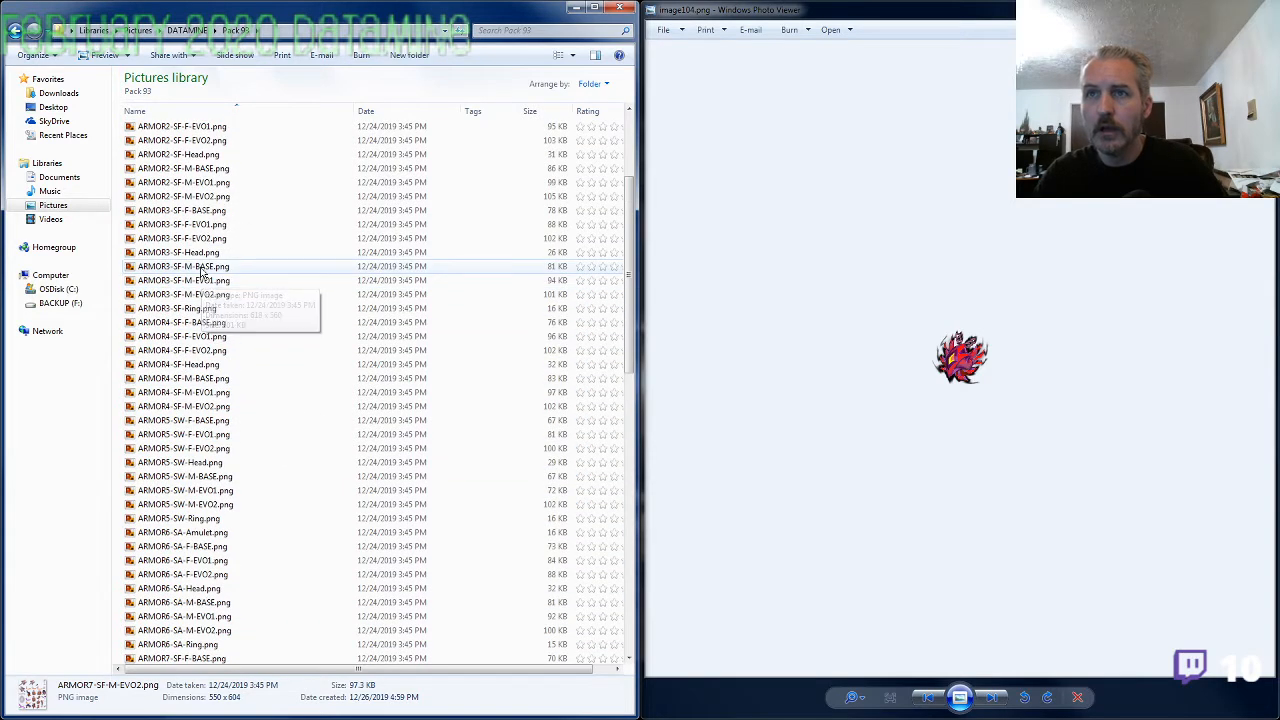
click(205, 308)
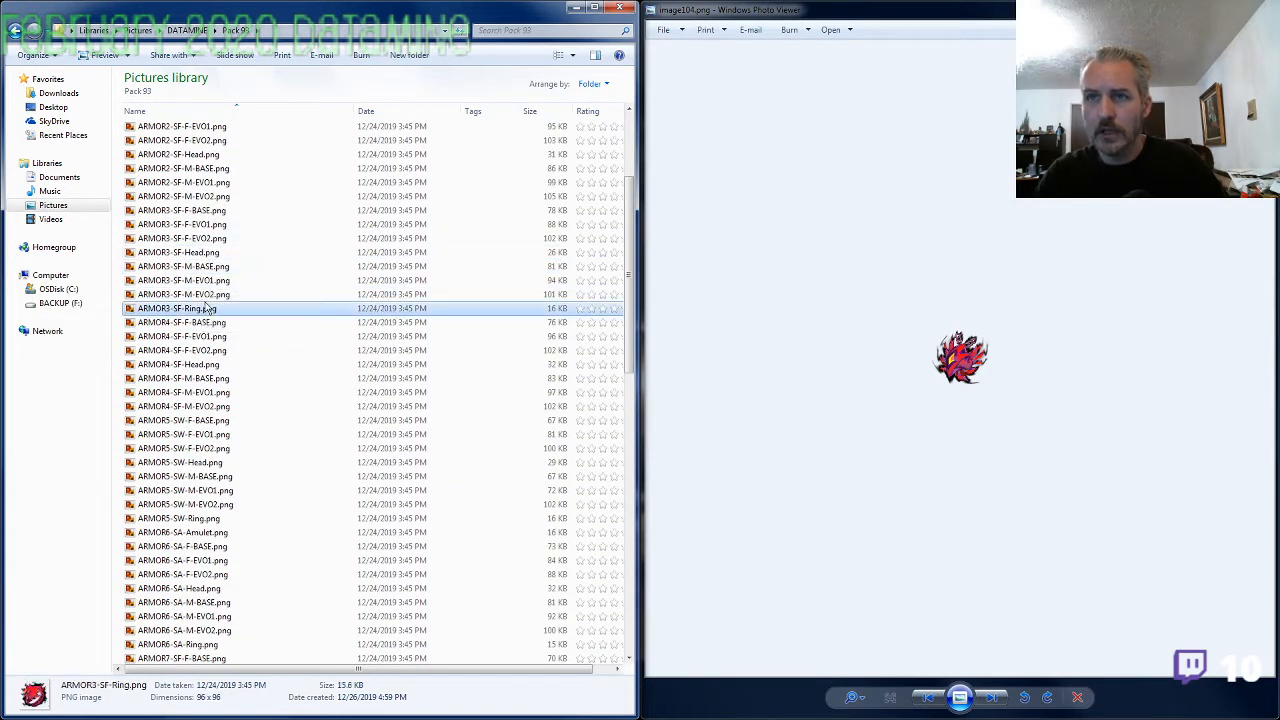
click(207, 308)
click(178, 392)
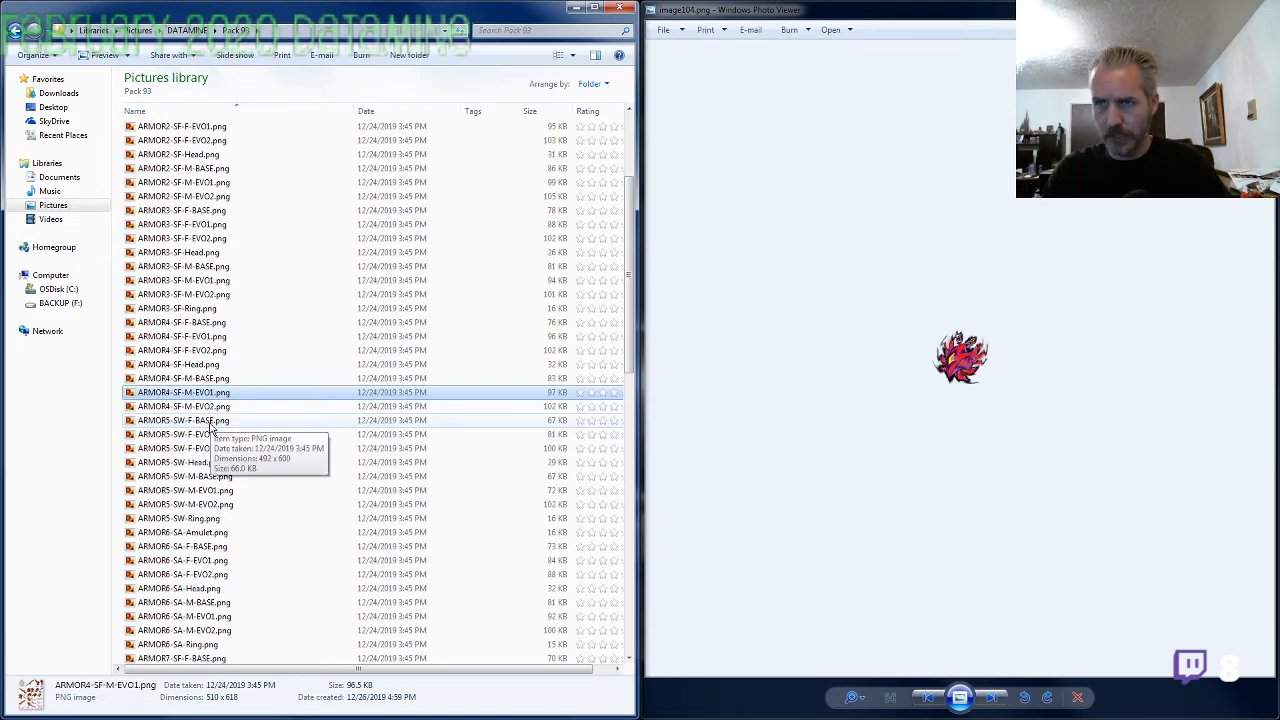
click(210, 421)
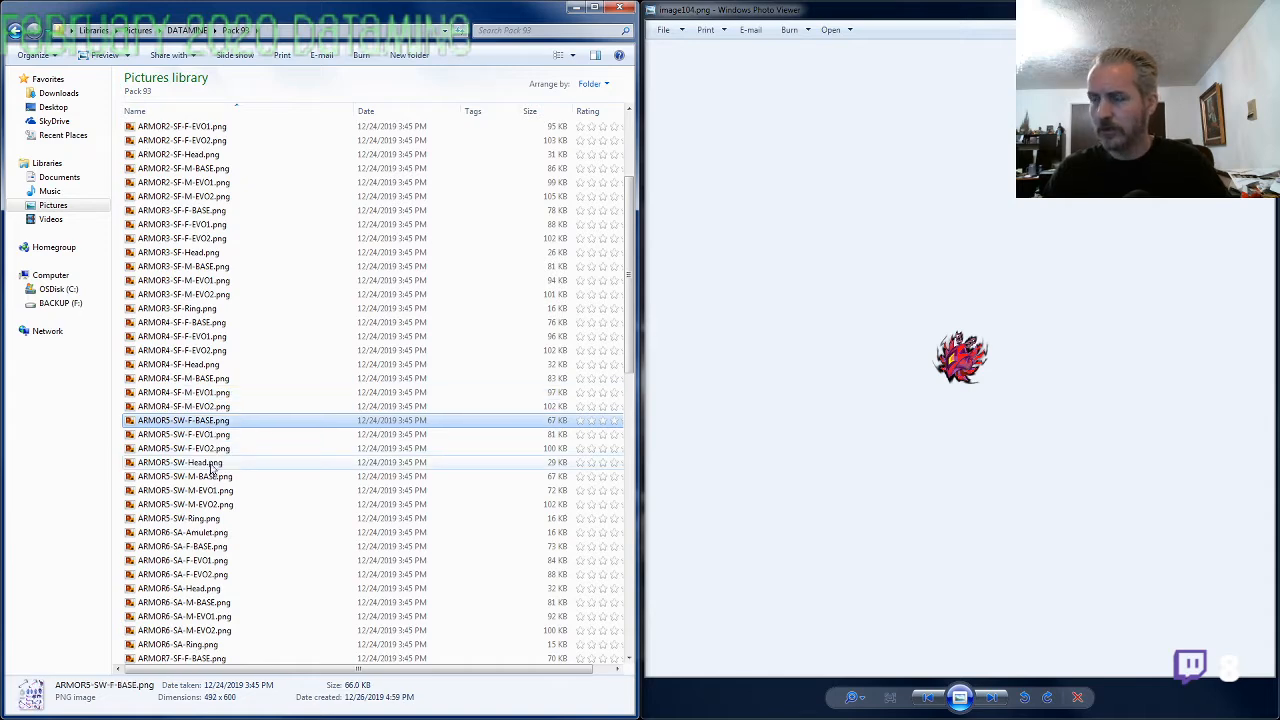
Rename image104.png as ARMOR3-SF-Amulet.png using the copied prefix
scroll(211, 470, down, 6)
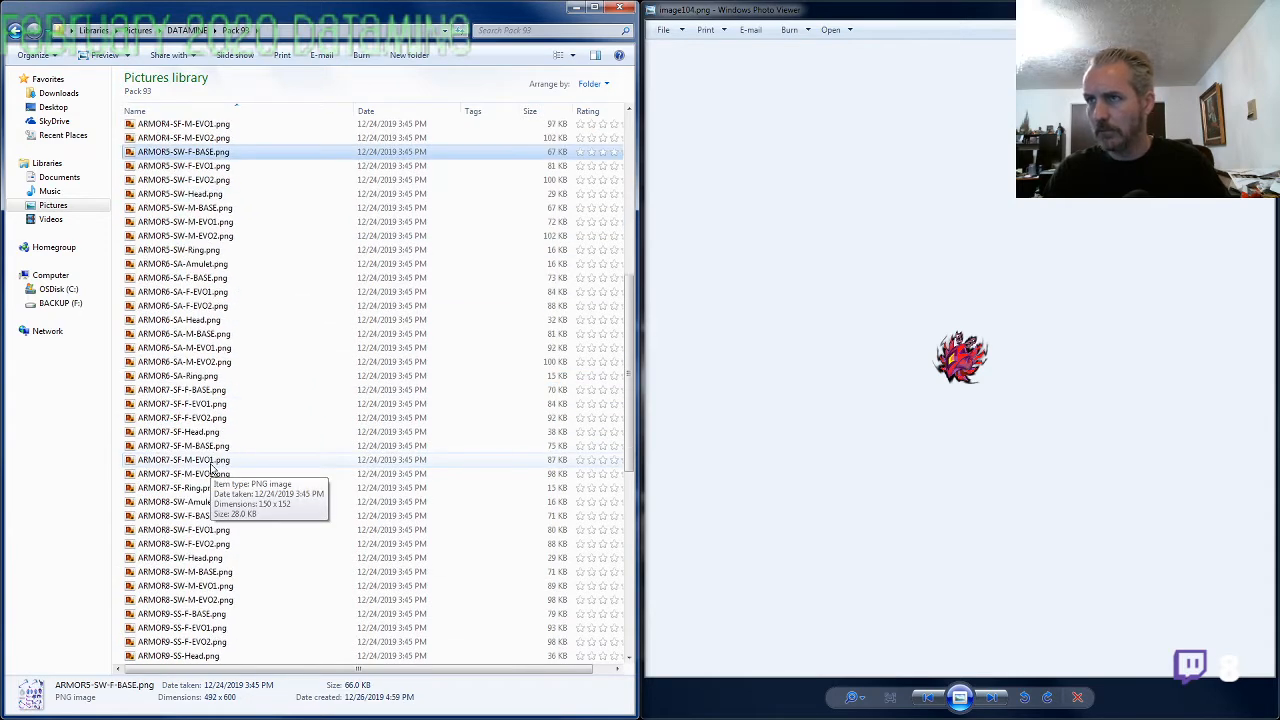
scroll(211, 470, down, 10)
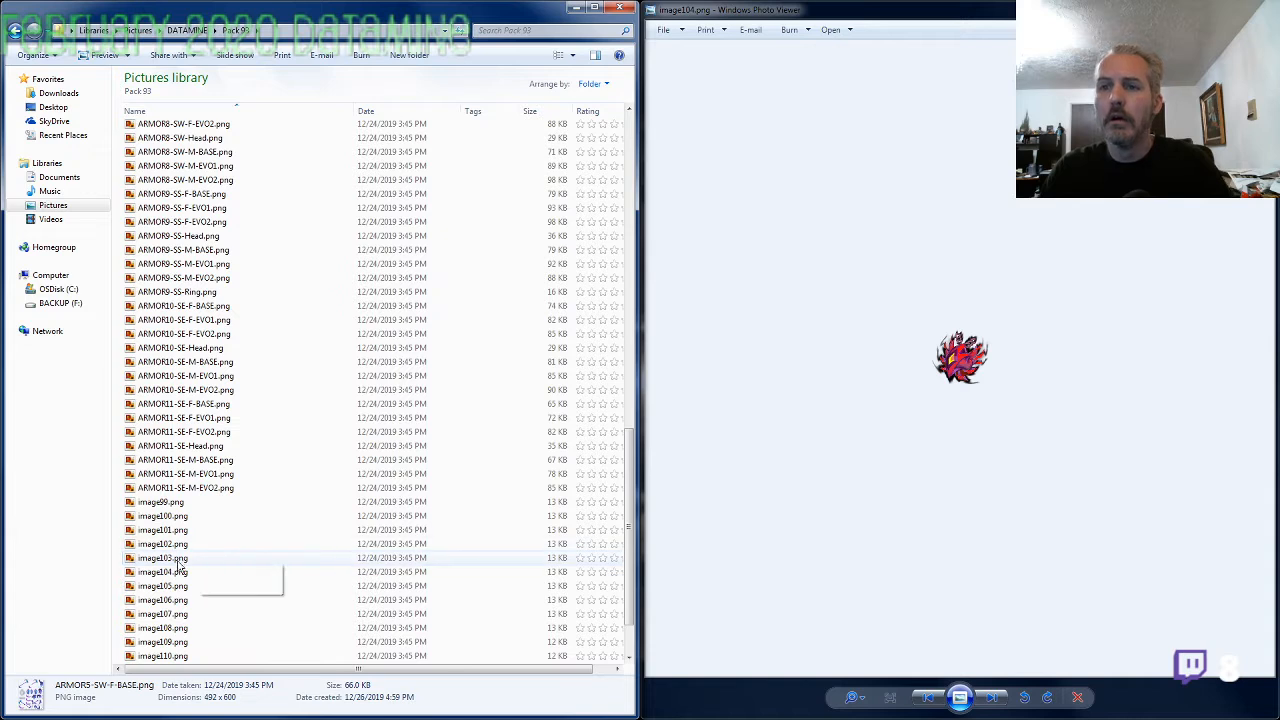
click(180, 571)
key(F2)
text(ARMOR3-SF-)
text(Amulet)
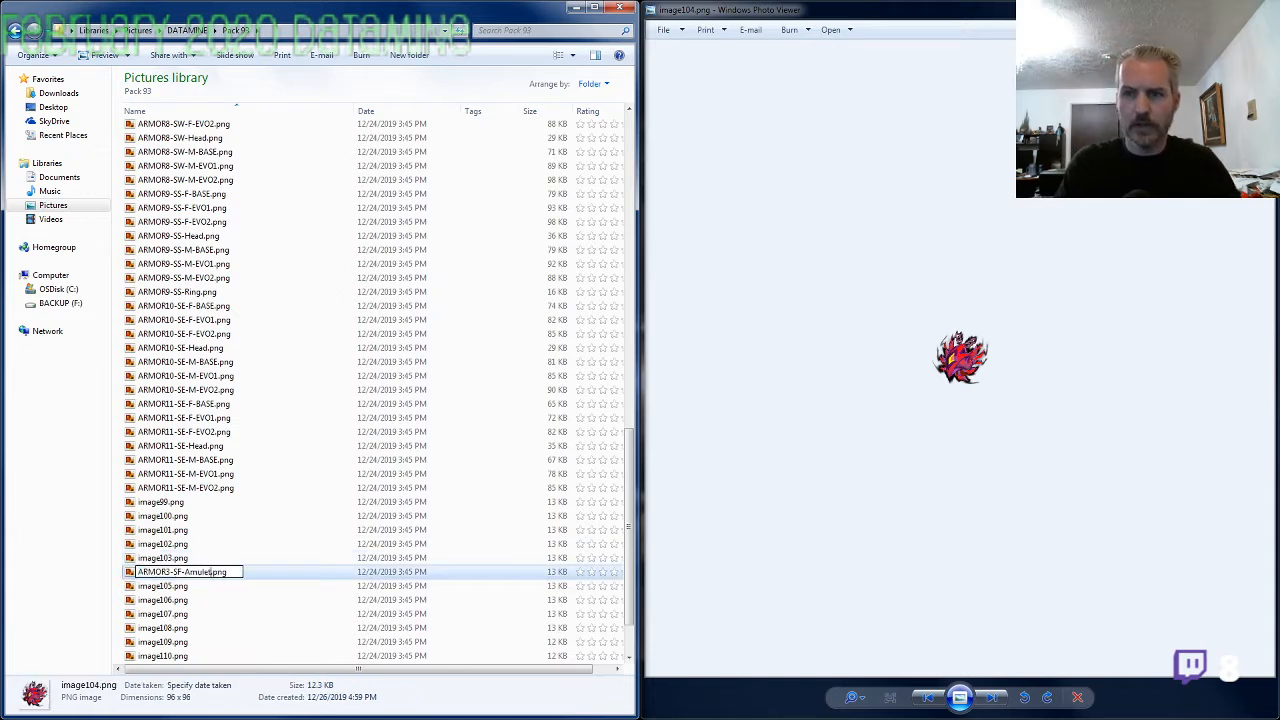
key(Return)
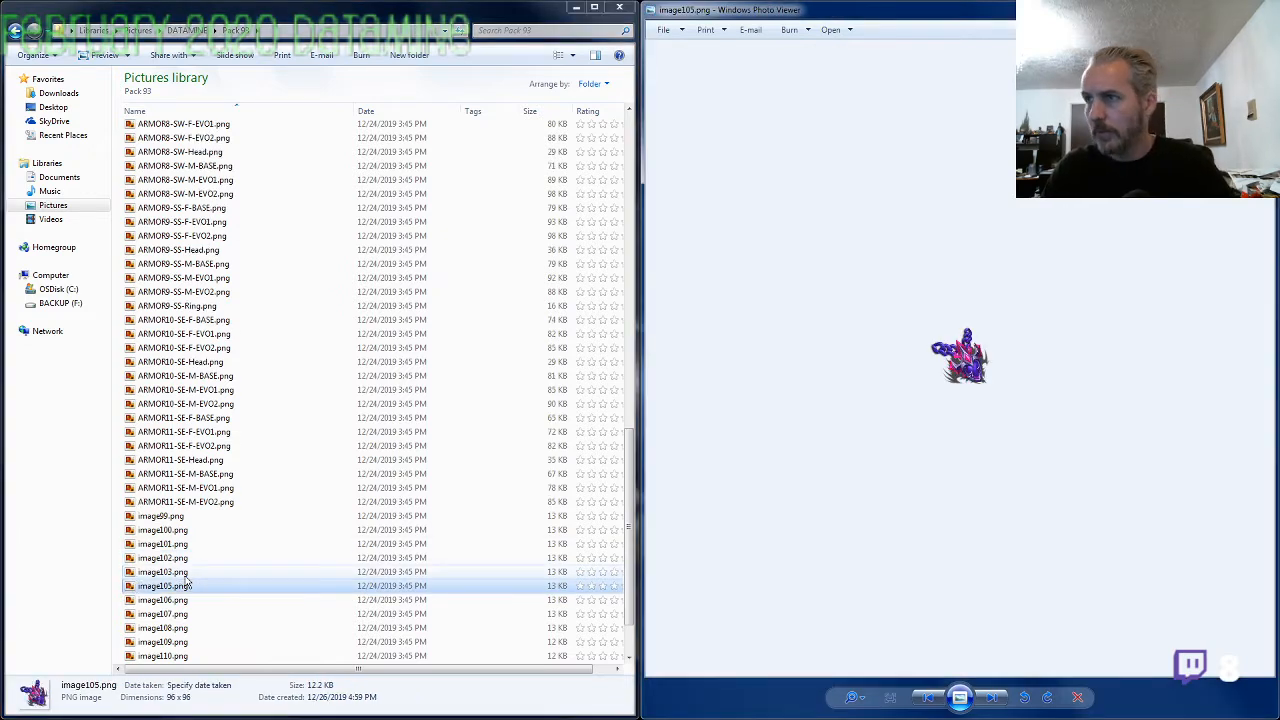
Enlarge the image105.png amulet and compare it with the armor pieces in ARMOR9-SS-M-EVO2.png
scroll(945, 385, up, 5)
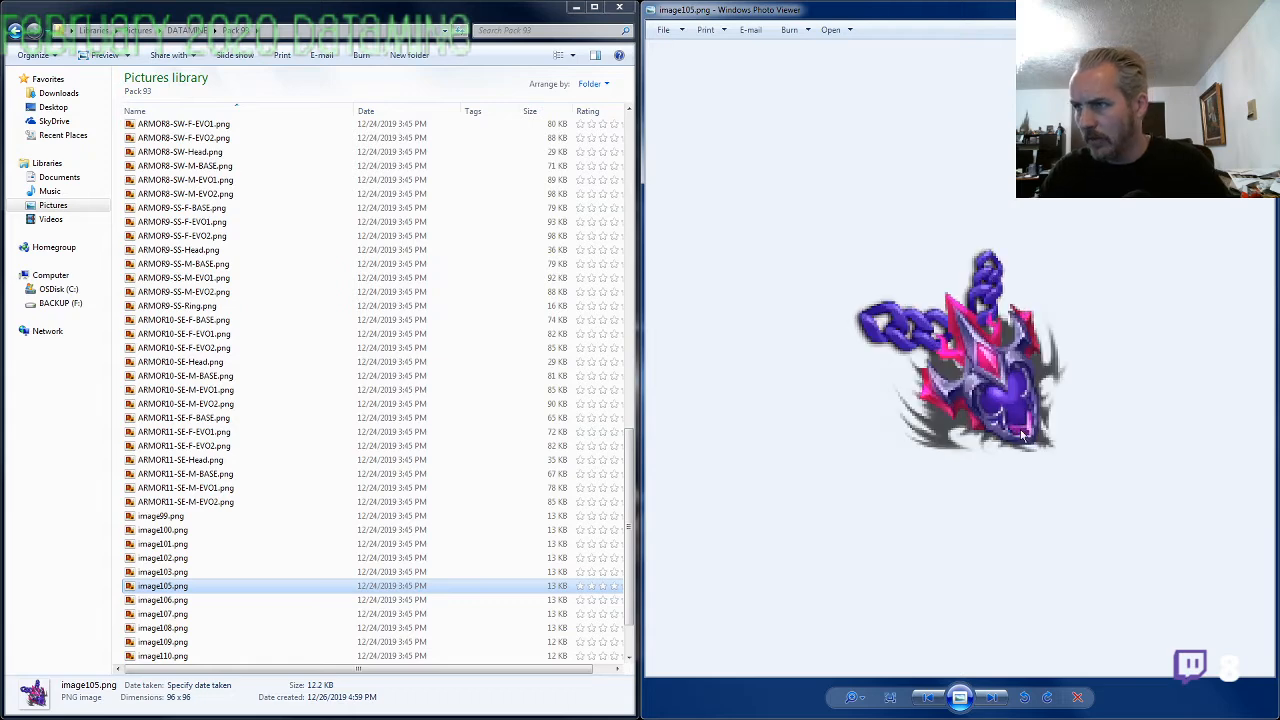
scroll(1022, 435, up, 2)
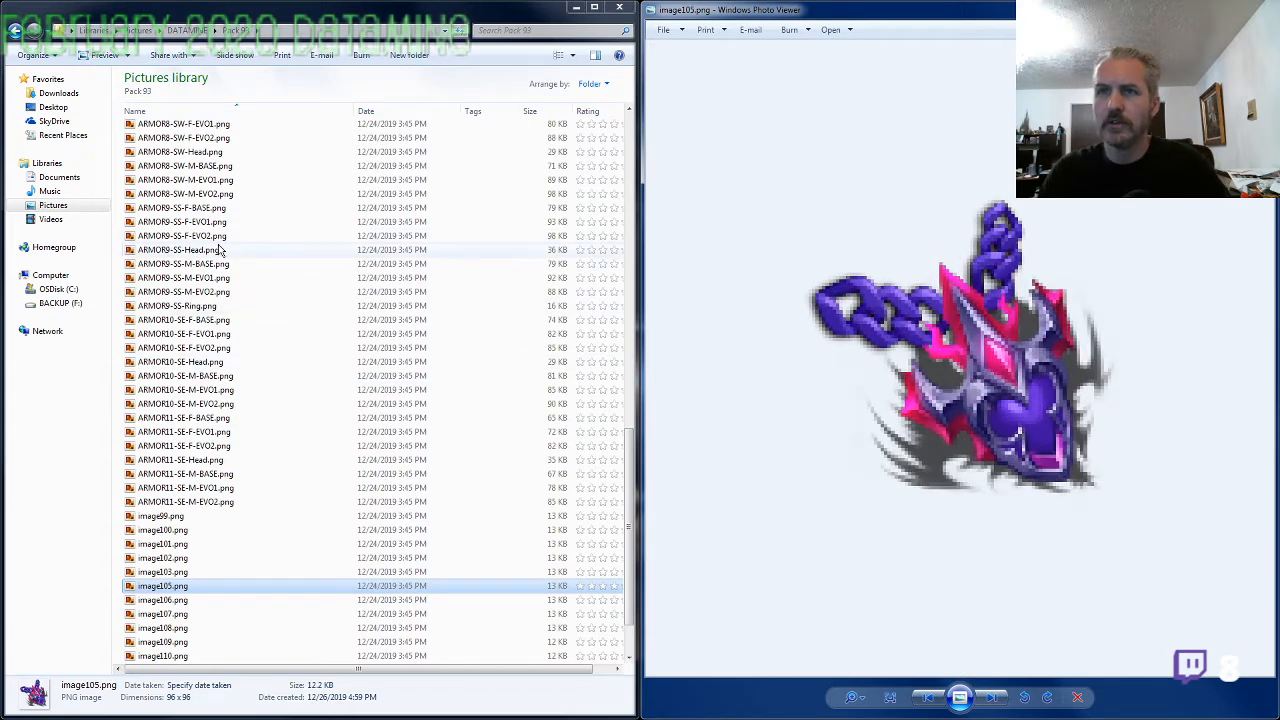
click(203, 293)
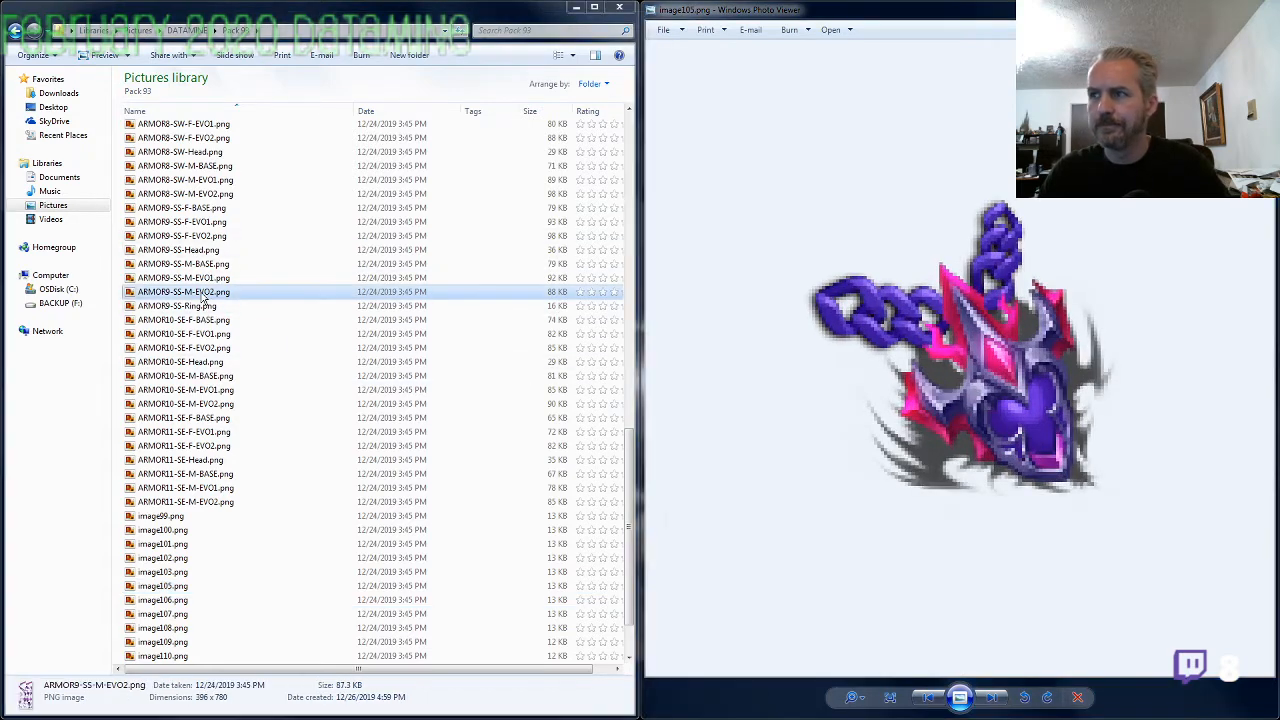
double_click(203, 298)
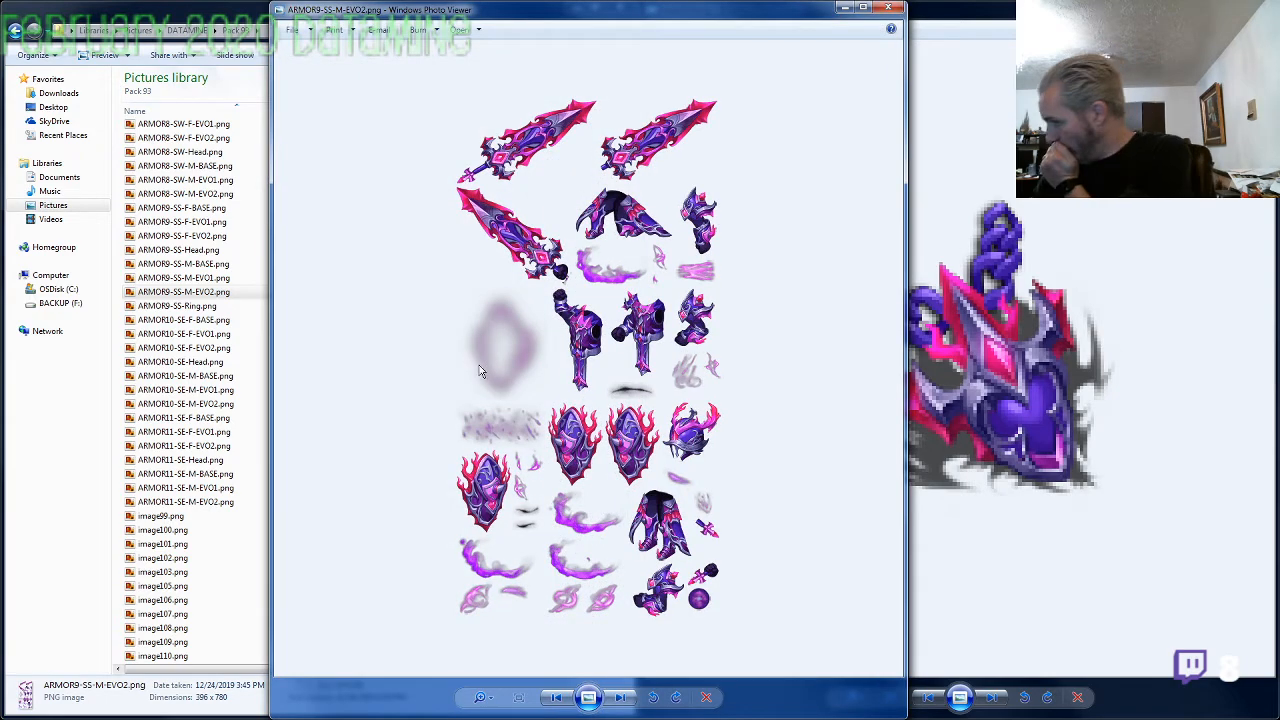
click(1058, 366)
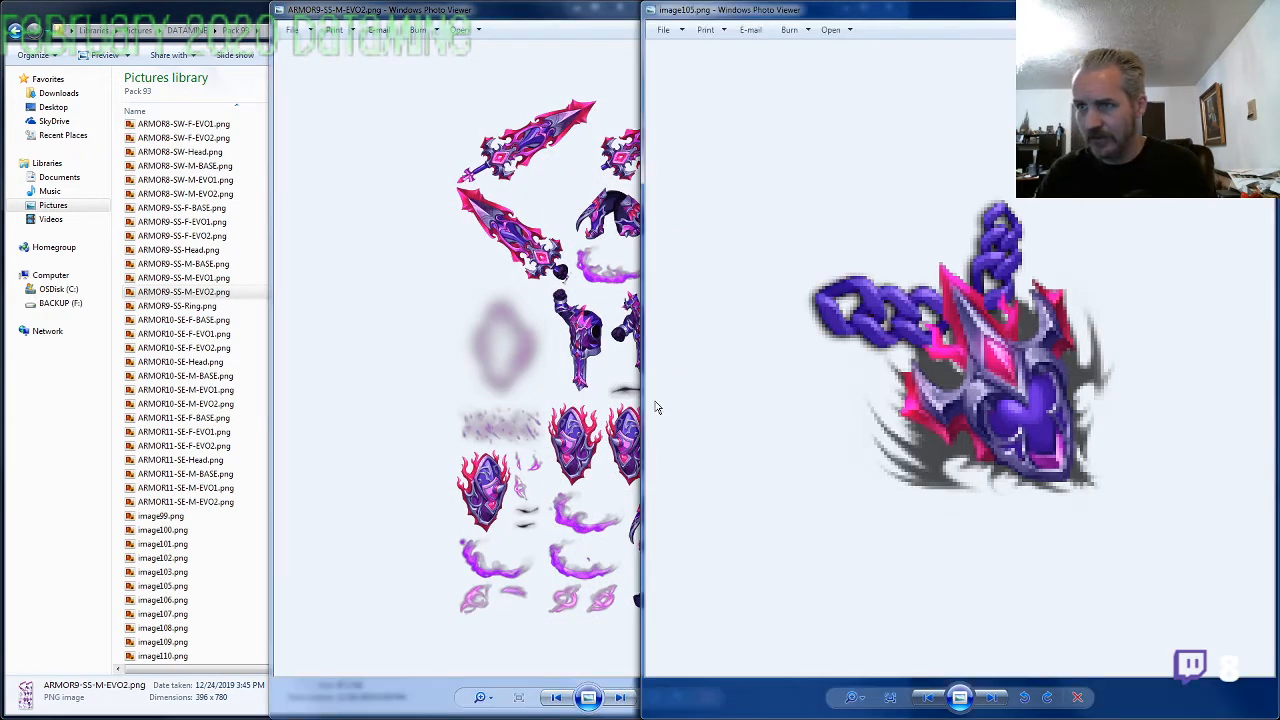
click(468, 530)
scroll(645, 375, up, 3)
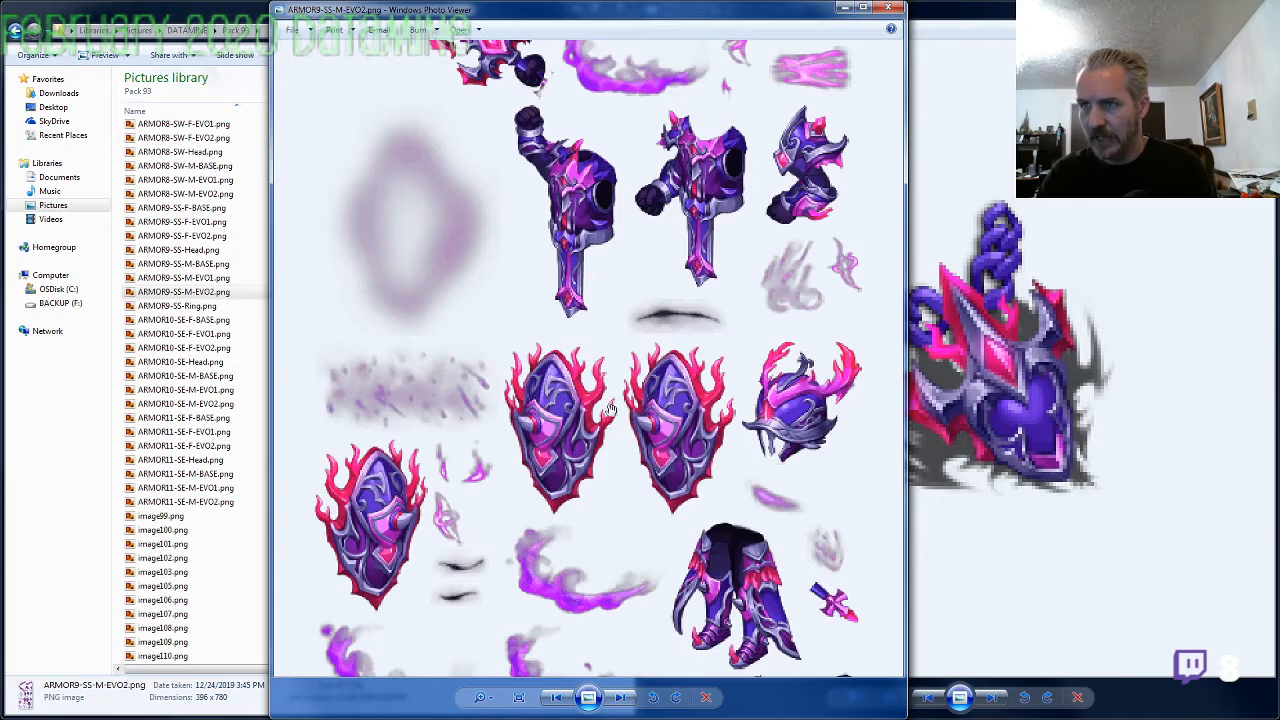
click(935, 392)
click(595, 373)
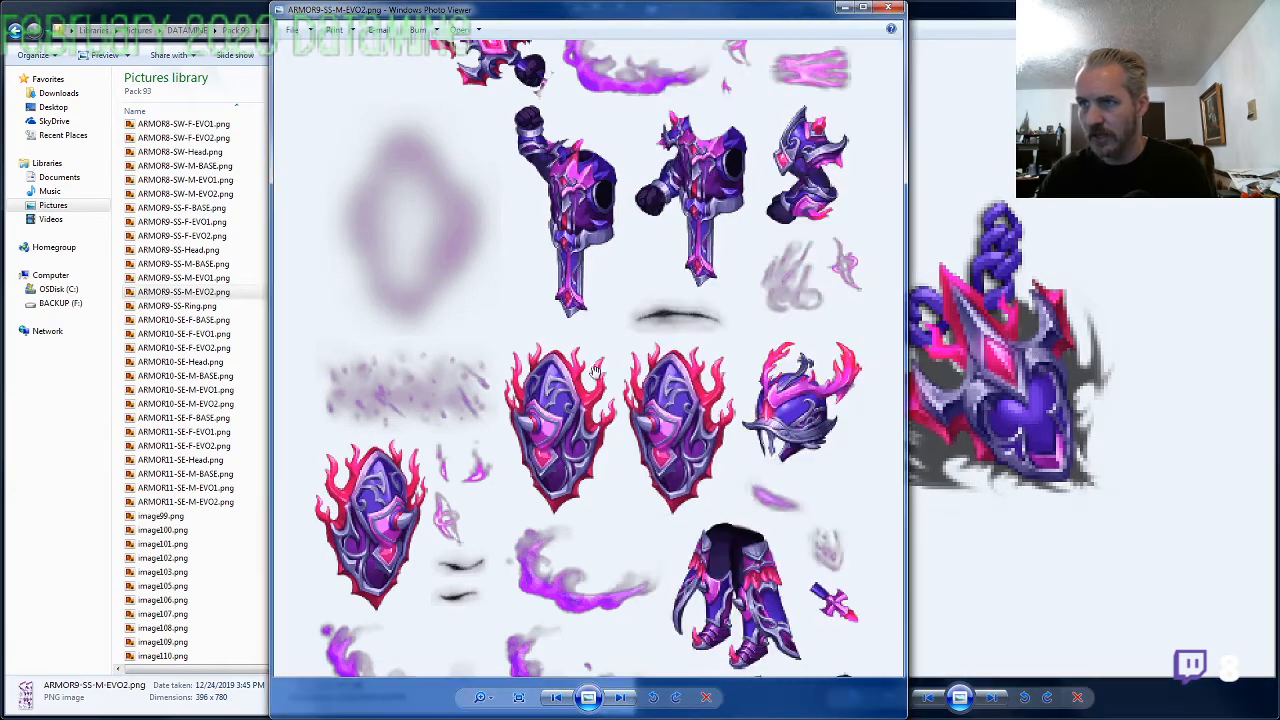
click(888, 8)
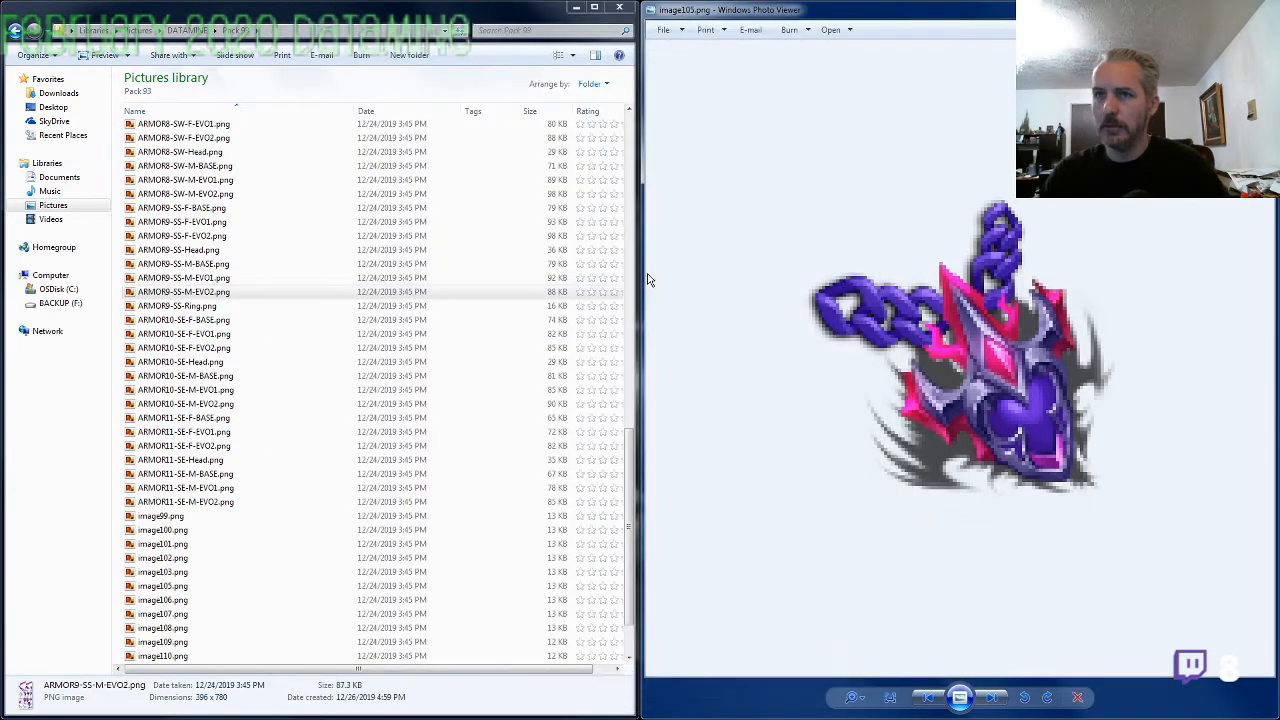
Copy the ARMOR9-SS- prefix from the matching sheet's file name and rename image105.png as ARMOR9-SS-Amulet.png
click(180, 291)
click(205, 291)
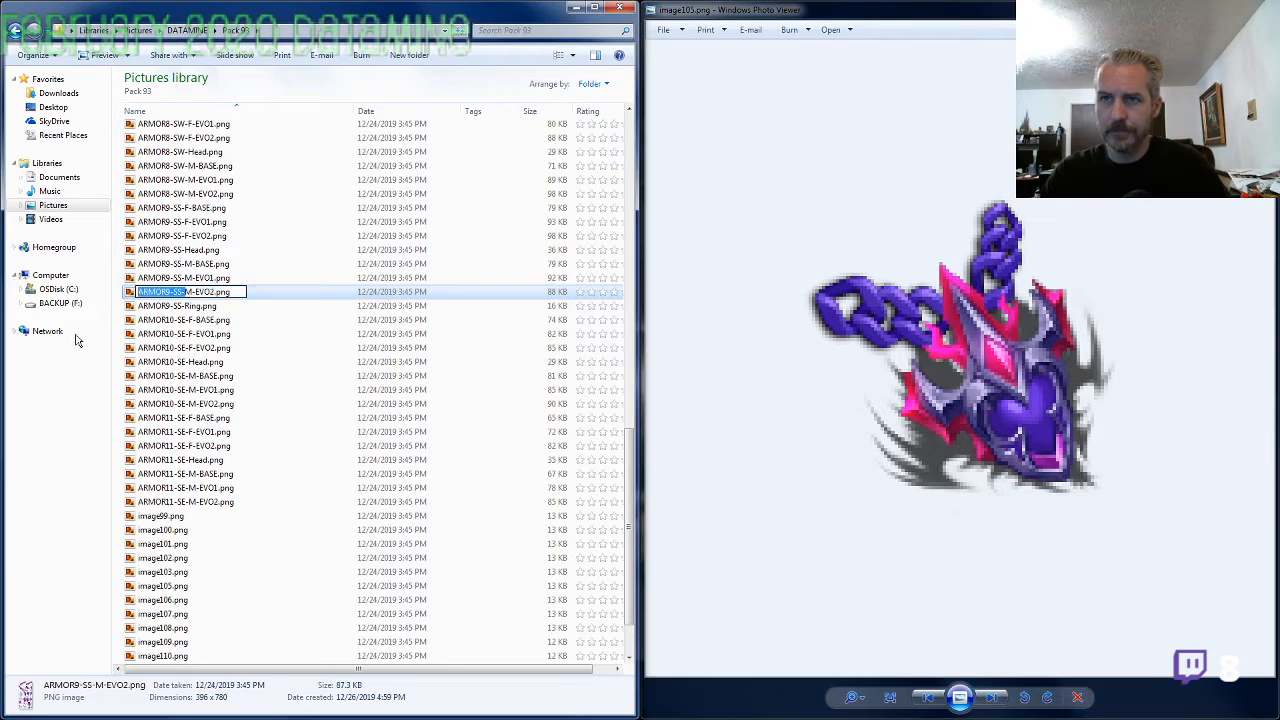
click(177, 590)
key(F2)
text(ARMOR9-SS-)
text(Amulet)
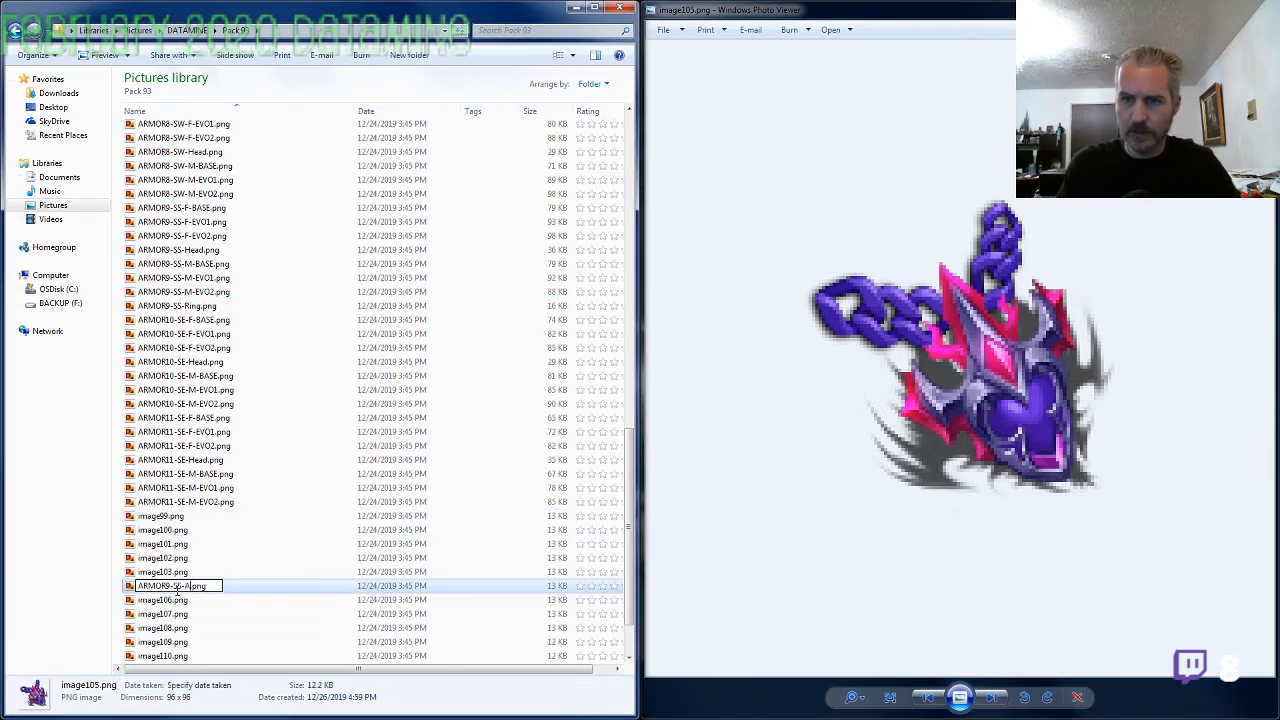
click(177, 599)
key(Return)
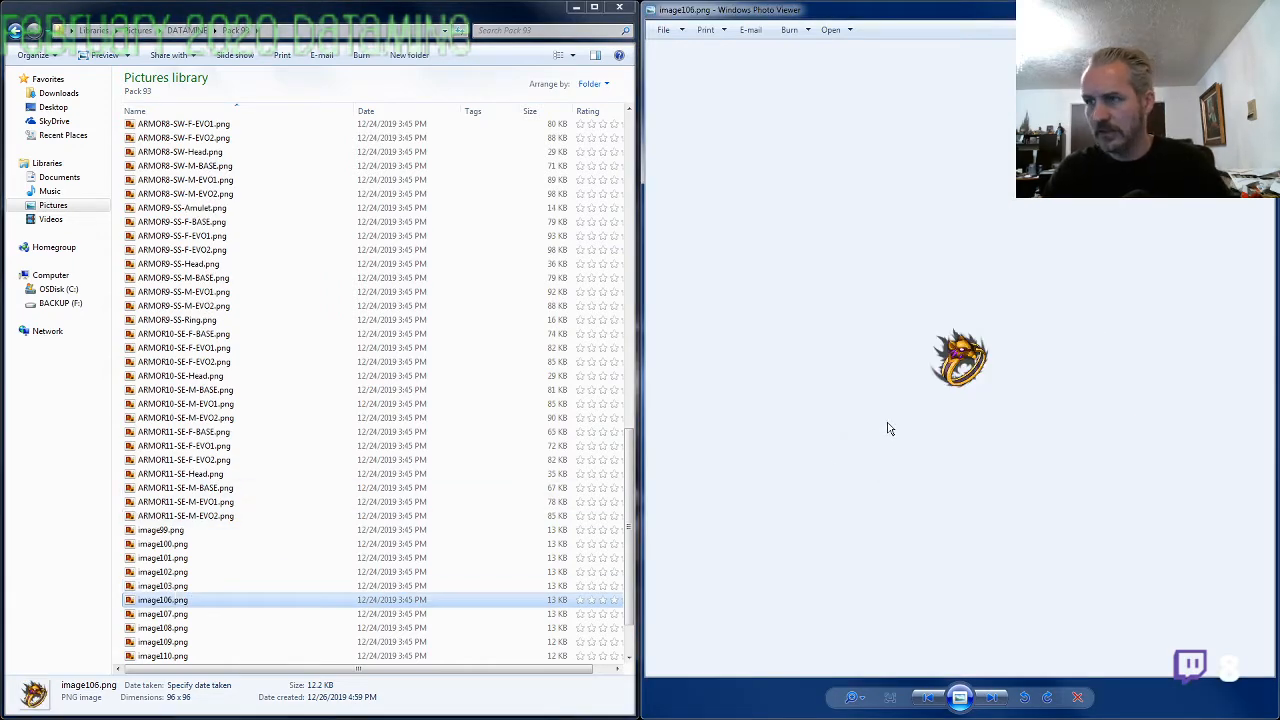
Compare the image106.png ring with the preceding unnamed images back to image100.png
key(Left)
key(Left)
key(Left)
key(Left)
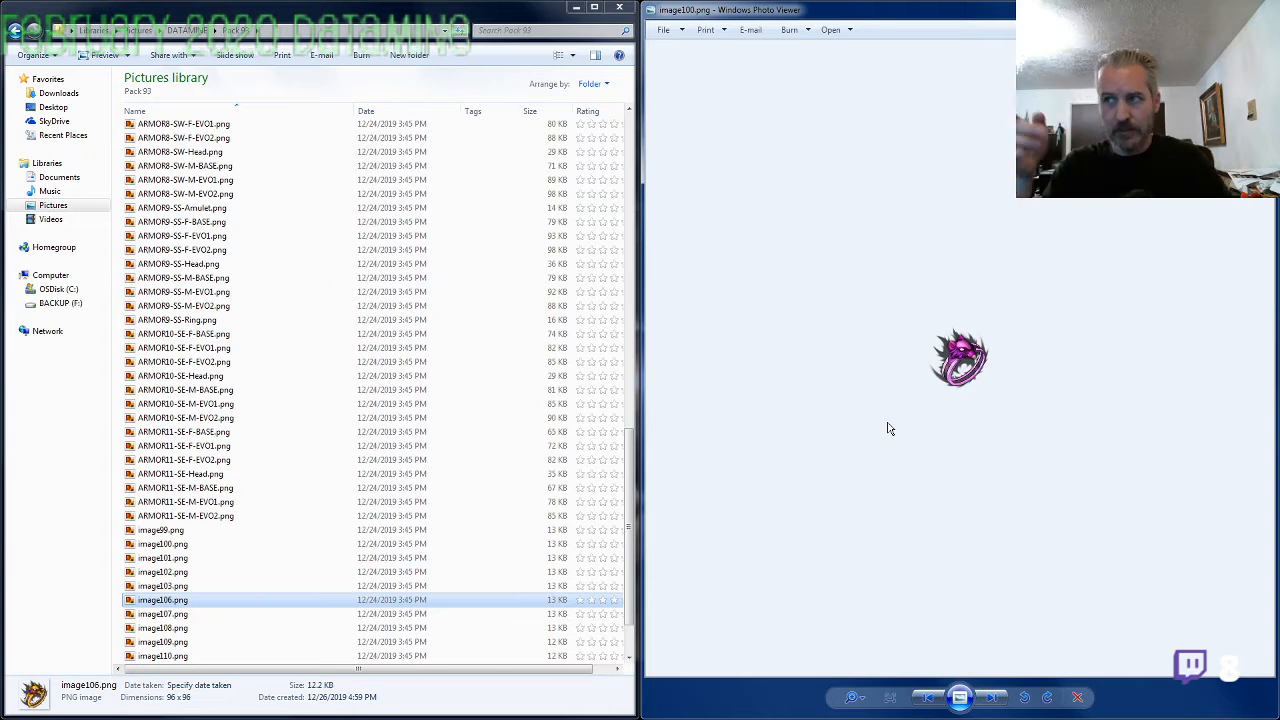
key(Right)
key(Right)
key(Right)
key(Right)
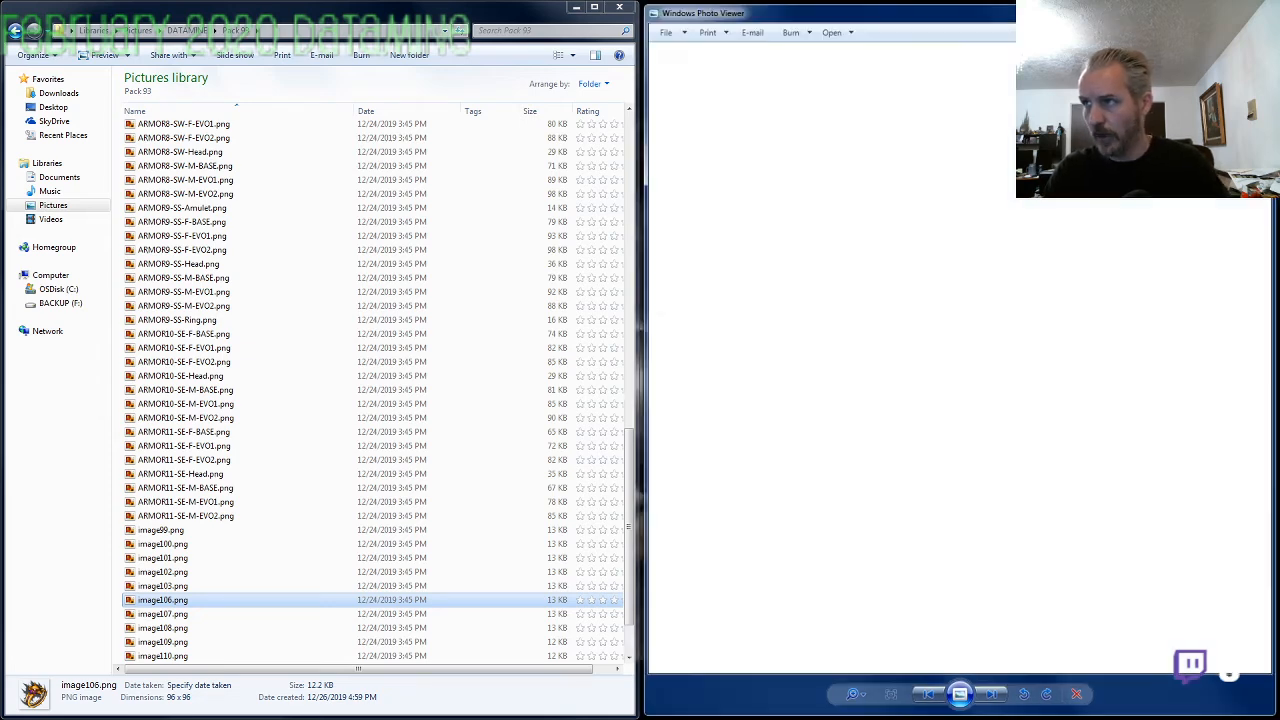
Reopen the image viewer at image100.png and compare its ring with the armor pieces in ARMOR4-SF-M-EVO2.png
key(alt+F4)
double_click(170, 530)
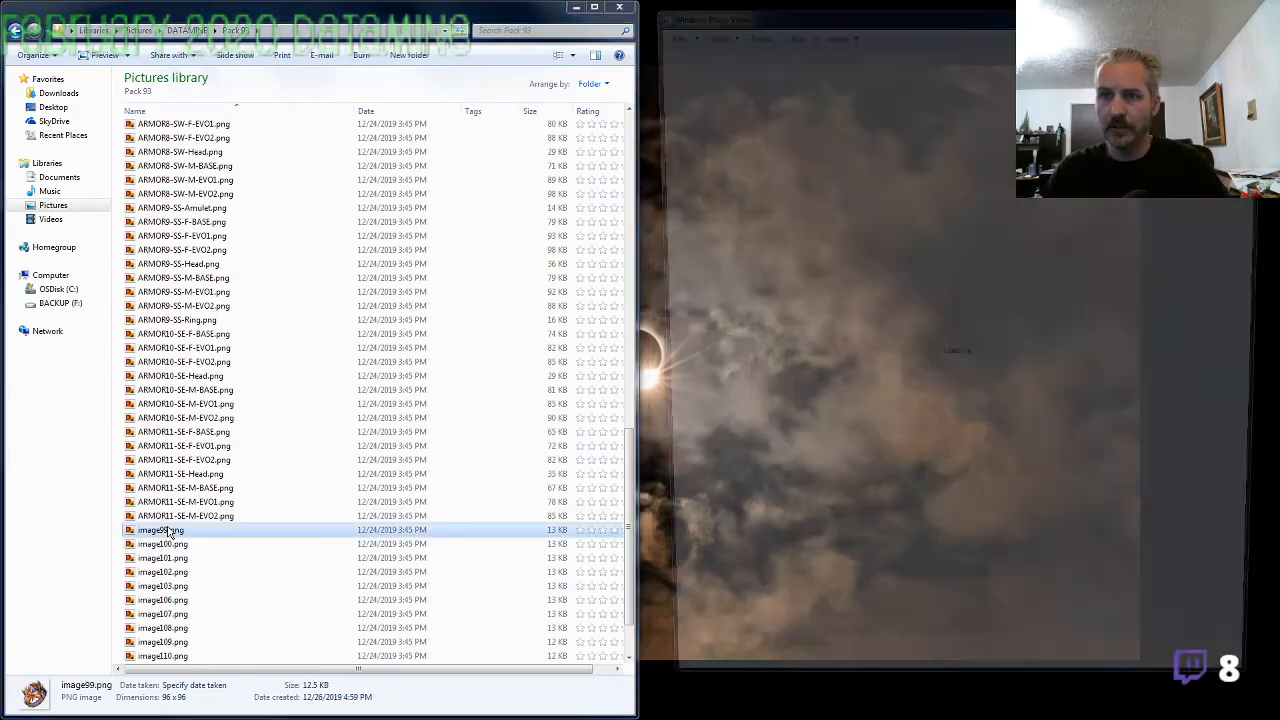
key(Right)
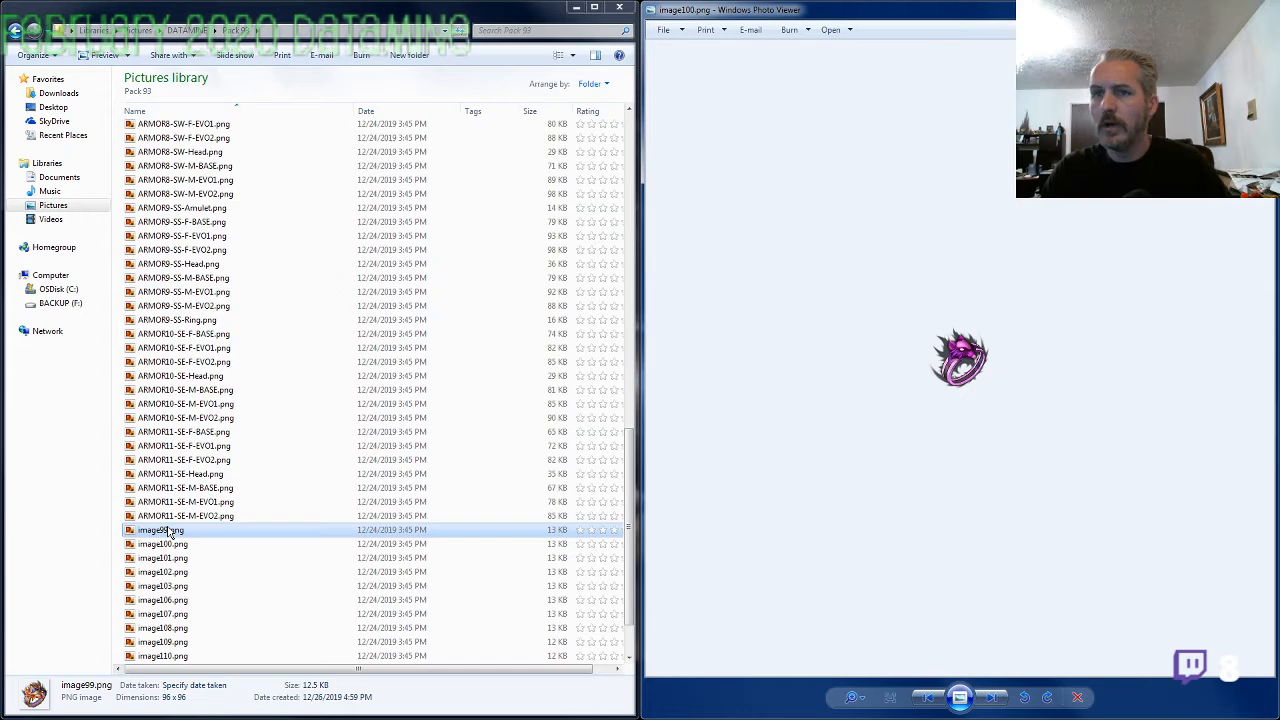
click(197, 348)
scroll(197, 348, up, 5)
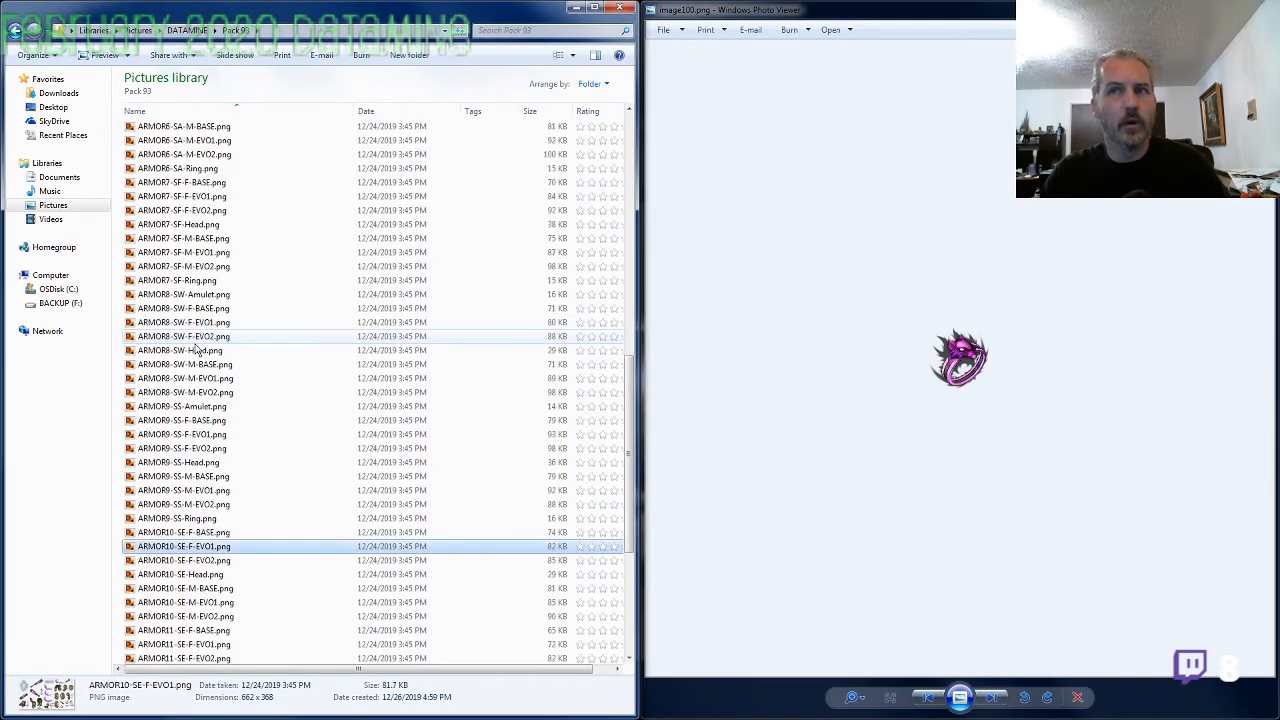
scroll(197, 348, up, 5)
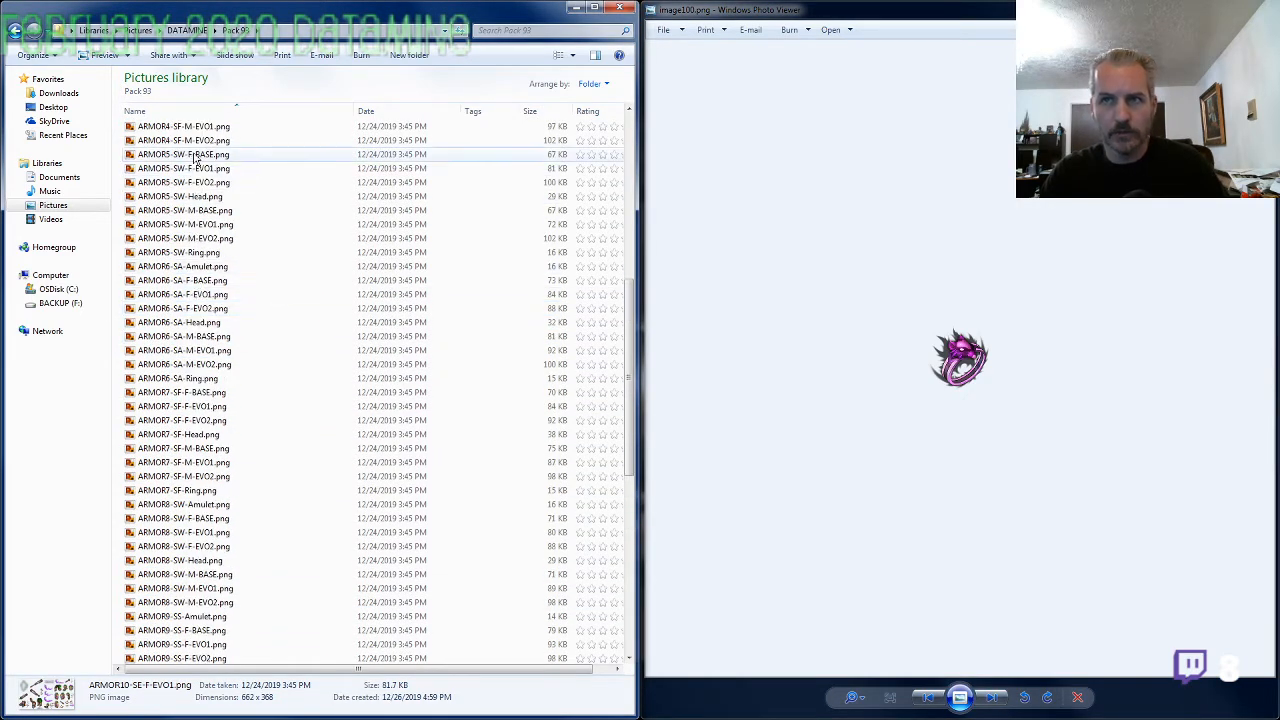
double_click(190, 140)
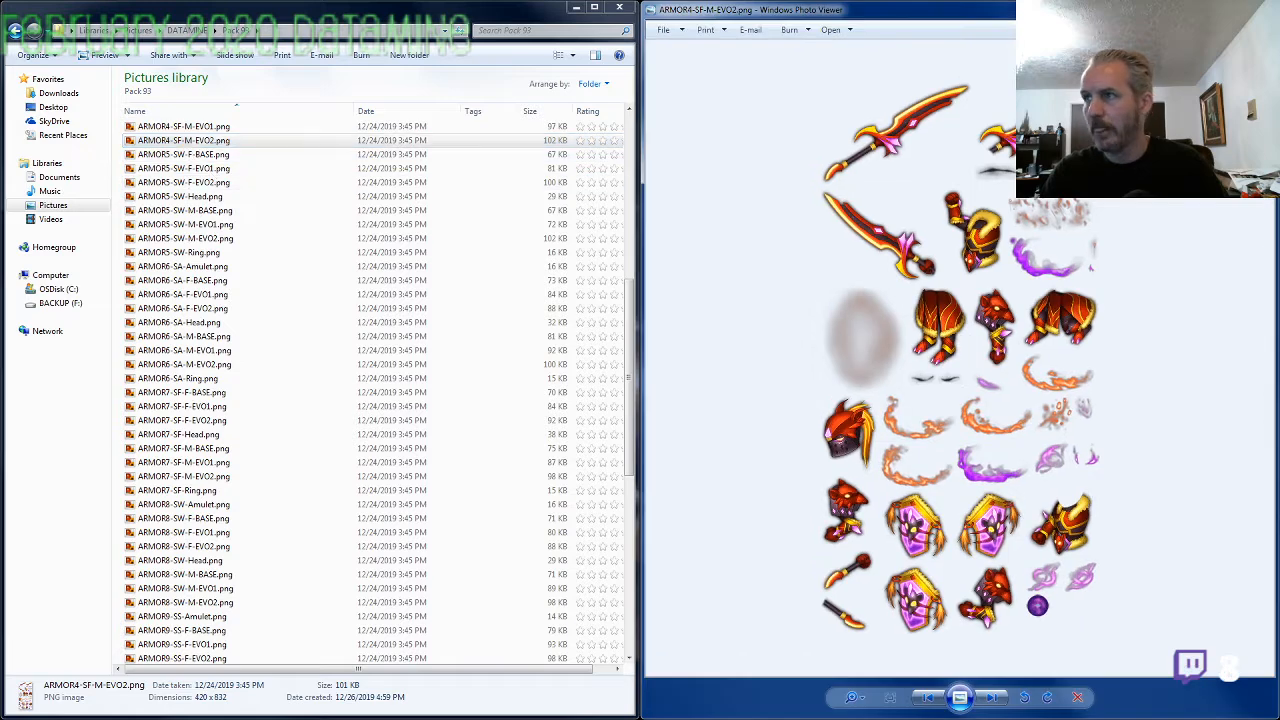
click(1260, 7)
Copy the ARMOR4-SF- prefix from the ARMOR4-SF-M-EVO2.png file name and rename image100.png as ARMOR4-SF-Ring.png
click(227, 140)
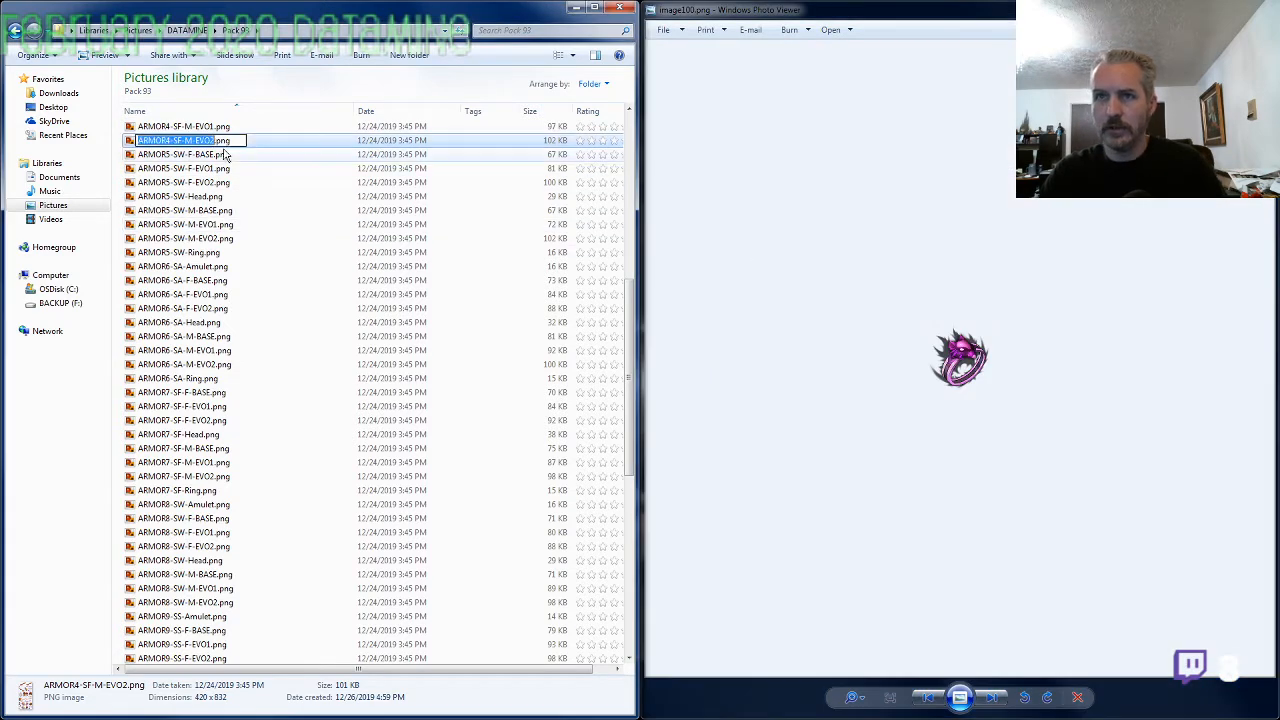
click(184, 324)
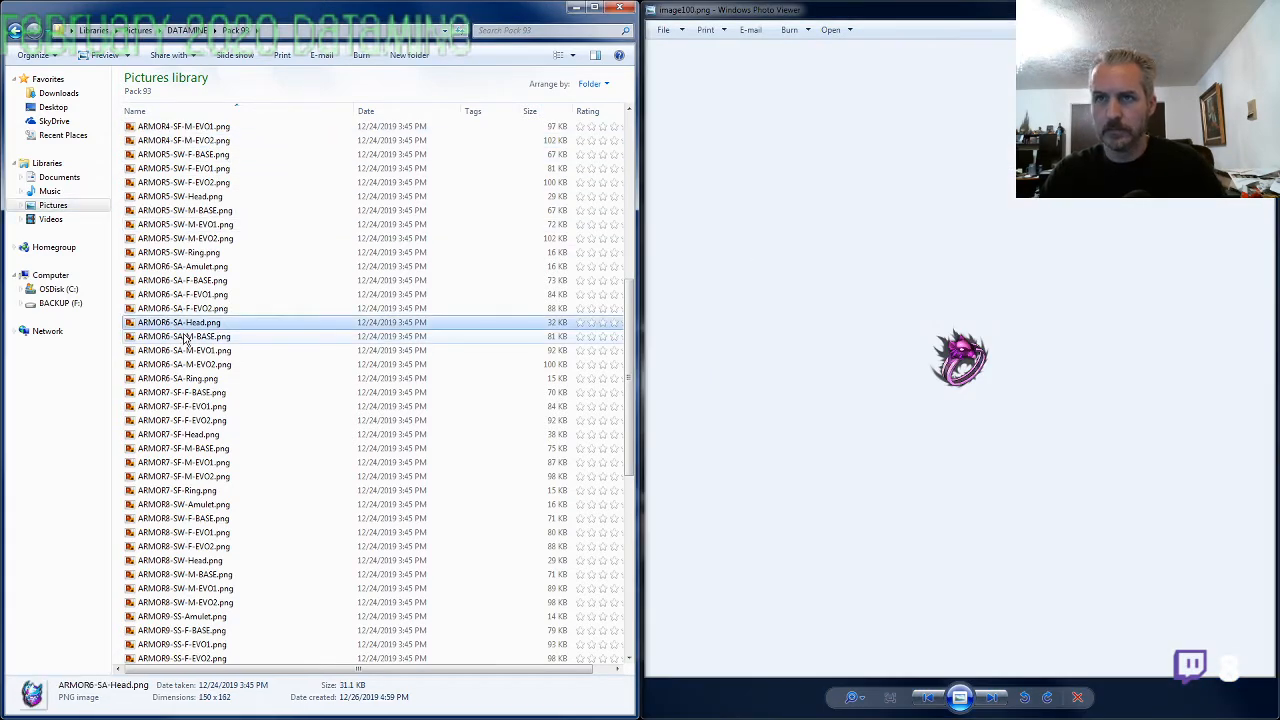
scroll(184, 340, down, 11)
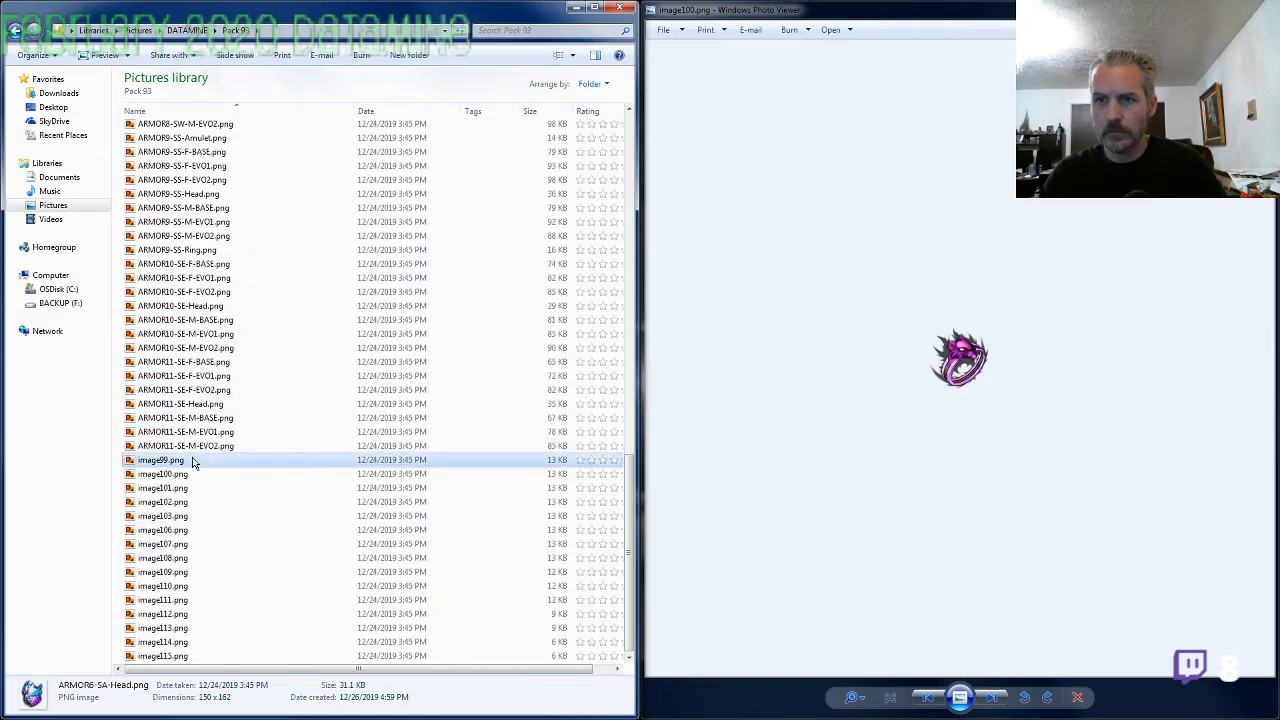
click(193, 461)
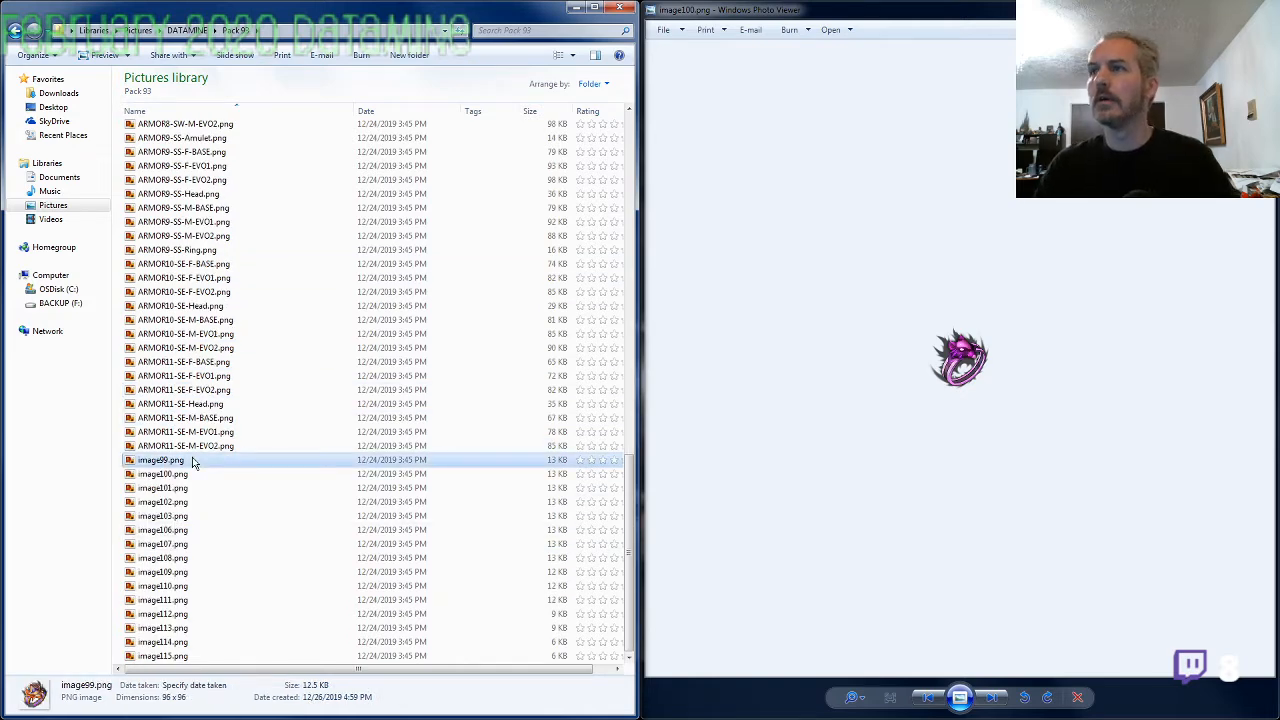
key(Down)
key(F2)
text(ARMOR1-SF-)
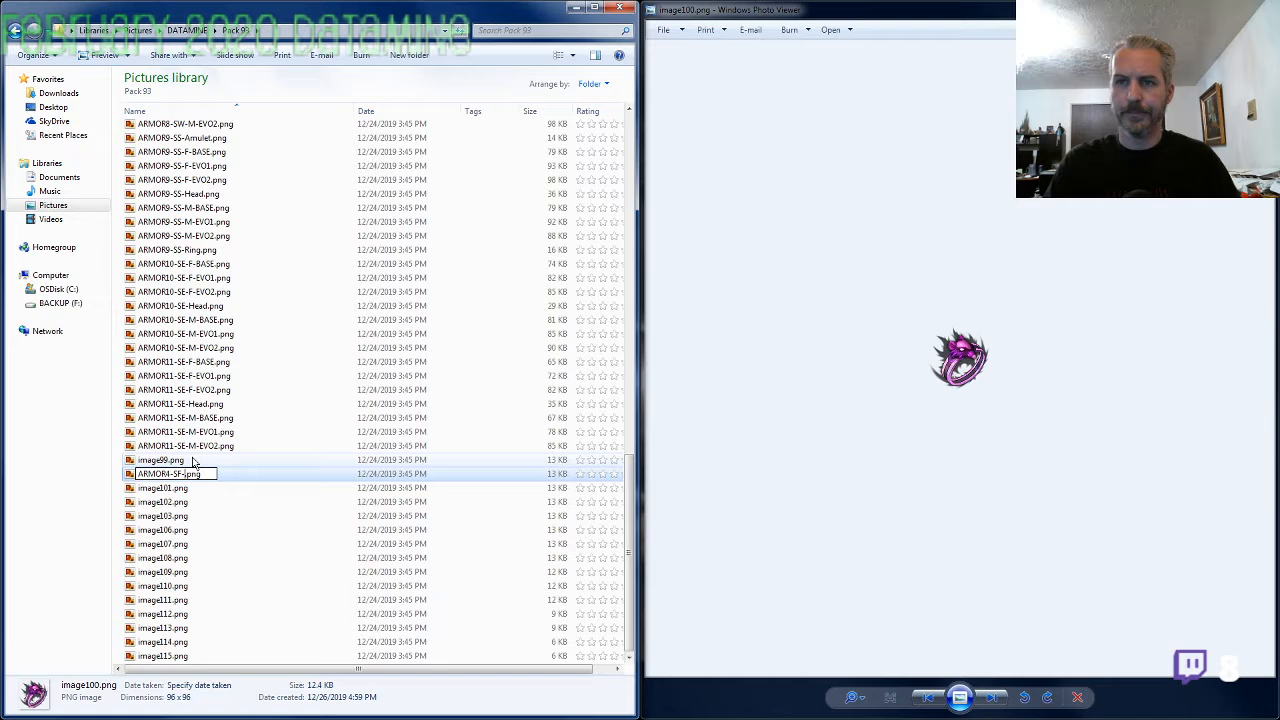
text(Ring)
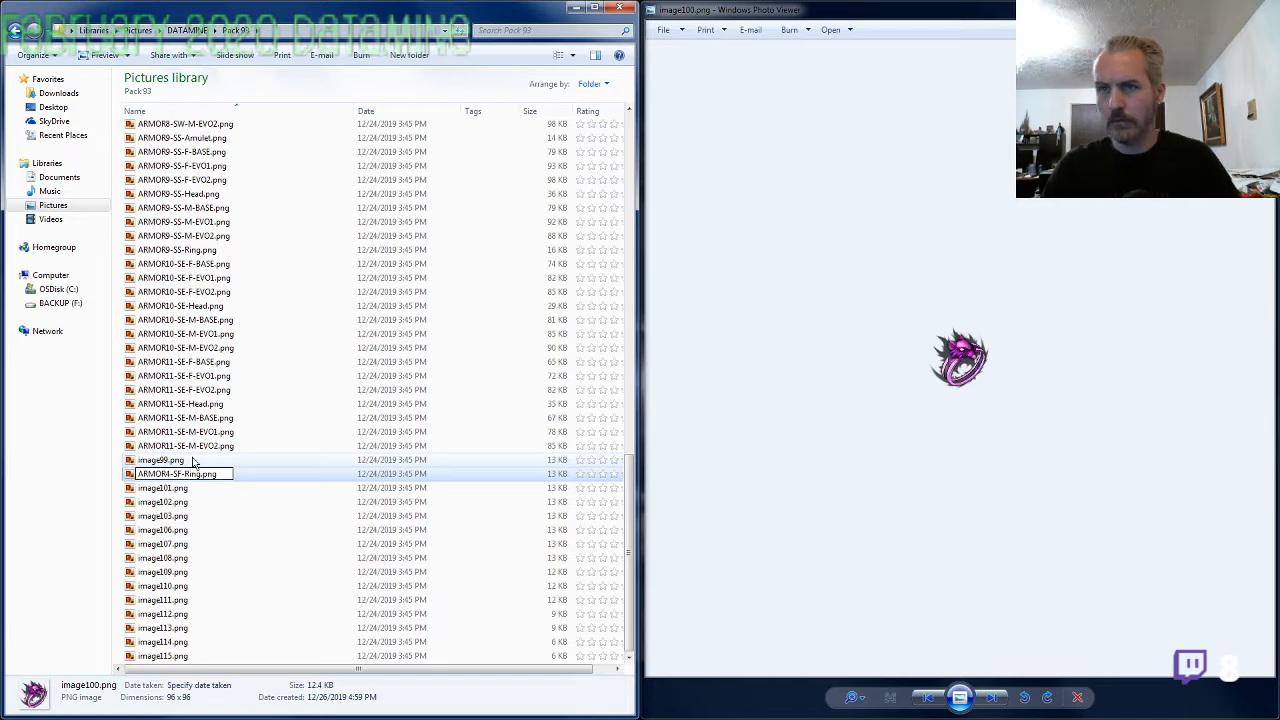
key(Tab)
View the unnamed images from image101.png through image106.png one after another
key(alt+Tab)
key(Right)
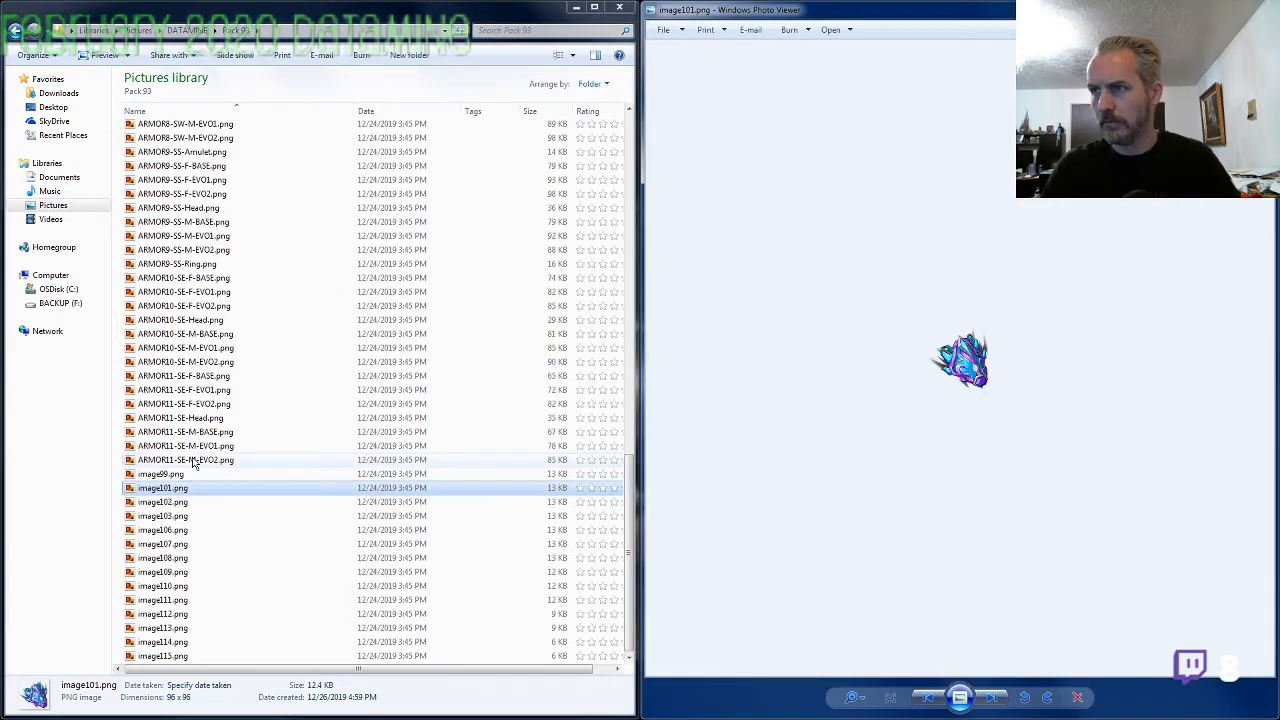
key(Right)
key(Right)
key(Right)
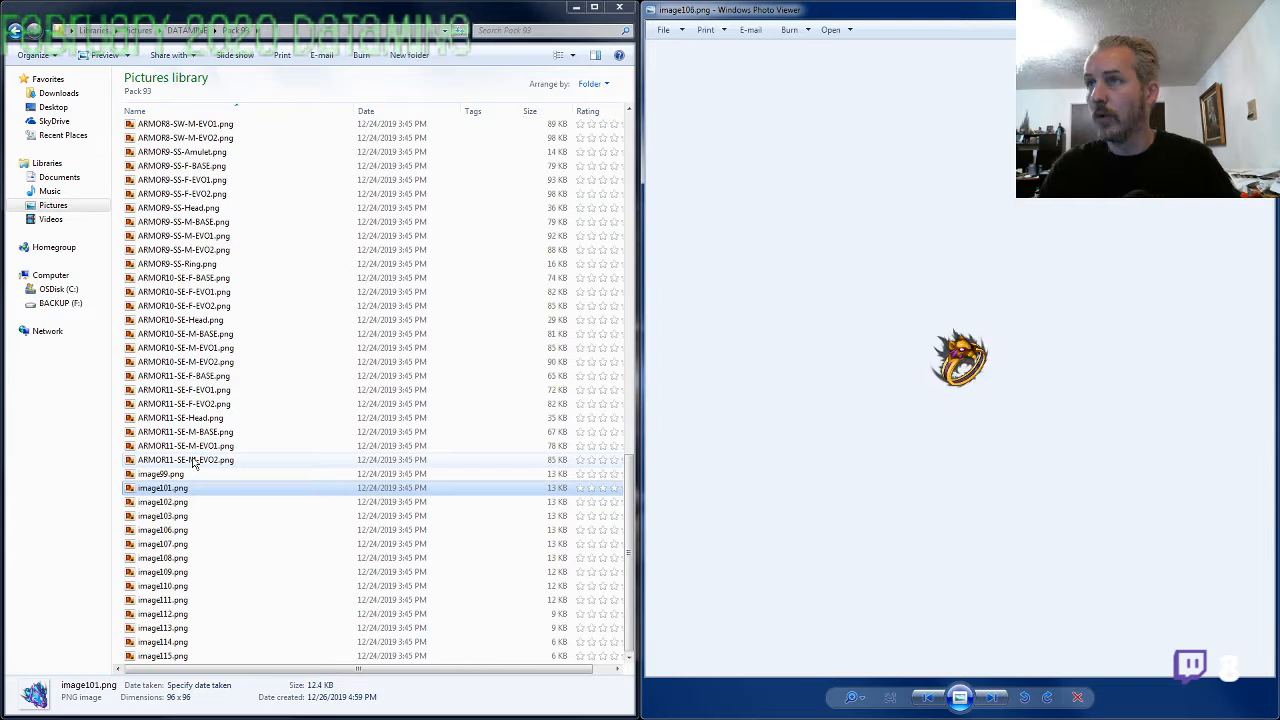
Rename image106.png as ARMOR2-SF-Ring.png, reusing the copied prefix with its set number changed to 2
click(178, 533)
key(F2)
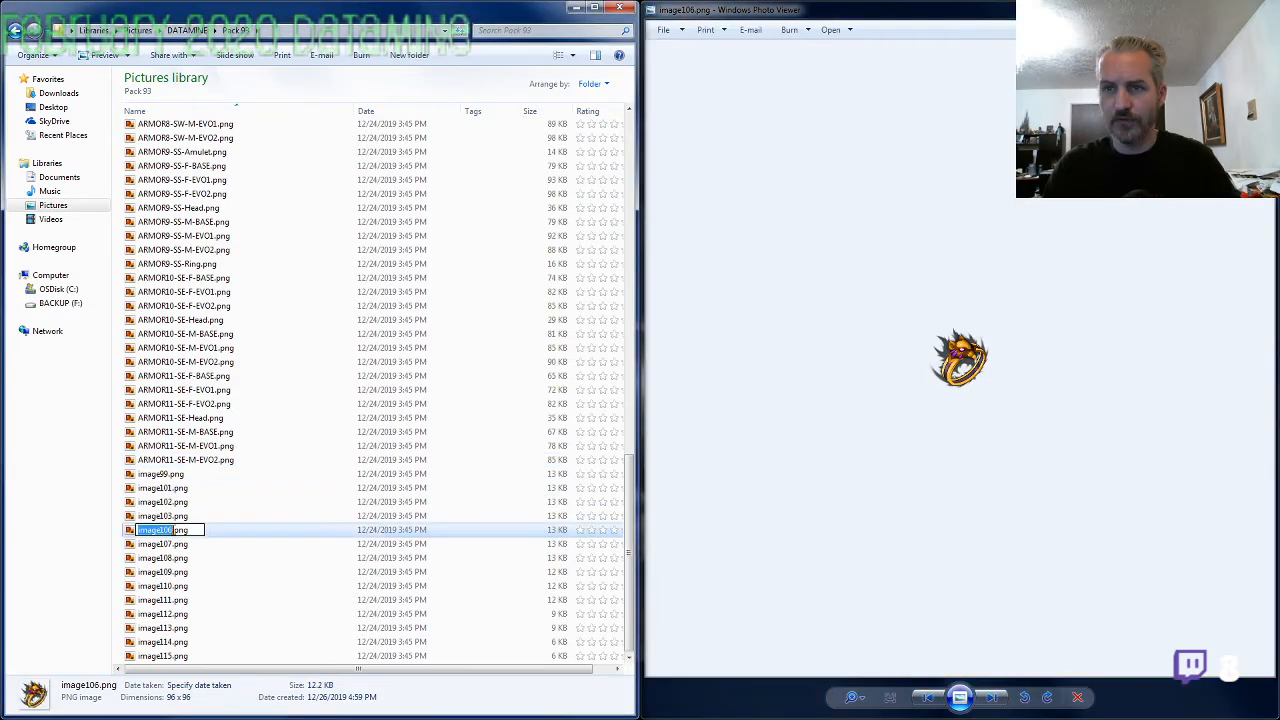
text(ARMOR1-SF-)
key(Left)
key(Left)
key(Left)
key(Left)
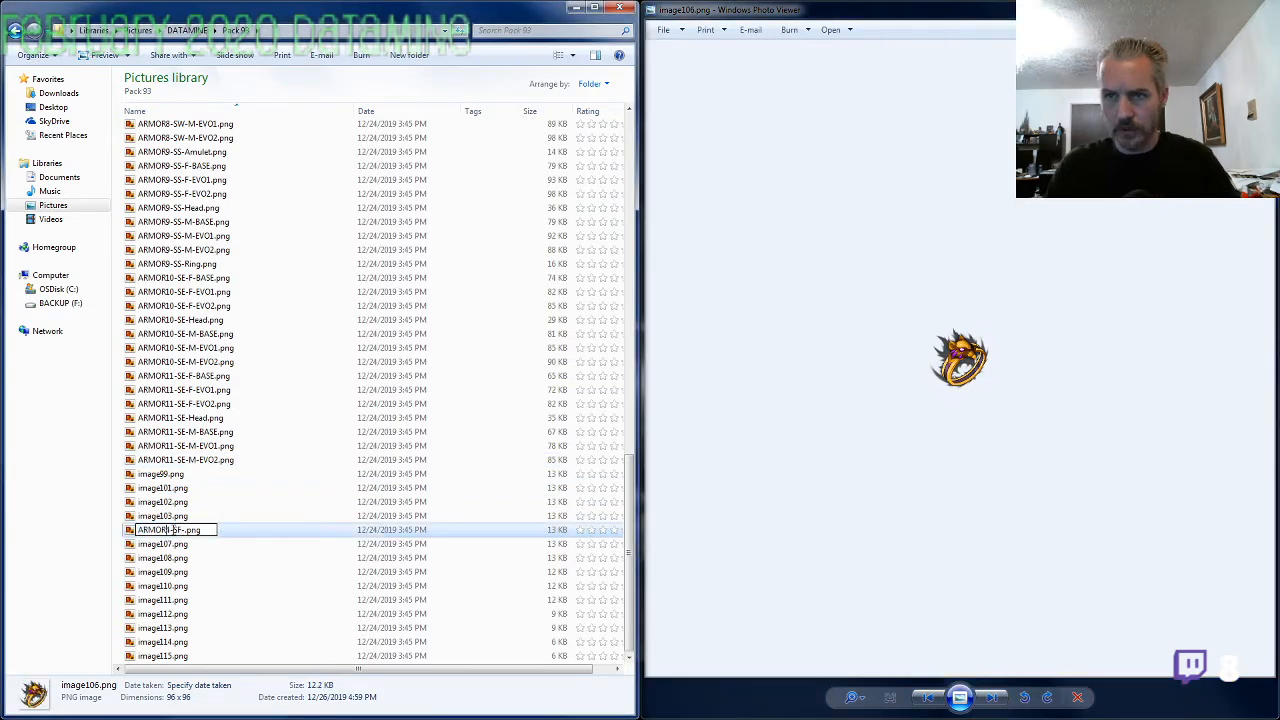
key(BackSpace)
text(2)
text(R)
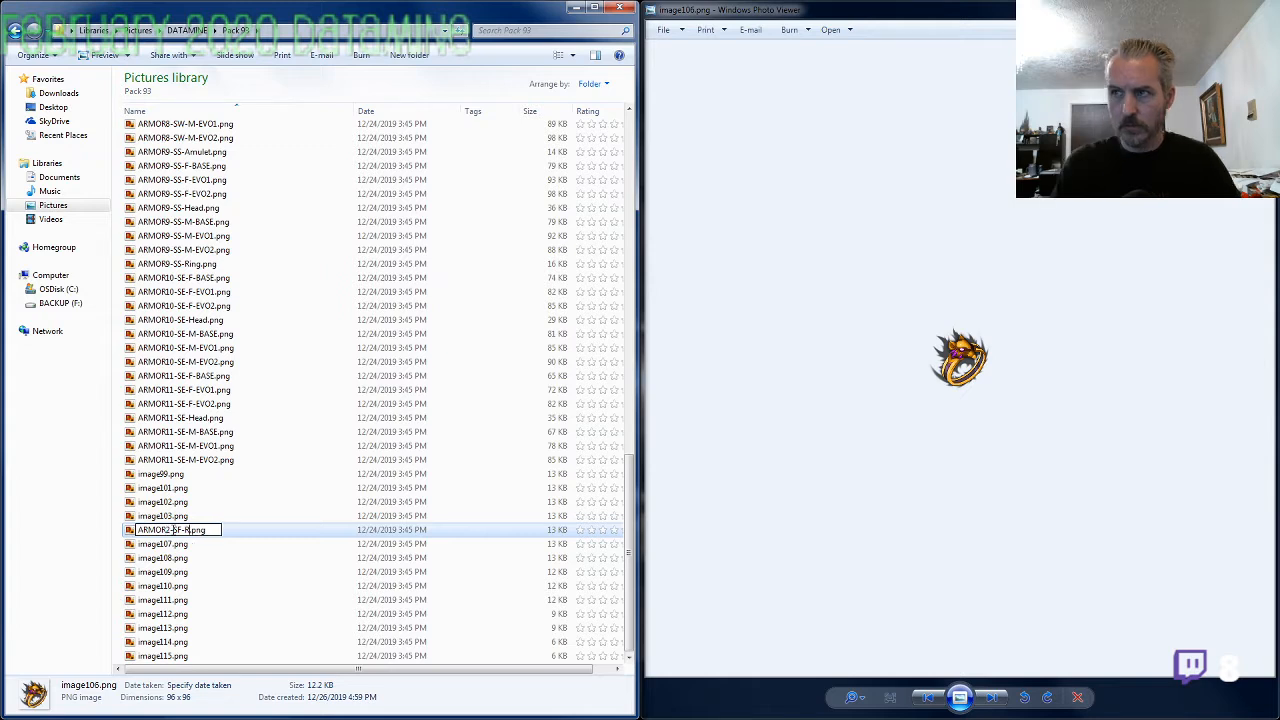
text(ing)
key(Tab)
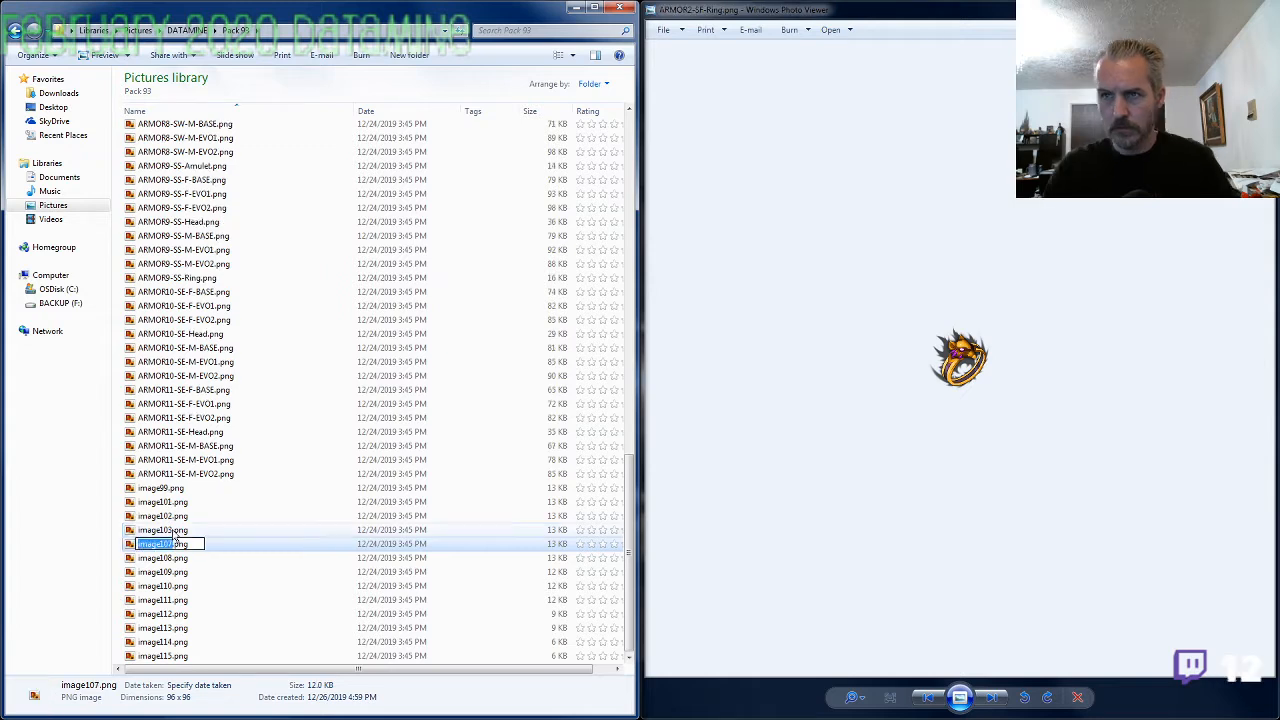
key(Escape)
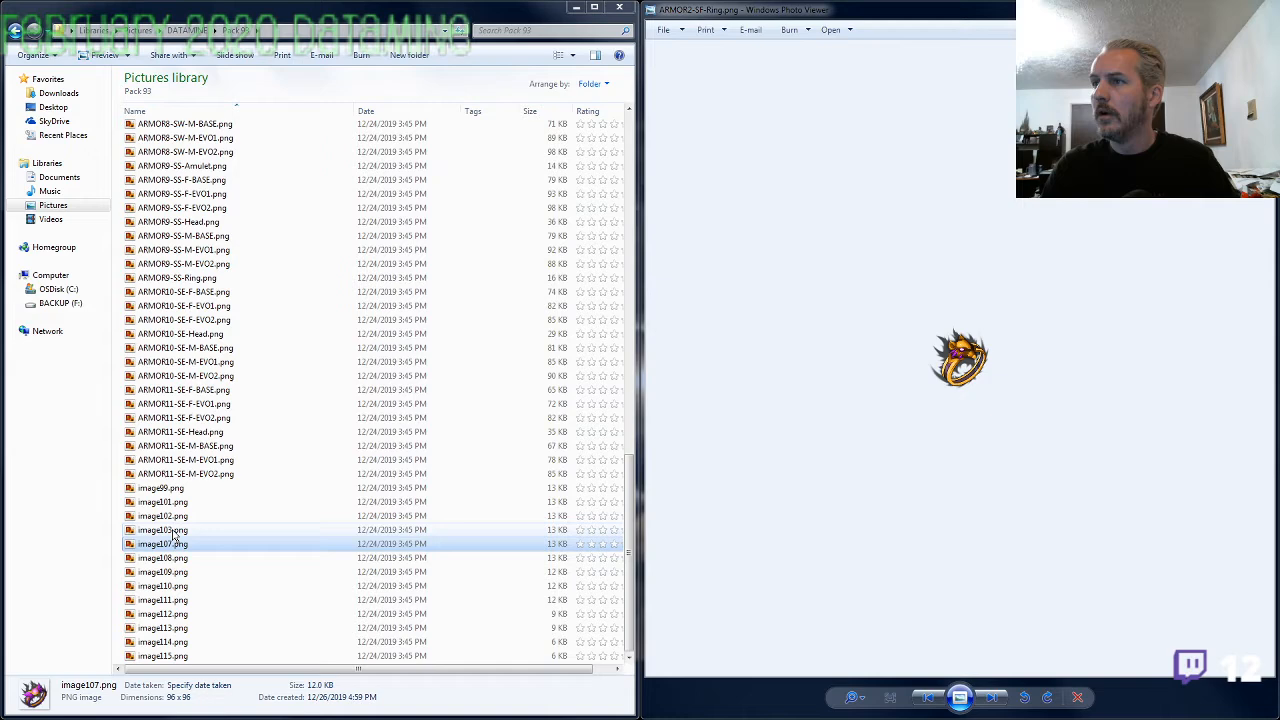
View image101.png and image102.png, and rename image102.png as ARMOR2-SF-Amulet.png
key(Return)
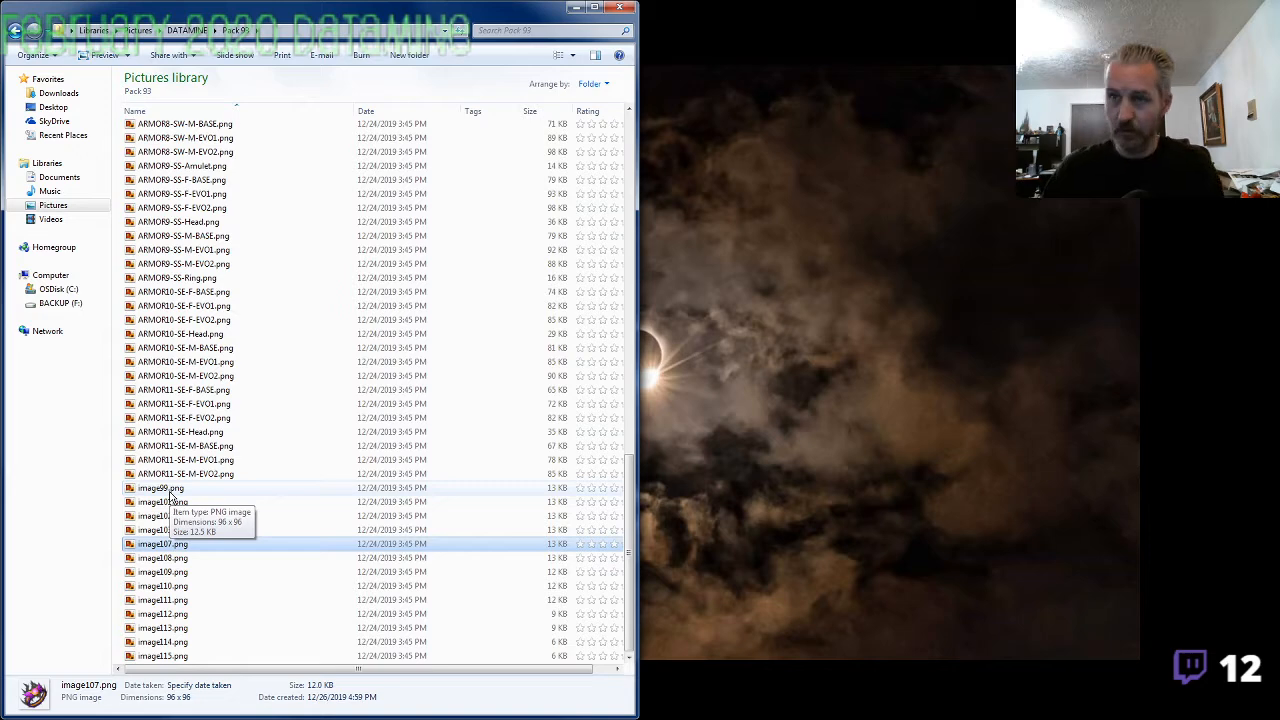
double_click(186, 502)
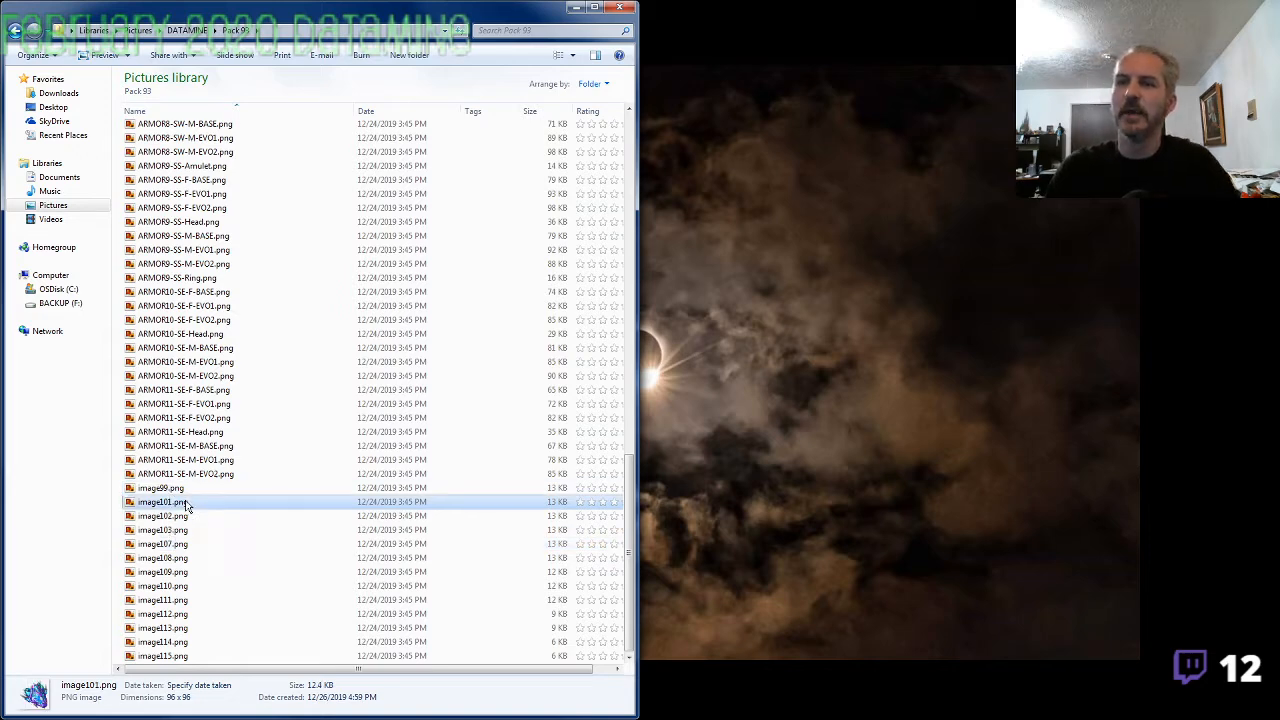
key(Right)
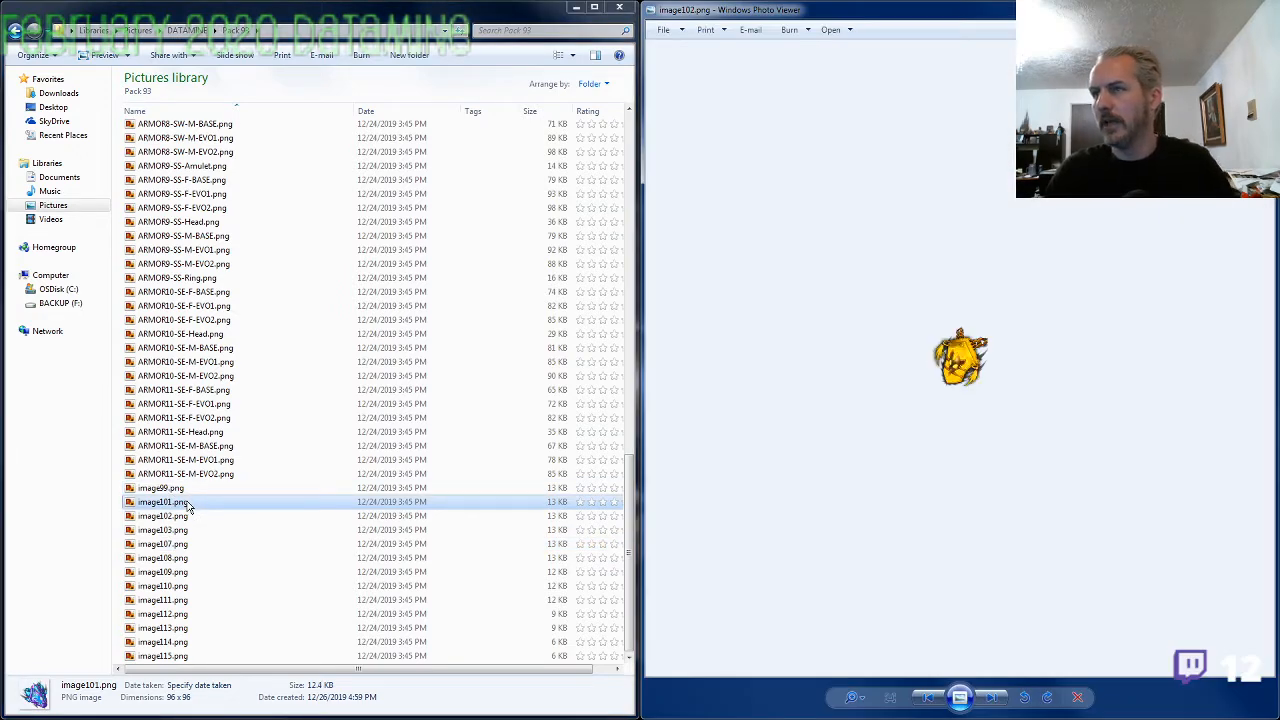
click(183, 516)
key(F2)
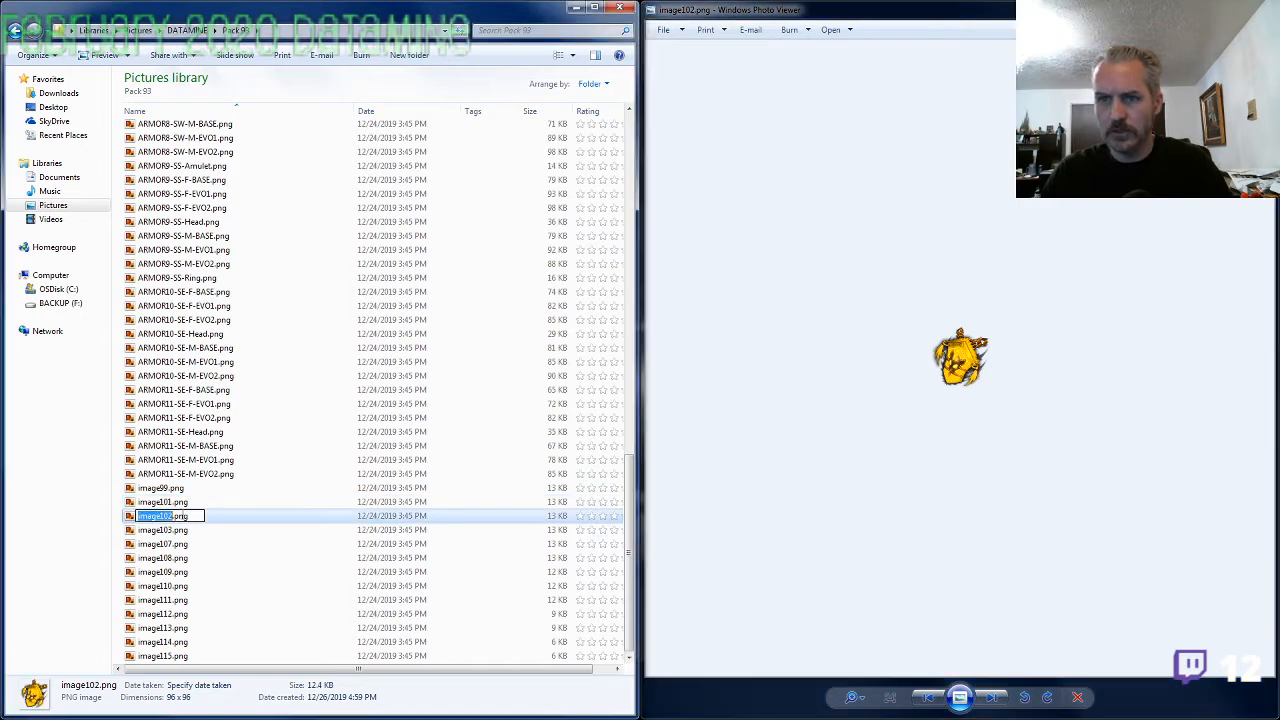
text(ARMOR4-SF)
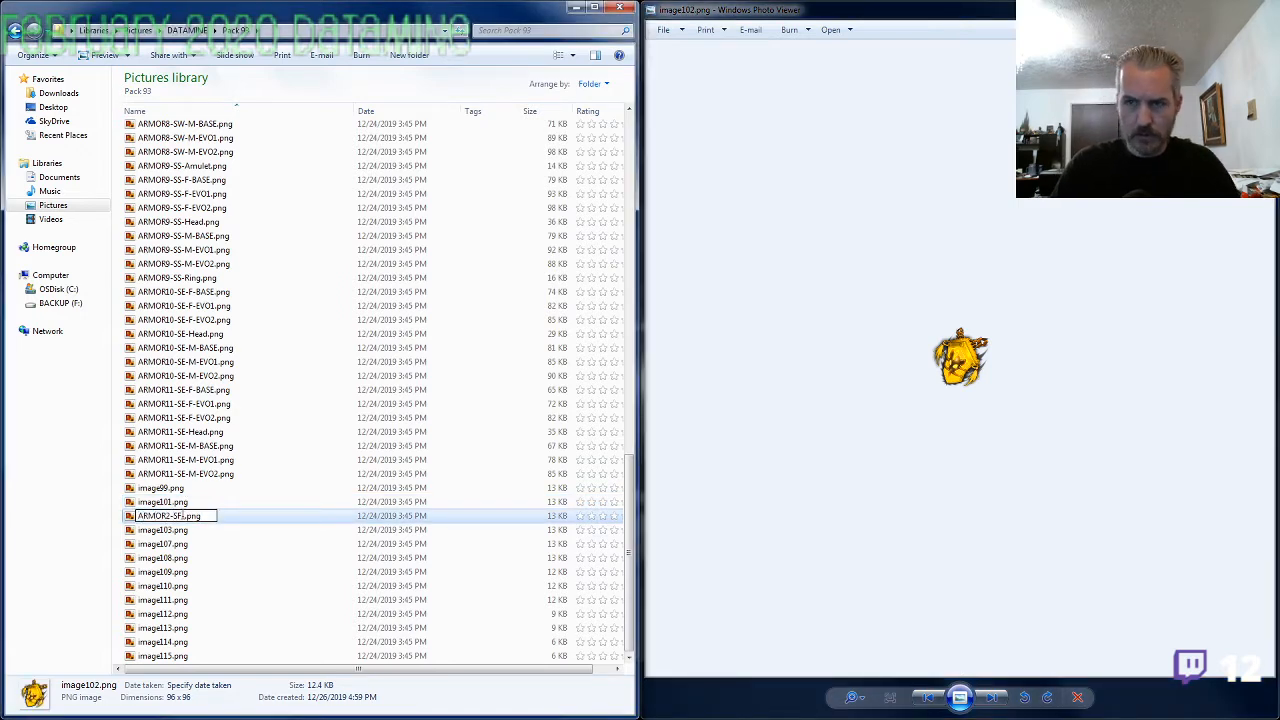
text(-Amulet)
key(Tab)
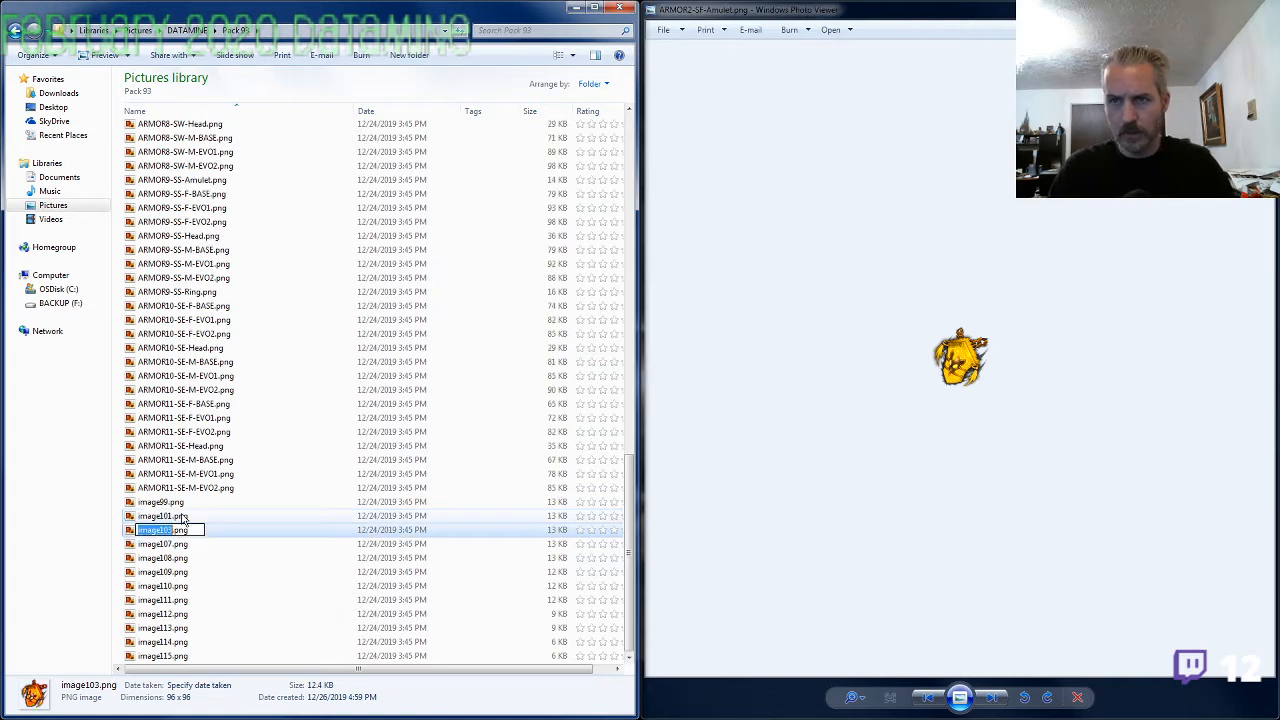
Rename image103.png as ARMOR4-SF-Amulet.png using the copied prefix
text(ARMOR4-SF)
text(-)
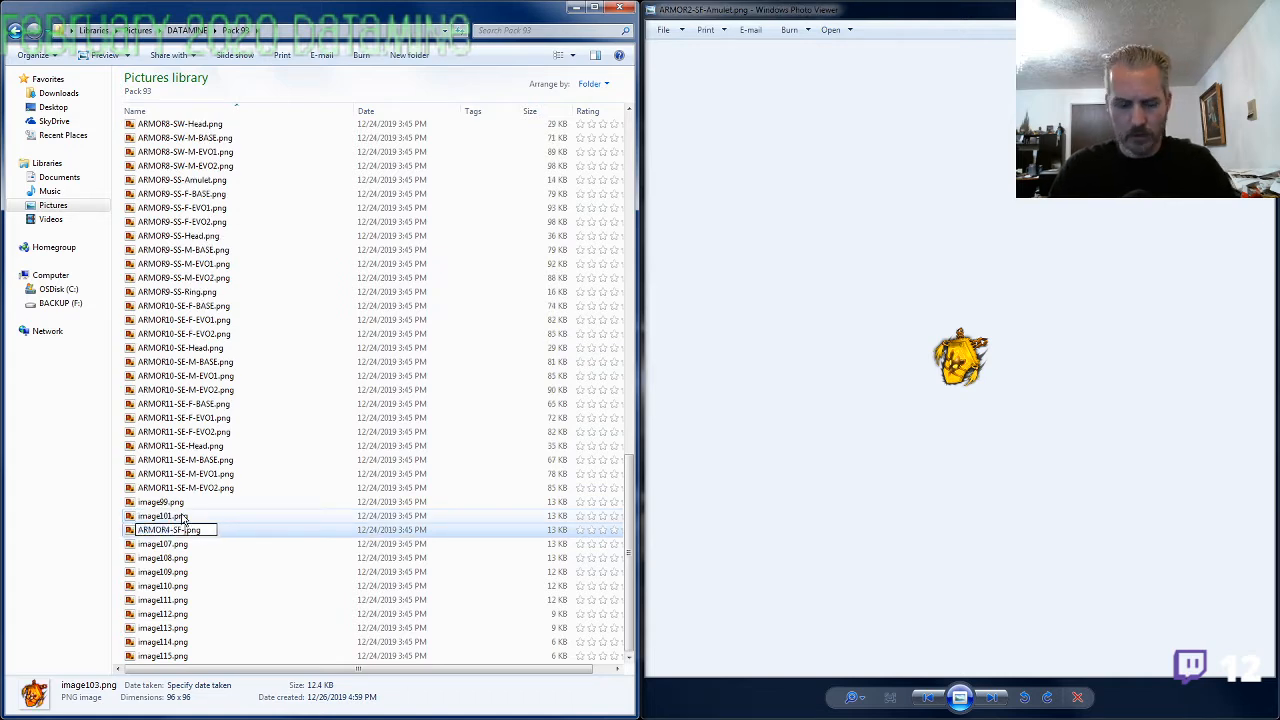
text(Amulet)
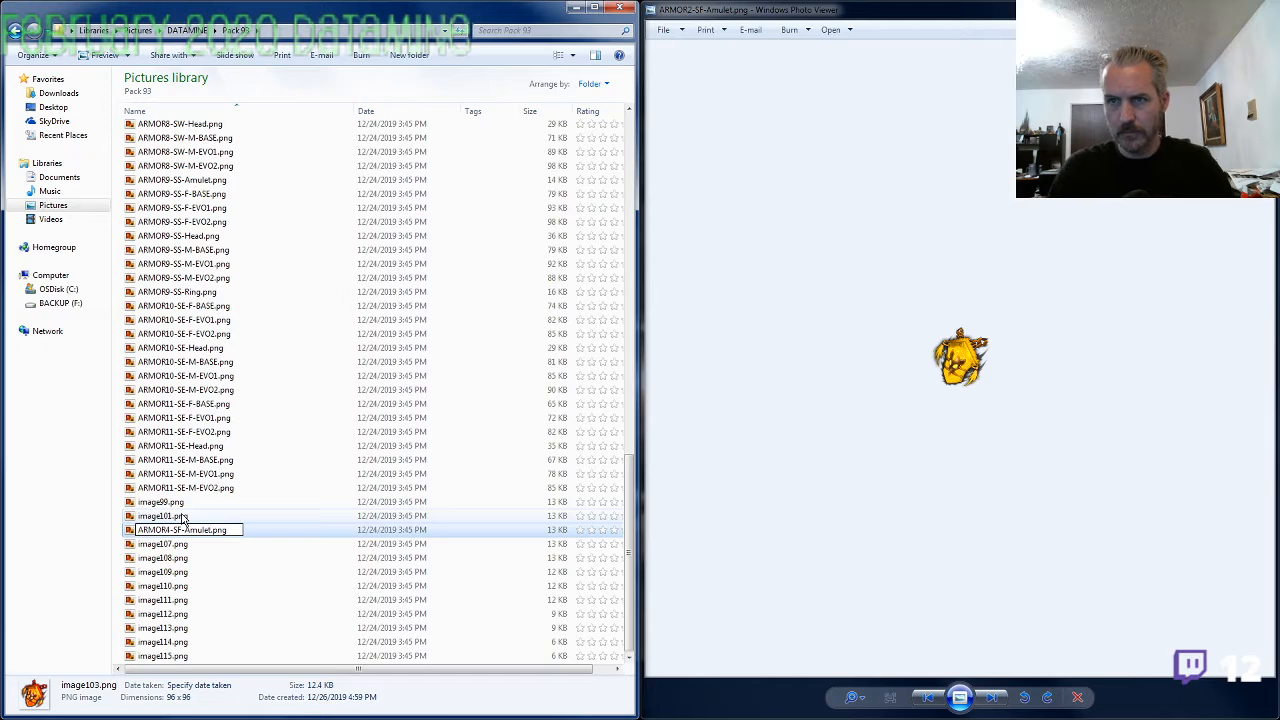
key(Tab)
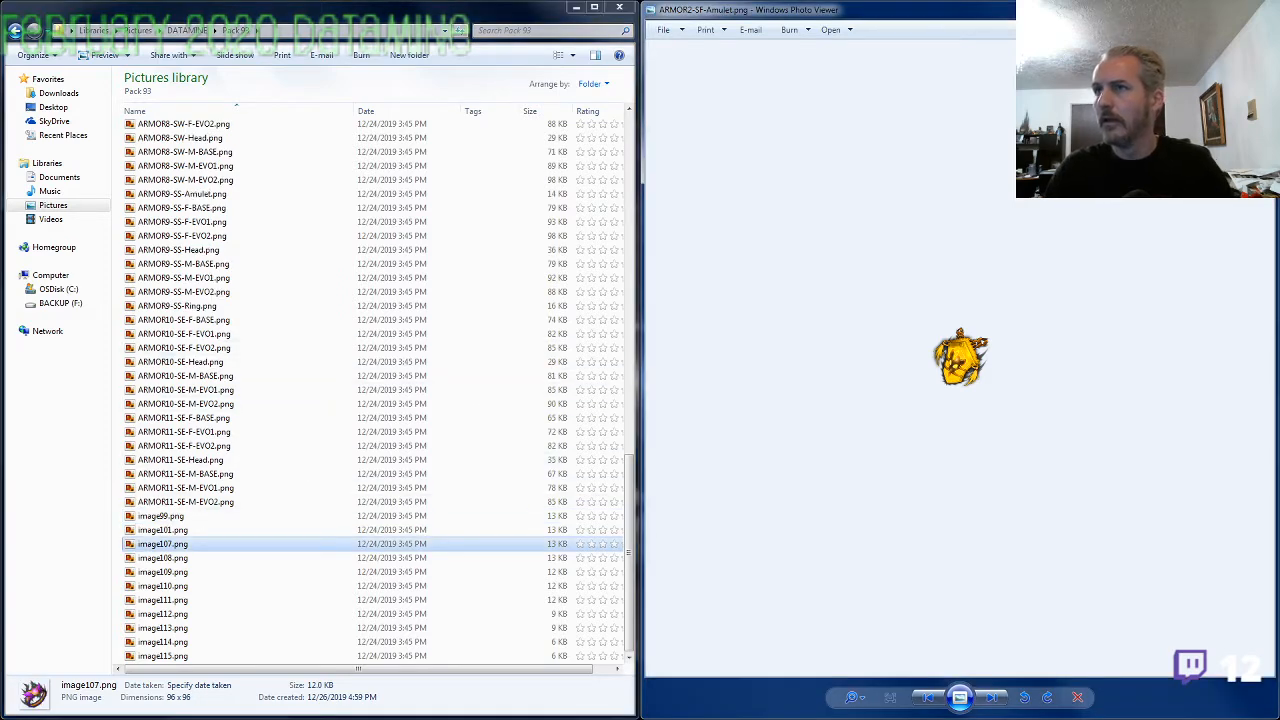
Reopen the image viewer at ARMOR2-SF-Amulet.png and compare the amulet and ring with the ARMOR2-SF armor sheets
key(alt+F4)
click(300, 221)
scroll(214, 251, up, 20)
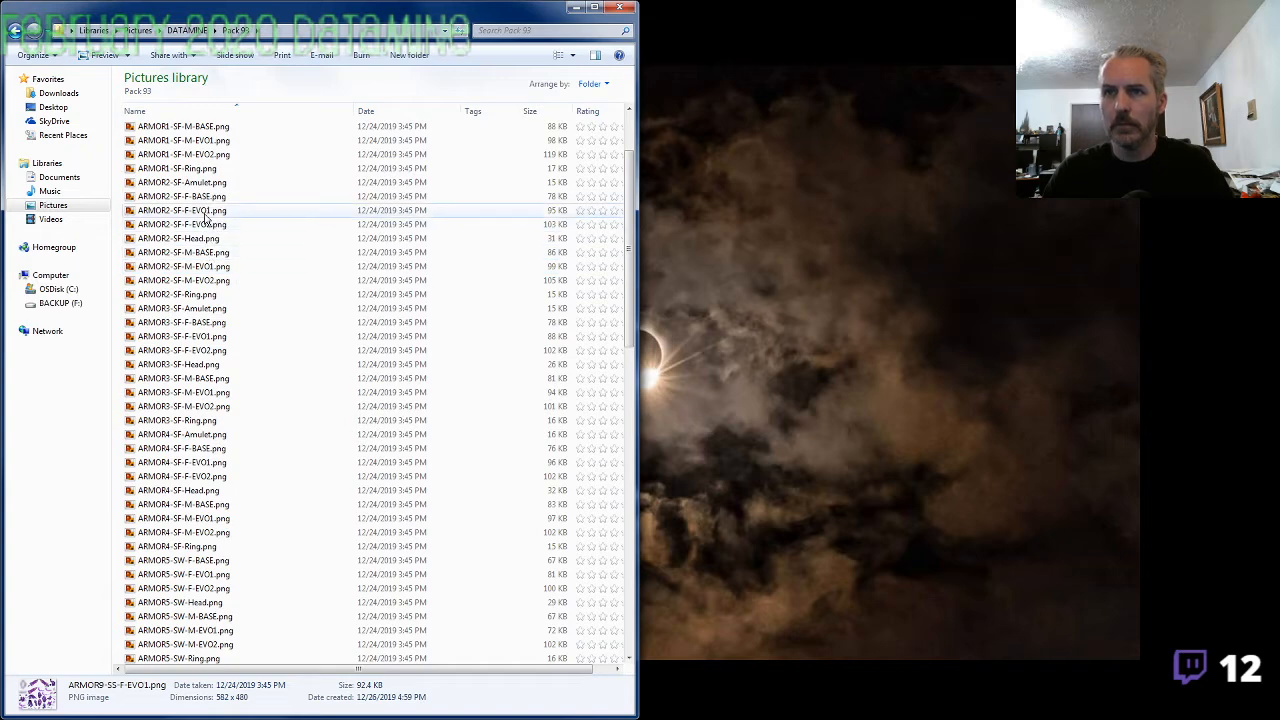
double_click(200, 192)
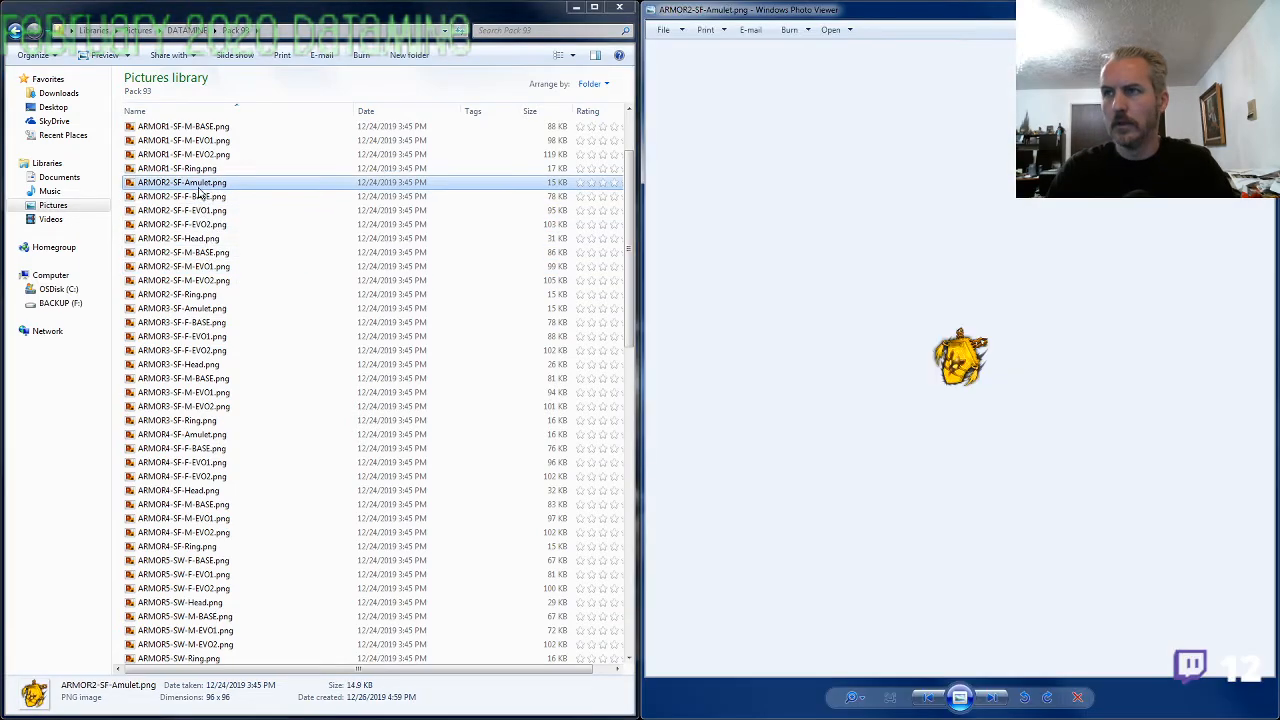
key(Right)
key(Right)
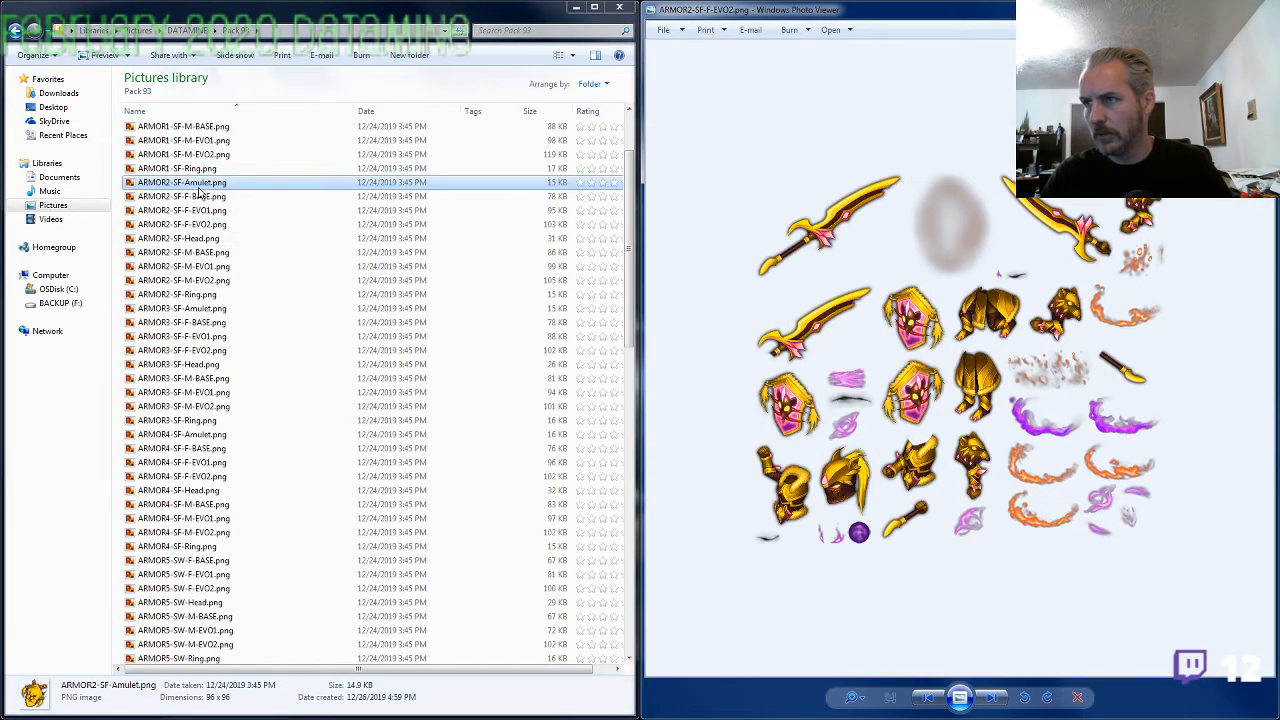
key(Right)
key(Right)
key(Right)
key(Right)
key(Right)
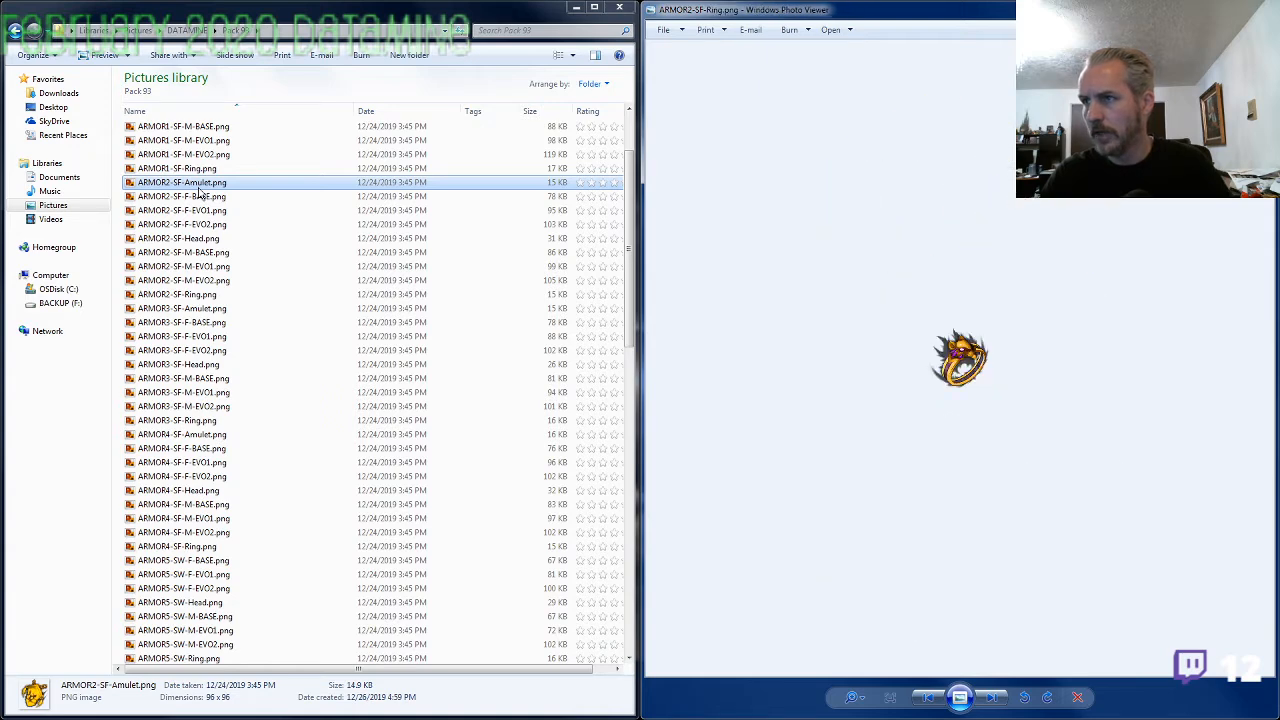
Go through the ARMOR3-SF files and compare the ARMOR4-SF amulet and ring with that set's armor sheets
key(Right)
key(Right)
key(Right)
key(Right)
key(Right)
key(Right)
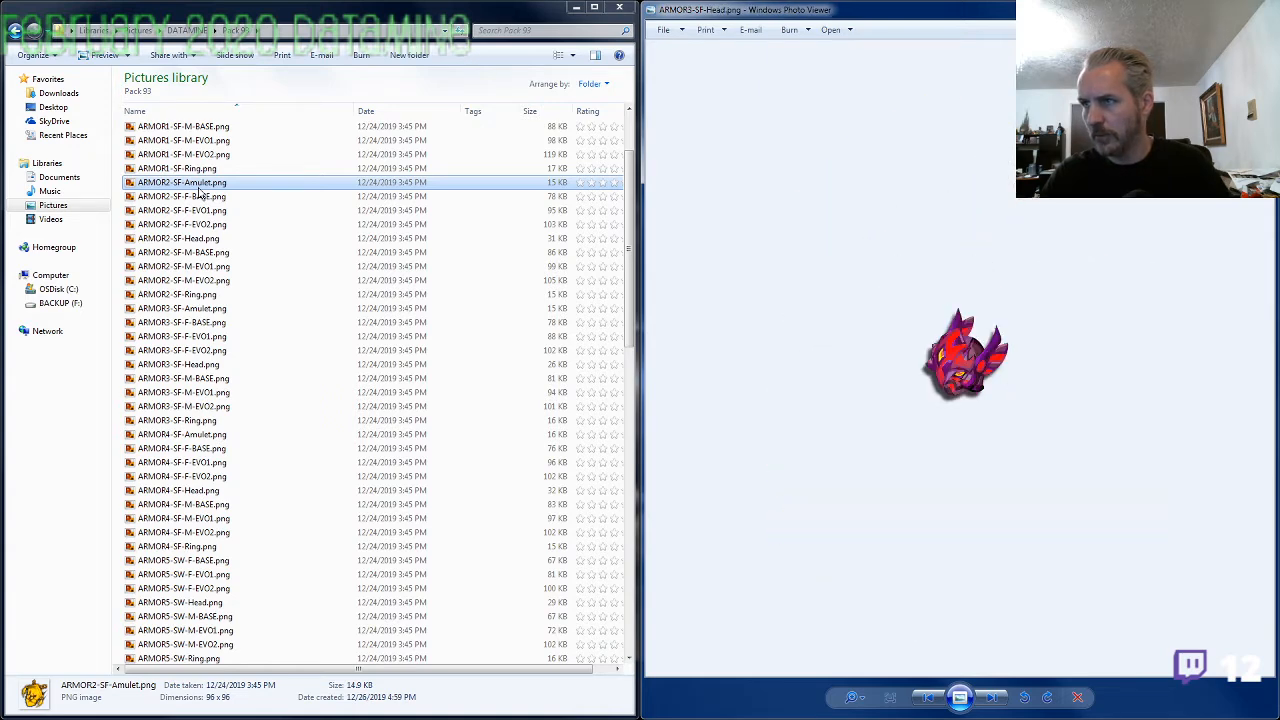
key(Right)
key(Right)
key(Right)
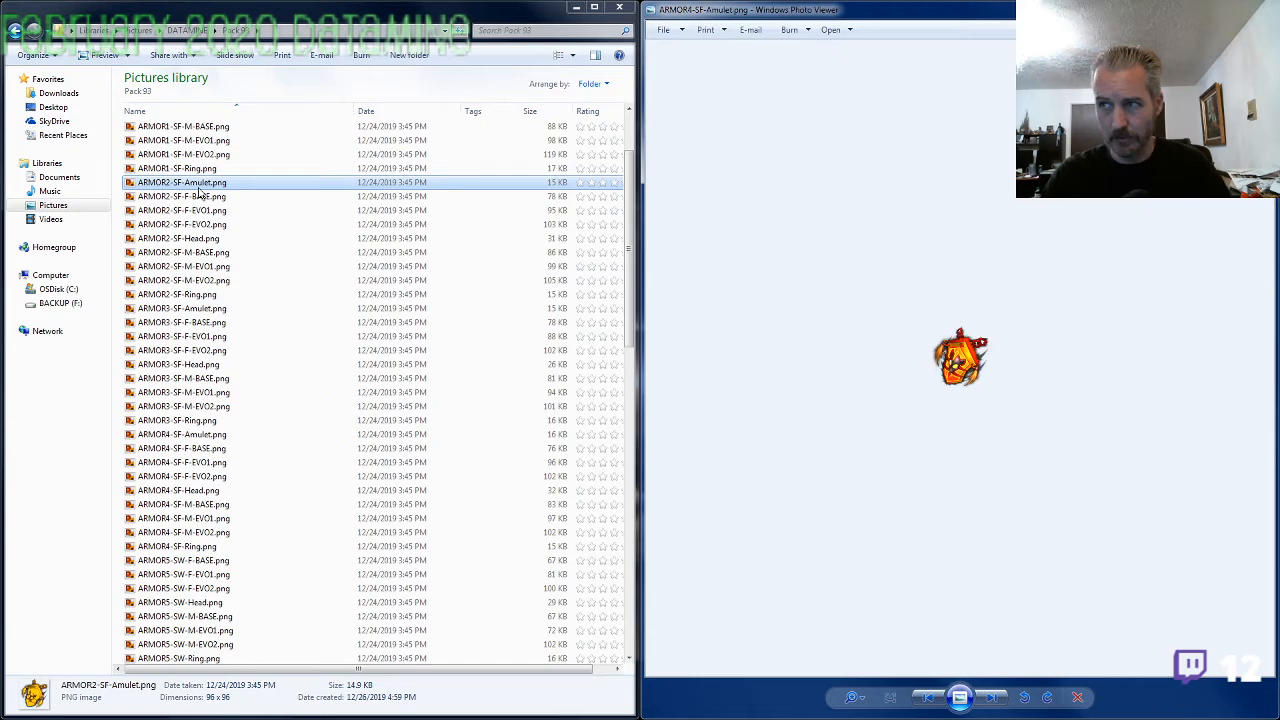
key(Right)
key(Right)
key(Right)
key(Right)
key(Right)
key(Right)
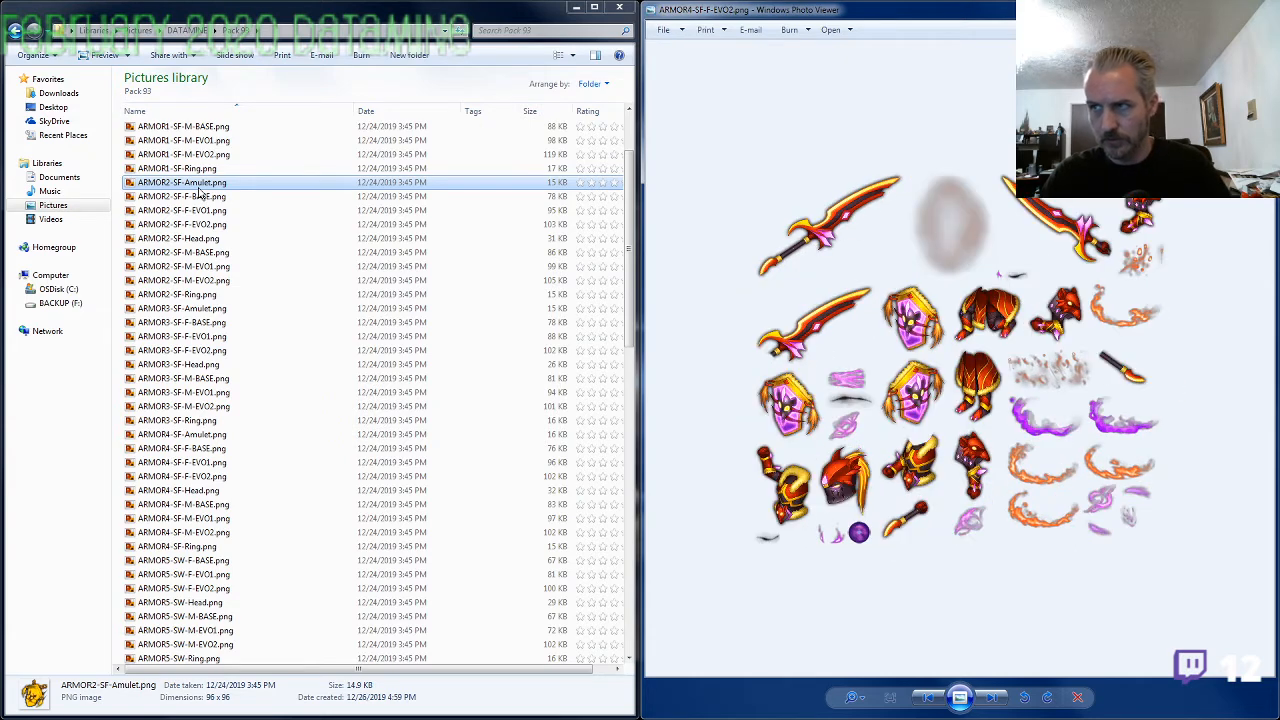
key(Right)
key(Right)
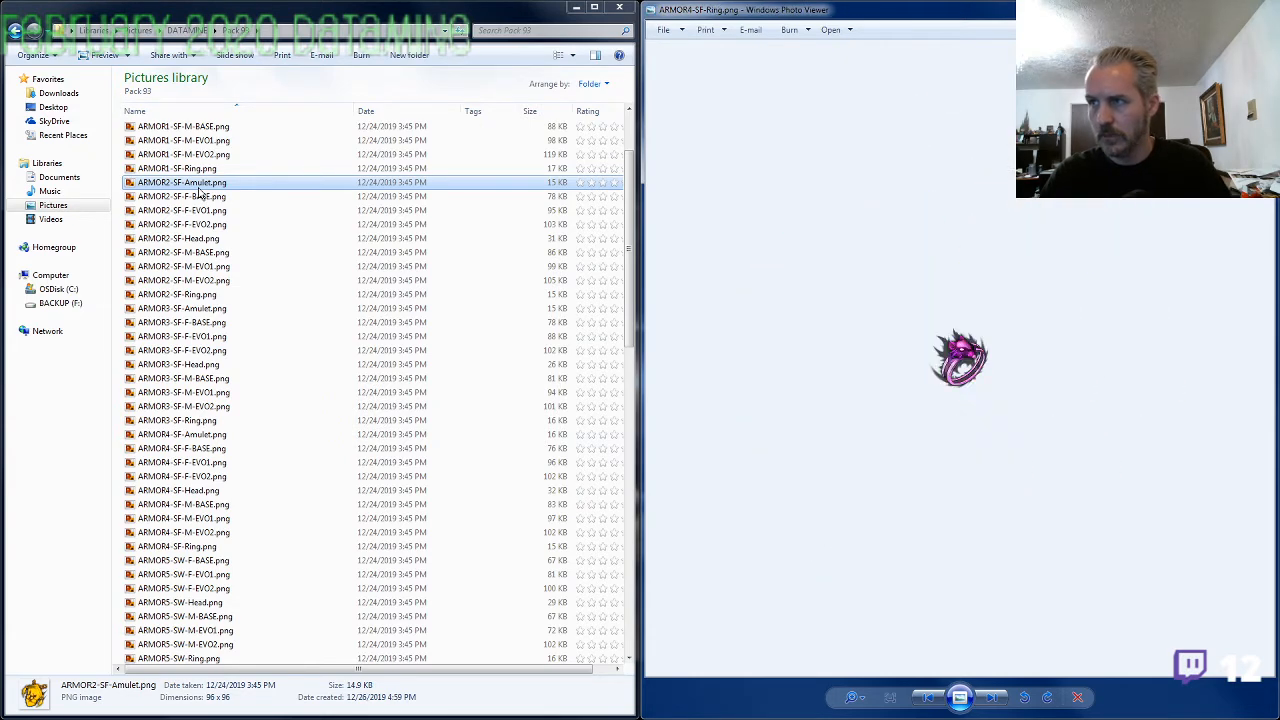
Enlarge ARMOR4-SF-Ring.png and ARMOR4-SF-M-EVO2.png to compare the ring with the armor details, and close the viewer
key(Left)
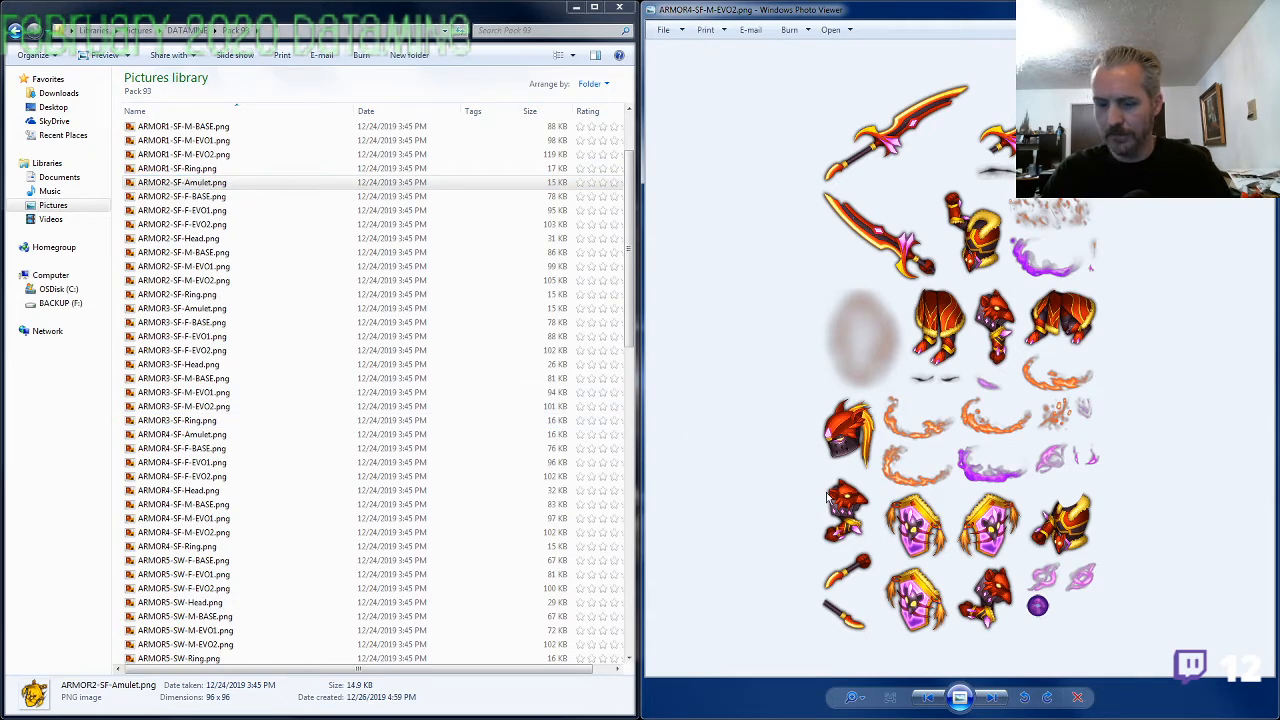
key(Left)
key(Right)
key(Right)
scroll(980, 375, up, 4)
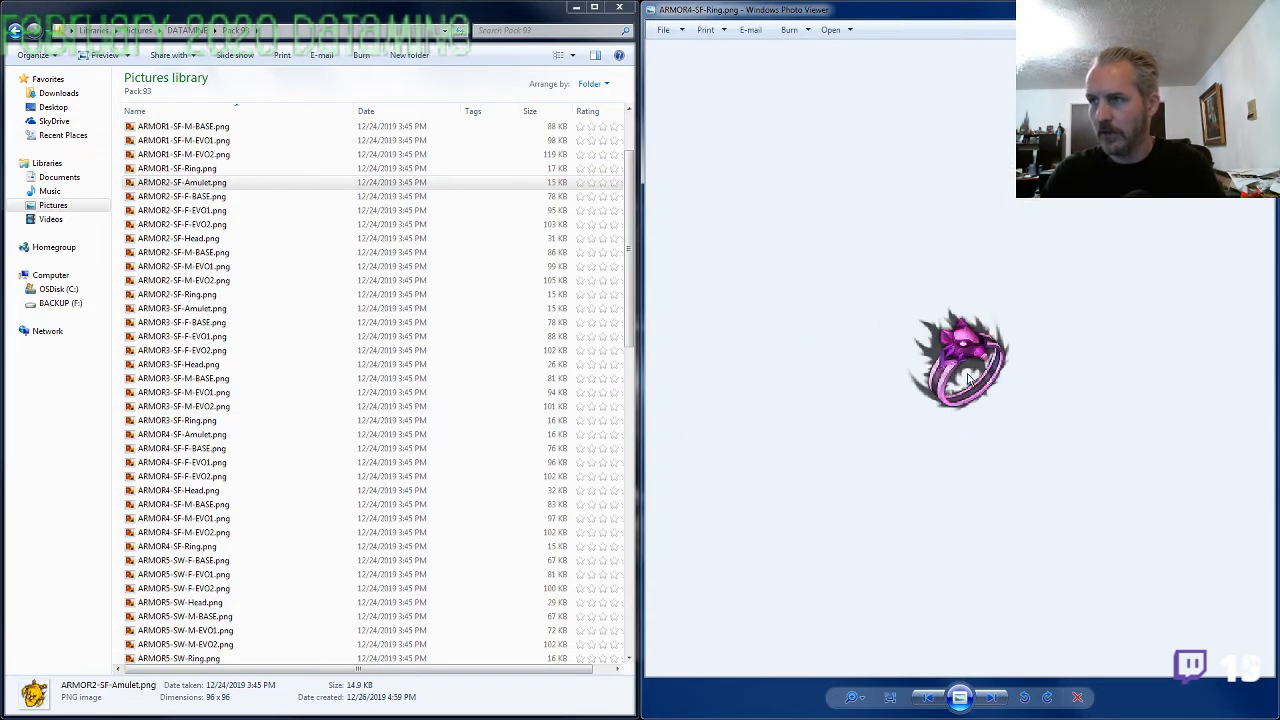
key(Left)
scroll(785, 515, up, 3)
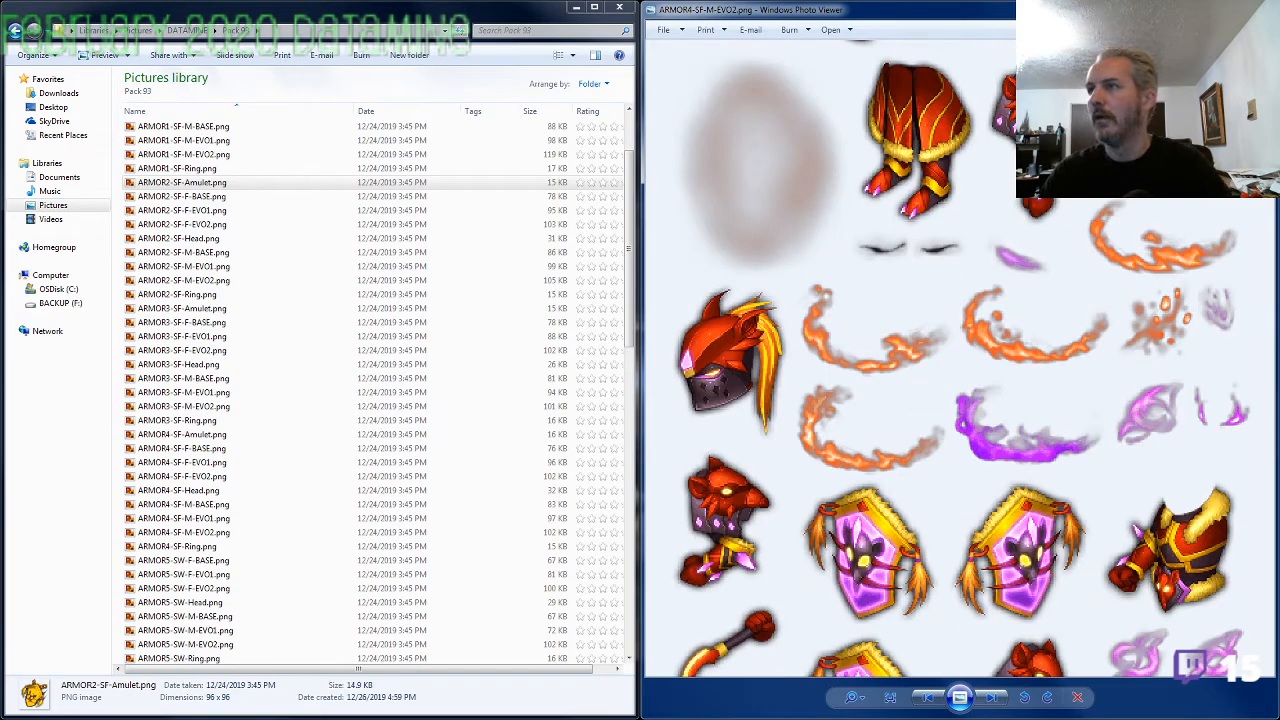
click(1260, 8)
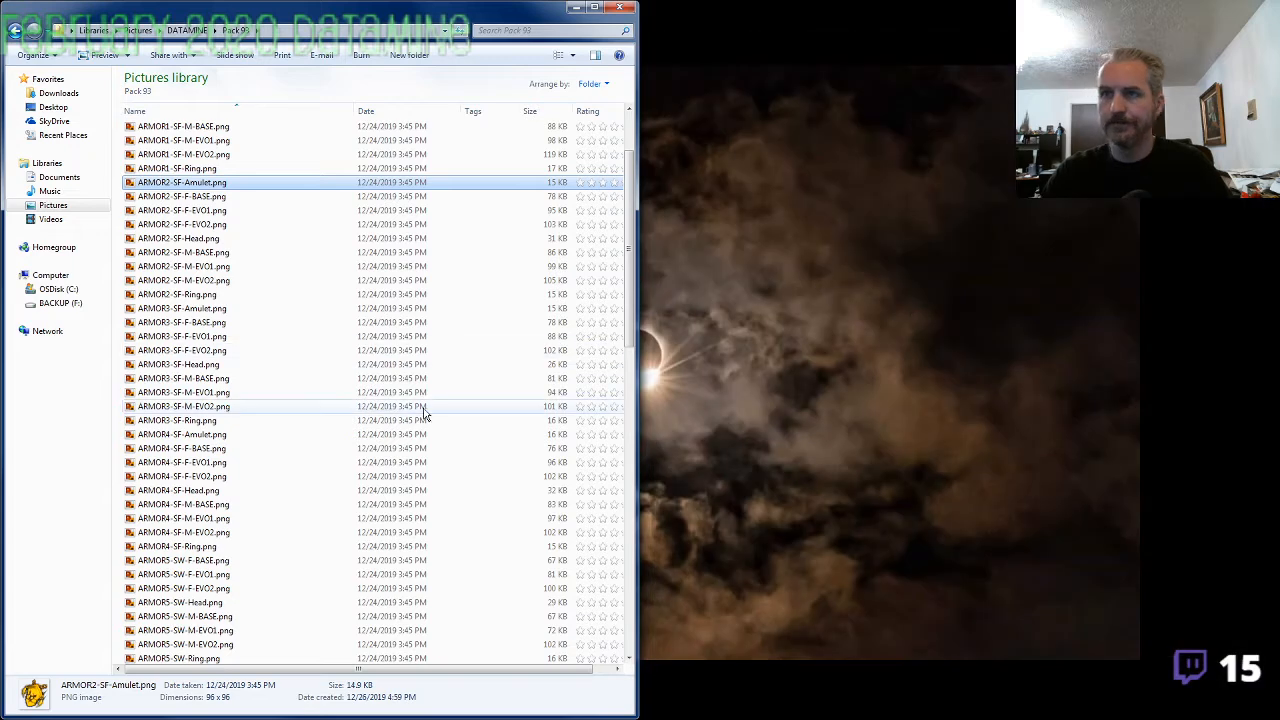
View image99.png and image101.png in the image viewer and enlarge image101.png
click(378, 407)
scroll(232, 470, down, 6)
scroll(233, 474, down, 15)
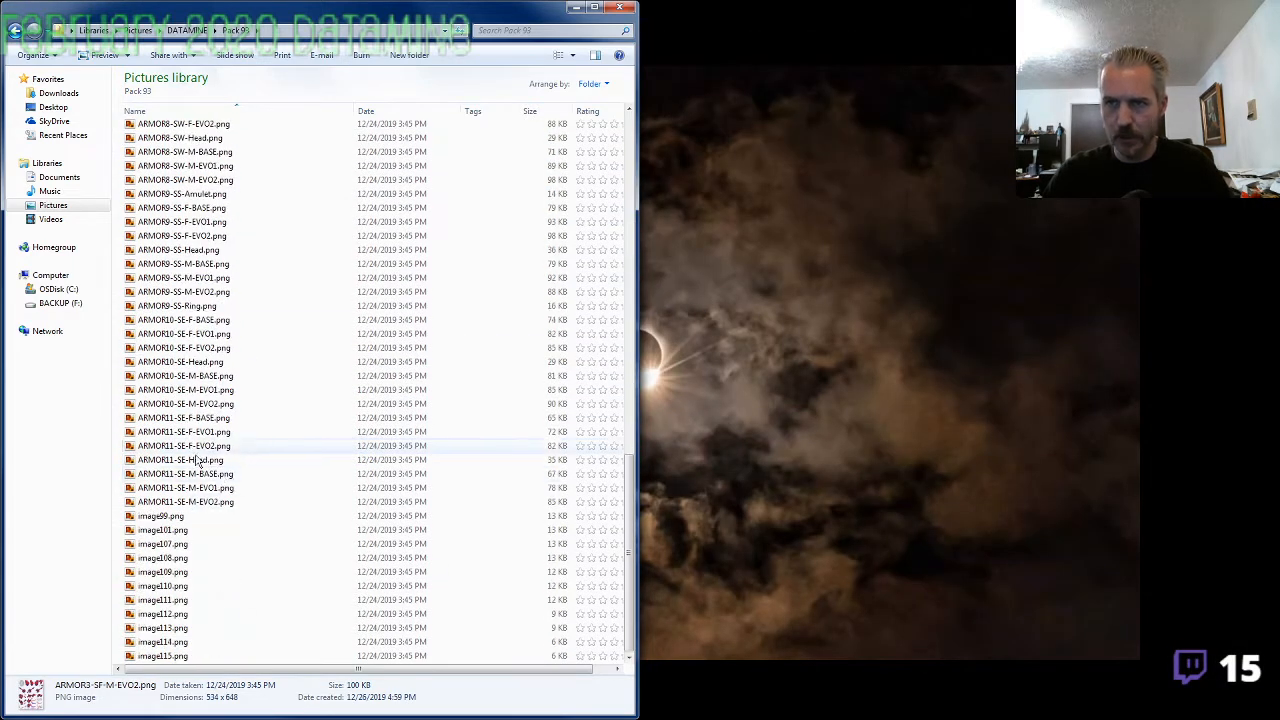
double_click(233, 517)
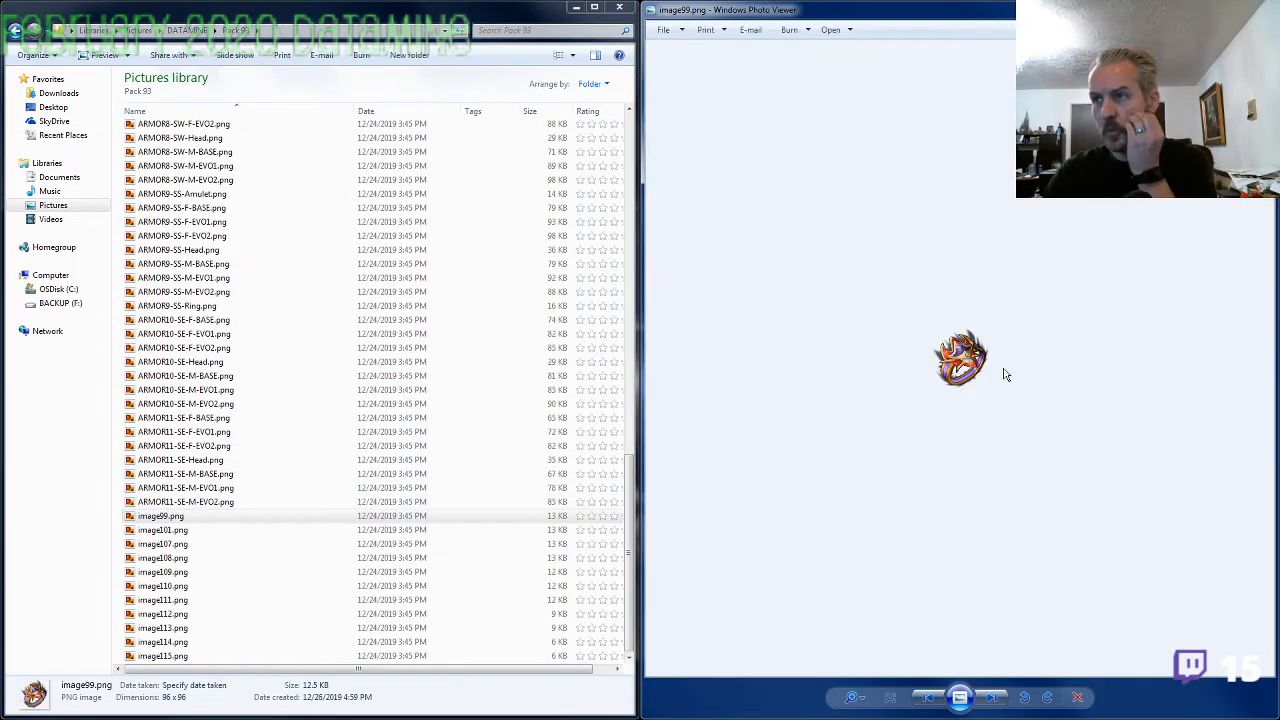
key(Right)
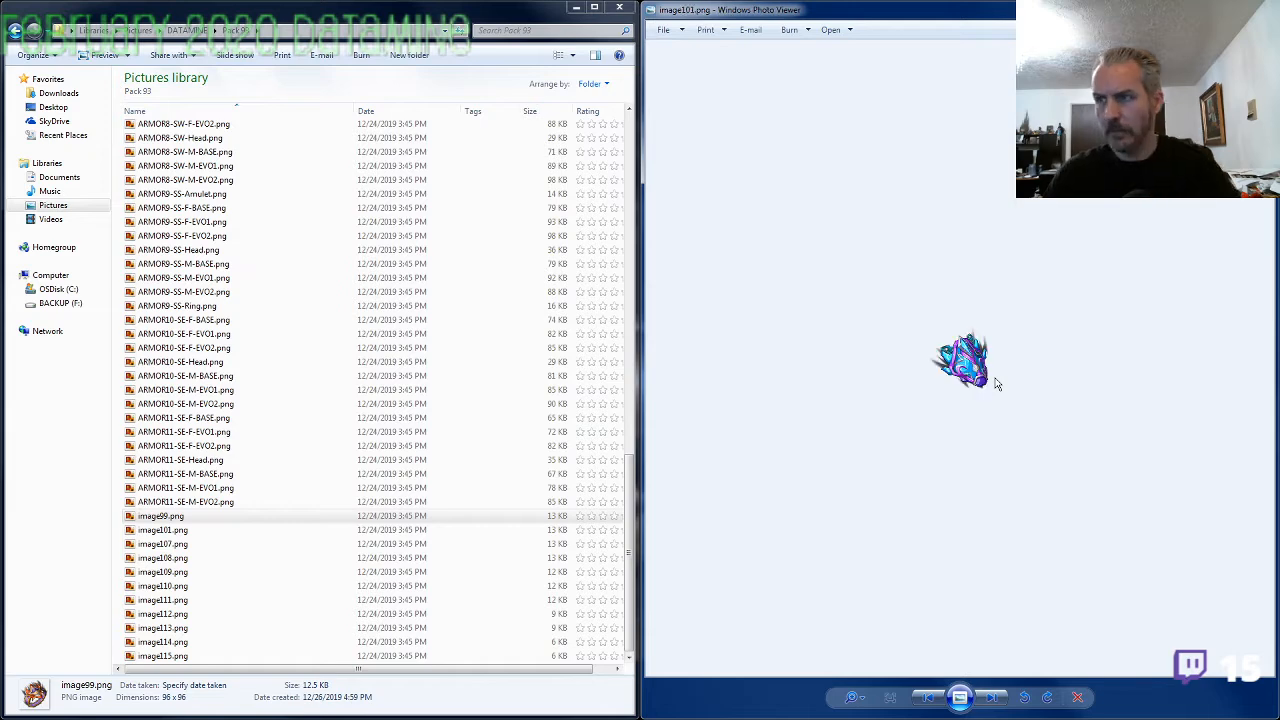
scroll(977, 437, up, 5)
scroll(977, 437, up, 2)
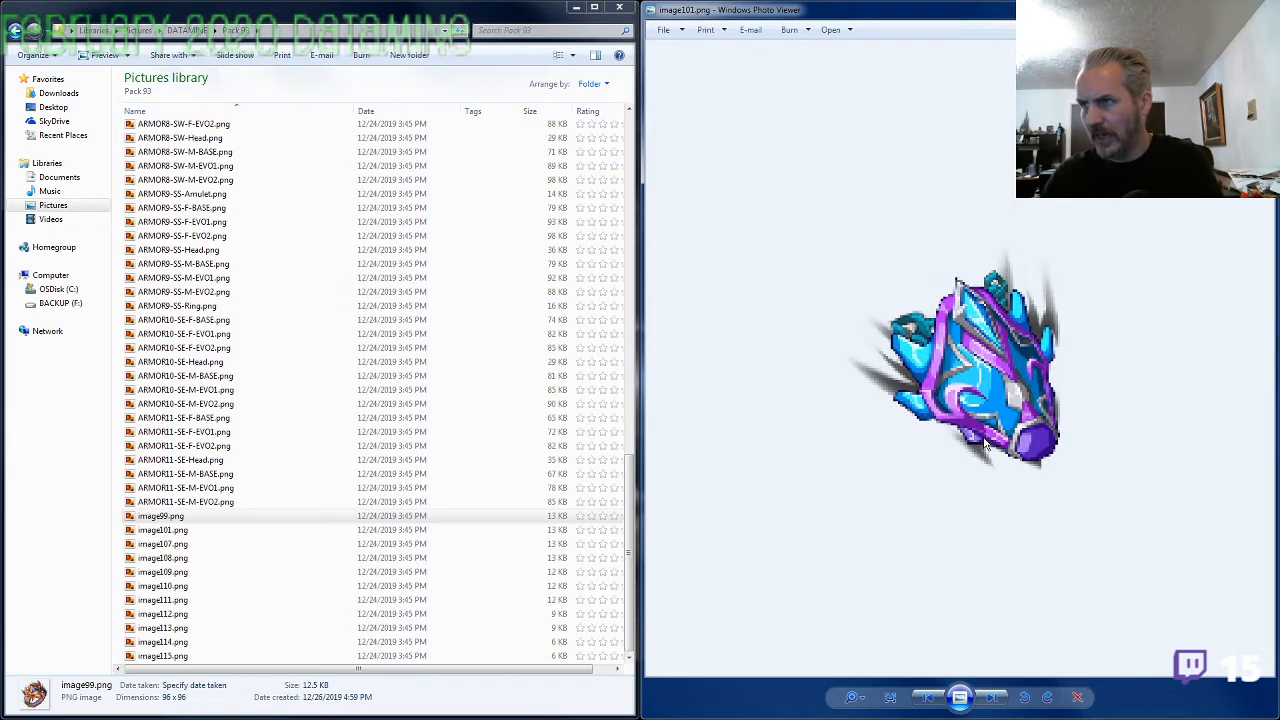
Open ARMOR5-SW-F-EVO2.png in a separate viewer window, compare its enlarged armor details with image101.png, and close it
click(234, 306)
scroll(228, 330, up, 5)
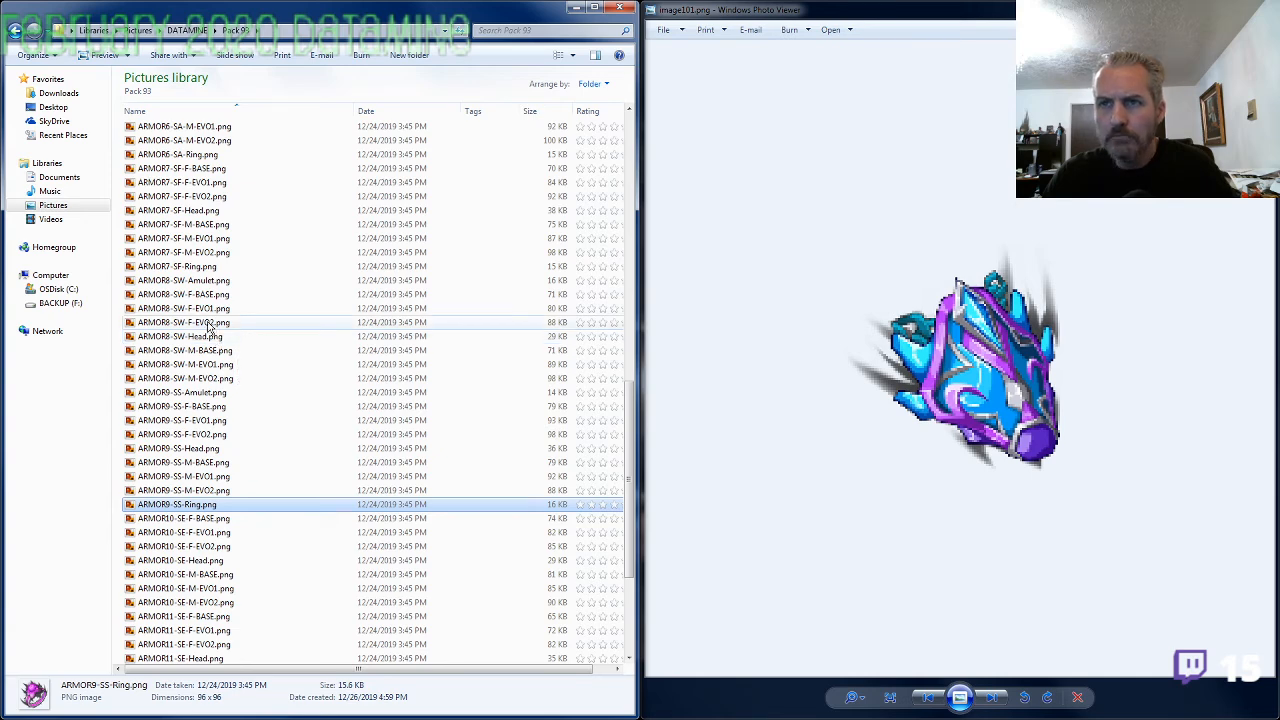
scroll(212, 325, up, 8)
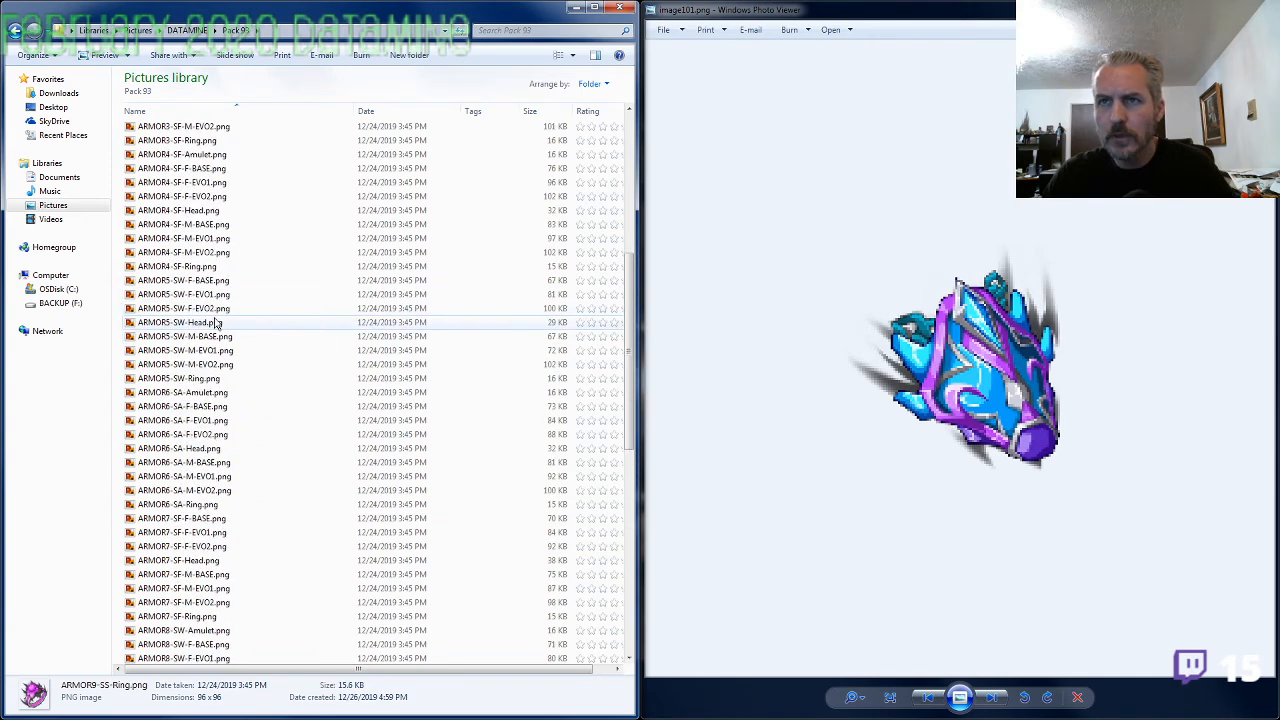
scroll(213, 330, up, 3)
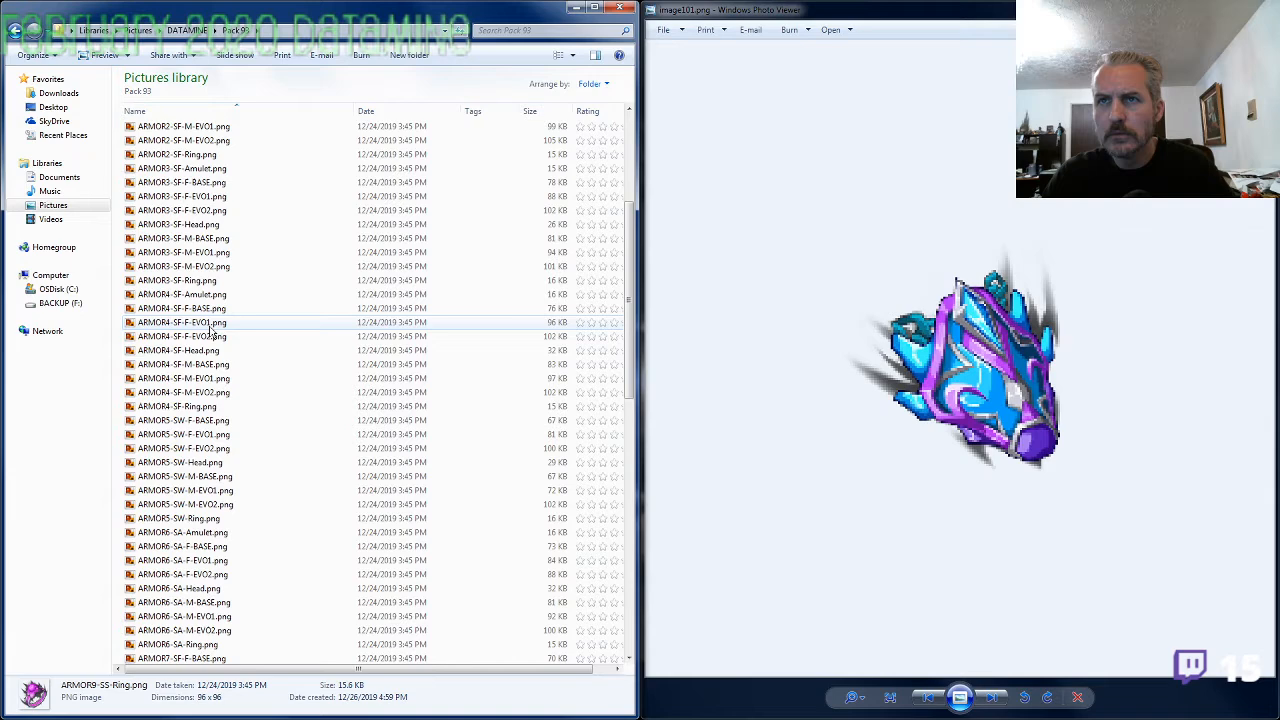
click(209, 449)
double_click(209, 449)
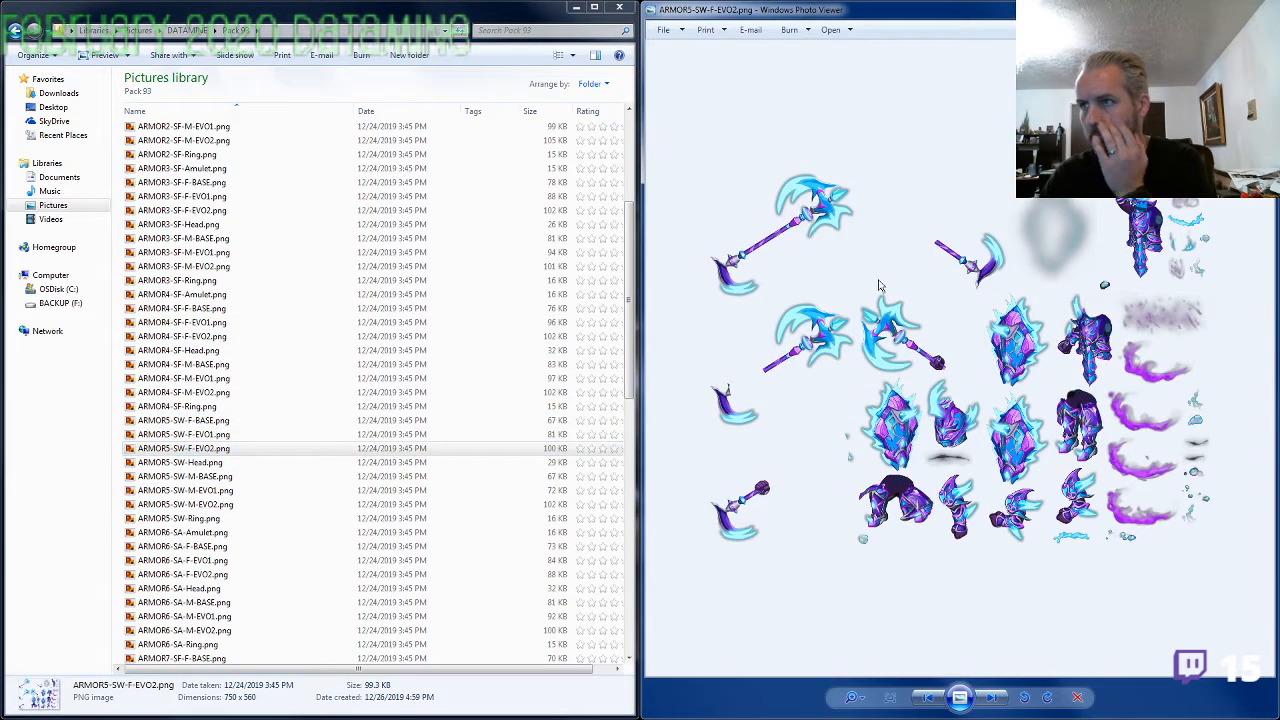
drag(1029, 13, 652, 33)
scroll(652, 340, up, 6)
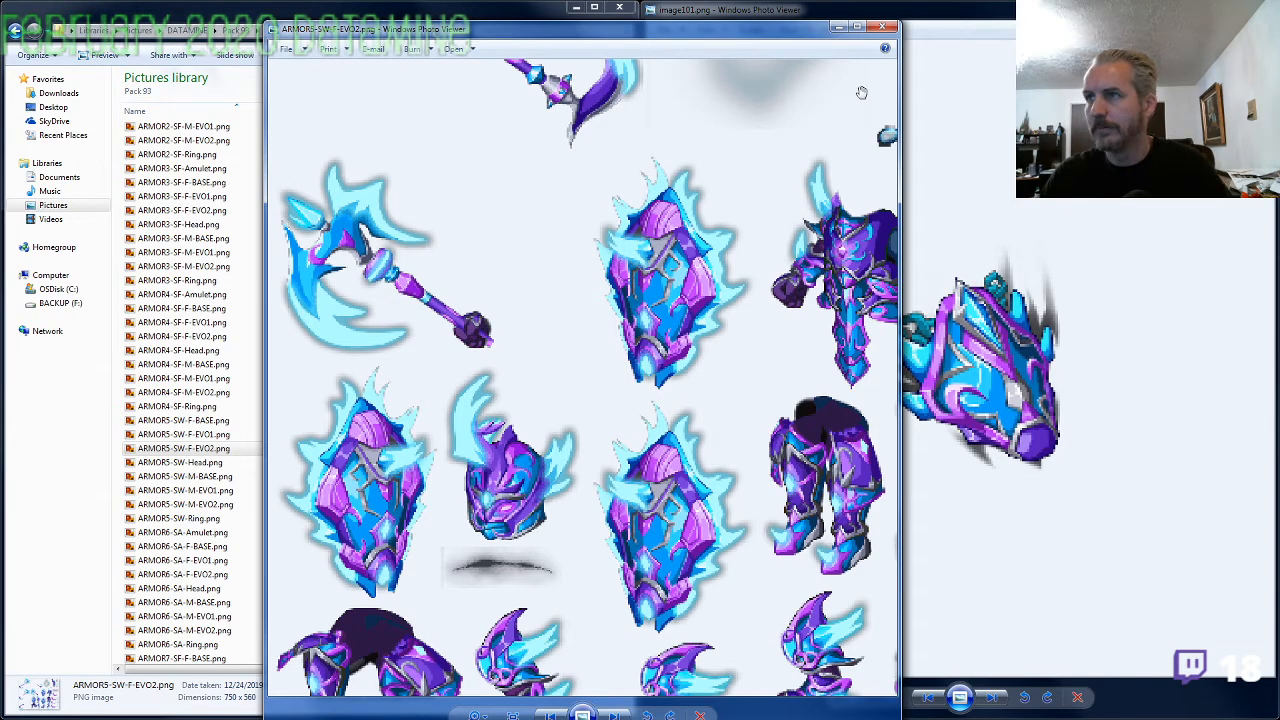
click(882, 30)
Rename image101.png as ARMOR5-SW-Amulet.png, using the prefix copied from ARMOR5-SW-M-EVO2.png
click(188, 453)
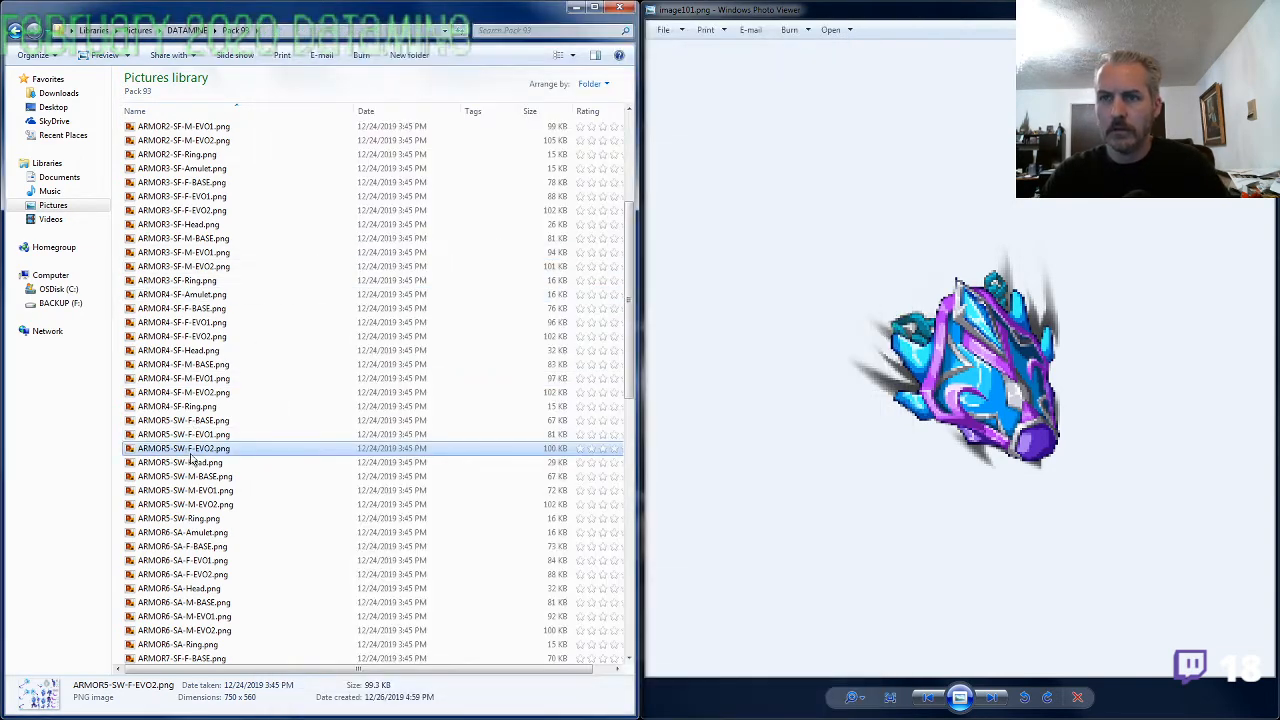
click(200, 504)
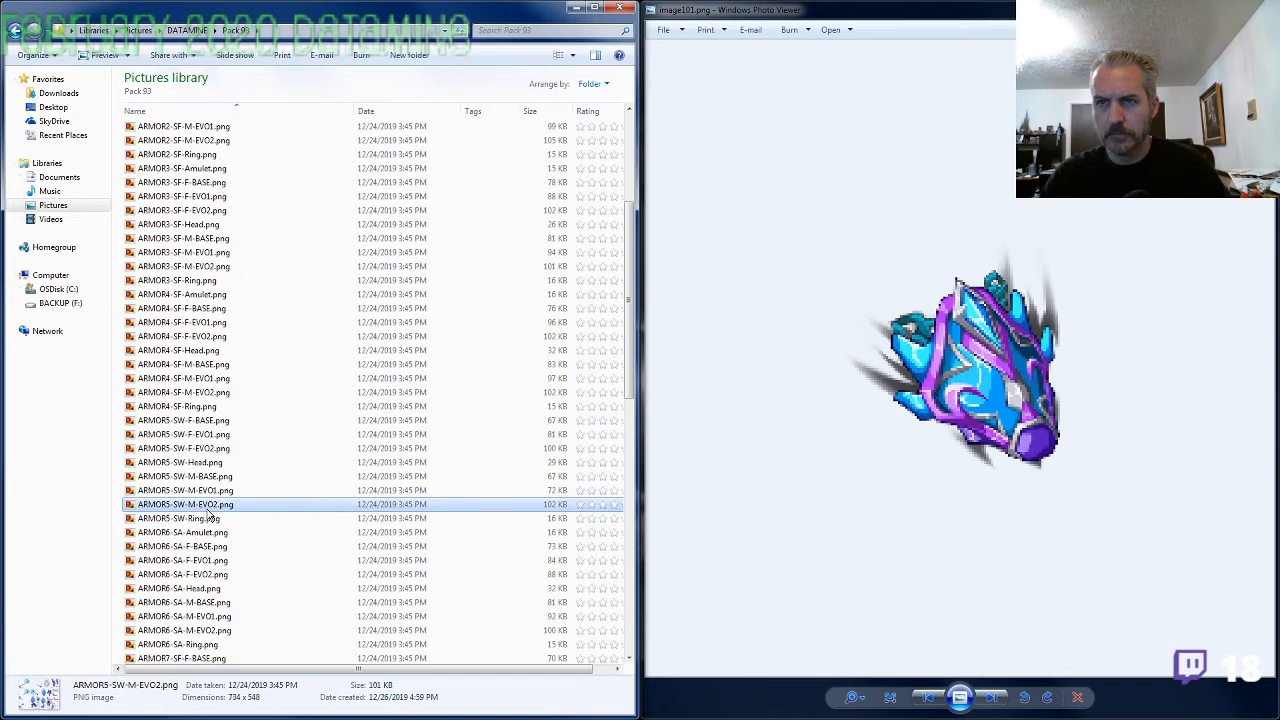
scroll(213, 520, down, 11)
scroll(212, 520, down, 5)
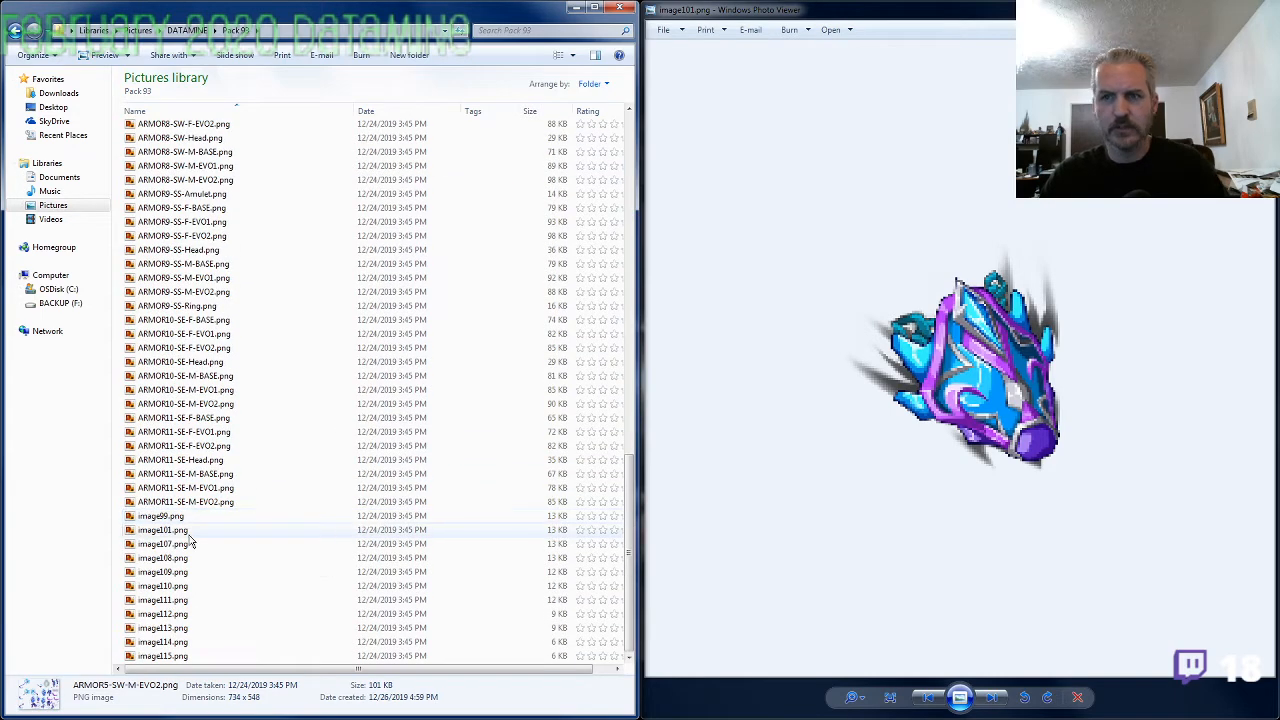
click(182, 532)
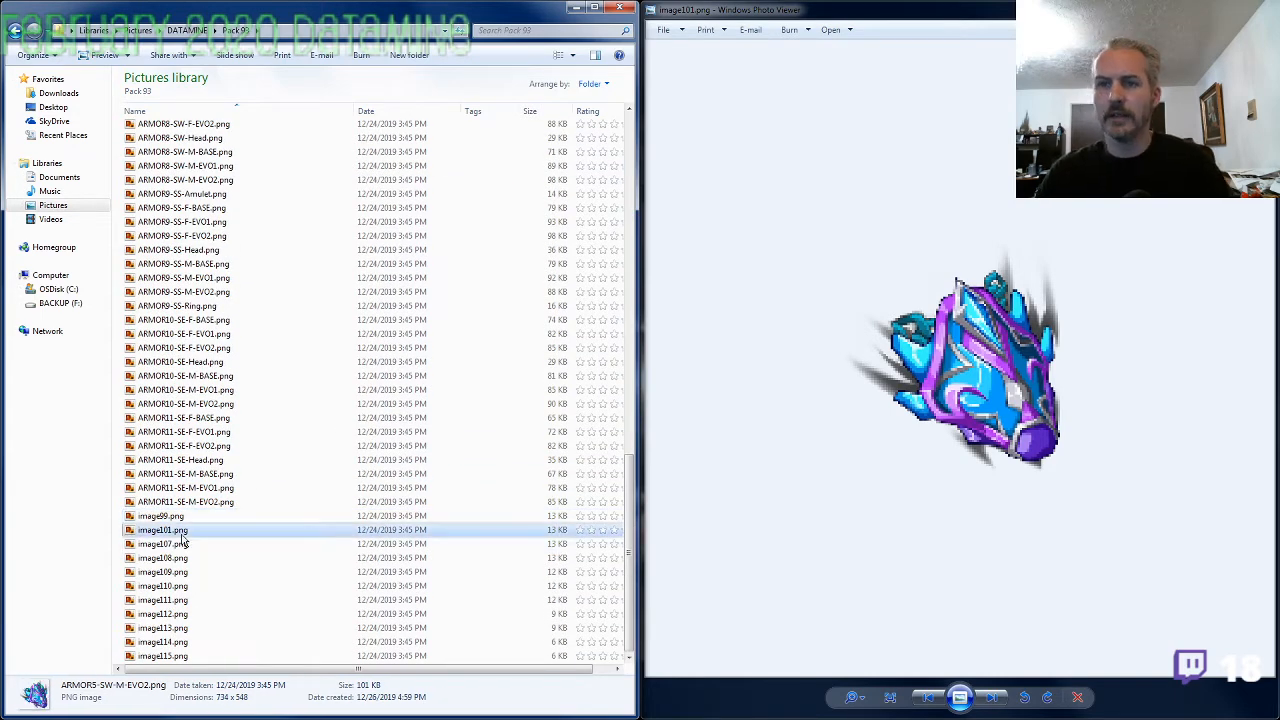
key(F2)
text(ARMOR5-SW-)
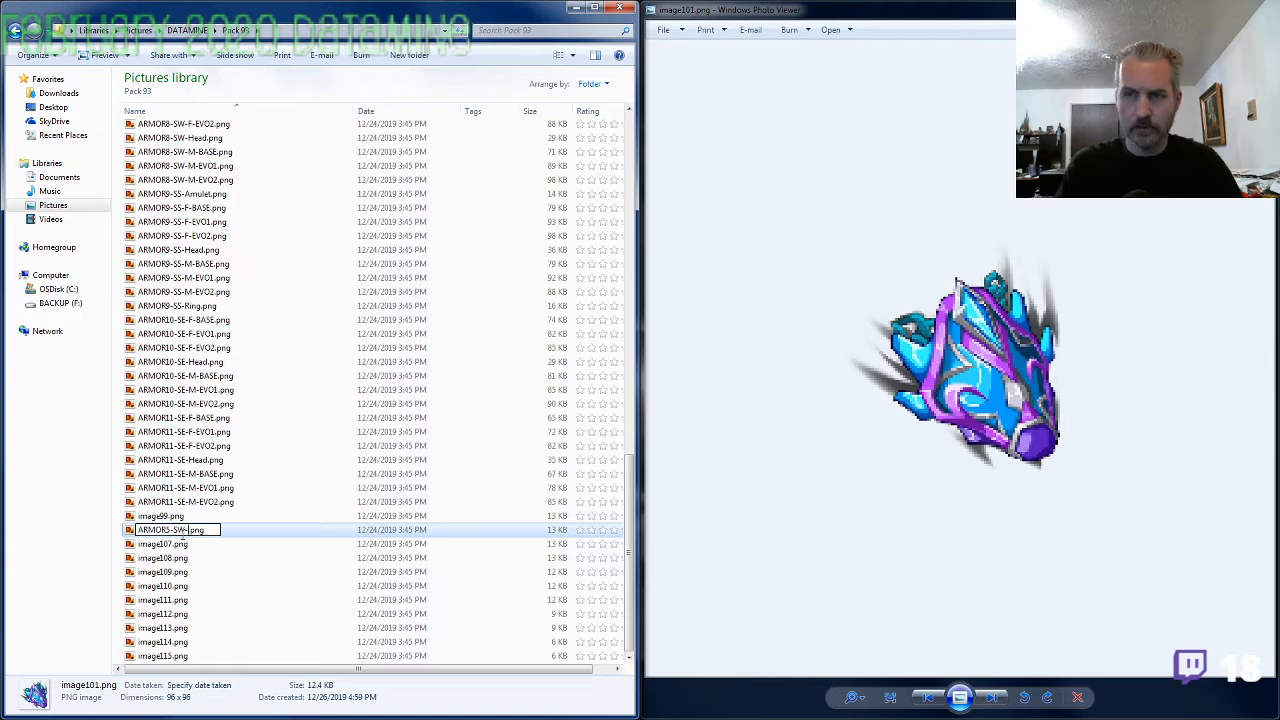
text(Amulet)
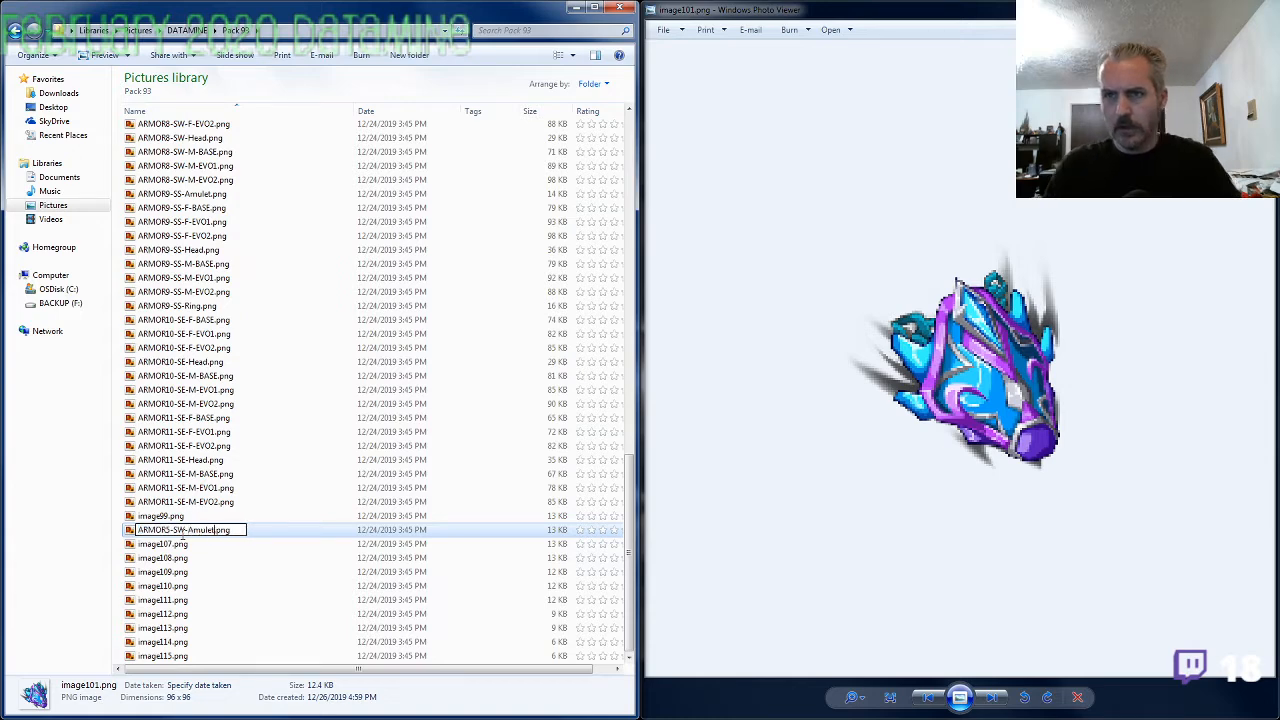
key(Return)
Show image107.png enlarged in the image viewer
click(183, 543)
key(F2)
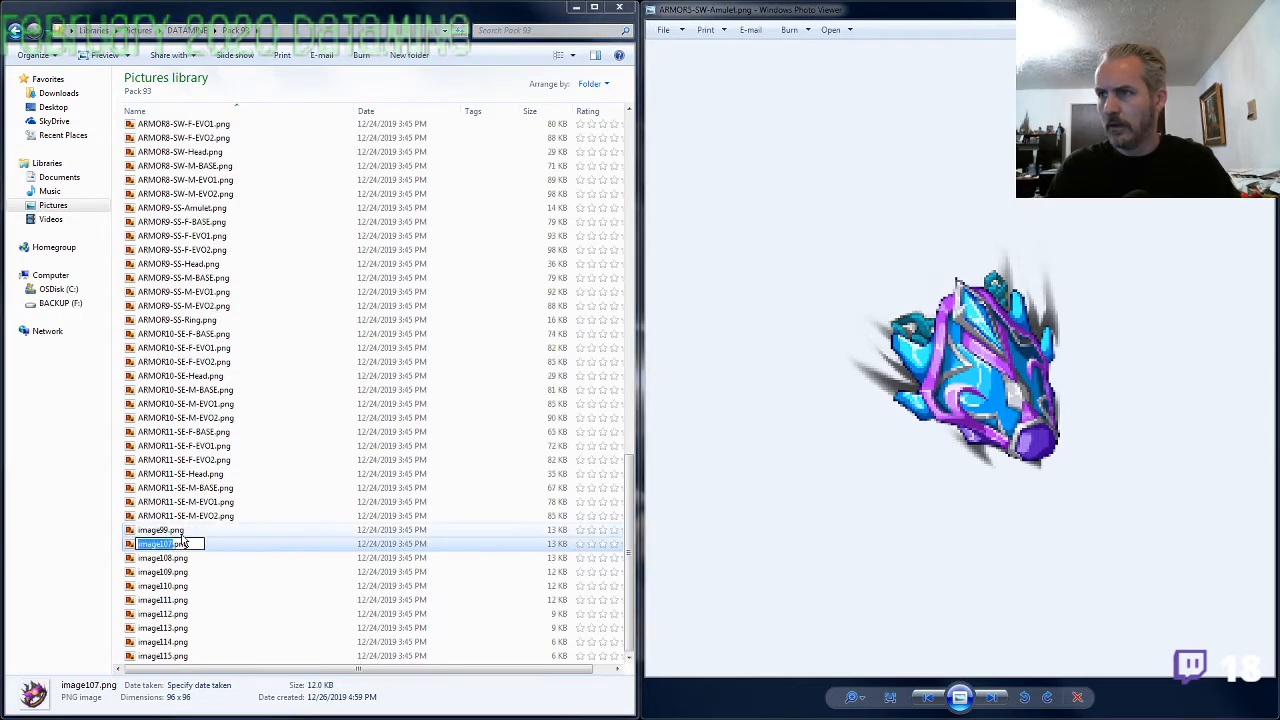
scroll(1027, 389, up, 3)
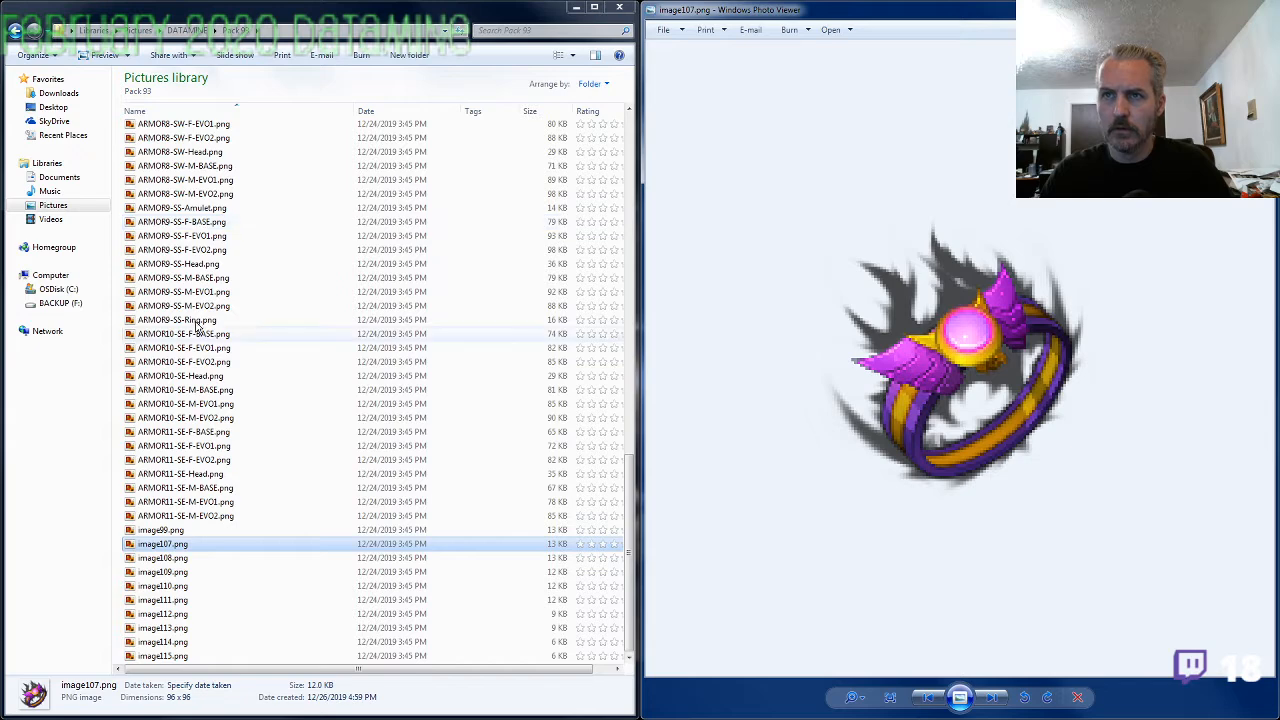
Compare the ring in image107.png with the ARMOR7-SF-M-EVO2.png armor sheet and close that sheet
scroll(203, 388, up, 1)
click(205, 379)
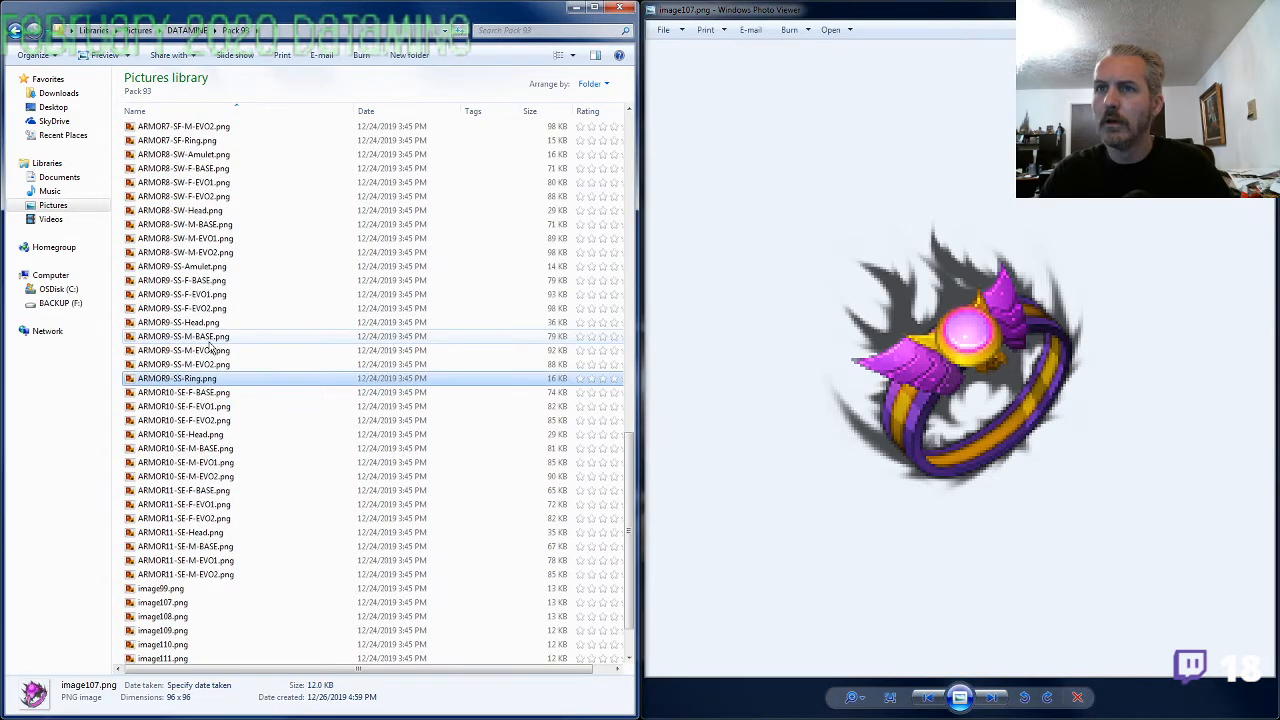
scroll(213, 320, up, 2)
click(210, 211)
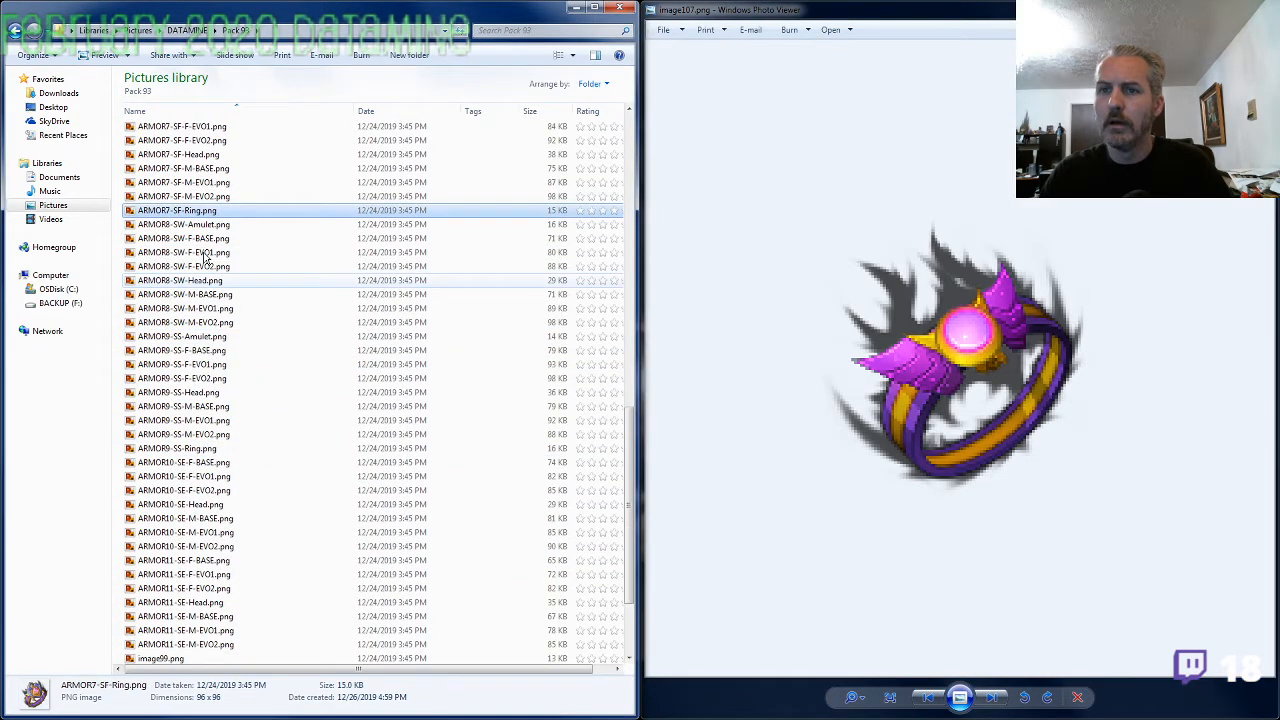
scroll(205, 257, up, 3)
click(213, 337)
double_click(213, 337)
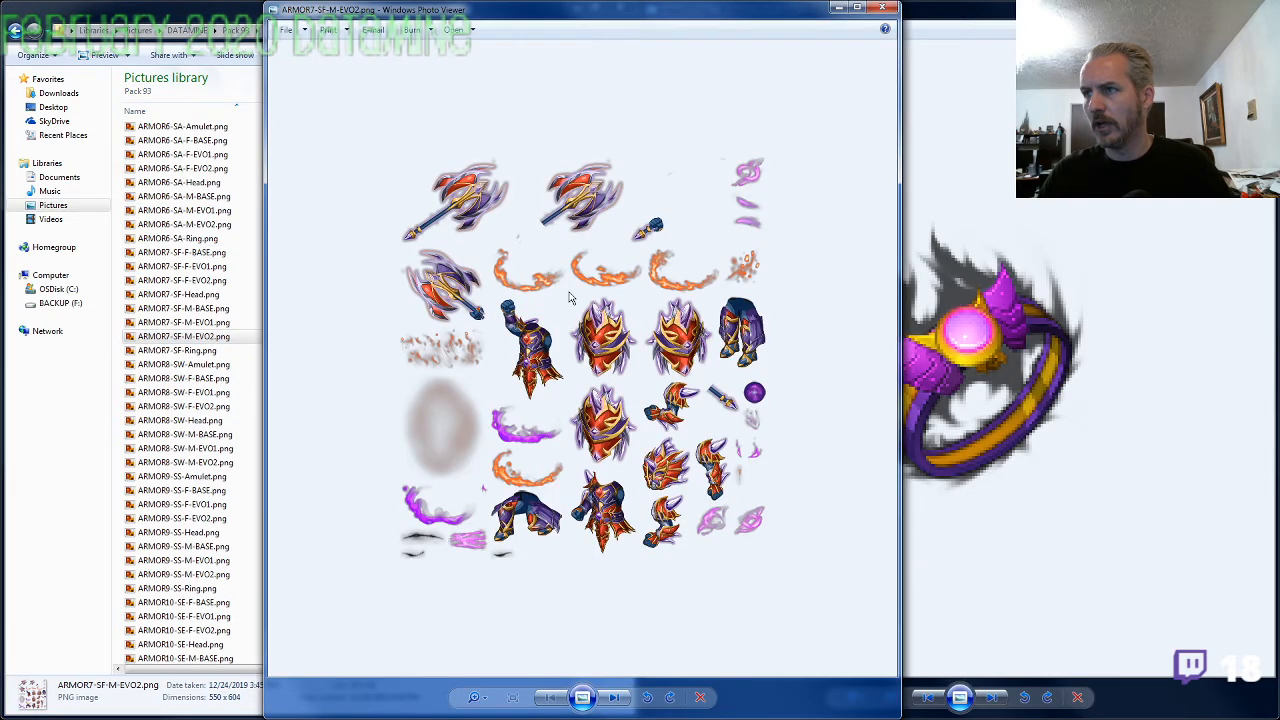
key(alt+F4)
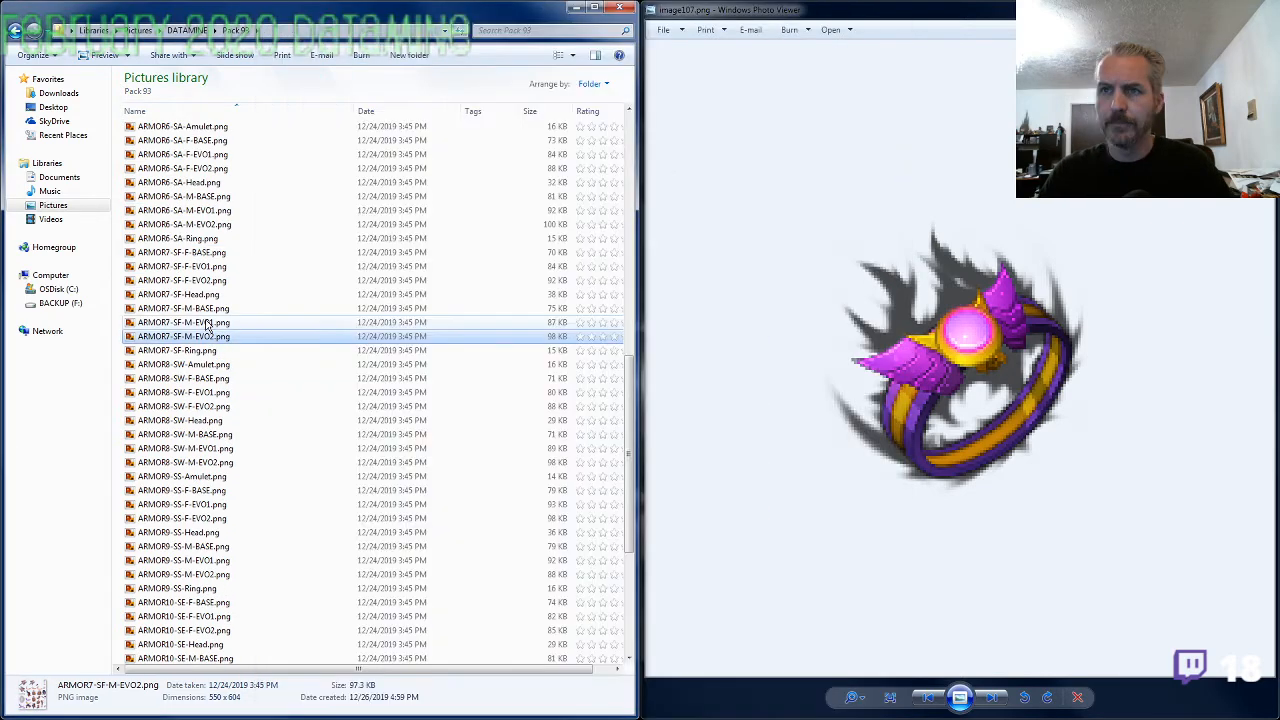
Check the previews of ARMOR7-SF-Head.png and ARMOR1-SF-Ring.png against the ring in image107.png
click(208, 296)
scroll(212, 310, up, 2)
scroll(218, 340, up, 3)
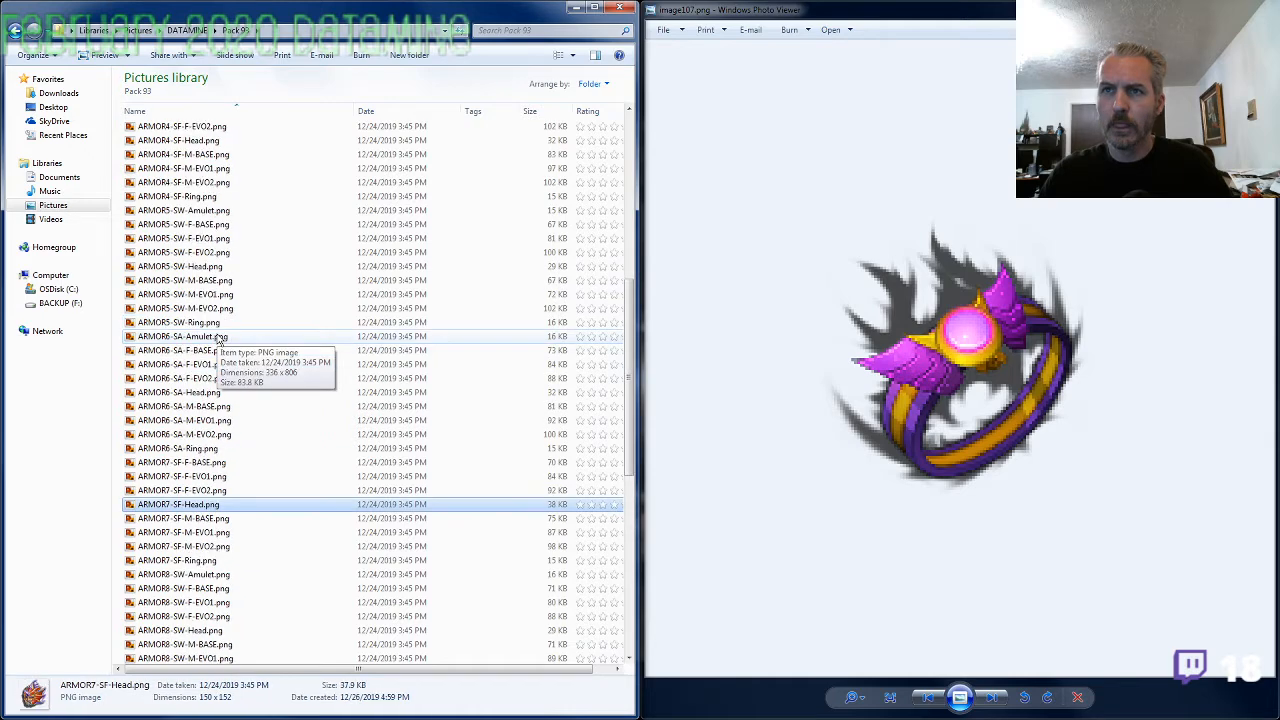
scroll(218, 340, up, 10)
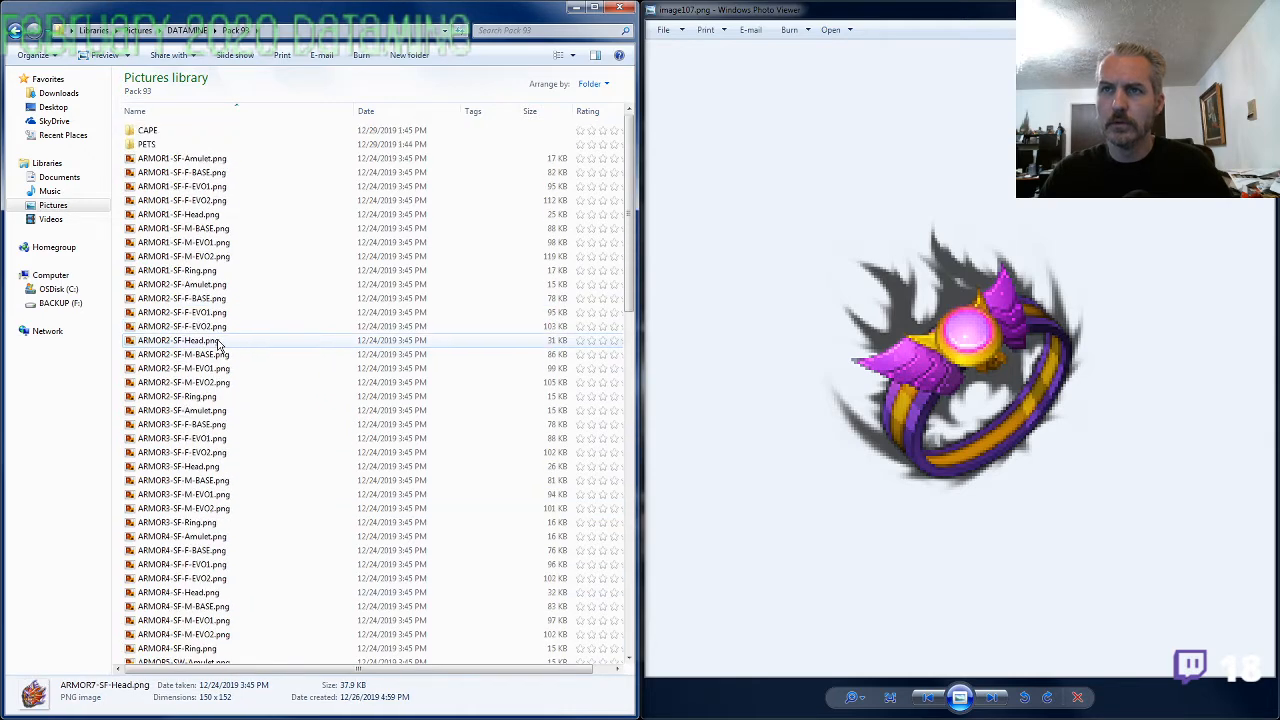
click(216, 272)
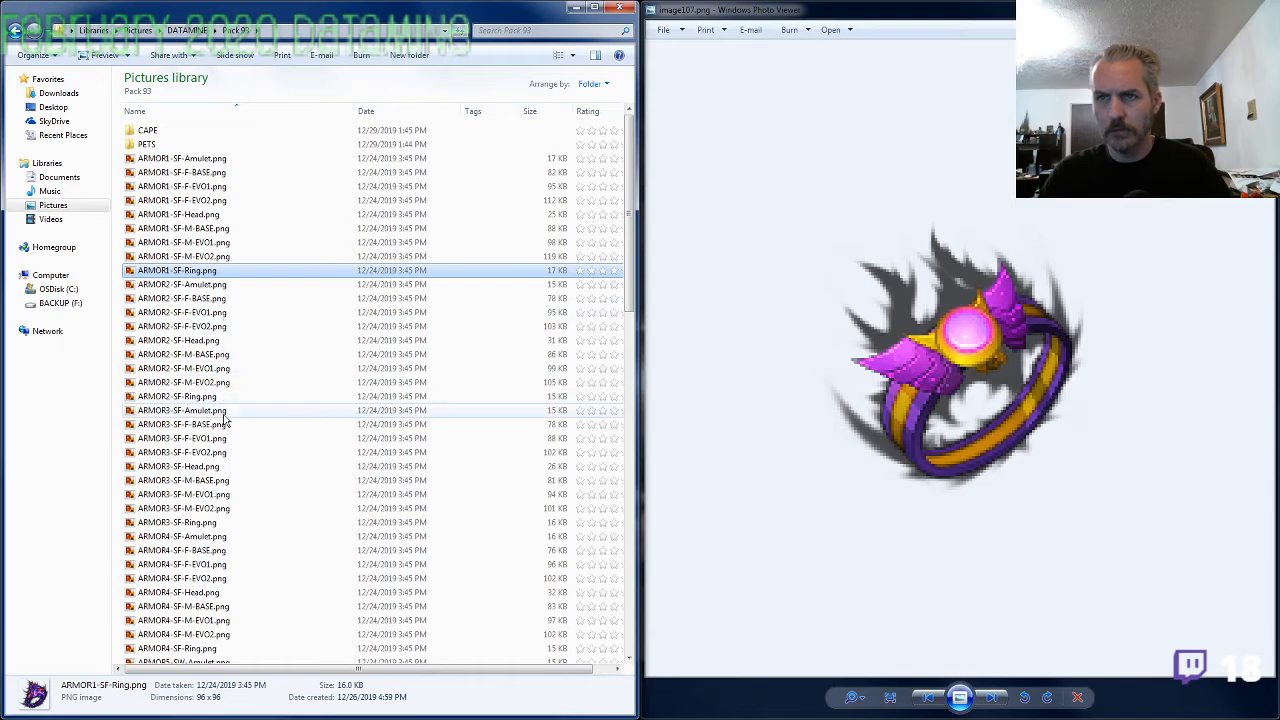
scroll(226, 421, down, 20)
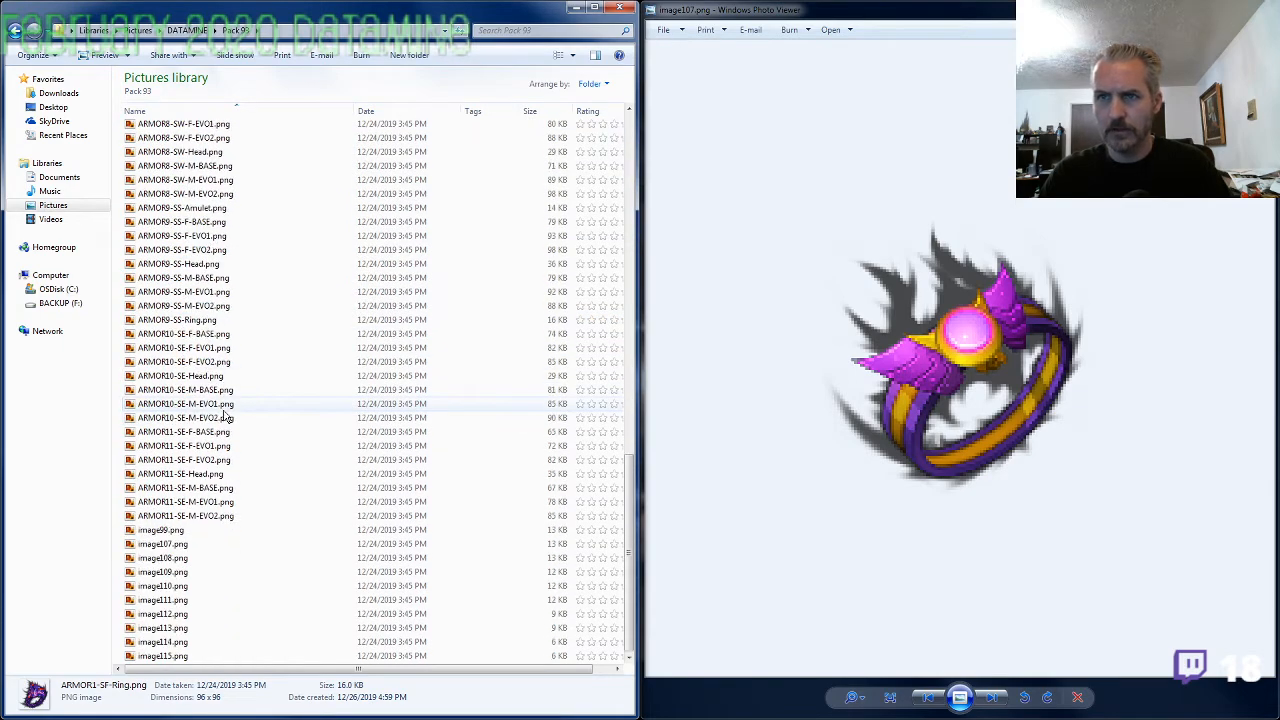
Compare the ring in image107.png with the ARMOR11-SE-M-EVO2.png and ARMOR10-SE-M-EVO2.png armor sheets, and close both
double_click(205, 516)
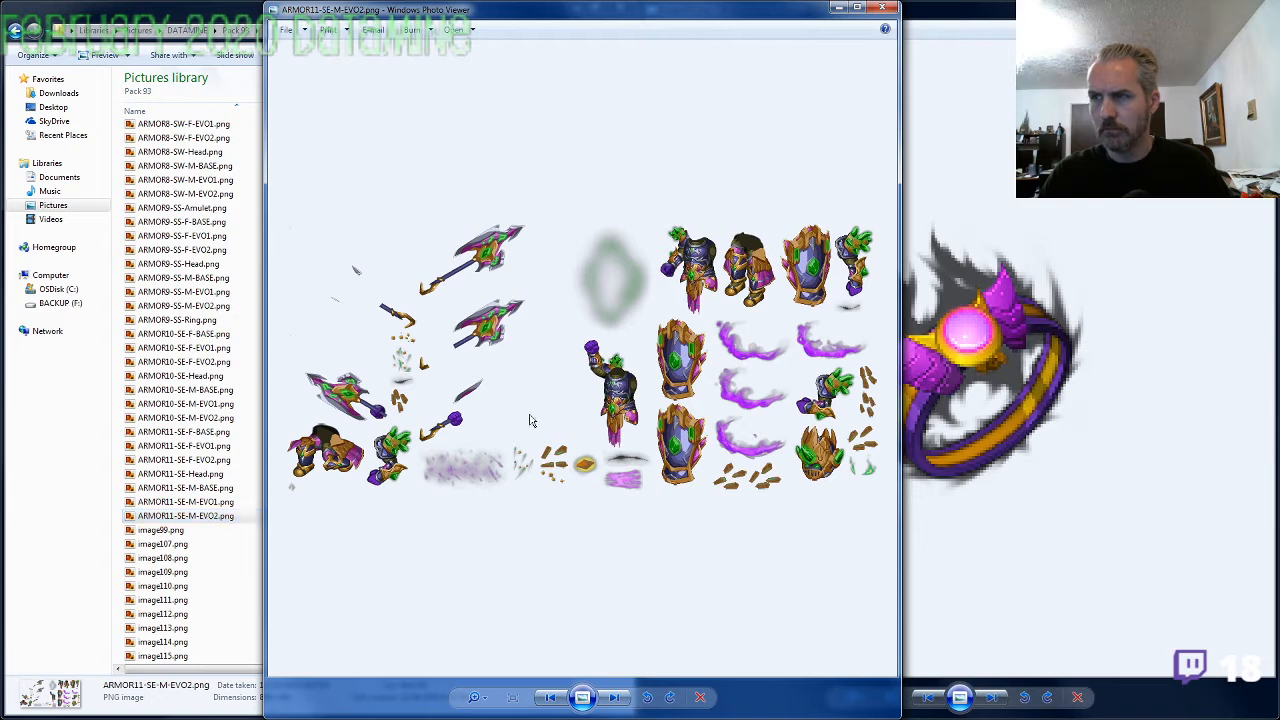
click(882, 8)
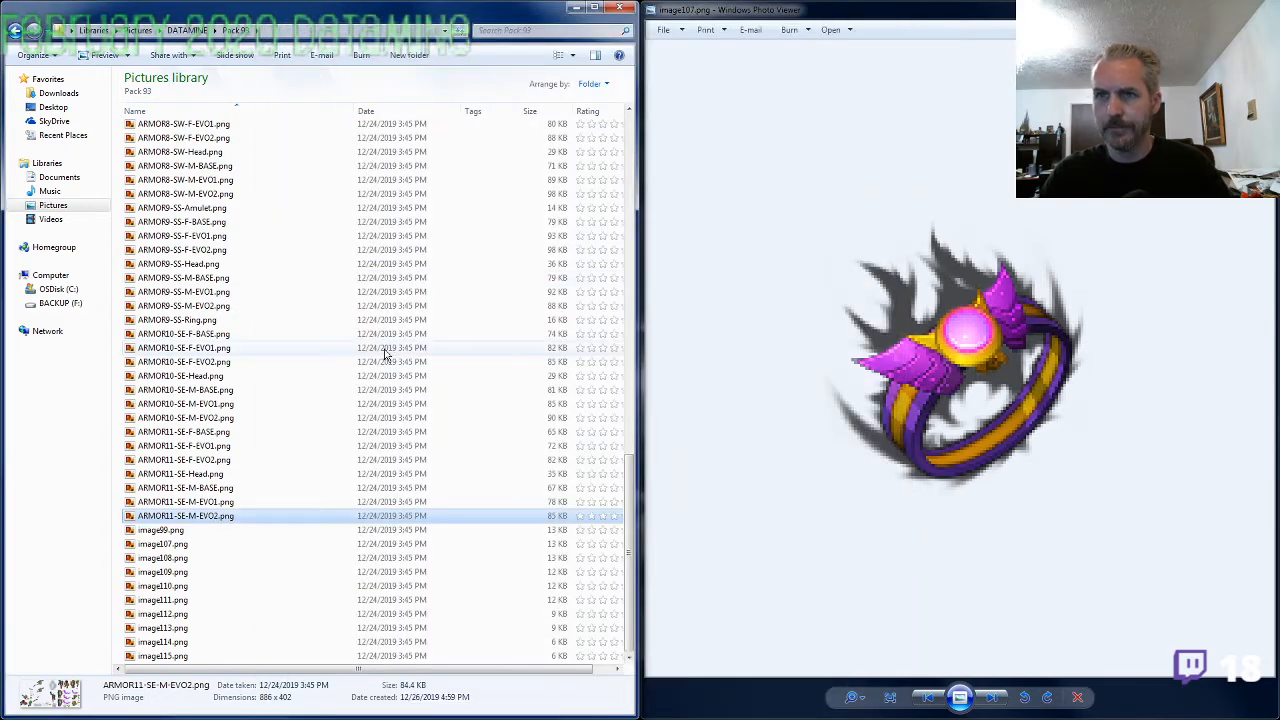
double_click(210, 418)
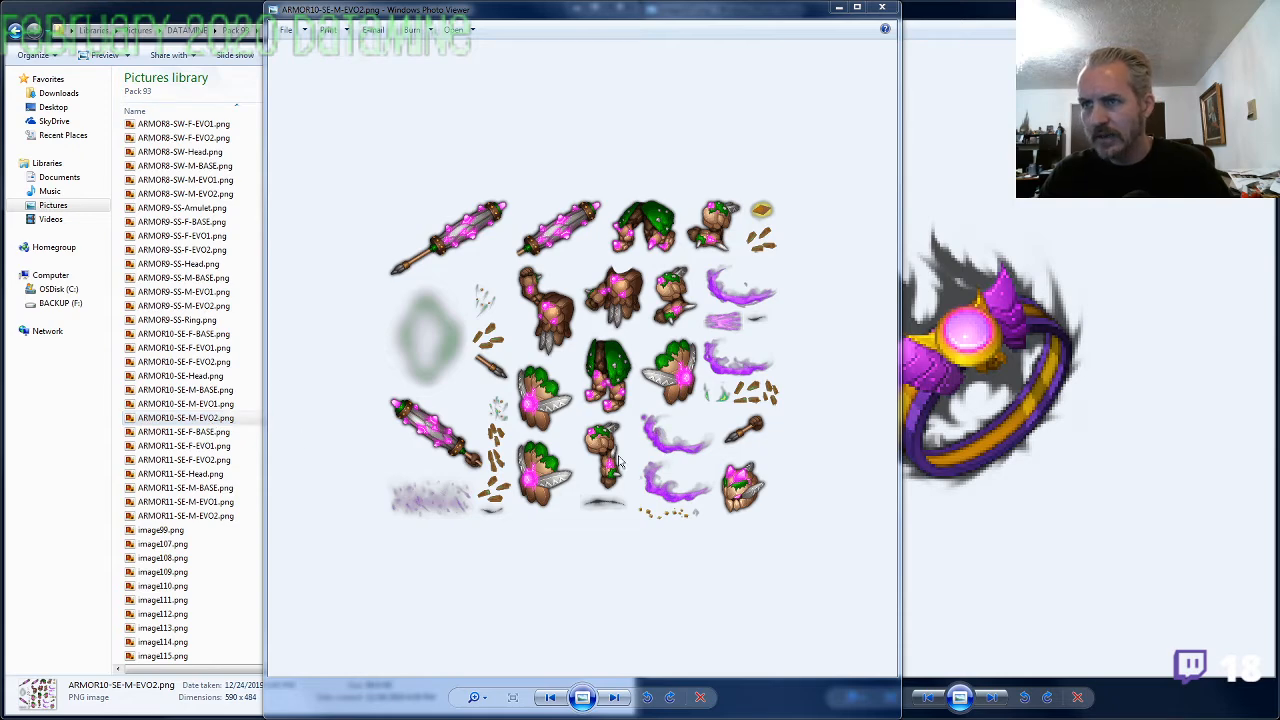
scroll(563, 455, up, 5)
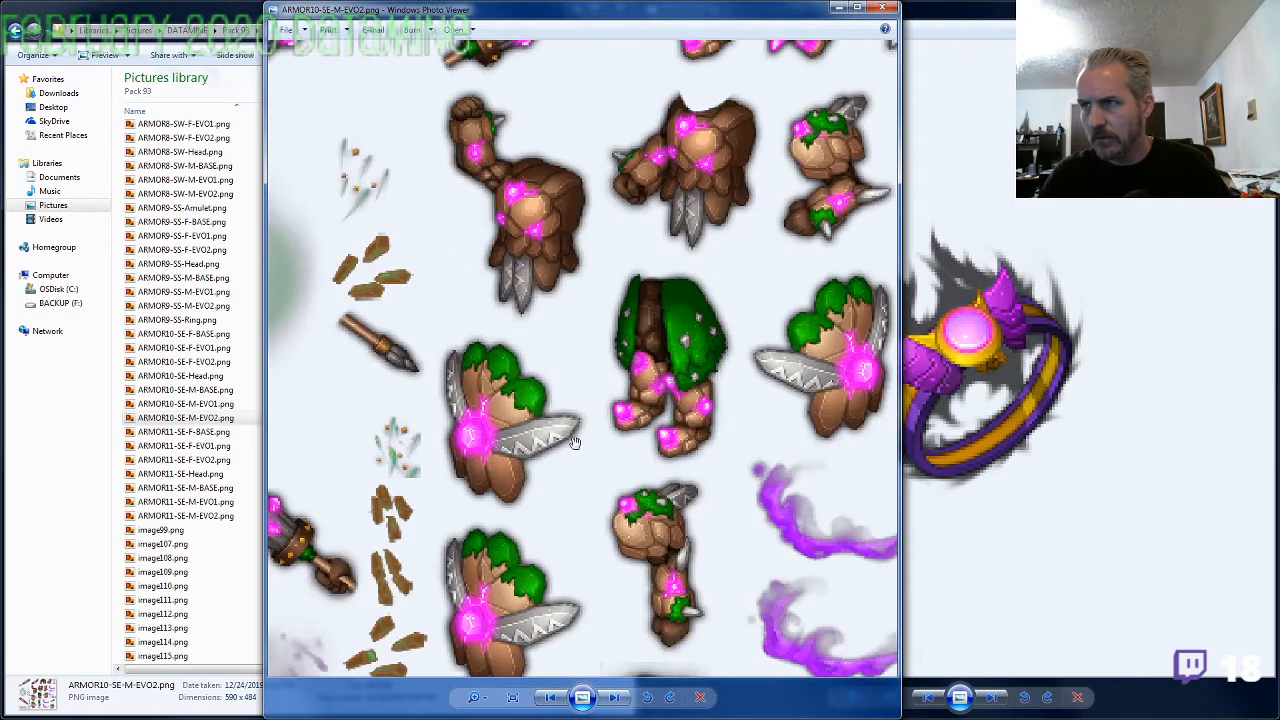
drag(590, 245, 743, 366)
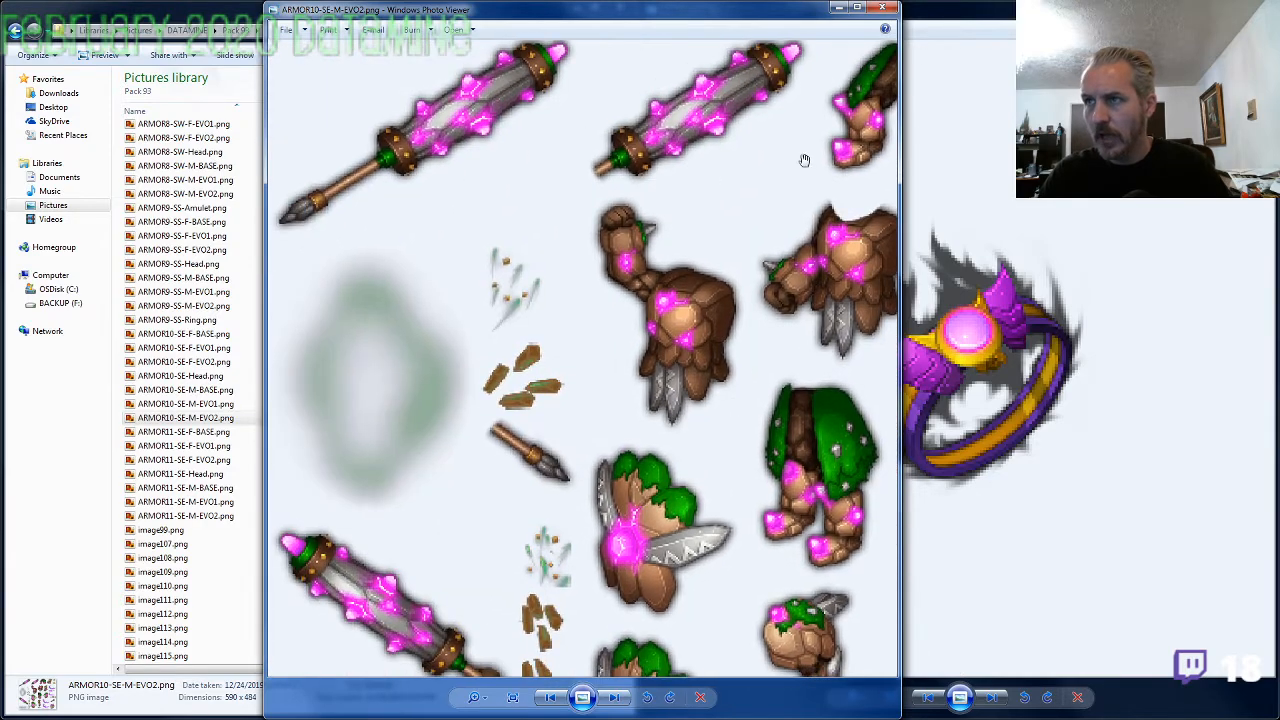
click(884, 10)
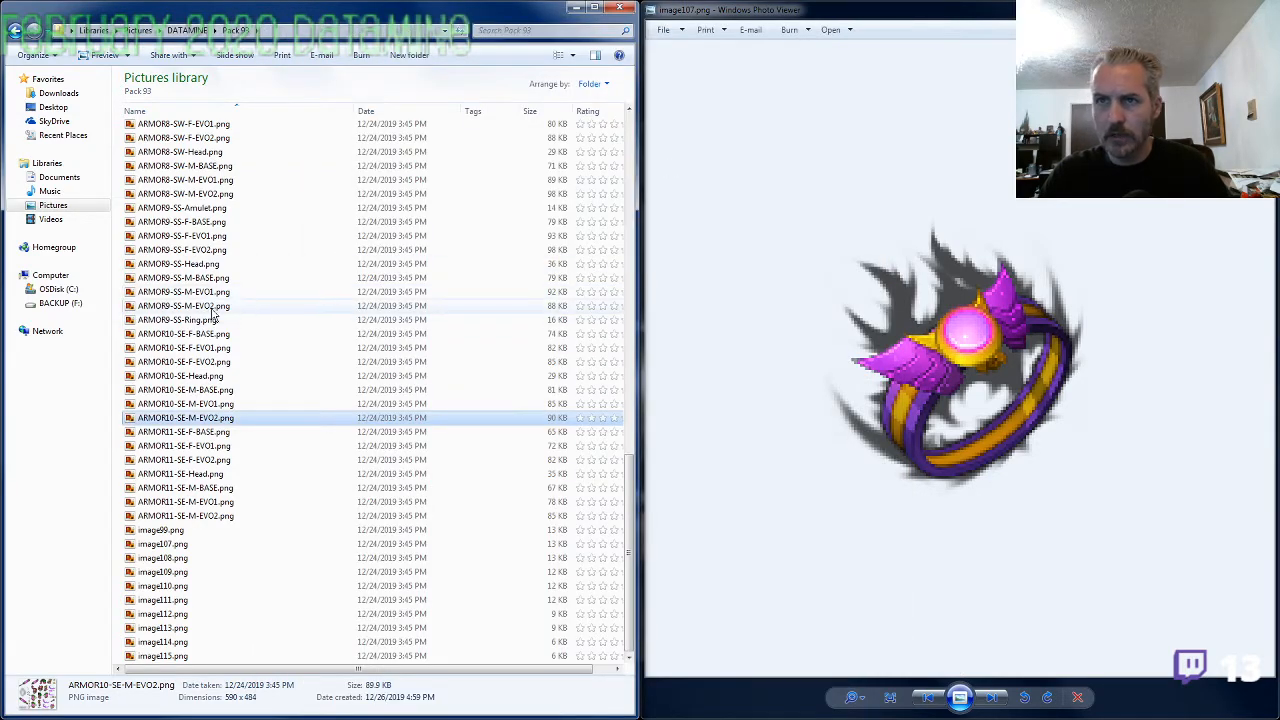
Enlarge ARMOR9-SS-Ring.png beside image107.png to compare the two rings, and close it
click(300, 320)
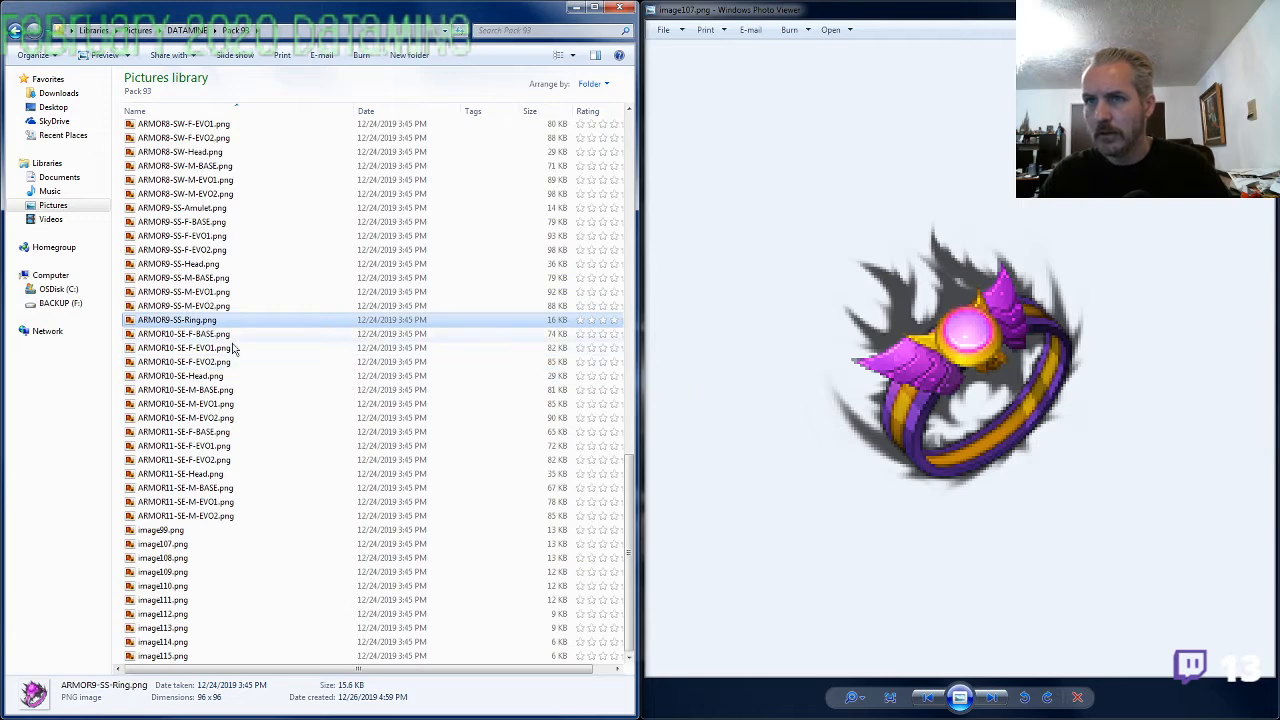
double_click(206, 320)
scroll(608, 398, up, 7)
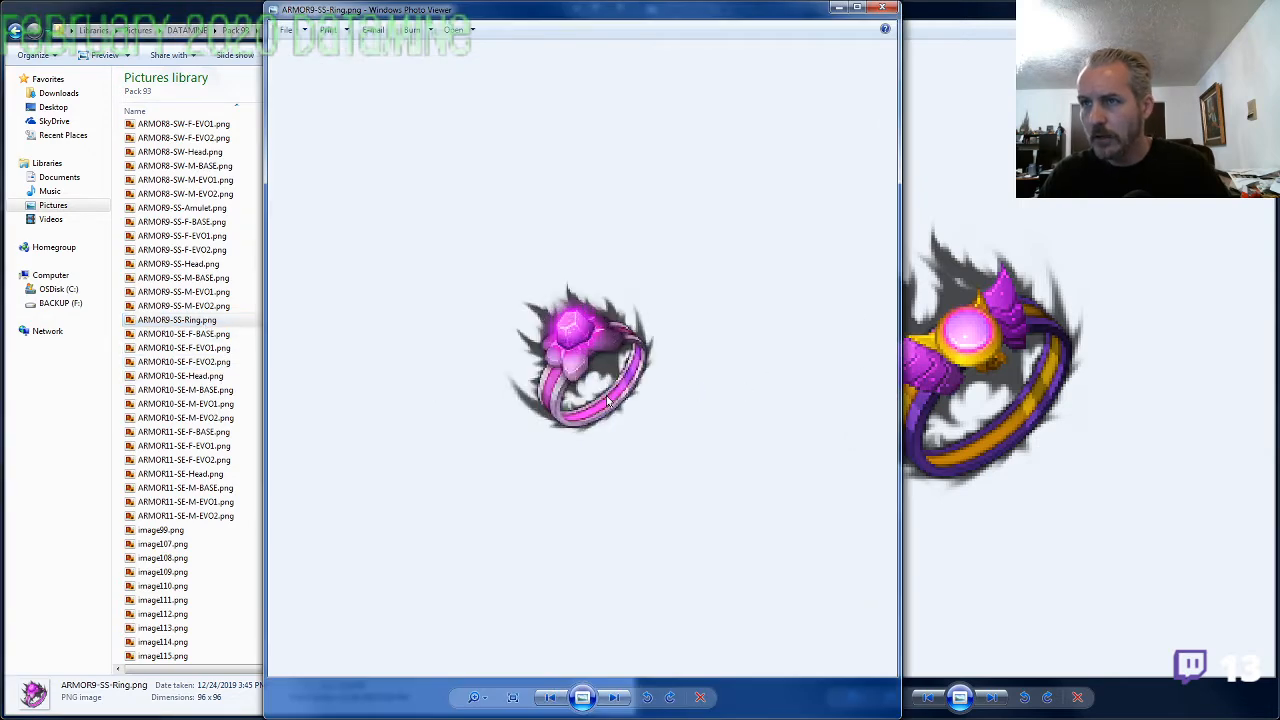
click(882, 8)
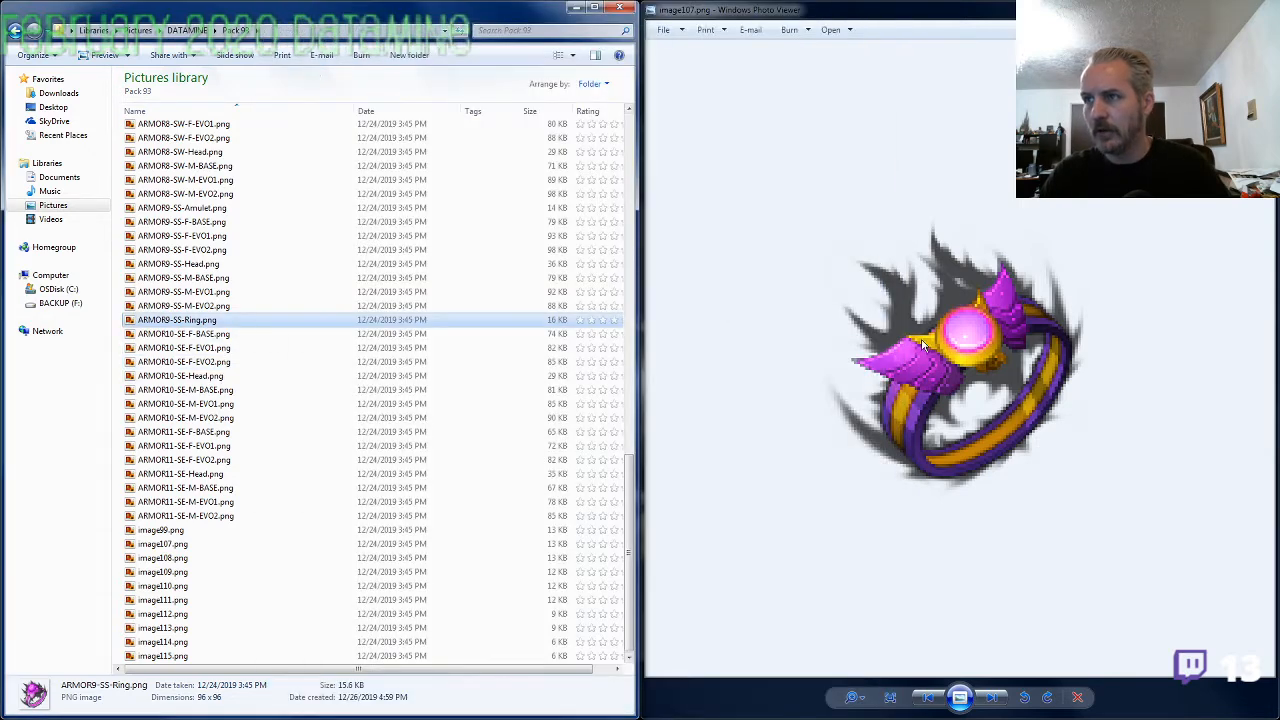
click(200, 322)
key(ctrl+c)
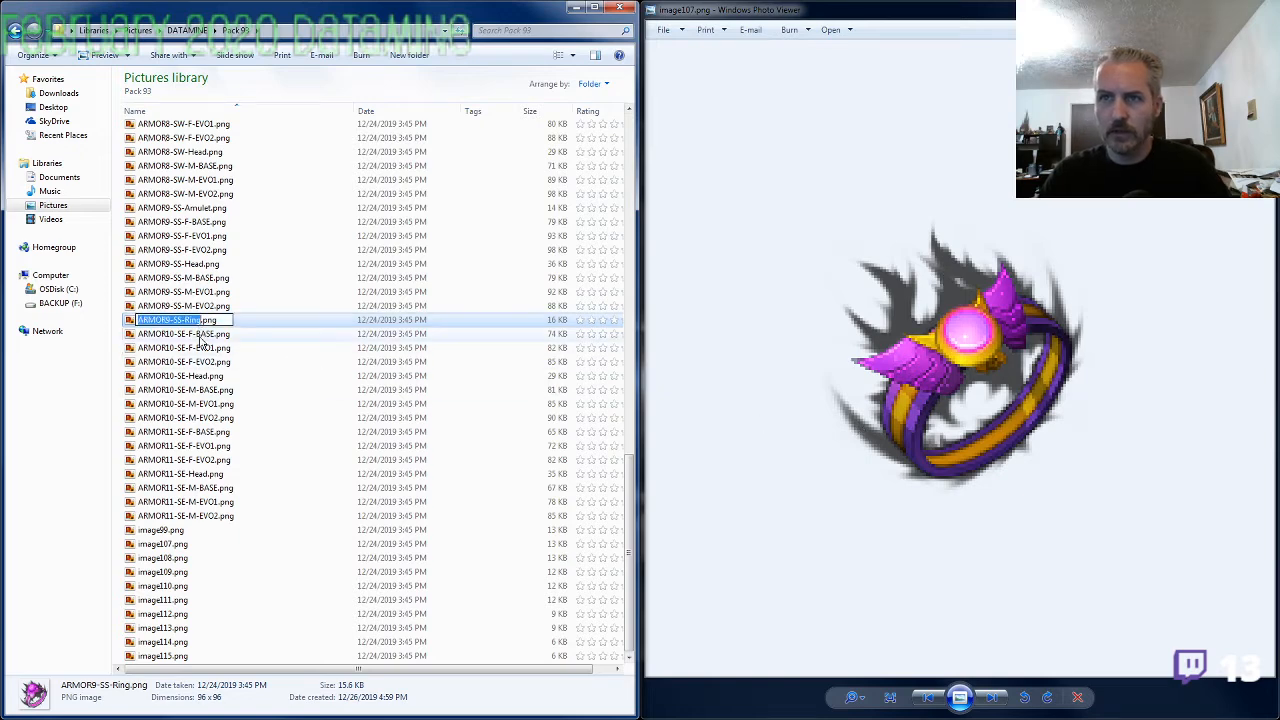
Rename ARMOR9-SS-Ring.png to ARMOR10-SE-Ring.png
click(173, 320)
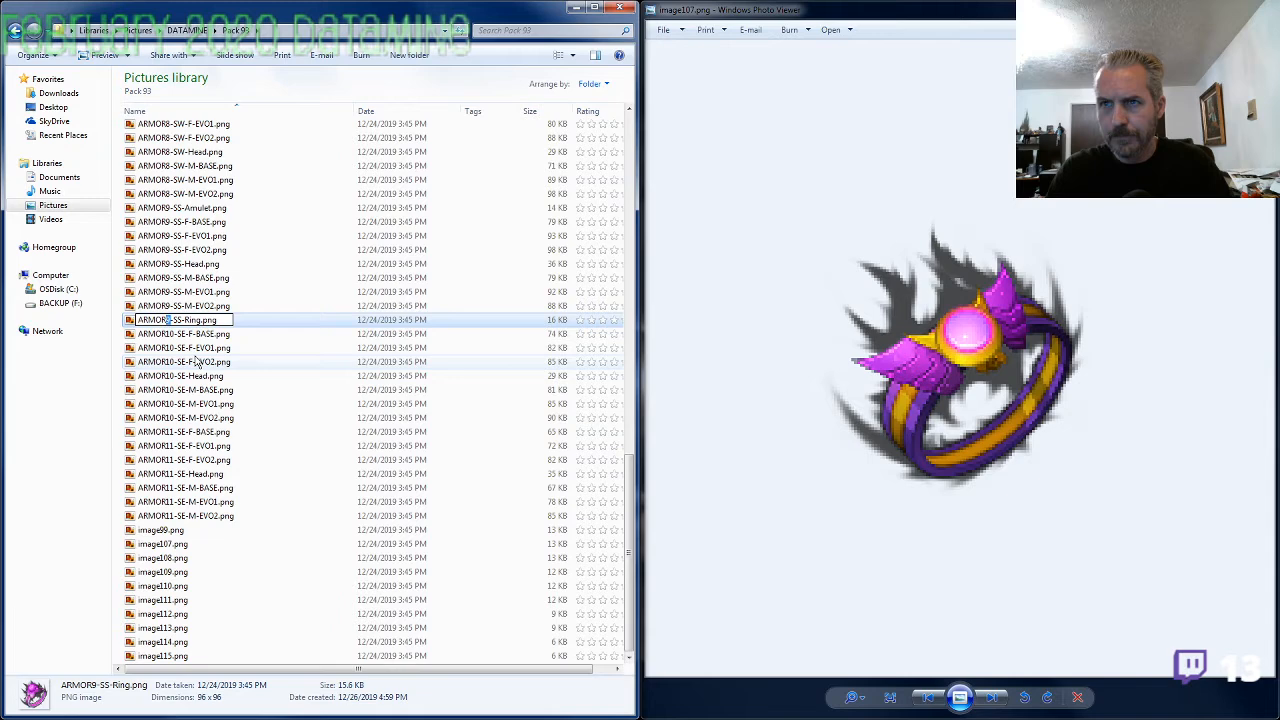
text(10)
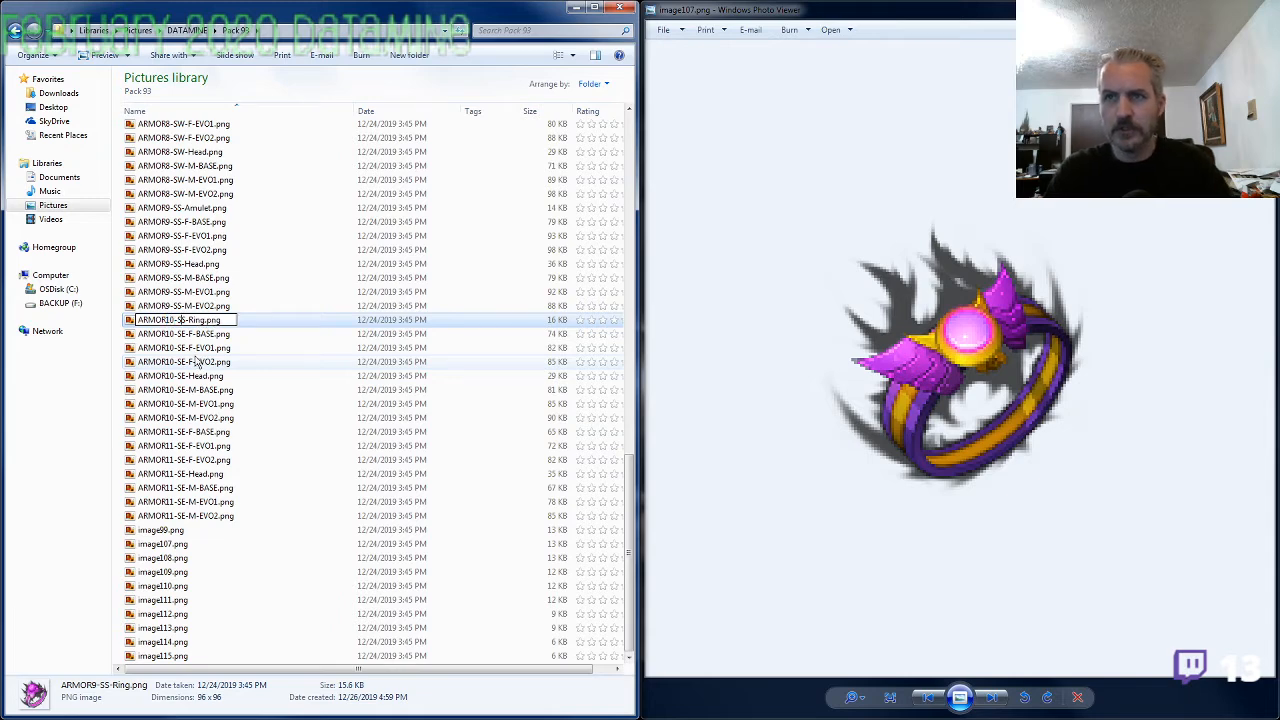
key(Return)
key(alt+Tab)
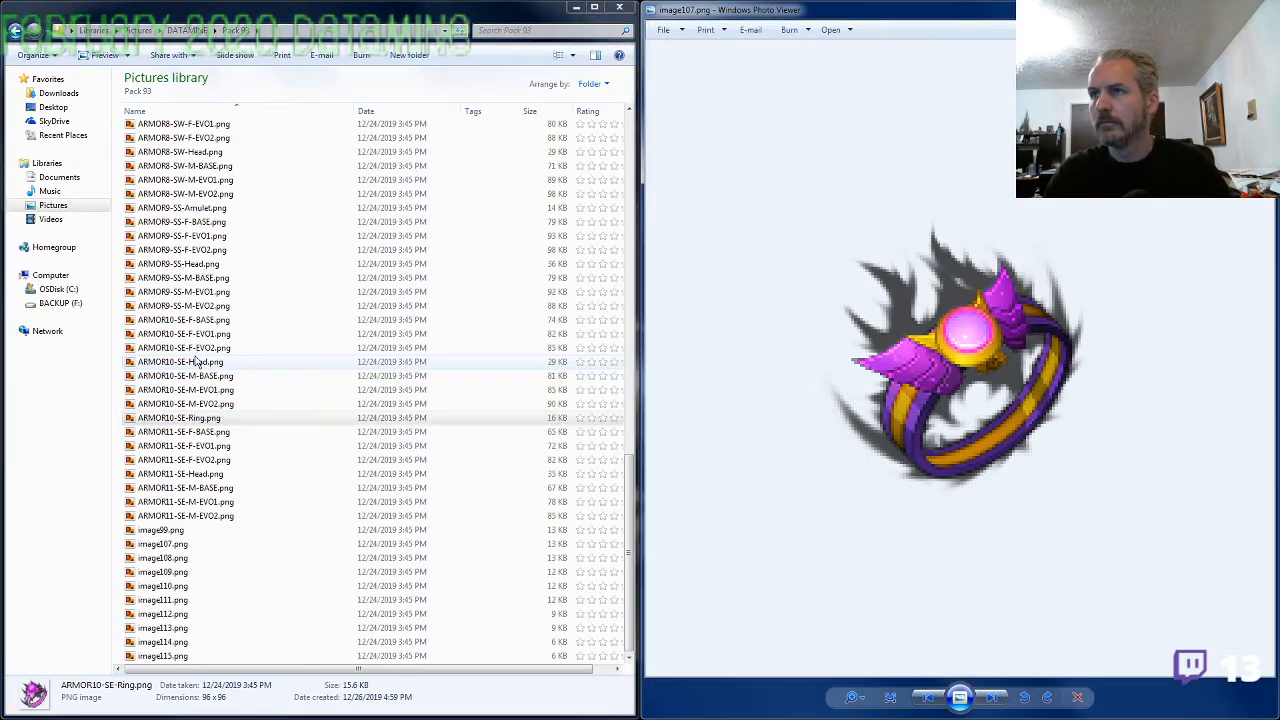
Rename image107.png to ARMOR9-SS-Ring.png
click(188, 531)
key(Down)
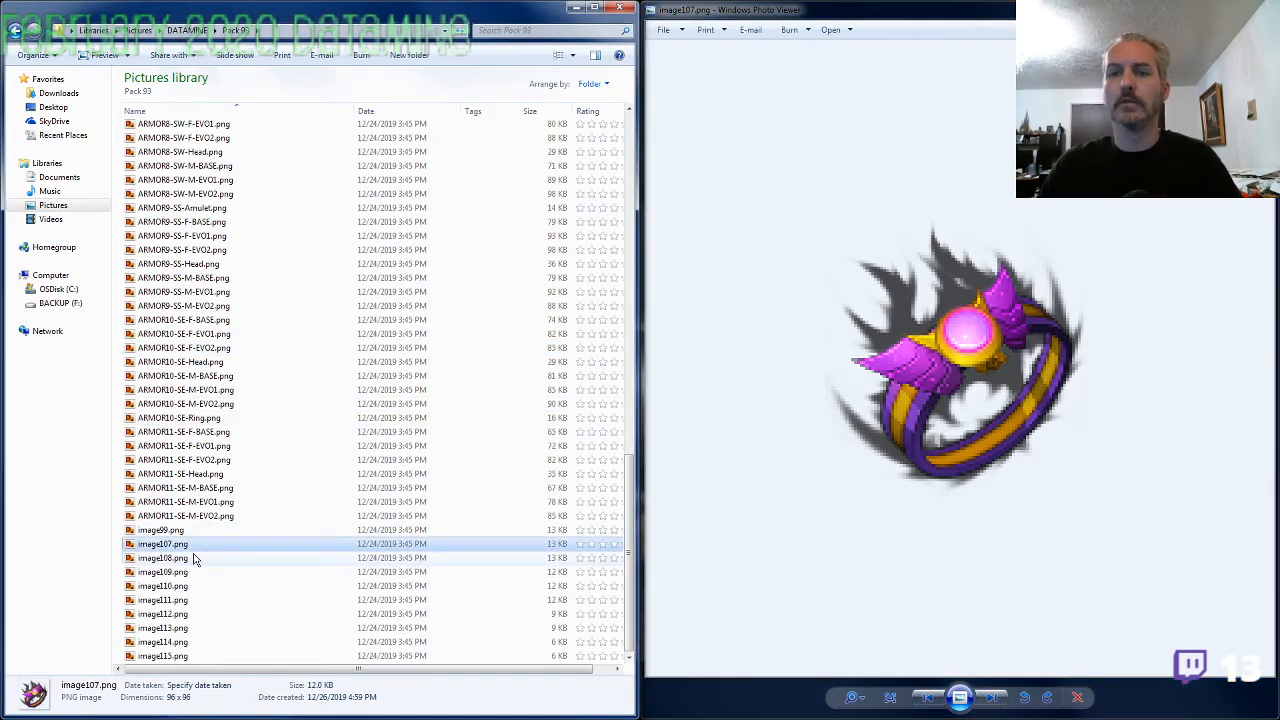
key(F2)
key(ctrl+v)
key(Return)
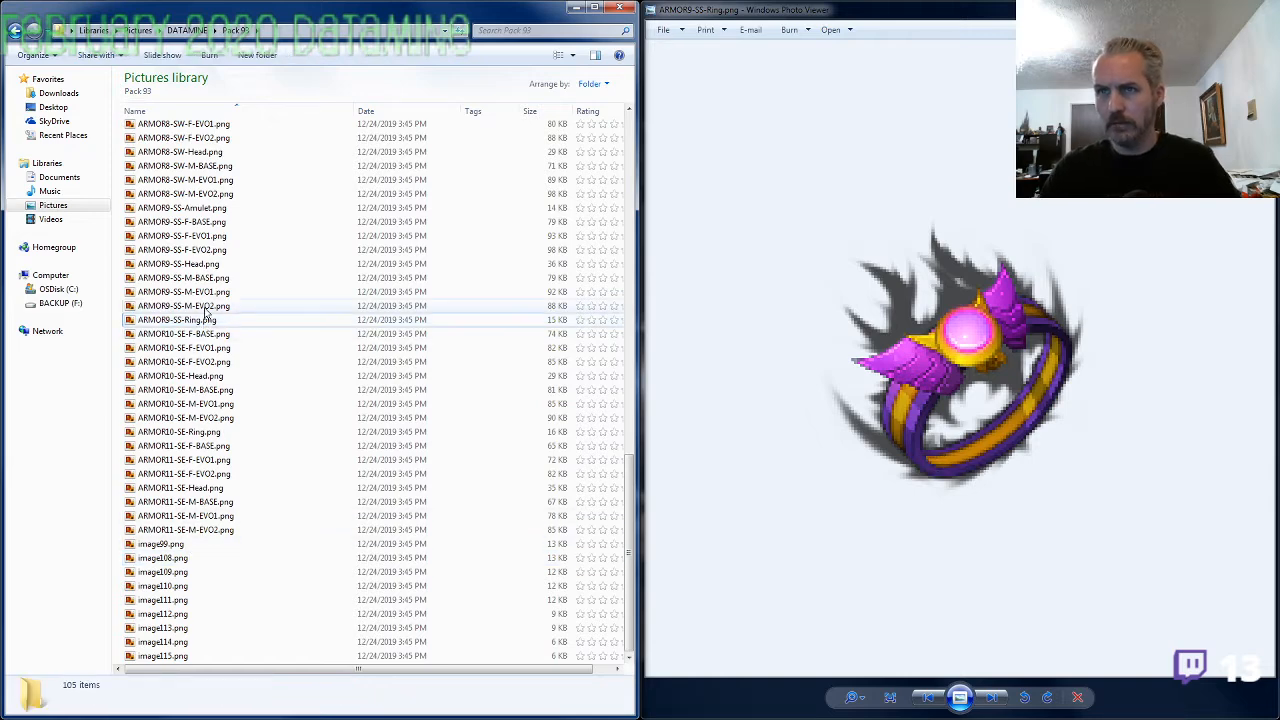
Compare the newly named ARMOR9-SS-Ring.png ring with the ARMOR9-SS-M-EVO2.png armor sheet and close that sheet
double_click(206, 306)
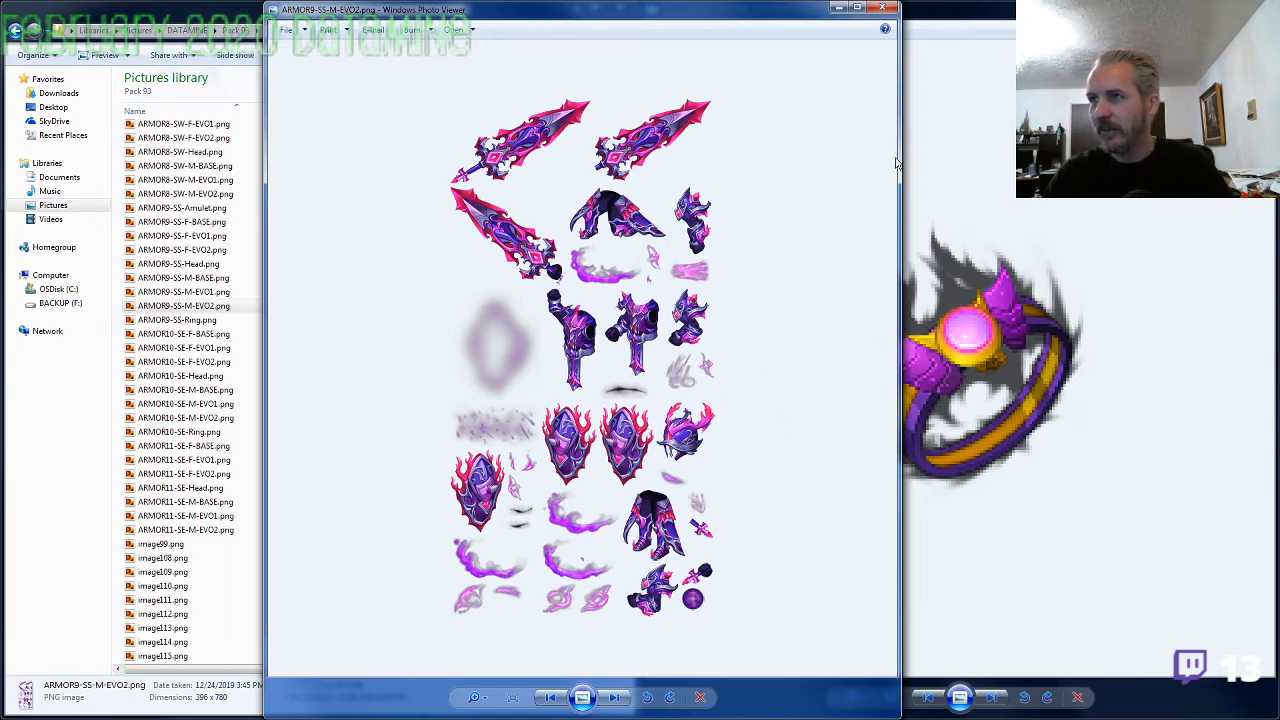
click(882, 8)
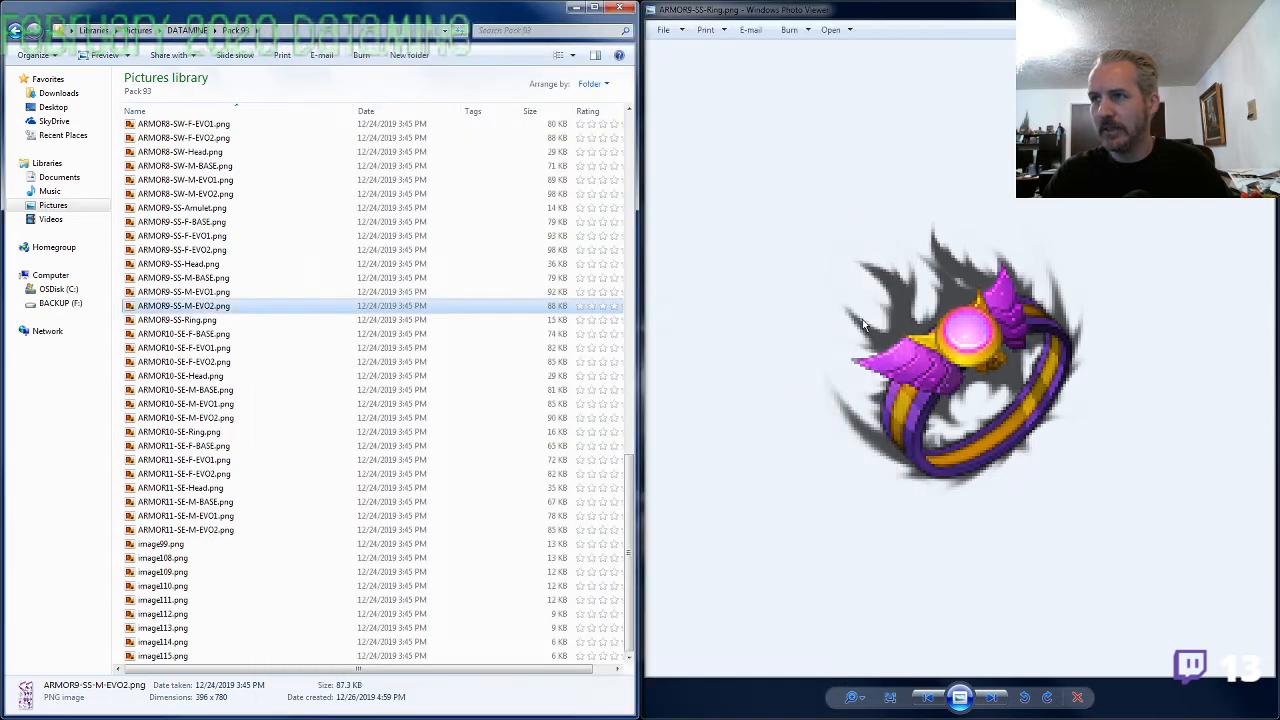
click(850, 332)
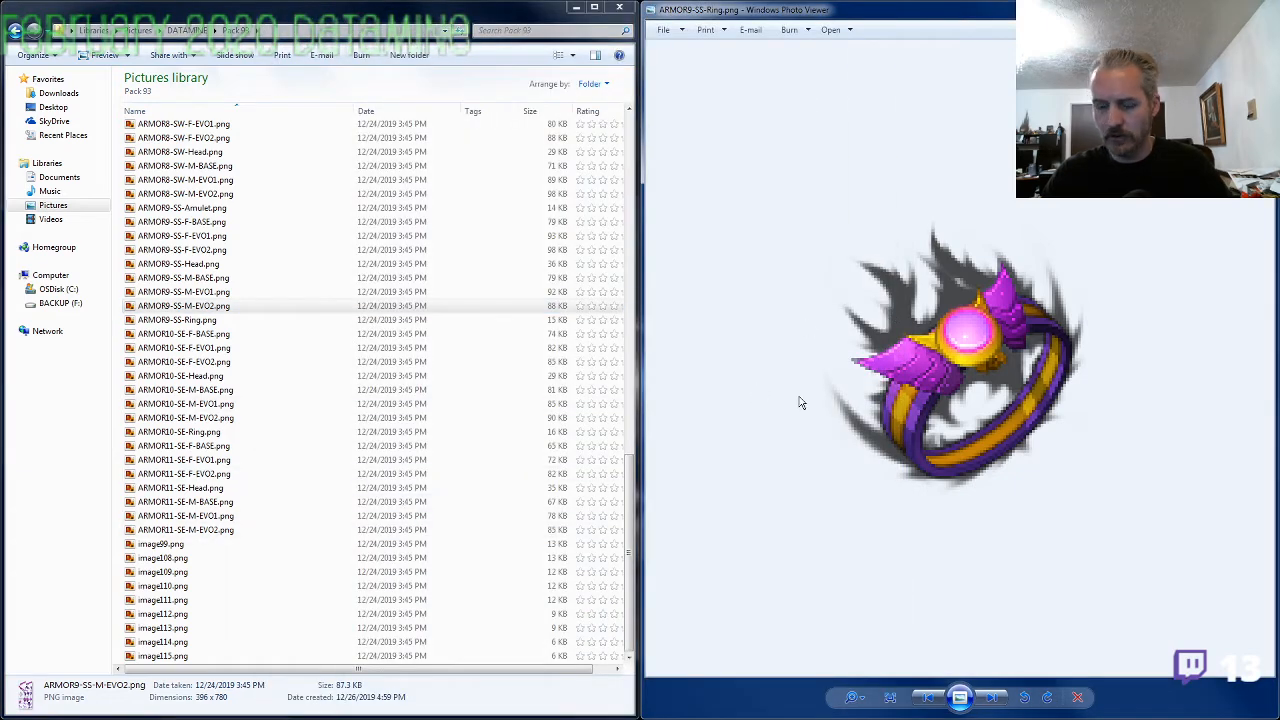
scroll(800, 402, down, 4)
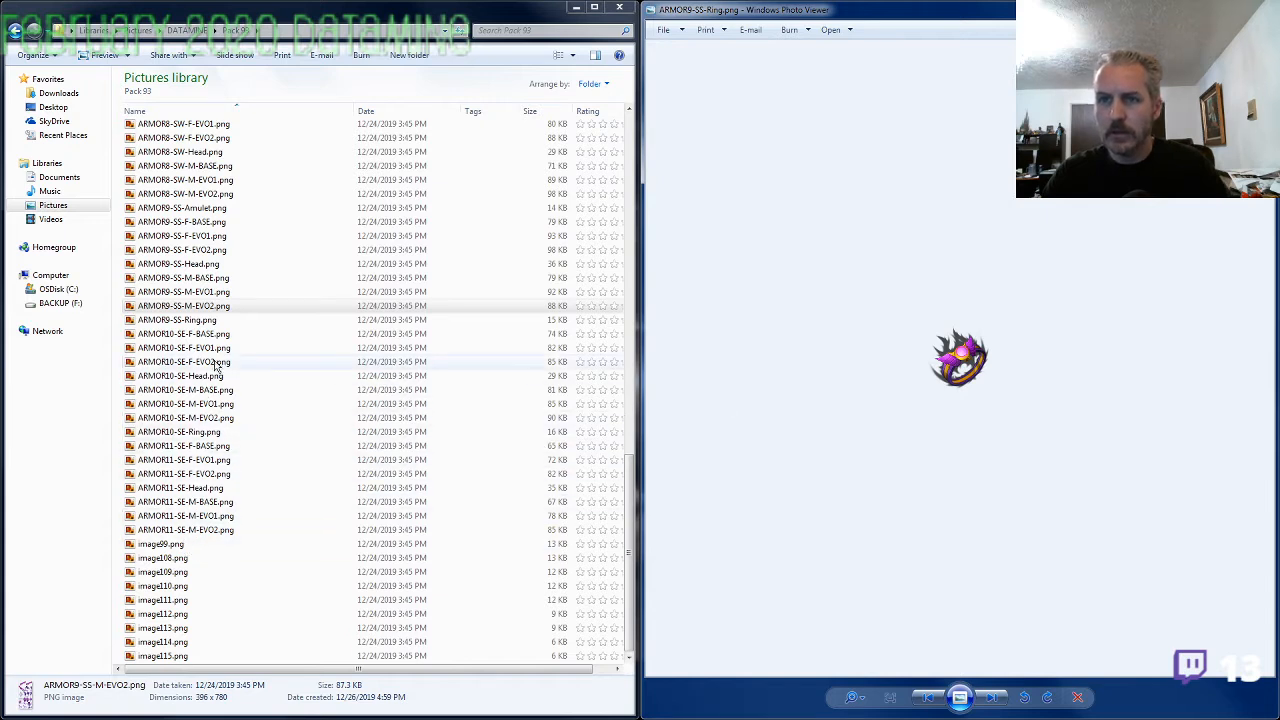
Rename ARMOR9-SS-Ring.png to image98.png
click(207, 322)
key(F2)
text(image1)
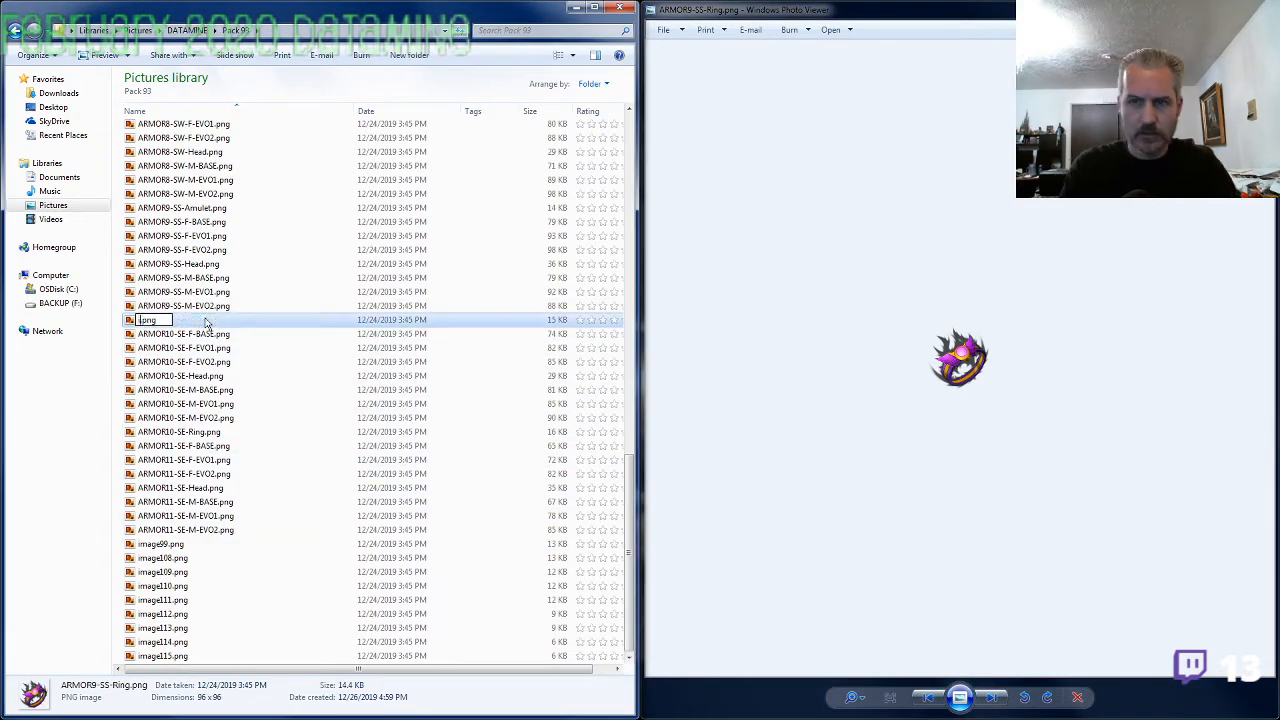
key(Return)
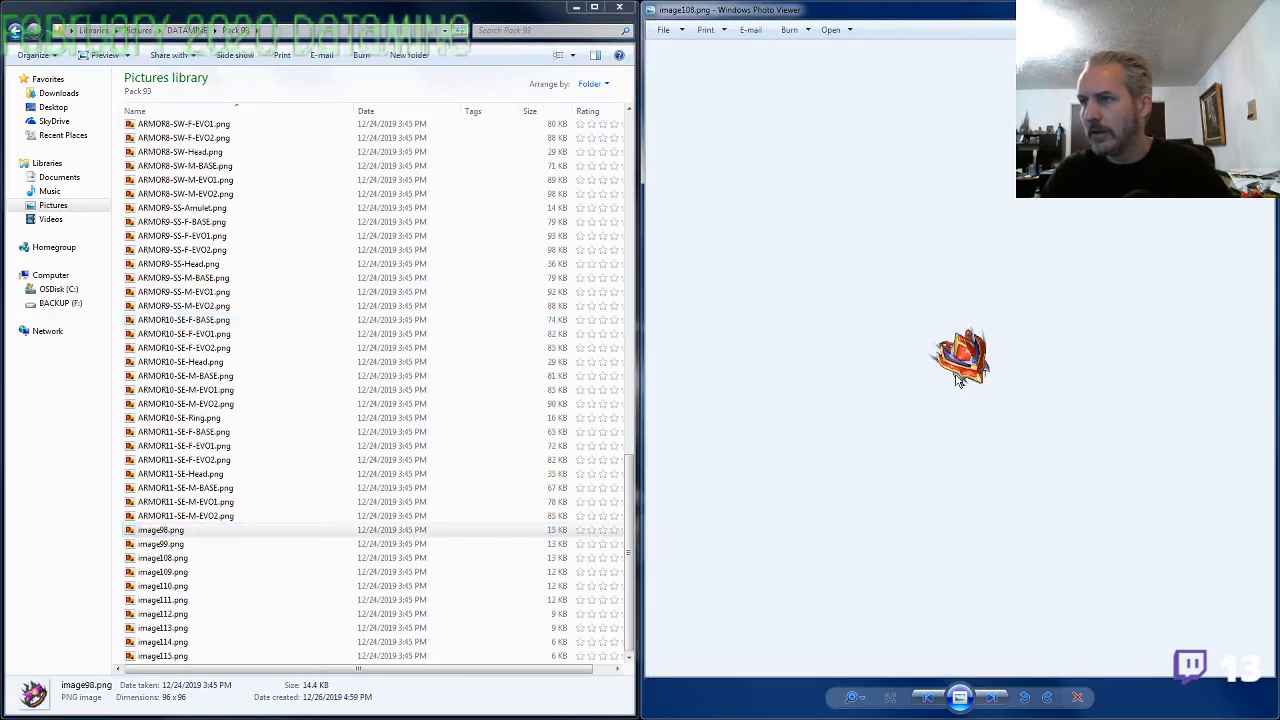
Compare the amulet in image108.png with the ARMOR7-SF-M EVO2, EVO1 and BASE armor sheets, and close the sheet viewer
scroll(952, 380, up, 5)
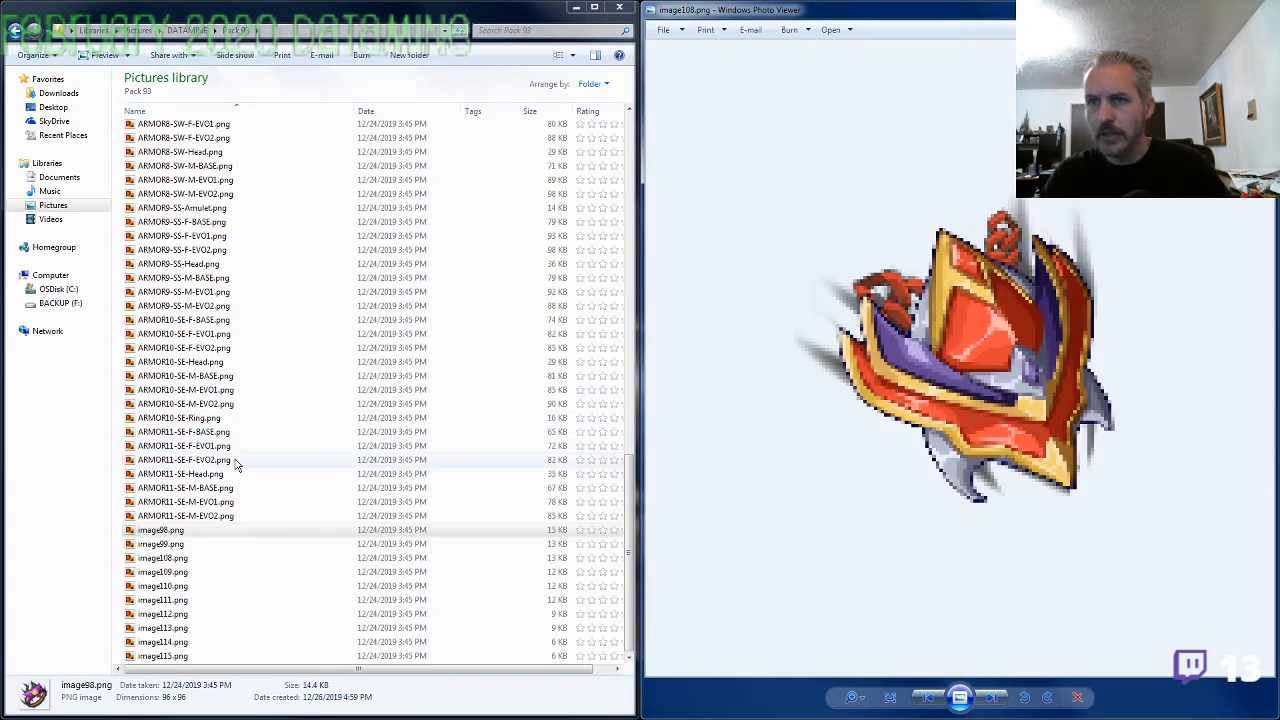
click(185, 180)
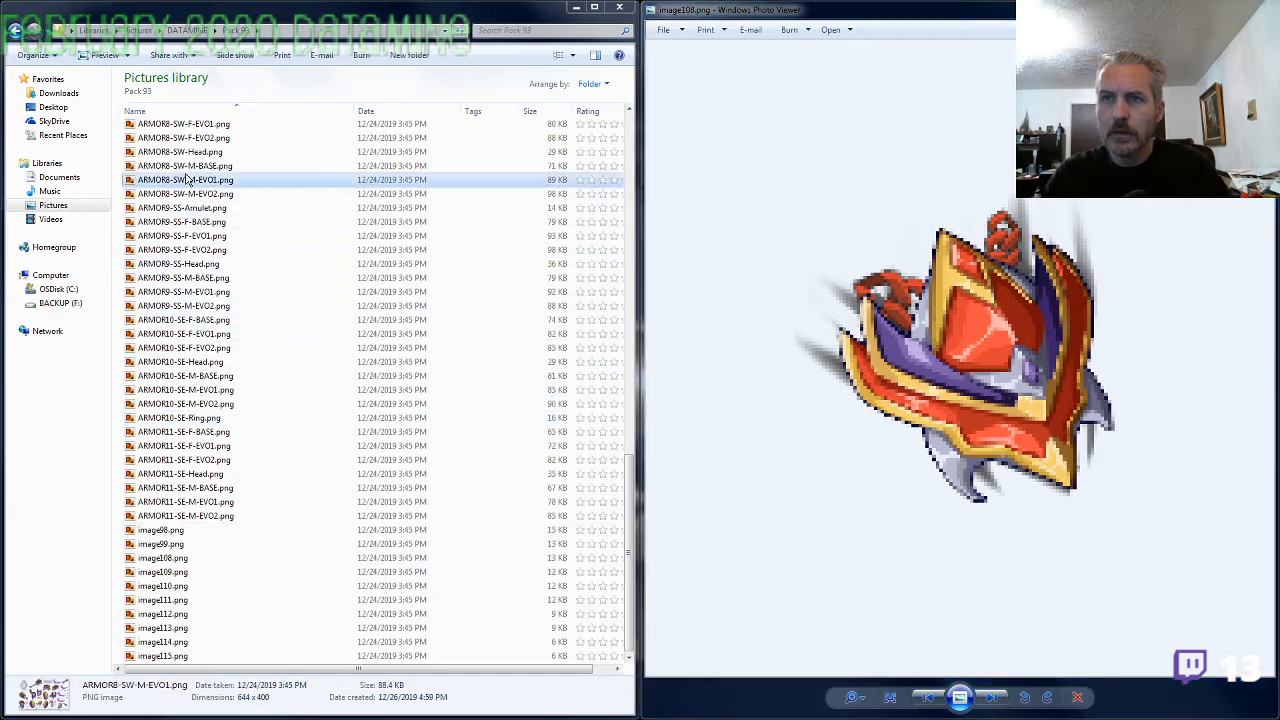
scroll(185, 180, up, 5)
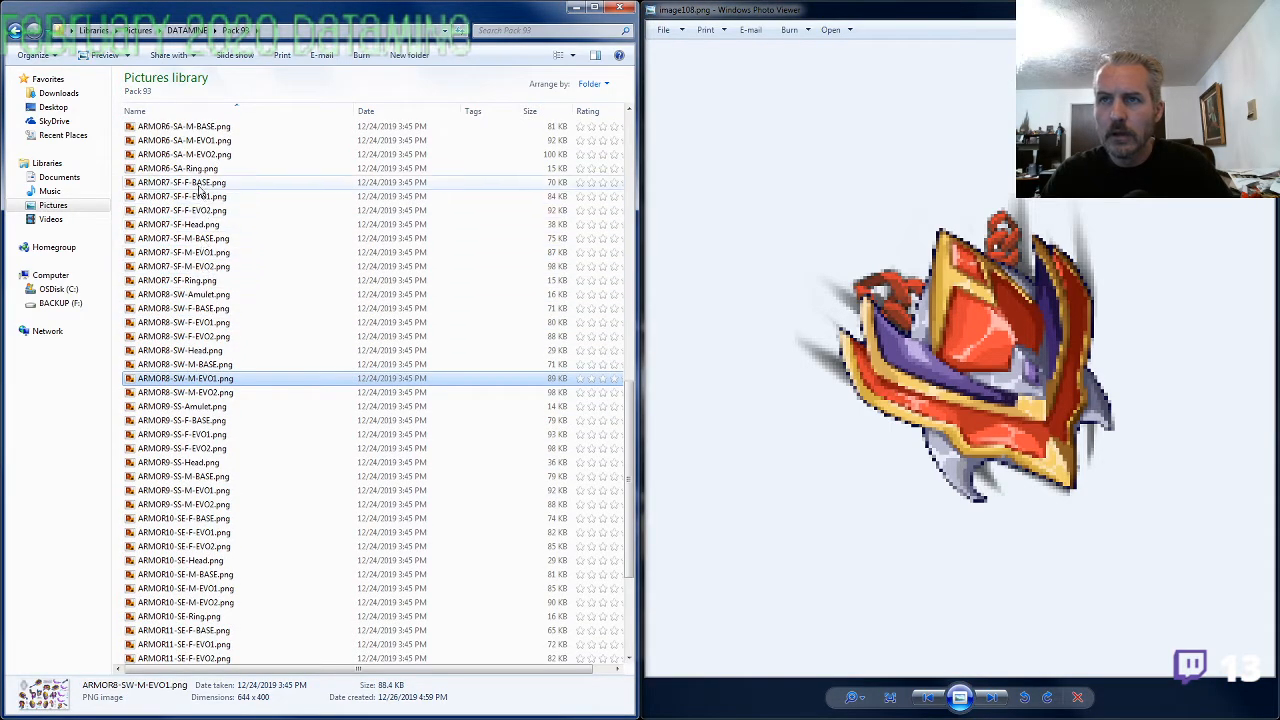
double_click(200, 266)
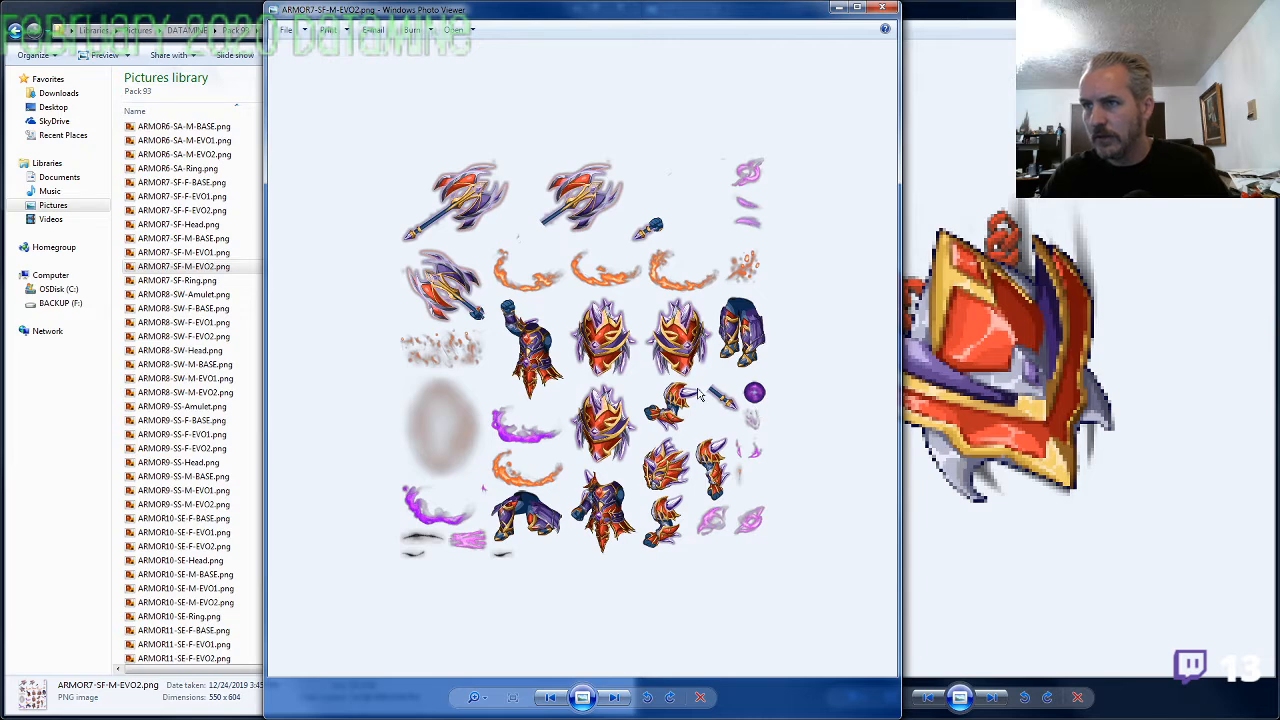
key(Left)
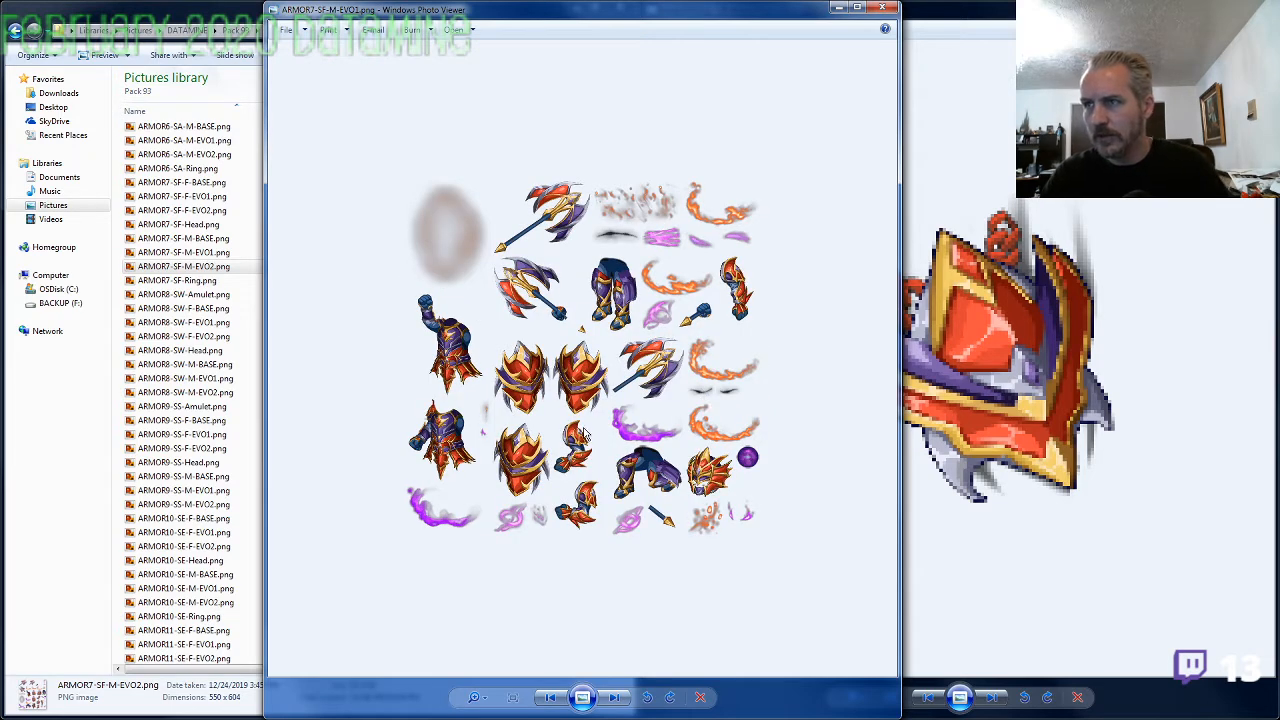
key(Left)
scroll(590, 428, up, 3)
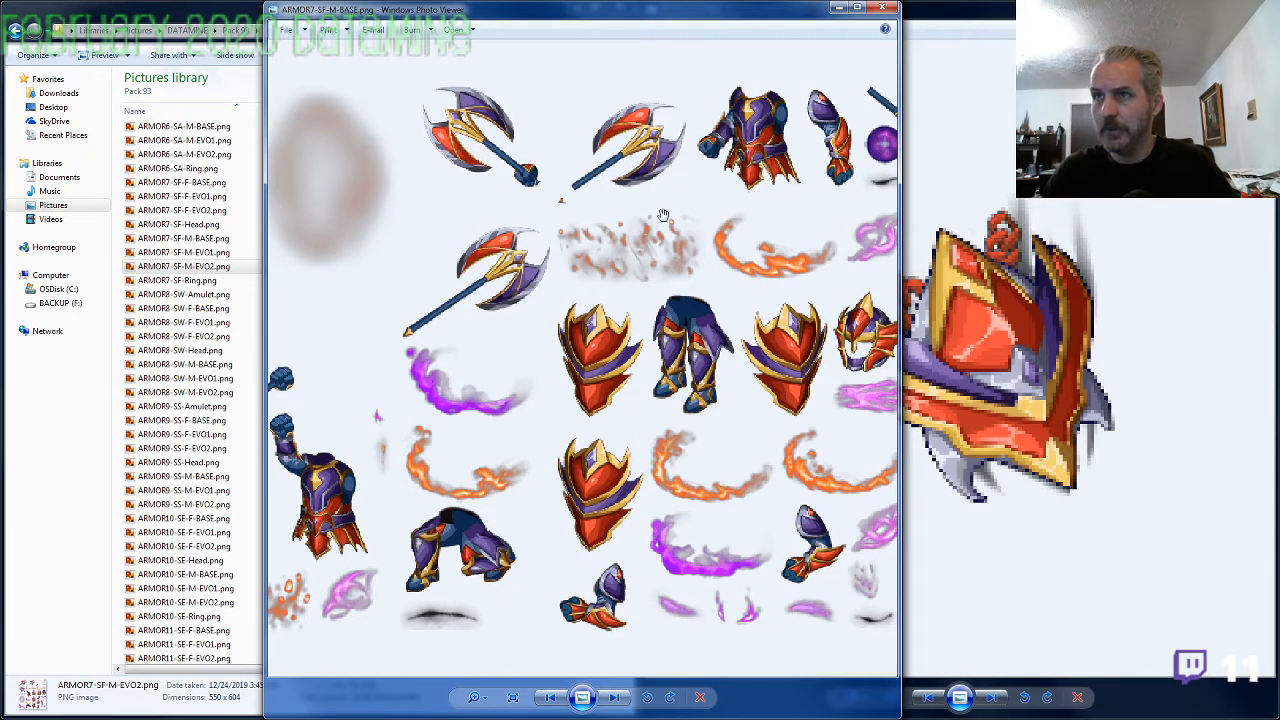
click(880, 9)
Rename image108.png to ARMOR7-SF-Amulet.png, reusing the set prefix from ARMOR7-SF-M-EVO2.png
key(F2)
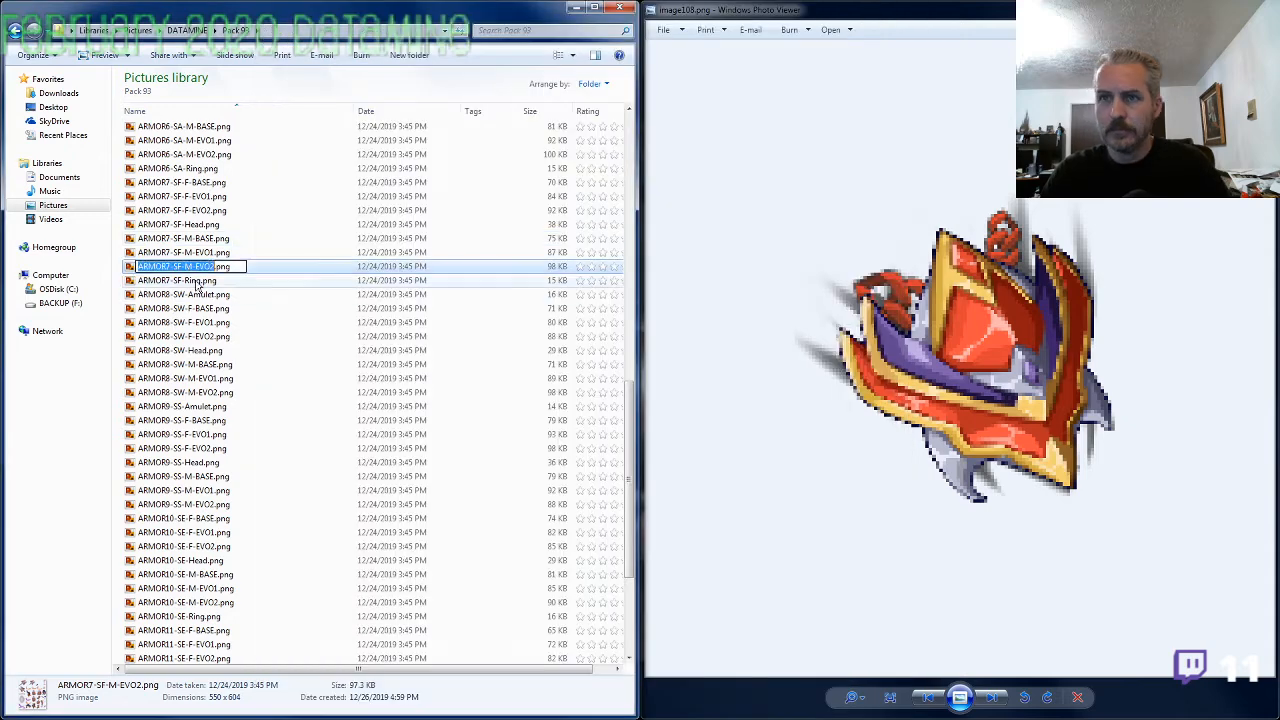
drag(187, 267, 82, 282)
click(165, 602)
scroll(170, 605, down, 5)
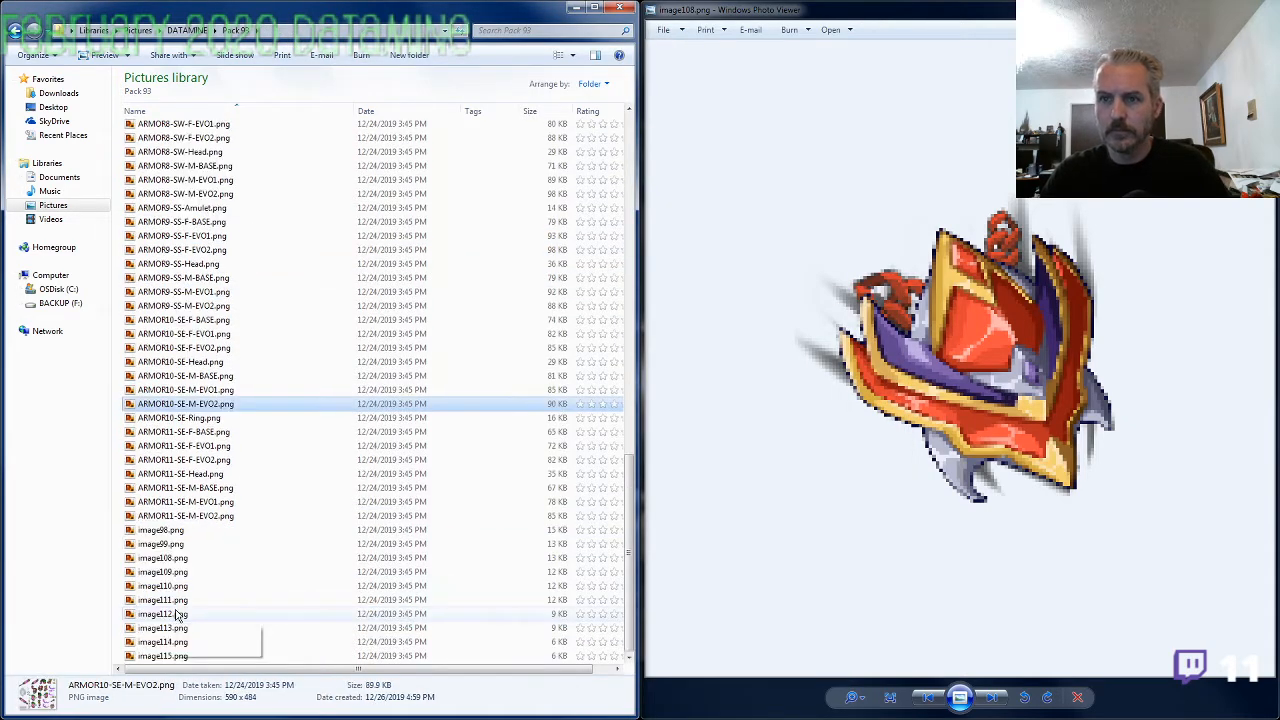
click(178, 560)
key(F2)
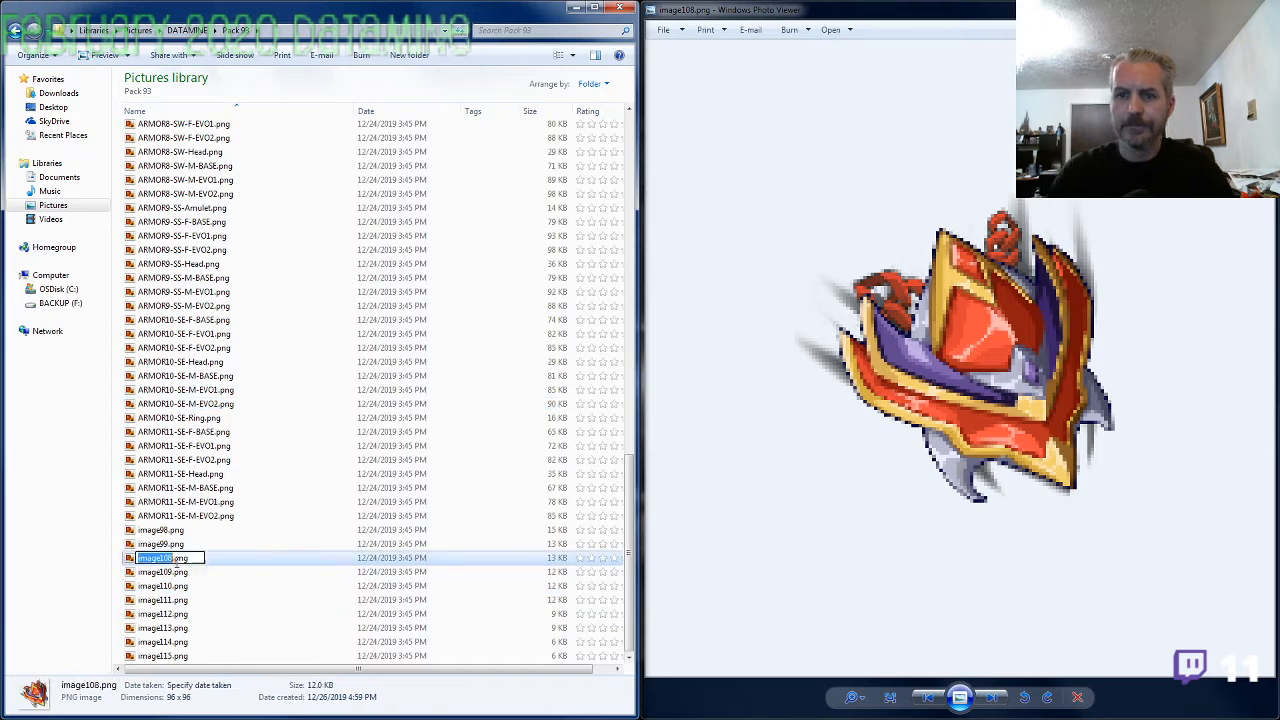
text(ARMOR7-SF-Amulet)
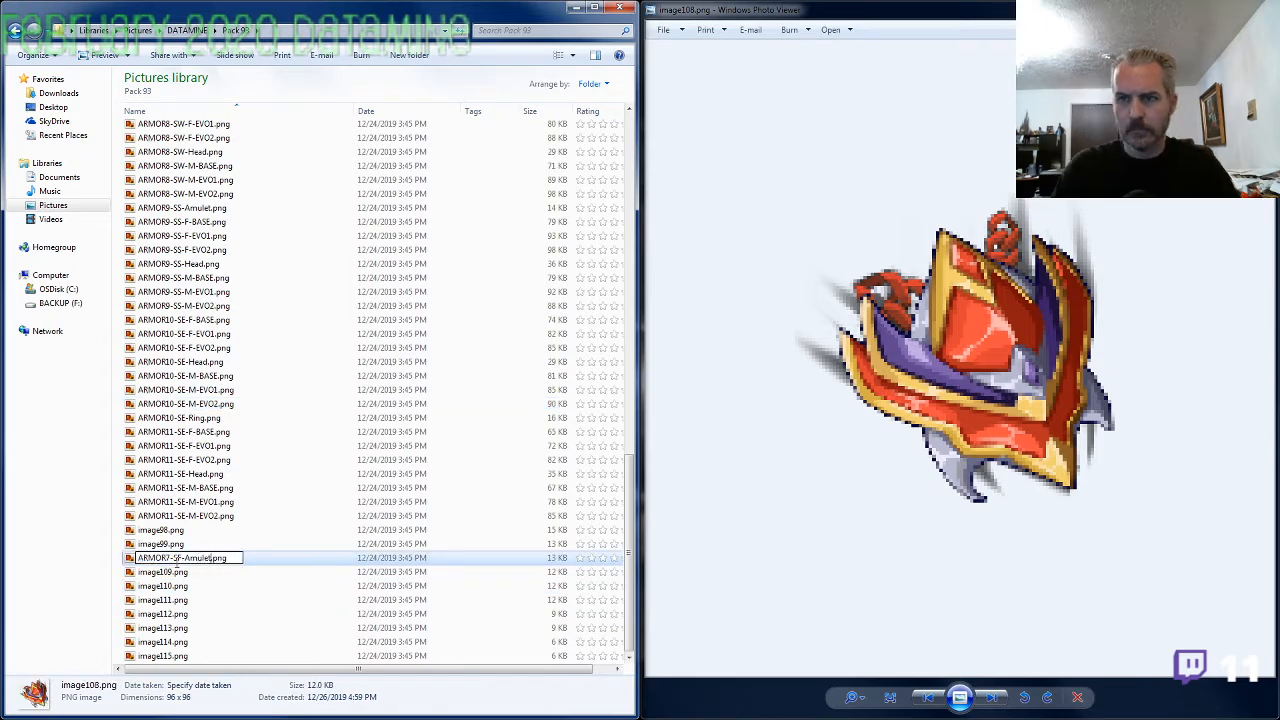
key(Return)
Compare the amulet in image109.png with the ARMOR10-SE-M-EVO2.png armor sheet and close that sheet
click(175, 570)
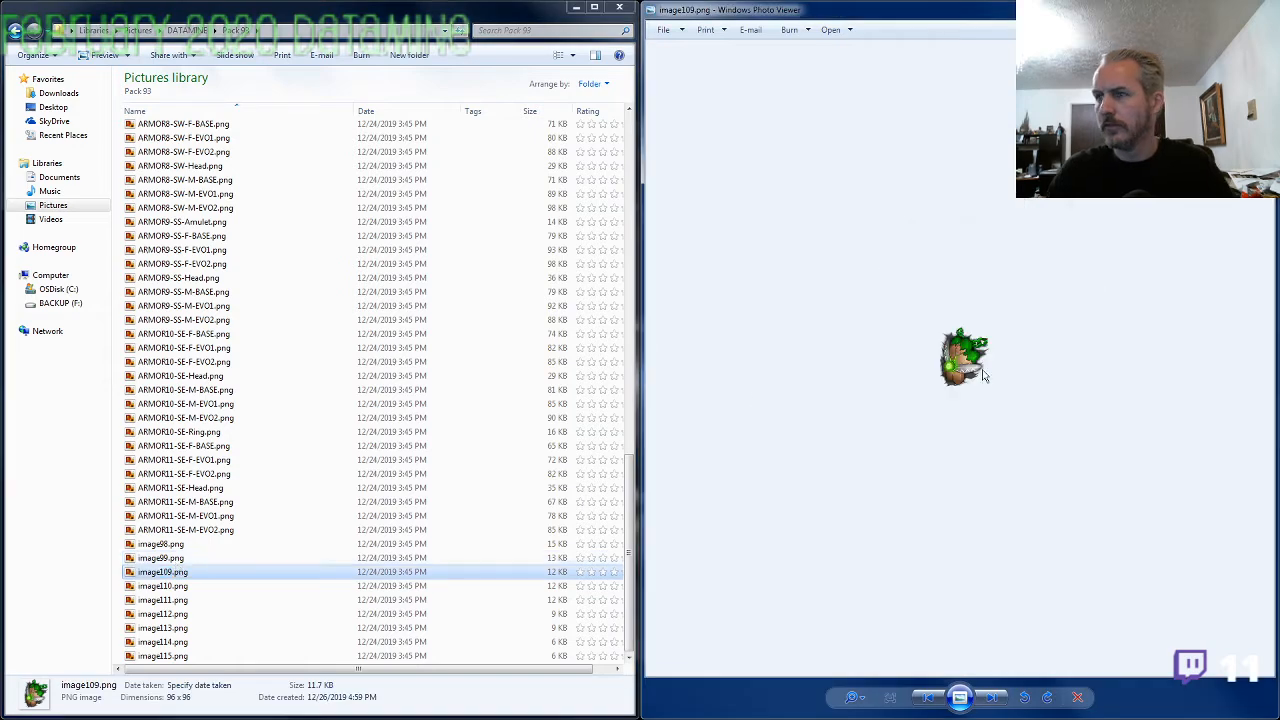
click(185, 432)
click(188, 433)
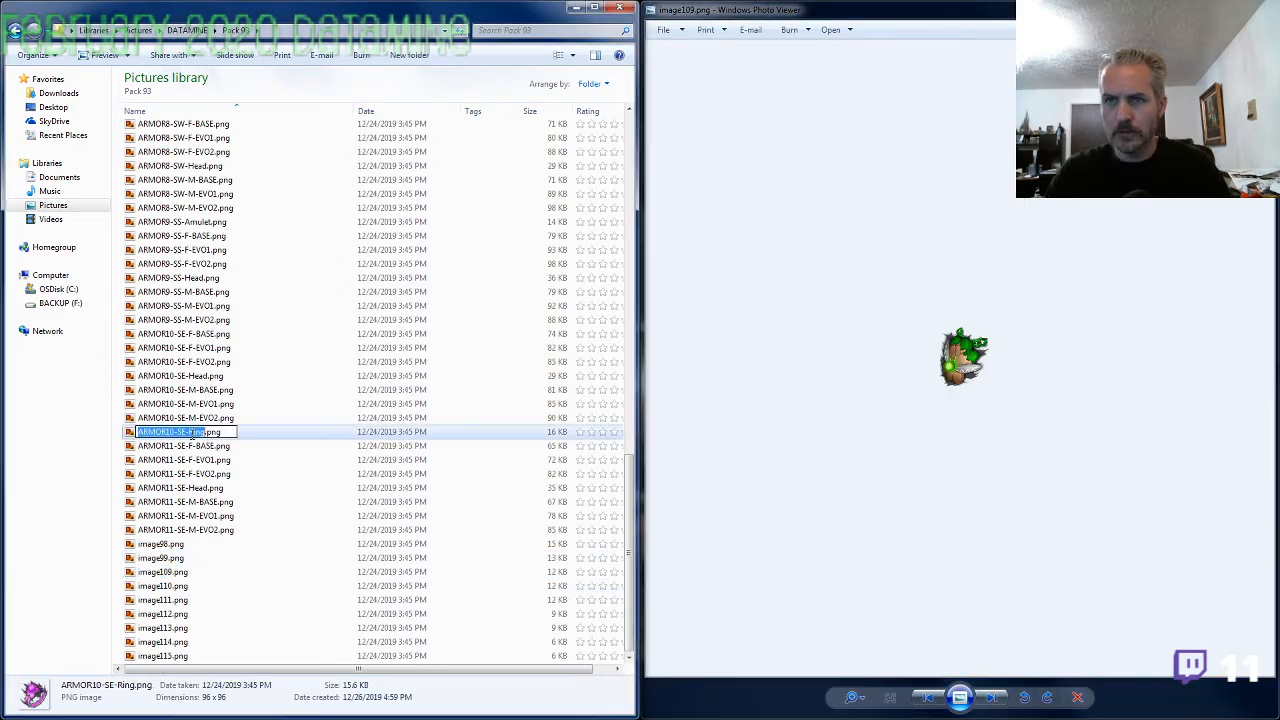
click(207, 419)
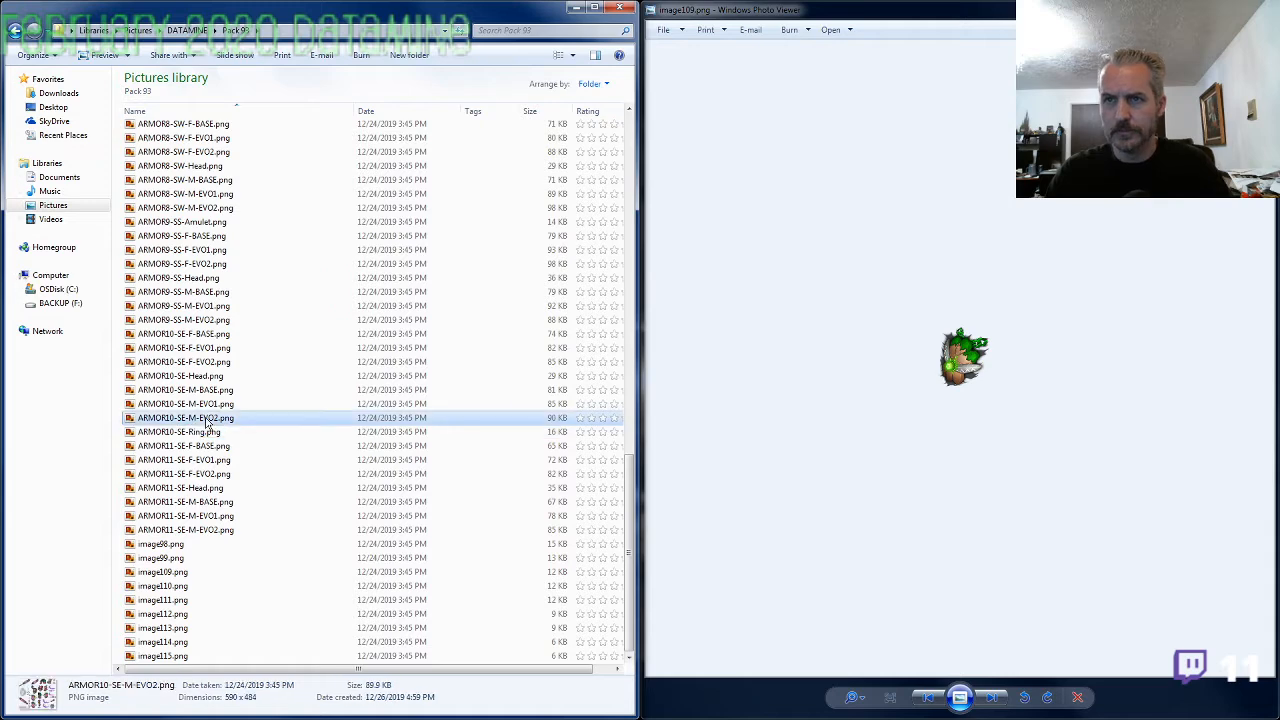
double_click(207, 419)
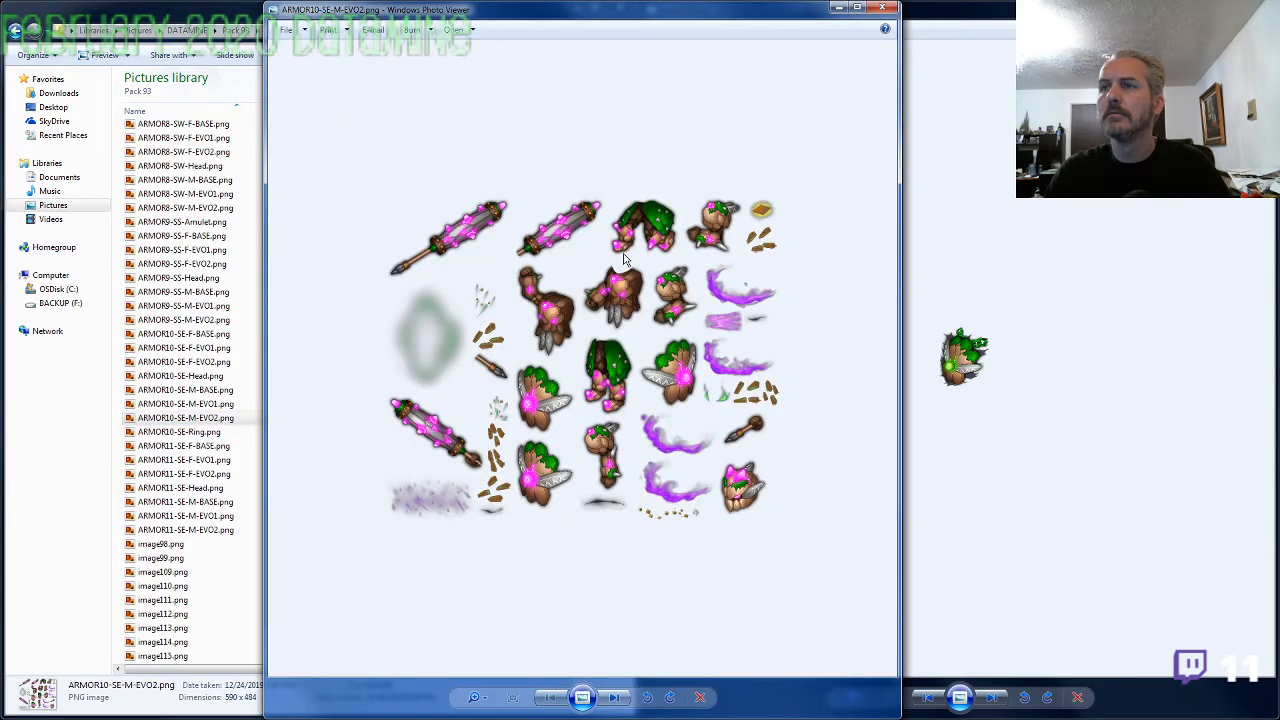
click(882, 9)
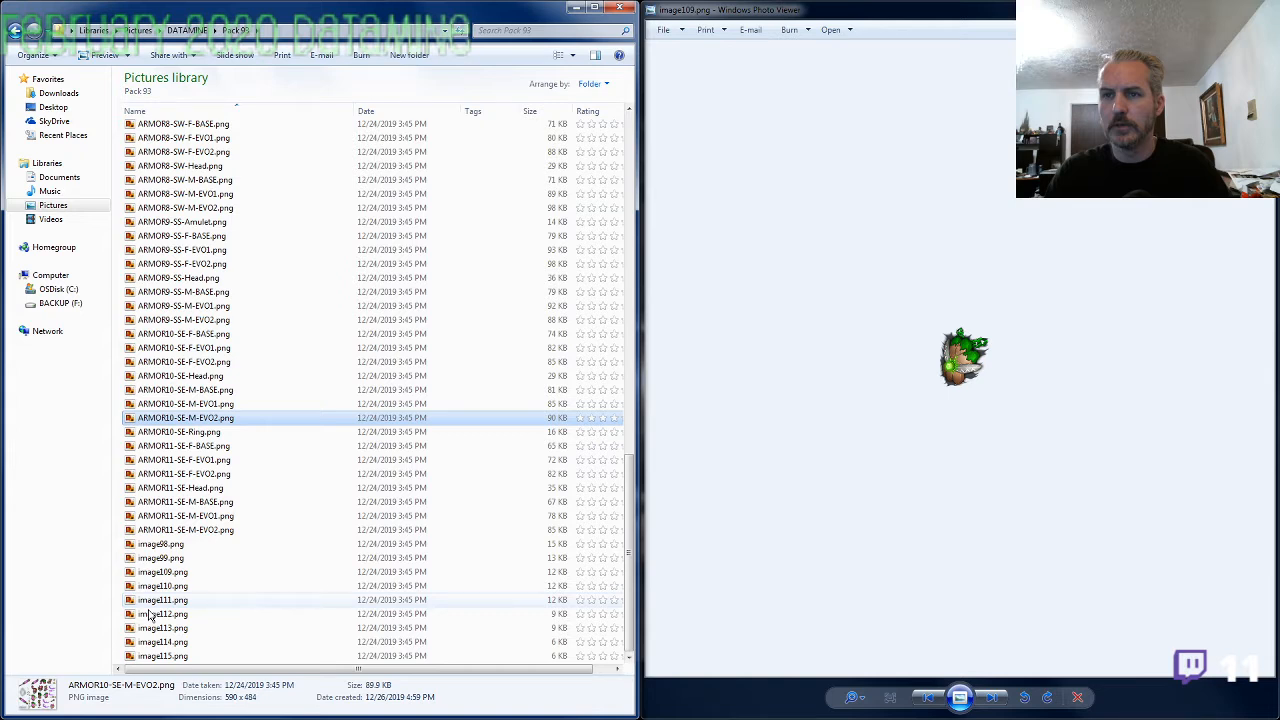
Rename image109.png to ARMOR10-SE-Amulet.png
click(160, 572)
key(F2)
text(ARMOR10-SE-Amu)
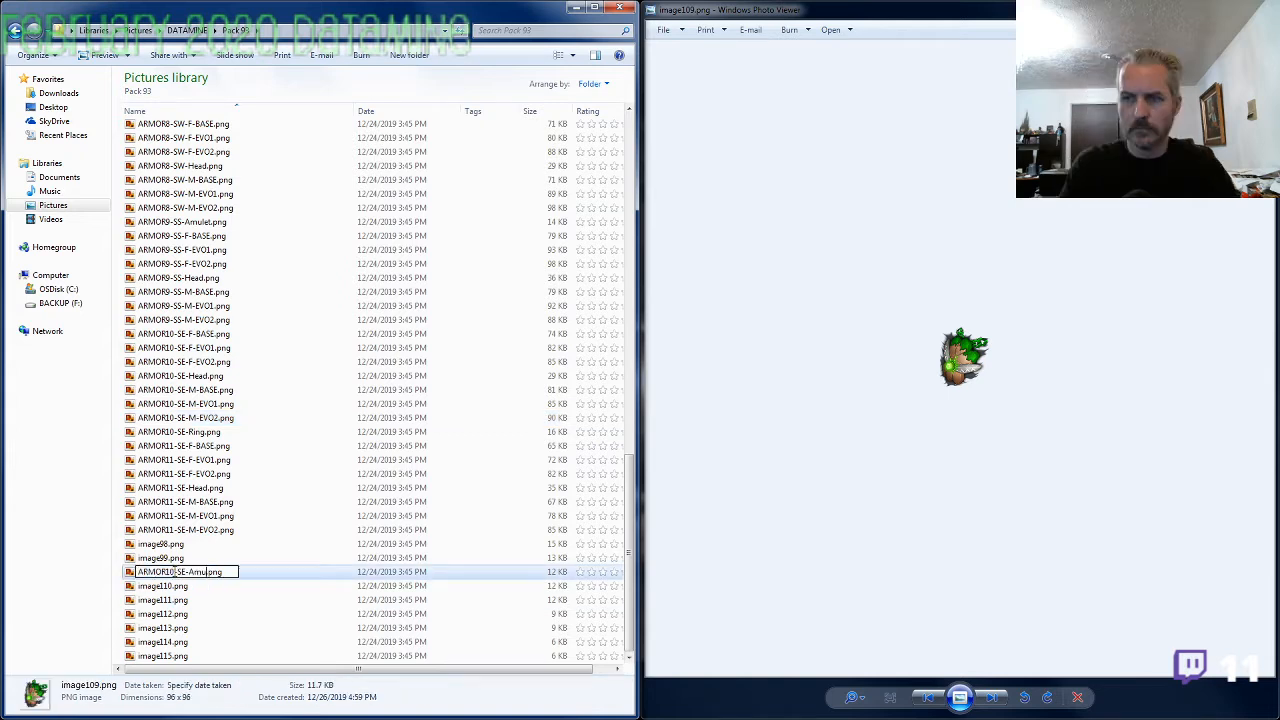
text(let)
key(Return)
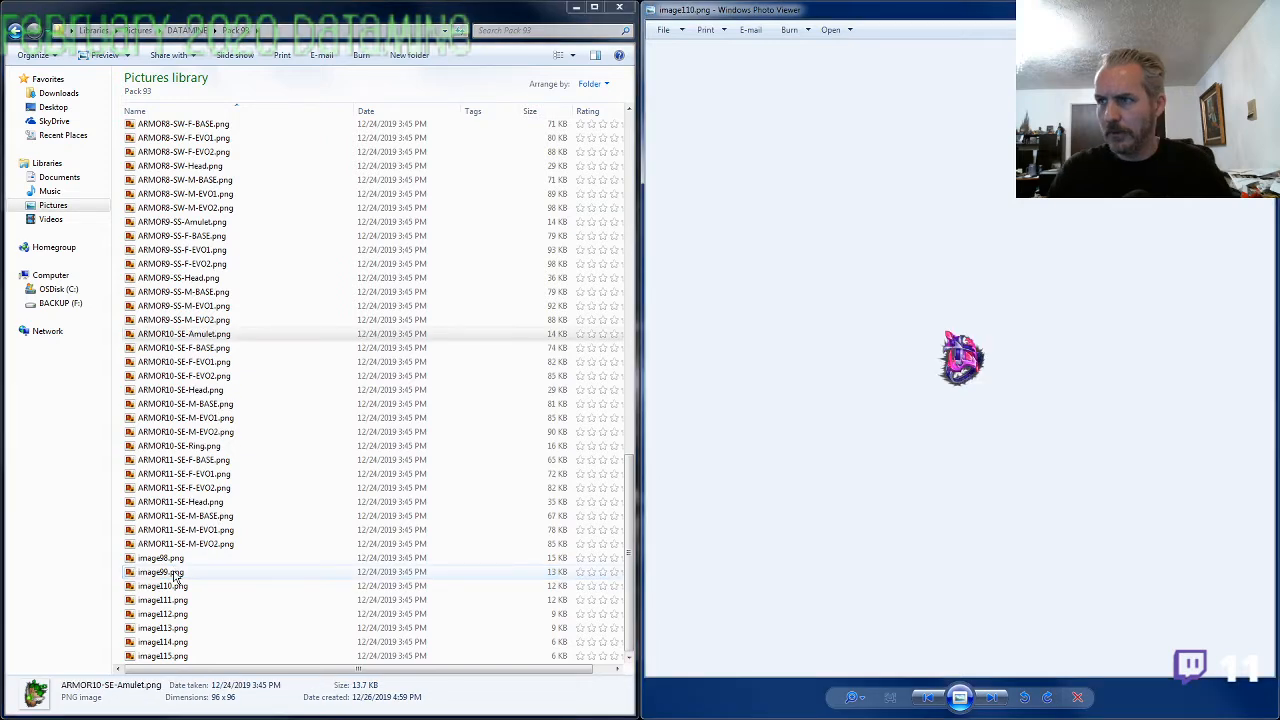
Compare the enlarged ring in image110.png with the shields, helmet, armor and swords on the ARMOR9-SS-M-EVO2.png sheet, and close the sheet
scroll(970, 425, up, 4)
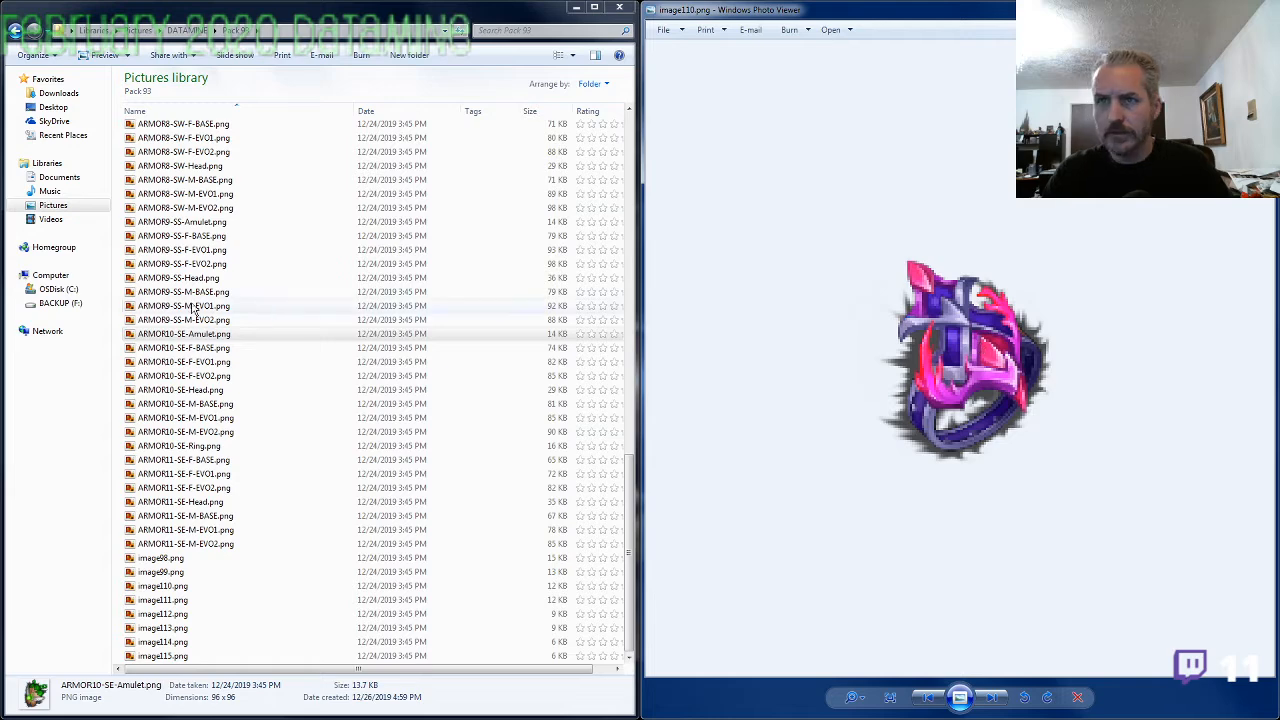
click(940, 405)
click(578, 424)
scroll(575, 422, up, 3)
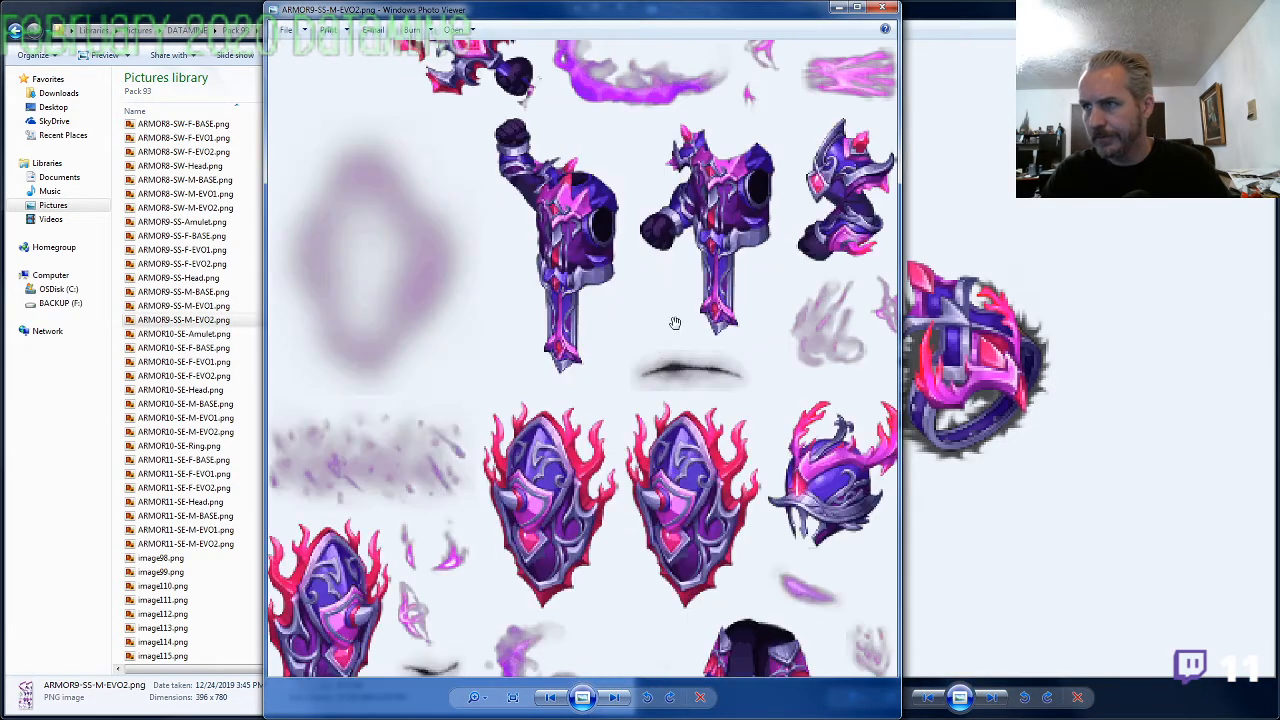
drag(675, 323, 643, 431)
drag(596, 255, 594, 425)
drag(402, 425, 396, 296)
drag(508, 592, 507, 341)
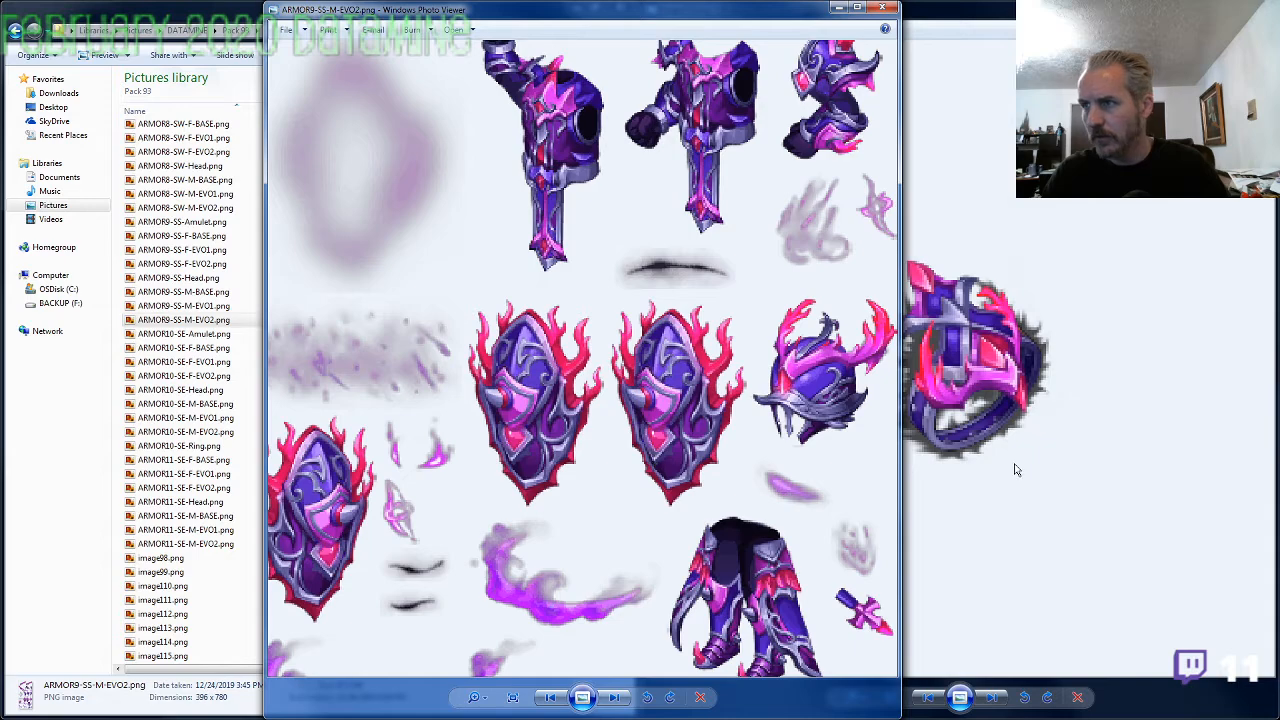
drag(673, 196, 668, 451)
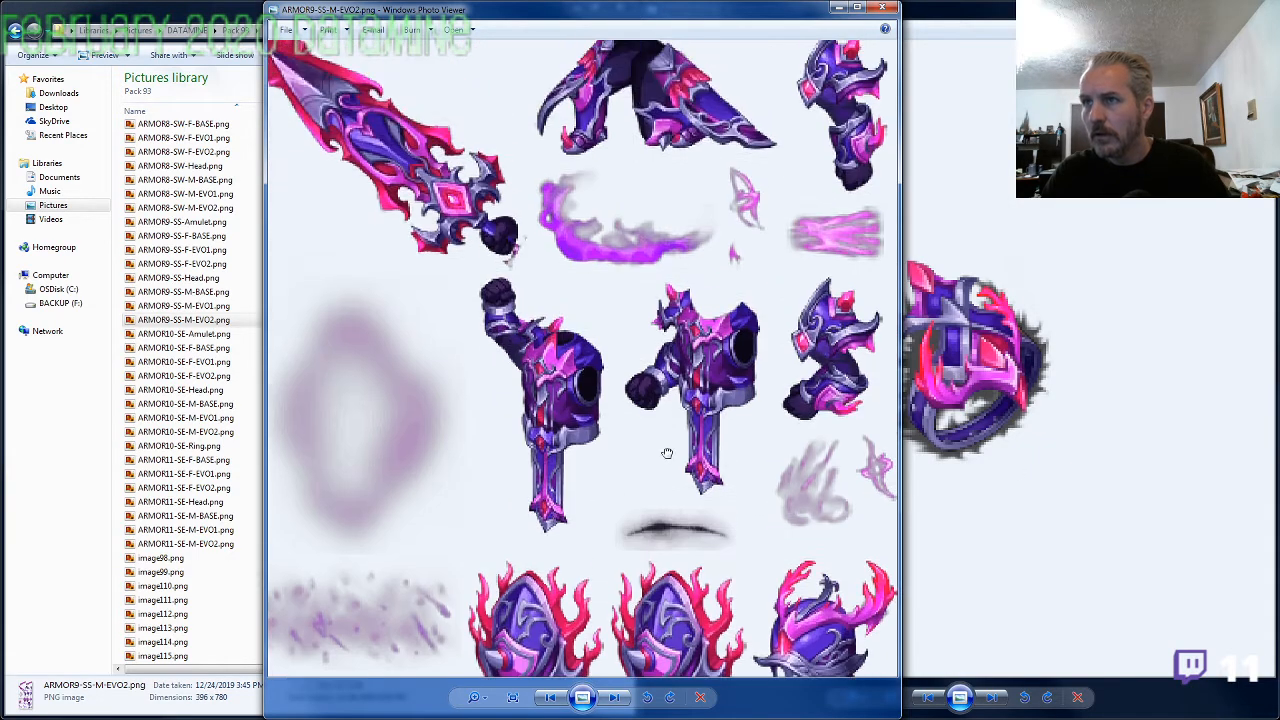
drag(647, 233, 744, 416)
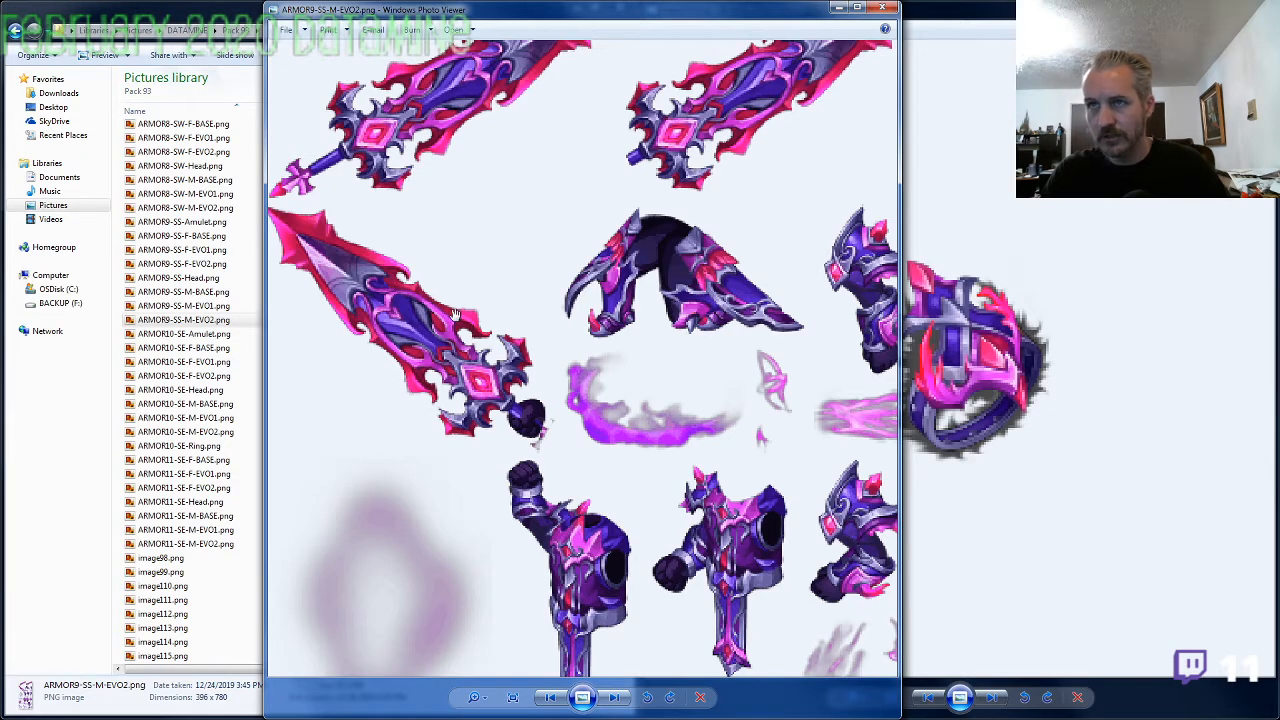
click(882, 7)
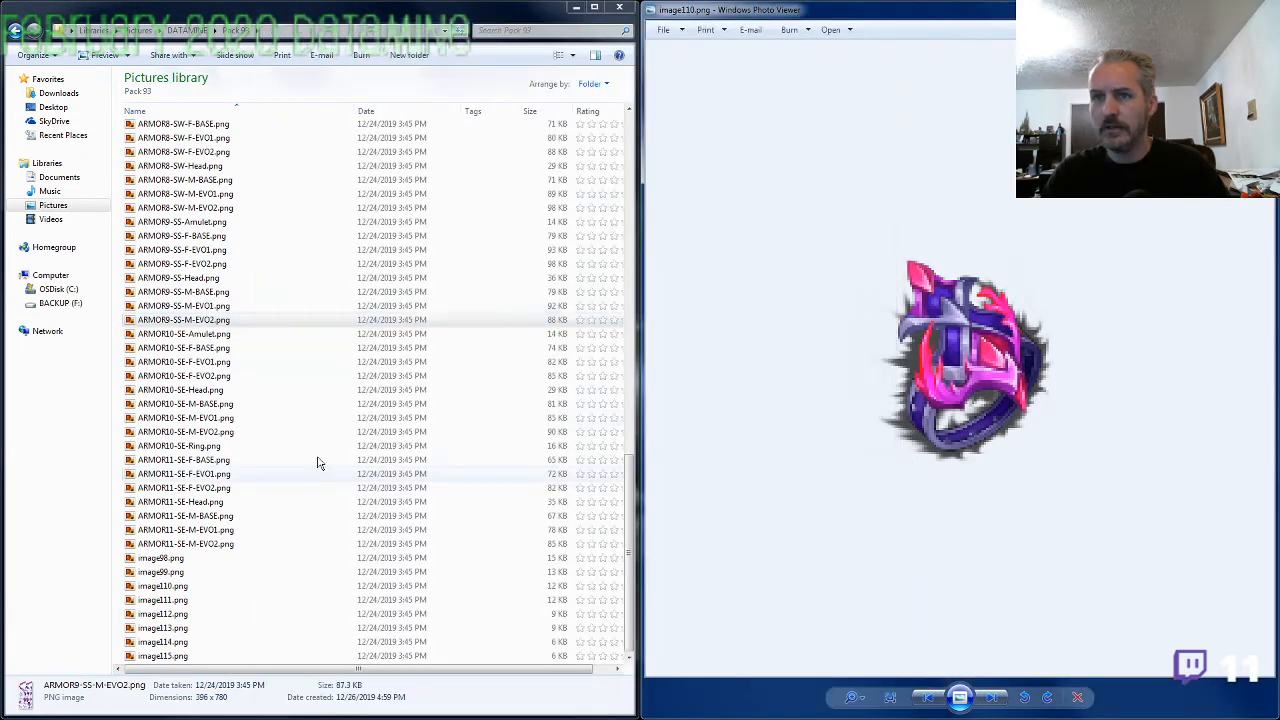
Rename image110.png to ARMOR9-SS-Ring.png, reusing the set prefix from ARMOR9-SS-M-EVO2.png
click(180, 320)
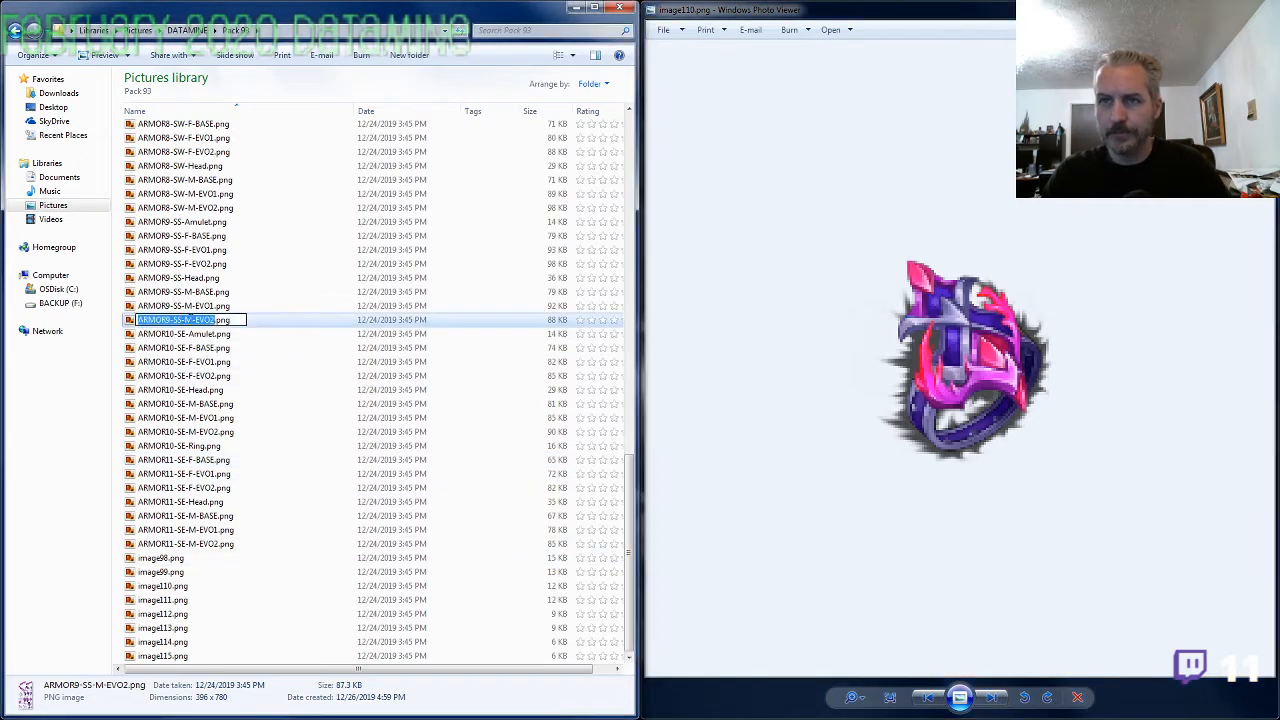
click(188, 460)
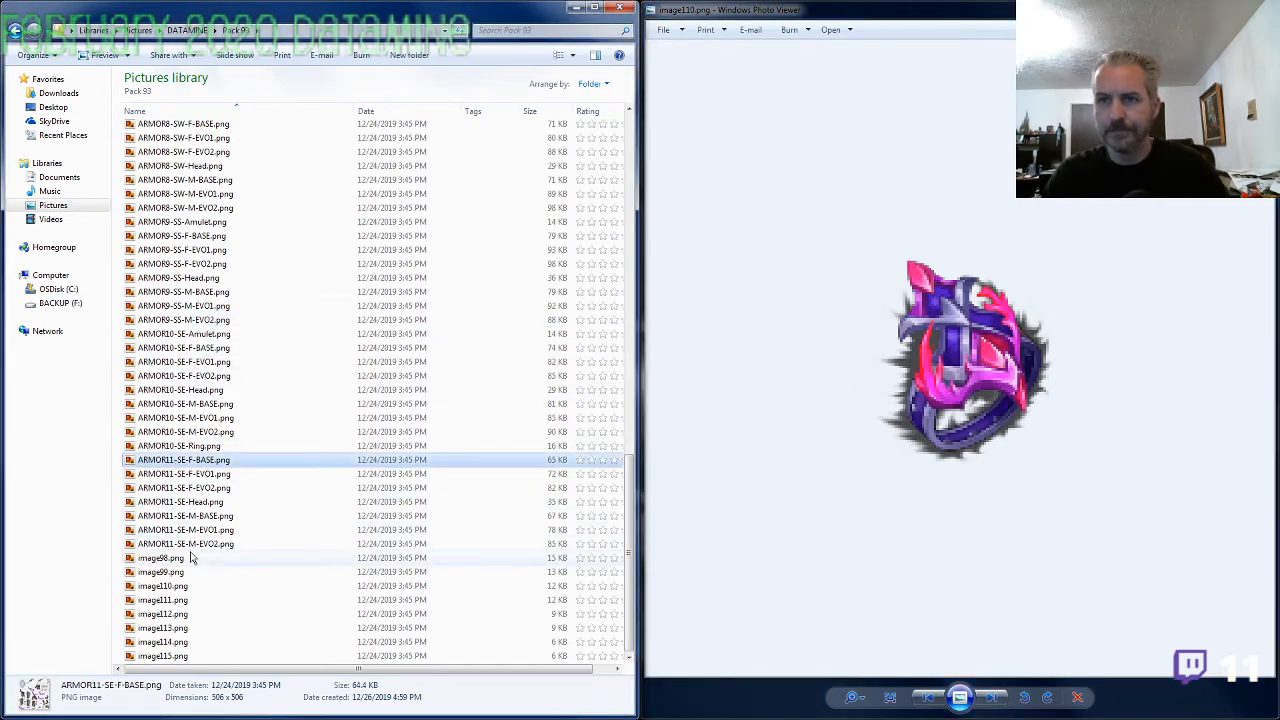
click(177, 587)
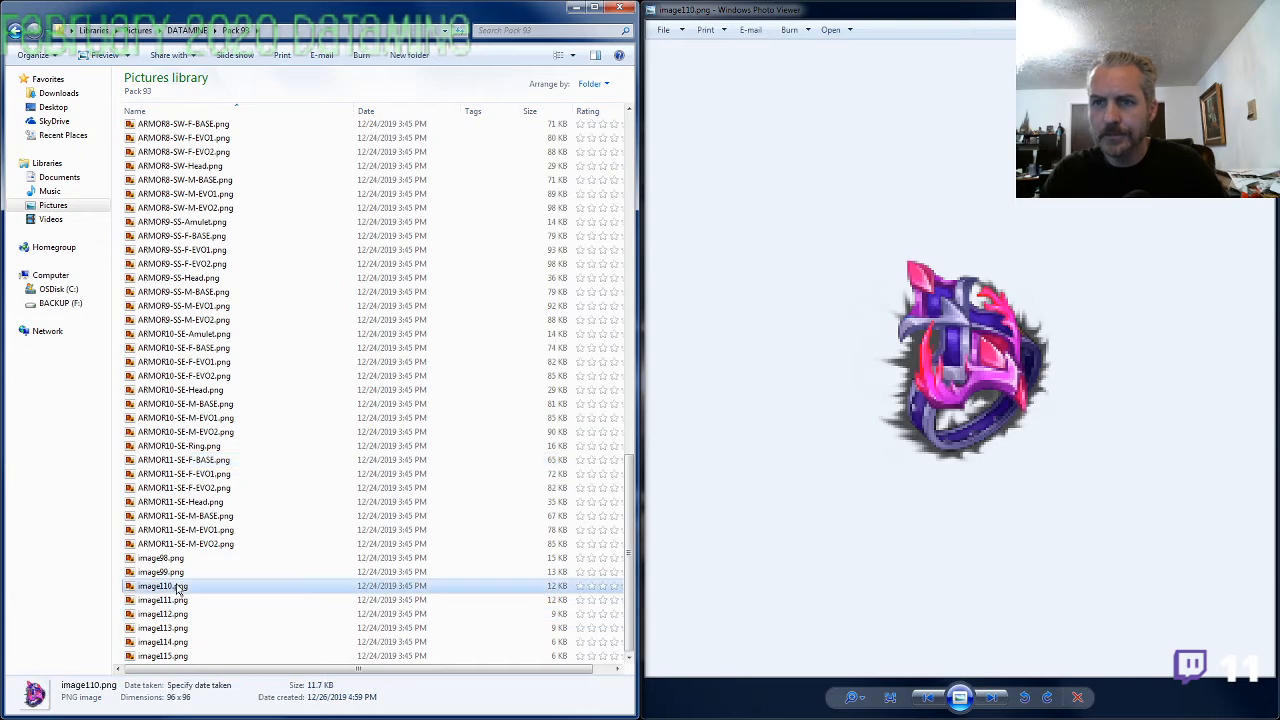
click(180, 587)
text(ARMOR9-SS-Ring)
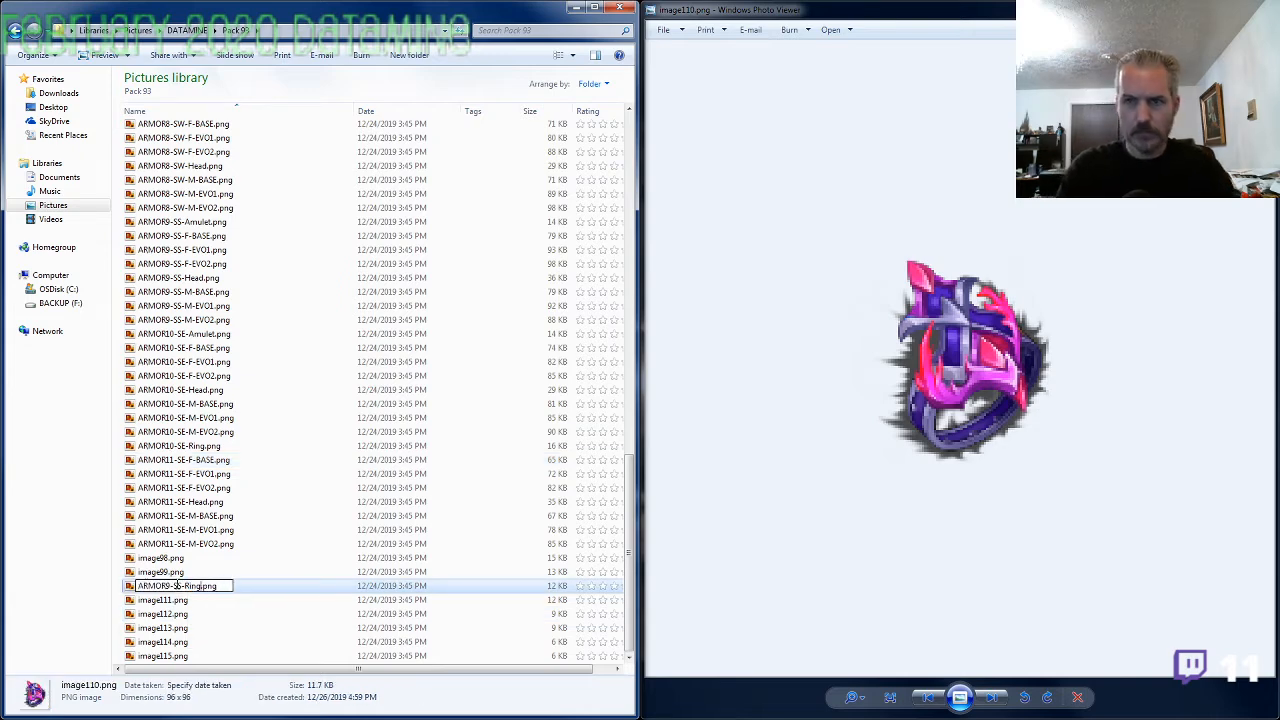
key(Tab)
key(Return)
key(Return)
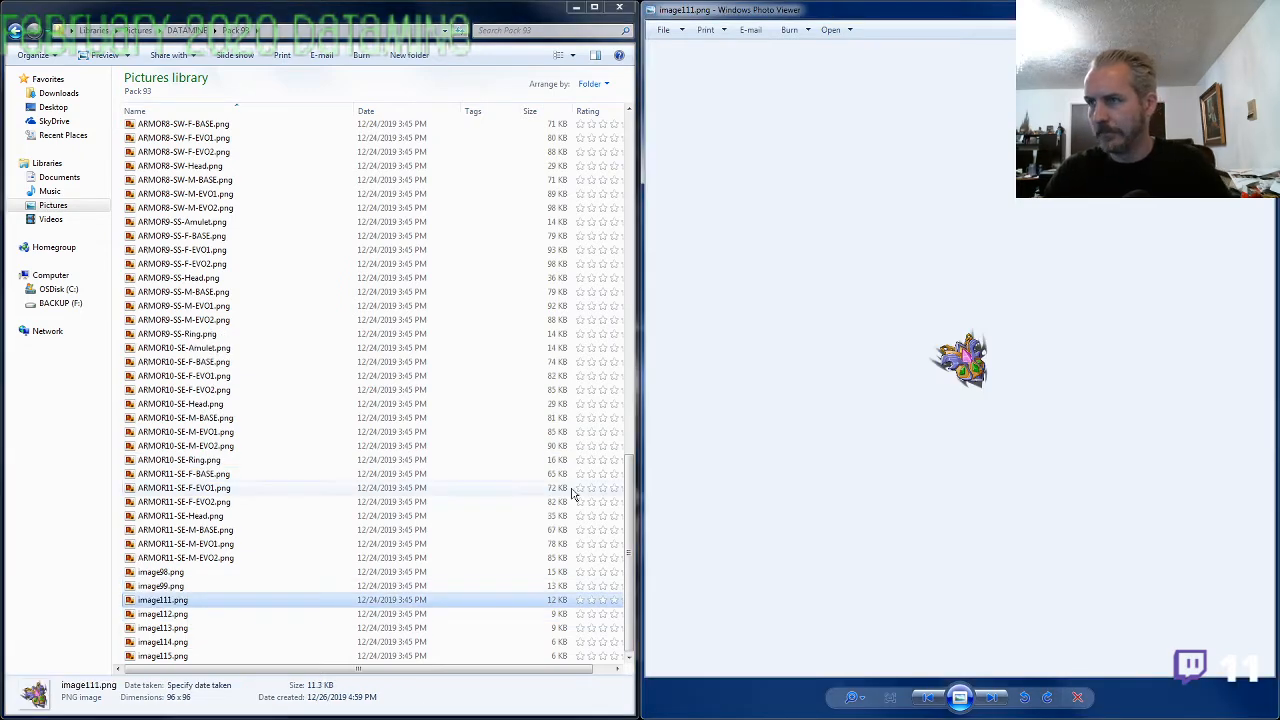
Compare the enlarged amulet in image111.png with the axes, shields and armor on the ARMOR11-SE-M-EVO2.png sheet, and close the sheet
scroll(960, 362, up, 5)
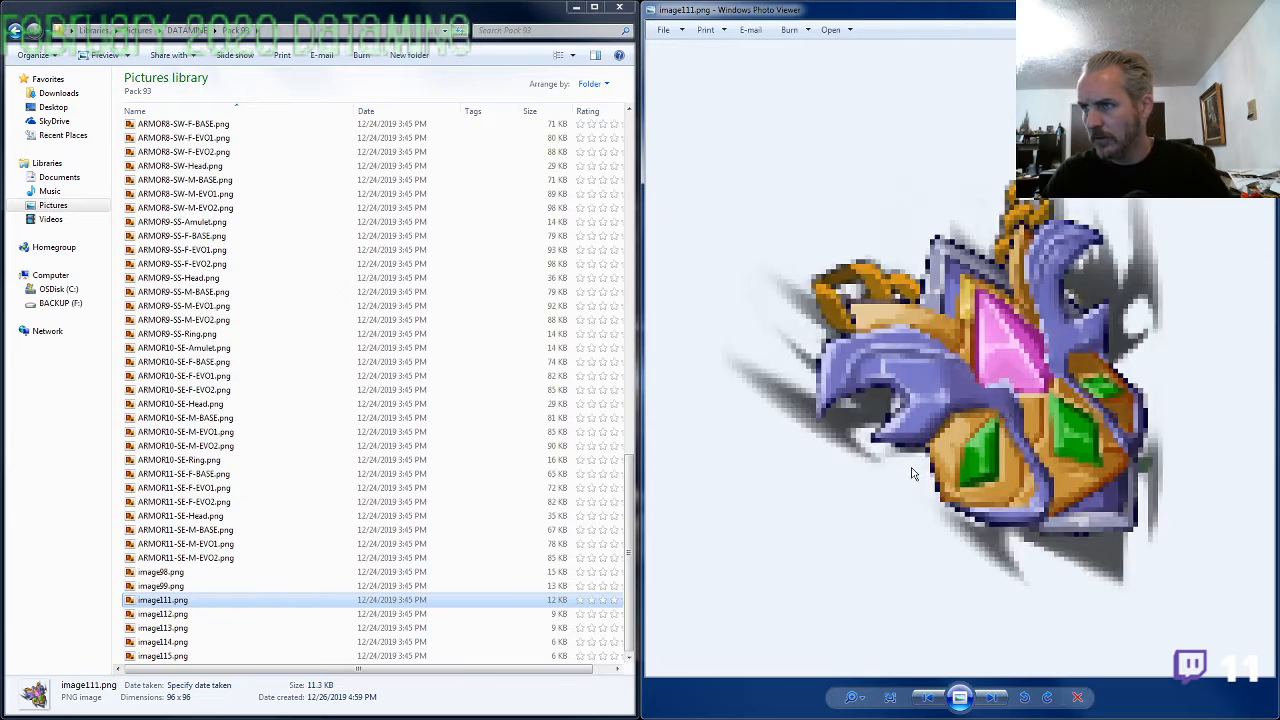
double_click(200, 560)
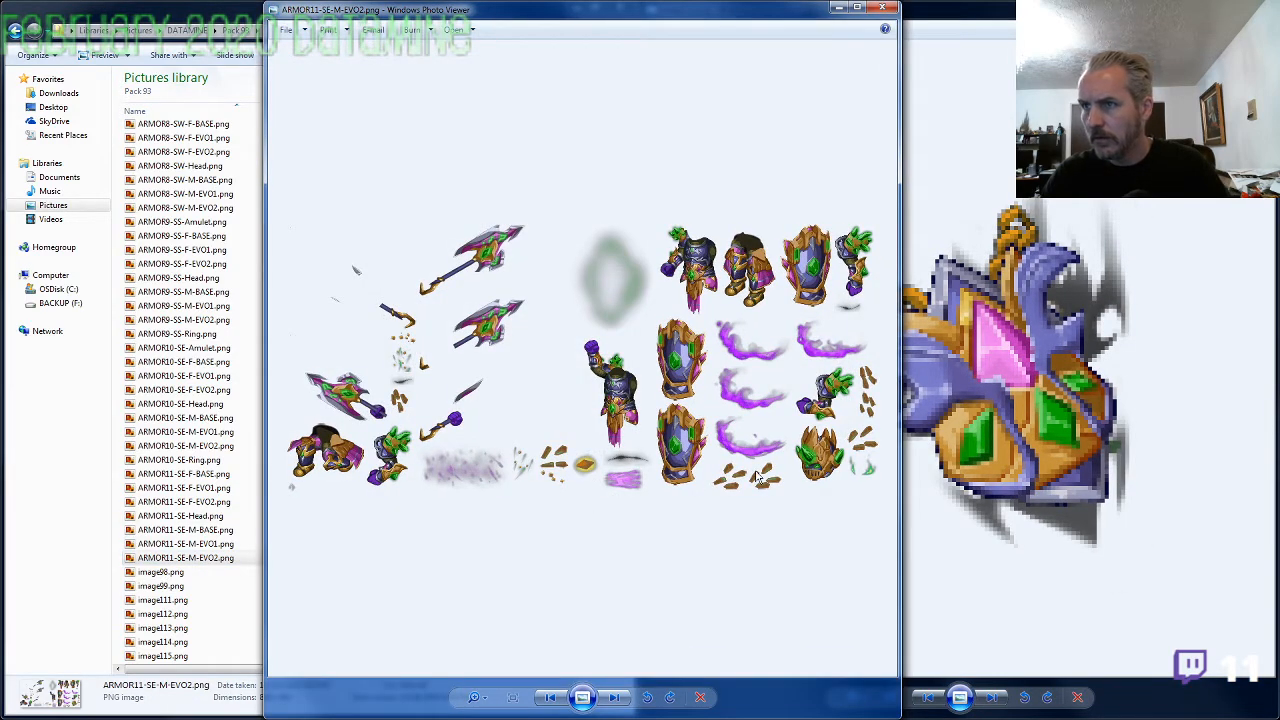
scroll(757, 477, up, 5)
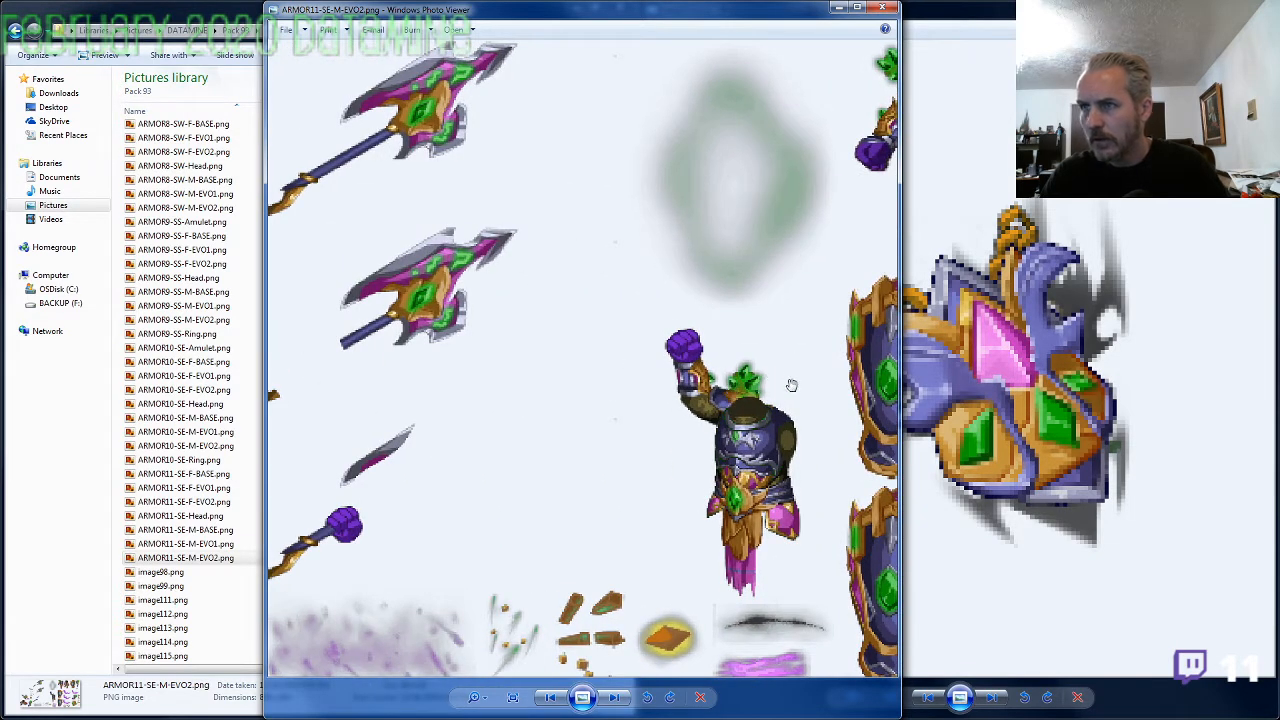
drag(809, 388, 525, 375)
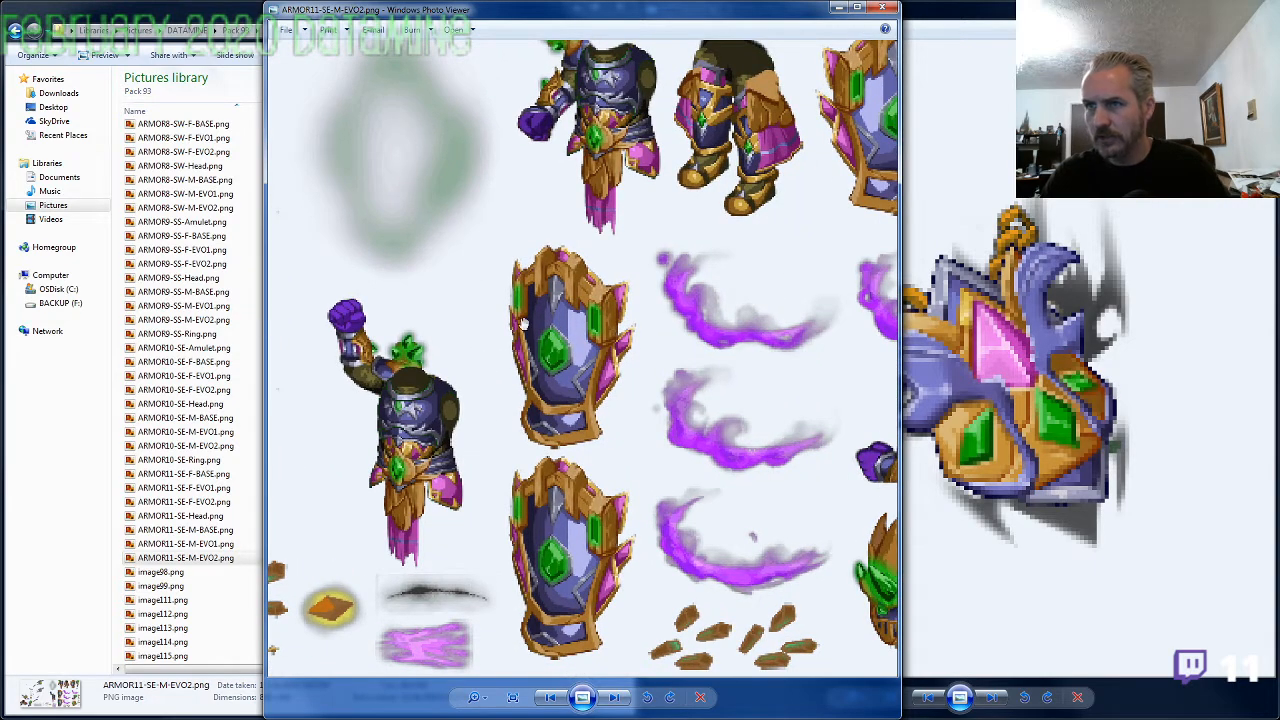
drag(402, 250, 826, 301)
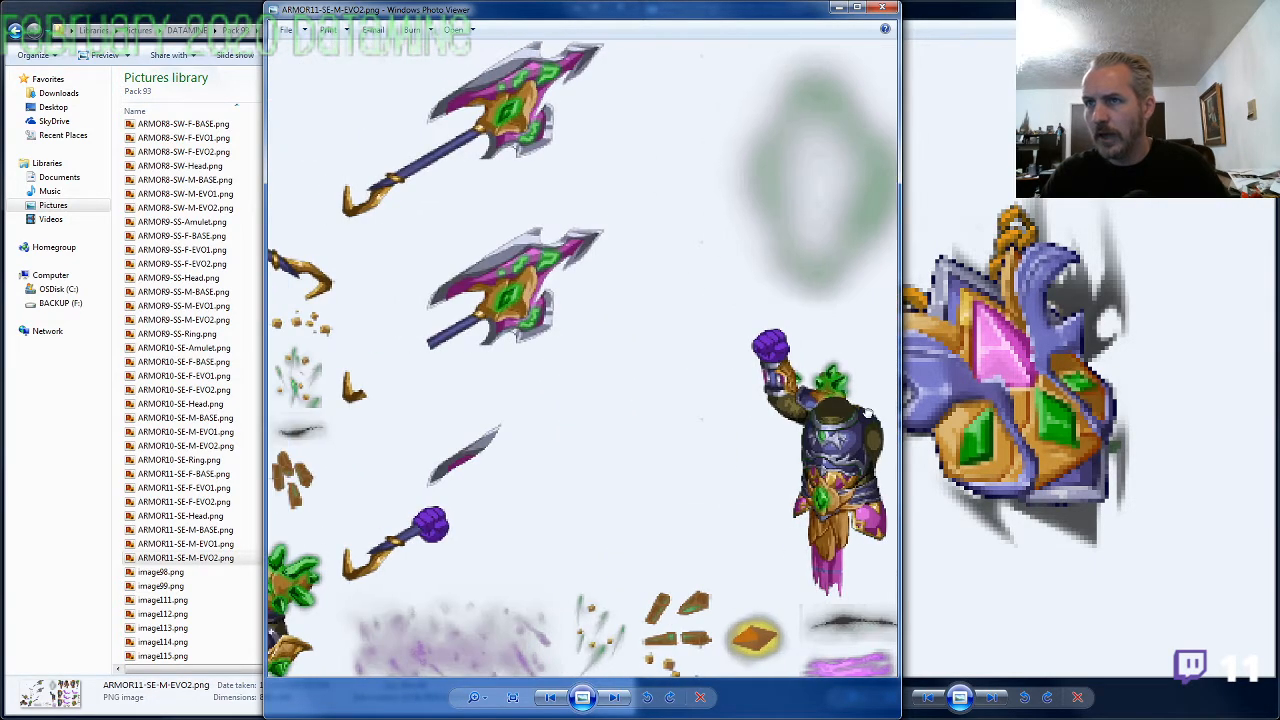
drag(868, 370, 524, 350)
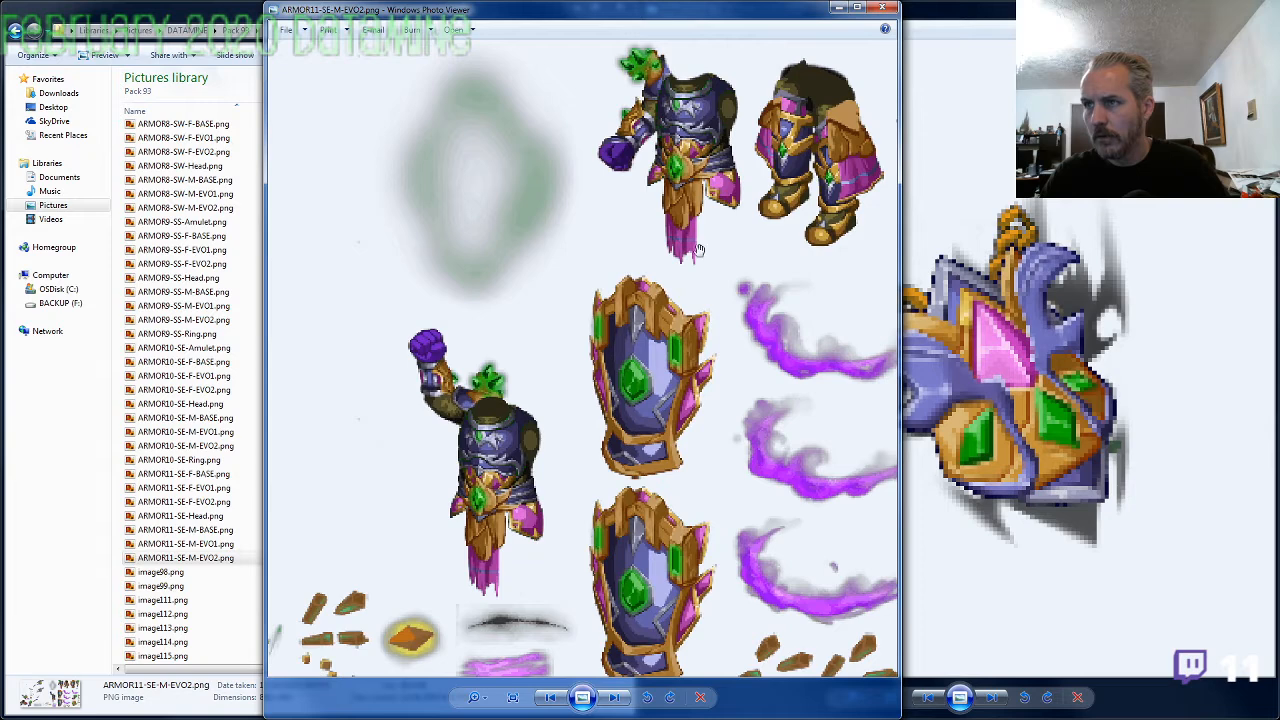
click(882, 8)
Rename image111.png to ARMOR11-SE-Amulet.png, reusing the set prefix from ARMOR11-SE-M-EVO2.png
key(F2)
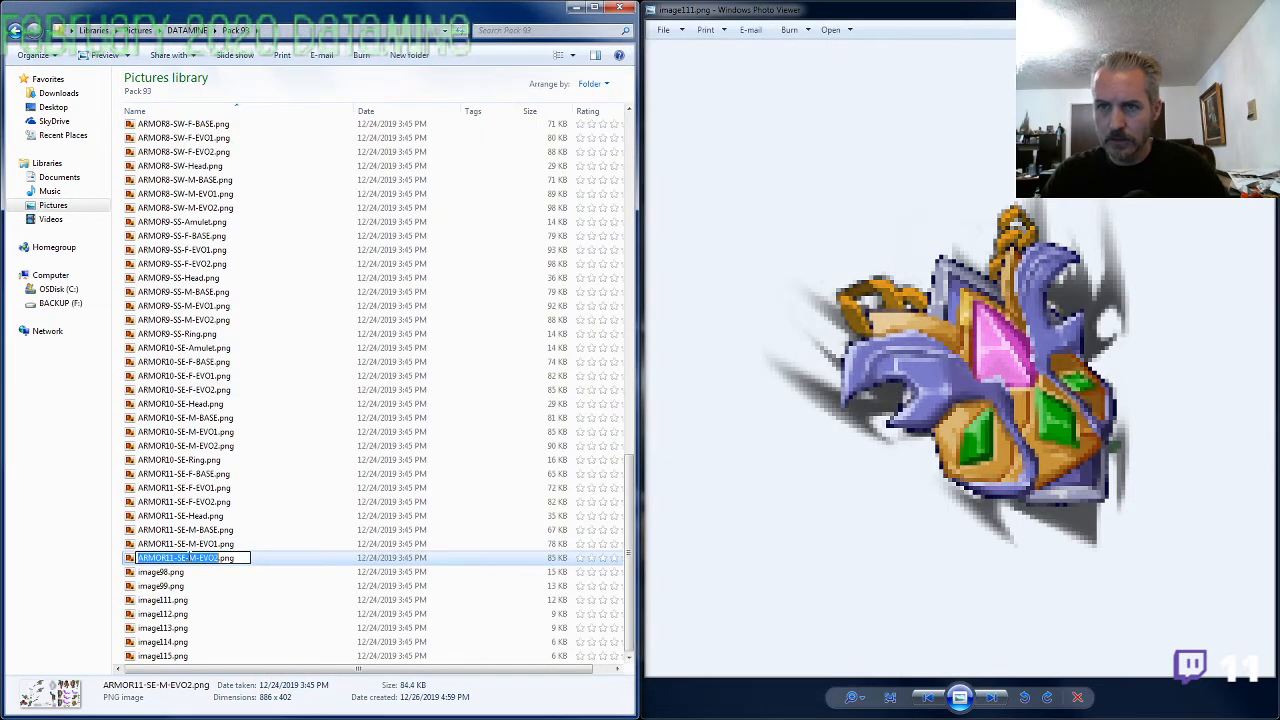
click(185, 601)
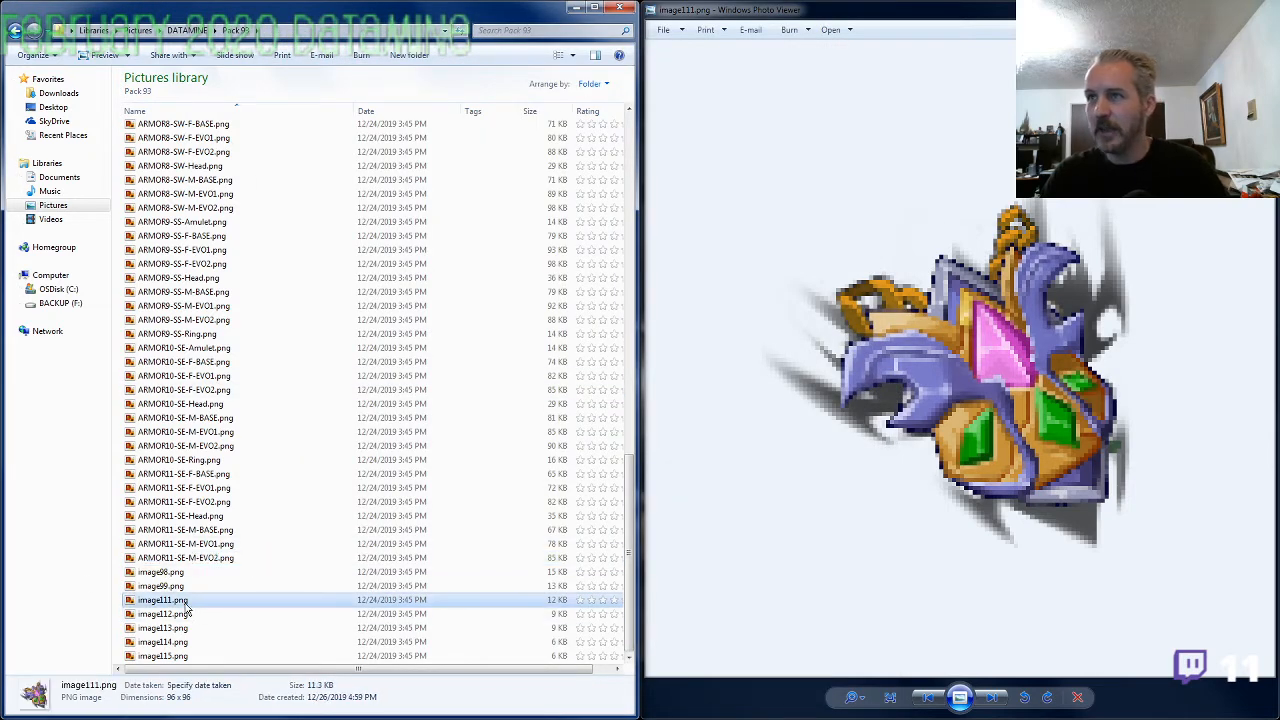
key(F2)
text(ARMOR11-SE-)
text(Amulet)
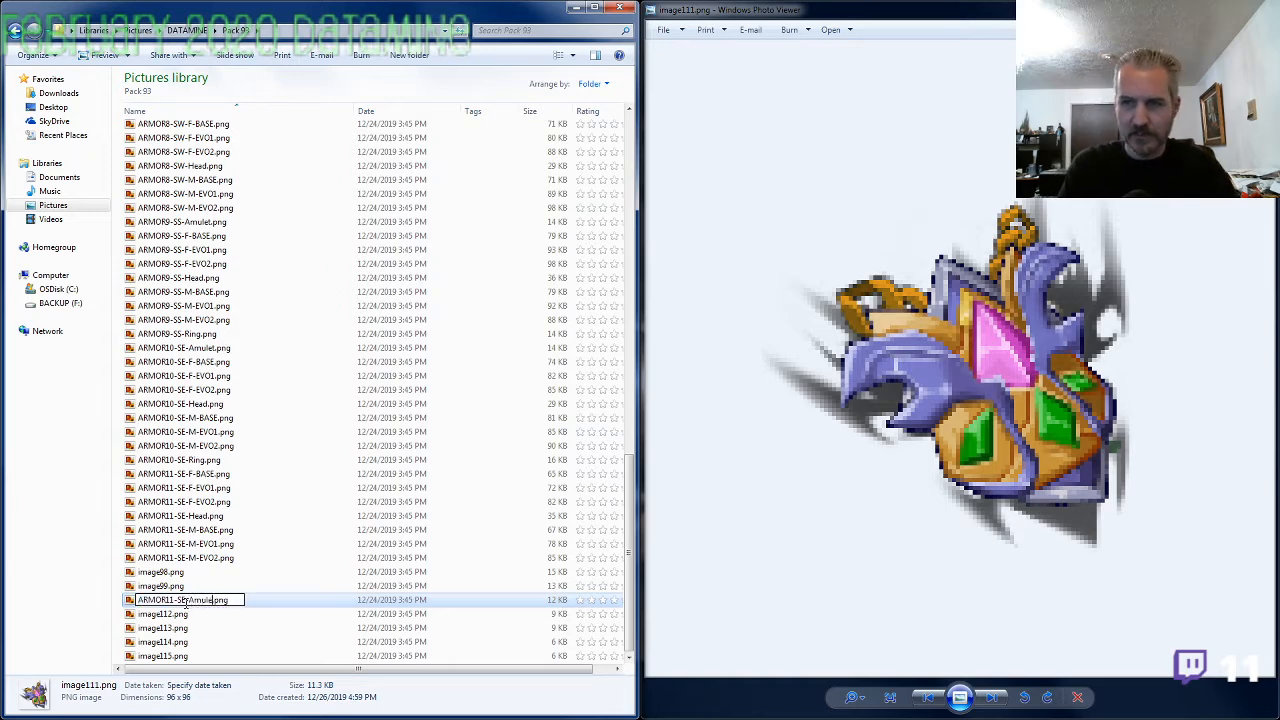
click(186, 611)
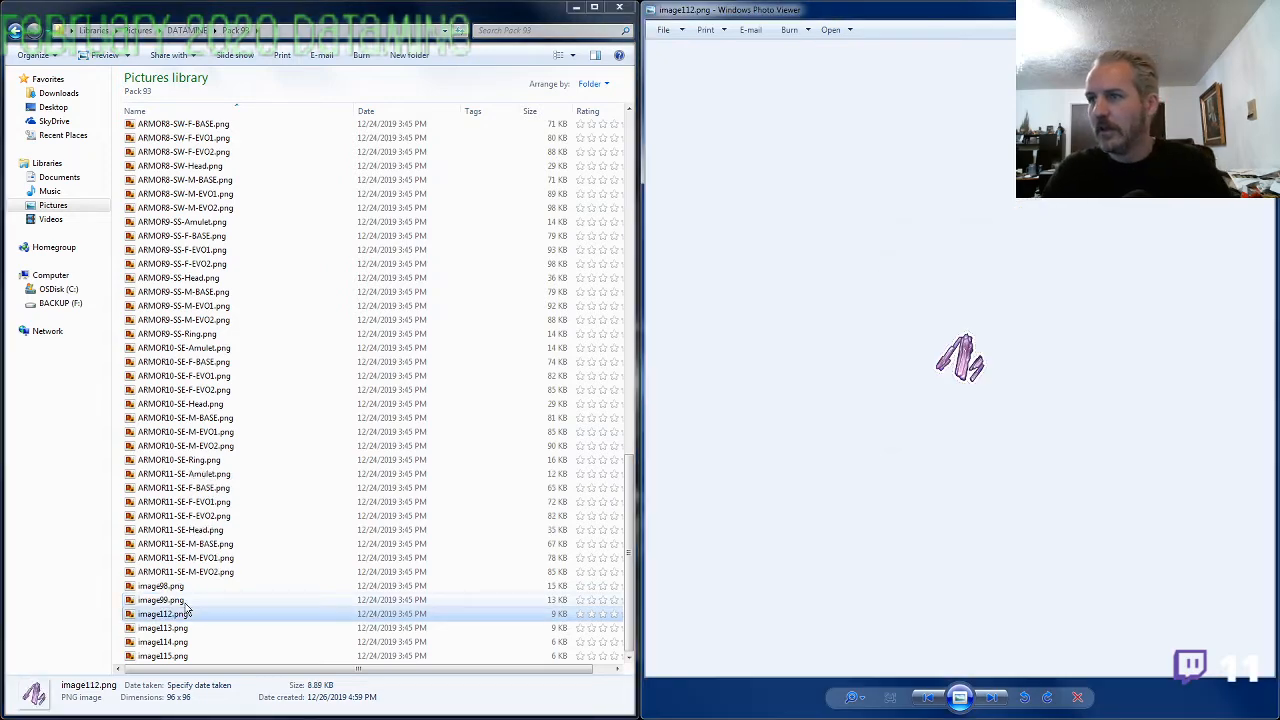
Go back from image112.png to the ARMOR9-SS-Ring.png picture and close the picture viewer
key(Left)
key(Left)
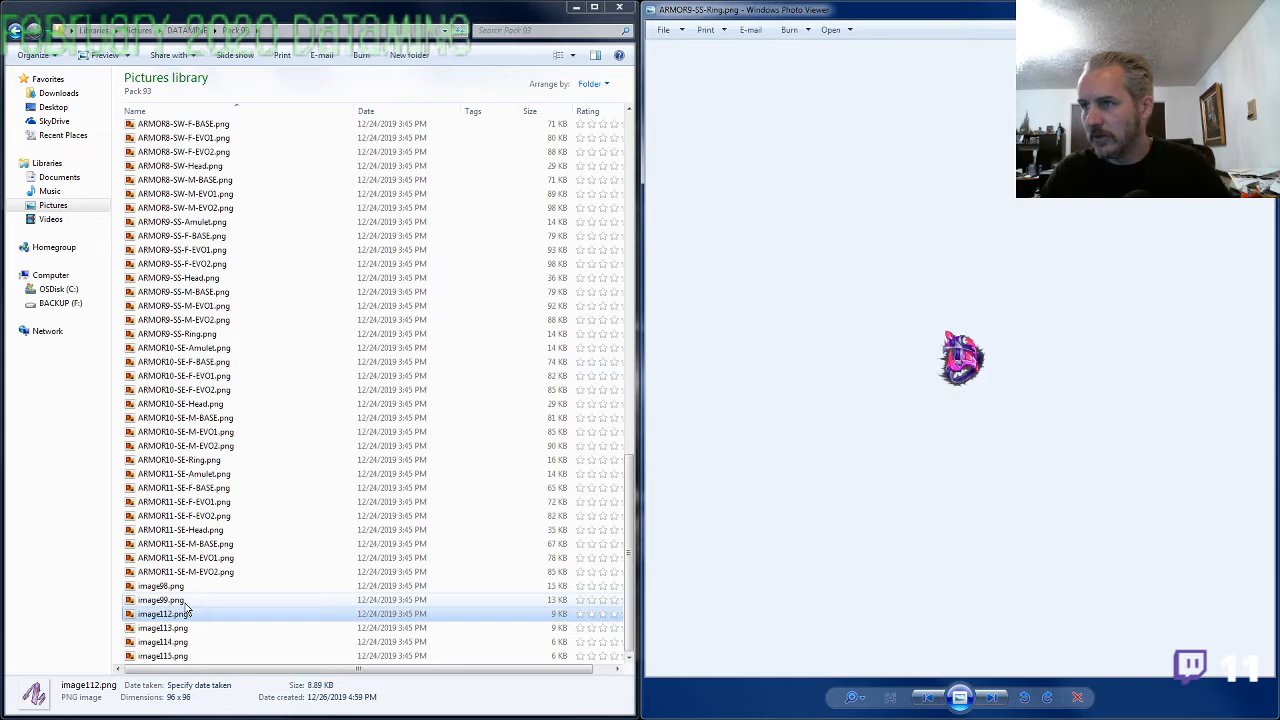
click(1260, 7)
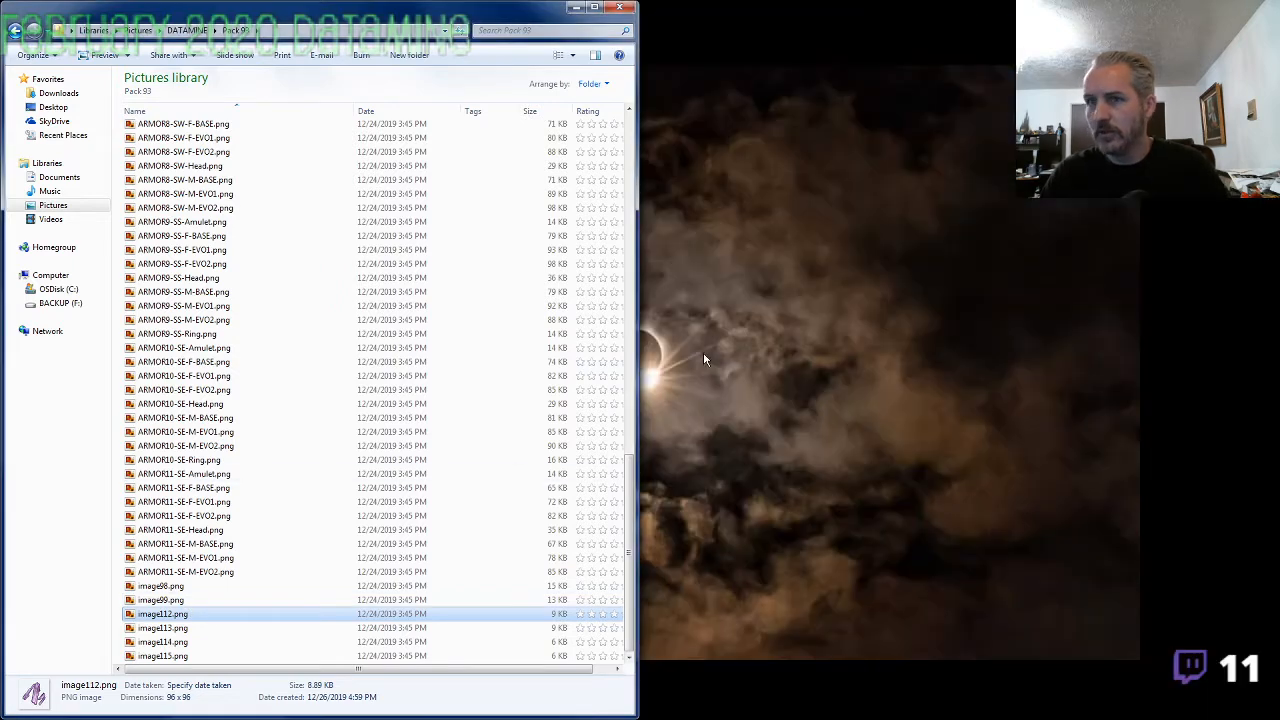
Check the file list of the ARMOR1 to ARMOR4 sets by extending a selection from ARMOR1-SF-Amulet.png, ending on ARMOR5-SW-Amulet.png
click(195, 545)
scroll(195, 547, up, 1)
scroll(229, 543, up, 20)
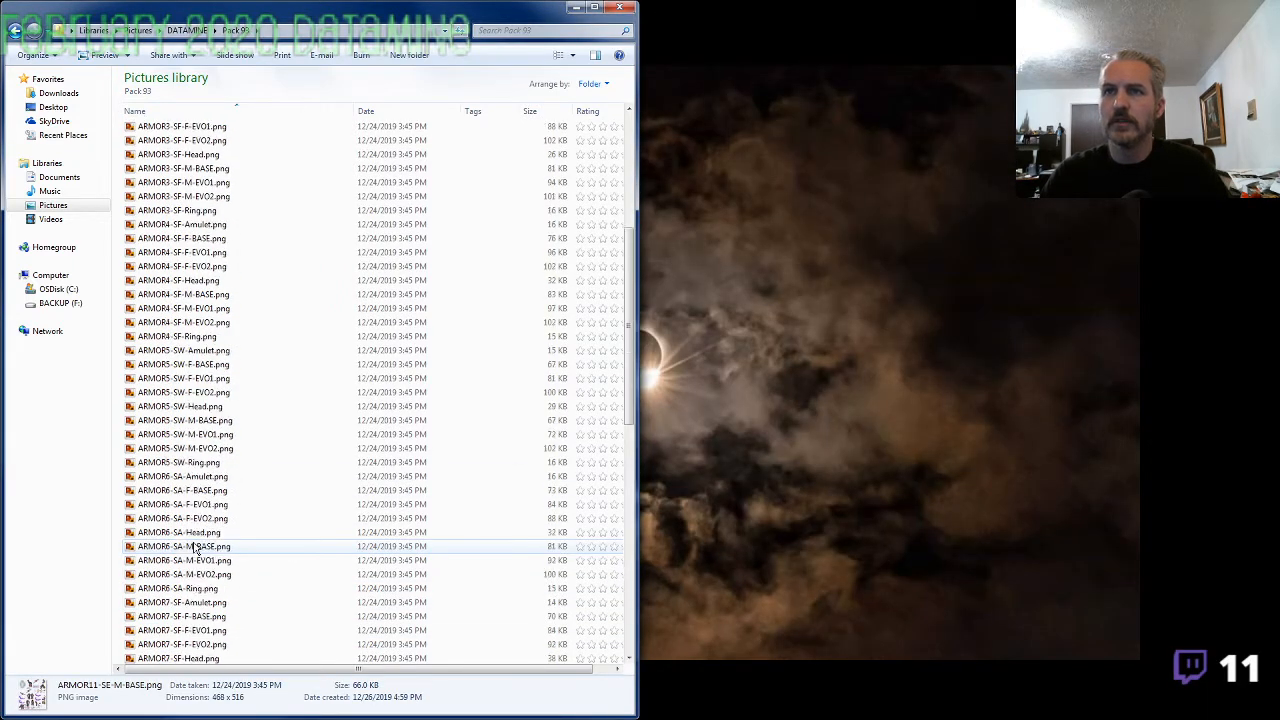
click(192, 160)
key(shift+Down)
key(shift+Down)
key(shift+Down)
key(shift+Down)
key(shift+Down)
key(shift+Down)
key(shift+Down)
key(shift+Down)
key(shift+Down)
key(shift+Down)
key(shift+Down)
key(shift+Down)
key(shift+Down)
key(shift+Down)
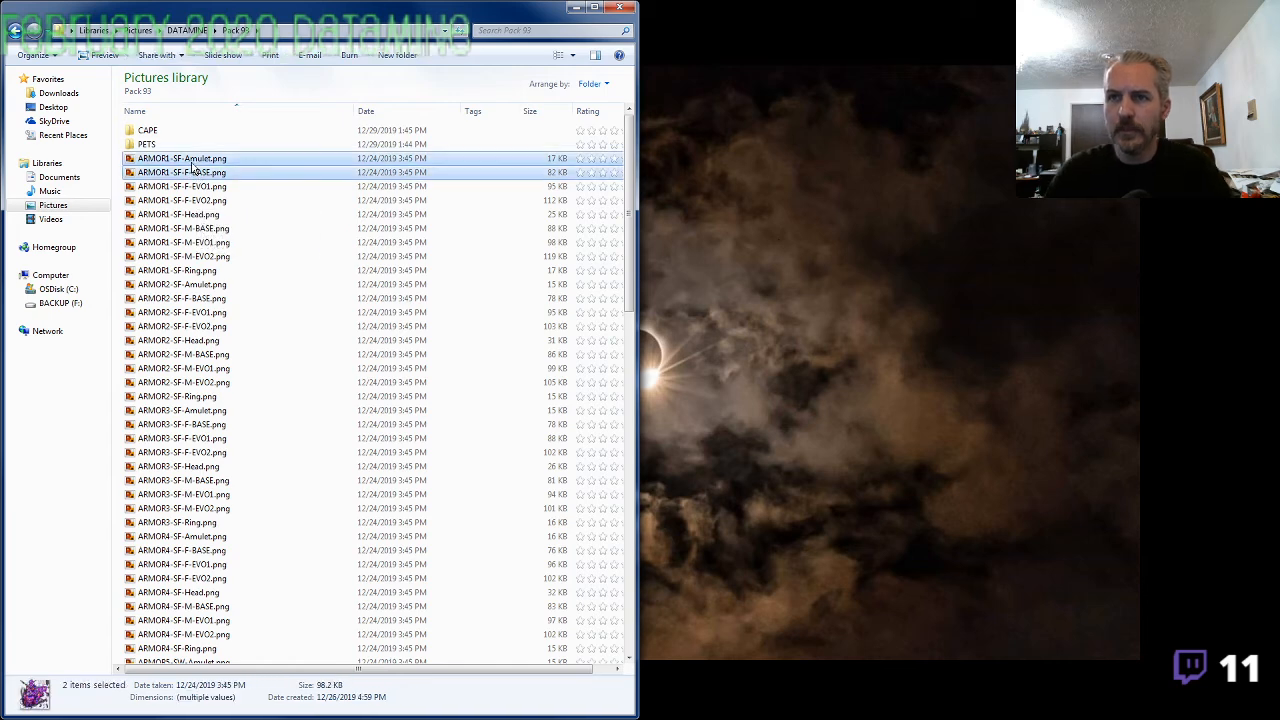
key(shift+Down)
key(shift+Down)
key(shift+Down)
key(shift+Down)
key(shift+Down)
key(shift+Down)
key(shift+Down)
key(shift+Down)
key(shift+Down)
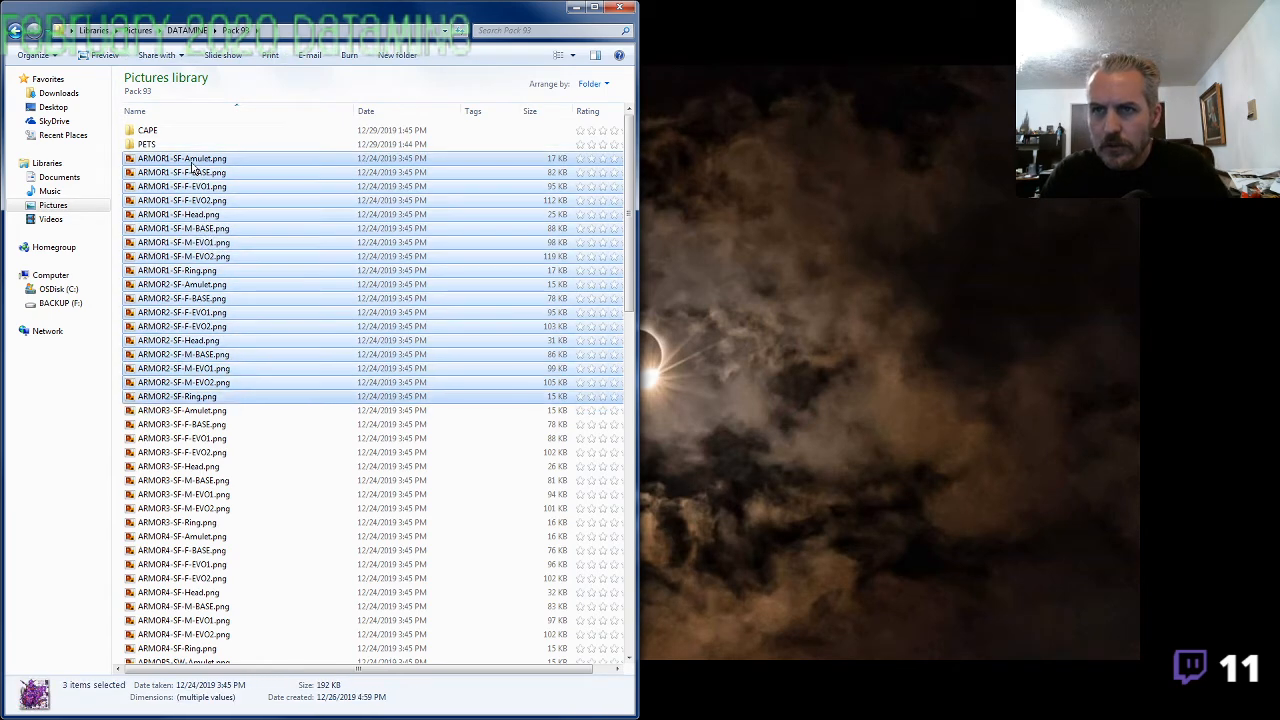
key(shift+Down)
key(shift+Down)
key(shift+Down)
key(shift+Down)
key(shift+Down)
key(shift+Down)
key(shift+Down)
key(shift+Down)
key(shift+Down)
key(shift+Down)
key(shift+Down)
key(shift+Down)
key(shift+Down)
key(shift+Down)
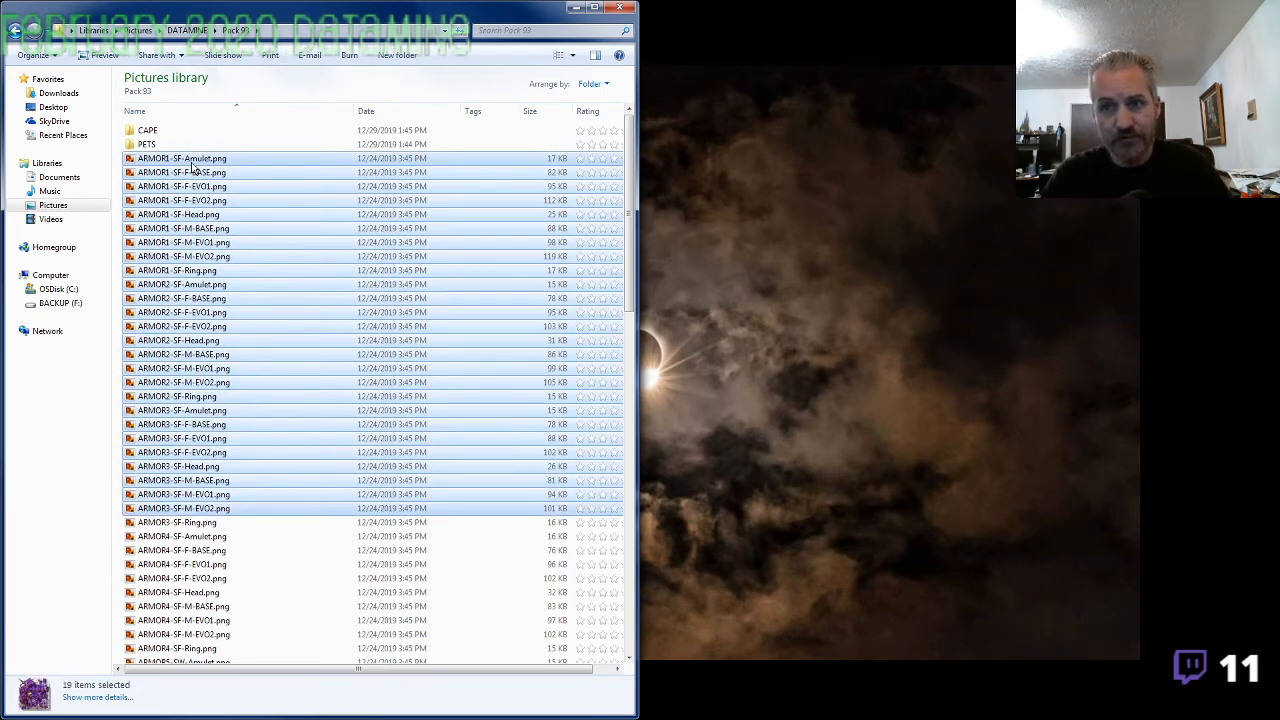
key(Up)
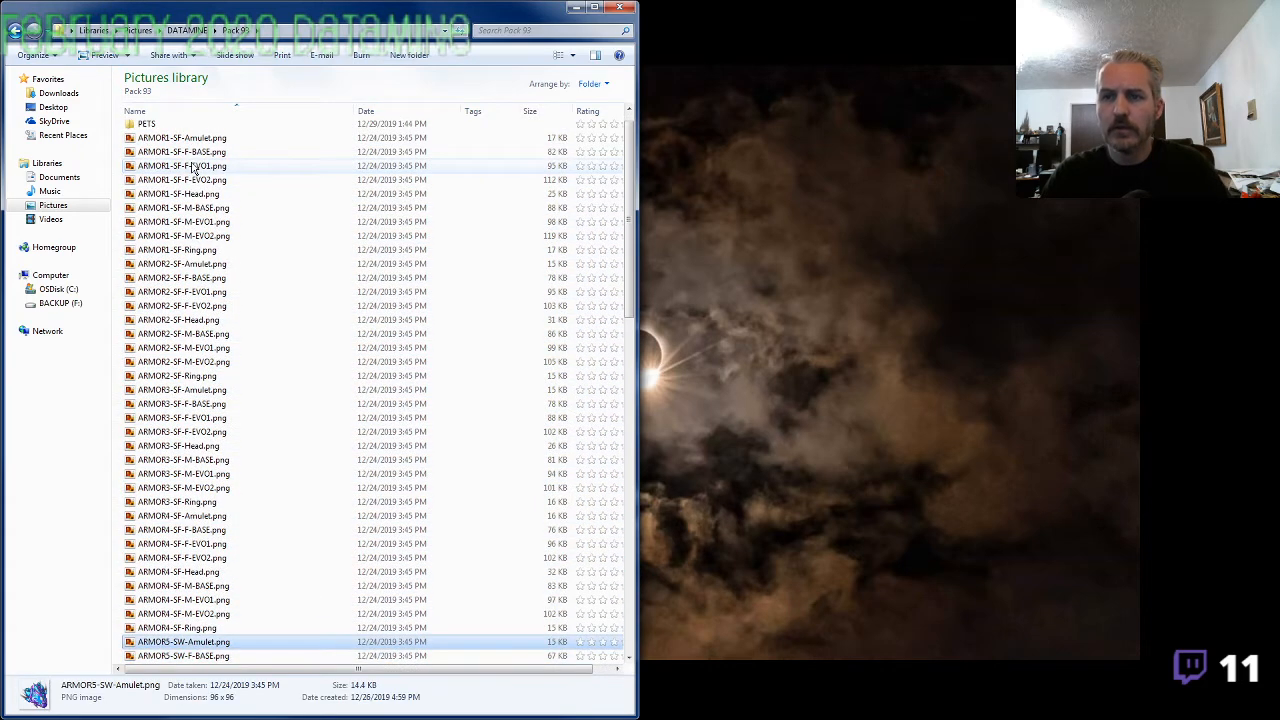
View the ARMOR5-SW images in sequence, comparing the amulet and ring with the armor sheets of that set
key(Return)
key(Right)
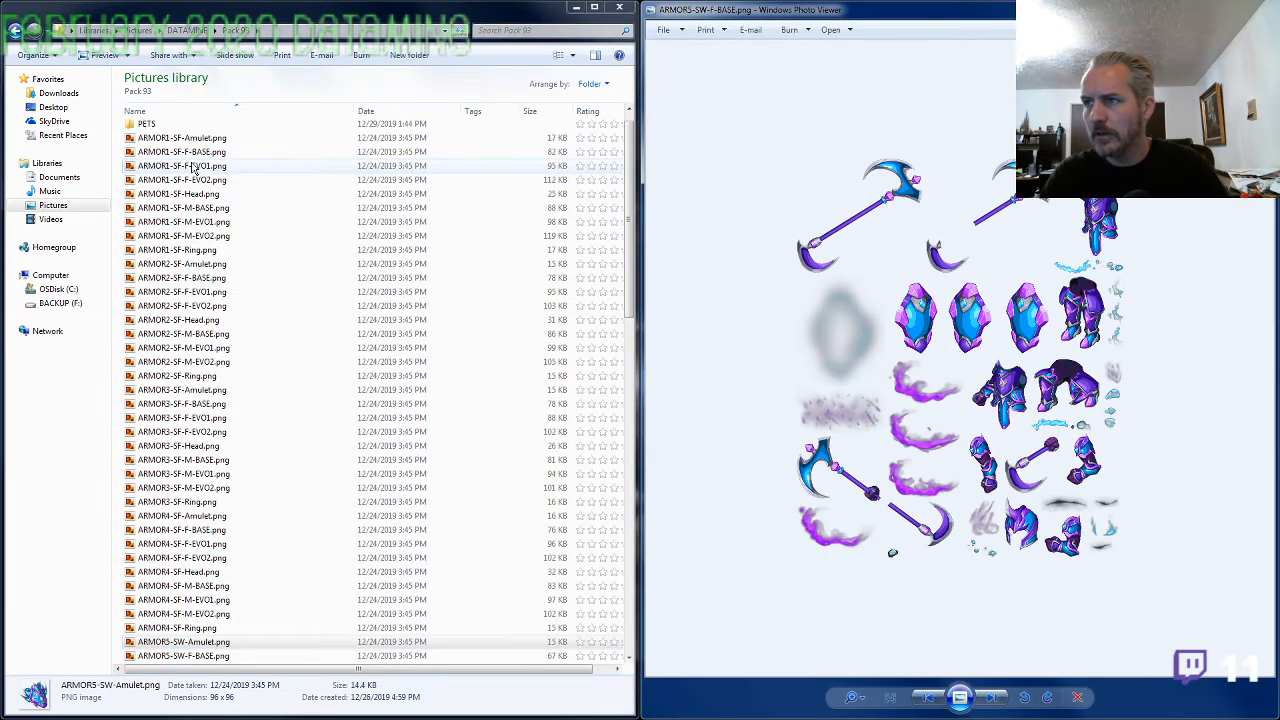
key(Right)
key(Right)
key(Left)
key(Left)
key(Left)
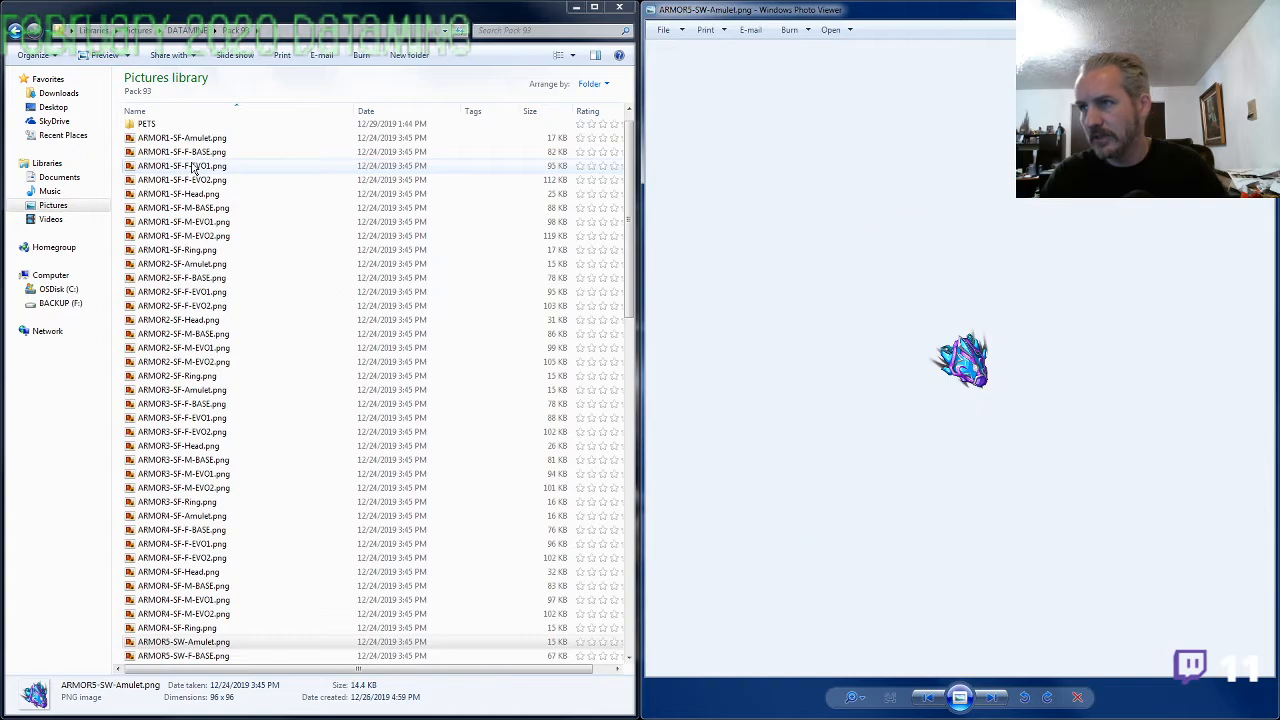
key(Right)
key(Right)
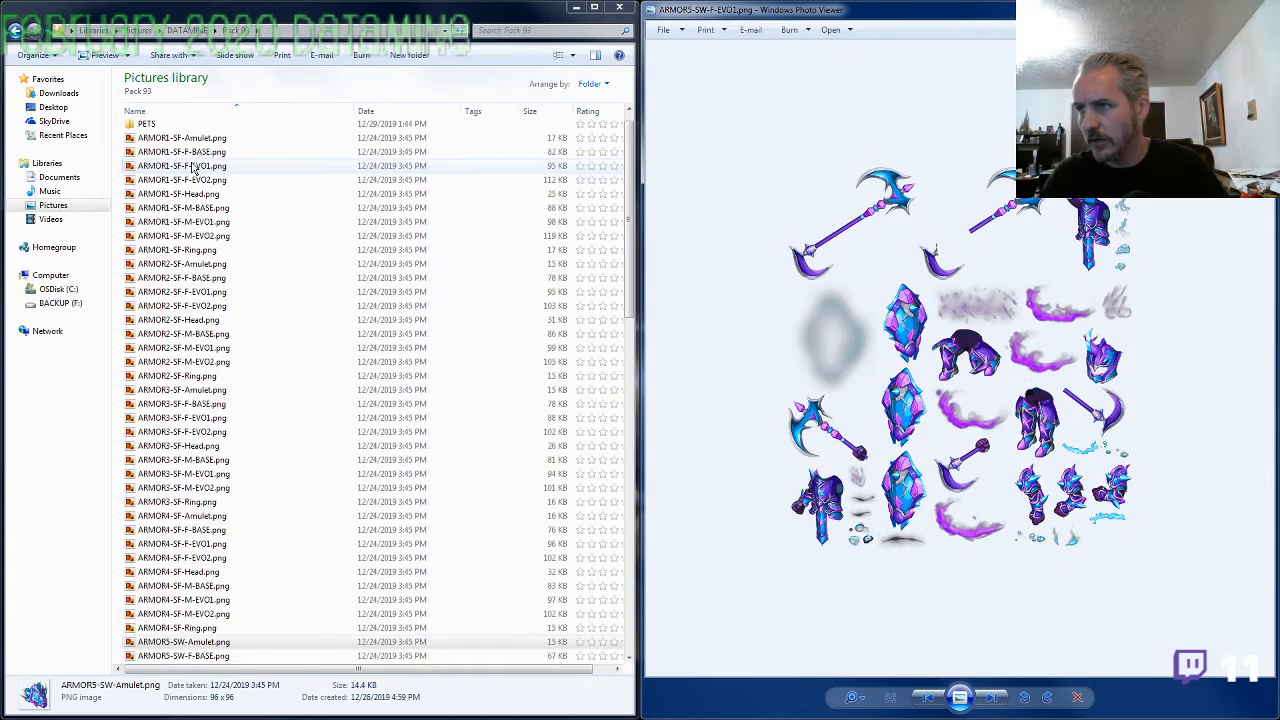
key(Right)
key(Right)
key(Right)
key(Right)
key(Right)
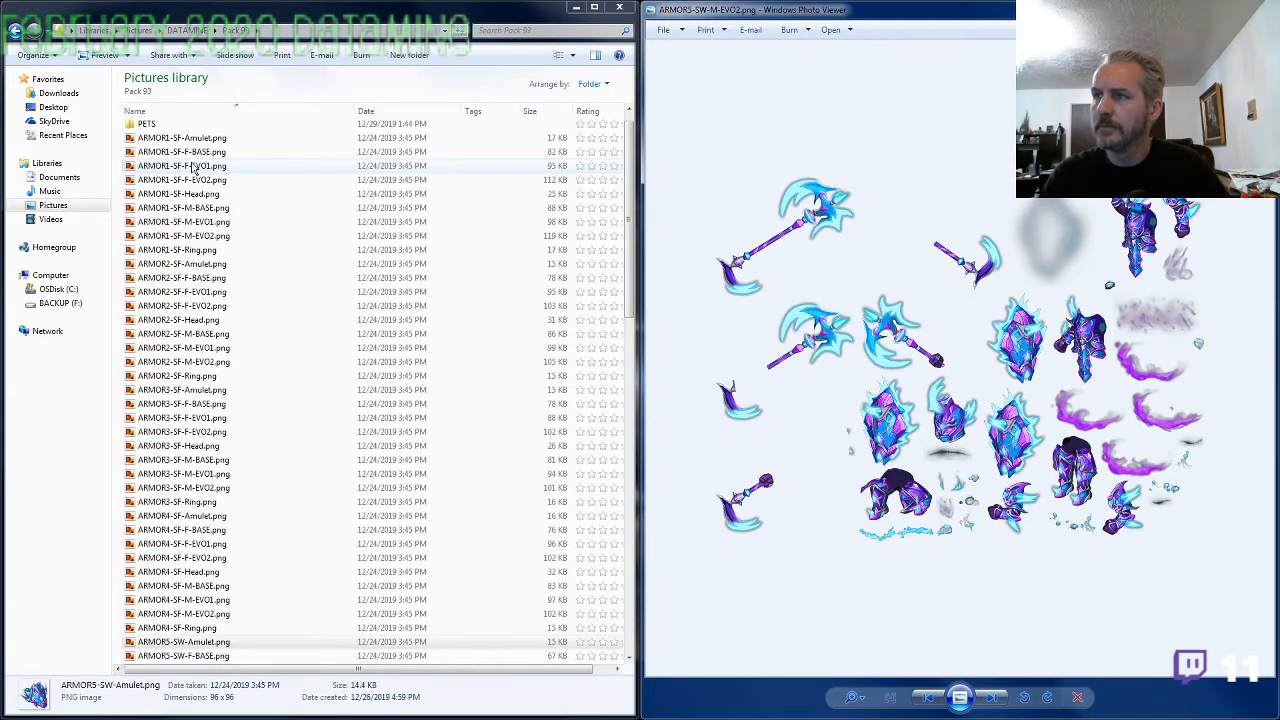
key(Right)
key(Left)
key(Right)
key(Left)
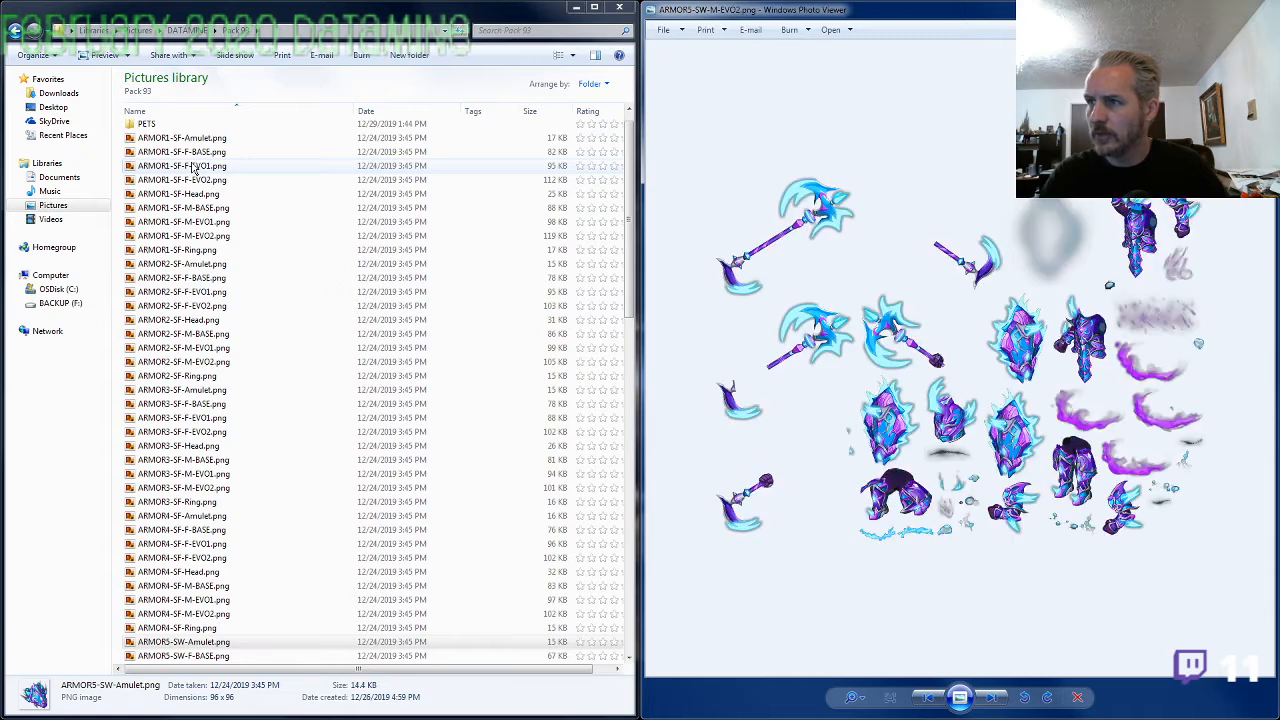
key(Right)
View the ARMOR6-SA images in sequence, comparing the amulet and the enlarged ring with the set's armor sheets
key(Right)
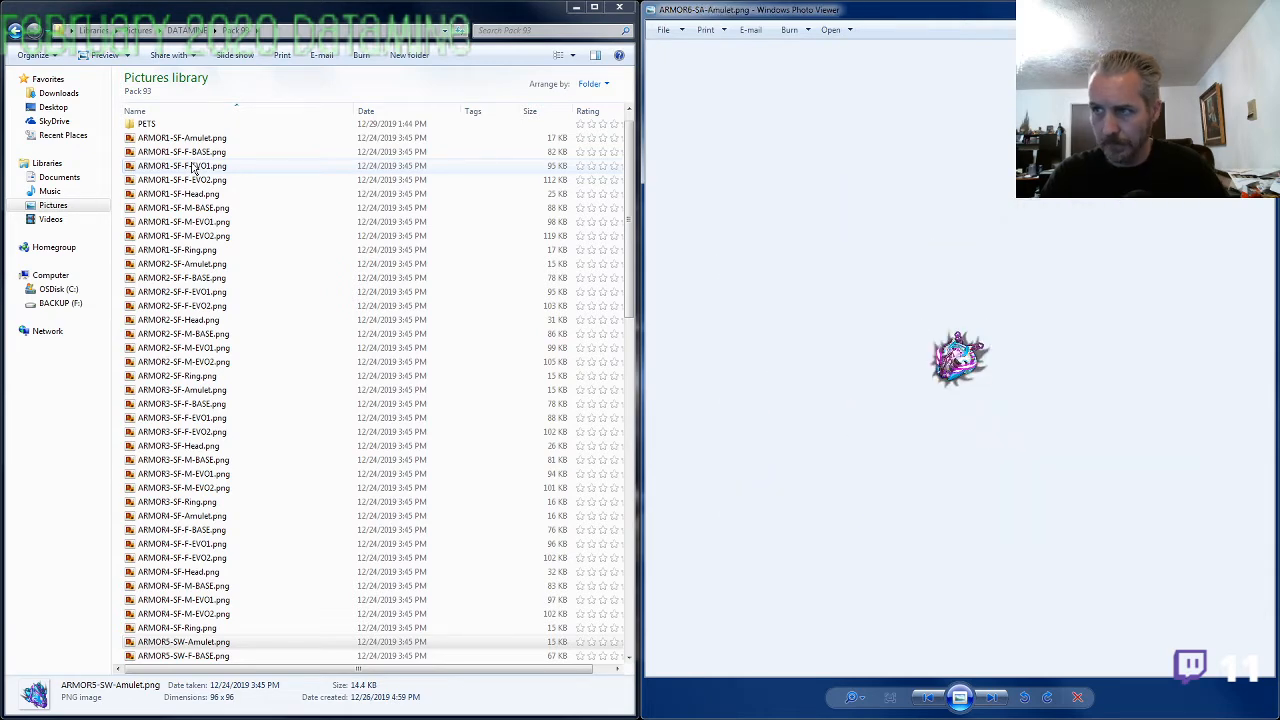
key(Right)
key(Right)
key(Right)
key(Right)
key(Right)
key(Right)
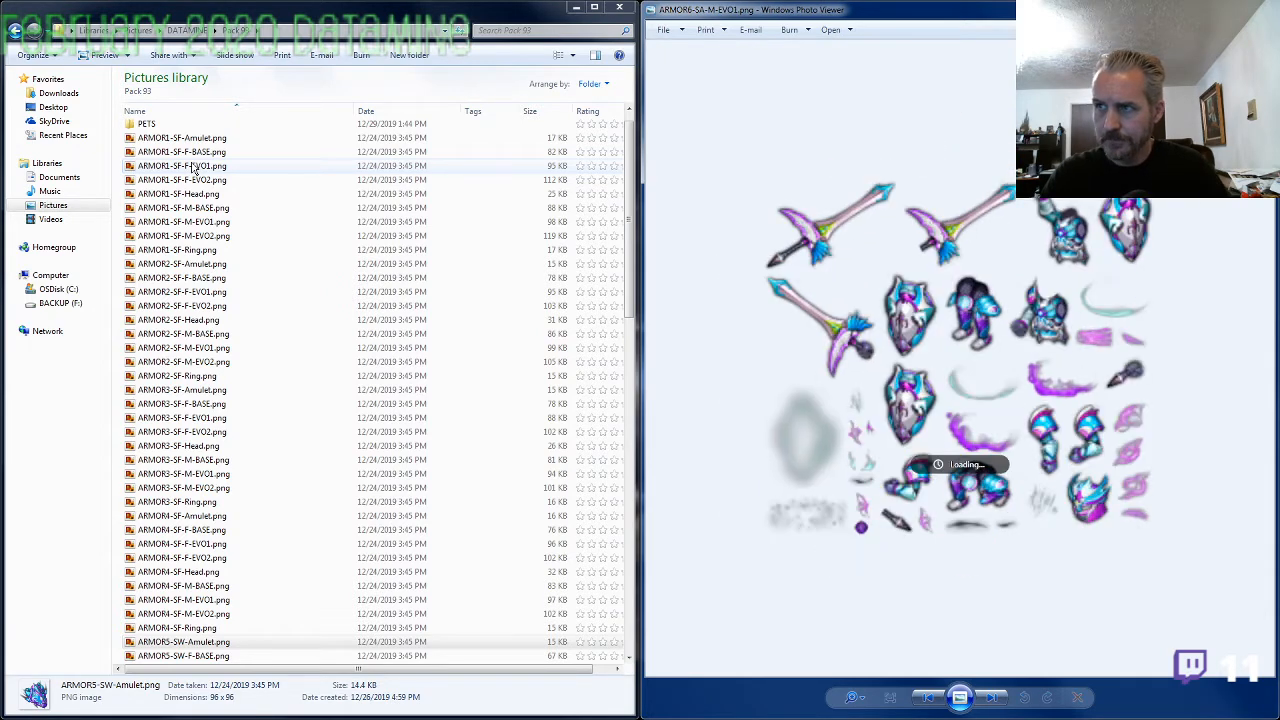
key(Right)
key(Right)
key(Left)
key(Right)
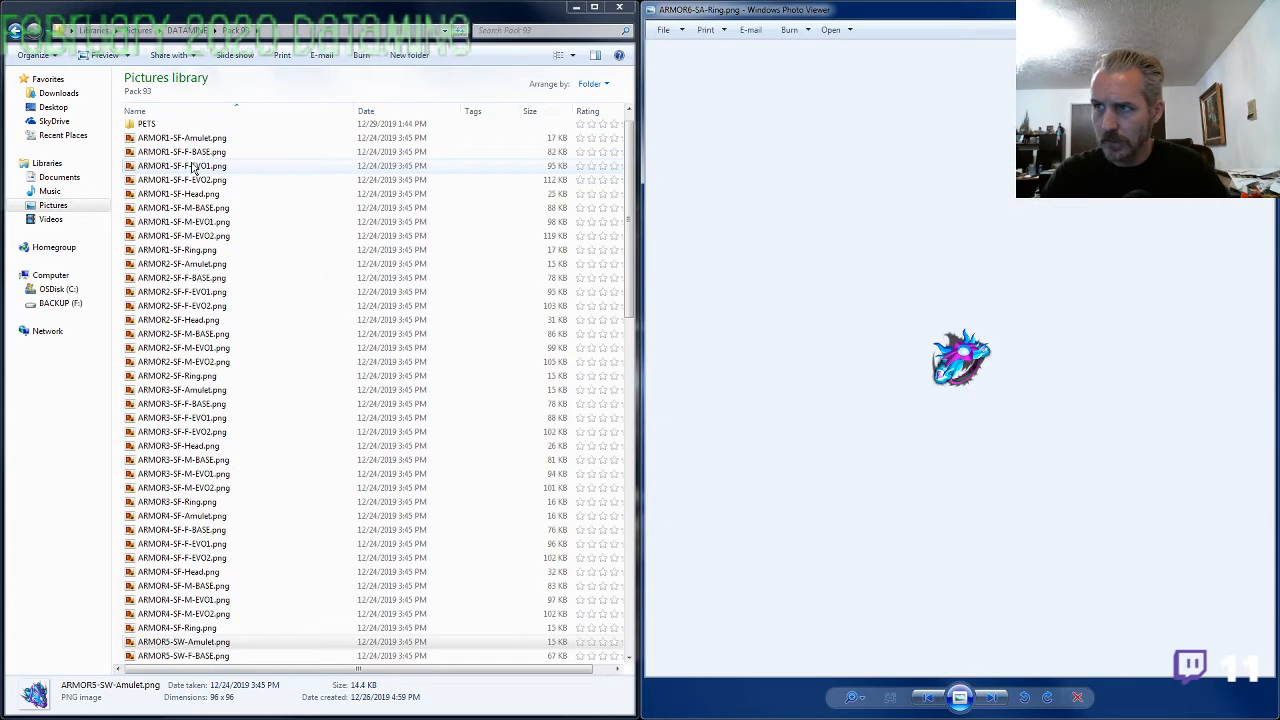
key(Left)
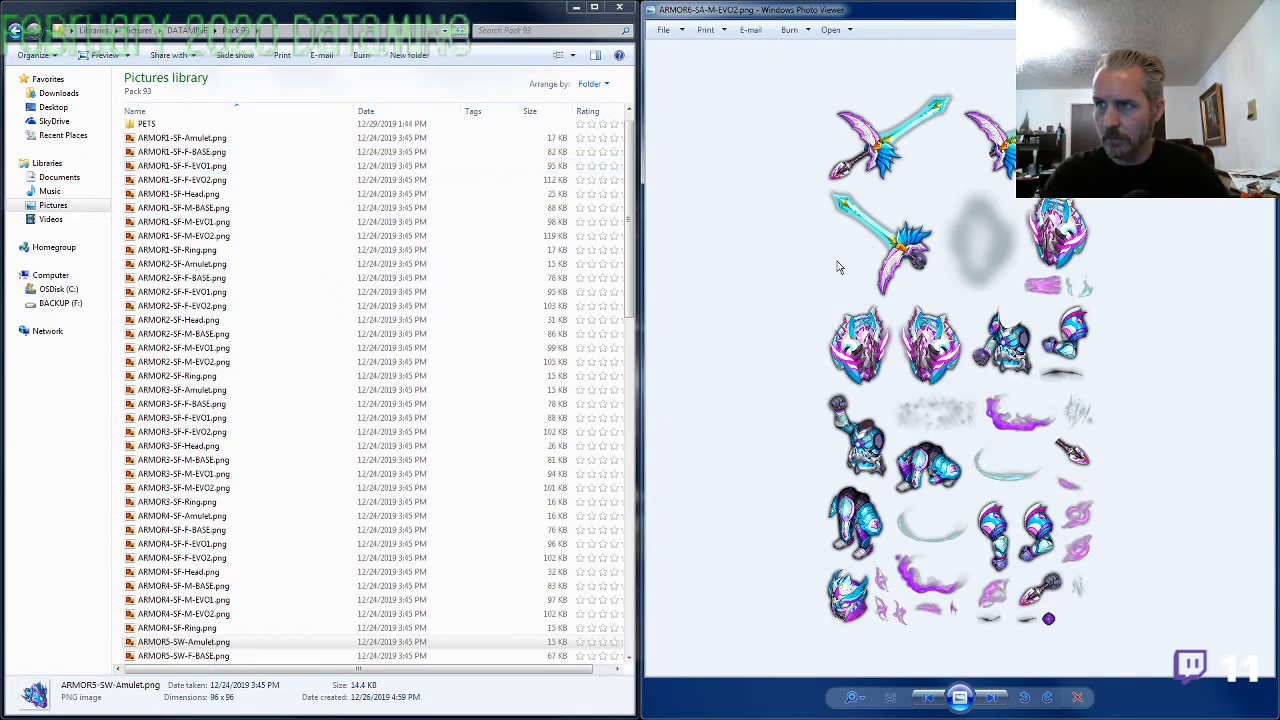
key(Right)
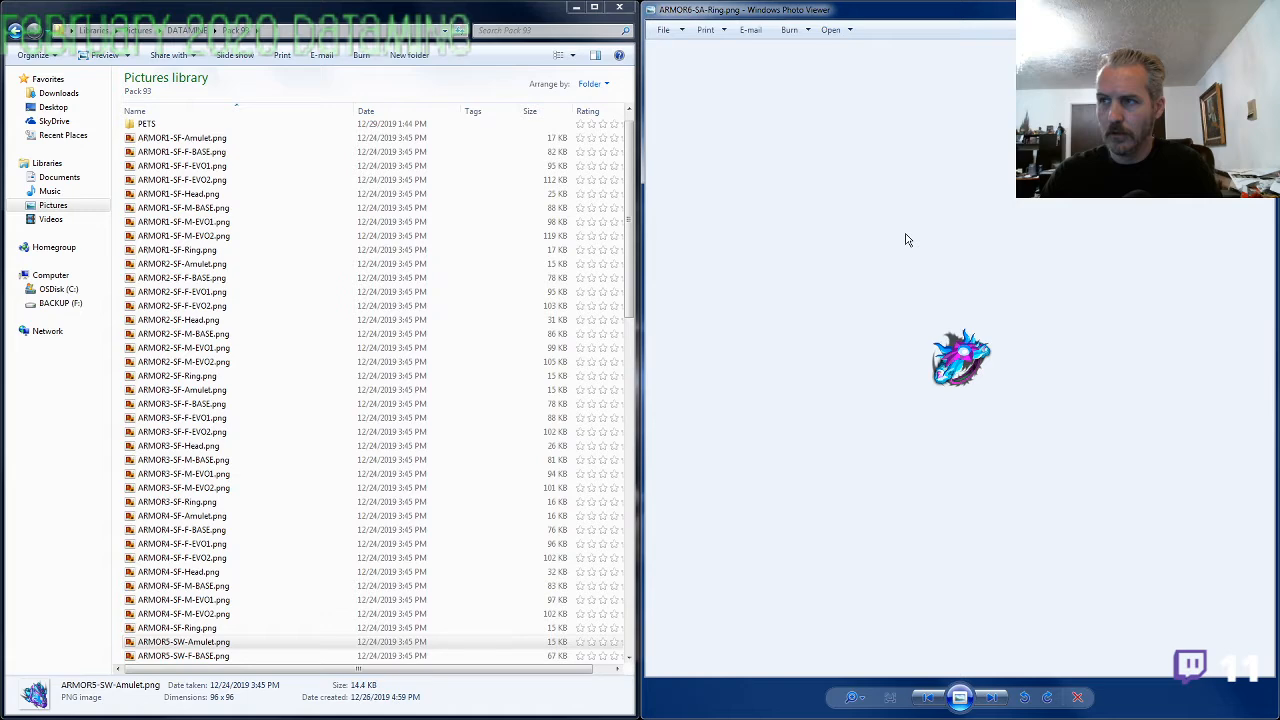
scroll(907, 240, up, 3)
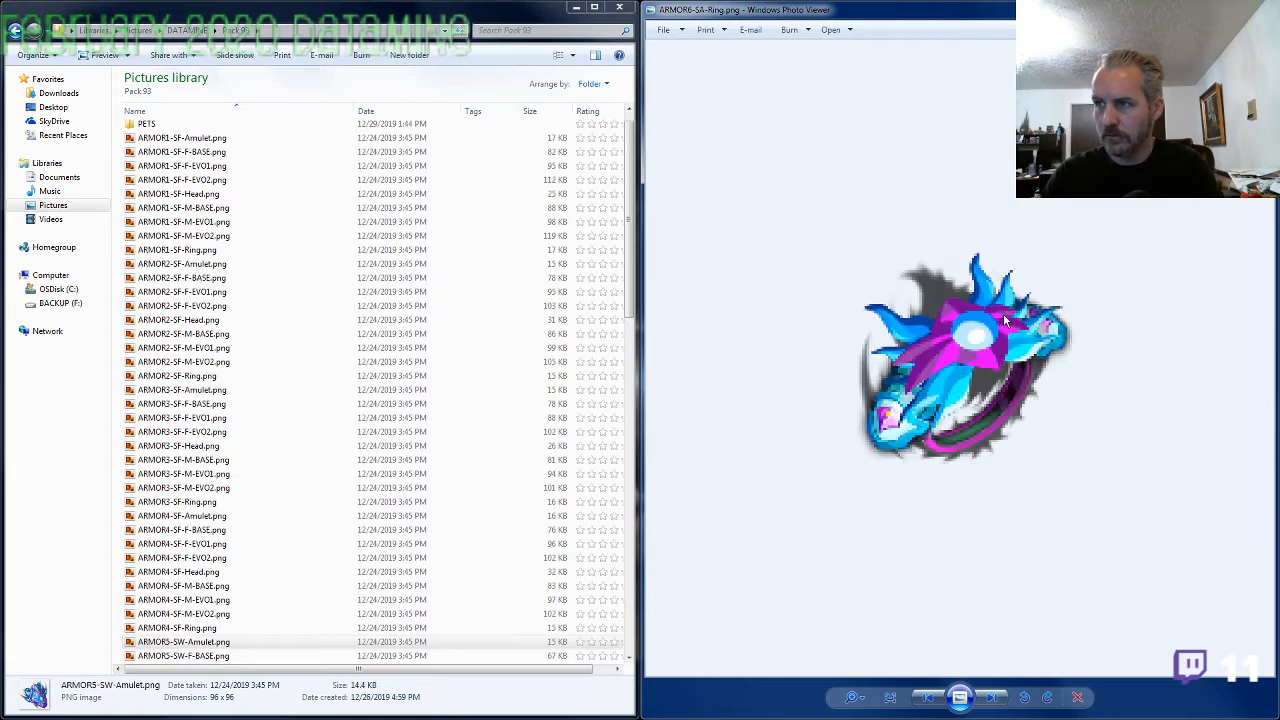
View the ARMOR7-SF images in sequence, comparing the enlarged amulet and the ring with the set's armor sheets and head
key(Right)
scroll(880, 437, up, 3)
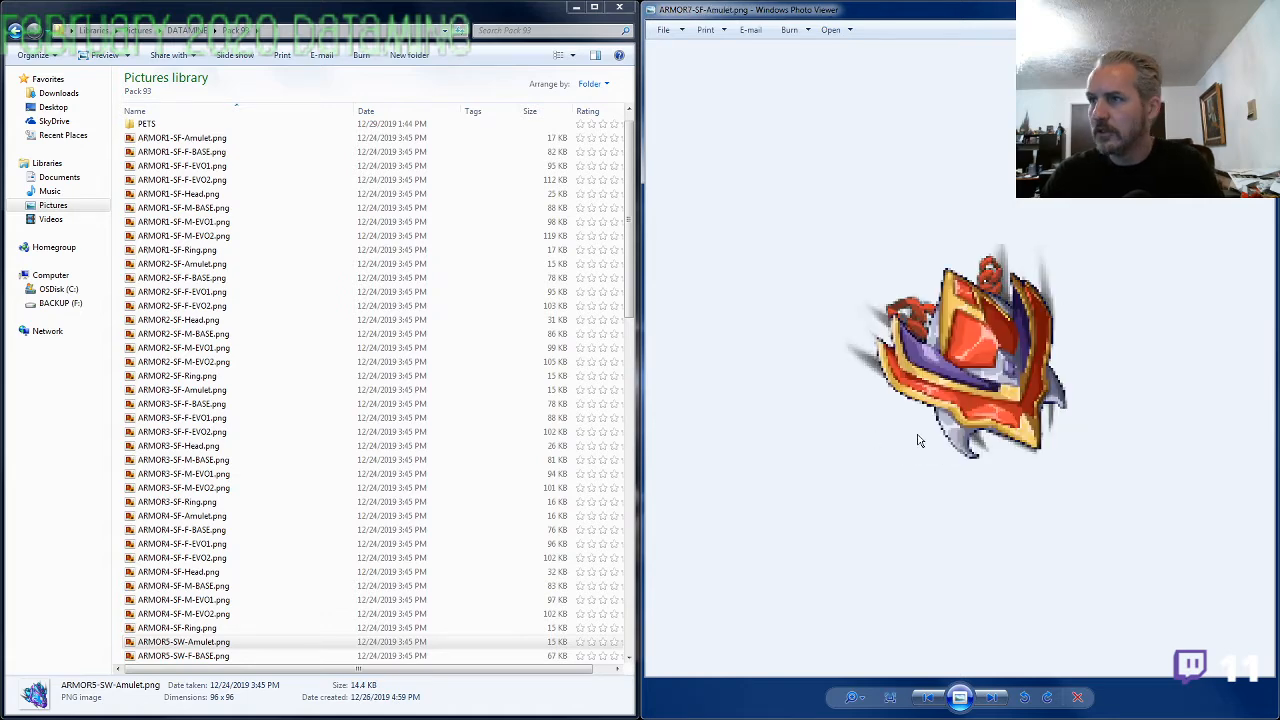
key(Right)
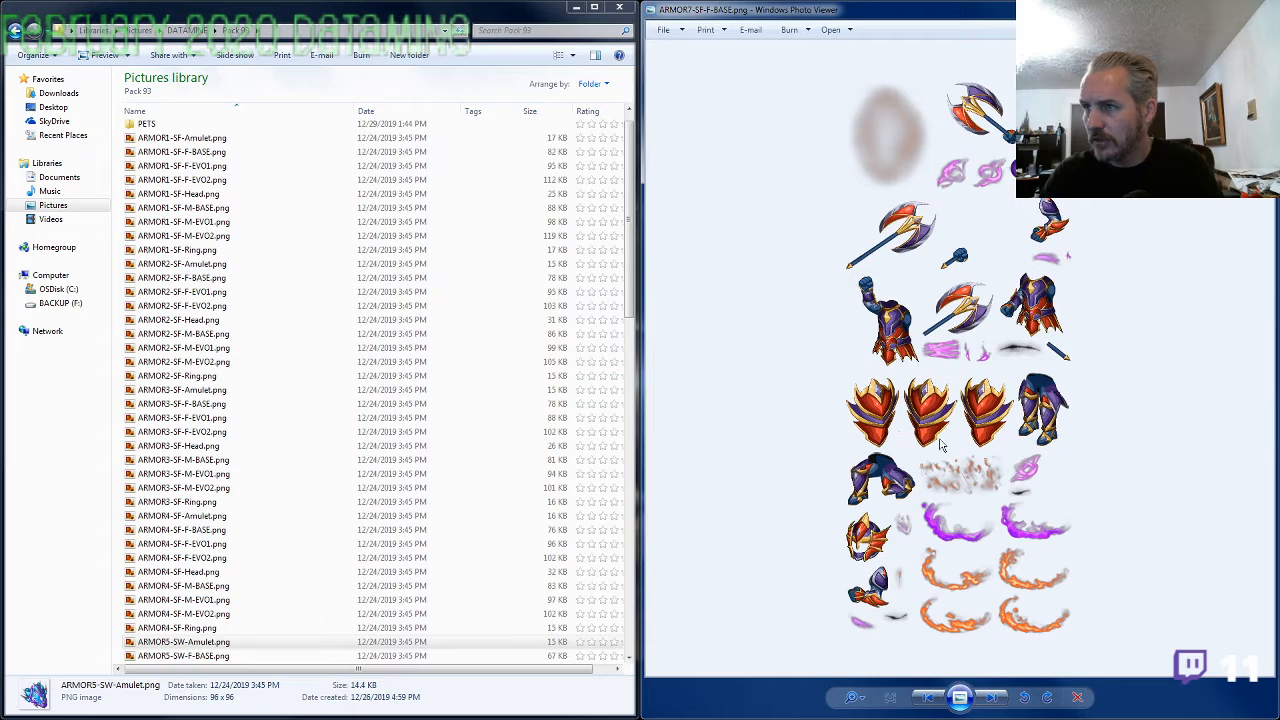
key(Right)
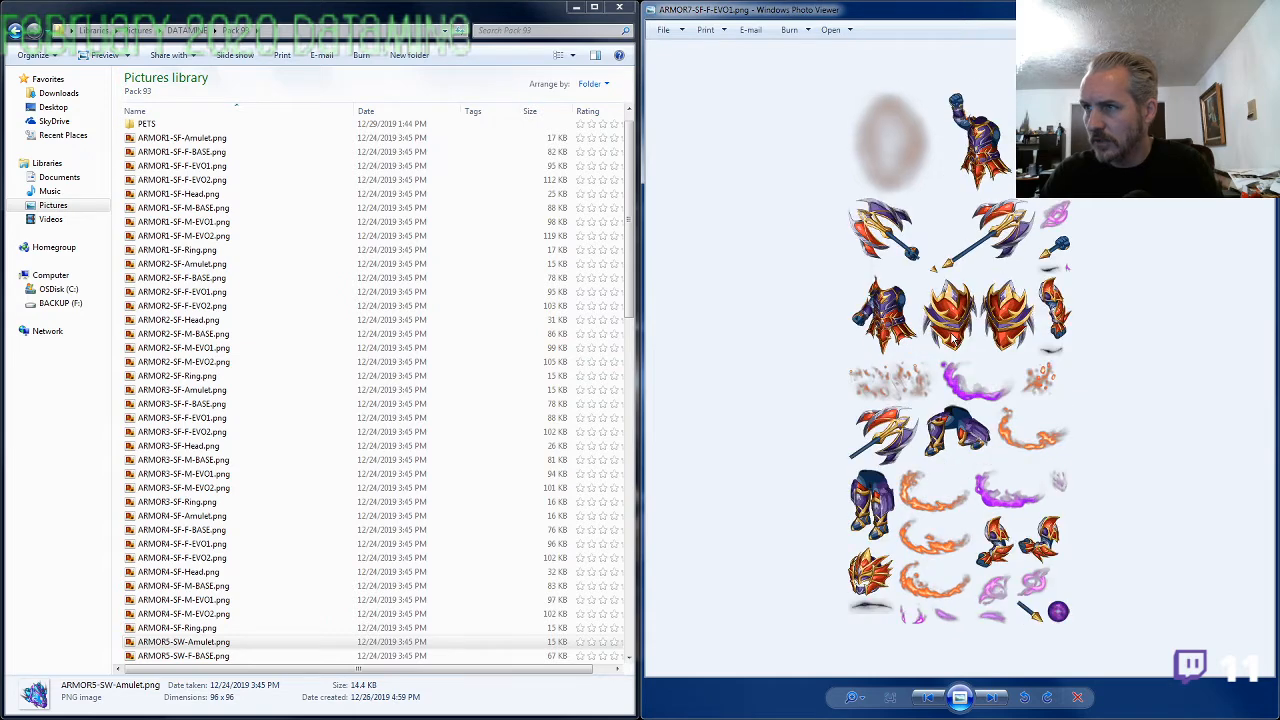
key(Right)
key(Right)
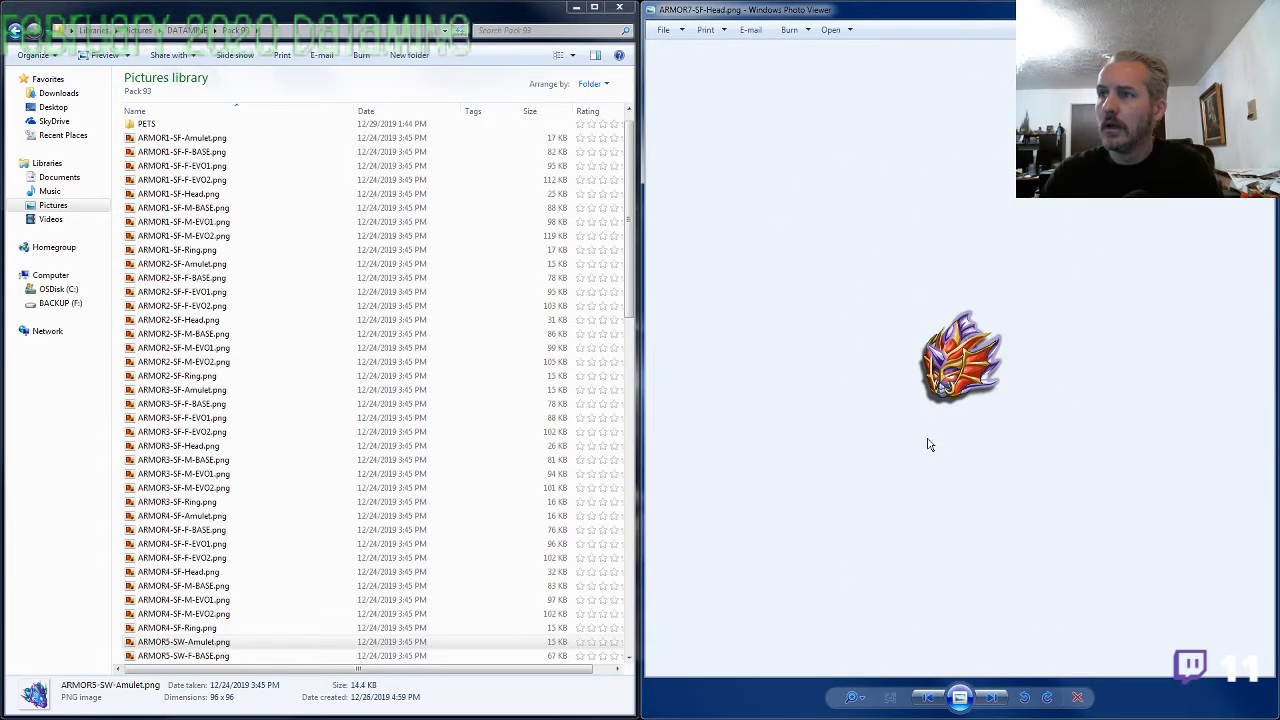
key(Right)
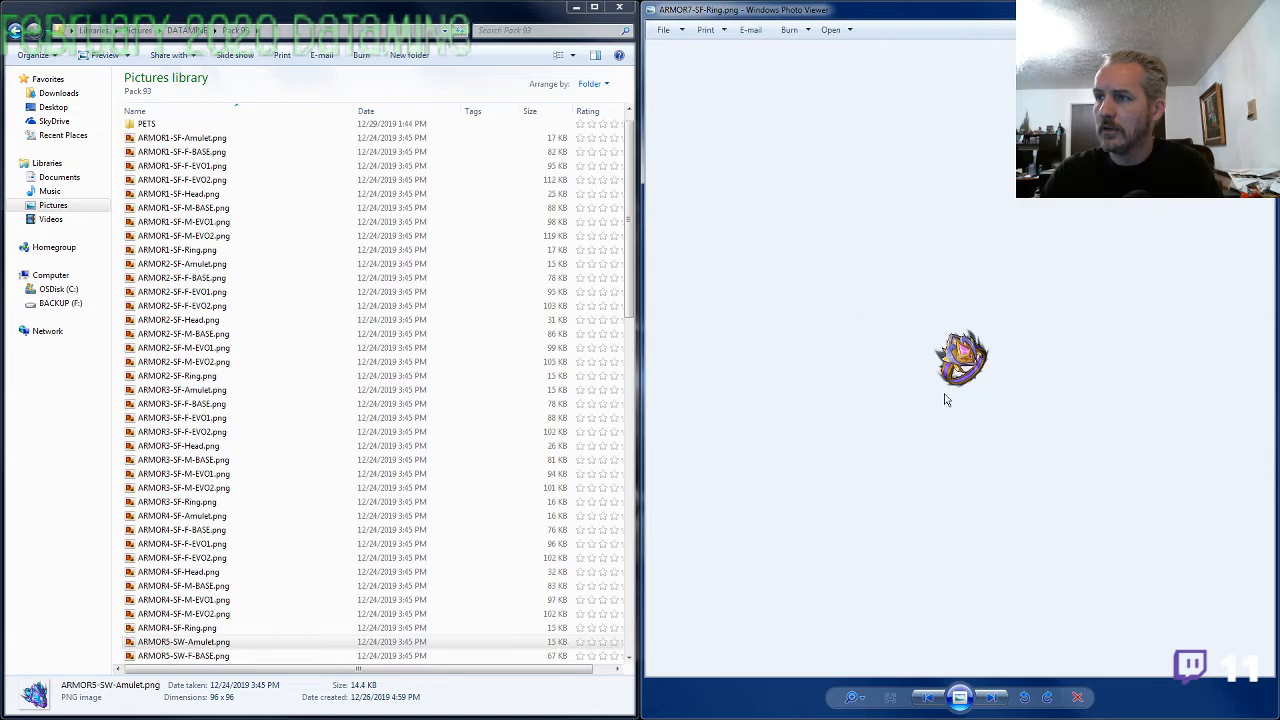
key(Left)
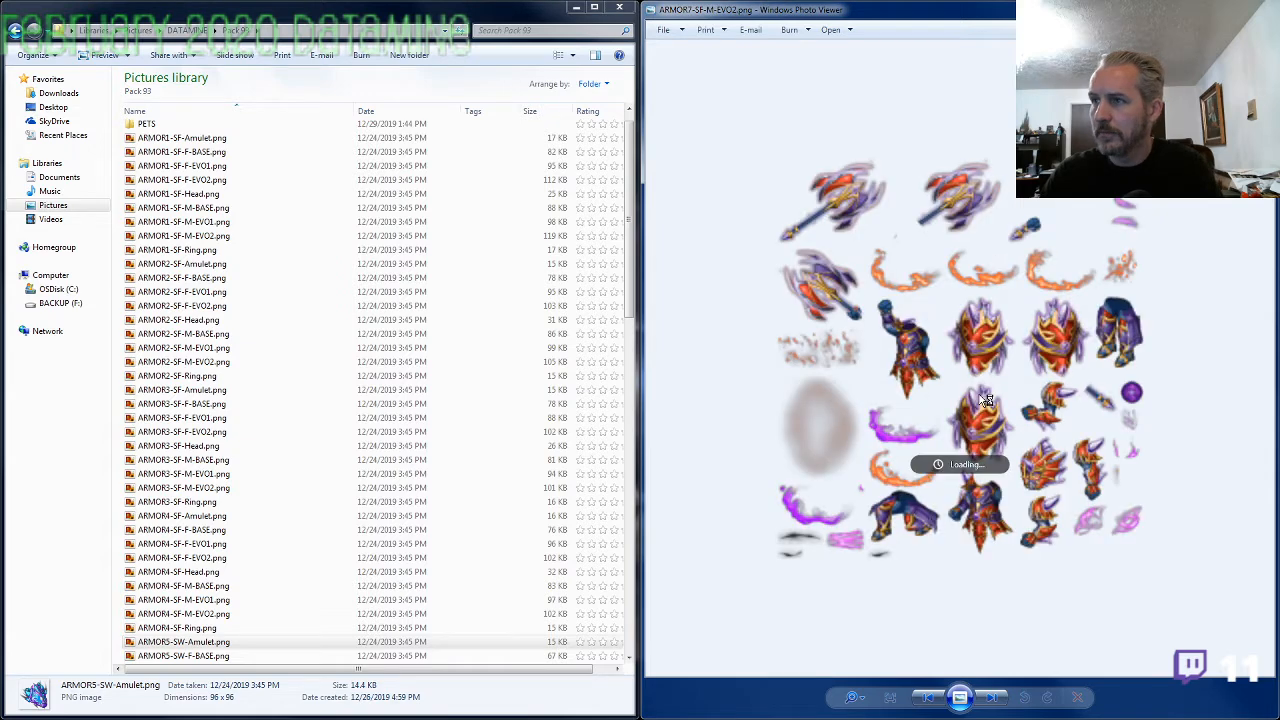
key(Right)
key(Right)
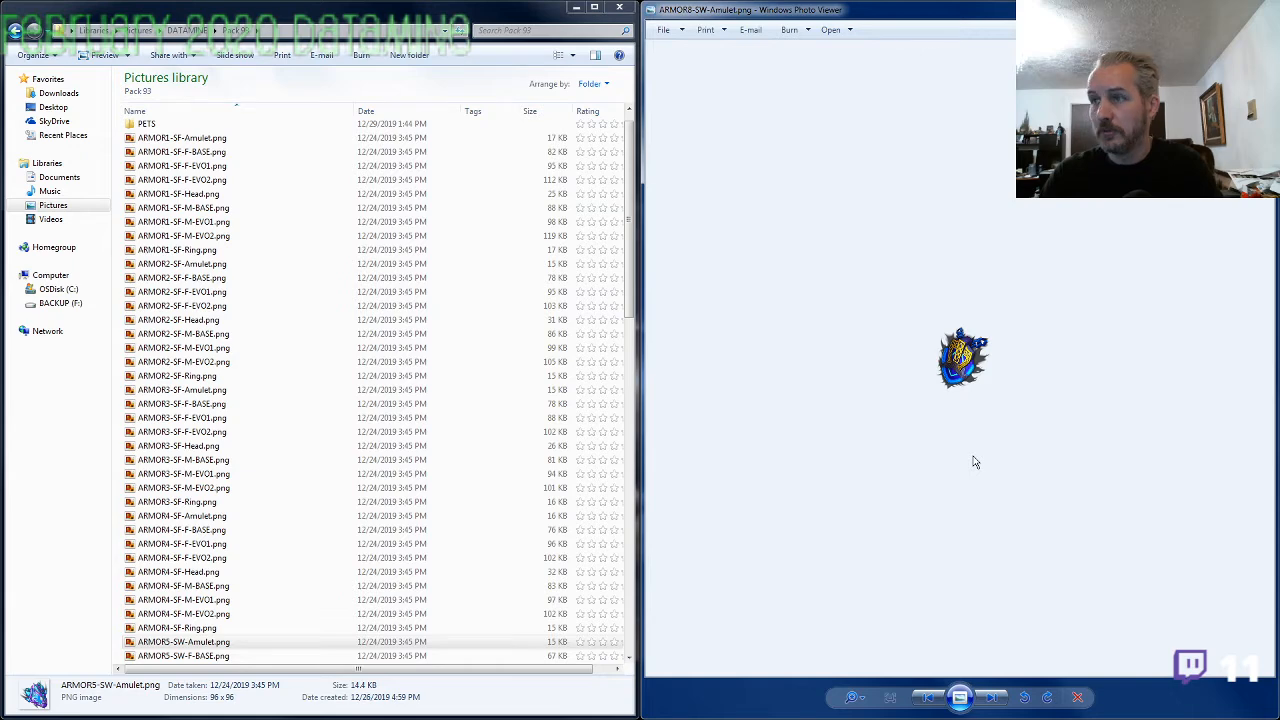
View the ARMOR8-SW images in sequence, comparing the amulet with the set's female and male armor sheets and head
key(Right)
key(Right)
key(Right)
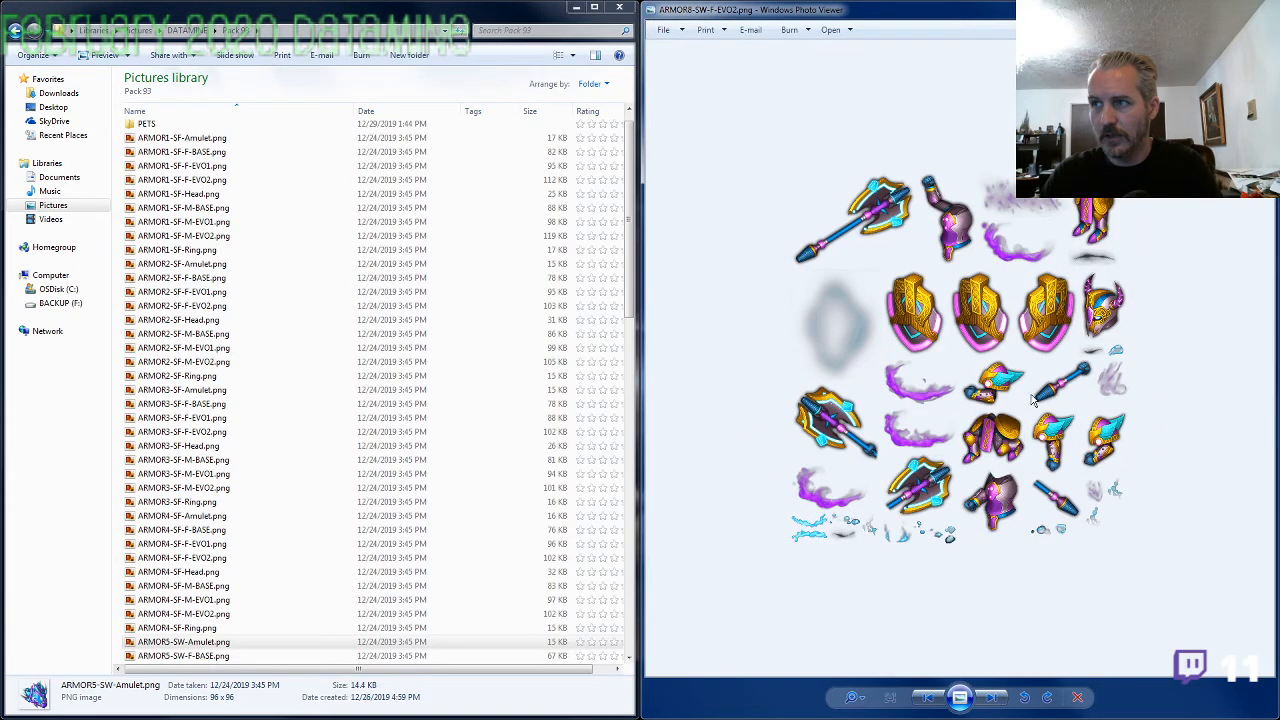
key(Right)
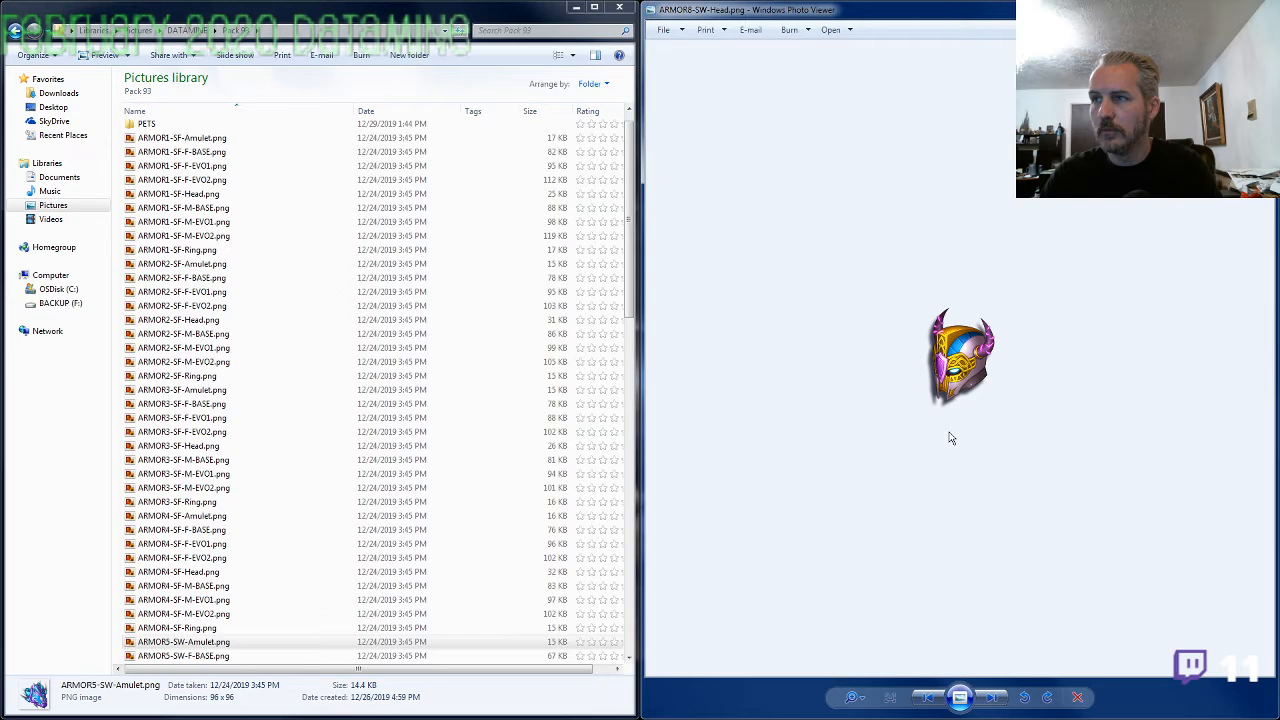
key(Right)
key(Right)
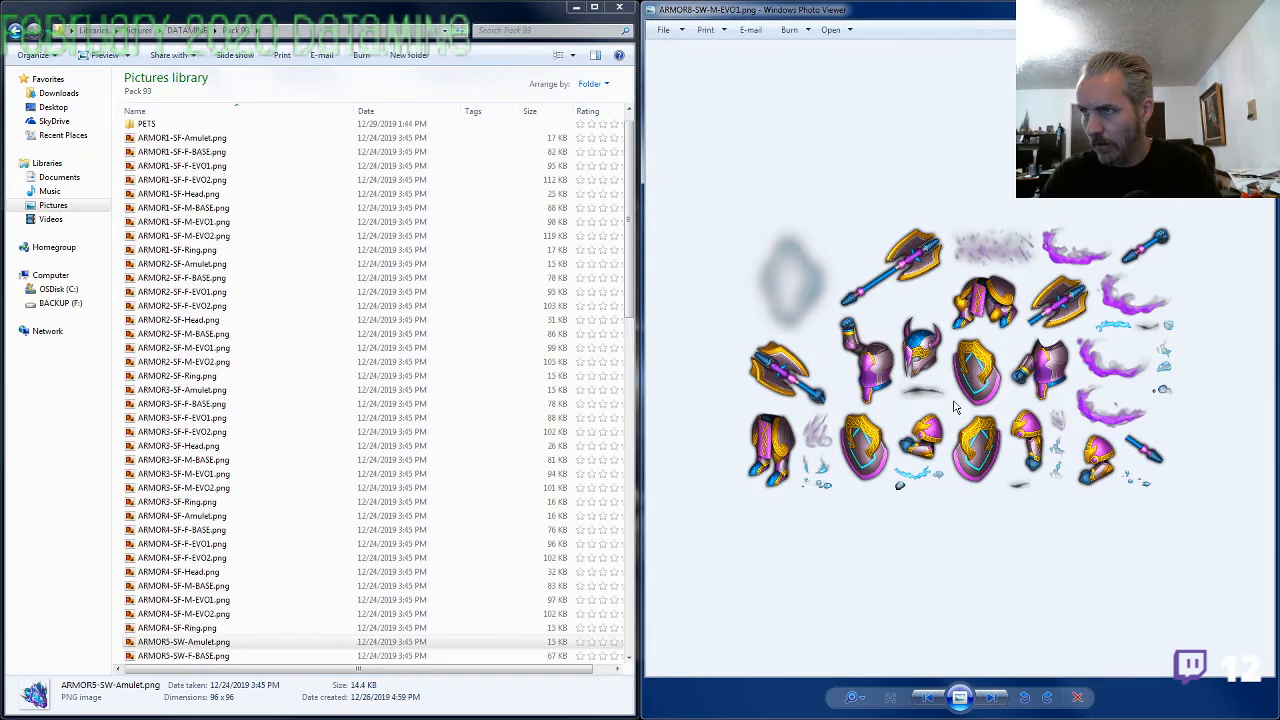
key(Right)
key(Right)
key(Right)
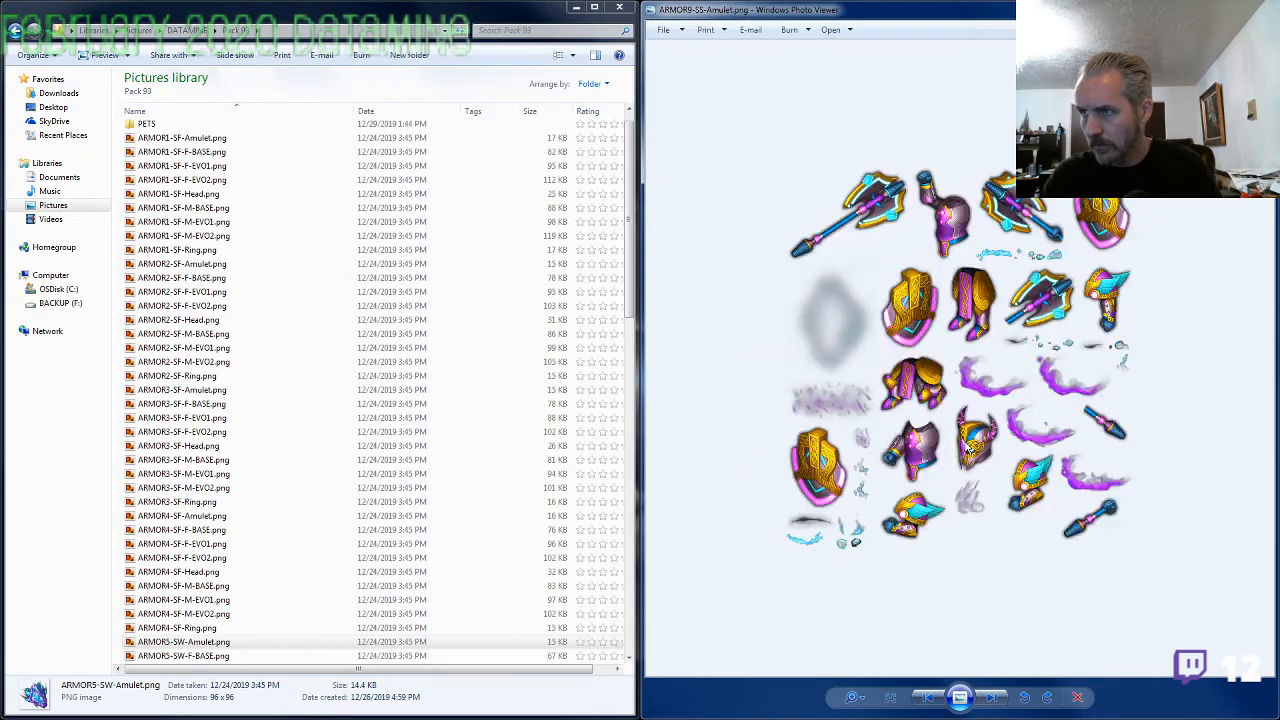
View the ARMOR9-SS images in sequence, comparing the amulet with the armor sheets of that set
key(Right)
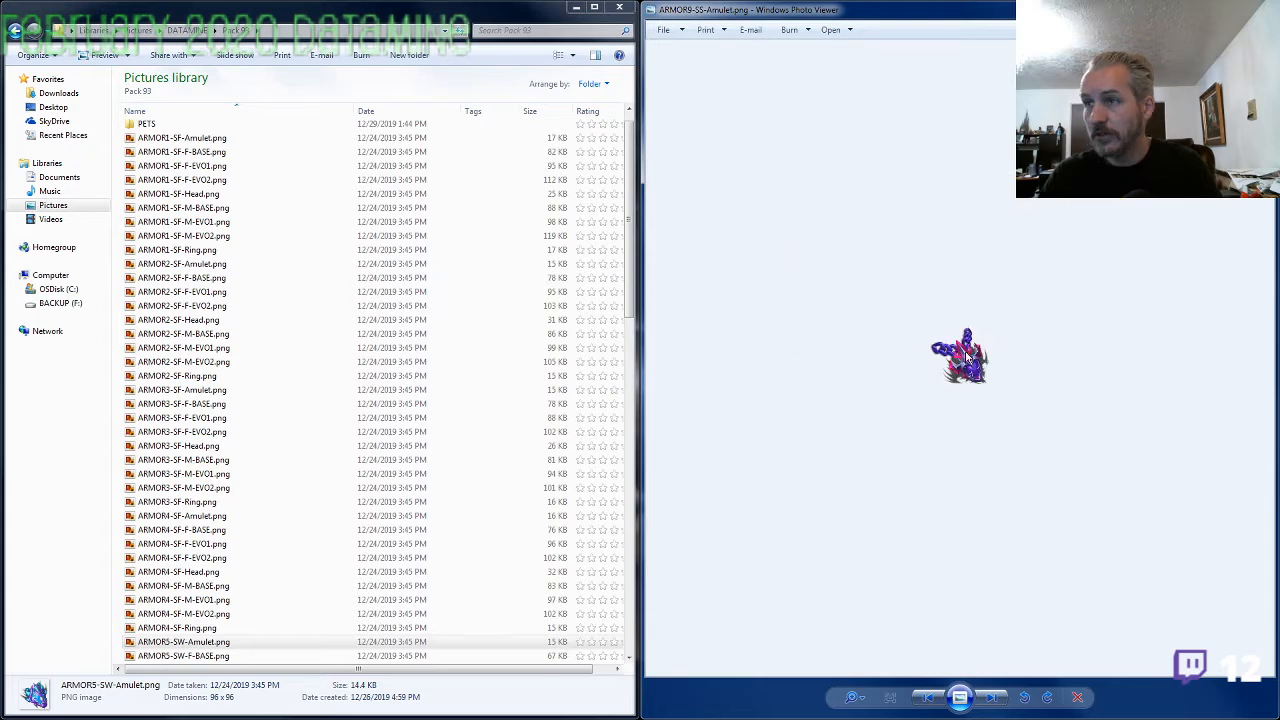
key(Right)
View the ARMOR10-SE images from the amulet through the armor sheets to the ring, comparing their designs
key(Right)
key(Right)
key(Right)
key(Right)
key(Right)
key(Right)
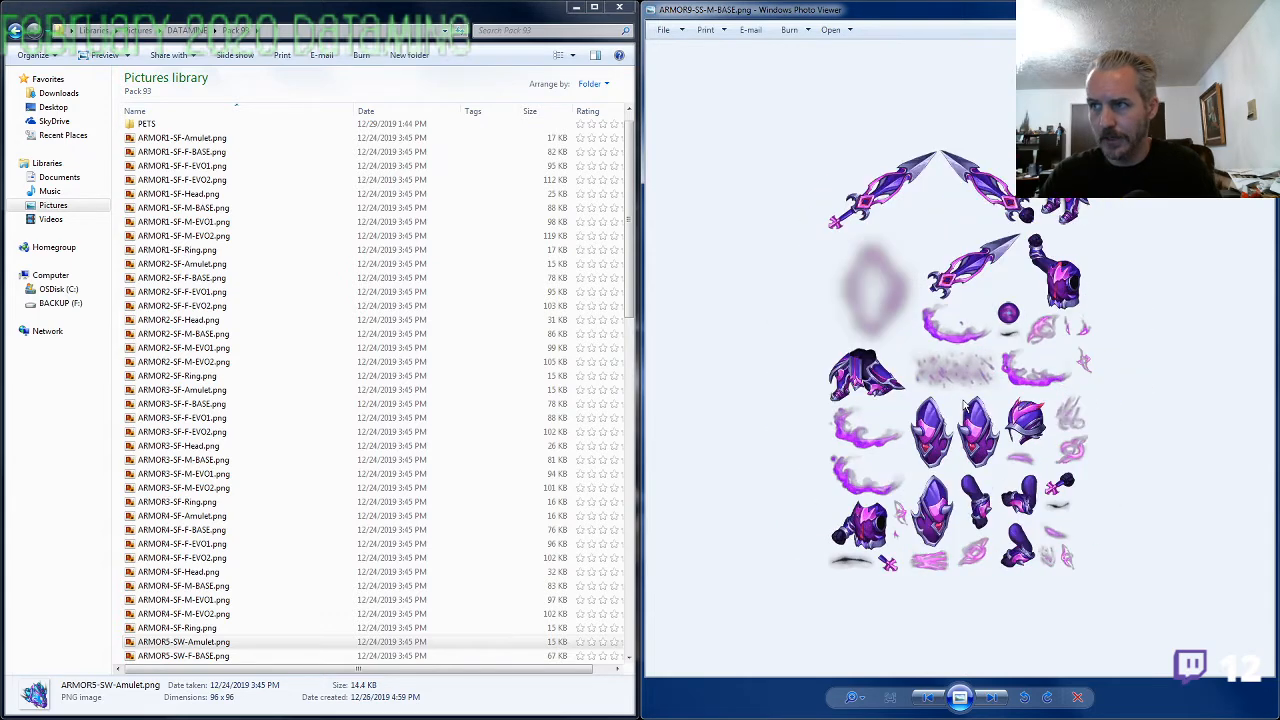
key(Right)
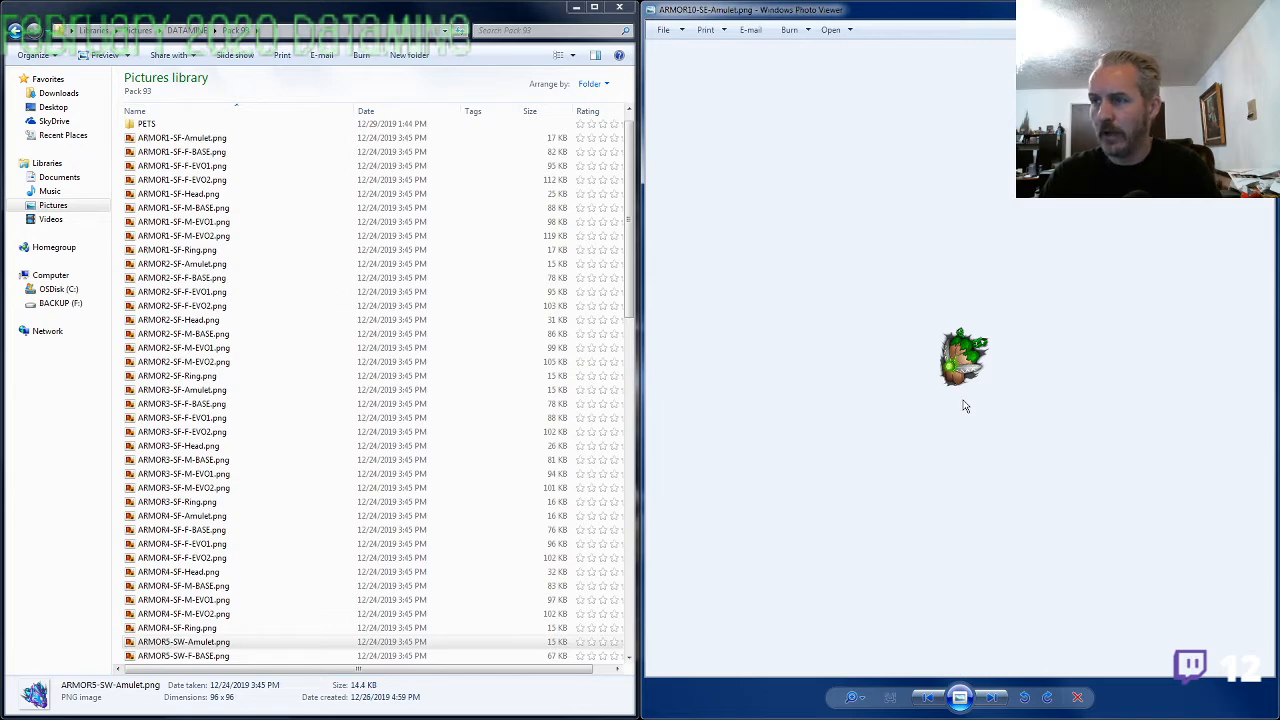
key(Right)
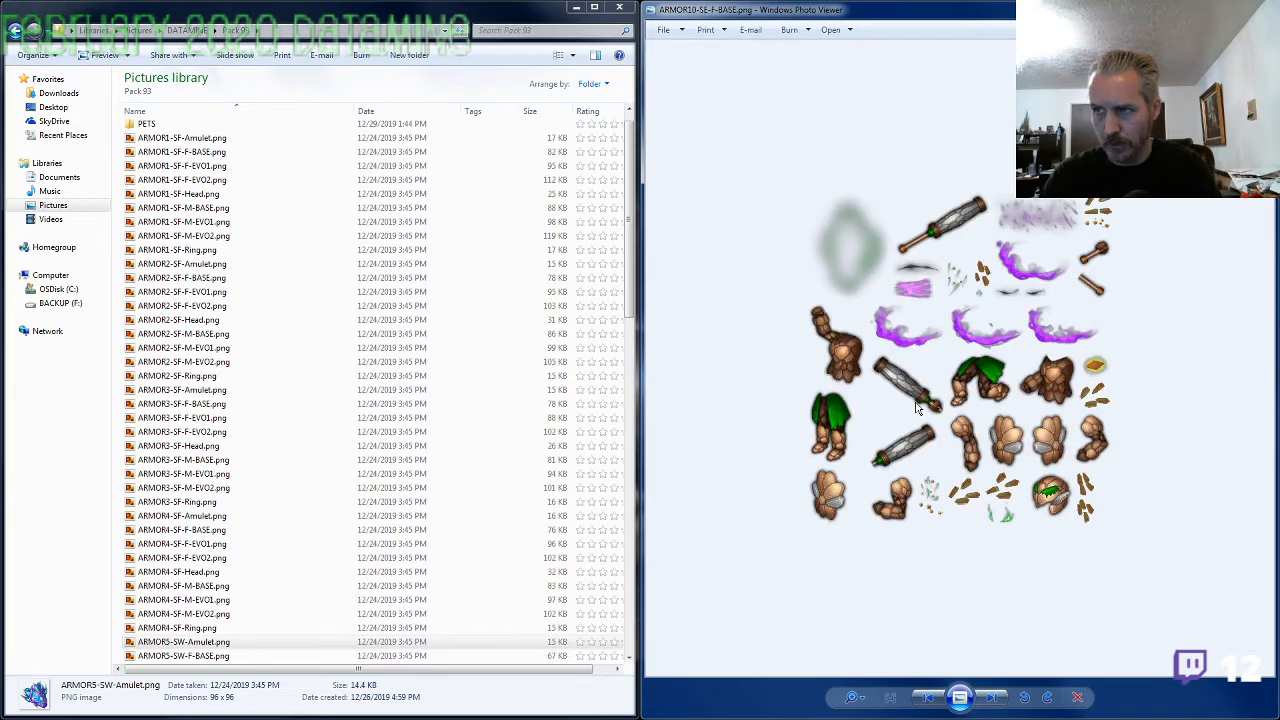
key(Right)
key(Right)
key(Right)
key(Right)
key(Right)
key(Right)
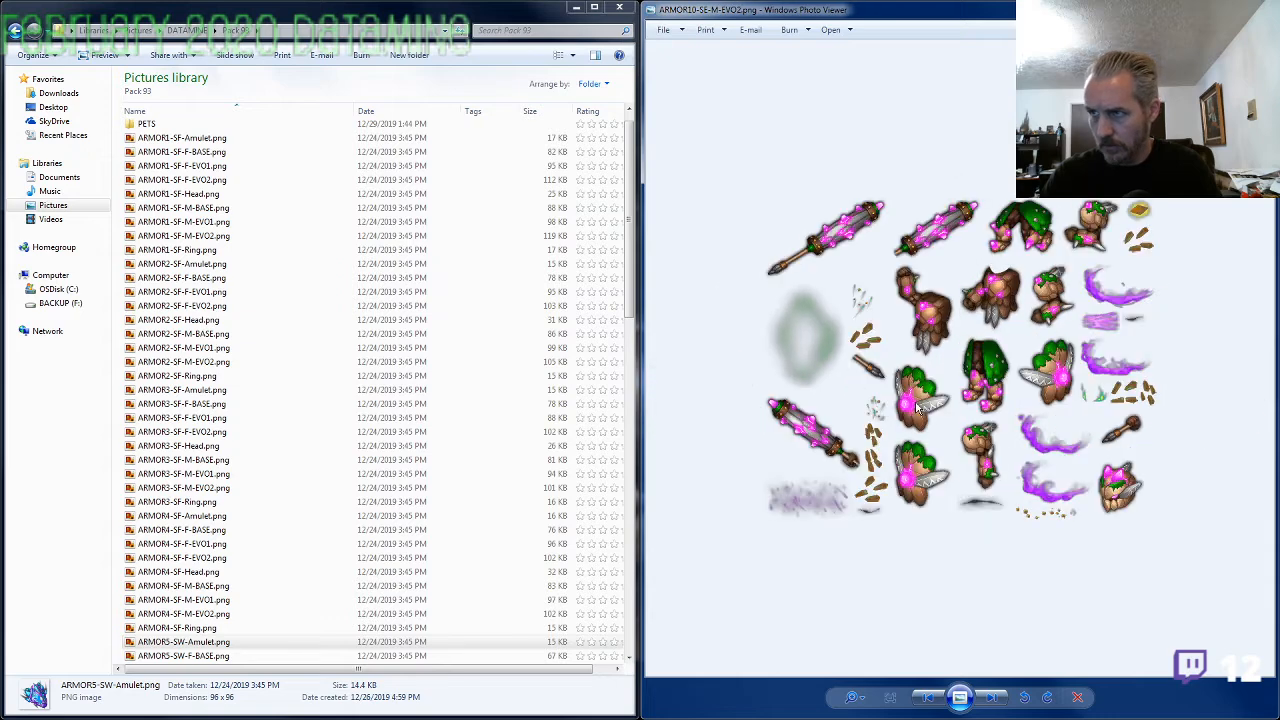
key(Right)
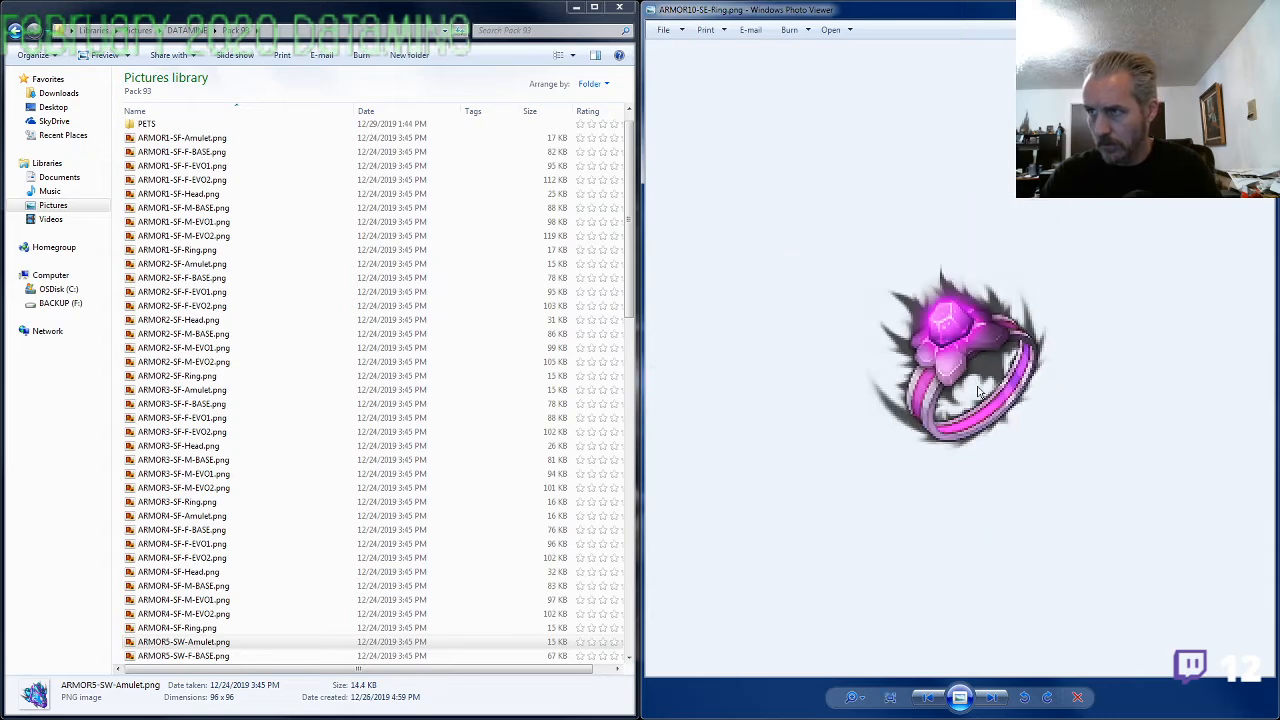
Compare the enlarged ARMOR10-SE-Ring.png with the crystals and helmet details on the enlarged ARMOR10-SE-M-EVO2.png sheet
key(Left)
scroll(1000, 385, up, 5)
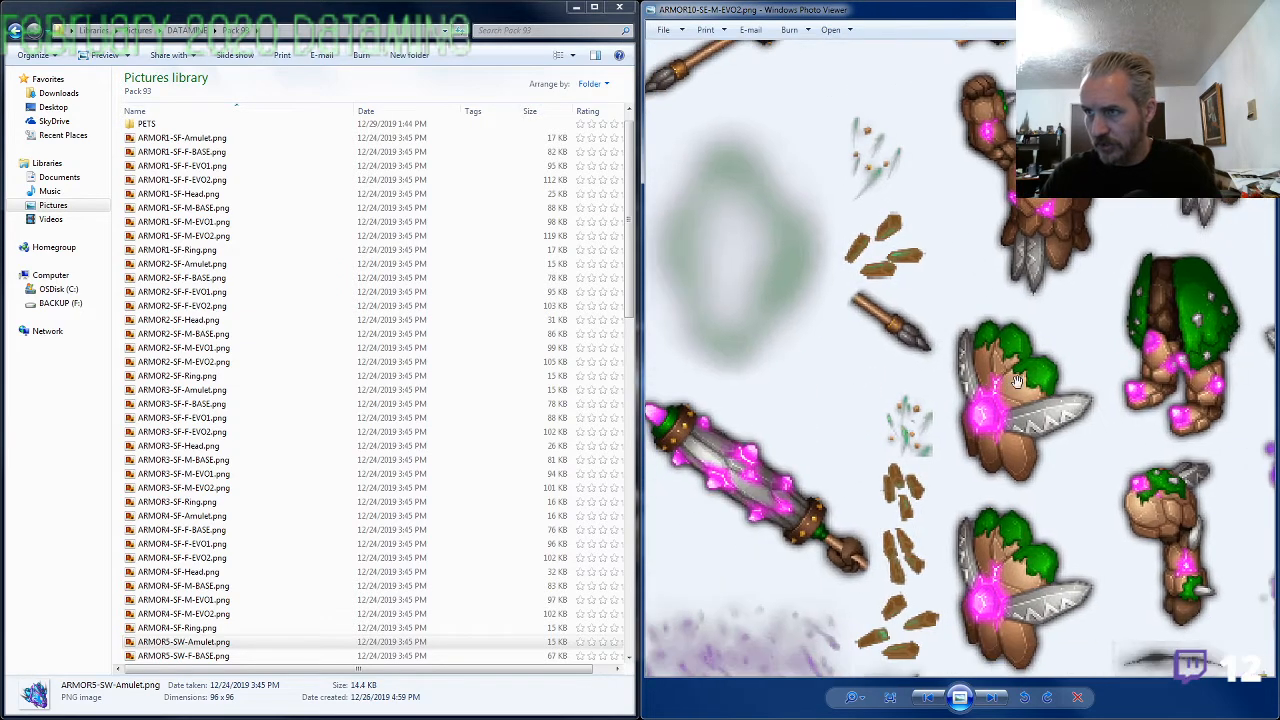
drag(976, 583, 925, 365)
scroll(750, 115, up, 3)
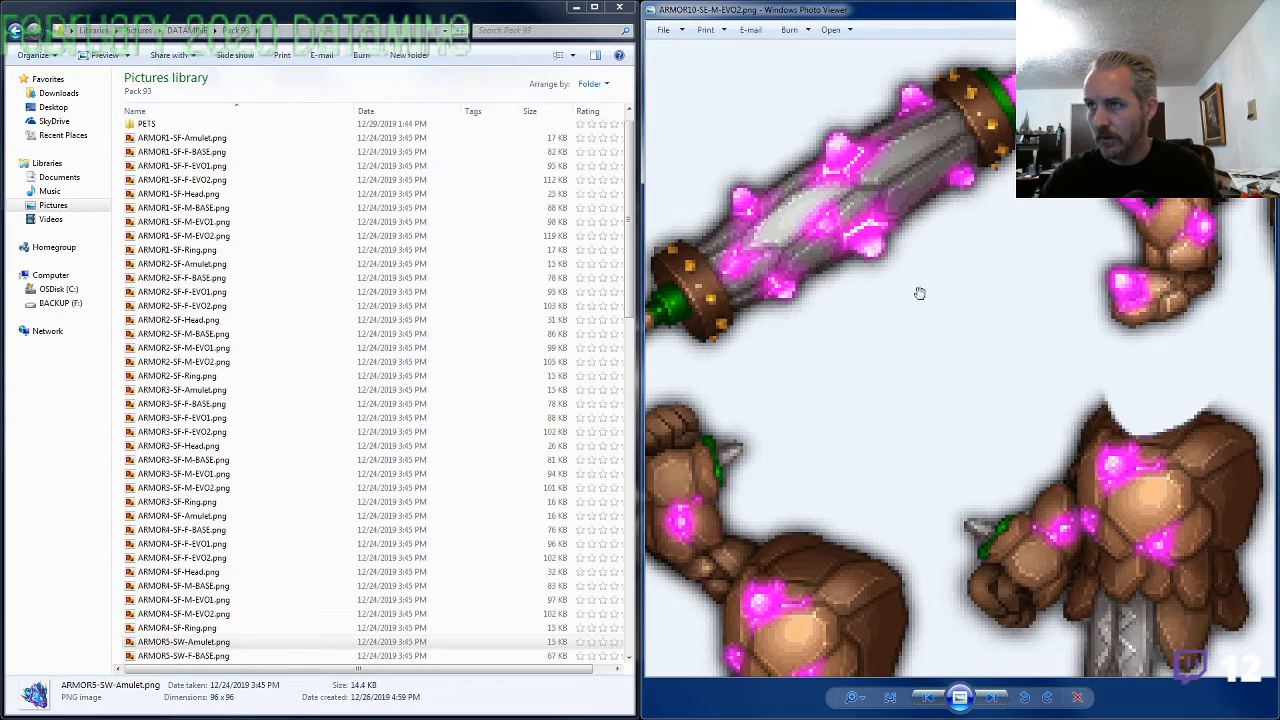
key(Right)
scroll(976, 355, up, 2)
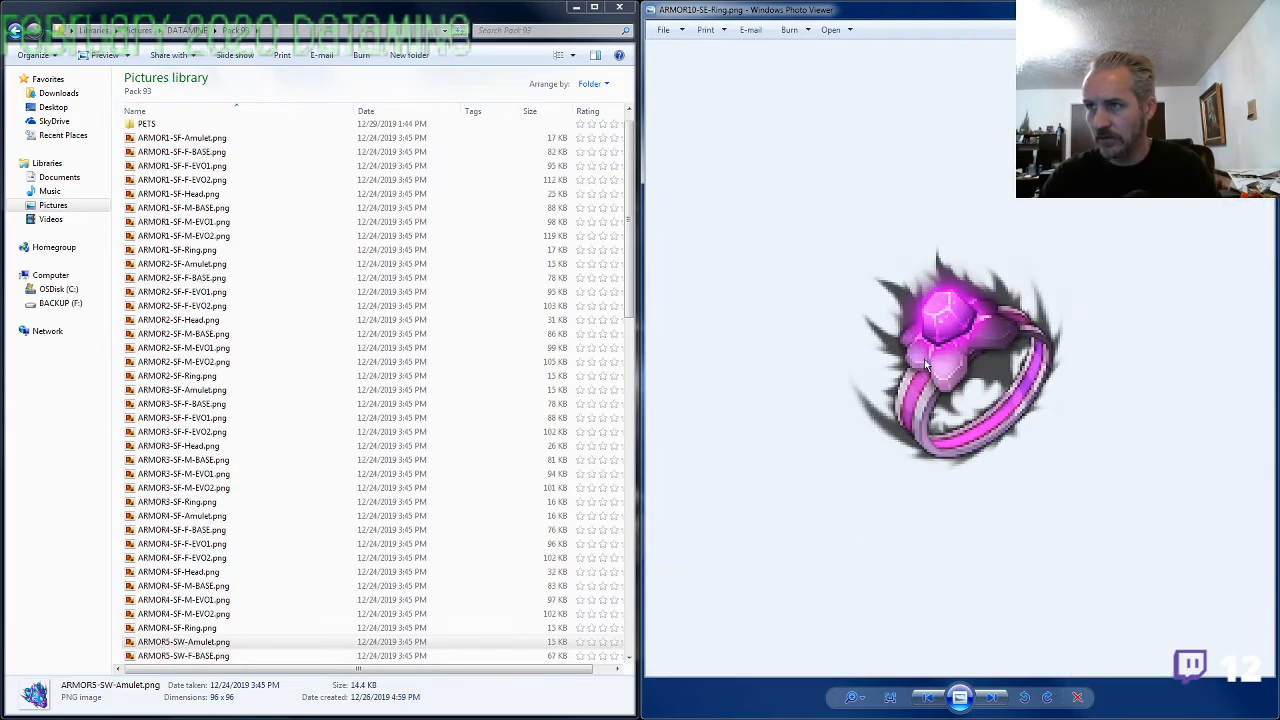
key(Left)
scroll(940, 370, up, 4)
drag(957, 380, 717, 216)
drag(881, 409, 717, 206)
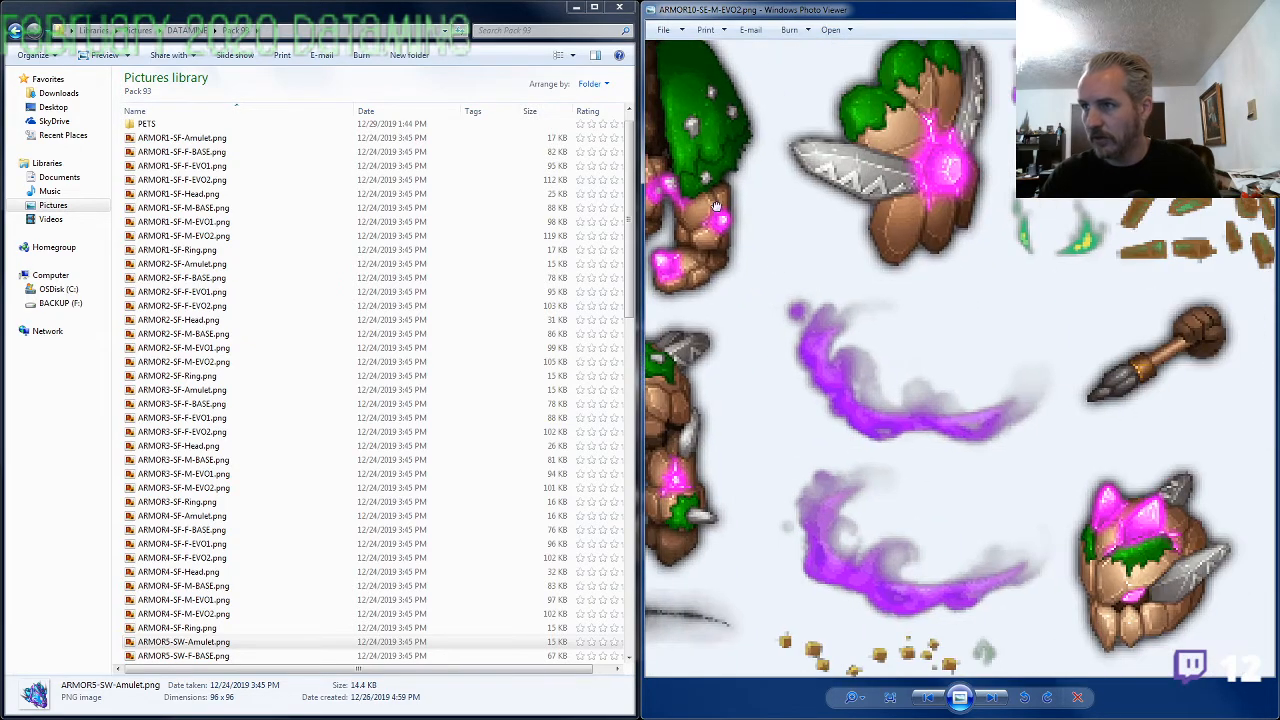
scroll(828, 382, down, 4)
key(Right)
key(Right)
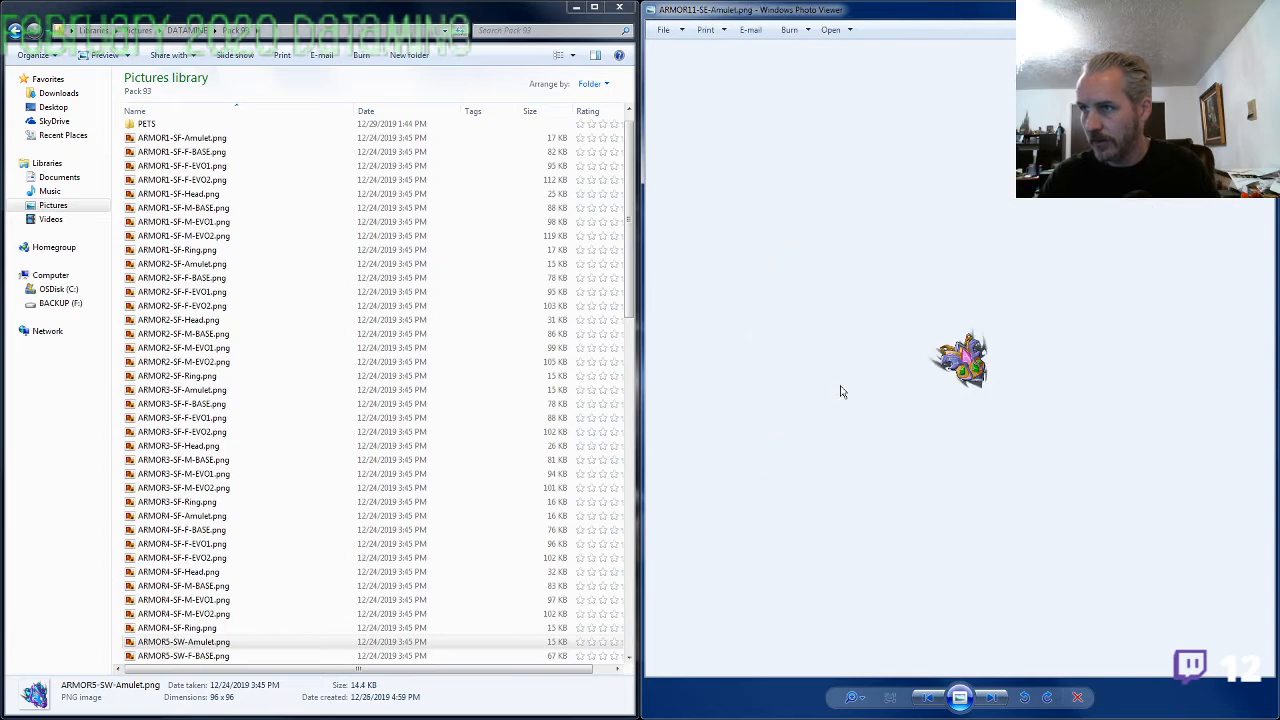
View the ARMOR11-SE images in sequence, compare them with the enlarged ring in image98.png, and close the picture viewer
scroll(931, 430, up, 4)
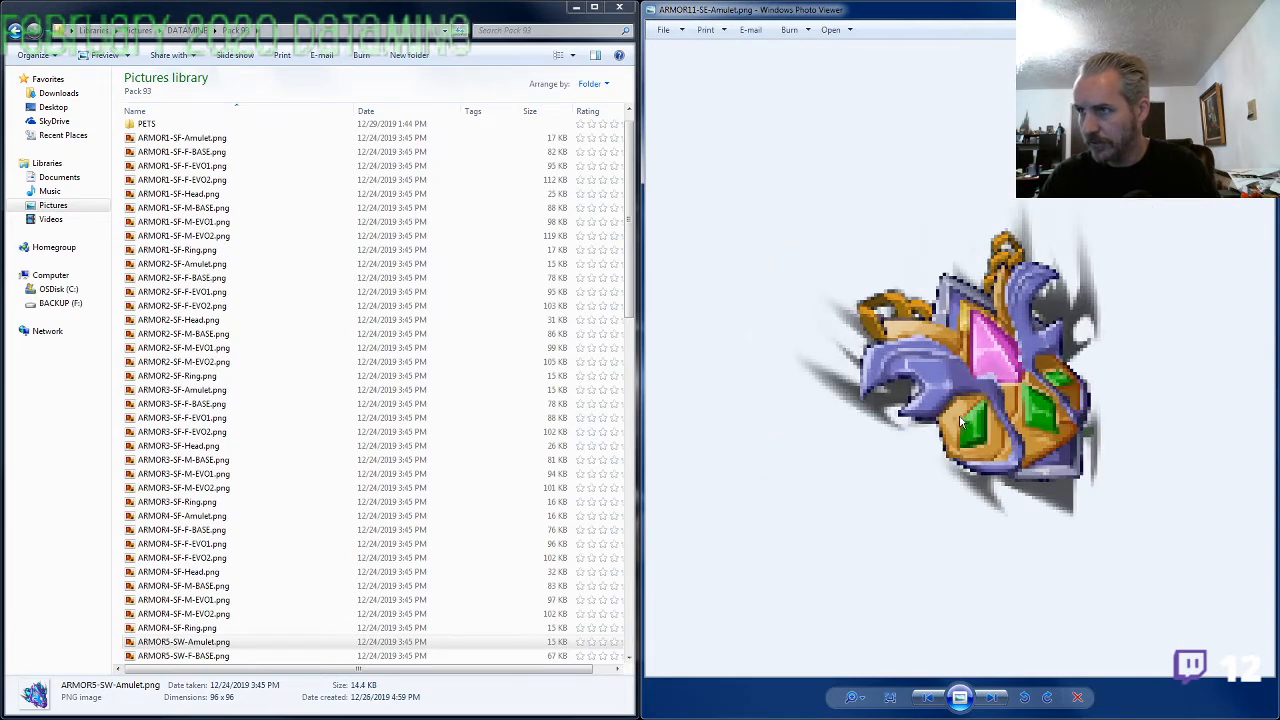
key(Right)
key(Right)
key(Right)
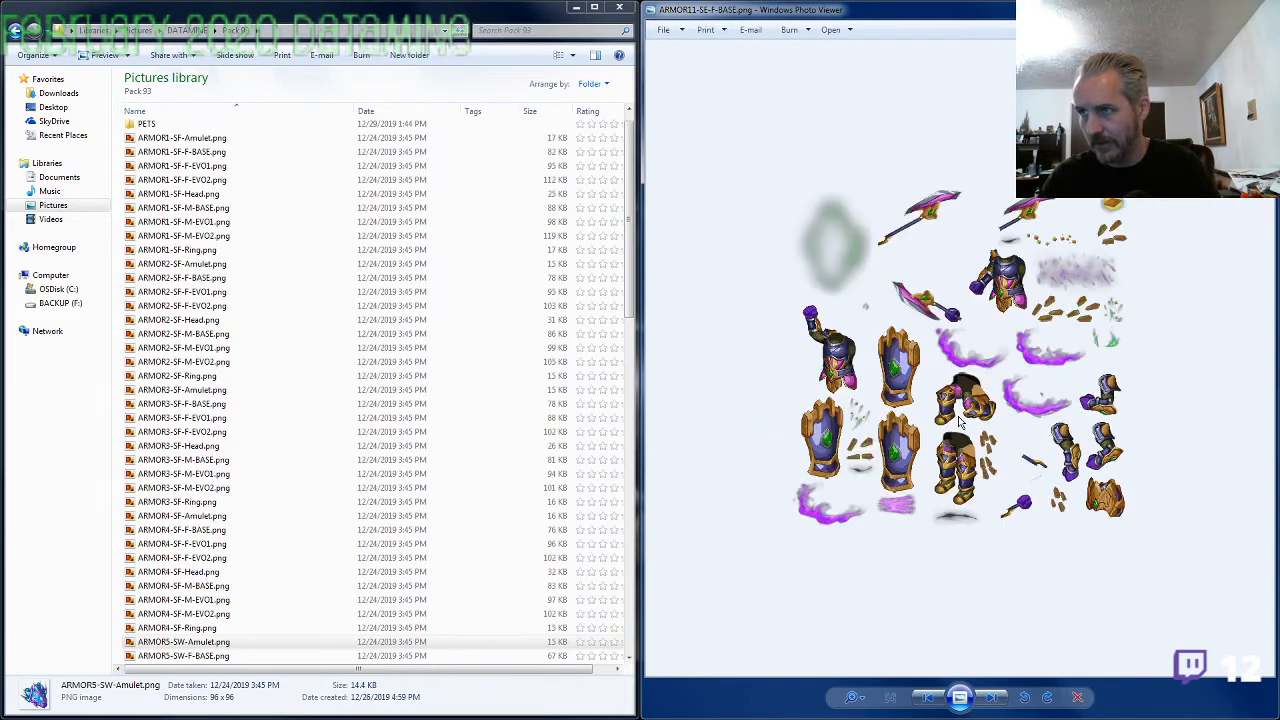
key(Right)
key(Right)
key(Right)
key(Right)
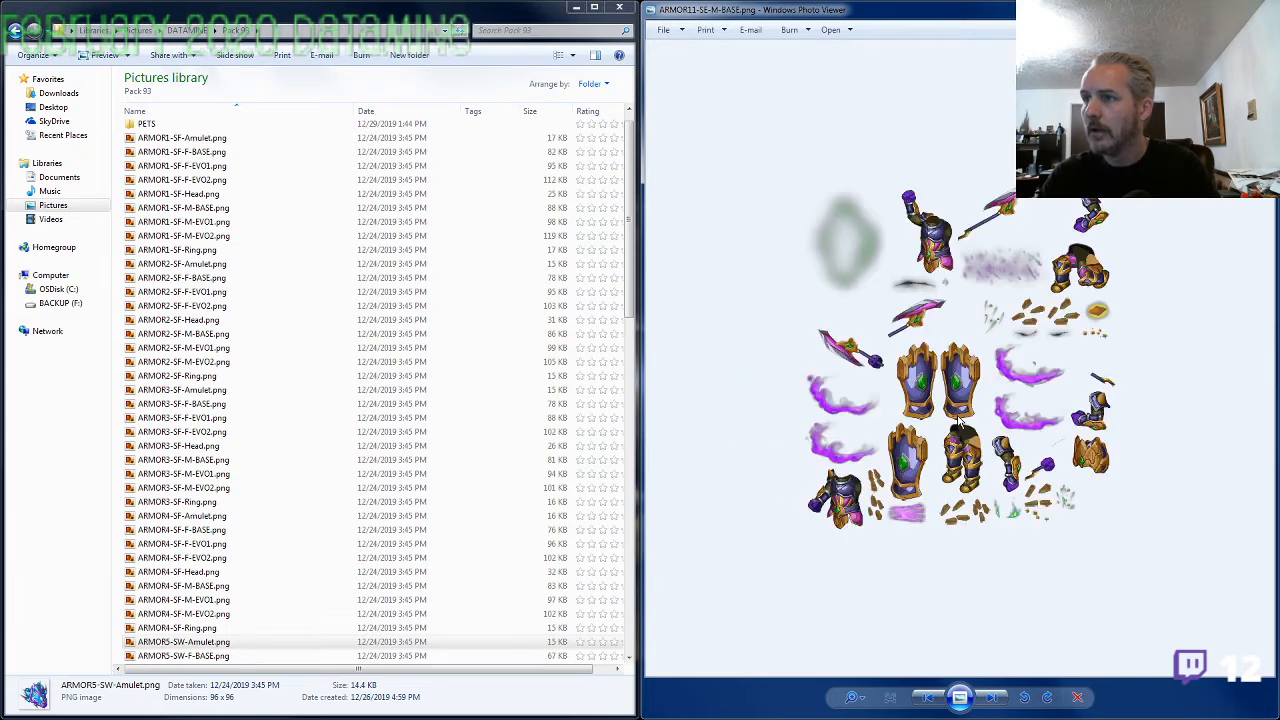
scroll(958, 421, up, 3)
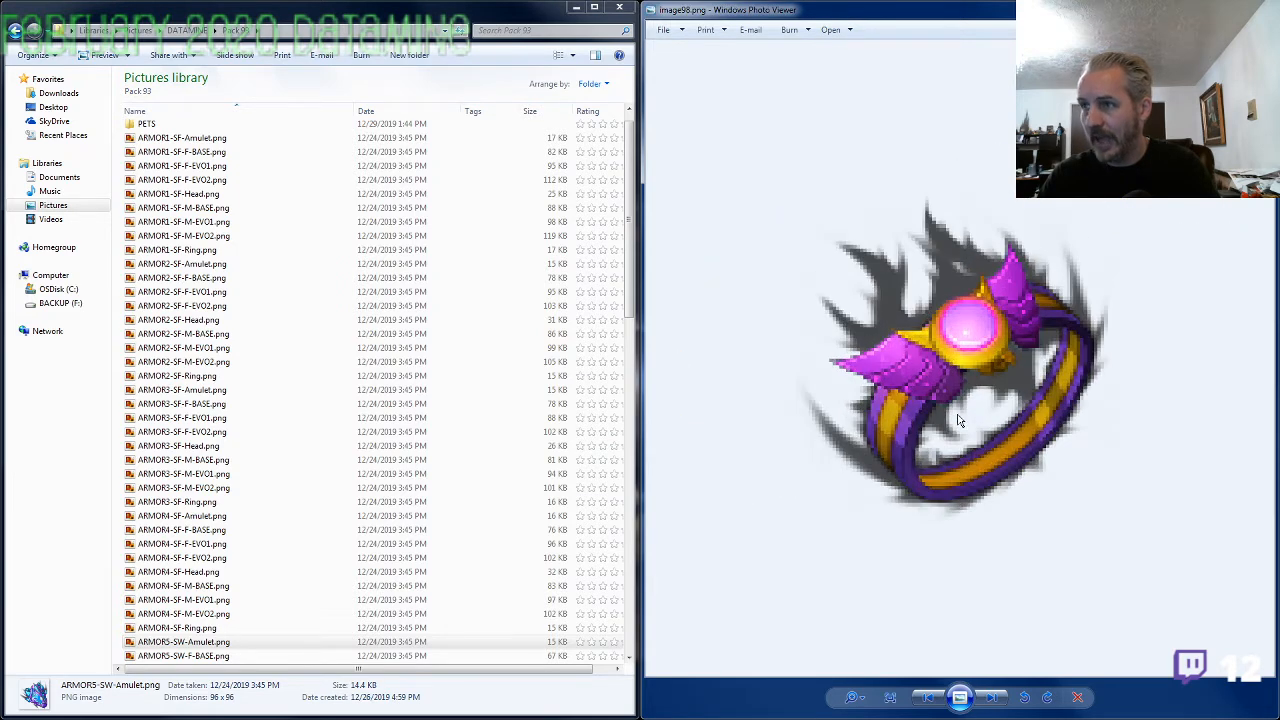
scroll(958, 421, down, 3)
key(Escape)
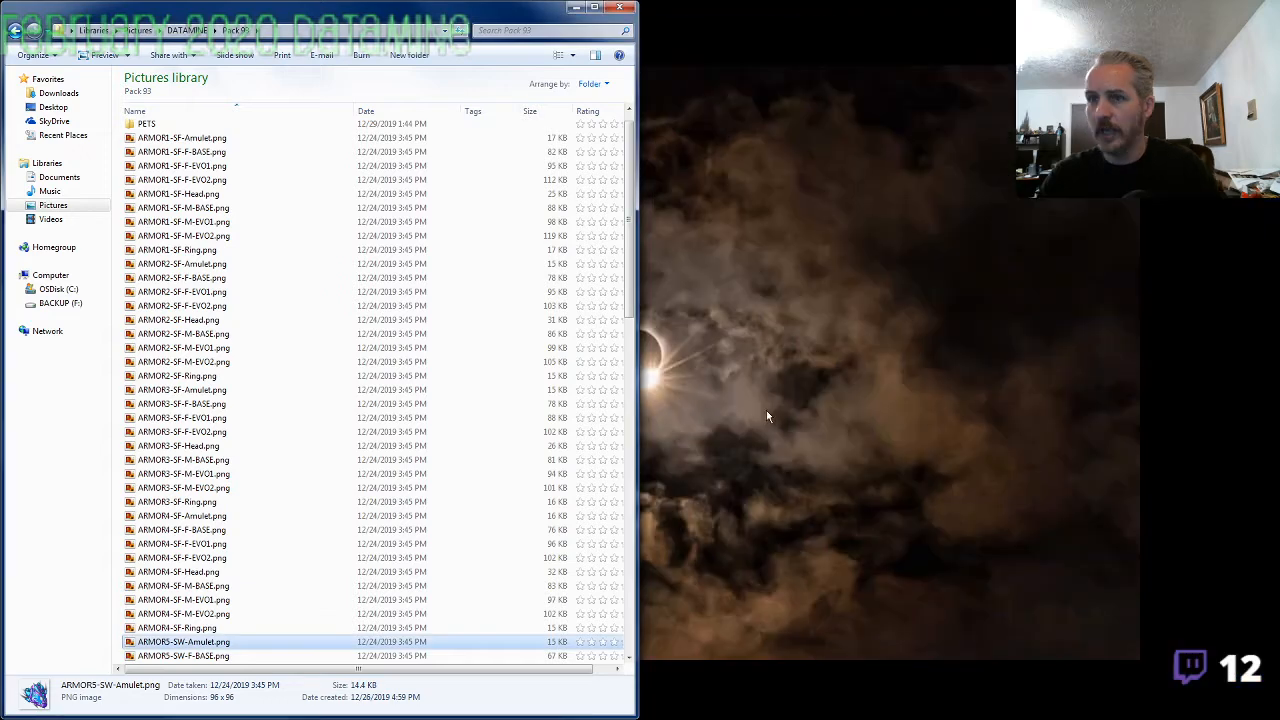
Open image98.png, view the remaining unnamed images up to image114.png and back again, and close the picture viewer
scroll(218, 567, down, 12)
scroll(218, 567, down, 10)
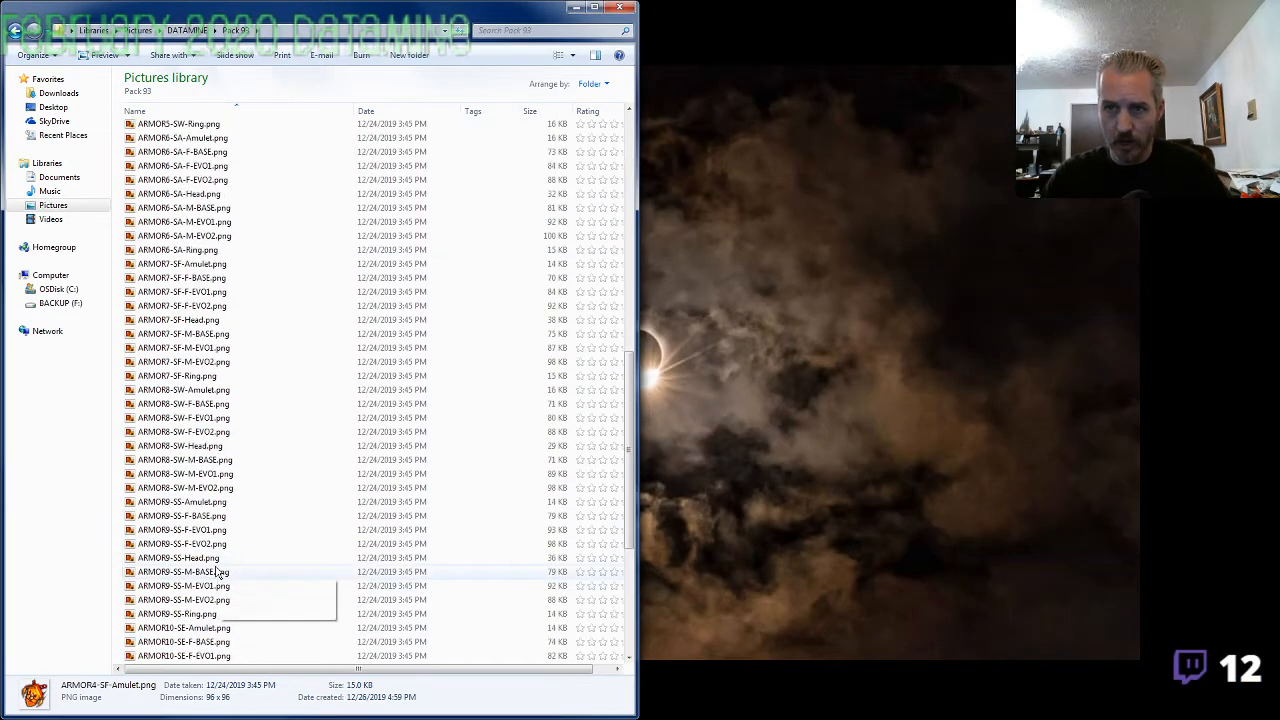
double_click(195, 587)
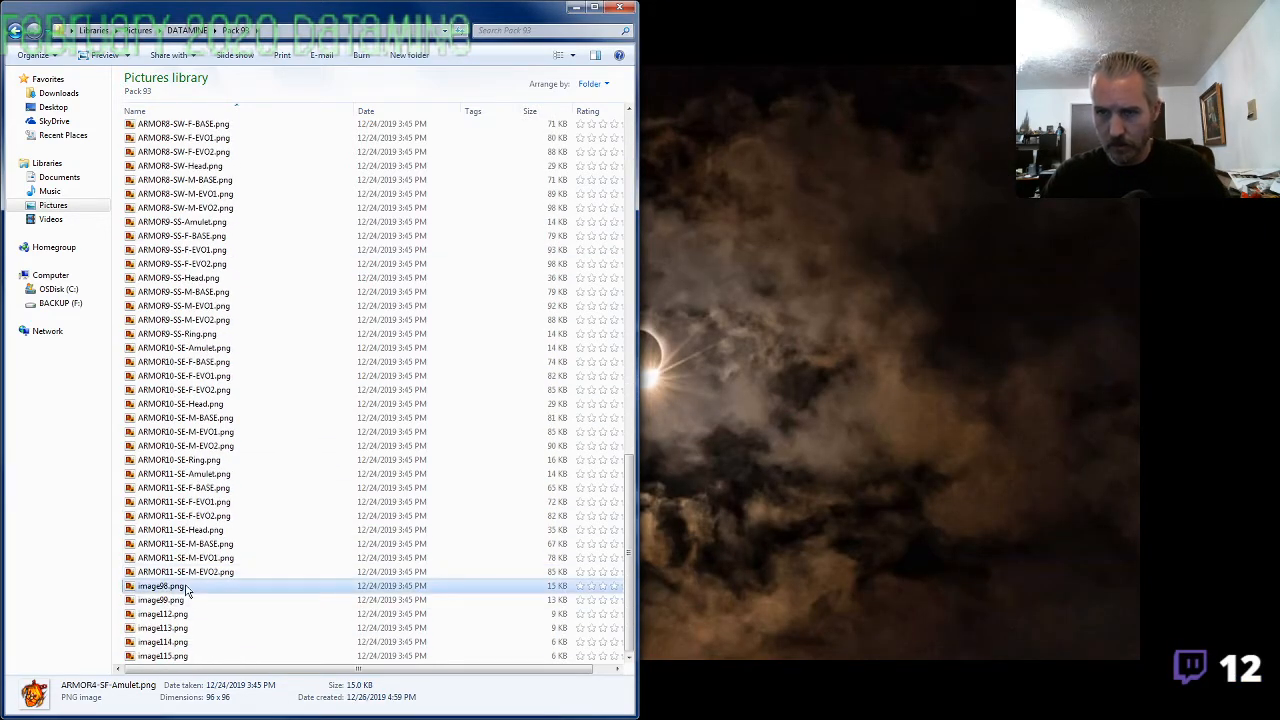
key(Right)
key(Right)
key(Right)
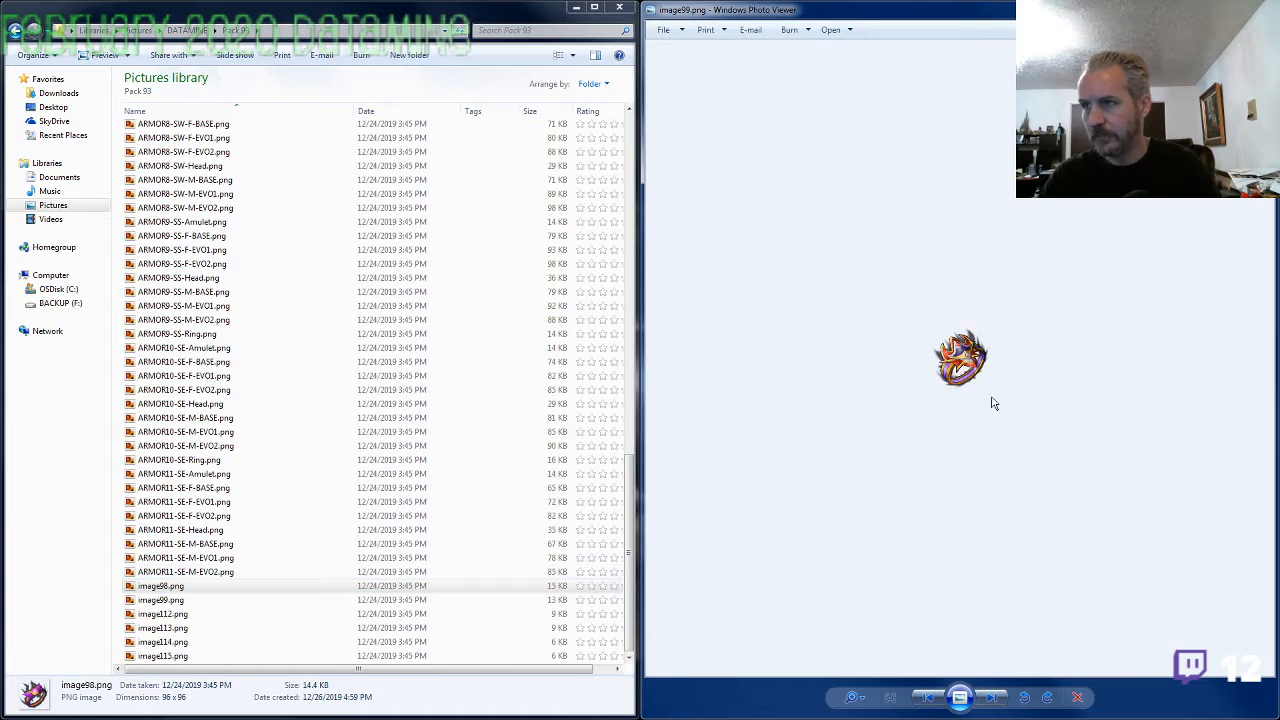
key(Right)
key(Right)
key(Right)
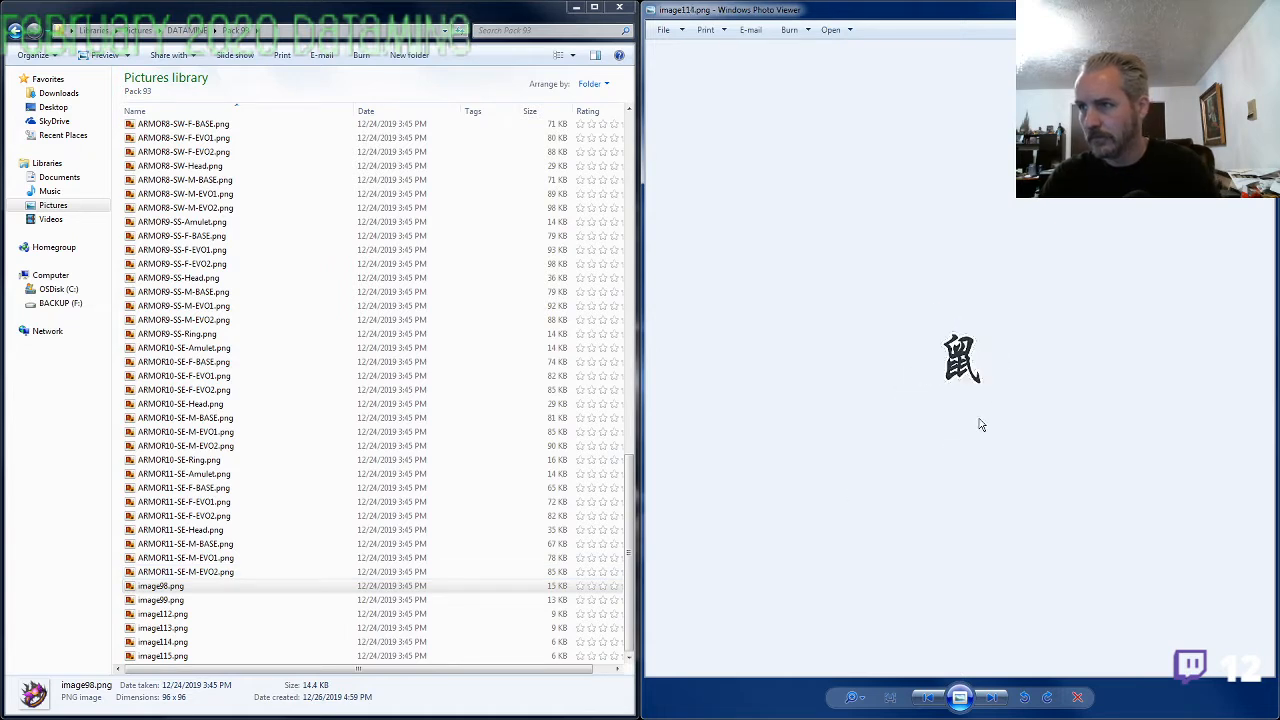
key(Left)
key(Left)
key(Left)
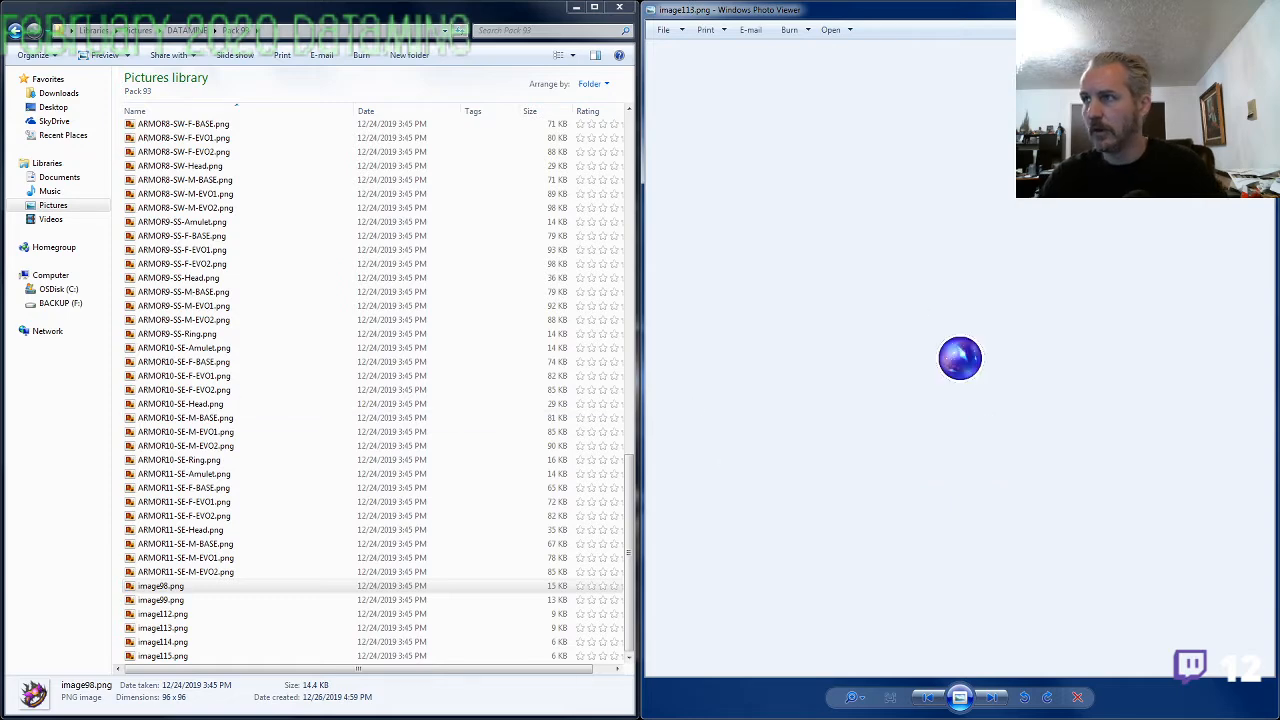
click(1260, 8)
Open ARMOR1-SF-Amulet.png and view the ARMOR1-SF images in sequence, ending with an enlarged look at ARMOR1-SF-Ring.png
click(211, 297)
key(Home)
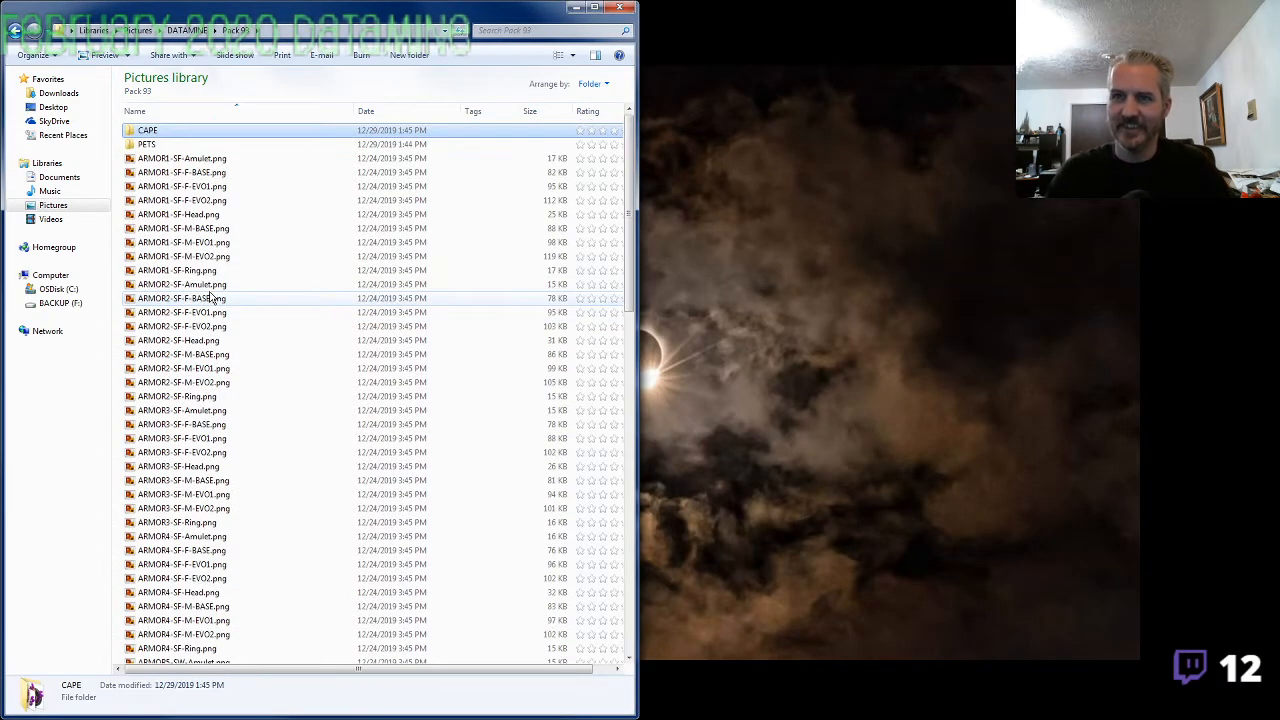
key(Down)
key(Down)
key(Return)
key(Right)
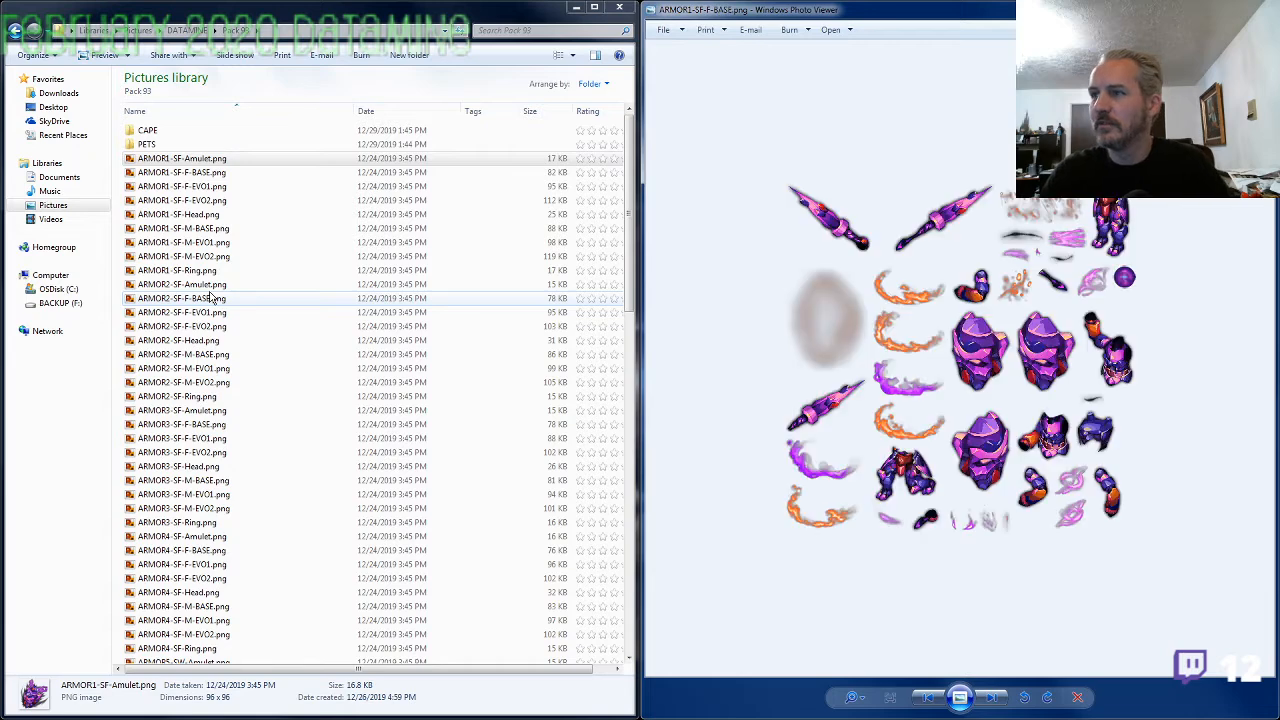
key(Right)
key(Right)
key(Right)
key(Right)
key(Right)
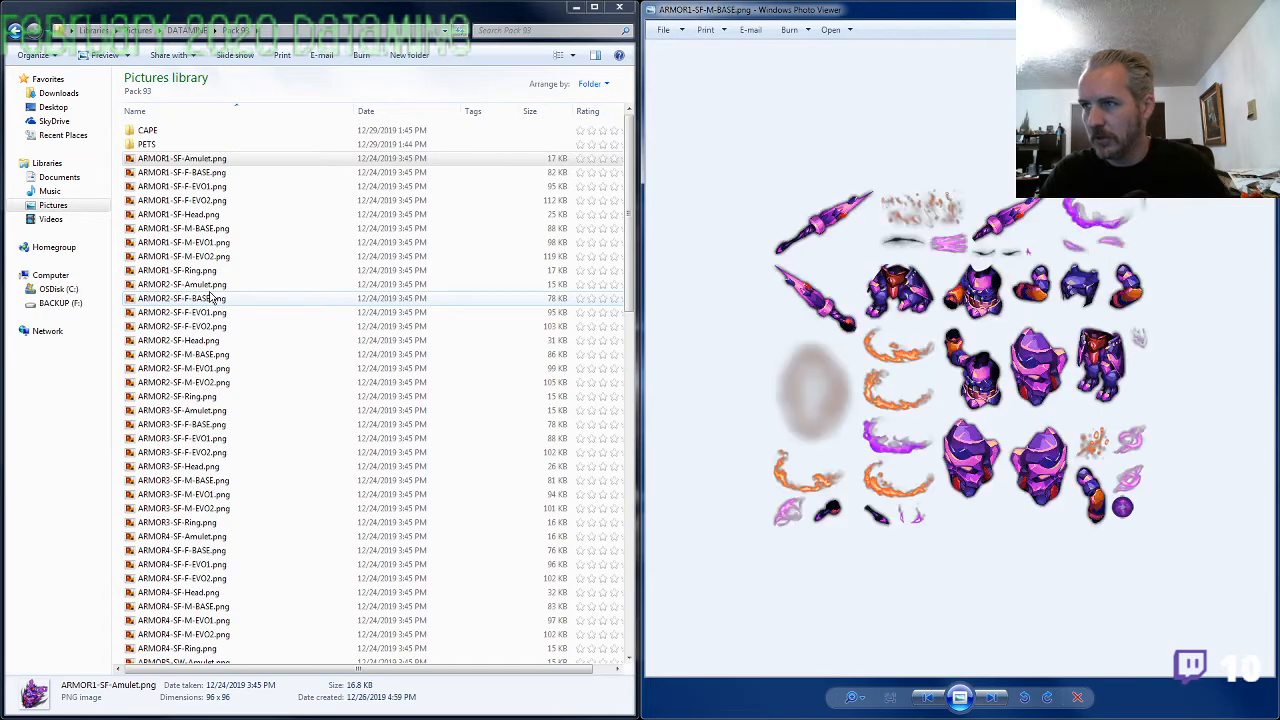
key(Right)
key(Right)
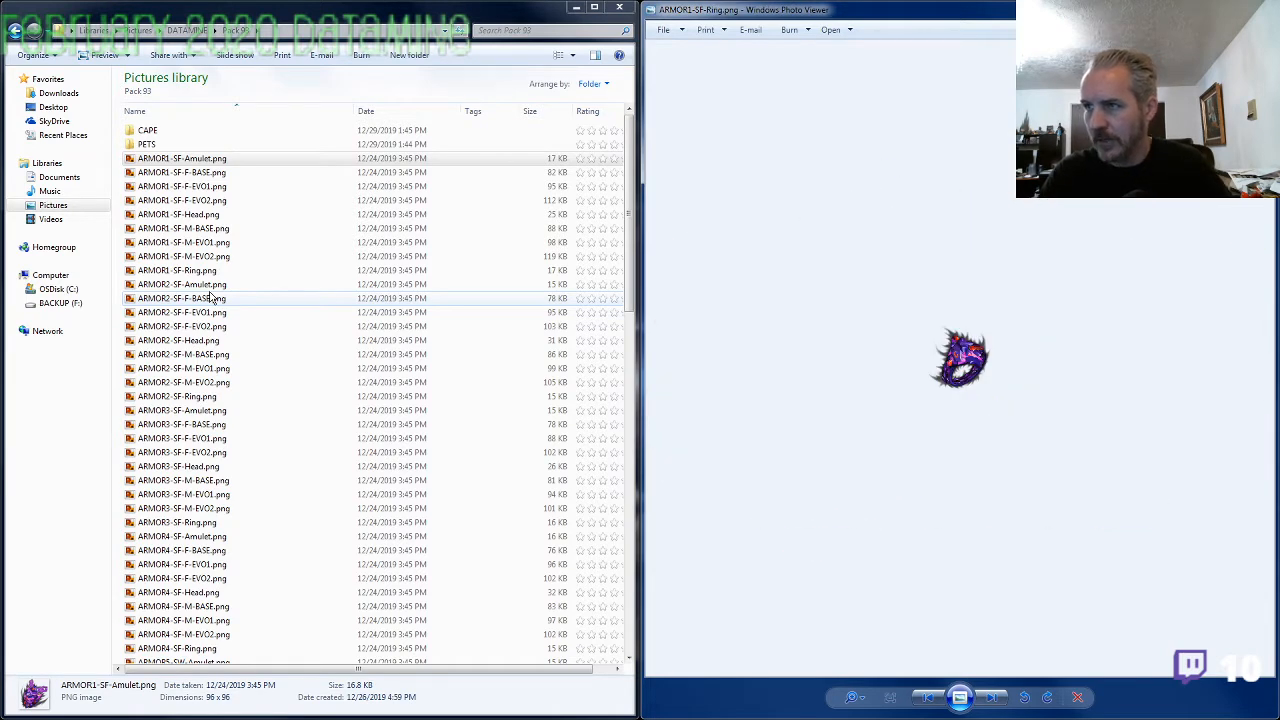
scroll(941, 362, up, 5)
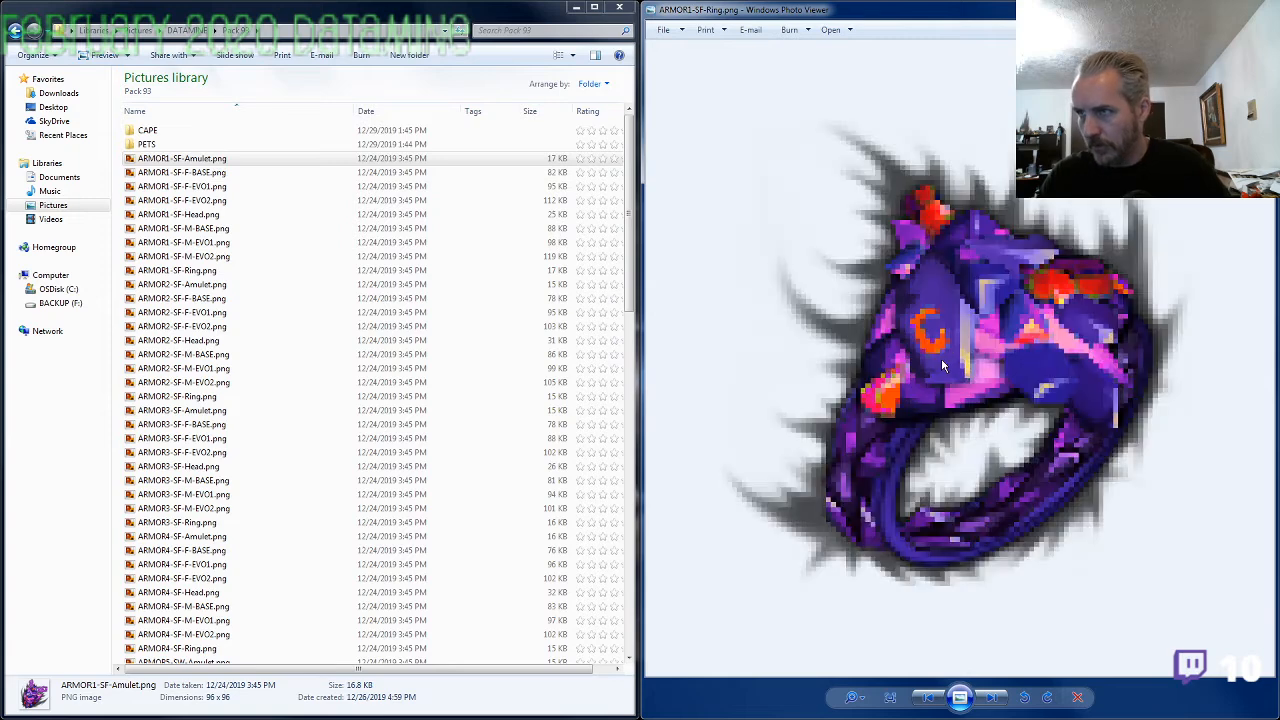
scroll(941, 358, down, 5)
View the ARMOR2-SF images from the amulet through the armor sheets, checking that the jewelry matches the set
key(Right)
key(Right)
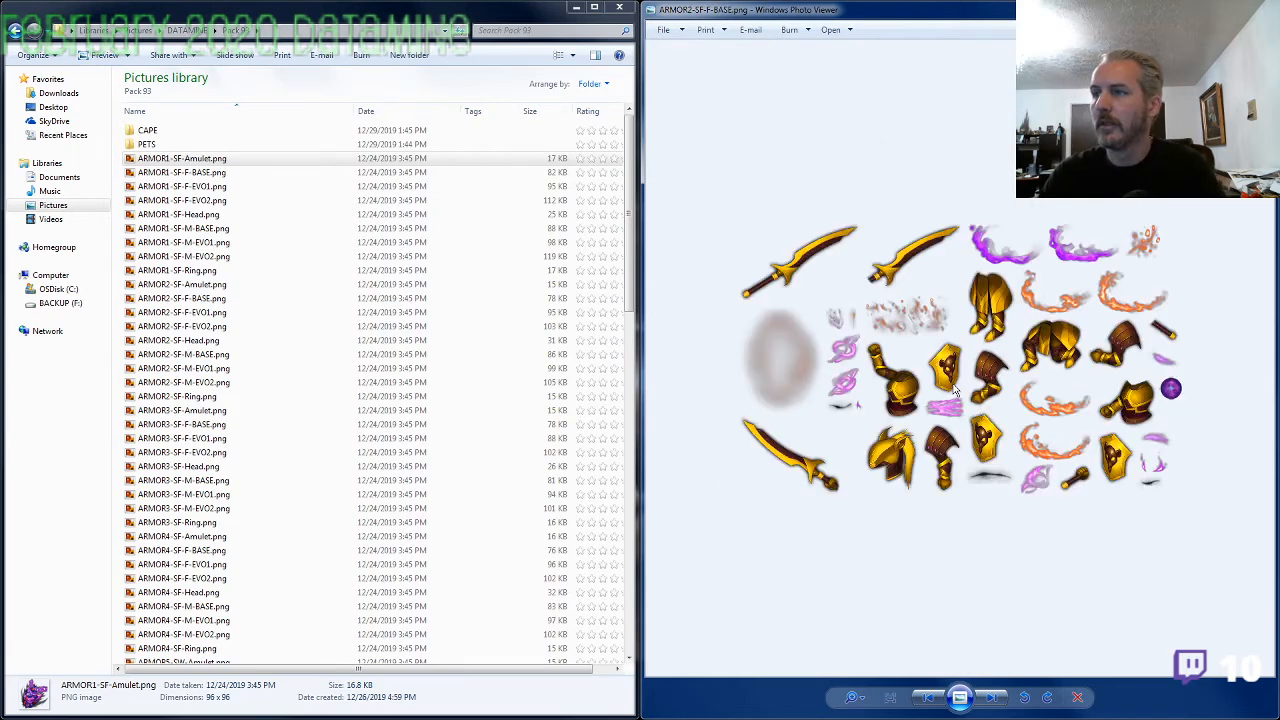
key(Right)
key(Right)
key(Right)
key(Right)
key(Right)
key(Right)
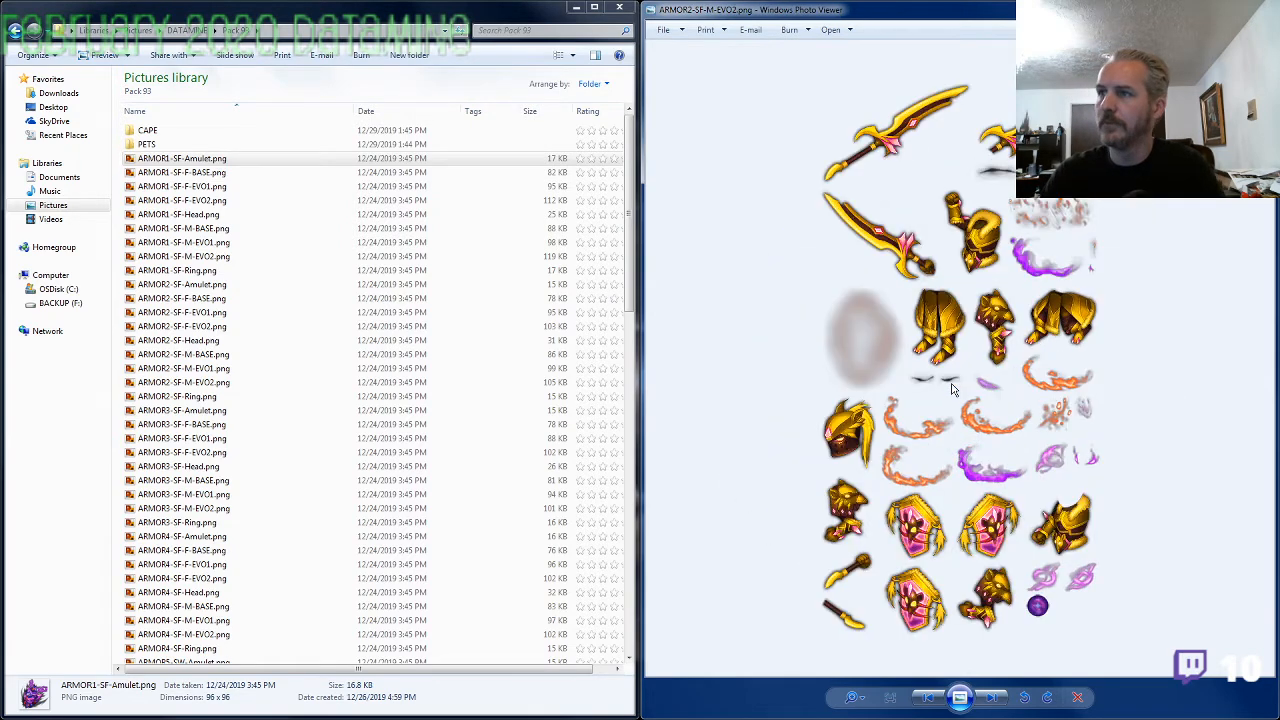
key(Right)
key(Right)
key(Right)
key(Right)
key(Right)
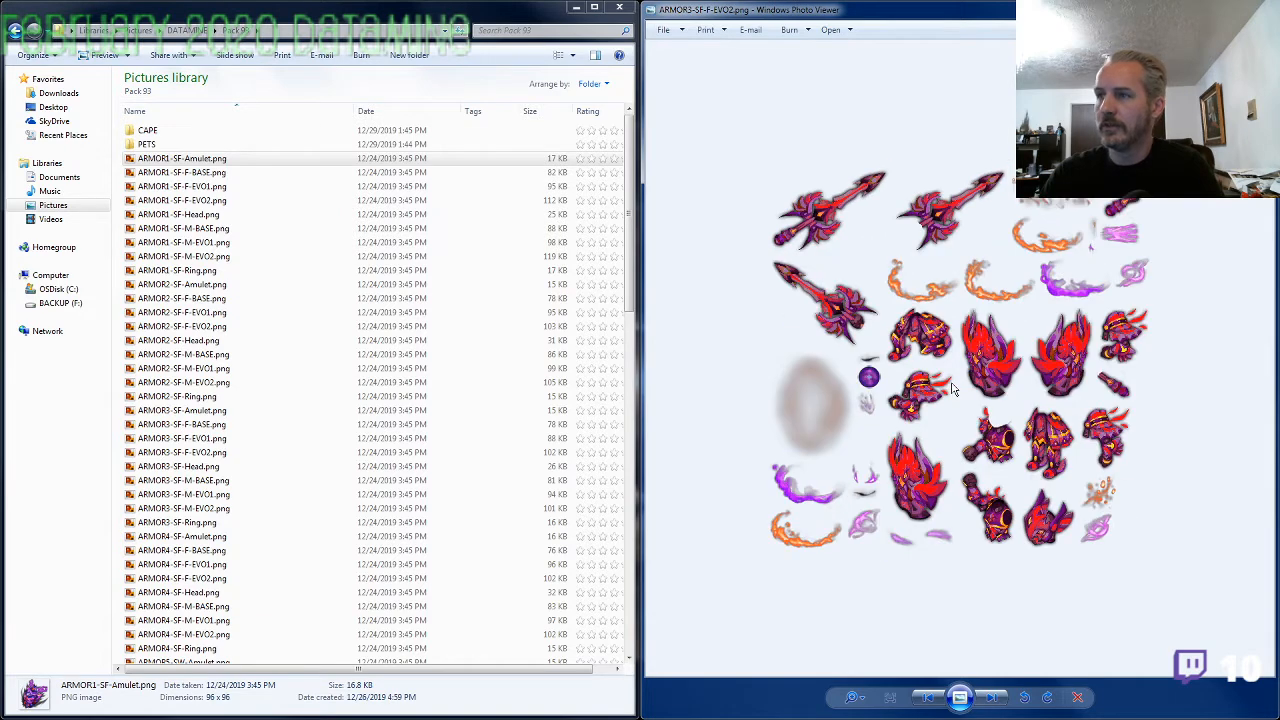
View the ARMOR3-SF images through to ARMOR3-SF-Ring.png, comparing the ring with the armor sheets
key(Right)
key(Right)
key(Right)
key(Right)
key(Right)
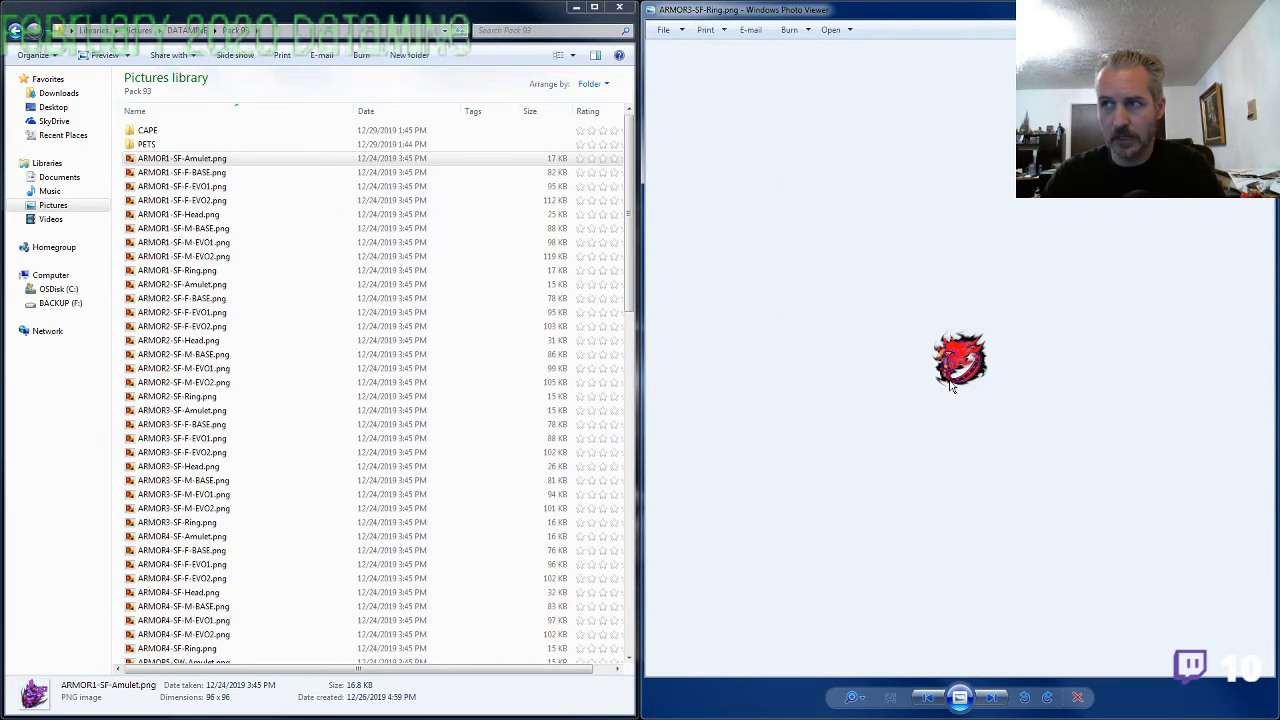
View the ARMOR4-SF images in sequence, comparing the amulet and ring designs with the armor sheets
key(Right)
key(Right)
key(Right)
key(Right)
key(Right)
key(Right)
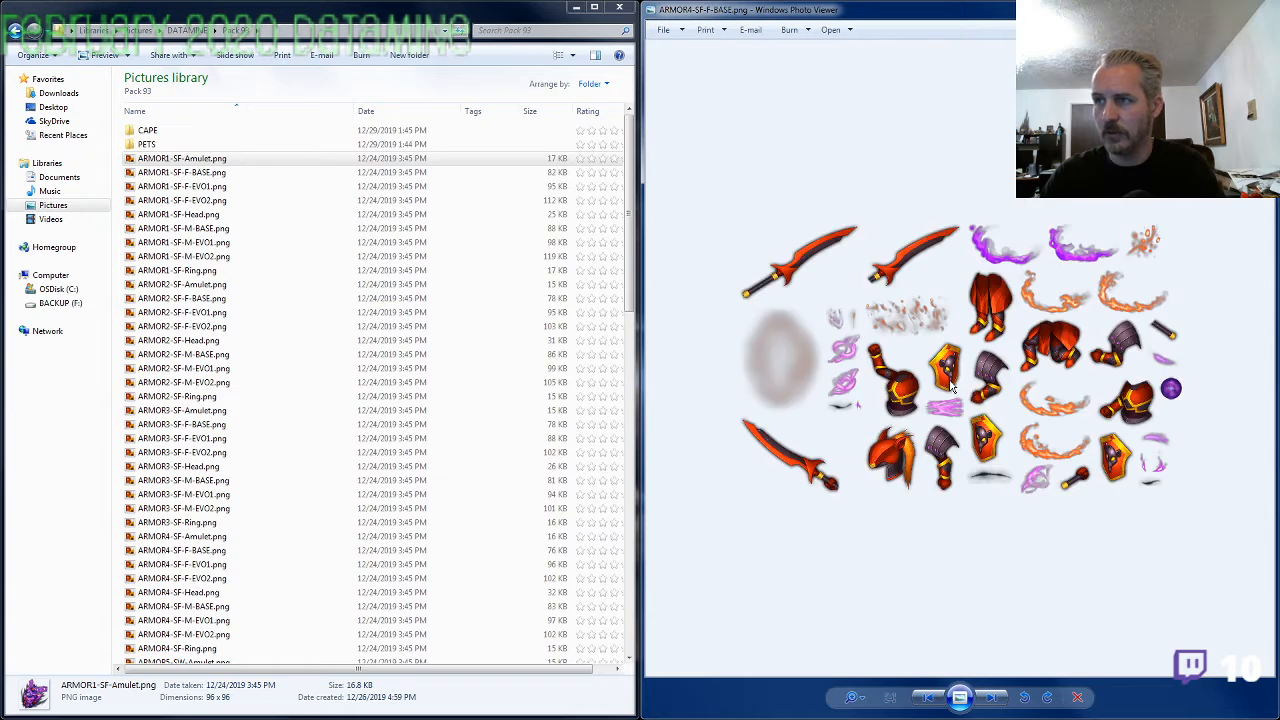
key(Right)
key(Right)
key(Right)
key(Right)
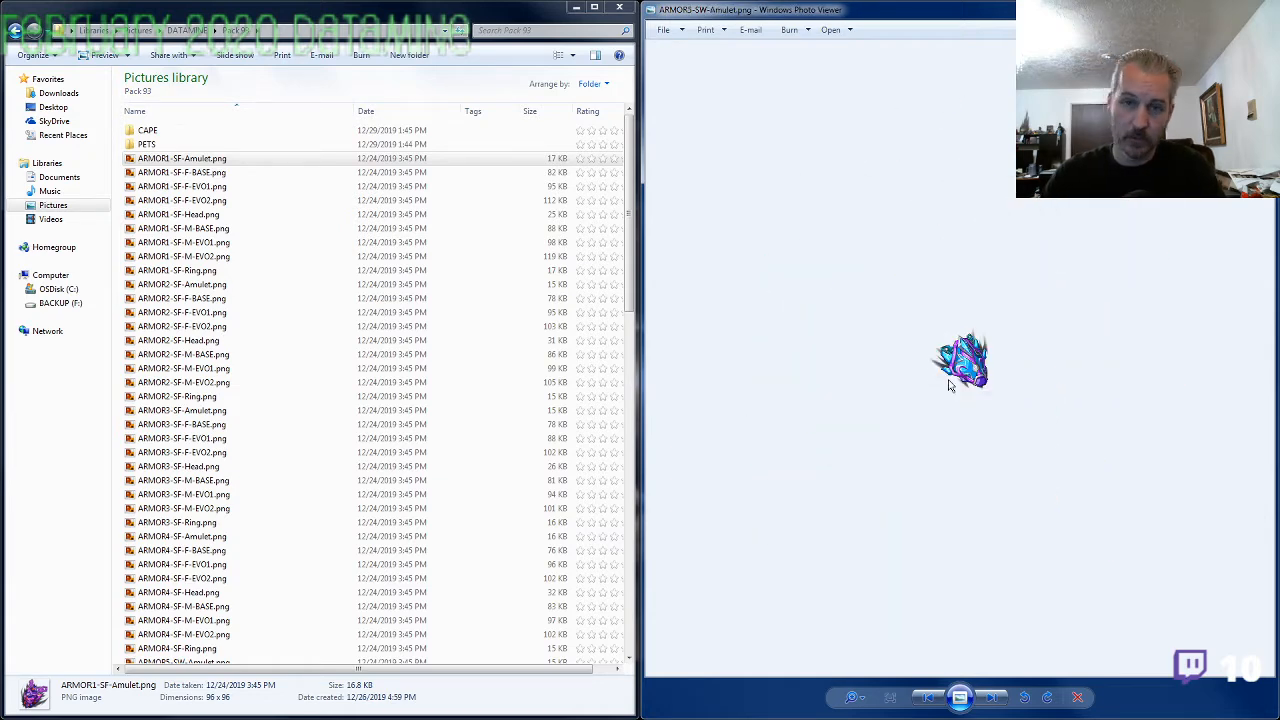
Compare ARMOR5-SW-Amulet.png with the ARMOR5-SW armor sheets, then inspect ARMOR5-SW-Ring.png enlarged
key(Right)
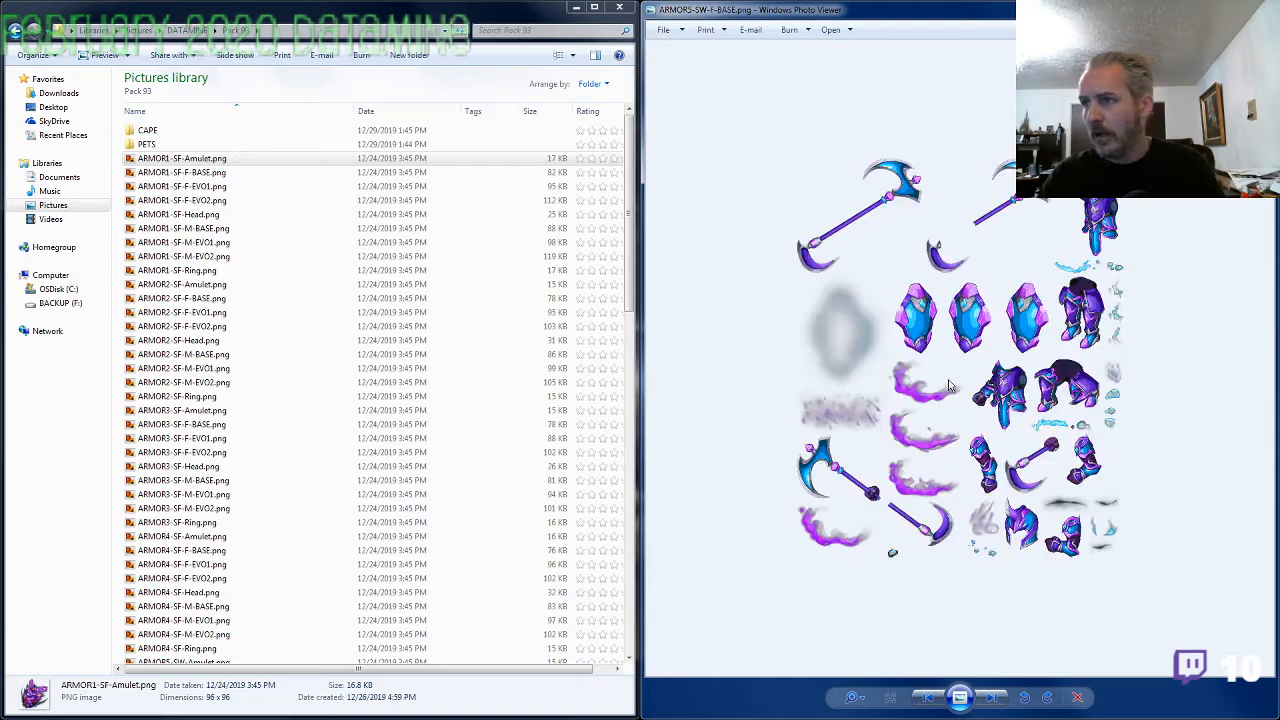
key(Left)
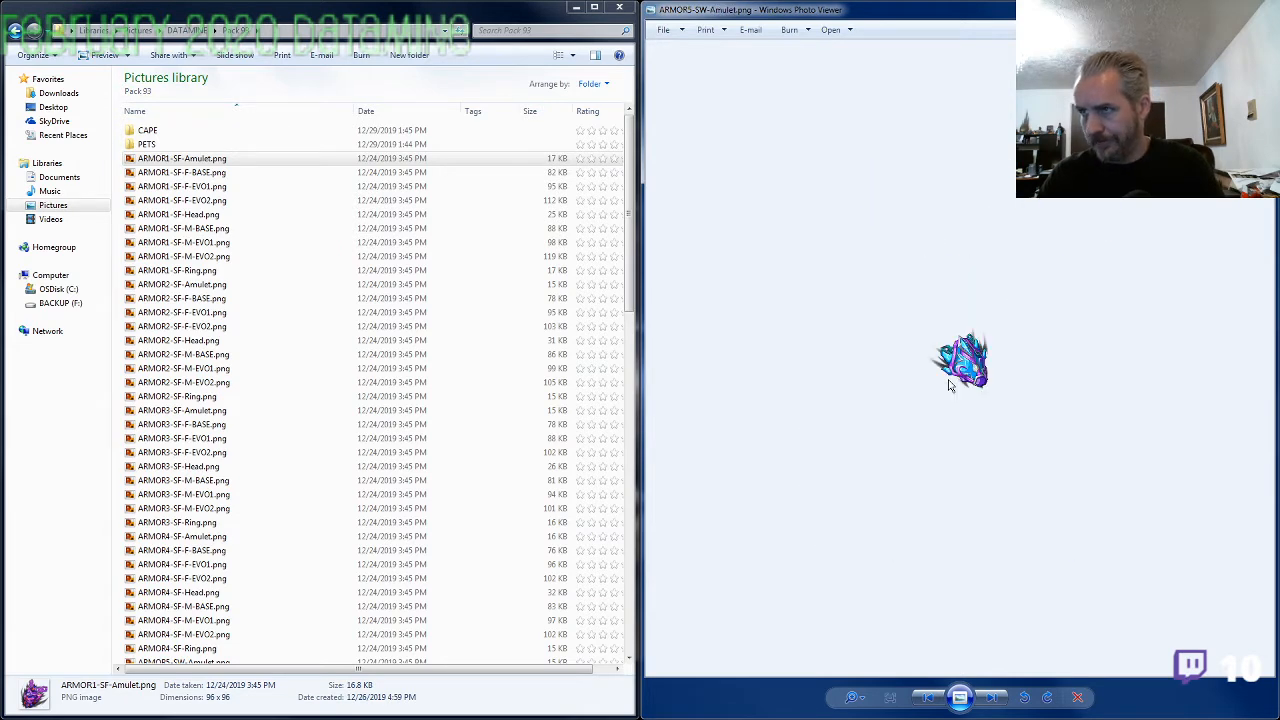
key(Right)
key(Right)
key(Right)
key(Right)
key(Right)
key(Right)
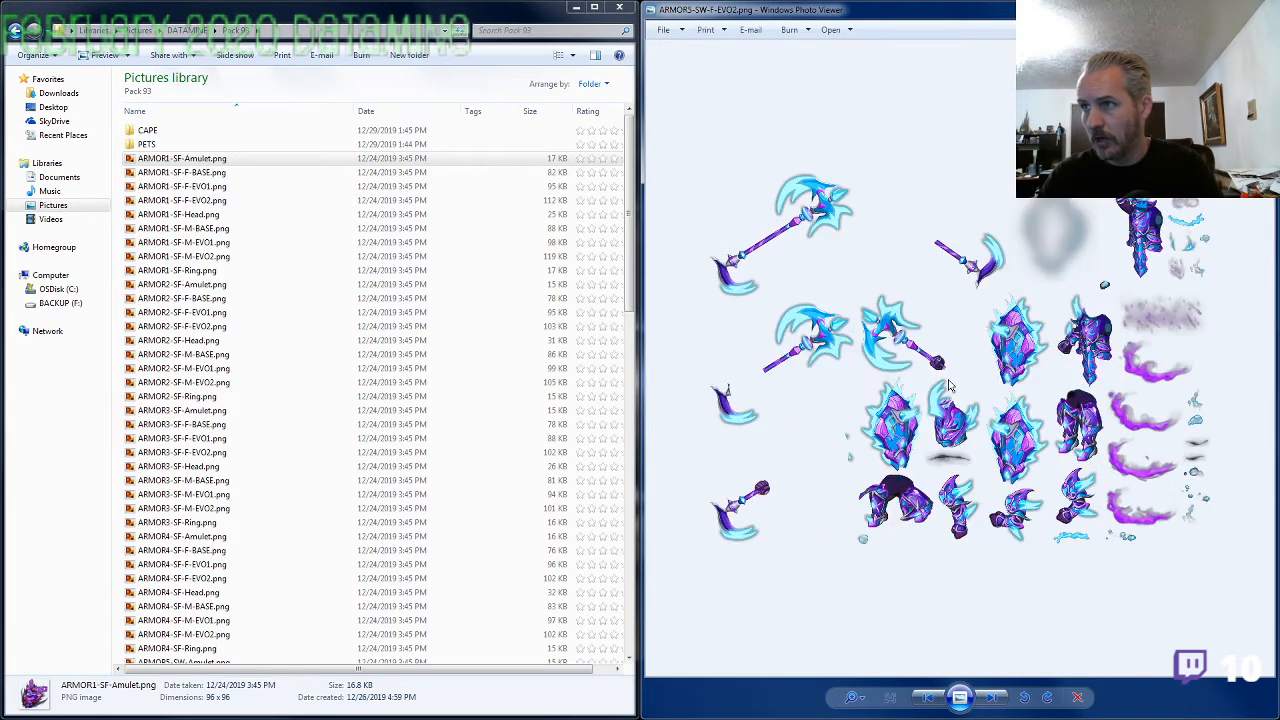
key(Right)
key(Right)
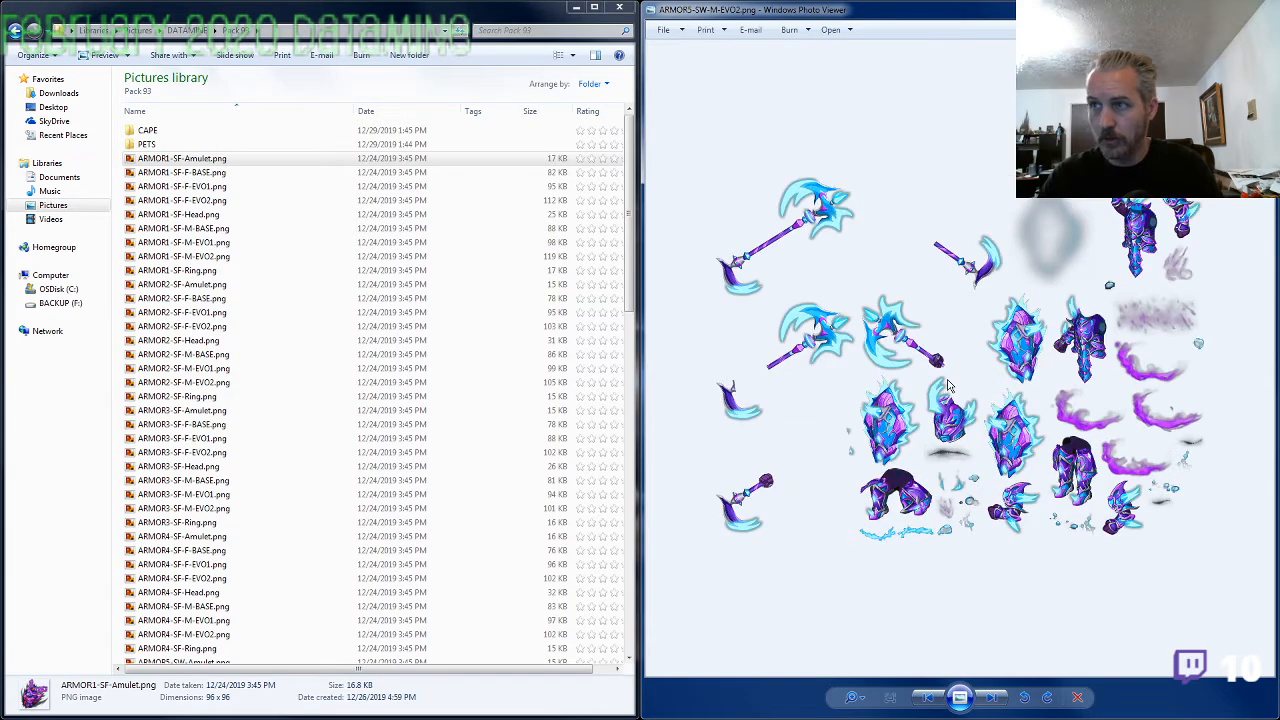
scroll(950, 385, up, 4)
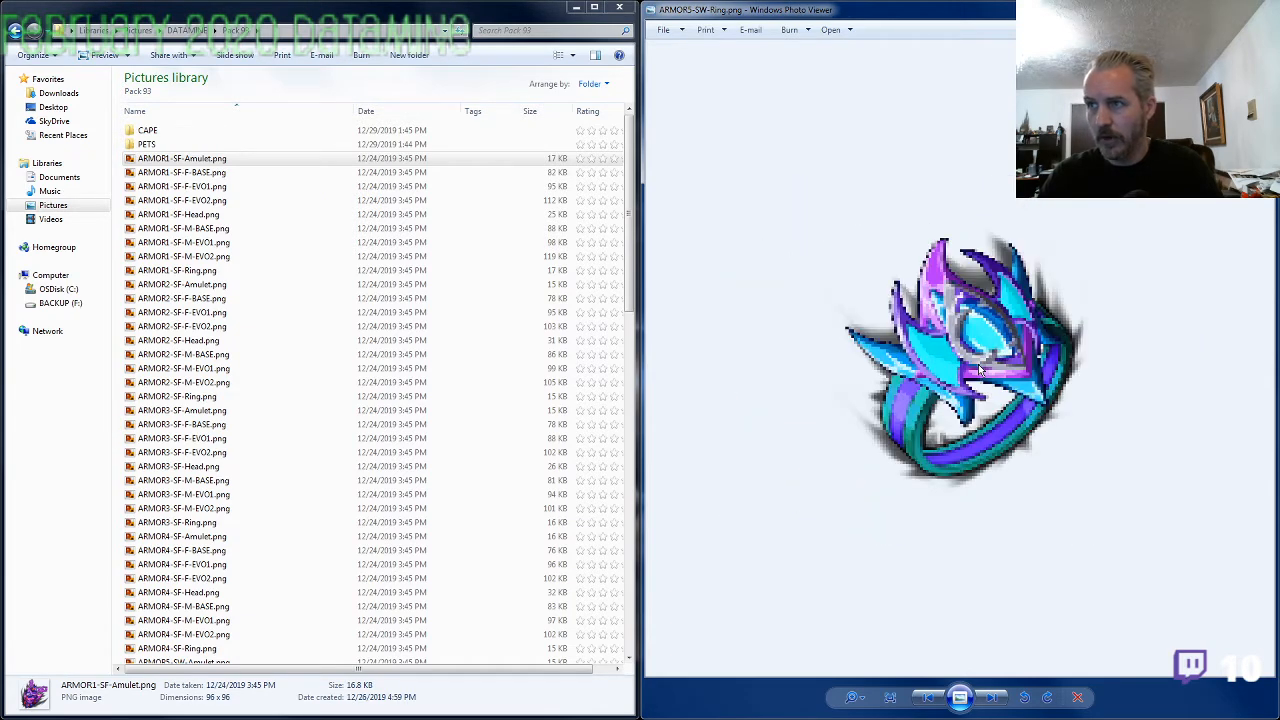
View the ARMOR6-SA images from the amulet through the armor sheets to the ring, comparing their designs
key(Right)
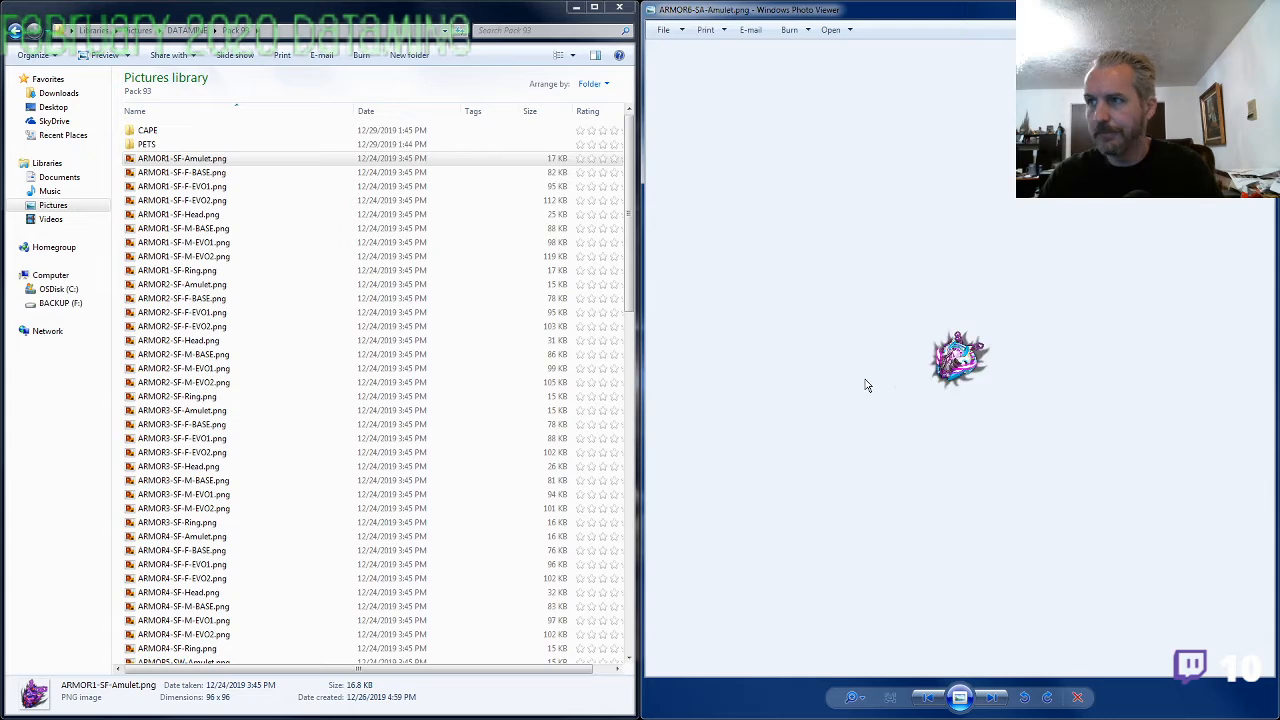
key(Right)
key(Right)
key(Right)
key(Right)
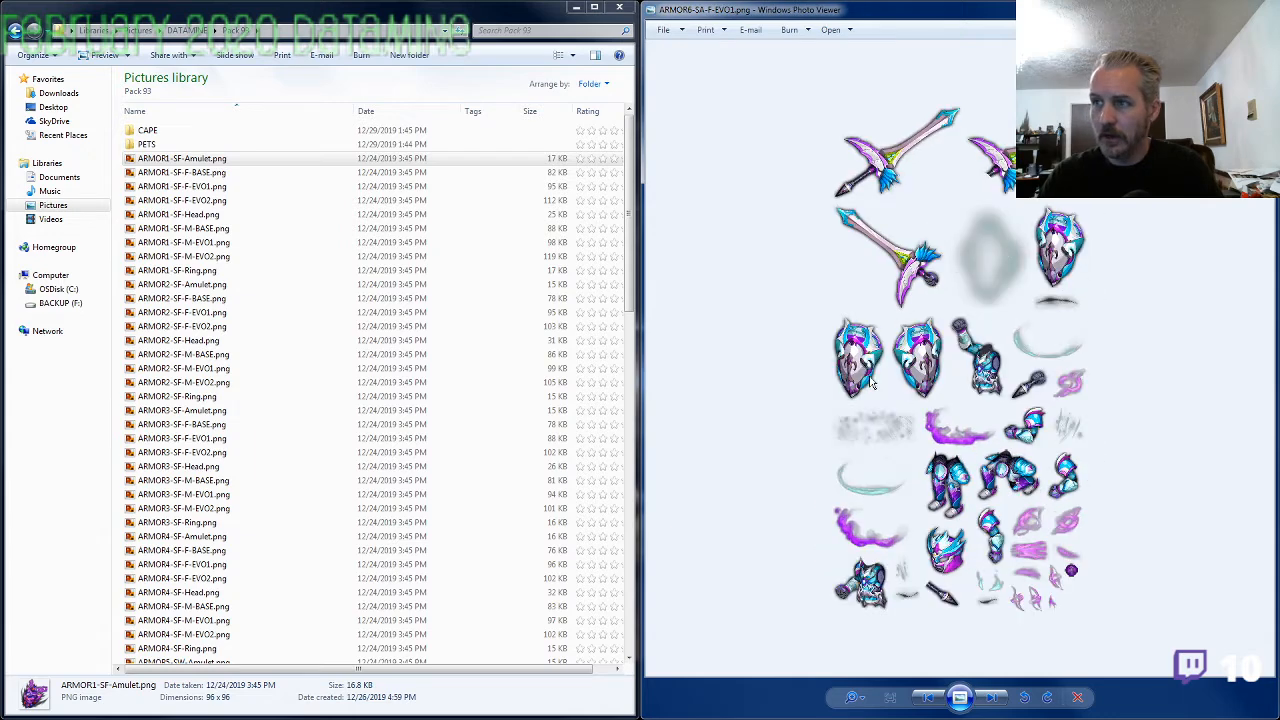
key(Right)
key(Right)
key(Right)
key(Right)
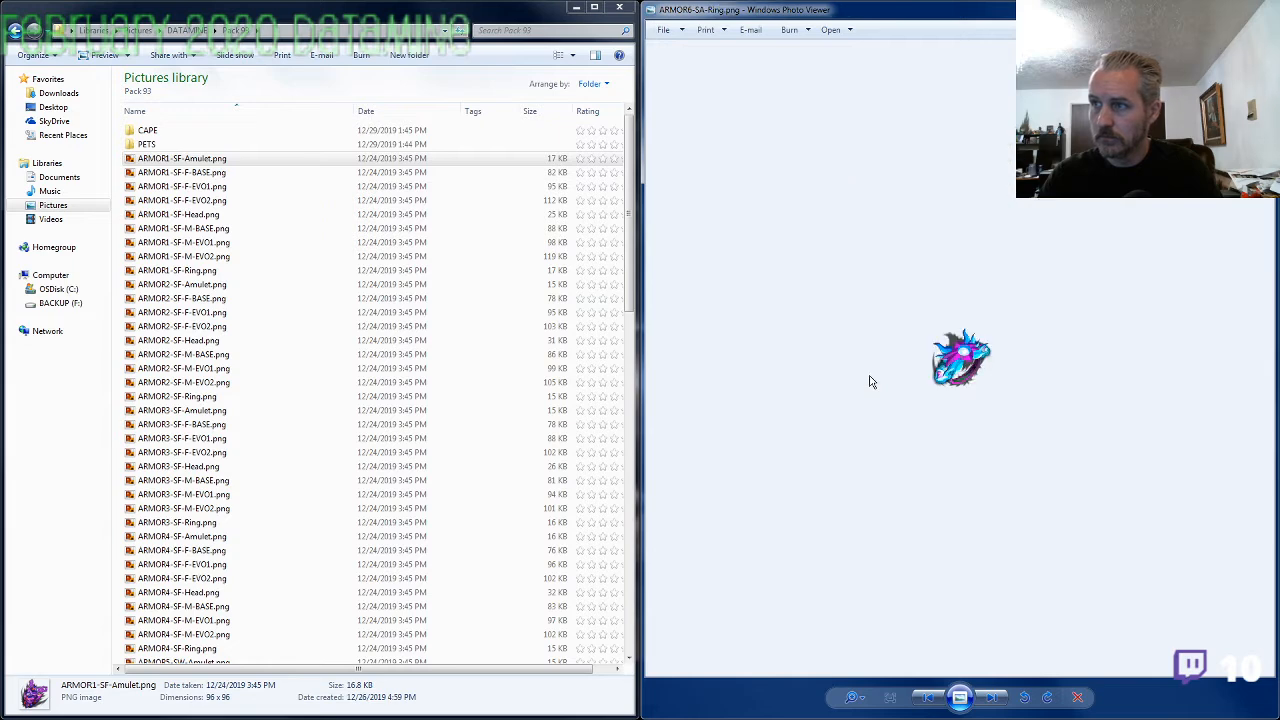
View the ARMOR7-SF images from the amulet through the armor sheets, then inspect ARMOR7-SF-Ring.png enlarged
key(Right)
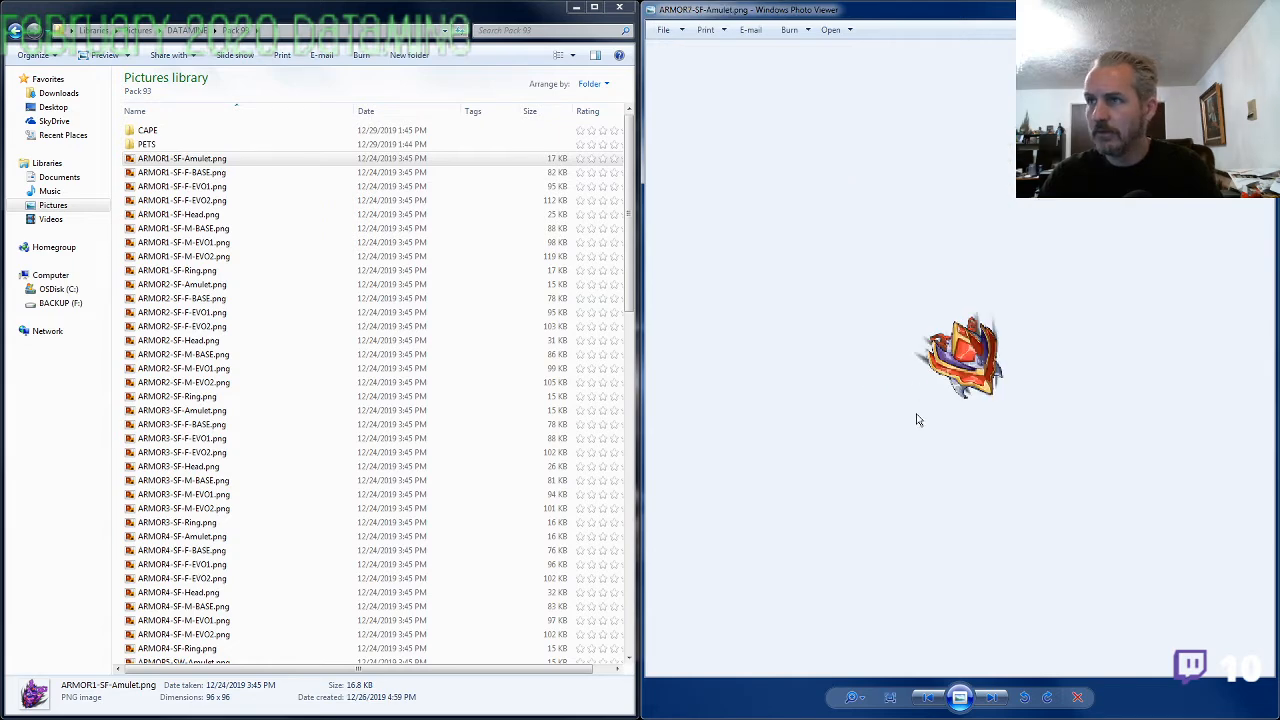
scroll(918, 420, up, 3)
key(Right)
key(Right)
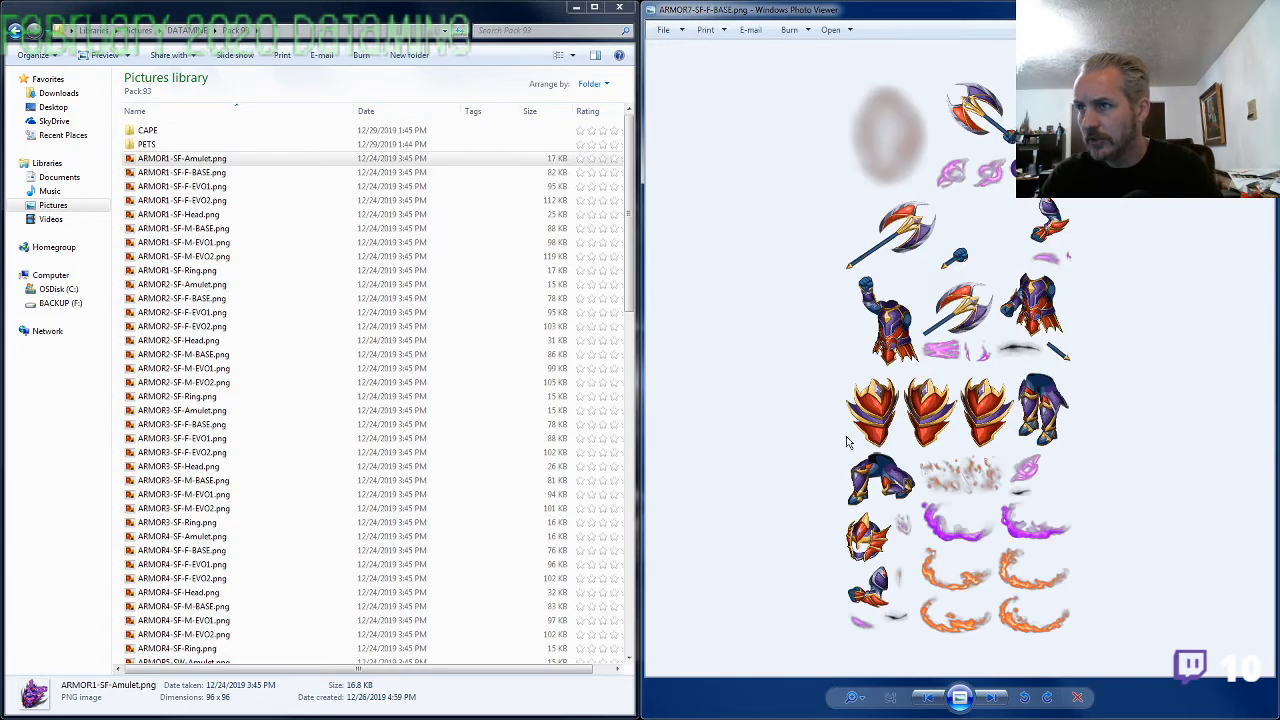
key(Right)
key(Right)
key(Right)
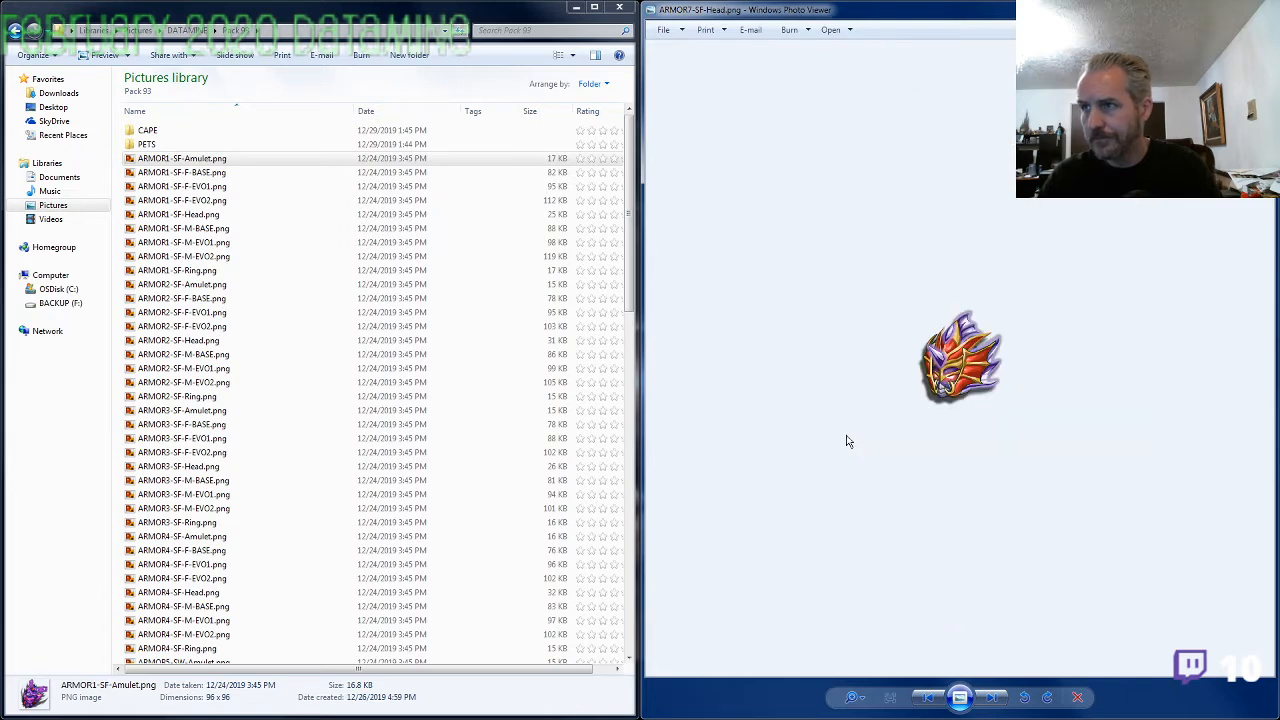
key(Right)
key(Right)
key(Right)
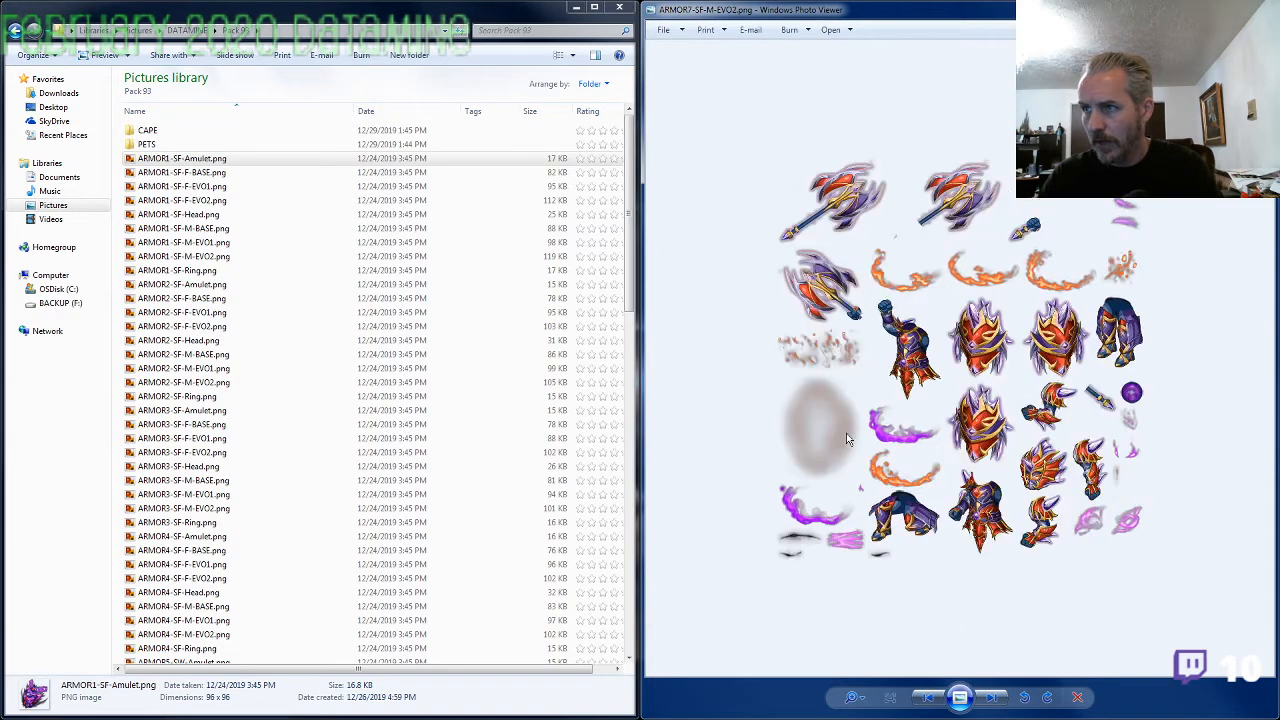
scroll(885, 393, up, 3)
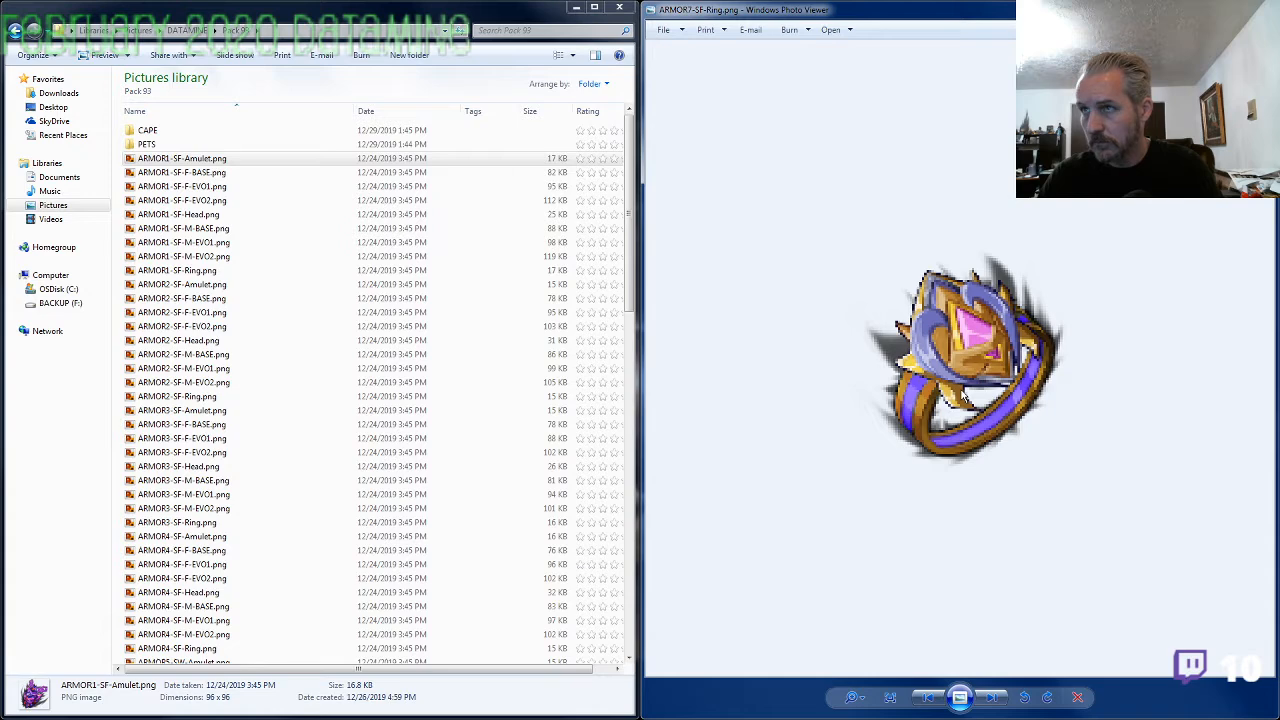
View the ARMOR8-SW images from the amulet onward and continue to ARMOR9-SS-Amulet.png, looking for the set's ring
scroll(875, 403, down, 3)
key(Right)
key(Right)
key(Right)
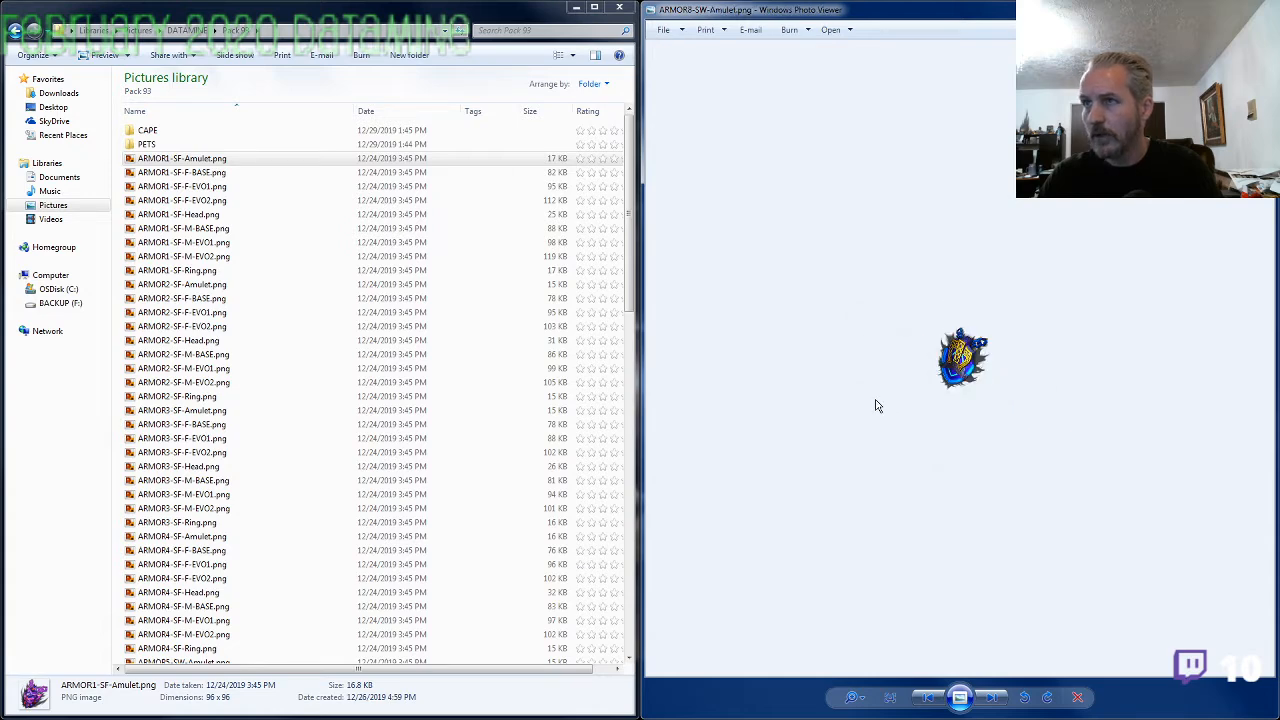
key(Right)
key(Right)
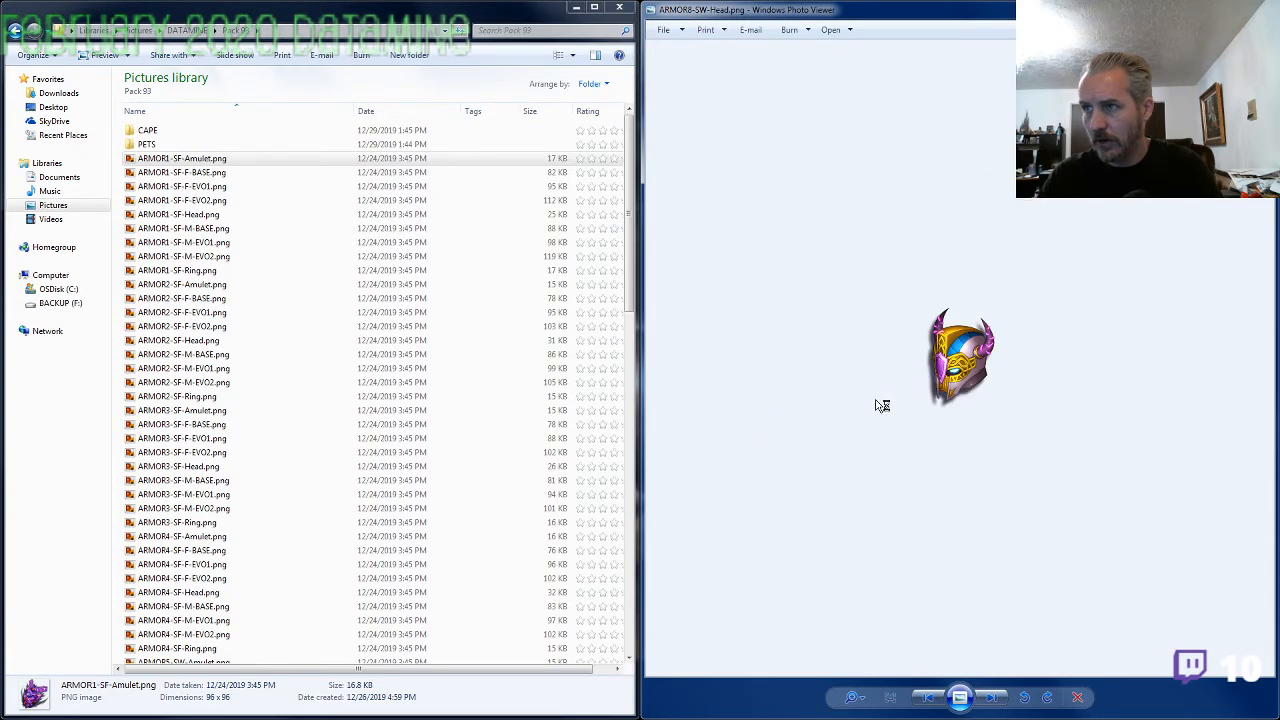
key(Right)
Recheck the images between the last ARMOR8-SW sheets and ARMOR9-SS-Amulet.png for a ring, and close the picture viewer
key(Right)
key(Right)
key(Right)
key(Right)
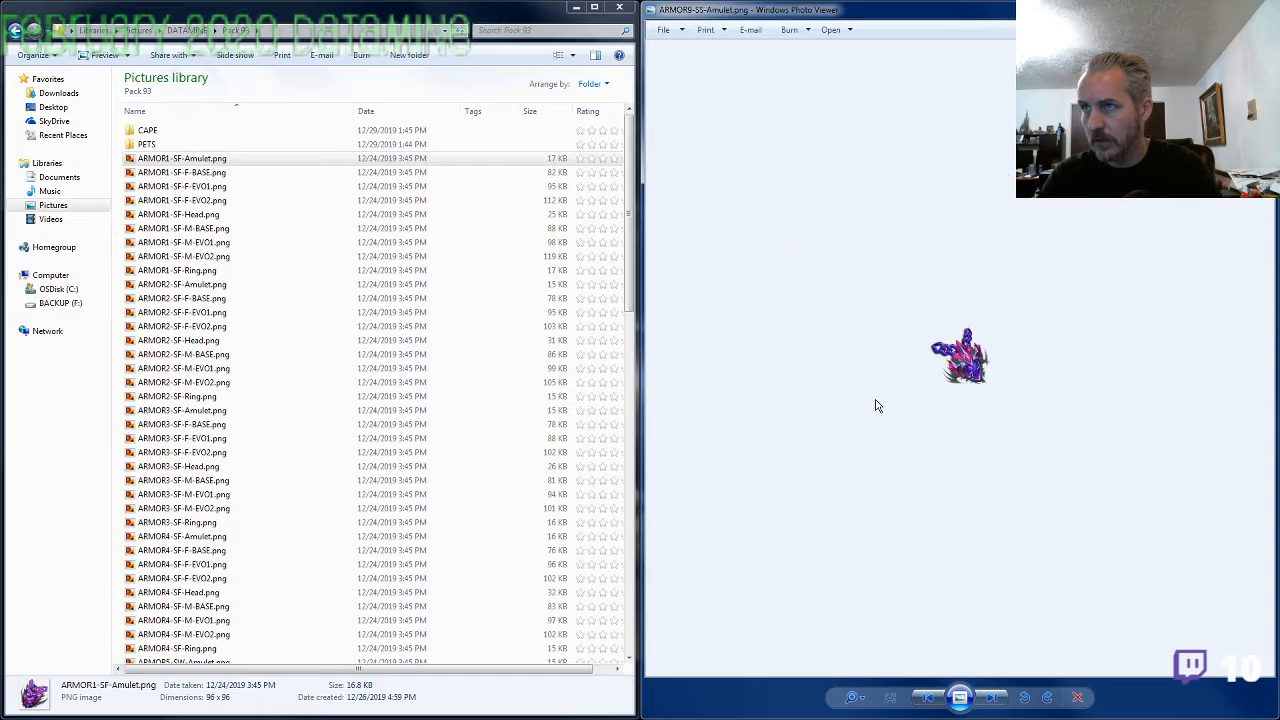
scroll(954, 395, down, 3)
key(Left)
key(Left)
key(Right)
key(Right)
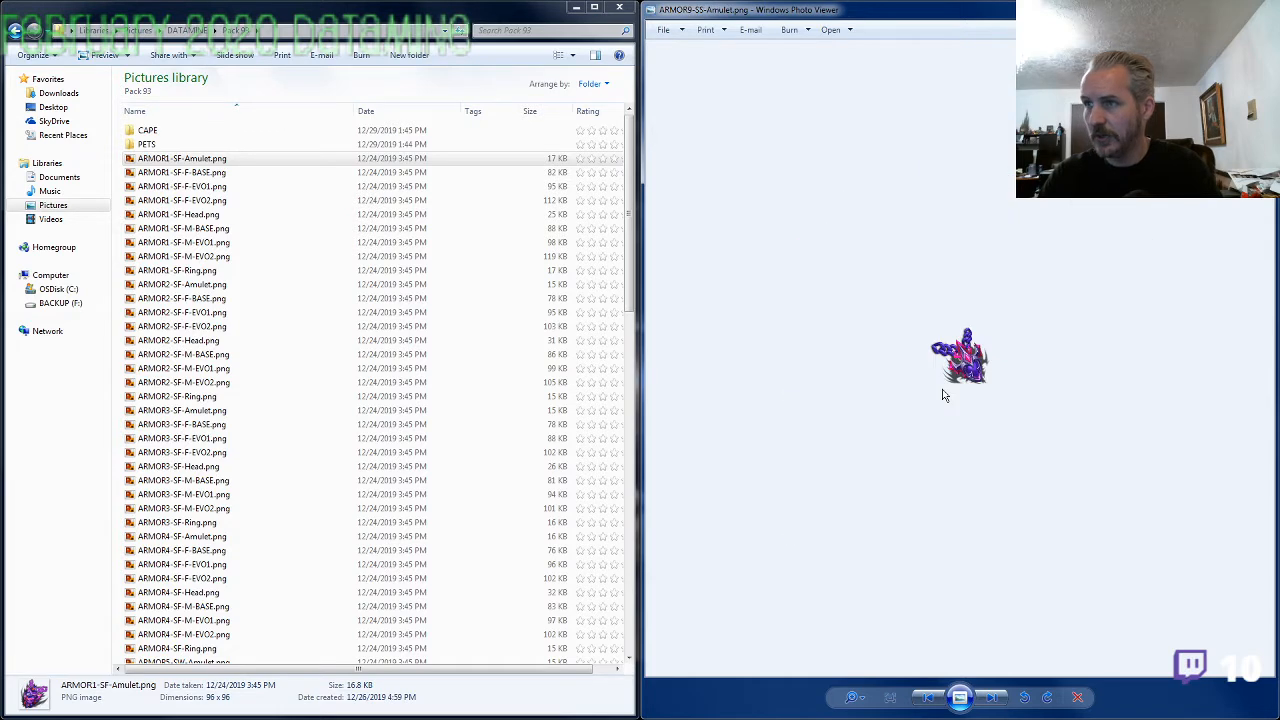
key(Left)
key(Left)
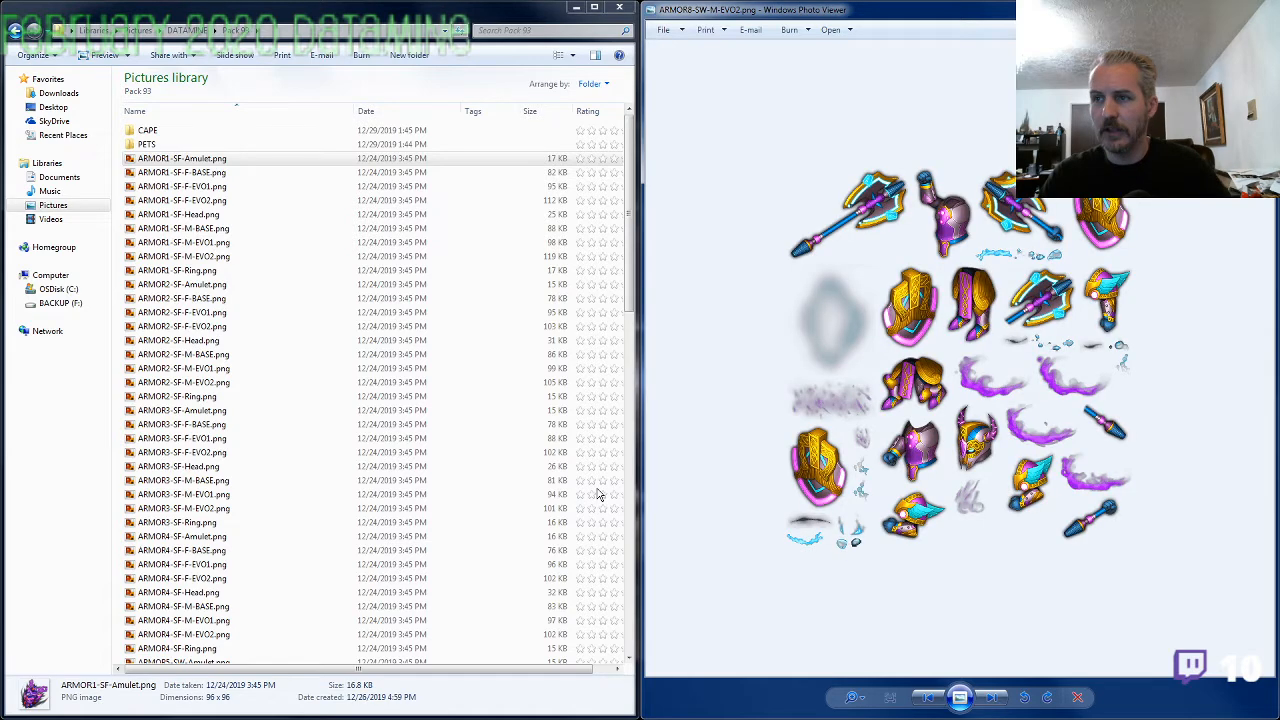
key(Right)
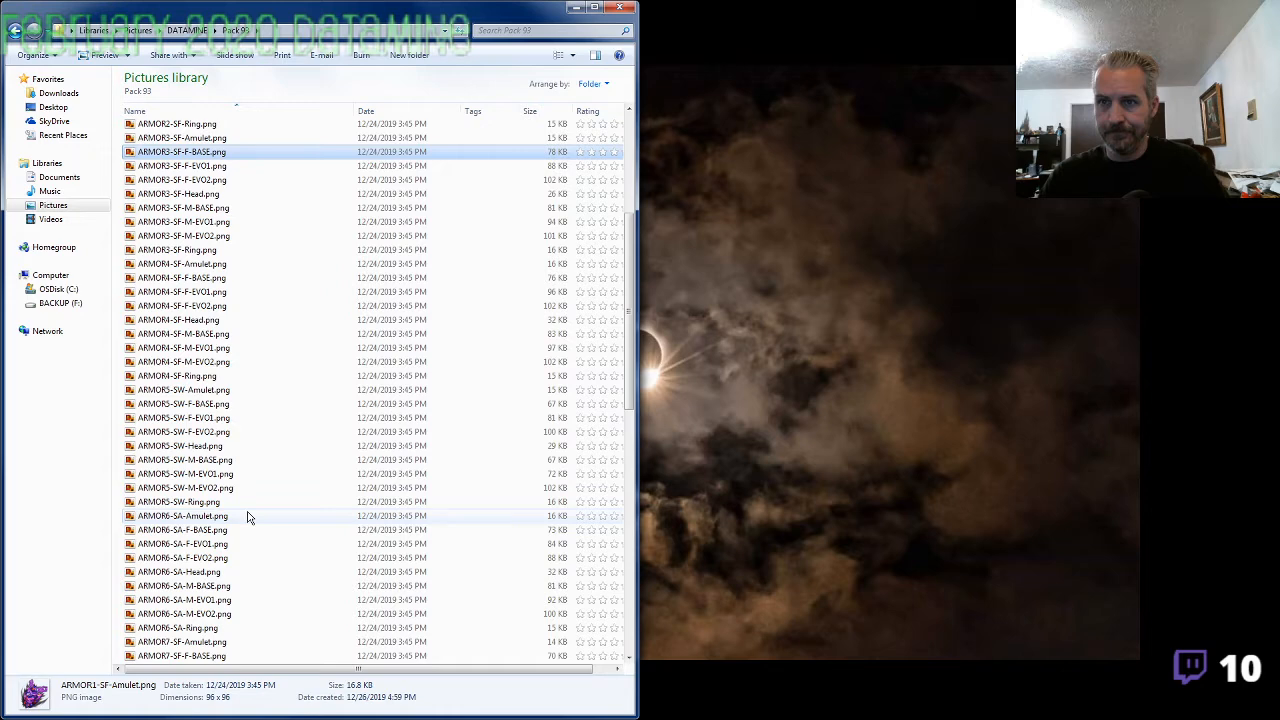
Open image98.png and ARMOR8-SW-M-EVO2.png in separate viewer windows and place them side by side
scroll(230, 550, down, 15)
click(191, 589)
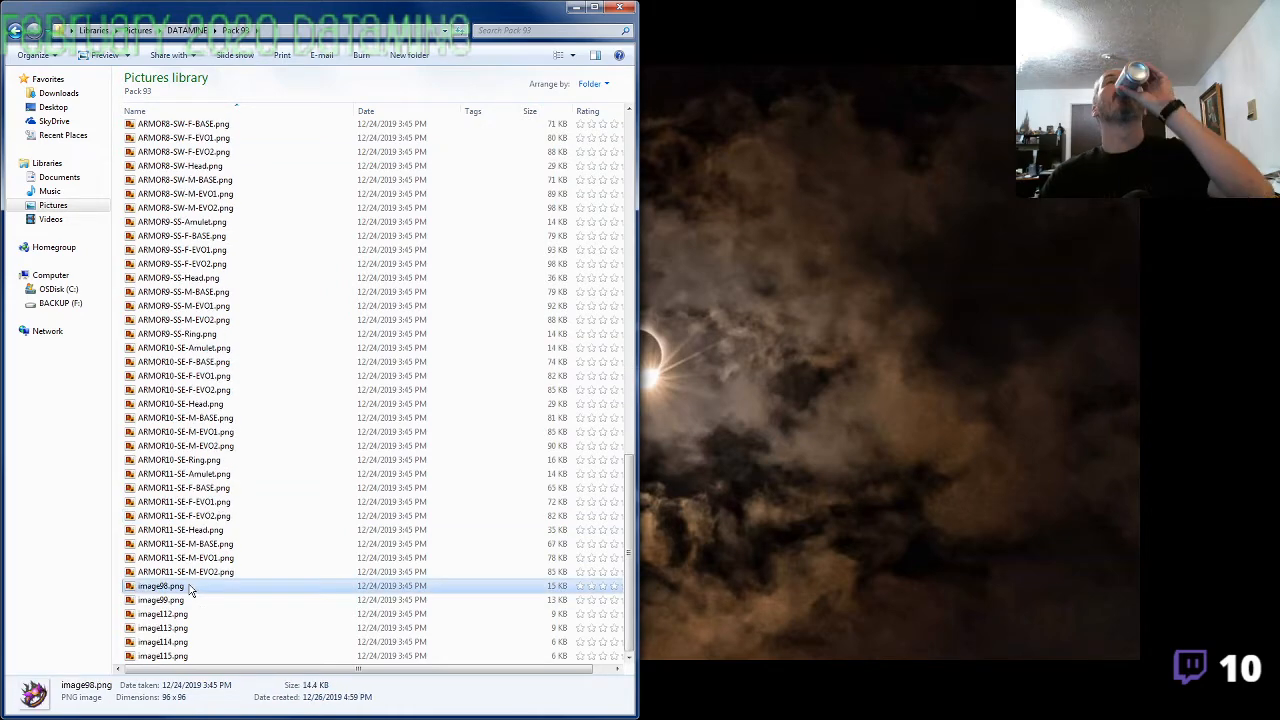
double_click(190, 589)
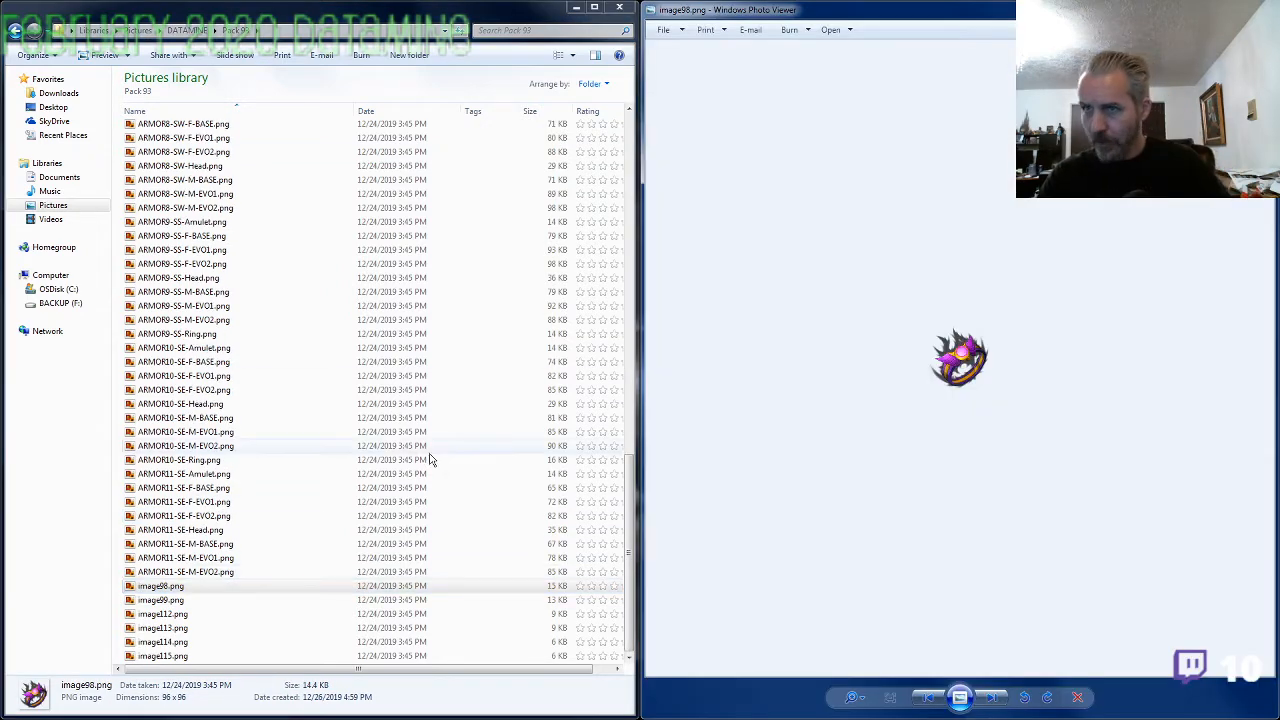
click(198, 209)
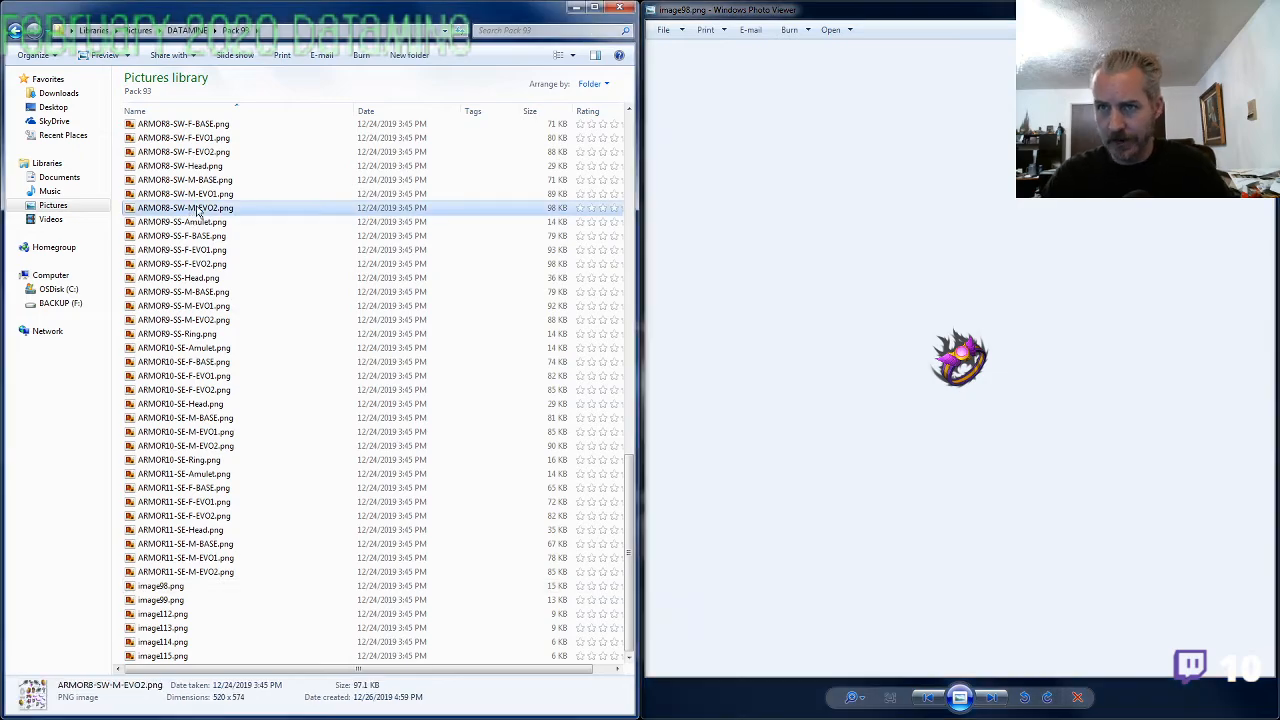
double_click(198, 209)
drag(905, 15, 548, 16)
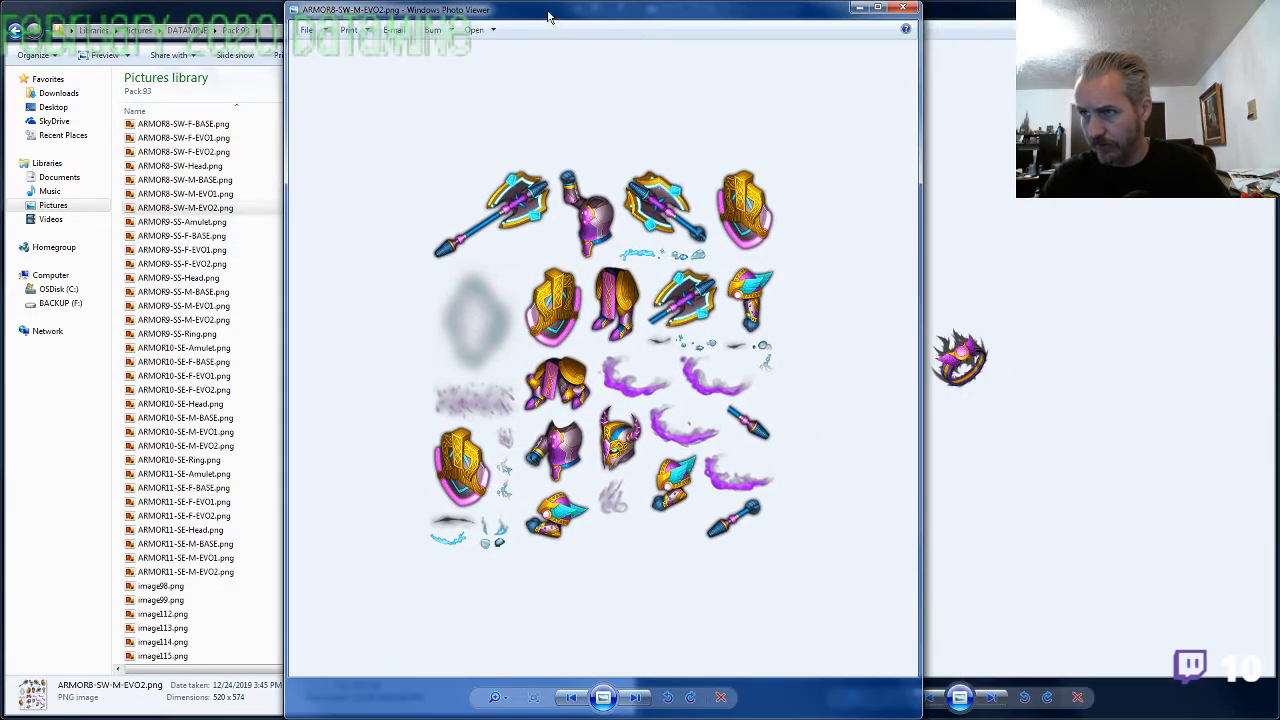
Compare the enlarged ring in image98.png with the shield, helmet and winged gauntlet details on the enlarged ARMOR8-SW-M-EVO2.png sheet
scroll(632, 411, up, 4)
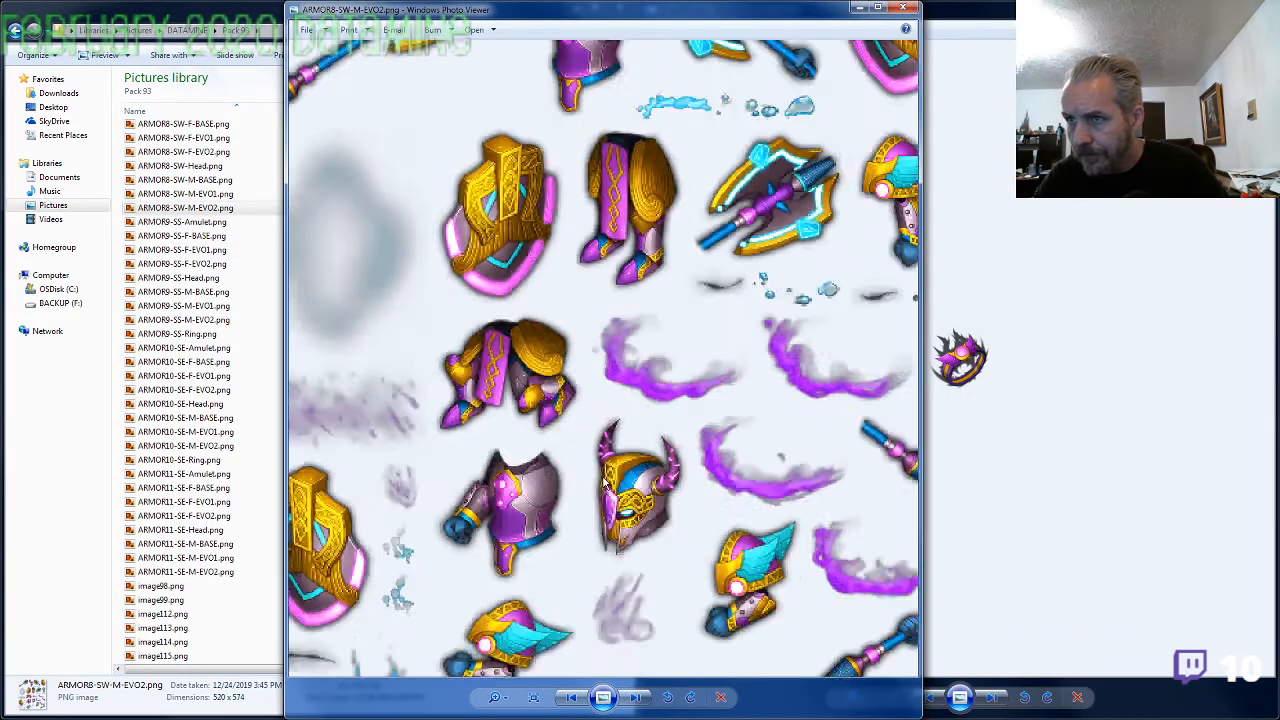
drag(633, 411, 520, 637)
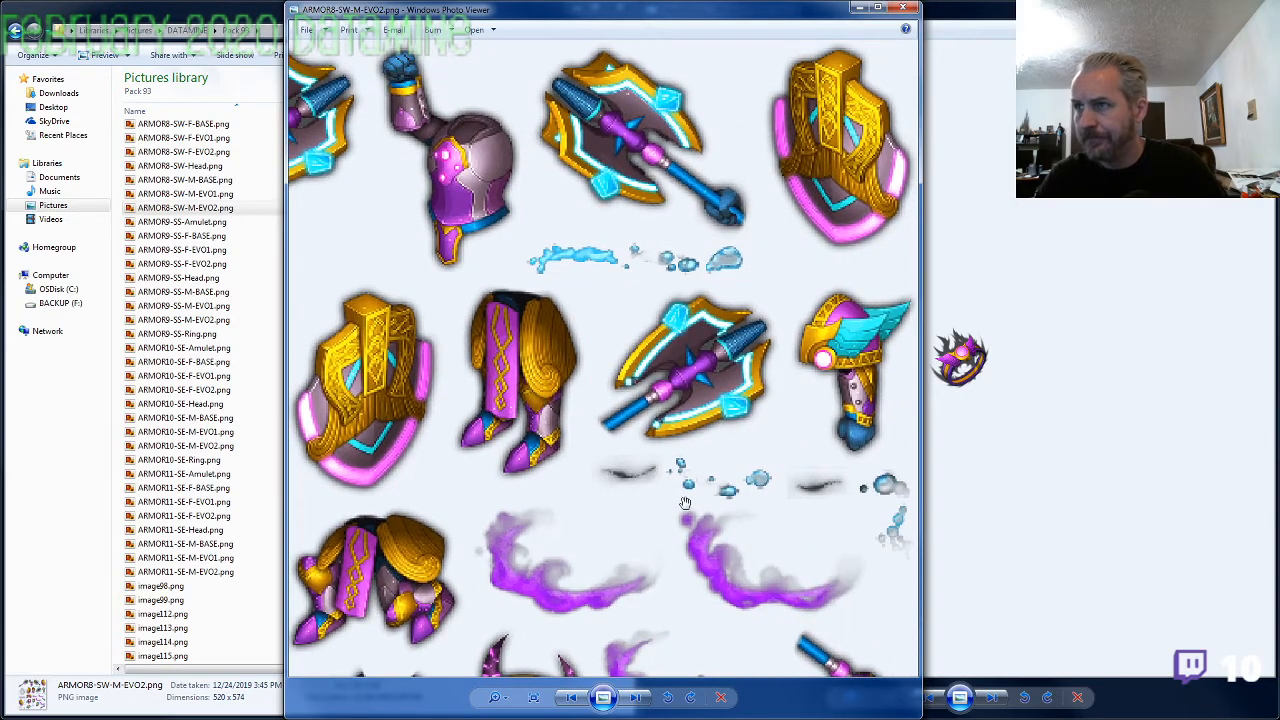
click(1013, 422)
scroll(1012, 427, up, 4)
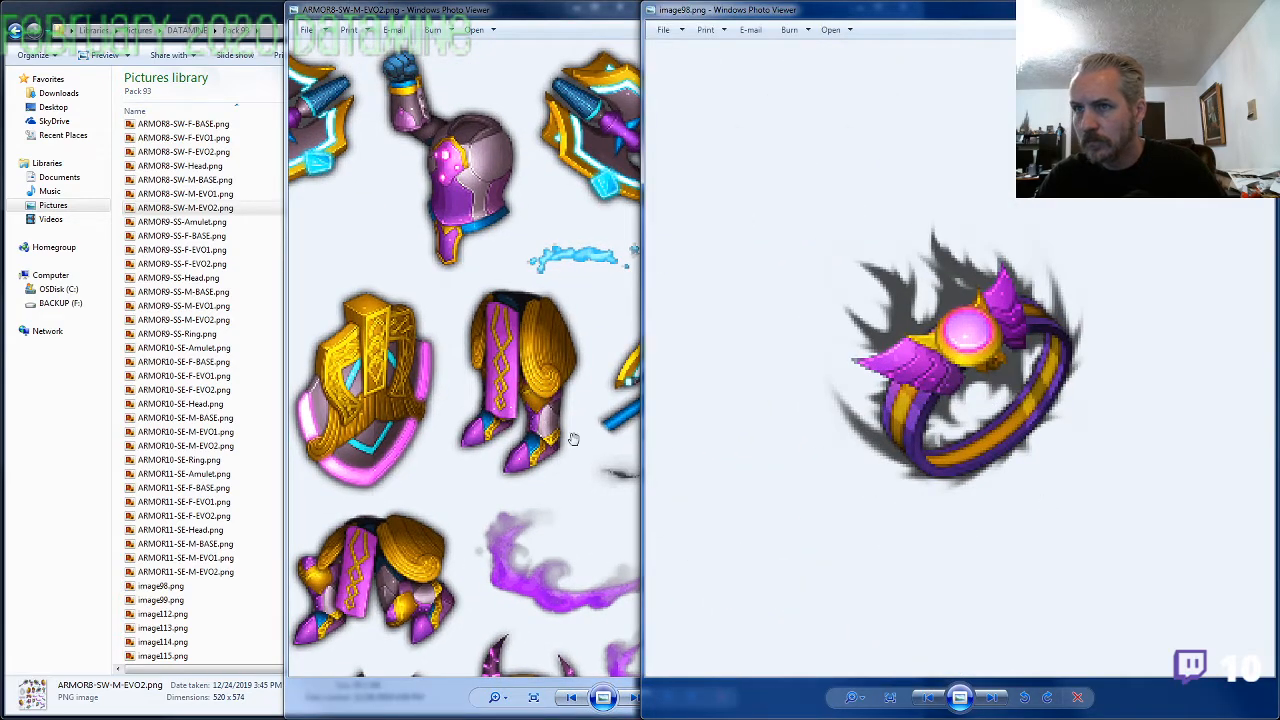
click(530, 449)
drag(515, 447, 677, 199)
drag(765, 484, 730, 255)
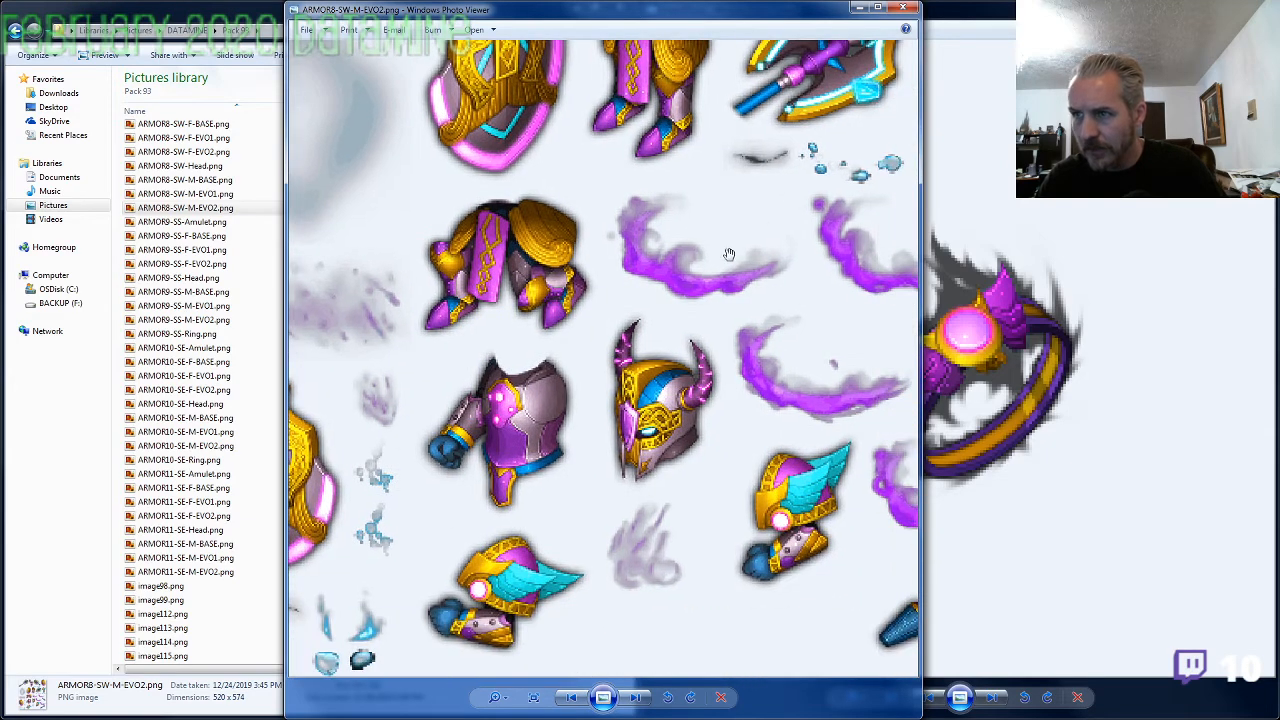
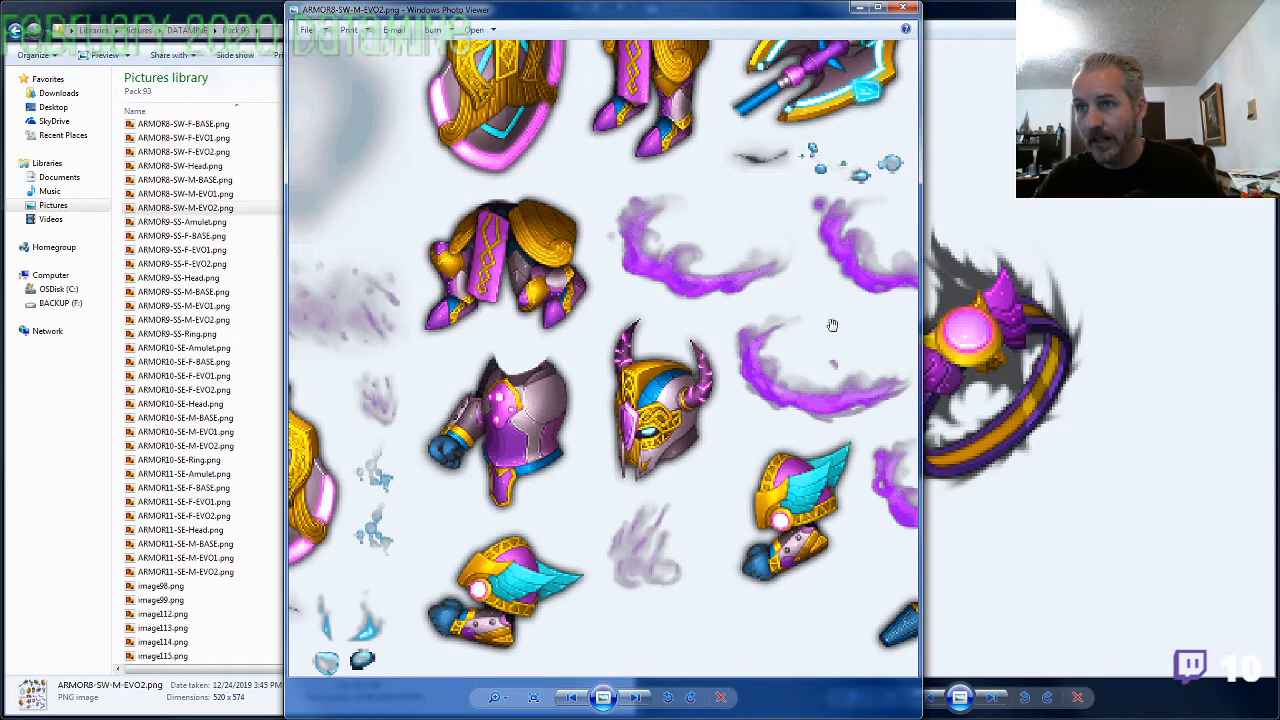
Close the ARMOR8-SW-M-EVO2.png view and rename image98.png as ARMOR8-SW-Ring.png, reusing the set's name prefix
click(903, 7)
click(194, 208)
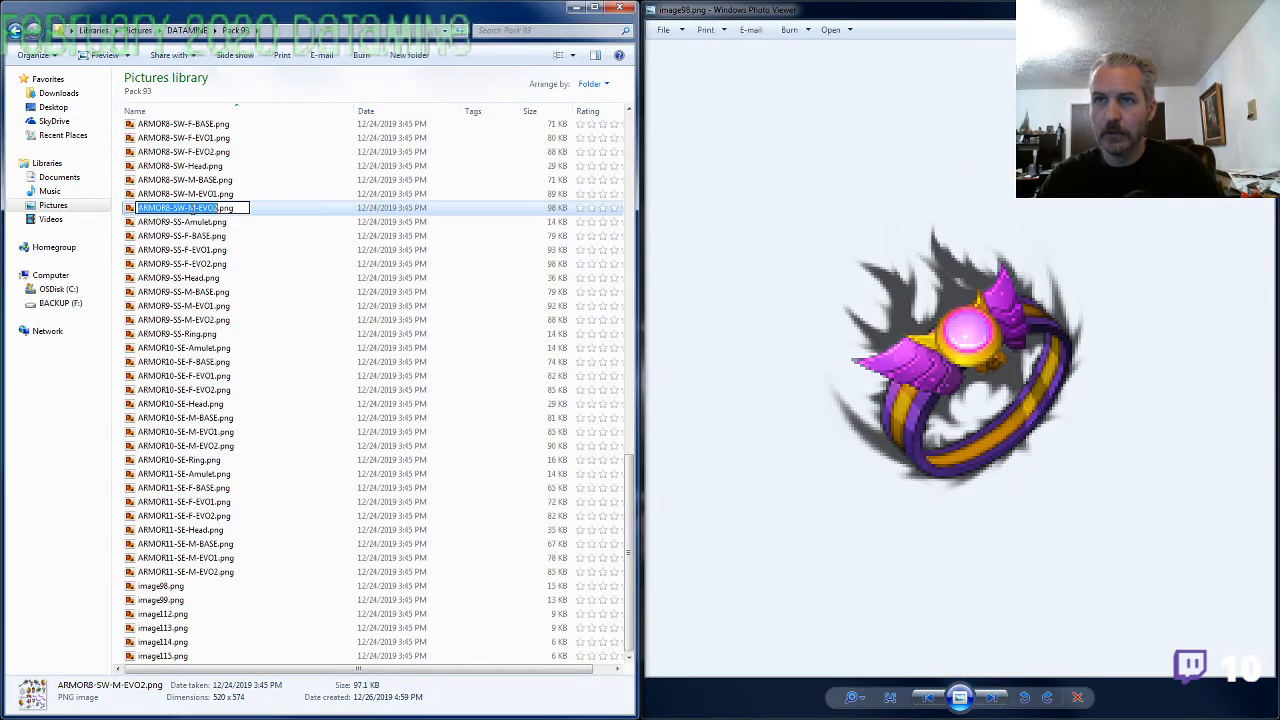
click(170, 587)
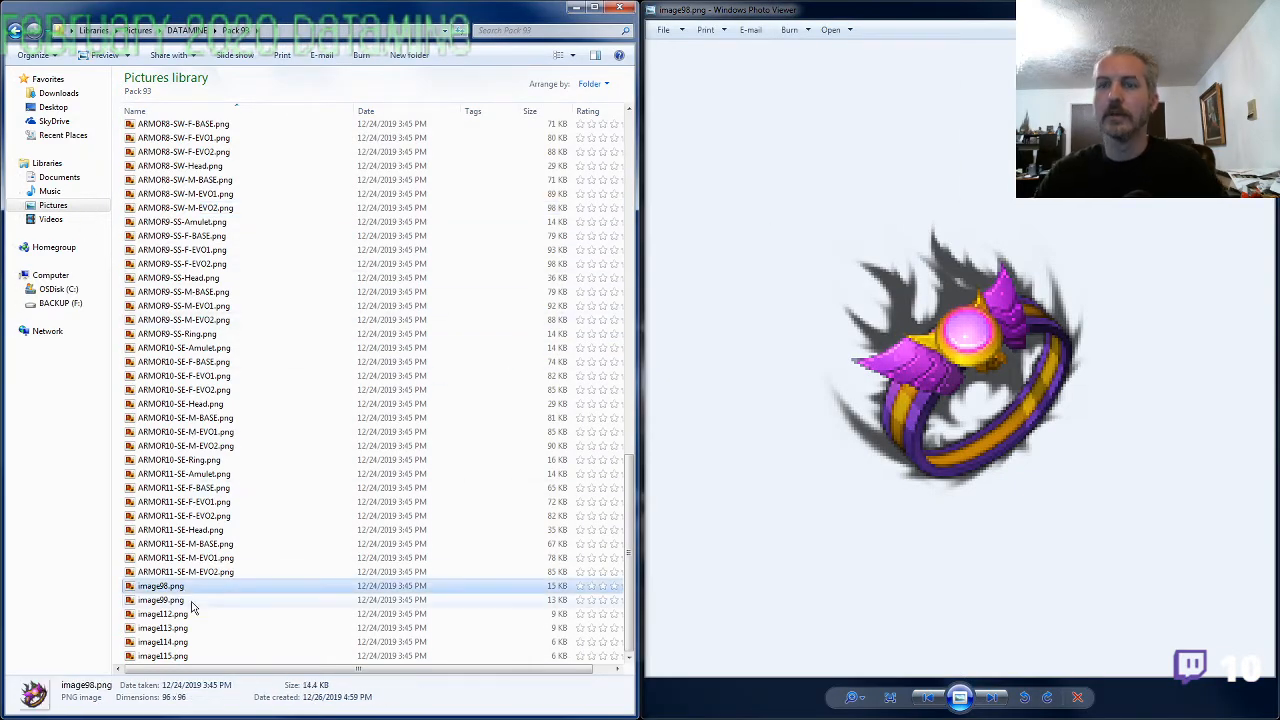
key(F2)
text(ARMOR8-SW-)
text(Ring)
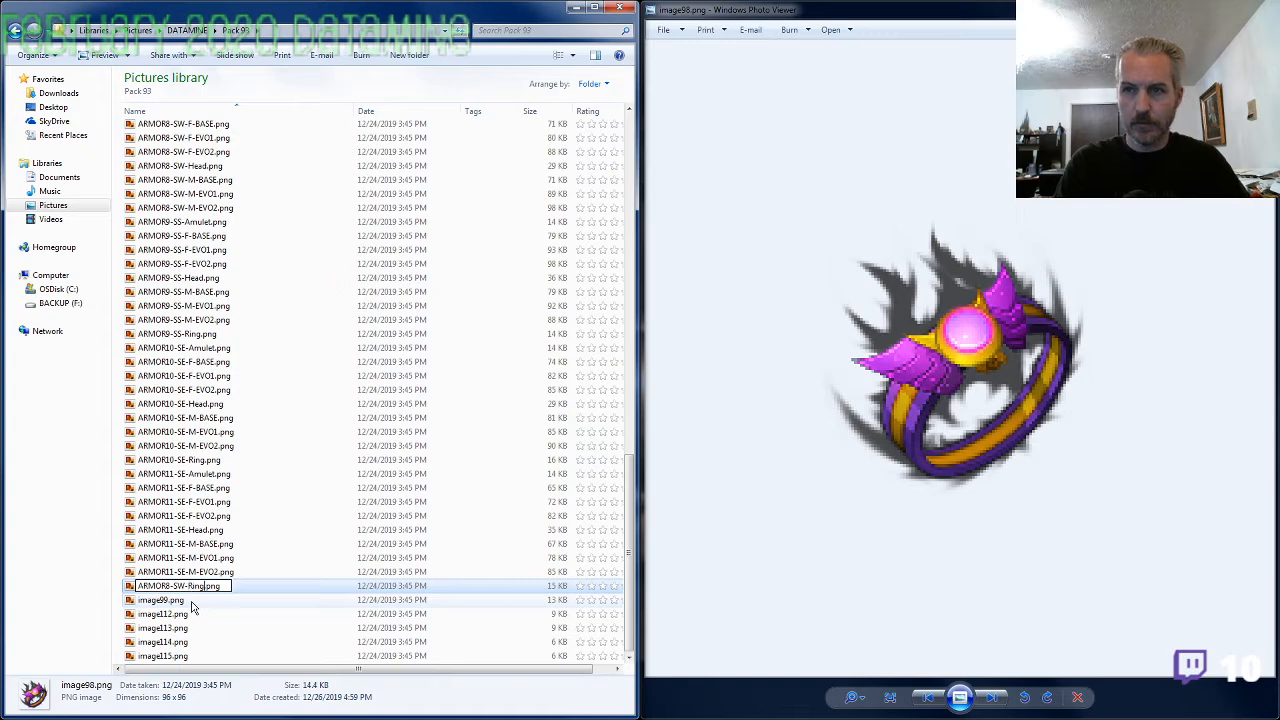
key(Return)
Enlarge image99.png and compare its ring with the ARMOR11-SE-M-EVO2.png sheet, closing the sheet when done
click(193, 603)
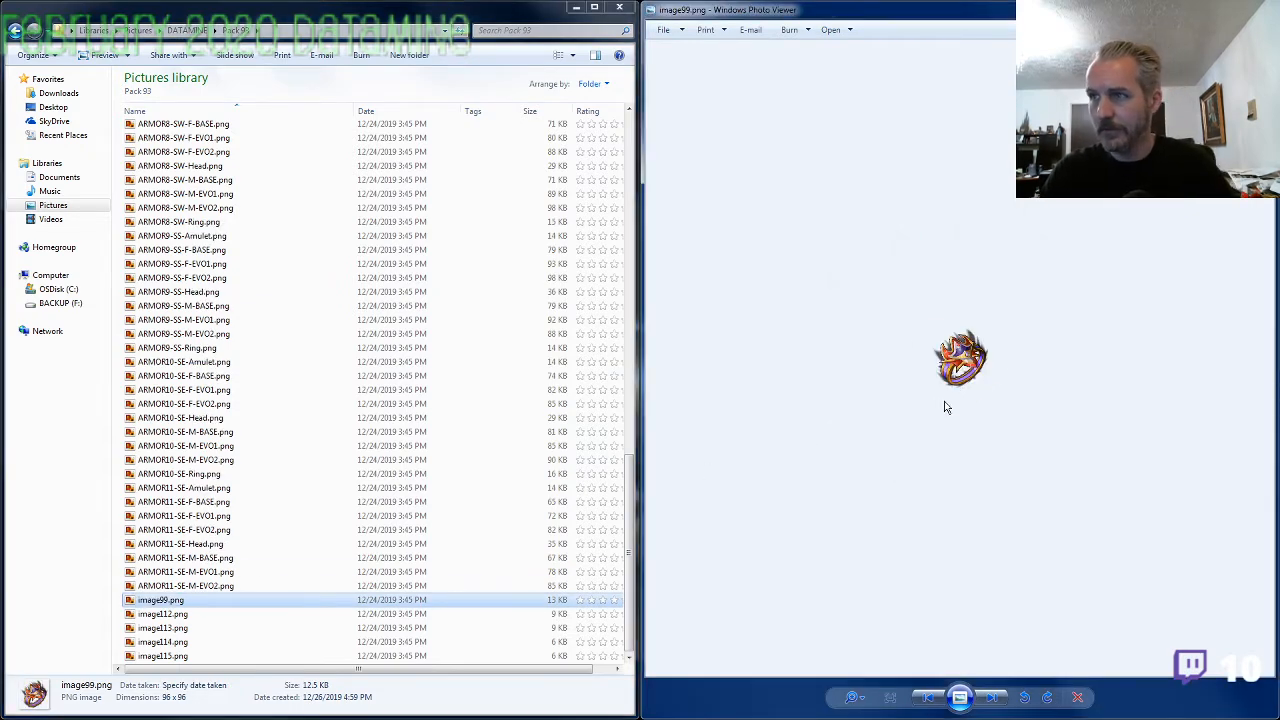
scroll(945, 407, up, 5)
click(253, 588)
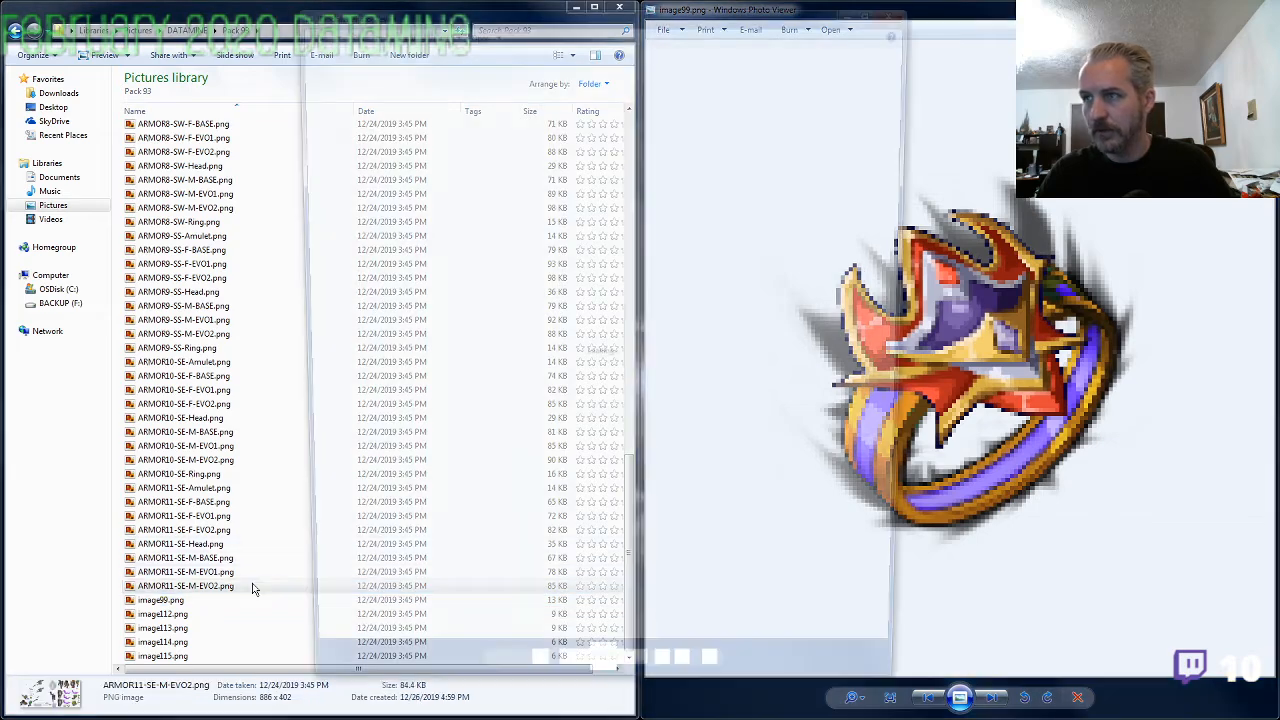
click(1041, 468)
click(548, 495)
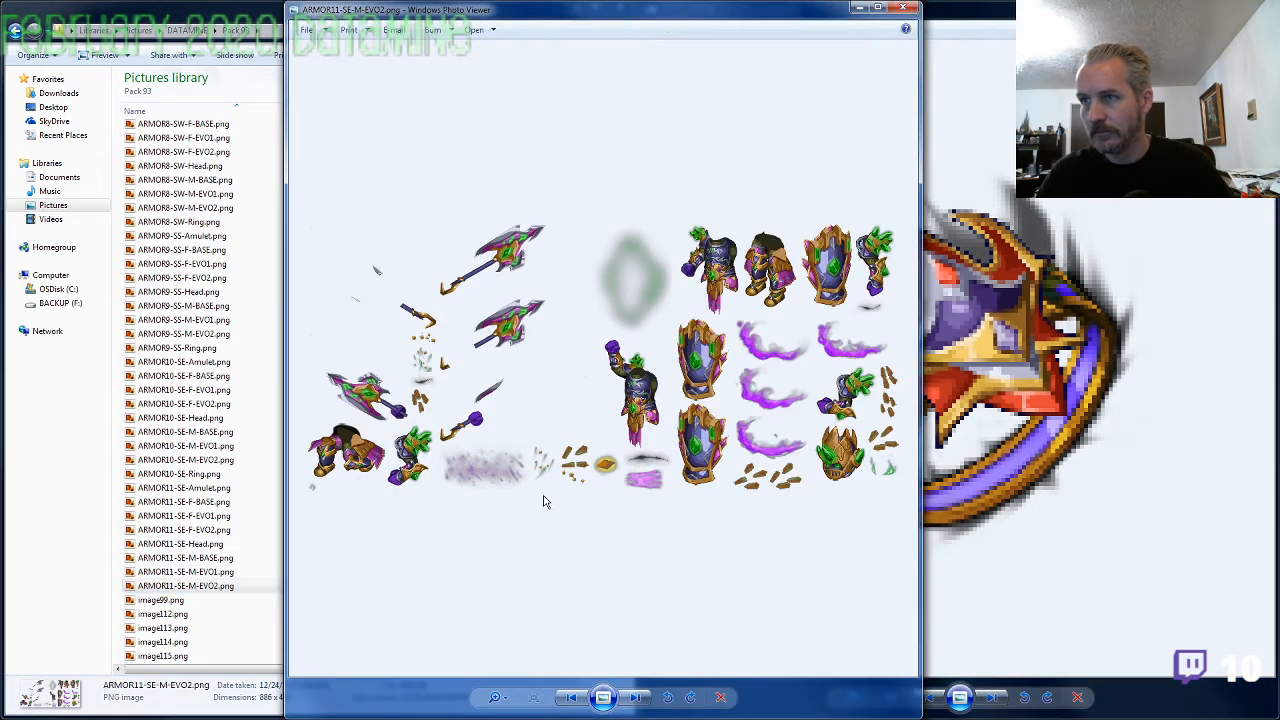
click(903, 7)
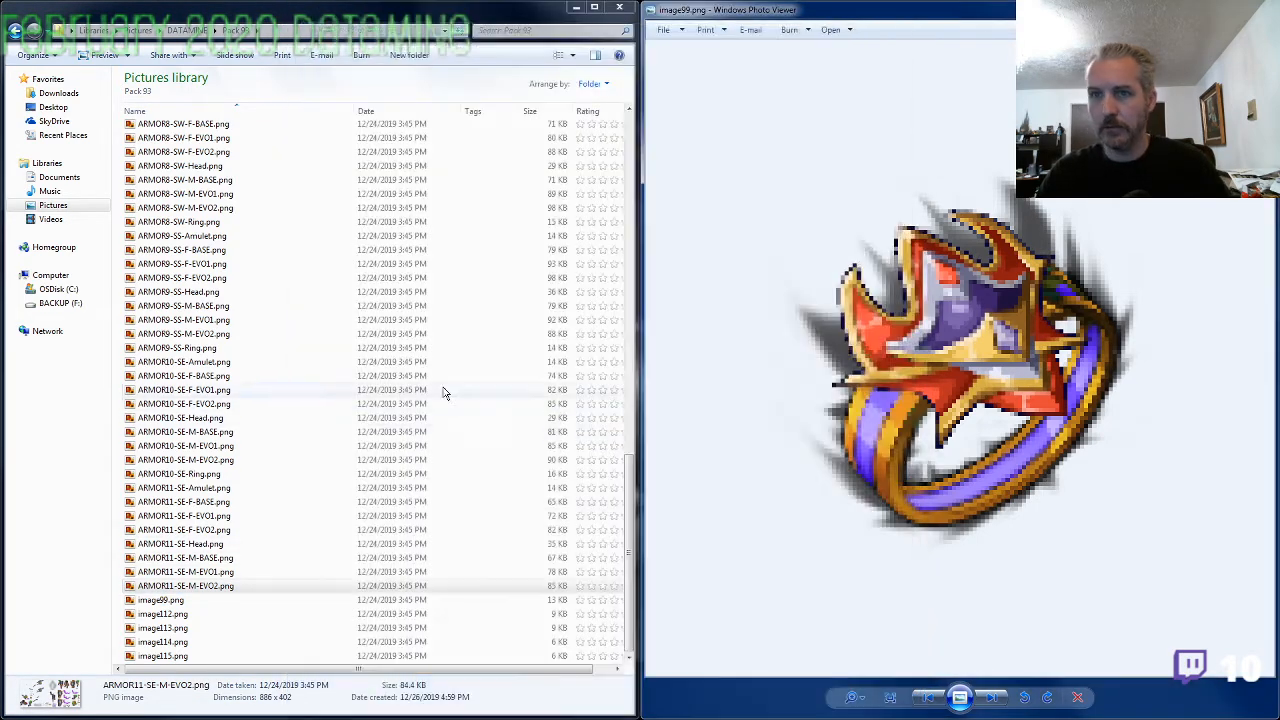
Copy the ARMOR11-SE- prefix from ARMOR11-SE-M-EVO2.png and rename image99.png as ARMOR11-SE-Ring.png
click(191, 588)
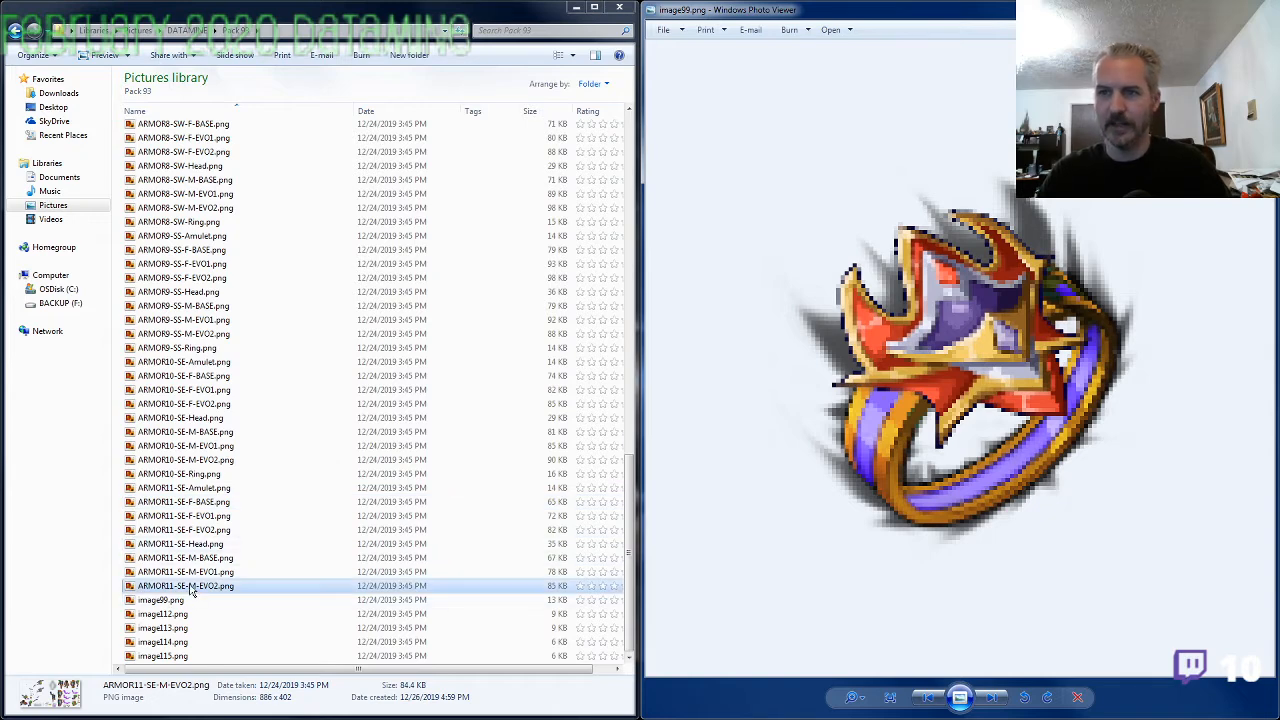
click(191, 588)
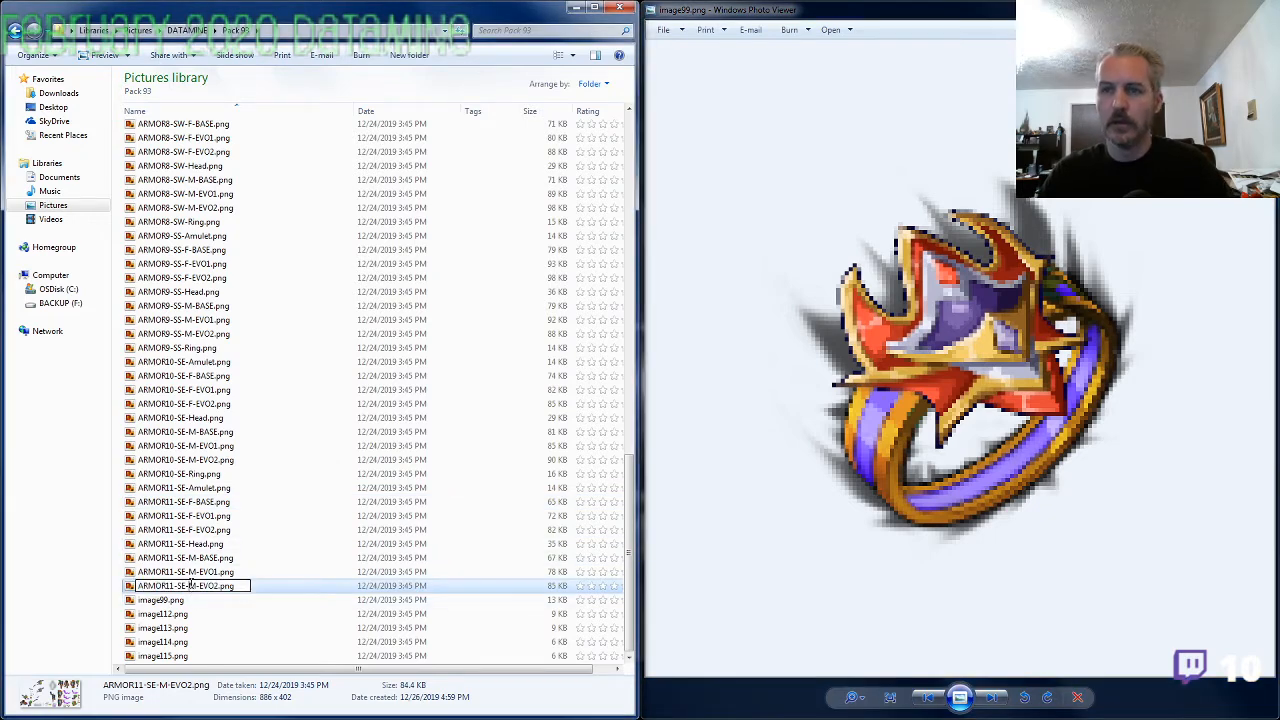
click(183, 601)
key(F2)
text(ARMOR11-SE-)
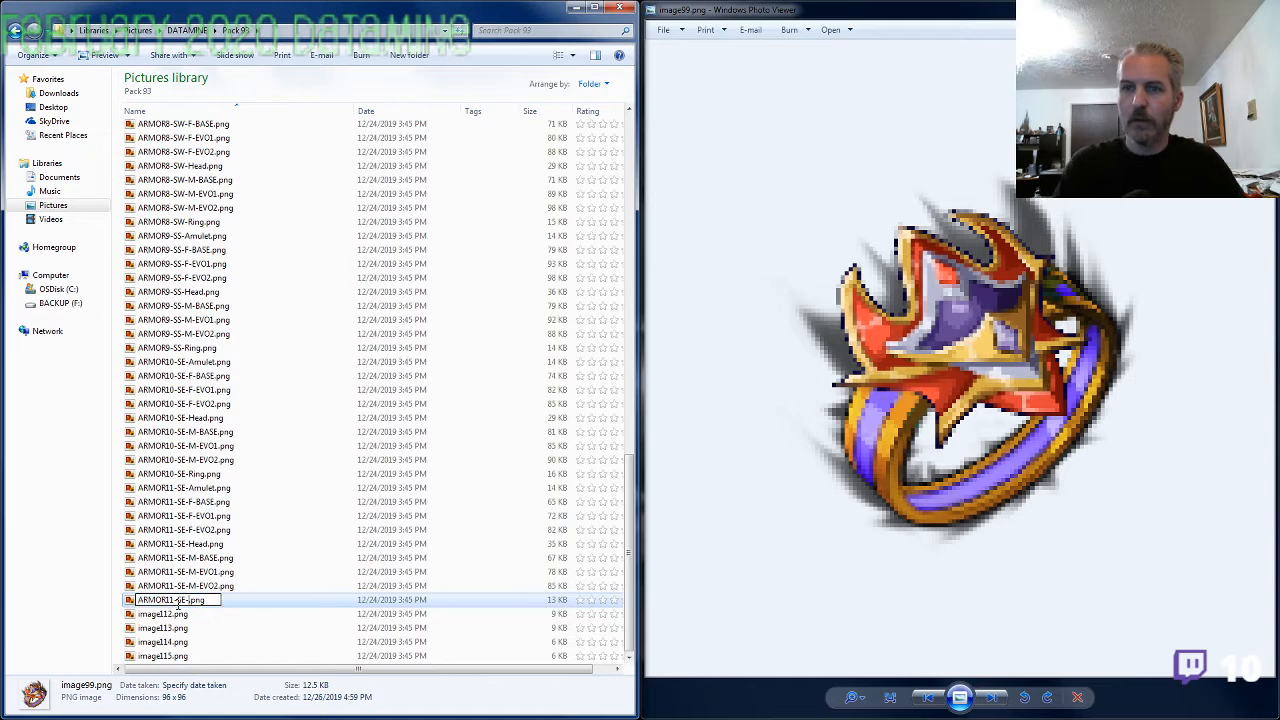
text(Ring)
key(Tab)
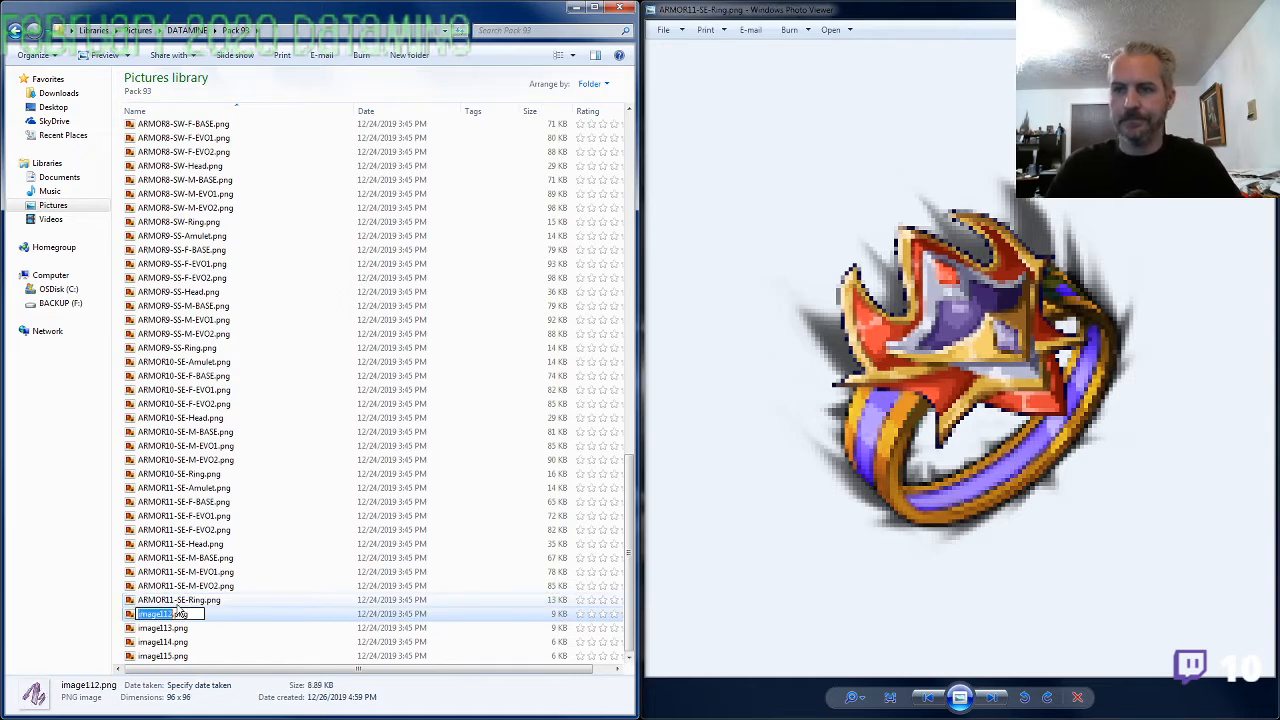
View the remaining unnamed images from image112.png to image115.png to identify what each one depicts
key(alt+Tab)
key(Right)
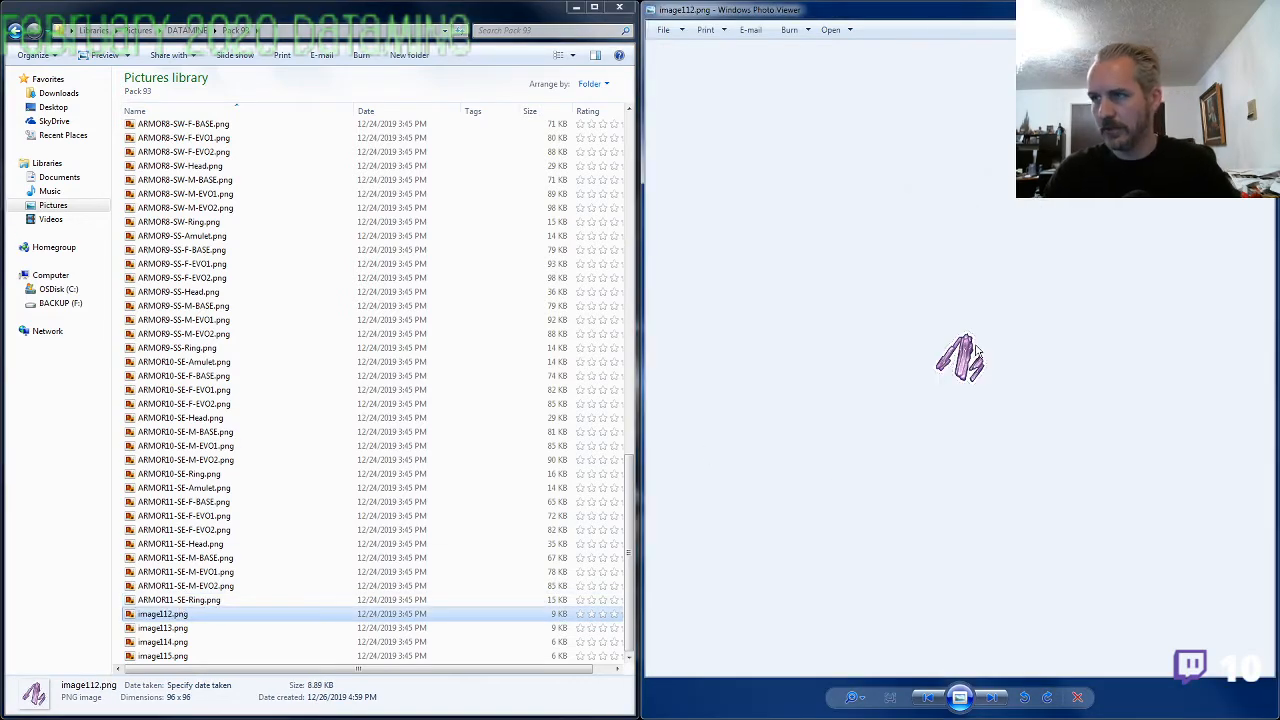
scroll(998, 440, up, 4)
key(Right)
scroll(991, 400, up, 3)
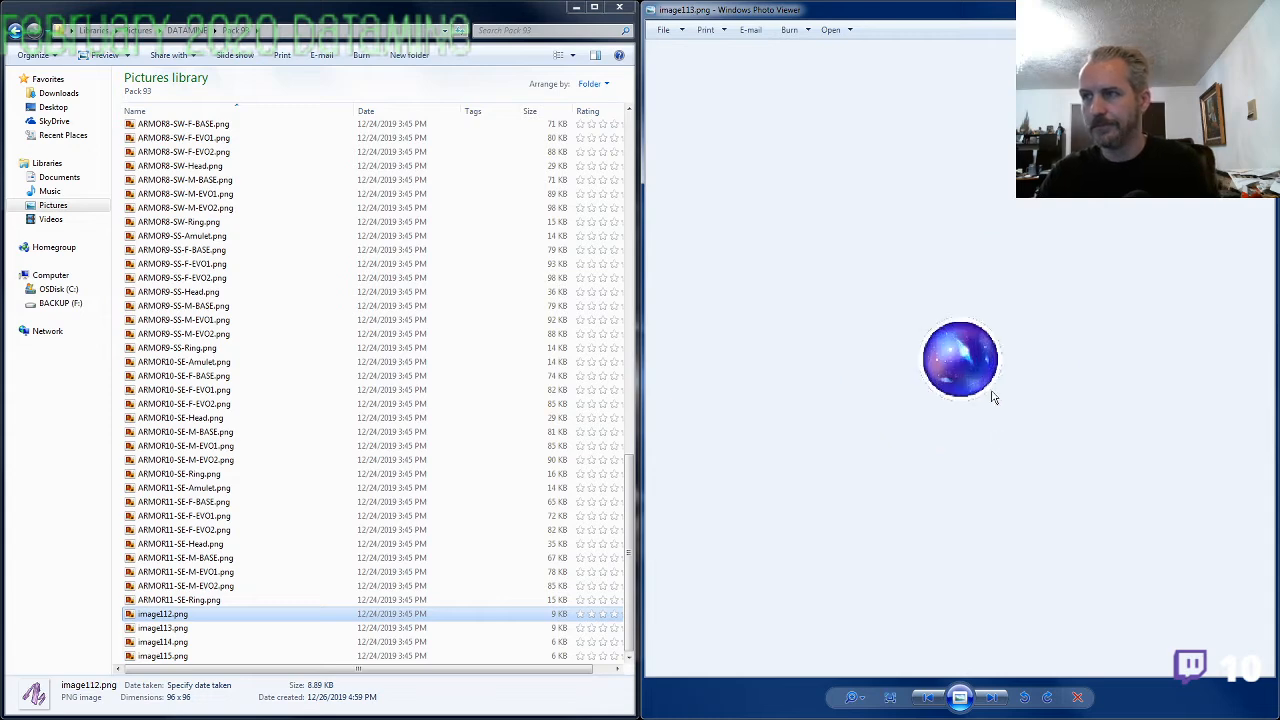
key(Left)
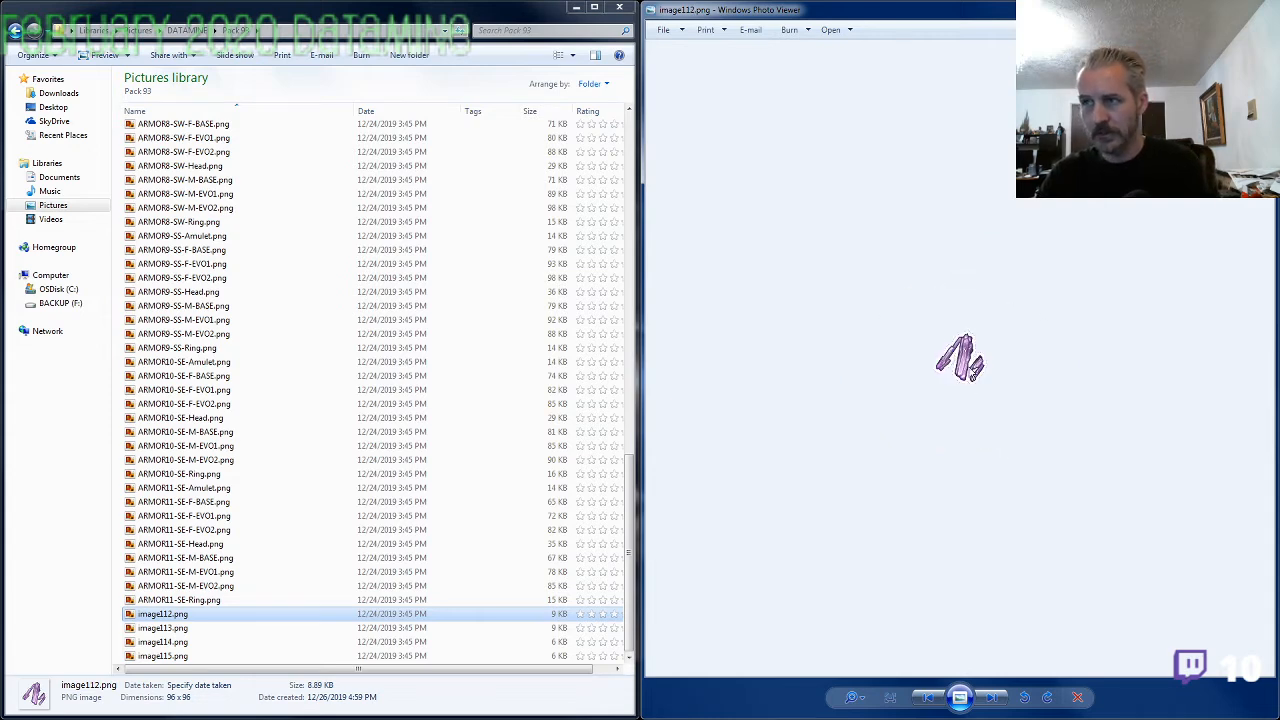
key(Right)
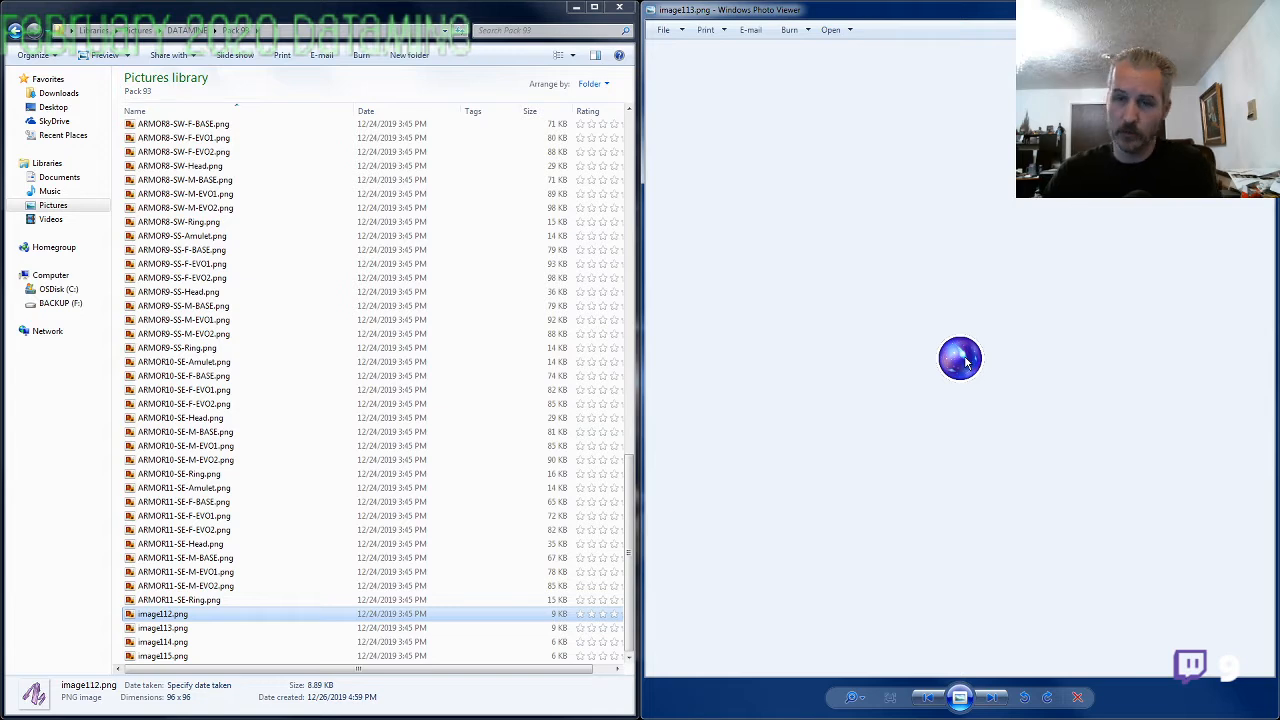
key(Right)
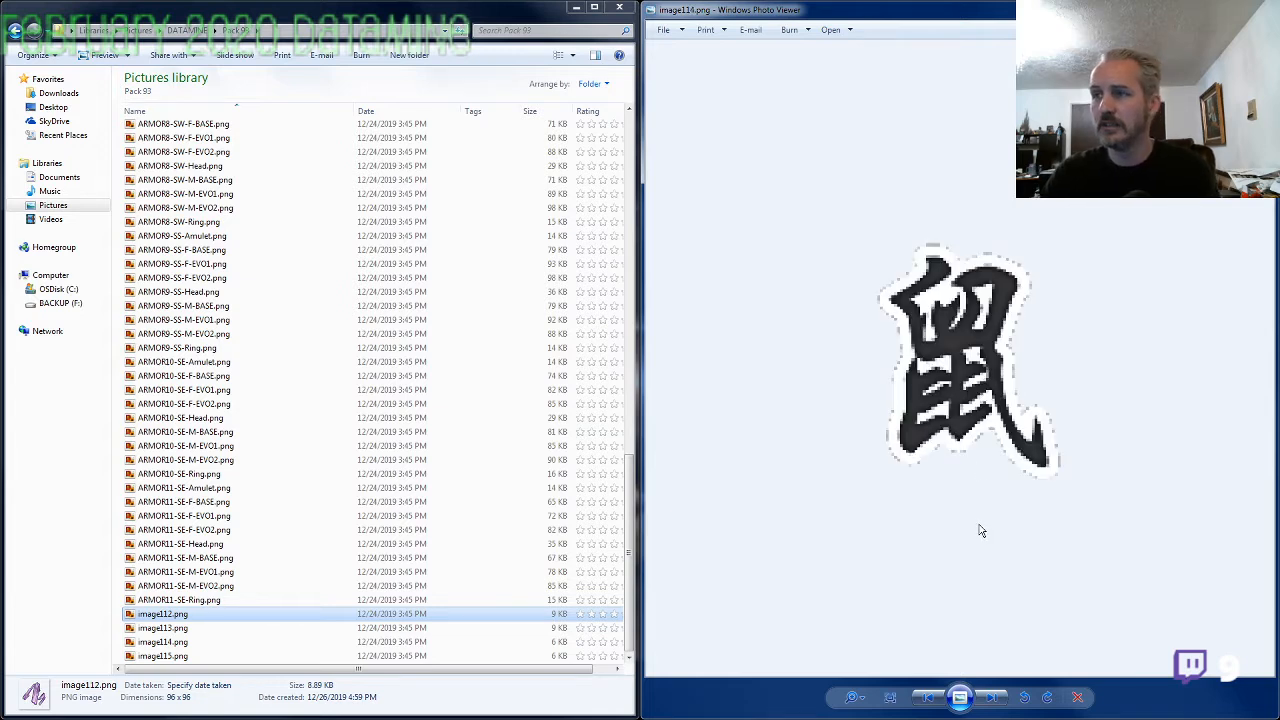
key(Right)
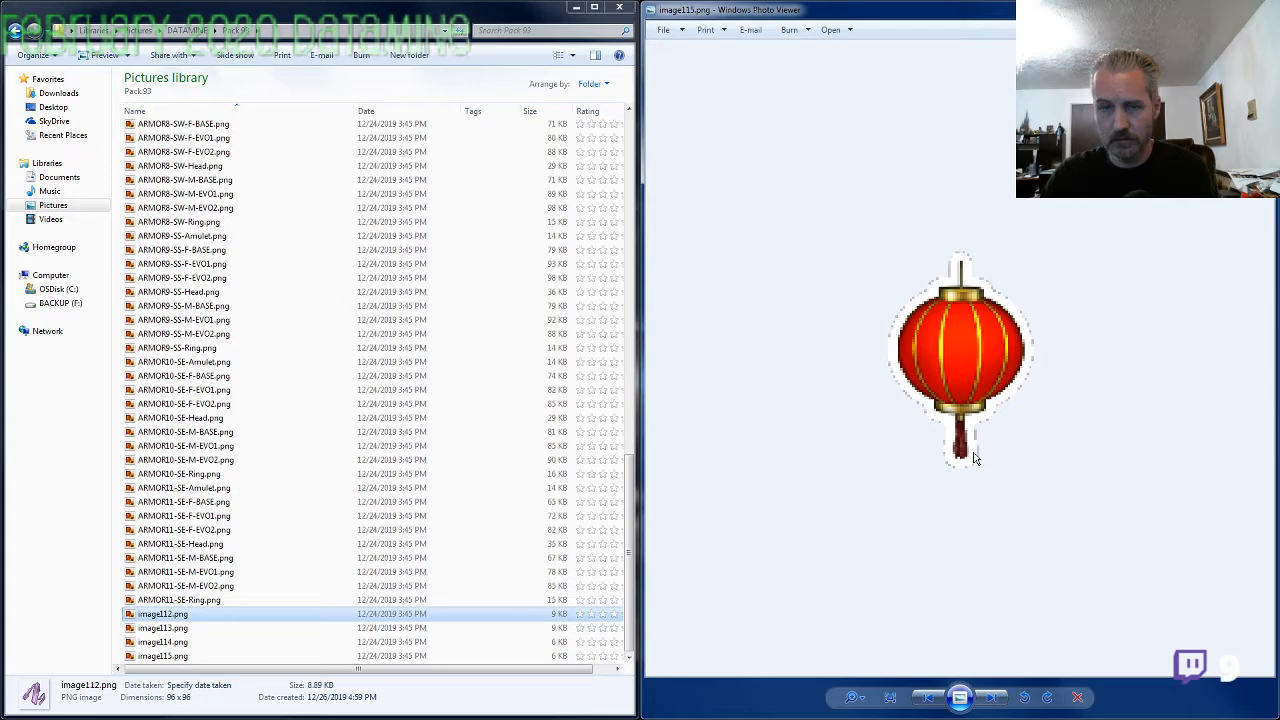
key(Left)
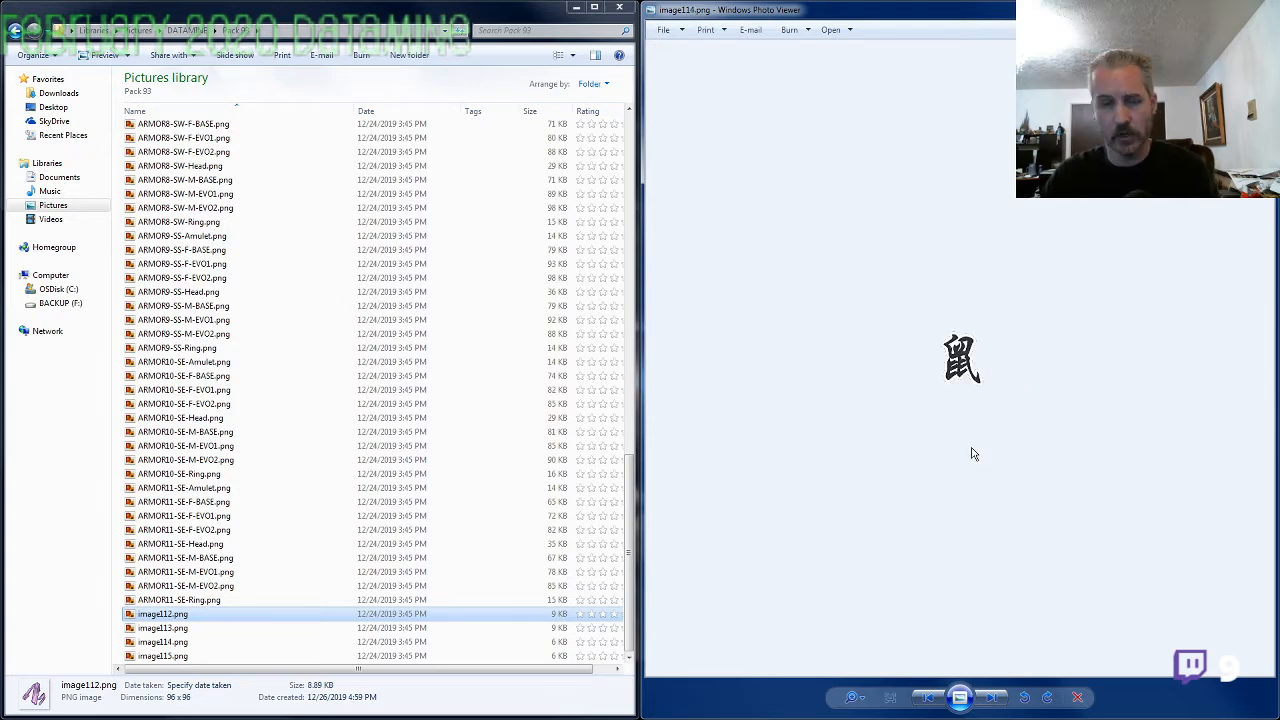
key(Left)
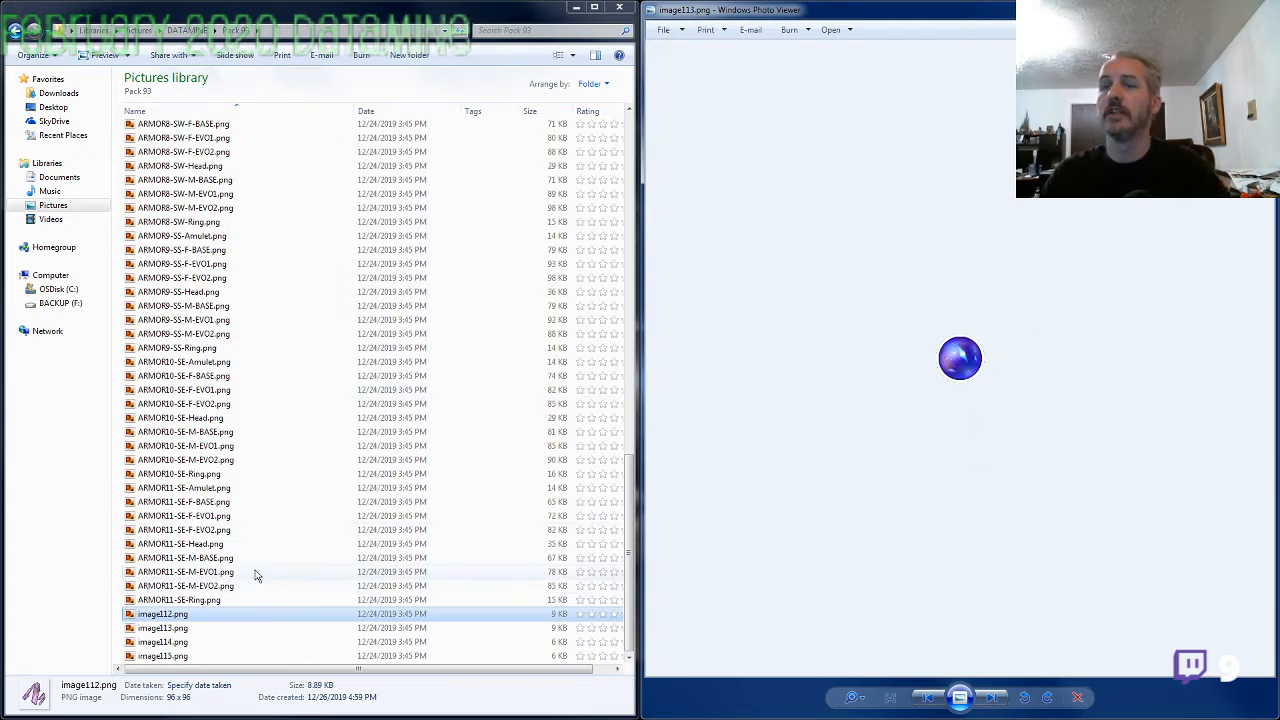
Rename image112.png as SF43-MATERIAL1.png and image113.png as SF43-MATERIAL2.png
click(187, 616)
key(F2)
text(S)
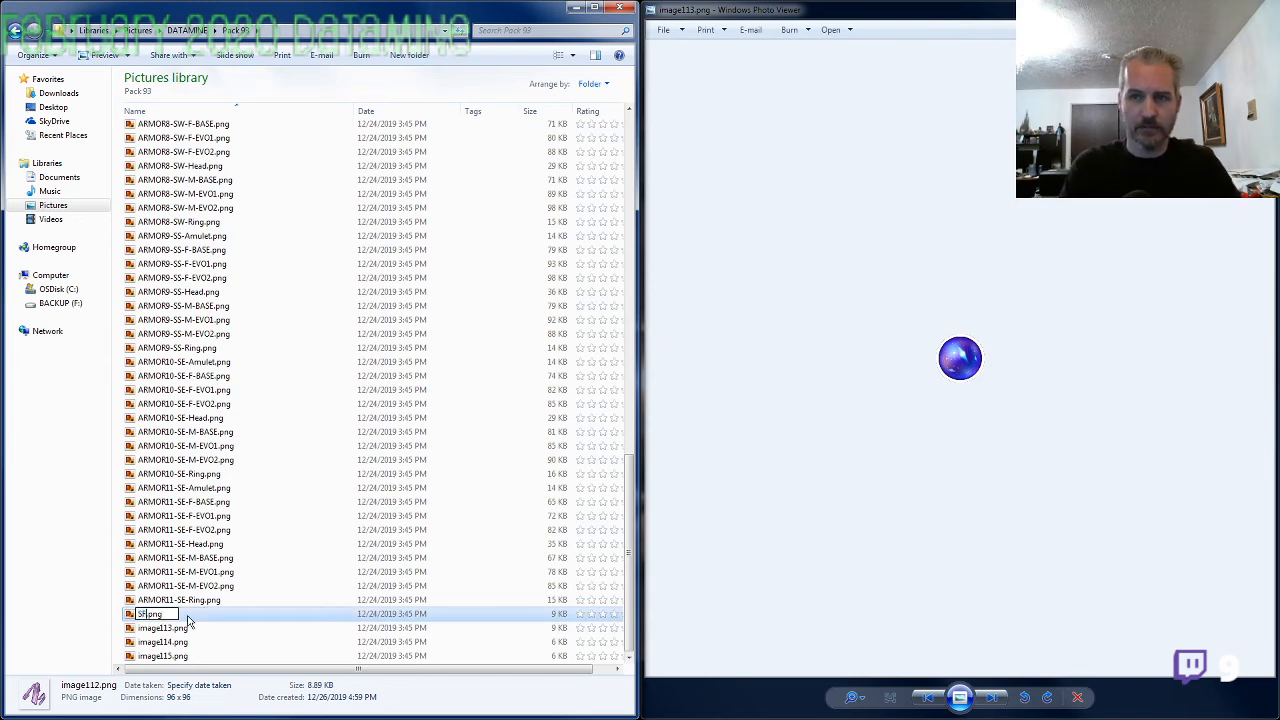
text(F43-MA)
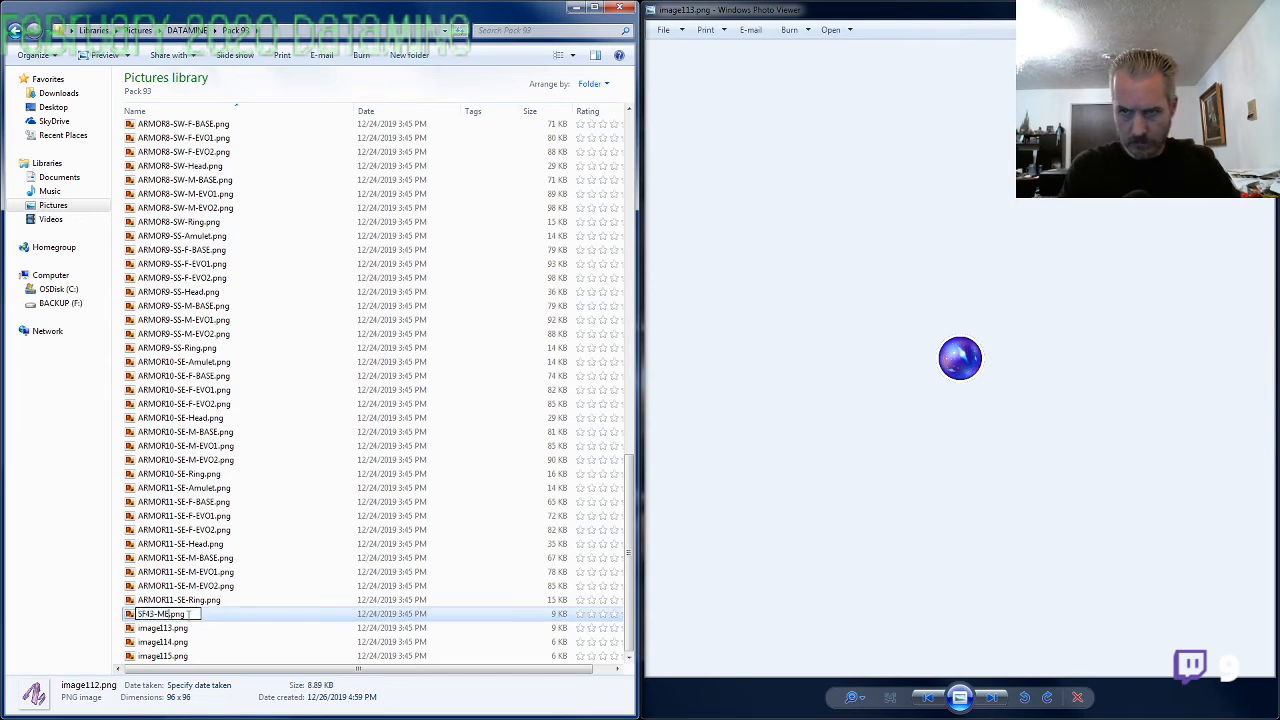
text(TERIAL1)
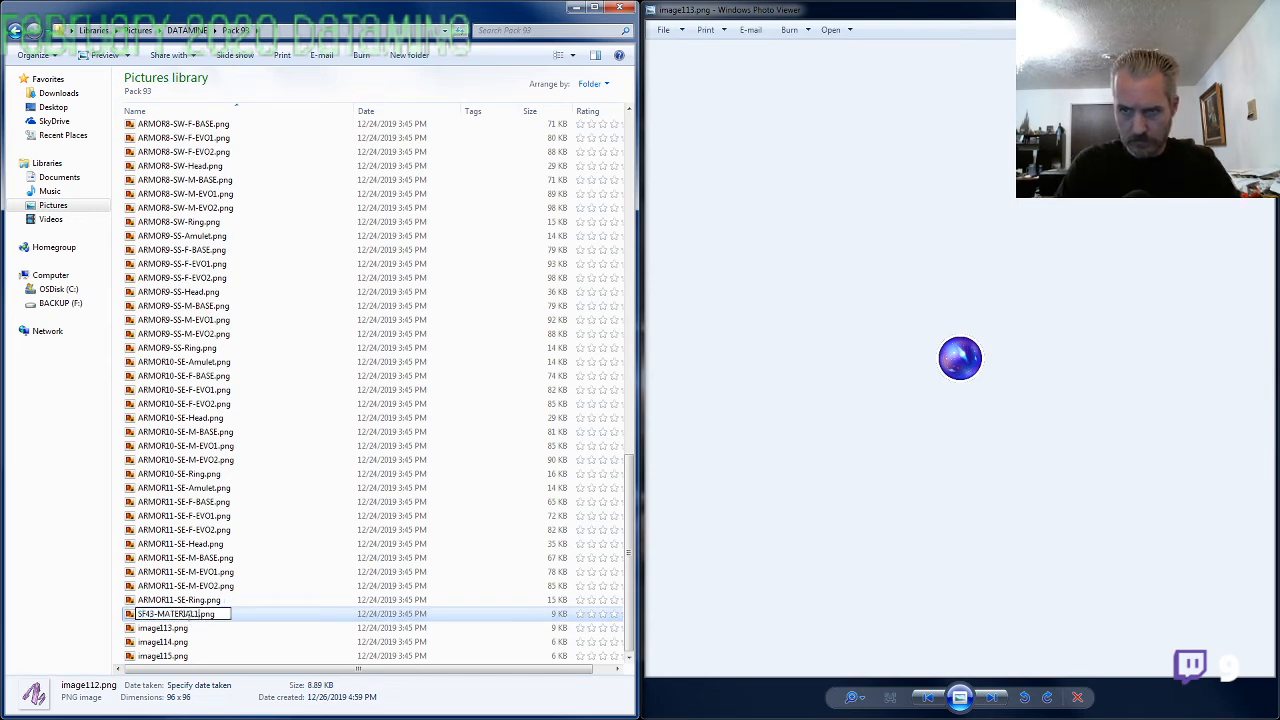
key(shift+Home)
key(ctrl+c)
key(Tab)
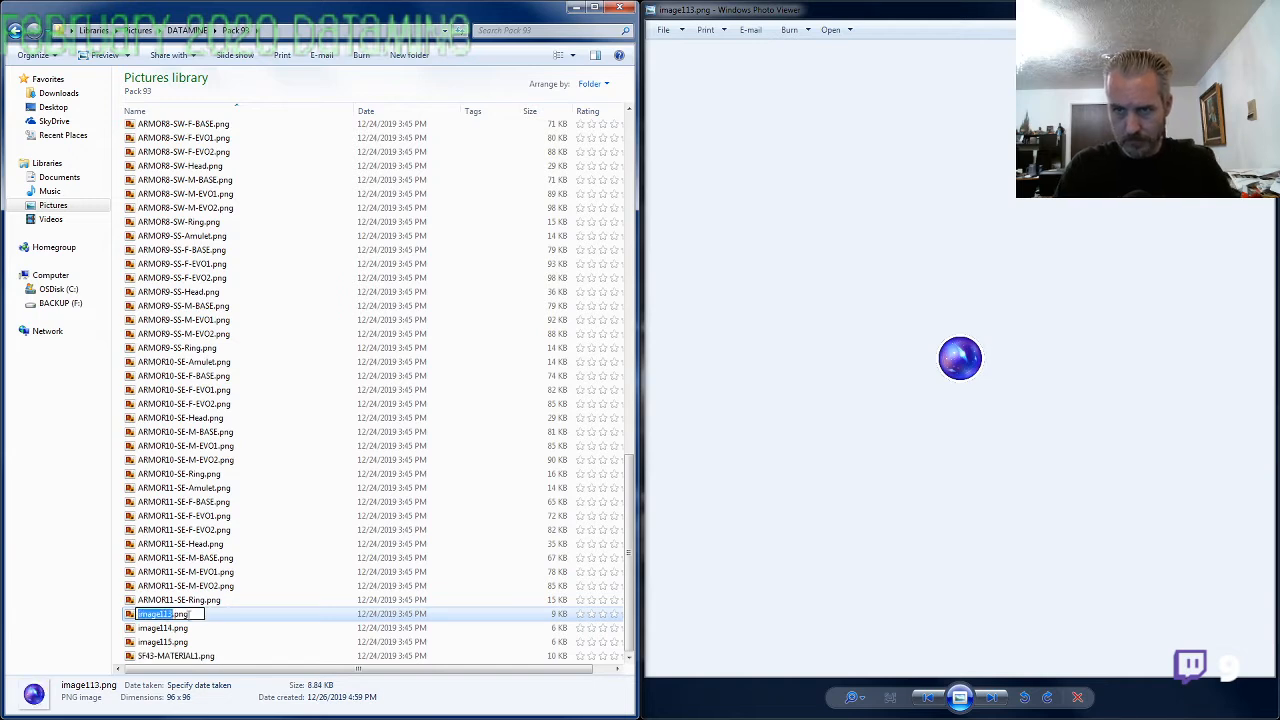
key(ctrl+v)
text(v)
key(Tab)
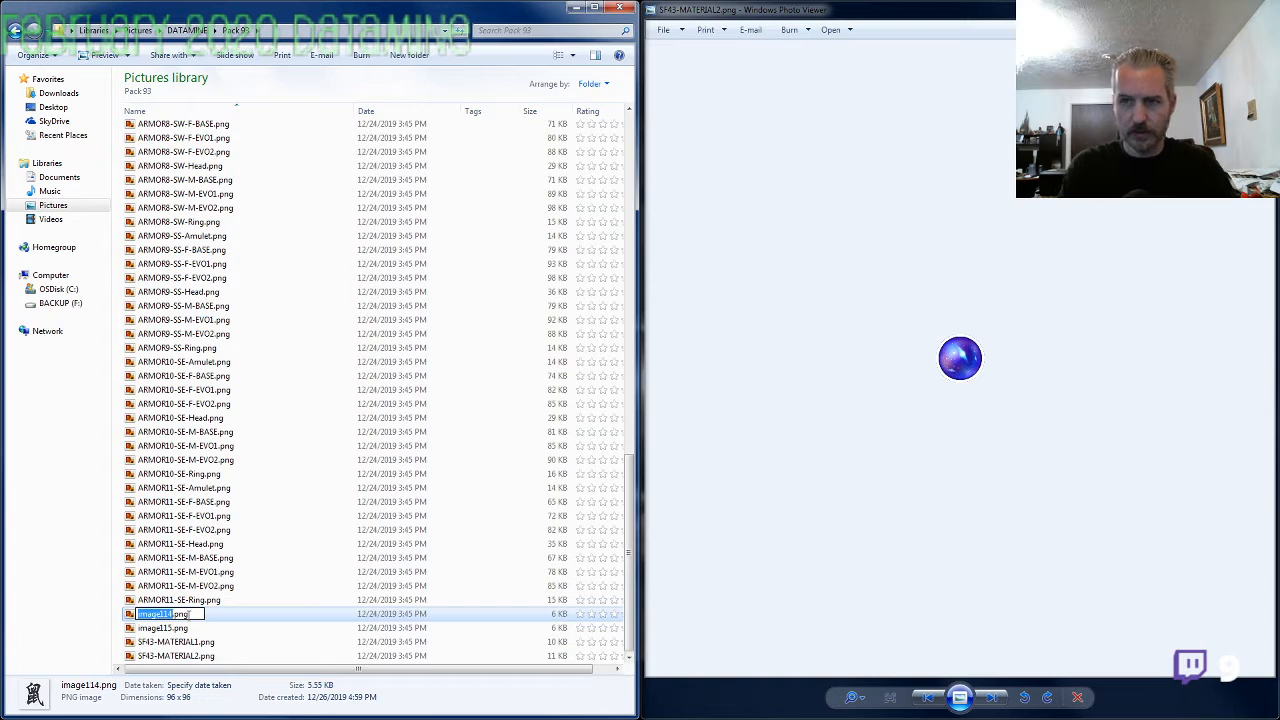
Rename image114.png as OTHER_MATERIAL1.png and image115.png as OTHER_MATERIAL2.png, and close the picture viewer
text(OTHER_Mate)
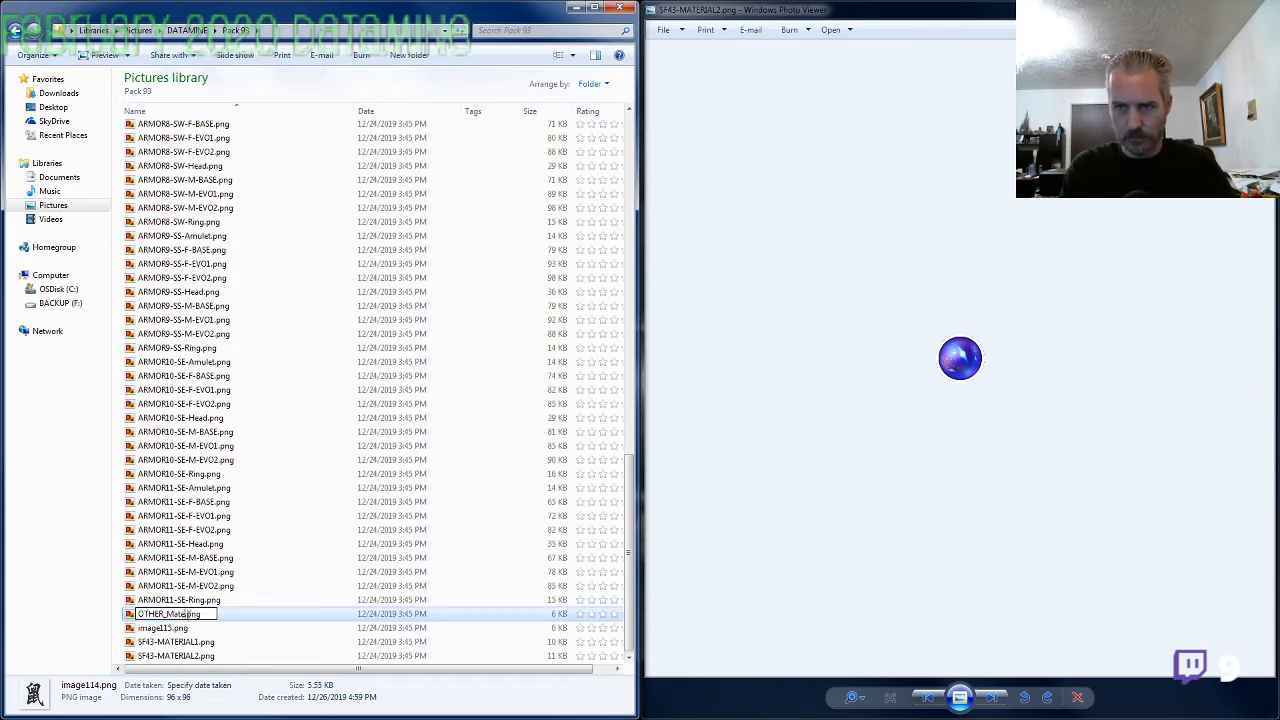
text(rial1)
key(shift+Home)
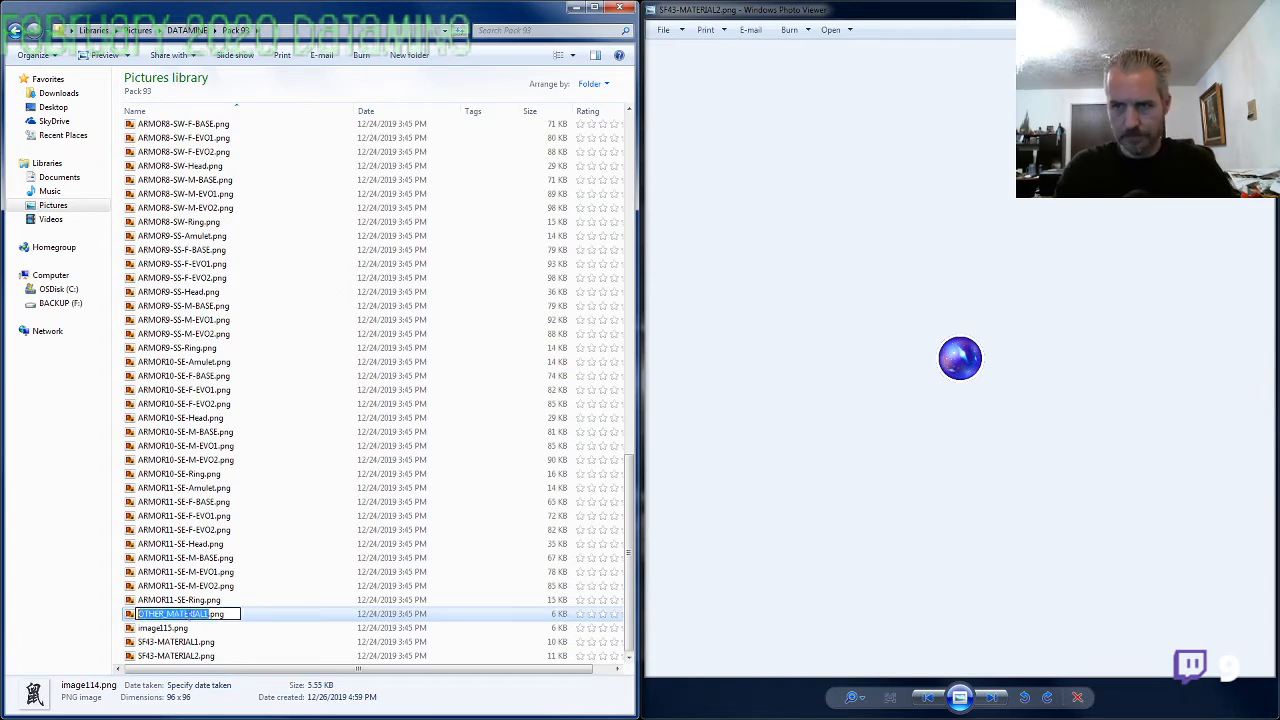
key(Tab)
text(OTHER_MATERIAL1)
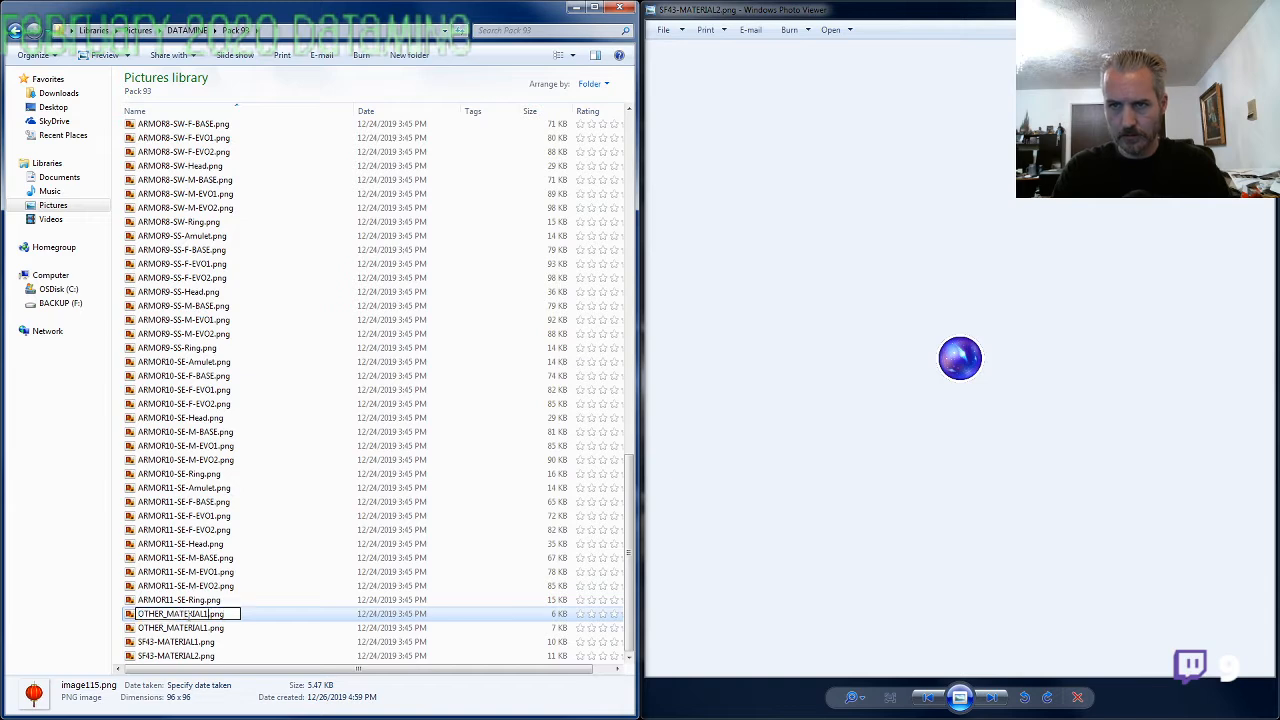
key(Return)
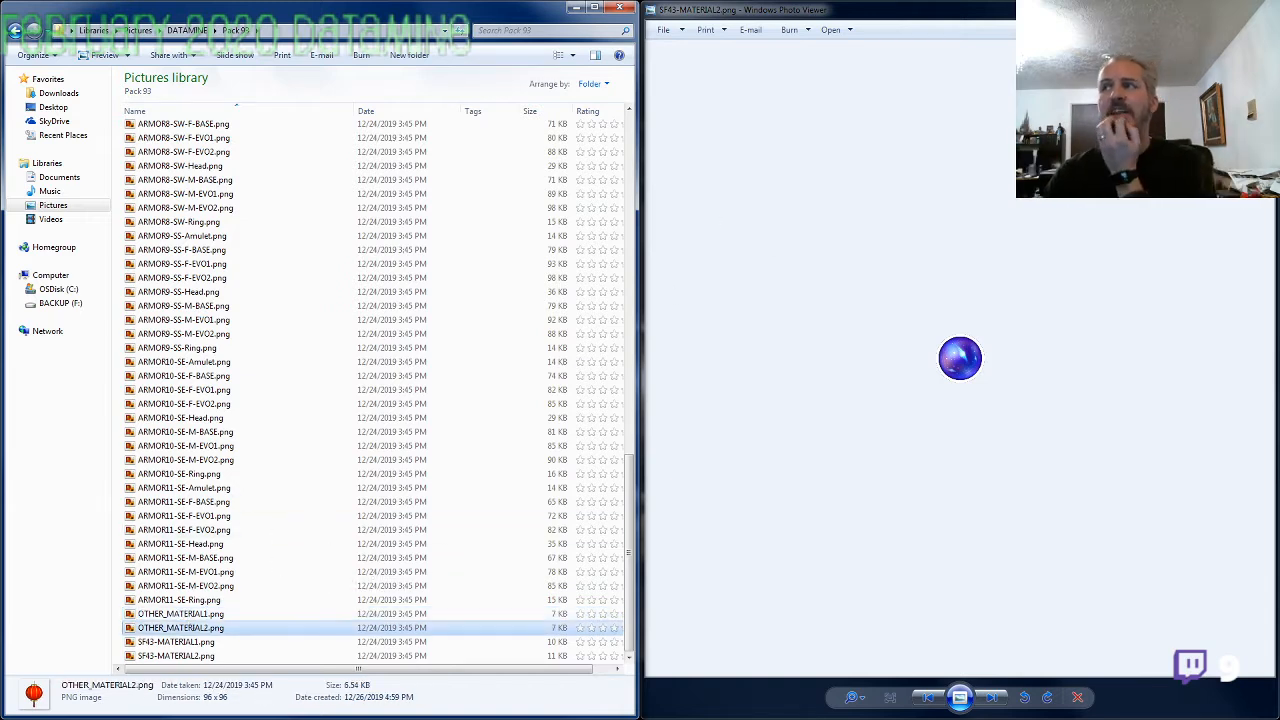
click(1259, 7)
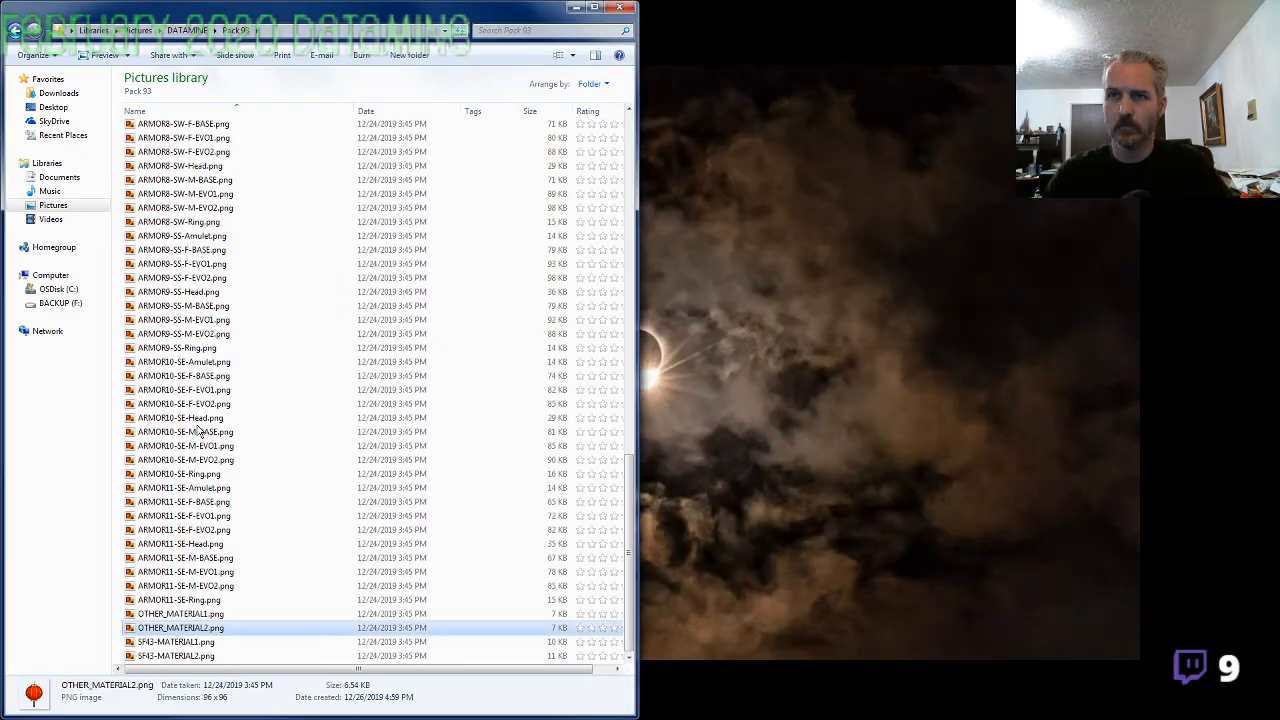
Select the M-EVO2 images of ARMOR1-SF, ARMOR2-SF, ARMOR3-SF, ARMOR4-SF and ARMOR5-SW, and open them together in paint.net
scroll(198, 425, up, 20)
middle_click(198, 397)
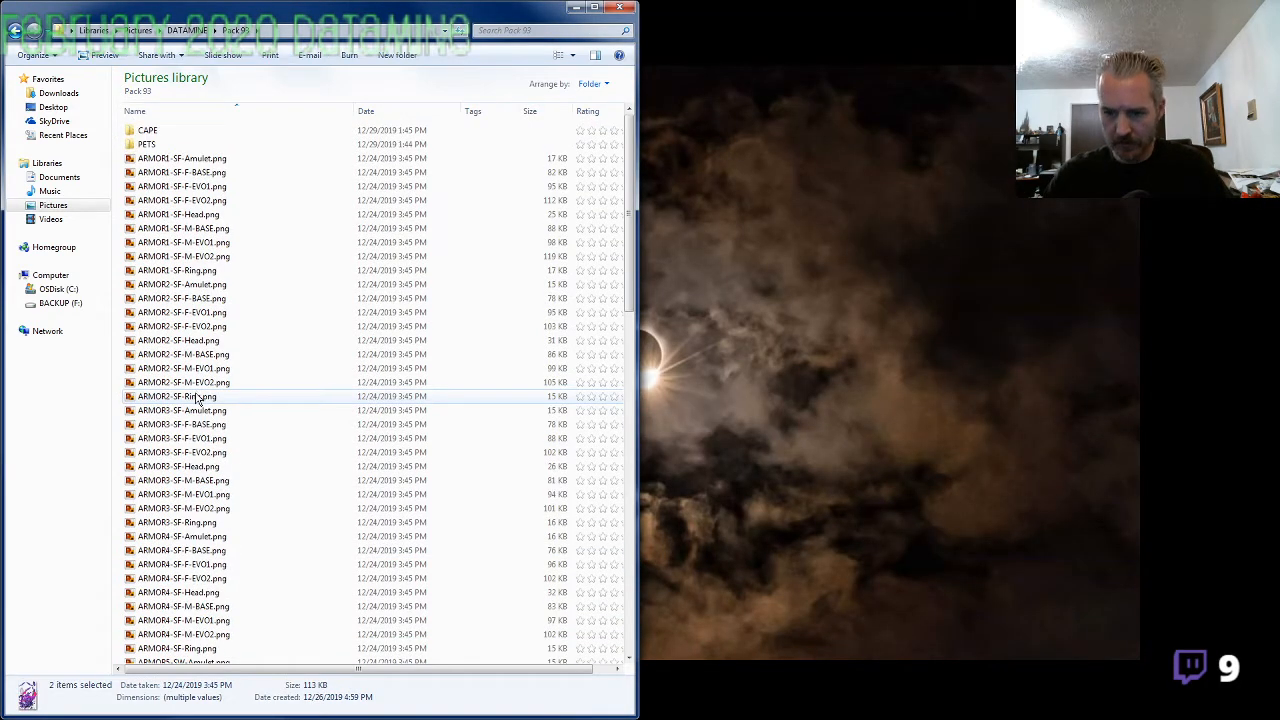
click(250, 256)
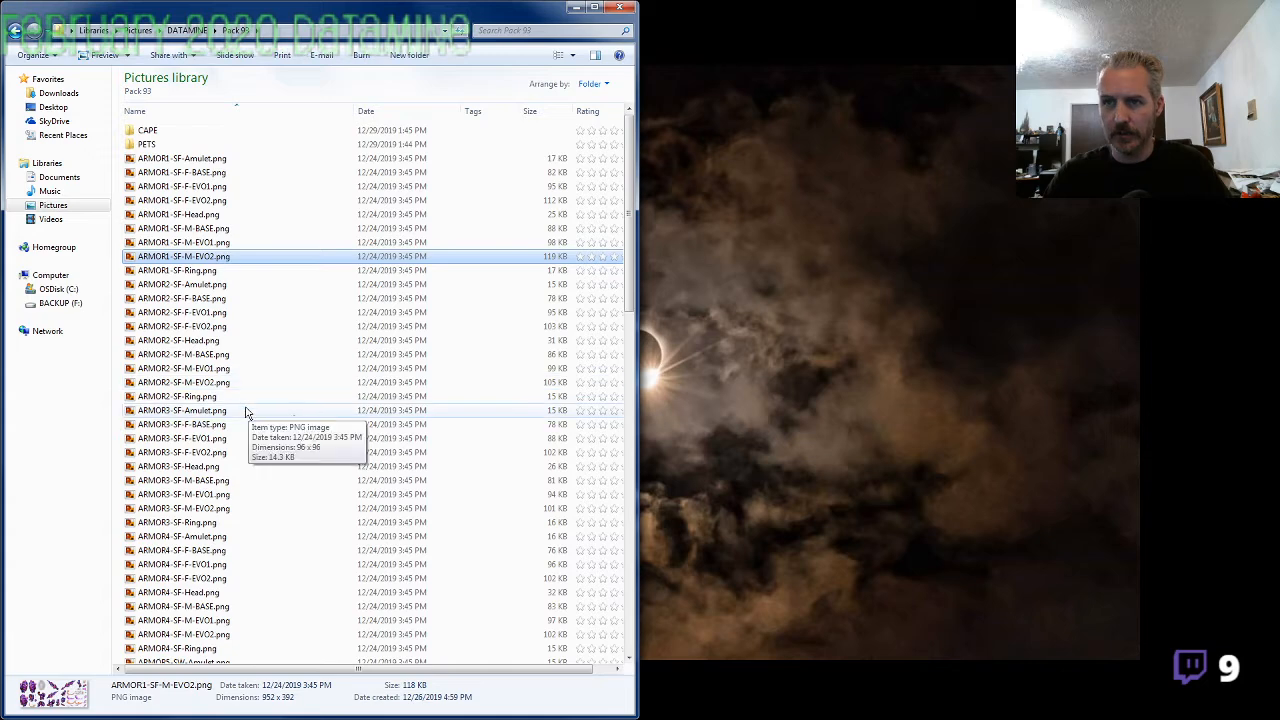
ctrl+click(225, 382)
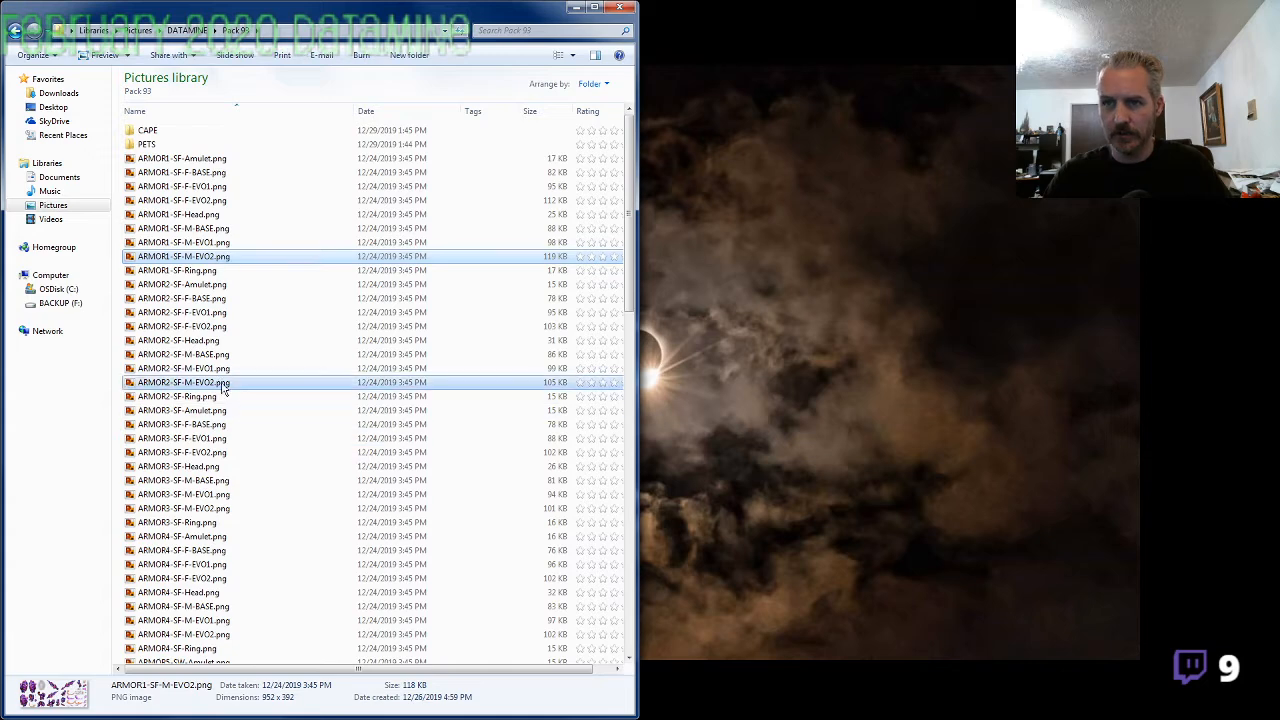
ctrl+click(223, 509)
ctrl+click(225, 634)
scroll(288, 557, down, 8)
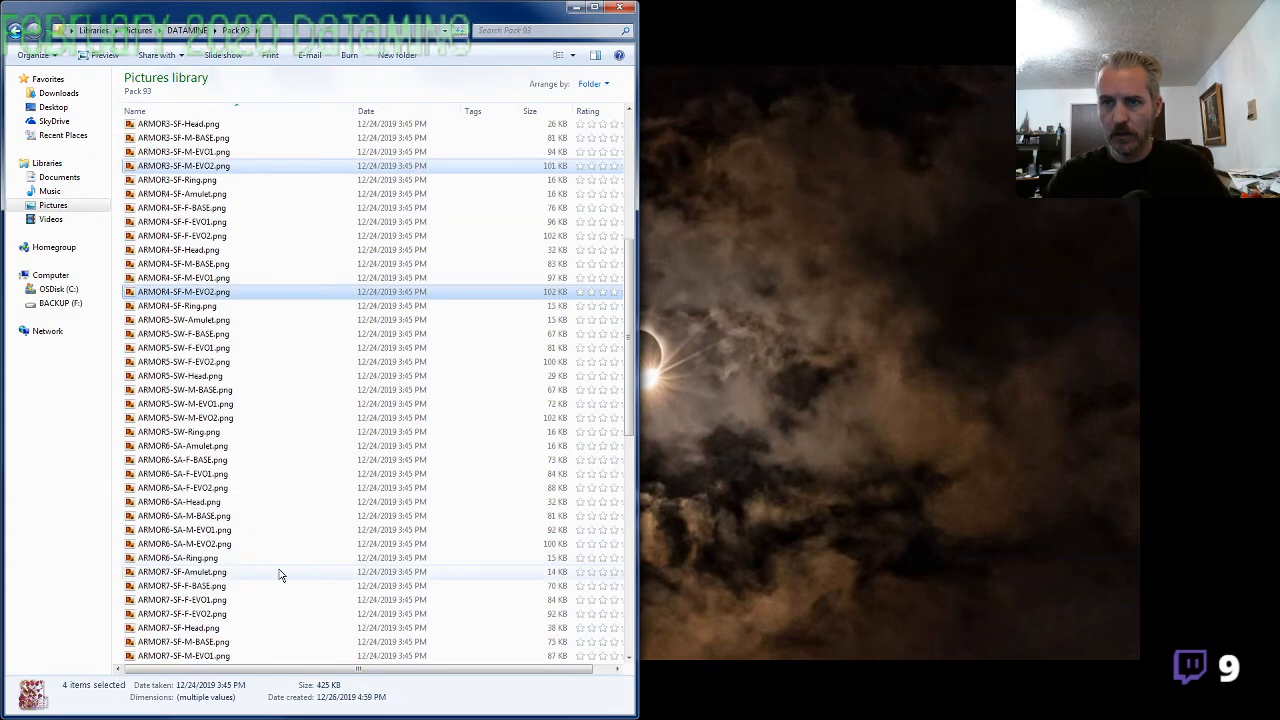
ctrl+click(213, 418)
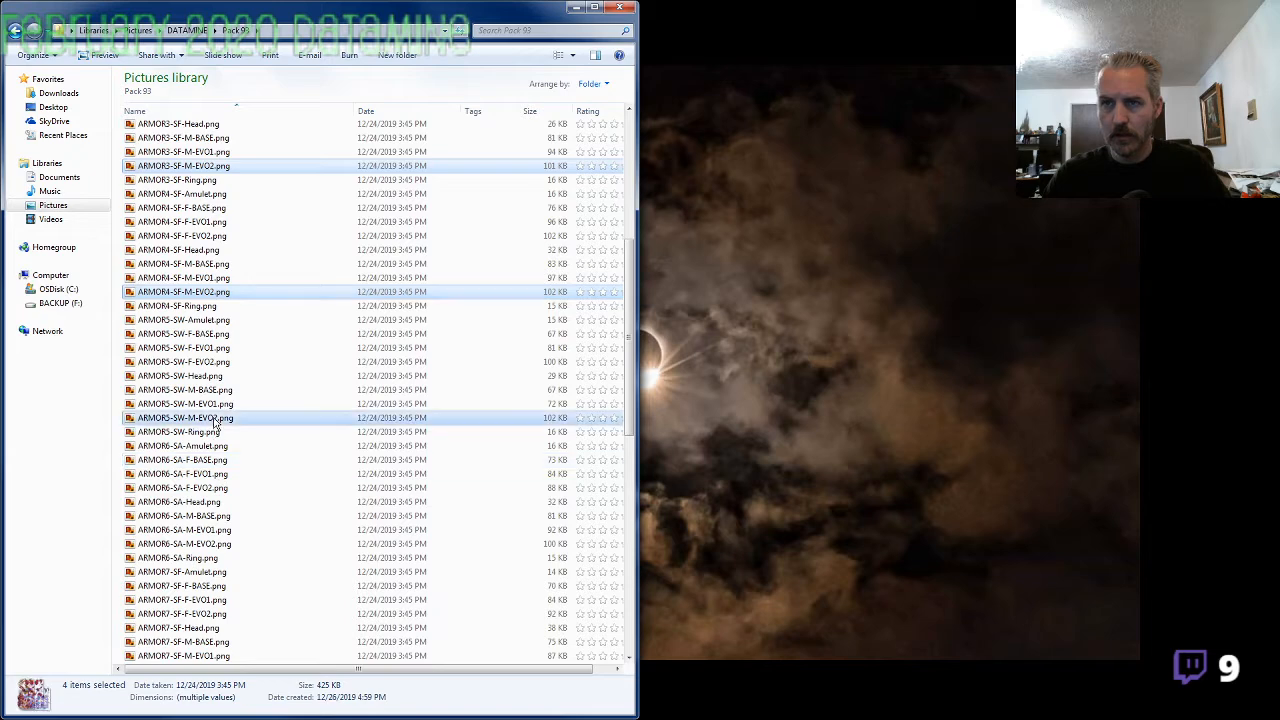
right_click(213, 418)
click(255, 328)
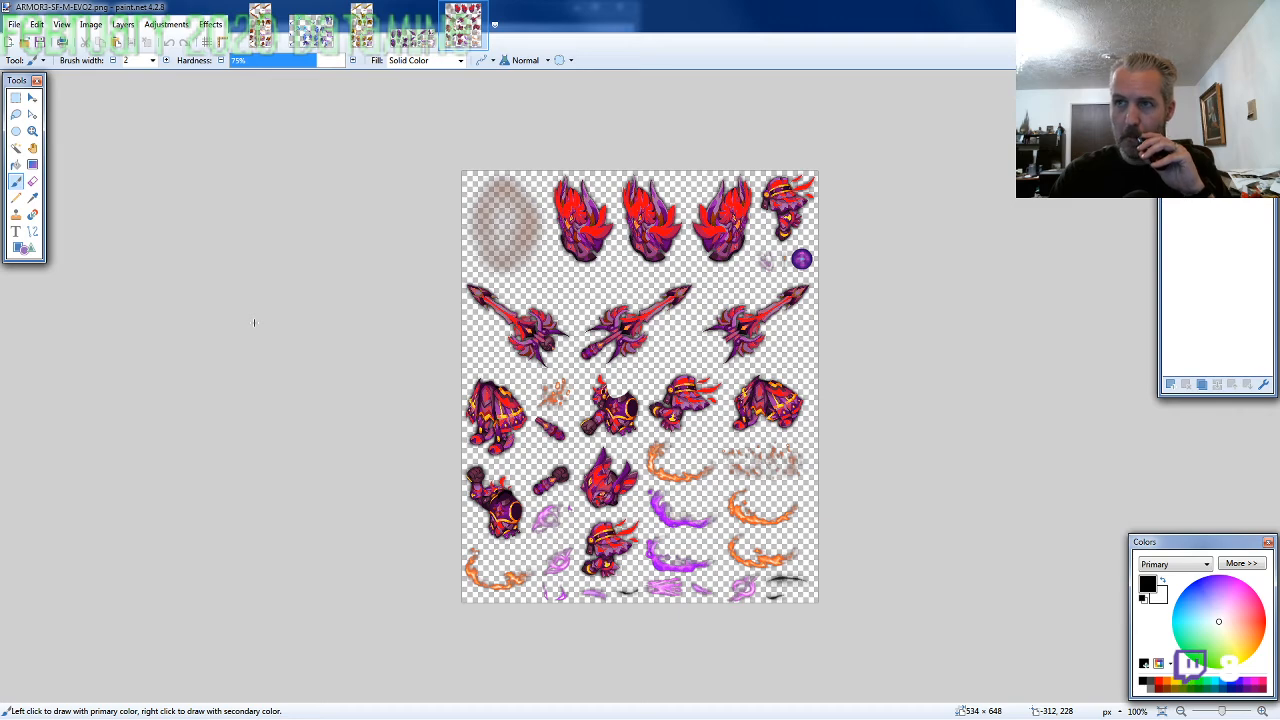
Reorder the open M-EVO2 sheets so they run from ARMOR5 to ARMOR1, and bring up the ARMOR1-SF-M-EVO2 sheet
click(415, 30)
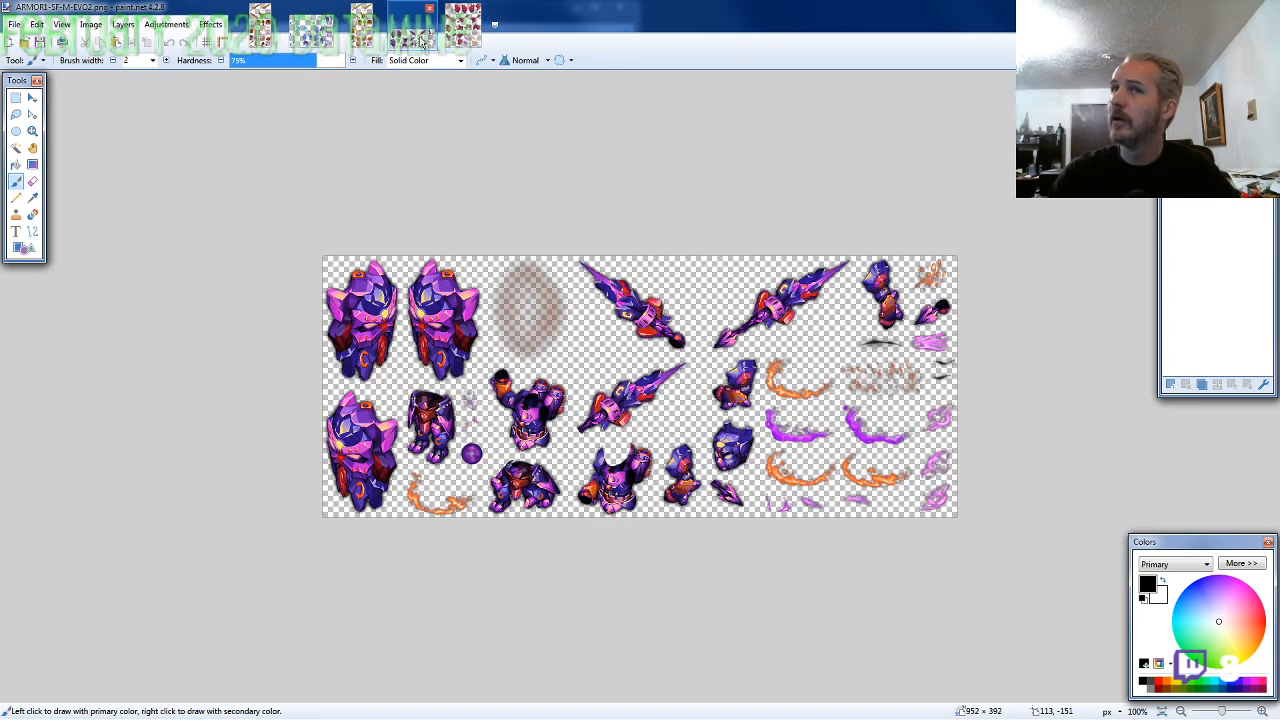
click(410, 36)
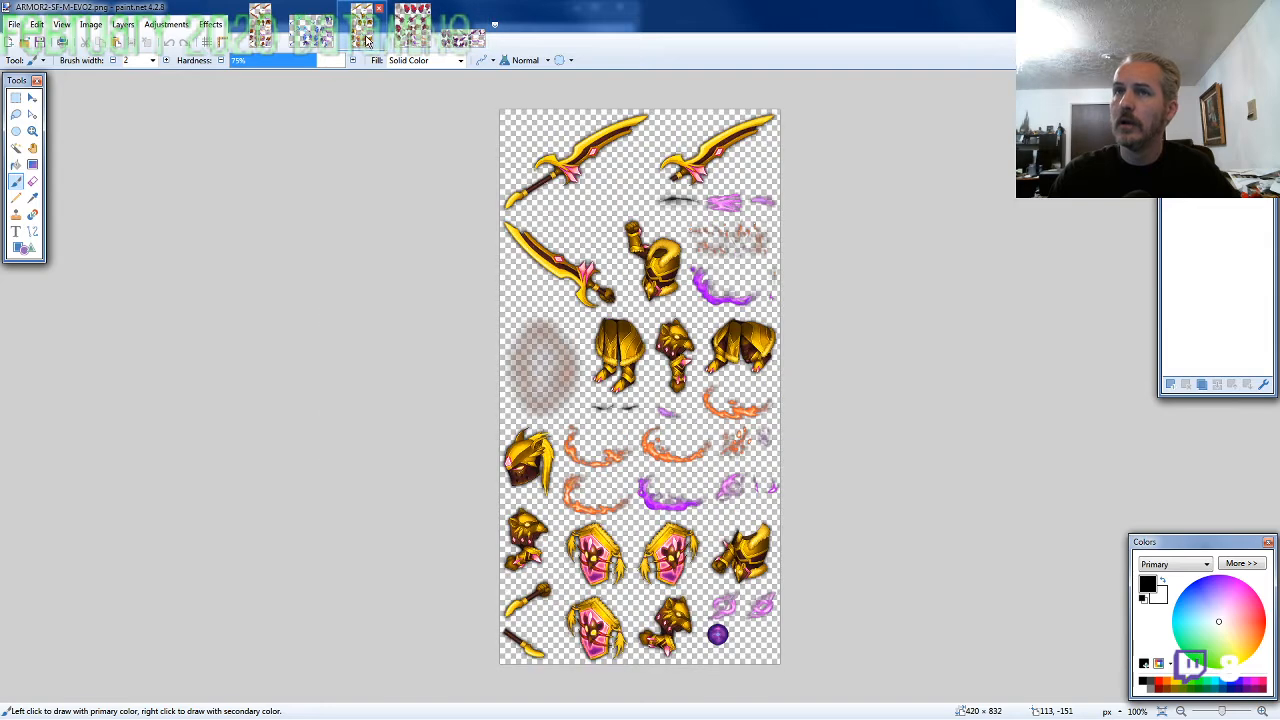
click(361, 44)
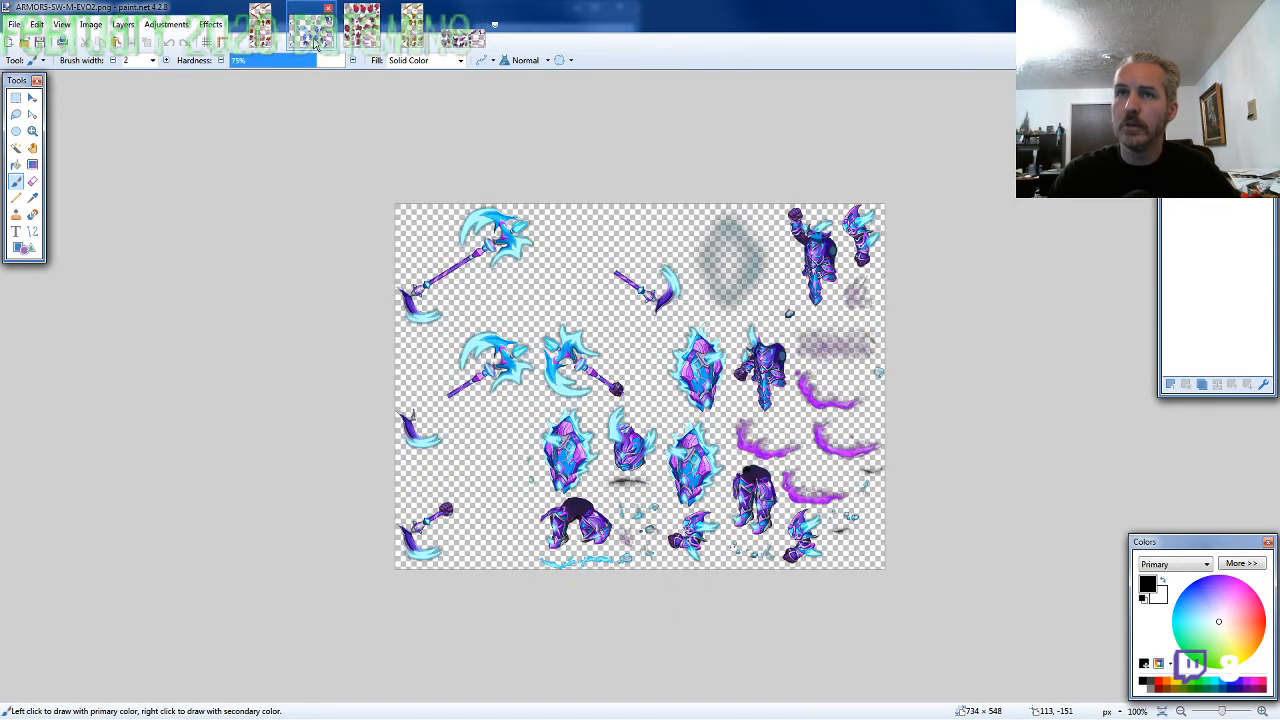
click(316, 44)
click(263, 40)
click(470, 45)
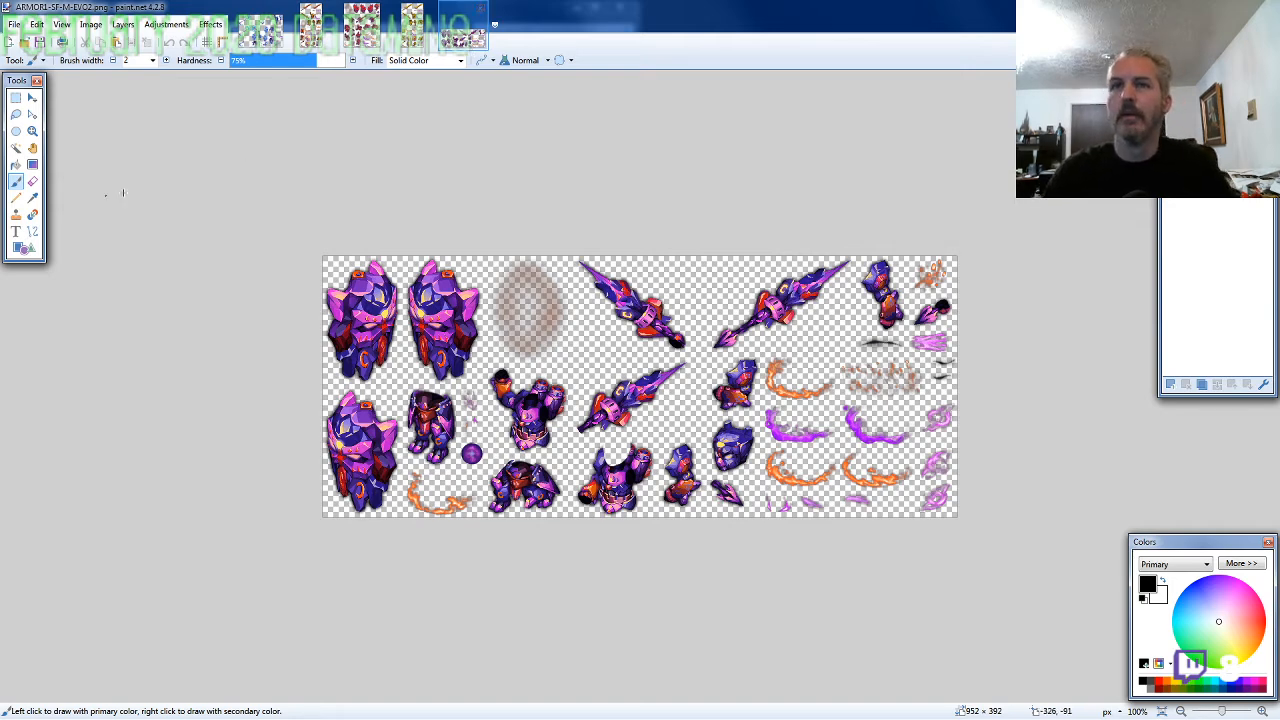
Lasso the horned helmet on the ARMOR1-SF sheet and paste it near the upper middle of a new 800 × 600 image
click(16, 114)
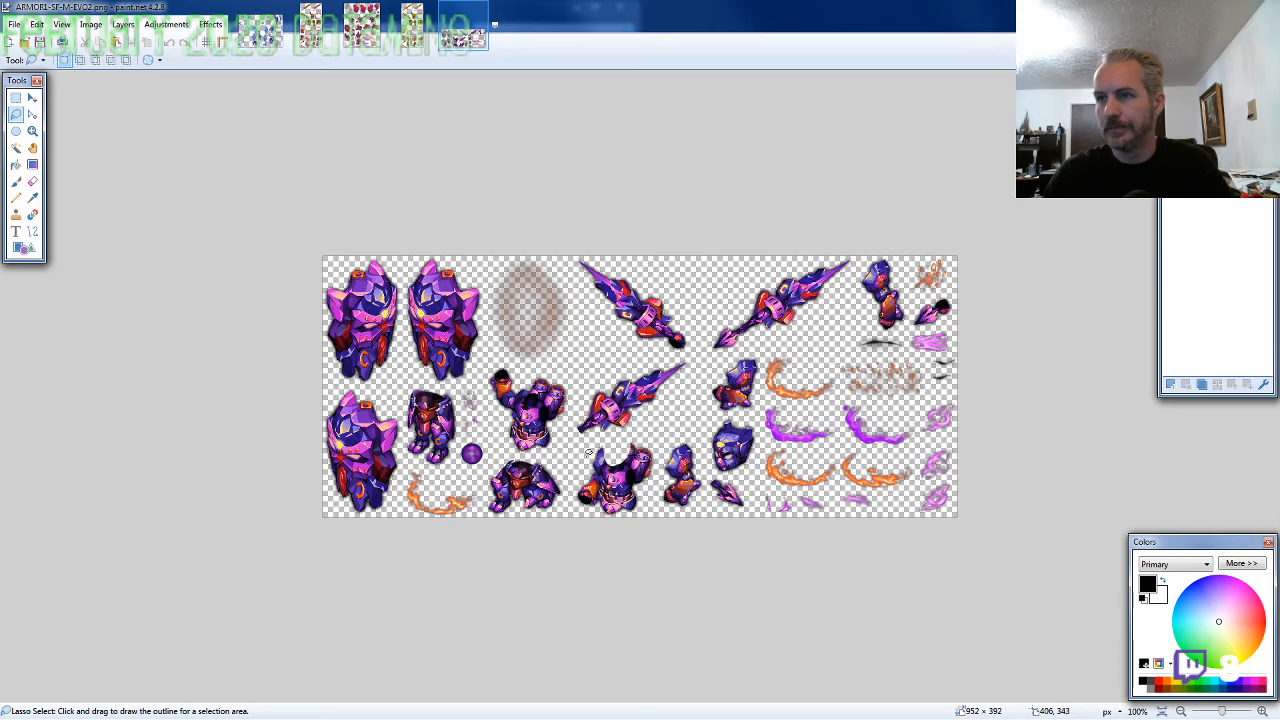
scroll(755, 450, up, 5)
mouse_move(758, 437)
mouse_down()
mouse_move(778, 322)
mouse_move(740, 278)
mouse_move(647, 263)
mouse_move(607, 308)
mouse_move(590, 379)
mouse_move(617, 450)
mouse_move(672, 467)
mouse_up()
key(ctrl+n)
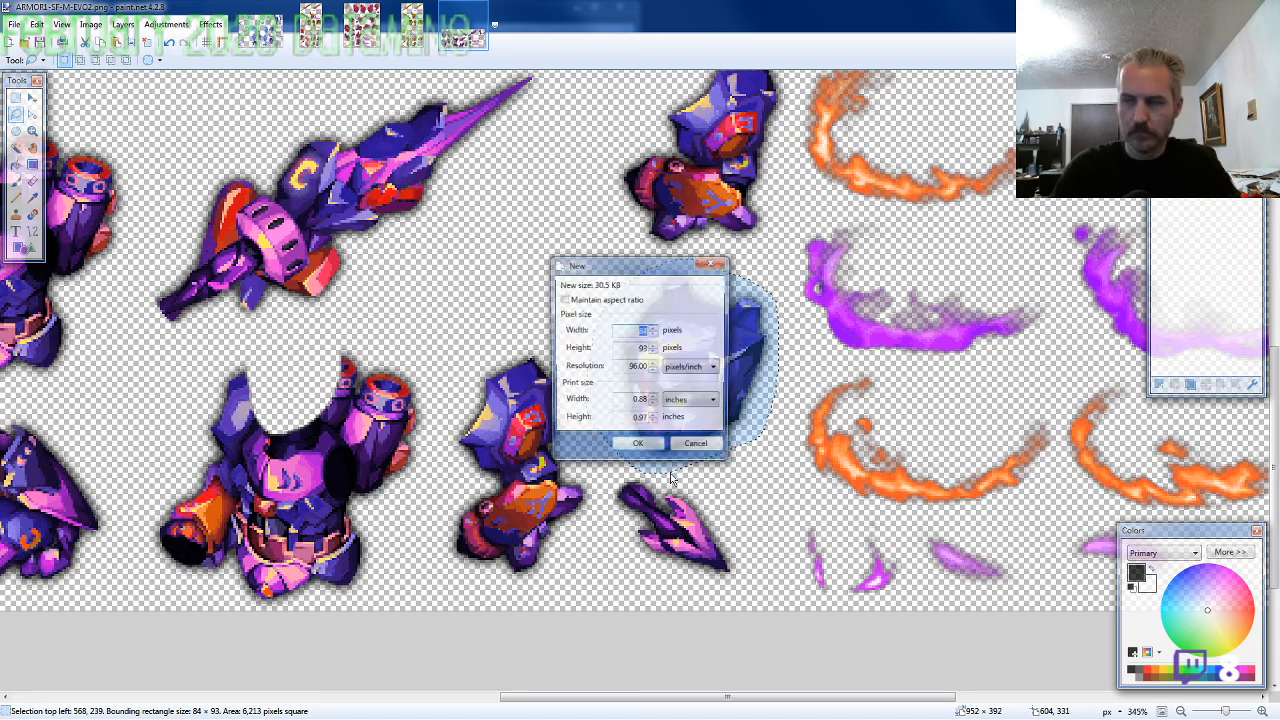
key(Return)
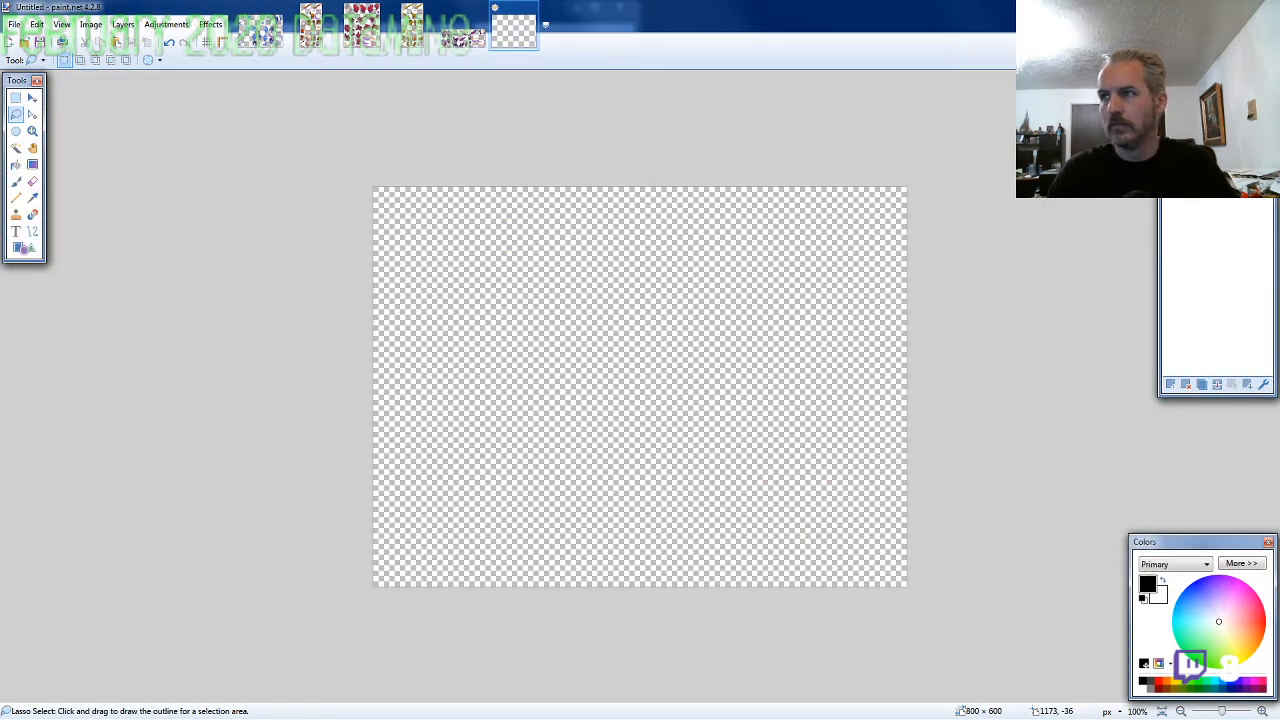
key(ctrl+v)
drag(888, 400, 786, 340)
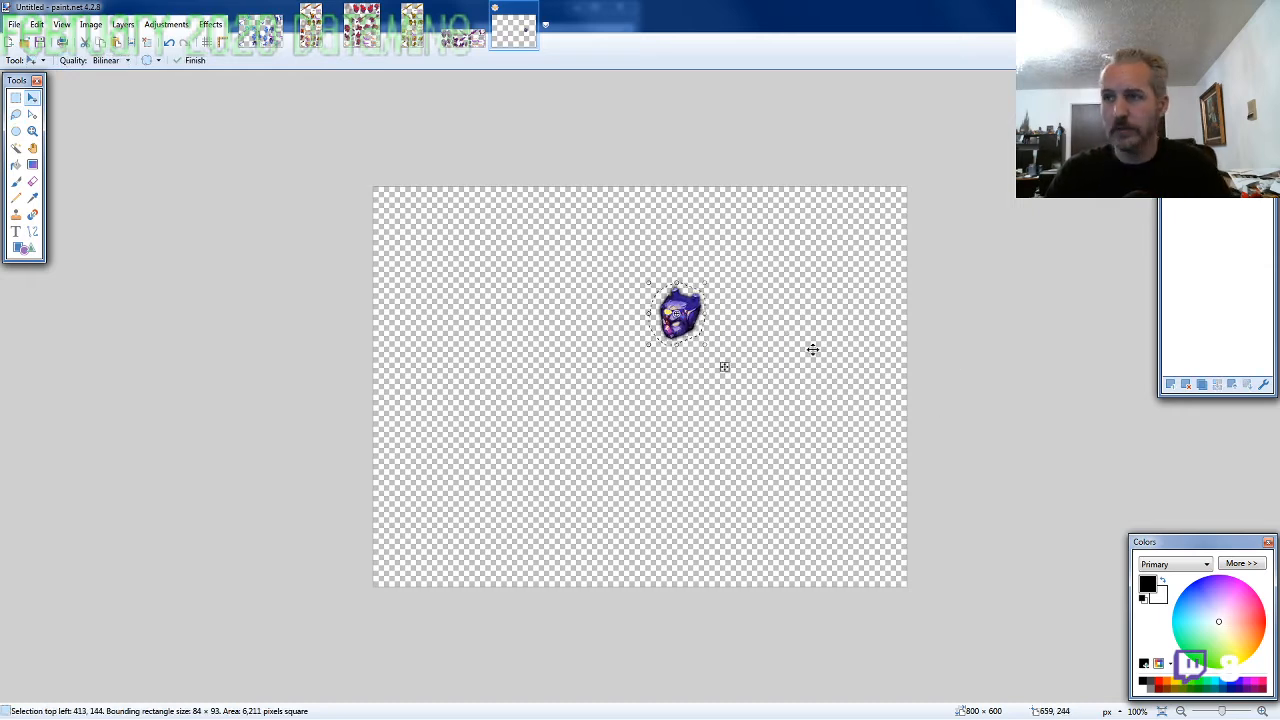
Lasso the lowest torso on the ARMOR1-SF sheet, paste it into the new image and fit it behind and beneath the helmet
click(15, 113)
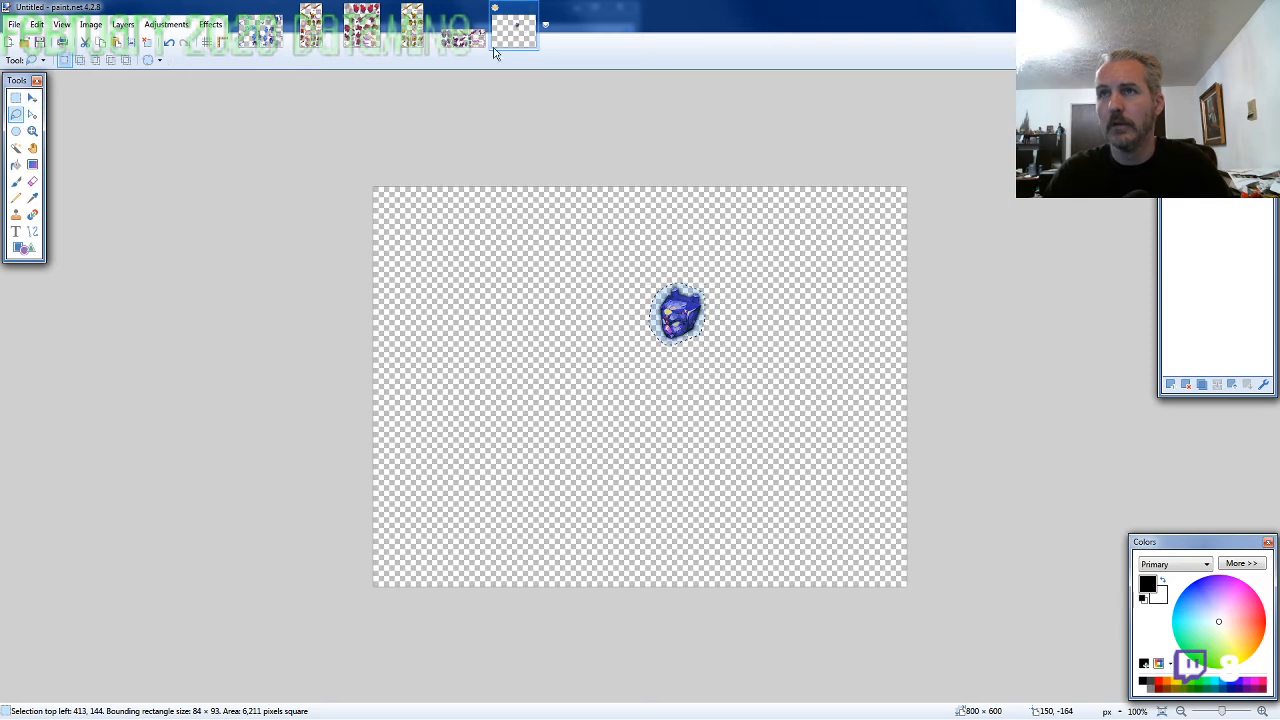
click(465, 28)
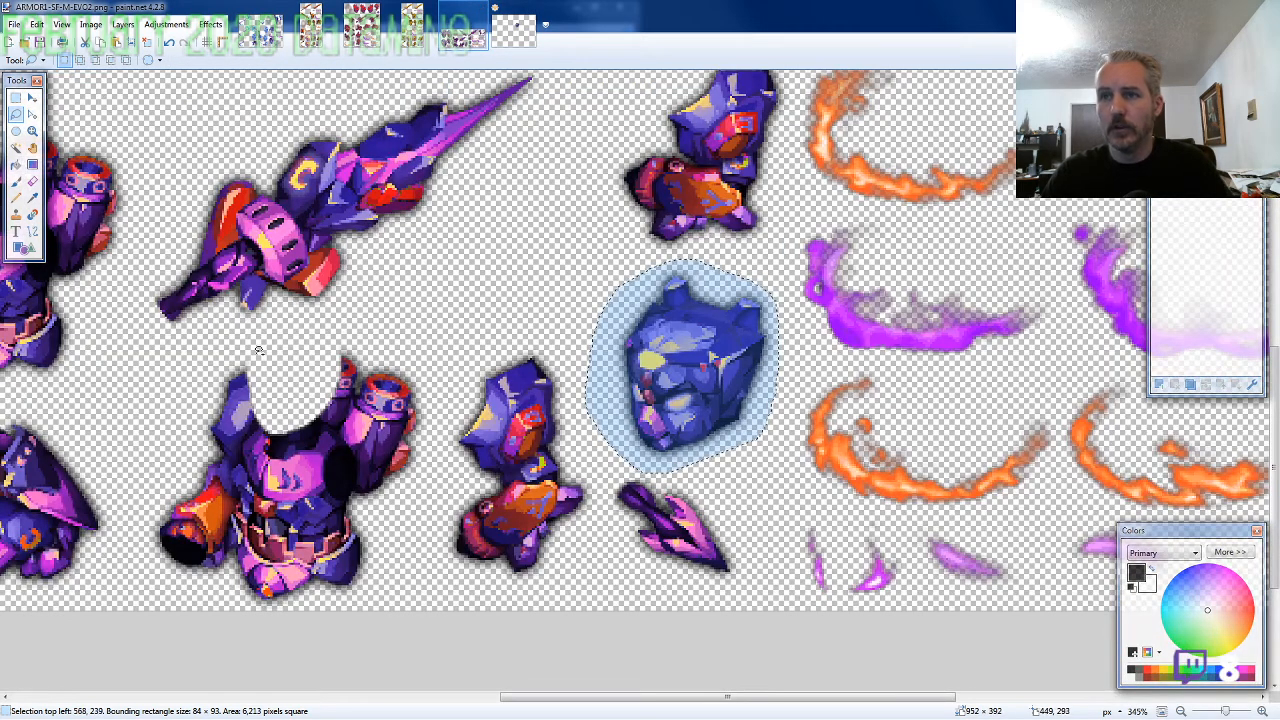
mouse_move(413, 525)
mouse_down()
mouse_move(430, 360)
mouse_move(333, 340)
mouse_move(218, 365)
mouse_move(143, 480)
mouse_move(160, 570)
mouse_move(289, 629)
mouse_move(395, 565)
mouse_move(414, 528)
mouse_up()
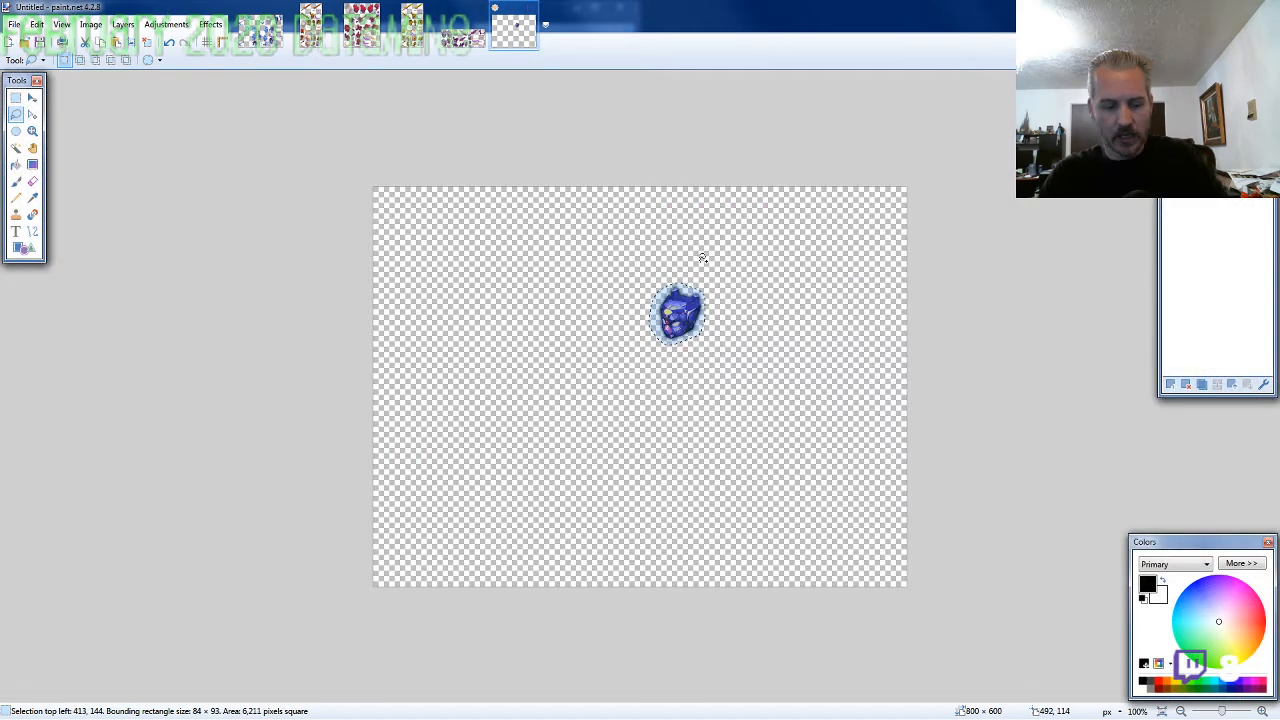
ctrl+scroll(677, 357, up, 6)
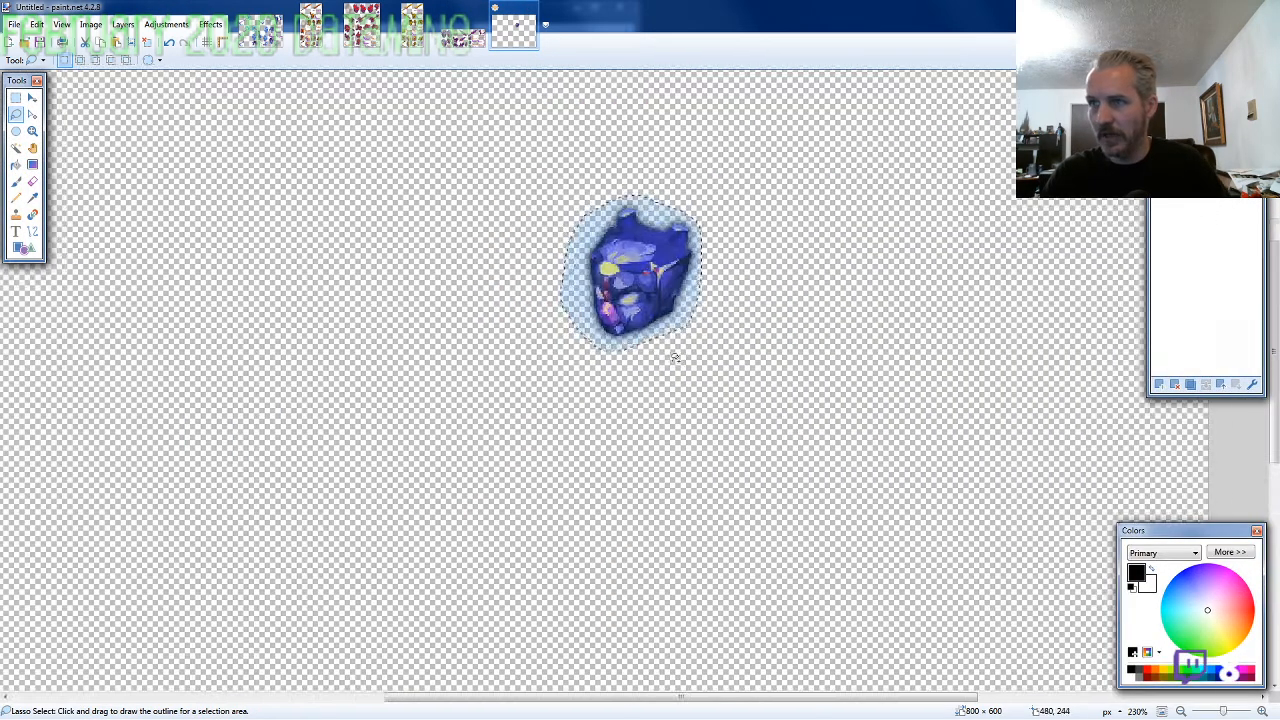
key(m)
drag(665, 379, 679, 337)
ctrl+scroll(680, 400, down, 2)
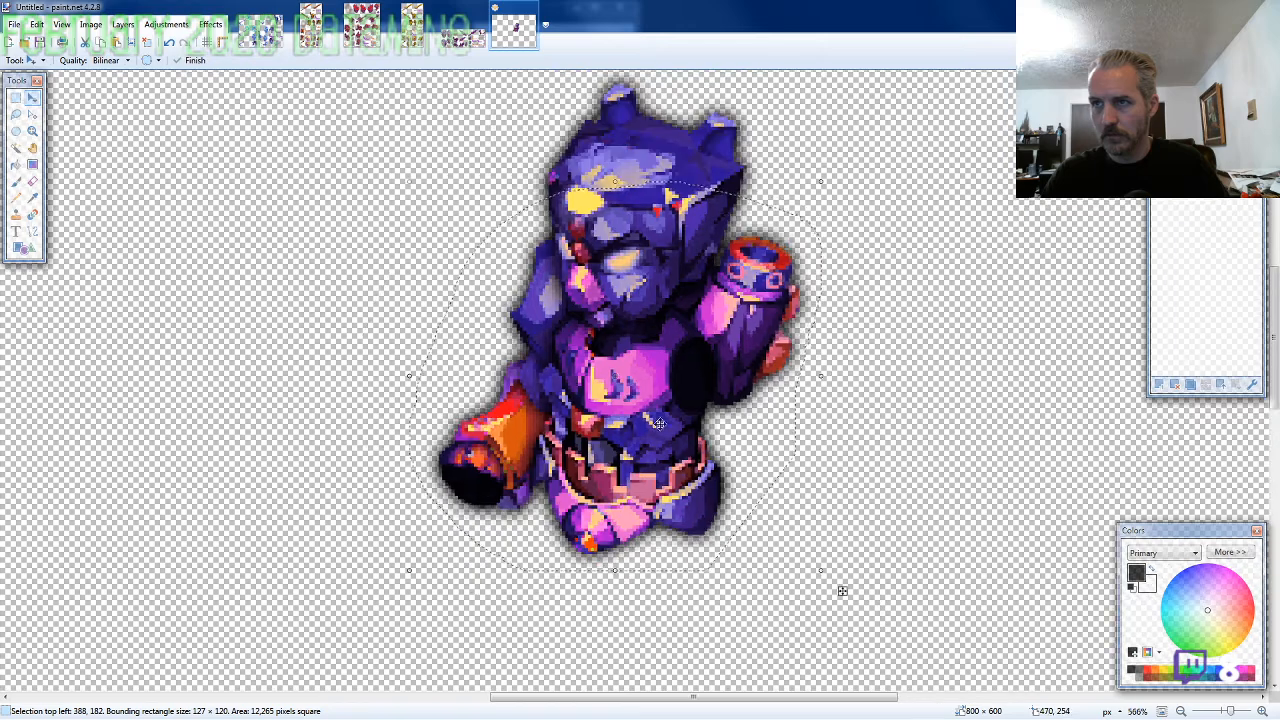
Lasso the standing legs beside the purple orb on the ARMOR1-SF sheet for copying
click(470, 35)
click(15, 122)
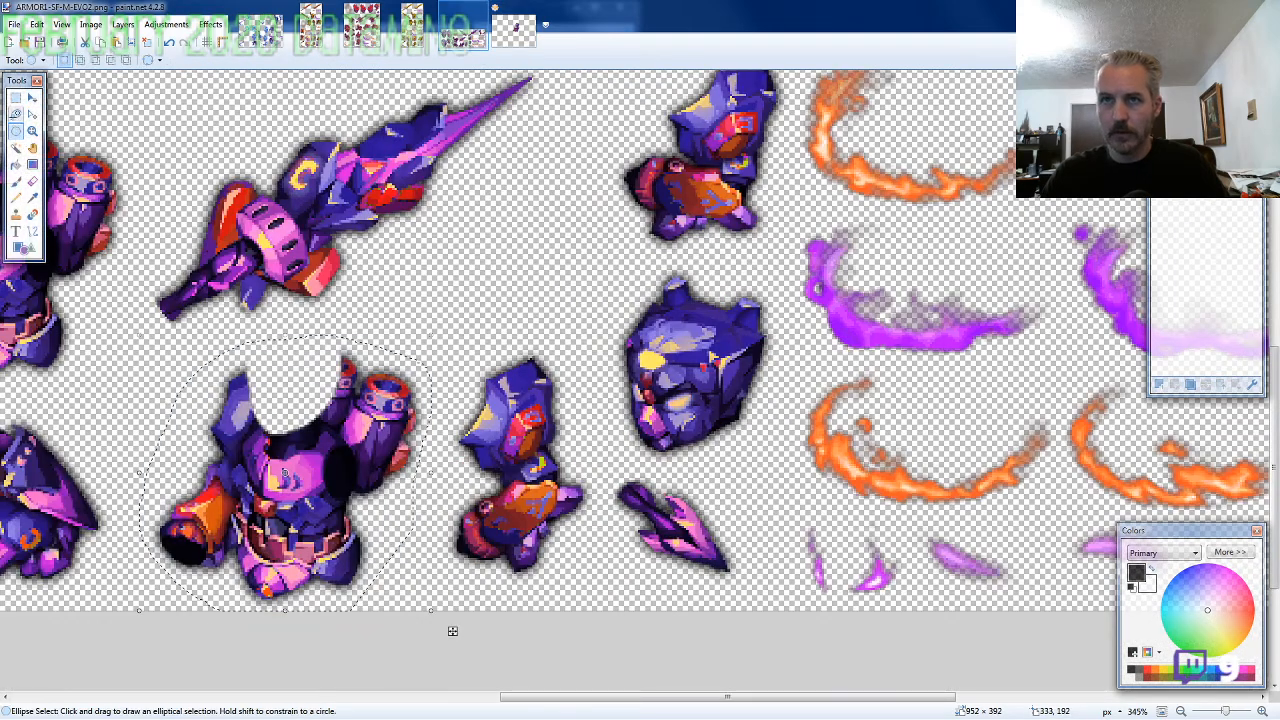
click(14, 119)
ctrl+scroll(15, 122, down, 5)
ctrl+scroll(187, 328, down, 3)
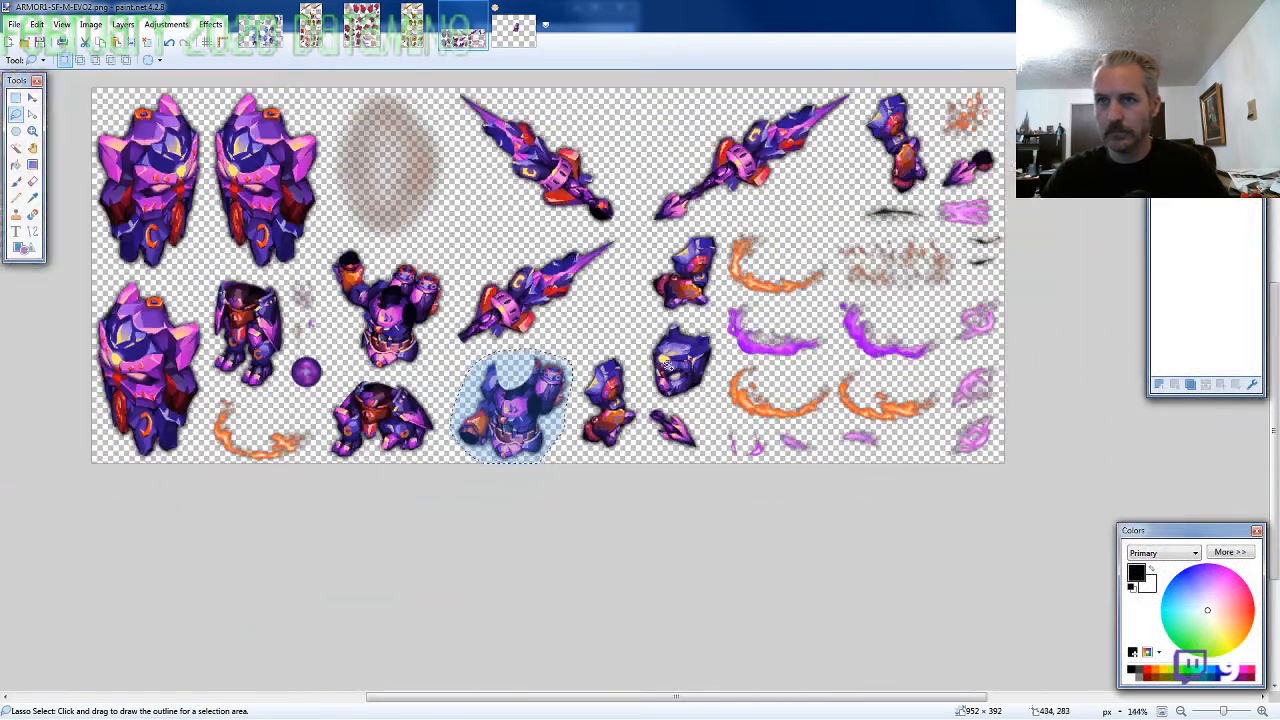
ctrl+scroll(187, 328, up, 8)
ctrl+scroll(187, 328, up, 1)
drag(603, 291, 603, 291)
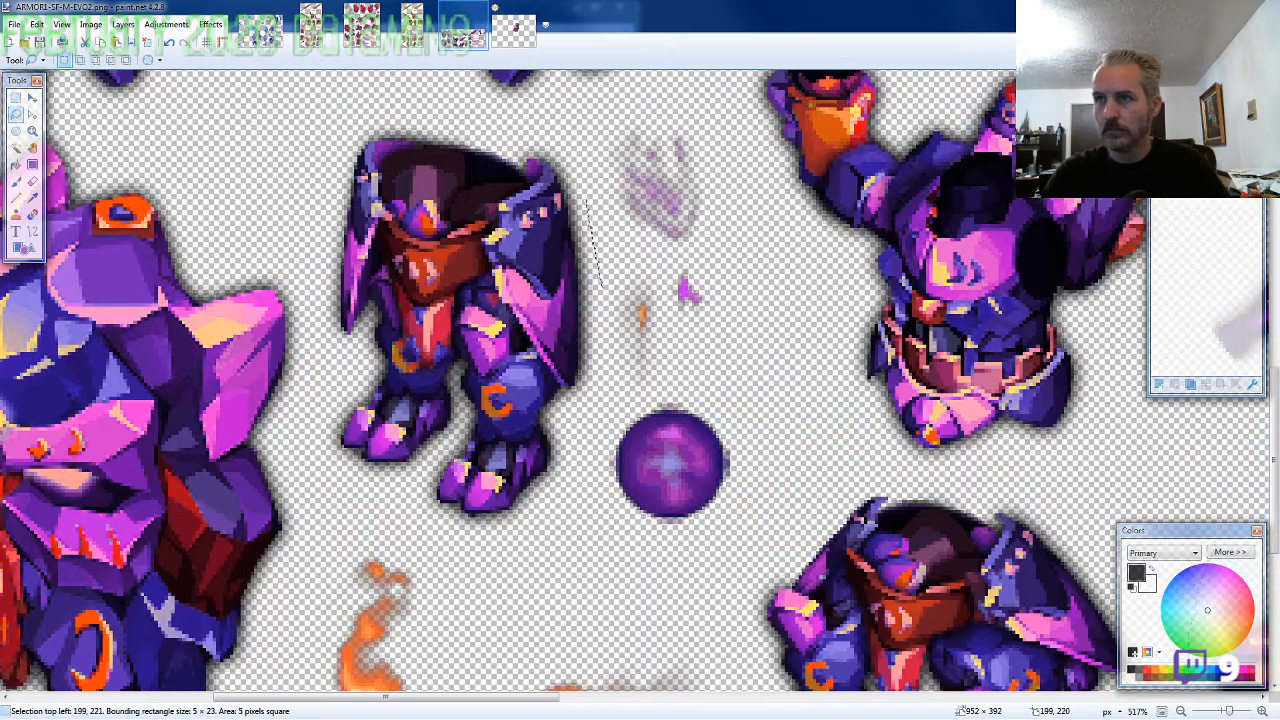
mouse_move(587, 209)
mouse_down()
mouse_move(521, 124)
mouse_move(438, 107)
mouse_move(338, 121)
mouse_move(309, 205)
mouse_move(307, 313)
mouse_move(342, 479)
mouse_move(466, 552)
mouse_move(596, 310)
mouse_move(601, 390)
mouse_move(576, 510)
mouse_move(600, 444)
mouse_up()
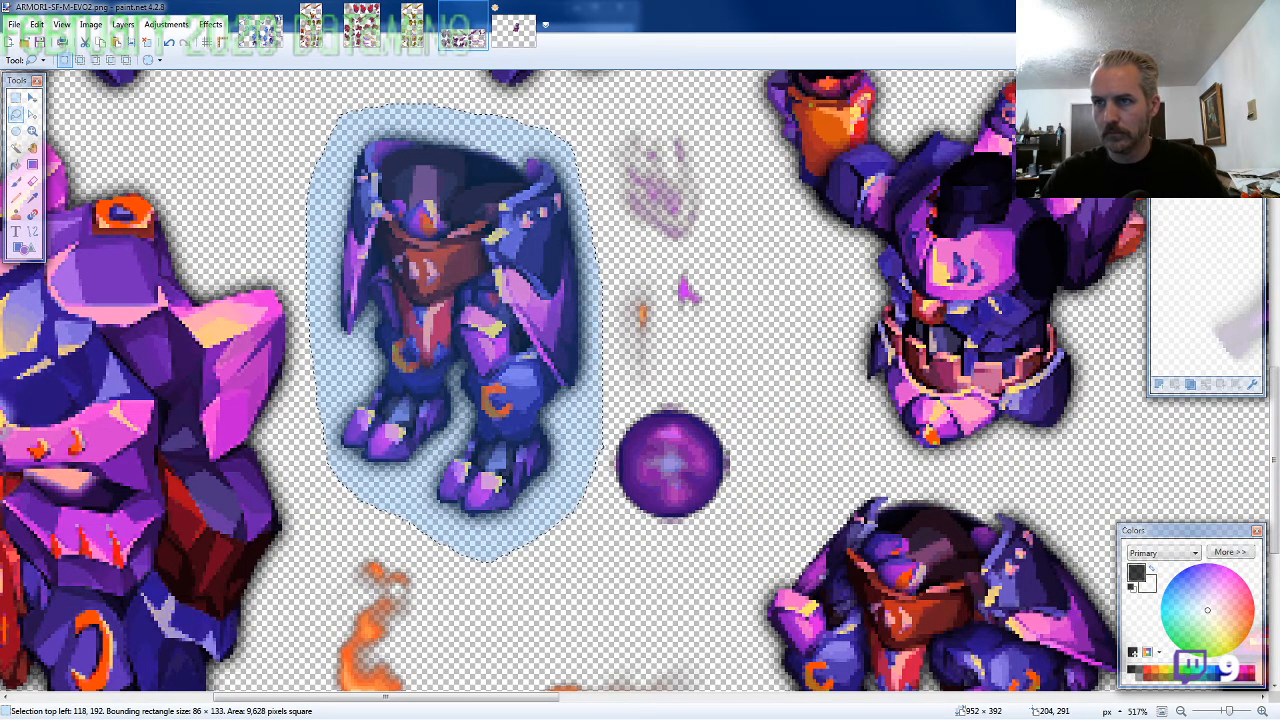
Paste the legs on a separate layer in the new image and align them behind and below the torso
click(514, 30)
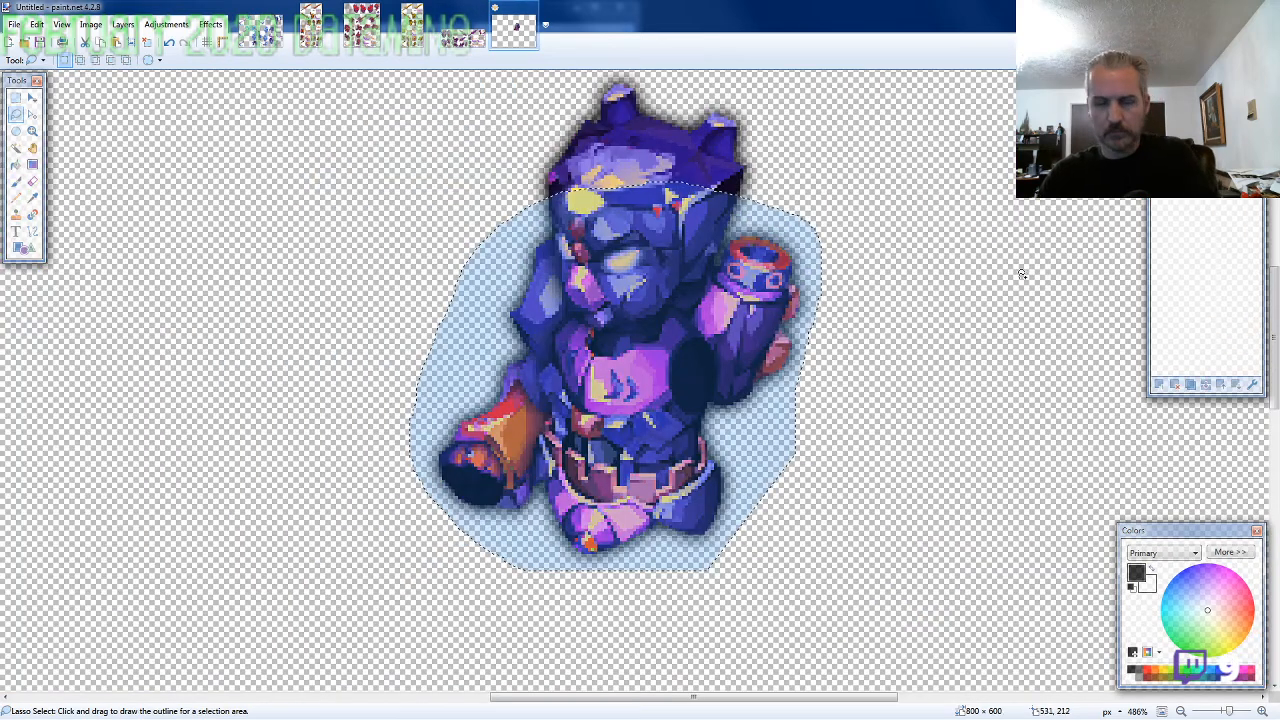
scroll(789, 471, down, 3)
key(m)
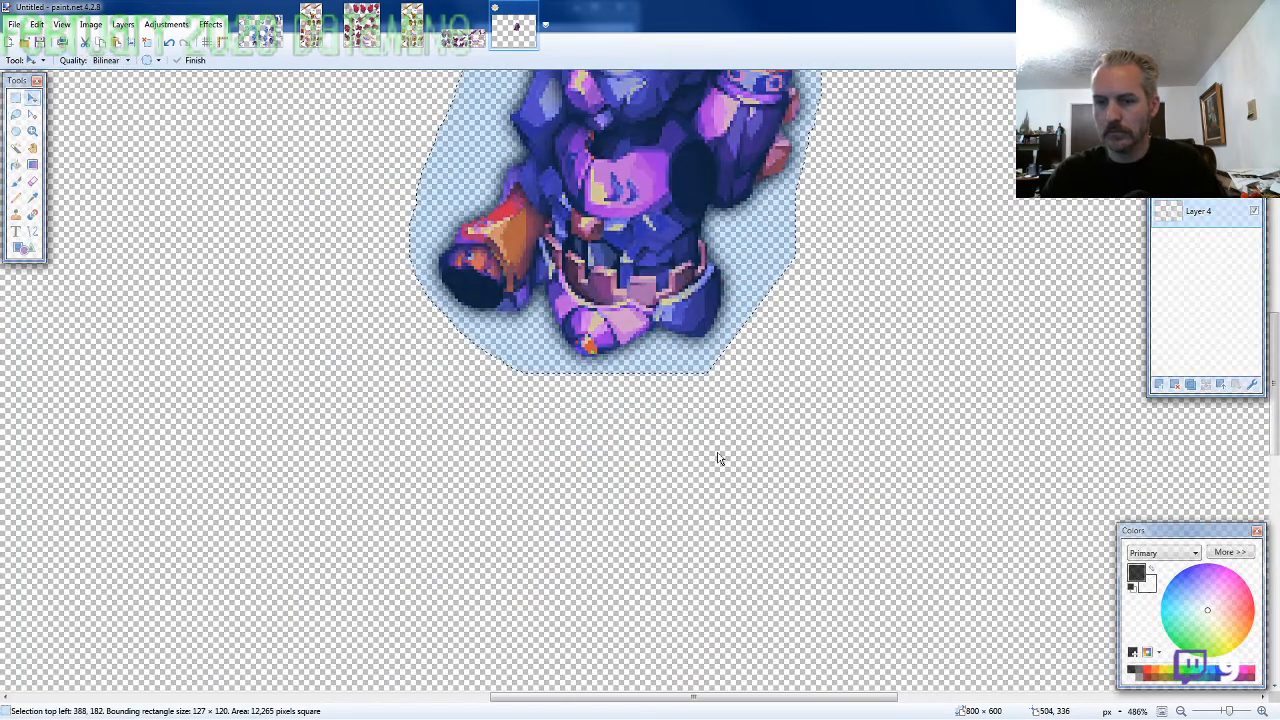
key(ctrl+v)
drag(208, 241, 699, 422)
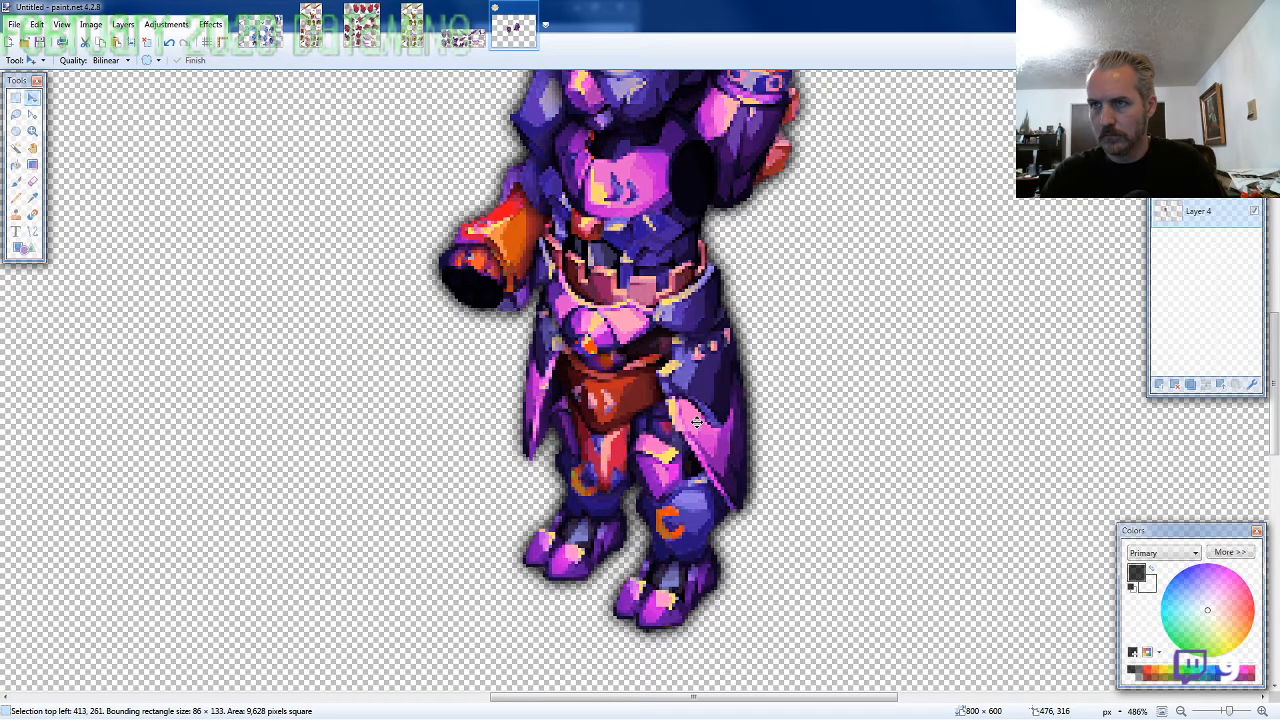
scroll(467, 490, down, 1)
Lasso the lowered arm beside the orange sparks in the ARMOR1-SF sheet's upper row for copying
click(462, 33)
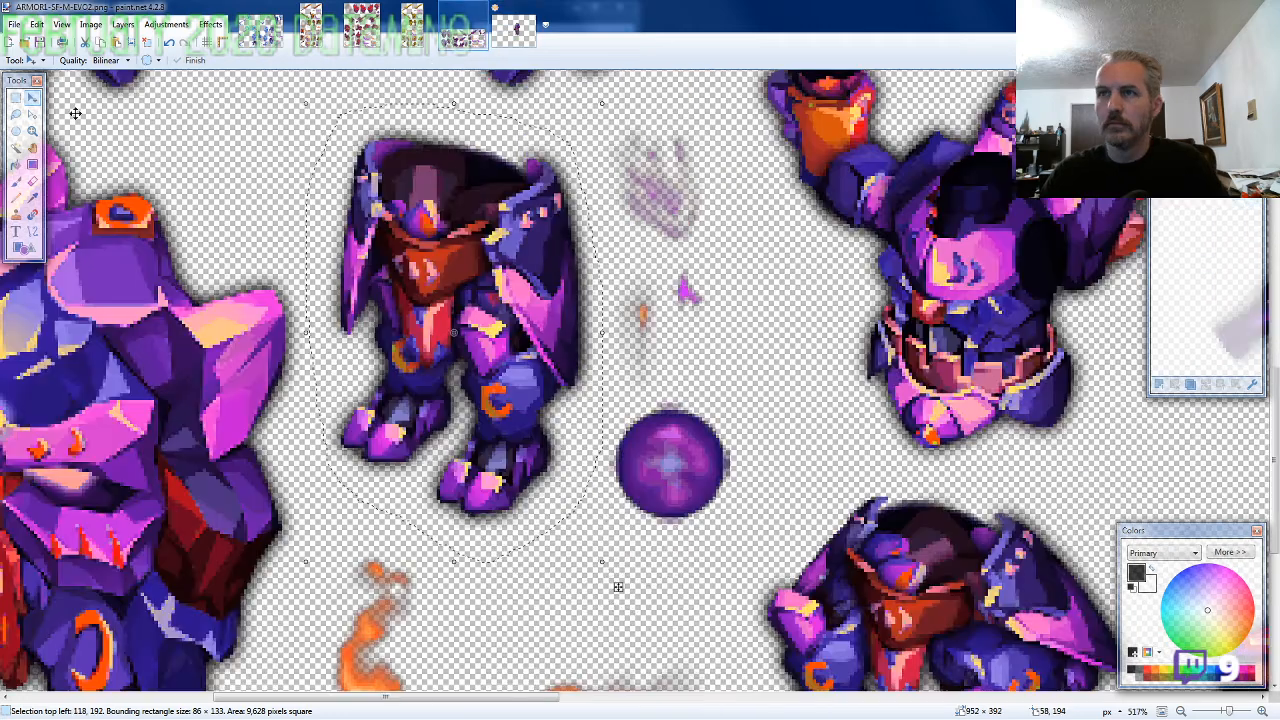
key(s)
scroll(148, 260, down, 3)
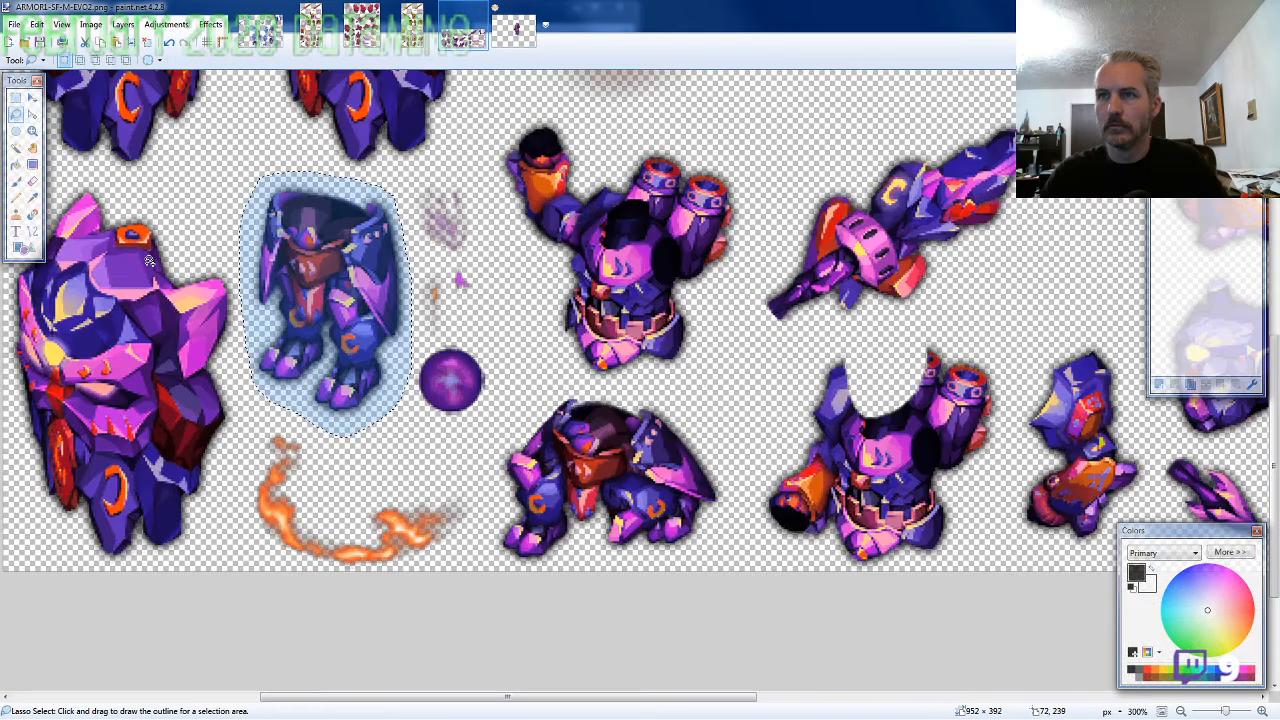
scroll(148, 260, down, 1)
scroll(335, 342, down, 3)
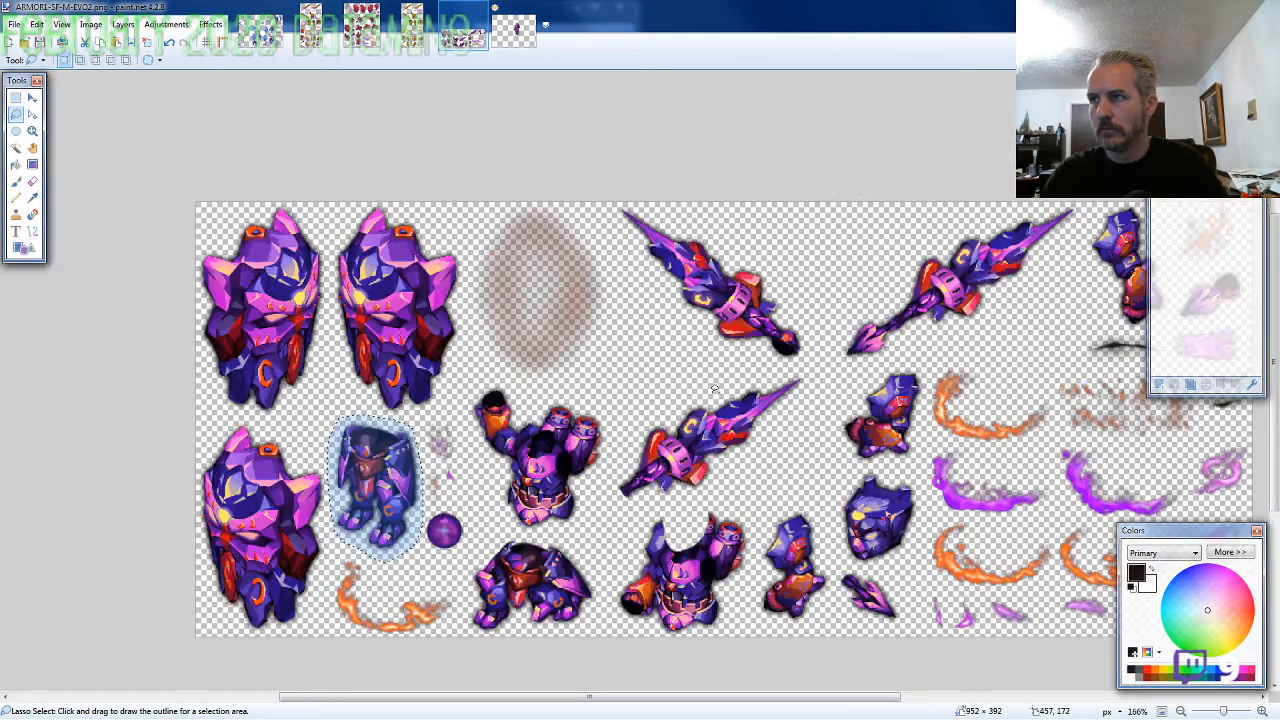
scroll(970, 325, up, 1)
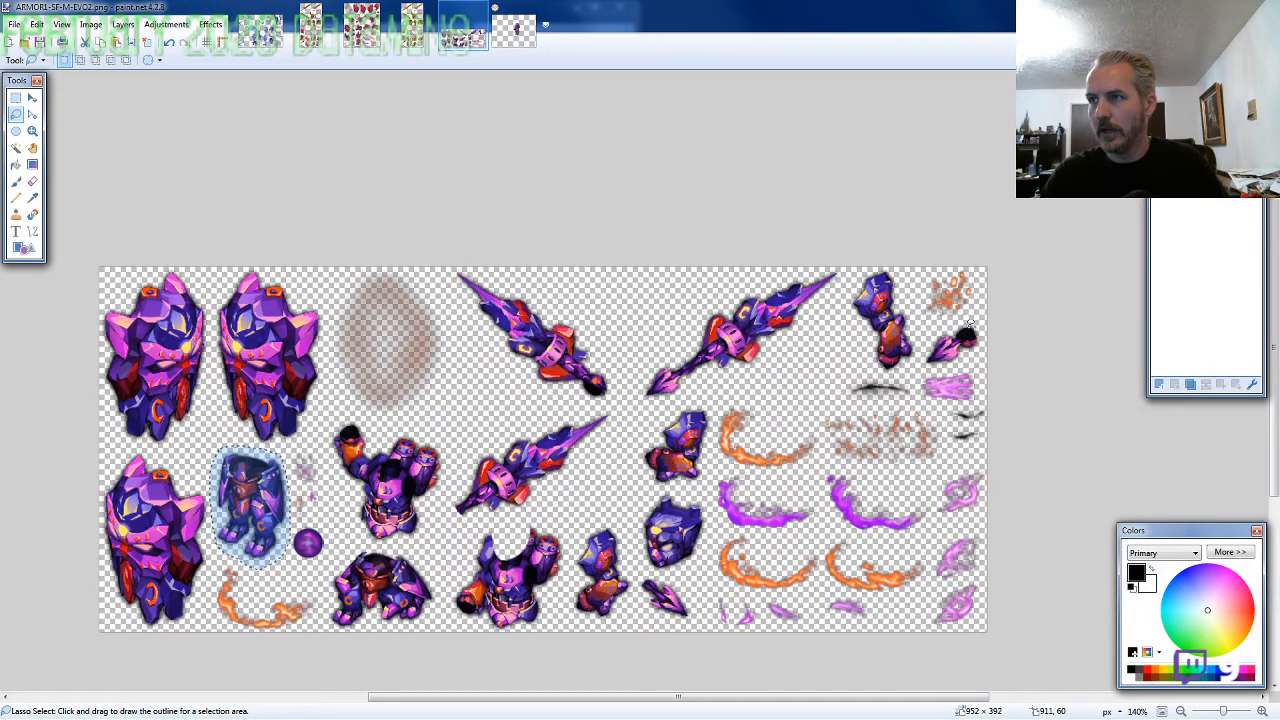
scroll(945, 322, up, 5)
mouse_move(864, 333)
mouse_down()
mouse_move(797, 160)
mouse_move(638, 270)
mouse_move(820, 495)
mouse_move(858, 437)
mouse_up()
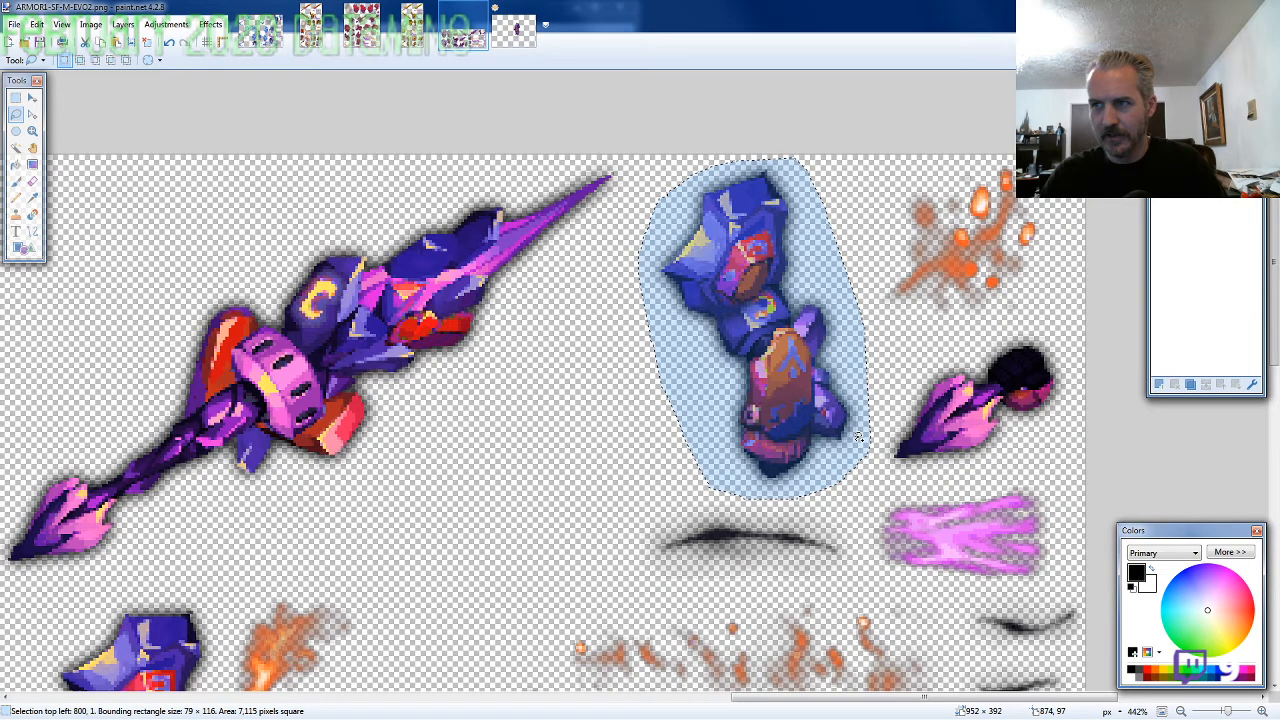
Paste the arm on a new layer in the assembled character image and fit it over the shoulder in front of the torso
click(515, 32)
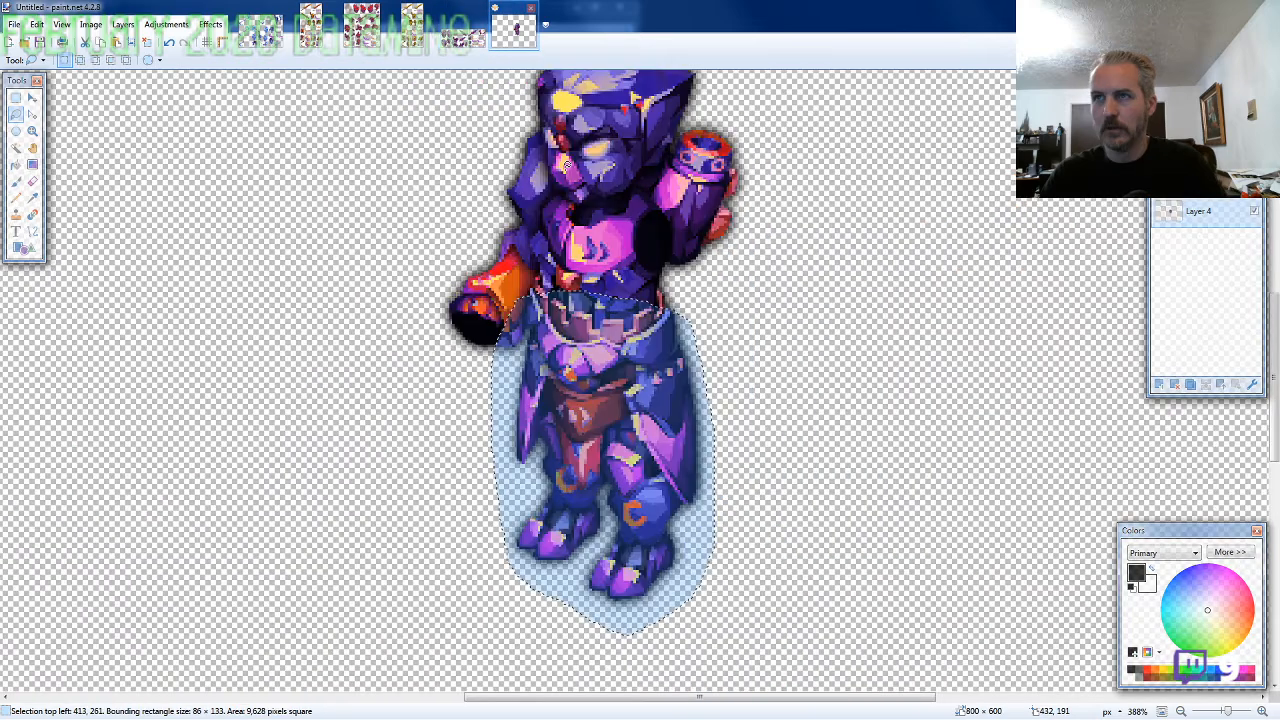
key(ctrl+shift+n)
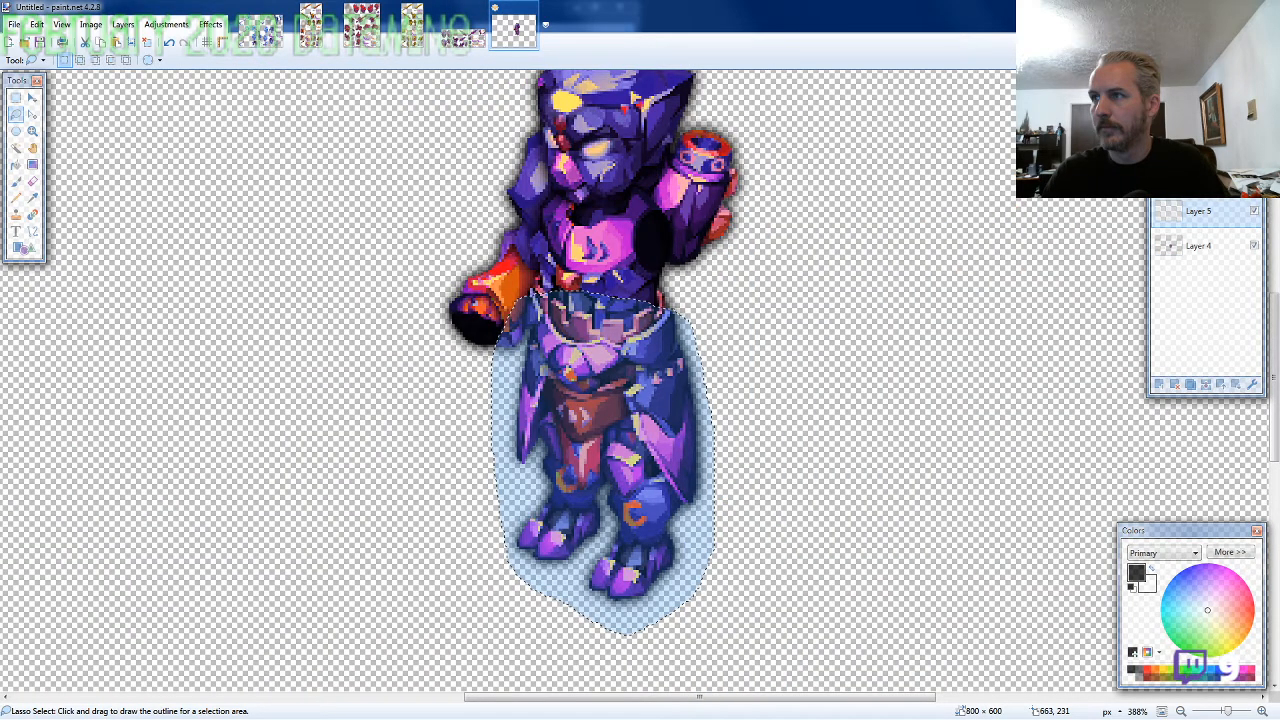
key(ctrl+v)
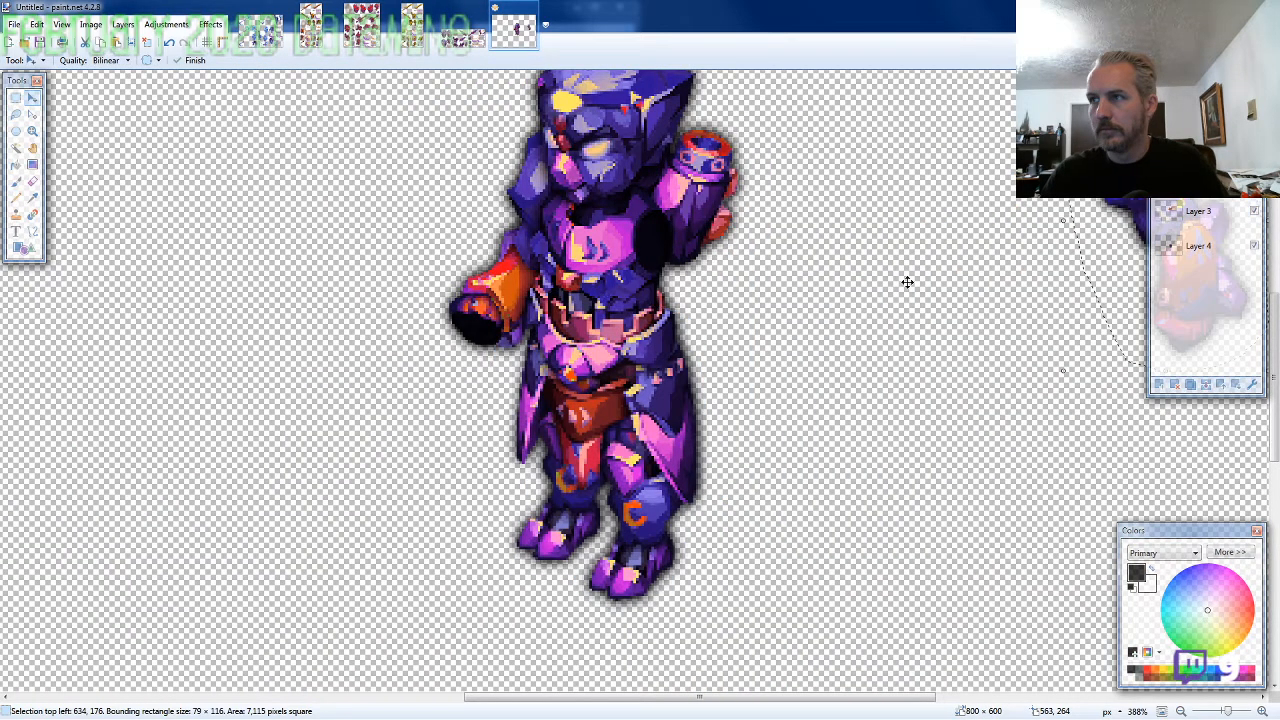
drag(907, 282, 441, 350)
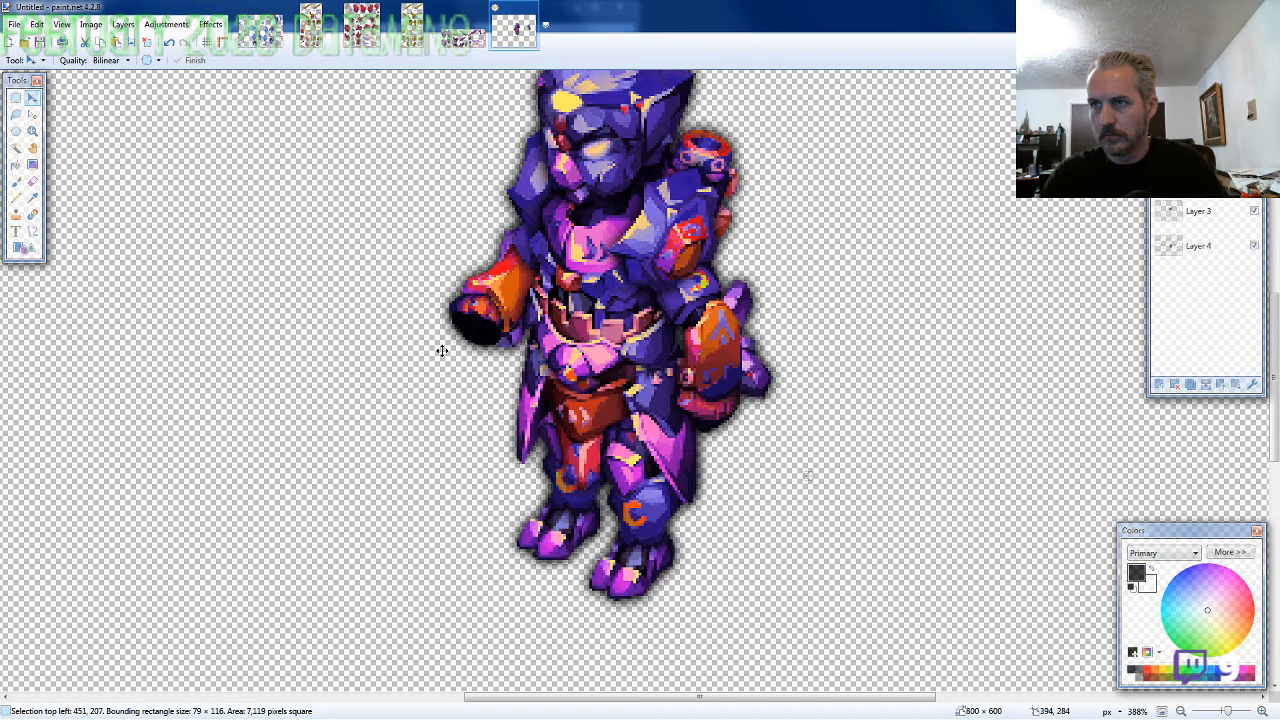
drag(442, 351, 437, 346)
scroll(590, 440, down, 1)
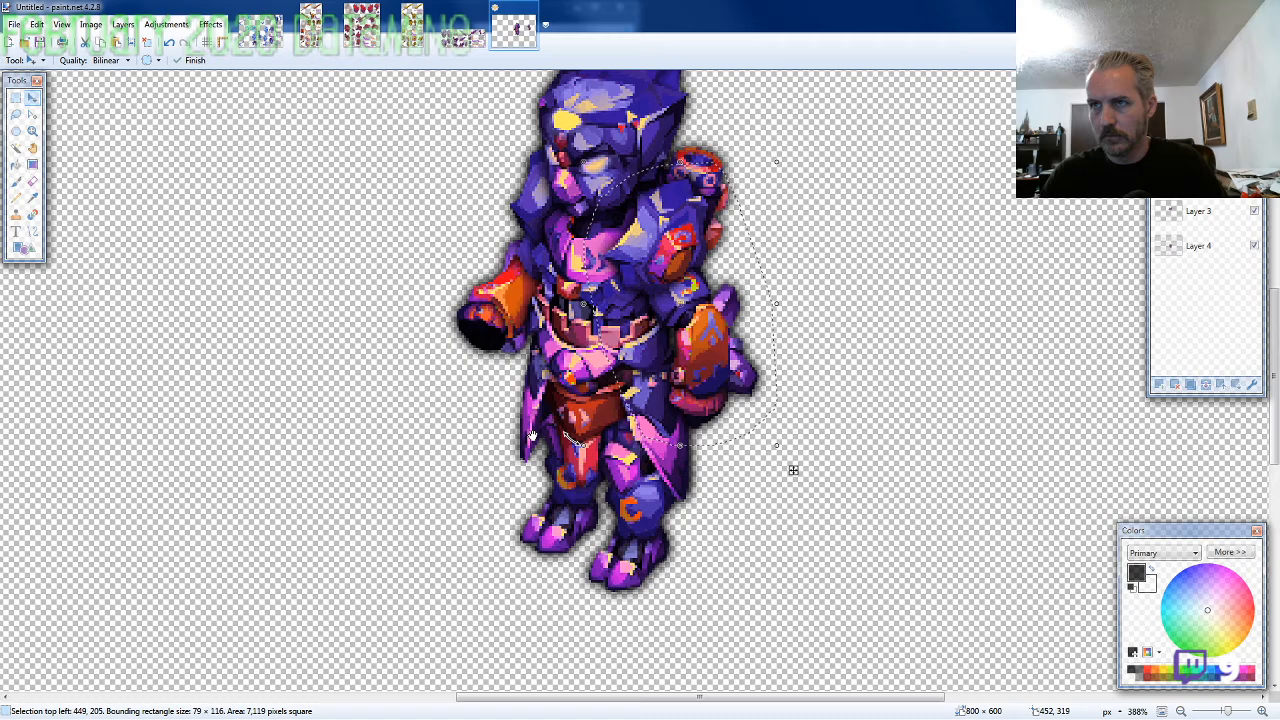
scroll(531, 436, down, 2)
Lasso the first of the two full shields in the ARMOR1-SF sheet's upper-left corner for copying
key(ctrl+Tab)
key(s)
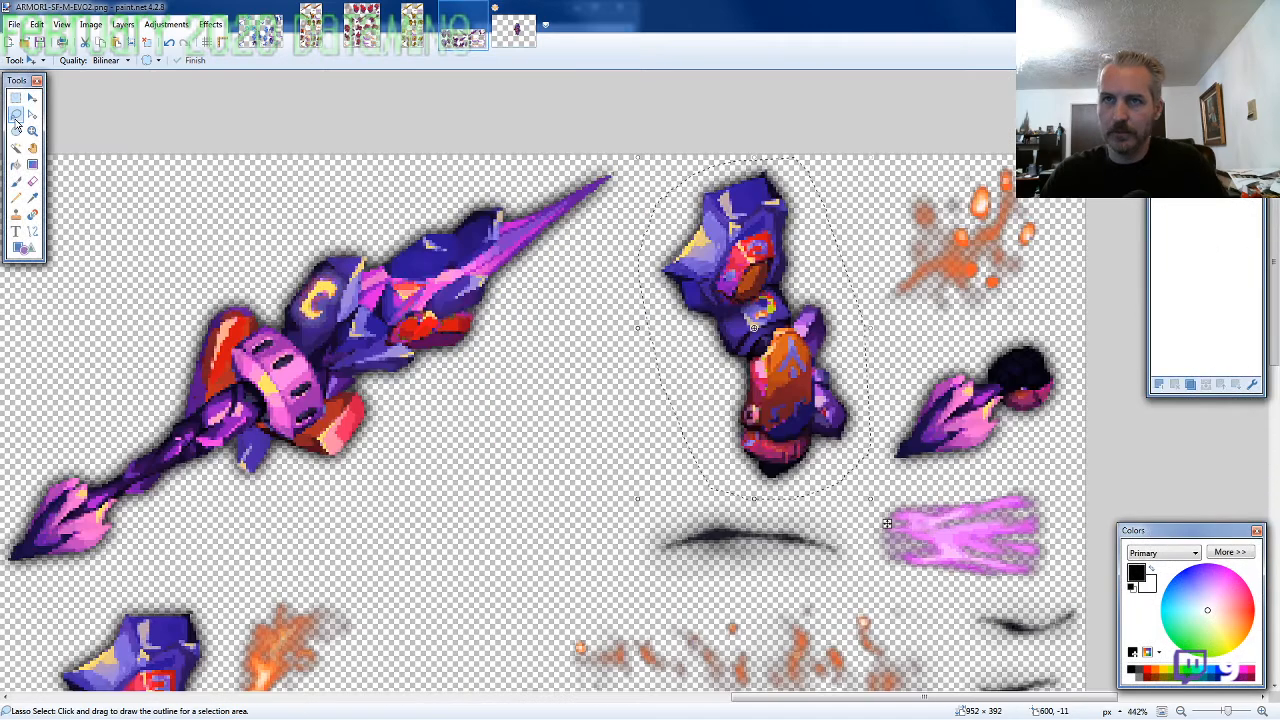
scroll(555, 407, down, 2)
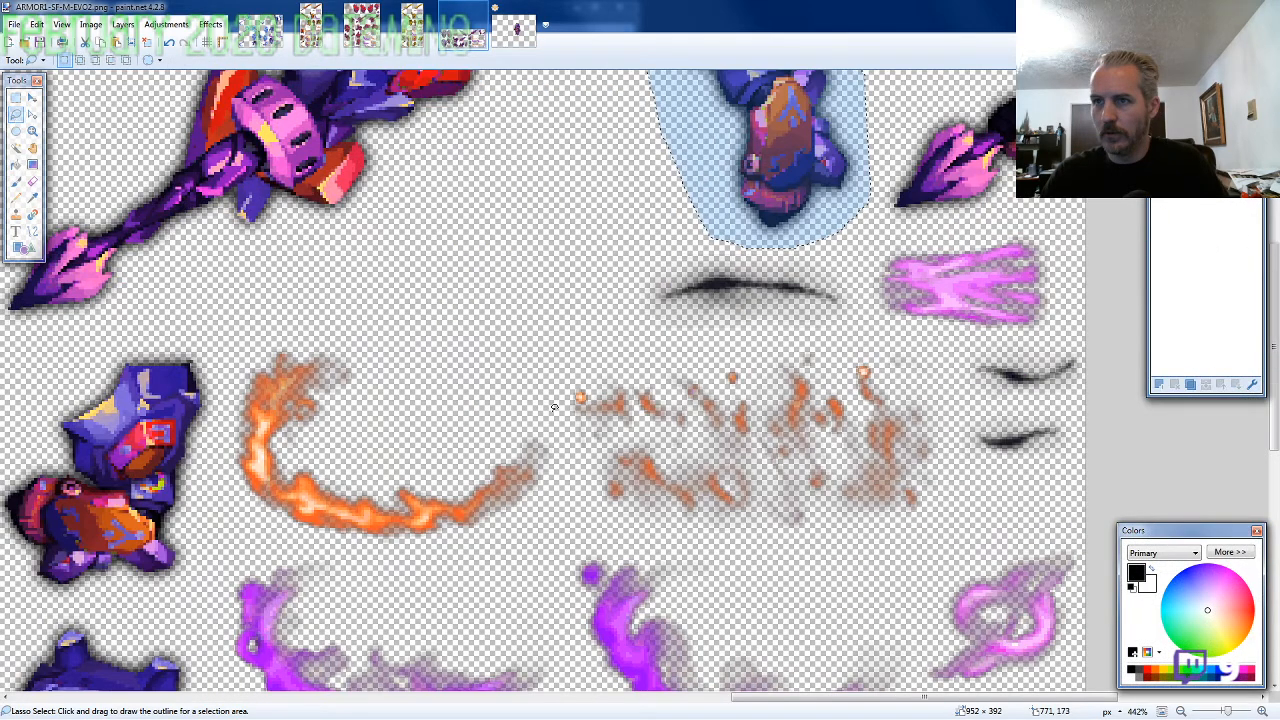
scroll(555, 407, down, 6)
scroll(126, 297, up, 4)
scroll(126, 297, up, 3)
scroll(373, 352, down, 1)
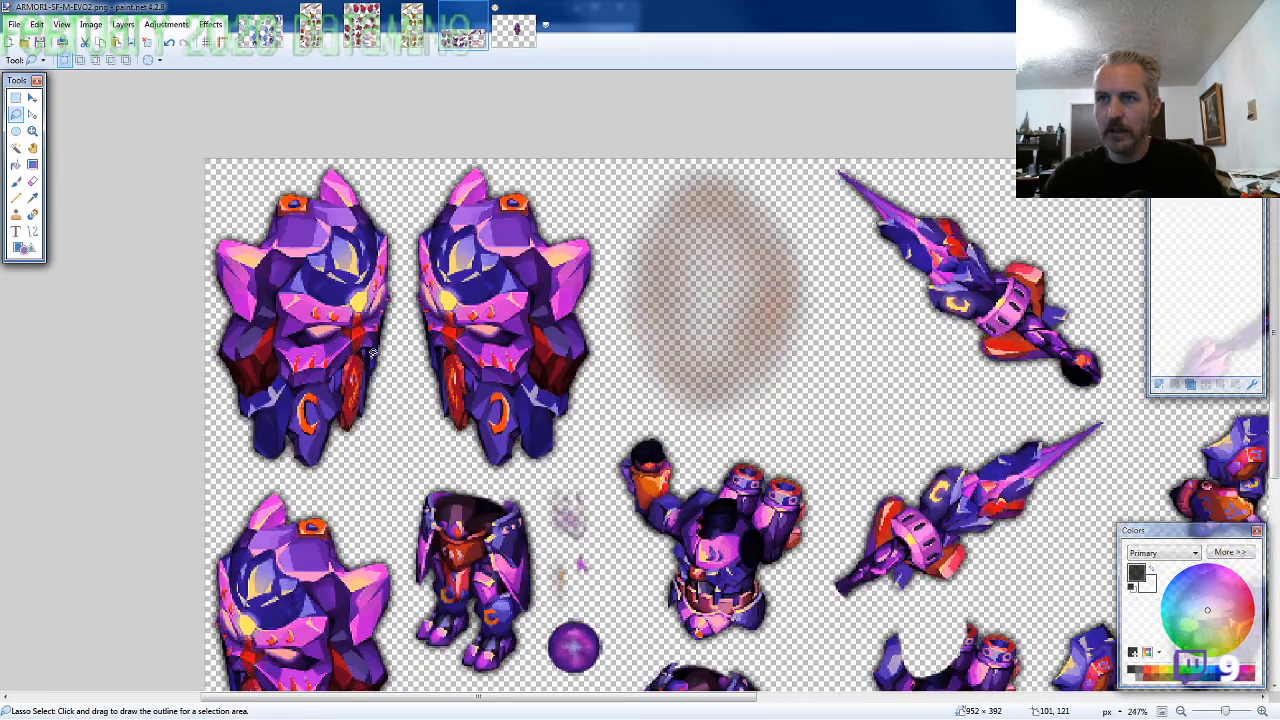
mouse_move(405, 258)
mouse_down()
mouse_move(345, 160)
mouse_move(220, 160)
mouse_move(155, 384)
mouse_move(175, 425)
mouse_move(215, 468)
mouse_move(331, 479)
mouse_move(399, 376)
mouse_move(408, 283)
mouse_up()
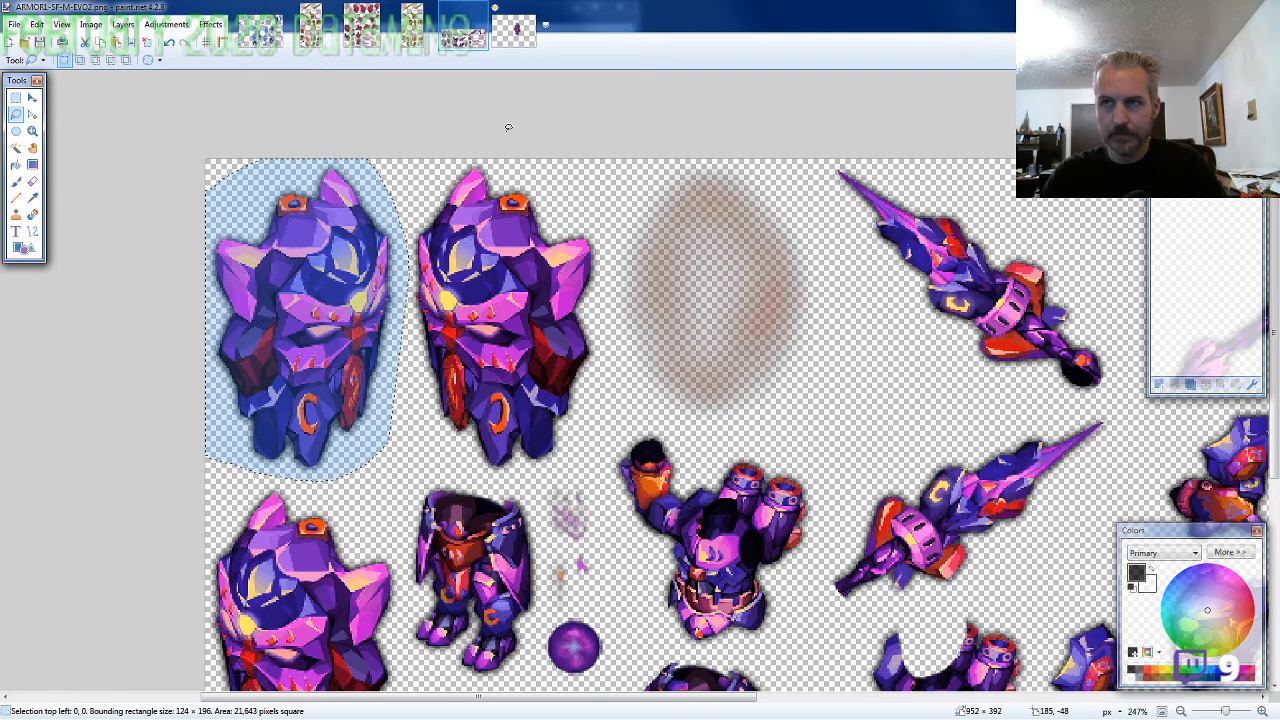
Paste the shield into the assembled character image and place it over the lowered arm in front of the body
click(514, 30)
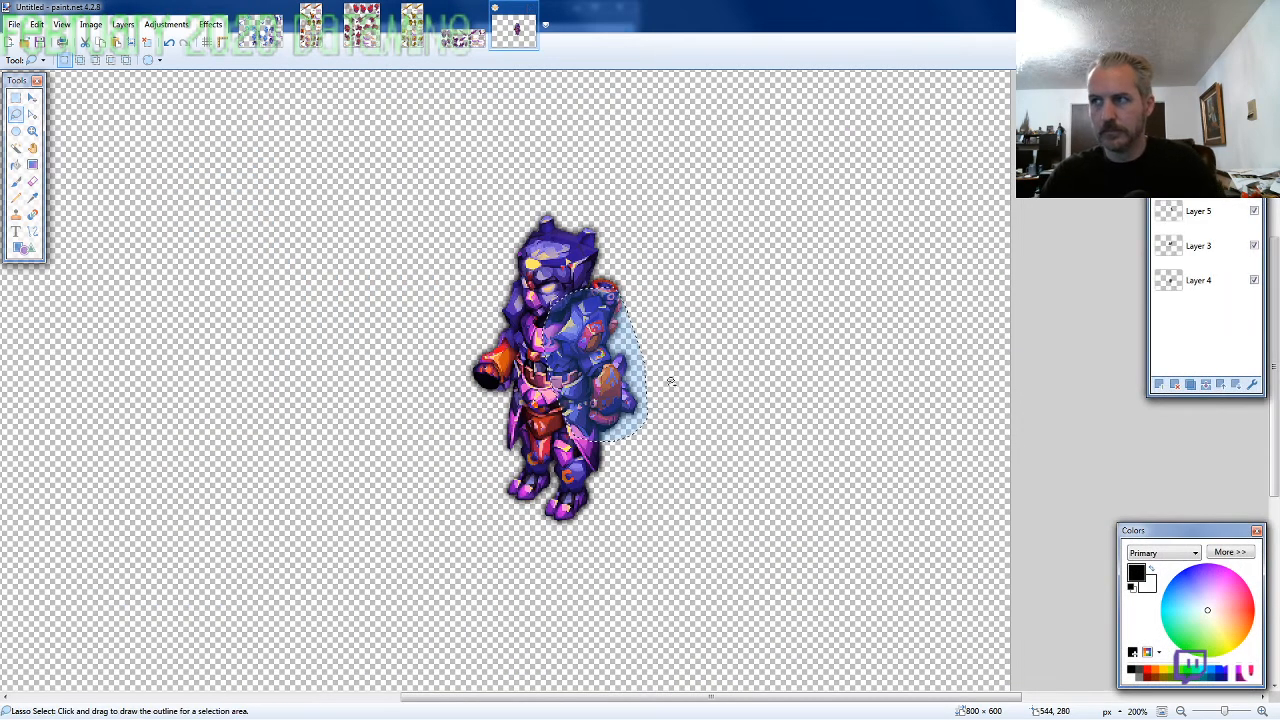
key(ctrl+v)
drag(209, 277, 715, 554)
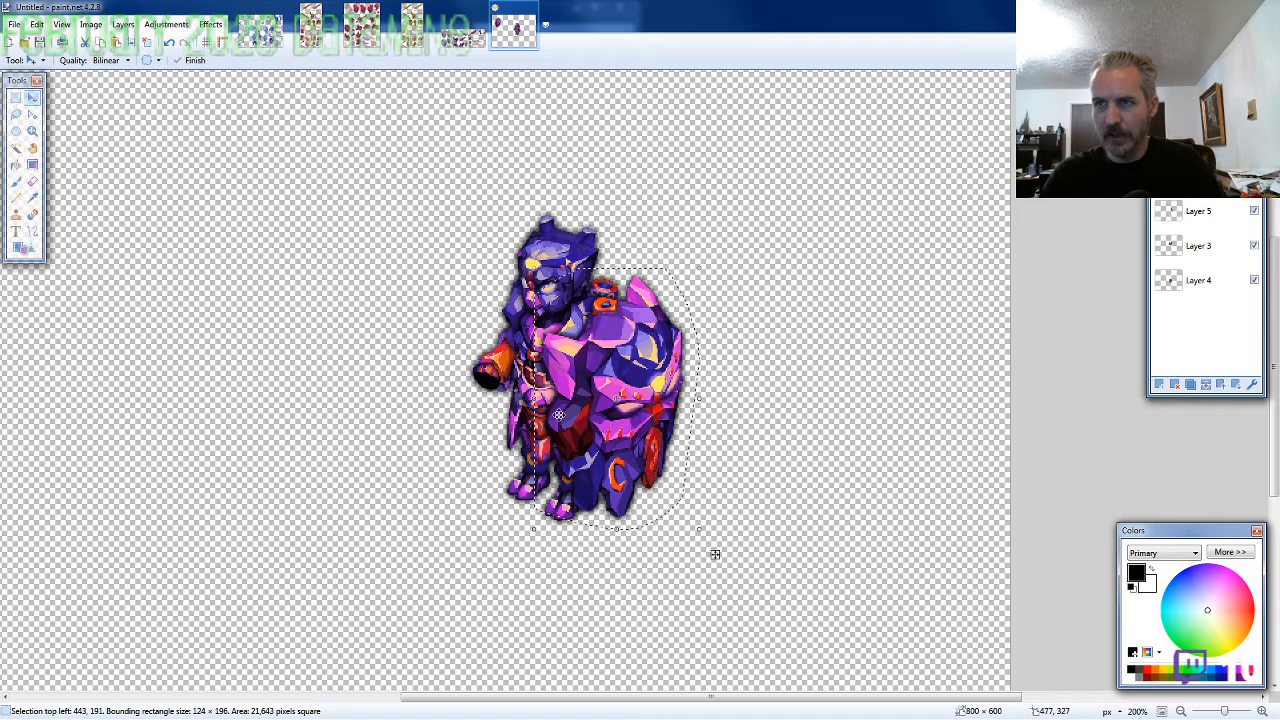
Lasso the lance pointing up and left in the ARMOR1-SF sheet's upper row for copying
click(464, 32)
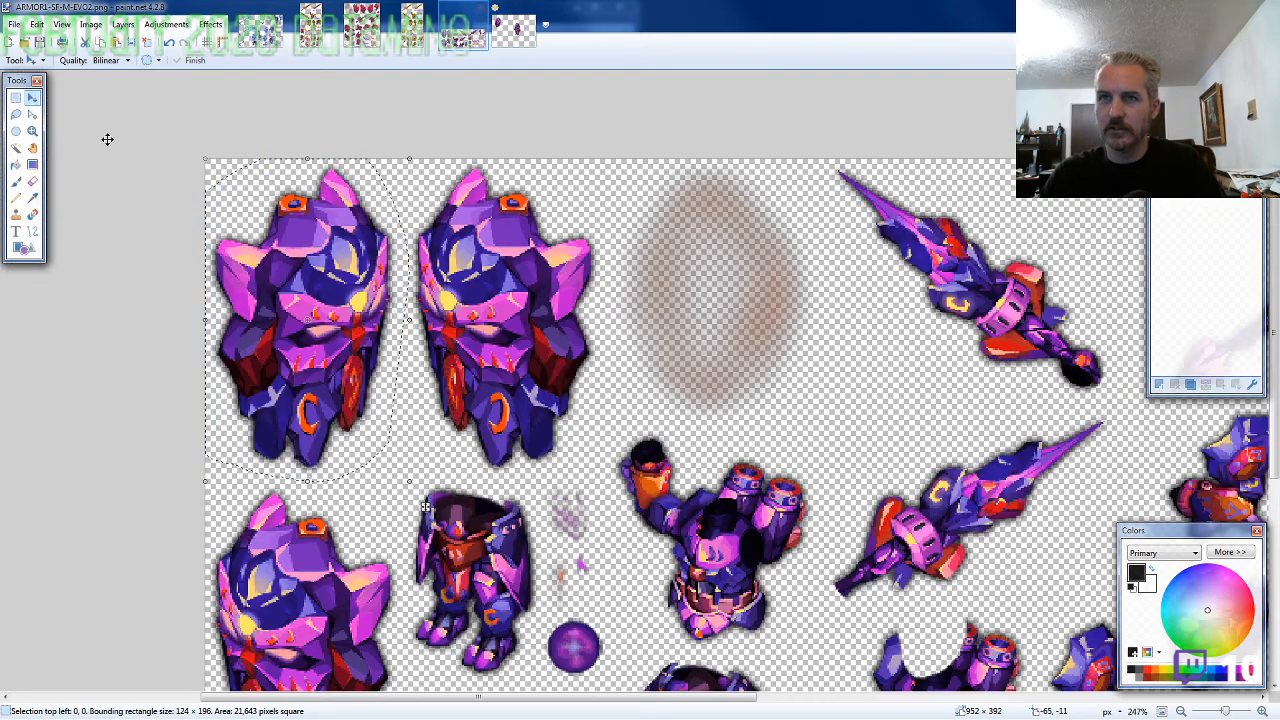
click(16, 116)
mouse_move(1127, 378)
mouse_down()
mouse_move(1045, 240)
mouse_move(931, 176)
mouse_move(838, 160)
mouse_move(830, 168)
mouse_move(890, 228)
mouse_move(855, 242)
mouse_move(878, 283)
mouse_move(938, 352)
mouse_move(1020, 394)
mouse_up()
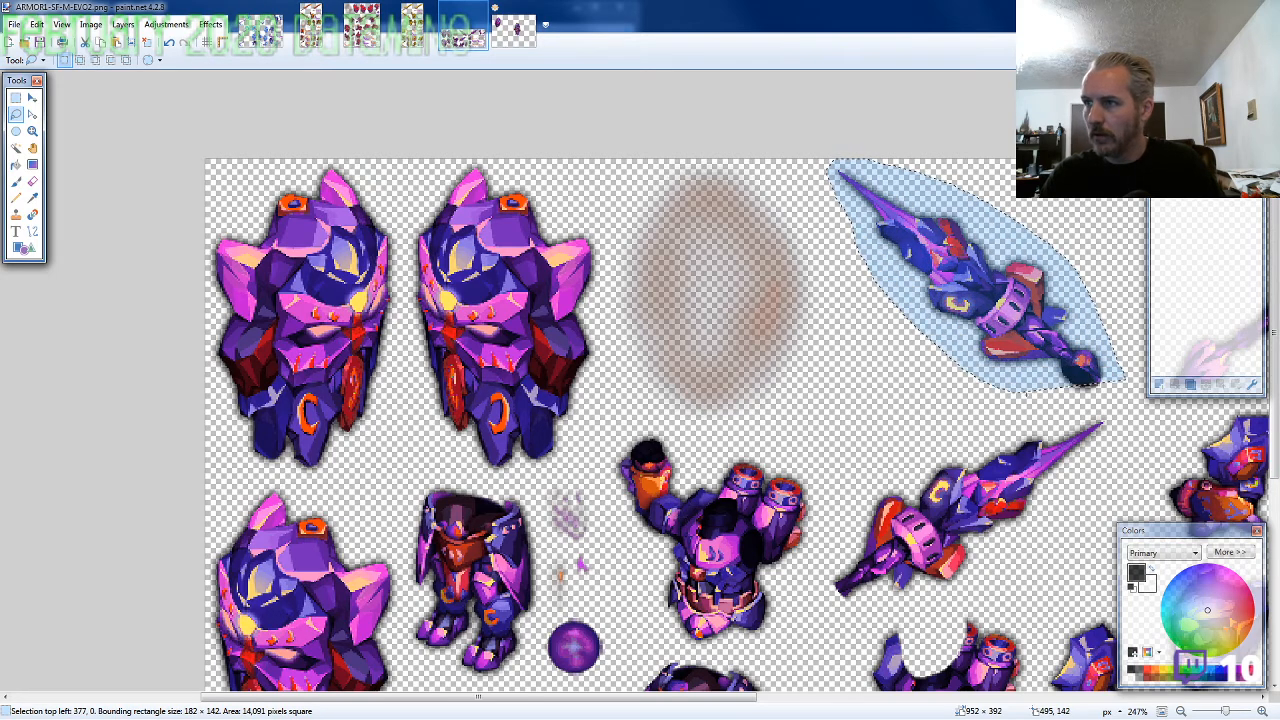
Paste the lance into the assembled image and align its handle with the character's extended fist
click(523, 42)
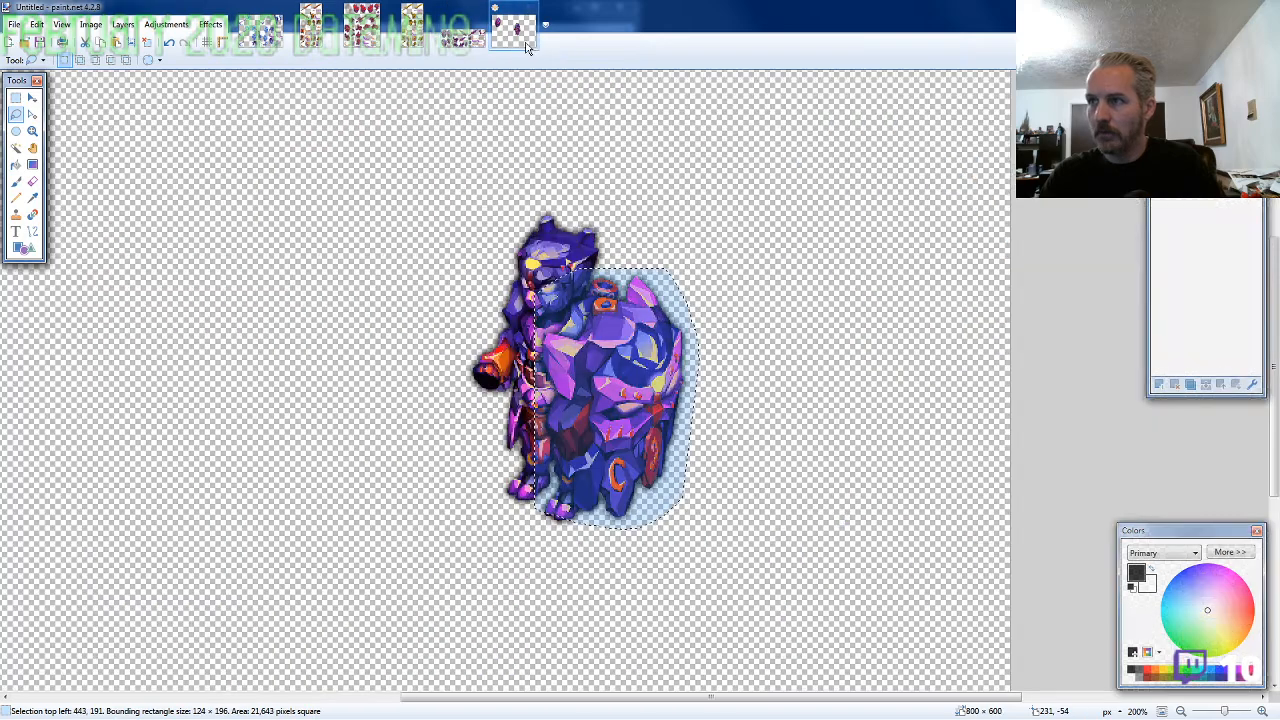
scroll(435, 318, up, 2)
scroll(400, 338, up, 4)
key(ctrl+v)
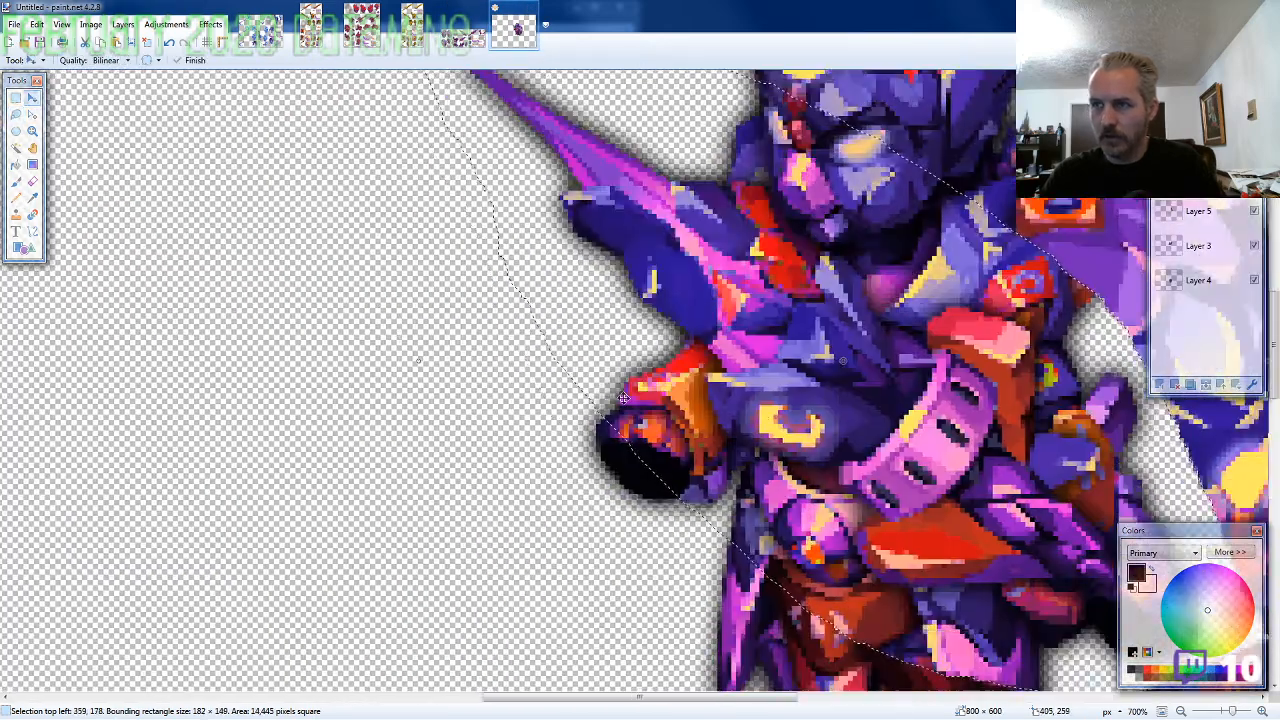
drag(1005, 444, 501, 342)
drag(559, 499, 639, 454)
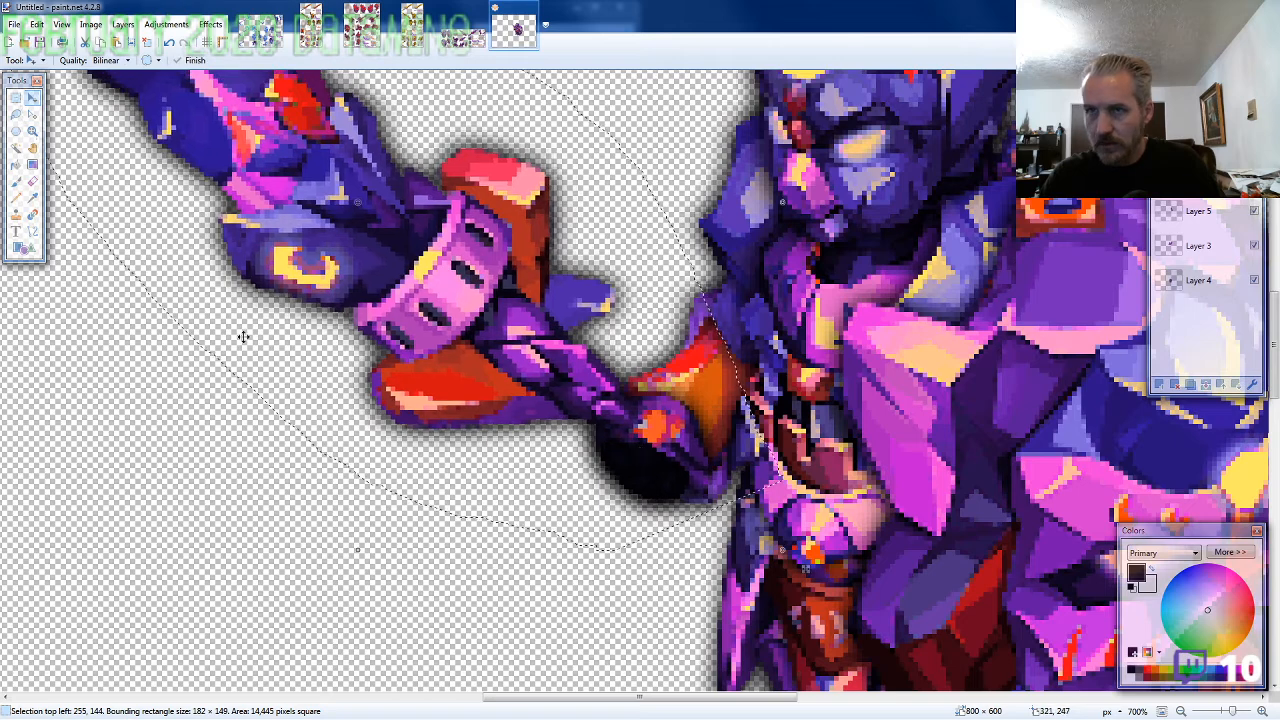
Erase the lance's dark shadow fringe where it overlaps the orange forearm guard beside the fist
click(32, 181)
scroll(700, 425, up, 2)
scroll(700, 425, up, 2)
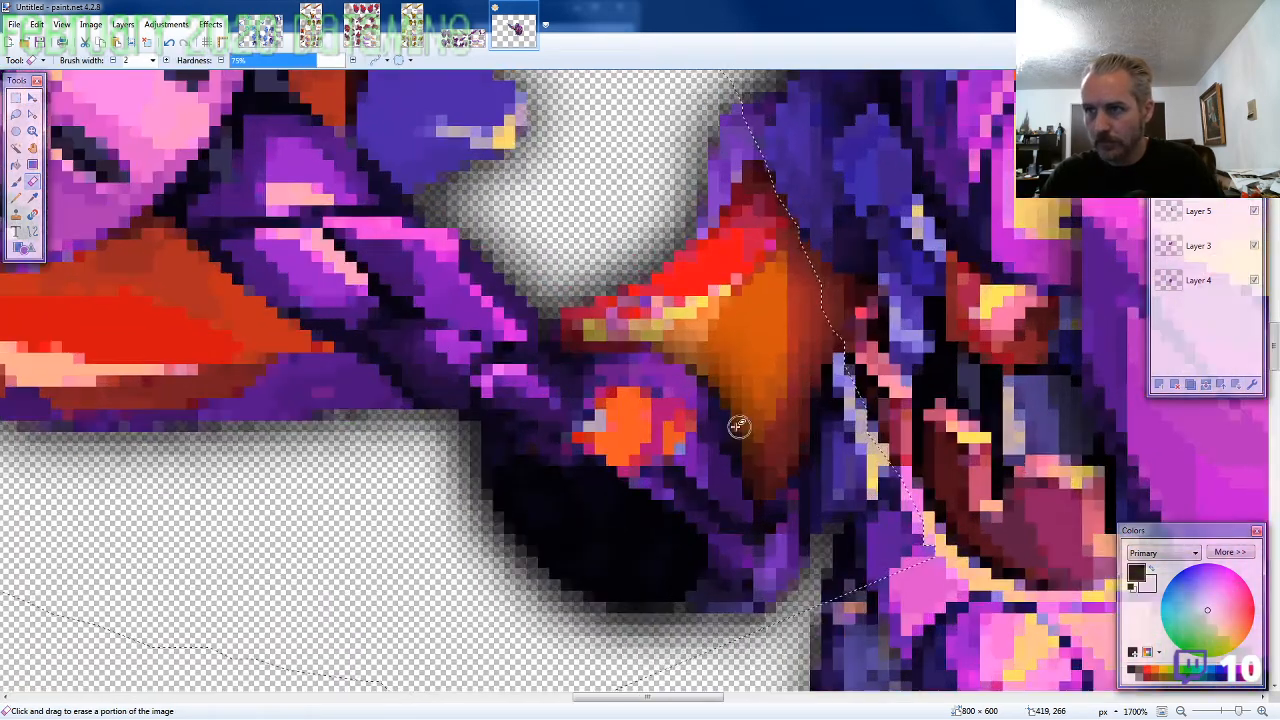
mouse_move(703, 367)
mouse_down()
mouse_move(681, 334)
mouse_move(656, 344)
mouse_move(693, 388)
mouse_move(630, 334)
mouse_move(762, 452)
mouse_move(770, 462)
mouse_move(725, 420)
mouse_move(771, 466)
mouse_move(766, 484)
mouse_move(768, 472)
mouse_up()
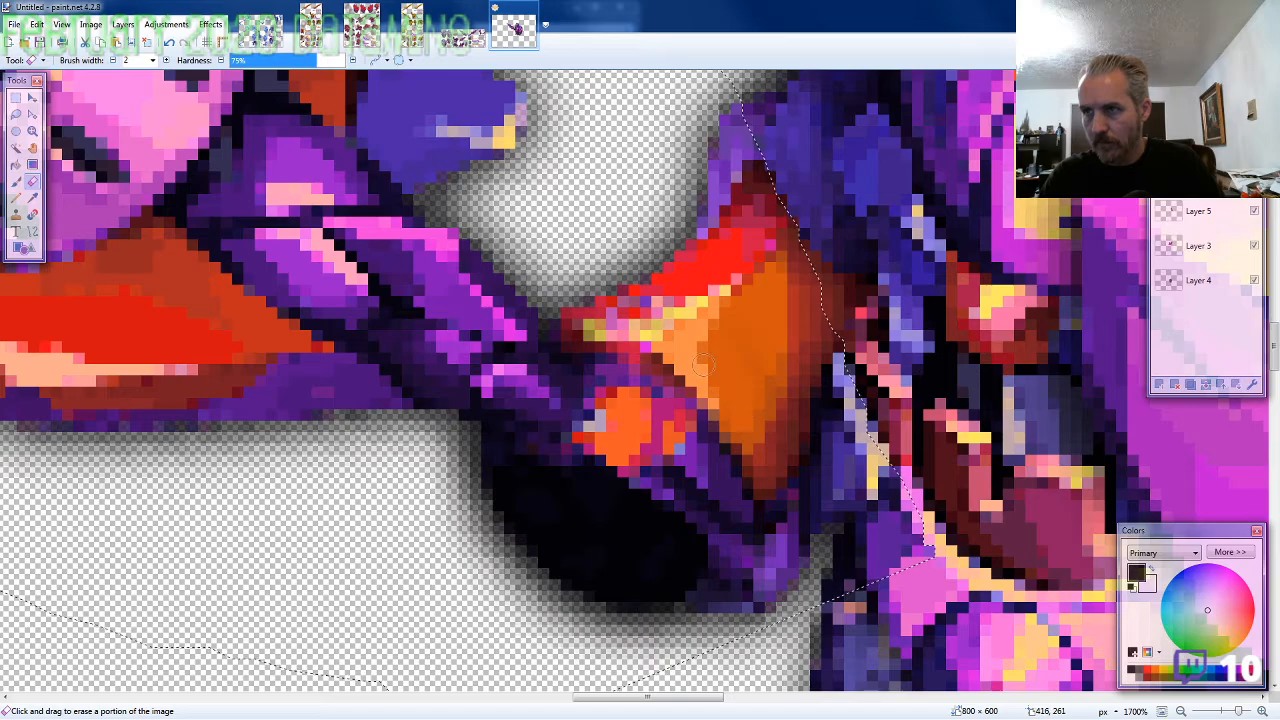
scroll(665, 356, down, 1)
scroll(665, 356, down, 6)
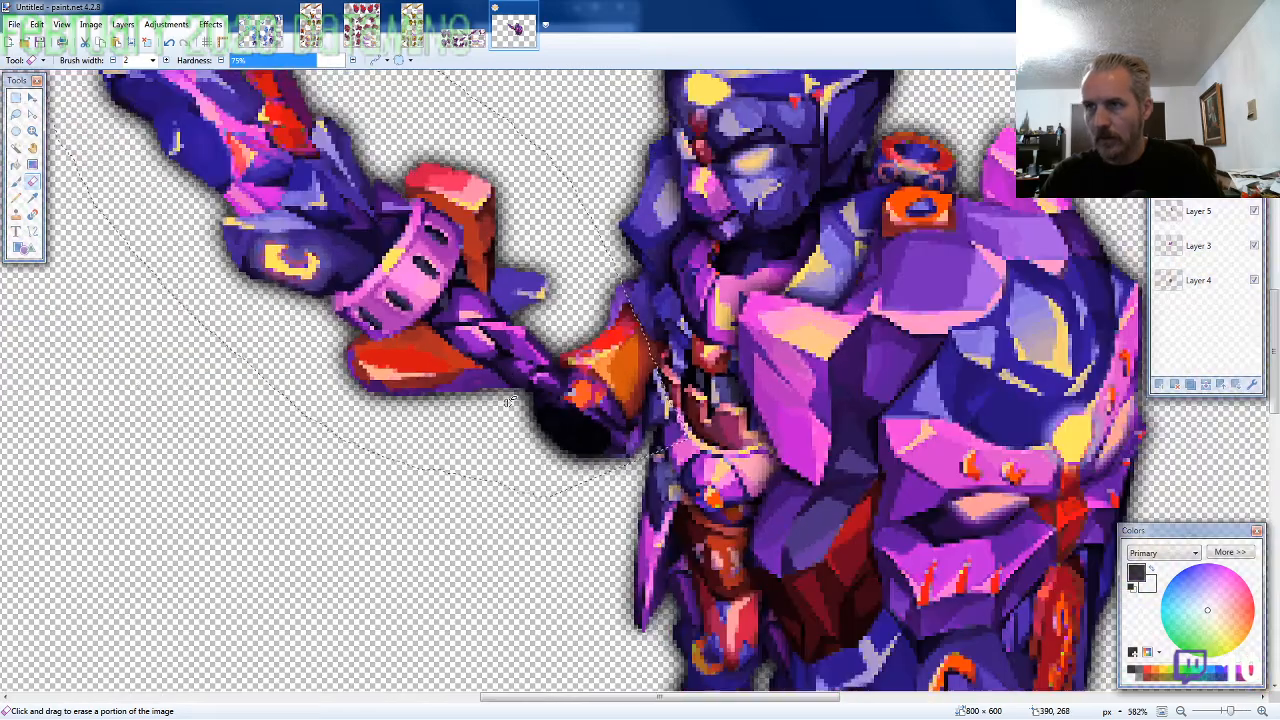
Lasso the small pointed lance butt below the head on the ARMOR1-SF sheet for copying
click(463, 38)
click(15, 114)
scroll(150, 305, down, 4)
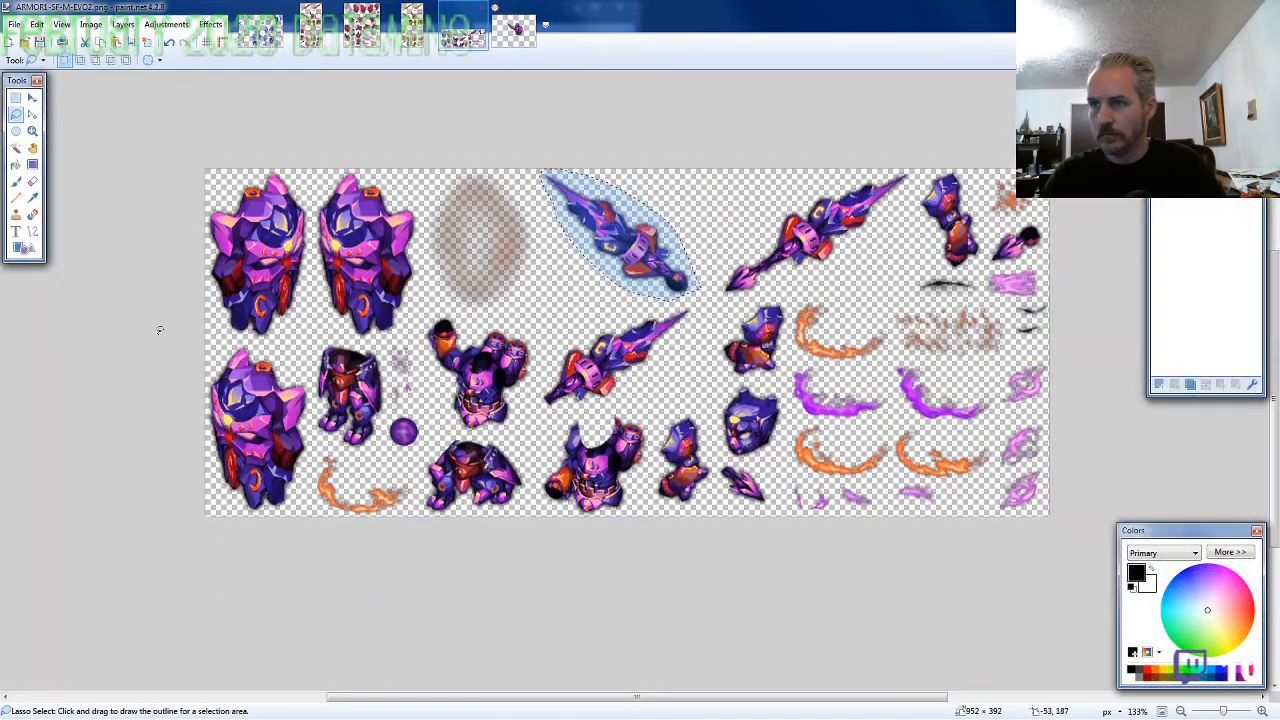
scroll(626, 447, up, 5)
click(800, 508)
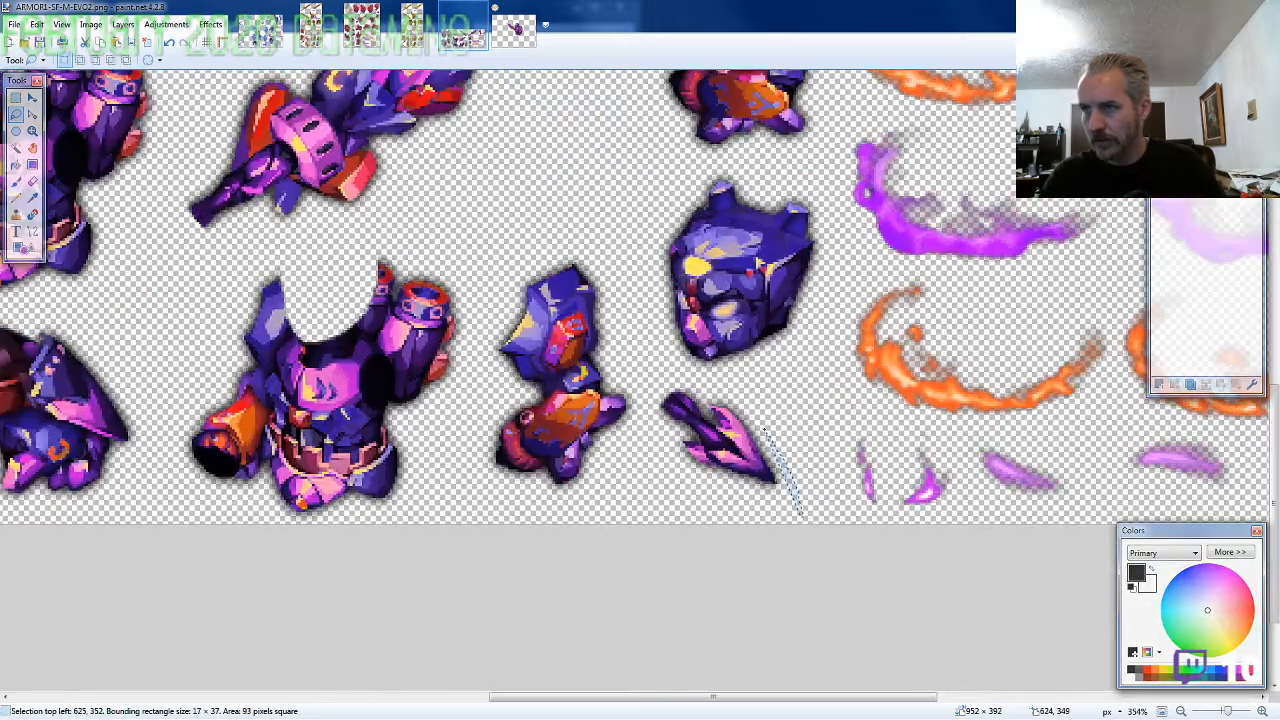
mouse_move(763, 428)
mouse_down()
mouse_move(720, 385)
mouse_move(655, 395)
mouse_move(648, 440)
mouse_move(680, 483)
mouse_move(740, 505)
mouse_up()
Paste the lance butt on a new bottommost layer and align it behind the fist as the lance's continuation
click(513, 30)
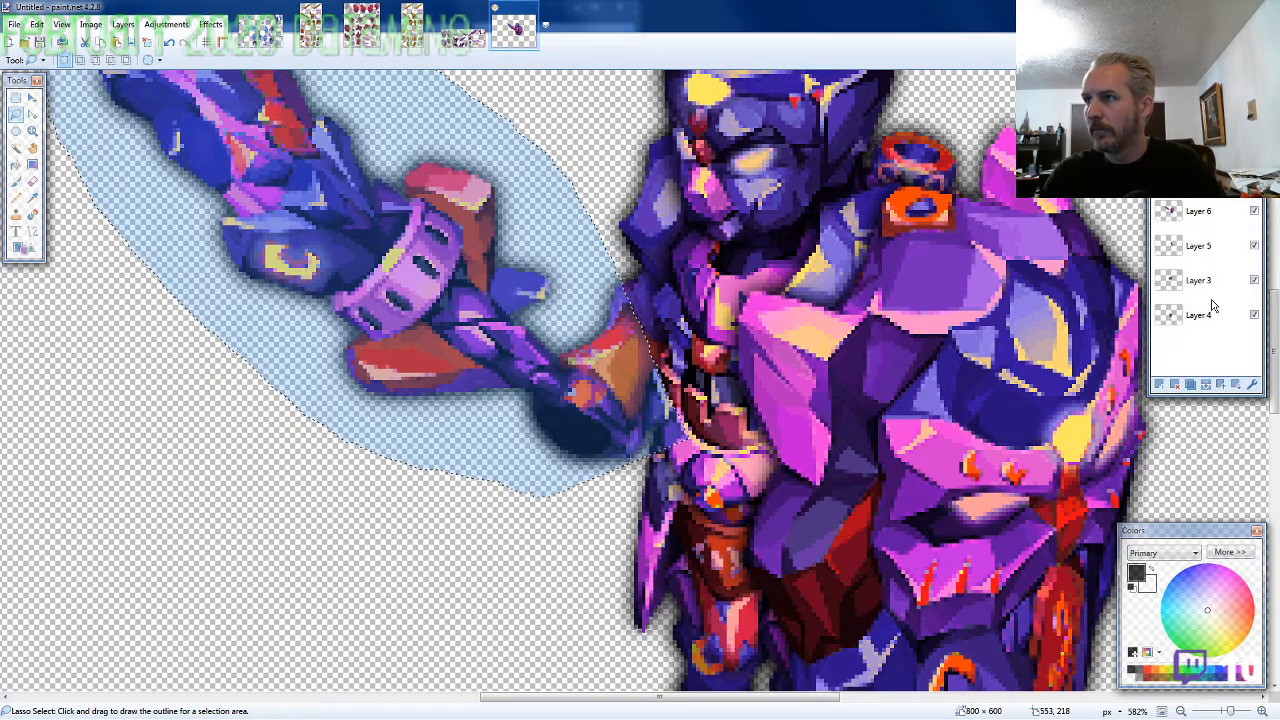
key(ctrl+shift+n)
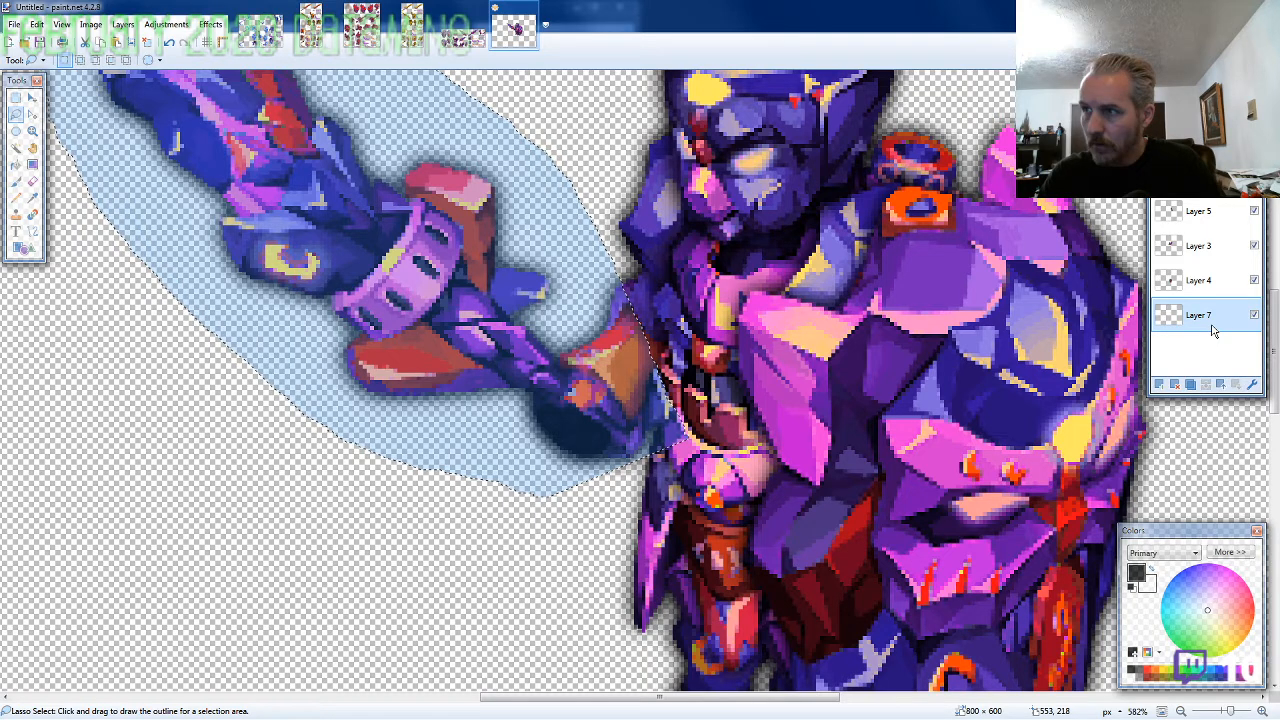
key(ctrl+v)
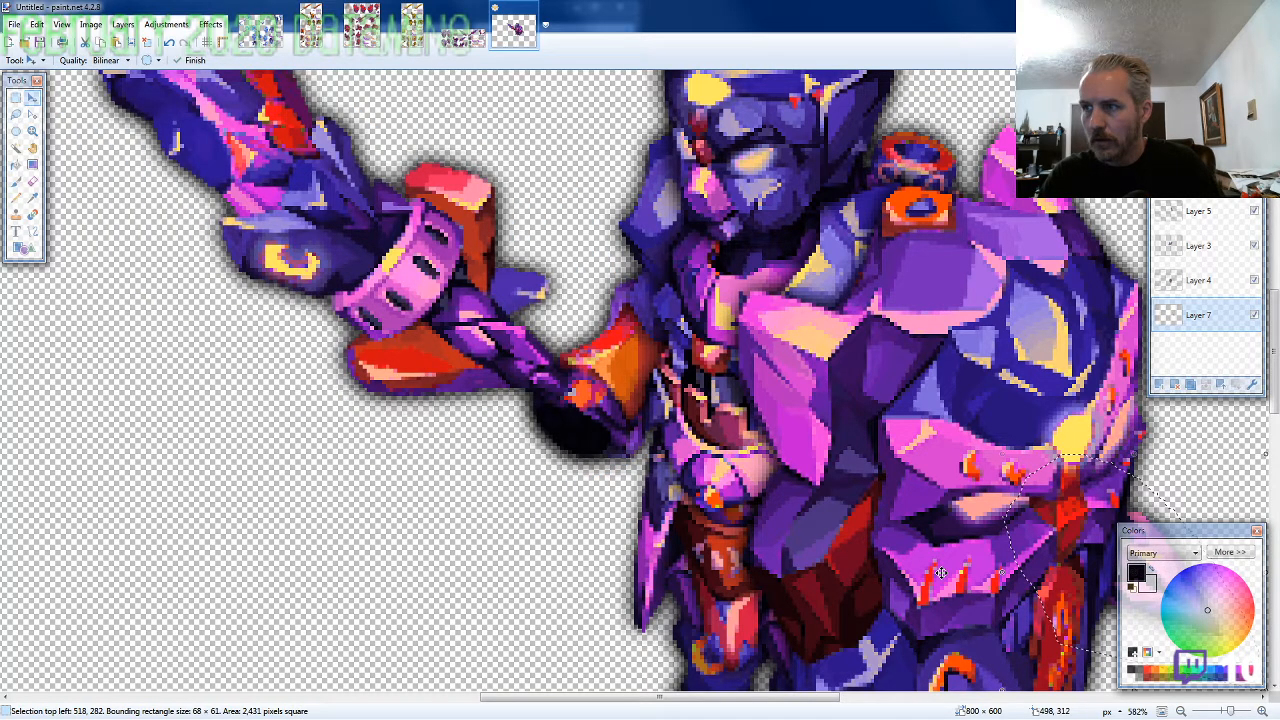
drag(941, 572, 559, 469)
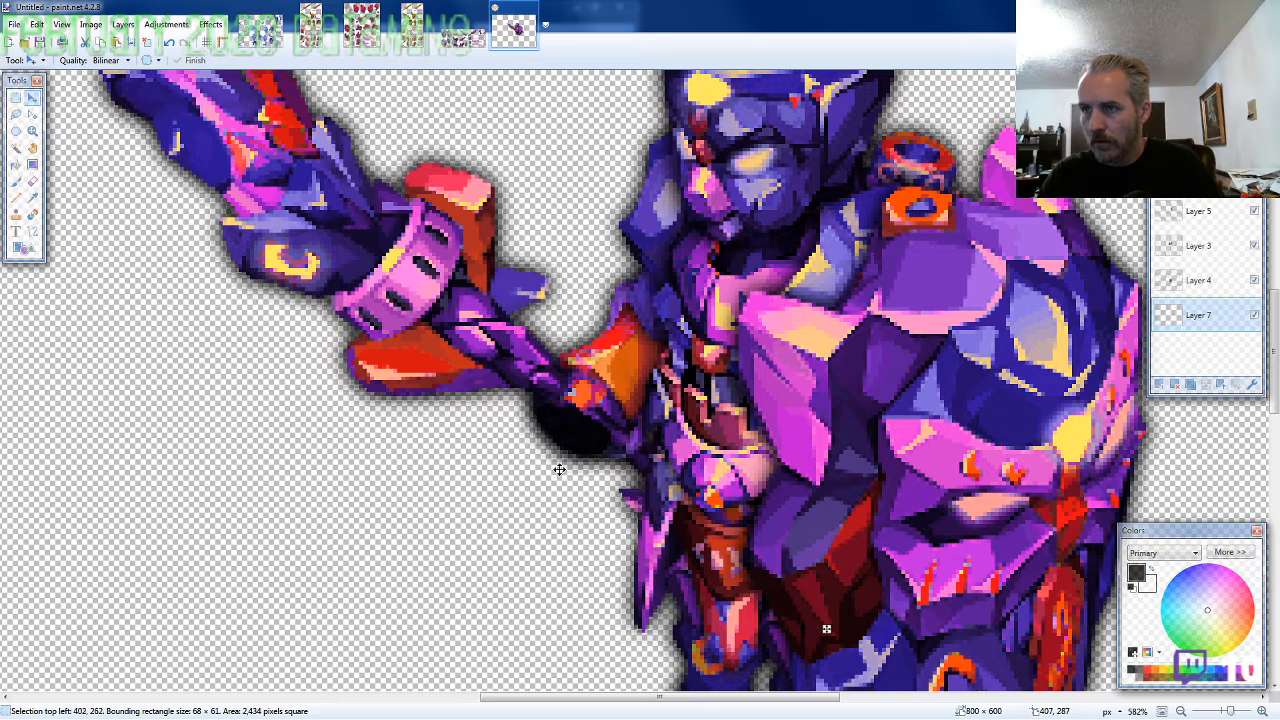
drag(670, 534, 621, 476)
key(Up)
key(Right)
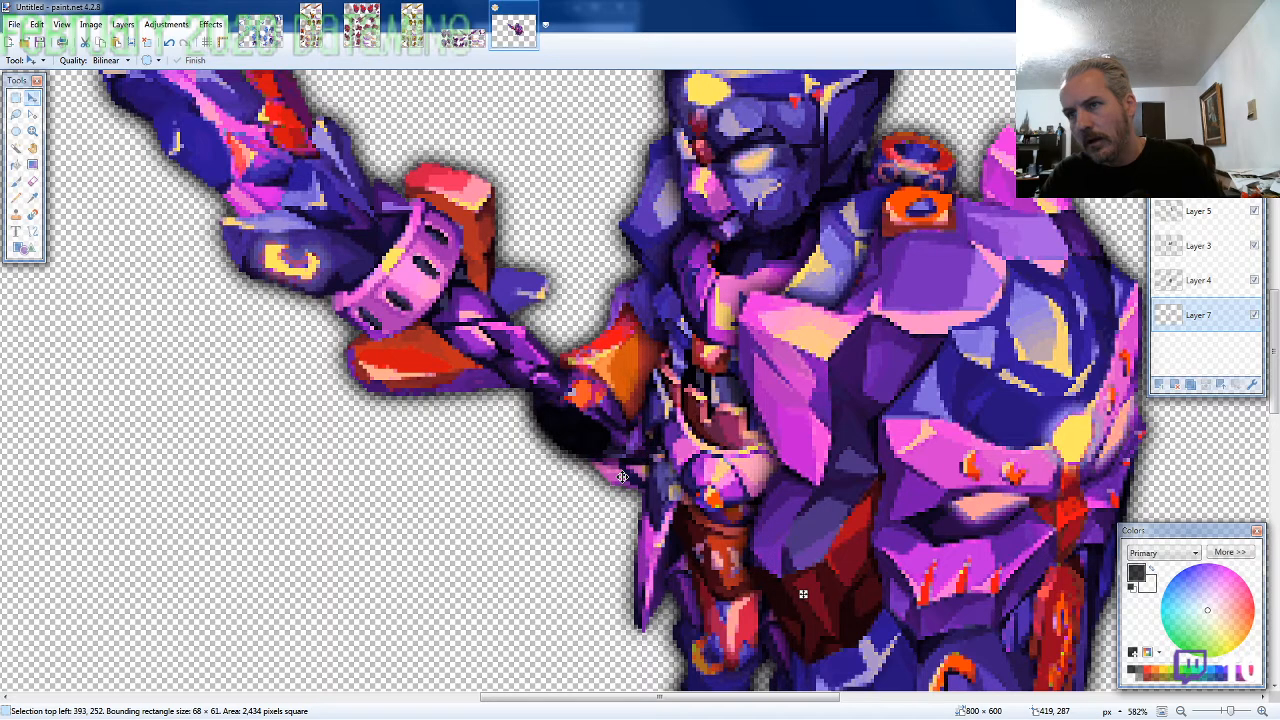
drag(622, 477, 623, 481)
scroll(646, 489, down, 2)
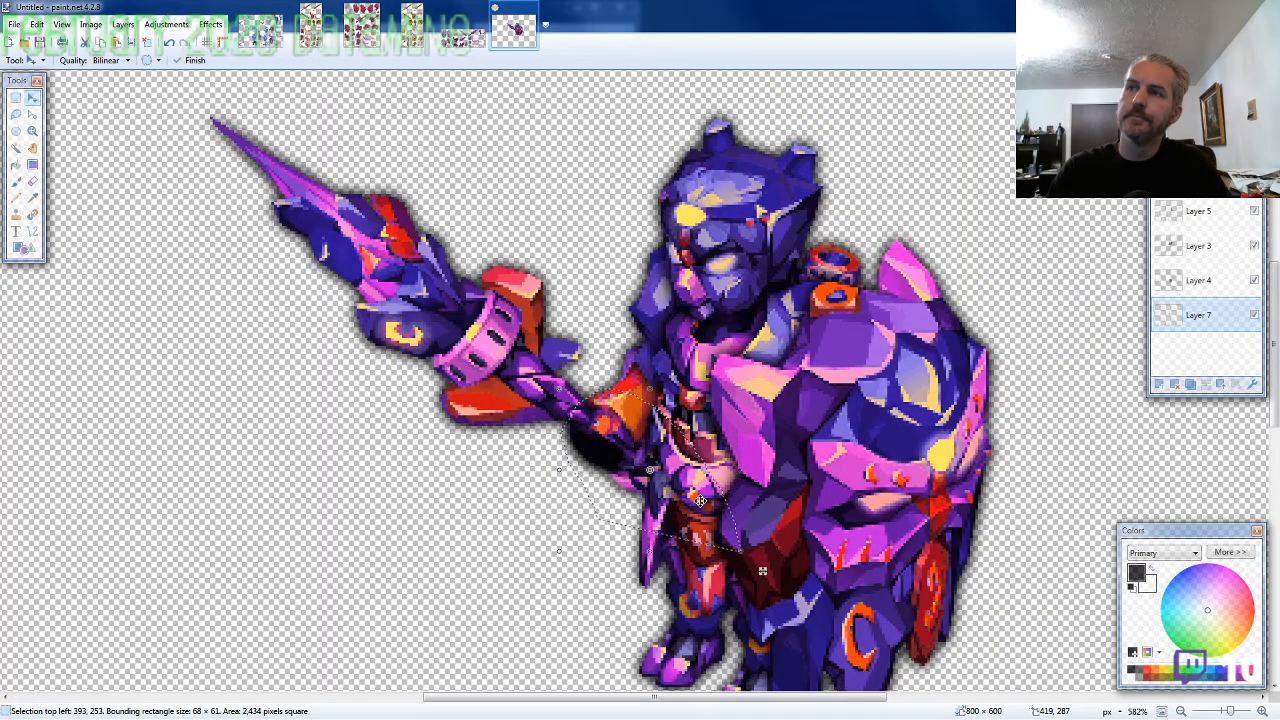
scroll(700, 500, down, 5)
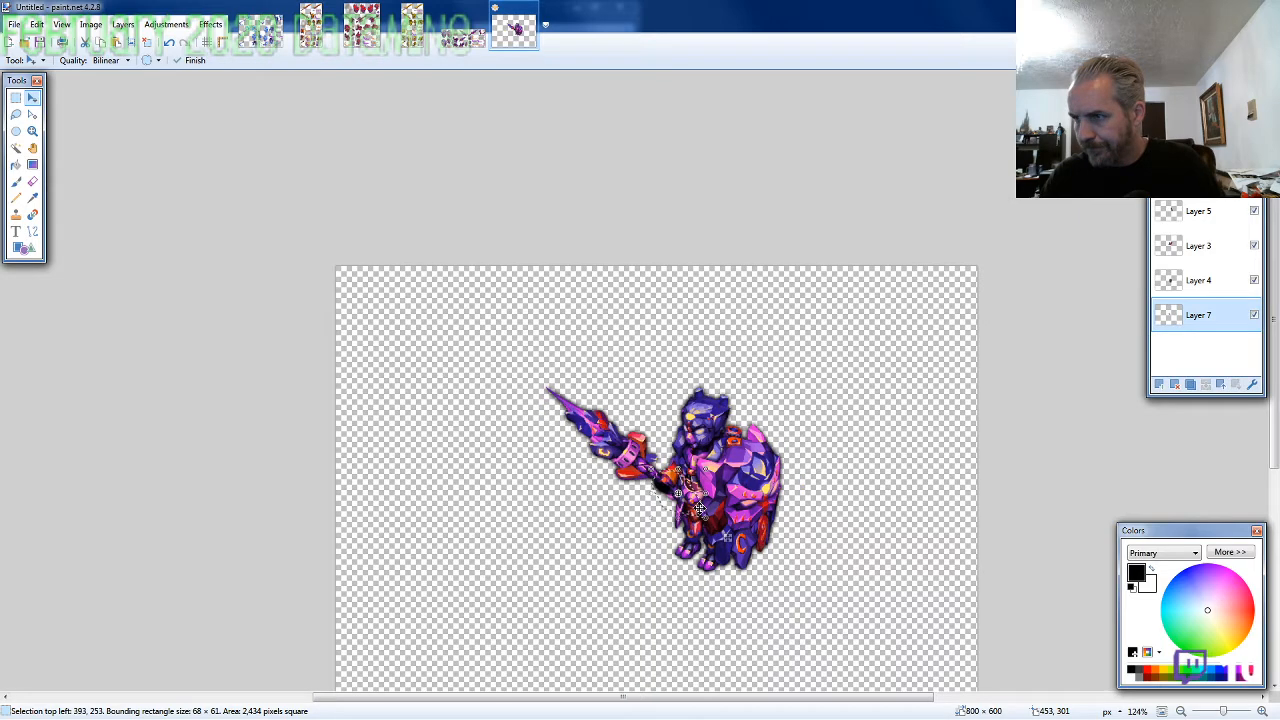
Merge all the layers of the assembled character into a single layer and select the whole canvas
key(ctrl+a)
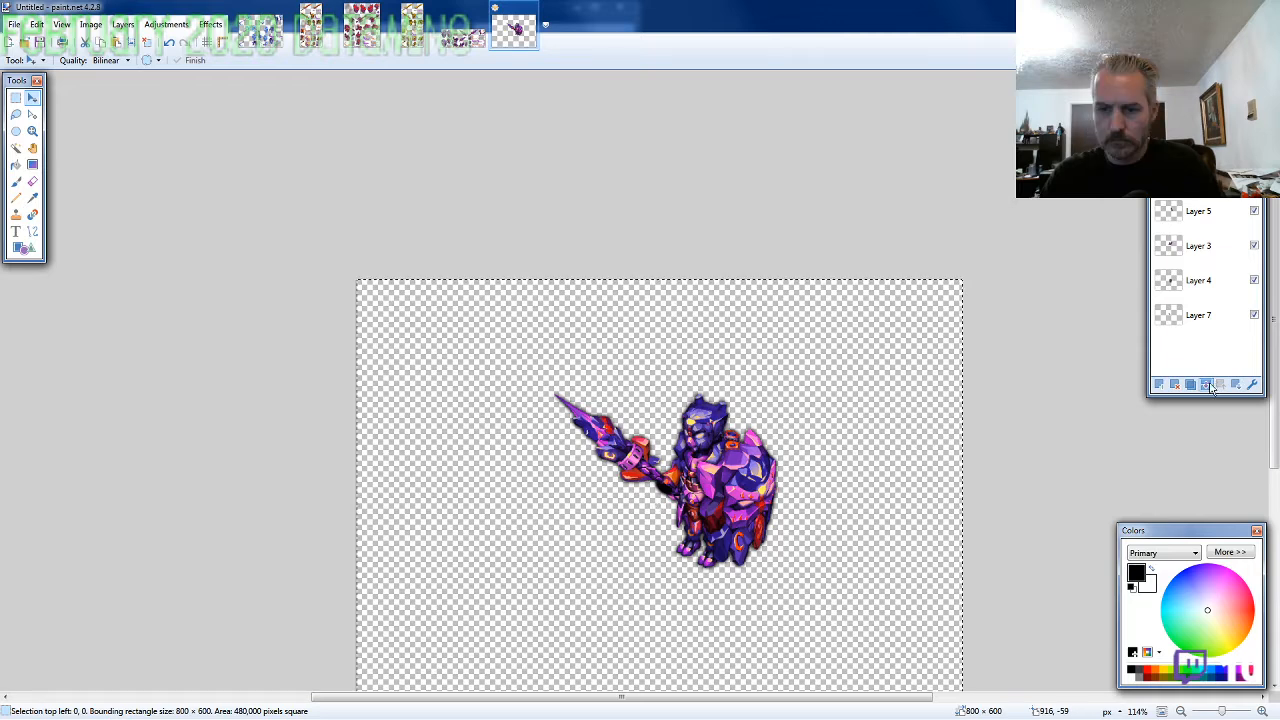
click(1208, 386)
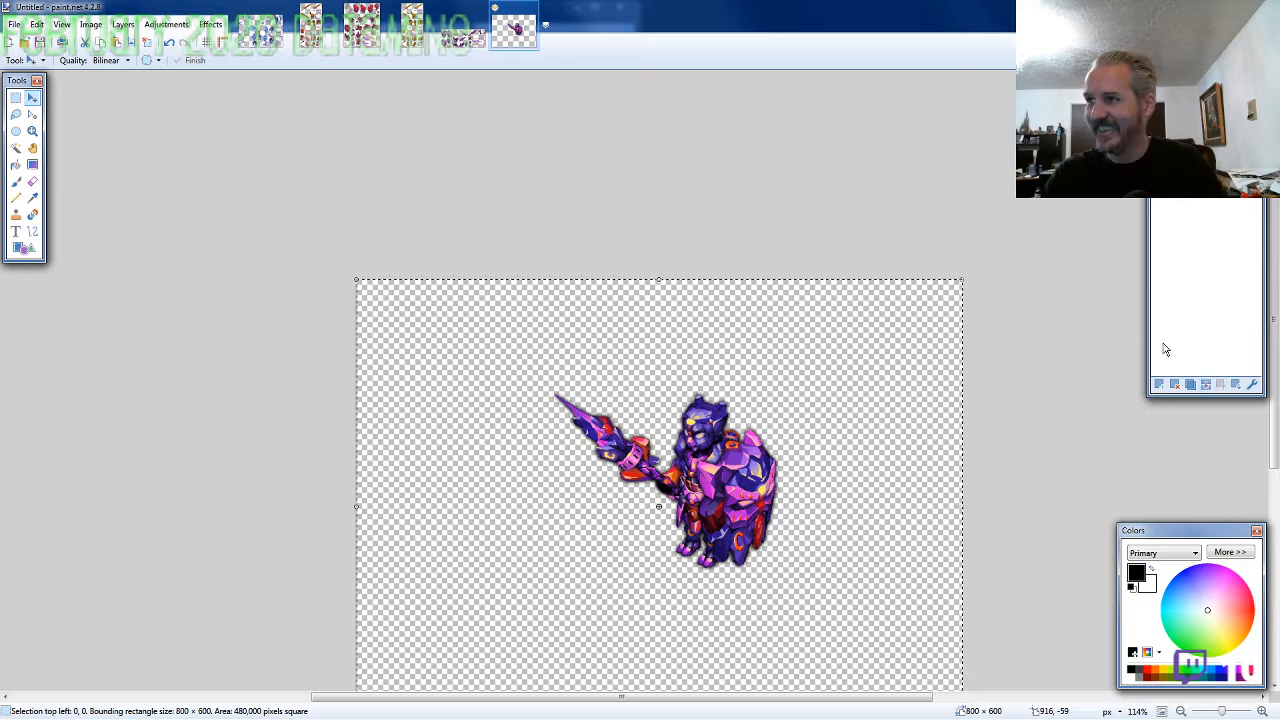
click(1208, 387)
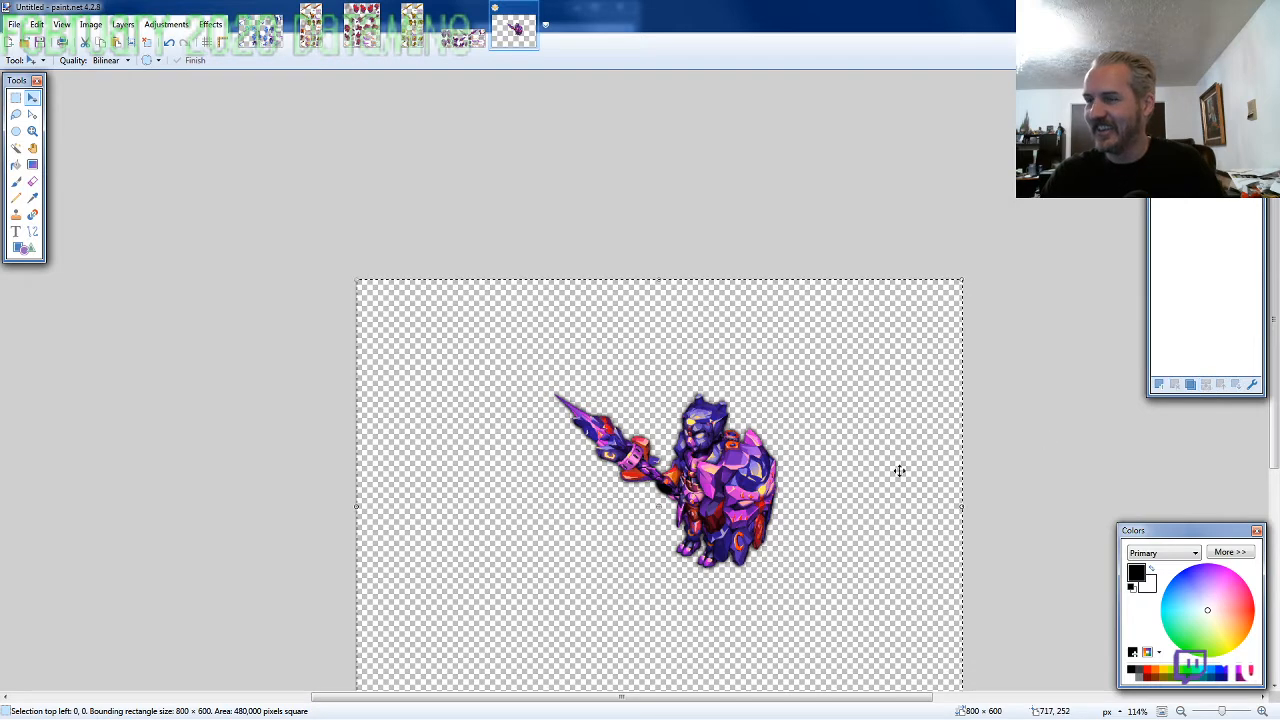
Move the merged character into the canvas's upper-left corner, offsetting the selection to -246, -135
drag(868, 471, 684, 381)
key(Up)
key(Up)
key(Up)
key(Up)
key(Up)
key(Up)
key(Up)
key(Up)
key(Up)
key(Up)
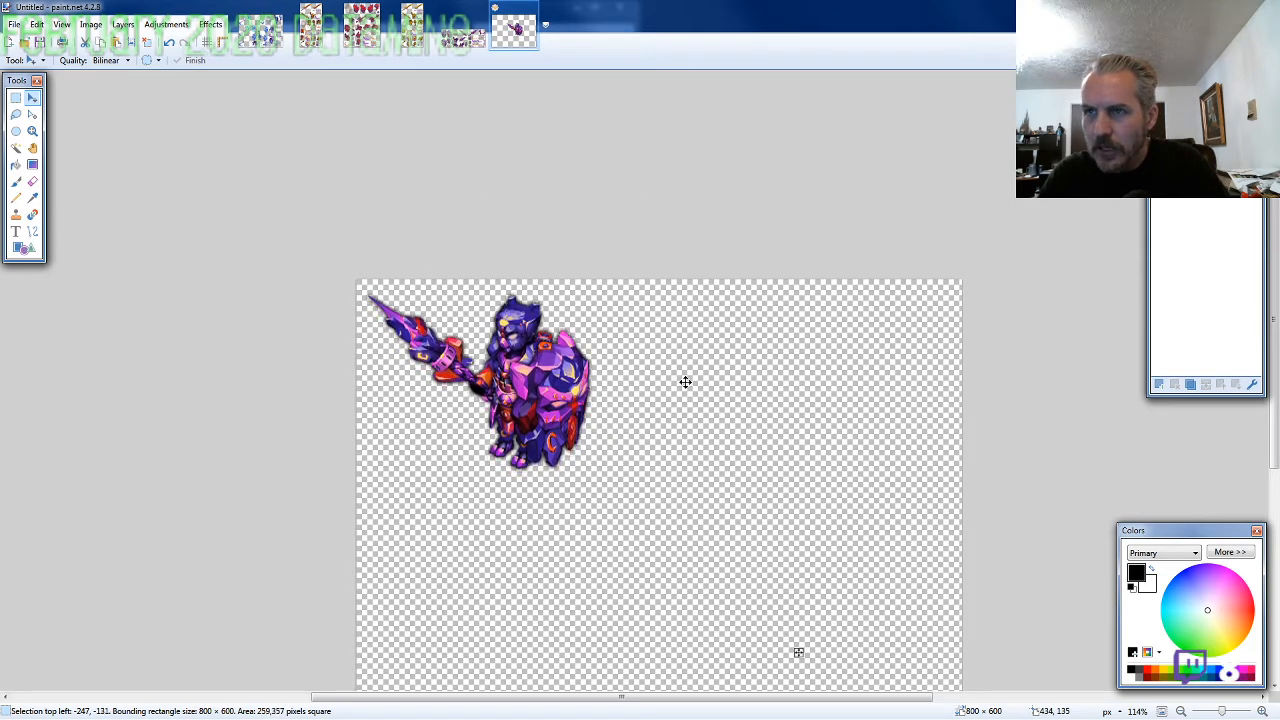
key(Up)
key(Up)
key(Up)
key(Right)
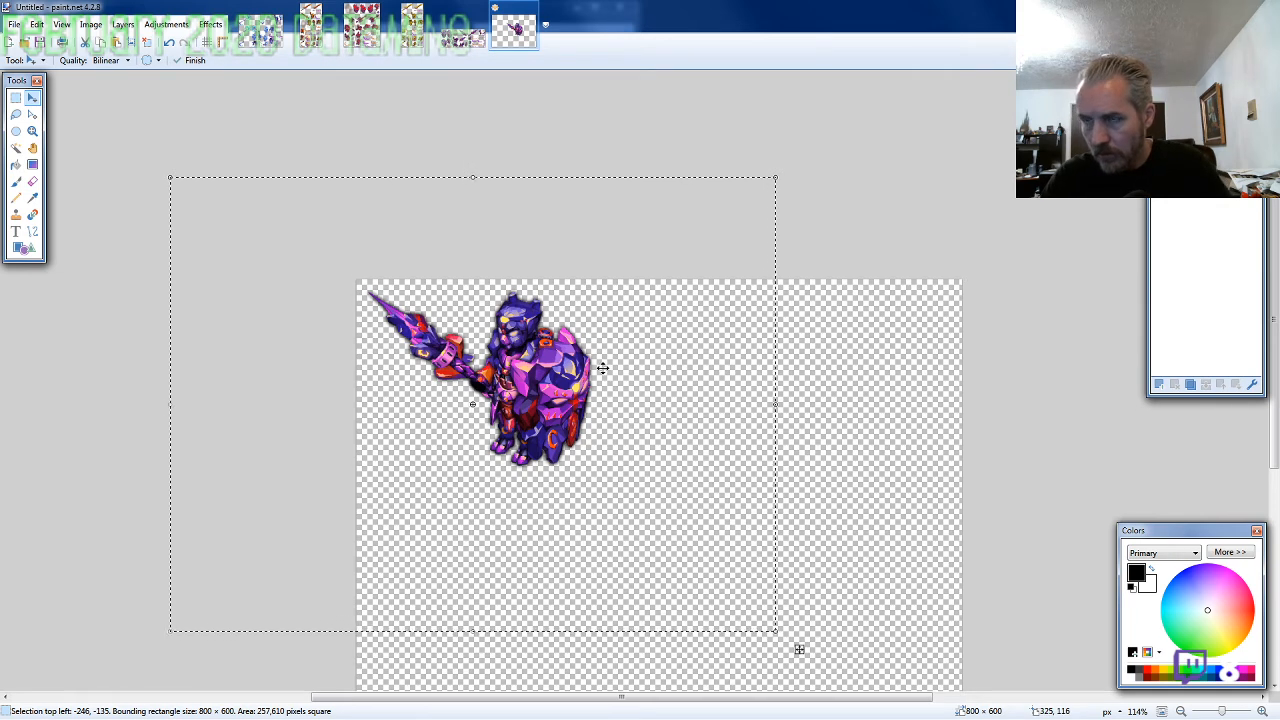
Resize the canvas to 320 × 320 pixels, keeping the upper-left area
key(ctrl+shift+r)
text(320)
key(Tab)
text(320)
key(Return)
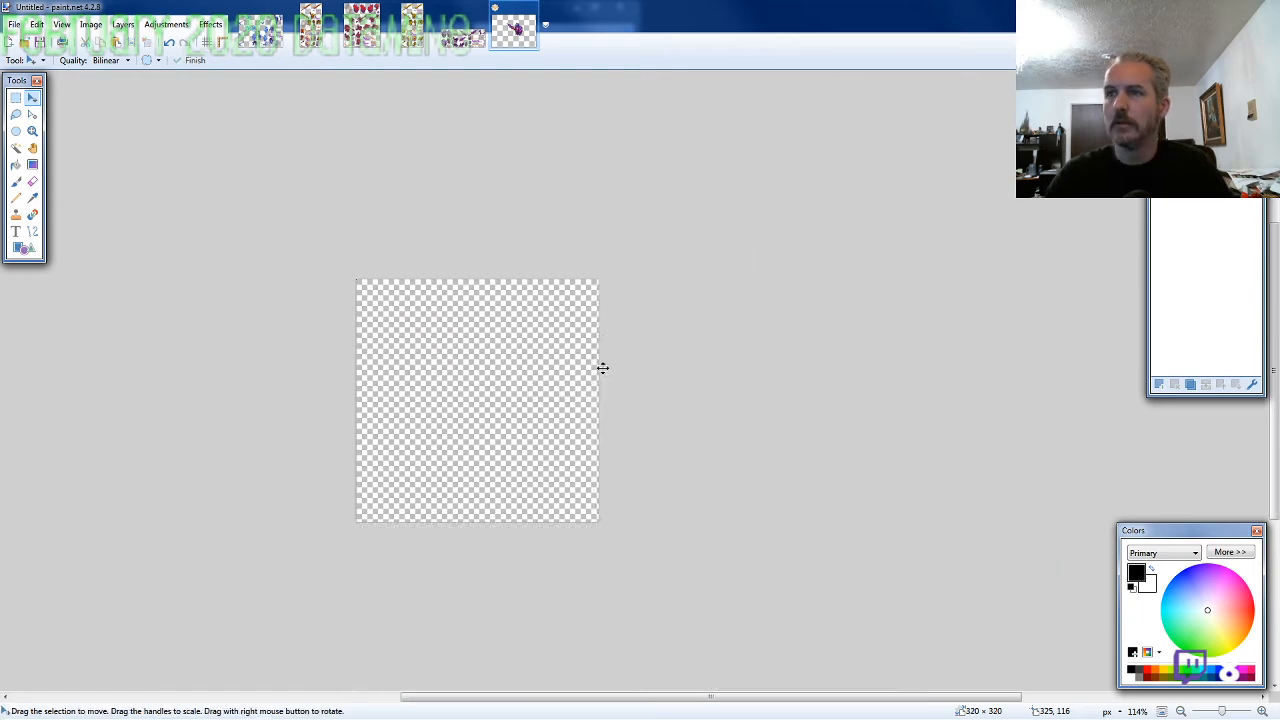
Paste the character into the resized canvas and nudge it to offset -3, 29 for vertical centring
key(ctrl+v)
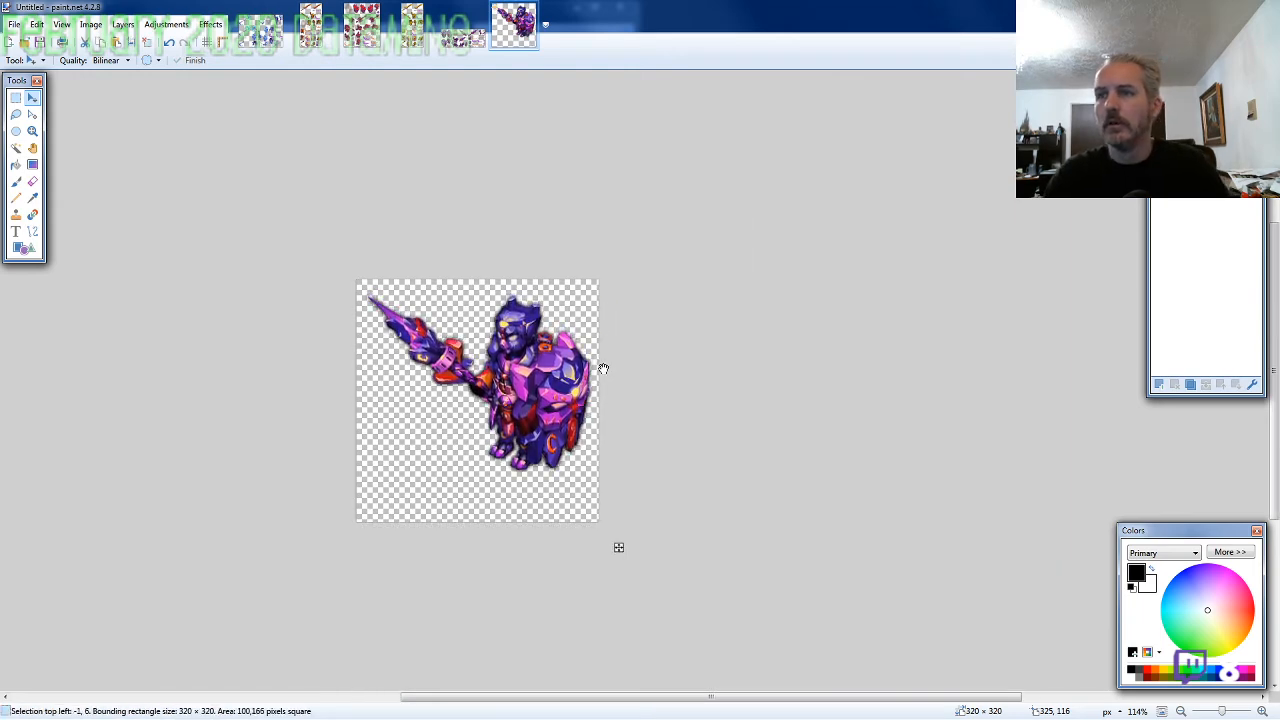
key(Down)
key(Down)
key(Down)
key(Down)
key(Down)
key(Down)
key(Down)
key(Down)
key(Down)
key(Down)
key(Down)
key(Down)
key(Down)
key(Down)
key(Down)
key(Down)
key(Down)
key(Down)
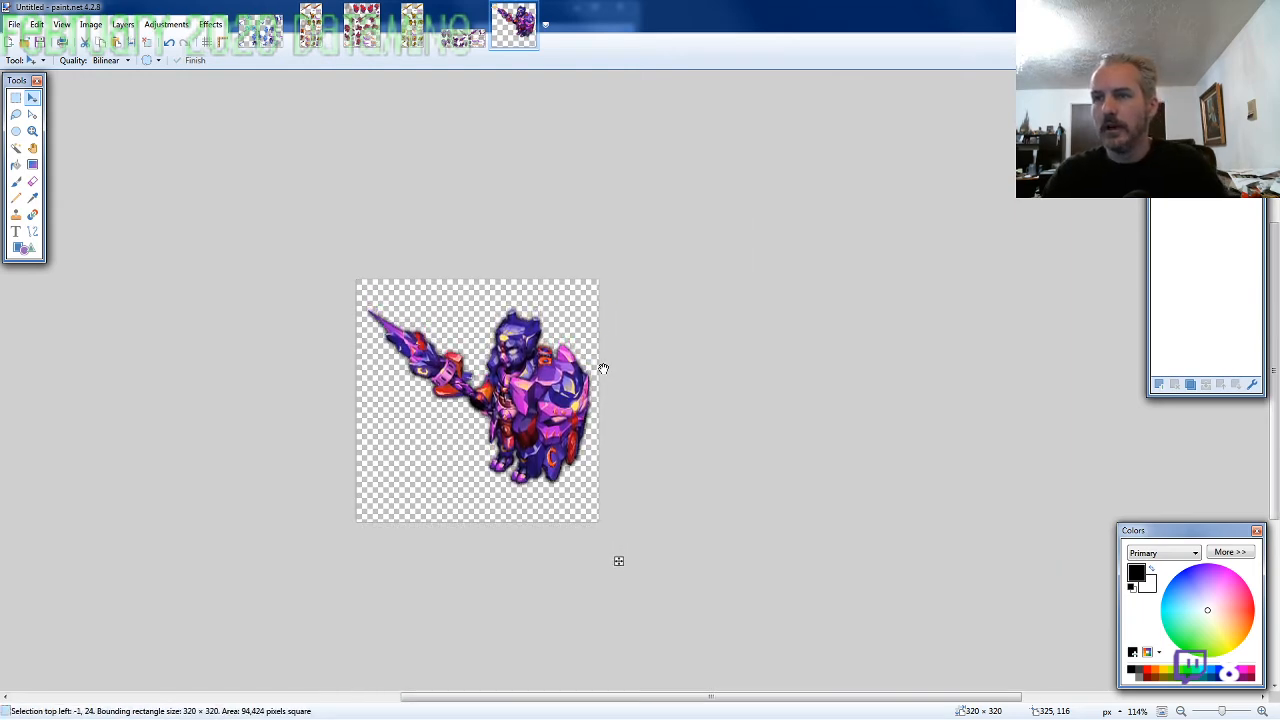
key(Down)
key(Down)
key(Down)
key(Down)
key(Down)
key(Left)
key(Left)
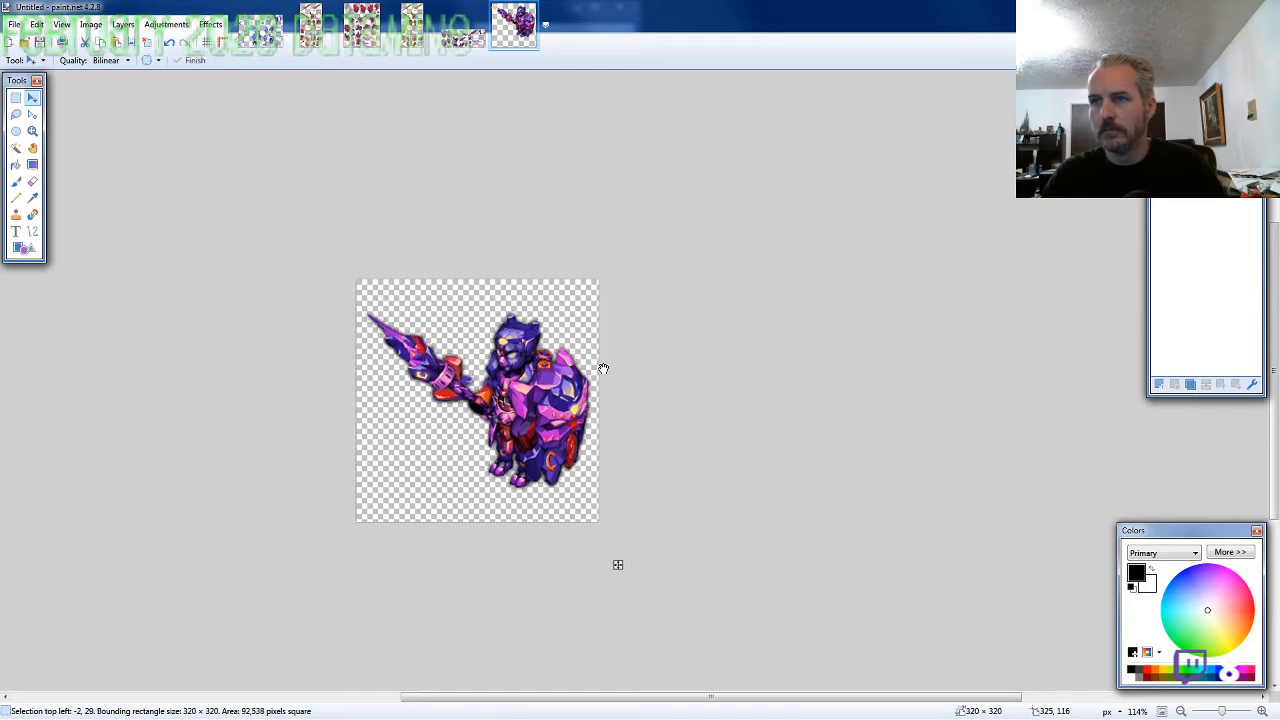
key(Down)
key(Up)
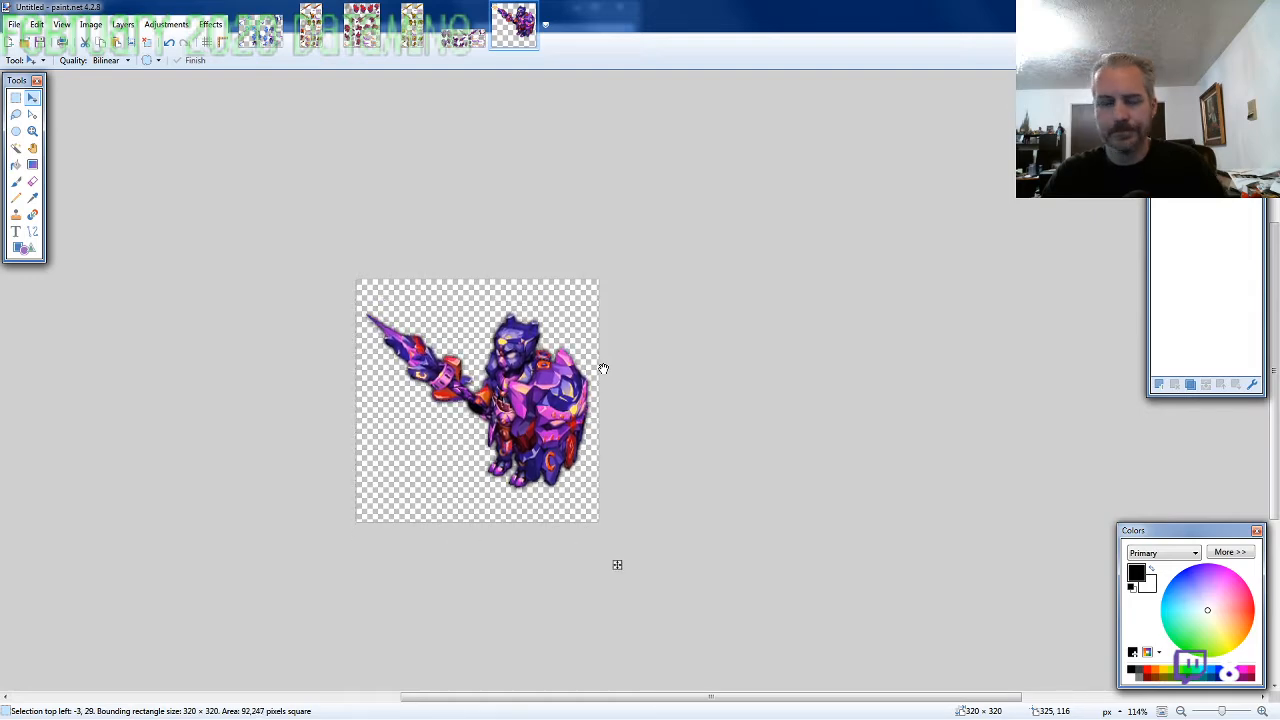
Save the finished character as the PNG file ARMOR1-SF-M-EVO2 with auto-detected bit depth and close the image
key(ctrl+s)
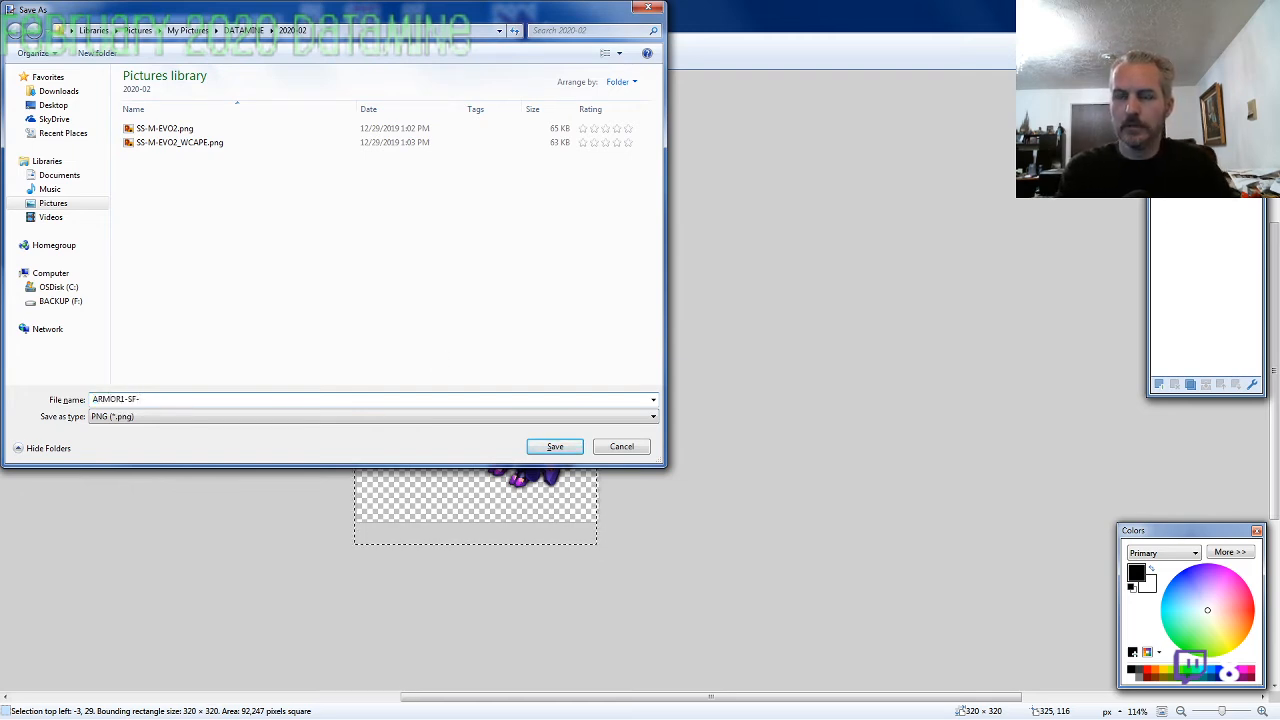
text(ARMOR1-SF-M-EVO2)
key(Return)
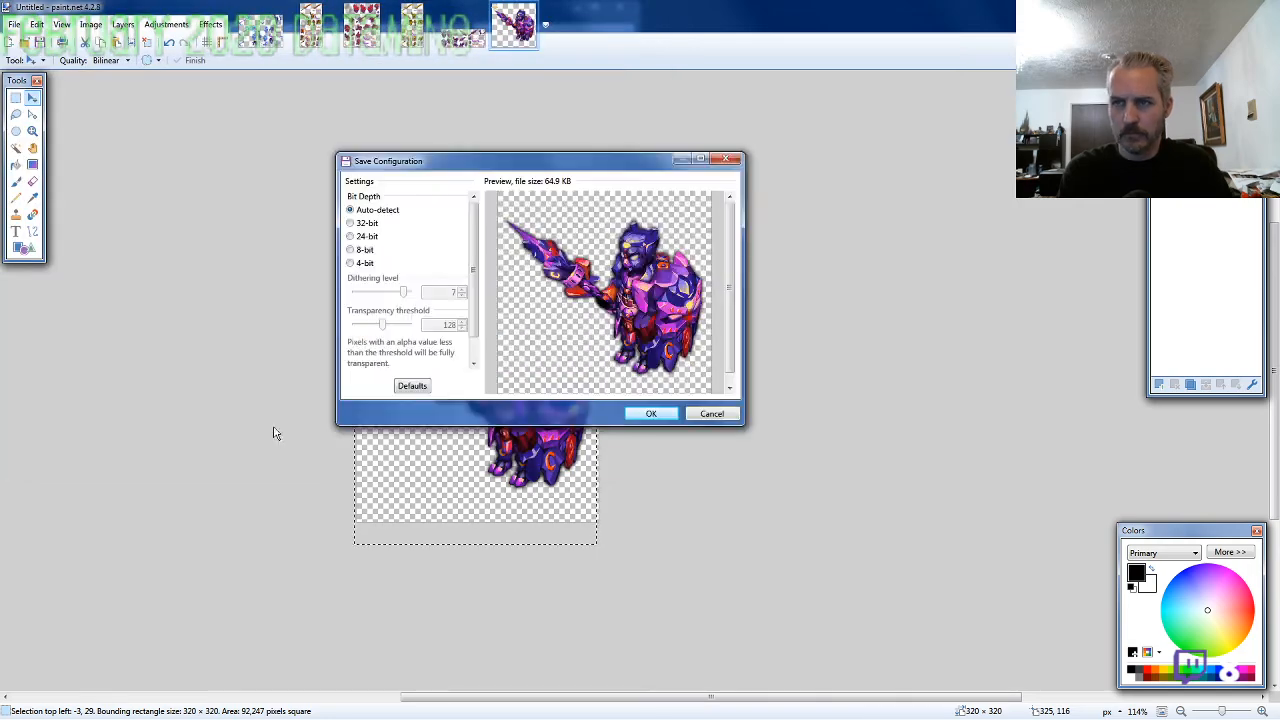
key(Return)
key(ctrl+w)
Close the ARMOR1-SF-M-EVO2 sprite sheet without saving changes to it
key(ctrl+s)
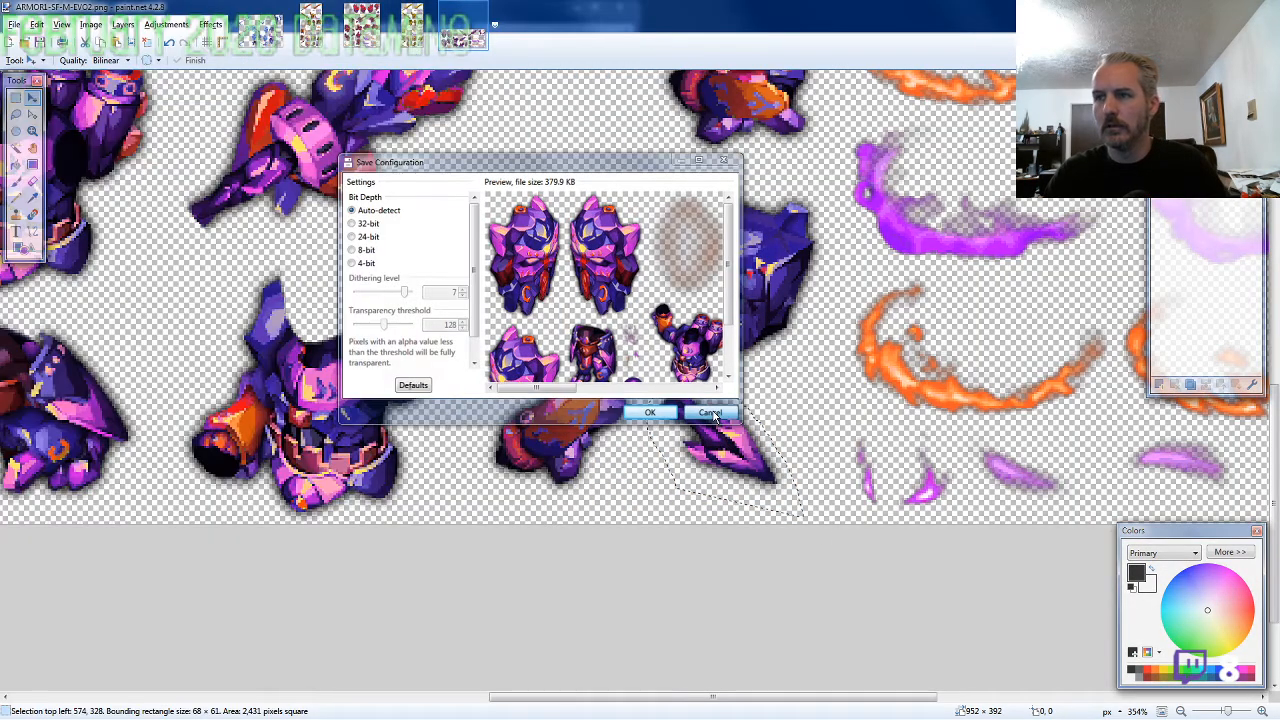
key(Return)
key(ctrl+w)
Switch to the Pack 93 folder in Windows Explorer and select CAPE, PETS and the Amulet, Head and Ring files of ARMOR1 through ARMOR4
key(alt+Tab)
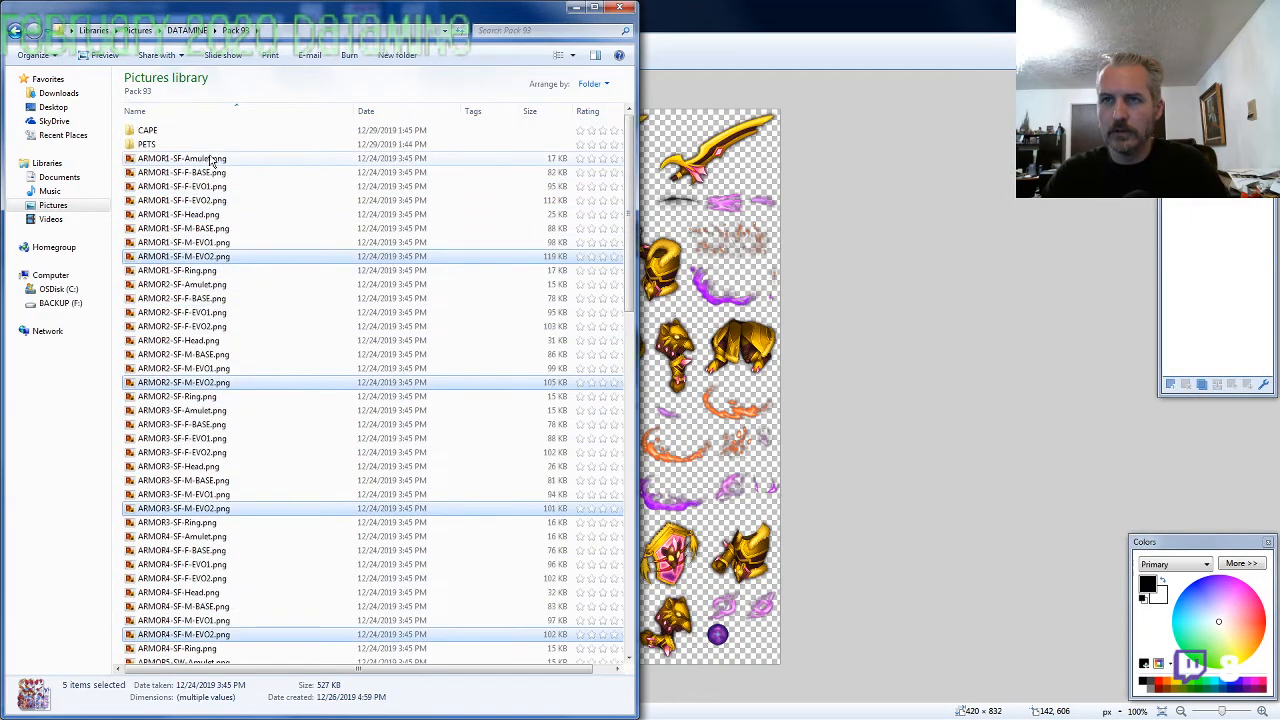
click(195, 158)
ctrl+click(197, 214)
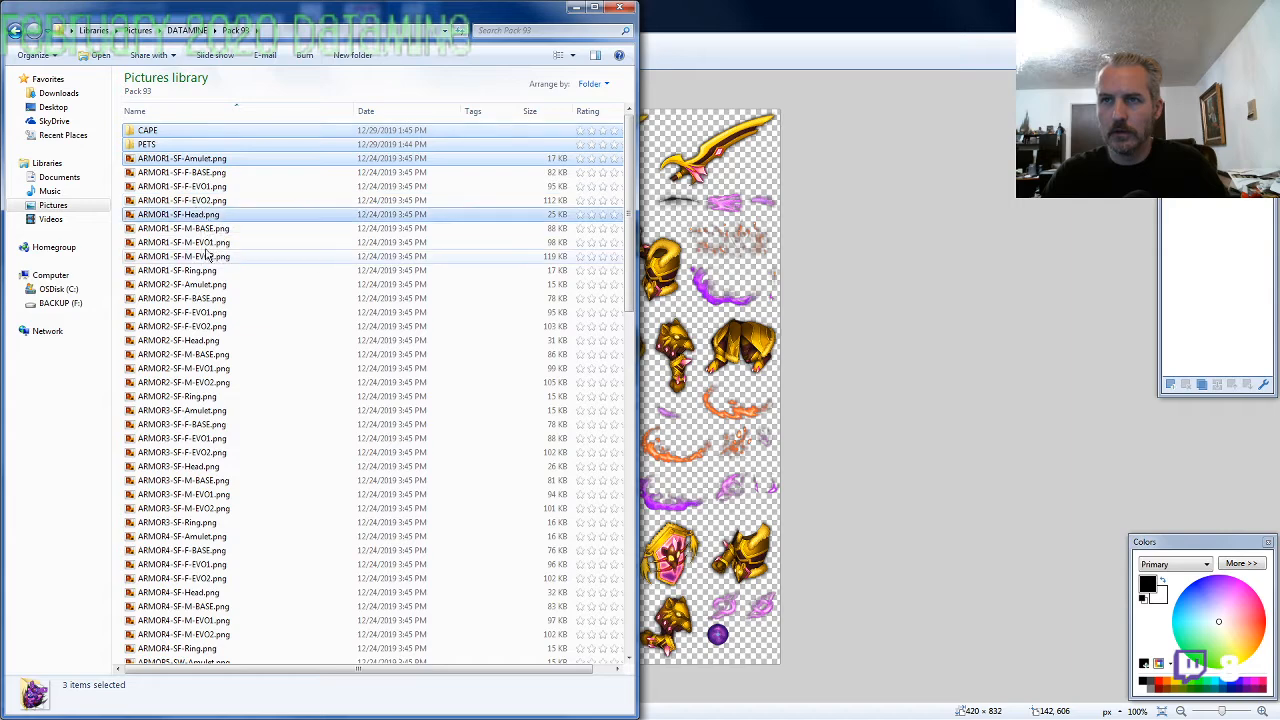
ctrl+click(180, 270)
ctrl+click(182, 284)
ctrl+click(212, 341)
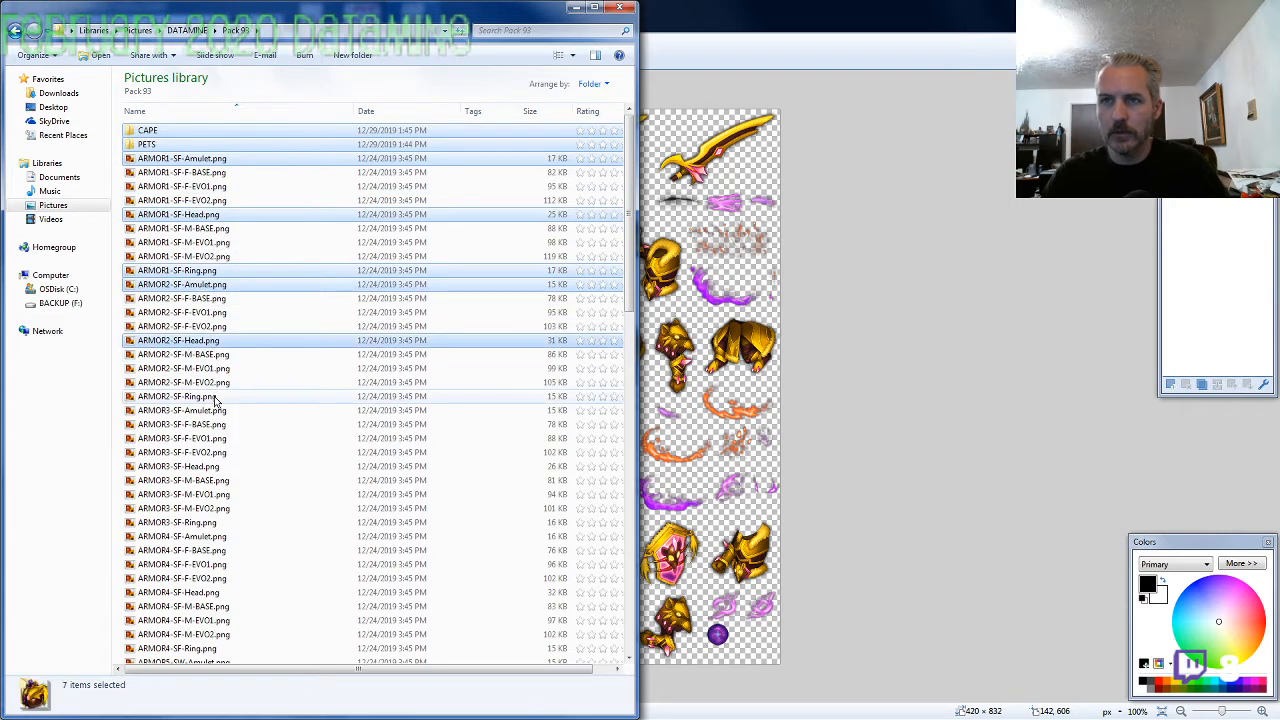
ctrl+click(180, 396)
ctrl+click(185, 410)
ctrl+click(211, 467)
ctrl+click(180, 522)
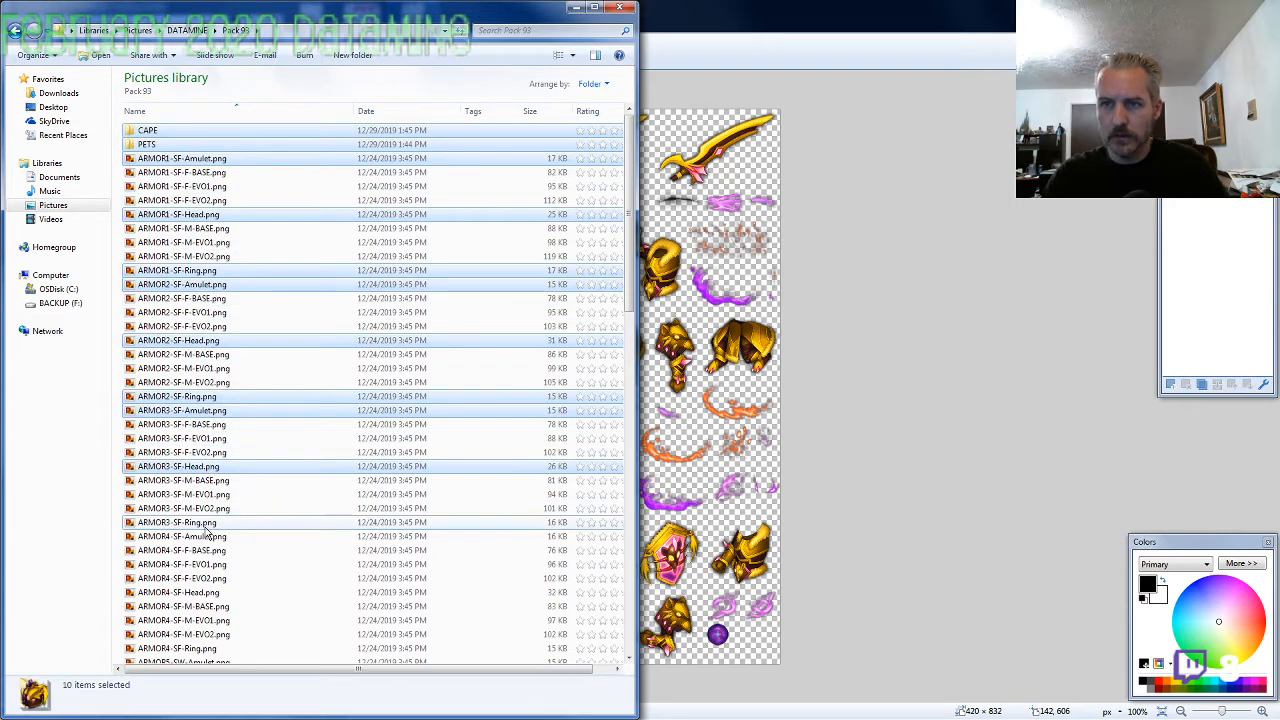
ctrl+click(185, 536)
ctrl+click(200, 592)
ctrl+click(190, 648)
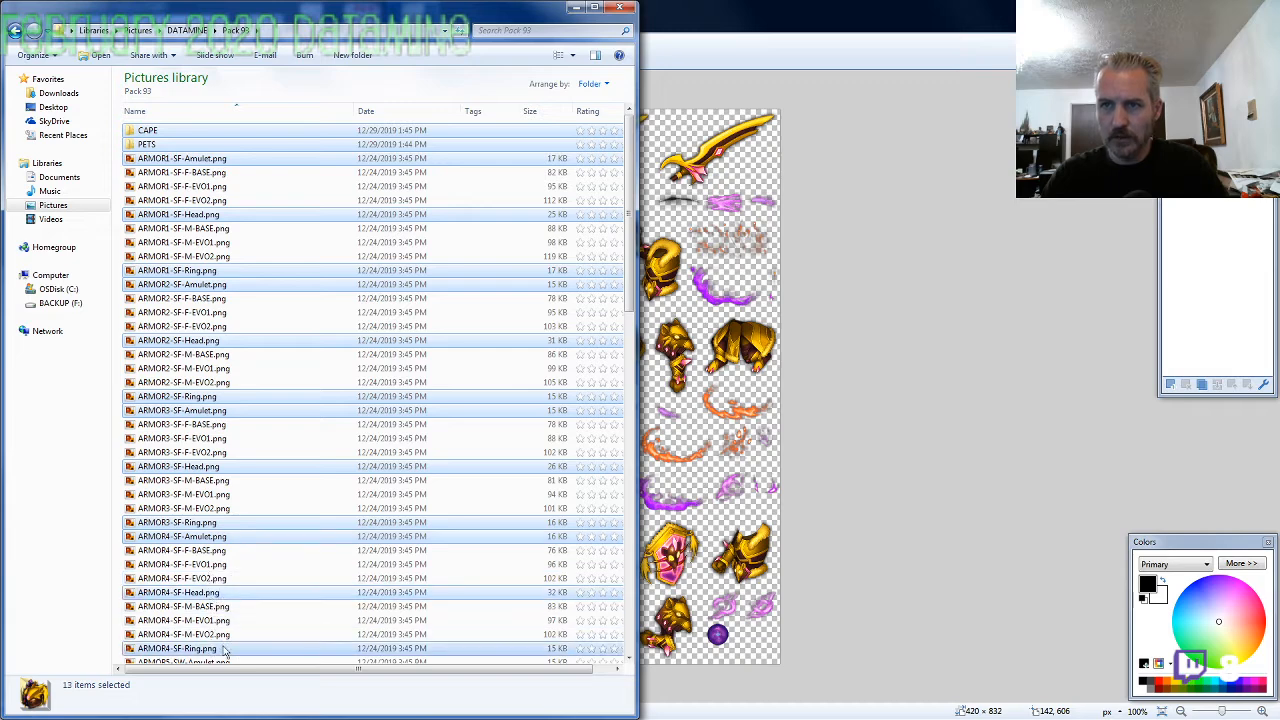
Add the Amulet, Head and Ring files of ARMOR5, ARMOR6 and ARMOR7, plus ARMOR8's Amulet, to the selection
scroll(245, 590, down, 5)
ctrl+click(213, 460)
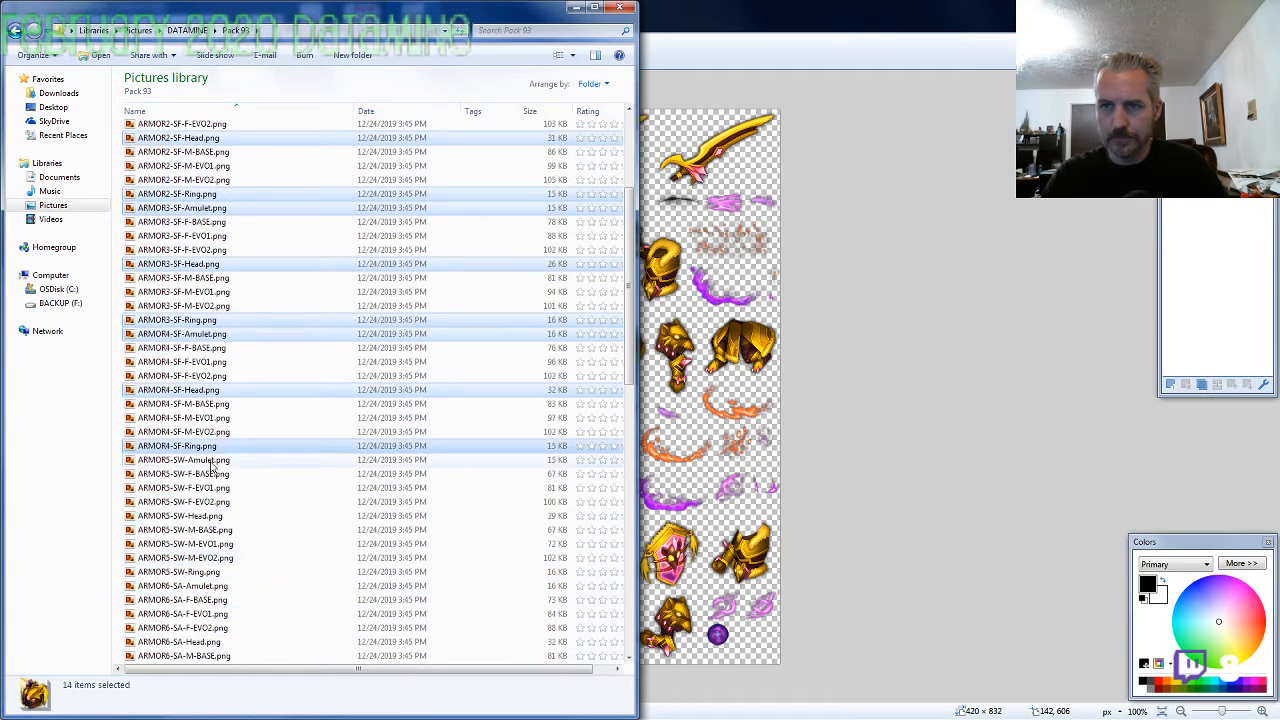
ctrl+click(205, 516)
ctrl+click(208, 572)
ctrl+click(212, 588)
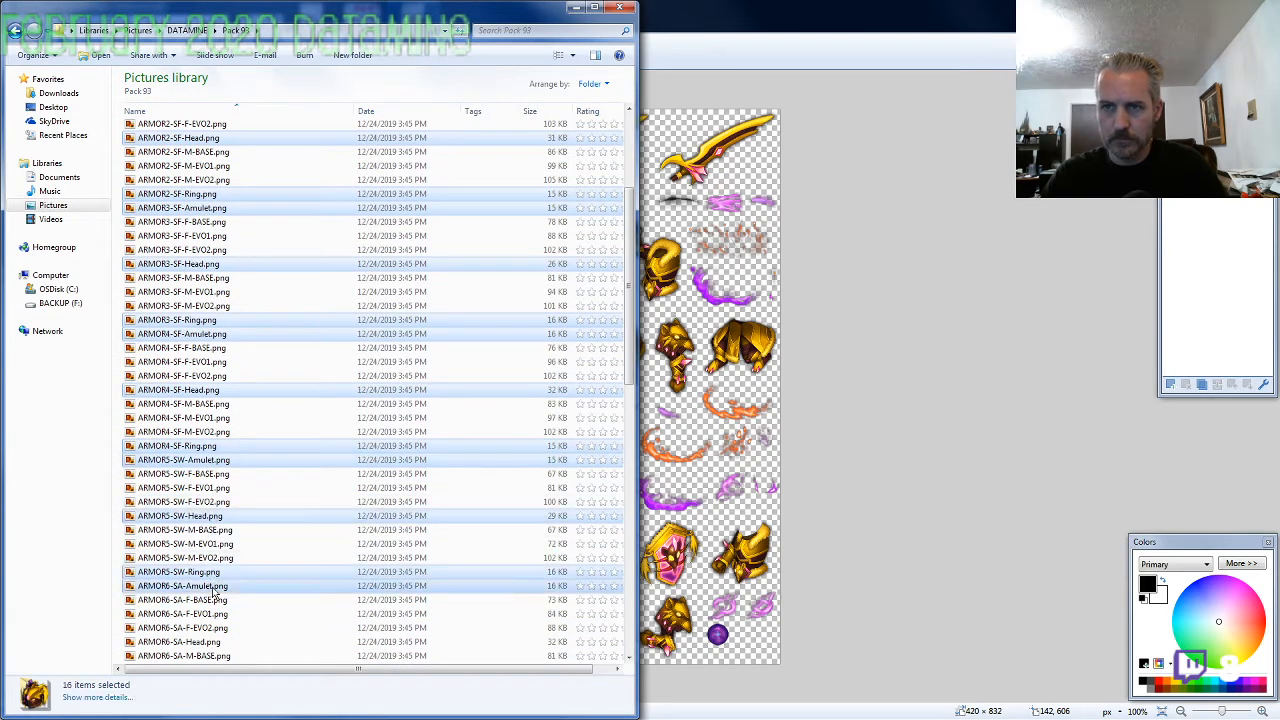
scroll(225, 530, down, 5)
ctrl+click(212, 436)
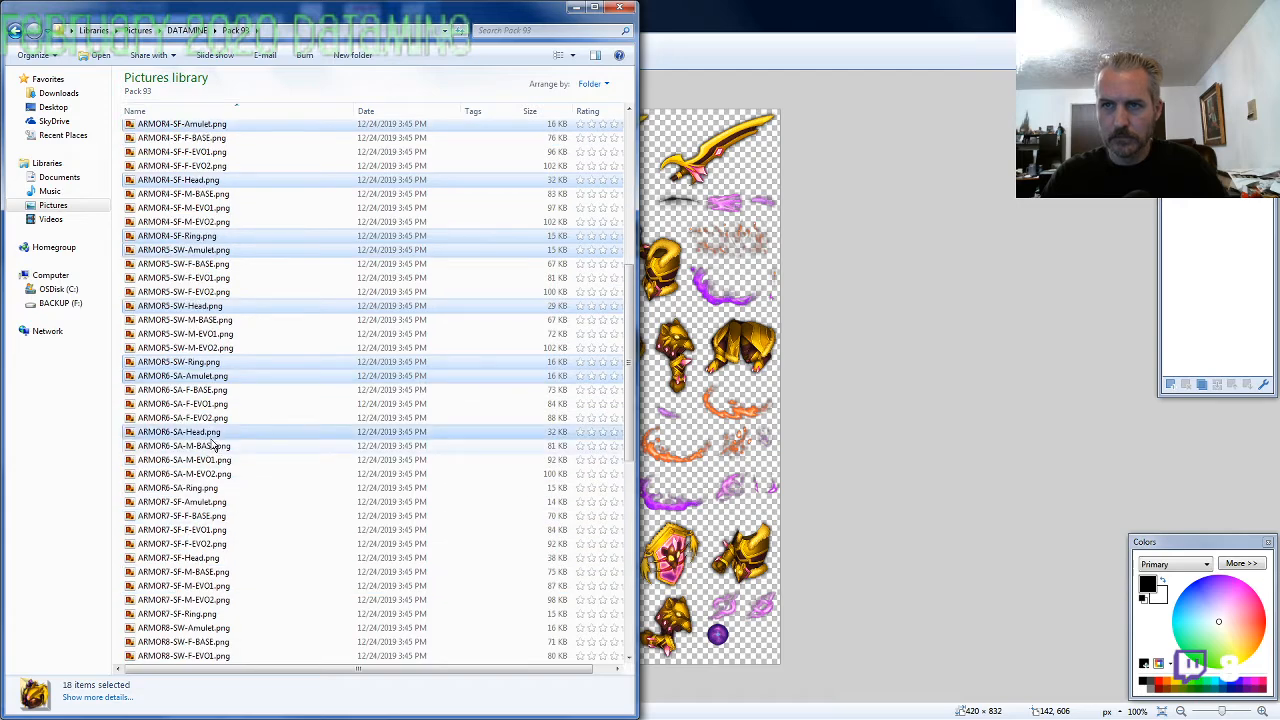
ctrl+click(212, 488)
ctrl+click(212, 502)
ctrl+click(212, 558)
ctrl+click(212, 614)
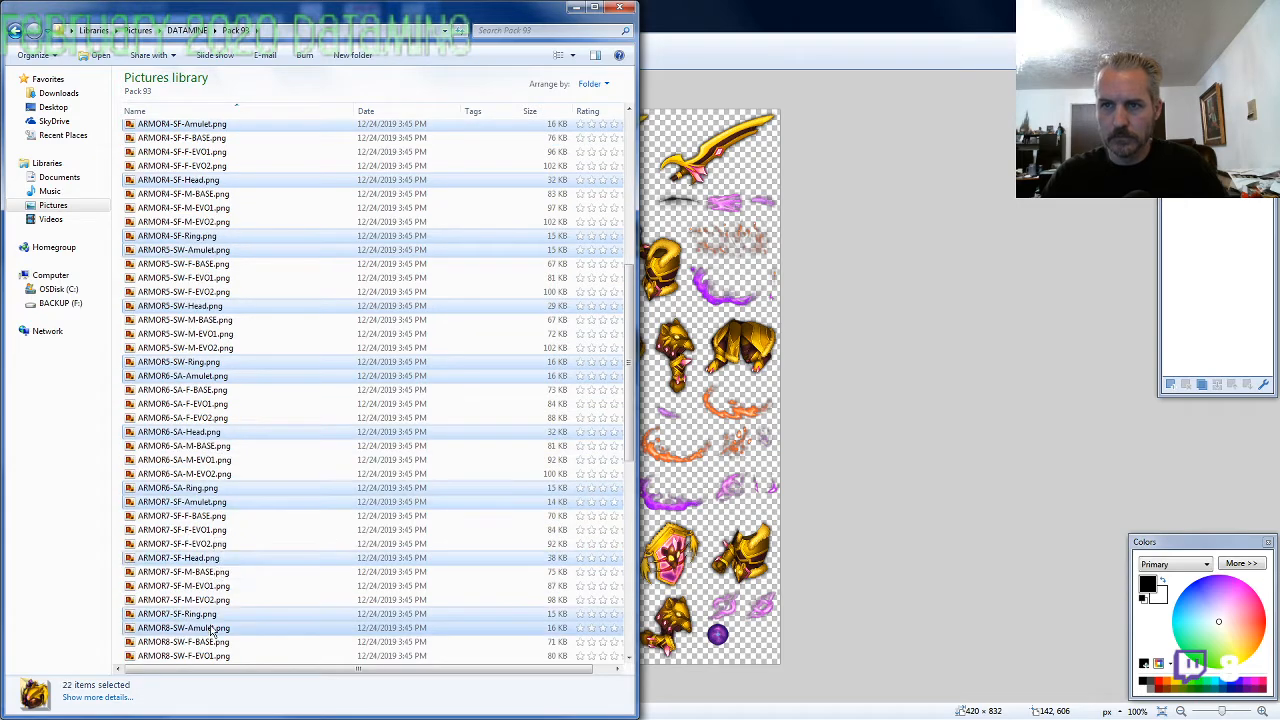
Extend the selection with ARMOR8's Head and Ring, all three ARMOR9 accessory files, and ARMOR10's Amulet and Head
scroll(214, 631, down, 5)
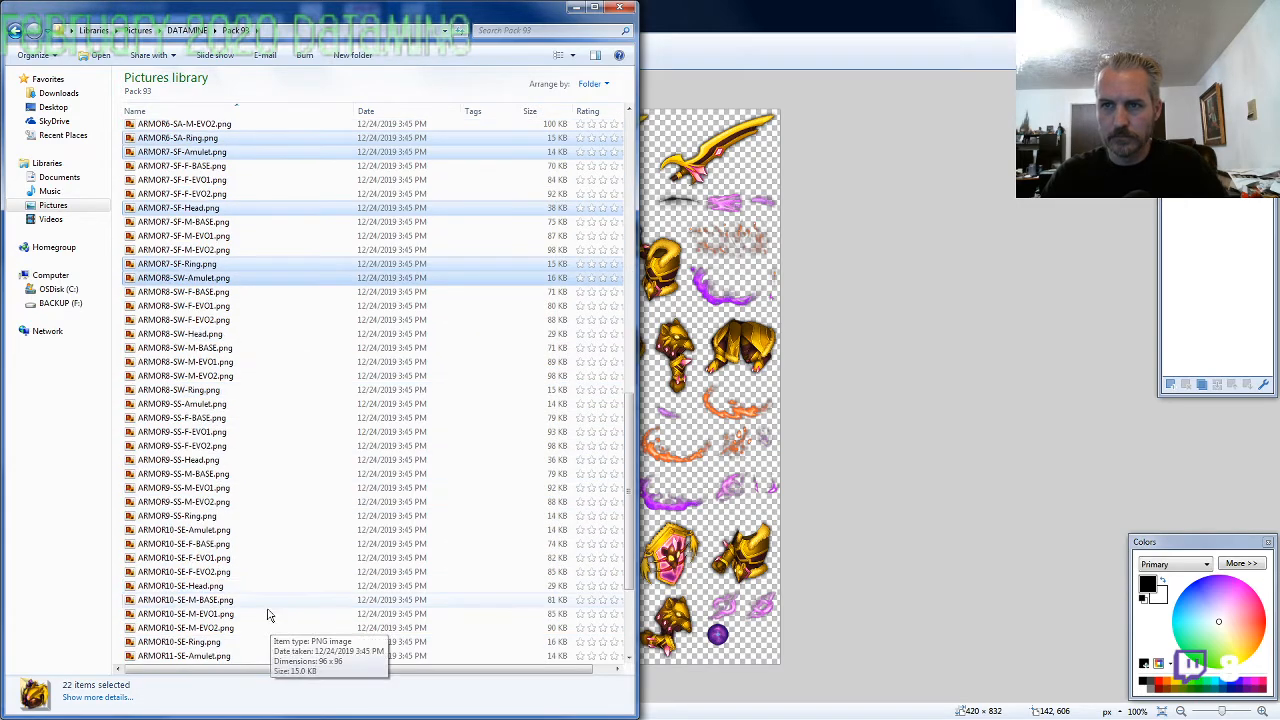
ctrl+click(212, 333)
ctrl+click(212, 389)
ctrl+click(212, 403)
ctrl+click(212, 459)
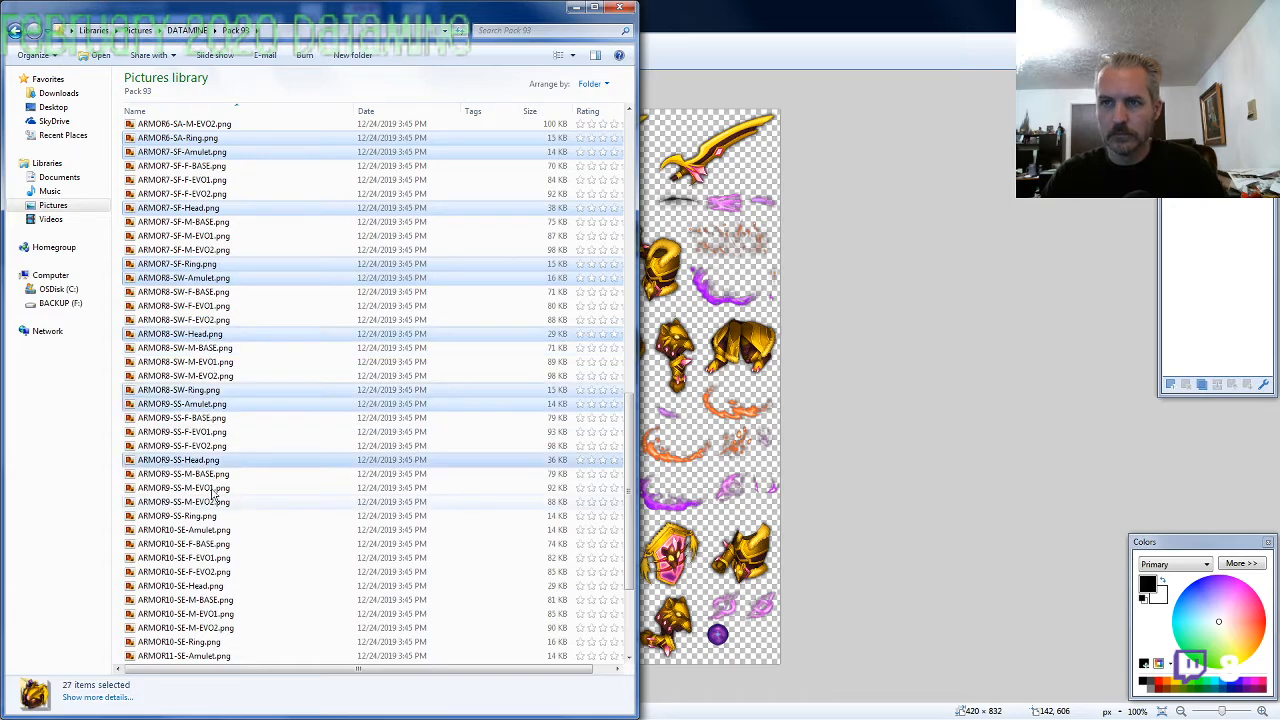
ctrl+click(212, 515)
ctrl+click(212, 529)
ctrl+click(270, 586)
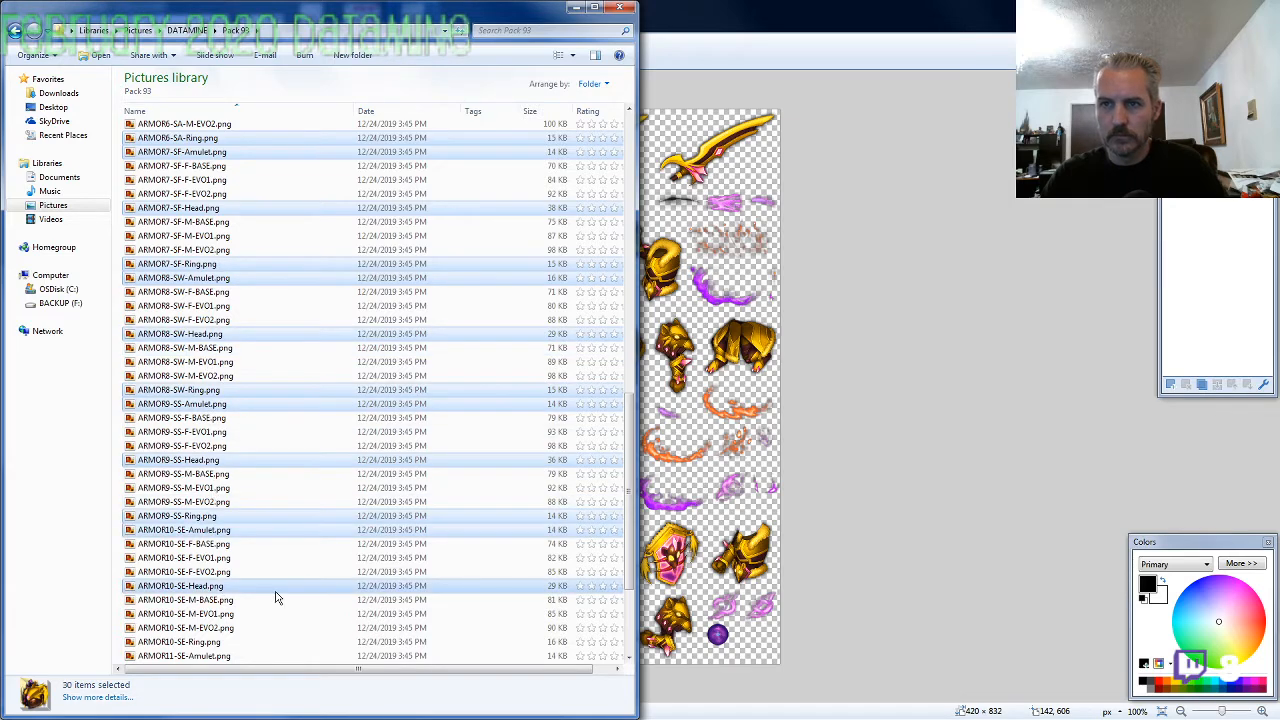
Add ARMOR10's Ring, ARMOR11's Amulet, Head and Ring, and the four MATERIAL files to the selection
scroll(243, 491, down, 4)
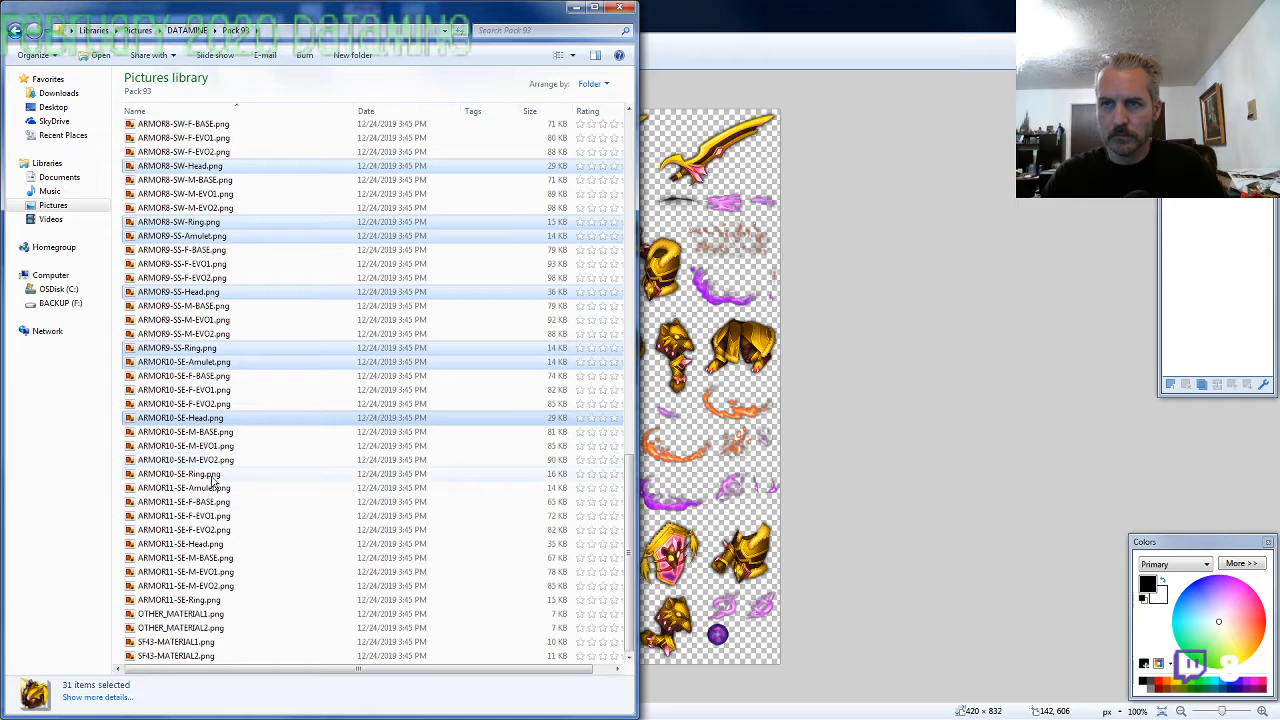
ctrl+click(212, 473)
ctrl+click(212, 487)
ctrl+click(212, 543)
ctrl+click(212, 599)
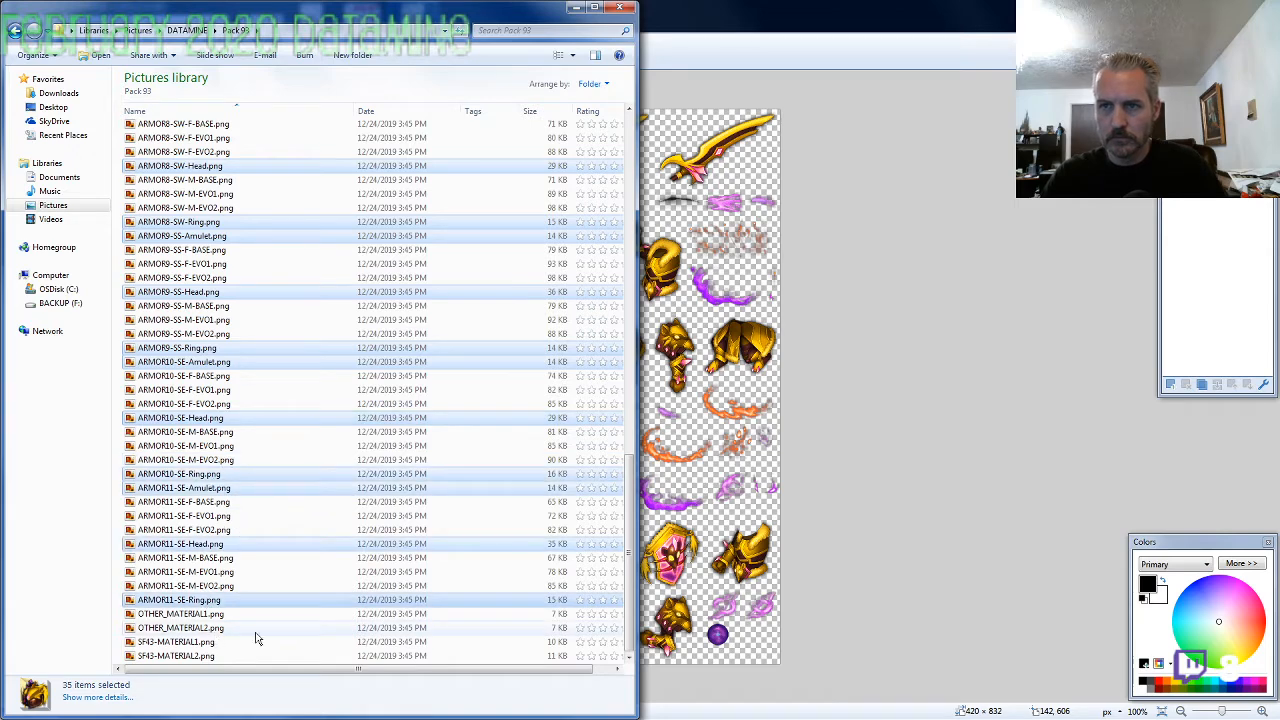
drag(263, 617, 208, 656)
Copy the selected folders and files from Pack 93 into the 2020-02 folder
scroll(235, 590, up, 20)
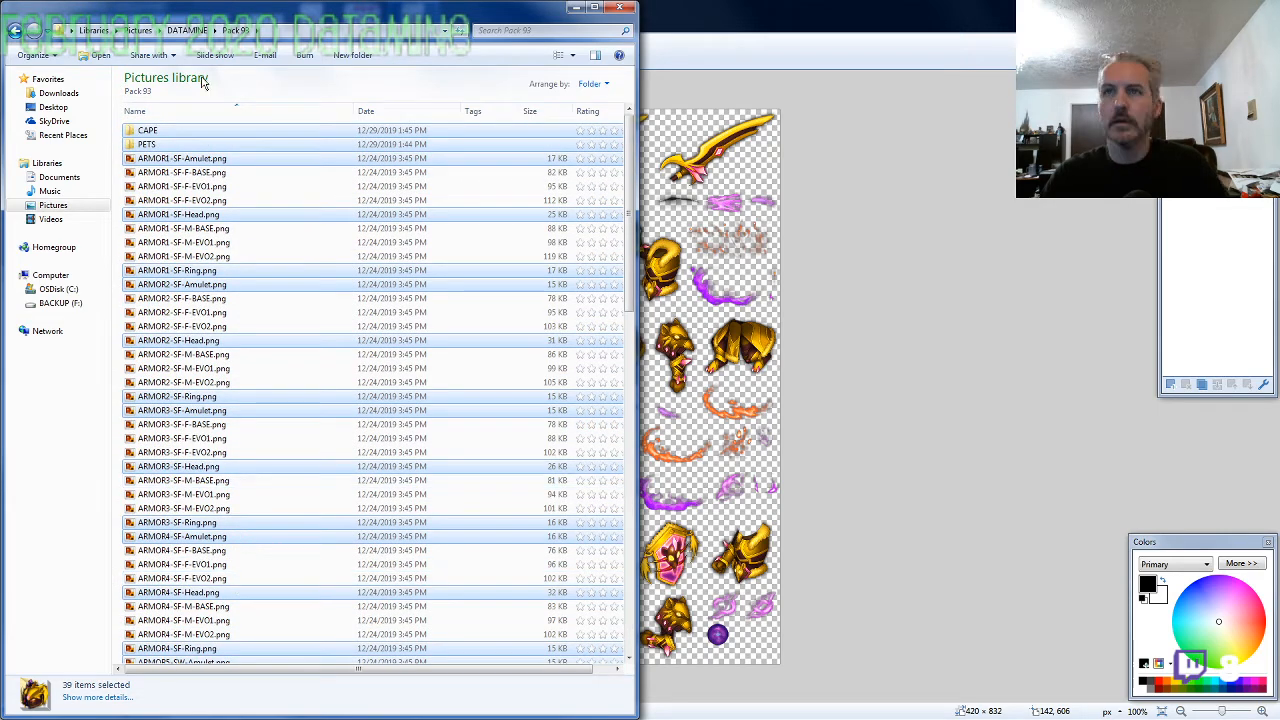
key(BackSpace)
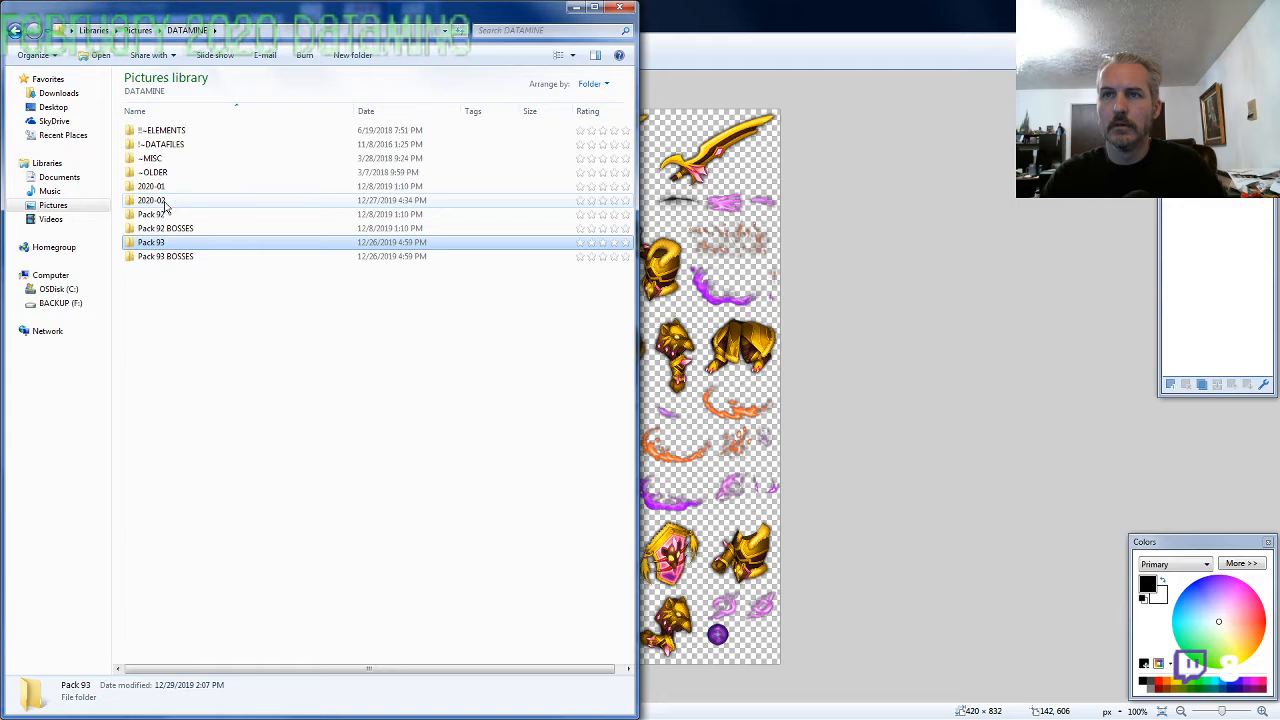
double_click(164, 202)
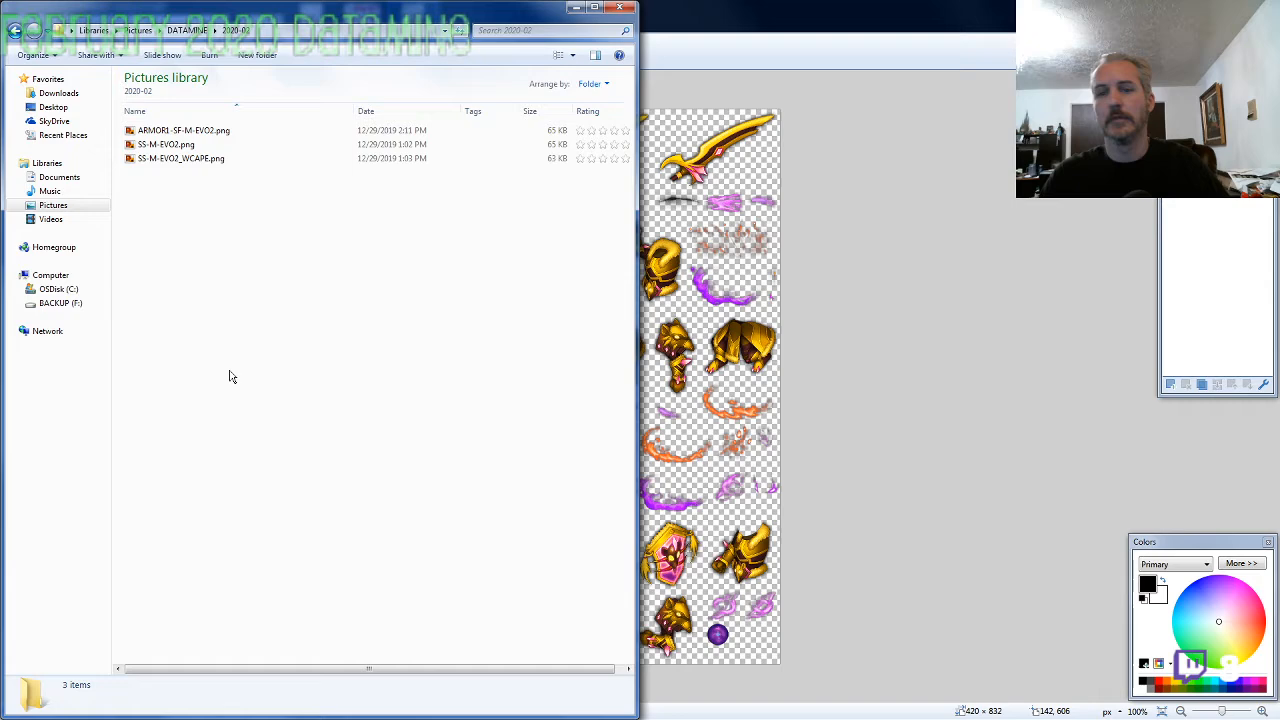
key(ctrl+v)
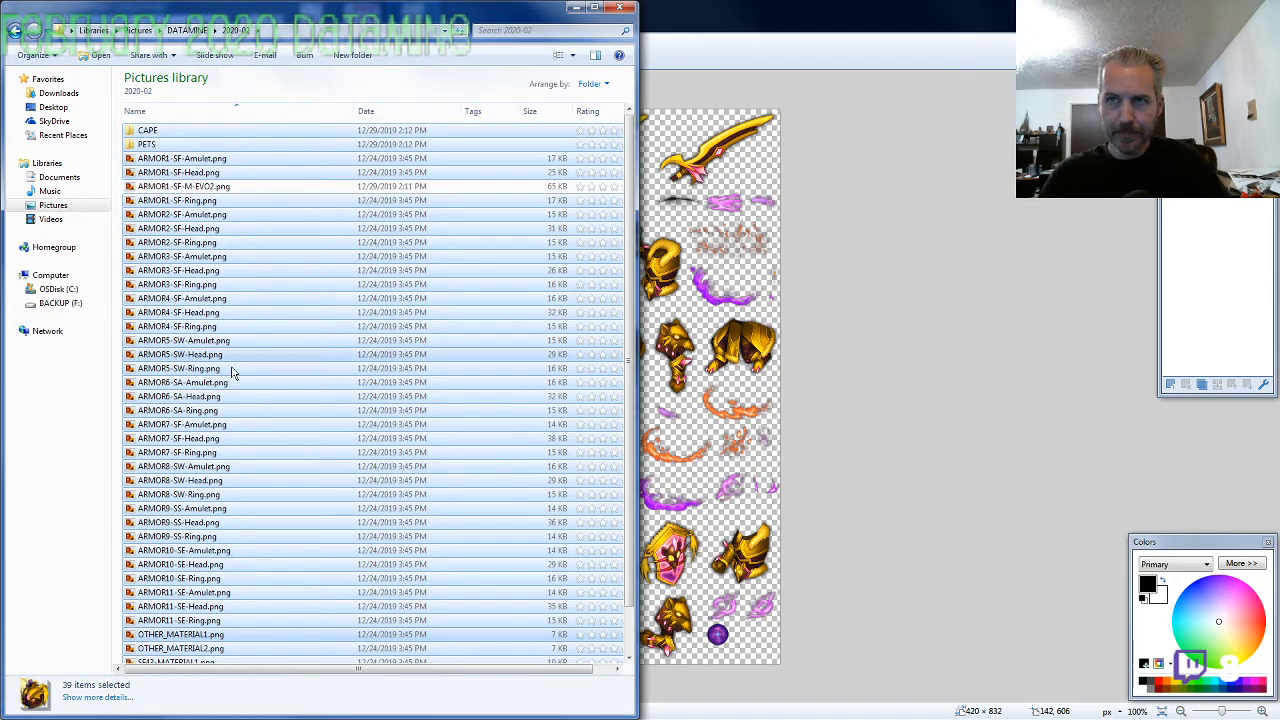
Copy the ARMOR9-SS- prefix from the name of ARMOR9-SS-Amulet.png, leaving that file's name as it is
click(205, 410)
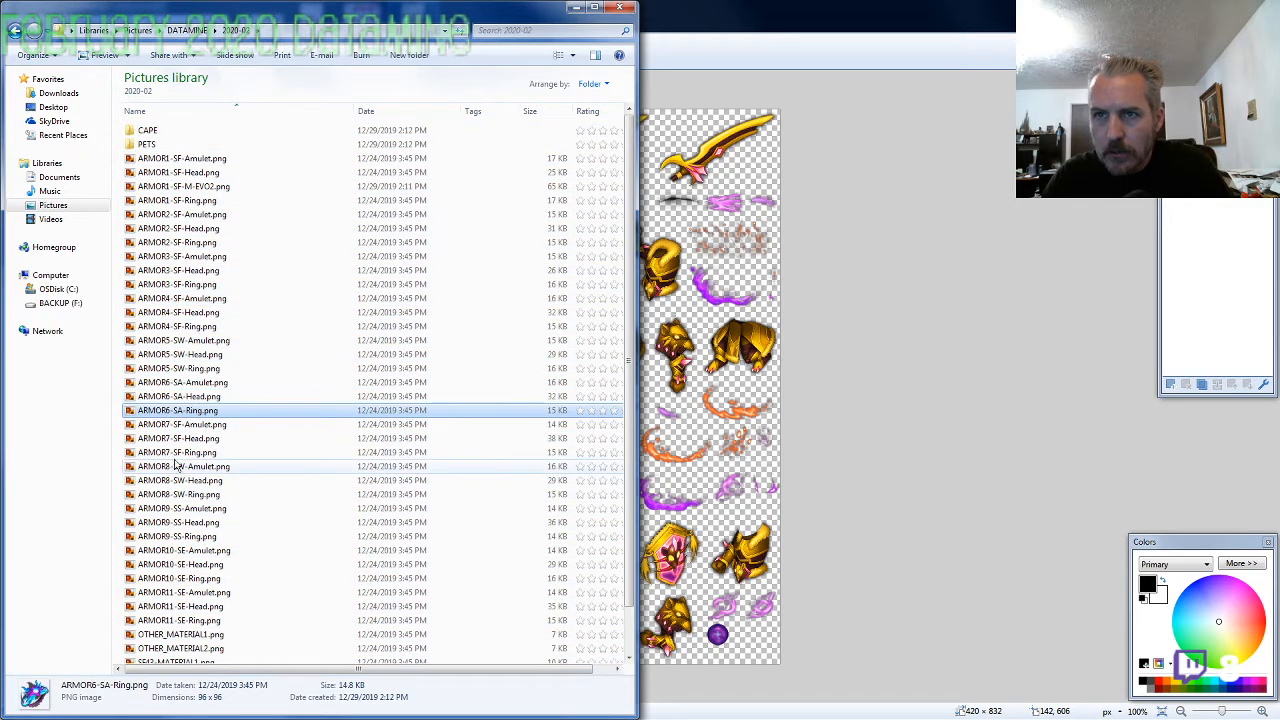
click(186, 508)
click(186, 509)
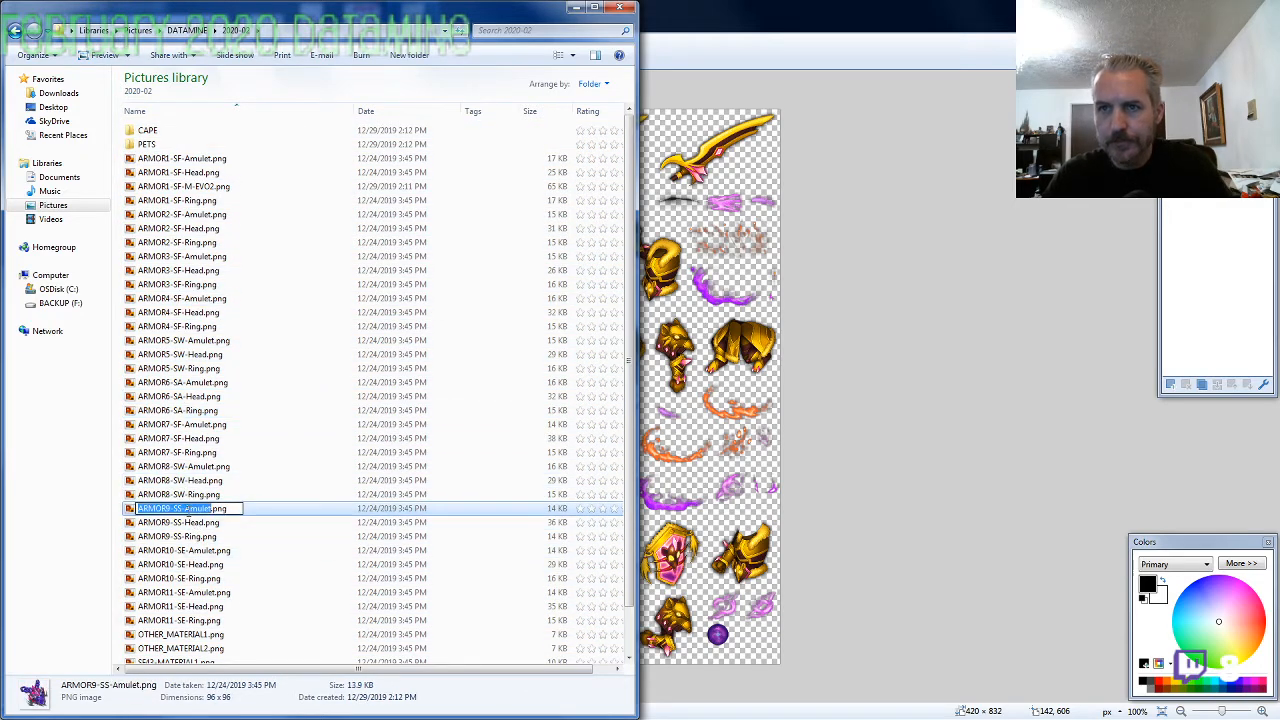
click(180, 578)
Rename SS-M-EVO2.png as ARMOR9-SS-M-EVO2.png
scroll(185, 590, down, 2)
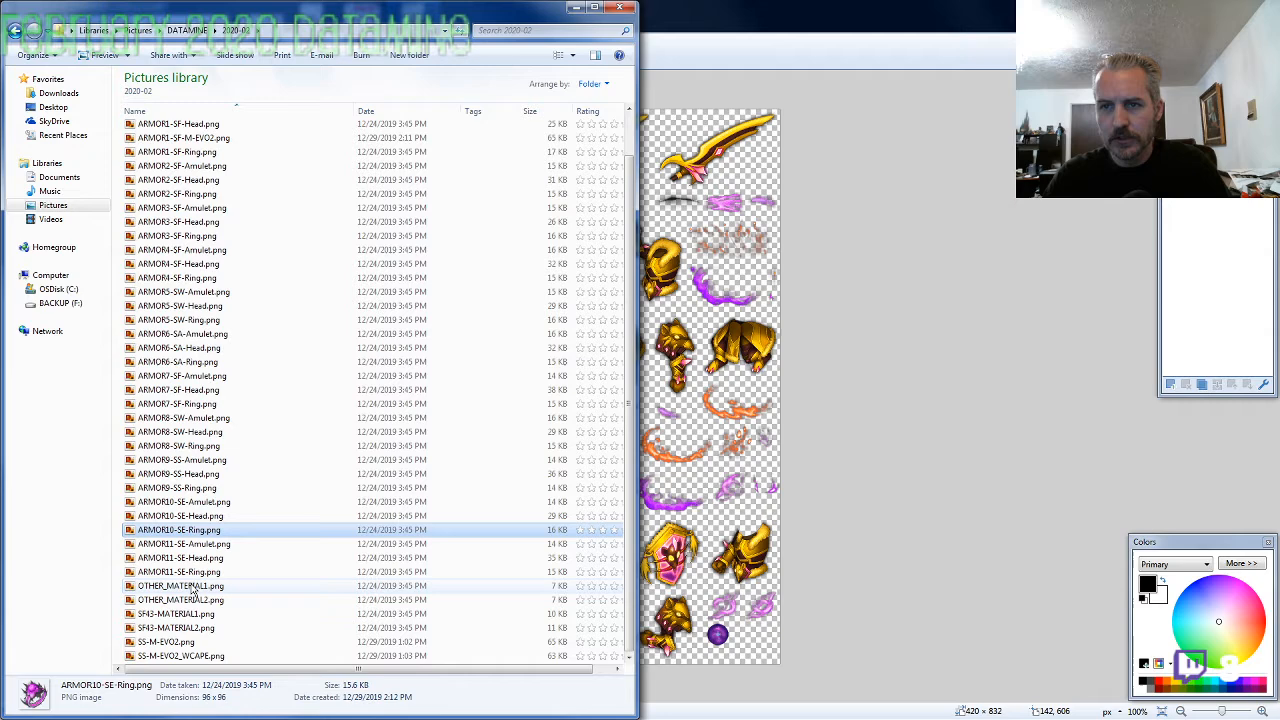
click(191, 643)
click(191, 643)
key(Home)
text(ARMOR9-SS-)
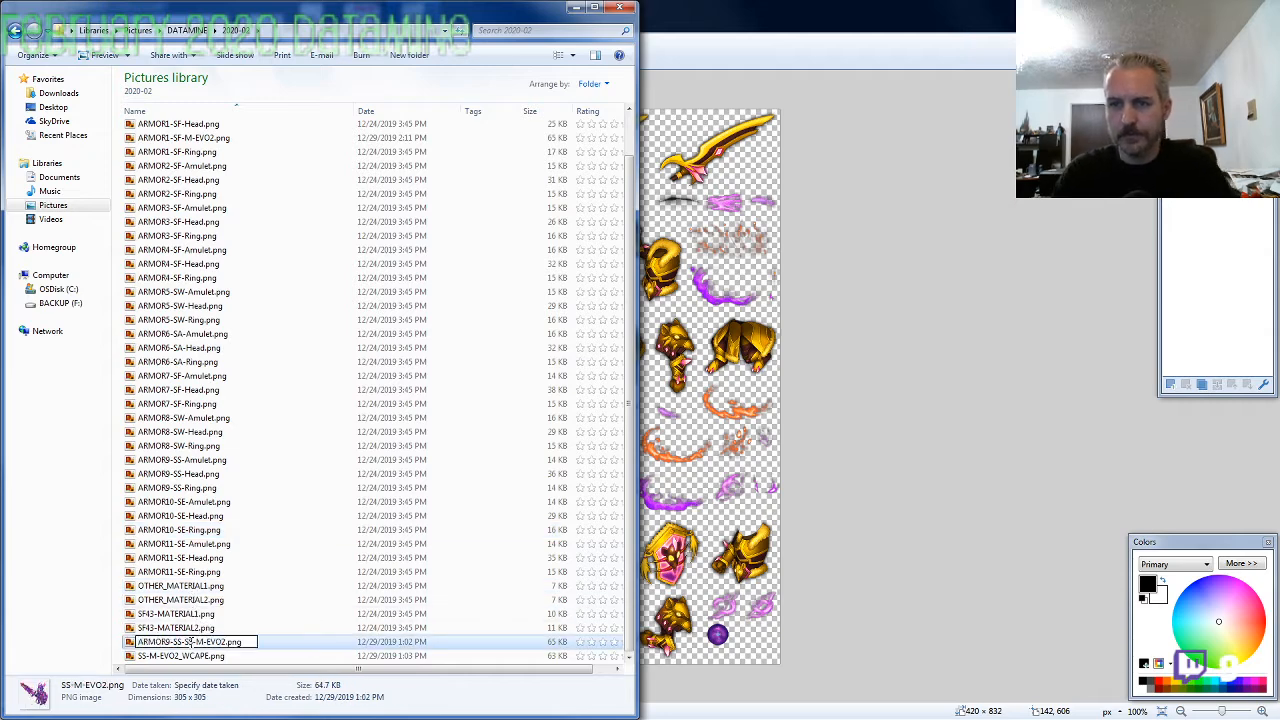
key(Delete)
key(Delete)
key(Delete)
key(Tab)
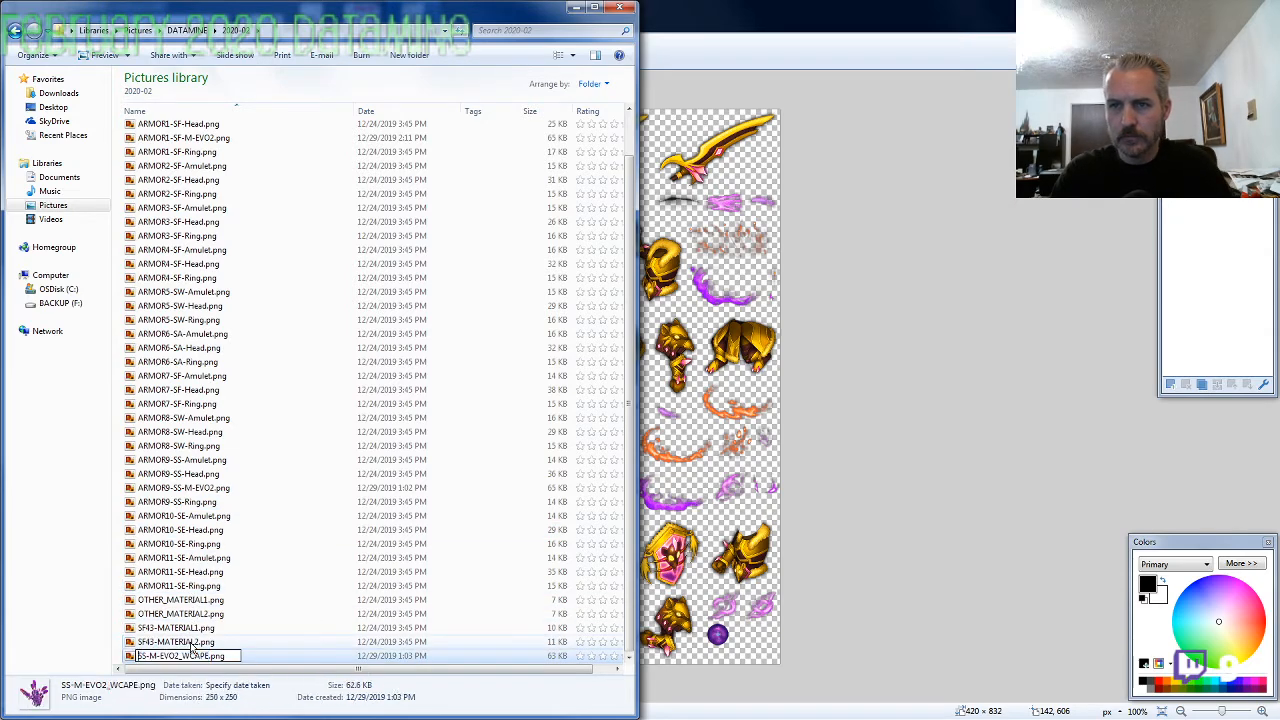
key(Delete)
key(ctrl+z)
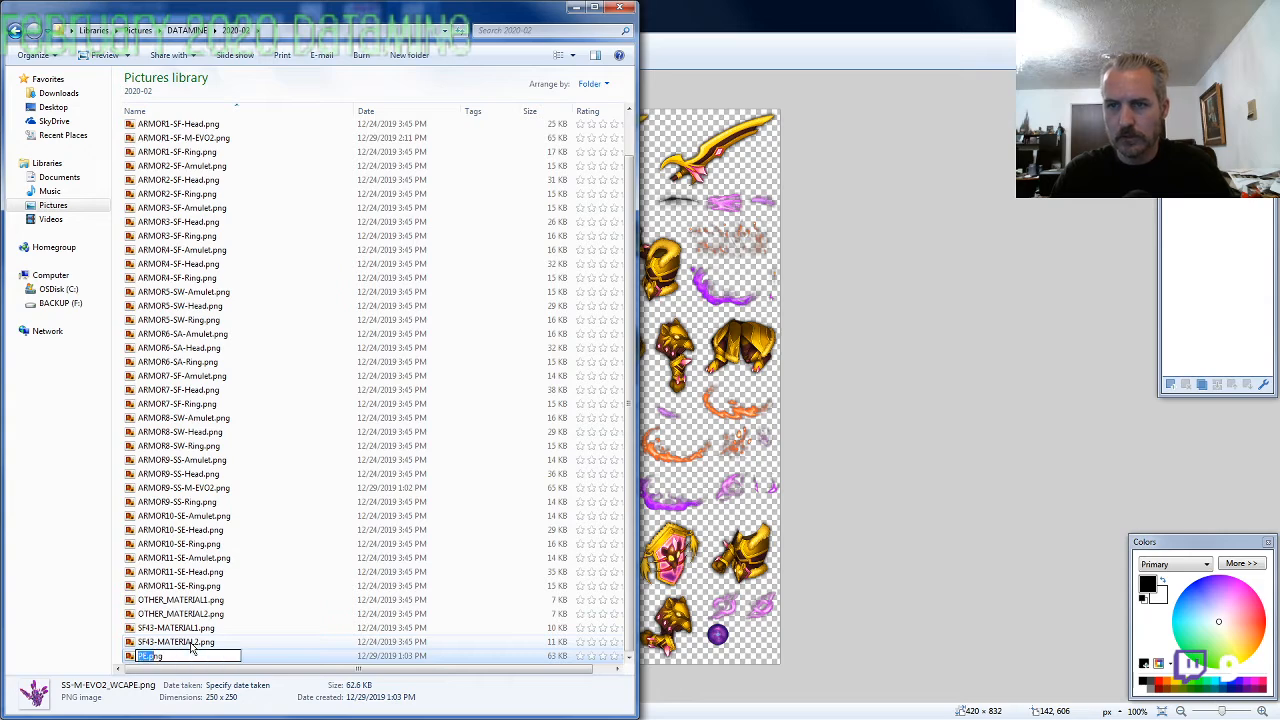
key(Escape)
Rename SS-M-EVO2_WCAPE.png as ARMOR9-SS-M-EVO2_WCAPE.png
key(F2)
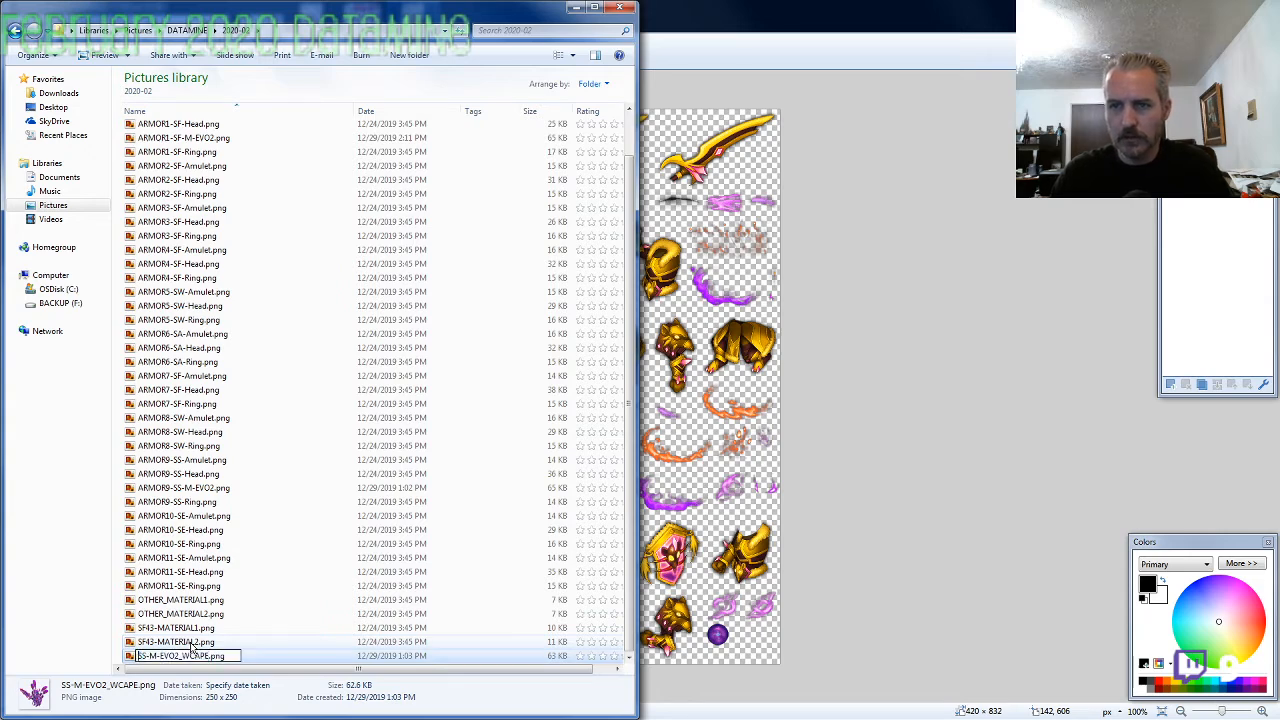
text(ARMOR9-)
key(Return)
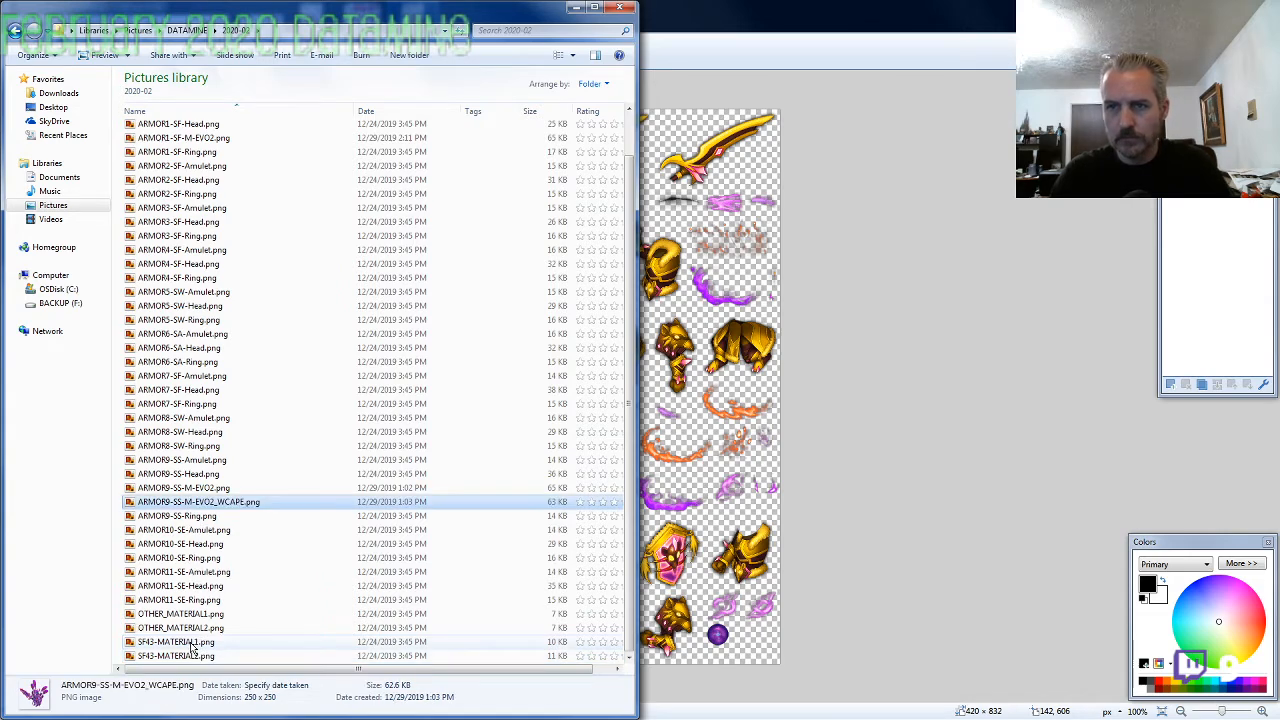
Return to the DATAMINE folder and open Pack 93 again
scroll(266, 443, up, 1)
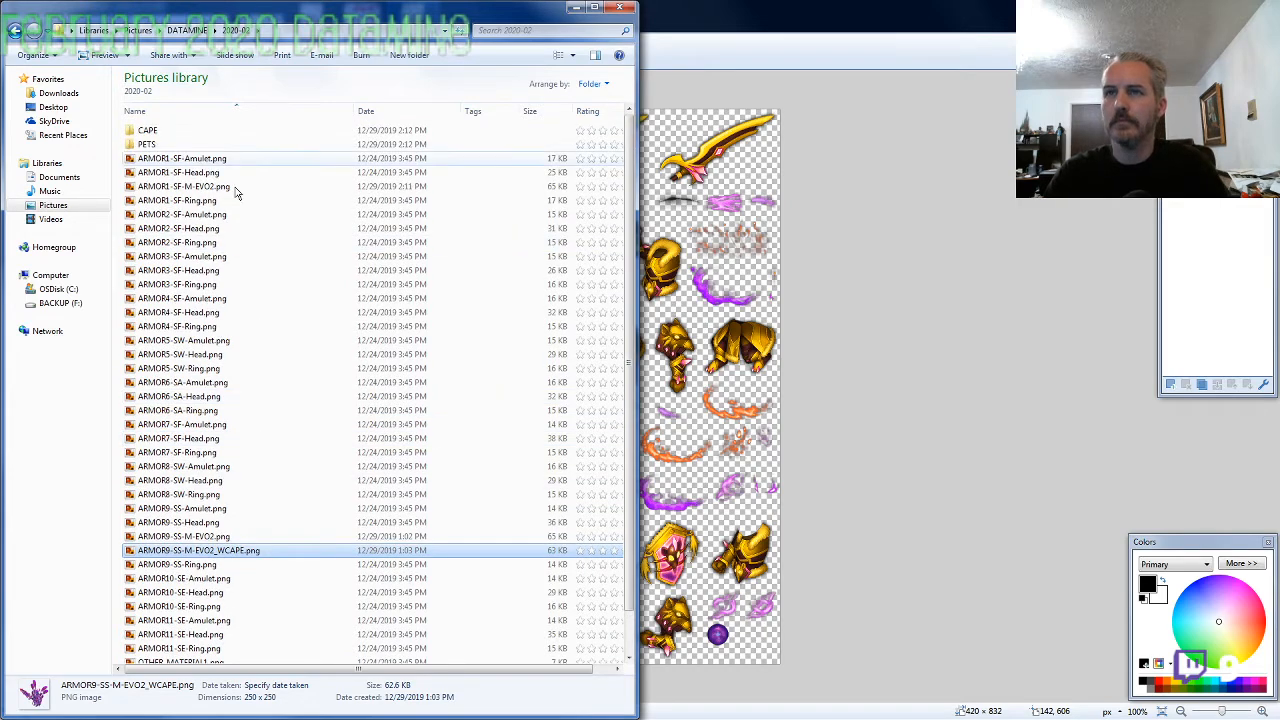
click(187, 30)
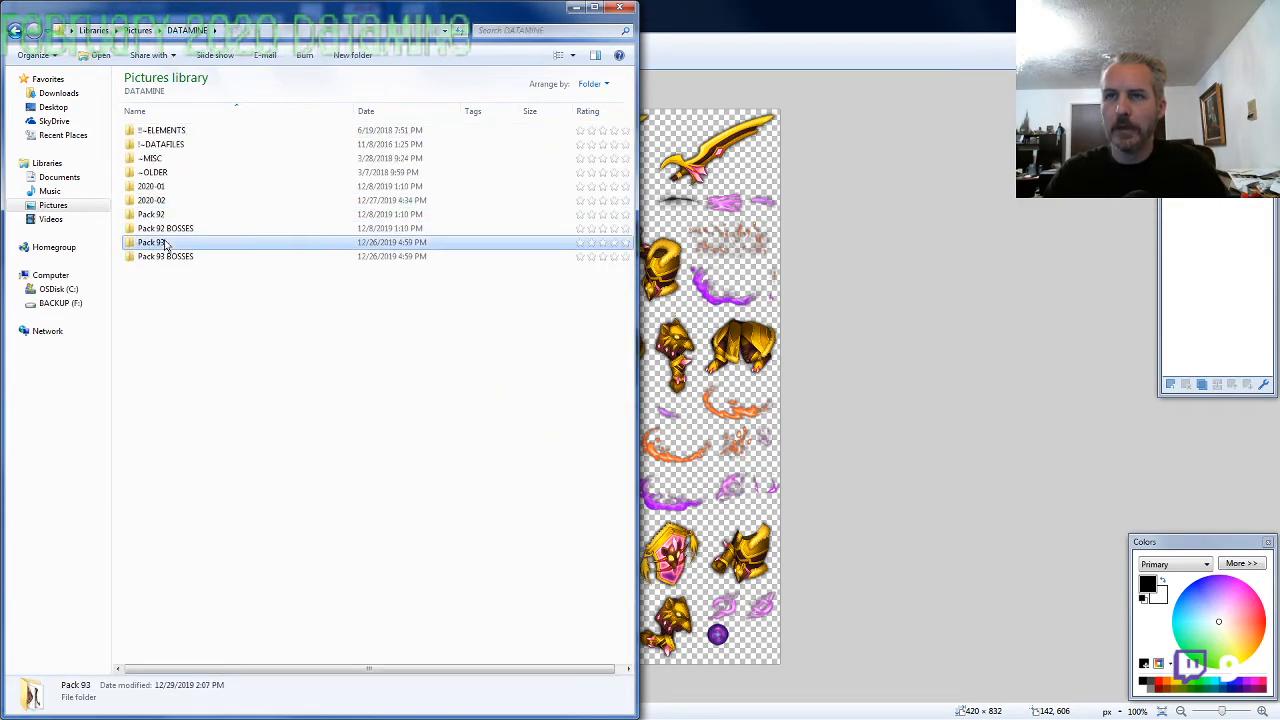
double_click(163, 243)
Switch to paint.net and lasso the helmeted head on the ARMOR2-SF-M-EVO2 sheet, about 88 × 120 pixels
click(709, 65)
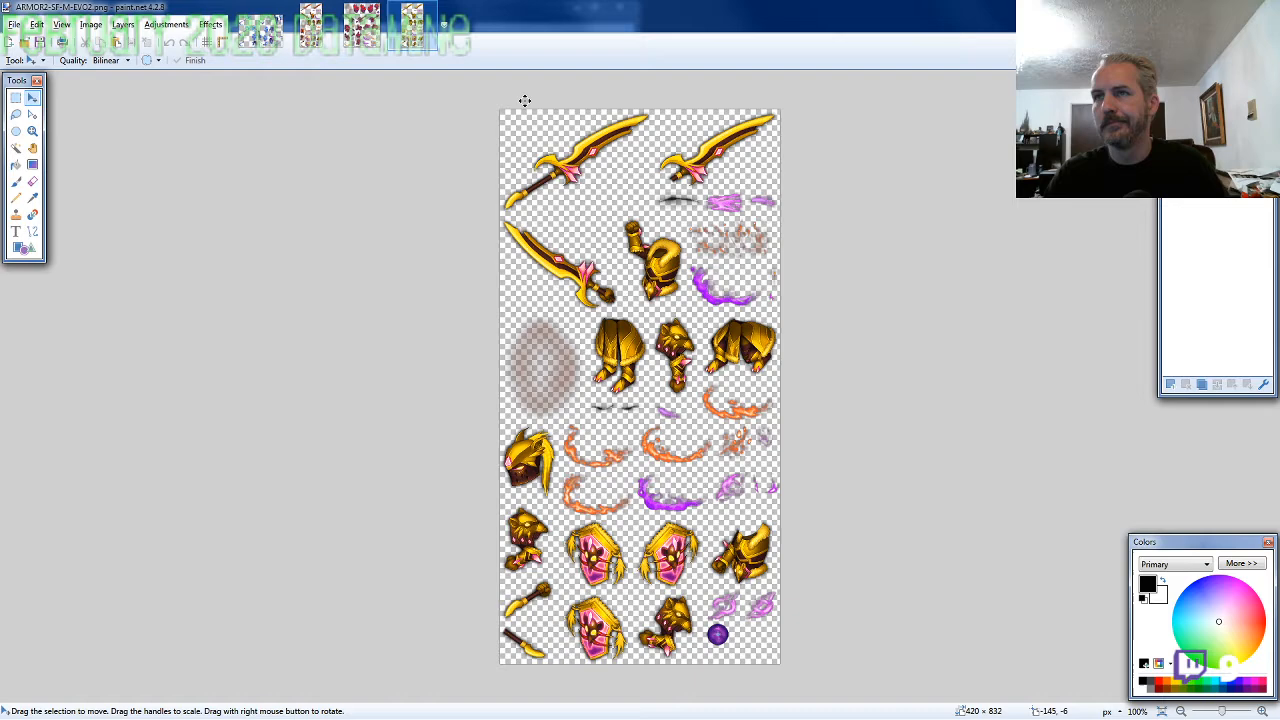
click(16, 116)
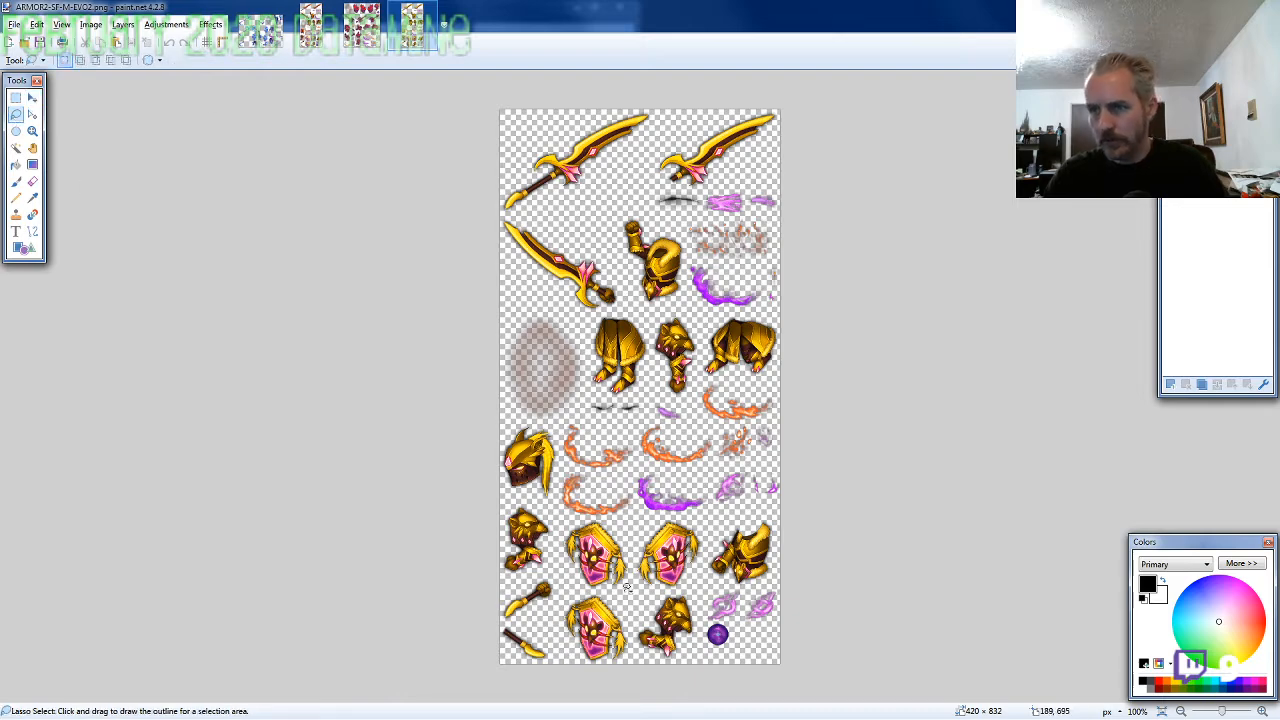
scroll(558, 471, up, 5)
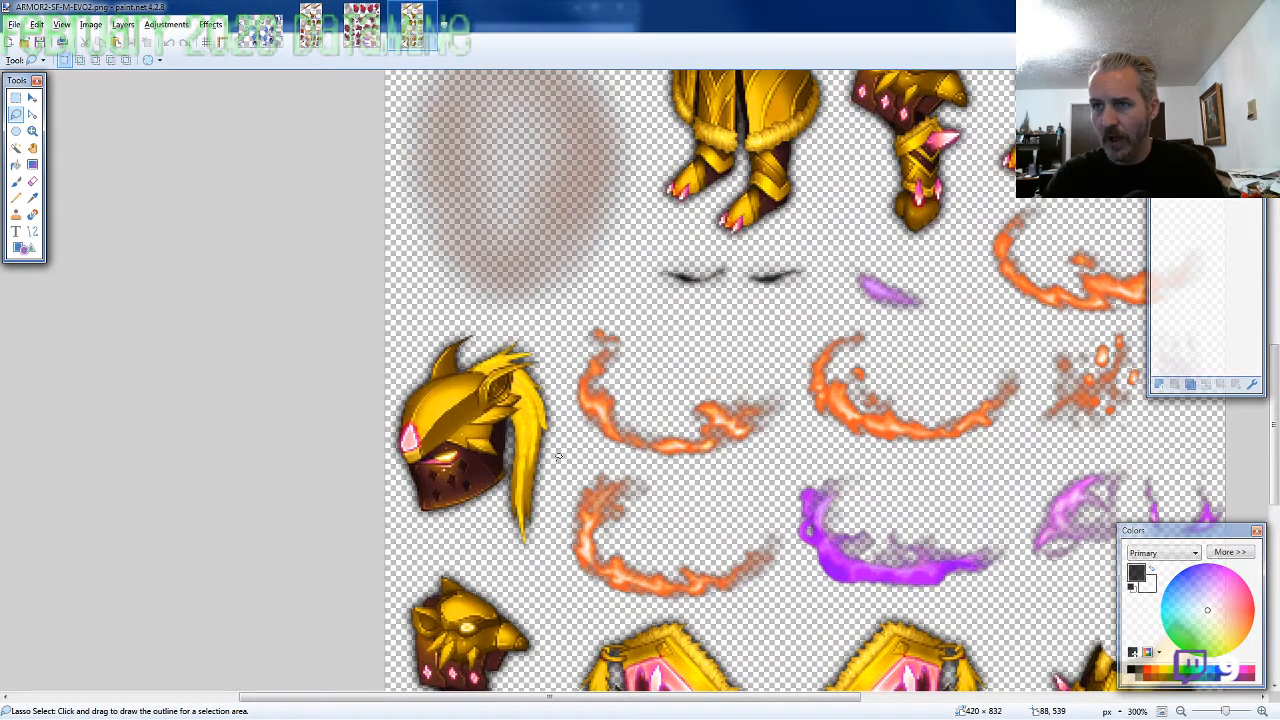
mouse_move(560, 446)
mouse_down()
mouse_move(535, 340)
mouse_move(478, 328)
mouse_move(406, 358)
mouse_move(392, 470)
mouse_move(470, 560)
mouse_move(555, 470)
mouse_move(560, 445)
mouse_up()
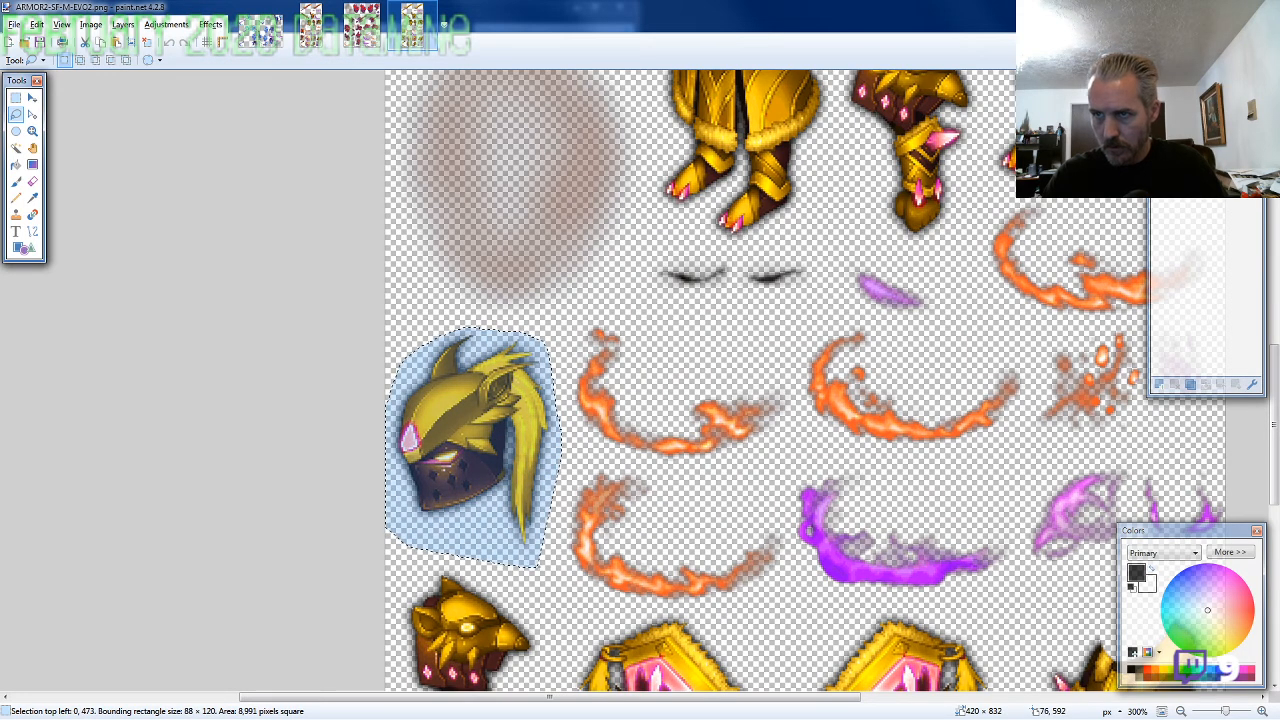
Create a new blank image of 800 × 600 pixels for the ARMOR2-SF character
key(ctrl+n)
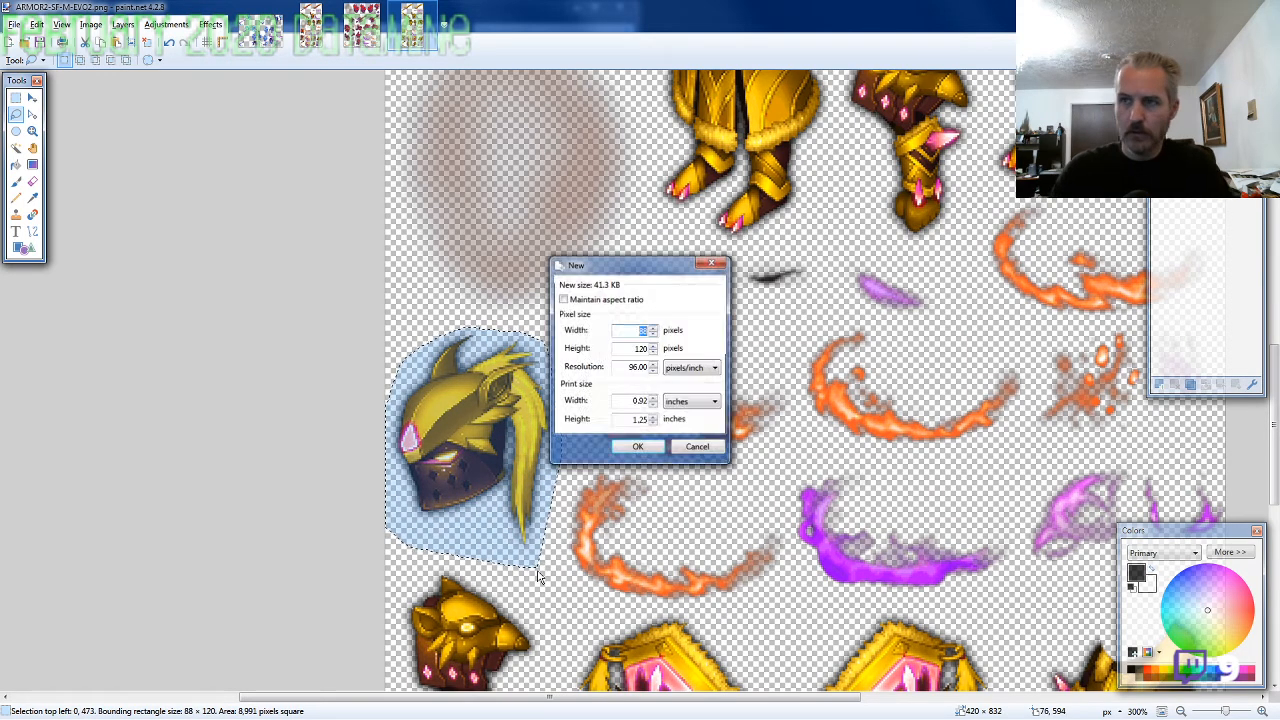
key(Tab)
text(600)
key(Return)
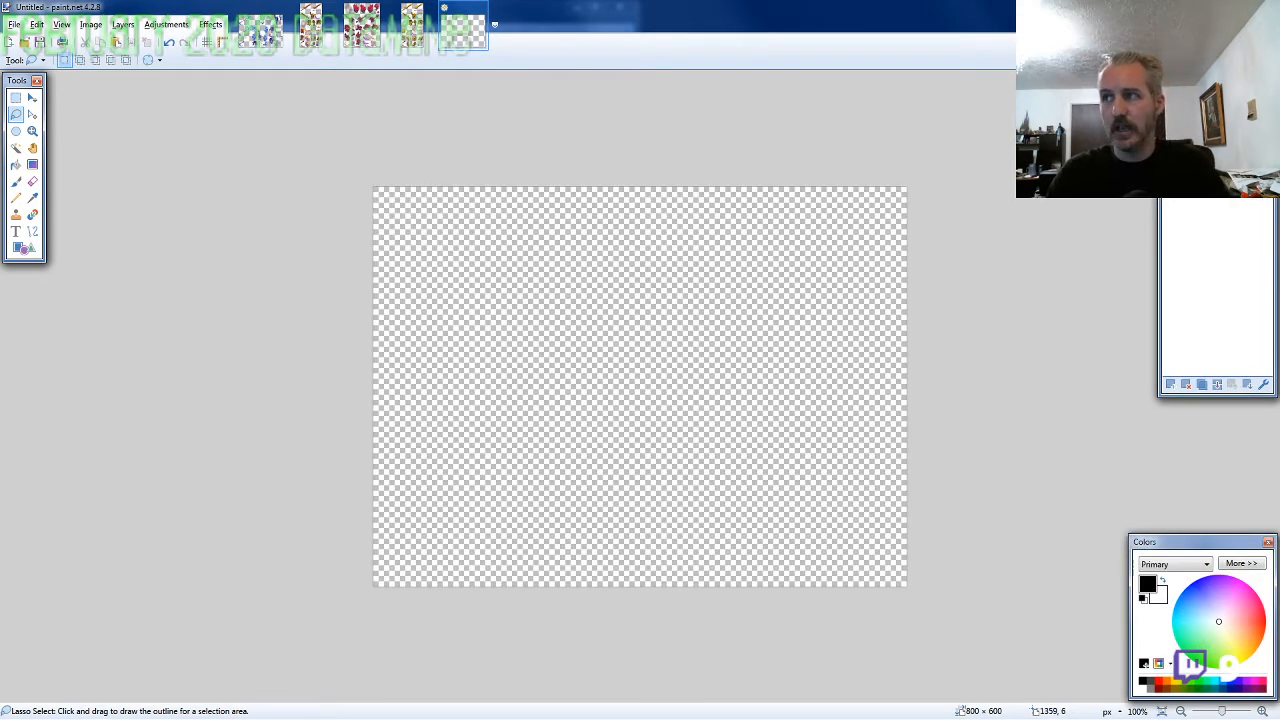
Paste the helmeted head into the new image and place it in the upper middle of the canvas at about 431, 162
key(ctrl+v)
drag(661, 447, 902, 268)
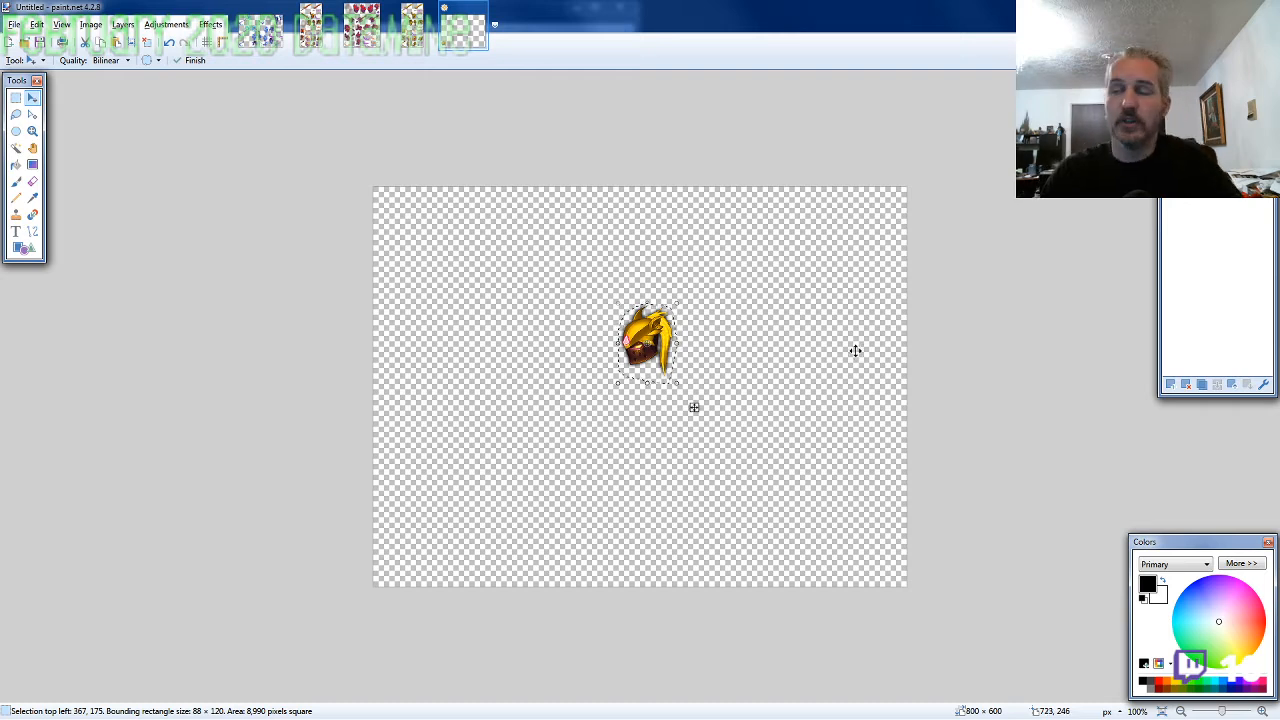
key(ctrl+d)
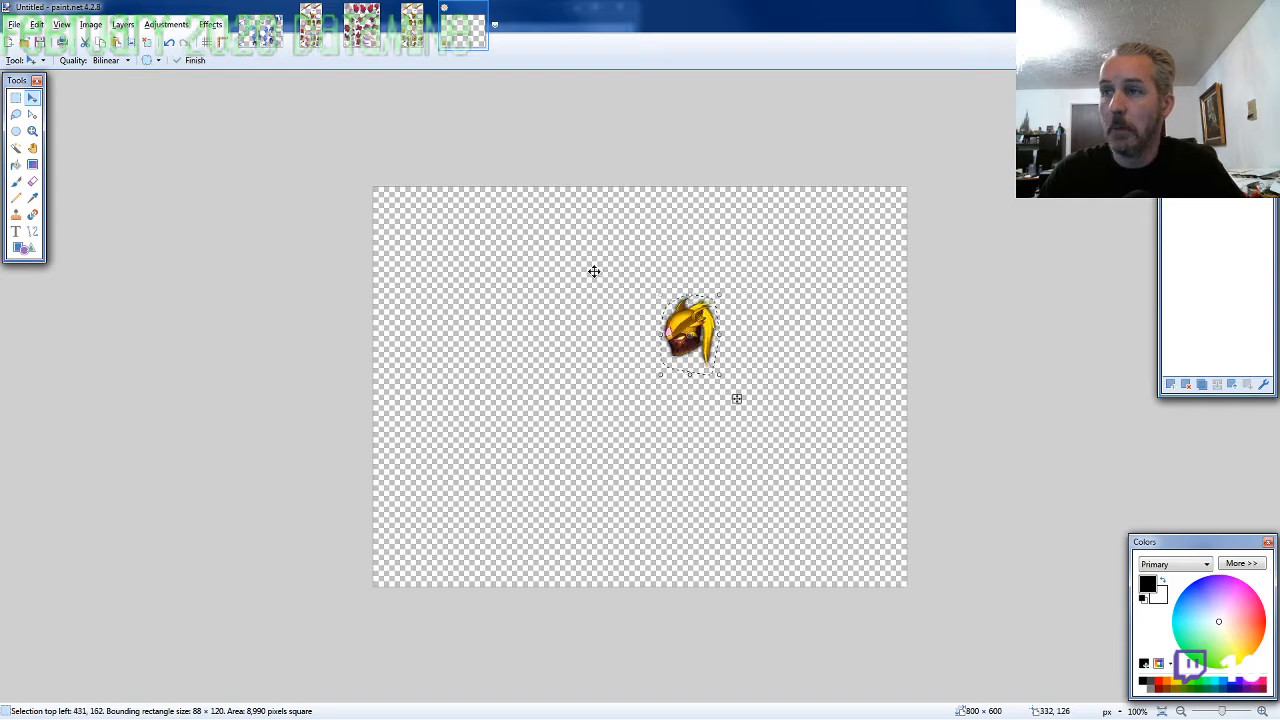
Lasso the torso with the lowered arm on the ARMOR2-SF-M-EVO2 sheet, about 108 × 104 pixels
click(411, 25)
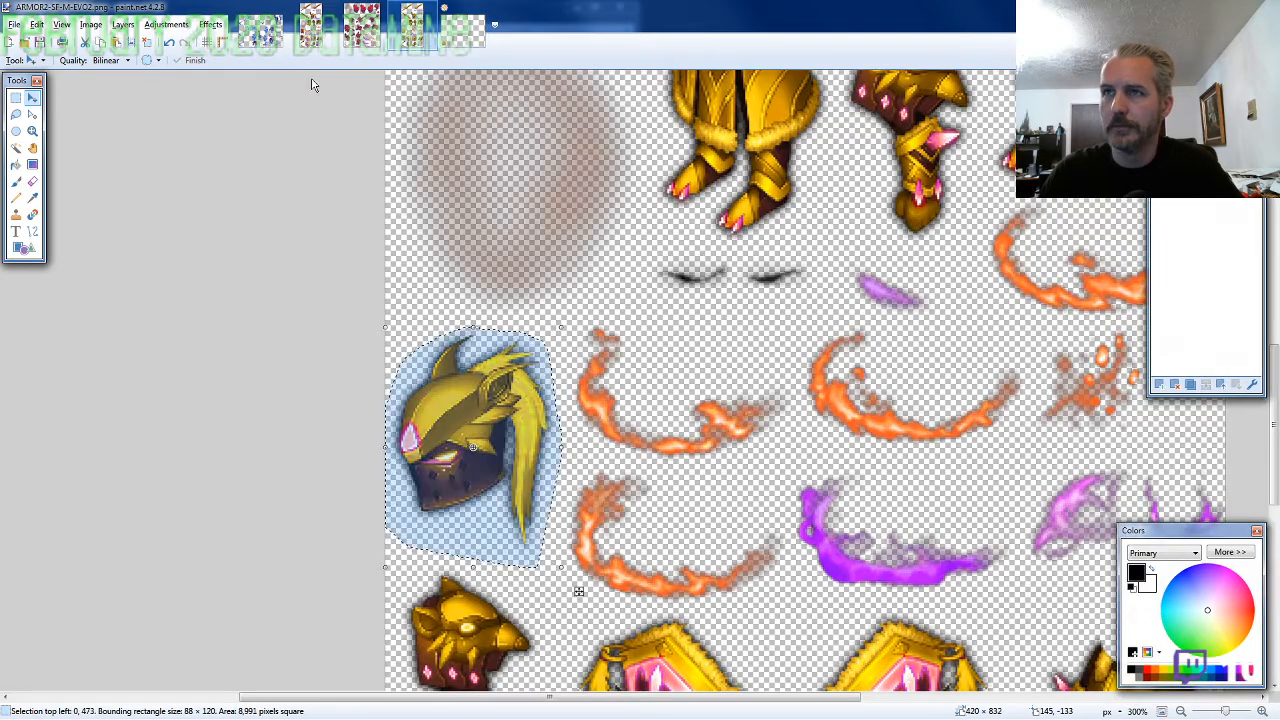
click(21, 117)
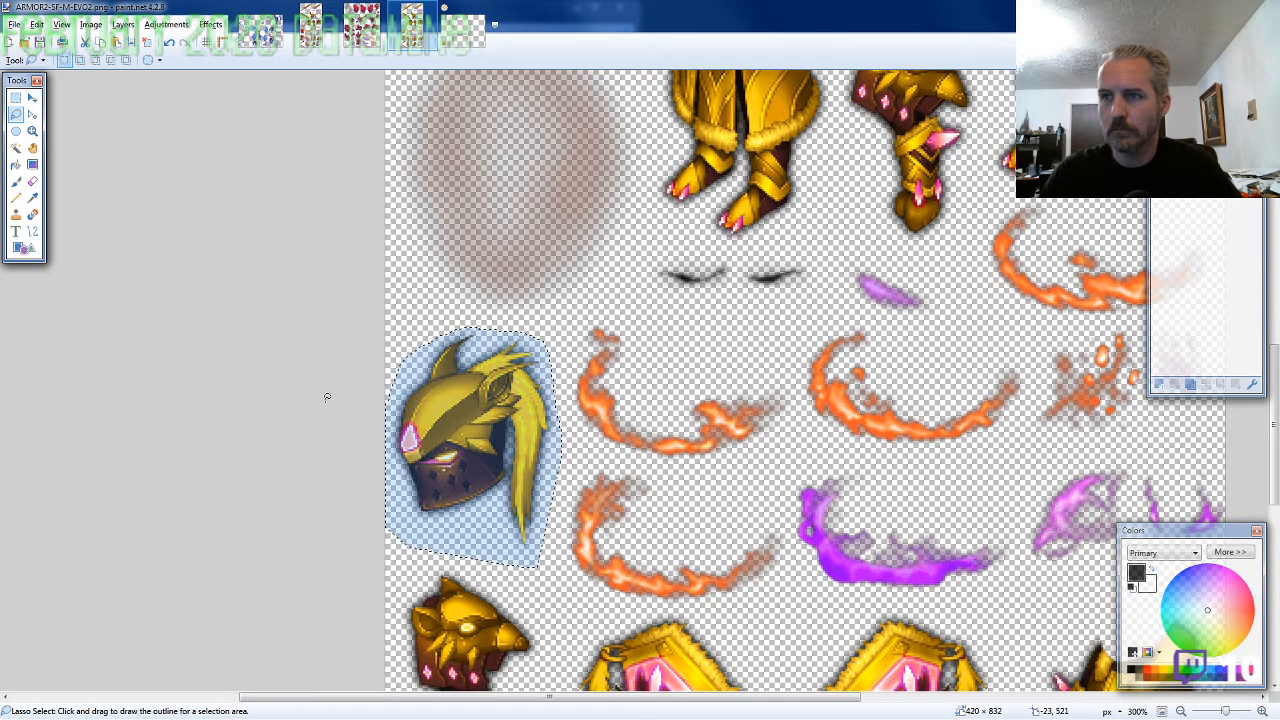
scroll(312, 457, down, 4)
scroll(950, 600, up, 5)
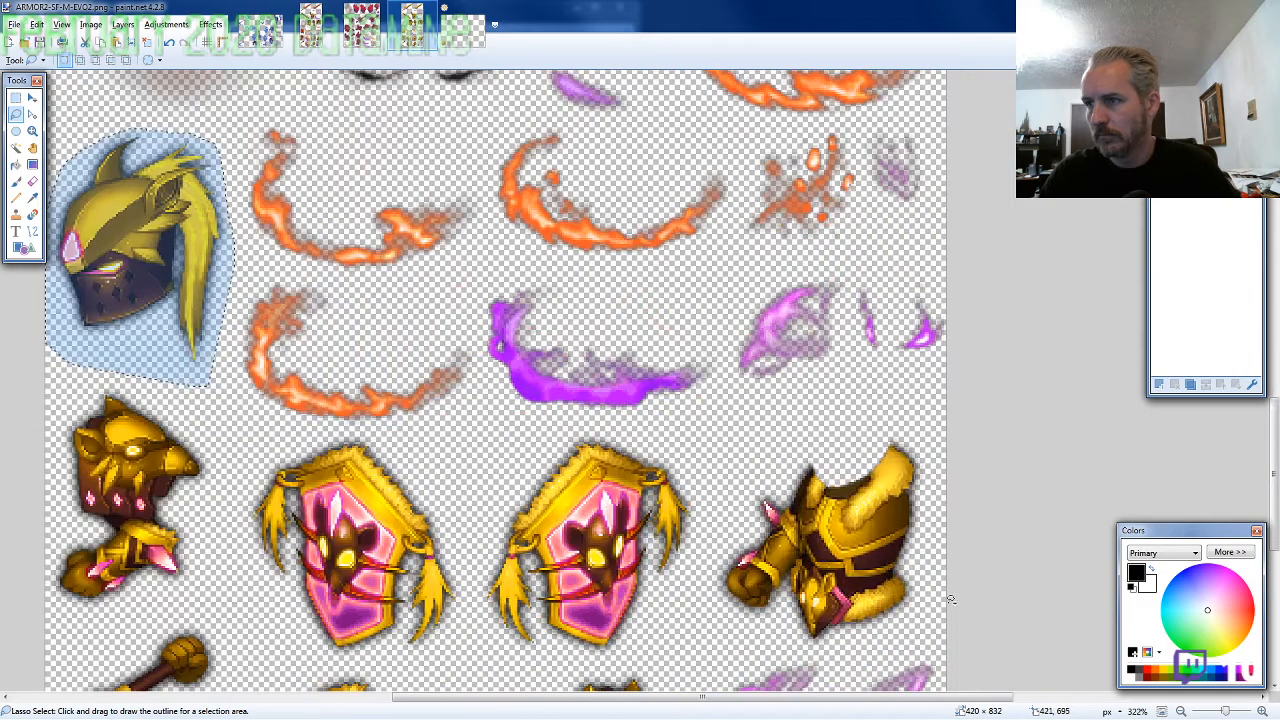
scroll(951, 599, up, 4)
mouse_move(923, 407)
mouse_down()
mouse_move(912, 282)
mouse_move(643, 337)
mouse_move(632, 578)
mouse_move(920, 545)
mouse_up()
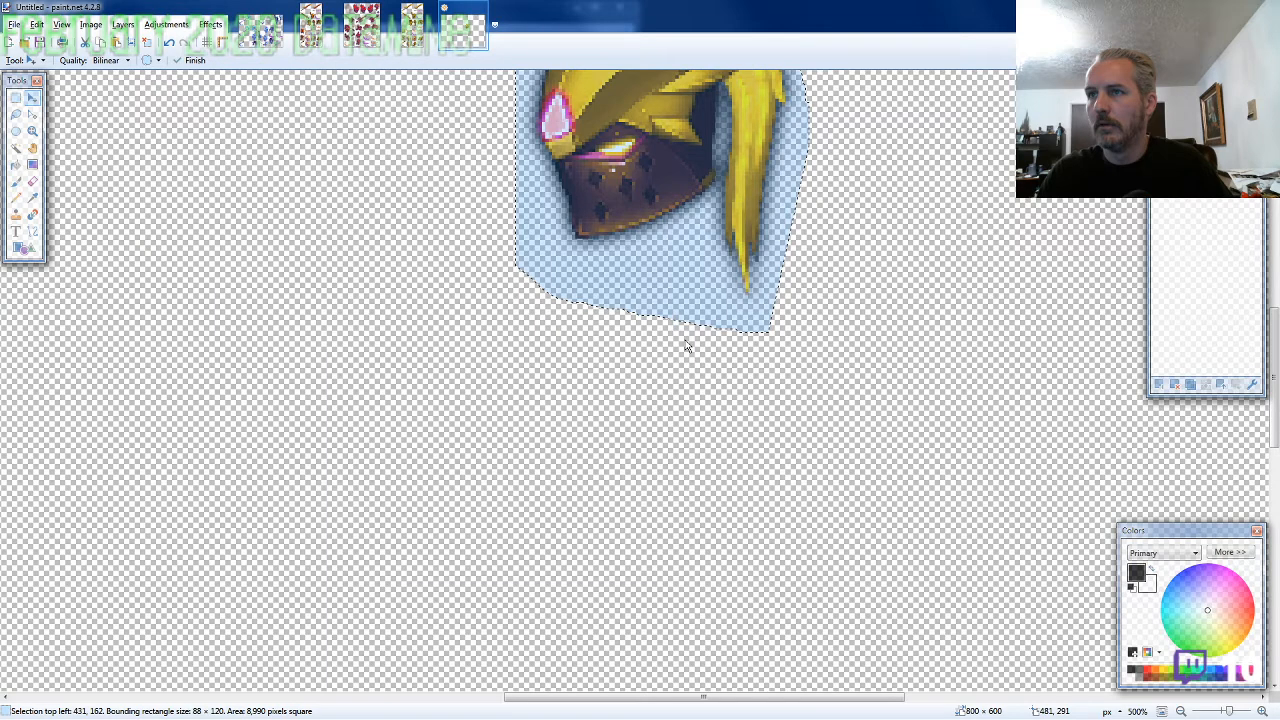
Paste the torso into the character image, fit it under the helmet at about 398, 225, and deselect it
key(ctrl+v)
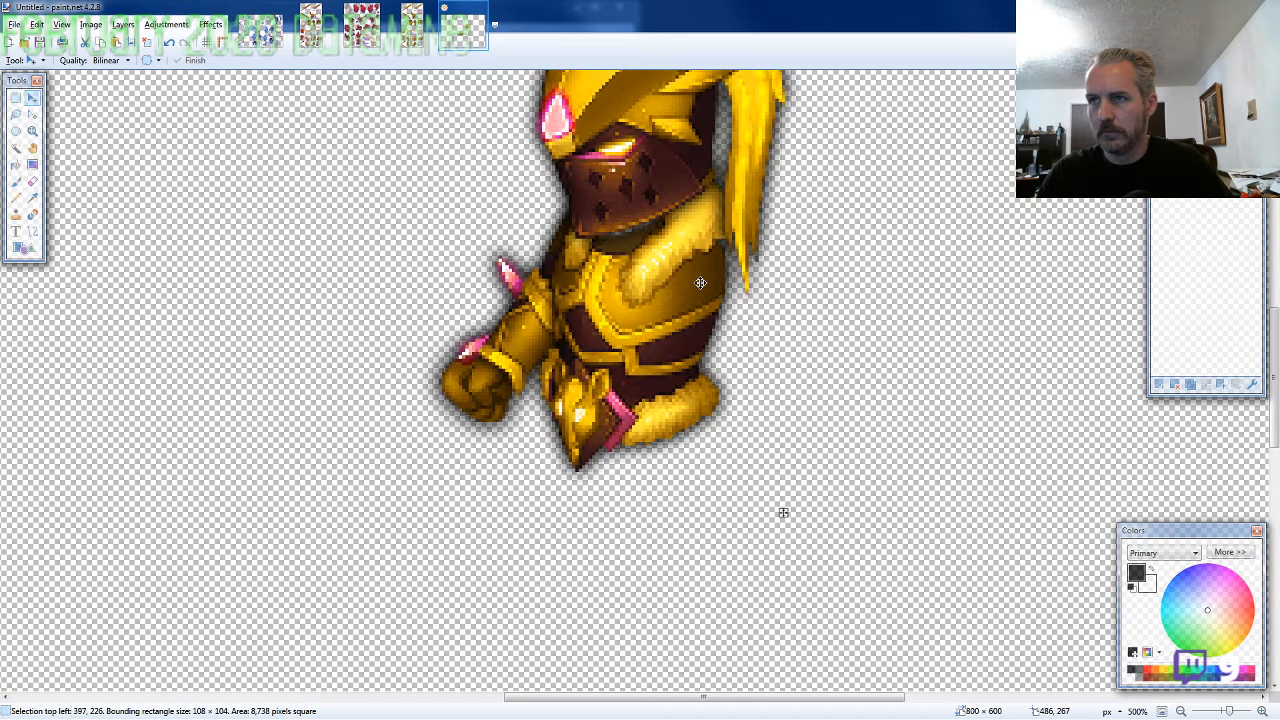
drag(700, 283, 517, 340)
scroll(517, 340, down, 2)
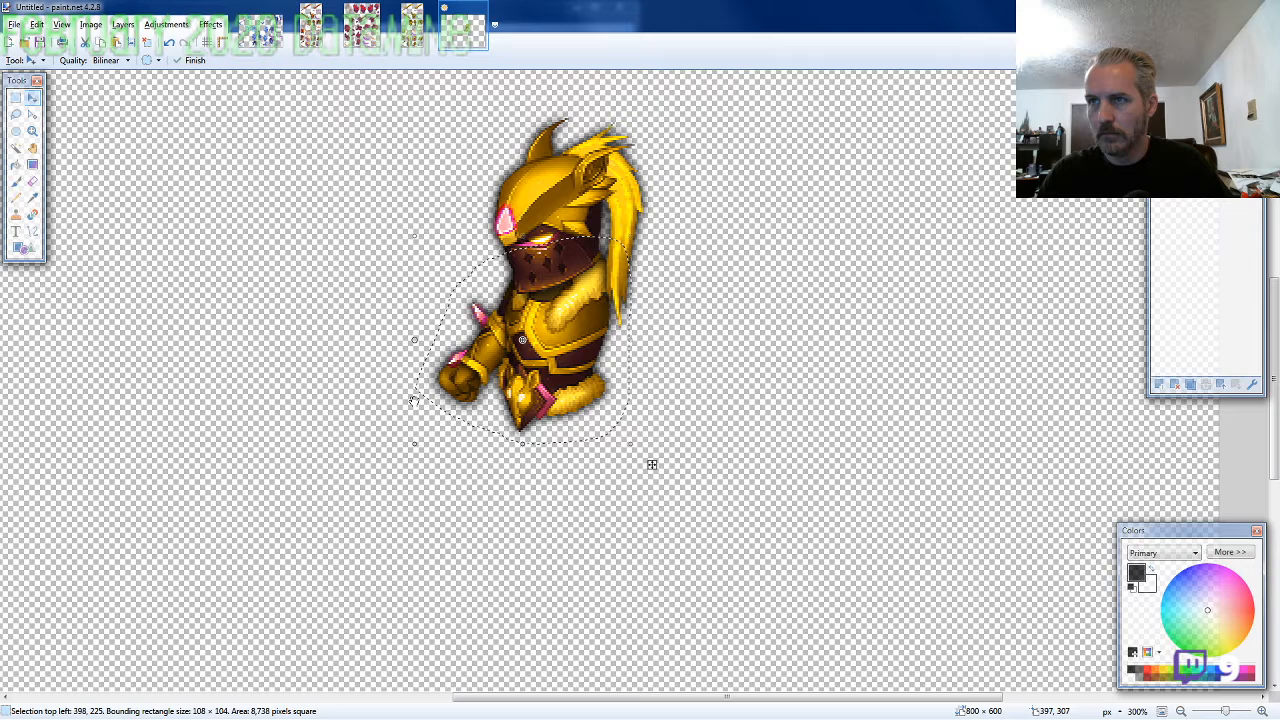
key(ctrl+d)
key(Left)
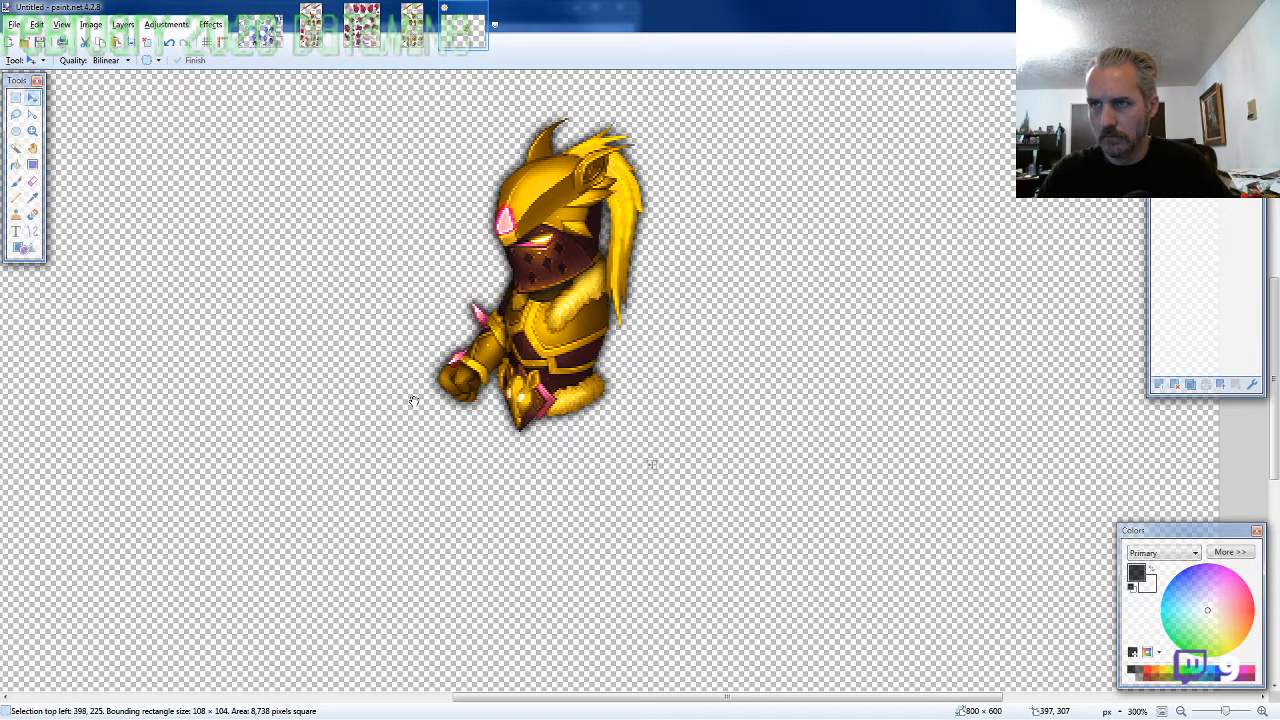
Lasso the standing legs with the fur-trimmed skirt on the ARMOR2-SF-M-EVO2 sheet, about 92 × 128 pixels
click(412, 28)
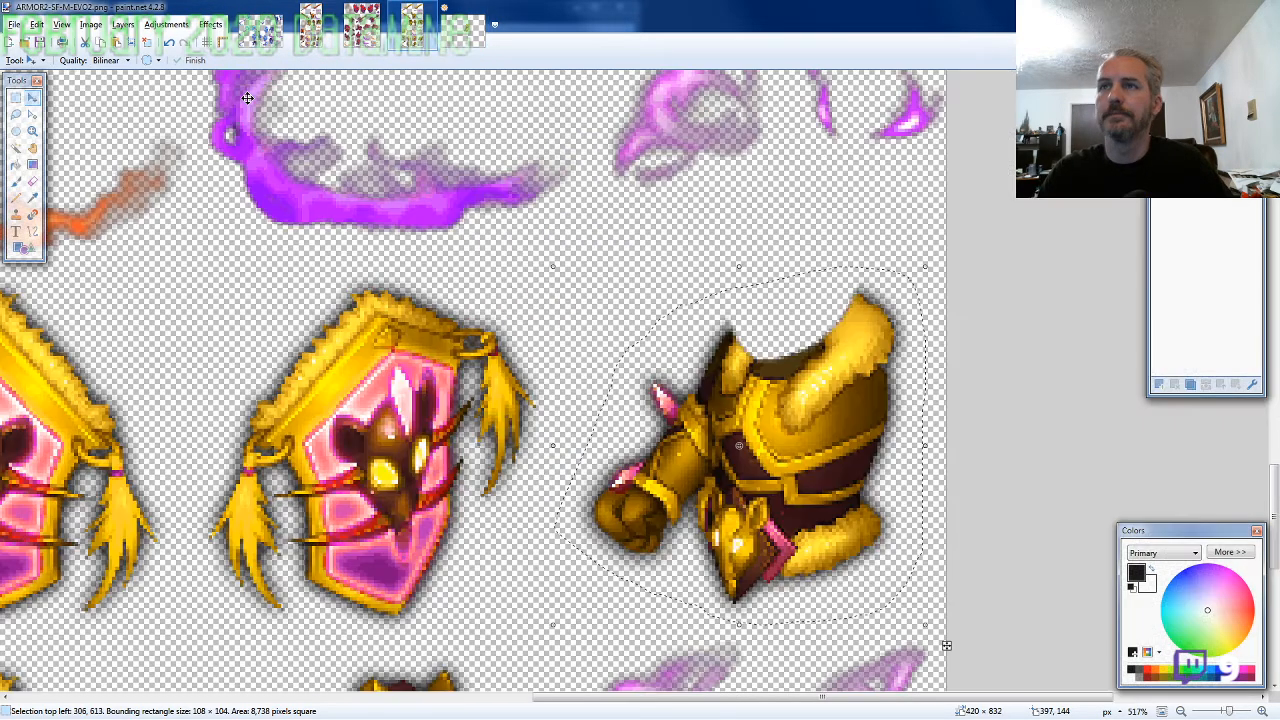
click(18, 129)
click(17, 116)
scroll(680, 385, down, 6)
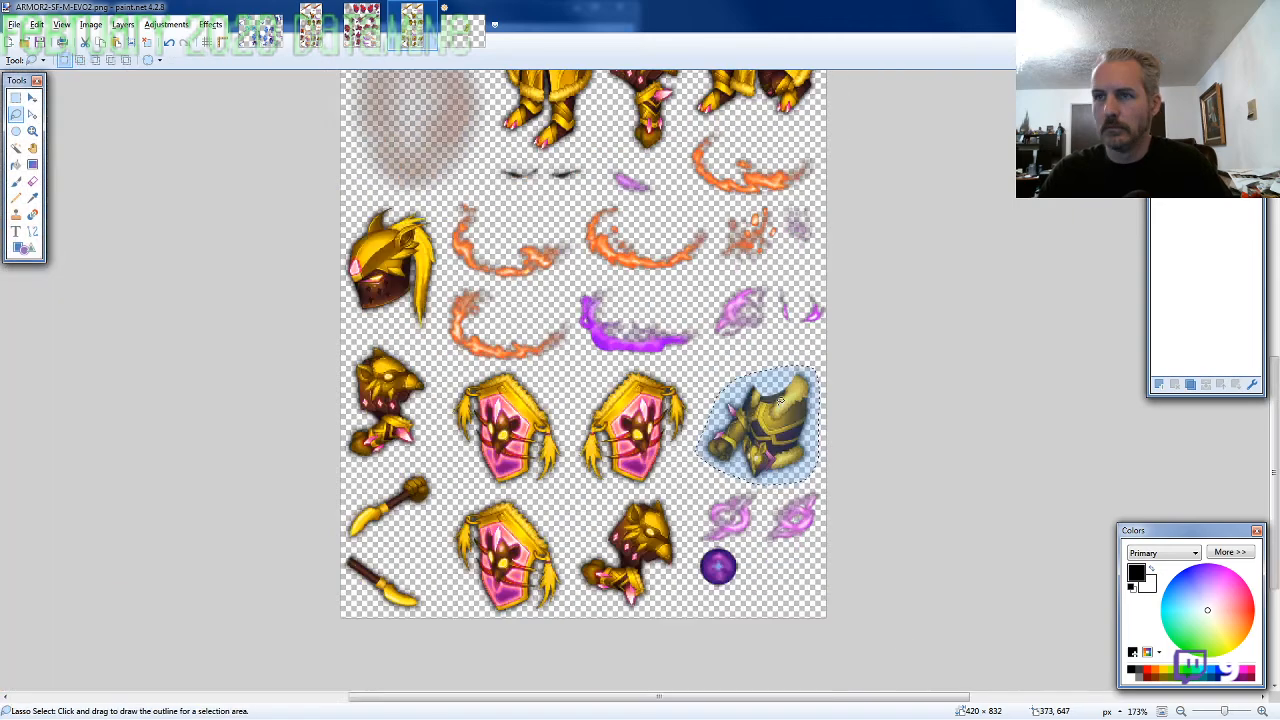
scroll(682, 382, up, 2)
scroll(682, 382, up, 3)
scroll(563, 430, up, 4)
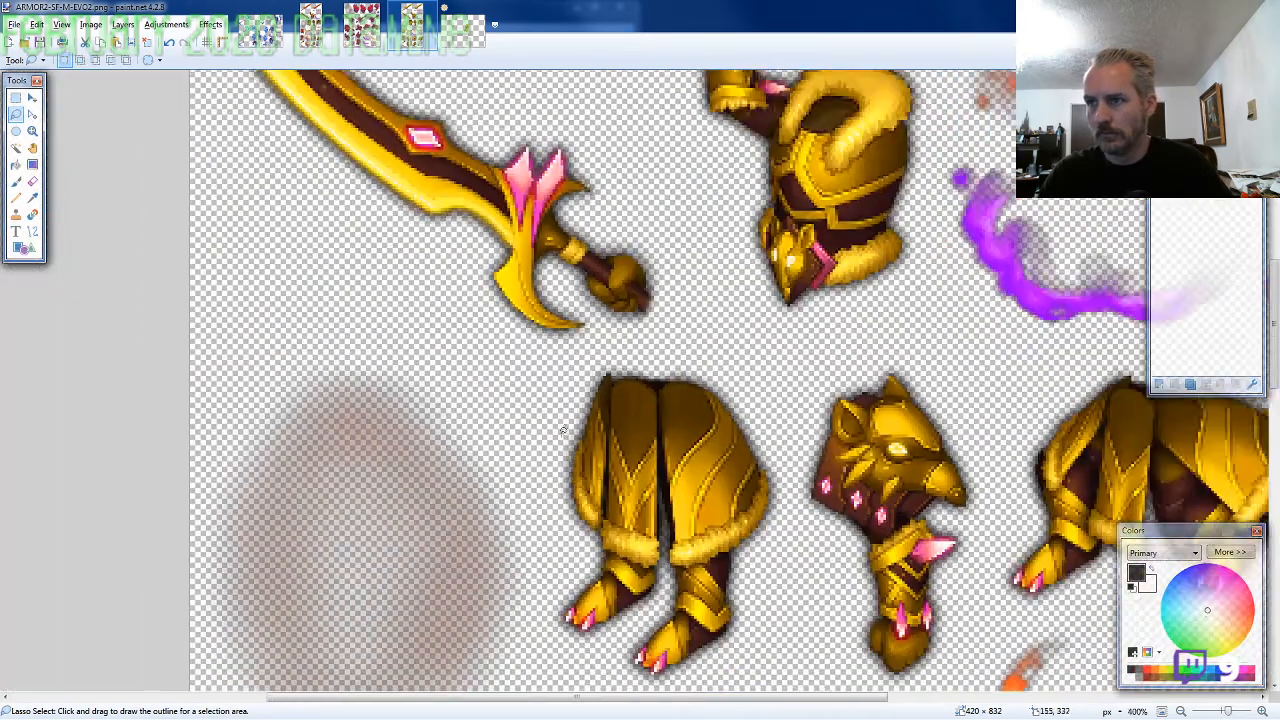
scroll(563, 430, down, 3)
mouse_move(787, 417)
mouse_down()
mouse_move(775, 305)
mouse_move(720, 242)
mouse_move(650, 228)
mouse_move(576, 255)
mouse_move(550, 345)
mouse_move(553, 458)
mouse_move(660, 560)
mouse_move(770, 470)
mouse_move(787, 418)
mouse_up()
Paste the legs onto a new layer of the character image and fit them beneath the torso at about 424, 288
click(463, 30)
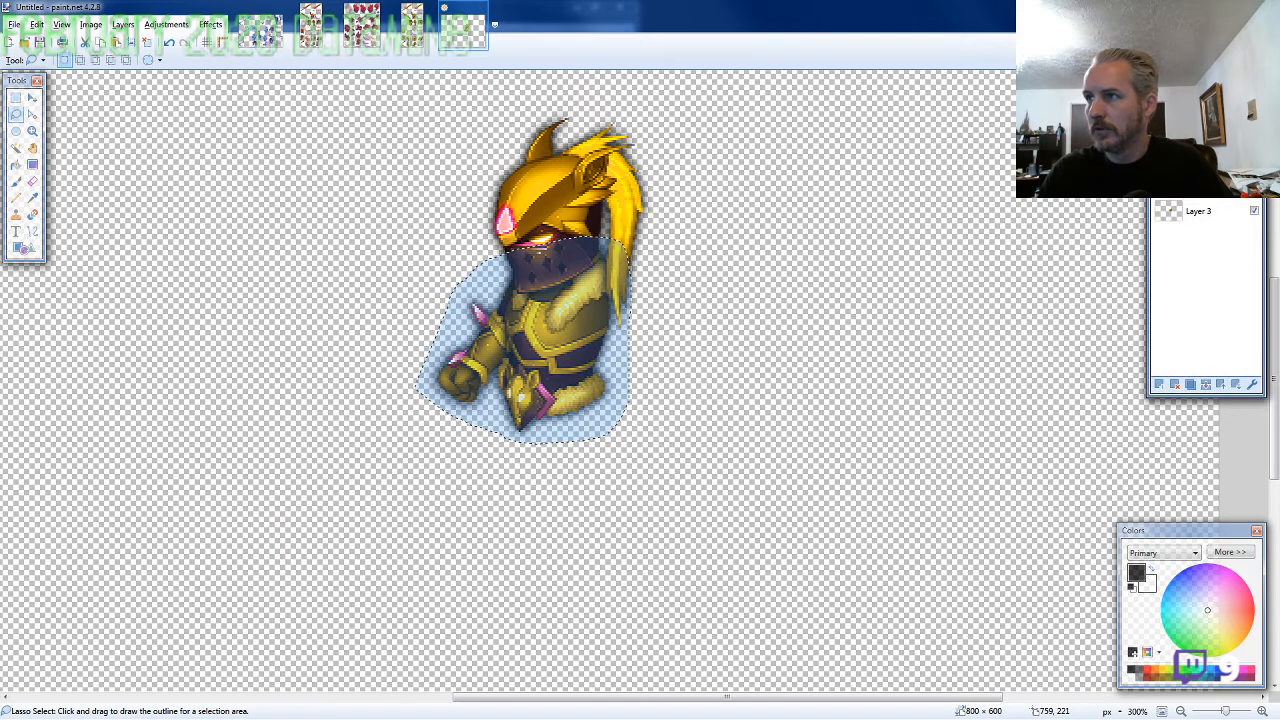
key(ctrl+shift+n)
key(ctrl+v)
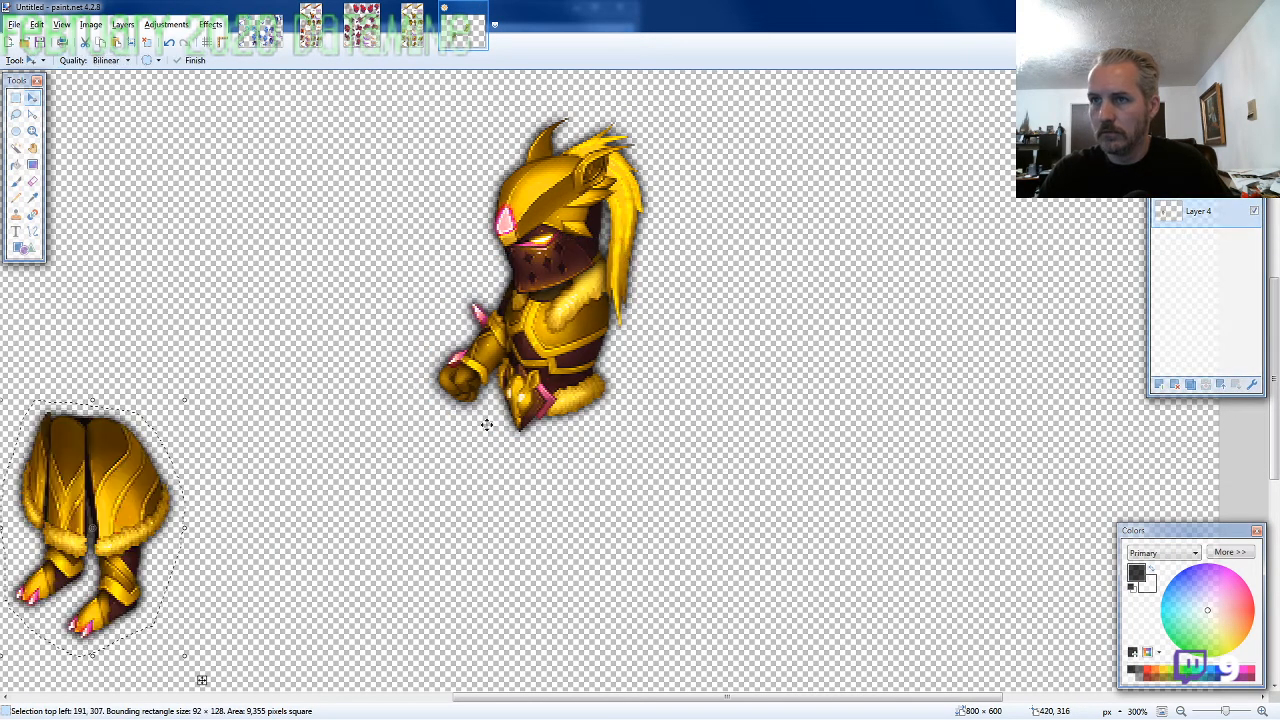
drag(142, 467, 609, 430)
scroll(366, 480, down, 1)
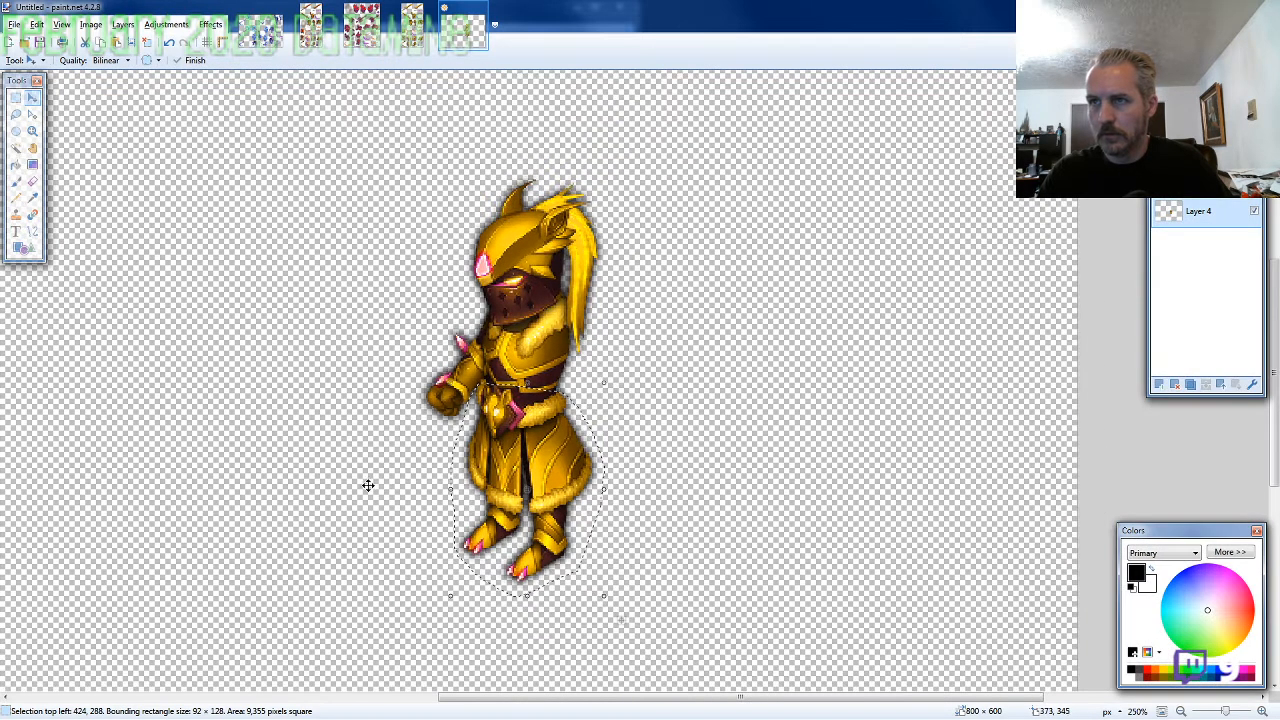
Lasso the arm with the beast-head shoulder guard, about 72 × 134 pixels, and paste it at the character's shoulder at about 461, 227
click(424, 45)
key(s)
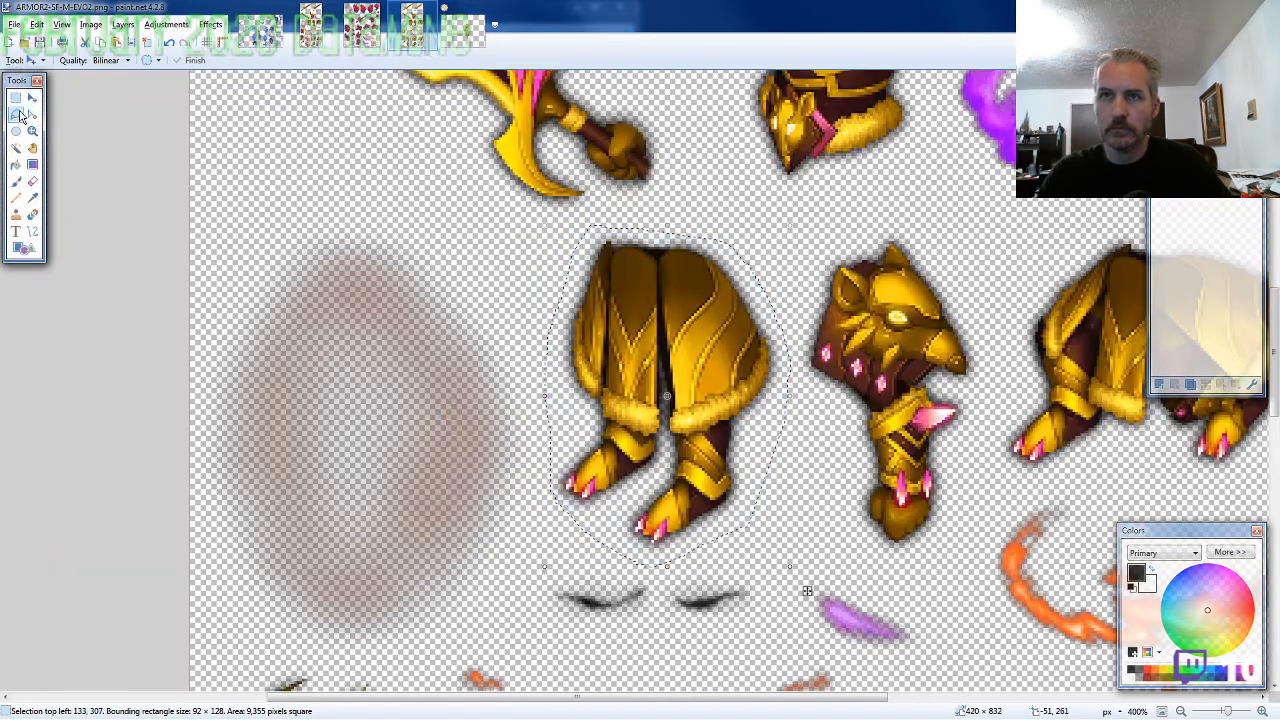
mouse_move(985, 395)
mouse_down()
mouse_move(960, 268)
mouse_move(852, 212)
mouse_move(805, 290)
mouse_move(796, 341)
mouse_move(815, 450)
mouse_move(855, 545)
mouse_move(975, 470)
mouse_move(983, 400)
mouse_up()
click(464, 30)
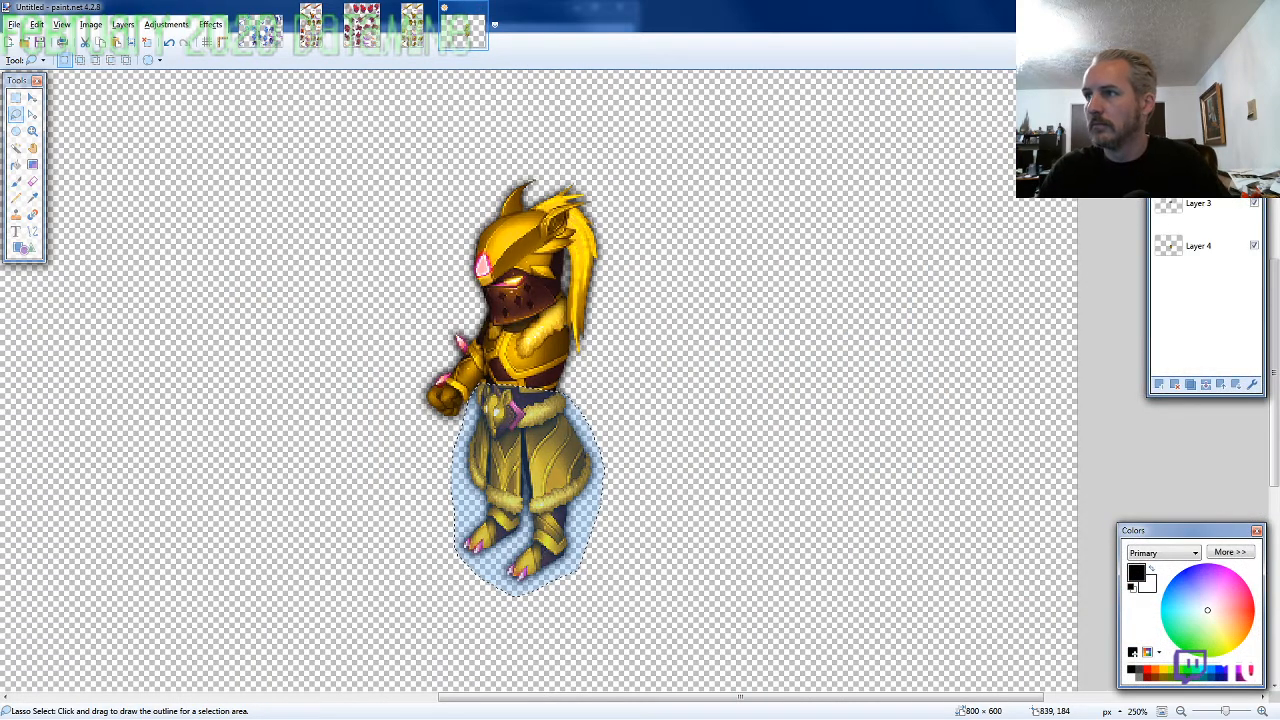
key(ctrl+v)
drag(258, 479, 587, 358)
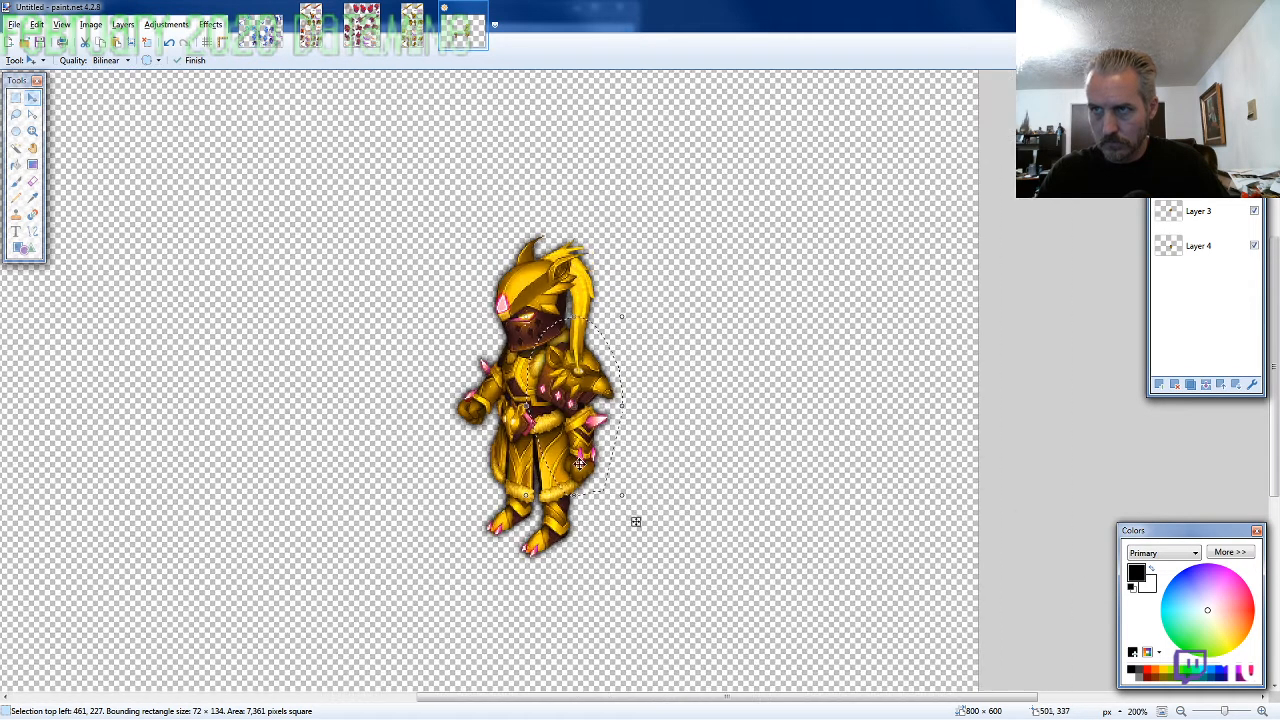
Lasso the shield that leans right on the ARMOR2-SF-M-EVO2 sheet, about 109 × 113 pixels
click(412, 40)
click(16, 114)
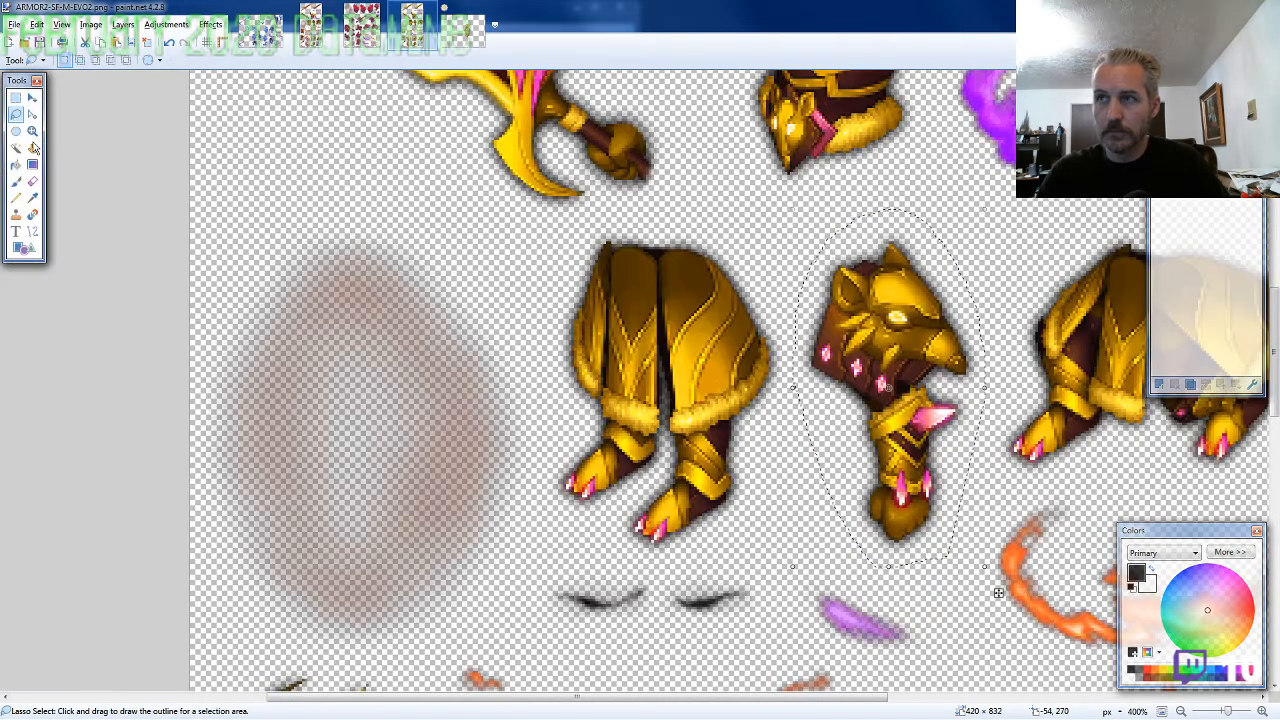
scroll(154, 309, down, 2)
scroll(155, 312, down, 4)
scroll(160, 316, down, 1)
ctrl+scroll(222, 386, up, 1)
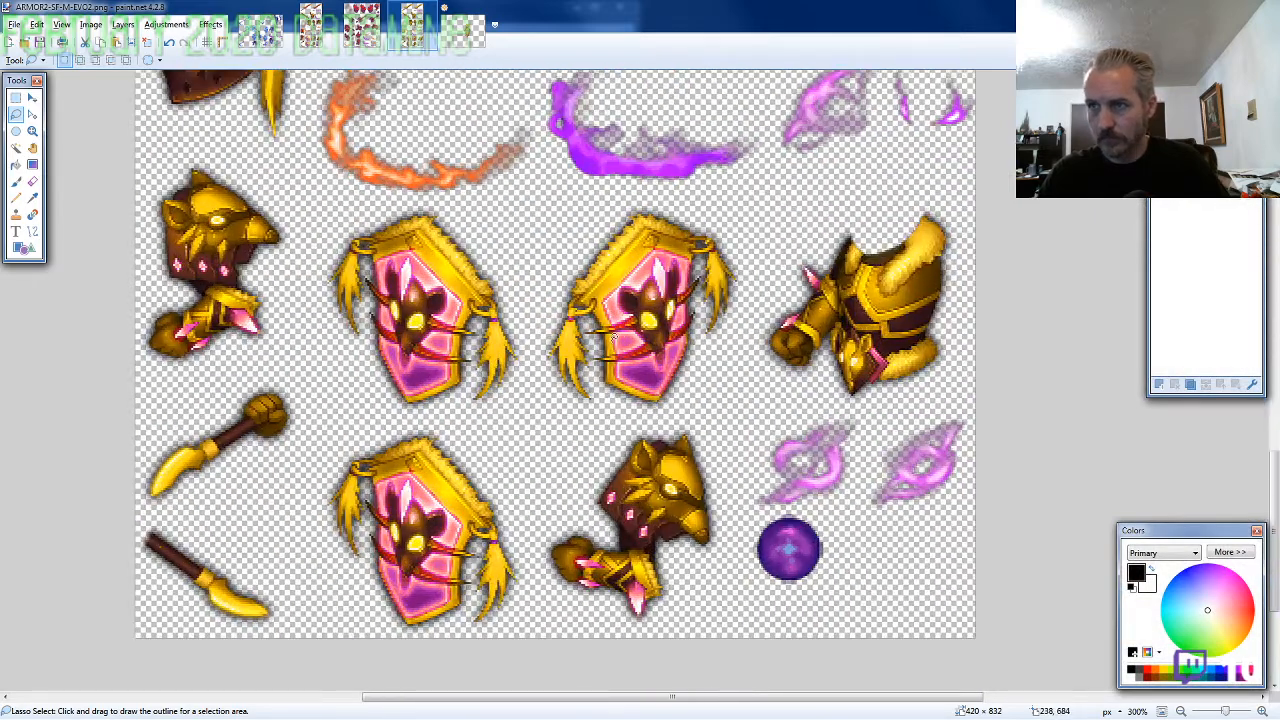
mouse_move(754, 319)
mouse_down()
mouse_move(750, 262)
mouse_move(690, 210)
mouse_move(610, 220)
mouse_move(566, 258)
mouse_move(546, 335)
mouse_move(560, 395)
mouse_move(620, 424)
mouse_move(668, 426)
mouse_up()
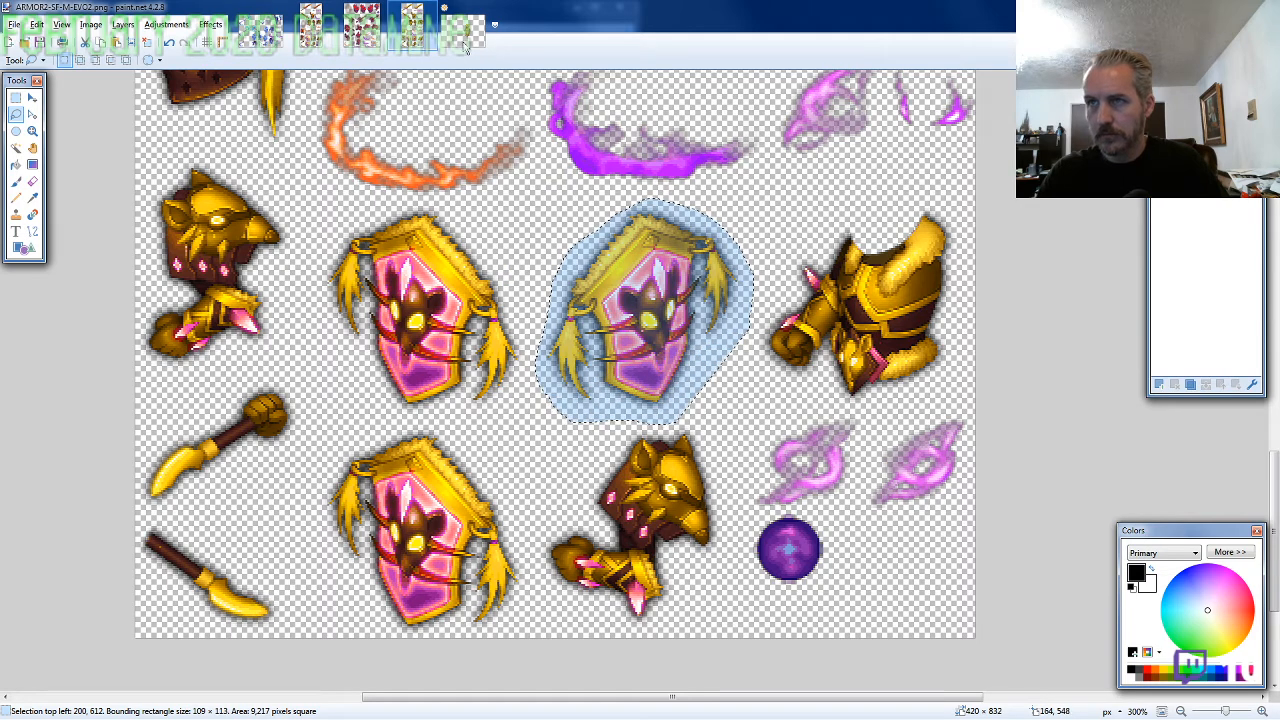
Paste the shield into the character image and place it over the hanging hand at about 457, 272
click(463, 30)
key(ctrl+shift+v)
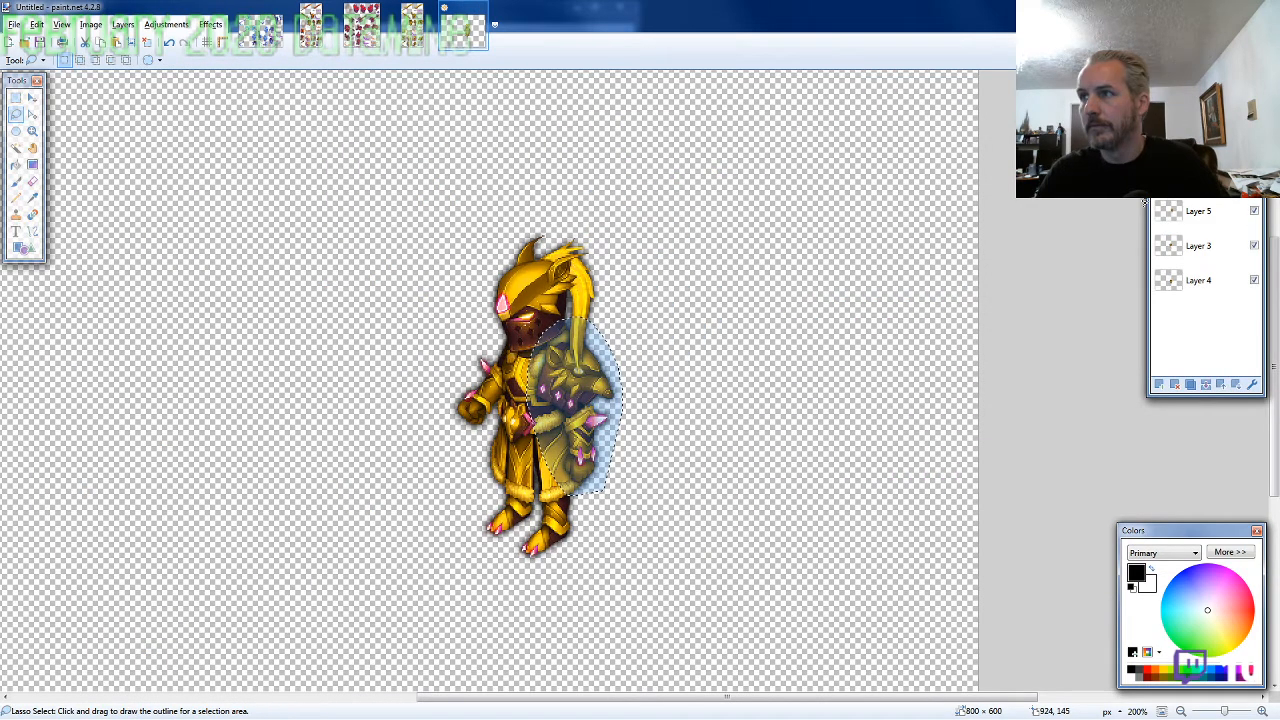
key(ctrl+v)
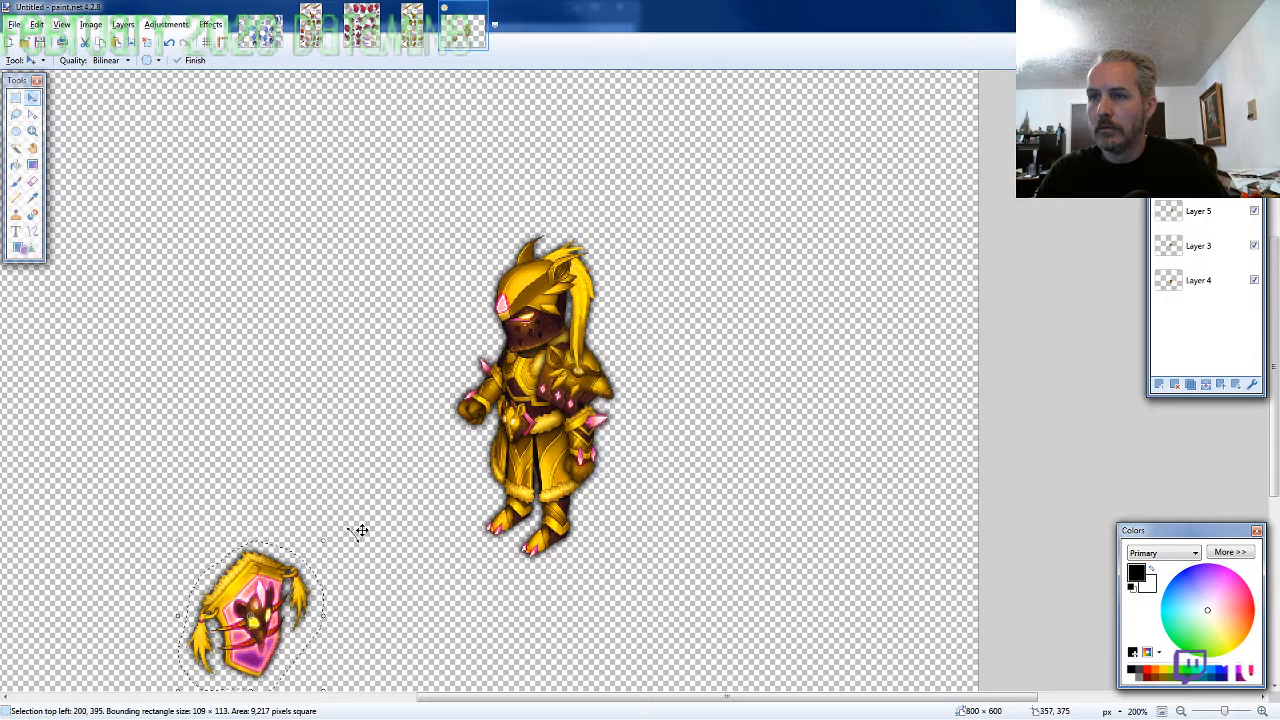
drag(274, 587, 632, 494)
drag(697, 604, 686, 548)
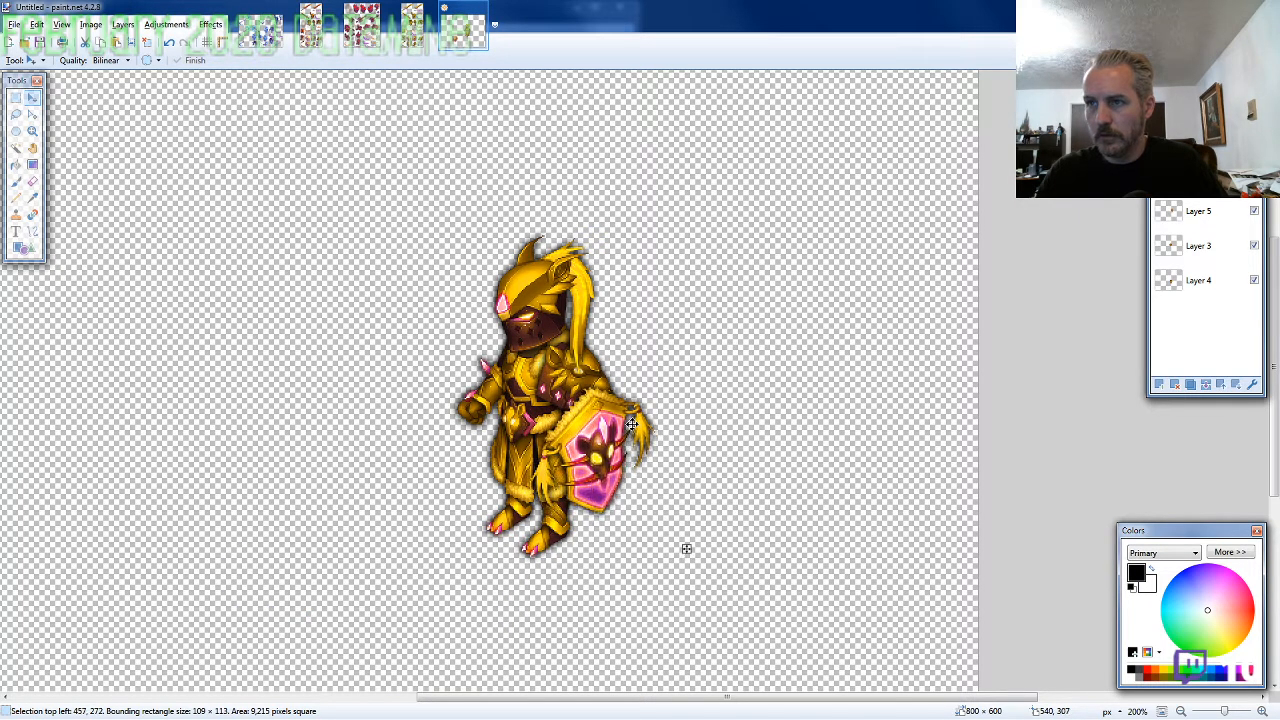
Lasso the large sword on the sheet, about 184 × 144 pixels, and paste it over the character's outstretched fist at about 262, 181
click(412, 28)
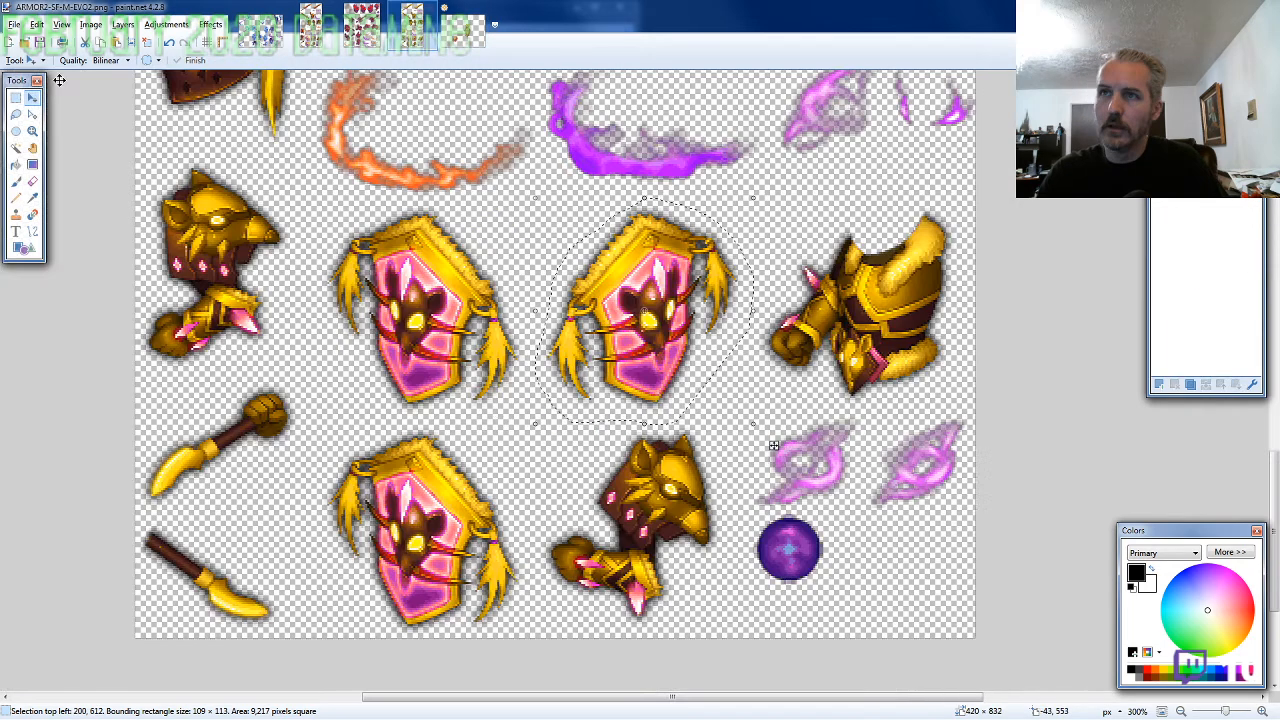
key(s)
scroll(436, 356, up, 3)
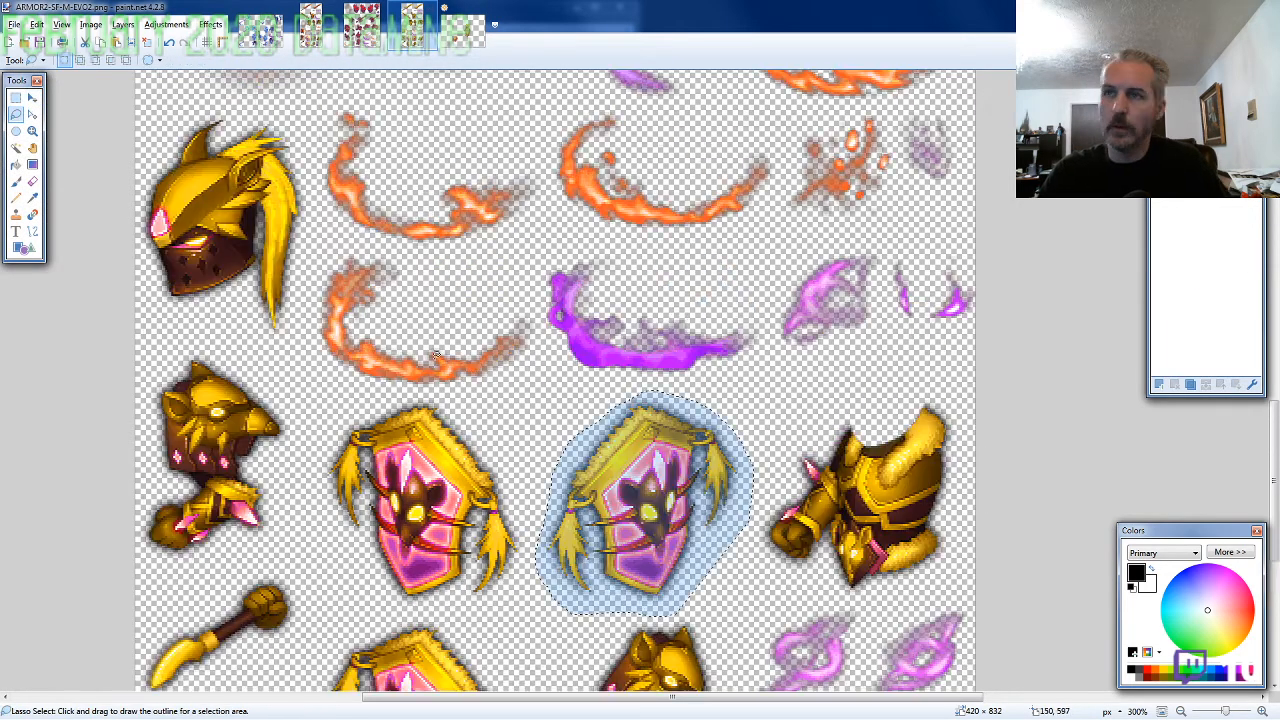
scroll(436, 356, up, 10)
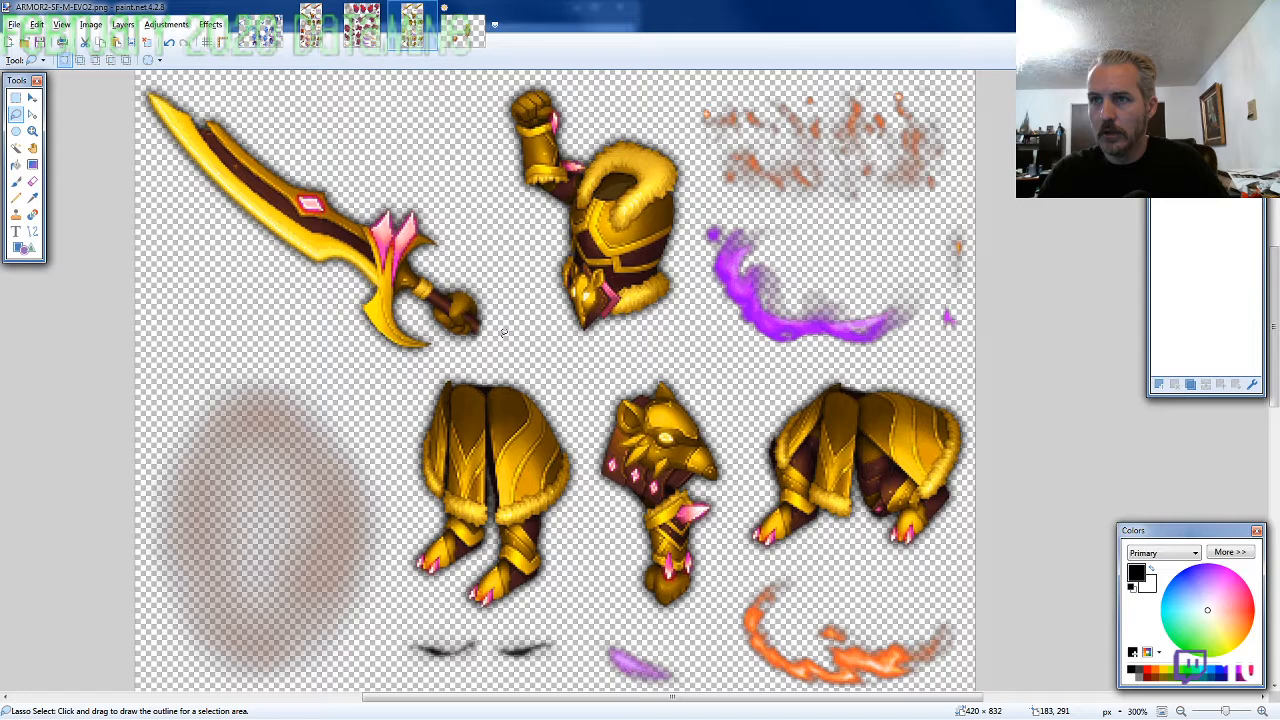
mouse_move(504, 333)
mouse_down()
mouse_move(297, 143)
mouse_move(305, 342)
mouse_up()
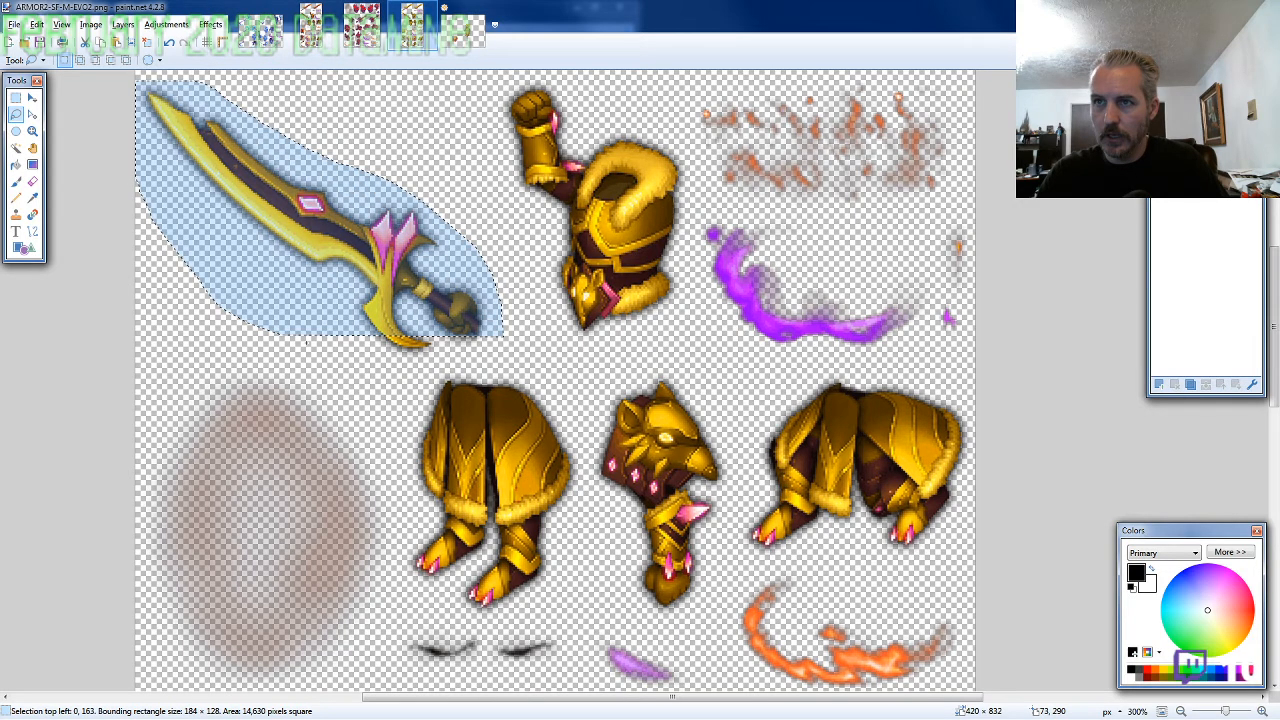
mouse_move(483, 336)
mouse_down()
mouse_move(413, 370)
mouse_move(436, 374)
mouse_up()
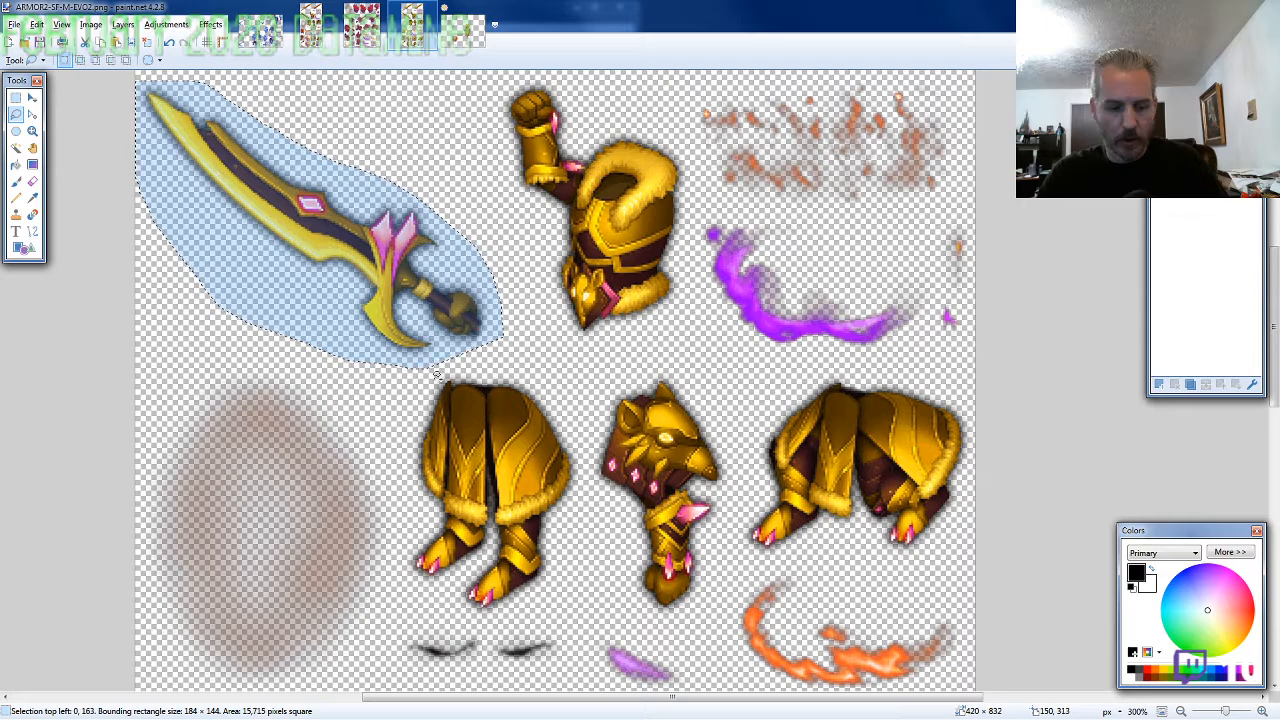
click(465, 31)
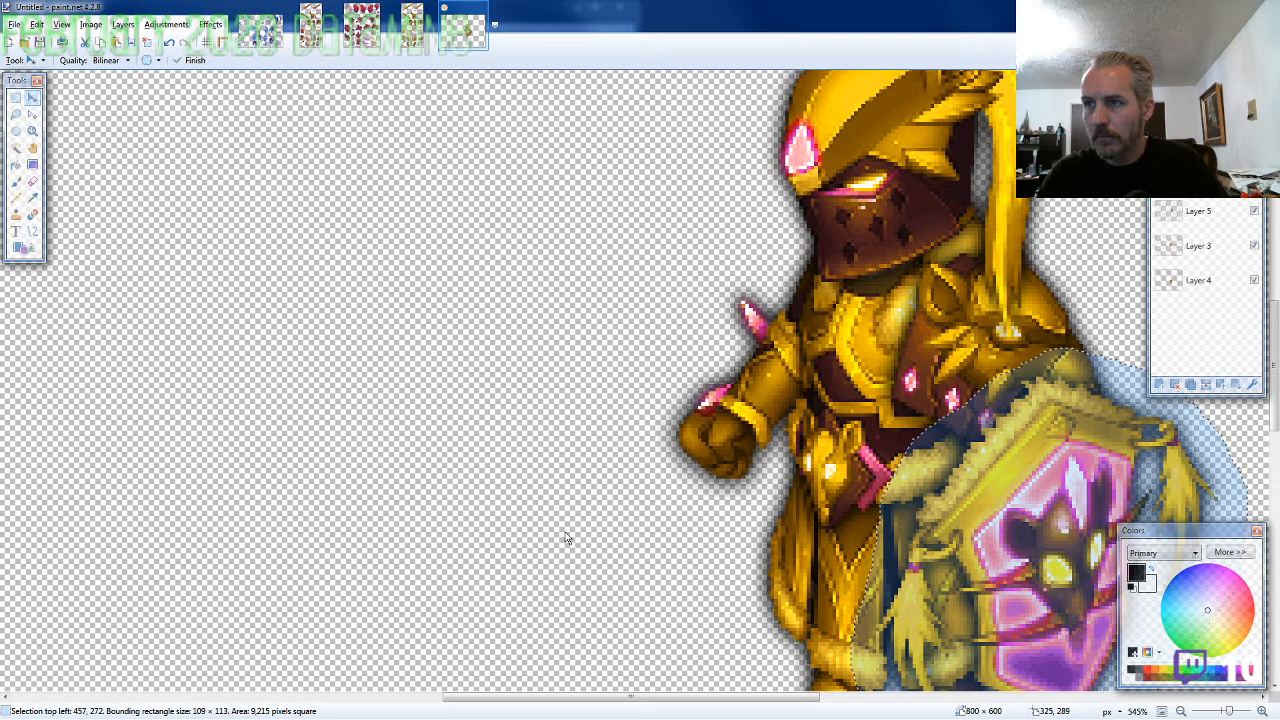
key(ctrl+v)
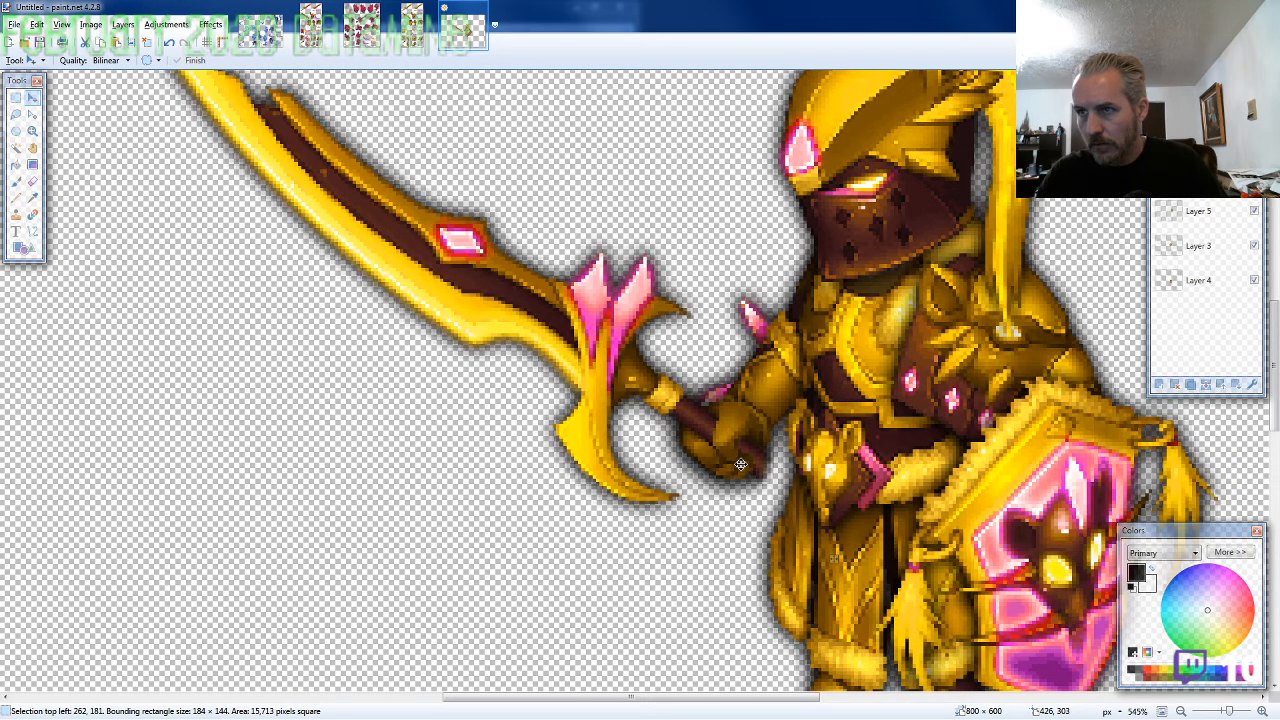
Erase the part of the sword hand covering the gold wrist cuff, using a 2-pixel brush at 75% hardness
click(32, 181)
scroll(757, 414, up, 4)
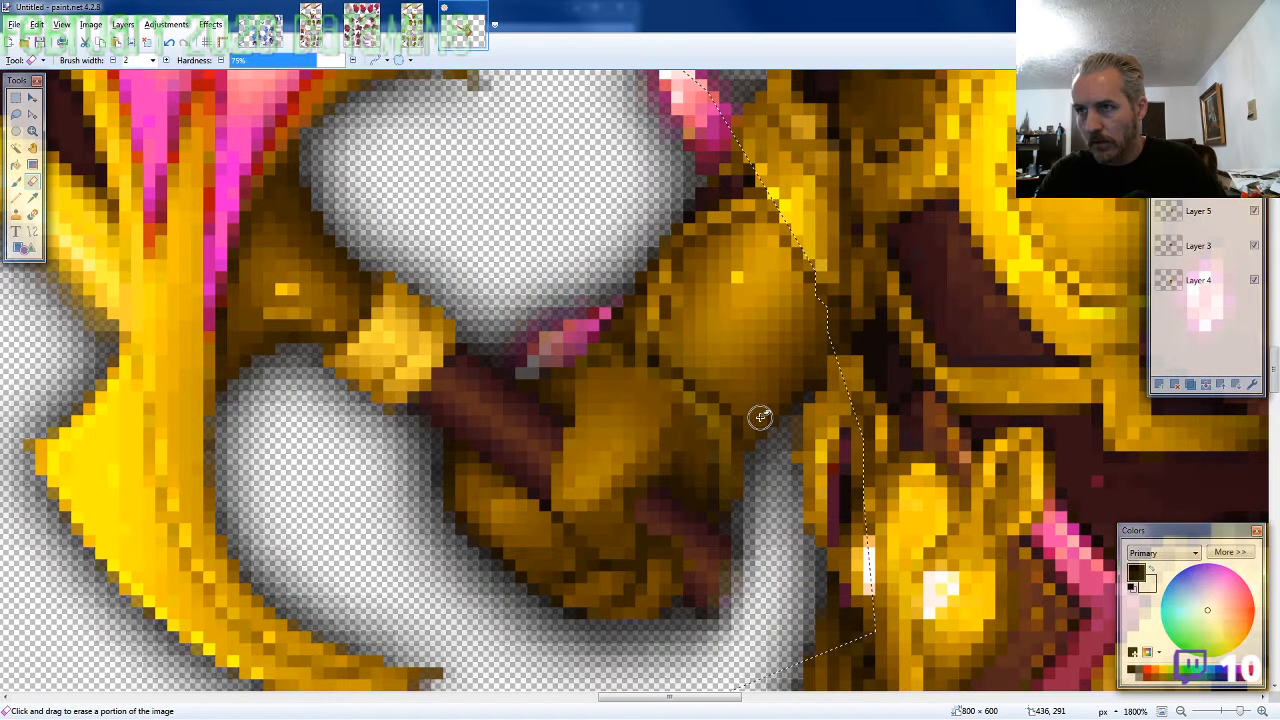
mouse_move(638, 374)
mouse_down()
mouse_move(710, 430)
mouse_move(596, 385)
mouse_move(712, 430)
mouse_move(696, 400)
mouse_move(712, 450)
mouse_move(565, 370)
mouse_move(656, 410)
mouse_move(623, 347)
mouse_move(613, 353)
mouse_up()
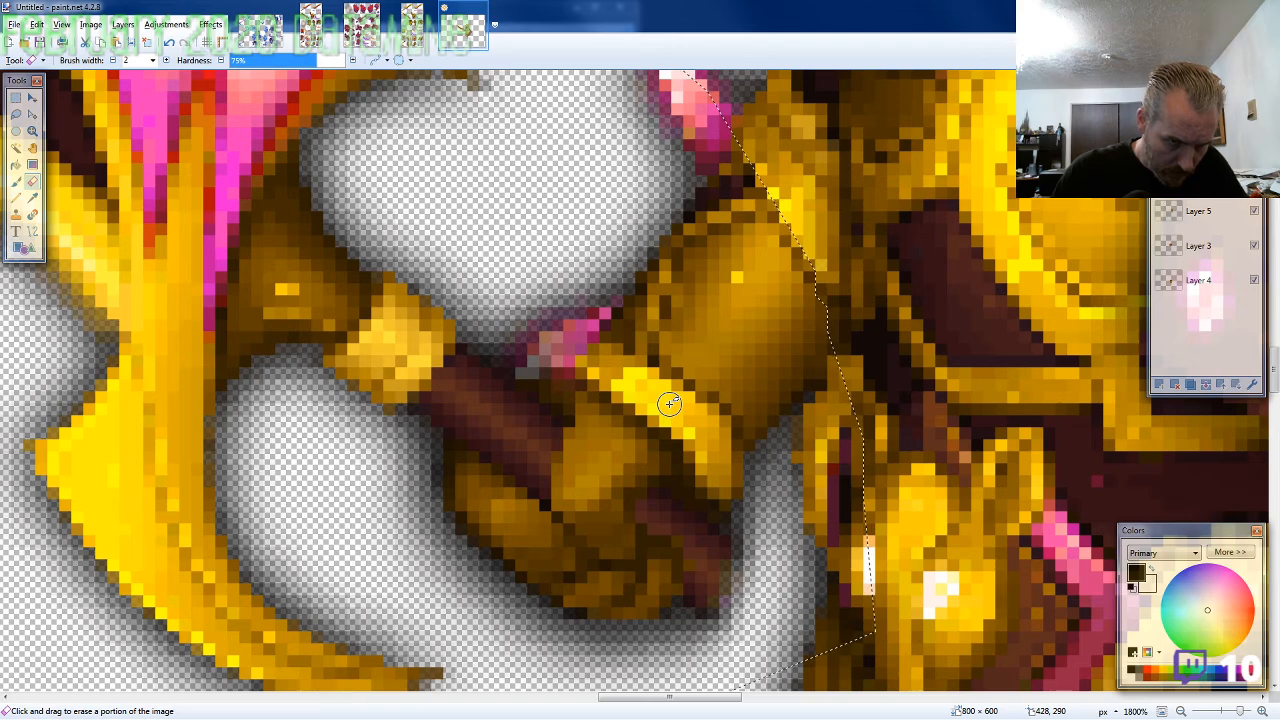
scroll(668, 402, down, 1)
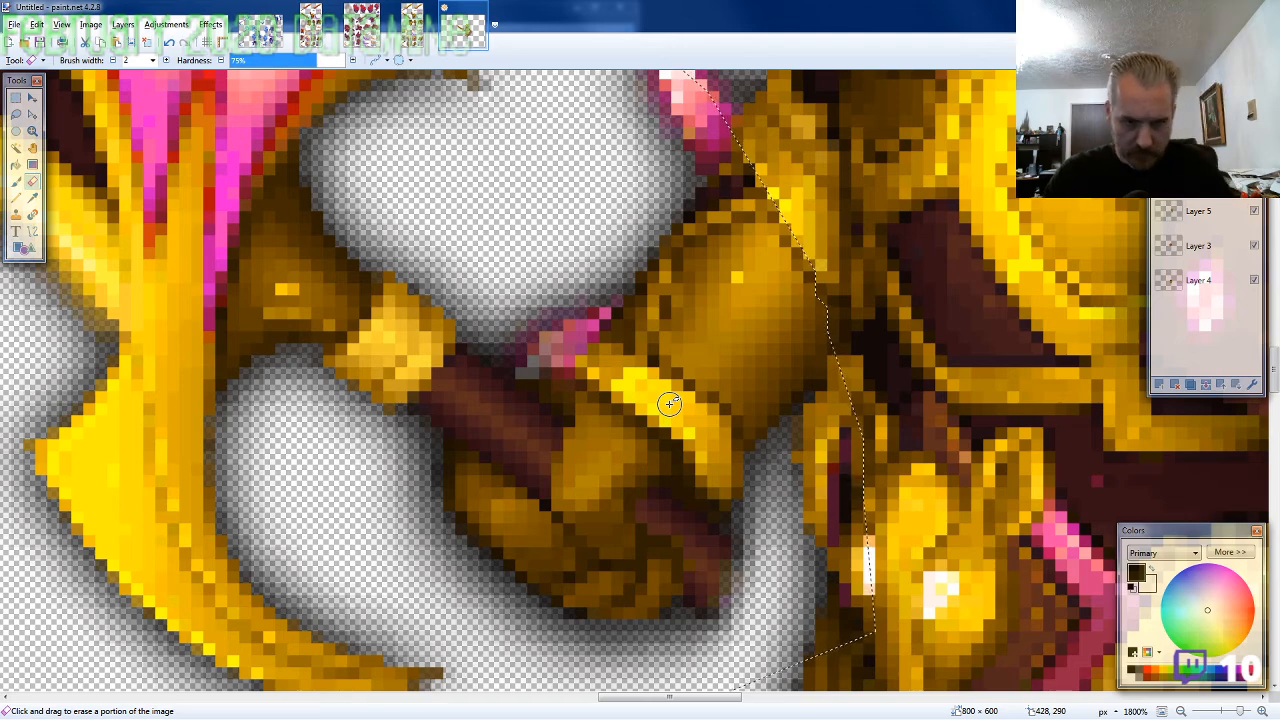
scroll(665, 420, down, 2)
scroll(662, 436, down, 1)
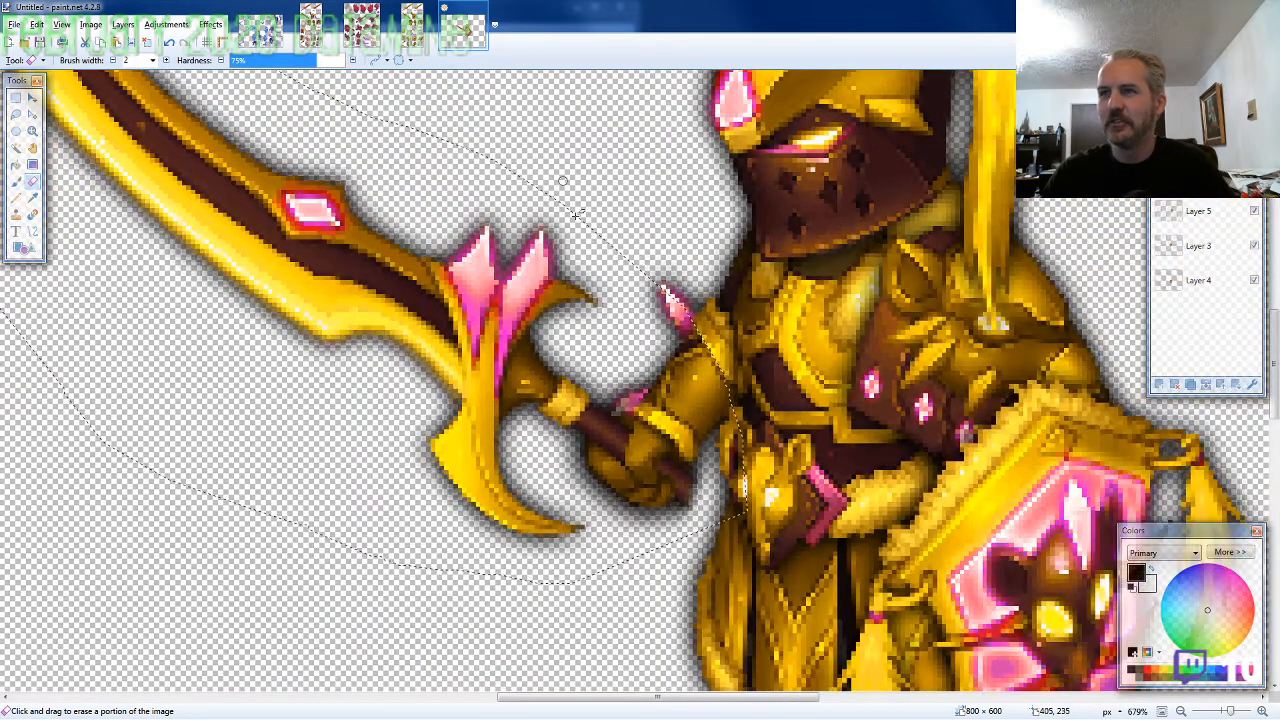
Lasso the short gold-tipped handle without a hand on the ARMOR2-SF-M-EVO2 sheet, about 80 × 59 pixels
click(412, 26)
click(16, 114)
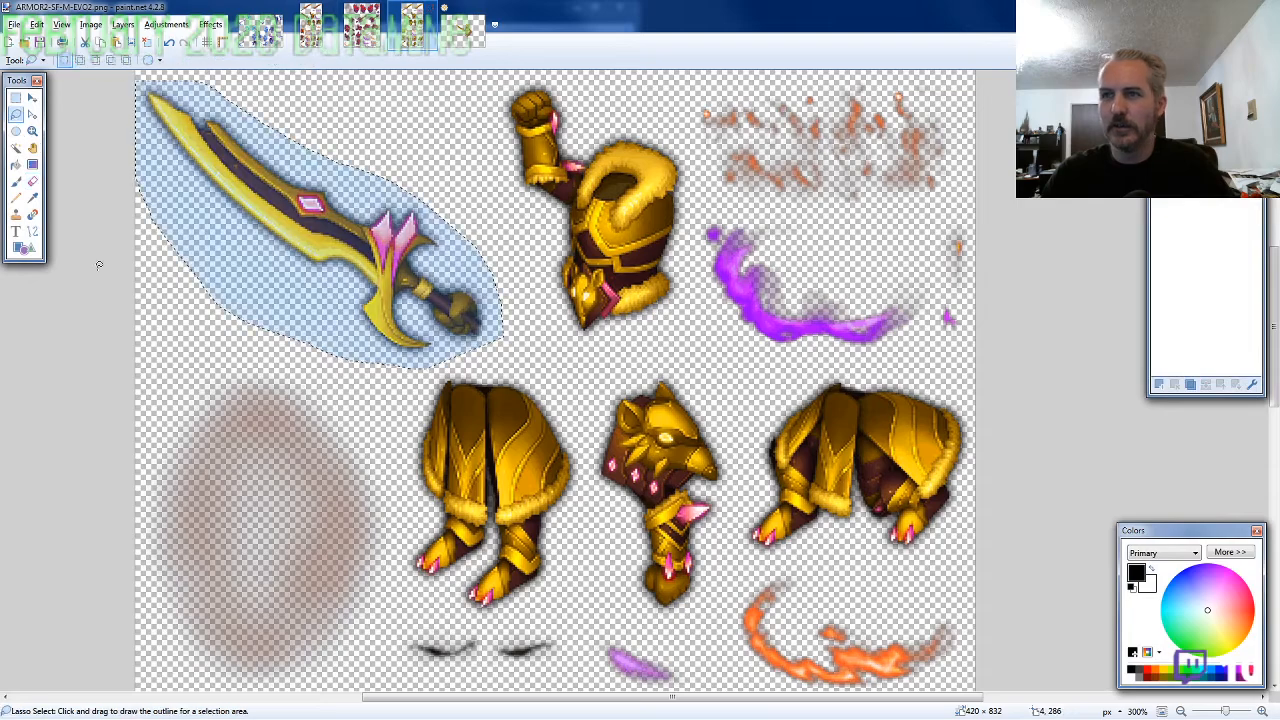
scroll(205, 366, down, 11)
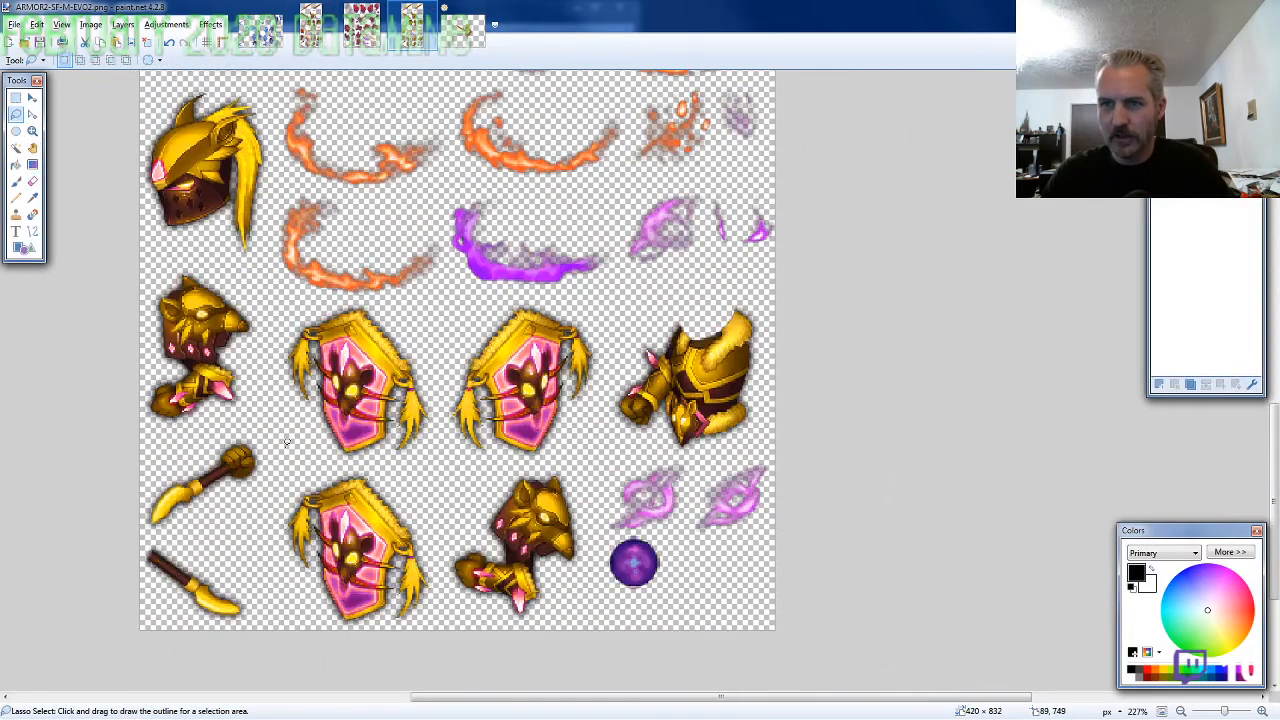
scroll(160, 580, up, 4)
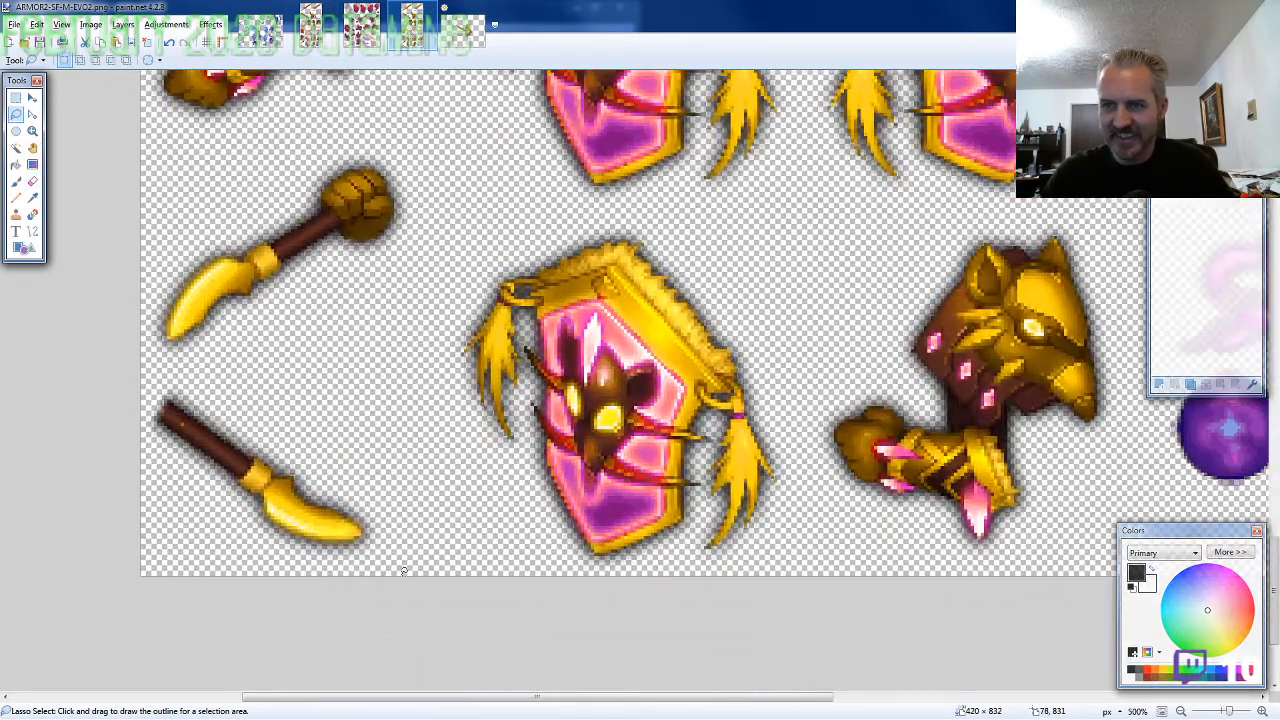
mouse_move(404, 571)
mouse_down()
mouse_move(403, 513)
mouse_move(303, 435)
mouse_move(187, 399)
mouse_move(161, 375)
mouse_move(123, 417)
mouse_move(247, 572)
mouse_up()
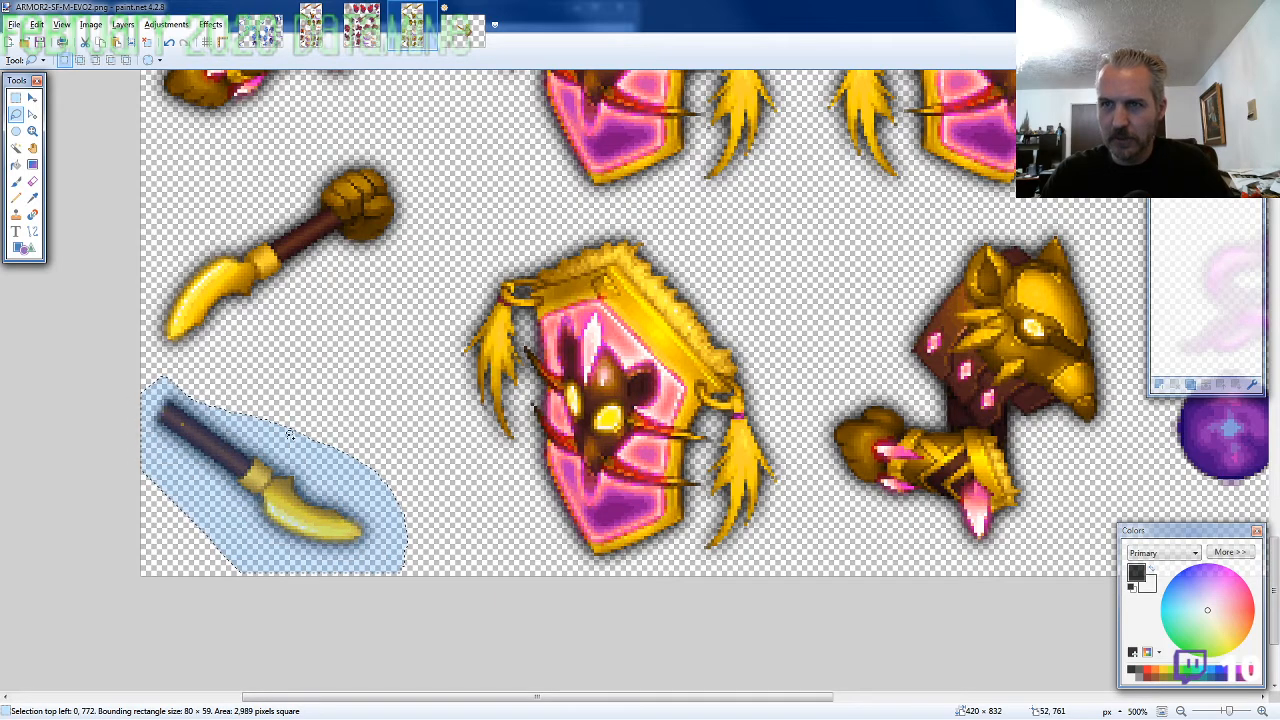
Paste the handle on a new layer of the character image and align it behind the sword fist at 407, 281
click(463, 30)
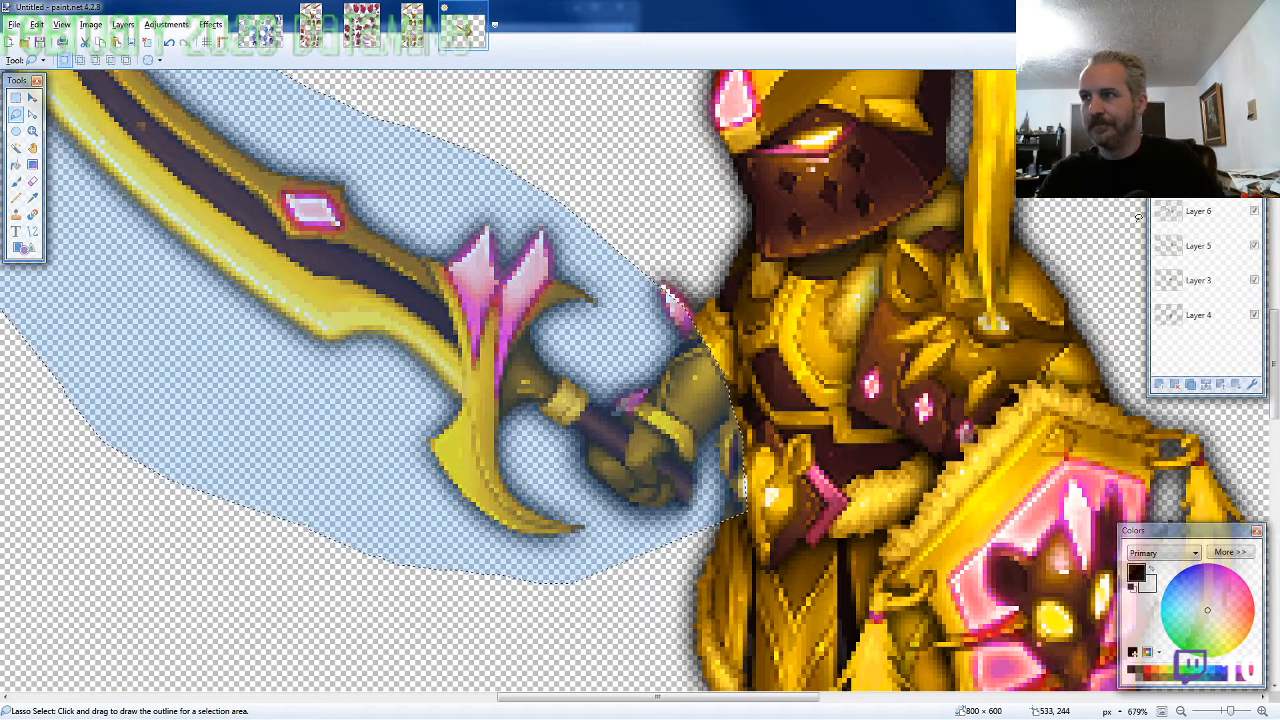
key(ctrl+shift+n)
key(ctrl+v)
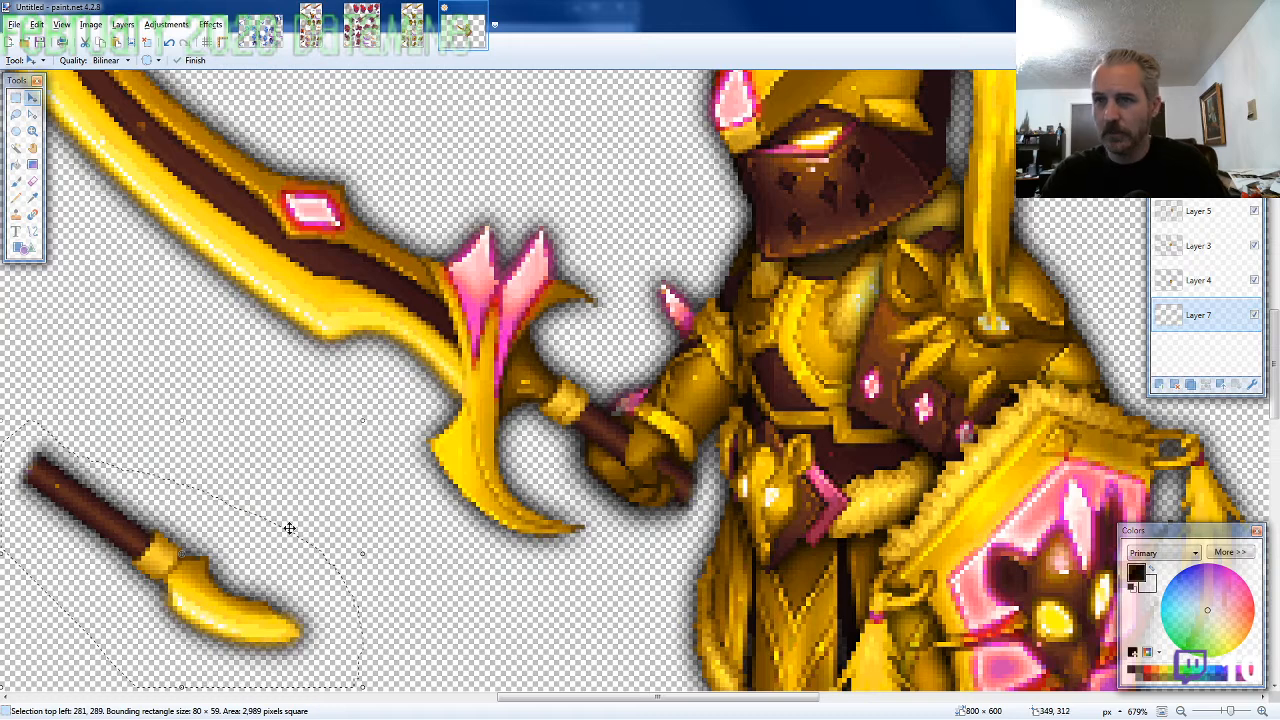
mouse_move(286, 526)
mouse_down()
mouse_move(686, 514)
mouse_move(703, 505)
mouse_move(695, 476)
mouse_up()
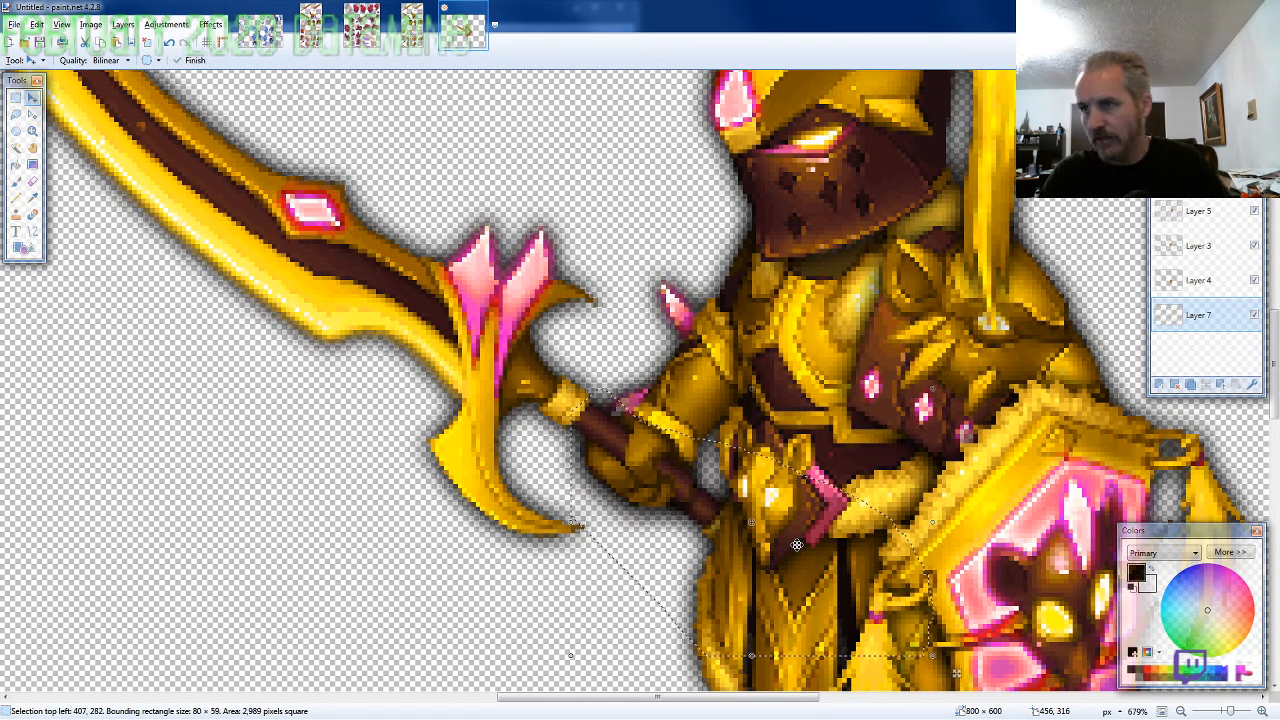
key(Up)
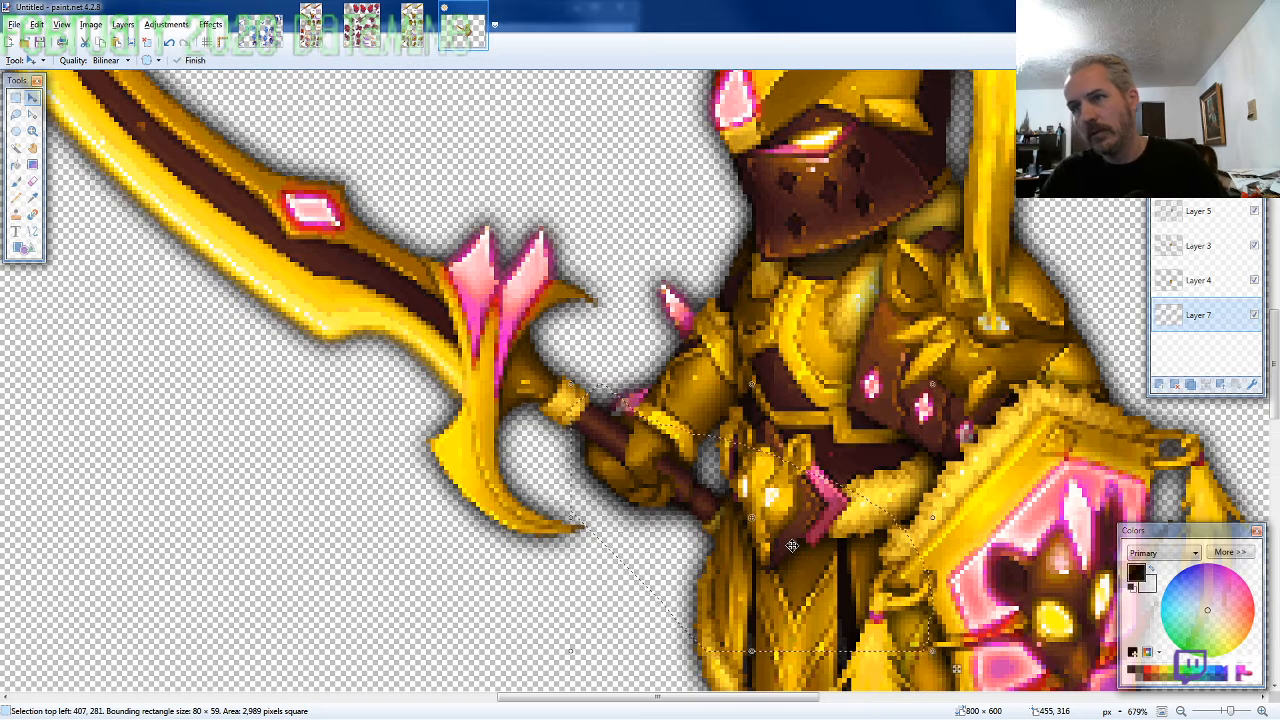
Select the entire 800 × 600 canvas and flatten the character's layers into one
scroll(791, 545, down, 4)
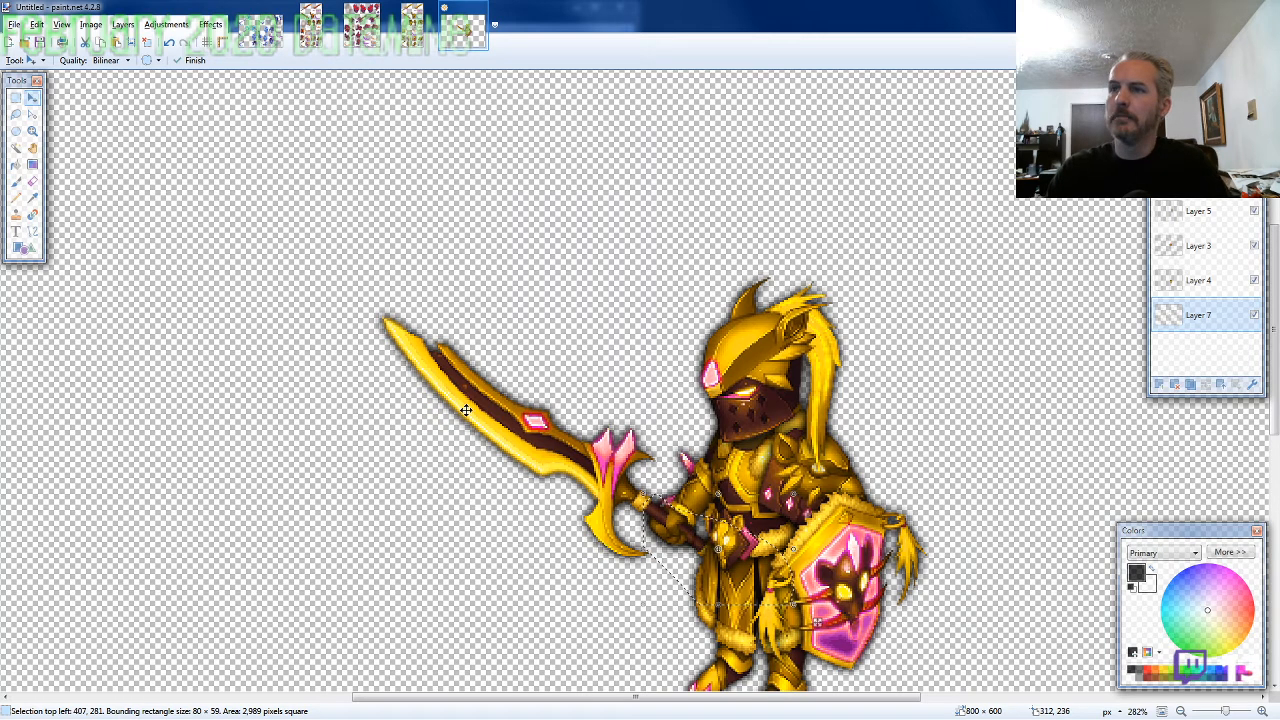
scroll(489, 277, down, 5)
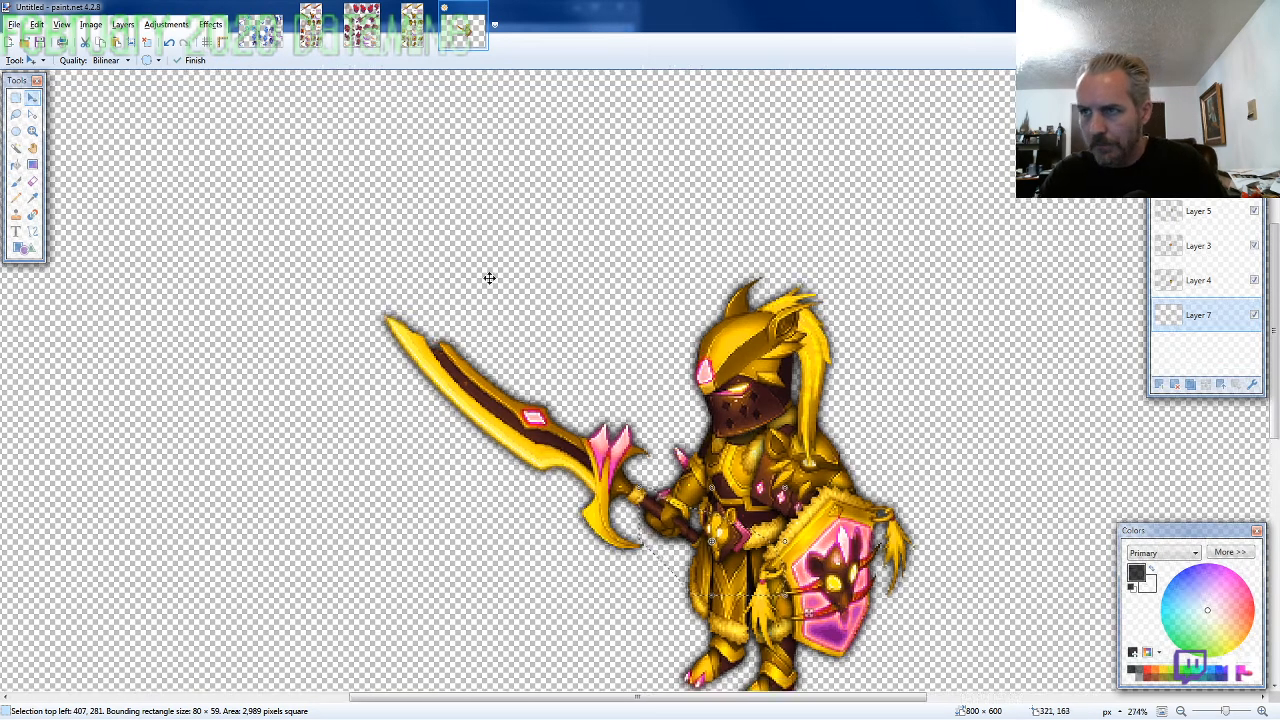
scroll(517, 302, down, 3)
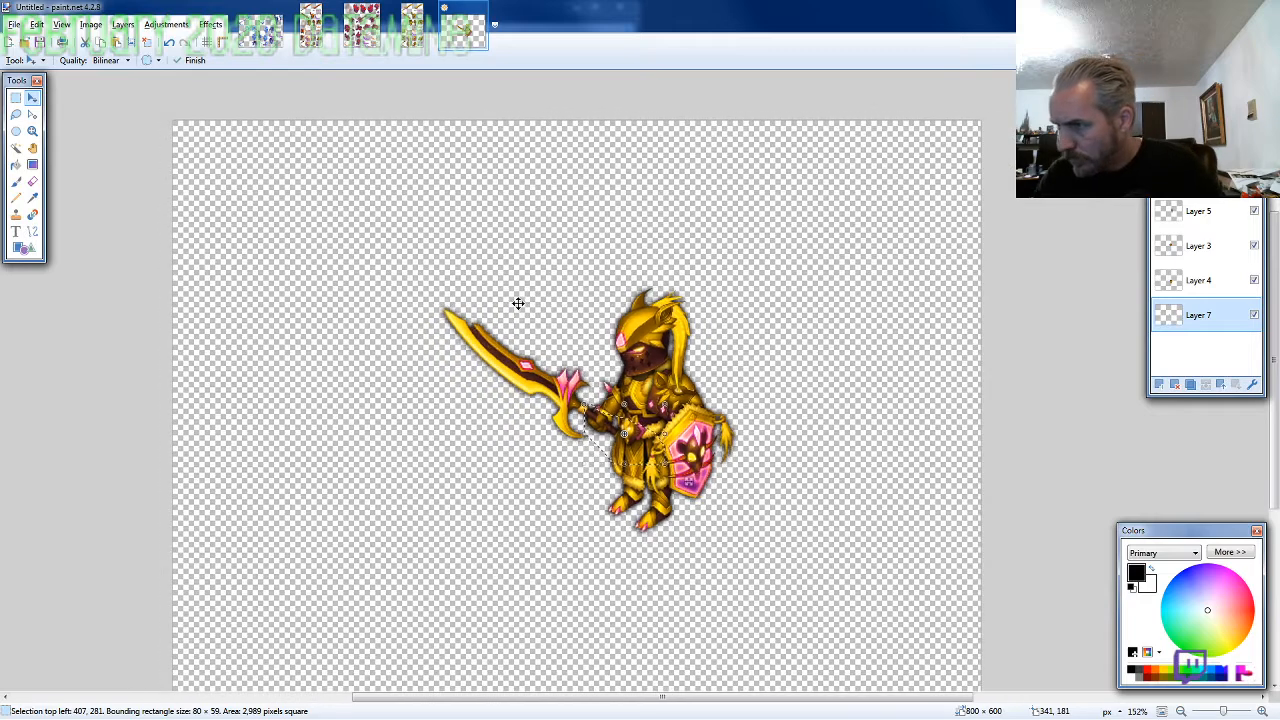
scroll(518, 301, down, 2)
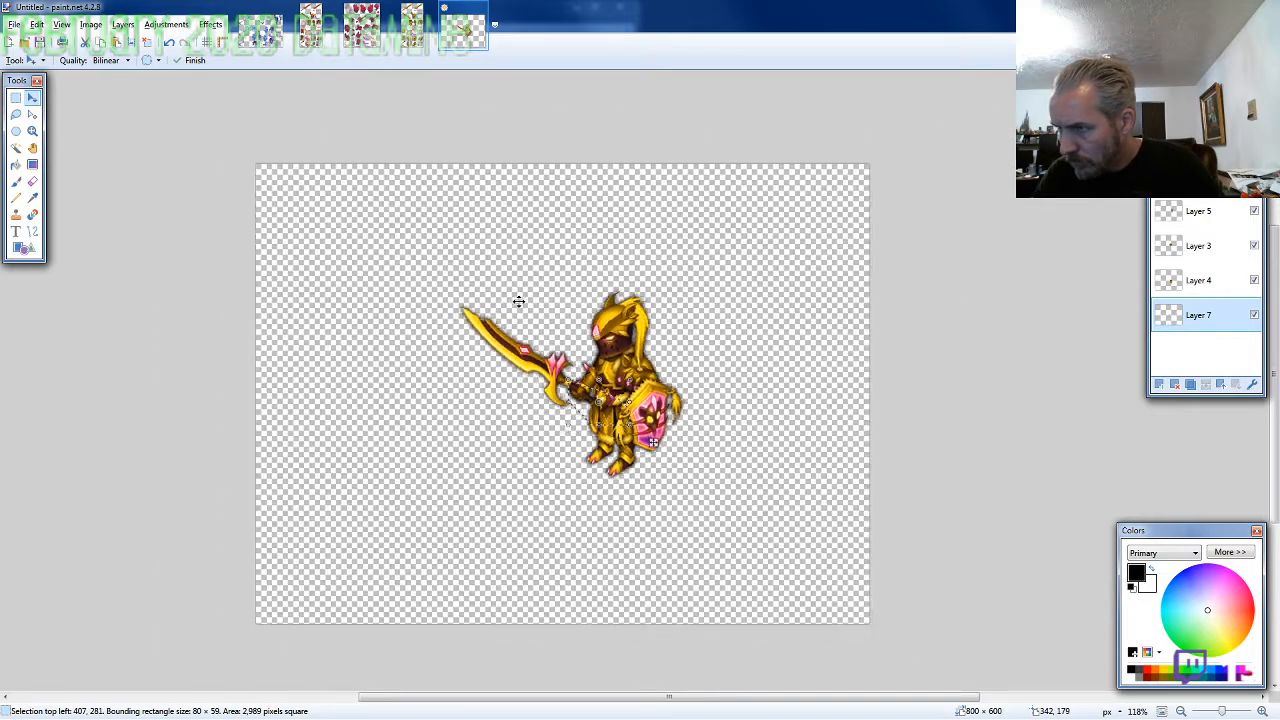
key(ctrl+a)
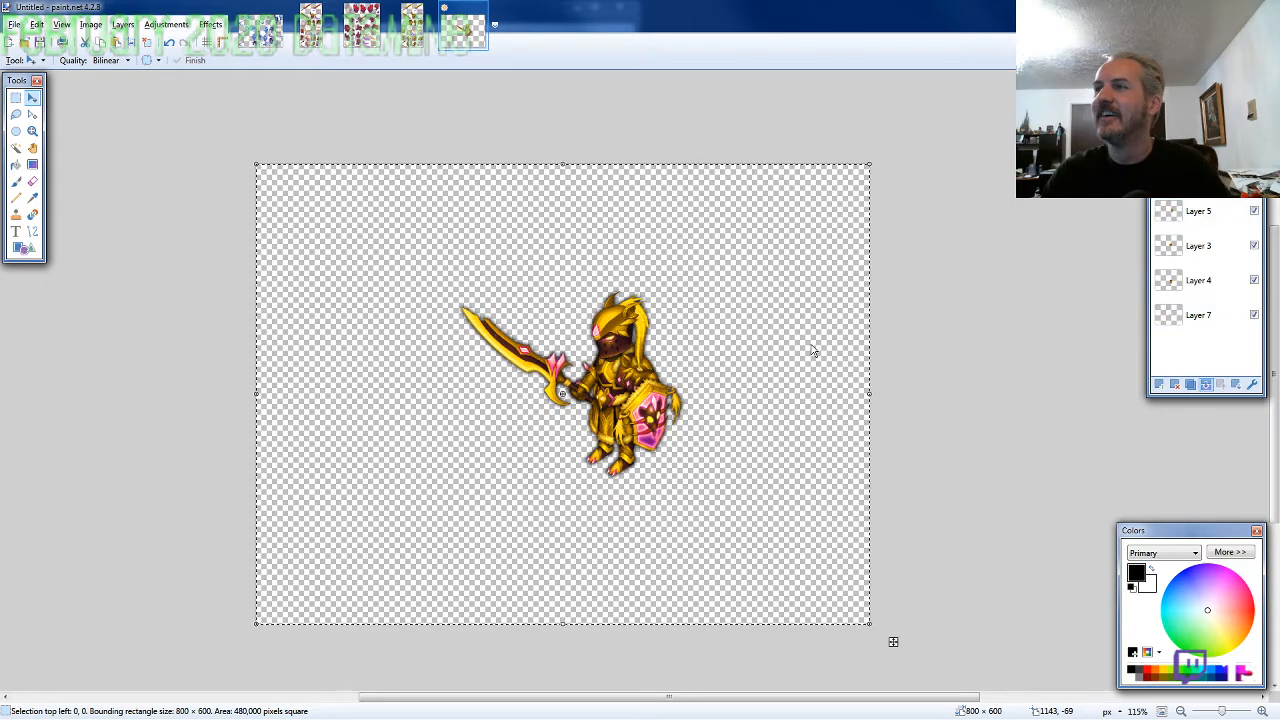
key(ctrl+s)
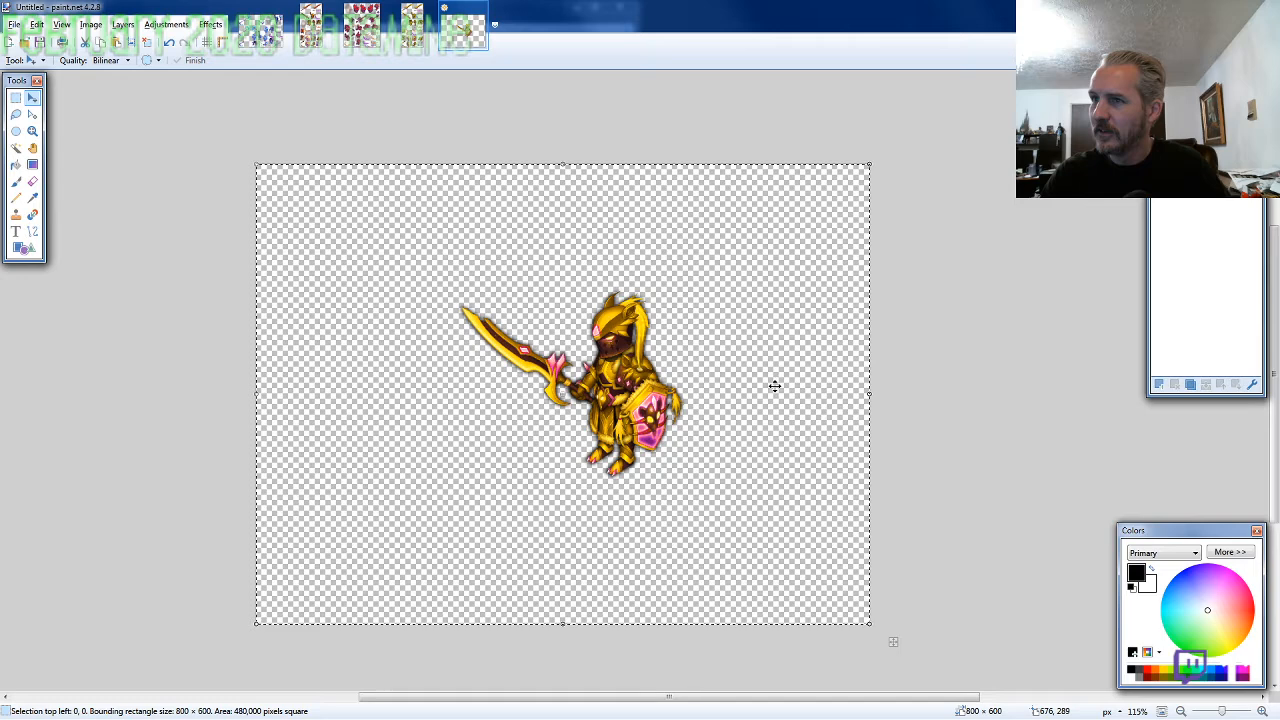
Move the whole character into the canvas's upper-left corner, with the selection's top left at -252, -151
drag(774, 386, 565, 281)
key(Up)
key(Up)
key(Up)
key(Up)
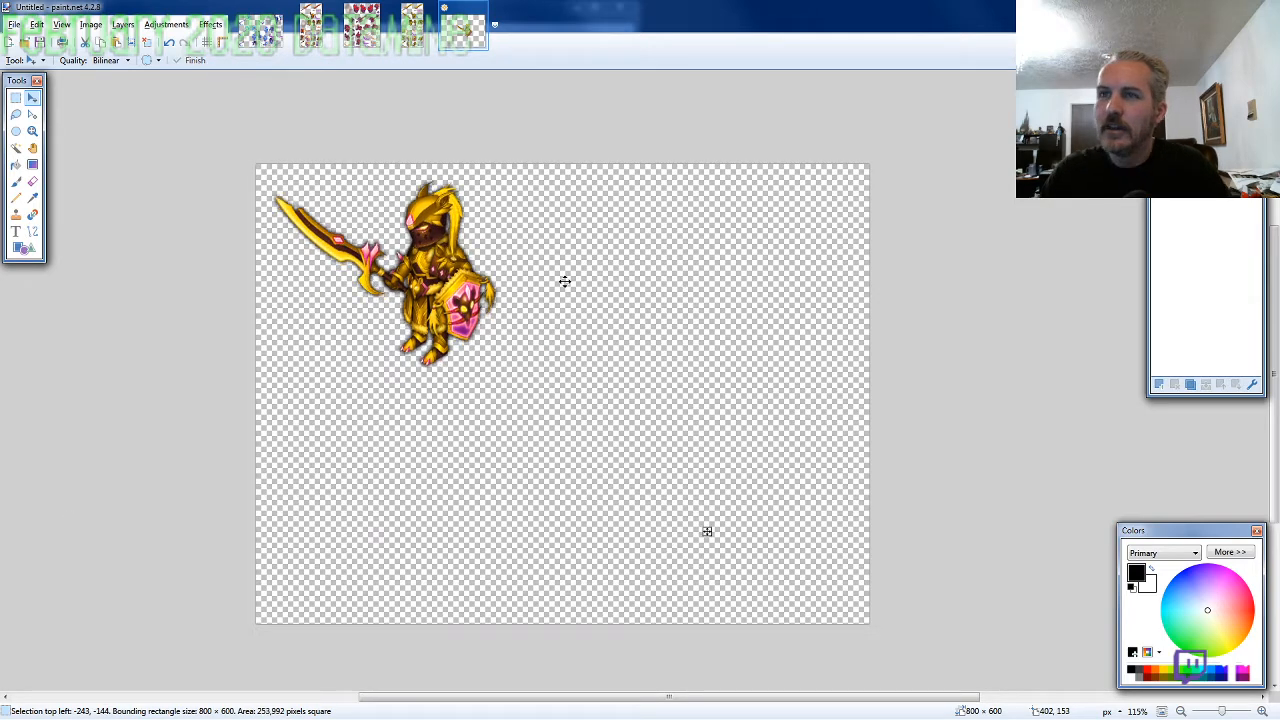
key(Left)
key(Left)
key(Left)
key(Left)
key(Left)
key(Left)
key(Left)
key(Left)
key(Up)
key(Up)
key(Up)
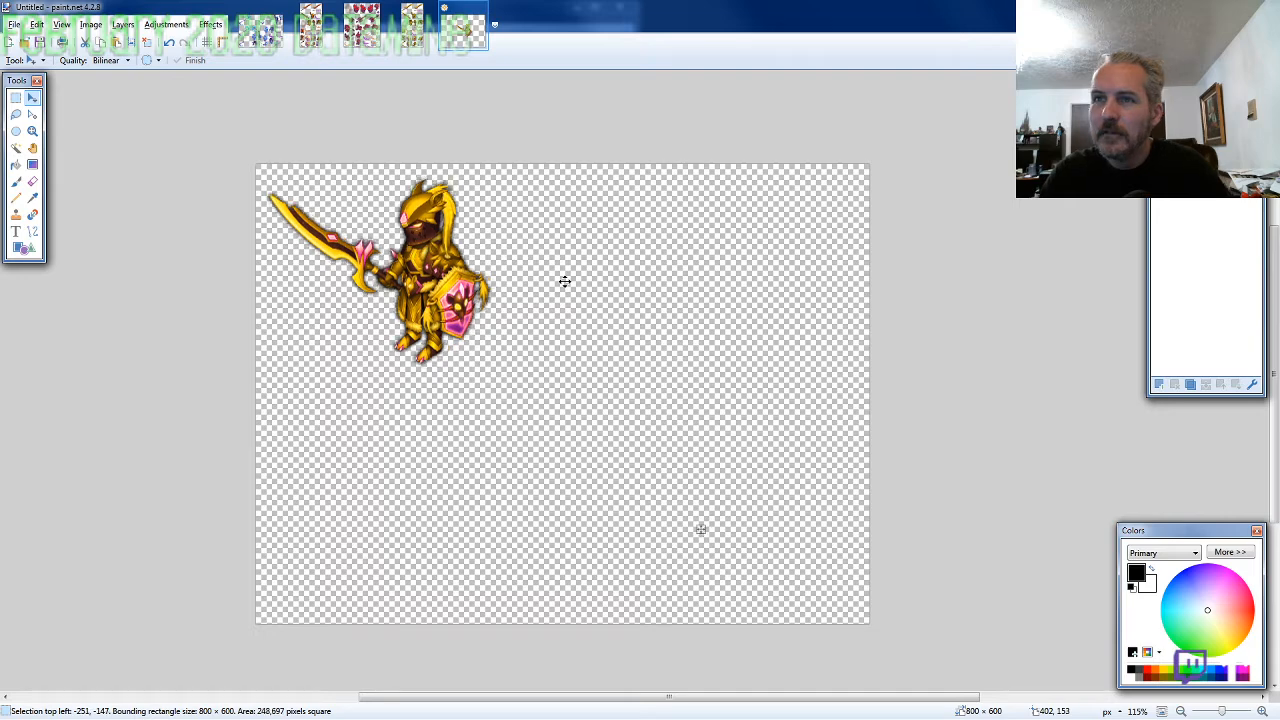
key(Up)
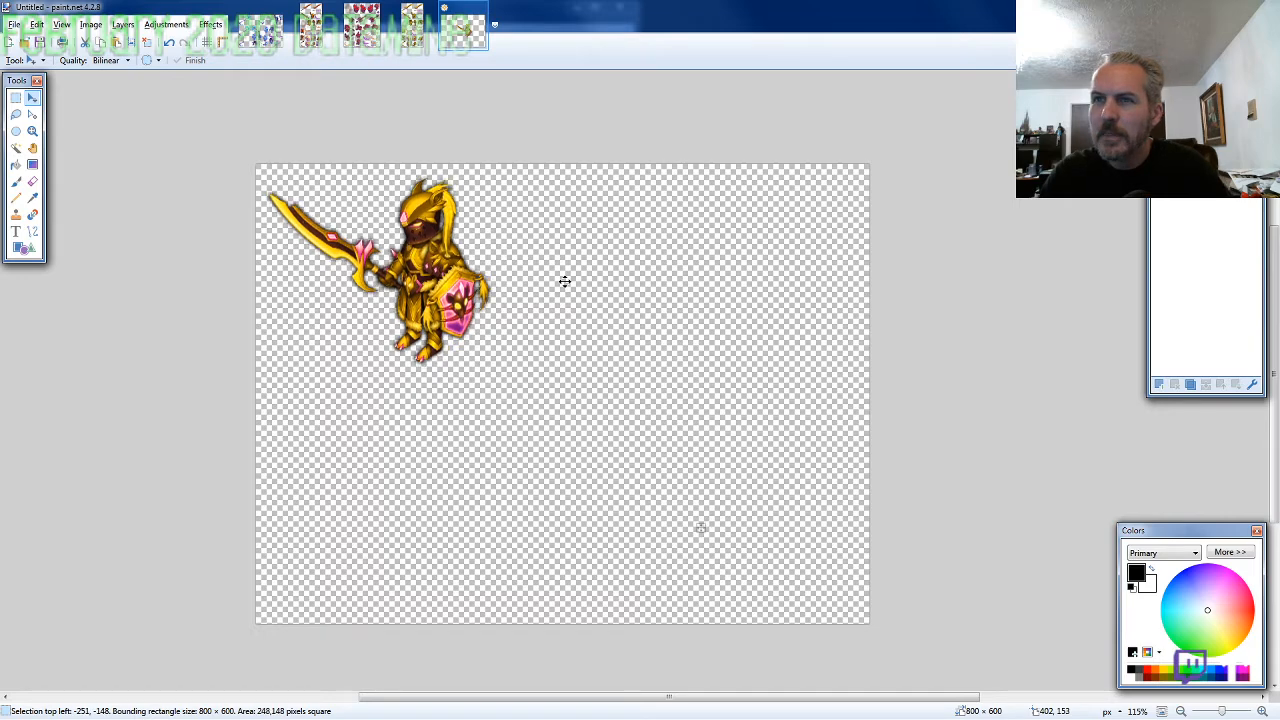
key(Left)
key(Up)
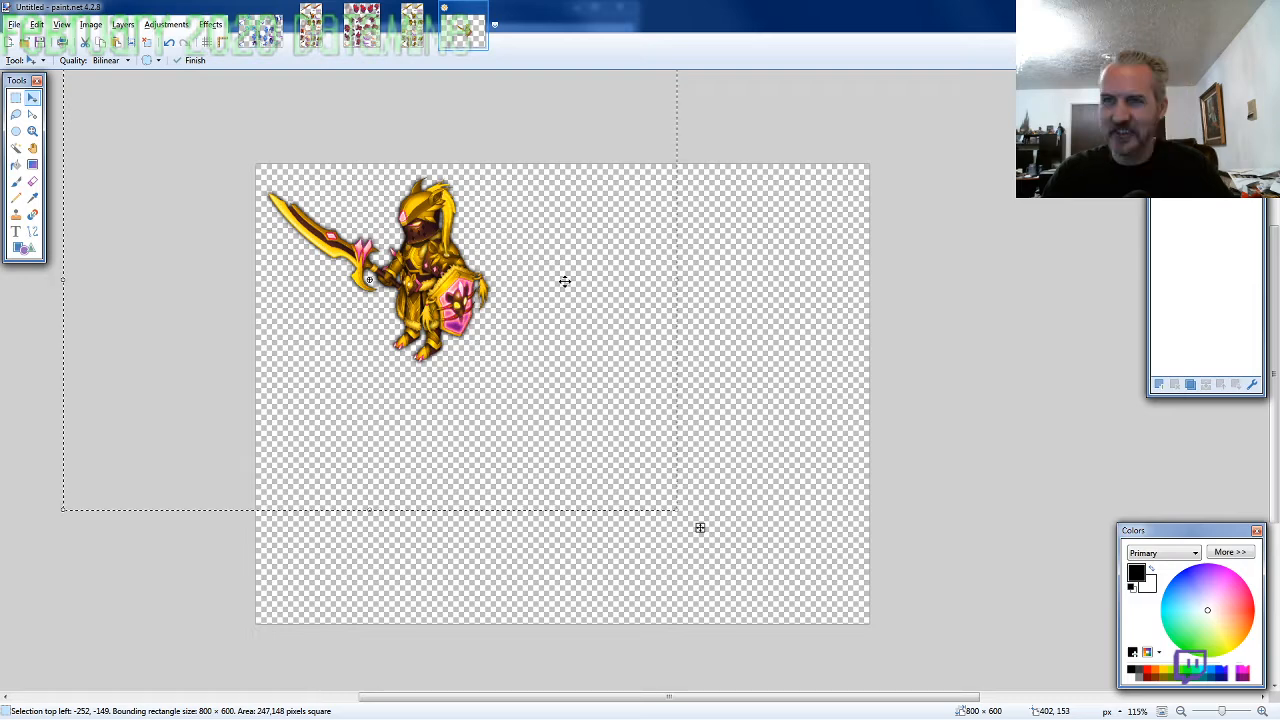
key(Up)
key(Up)
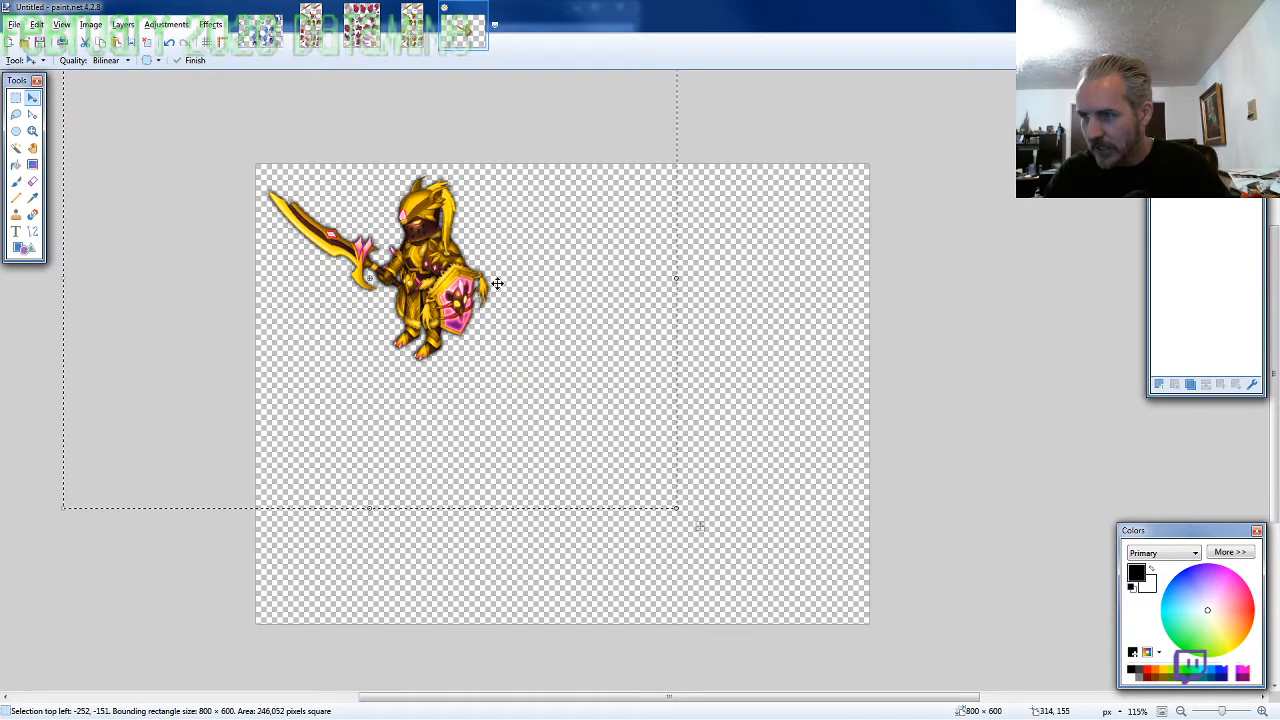
Resize the canvas to 315 × 315 pixels, anchored at the top left
key(ctrl+shift+r)
text(3)
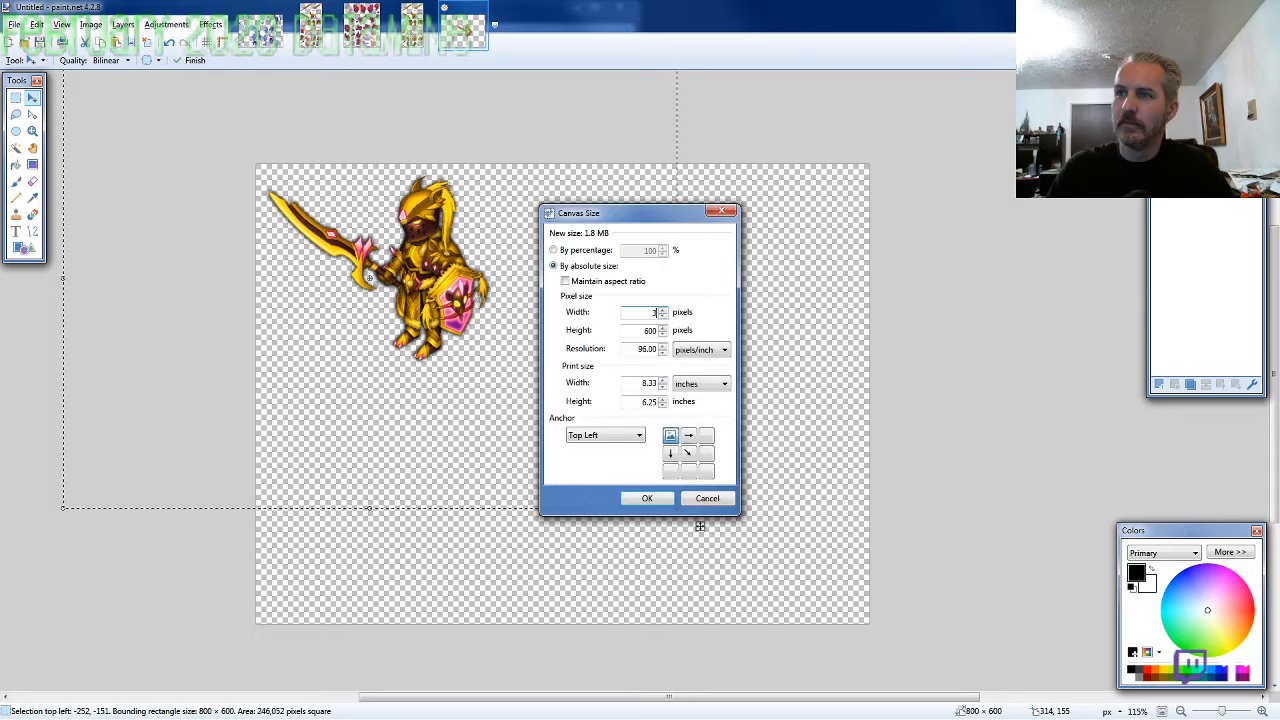
text(15)
key(Tab)
text(315)
key(Return)
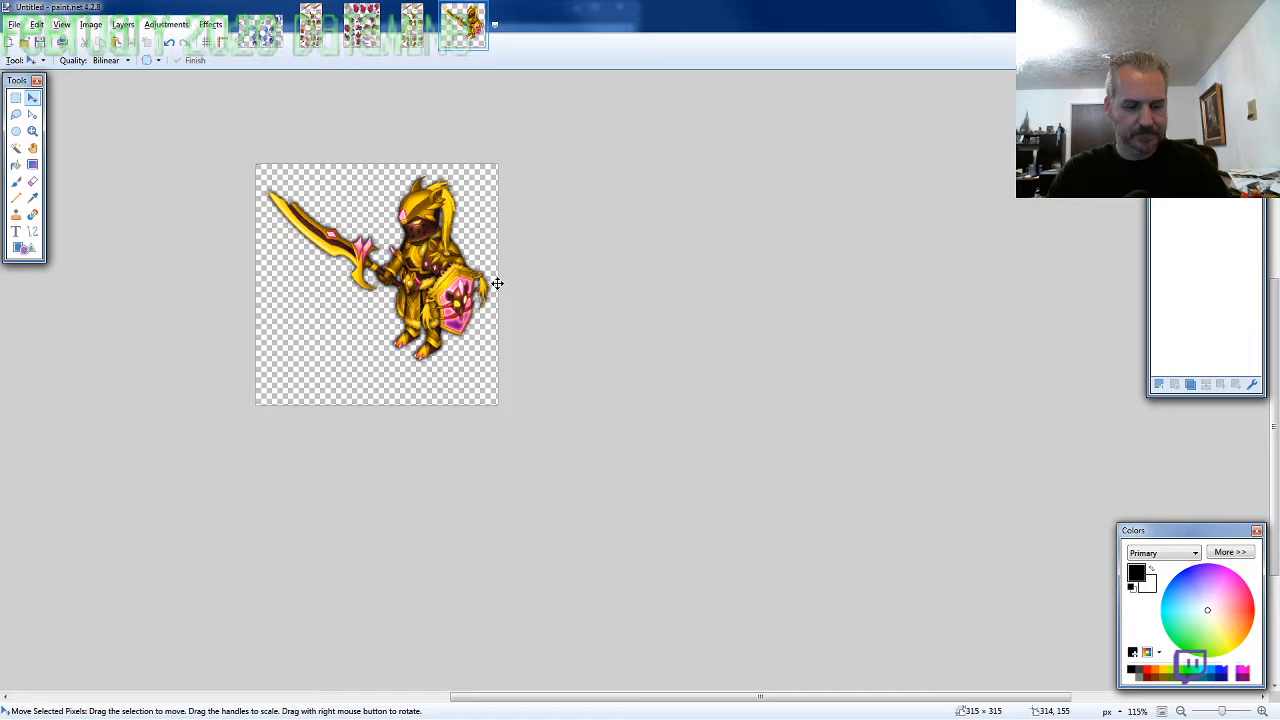
Select the whole image and shift the character down 20 pixels on the square canvas
key(ctrl+a)
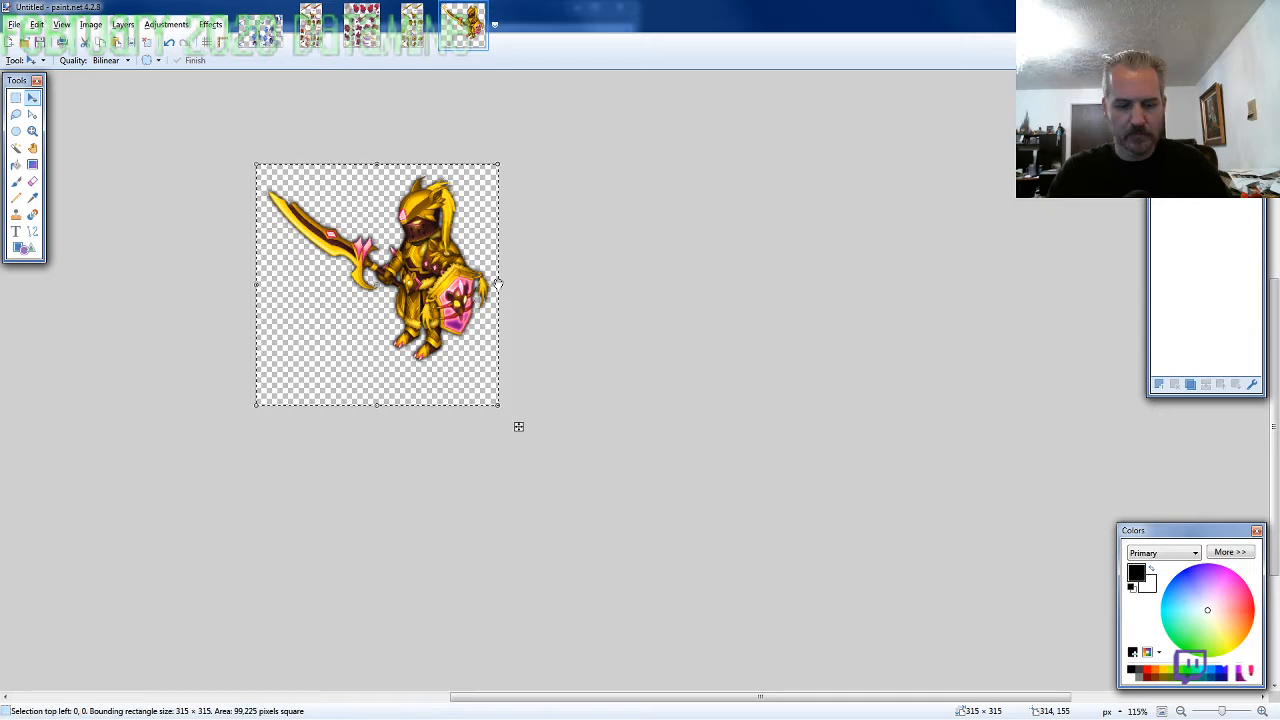
key(Down)
key(Down)
key(Down)
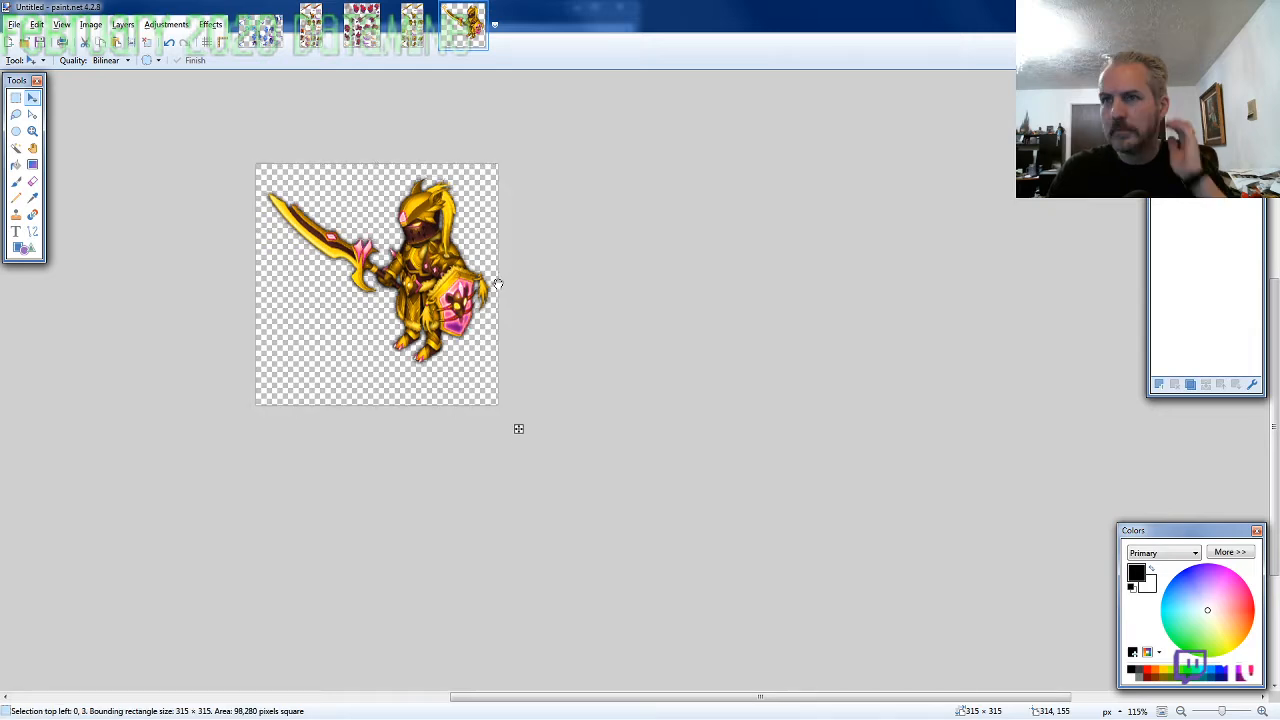
key(Down)
key(Down)
key(Down)
key(Down)
key(Down)
key(Down)
key(Down)
key(Down)
key(Down)
key(Down)
key(Down)
key(Down)
key(Down)
key(Down)
key(Down)
key(Down)
key(Down)
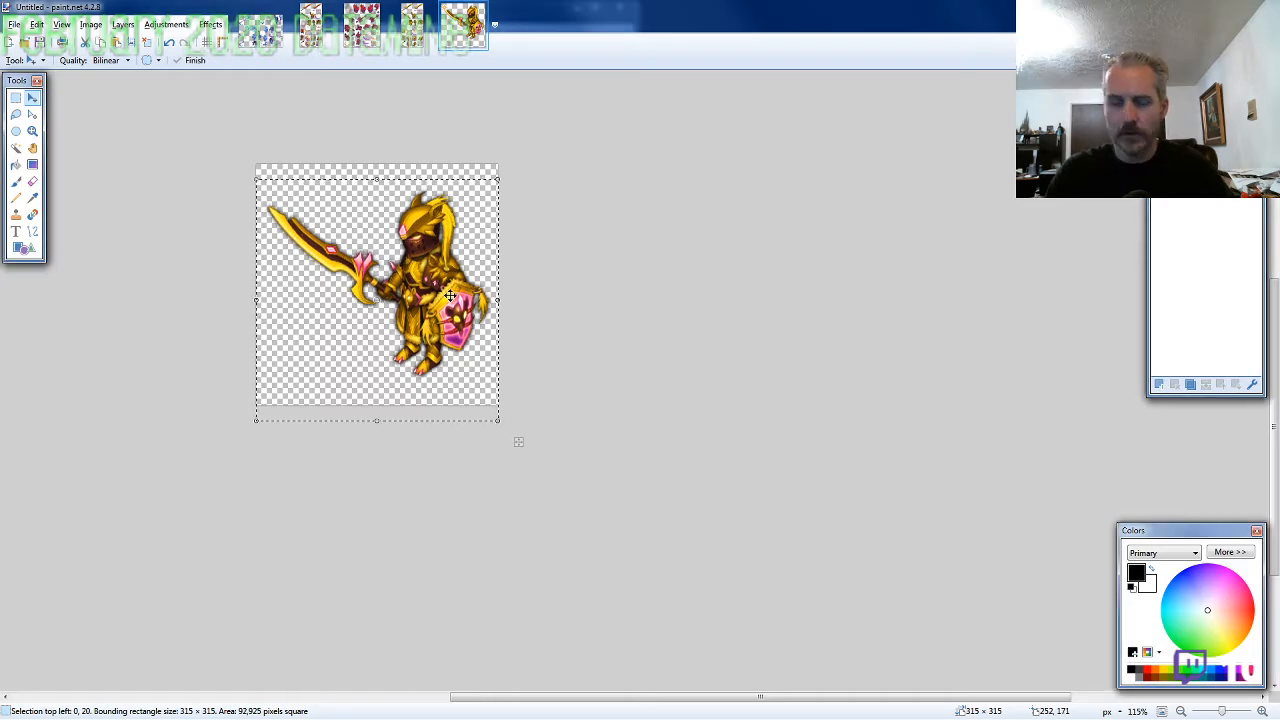
Save the character as PNG ARMOR2-SF-M-EVO2 in 2020-02 with auto-detected bit depth, and close it and its sprite sheet
key(ctrl+s)
text(ARMOR2)
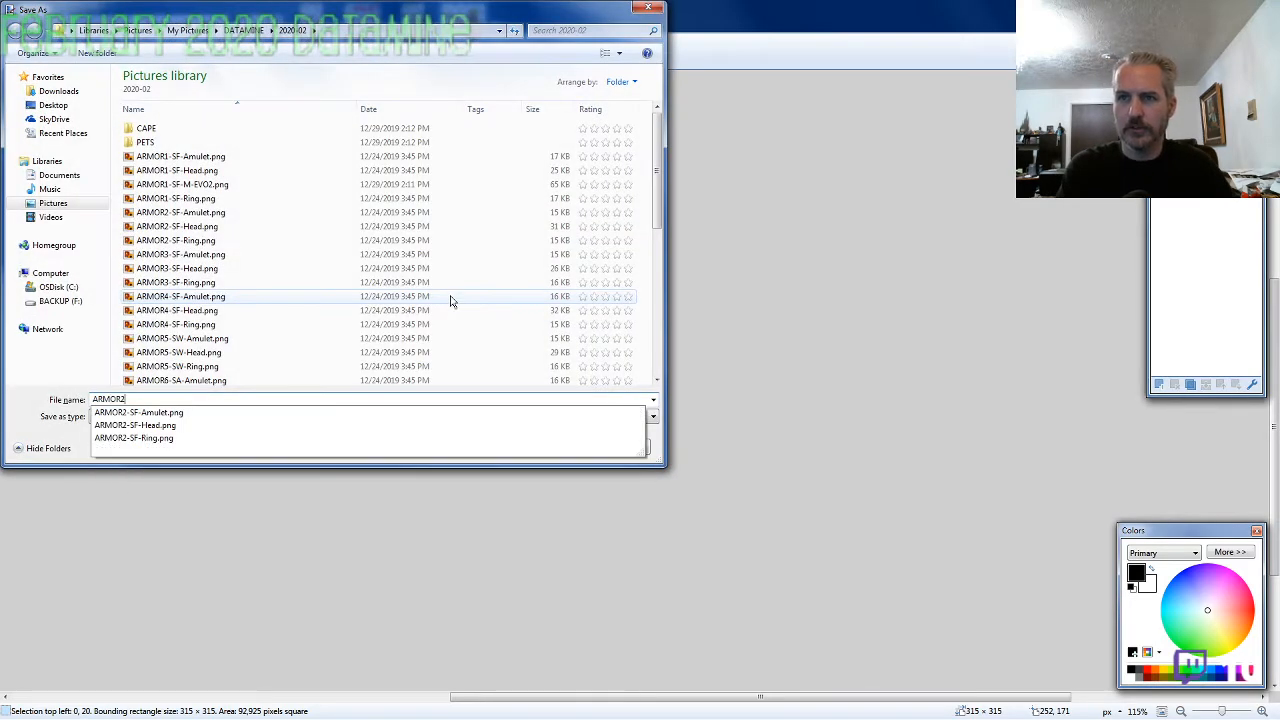
text(-SF-M-EVO2)
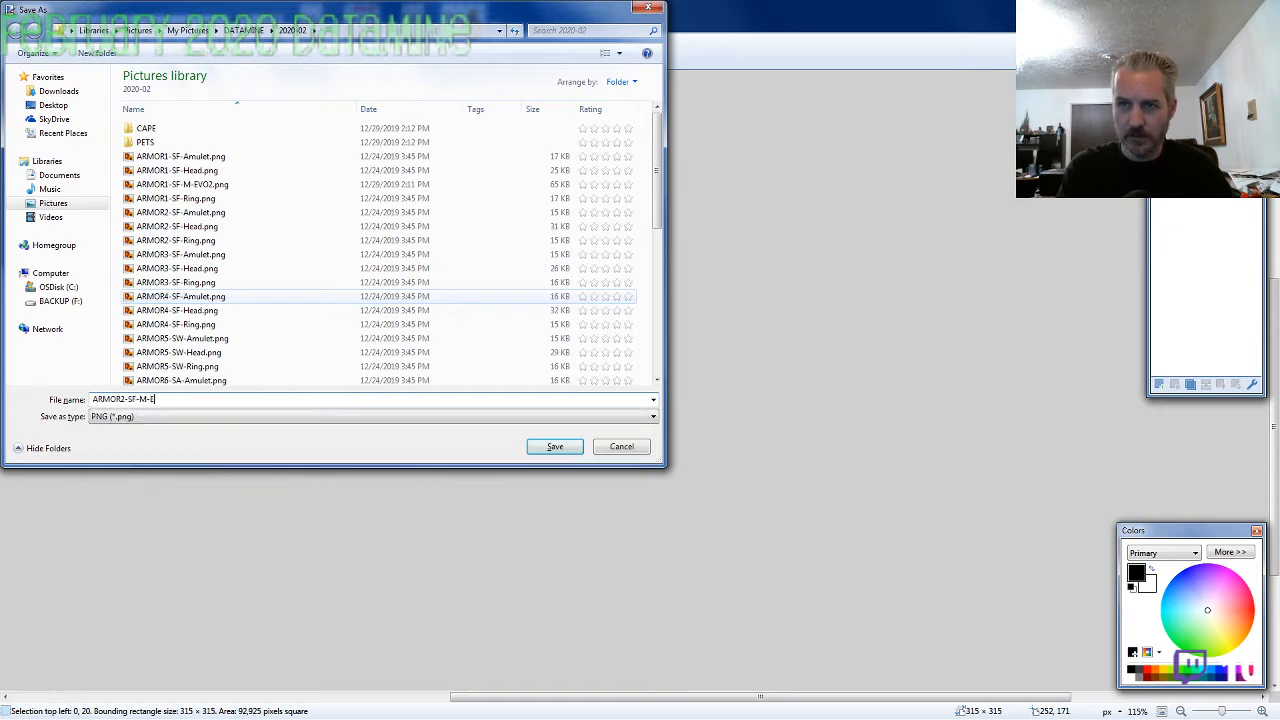
key(Return)
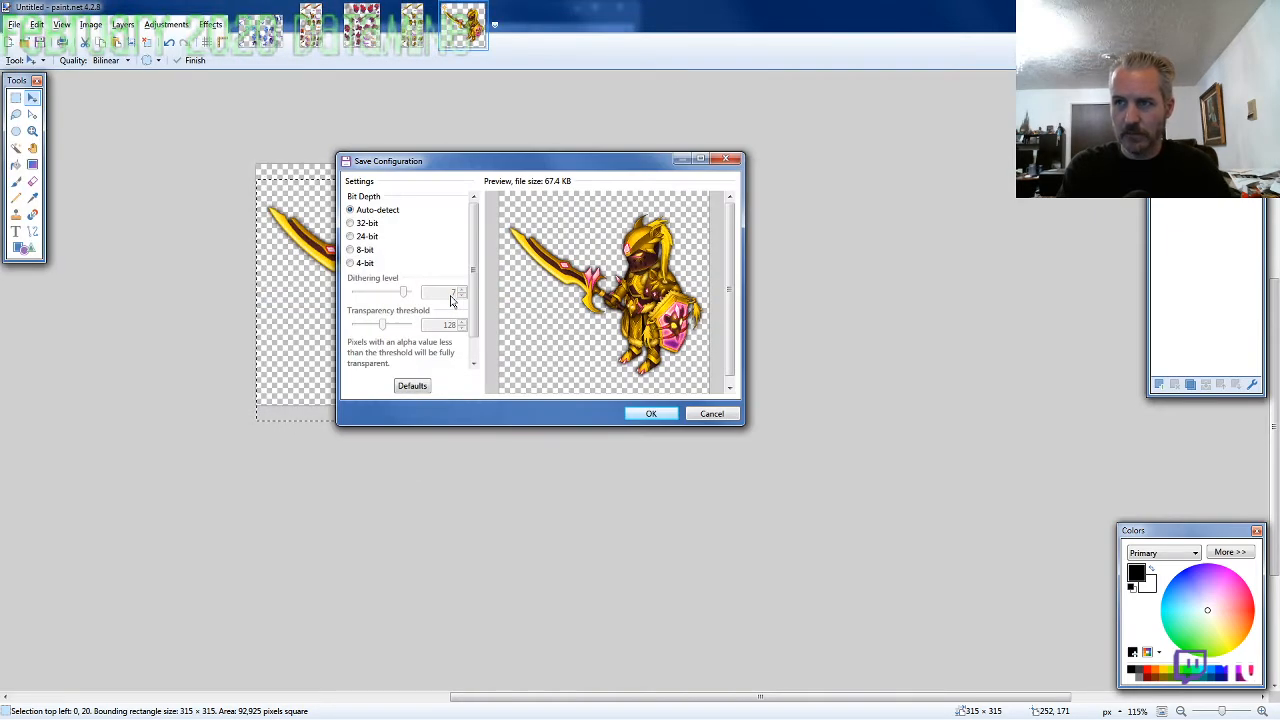
key(Return)
key(ctrl+w)
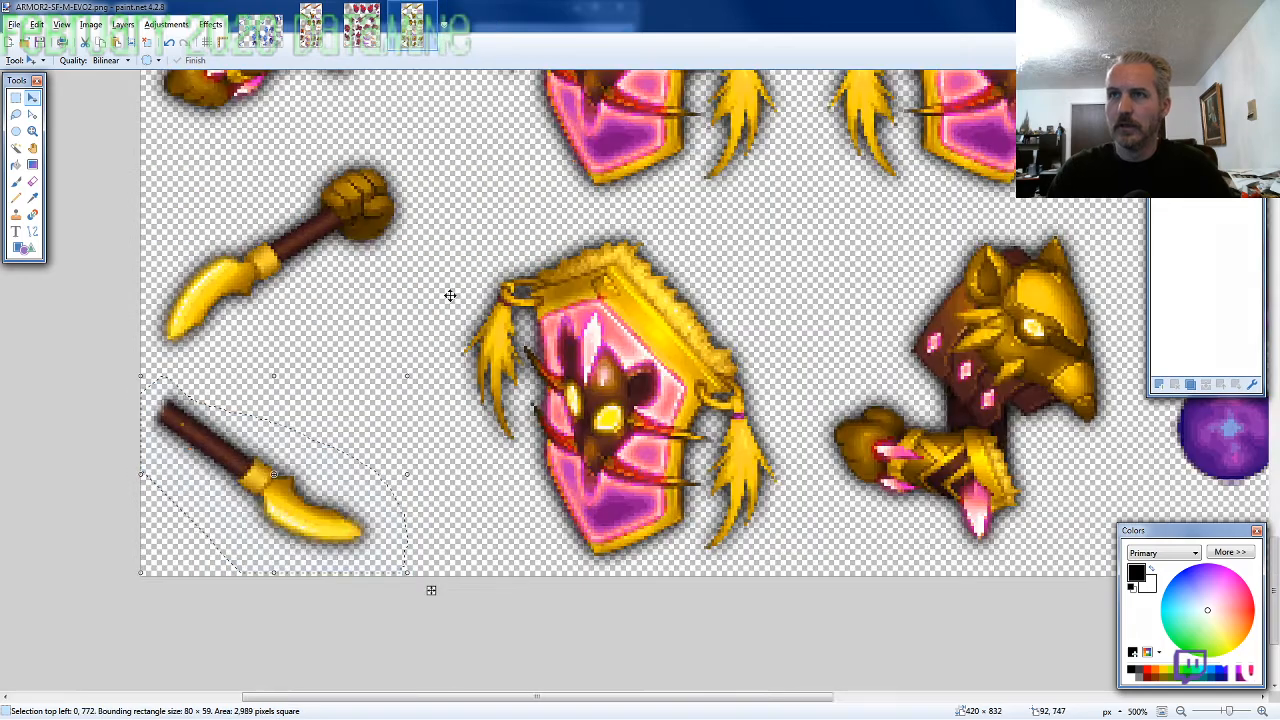
key(ctrl+w)
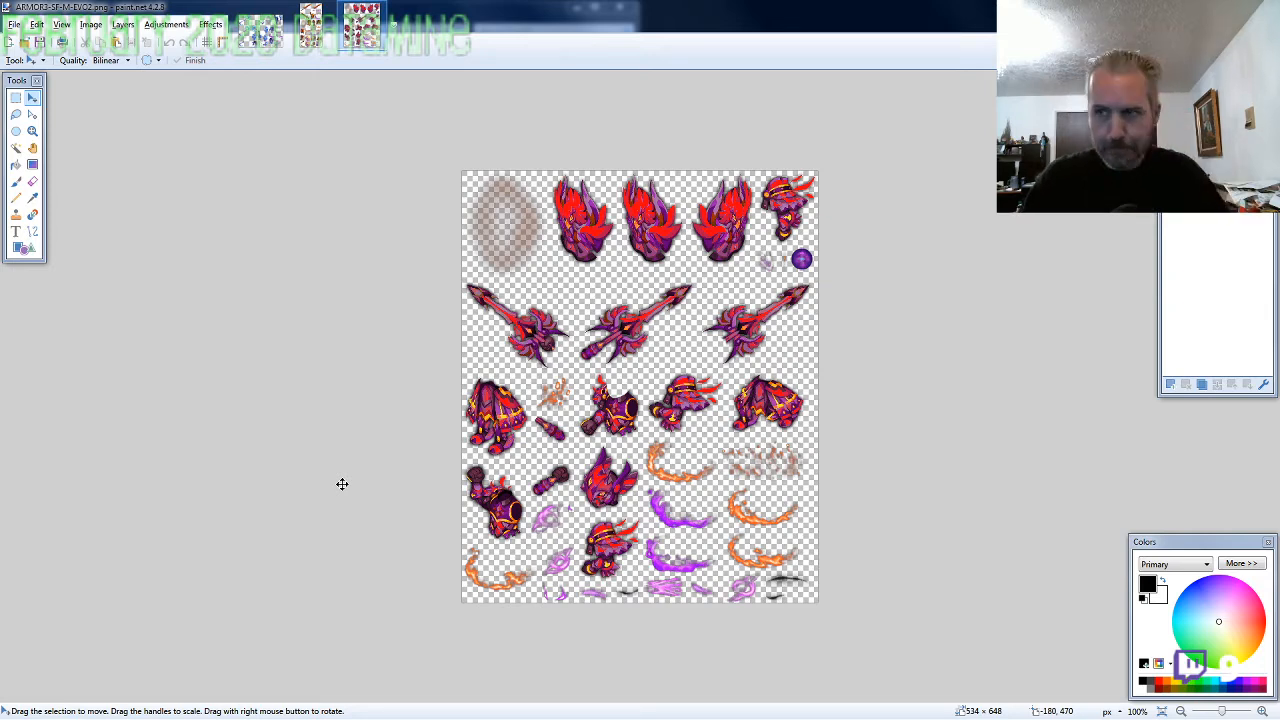
Lasso the front-facing horned head on the ARMOR3-SF-M-EVO2 sheet, about 103 × 114 pixels, and copy it
click(16, 114)
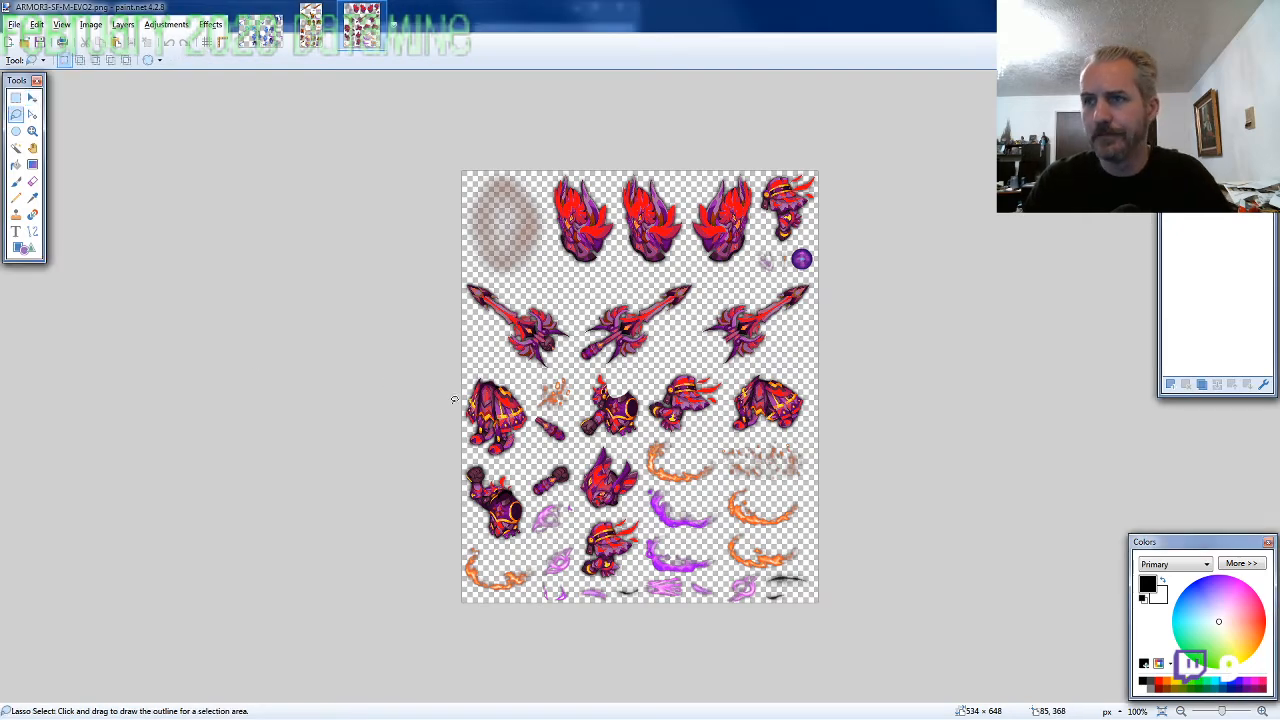
scroll(631, 499, up, 4)
mouse_move(629, 499)
mouse_down()
mouse_move(655, 462)
mouse_move(660, 418)
mouse_move(615, 378)
mouse_move(568, 366)
mouse_move(514, 420)
mouse_move(506, 470)
mouse_move(510, 505)
mouse_move(563, 540)
mouse_up()
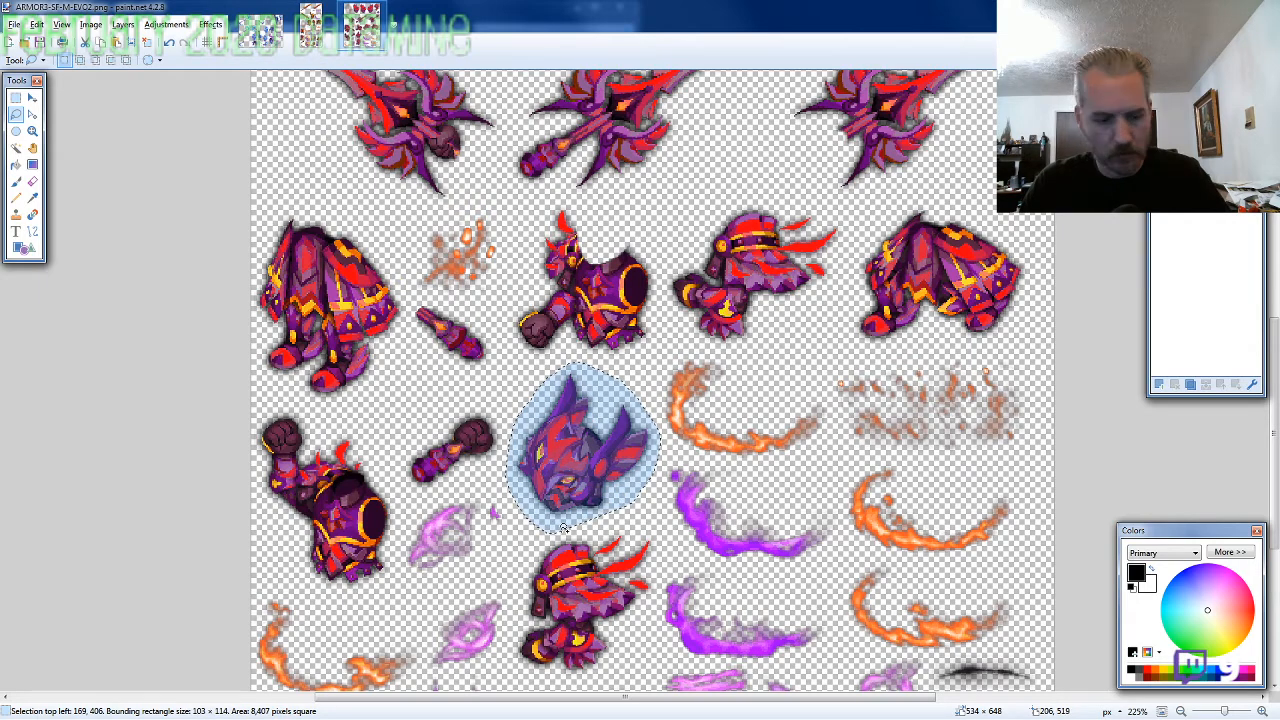
key(ctrl+c)
Create a new blank 800 × 600 pixel image
key(ctrl+n)
text(800)
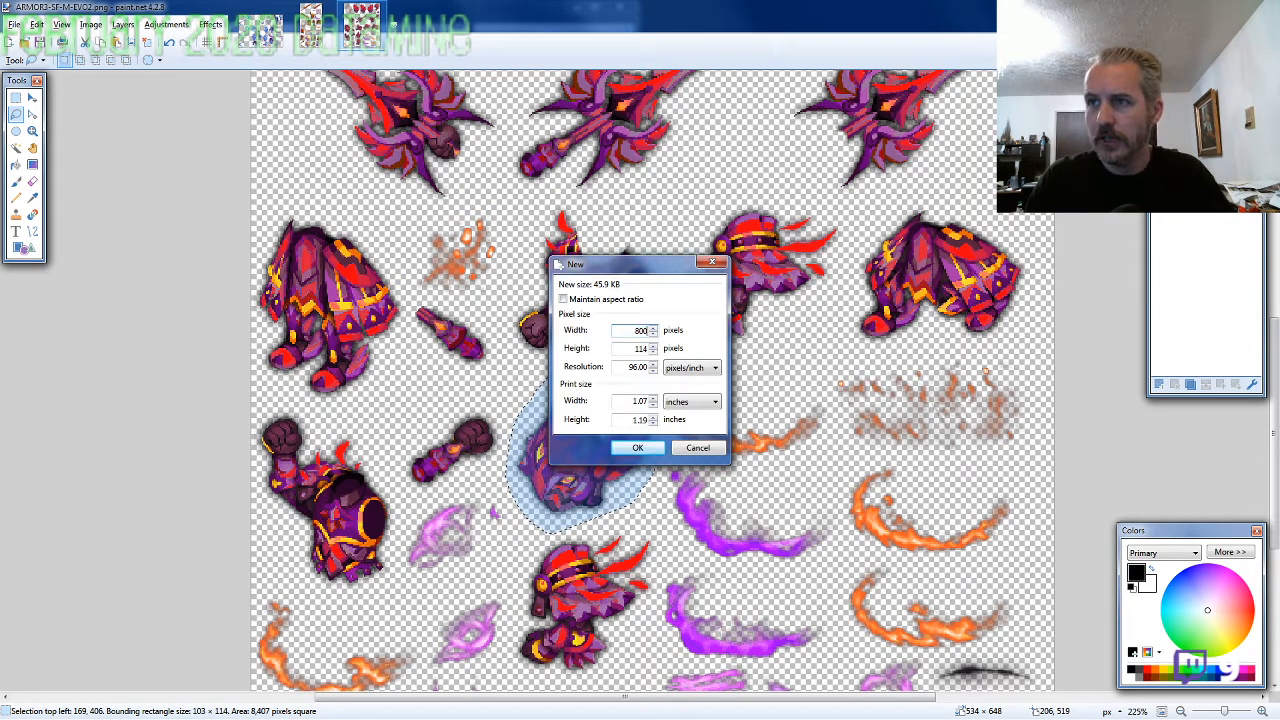
key(Tab)
text(600)
key(Return)
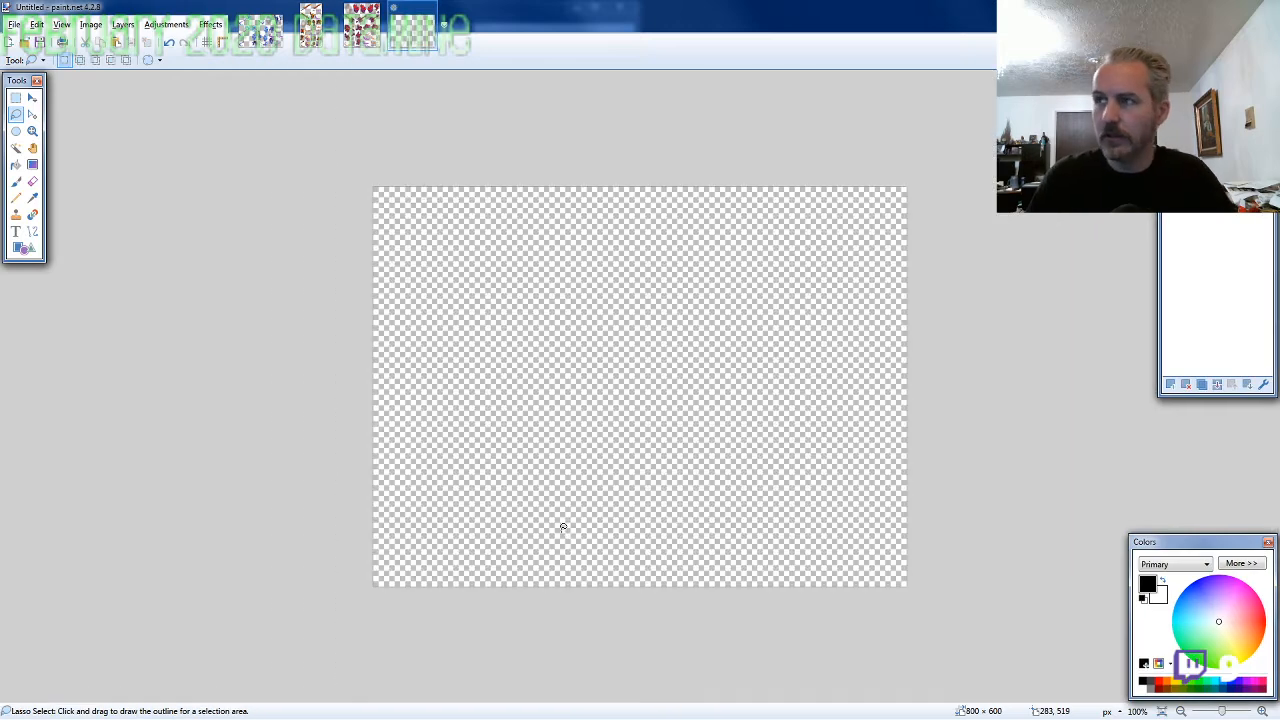
Paste the copied horned head and place it near the canvas centre, its top-left corner at about 376, 196
key(ctrl+v)
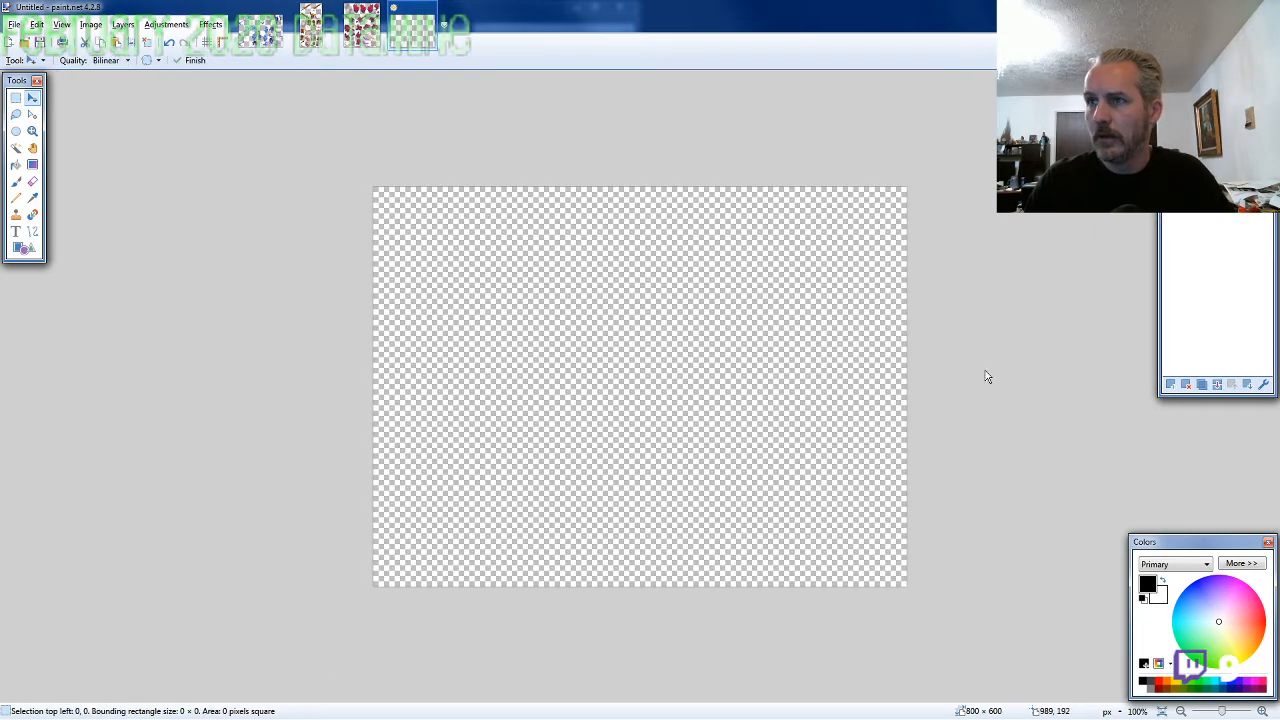
drag(825, 476, 960, 339)
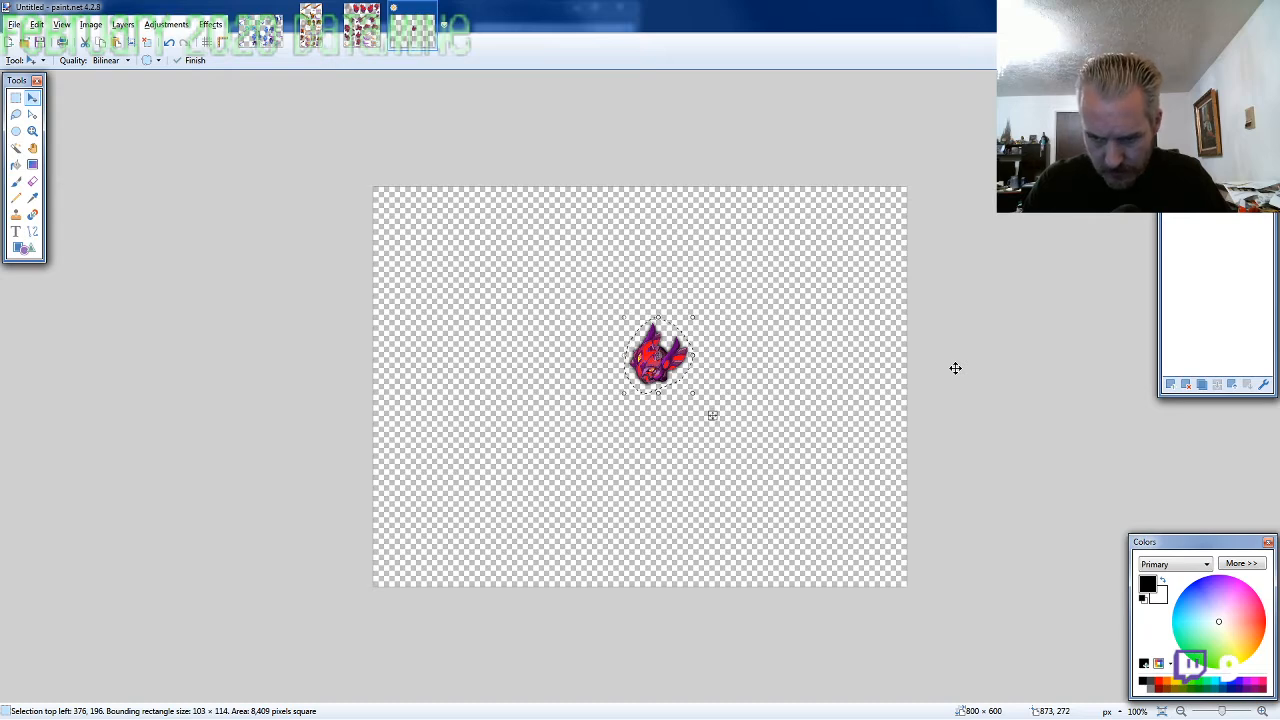
Lasso the front-facing torso with the lowered fist on the ARMOR3-SF-M-EVO2 sheet, about 102 × 111 pixels, and copy it
click(362, 40)
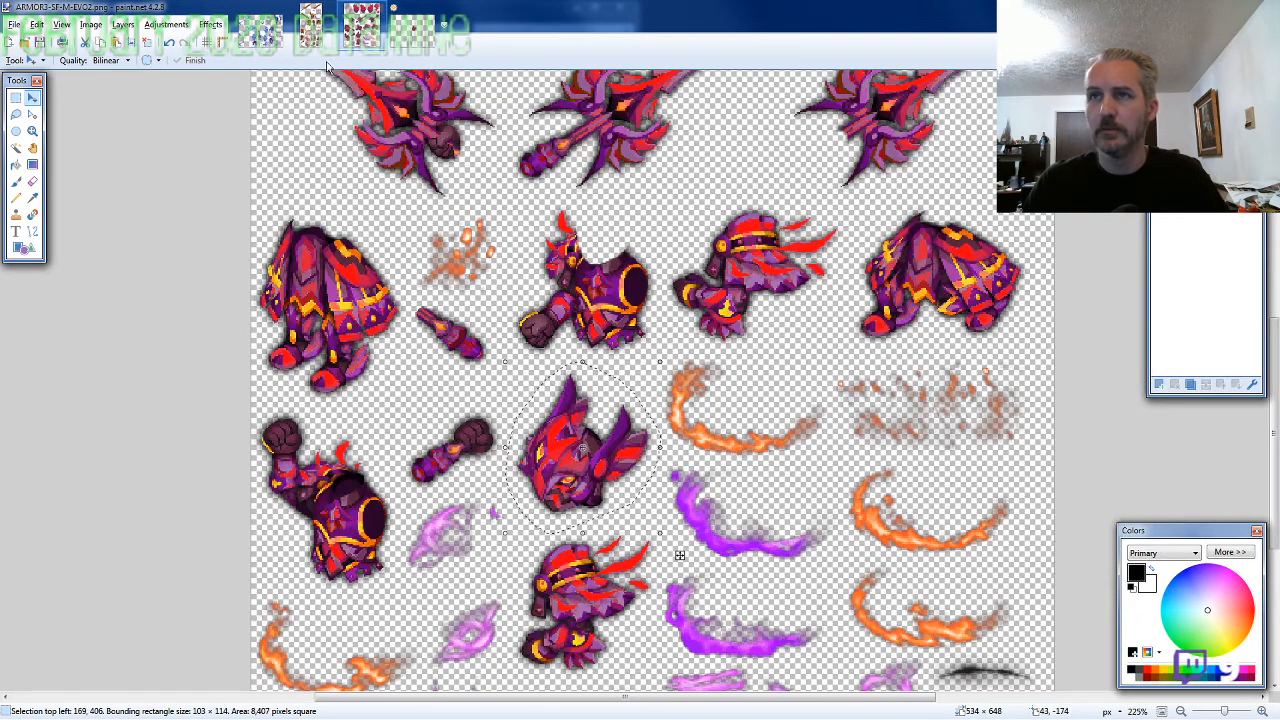
click(16, 114)
click(659, 333)
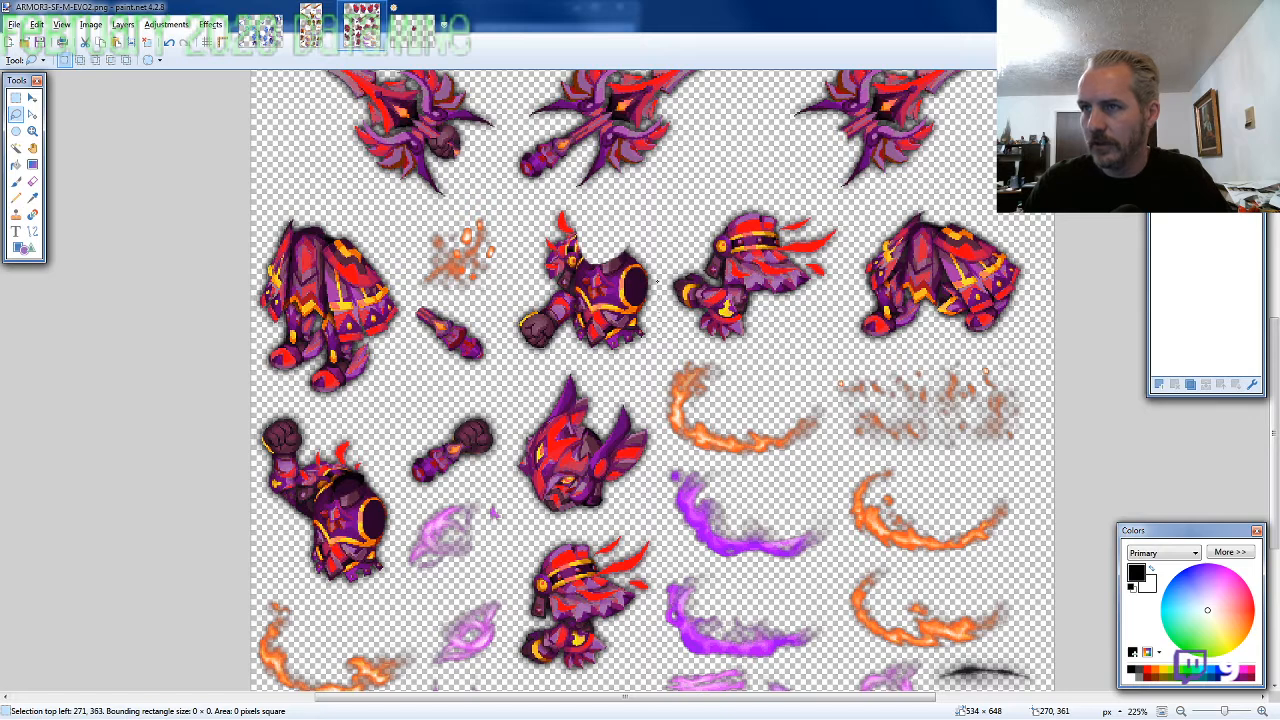
mouse_move(656, 294)
mouse_down()
mouse_move(655, 245)
mouse_move(595, 203)
mouse_move(535, 220)
mouse_move(508, 281)
mouse_move(515, 330)
mouse_move(545, 358)
mouse_move(619, 365)
mouse_move(648, 346)
mouse_up()
Paste the torso into the character image and fit it under the head, its top-left corner at about 352, 251
click(414, 31)
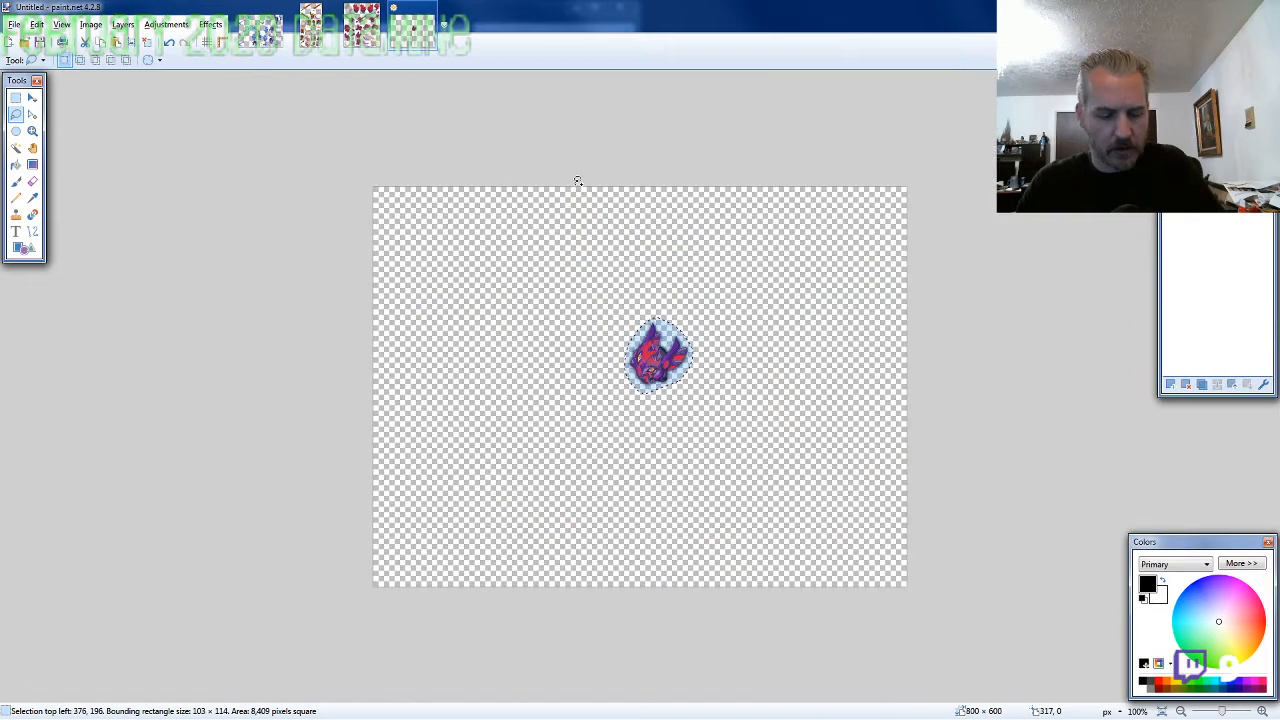
scroll(739, 390, up, 1)
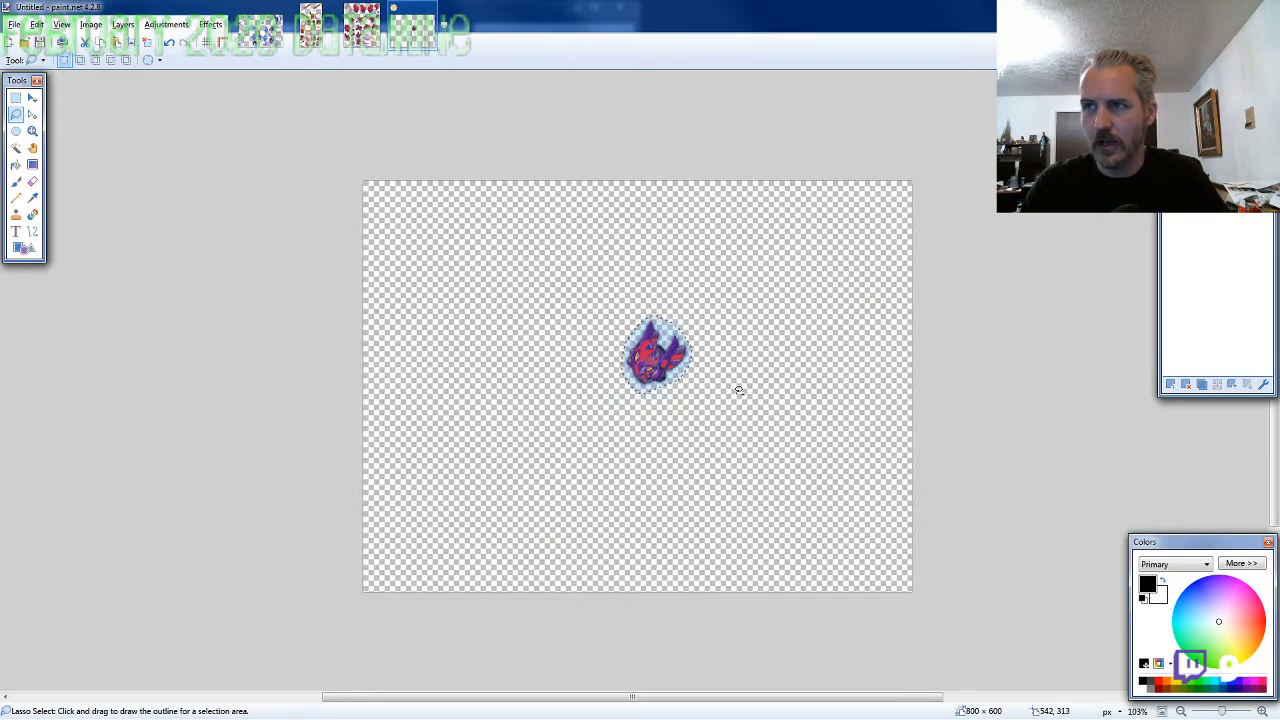
scroll(739, 390, up, 5)
key(ctrl+v)
drag(295, 507, 658, 350)
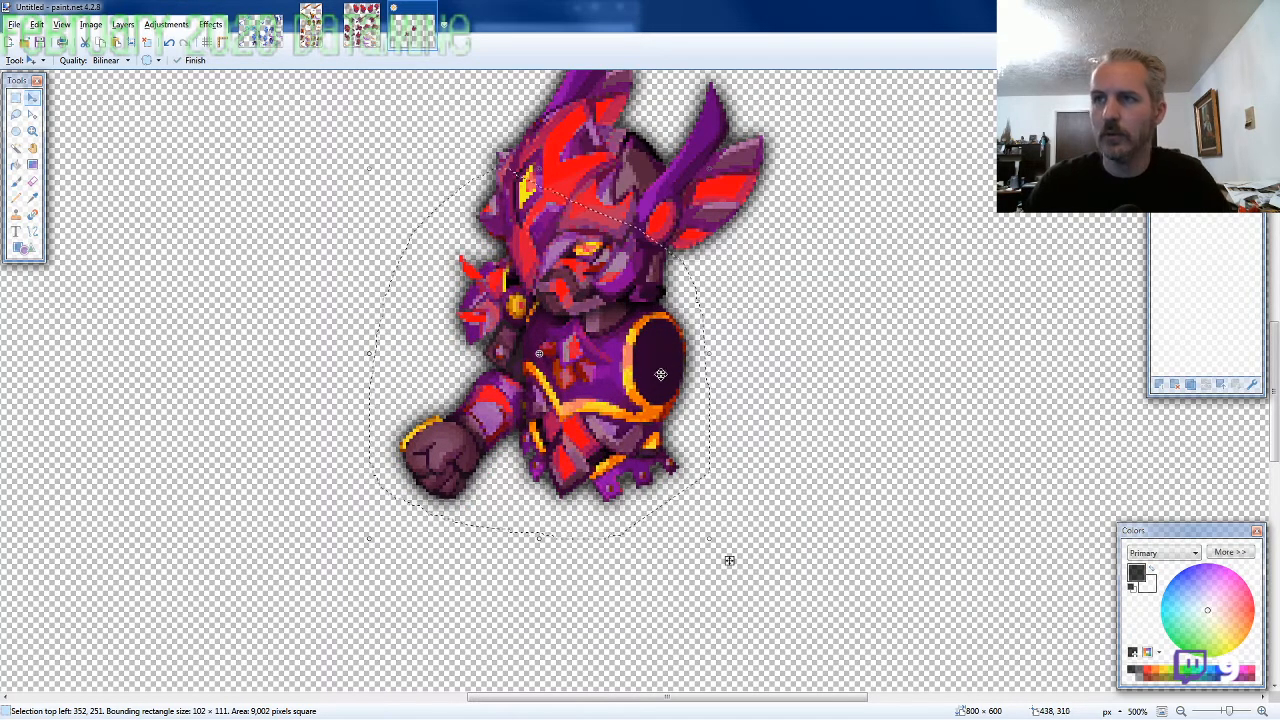
Lasso the standing legs with the long skirt on the sprite sheet, about 102 × 133 pixels, and copy them
scroll(658, 408, down, 2)
scroll(716, 465, down, 2)
click(362, 26)
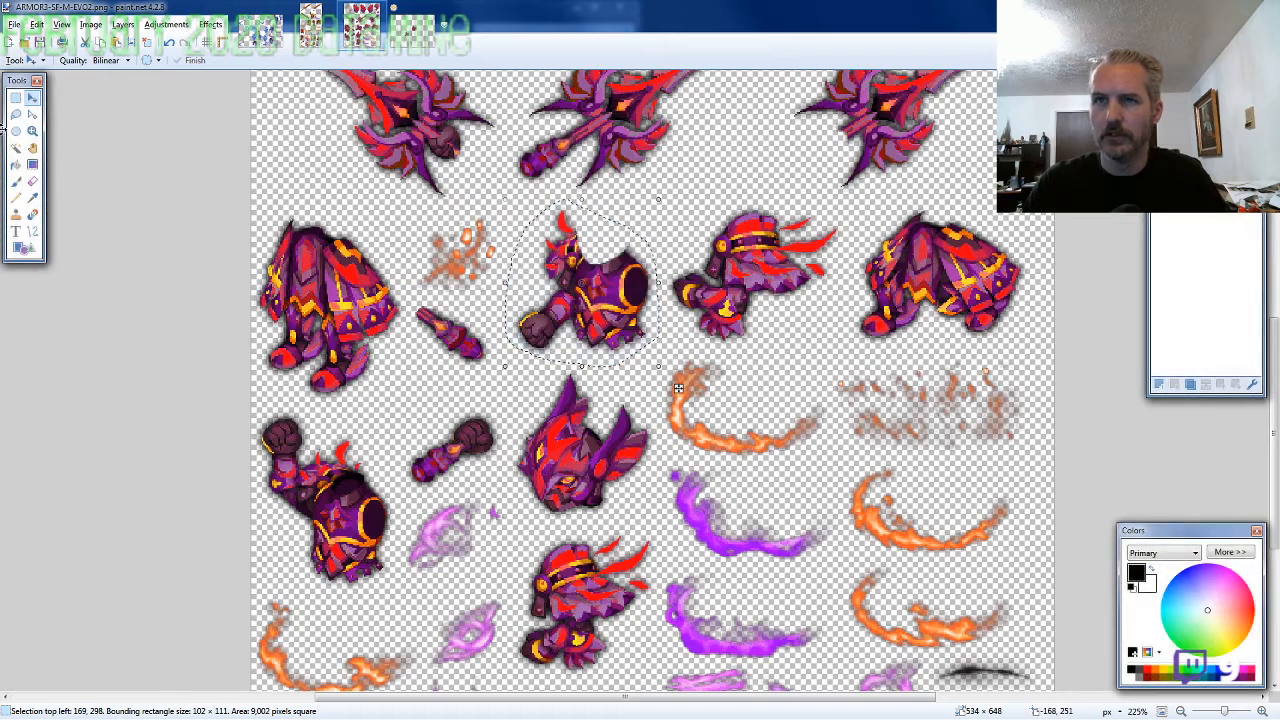
click(15, 116)
mouse_move(400, 343)
mouse_down()
mouse_move(405, 297)
mouse_move(366, 230)
mouse_move(275, 212)
mouse_move(252, 300)
mouse_move(265, 370)
mouse_move(300, 398)
mouse_move(365, 402)
mouse_move(398, 352)
mouse_up()
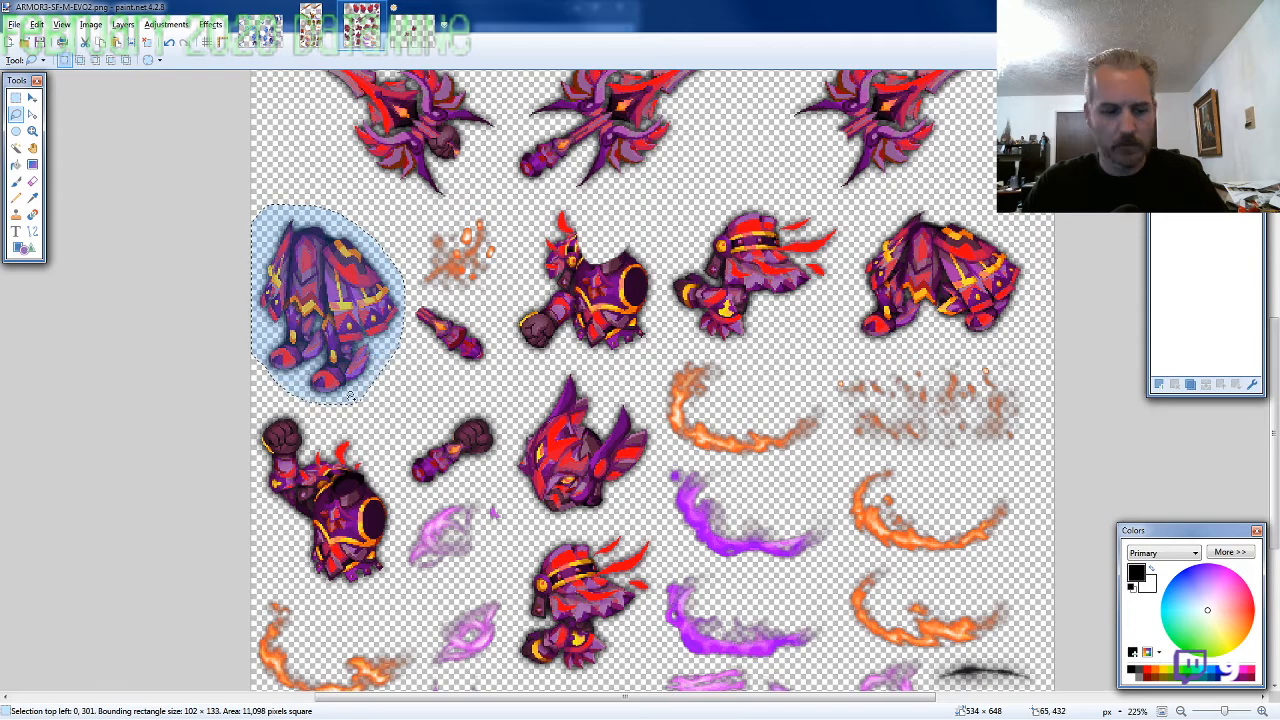
Paste the skirted legs into the character image and align them with the torso's waist
click(410, 30)
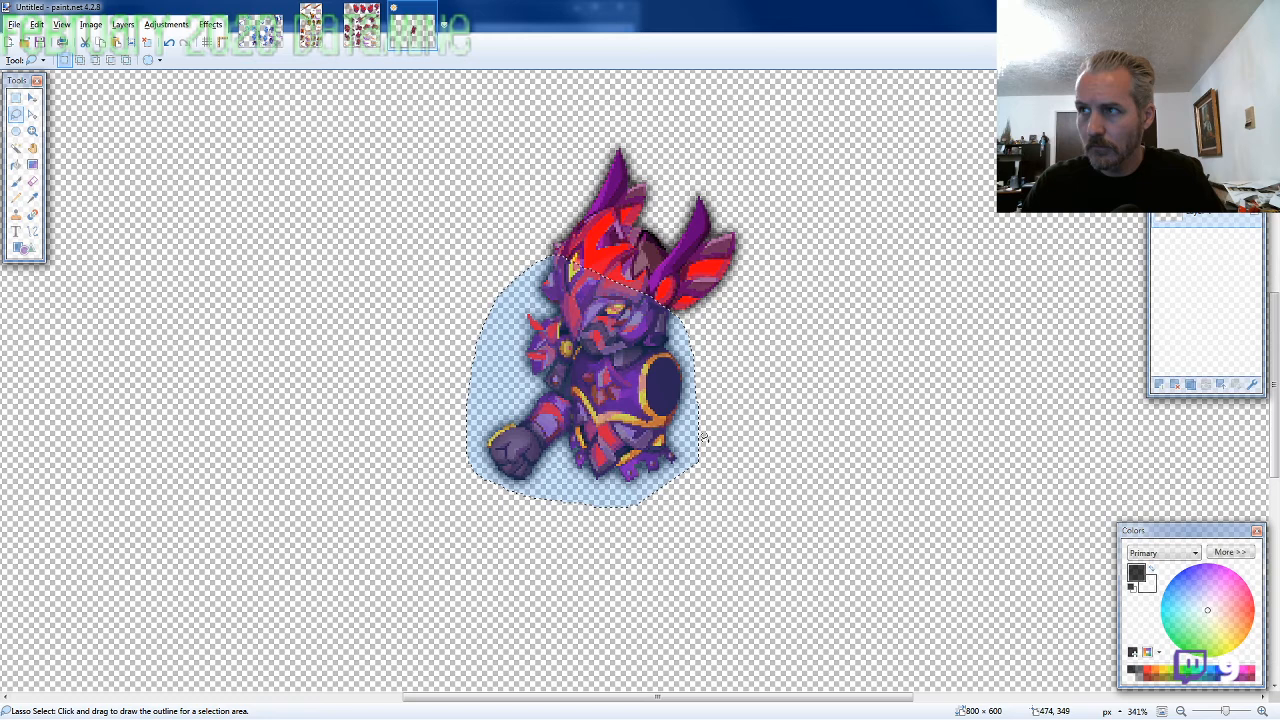
scroll(704, 437, up, 1)
scroll(762, 495, down, 3)
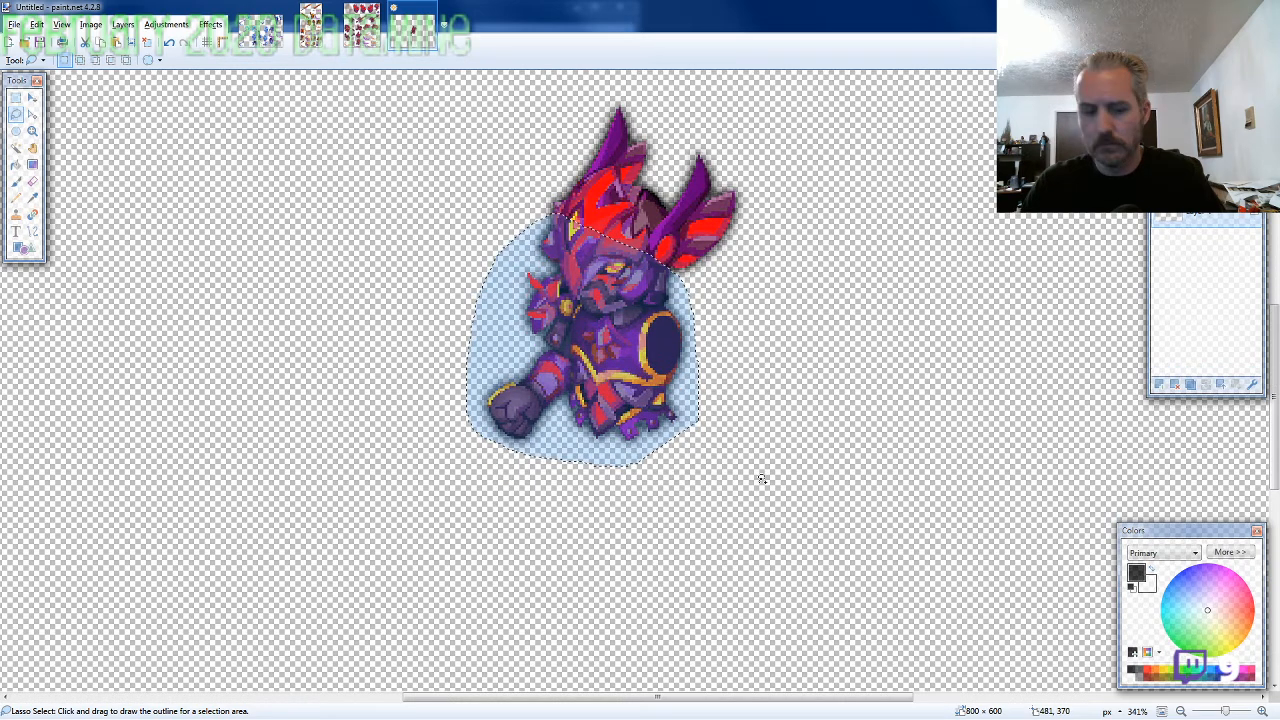
key(ctrl+v)
drag(189, 401, 686, 431)
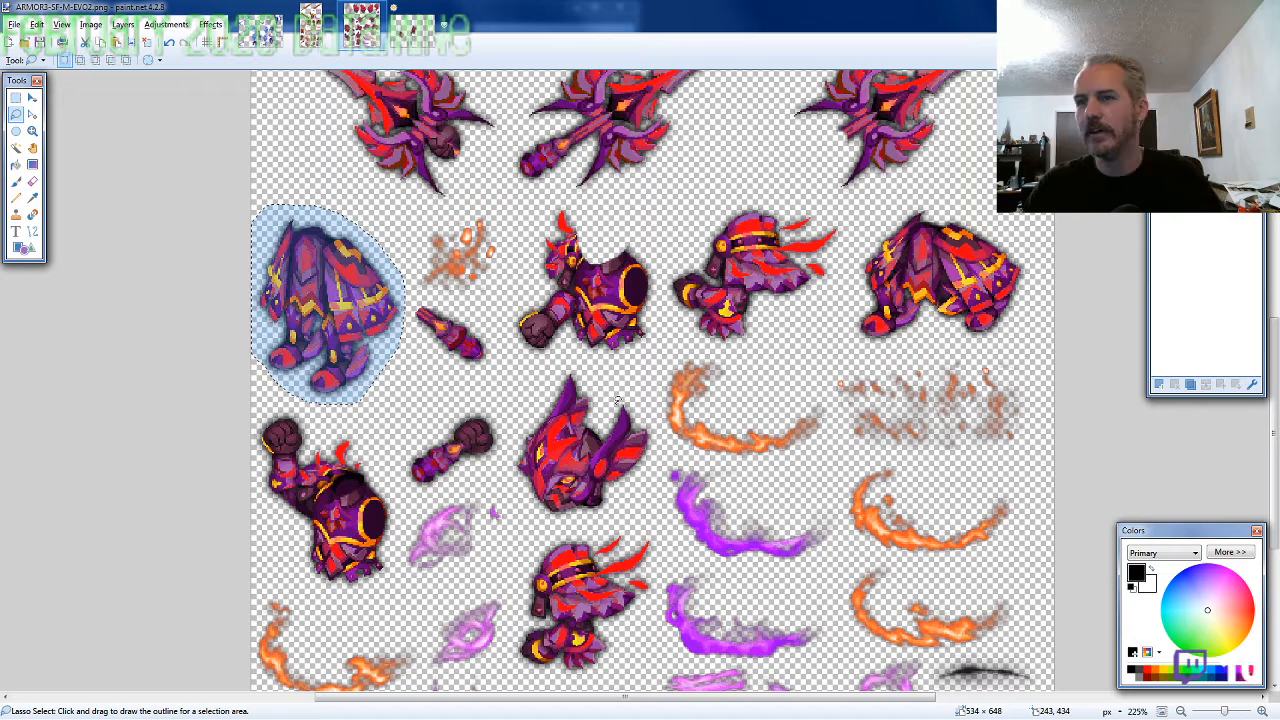
Lasso the hanging arm with the plumed shoulder at the sheet's upper-right corner, about 92 × 111 pixels, and copy it
scroll(618, 400, down, 1)
scroll(660, 400, up, 4)
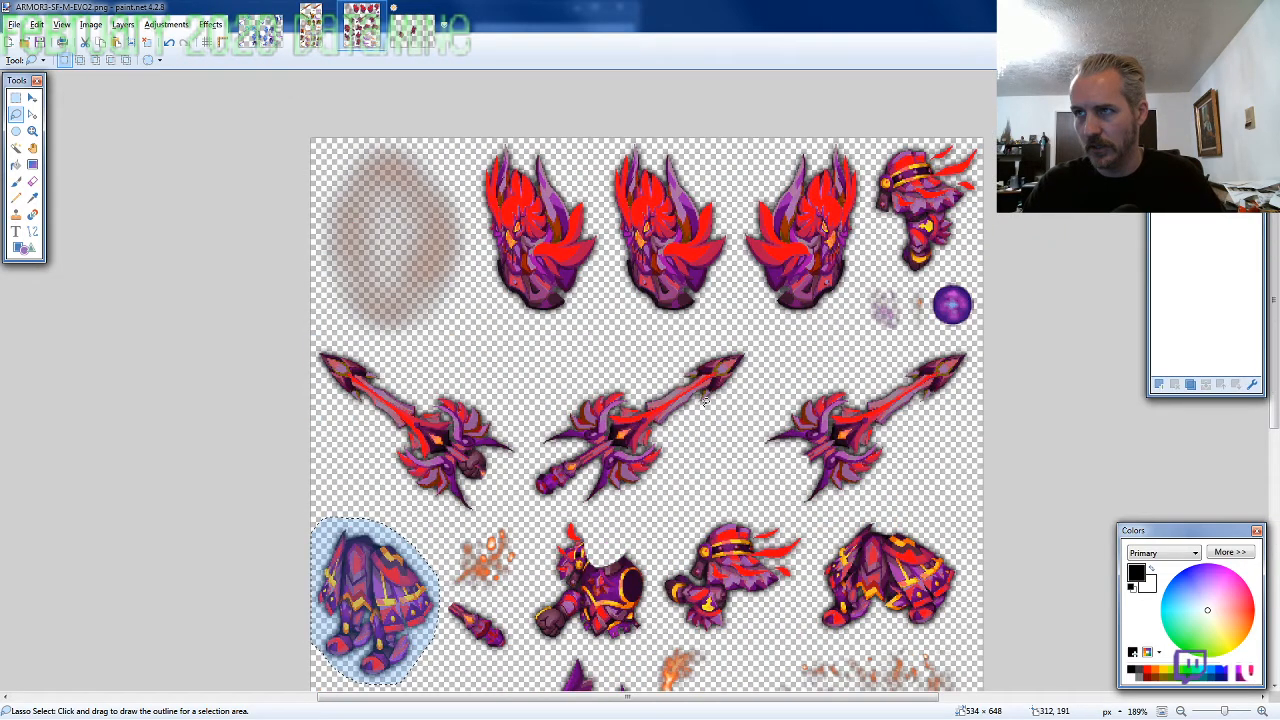
scroll(705, 400, up, 3)
drag(1004, 230, 725, 28)
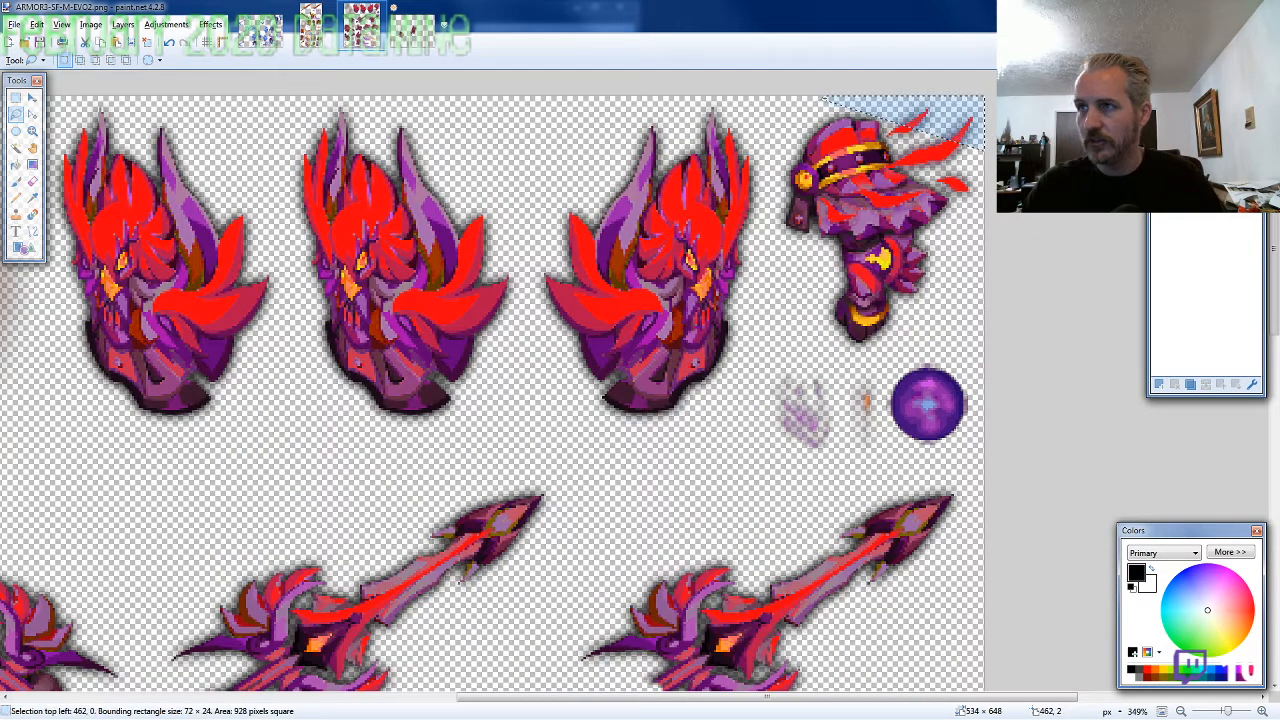
mouse_move(822, 100)
mouse_down()
mouse_move(776, 205)
mouse_move(815, 300)
mouse_move(880, 350)
mouse_move(944, 332)
mouse_move(1006, 220)
mouse_up()
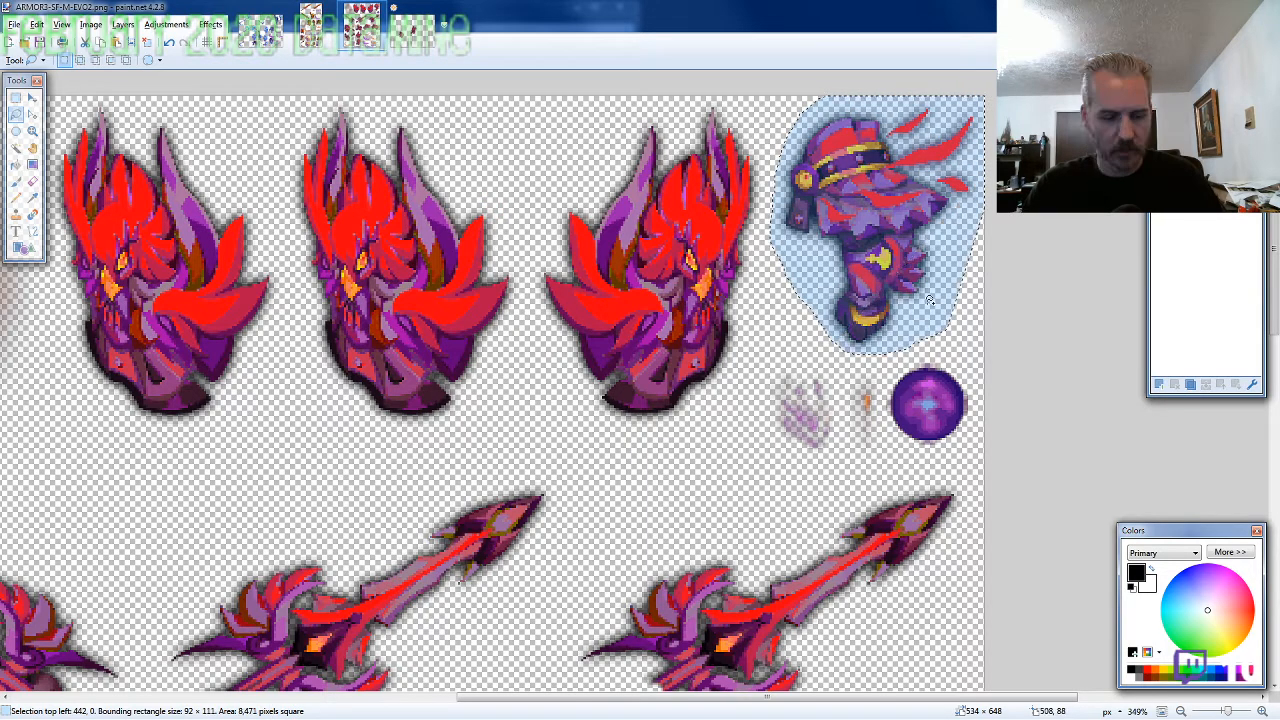
Paste the plumed arm and fit it over the torso's open shoulder socket, its top-left corner at about 412, 270
click(413, 31)
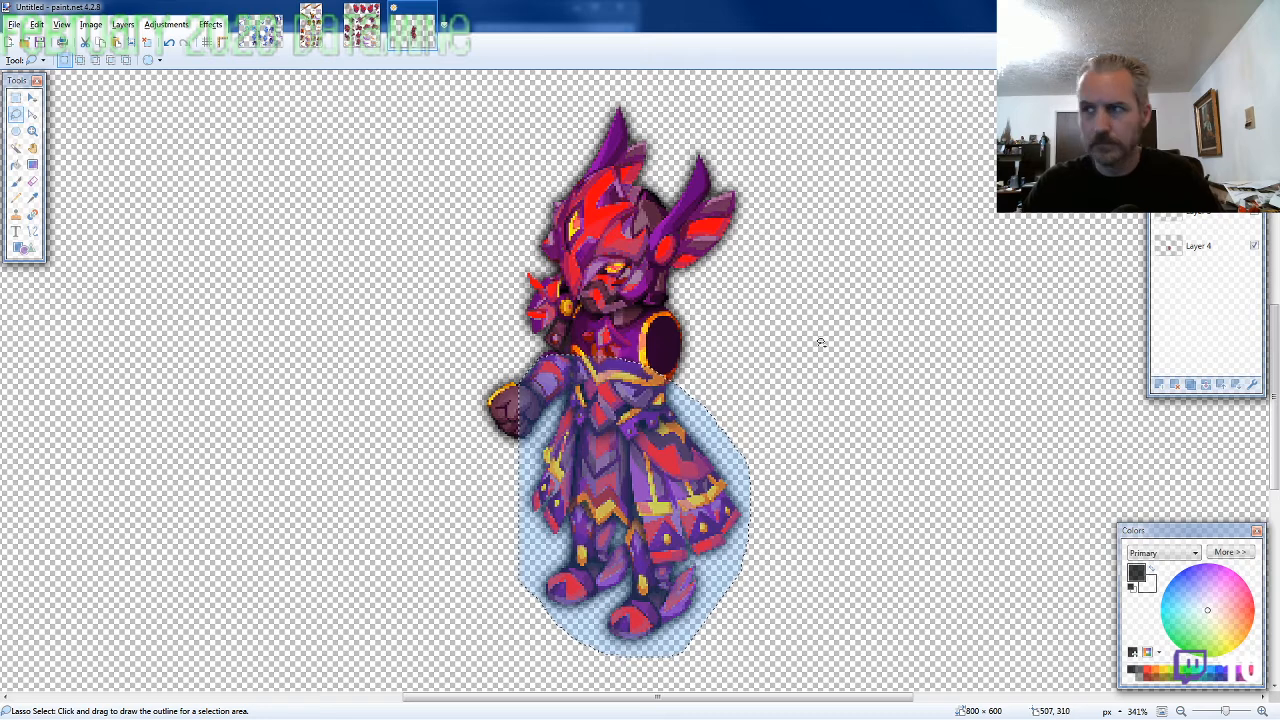
key(ctrl+v)
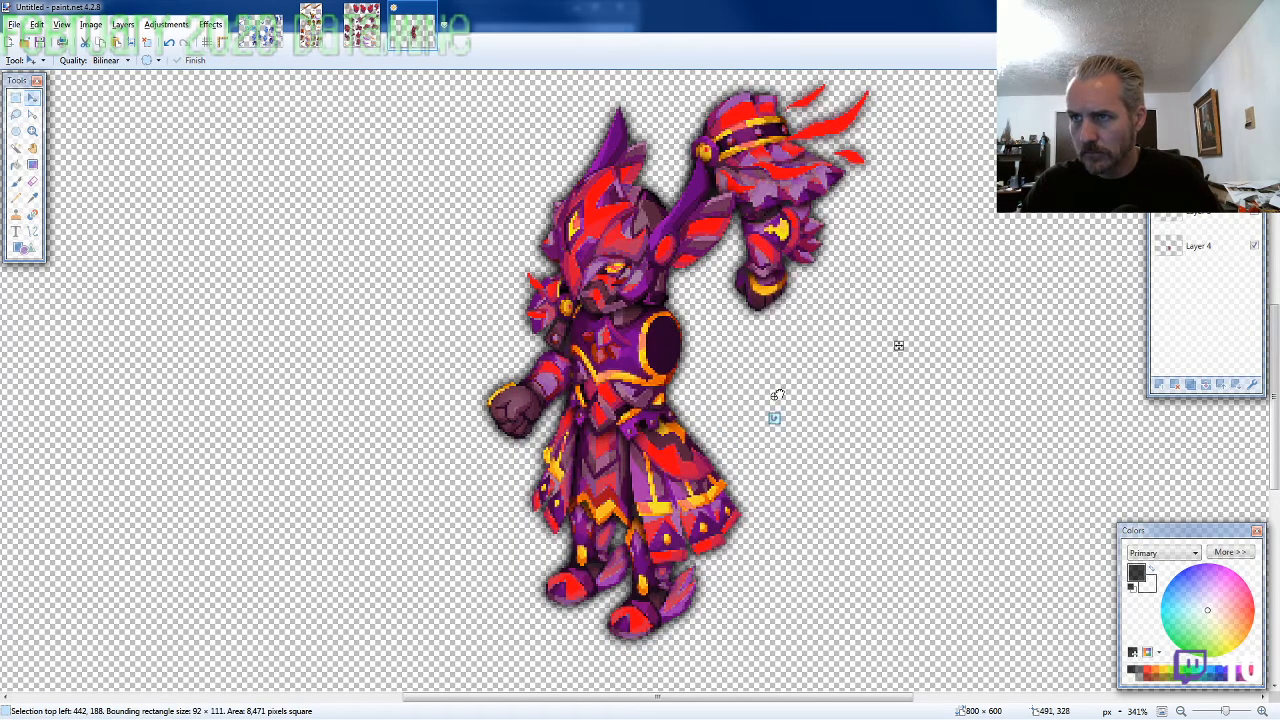
drag(898, 345, 830, 532)
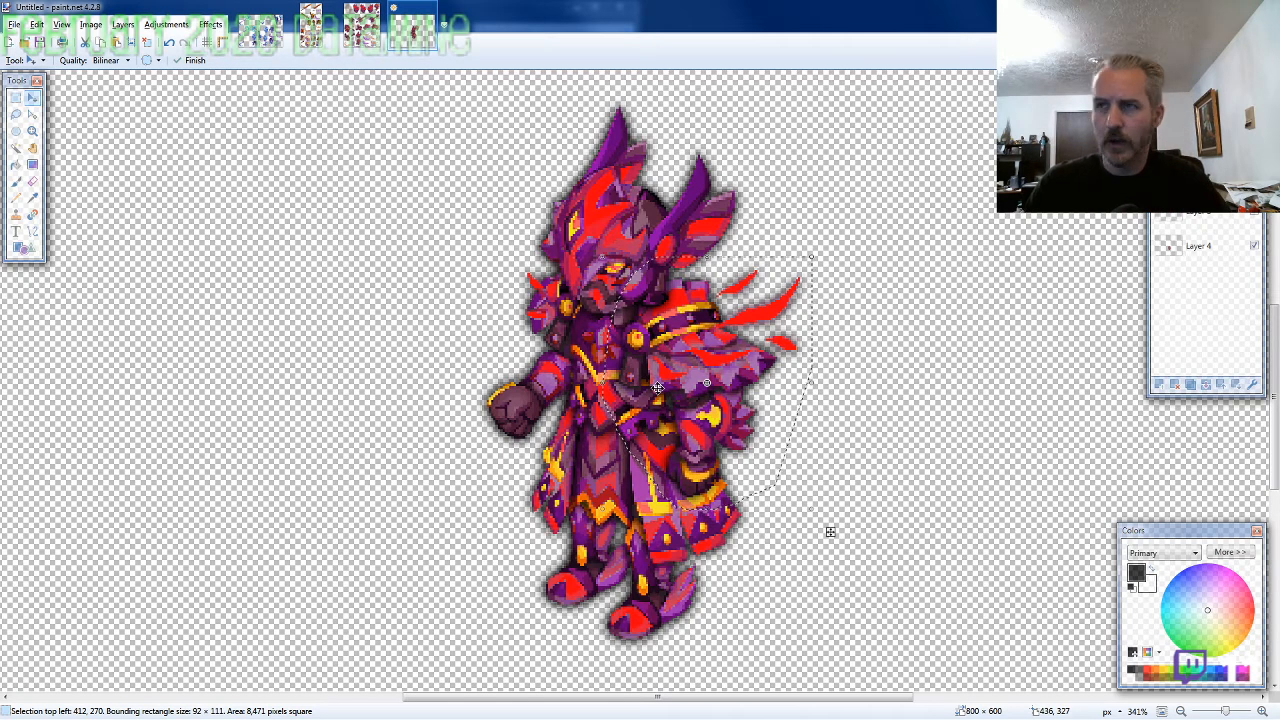
Lasso the mirrored face-shaped shield beside the arm on the sprite sheet, about 104 × 153 pixels, and copy it
scroll(657, 387, down, 3)
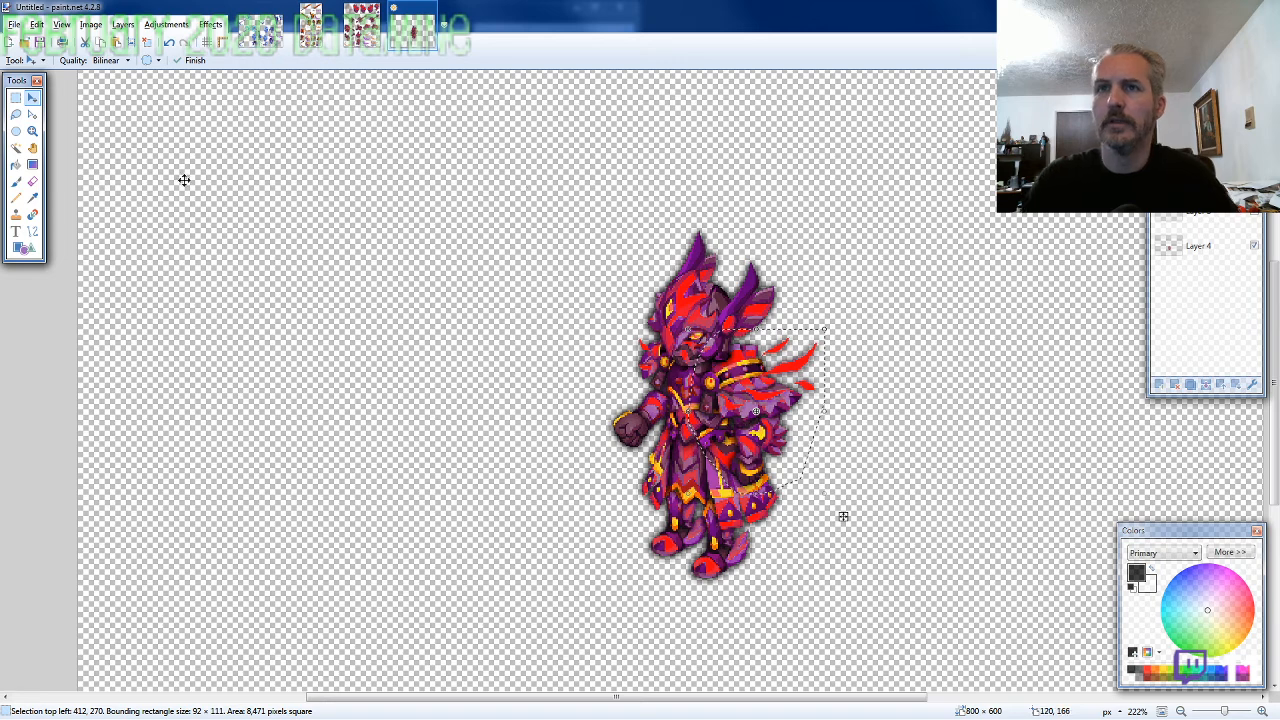
click(15, 114)
click(361, 30)
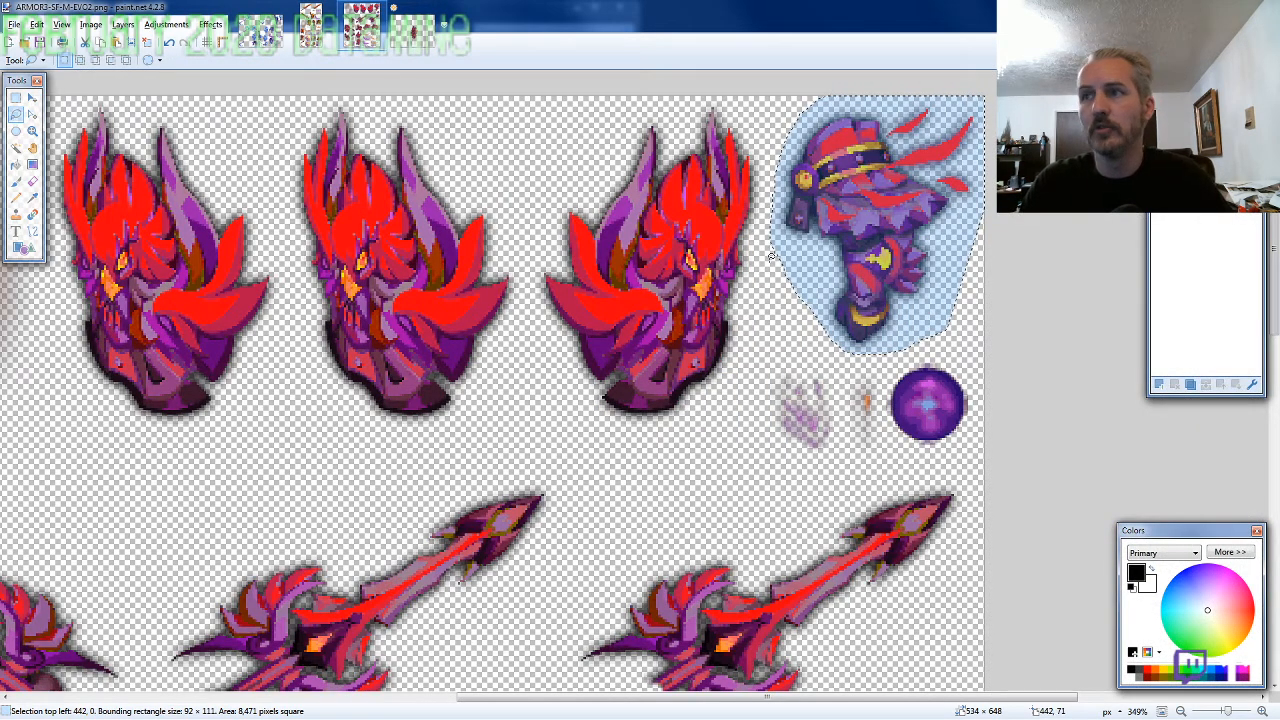
mouse_move(771, 256)
mouse_down()
mouse_move(760, 113)
mouse_move(671, 96)
mouse_move(595, 135)
mouse_move(630, 100)
mouse_move(585, 148)
mouse_move(530, 295)
mouse_move(552, 368)
mouse_move(575, 380)
mouse_move(608, 440)
mouse_move(768, 245)
mouse_move(728, 399)
mouse_up()
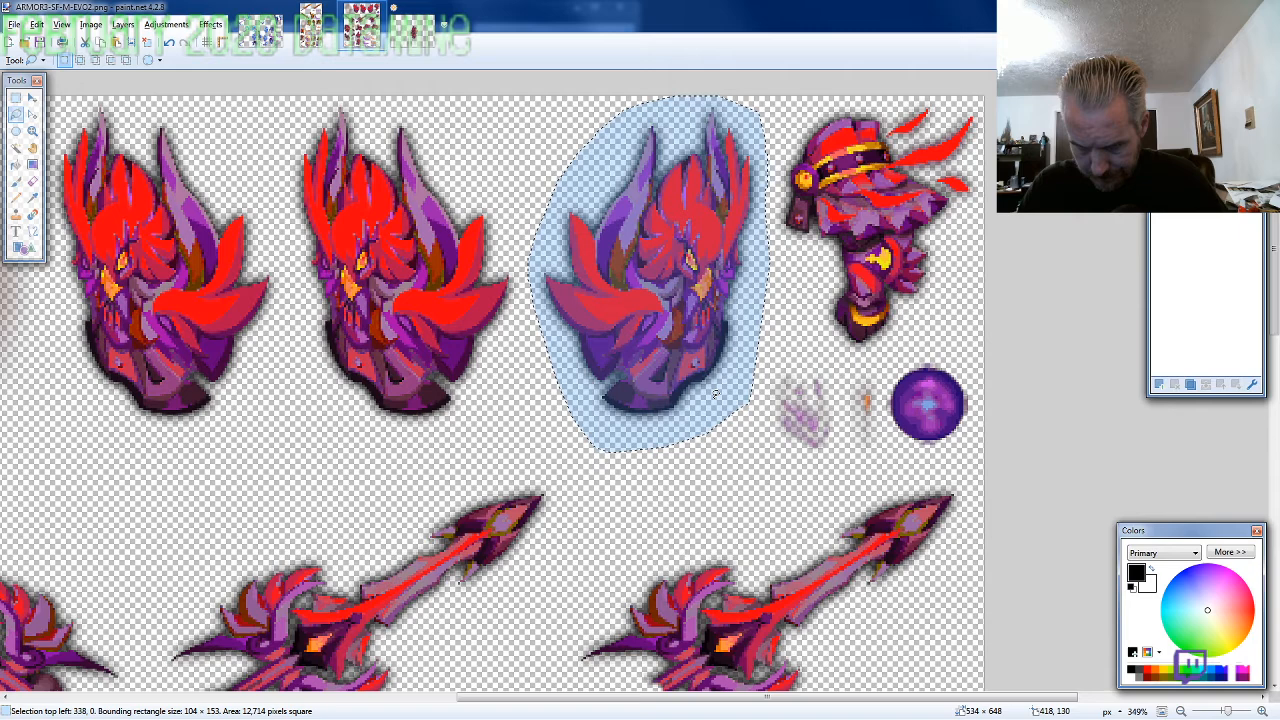
Paste the face-shaped shield and position it over the hanging arm's hand, its top-left corner at about 410, 288
key(ctrl+Tab)
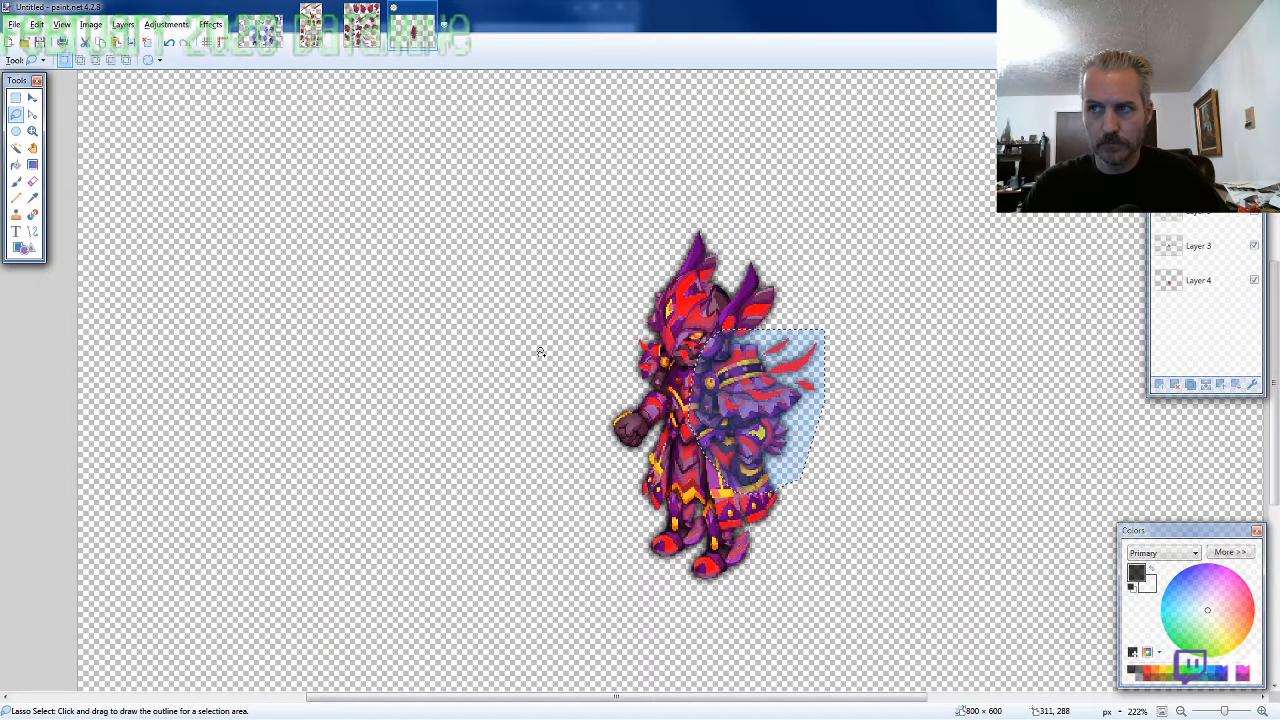
key(ctrl+v)
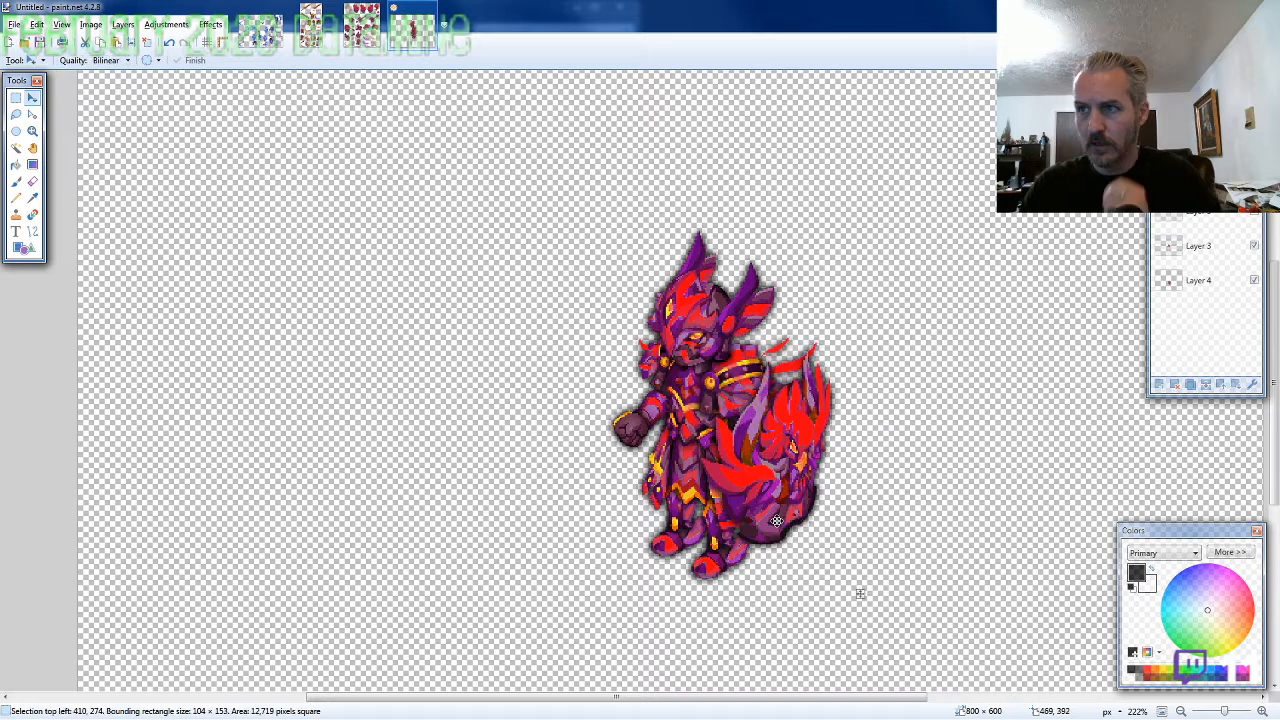
drag(776, 520, 765, 530)
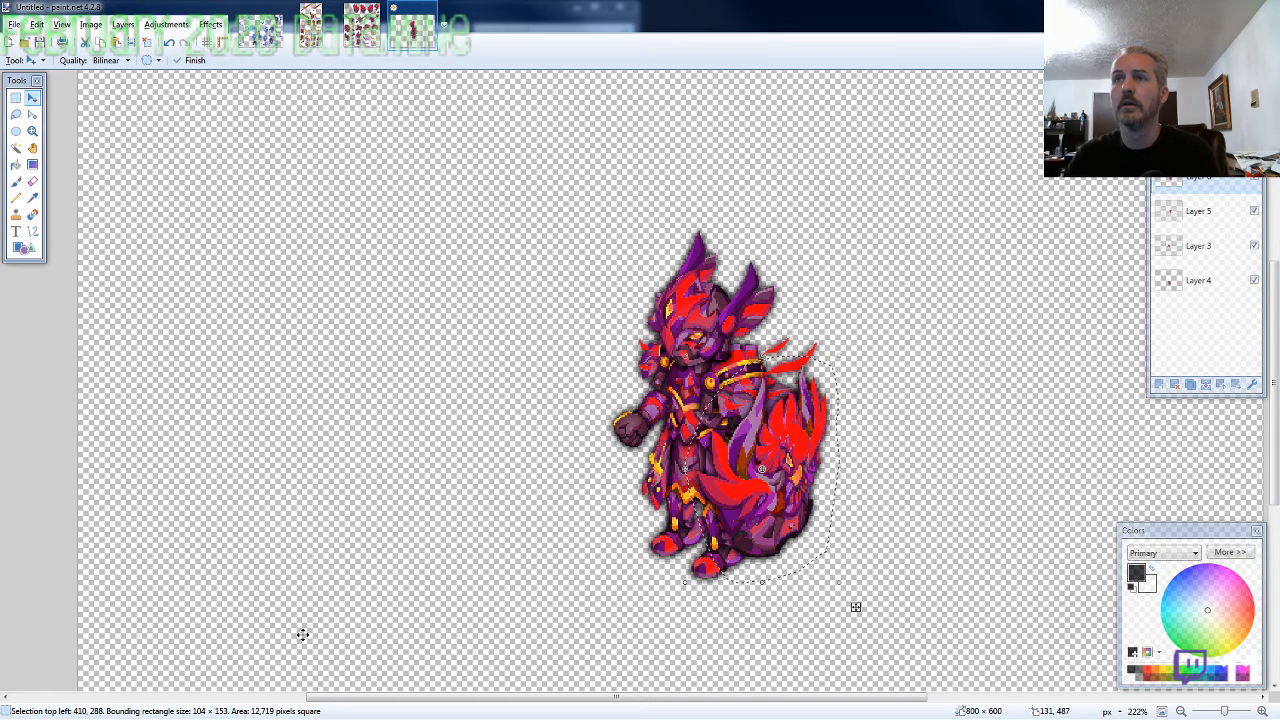
Lasso the leftmost winged sword with the gripping hand on the sprite sheet
key(ctrl+shift+Tab)
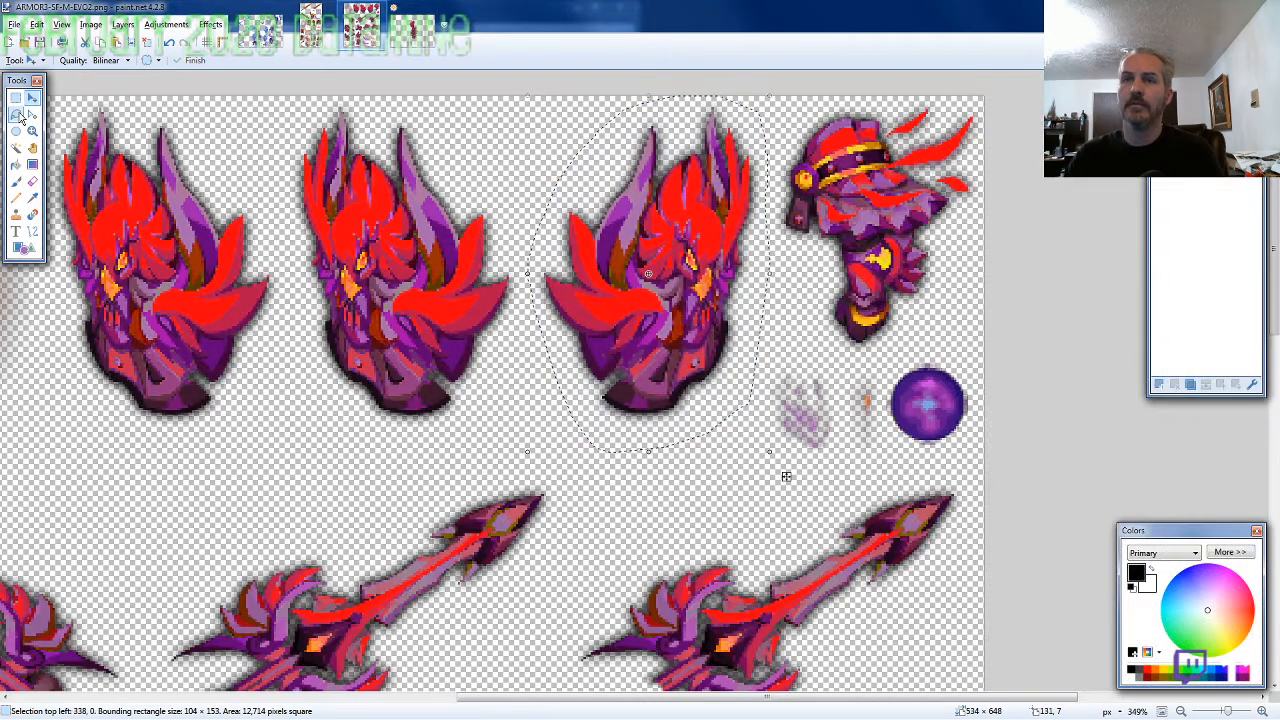
click(16, 115)
scroll(686, 472, down, 3)
scroll(686, 472, down, 1)
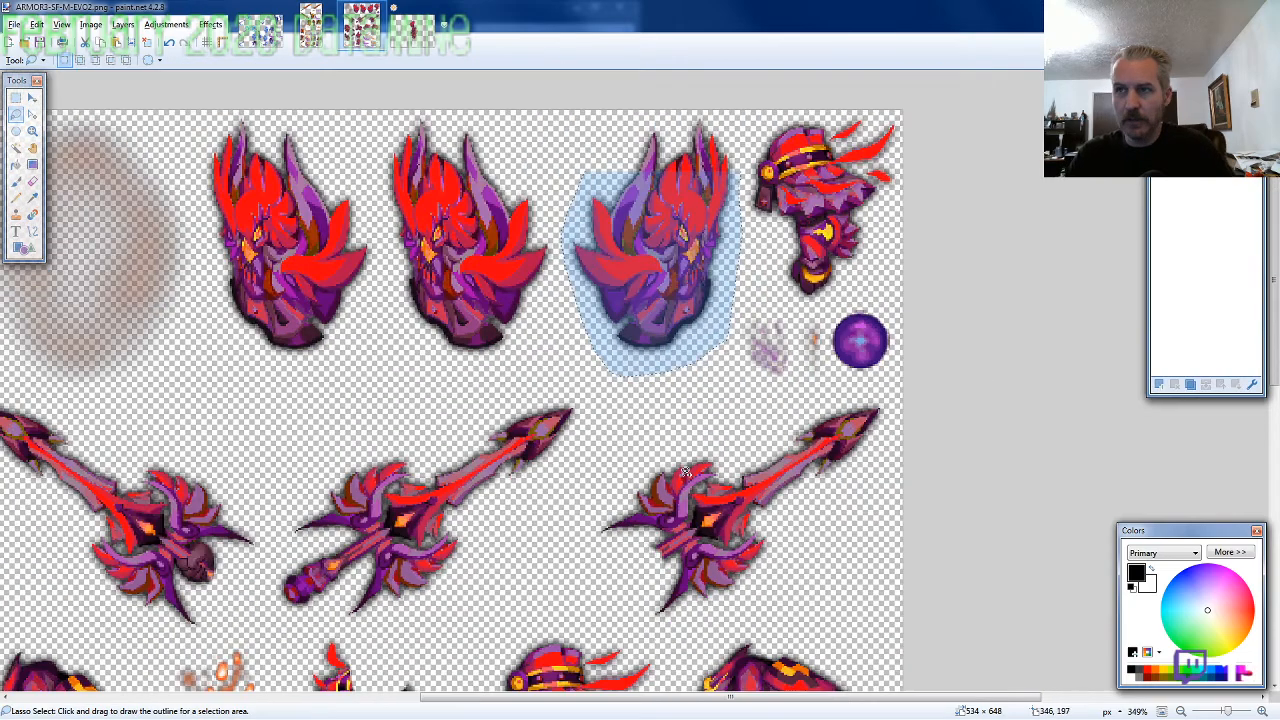
scroll(686, 472, down, 3)
scroll(560, 450, down, 2)
scroll(452, 422, up, 4)
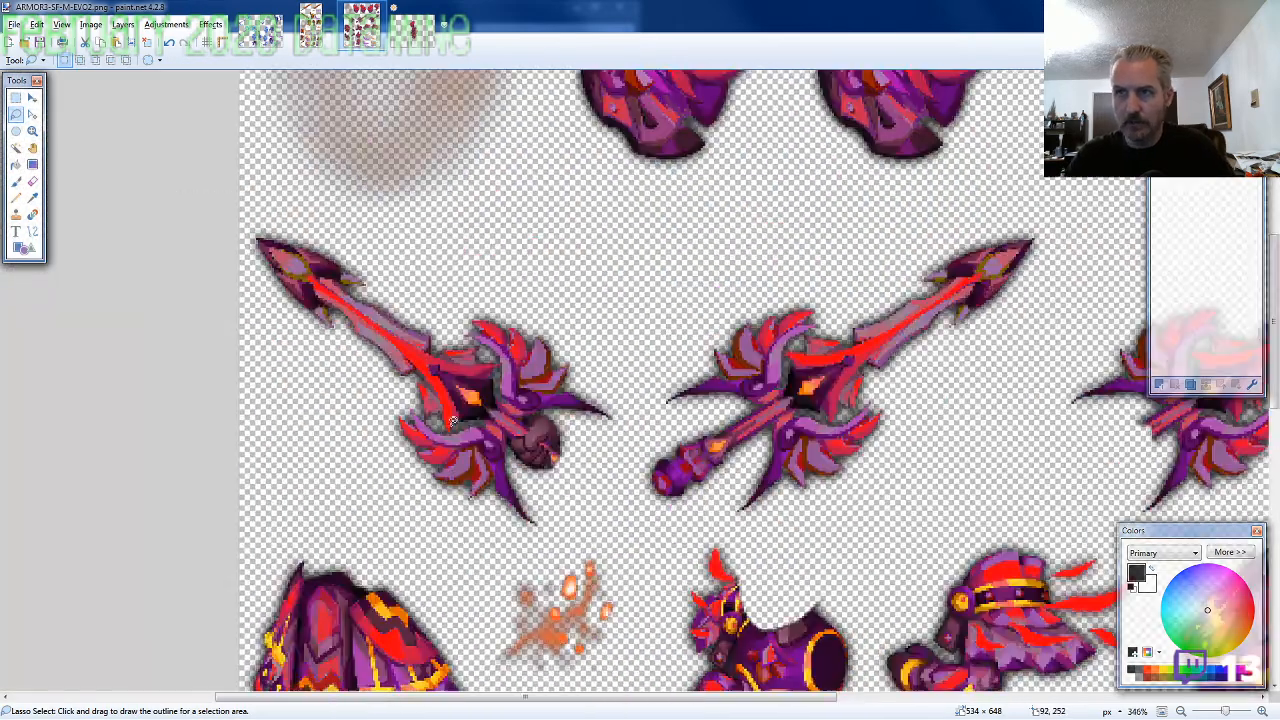
scroll(452, 422, up, 1)
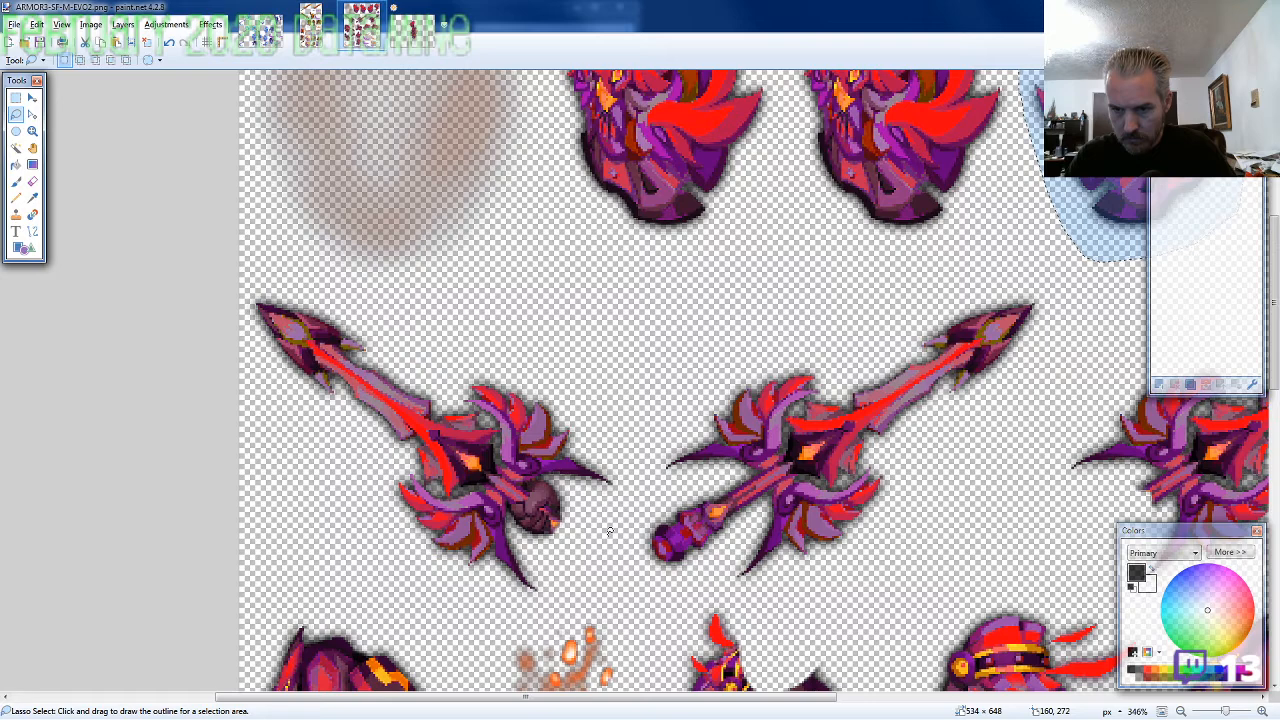
mouse_move(609, 531)
mouse_down()
mouse_move(635, 490)
mouse_move(608, 437)
mouse_up()
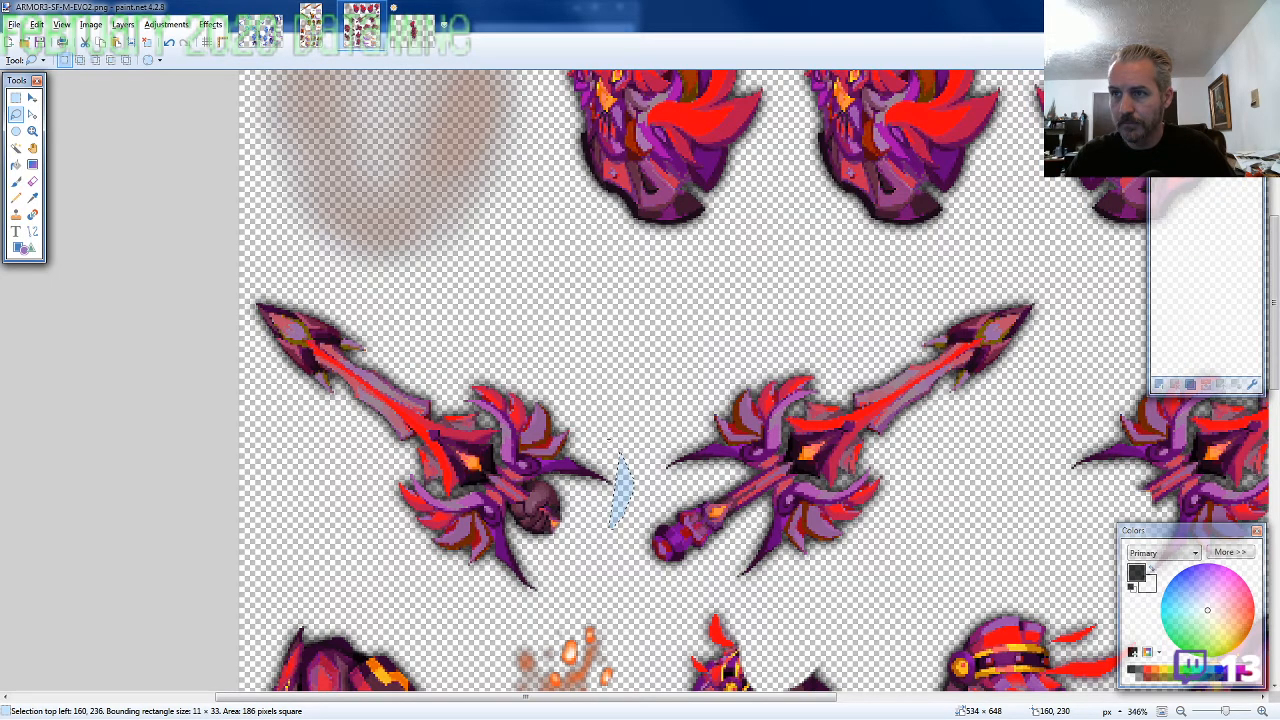
click(624, 495)
mouse_move(624, 495)
mouse_down()
mouse_move(608, 428)
mouse_move(181, 305)
mouse_move(202, 395)
mouse_up()
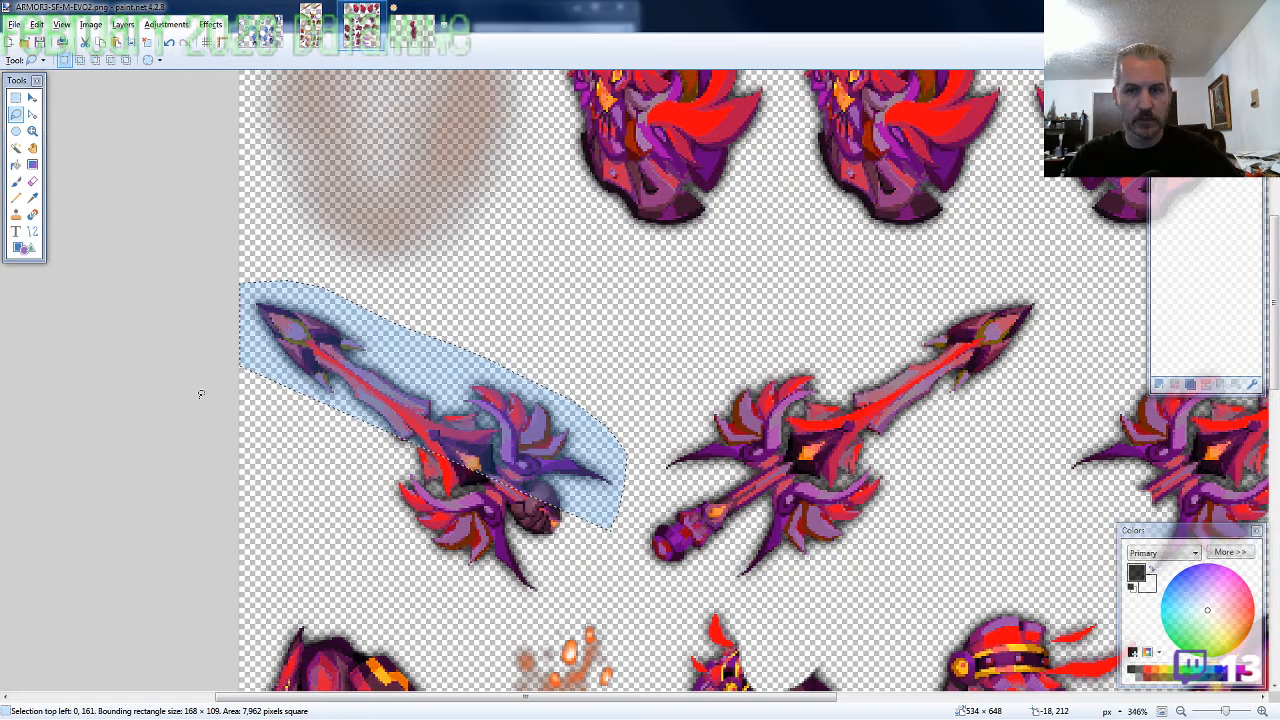
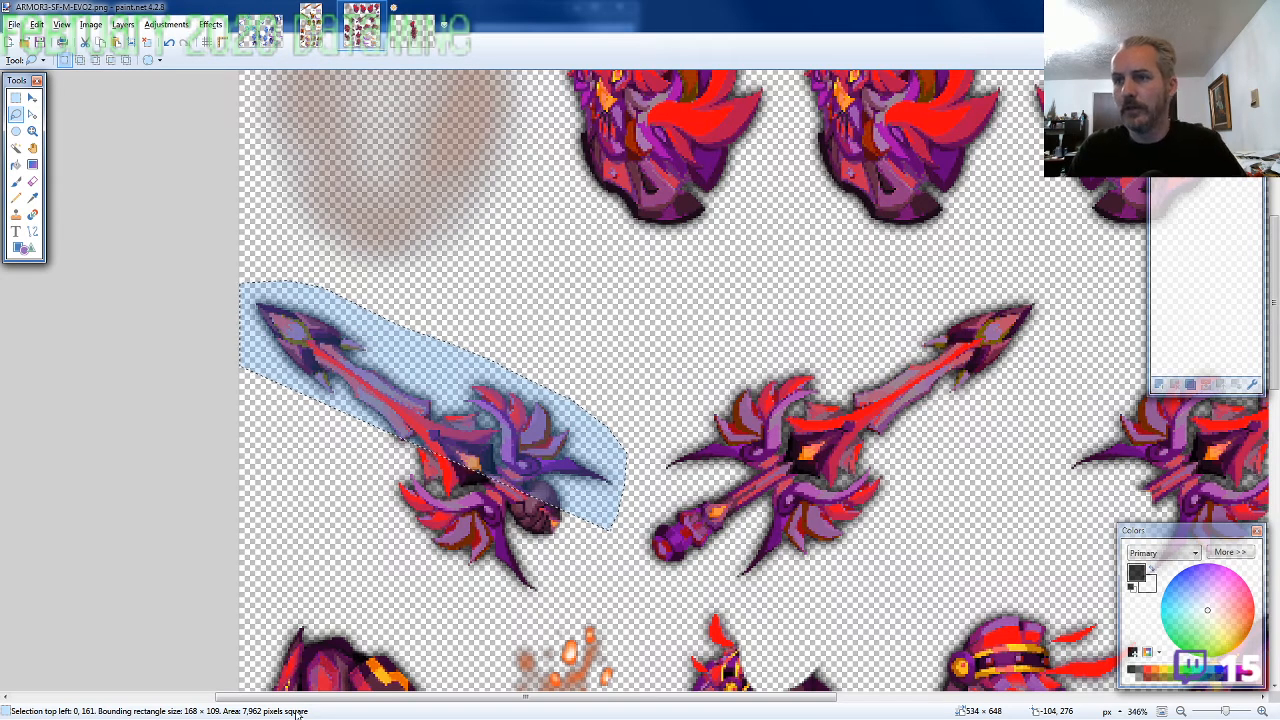
Complete the lasso around the whole winged sword and its gripping hand, about 172 × 145 pixels, copy it and return to the character image
mouse_move(607, 527)
mouse_down()
mouse_move(637, 480)
mouse_move(611, 440)
mouse_move(532, 374)
mouse_move(242, 289)
mouse_move(269, 407)
mouse_move(331, 524)
mouse_up()
mouse_move(390, 576)
mouse_down()
mouse_move(522, 622)
mouse_move(567, 606)
mouse_up()
key(ctrl+Tab)
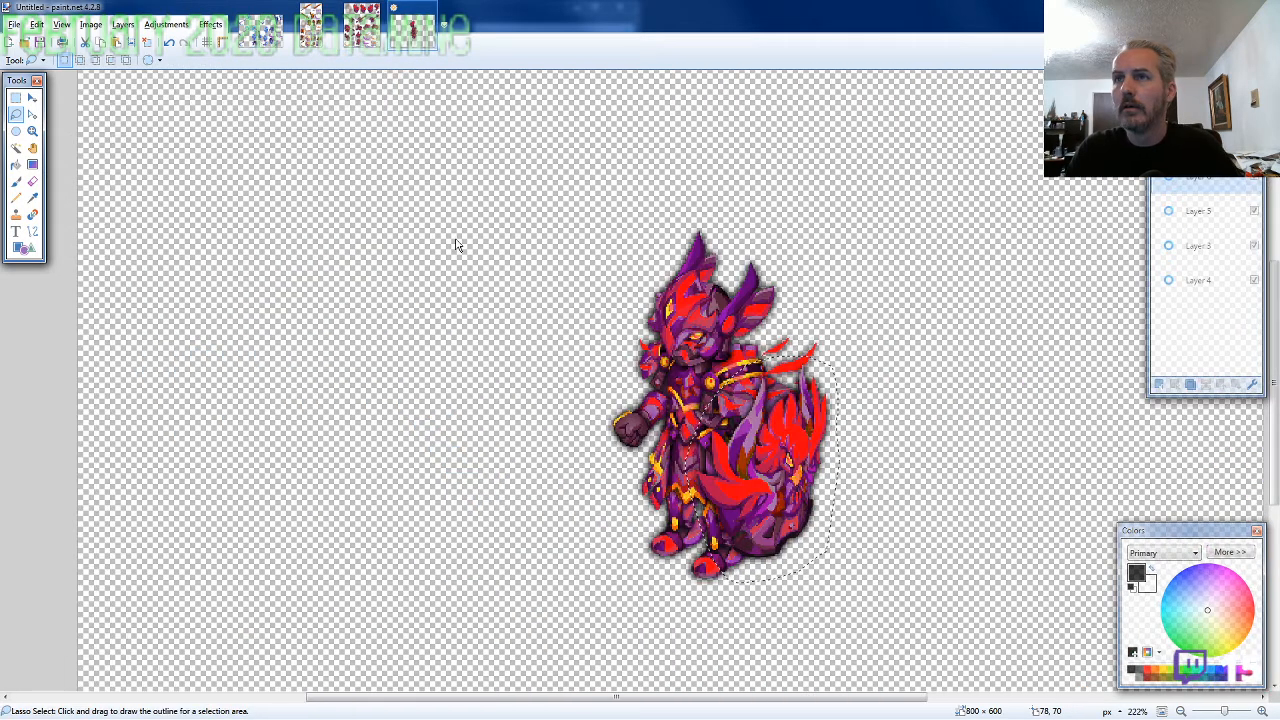
Paste the winged sword and fit its gripping hand over the character's fist, the selection's top-left corner at about 246, 243
key(m)
ctrl+scroll(492, 348, up, 1)
ctrl+scroll(561, 381, up, 2)
key(ctrl+v)
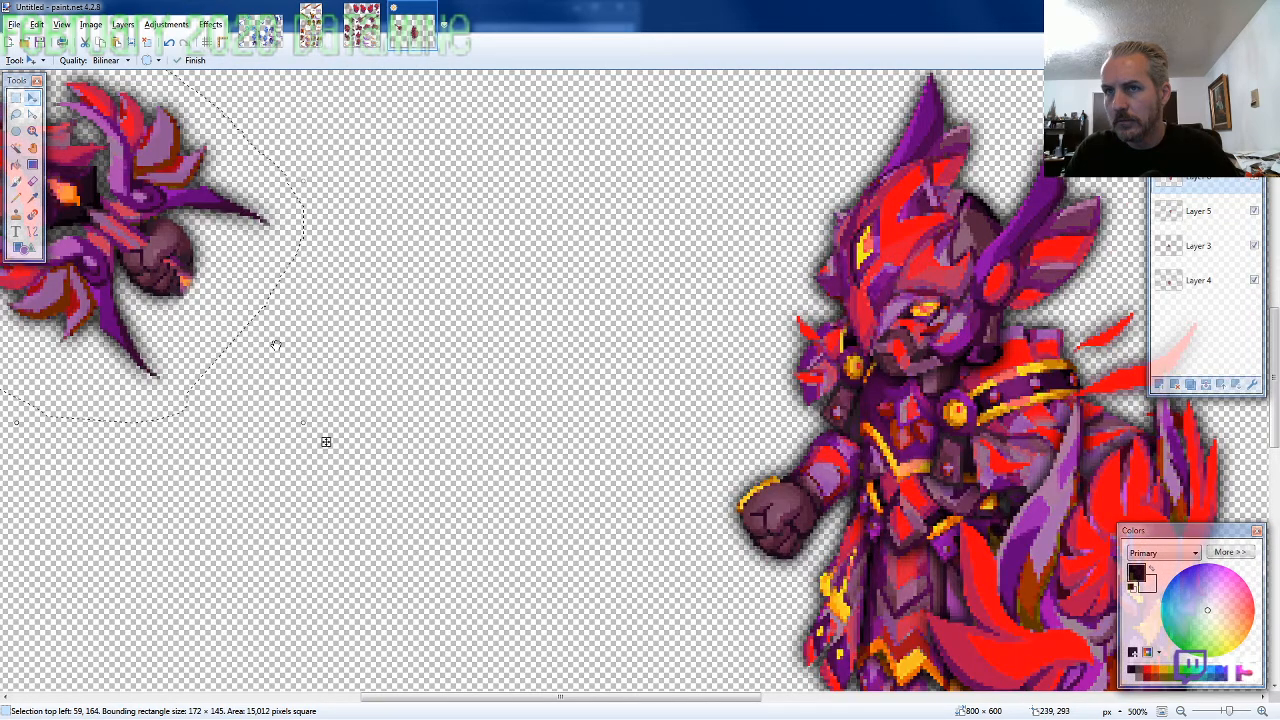
drag(326, 441, 788, 568)
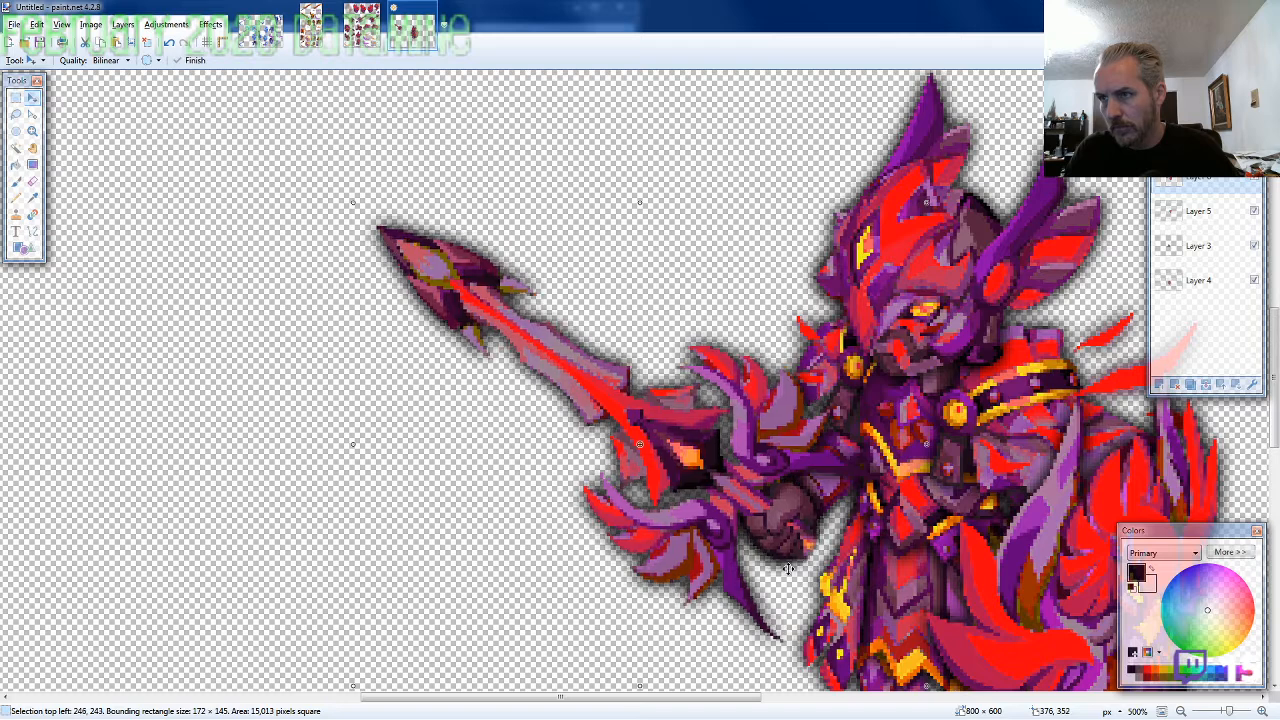
key(e)
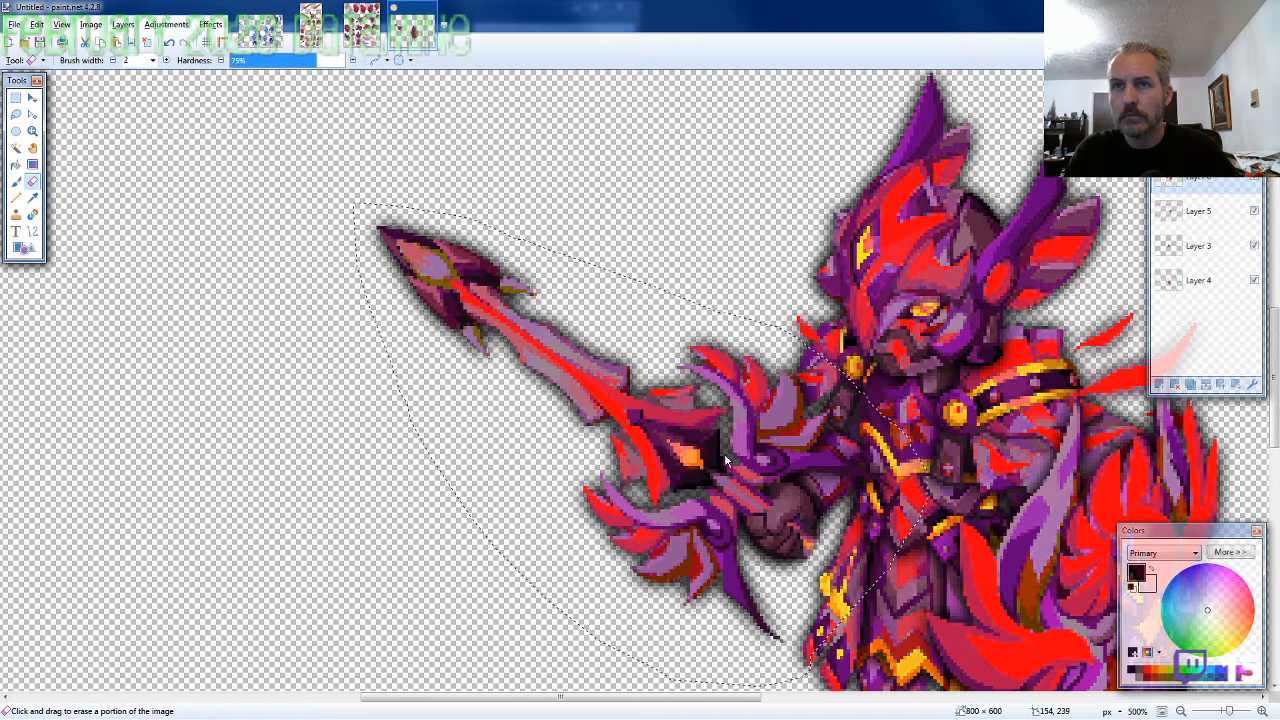
scroll(727, 460, up, 5)
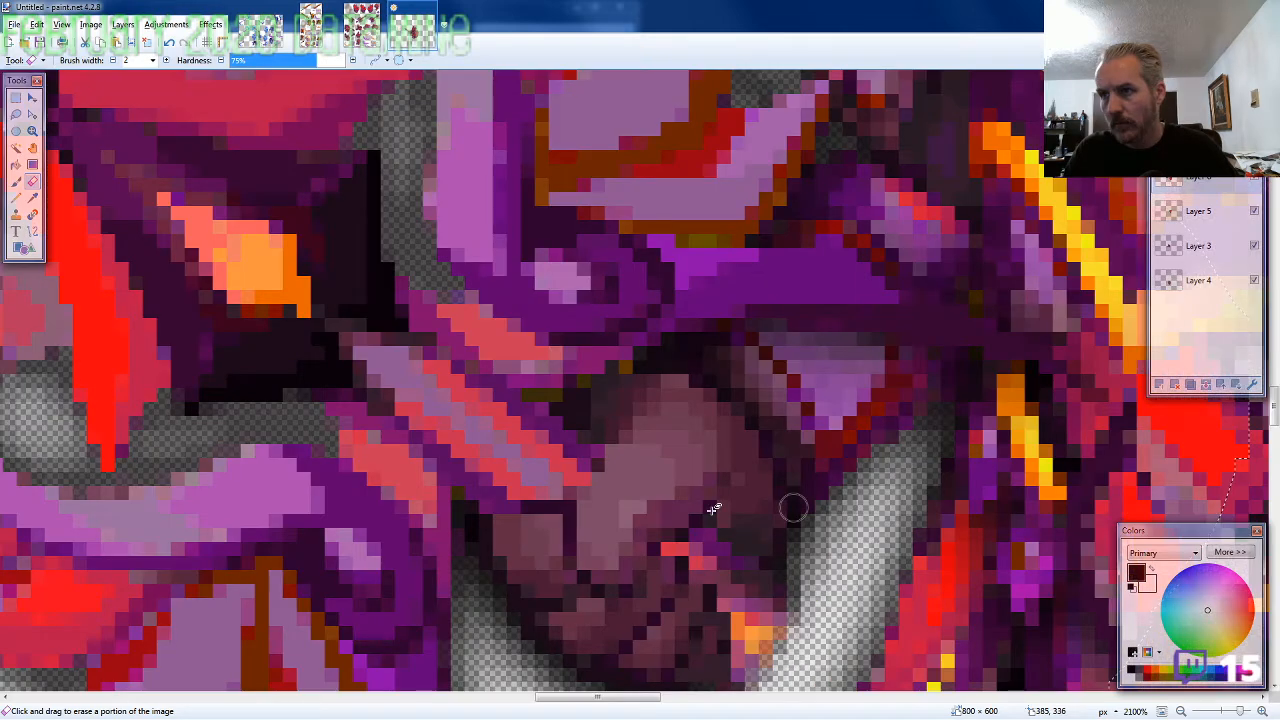
scroll(712, 510, down, 5)
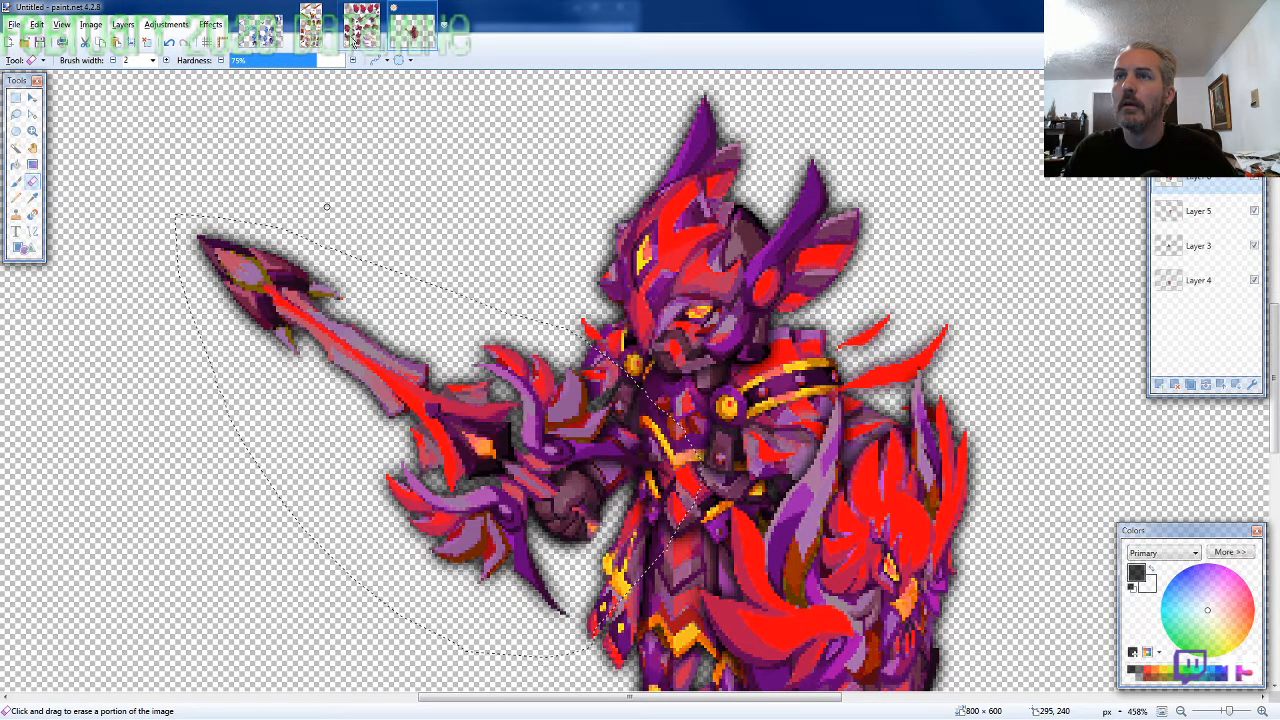
Lasso the loose sword handle beside the legs on the ARMOR3 sprite sheet, about 60 × 50 pixels, and copy it
click(355, 38)
key(s)
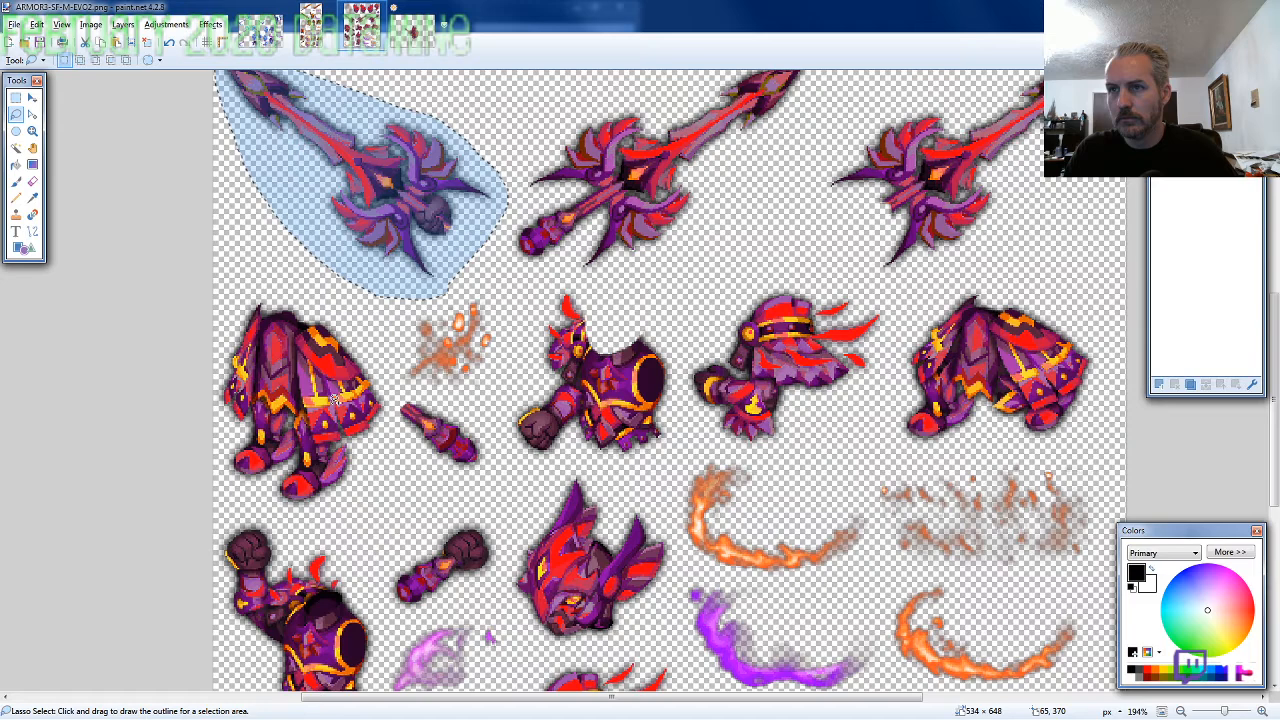
scroll(479, 409, up, 3)
drag(410, 385, 403, 425)
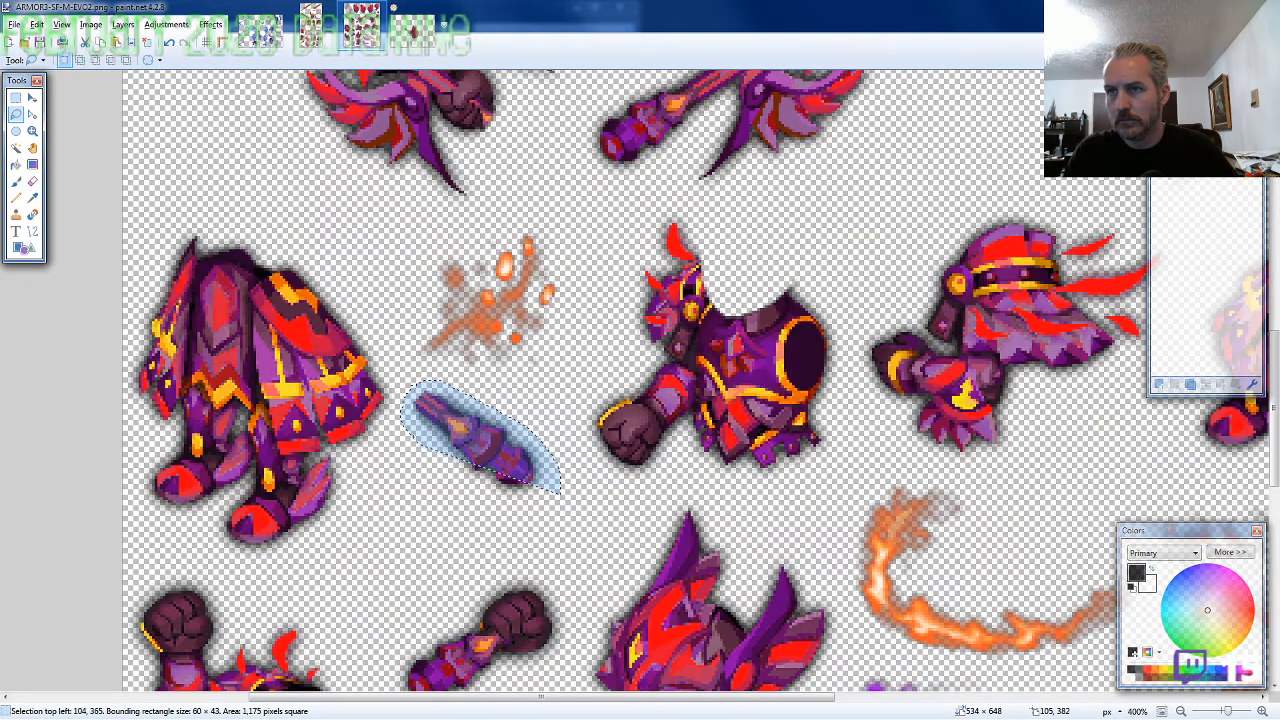
drag(558, 490, 430, 470)
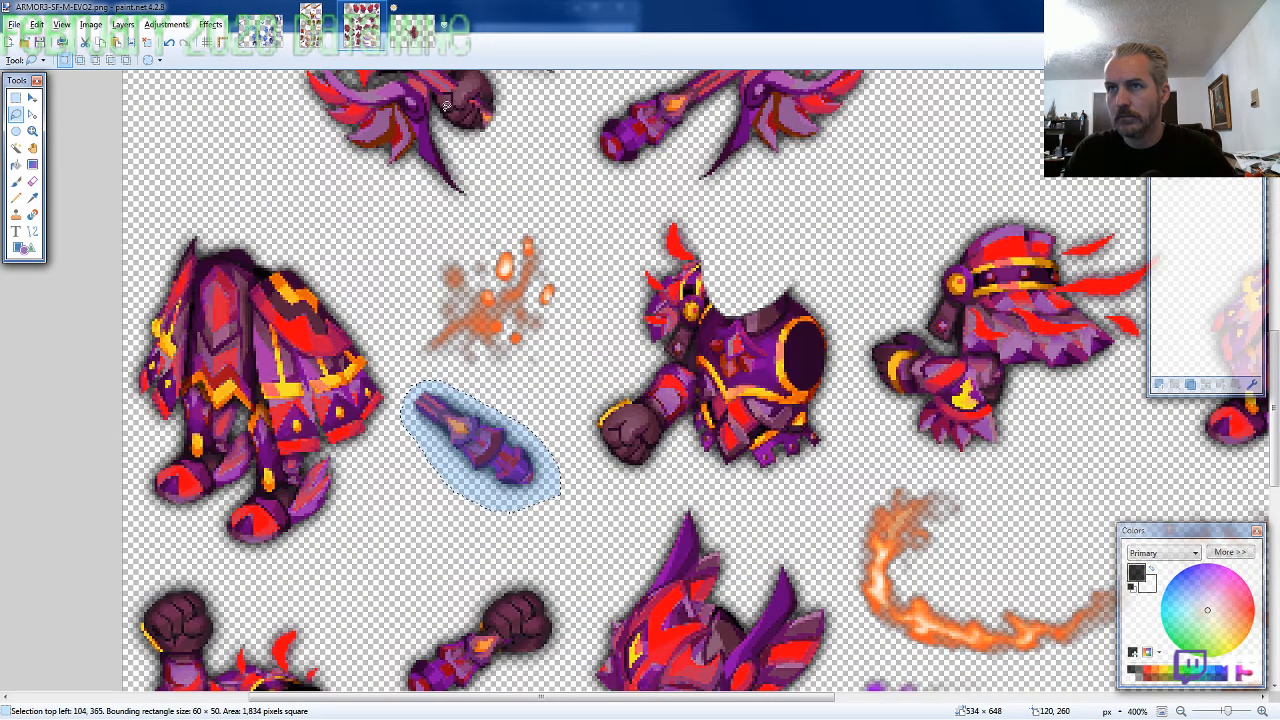
Add a new layer to the character image and move it beneath all other layers
key(ctrl+Tab)
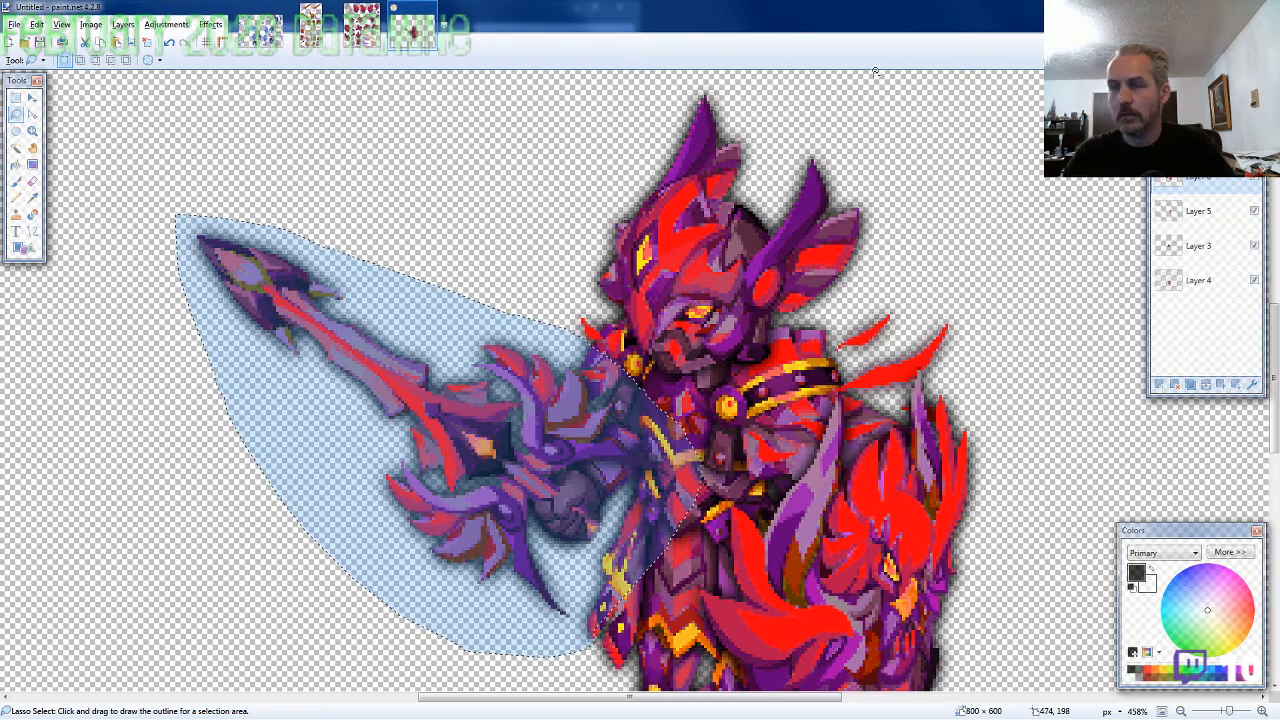
key(ctrl+shift+n)
drag(1206, 183, 1217, 356)
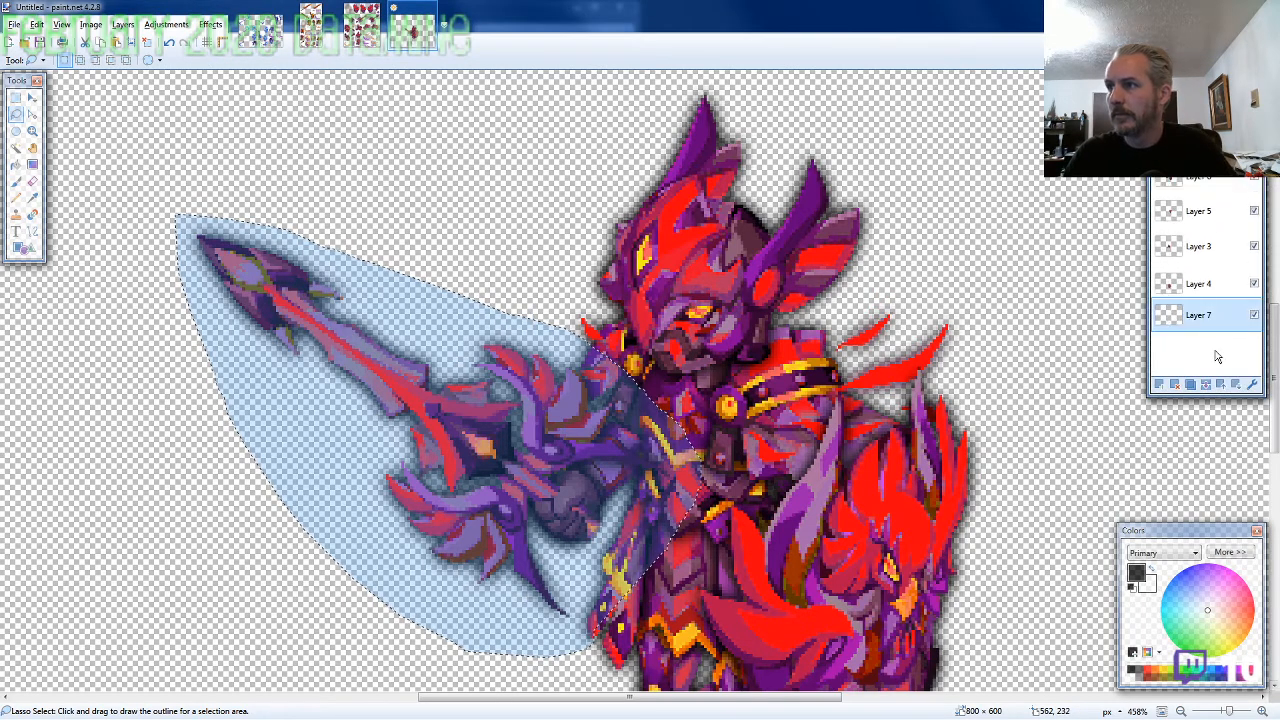
Paste the handle on the lowest layer, align it behind the gripping hand with its top-left corner at about 362, 329, and deselect
scroll(600, 470, down, 2)
scroll(579, 483, up, 3)
key(ctrl+v)
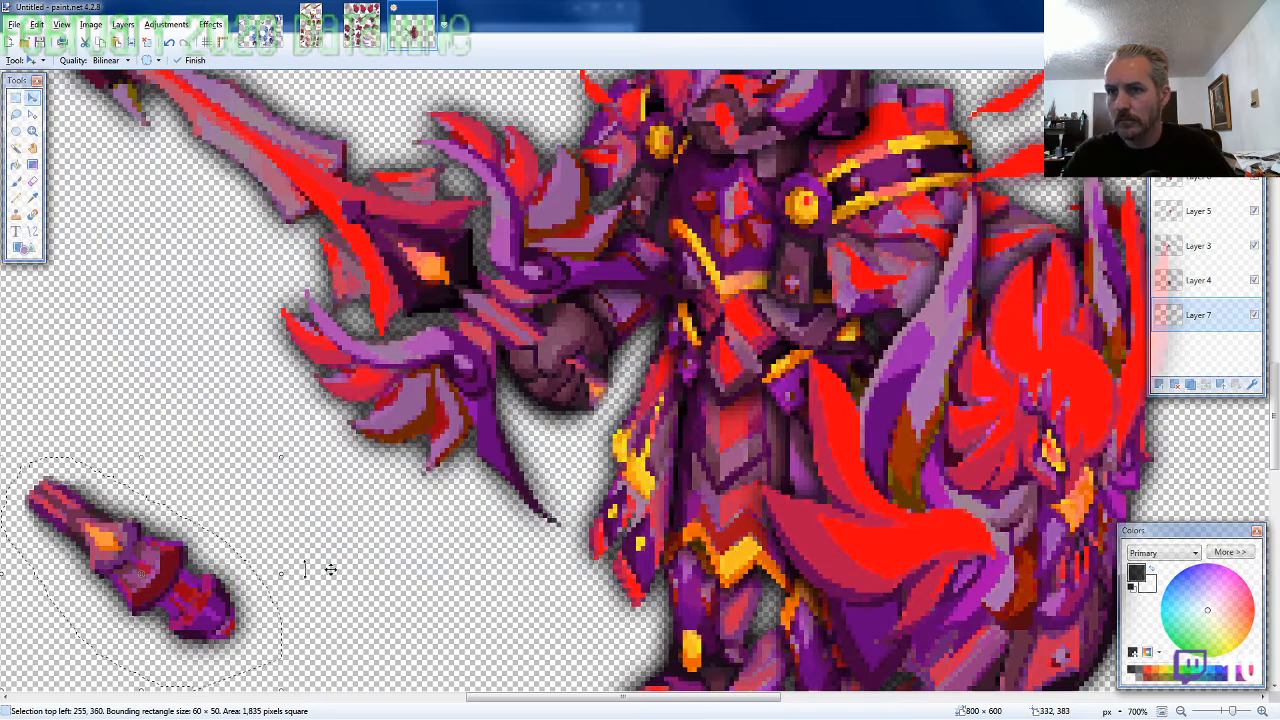
drag(330, 569, 685, 438)
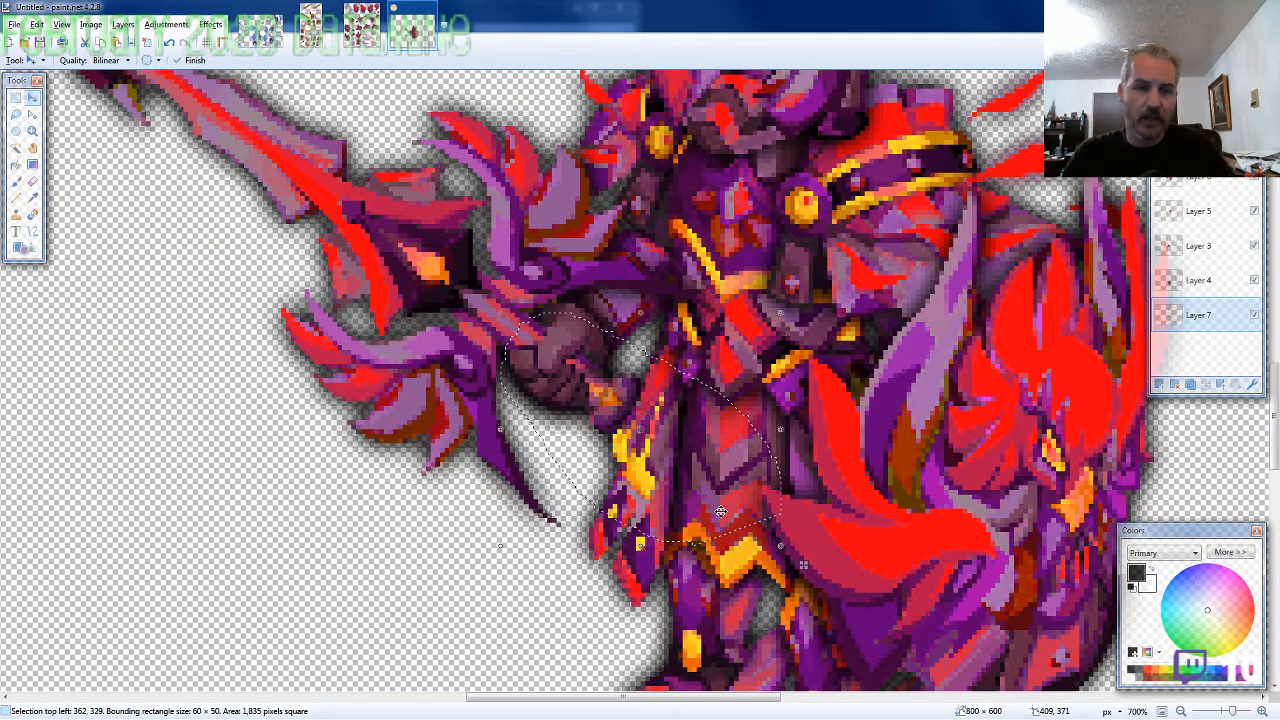
scroll(720, 511, down, 3)
key(ctrl+d)
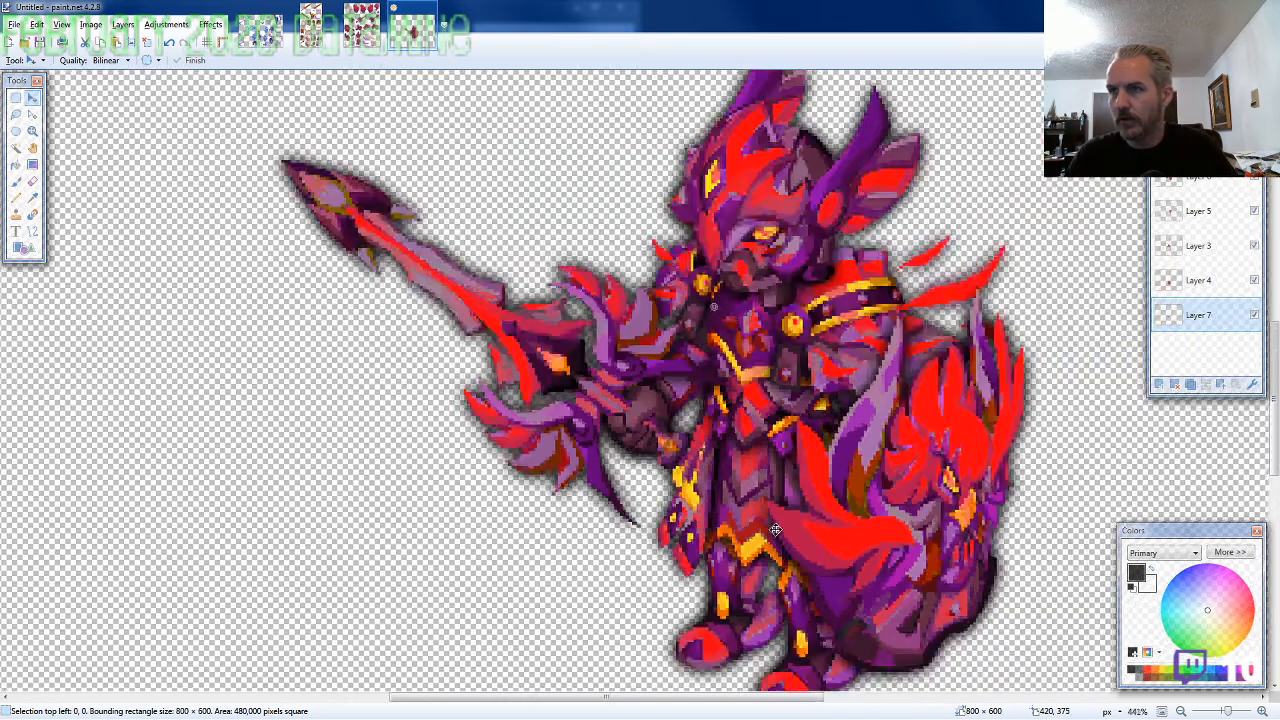
Flatten the assembled character's layers into a single layer
scroll(775, 530, down, 4)
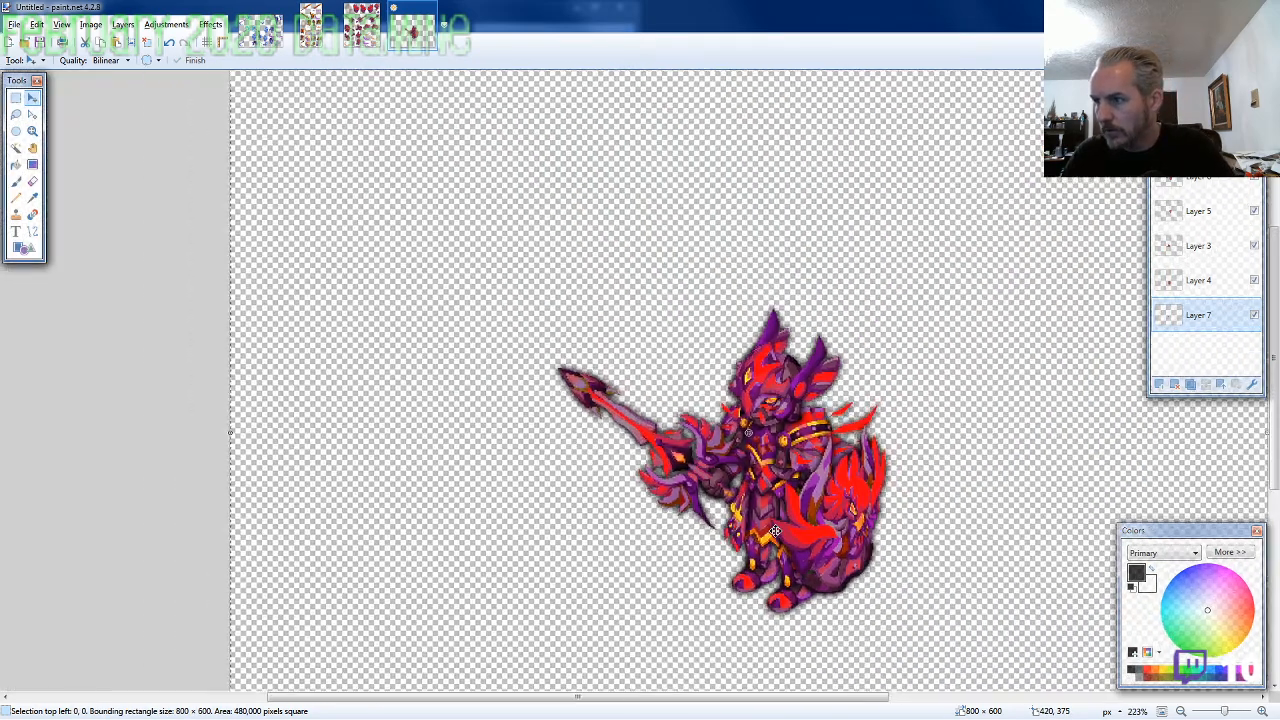
scroll(775, 530, down, 4)
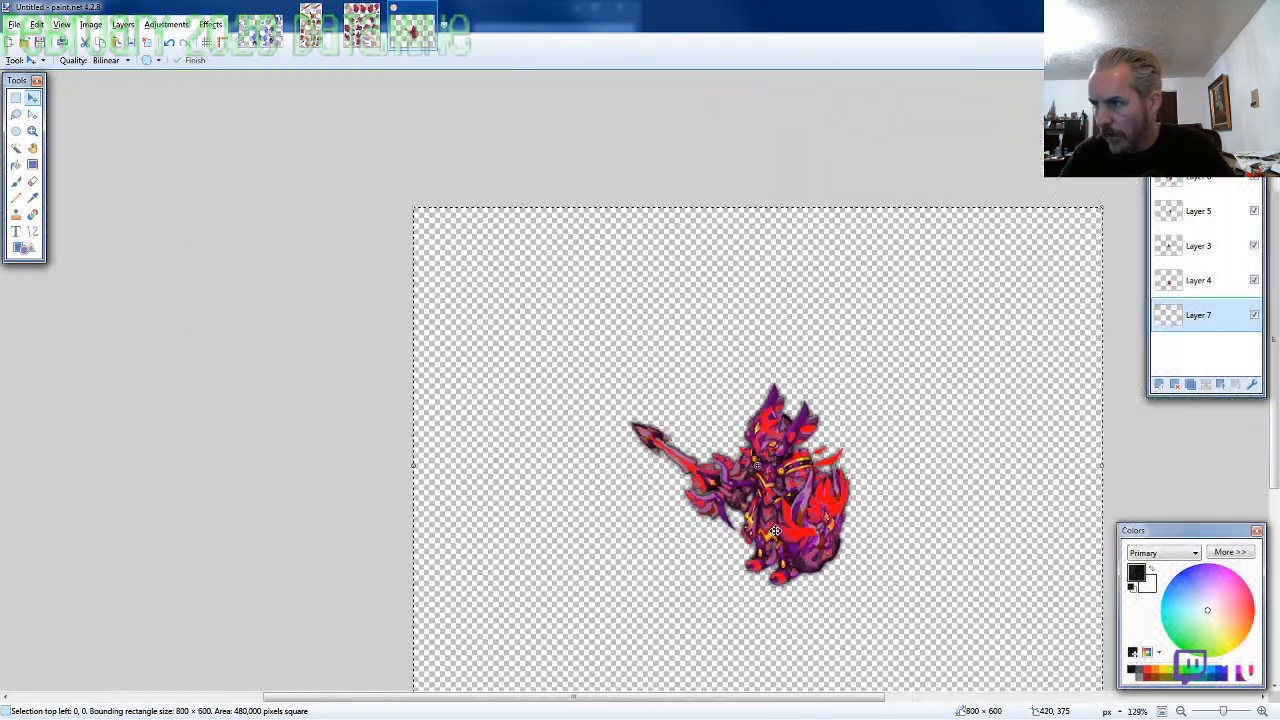
scroll(775, 530, down, 2)
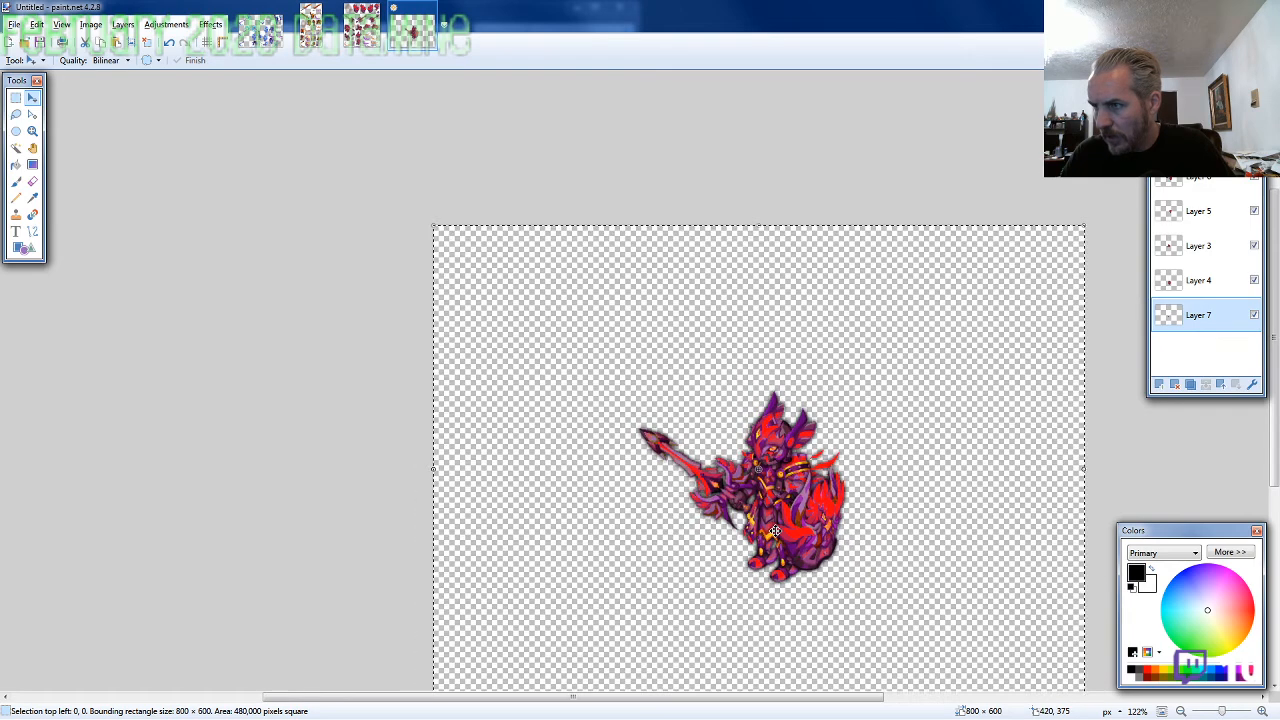
scroll(775, 530, down, 1)
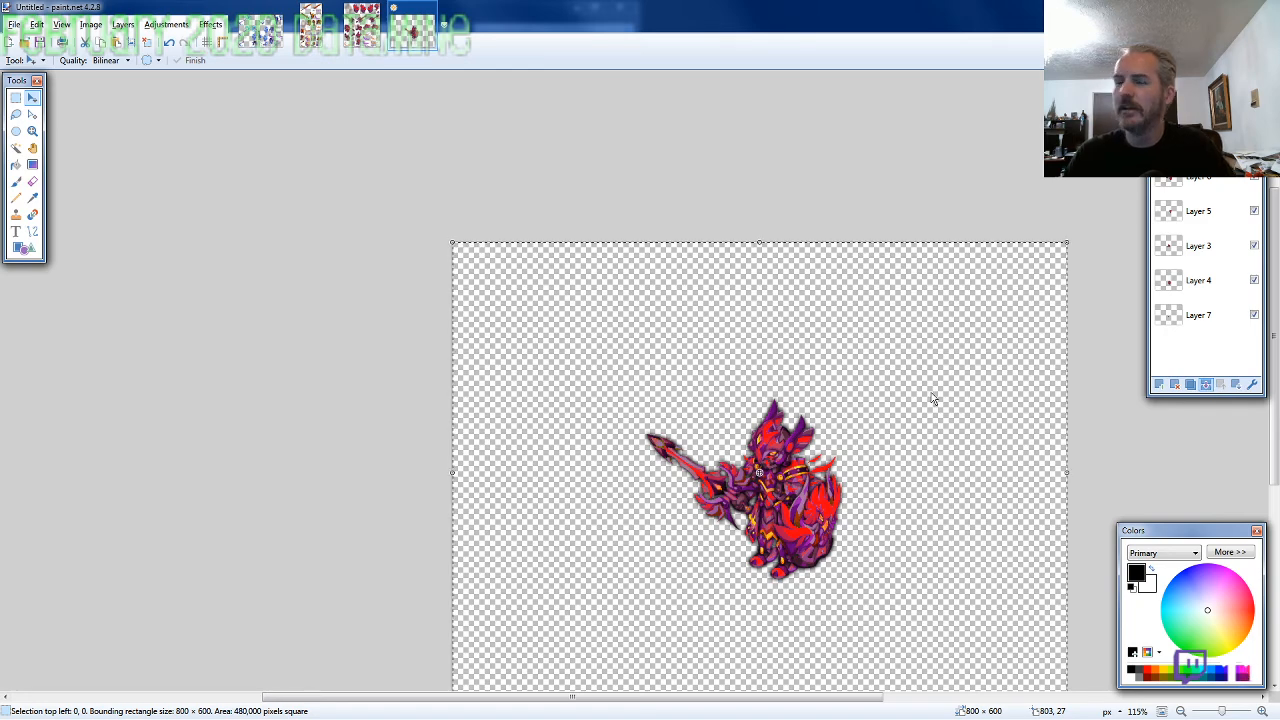
key(ctrl+shift+f)
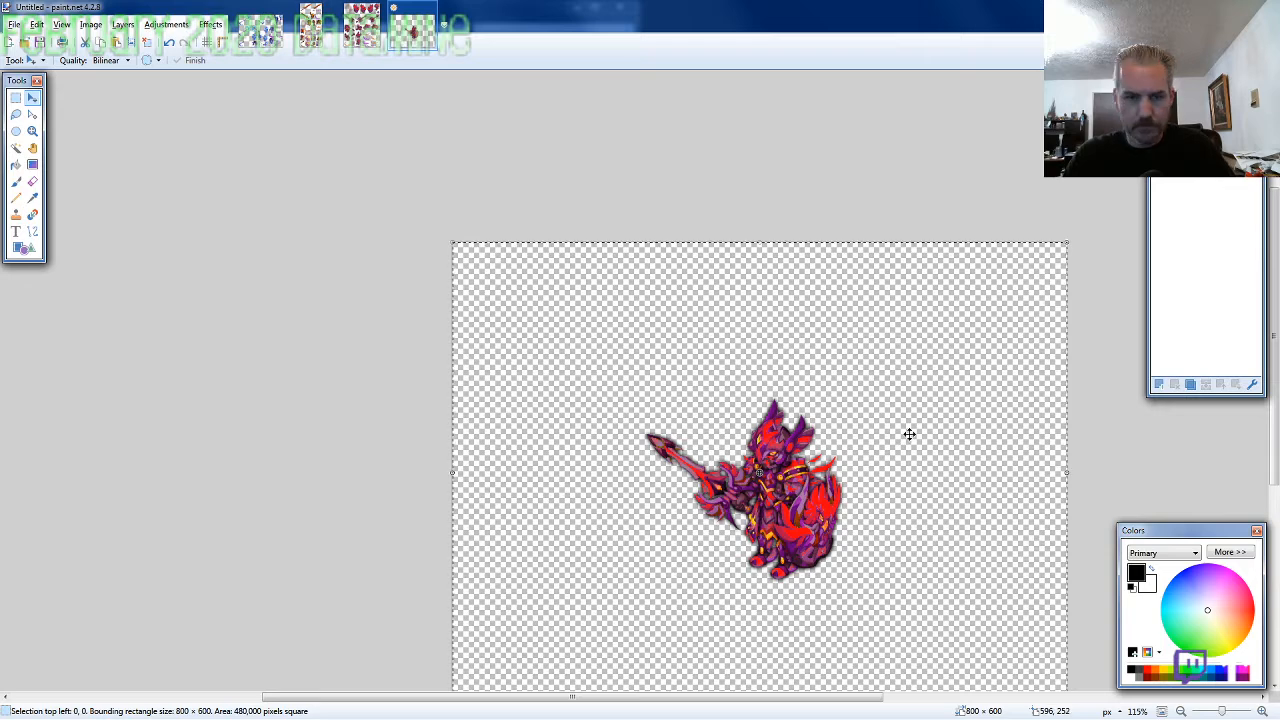
Move the whole character toward the canvas's top-left corner, the selection's top-left corner at -238, -188
drag(909, 434, 752, 302)
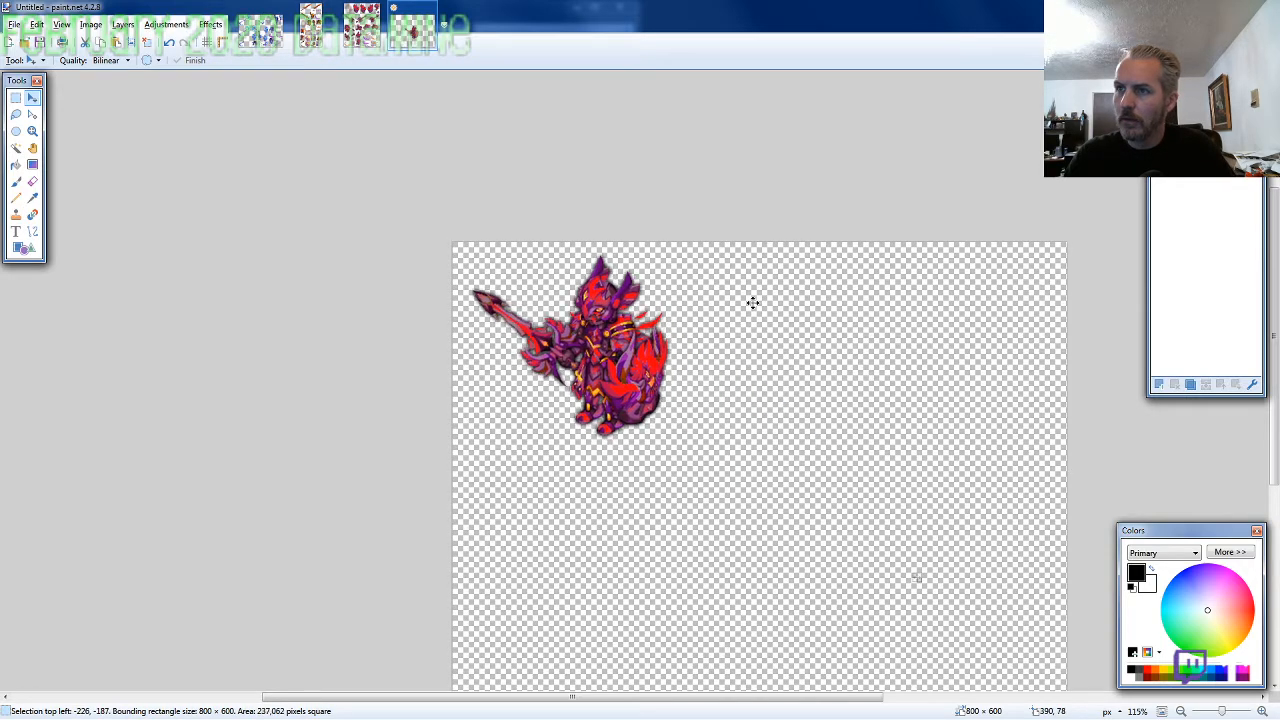
key(Left)
key(Left)
key(Left)
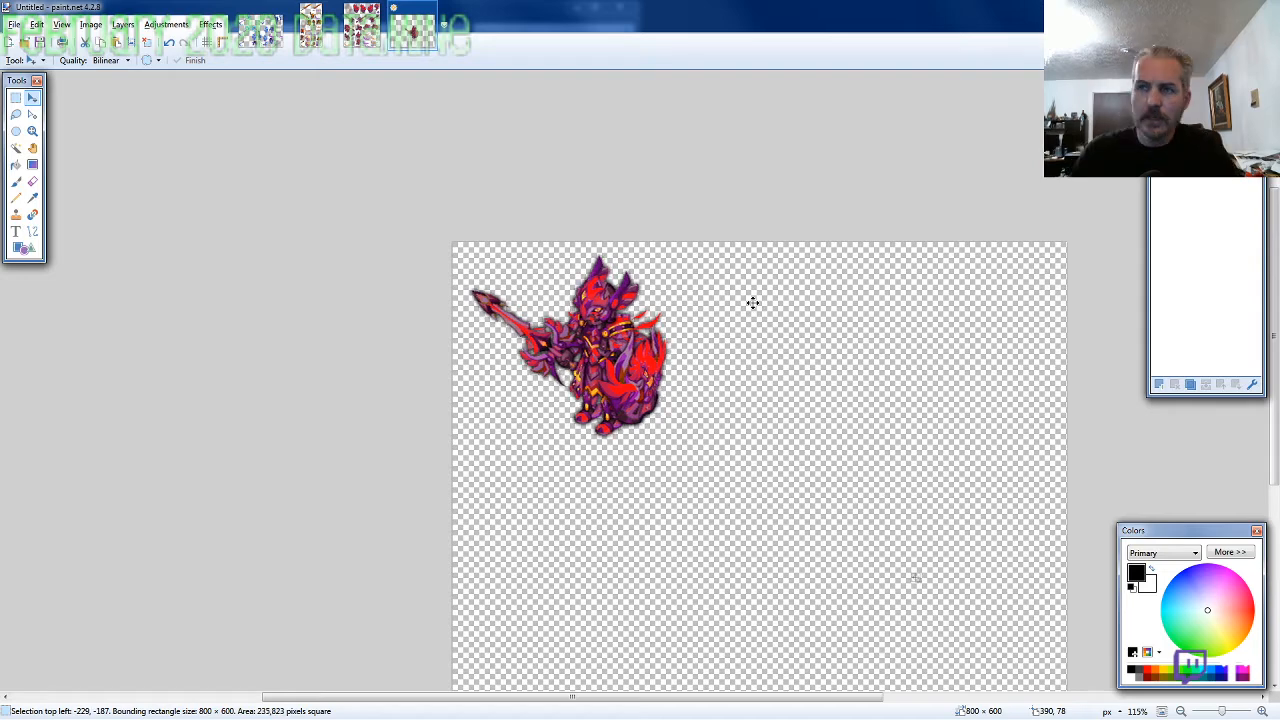
key(Left)
key(Left)
key(Left)
key(Left)
key(Left)
key(Left)
key(Left)
key(Left)
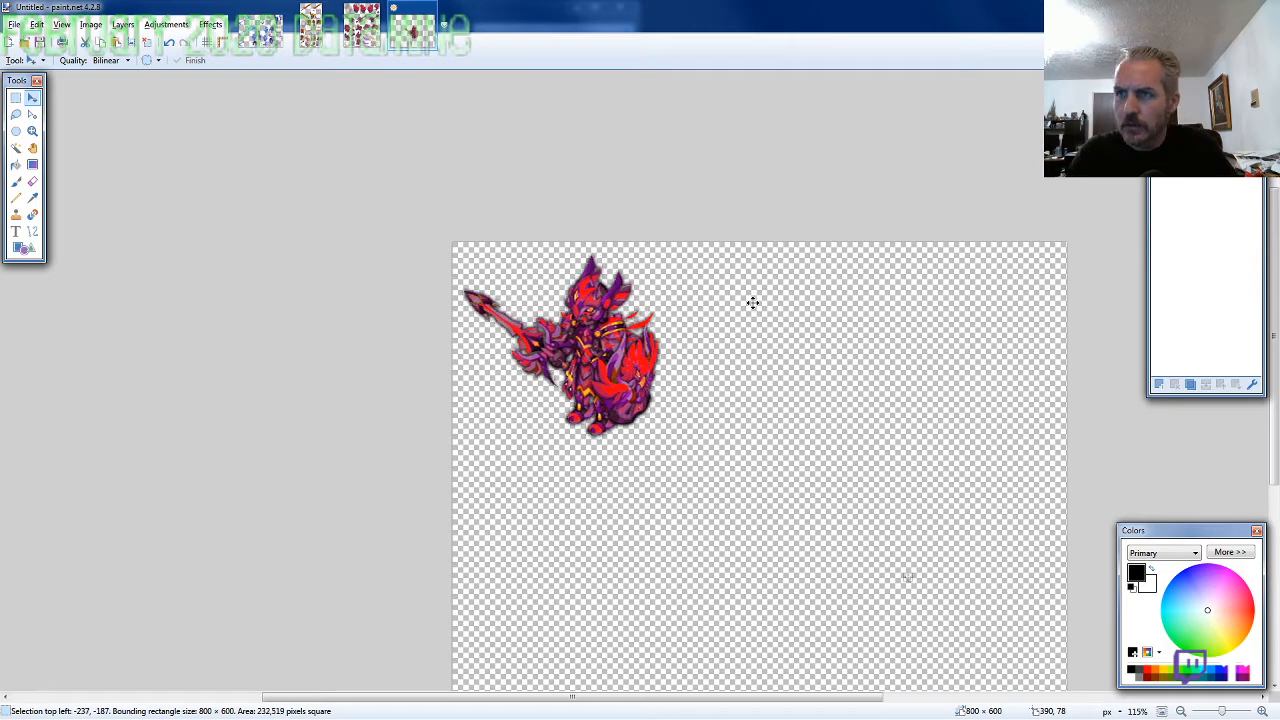
key(Left)
key(Up)
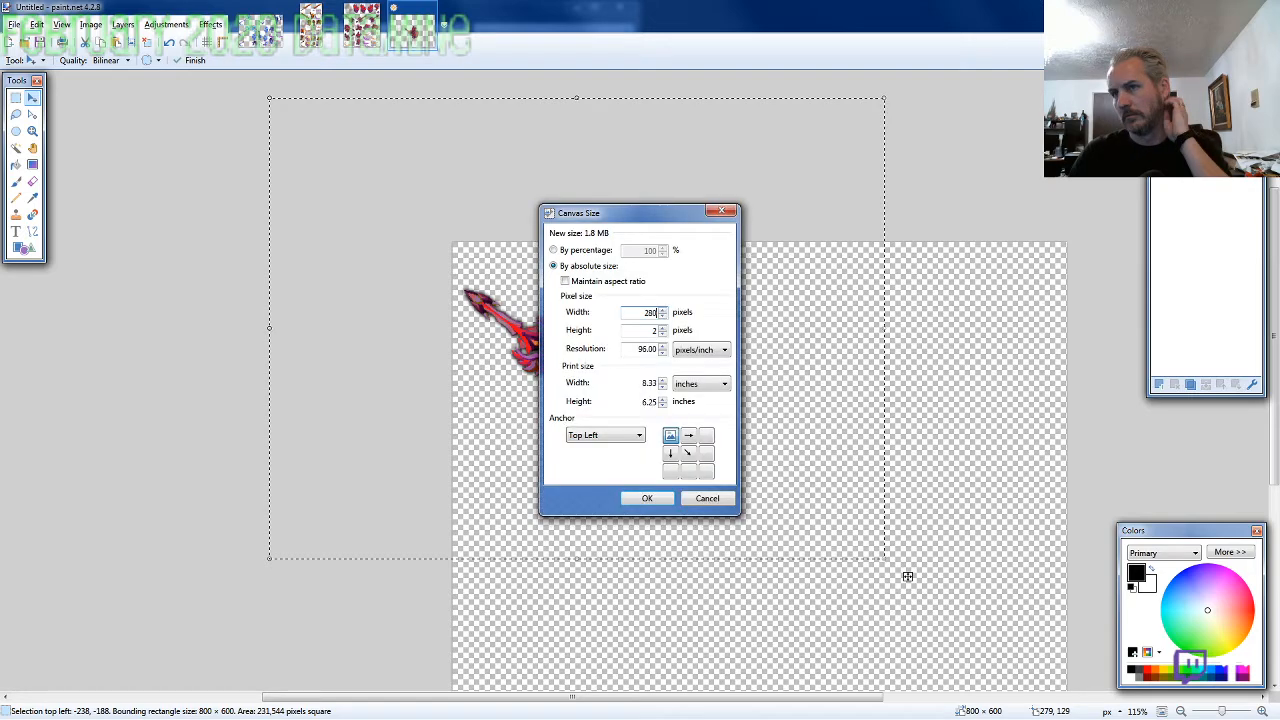
Resize the canvas to 280 × 280 pixels anchored at the top left, and shift the character down 4 pixels
text(80)
key(Return)
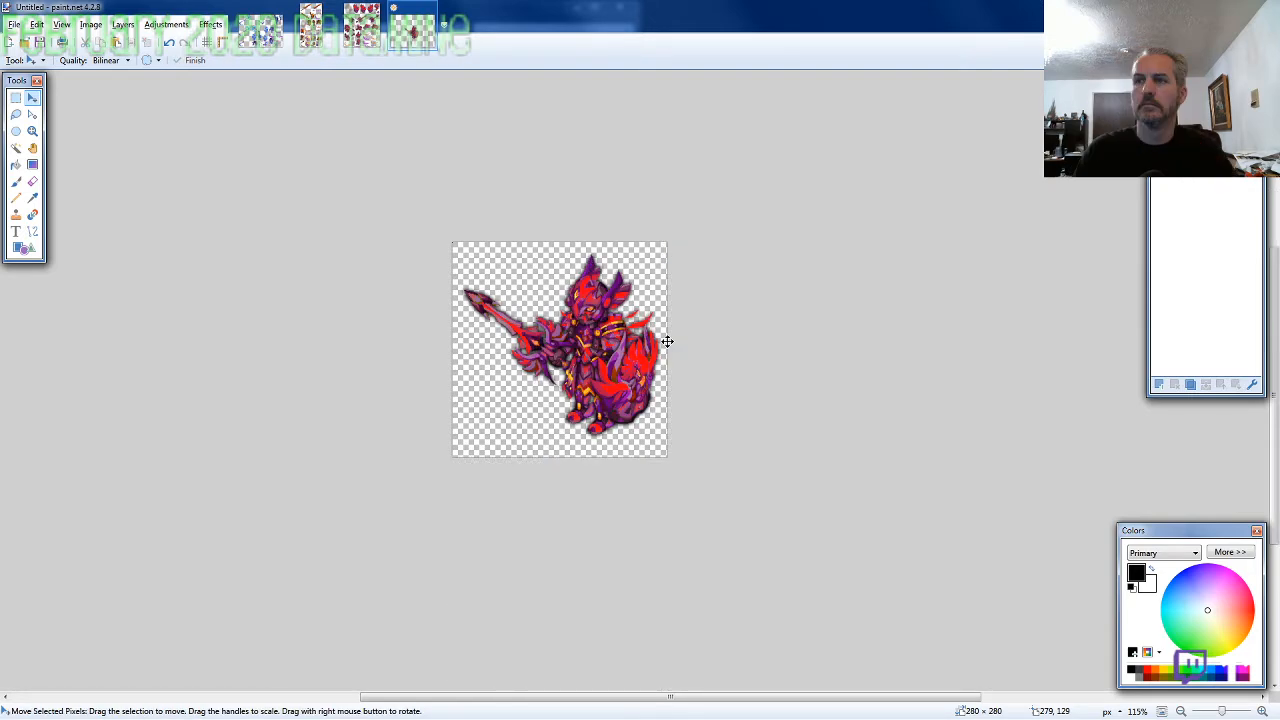
key(ctrl+v)
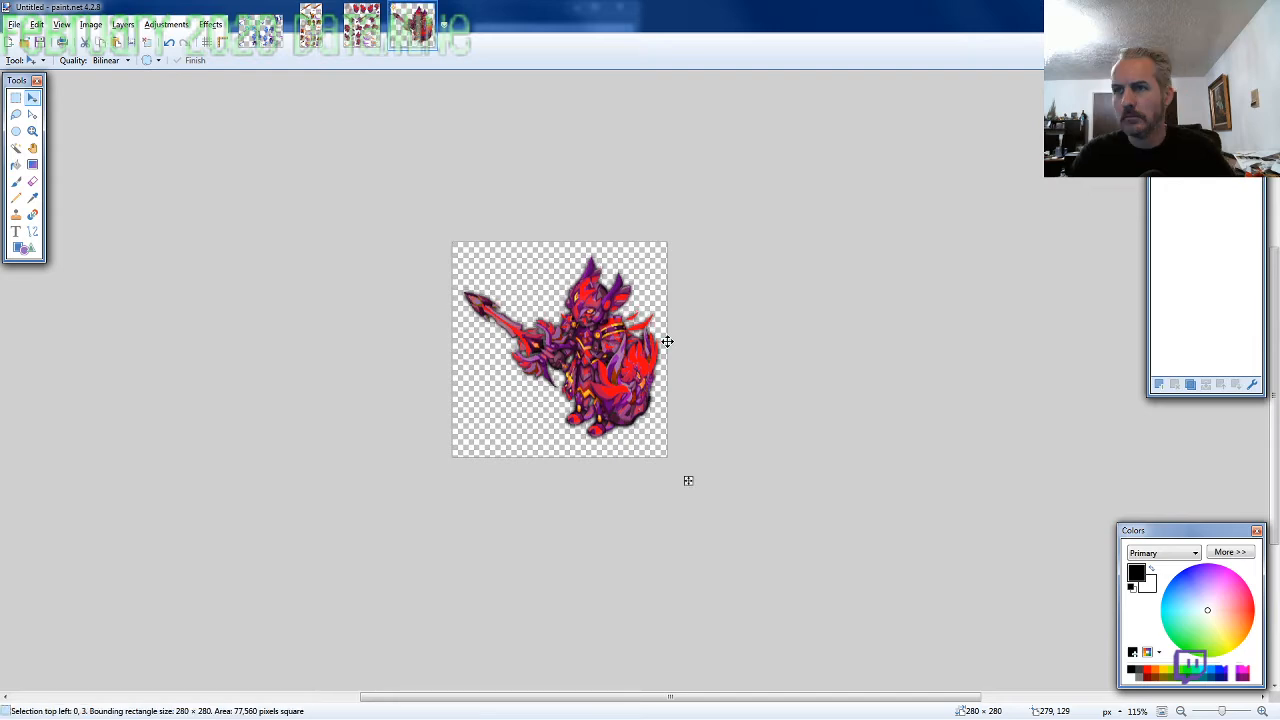
drag(667, 341, 667, 342)
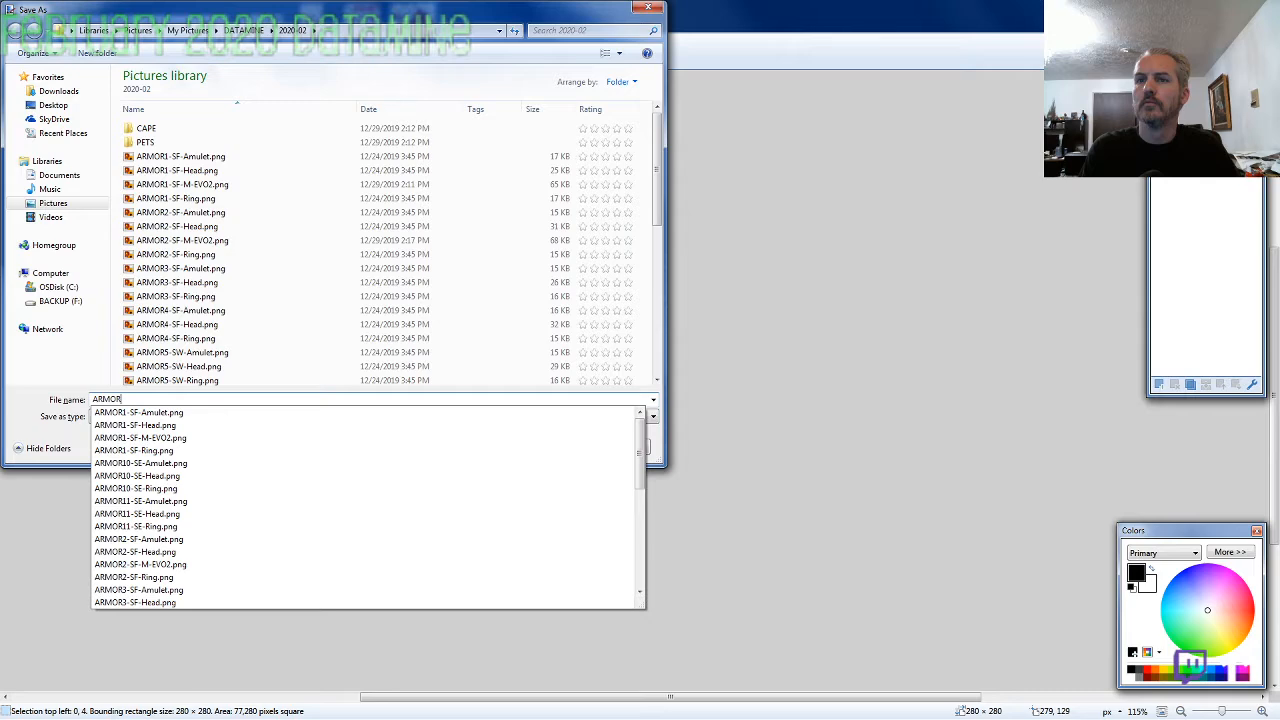
Save the character as the PNG ARMOR3-SF-M-EVO2 in the 2020-02 folder with the default save settings
text(3)
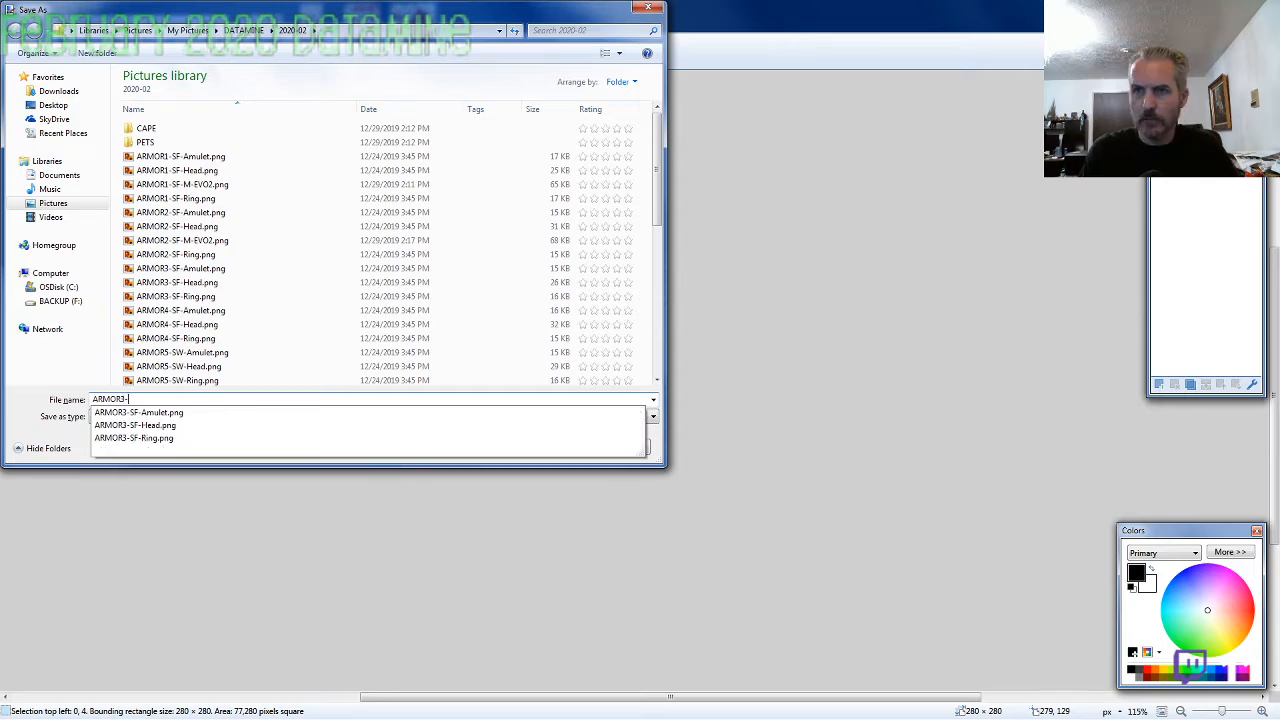
text(-SF-M-EVO2)
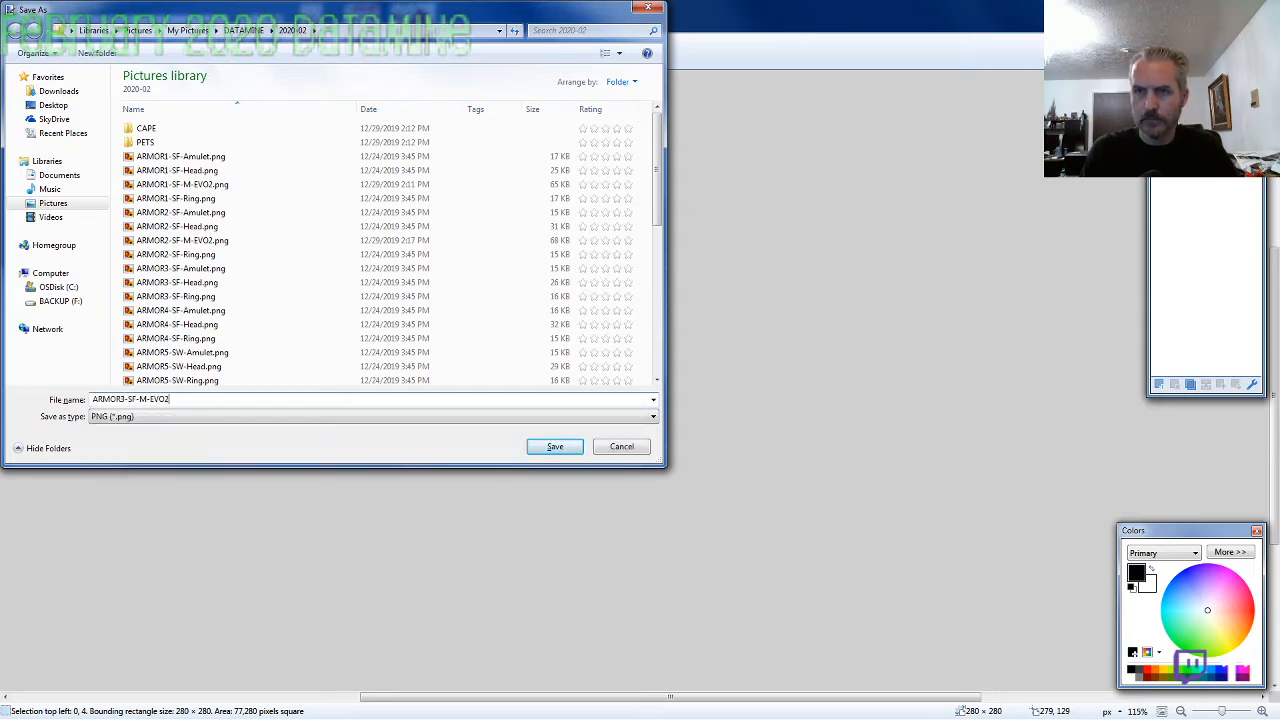
key(Return)
key(Return)
Close the finished ARMOR3 character image and its sprite sheet, leaving the ARMOR4-SF-M-EVO2 sheet open
key(ctrl+w)
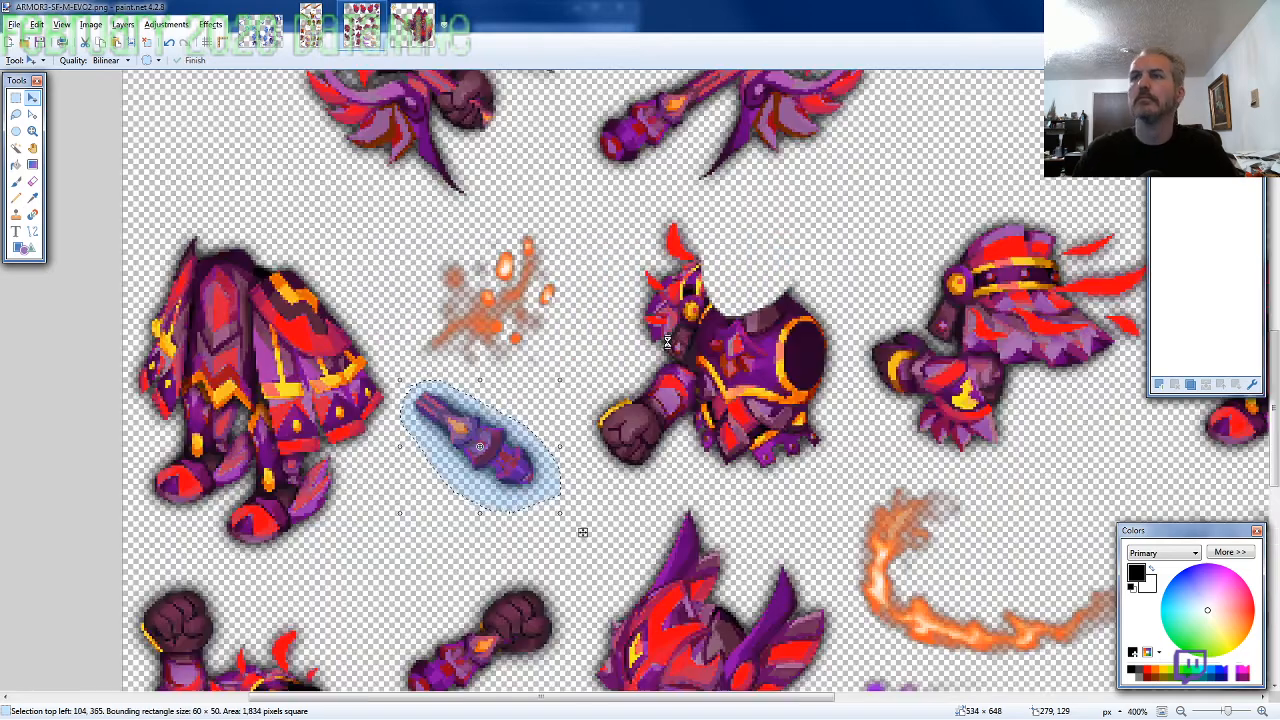
key(ctrl+w)
key(ctrl+w)
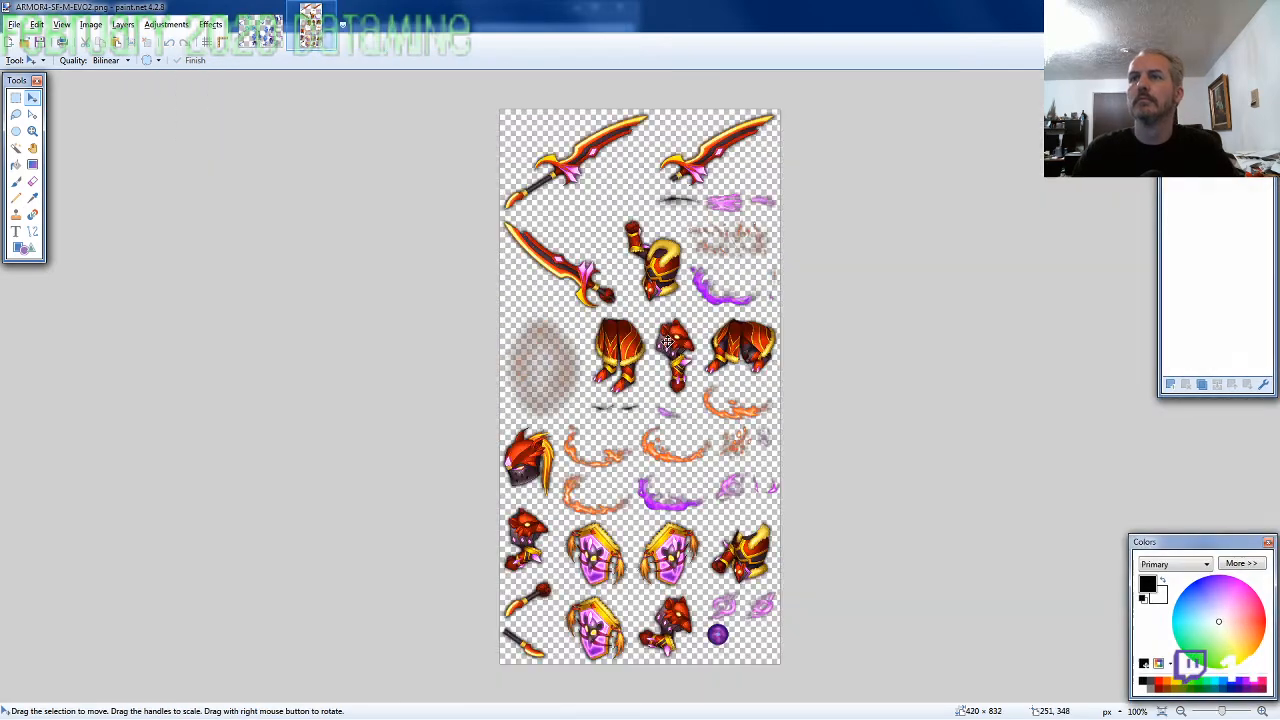
Lasso the red helmet with the yellow plume on the ARMOR4 sprite sheet, about 87 × 120 pixels, and copy it
click(15, 114)
ctrl+scroll(595, 527, up, 5)
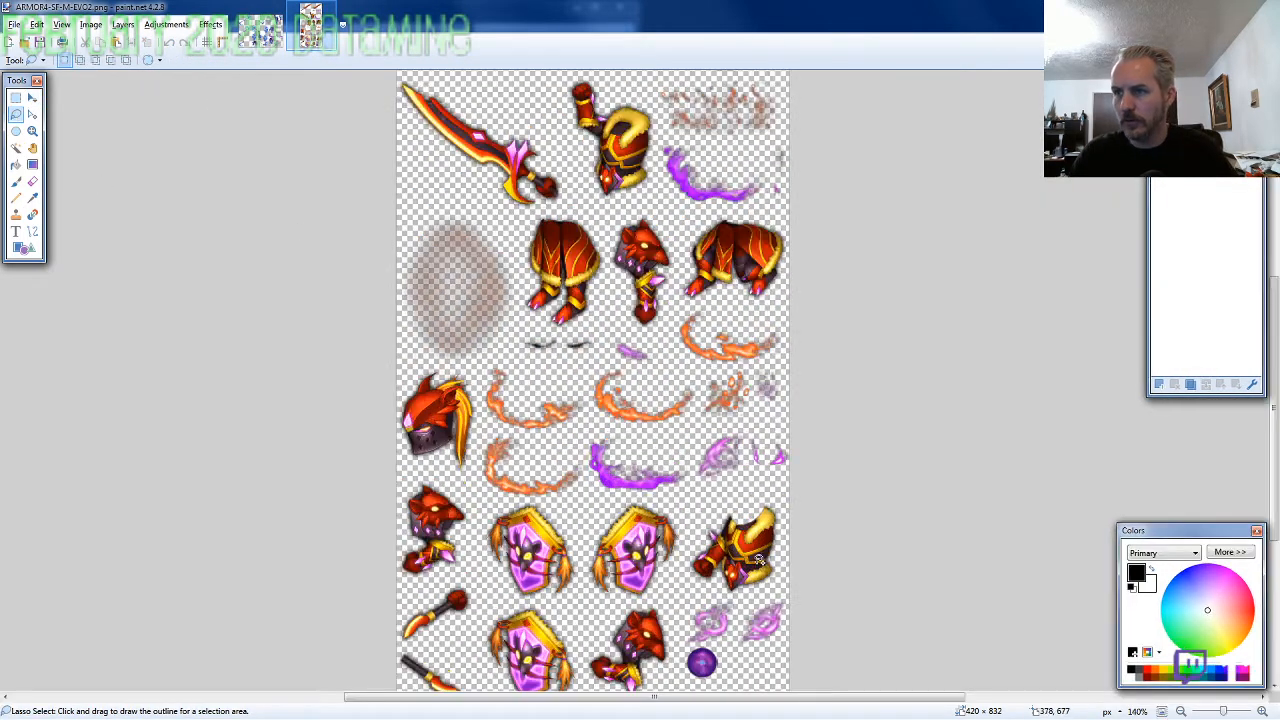
mouse_move(545, 438)
mouse_down()
mouse_move(529, 309)
mouse_move(472, 276)
mouse_move(426, 274)
mouse_move(372, 310)
mouse_move(309, 428)
mouse_move(379, 512)
mouse_move(520, 552)
mouse_up()
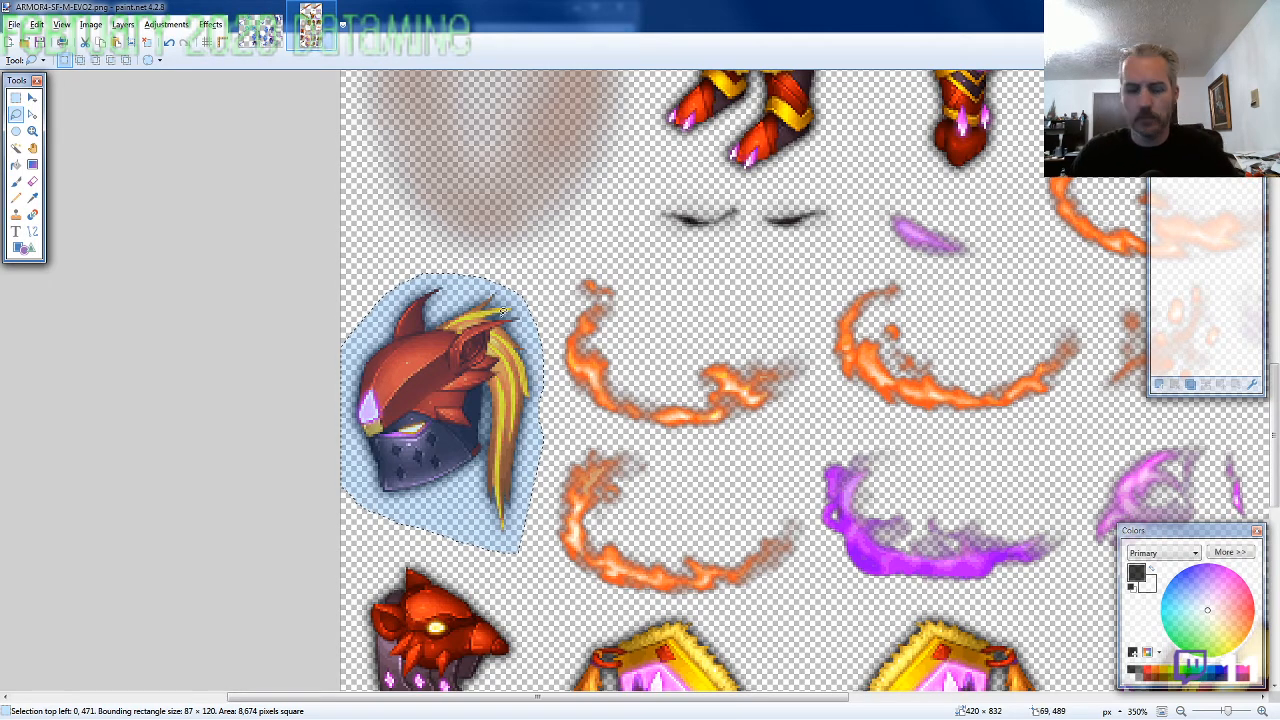
Create a new 800 × 600 pixel image and paste the plumed helmet into it
key(ctrl+n)
text(60)
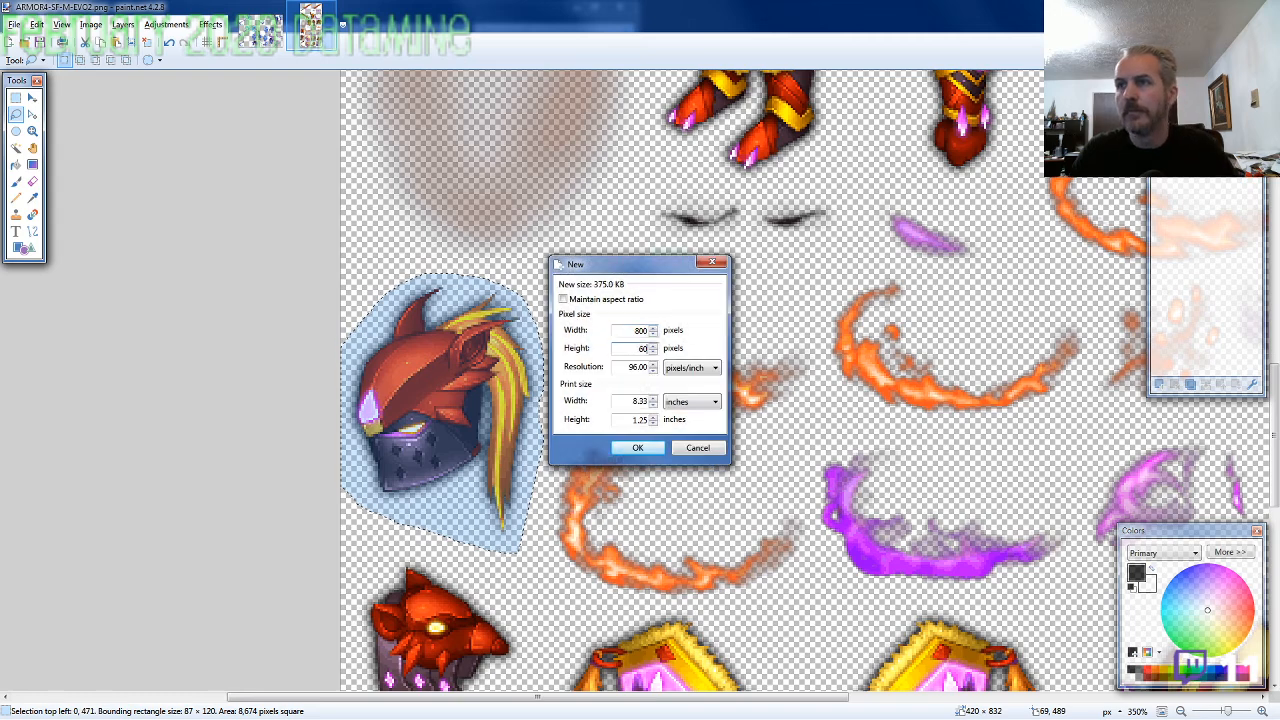
text(0)
key(Return)
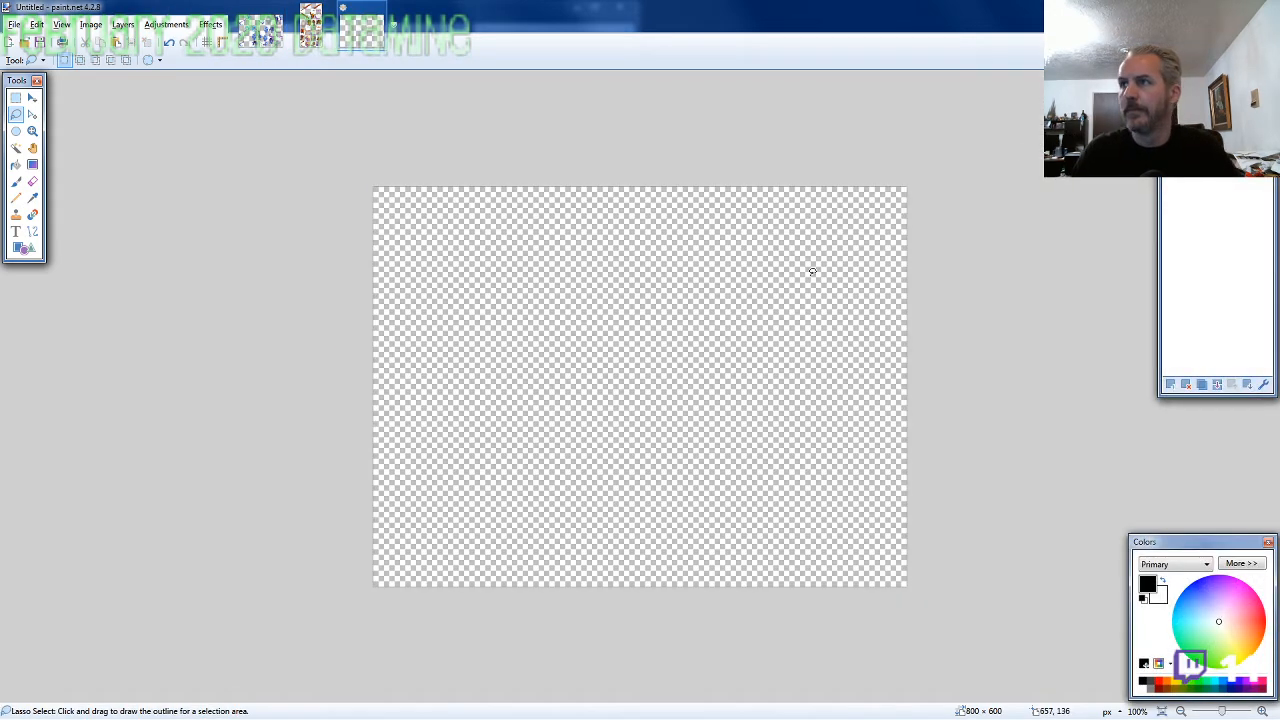
key(ctrl+v)
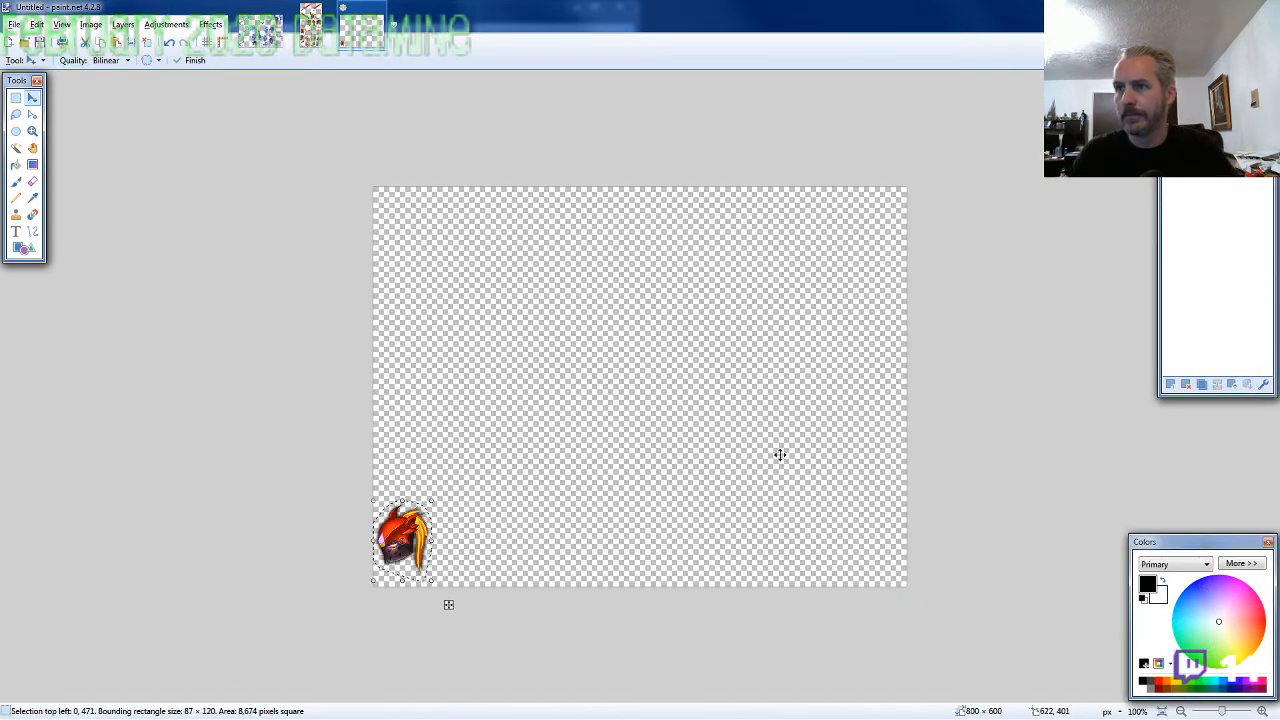
Move the pasted helmet near the canvas centre, with its selection's top-left corner at about 426, 182
drag(748, 452, 1003, 281)
drag(706, 431, 732, 411)
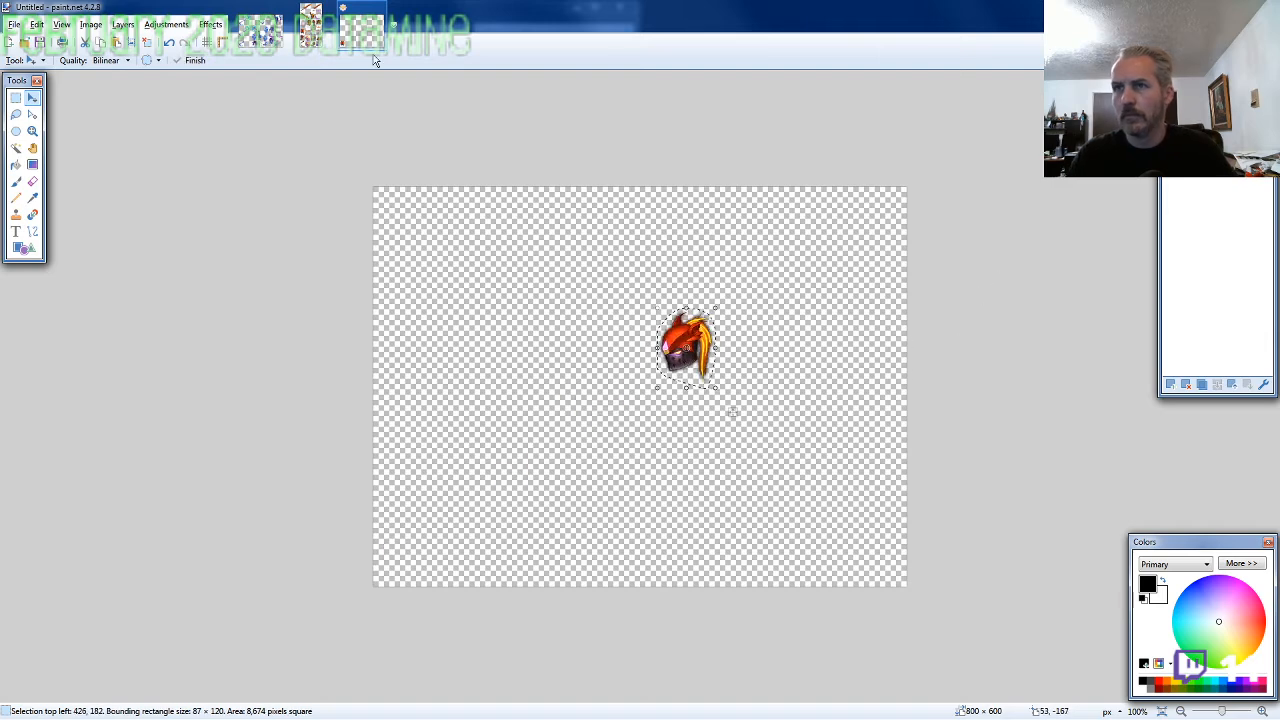
Lasso the fur-trimmed torso with the lowered fist on the ARMOR4 sprite sheet, about 112 × 110 pixels, and copy it
click(320, 38)
click(17, 114)
scroll(154, 309, down, 3)
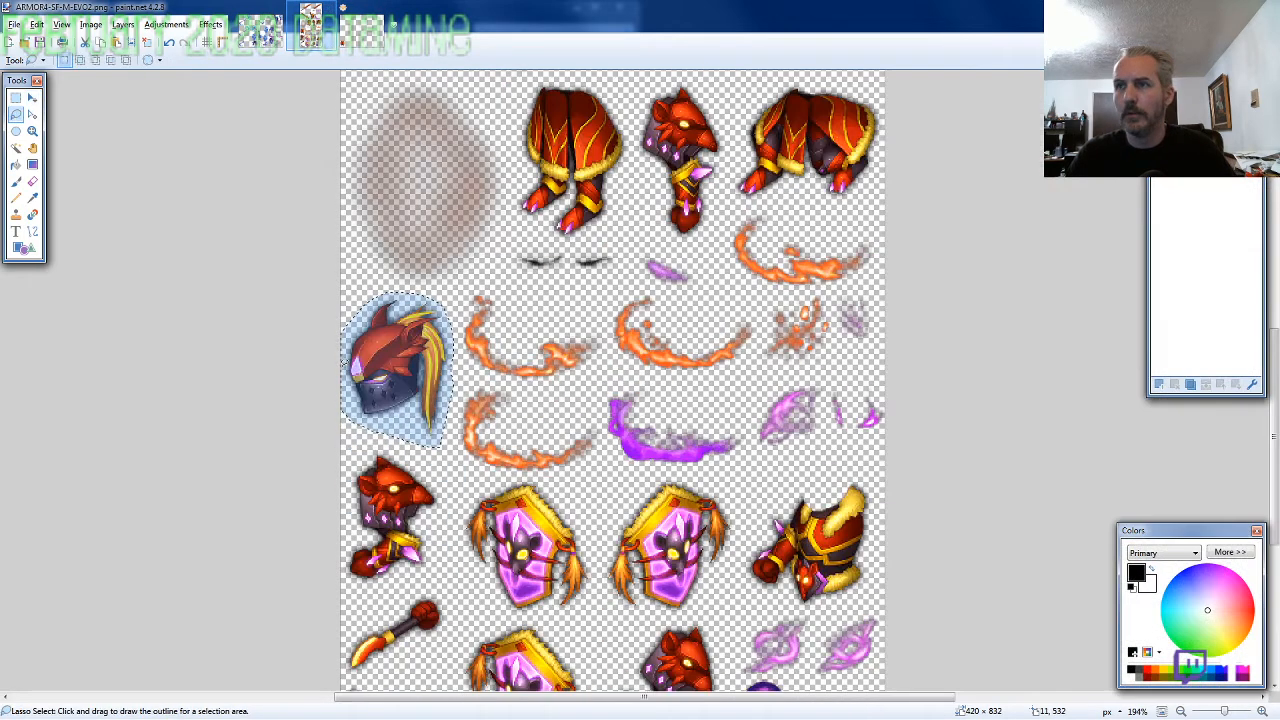
scroll(613, 380, down, 3)
scroll(968, 372, up, 2)
mouse_move(925, 290)
mouse_down()
mouse_move(915, 268)
mouse_move(800, 242)
mouse_move(722, 330)
mouse_move(703, 385)
mouse_move(745, 435)
mouse_move(820, 450)
mouse_move(905, 430)
mouse_move(922, 330)
mouse_up()
Paste the torso on a new layer behind the helmet and align it under the head at 394, 245
click(362, 36)
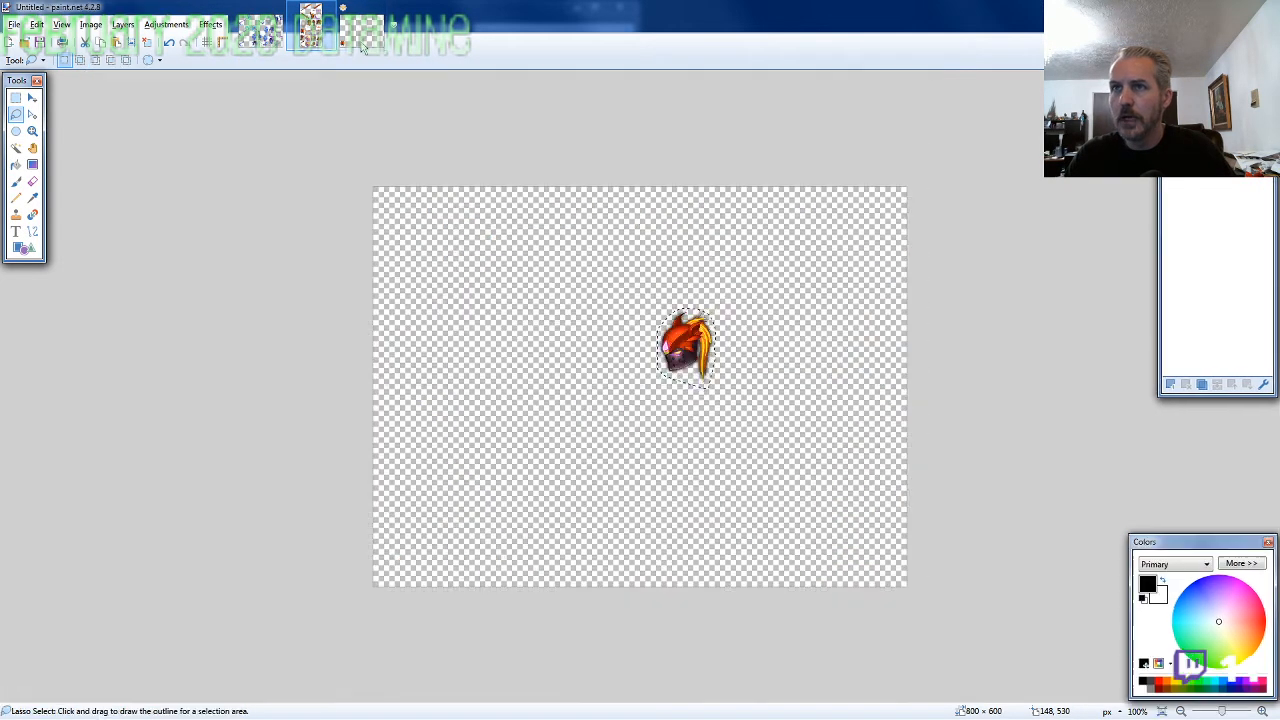
key(ctrl+shift+n)
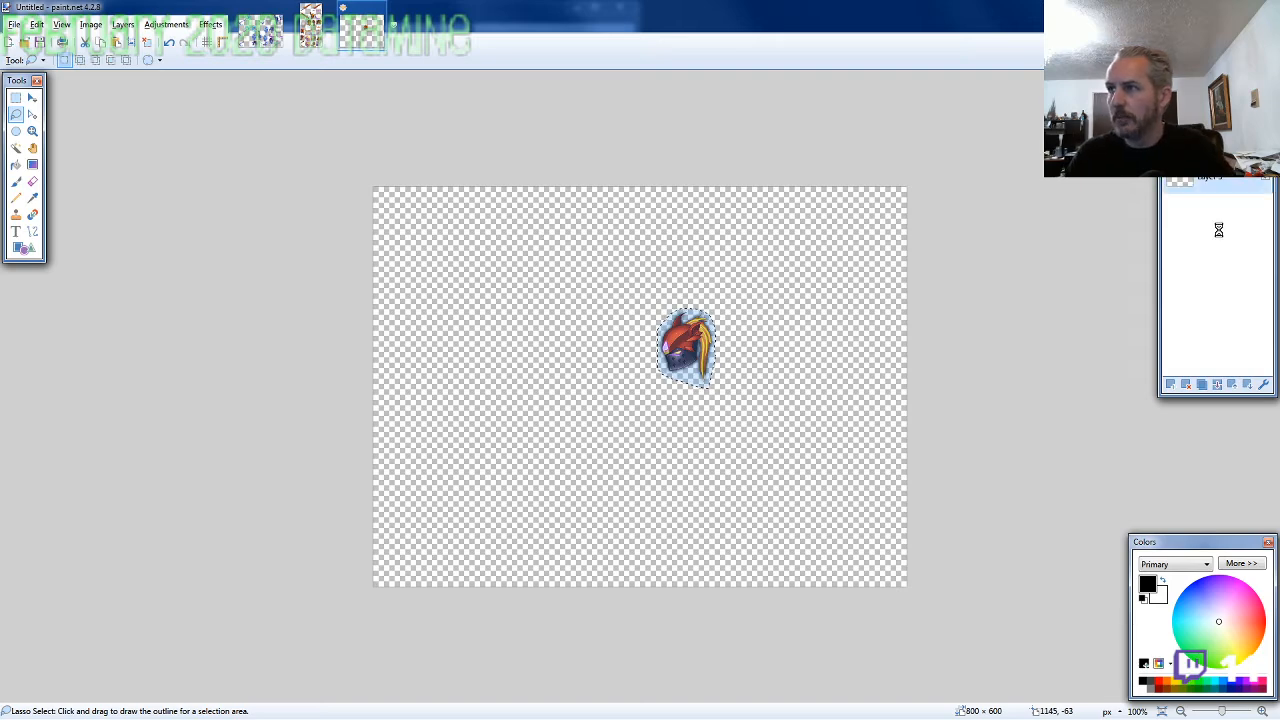
scroll(748, 334, up, 3)
key(ctrl+v)
drag(467, 534, 631, 404)
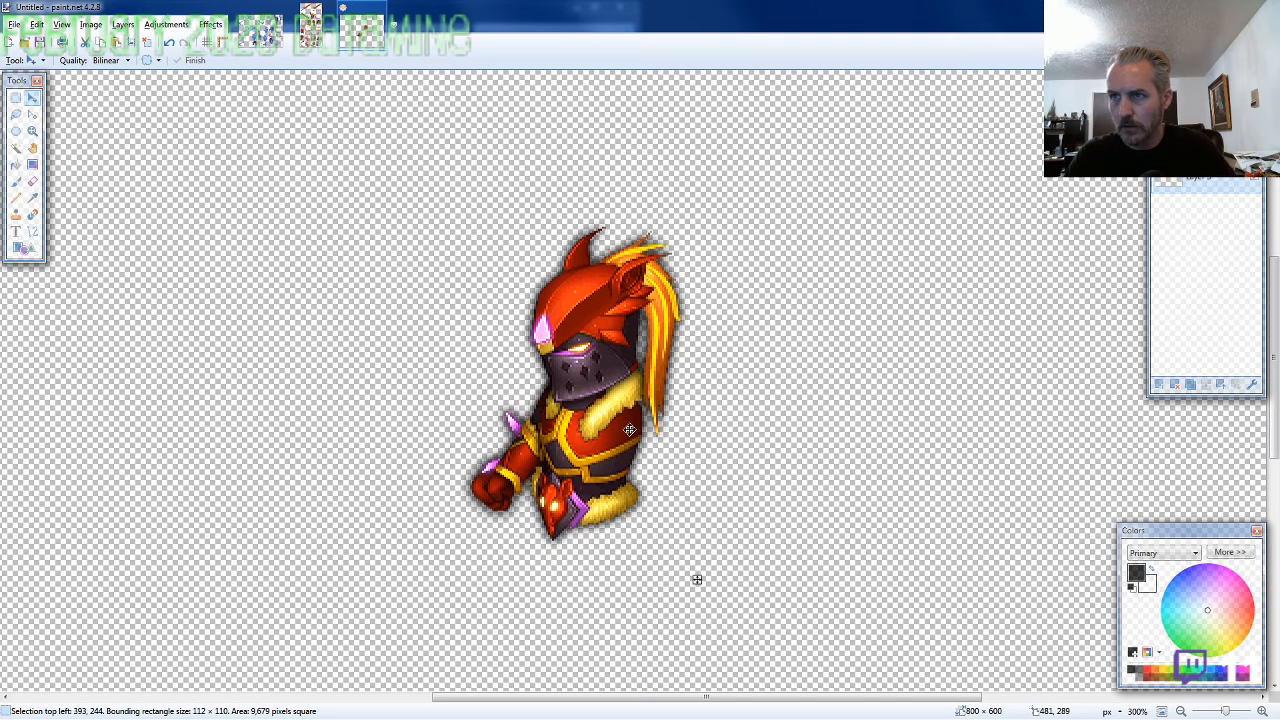
key(Down)
key(Right)
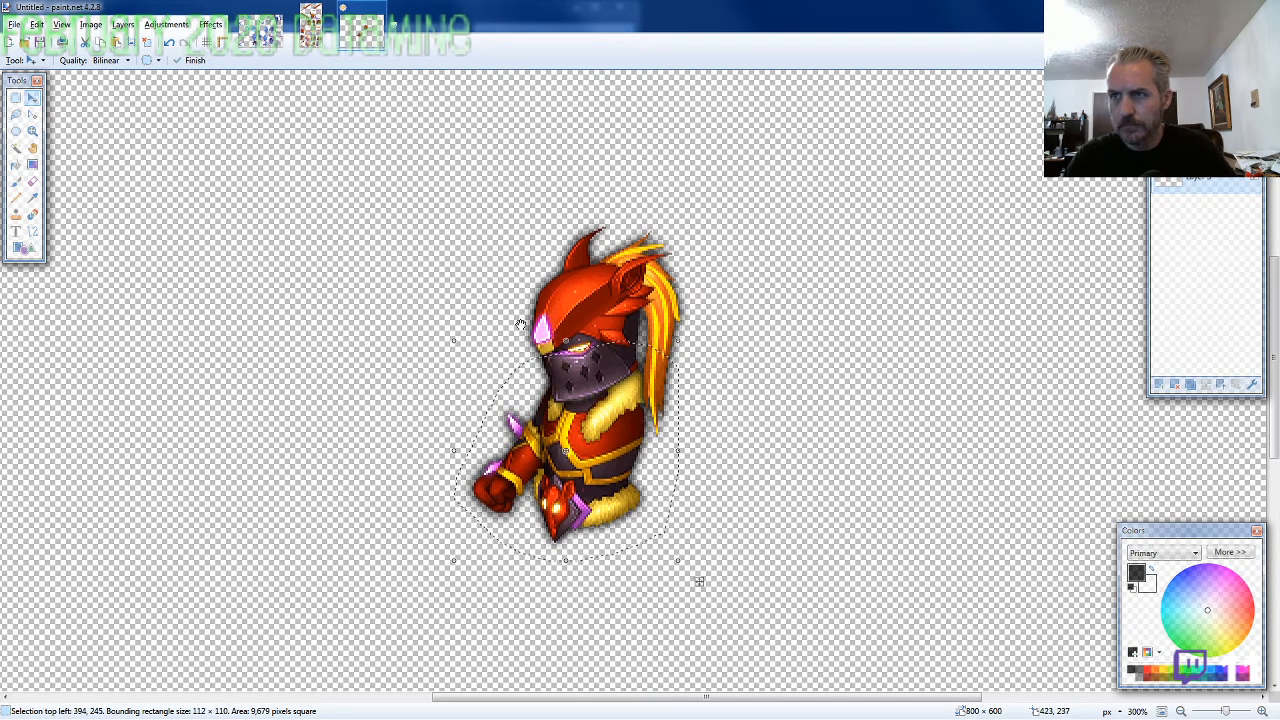
Lasso the standing legs with the closed skirt on the ARMOR4 sprite sheet, about 95 × 130 pixels, and copy them
click(311, 32)
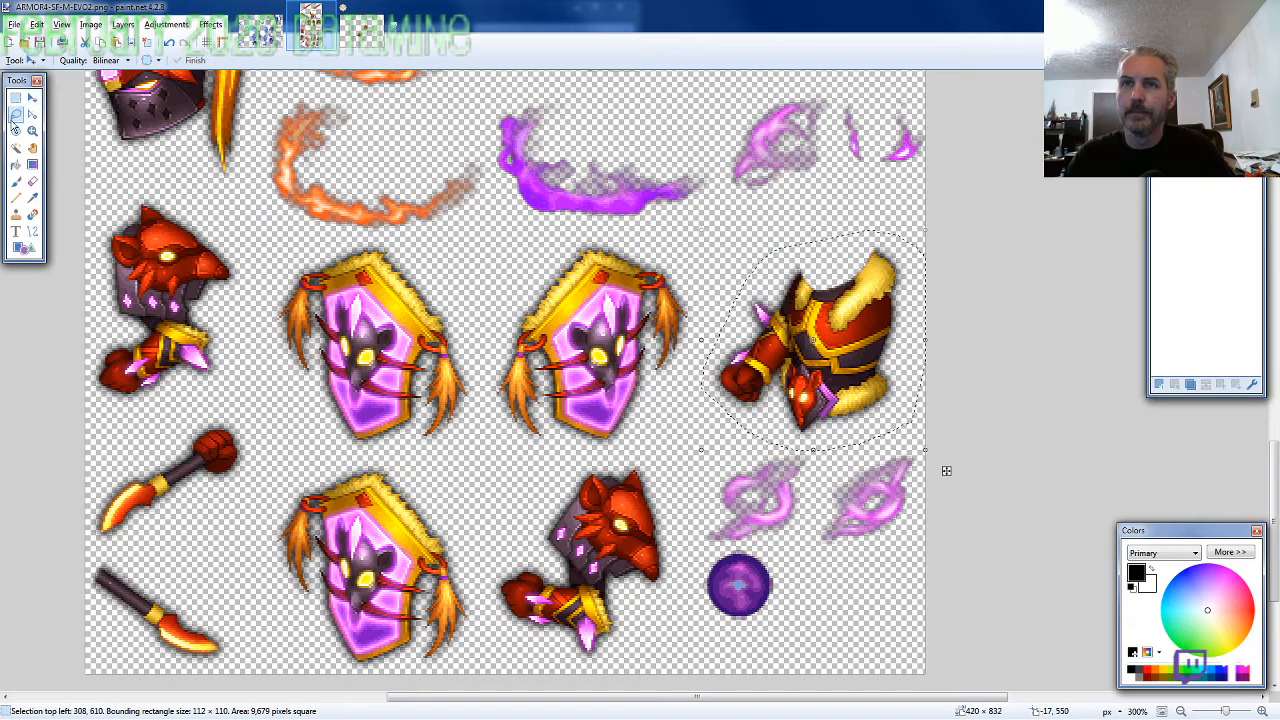
click(17, 115)
scroll(499, 177, down, 1)
scroll(495, 355, up, 4)
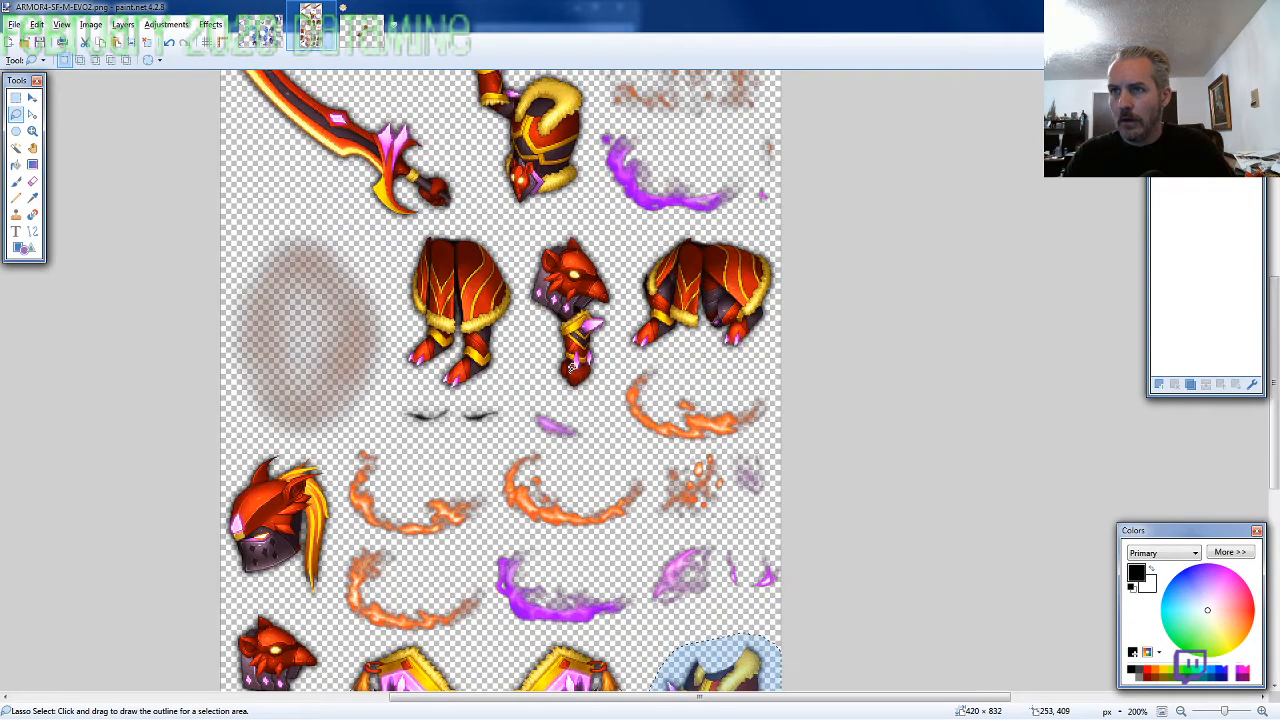
scroll(431, 281, up, 2)
mouse_move(614, 280)
mouse_down()
mouse_move(440, 186)
mouse_move(395, 216)
mouse_move(372, 318)
mouse_move(384, 459)
mouse_move(470, 512)
mouse_move(575, 470)
mouse_up()
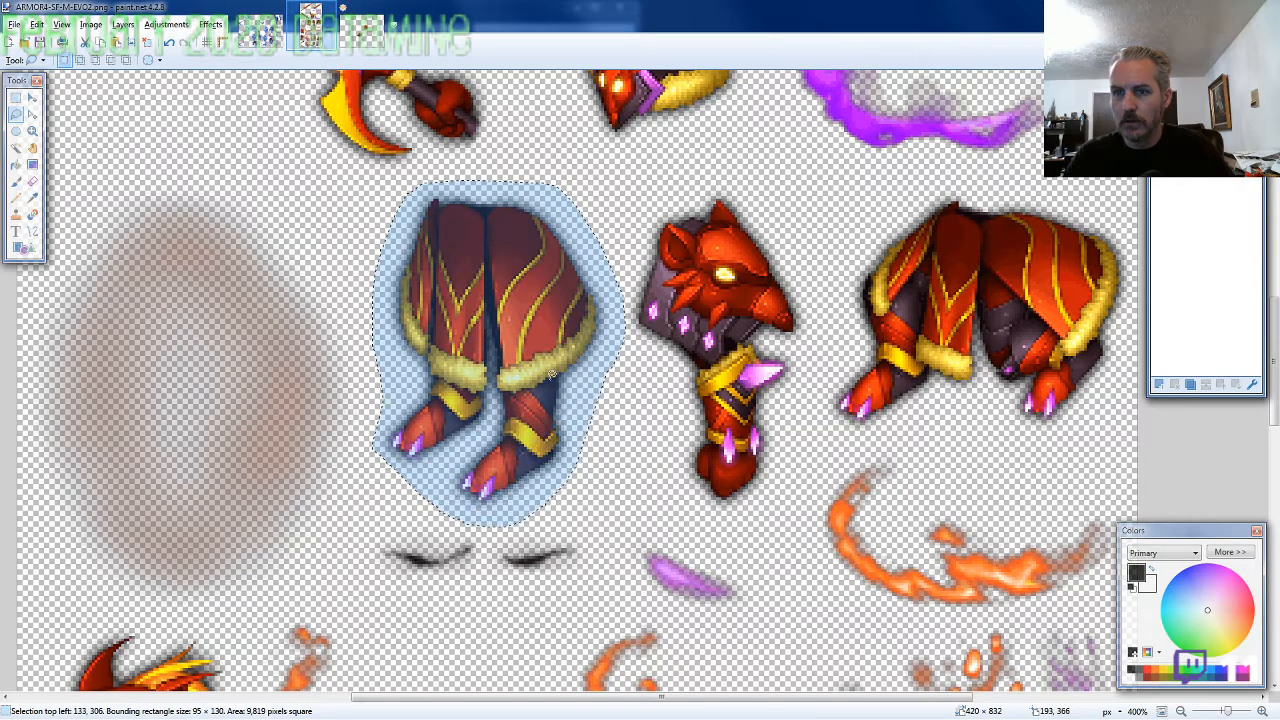
Paste the legs on a new layer below the torso layer and align them under the waist at 419, 310
click(370, 42)
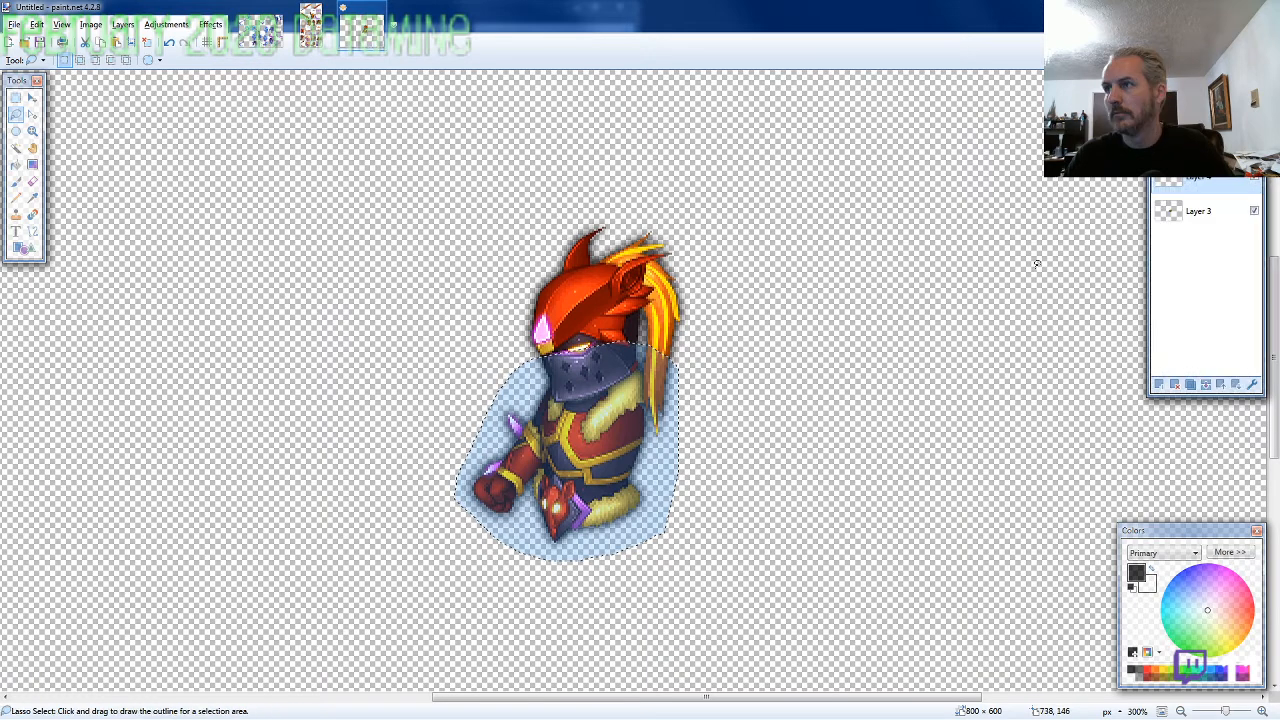
key(ctrl+shift+v)
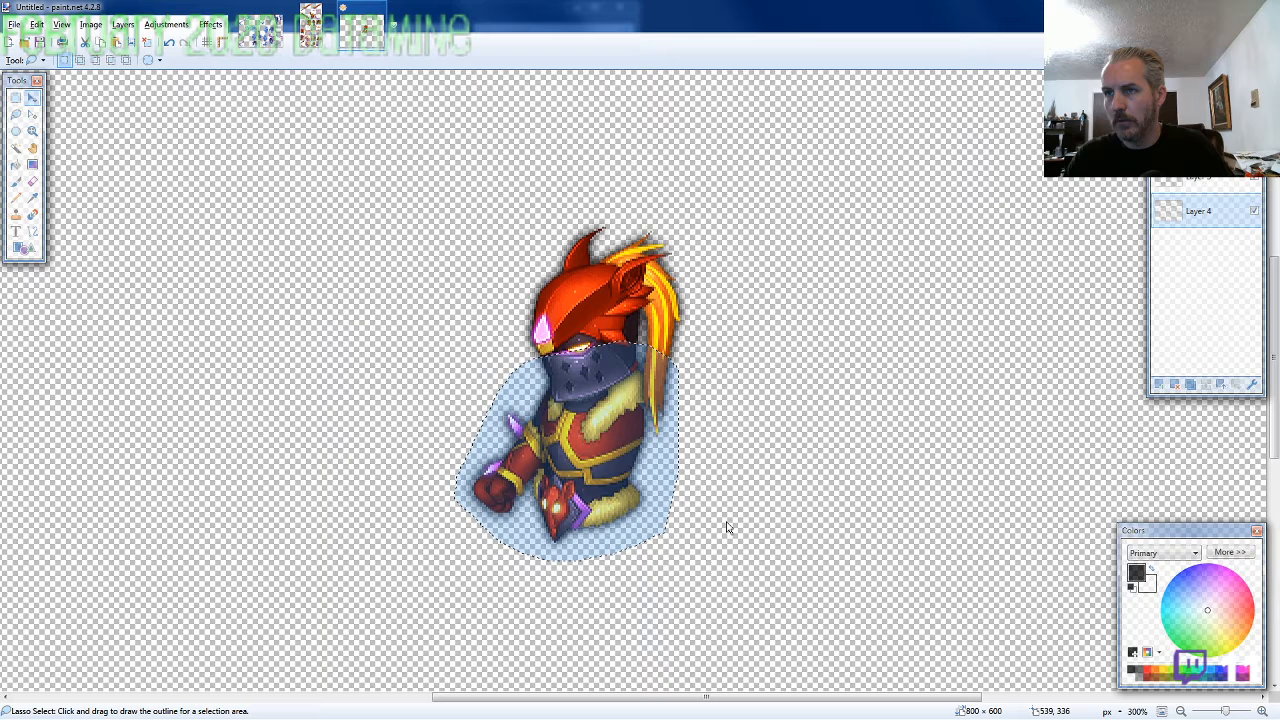
key(ctrl+v)
drag(661, 404, 665, 399)
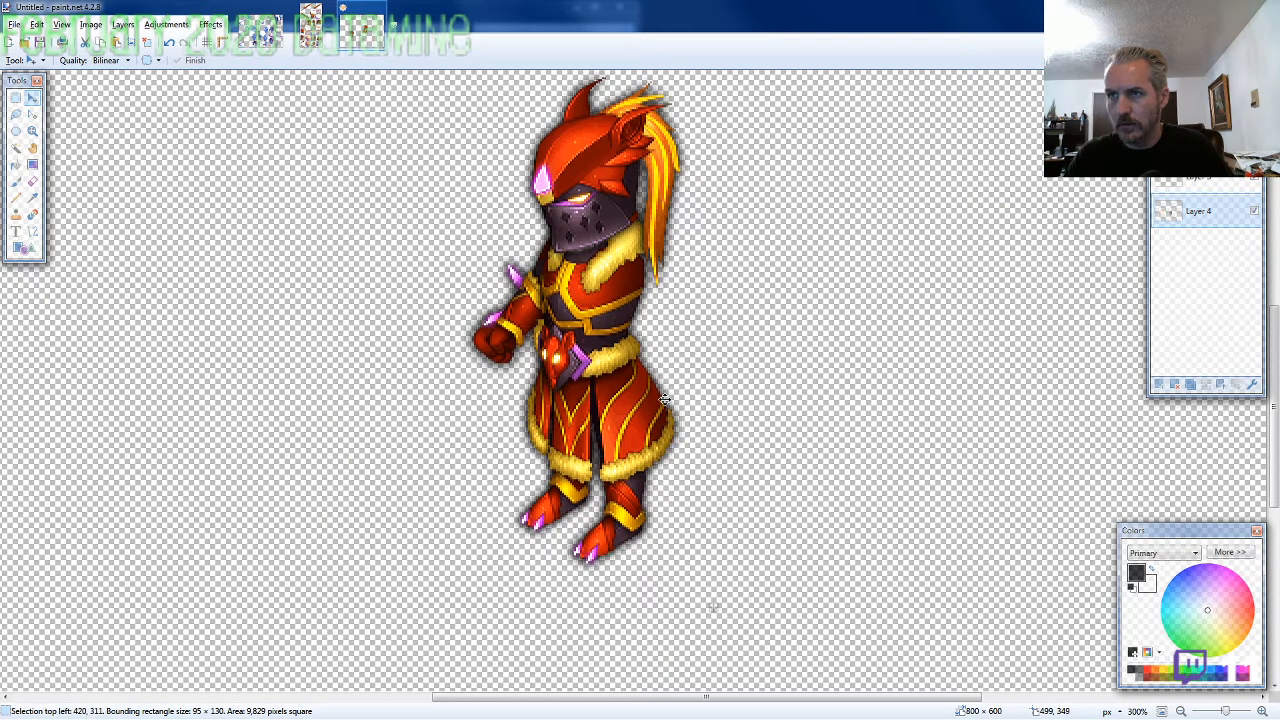
key(Left)
key(Up)
drag(664, 399, 664, 399)
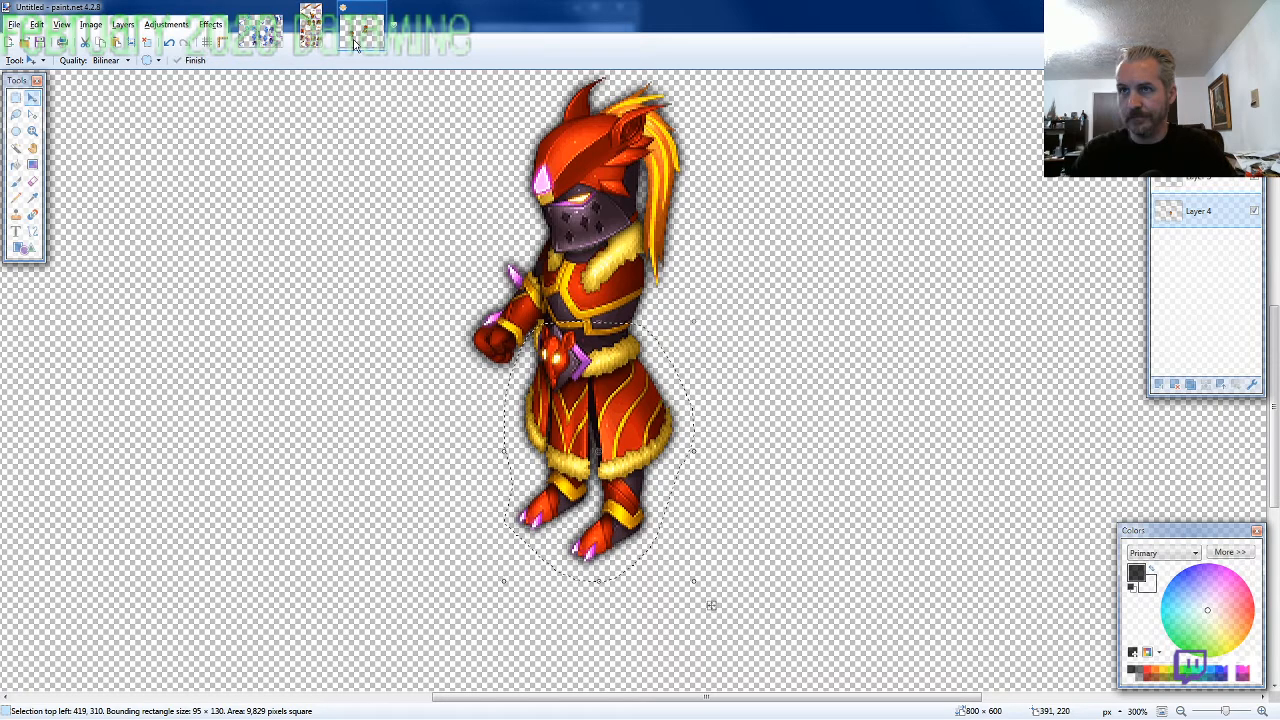
Copy the straight arm with the rat-head shoulder, about 74 × 128 pixels, and paste it on a new layer at the character's shoulder, at 459, 248
click(310, 30)
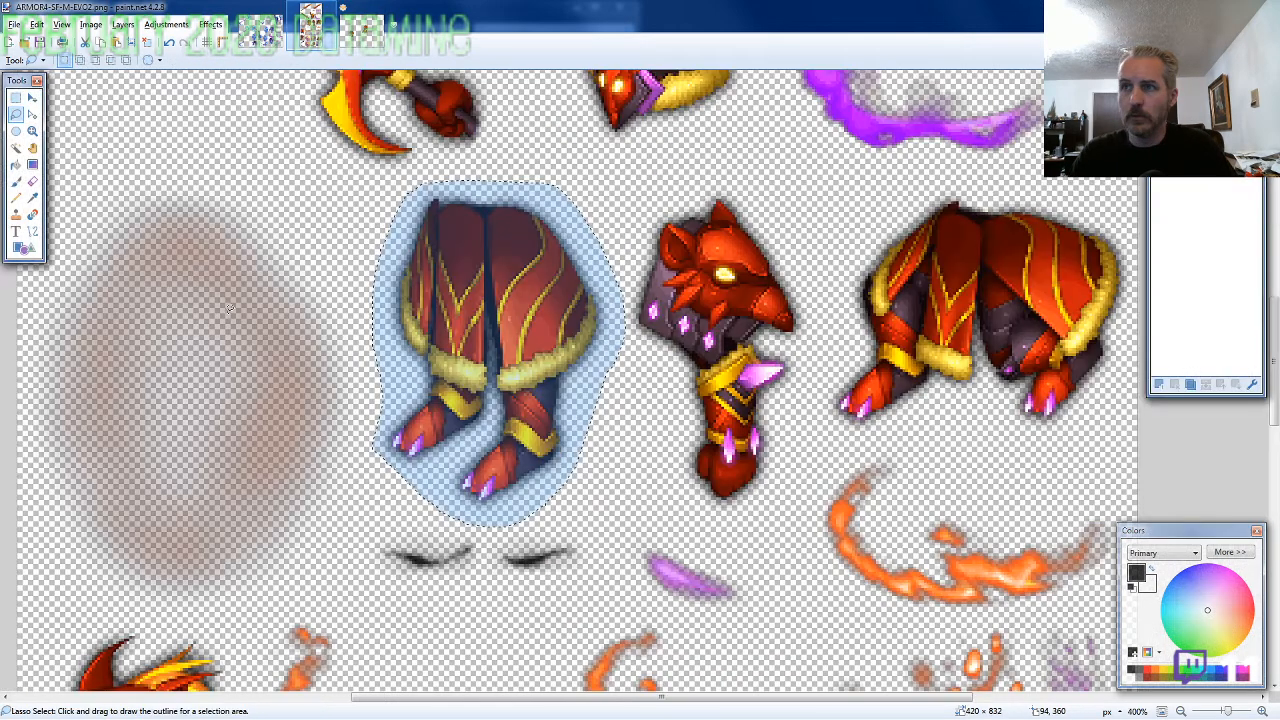
mouse_move(812, 372)
mouse_down()
mouse_move(816, 310)
mouse_move(740, 183)
mouse_move(645, 218)
mouse_move(647, 400)
mouse_move(688, 465)
mouse_move(763, 512)
mouse_up()
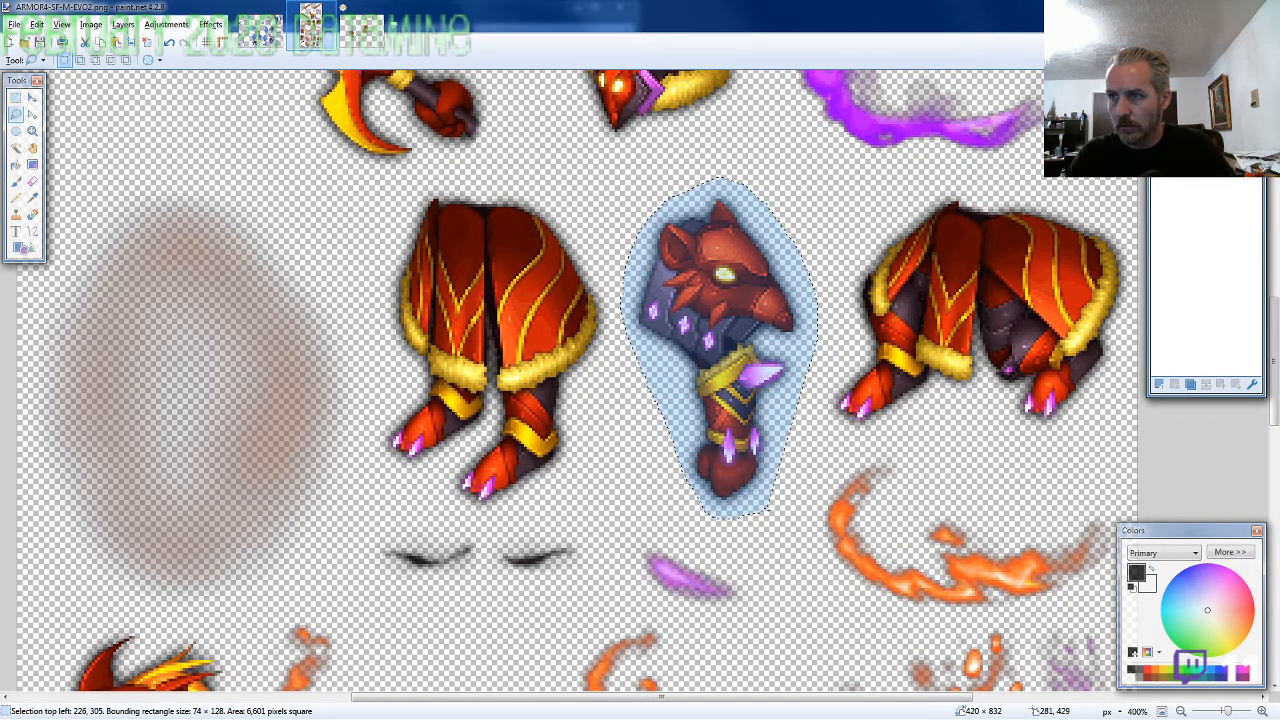
click(361, 27)
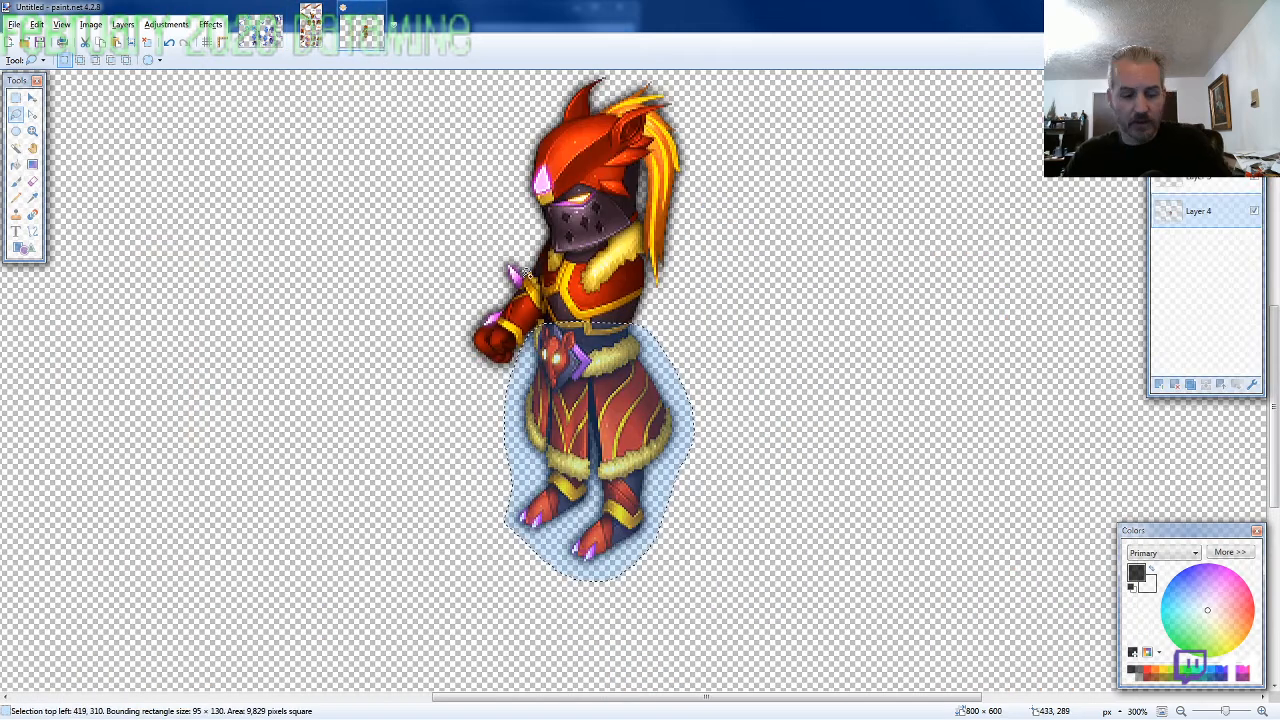
key(ctrl+shift+n)
key(ctrl+v)
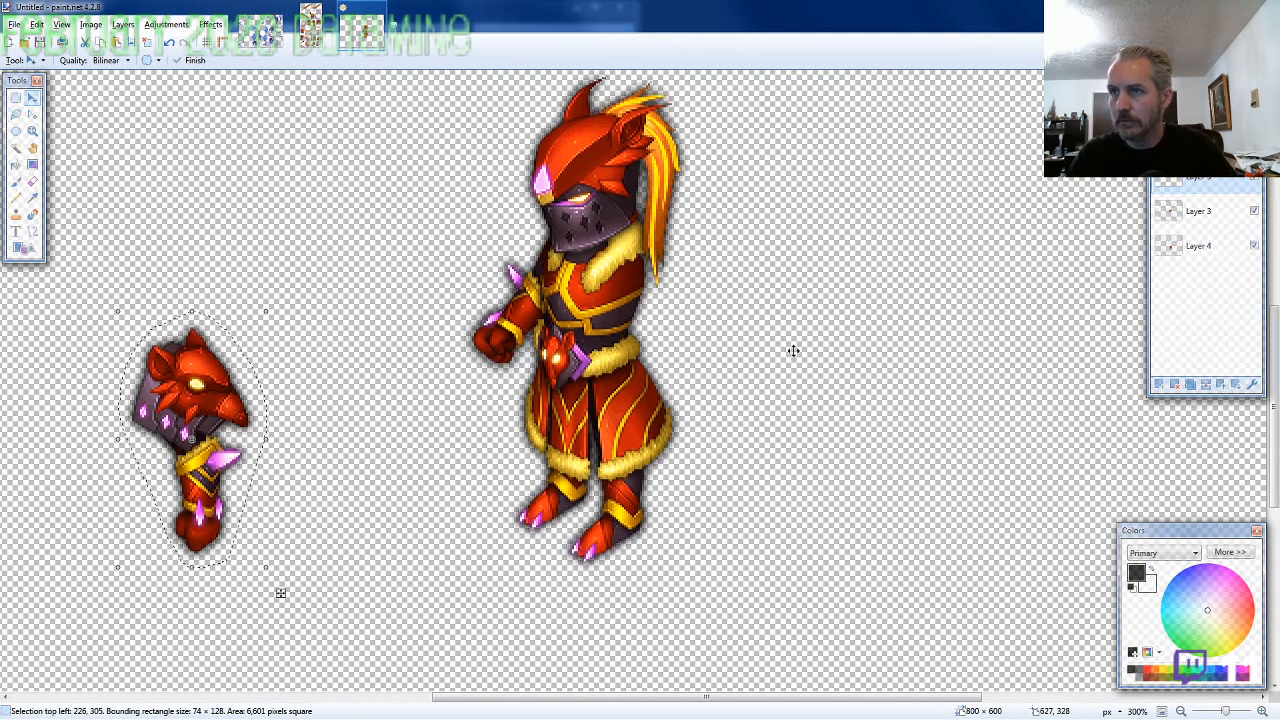
drag(281, 593, 747, 479)
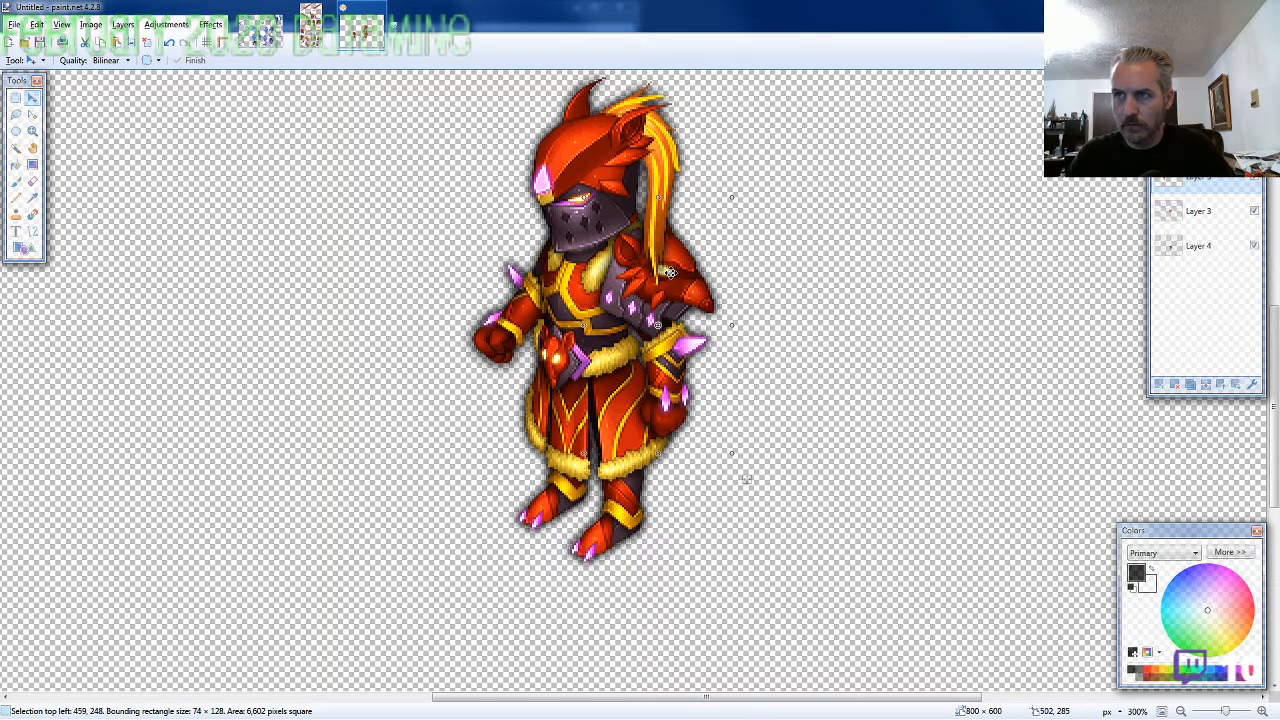
drag(670, 272, 751, 365)
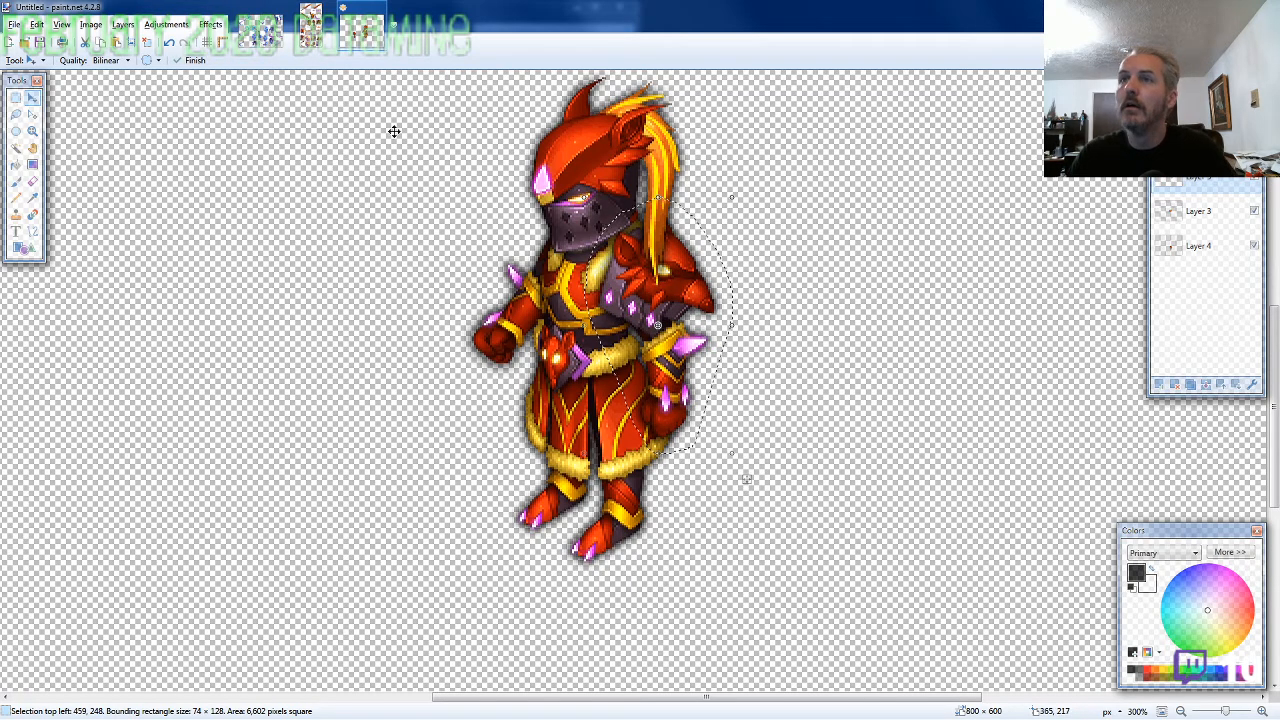
Lasso the middle shield beside the torso on the ARMOR4 sprite sheet, about 108 × 114 pixels, and copy it
click(310, 25)
click(15, 114)
scroll(832, 543, down, 2)
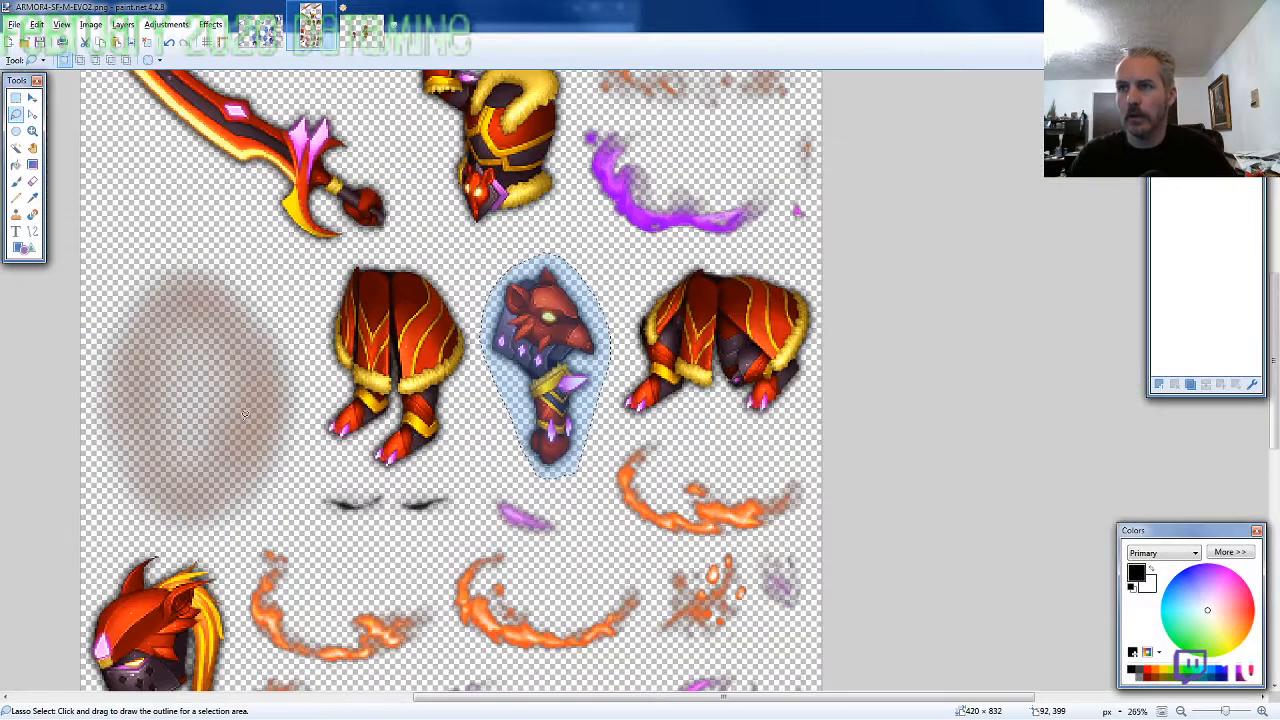
scroll(258, 403, down, 6)
click(626, 318)
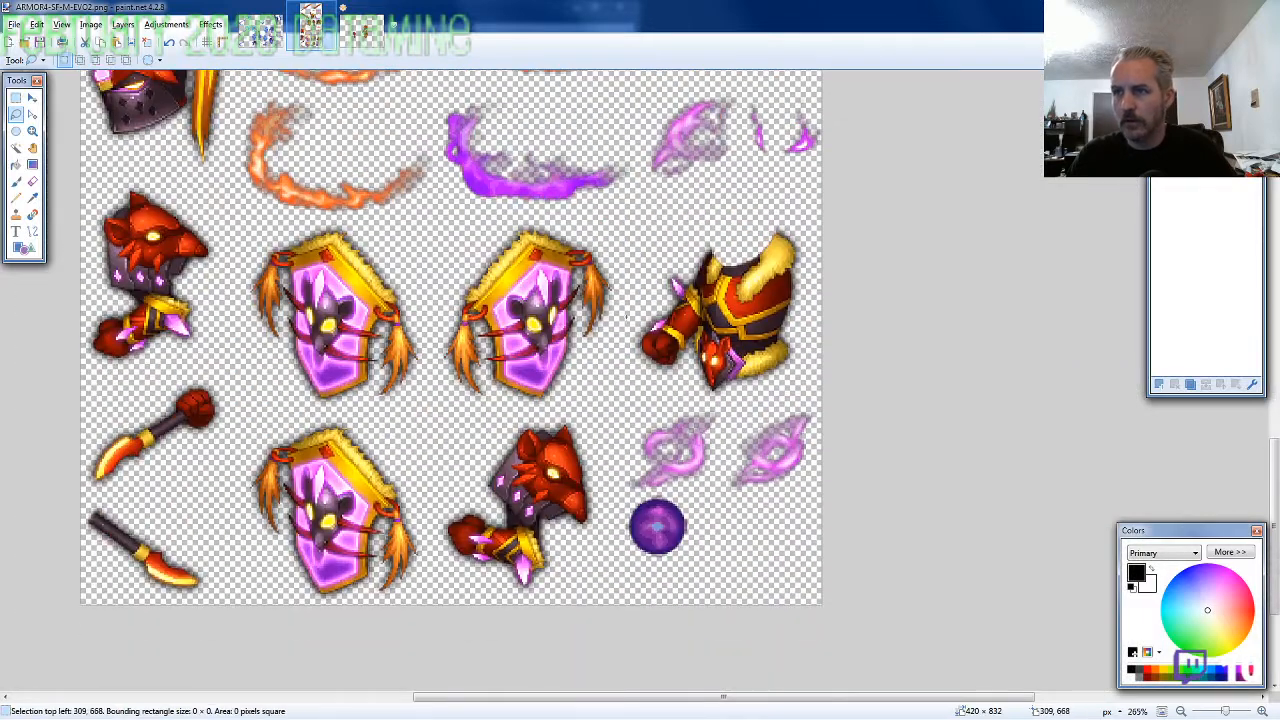
mouse_move(606, 246)
mouse_down()
mouse_move(508, 215)
mouse_move(450, 290)
mouse_move(435, 341)
mouse_move(452, 395)
mouse_move(510, 417)
mouse_move(558, 414)
mouse_move(553, 403)
mouse_up()
Paste the shield on a new layer and place it over the rat-head arm's hand at 454, 283
click(352, 38)
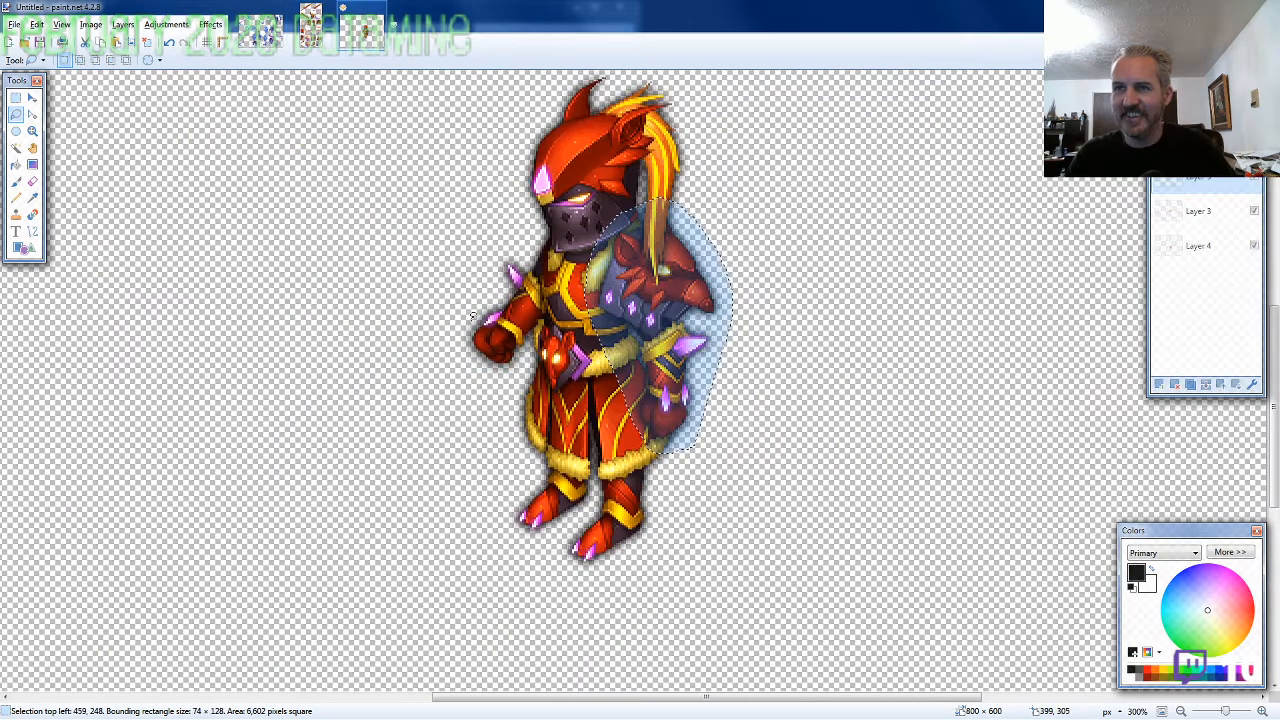
key(ctrl+shift+v)
drag(235, 505, 741, 320)
Lasso the large curved sword with its gripping fist on the ARMOR4 sprite sheet, about 187 × 140 pixels, and copy it
click(310, 30)
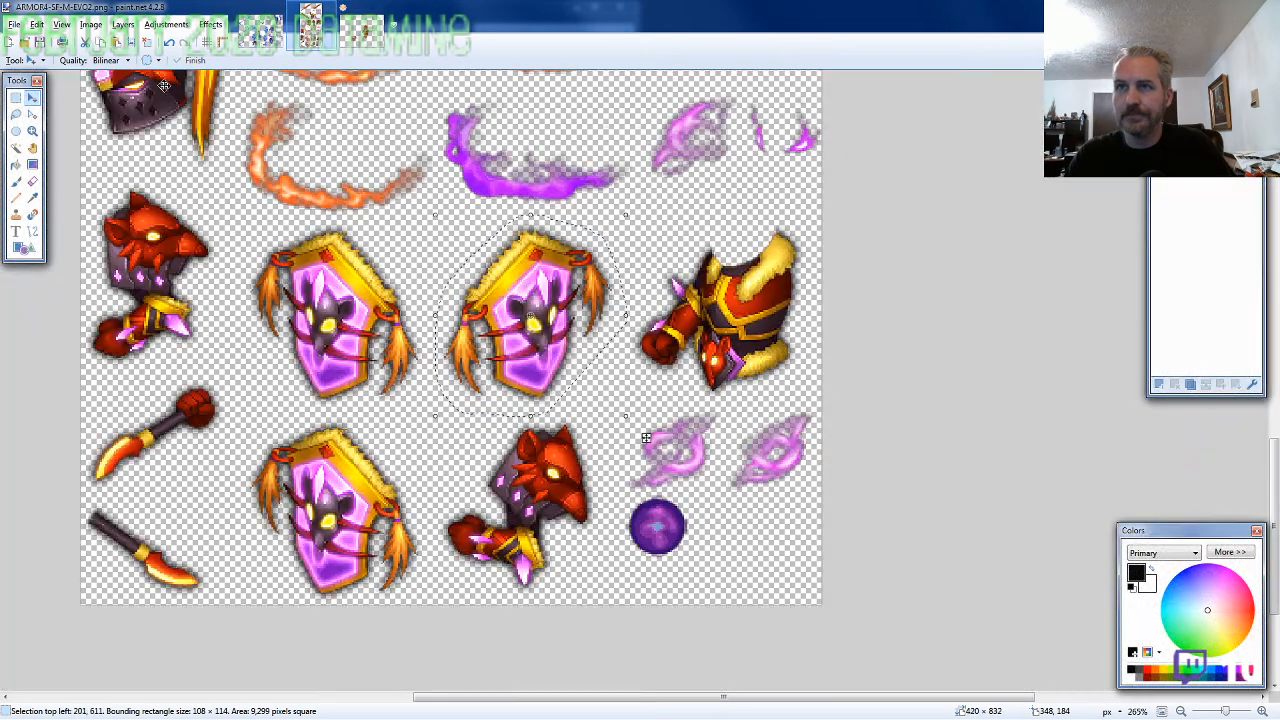
click(17, 116)
scroll(380, 320, up, 10)
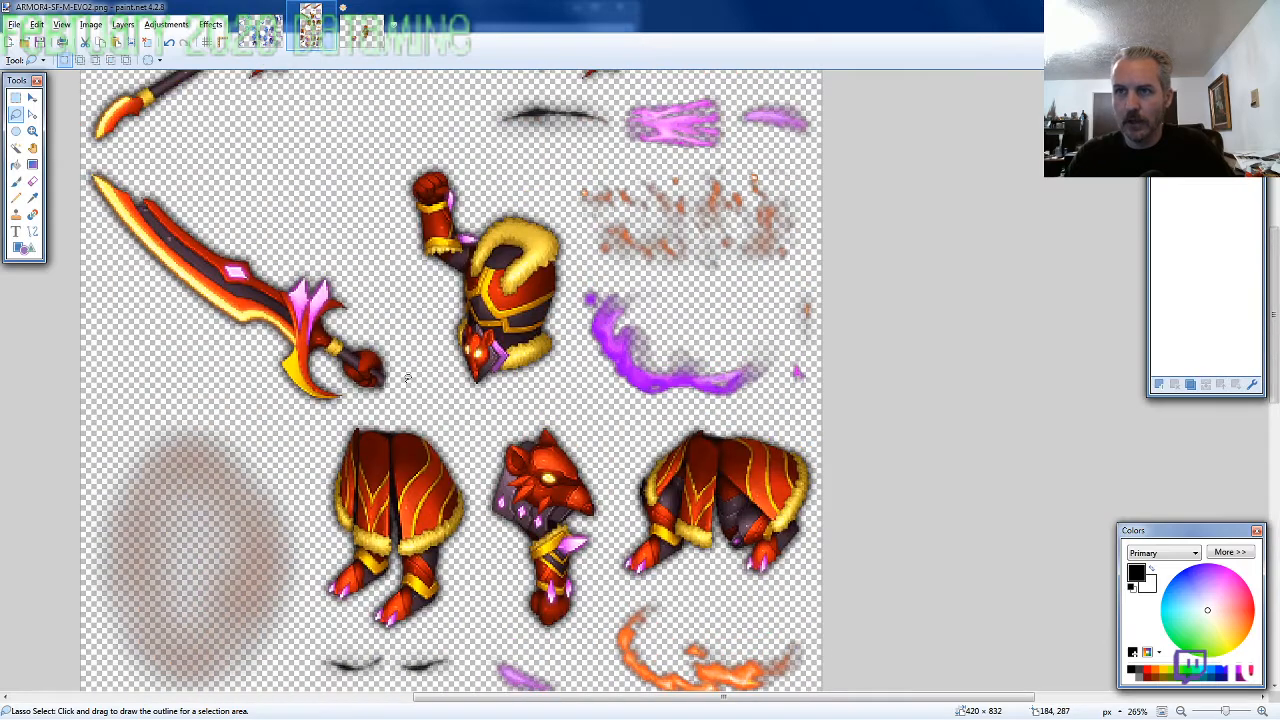
mouse_move(407, 378)
mouse_down()
mouse_move(341, 268)
mouse_move(255, 223)
mouse_move(95, 172)
mouse_up()
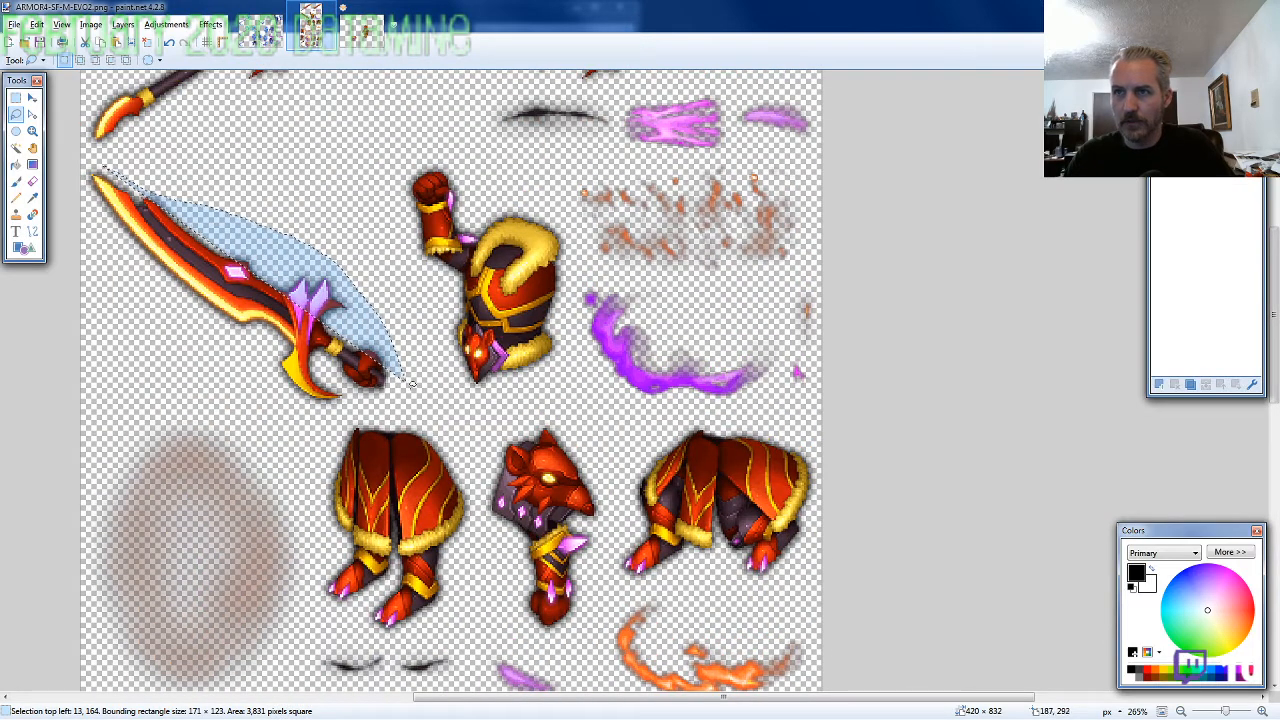
mouse_move(408, 388)
mouse_down()
mouse_move(352, 268)
mouse_move(148, 176)
mouse_move(90, 166)
mouse_move(68, 177)
mouse_move(145, 325)
mouse_move(232, 382)
mouse_move(290, 408)
mouse_up()
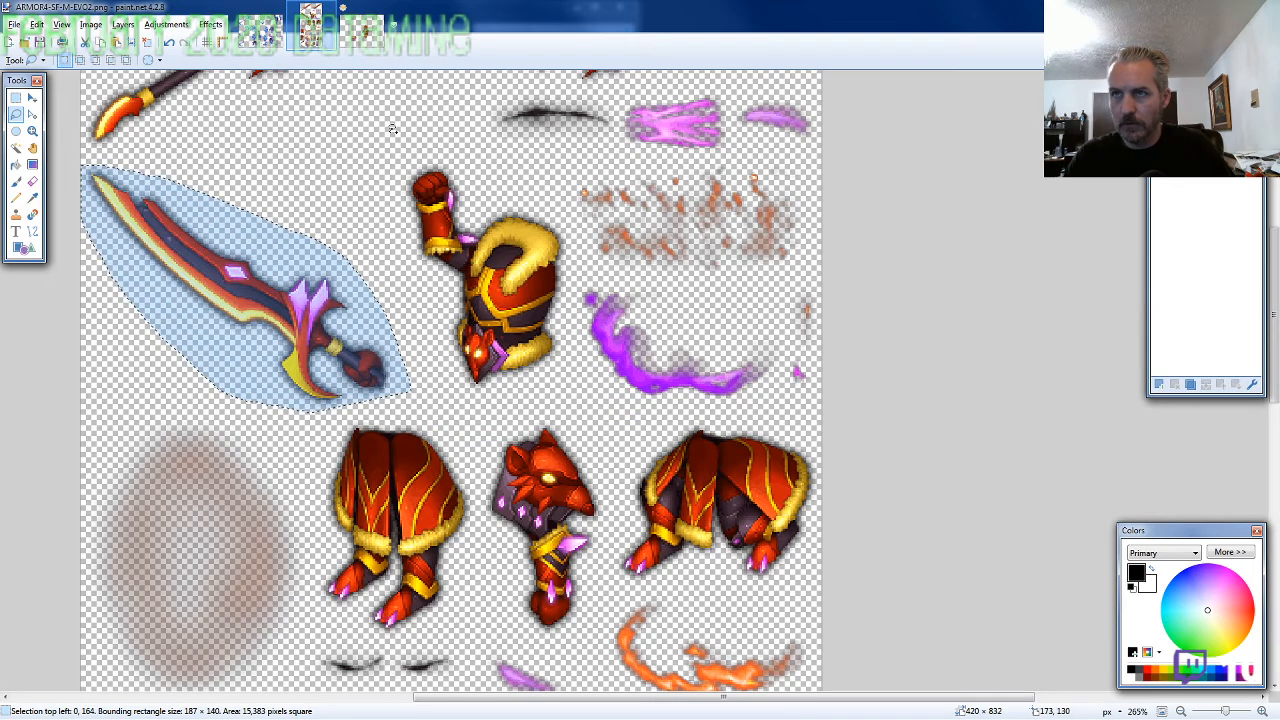
Paste the sword into the character image and align its fist with the torso's lowered hand at 256, 205
click(365, 30)
scroll(381, 232, up, 4)
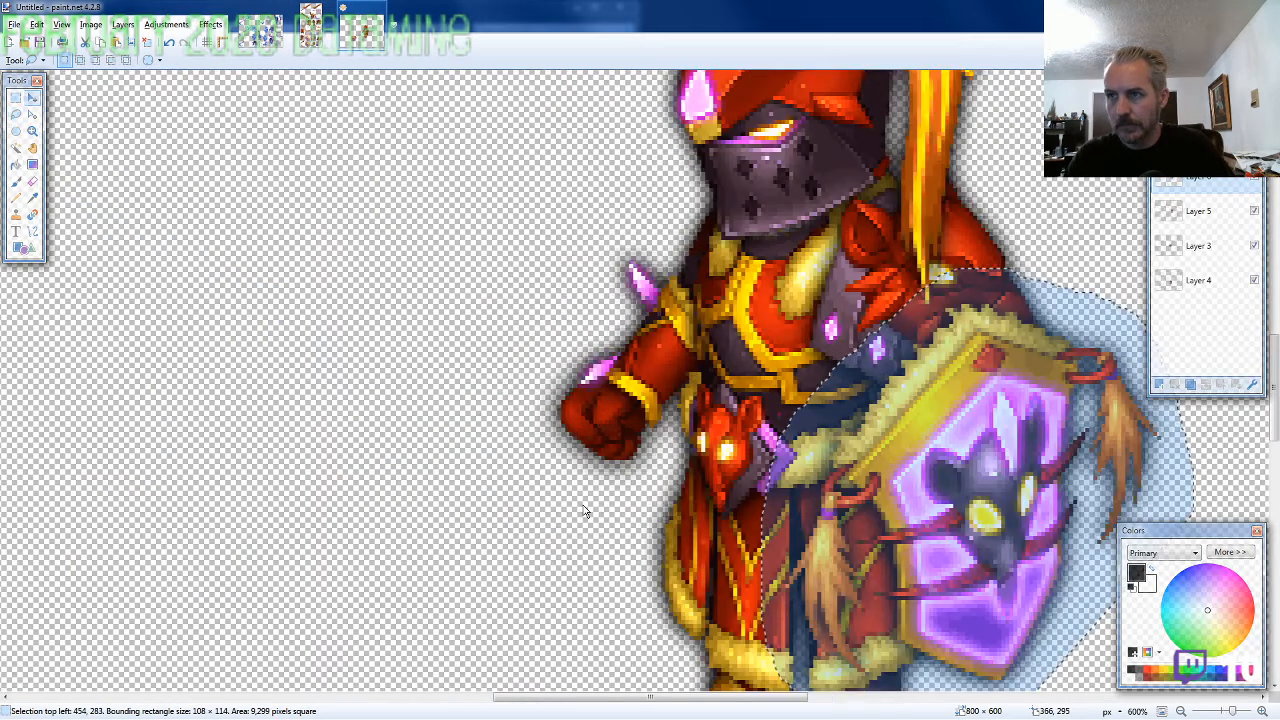
key(ctrl+v)
drag(624, 556, 661, 448)
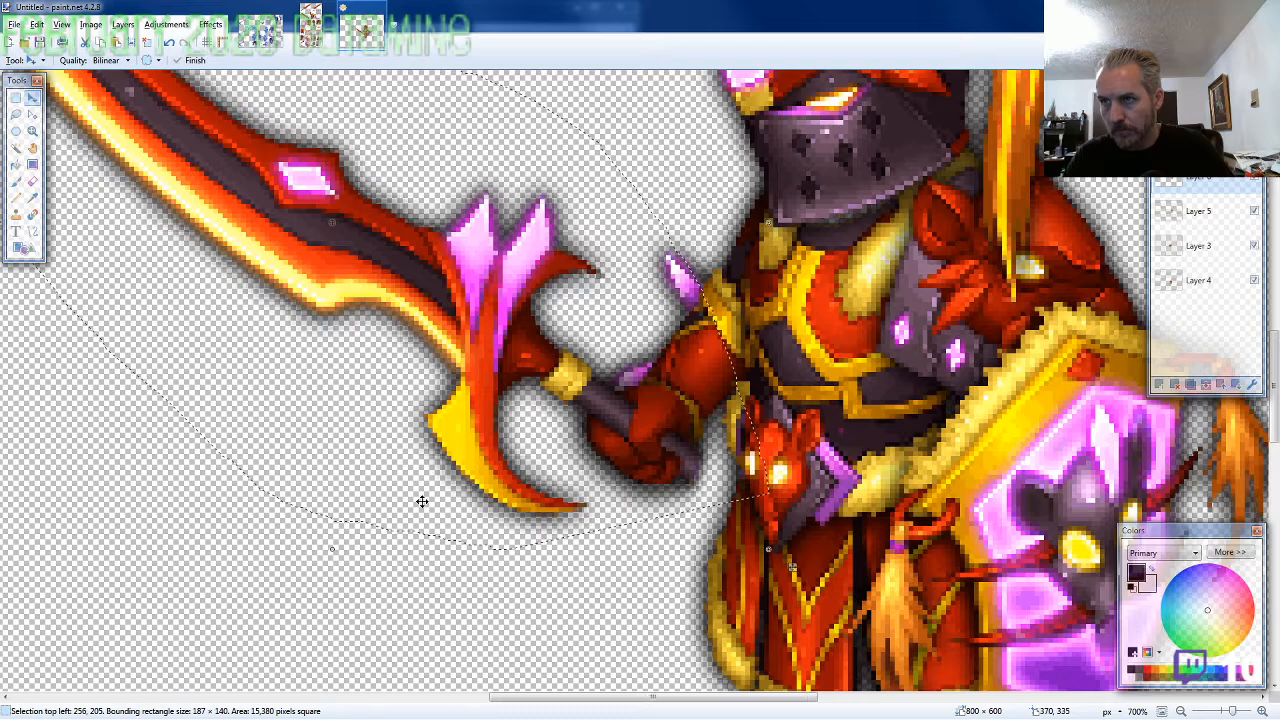
Erase the parts of the sword's fist that overlap the yellow wrist cuff and the purple spike
scroll(422, 501, down, 2)
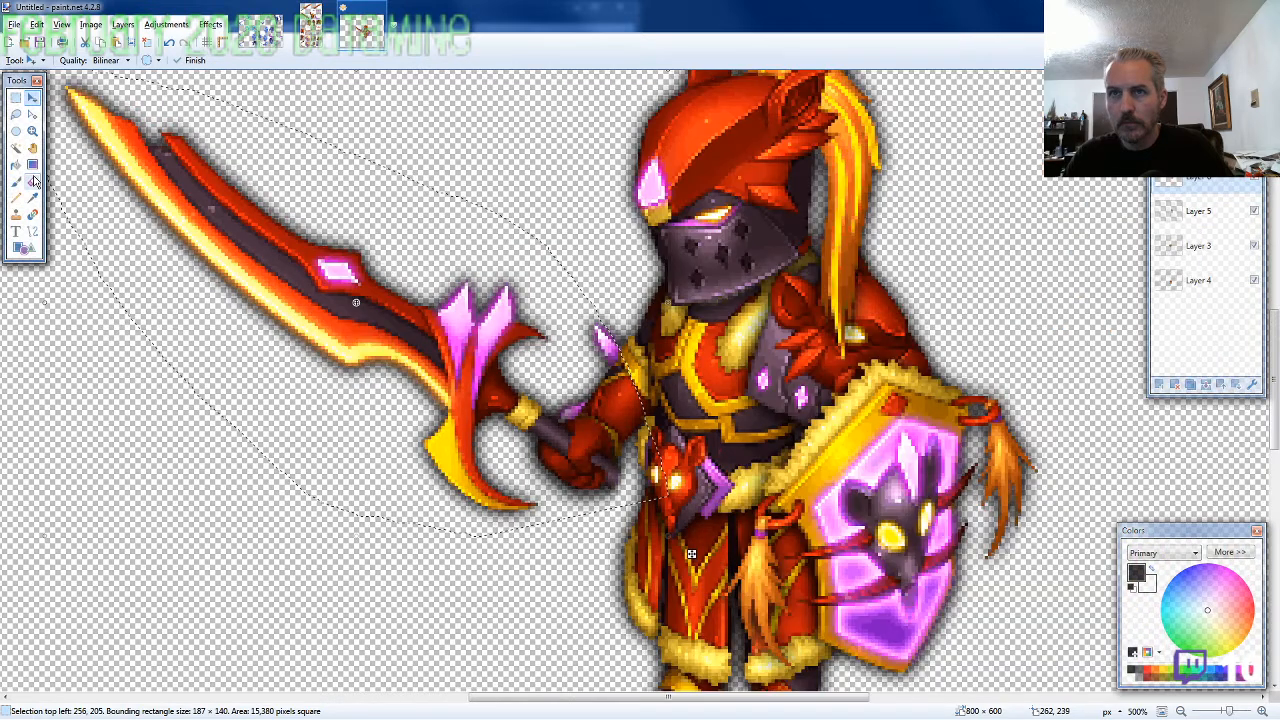
click(33, 181)
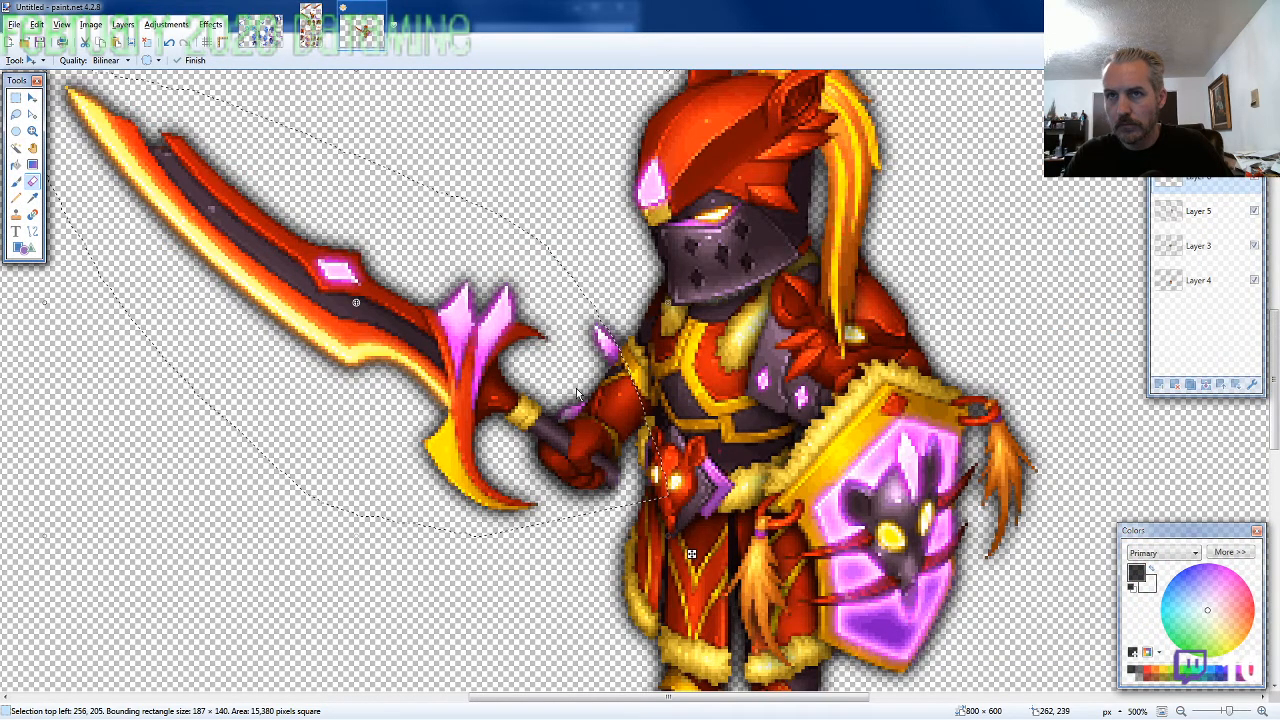
scroll(577, 392, up, 5)
scroll(595, 480, down, 2)
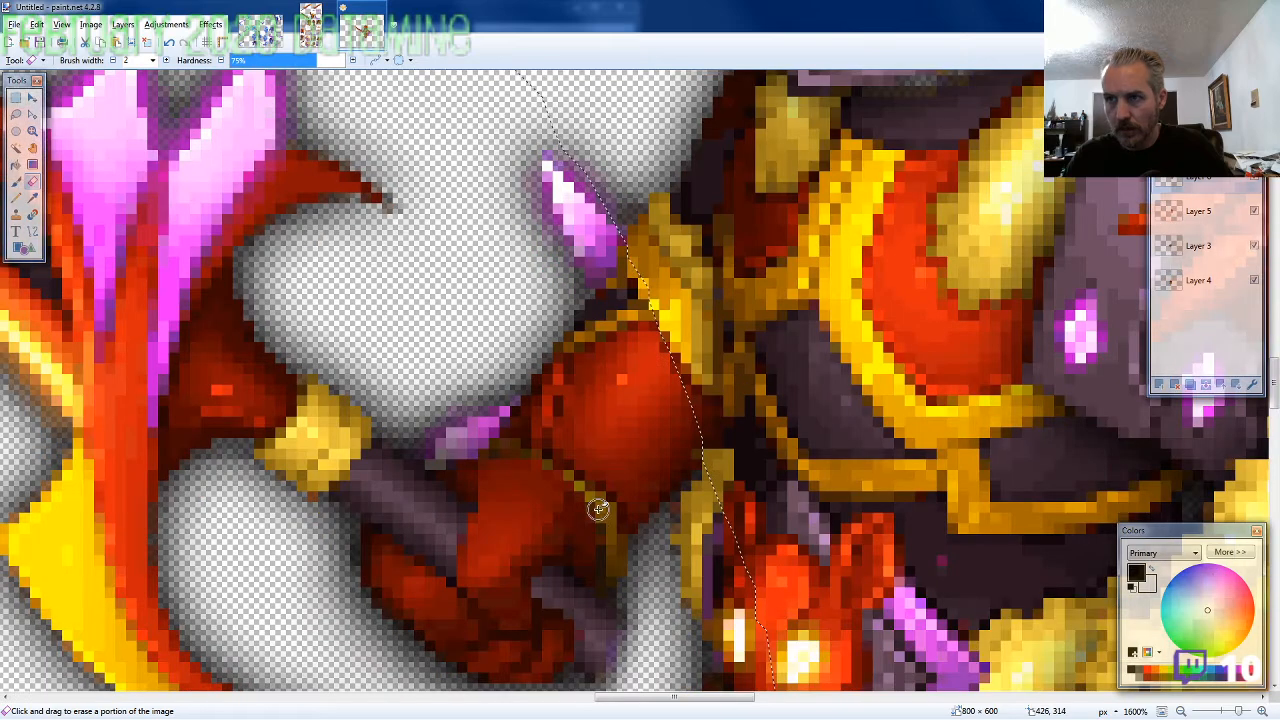
mouse_move(597, 509)
mouse_down()
mouse_move(557, 513)
mouse_move(617, 484)
mouse_up()
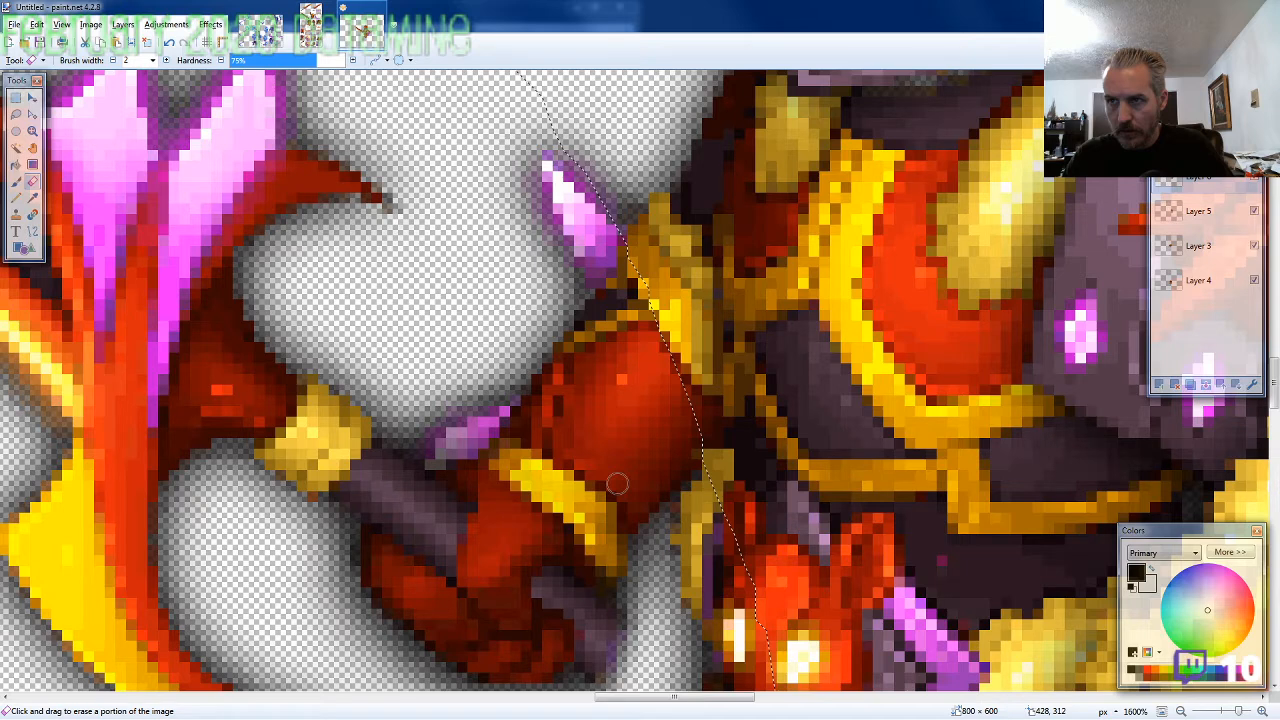
mouse_move(617, 484)
mouse_down()
mouse_move(540, 500)
mouse_move(479, 472)
mouse_up()
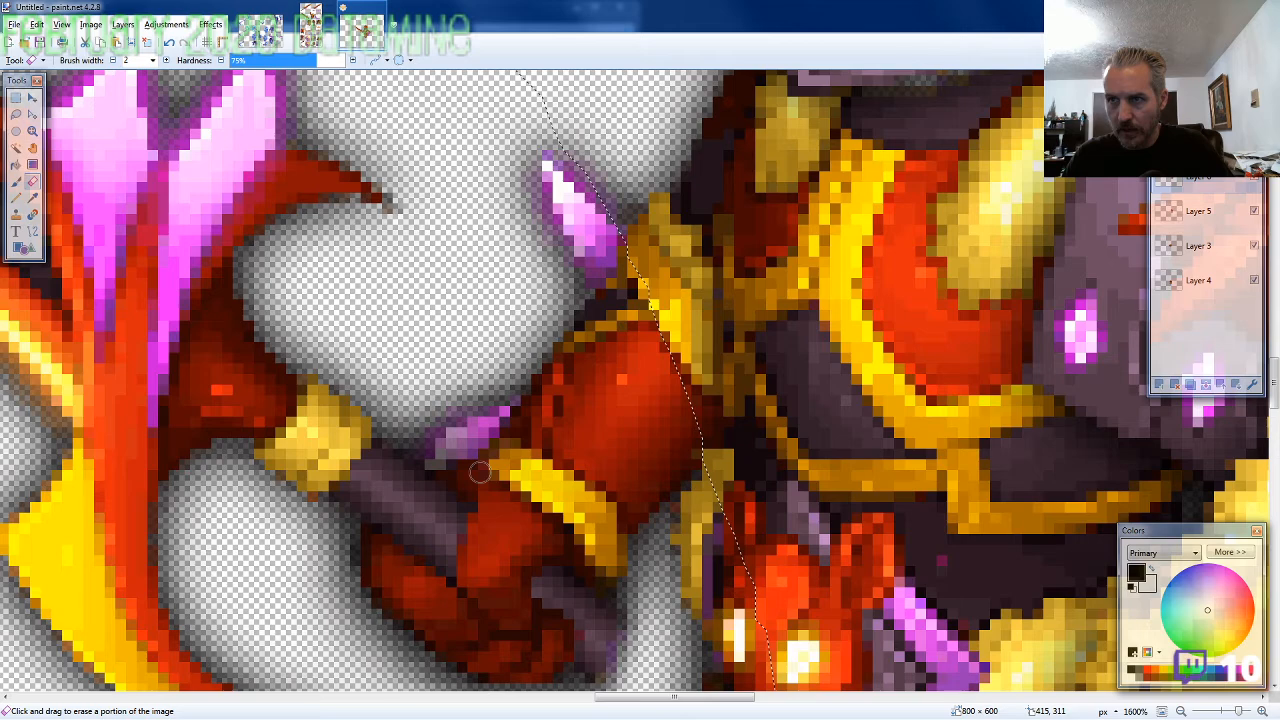
scroll(479, 472, down, 1)
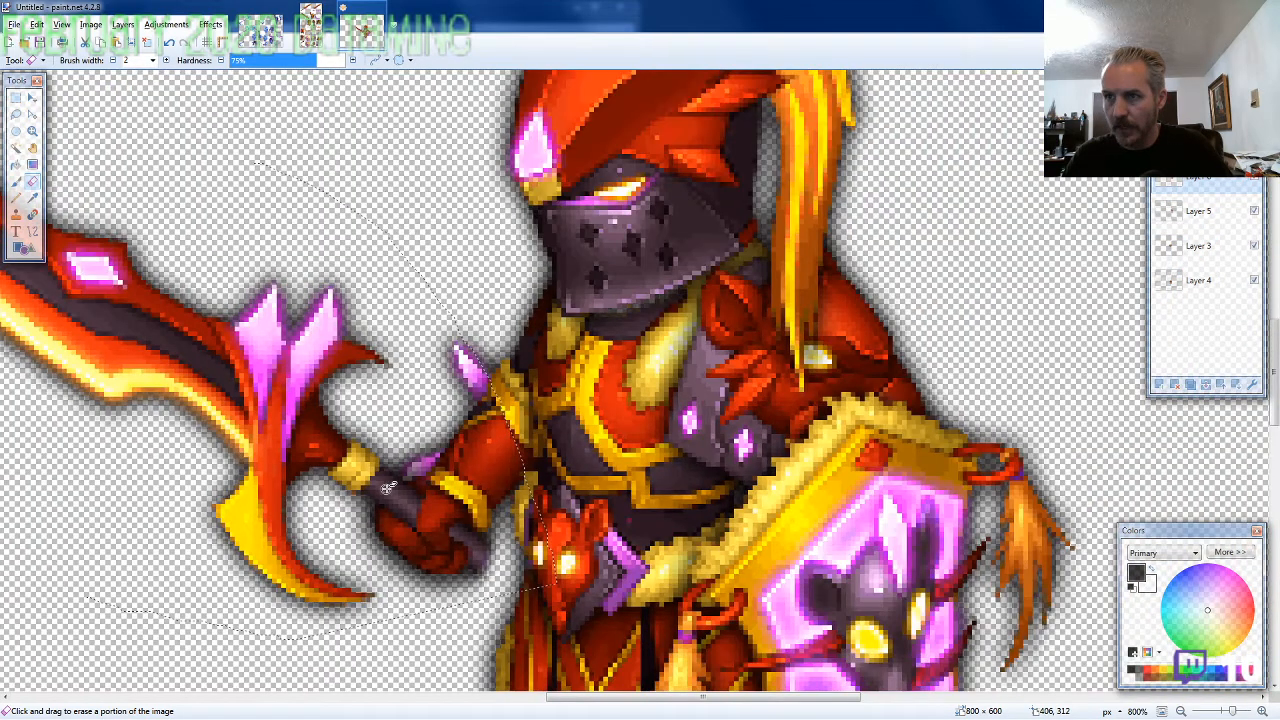
Lasso the short-bladed sword handle without a fist on the ARMOR4 sprite sheet, about 79 × 59 pixels, and copy it
click(311, 25)
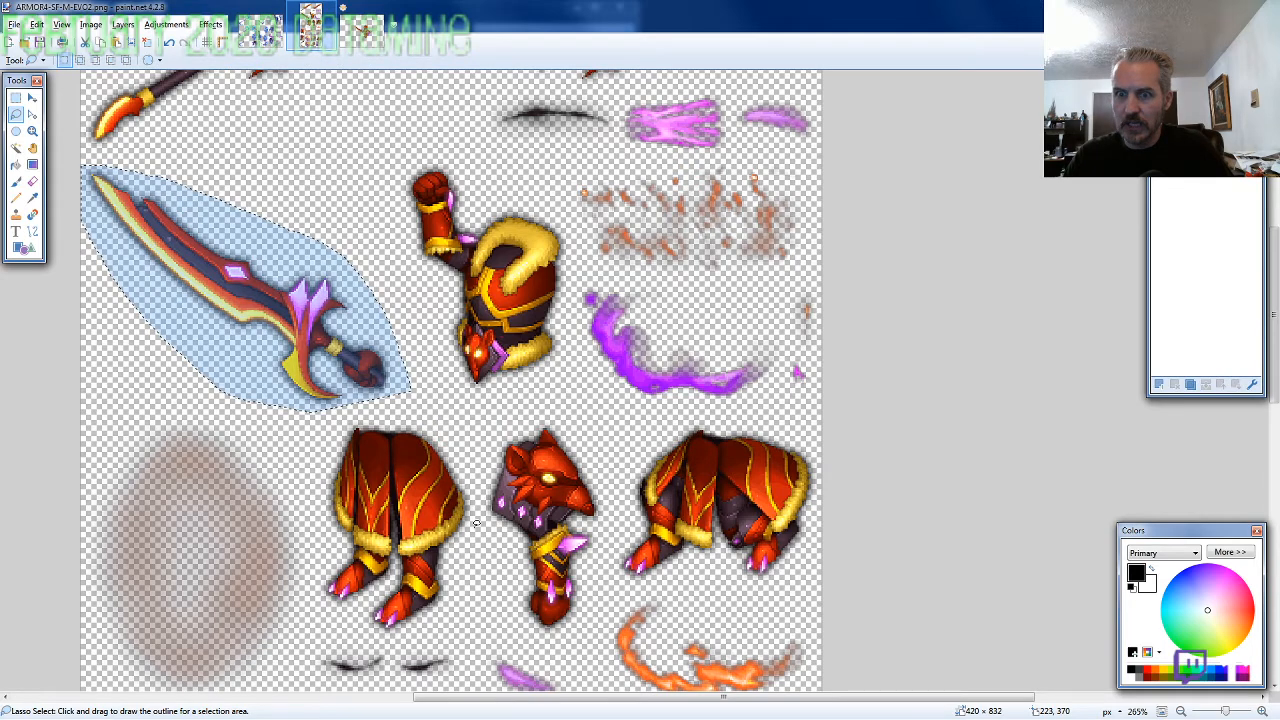
scroll(476, 522, down, 1)
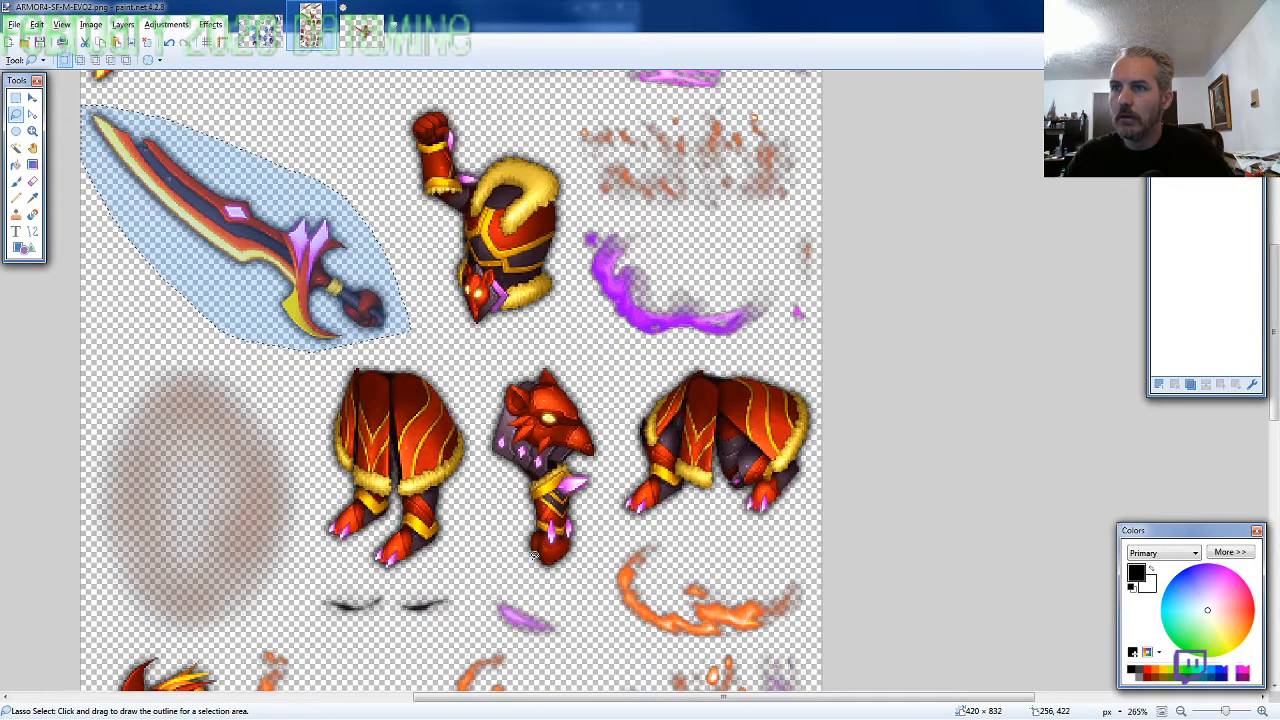
scroll(218, 532, down, 10)
mouse_move(218, 532)
mouse_down()
mouse_move(84, 520)
mouse_move(100, 600)
mouse_move(131, 613)
mouse_up()
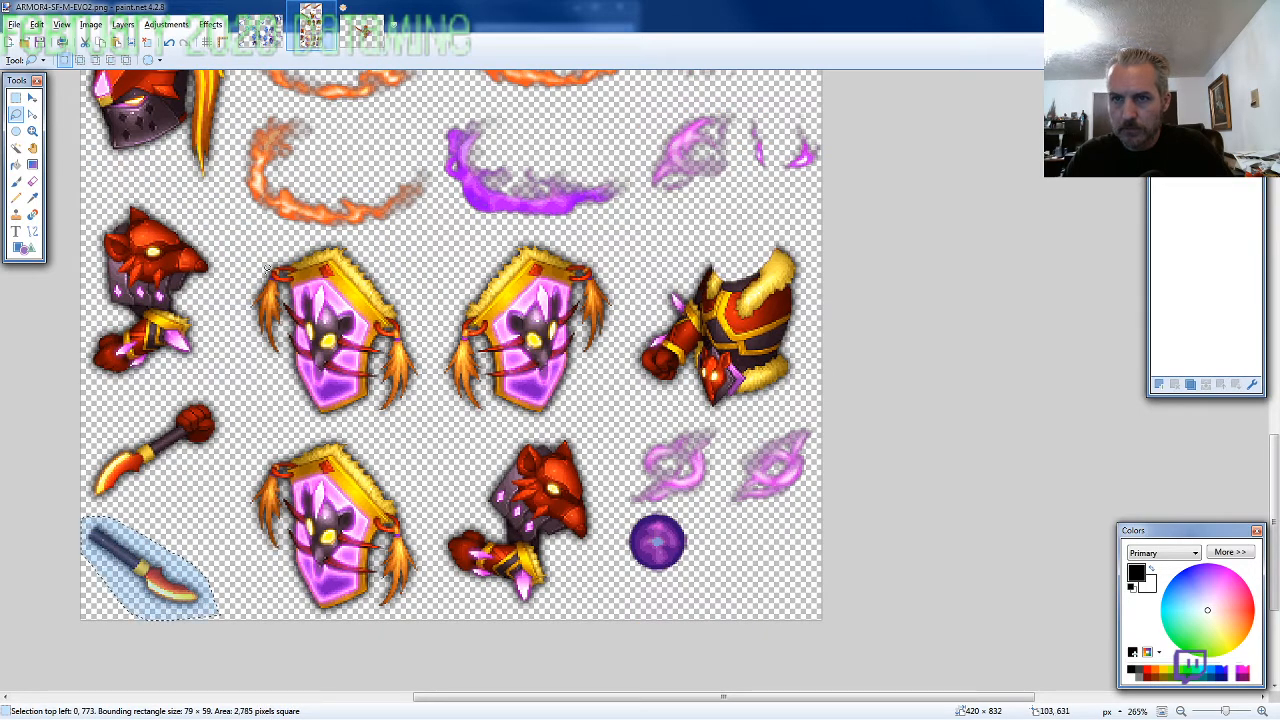
Paste the handle piece on a new layer beneath all others and line it up behind the sword's fist at 402, 306
click(362, 38)
key(ctrl+shift+n)
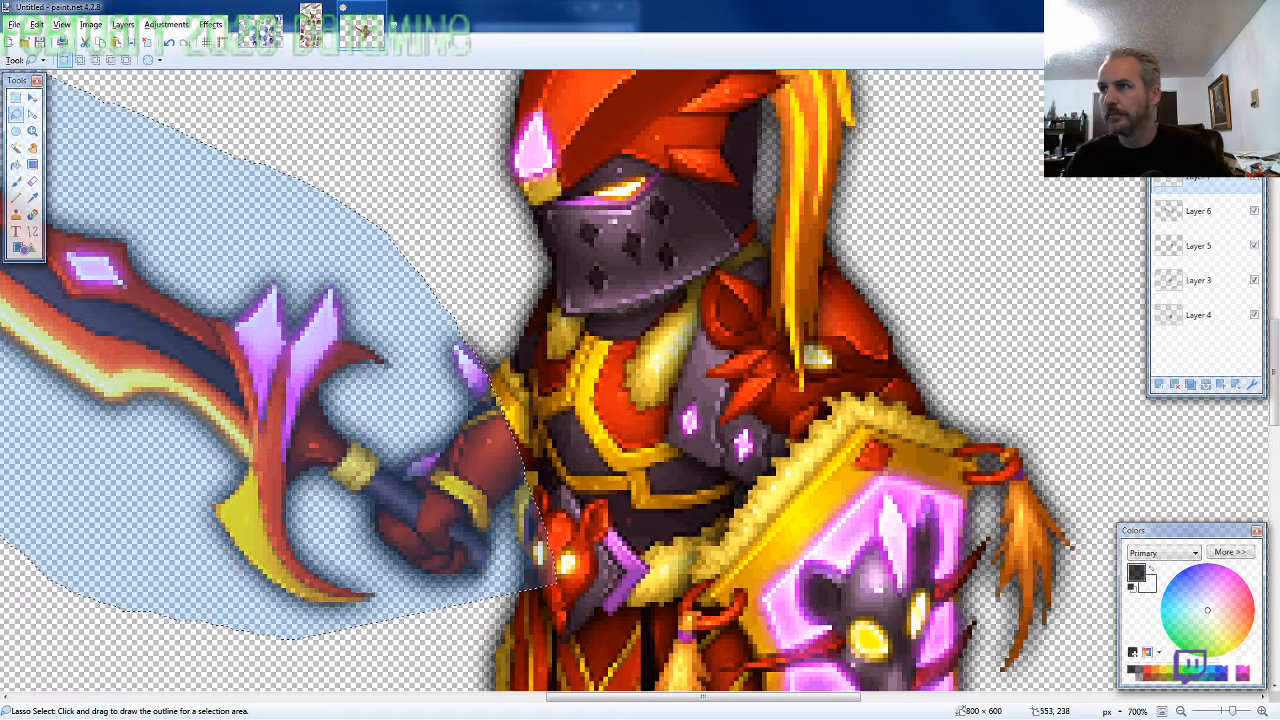
drag(1212, 182, 1222, 337)
scroll(821, 404, down, 3)
key(ctrl+v)
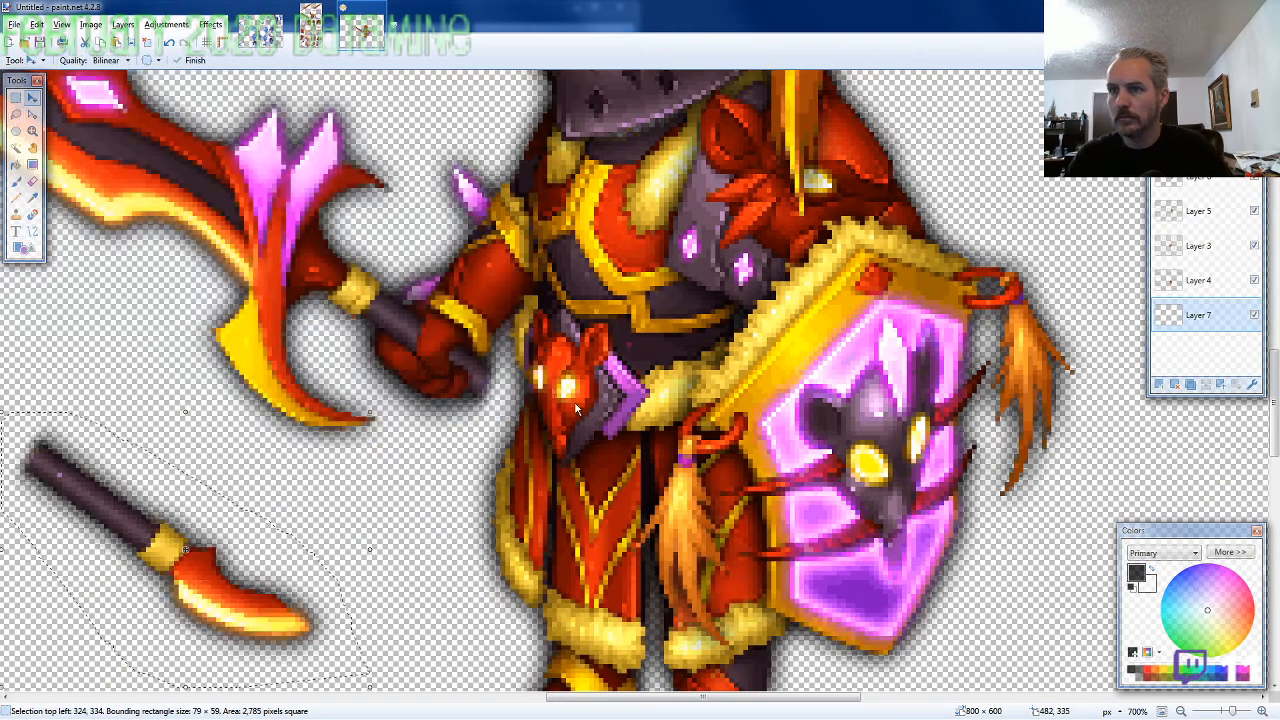
mouse_move(331, 658)
mouse_down()
mouse_move(543, 643)
mouse_move(525, 464)
mouse_move(545, 426)
mouse_up()
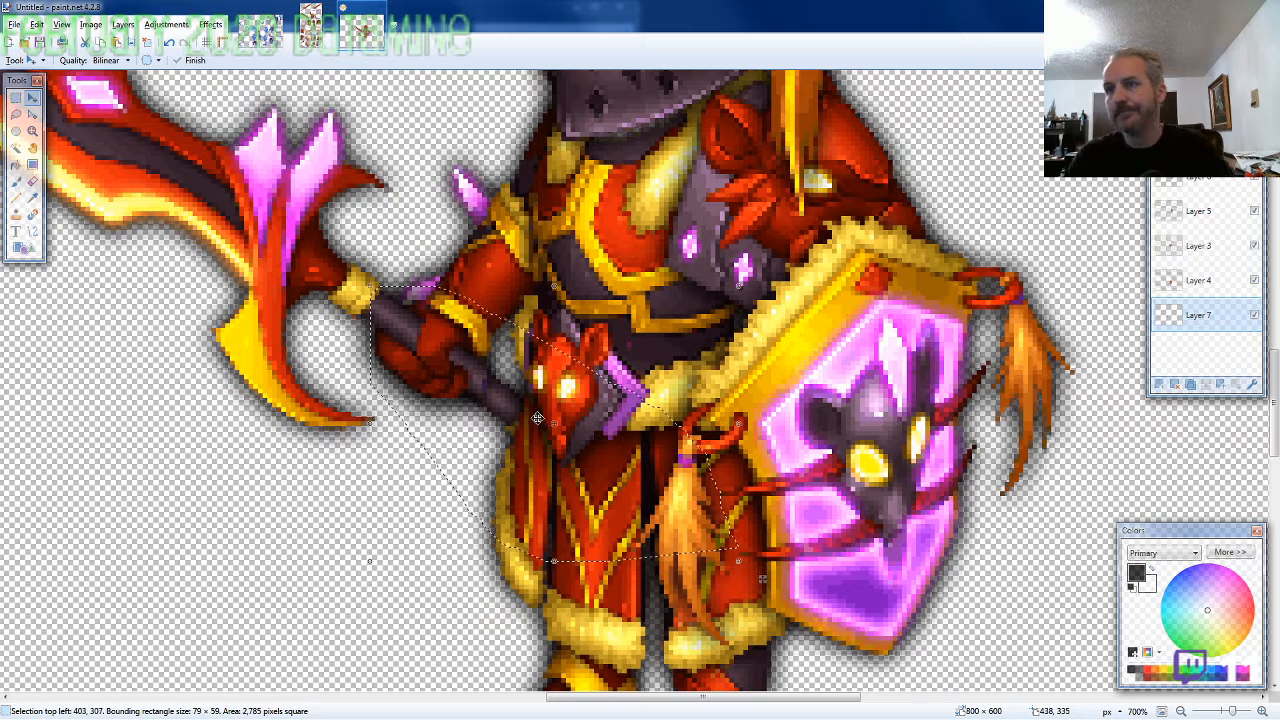
key(Up)
key(Left)
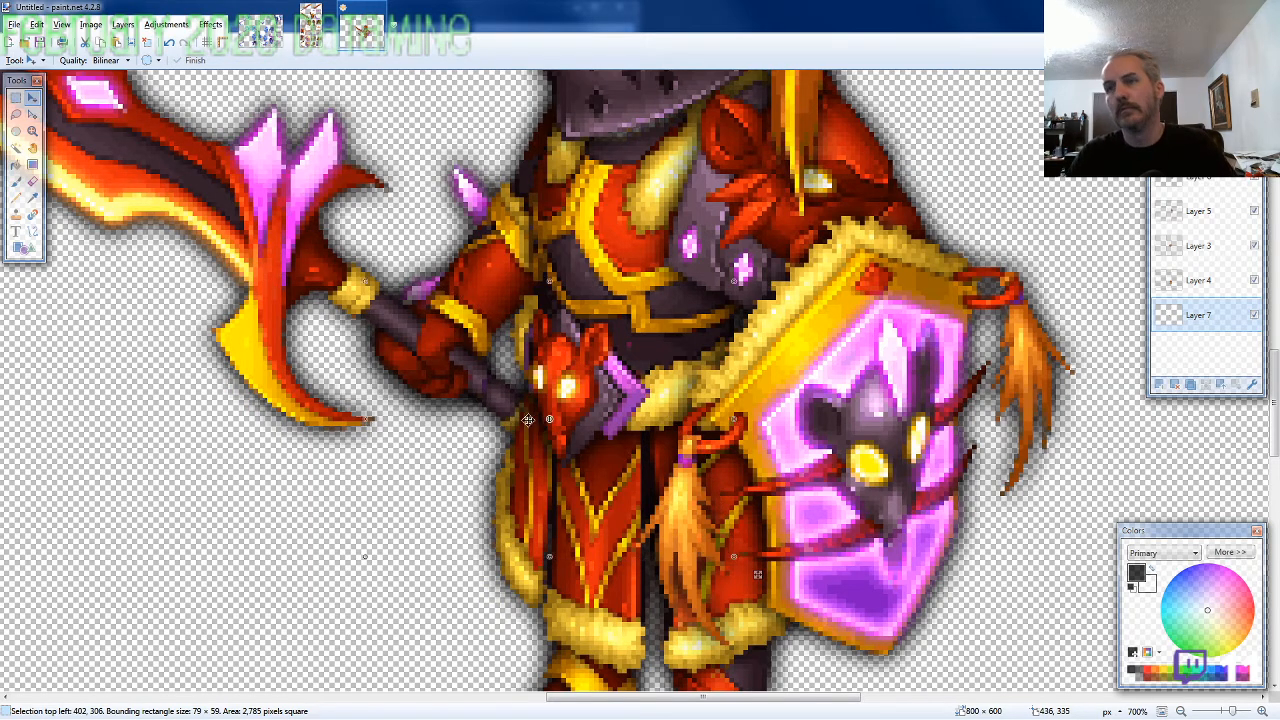
Flatten the image and move the whole character to the canvas's upper-left corner, with the selection at -245, -173
scroll(527, 420, down, 6)
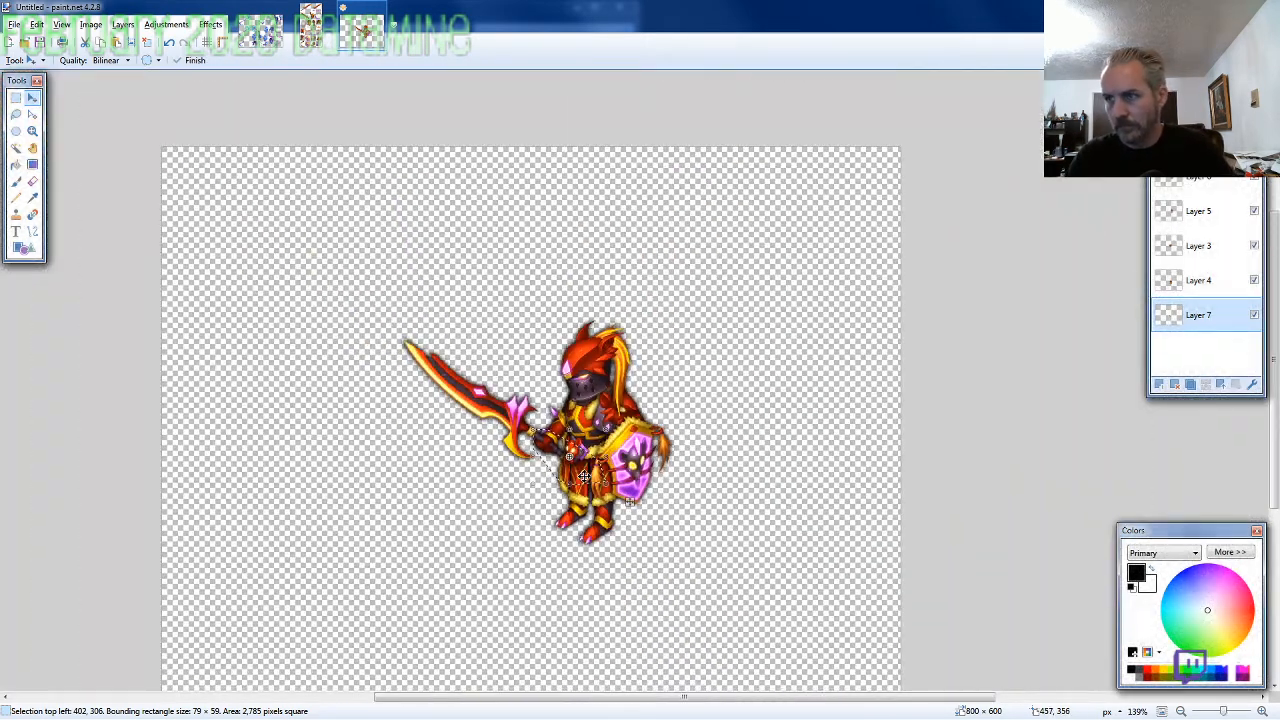
scroll(583, 477, down, 2)
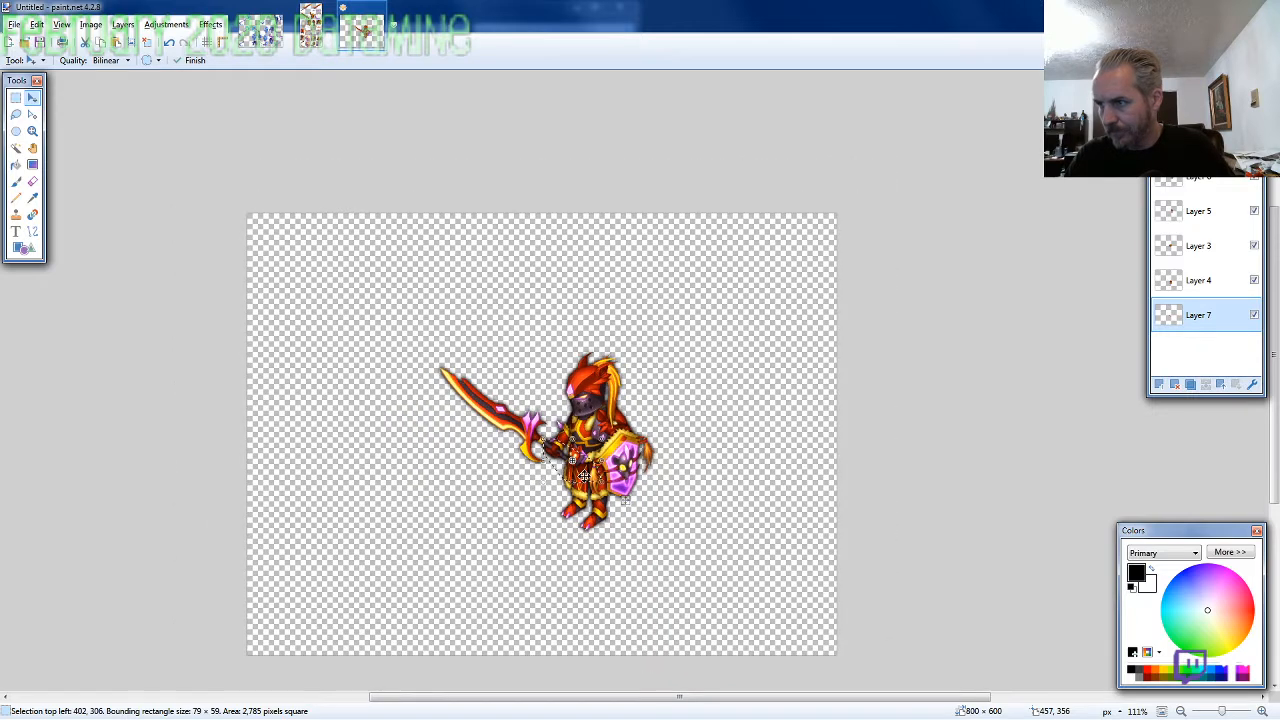
scroll(583, 477, up, 1)
key(ctrl+a)
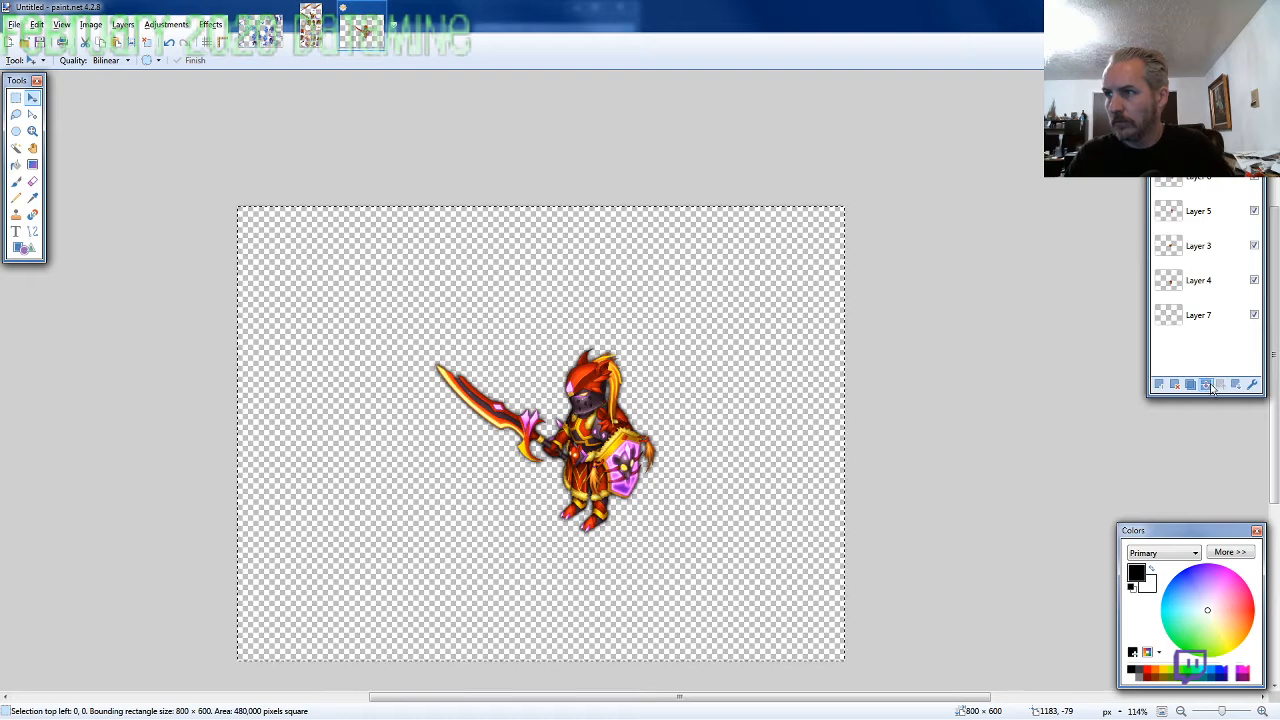
key(ctrl+shift+f)
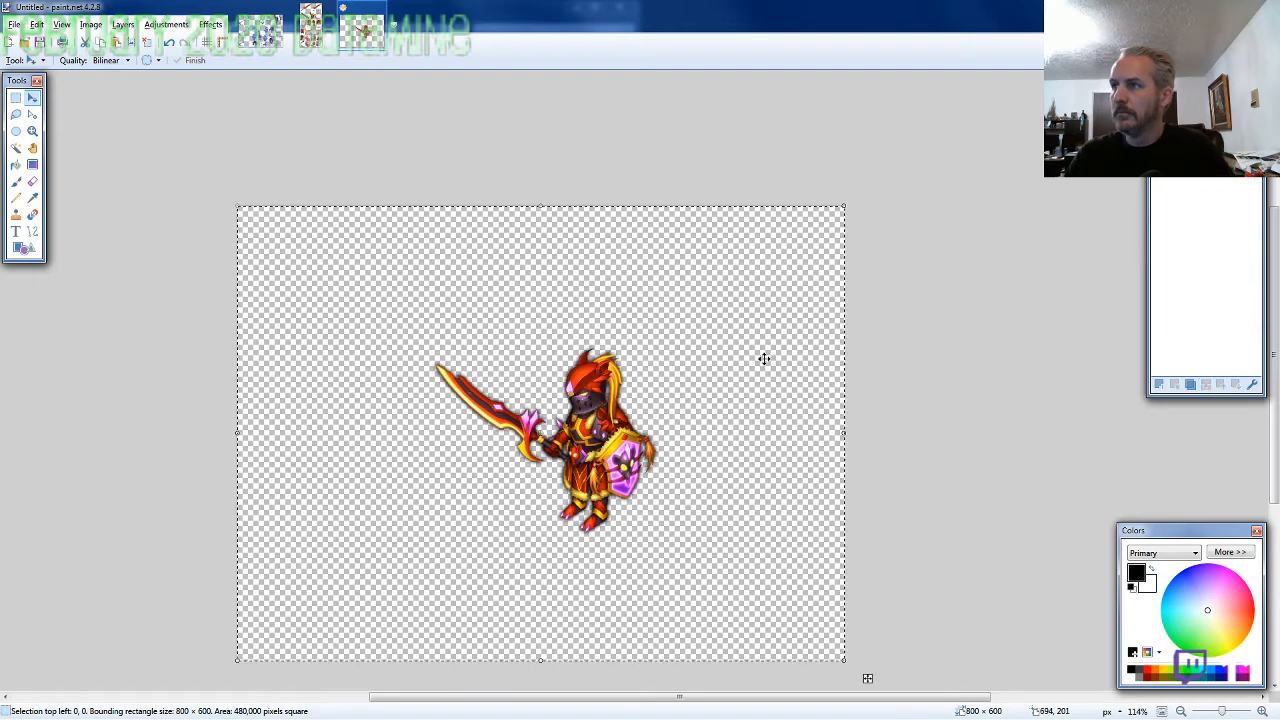
drag(742, 380, 560, 251)
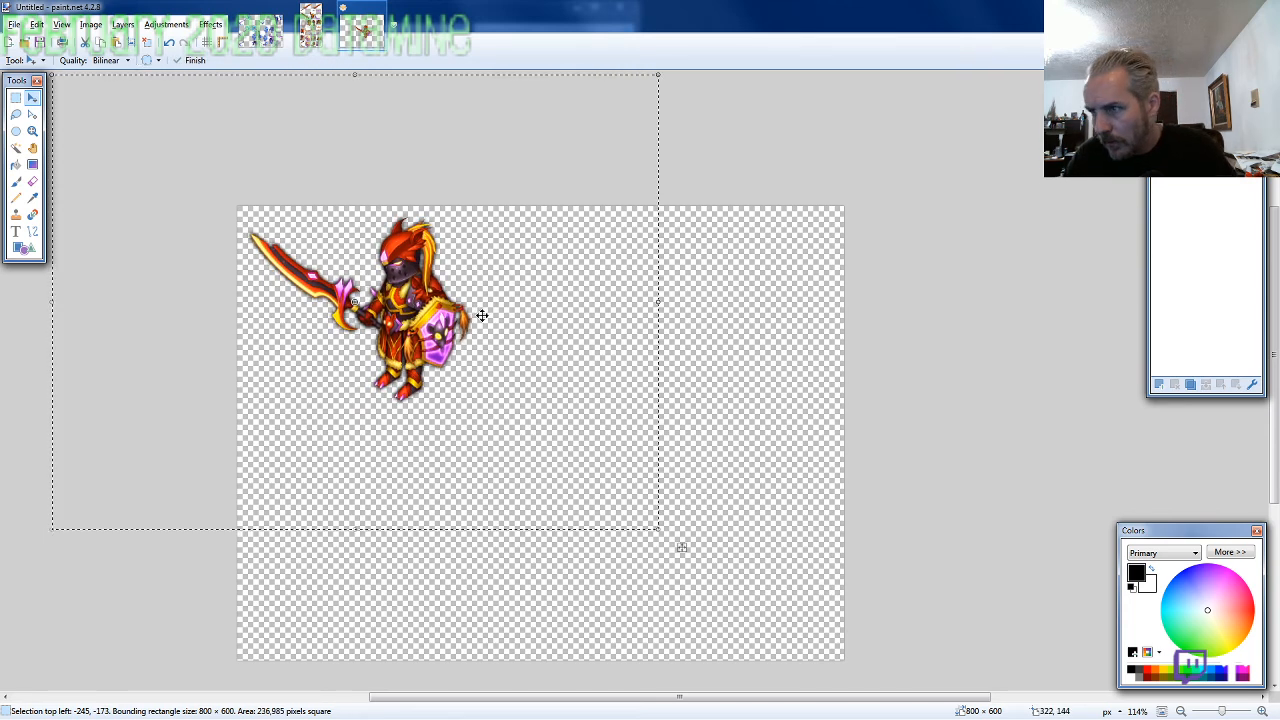
Resize the canvas to 315 × 315 pixels, anchored at the top left
text(3)
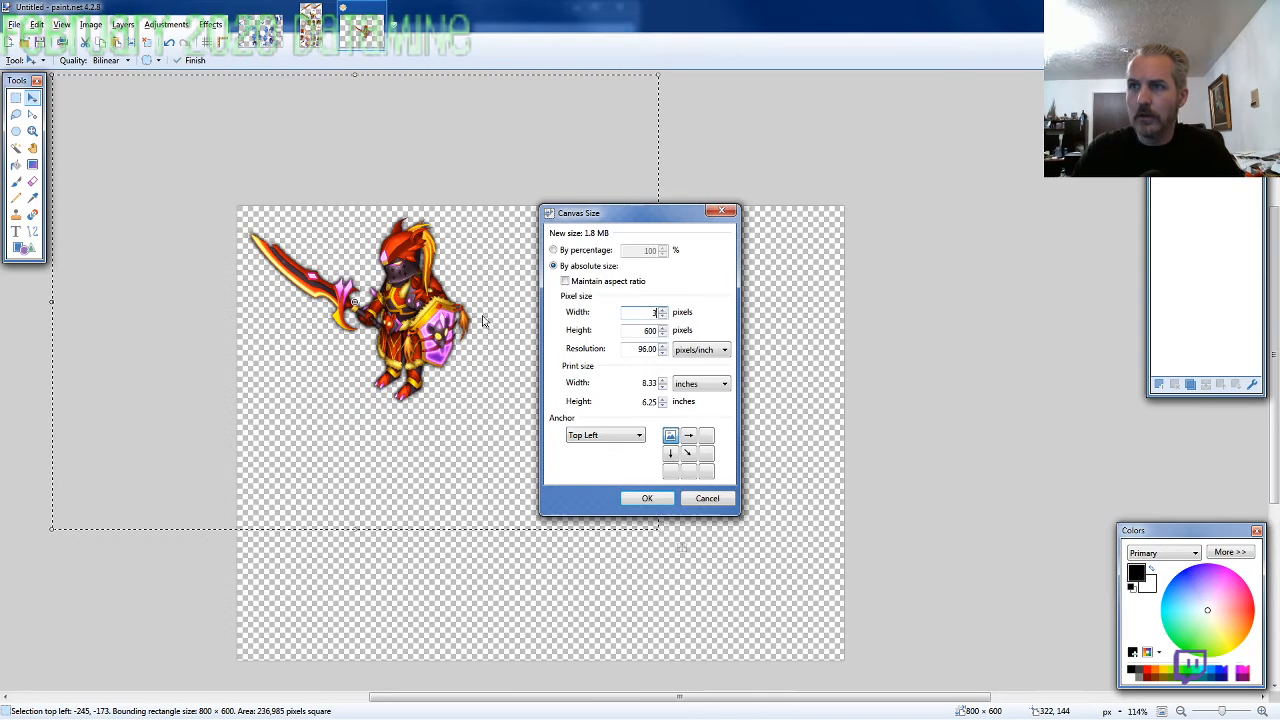
text(315)
key(Return)
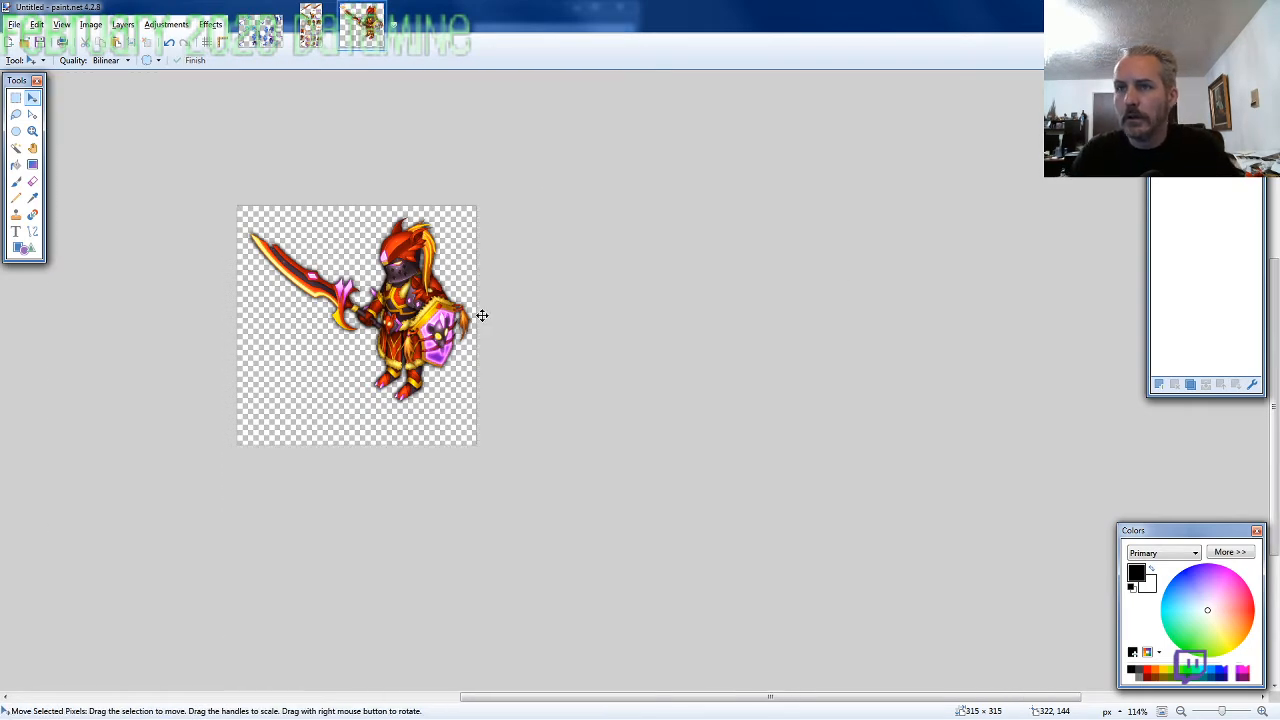
Nudge the character slightly left and down to center it in the canvas, with the selection at -2, 22
key(Left)
key(Left)
key(Down)
key(Down)
key(Down)
key(Down)
key(Down)
key(Down)
key(Down)
key(Down)
key(Down)
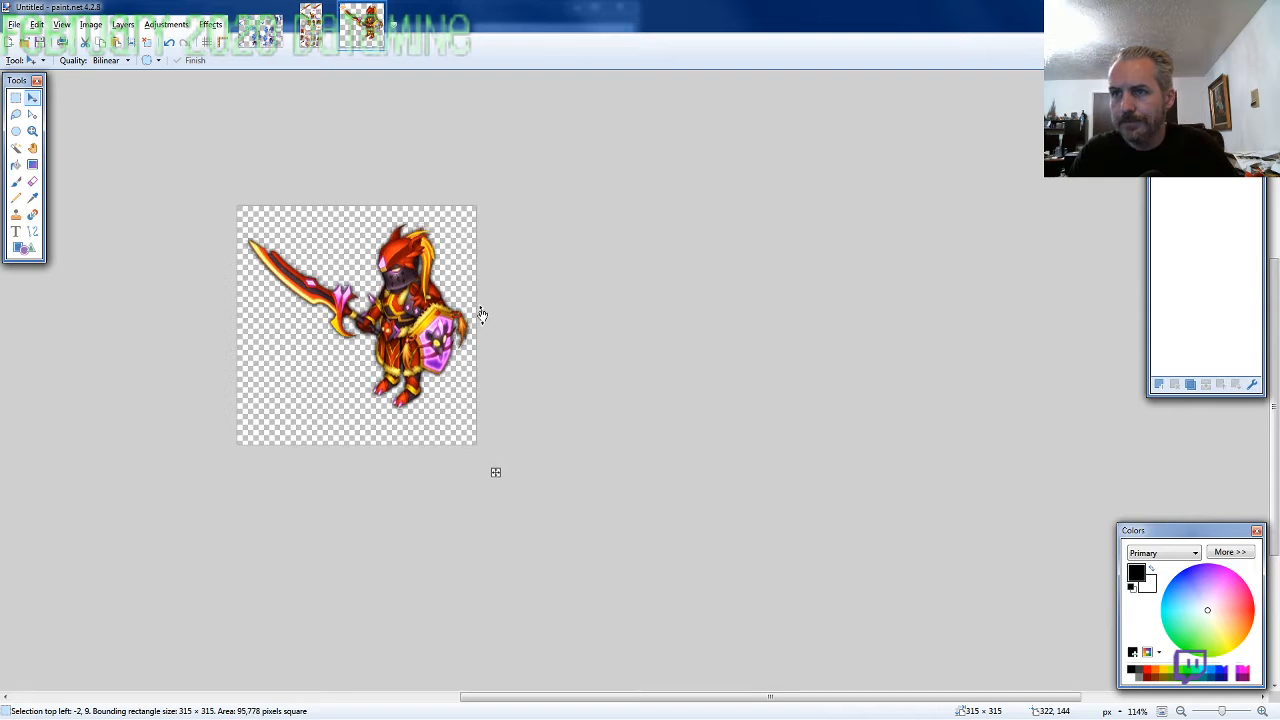
key(Down)
key(Down)
key(Down)
key(Down)
key(Down)
key(Down)
key(Down)
key(Down)
key(Down)
key(Down)
key(Down)
key(Down)
key(Down)
key(Down)
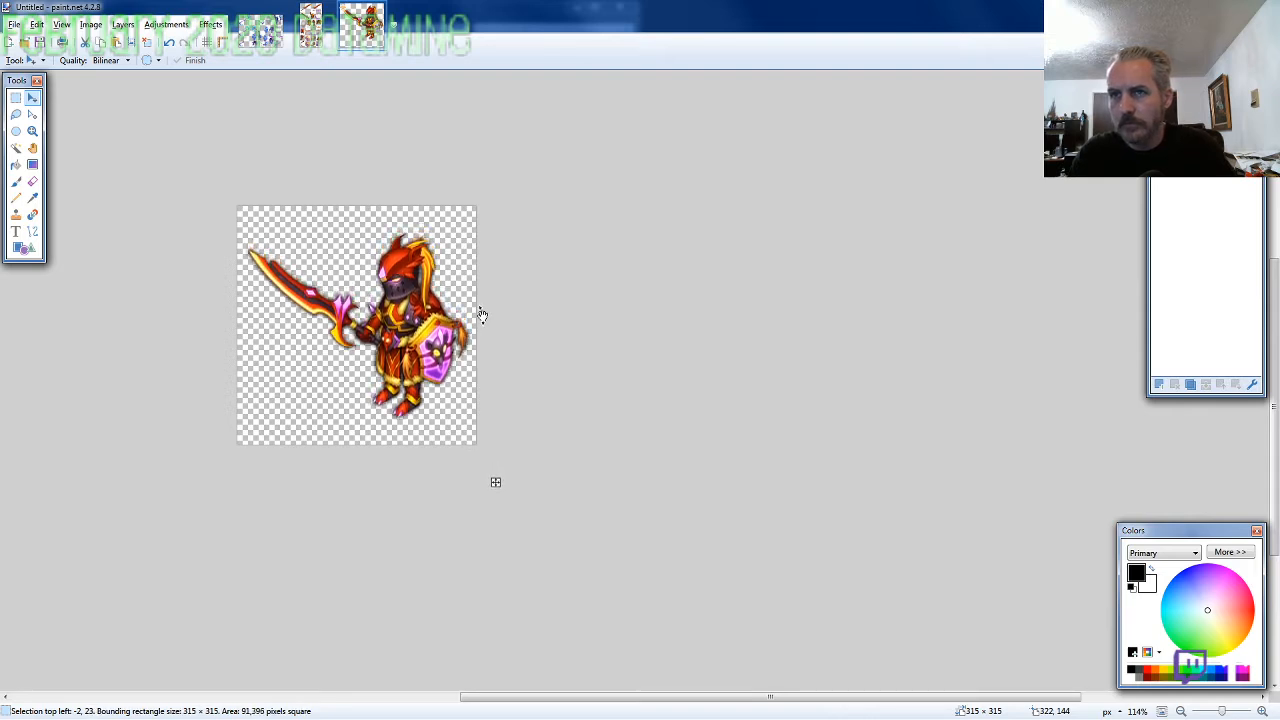
key(Up)
Save the image as the PNG file ARMOR4-SF-M-EVO2 in the 2020-02 folder with the default save settings
key(ctrl+s)
text(ARMOR4)
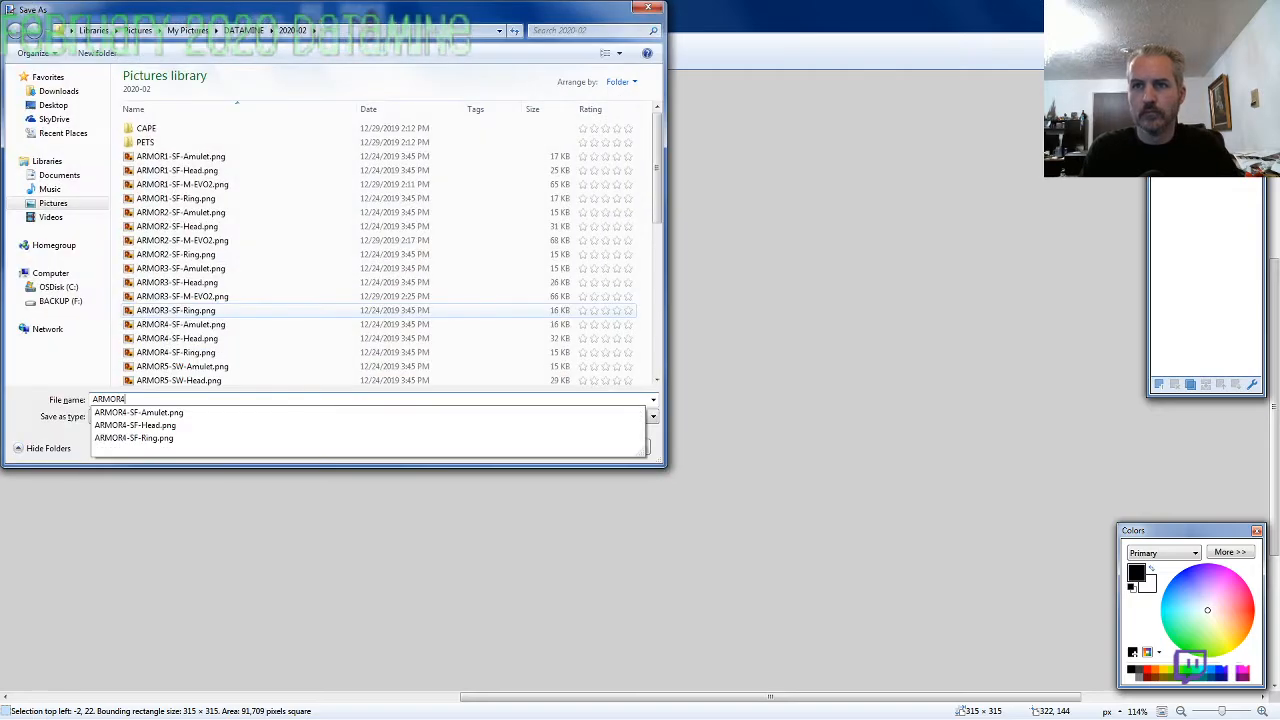
text(-EVO2)
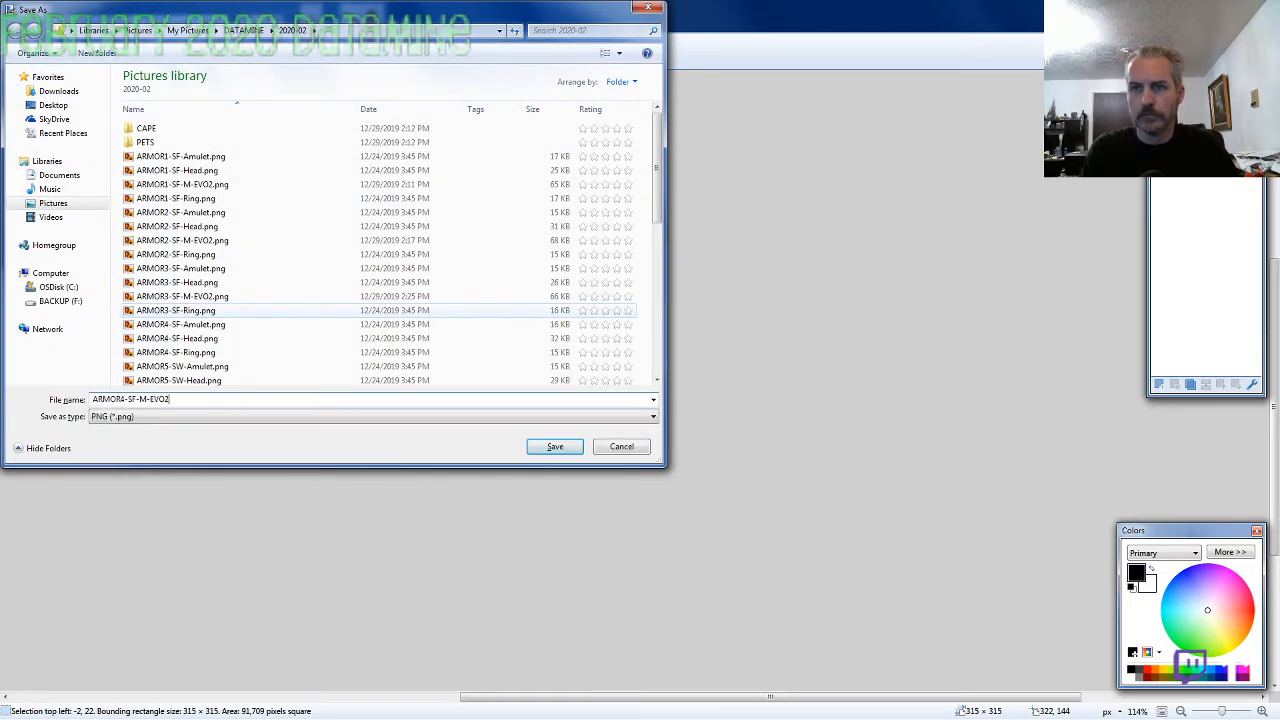
key(Return)
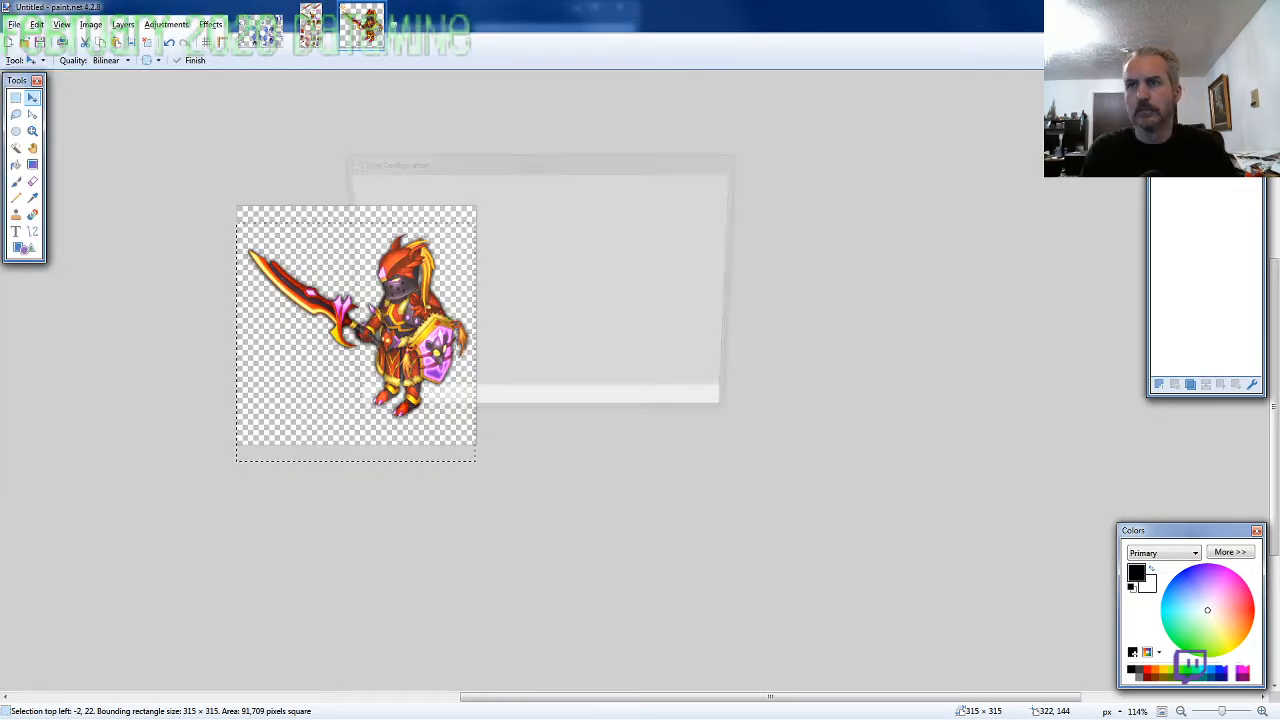
key(Return)
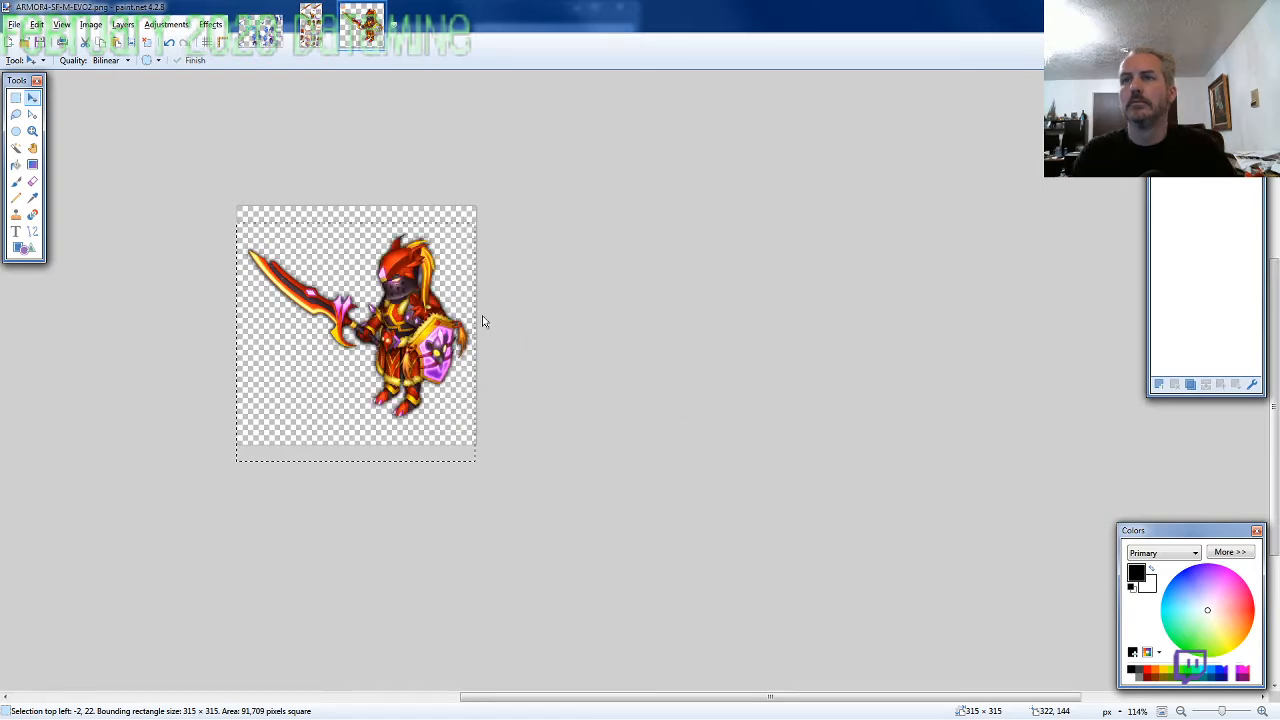
Close the ARMOR4 sprite sheet and the finished ARMOR4 character image
key(ctrl+Tab)
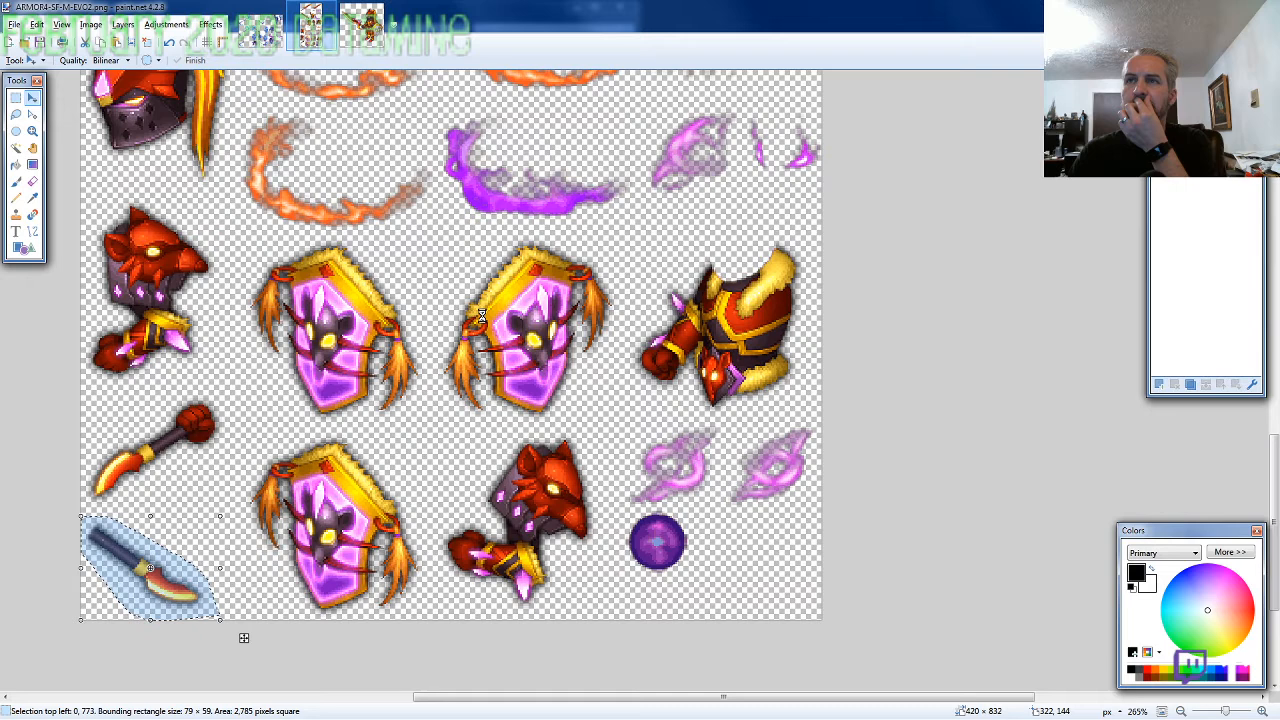
key(ctrl+w)
key(ctrl+w)
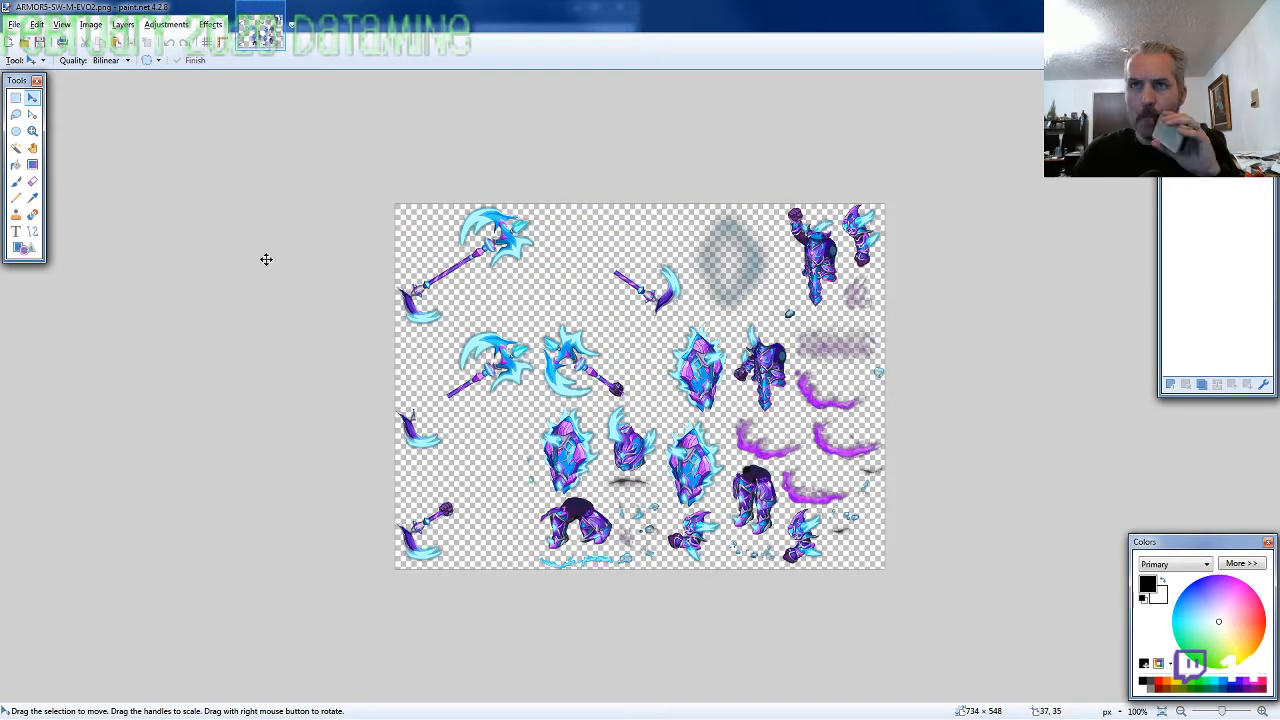
Lasso the horned helmet on the ARMOR5-SW-M-EVO2 sprite sheet, about 91 × 107 pixels, and copy it
click(17, 116)
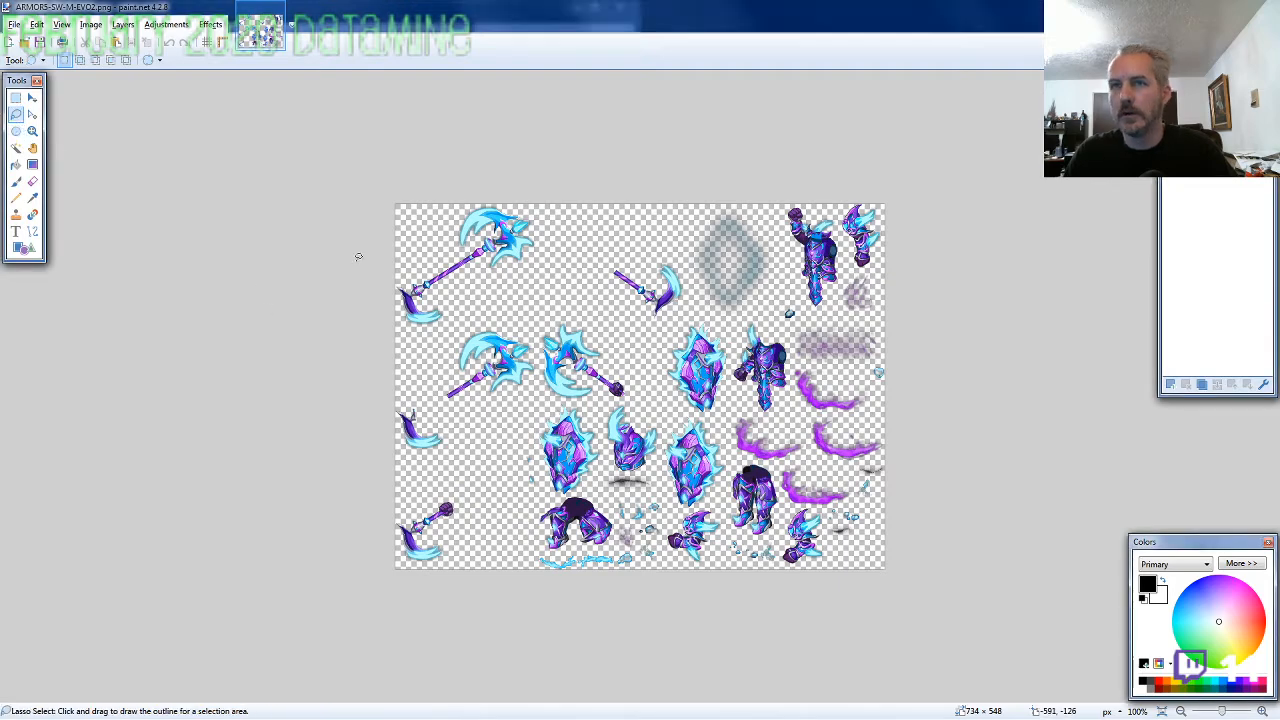
scroll(654, 447, up, 3)
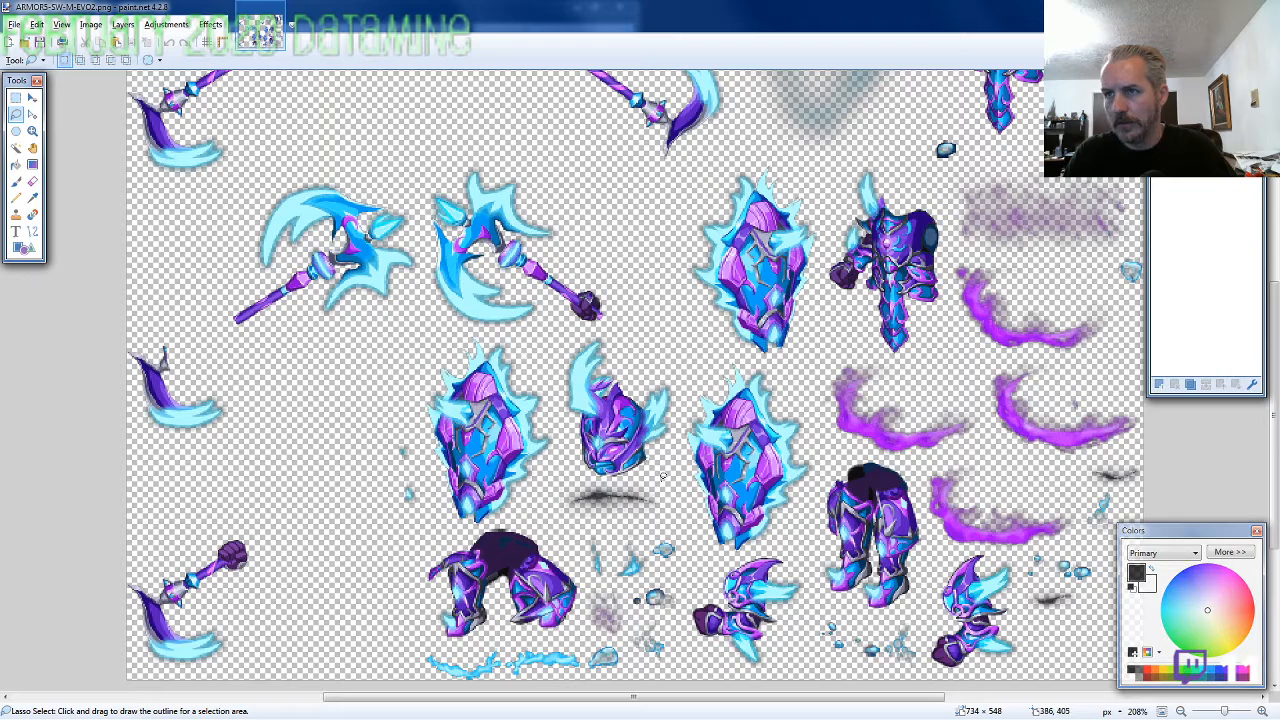
mouse_move(665, 470)
mouse_down()
mouse_move(674, 405)
mouse_move(655, 364)
mouse_move(605, 336)
mouse_move(560, 360)
mouse_move(555, 420)
mouse_move(566, 463)
mouse_move(605, 481)
mouse_up()
key(ctrl+c)
Create a transparent 800 × 600 pixel image and paste the horned helmet into it at 442, 184
key(ctrl+n)
text(800)
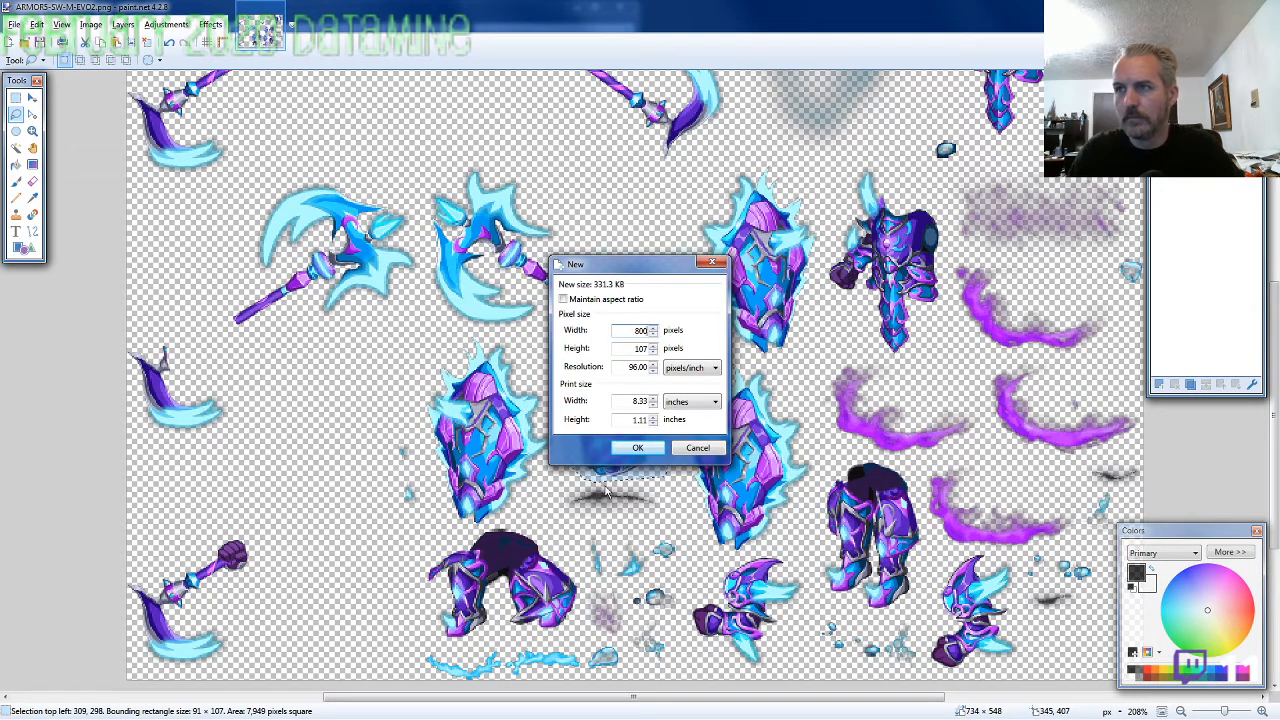
key(Tab)
text(600)
key(Return)
key(ctrl+a)
key(Delete)
key(ctrl+d)
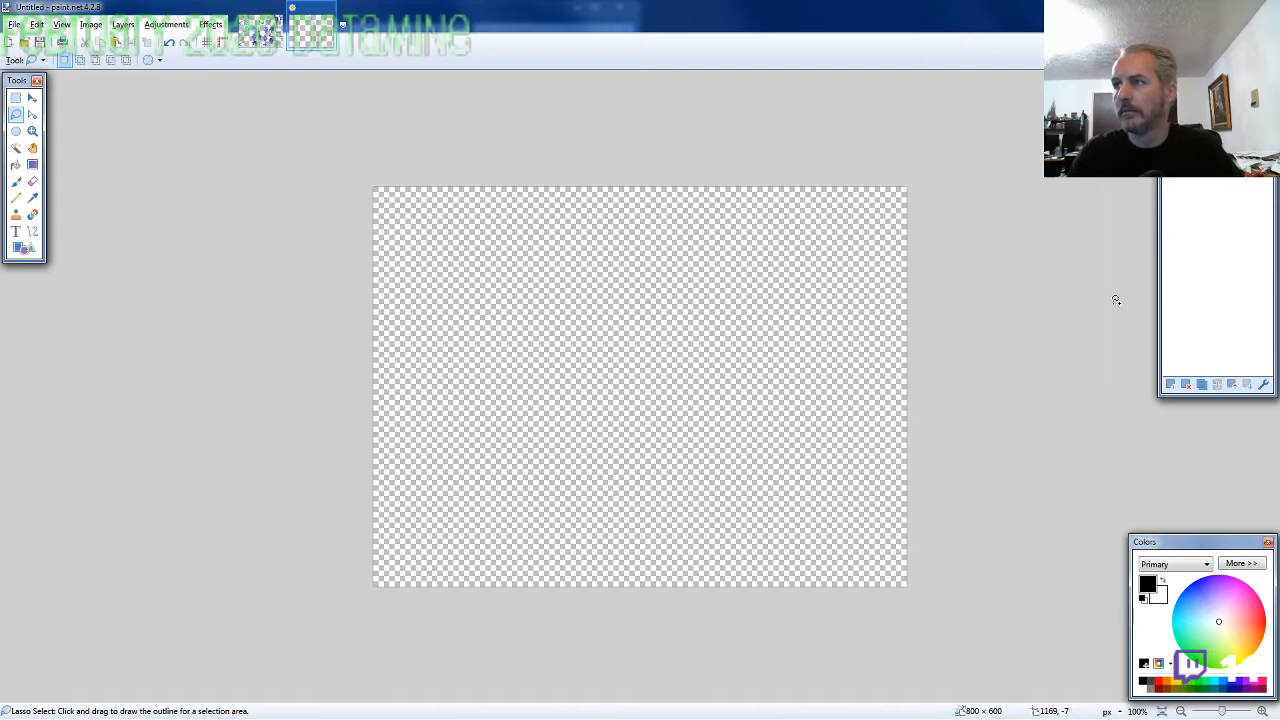
key(ctrl+v)
drag(866, 489, 957, 417)
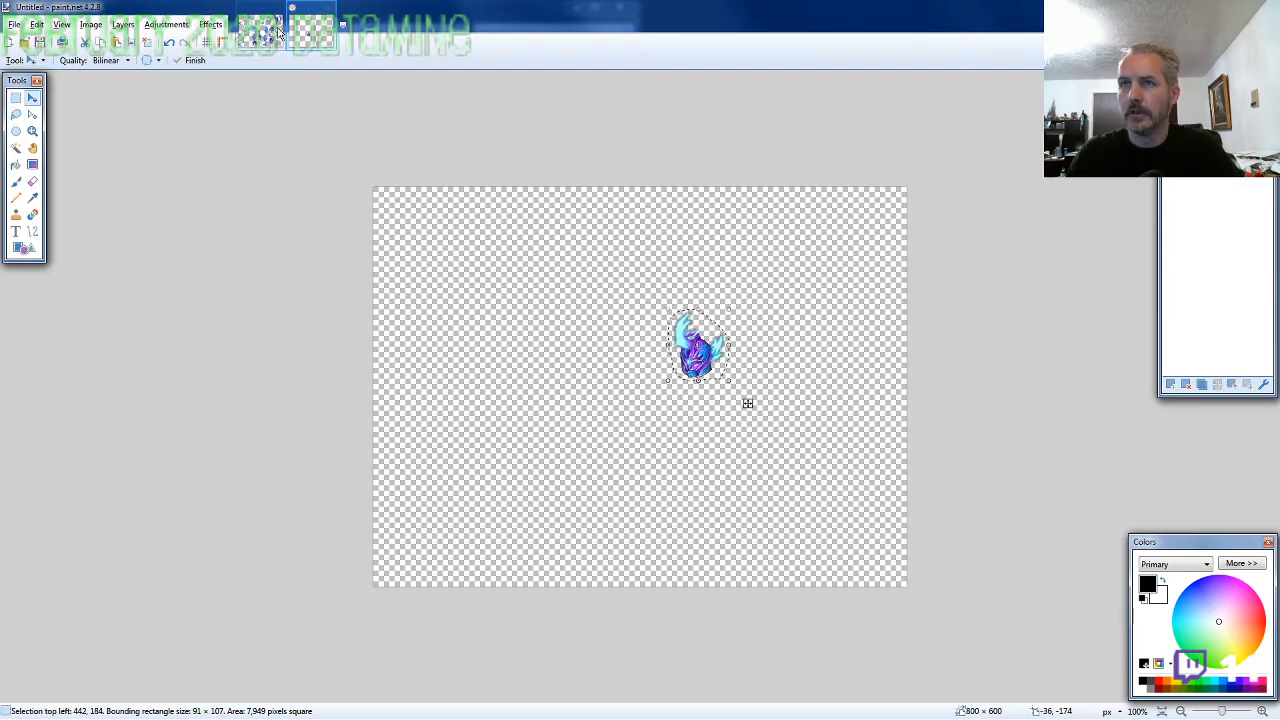
Lasso the torso with the lowered fist on the ARMOR5 sprite sheet, about 94 × 147 pixels, and copy it
click(259, 30)
click(16, 115)
scroll(935, 425, up, 3)
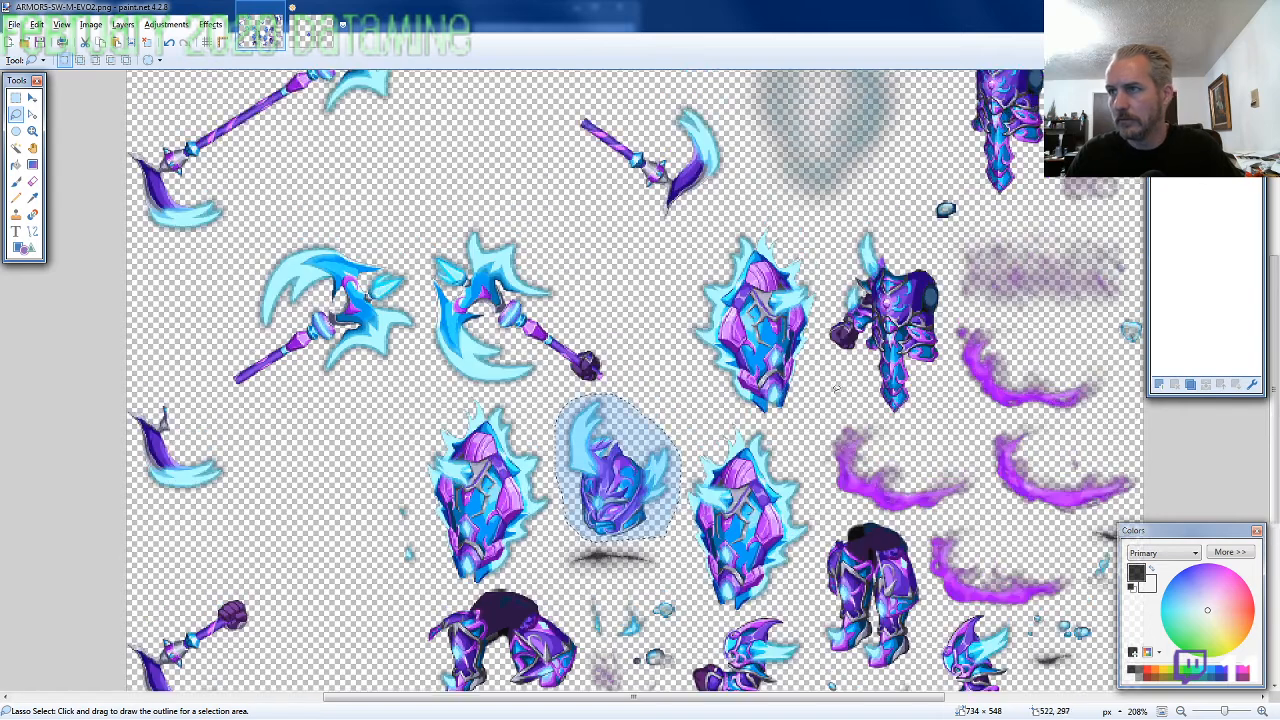
mouse_move(950, 458)
mouse_down()
mouse_move(939, 357)
mouse_move(878, 312)
mouse_move(848, 318)
mouse_move(821, 436)
mouse_move(846, 492)
mouse_move(913, 521)
mouse_up()
Paste the torso on a new layer behind the helmet and align it under the helmet at 425, 245
click(311, 33)
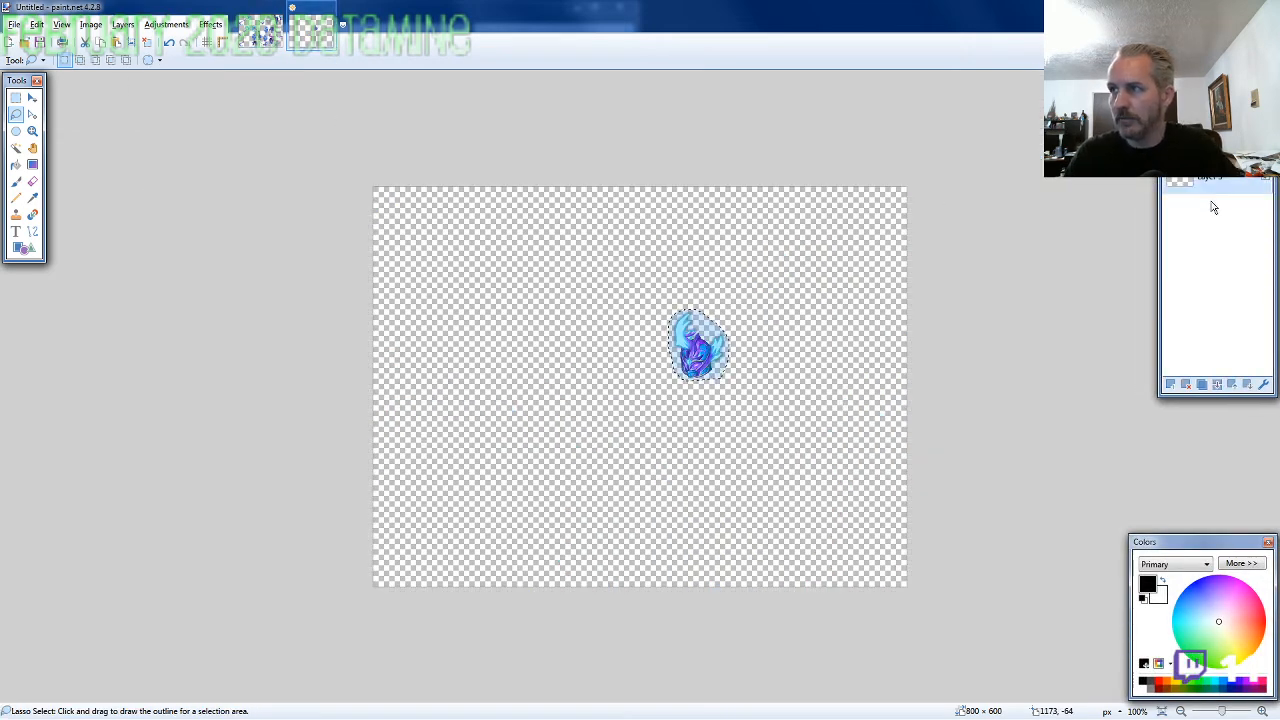
scroll(743, 406, up, 2)
scroll(743, 406, up, 6)
key(ctrl+v)
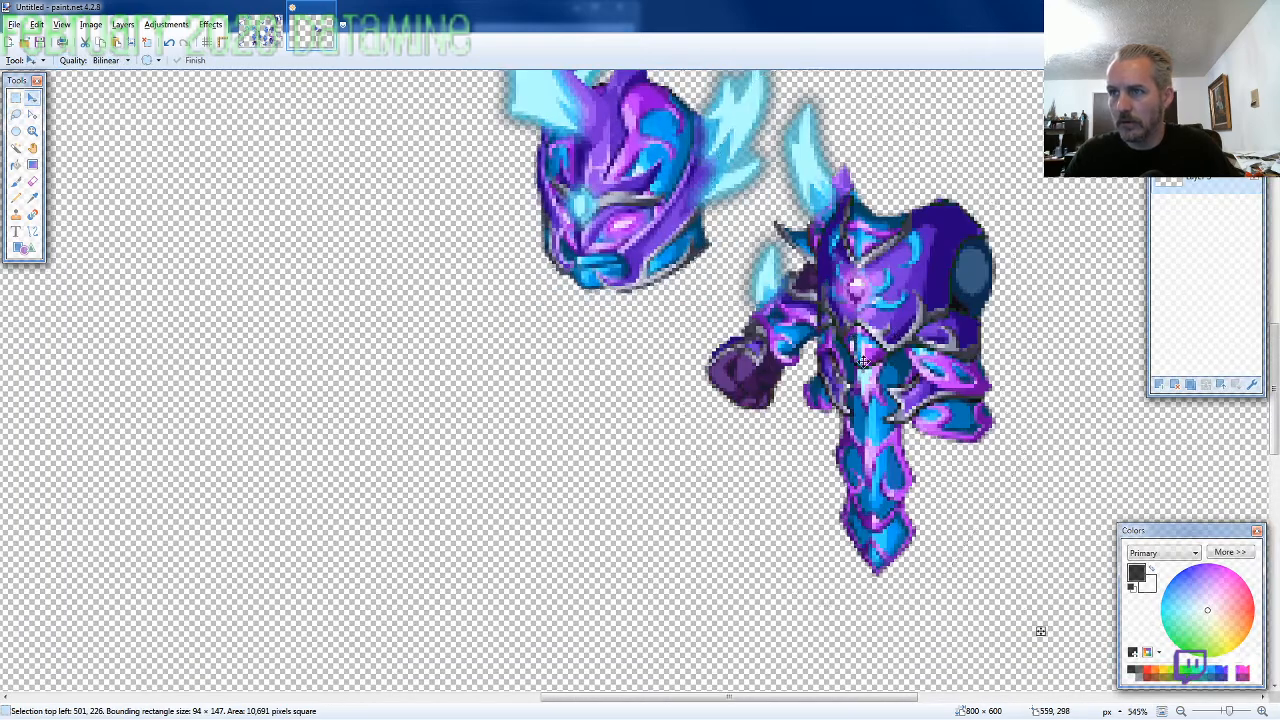
drag(890, 345, 644, 429)
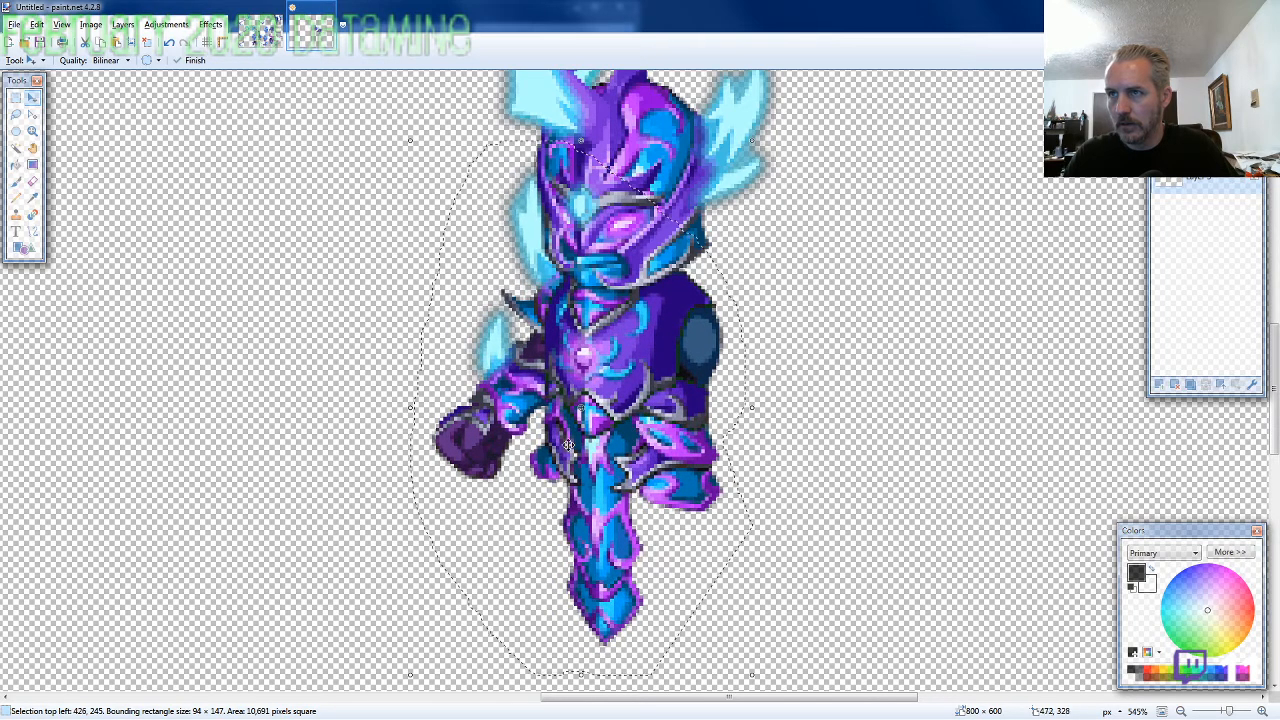
scroll(410, 452, down, 2)
key(ctrl+d)
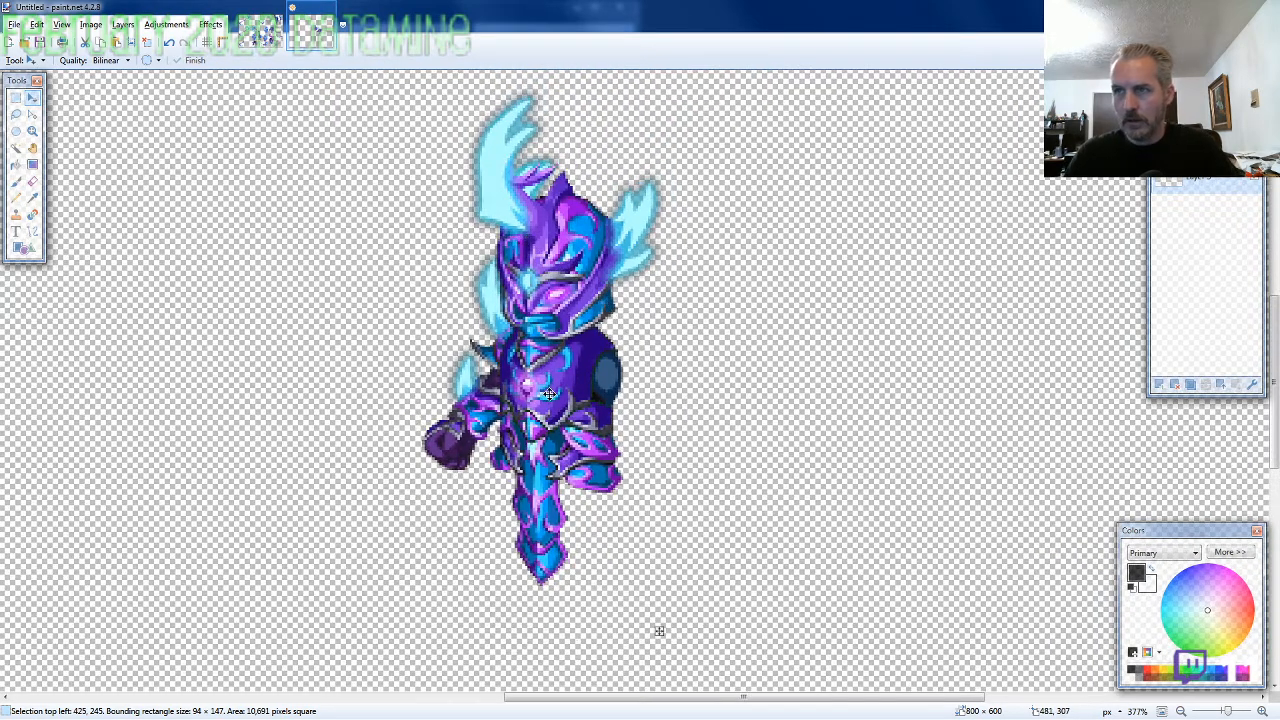
Lasso the standing pair of legs on the ARMOR5 sprite sheet, about 83 × 112 pixels
click(261, 37)
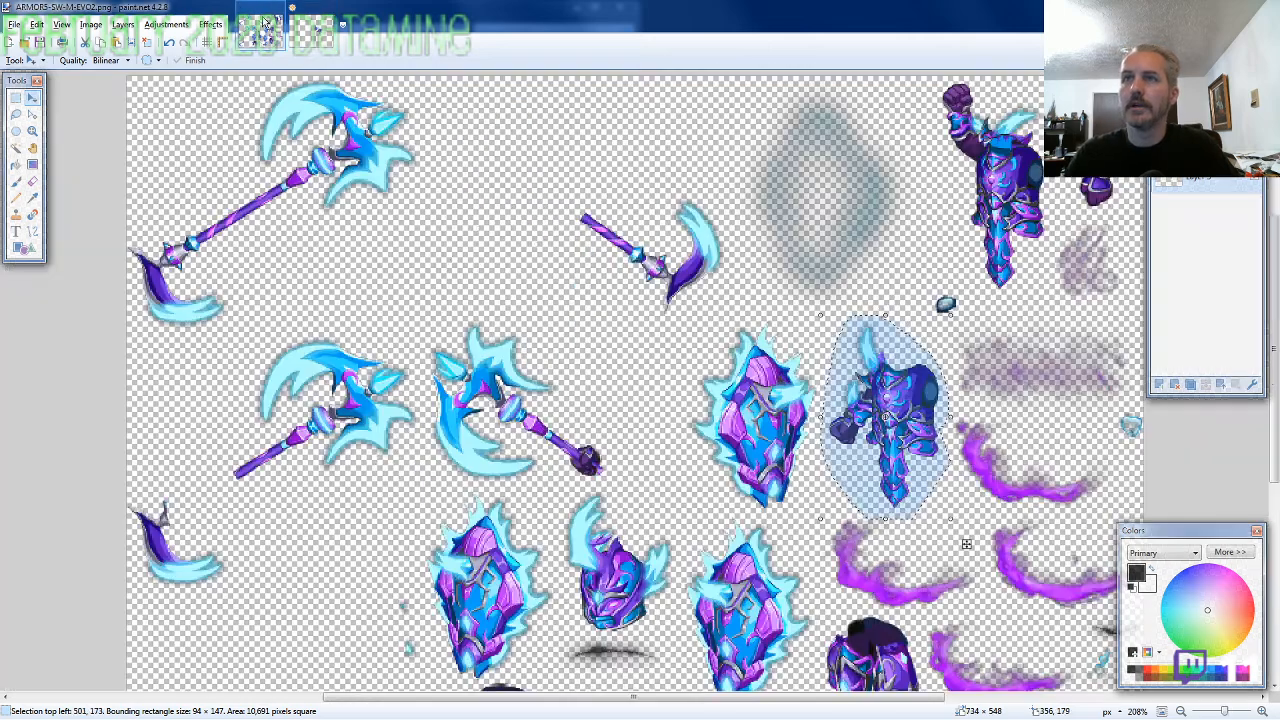
click(17, 115)
scroll(782, 290, down, 4)
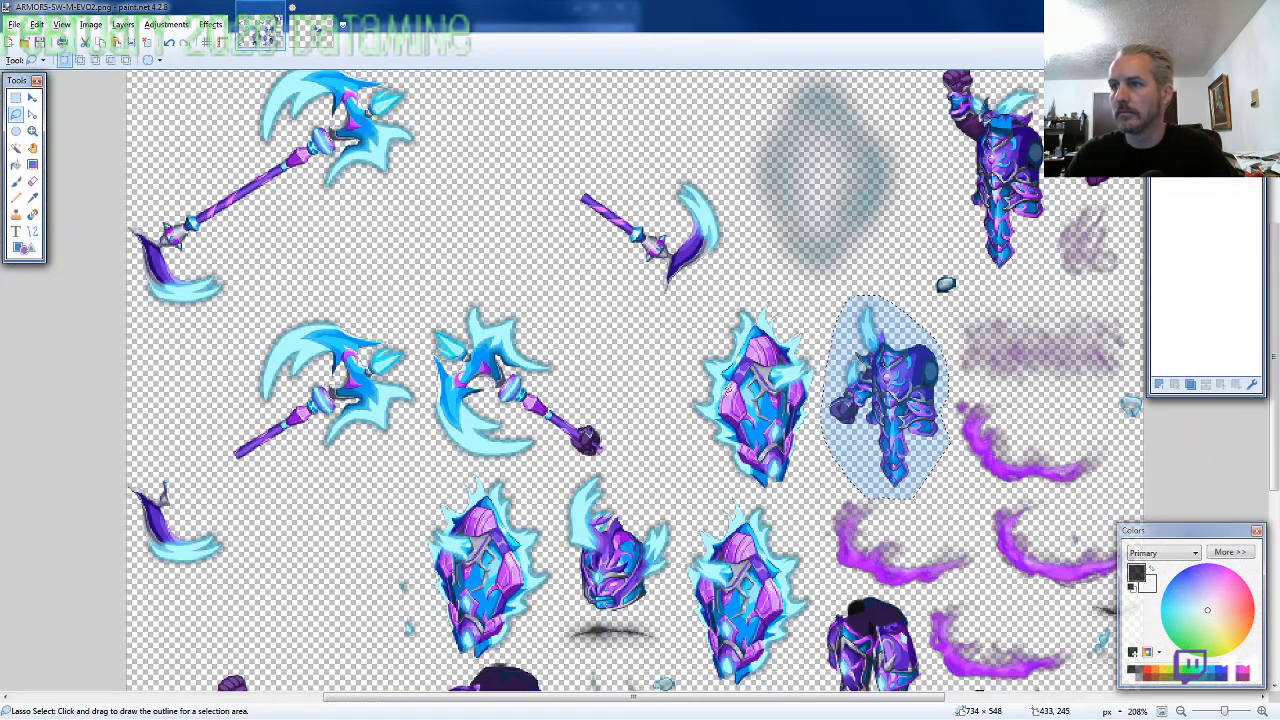
scroll(918, 400, up, 5)
mouse_move(980, 458)
mouse_down()
mouse_move(933, 293)
mouse_move(895, 255)
mouse_move(805, 243)
mouse_move(700, 362)
mouse_move(718, 545)
mouse_move(790, 608)
mouse_move(875, 625)
mouse_move(975, 456)
mouse_up()
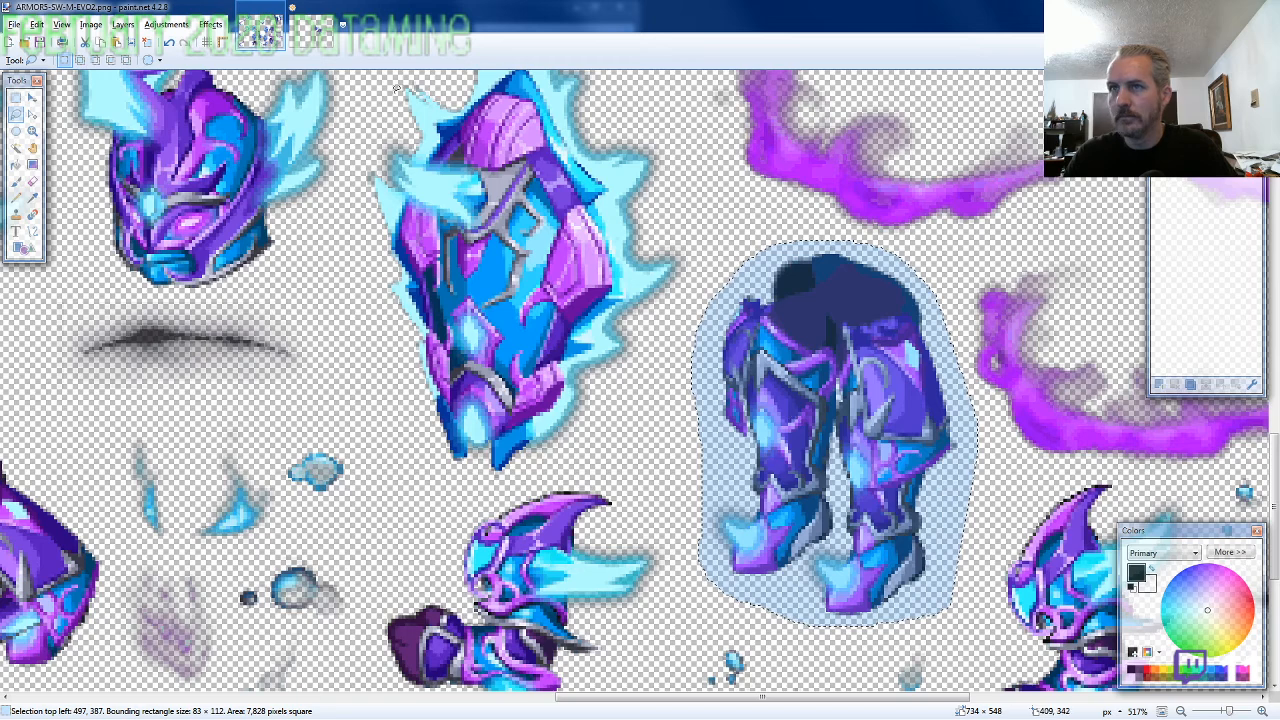
Paste the legs on the layer behind the torso and align them under the waist at 445, 315
click(318, 38)
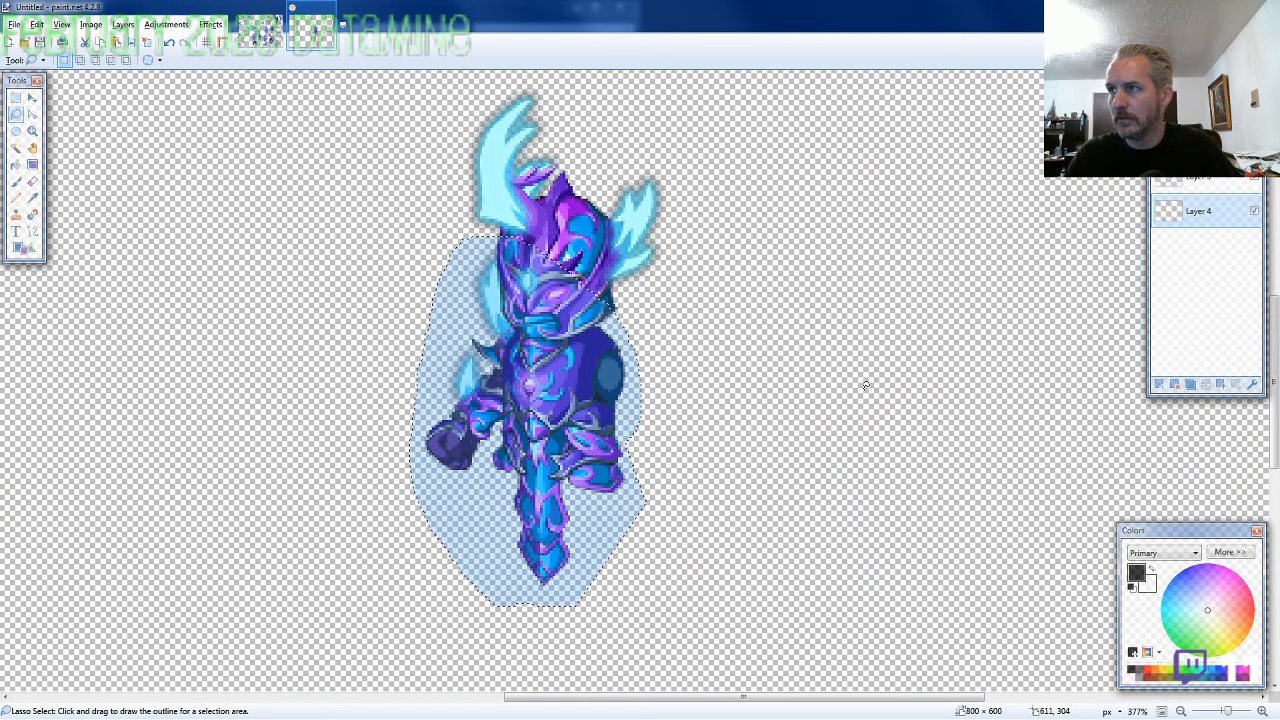
scroll(623, 449, down, 2)
key(ctrl+v)
drag(672, 516, 594, 420)
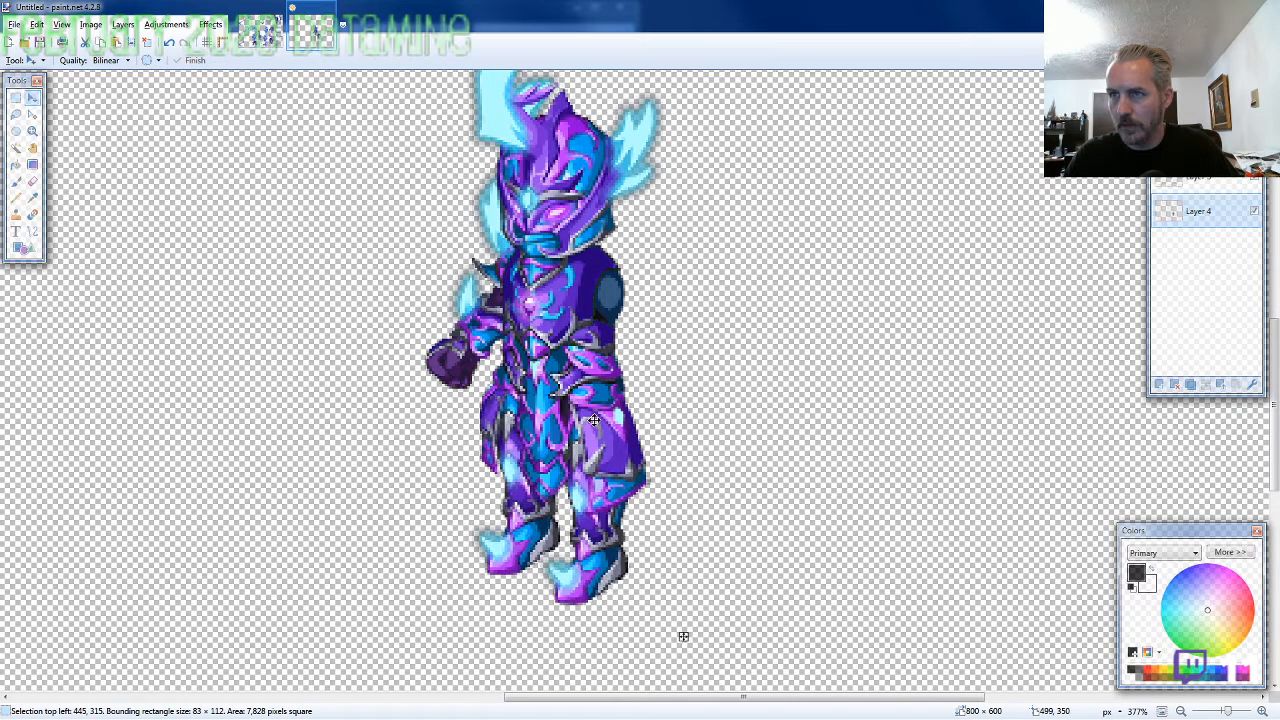
scroll(594, 420, down, 1)
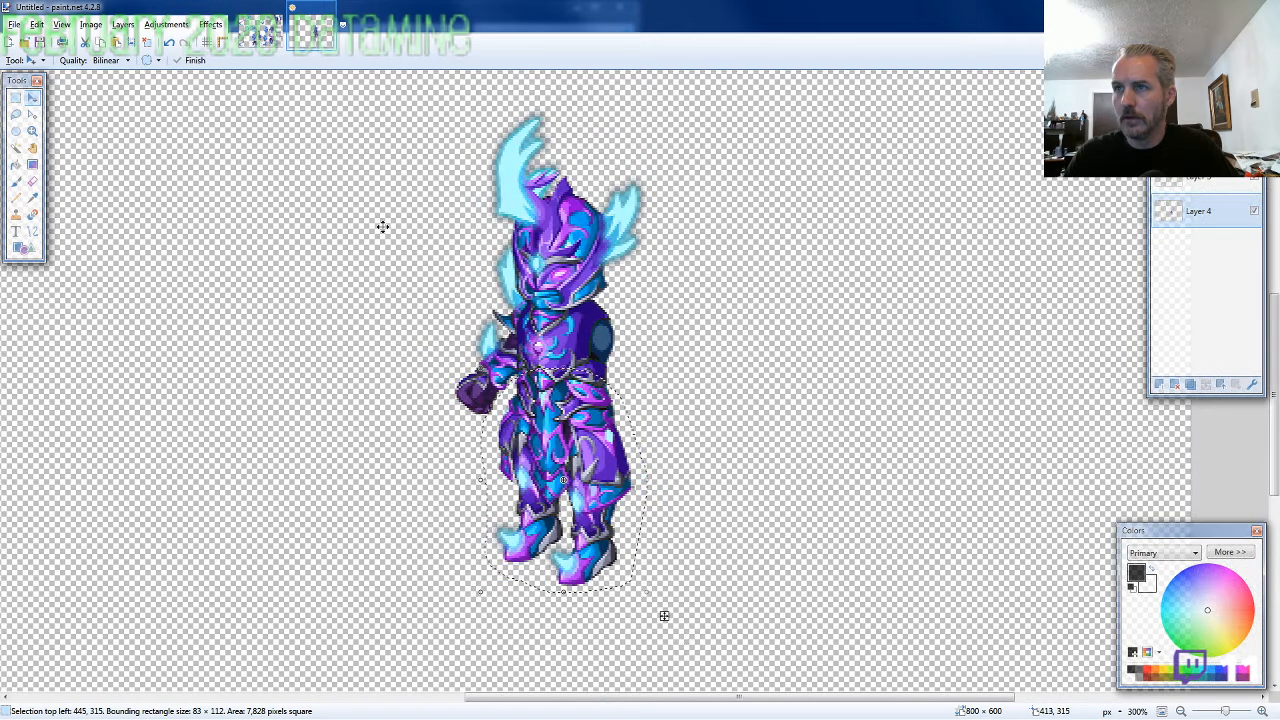
Lasso the hanging arm with the horned shoulder guard on the ARMOR5 sprite sheet, about 73 × 102 pixels, and copy it
click(262, 31)
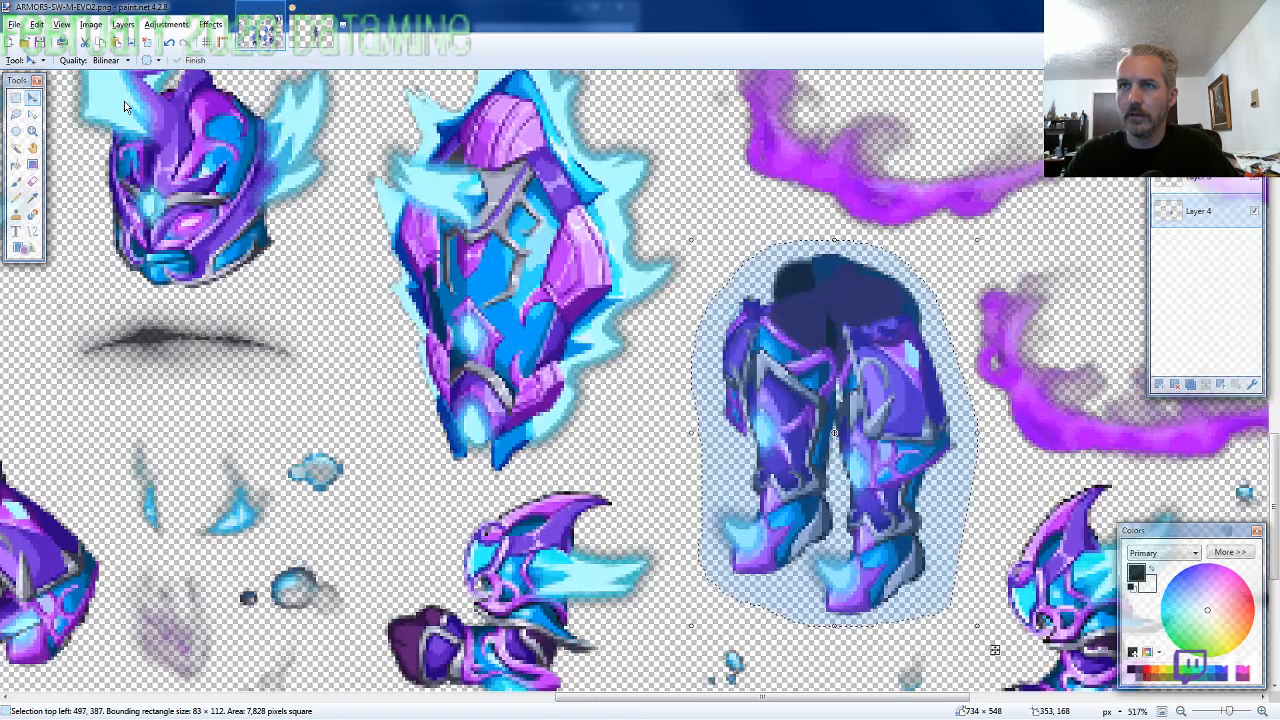
click(16, 114)
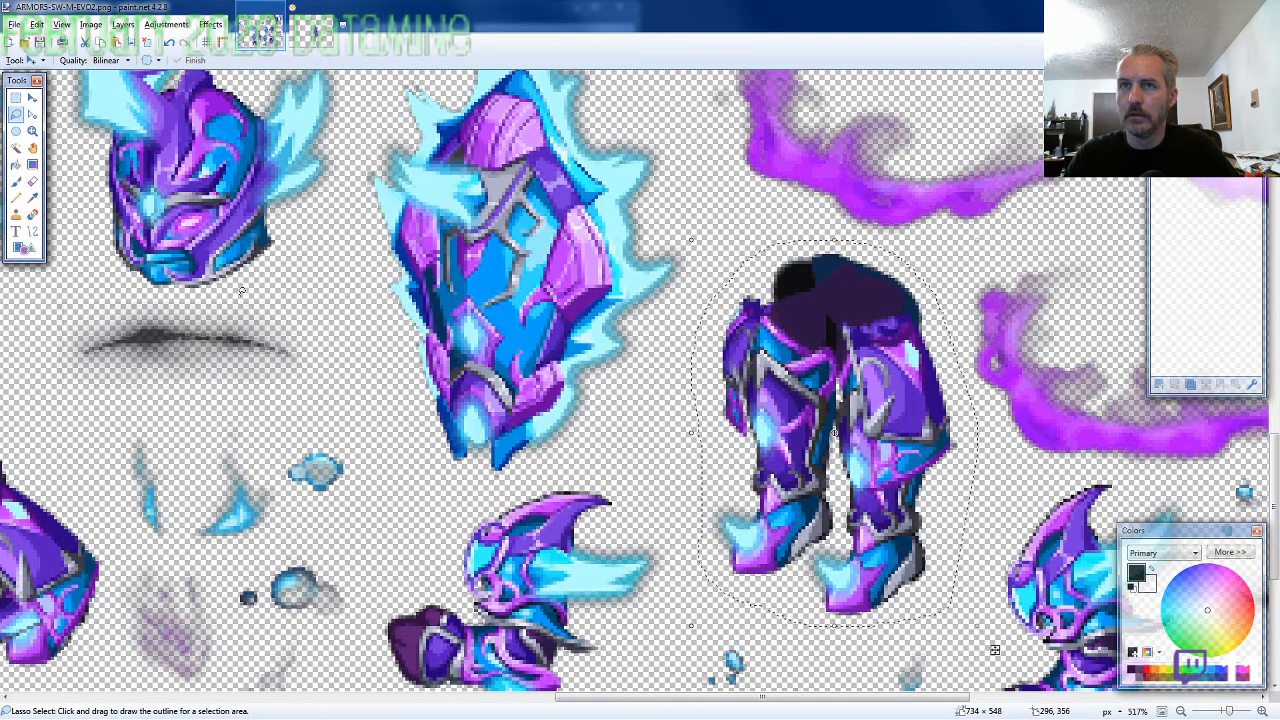
scroll(241, 290, down, 3)
scroll(717, 421, up, 1)
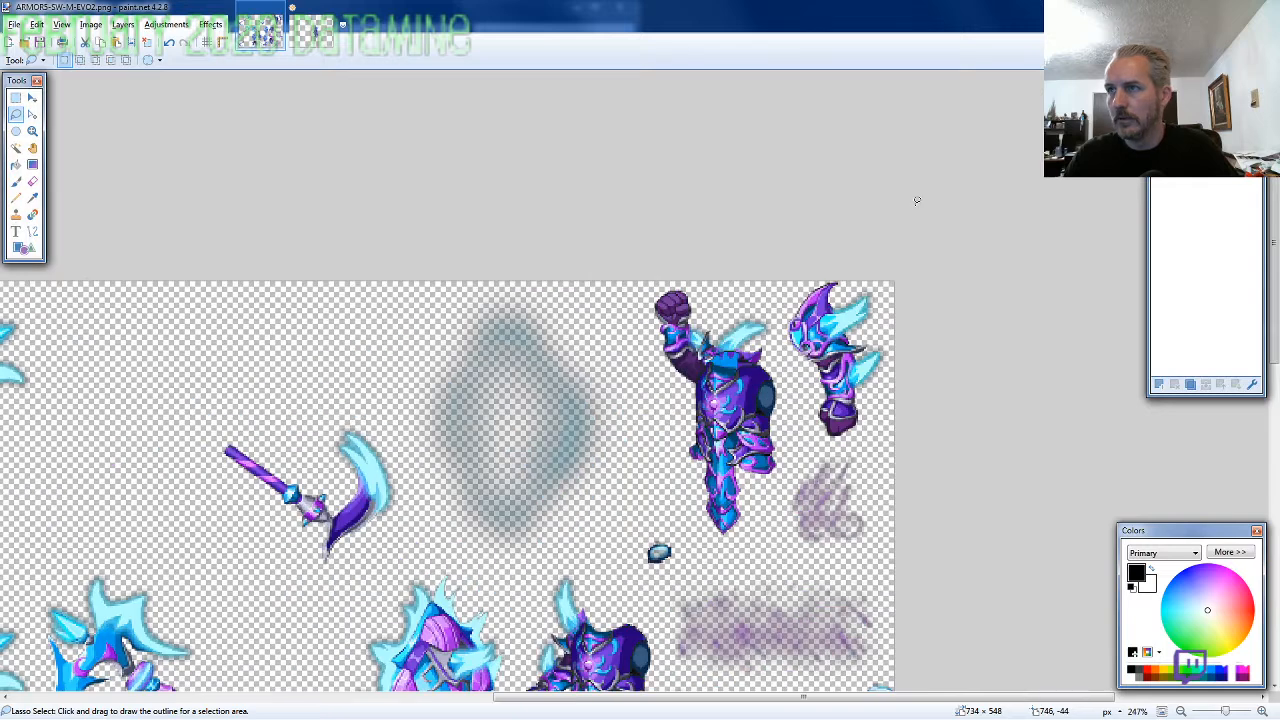
mouse_move(916, 200)
mouse_down()
mouse_move(770, 292)
mouse_move(785, 353)
mouse_up()
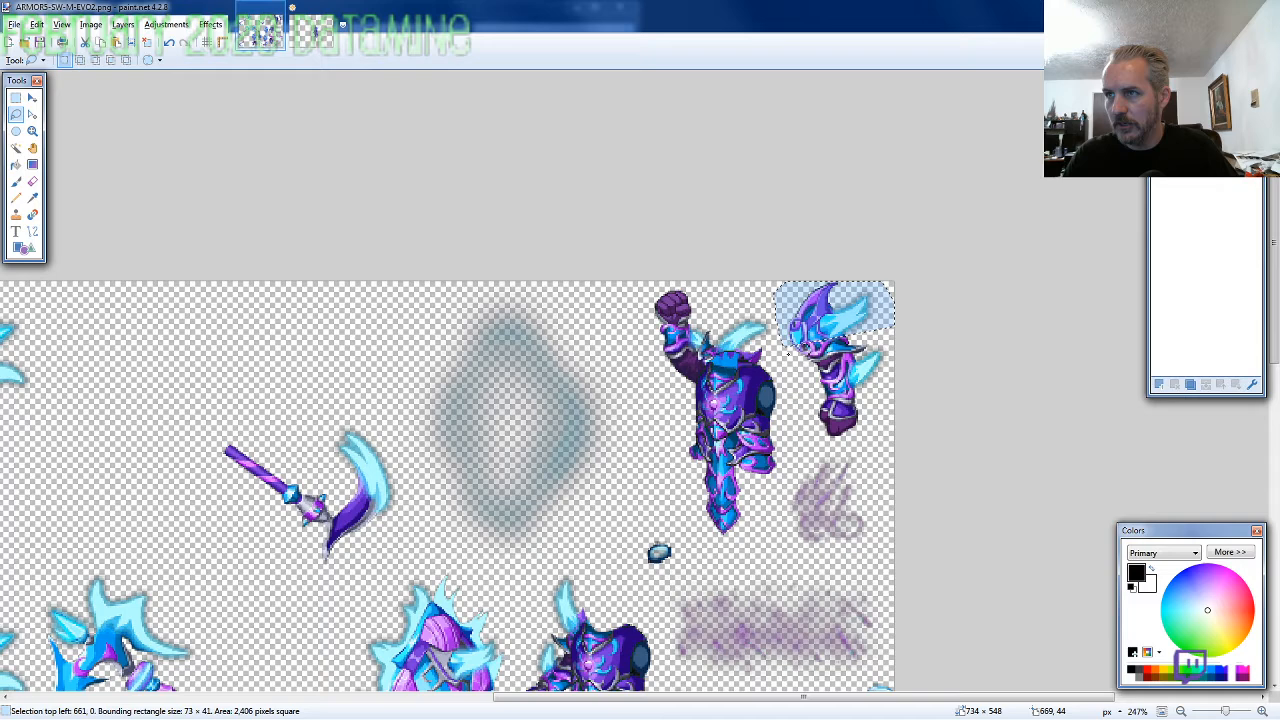
drag(787, 352, 870, 445)
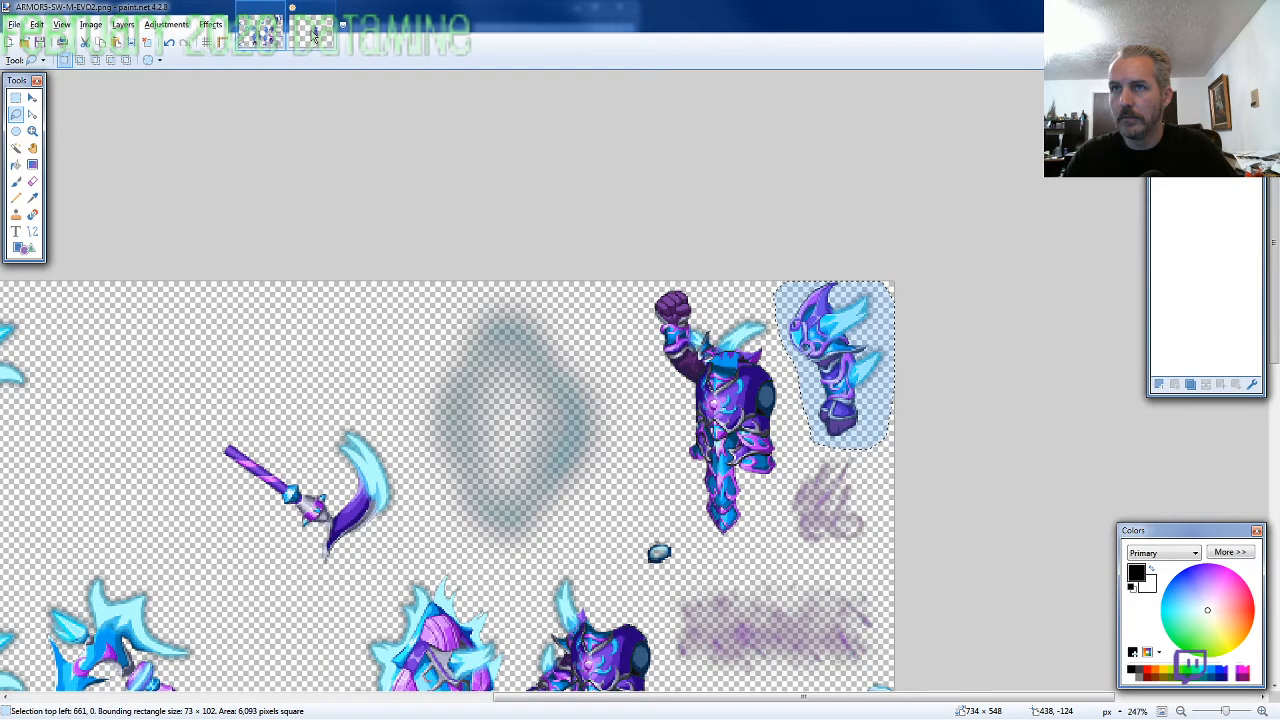
Paste the arm on a new layer in front of the torso and fit it to the empty shoulder at 487, 267
click(314, 36)
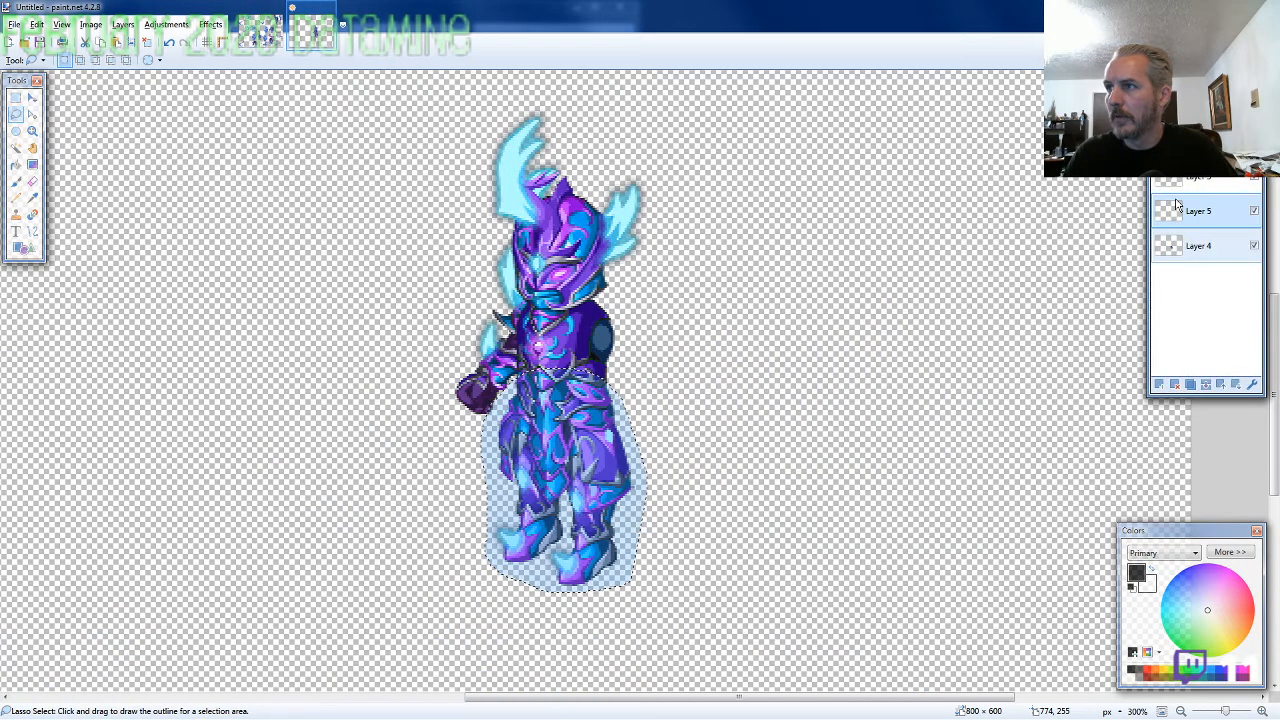
key(ctrl+shift+v)
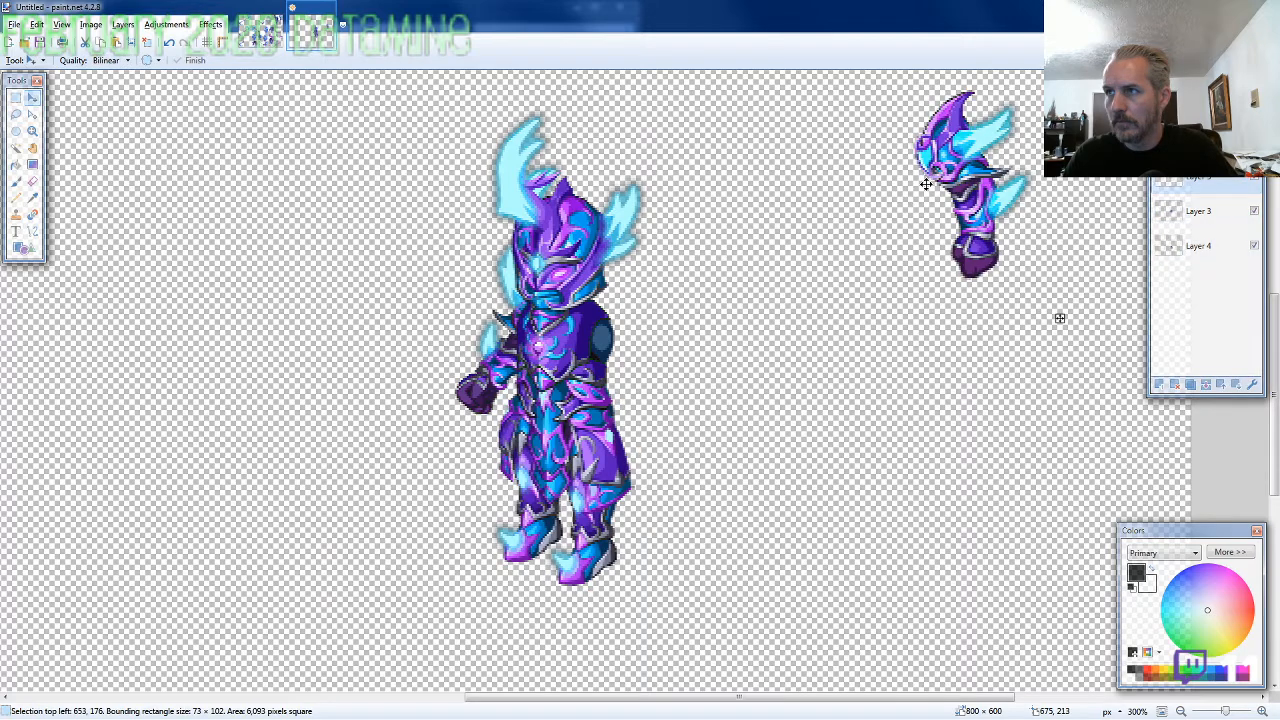
drag(926, 184, 598, 348)
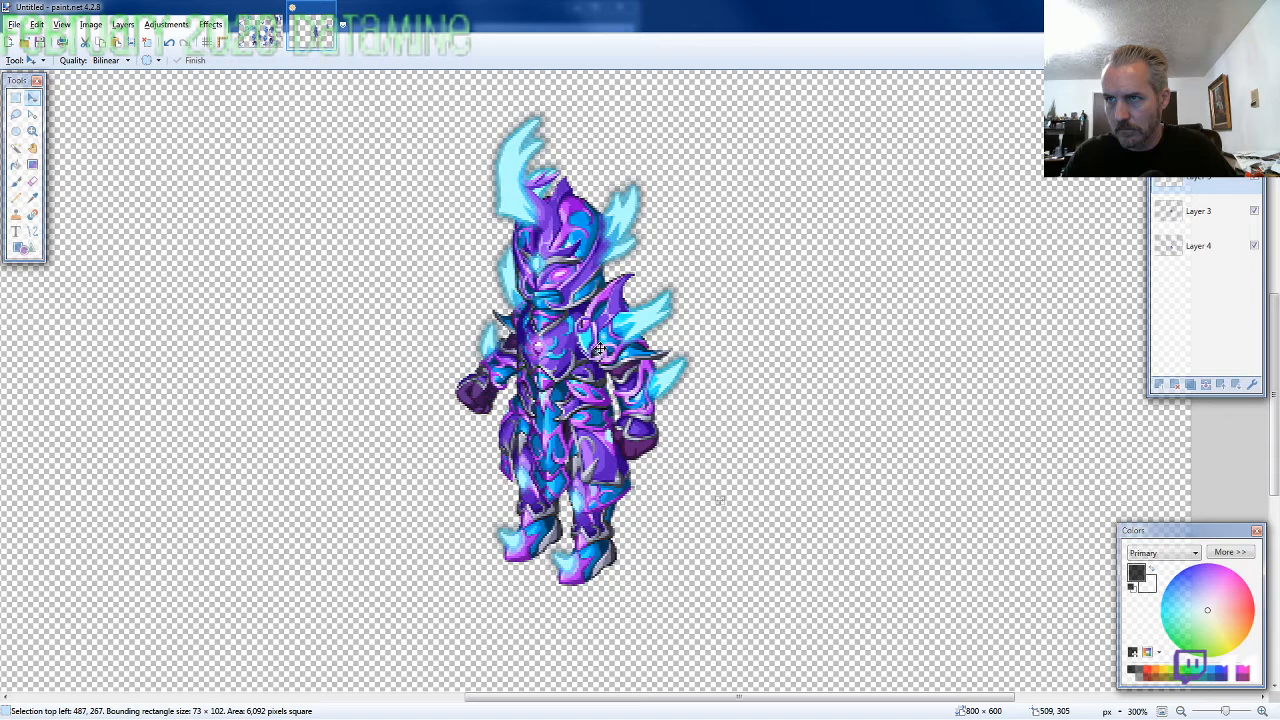
Lasso the spiked shield beside the torso on the ARMOR5 sprite sheet, about 106 × 151 pixels, and copy it
click(261, 35)
click(16, 115)
scroll(456, 430, down, 3)
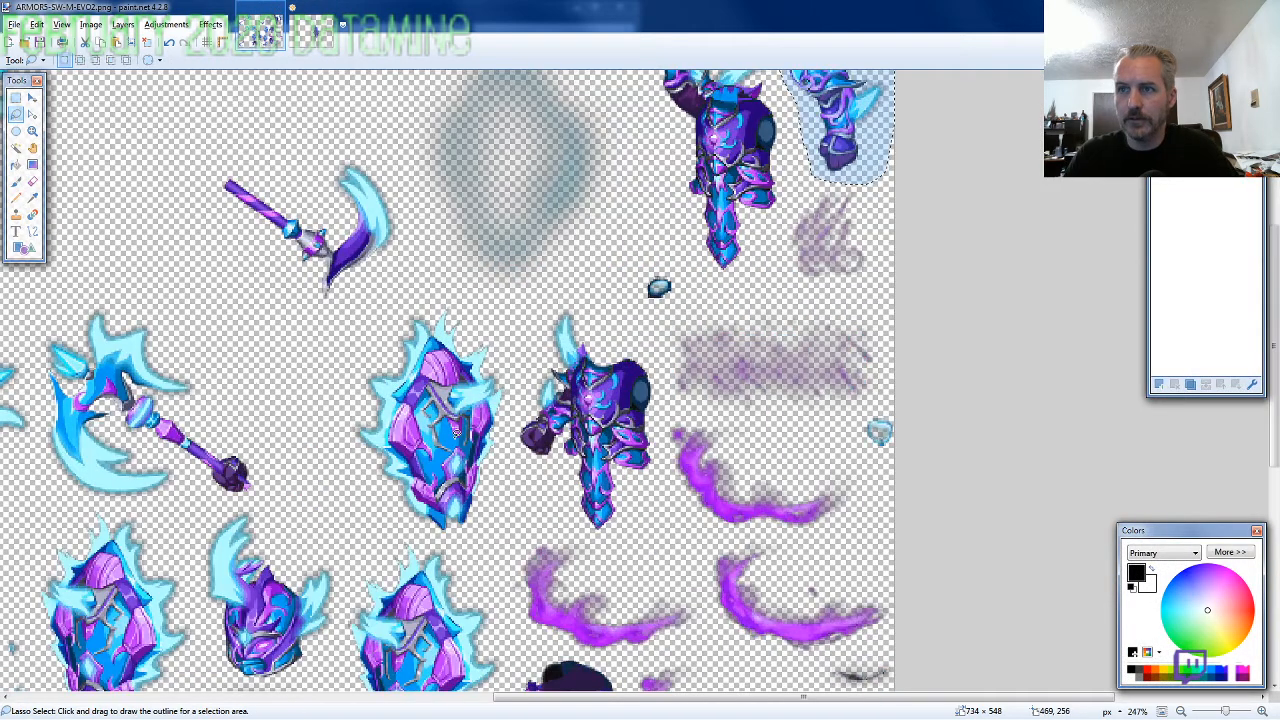
mouse_move(505, 345)
mouse_down()
mouse_move(514, 440)
mouse_move(502, 339)
mouse_move(352, 455)
mouse_move(385, 510)
mouse_move(481, 538)
mouse_up()
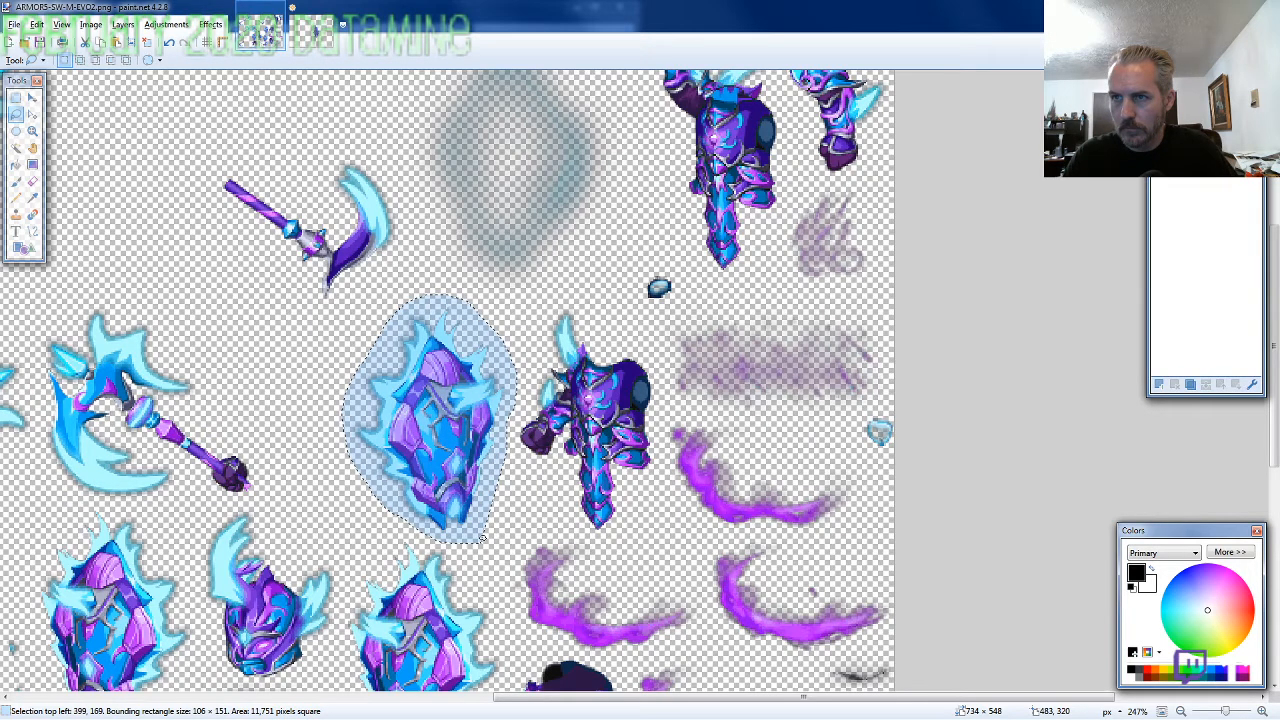
Paste the shield on a new layer in front of the arm and place it over the hand at 472, 265
click(313, 32)
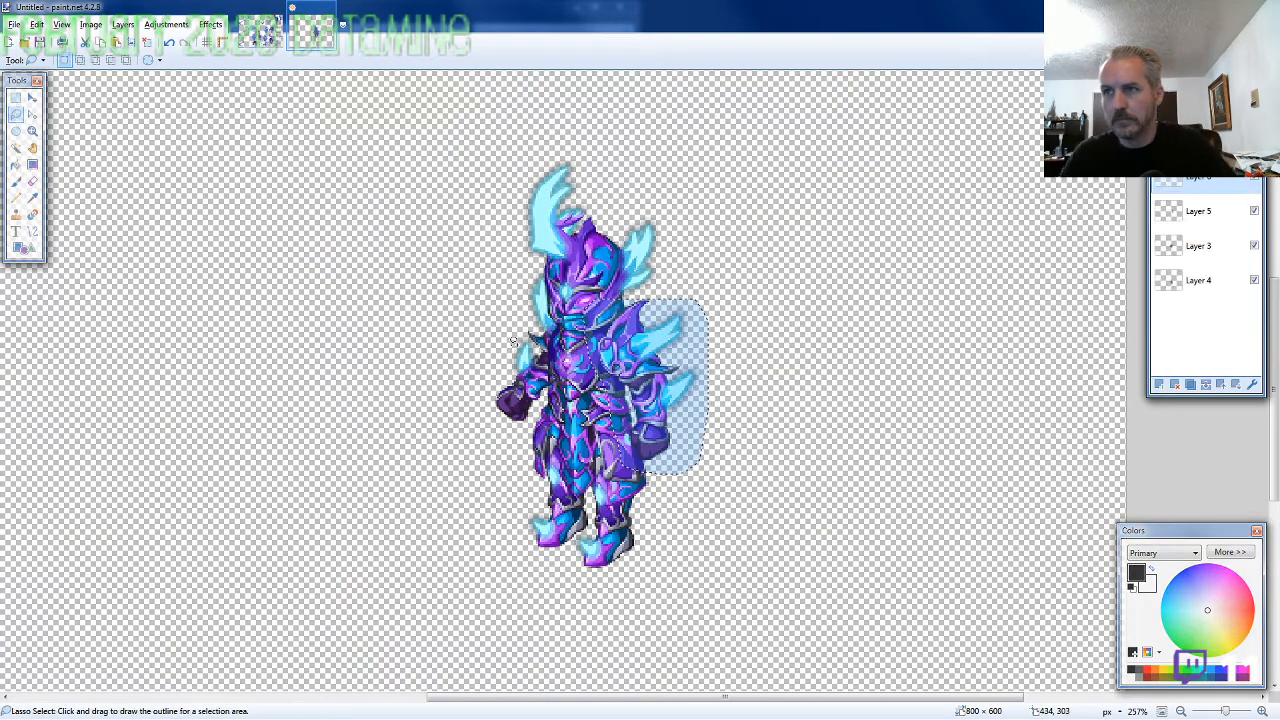
key(ctrl+v)
drag(507, 276, 671, 470)
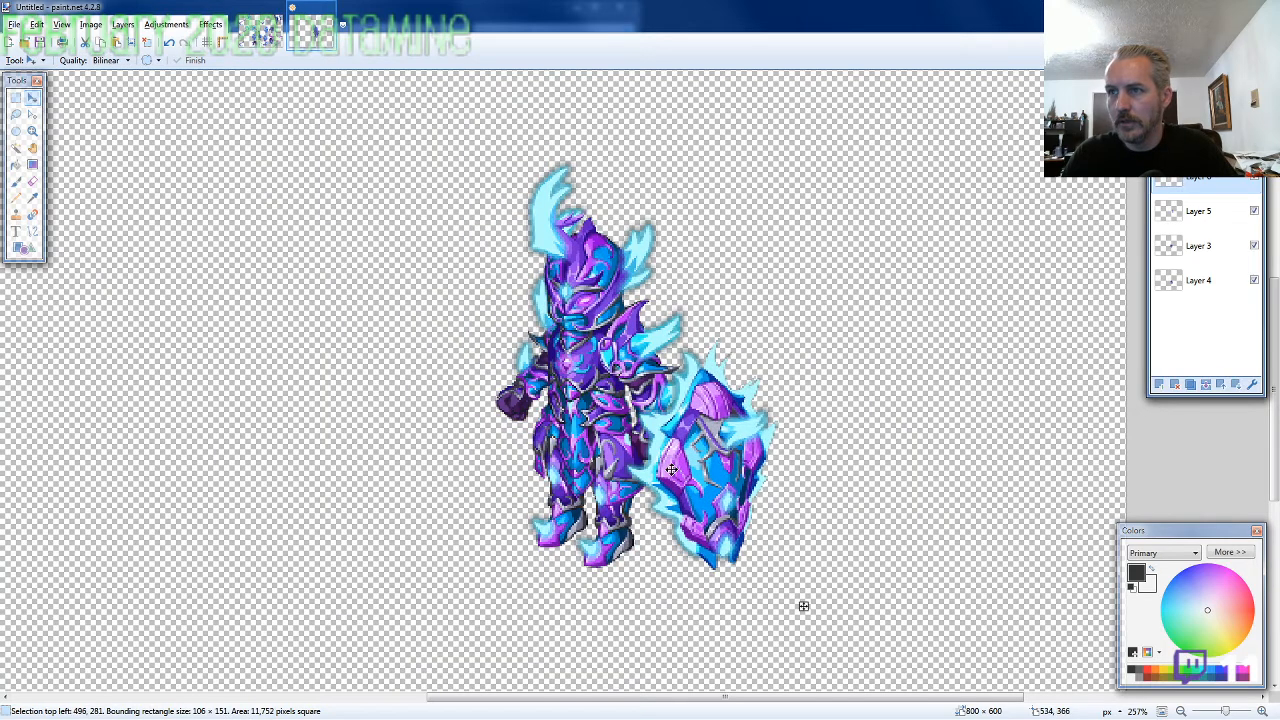
drag(803, 606, 762, 578)
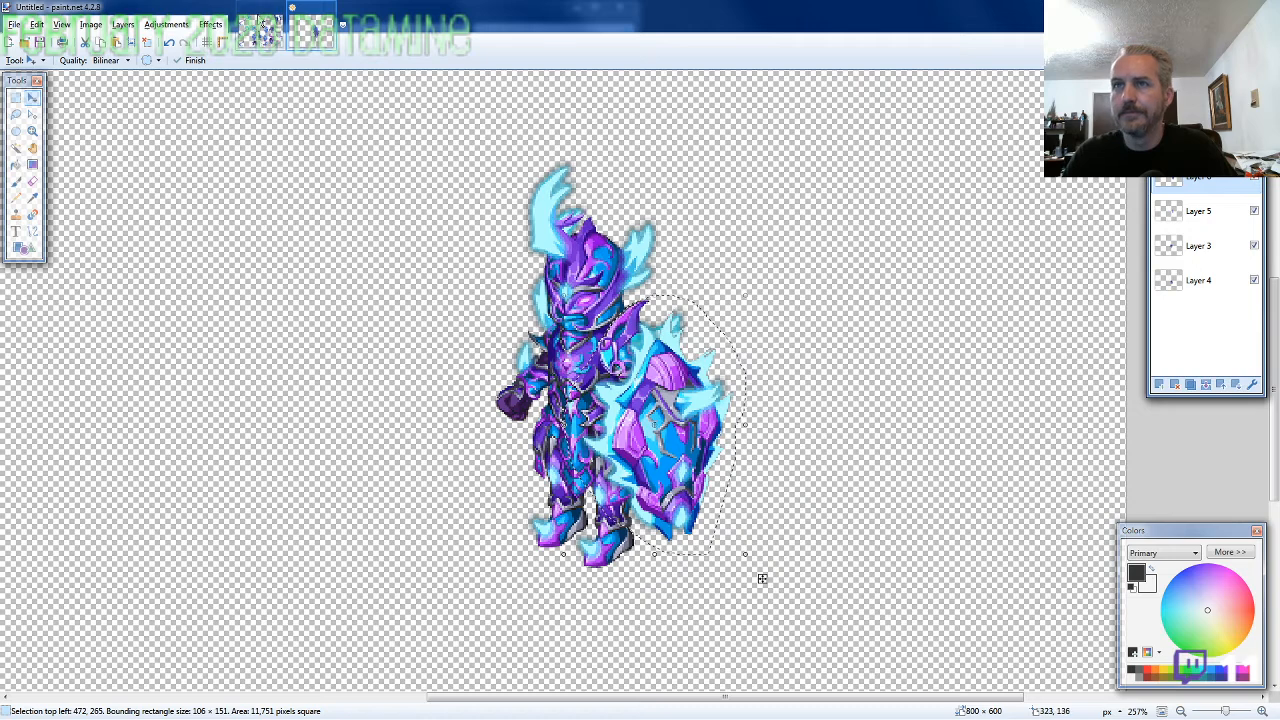
Lasso the axe with the gripping fist on the sprite sheet, about 148 × 125 pixels, and paste it over the character's lowered fist at 323, 224
click(261, 32)
click(16, 115)
mouse_move(270, 478)
mouse_down()
mouse_move(169, 316)
mouse_move(80, 308)
mouse_move(40, 345)
mouse_move(38, 401)
mouse_move(100, 468)
mouse_move(45, 465)
mouse_move(55, 484)
mouse_move(120, 504)
mouse_move(258, 497)
mouse_up()
click(313, 32)
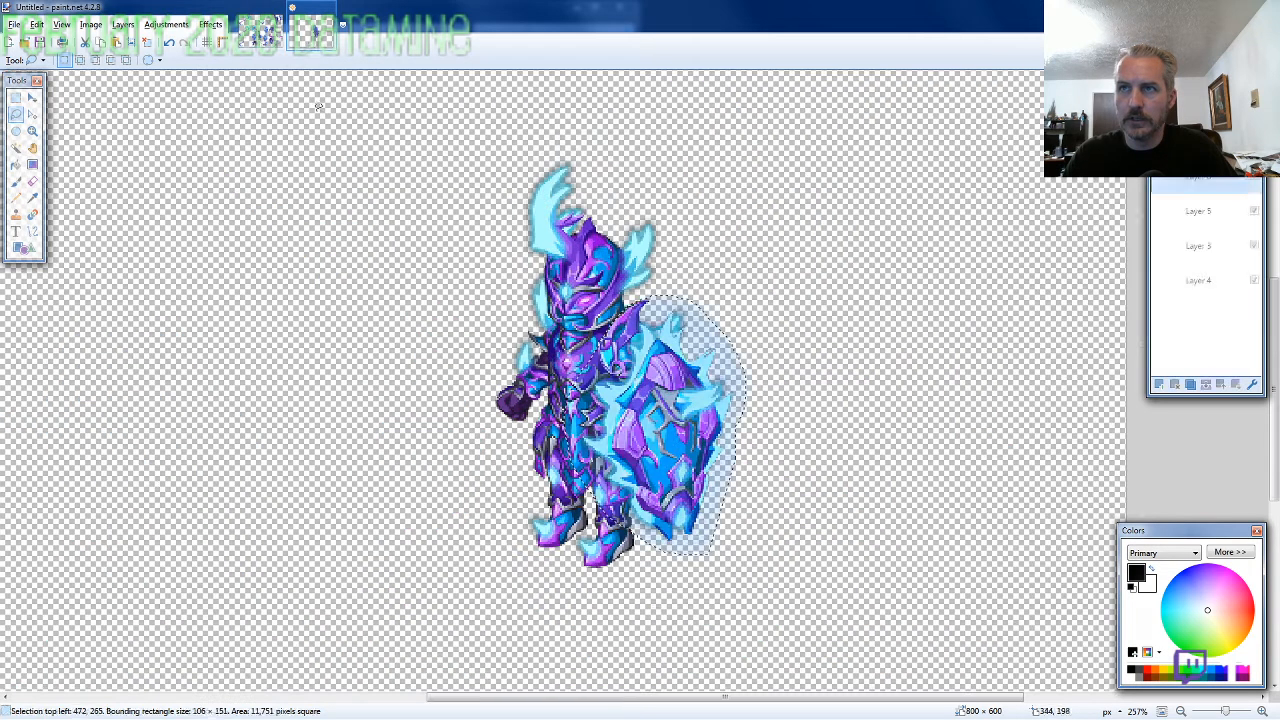
scroll(411, 446, up, 3)
key(ctrl+v)
drag(411, 446, 622, 527)
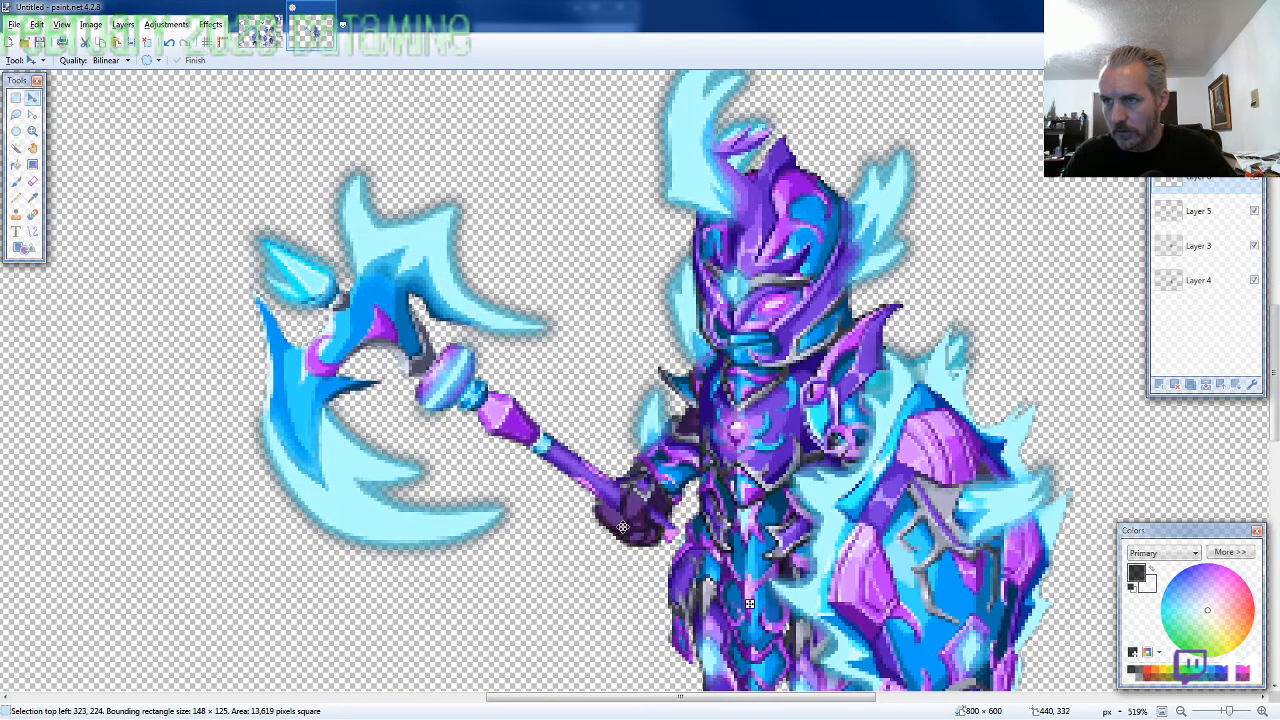
click(32, 181)
scroll(700, 470, up, 3)
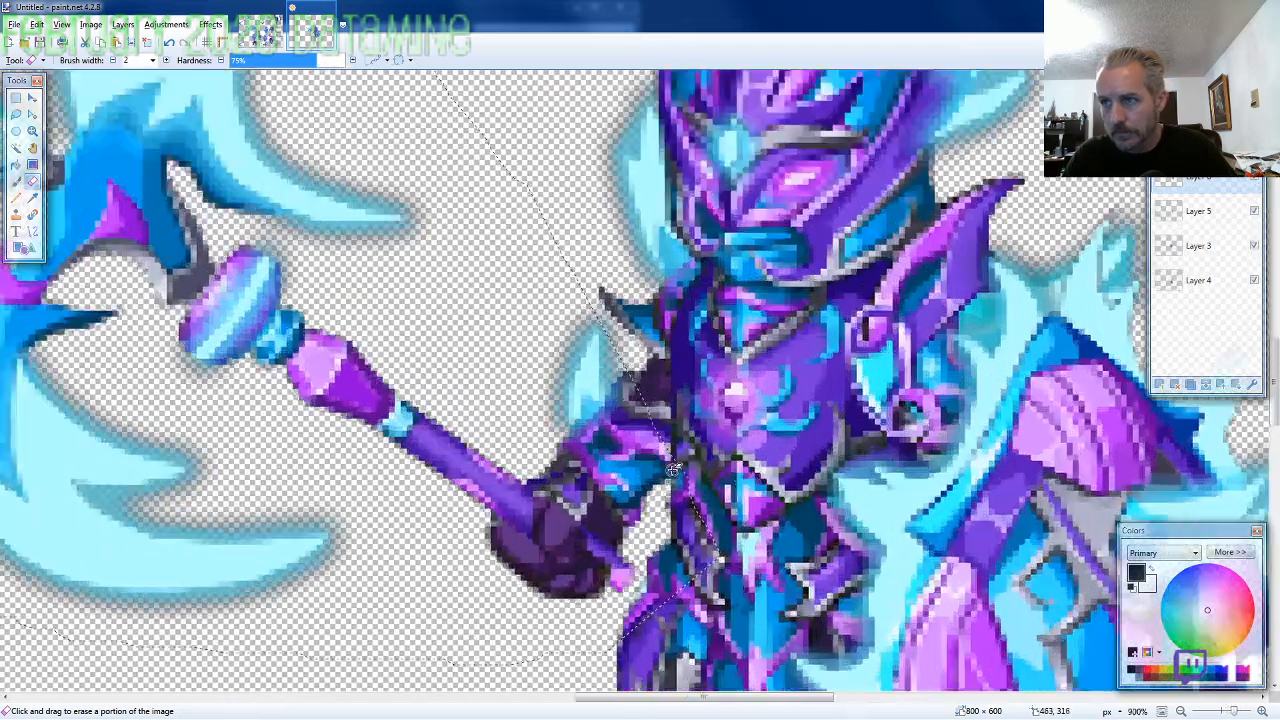
scroll(673, 469, up, 2)
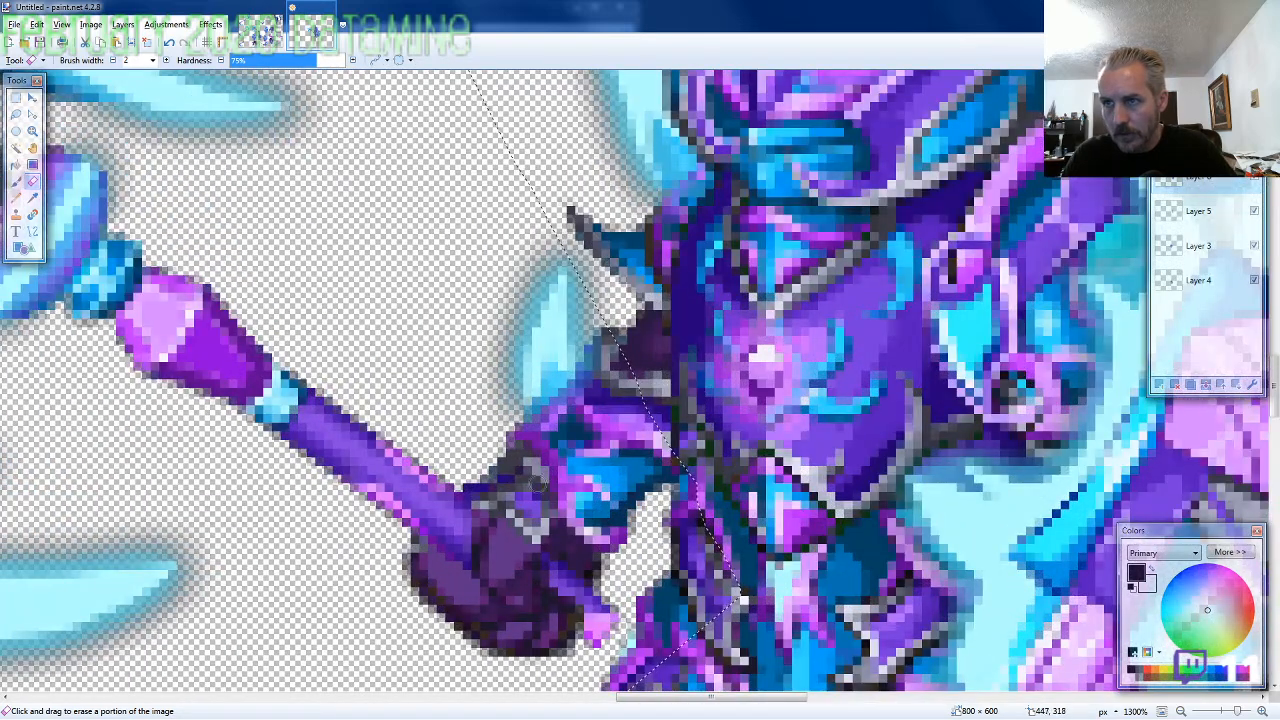
scroll(534, 481, down, 2)
scroll(472, 497, down, 1)
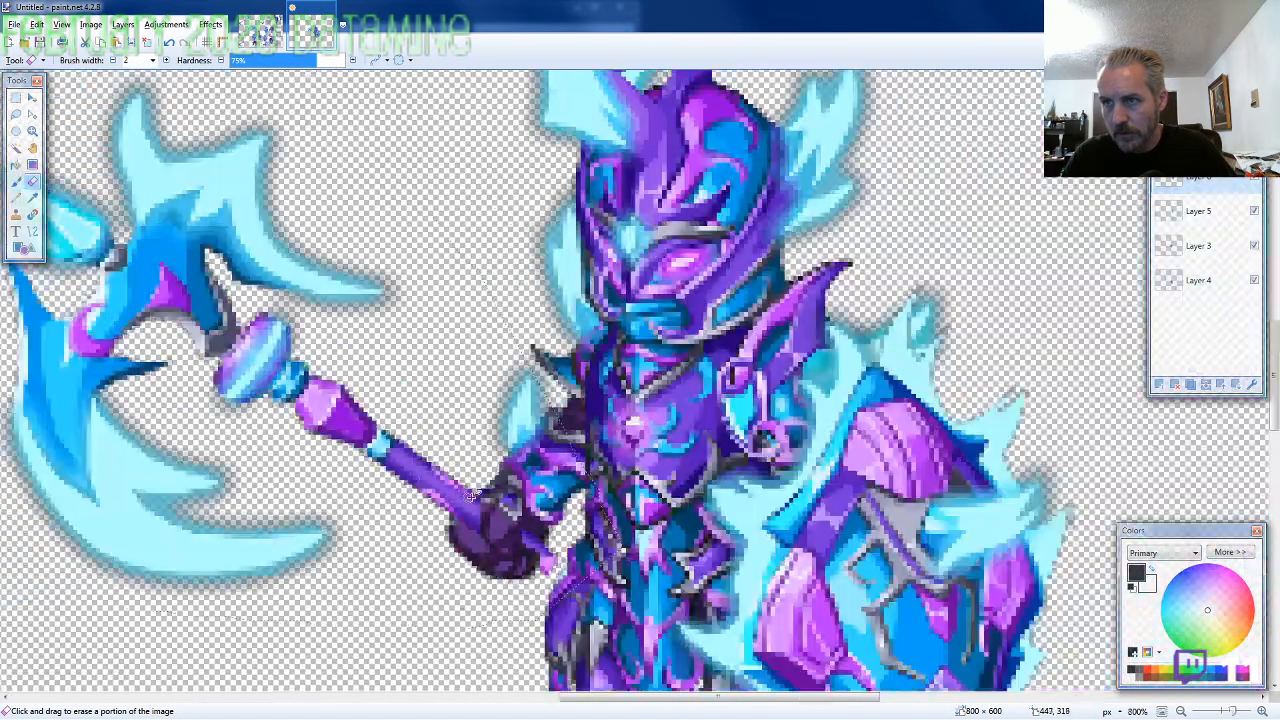
scroll(472, 497, down, 3)
Lasso the lower axe shaft with the curved blade on the ARMOR5 sprite sheet, about 117 × 99 pixels, and copy it
click(262, 34)
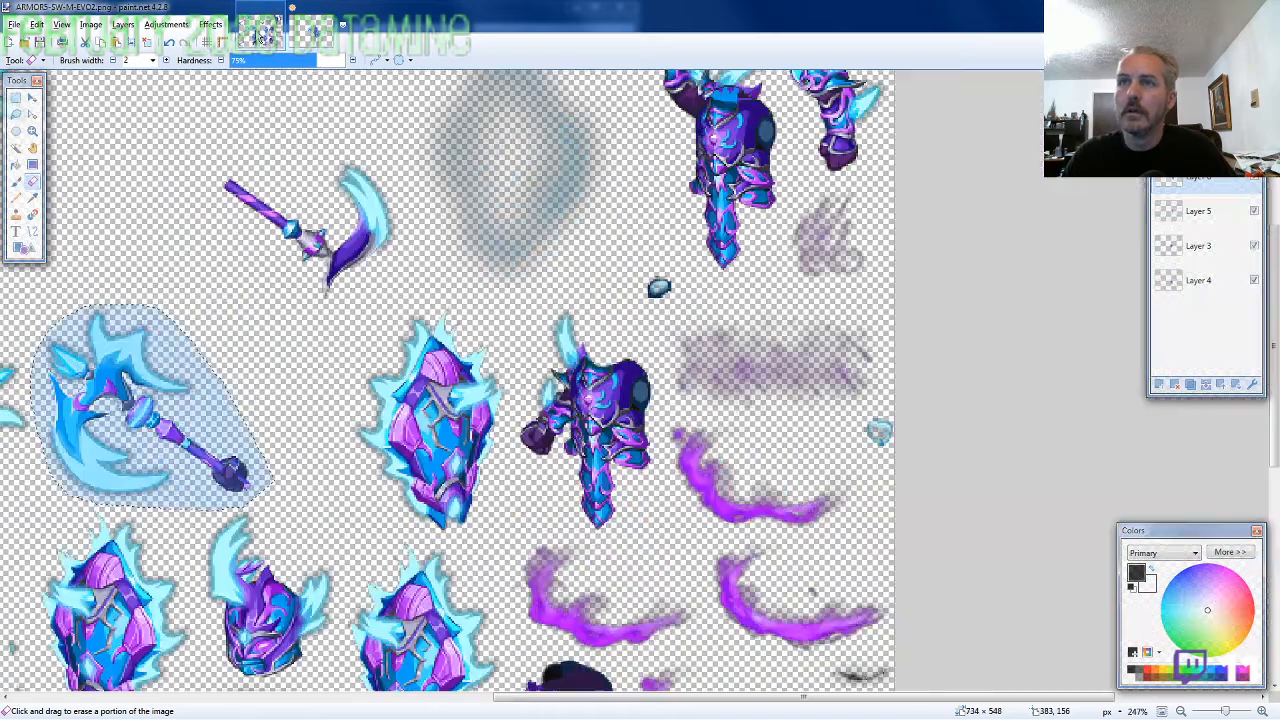
click(16, 115)
scroll(397, 432, down, 2)
scroll(397, 432, down, 2)
scroll(527, 430, down, 3)
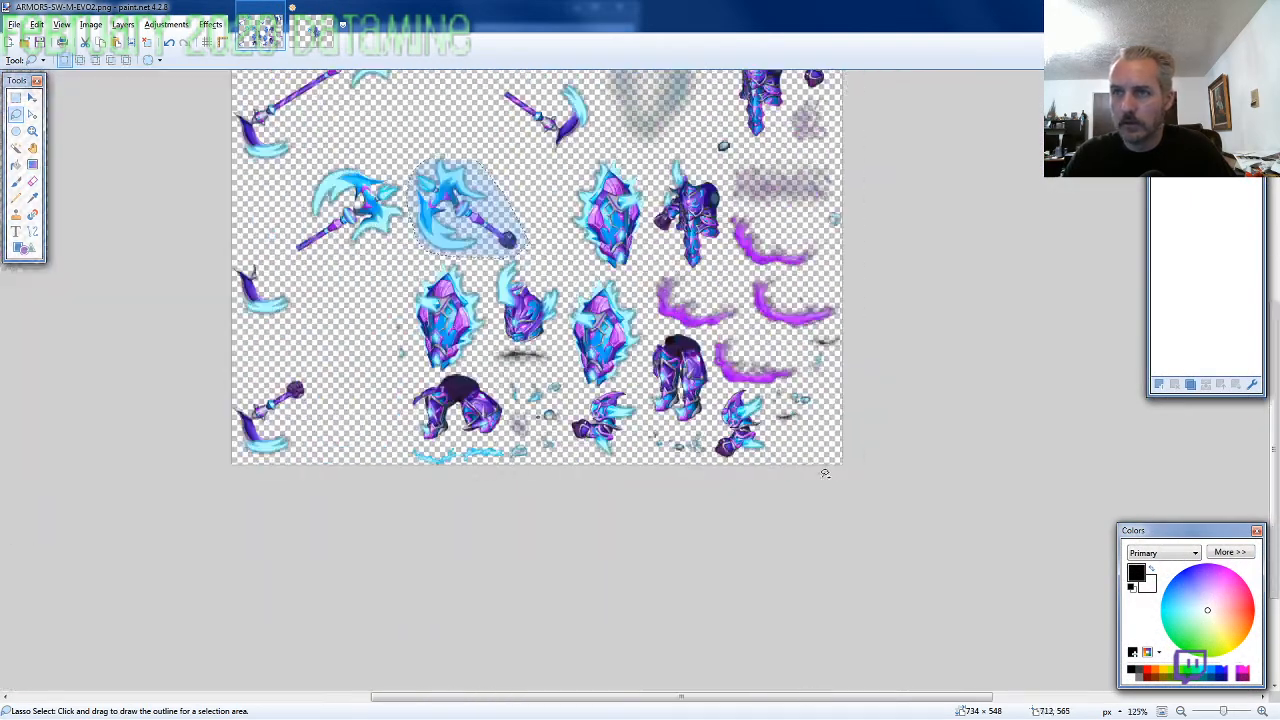
scroll(208, 297, up, 2)
scroll(208, 297, up, 2)
drag(417, 363, 418, 371)
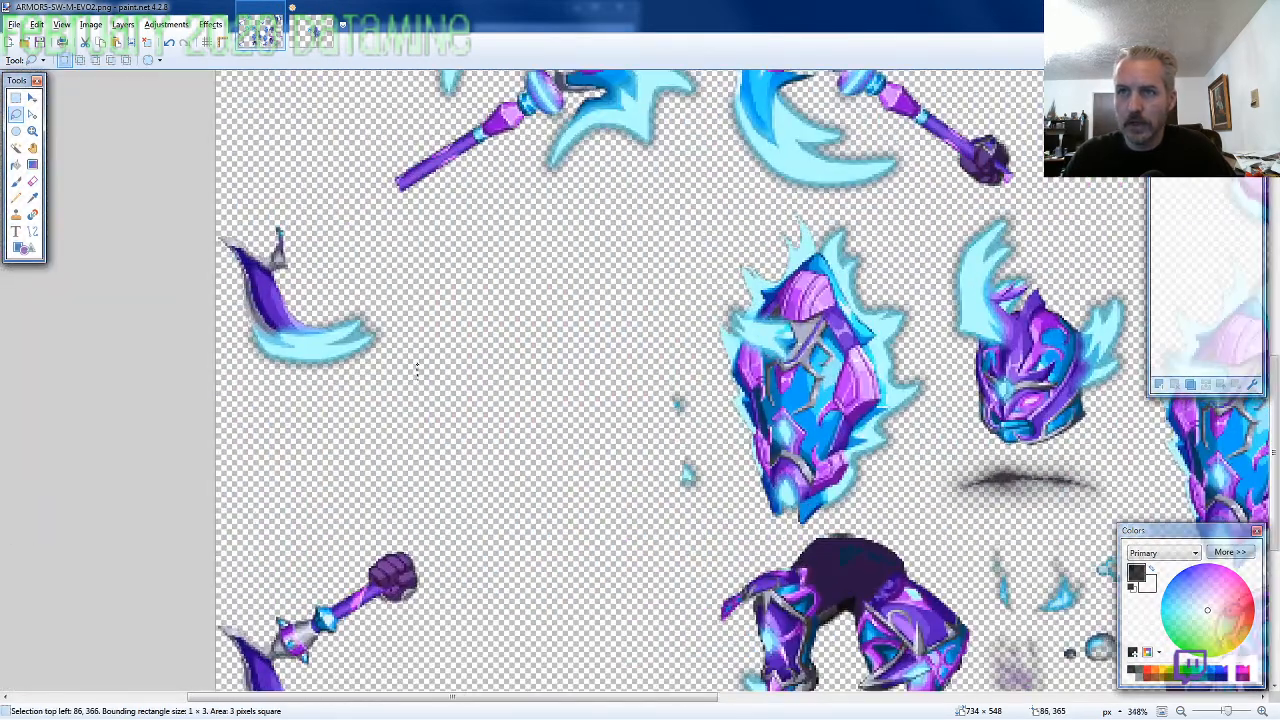
scroll(450, 388, up, 2)
scroll(438, 418, down, 2)
scroll(438, 418, down, 2)
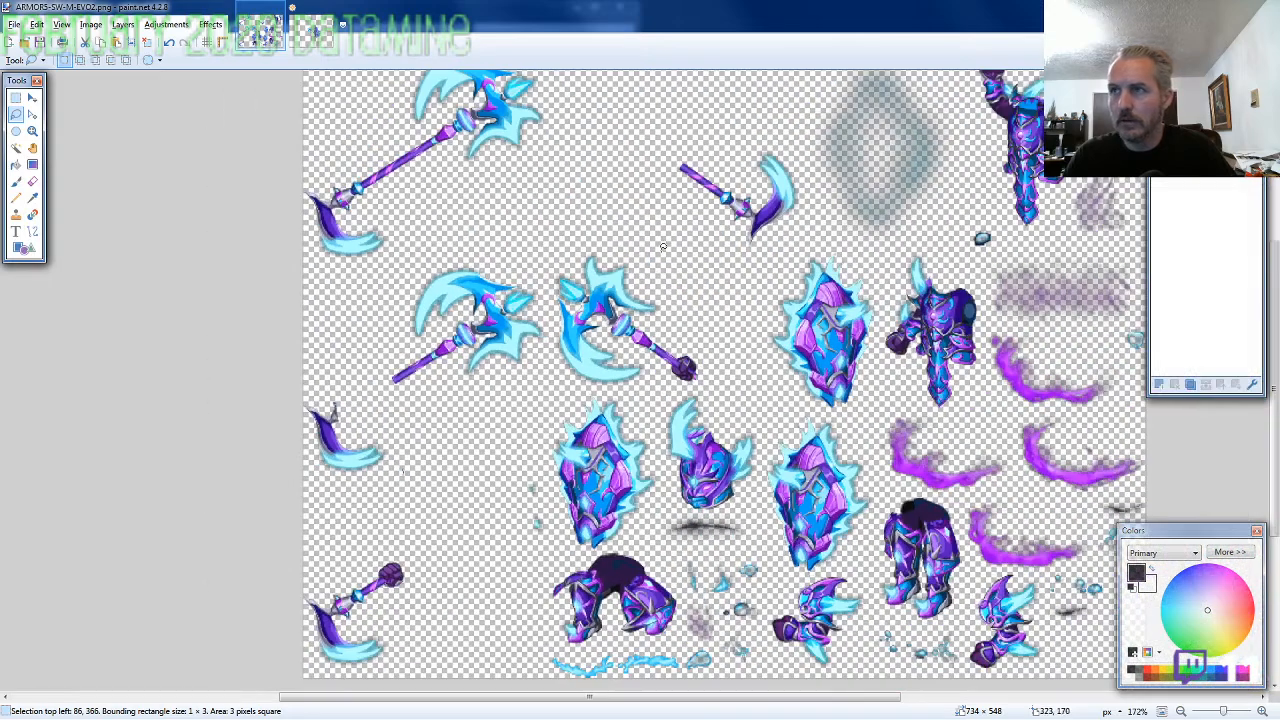
scroll(913, 341, up, 4)
mouse_move(913, 341)
mouse_down()
mouse_move(917, 415)
mouse_move(871, 272)
mouse_move(733, 244)
mouse_move(600, 262)
mouse_move(640, 380)
mouse_move(765, 455)
mouse_move(776, 512)
mouse_up()
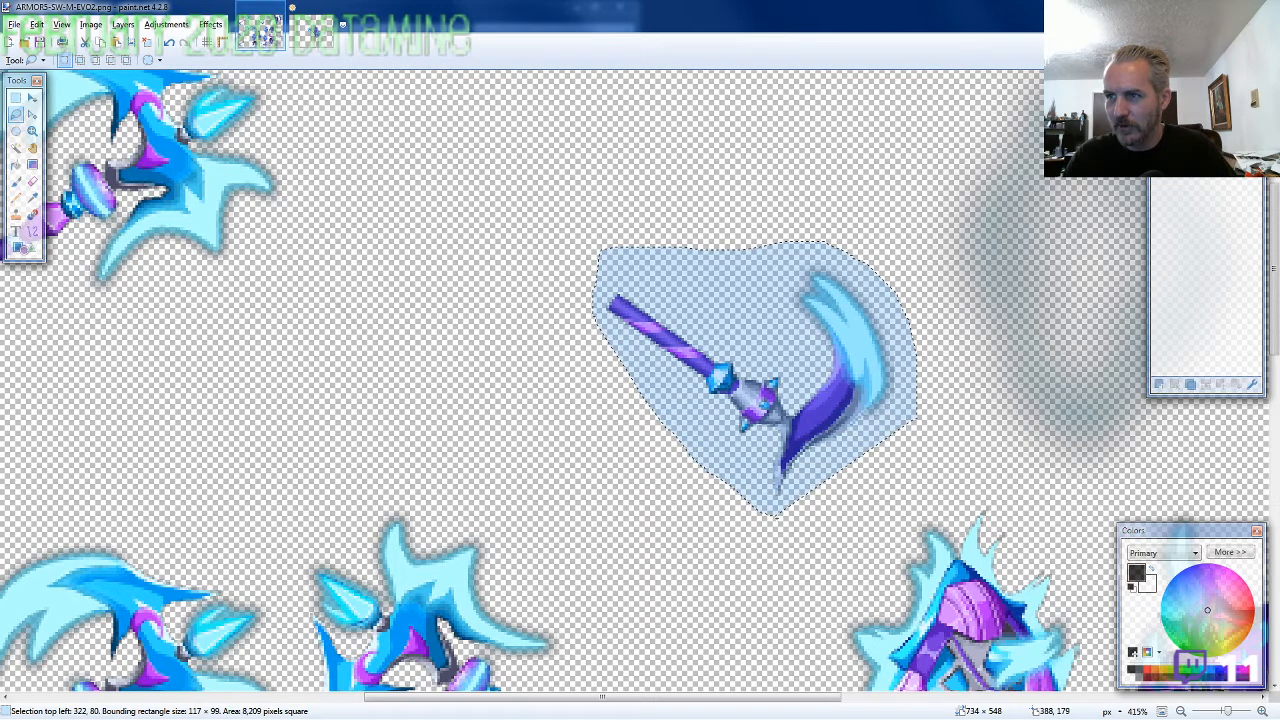
Paste the lower axe shaft on a new layer behind all body parts and line it up with the axe handle at 434, 303
click(313, 33)
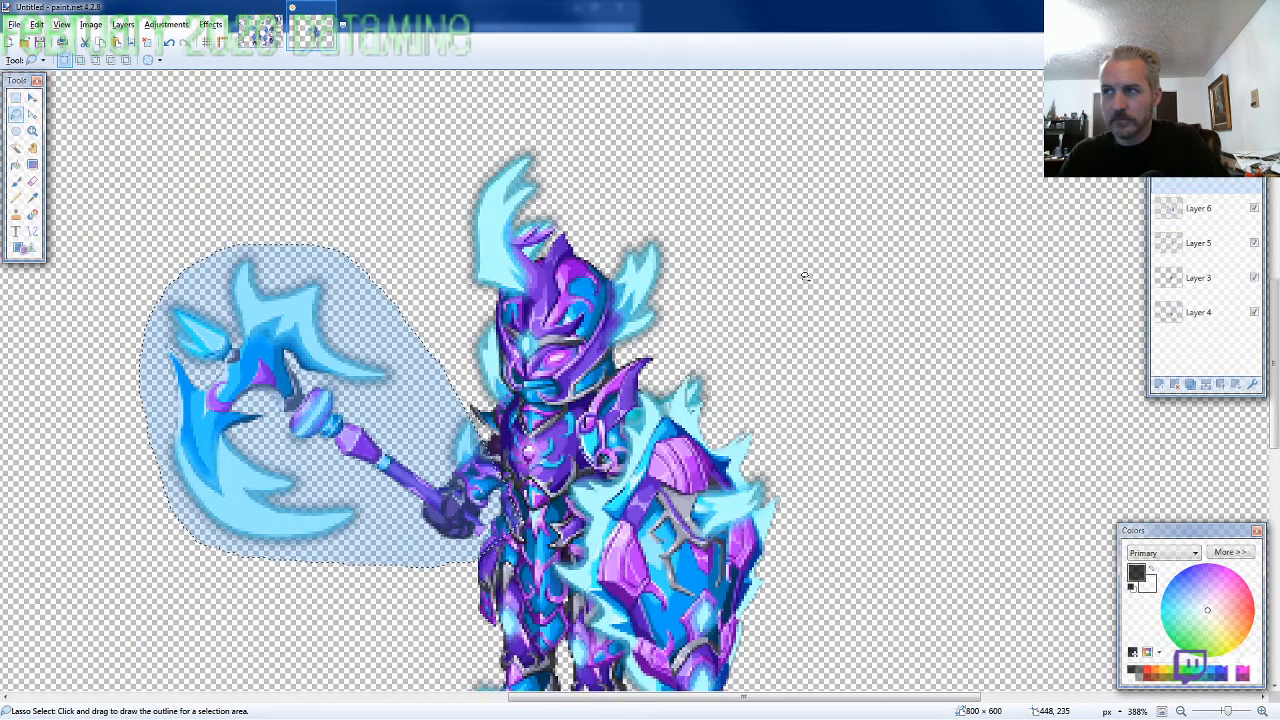
drag(1177, 194, 1203, 337)
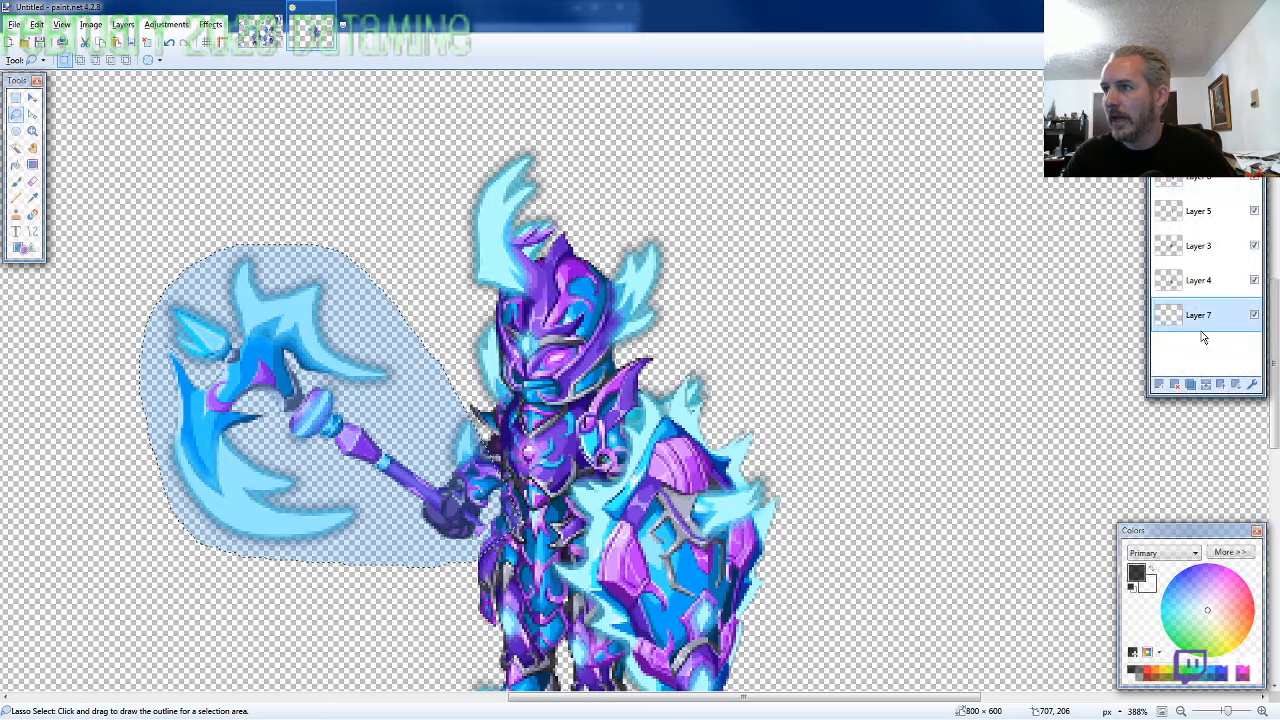
scroll(661, 448, down, 3)
scroll(505, 386, up, 2)
key(ctrl+v)
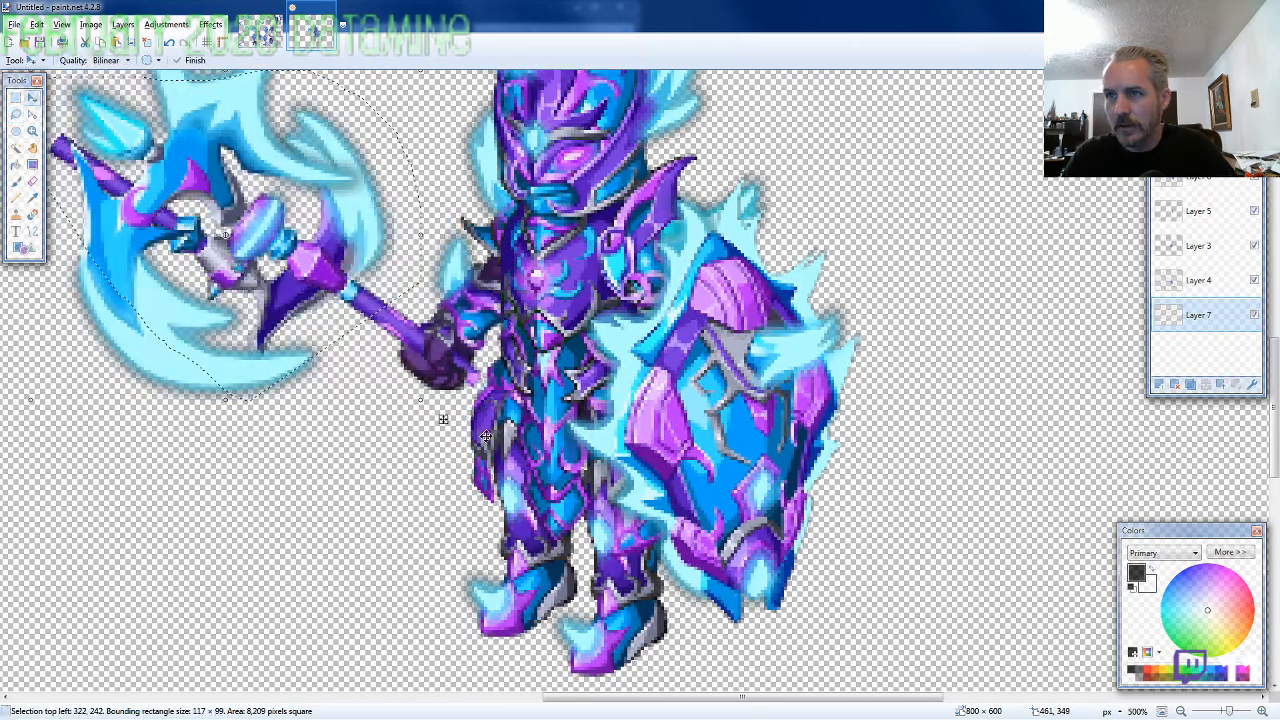
drag(193, 266, 563, 456)
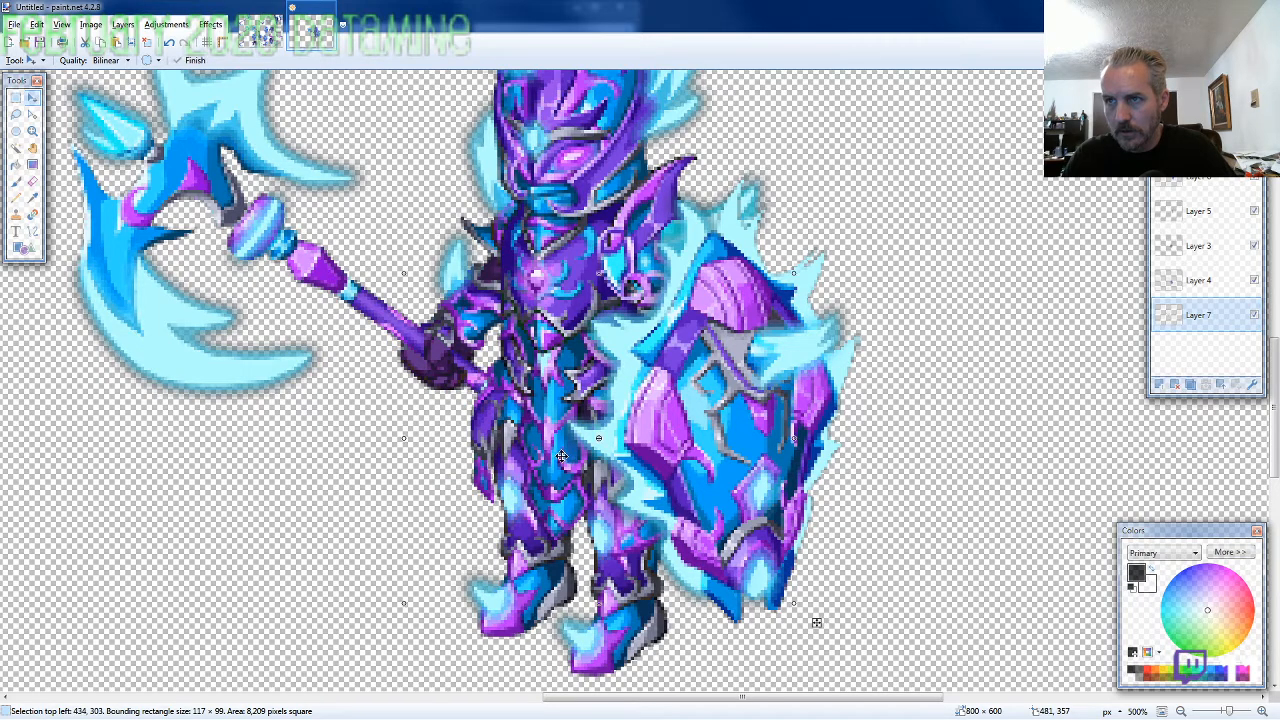
Select the whole 800 × 600 canvas and merge the layers of the assembled character into one
scroll(562, 456, down, 4)
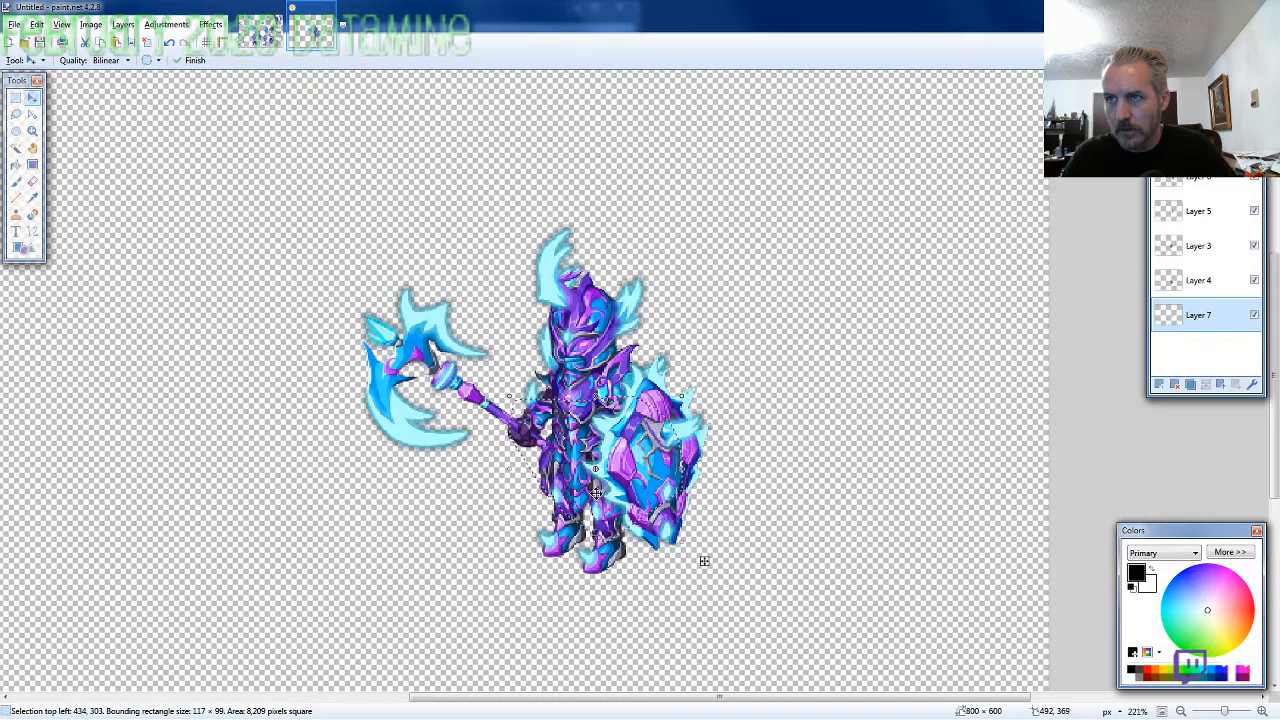
scroll(595, 492, down, 2)
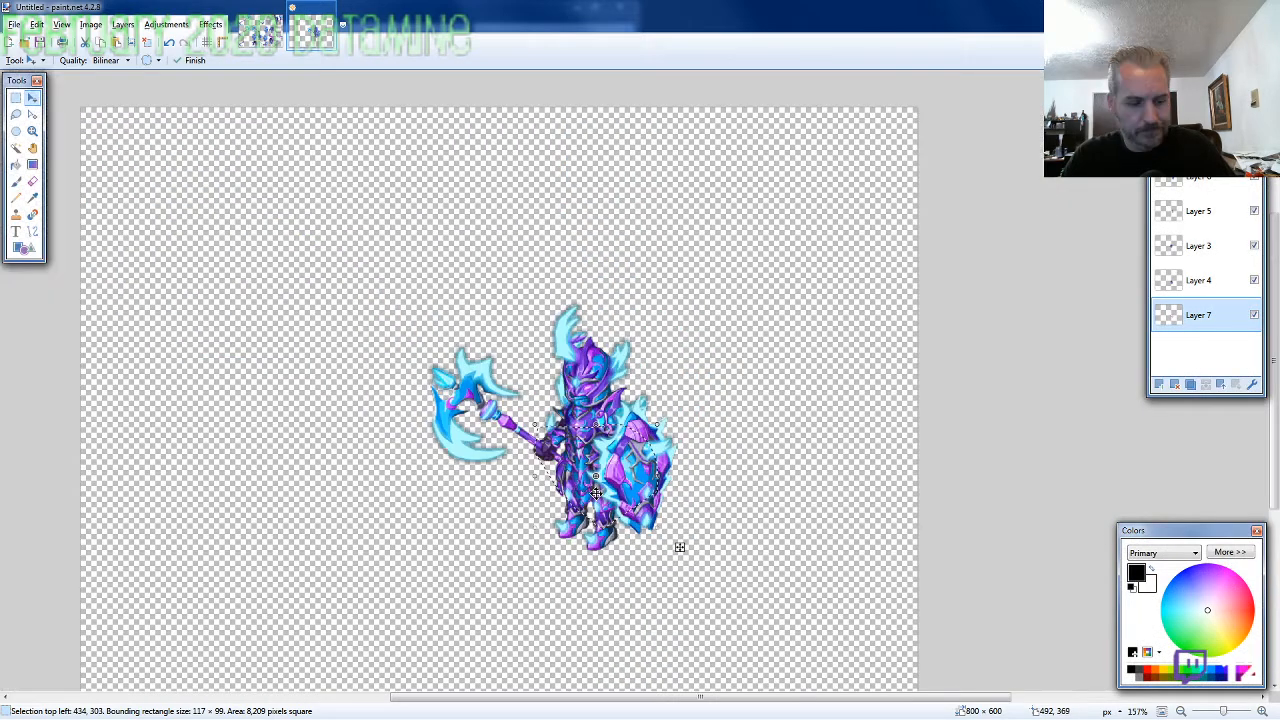
scroll(595, 492, down, 1)
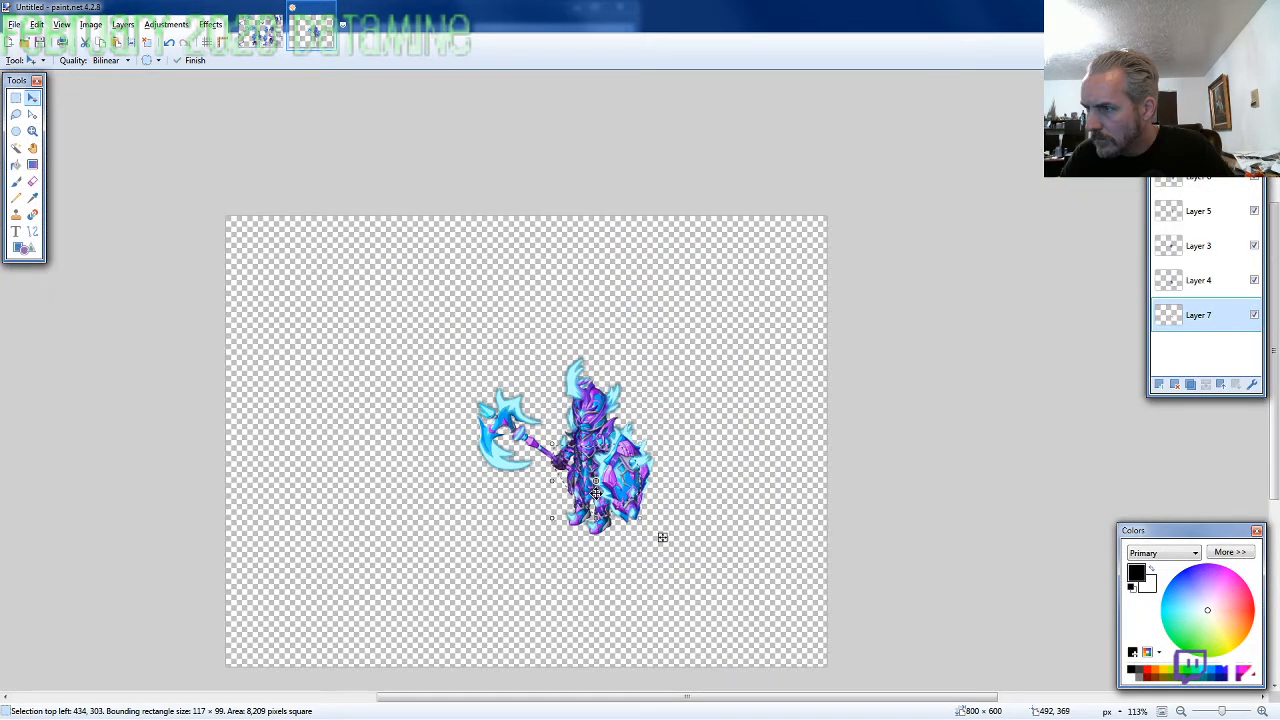
key(ctrl+a)
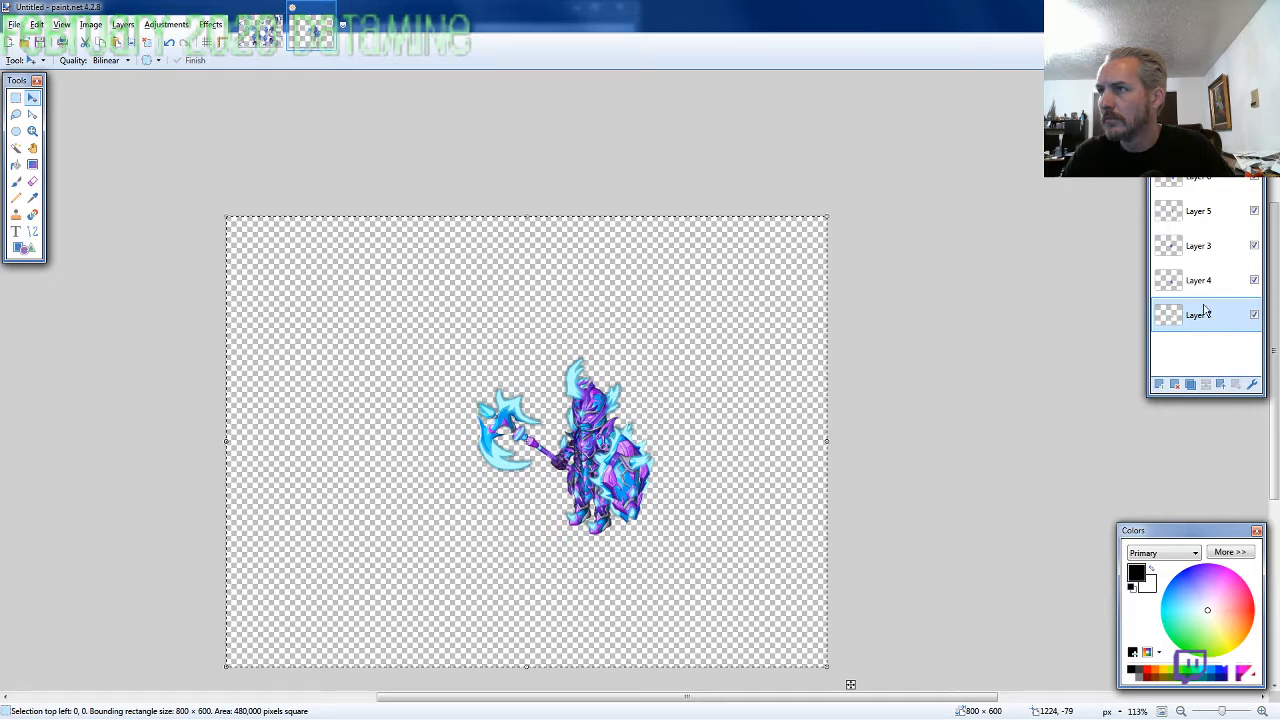
click(1207, 384)
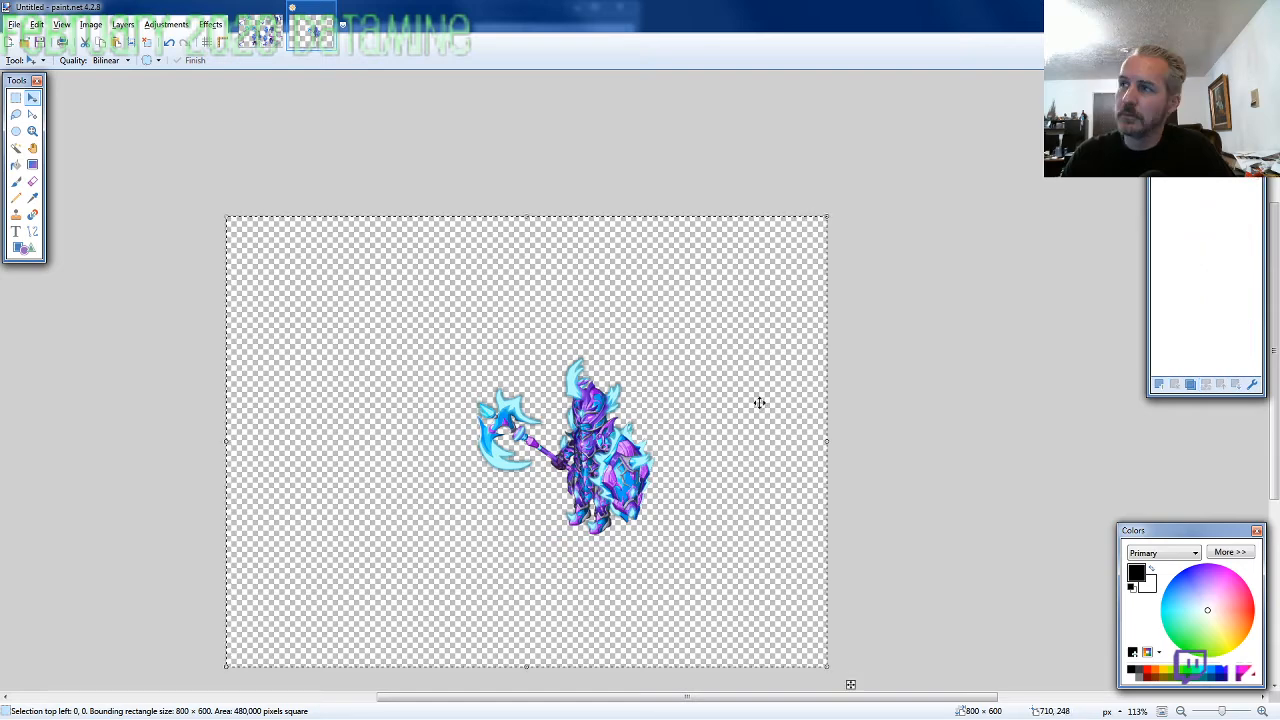
Move the merged character toward the canvas's upper-left corner, with the selection's top left at about -319, -175
drag(759, 403, 472, 271)
key(Left)
key(Left)
key(Left)
key(Left)
key(Left)
key(Left)
key(Left)
key(Left)
key(Left)
key(Left)
key(Left)
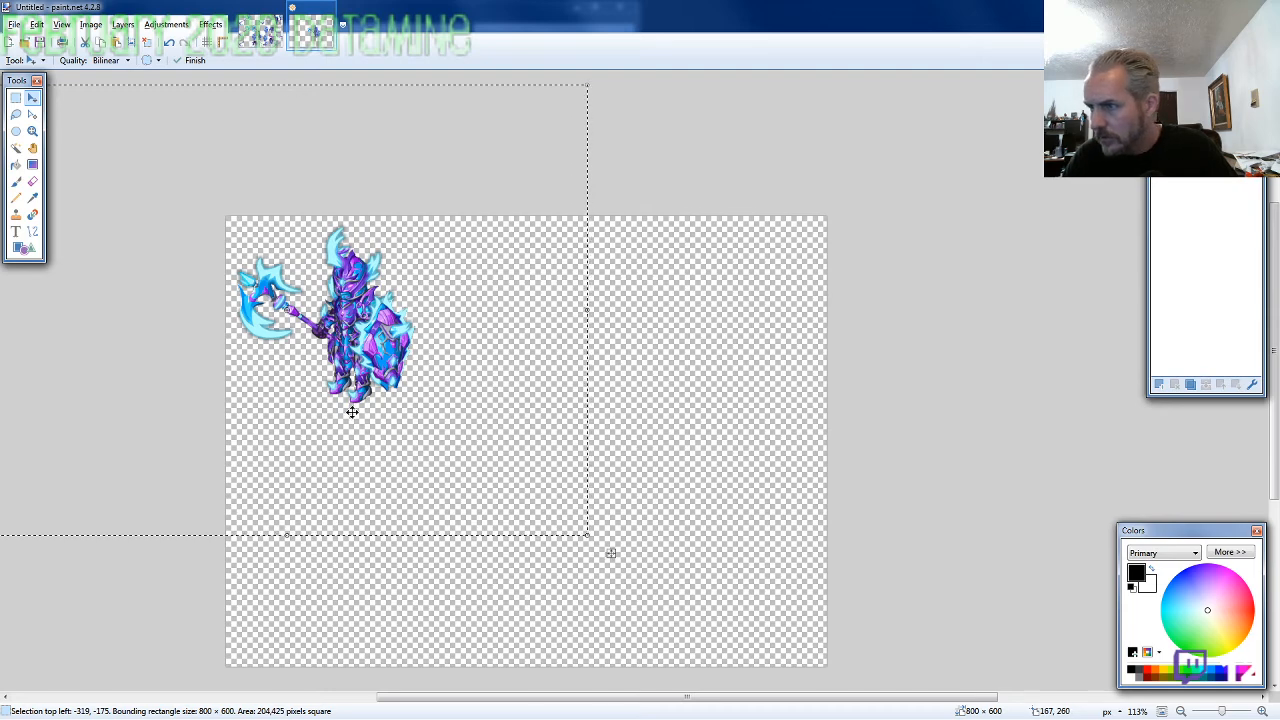
Crop the canvas to 265 × 265 pixels anchored at its top left and nudge the character one pixel right and down
key(ctrl+shift+r)
text(265)
key(Return)
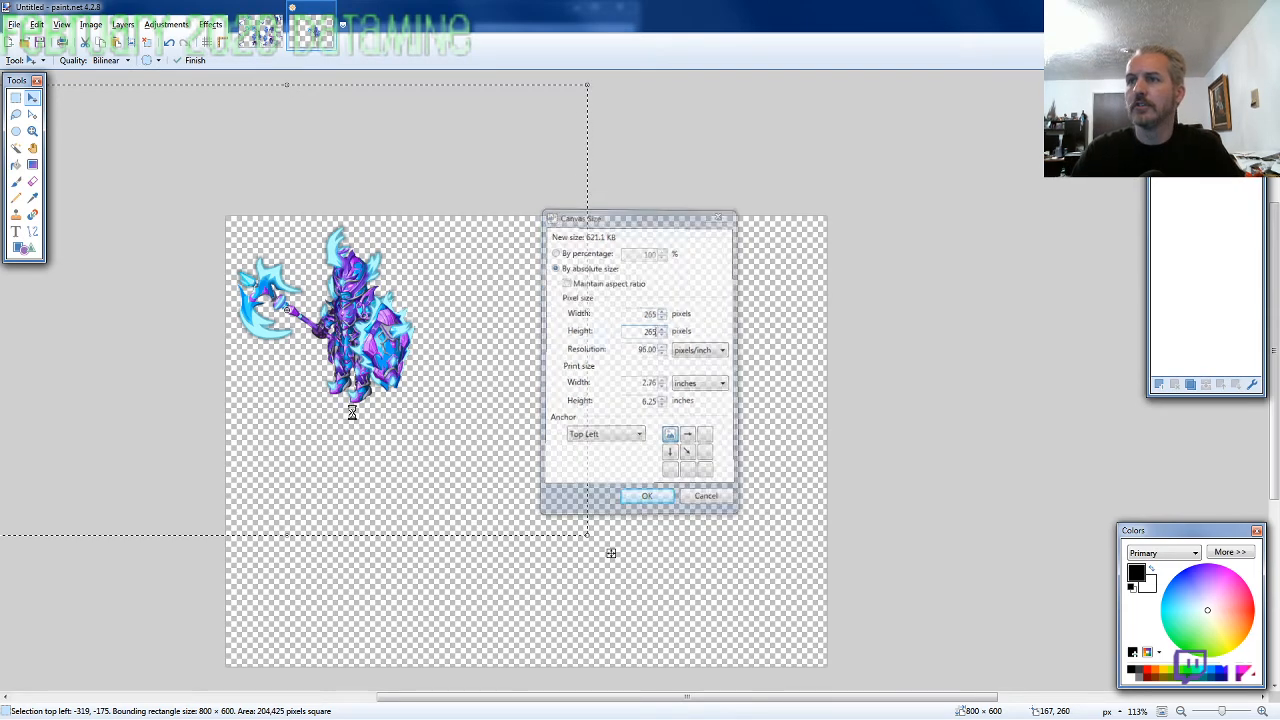
key(Right)
key(Down)
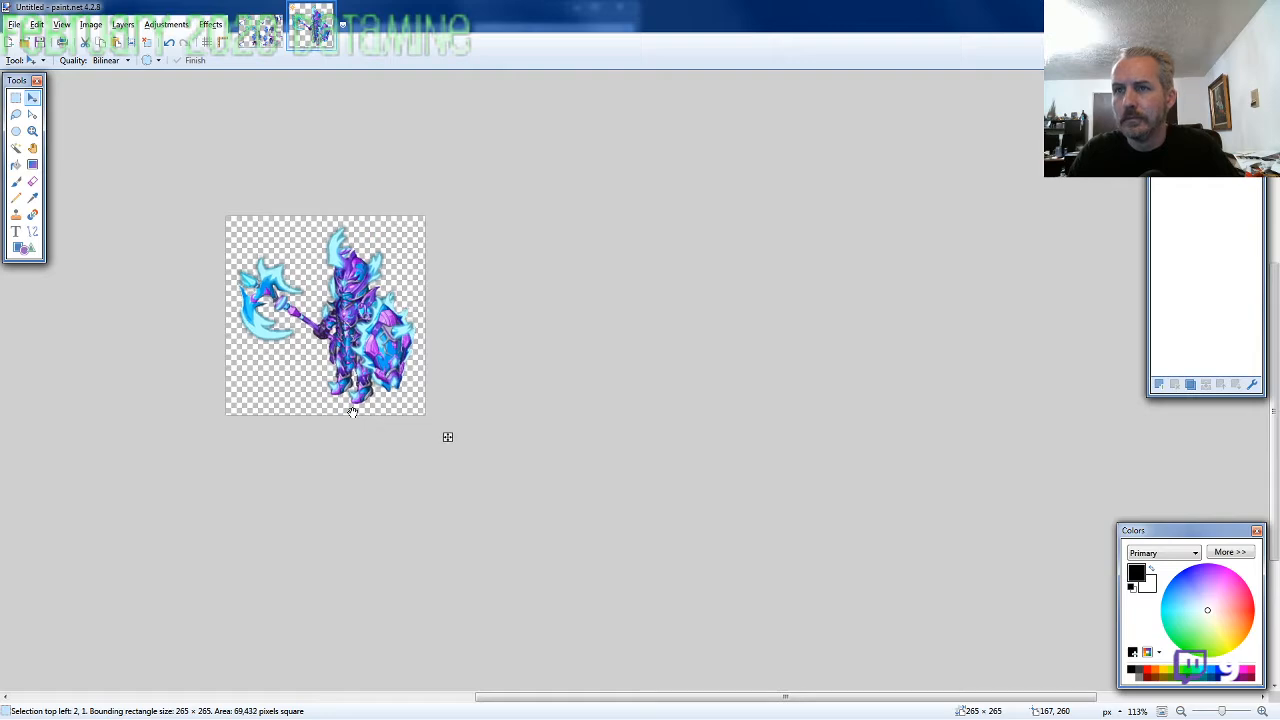
Save the finished character as the PNG ARMOR5-SW-M-EVO2 in the 2020-02 folder and close the open images
key(ctrl+s)
text(AR)
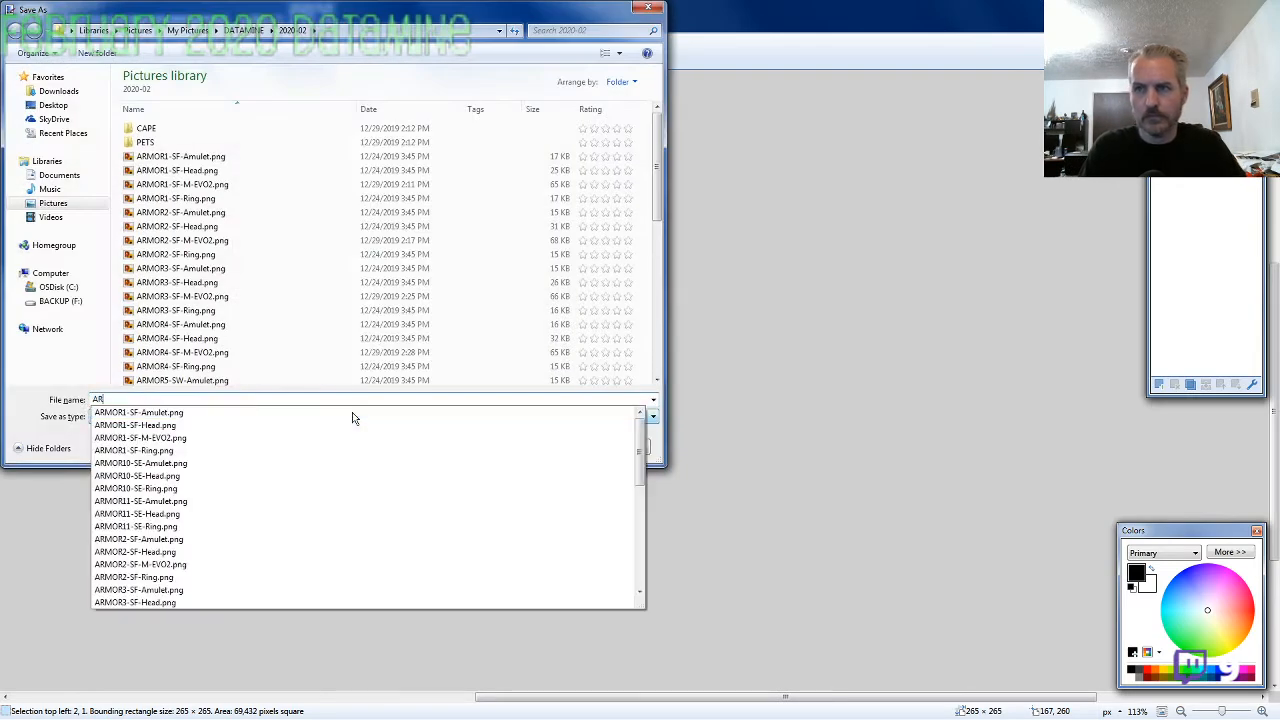
text(MOR5-SW-M-)
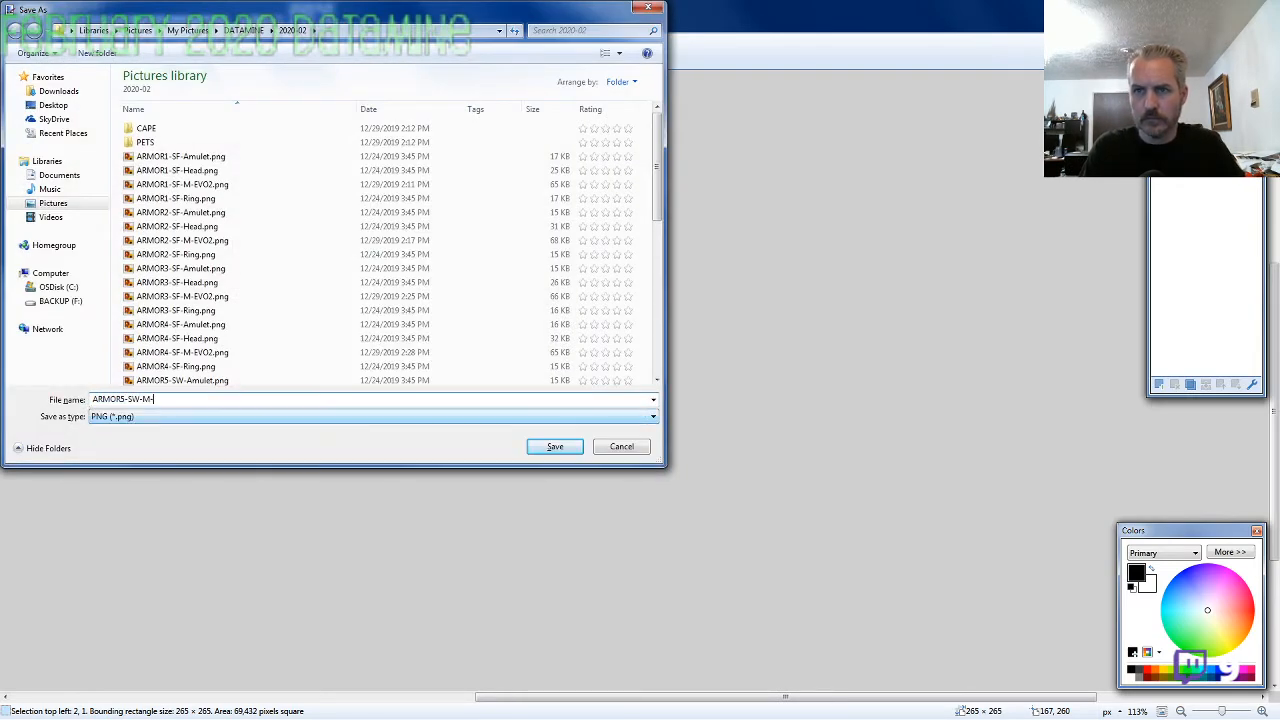
text(EVO2)
key(Return)
key(Return)
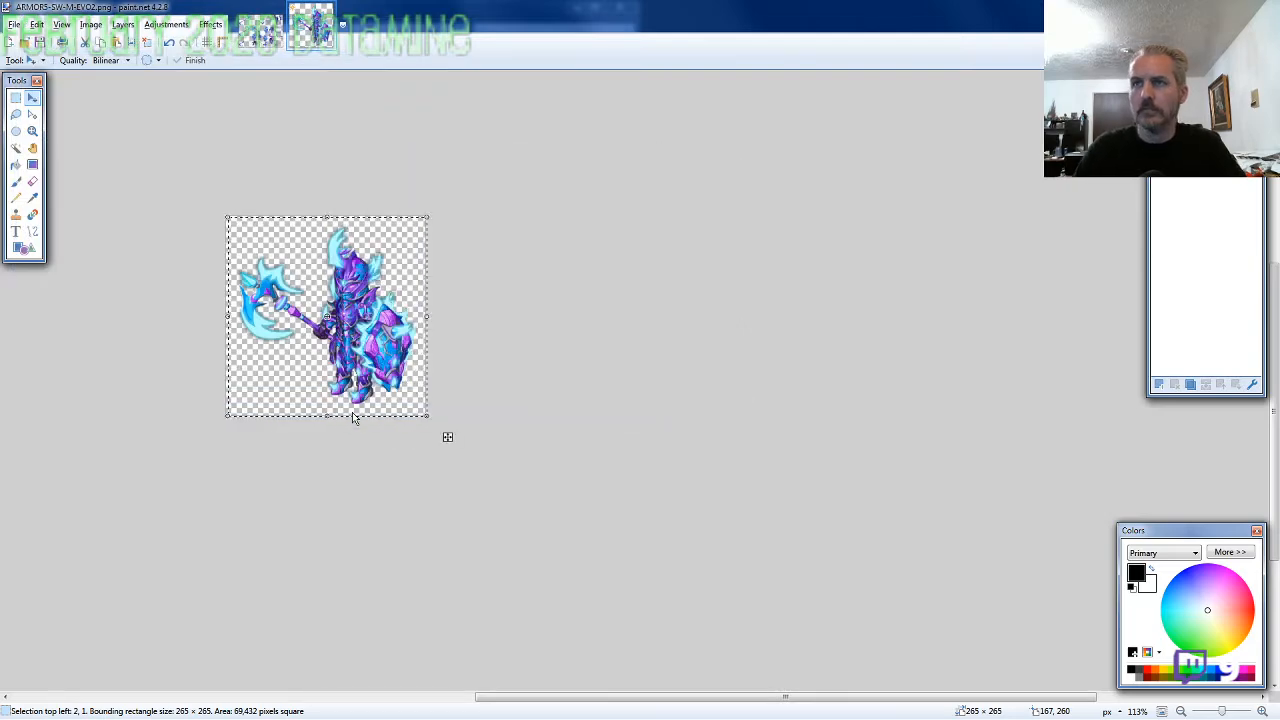
key(ctrl+w)
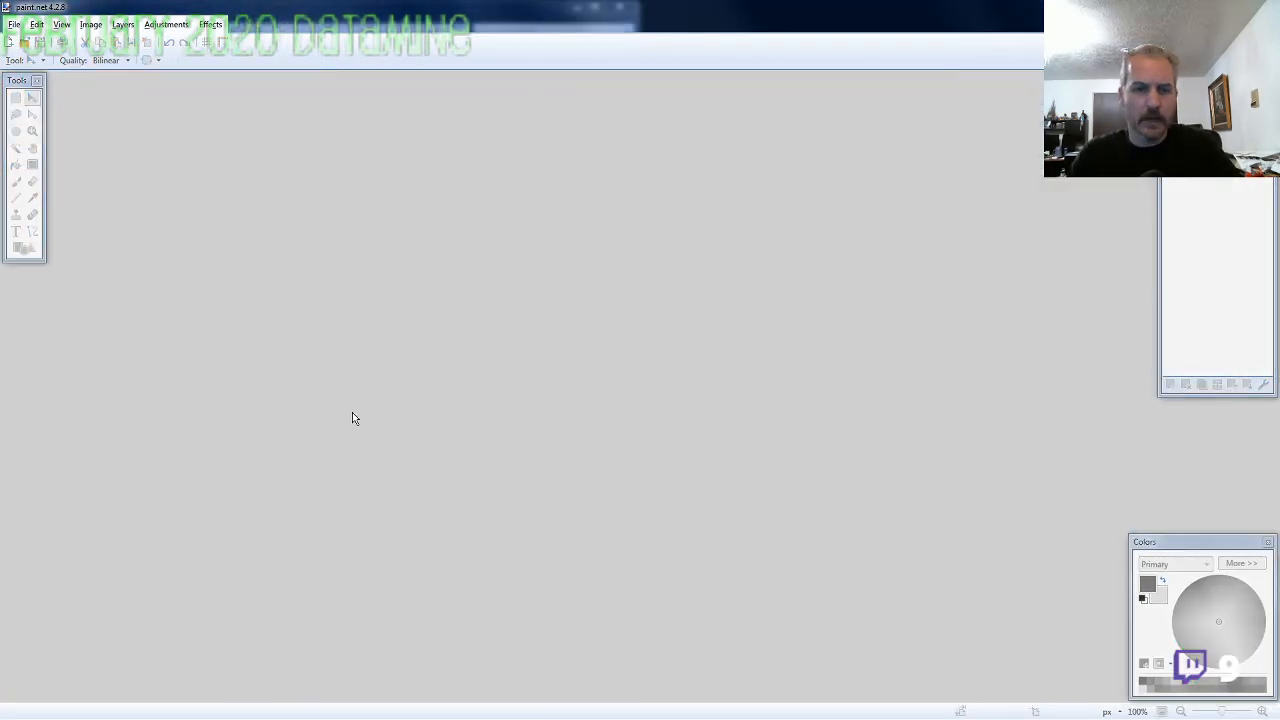
From the Pack 93 folder, open the M-EVO2 sheets of ARMOR6-SA, ARMOR7-SF, ARMOR8-SW, ARMOR10-SE and ARMOR11-SE together in paint.net
key(alt+Tab)
click(328, 424)
scroll(270, 476, down, 11)
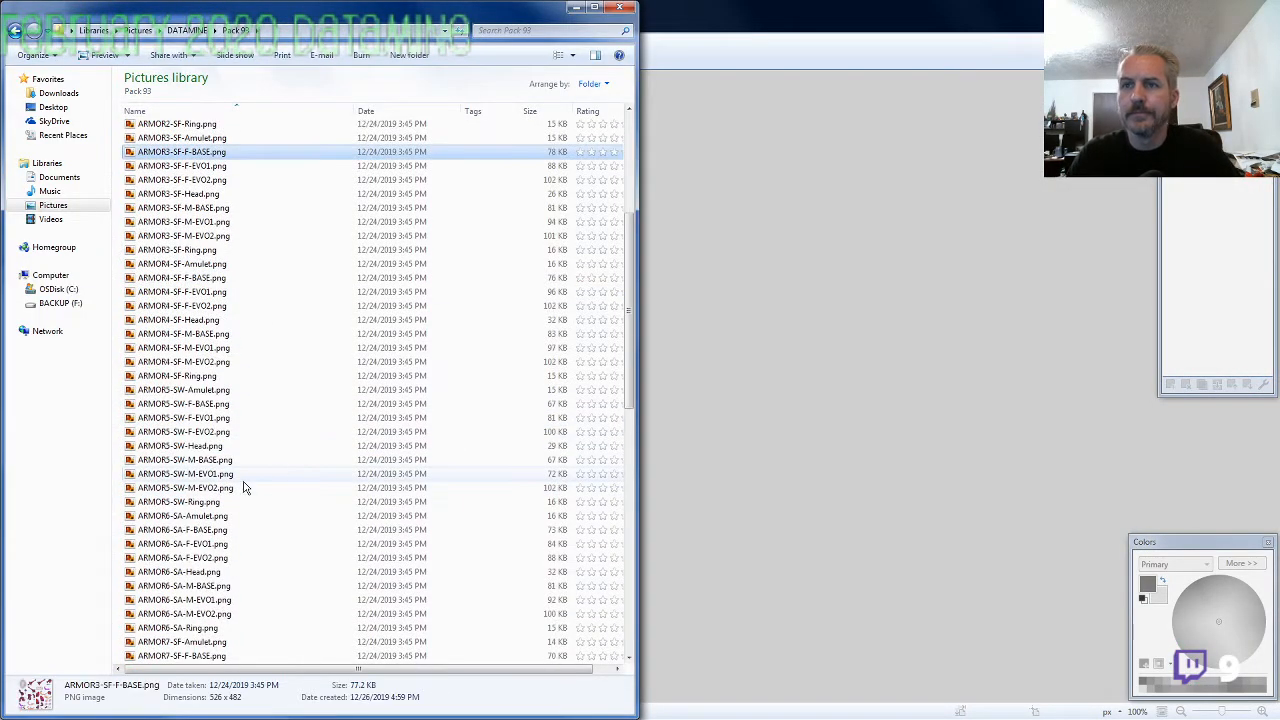
scroll(270, 476, down, 3)
click(226, 264)
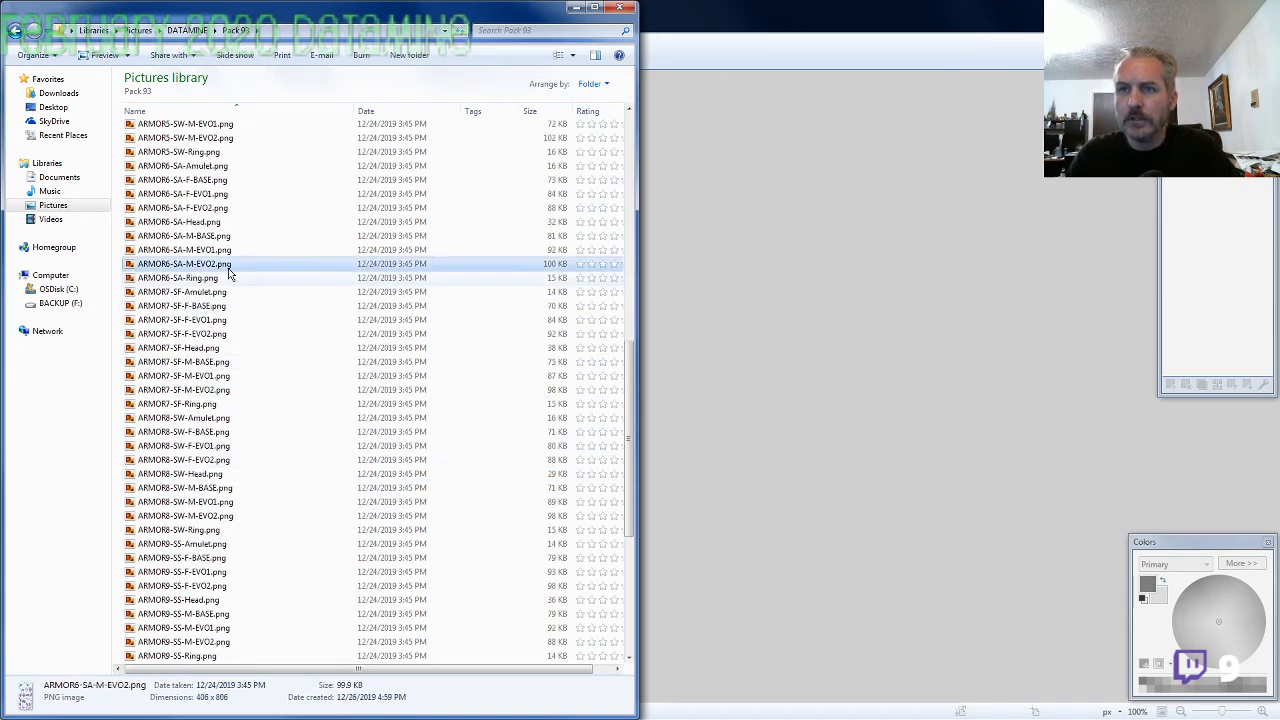
ctrl+click(226, 390)
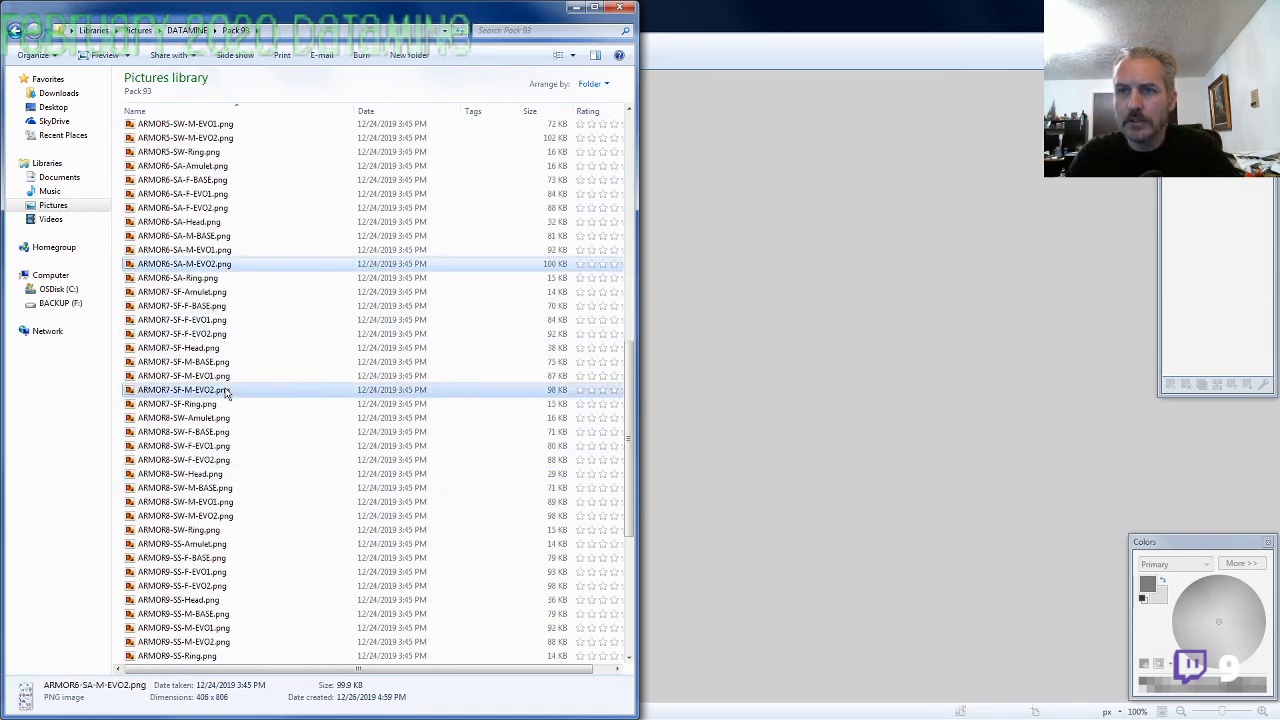
ctrl+click(222, 516)
scroll(286, 529, down, 3)
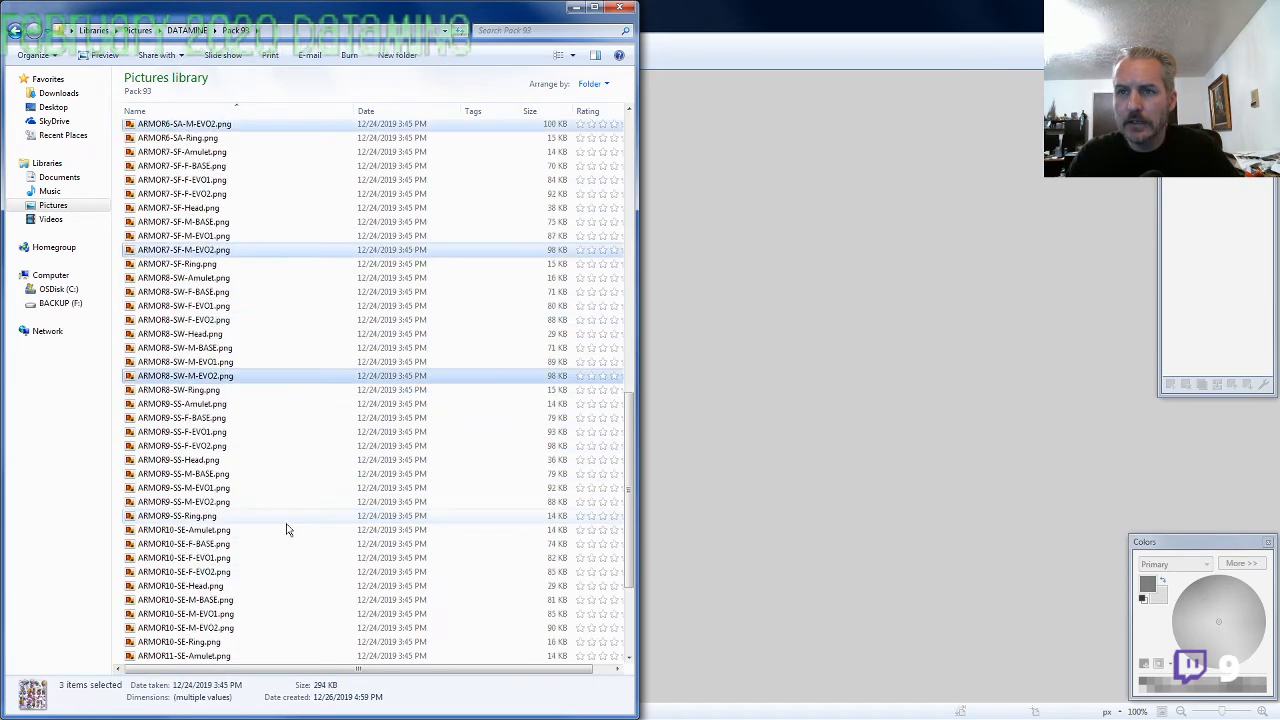
ctrl+click(255, 628)
scroll(258, 630, down, 3)
ctrl+click(234, 618)
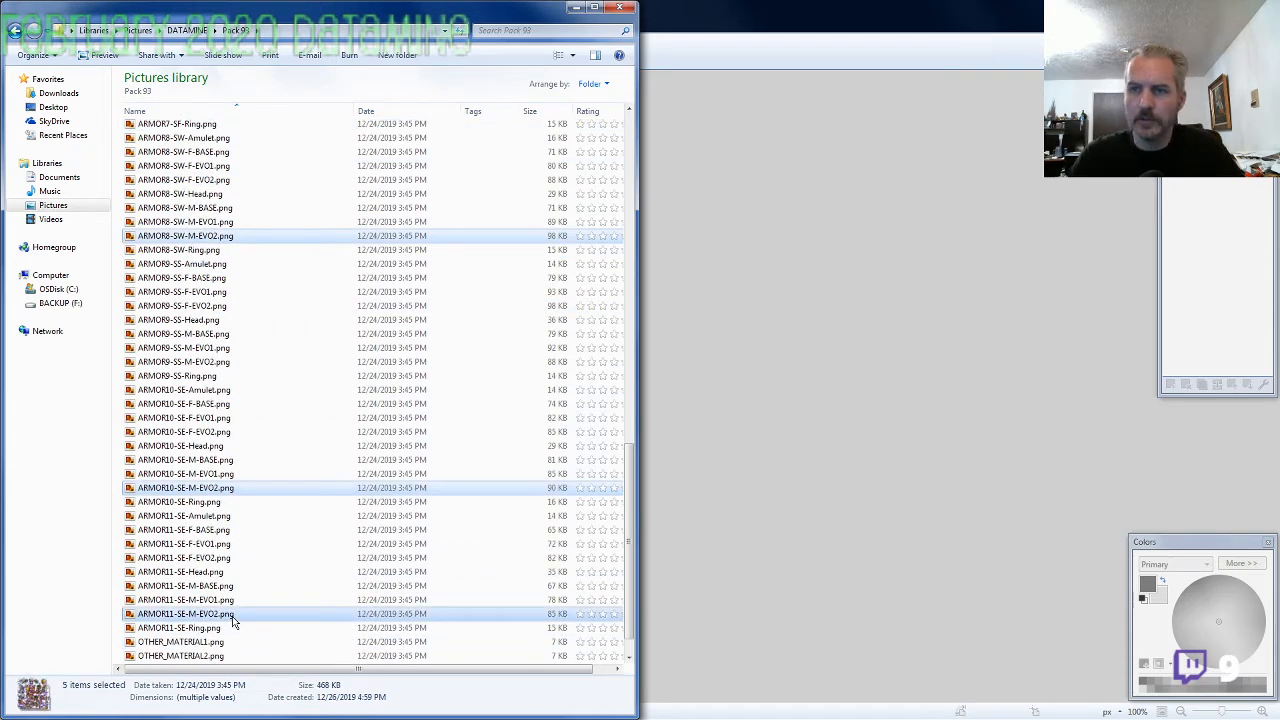
right_click(232, 621)
click(279, 219)
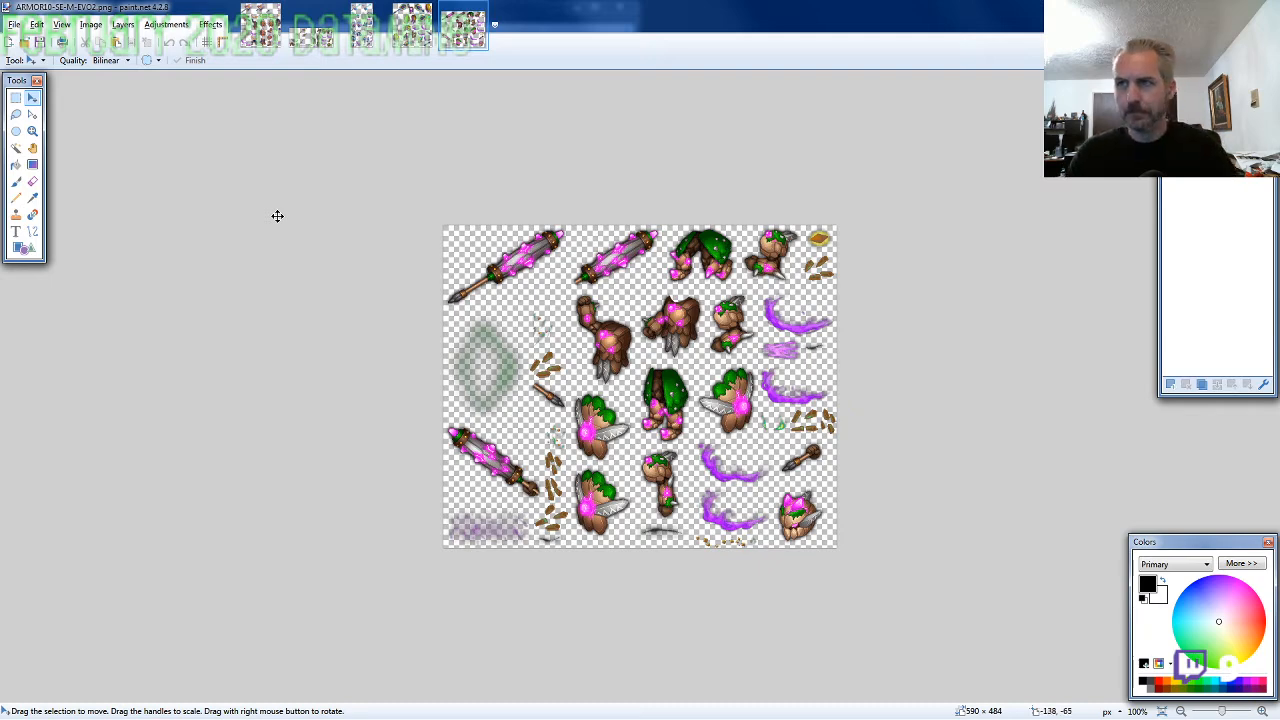
Reorder the open sprite sheets so that ARMOR11-SE-M-EVO2 comes first and ARMOR6-SA-M-EVO2 comes last
click(408, 46)
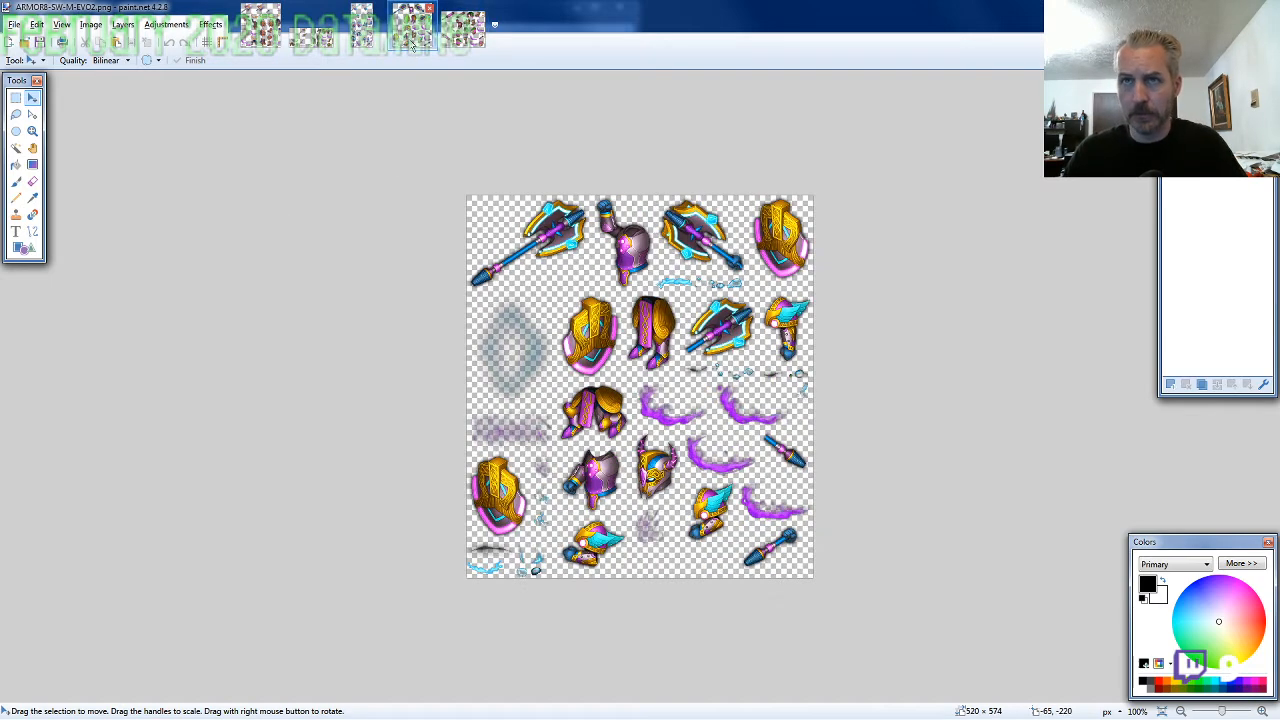
click(368, 40)
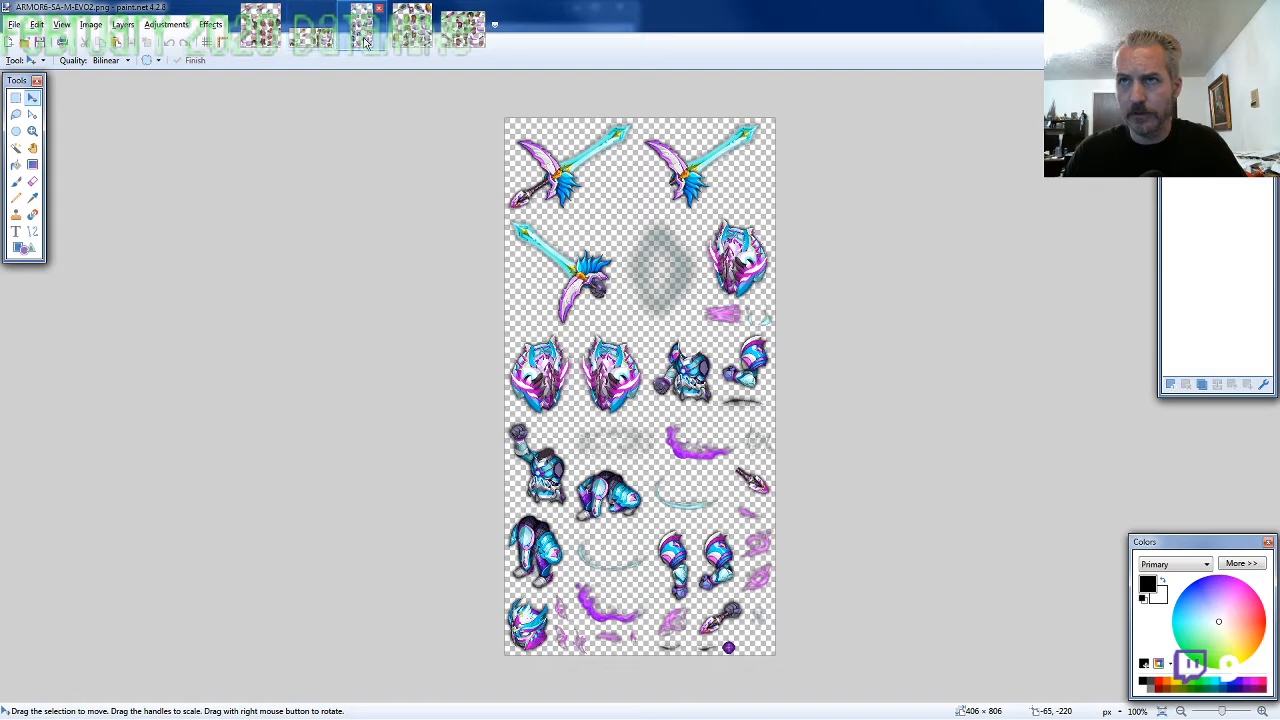
click(312, 40)
click(262, 40)
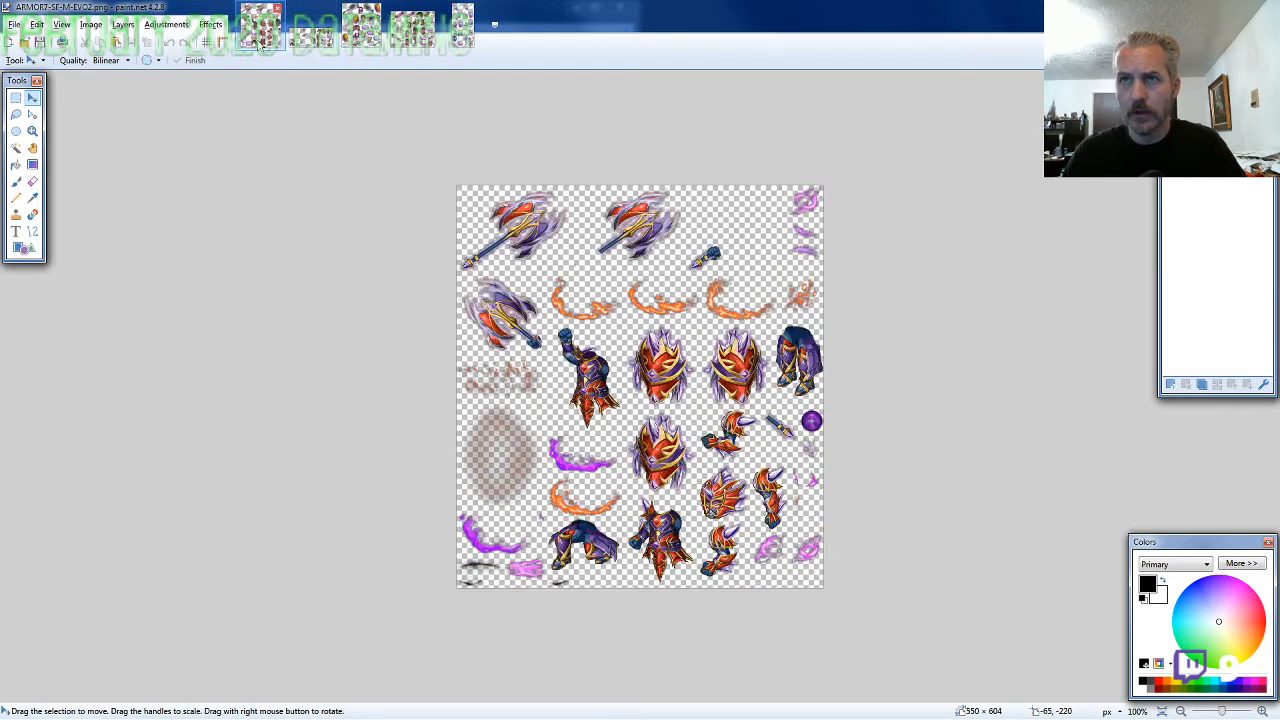
click(318, 44)
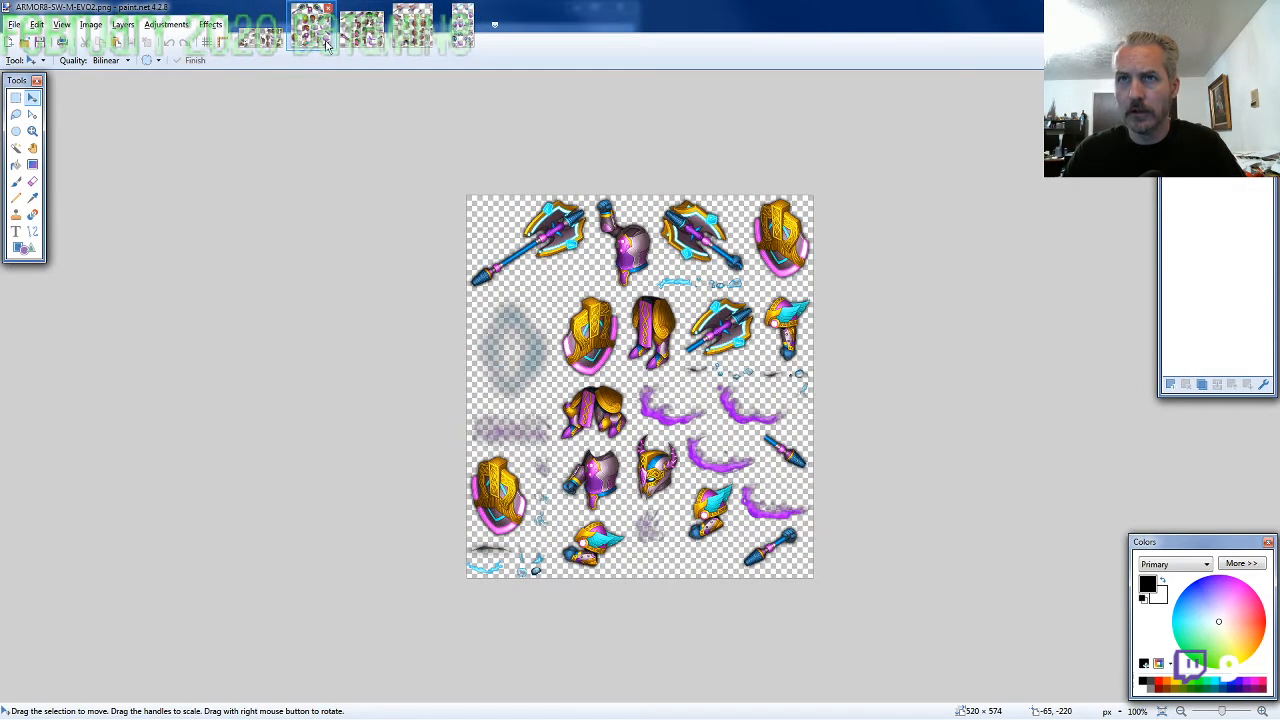
click(316, 33)
click(266, 40)
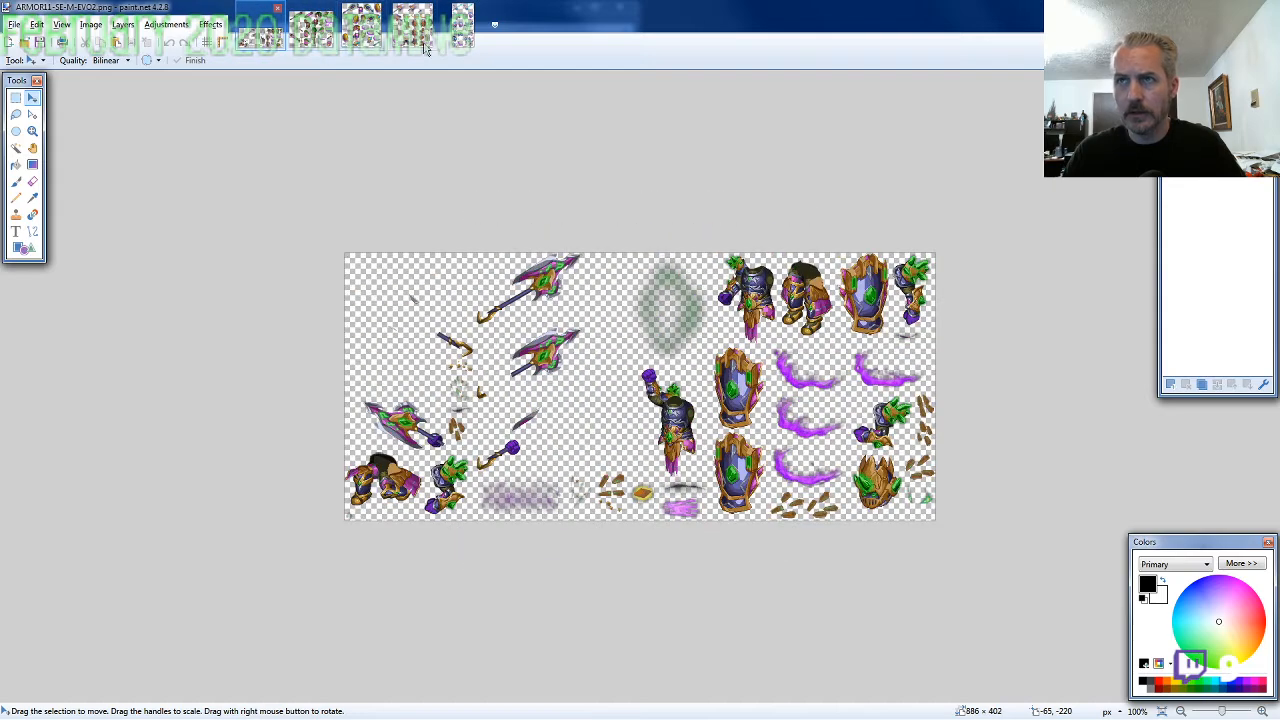
Lasso the horned helmet on the ARMOR6-SA-M-EVO2 sprite sheet, about 70 × 92 pixels, and copy it
click(462, 40)
click(17, 115)
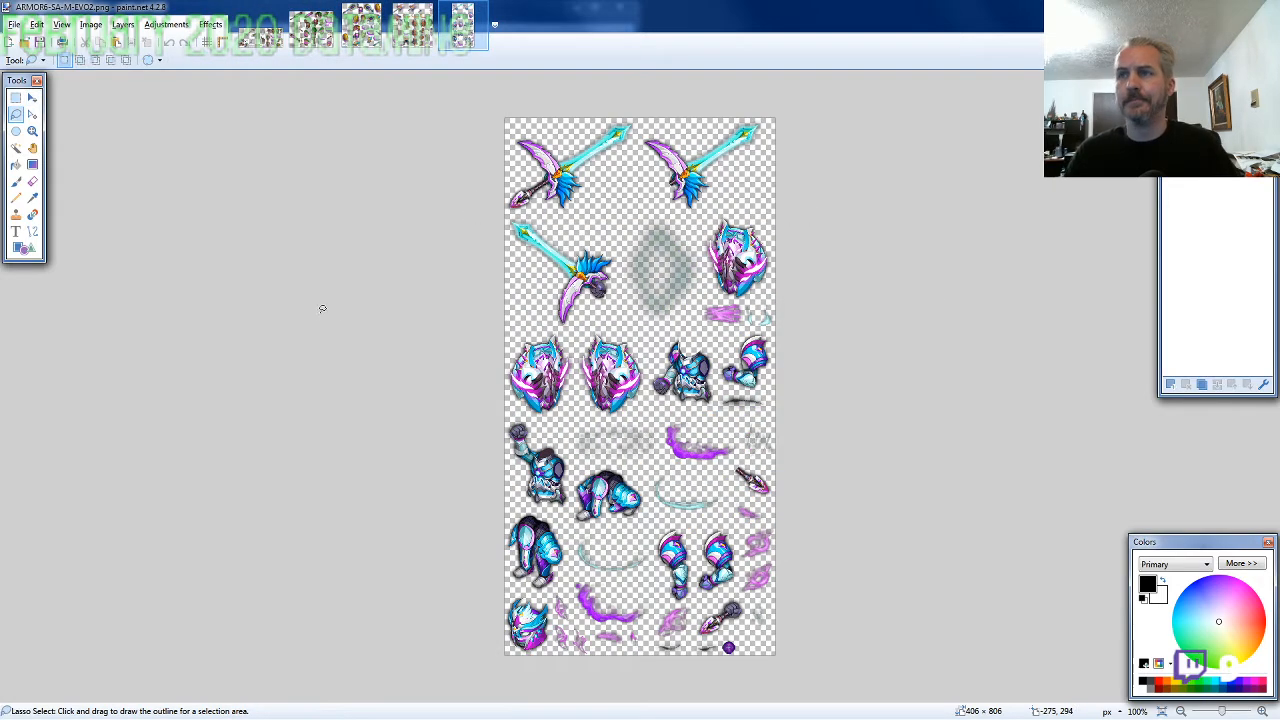
scroll(506, 588, up, 5)
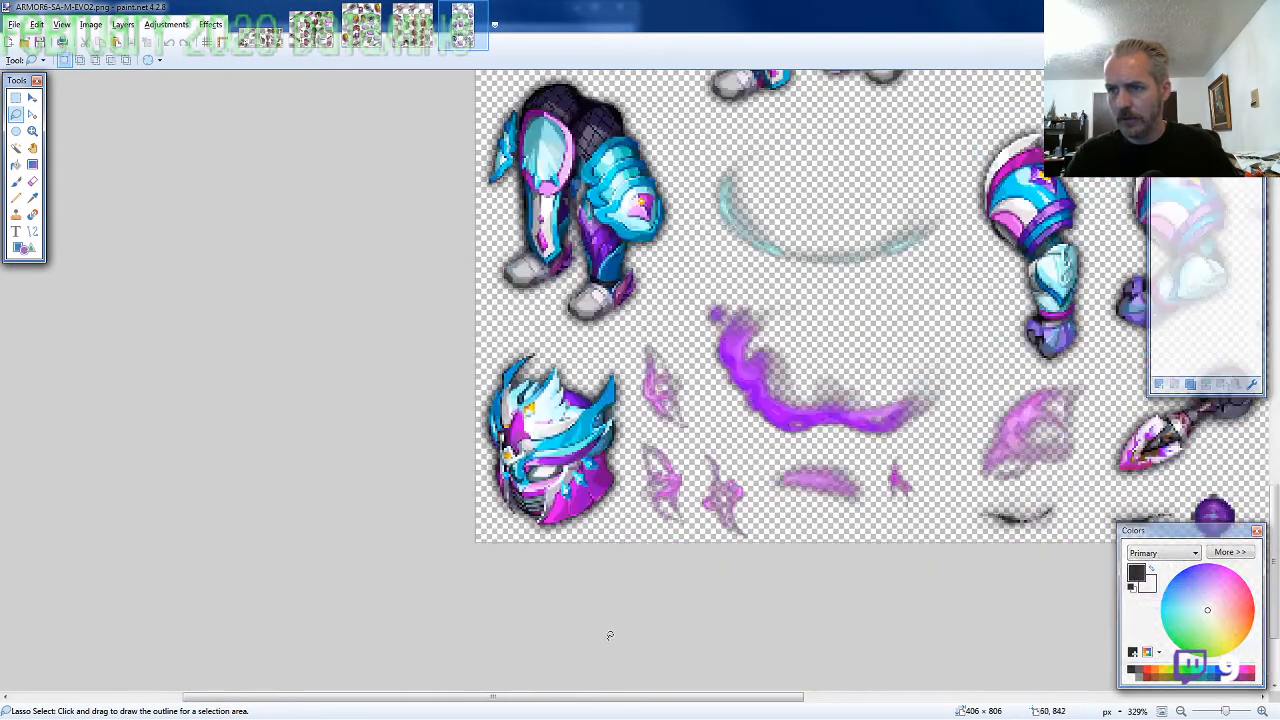
drag(623, 550, 624, 505)
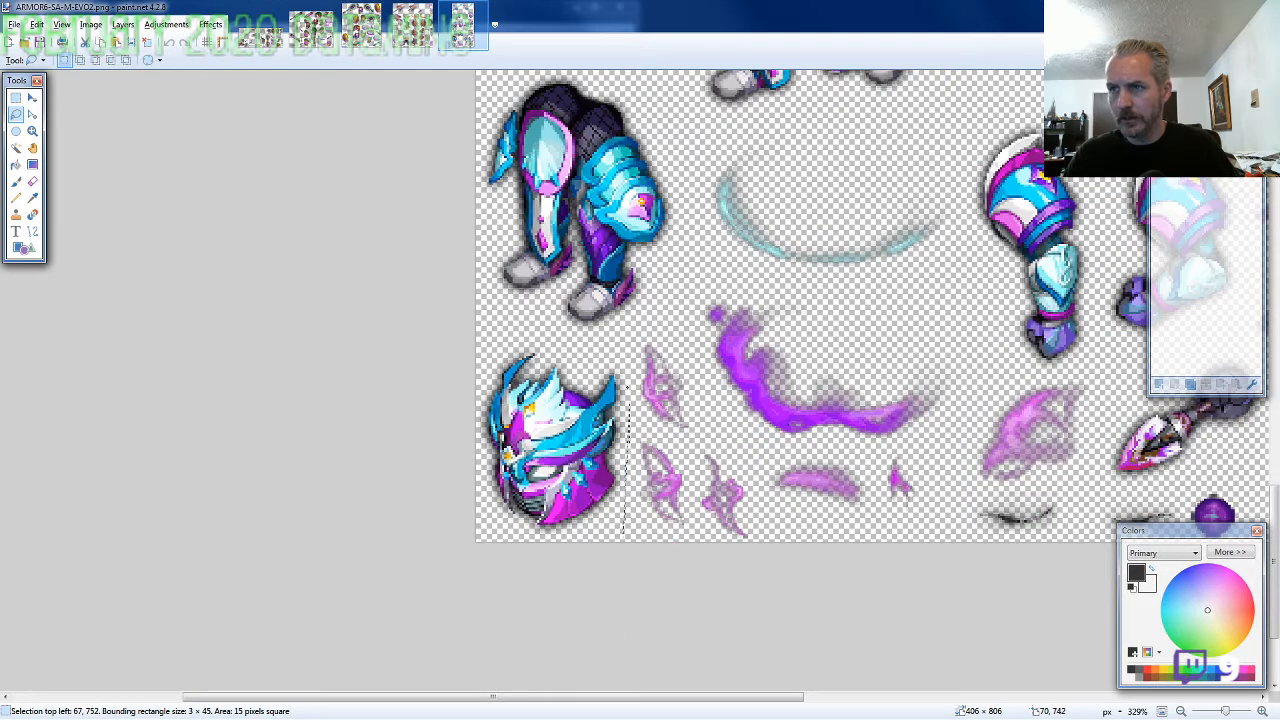
mouse_move(625, 380)
mouse_down()
mouse_move(559, 346)
mouse_move(469, 358)
mouse_move(437, 474)
mouse_move(447, 592)
mouse_up()
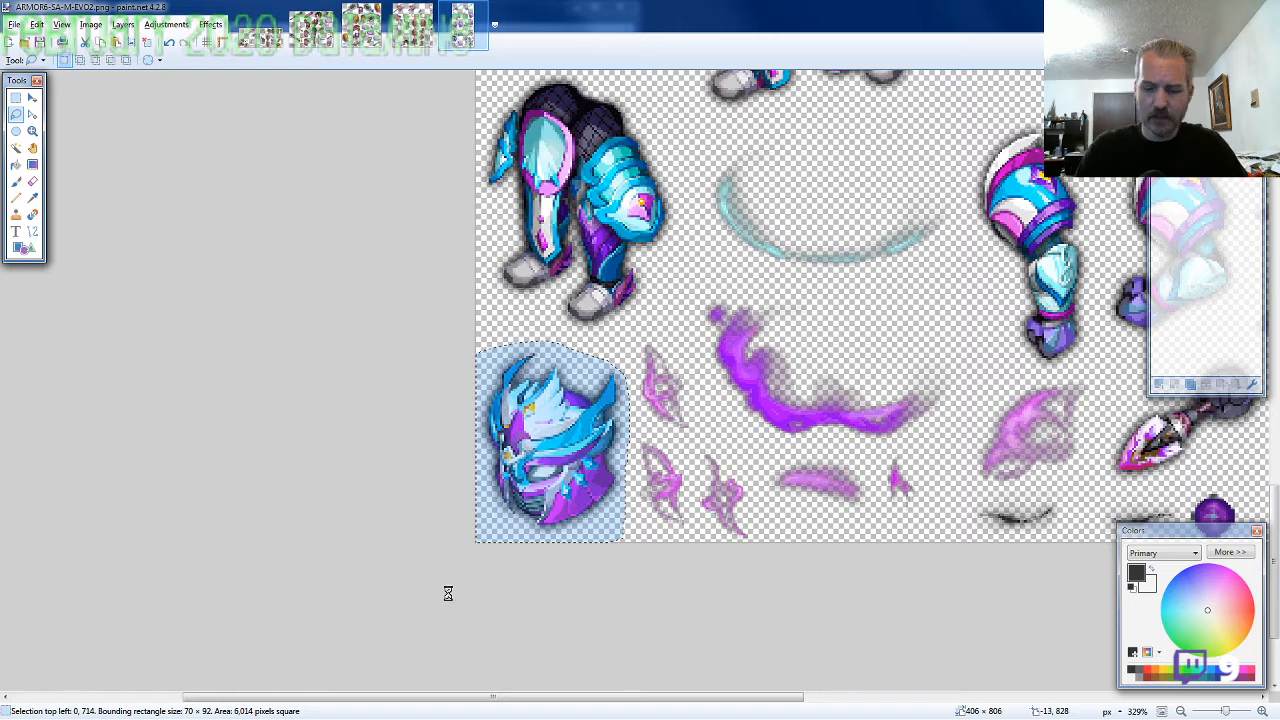
Create a new 800 × 600 pixel image and clear its background to transparency
key(ctrl+n)
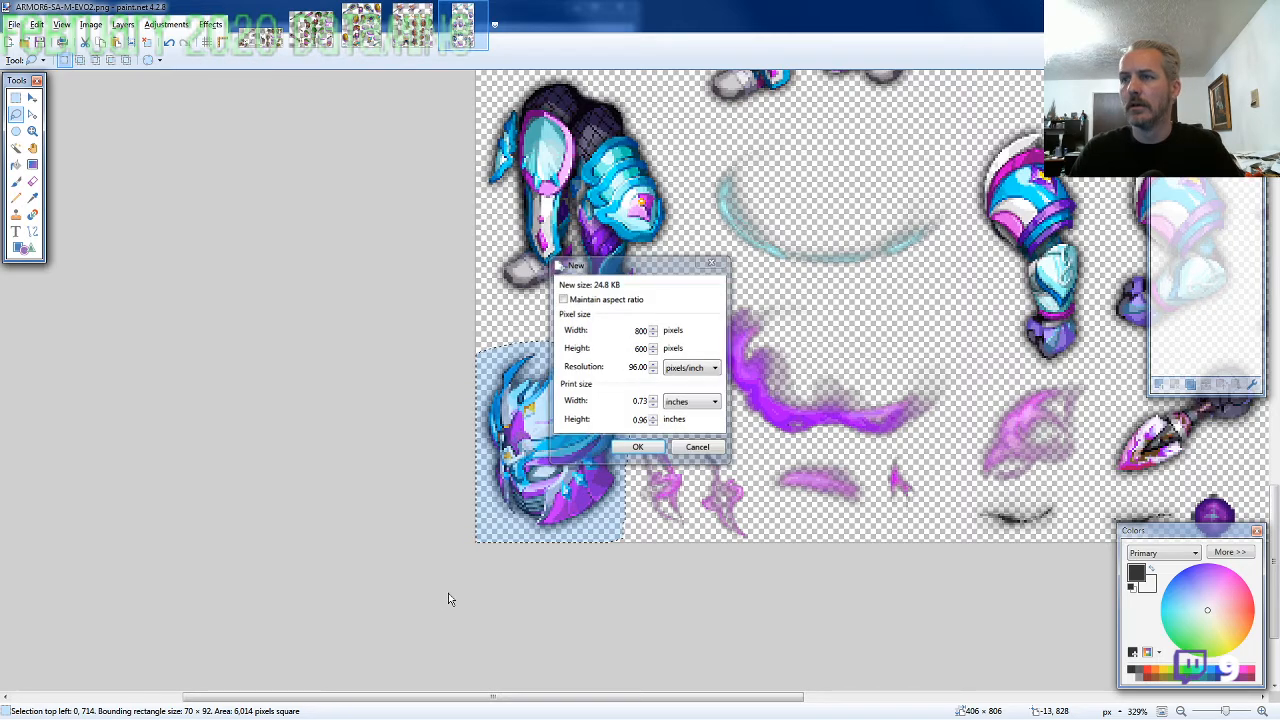
key(Return)
key(Delete)
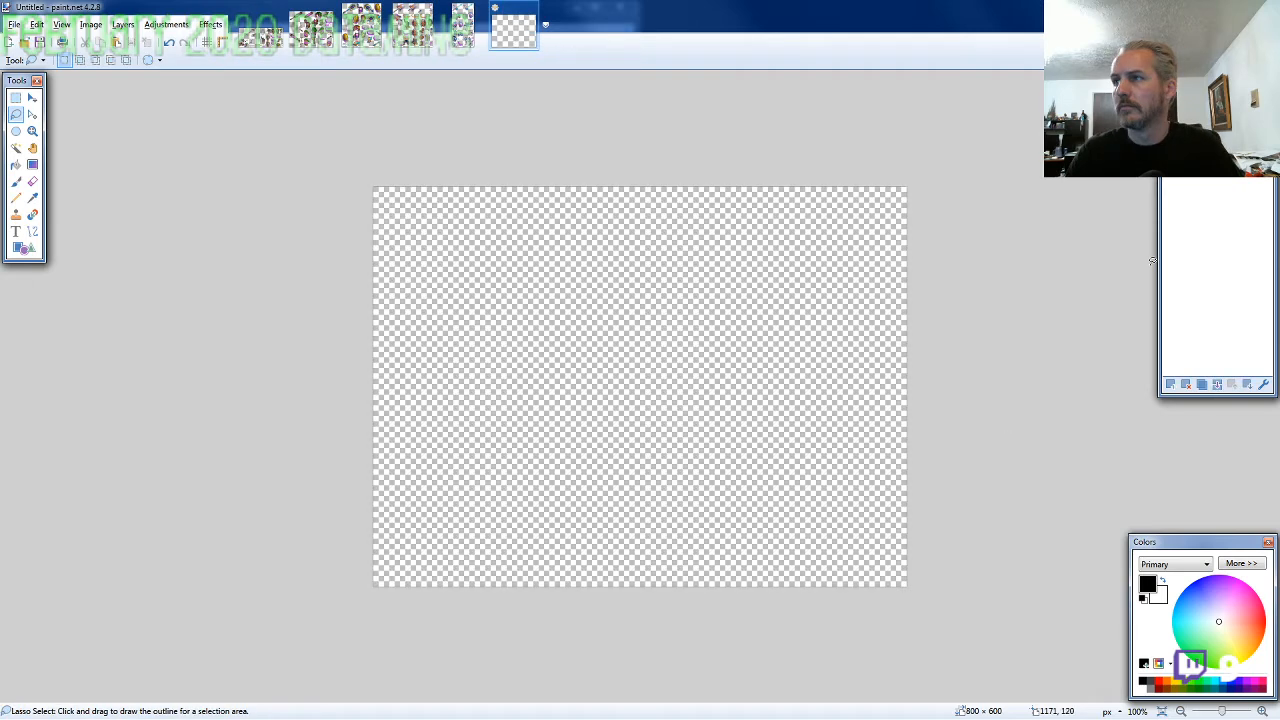
Paste the copied helmet into the blank image and place it at 470, 189
key(m)
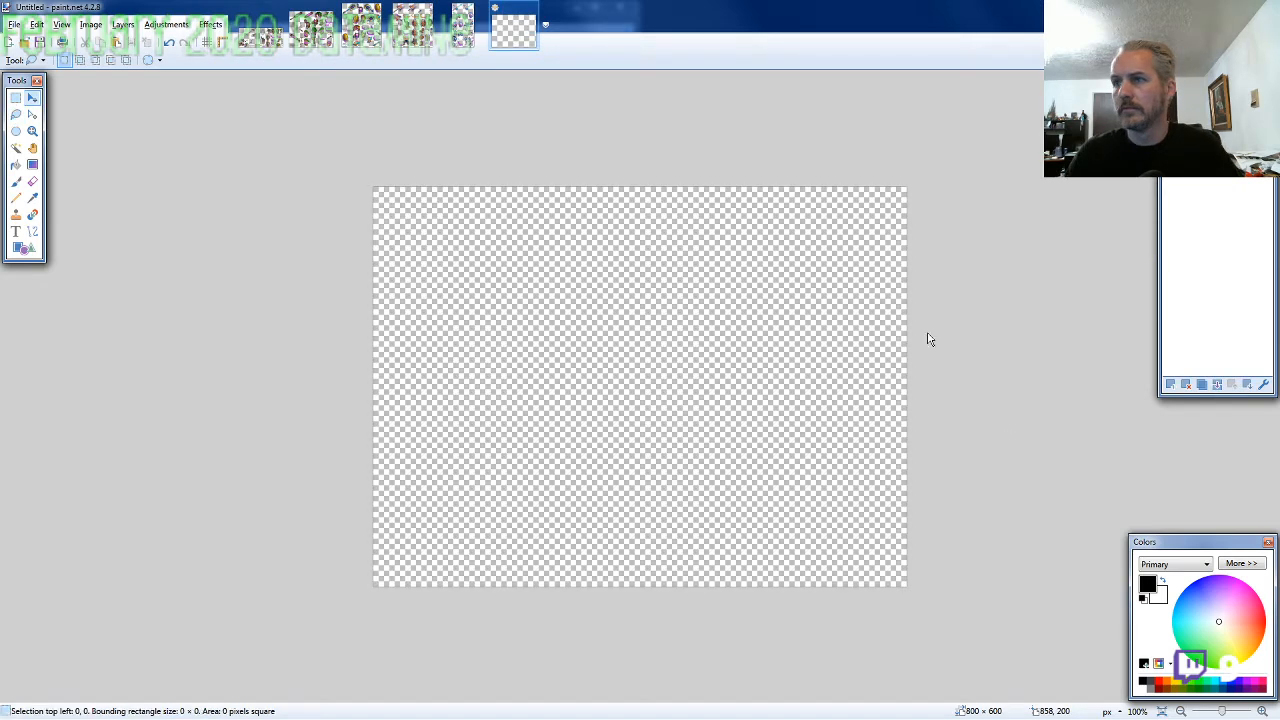
key(ctrl+v)
drag(911, 369, 1118, 217)
drag(901, 409, 916, 397)
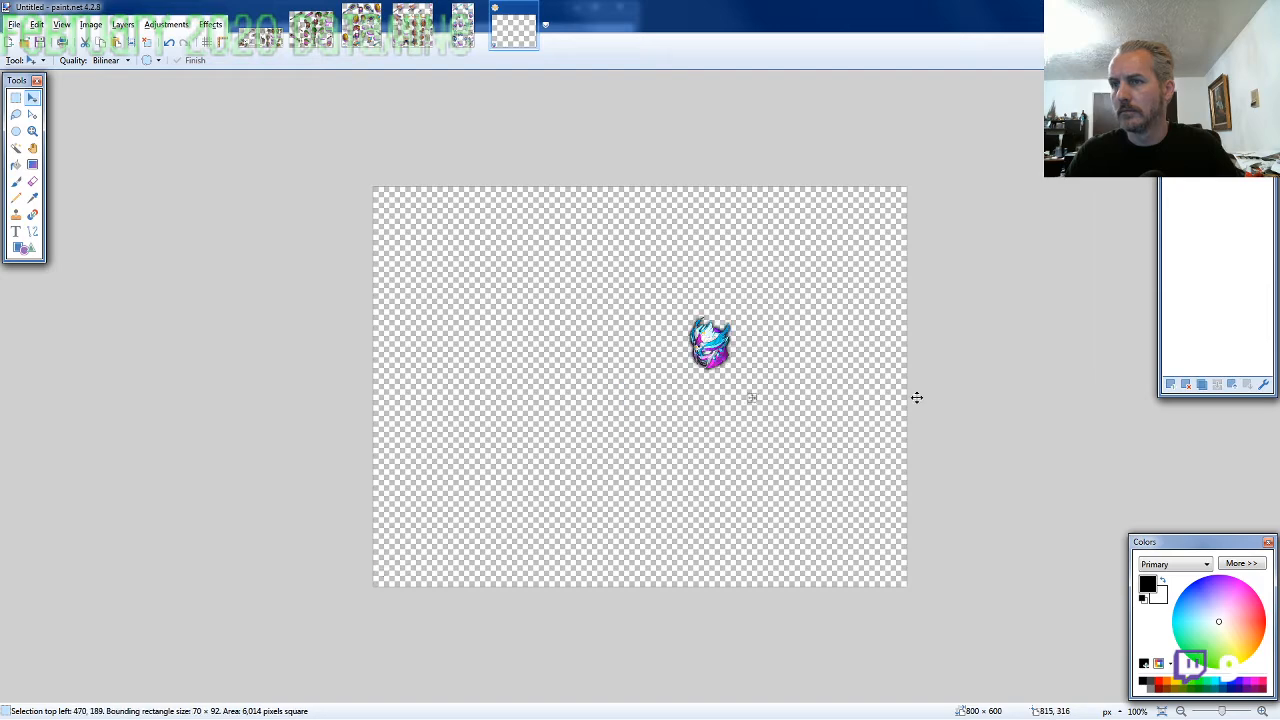
Lasso the torso with the lowered fist on the ARMOR6-SA sprite sheet, about 106 × 118 pixels, and copy it
key(ctrl+Tab)
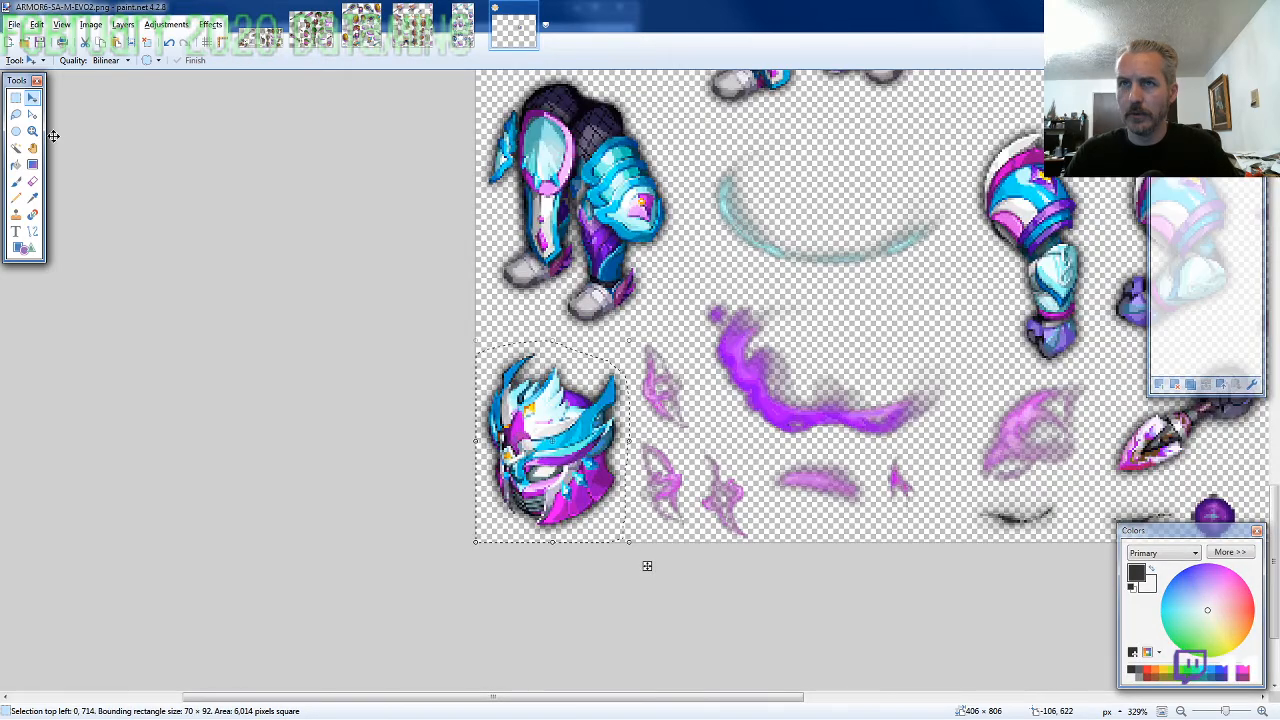
click(16, 115)
scroll(163, 268, down, 2)
scroll(163, 268, up, 3)
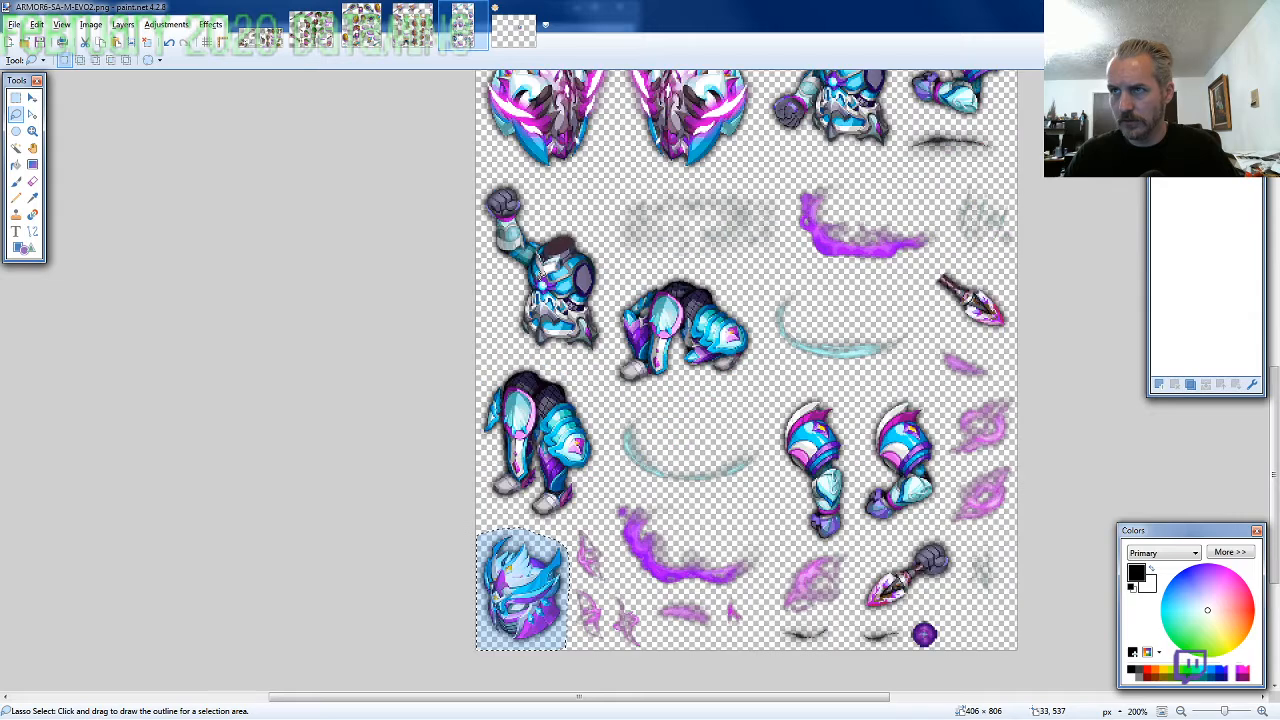
scroll(912, 319, up, 3)
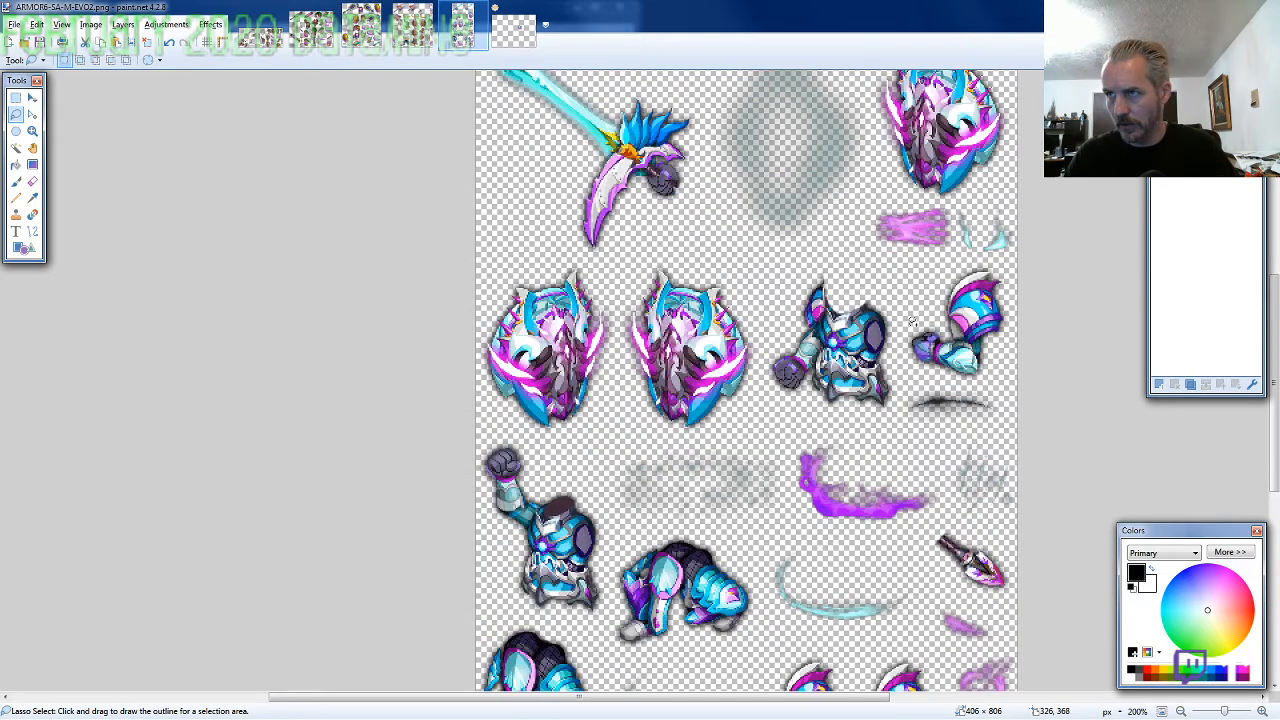
scroll(912, 321, up, 1)
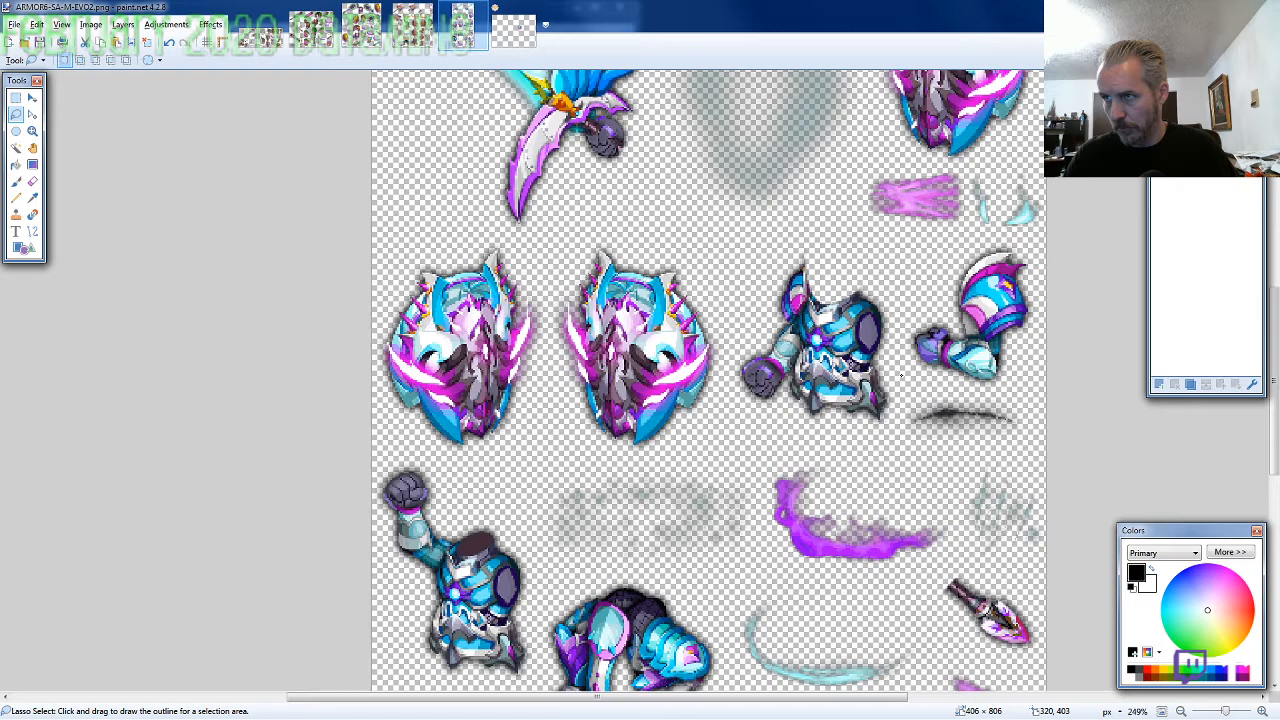
mouse_move(901, 376)
mouse_down()
mouse_move(736, 343)
mouse_move(779, 417)
mouse_move(901, 441)
mouse_up()
Paste the torso on a layer behind the helmet in the new image and fit it under the head at 444, 234
click(530, 30)
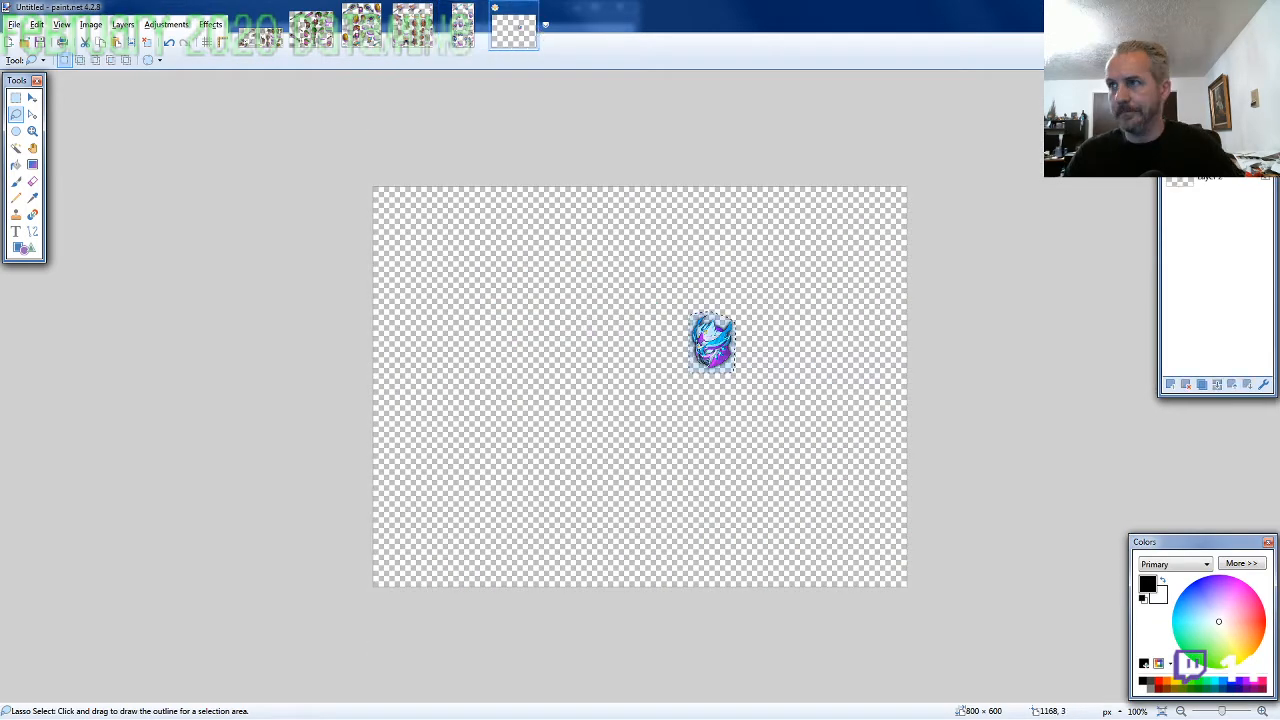
scroll(657, 363, up, 5)
key(ctrl+v)
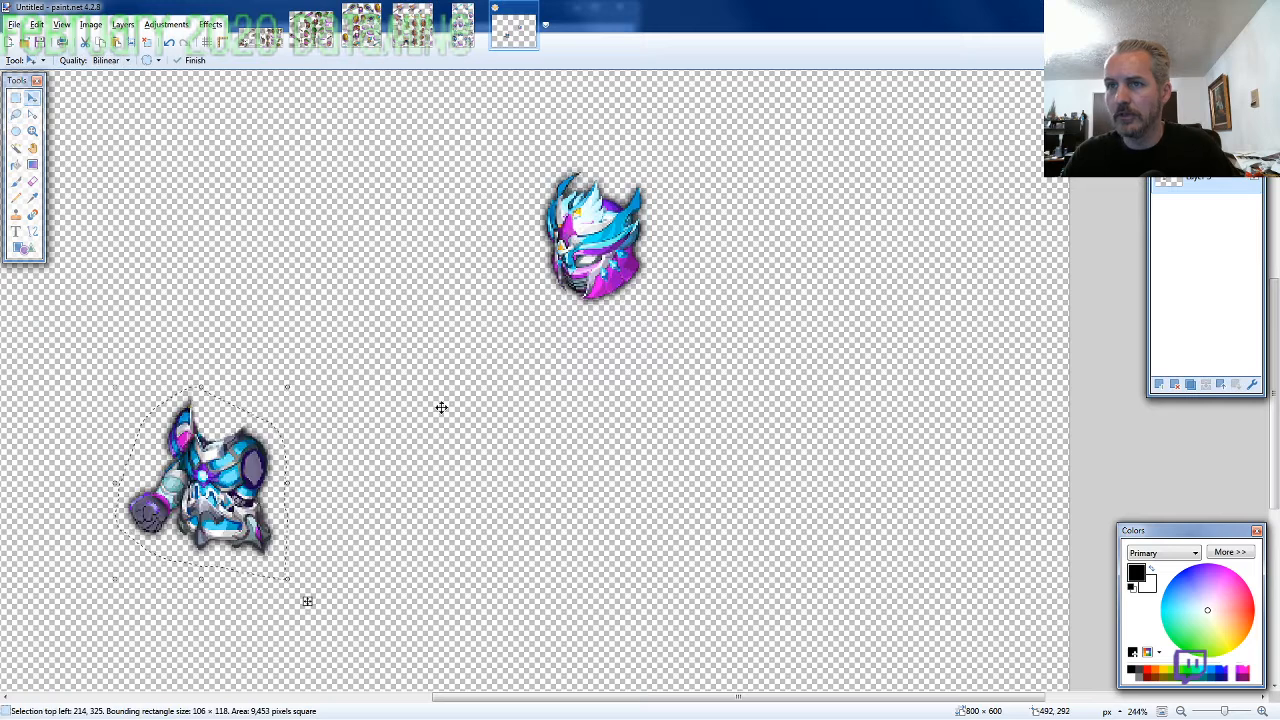
drag(460, 420, 850, 271)
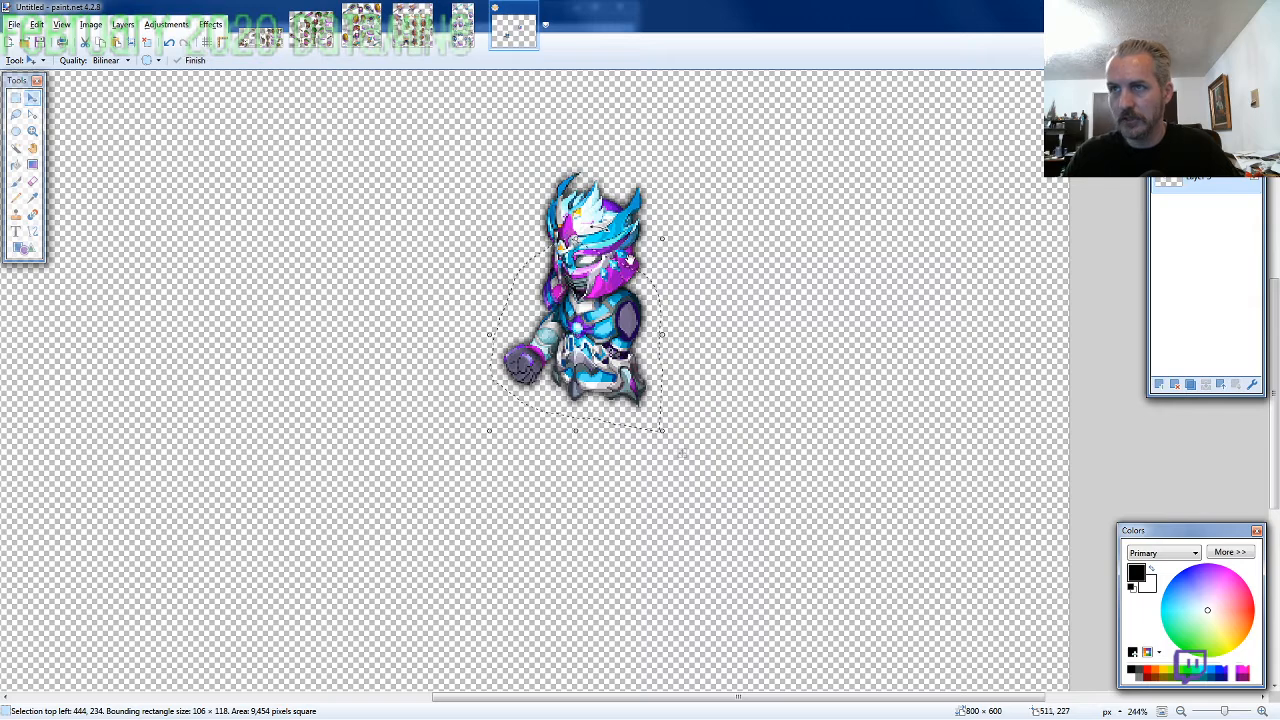
Lasso the standing legs on the ARMOR6-SA sprite sheet, about 97 × 130 pixels, and copy them
click(463, 26)
click(17, 115)
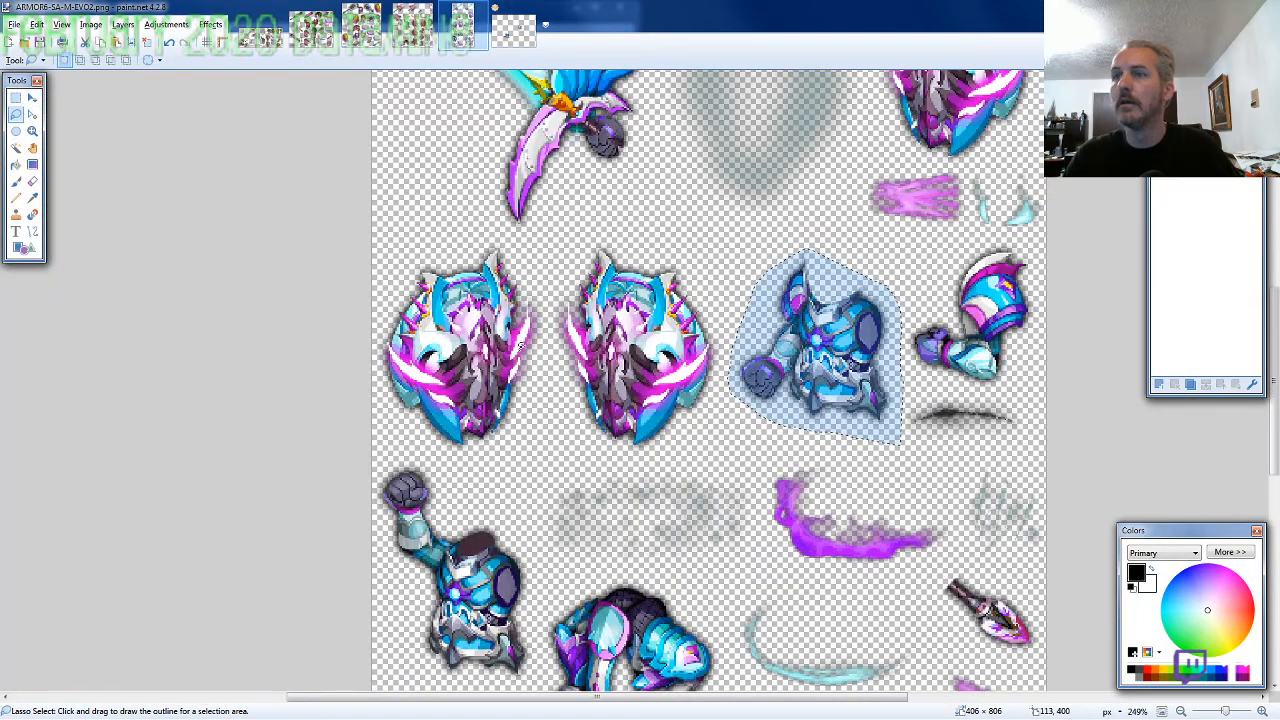
scroll(520, 344, down, 1)
scroll(517, 430, down, 1)
scroll(514, 517, down, 1)
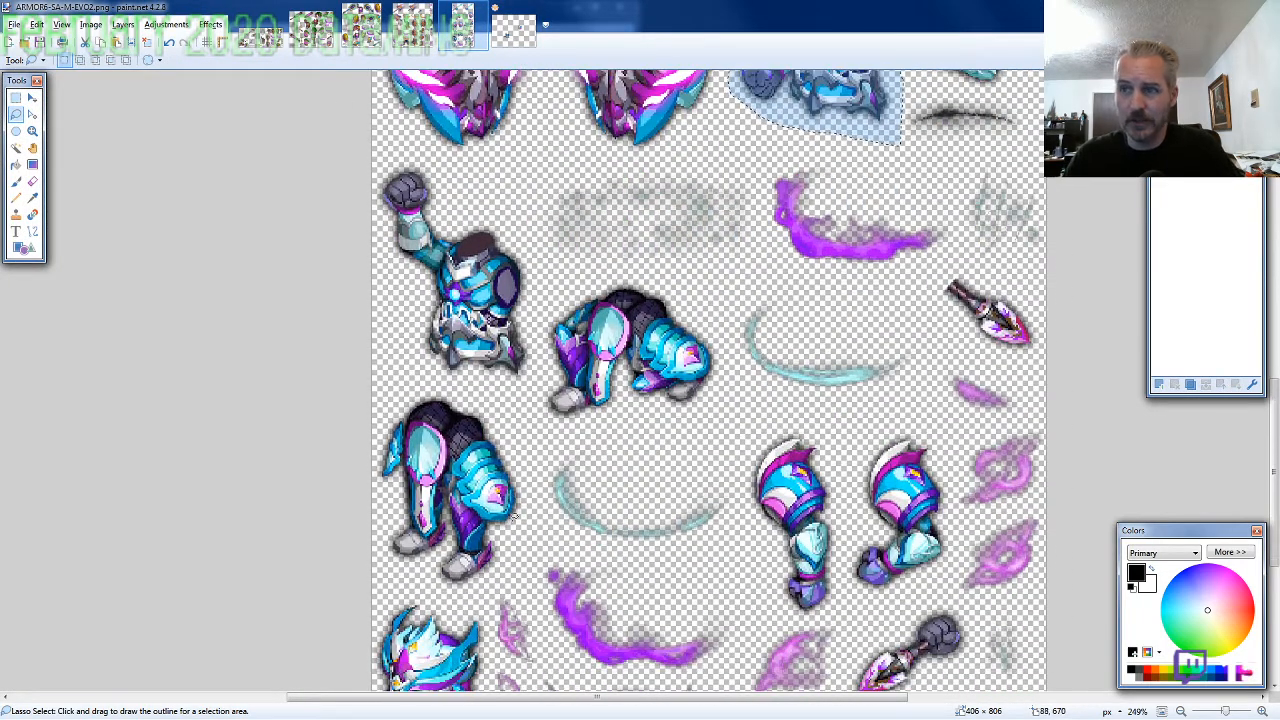
mouse_move(517, 517)
mouse_down()
mouse_move(504, 422)
mouse_move(473, 398)
mouse_move(421, 386)
mouse_move(375, 411)
mouse_move(352, 526)
mouse_move(361, 547)
mouse_move(392, 548)
mouse_move(474, 600)
mouse_up()
key(alt+Tab)
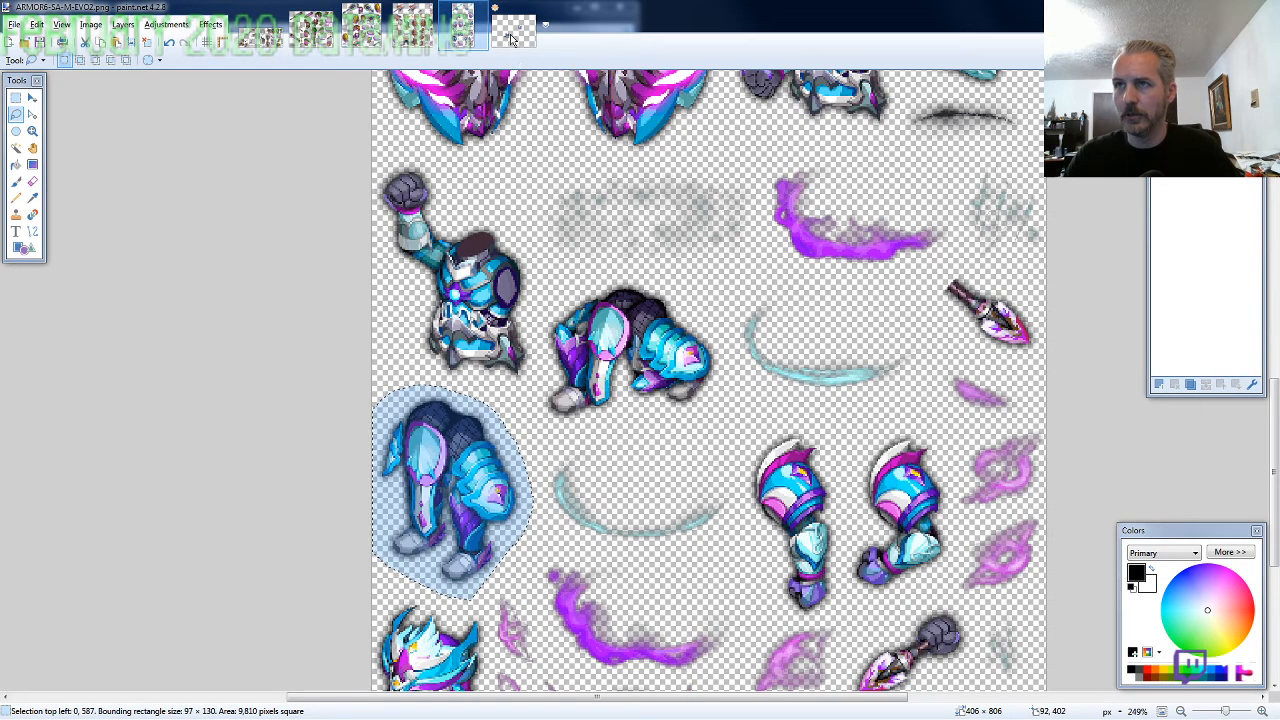
Paste the legs on a new layer behind the torso in the character image and fit them under the waist at 467, 292
key(ctrl+Tab)
key(ctrl+shift+n)
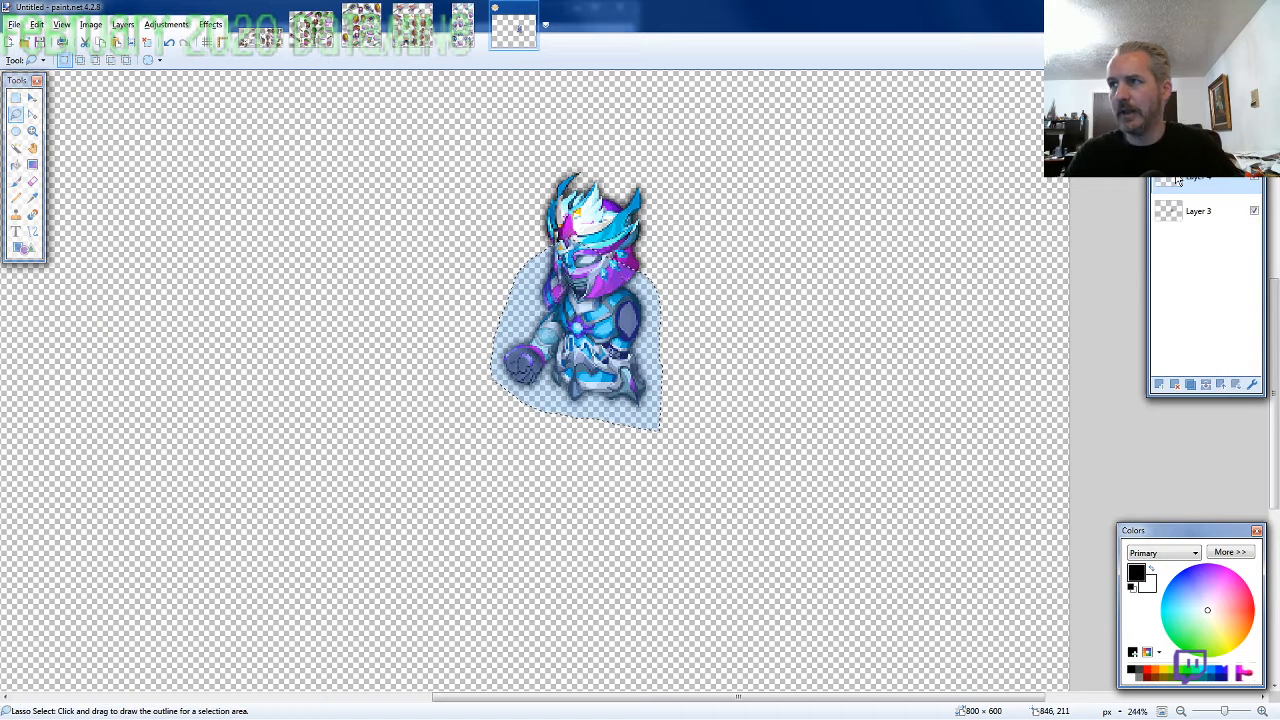
key(ctrl+v)
drag(119, 540, 632, 396)
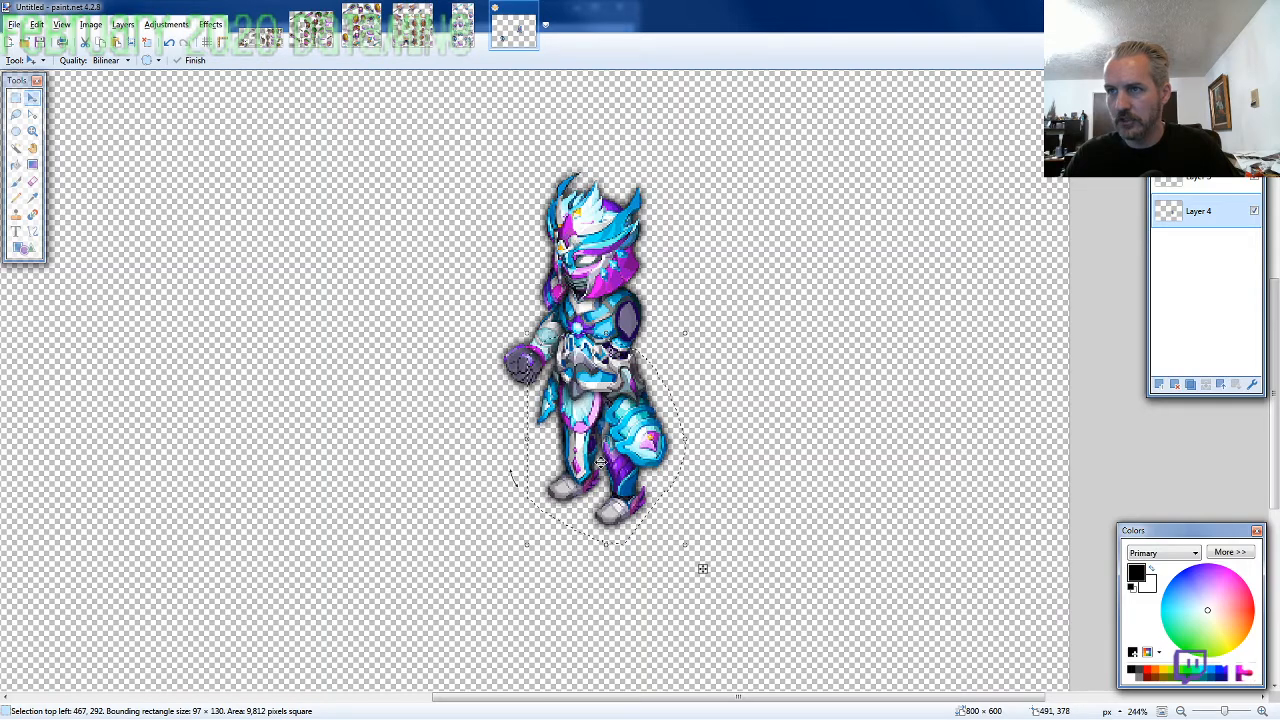
scroll(402, 503, down, 1)
Lasso the straight hanging arm with shoulder armor on the ARMOR6-SA sheet, about 67 × 121 pixels, and copy it
click(462, 25)
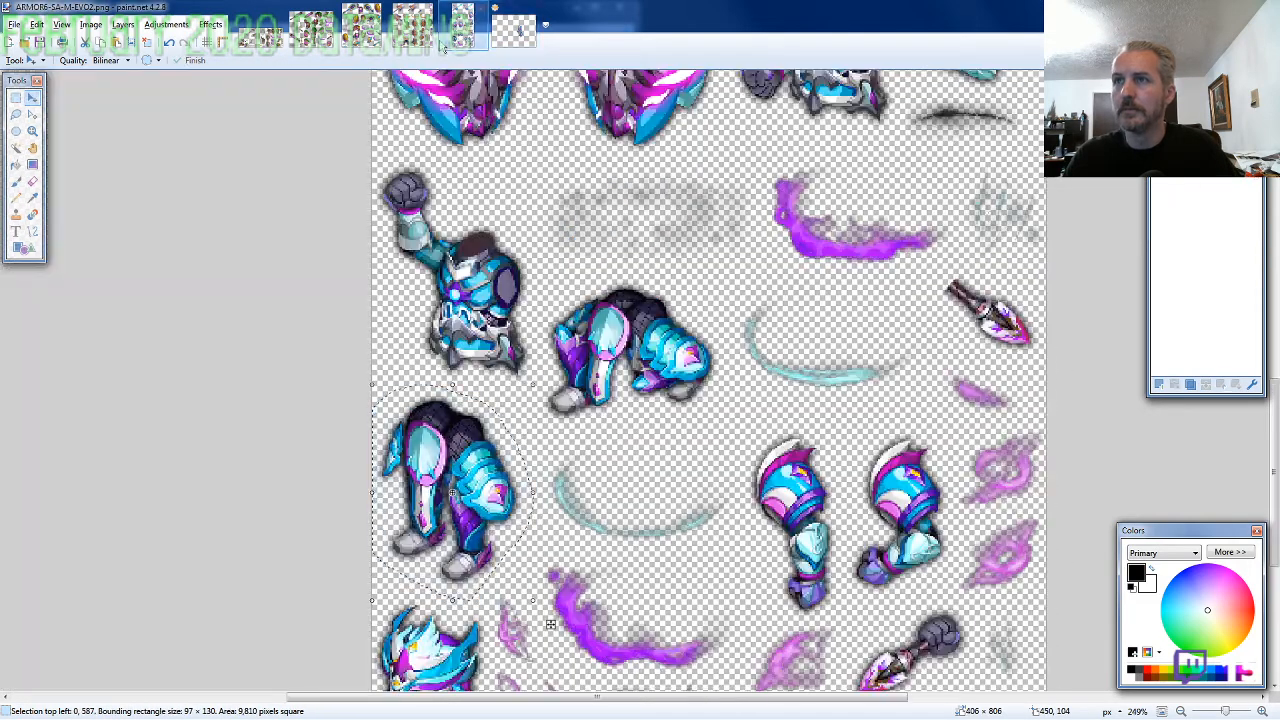
click(15, 114)
drag(440, 385, 462, 375)
scroll(811, 517, down, 1)
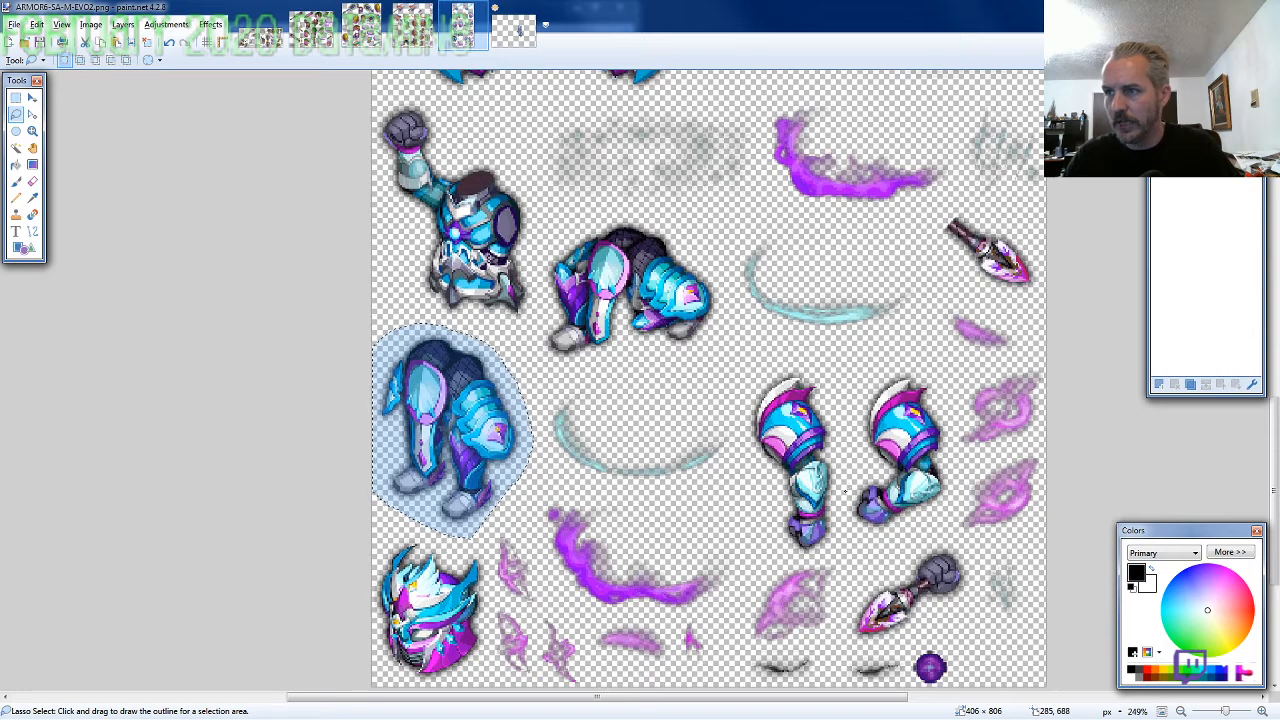
mouse_move(845, 490)
mouse_down()
mouse_move(818, 375)
mouse_move(794, 364)
mouse_move(750, 378)
mouse_move(735, 438)
mouse_move(773, 546)
mouse_move(806, 560)
mouse_up()
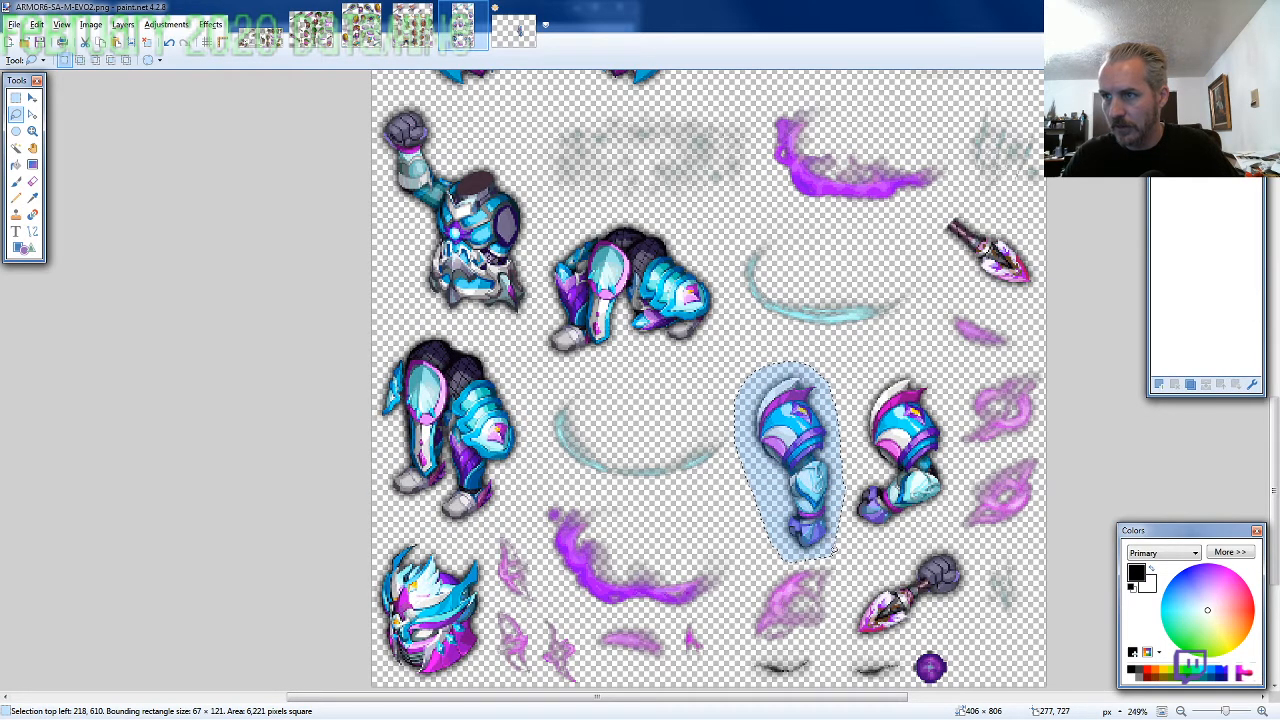
Paste the arm on a new layer in front of the torso and fit it to the empty shoulder at 504, 244
click(513, 28)
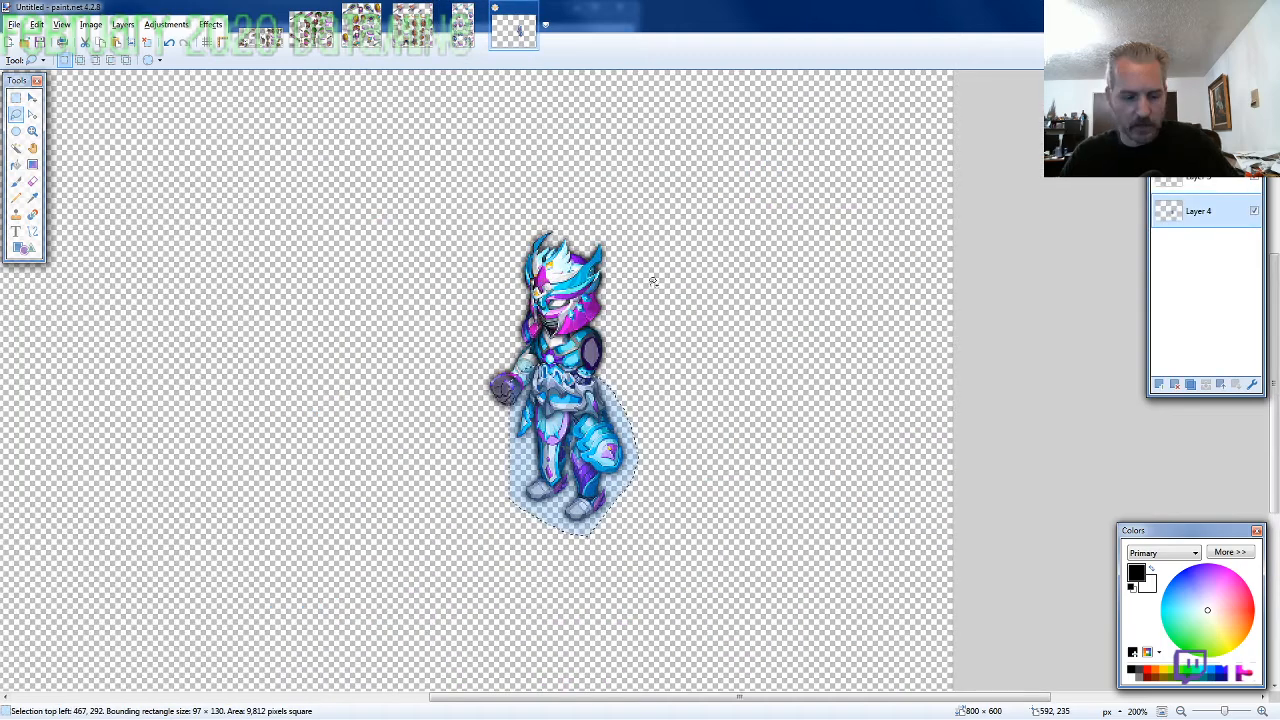
key(ctrl+shift+n)
drag(1204, 190, 1204, 187)
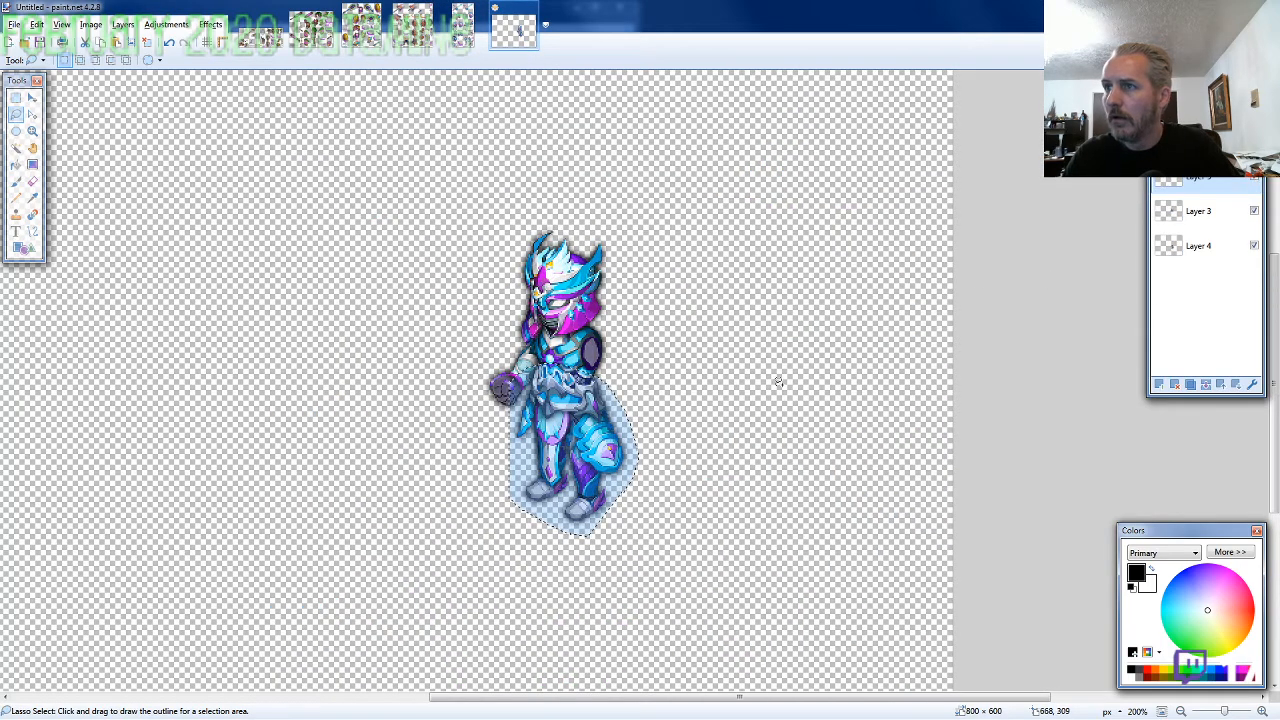
key(ctrl+v)
mouse_move(470, 468)
mouse_down()
mouse_move(766, 337)
mouse_move(837, 246)
mouse_up()
scroll(716, 508, up, 3)
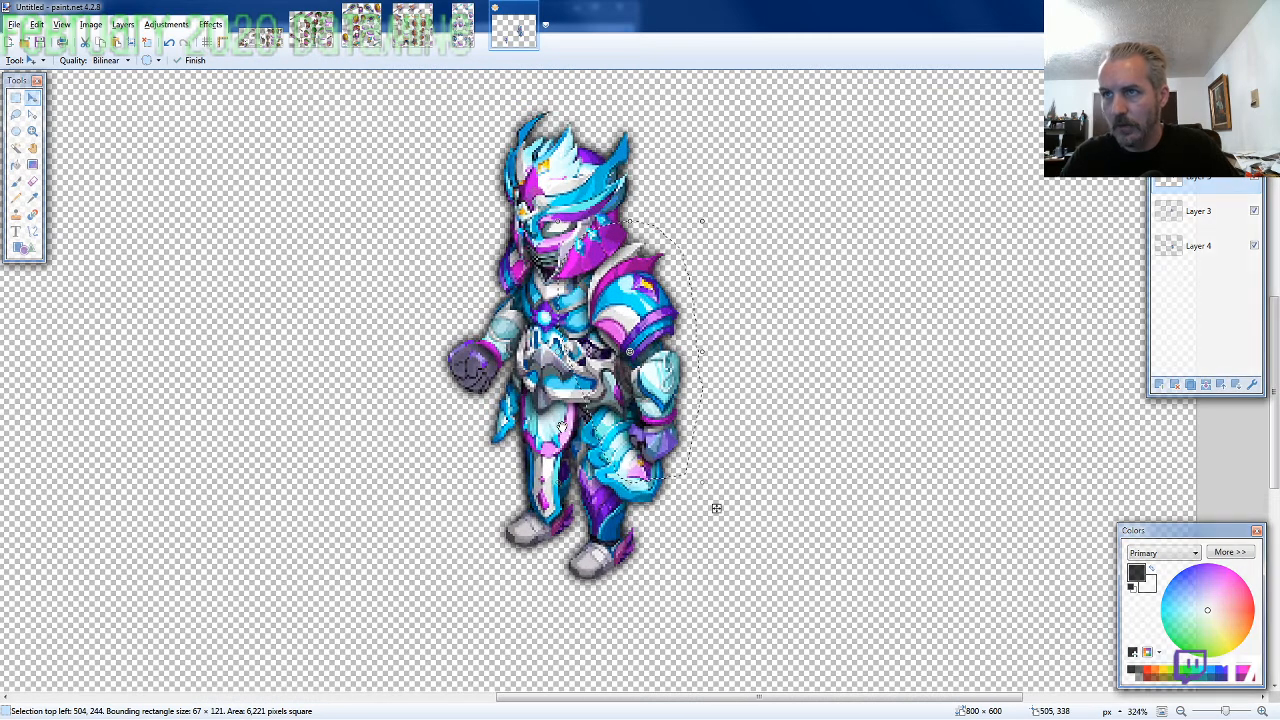
Lasso the leftmost shield beside the mirrored one on the ARMOR6-SA sheet, about 109 × 134 pixels, and copy it
click(463, 20)
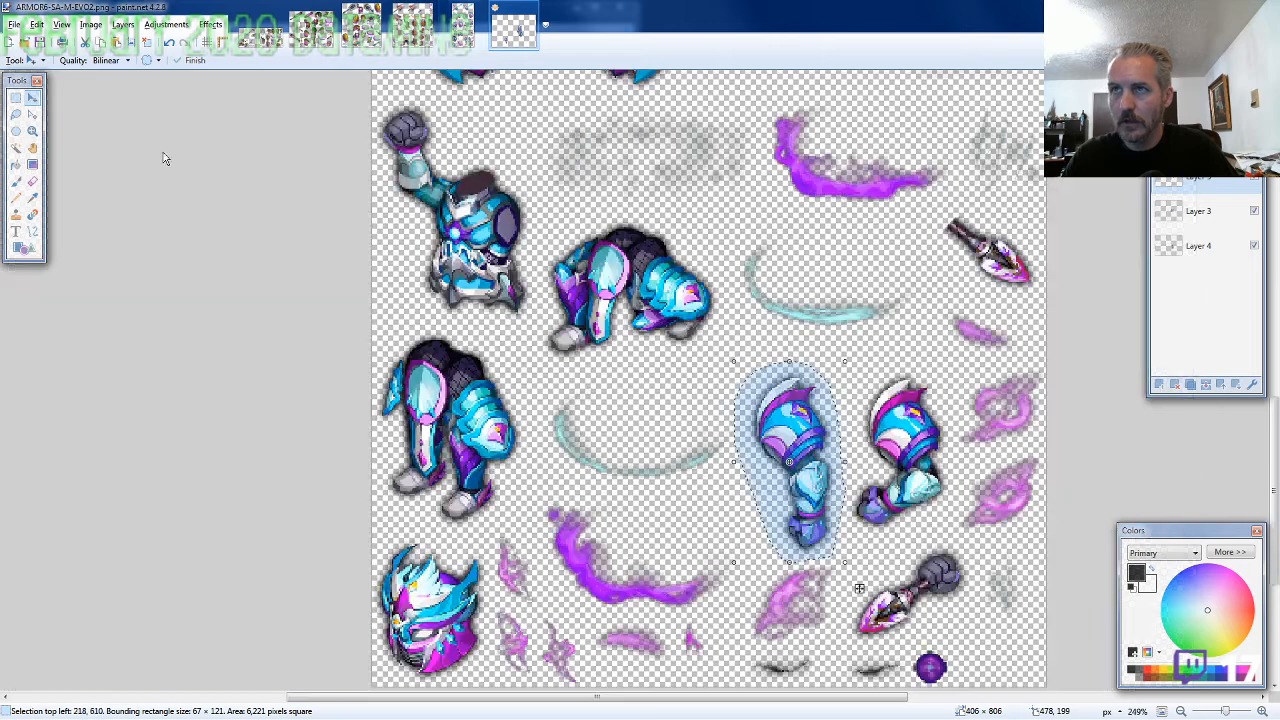
click(15, 114)
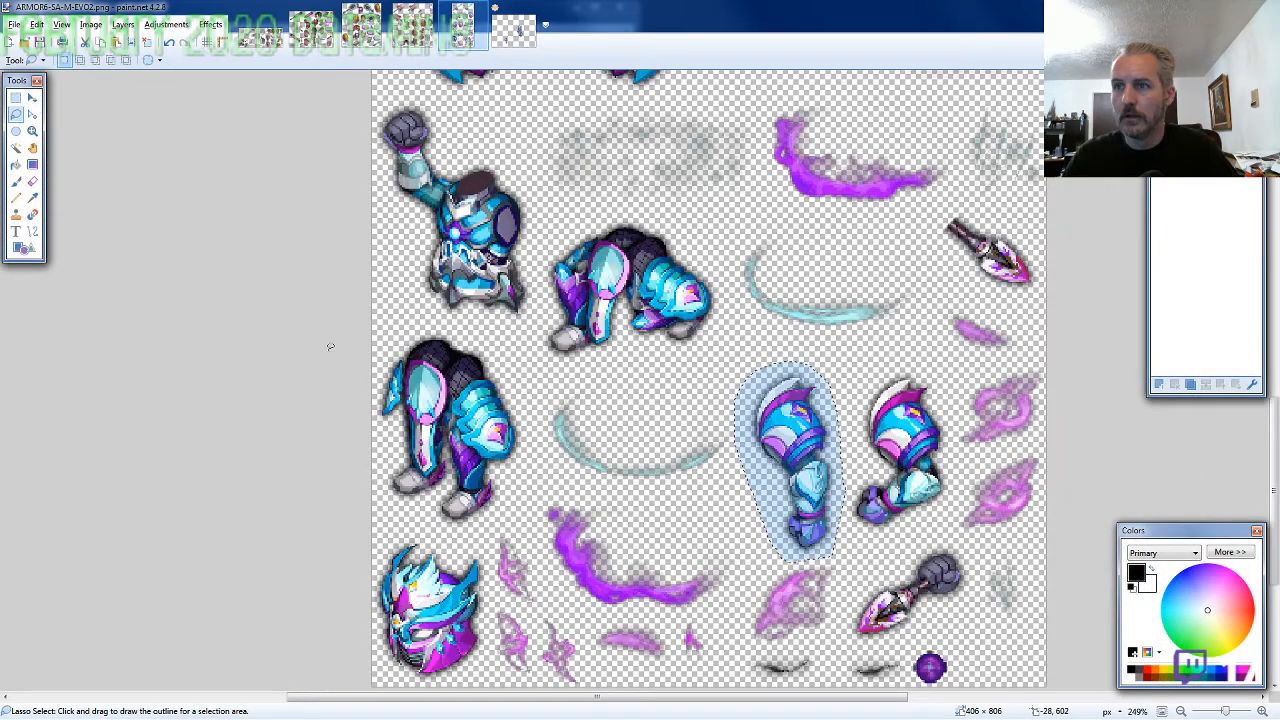
scroll(330, 346, down, 2)
scroll(560, 397, up, 4)
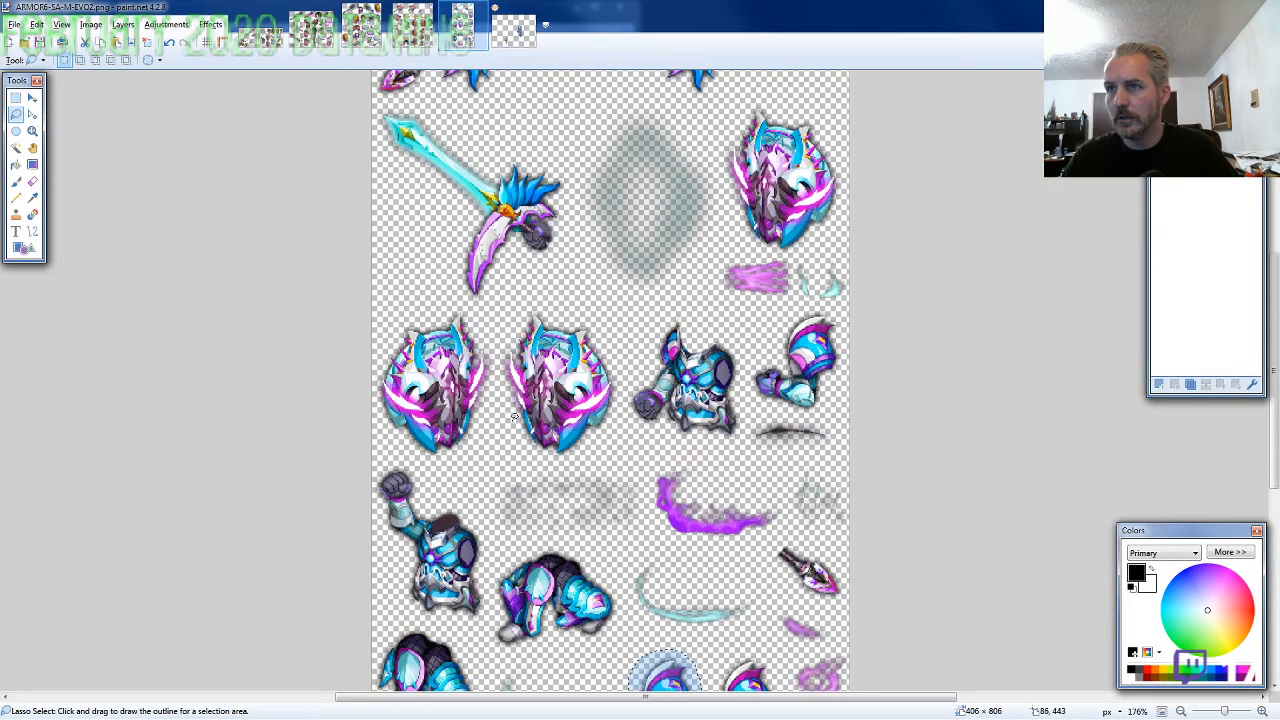
scroll(515, 418, up, 2)
mouse_move(509, 390)
mouse_down()
mouse_move(520, 310)
mouse_move(490, 282)
mouse_move(390, 300)
mouse_move(357, 394)
mouse_move(383, 438)
mouse_move(468, 476)
mouse_move(520, 392)
mouse_up()
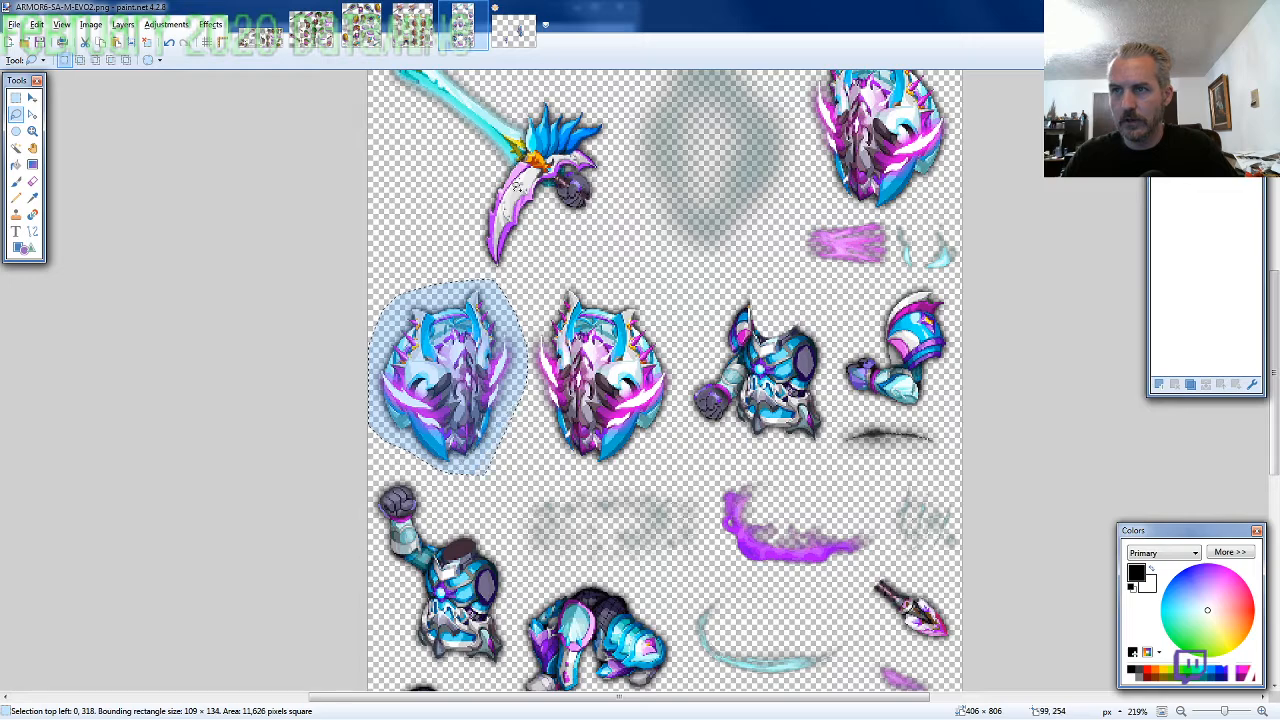
Paste the shield on a new layer in front of the arm and place it over the hand at 499, 270
click(511, 38)
key(ctrl+shift+v)
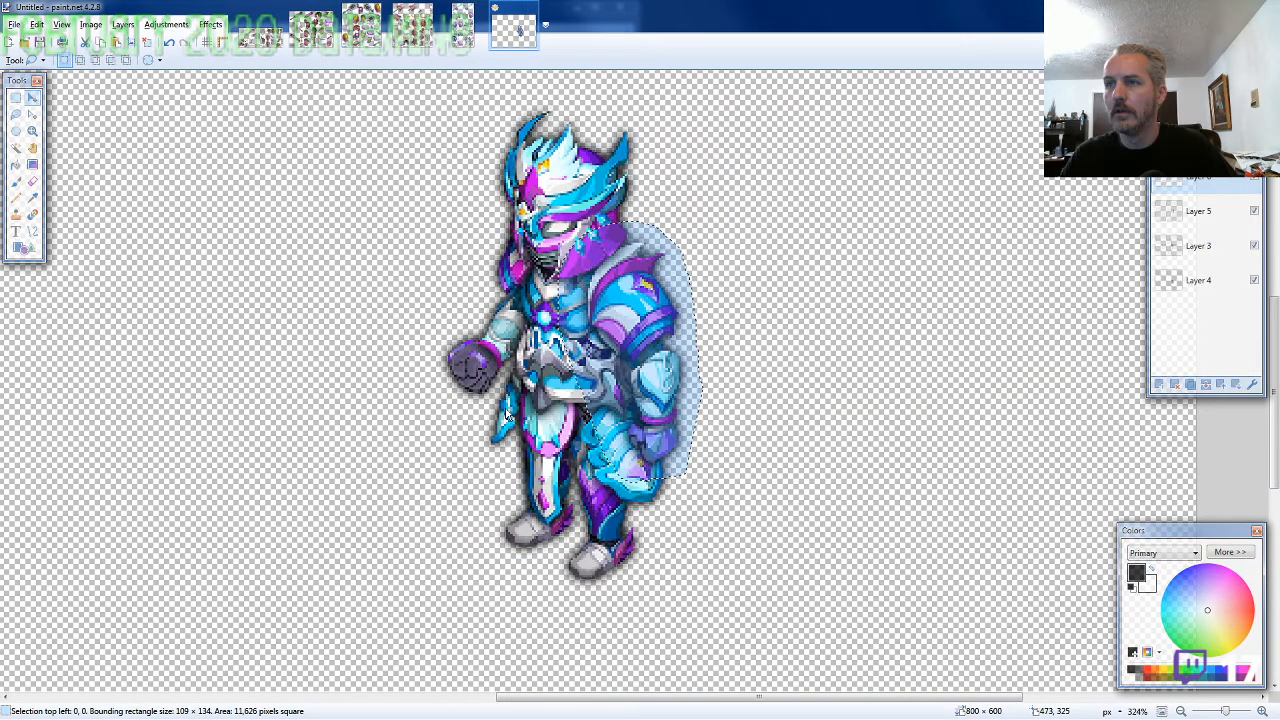
drag(507, 414, 680, 447)
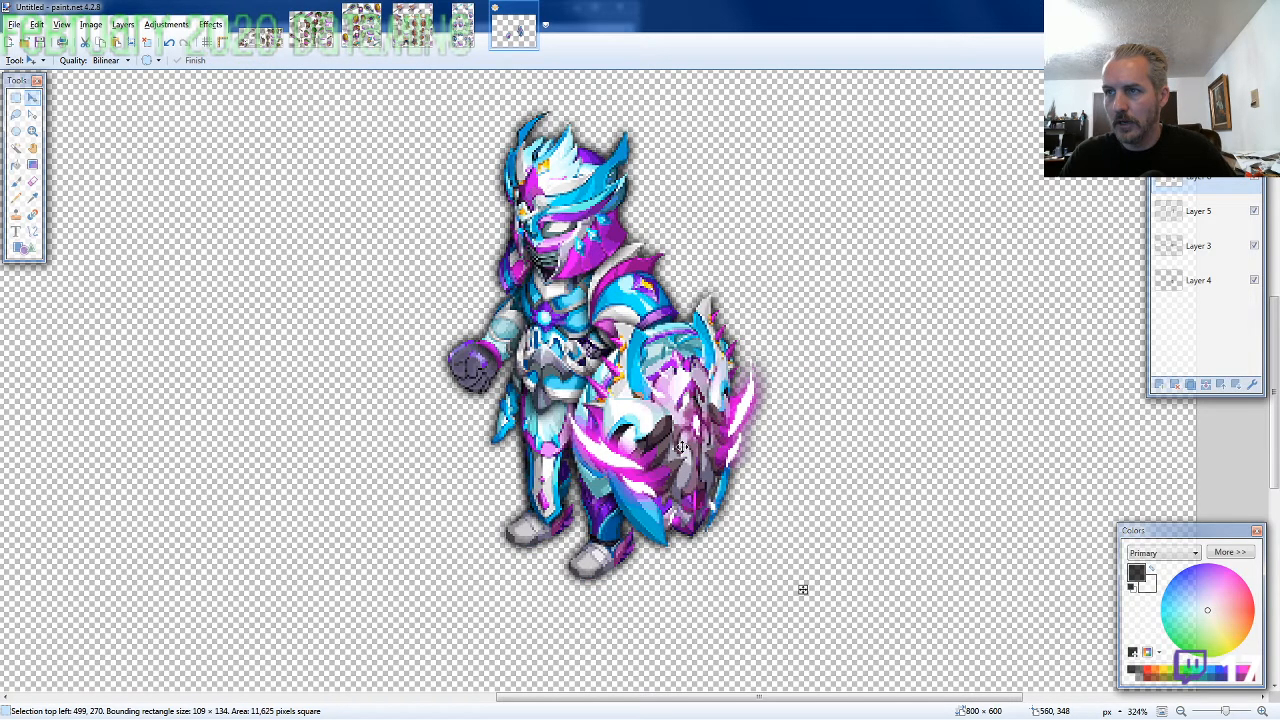
Lasso the sword with the gripping fist on the ARMOR6-SA sheet, about 170 × 175 pixels, and copy it
click(462, 26)
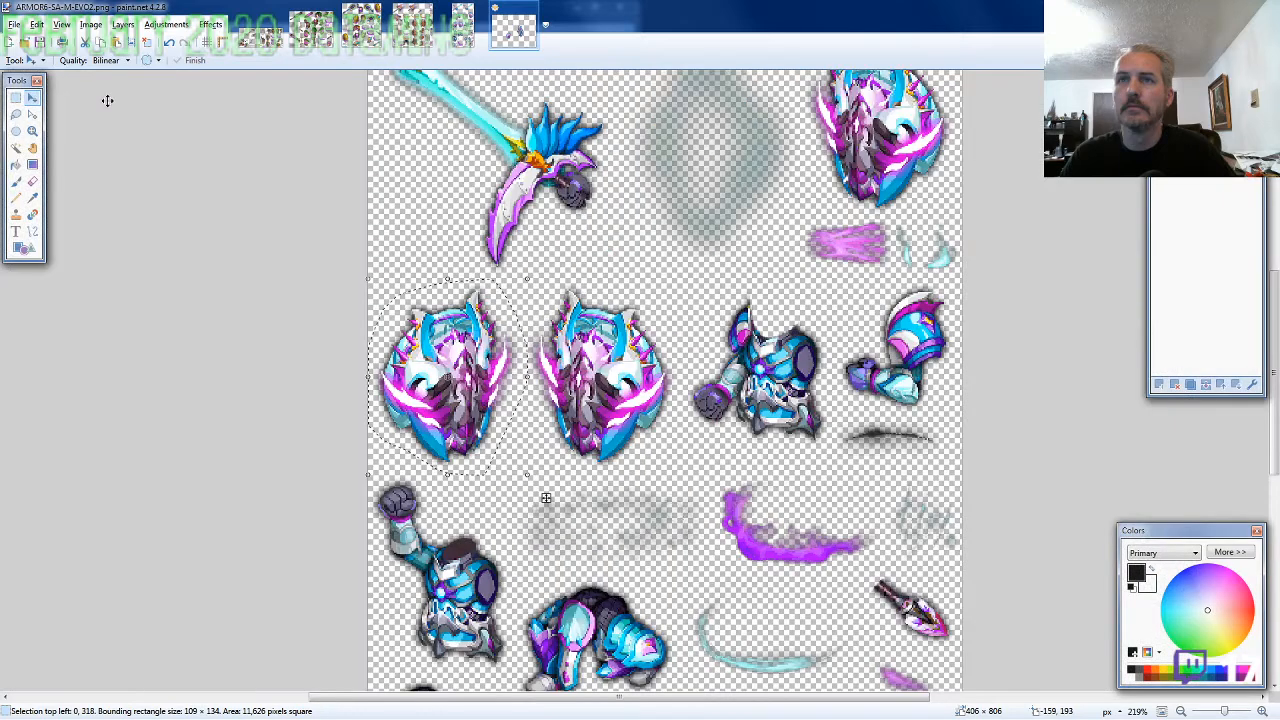
click(16, 115)
scroll(543, 417, up, 3)
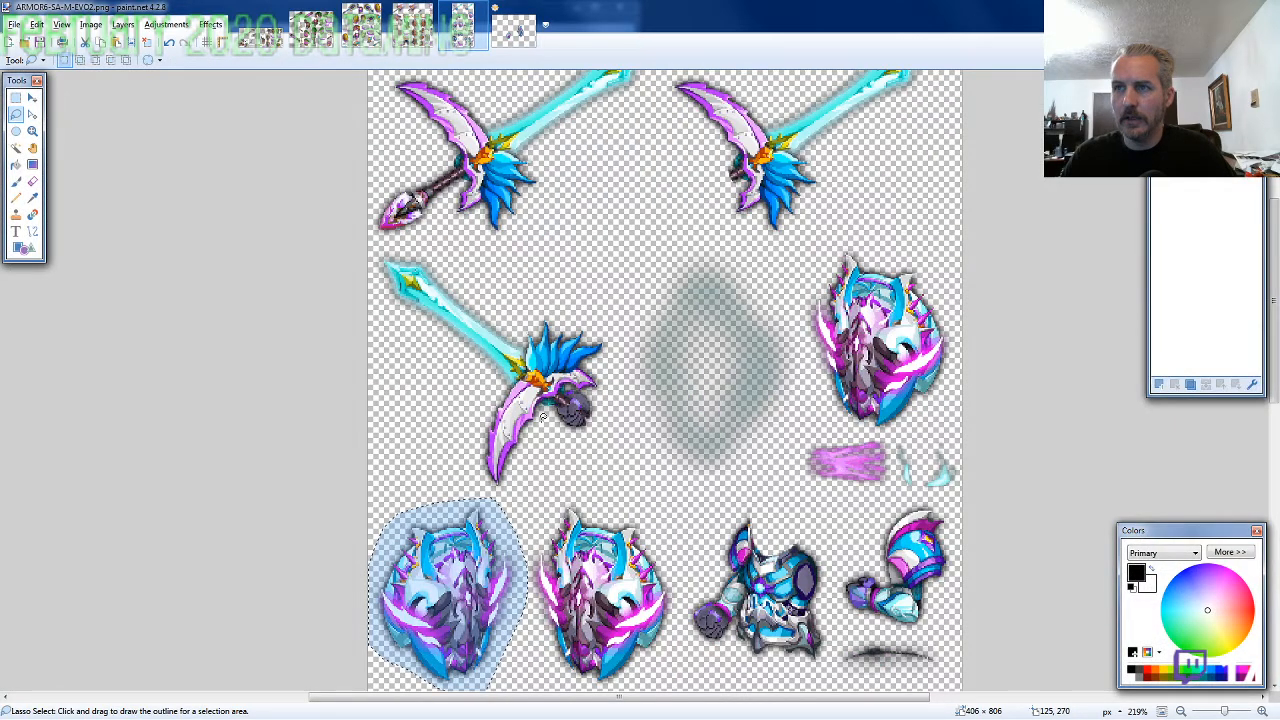
mouse_move(610, 437)
mouse_down()
mouse_move(611, 338)
mouse_move(370, 248)
mouse_up()
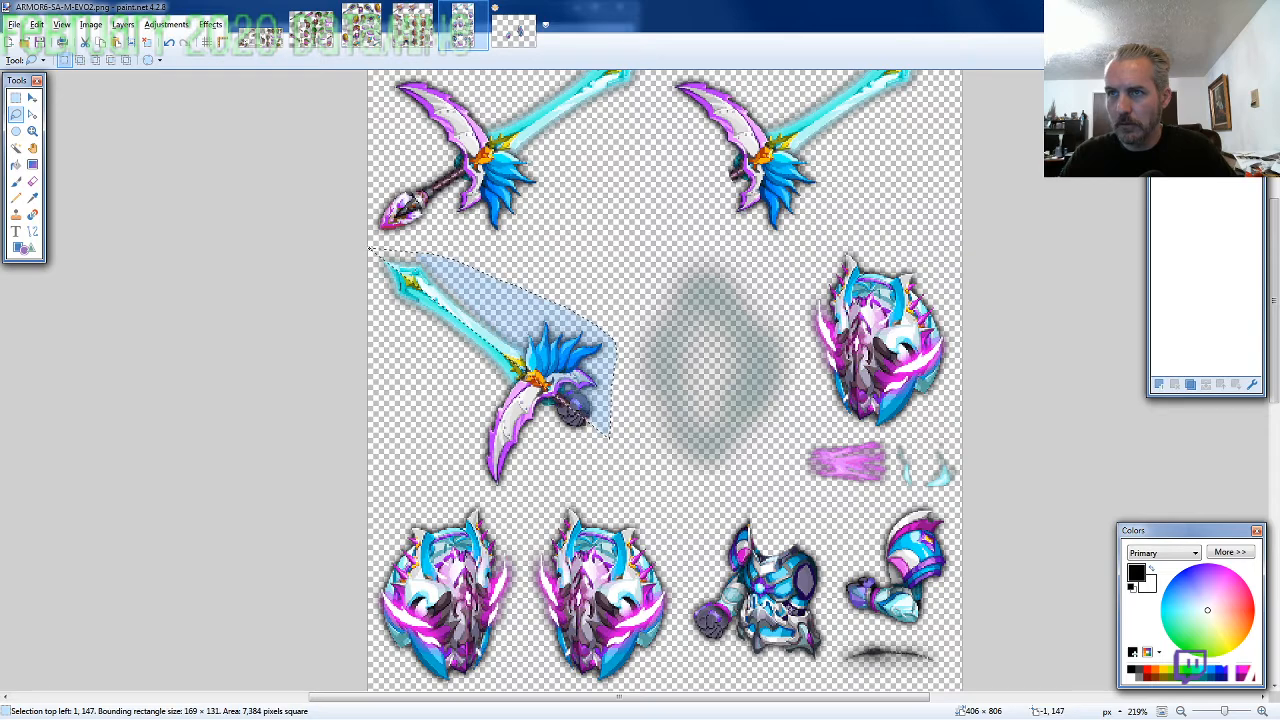
drag(370, 248, 501, 497)
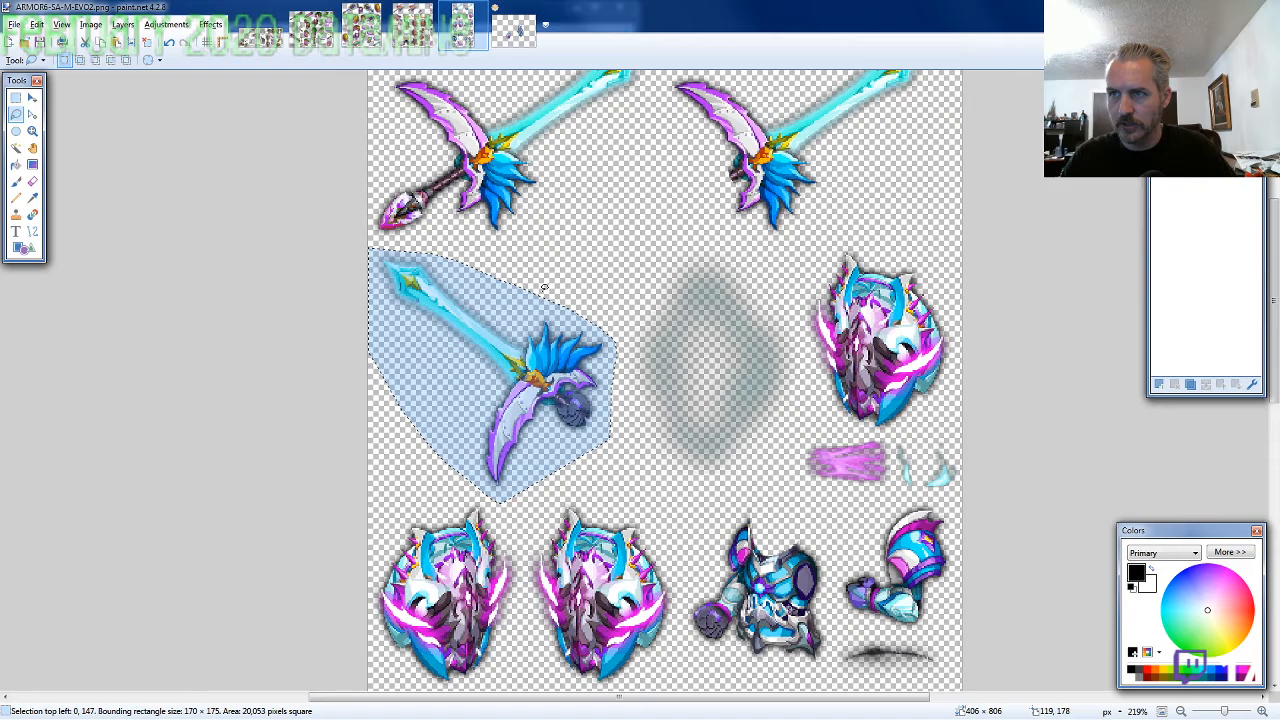
Paste the sword over the lowered fist at 326, 202 and erase its dark pixels covering the magenta cuff with a 2-pixel brush
click(510, 35)
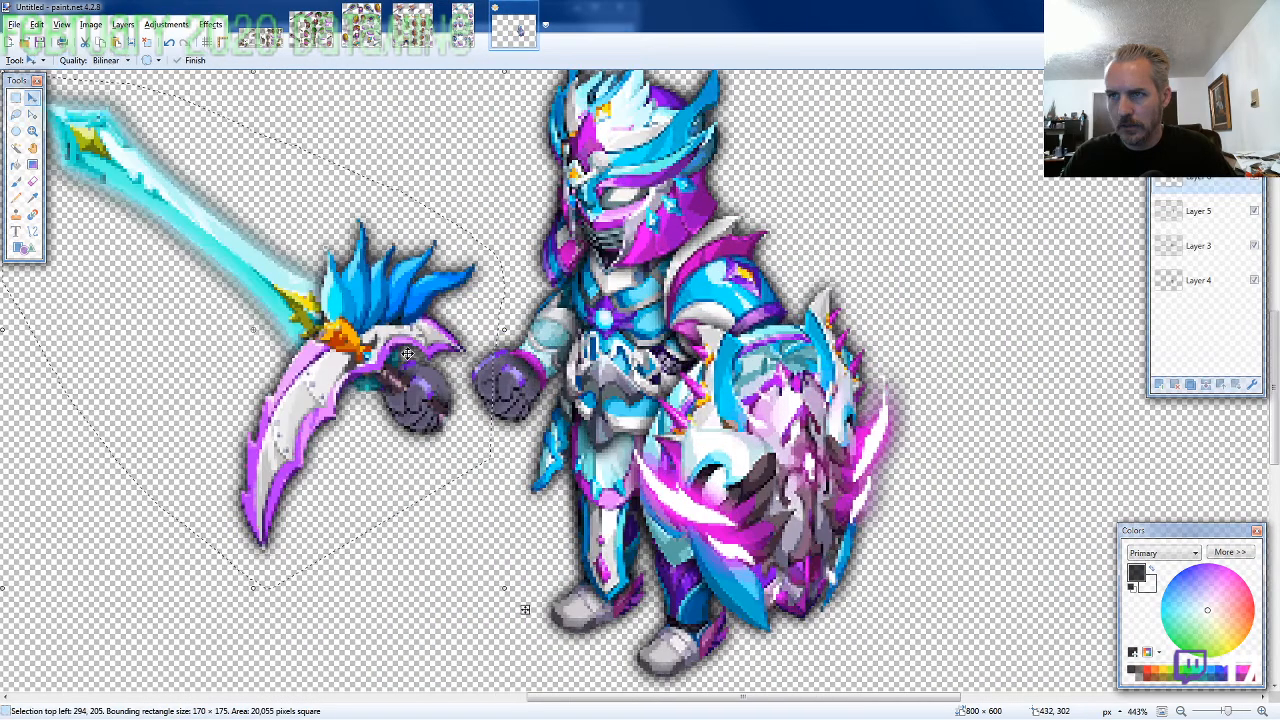
drag(430, 397, 523, 388)
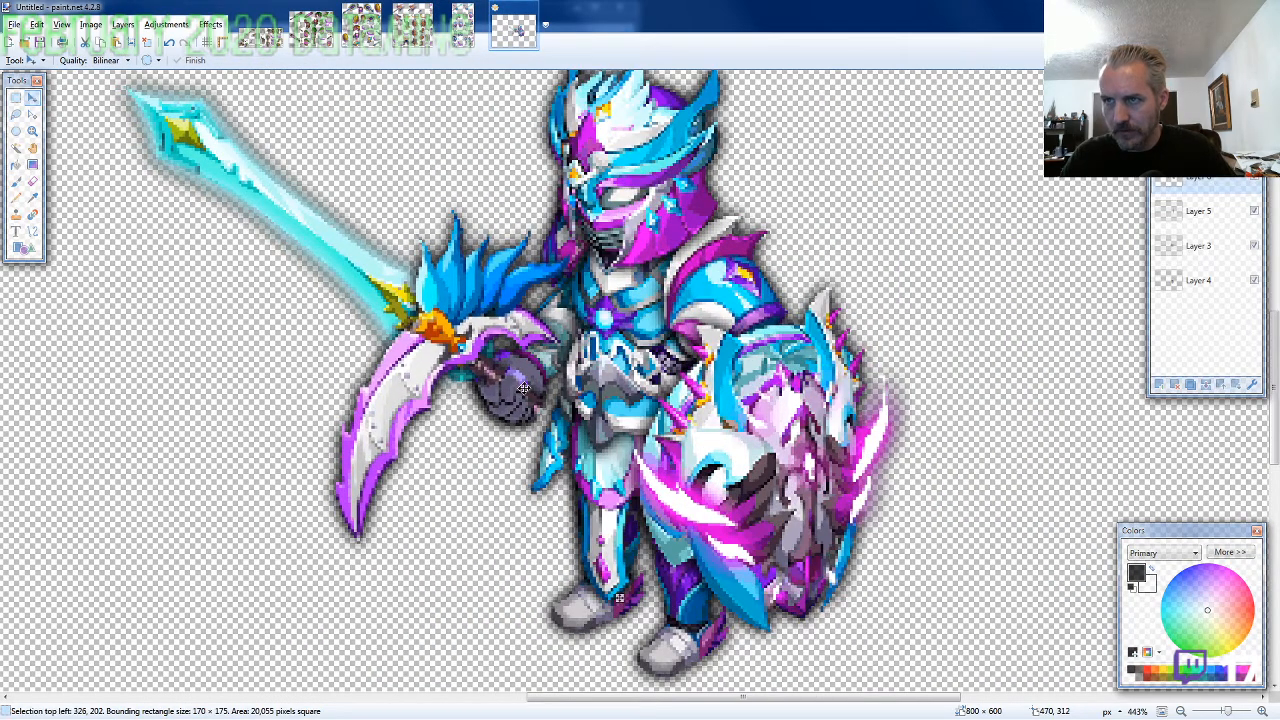
key(e)
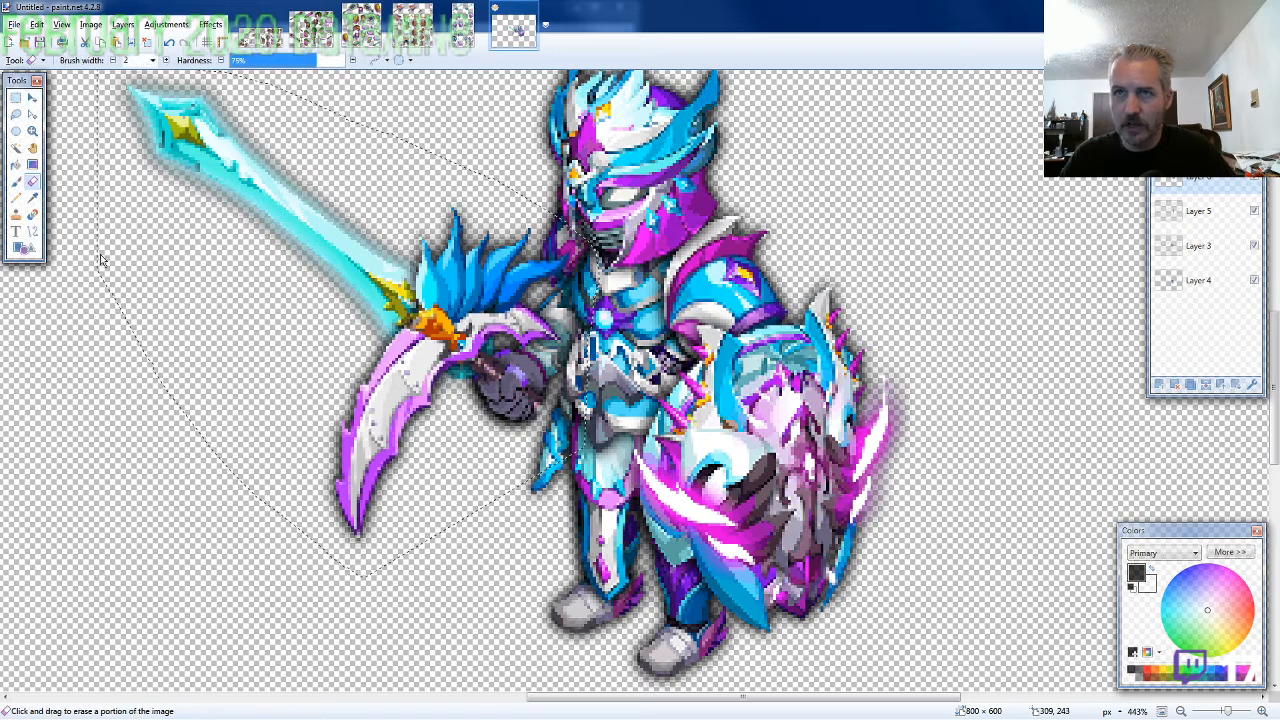
scroll(681, 418, up, 5)
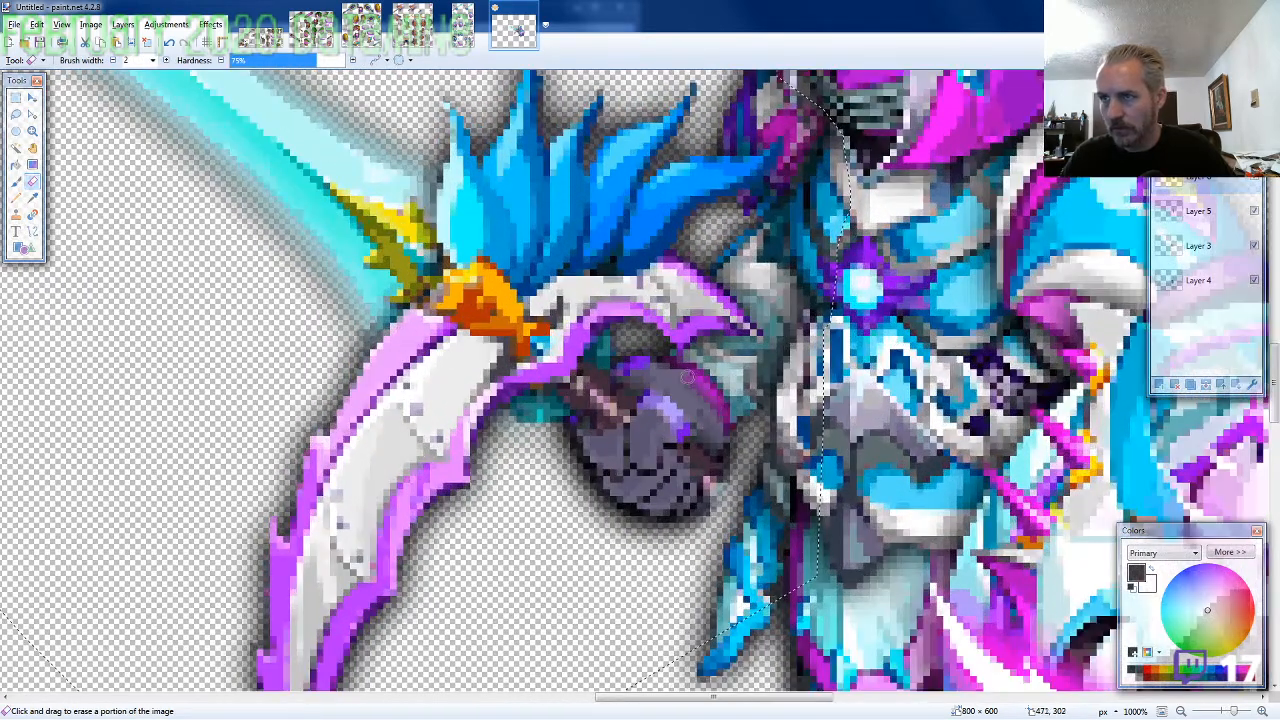
mouse_move(687, 377)
mouse_down()
mouse_move(722, 417)
mouse_move(660, 360)
mouse_move(711, 428)
mouse_move(679, 377)
mouse_up()
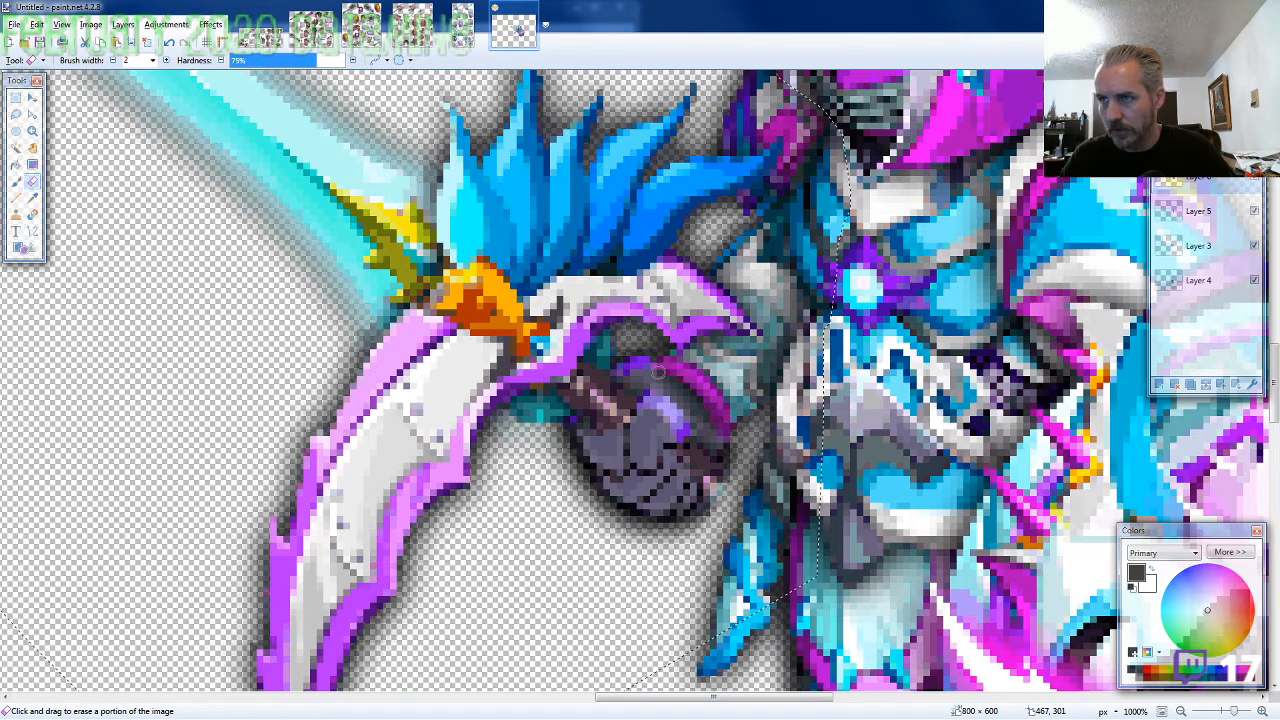
scroll(657, 372, down, 5)
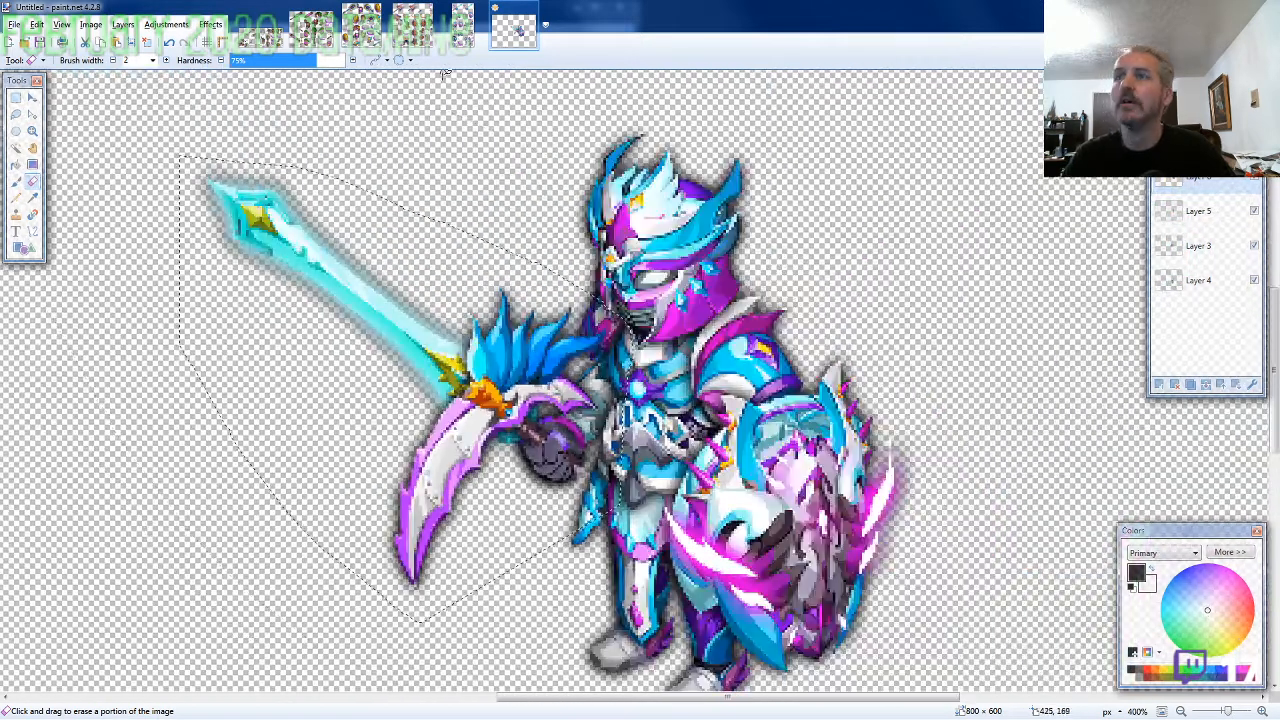
Lasso the separate sword handle with the pointed pommel on the ARMOR6-SA sheet, about 70 × 57 pixels, and copy it
click(461, 30)
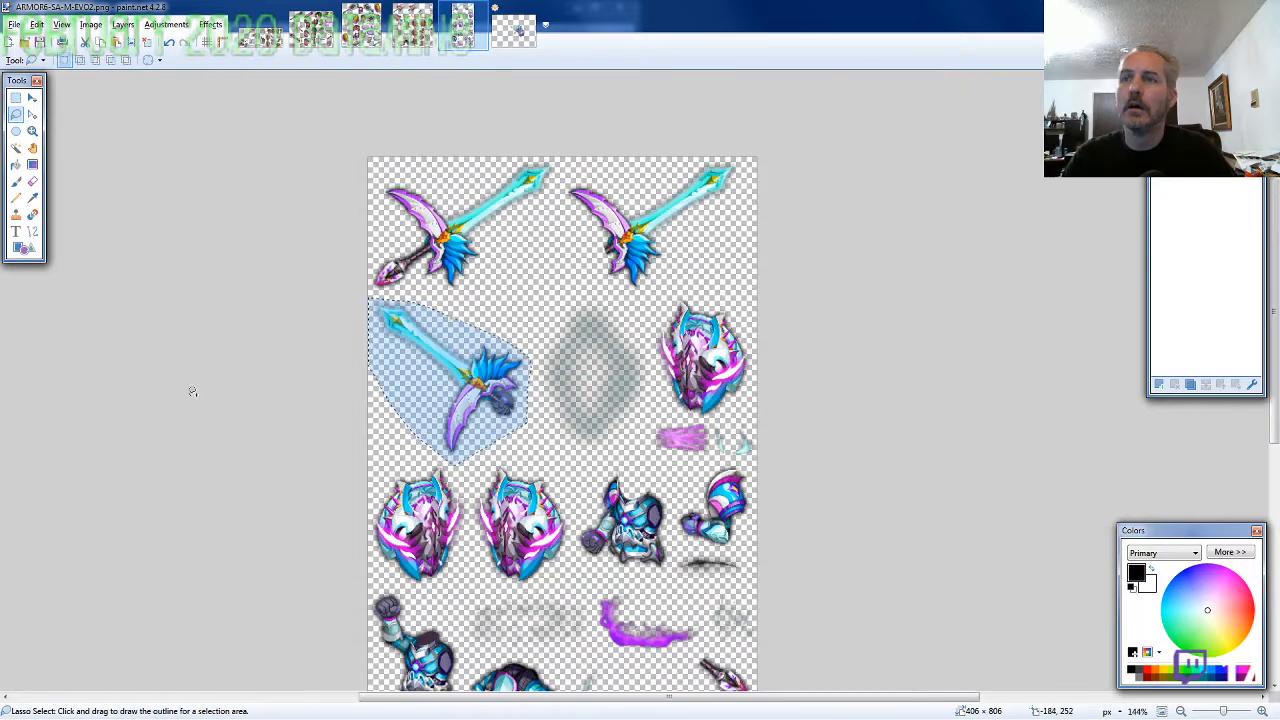
scroll(734, 331, down, 5)
scroll(734, 331, up, 3)
mouse_move(794, 381)
mouse_down()
mouse_move(747, 321)
mouse_move(713, 309)
mouse_move(673, 319)
mouse_move(724, 392)
mouse_up()
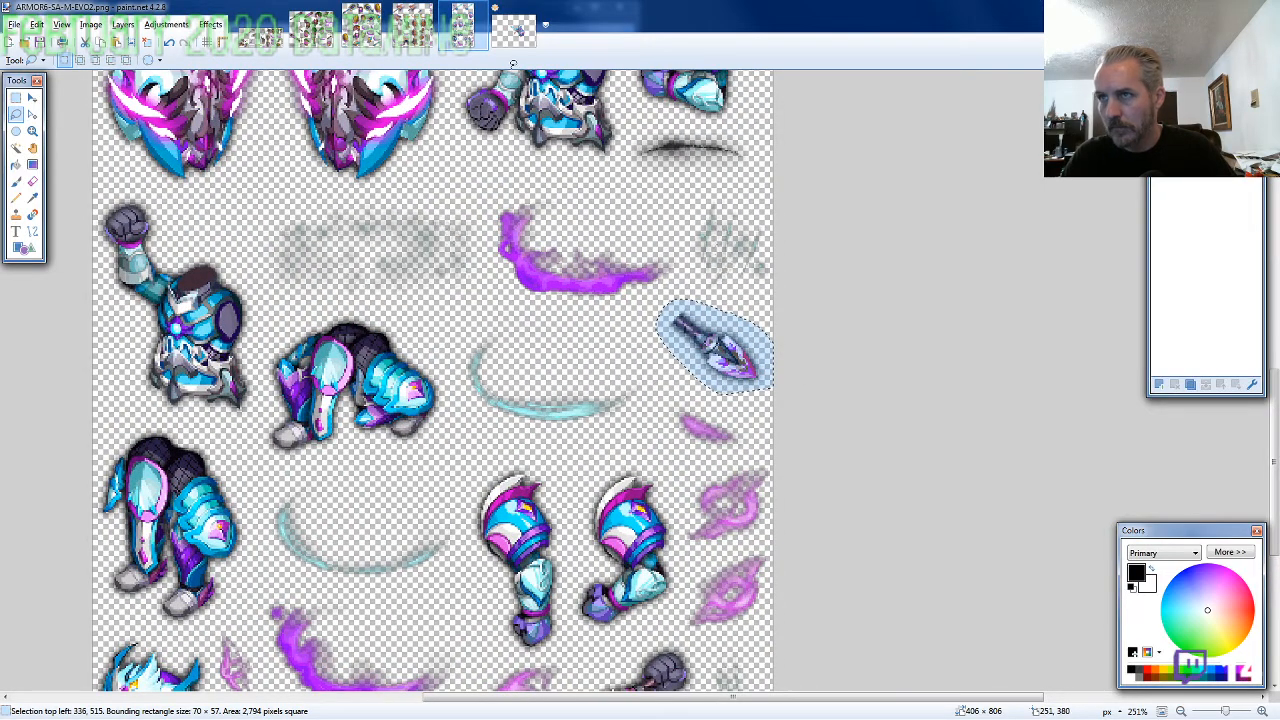
Paste the sword handle on a new layer behind all others and line it up with the gripping fist at 449, 297
click(513, 32)
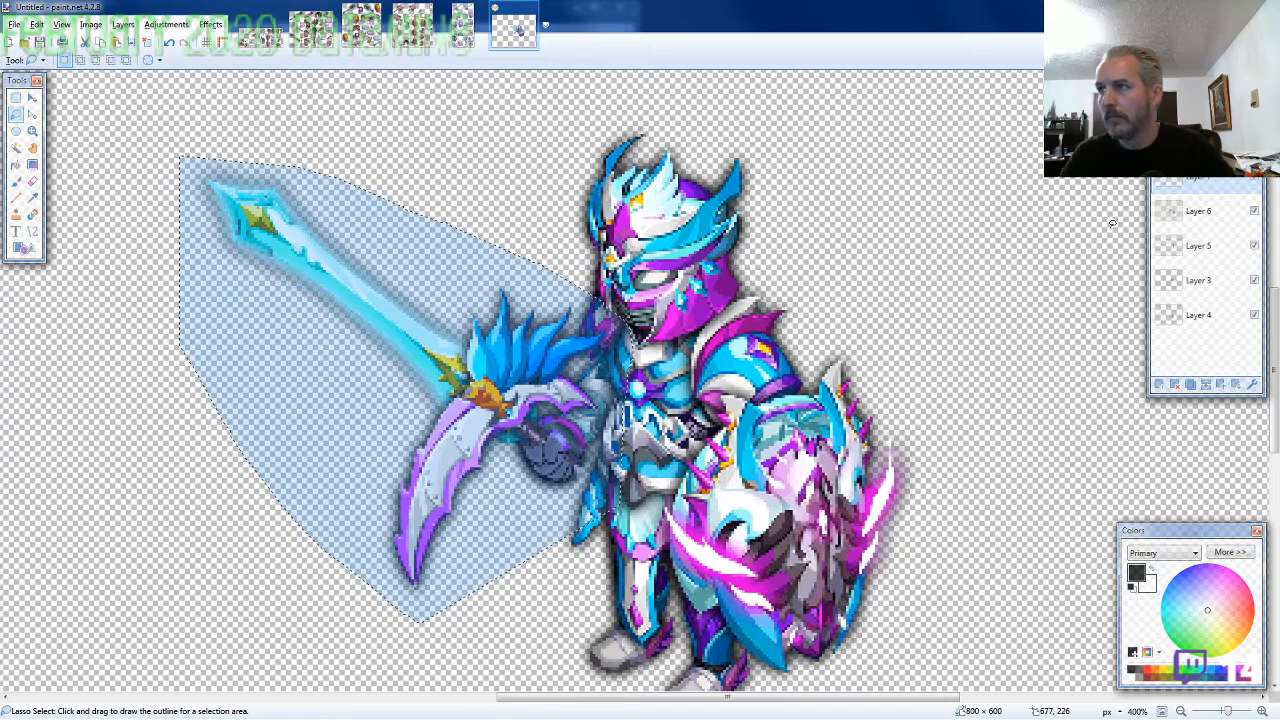
key(ctrl+shift+v)
scroll(424, 512, up, 4)
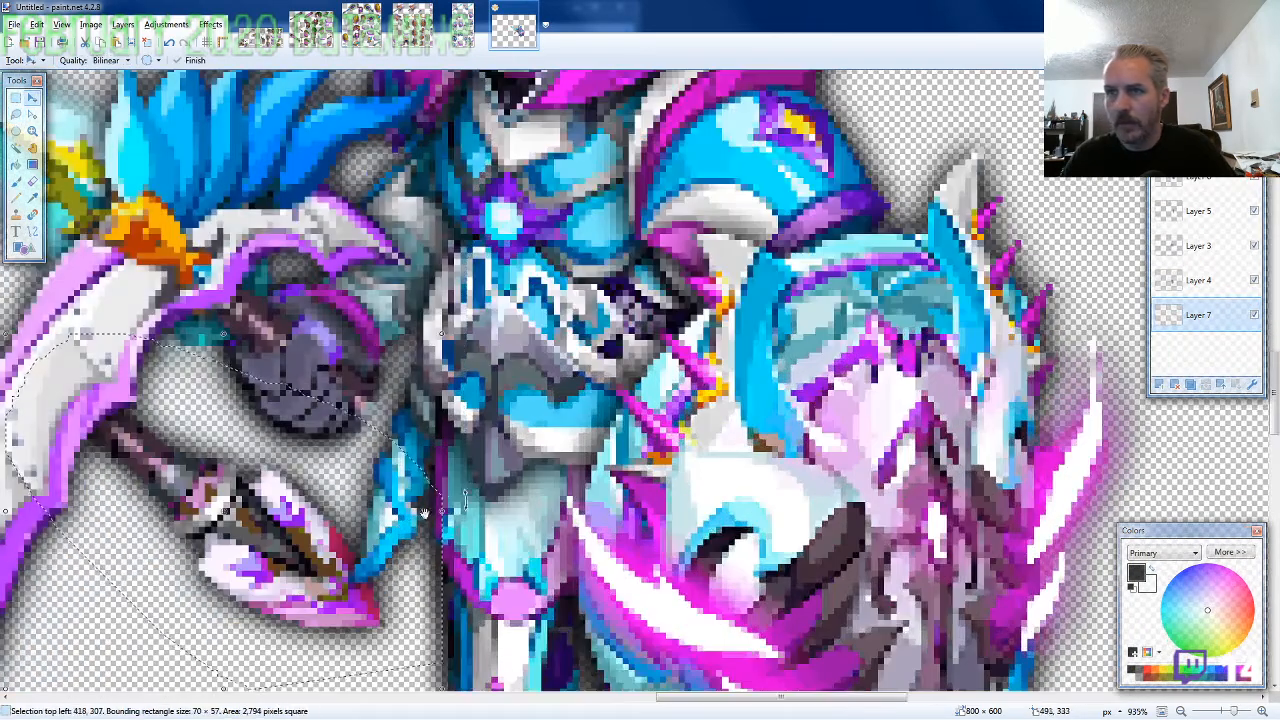
drag(261, 548, 452, 490)
scroll(452, 490, down, 4)
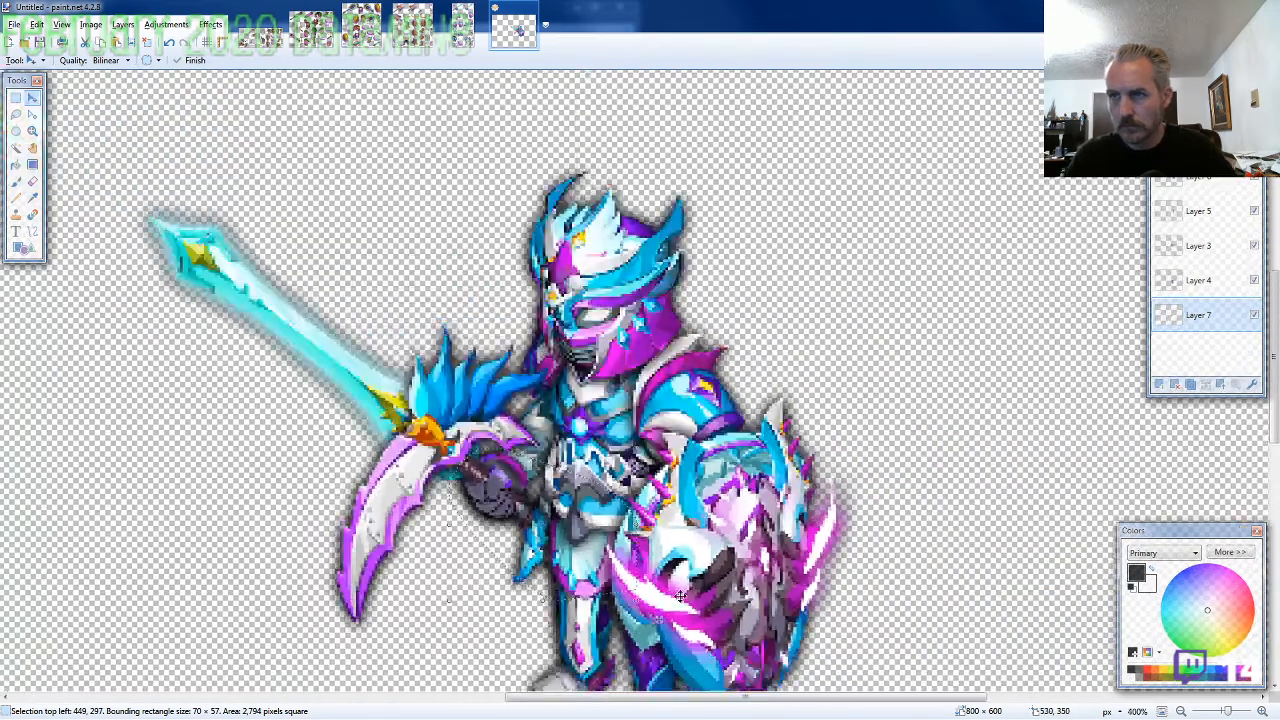
Flatten the image, select all of it and move the character to the canvas's upper-left corner, with the selection at -322, -187
scroll(680, 596, down, 4)
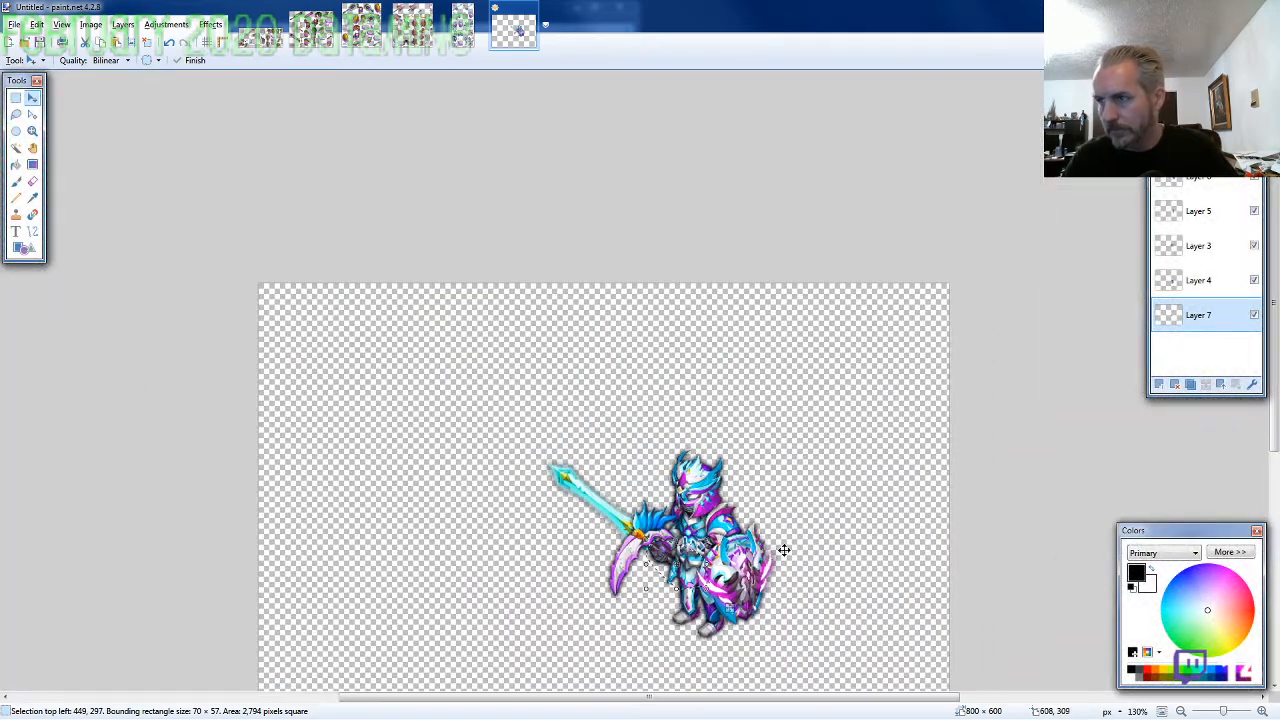
scroll(784, 549, down, 2)
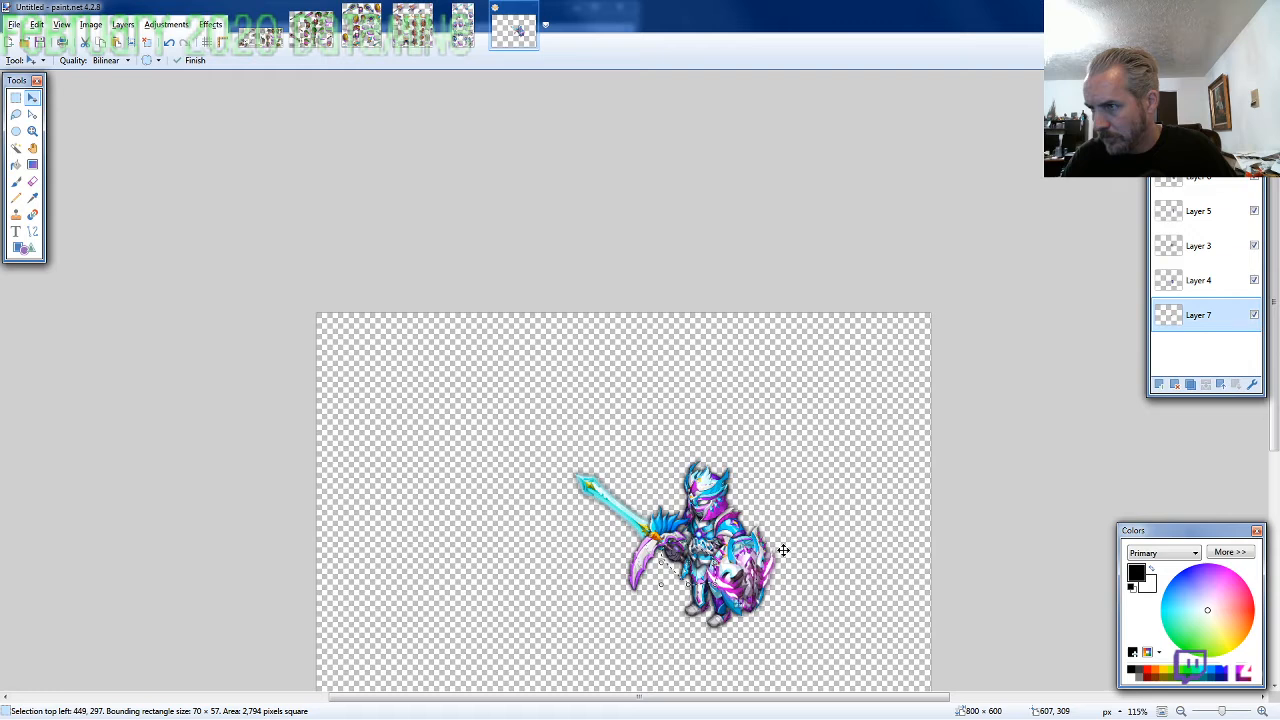
key(ctrl+a)
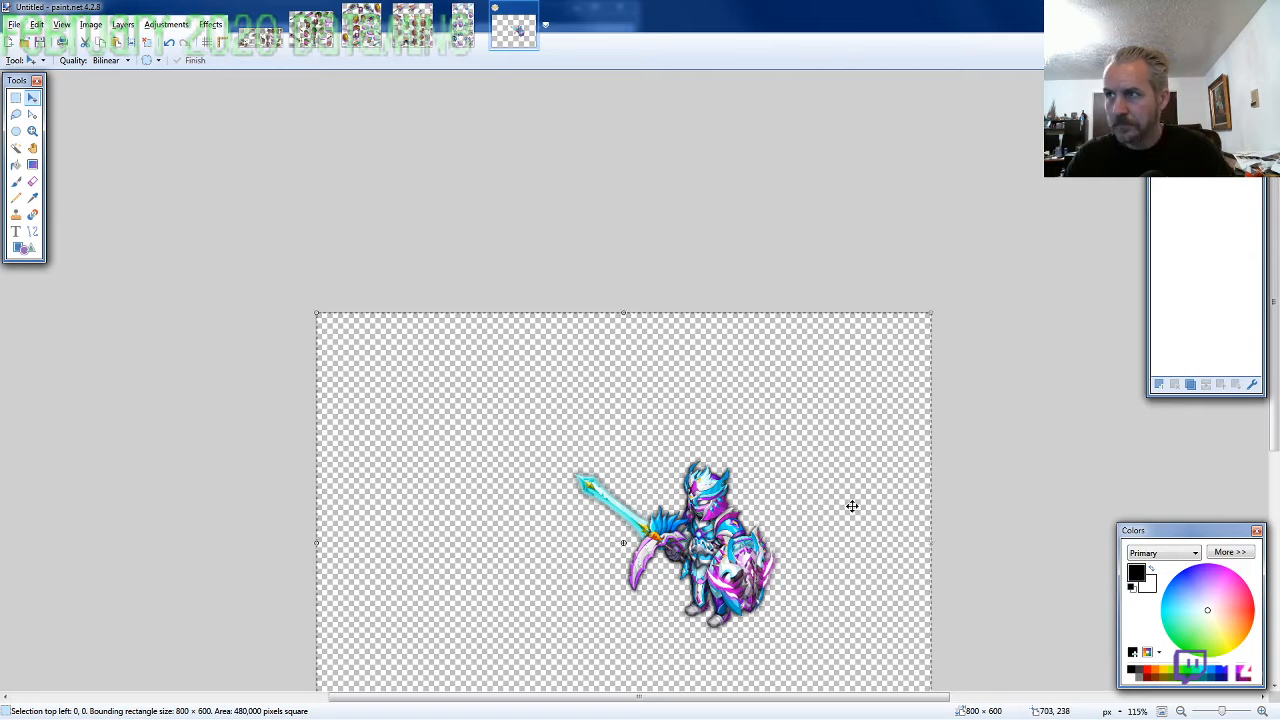
drag(849, 506, 608, 348)
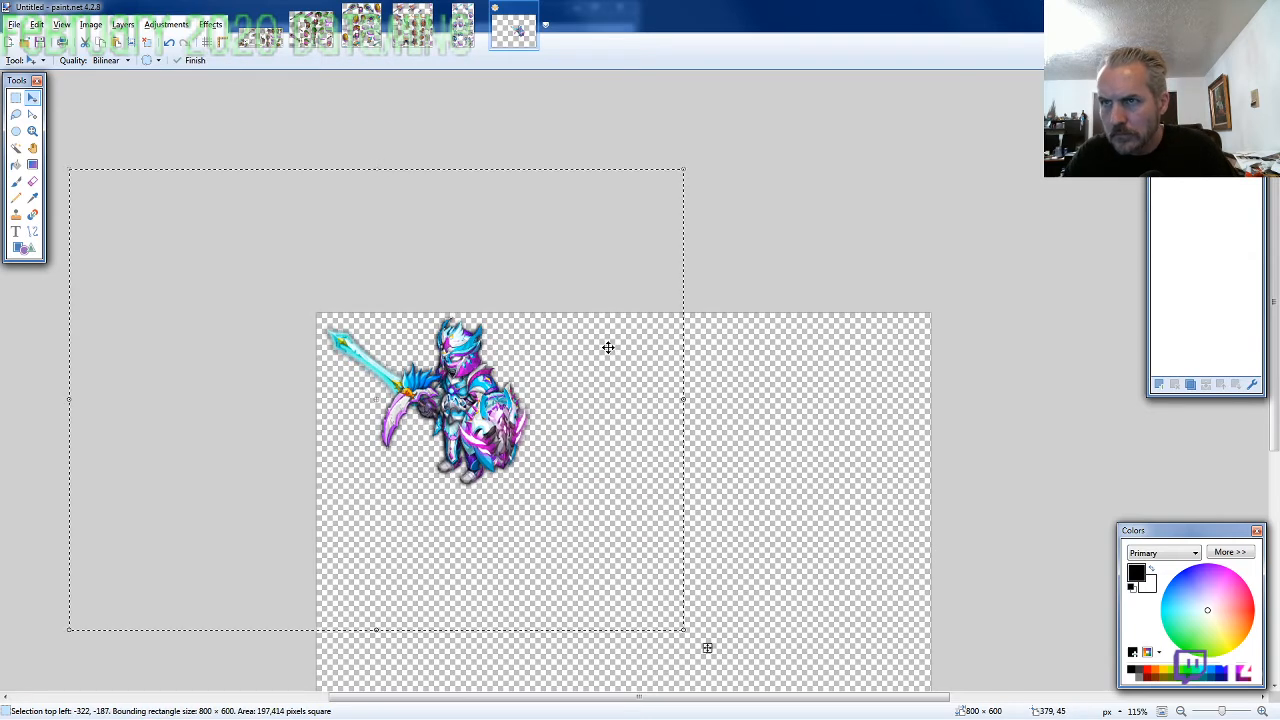
Nudge the selected character down and slightly right, until the selection sits at -321, -179
key(Down)
key(Down)
key(Down)
key(Down)
key(Down)
key(Down)
key(Down)
key(Down)
key(Right)
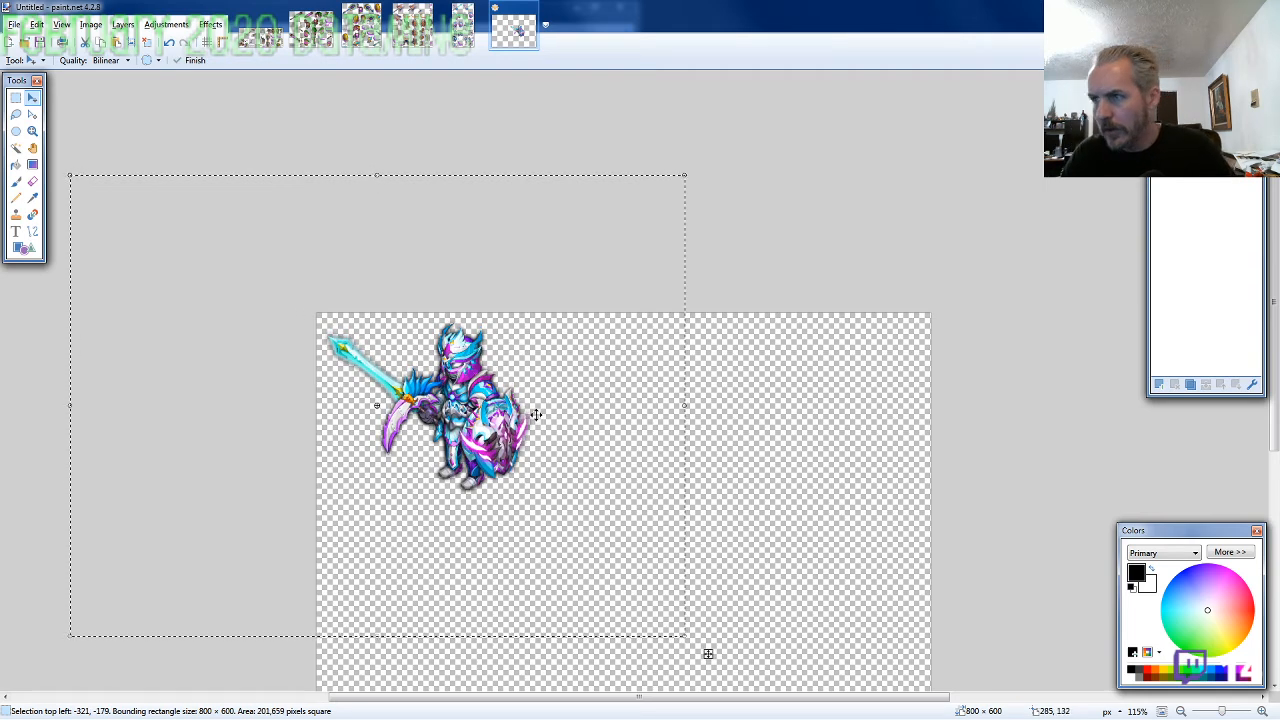
Resize the canvas to 285 × 285 pixels, anchored at its upper-left corner
key(ctrl+shift+r)
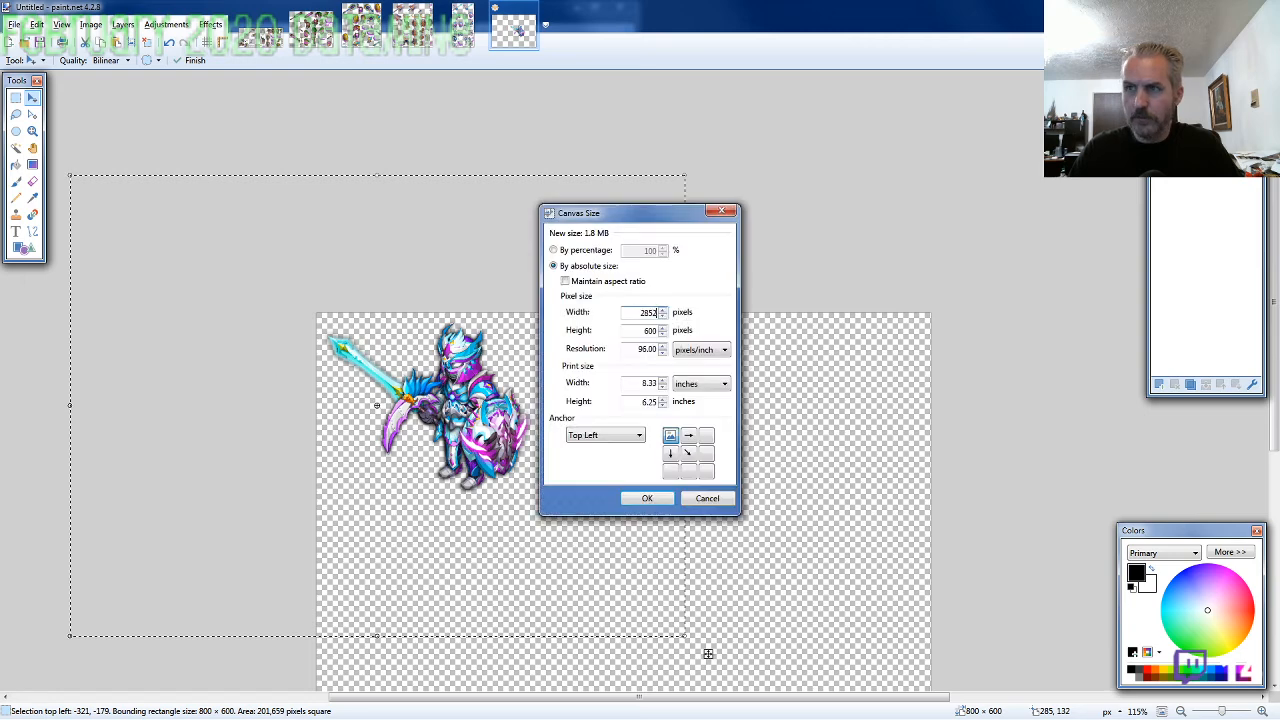
text(285)
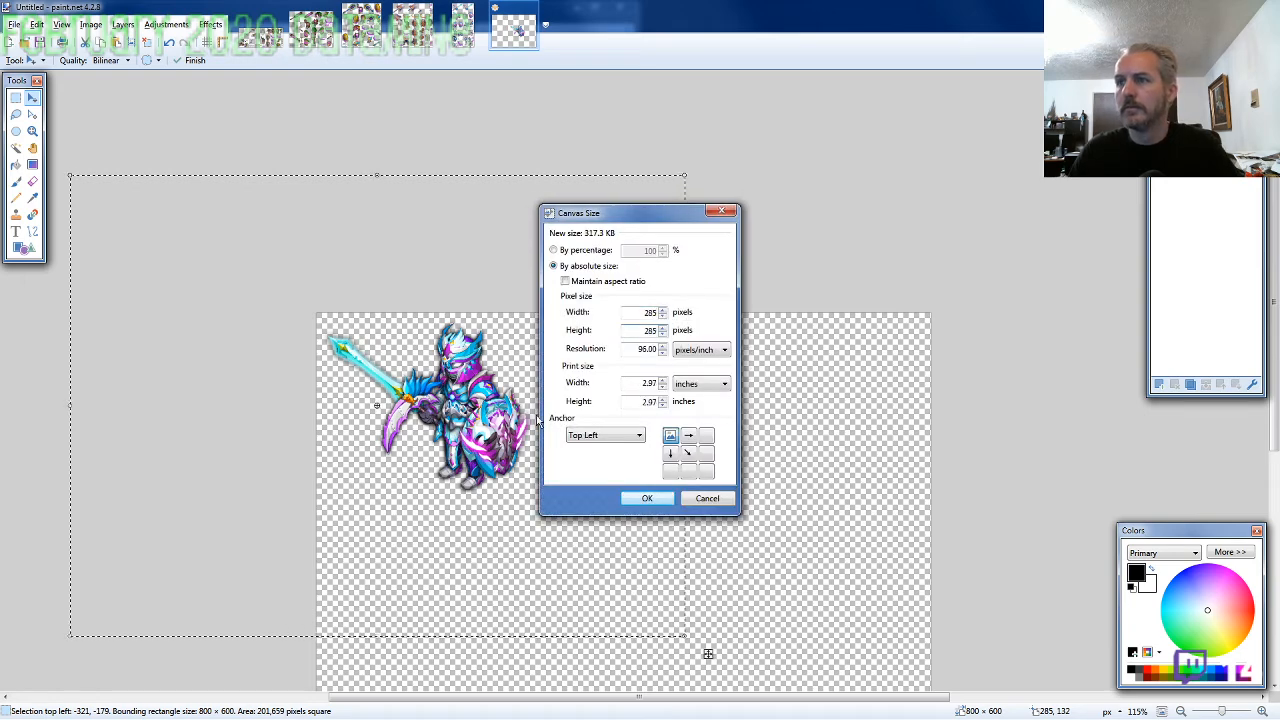
key(Return)
Nudge the character down on the cropped canvas until its selection sits at 0, 18
key(Down)
key(Down)
key(Down)
key(Down)
key(Down)
key(Down)
key(Down)
key(Down)
key(Down)
key(Down)
key(Down)
key(Down)
key(Down)
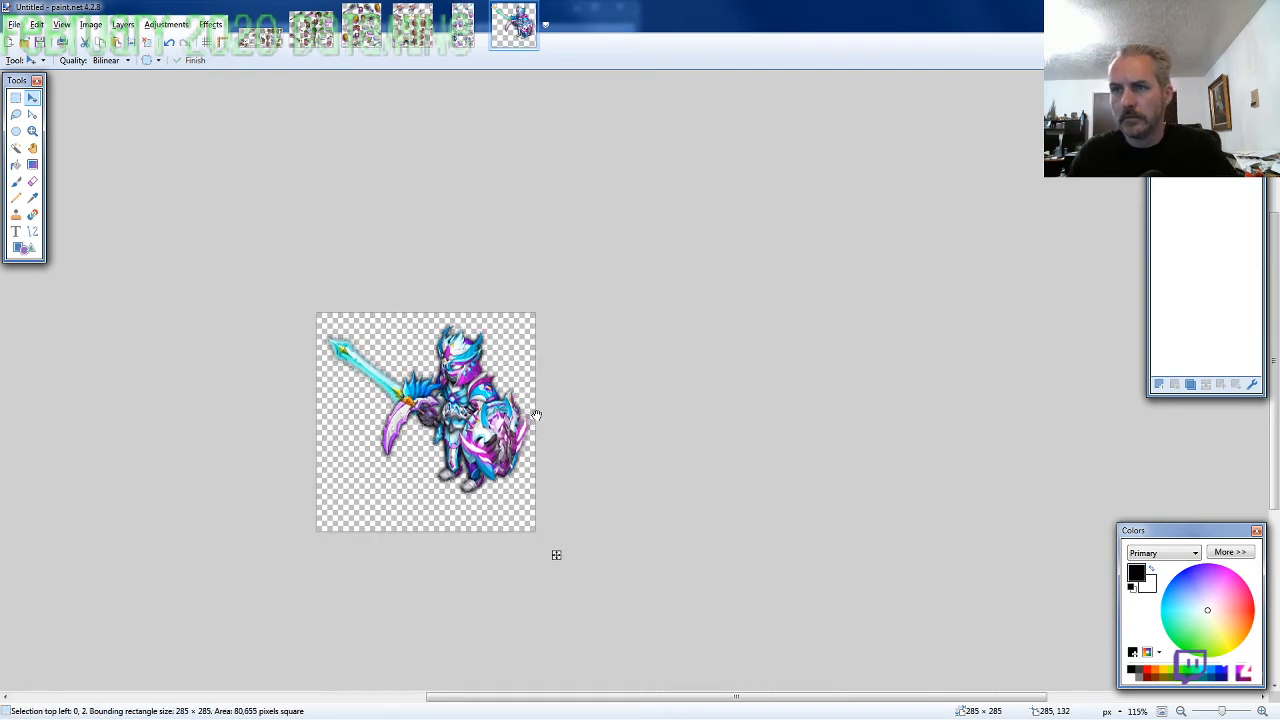
key(Down)
key(Down)
key(Down)
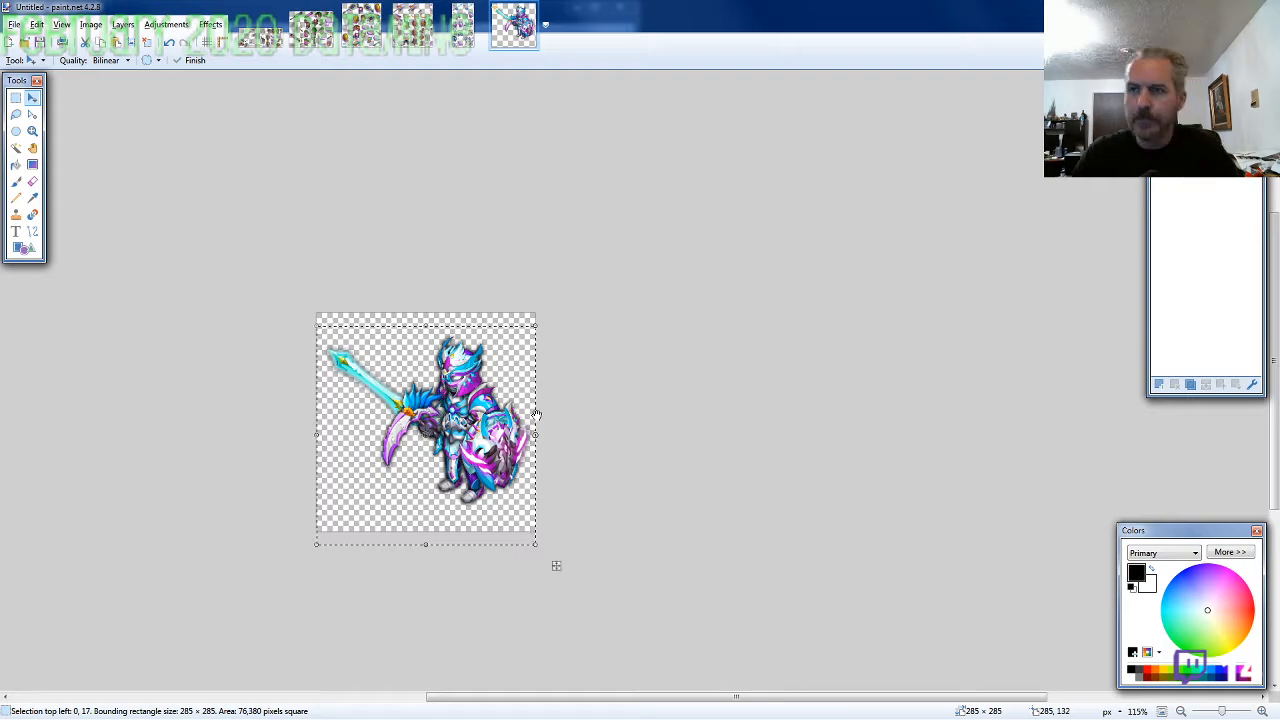
key(Down)
key(Down)
key(Down)
key(Return)
key(Up)
key(Up)
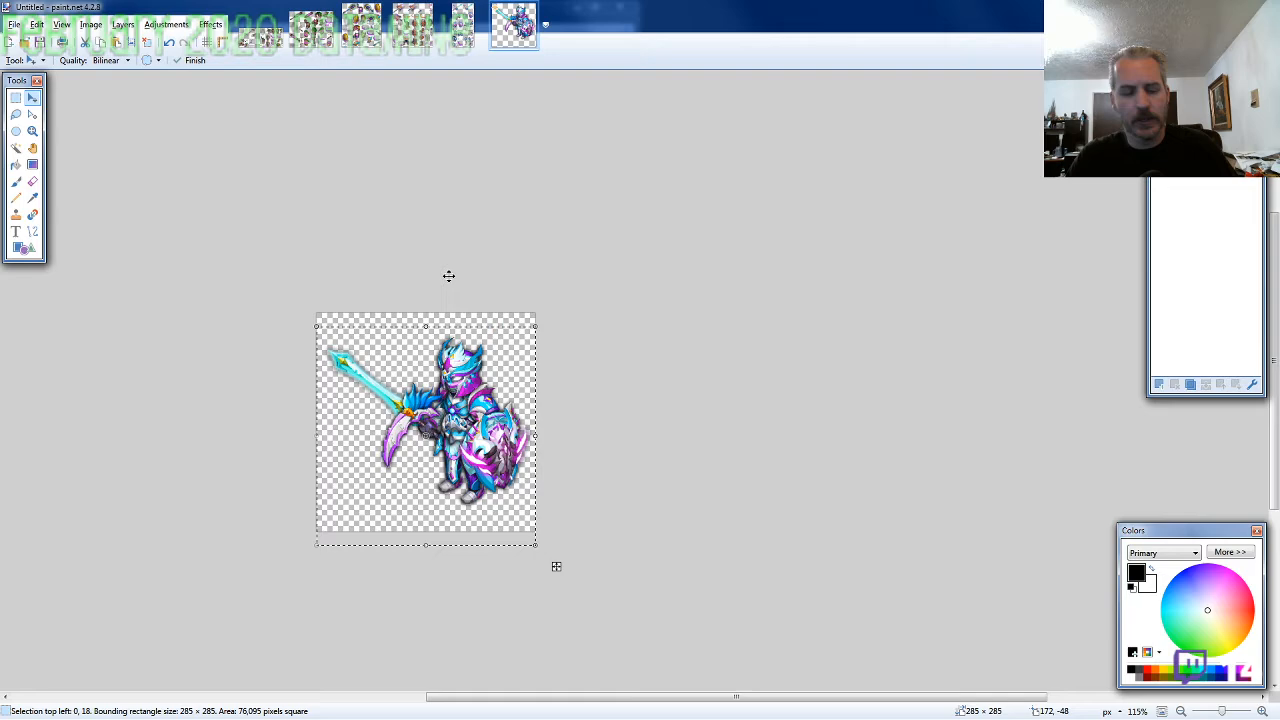
Save the character as the PNG ARMOR6-SA-M-EVo2 in the 2020-02 folder and close the image
key(ctrl+shift+s)
text(ARMOR6-SA-)
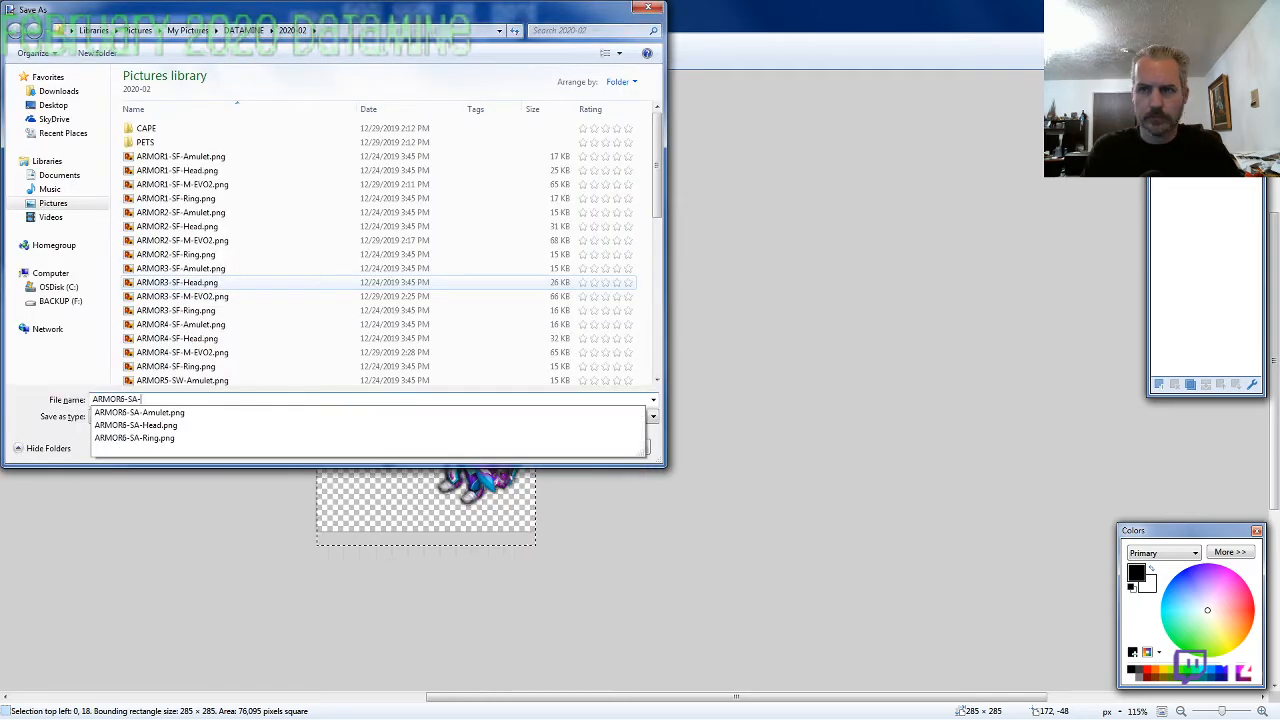
text(M-EVo2)
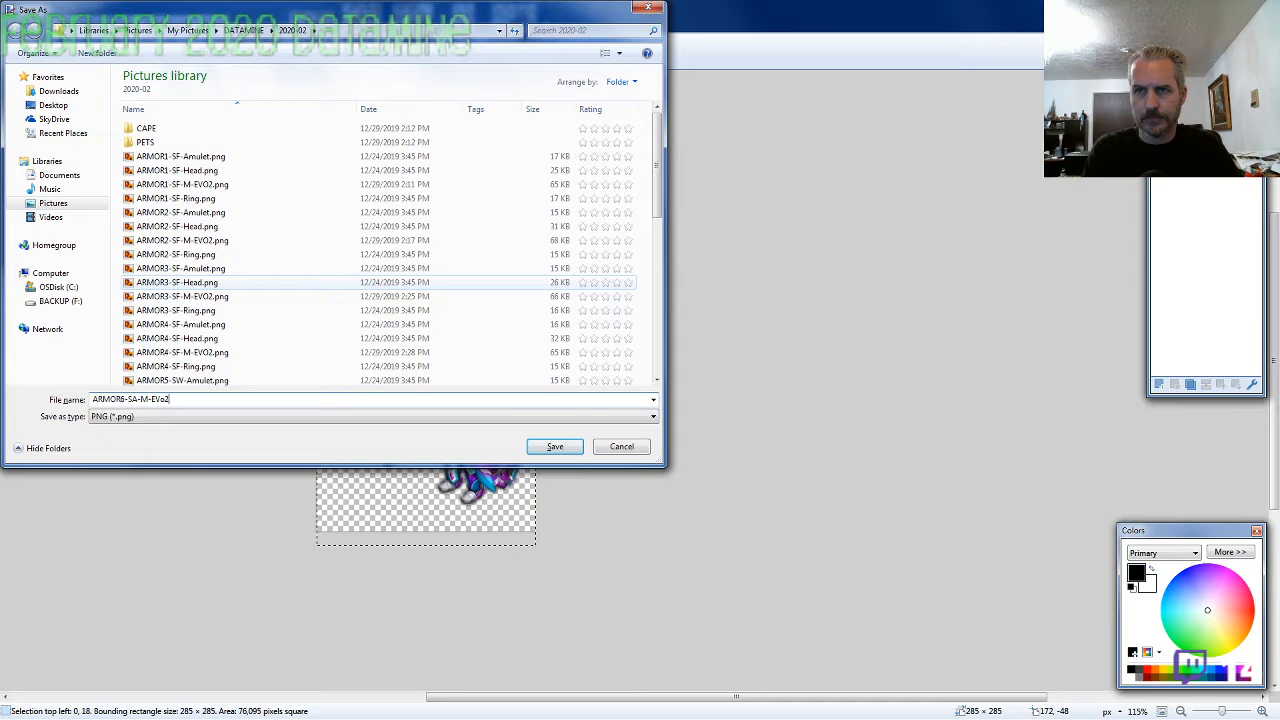
key(Return)
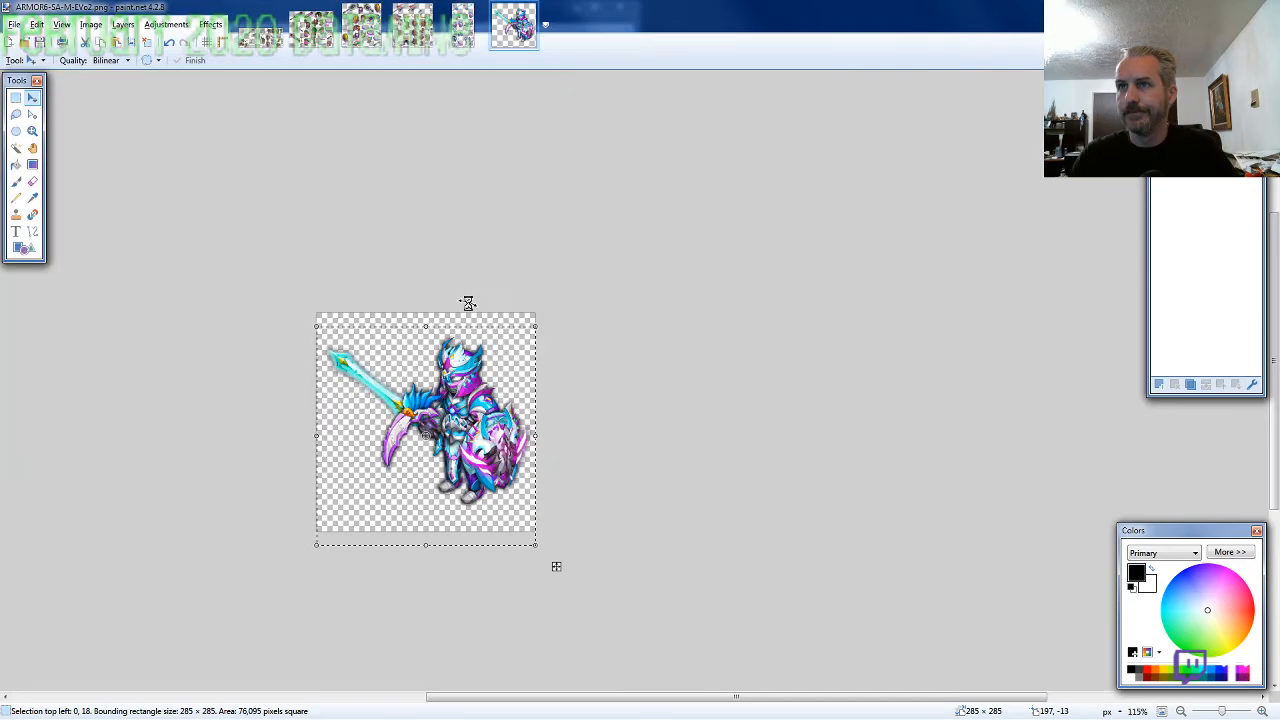
key(ctrl+w)
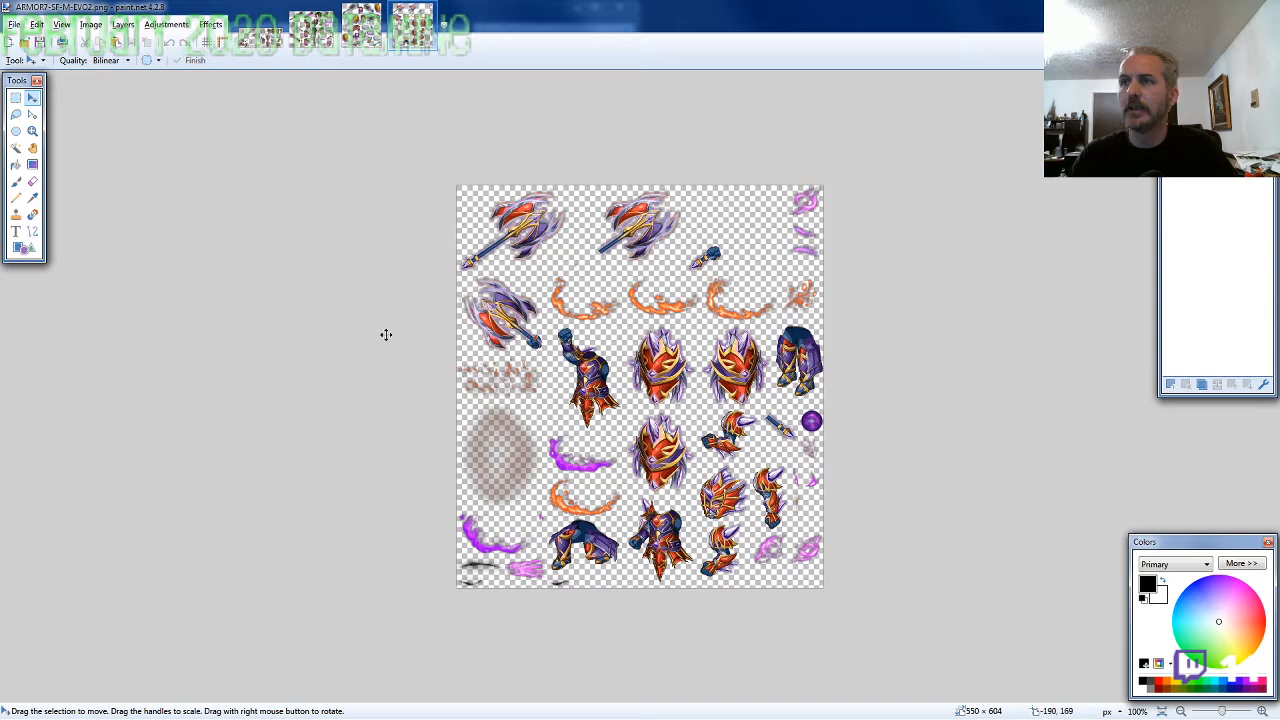
Lasso the finned head on the ARMOR7-SF sheet, about 87 × 92 pixels, and copy it
click(15, 116)
scroll(757, 524, up, 5)
mouse_move(729, 491)
mouse_down()
mouse_move(725, 380)
mouse_move(578, 362)
mouse_move(557, 440)
mouse_move(584, 505)
mouse_move(630, 527)
mouse_up()
key(ctrl+c)
Create a new 800 × 600 pixel image and paste the finned head near its centre at 372, 194
key(ctrl+n)
text(80)
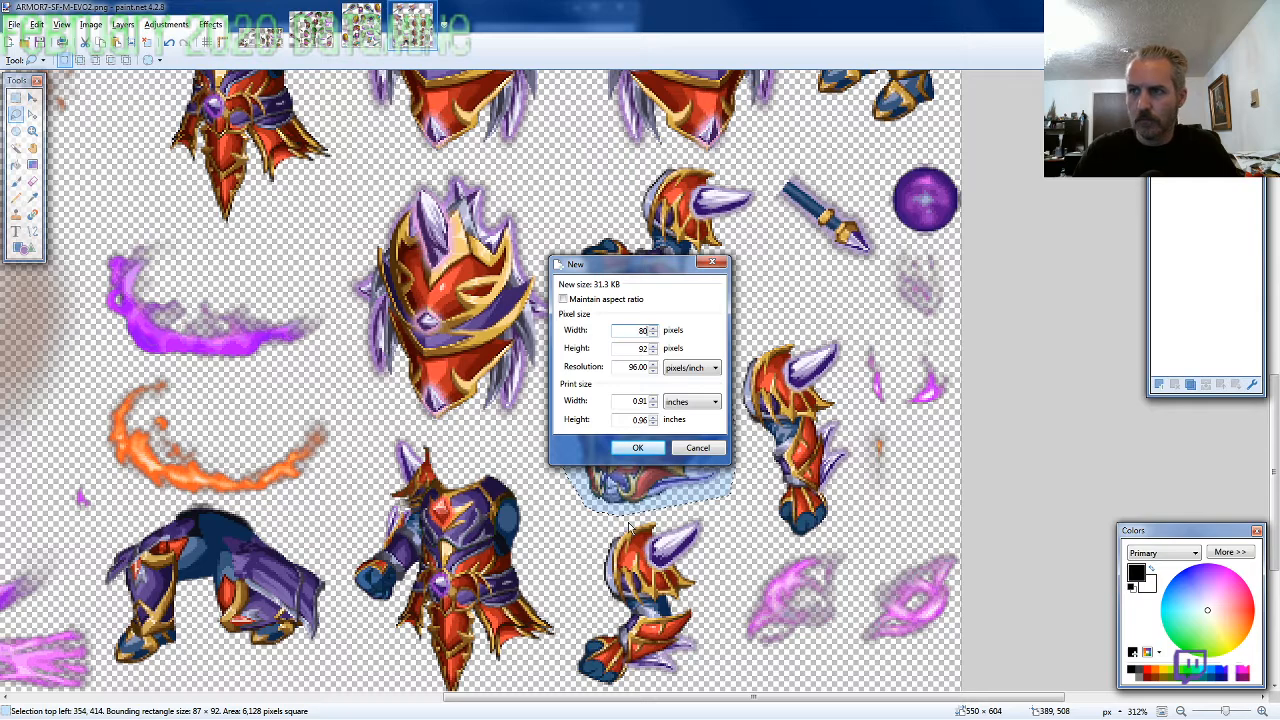
text(0)
key(Tab)
text(600)
key(Return)
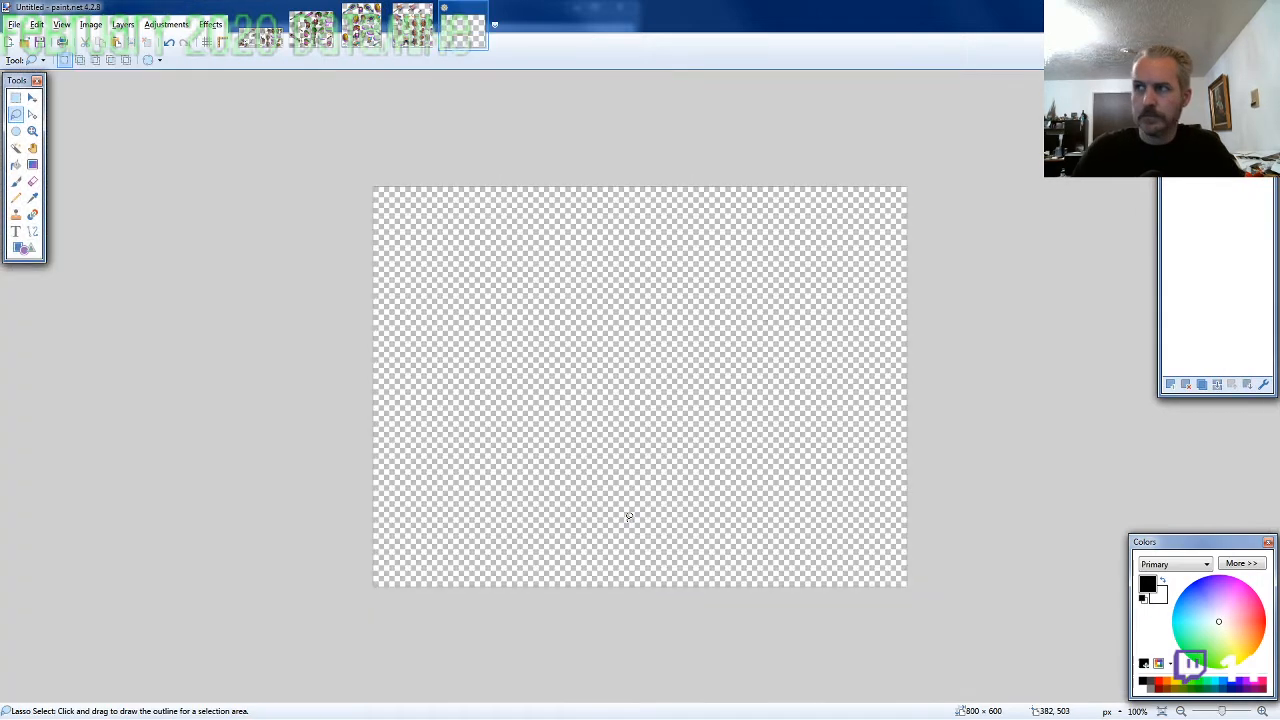
key(ctrl+v)
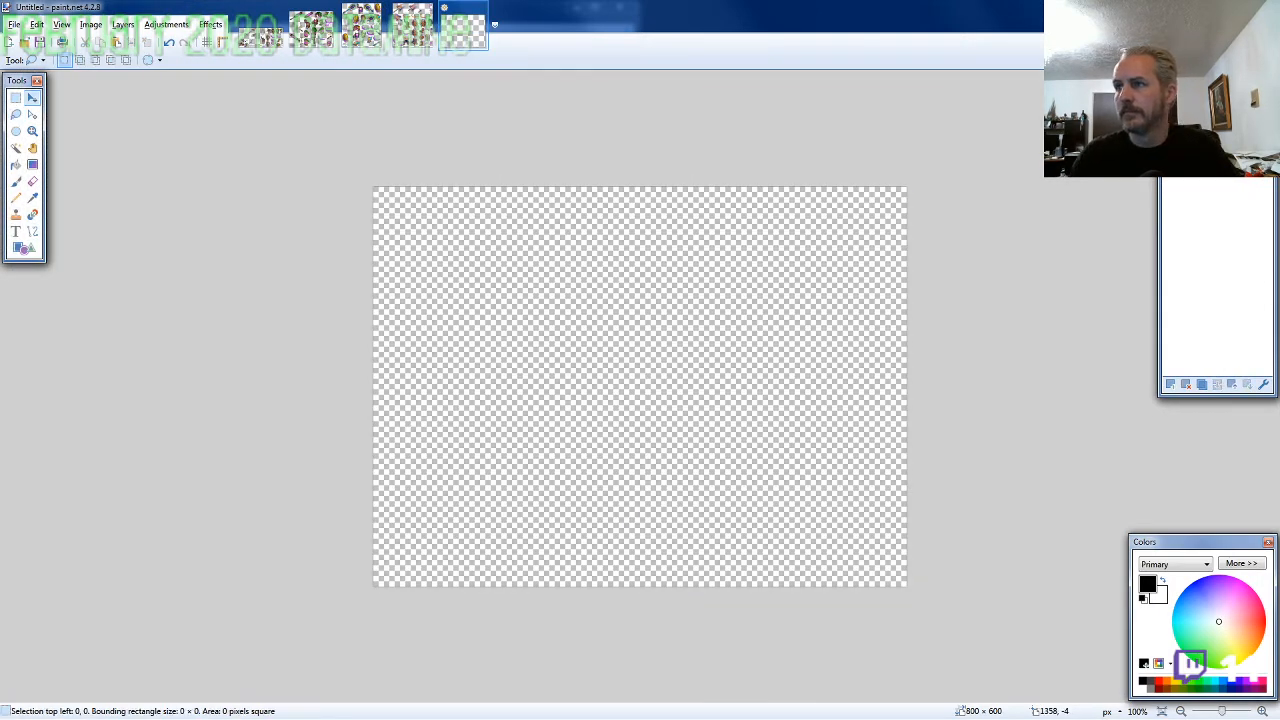
drag(809, 400, 820, 255)
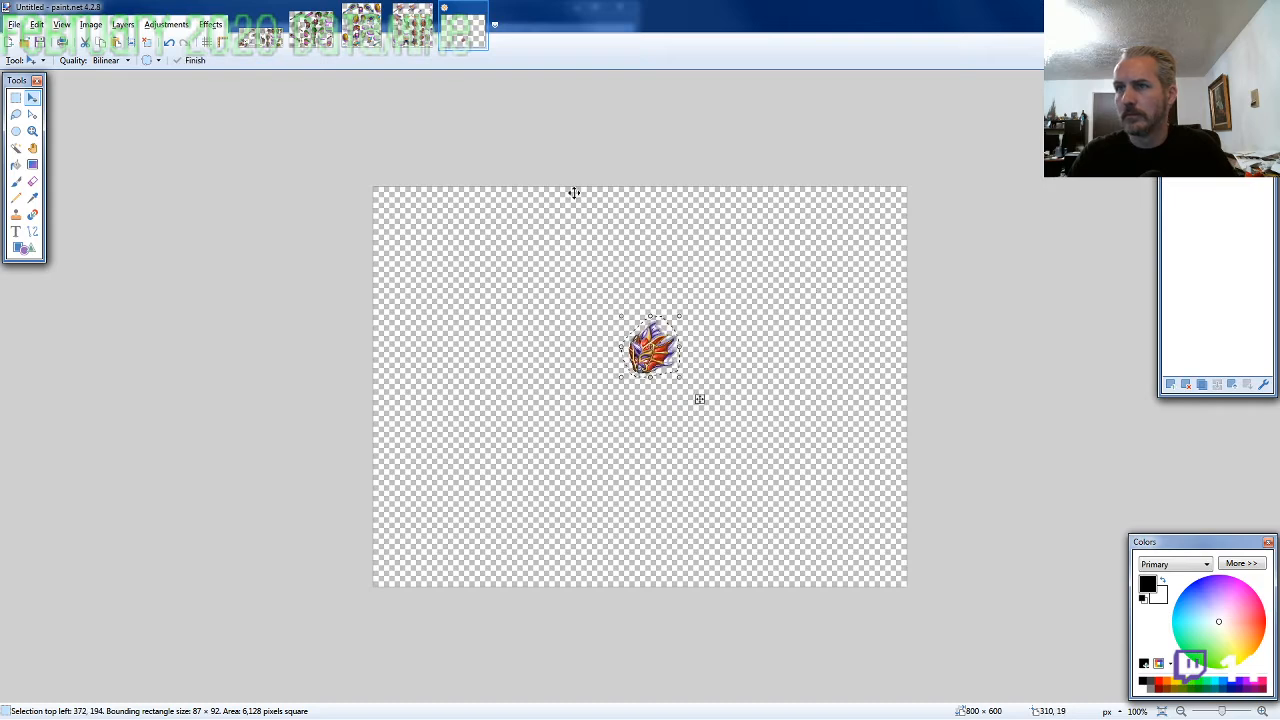
Lasso the torso with the lowered fist on the ARMOR7-SF sheet, about 114 × 143 pixels, and copy it
click(413, 30)
click(16, 114)
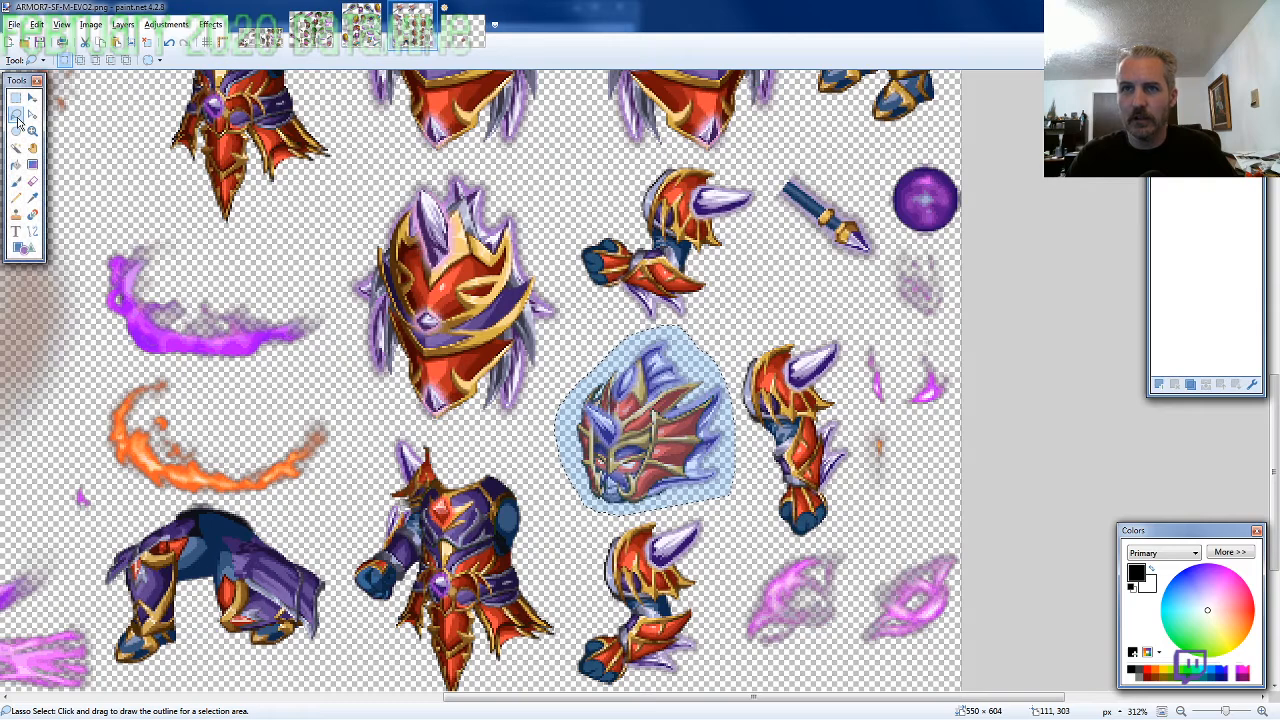
scroll(541, 548, down, 2)
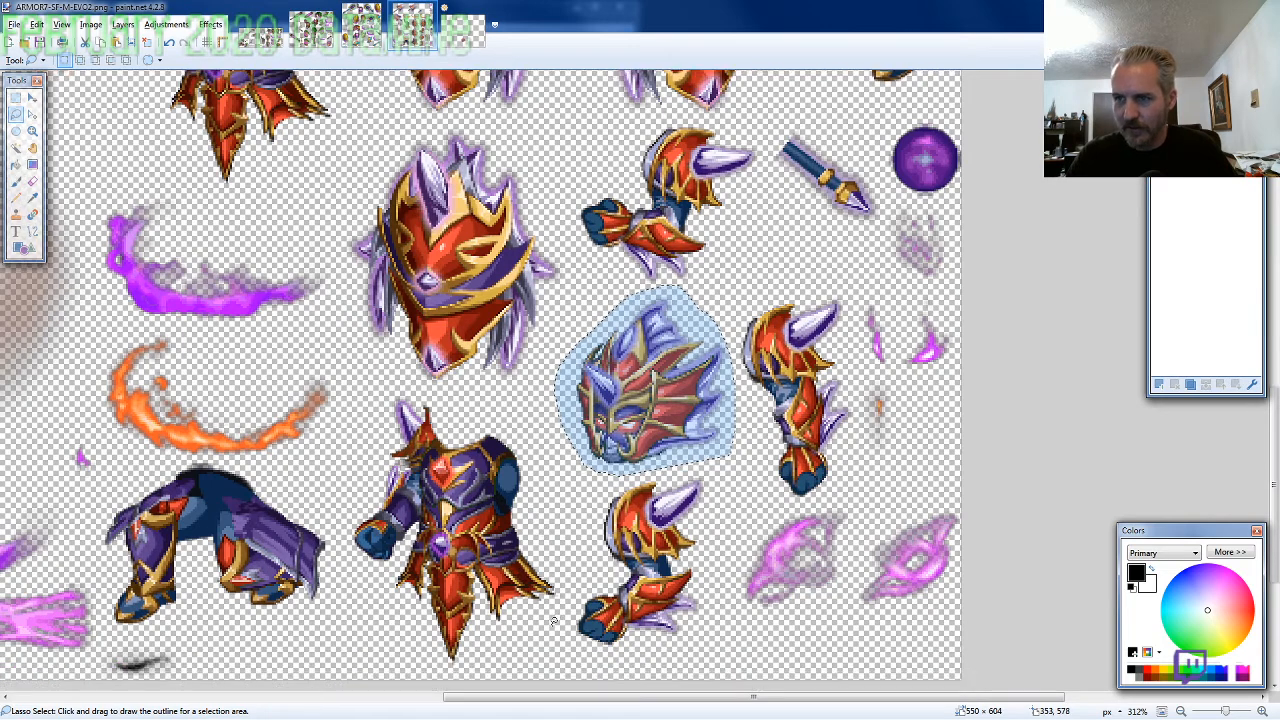
mouse_move(554, 622)
mouse_down()
mouse_move(557, 521)
mouse_move(528, 434)
mouse_move(432, 388)
mouse_move(368, 420)
mouse_move(340, 585)
mouse_move(425, 665)
mouse_move(570, 600)
mouse_up()
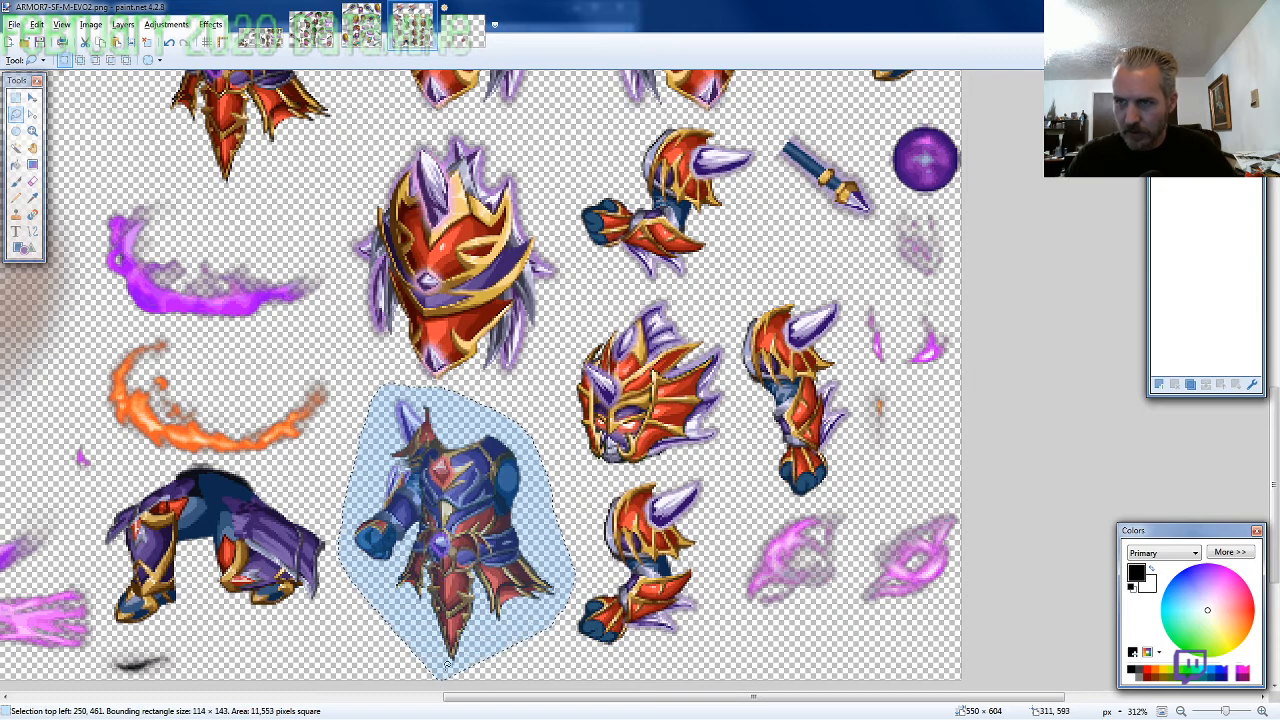
Paste the torso on a new layer behind the head and line it up under the helmet at 350, 249
click(464, 35)
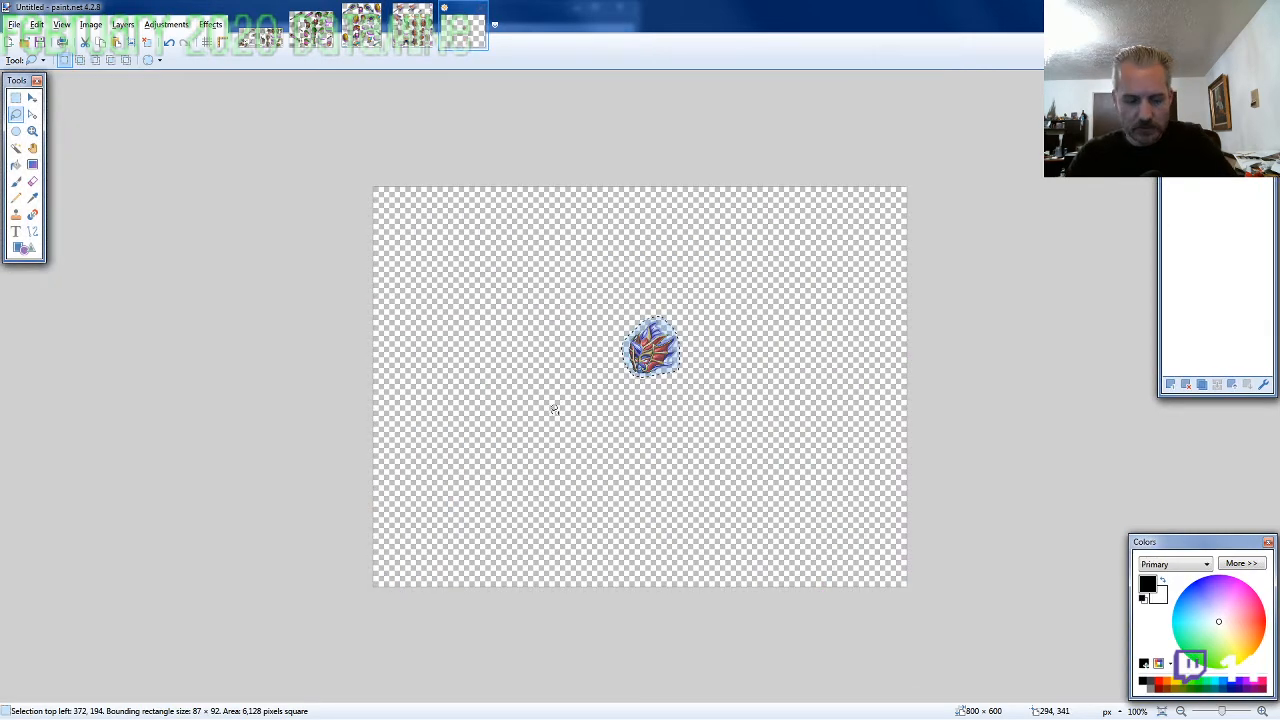
scroll(700, 397, up, 5)
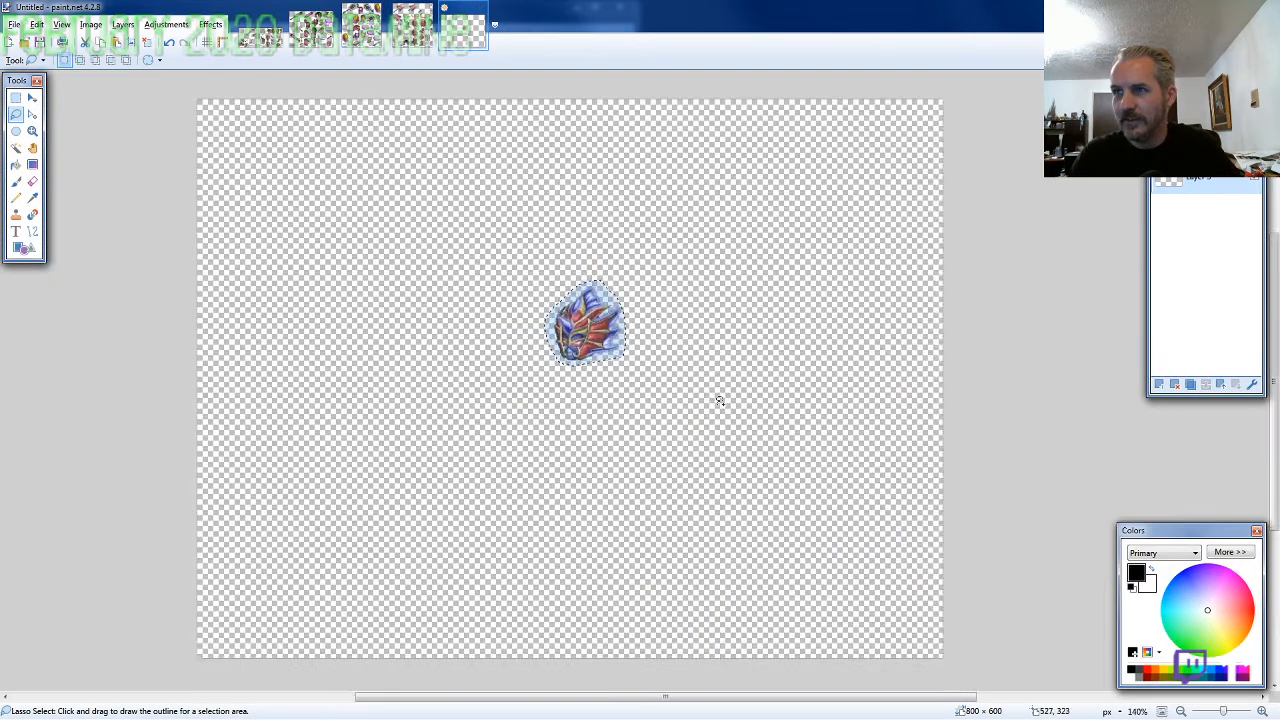
key(ctrl+shift+v)
drag(266, 411, 544, 337)
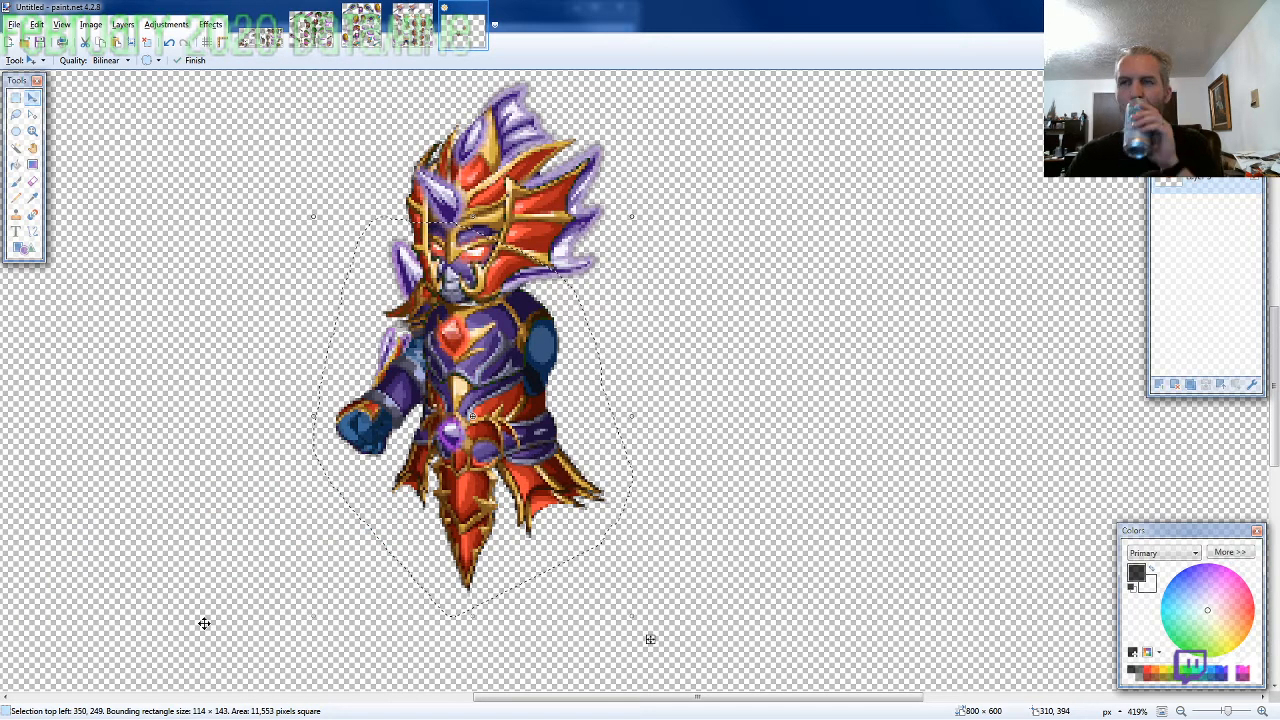
Lasso the standing legs on the ARMOR7-SF sheet, about 77 × 118 pixels, and copy them
click(413, 42)
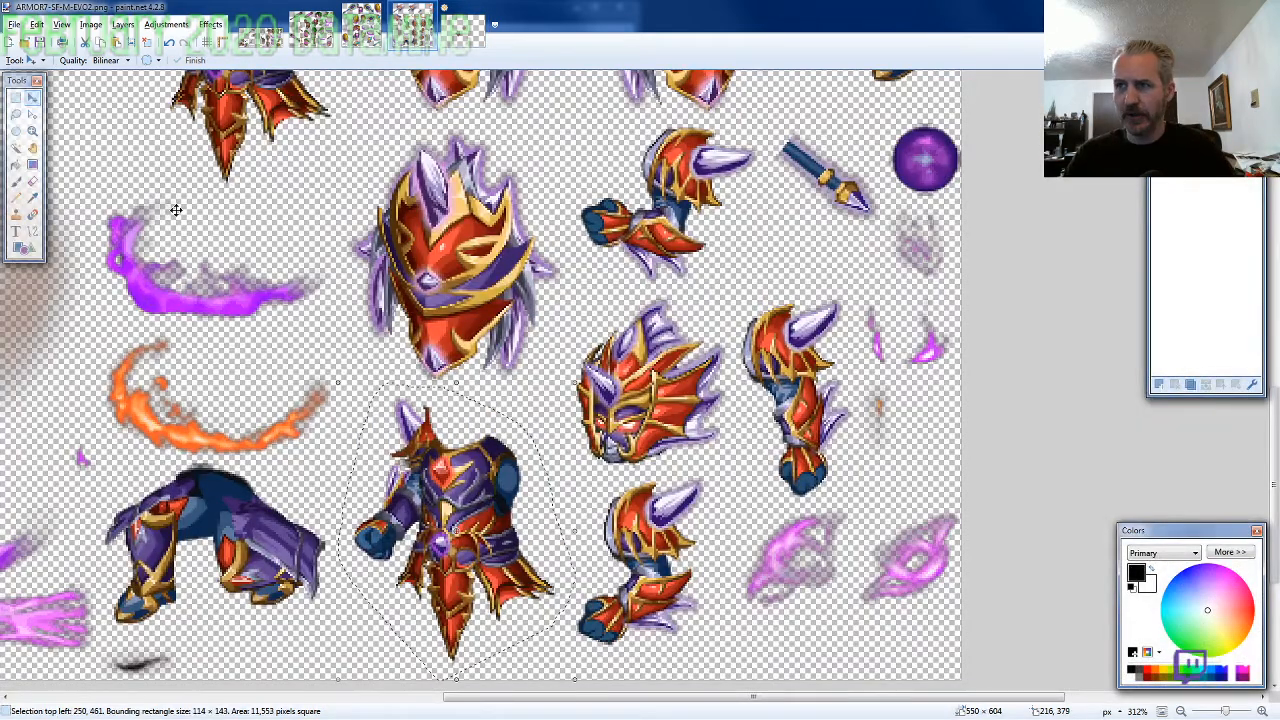
click(17, 116)
scroll(508, 357, down, 2)
scroll(508, 357, up, 2)
scroll(877, 266, up, 4)
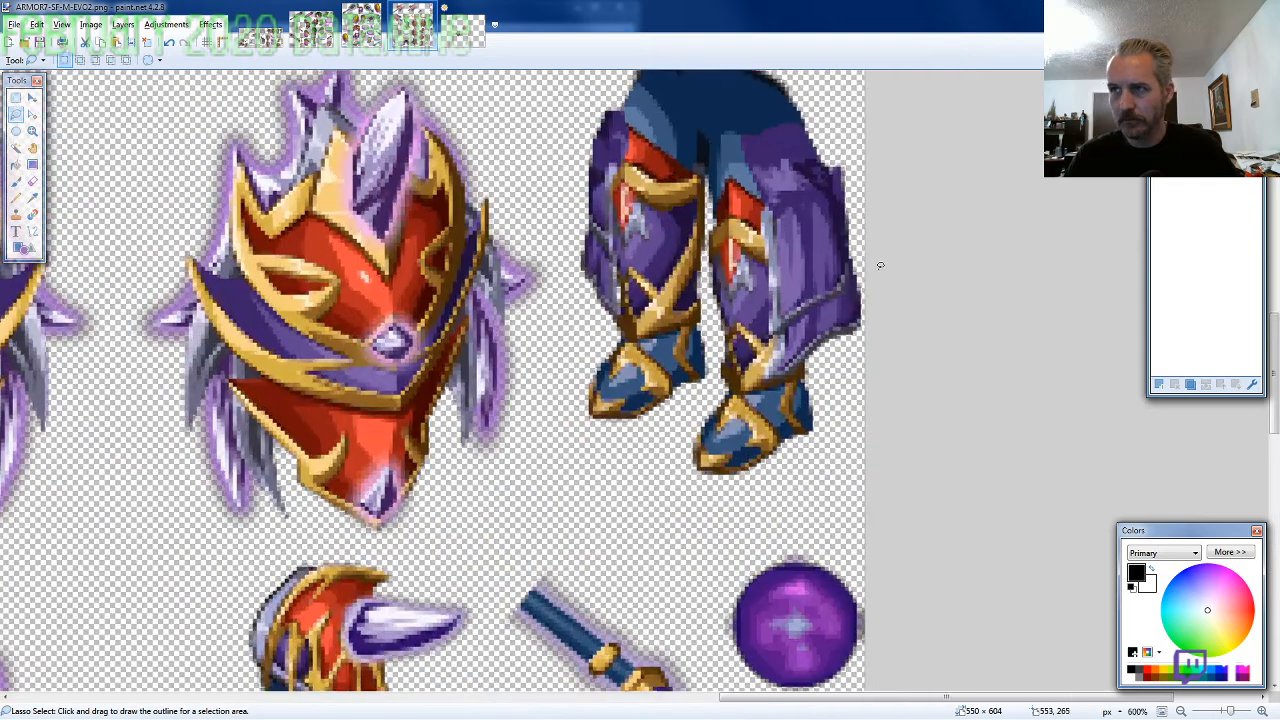
scroll(880, 265, up, 2)
mouse_move(880, 268)
mouse_down()
mouse_move(775, 181)
mouse_move(557, 345)
mouse_move(570, 540)
mouse_up()
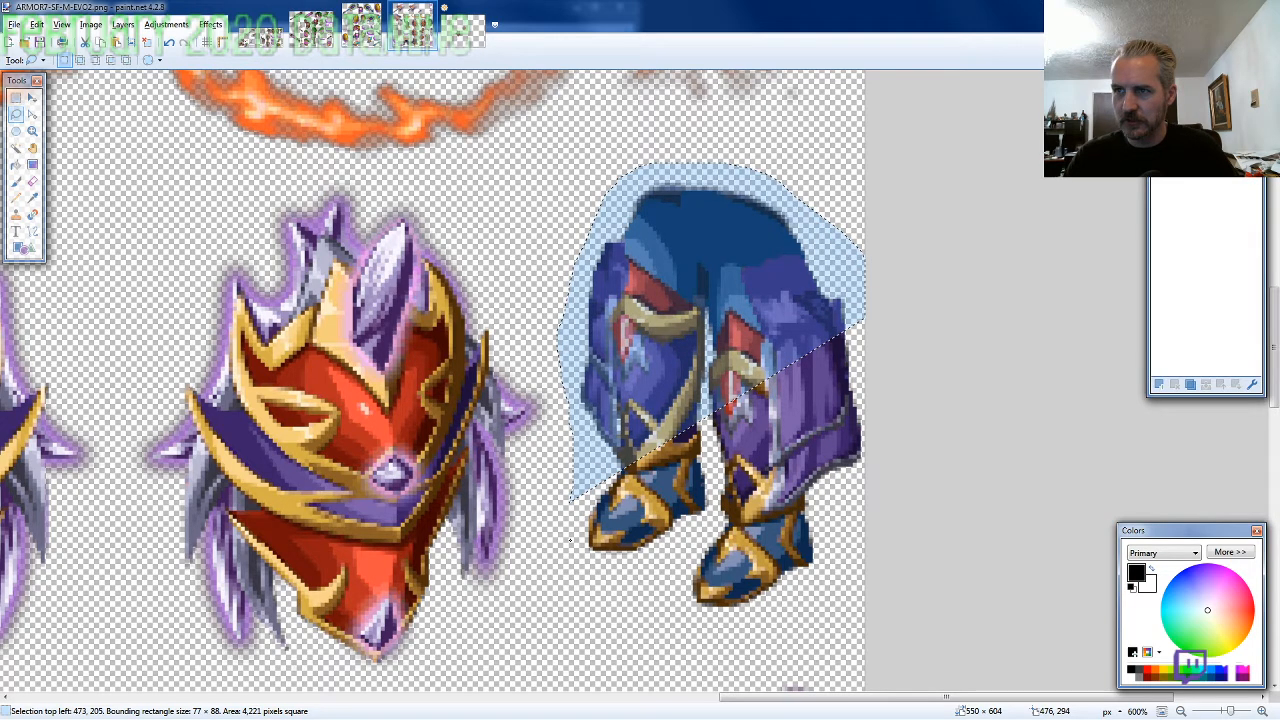
drag(570, 540, 866, 290)
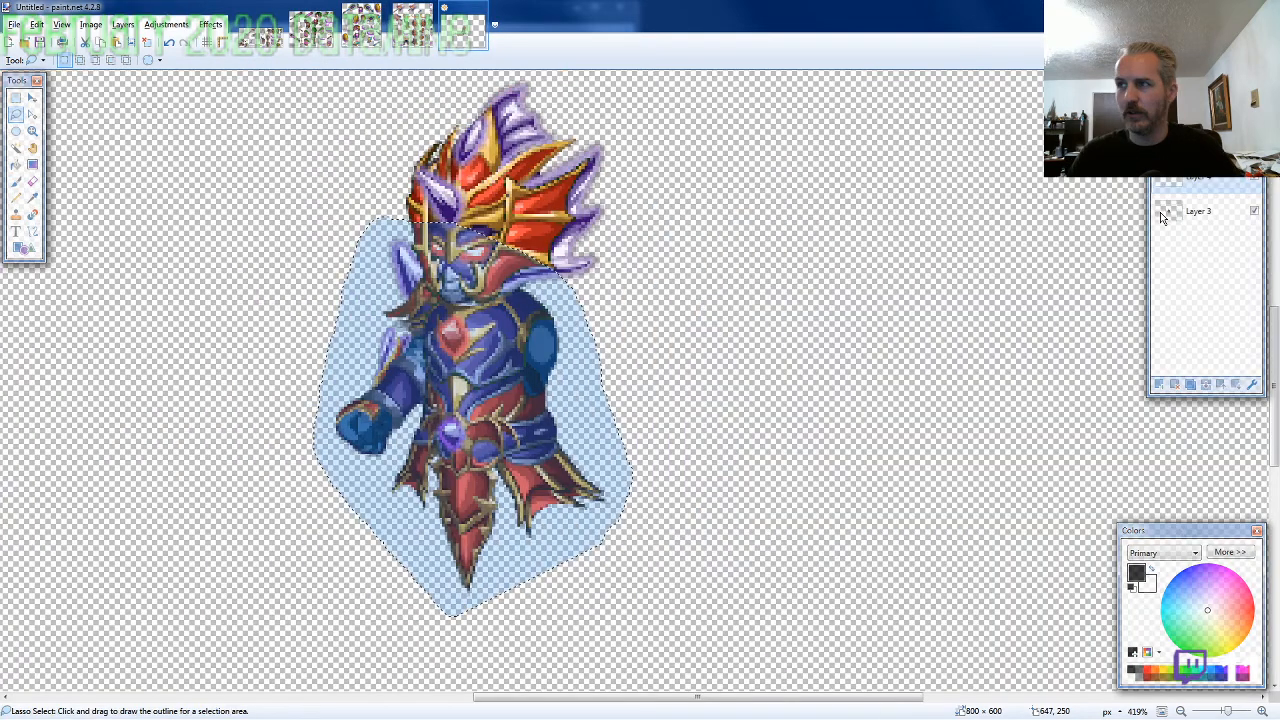
Paste the legs on a new layer behind the torso and fit them under the waist at 373, 319
drag(1161, 216, 1162, 180)
scroll(723, 416, down, 3)
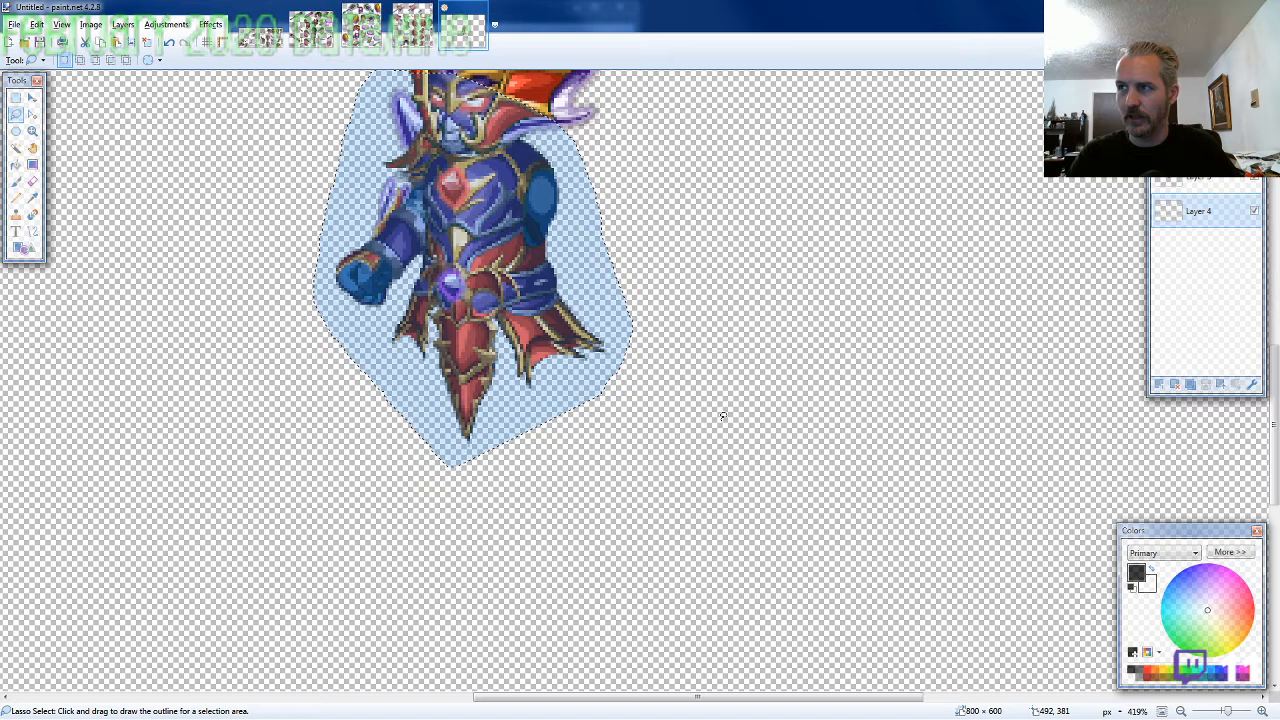
key(ctrl+v)
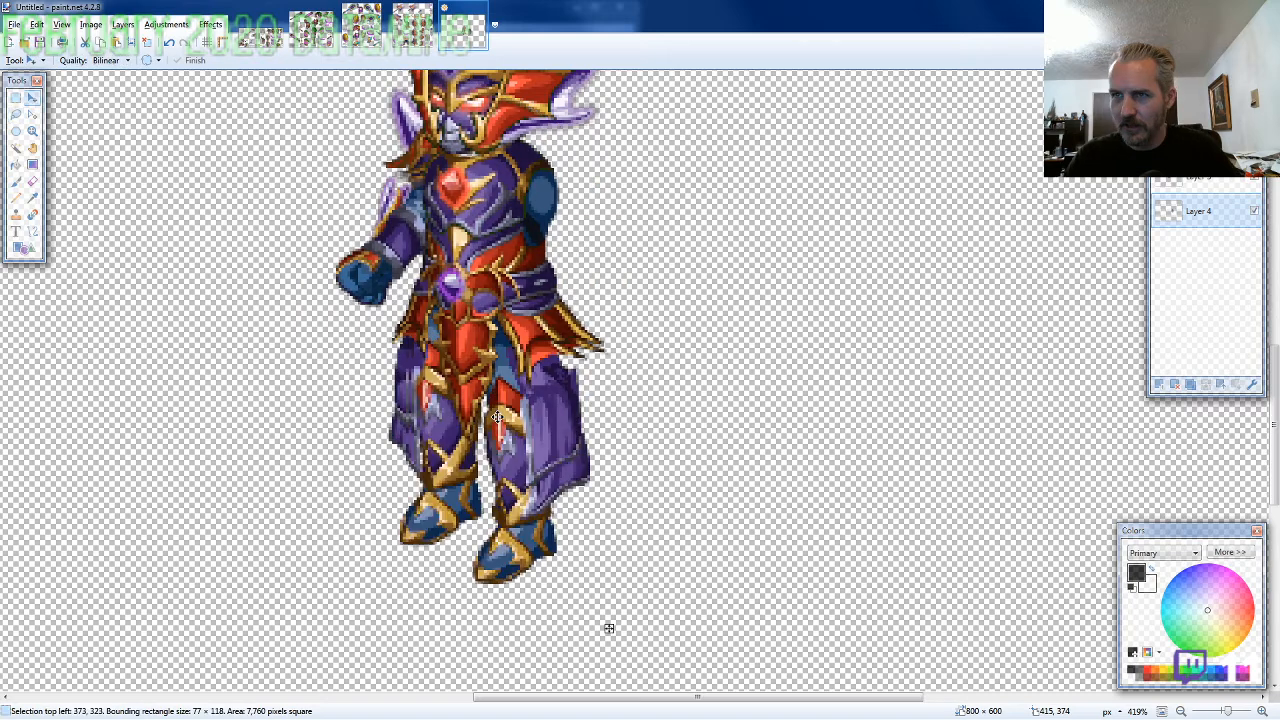
drag(497, 417, 497, 404)
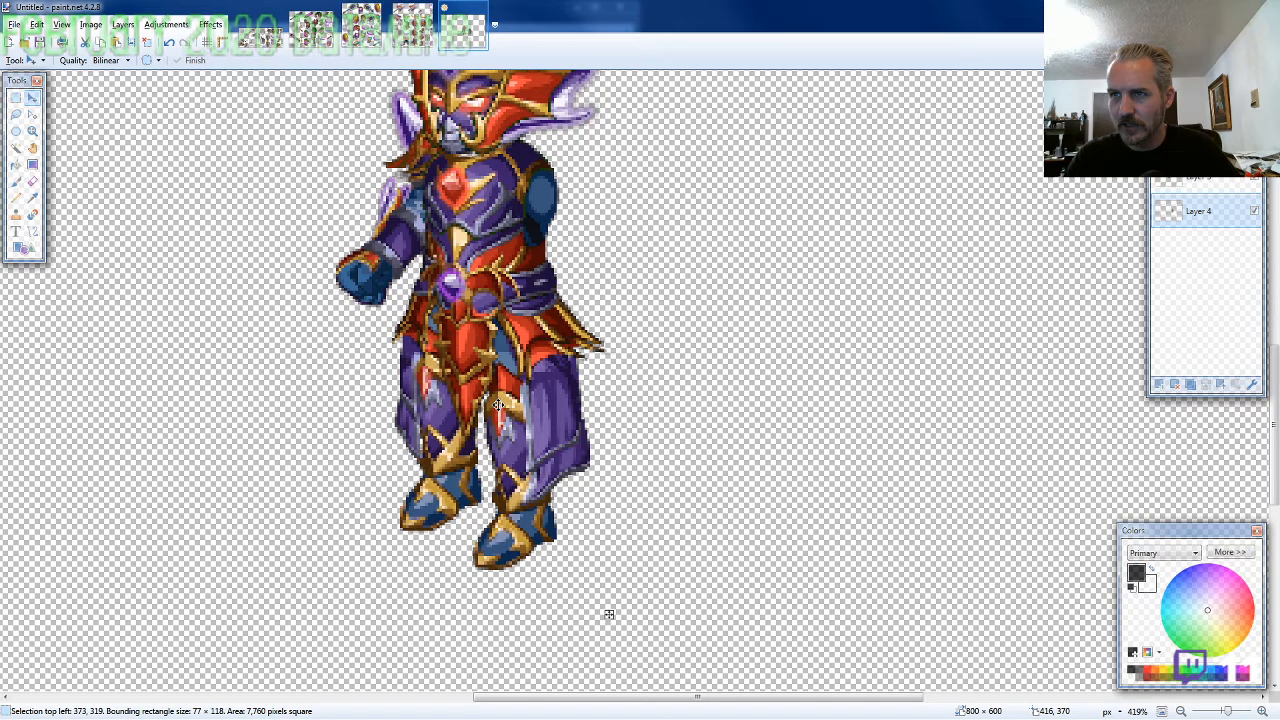
Lasso the hanging arm with the horned shoulder on the ARMOR7-SF sheet, about 65 × 102 pixels, and copy it
click(412, 25)
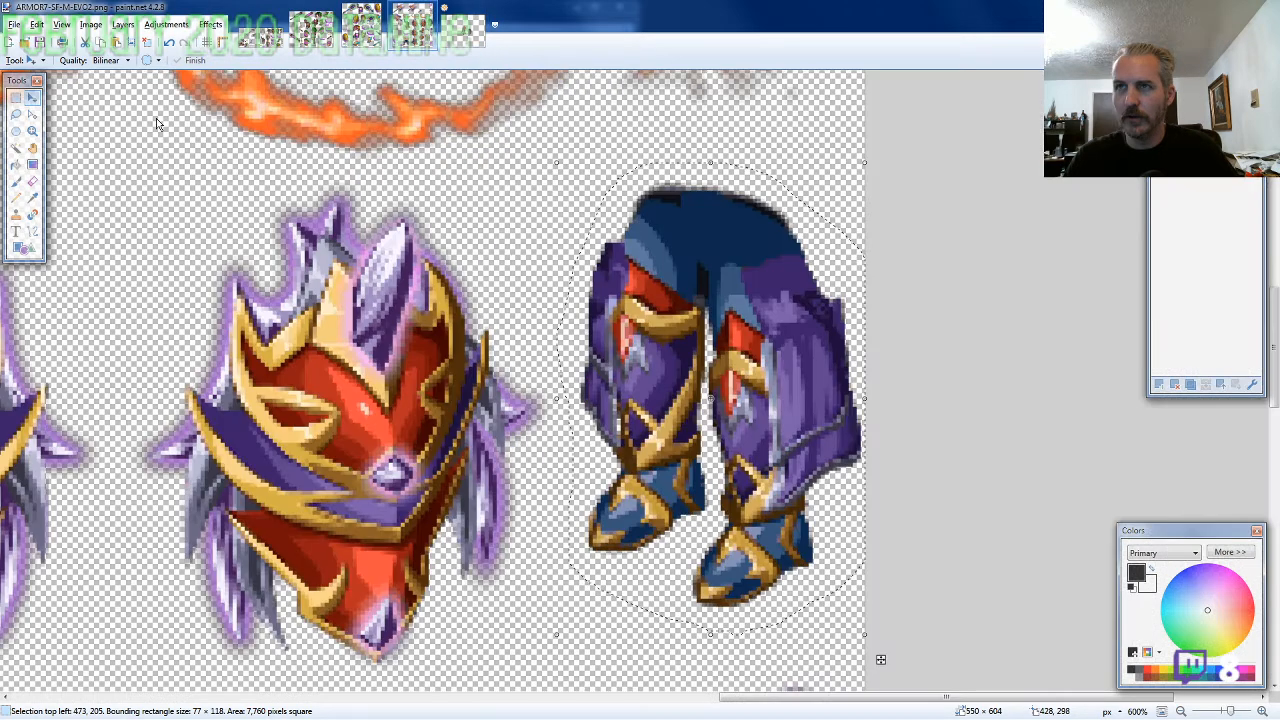
click(16, 115)
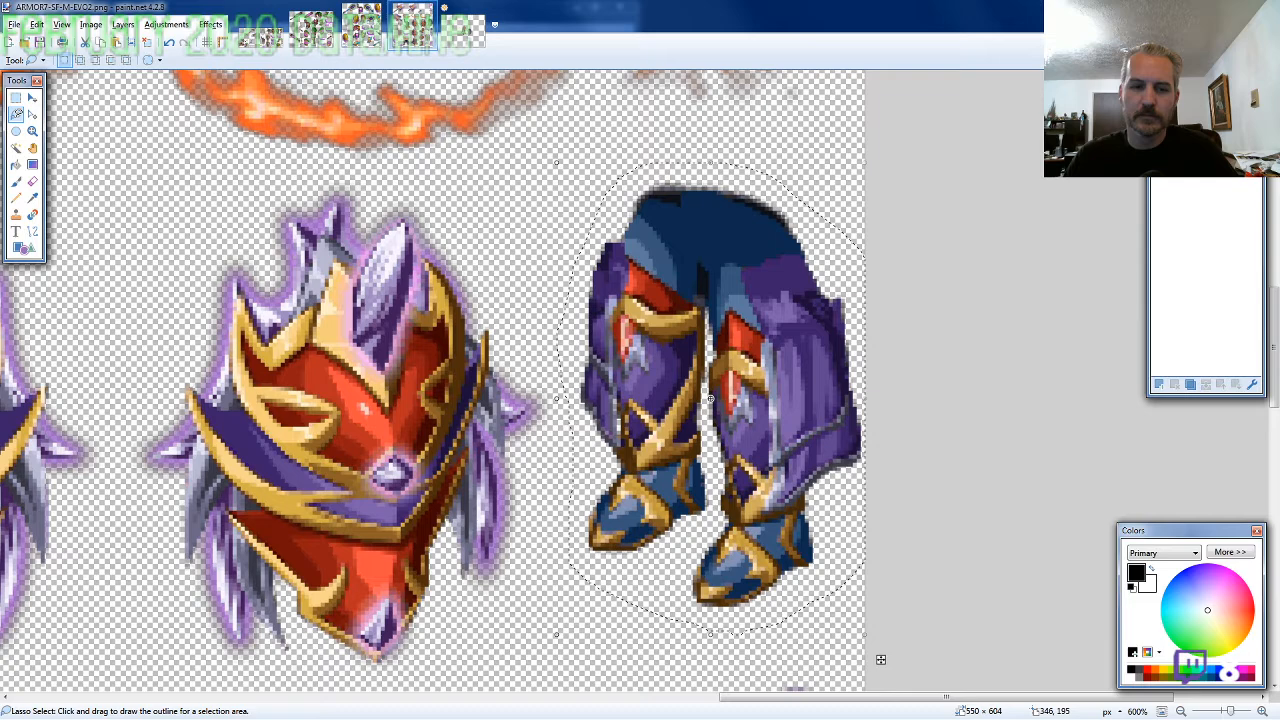
scroll(408, 327, down, 3)
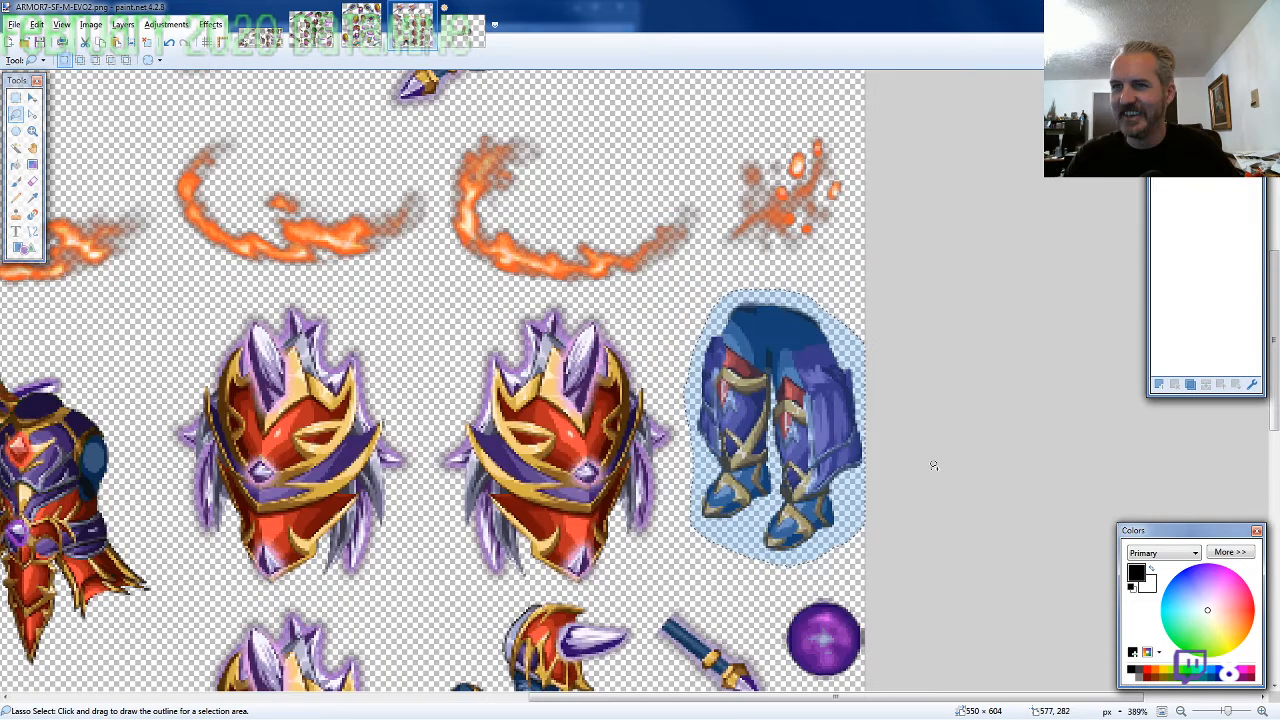
scroll(977, 437, down, 3)
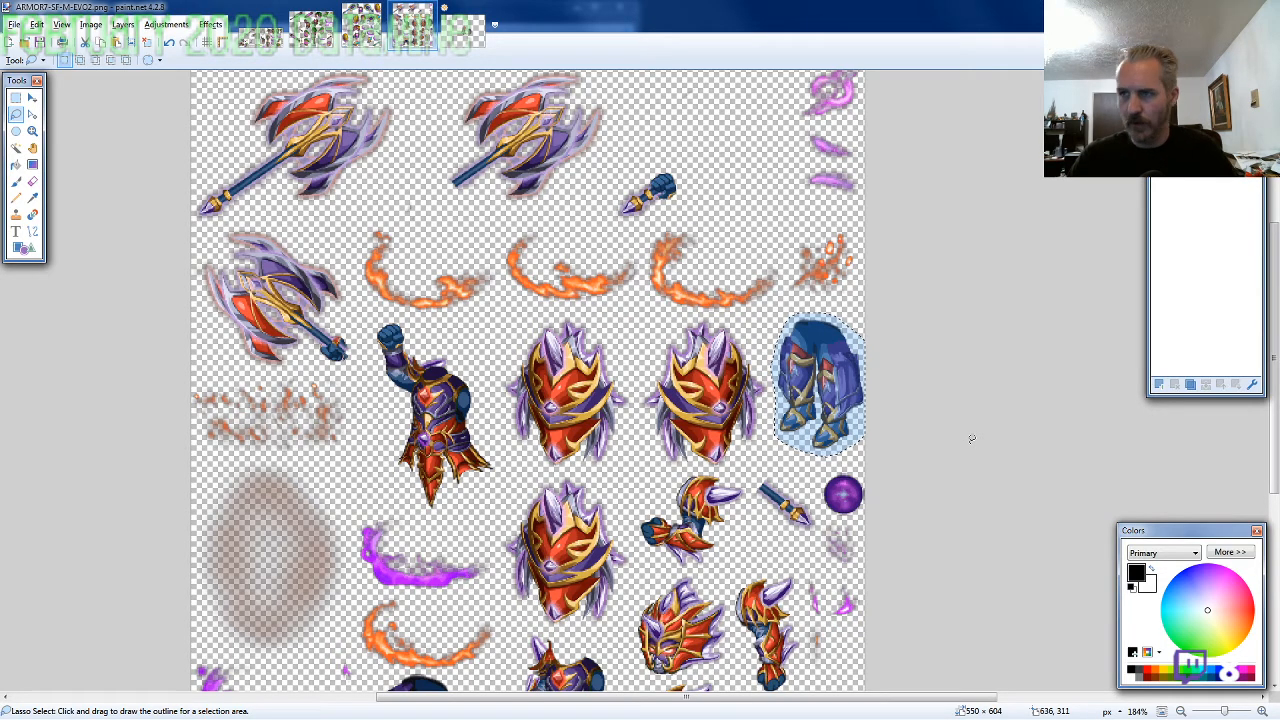
scroll(717, 430, down, 1)
scroll(826, 488, down, 3)
scroll(826, 488, up, 3)
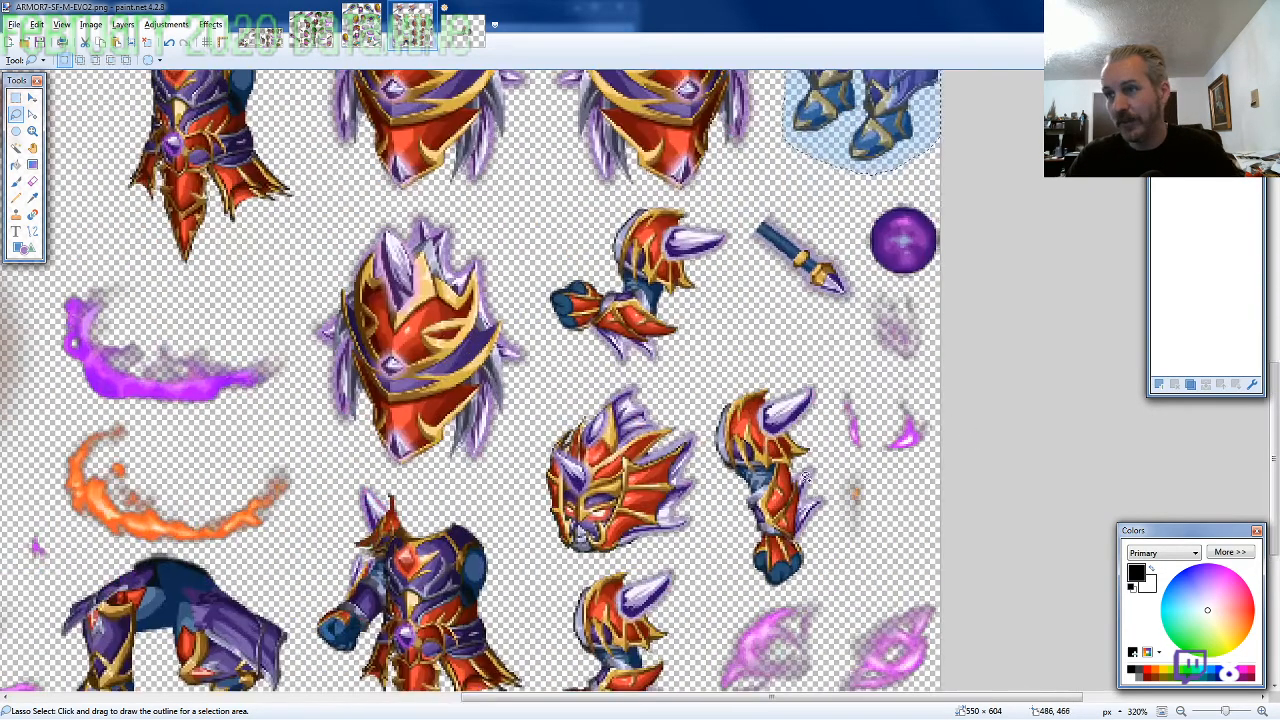
mouse_move(826, 488)
mouse_down()
mouse_move(820, 338)
mouse_move(705, 345)
mouse_move(700, 410)
mouse_move(760, 530)
mouse_move(790, 555)
mouse_move(816, 548)
mouse_up()
Paste the hanging arm on a new layer in front of the torso and fit it under the shoulder at 410, 265
click(476, 36)
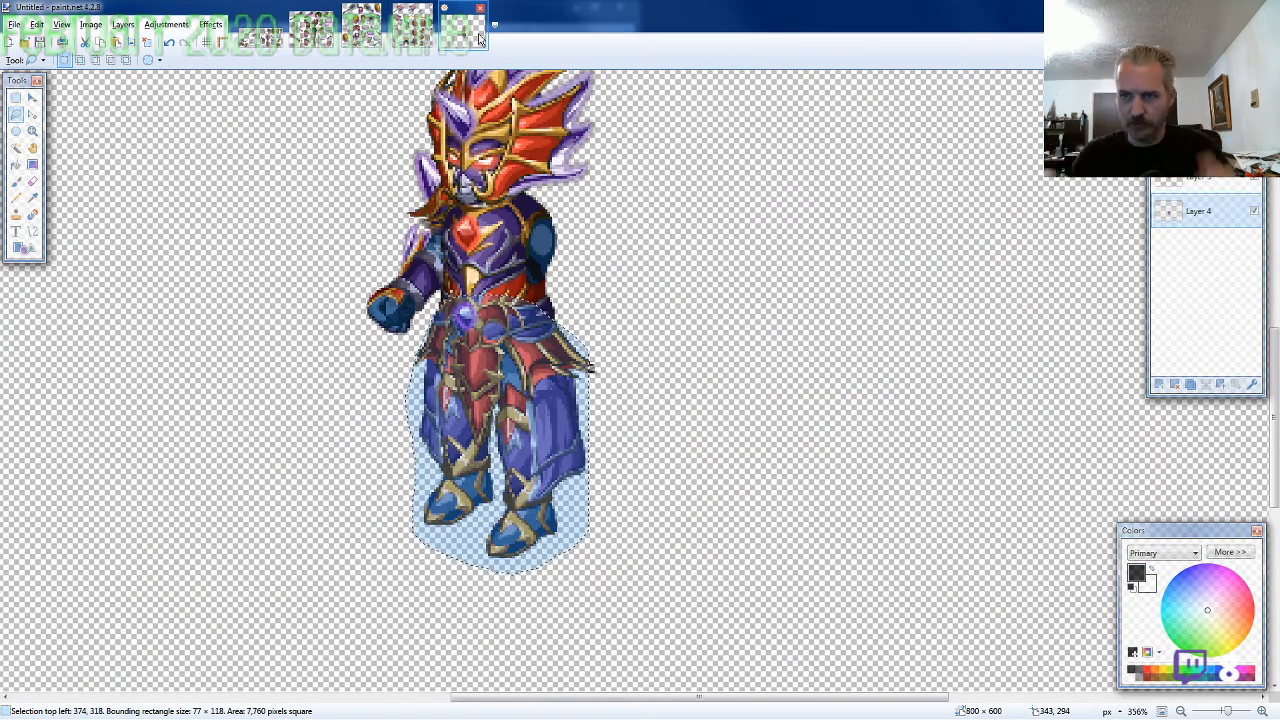
key(ctrl+shift+n)
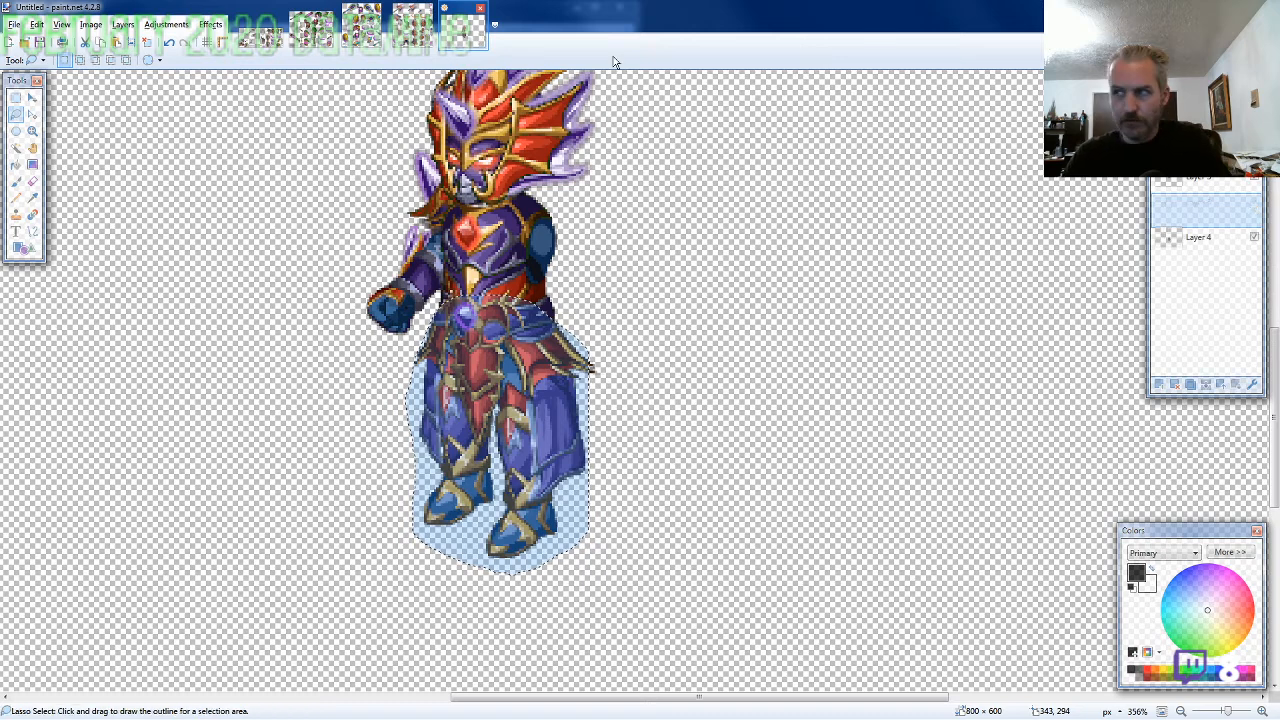
click(1221, 384)
key(ctrl+v)
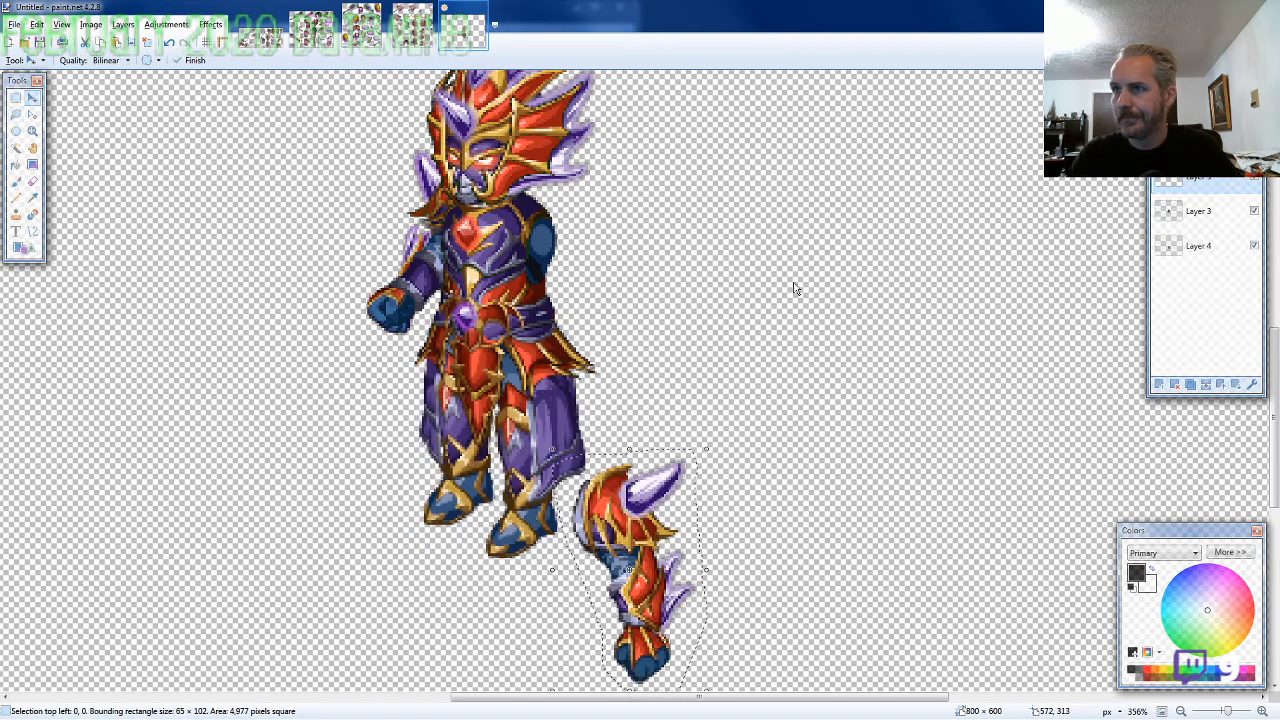
drag(629, 497, 561, 231)
scroll(680, 418, down, 2)
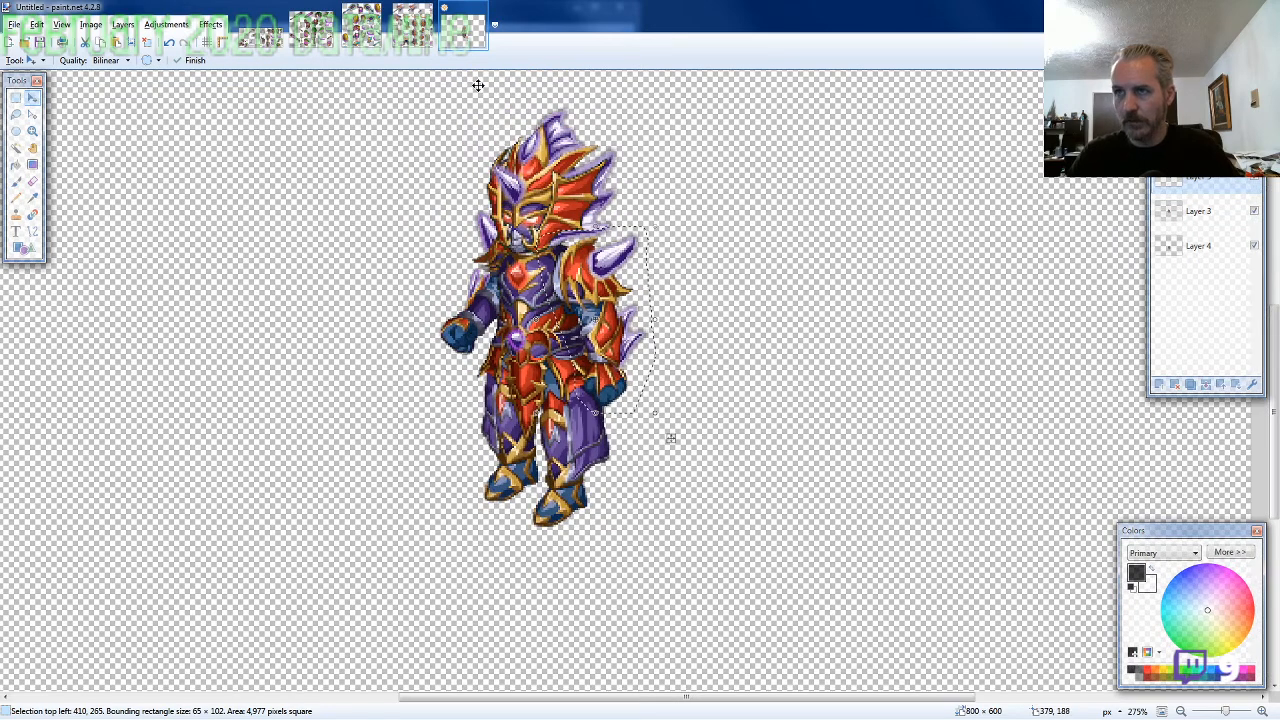
Lasso the mirrored shield beside the standing legs on the ARMOR7-SF sheet, about 110 × 127 pixels, and copy it
click(412, 28)
click(16, 114)
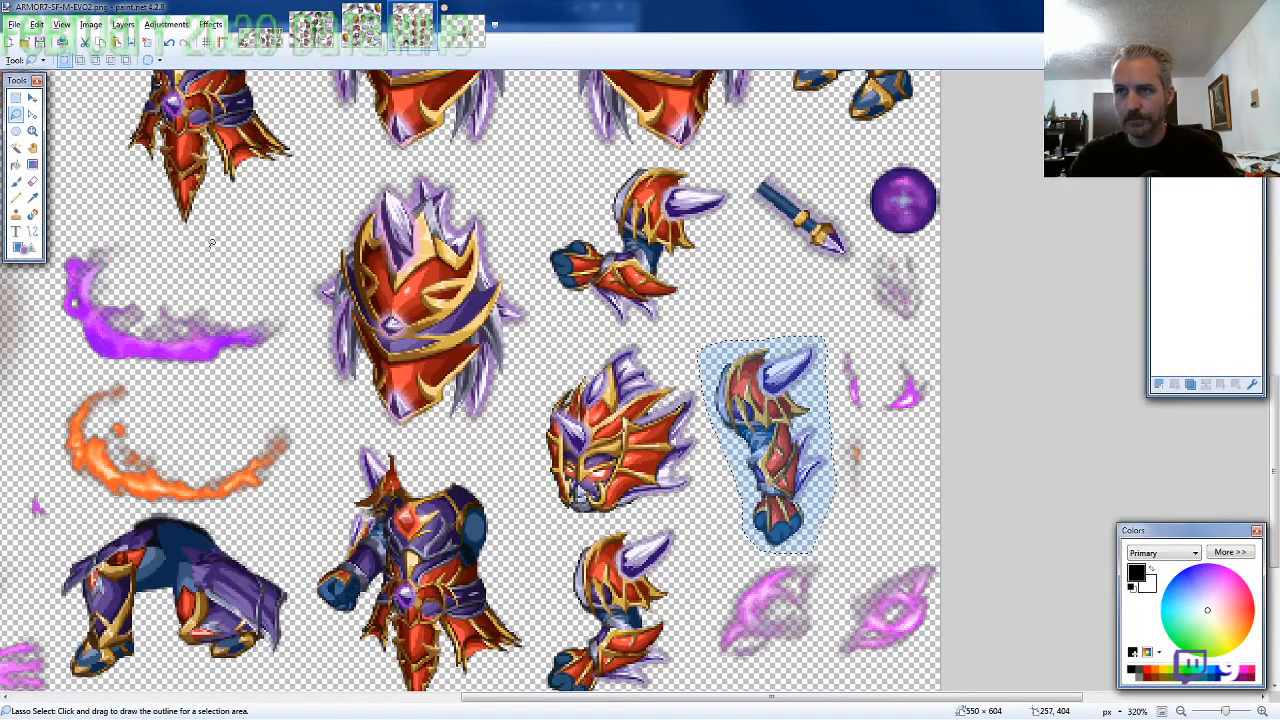
scroll(551, 382, up, 3)
mouse_move(773, 391)
mouse_down()
mouse_move(772, 334)
mouse_move(740, 270)
mouse_move(697, 236)
mouse_move(612, 250)
mouse_move(565, 300)
mouse_move(548, 370)
mouse_move(556, 434)
mouse_move(625, 480)
mouse_move(714, 496)
mouse_up()
Paste the shield on a new layer in front of the hanging arm and place it over the hand at 394, 280
click(464, 30)
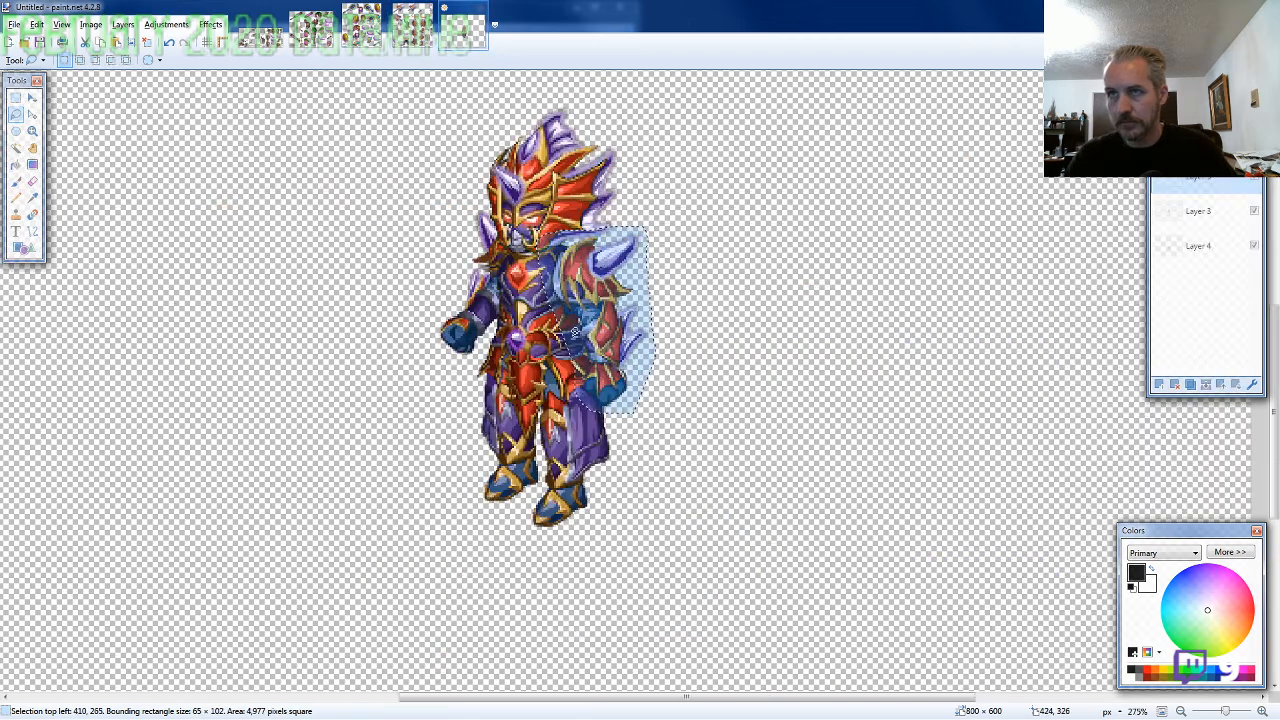
click(1159, 384)
key(ctrl+v)
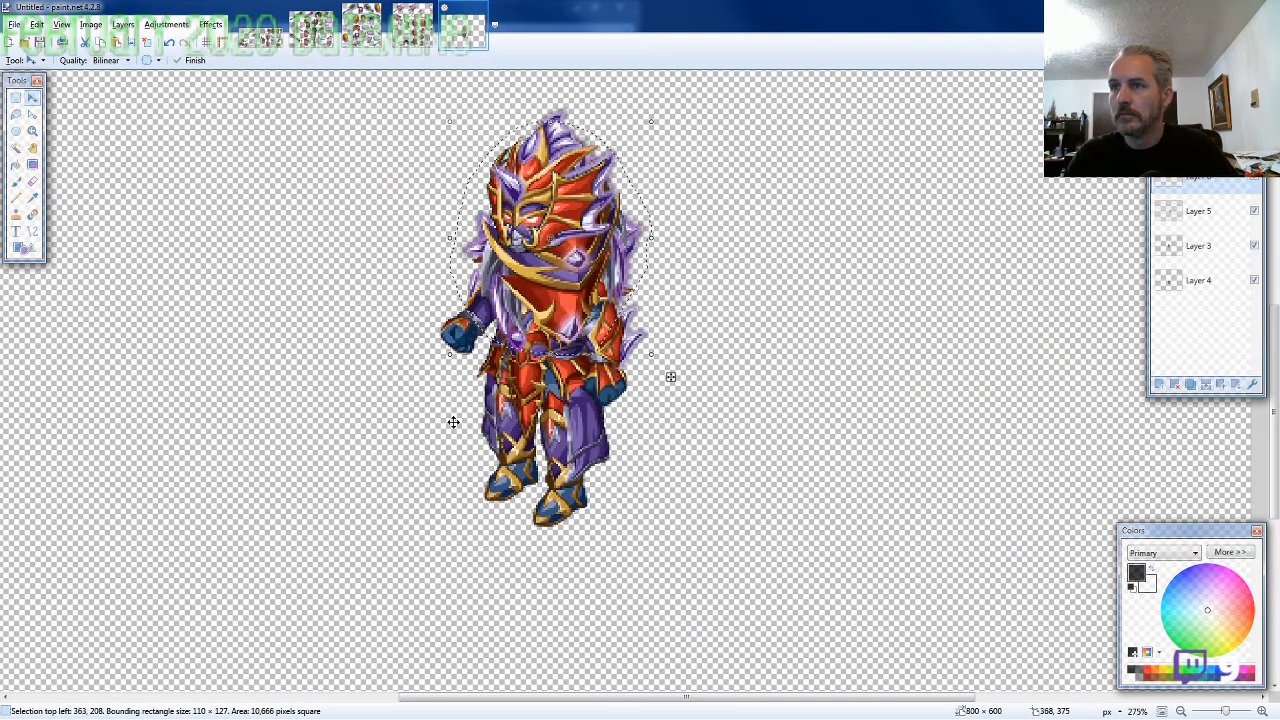
drag(671, 374, 612, 432)
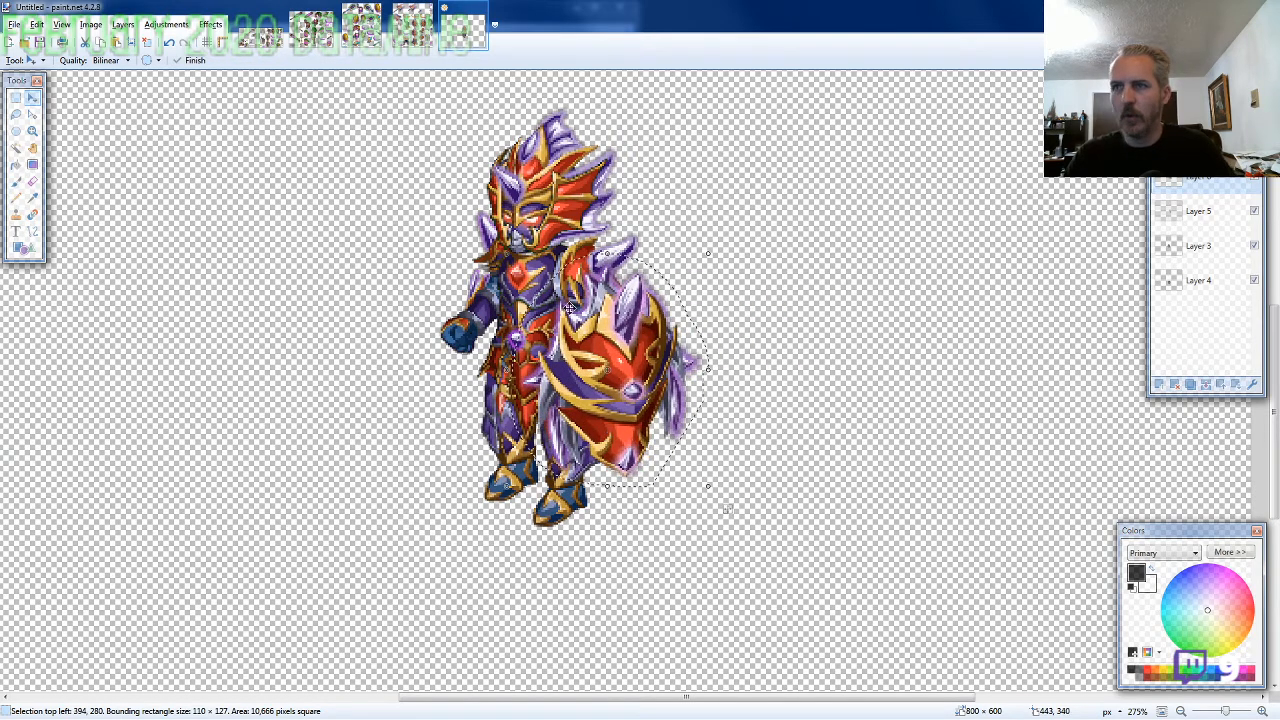
Lasso the axe held by a fist on the ARMOR7-SF sheet, about 136 × 124 pixels, and copy it
click(412, 28)
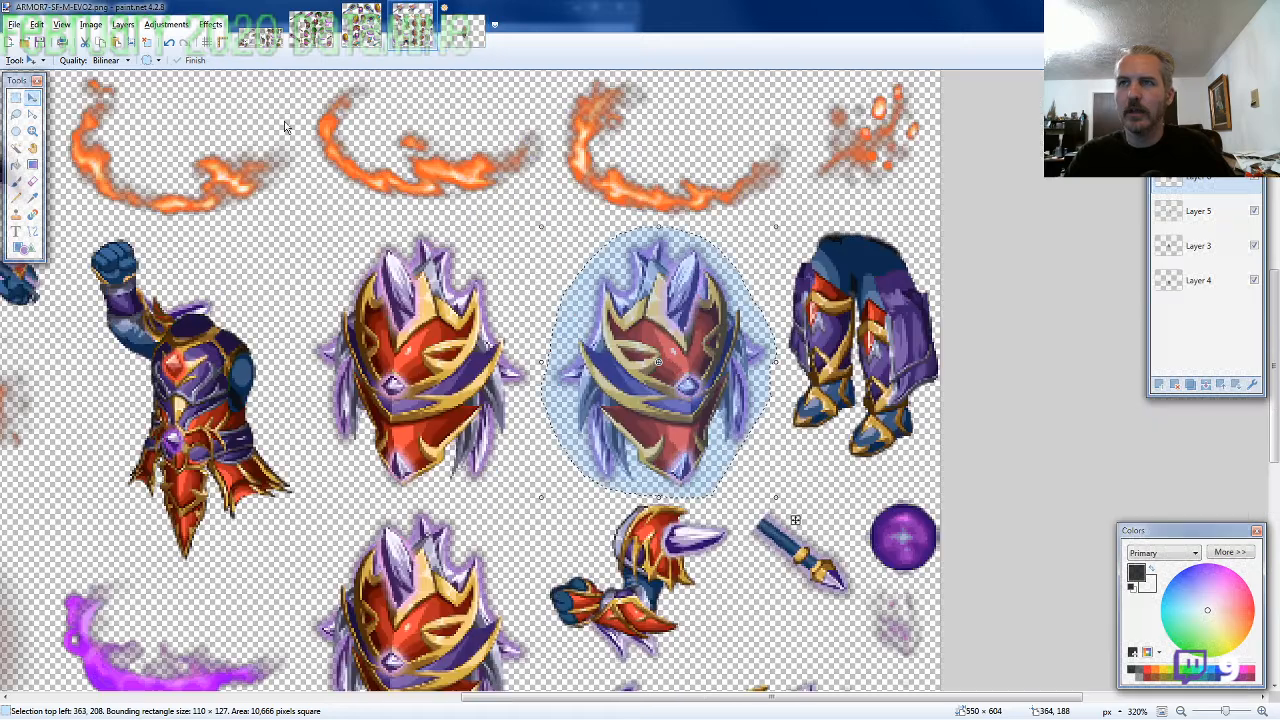
click(15, 114)
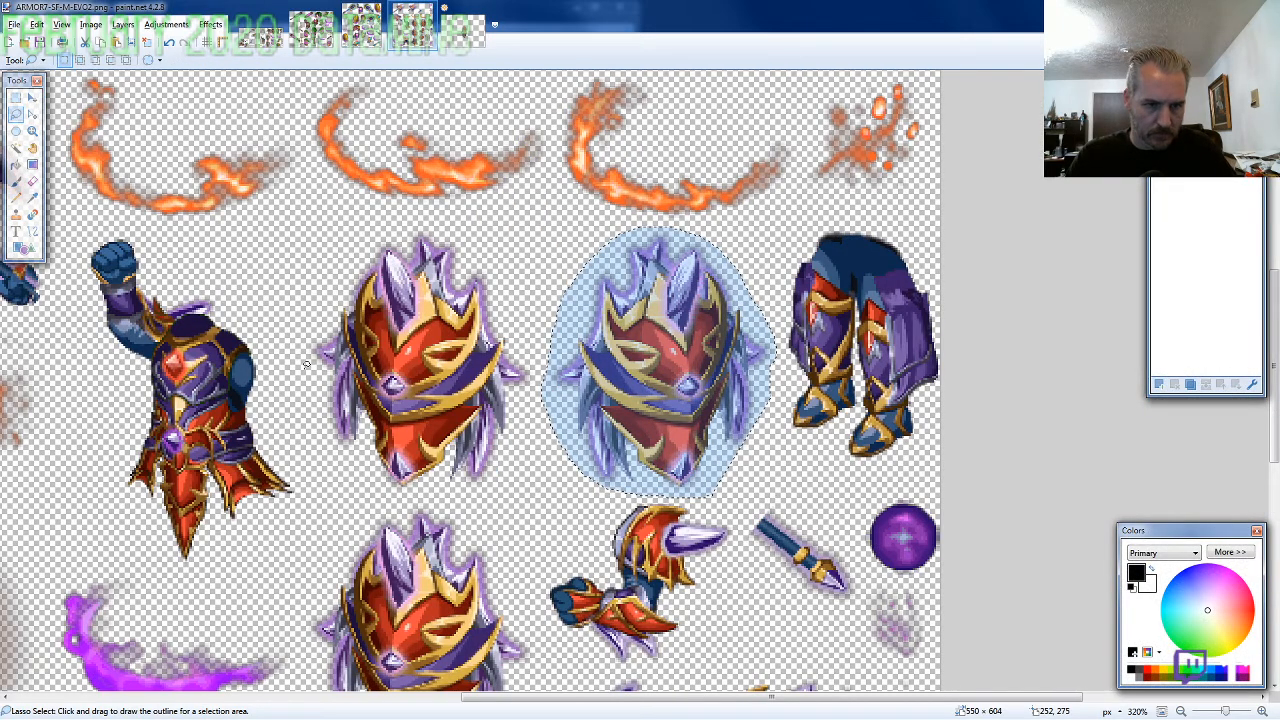
scroll(680, 462, down, 2)
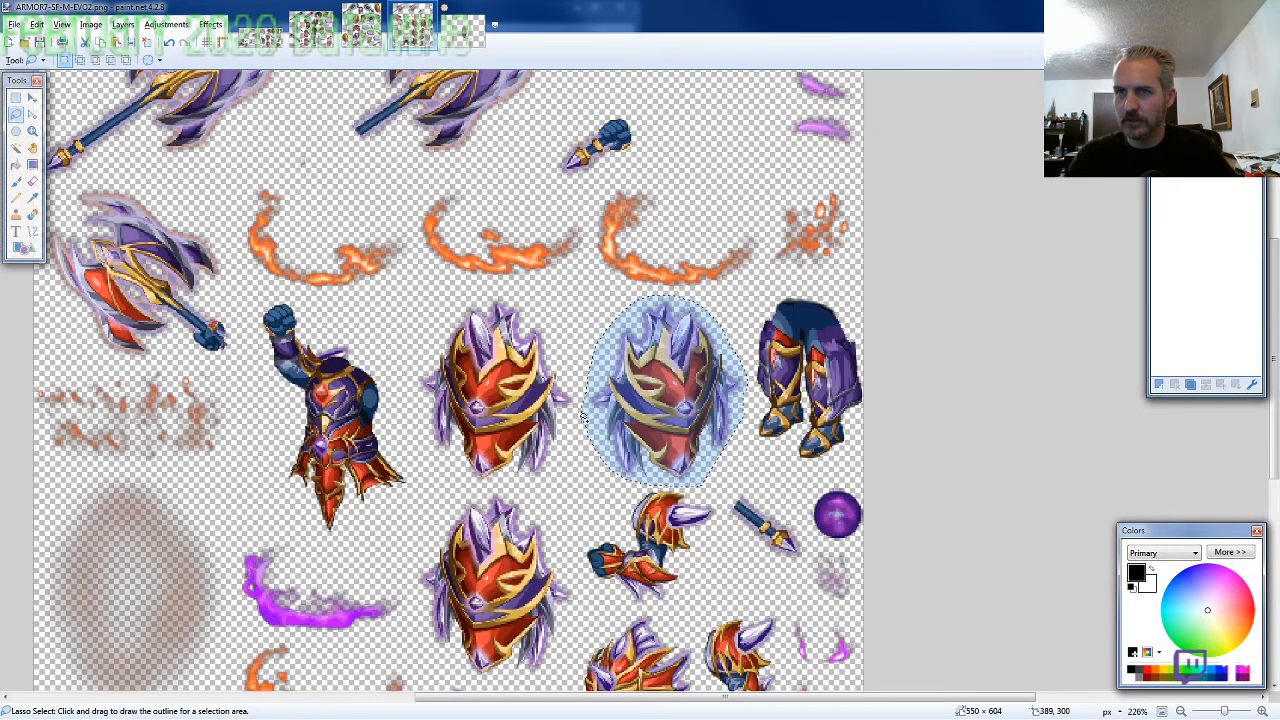
scroll(510, 492, up, 3)
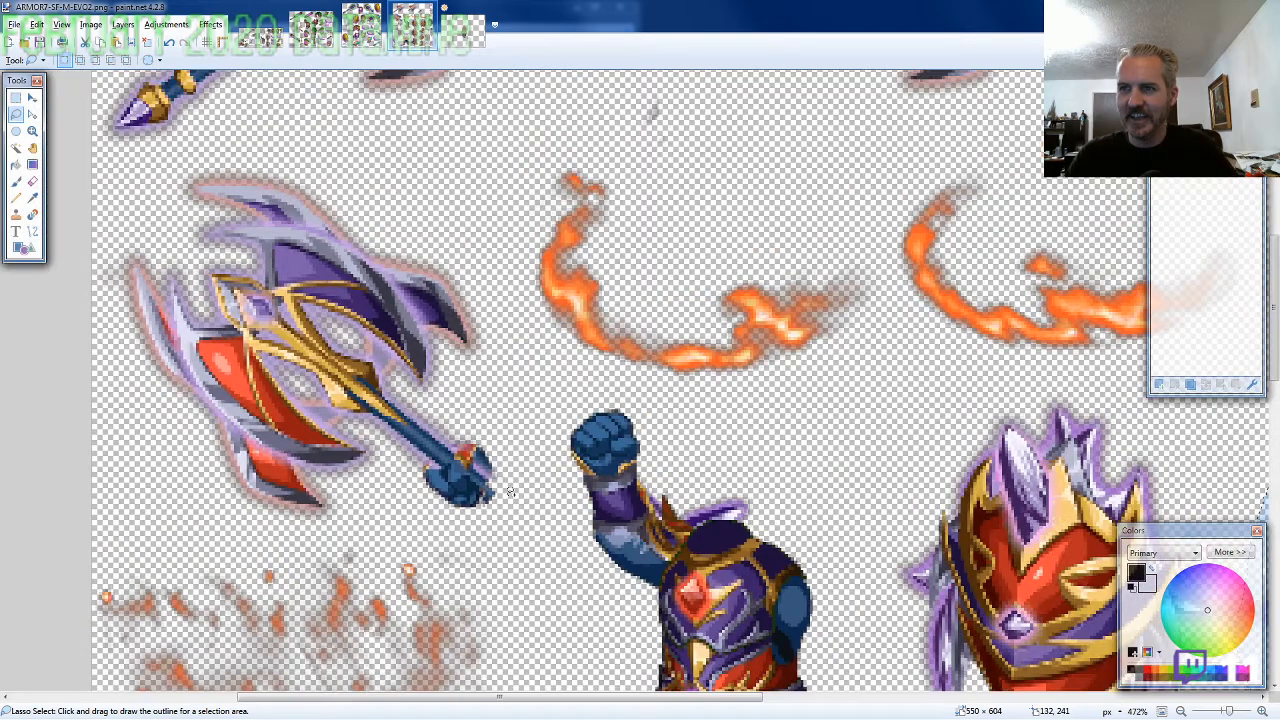
mouse_move(510, 492)
mouse_down()
mouse_move(484, 280)
mouse_move(330, 175)
mouse_move(76, 293)
mouse_move(130, 410)
mouse_move(480, 510)
mouse_move(493, 498)
mouse_move(513, 537)
mouse_move(350, 548)
mouse_up()
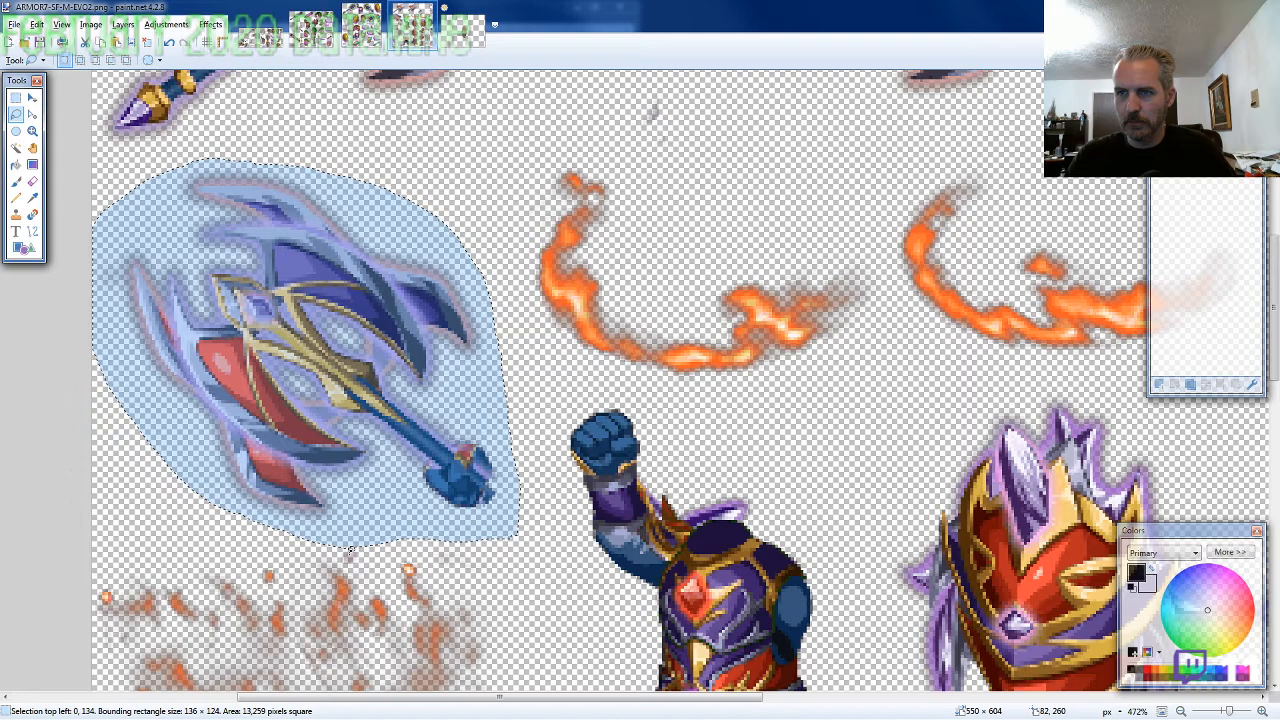
Paste the axe into the character image and align its fist with the character's free hand at 254, 224
key(ctrl+Tab)
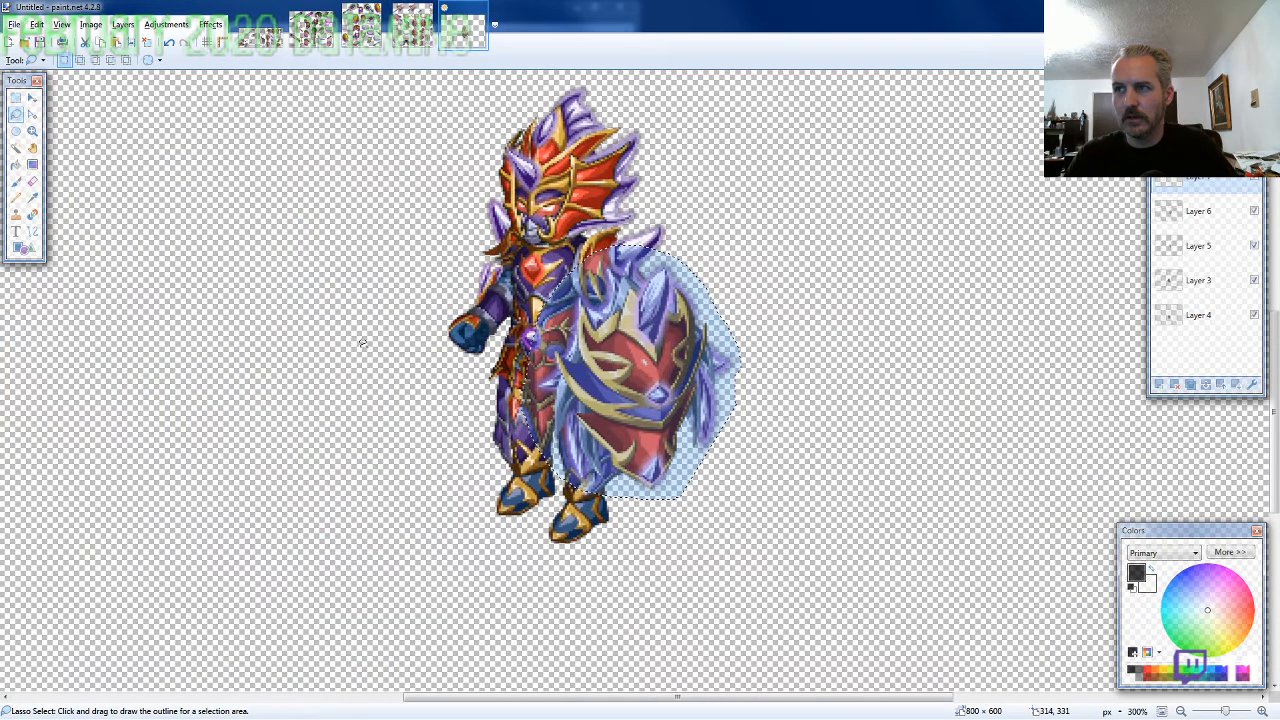
key(ctrl+shift+v)
scroll(470, 375, up, 2)
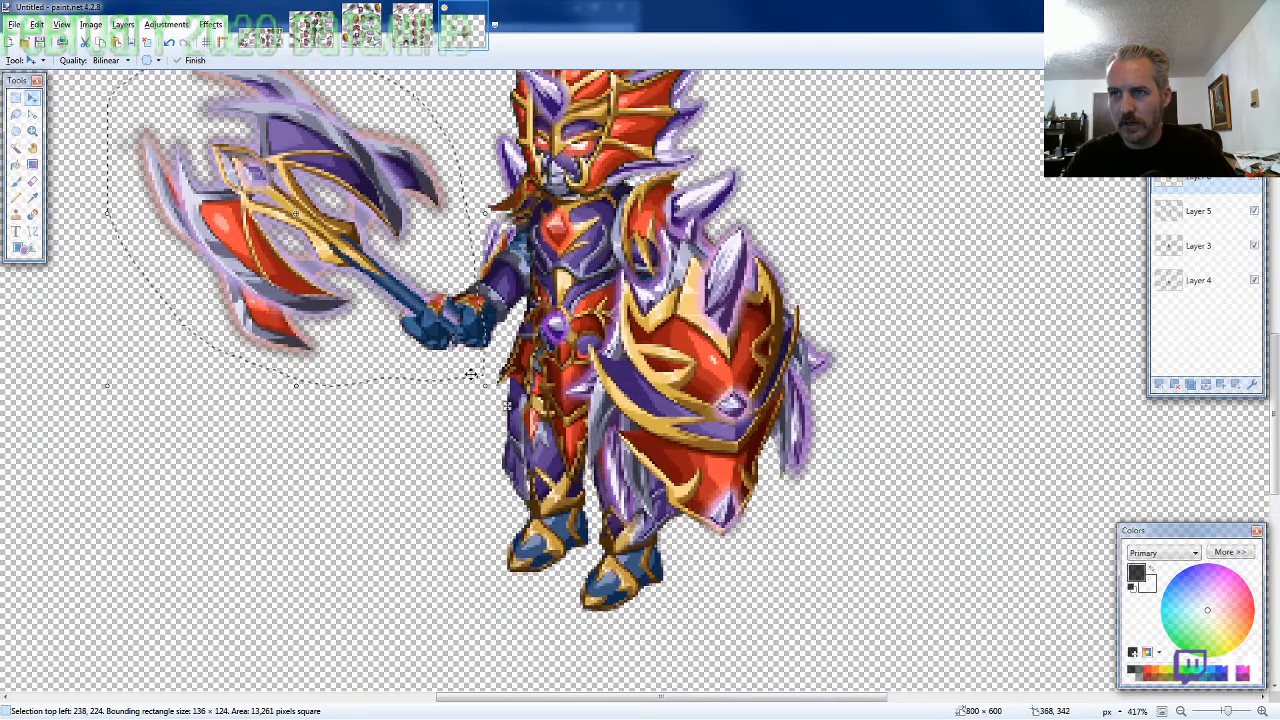
scroll(470, 375, up, 3)
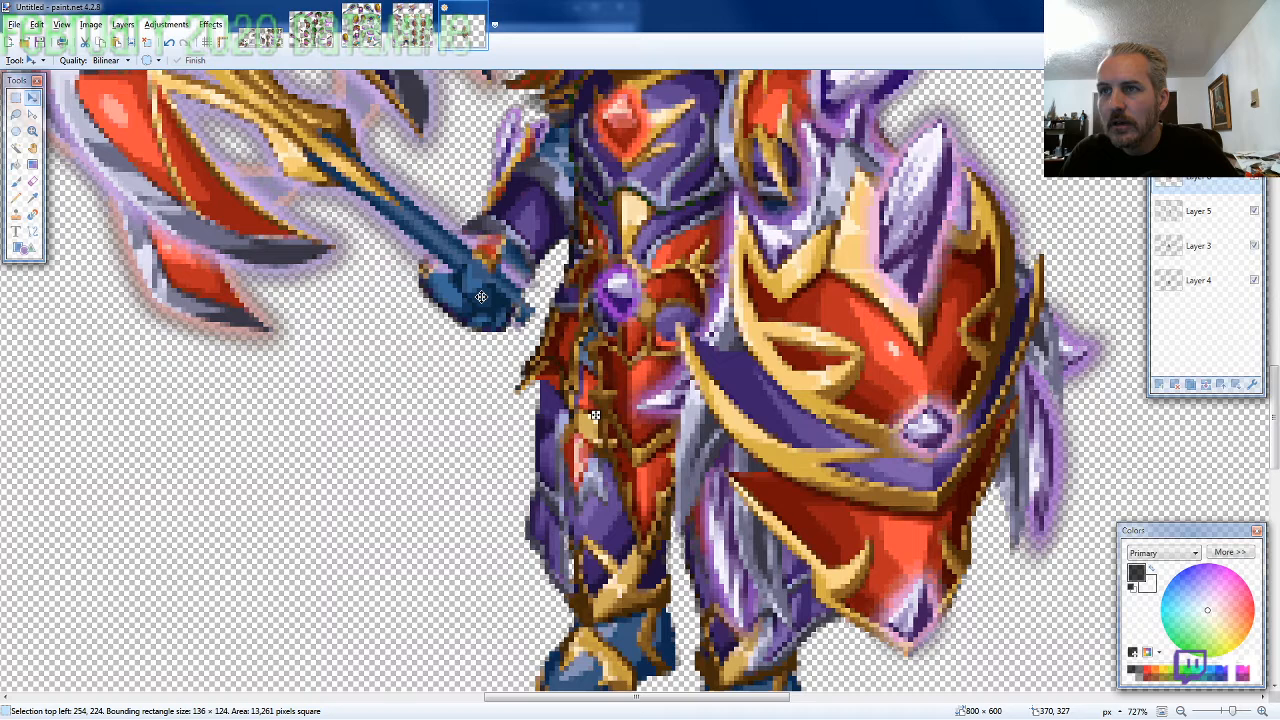
Erase along the wrist cuff where the axe's fist overlaps the arm, using a brush width of 2
scroll(481, 297, up, 5)
key(e)
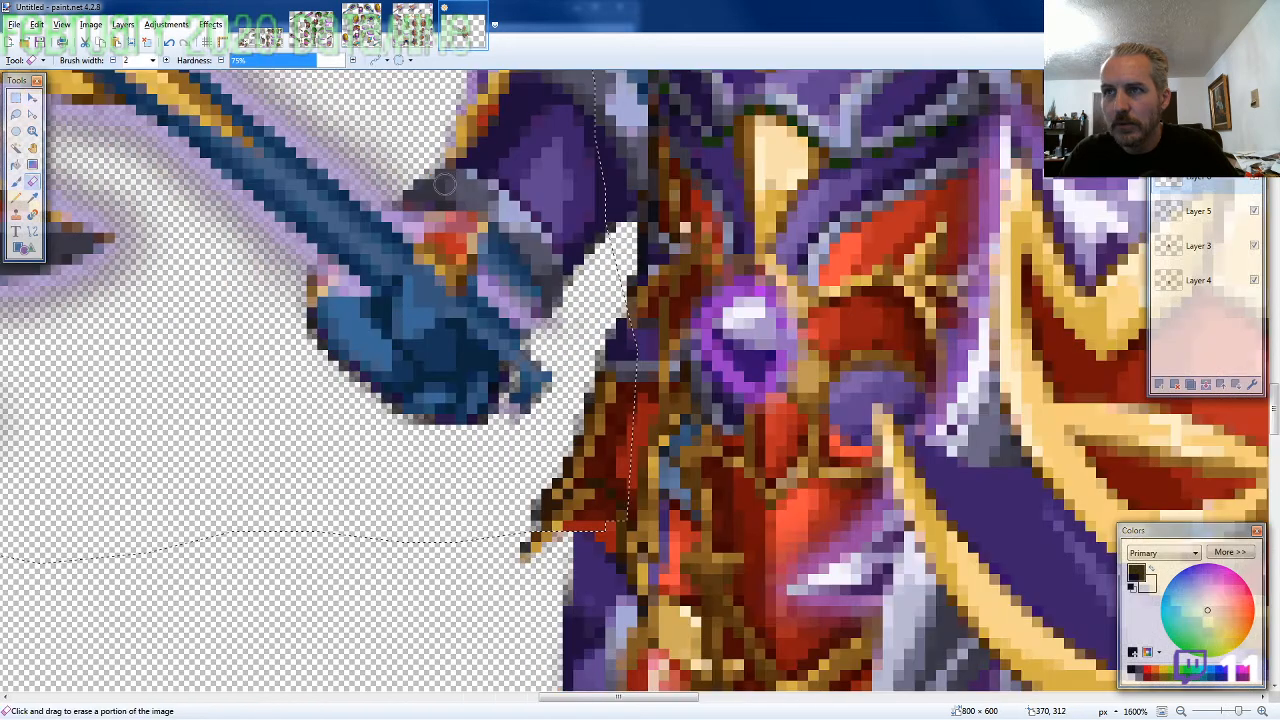
drag(445, 183, 537, 292)
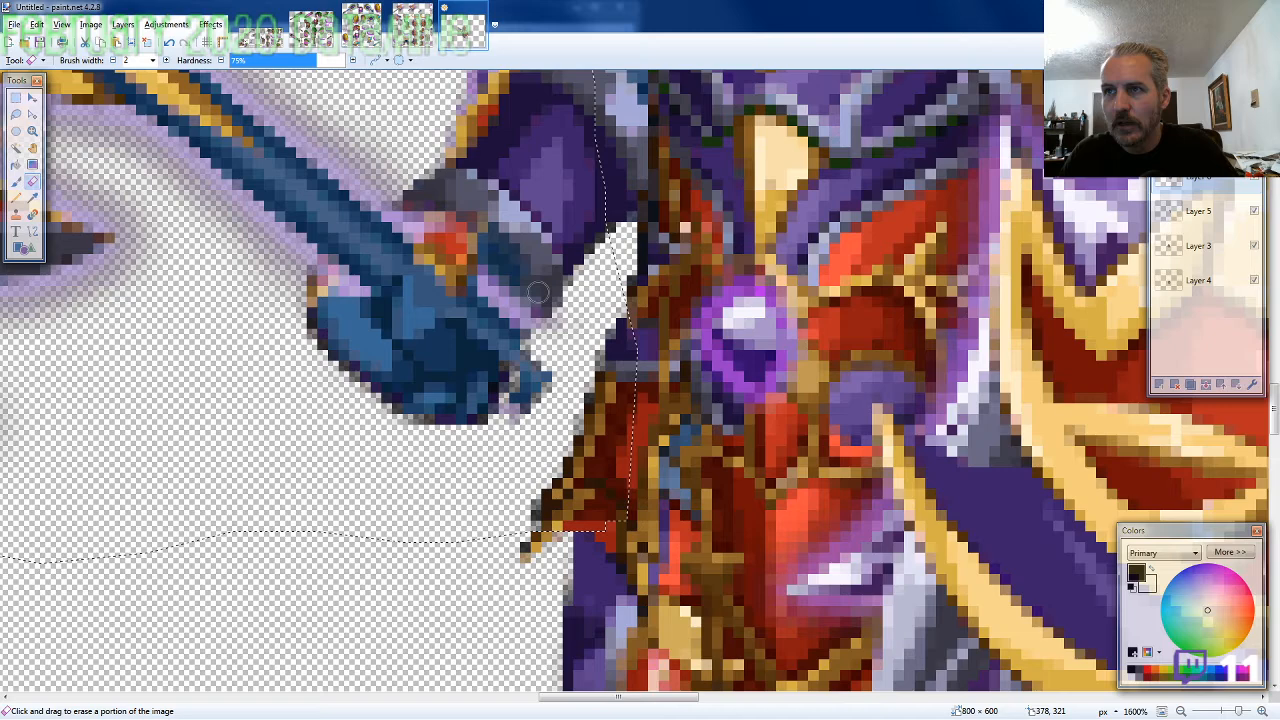
scroll(537, 292, down, 2)
Lasso the pointed lower end of the axe handle on the ARMOR7-SF sheet, about 55 × 50 pixels, and copy it
click(414, 30)
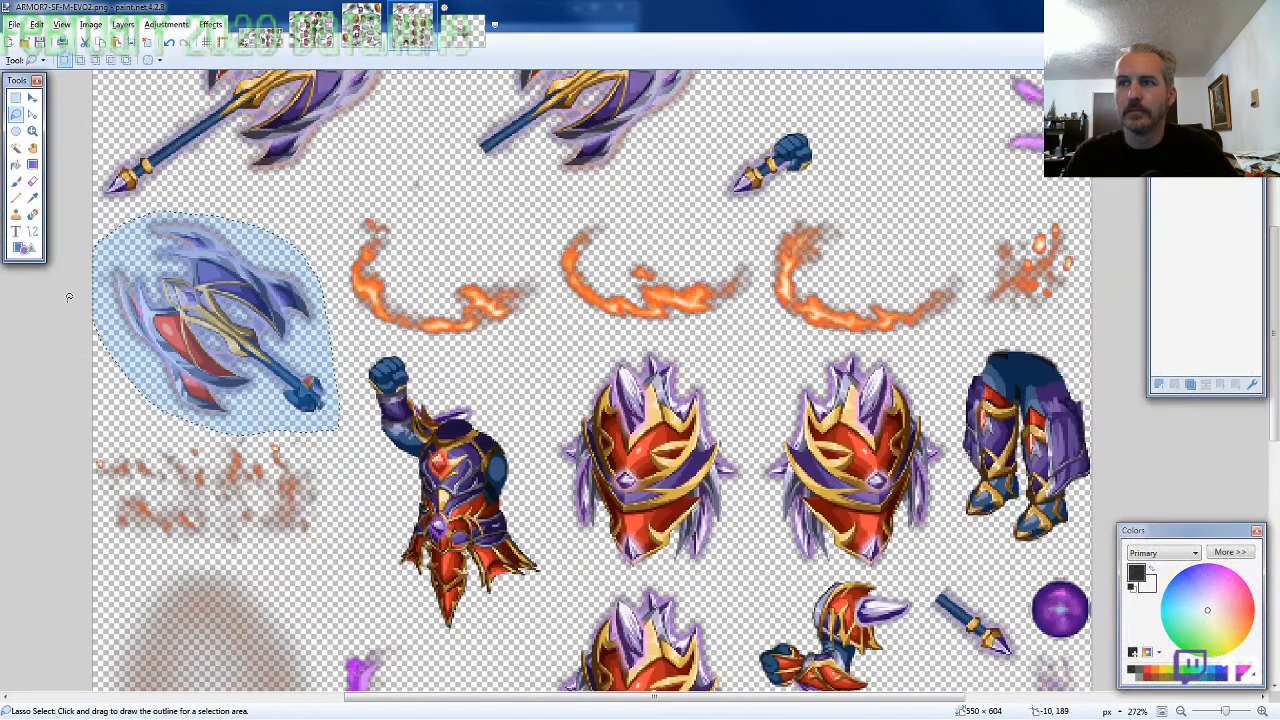
scroll(694, 527, up, 5)
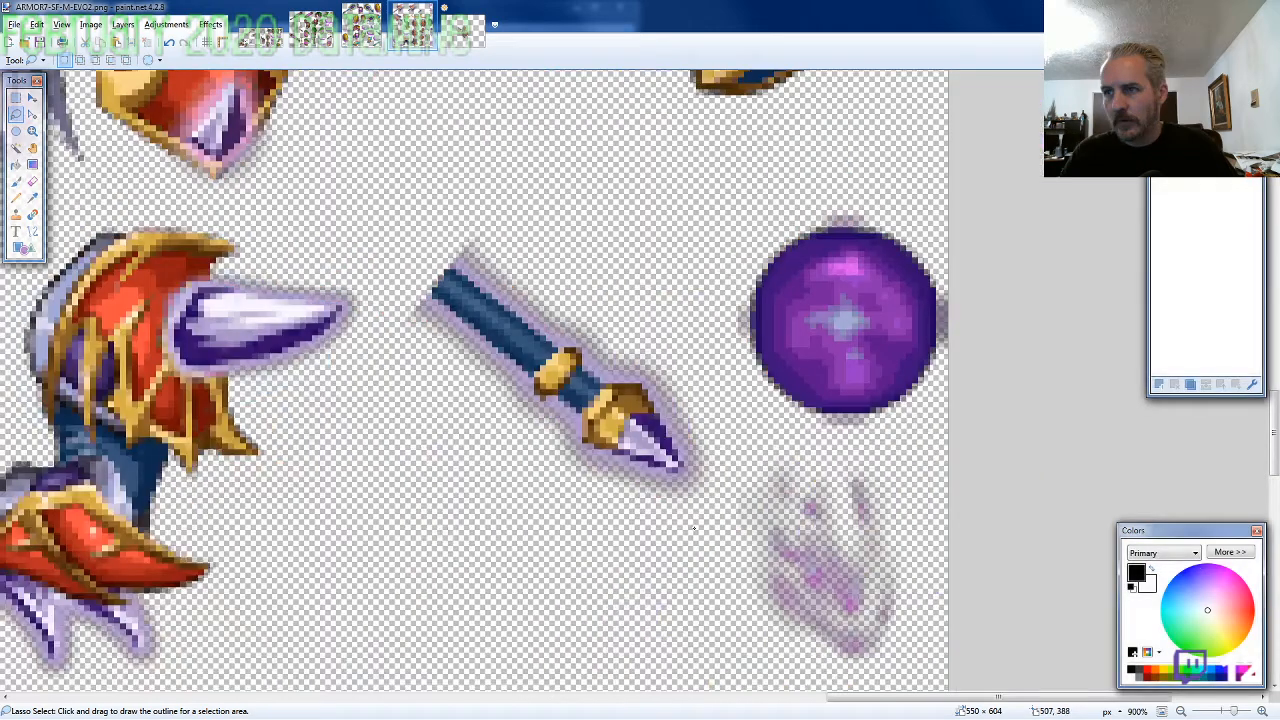
mouse_move(694, 527)
mouse_down()
mouse_move(712, 410)
mouse_move(692, 522)
mouse_up()
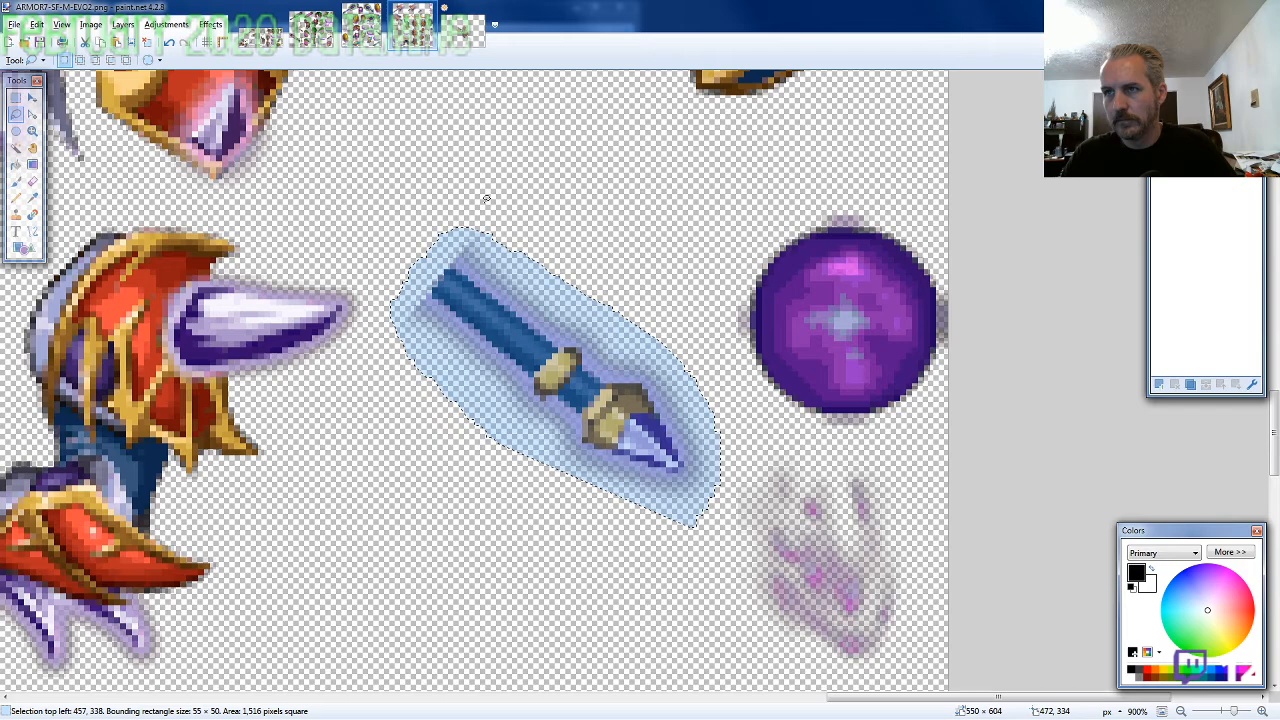
Paste the handle end on a new layer below all others and line it up with the axe shaft at 358, 312
key(ctrl+Tab)
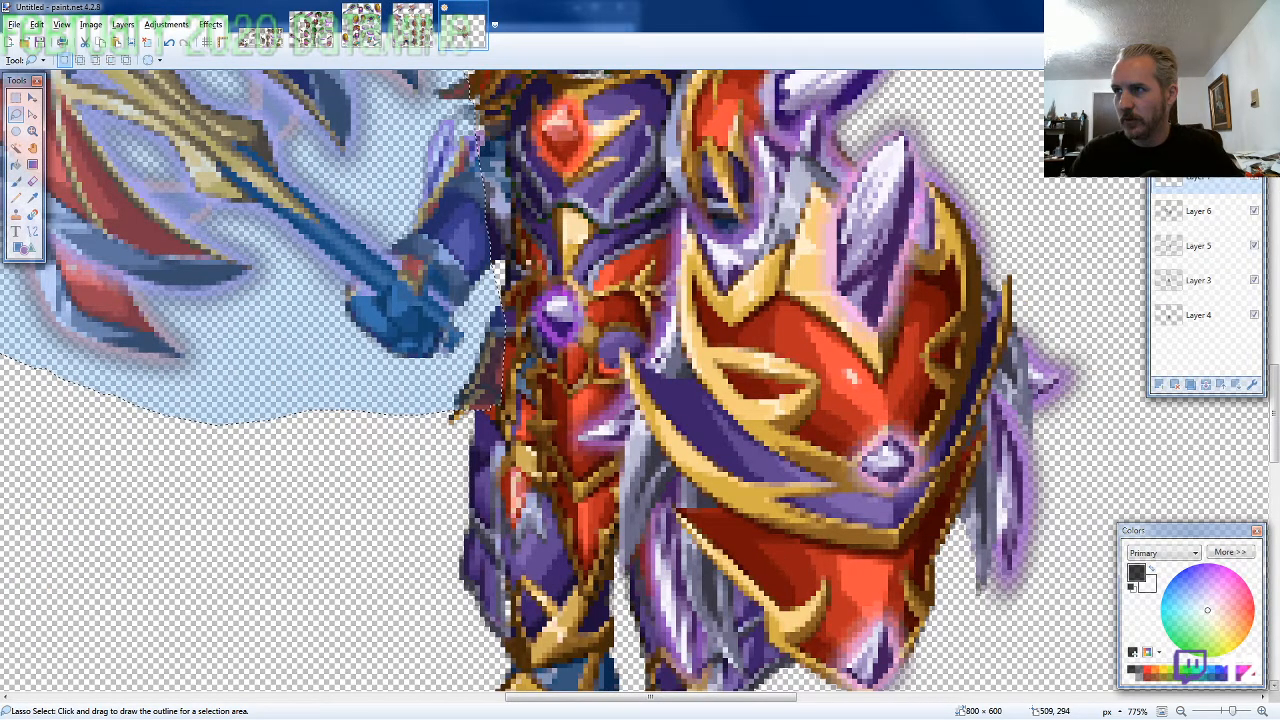
drag(1205, 178, 1220, 323)
key(ctrl+v)
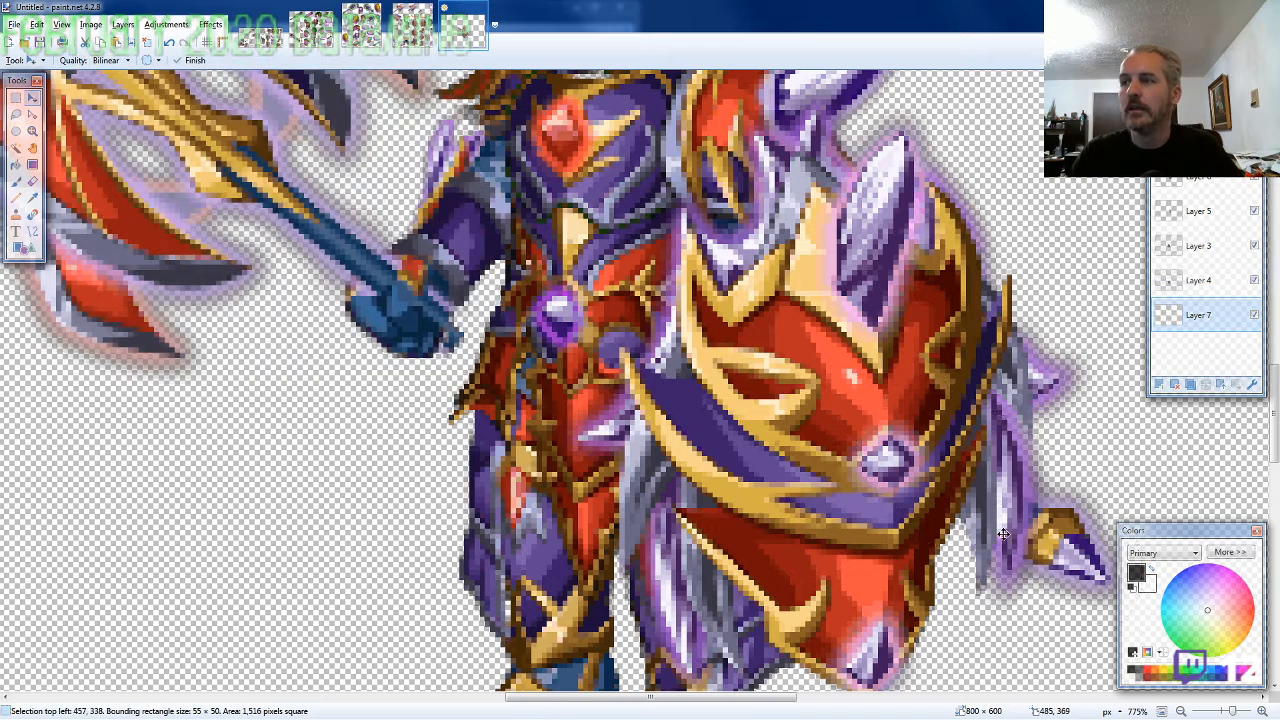
drag(1003, 533, 493, 396)
scroll(598, 476, down, 3)
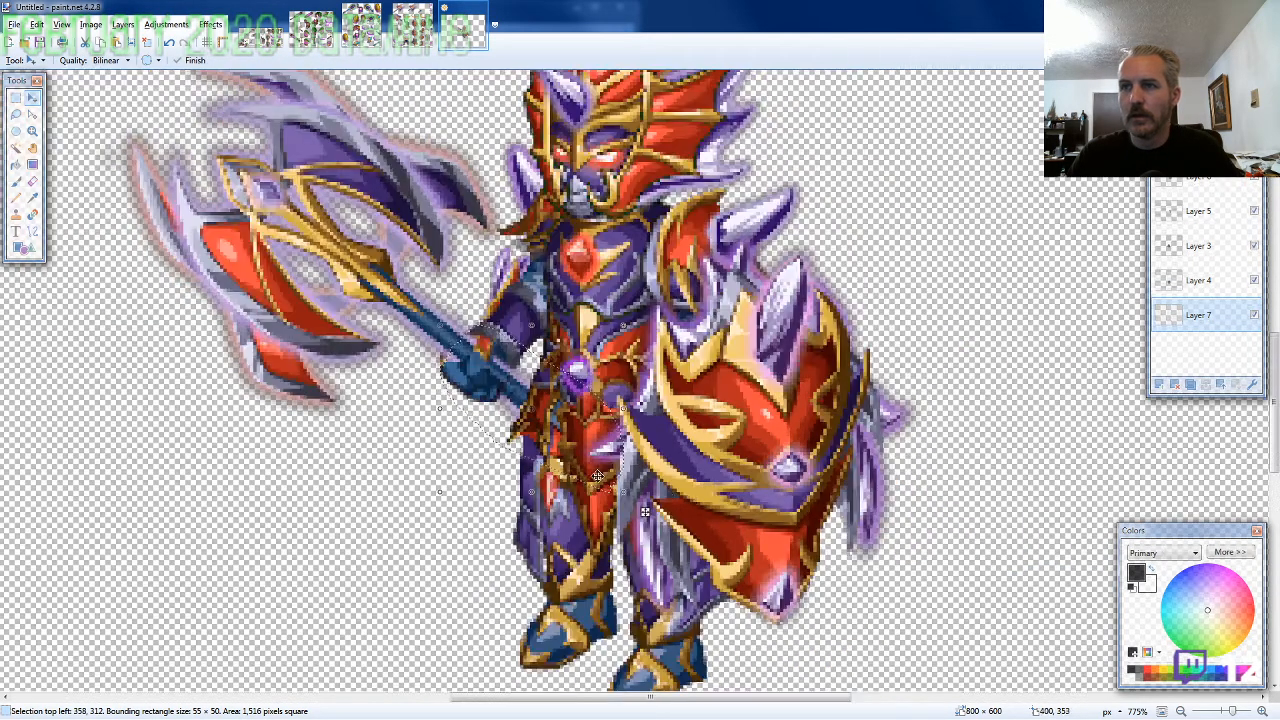
Merge the layers, select the whole canvas and move the assembled character into the canvas's upper-left corner at an offset of -247, -187
scroll(598, 476, down, 8)
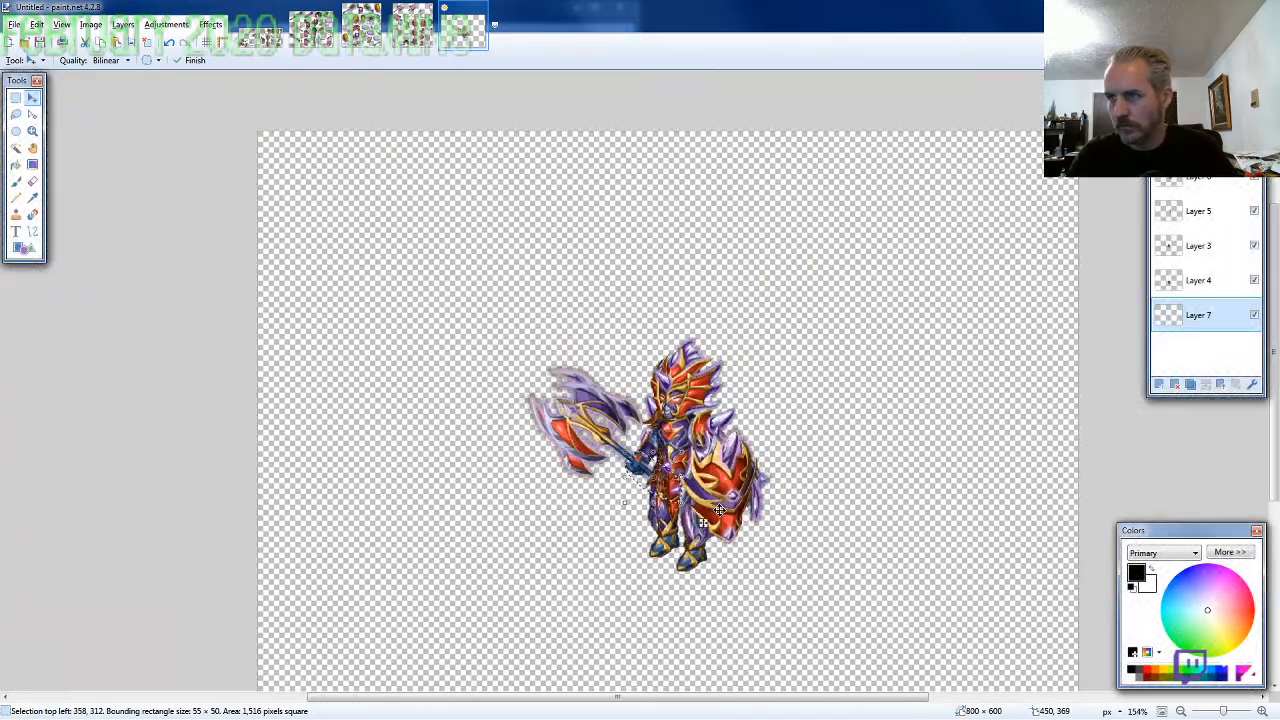
scroll(717, 509, down, 2)
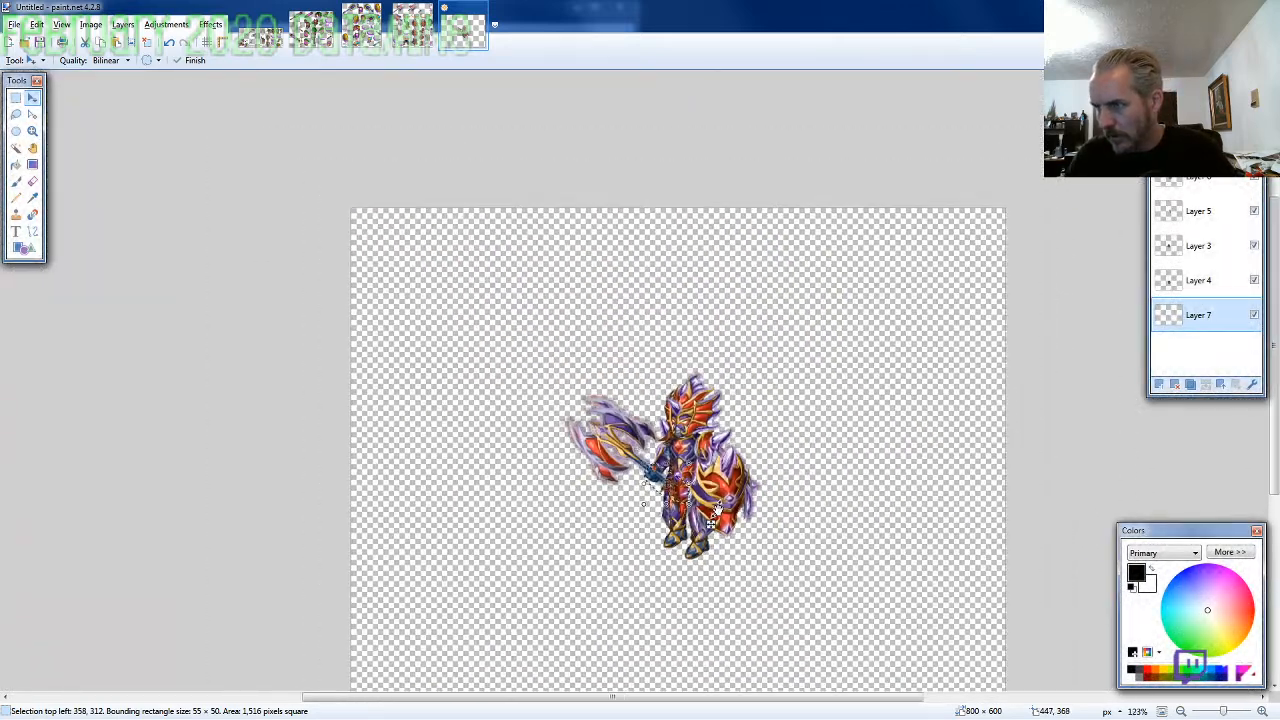
scroll(717, 509, down, 2)
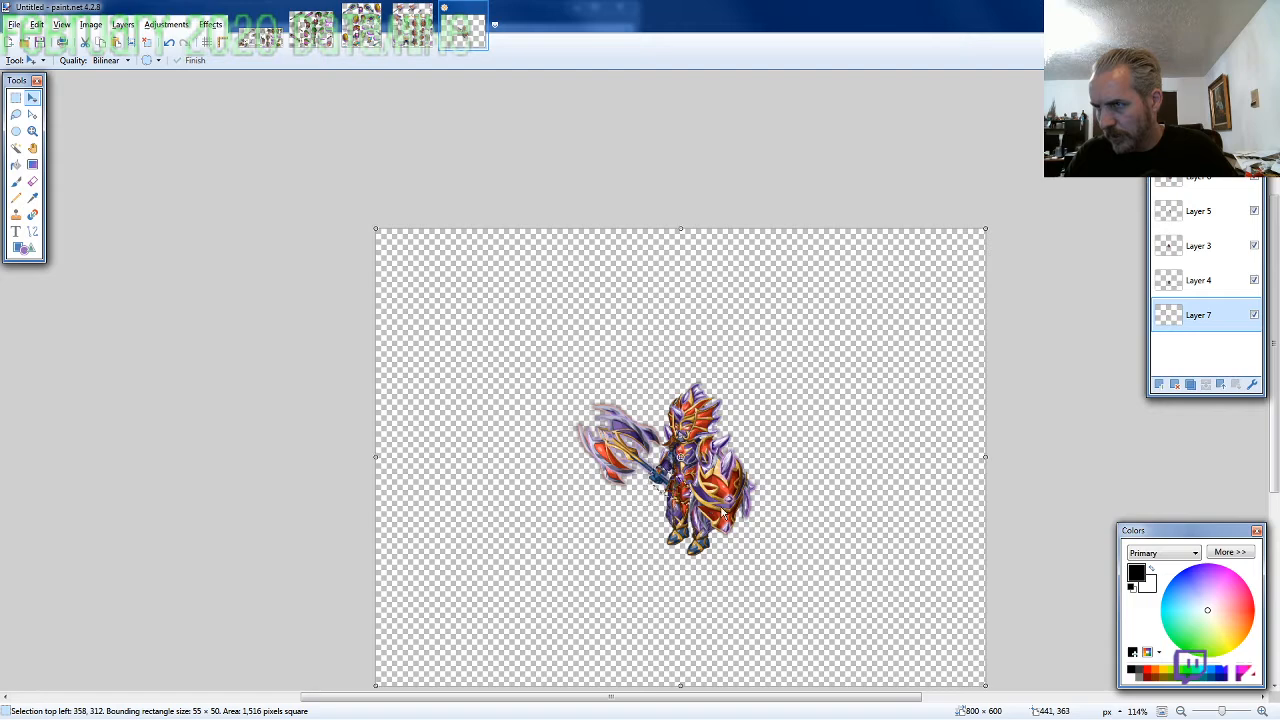
key(ctrl+a)
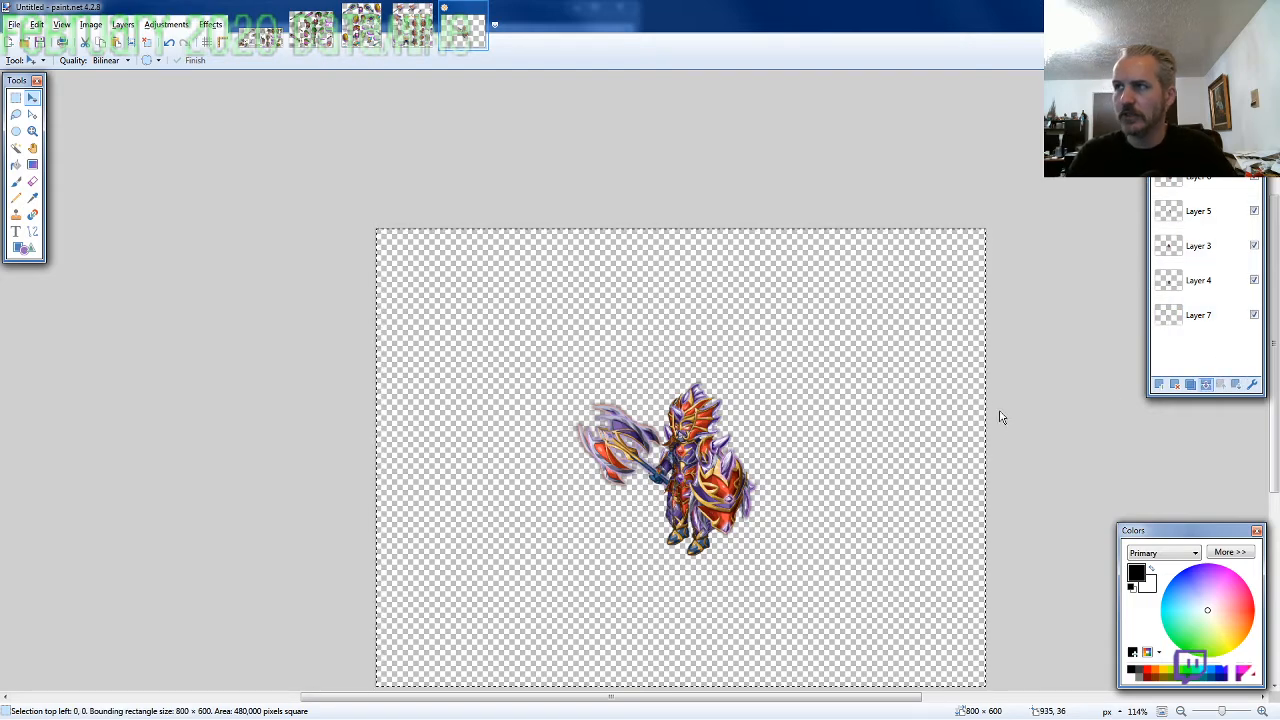
drag(854, 409, 653, 273)
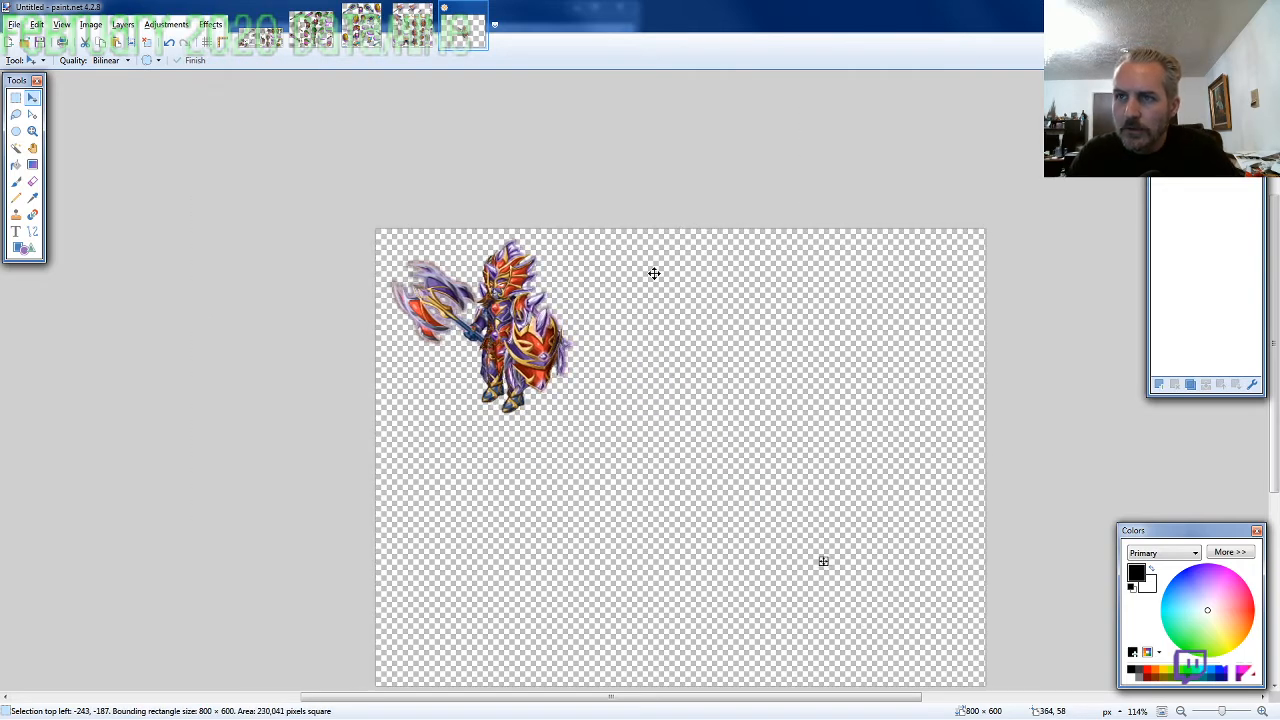
key(Left)
key(Left)
key(Left)
key(Left)
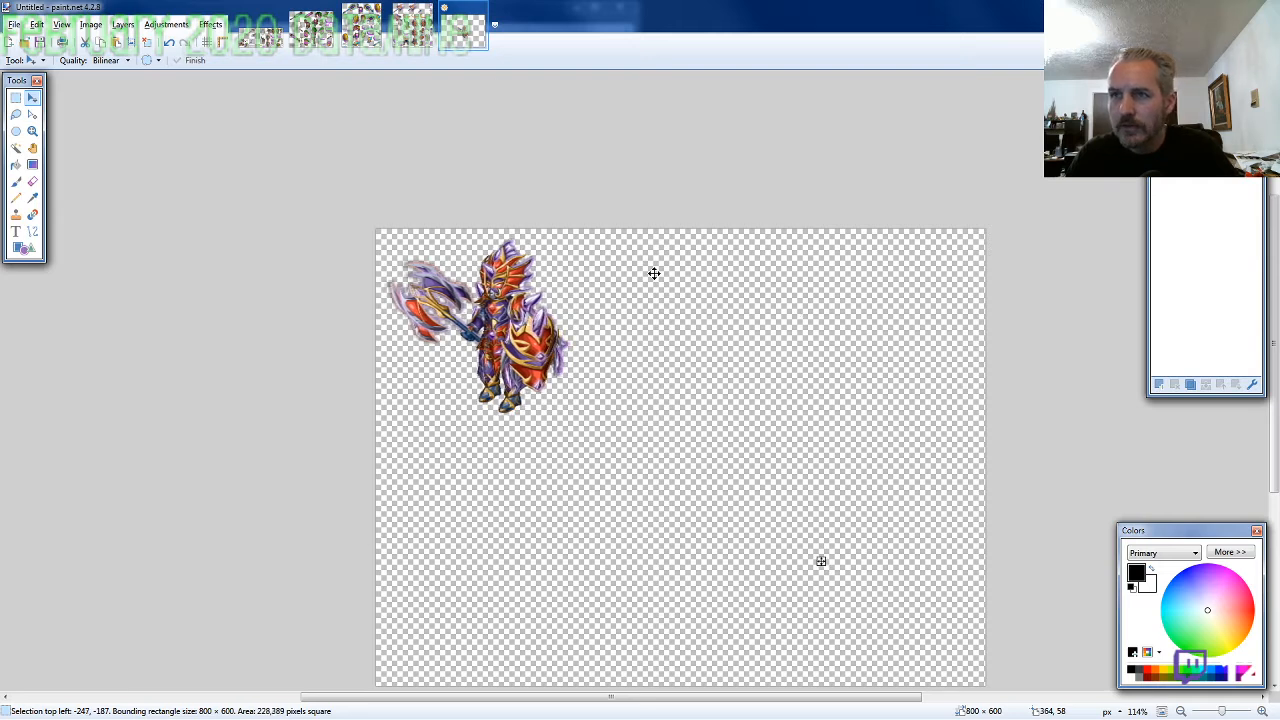
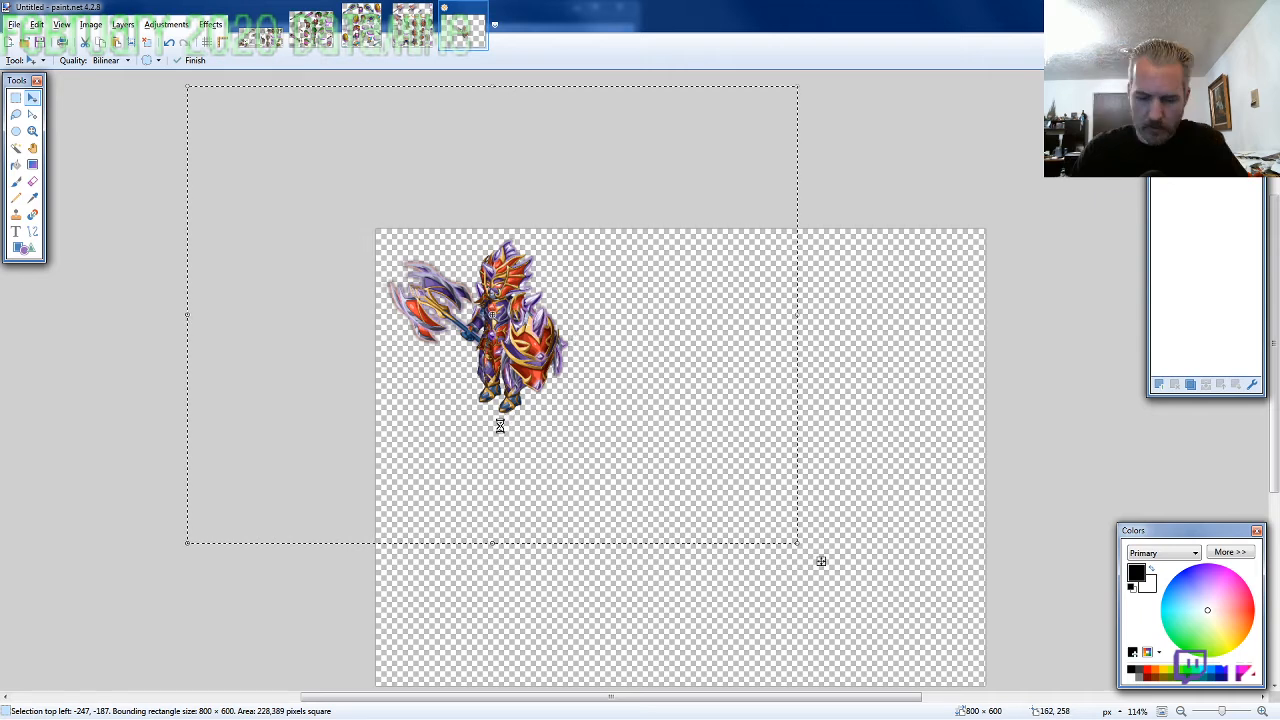
Resize the canvas to 260 × 260 pixels anchored at the top left and nudge the character down to an offset of -1, 2
text(260)
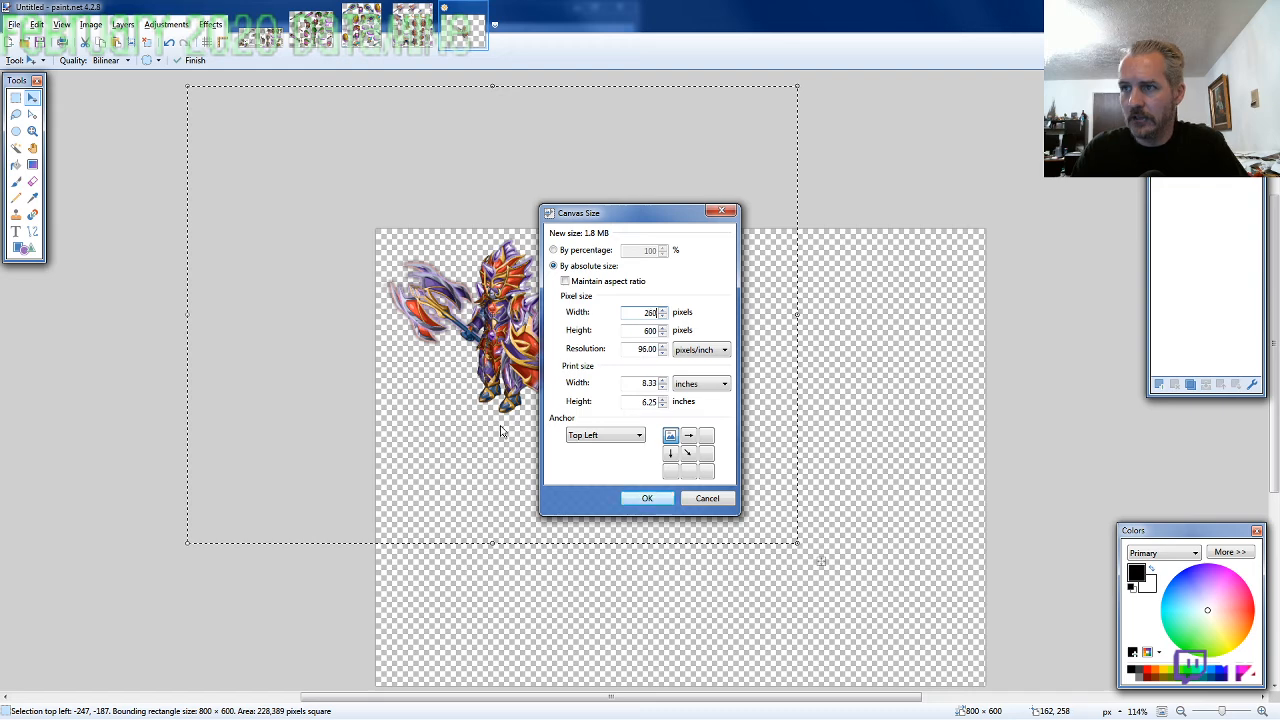
key(Return)
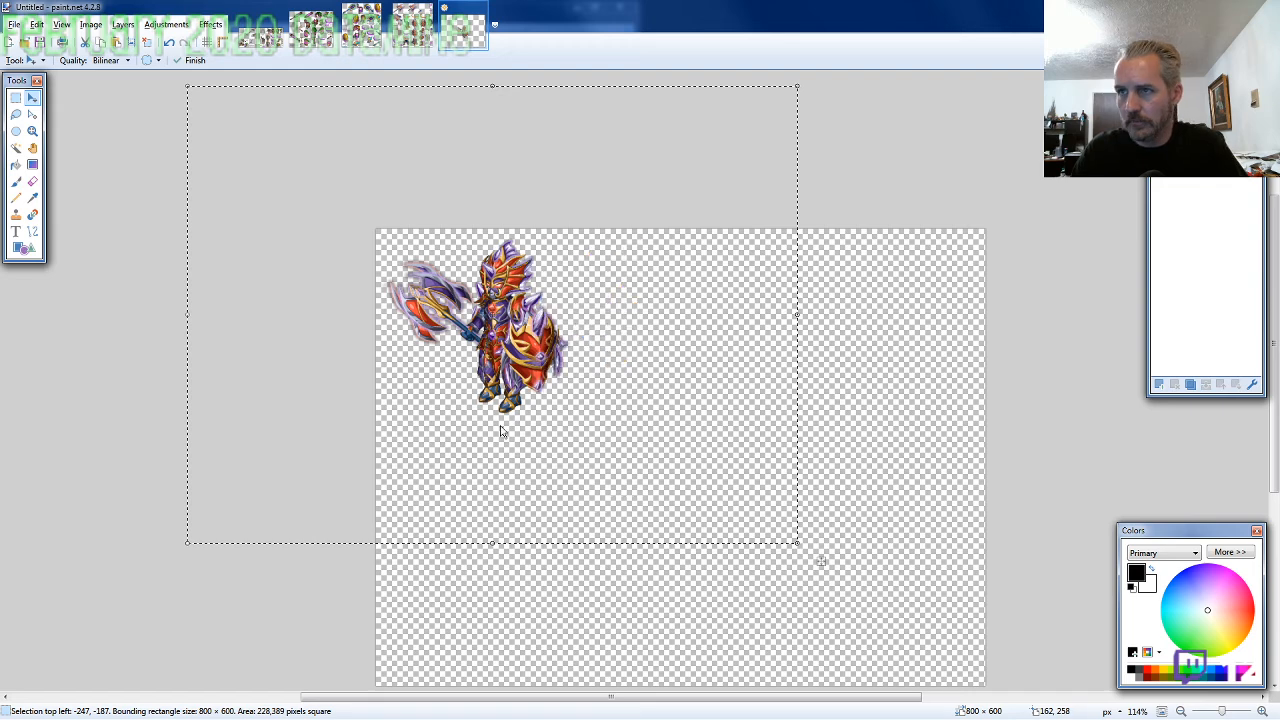
key(ctrl+v)
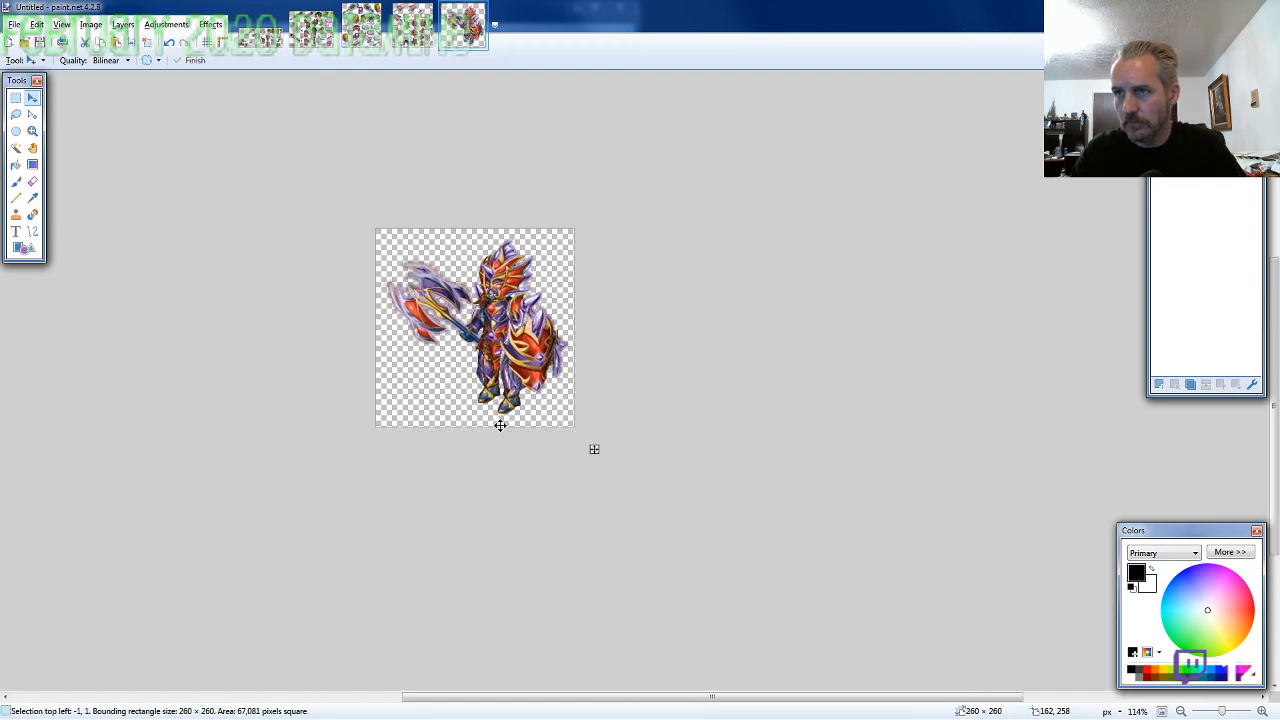
key(Down)
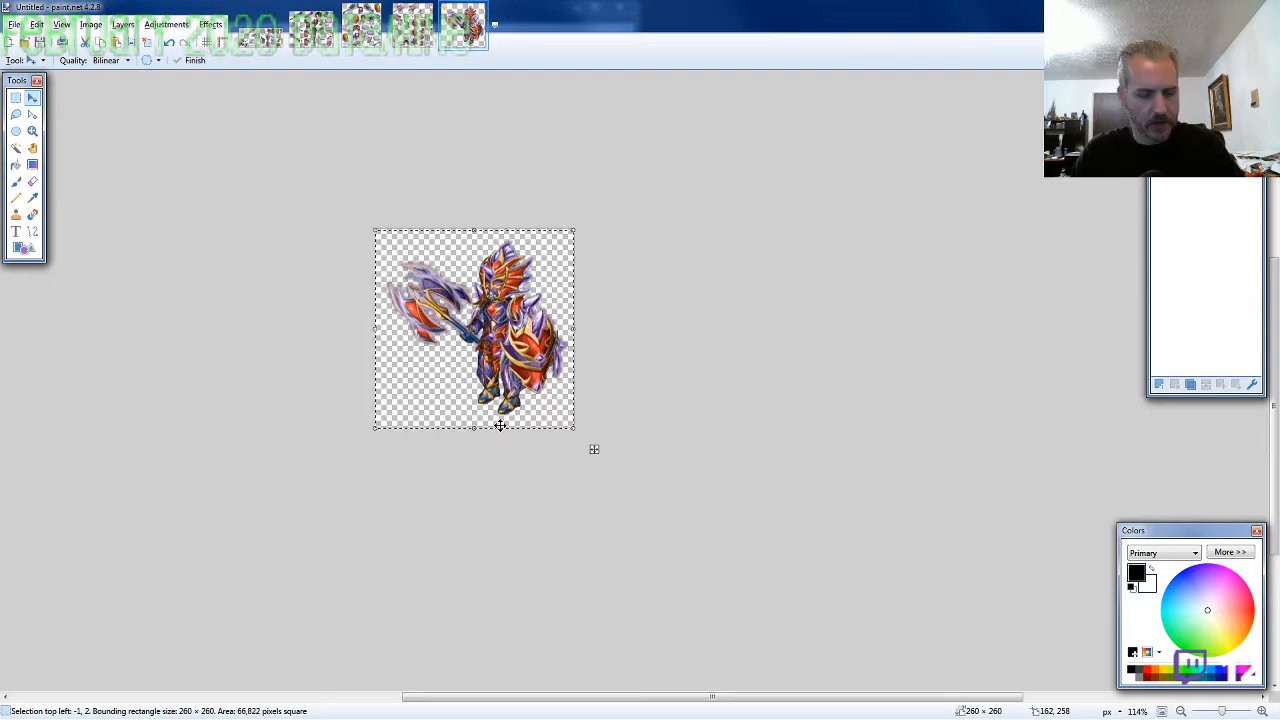
Save the image as ARMOR7-SF-M-EVO2 in PNG format in the 2020-02 folder, and close it along with the ARMOR7-SF sprite sheet
key(ctrl+s)
text(ARMOR7)
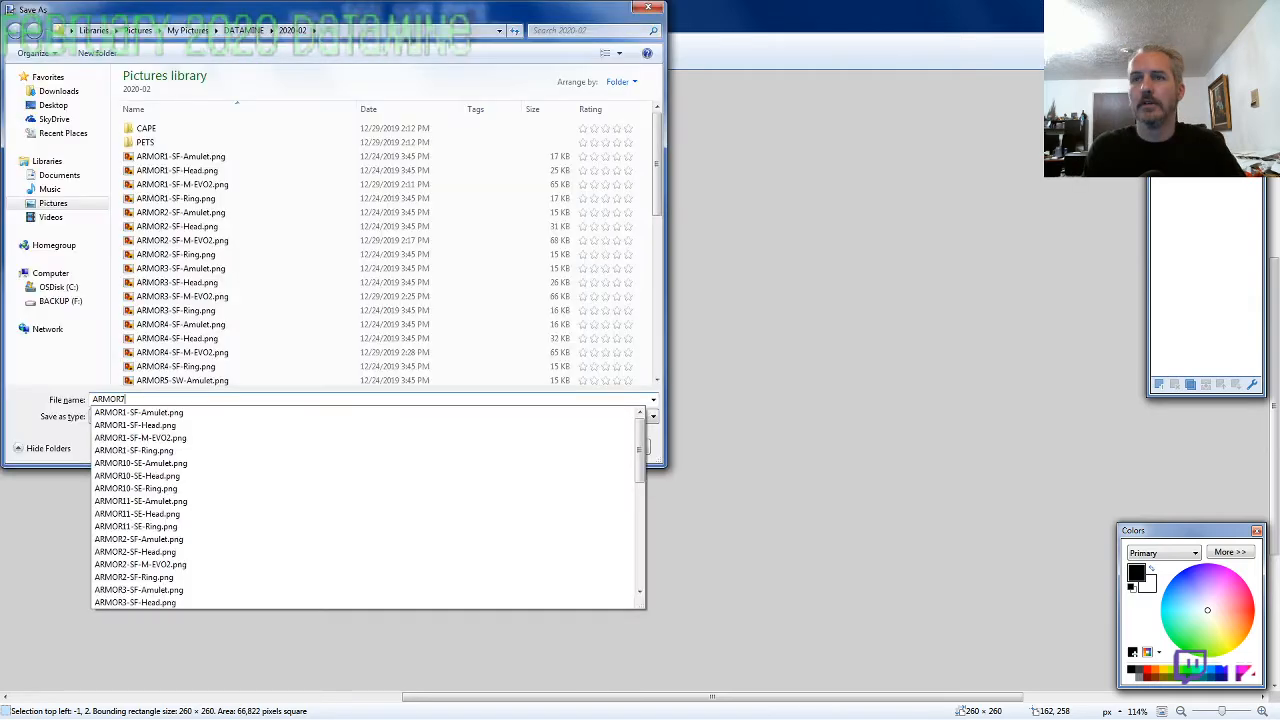
text(-SF-M-)
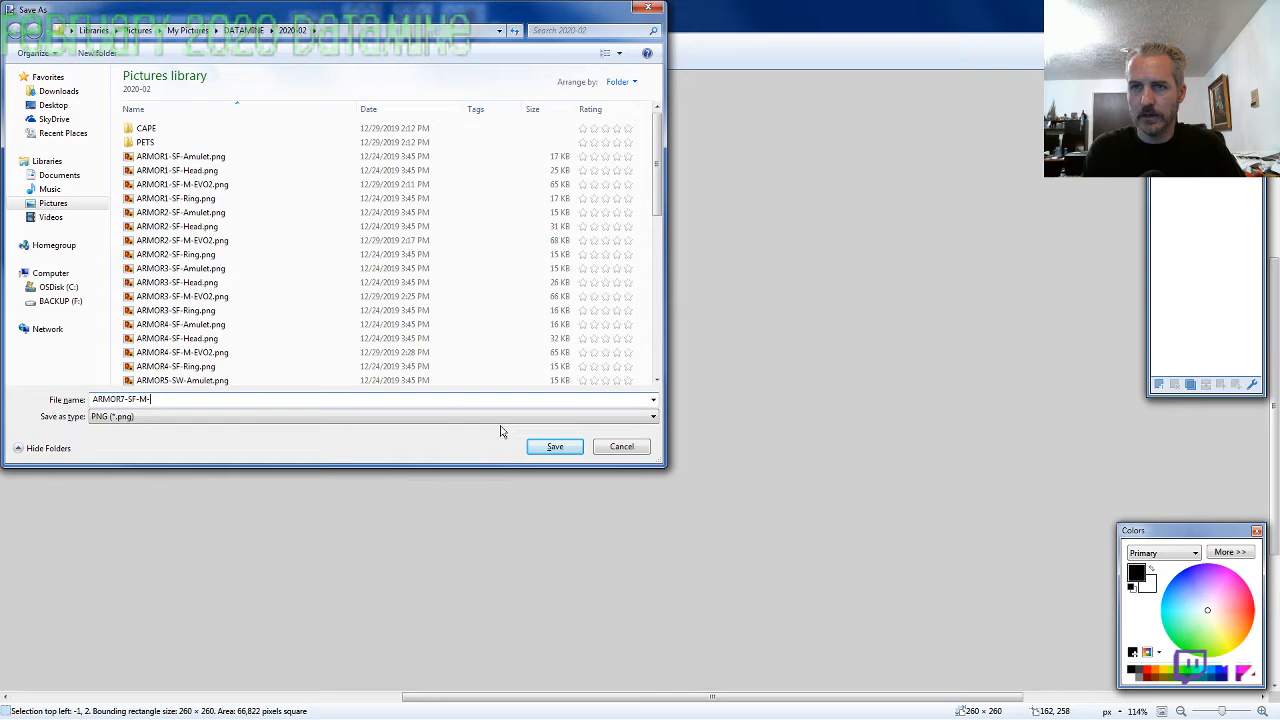
text(EVO2)
key(Return)
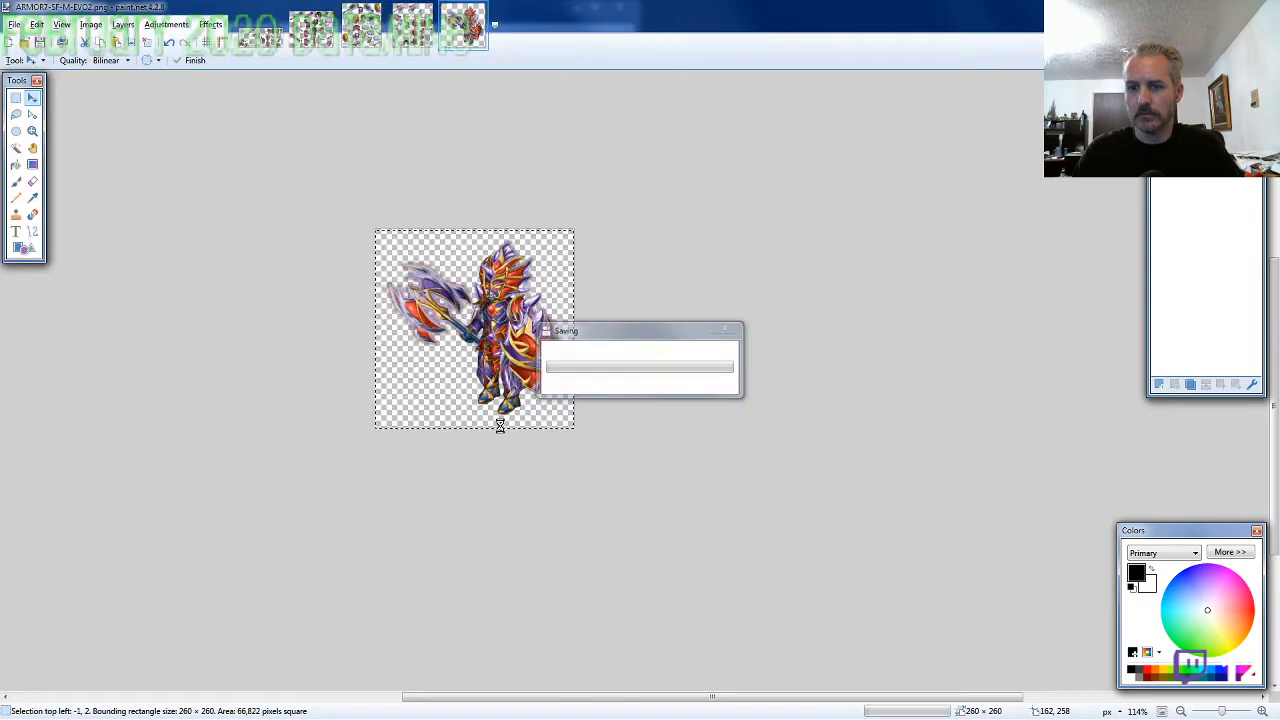
key(ctrl+w)
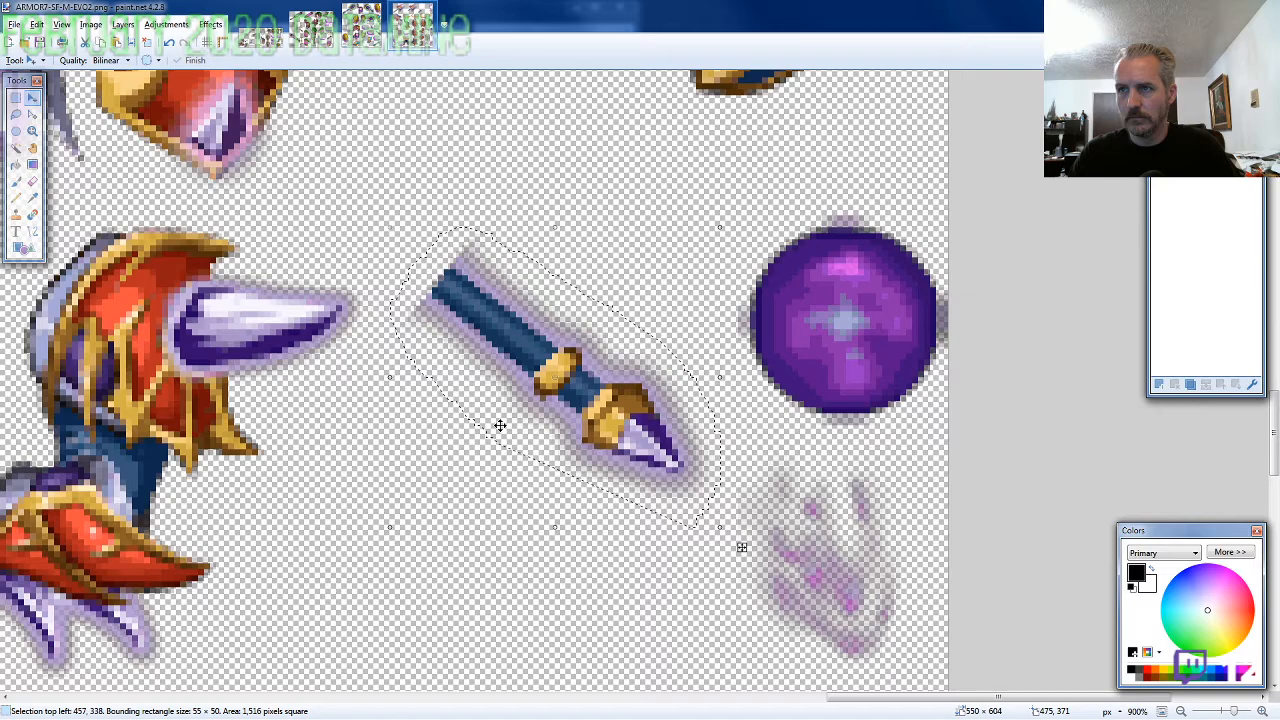
key(ctrl+w)
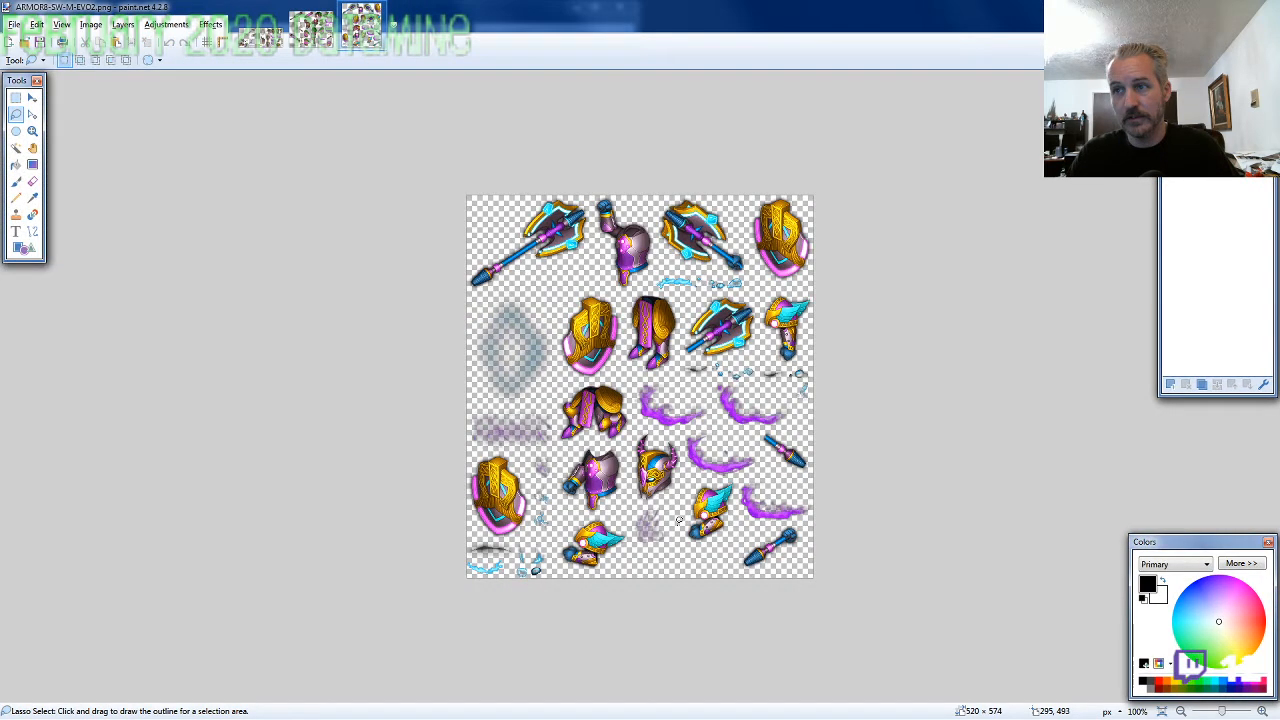
Lasso the horned helmet on the ARMOR8-SW-M-EVO2 sheet, about 79 × 110 pixels, and copy it
scroll(679, 519, up, 4)
mouse_move(730, 418)
mouse_down()
mouse_move(734, 312)
mouse_move(537, 338)
mouse_move(562, 496)
mouse_move(683, 504)
mouse_up()
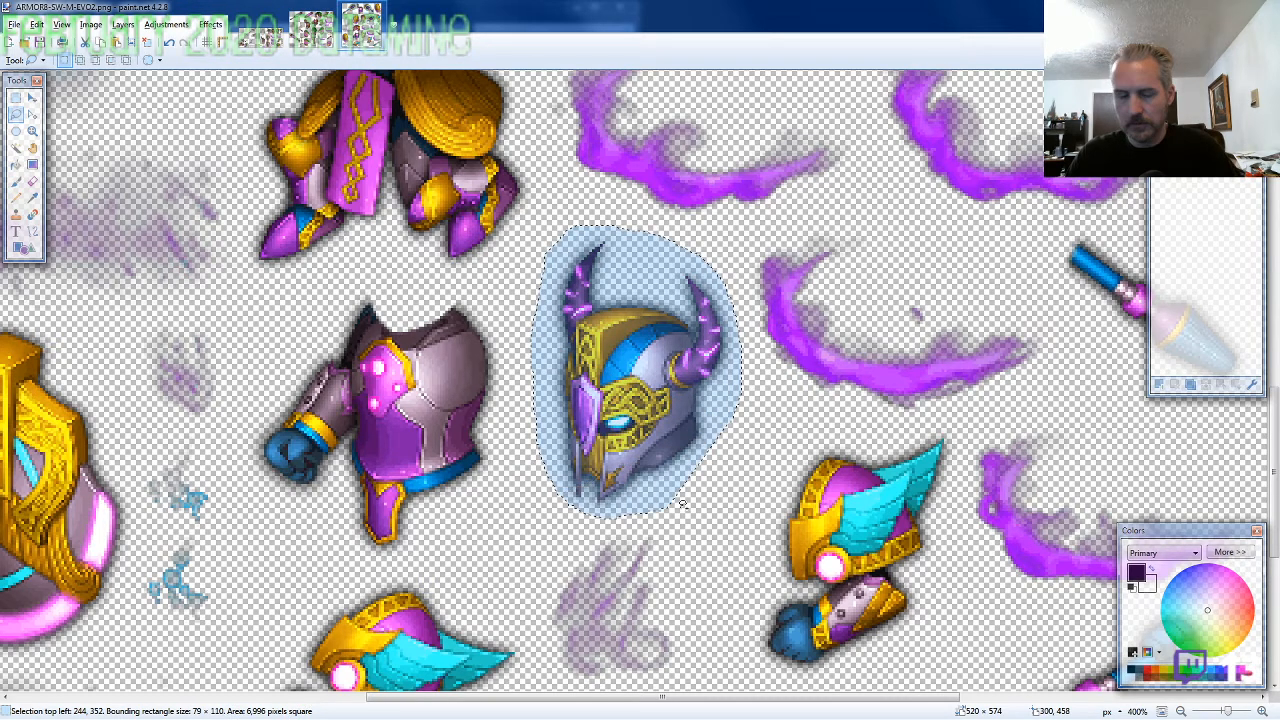
key(ctrl+c)
Create a new image 800 pixels wide and 600 pixels high
key(ctrl+n)
text(8)
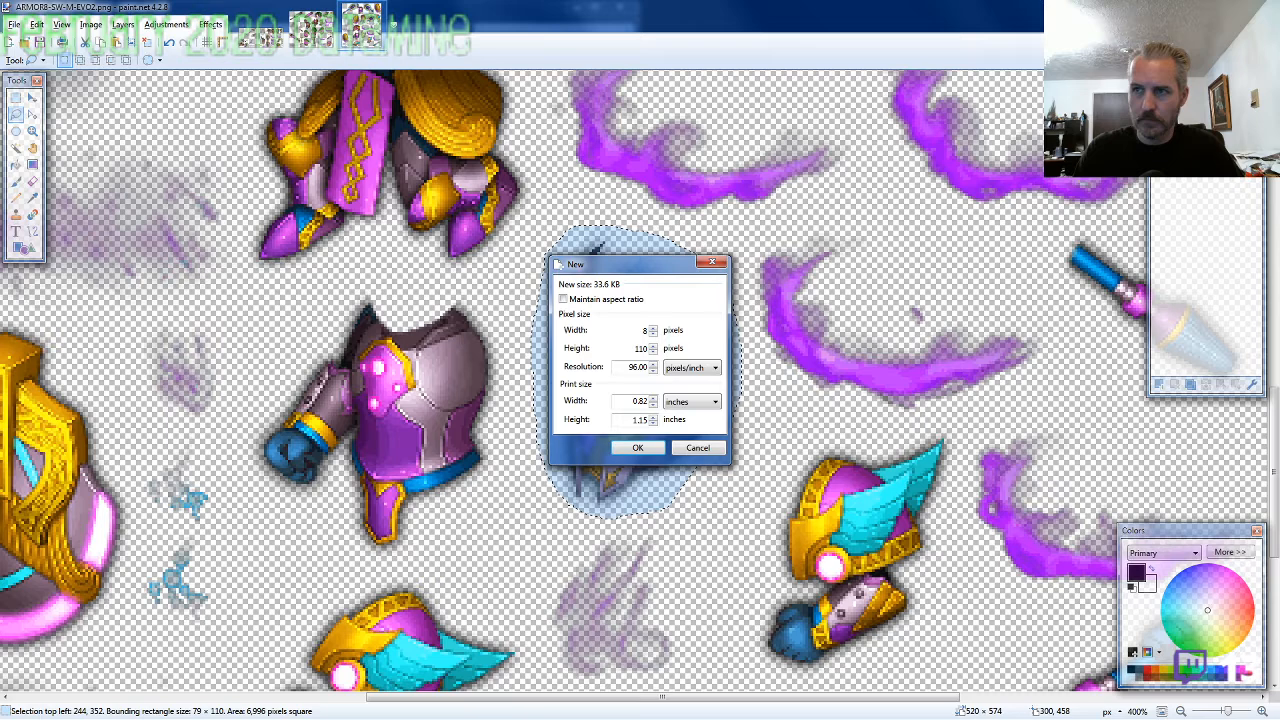
text(00)
key(Tab)
text(600)
key(Return)
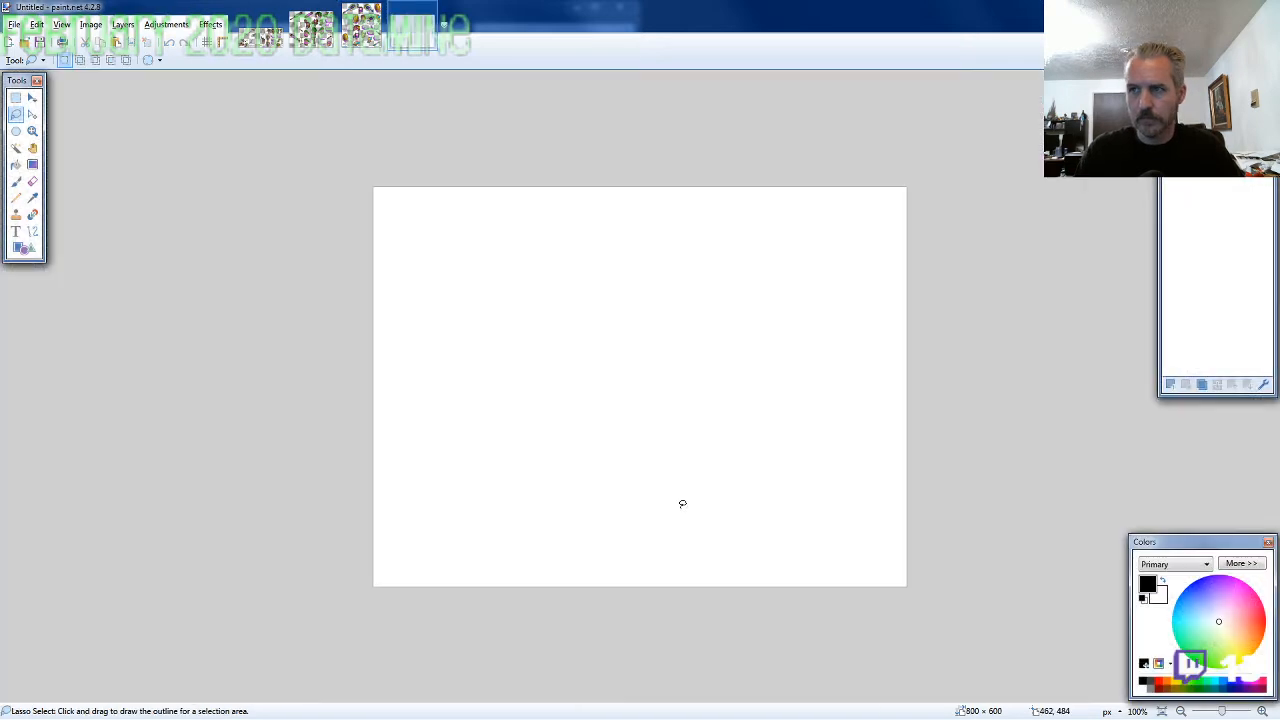
Clear the white background to transparency, paste the helmet and place it near the canvas centre at 414, 190
key(ctrl+a)
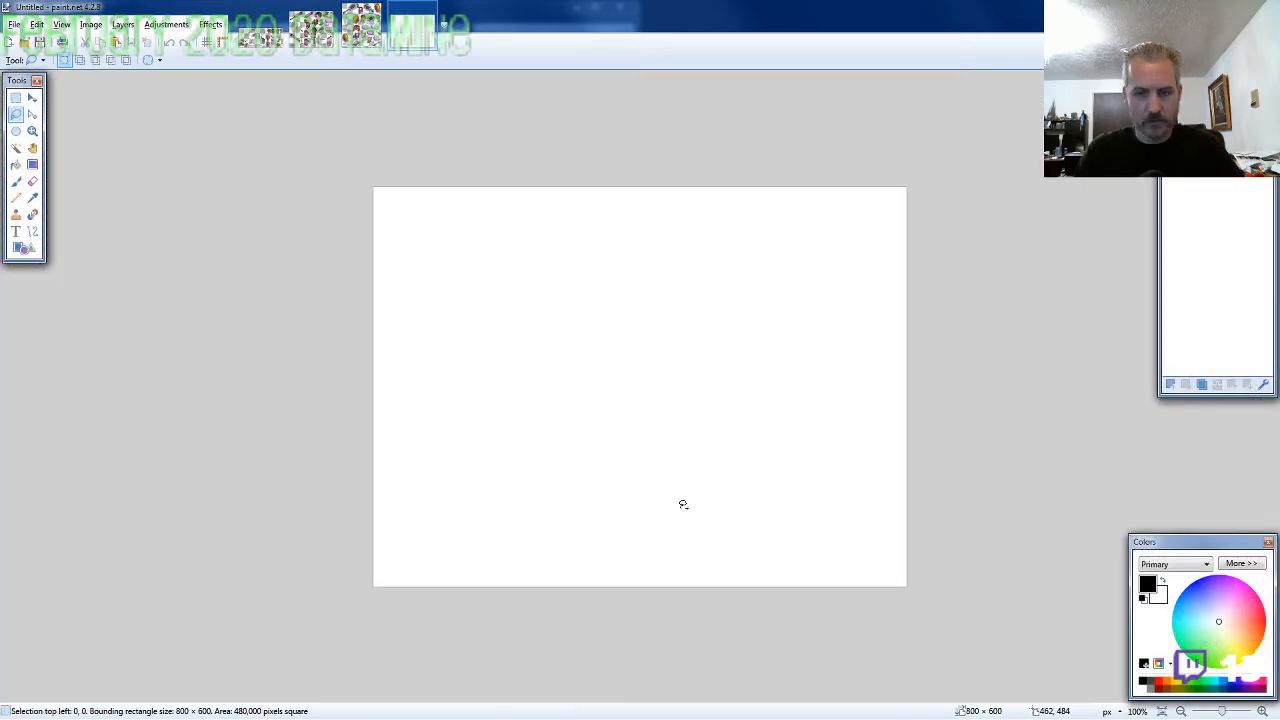
key(Delete)
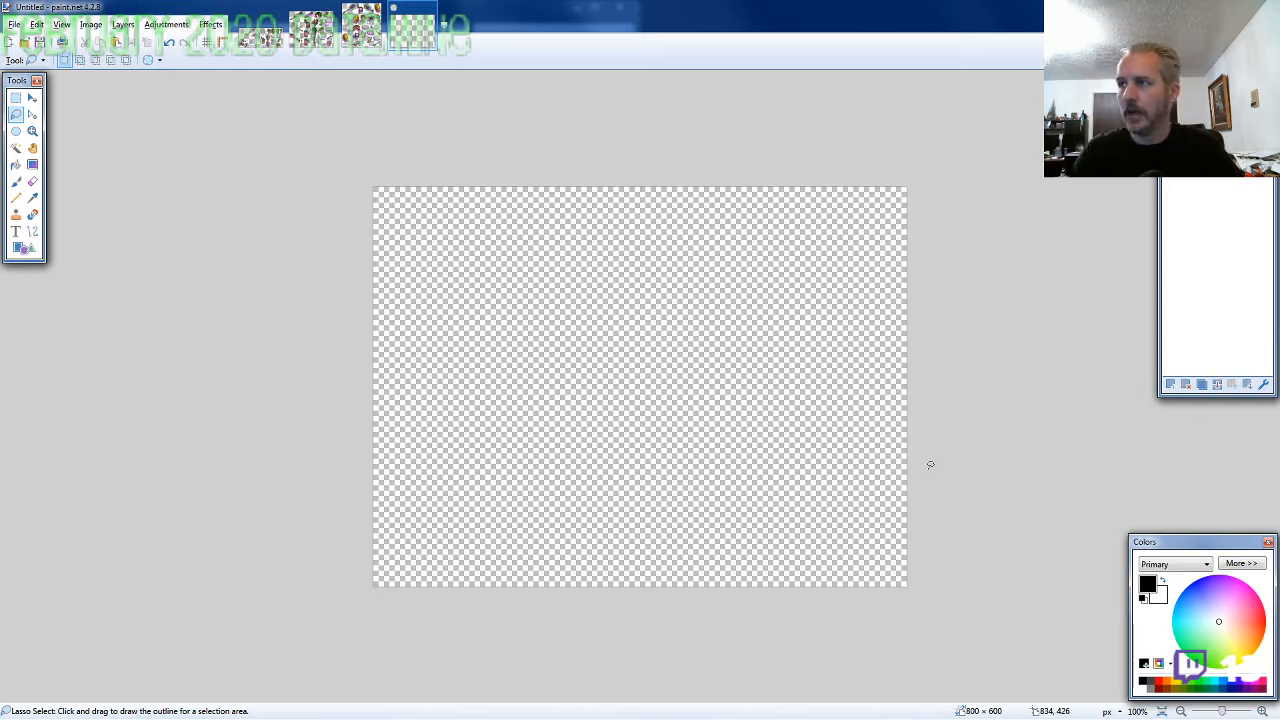
key(ctrl+v)
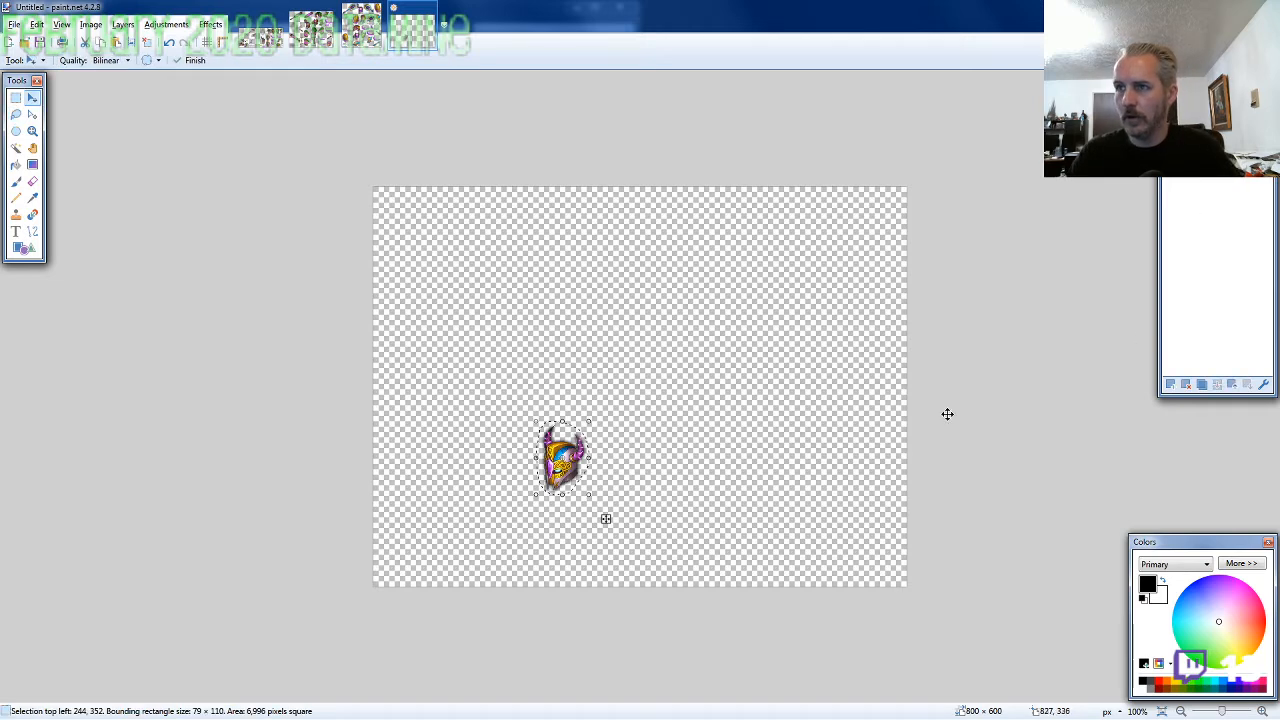
drag(819, 430, 931, 320)
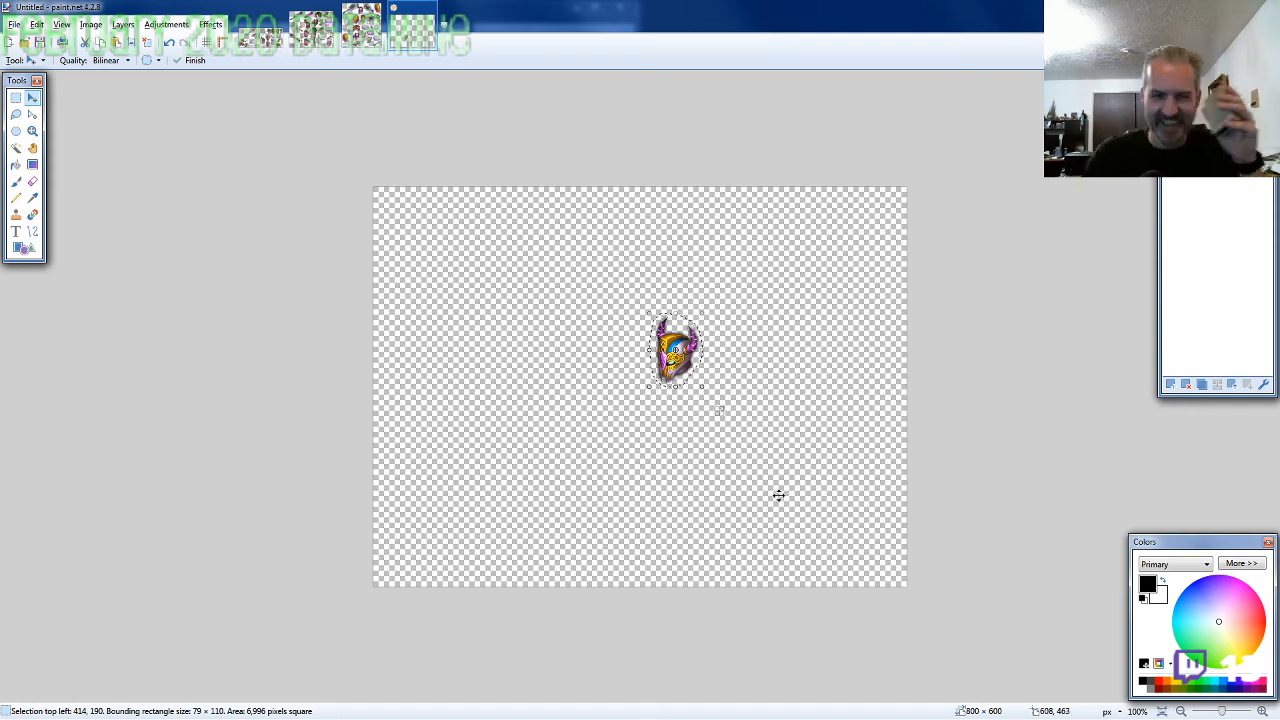
Lasso the front-facing torso with its blue-fisted arm on the ARMOR8-SW sheet, about 104 × 109 pixels, and copy it
click(362, 26)
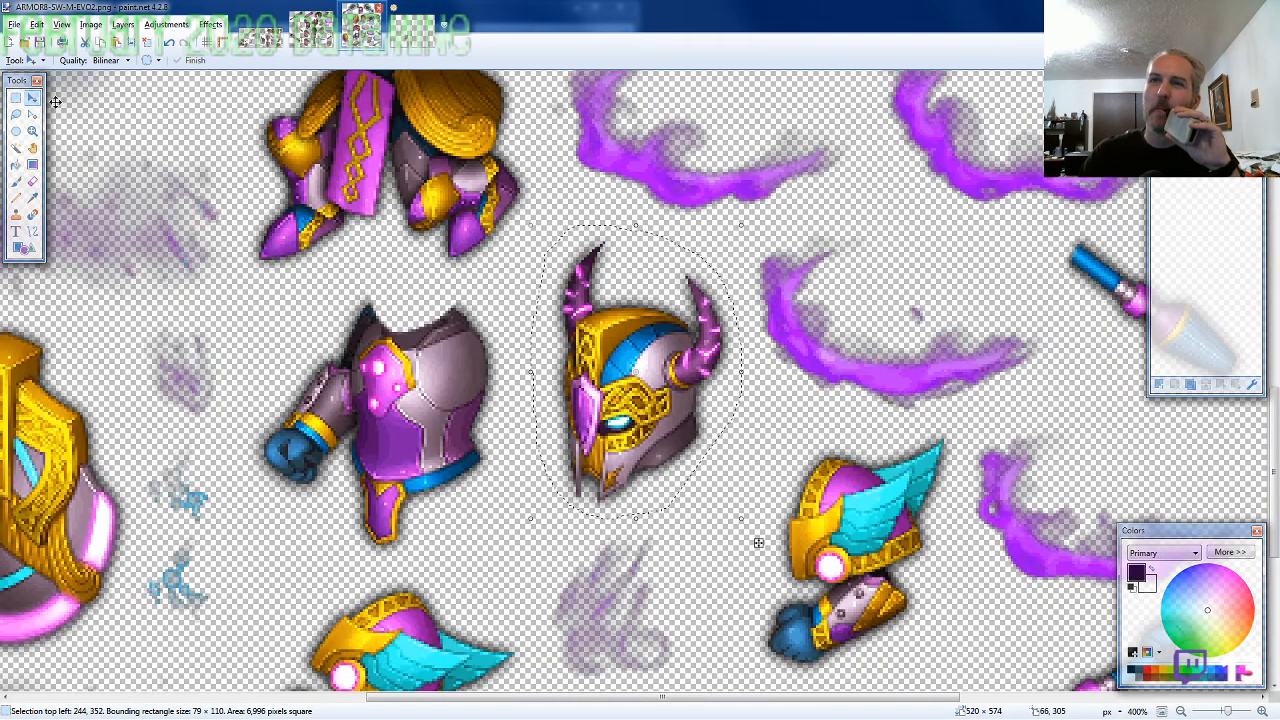
click(15, 116)
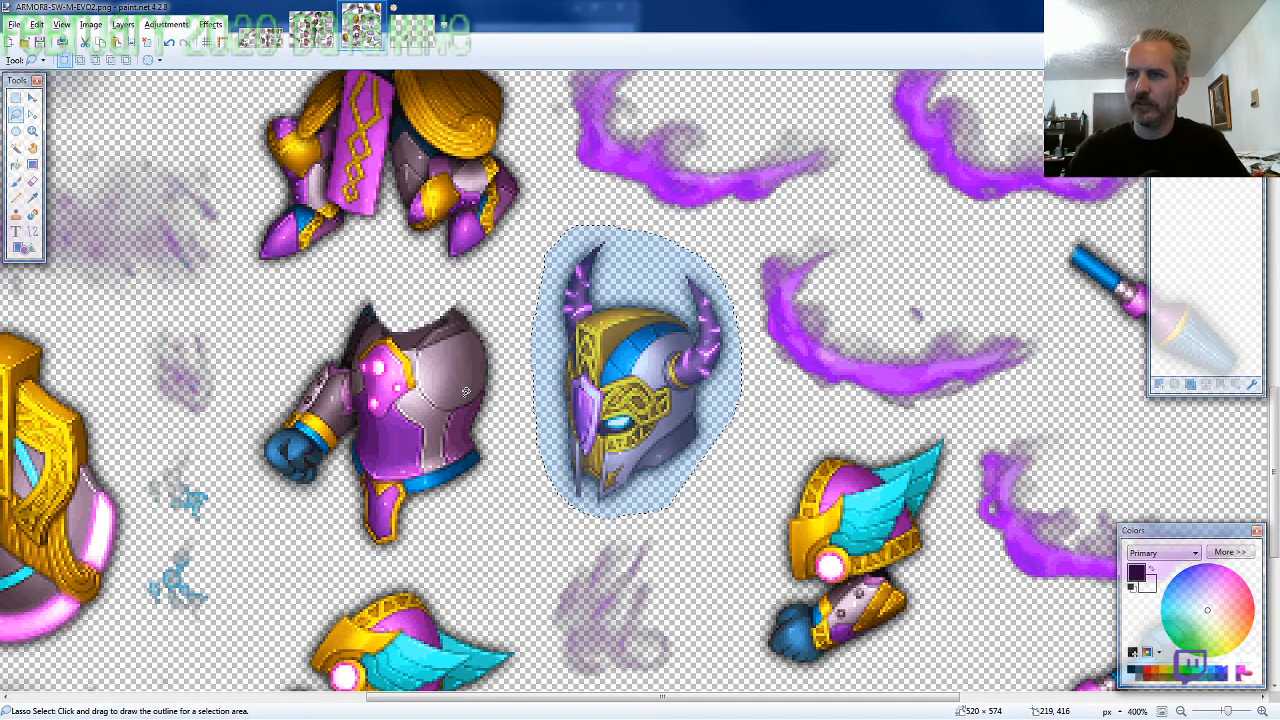
mouse_move(508, 432)
mouse_down()
mouse_move(513, 335)
mouse_move(467, 287)
mouse_move(410, 277)
mouse_move(362, 275)
mouse_move(257, 411)
mouse_move(246, 450)
mouse_move(340, 553)
mouse_move(430, 550)
mouse_move(493, 516)
mouse_up()
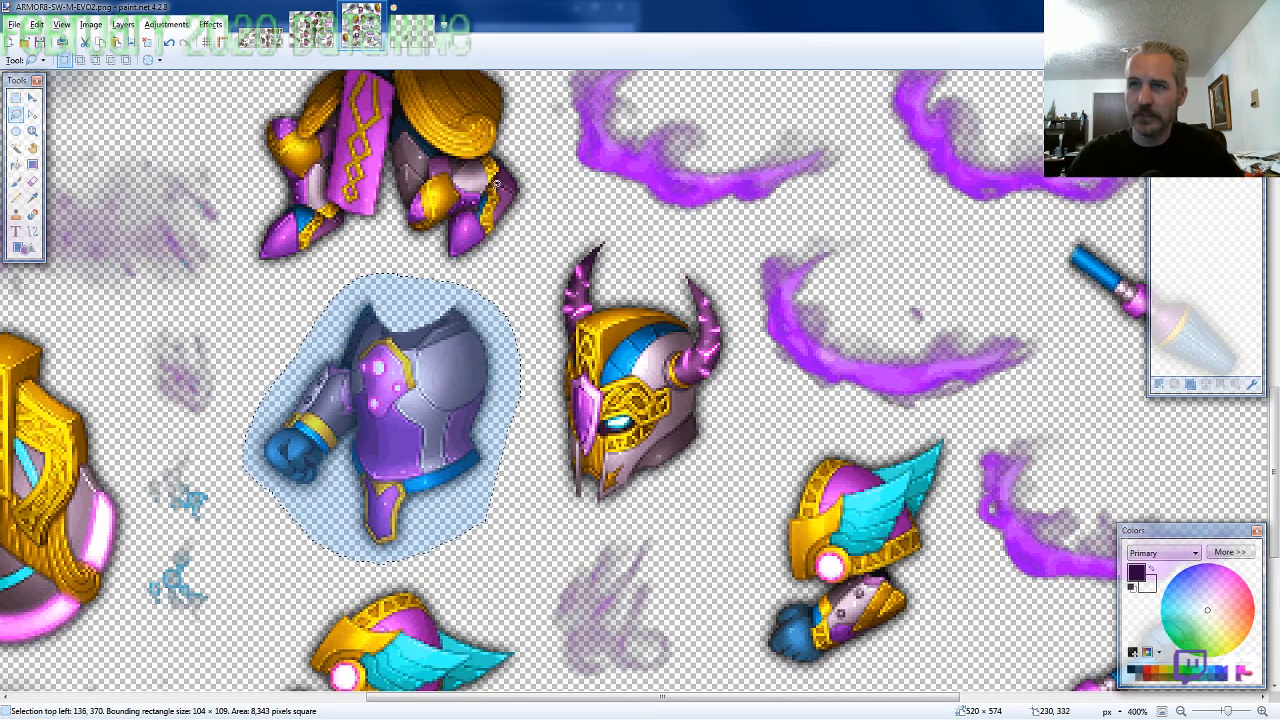
Paste the torso into the new image and fit it beneath the helmet at 386, 263
click(412, 38)
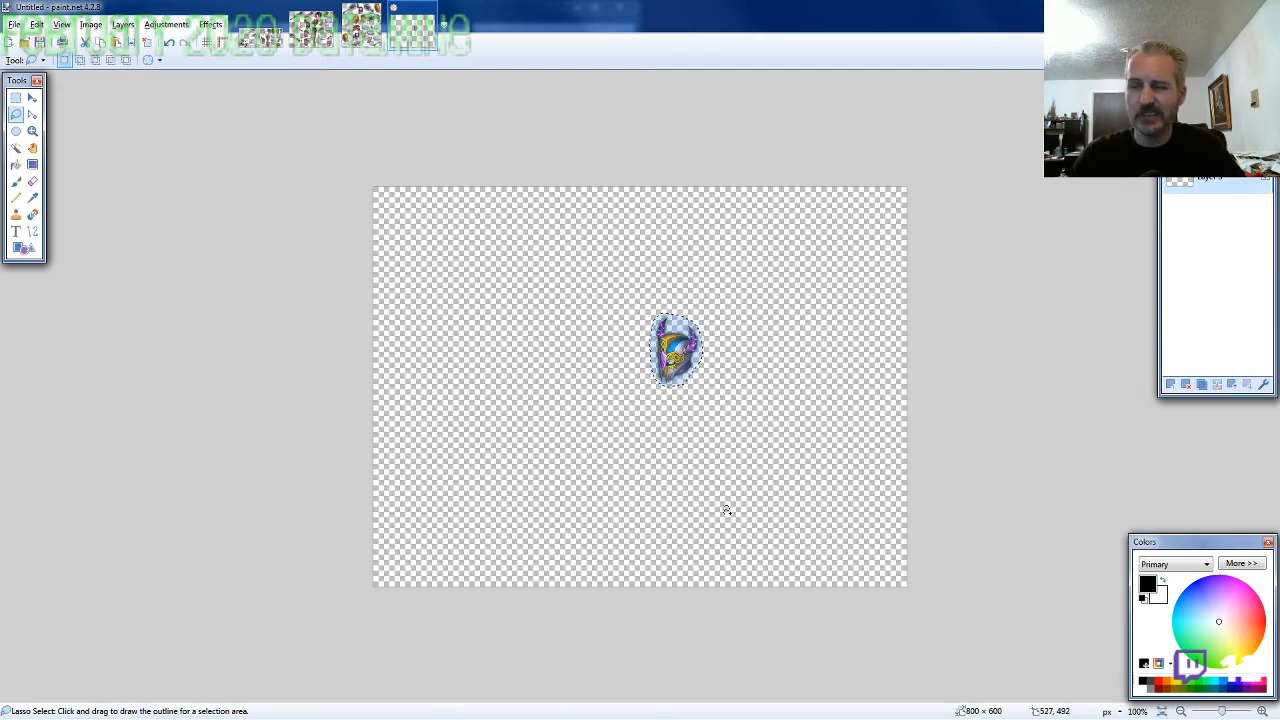
scroll(643, 329, up, 5)
scroll(606, 289, up, 2)
key(ctrl+v)
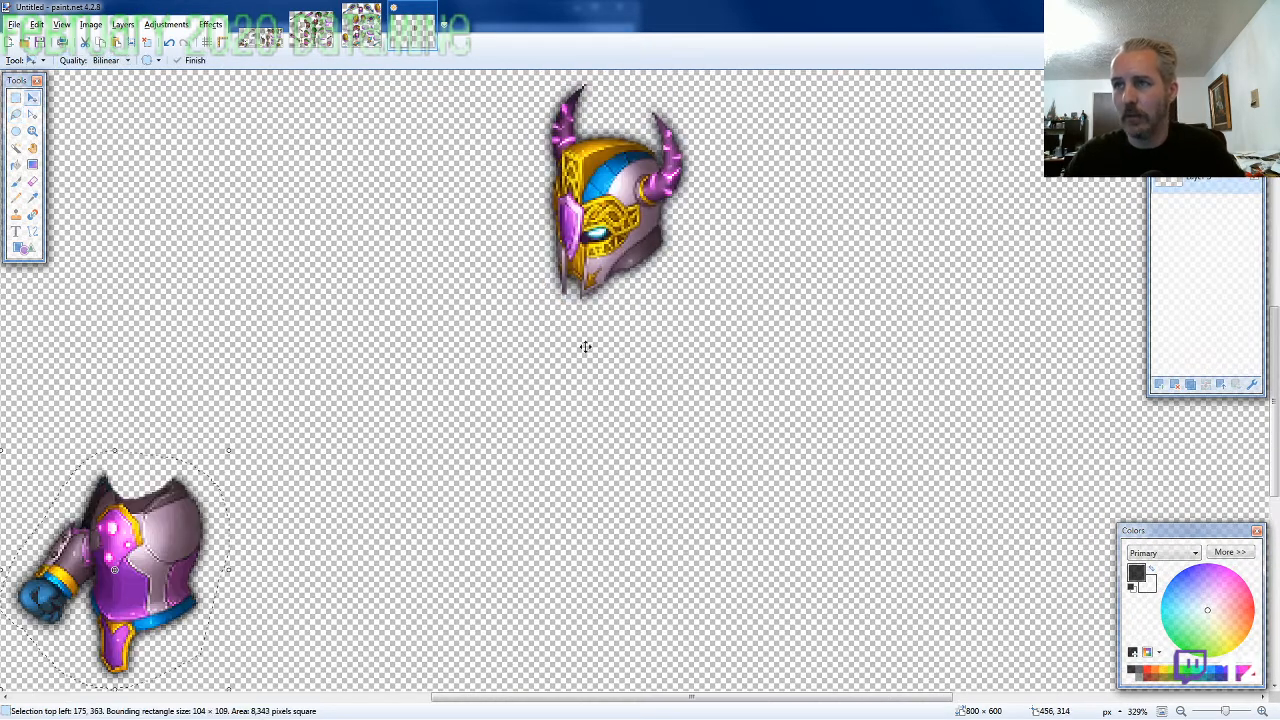
drag(207, 529, 642, 313)
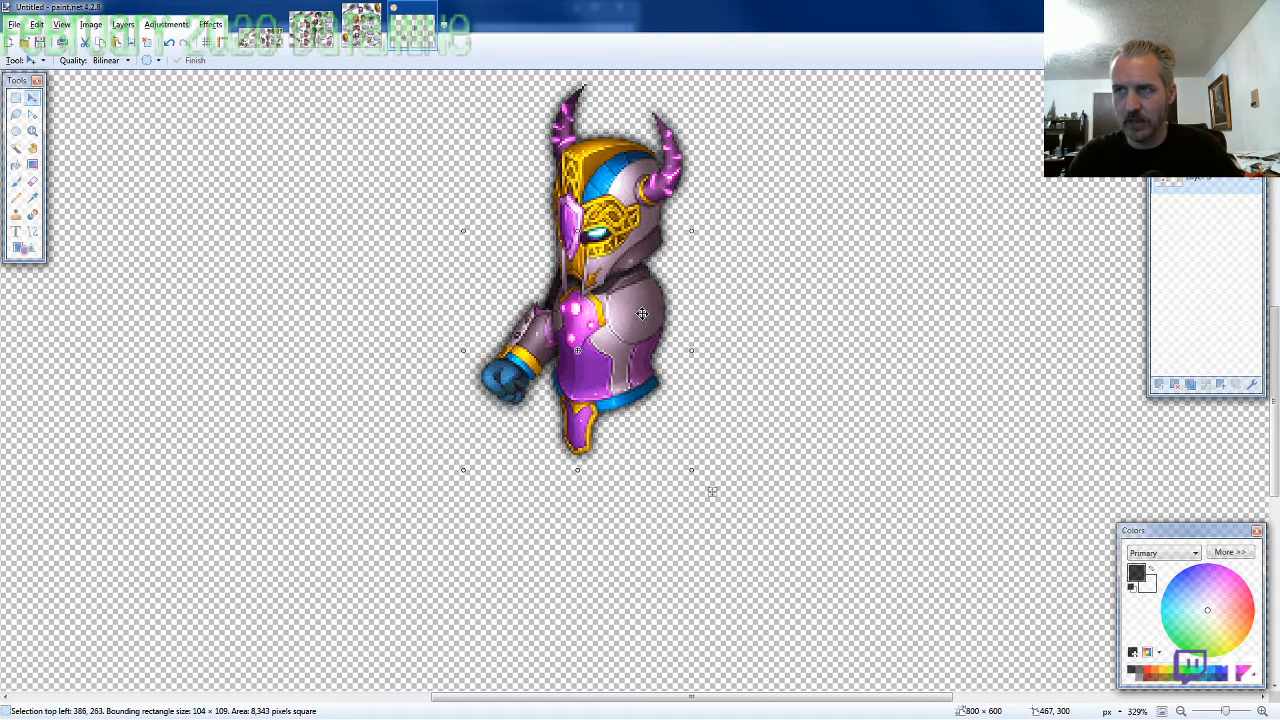
scroll(638, 408, down, 1)
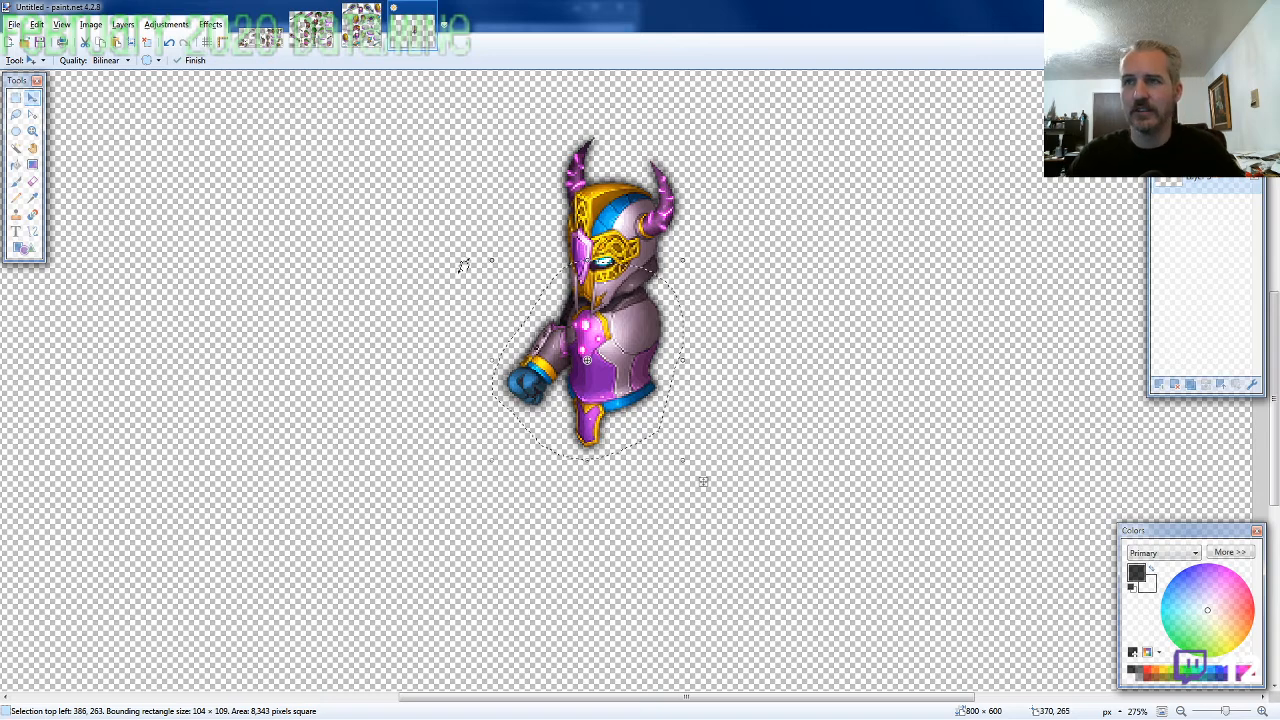
Lasso the standing legs on the ARMOR8-SW sheet, about 86 × 125 pixels, and copy them
click(363, 27)
click(17, 115)
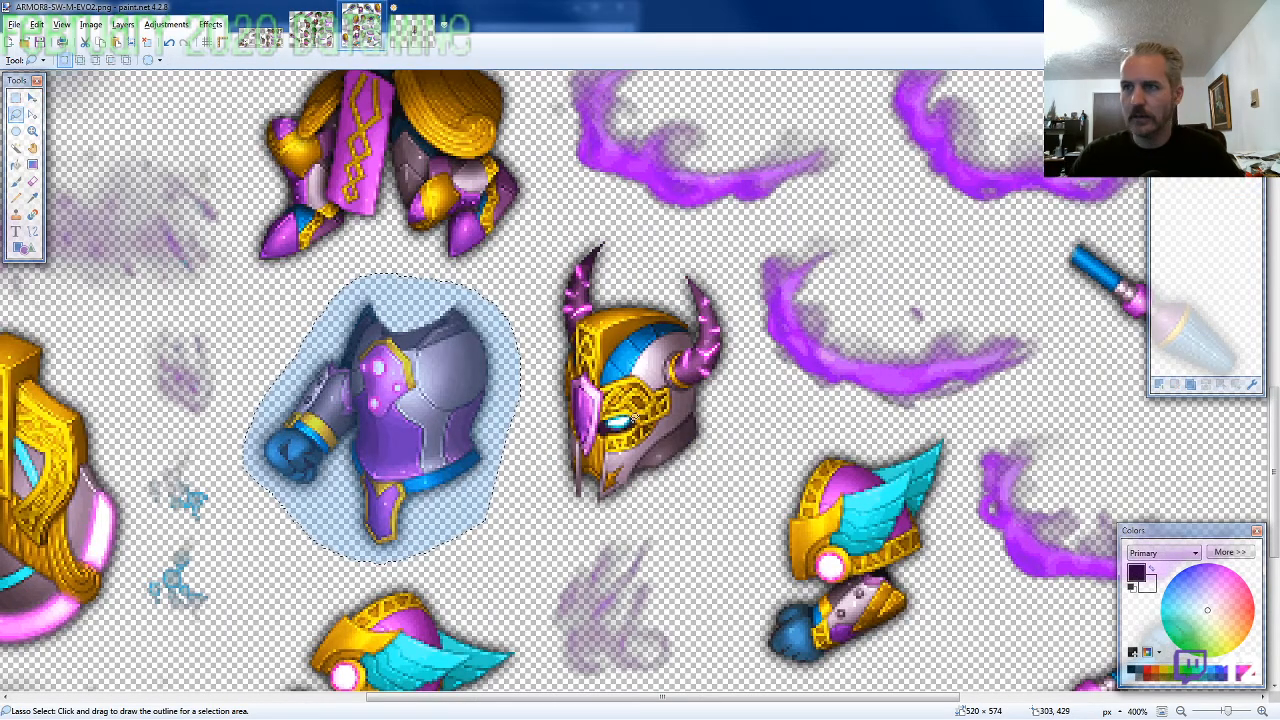
scroll(795, 405, down, 2)
scroll(775, 365, up, 5)
scroll(775, 365, up, 1)
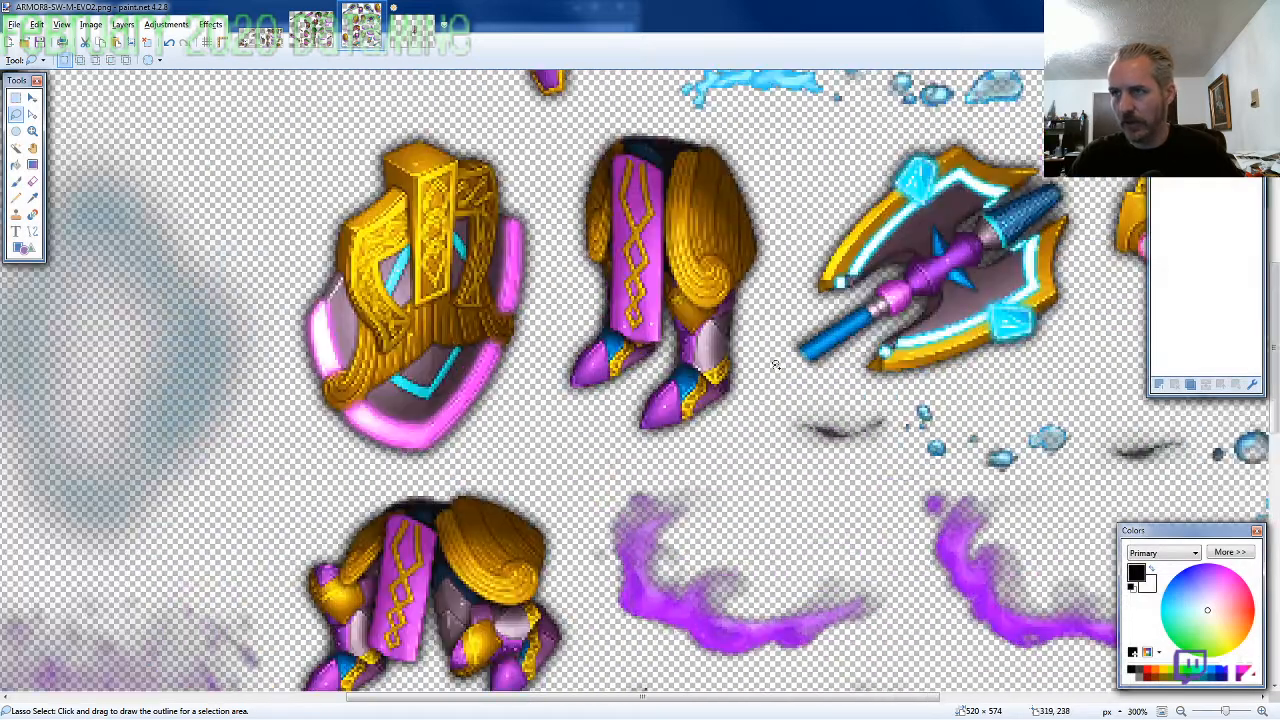
scroll(775, 365, up, 1)
mouse_move(760, 435)
mouse_down()
mouse_move(758, 462)
mouse_move(783, 300)
mouse_up()
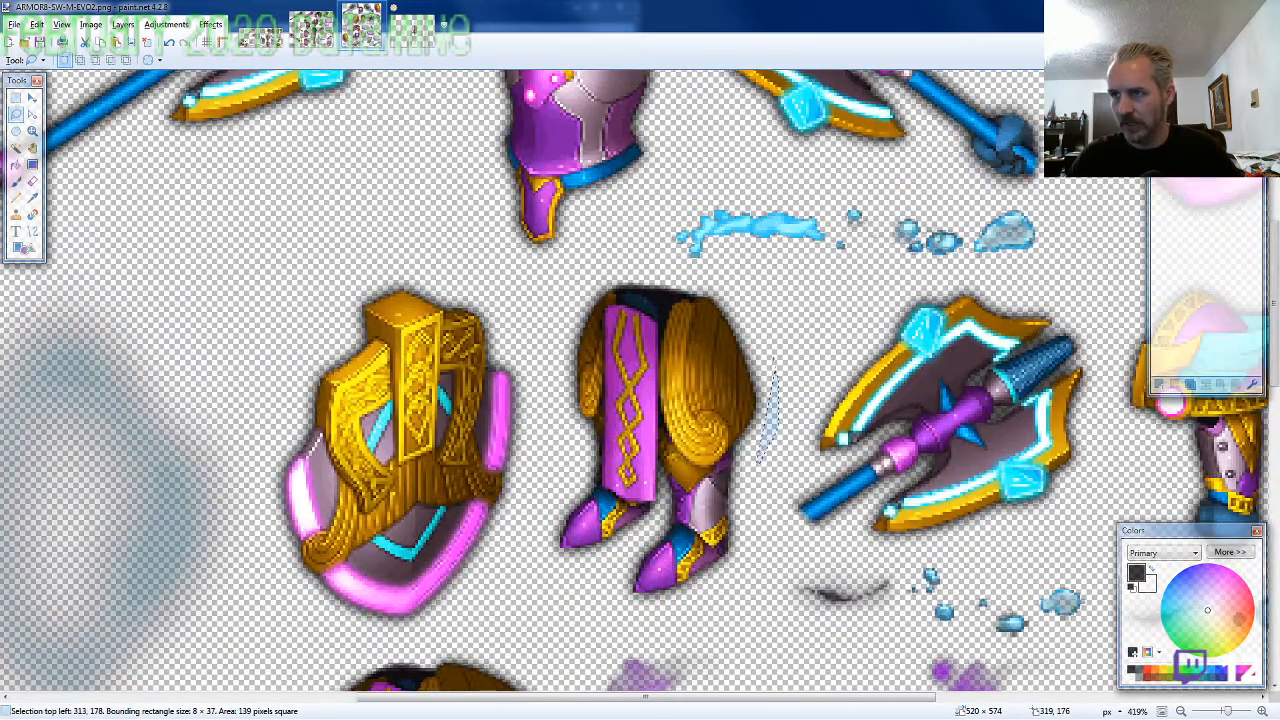
mouse_move(775, 360)
mouse_down()
mouse_move(690, 278)
mouse_move(588, 300)
mouse_move(558, 400)
mouse_move(585, 585)
mouse_move(700, 605)
mouse_move(752, 572)
mouse_up()
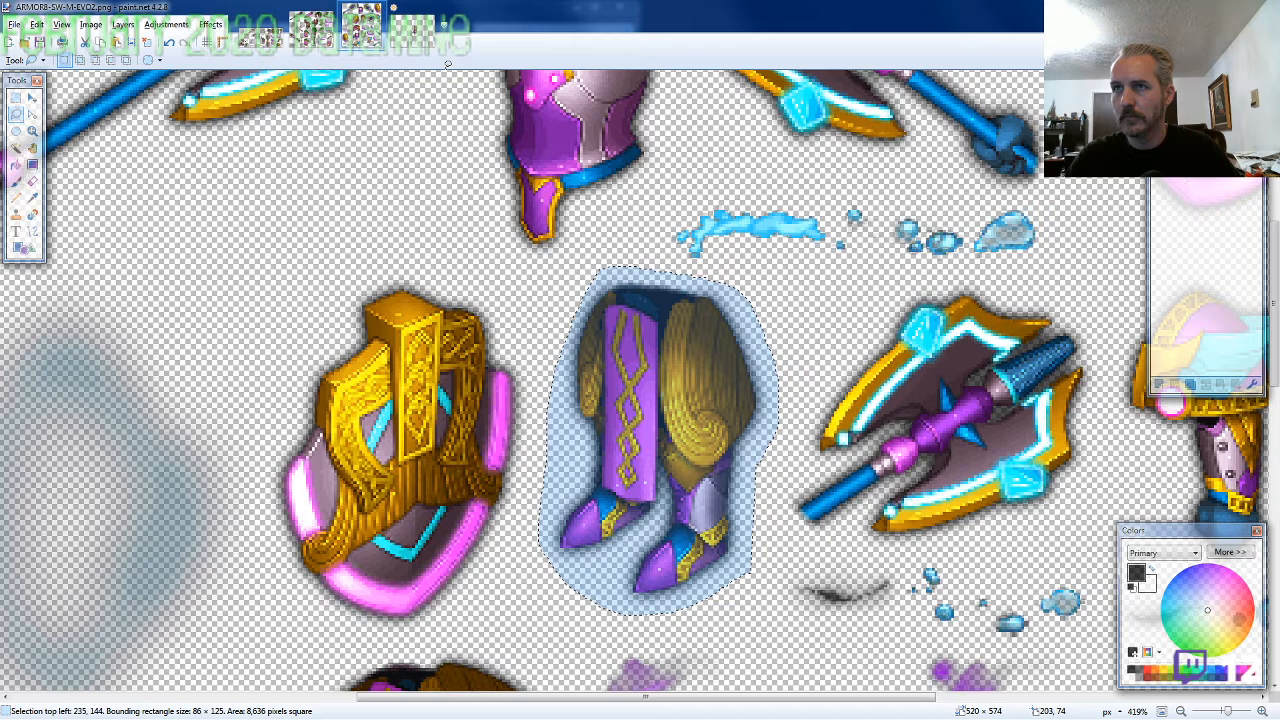
Paste the legs on their own layer behind the torso and line them up with the waist at 408, 317
click(413, 27)
key(ctrl+shift+v)
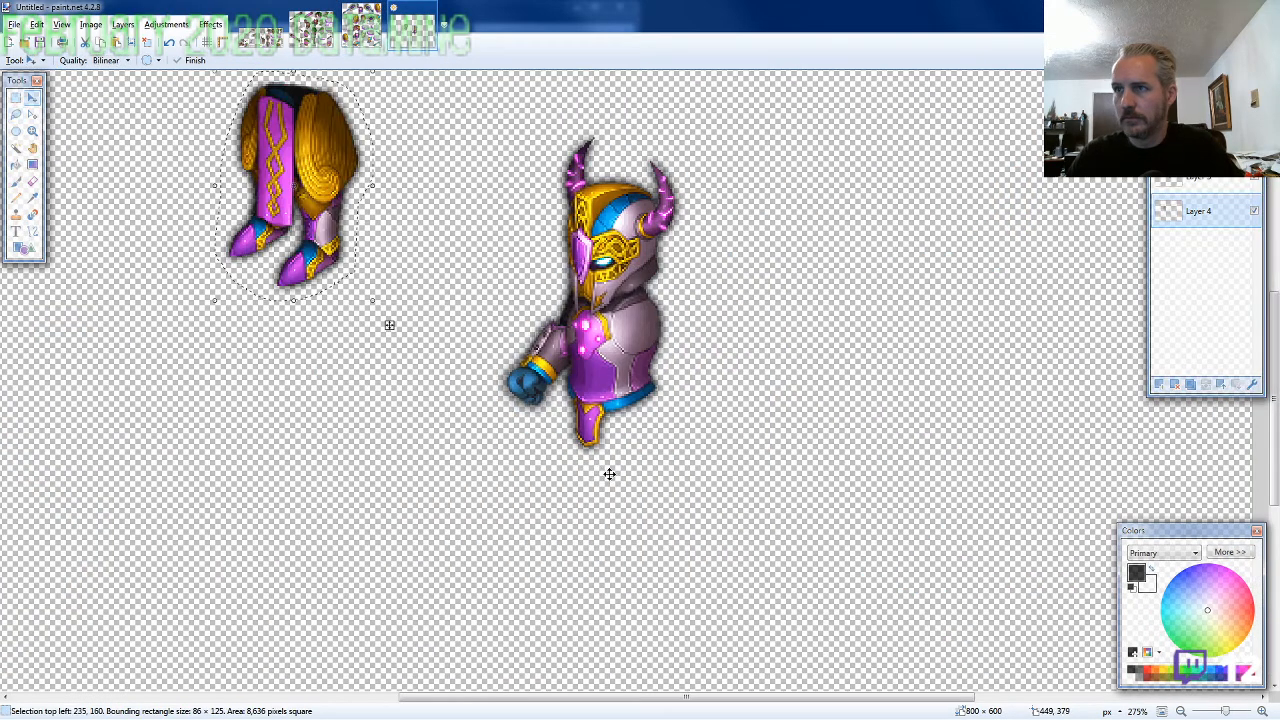
drag(389, 325, 660, 441)
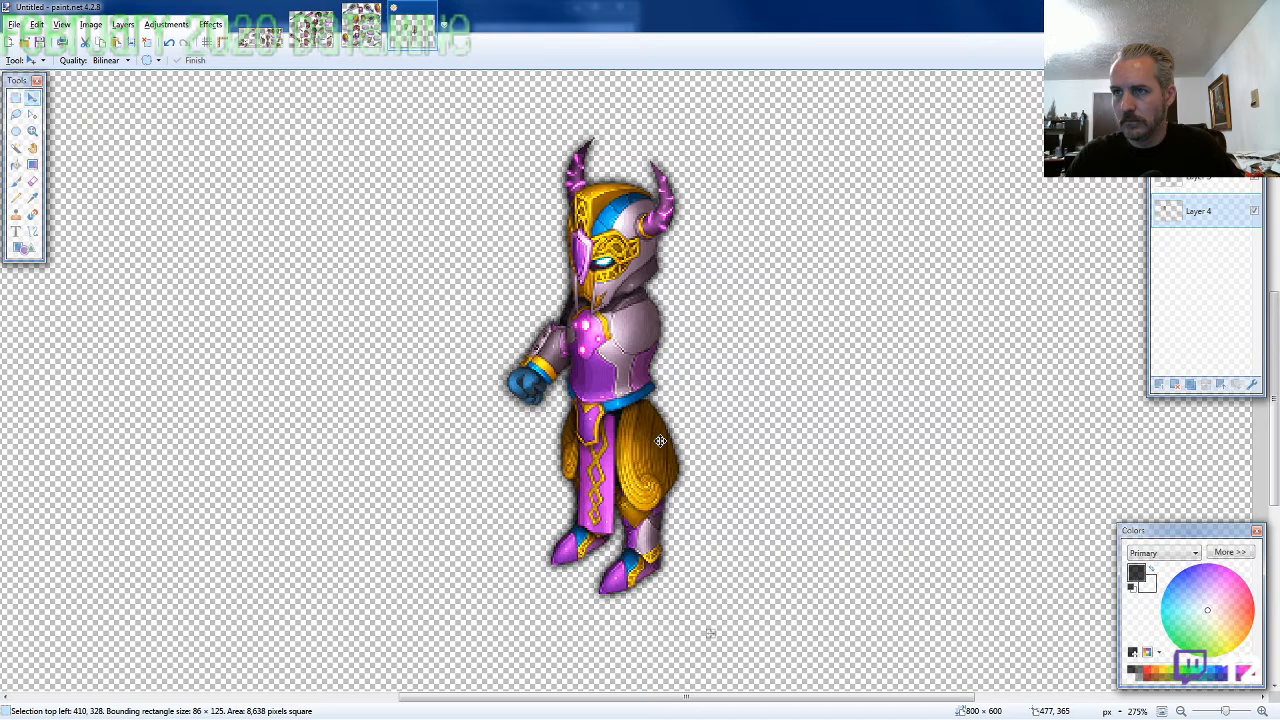
drag(660, 441, 654, 411)
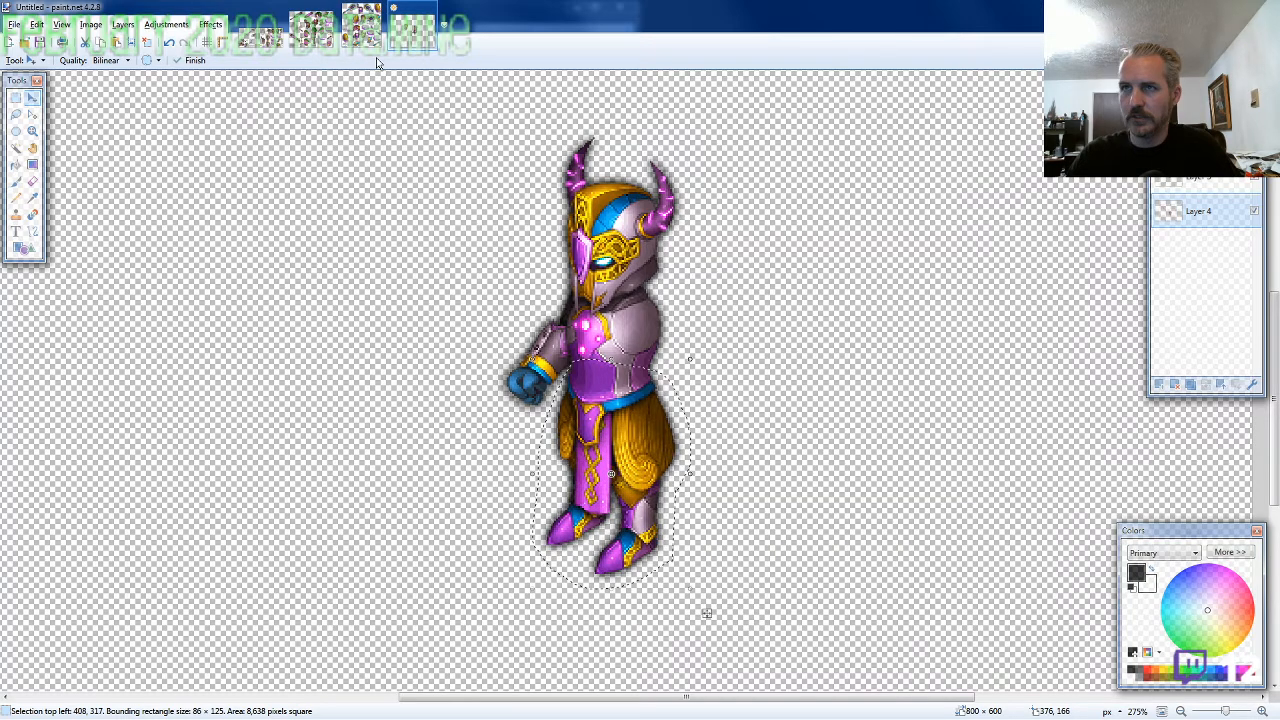
Lasso the hanging arm with the winged shoulder guard on the ARMOR8-SW sheet, about 81 × 116 pixels, and copy it
click(362, 28)
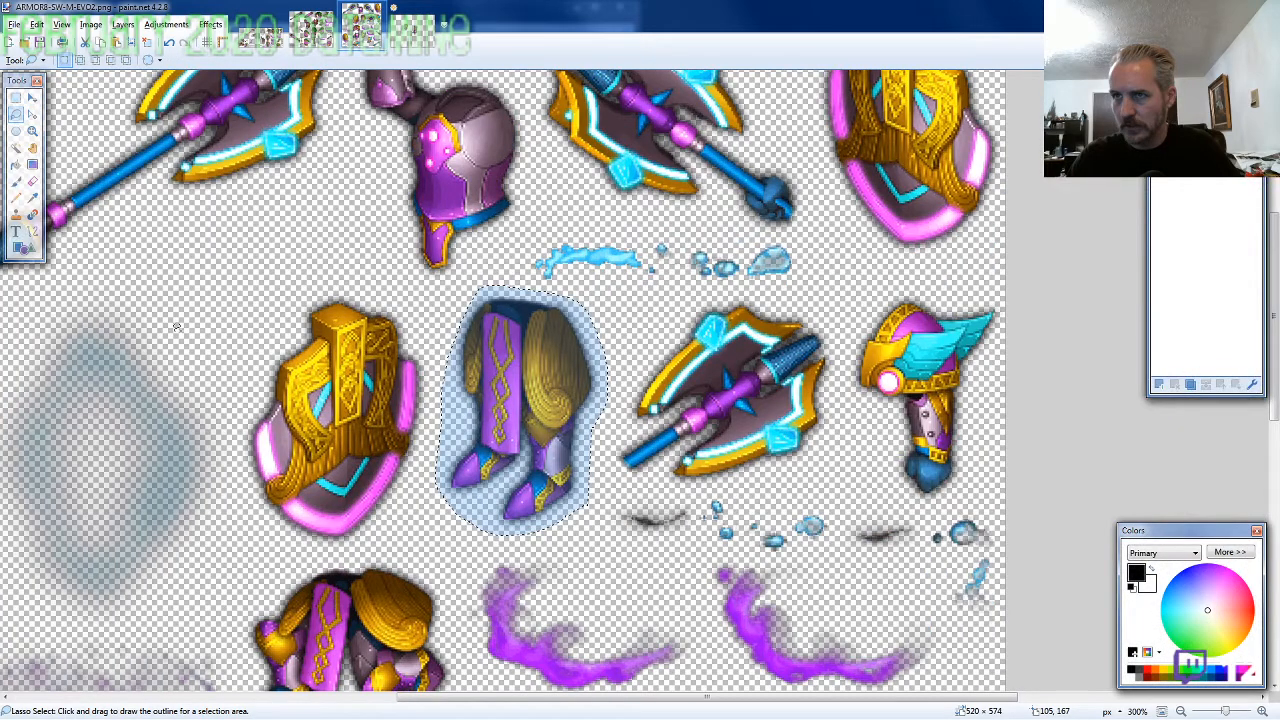
scroll(900, 250, down, 2)
drag(1012, 205, 886, 187)
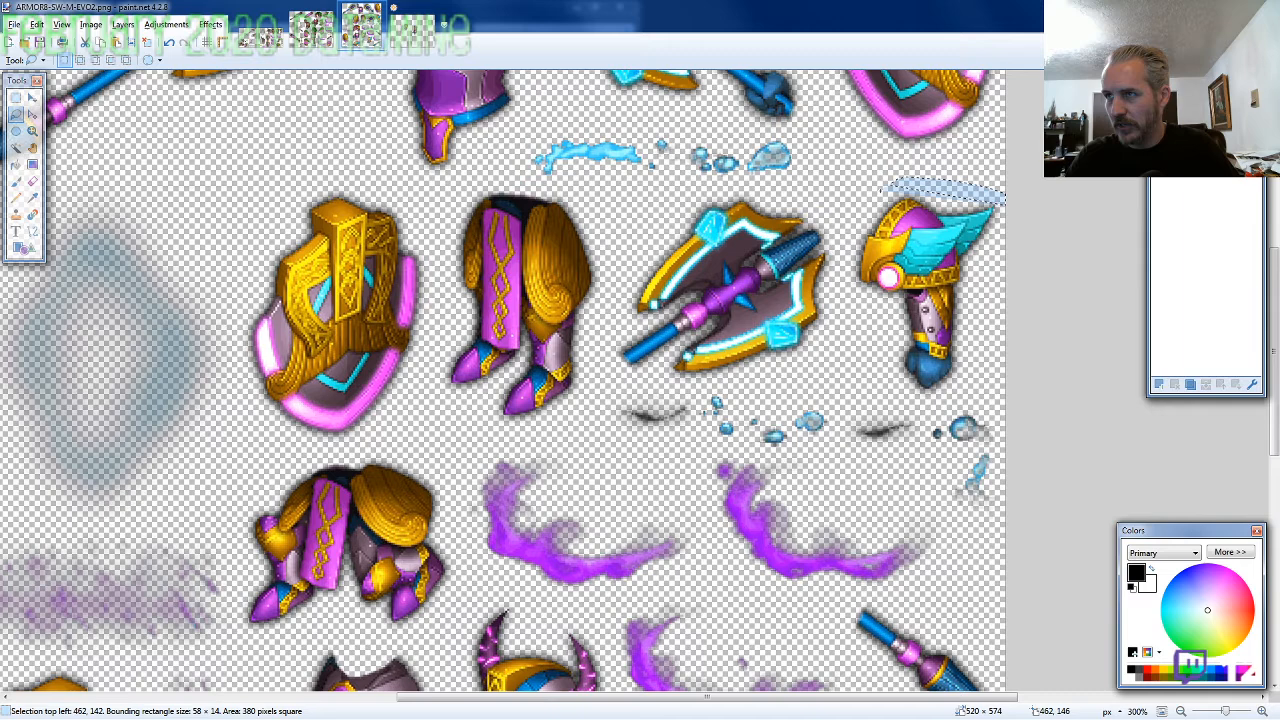
drag(886, 190, 1005, 215)
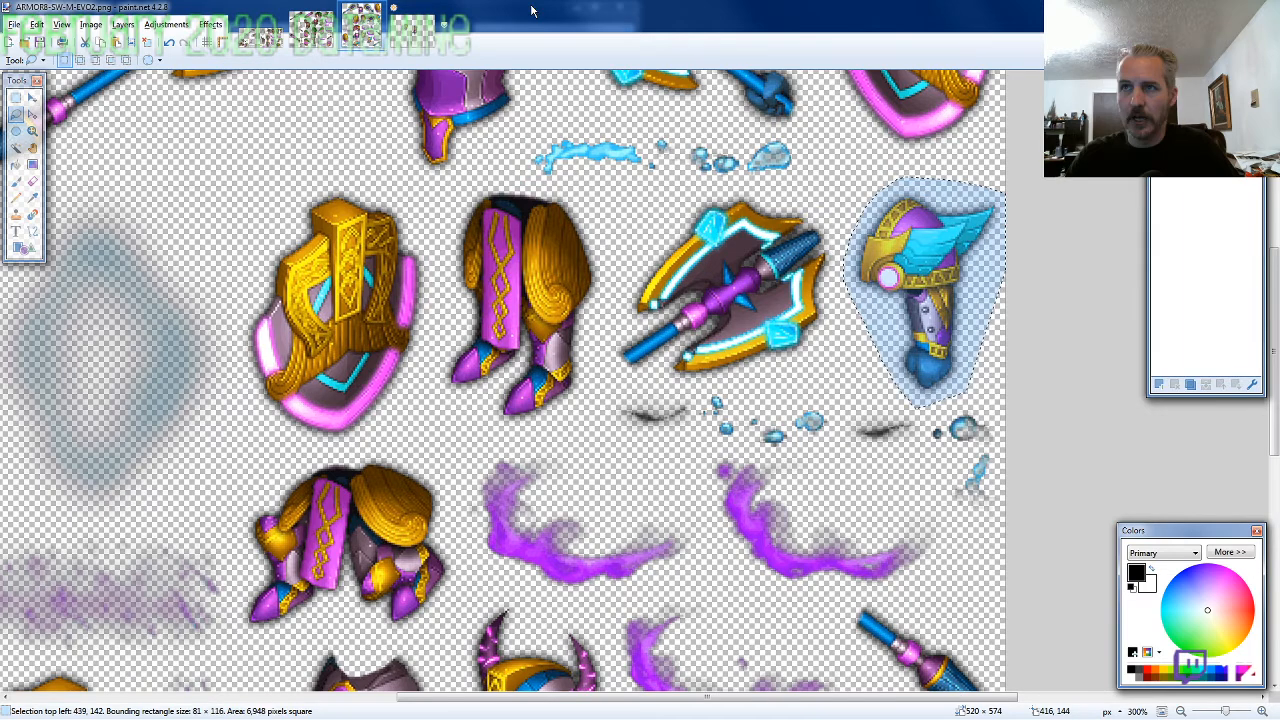
Paste the winged arm on its own layer in front of the torso and fit it to the shoulder at 444, 264
key(ctrl+Tab)
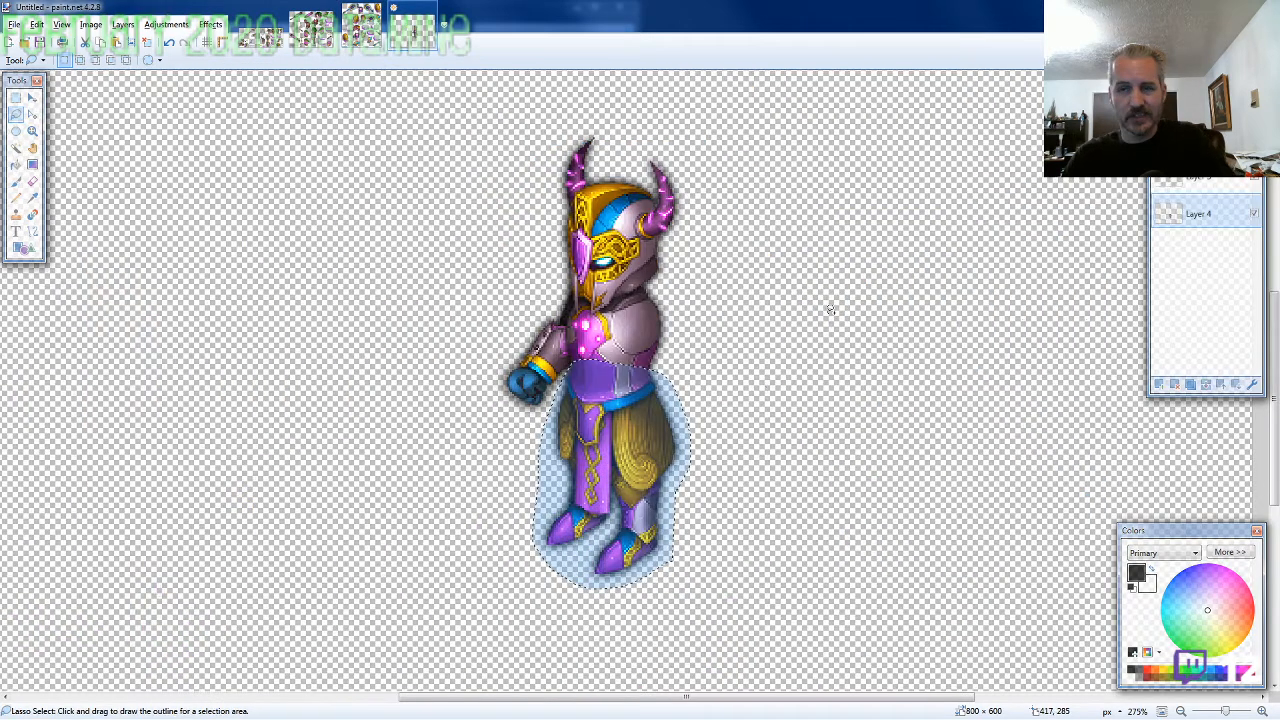
drag(1198, 211, 1199, 190)
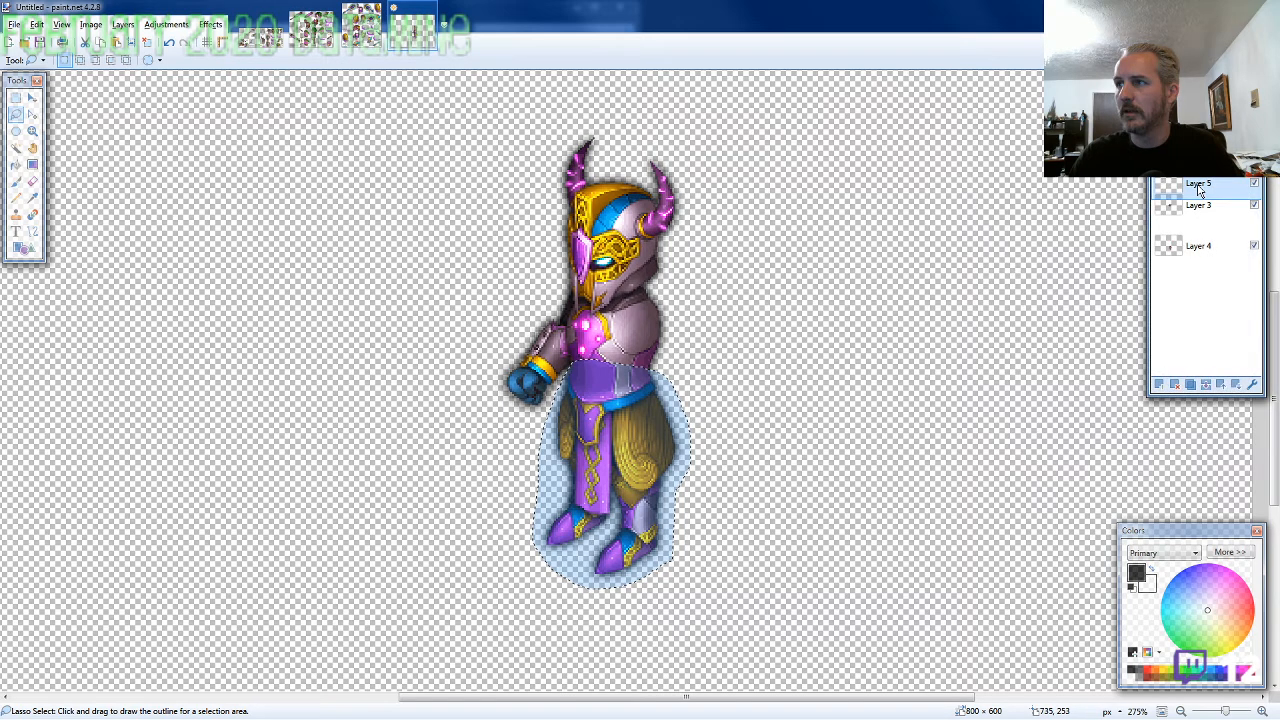
key(ctrl+v)
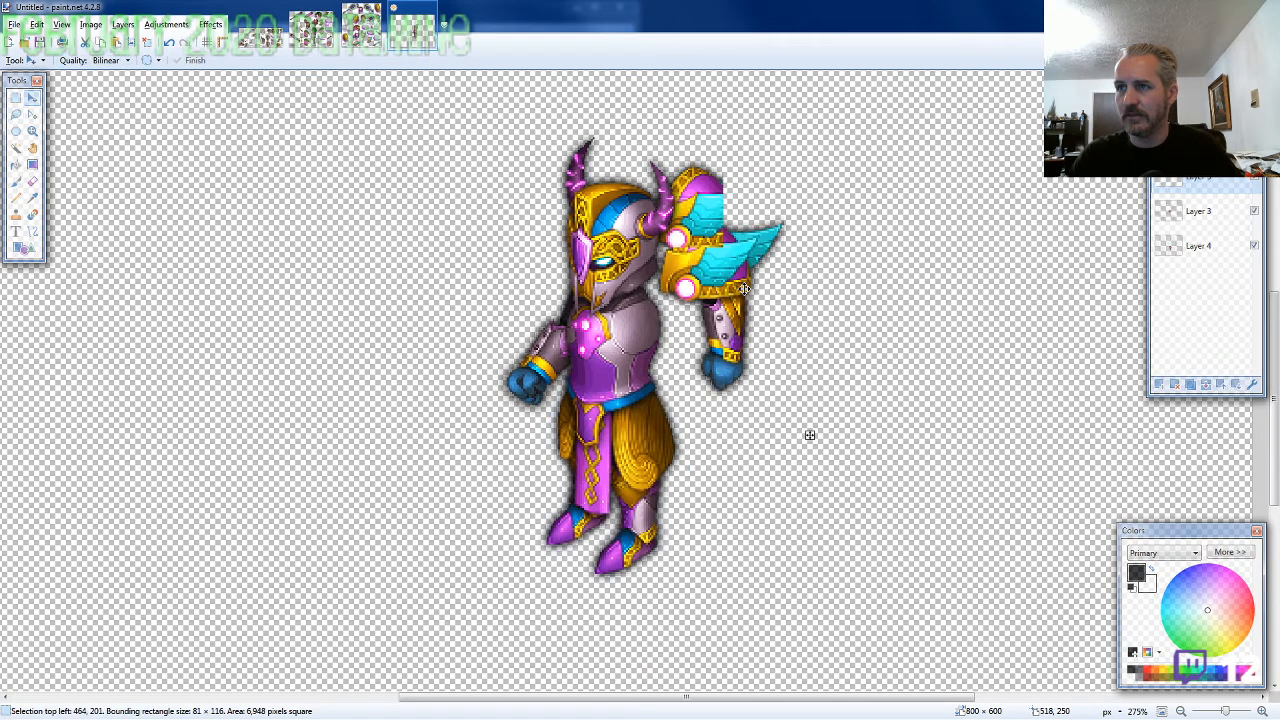
drag(744, 289, 701, 348)
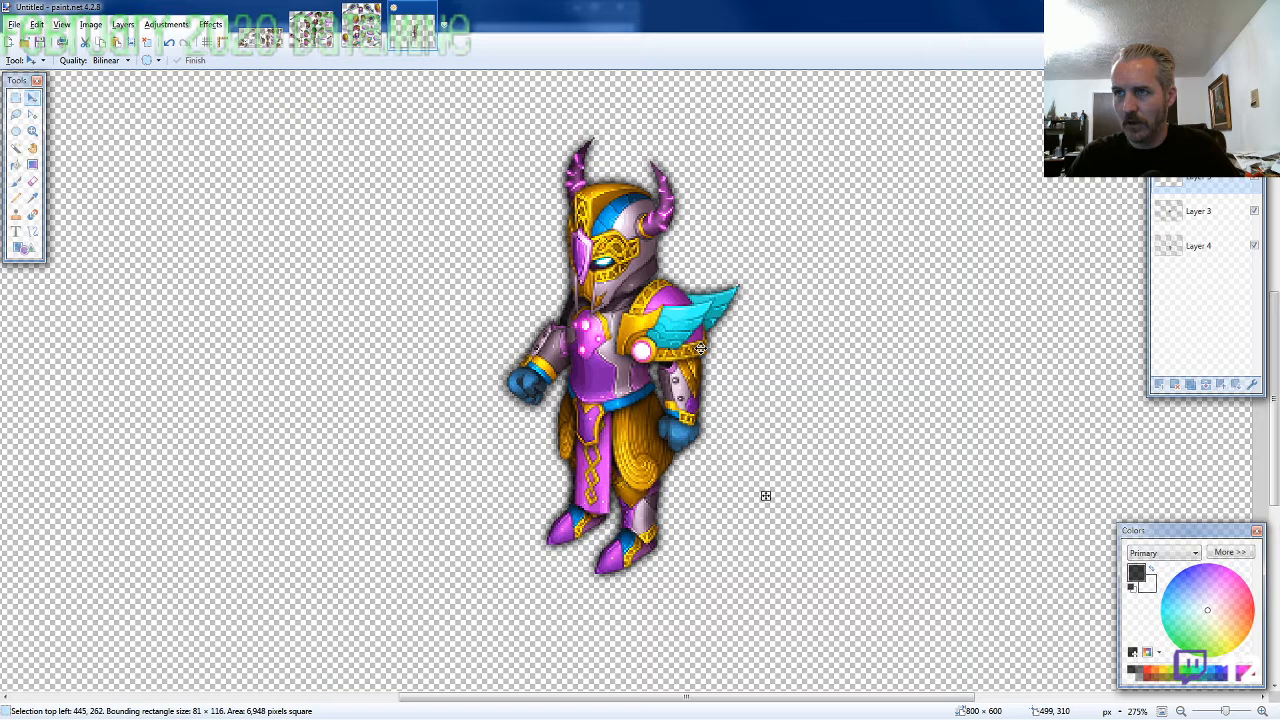
key(ctrl+d)
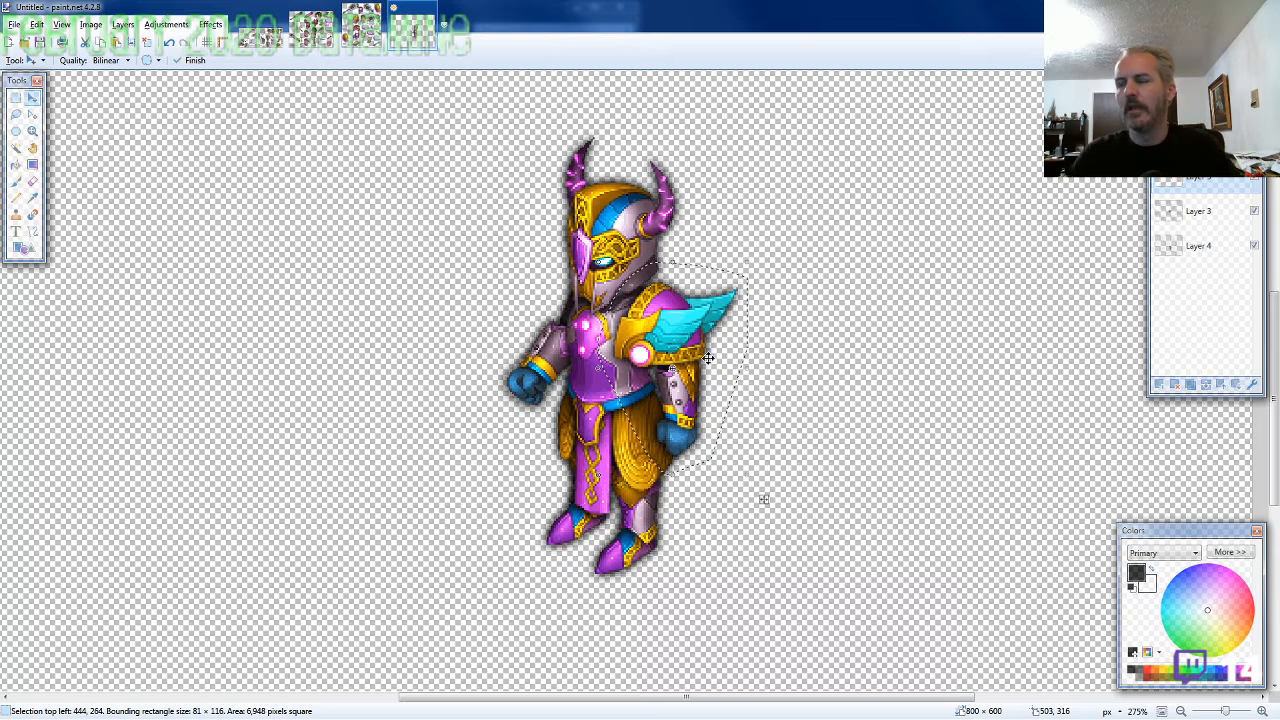
Lasso the shield beside the standing legs on the ARMOR8-SW sheet, about 101 × 135 pixels, and copy it
click(361, 25)
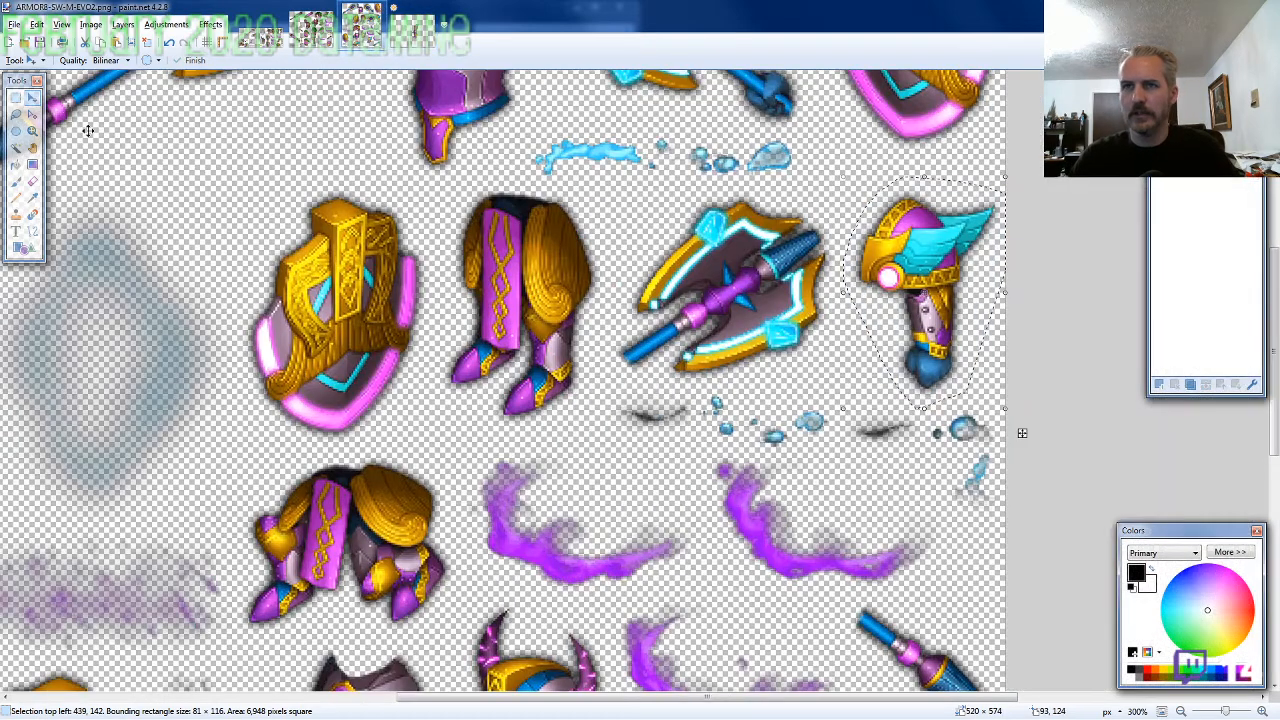
click(16, 114)
scroll(608, 355, down, 3)
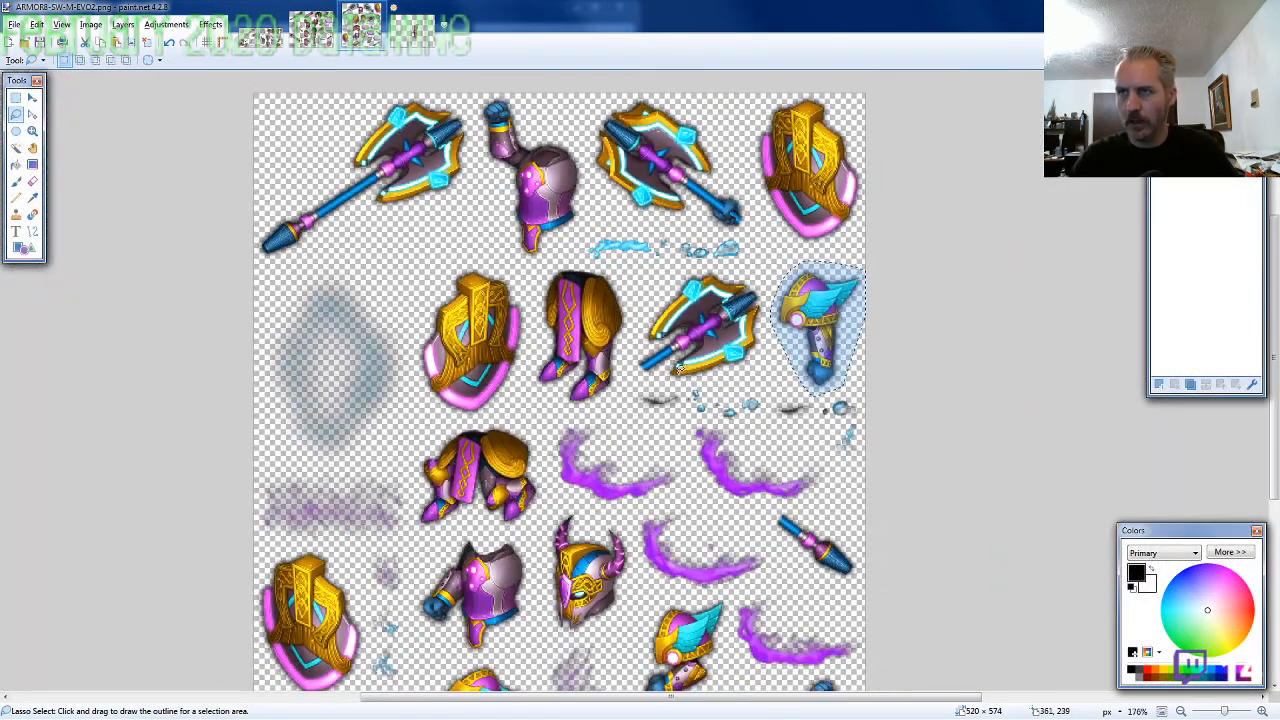
scroll(652, 378, down, 1)
scroll(528, 512, down, 2)
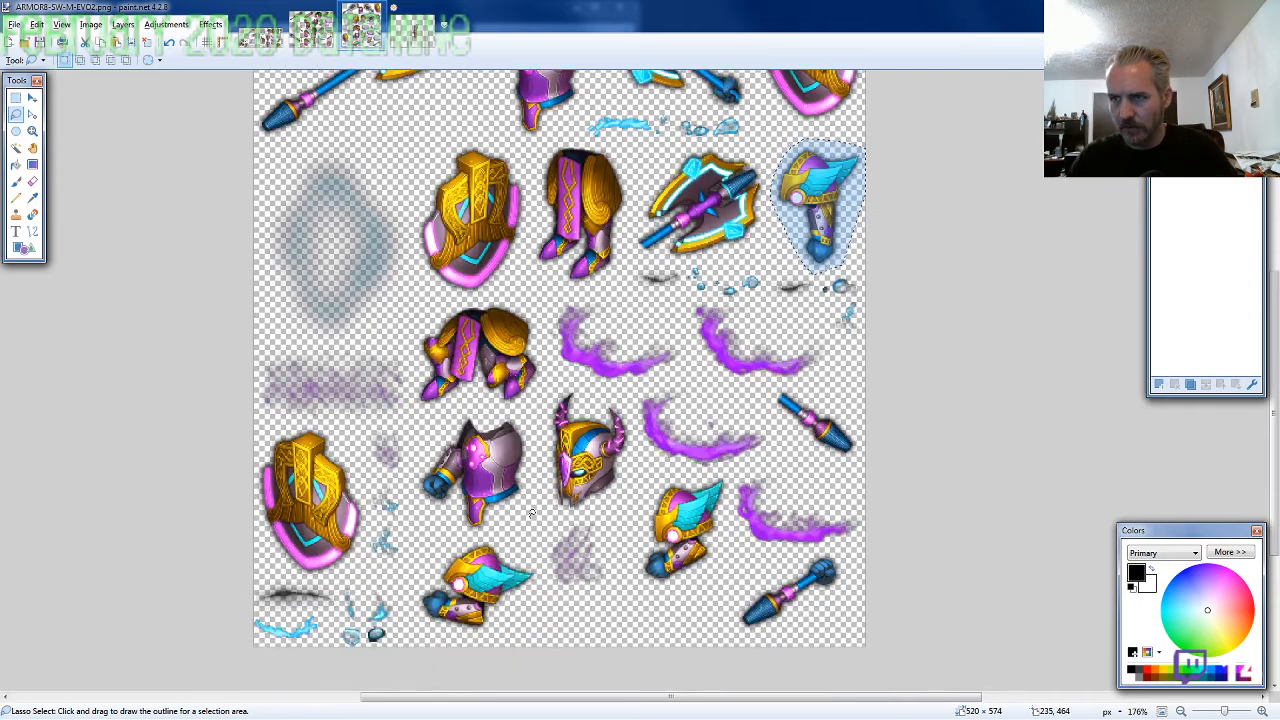
scroll(572, 470, up, 3)
scroll(575, 470, up, 2)
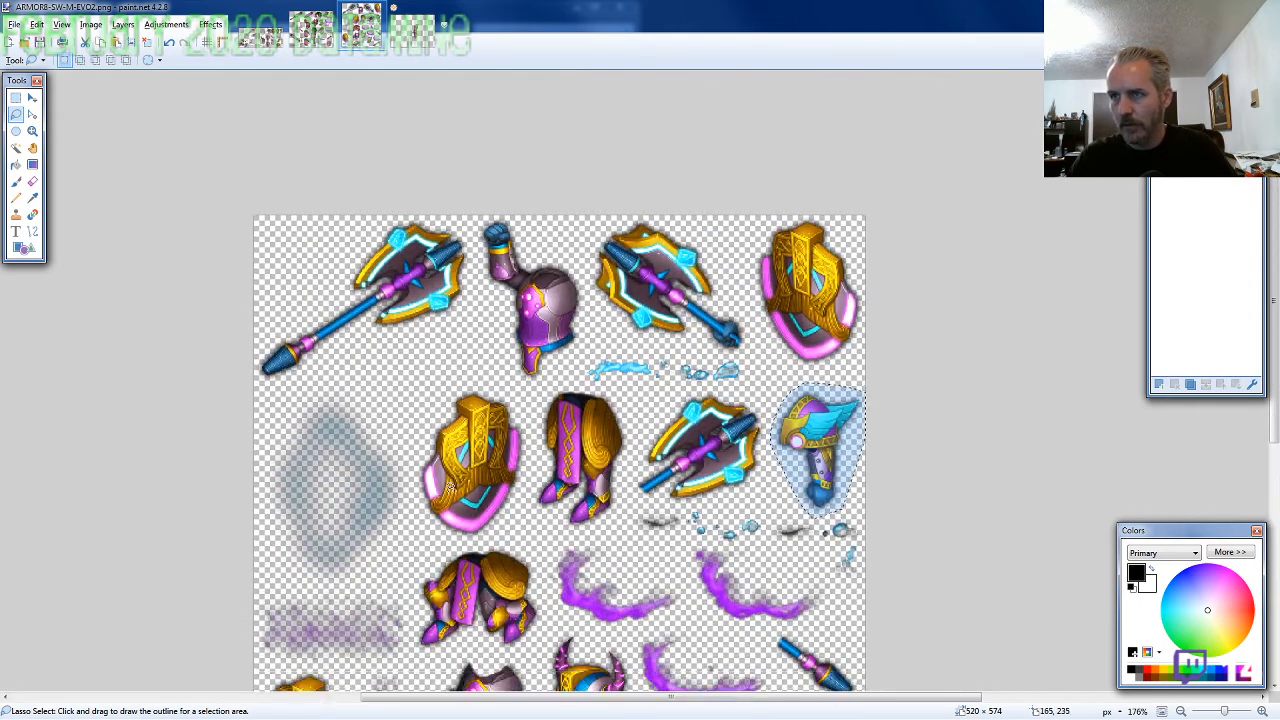
scroll(590, 465, up, 3)
mouse_move(592, 463)
mouse_down()
mouse_move(581, 360)
mouse_move(549, 320)
mouse_move(521, 310)
mouse_move(477, 305)
mouse_move(439, 327)
mouse_move(409, 370)
mouse_move(387, 450)
mouse_move(407, 535)
mouse_move(429, 565)
mouse_move(529, 582)
mouse_up()
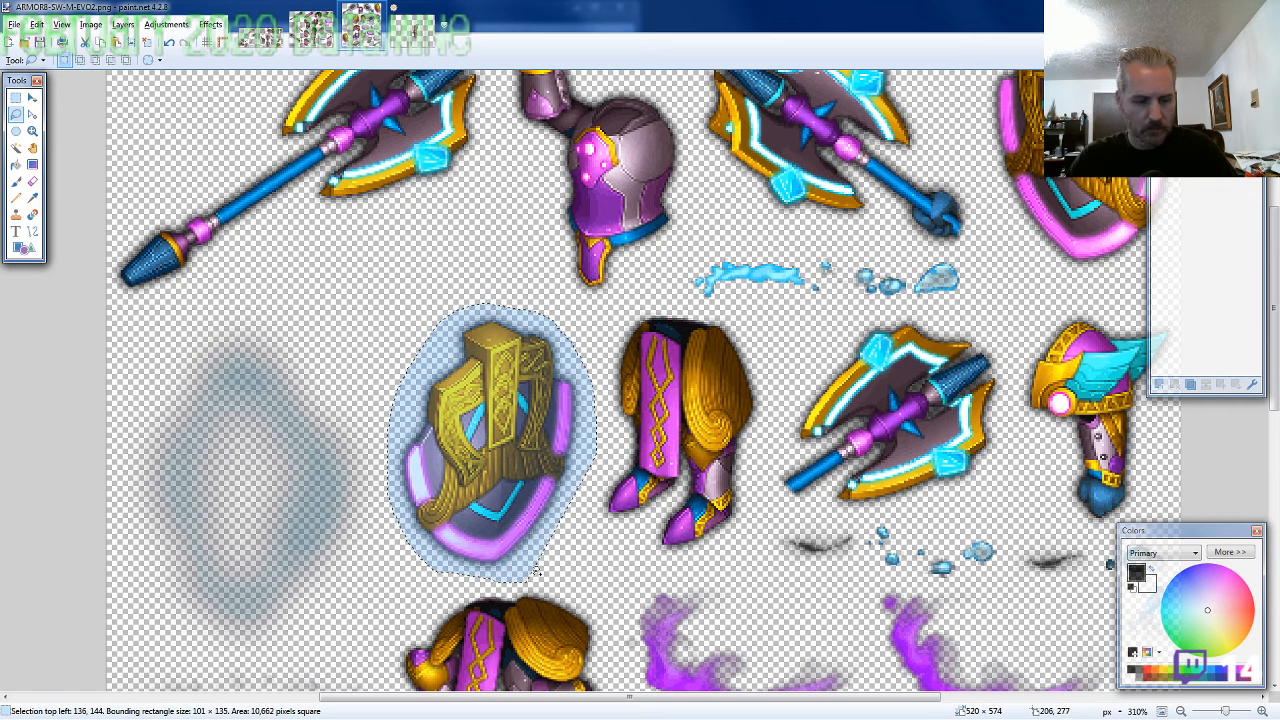
Paste the shield on its own layer in front of the hanging arm and place it at 444, 288
click(411, 30)
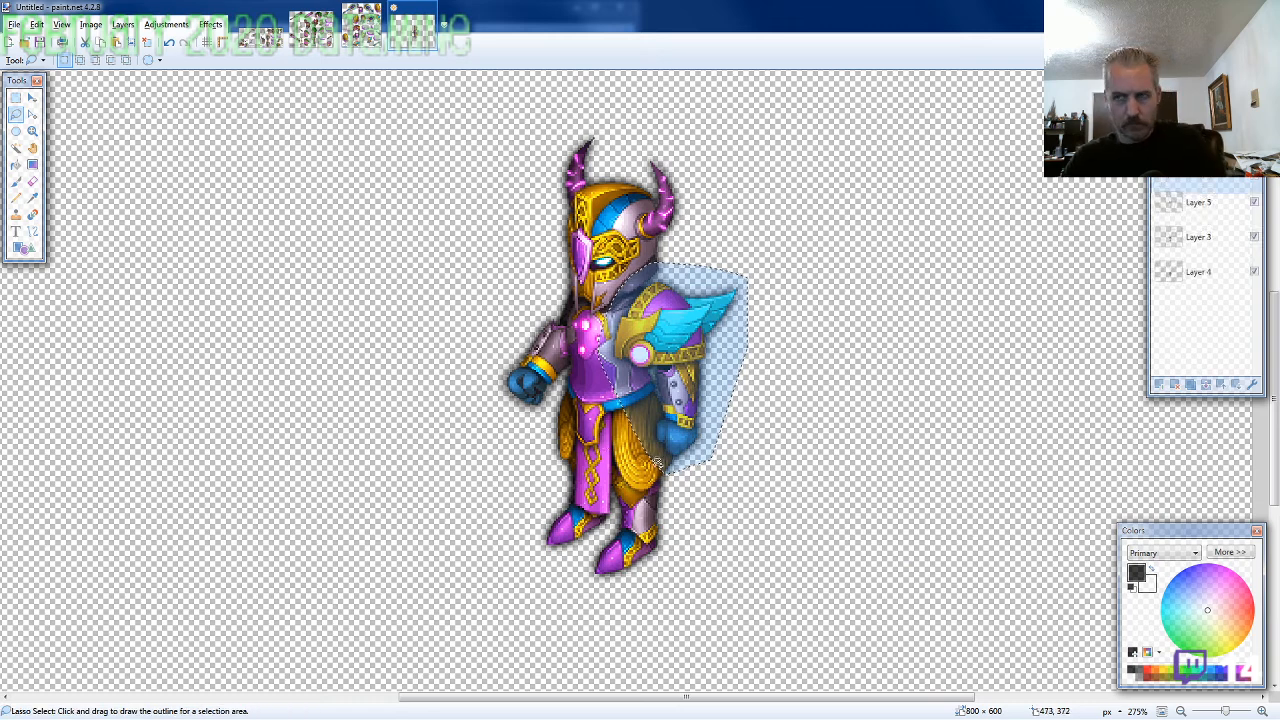
key(ctrl+v)
drag(236, 343, 803, 578)
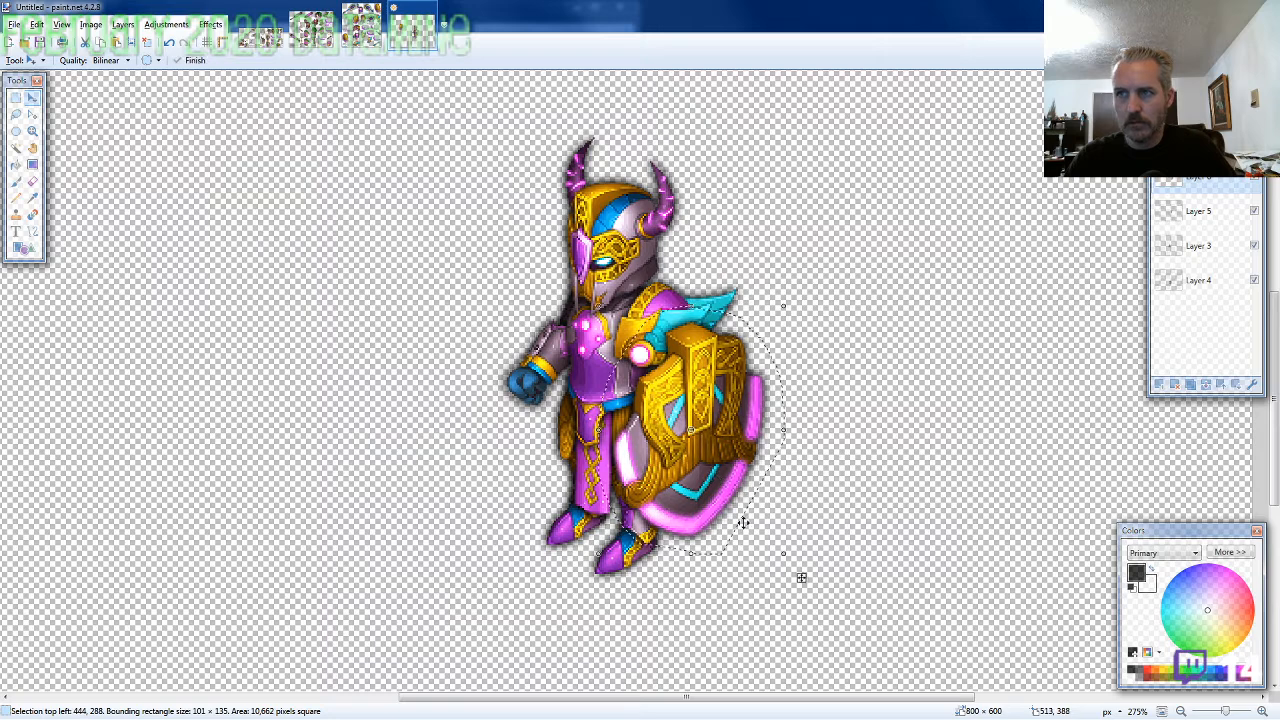
Lasso the axe with the gripping hand on the ARMOR8-SW sheet, about 145 × 118 pixels, and copy it
click(376, 42)
key(s)
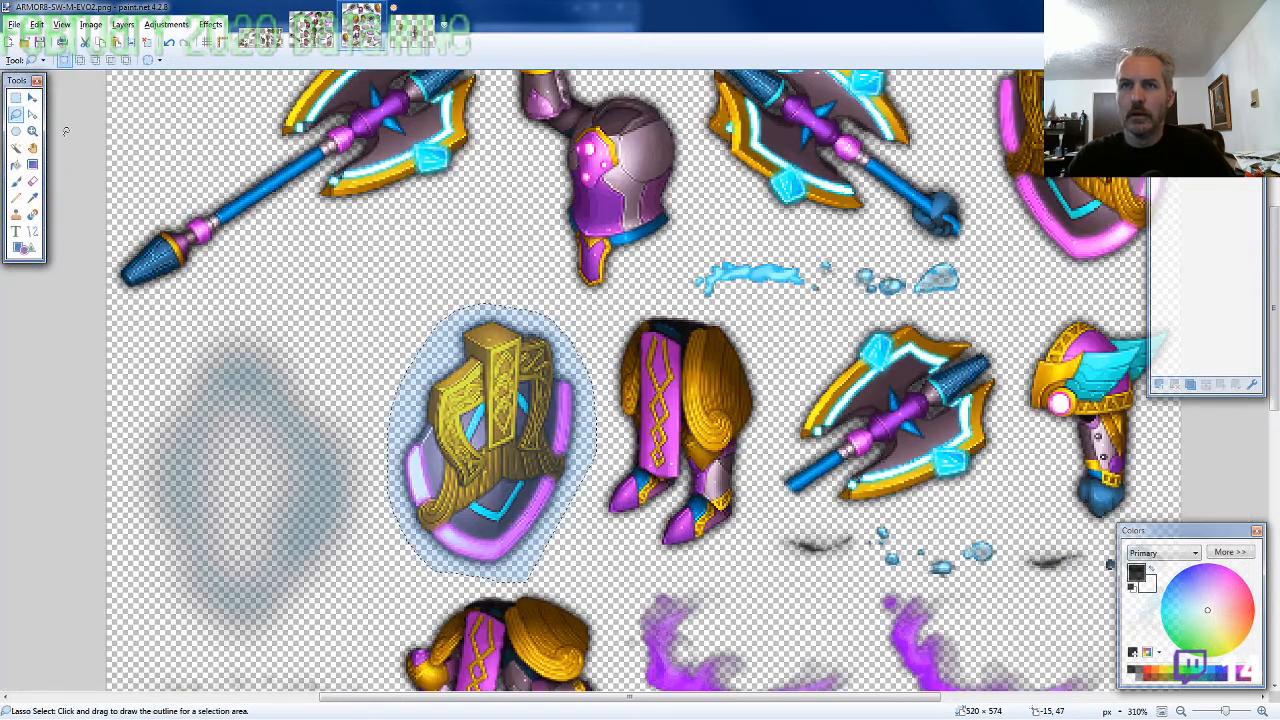
scroll(750, 352, up, 2)
mouse_move(958, 361)
mouse_down()
mouse_move(978, 318)
mouse_move(902, 174)
mouse_move(804, 116)
mouse_move(722, 143)
mouse_move(690, 225)
mouse_move(745, 310)
mouse_move(843, 345)
mouse_move(955, 361)
mouse_up()
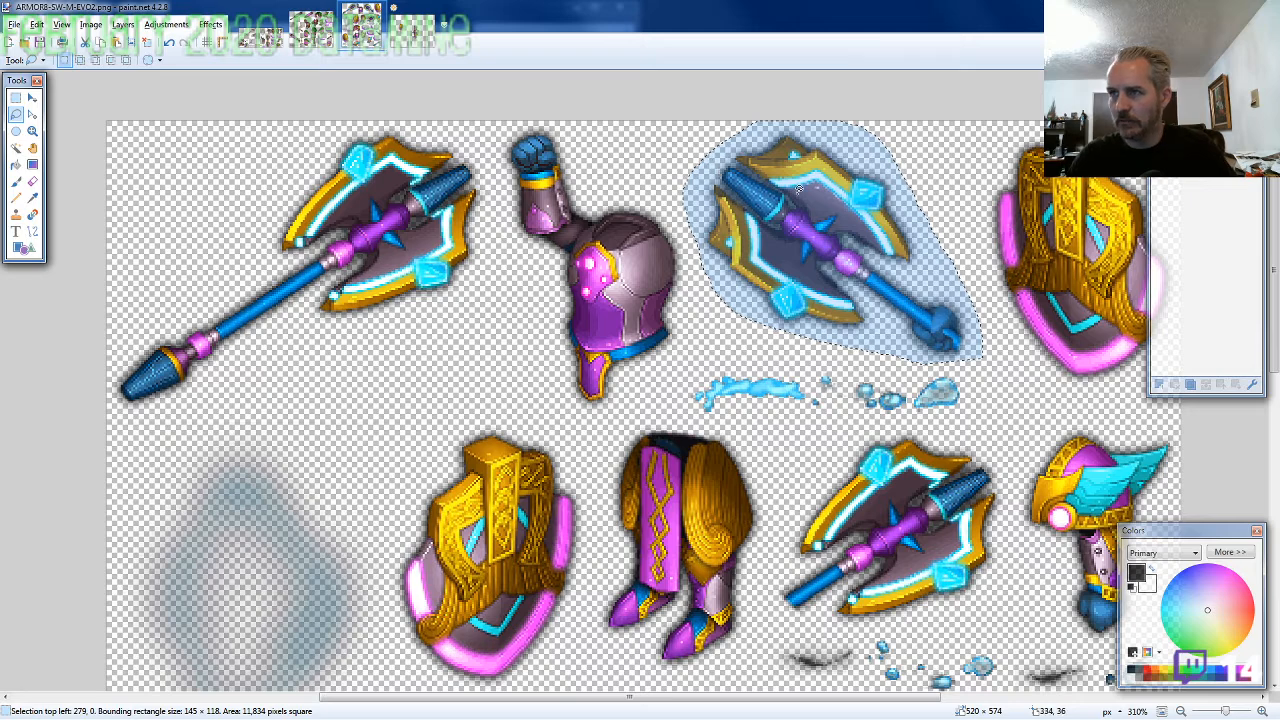
Paste the axe into the character image and line its hand up with the raised forearm's fist at 283, 230
key(ctrl+Tab)
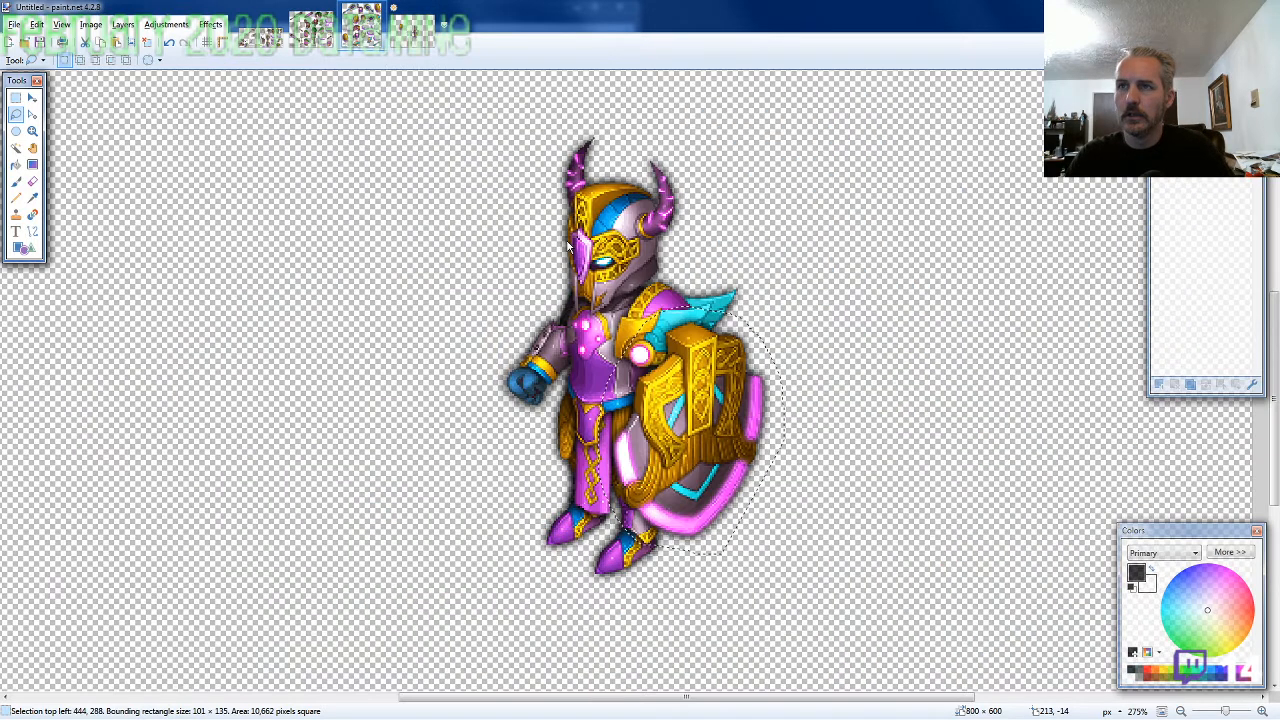
key(ctrl+v)
scroll(488, 420, up, 4)
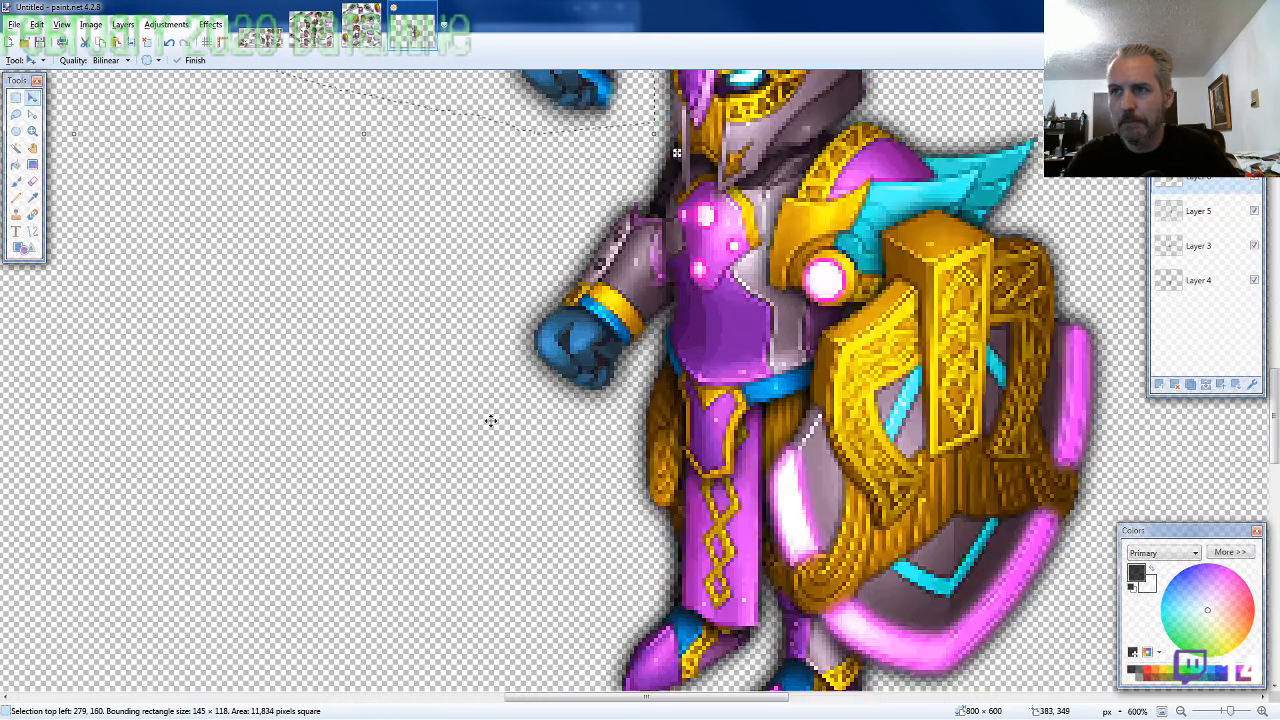
scroll(491, 420, up, 2)
drag(491, 420, 440, 649)
drag(480, 266, 527, 421)
key(ctrl+z)
drag(491, 215, 558, 338)
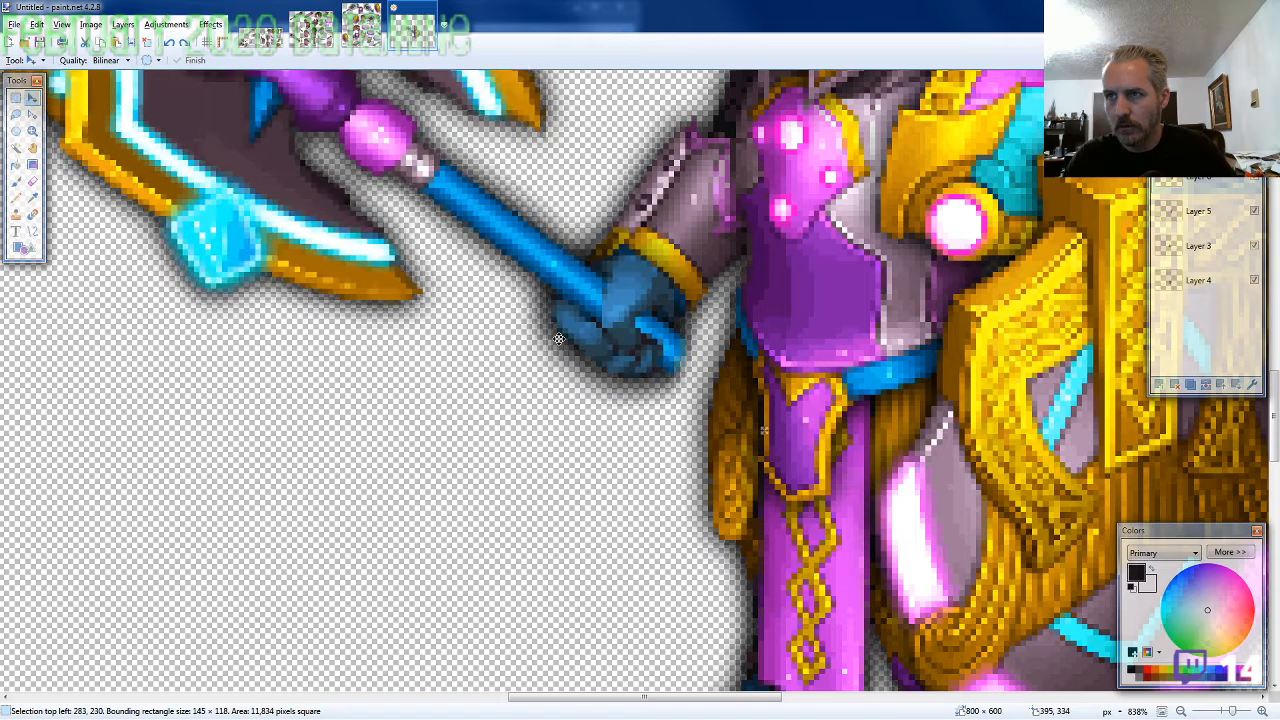
Erase the pasted hand's overlapping edge along the wrist with a 2-pixel Eraser to uncover the blue cuff trim
click(32, 185)
scroll(656, 292, up, 2)
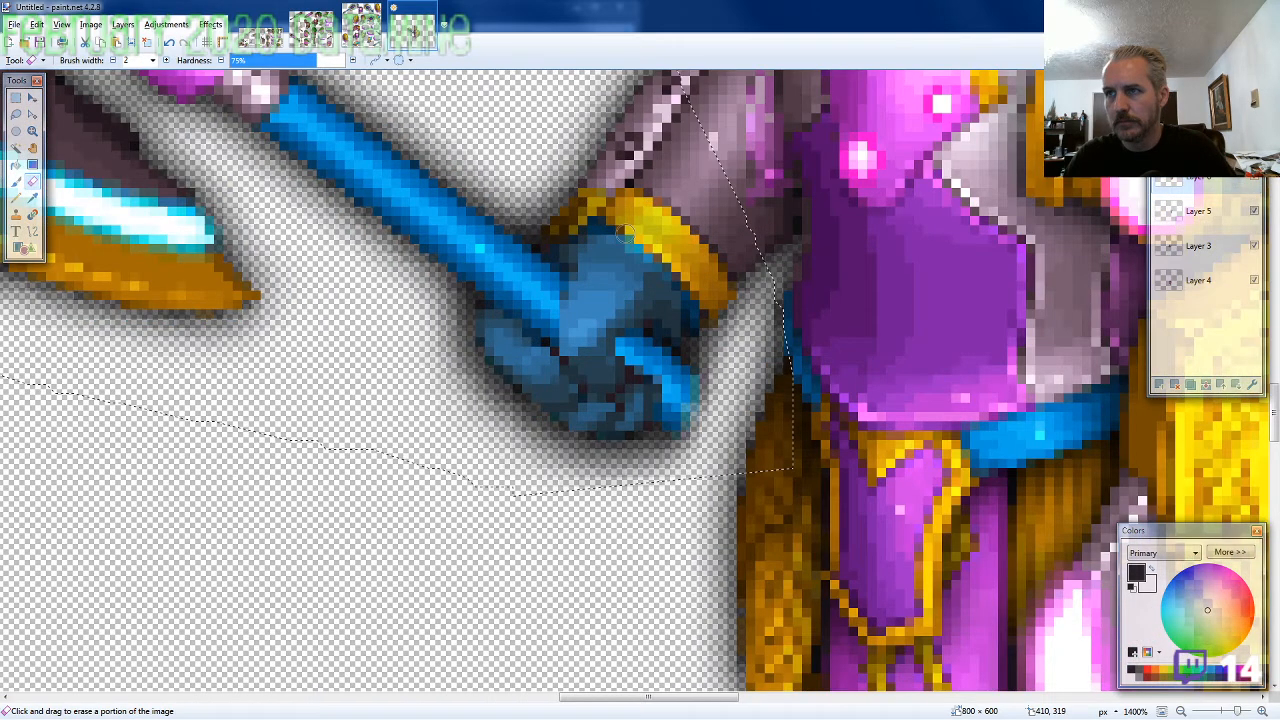
drag(625, 233, 694, 327)
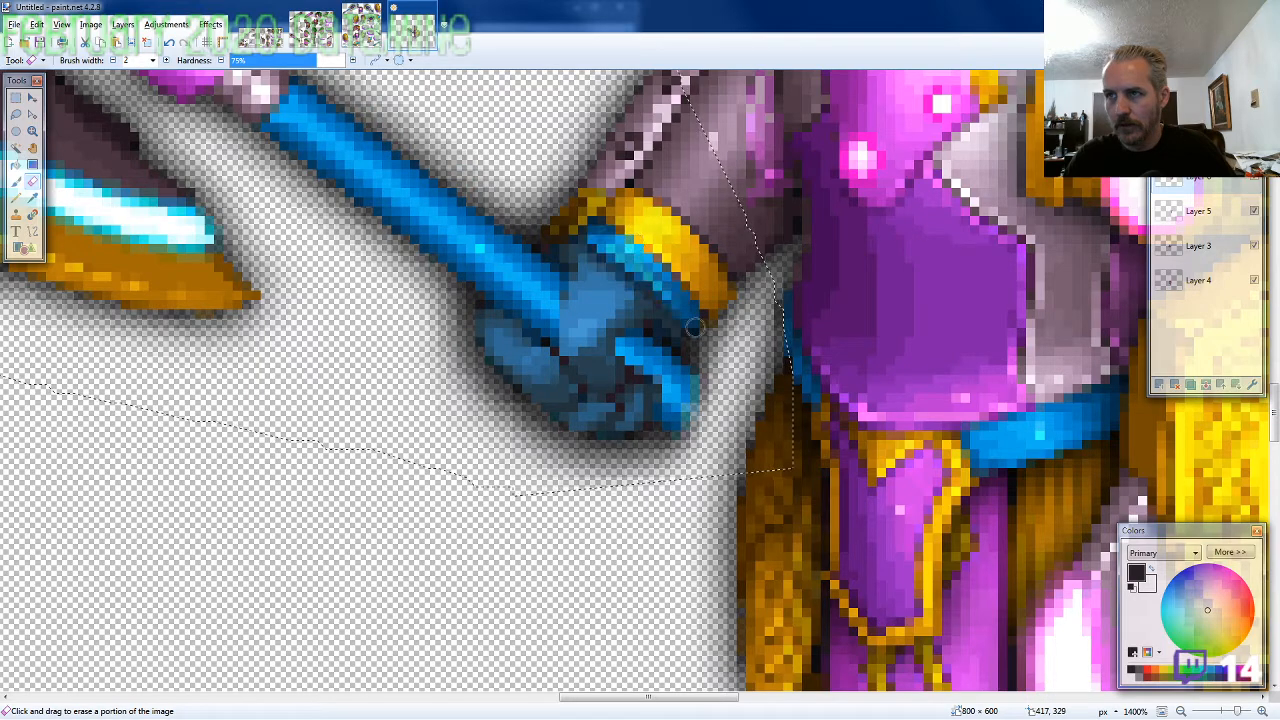
drag(590, 255, 624, 277)
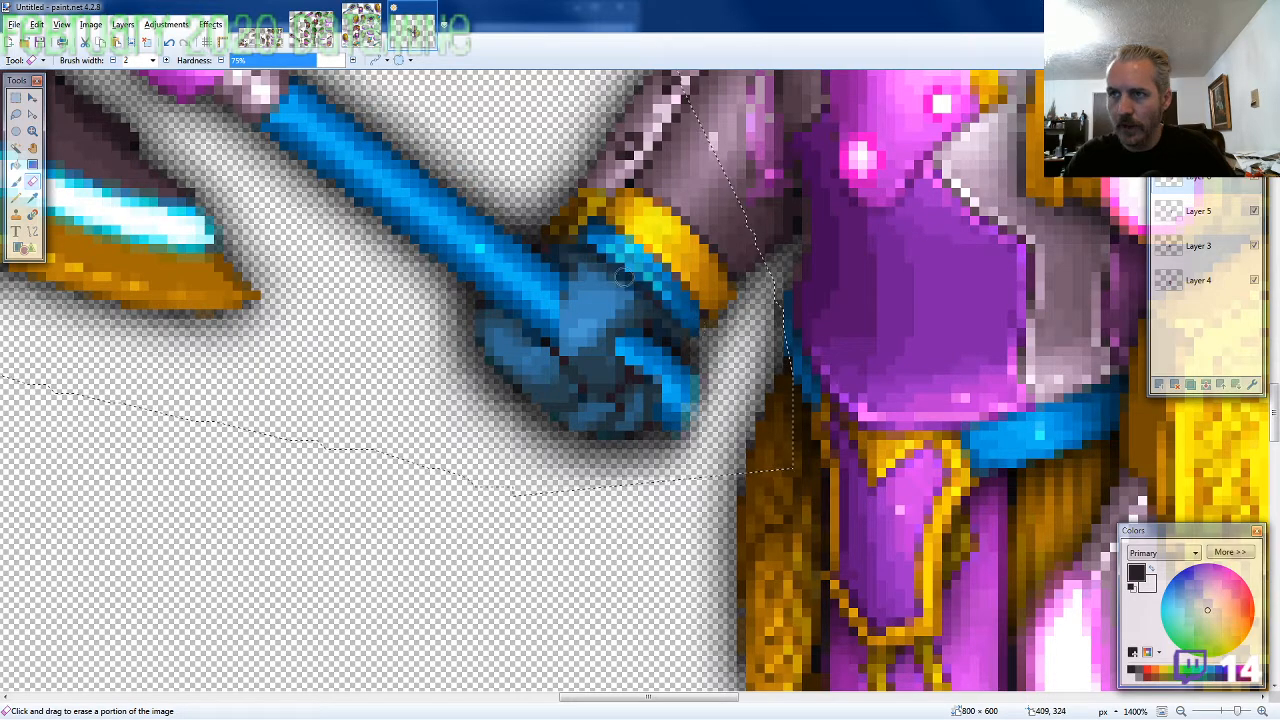
scroll(476, 378, down, 3)
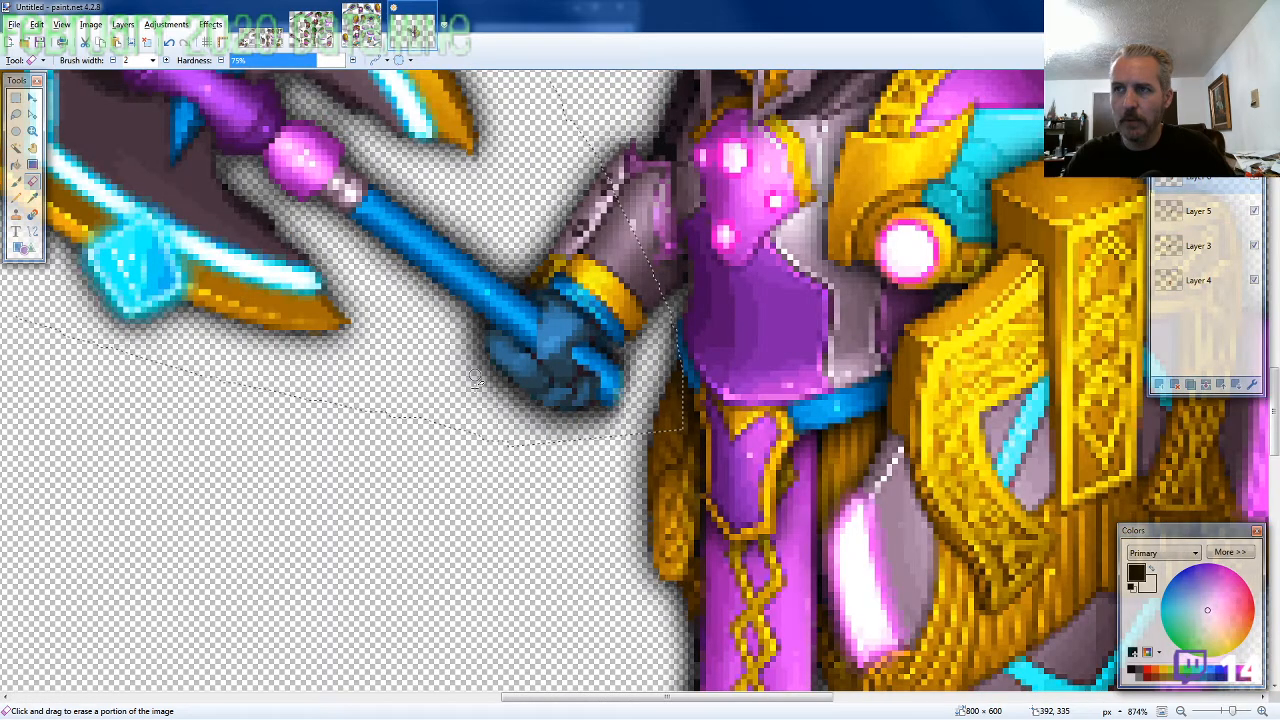
scroll(476, 378, down, 4)
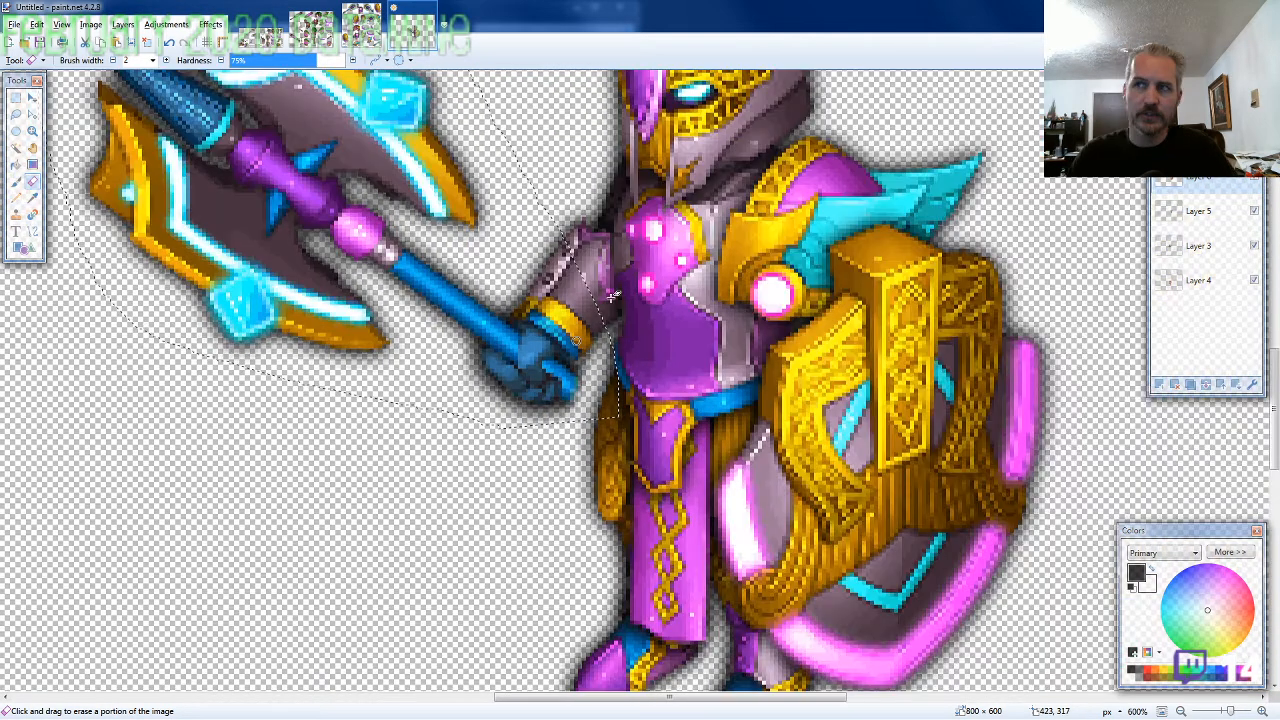
scroll(727, 347, up, 1)
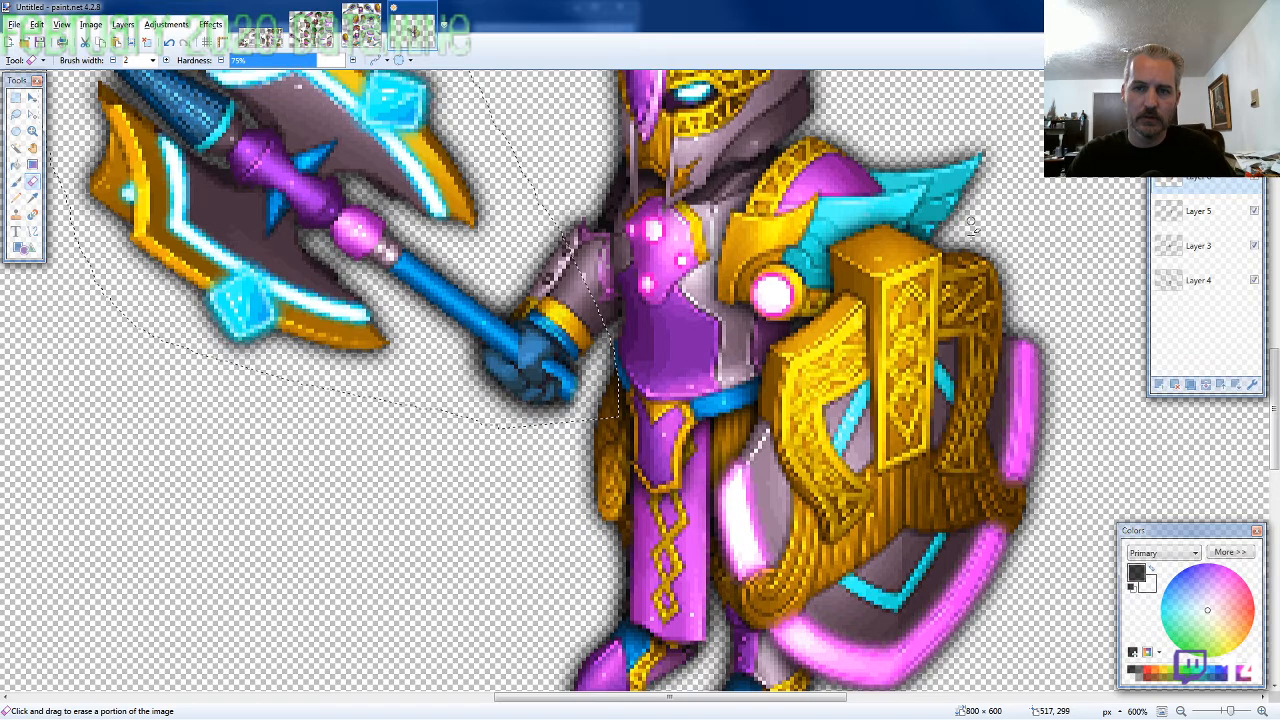
Lasso the loose end of the axe handle on the ARMOR8-SW sheet, about 81 × 67 pixels, and copy it
click(361, 32)
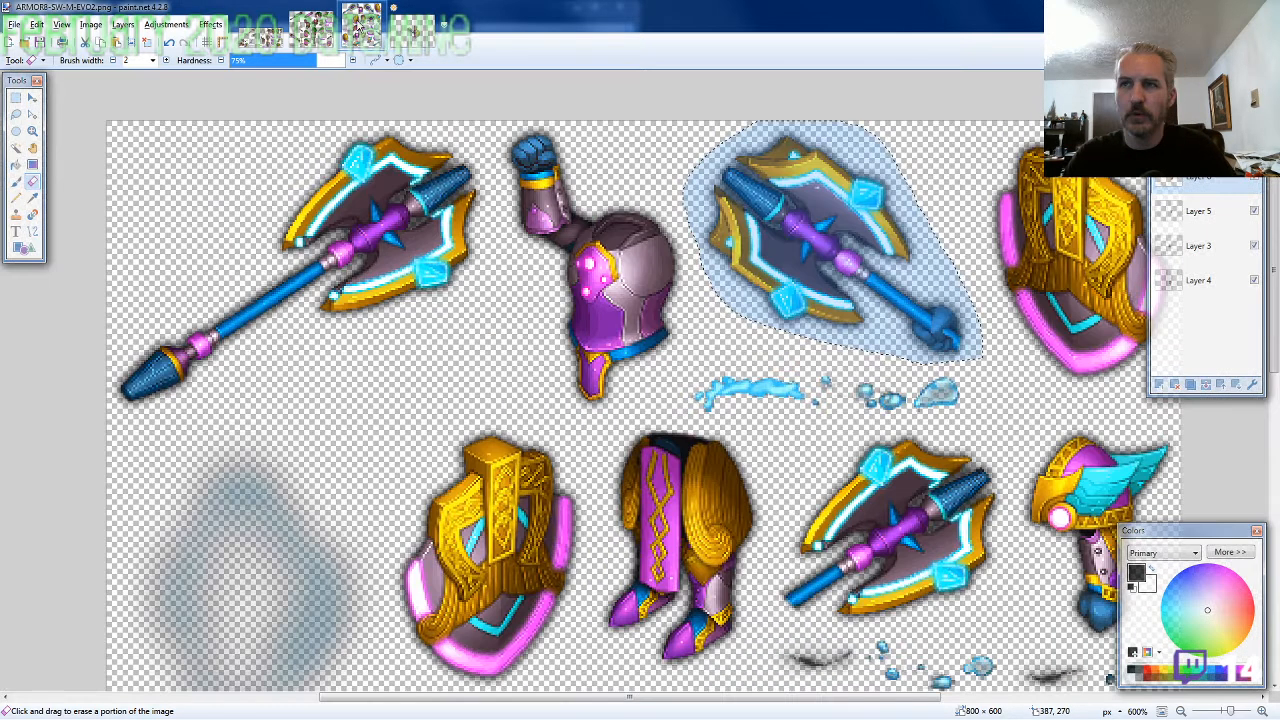
click(16, 114)
scroll(160, 346, down, 4)
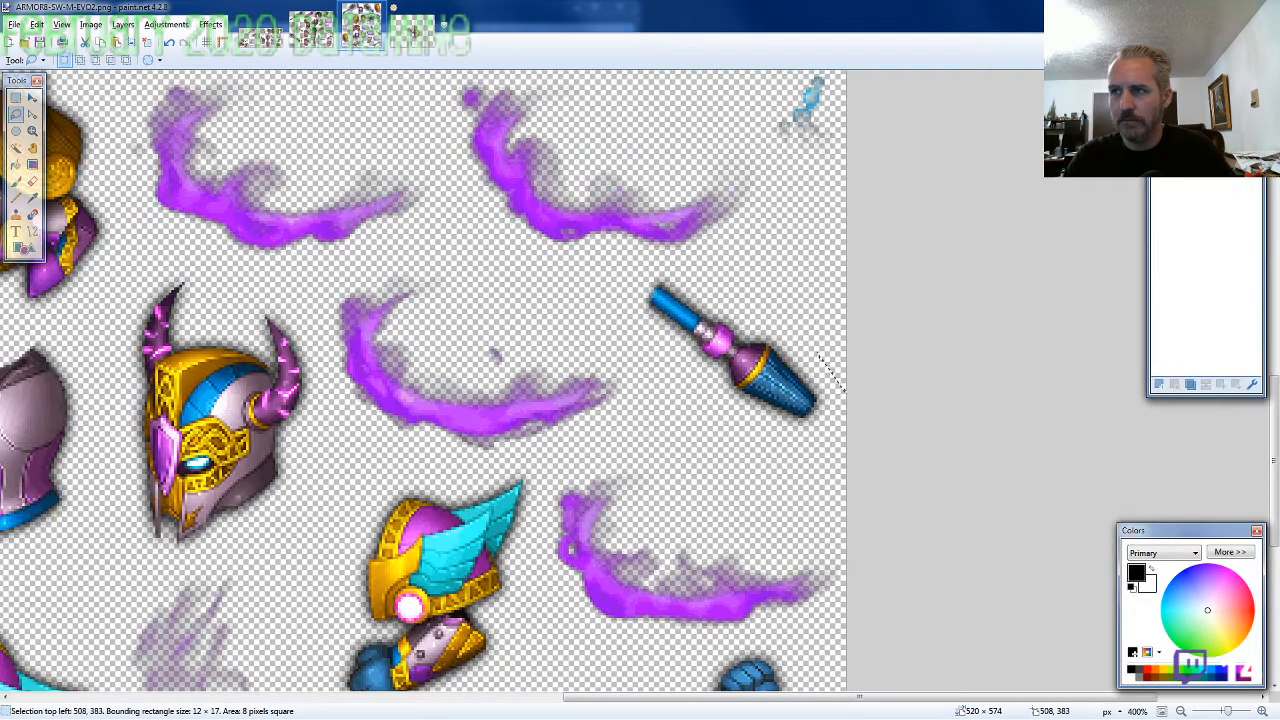
mouse_move(848, 399)
mouse_down()
mouse_move(722, 275)
mouse_move(773, 428)
mouse_move(792, 440)
mouse_up()
Paste the handle end on a new layer behind all the others and line it up below the fist at 397, 318
click(413, 27)
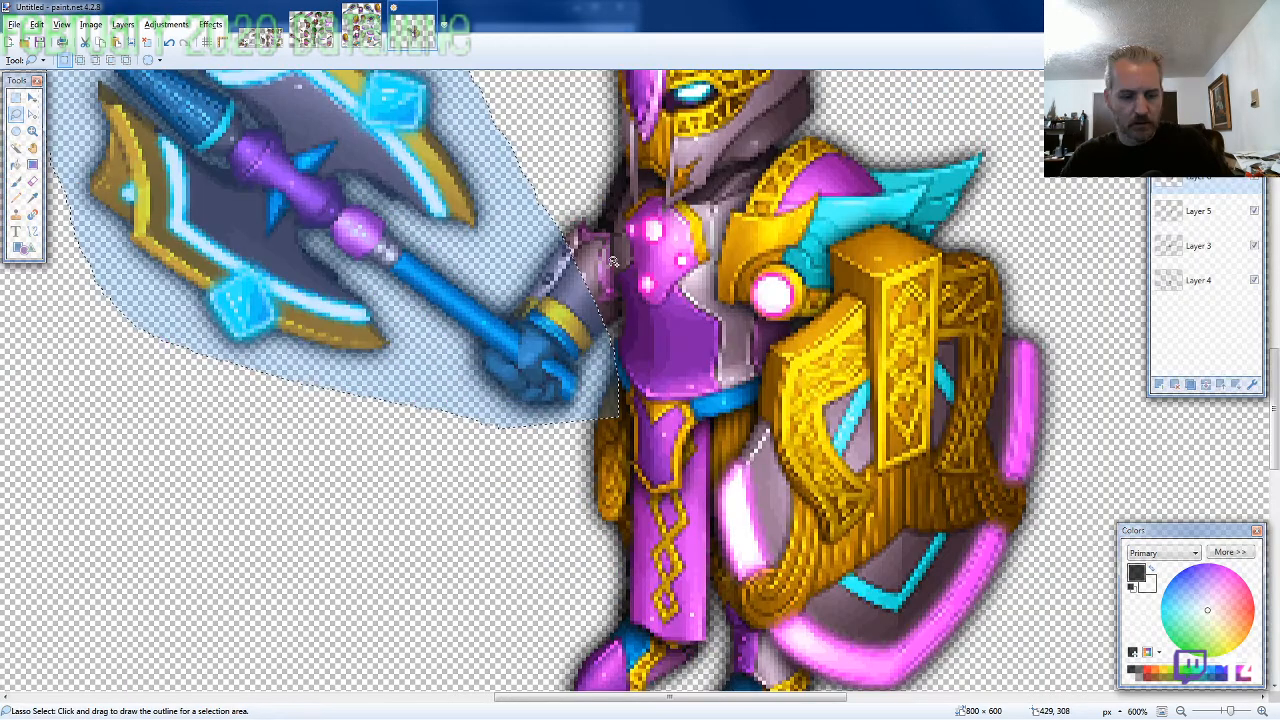
key(ctrl+shift+v)
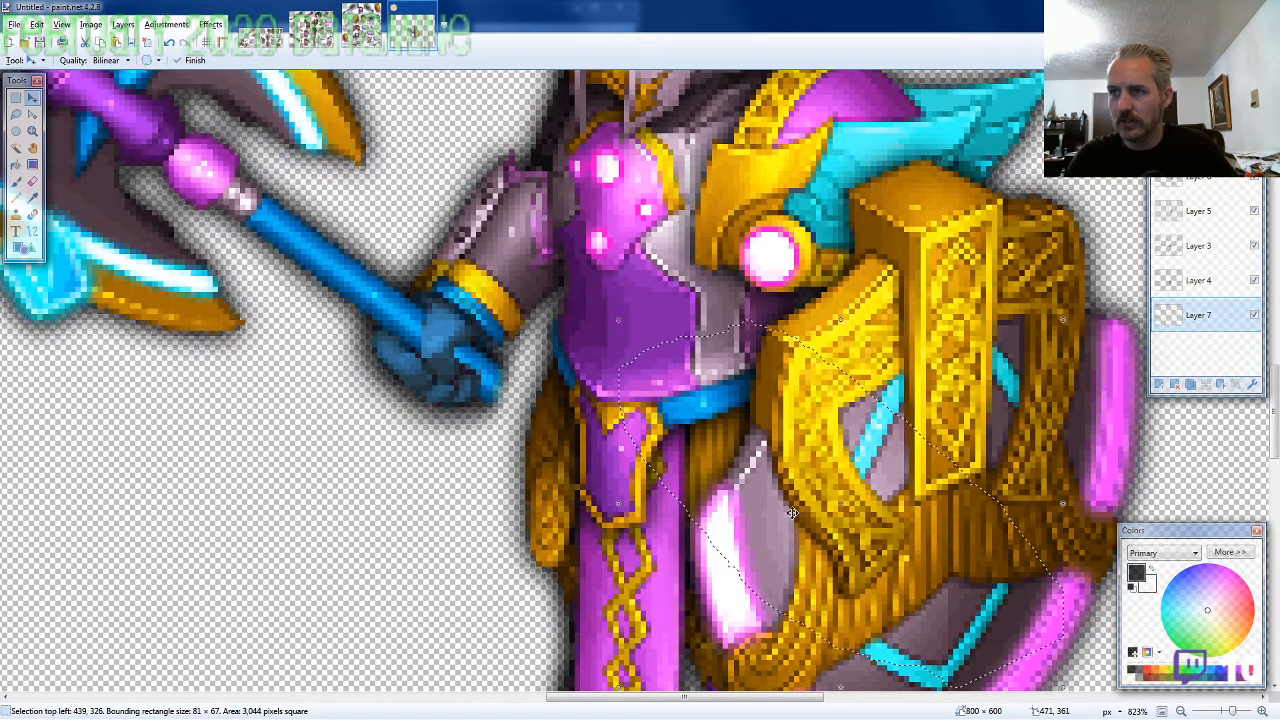
drag(791, 513, 576, 474)
scroll(576, 474, down, 5)
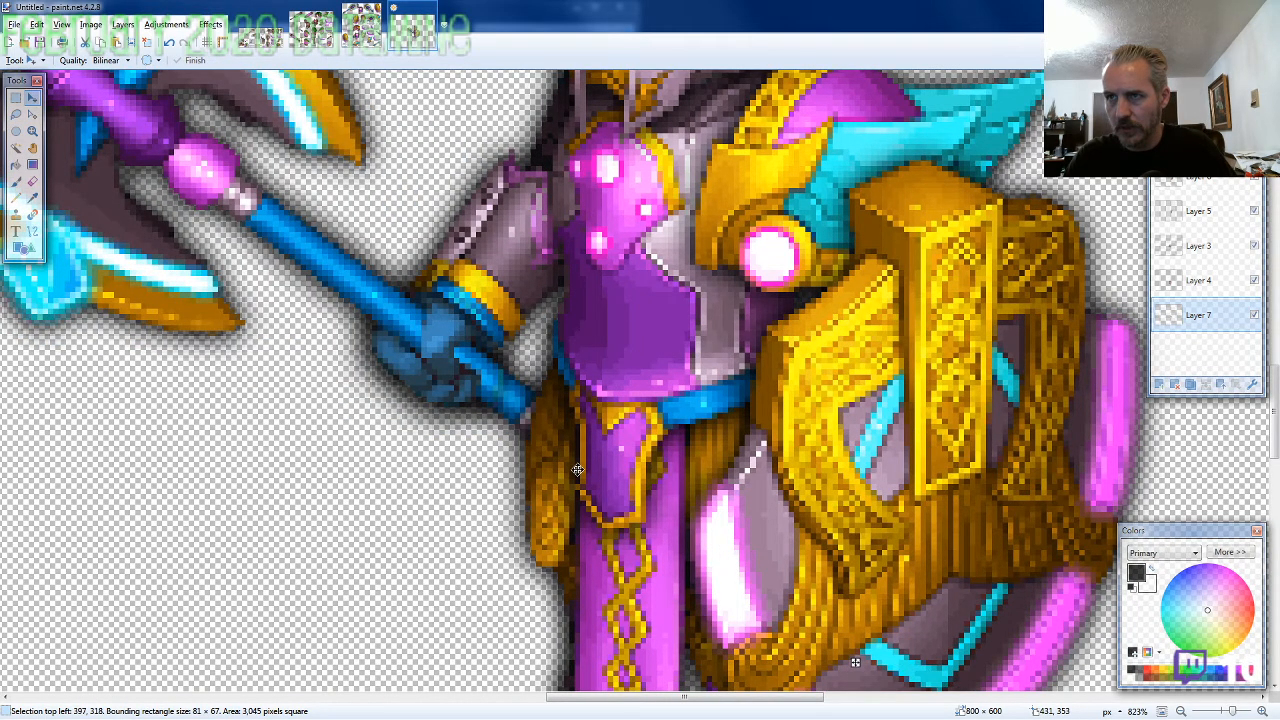
scroll(781, 535, down, 2)
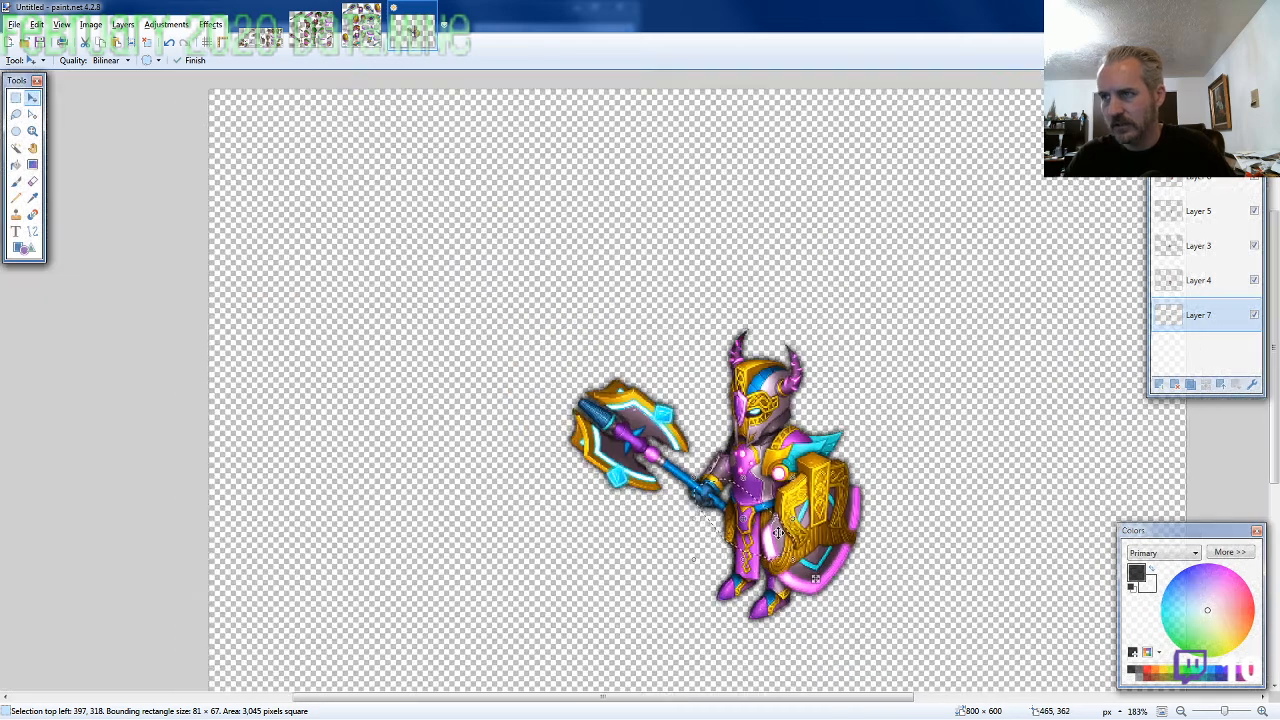
scroll(776, 530, down, 1)
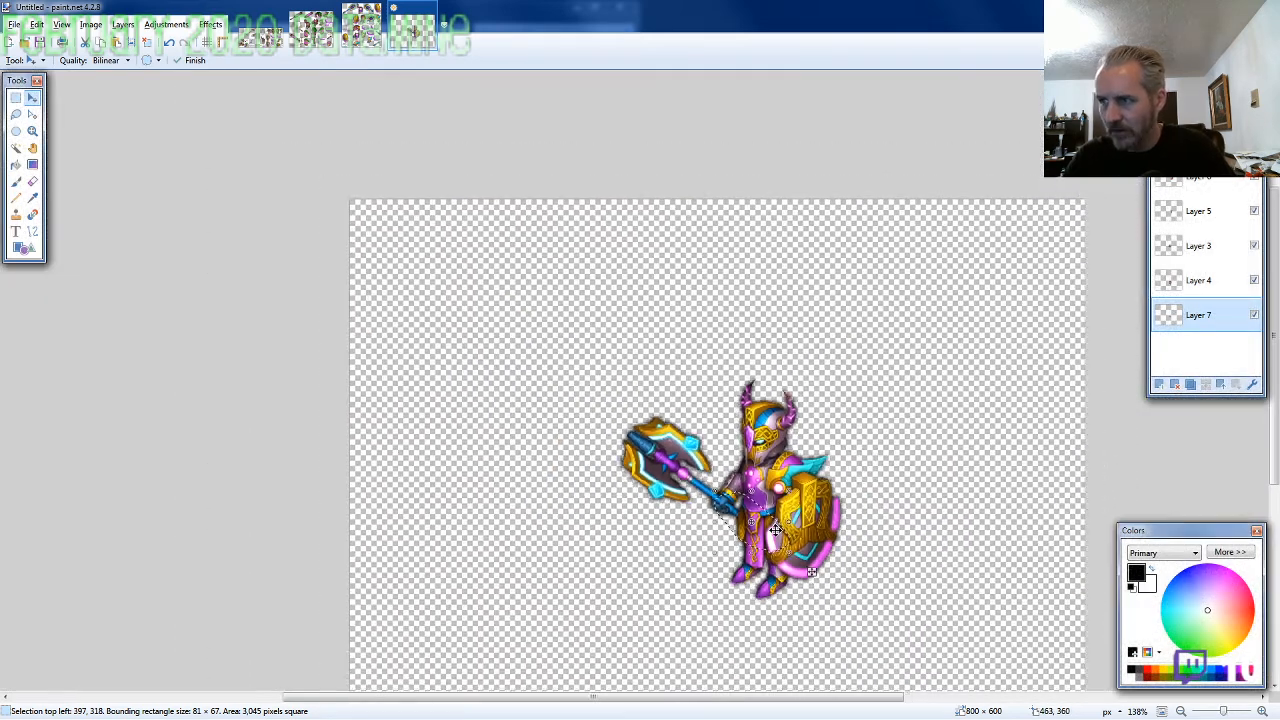
scroll(772, 523, down, 1)
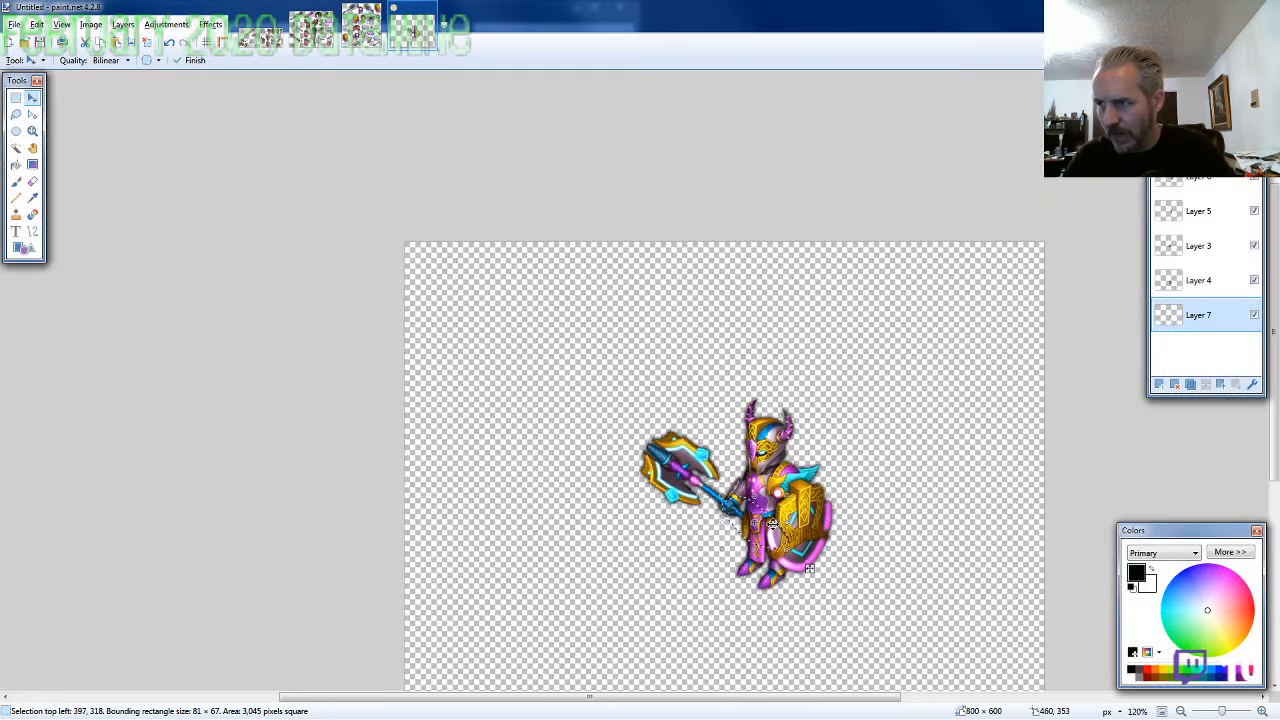
scroll(772, 524, down, 2)
Merge the character's layers into one and move the whole figure near the canvas's upper-left corner, with the selection at -277, -182
key(ctrl+a)
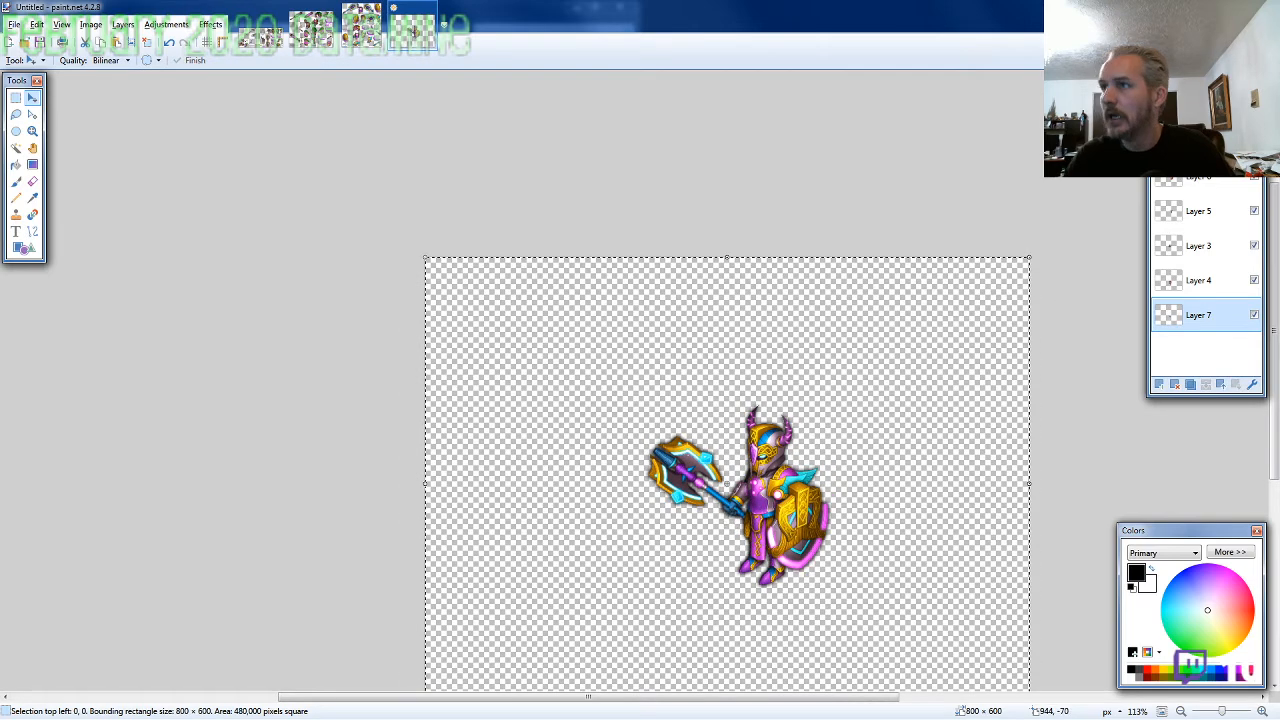
click(1200, 108)
click(1206, 384)
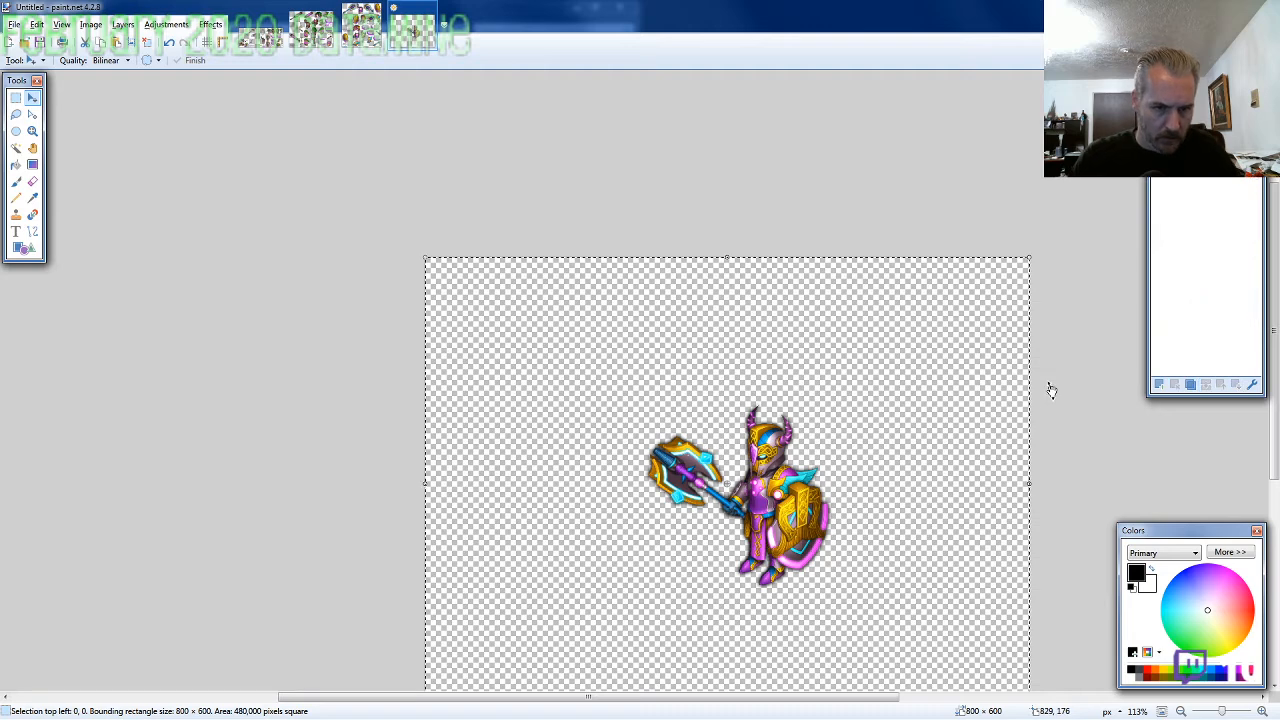
drag(886, 446, 704, 350)
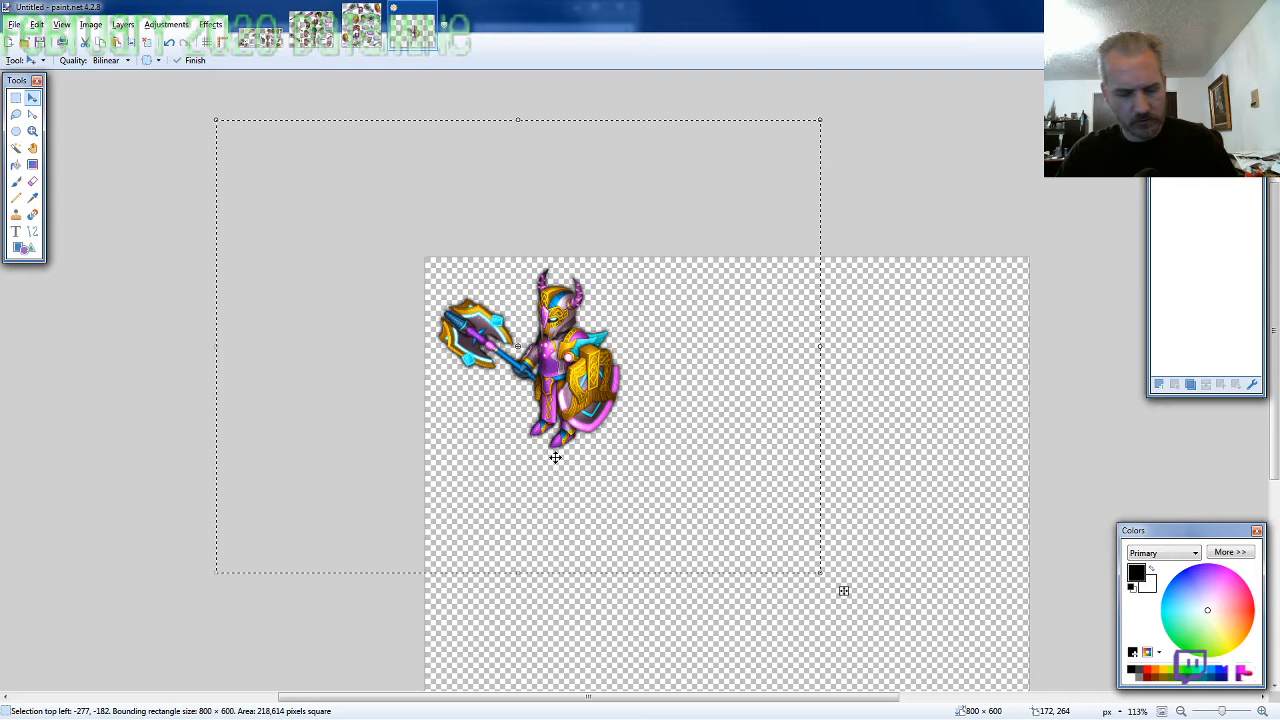
Resize the canvas to 275 × 275 pixels, anchored at its top-left corner, and nudge the figure down to 0, 4
key(ctrl+shift+r)
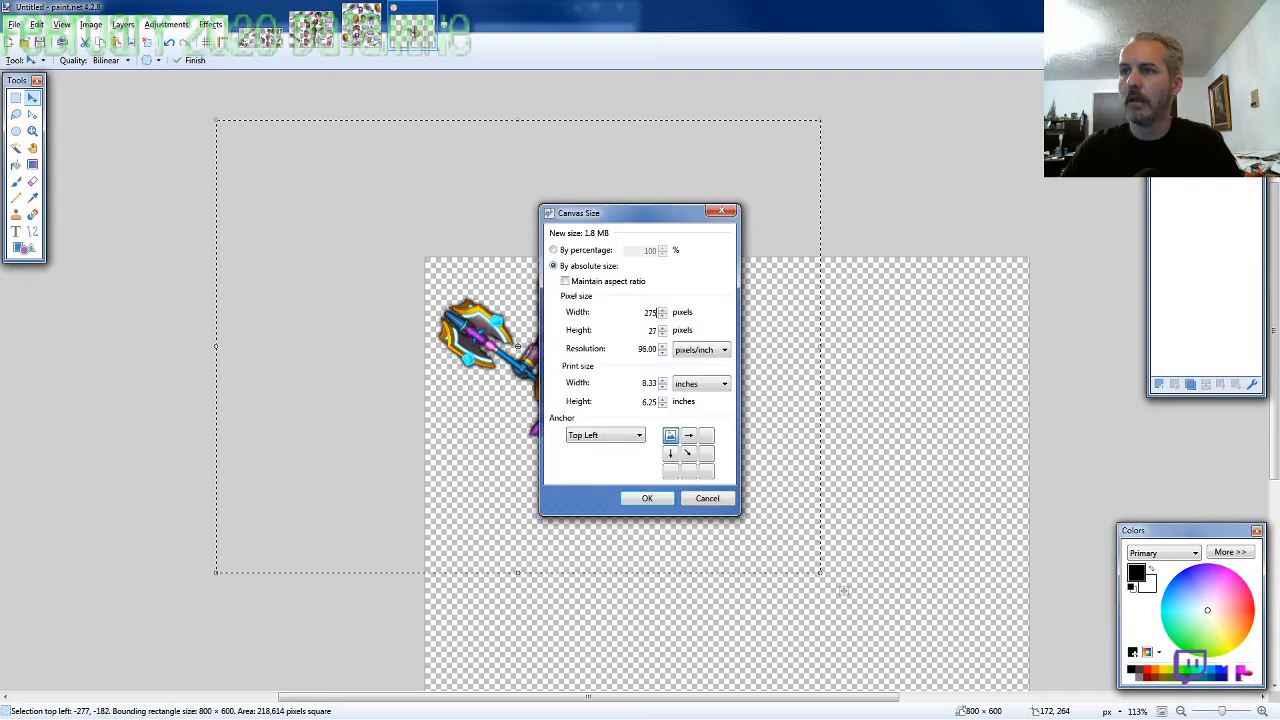
key(Return)
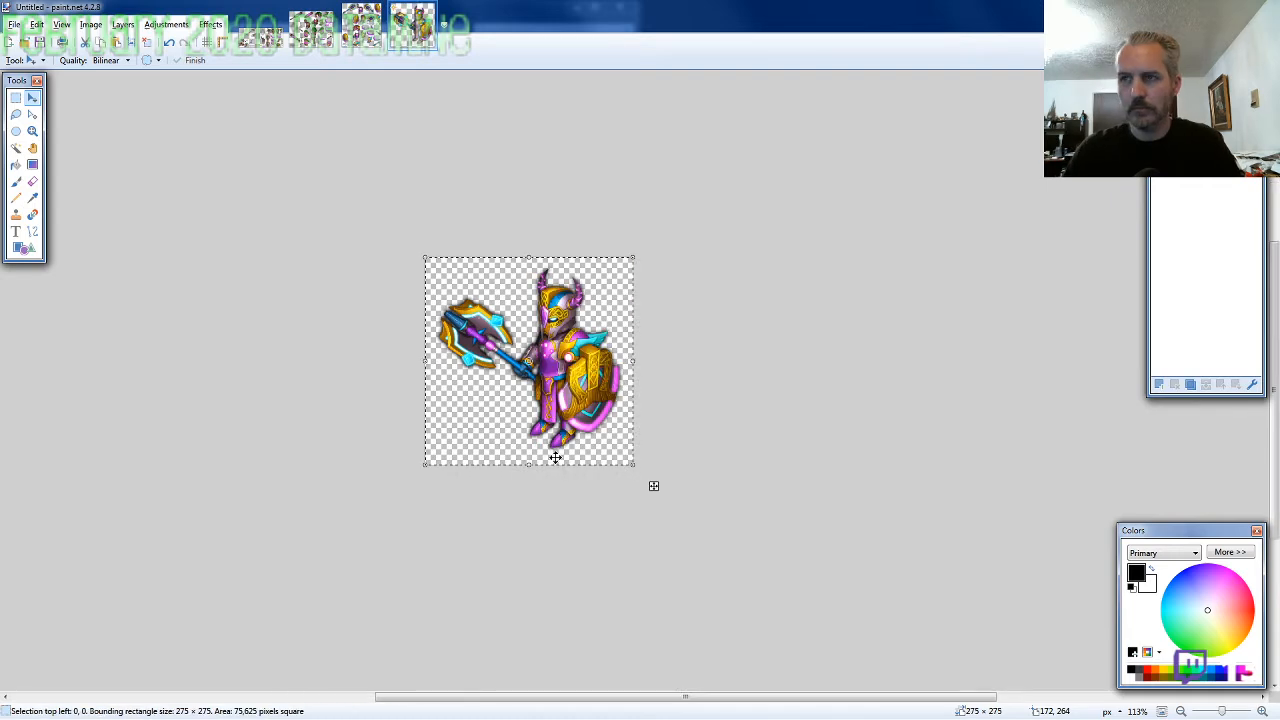
key(Down)
key(Down)
key(Down)
key(Down)
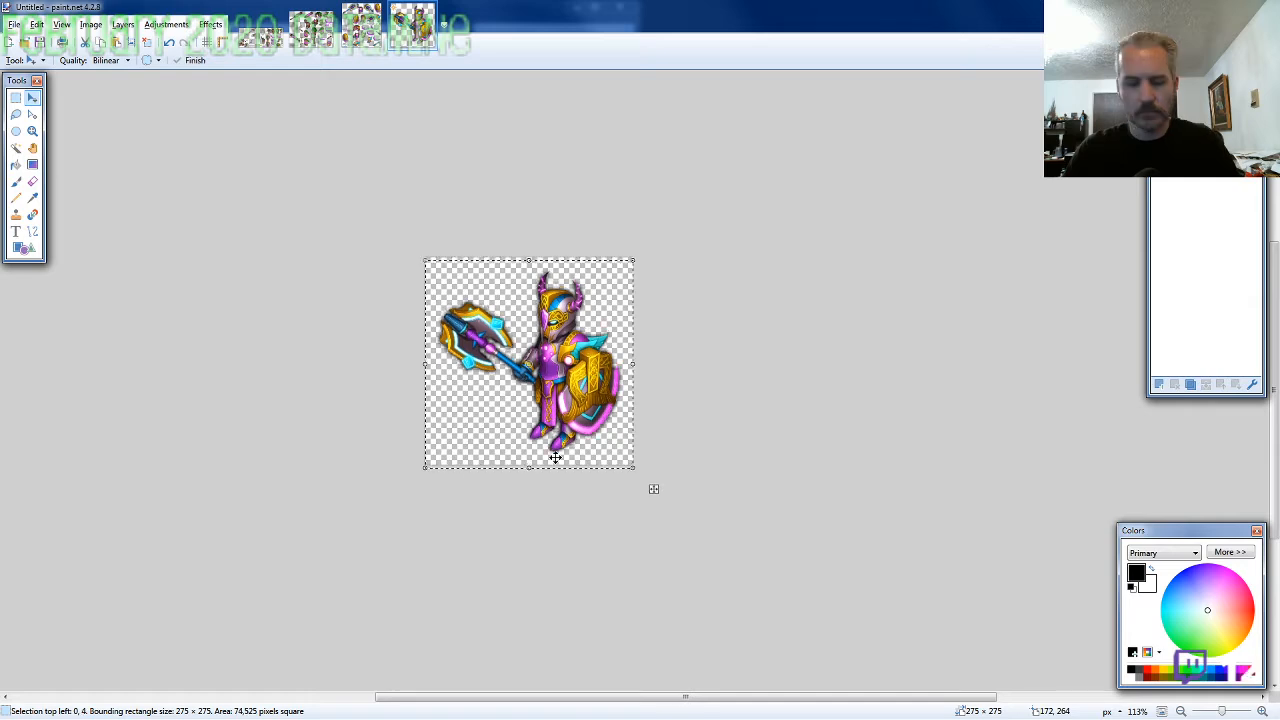
Save the finished figure in the 2020-02 folder as the PNG ARMOR8-SW-M-EVo2
key(ctrl+s)
text(ARMOR8)
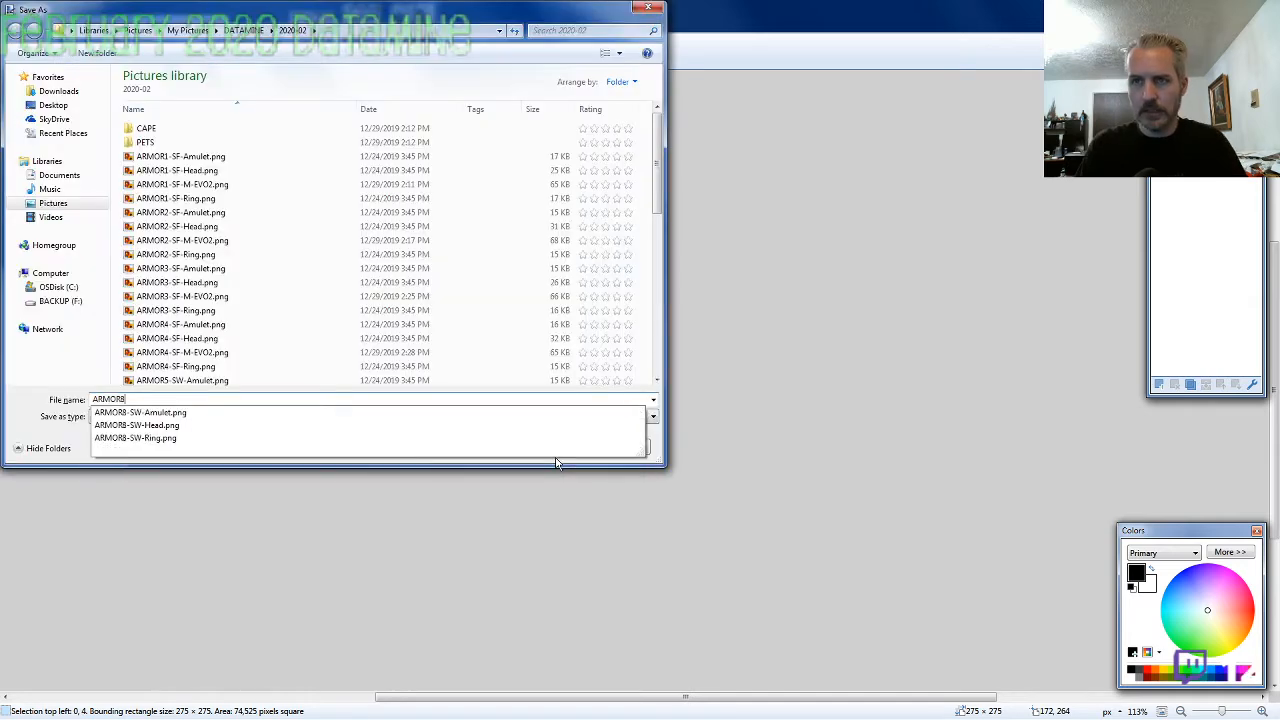
text(-SW-M-EV)
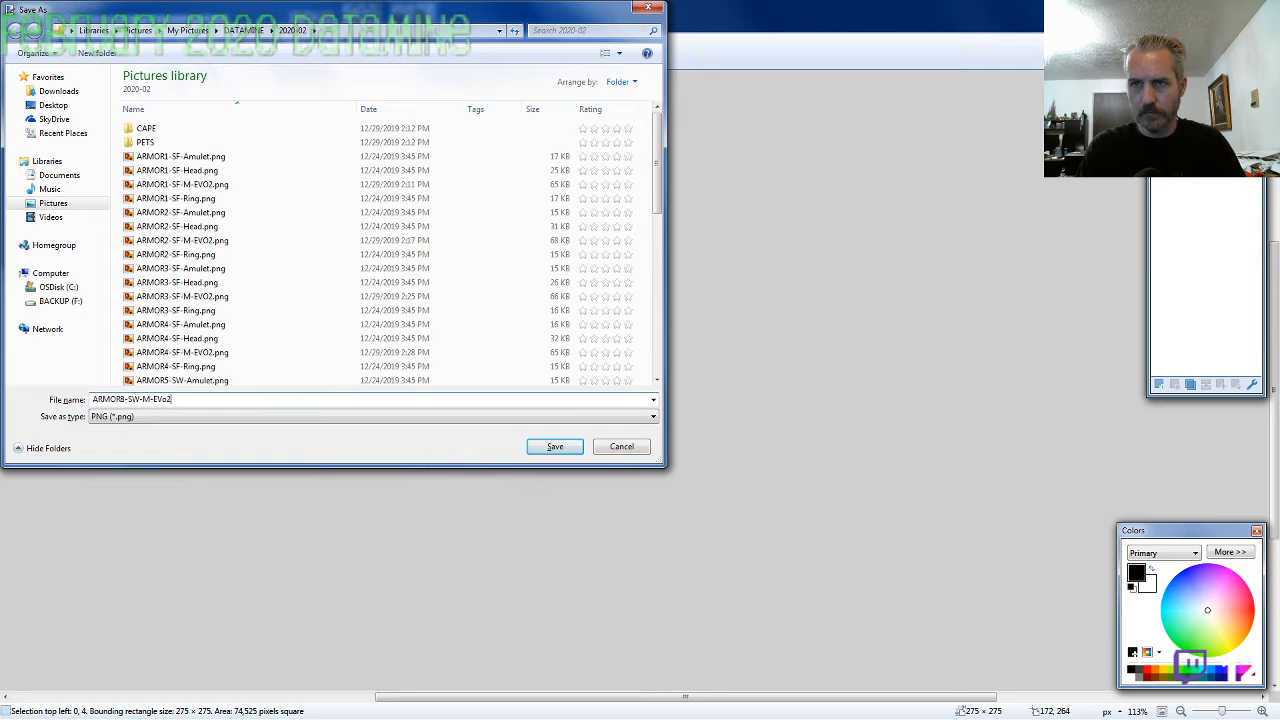
text(o2)
key(Return)
key(Return)
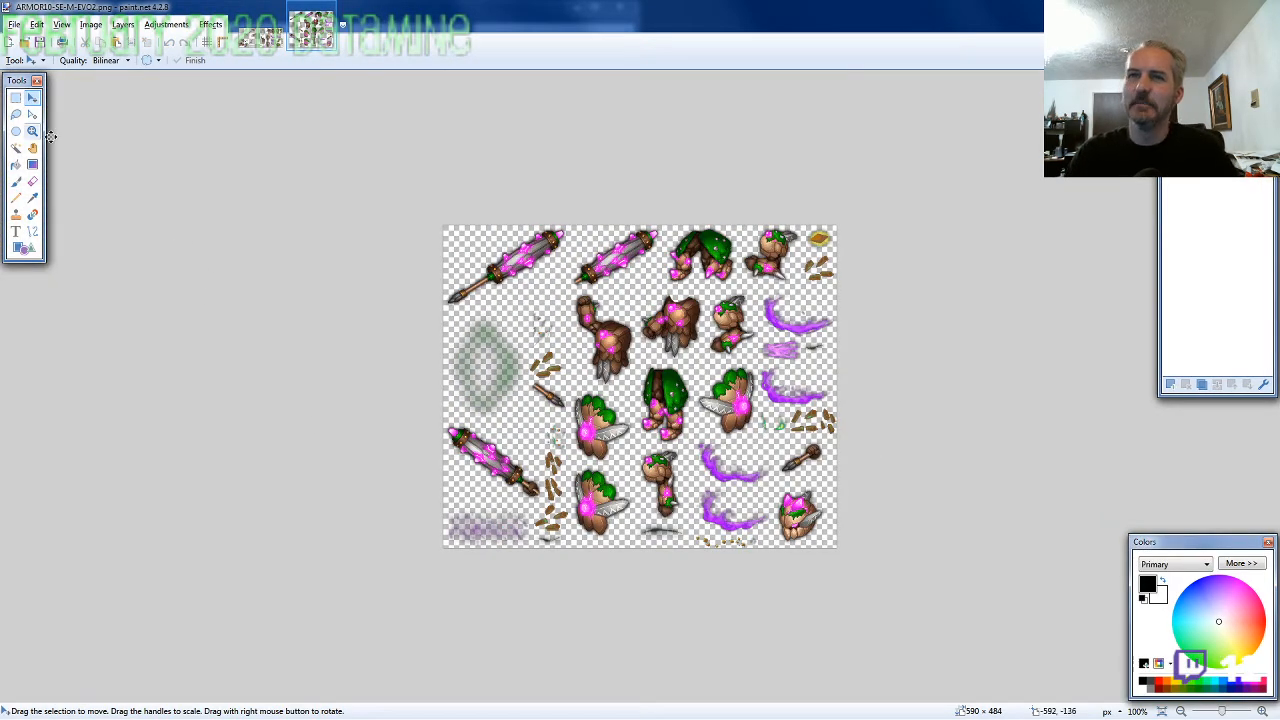
Lasso the horned, moss-covered head on the ARMOR10-SE-M-EVO2 sheet, about 77 × 93 pixels, and copy it
click(15, 114)
scroll(753, 477, up, 8)
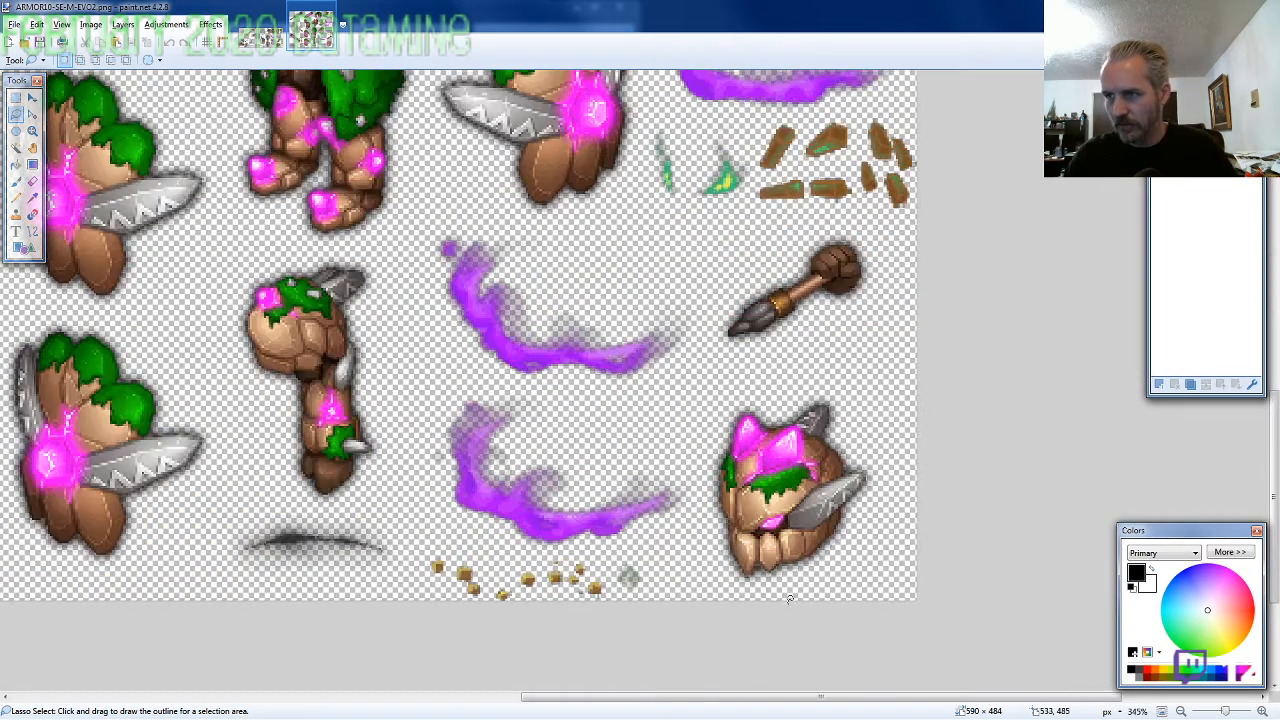
mouse_move(792, 598)
mouse_down()
mouse_move(868, 541)
mouse_move(876, 459)
mouse_move(854, 398)
mouse_move(769, 402)
mouse_move(720, 433)
mouse_move(709, 514)
mouse_move(728, 593)
mouse_up()
Create an 800 × 600 image with a cleared background, paste the head and place it at 409, 179
key(ctrl+n)
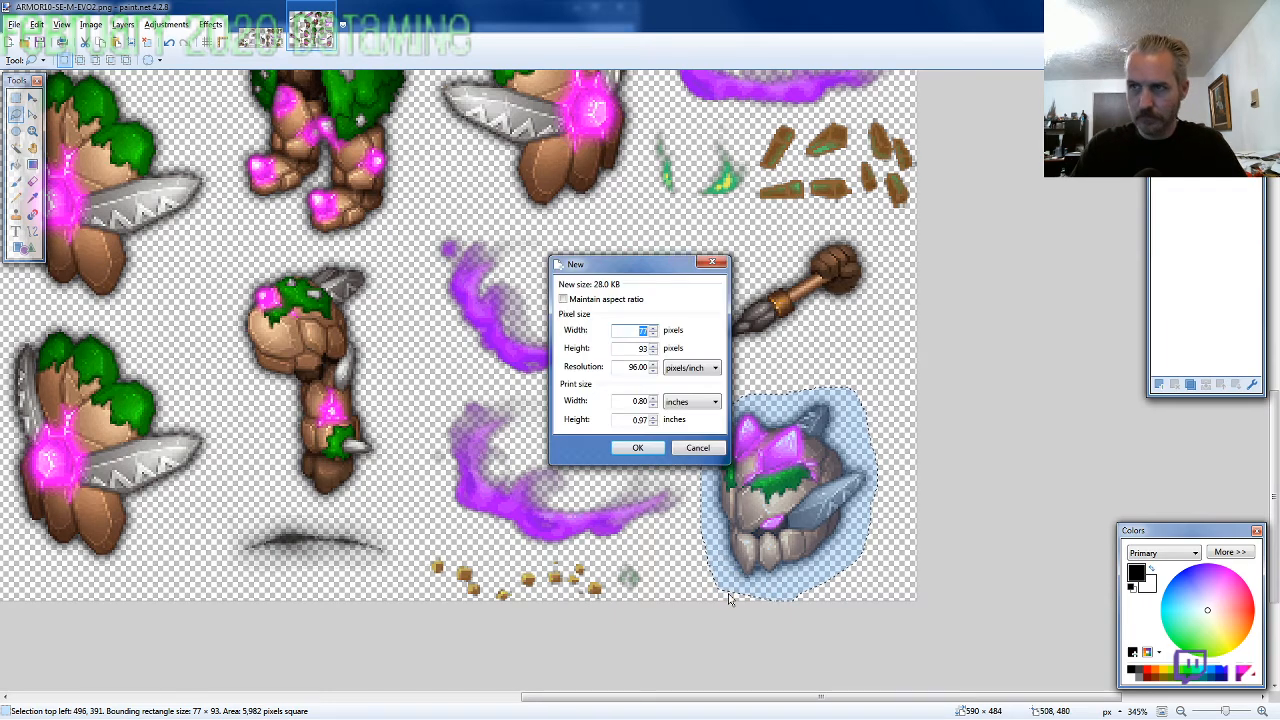
key(Return)
key(Delete)
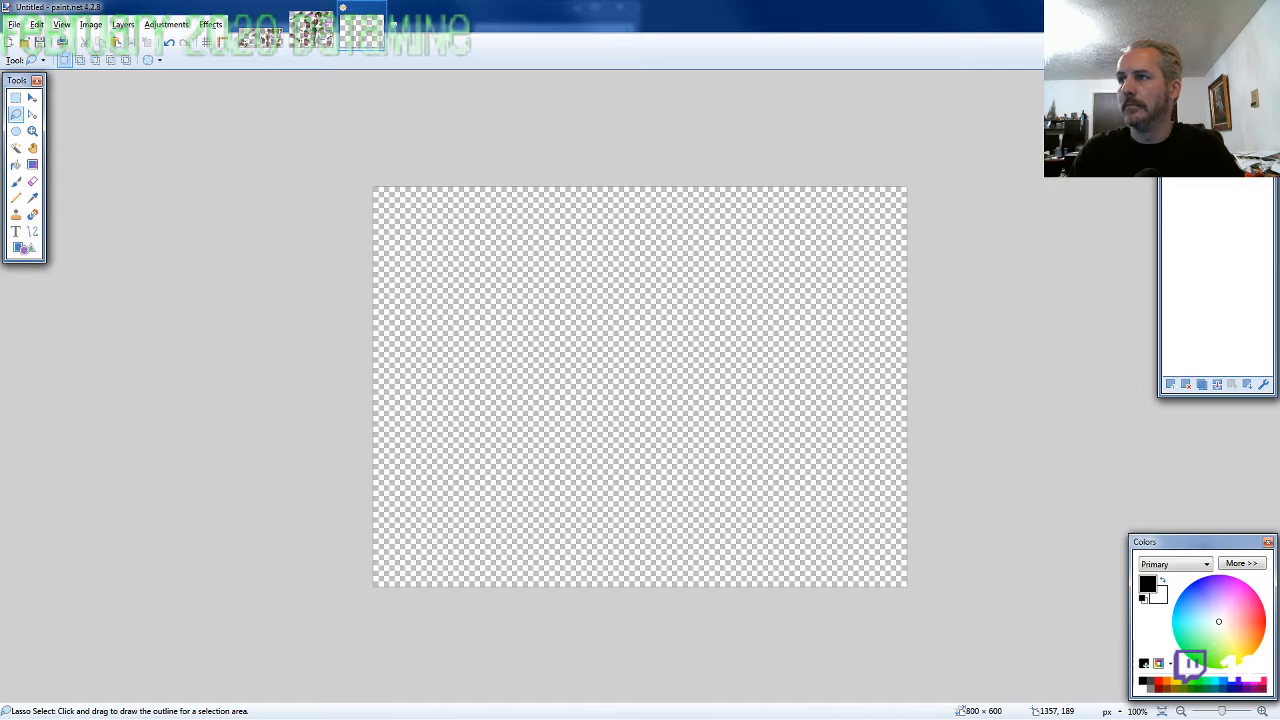
key(ctrl+v)
drag(771, 528, 716, 391)
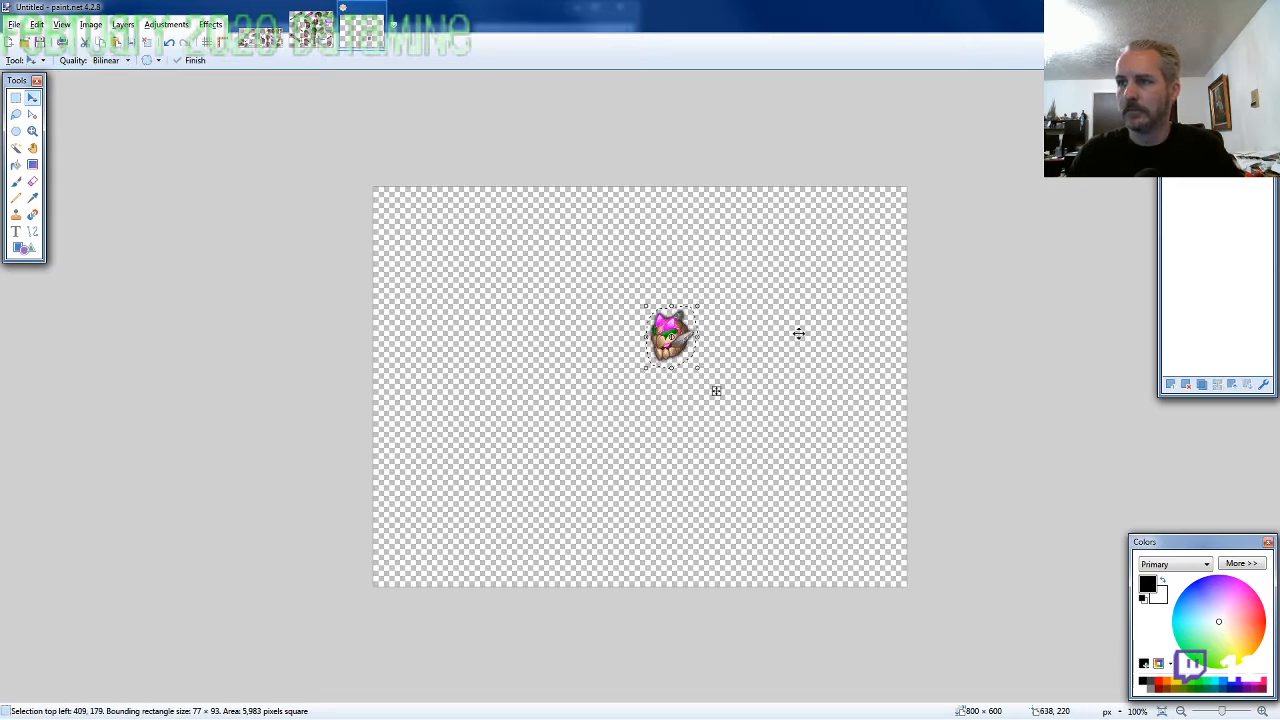
Lasso the torso with the lowered arm on the ARMOR10-SE sheet, about 106 × 112 pixels, and copy it
click(311, 32)
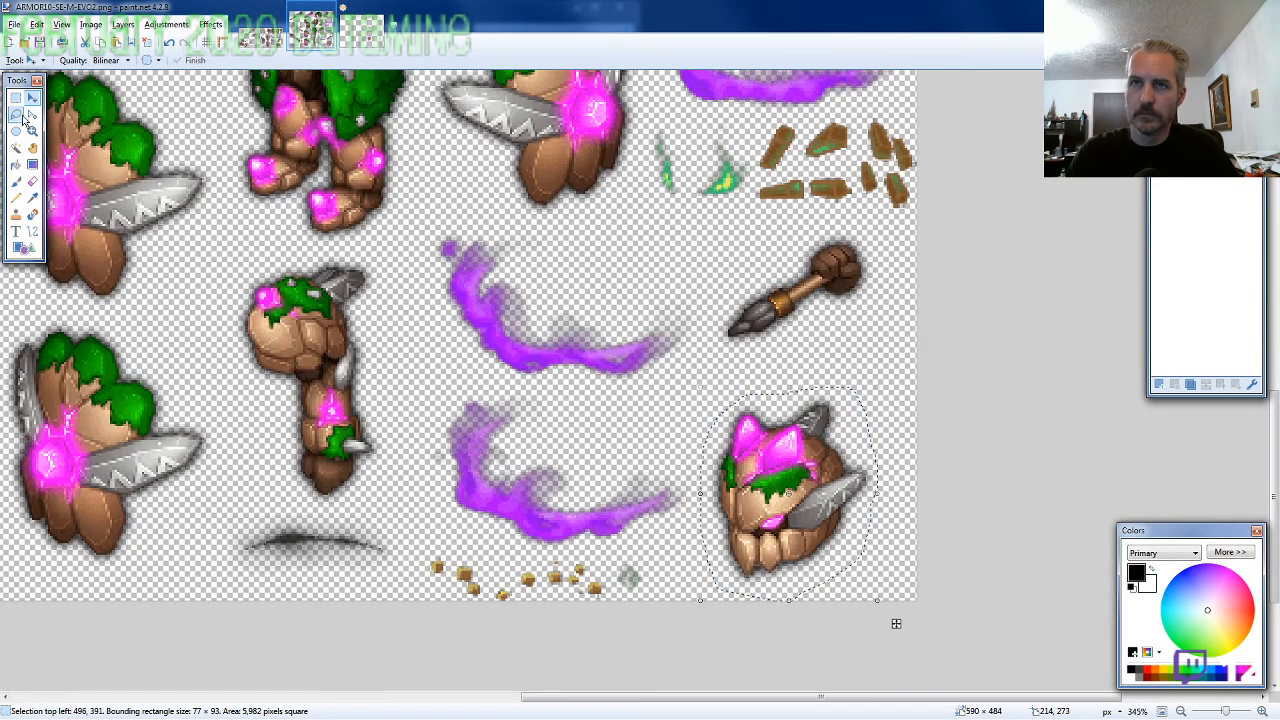
click(16, 115)
scroll(669, 373, down, 3)
scroll(669, 373, up, 4)
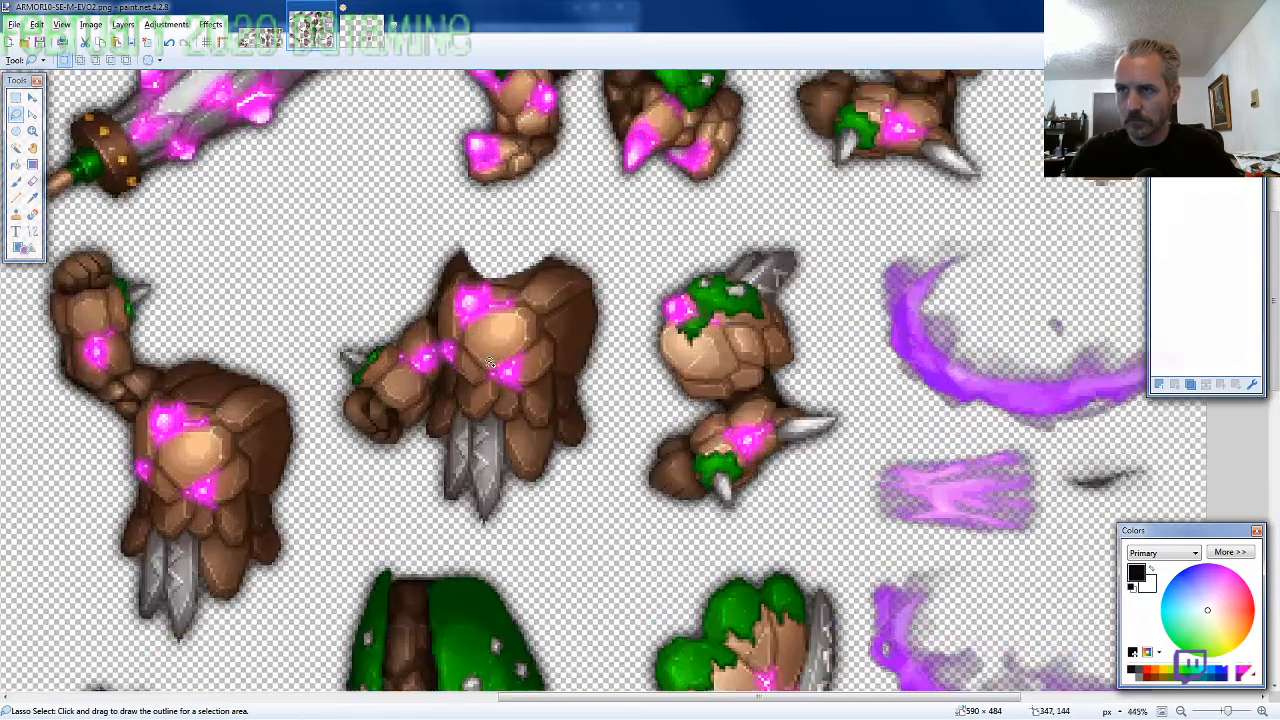
mouse_move(612, 454)
mouse_down()
mouse_move(628, 378)
mouse_move(616, 282)
mouse_move(578, 245)
mouse_move(528, 230)
mouse_move(476, 222)
mouse_move(433, 237)
mouse_move(335, 325)
mouse_move(315, 405)
mouse_move(326, 443)
mouse_move(388, 500)
mouse_move(466, 547)
mouse_up()
Paste the torso on a layer behind the head and line it up under the jaw at 377, 239
click(368, 36)
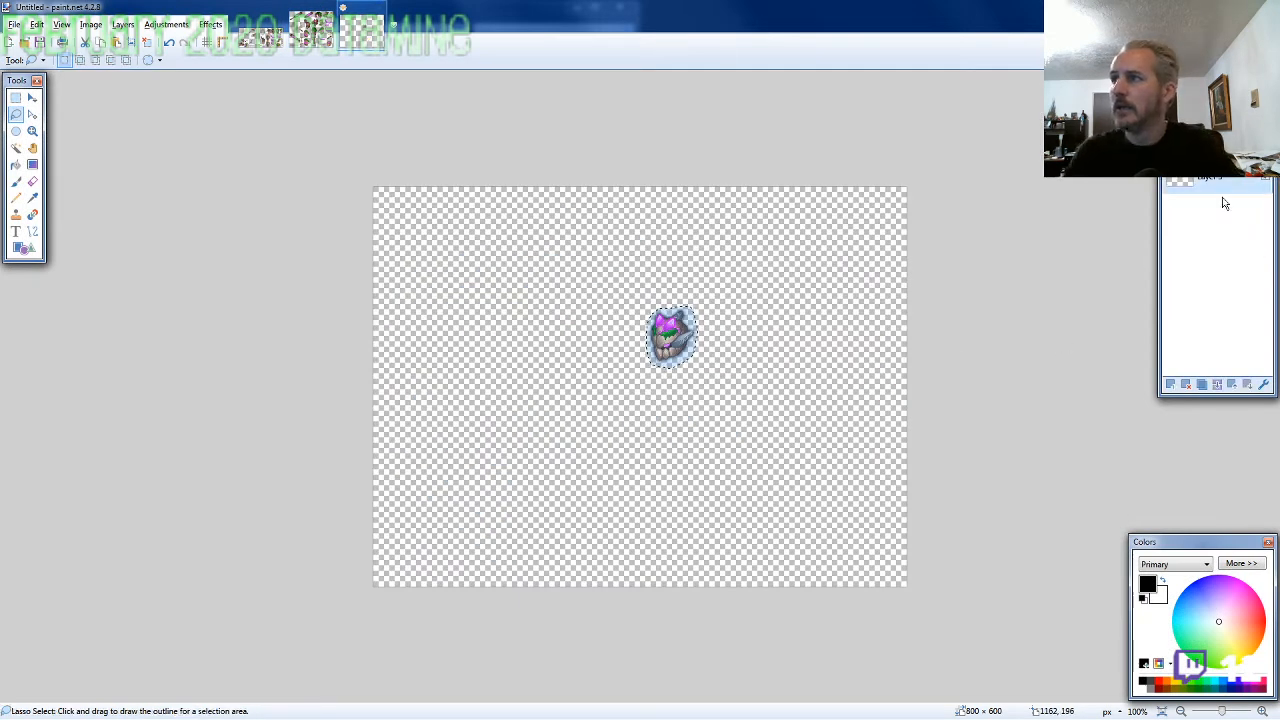
scroll(772, 386, up, 2)
scroll(632, 372, up, 4)
key(ctrl+v)
drag(414, 463, 709, 608)
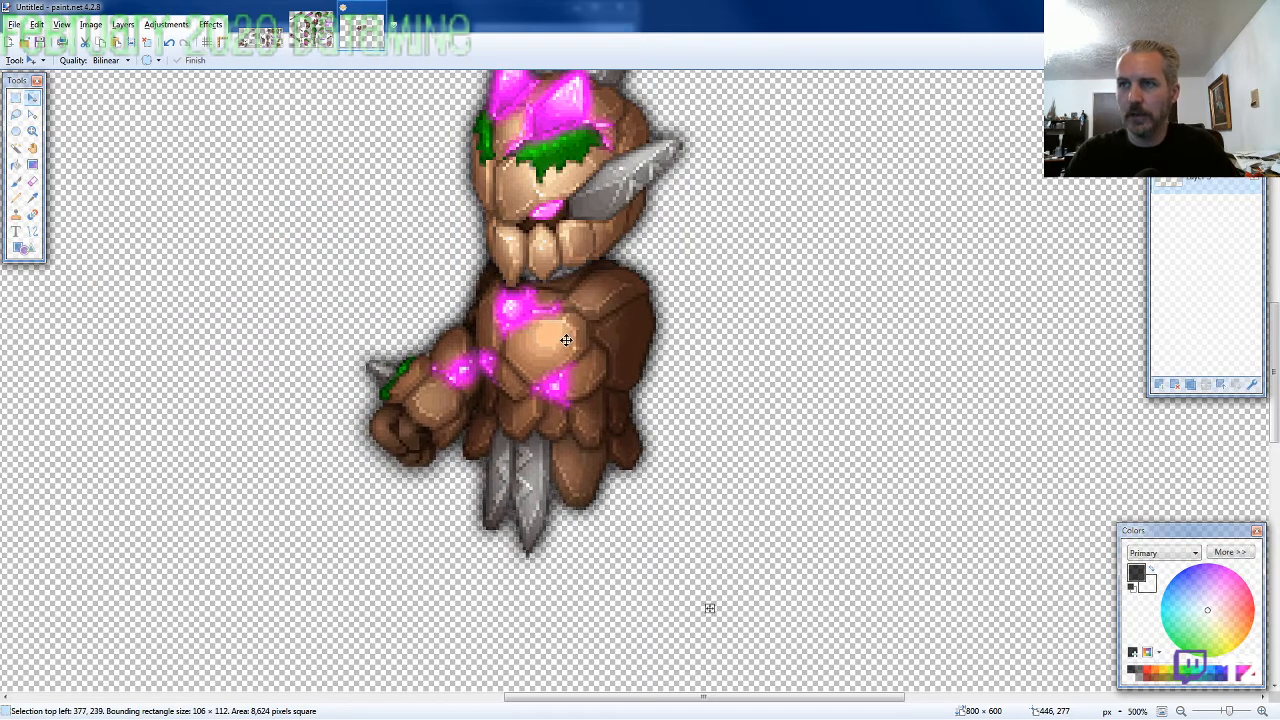
scroll(721, 462, down, 1)
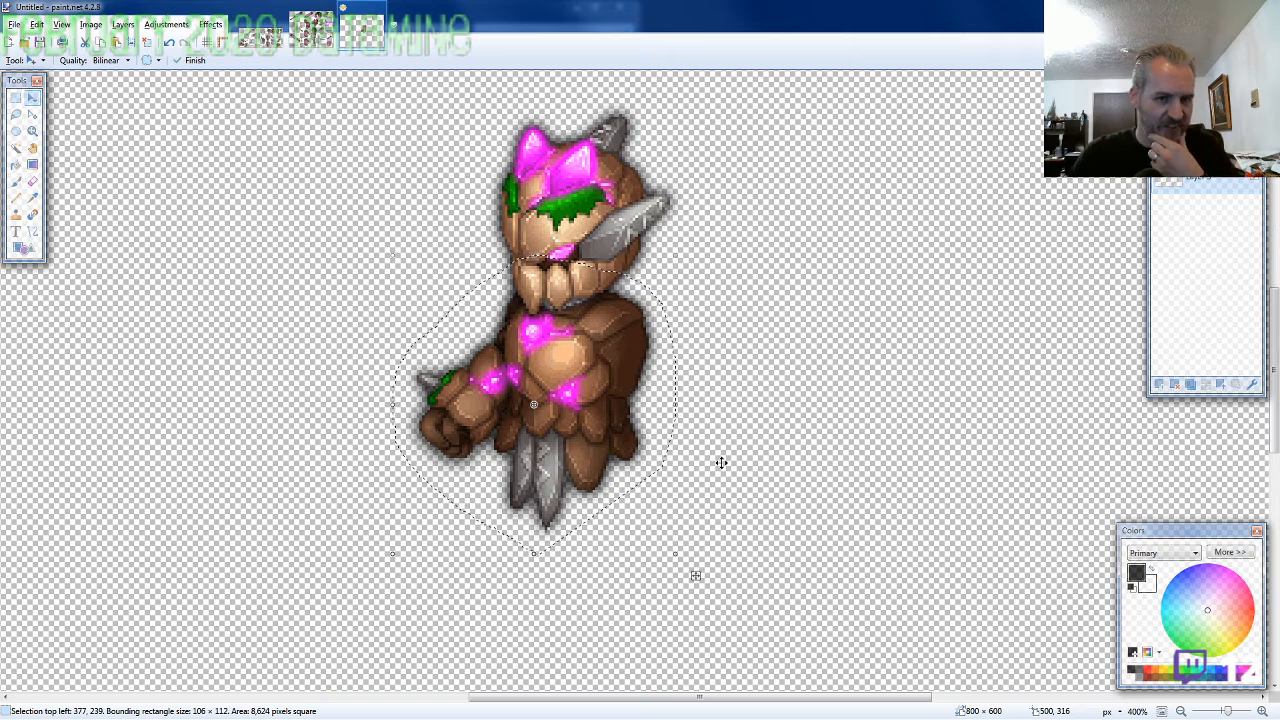
Lasso the standing legs with the green skirt on the ARMOR10-SE sheet, about 89 × 123 pixels, and copy them
click(312, 32)
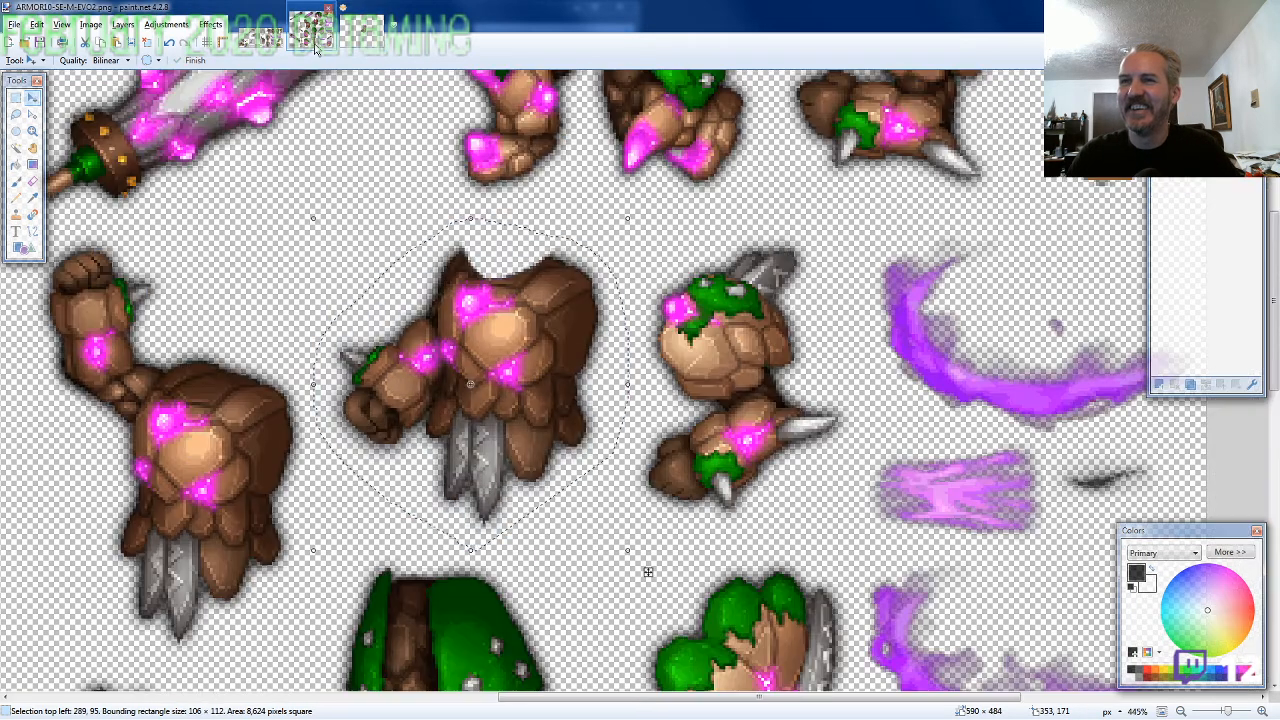
click(16, 114)
scroll(591, 445, down, 3)
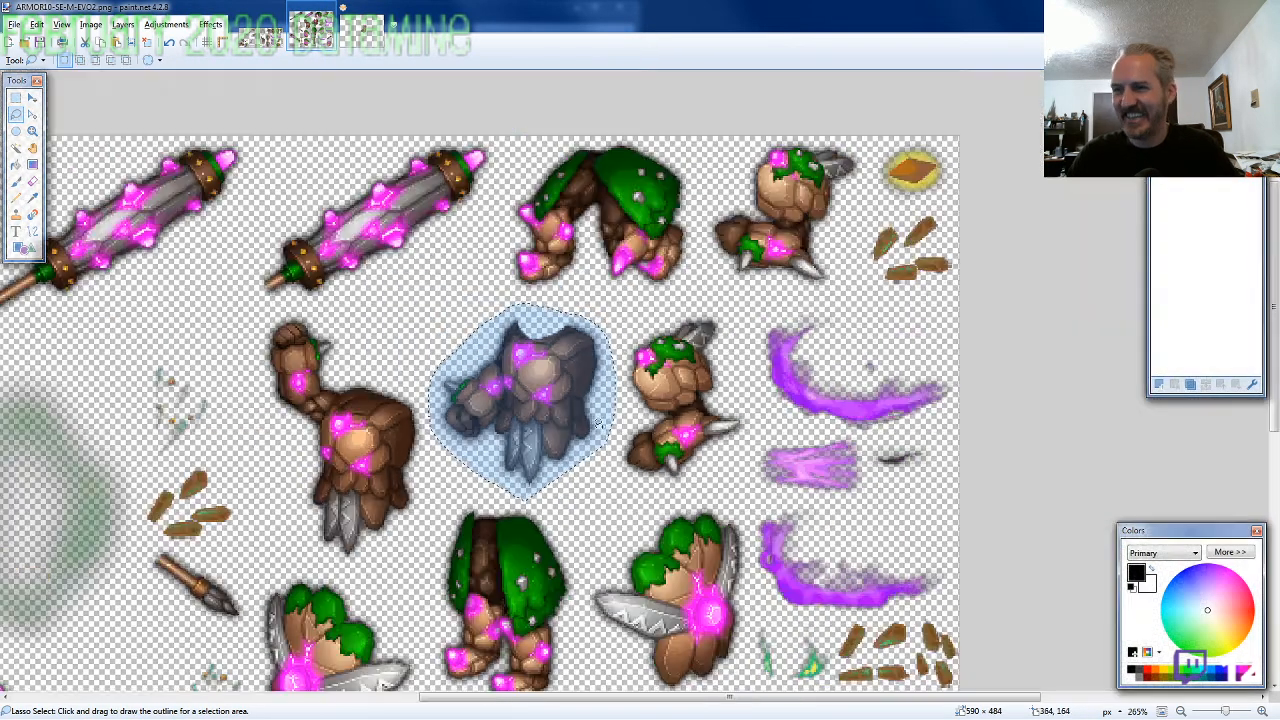
scroll(475, 463, down, 2)
scroll(475, 463, up, 1)
scroll(475, 463, up, 3)
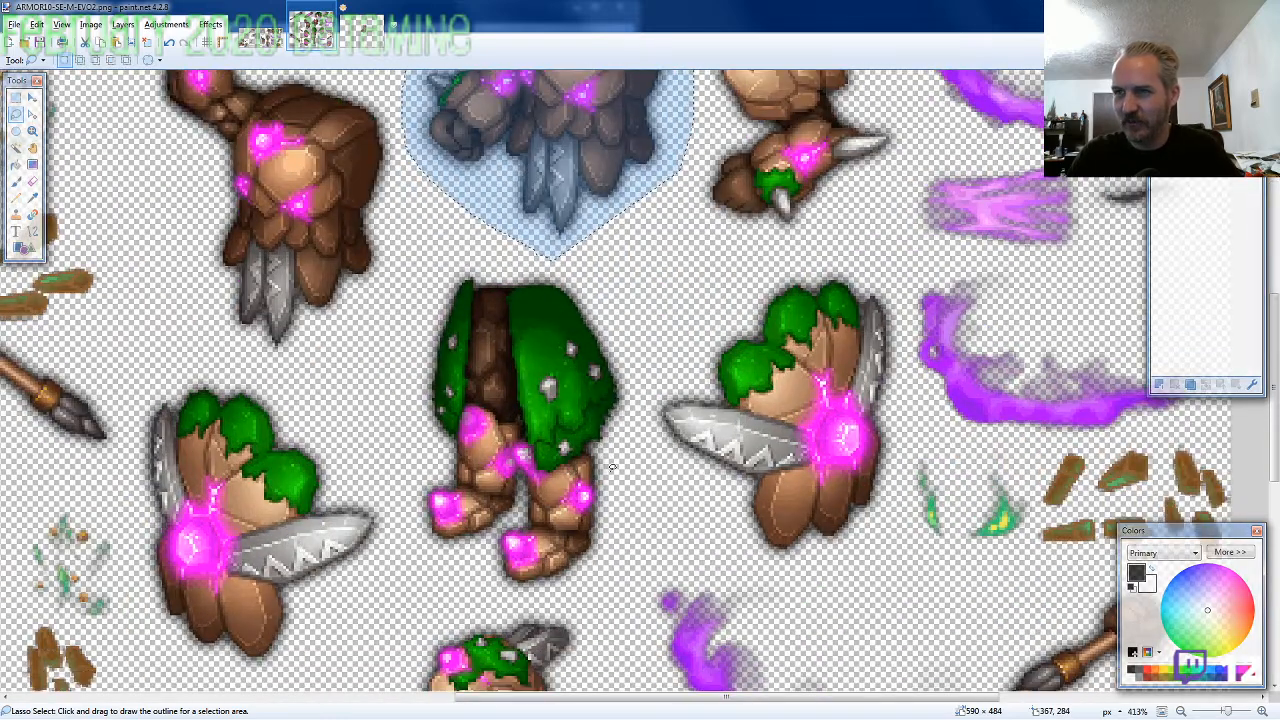
mouse_move(611, 466)
mouse_down()
mouse_move(635, 382)
mouse_move(601, 280)
mouse_move(443, 265)
mouse_move(406, 372)
mouse_move(392, 464)
mouse_move(403, 519)
mouse_move(484, 592)
mouse_move(538, 582)
mouse_move(576, 595)
mouse_move(613, 567)
mouse_up()
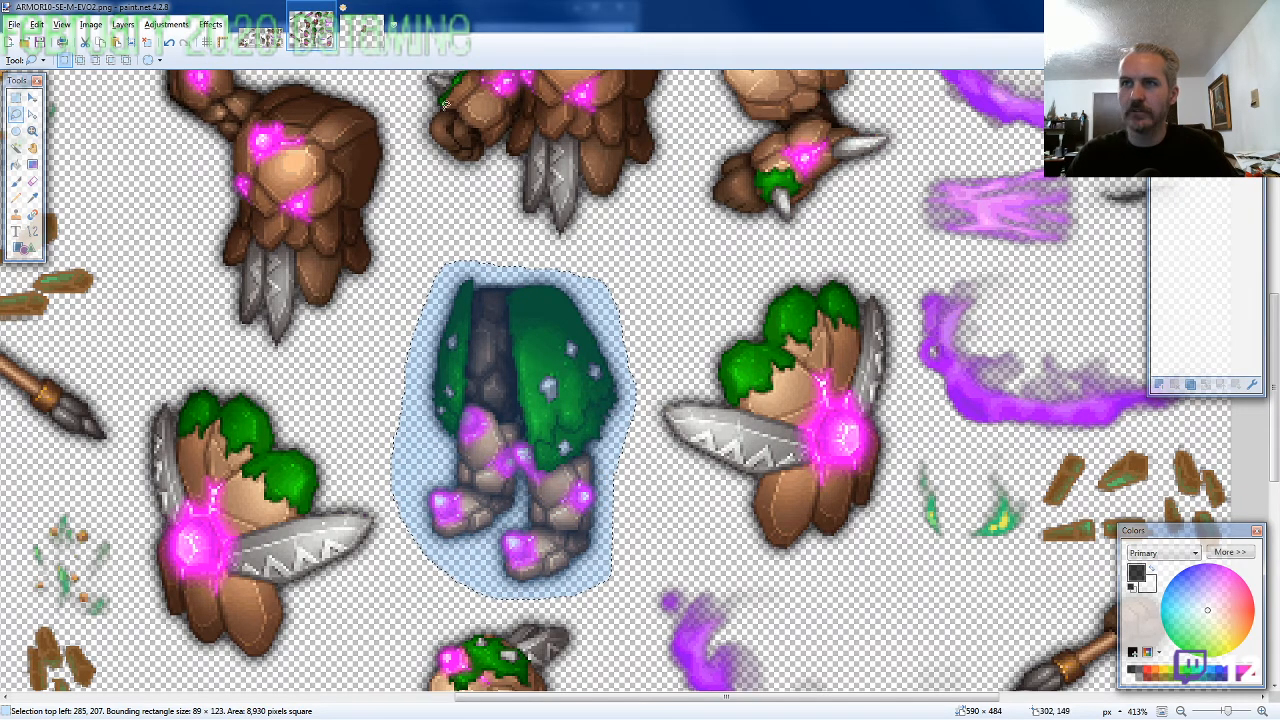
Paste the legs on a new layer behind all the others and line them up under the torso at 396, 293
click(366, 40)
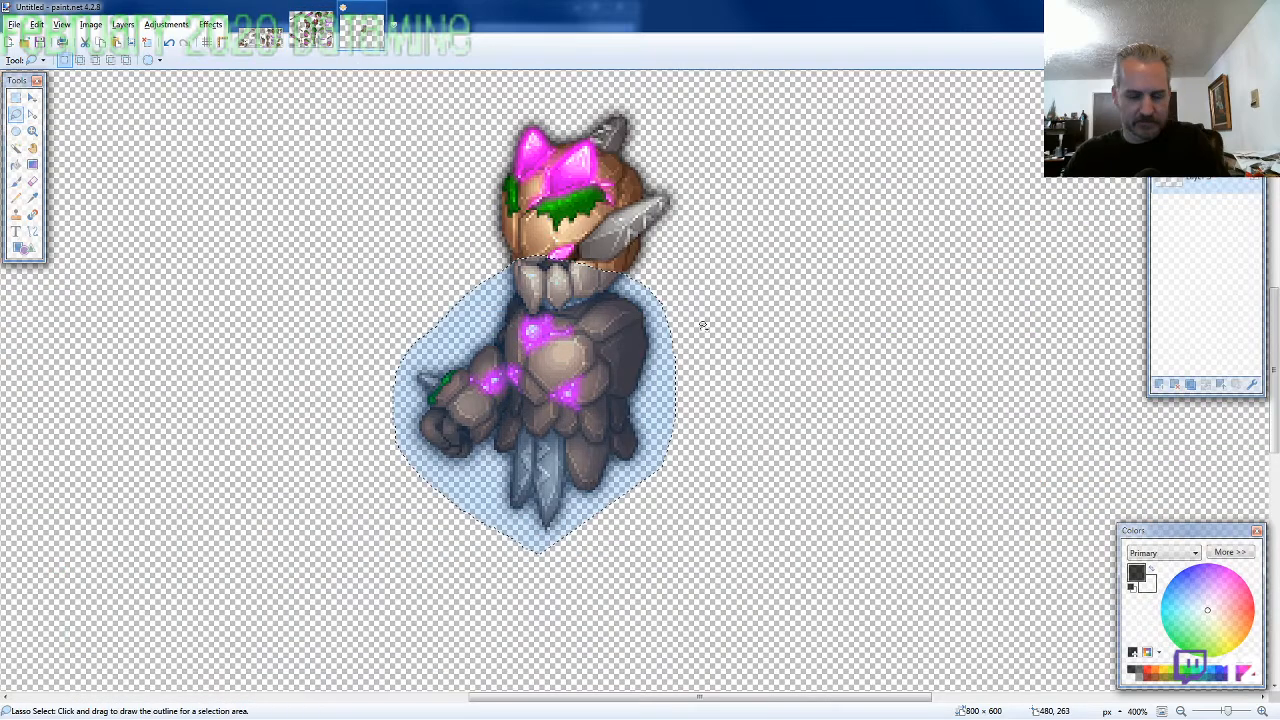
drag(1204, 184, 1210, 222)
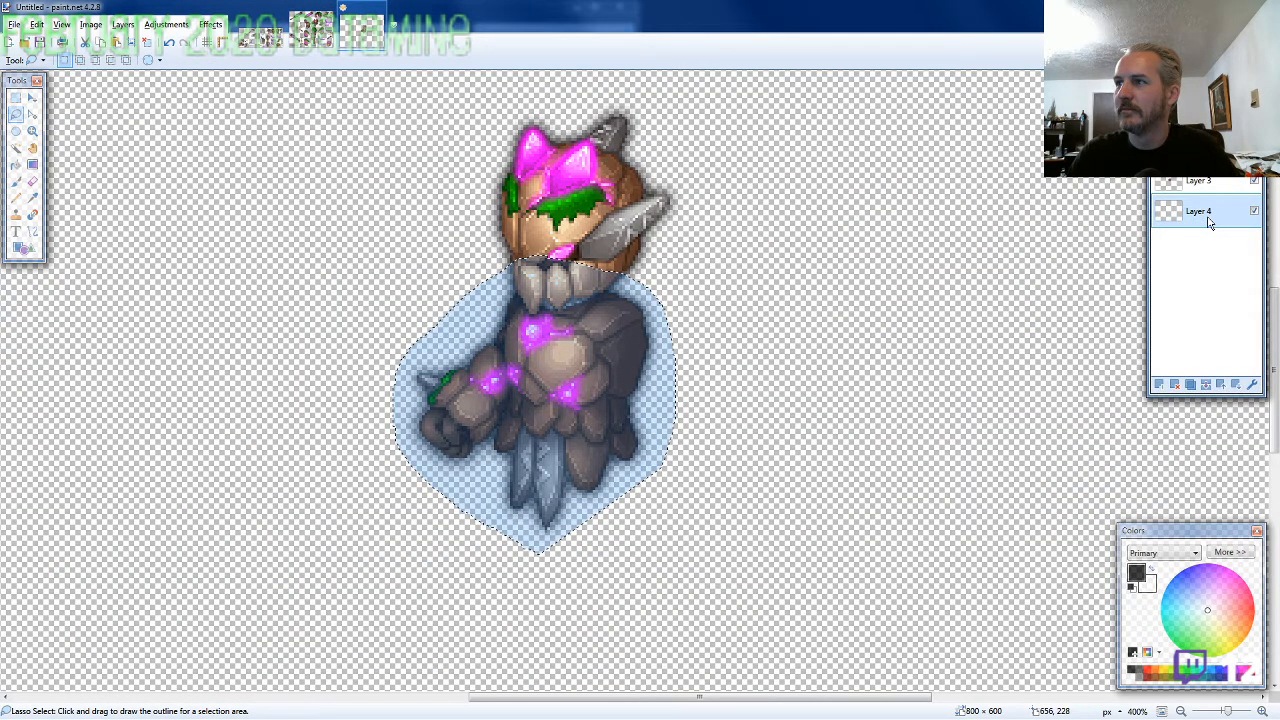
scroll(820, 400, down, 1)
key(ctrl+v)
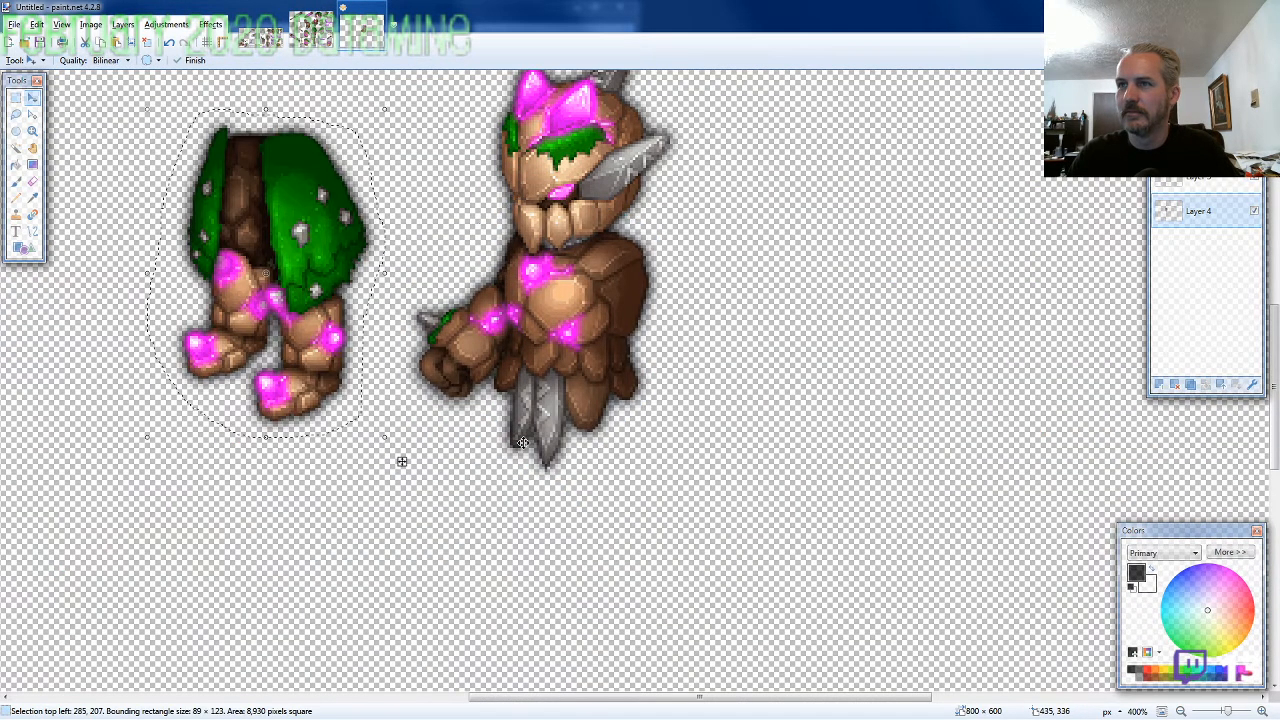
drag(339, 201, 624, 425)
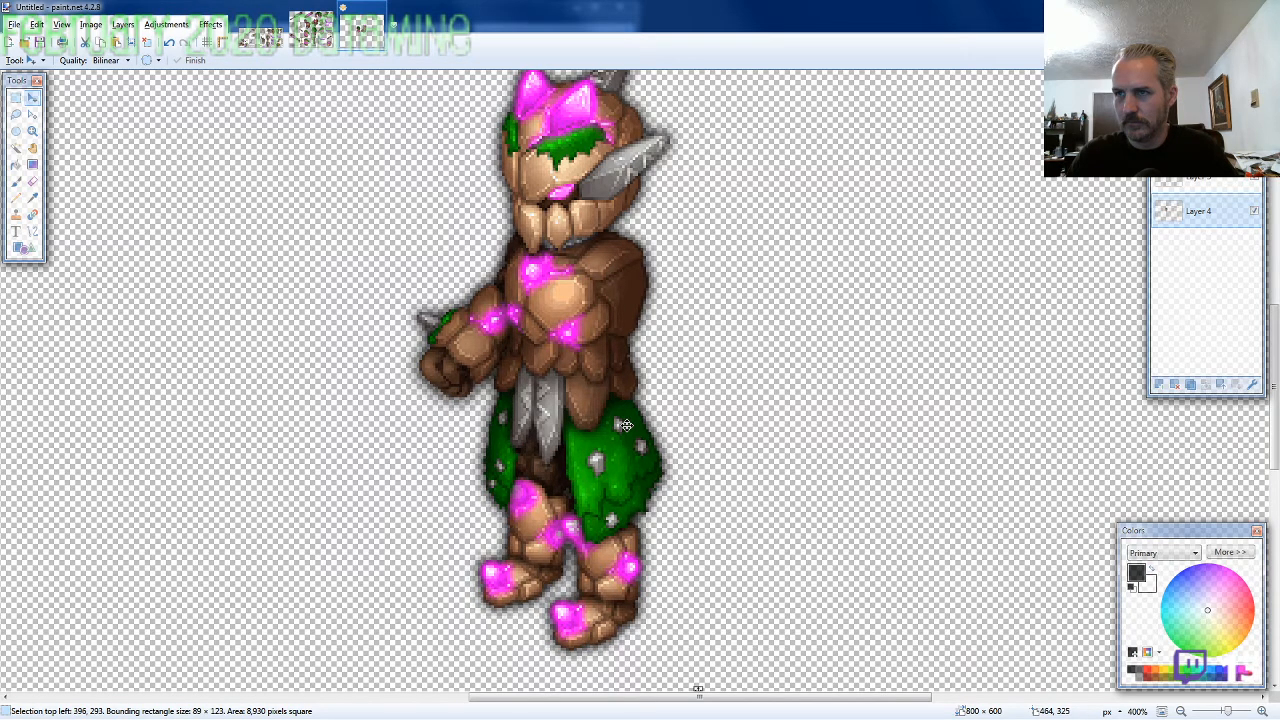
key(ctrl+minus)
Lasso the hanging arm with the mossy shoulder on the ARMOR10-SE sheet, about 71 × 115 pixels, and copy it
key(ctrl+Tab)
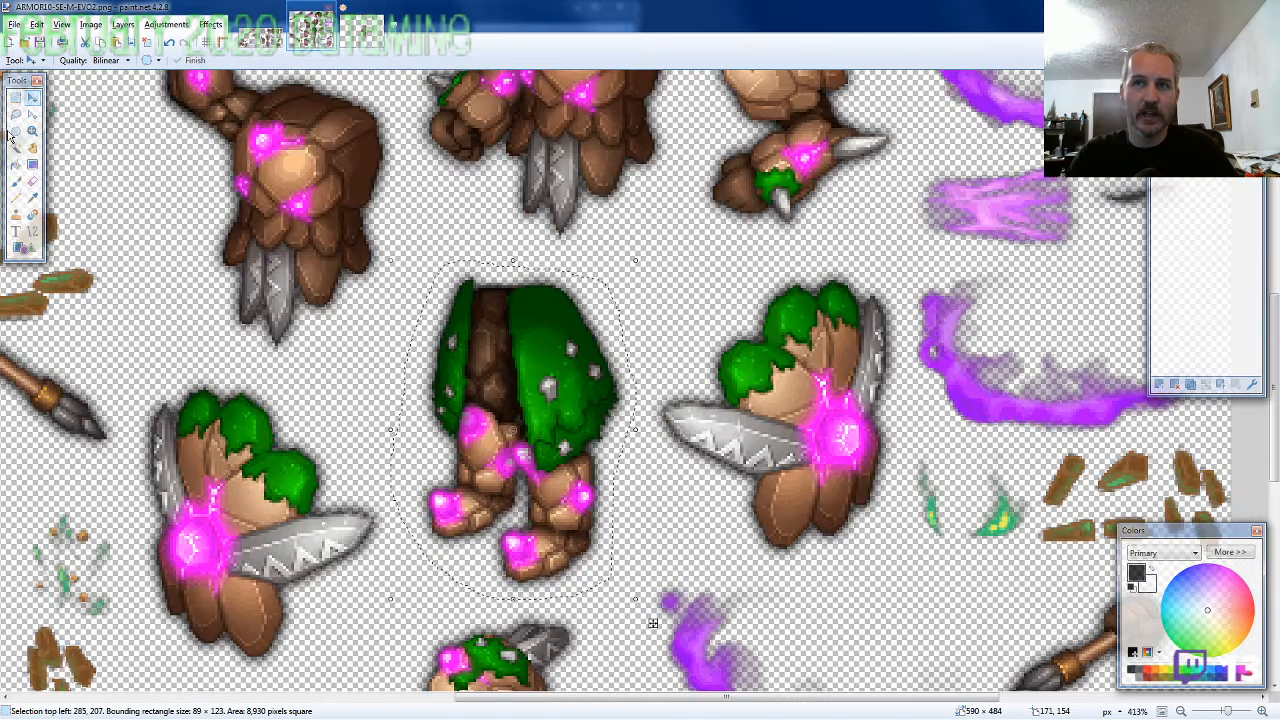
click(15, 115)
scroll(305, 362, down, 3)
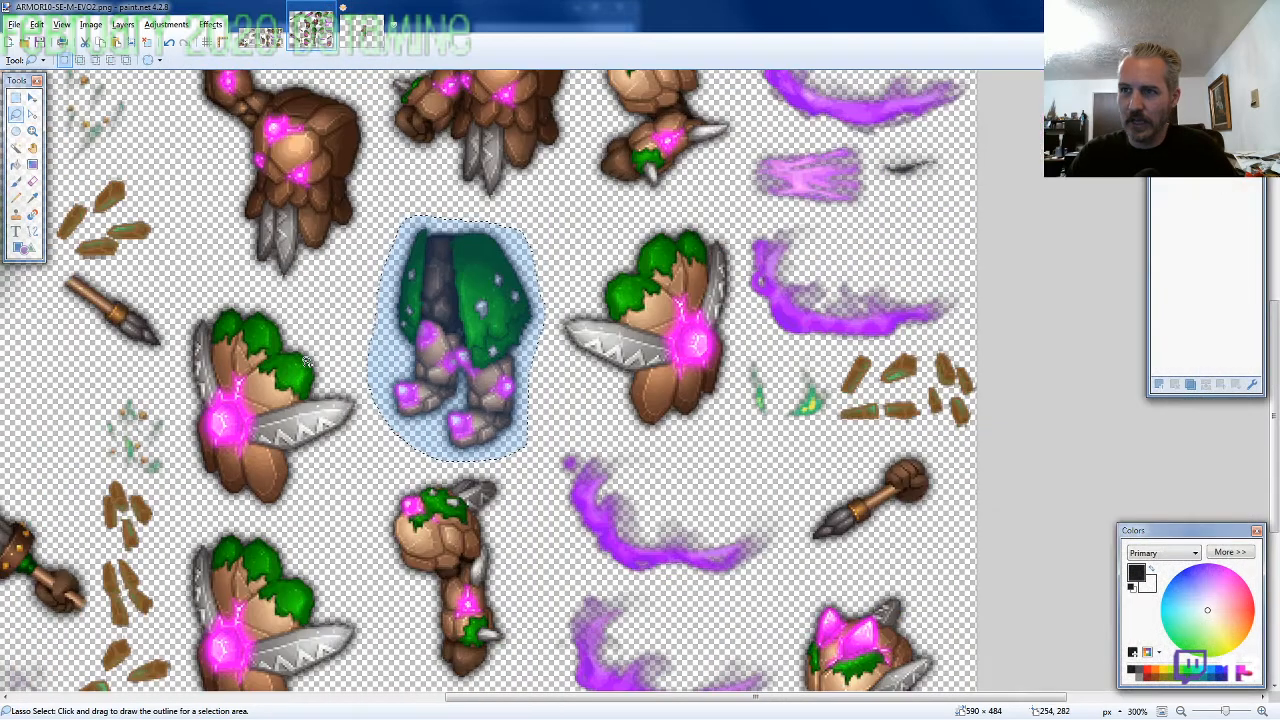
scroll(468, 380, up, 1)
click(520, 383)
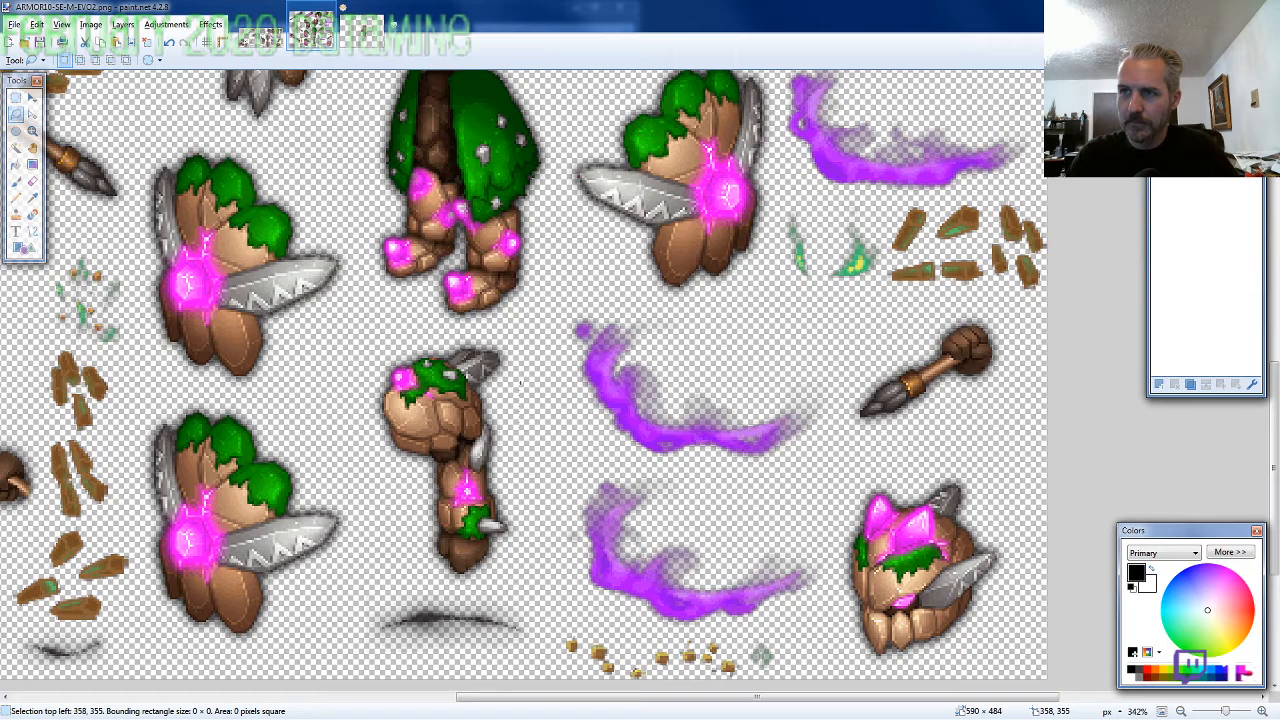
mouse_move(520, 382)
mouse_down()
mouse_move(386, 500)
mouse_move(525, 576)
mouse_up()
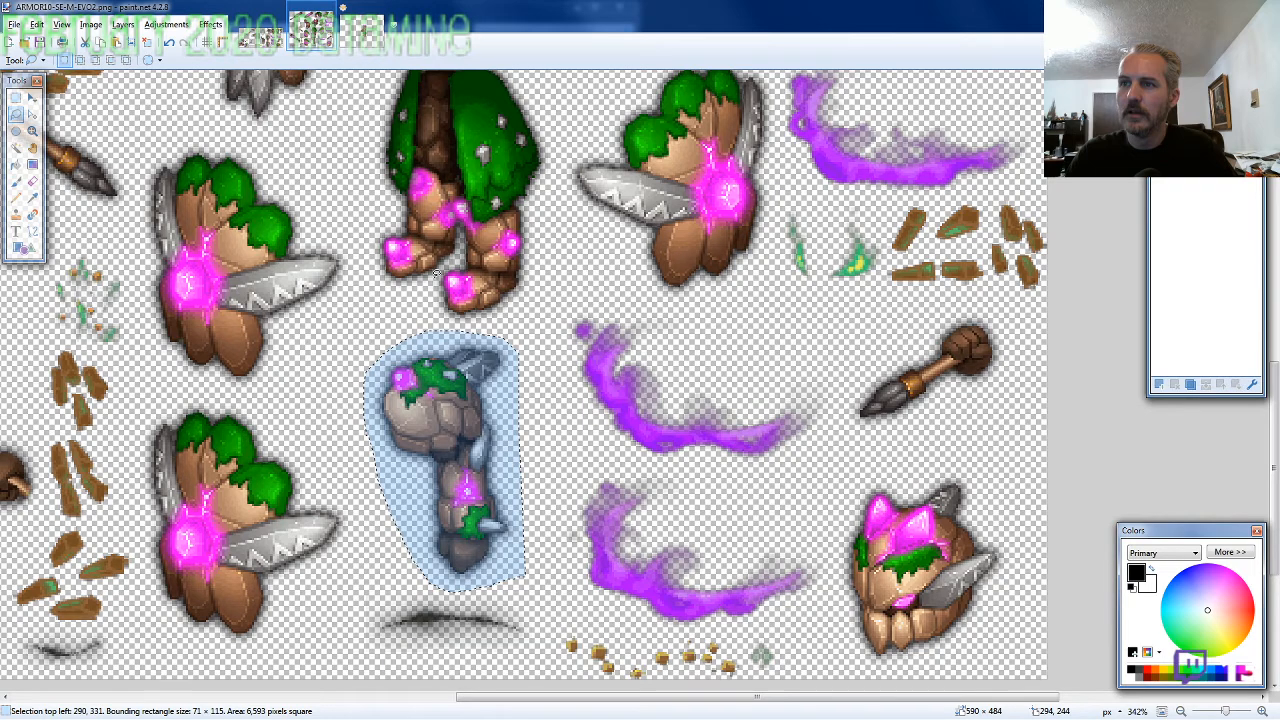
Paste the arm on a new layer between the head and torso and attach it at the shoulder at 437, 241
key(ctrl+Tab)
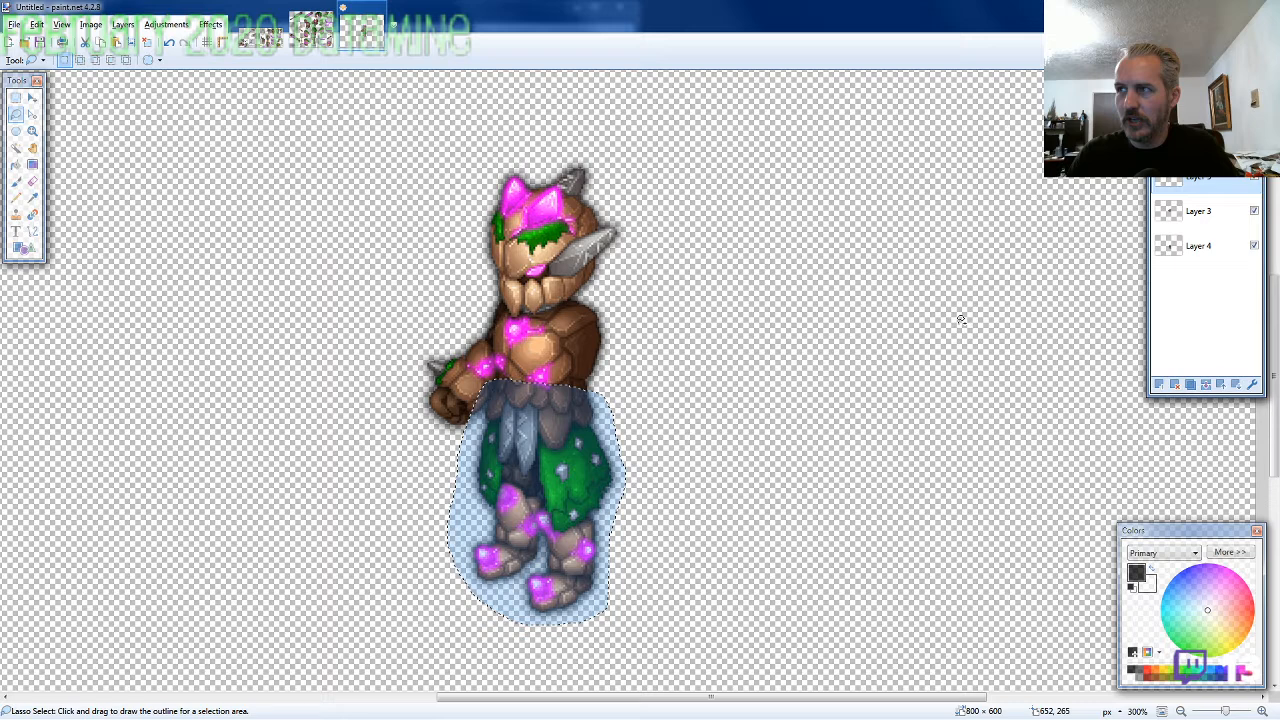
key(ctrl+v)
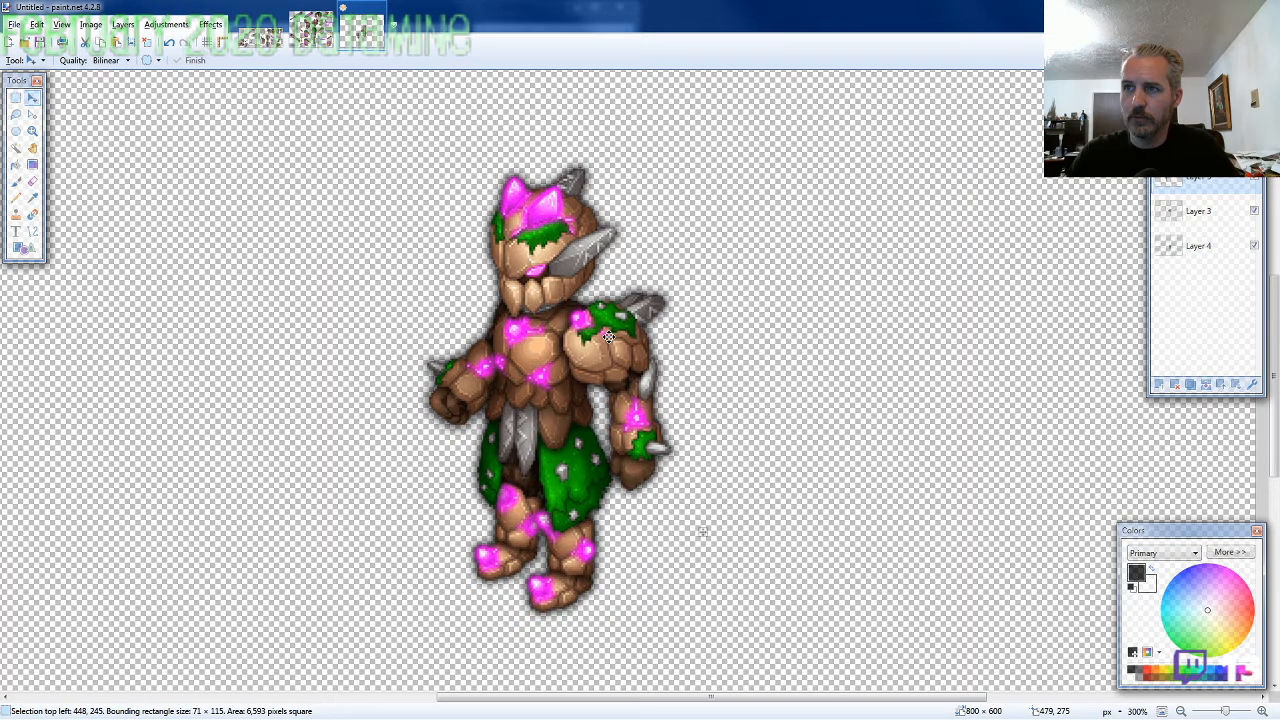
drag(608, 336, 593, 336)
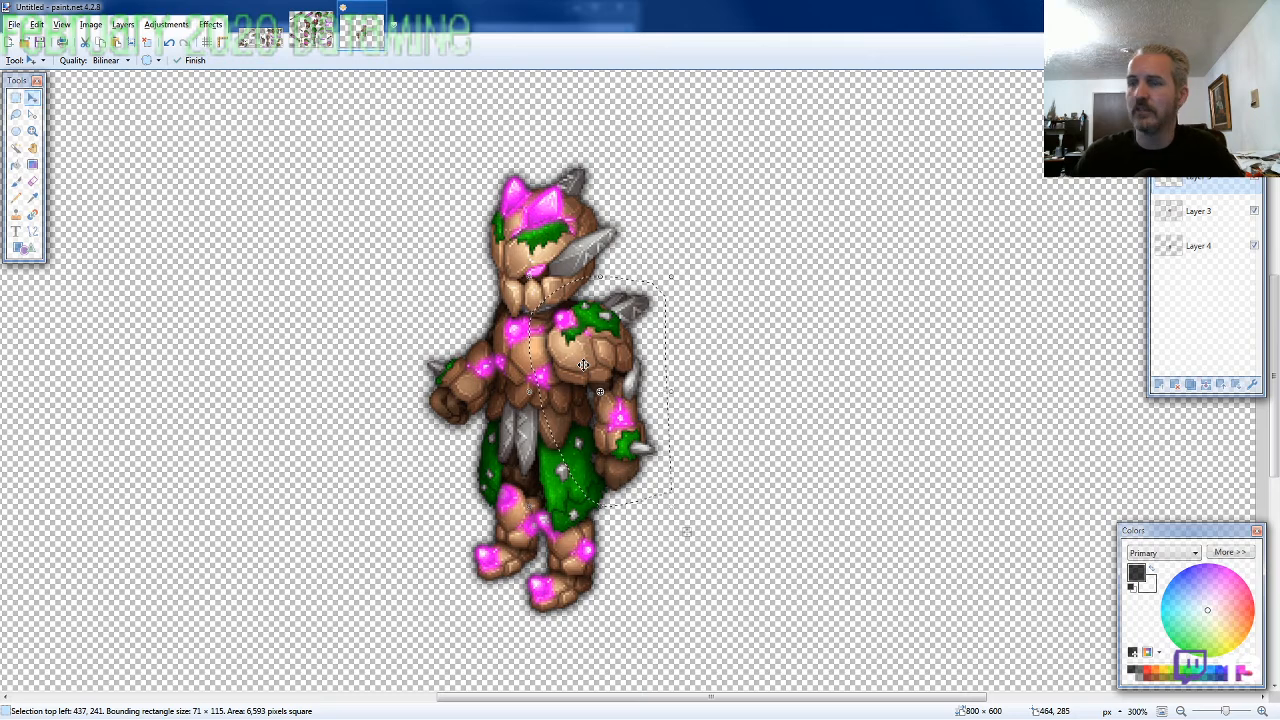
Lasso the shield with its blade pointing left on the ARMOR10-SE sheet, about 93 × 111 pixels, and copy it
click(311, 32)
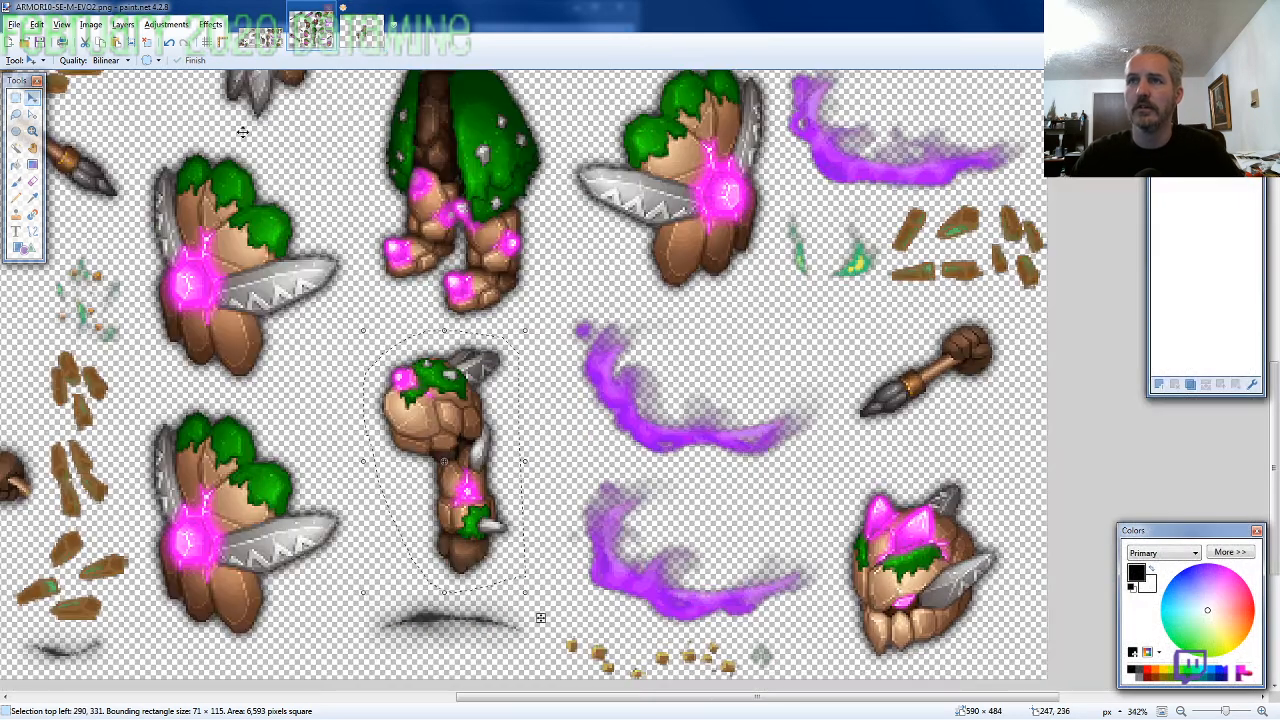
click(16, 114)
scroll(501, 413, down, 3)
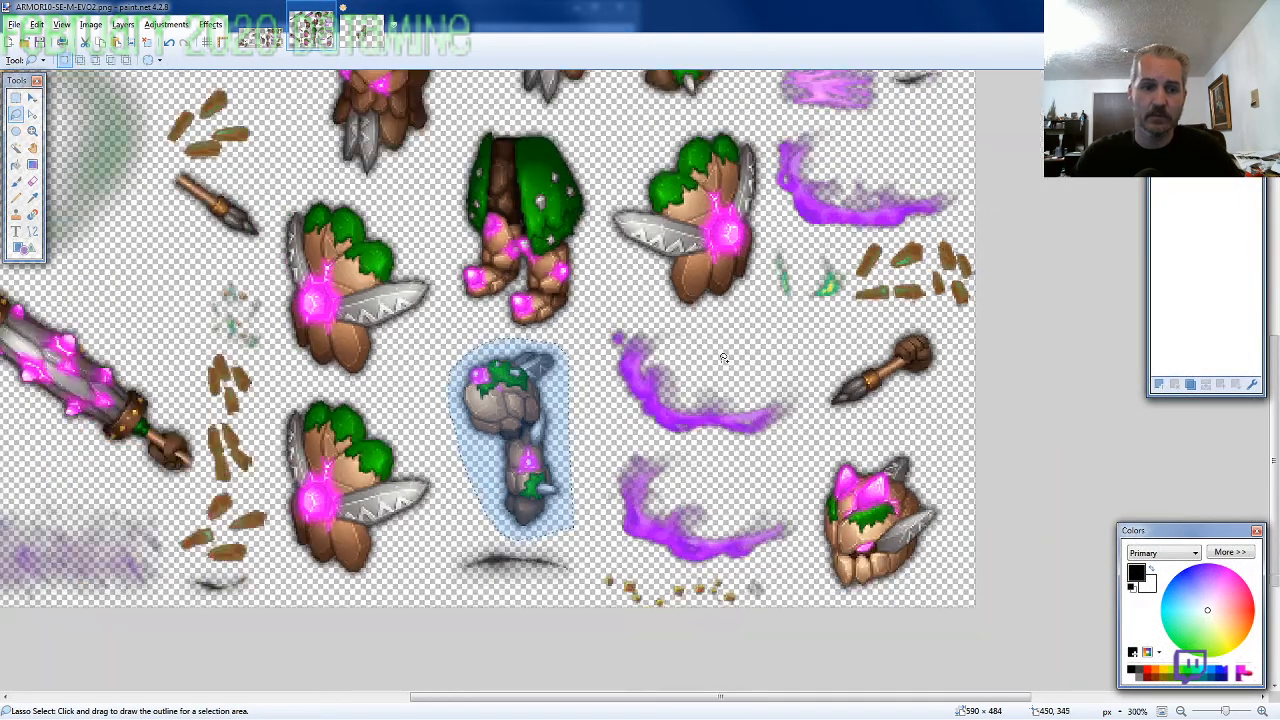
scroll(501, 413, up, 2)
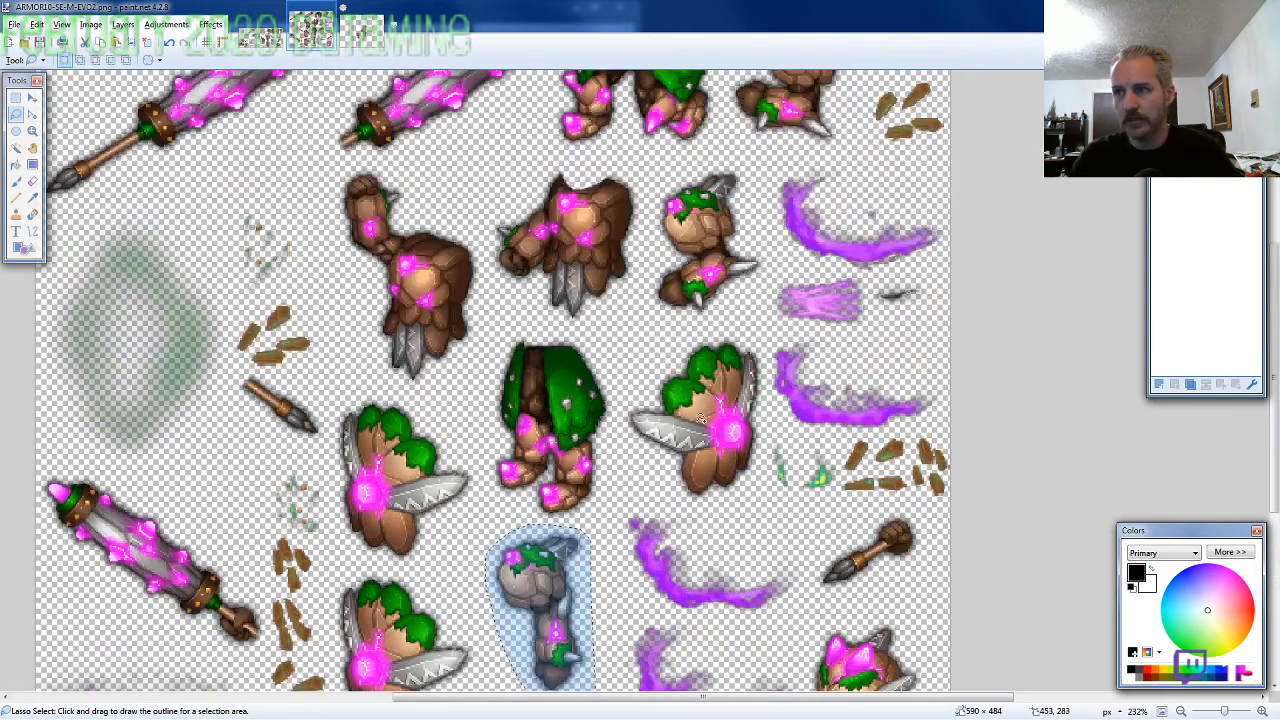
scroll(774, 346, up, 4)
mouse_move(782, 298)
mouse_down()
mouse_move(770, 178)
mouse_move(744, 148)
mouse_move(671, 130)
mouse_move(584, 156)
mouse_move(416, 320)
mouse_move(414, 358)
mouse_move(457, 425)
mouse_move(574, 558)
mouse_move(639, 572)
mouse_move(776, 508)
mouse_up()
Paste the shield on a new layer and place it over the hanging arm's hand at 425, 273
click(361, 30)
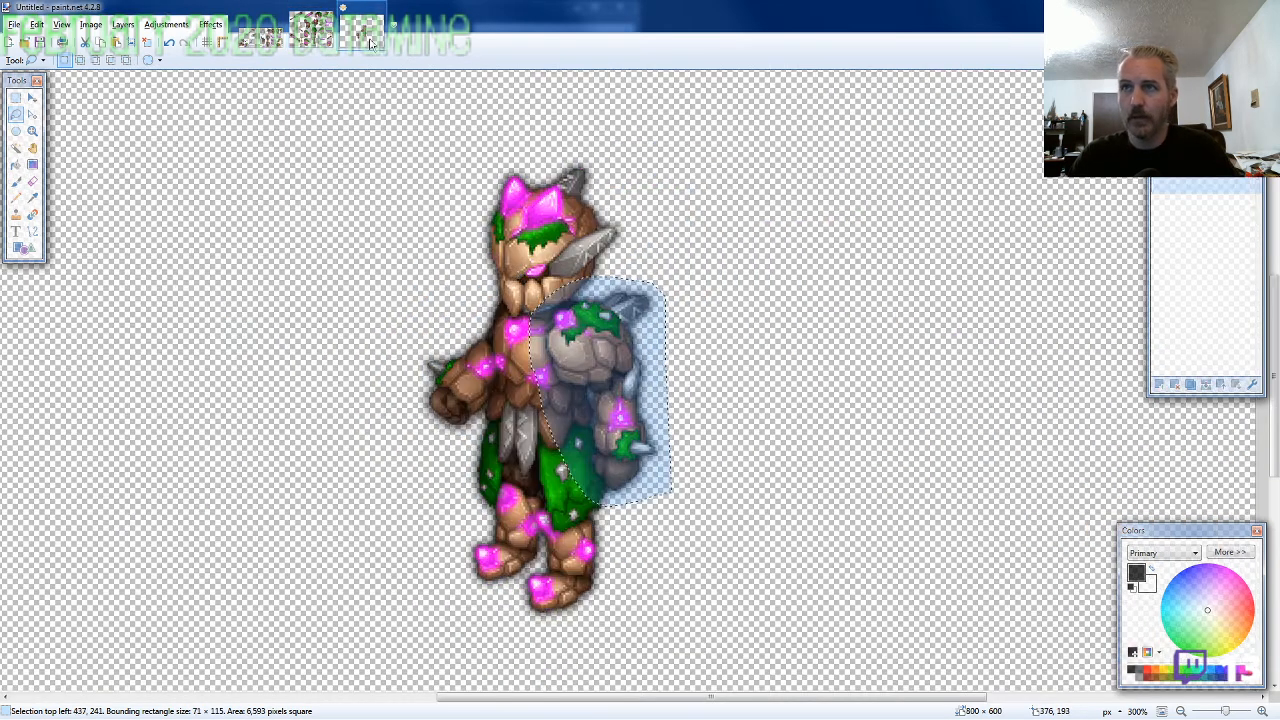
key(ctrl+shift+v)
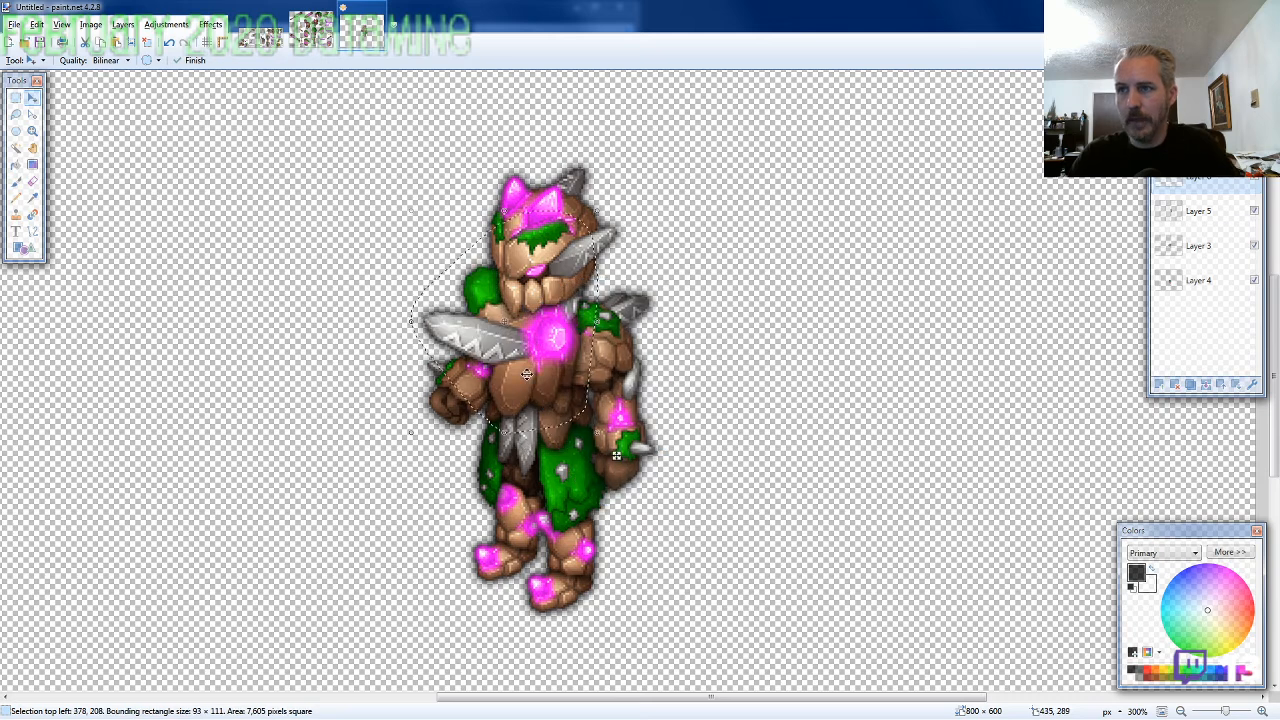
drag(529, 380, 665, 530)
drag(754, 609, 710, 585)
Lasso the crystal-studded club with its gripping hand on the ARMOR10-SE sheet, about 151 × 115 pixels, and copy it
click(312, 30)
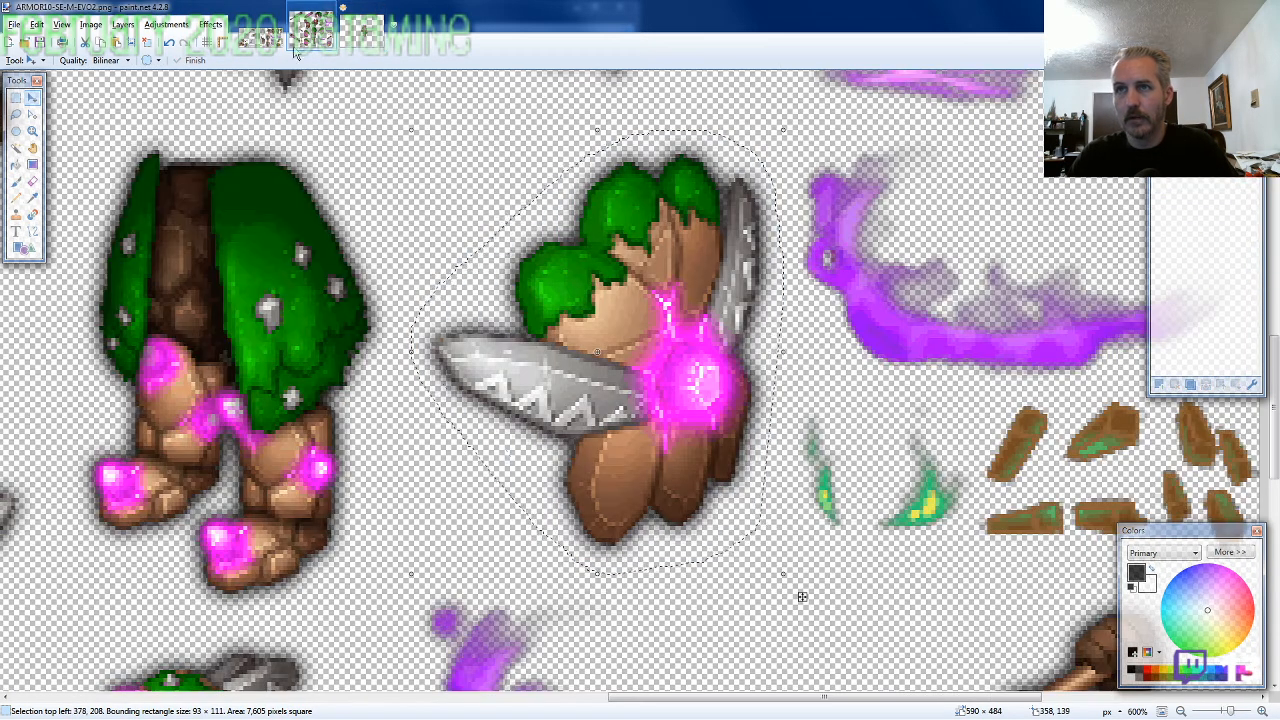
key(s)
key(s)
scroll(355, 313, down, 8)
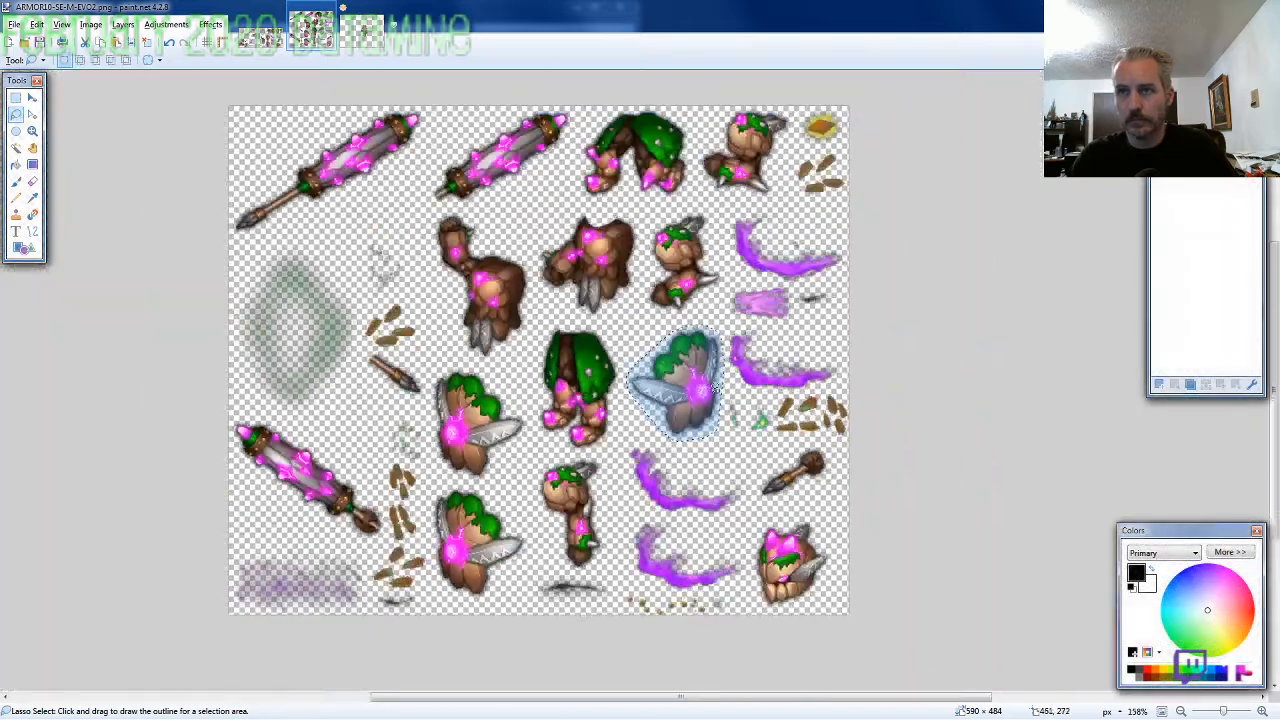
scroll(200, 449, up, 6)
scroll(465, 462, down, 2)
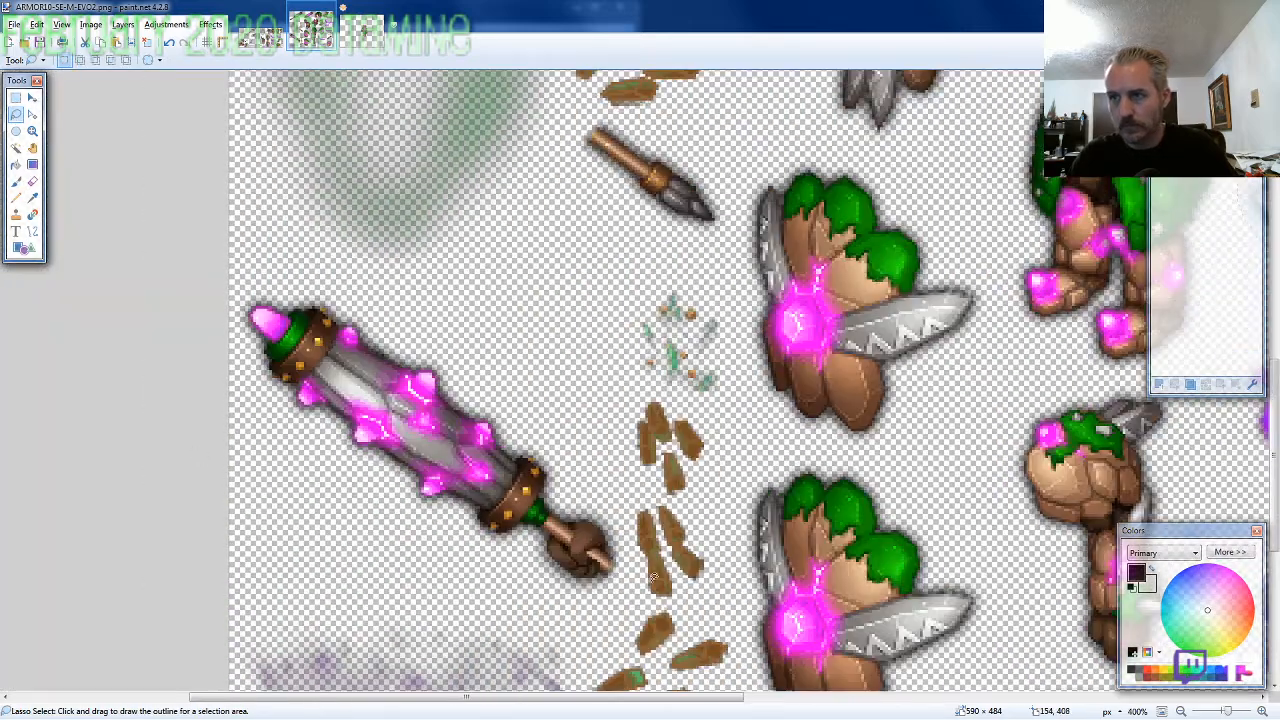
mouse_move(652, 576)
mouse_down()
mouse_move(625, 557)
mouse_move(577, 459)
mouse_move(477, 375)
mouse_move(357, 305)
mouse_move(236, 292)
mouse_move(217, 320)
mouse_move(231, 302)
mouse_move(273, 410)
mouse_move(380, 530)
mouse_move(610, 597)
mouse_up()
Paste the club into the character image and fit its gripping hand onto the outstretched arm's fist at 268, 207
click(362, 32)
scroll(449, 328, up, 2)
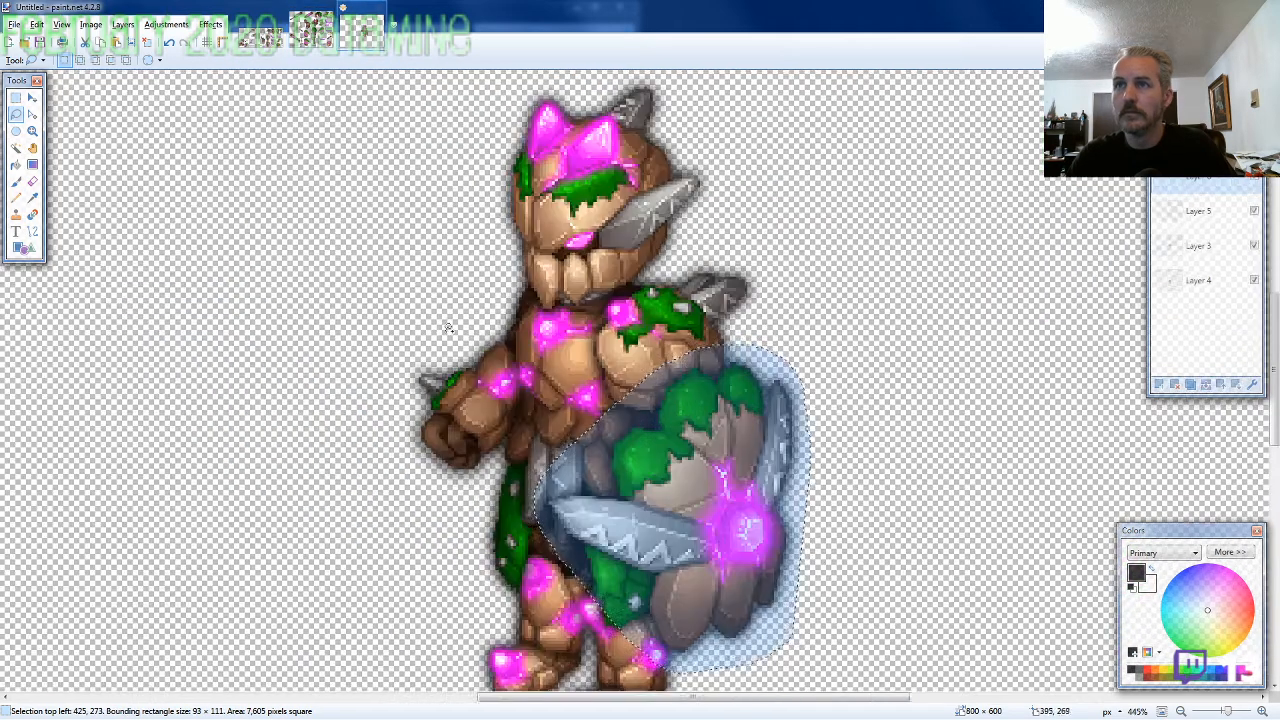
scroll(409, 355, up, 3)
scroll(420, 365, down, 3)
key(ctrl+v)
drag(741, 464, 366, 318)
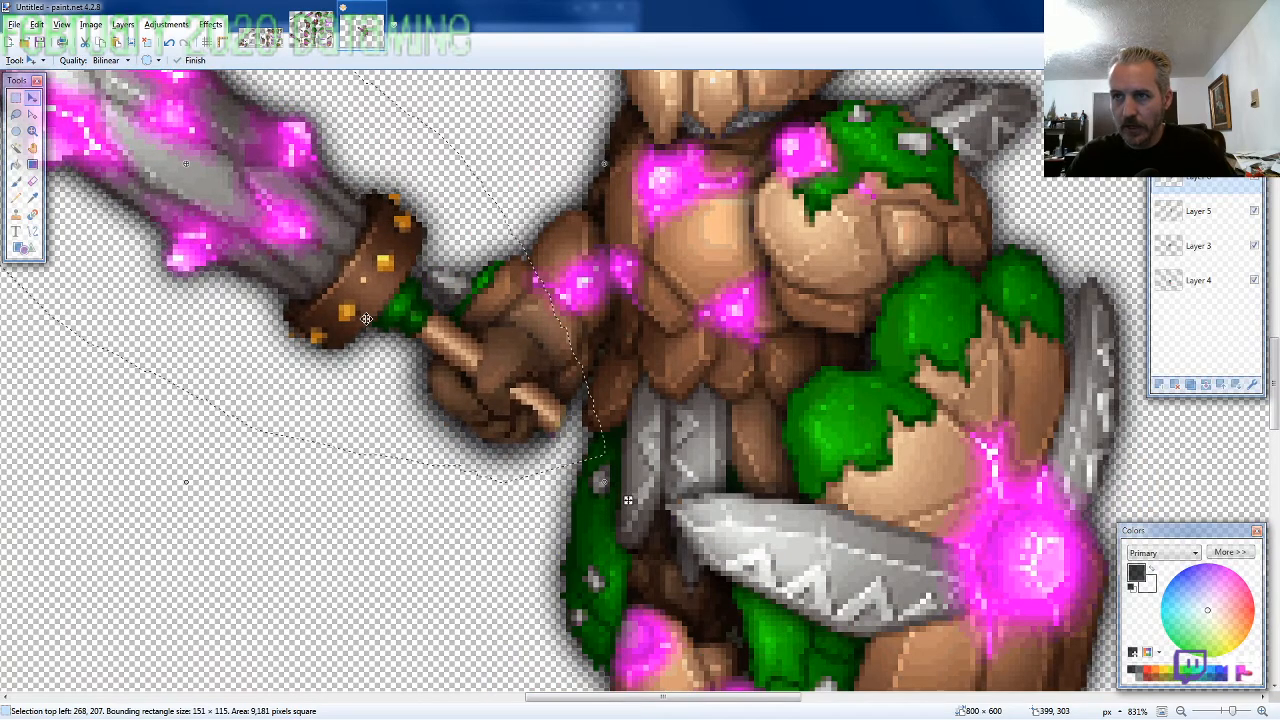
Erase the excess of the pasted gripping hand that covers the forearm, using a 2-pixel eraser at 75% hardness
key(e)
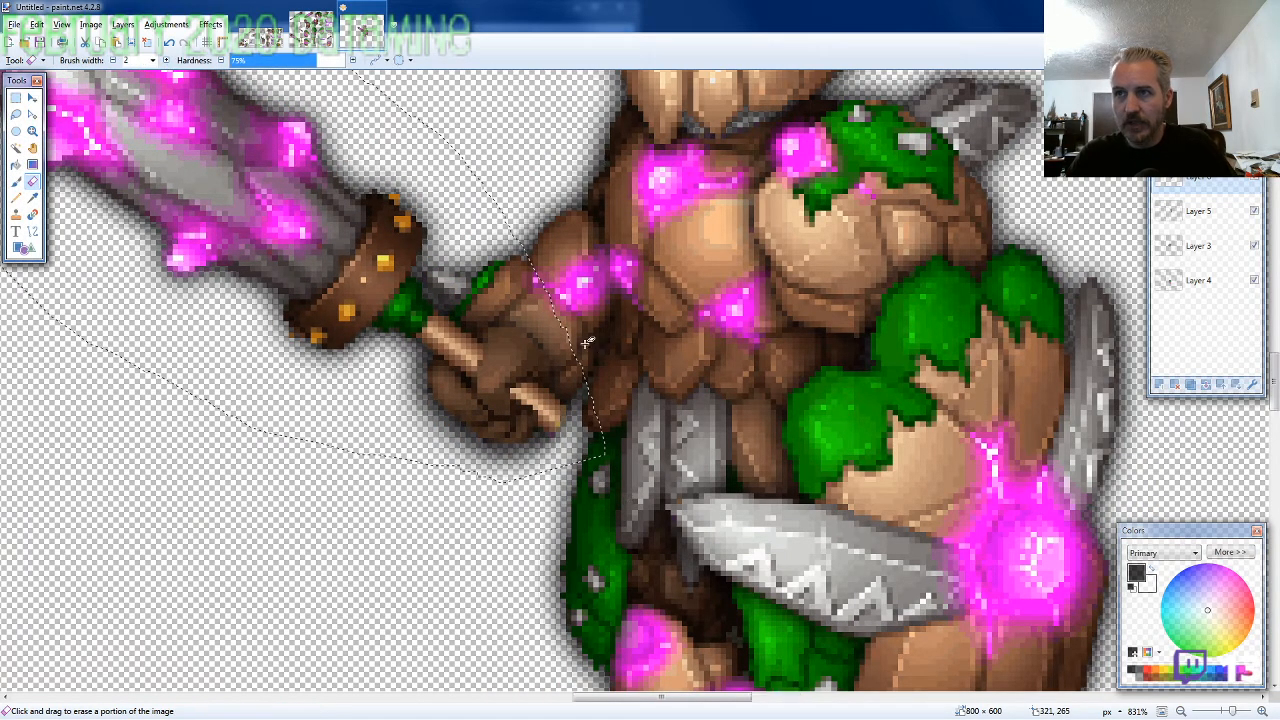
scroll(575, 350, up, 3)
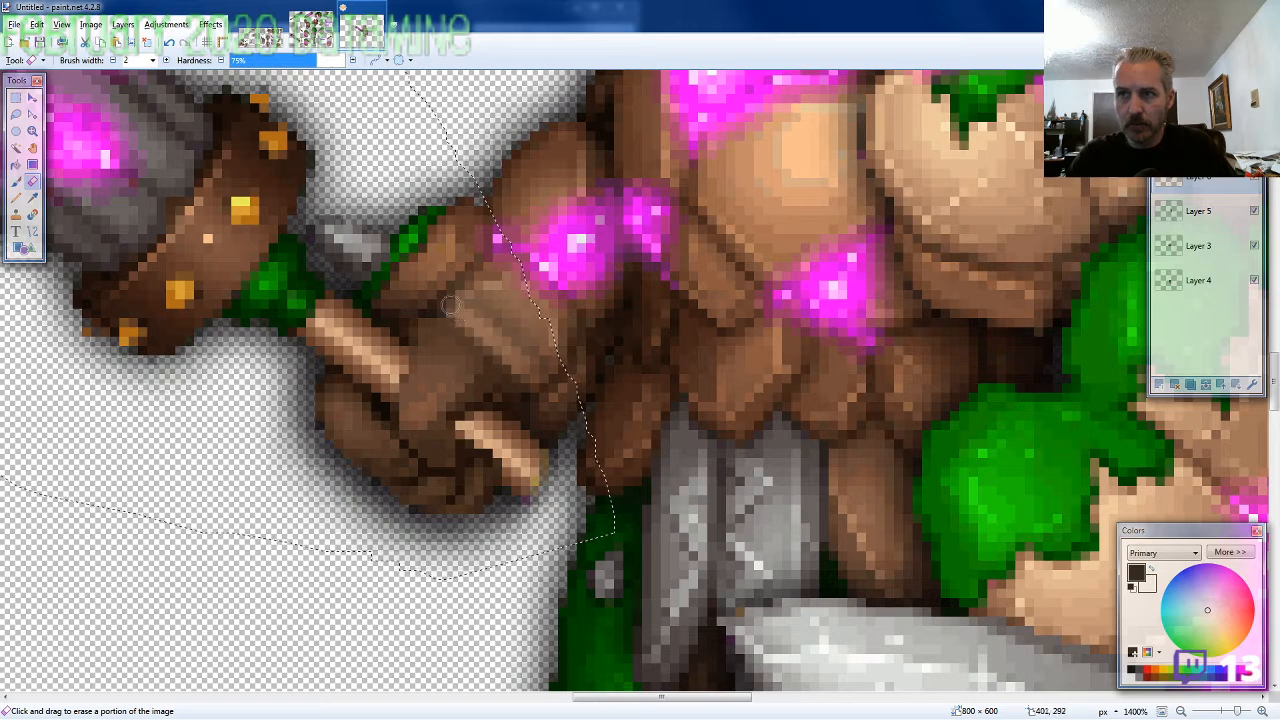
drag(482, 303, 556, 377)
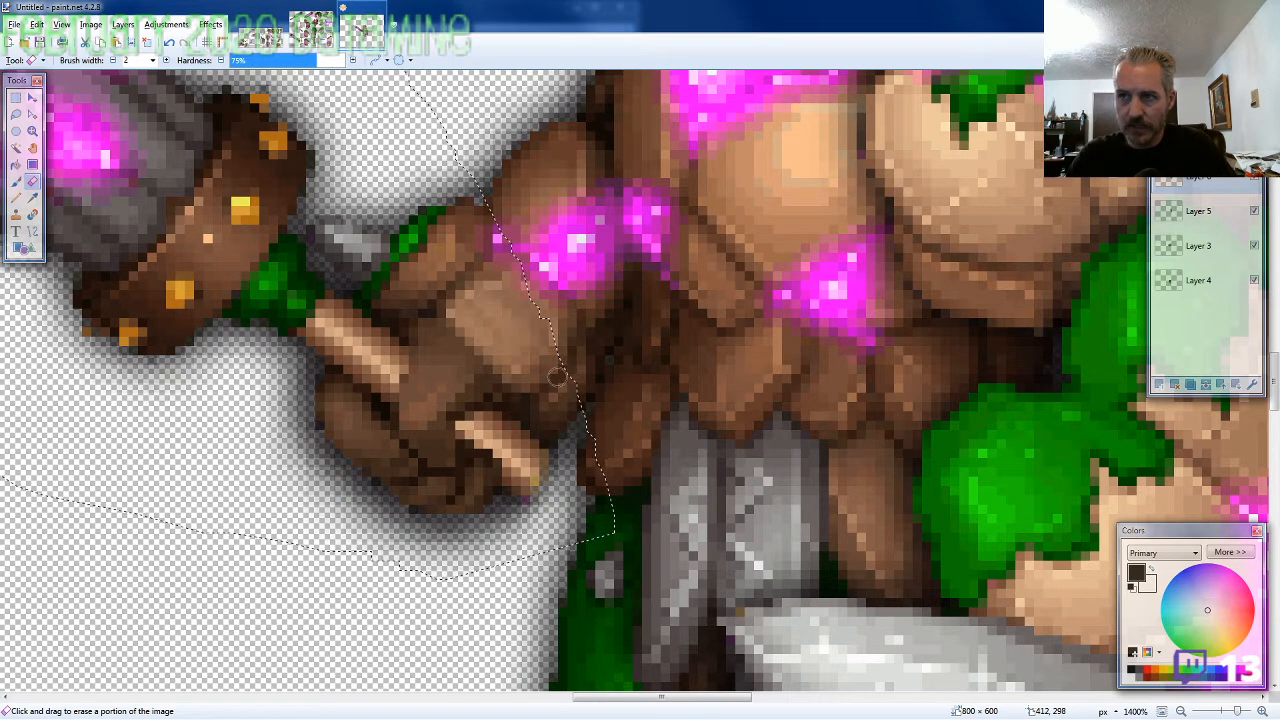
mouse_move(438, 330)
mouse_down()
mouse_move(505, 378)
mouse_move(493, 378)
mouse_move(495, 397)
mouse_up()
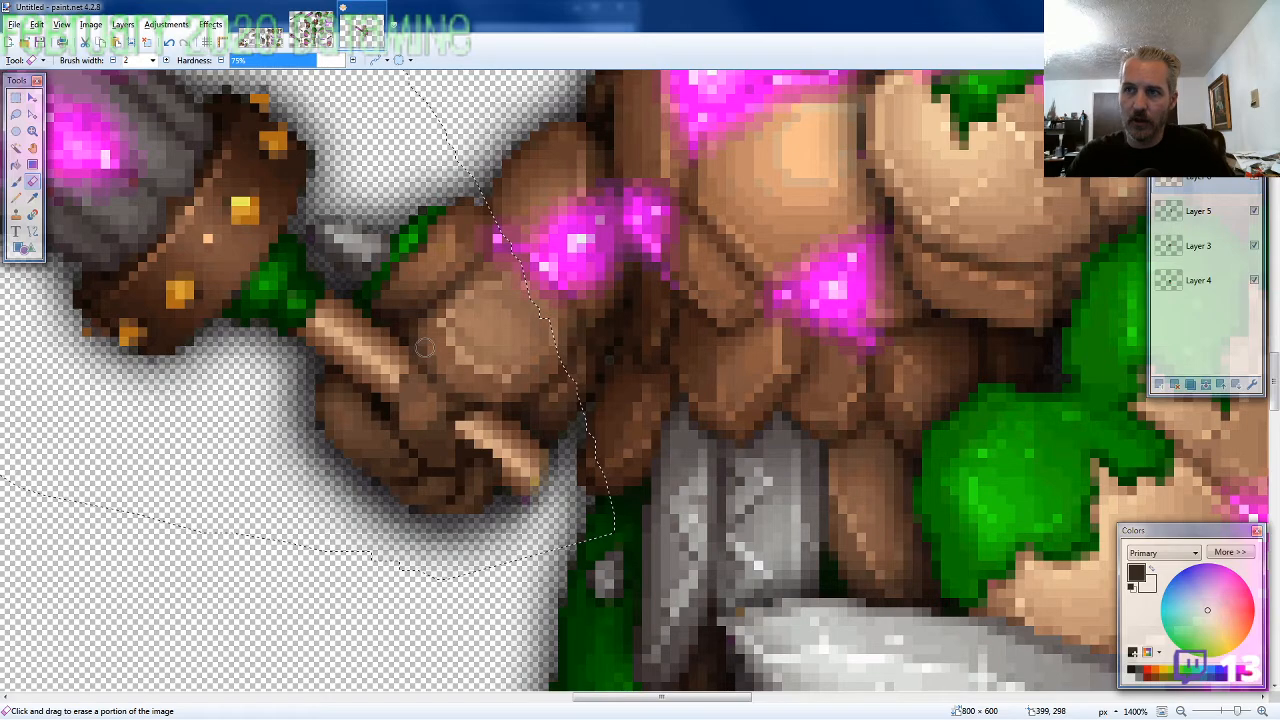
scroll(424, 347, down, 3)
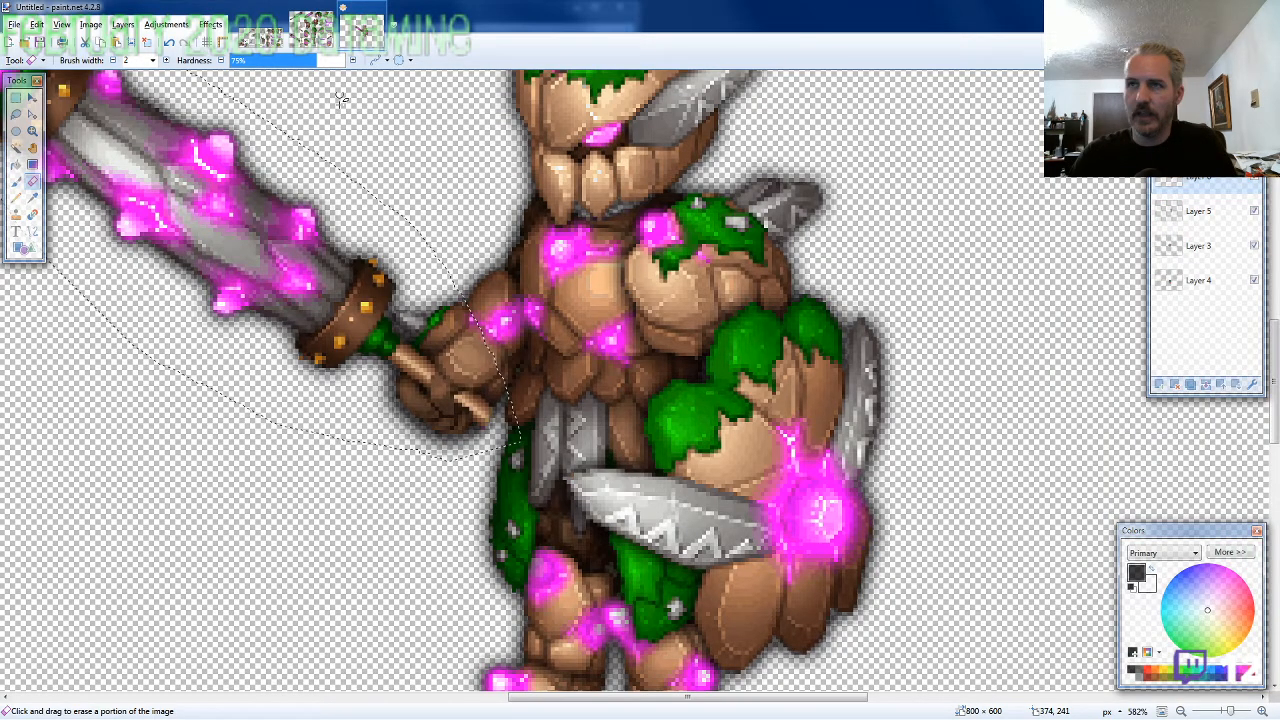
Lasso the club's small pointed handle end on the ARMOR10-SE sheet, about 59 × 48 pixels, and copy it
click(313, 30)
click(16, 115)
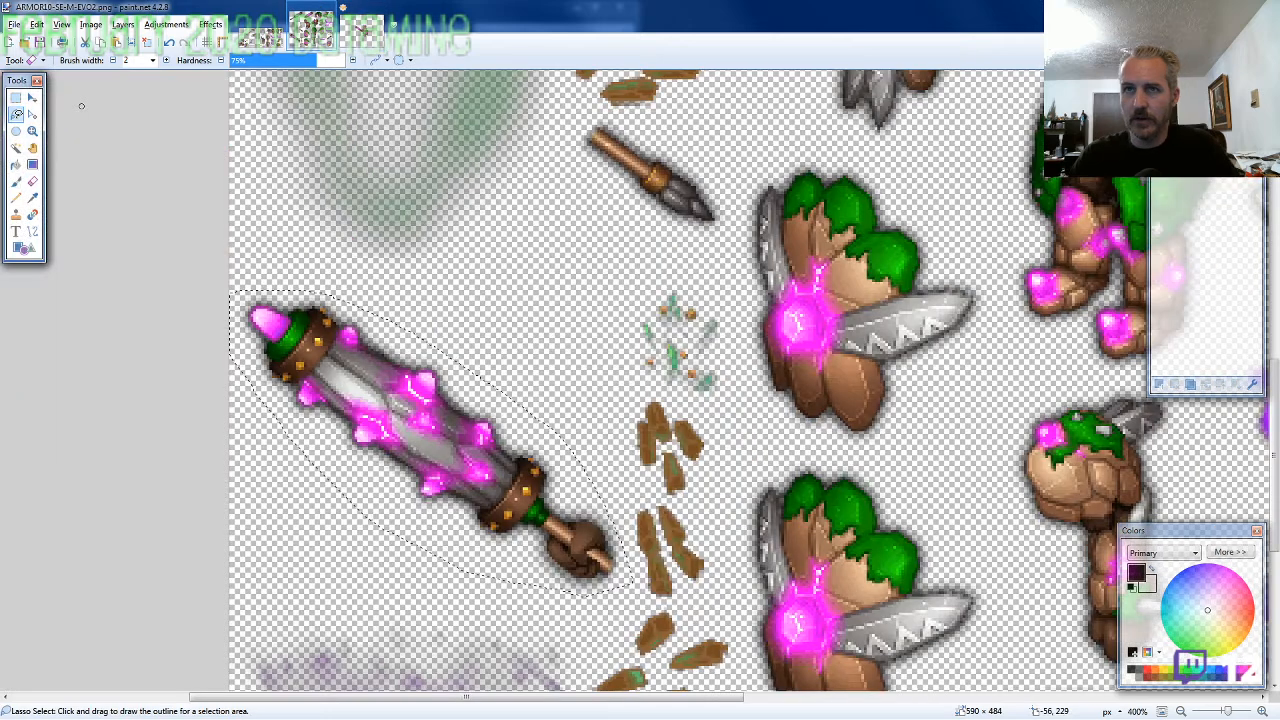
scroll(510, 375, up, 3)
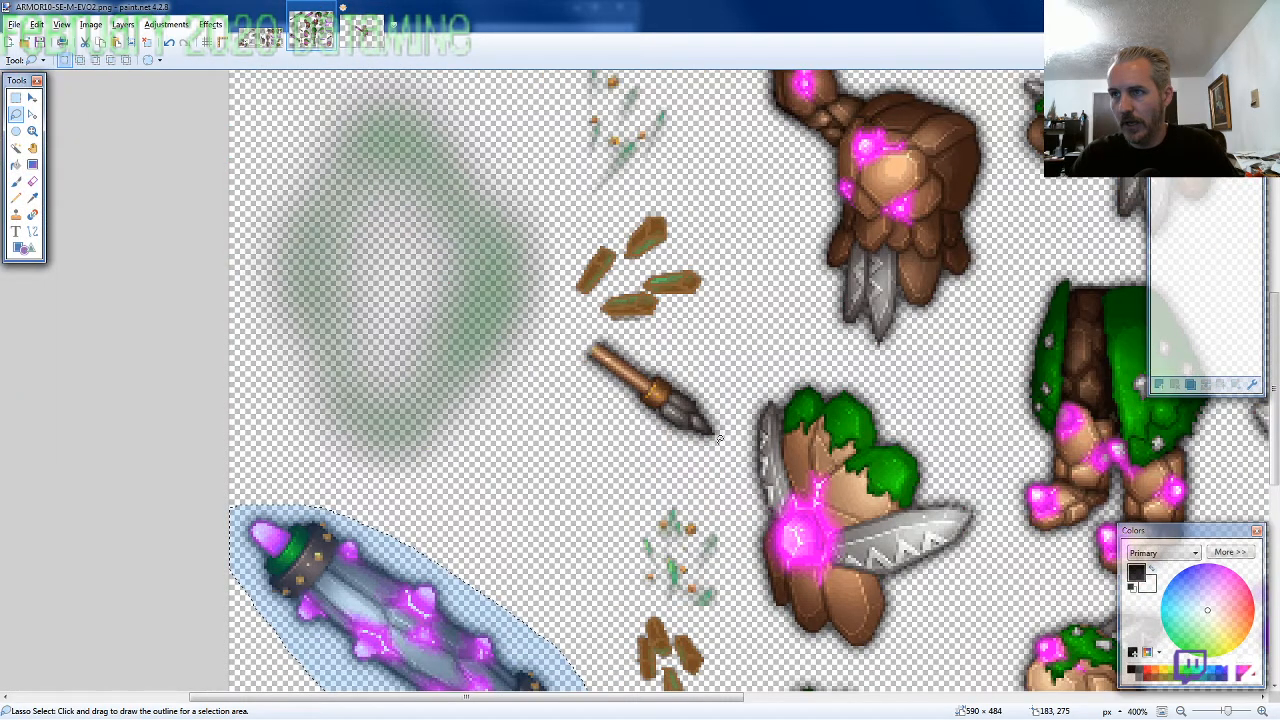
drag(718, 438, 590, 392)
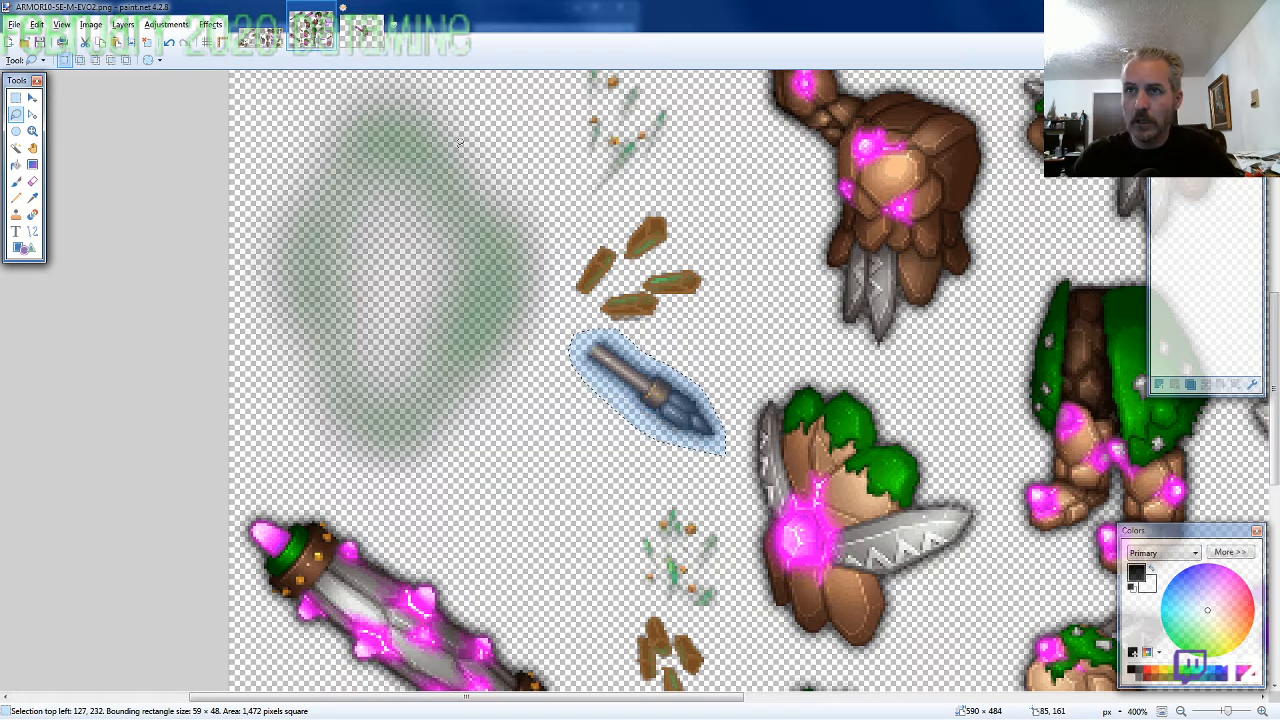
Paste the handle end on a new layer behind all the others and align it with the club's handle at 383, 291
key(ctrl+Tab)
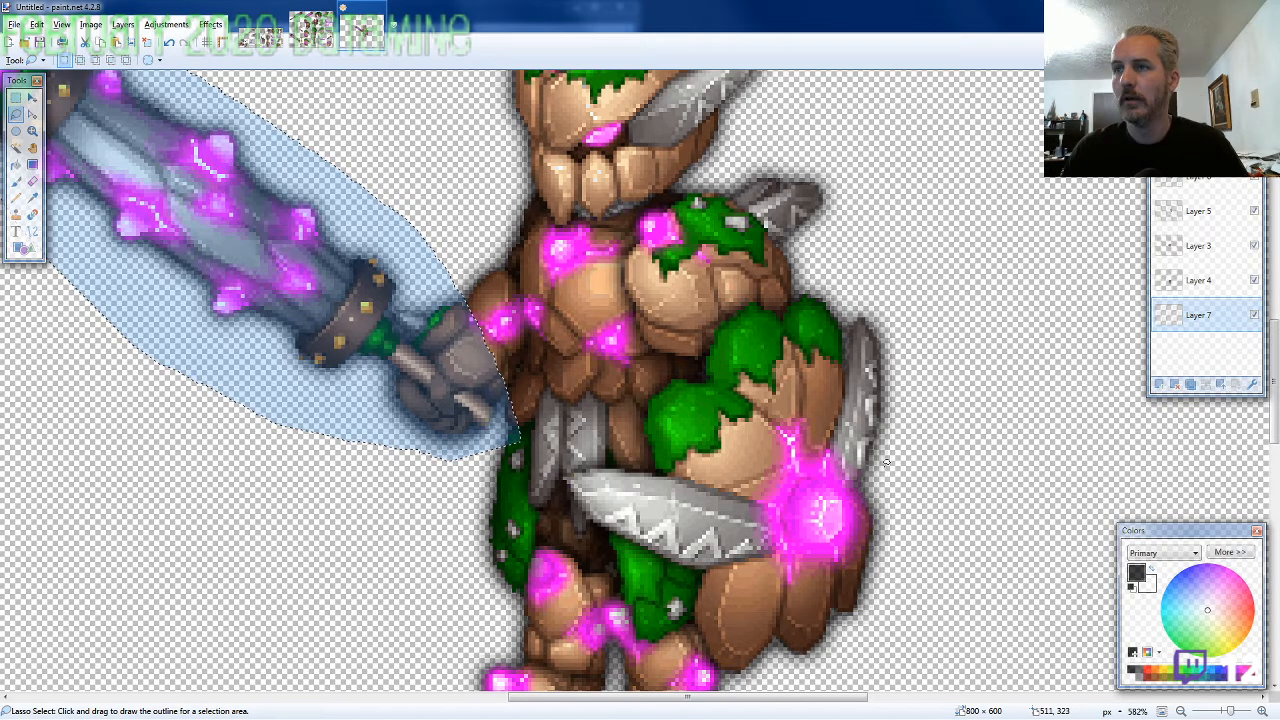
key(ctrl+z)
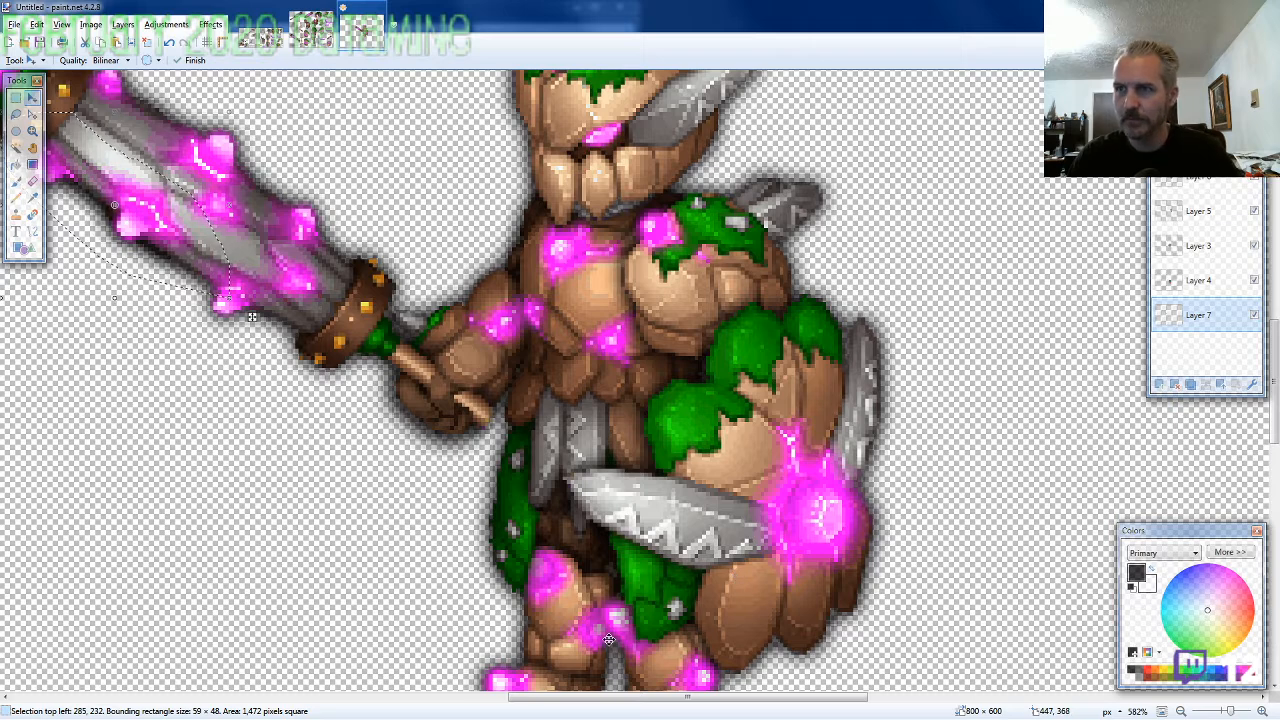
drag(311, 436, 527, 479)
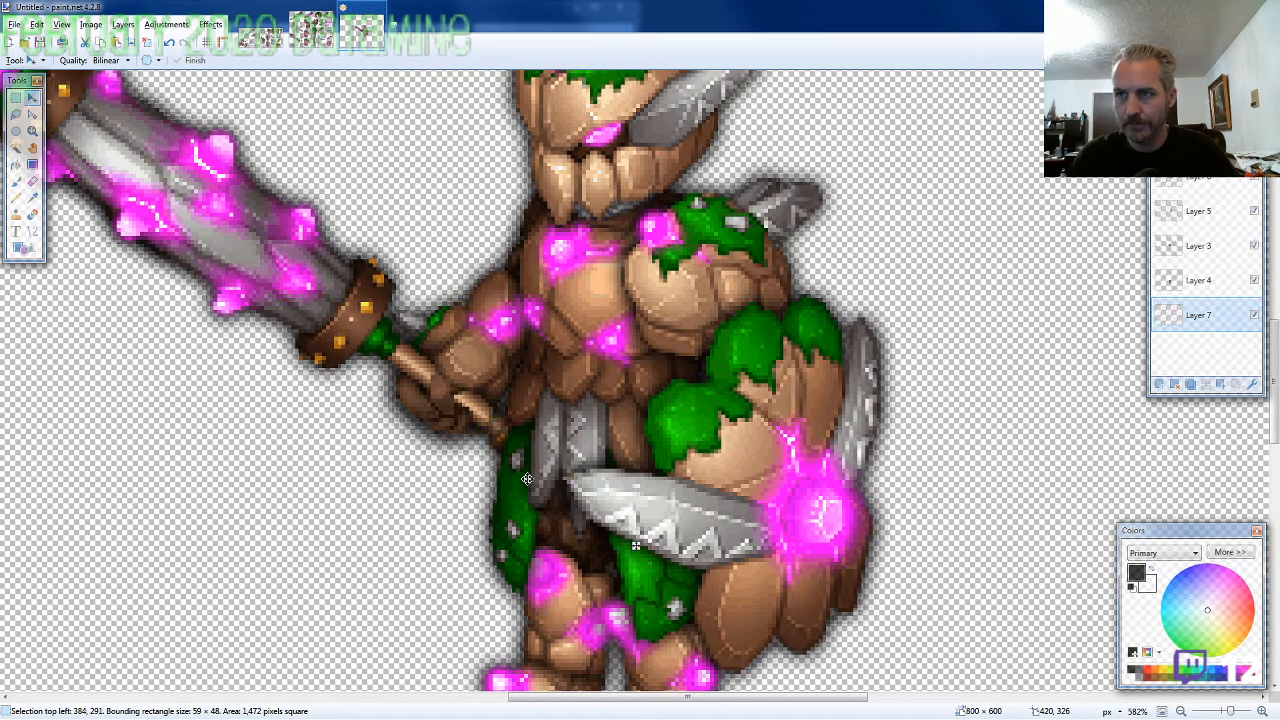
scroll(635, 545, down, 4)
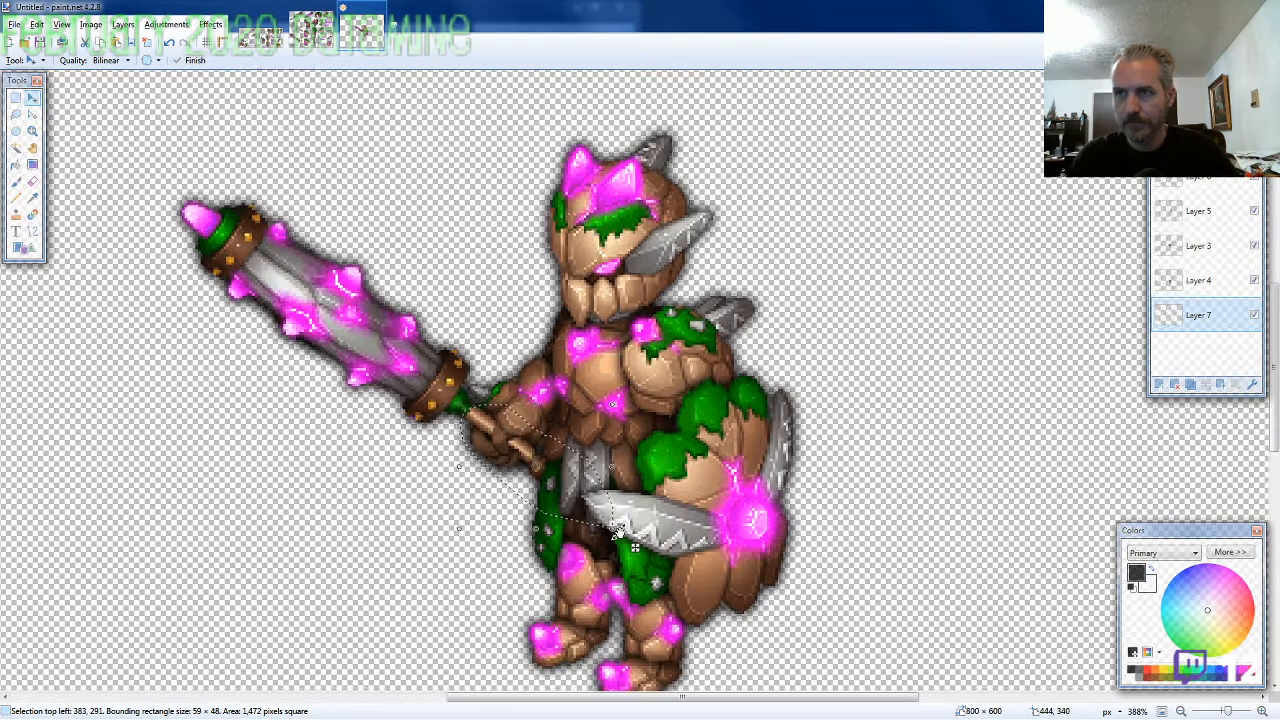
scroll(638, 548, down, 2)
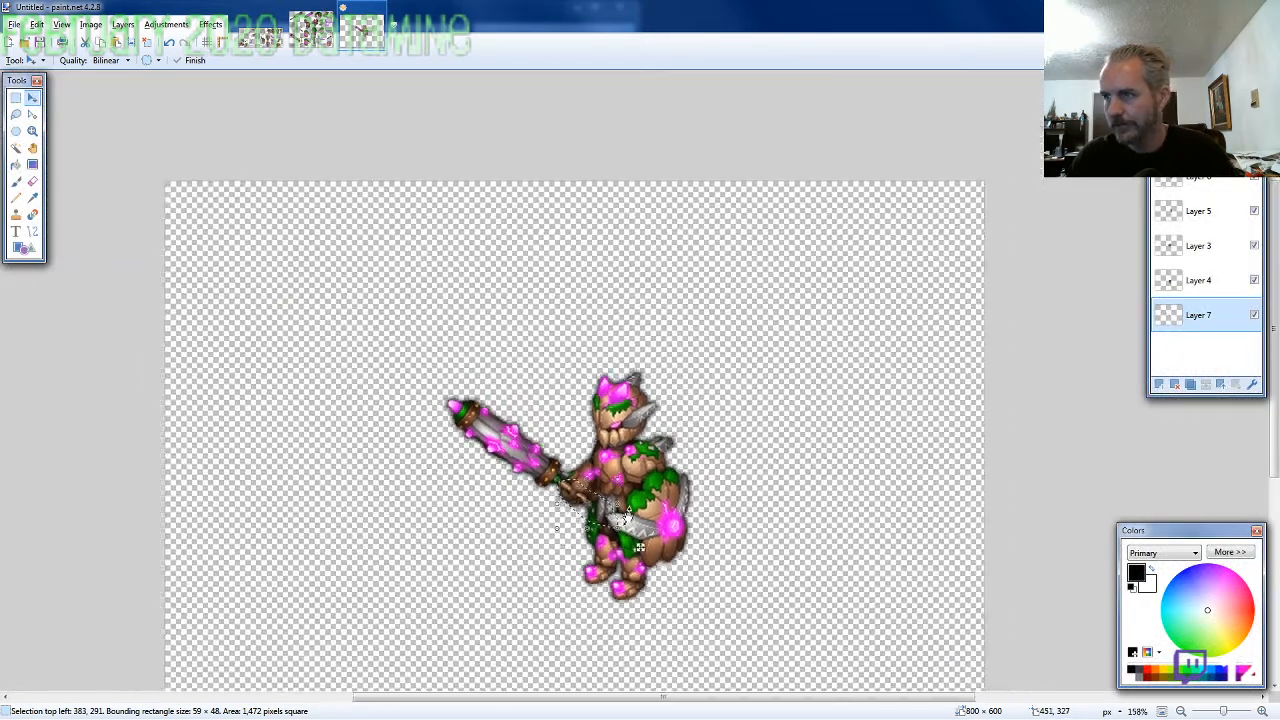
scroll(628, 515, down, 2)
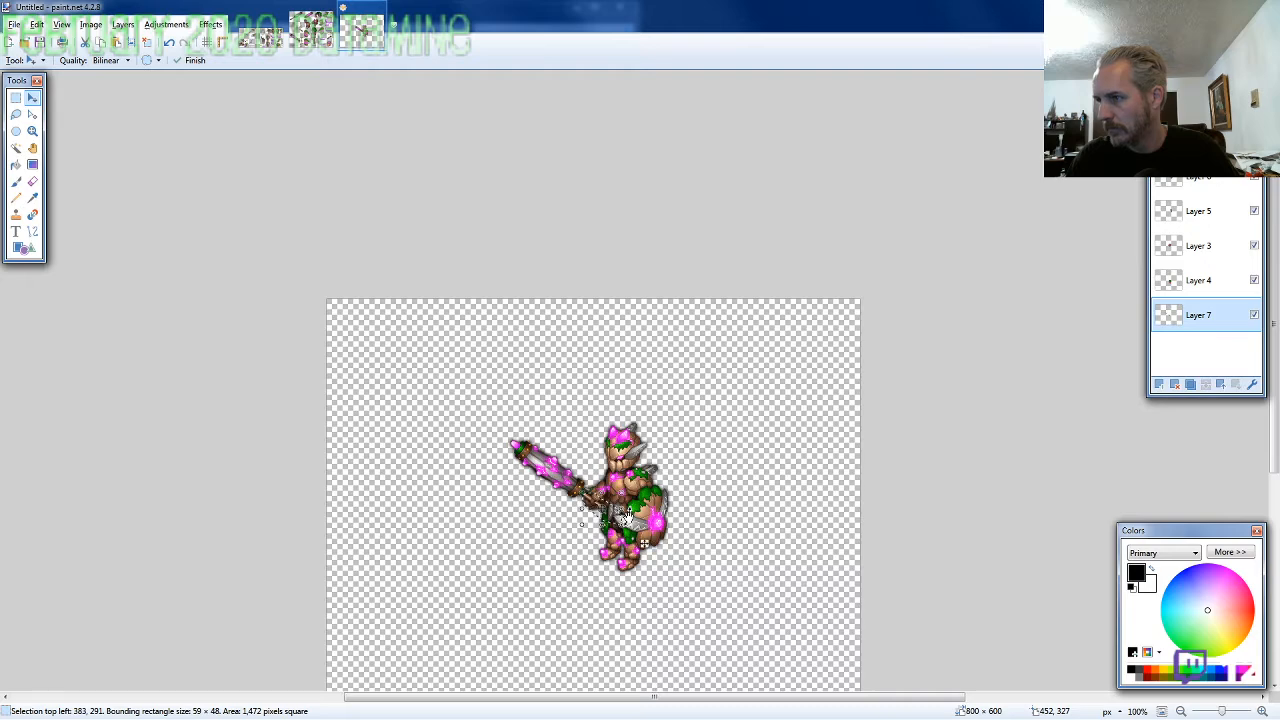
scroll(625, 517, up, 1)
scroll(625, 515, up, 1)
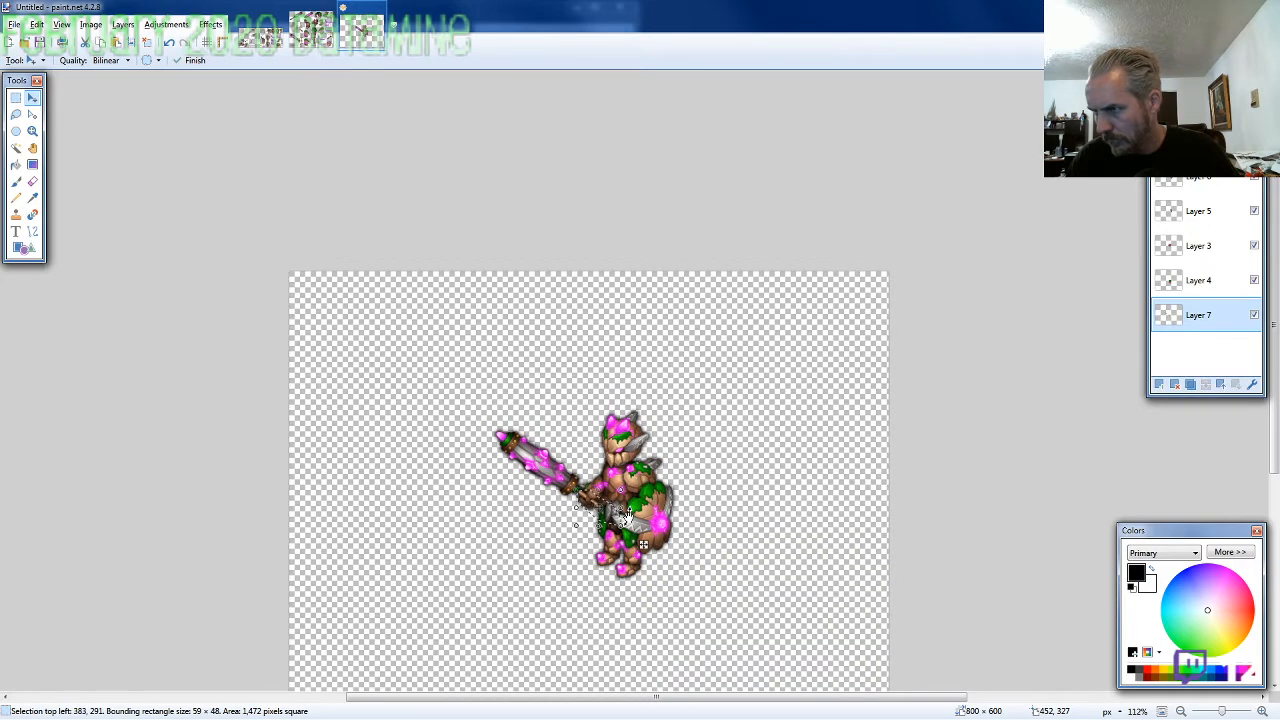
Flatten the image, select everything and move the character toward the canvas's upper-left corner, with the selection at -258, -168
key(ctrl+a)
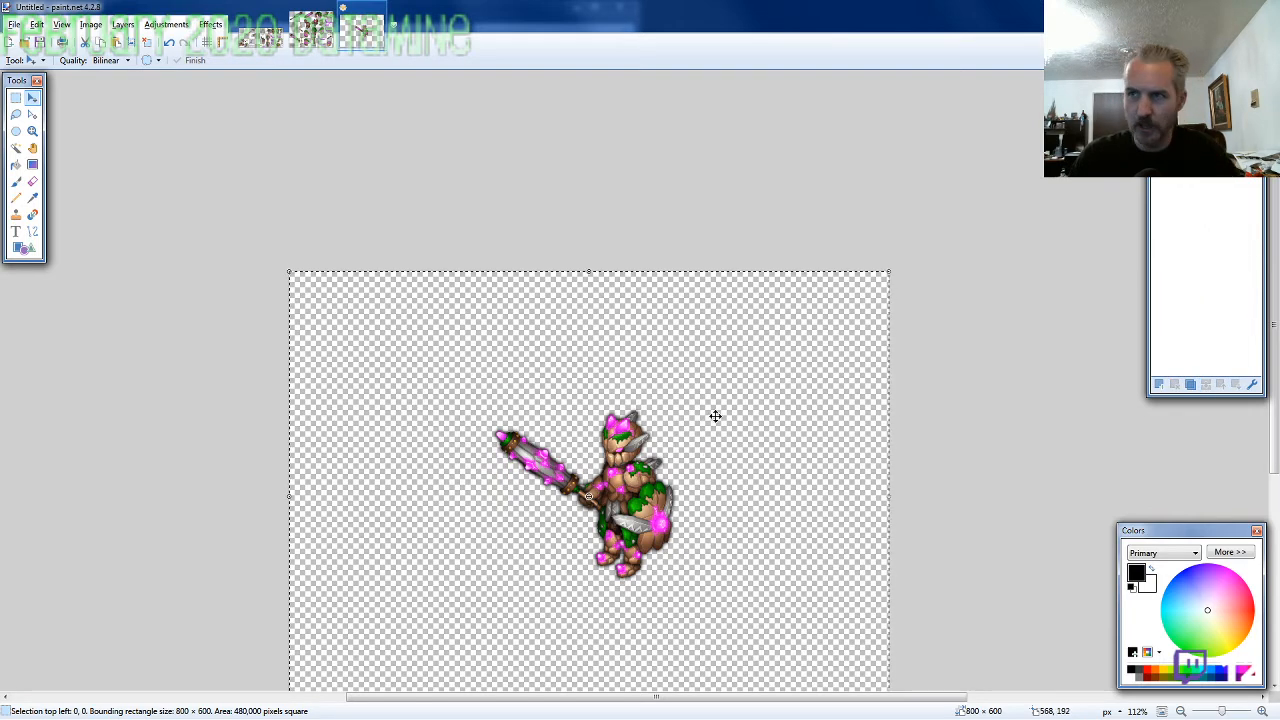
drag(736, 453, 545, 330)
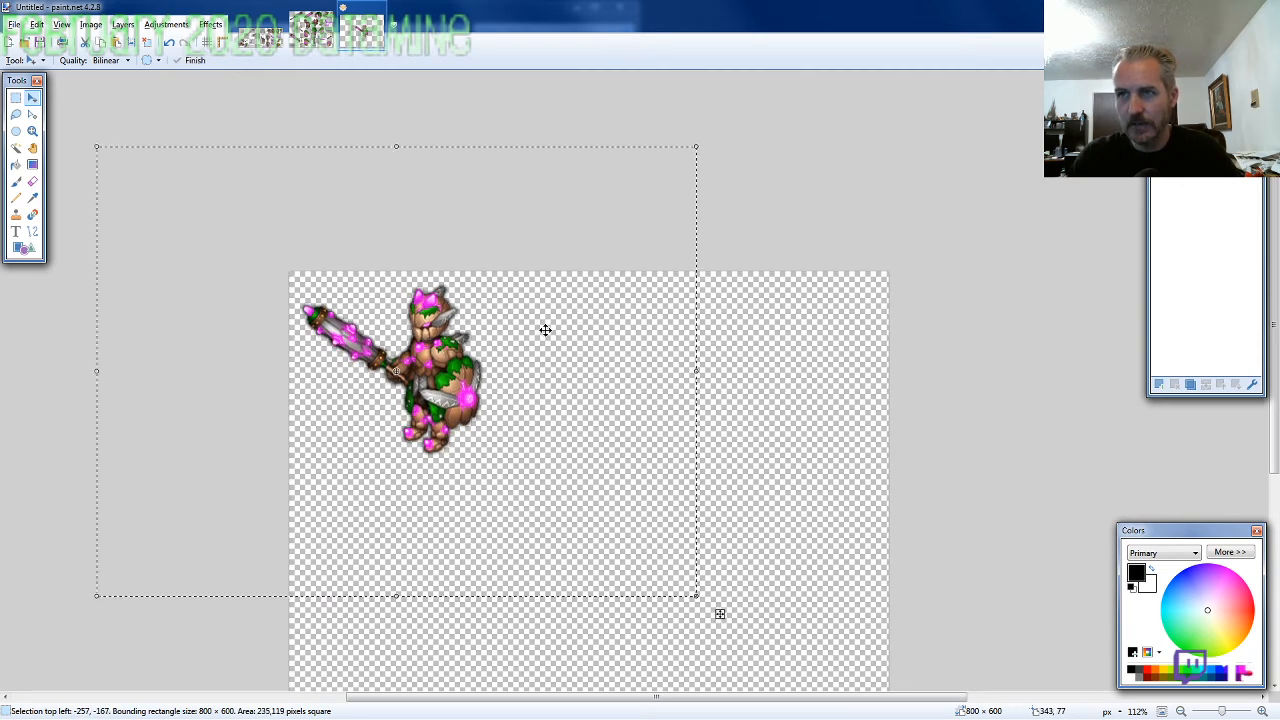
key(ctrl+d)
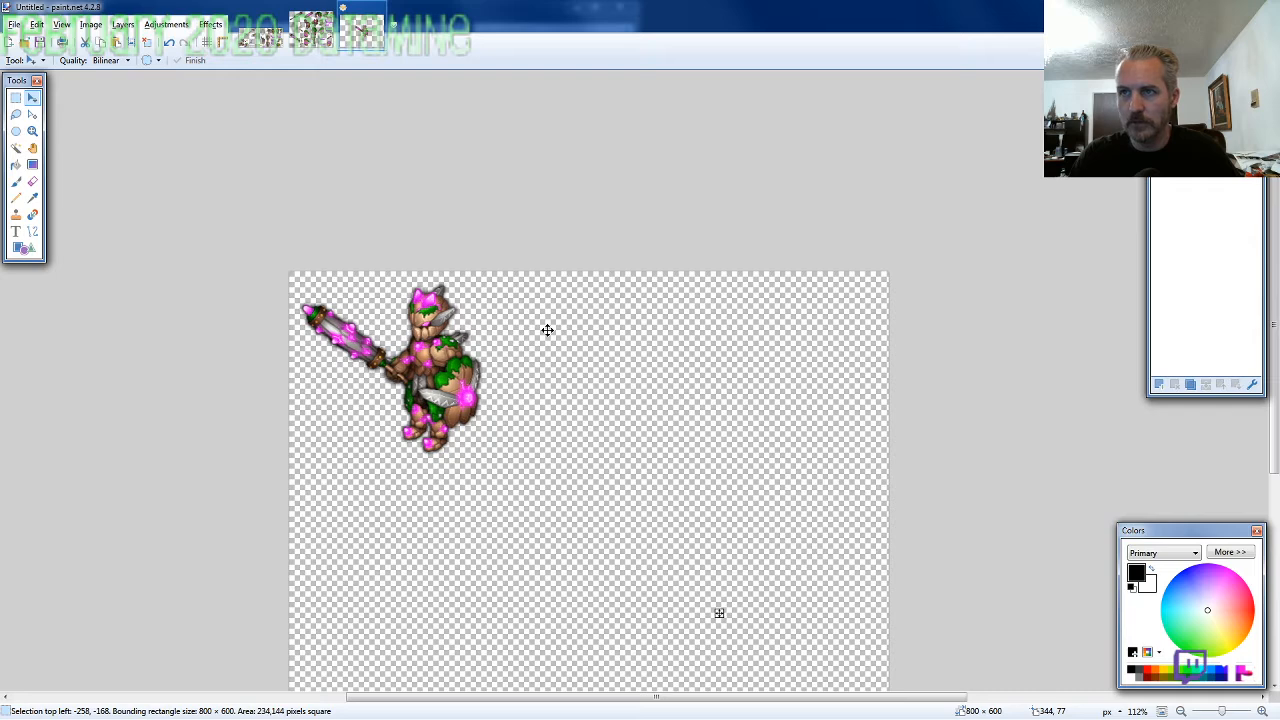
key(ctrl+z)
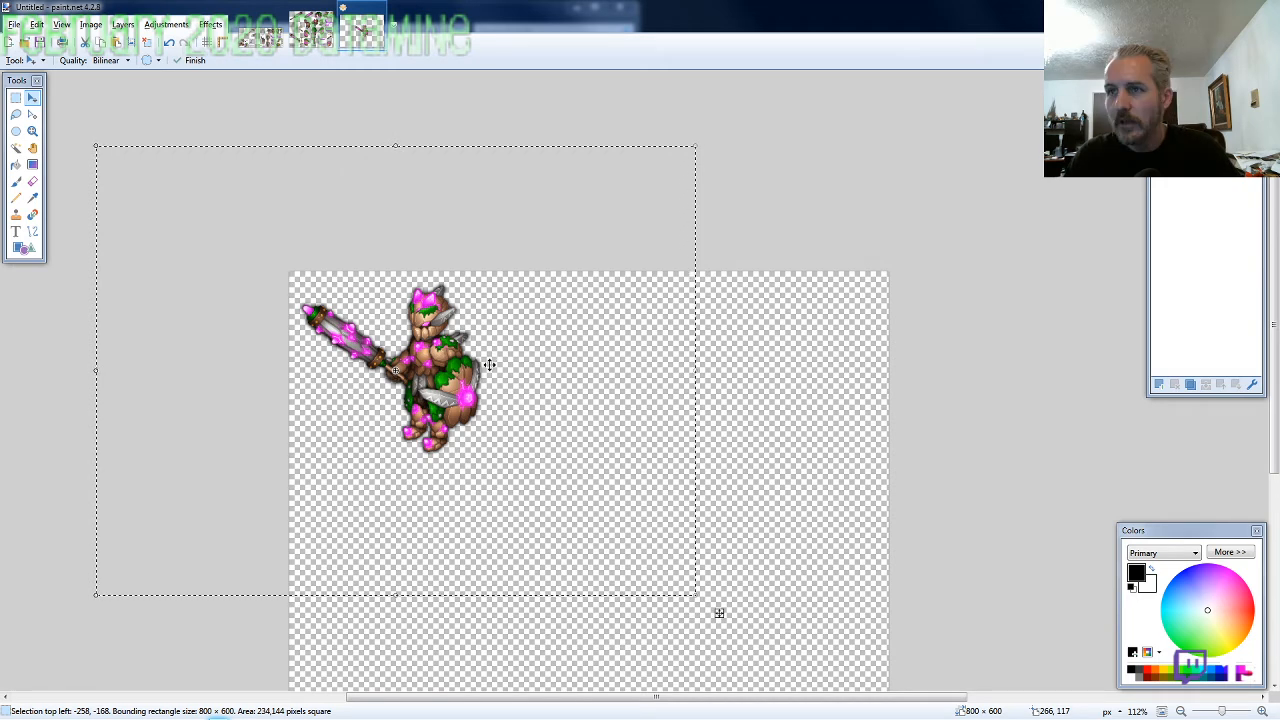
key(ctrl+d)
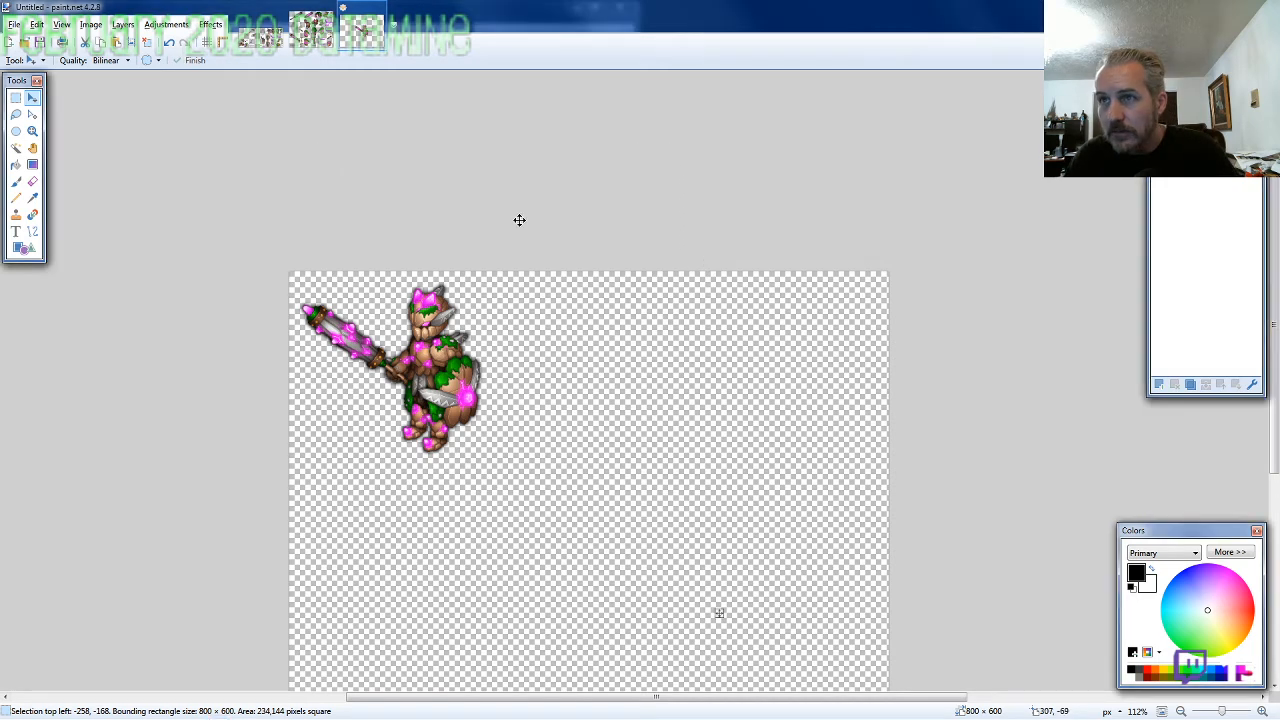
key(ctrl+z)
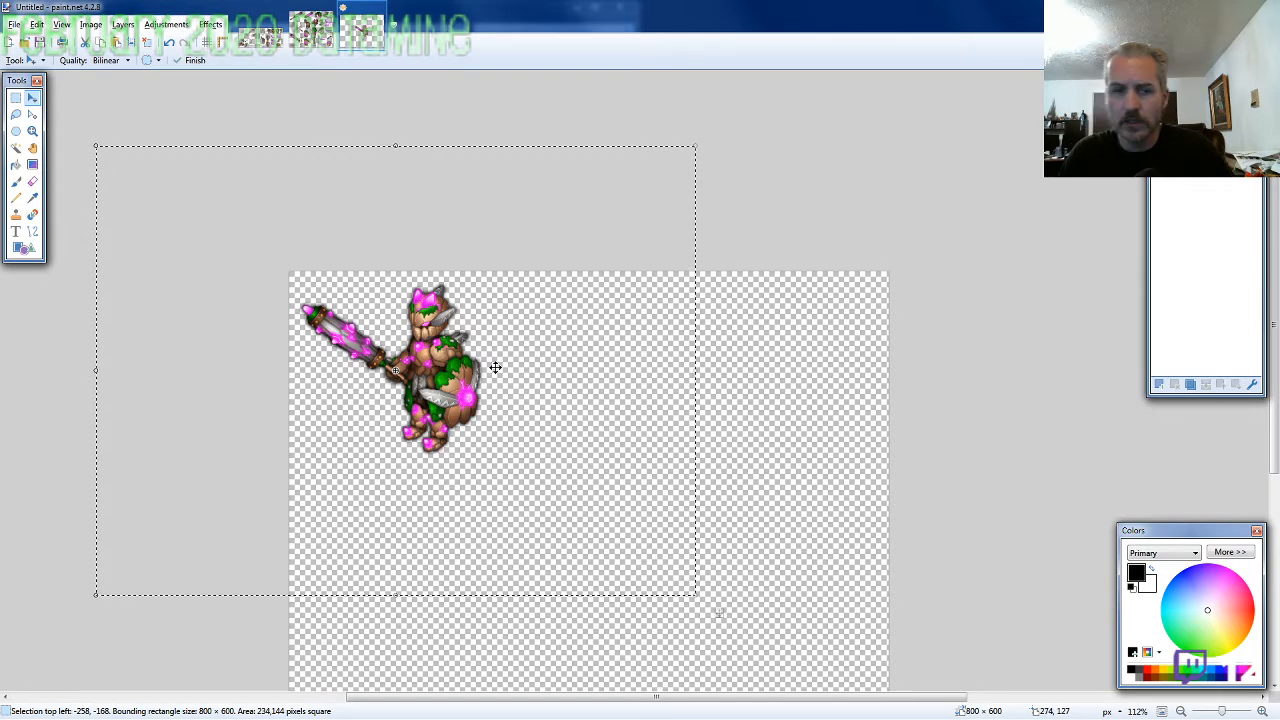
Resize the canvas to 265 × 265 pixels, anchored at the top left
key(ctrl+shift+r)
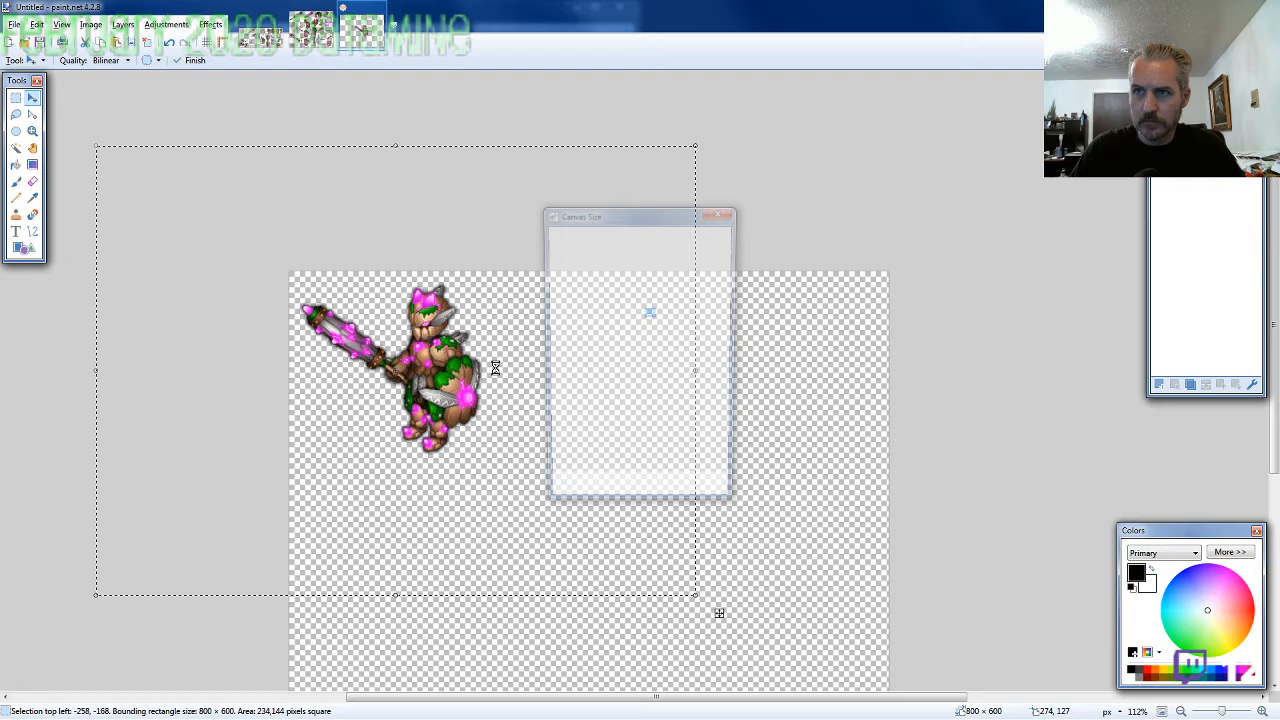
text(265)
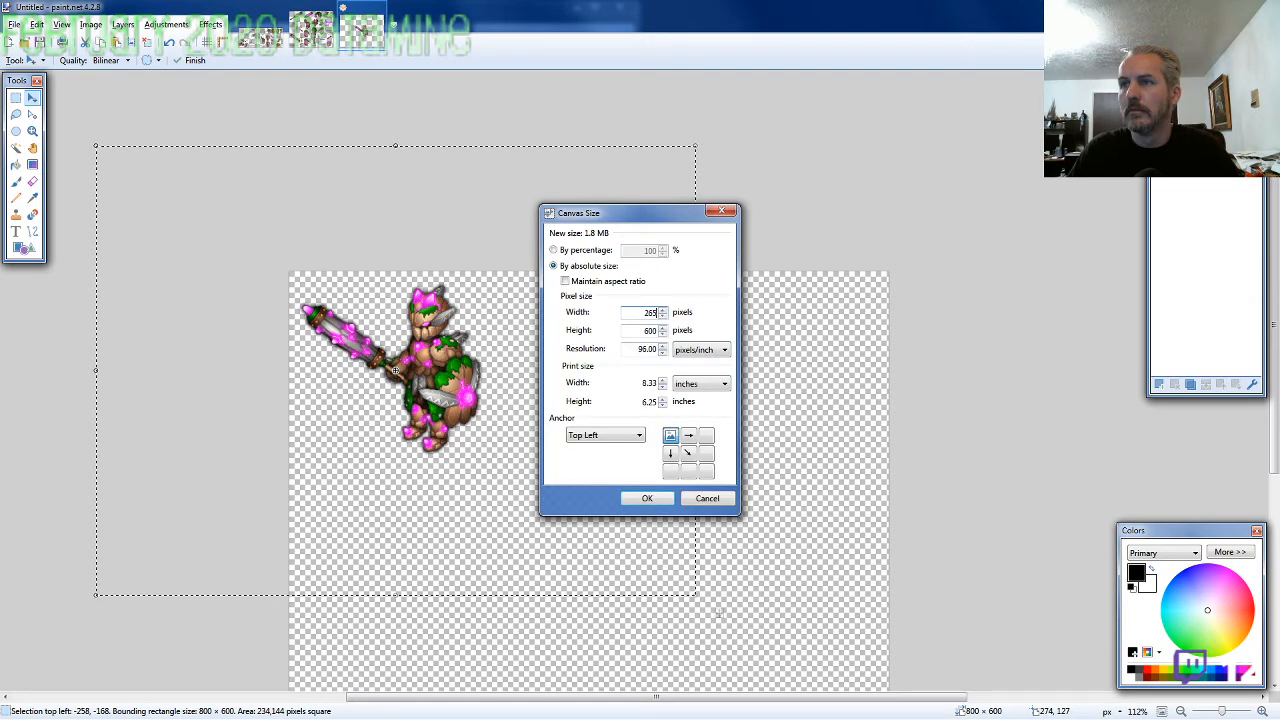
key(Tab)
text(265)
key(Return)
Nudge the character 1 pixel left and 4 pixels down within the cropped canvas
key(Left)
key(Down)
key(Down)
key(Down)
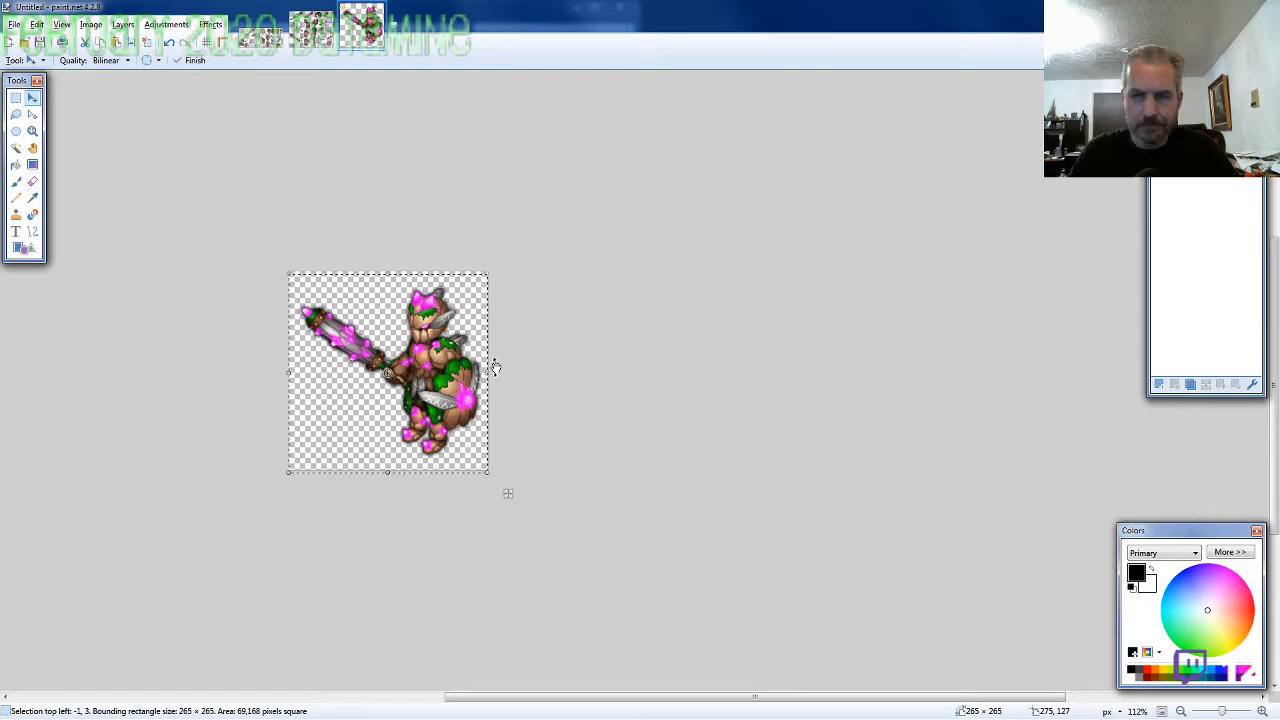
key(Down)
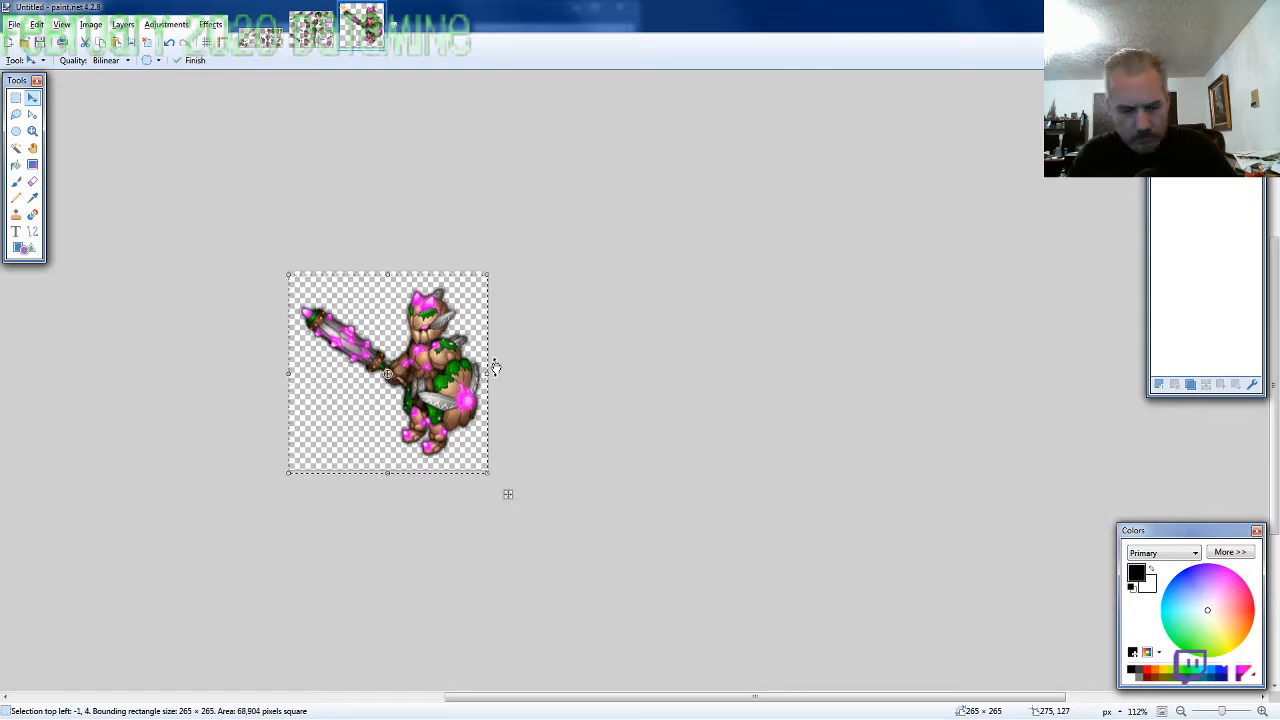
Save the image as the PNG ARMOR10-SE-M-EVO2 in the 2020-02 folder with auto-detected bit depth
key(ctrl+s)
text(ARMOR10)
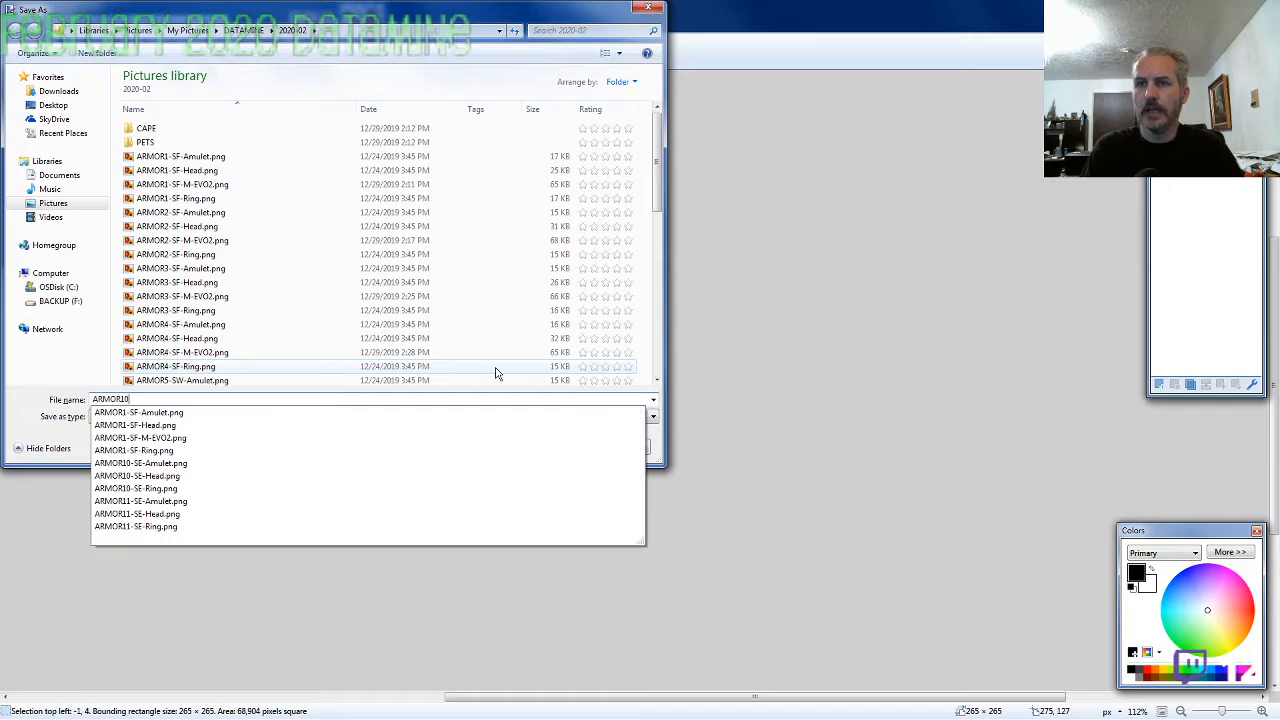
text(-SE-M-E)
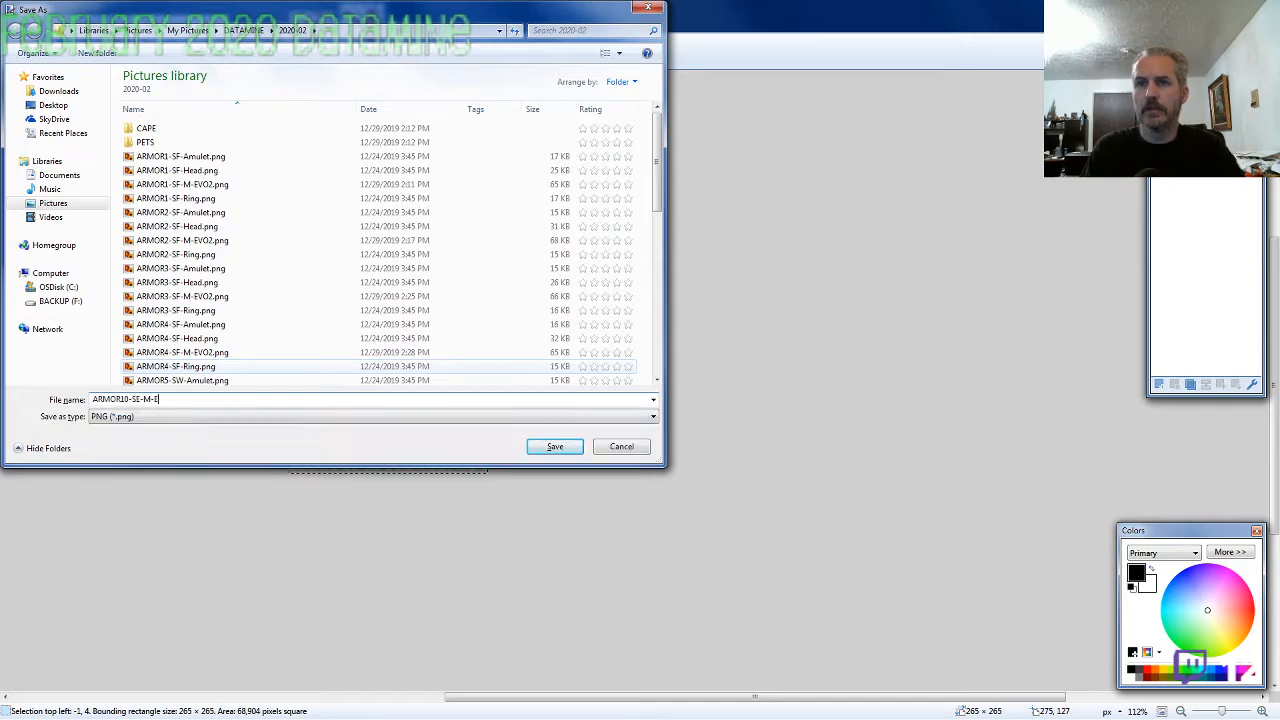
text(VO2)
key(Return)
key(Return)
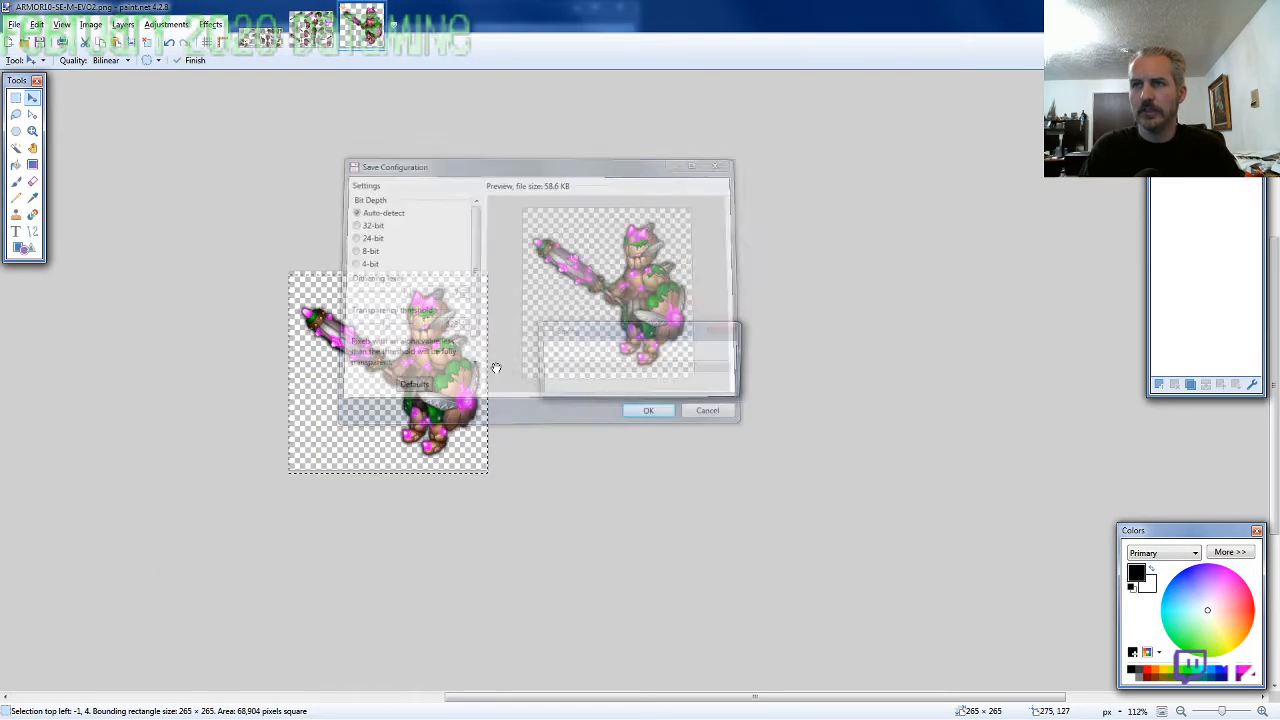
Close the finished character image, then lasso the crowned helmet on the ARMOR11-SE-M-EVO2 sprite sheet and copy it
key(ctrl+w)
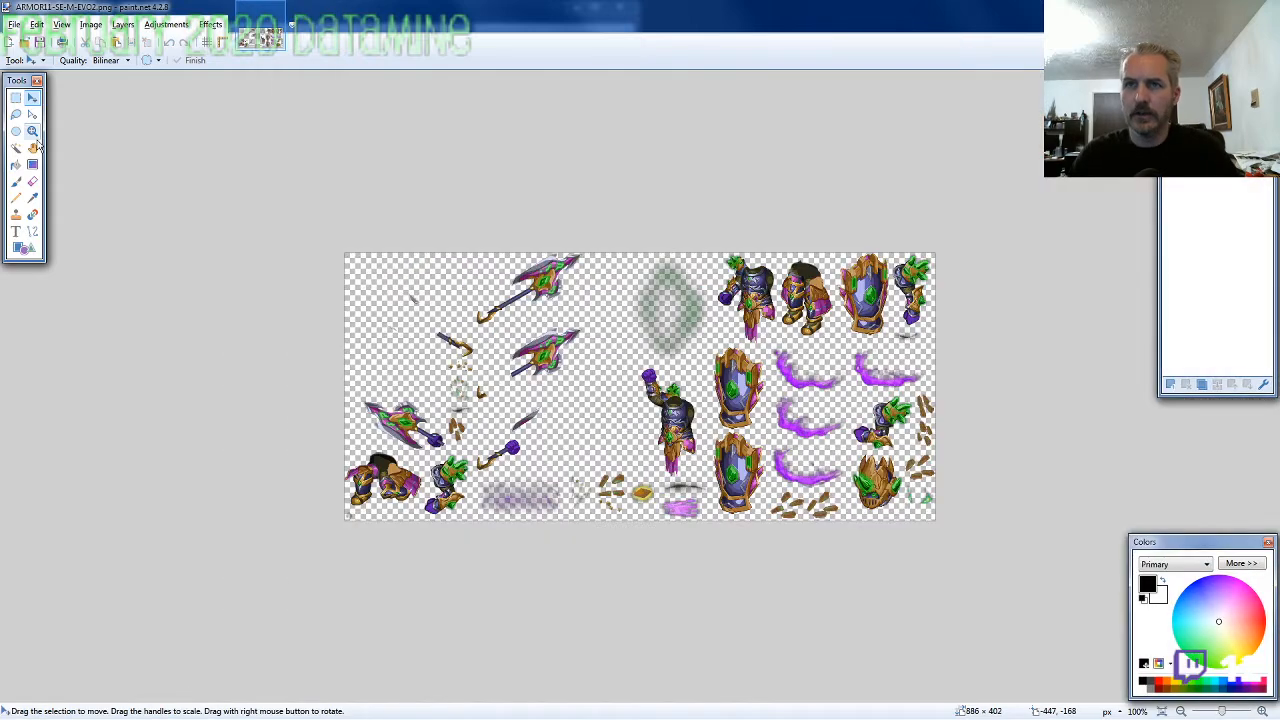
click(16, 116)
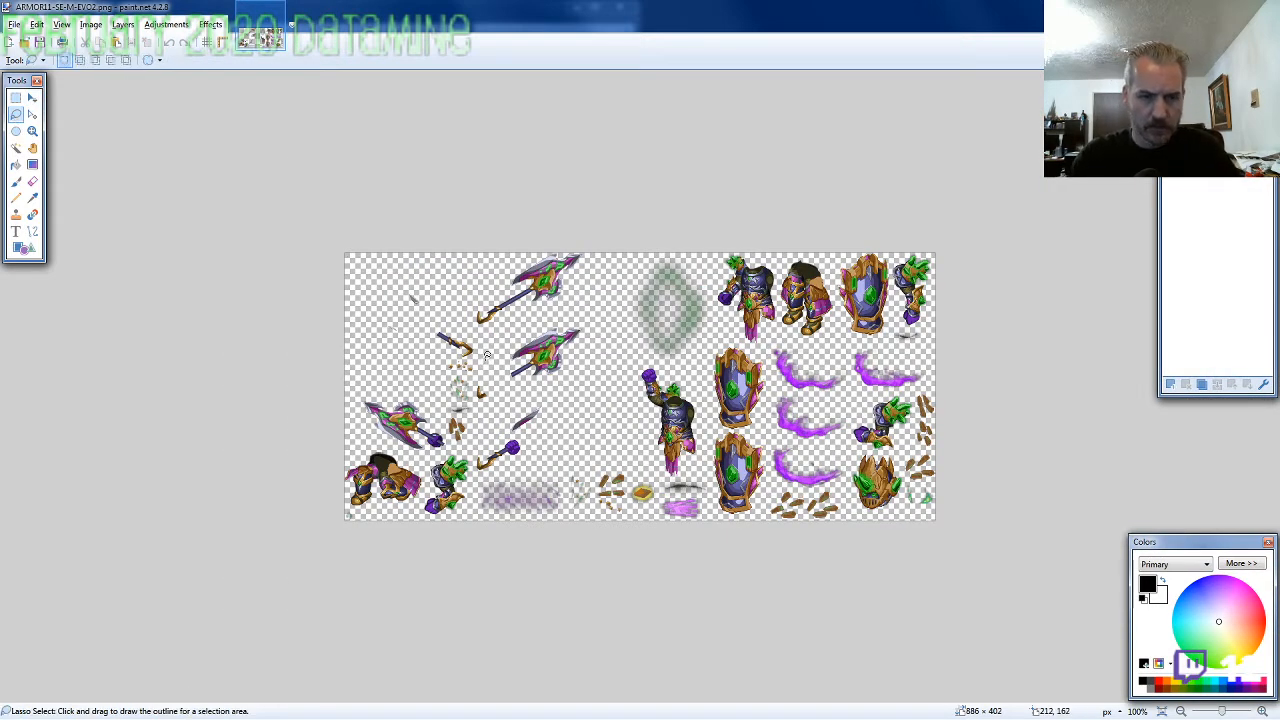
scroll(895, 505, up, 6)
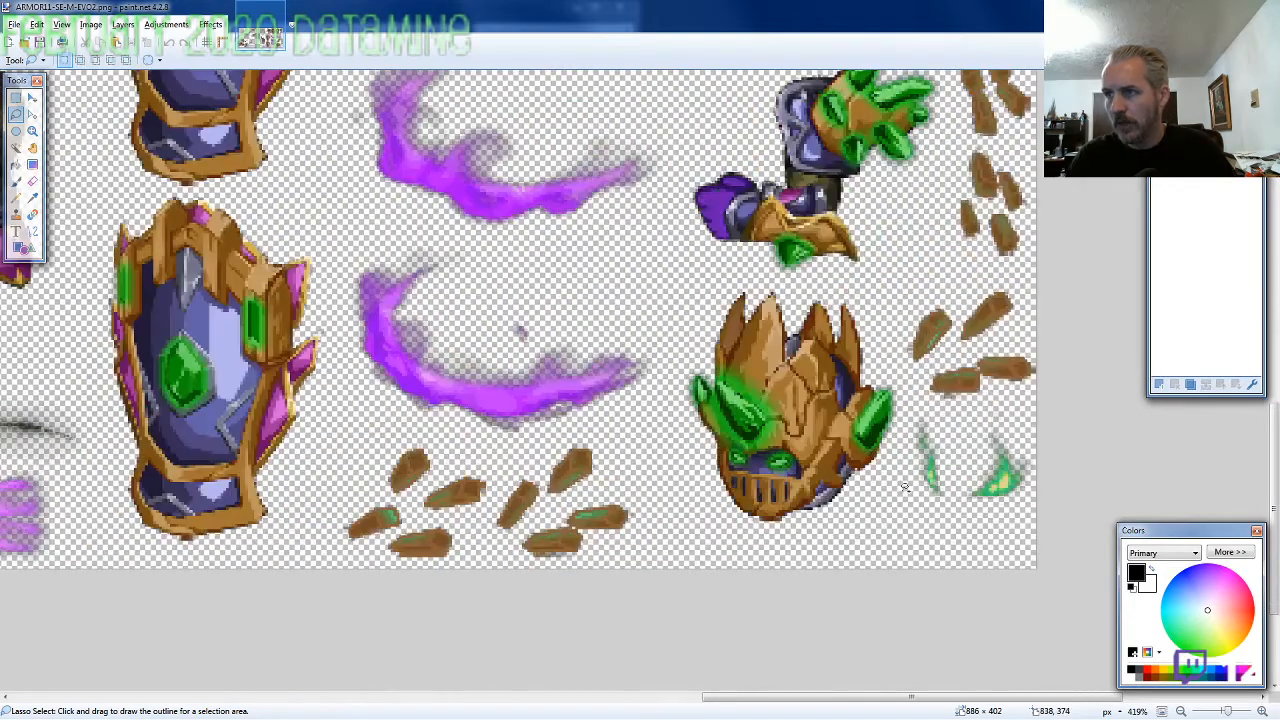
mouse_move(903, 428)
mouse_down()
mouse_move(898, 366)
mouse_move(866, 304)
mouse_move(822, 279)
mouse_move(731, 276)
mouse_move(682, 370)
mouse_move(711, 511)
mouse_move(737, 531)
mouse_move(801, 534)
mouse_move(871, 515)
mouse_up()
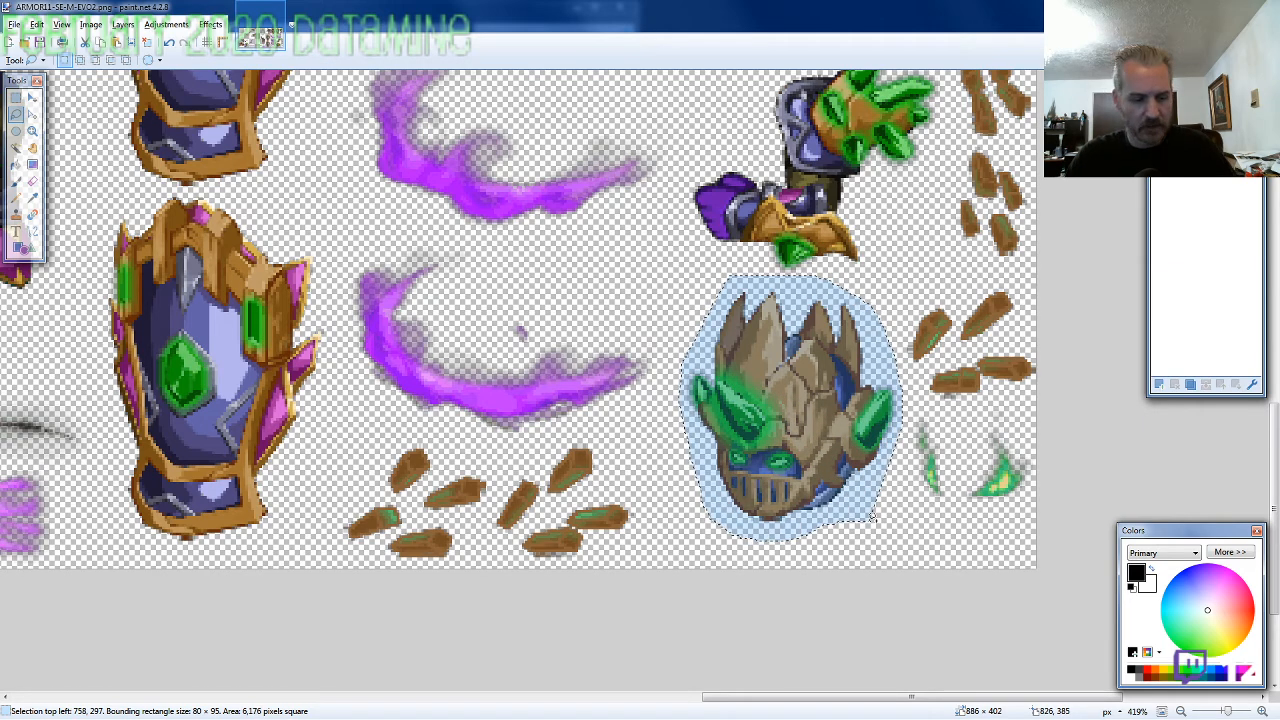
key(ctrl+c)
Create a new 800 × 600 pixel image and paste the helmet into it with the selection at 399, 154
key(ctrl+n)
text(800)
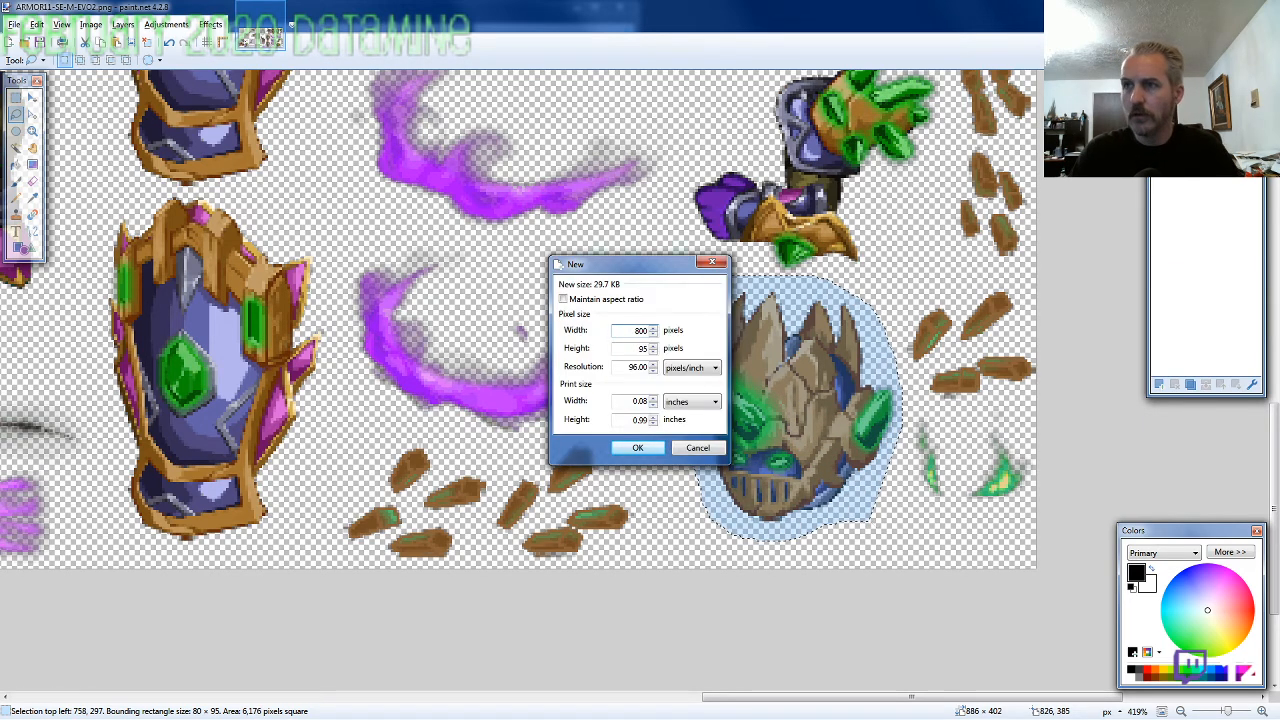
key(Tab)
text(600)
key(Return)
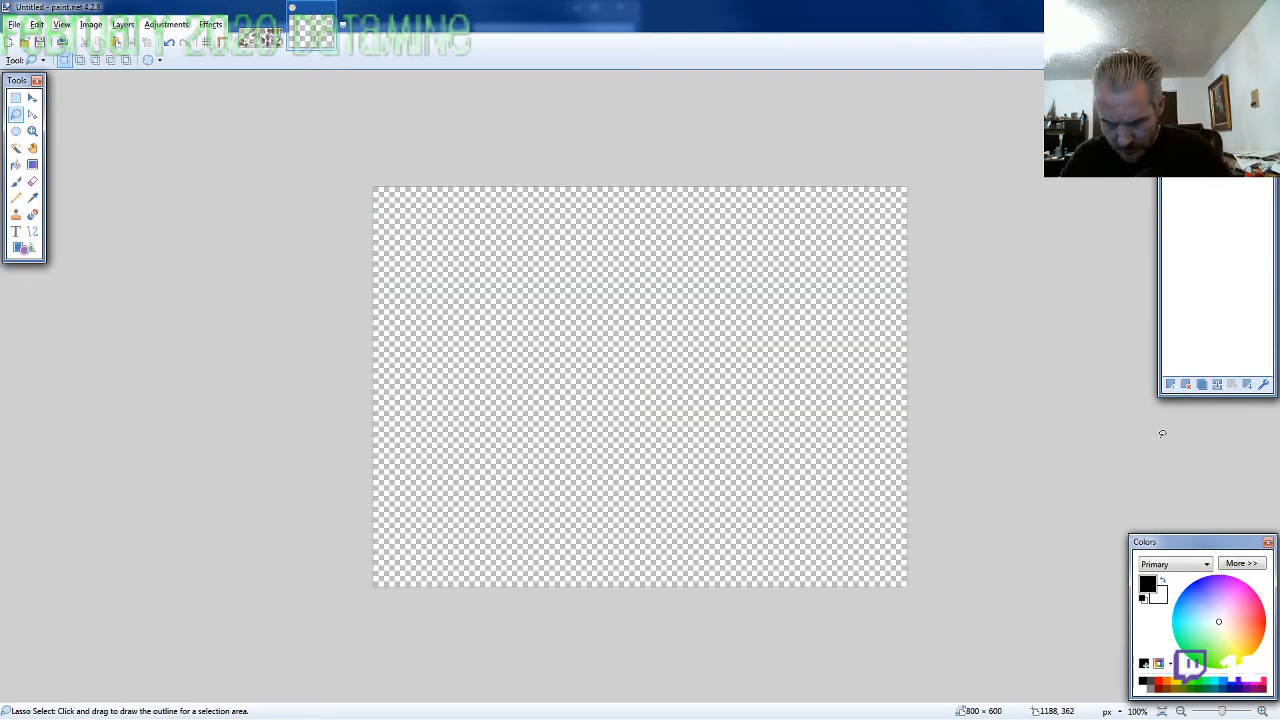
key(ctrl+v)
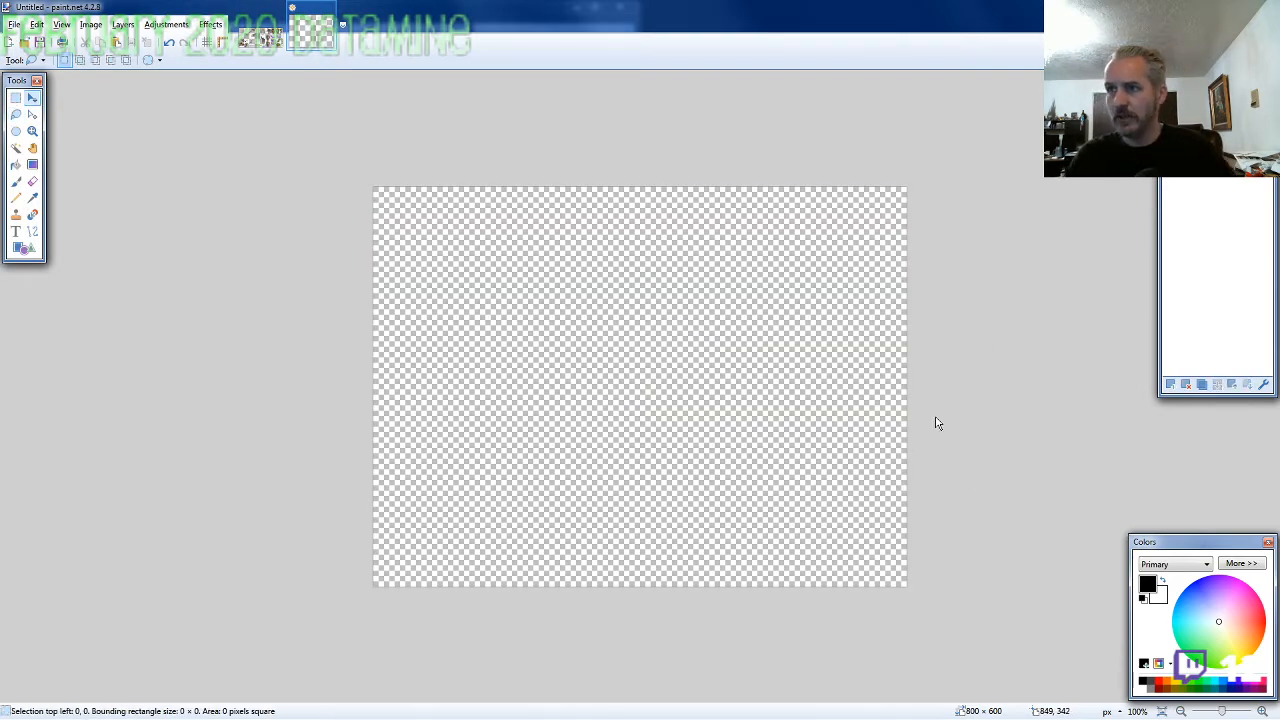
drag(779, 463, 559, 420)
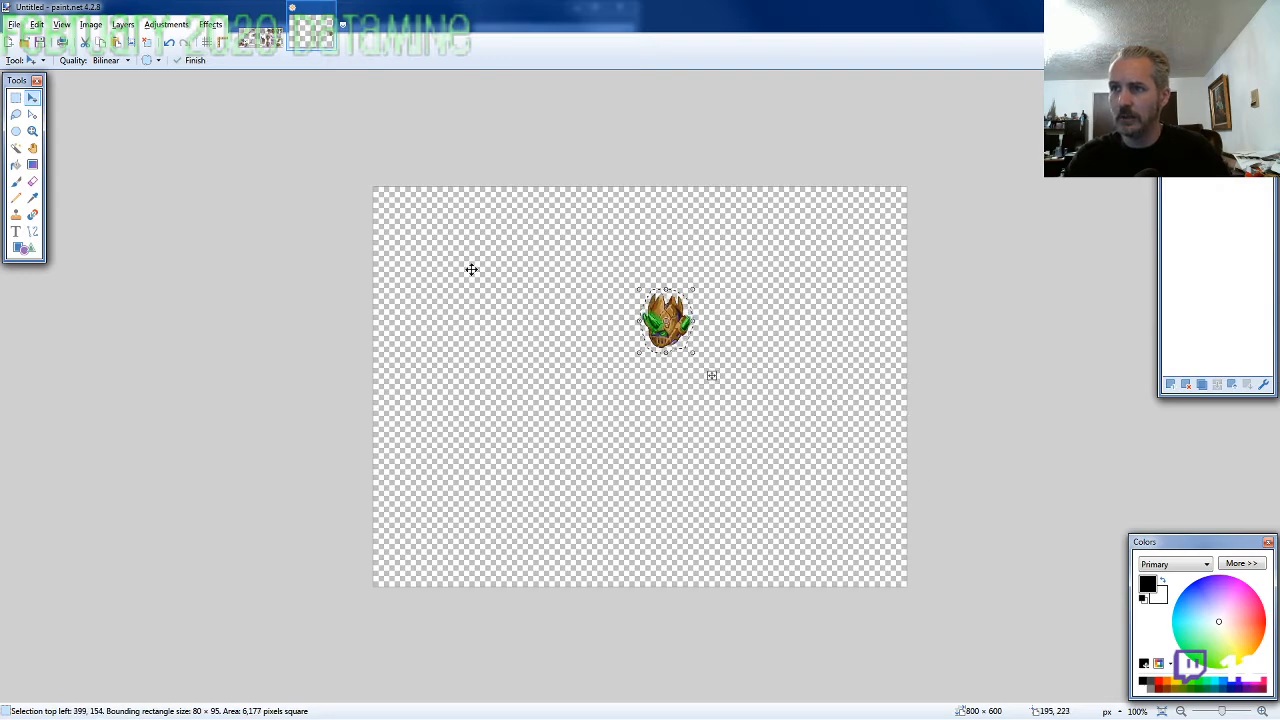
Lasso the purple torso with its attached raised arm on the ARMOR11-SE-M-EVO2 sprite sheet for copying
click(260, 38)
click(16, 117)
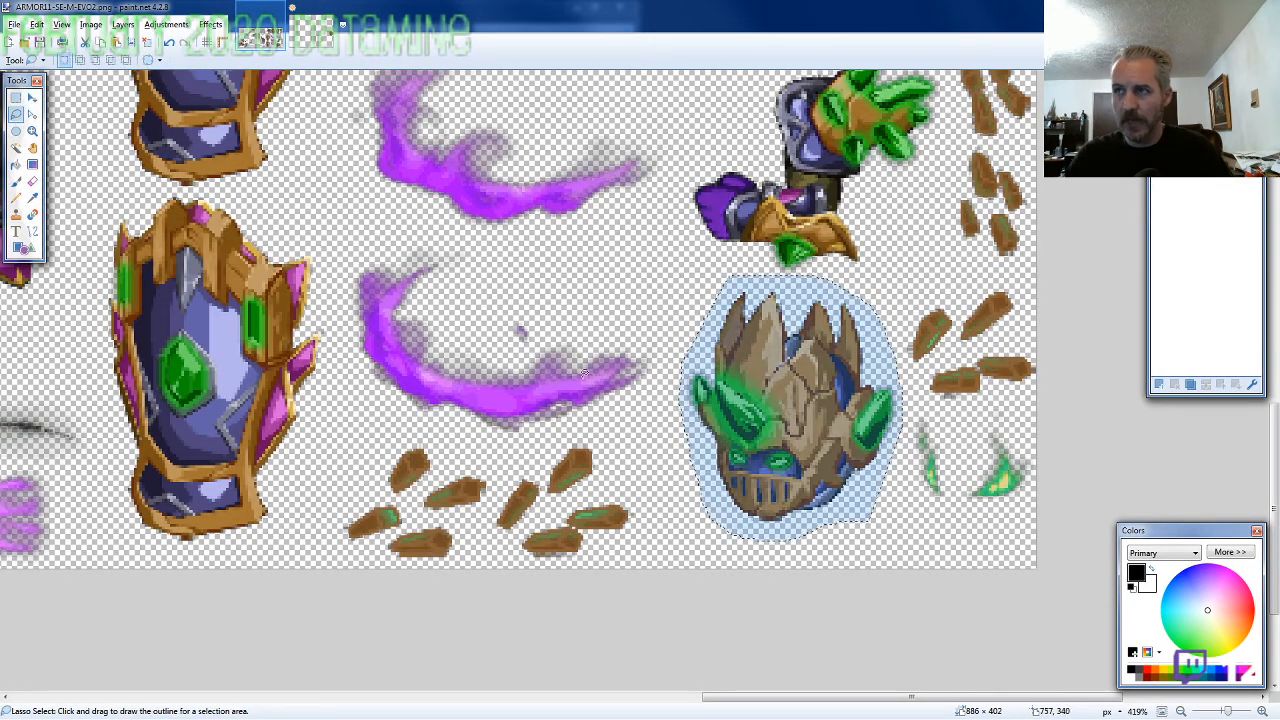
scroll(856, 424, down, 3)
scroll(855, 417, up, 5)
scroll(686, 405, up, 4)
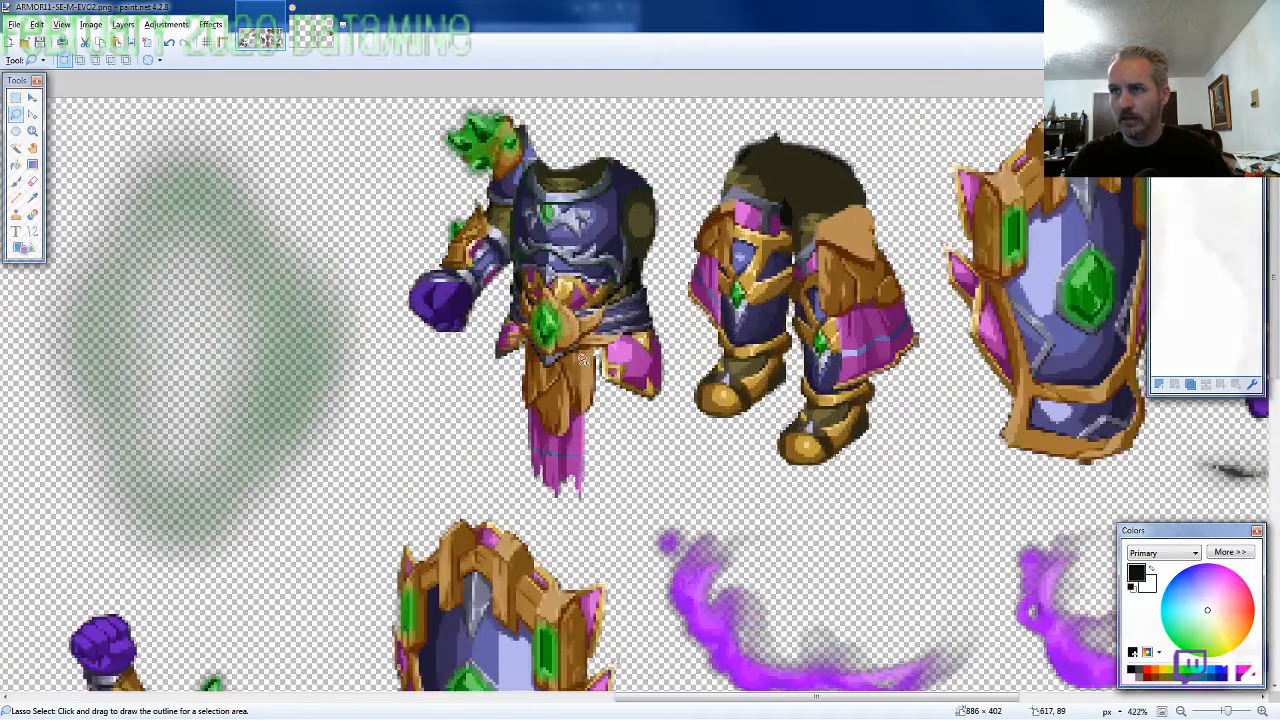
mouse_move(664, 397)
mouse_down()
mouse_move(668, 290)
mouse_move(510, 218)
mouse_move(428, 250)
mouse_move(405, 370)
mouse_move(412, 440)
mouse_move(470, 528)
mouse_move(602, 635)
mouse_move(660, 554)
mouse_move(669, 430)
mouse_up()
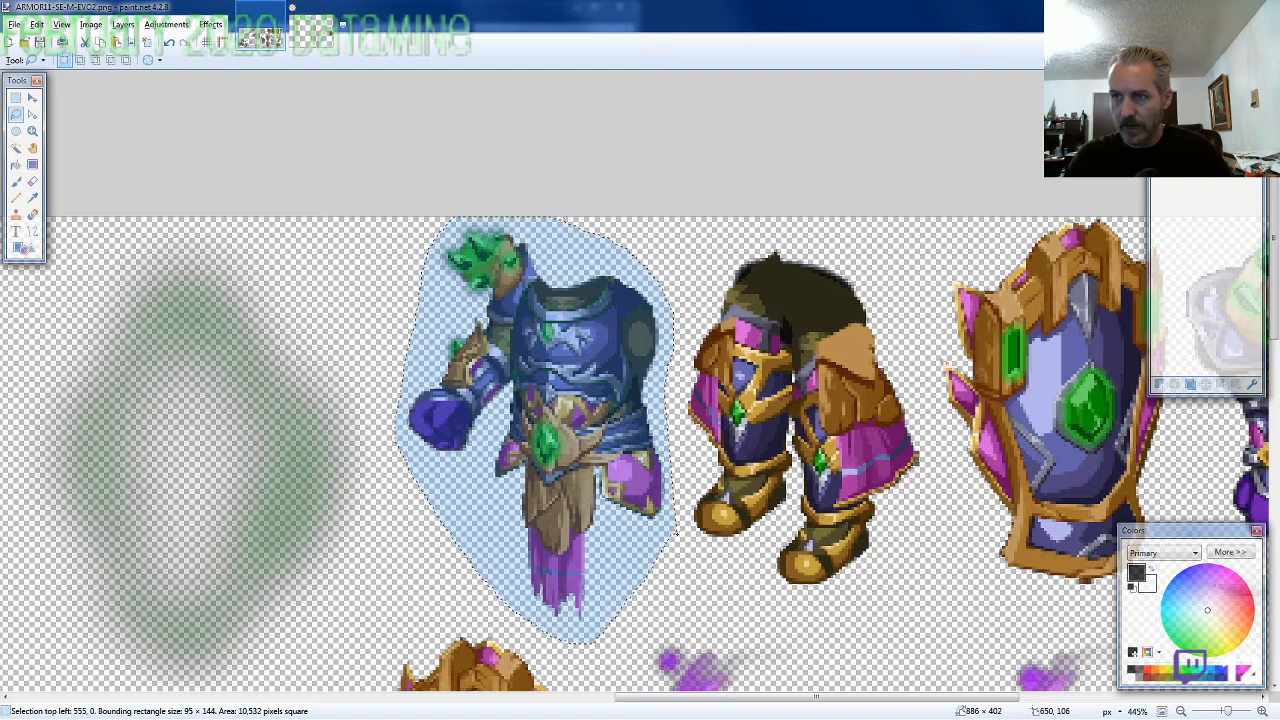
Paste the torso into the new image and fit it beneath the helmet with the selection at 378, 215
click(322, 35)
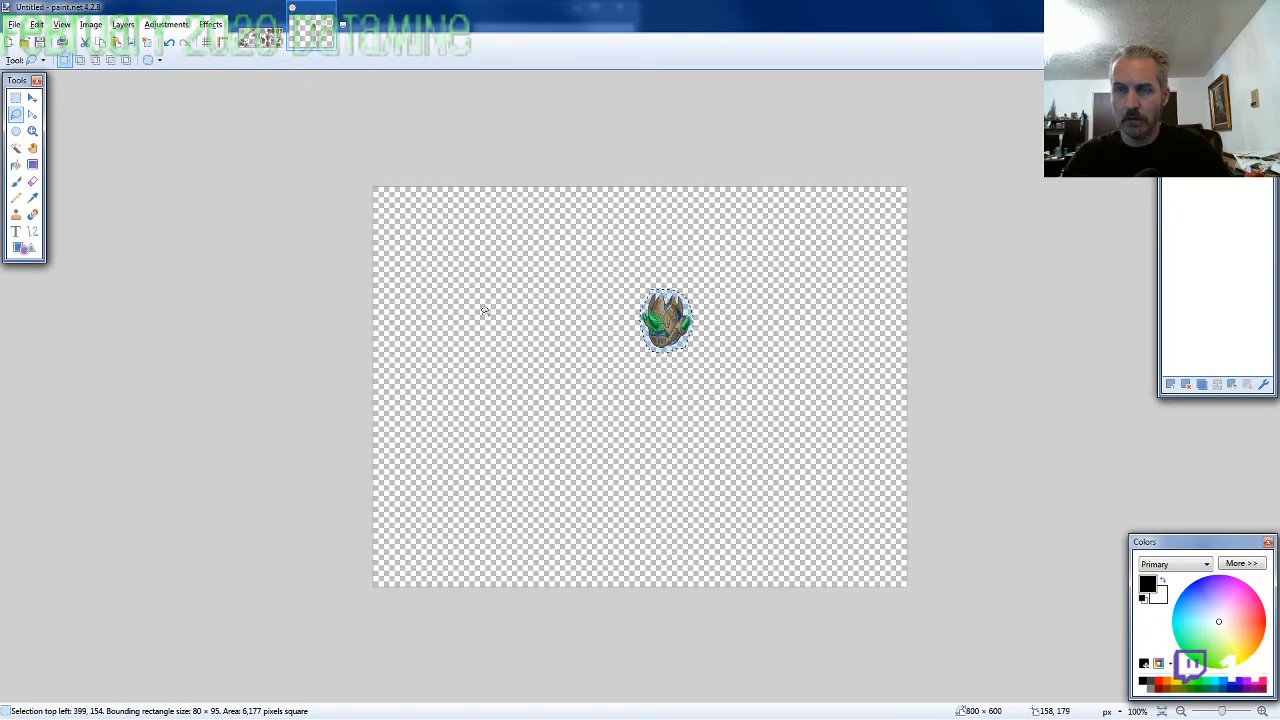
scroll(731, 374, up, 4)
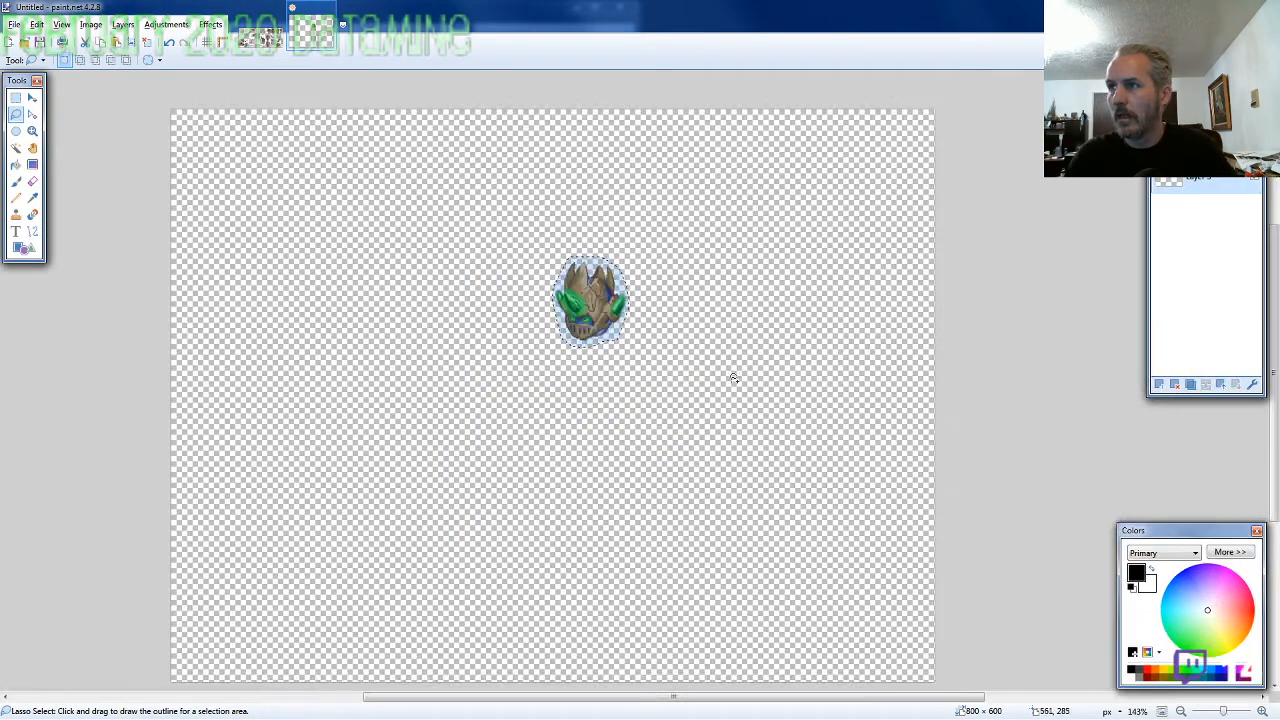
key(ctrl+v)
drag(1043, 478, 570, 615)
drag(452, 317, 452, 319)
scroll(748, 394, down, 3)
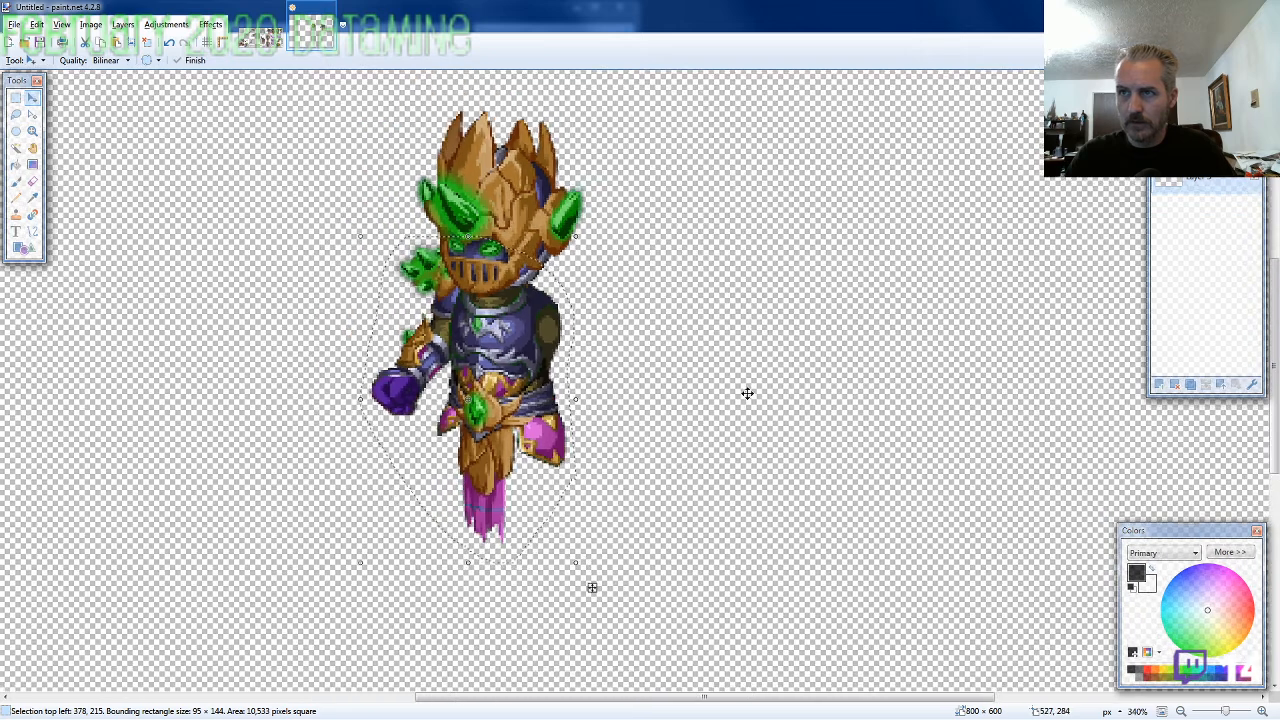
Lasso the pair of legs next to the torso on the ARMOR11-SE-M-EVO2 sprite sheet for copying
click(264, 43)
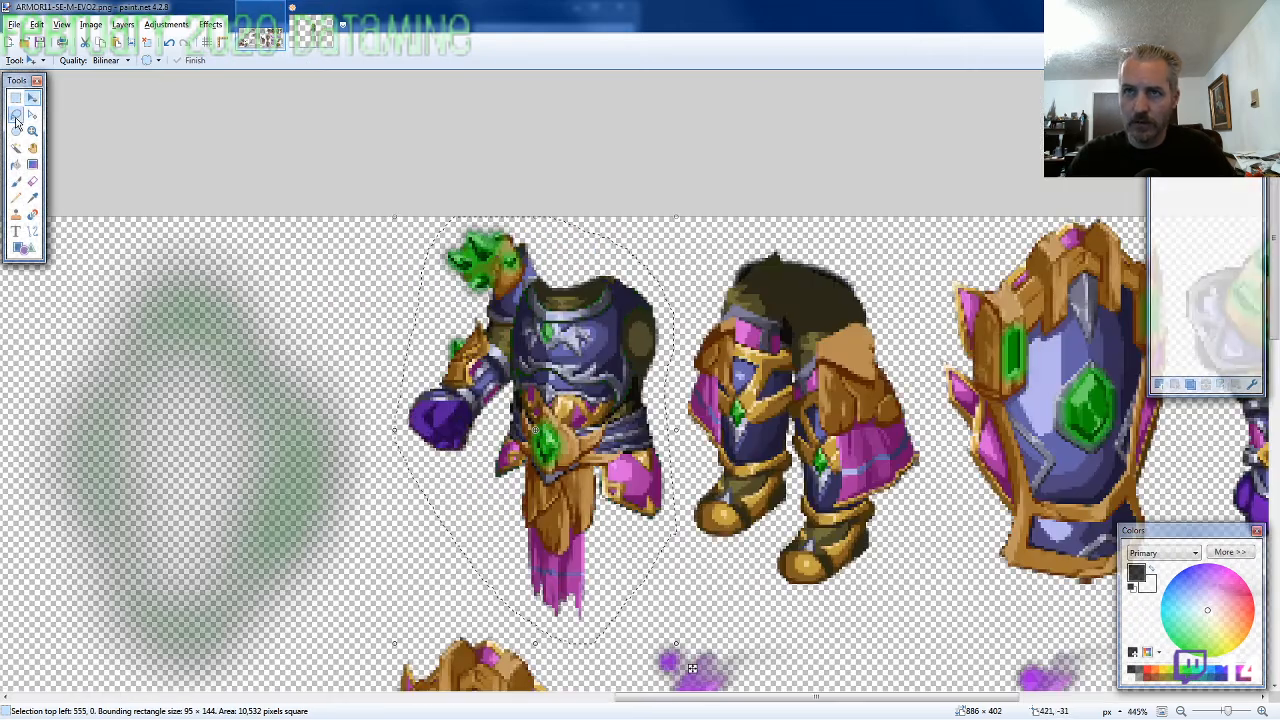
click(17, 115)
scroll(400, 370, down, 4)
scroll(796, 443, up, 1)
scroll(796, 443, up, 1)
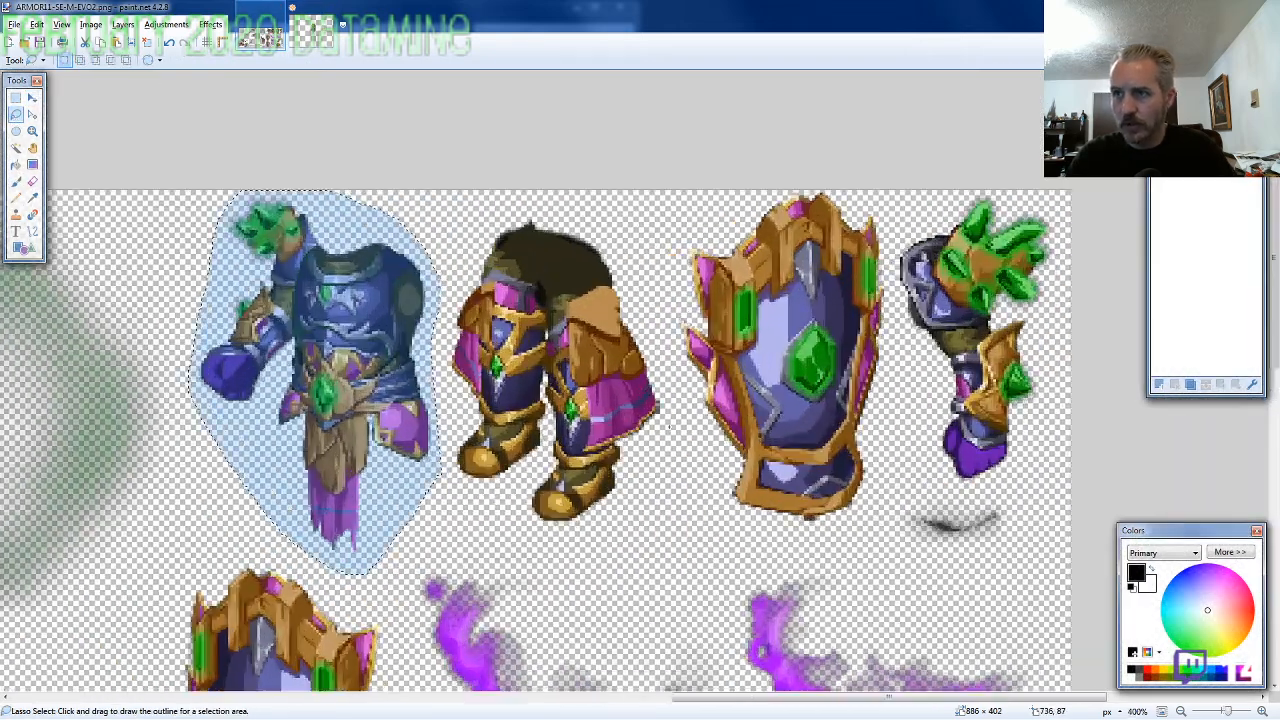
mouse_move(663, 431)
mouse_down()
mouse_move(644, 316)
mouse_move(608, 220)
mouse_move(520, 200)
mouse_move(468, 262)
mouse_move(437, 330)
mouse_move(448, 458)
mouse_move(490, 512)
mouse_move(548, 546)
mouse_move(650, 500)
mouse_up()
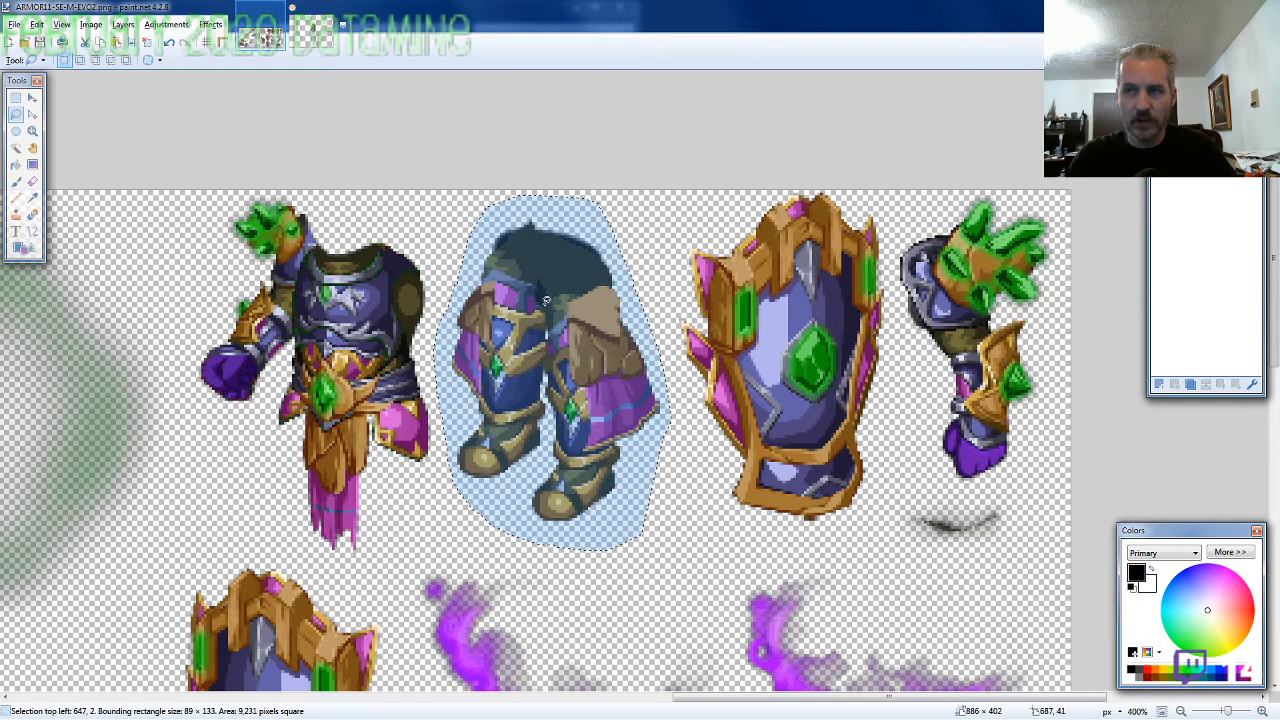
Paste the legs on a new layer below the torso's layer and align them with the selection at 398, 267
click(313, 32)
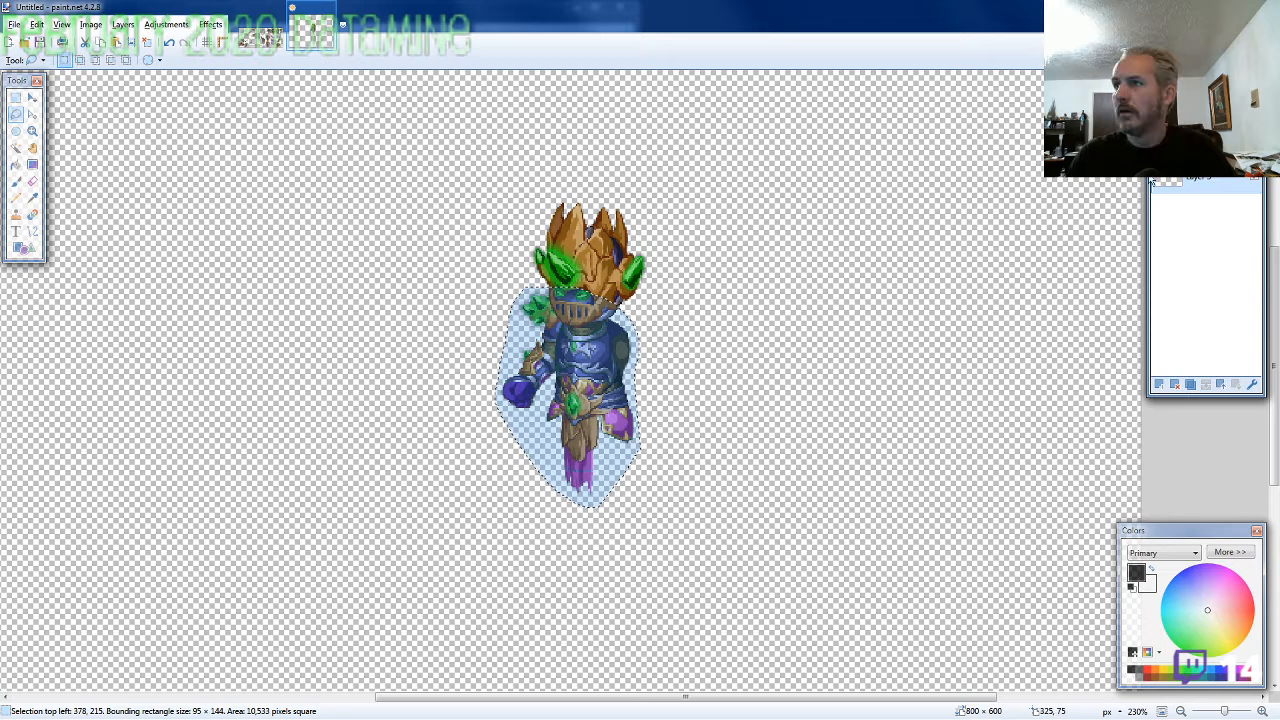
key(ctrl+shift+n)
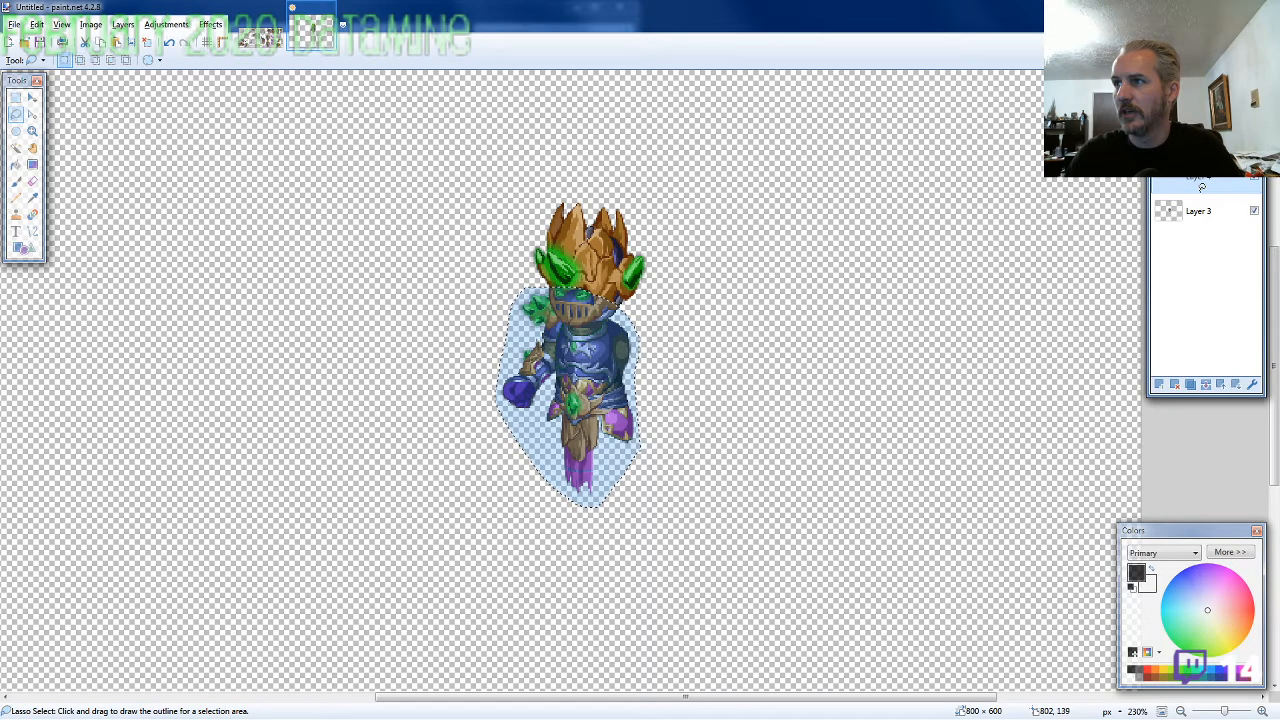
drag(1202, 187, 1200, 222)
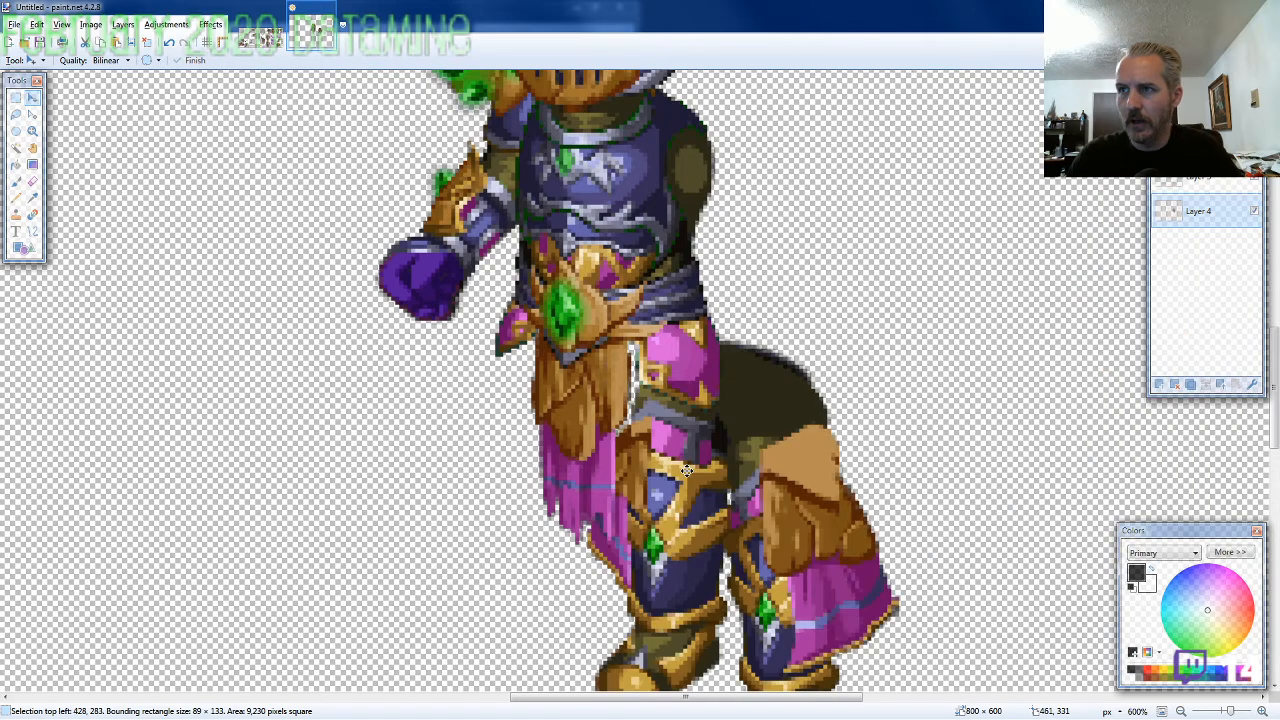
drag(687, 471, 565, 400)
drag(565, 400, 571, 394)
scroll(616, 471, down, 2)
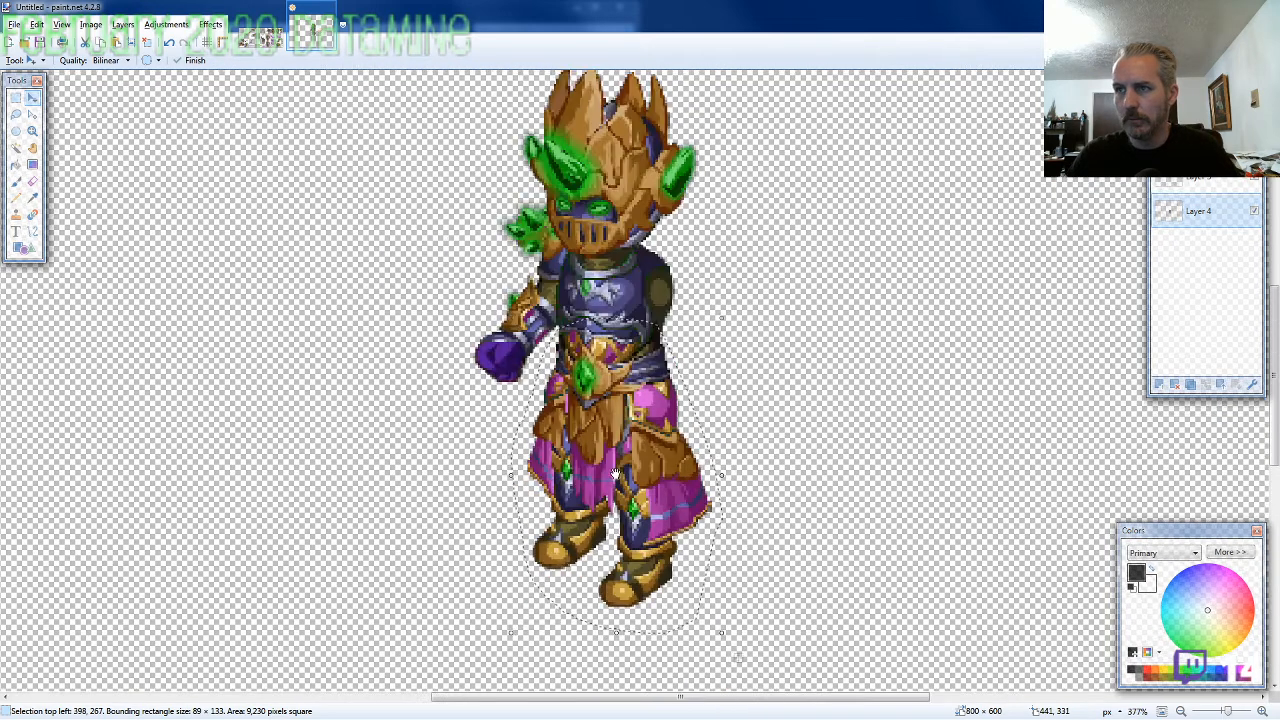
Lasso the separate arm with the green crystal shoulder guard on the ARMOR11-SE-M-EVO2 sprite sheet for copying
click(268, 40)
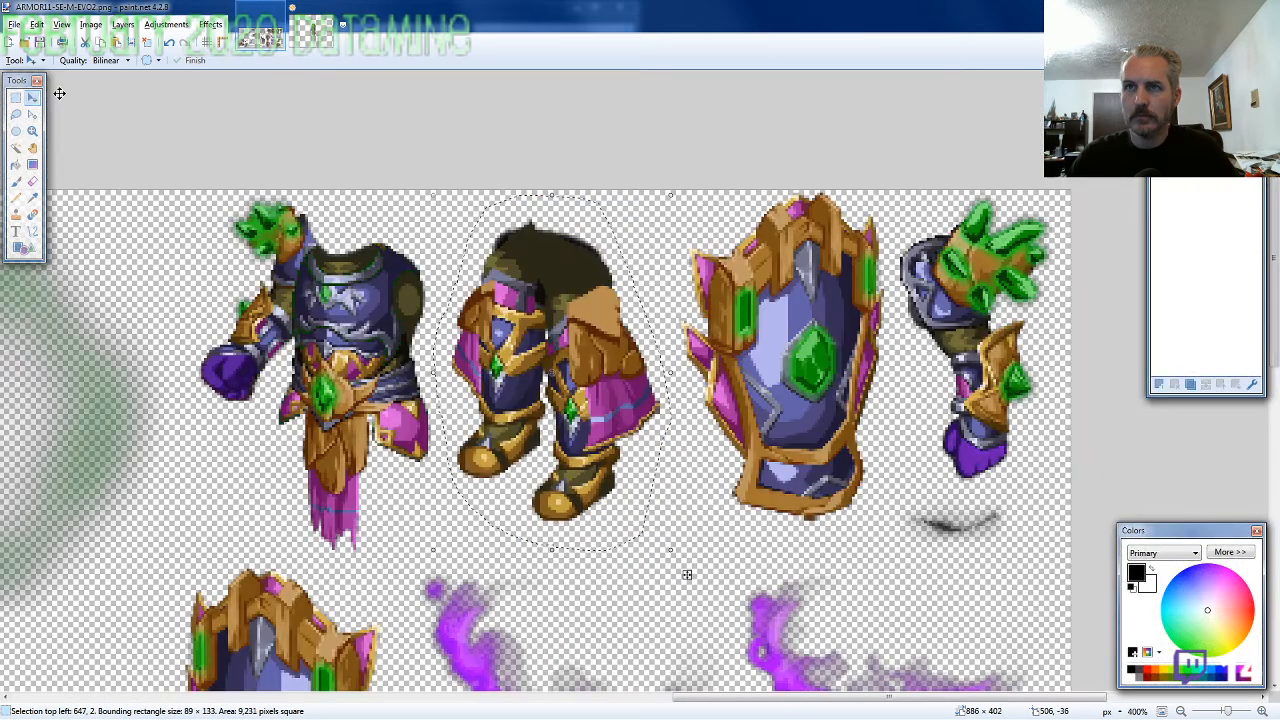
key(s)
key(s)
mouse_move(1052, 272)
mouse_down()
mouse_move(1062, 223)
mouse_move(984, 181)
mouse_move(896, 228)
mouse_move(886, 254)
mouse_move(948, 479)
mouse_move(1010, 485)
mouse_move(1046, 422)
mouse_up()
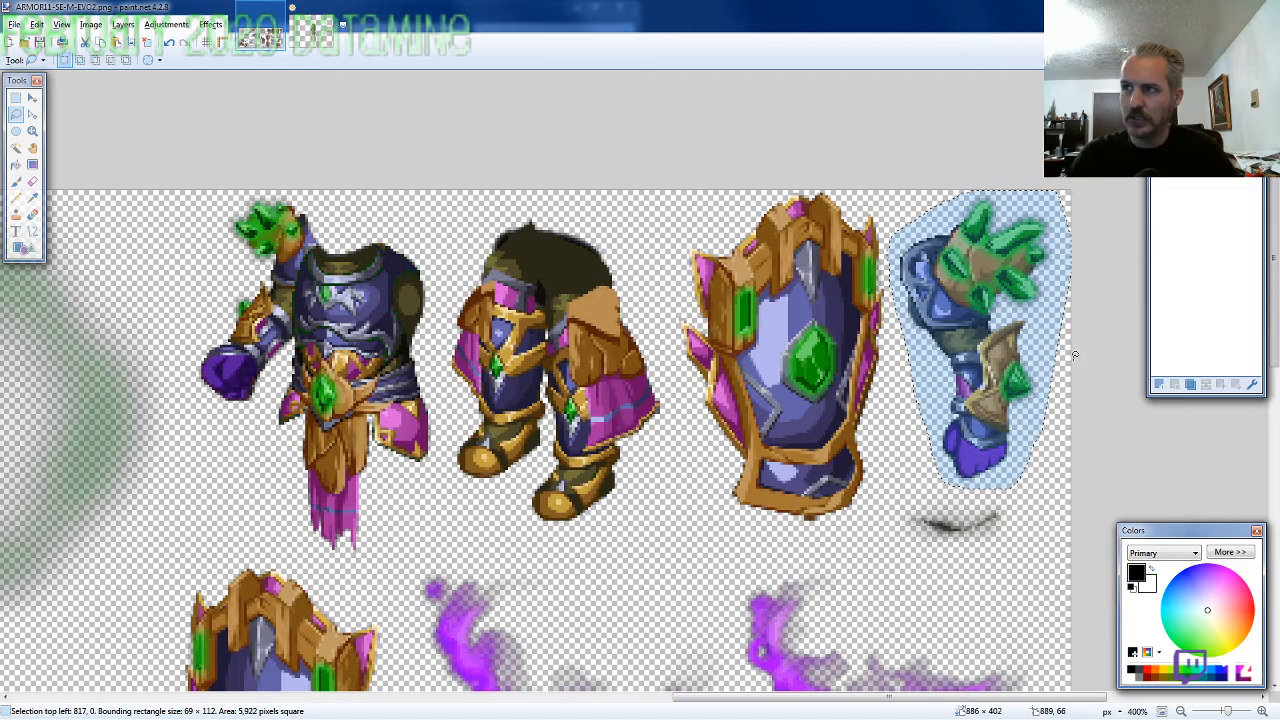
Paste the arm on a new layer above the torso's layer and fit it to the shoulder at 439, 217
click(316, 36)
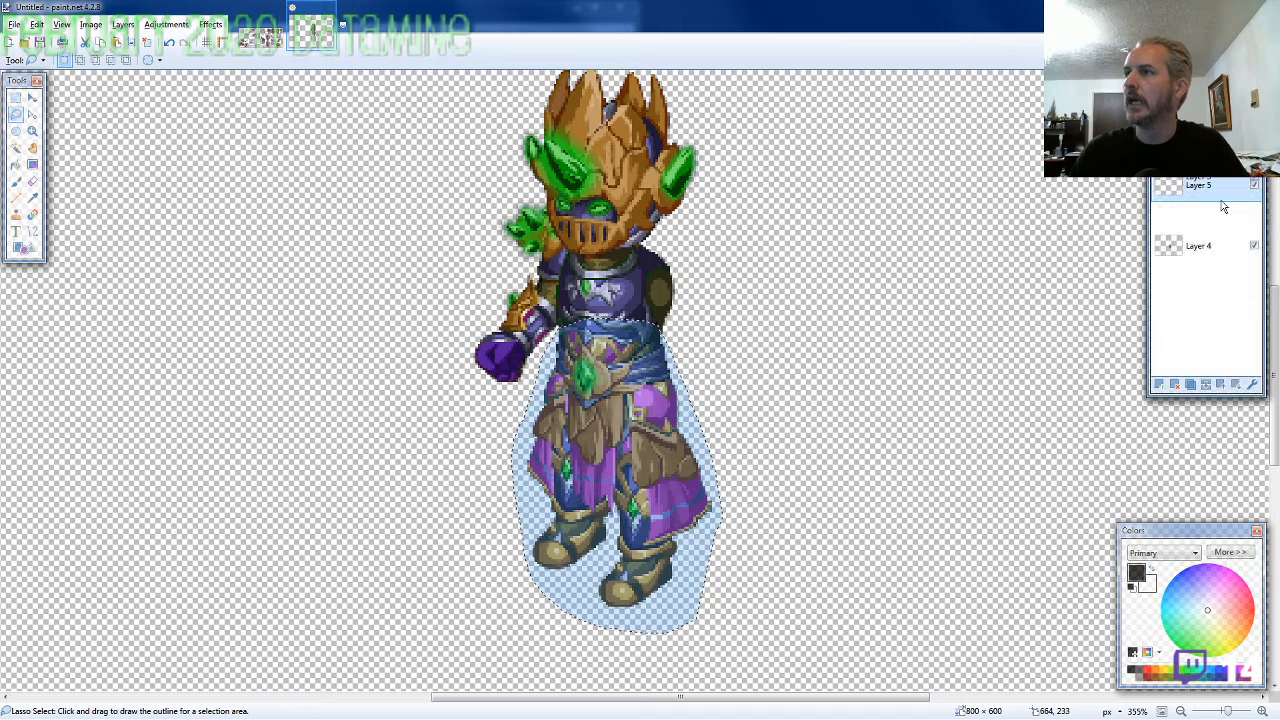
key(ctrl+v)
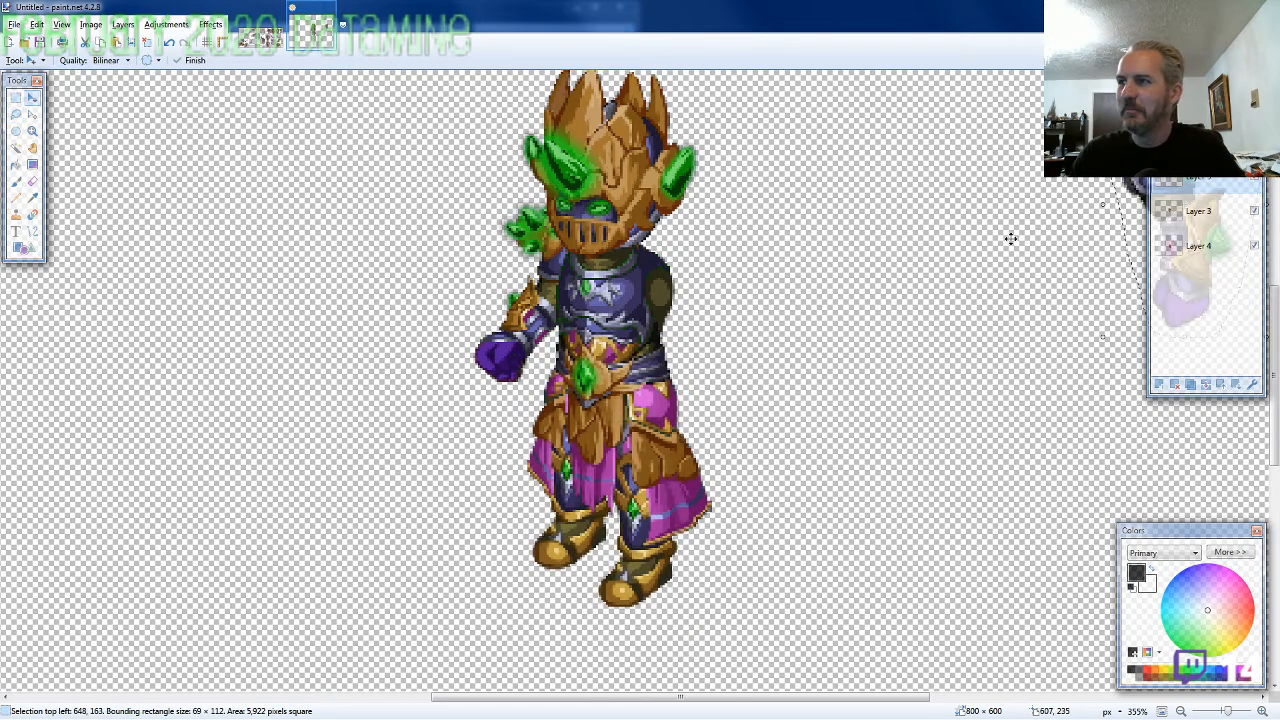
drag(663, 371, 486, 386)
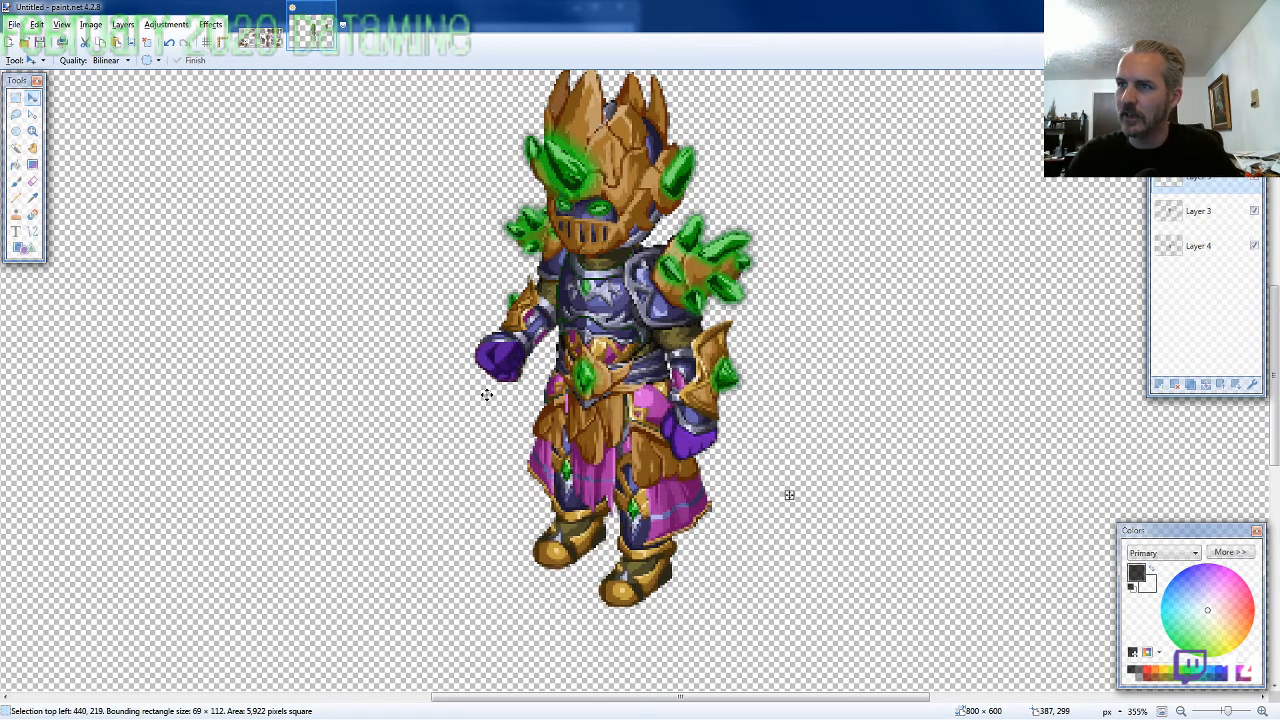
ctrl+scroll(792, 426, down, 1)
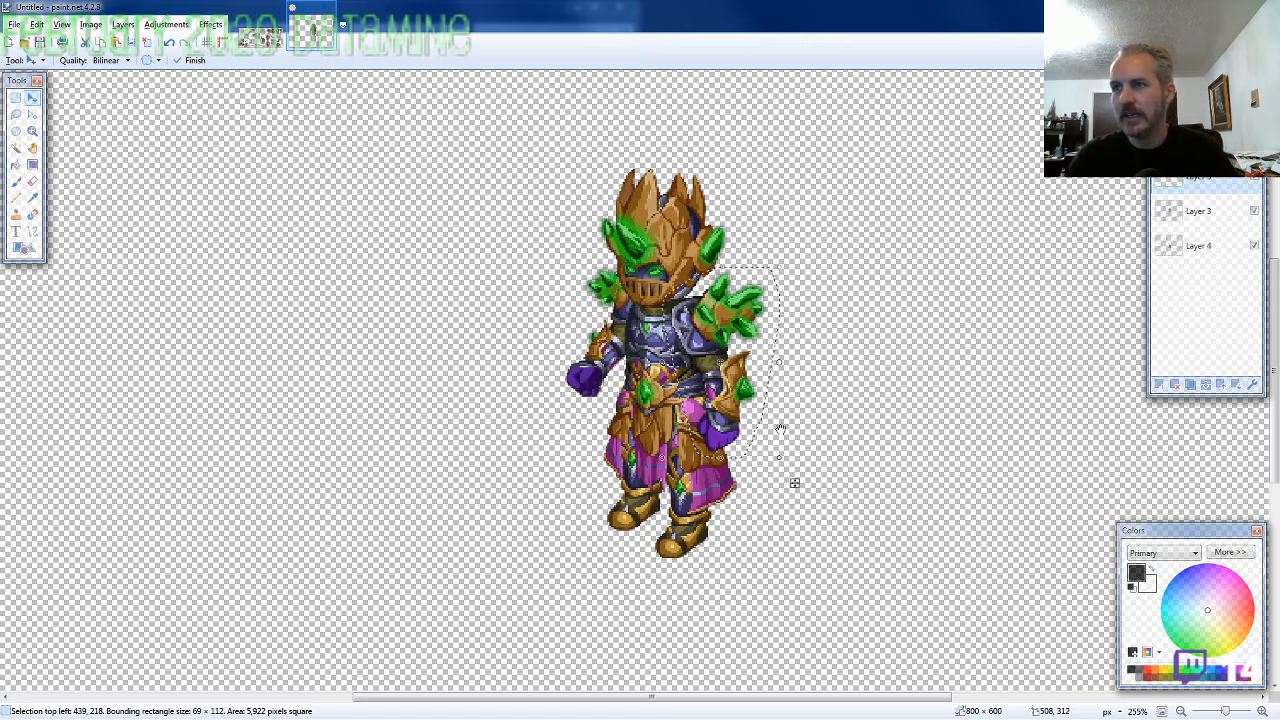
drag(739, 349, 739, 347)
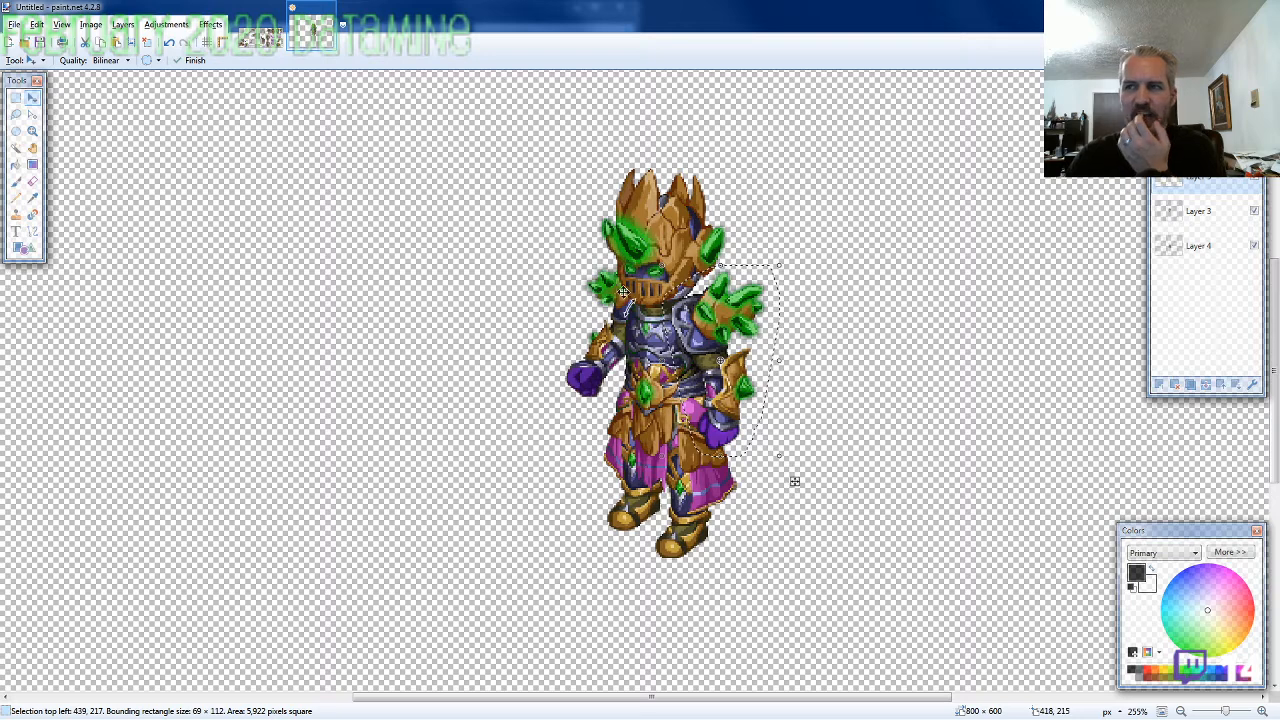
Lasso the angled shield between the legs and the arm on the ARMOR11-SE-M-EVO2 sprite sheet for copying
click(260, 38)
key(s)
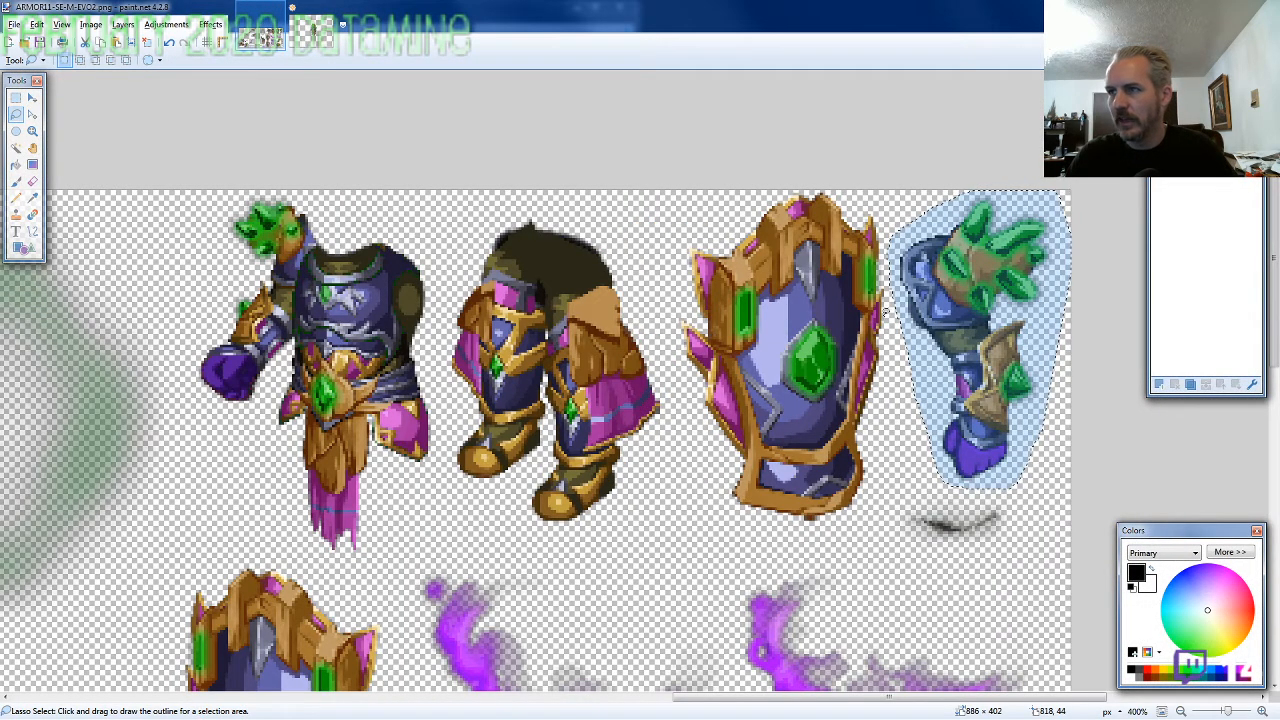
mouse_move(897, 293)
mouse_down()
mouse_move(862, 191)
mouse_move(778, 190)
mouse_move(686, 232)
mouse_move(668, 297)
mouse_move(670, 380)
mouse_move(712, 484)
mouse_move(769, 527)
mouse_move(828, 535)
mouse_move(870, 515)
mouse_move(891, 490)
mouse_move(894, 312)
mouse_up()
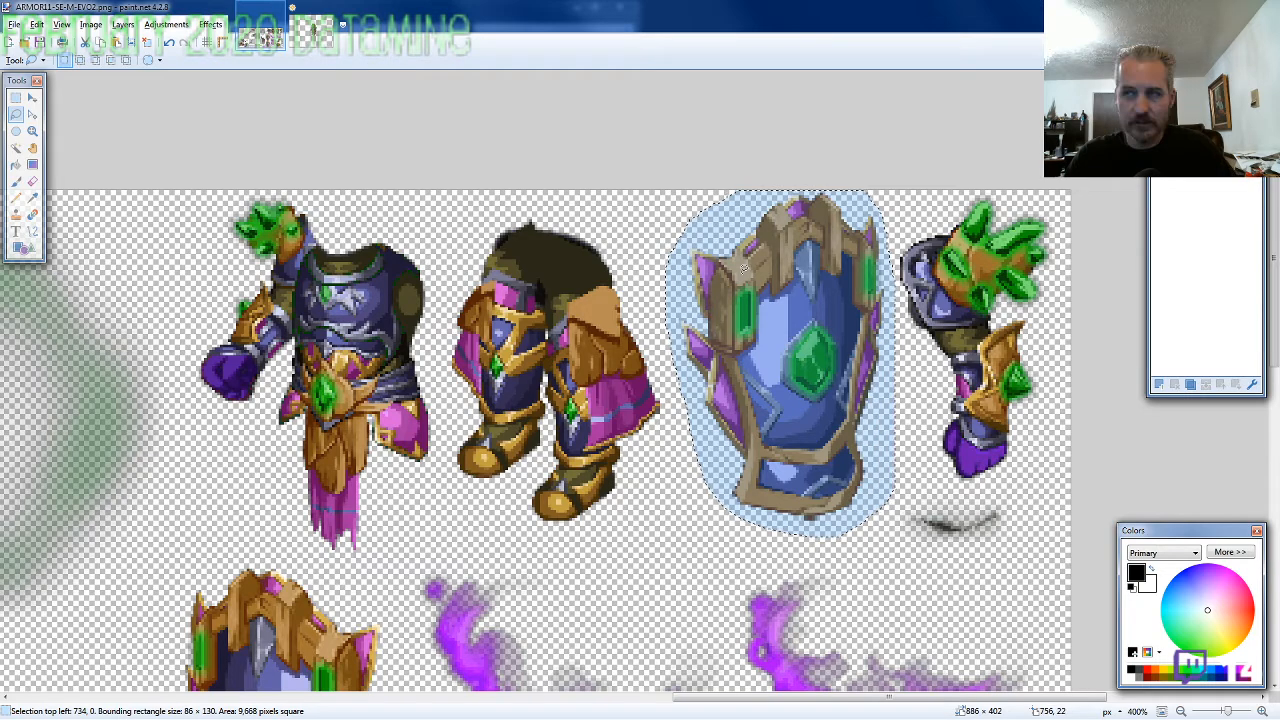
Paste the shield on a new layer above the arm's layer and place it over the hand at 427, 253
click(316, 37)
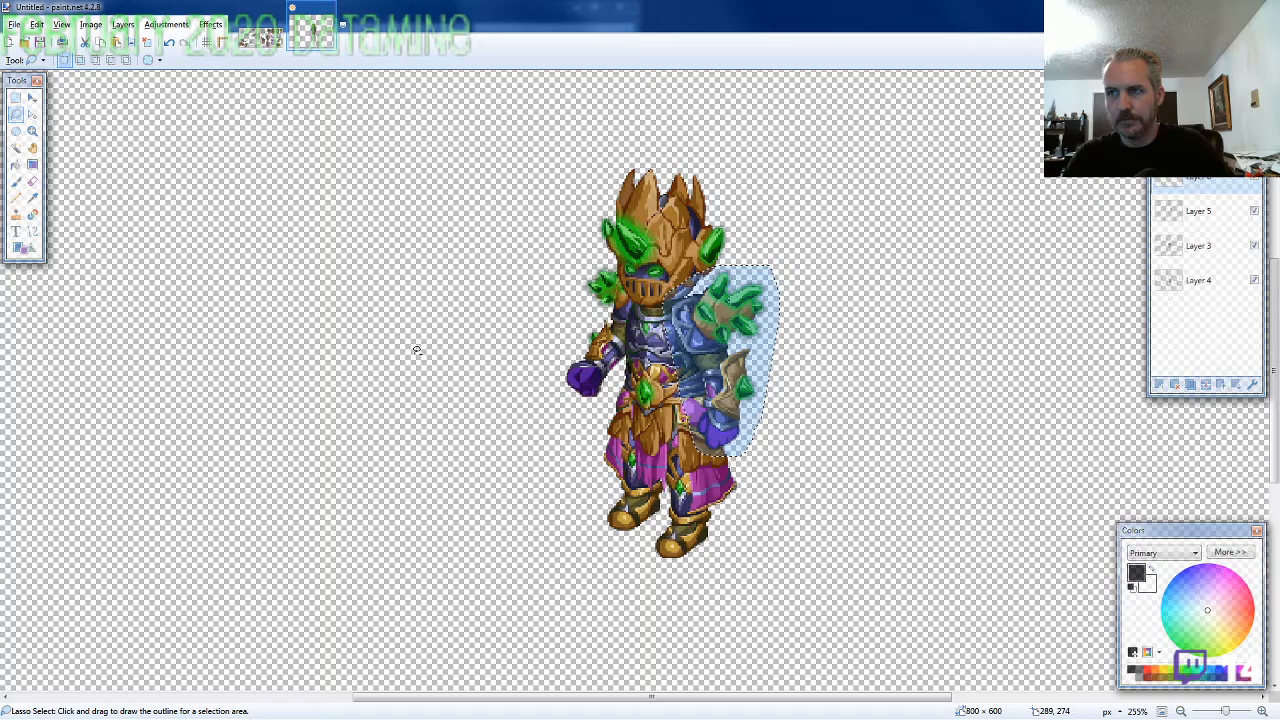
key(ctrl+v)
drag(1028, 344, 553, 583)
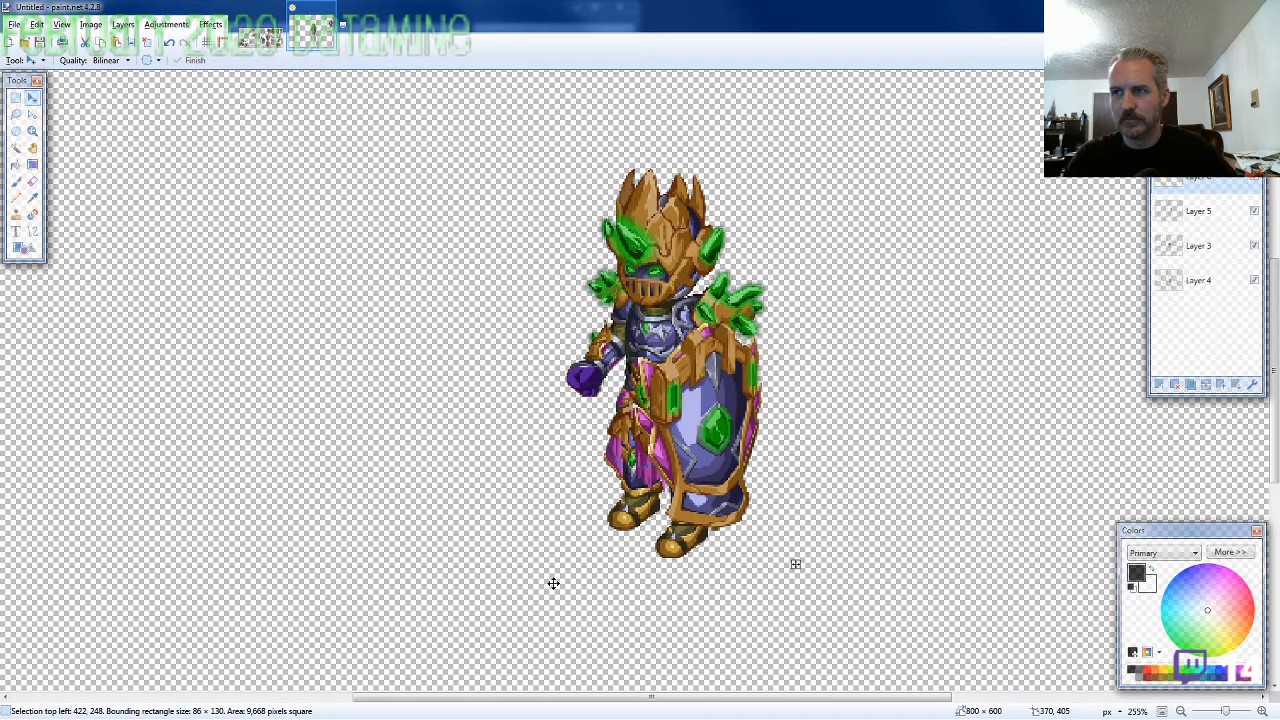
mouse_move(721, 480)
mouse_down()
mouse_move(757, 498)
mouse_move(734, 493)
mouse_up()
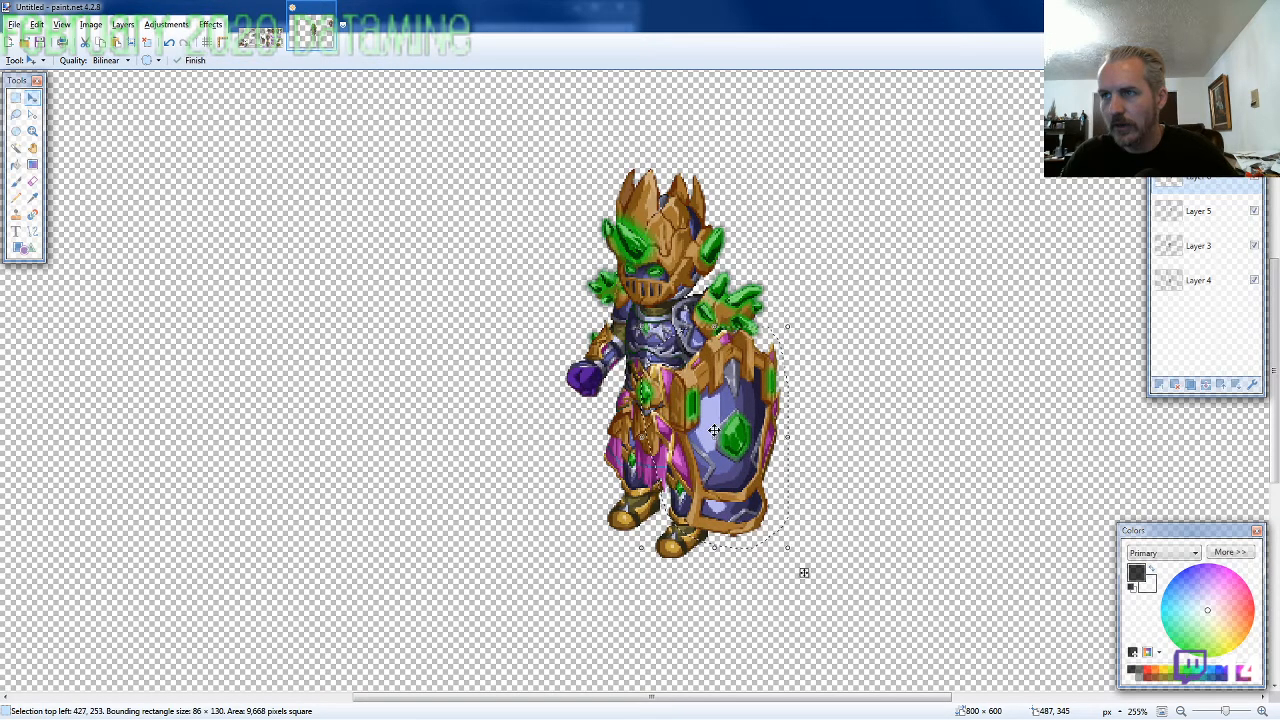
Ready the Eraser and check the pasted shield's outer and lower edges for leftover pixels
key(e)
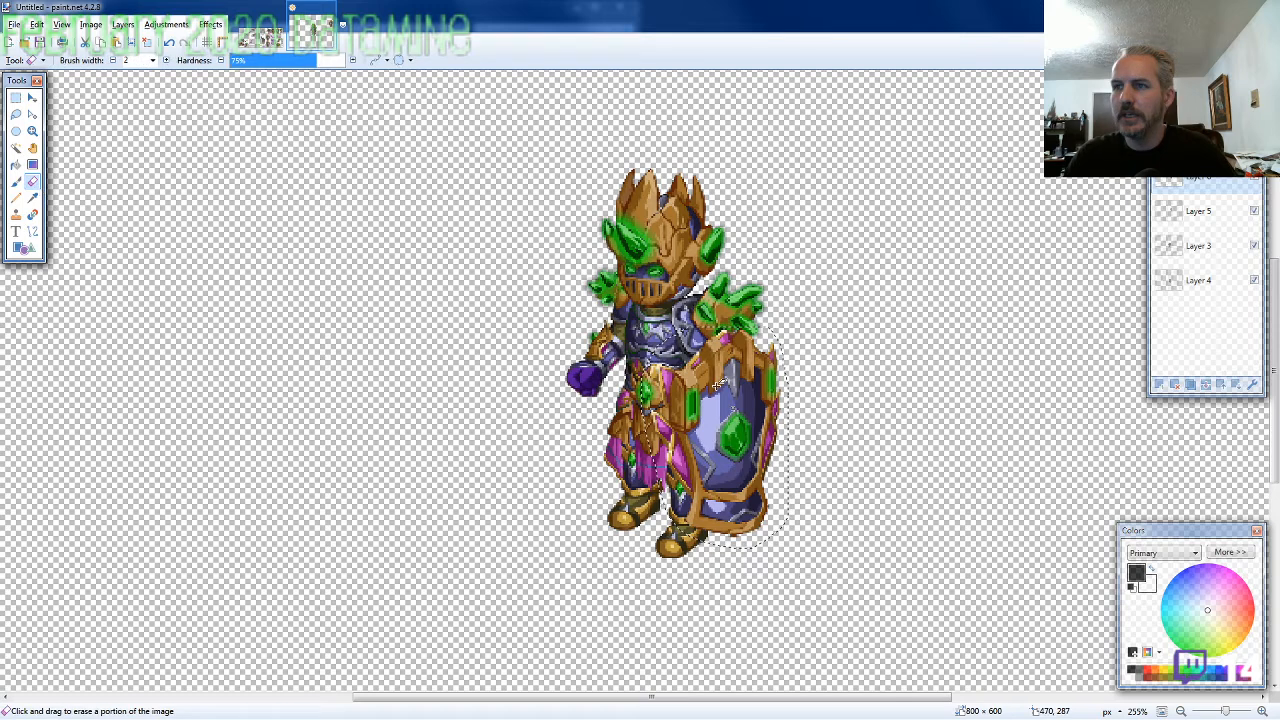
scroll(717, 383, up, 5)
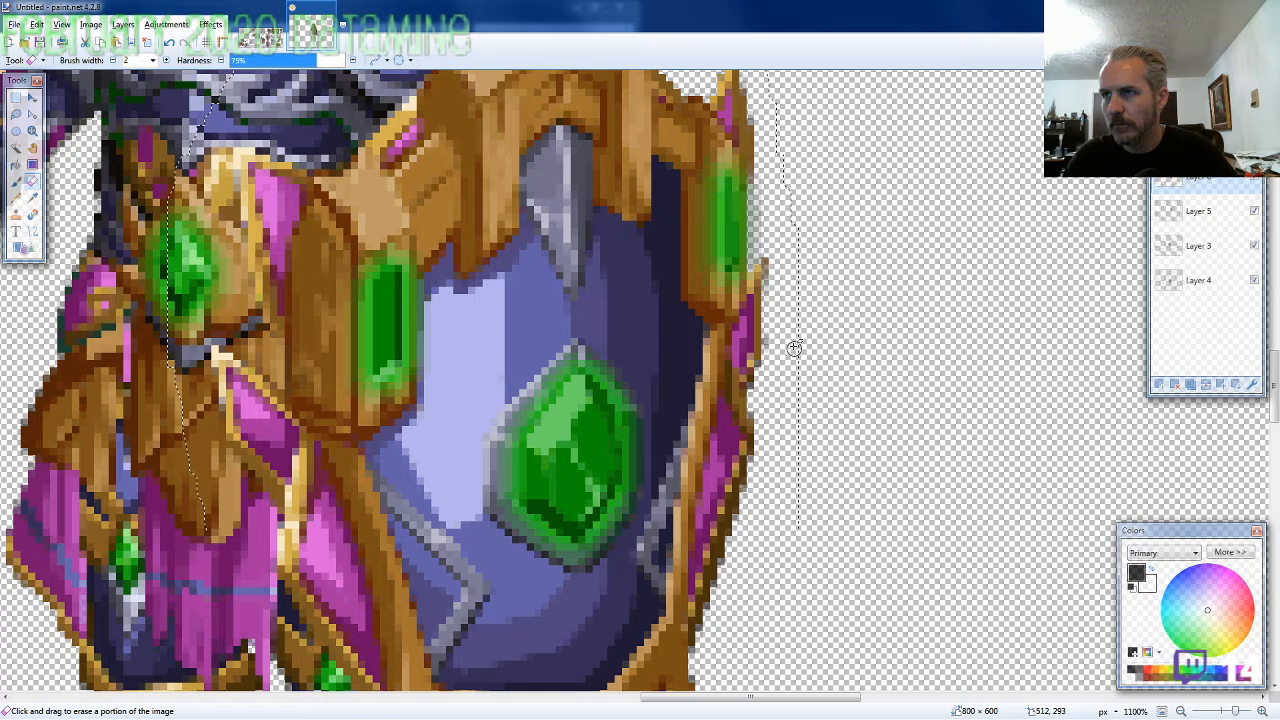
scroll(793, 347, down, 3)
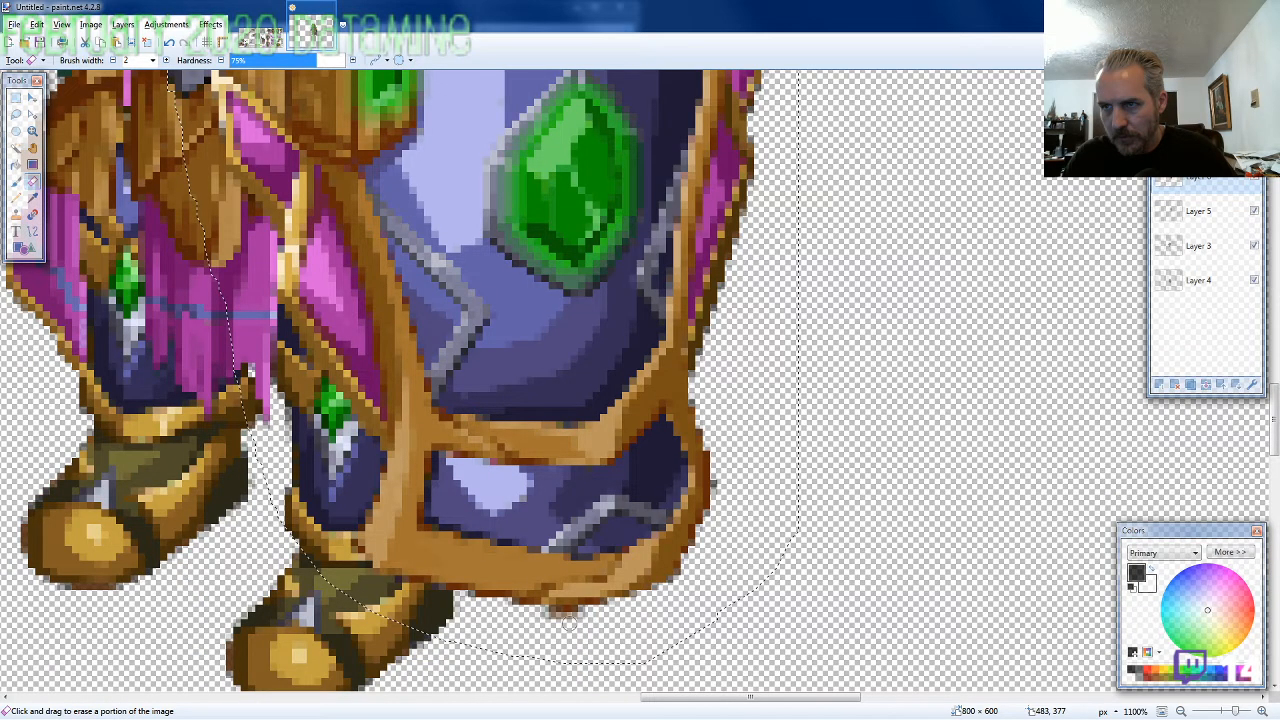
scroll(775, 444, down, 5)
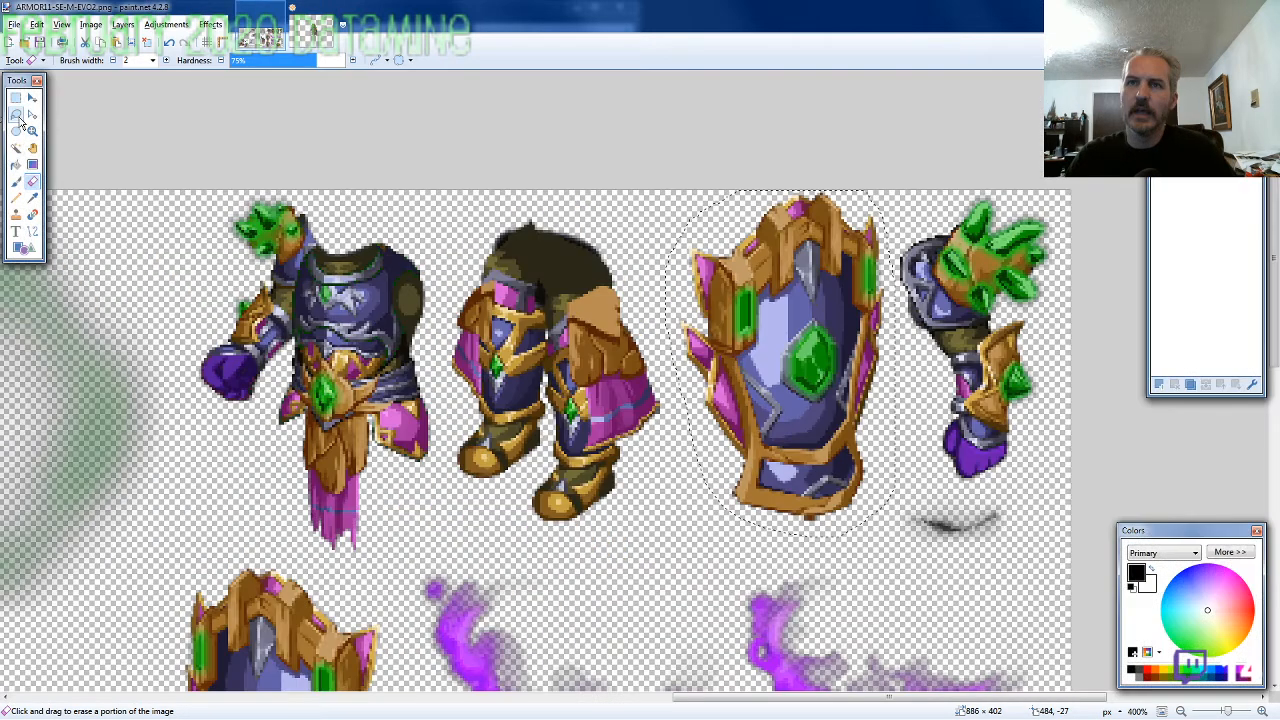
Lasso the axe gripped by the purple fist above the bent legs on the ARMOR11-SE-M-EVO2 sprite sheet for copying
click(16, 116)
scroll(712, 372, down, 2)
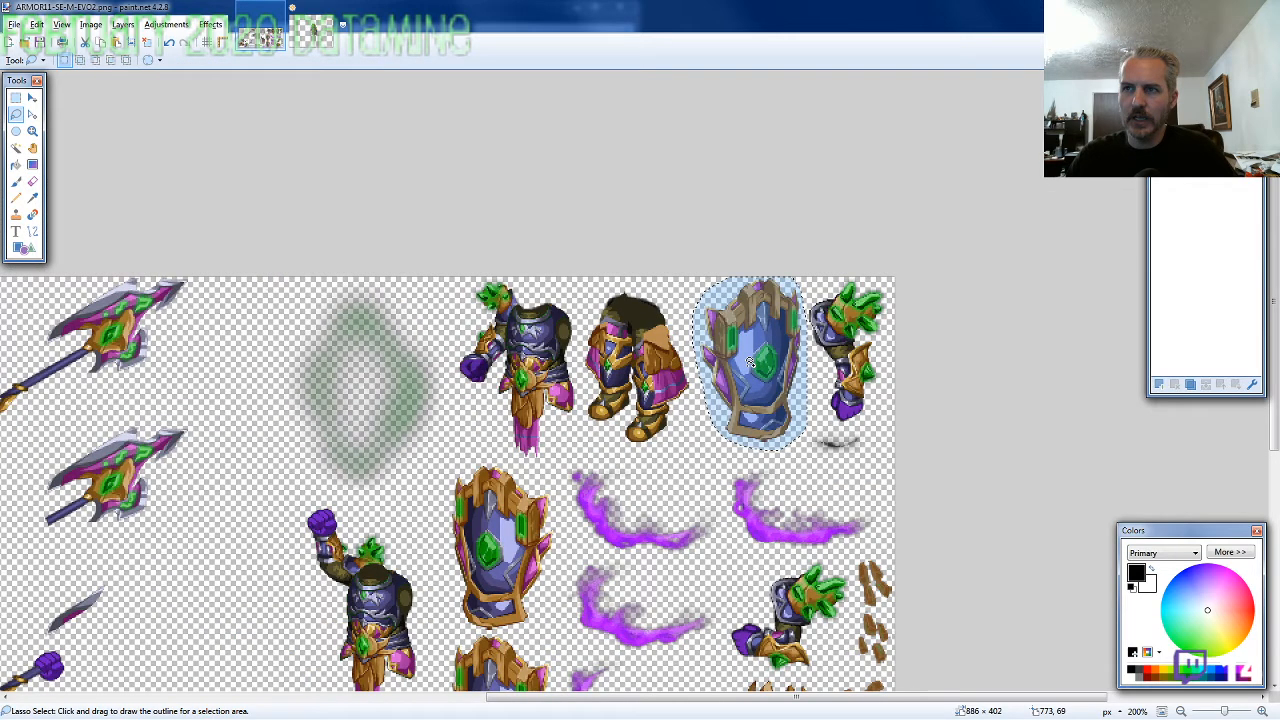
scroll(750, 362, down, 2)
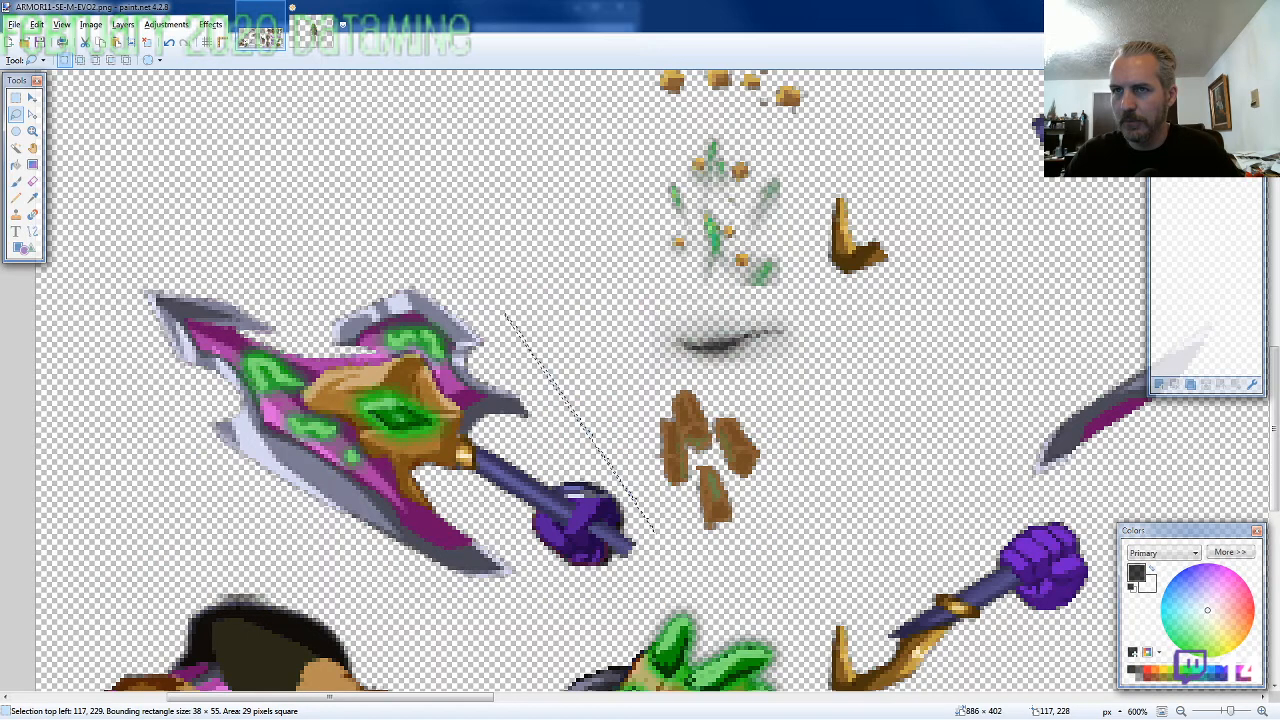
drag(655, 530, 614, 598)
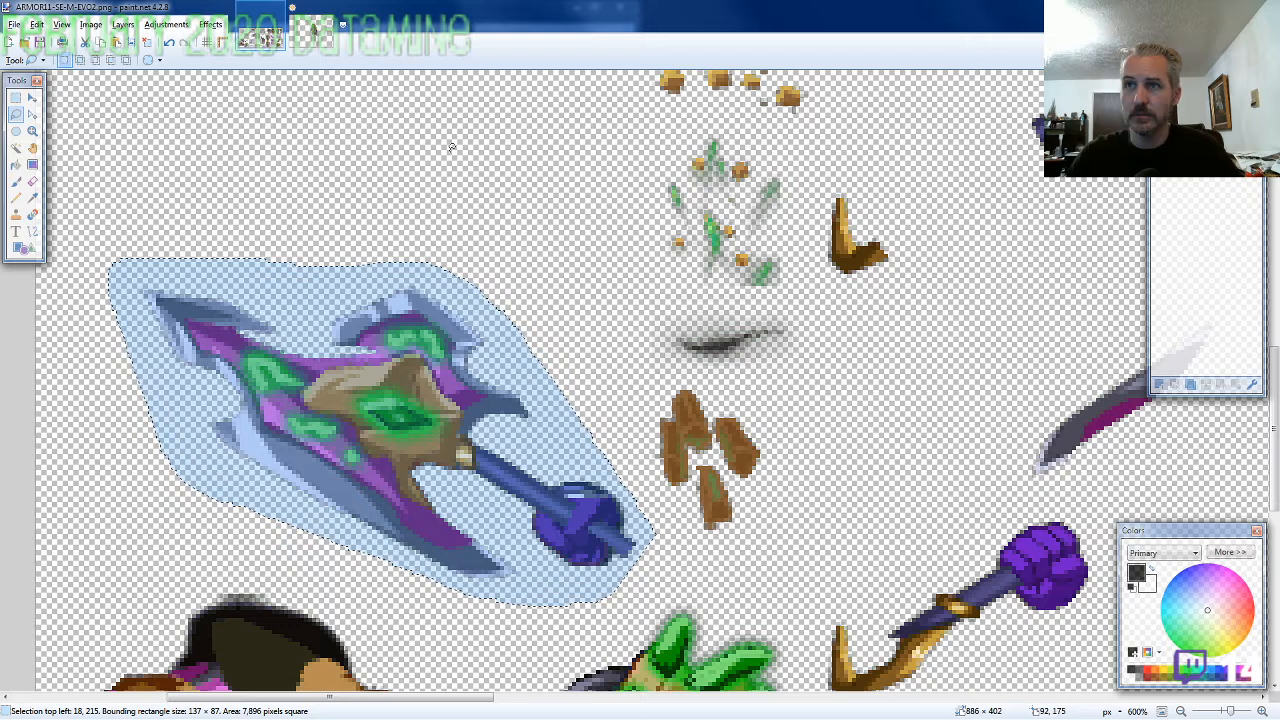
Paste the axe into the character image and fit its fist over the free hand at 277, 217
key(ctrl+Tab)
key(ctrl+v)
scroll(443, 468, up, 3)
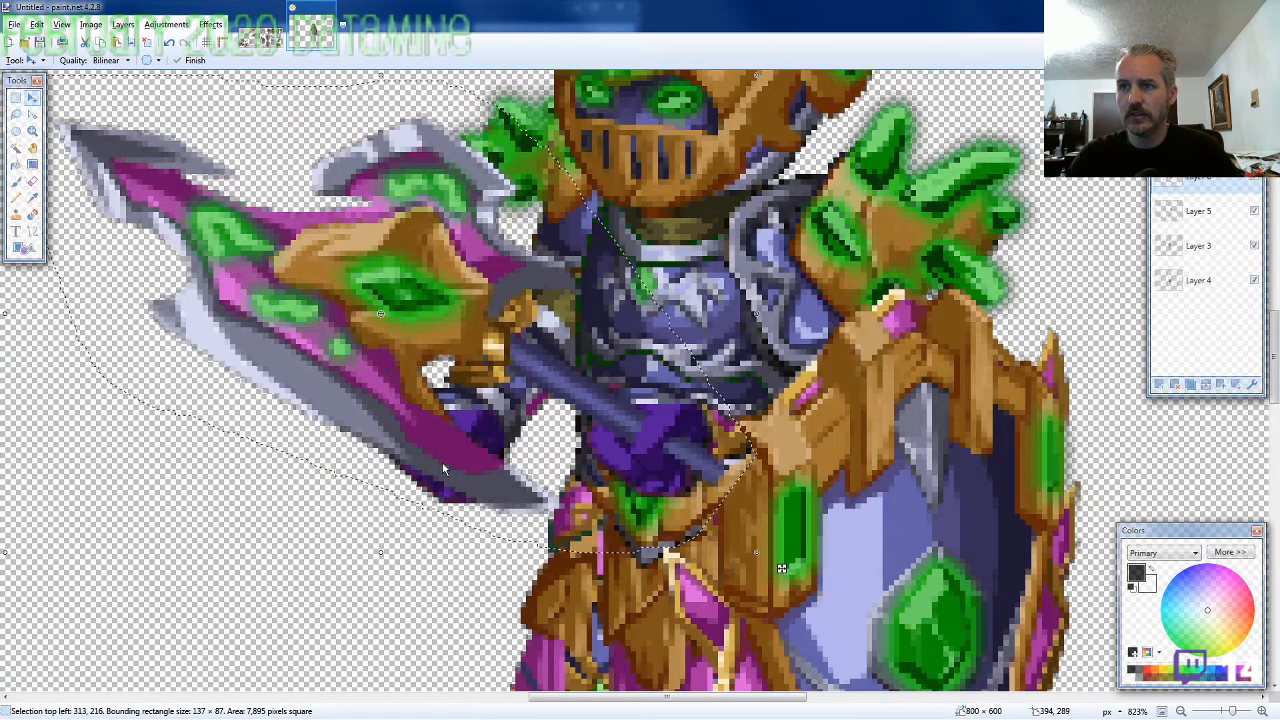
drag(443, 468, 450, 500)
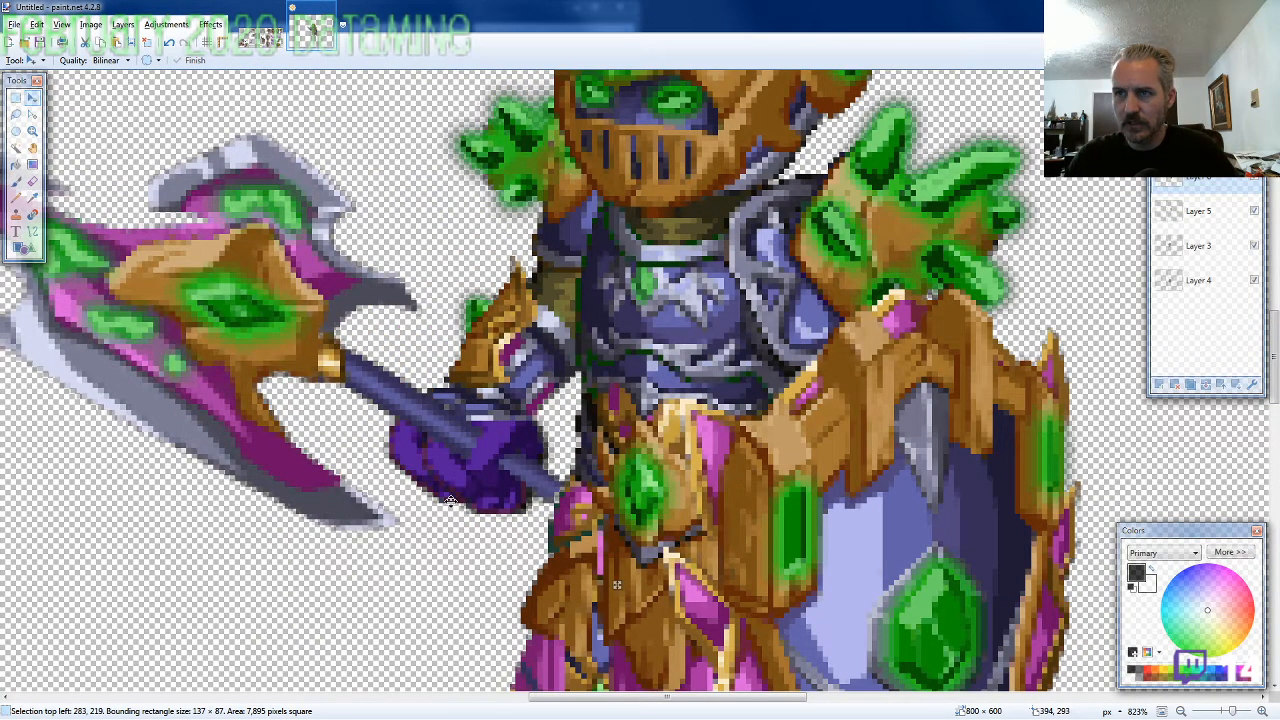
drag(450, 500, 417, 491)
scroll(346, 491, down, 2)
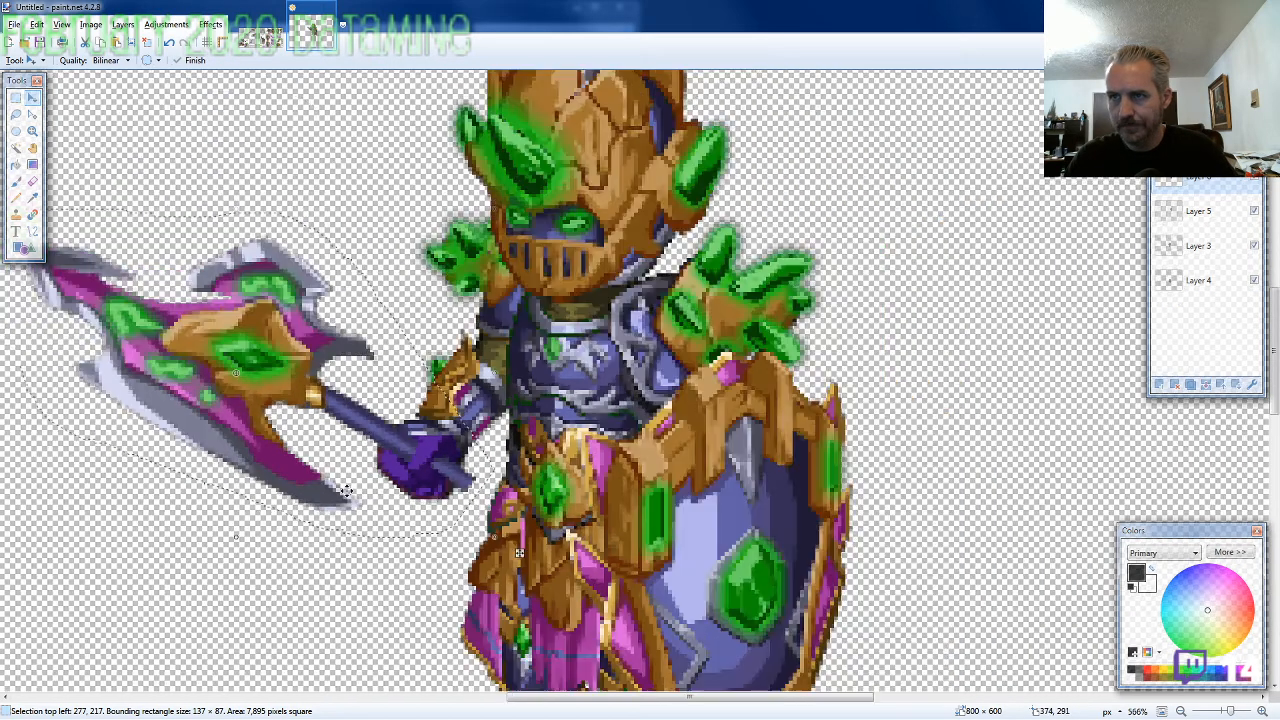
scroll(103, 158, down, 2)
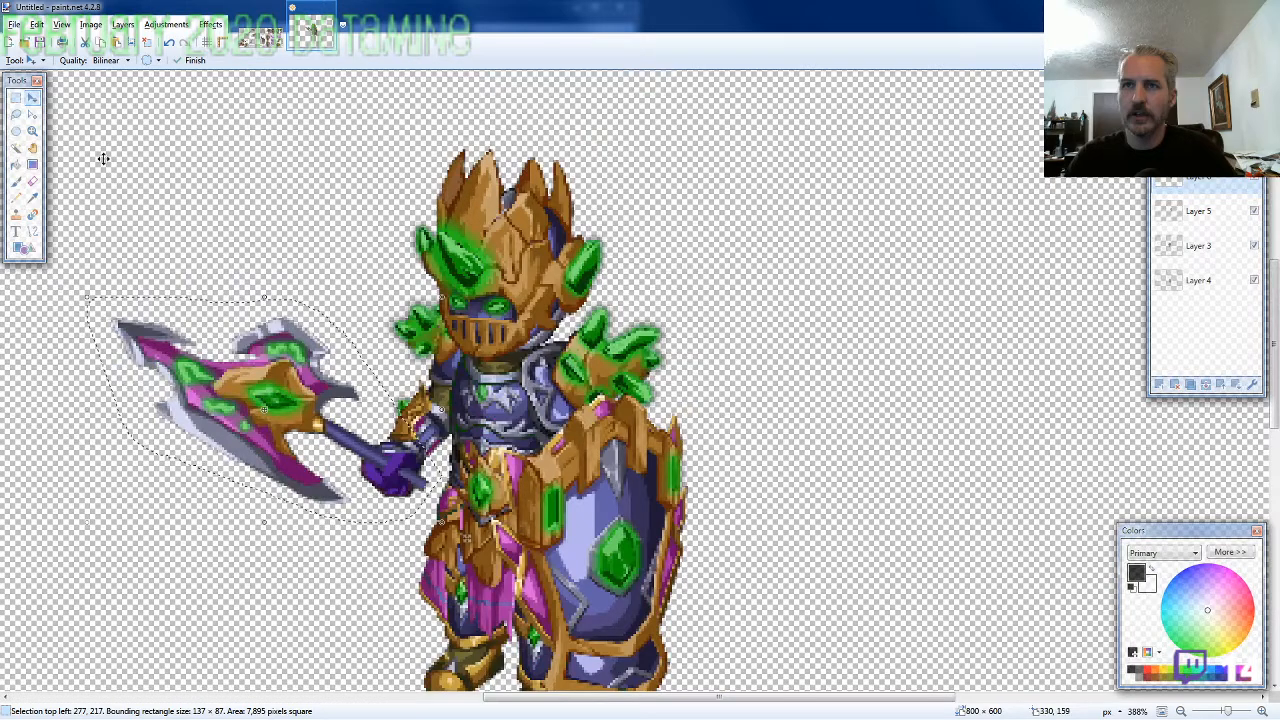
Ready the Eraser and examine the wrist where the pasted axe fist overlaps the forearm
scroll(370, 427, up, 3)
key(e)
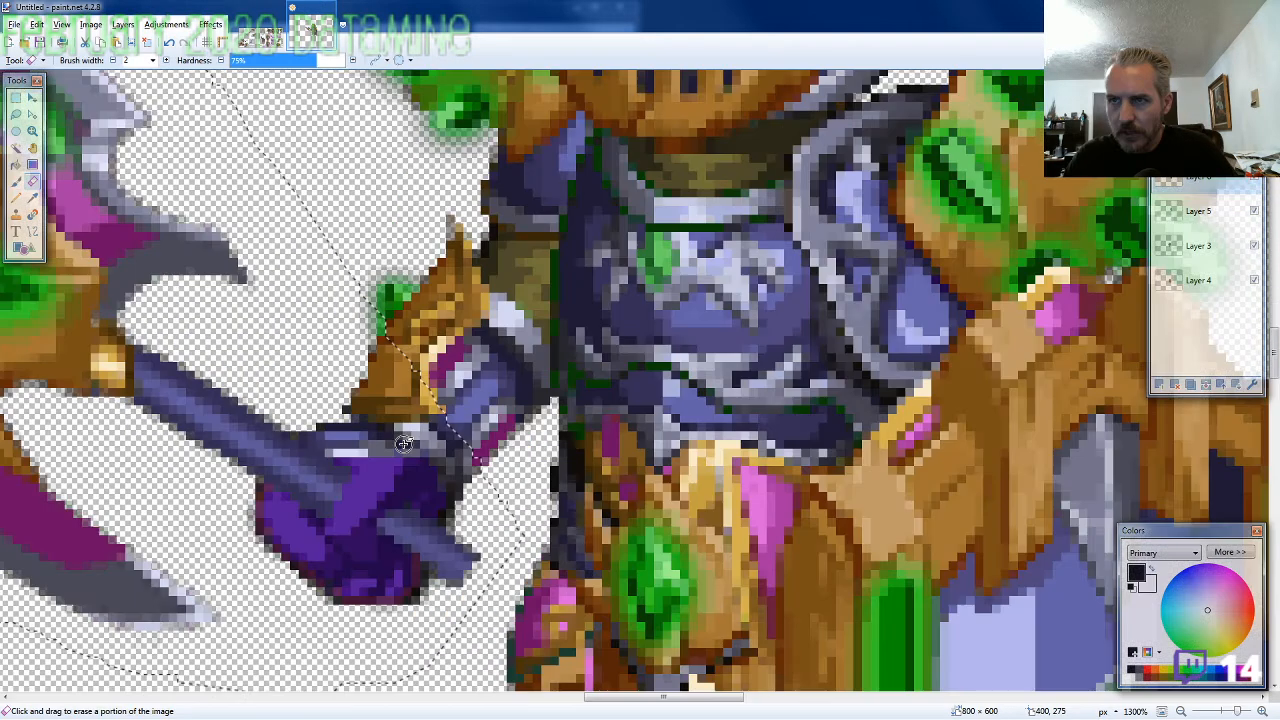
scroll(370, 427, up, 2)
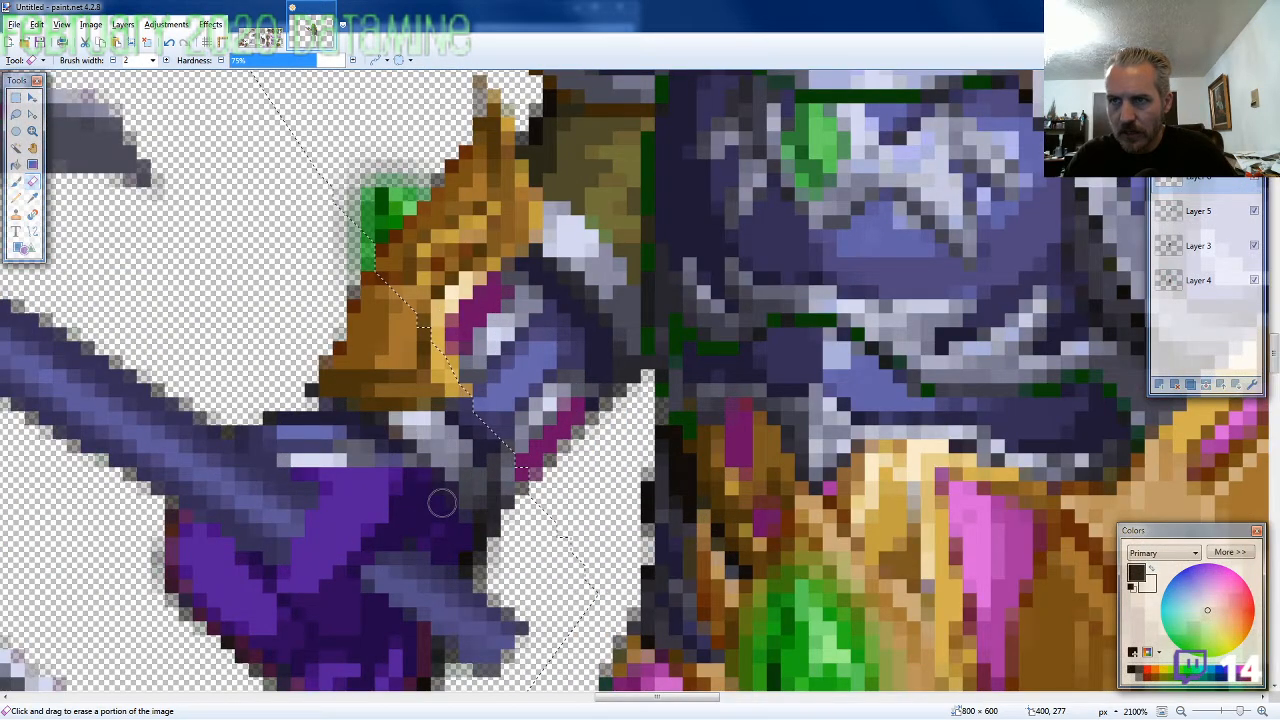
scroll(443, 503, down, 5)
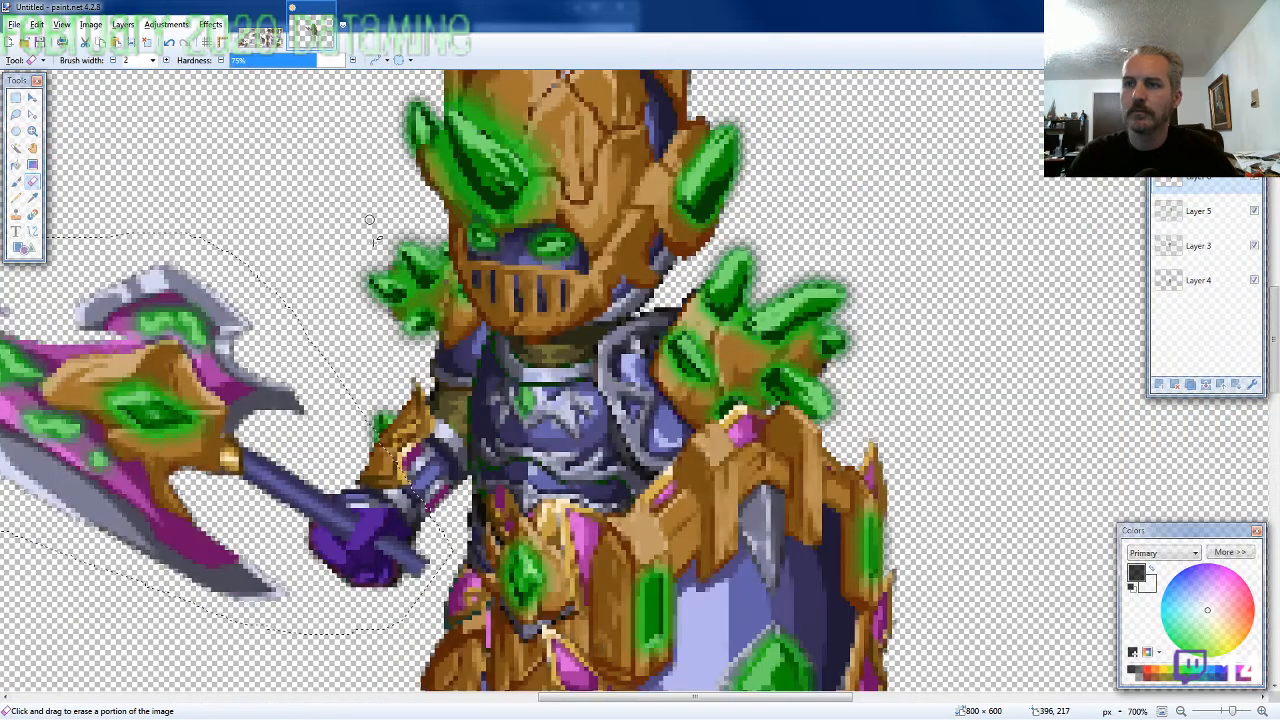
Lasso the purple axe handle end with the curved golden hook on the ARMOR11-SE-M-EVO2 sprite sheet for copying
click(260, 38)
click(16, 115)
scroll(140, 333, down, 4)
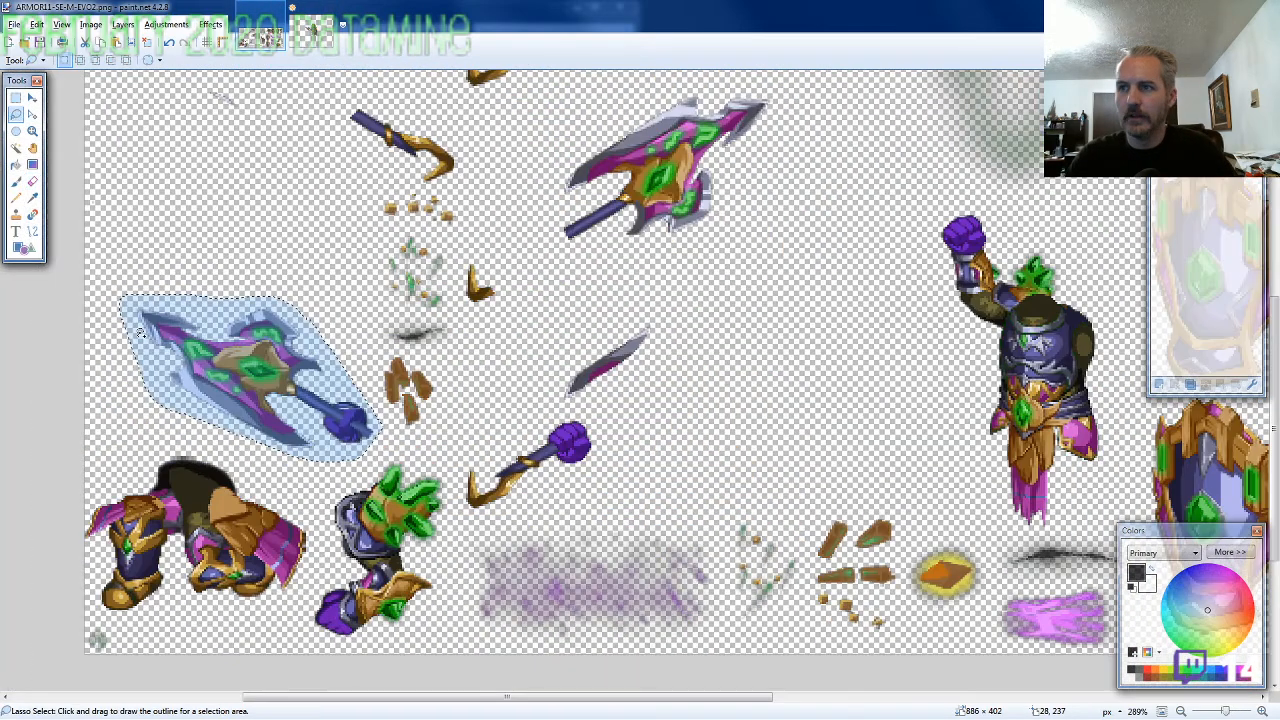
scroll(140, 333, down, 2)
scroll(516, 294, up, 5)
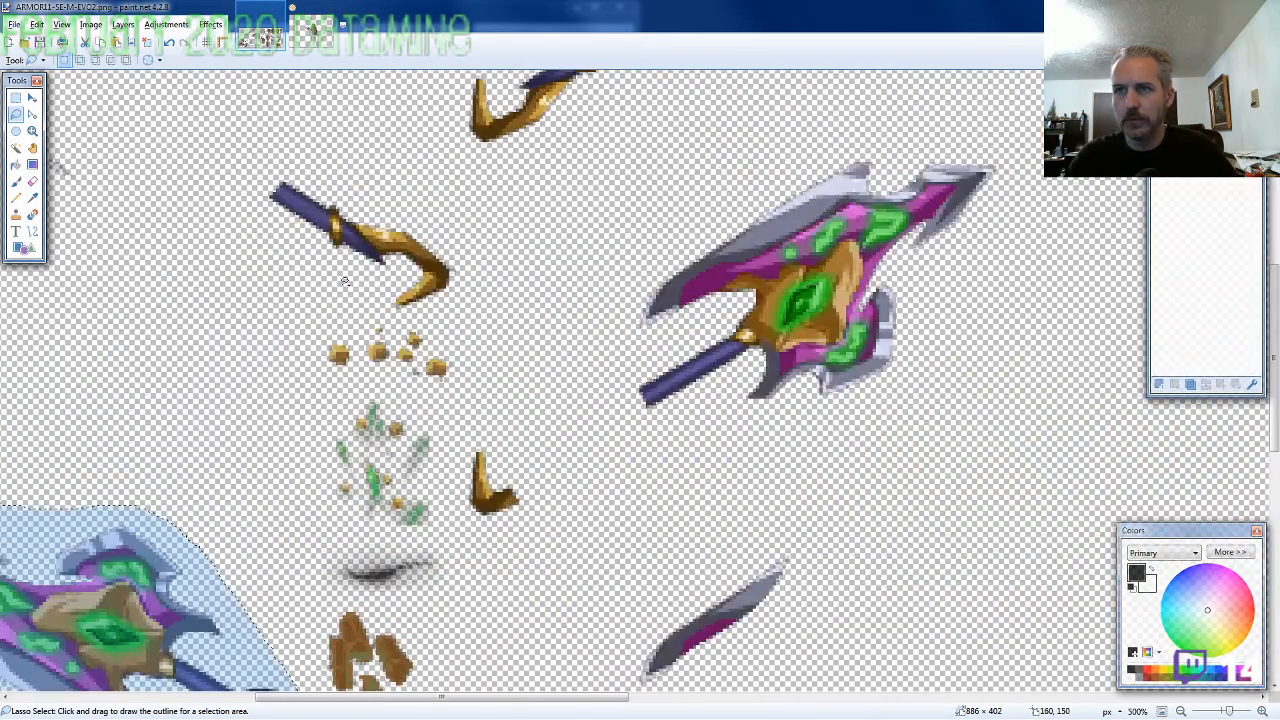
mouse_move(516, 294)
mouse_down()
mouse_move(435, 215)
mouse_move(348, 170)
mouse_move(269, 171)
mouse_move(252, 186)
mouse_move(272, 238)
mouse_move(380, 306)
mouse_up()
Paste the handle end on a new layer below all the others and line it up with the axe shaft at 385, 273
click(312, 36)
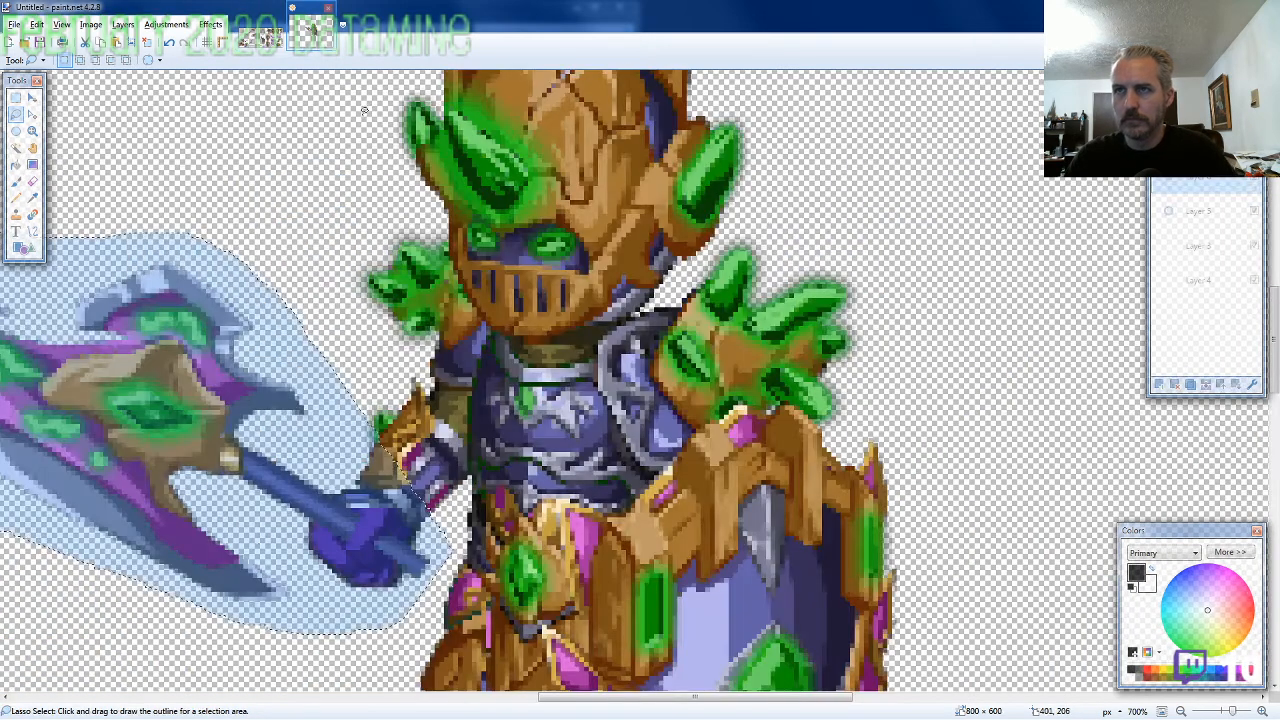
key(ctrl+shift+n)
drag(1197, 184, 1223, 317)
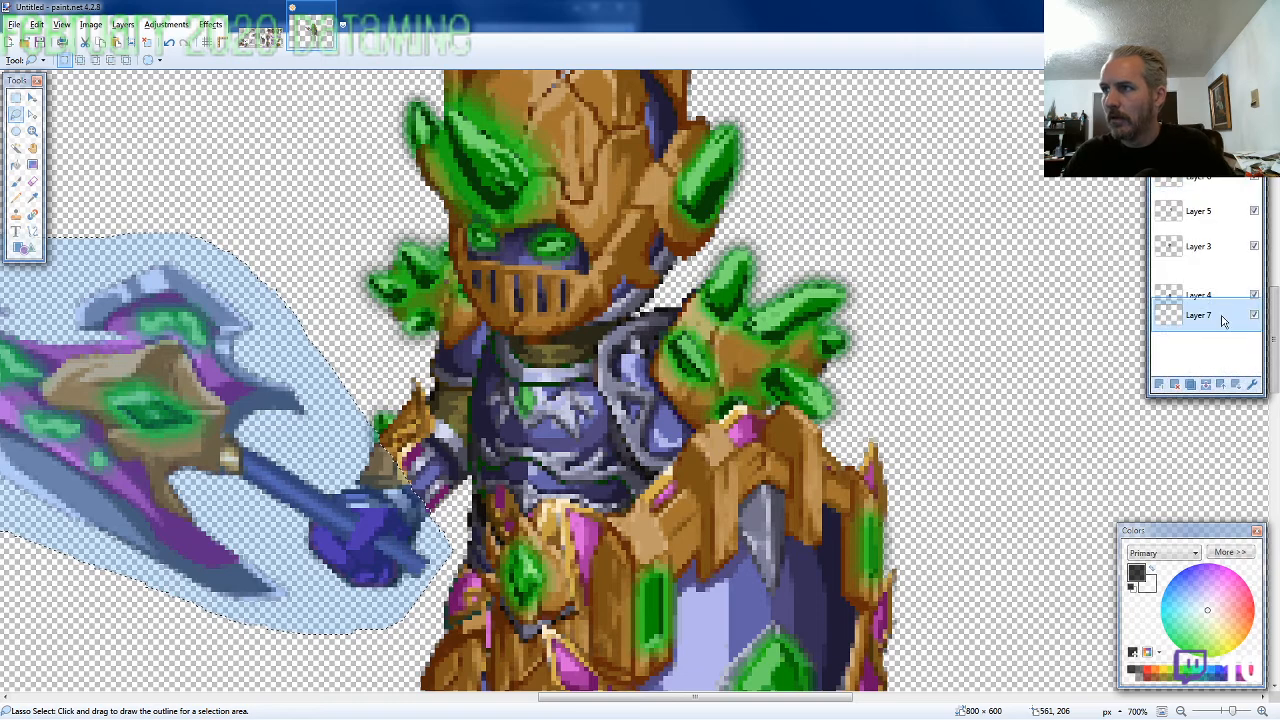
scroll(746, 423, up, 4)
key(ctrl+v)
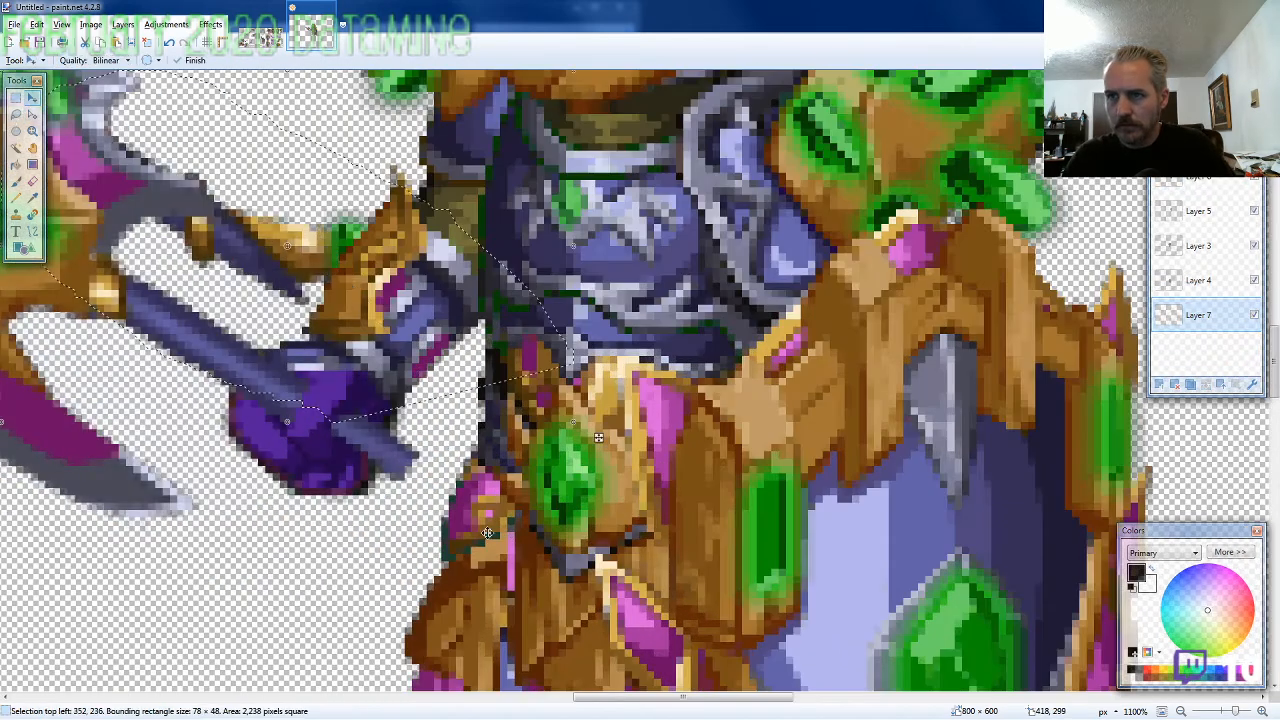
drag(244, 272, 481, 534)
scroll(701, 589, down, 1)
scroll(701, 589, down, 7)
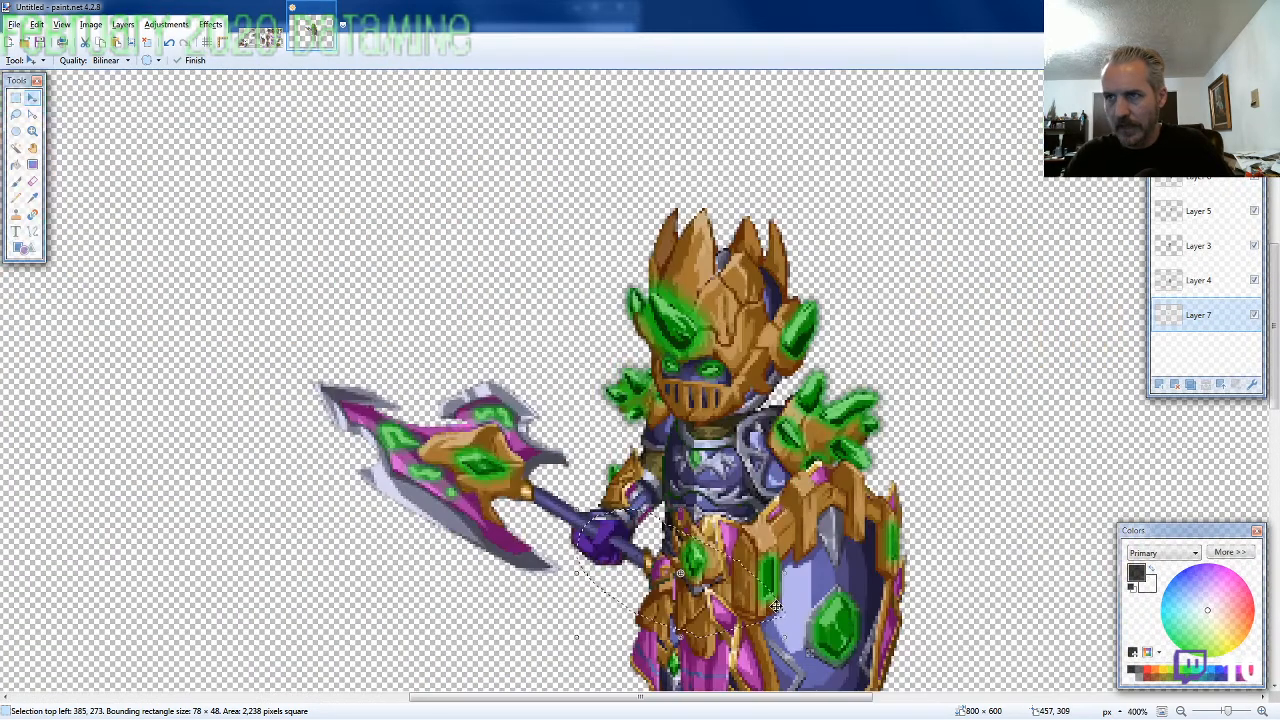
scroll(775, 605, down, 3)
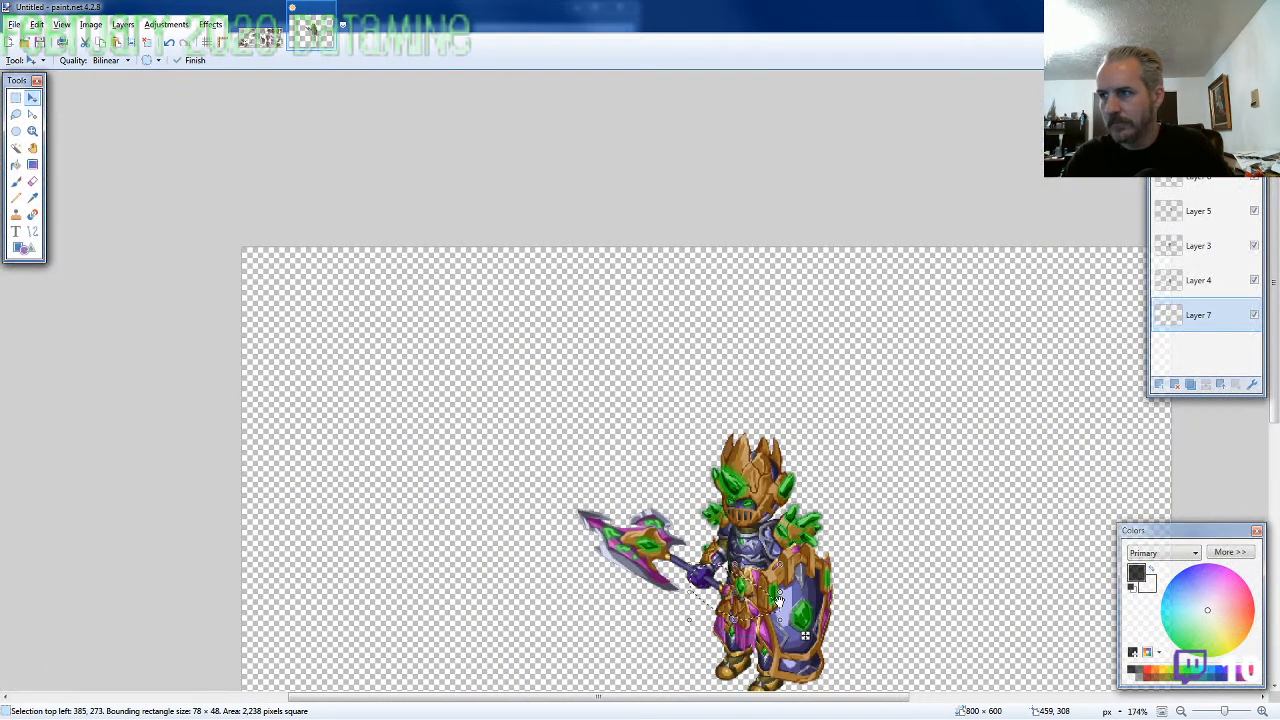
scroll(823, 518, down, 2)
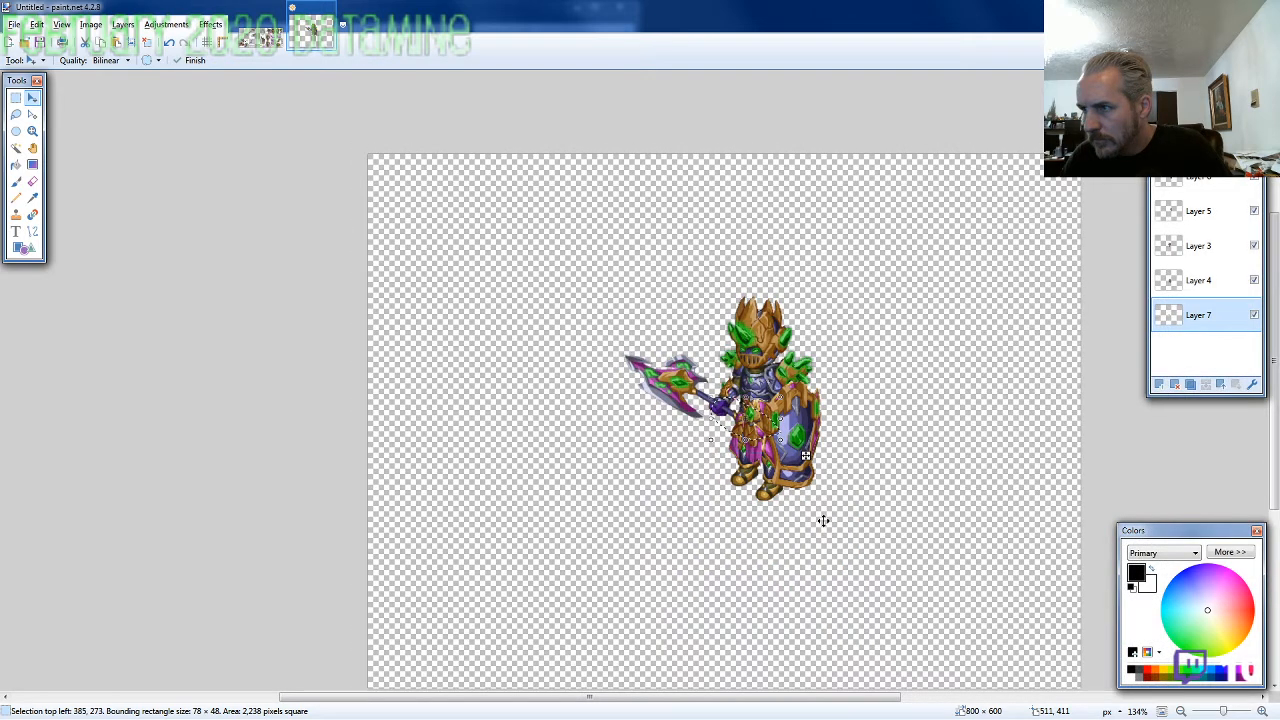
scroll(823, 520, down, 2)
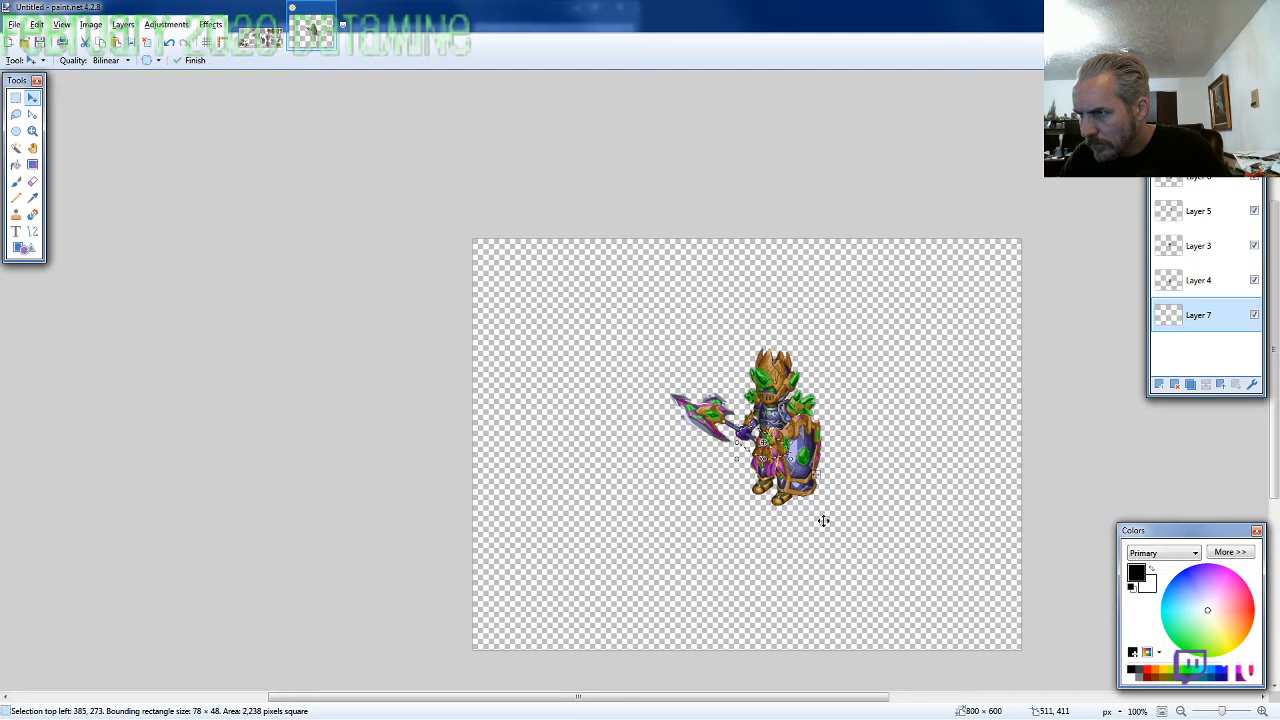
scroll(823, 520, up, 1)
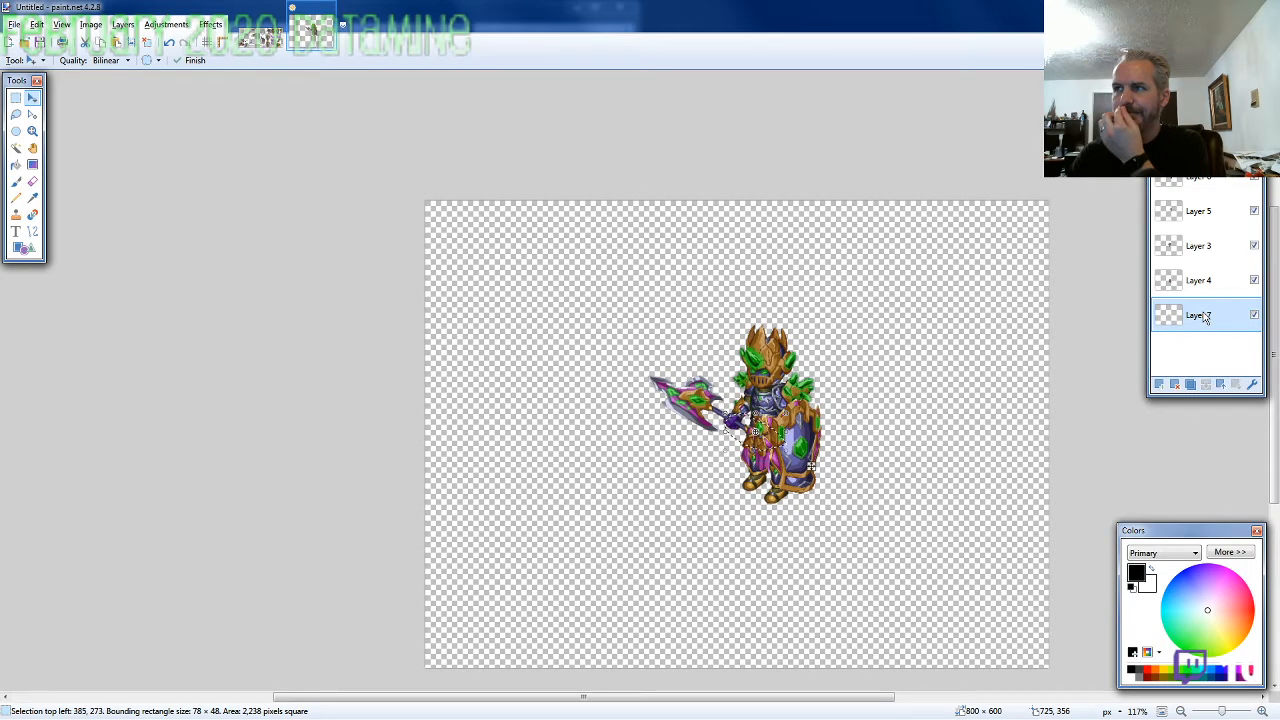
Merge all the character's layers into one and undo the stray move of the selected area
click(1218, 385)
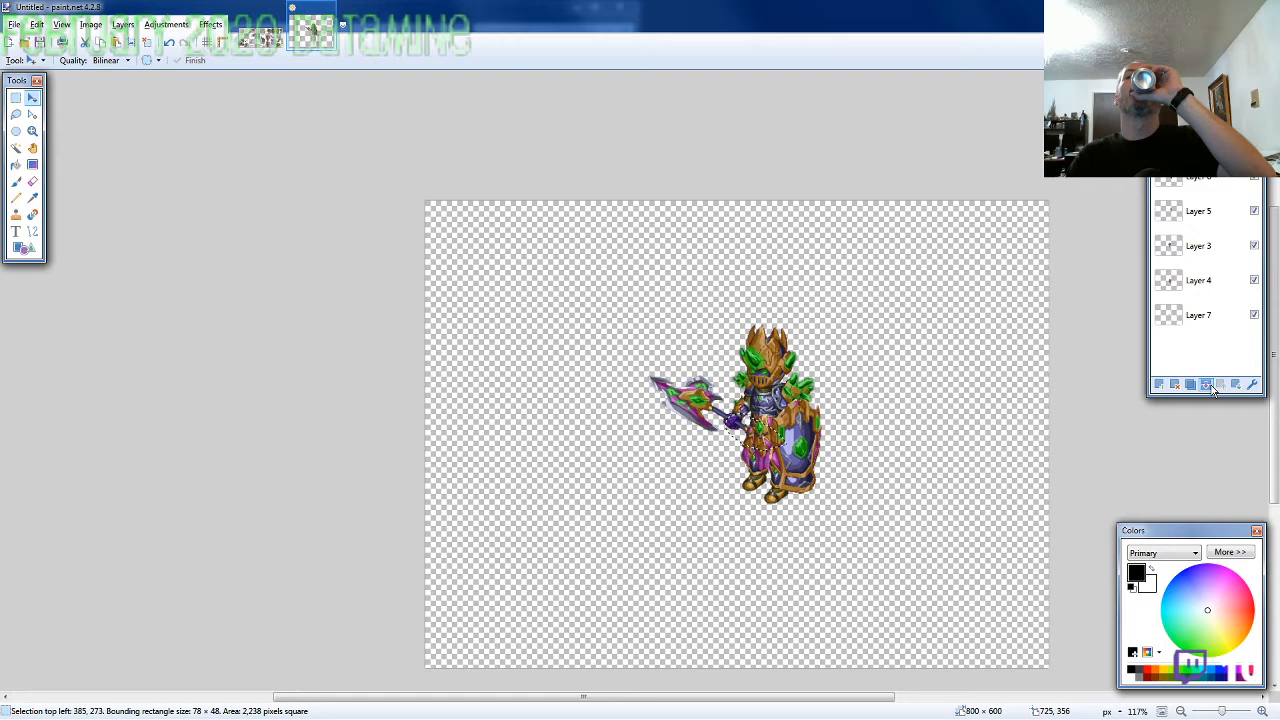
click(1214, 388)
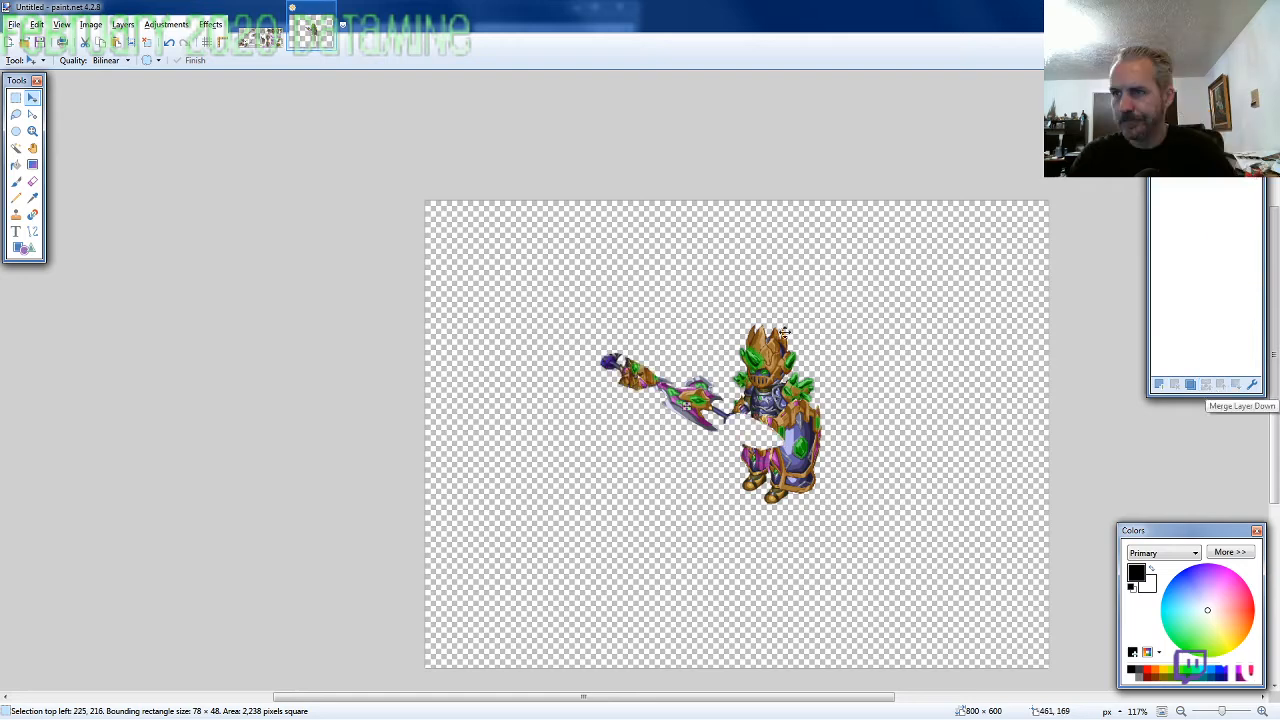
key(ctrl+z)
key(ctrl+z)
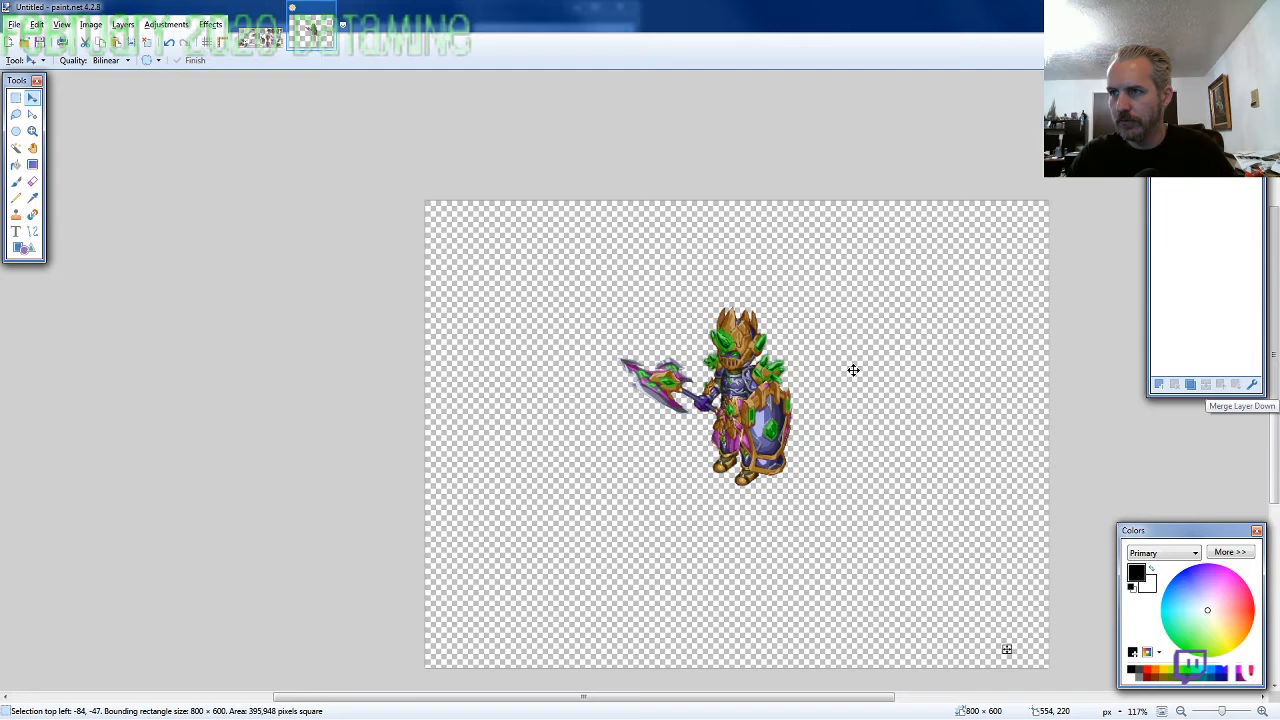
Move the whole merged character into the canvas's upper-left corner, offset -273, -145, and resize the canvas to 260 × 260 pixels
drag(900, 393, 716, 297)
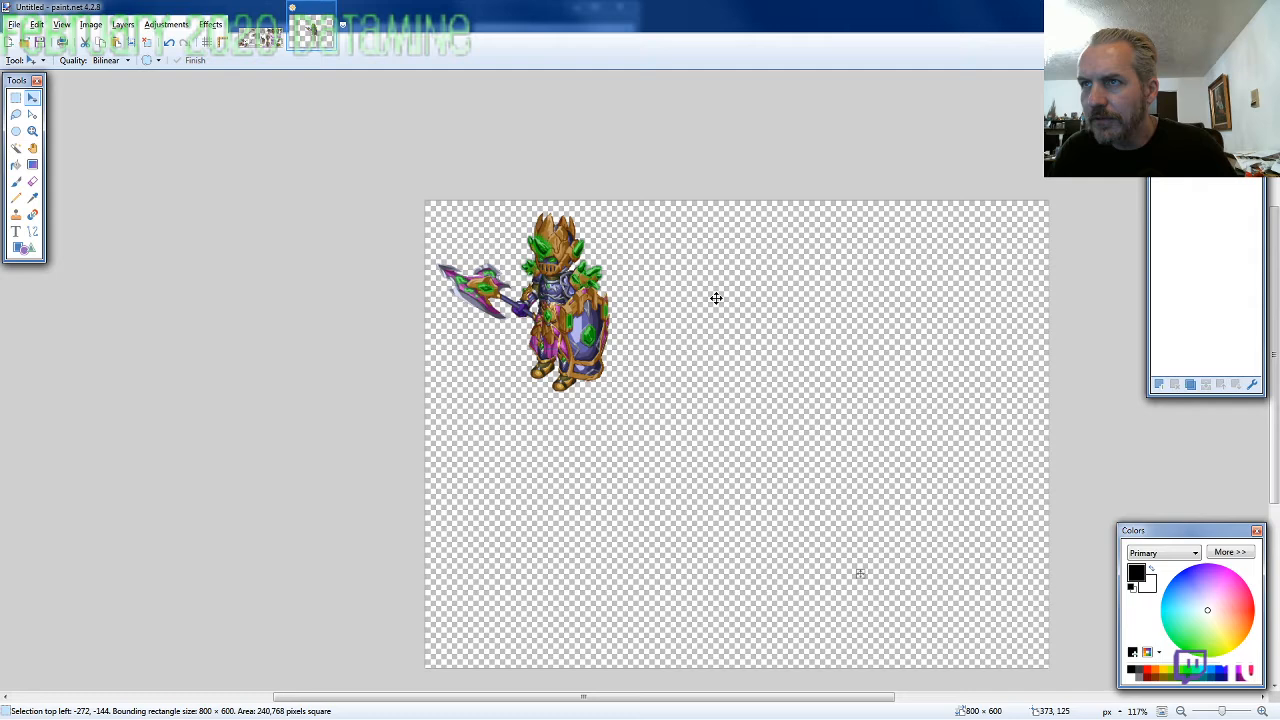
drag(716, 298, 715, 297)
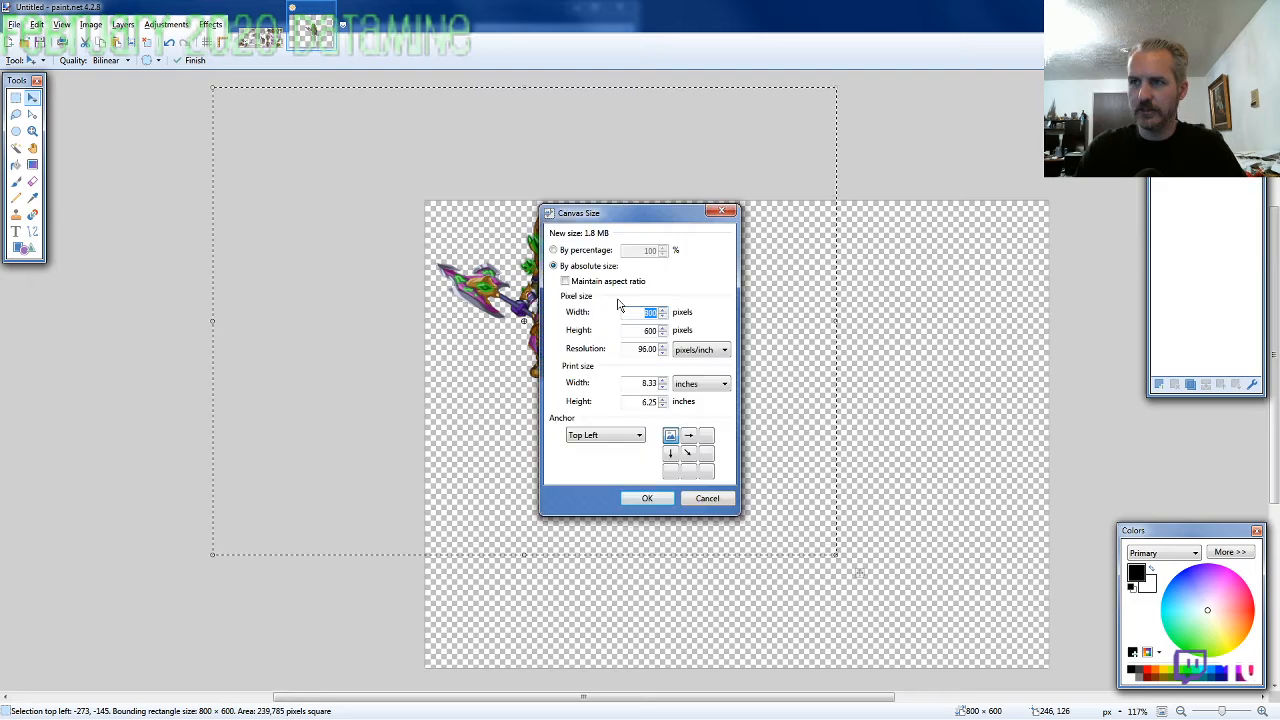
text(260)
key(Tab)
text(260)
key(Return)
Nudge the character 2 pixels right and 1 pixel down on the resized canvas
key(Right)
key(Down)
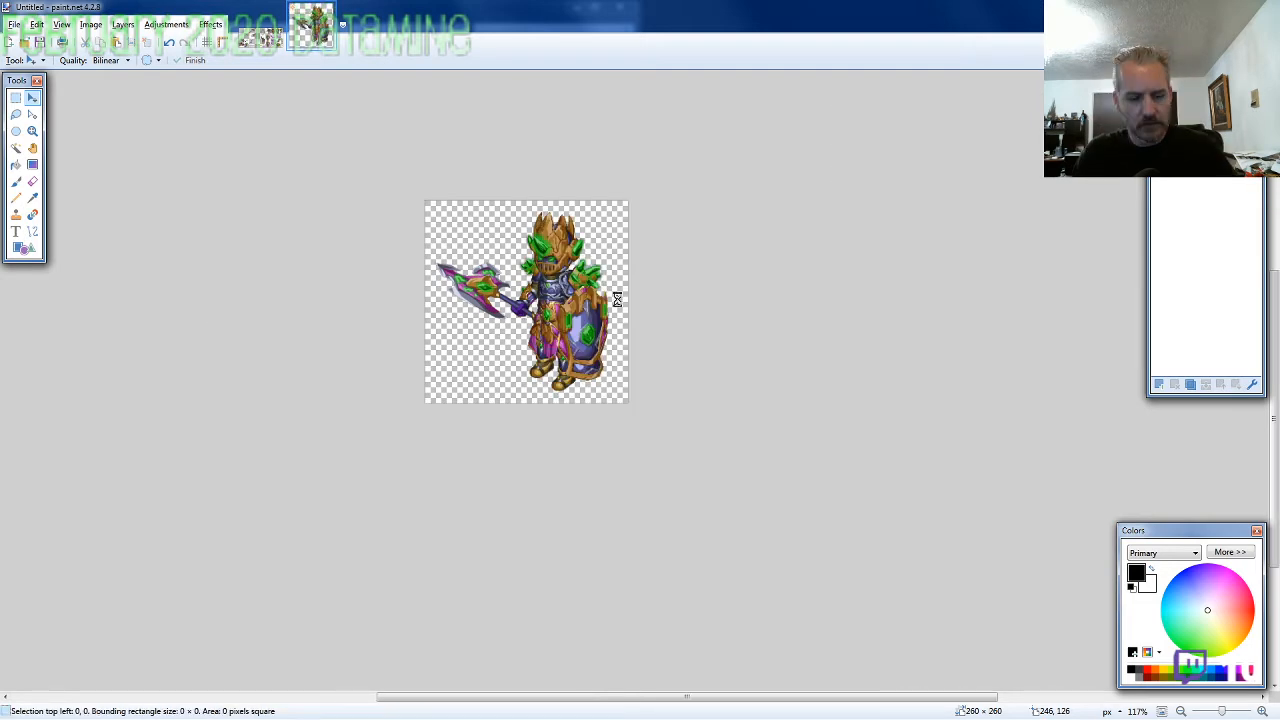
key(Right)
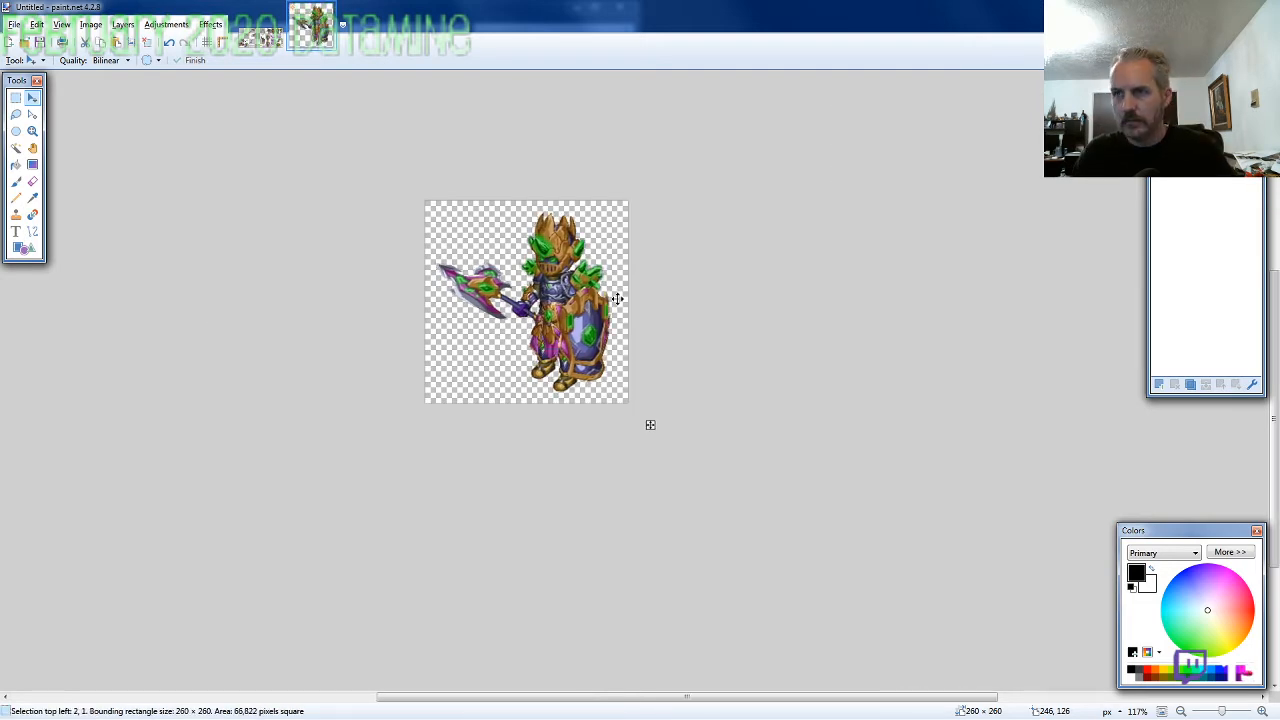
Save the character as the PNG ARMOR11-SE-M-EVO2 in the 2020-02 folder and close the image
key(ctrl+s)
text(AR)
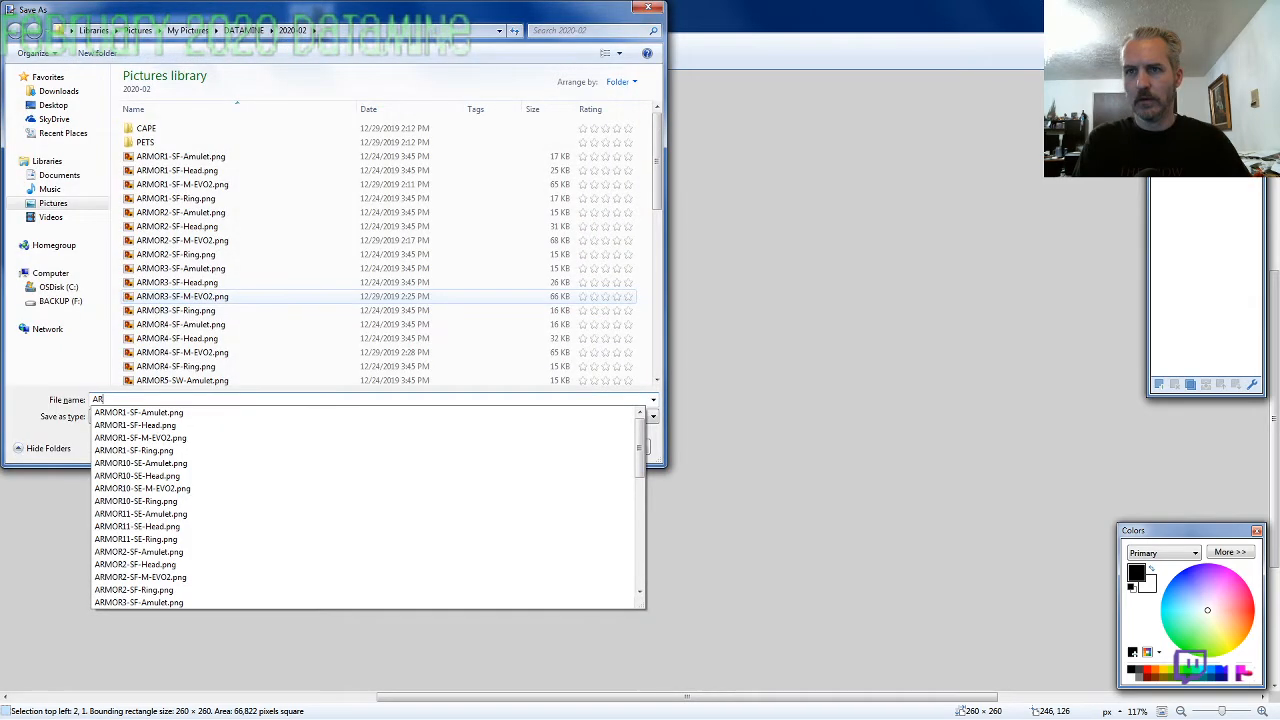
text(MOR11-SE-M-EVO2)
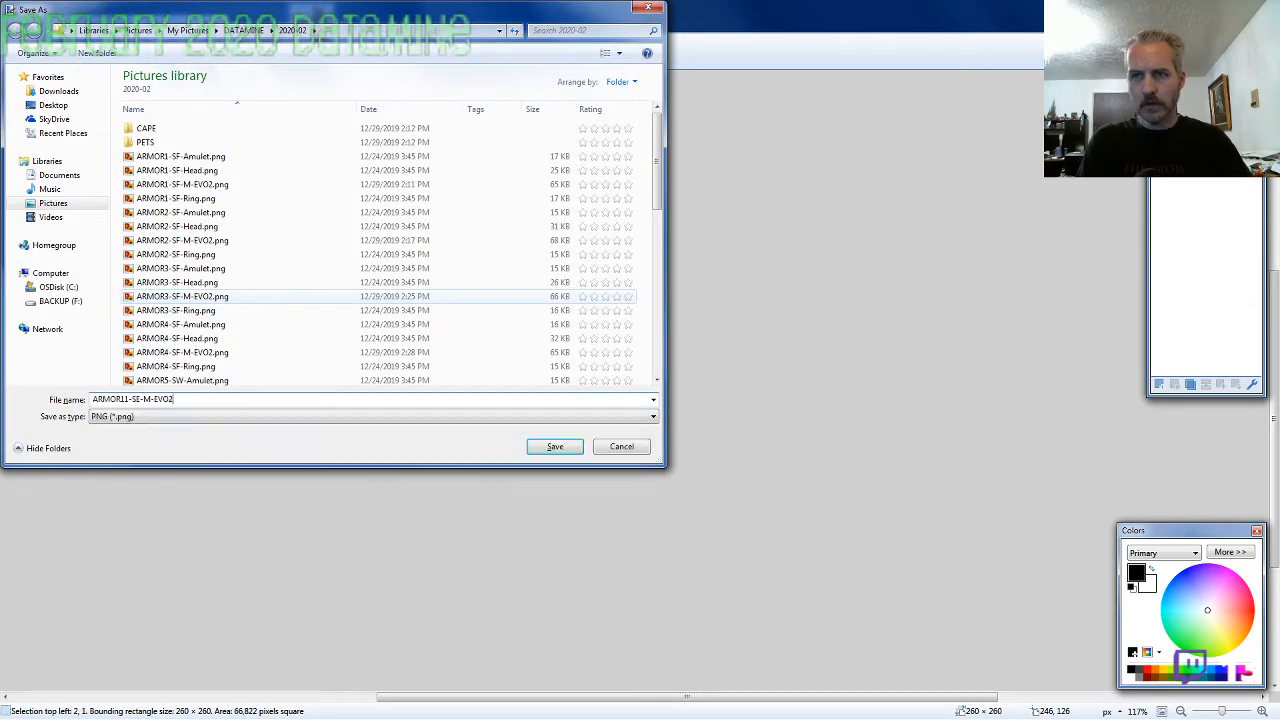
key(Return)
key(Return)
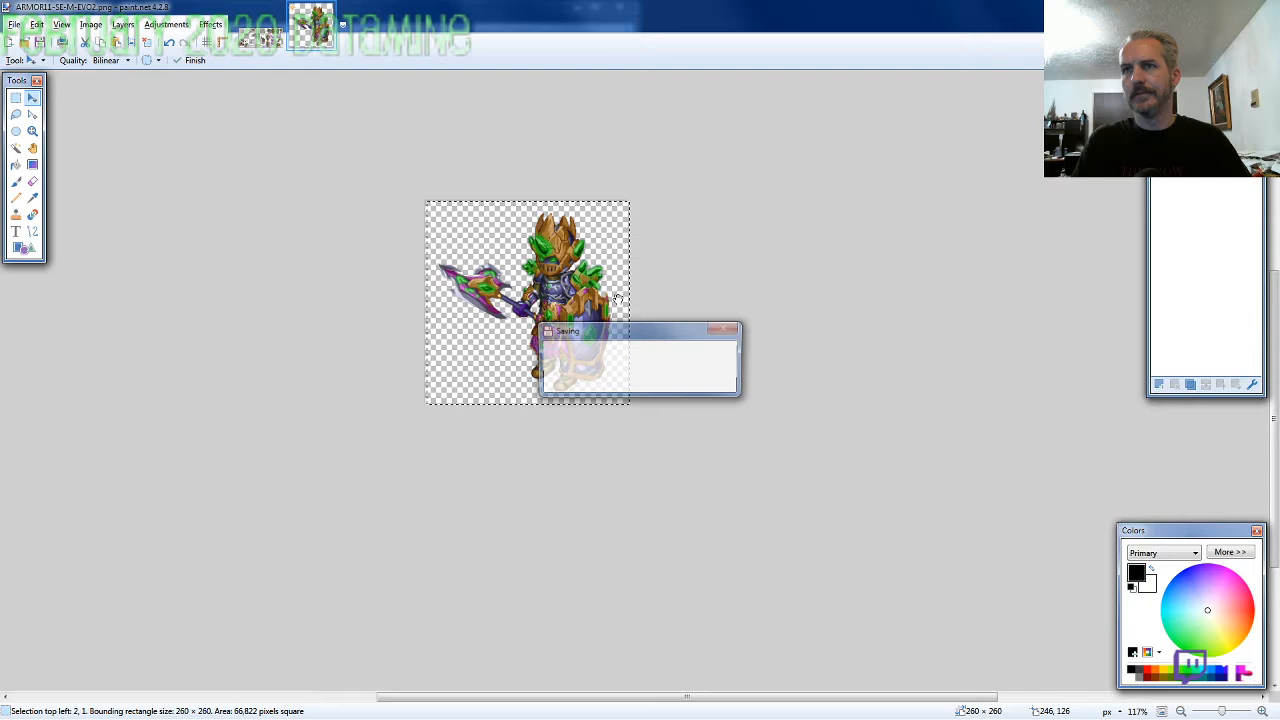
key(ctrl+w)
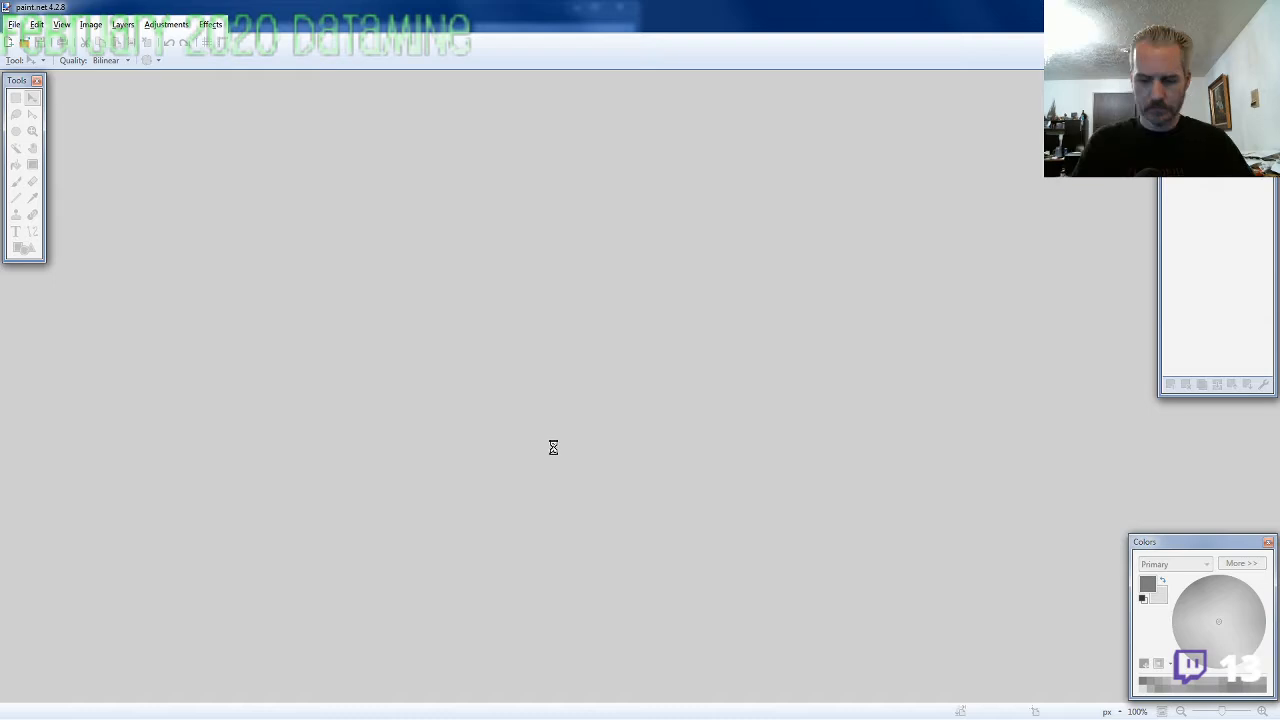
Create a new 1600 × 1100 pixel image with a transparent canvas
key(ctrl+n)
text(1)
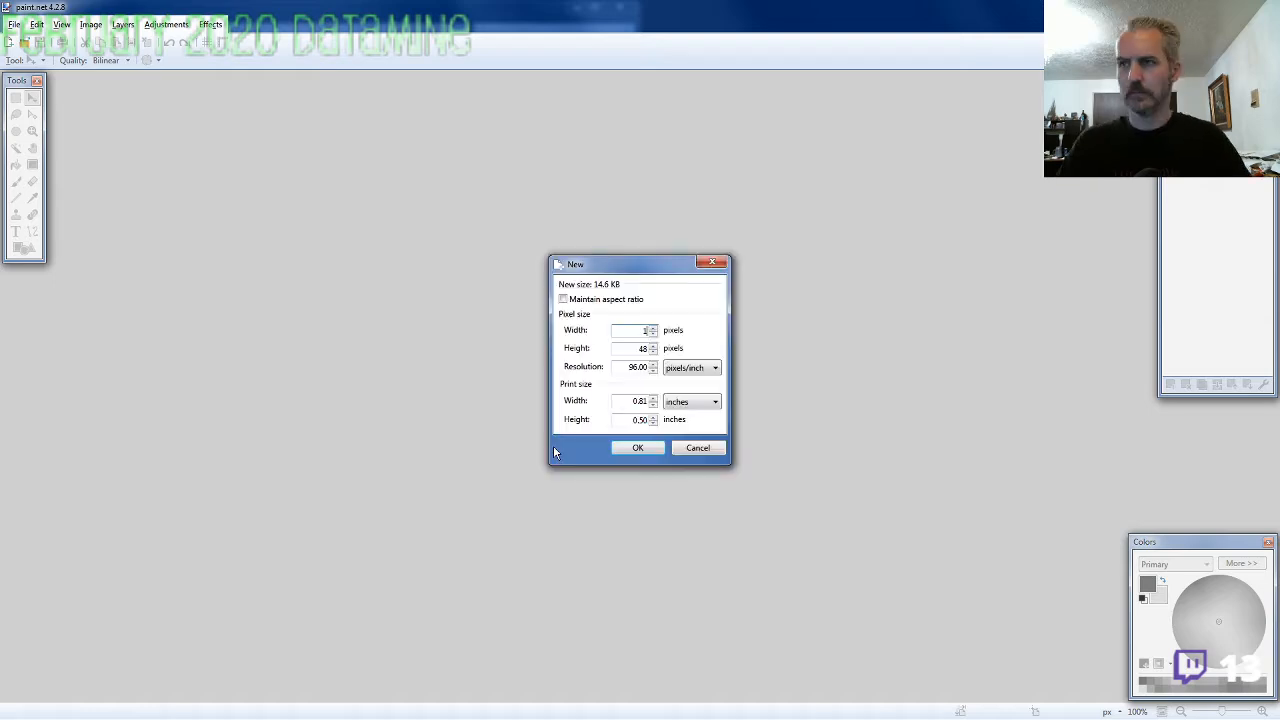
text(600)
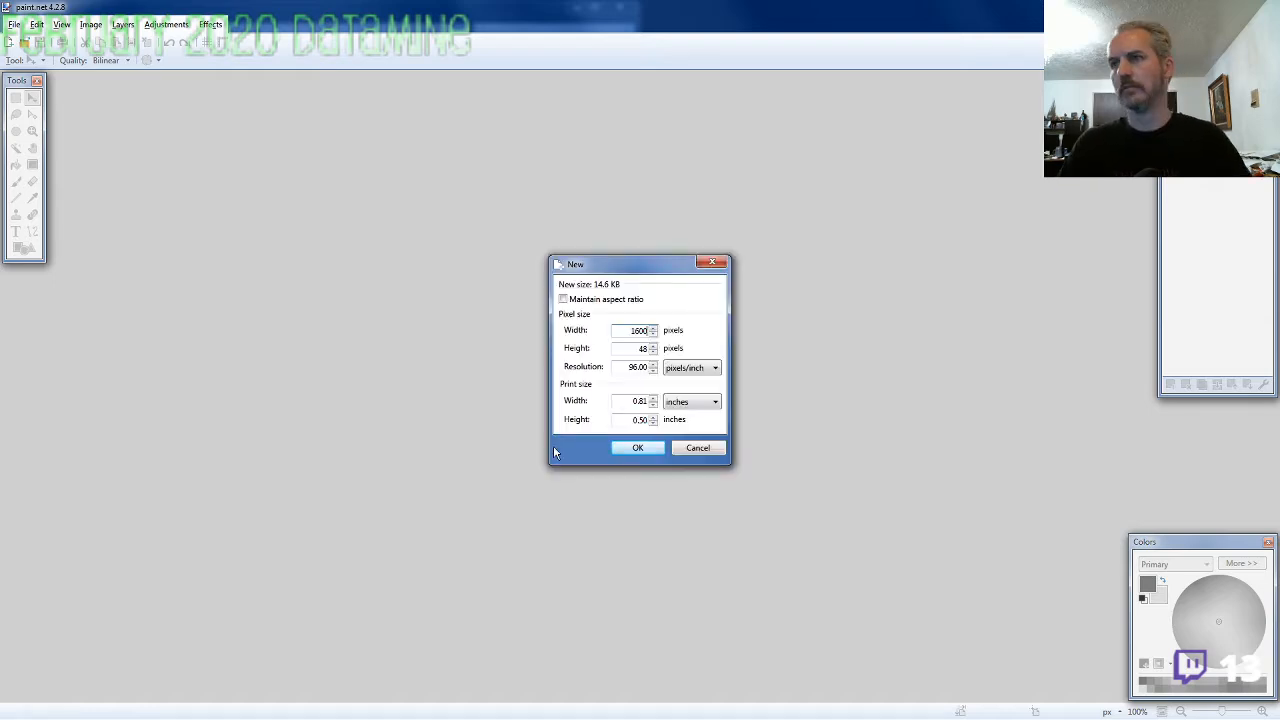
key(Tab)
text(110)
key(Return)
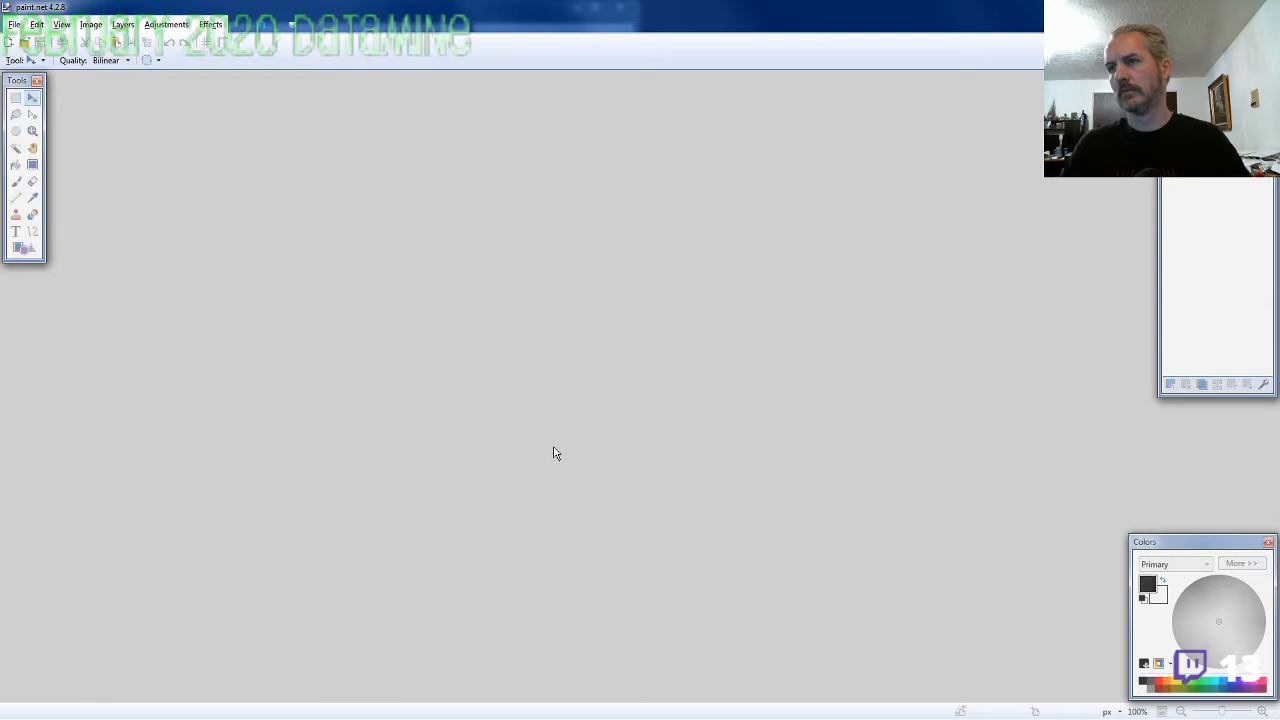
key(ctrl+alt+v)
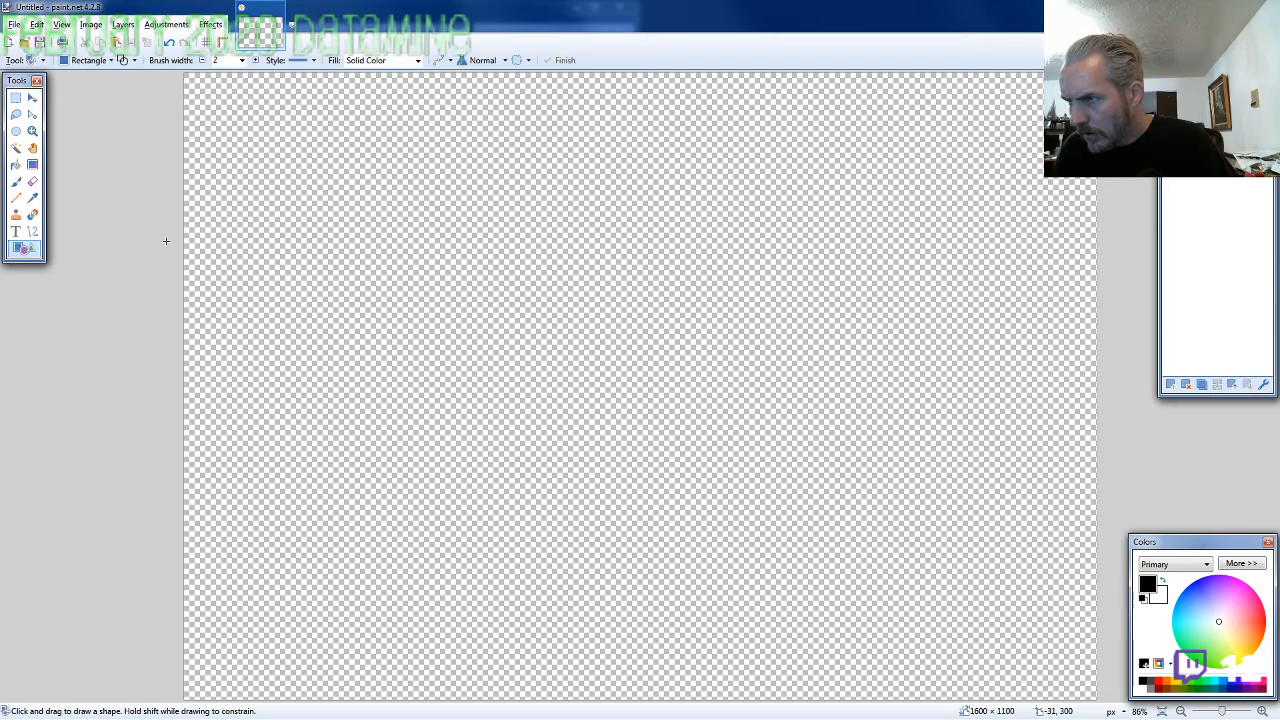
Draw a black rectangle outline about 1665 × 350 pixels across the canvas, extending past both side edges to form two horizontal guide lines
drag(166, 241, 346, 352)
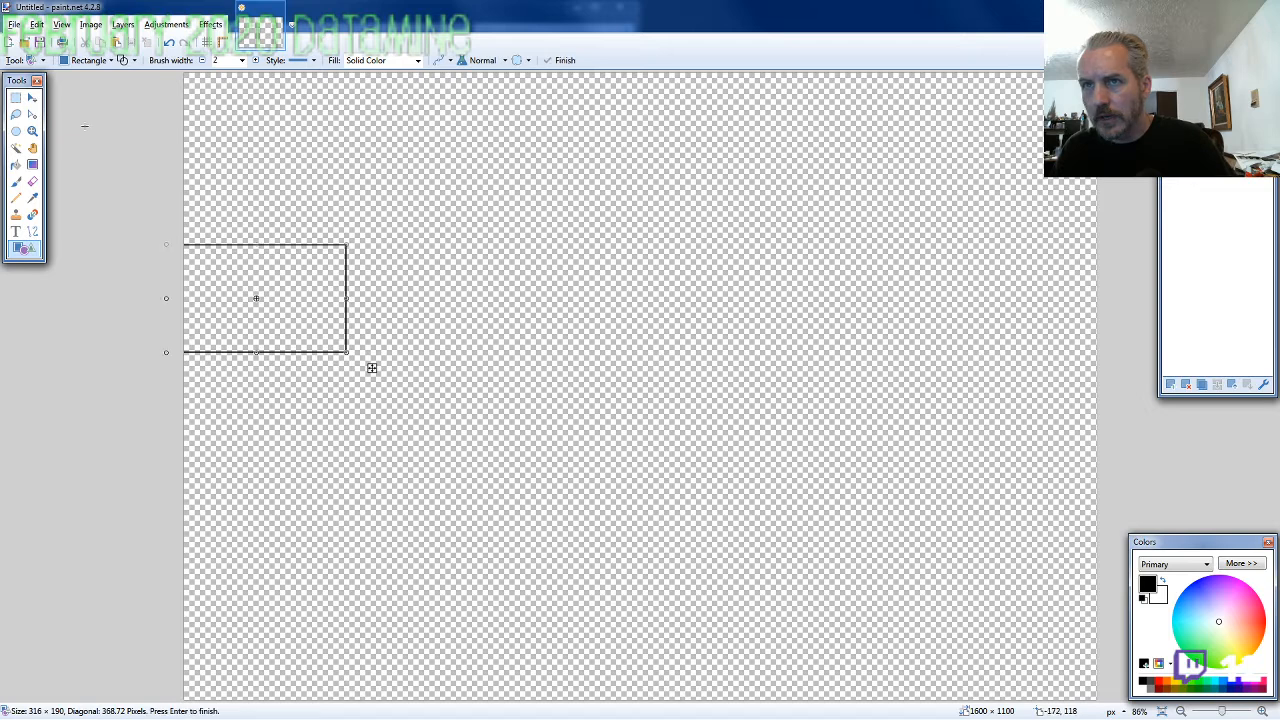
key(ctrl+z)
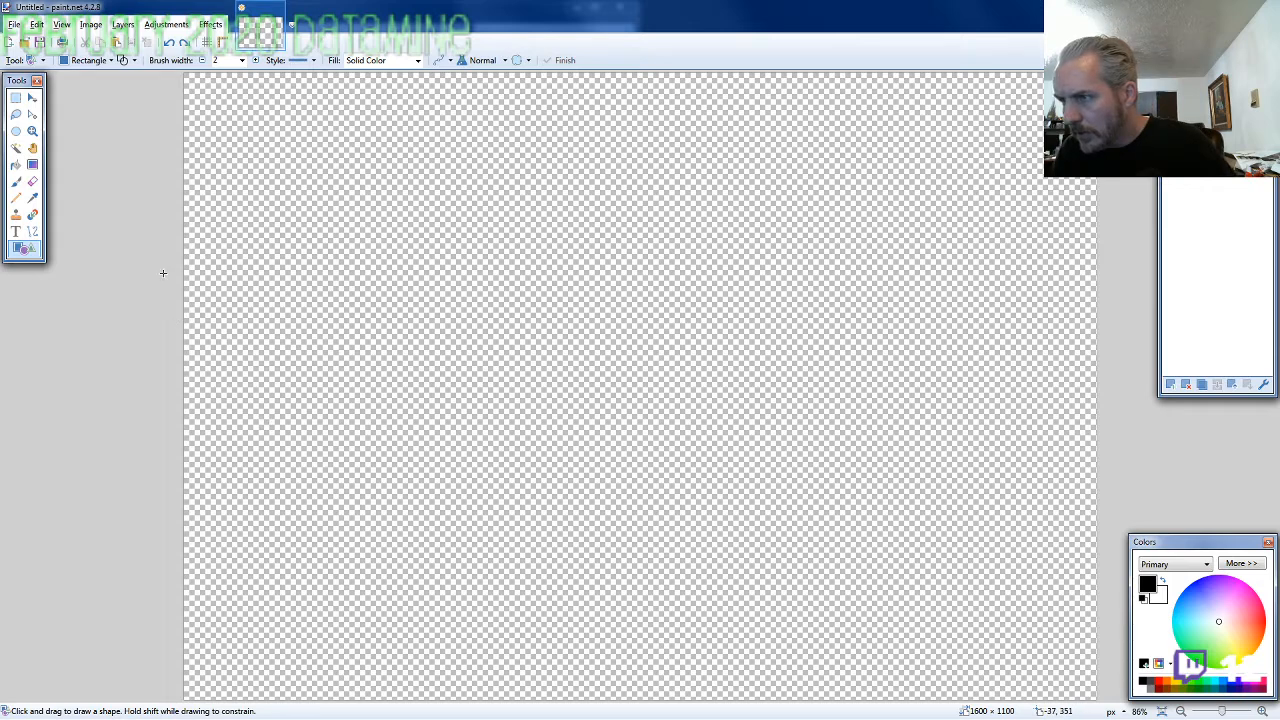
drag(163, 273, 1112, 471)
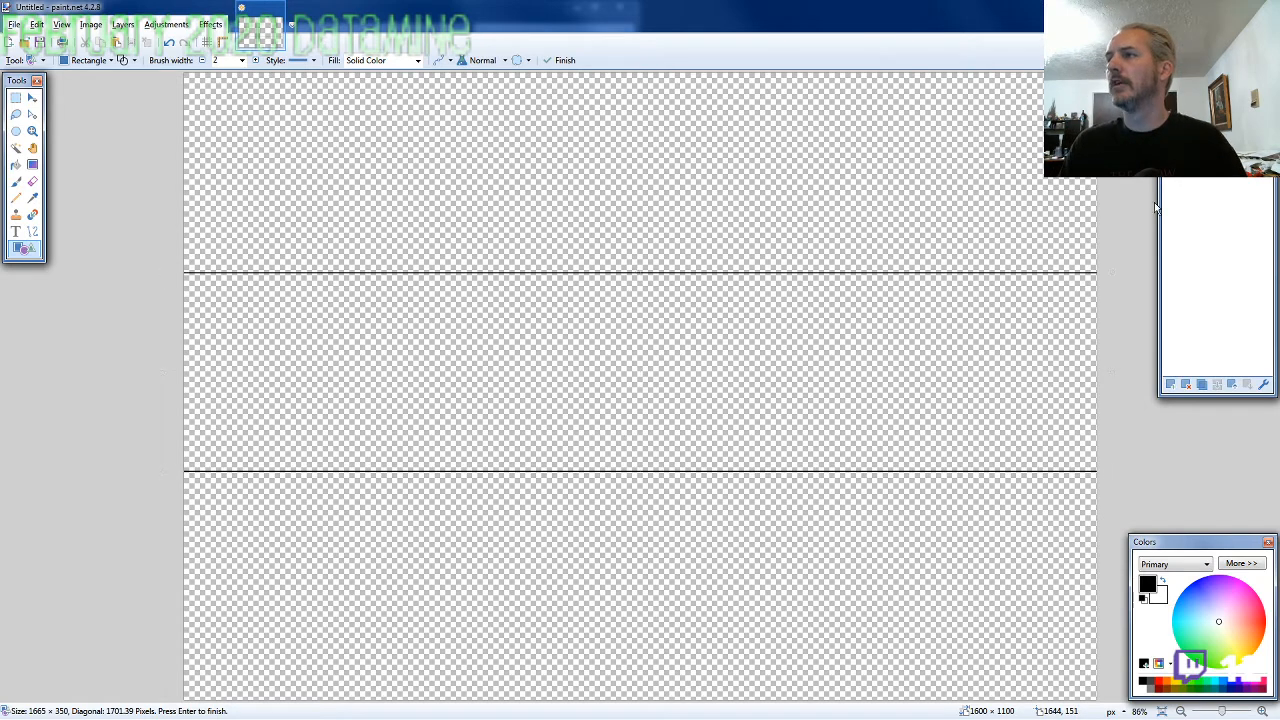
key(Return)
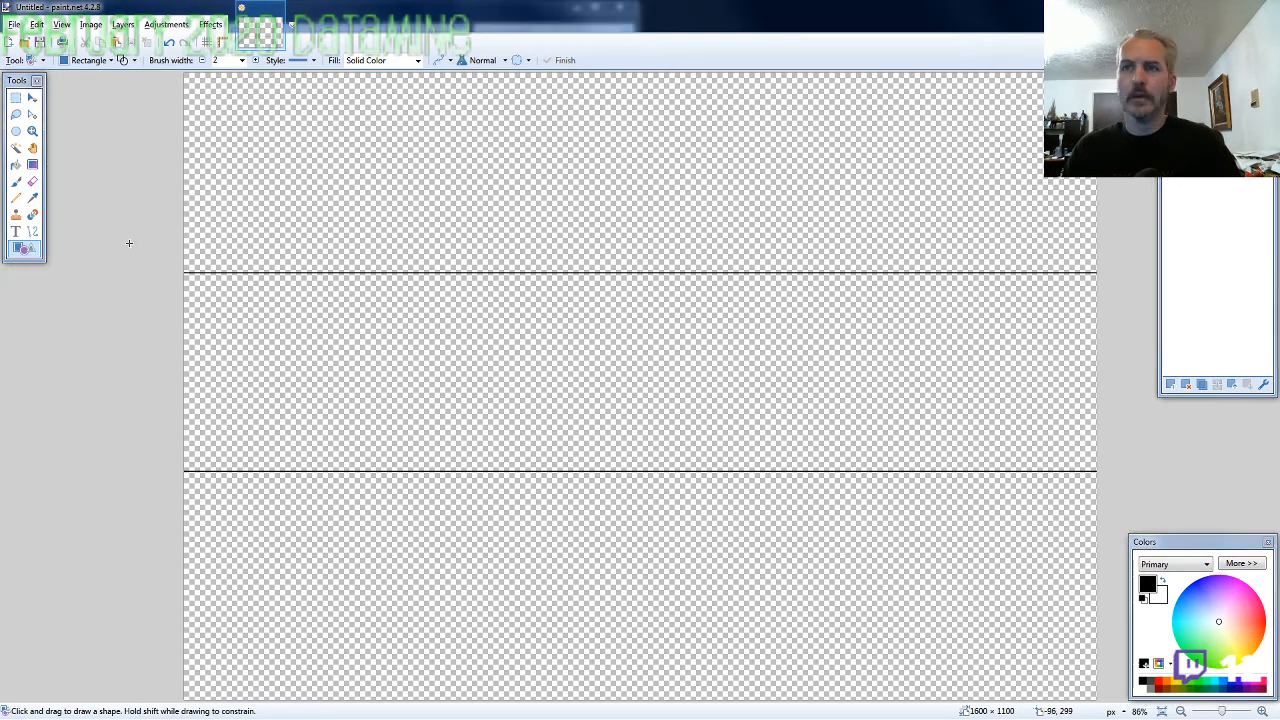
Switch to the file browser and open the 2020-02 folder inside DATAMINE
key(alt+Tab)
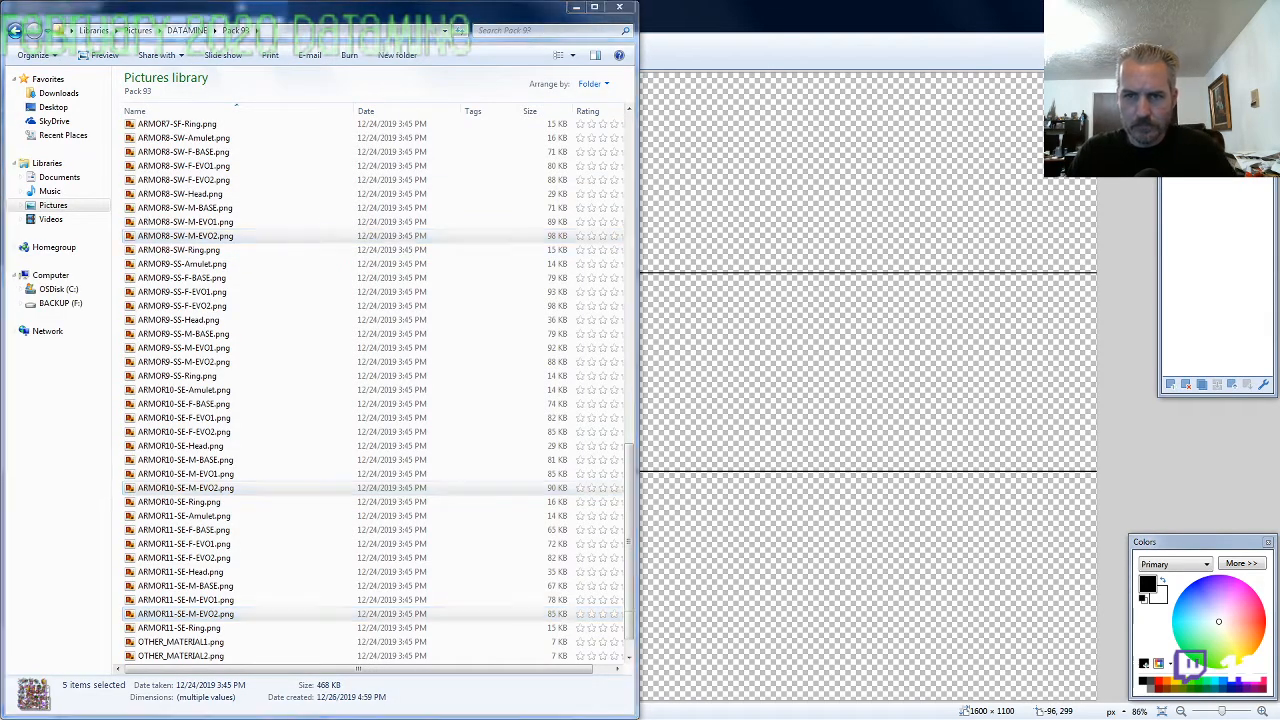
click(221, 279)
scroll(216, 318, up, 20)
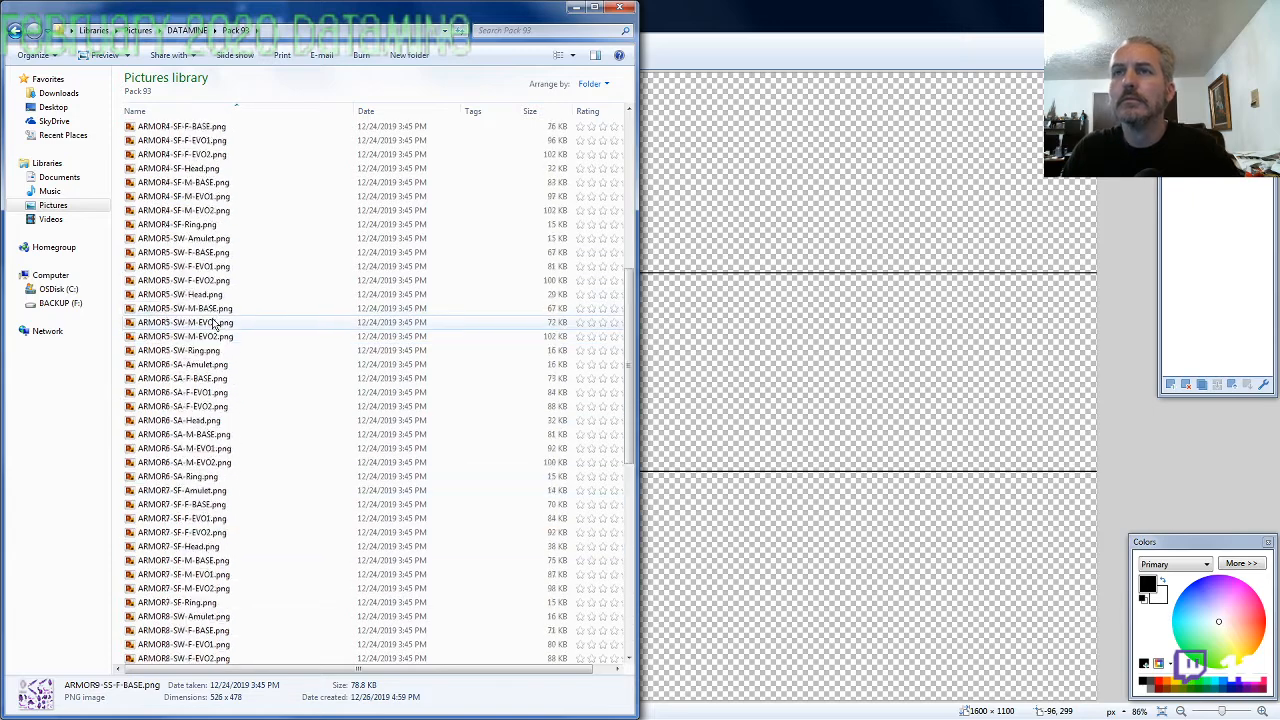
click(188, 31)
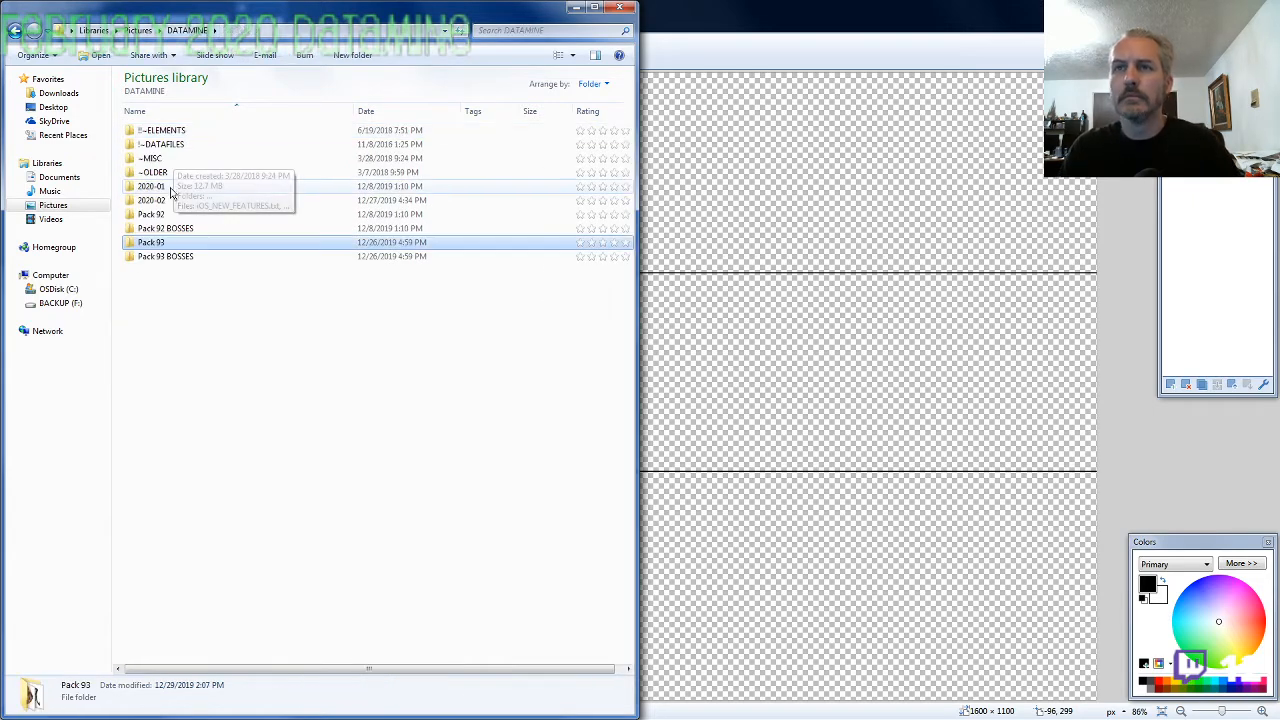
double_click(165, 200)
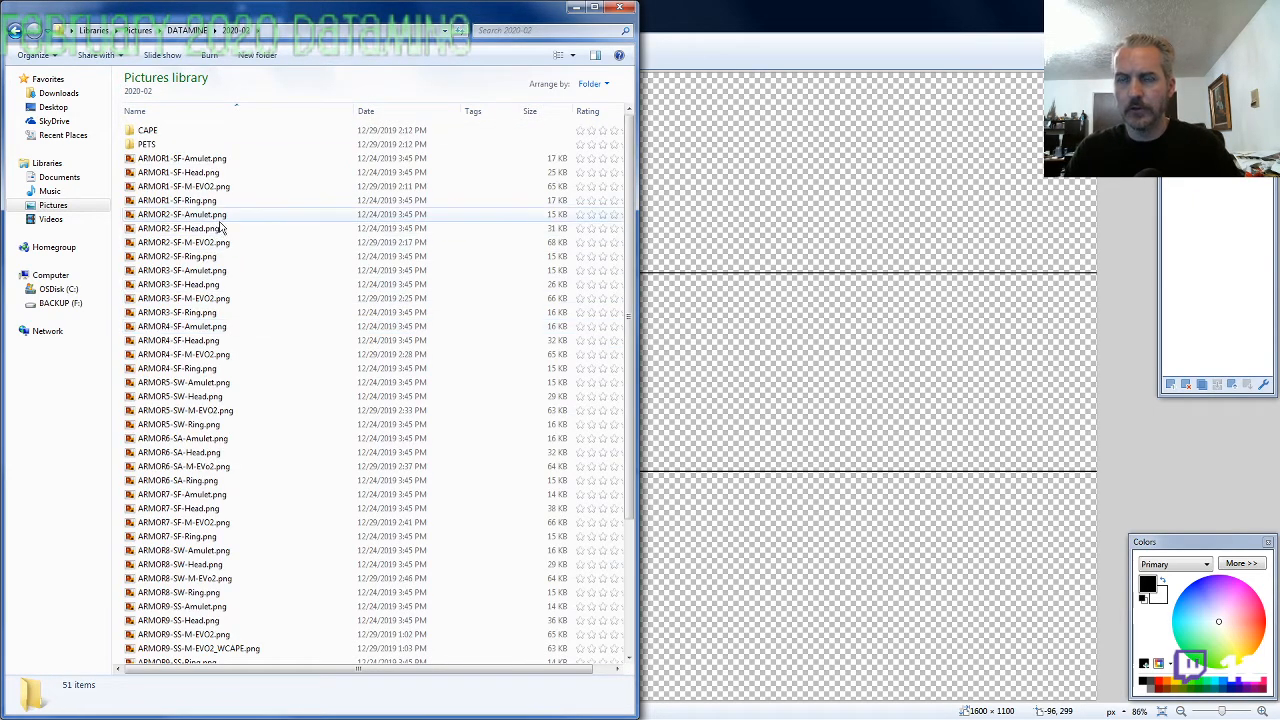
Copy the ARMOR1-SF-M-EVO2 character onto the canvas and place it at -1, 82, with its feet on the upper guide line
double_click(222, 187)
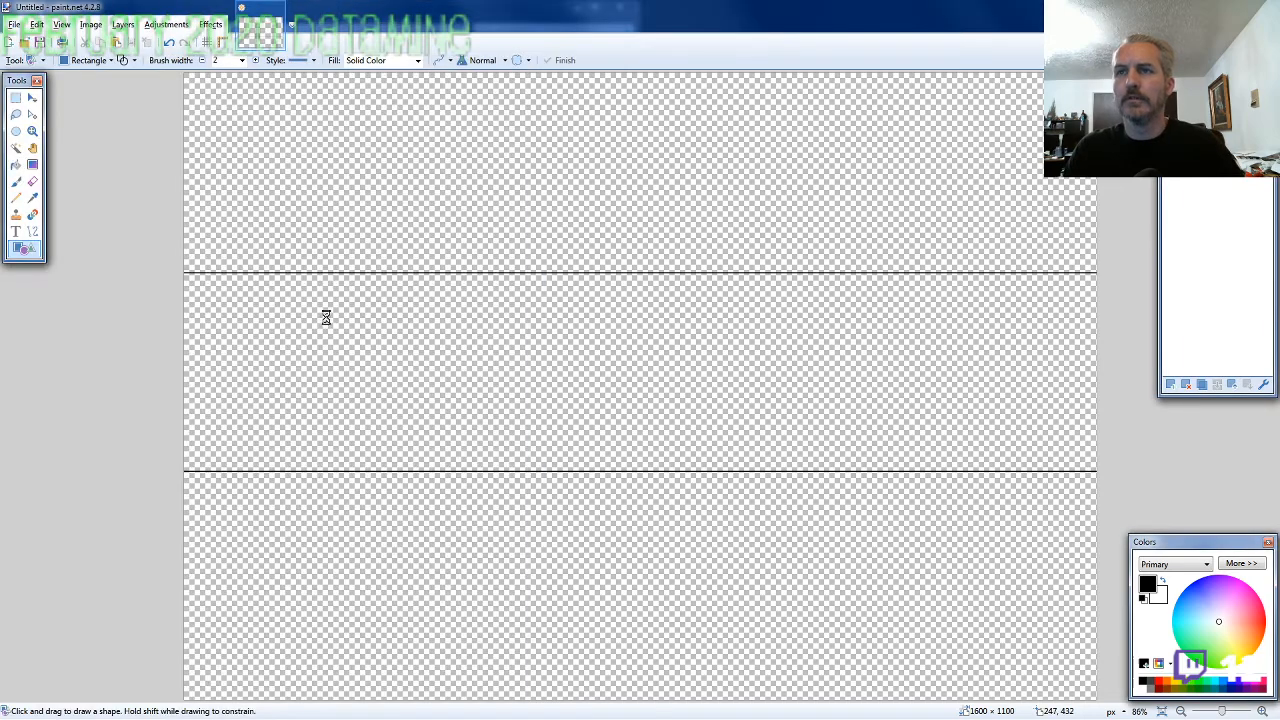
key(ctrl+v)
drag(386, 274, 387, 323)
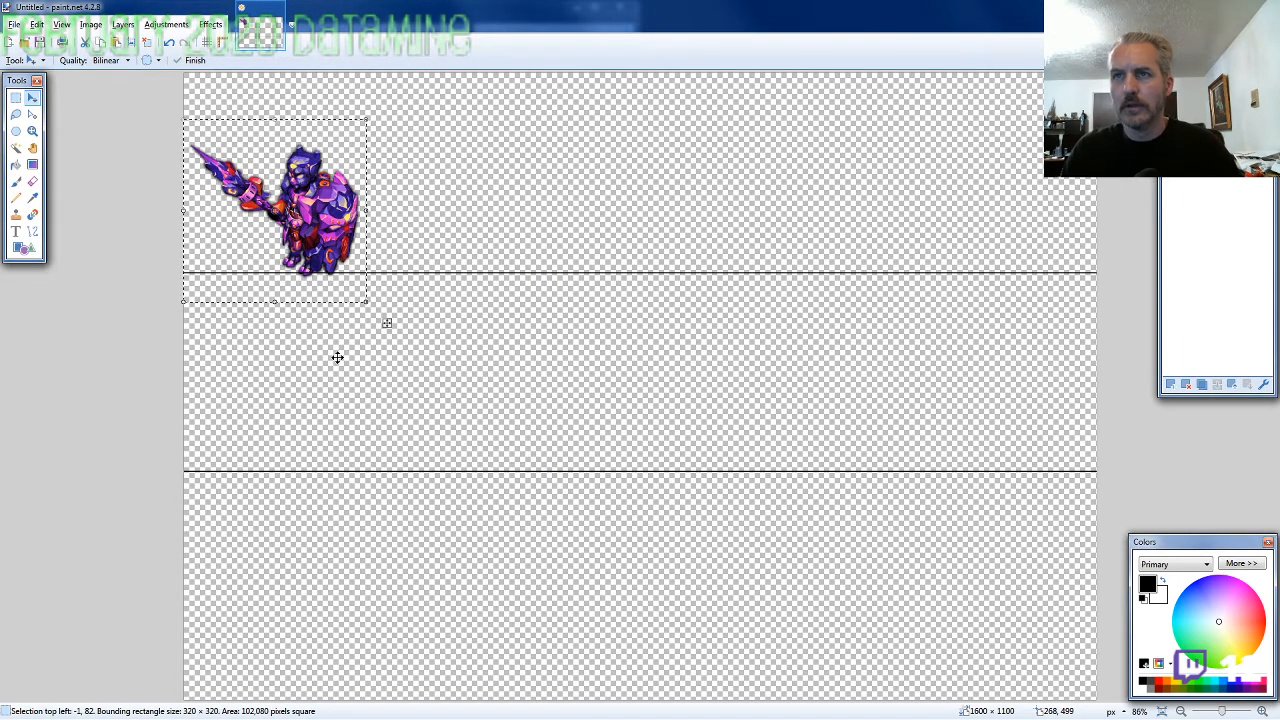
Copy the ARMOR2-SF-M-EVO2 character onto the canvas and place it beside the first one at 315, 84, feet on the upper line
key(alt+Tab)
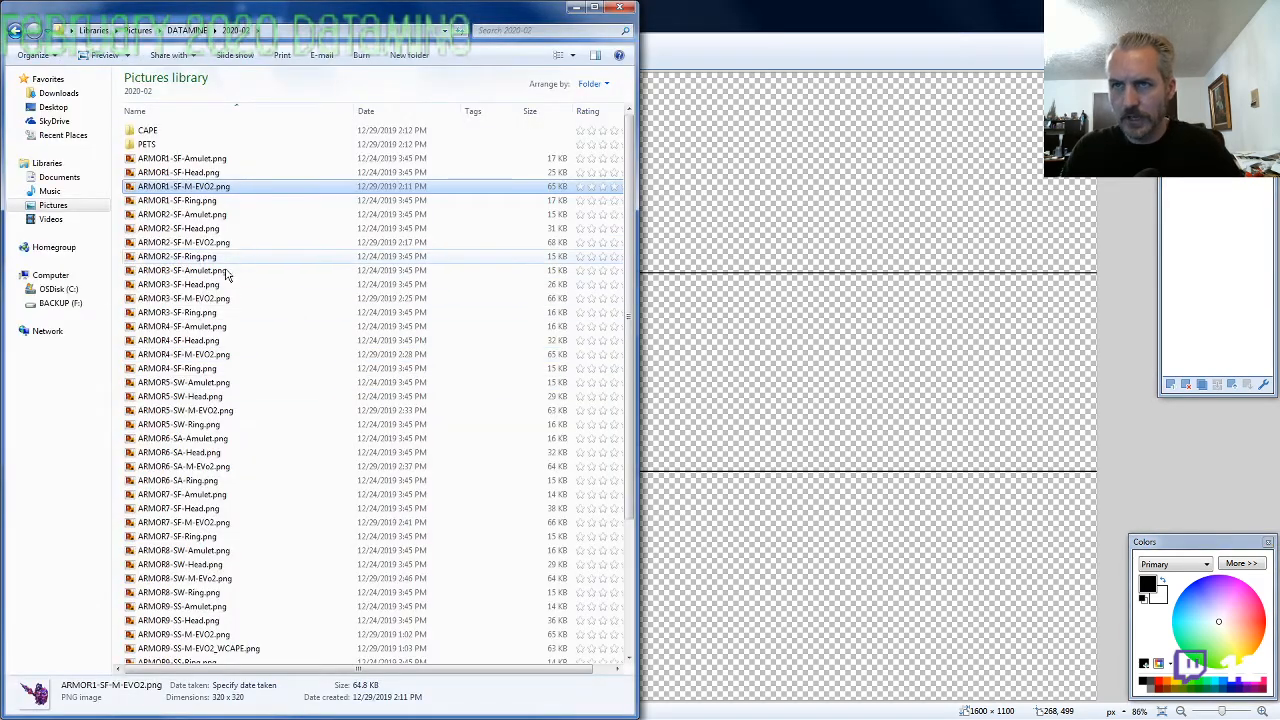
click(219, 242)
key(alt+Tab)
key(ctrl+v)
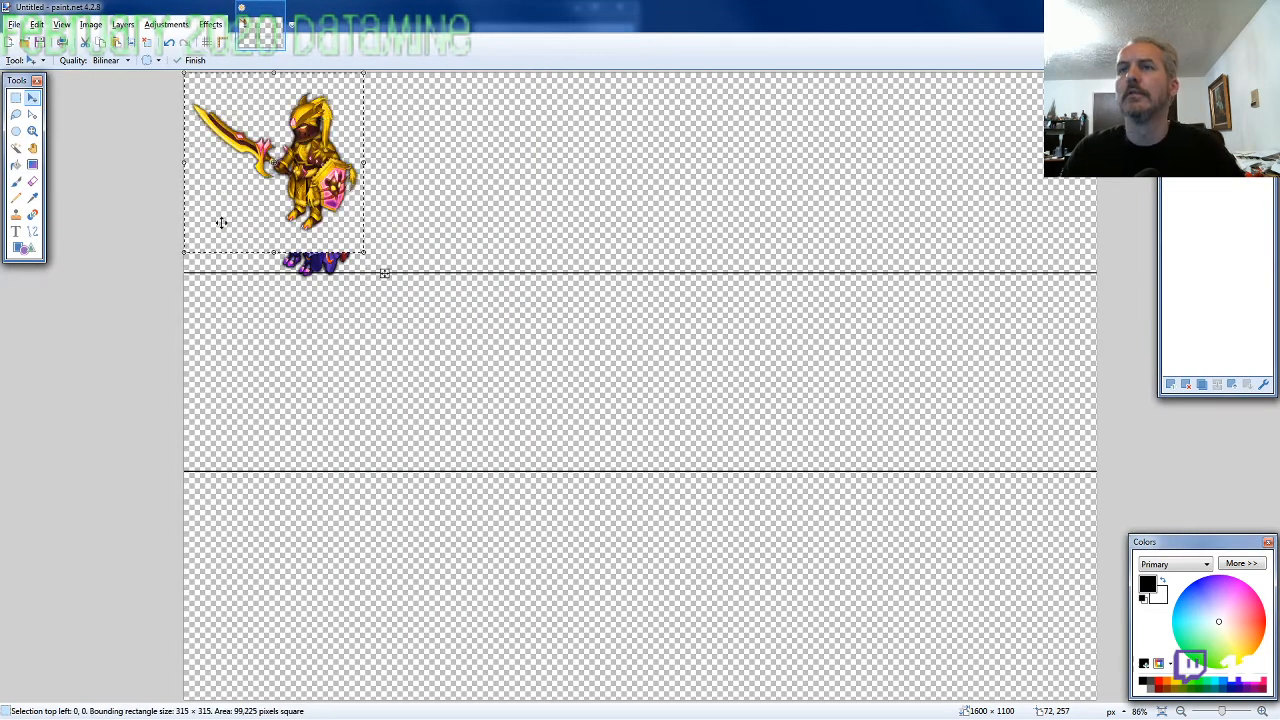
drag(386, 271, 565, 321)
drag(479, 224, 478, 224)
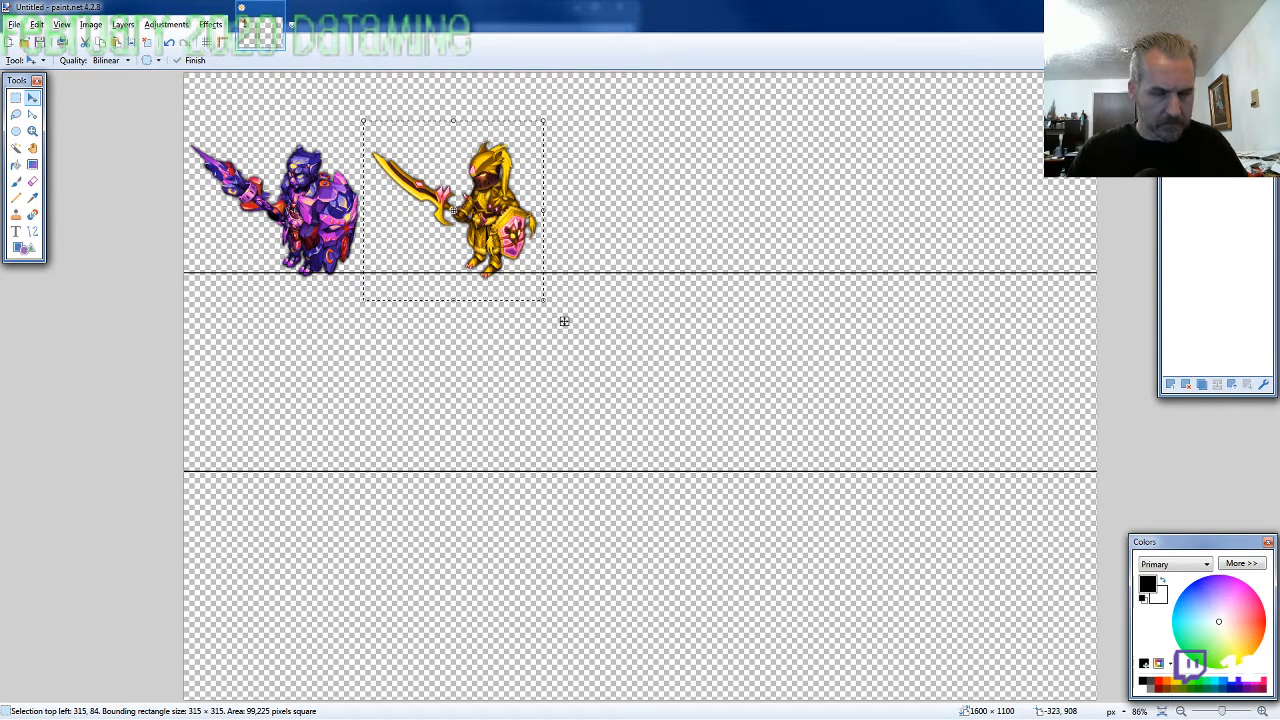
Copy the ARMOR3-SF-M-EVO2 character onto the canvas and place it third in the row at 627, 104, close to the golden character
key(alt+Tab)
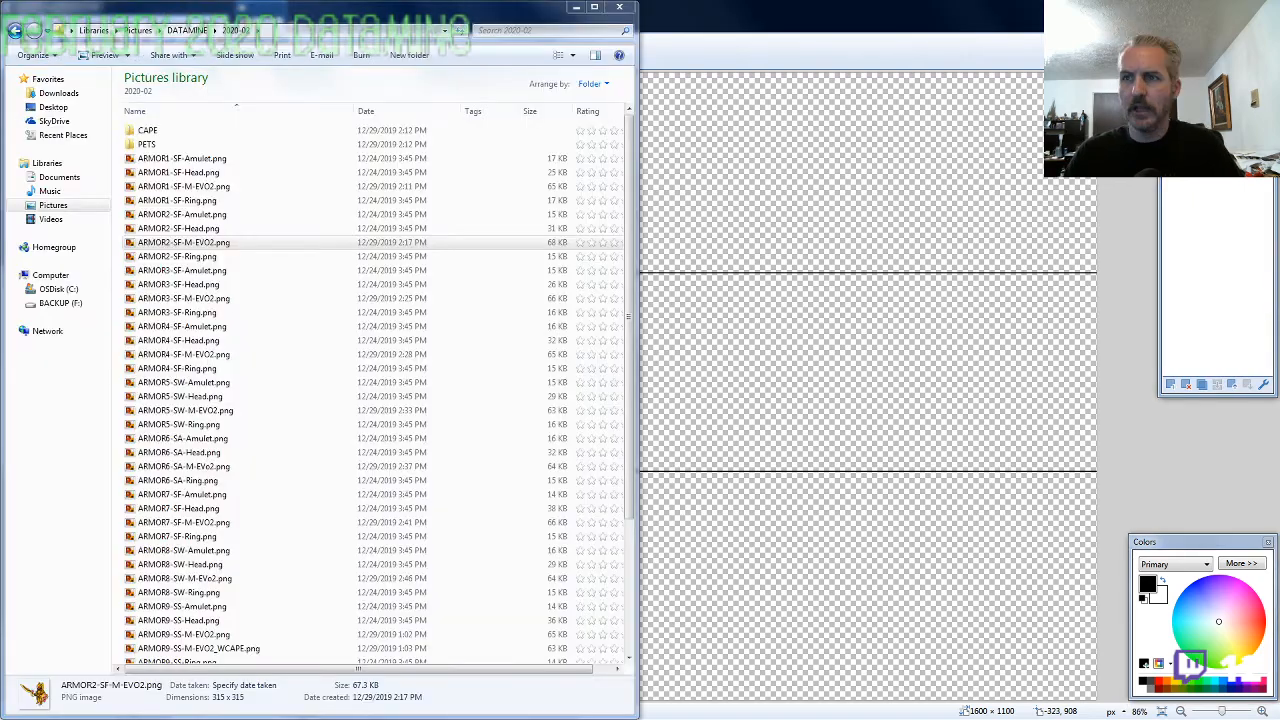
click(232, 410)
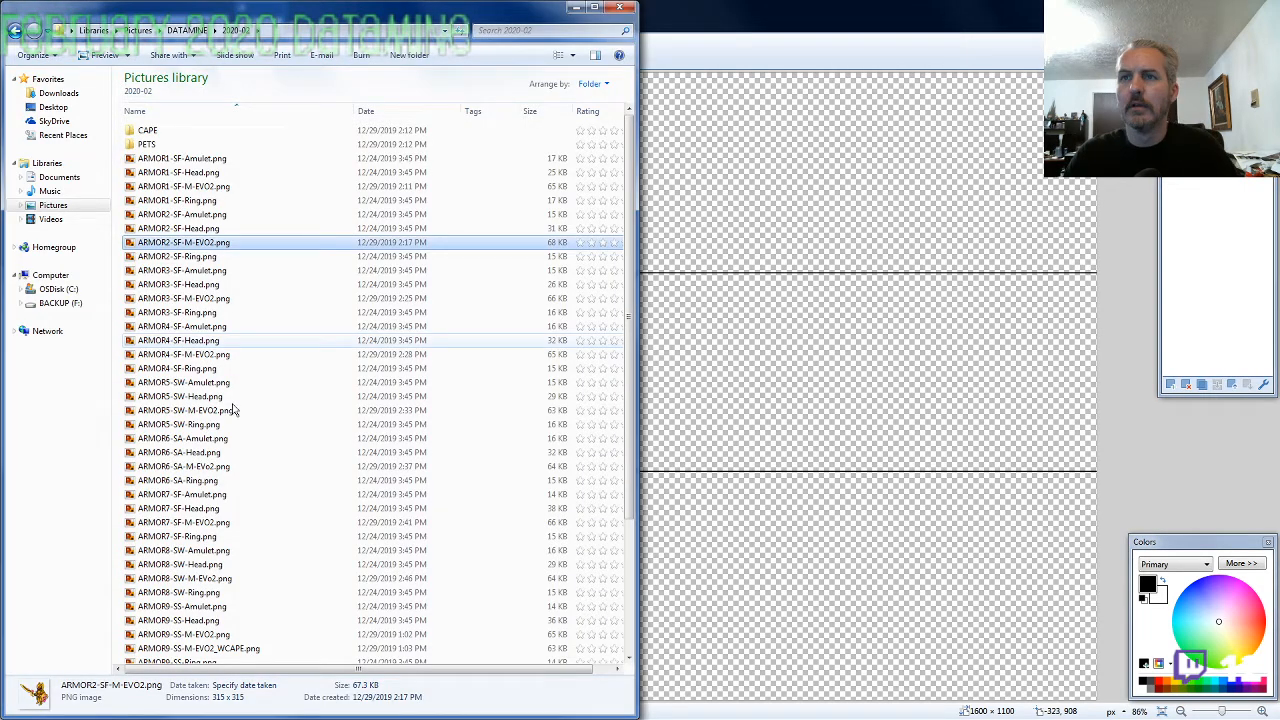
key(alt+Tab)
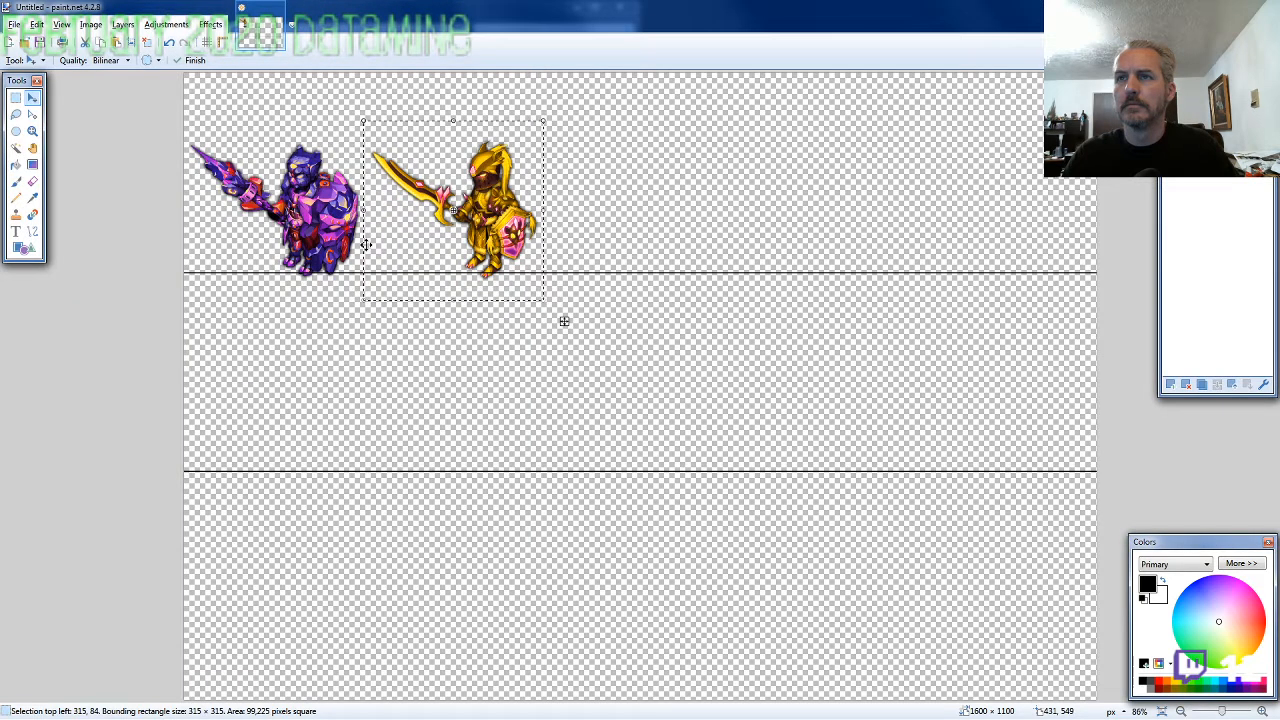
key(ctrl+v)
drag(616, 305, 729, 313)
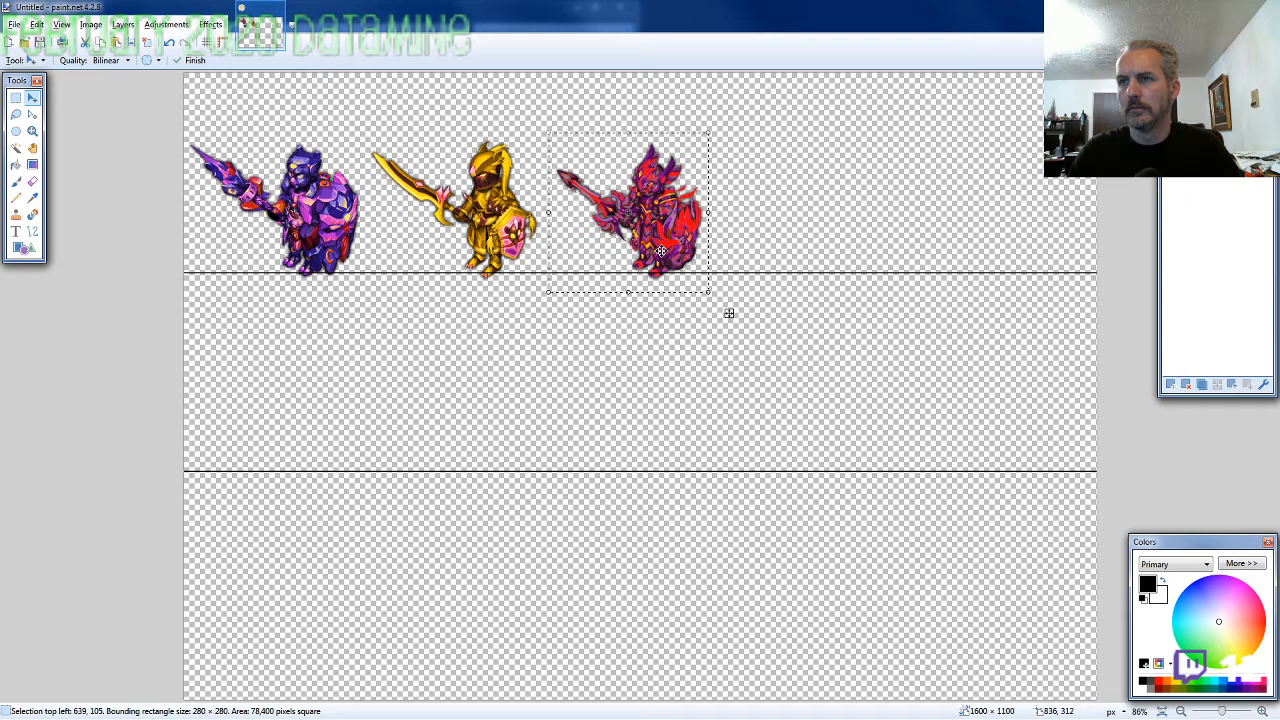
drag(729, 313, 723, 313)
key(Left)
key(Left)
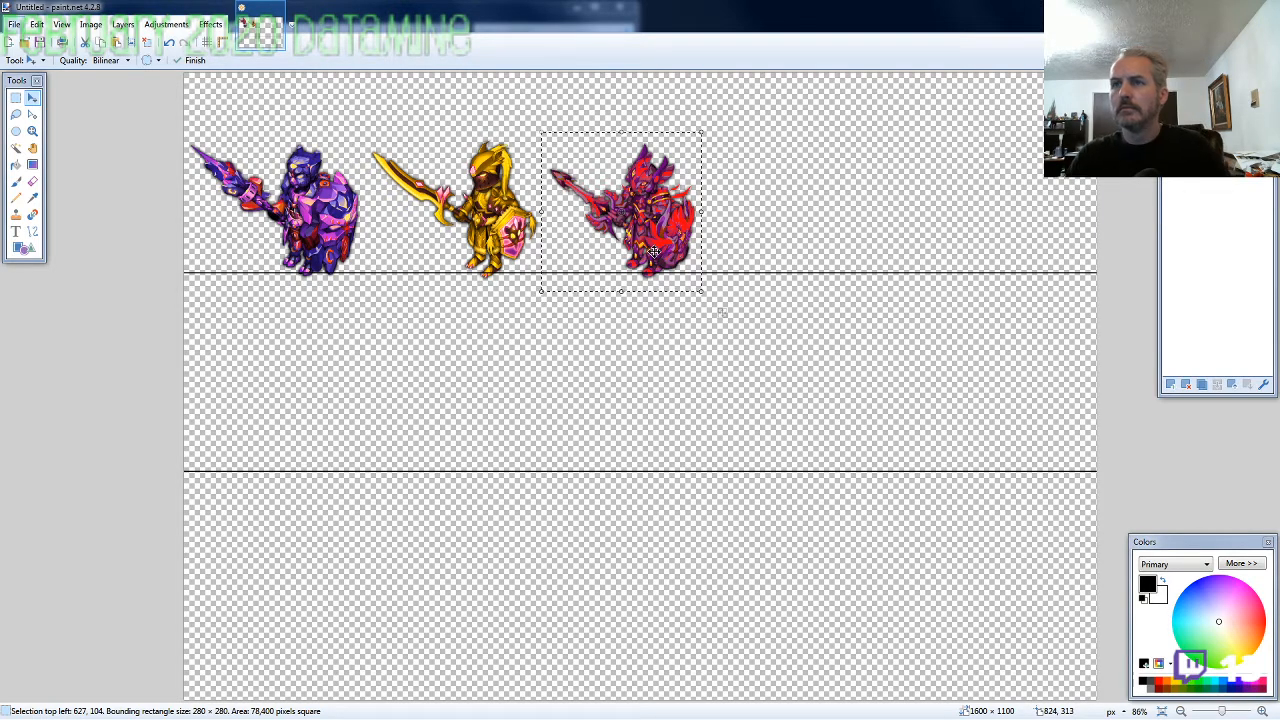
Copy the ARMOR4-SF-M-EVO2 character onto the canvas and place it fourth in the row at 898, 81
key(alt+Tab)
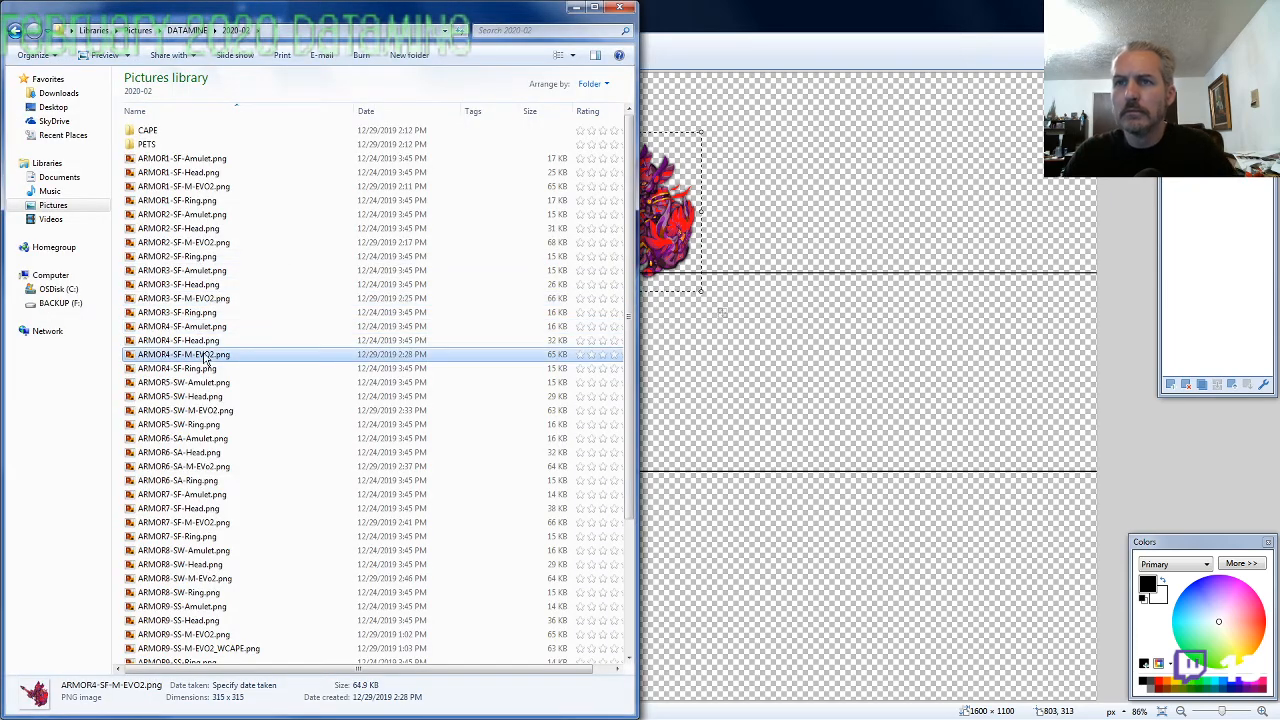
key(alt+Tab)
key(ctrl+v)
drag(309, 181, 811, 229)
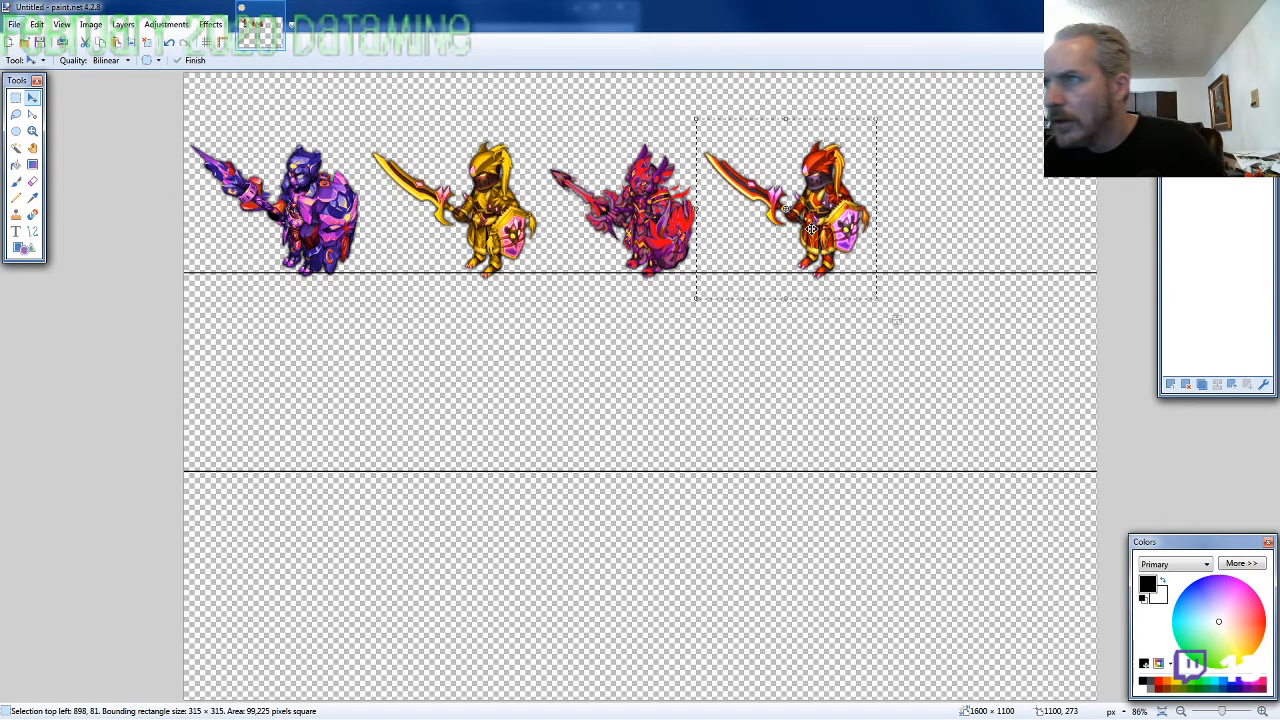
key(Return)
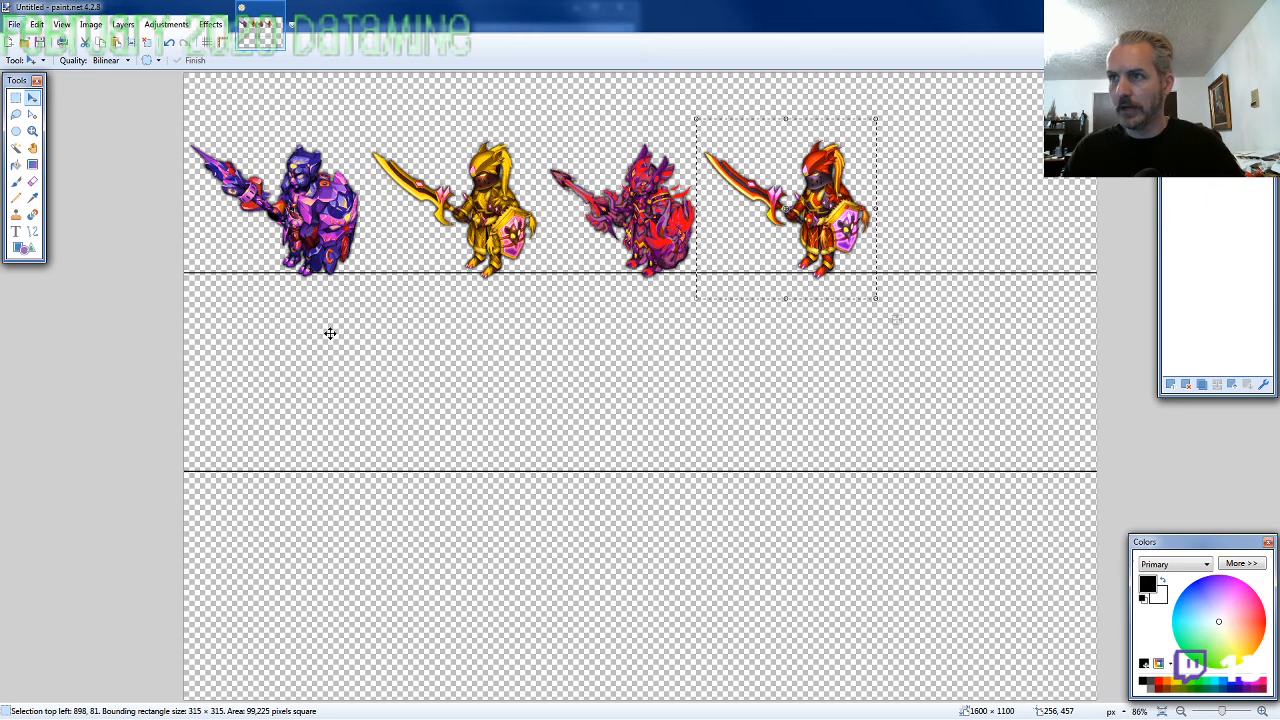
Copy the ARMOR5-SW-M-EVO2 character from the 2020-02 folder and return to the lineup image
key(alt+Tab)
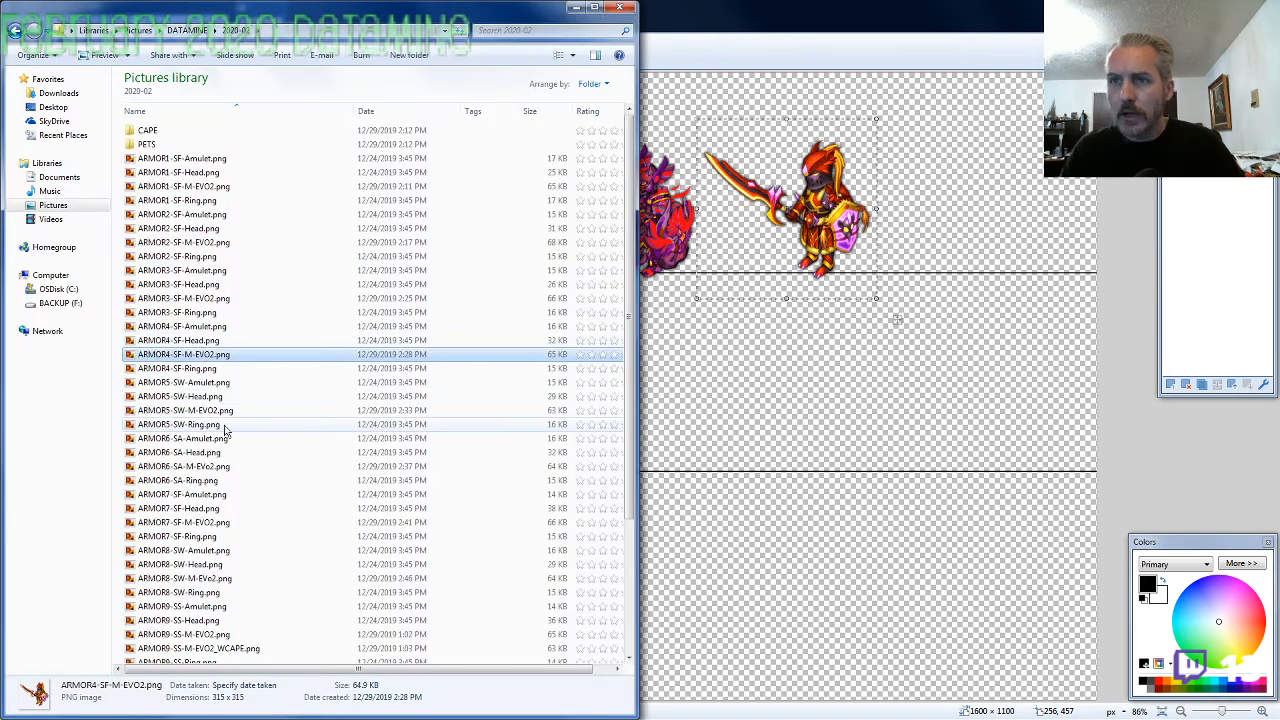
click(295, 410)
key(alt+Tab)
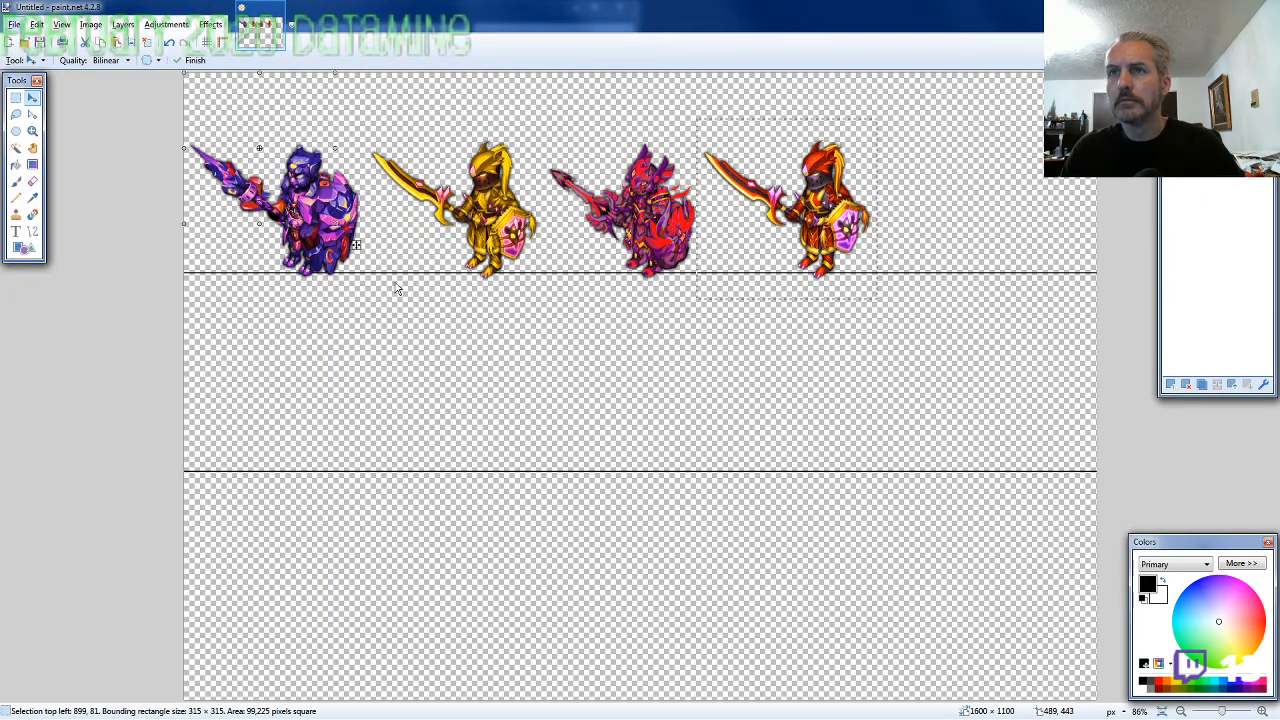
key(ctrl+v)
drag(301, 189, 1005, 236)
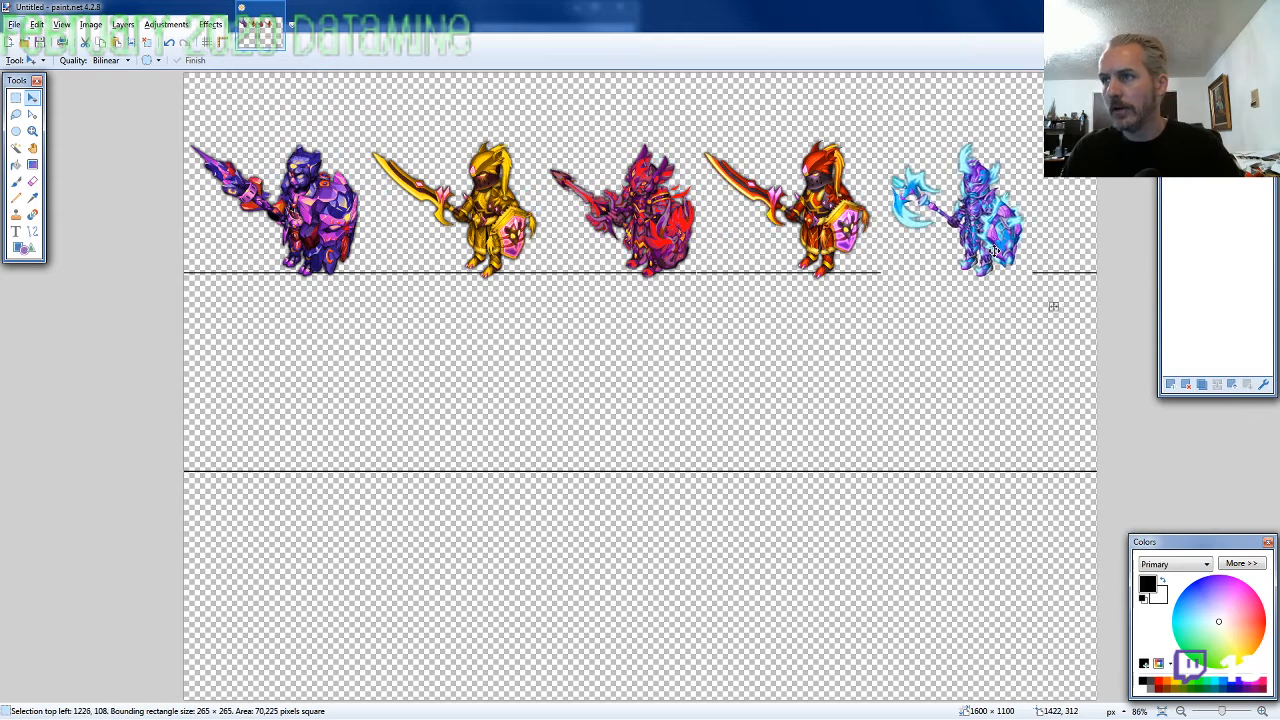
key(ctrl+z)
key(ctrl+z)
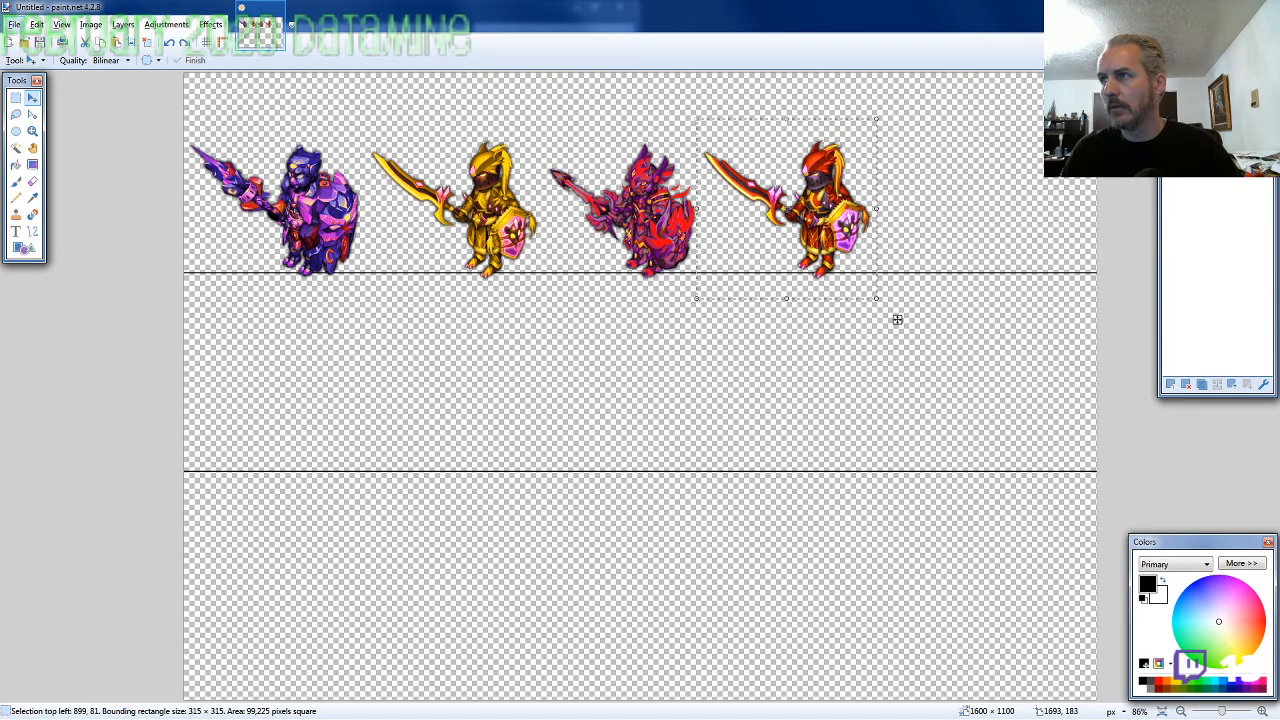
Paste the ARMOR5-SW-M-EVO2 character and place it fifth in the row at 1215, 108, keeping the upper guide line intact
key(ctrl+v)
drag(358, 242, 1043, 300)
drag(975, 227, 970, 230)
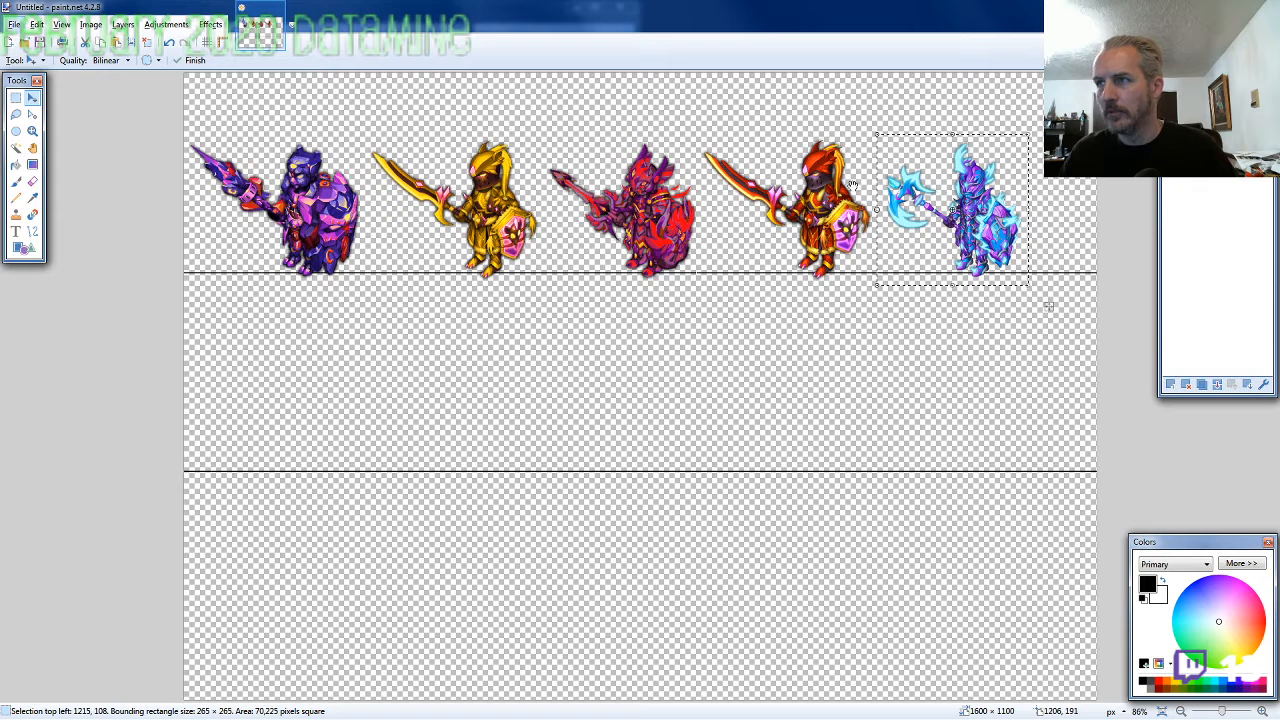
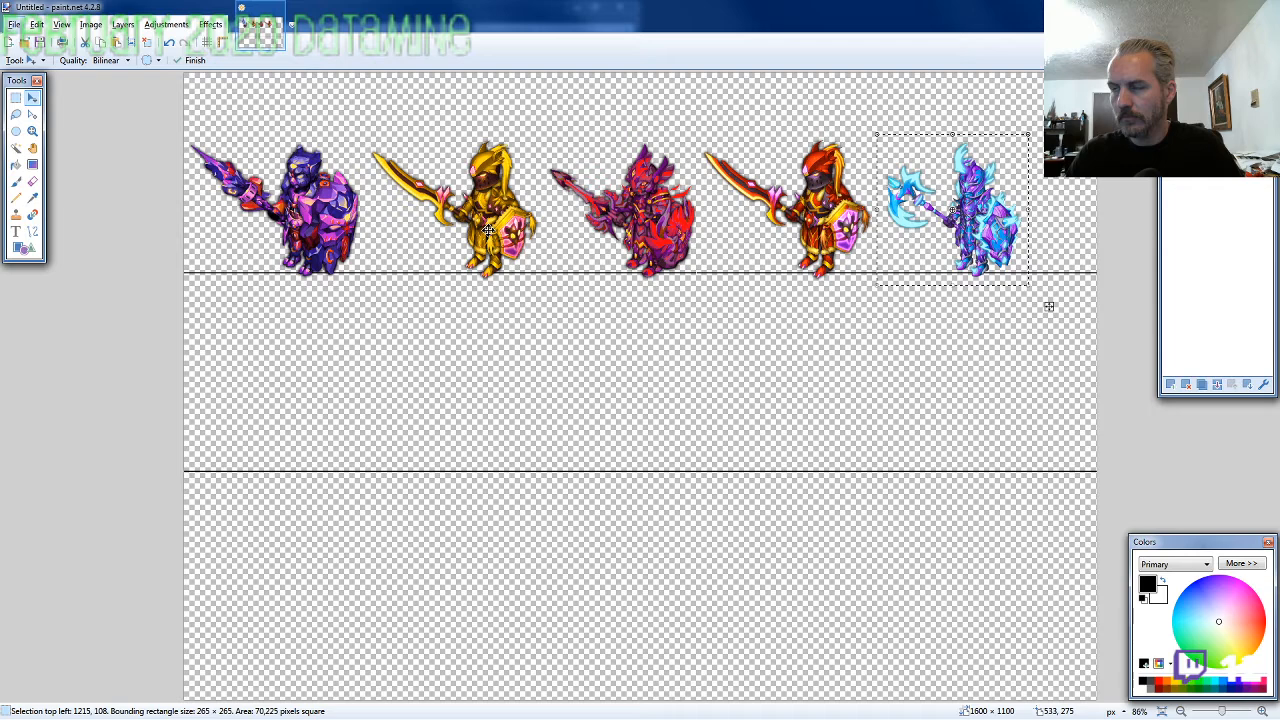
Rename the ARMOR6 image as ARMOR6-SA-M-EVO2.png and place a pasted copy as the first figure standing on the second line
key(alt+Tab)
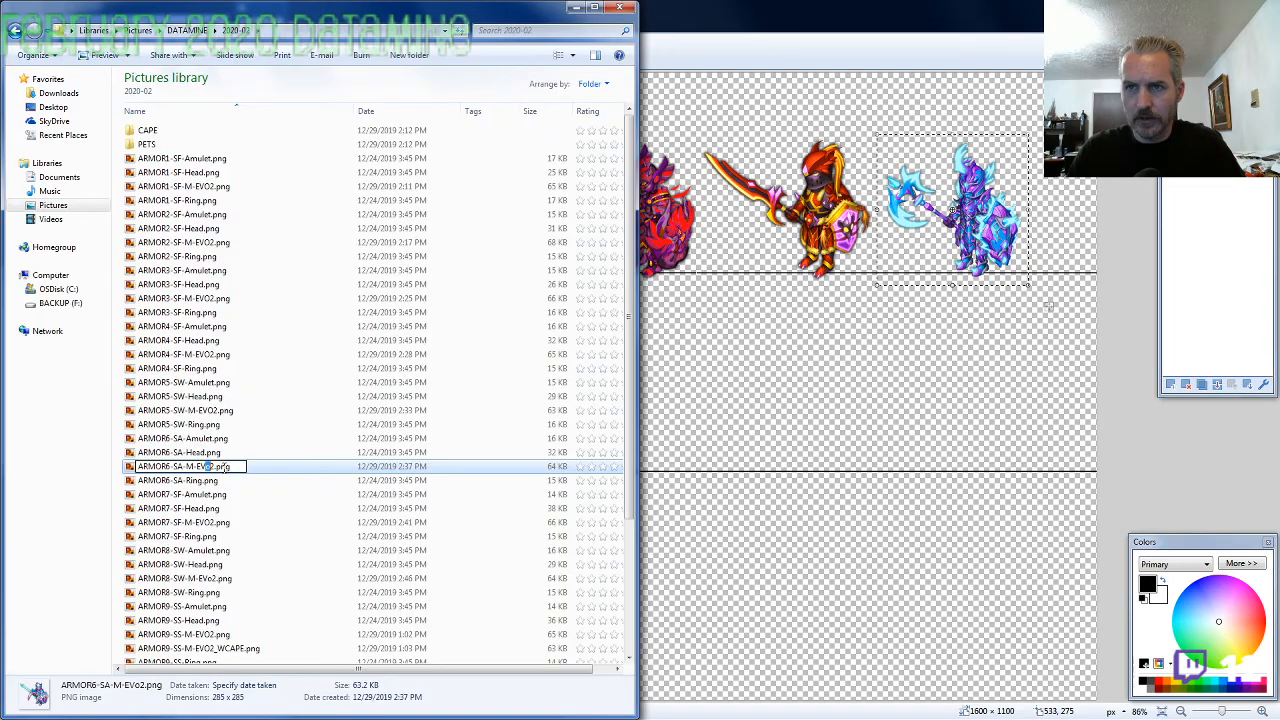
key(alt+Tab)
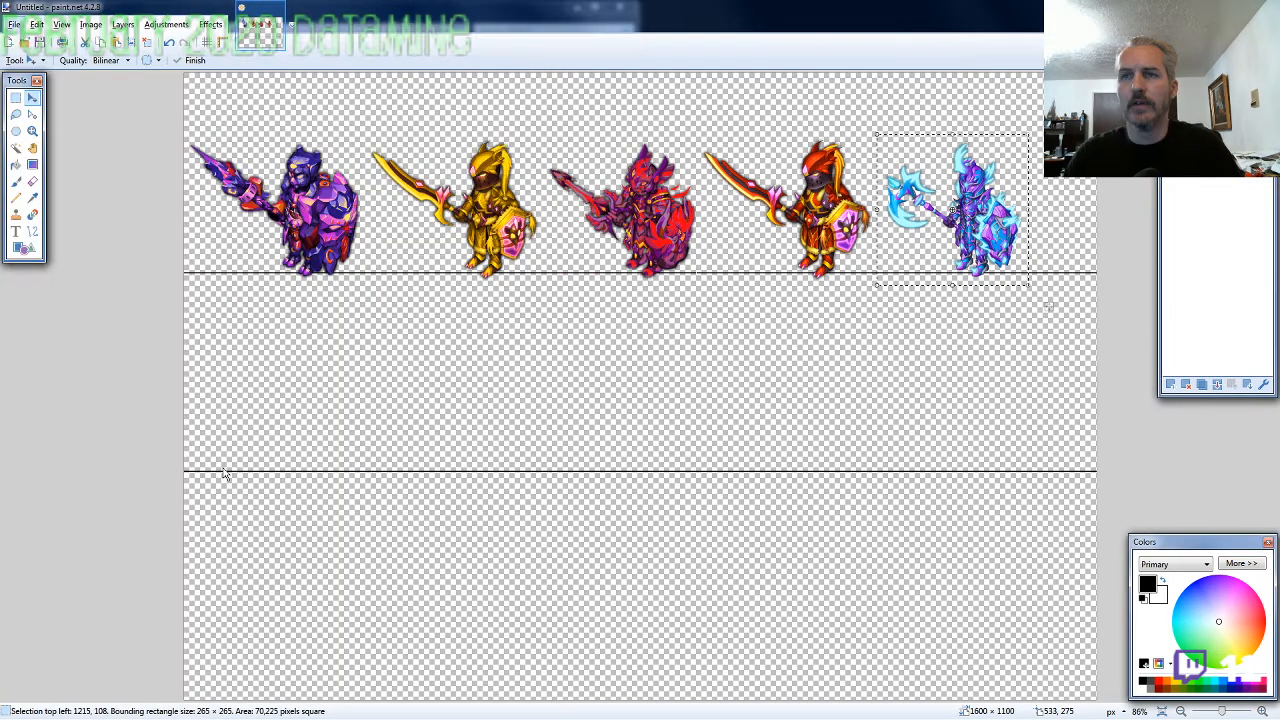
key(ctrl+v)
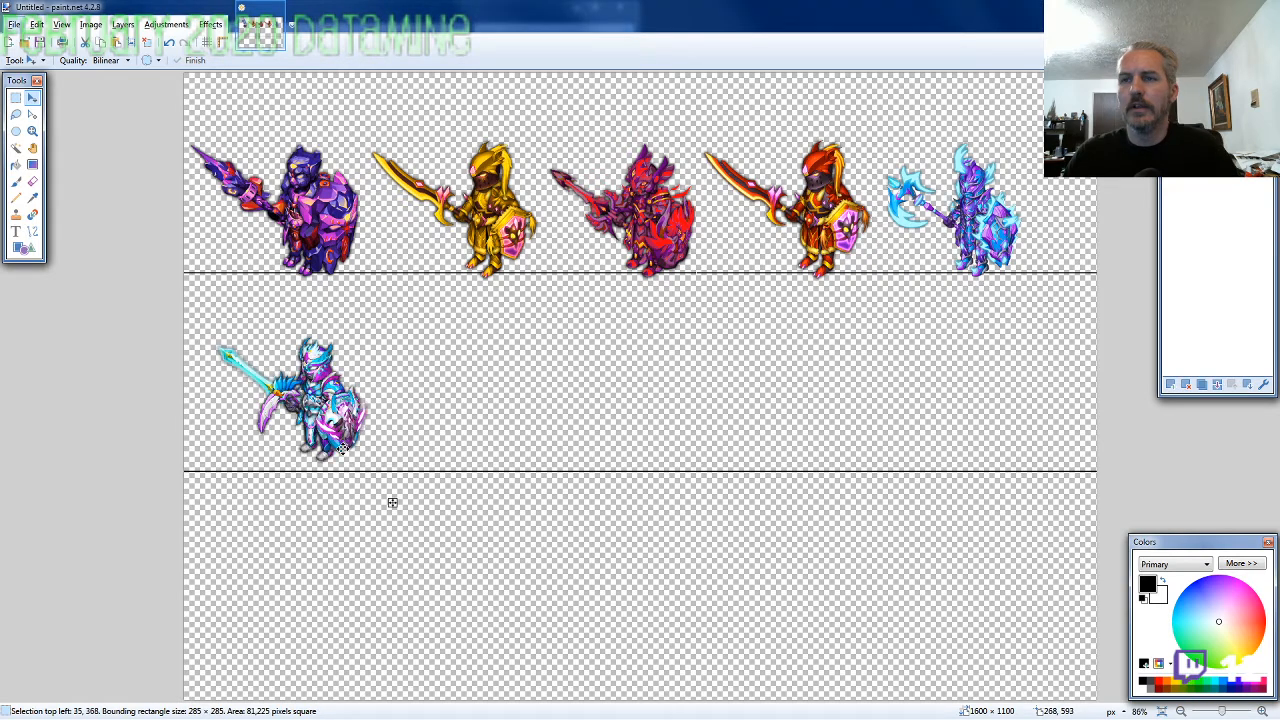
drag(341, 449, 325, 462)
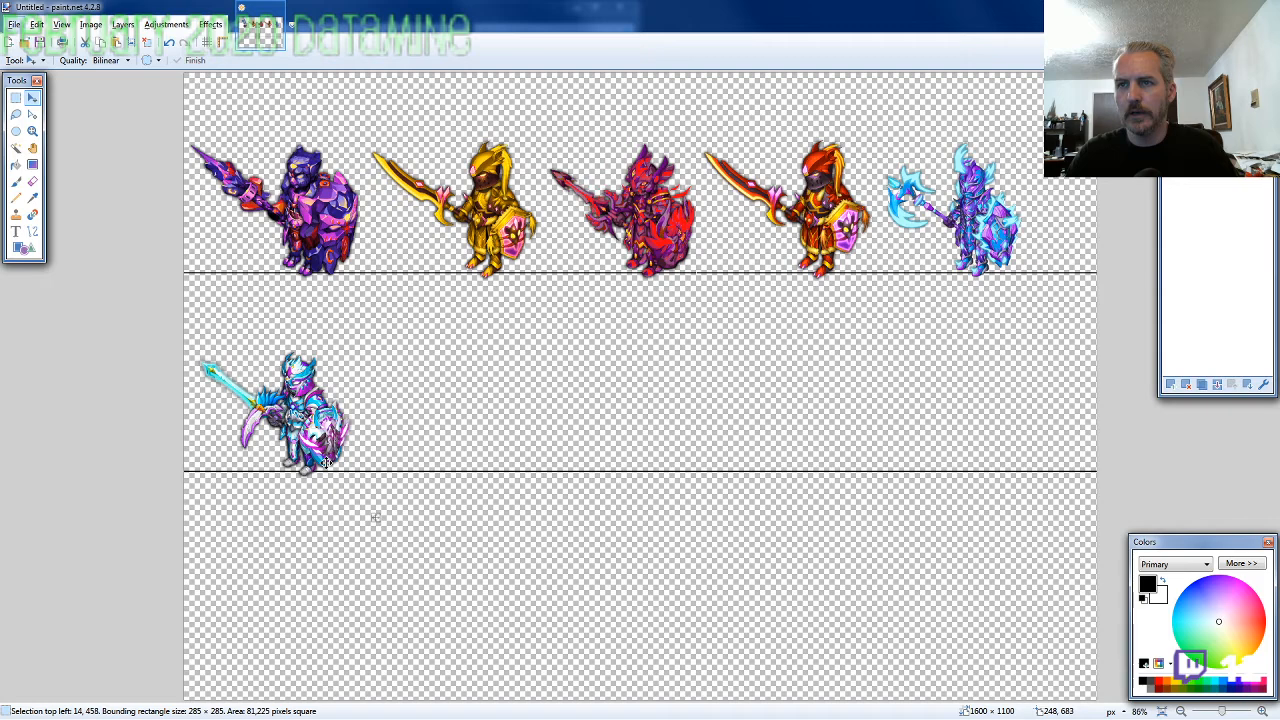
Paste the ARMOR7-SF-M-EVO2.png figure into the canvas and stand it on the second line beside the first figure
key(alt+Tab)
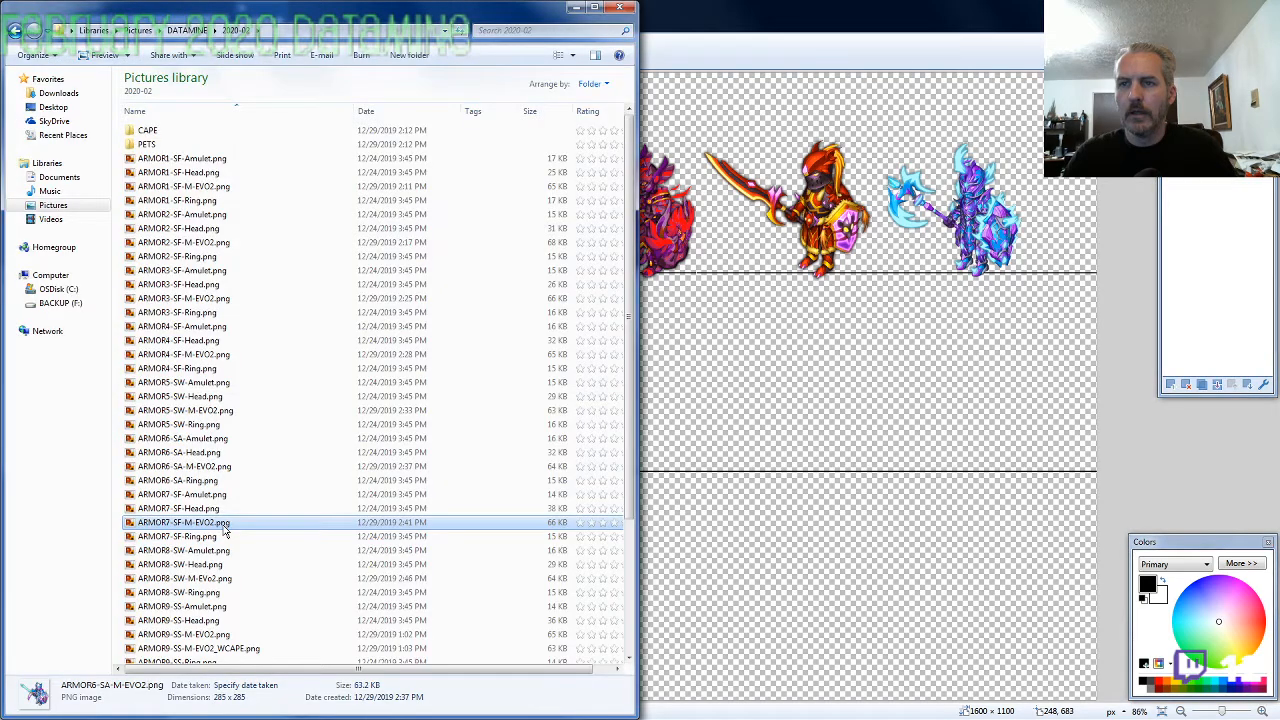
key(alt+Tab)
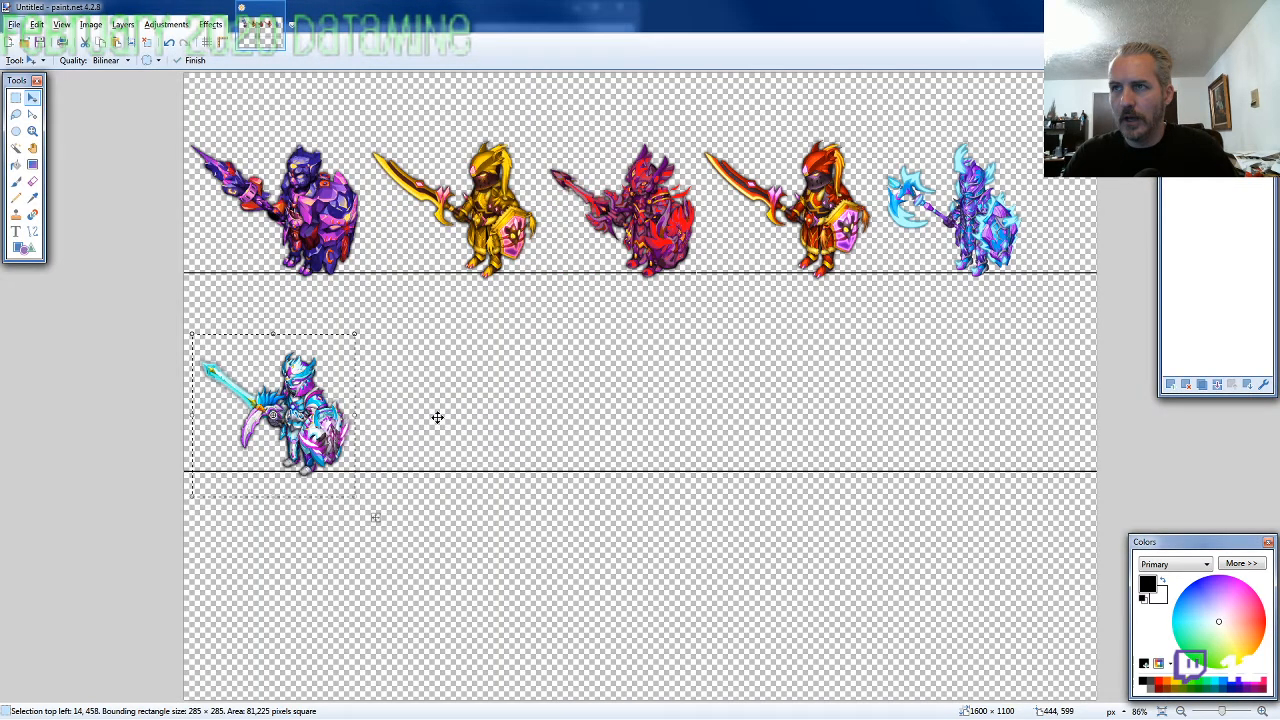
key(ctrl+v)
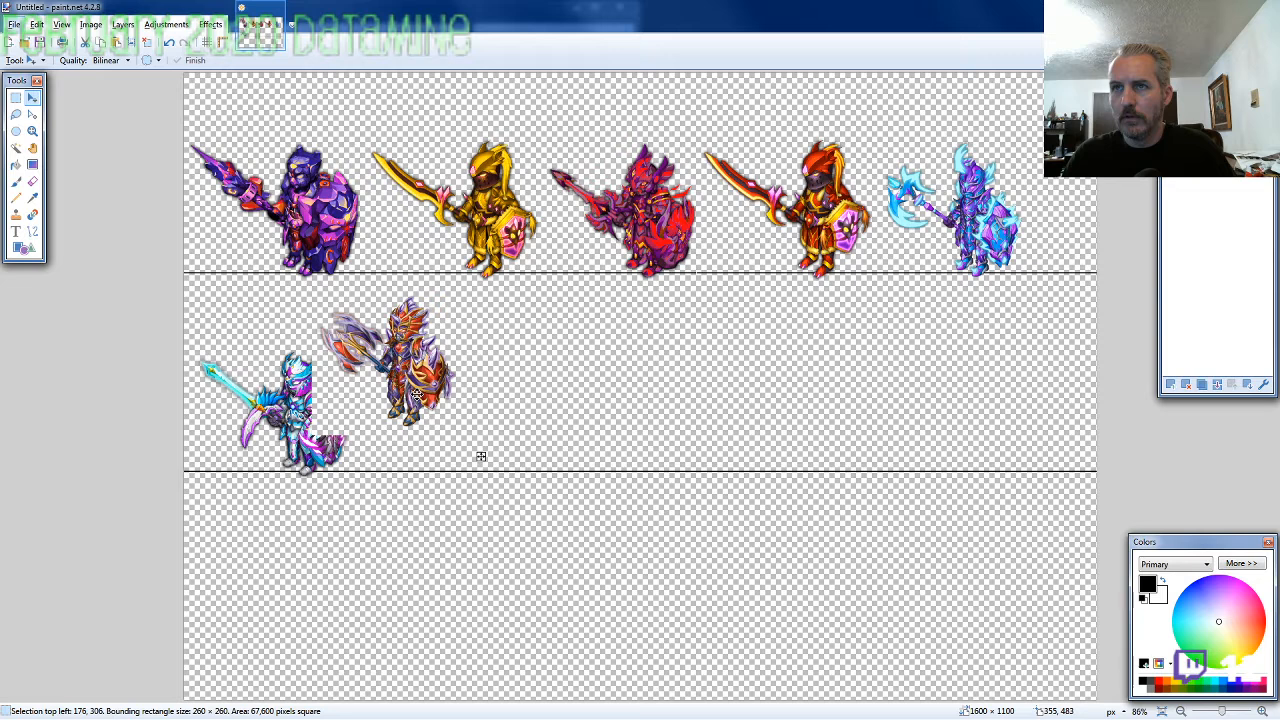
drag(416, 395, 465, 437)
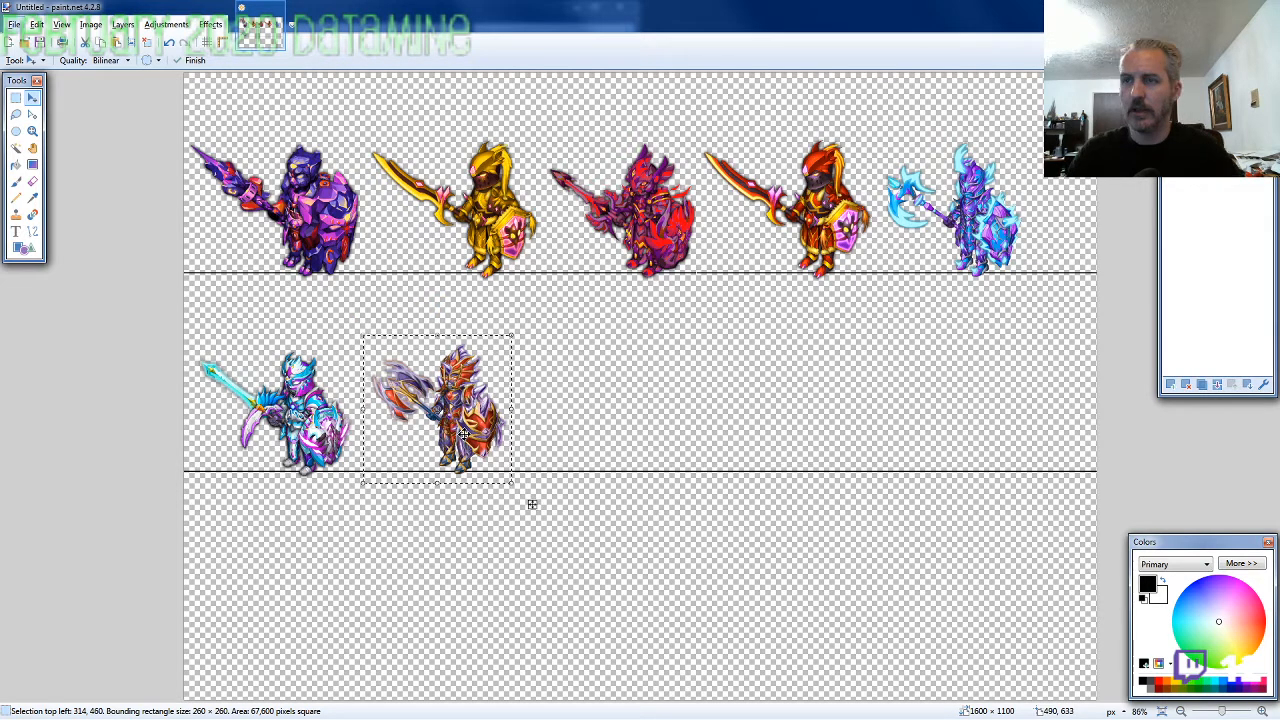
Rename the ARMOR8-SW-M image file as ARMOR8-SW-M-EVO2.png
key(alt+Tab)
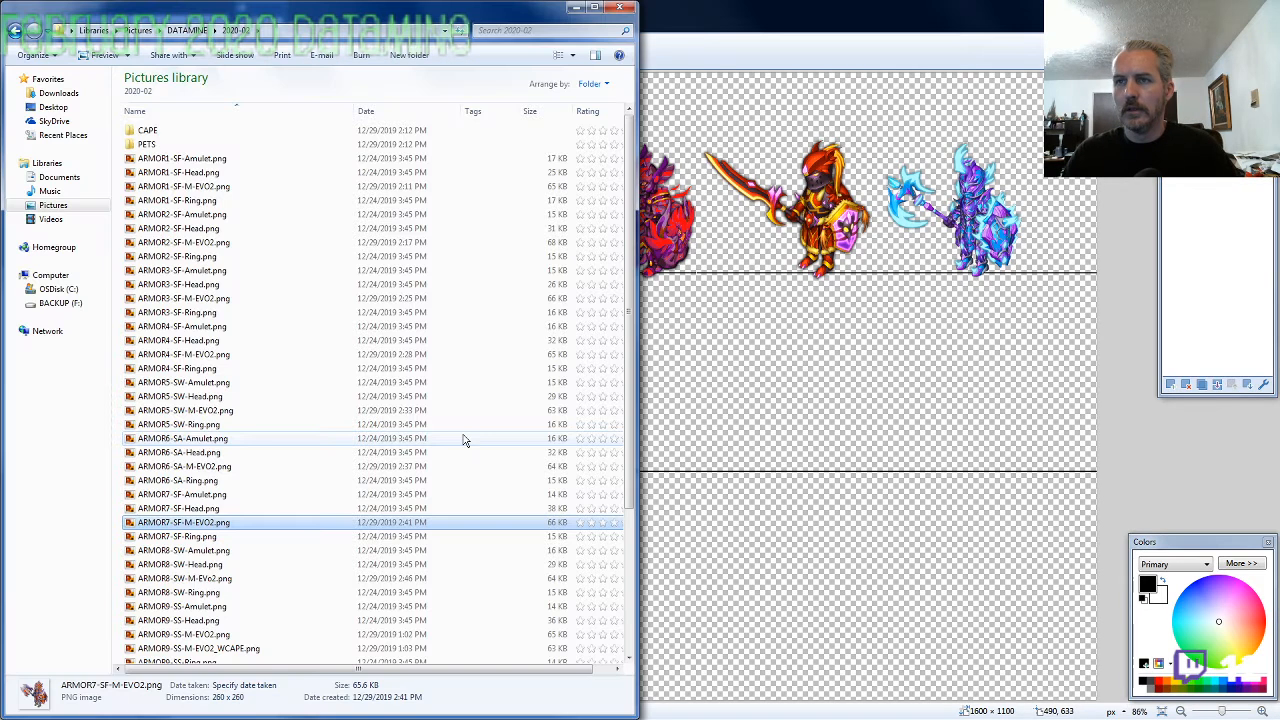
click(220, 579)
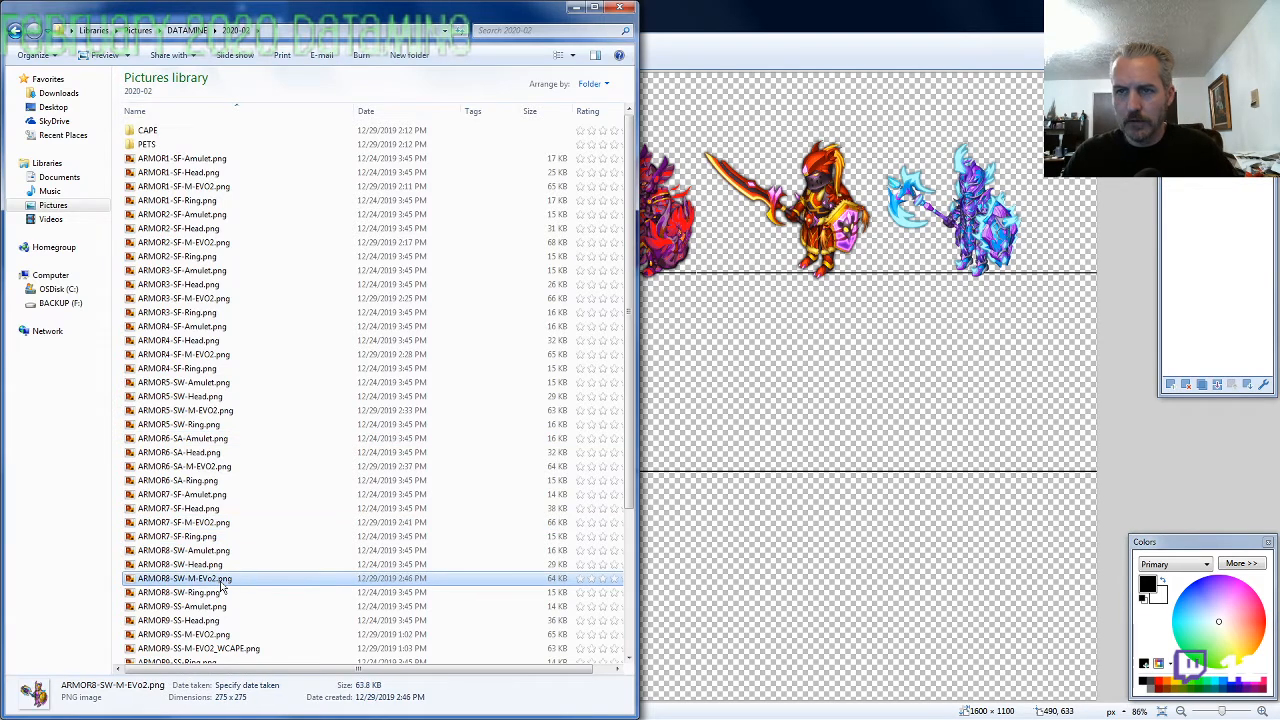
click(220, 580)
text(O)
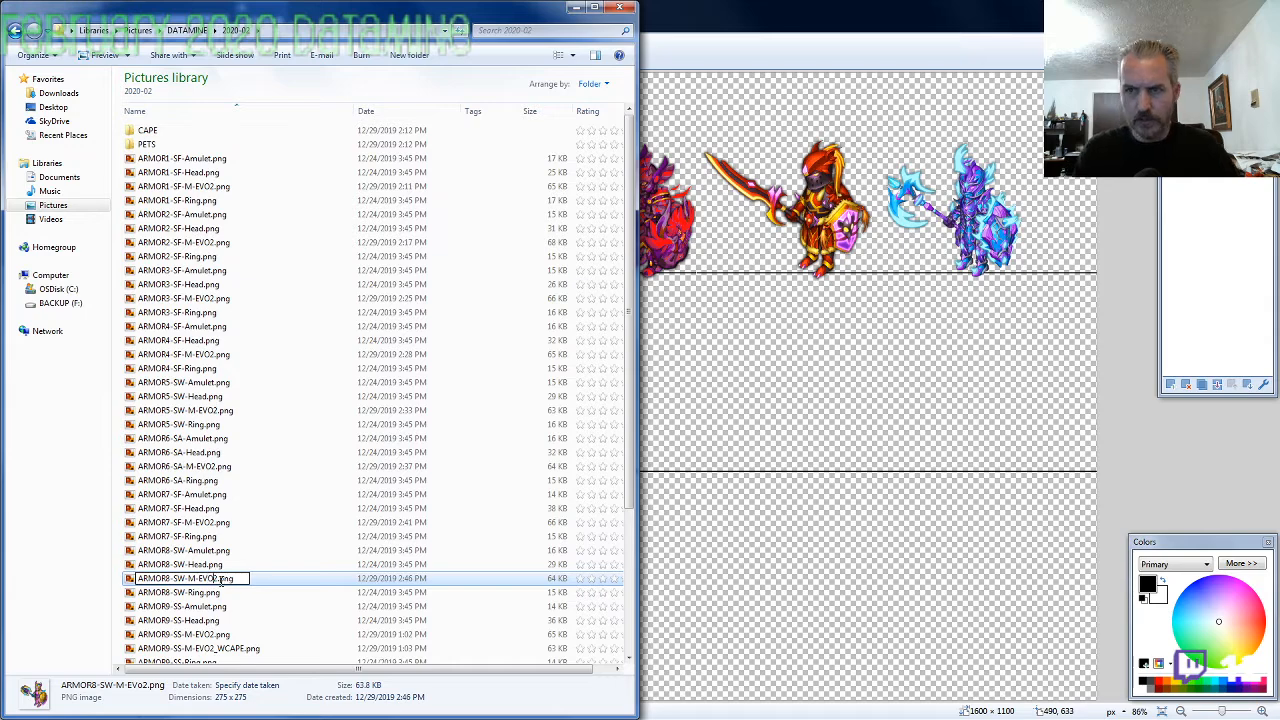
key(Return)
Paste the ARMOR8-SW-M-EVO2.png figure into the paint.net canvas and nudge it into place as the third figure on the second line
key(alt+Tab)
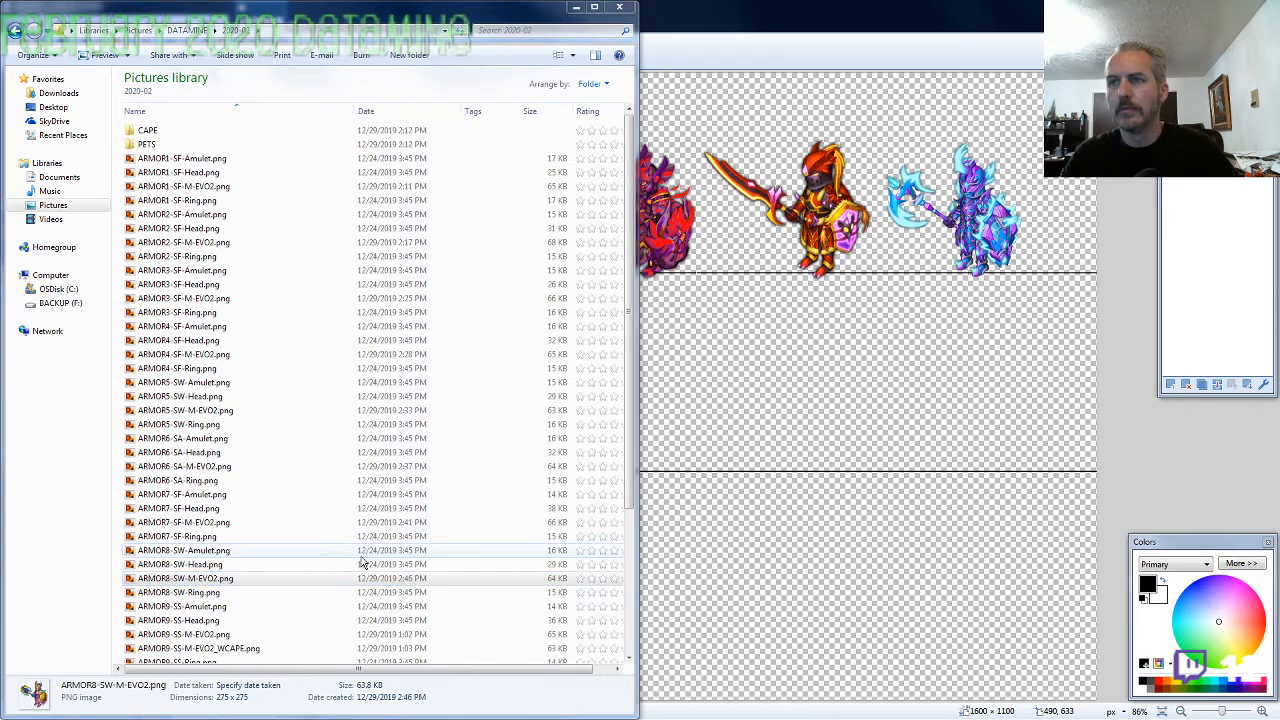
key(ctrl+v)
drag(265, 157, 584, 414)
key(Left)
key(Left)
key(Left)
key(Left)
key(Left)
key(Left)
key(Left)
key(Left)
key(Left)
key(Left)
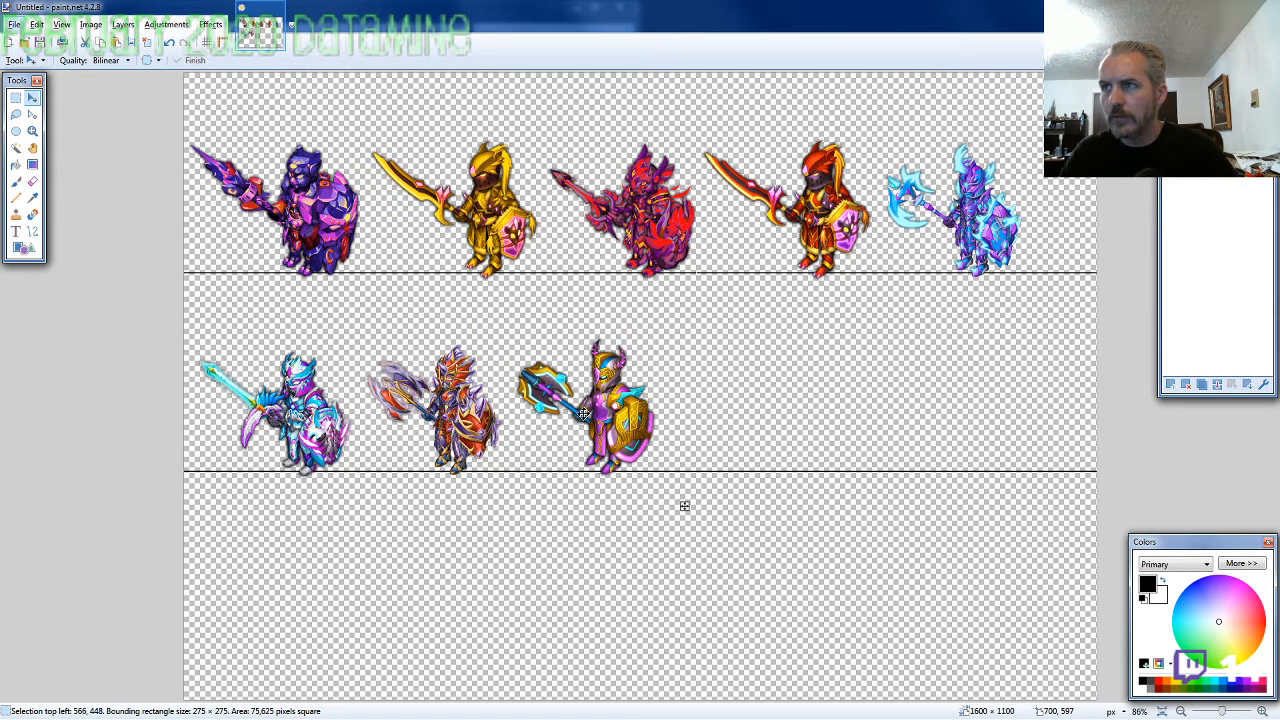
Copy ARMOR9-SS-M-EVO2.png from the picture folder into the canvas and place it as the fourth figure on the second line
key(alt+Tab)
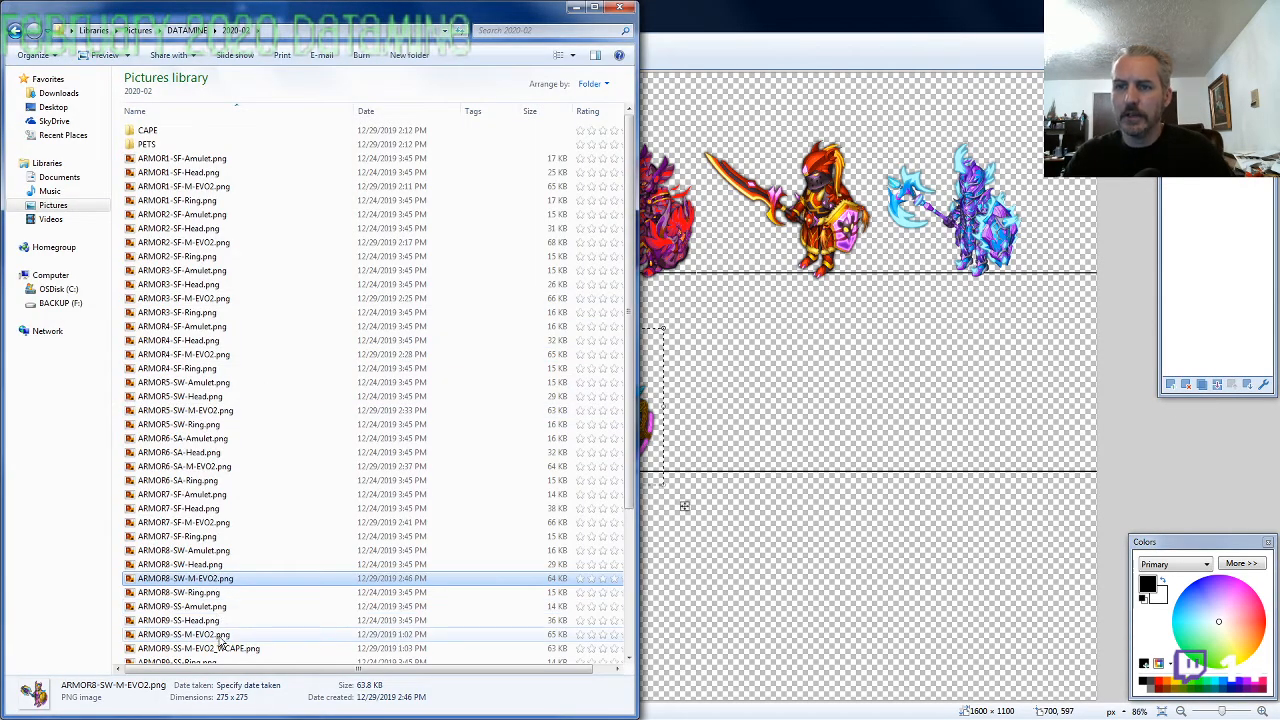
click(318, 634)
key(ctrl+c)
key(alt+Tab)
key(ctrl+v)
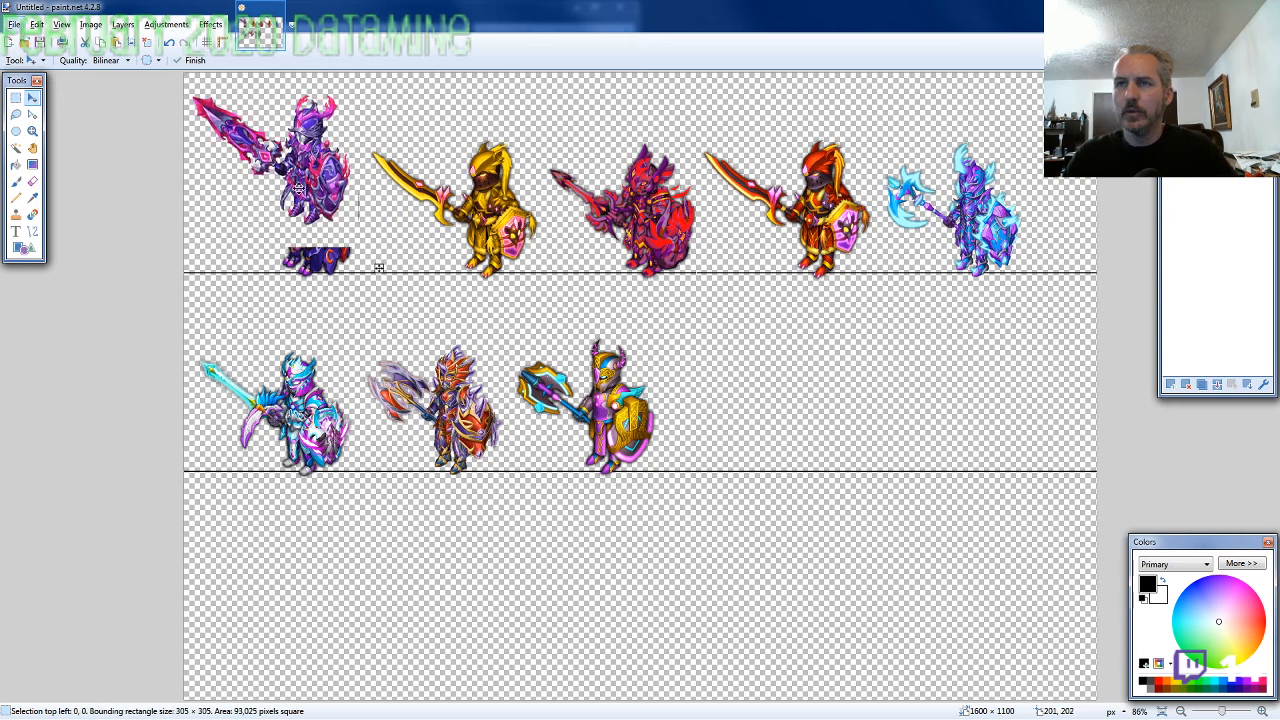
mouse_move(371, 262)
mouse_down()
mouse_move(600, 328)
mouse_move(765, 411)
mouse_move(765, 440)
mouse_up()
key(Left)
key(Left)
key(Left)
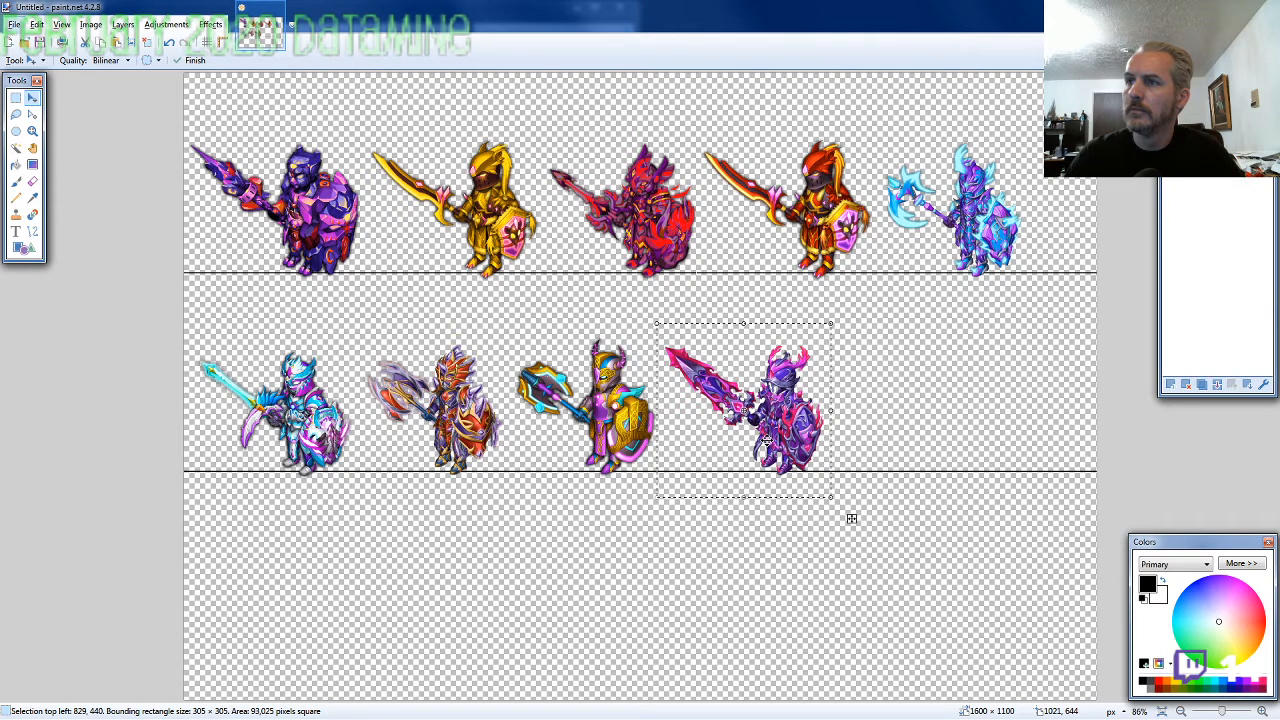
Copy ARMOR10-SE-M-EVO2.png from the picture folder into the canvas and place it as the fifth figure on the second line
key(alt+Tab)
click(227, 531)
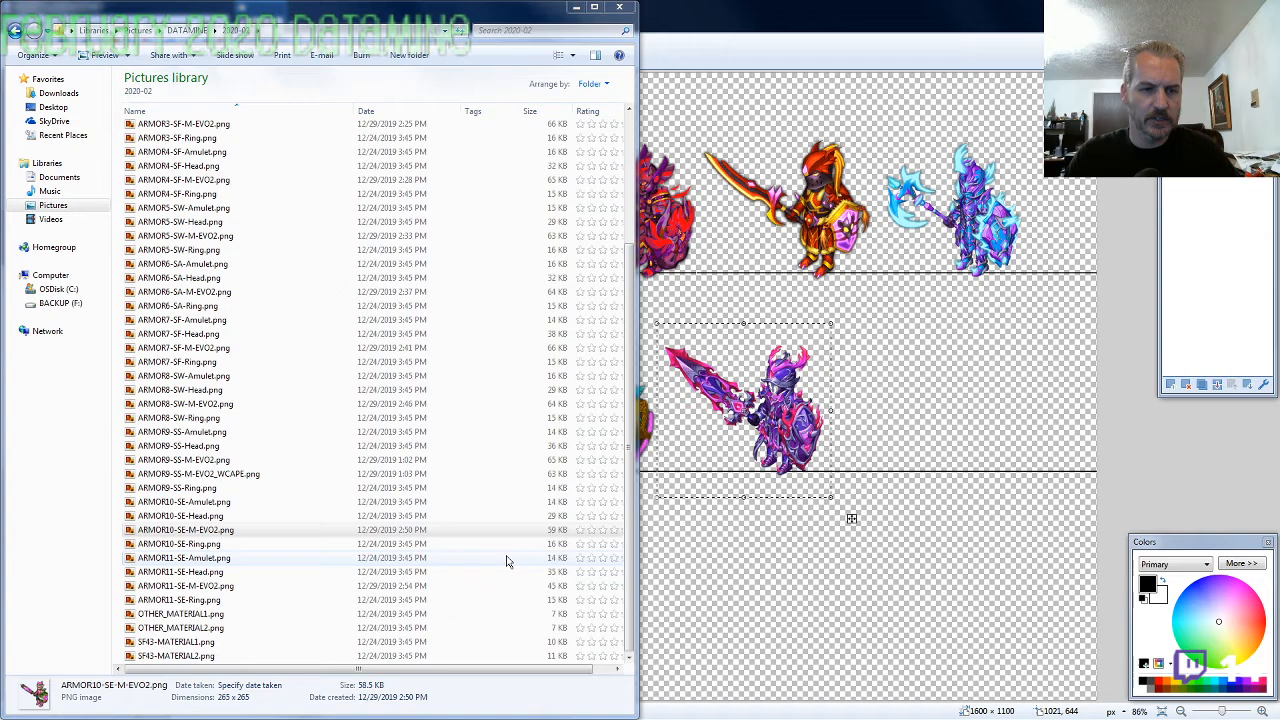
key(alt+Tab)
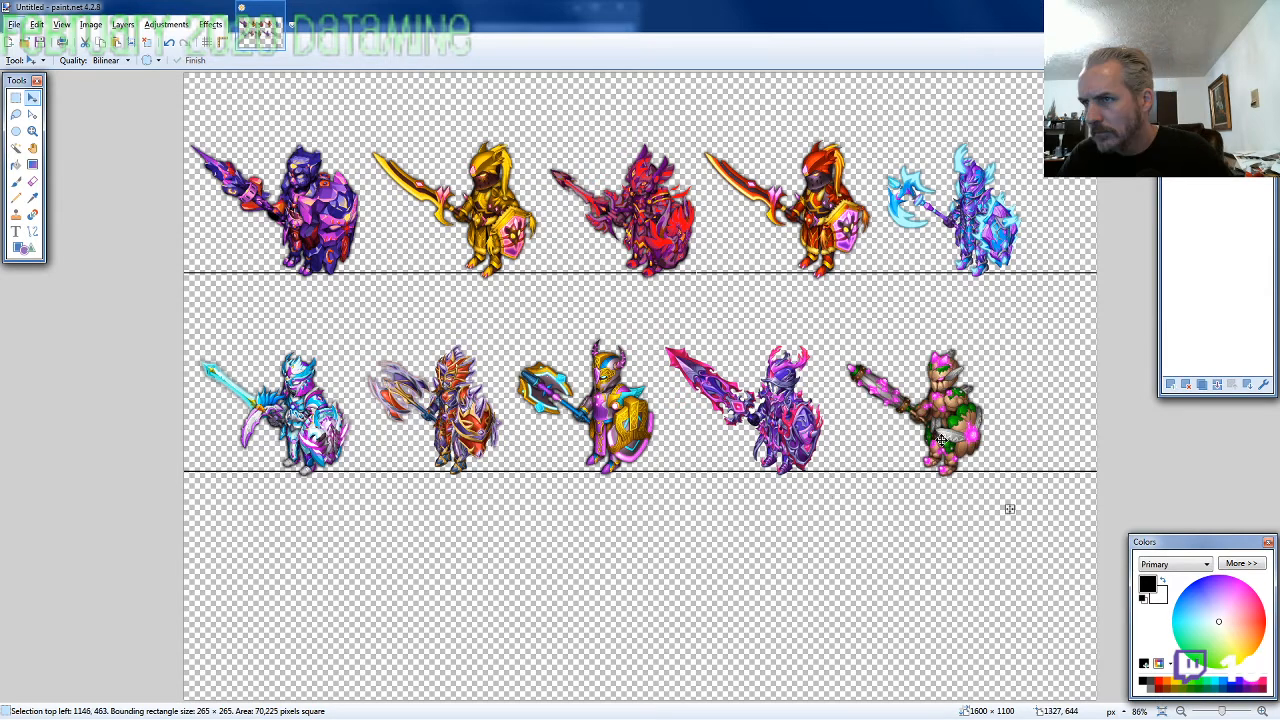
drag(942, 437, 941, 440)
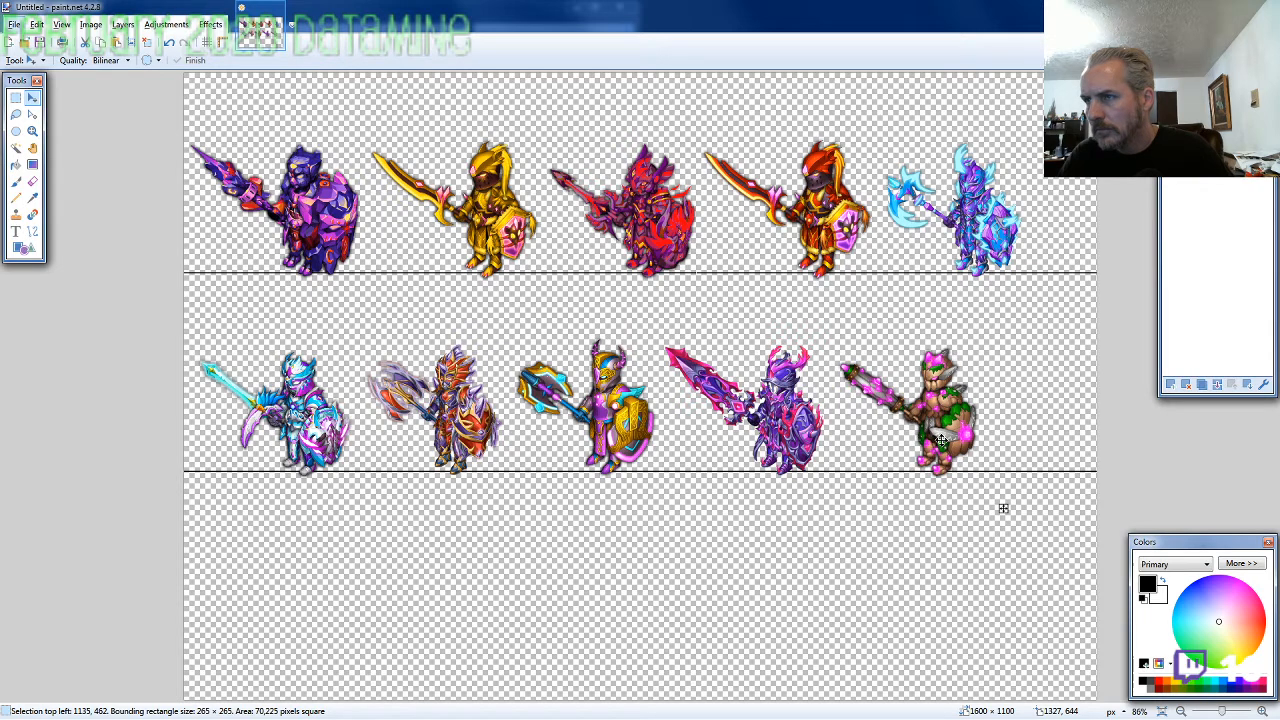
drag(941, 440, 941, 440)
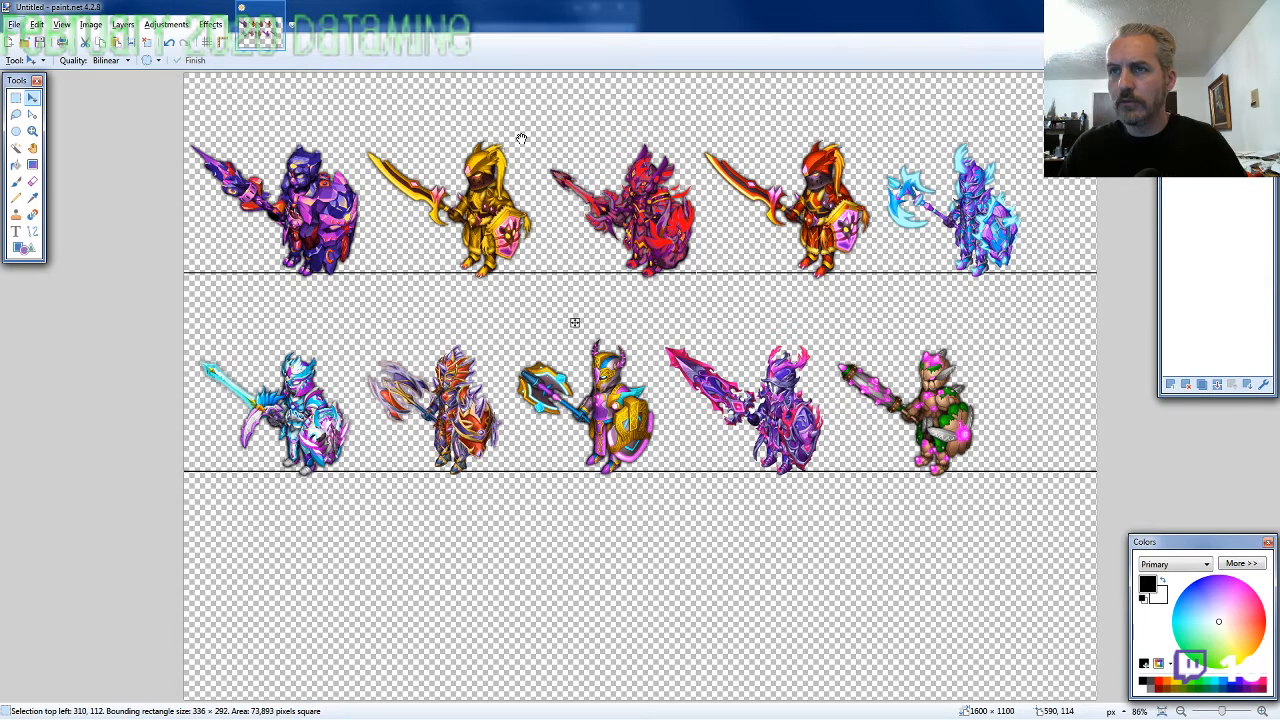
Lasso the golden knight in the top row and shift it left to about 299, 112, closer to the first figure
drag(523, 139, 521, 139)
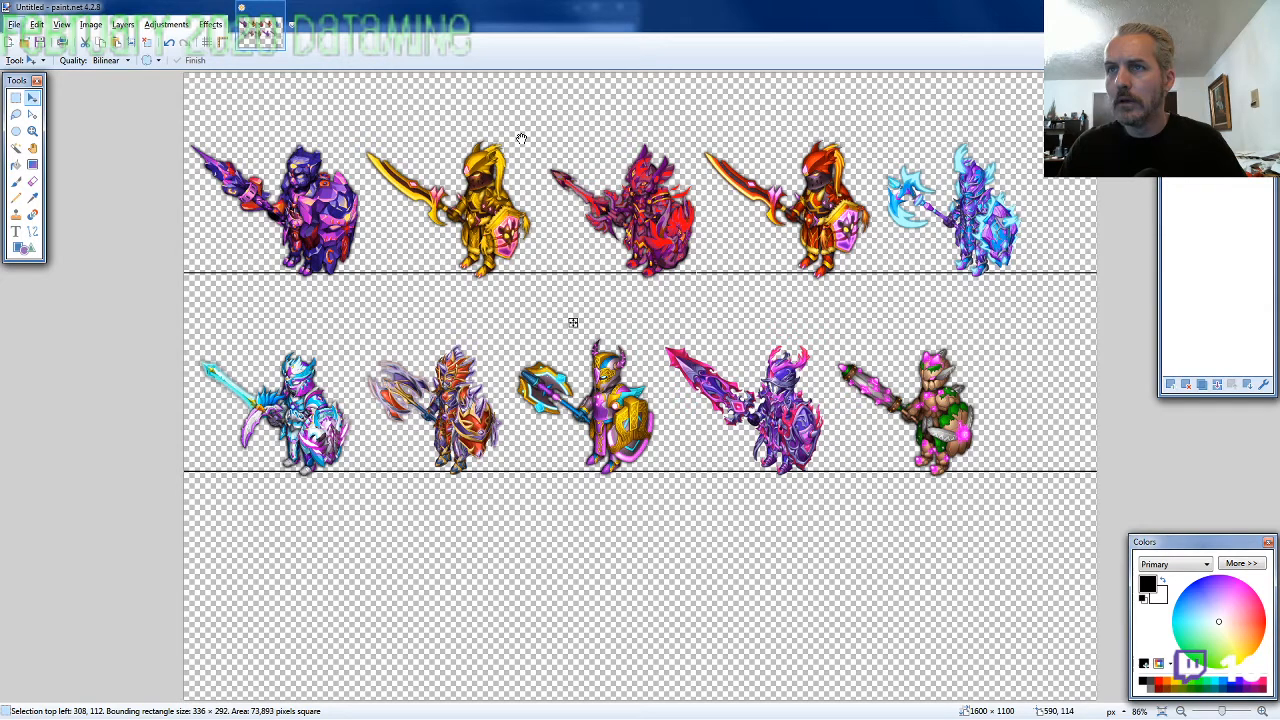
key(Left)
key(Left)
key(Left)
key(Left)
key(Left)
key(Left)
key(Left)
key(Left)
key(Left)
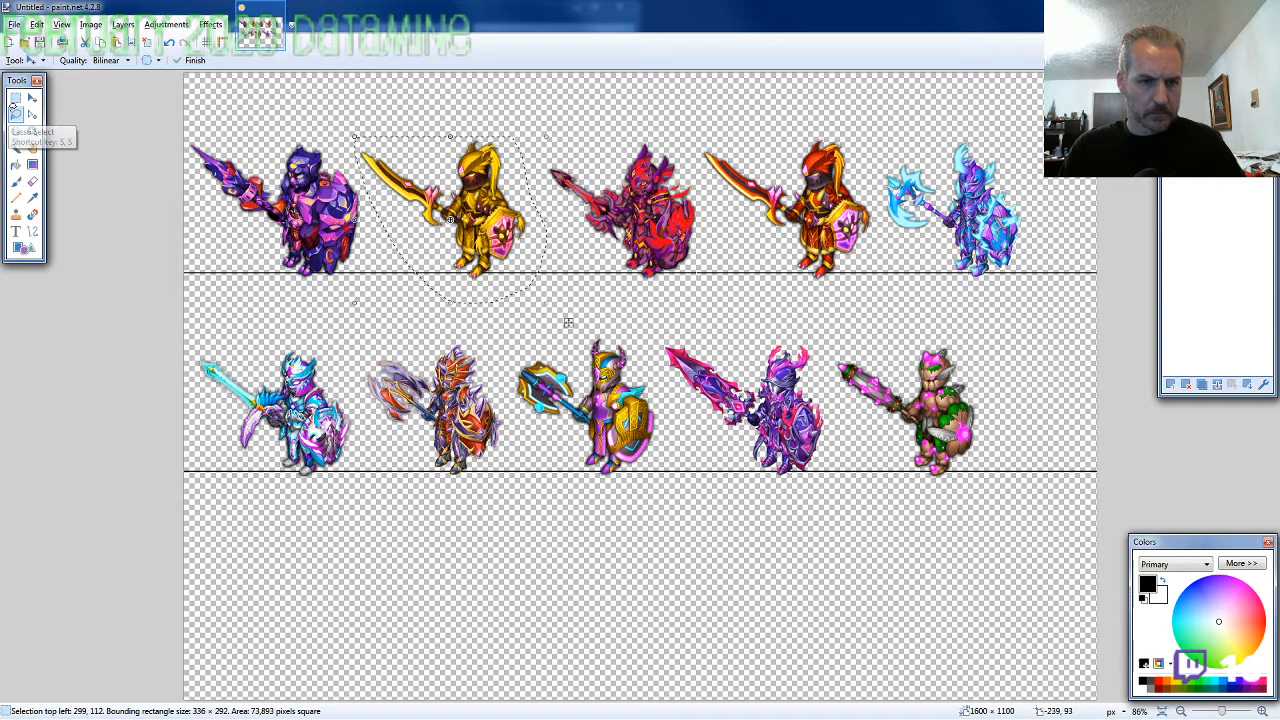
Lasso the dark red knight in the top row and nudge it left to about 593, 100, closer to the golden knight
click(15, 112)
drag(672, 289, 685, 287)
key(m)
key(Left)
key(Left)
key(Left)
key(Left)
key(Left)
key(Left)
key(Left)
key(Left)
key(Left)
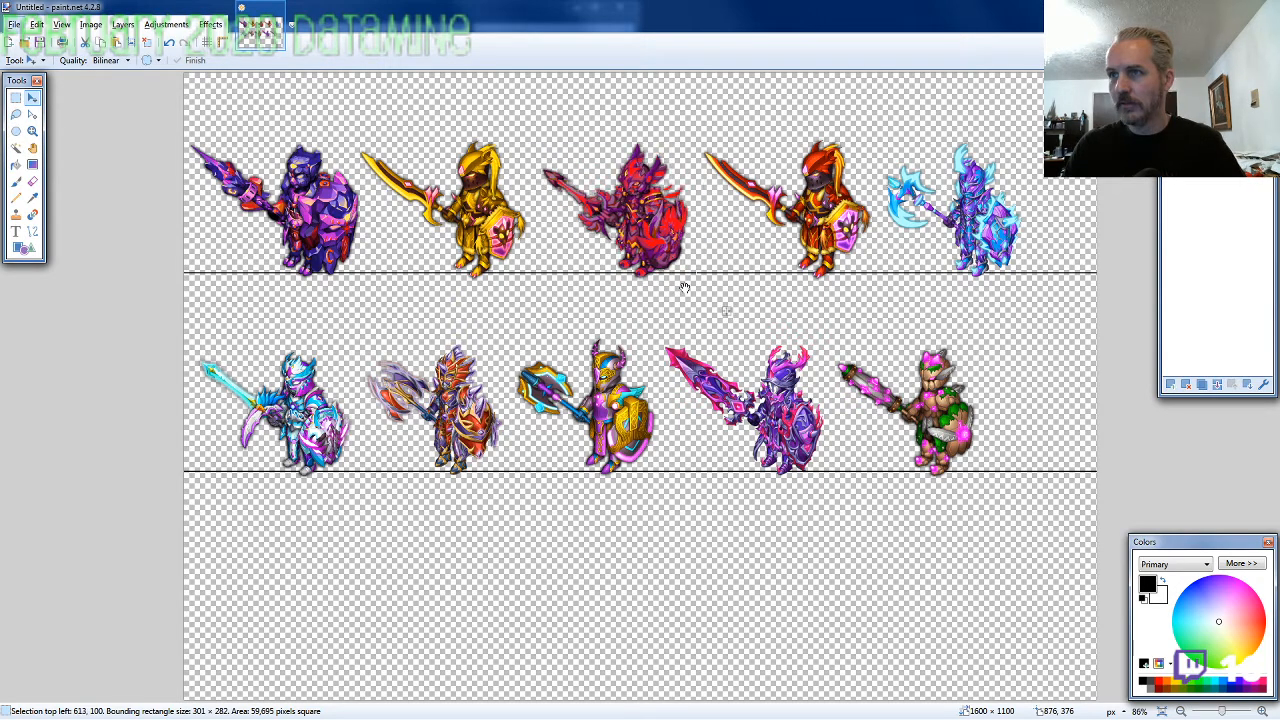
key(Left)
key(Left)
key(Left)
key(Left)
key(Left)
key(Left)
key(Left)
key(Left)
key(Left)
key(Left)
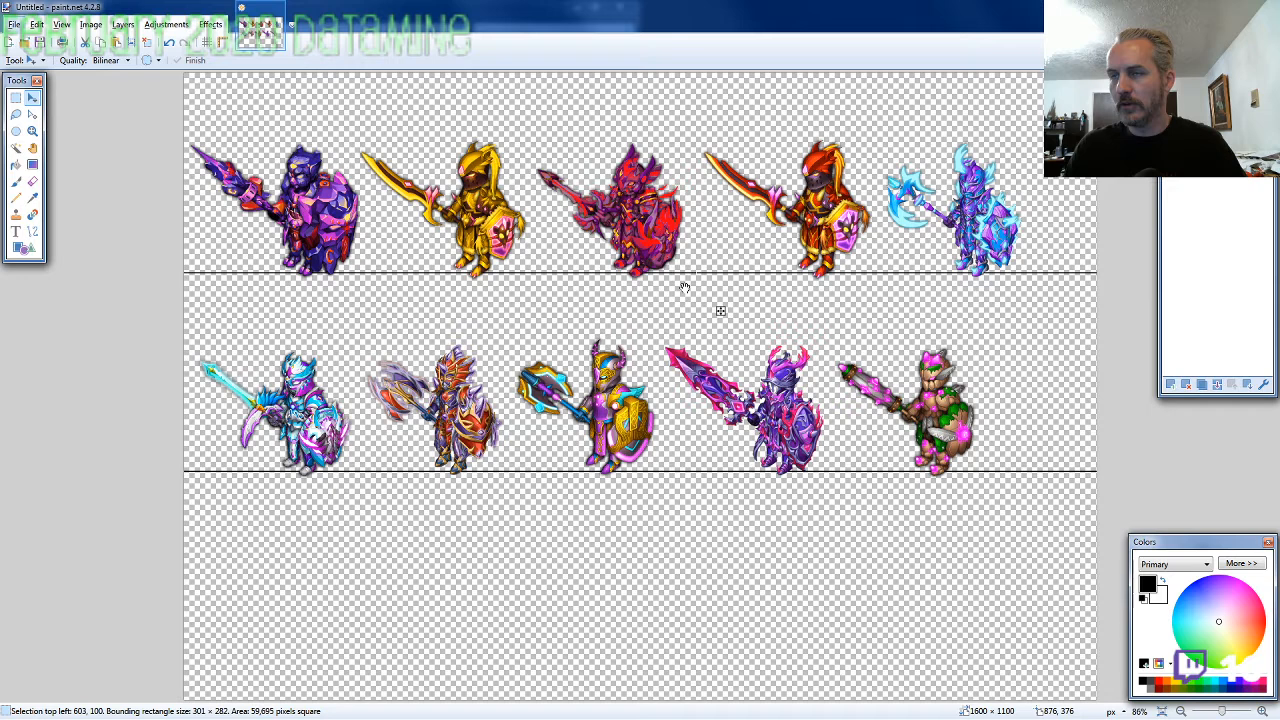
key(Left)
key(Left)
key(Left)
key(Left)
key(Left)
key(Left)
key(Left)
key(Left)
key(Left)
key(Left)
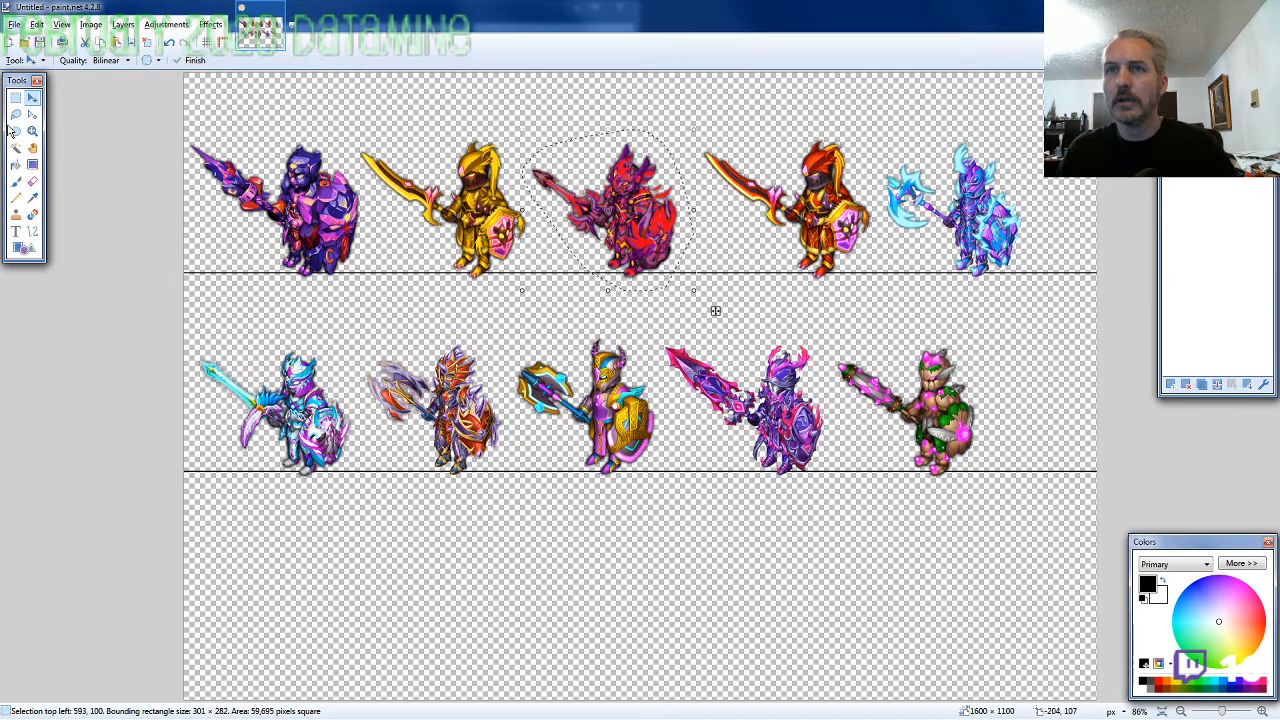
Lasso the orange-and-gold knight in the top row and move it left to about 857, 101, closer to the red knight
click(15, 114)
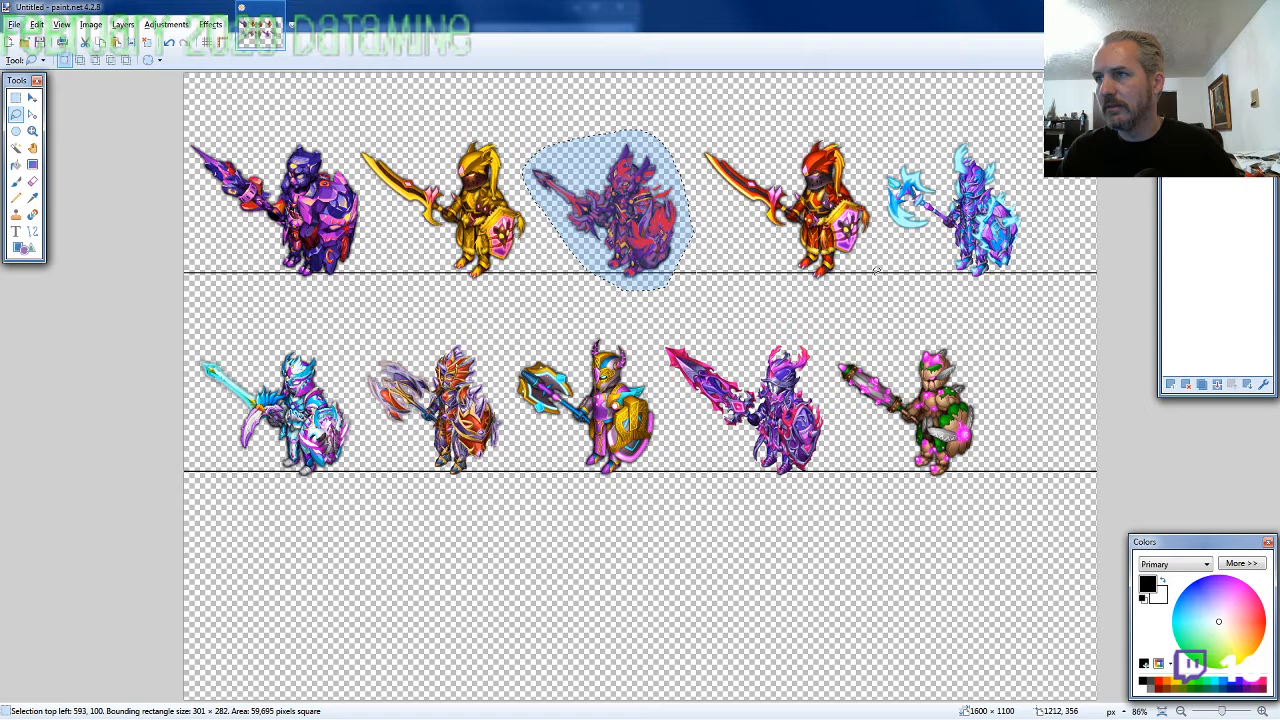
drag(876, 270, 868, 172)
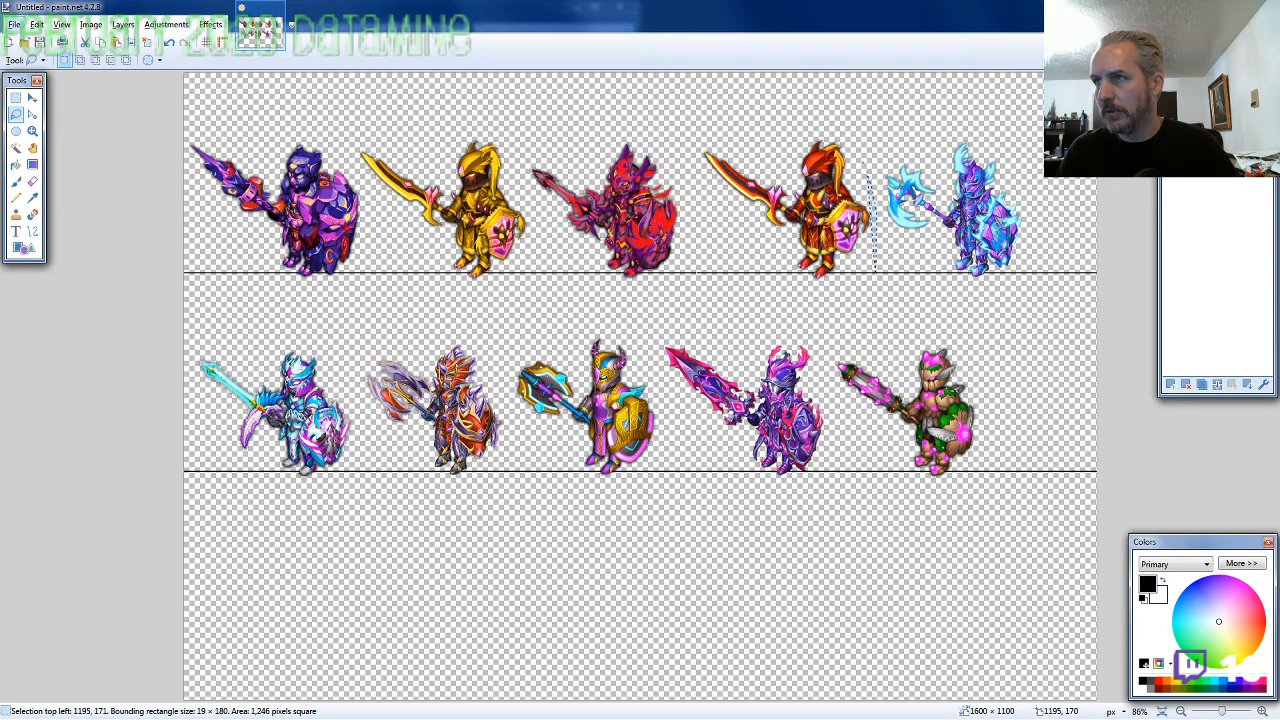
drag(866, 169, 876, 285)
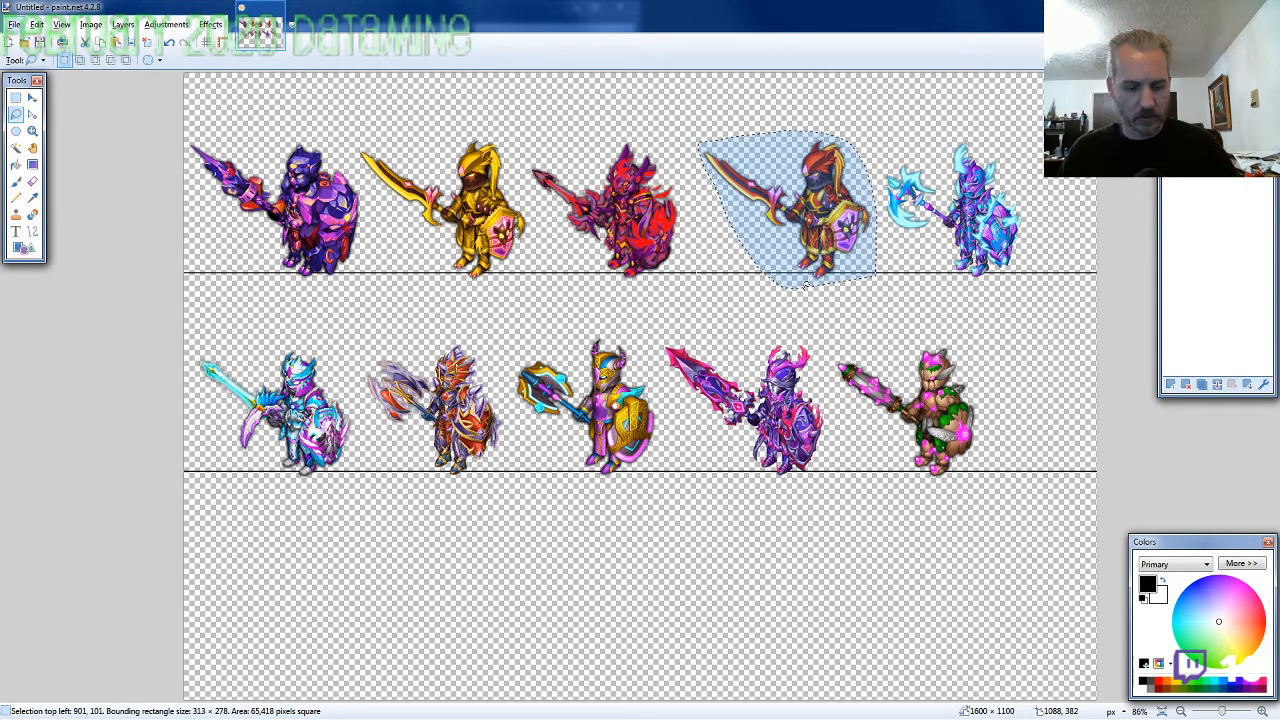
key(m)
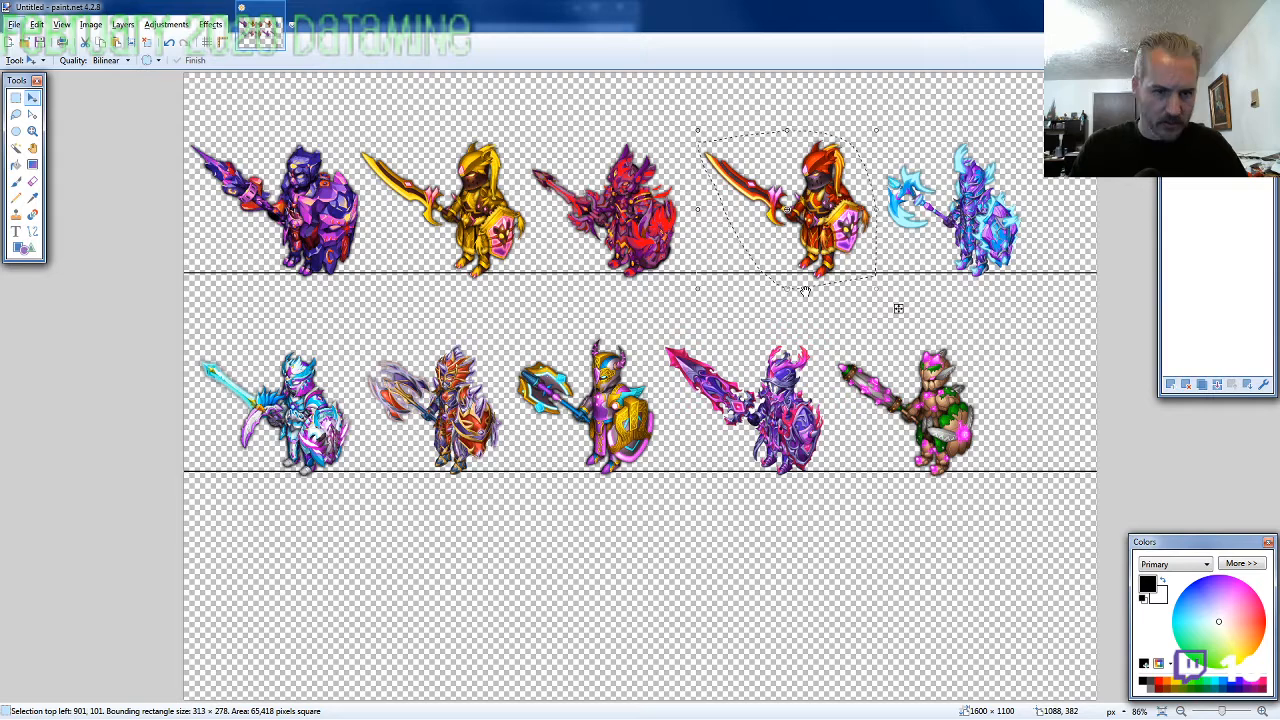
drag(898, 308, 880, 308)
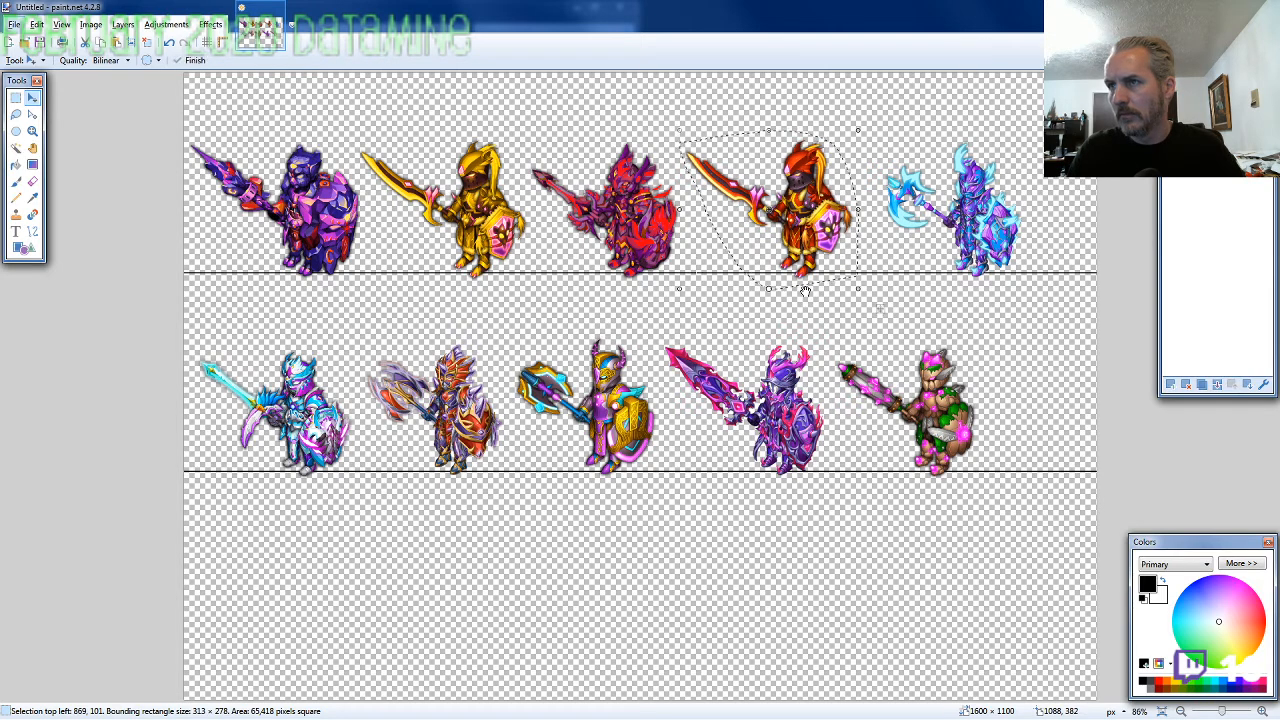
key(Left)
key(Left)
key(Left)
key(Left)
key(Left)
key(Left)
key(Left)
key(Left)
key(Left)
key(Left)
key(Left)
key(Left)
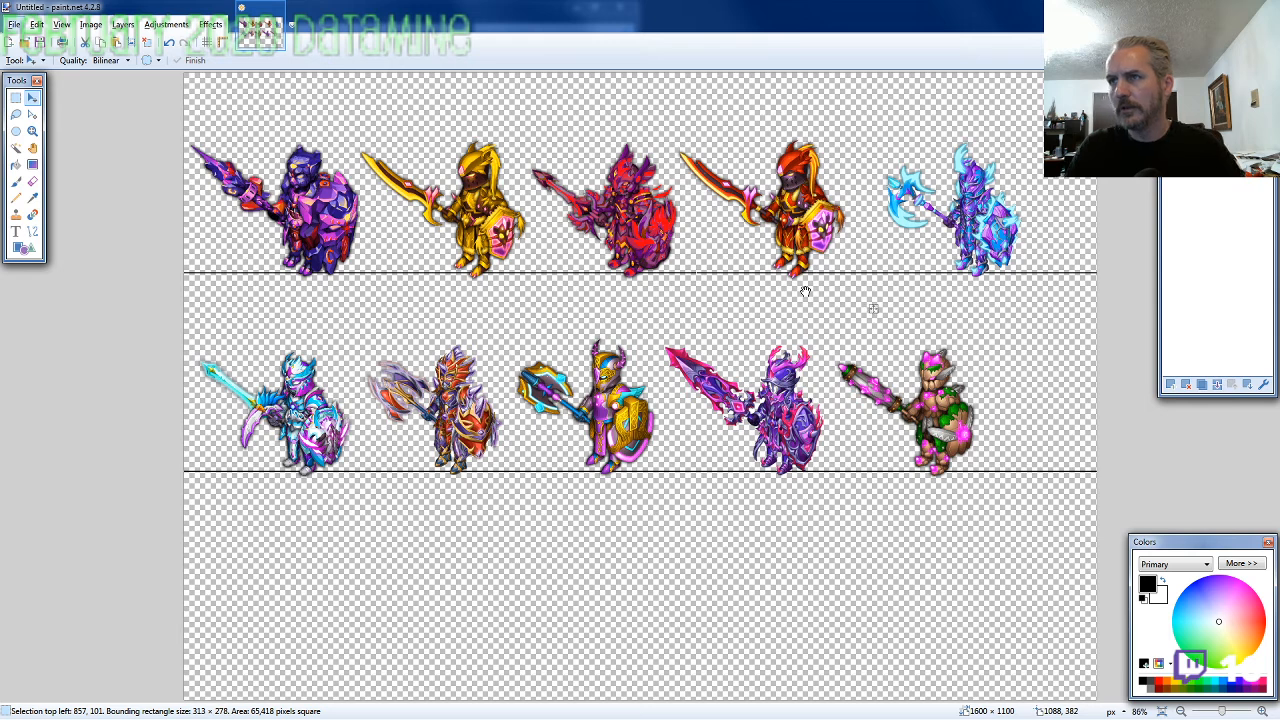
Lasso the ice-blue knight at the end of the top row and move it left to about 1169, 102
click(15, 113)
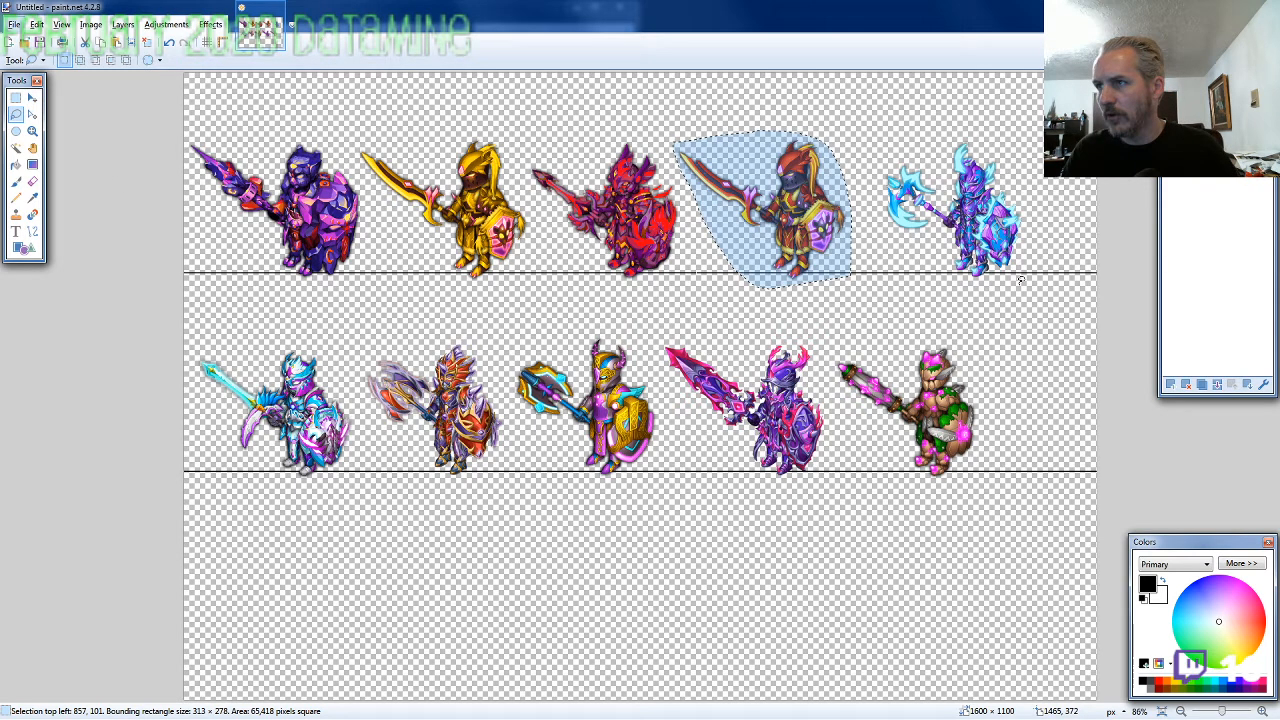
mouse_move(1020, 283)
mouse_down()
mouse_move(1028, 187)
mouse_move(937, 141)
mouse_move(903, 152)
mouse_move(1020, 280)
mouse_move(955, 281)
mouse_up()
key(m)
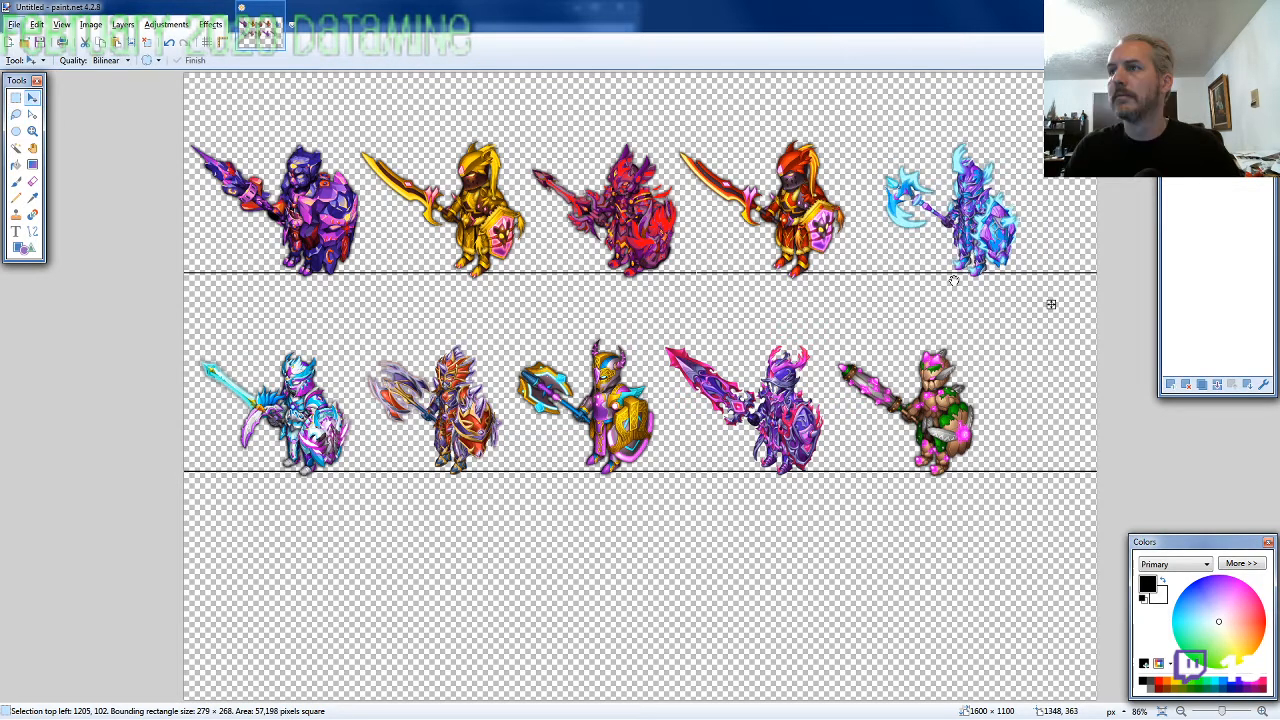
drag(1051, 304, 1040, 303)
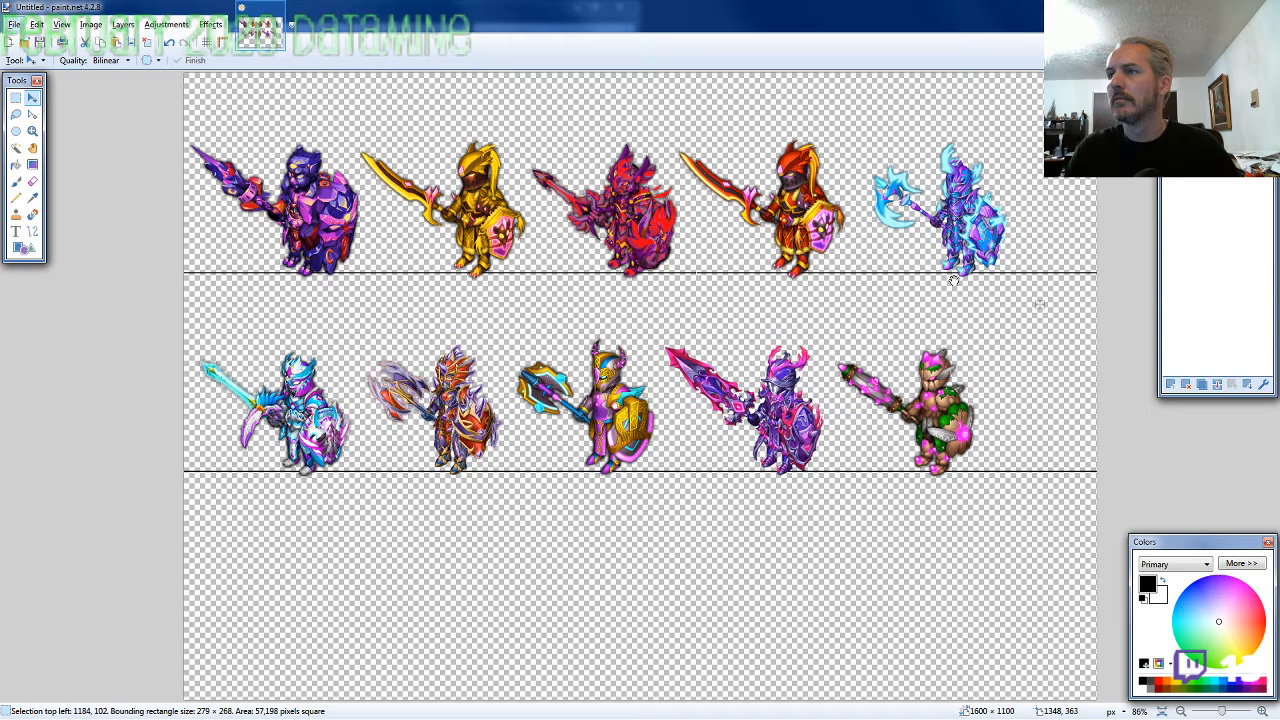
drag(1039, 303, 1029, 303)
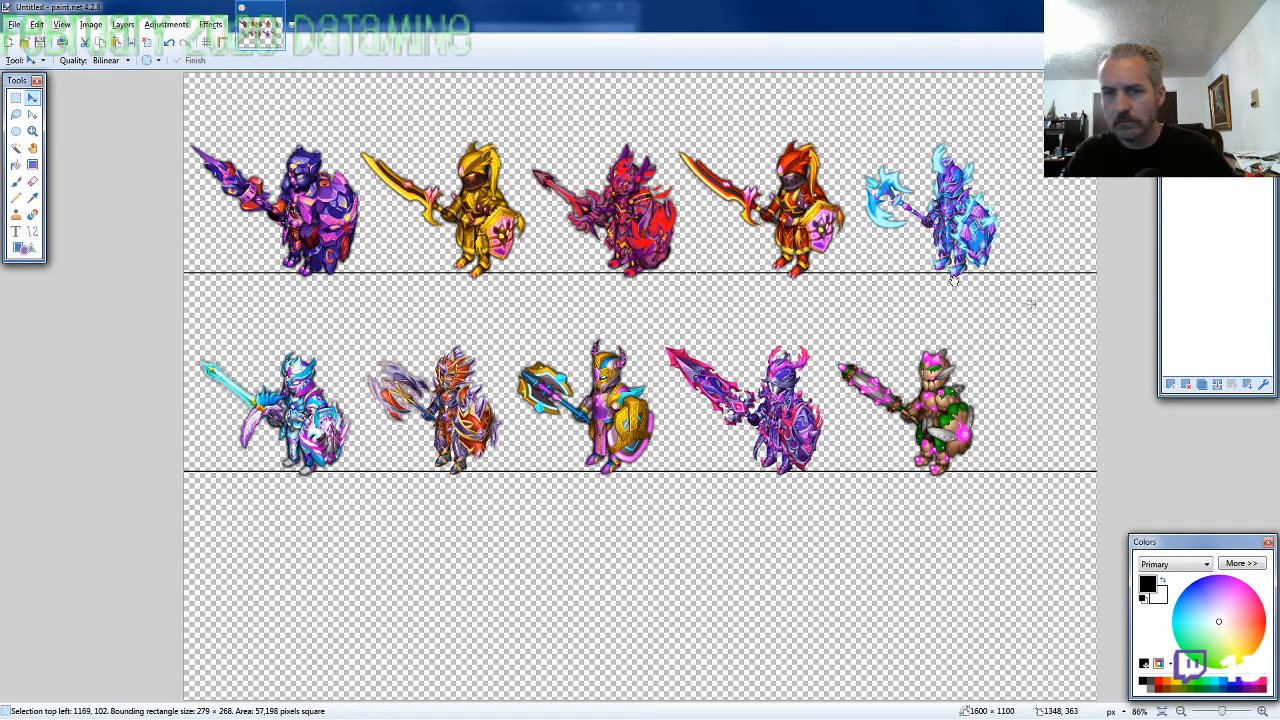
Lasso the last four knights in the second row and shift them left together to about 267, 446
drag(1030, 303, 1031, 304)
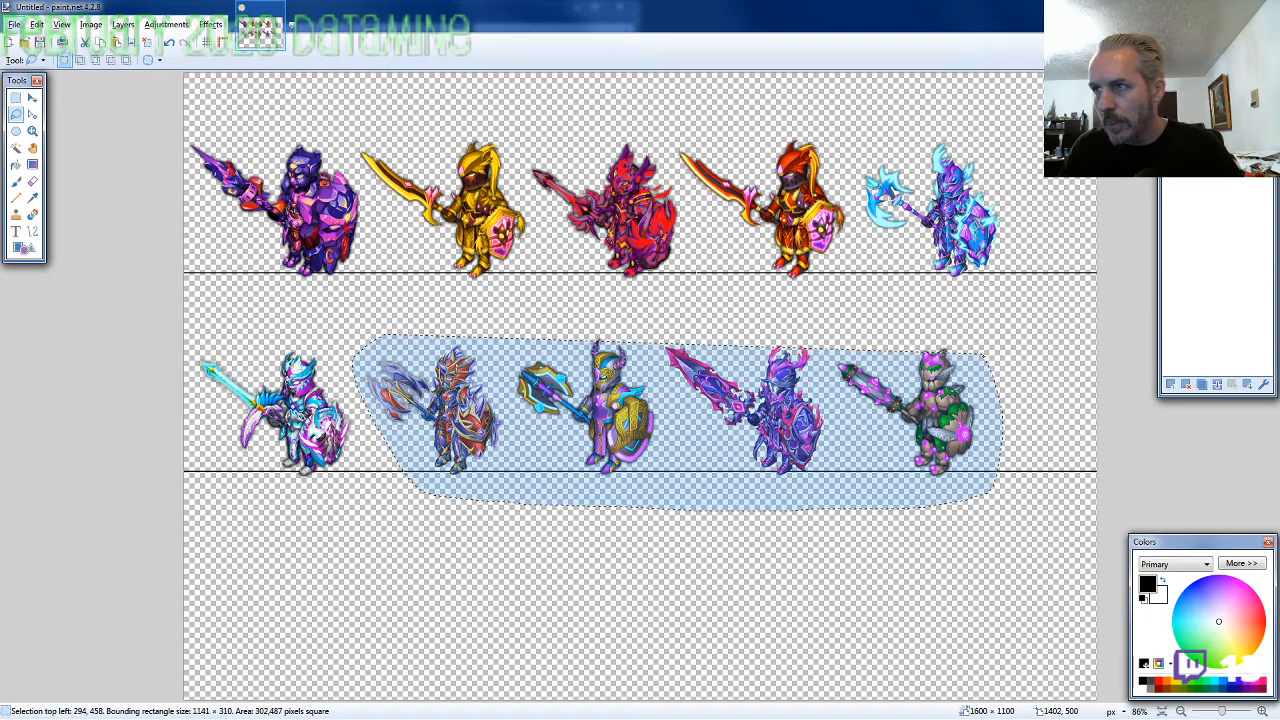
drag(983, 355, 955, 323)
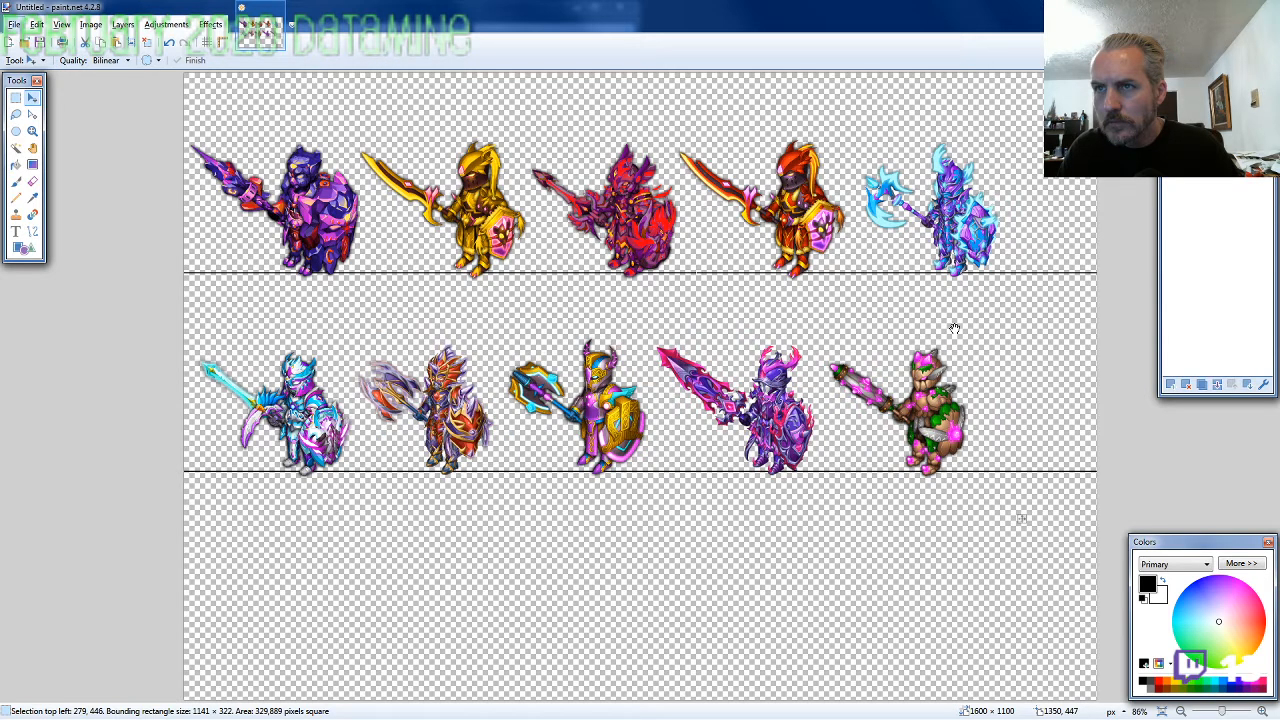
key(Left)
key(Left)
key(Left)
key(Left)
key(Left)
key(Left)
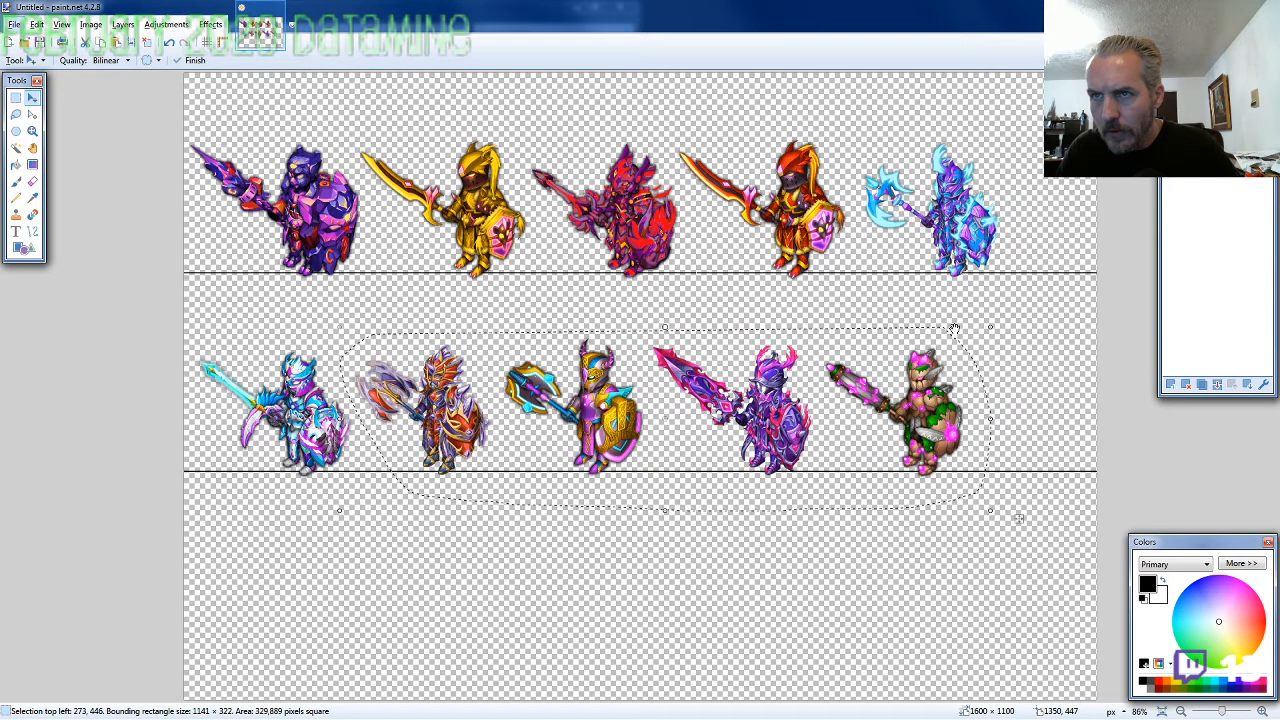
key(Left)
key(Left)
key(Left)
key(Left)
key(Left)
key(Left)
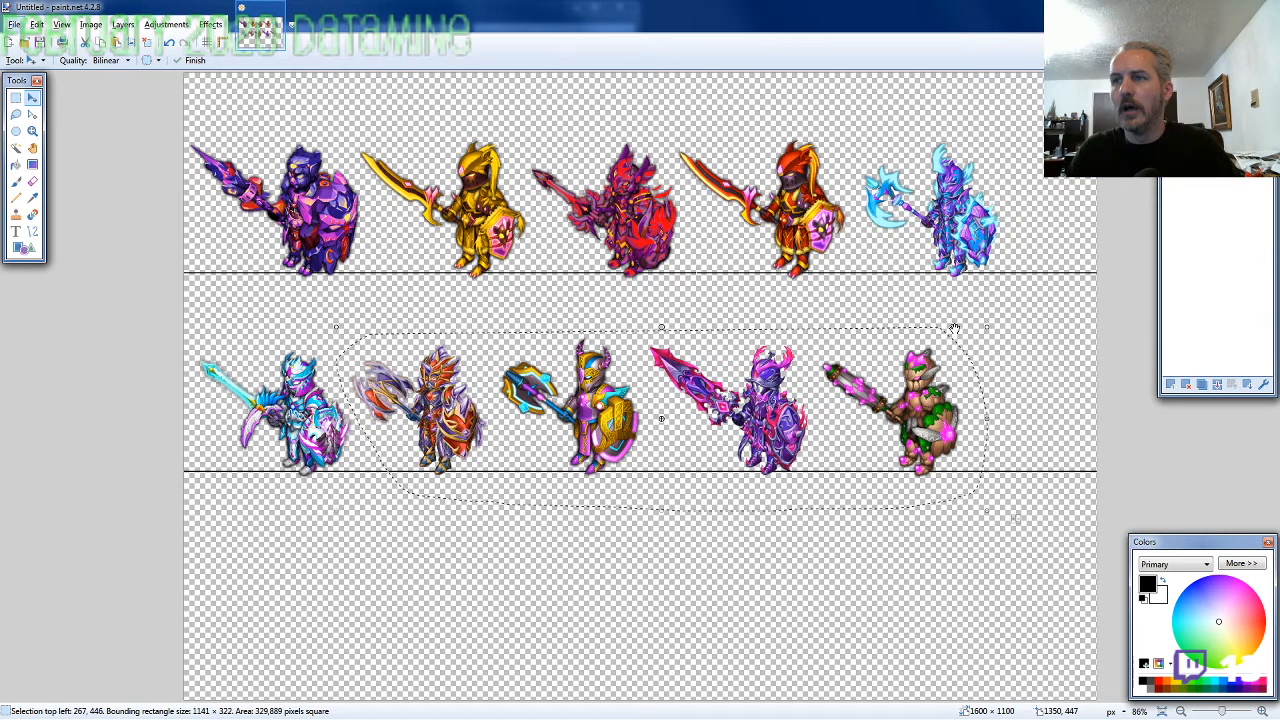
Lasso the last three knights in the second row and nudge them left together to about 520, 444
key(s)
click(379, 311)
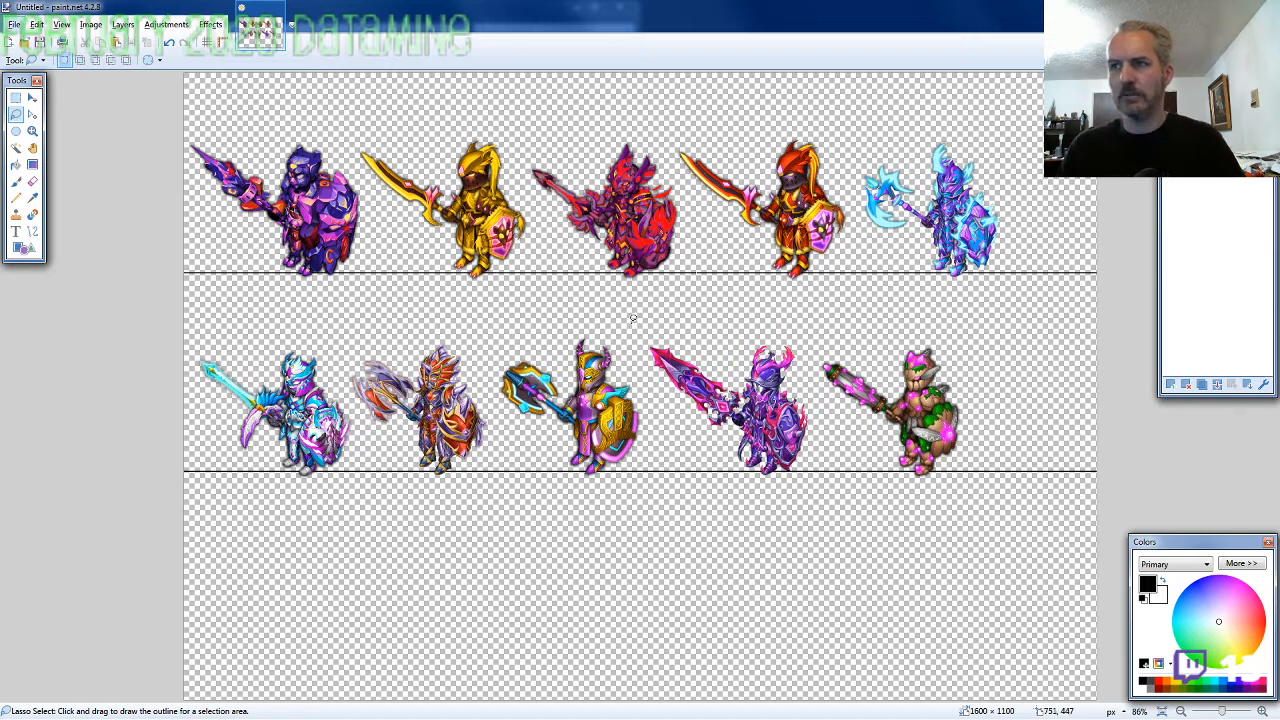
mouse_move(509, 334)
mouse_down()
mouse_move(487, 363)
mouse_move(538, 462)
mouse_move(676, 492)
mouse_move(833, 500)
mouse_move(975, 485)
mouse_move(990, 420)
mouse_move(965, 345)
mouse_move(925, 326)
mouse_up()
key(m)
key(Left)
key(Left)
key(Left)
key(Left)
key(Left)
key(Left)
key(Left)
key(Left)
key(Left)
key(Left)
key(Left)
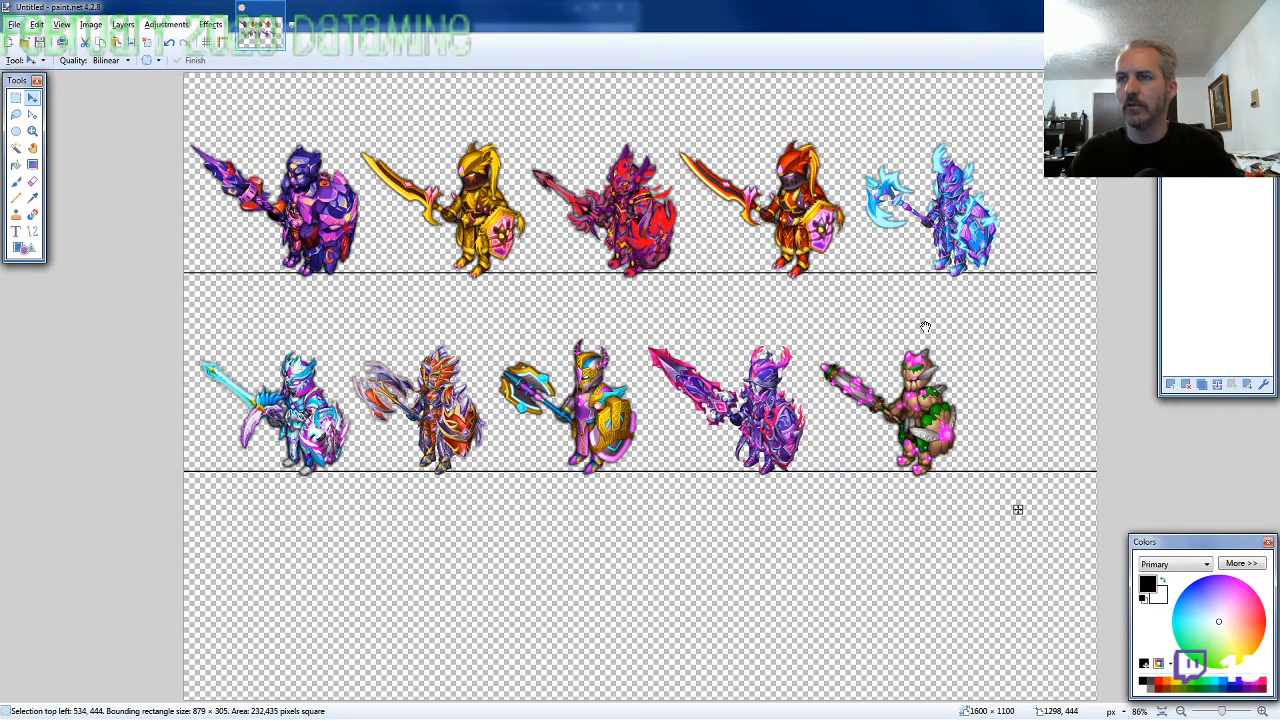
key(Left)
key(Left)
key(Left)
key(Left)
key(Left)
key(Left)
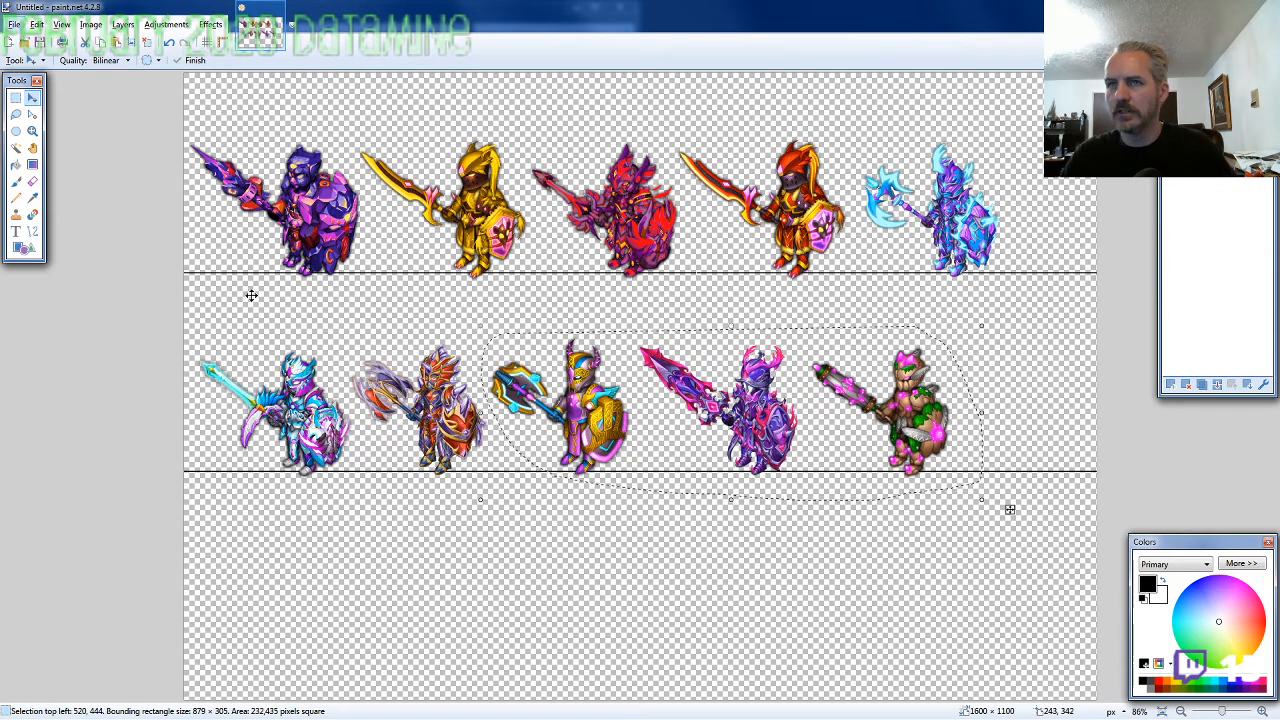
Lasso the last two knights in the second row and nudge them left together to about 759, 419
key(s)
click(499, 314)
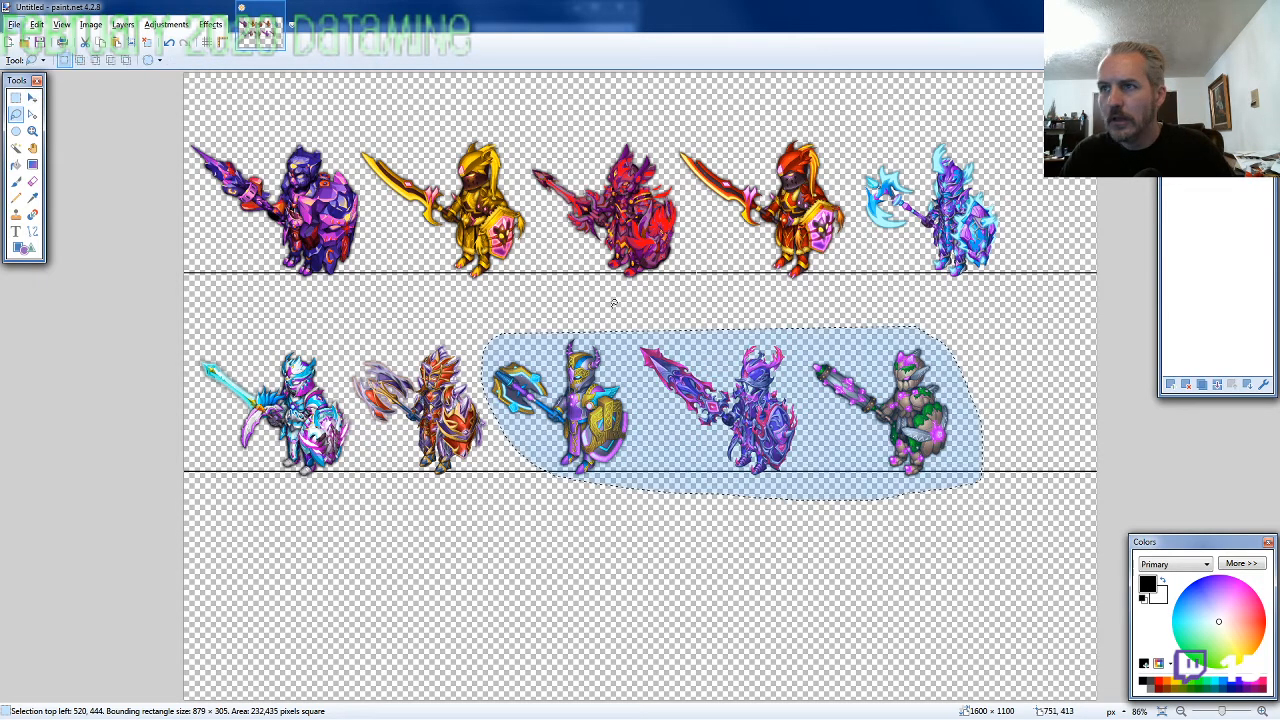
mouse_move(632, 316)
mouse_down()
mouse_move(712, 476)
mouse_move(968, 490)
mouse_move(943, 346)
mouse_up()
key(m)
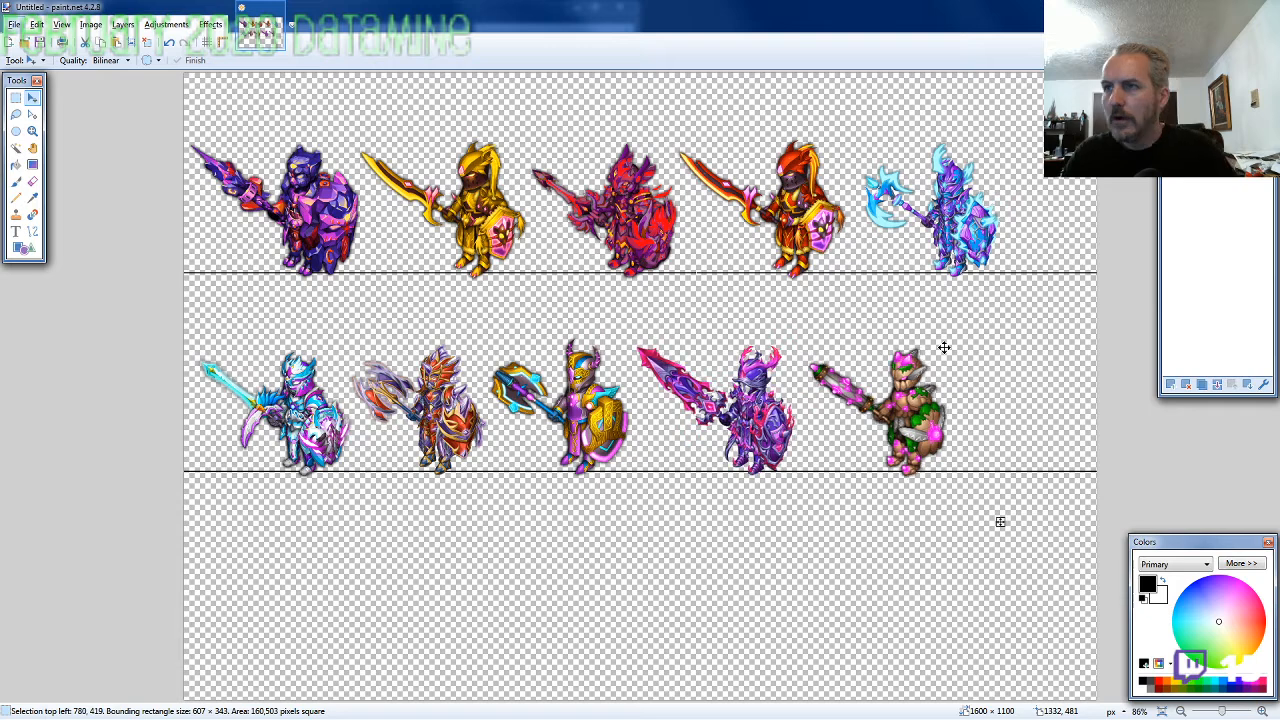
key(Left)
key(Left)
key(Left)
key(Left)
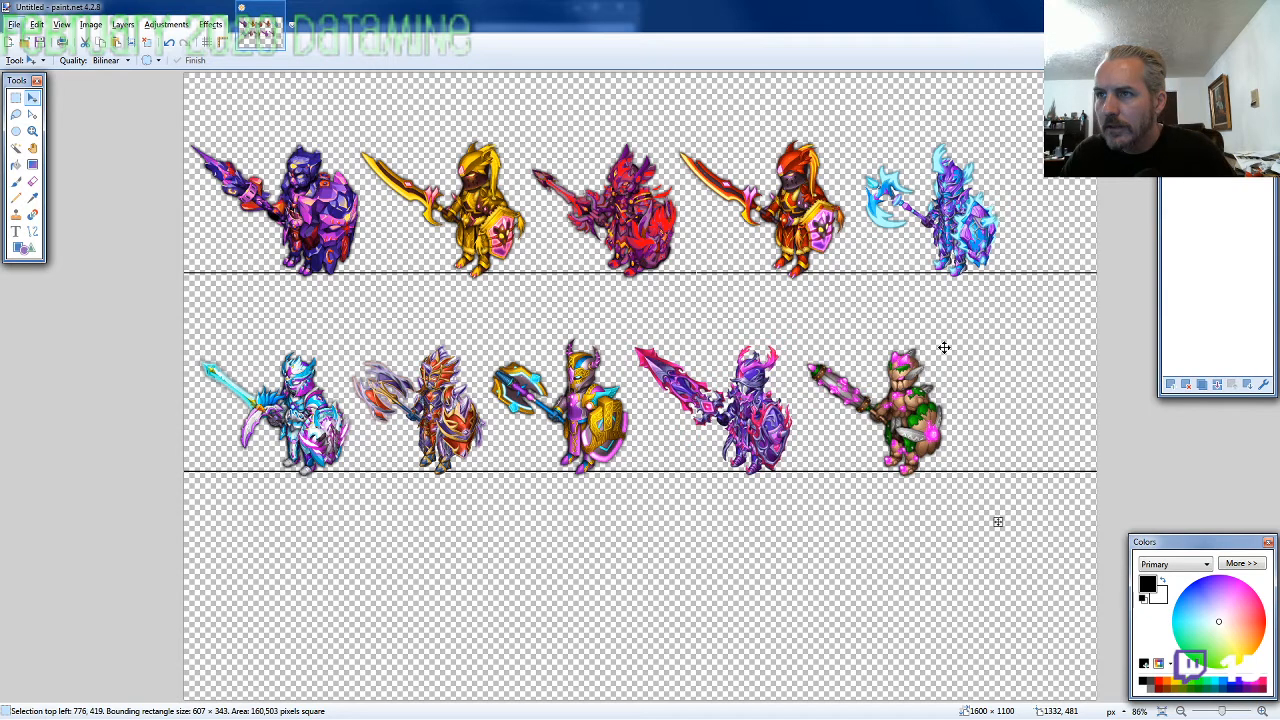
key(Left)
key(Left)
key(Left)
key(Left)
key(Left)
key(Left)
key(Left)
key(Left)
key(Left)
key(Left)
key(Left)
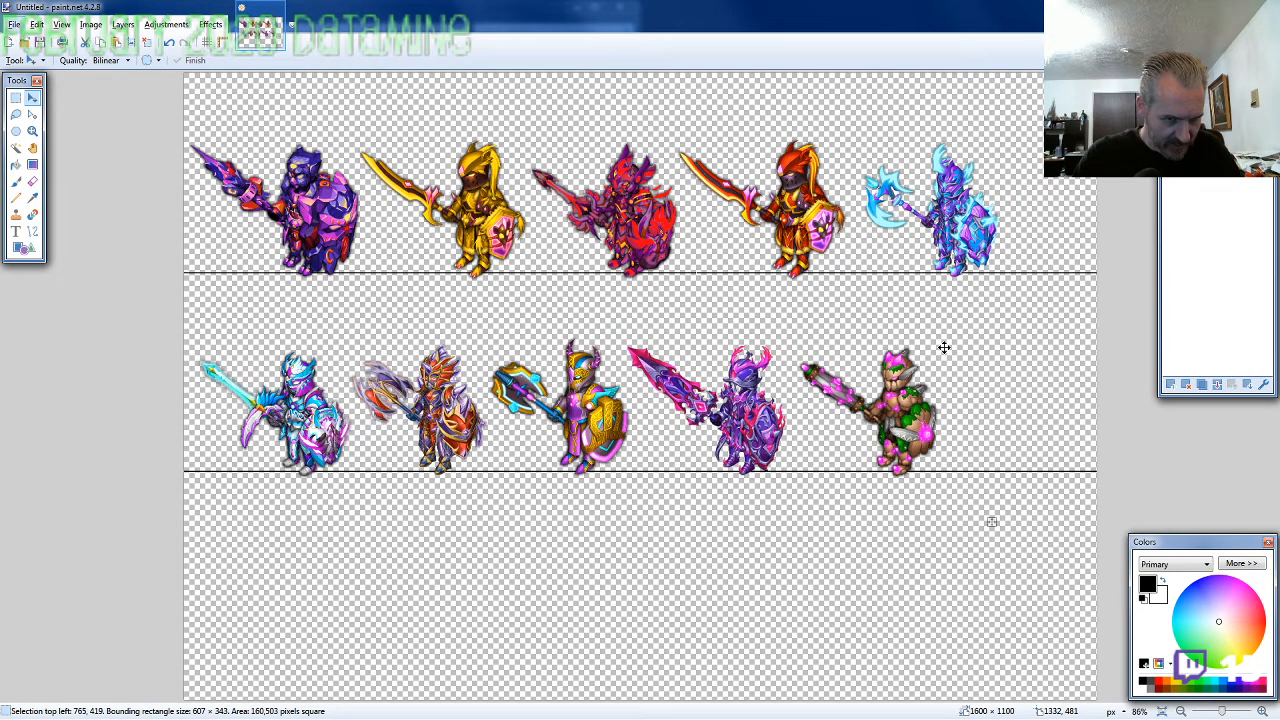
key(Left)
key(Left)
key(Left)
key(Left)
key(Left)
key(Left)
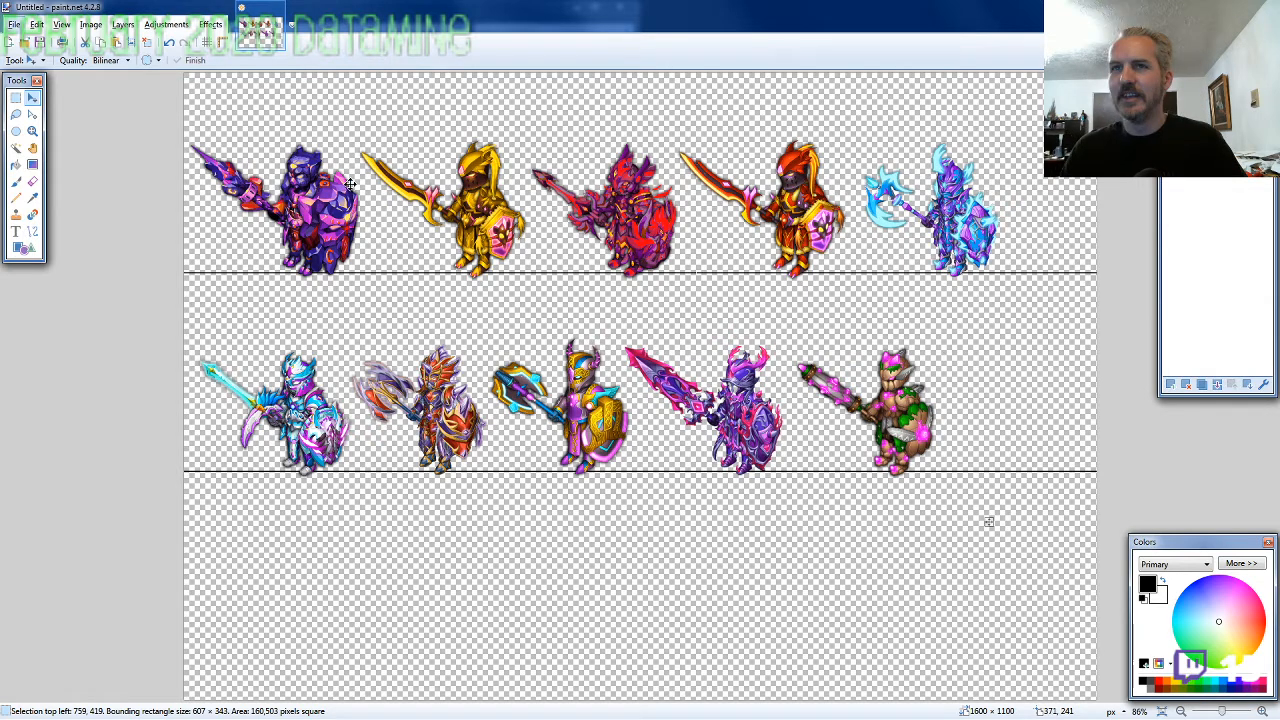
Lasso the green-and-pink knight at the end of the second row and move it left to about 1043, 455
click(16, 117)
drag(937, 350, 942, 382)
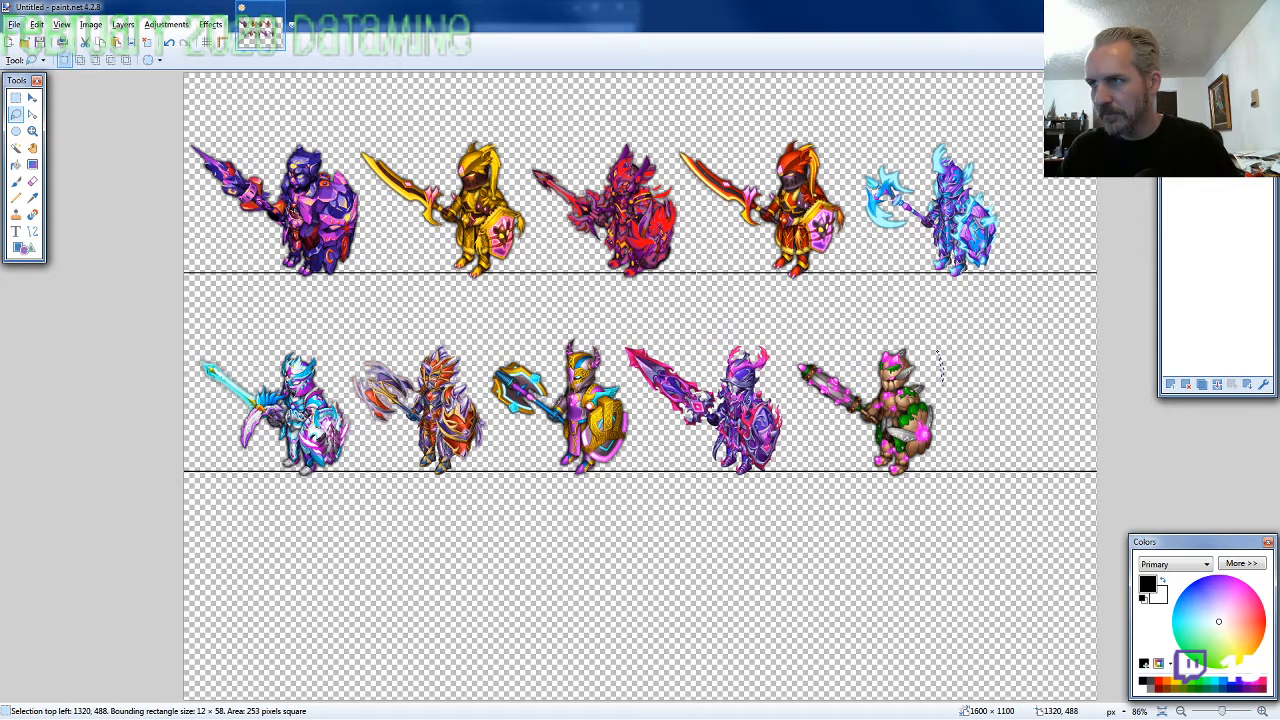
drag(941, 380, 950, 483)
key(m)
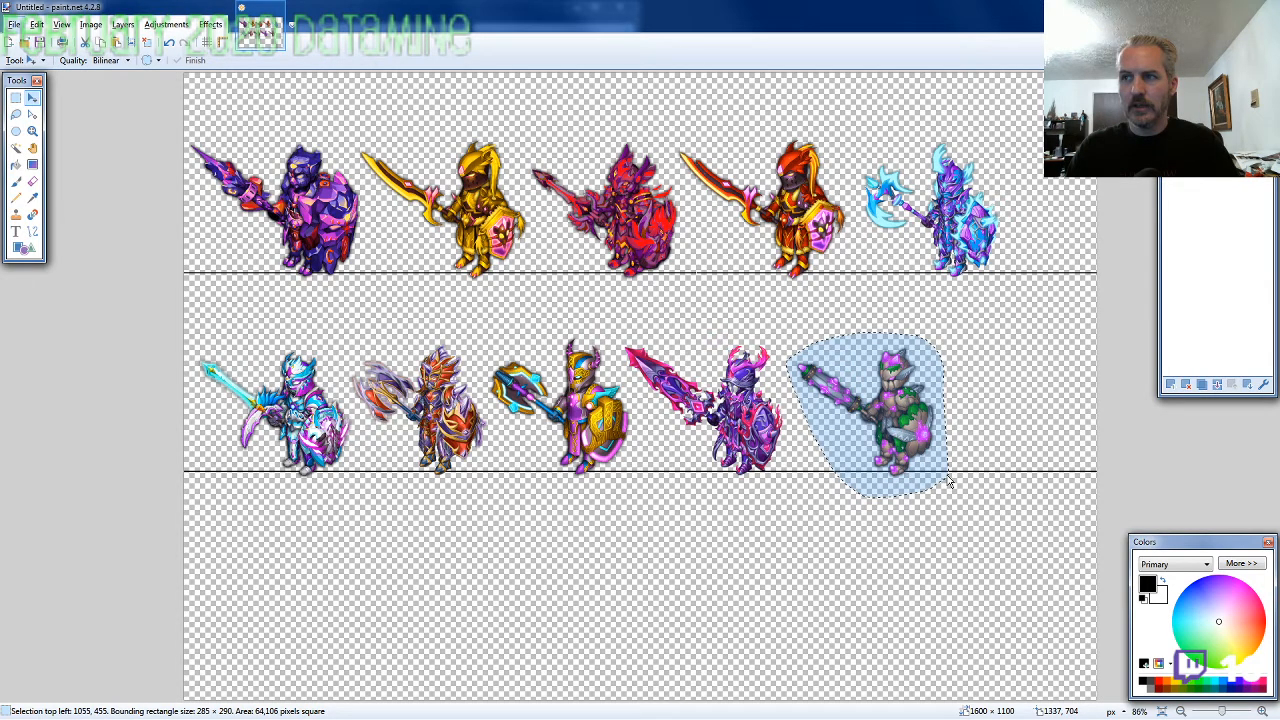
drag(950, 483, 945, 474)
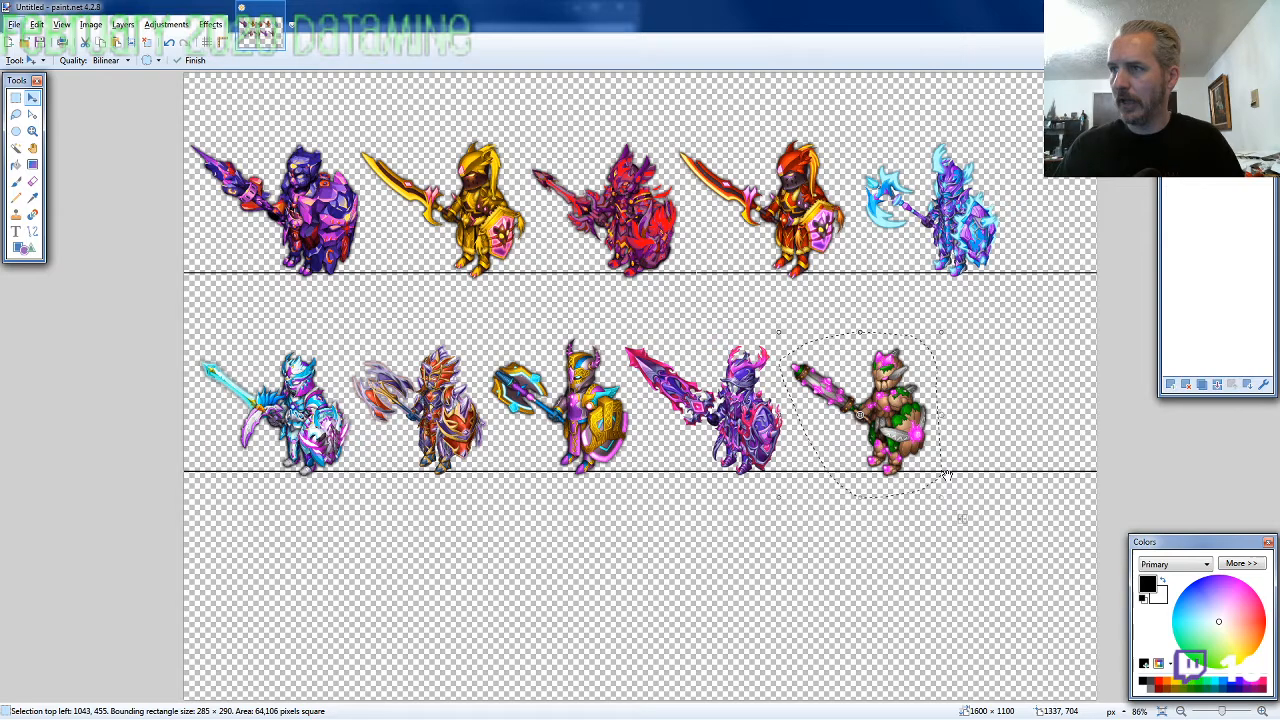
Copy ARMOR11-SE-M-EVO2.png from the 2020-02 folder into the canvas and place it at the end of the second row, about 1322, 458
key(alt+Tab)
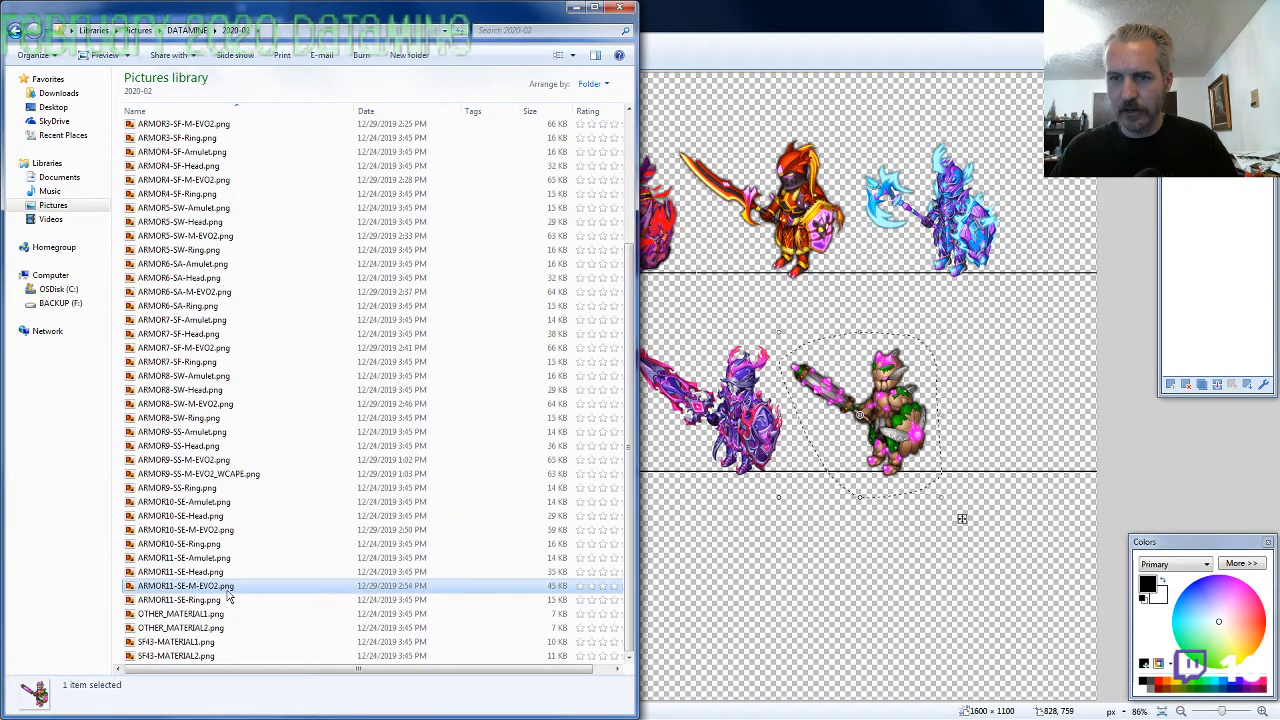
key(alt+Tab)
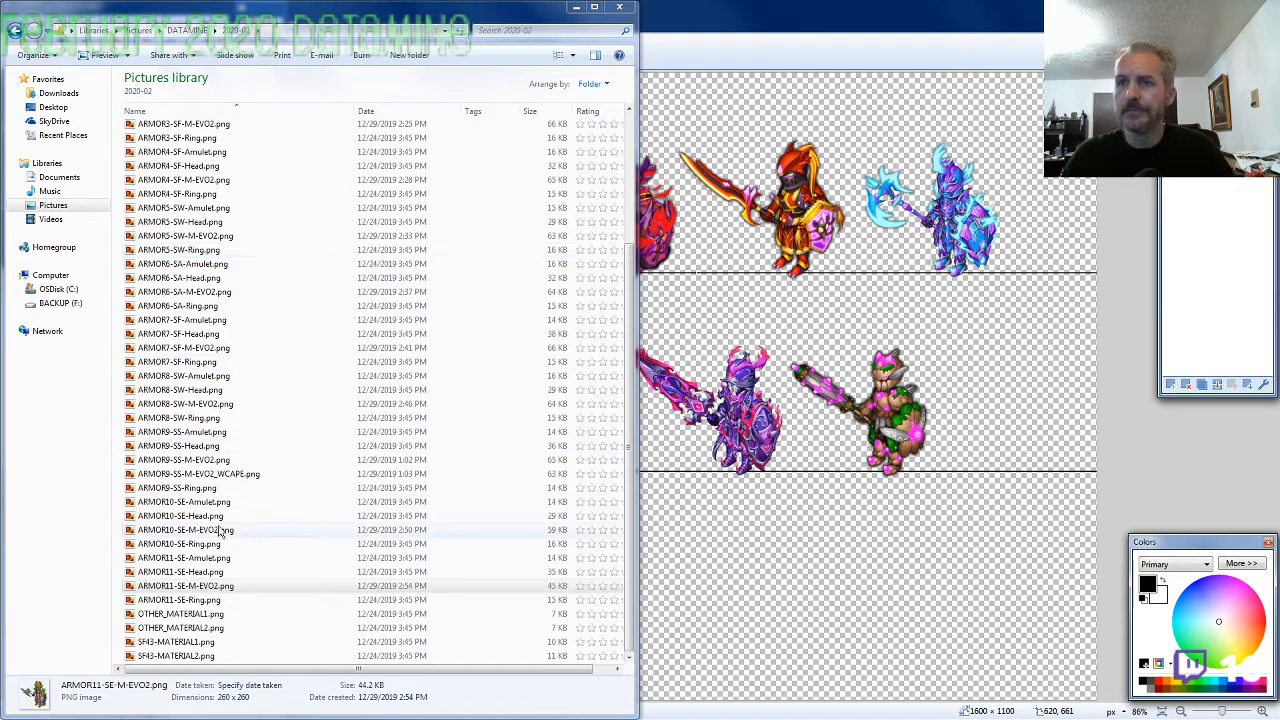
click(228, 586)
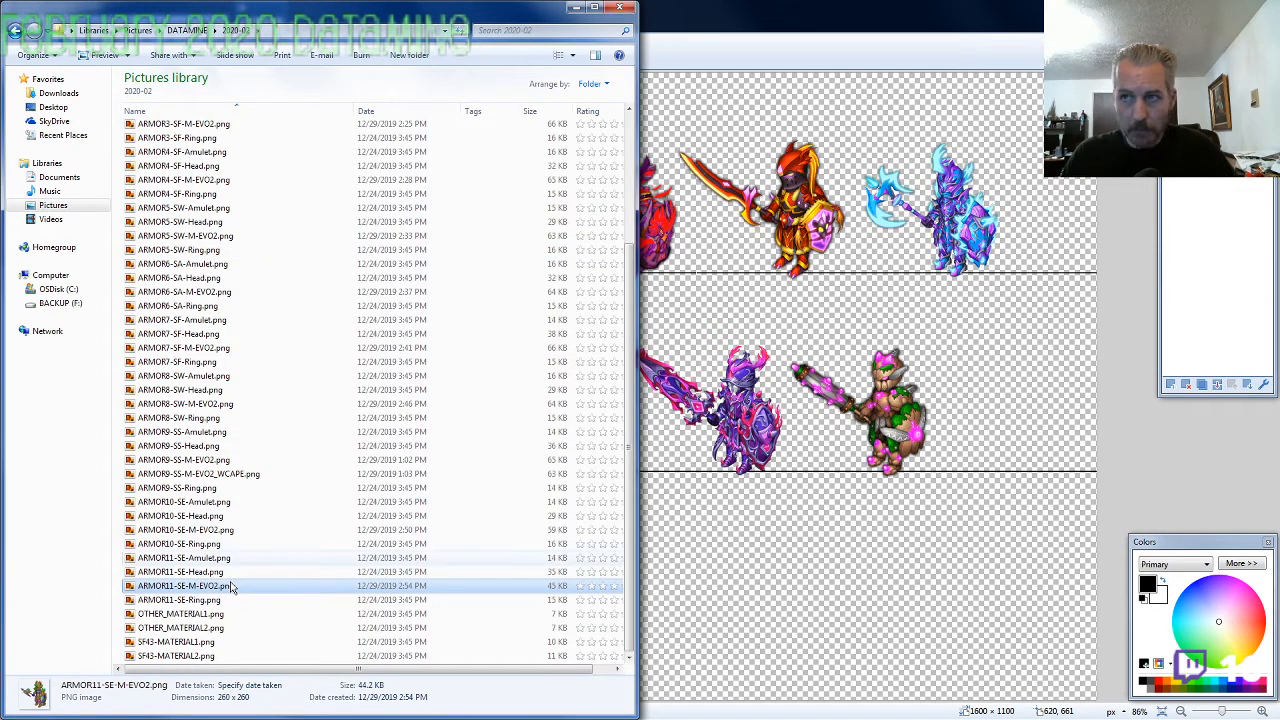
click(806, 20)
drag(270, 168, 1023, 439)
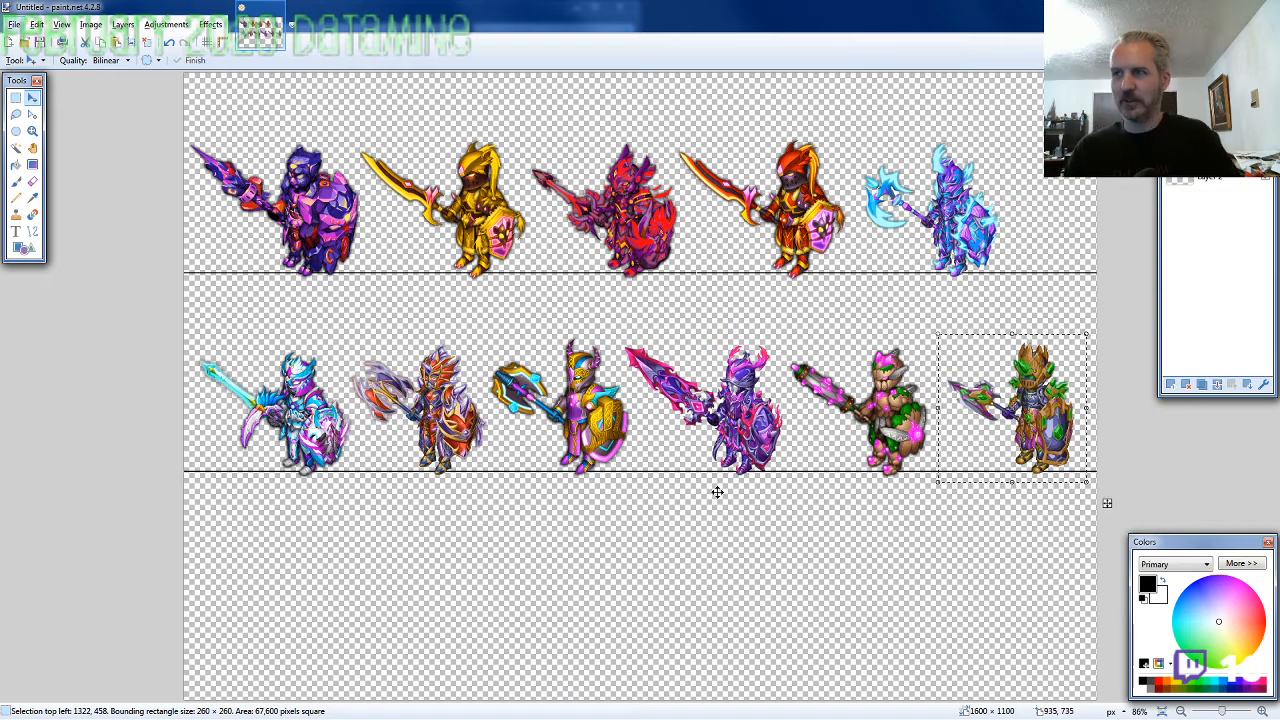
key(alt+Tab)
scroll(258, 397, up, 5)
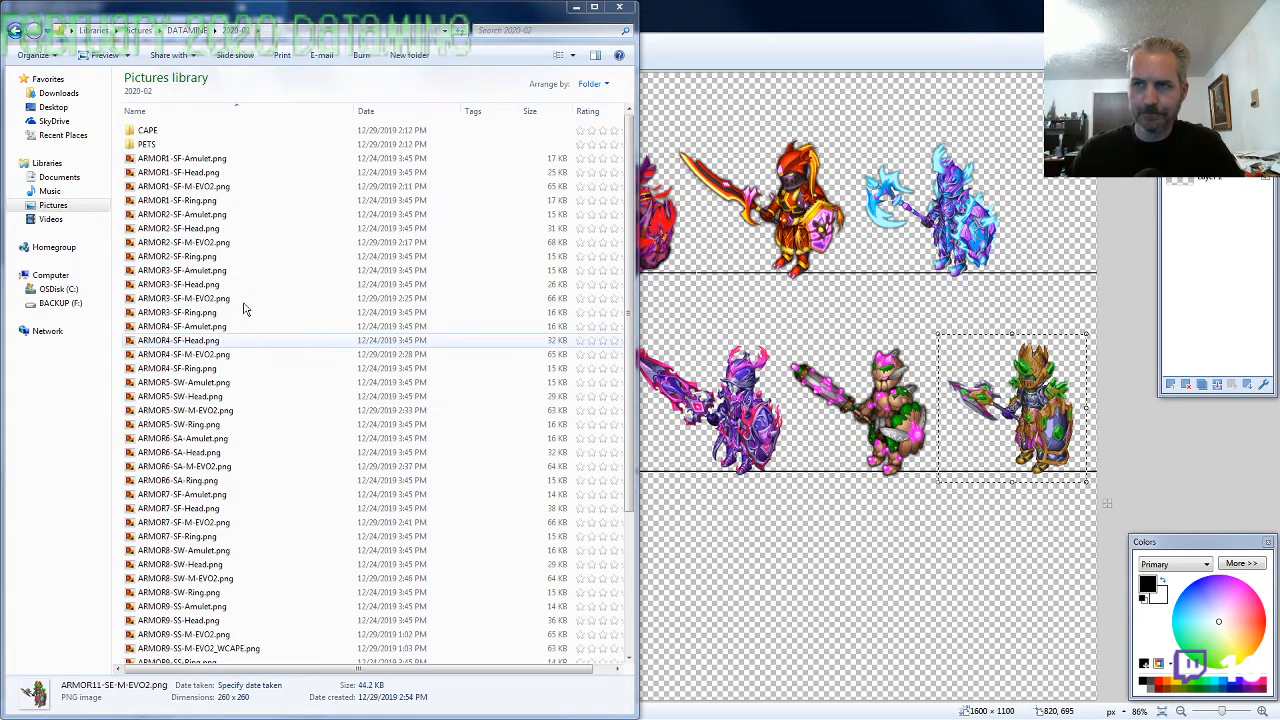
click(199, 161)
click(717, 7)
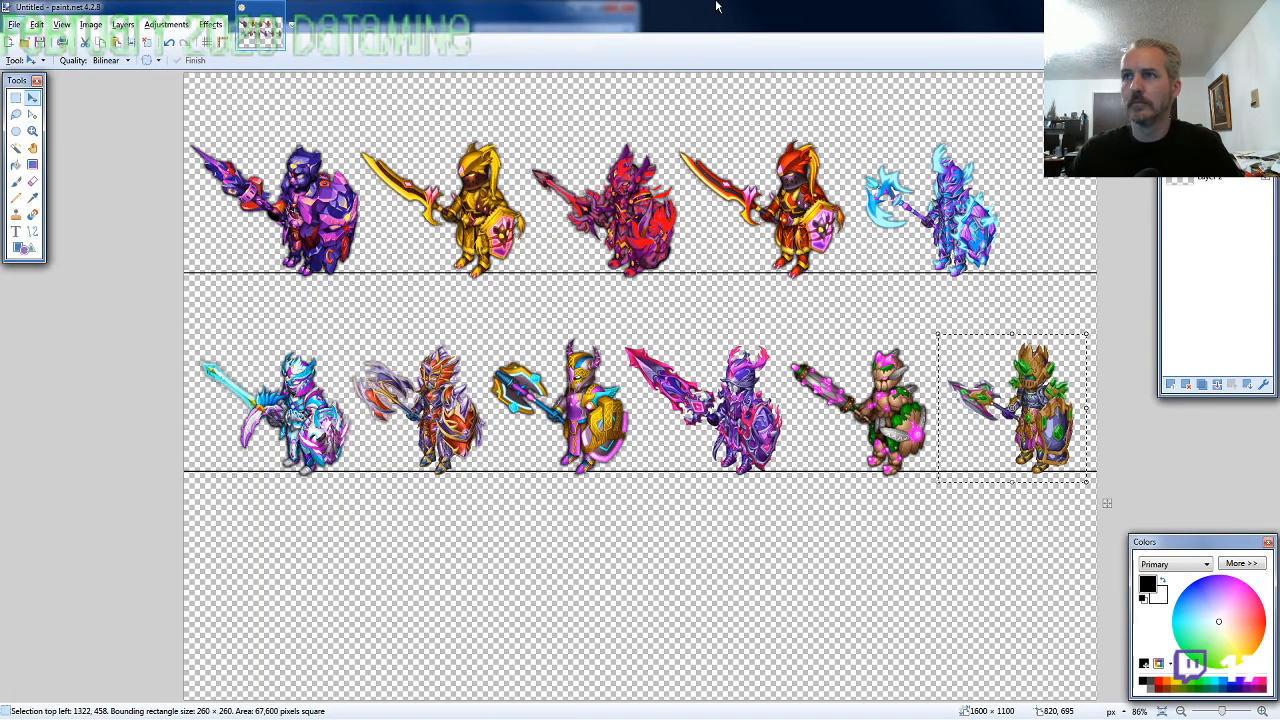
scroll(320, 173, up, 1)
scroll(274, 217, up, 5)
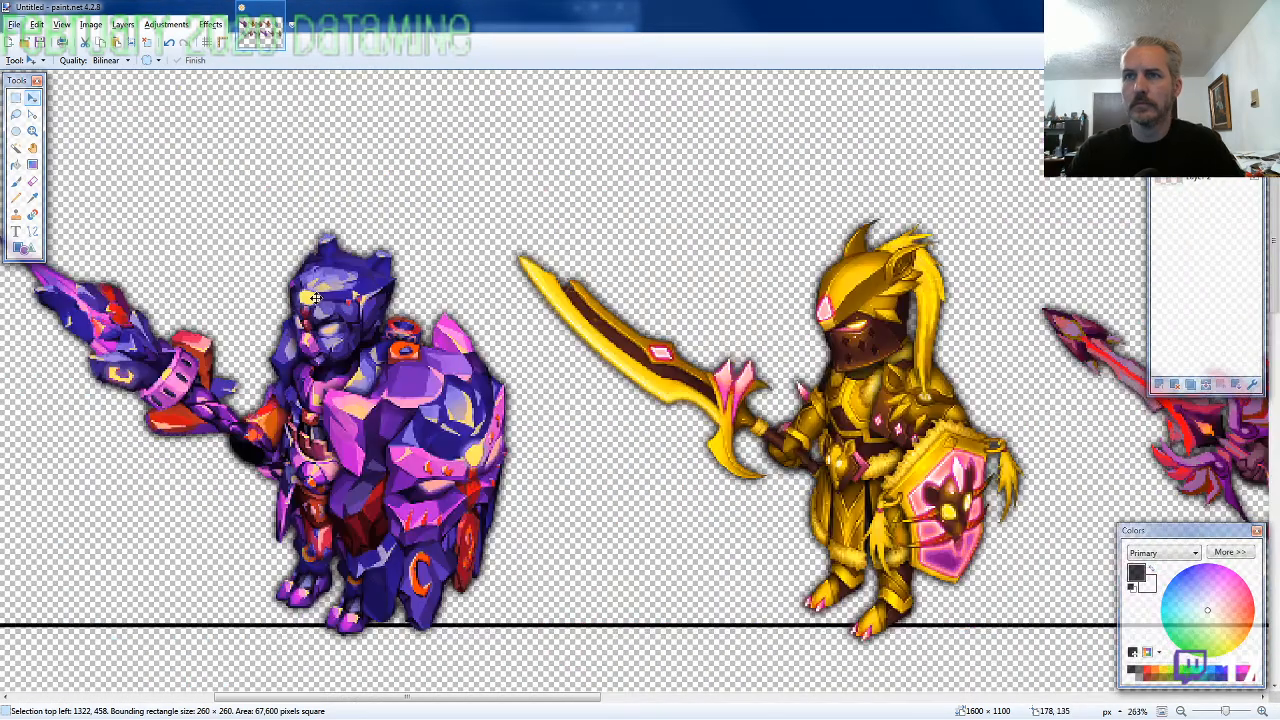
scroll(475, 397, up, 3)
scroll(484, 398, down, 1)
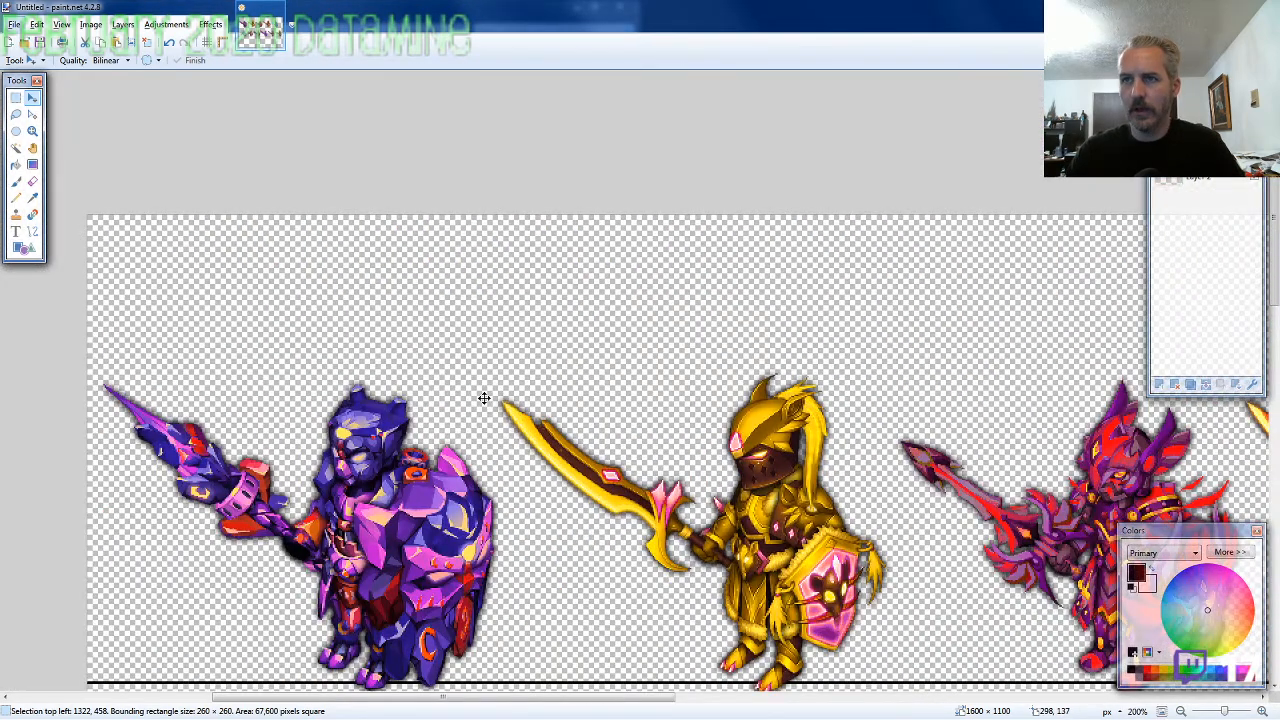
key(ctrl+v)
key(ctrl+z)
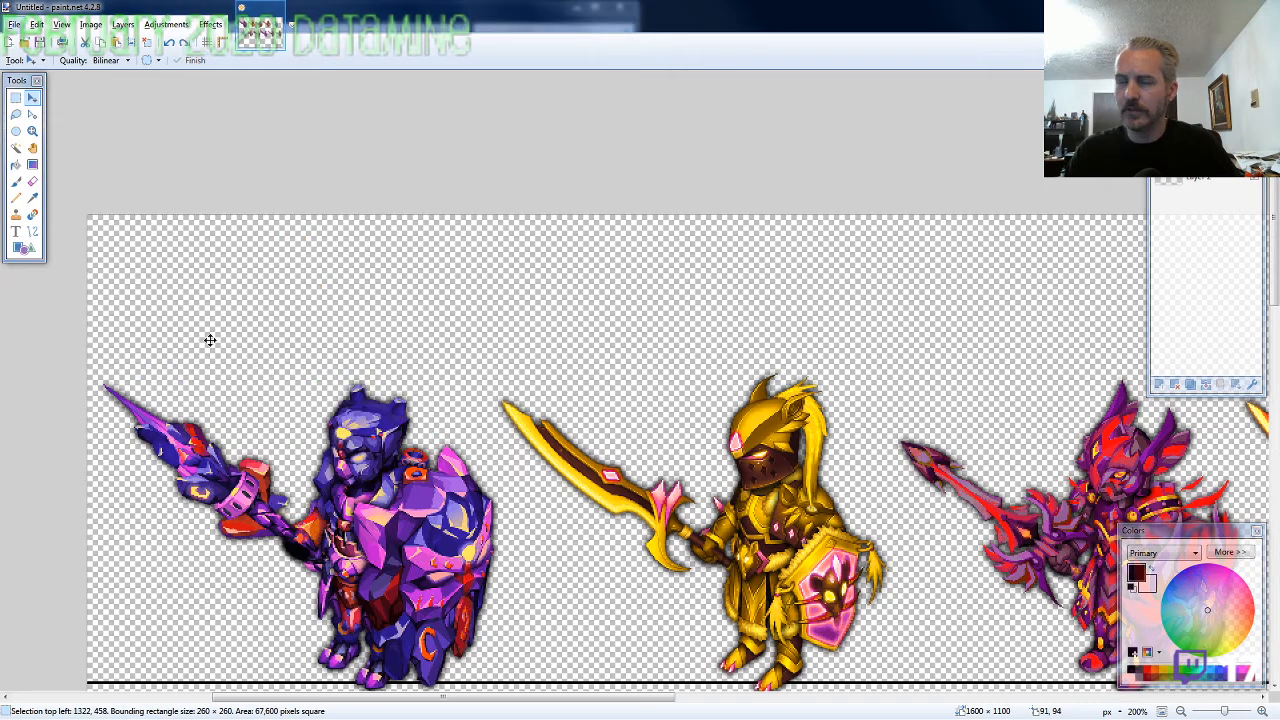
Copy ARMOR1-SF-Amulet.png from the 2020-02 folder into the canvas and place it above the purple knight at about 213, 13
key(alt+Tab)
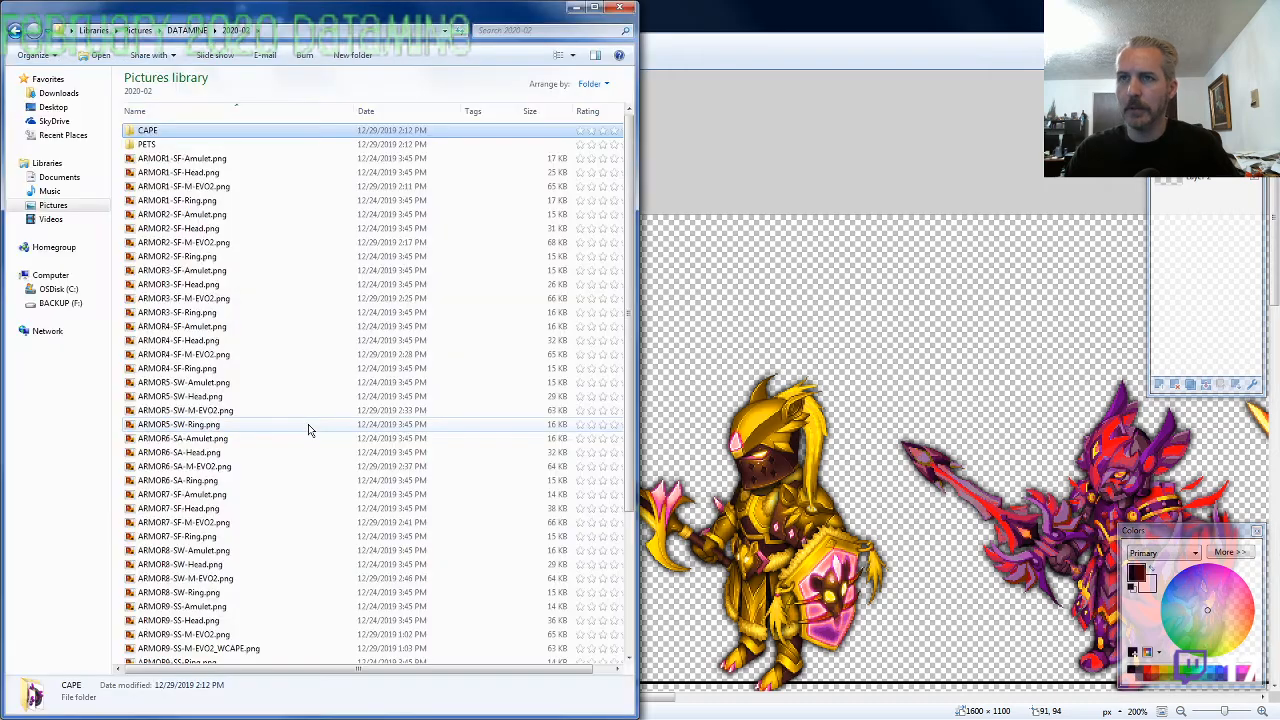
click(211, 164)
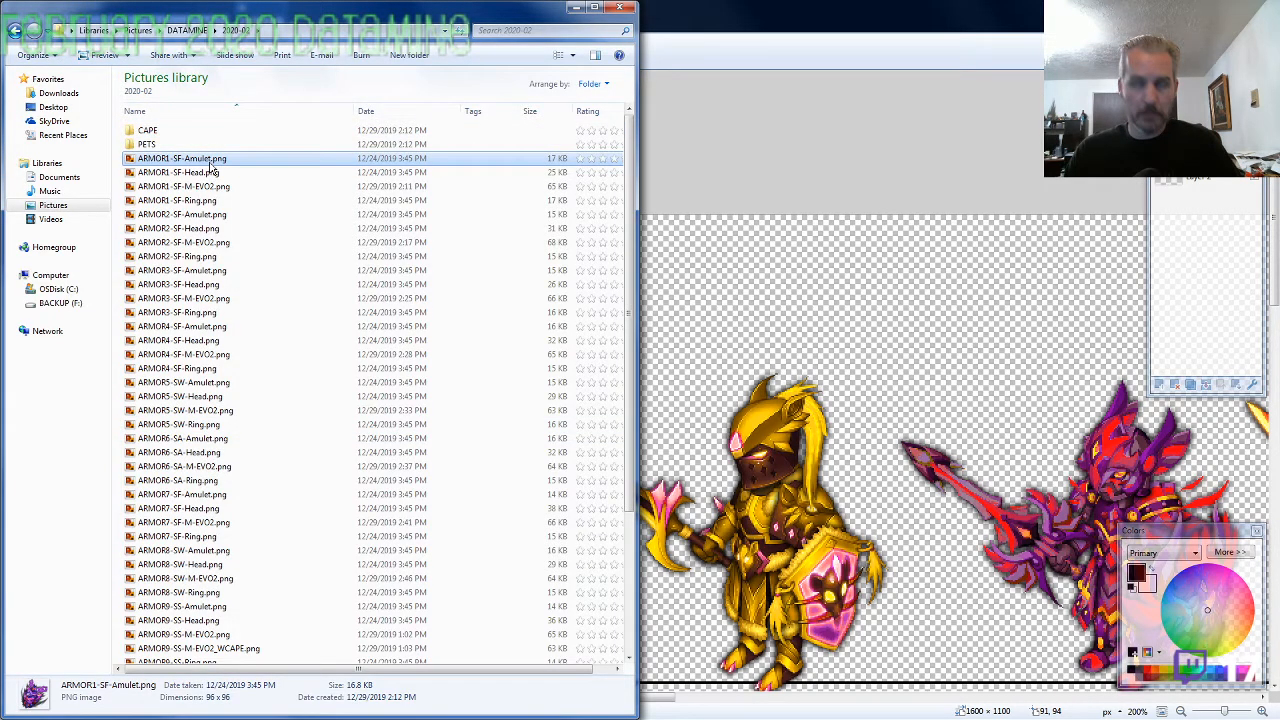
key(ctrl+c)
key(alt+Tab)
key(ctrl+v)
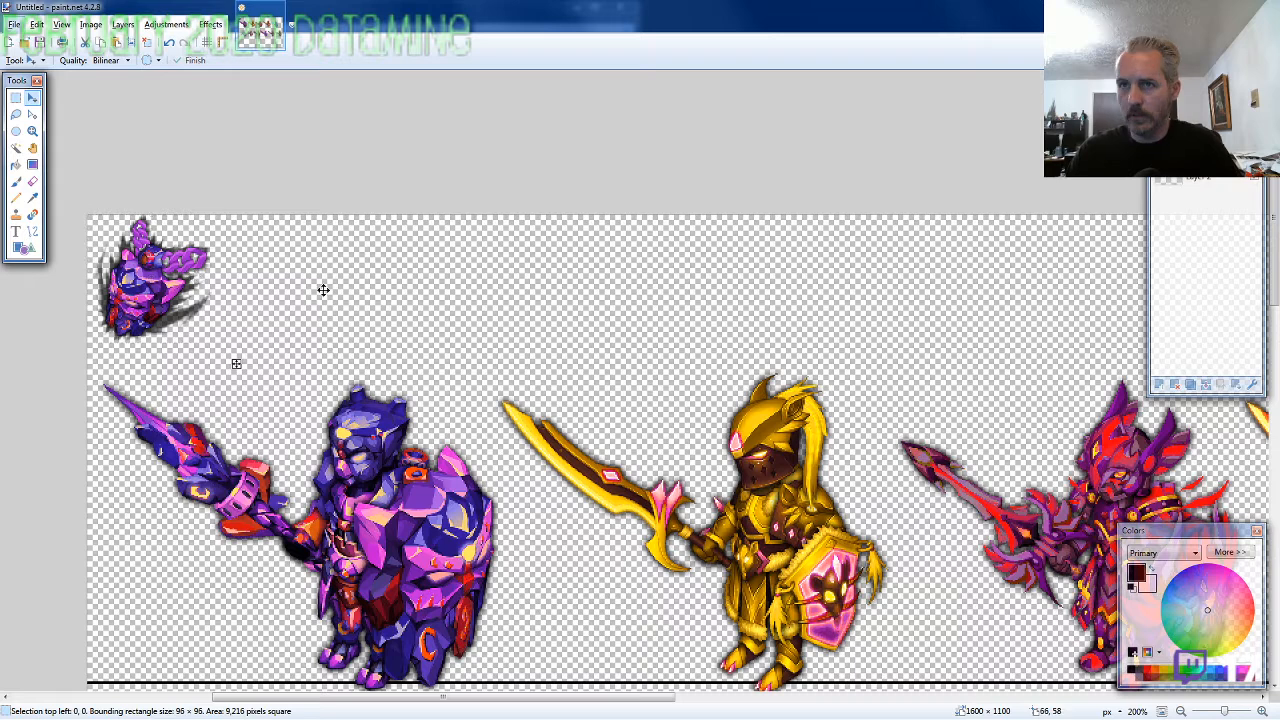
drag(323, 290, 442, 327)
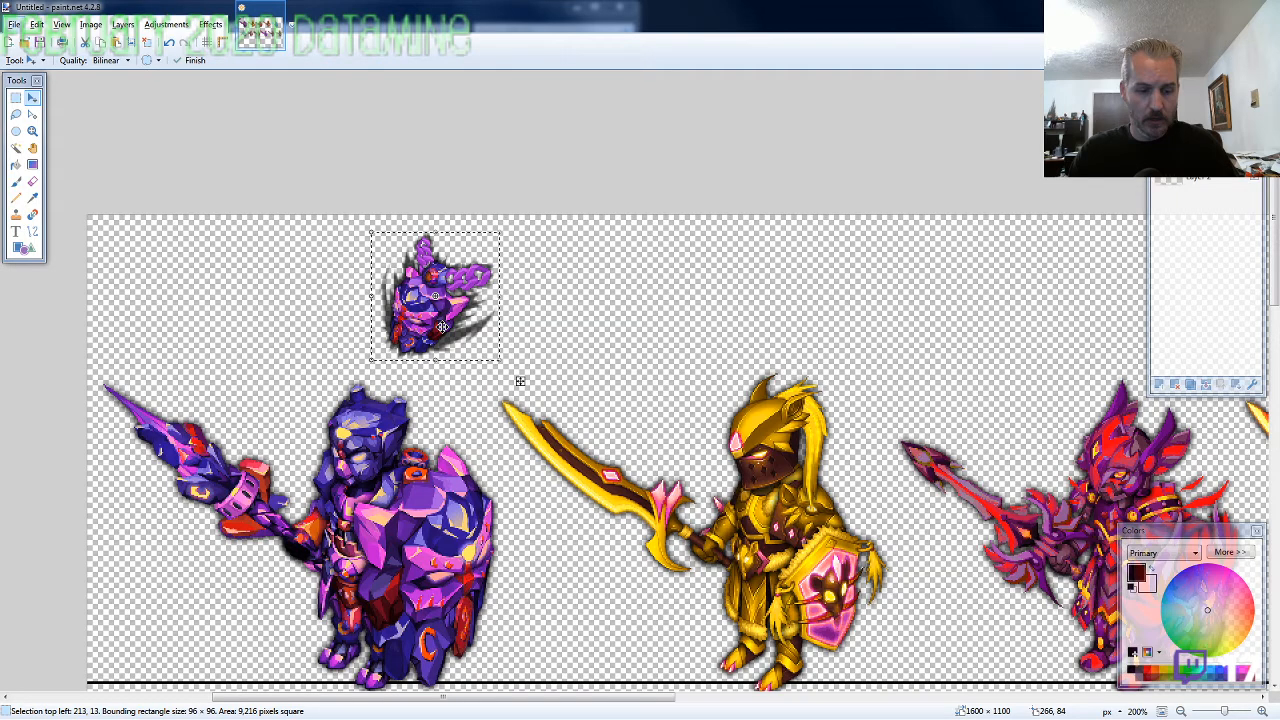
Copy ARMOR1-SF-Ring.png from the folder into the canvas and place it just left of the purple amulet, about 106, 15
key(alt+Tab)
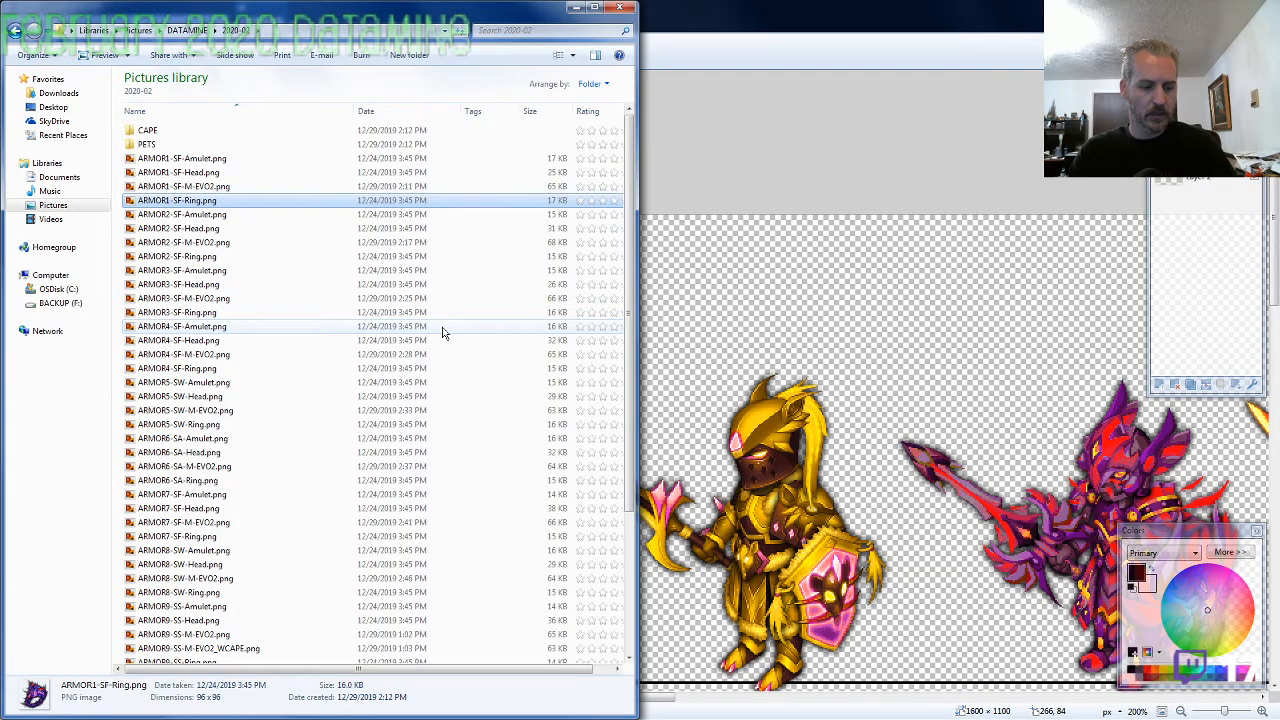
key(alt+Tab)
key(ctrl+v)
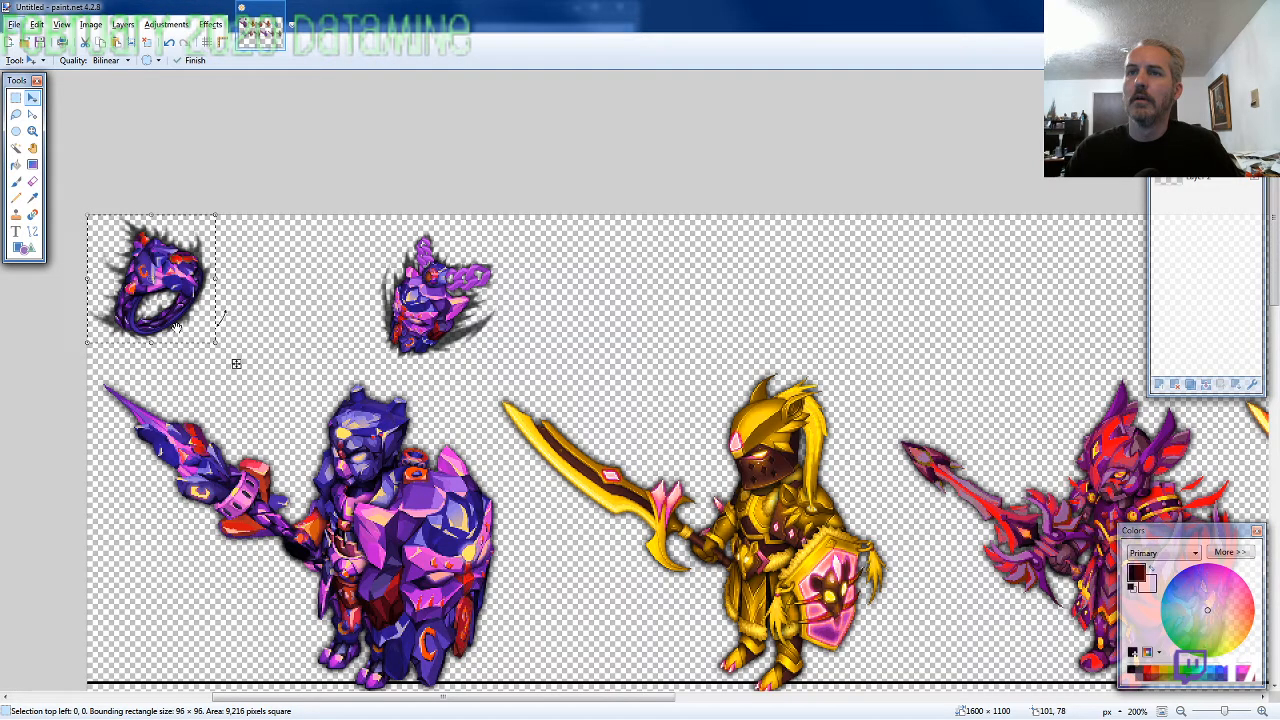
drag(176, 328, 317, 348)
Copy ARMOR2-SF-Amulet.png from the folder into the canvas and place it above the golden knight at about 488, 14
scroll(94, 462, down, 2)
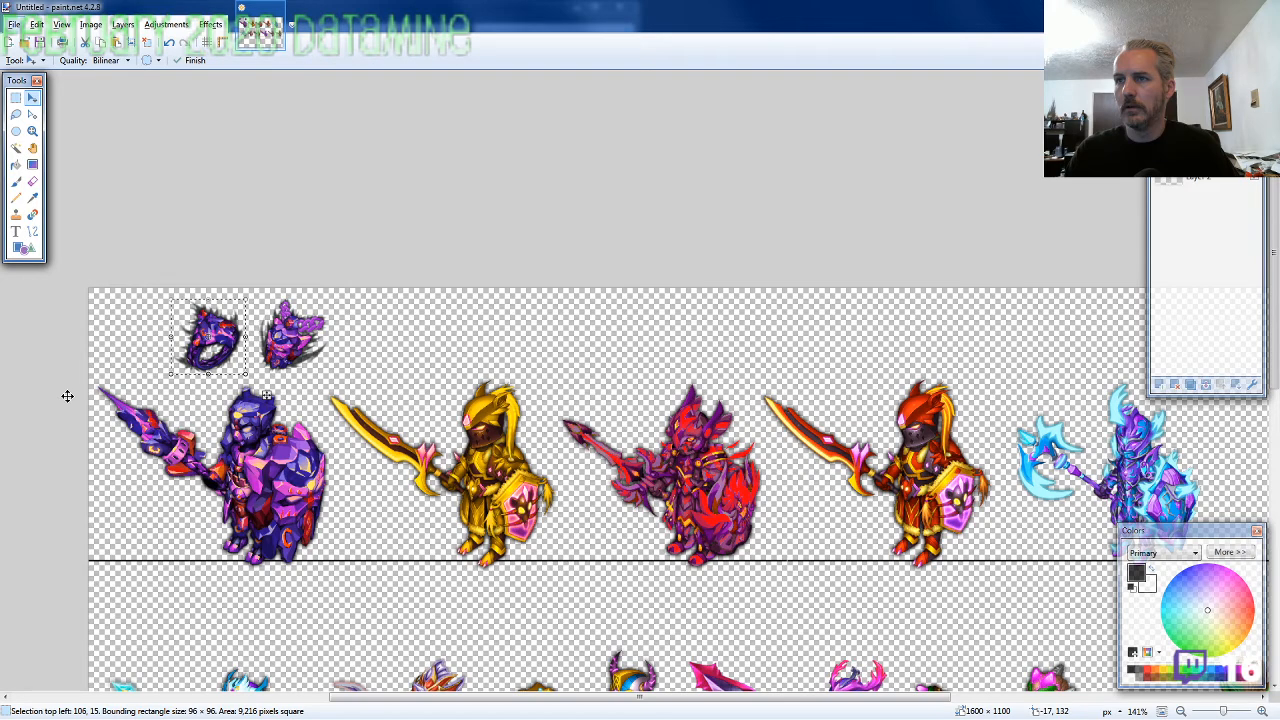
scroll(871, 521, up, 2)
key(alt+Tab)
click(204, 218)
key(alt+Tab)
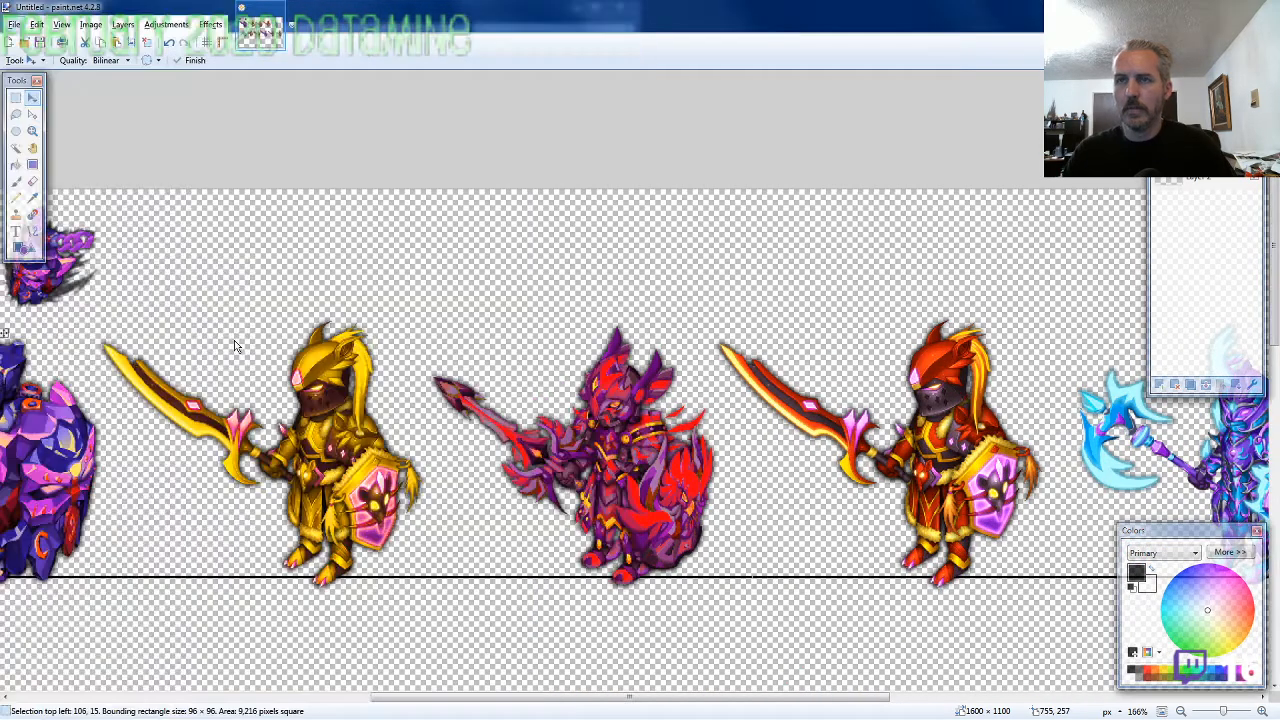
key(ctrl+v)
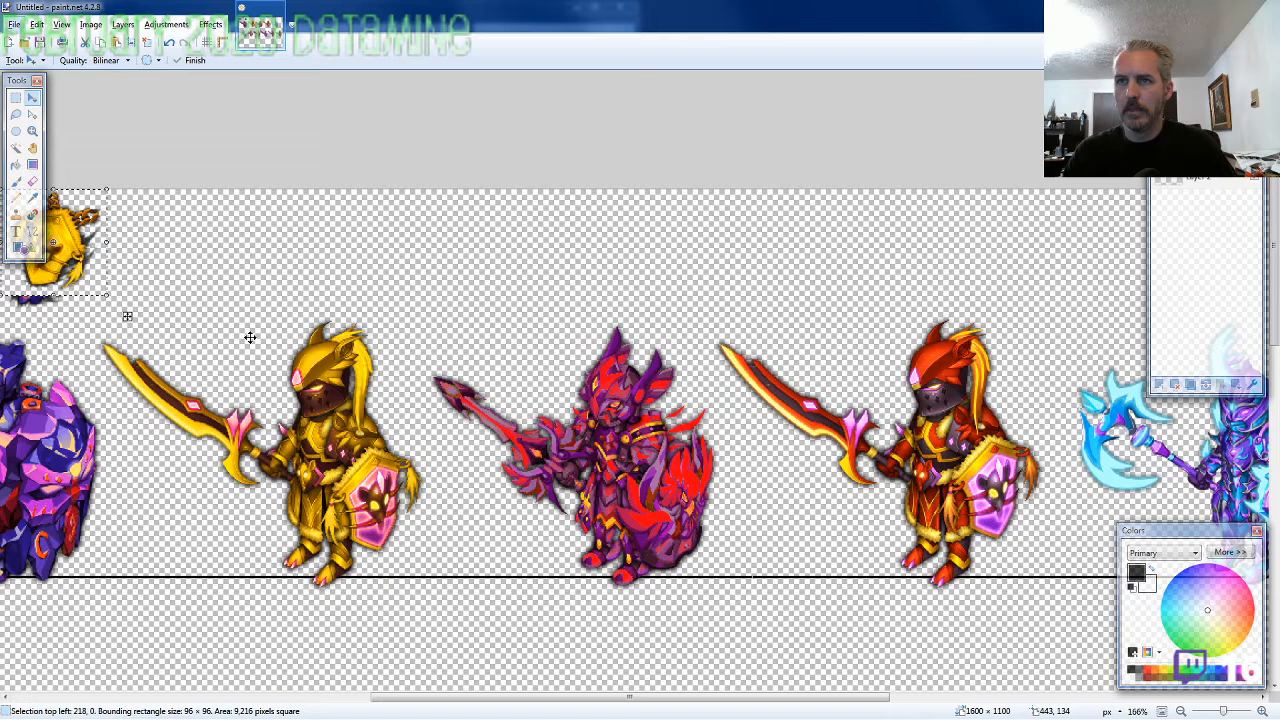
drag(250, 337, 544, 345)
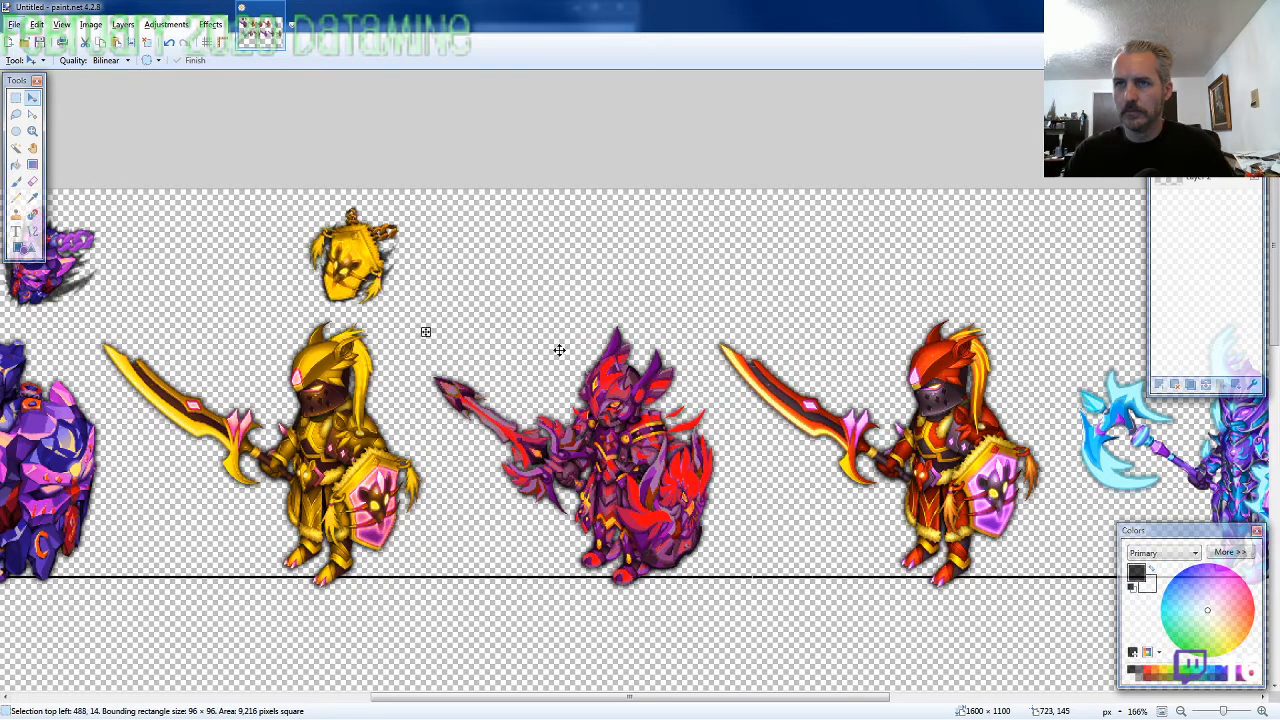
Copy ARMOR2-SF-Ring.png from the 2020-02 folder into the canvas and place it just left of the golden amulet, about 389, 15
key(alt+Tab)
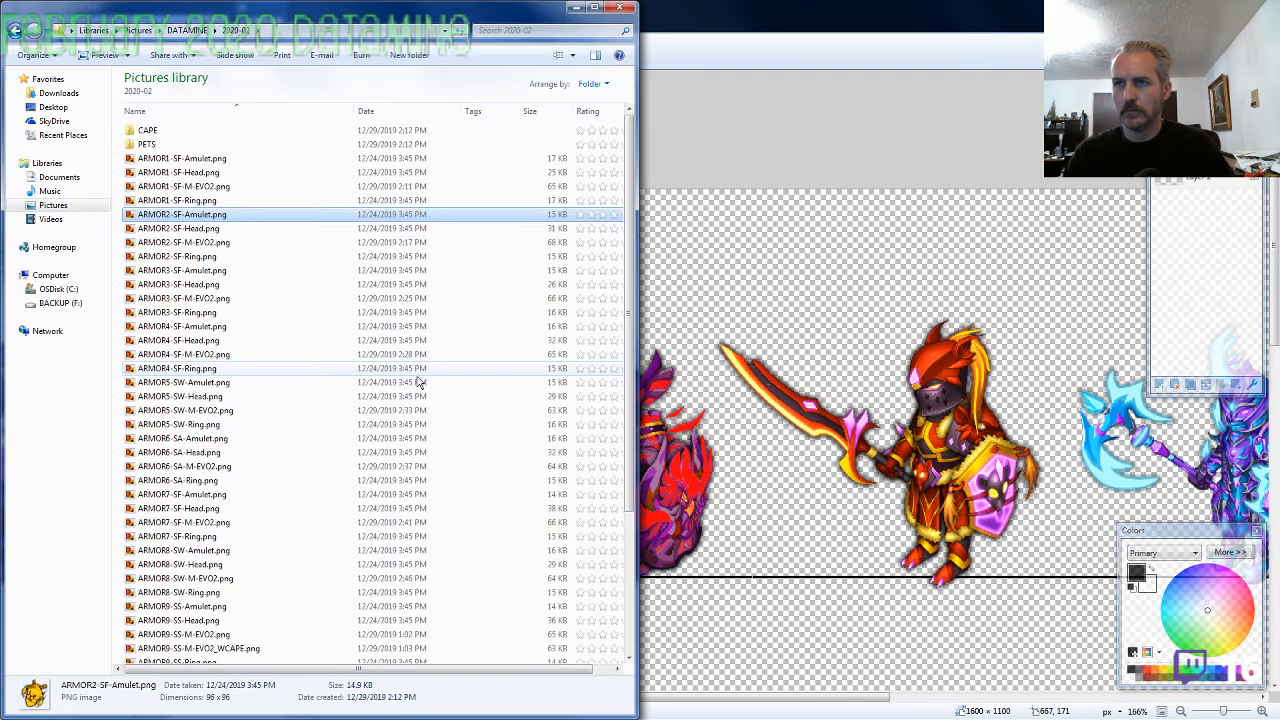
click(222, 270)
key(alt+Tab)
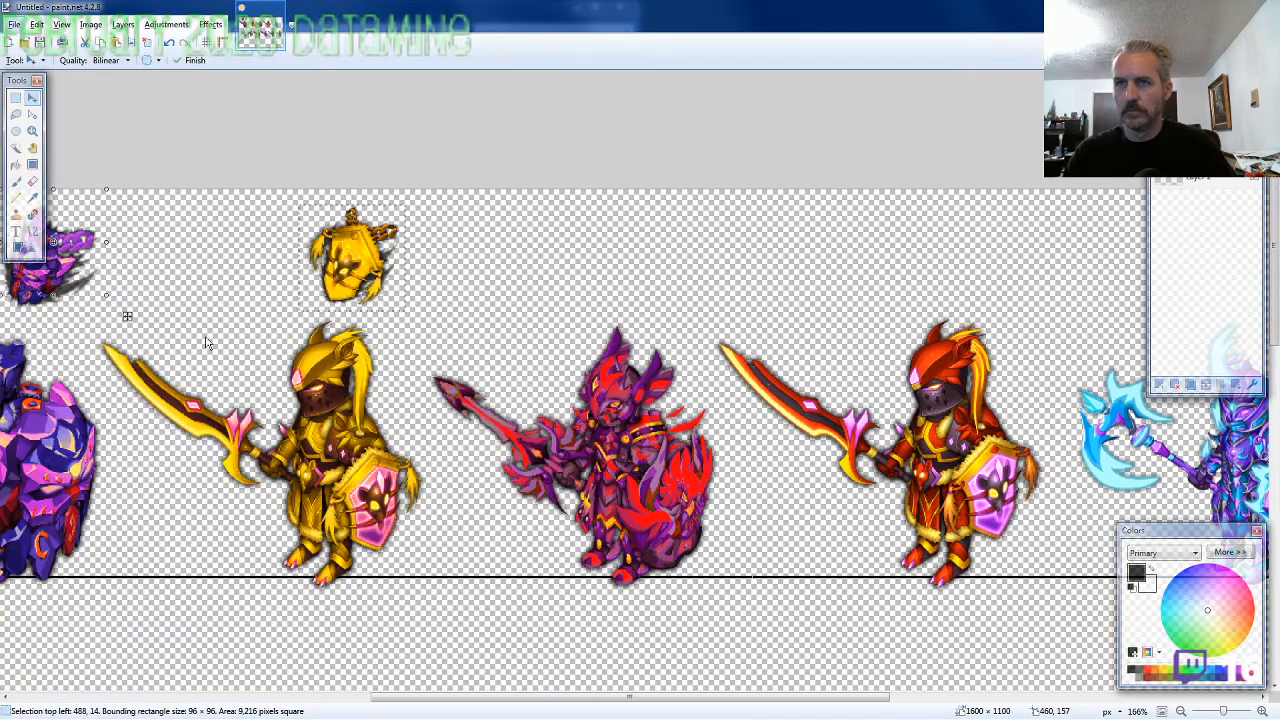
drag(205, 343, 374, 343)
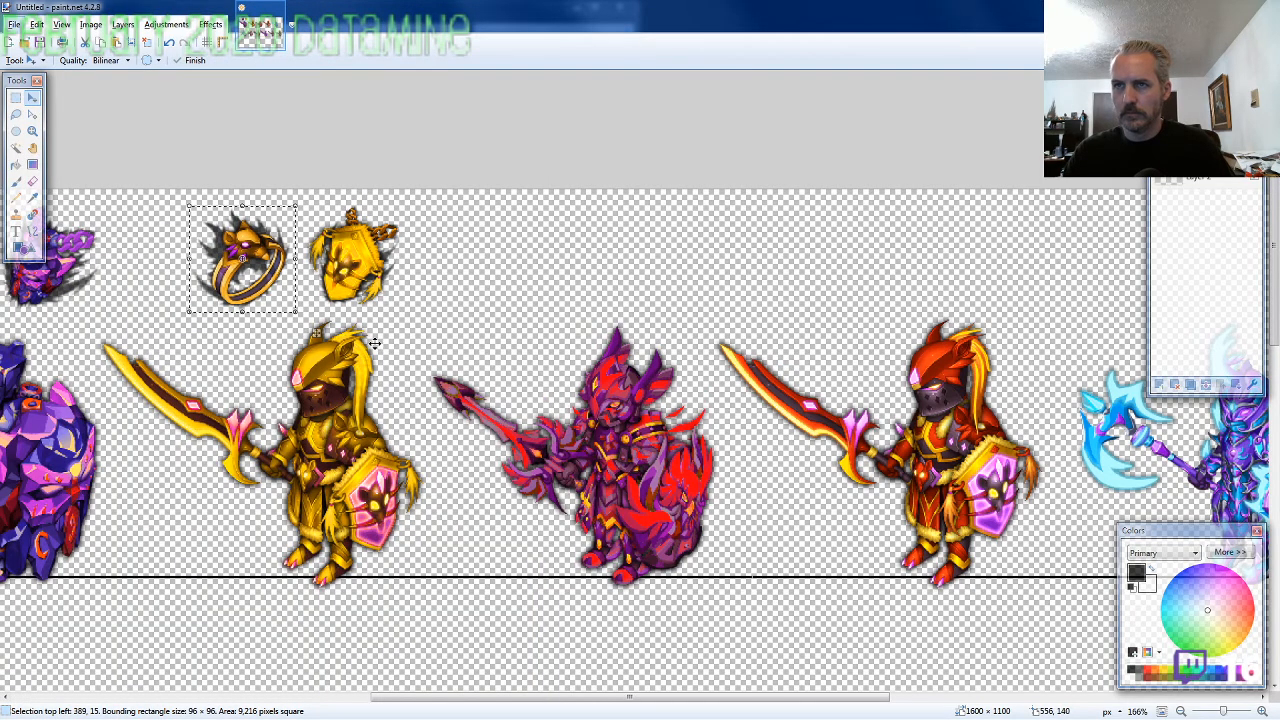
Copy ARMOR3-SF-Amulet.png from the 2020-02 folder into the canvas and place it above the red-and-purple knight in the first row
key(alt+Tab)
click(230, 270)
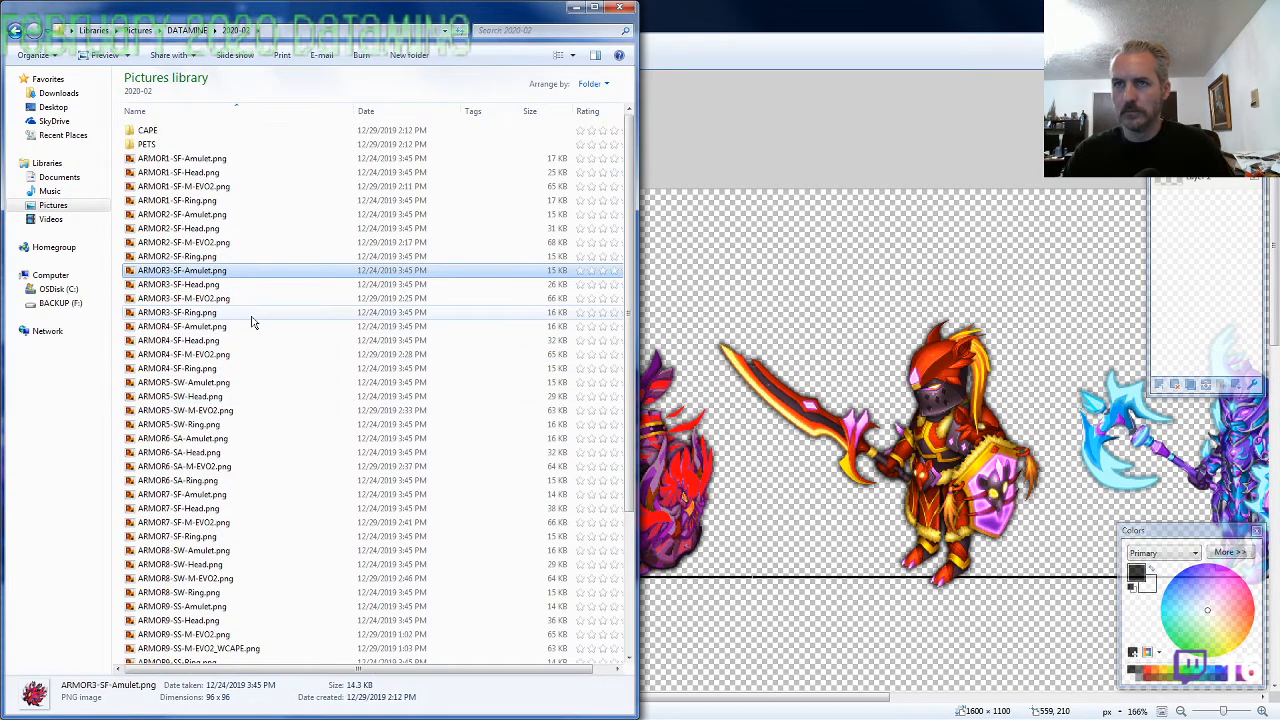
key(ctrl+c)
key(alt+Tab)
key(ctrl+v)
drag(177, 343, 757, 343)
Copy ARMOR3-SF-Ring.png from the folder into the canvas and place it just left of the red amulet, about 657, 16
key(alt+Tab)
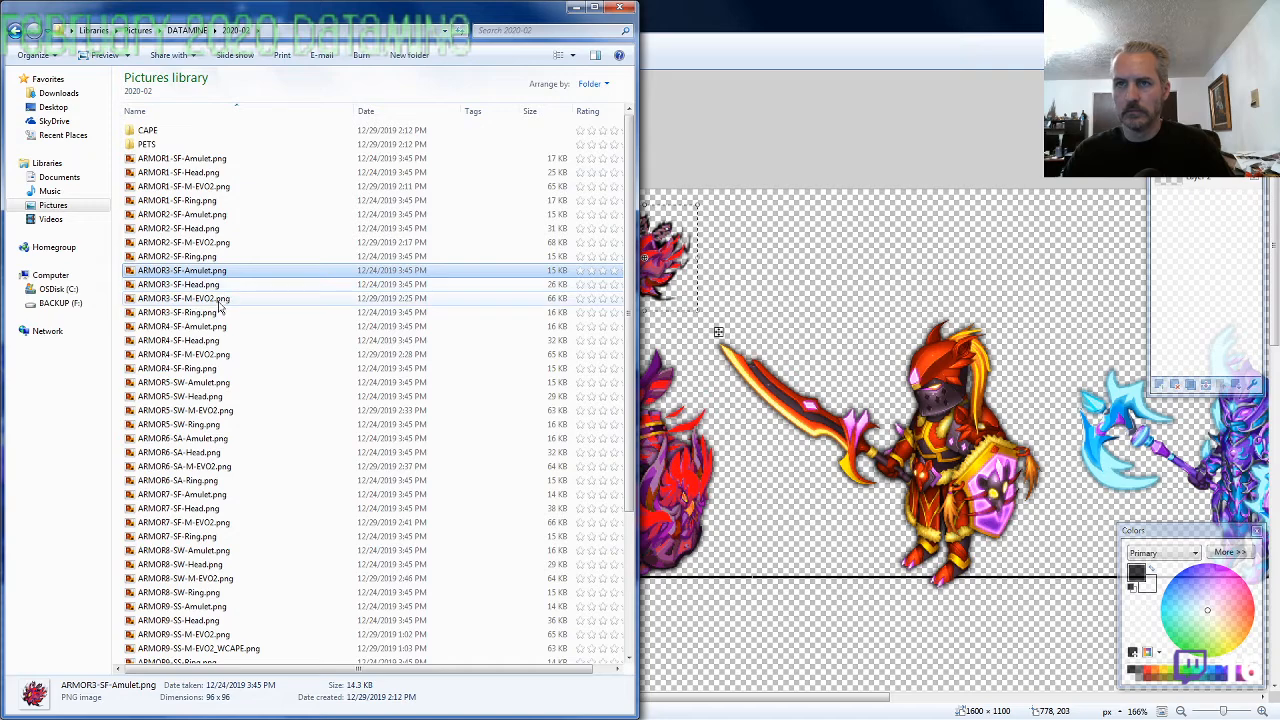
click(219, 311)
key(ctrl+c)
key(alt+Tab)
key(ctrl+v)
mouse_move(280, 365)
mouse_down()
mouse_move(390, 375)
mouse_move(655, 363)
mouse_up()
Copy ARMOR4-SF-Amulet.png from the folder into the canvas and place it above the orange-red knight at about 1064, 14
scroll(237, 402, down, 3)
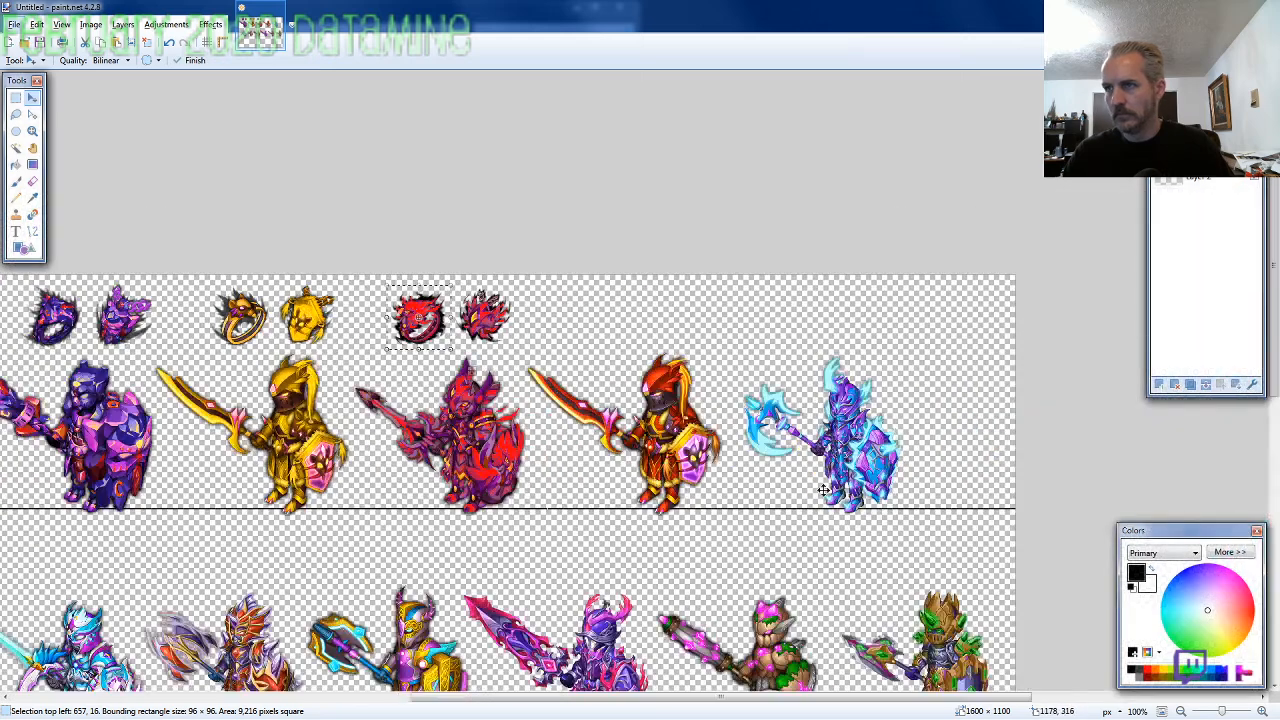
scroll(822, 490, up, 3)
key(alt+Tab)
click(205, 328)
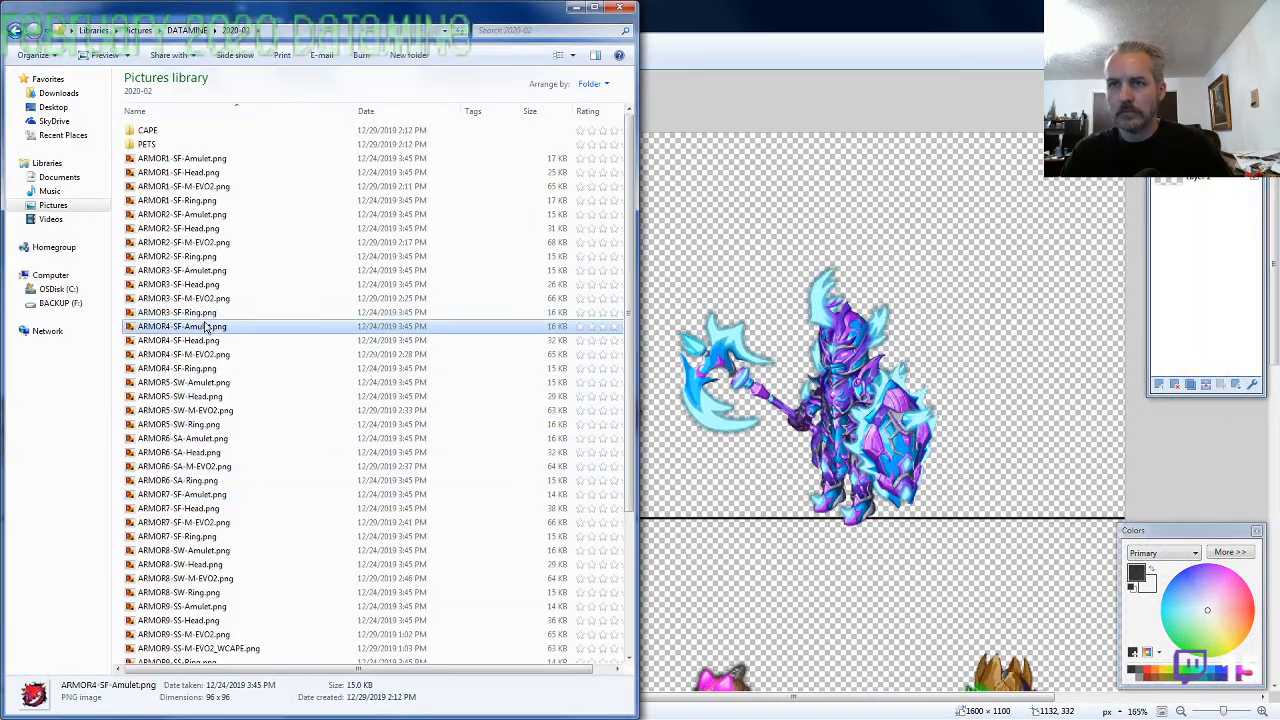
key(ctrl+c)
key(alt+Tab)
key(ctrl+v)
mouse_move(255, 402)
mouse_down()
mouse_move(651, 423)
mouse_move(735, 412)
mouse_up()
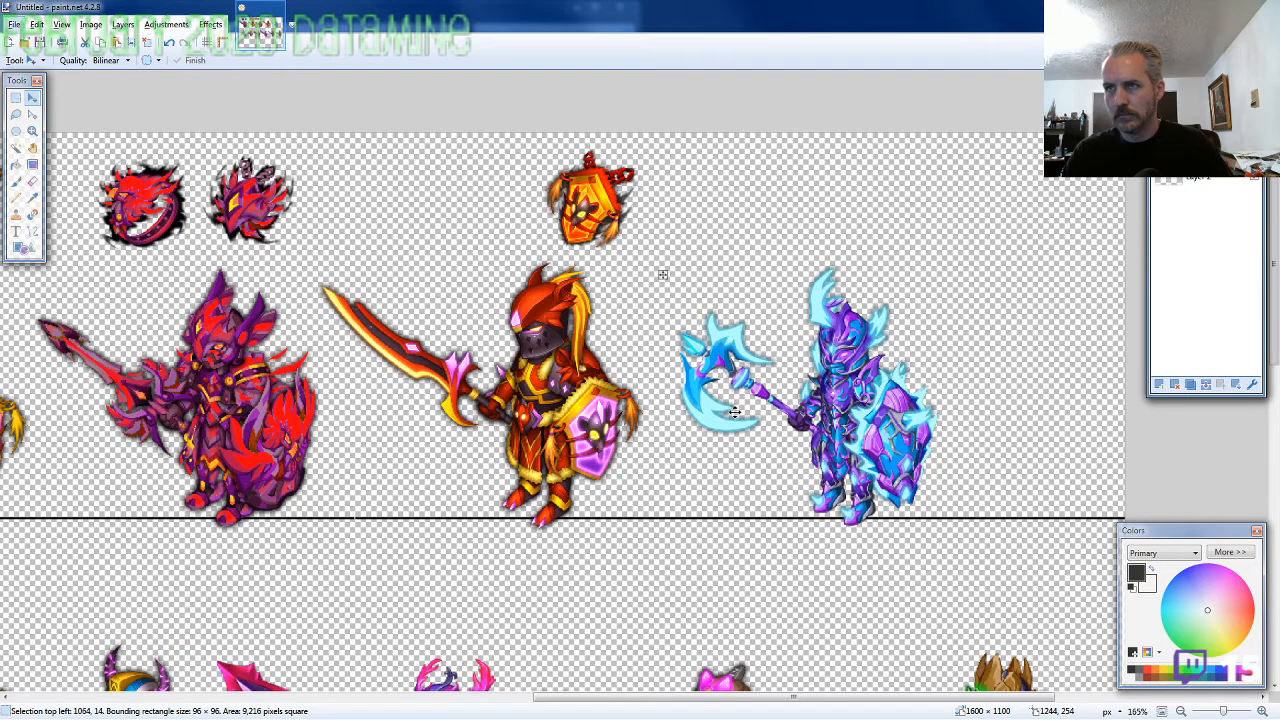
Copy ARMOR4-SF-Ring.png from the 2020-02 folder into the canvas and place it just left of the orange amulet
key(alt+Tab)
click(246, 369)
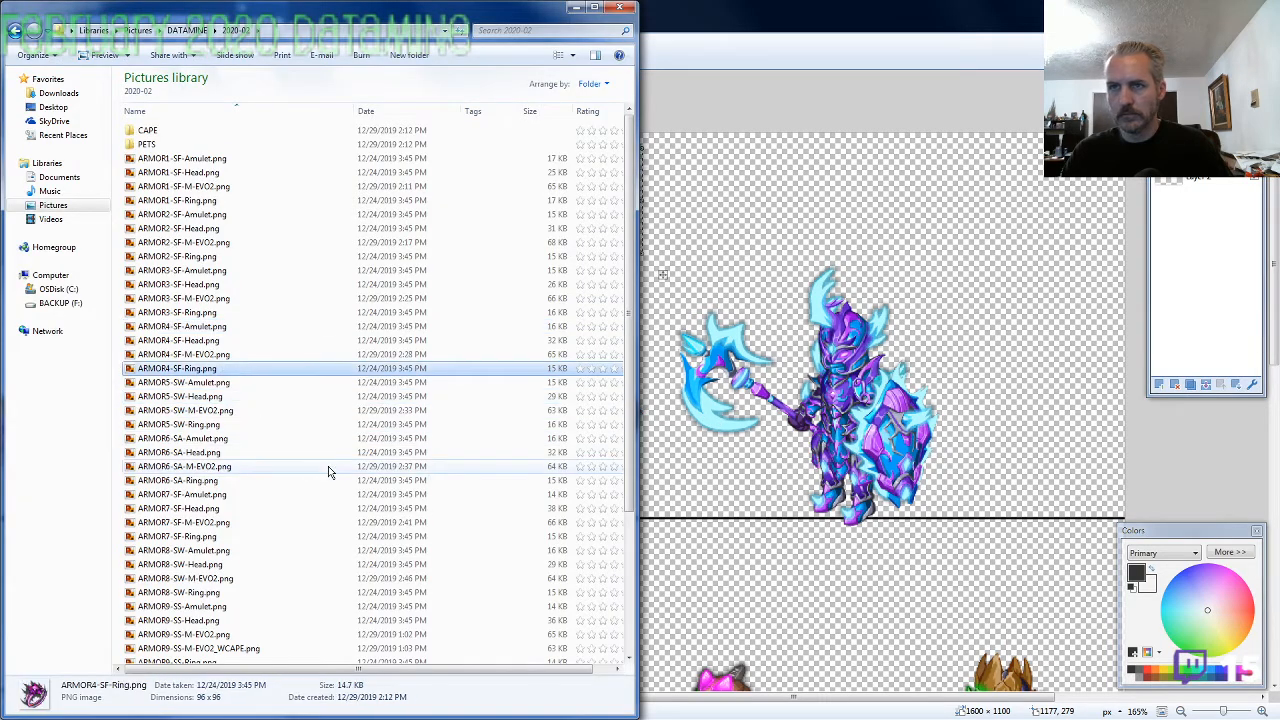
key(ctrl+c)
key(alt+Tab)
key(ctrl+v)
drag(209, 341, 617, 351)
Copy ARMOR5-SW-Amulet.png from the folder into the canvas and place it above the blue-and-purple knight at about 1315, 10
key(alt+Tab)
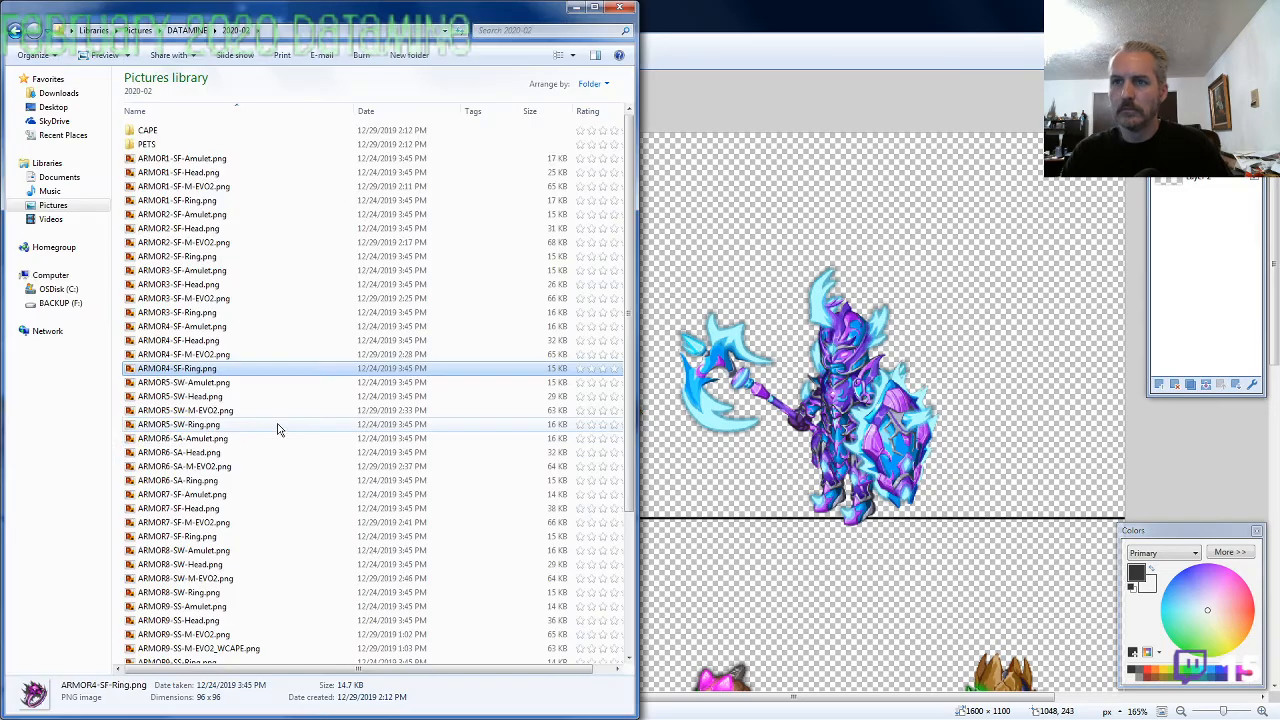
click(200, 382)
key(ctrl+c)
key(alt+Tab)
key(ctrl+v)
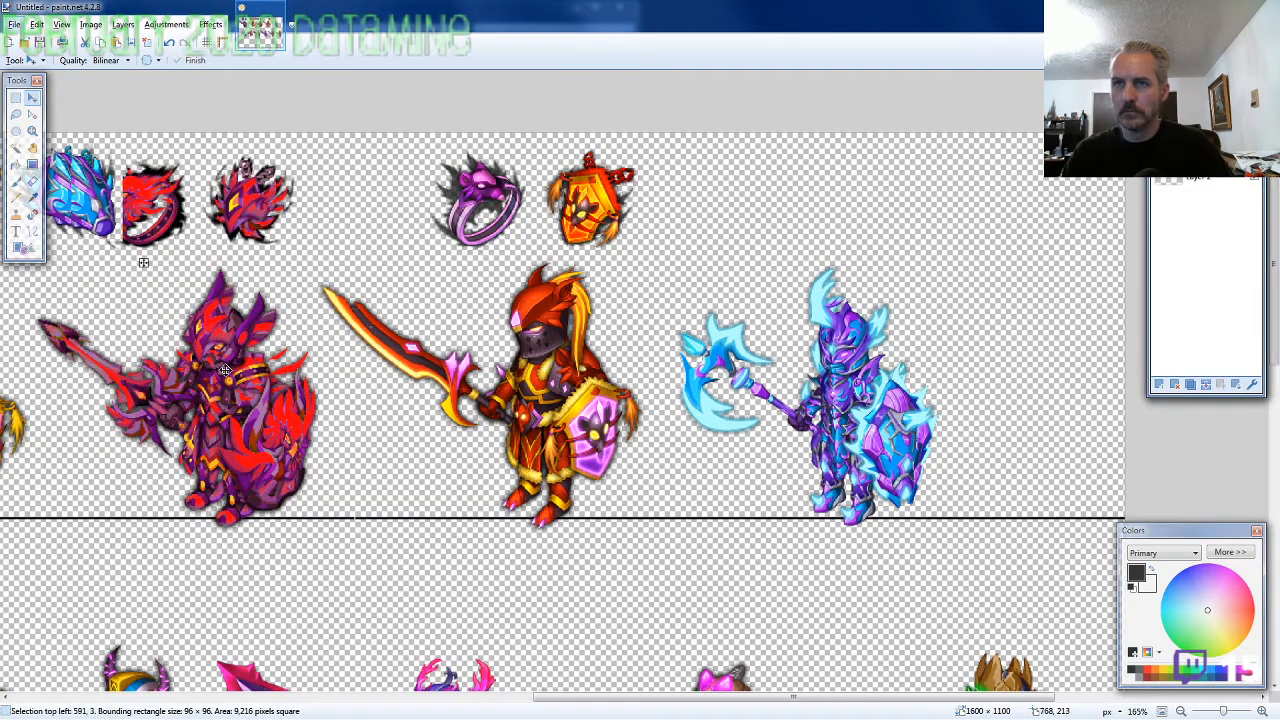
drag(225, 370, 1008, 375)
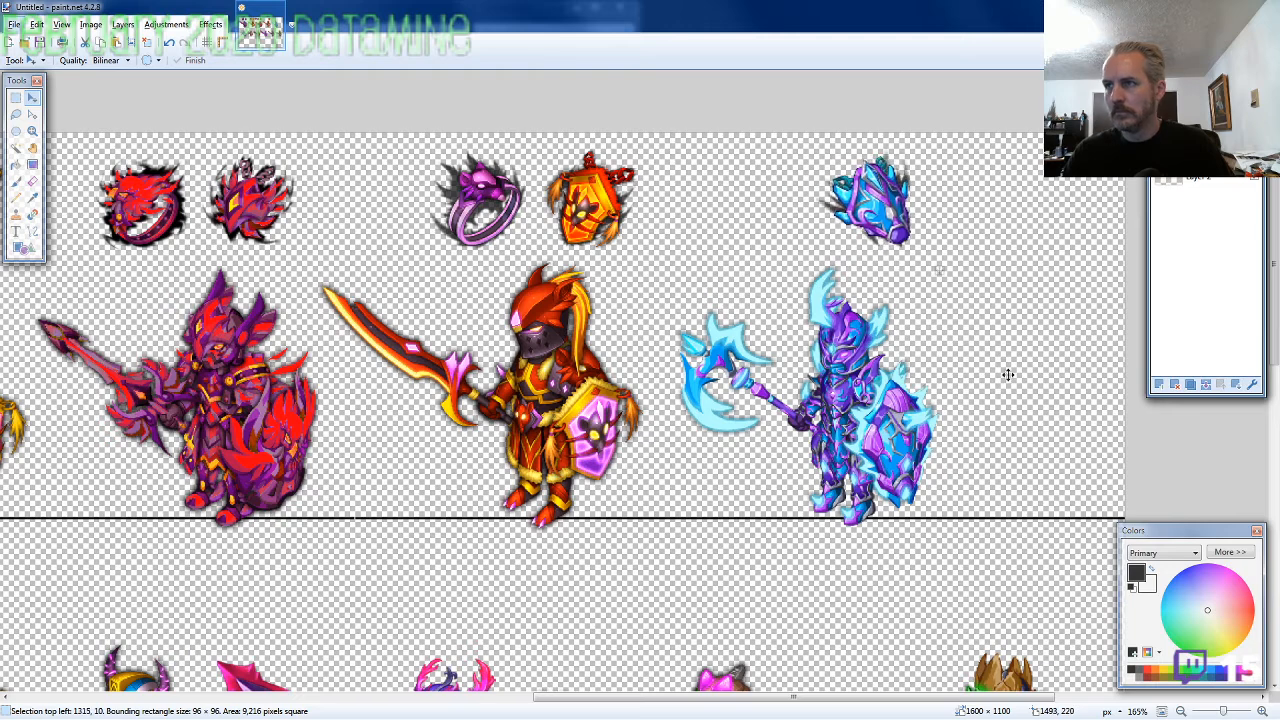
Copy ARMOR5-SW-Ring.png from the folder into the canvas and place it just left of the blue amulet, about 1220, 13
key(alt+Tab)
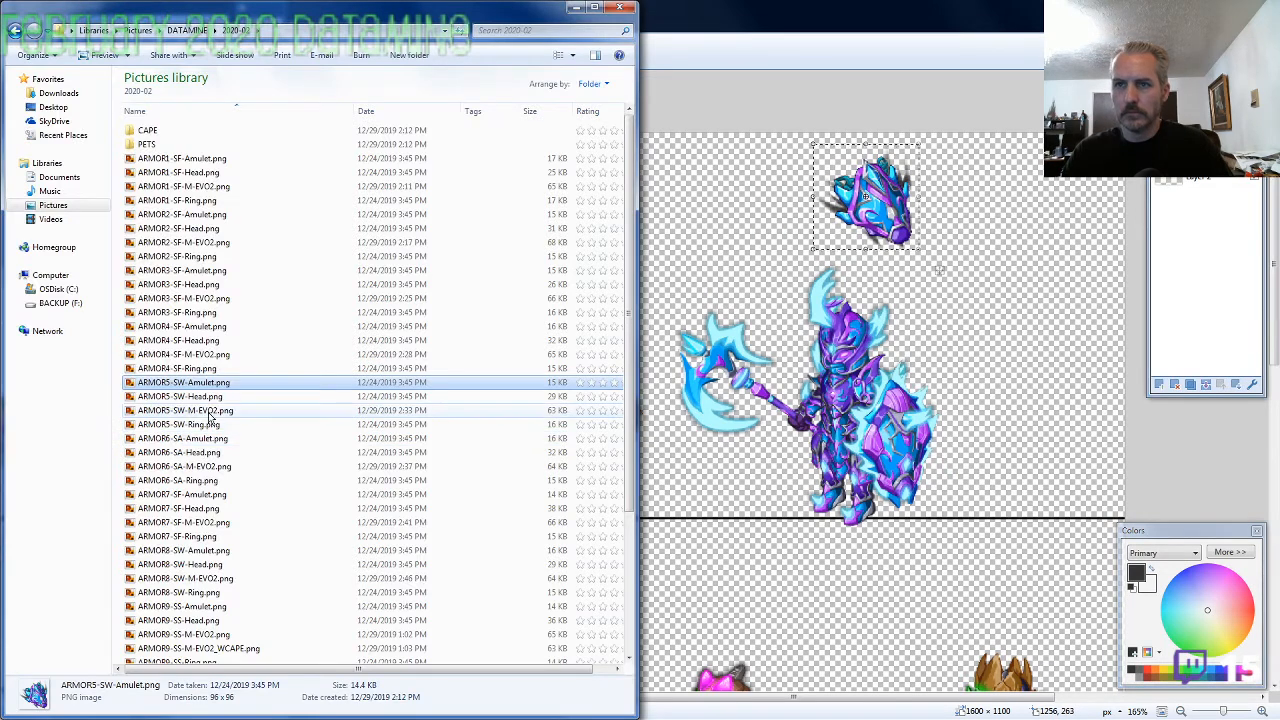
click(211, 424)
key(ctrl+c)
key(alt+Tab)
key(ctrl+v)
drag(168, 383, 874, 397)
Copy ARMOR6-SA-Amulet.png from the folder into the canvas and place it above the second row's first knight at about 178, 375
scroll(933, 539, down, 4)
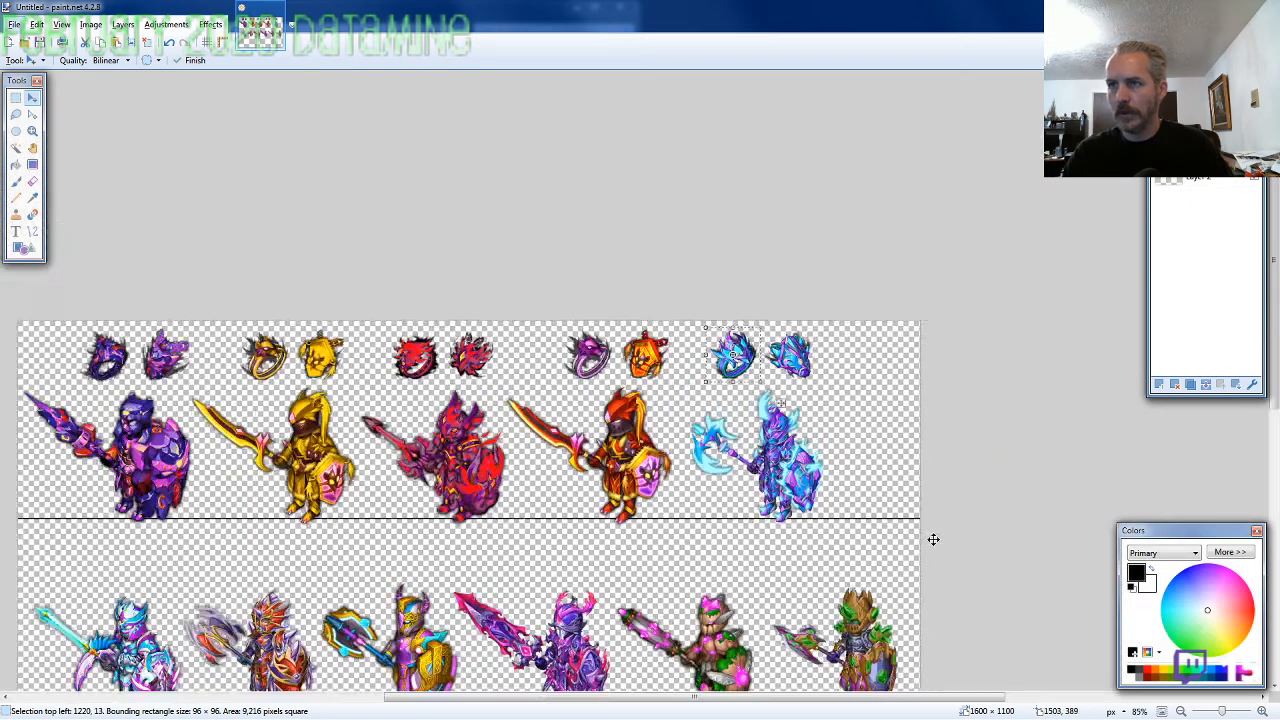
scroll(931, 539, down, 3)
scroll(515, 580, up, 8)
scroll(365, 538, down, 4)
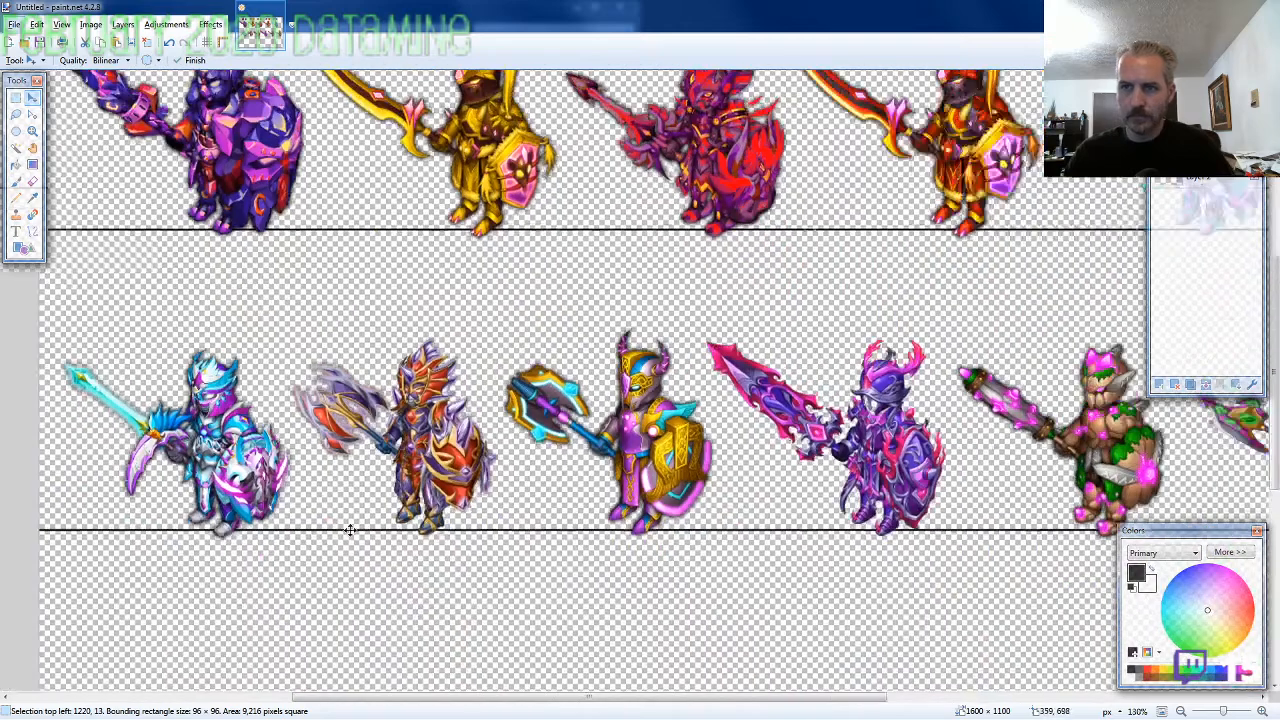
scroll(126, 449, up, 4)
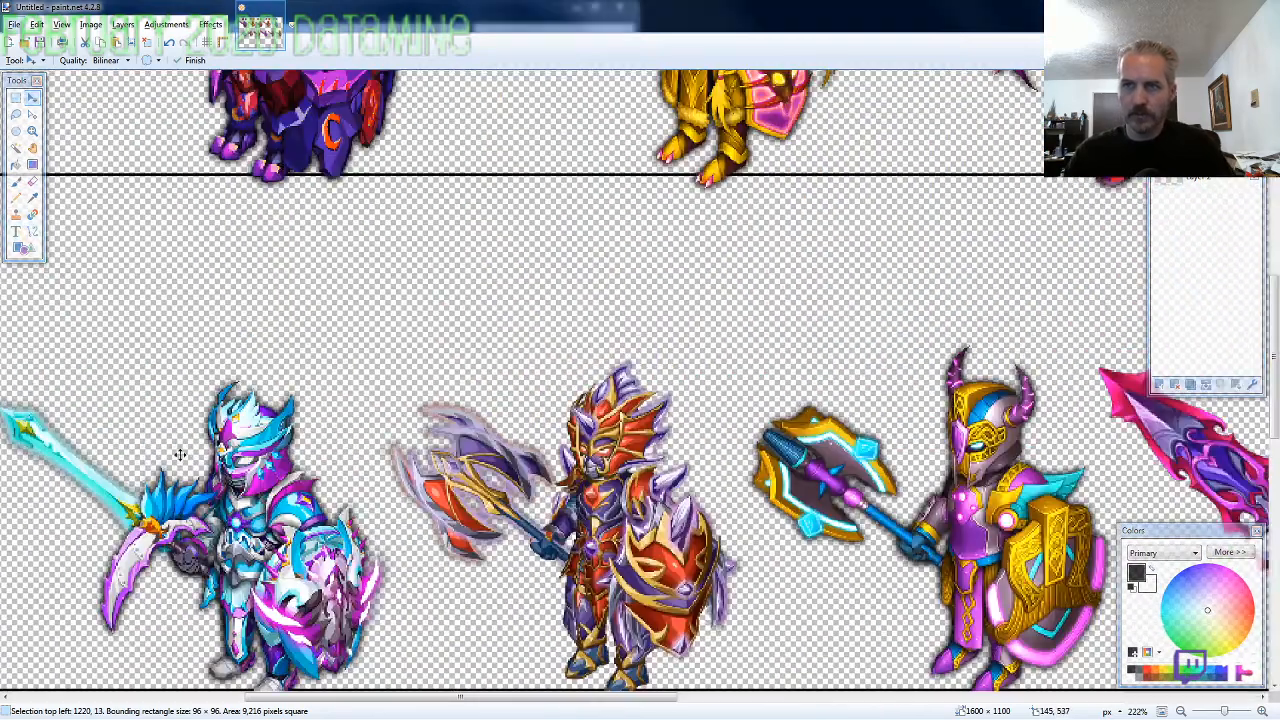
key(alt+Tab)
click(202, 440)
key(alt+Tab)
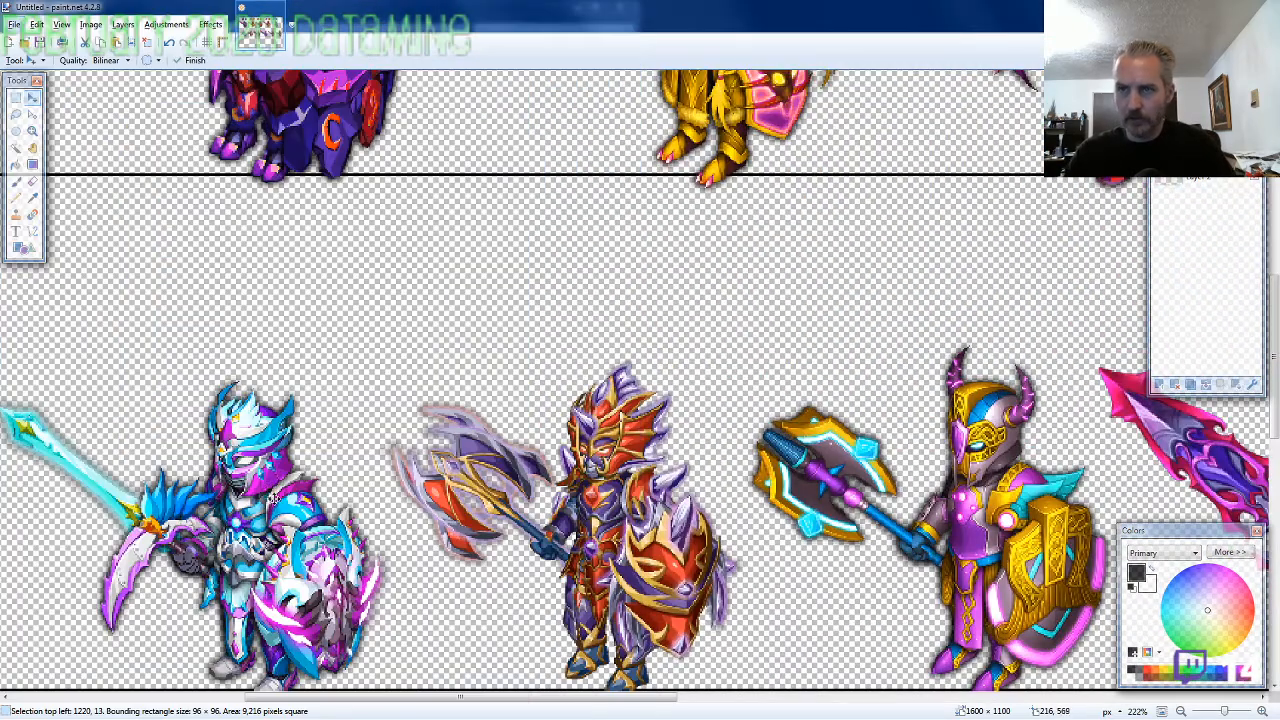
key(ctrl+v)
drag(148, 362, 365, 502)
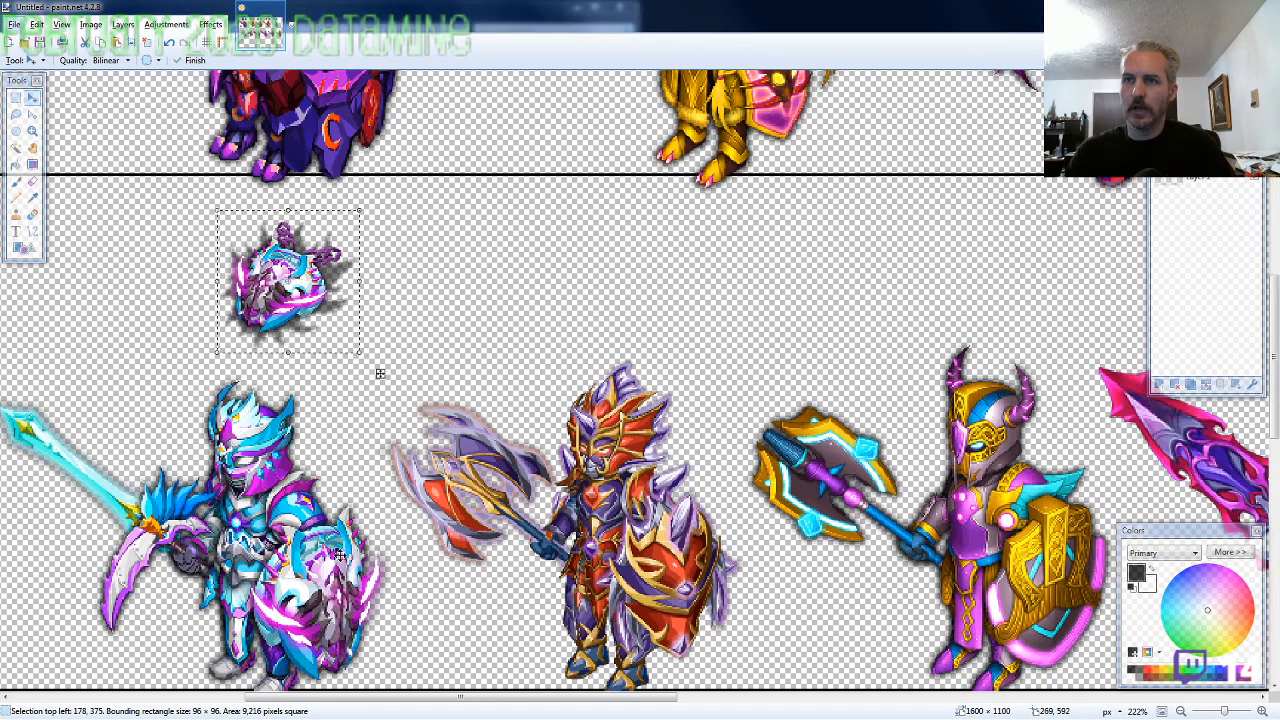
Copy ARMOR6-SA-Ring.png from the folder into the canvas and place it left of the white-and-purple amulet, about 74, 372
key(alt+Tab)
click(212, 481)
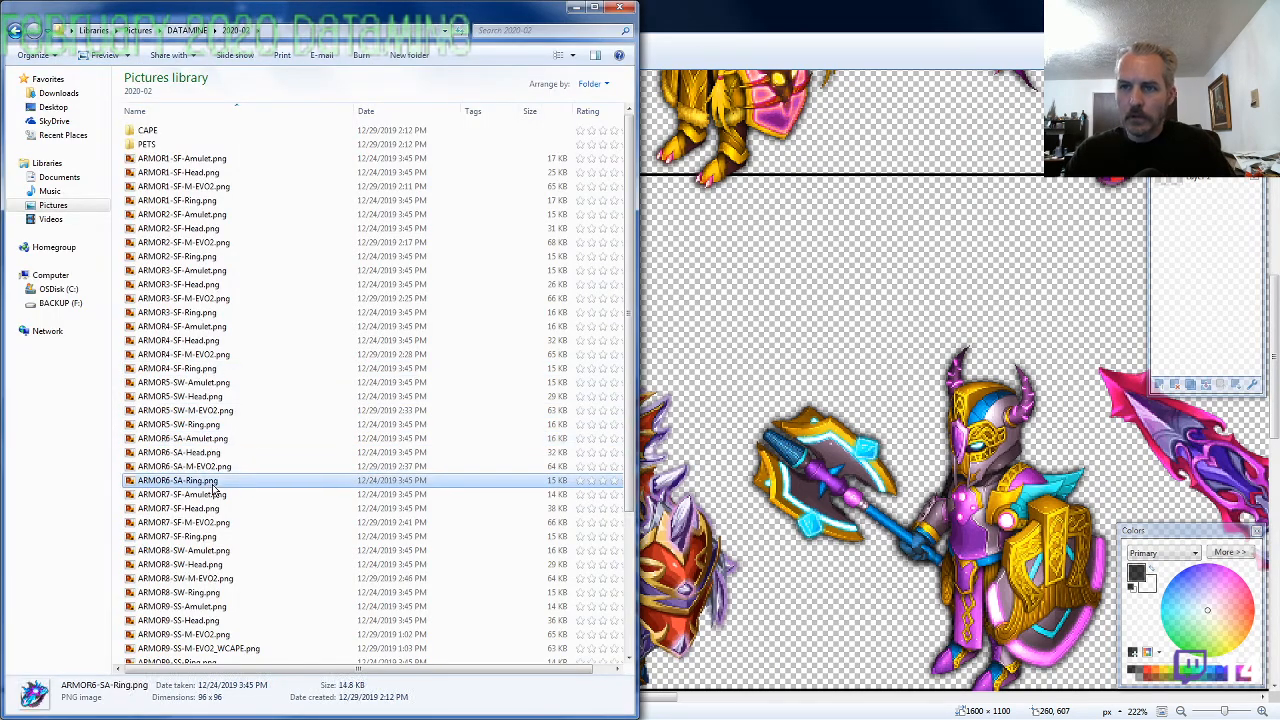
key(alt+Tab)
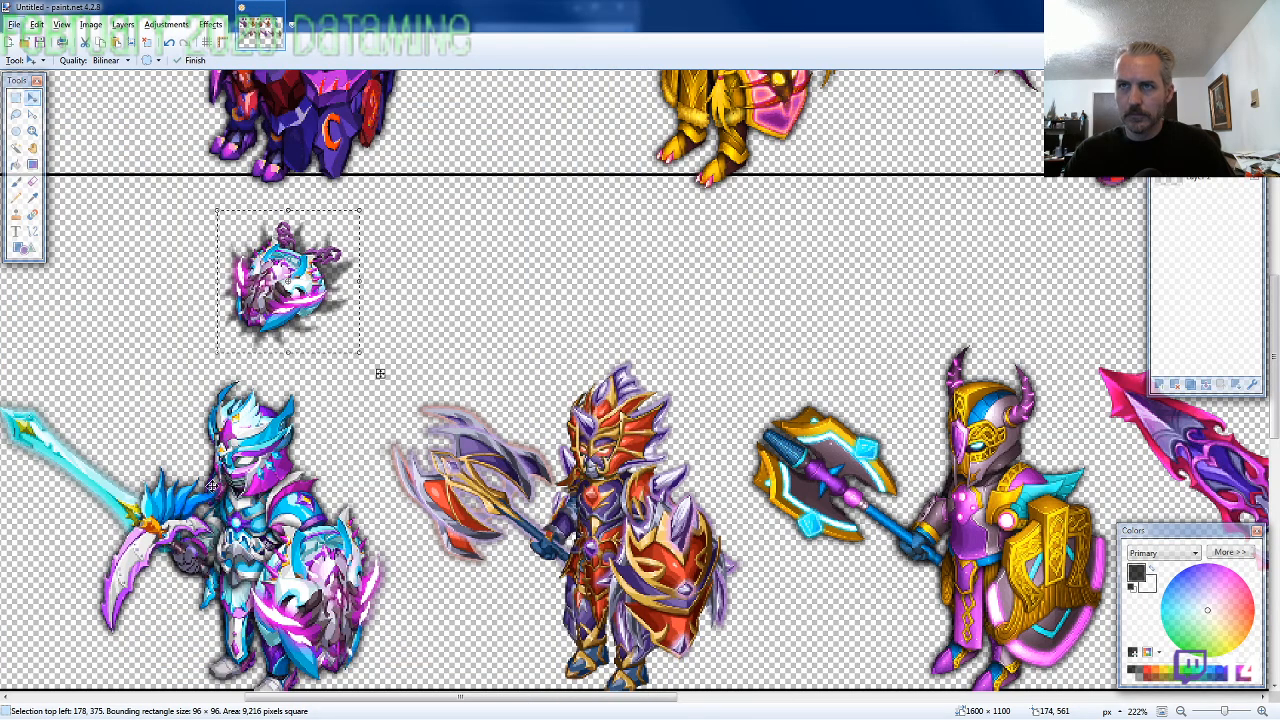
key(ctrl+v)
drag(160, 231, 226, 369)
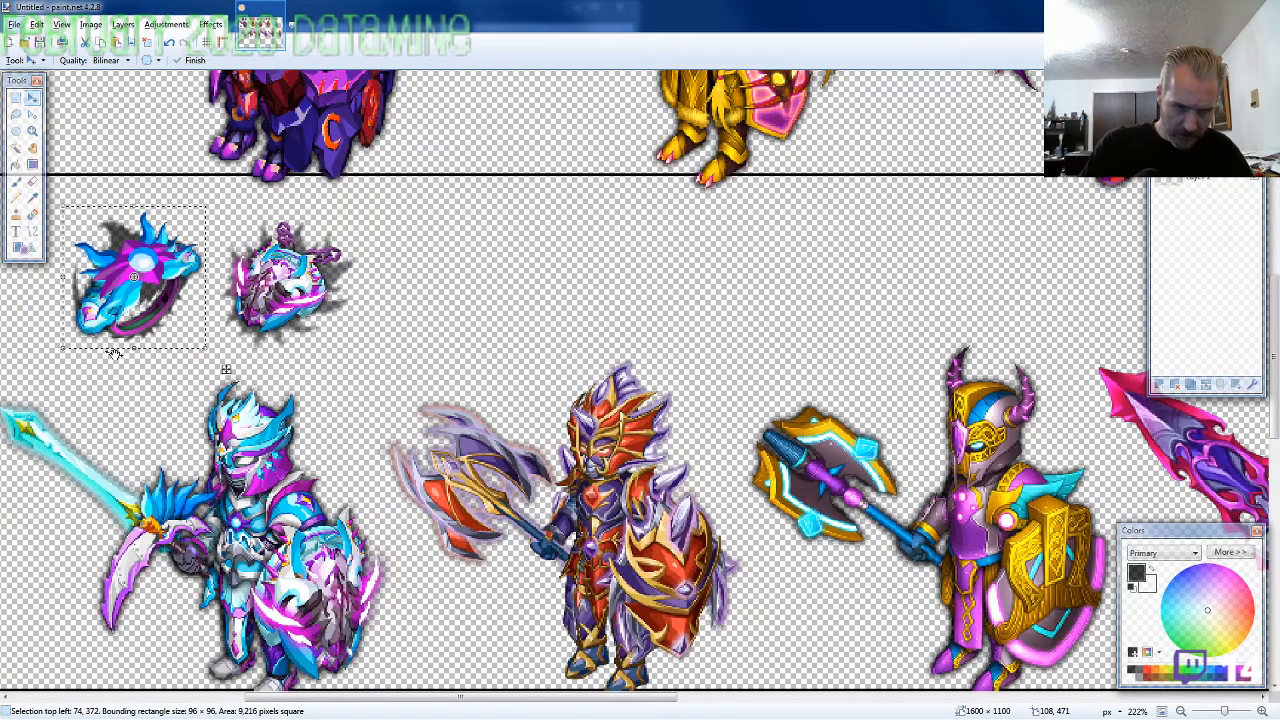
Copy ARMOR7-SF-Amulet.png from the 2020-02 folder into the canvas and place it above the second knight of the second row
scroll(115, 352, down, 2)
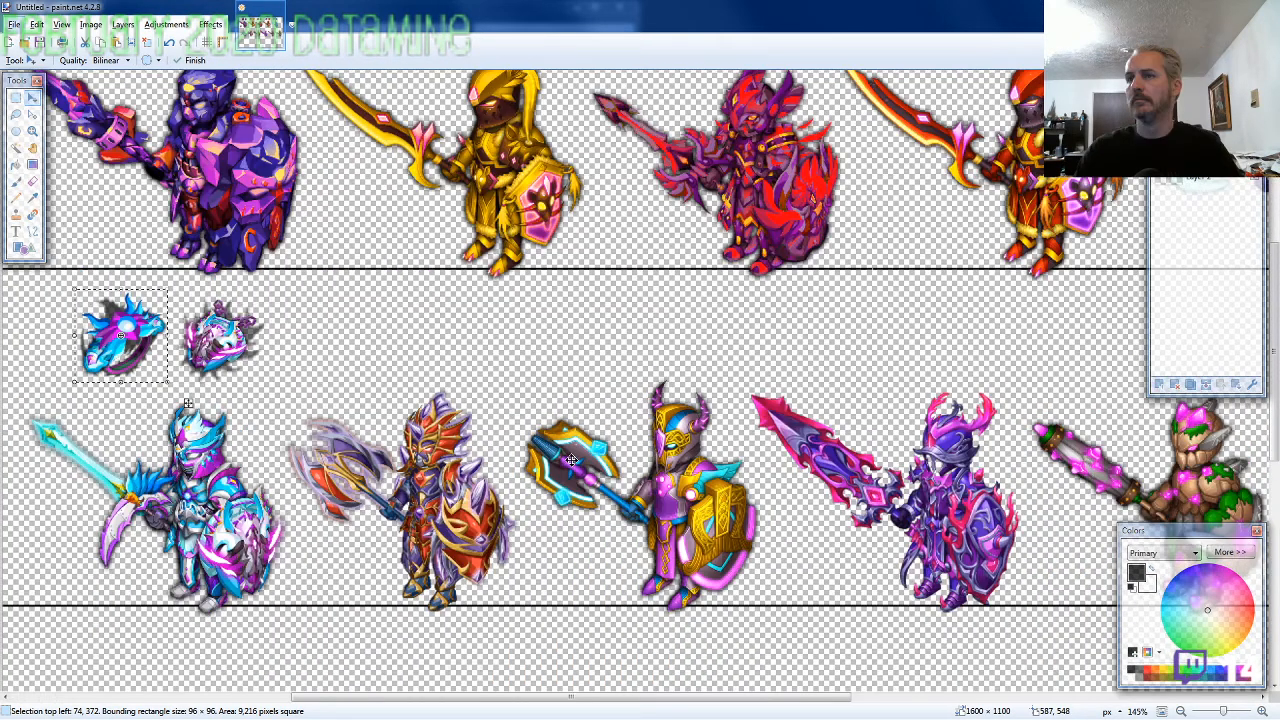
scroll(571, 459, up, 2)
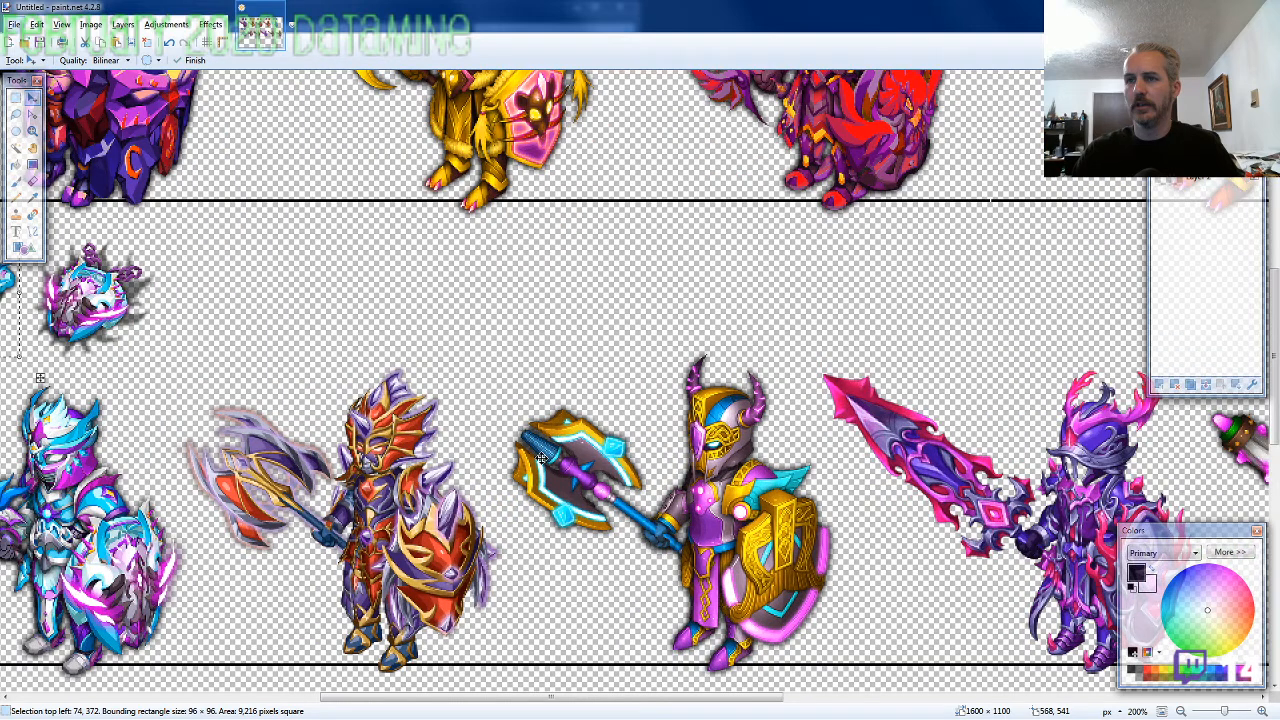
key(alt+Tab)
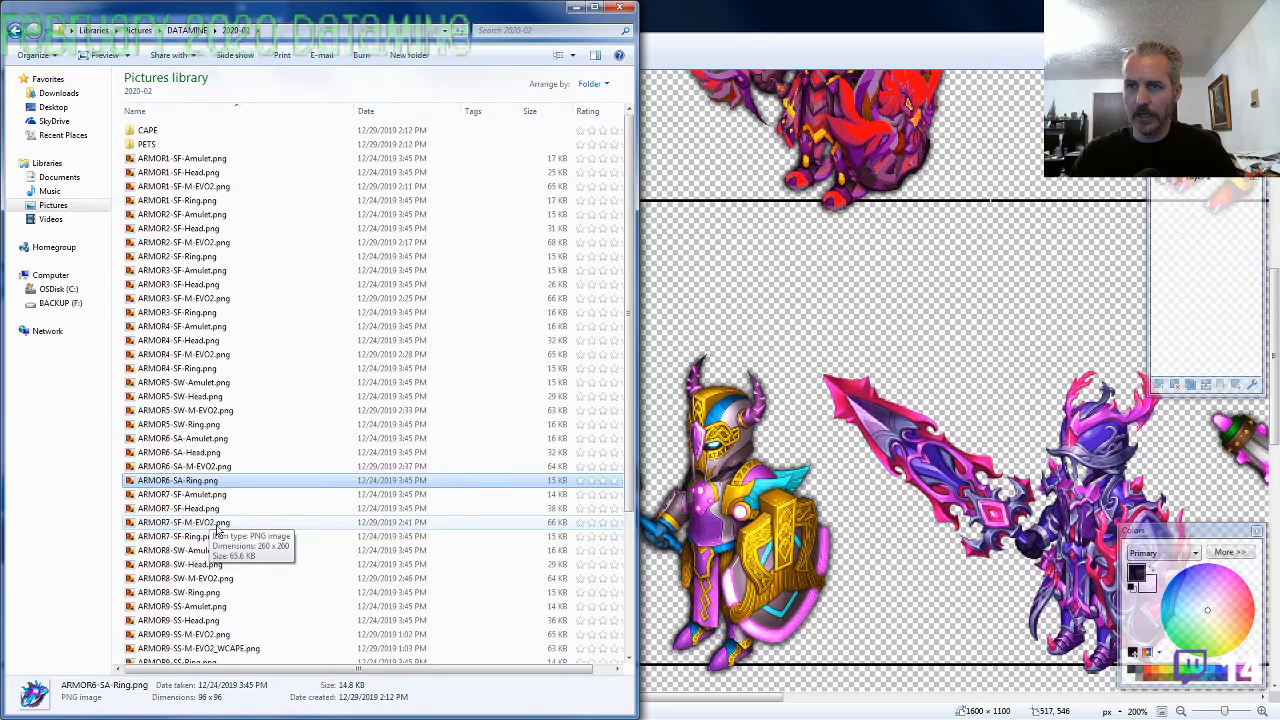
key(alt+Tab)
key(ctrl+v)
drag(237, 292, 531, 438)
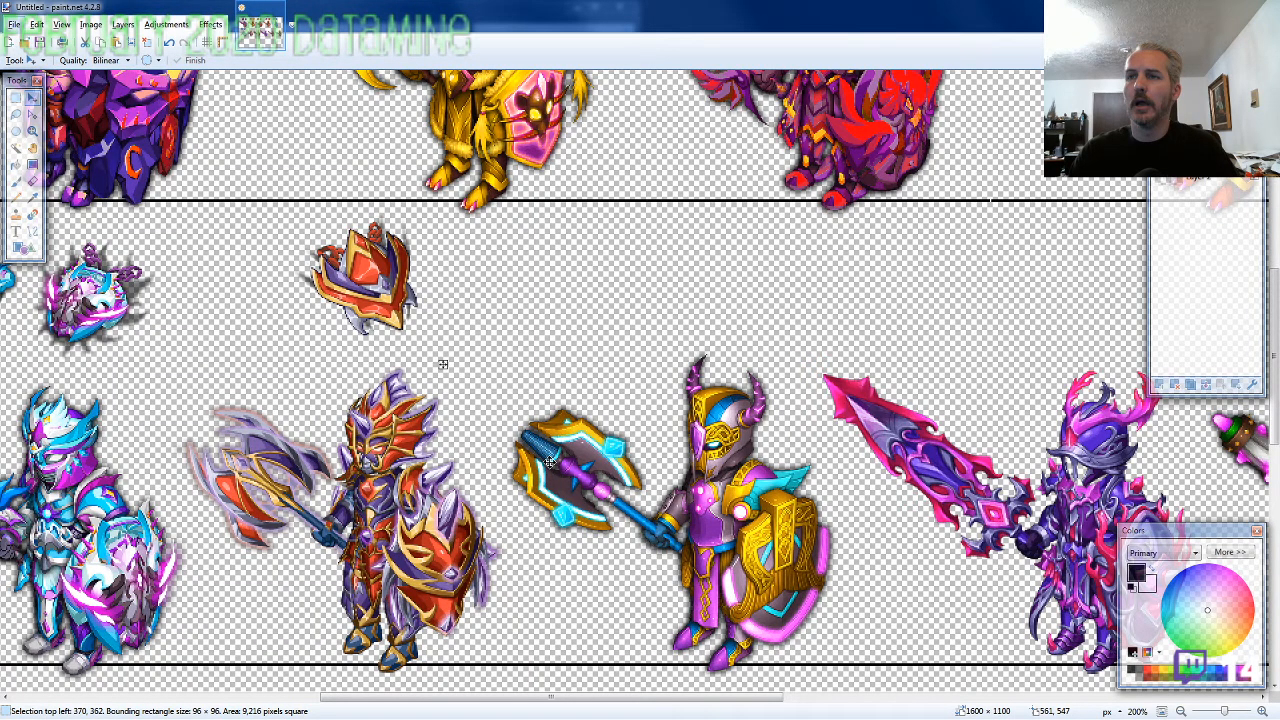
Copy ARMOR7-SF-Ring.png from the folder into the canvas and align it left of the red-and-gold amulet at 307, 374
key(alt+Tab)
click(200, 537)
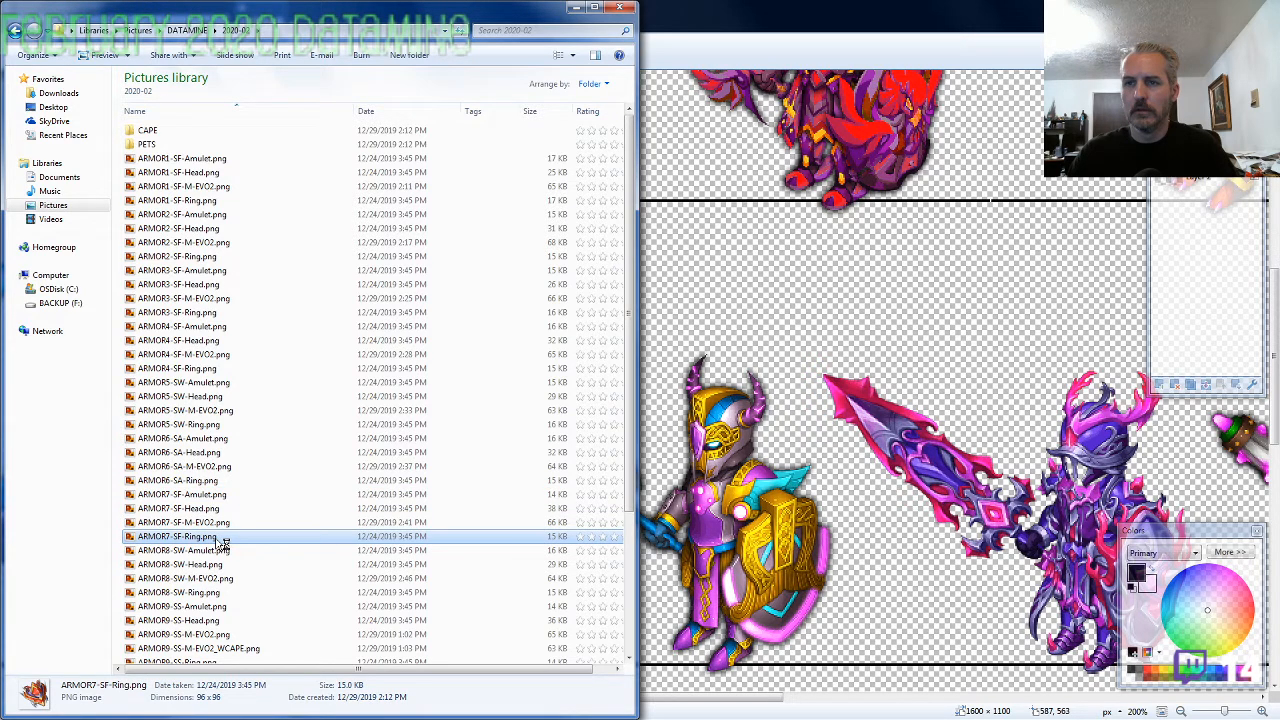
key(alt+Tab)
key(ctrl+v)
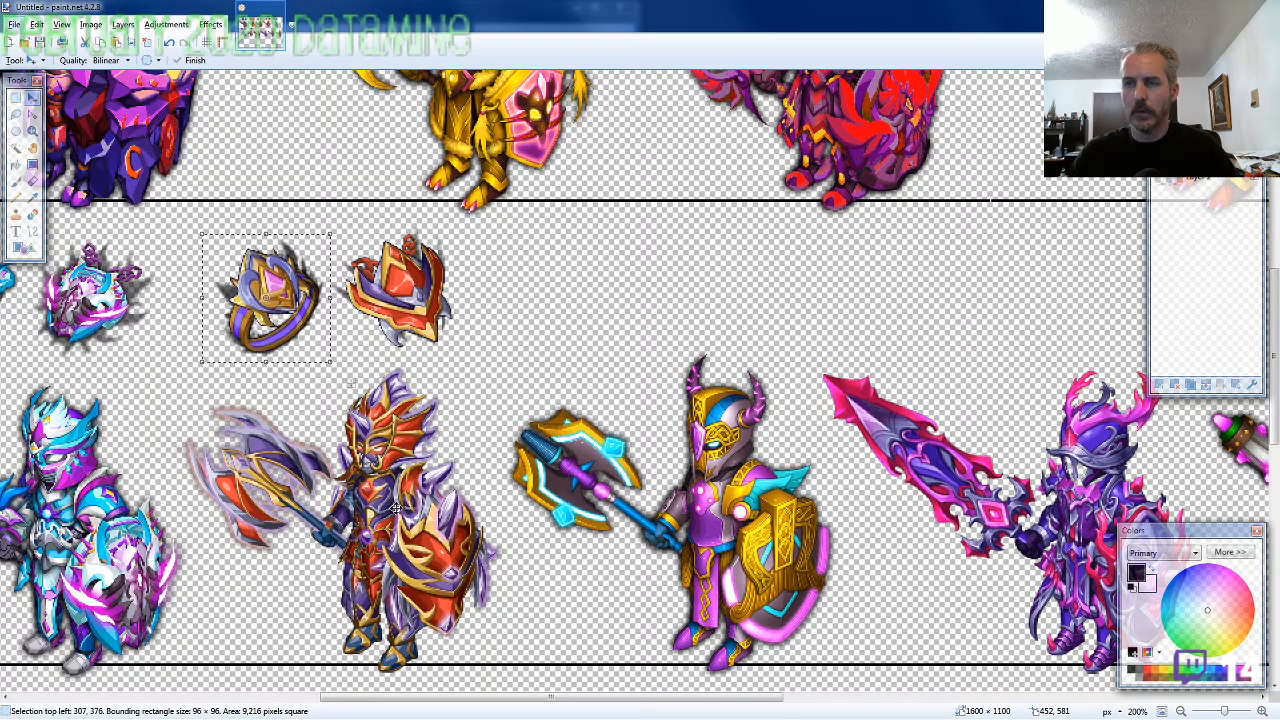
key(Up)
key(Up)
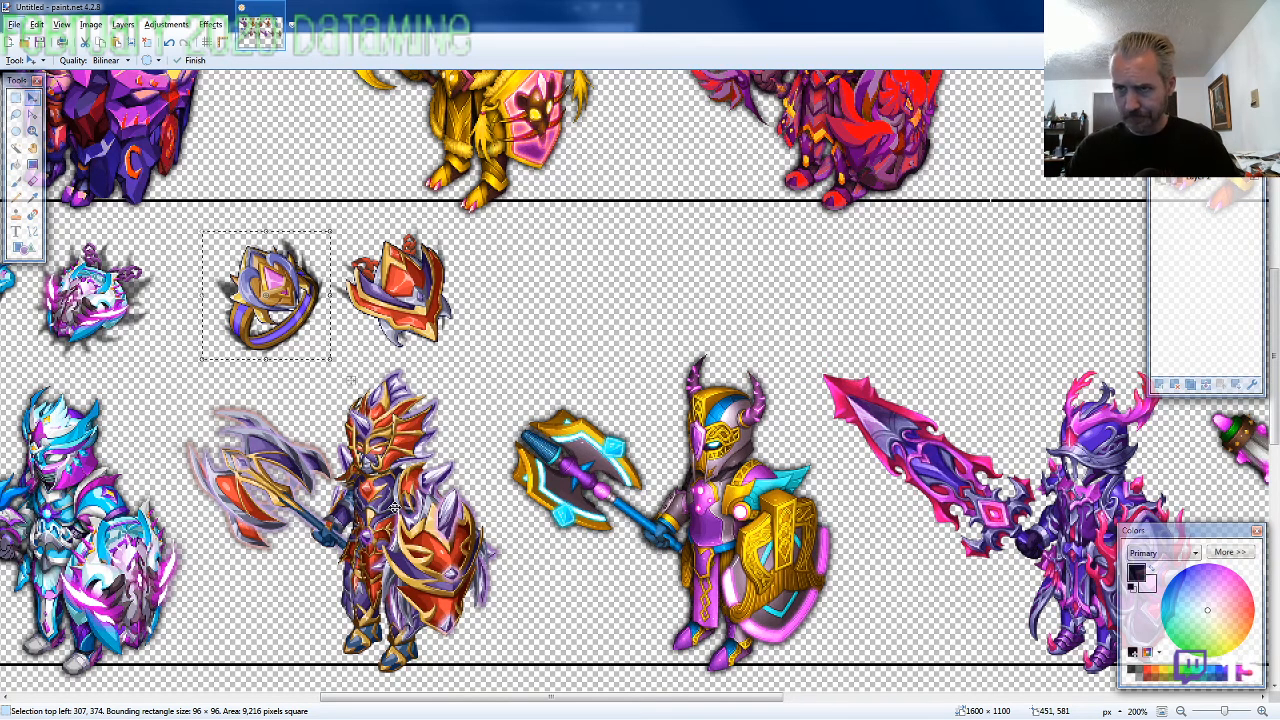
Copy ARMOR8-SW-Amulet.png from the folder into the canvas and place it above the second row's third knight, about 679, 370
key(alt+Tab)
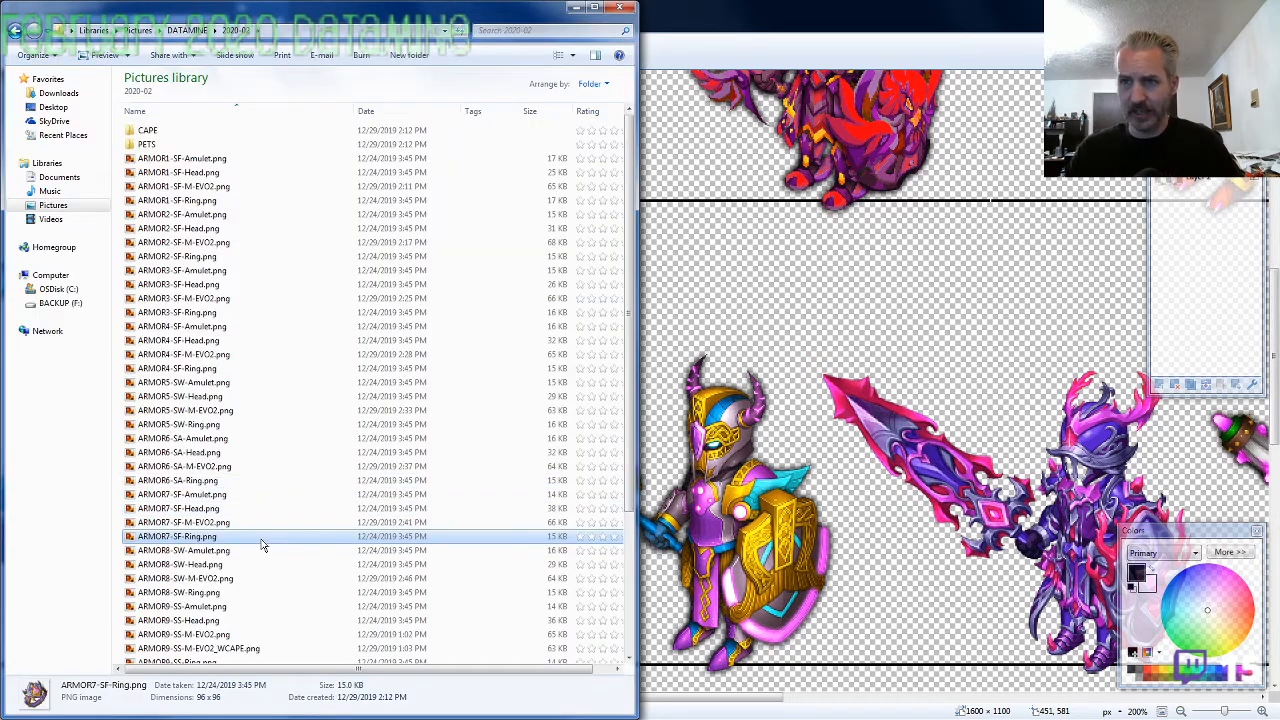
click(224, 552)
key(ctrl+c)
key(alt+Tab)
key(ctrl+v)
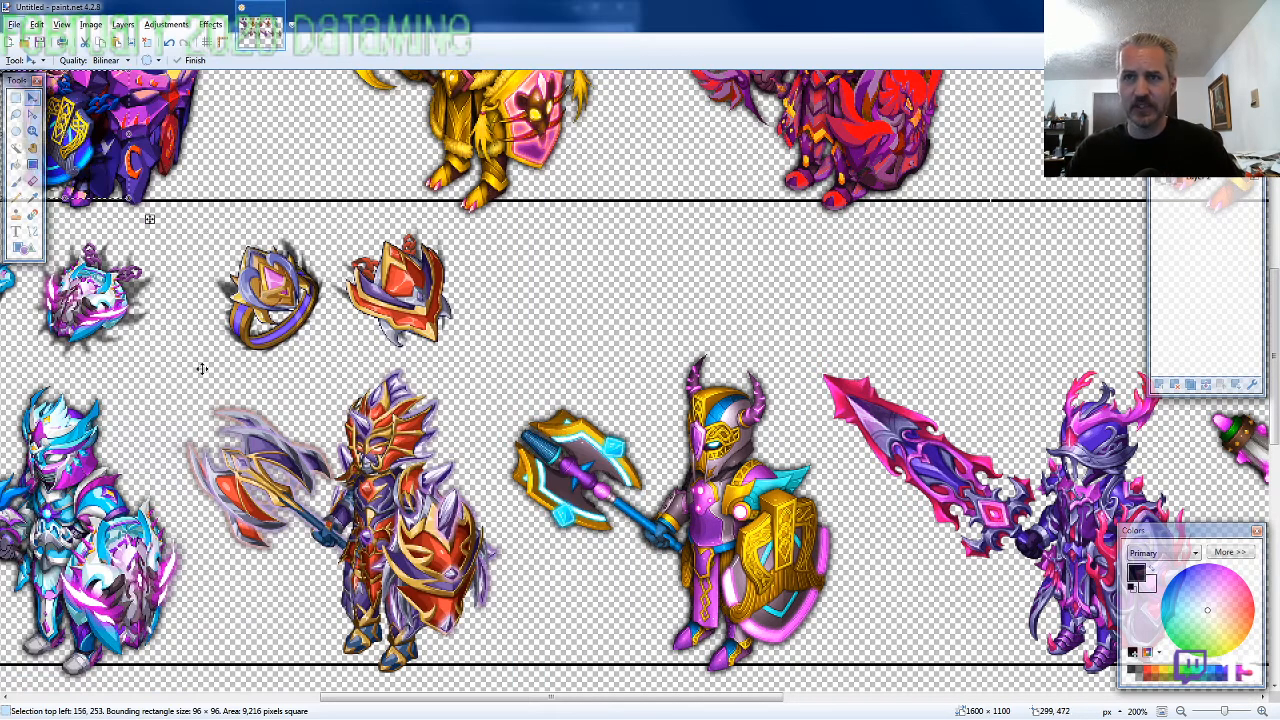
mouse_move(201, 369)
mouse_down()
mouse_move(780, 446)
mouse_move(863, 481)
mouse_up()
Copy ARMOR8-SW-Ring.png from the folder into the canvas and place it just left of the blue-and-gold amulet, about 592, 370
key(alt+Tab)
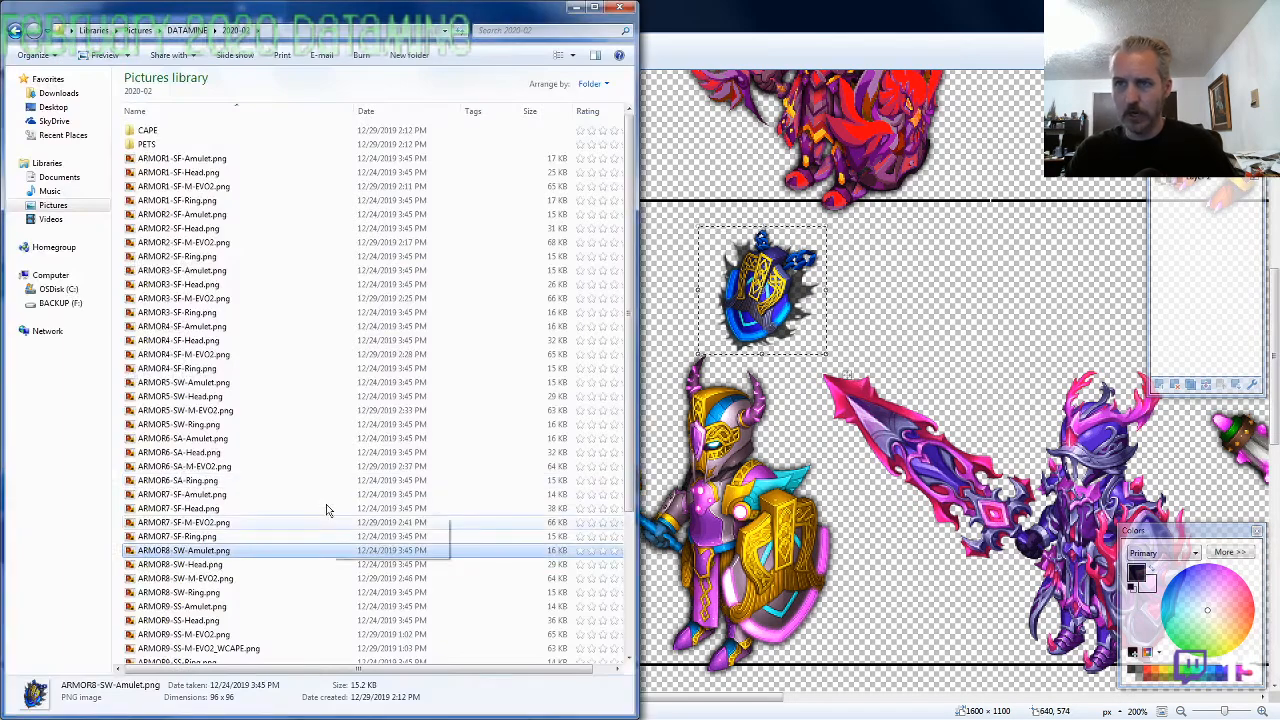
click(225, 592)
key(alt+Tab)
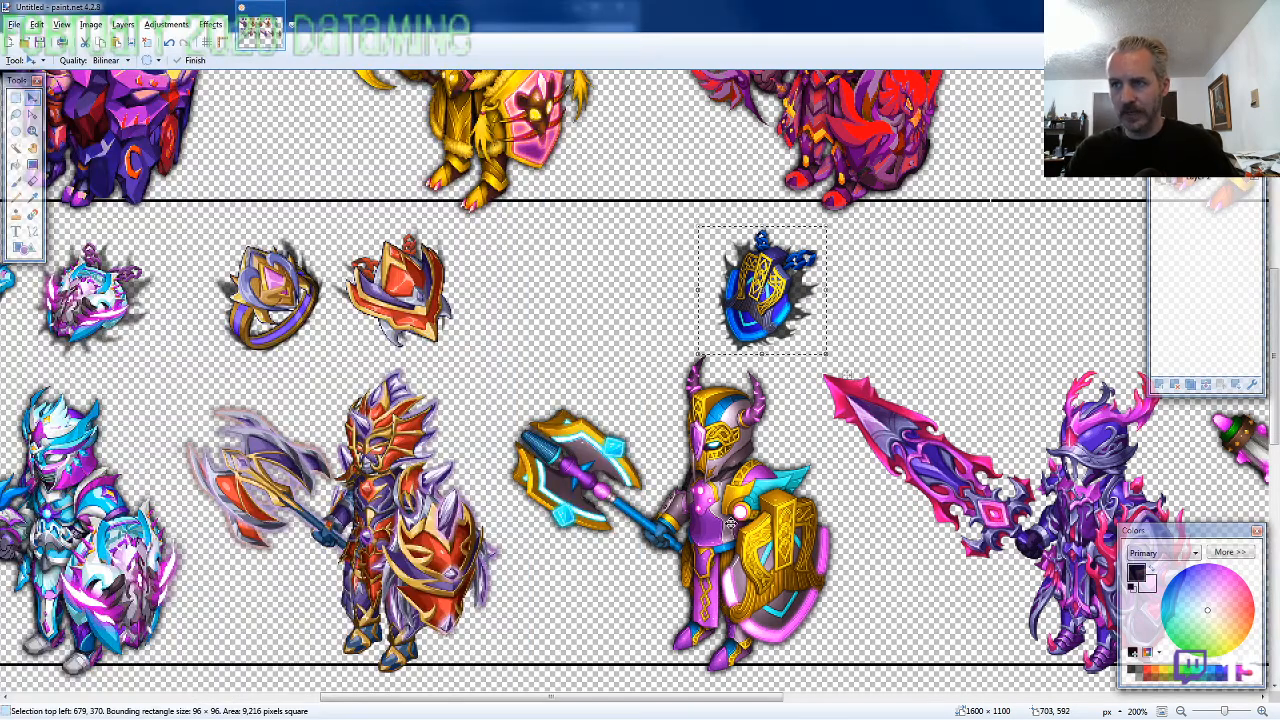
key(ctrl+v)
drag(320, 373, 892, 525)
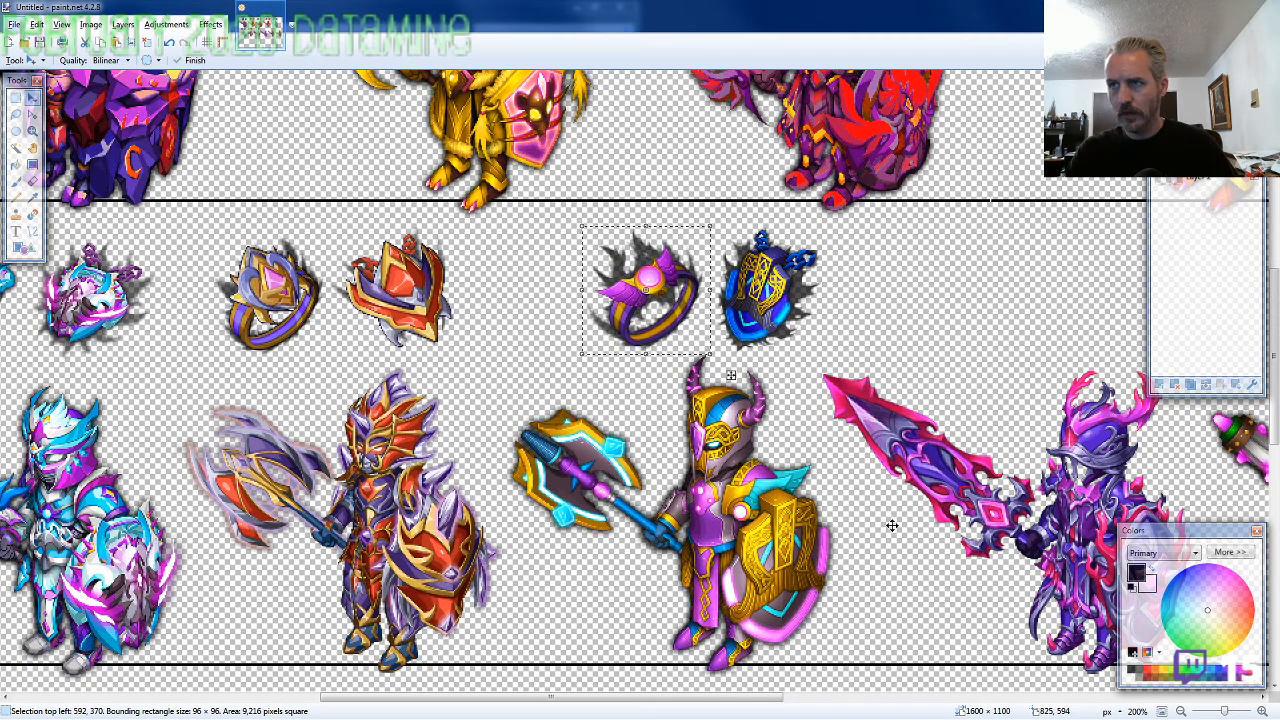
Copy ARMOR9-SS-Amulet.png from the 2020-02 folder into the canvas and place it above the second row's fourth knight, about 946, 371
scroll(892, 525, down, 3)
scroll(885, 498, up, 2)
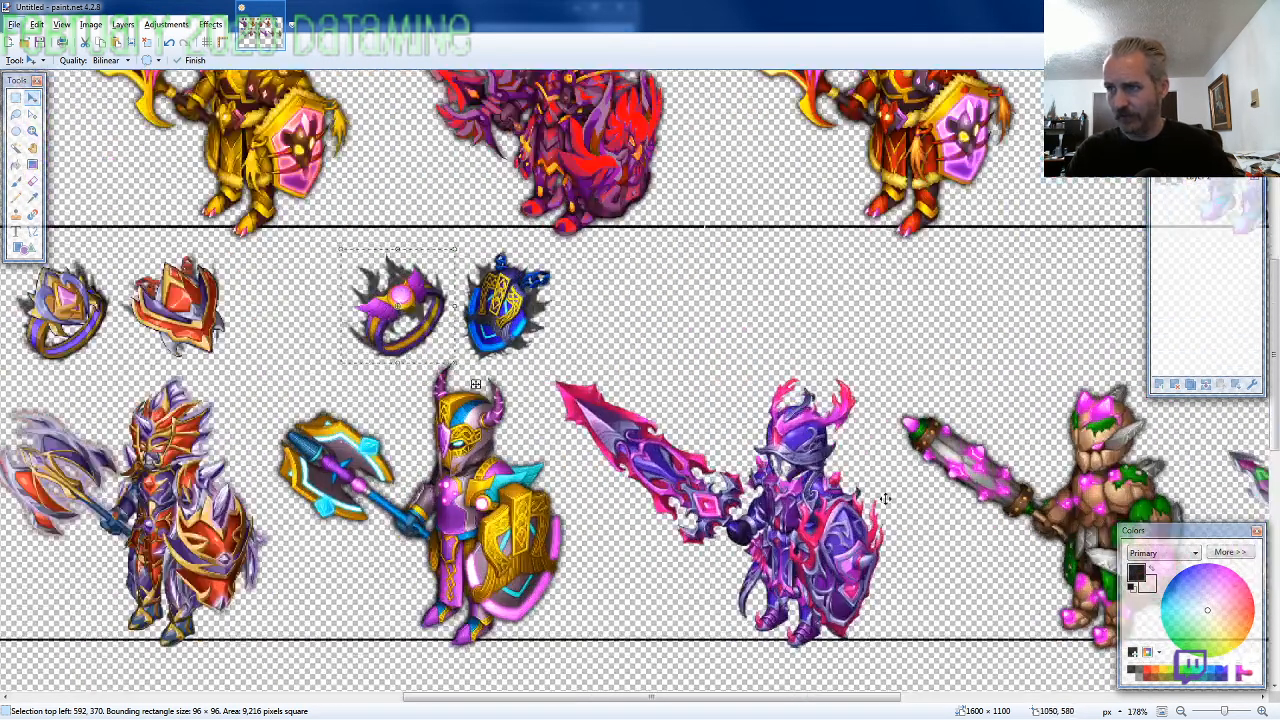
key(alt+Tab)
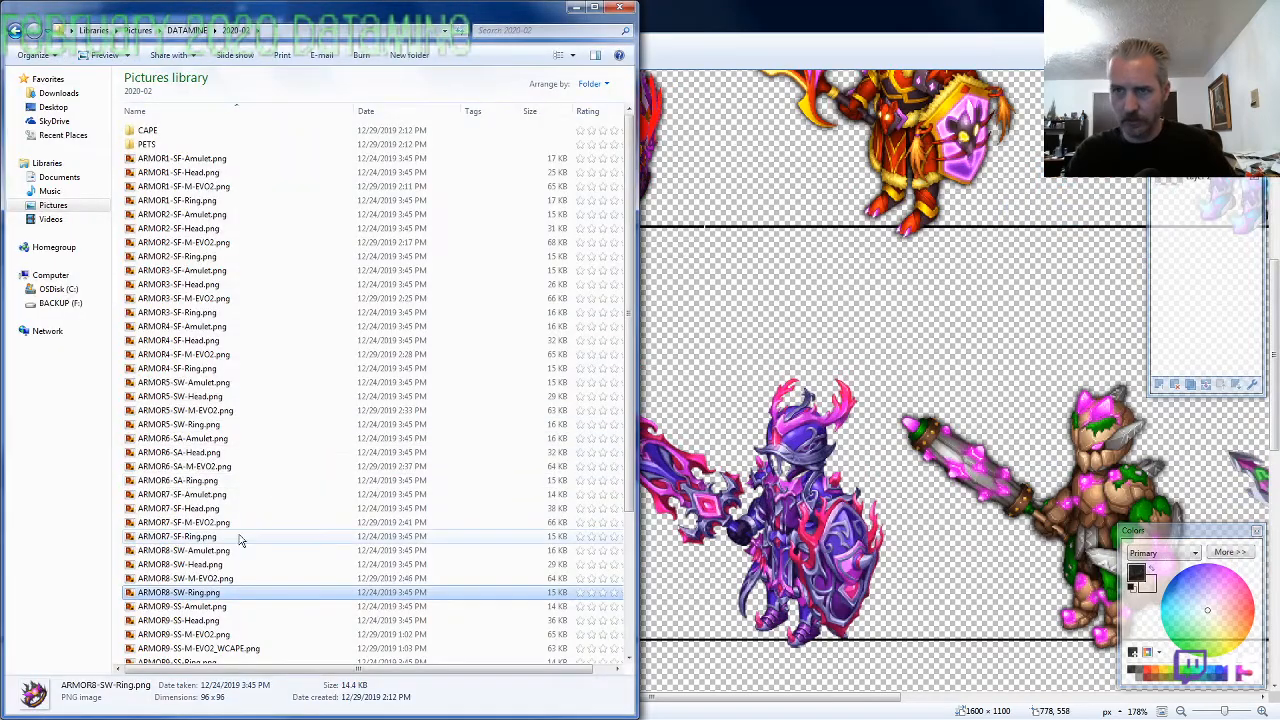
scroll(240, 540, down, 3)
click(232, 474)
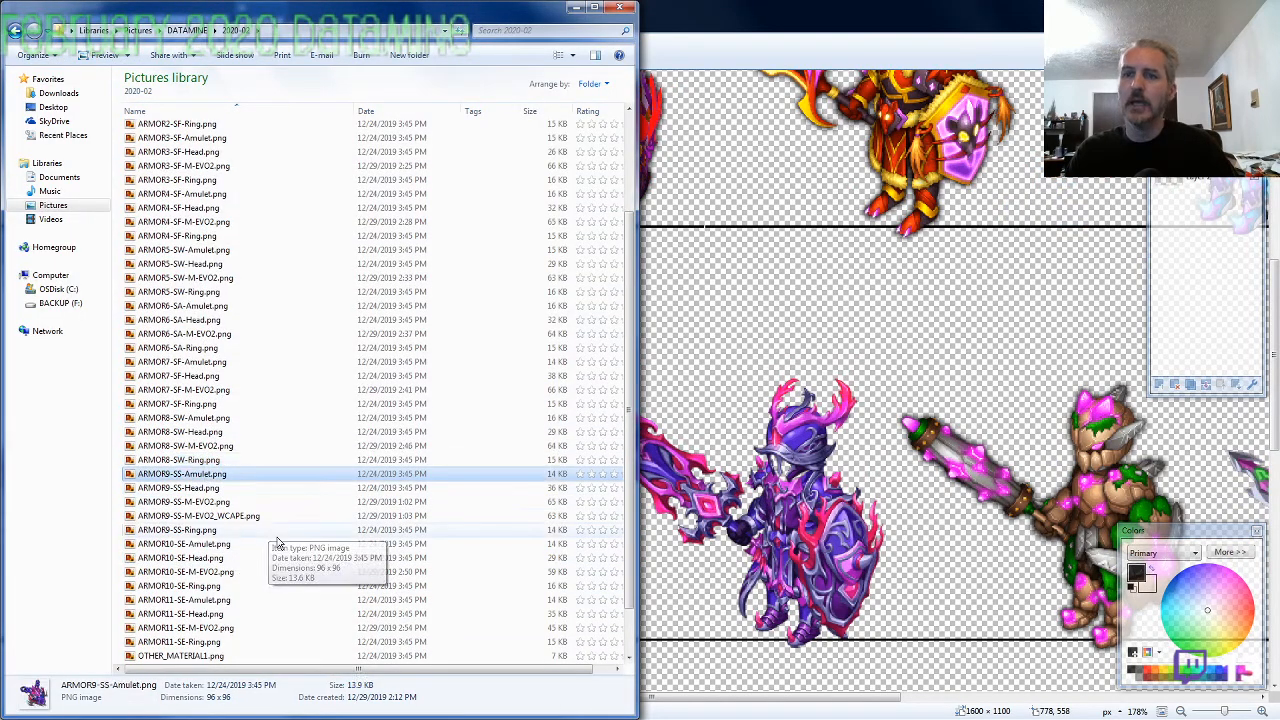
key(ctrl+c)
key(alt+Tab)
key(ctrl+v)
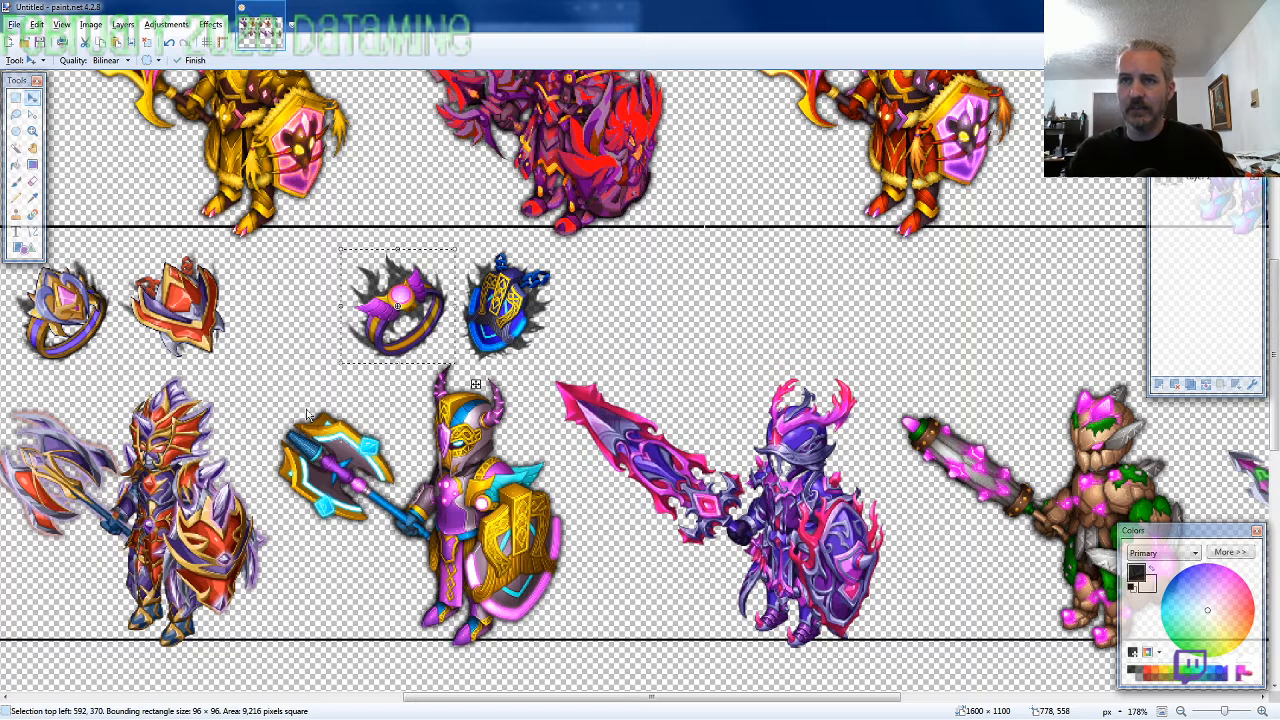
key(ctrl+v)
drag(220, 348, 982, 528)
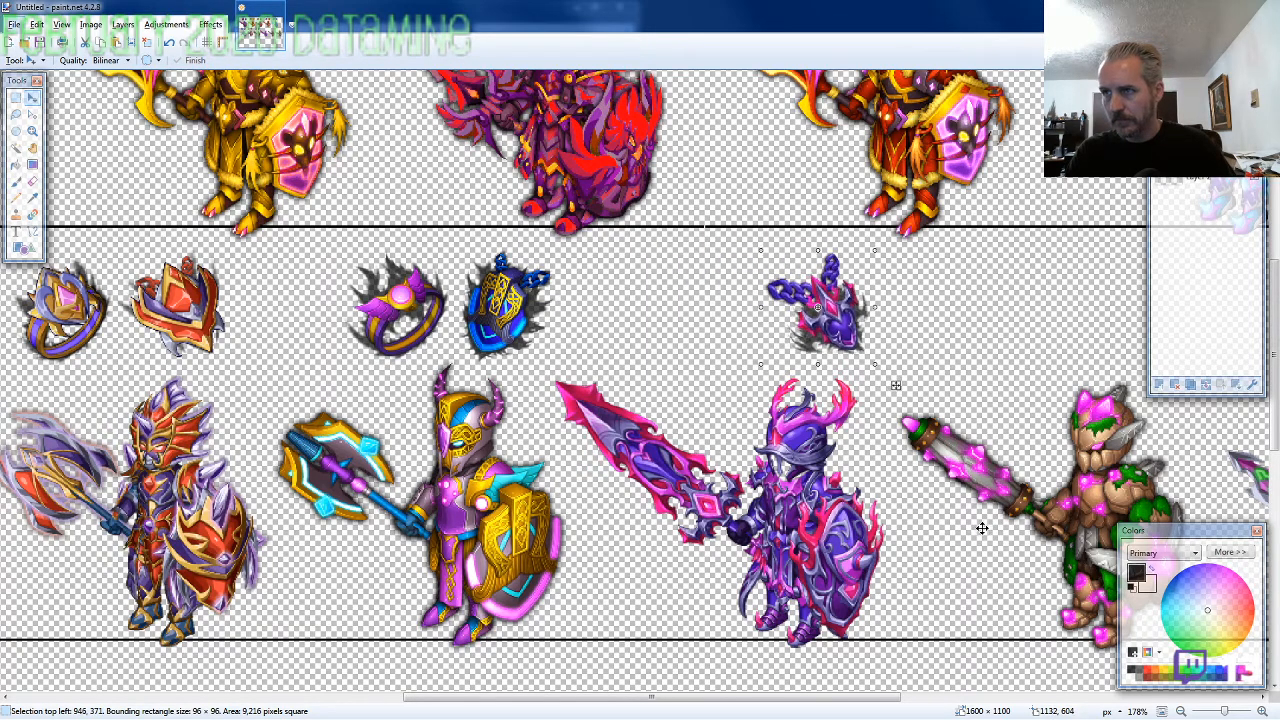
Copy ARMOR9-SS-Ring.png from the folder into the canvas and align it left of the purple-and-pink amulet, about 852, 371
key(alt+Tab)
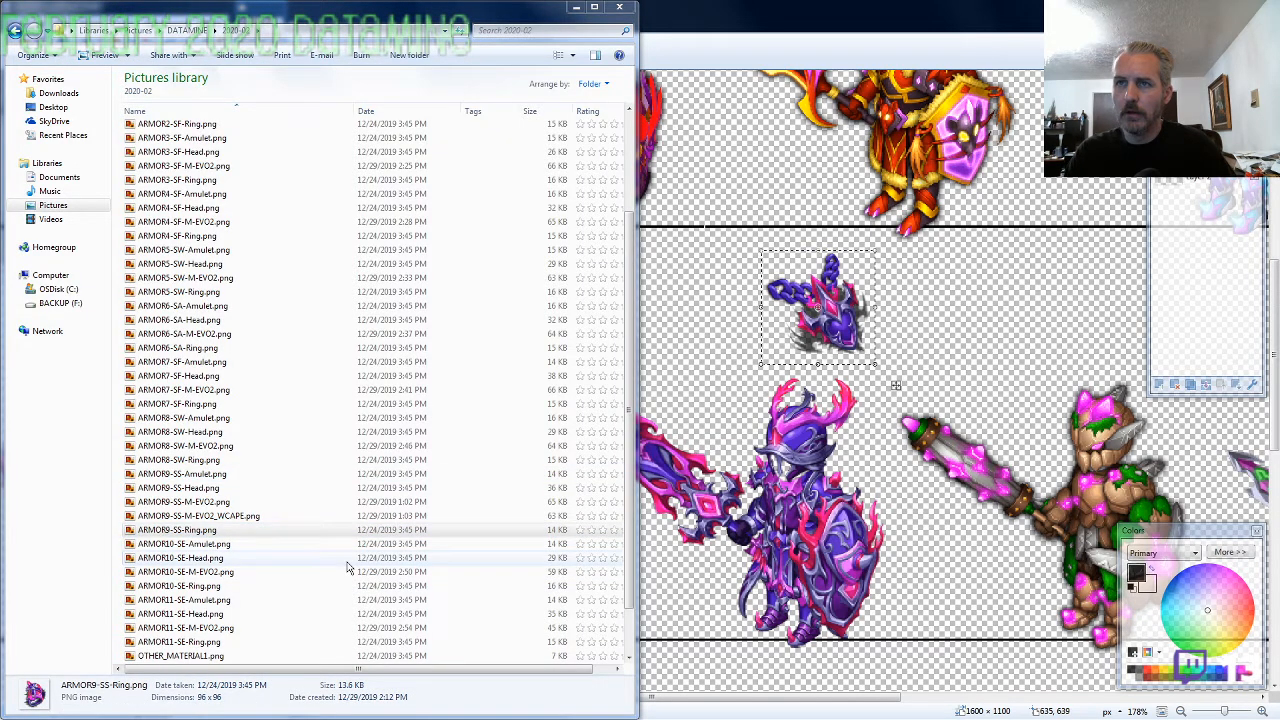
key(alt+Tab)
key(ctrl+v)
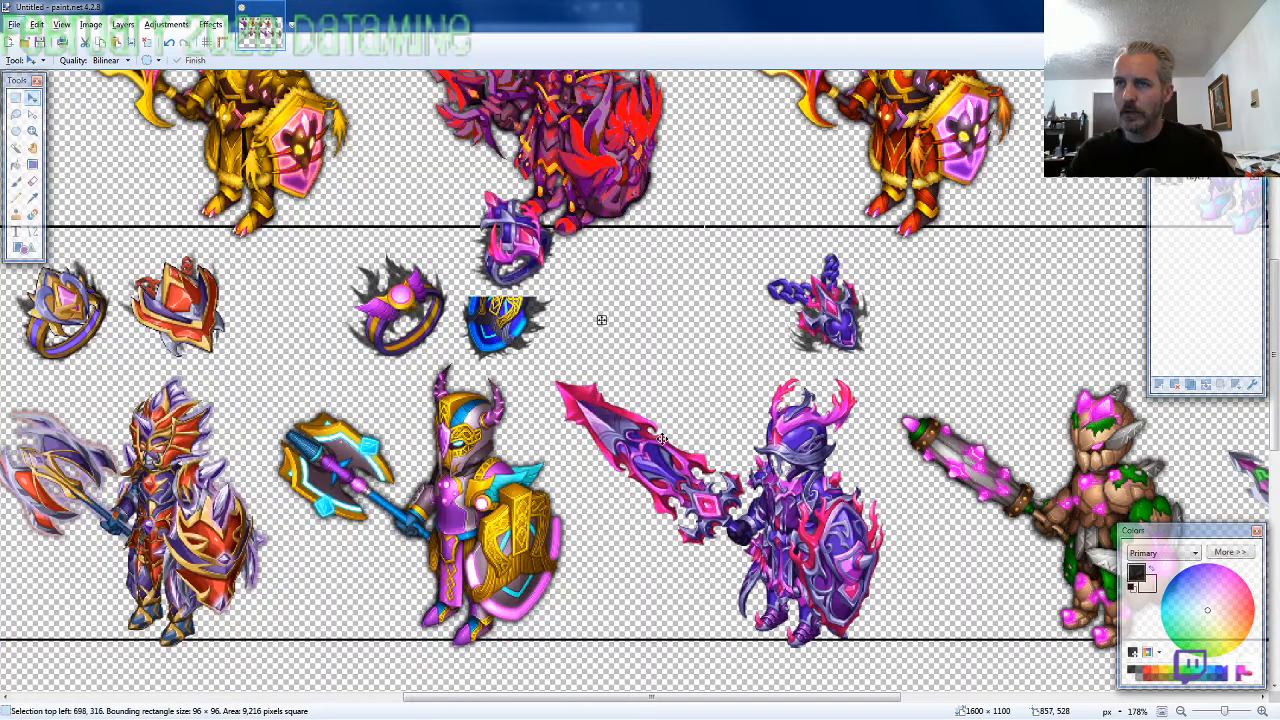
drag(662, 438, 840, 505)
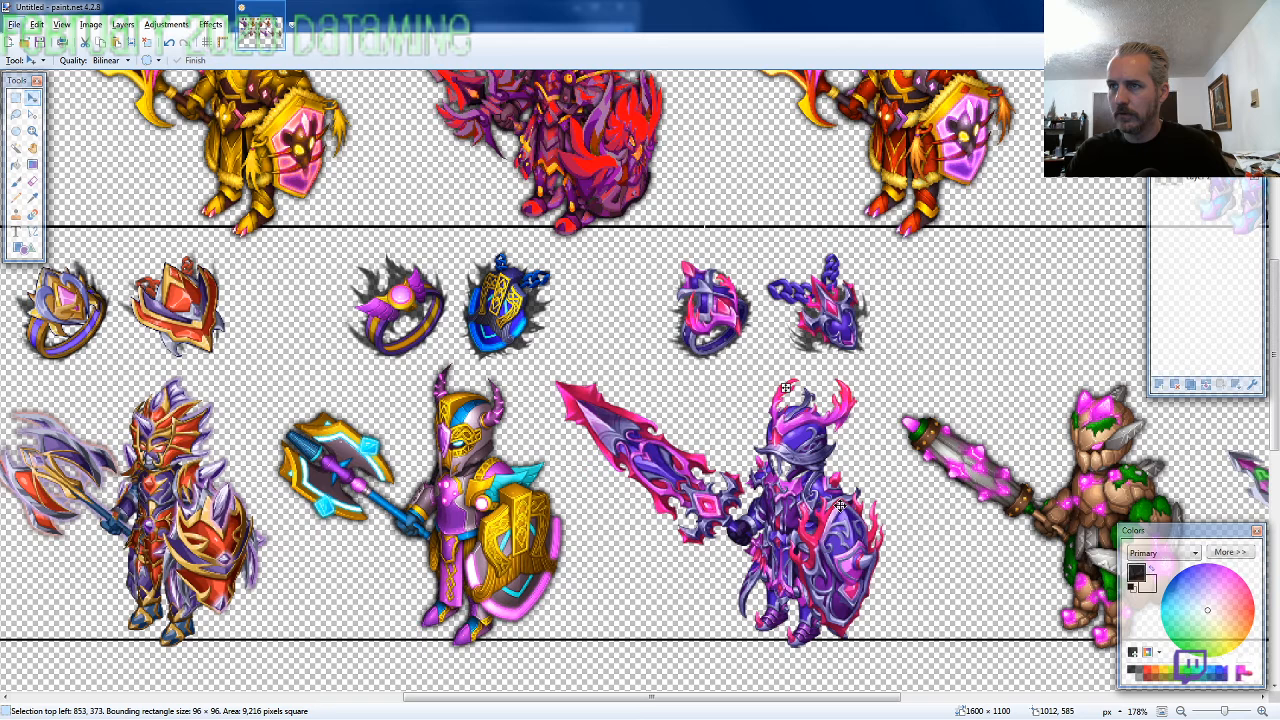
Copy ARMOR10-SE-Amulet.png from the folder into the canvas and place it above the second row's fifth knight, about 1214, 374
scroll(840, 505, down, 3)
scroll(953, 546, up, 2)
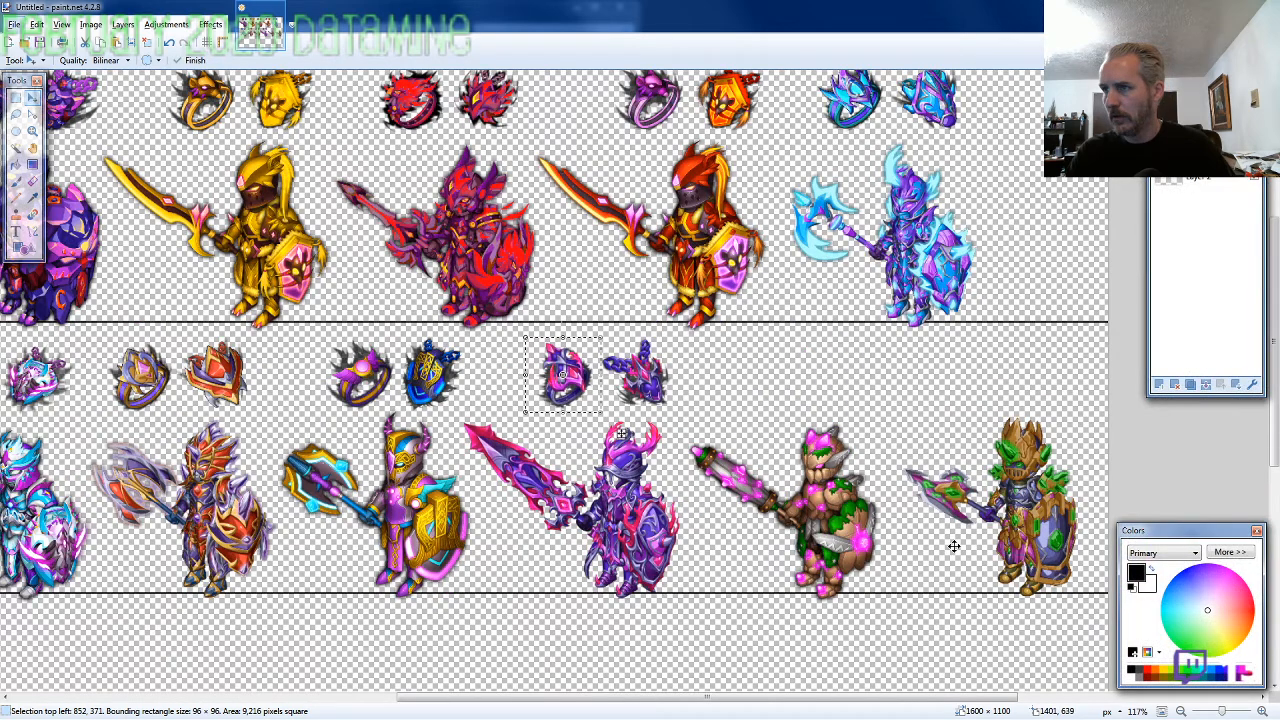
scroll(953, 546, up, 2)
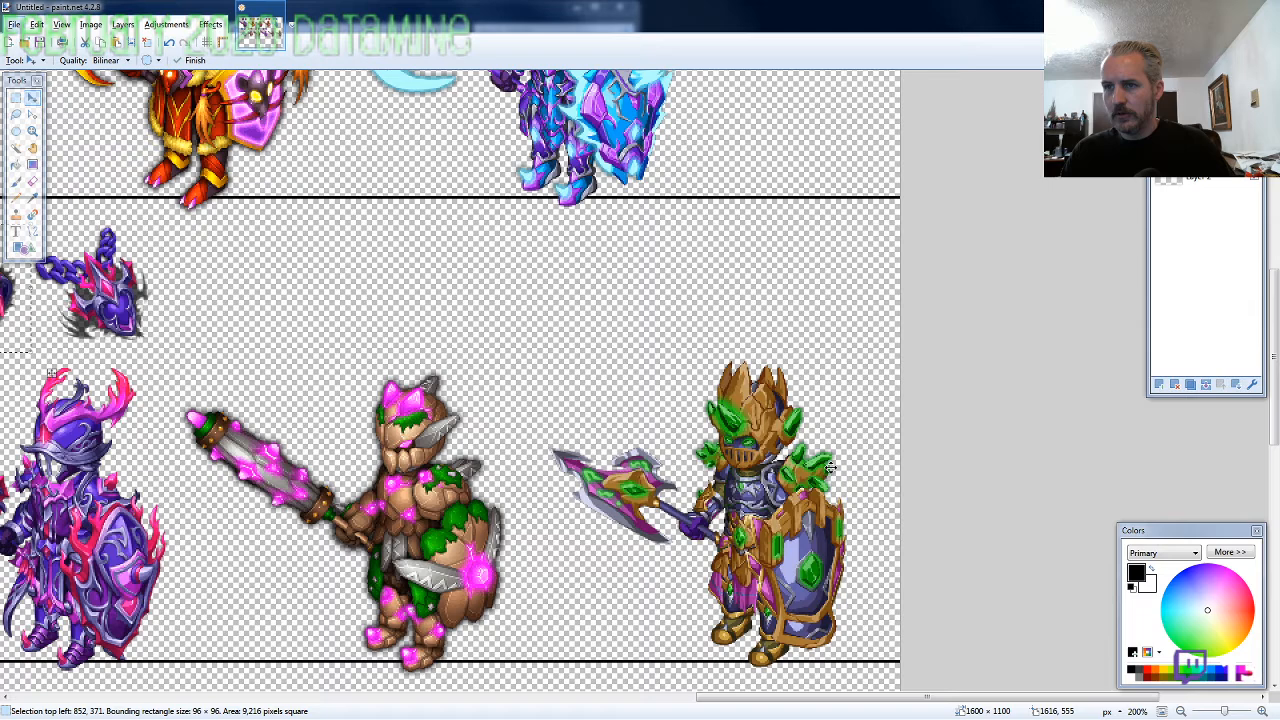
drag(830, 467, 207, 314)
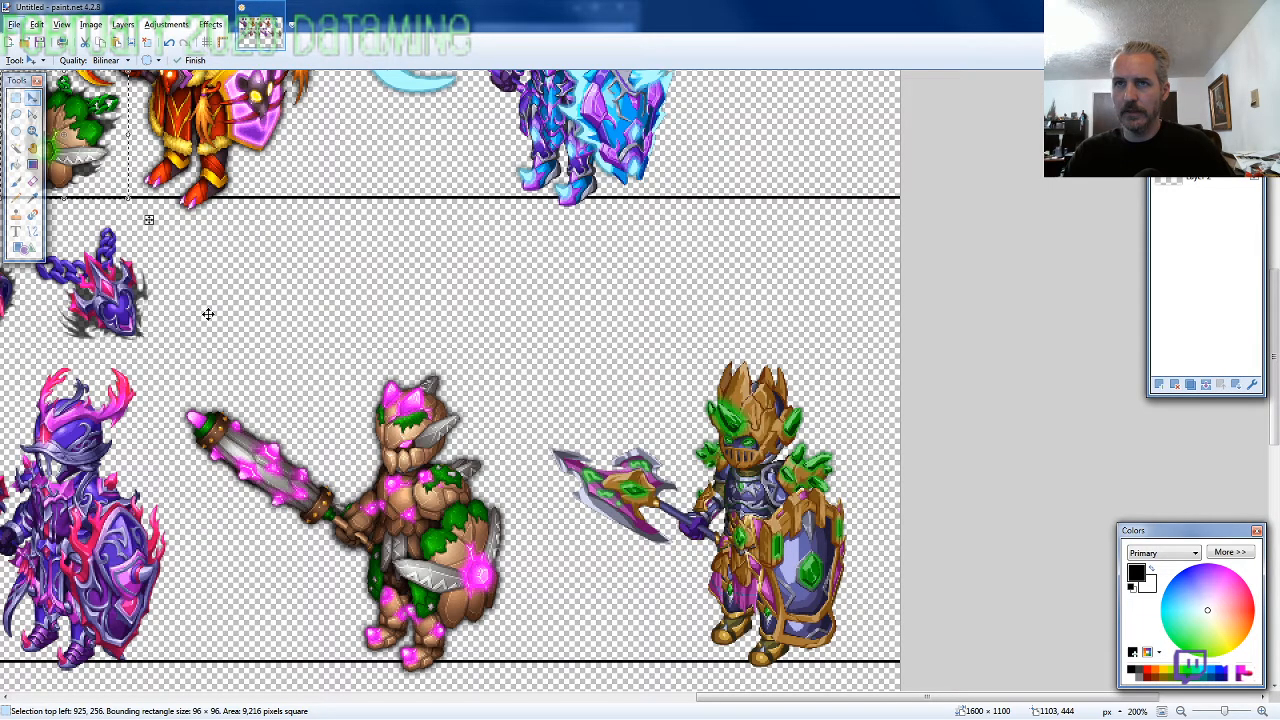
drag(207, 314, 593, 471)
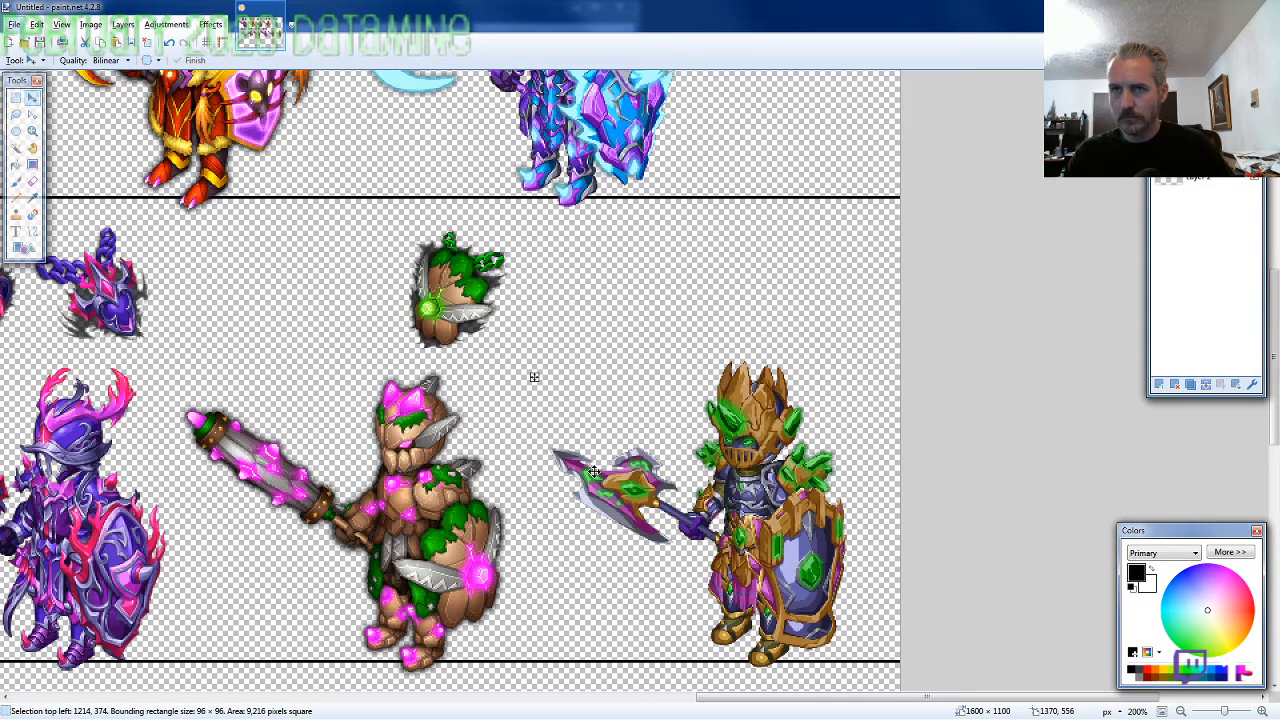
Copy ARMOR10-SE-Ring.png from the folder into the canvas and place it left of the green-and-brown amulet, about 1125, 376
key(alt+Tab)
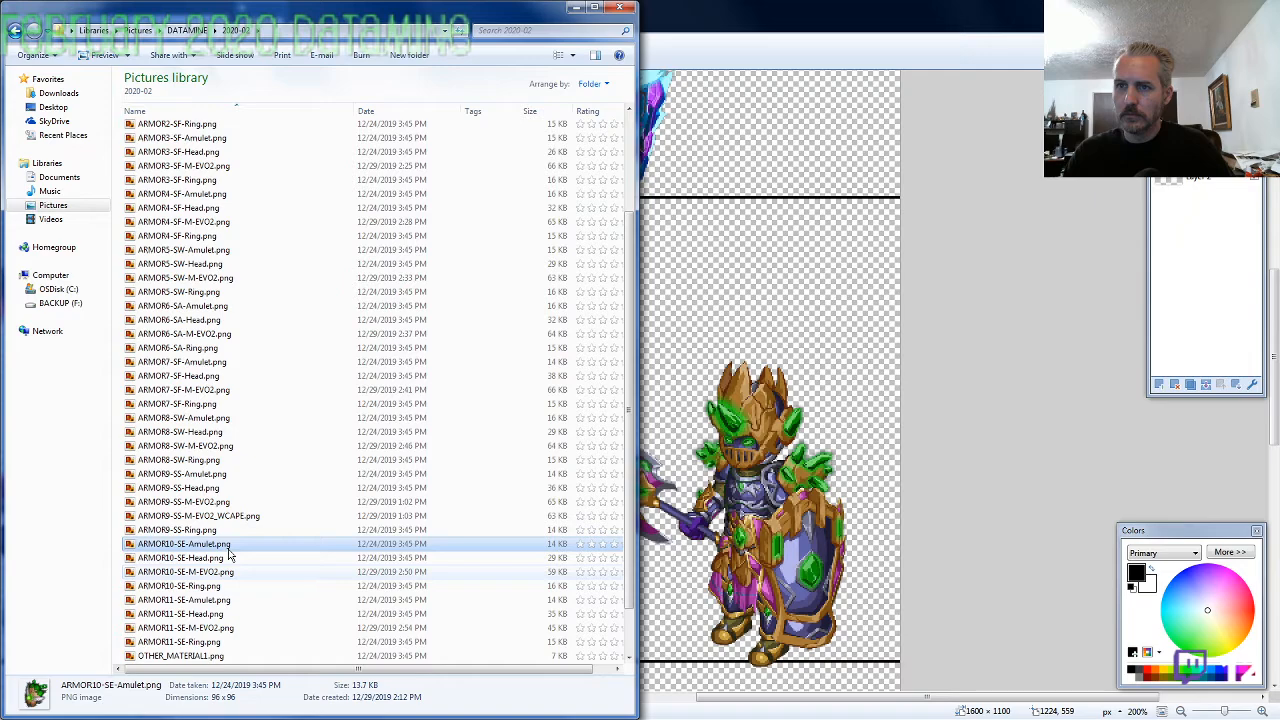
key(alt+Tab)
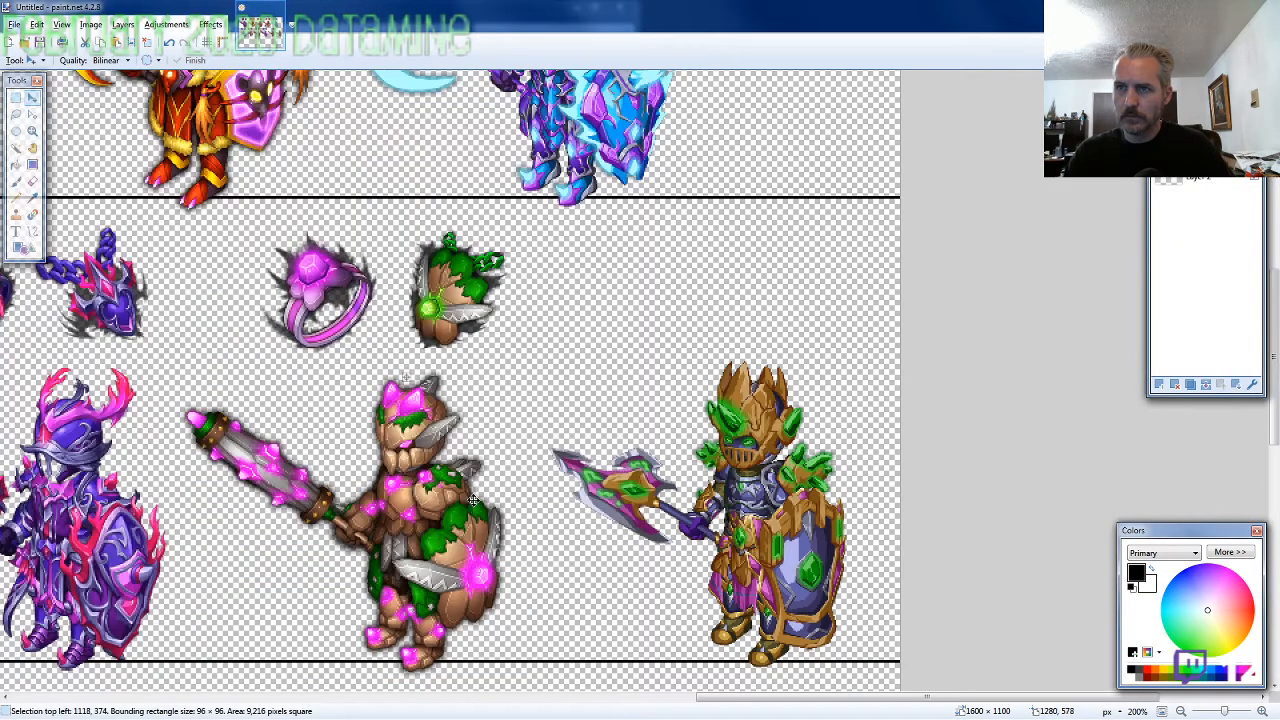
drag(473, 500, 484, 503)
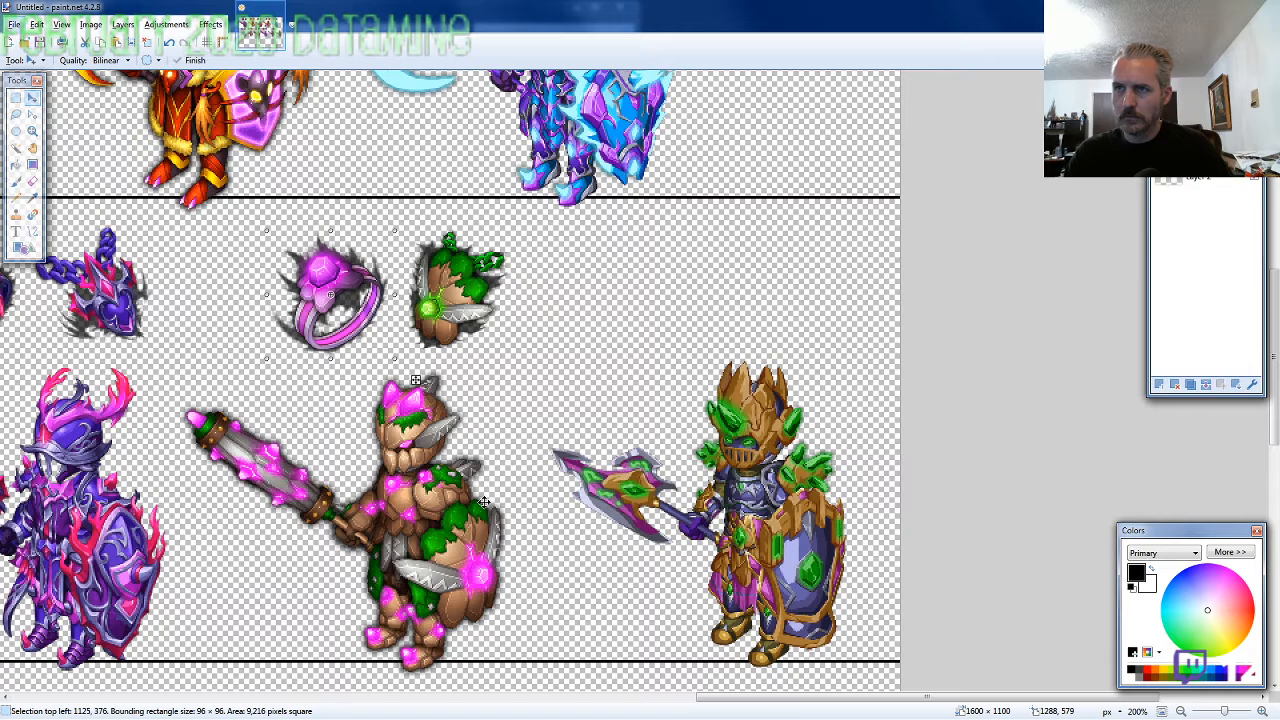
Copy ARMOR11-SE-Amulet.png from the folder into the canvas and place it above the second row's last knight, about 1468, 372
key(alt+Tab)
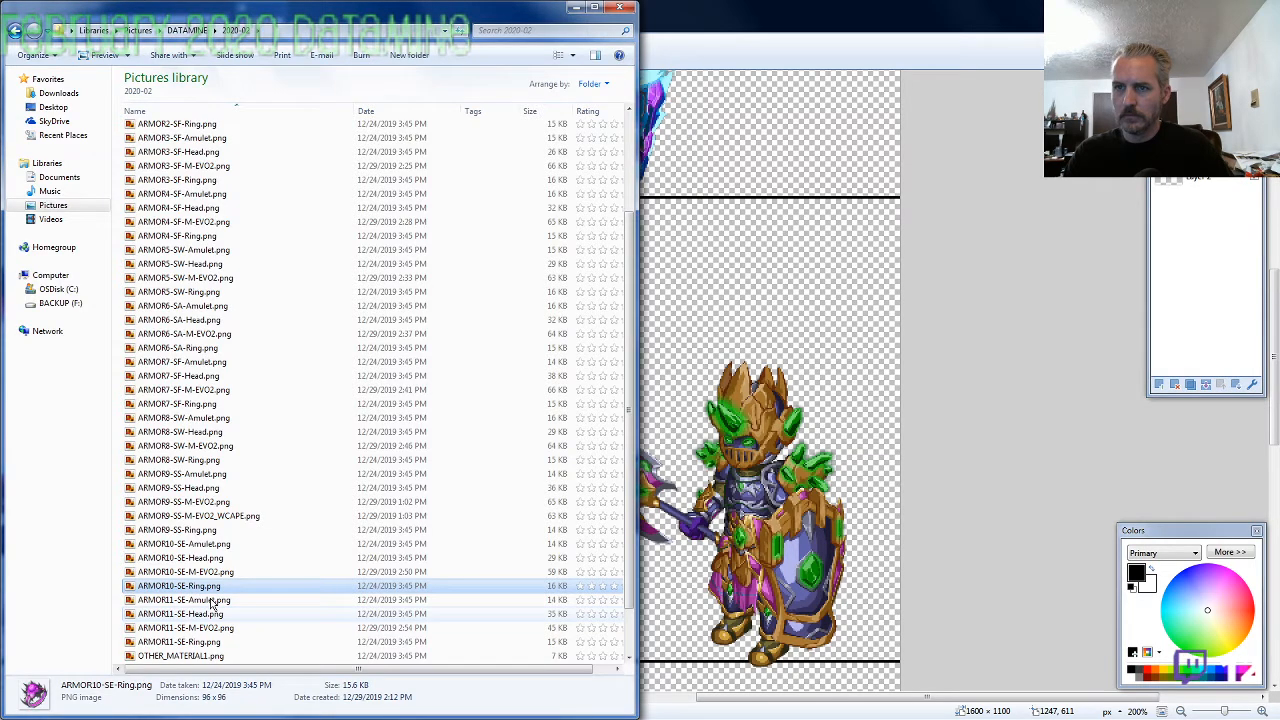
key(alt+Tab)
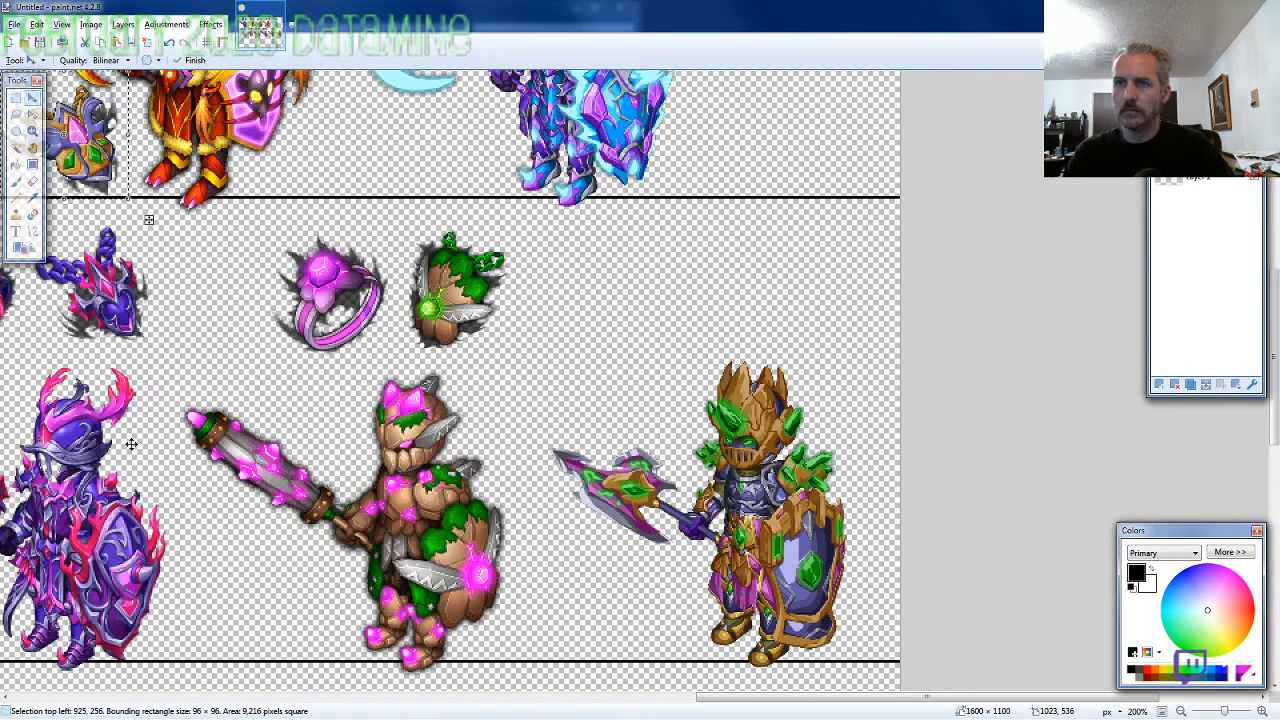
drag(137, 338, 860, 491)
Copy ARMOR11-SE-Ring.png from the folder into the canvas and place it left of the last amulet, about 1374, 375
key(alt+Tab)
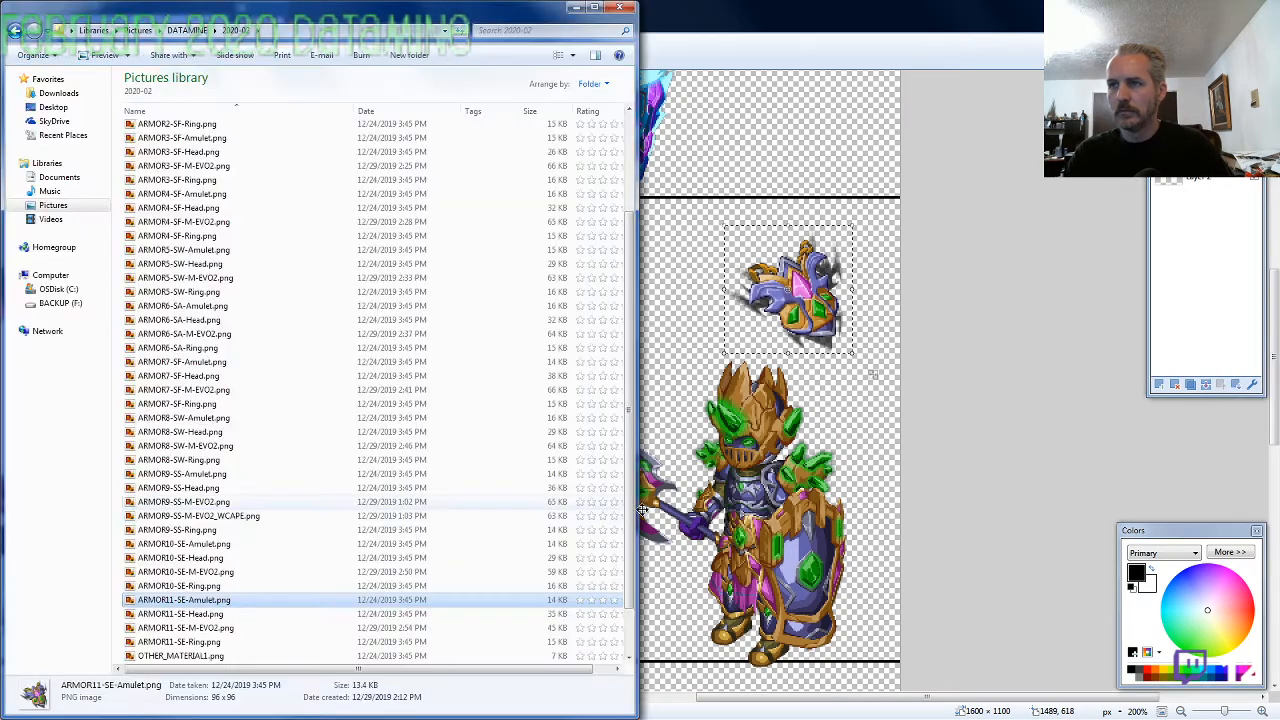
click(205, 645)
key(alt+Tab)
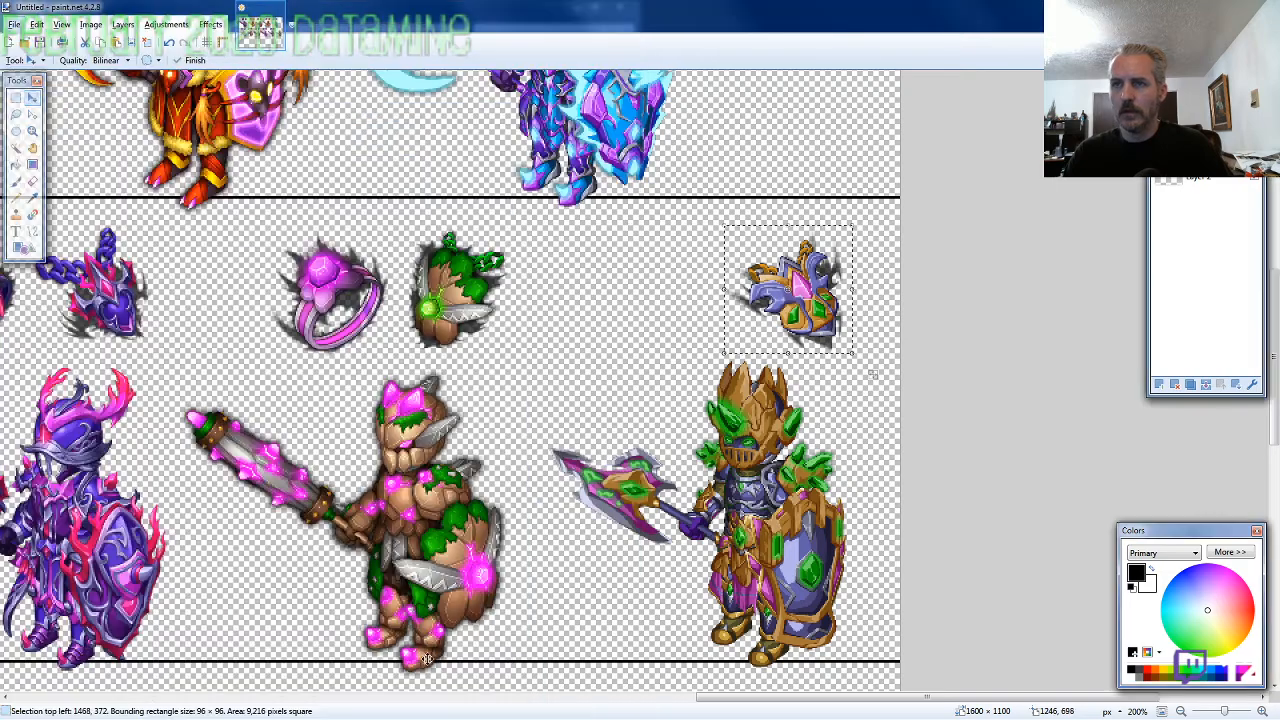
drag(296, 420, 815, 553)
scroll(815, 553, down, 6)
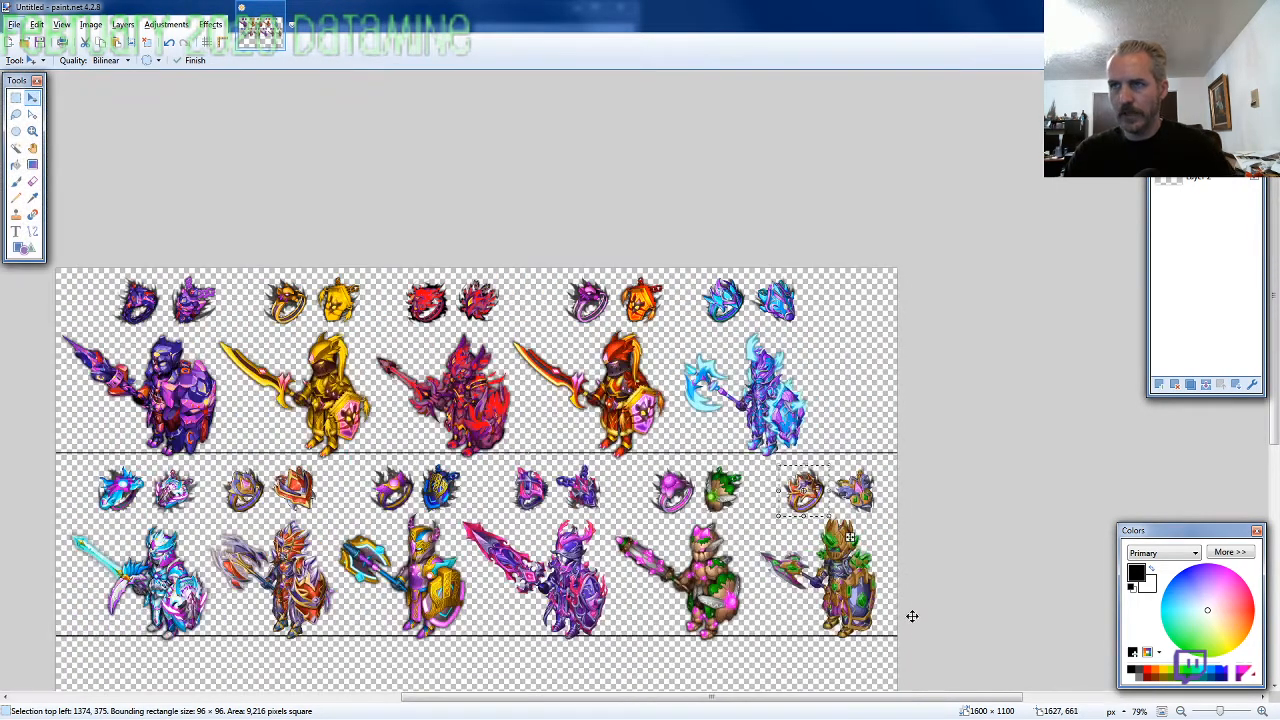
Place the white swirl element icon beside the feet of the second row's first knight, on the baseline at 128, 668
scroll(737, 541, up, 2)
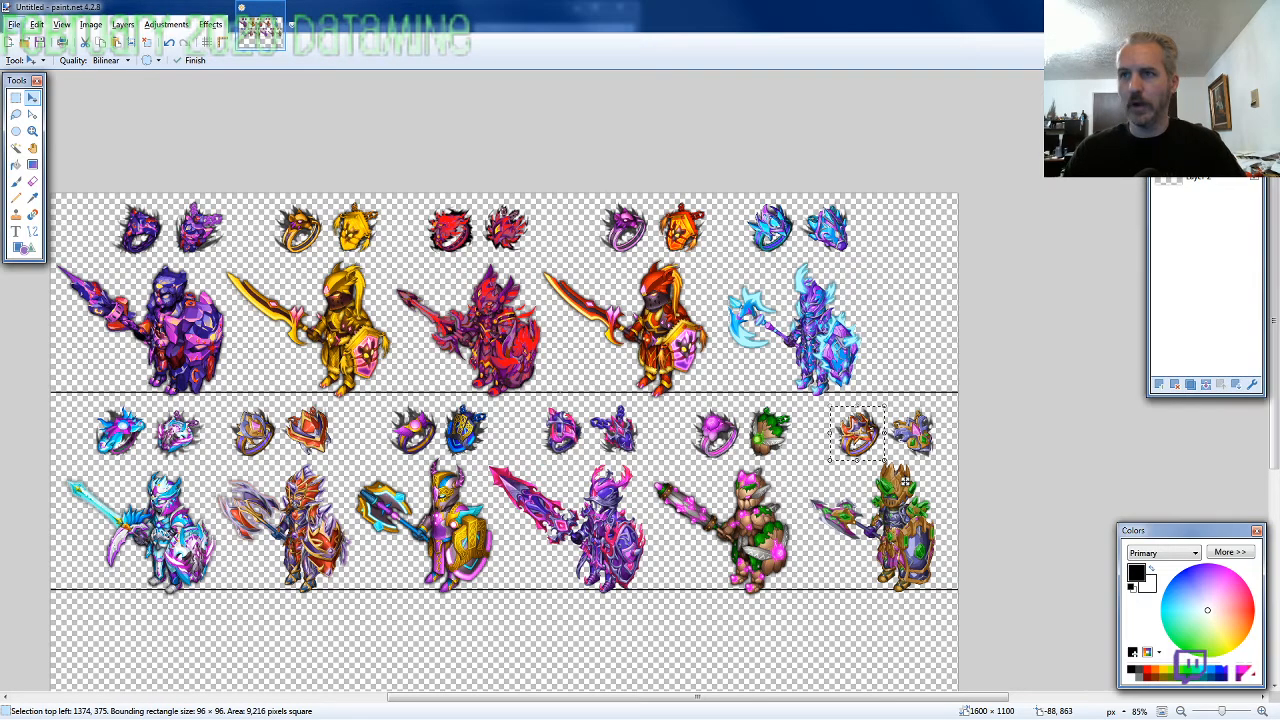
scroll(115, 559, up, 5)
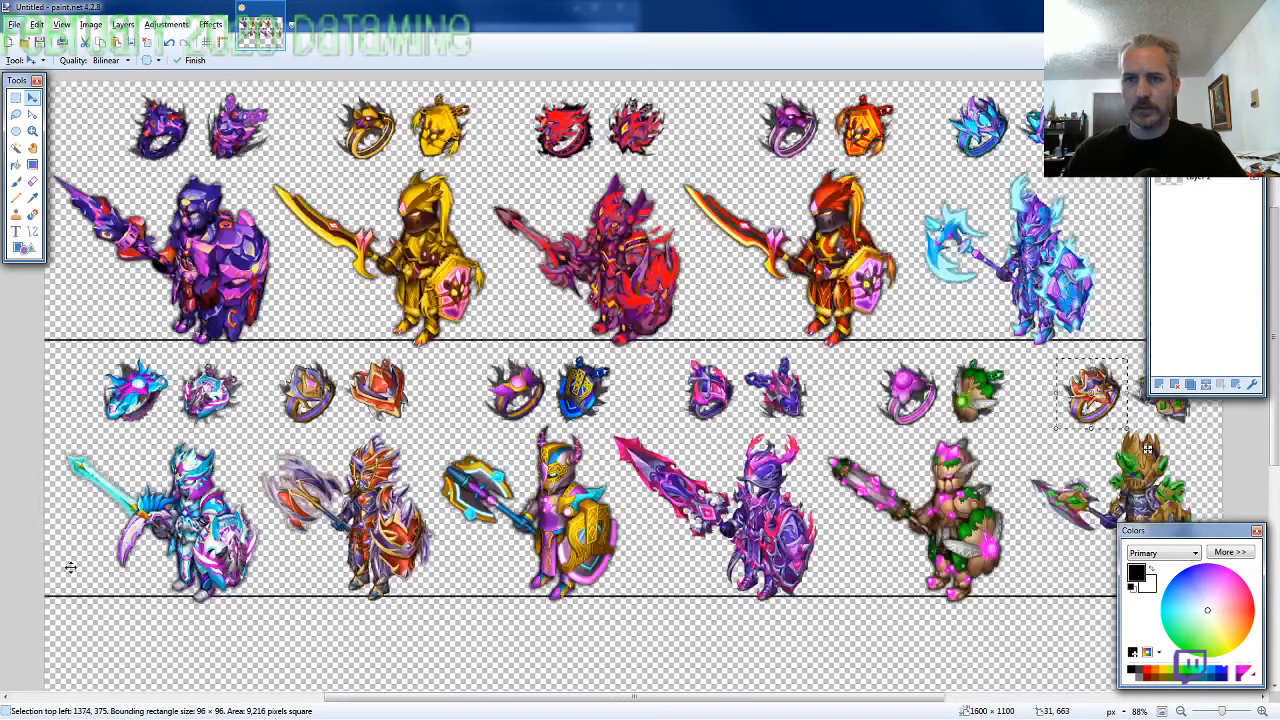
scroll(115, 559, down, 3)
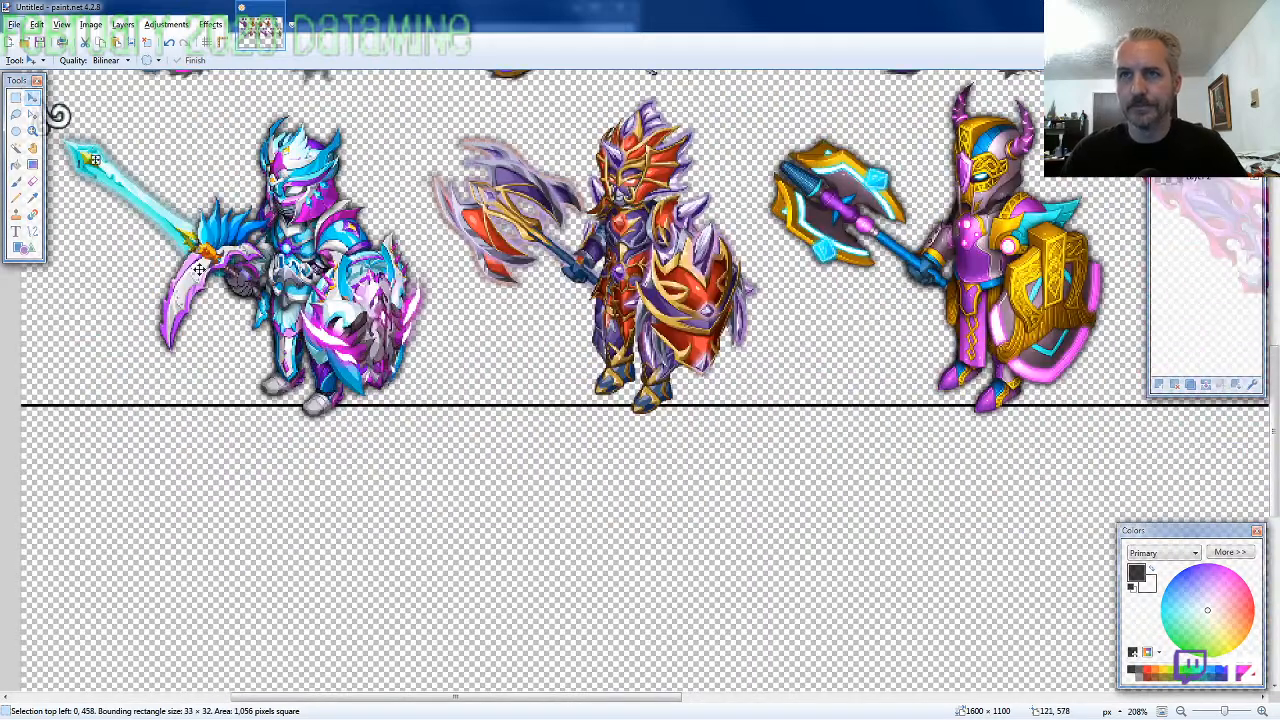
drag(337, 522, 369, 533)
key(Right)
key(Right)
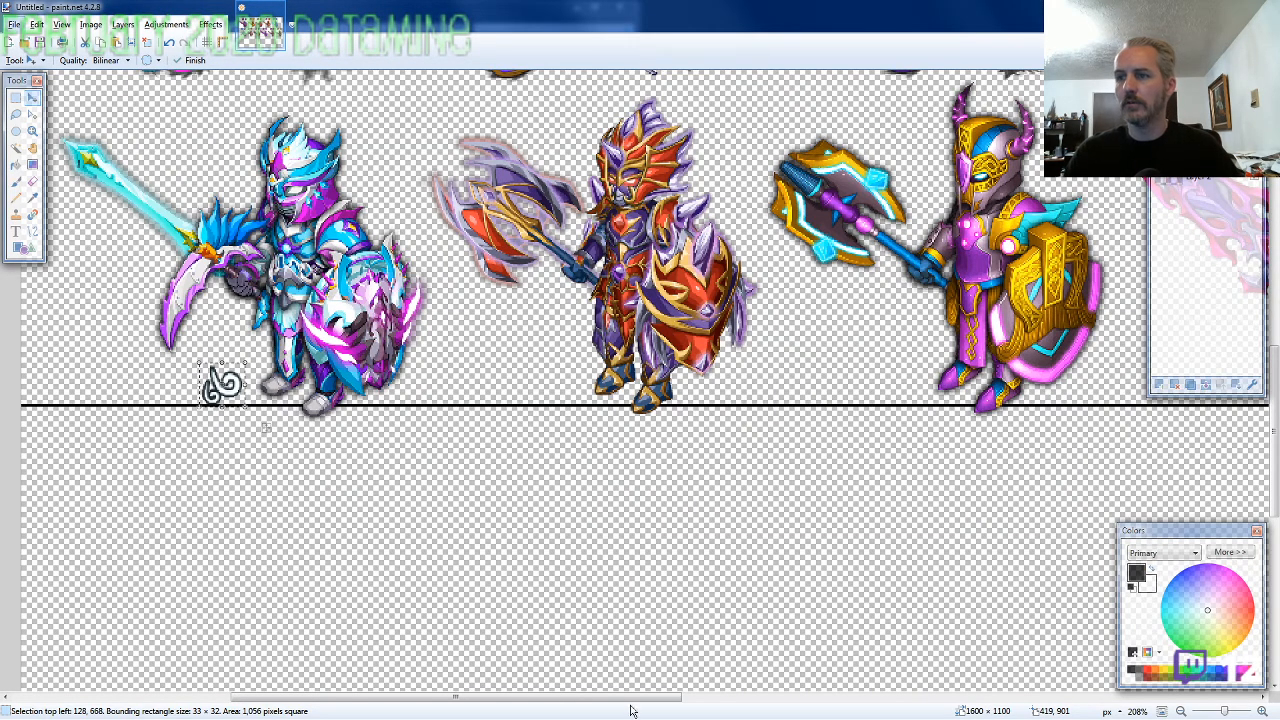
Place the orange crystal element icon beside the feet of the second row's fifth knight, at 1162, 664
drag(618, 700, 1057, 703)
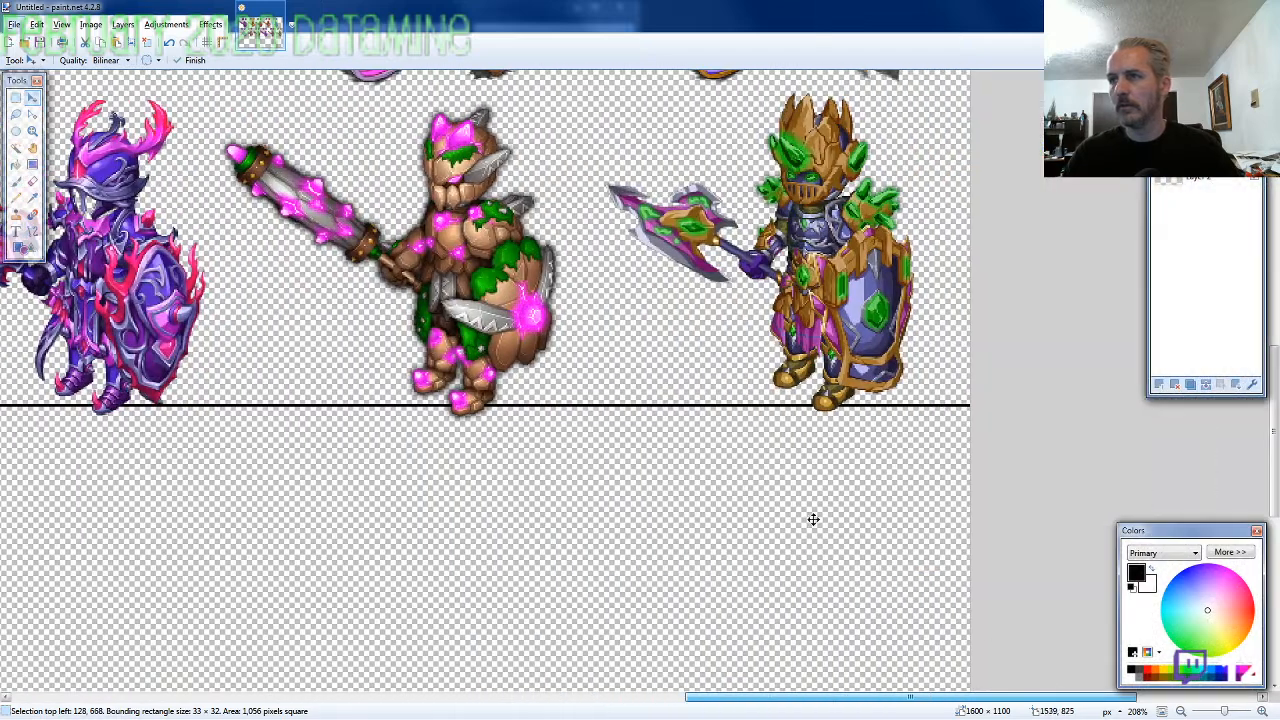
drag(293, 270, 566, 466)
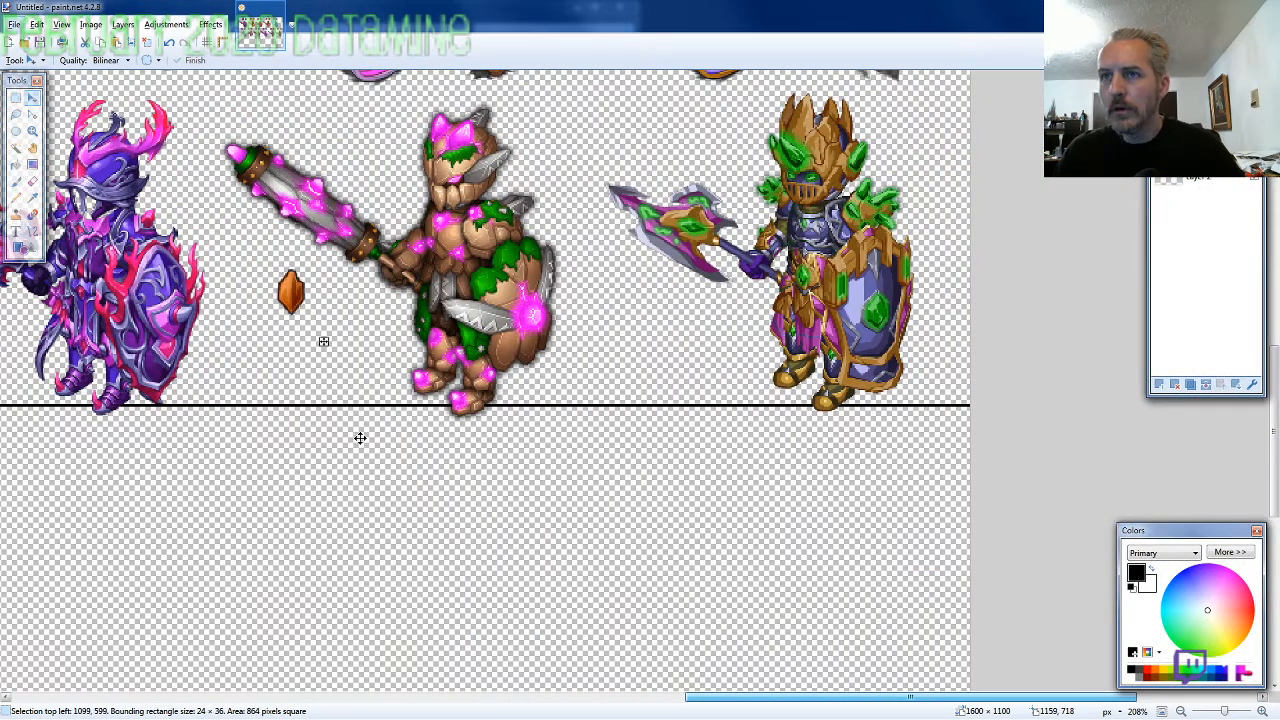
drag(360, 436, 446, 520)
key(Return)
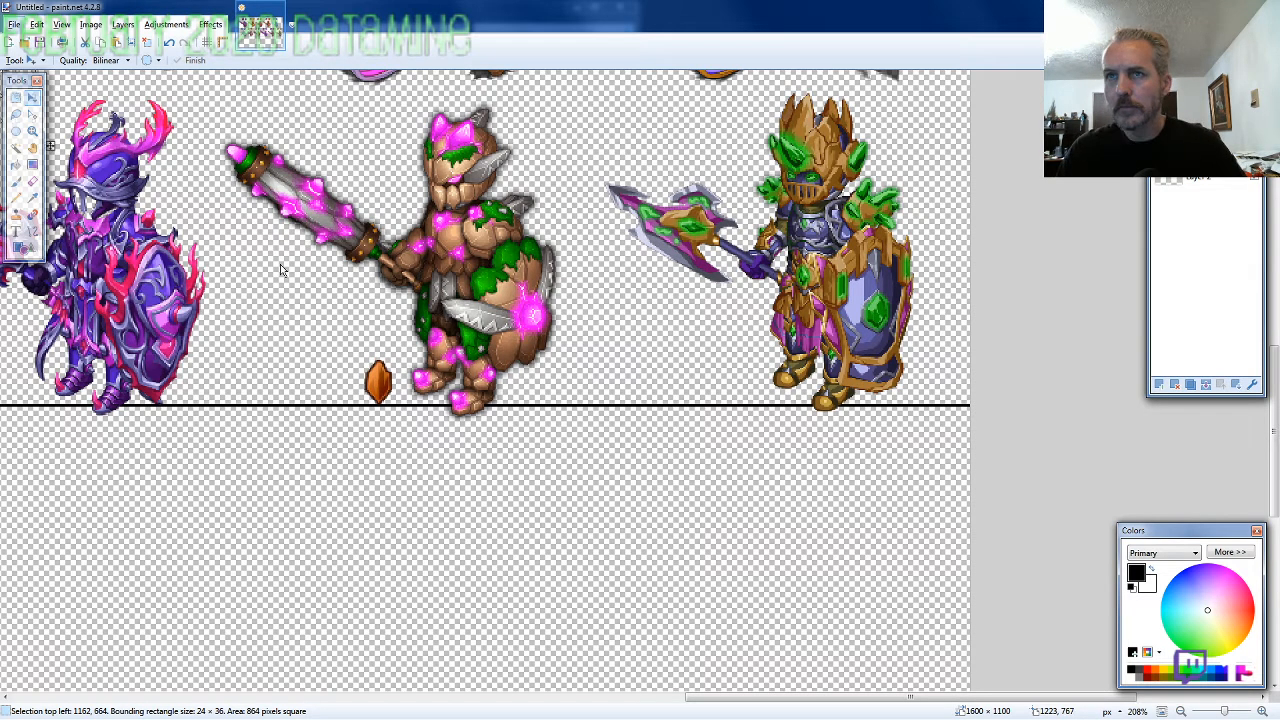
Paste another orange crystal icon and align it beside the feet of the second row's last knight, at 1424, 664
key(ctrl+v)
drag(746, 549, 797, 582)
key(Down)
key(Down)
key(Down)
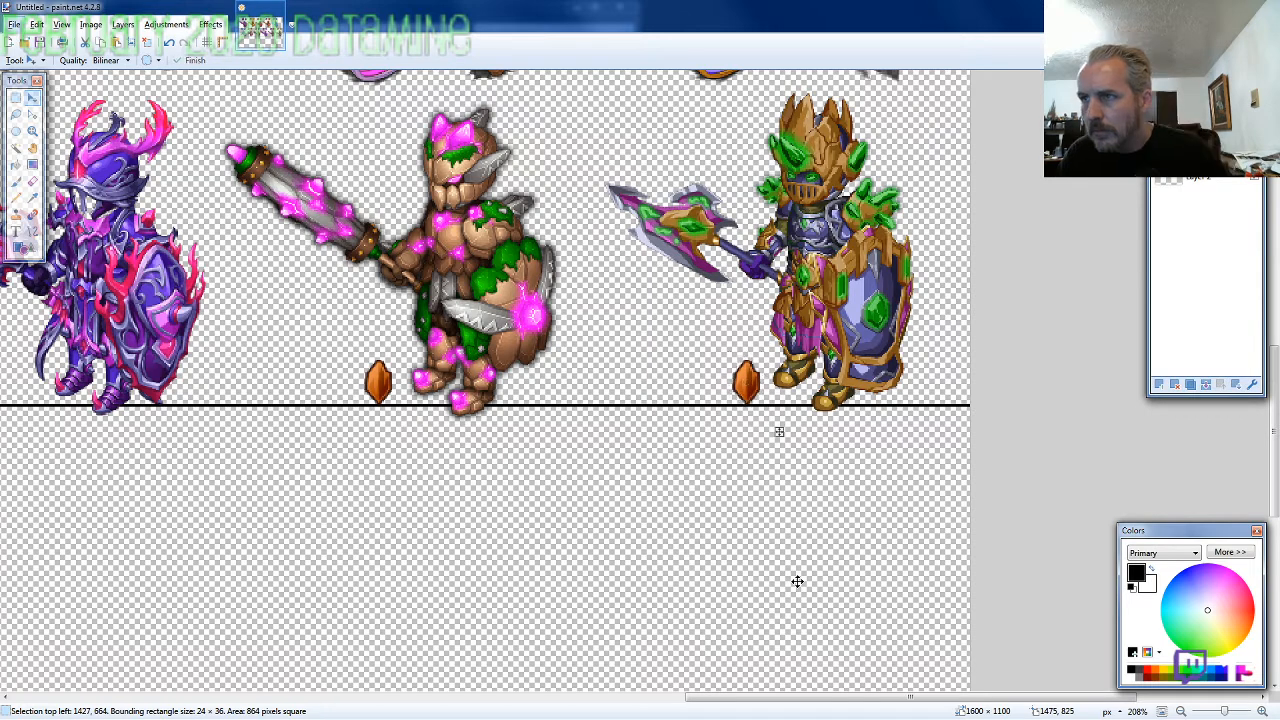
key(Left)
key(Left)
key(Left)
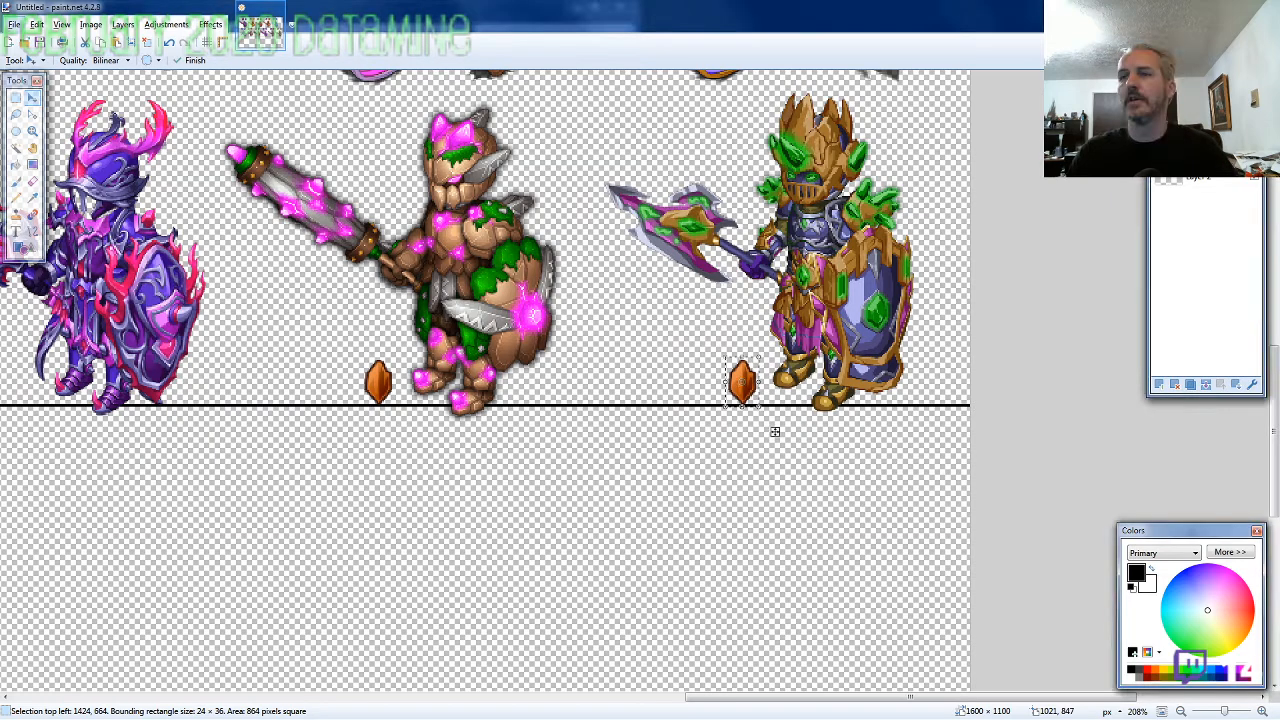
Paste the flame element icon and align it beside the feet of the second row's second knight, about 376, 664
scroll(1025, 536, down, 2)
scroll(363, 563, down, 3)
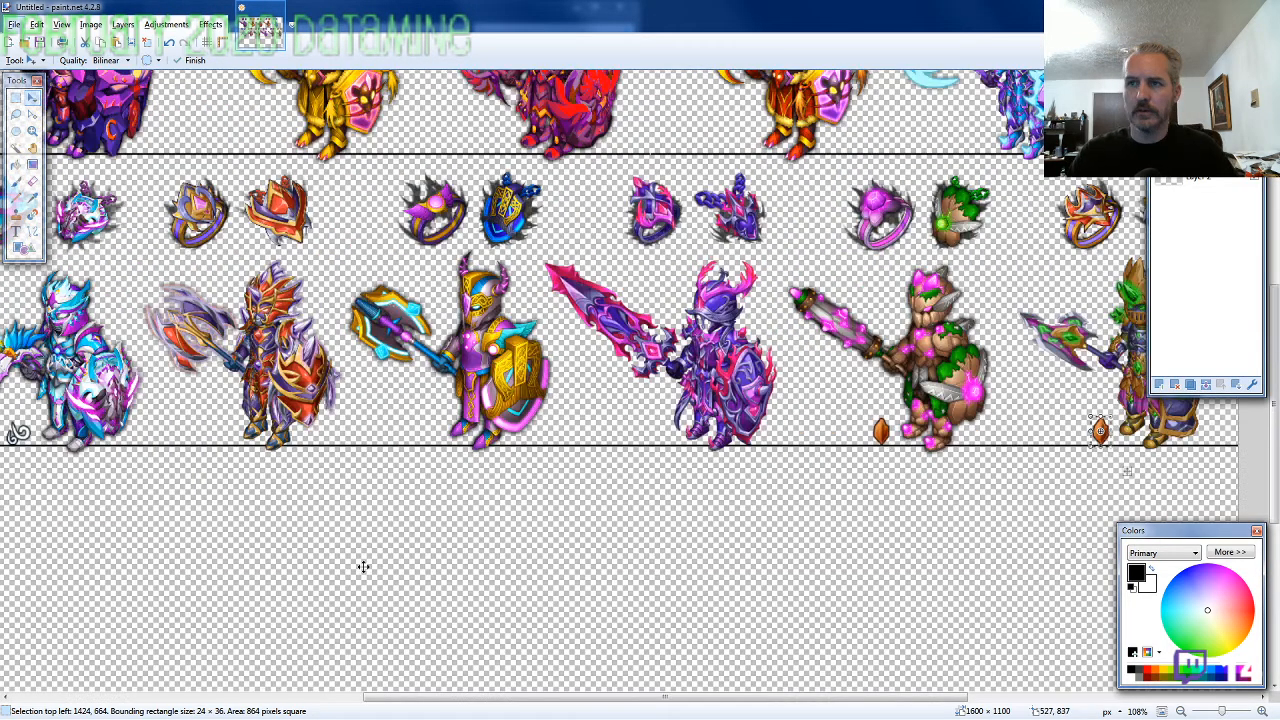
scroll(427, 499, up, 4)
scroll(427, 499, down, 5)
scroll(234, 435, up, 6)
key(ctrl+v)
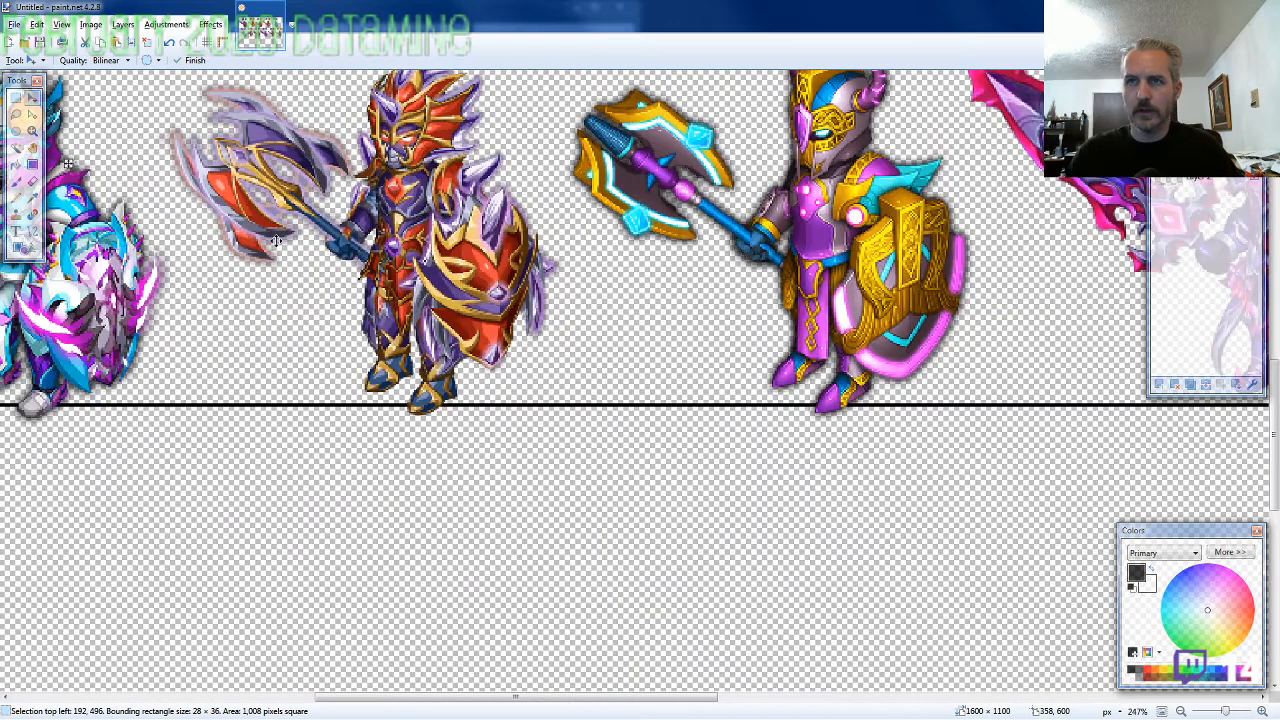
drag(277, 243, 571, 501)
key(Down)
key(Down)
key(Down)
key(Down)
key(Down)
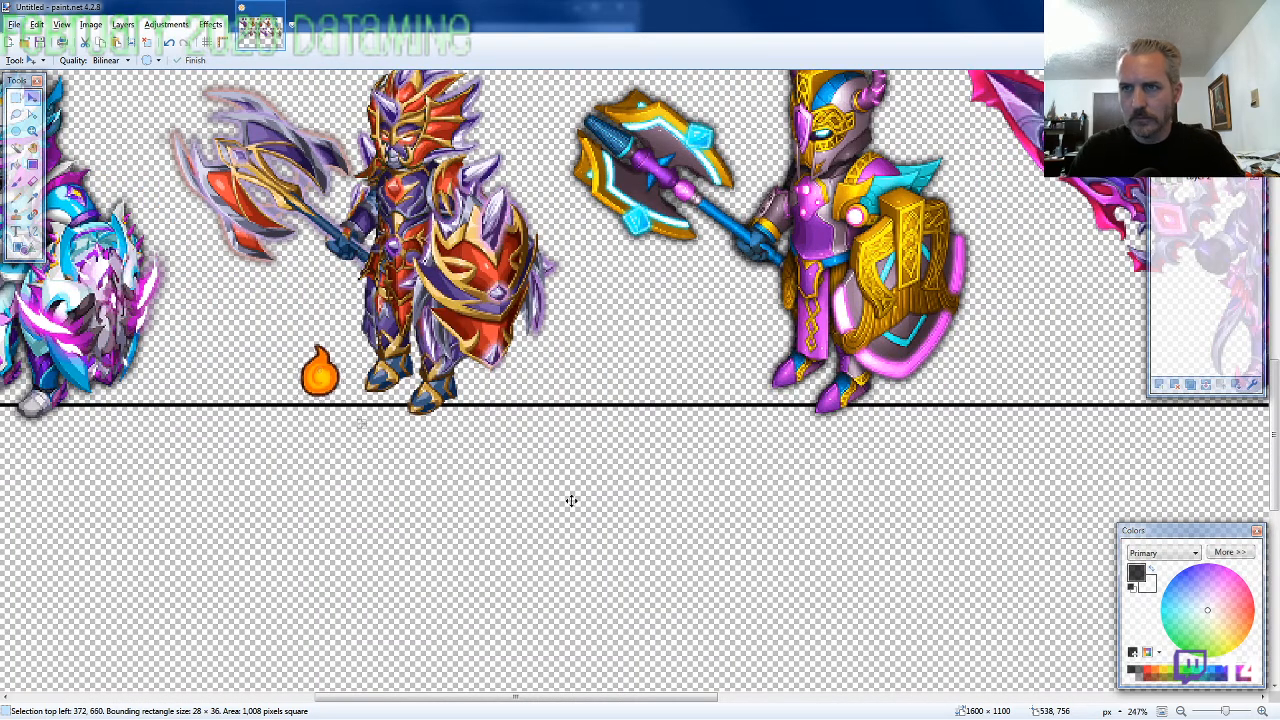
key(Right)
key(Right)
key(Right)
key(Right)
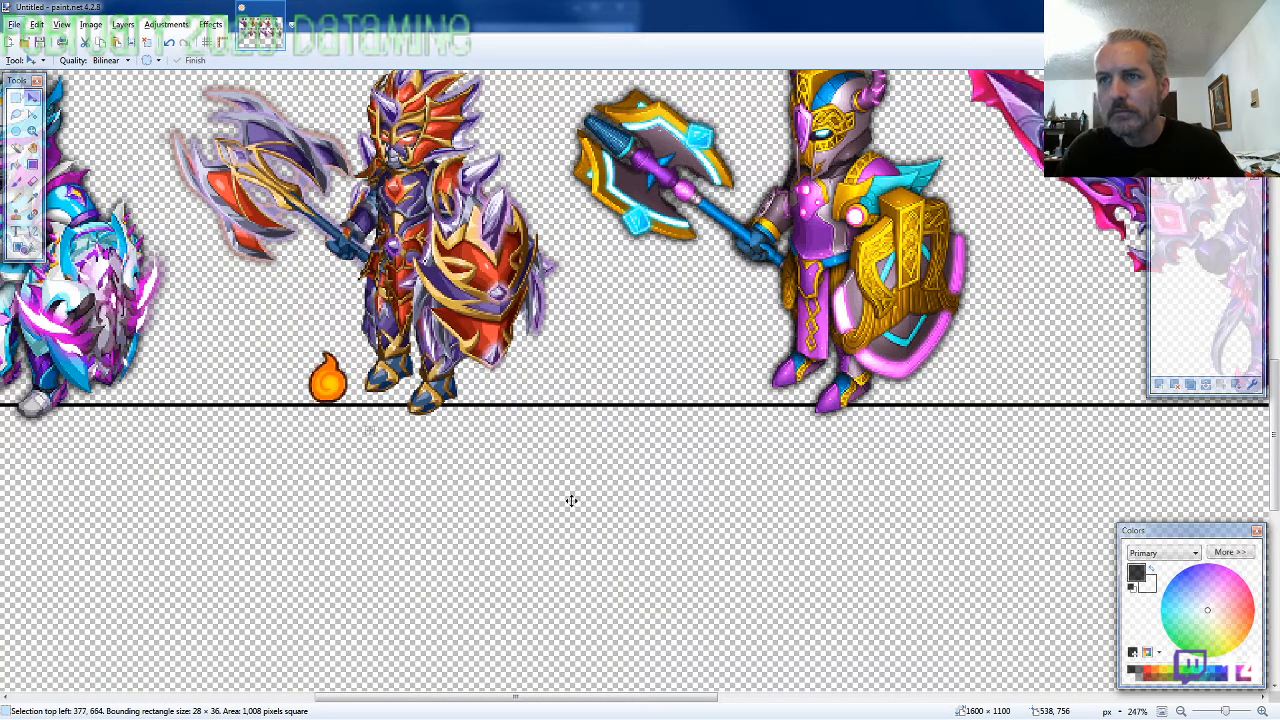
Paste flame icons beside the feet of the first row's first and second knights, at about 139, 316 and 440, 316
scroll(600, 529, down, 2)
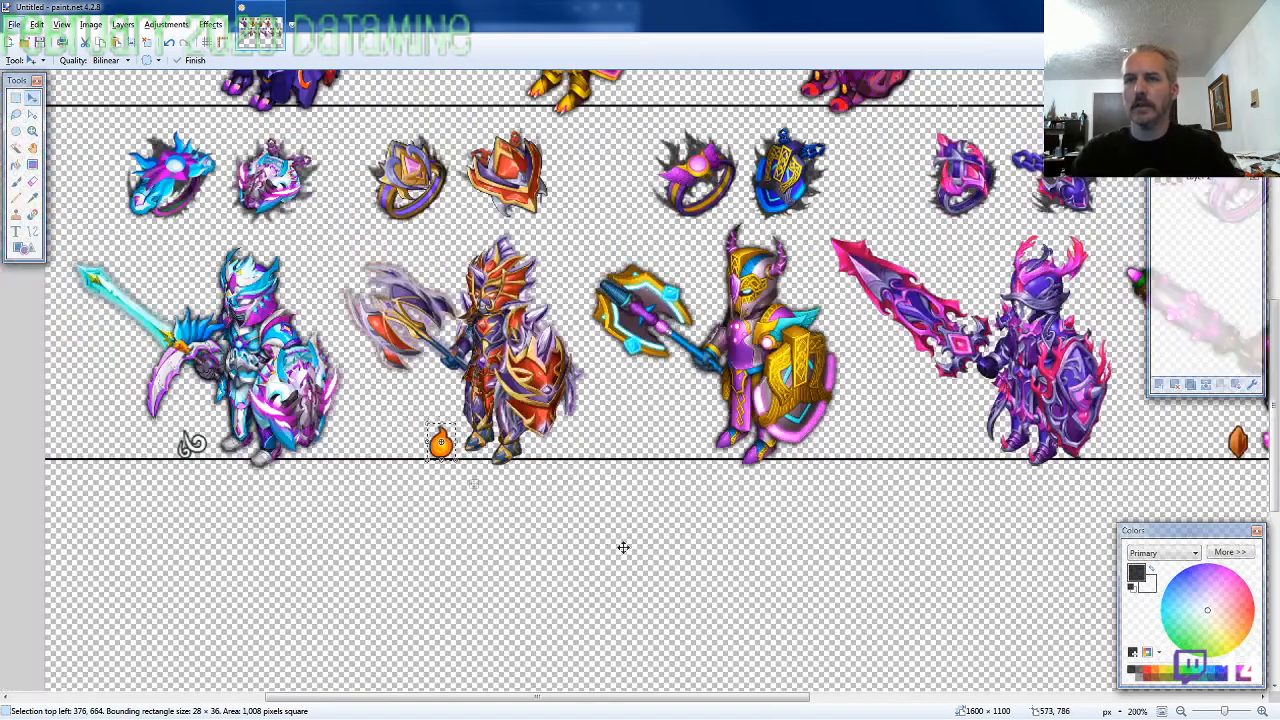
scroll(232, 370, up, 3)
scroll(238, 366, up, 5)
key(ctrl+v)
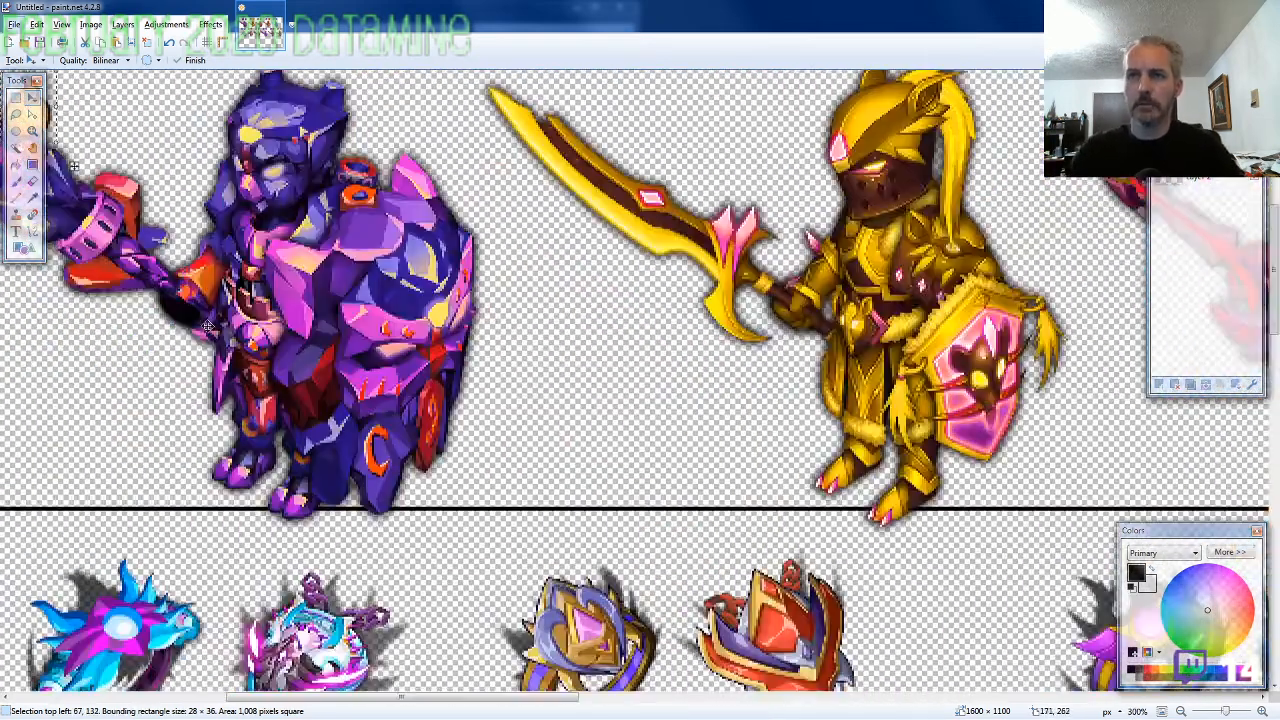
drag(197, 215, 339, 578)
key(Up)
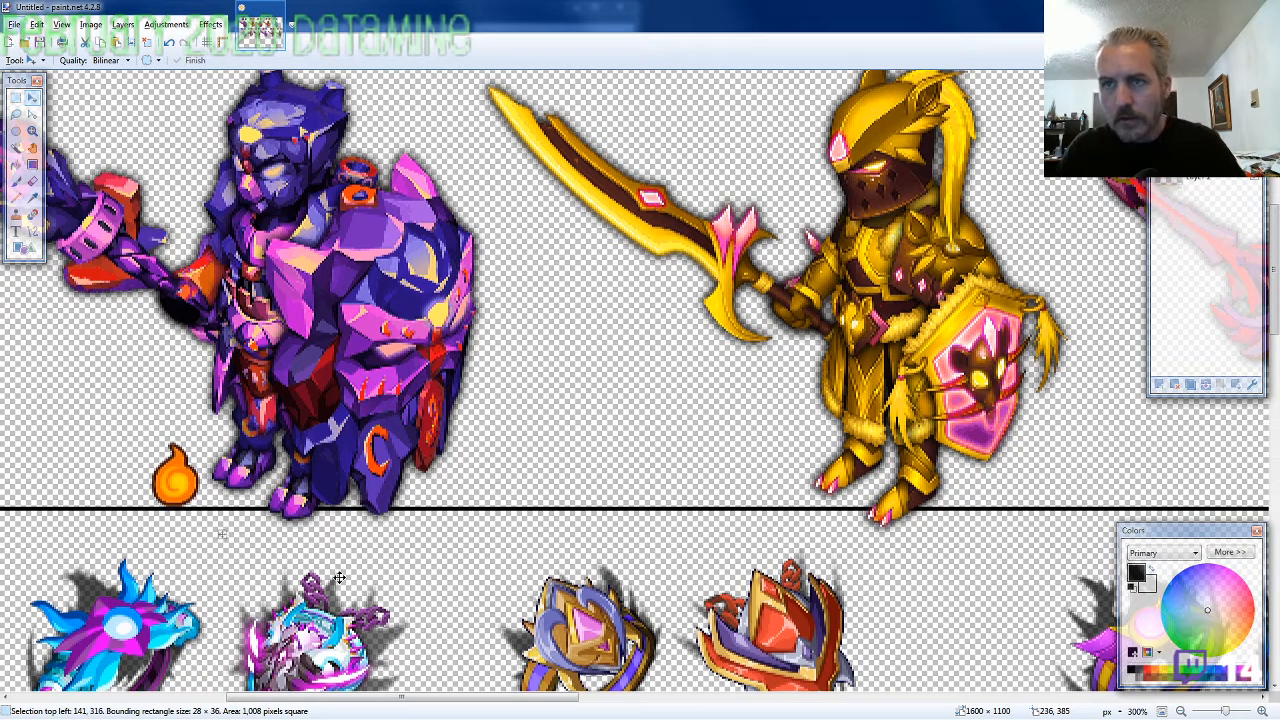
key(Left)
key(Left)
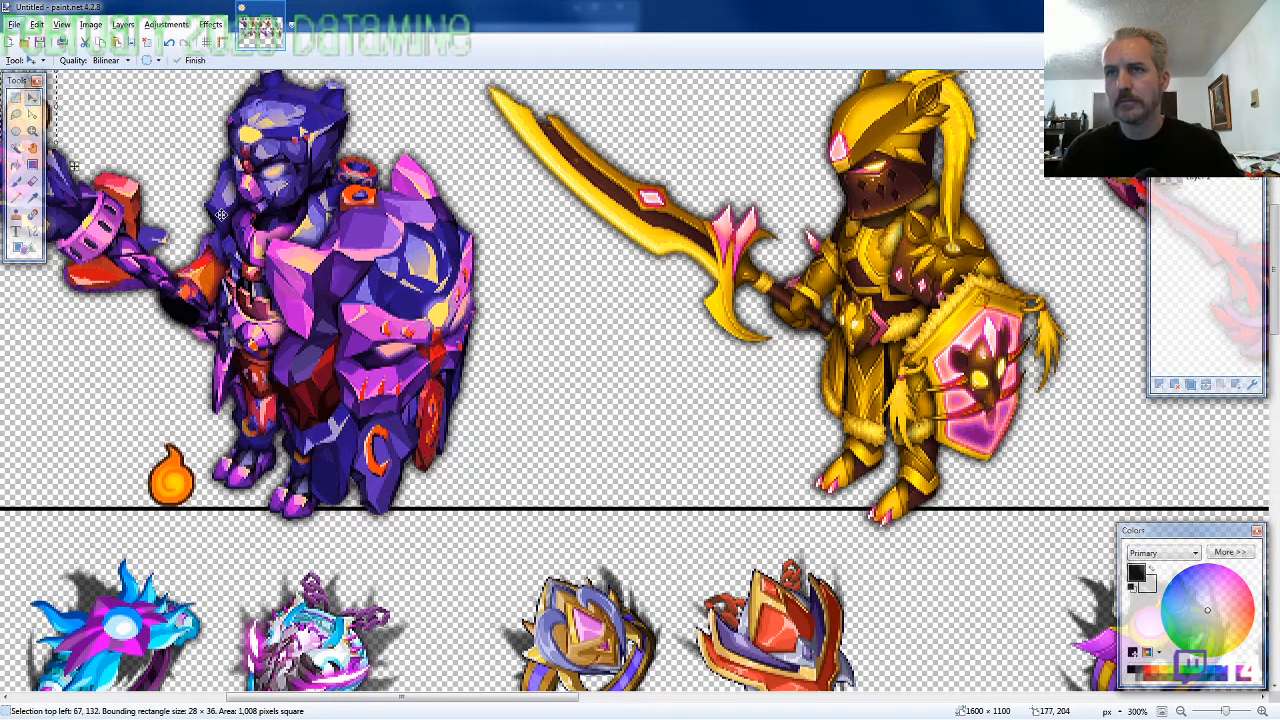
drag(339, 578, 963, 589)
key(Right)
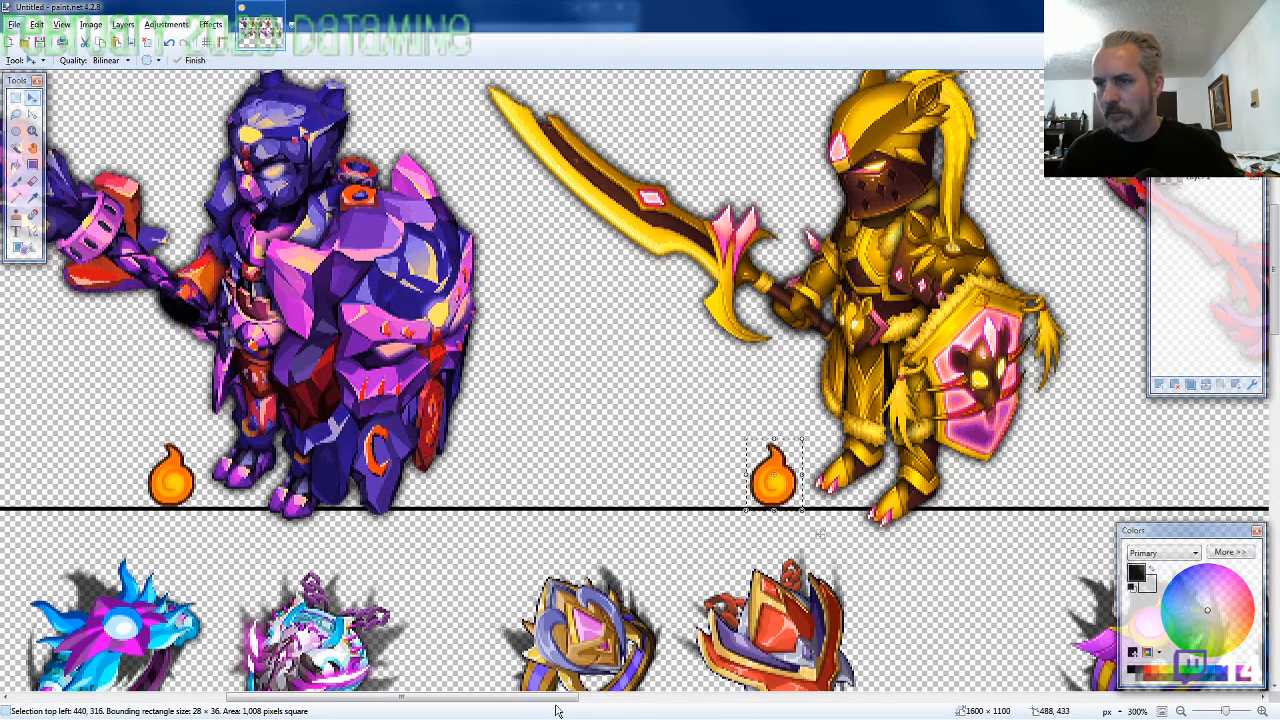
Paste flame icons beside the feet of the first row's third and fourth knights, aligning the fourth knight's at 996, 316
drag(557, 703, 885, 688)
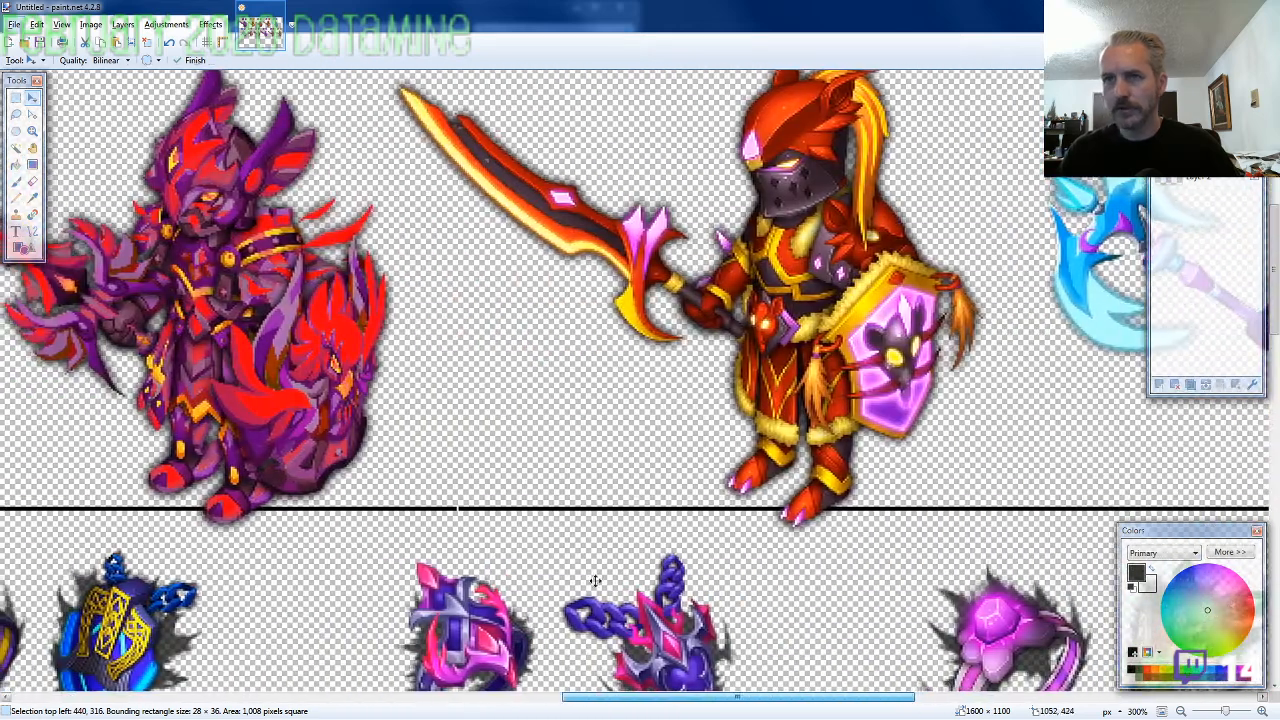
key(ctrl+v)
drag(272, 246, 352, 608)
key(ctrl+v)
drag(265, 283, 897, 635)
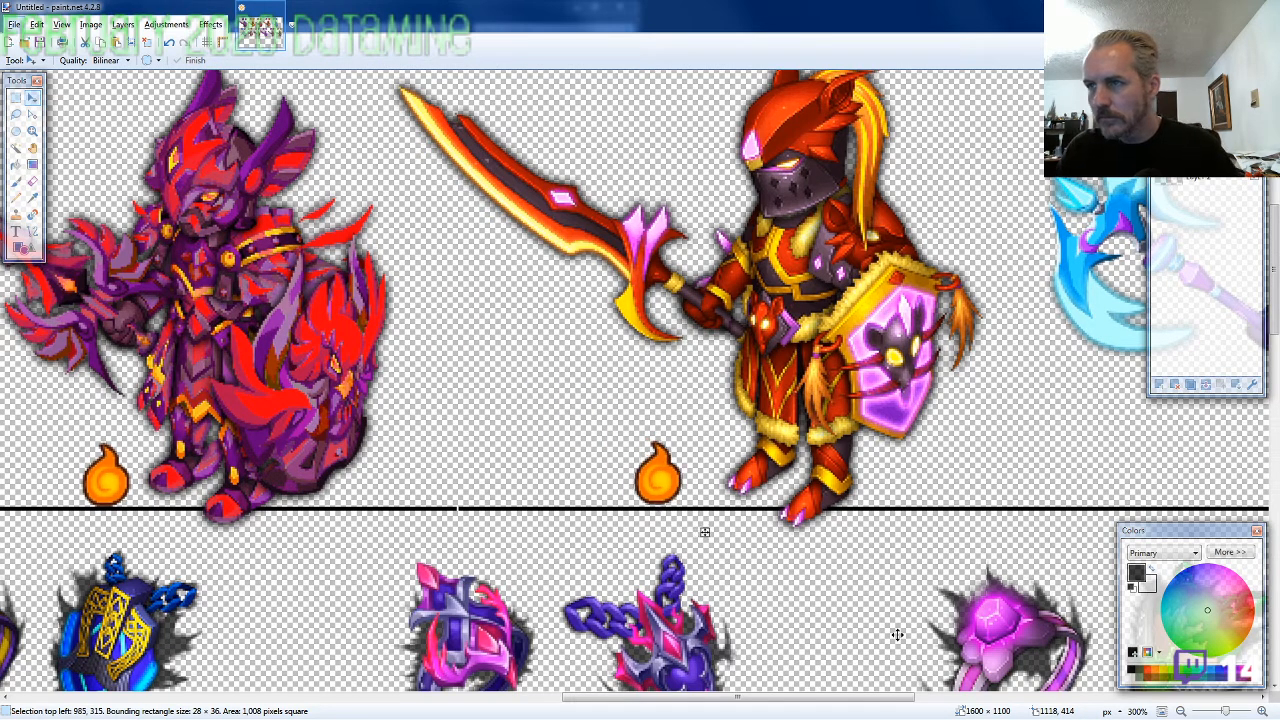
drag(705, 532, 727, 534)
Paste the blue water drop icon beside the feet of the second row's third knight, at 625, 665
scroll(716, 624, down, 6)
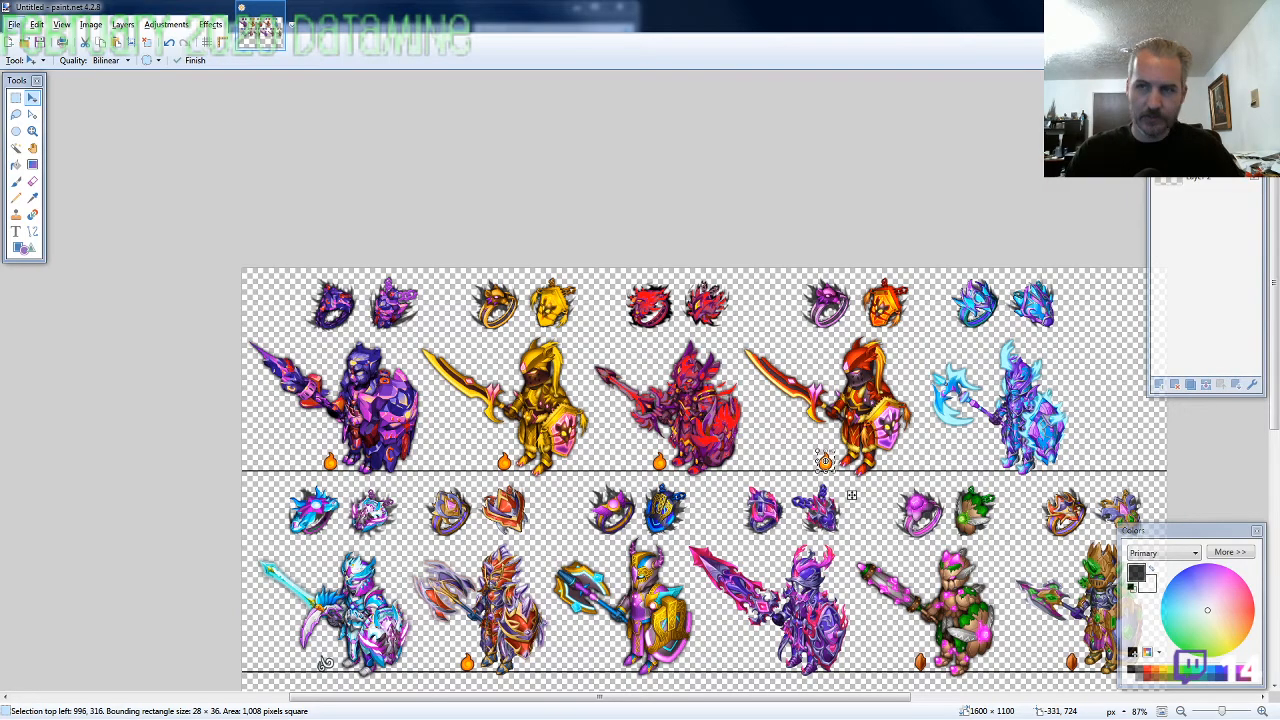
scroll(517, 571, down, 3)
scroll(831, 552, up, 2)
scroll(831, 552, up, 2)
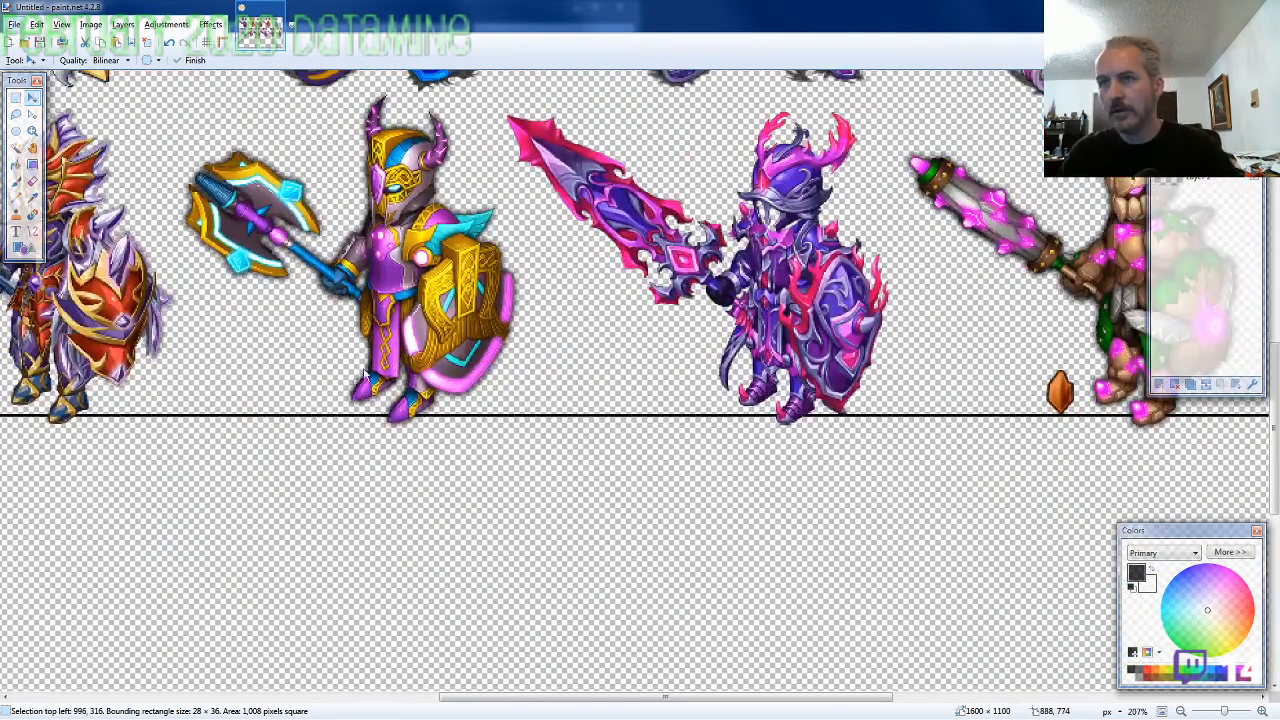
key(ctrl+v)
drag(279, 268, 563, 558)
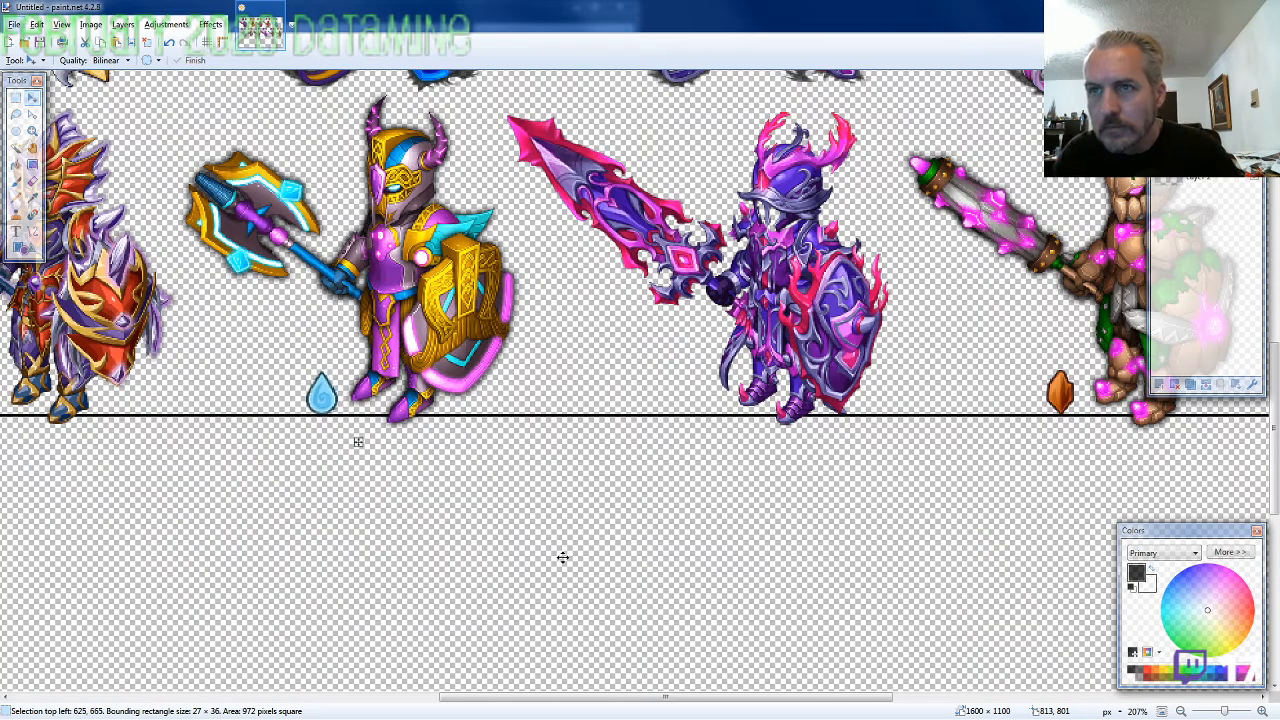
Place another water drop icon beside the feet of the first row's last knight, just above the baseline at 1278, 317
scroll(563, 557, up, 5)
scroll(645, 525, down, 3)
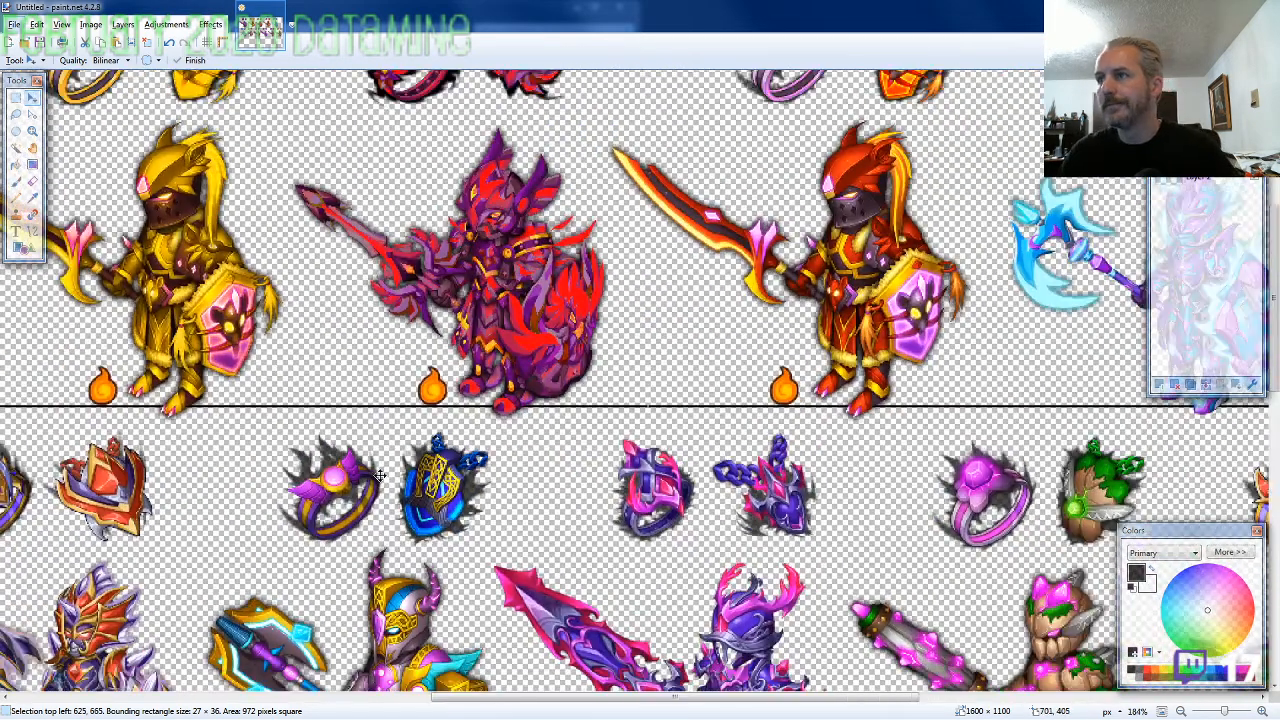
scroll(845, 452, up, 4)
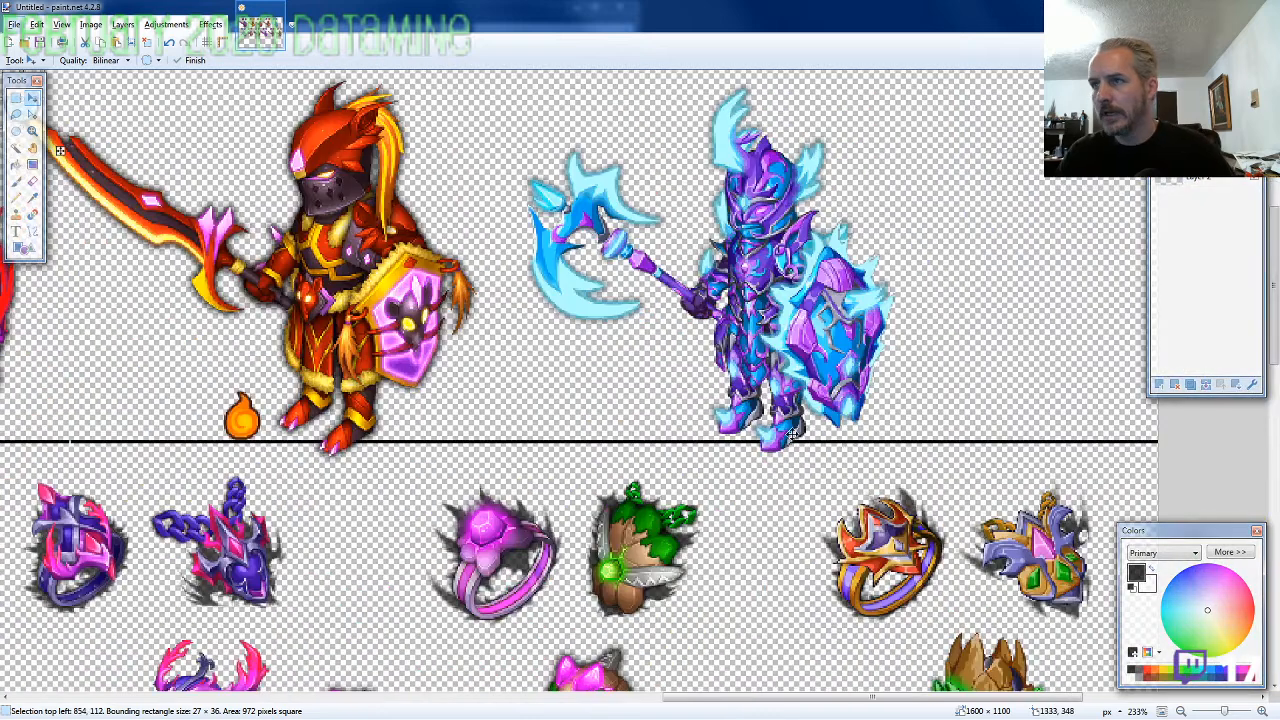
key(s)
drag(20, 300, 685, 617)
key(Left)
key(Left)
key(Left)
key(Up)
key(Up)
key(Up)
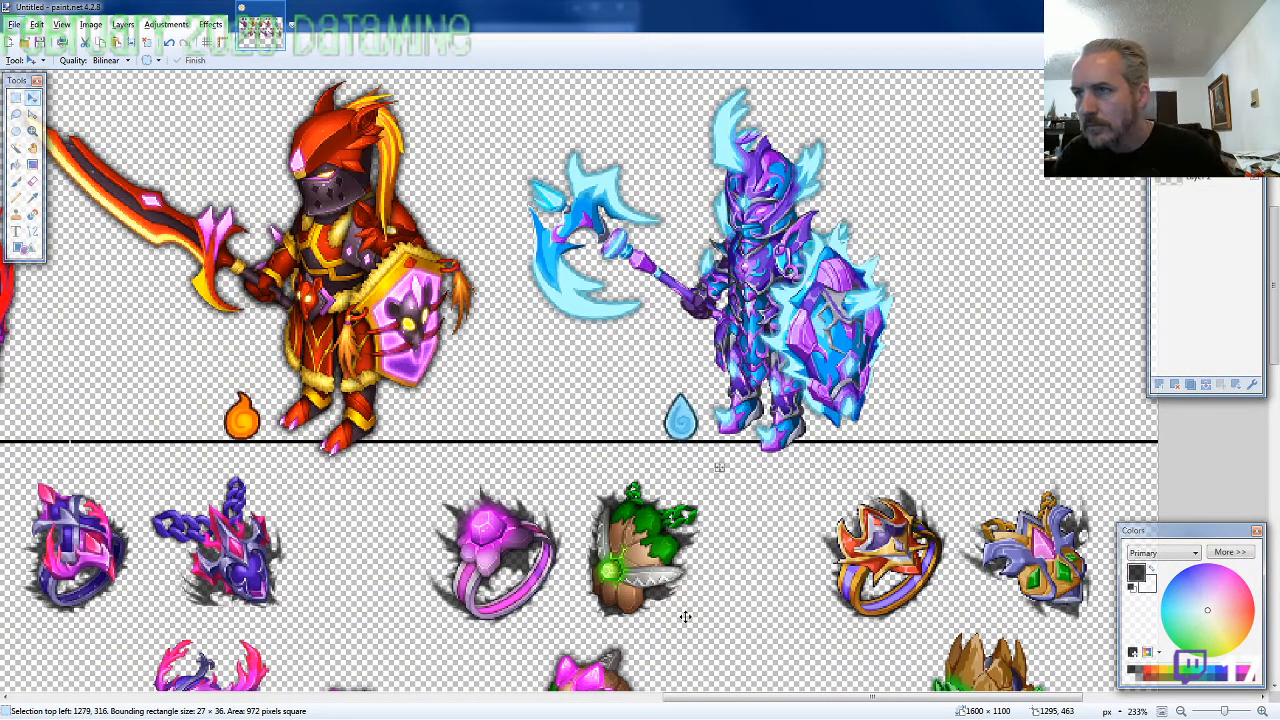
key(Left)
key(Down)
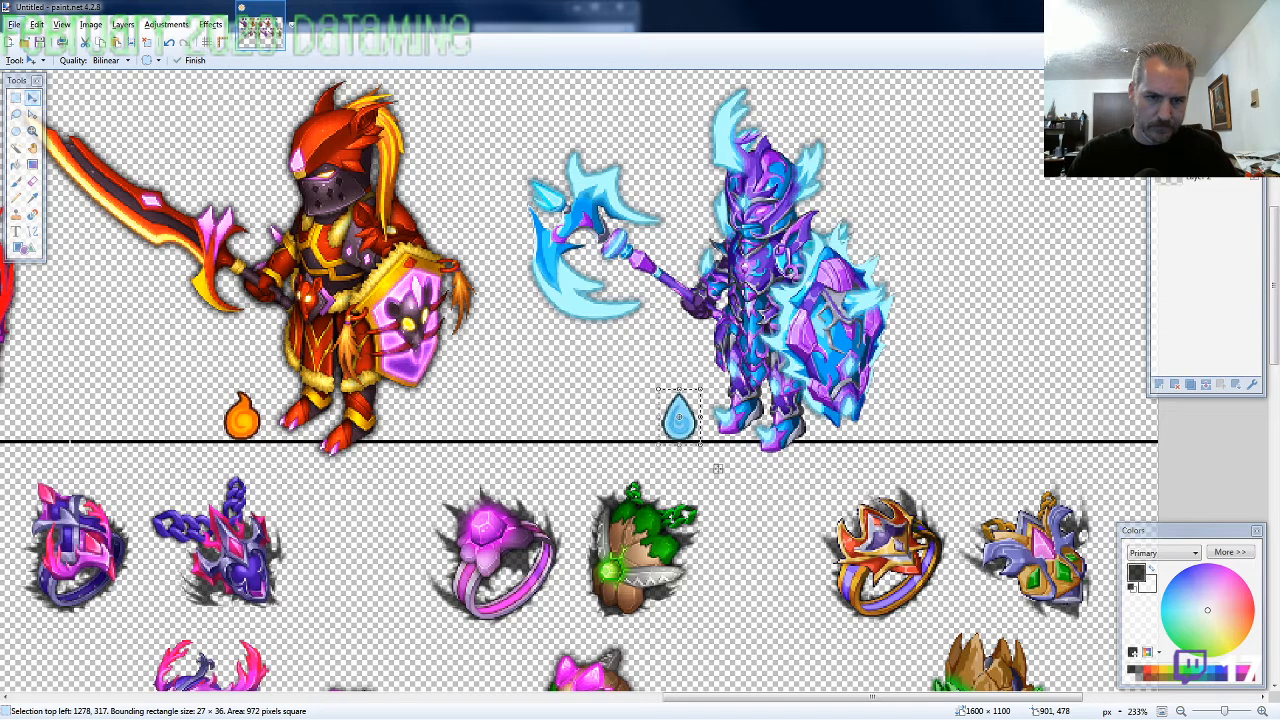
Paste purple flame icons beside the first row's last knight's water drop and the fourth knight's flame, the latter at about 961, 318
key(ctrl+v)
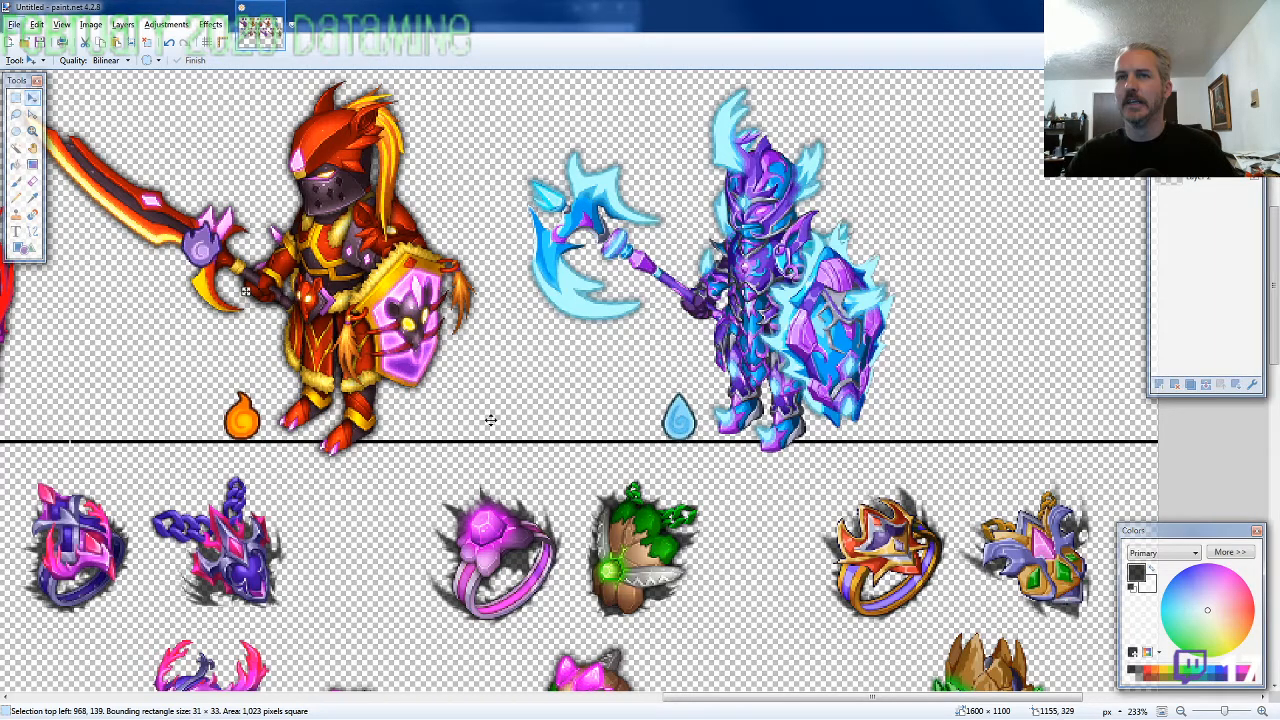
mouse_move(491, 420)
mouse_down()
mouse_move(617, 470)
mouse_move(669, 464)
mouse_up()
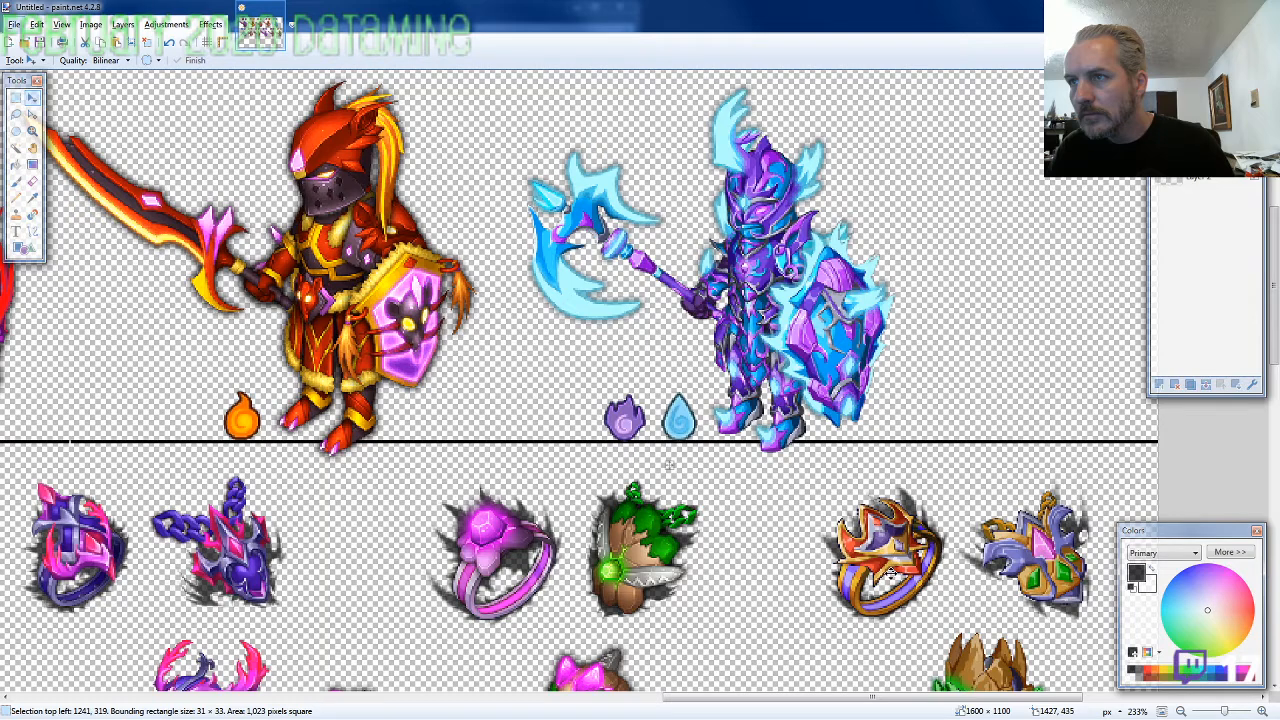
drag(669, 464, 234, 461)
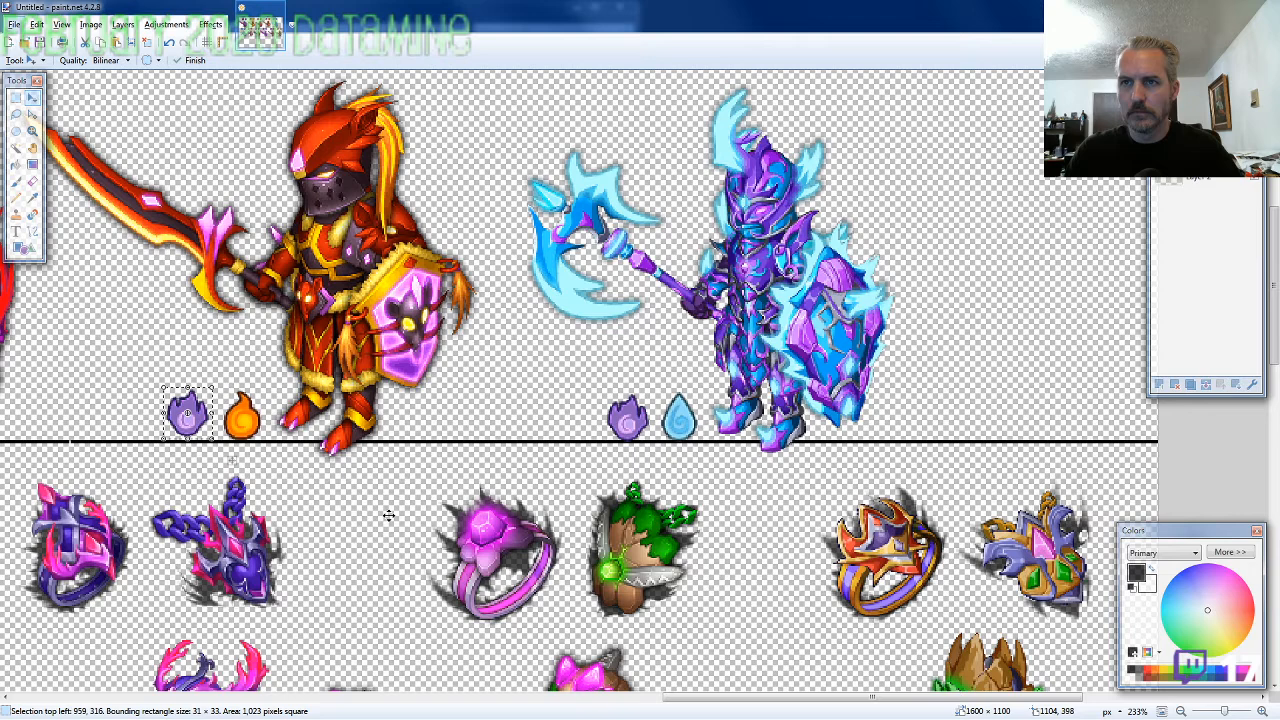
drag(388, 515, 390, 516)
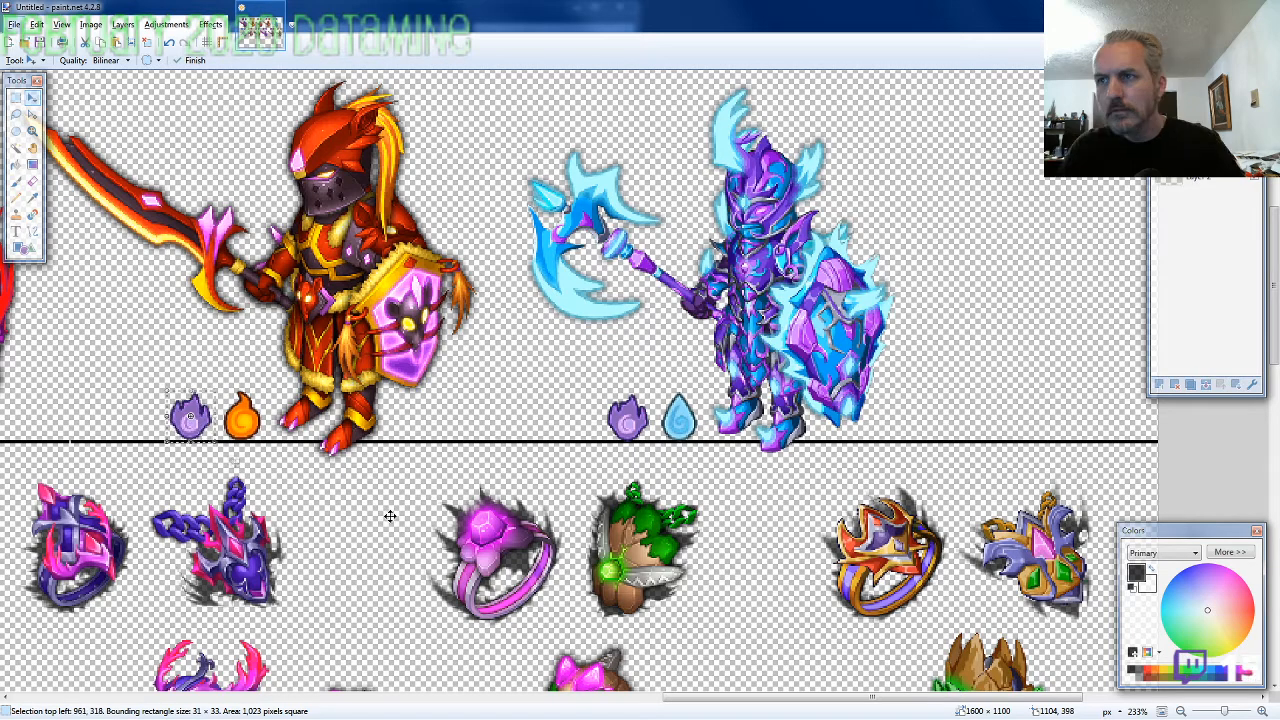
Place a purple flame icon beside the orange flame of the first row's third knight, at 674, 319
scroll(390, 516, down, 5)
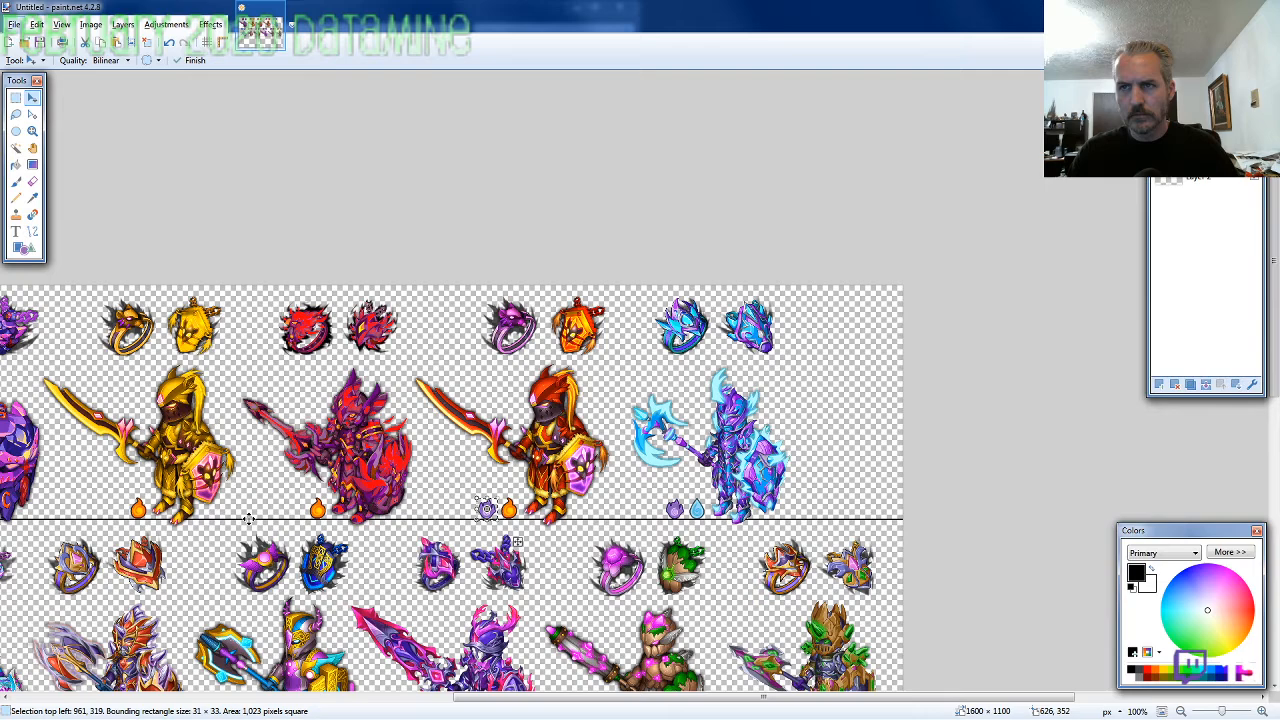
scroll(248, 519, up, 3)
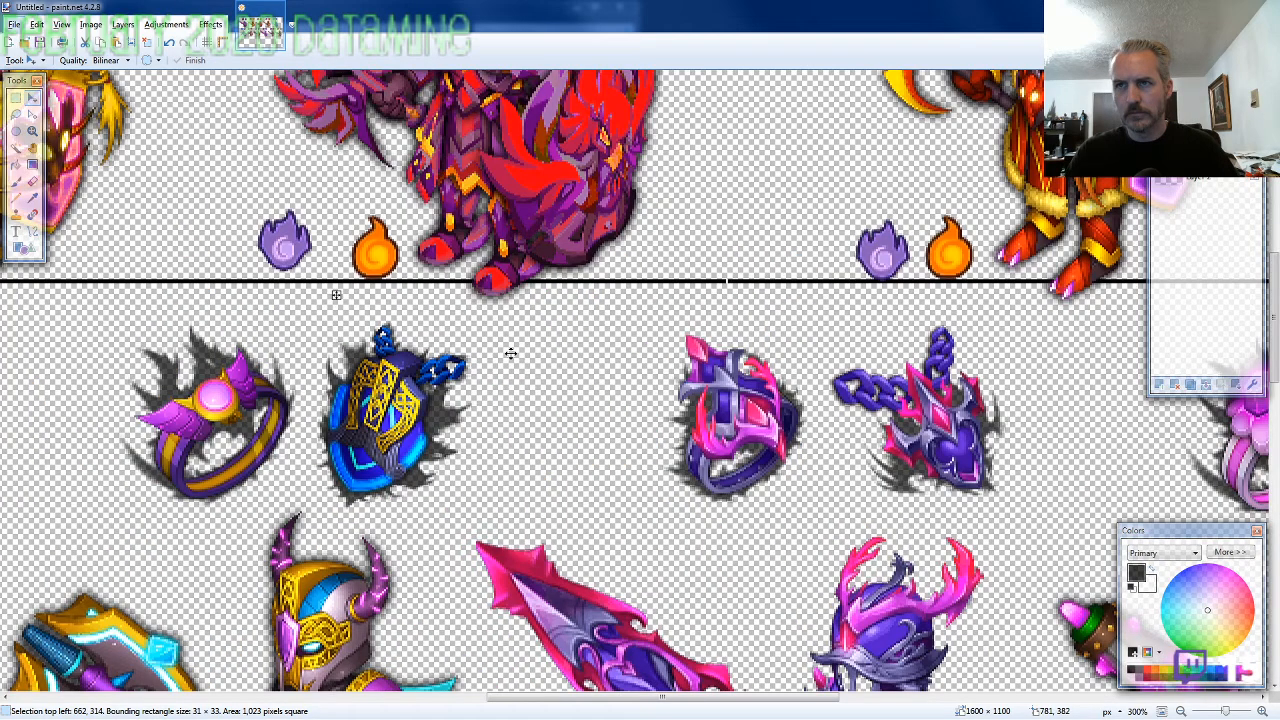
drag(510, 353, 523, 357)
key(Return)
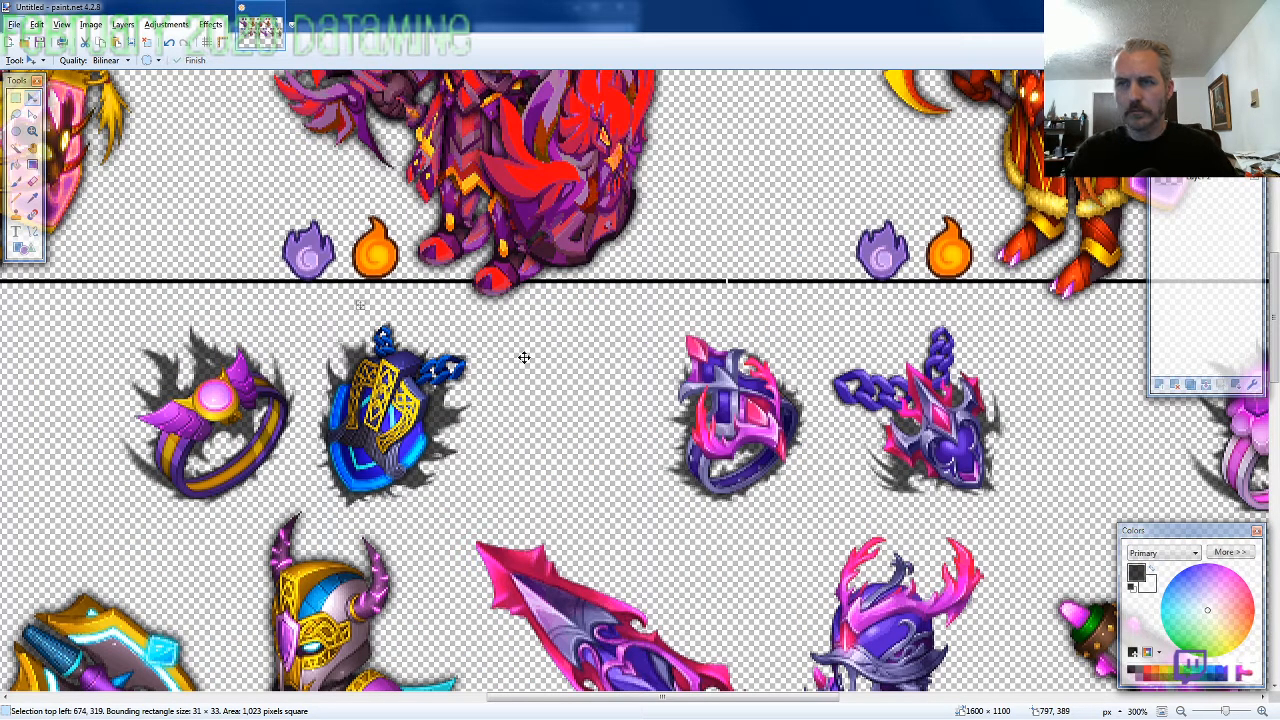
key(ctrl+z)
Paste a purple flame icon beside the orange flame of the first row's second knight and align it at 405, 319
drag(556, 698, 321, 714)
key(ctrl+v)
drag(510, 320, 936, 423)
key(Right)
key(Right)
key(Right)
key(Right)
key(Right)
key(Right)
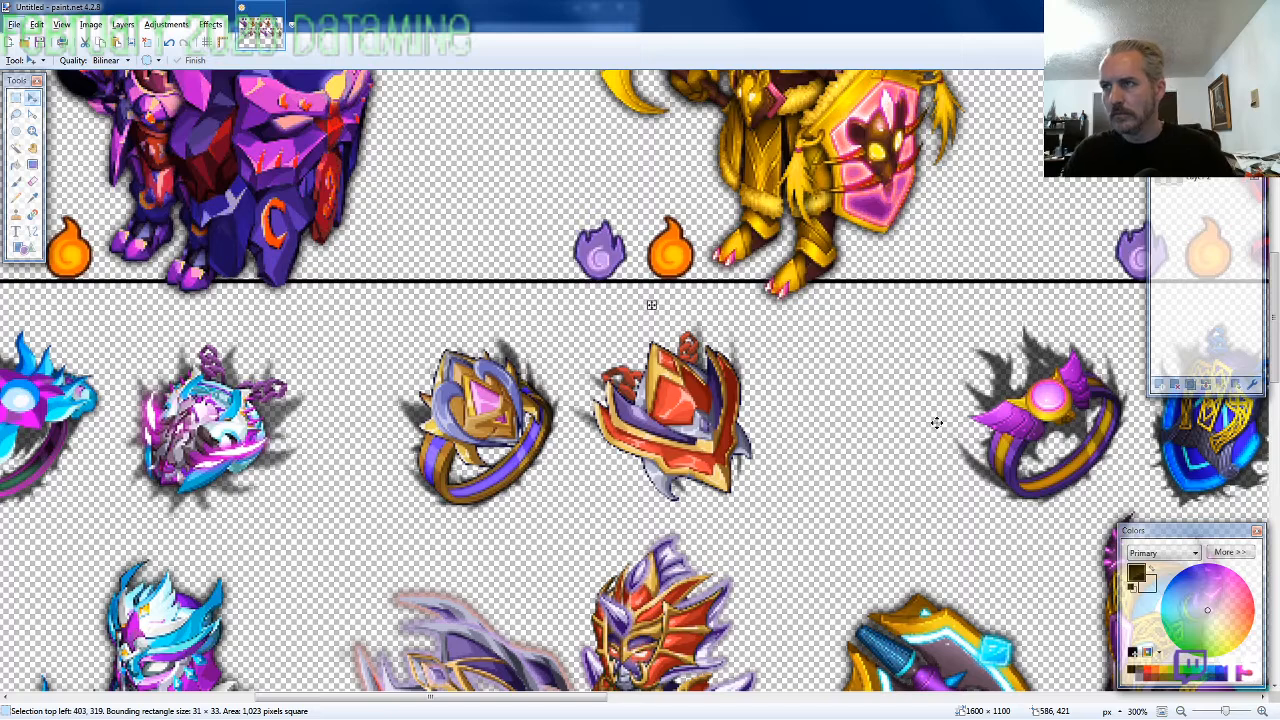
key(Up)
key(Right)
key(Down)
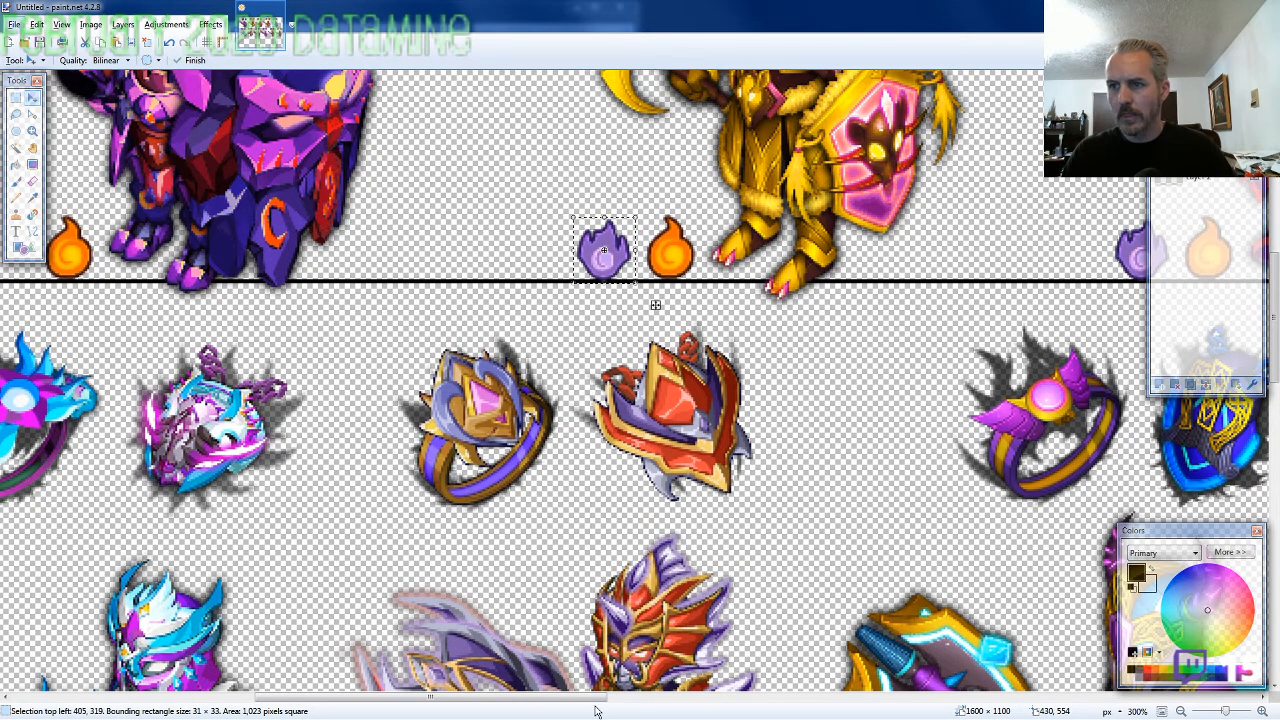
Paste a purple flame icon beside the orange flame of the first row's first knight and align it at 105, 319
drag(597, 697, 490, 690)
key(ctrl+v)
drag(90, 105, 295, 242)
key(Down)
key(Down)
key(Down)
key(Down)
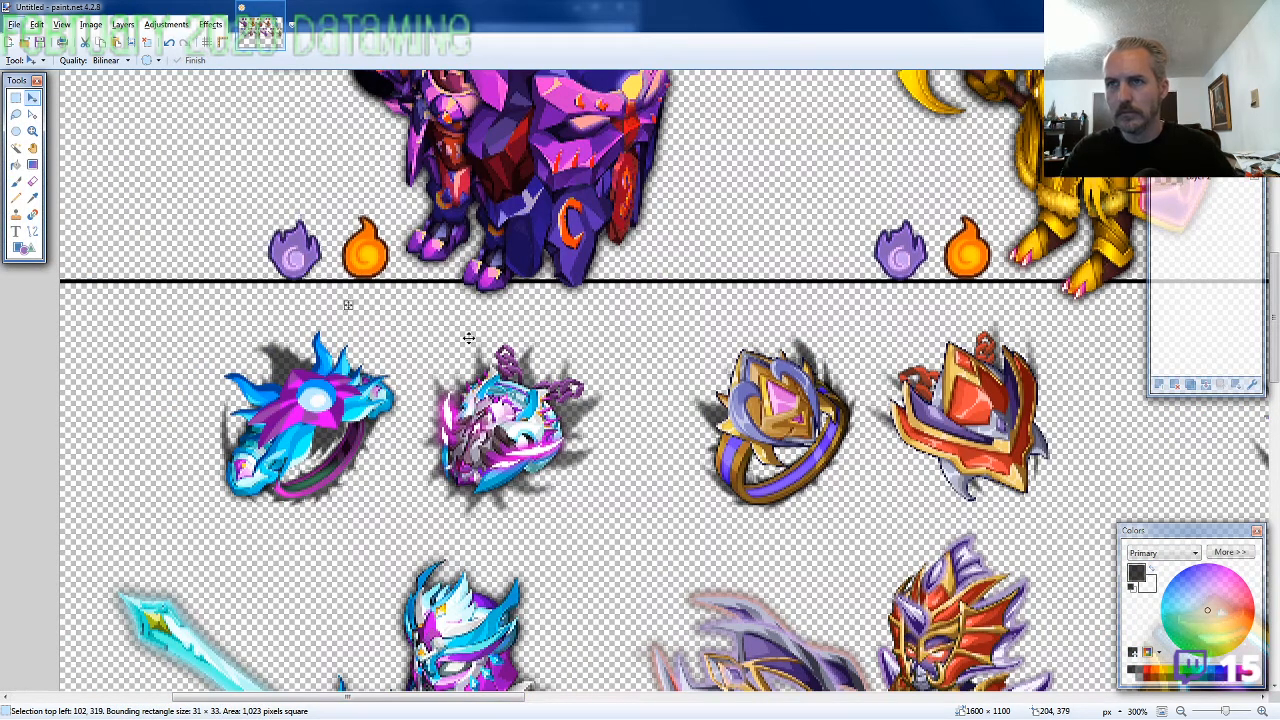
key(Right)
key(Right)
key(Right)
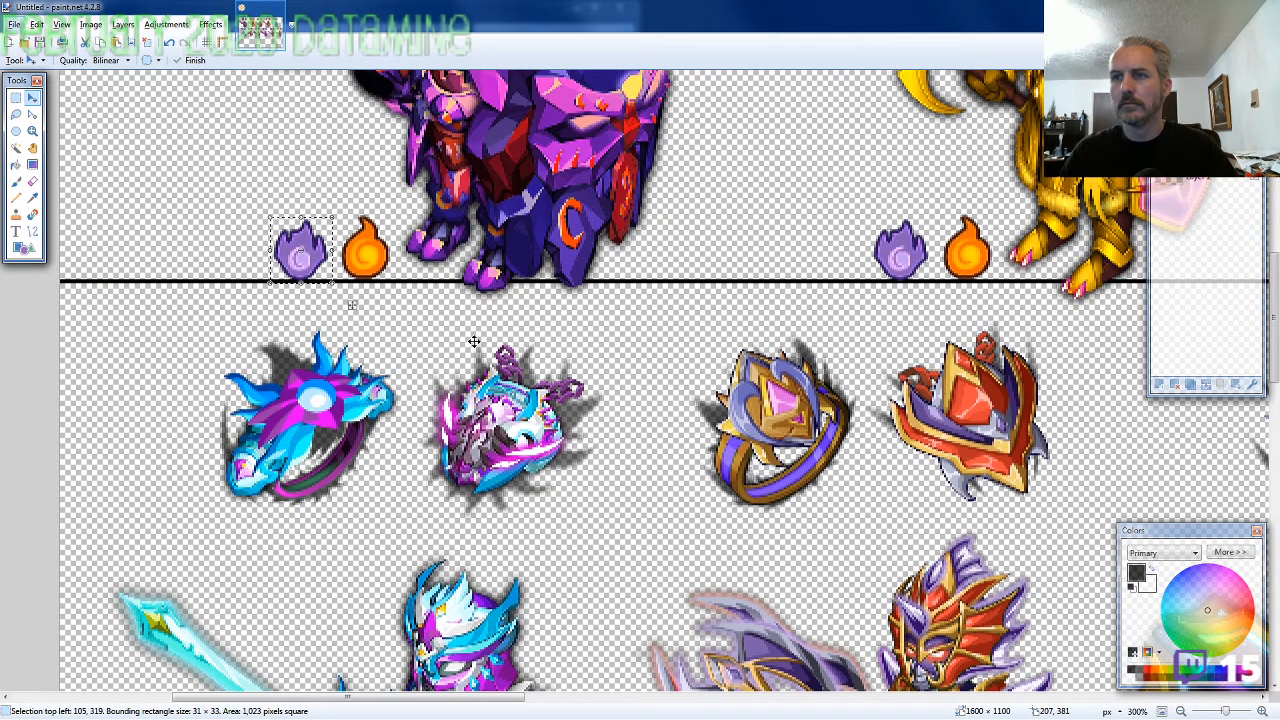
Paste purple flame icons beside the second row's first knight's swirl and second knight's orange flame, the latter at 341, 667
scroll(462, 350, down, 10)
key(ctrl+v)
drag(142, 158, 330, 404)
key(ctrl+v)
drag(365, 250, 1028, 485)
drag(814, 397, 824, 404)
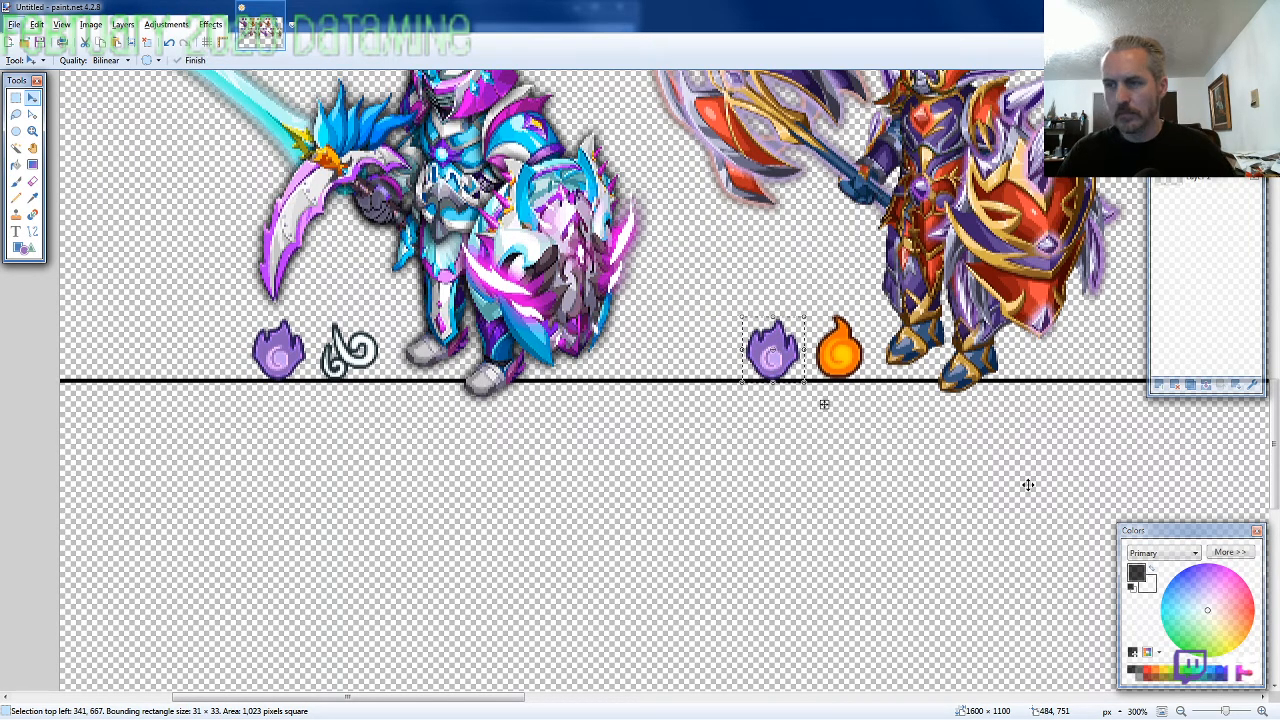
Paste a purple flame icon beside the water drop of the second row's third knight, at 590, 667
drag(508, 703, 748, 714)
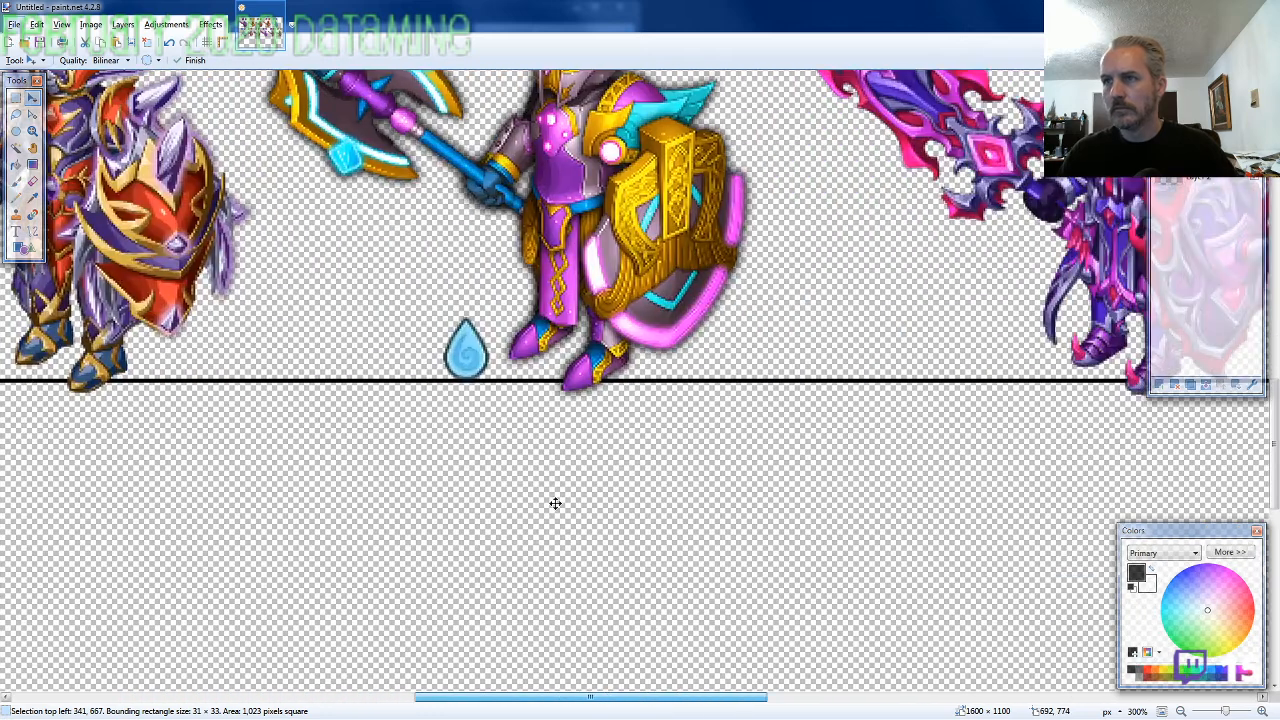
key(ctrl+v)
drag(313, 220, 679, 471)
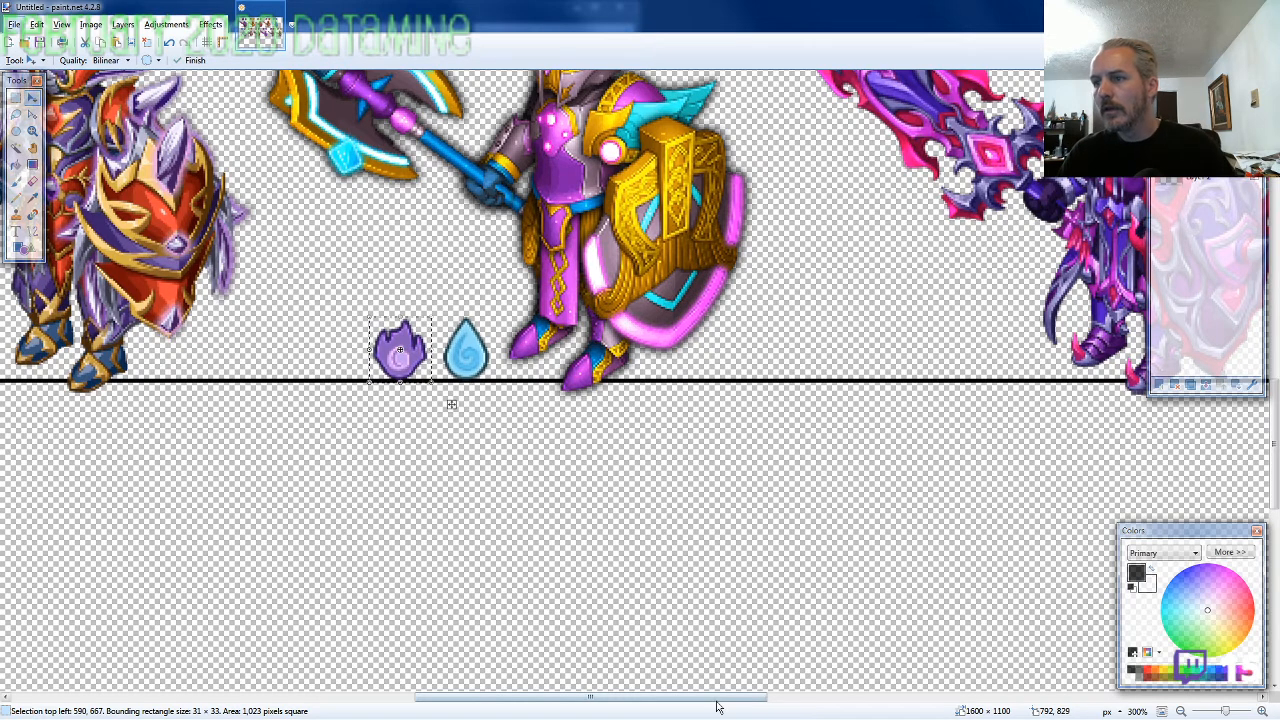
Place two purple flame icons side by side at the feet of the second row's fourth knight, at 893, 667 and 861, 667
drag(790, 713, 1006, 713)
drag(367, 337, 533, 523)
drag(262, 399, 283, 405)
key(ctrl+v)
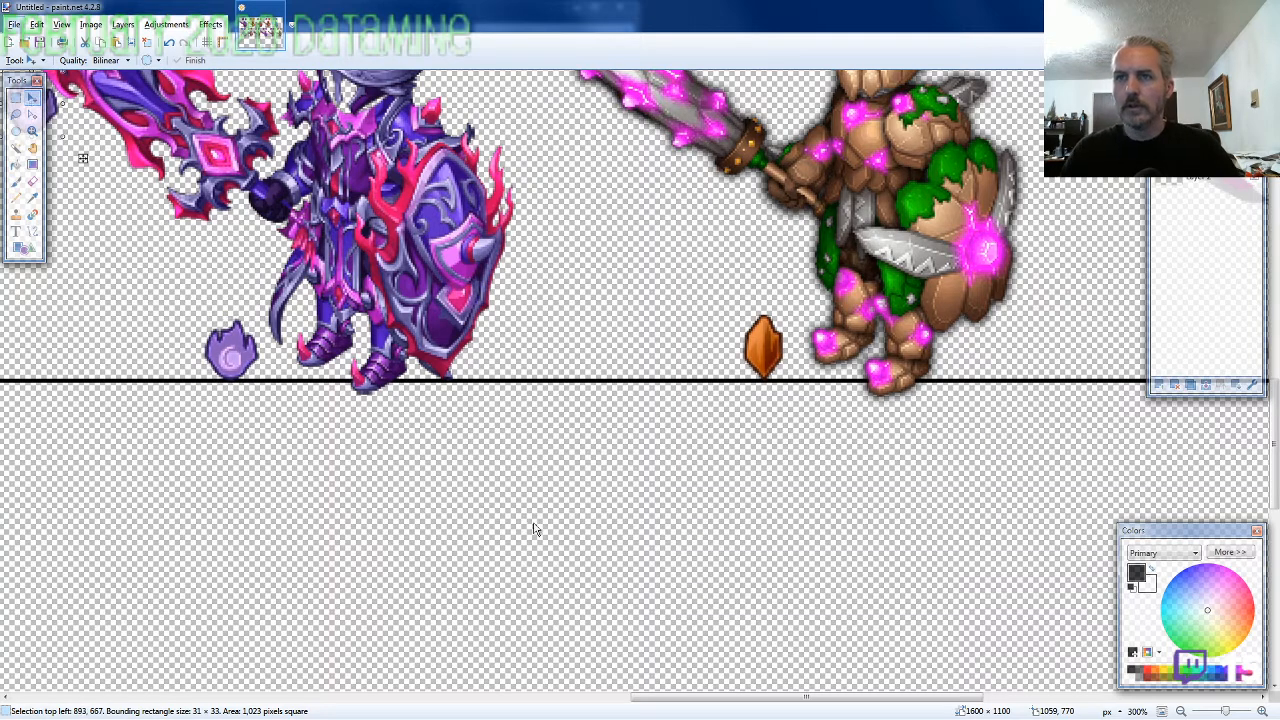
drag(330, 258, 471, 500)
key(Left)
key(Left)
key(Left)
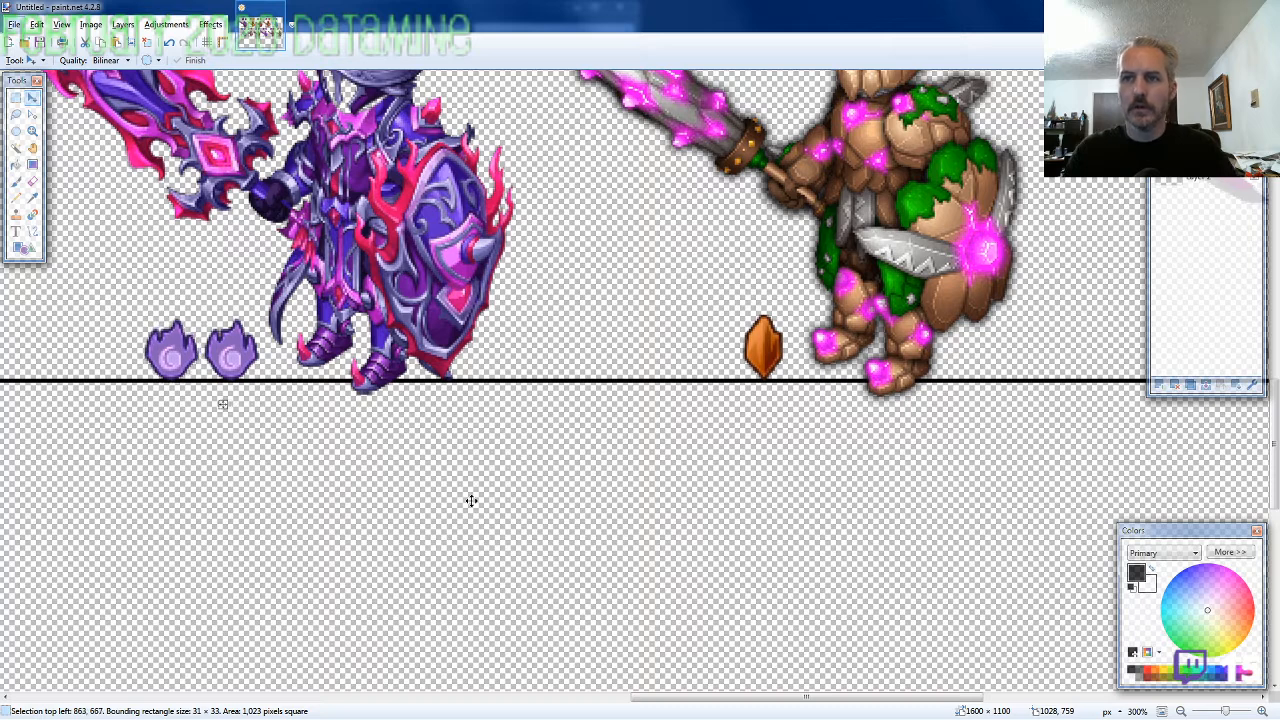
Paste a purple flame icon beside the orange crystal of the second row's fifth knight and align it at 1128, 667
key(ctrl+v)
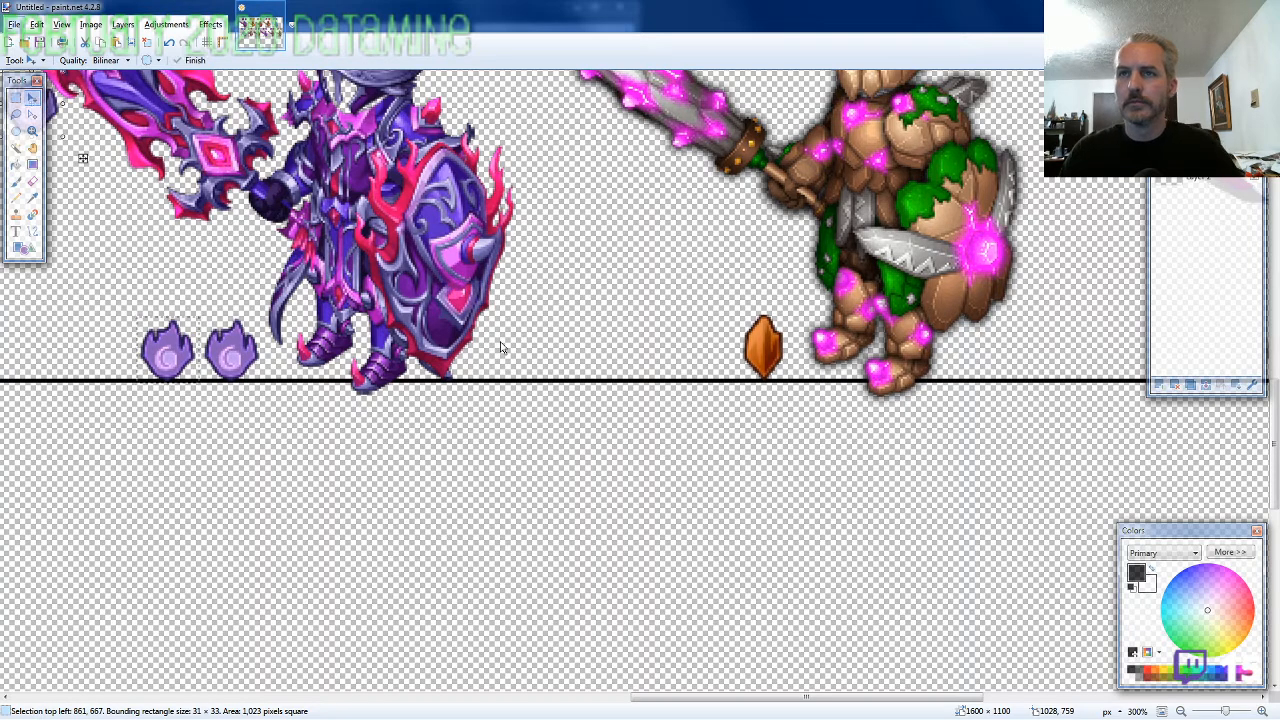
drag(530, 325, 838, 520)
drag(432, 479, 797, 533)
key(Left)
key(Left)
key(Left)
key(Left)
key(Left)
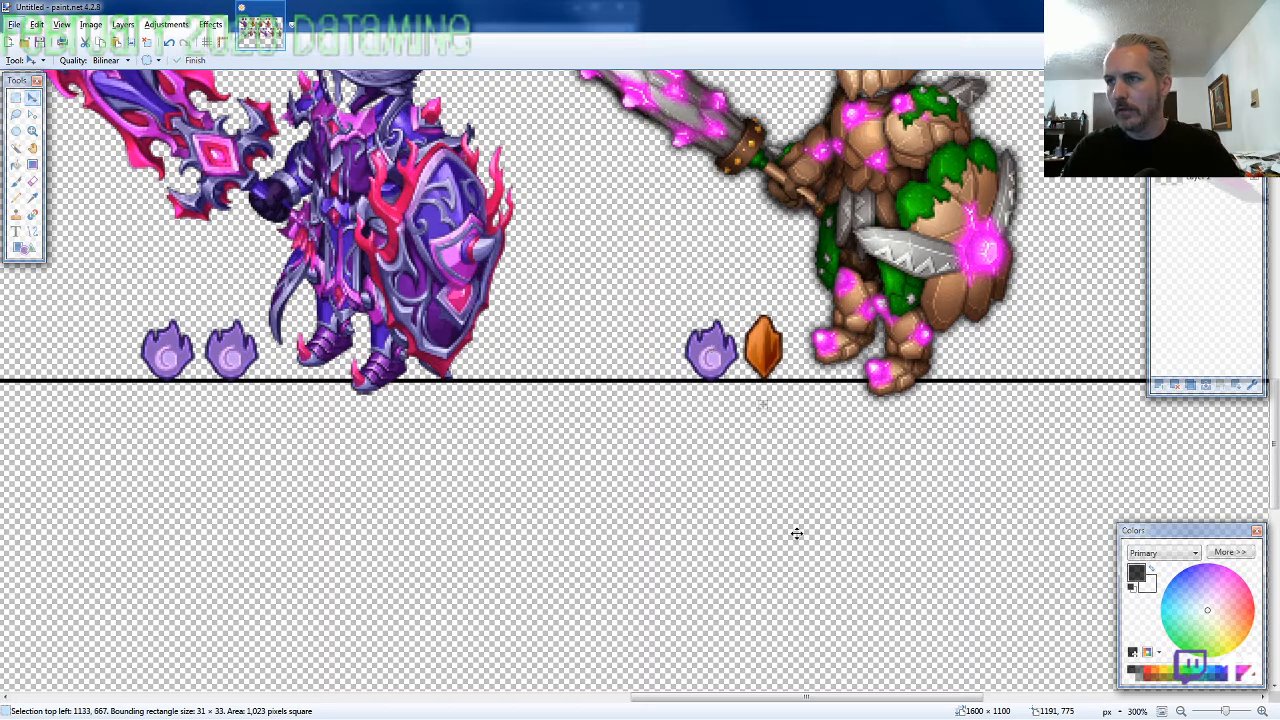
key(Up)
key(Return)
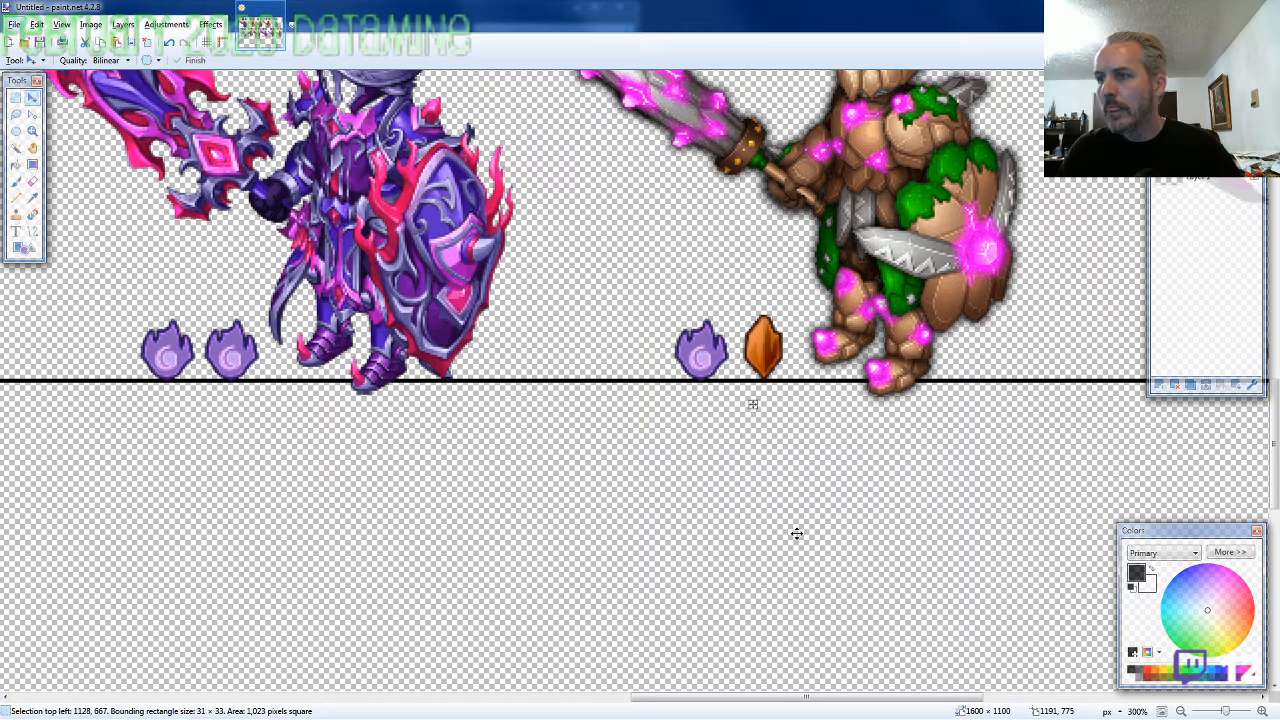
Paste a purple flame icon beside the orange crystal of the second row's last knight, at 1390, 667
drag(793, 698, 1002, 699)
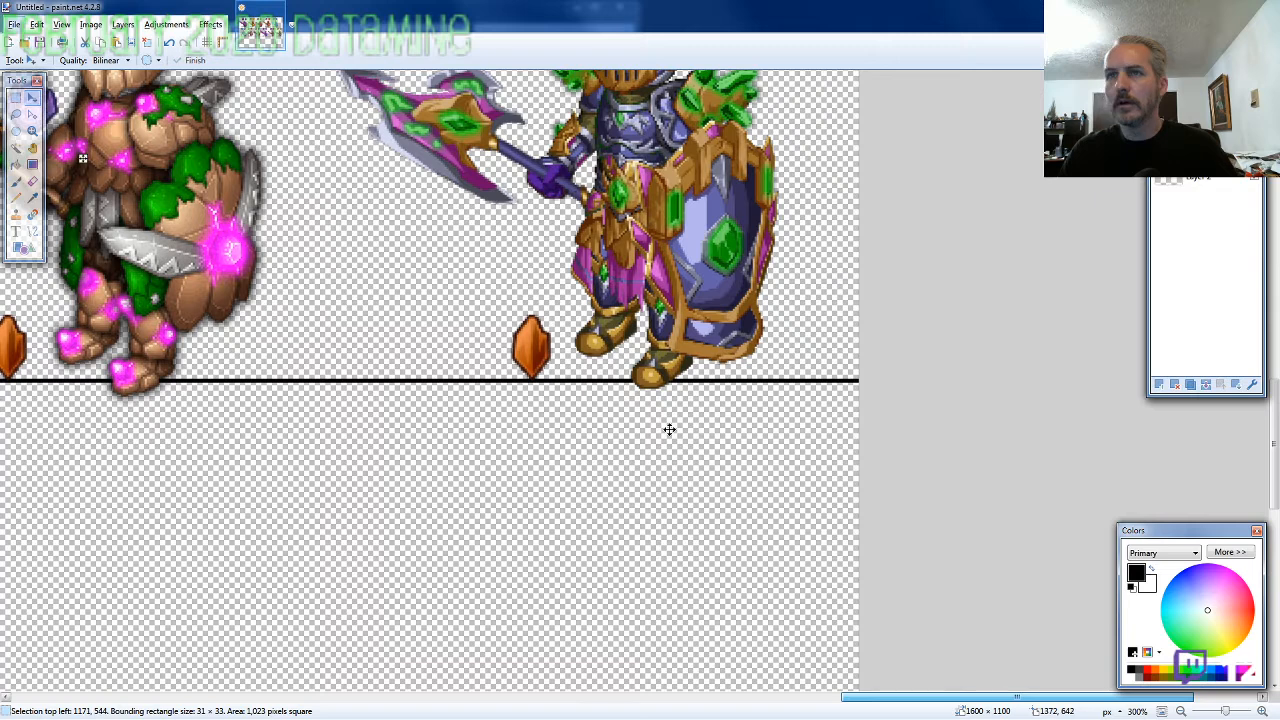
key(ctrl+v)
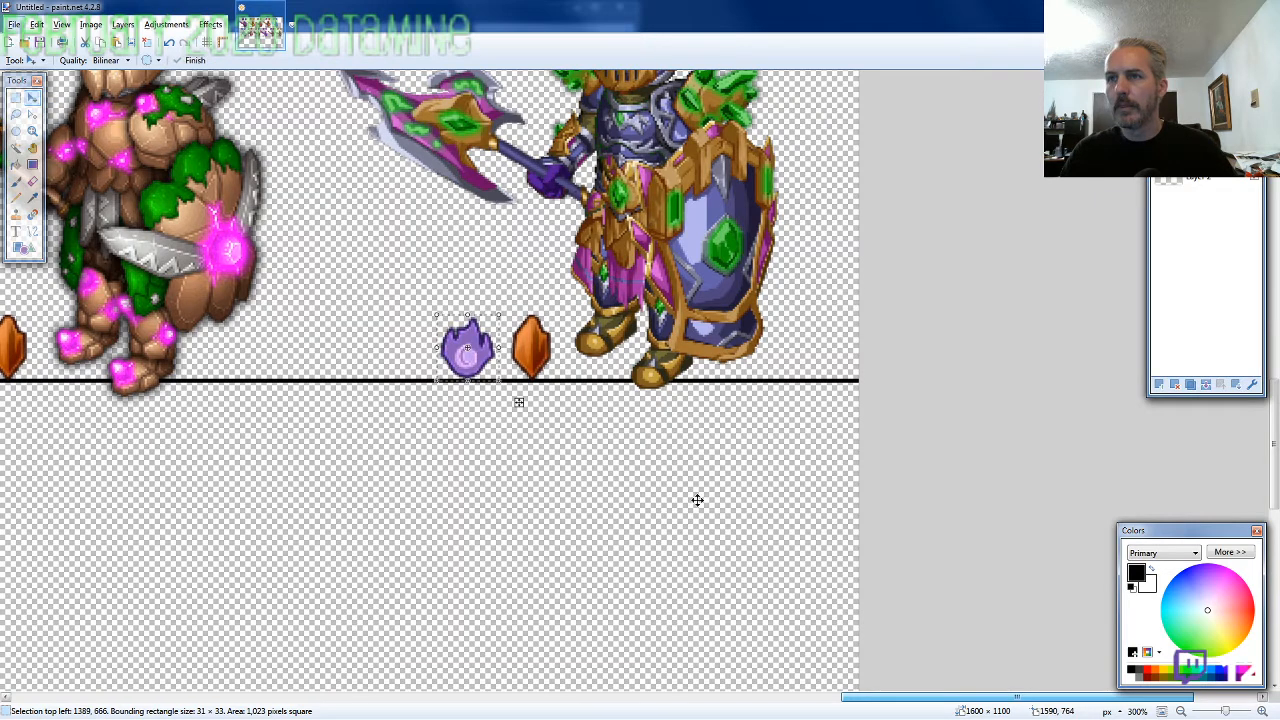
drag(694, 498, 696, 500)
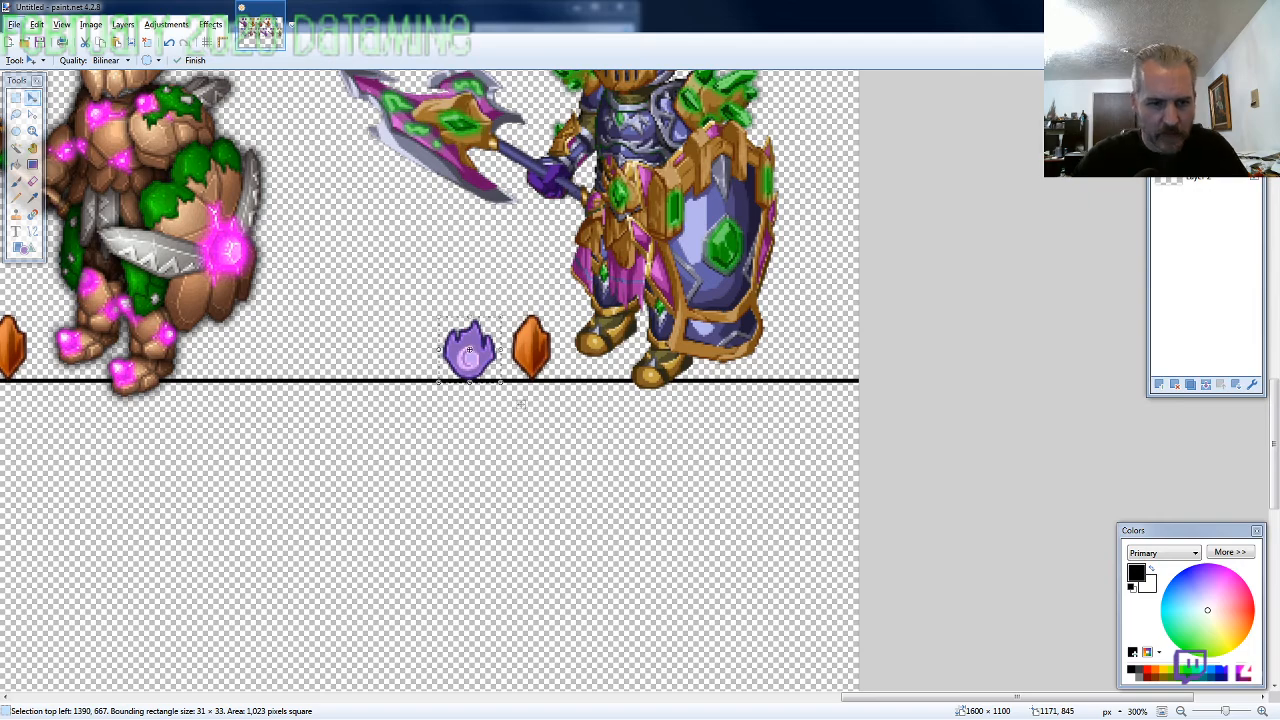
Draw a black-outlined rectangle about 345 × 52 pixels centered below the second row's line and fill it with white
click(991, 437)
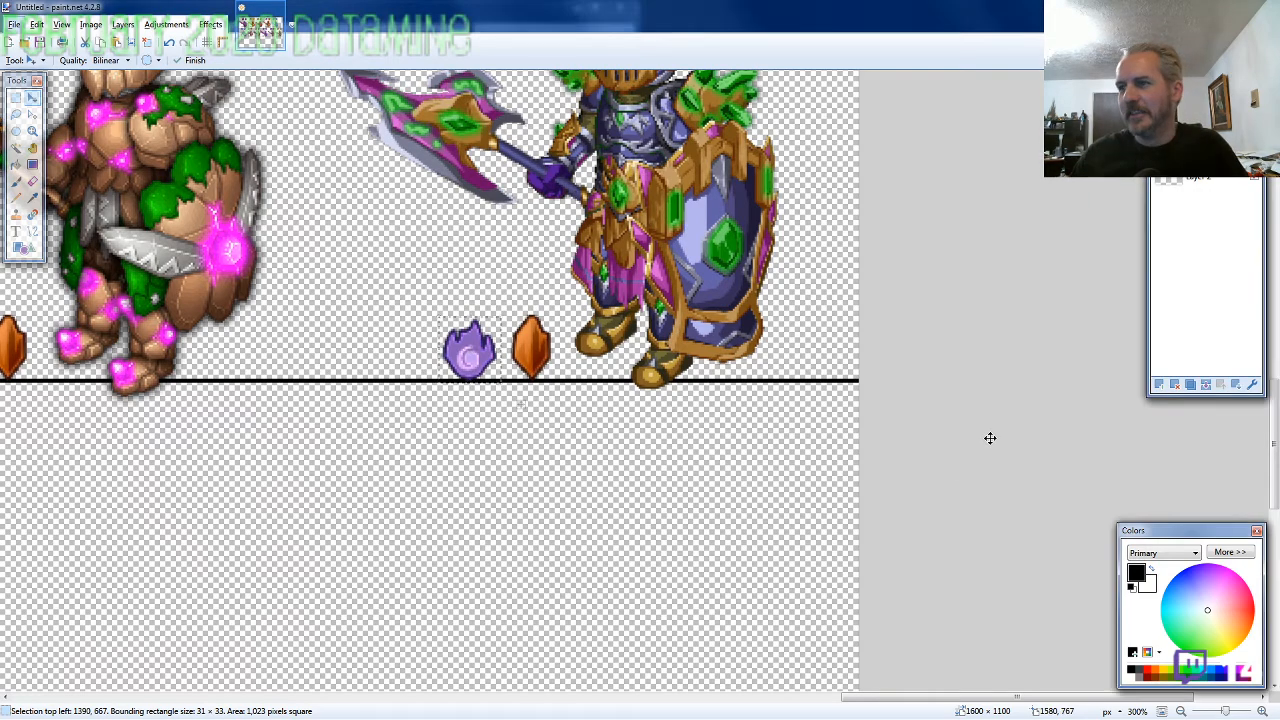
scroll(1050, 485, down, 1)
scroll(1080, 514, down, 6)
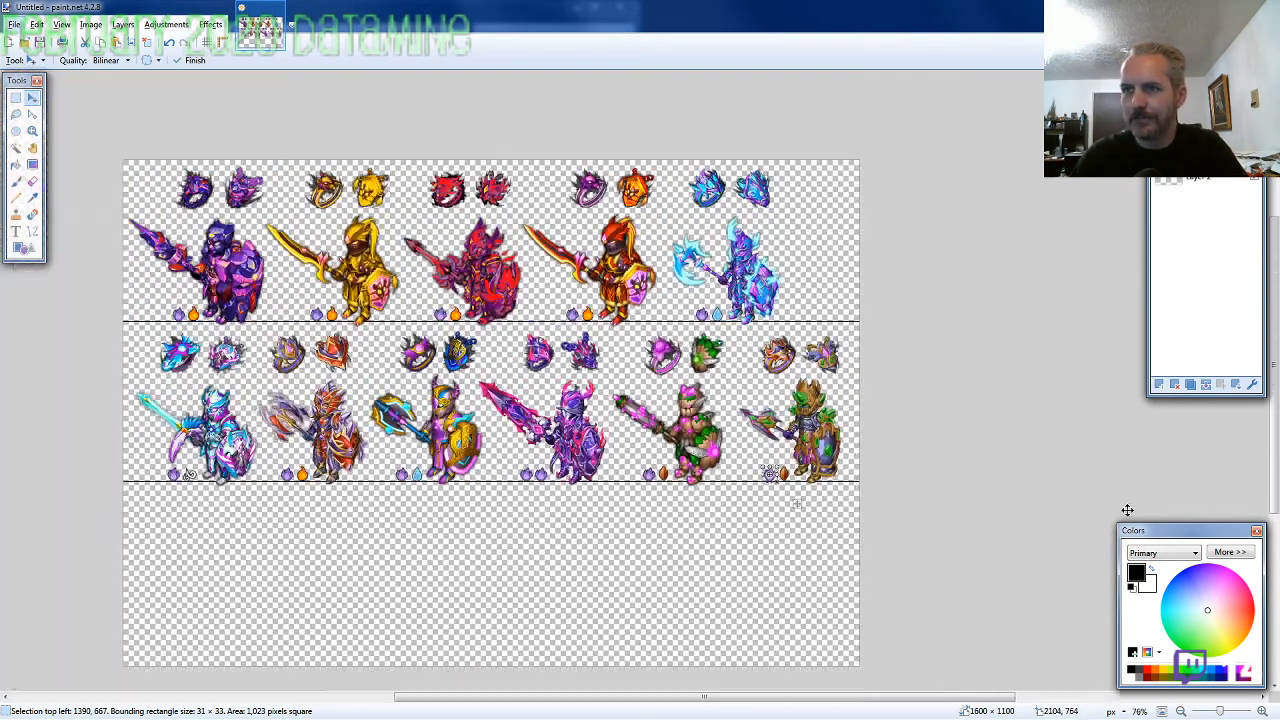
scroll(472, 533, up, 1)
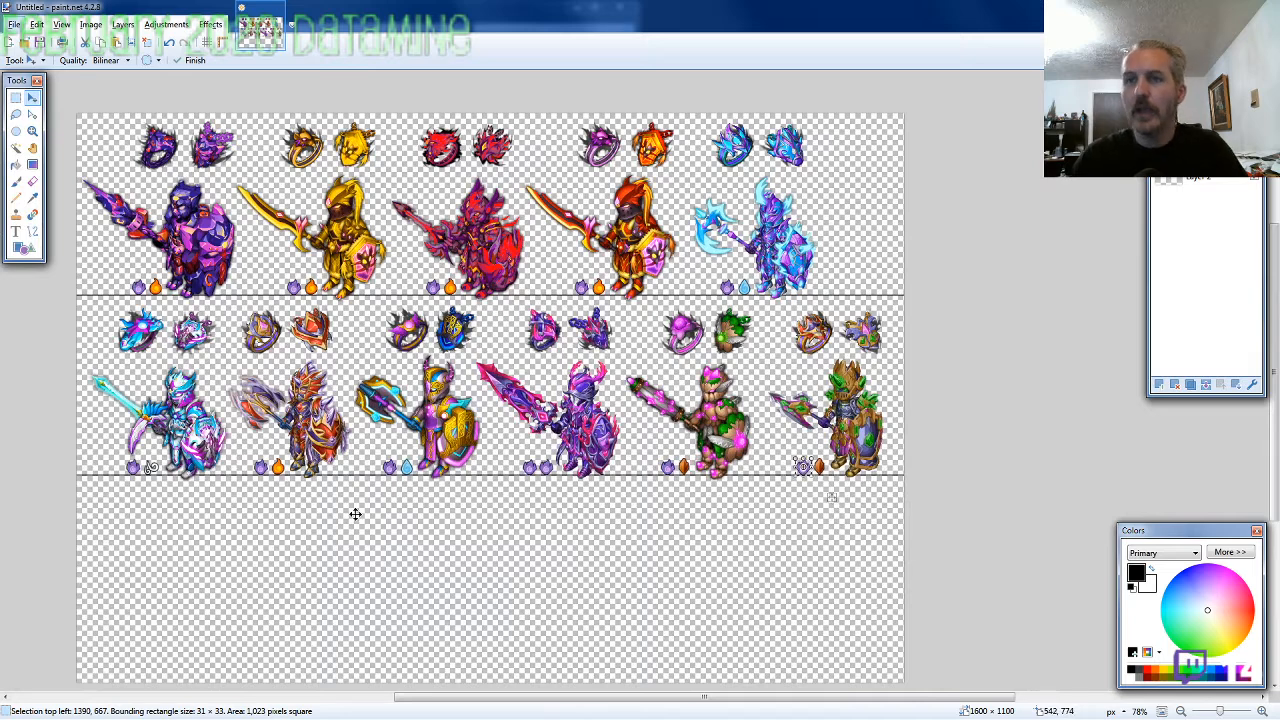
click(24, 248)
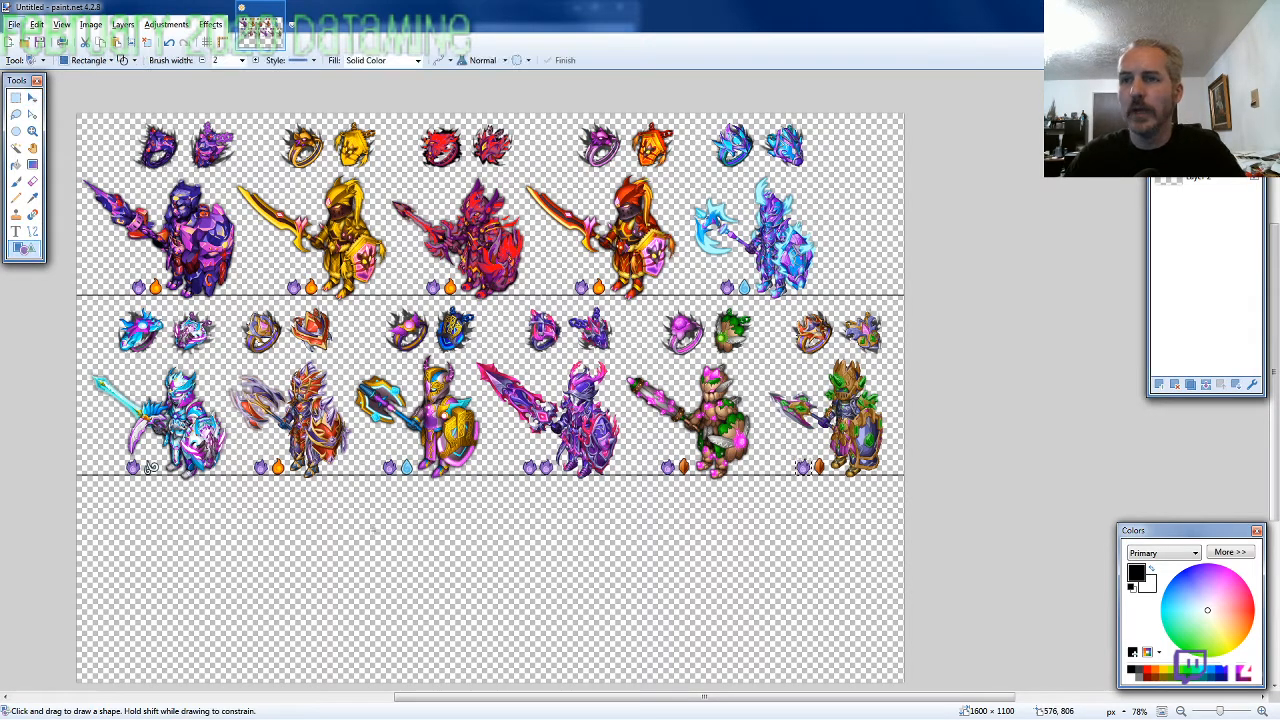
click(15, 113)
click(24, 248)
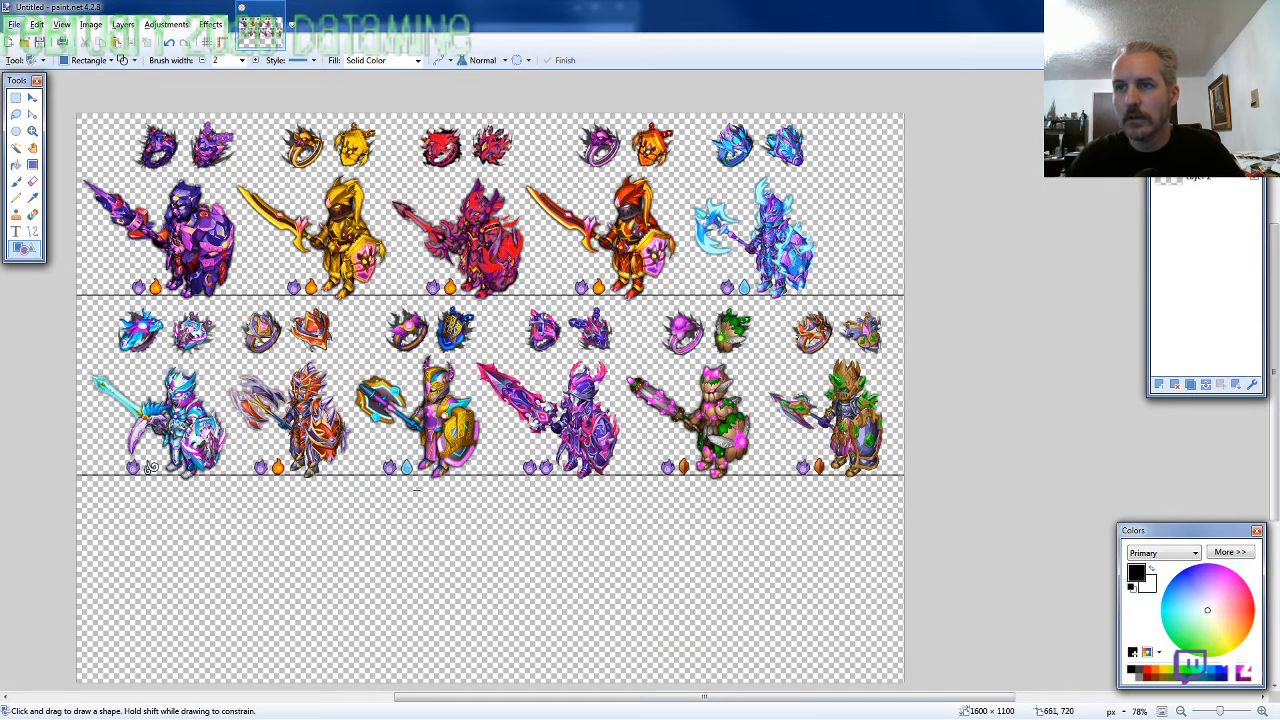
drag(442, 487, 619, 513)
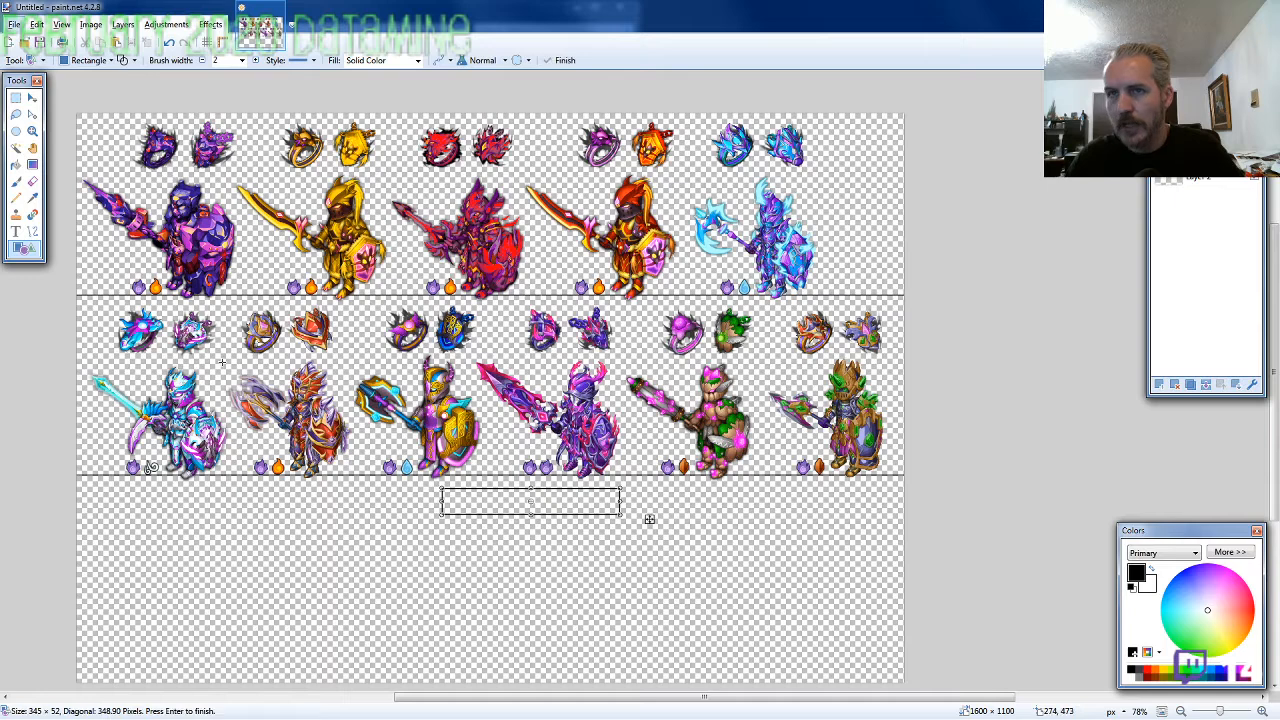
key(f)
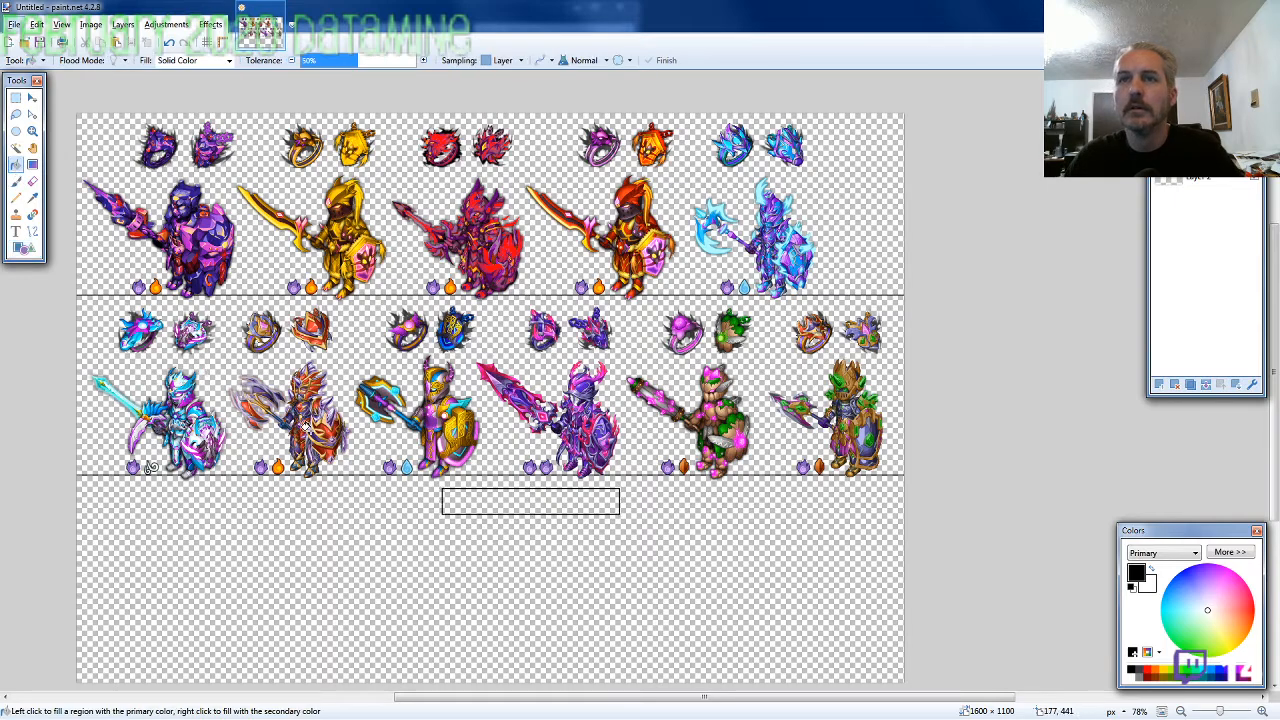
right_click(477, 500)
Set the Text tool's font to Pupcat at size 24
click(16, 231)
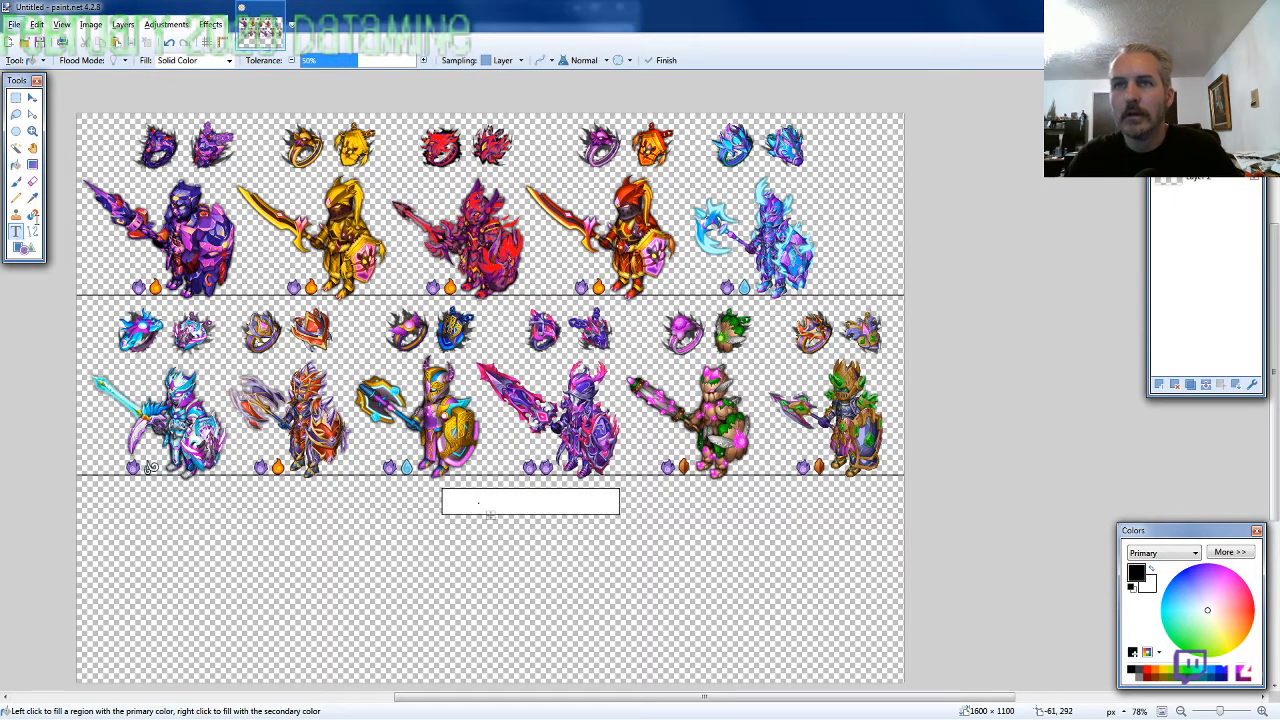
click(122, 62)
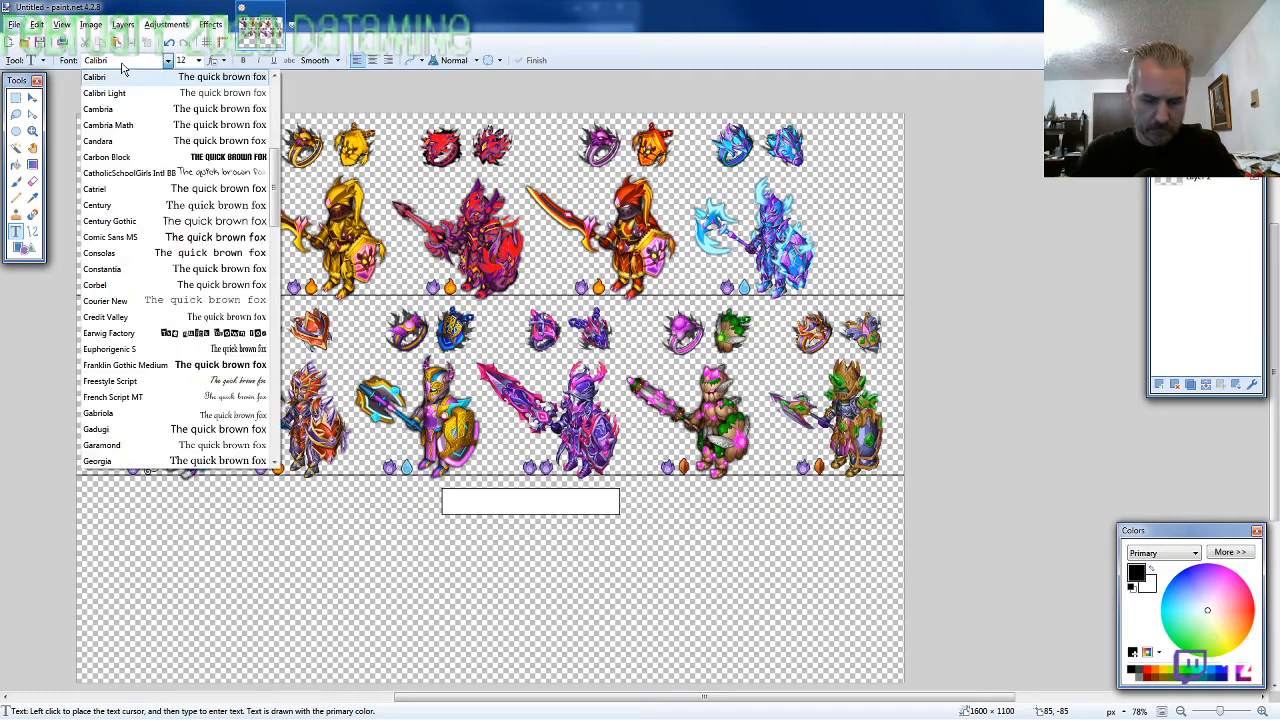
key(p)
key(p)
key(p)
key(p)
key(p)
key(p)
key(p)
key(p)
key(p)
key(p)
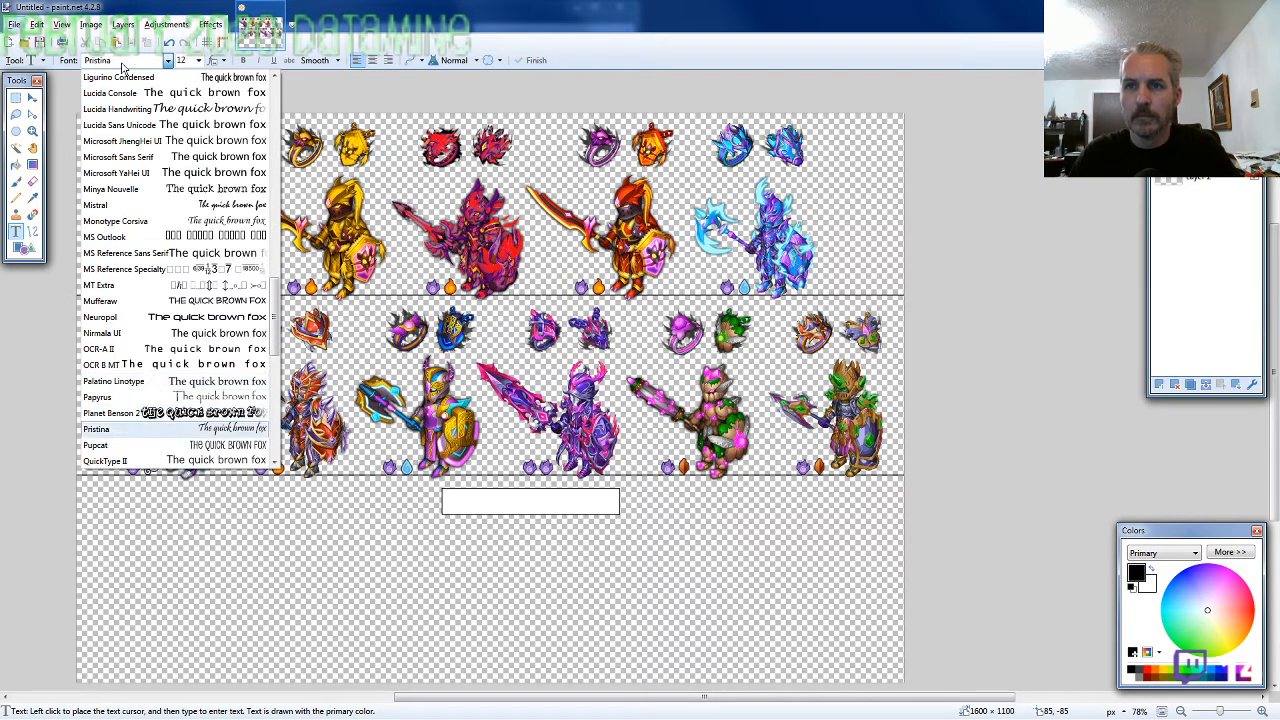
key(Return)
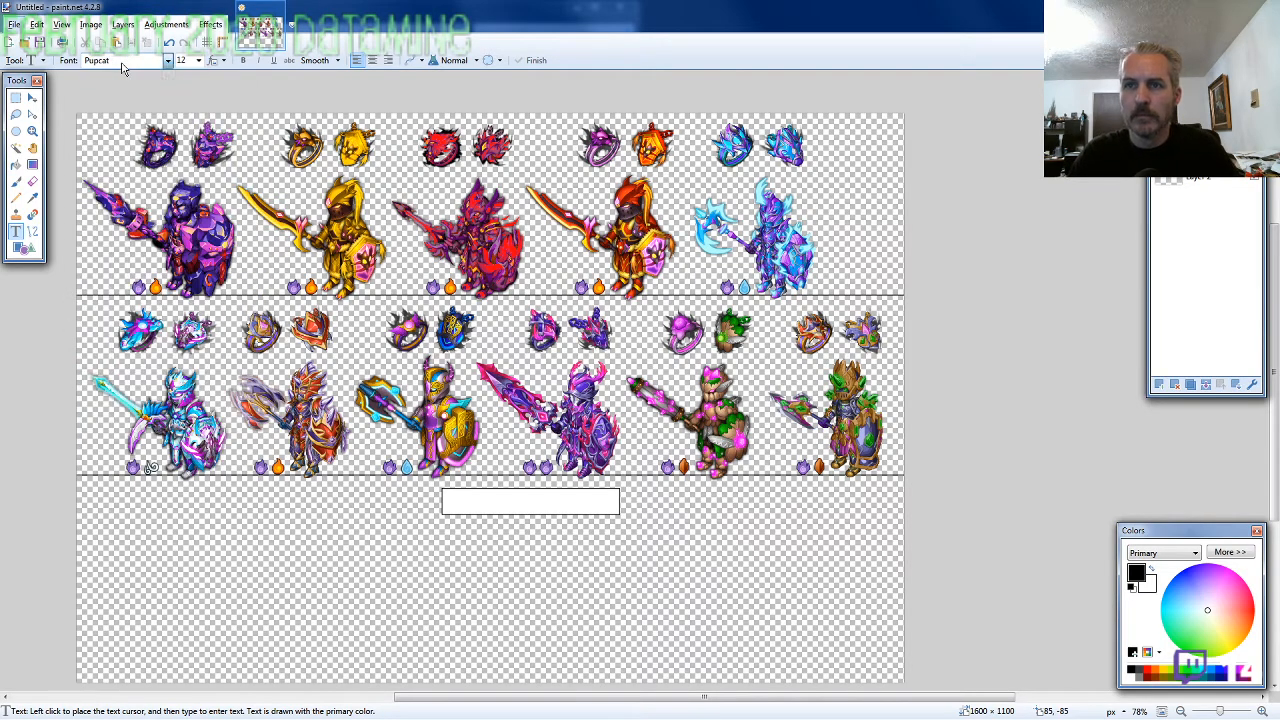
click(198, 60)
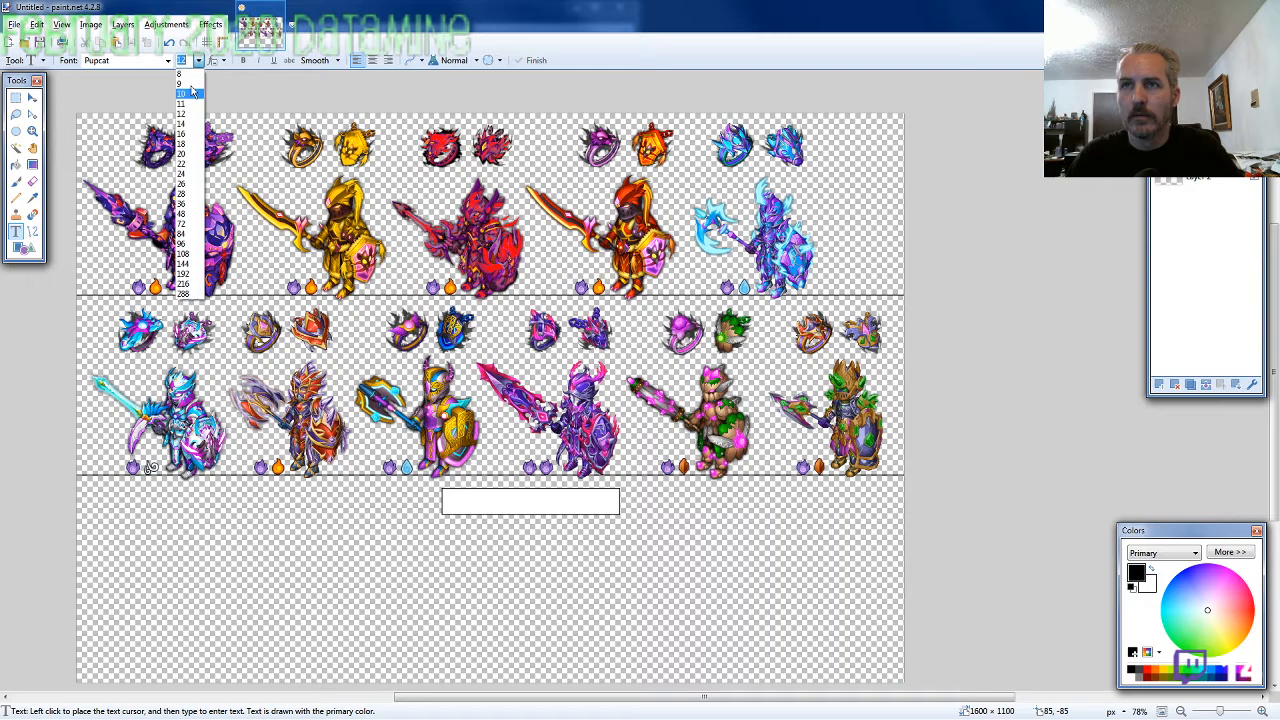
click(190, 174)
Write "New Shadowforged" inside the white box below the second row and adjust the text's position
scroll(464, 504, up, 5)
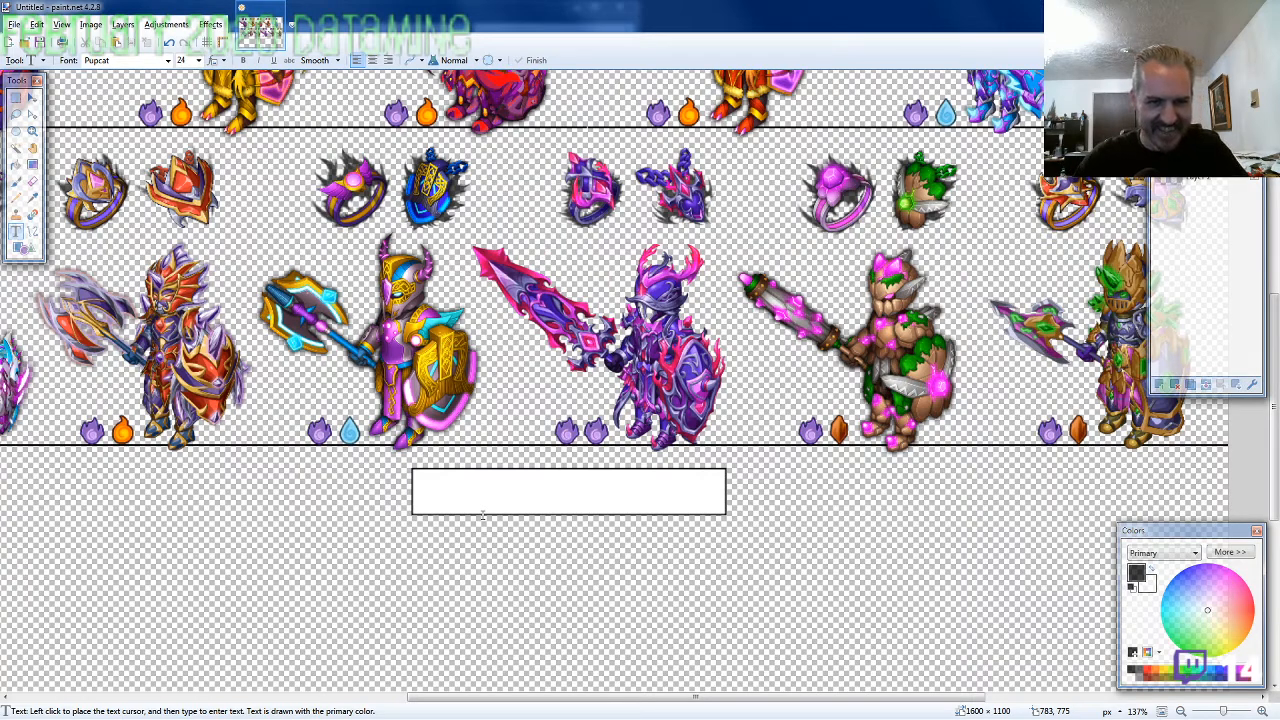
click(442, 478)
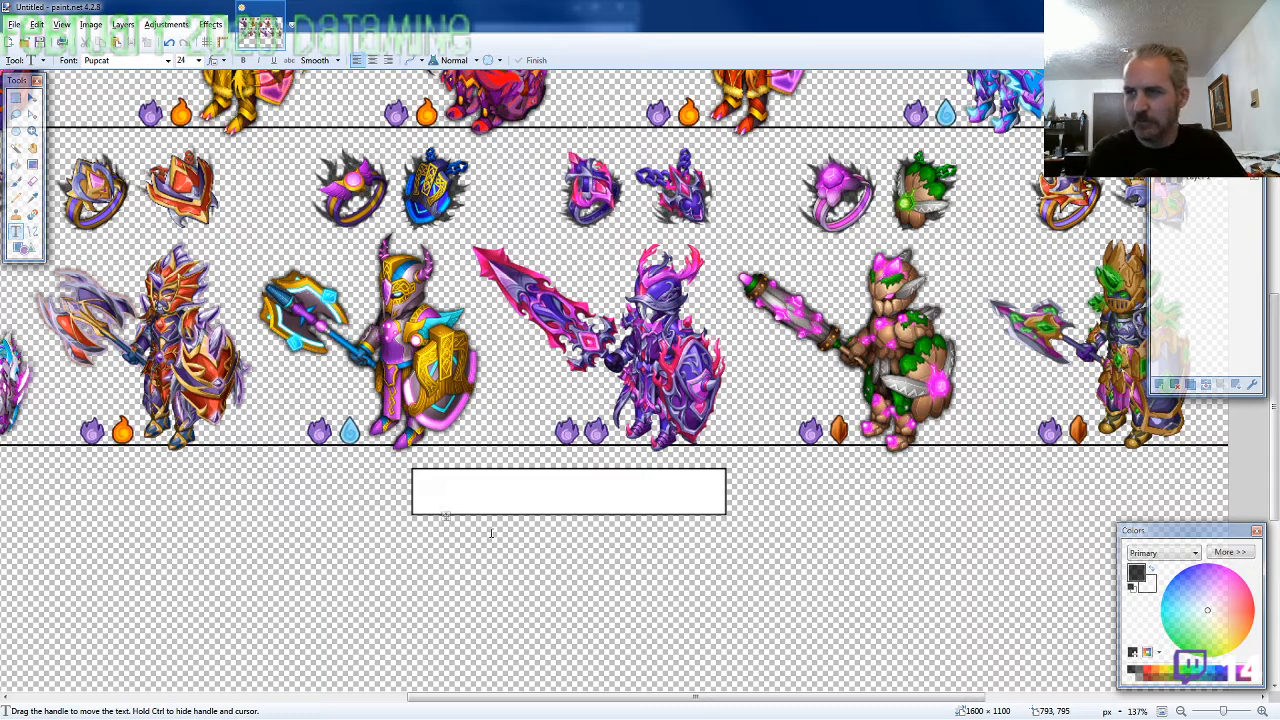
text(New Sh)
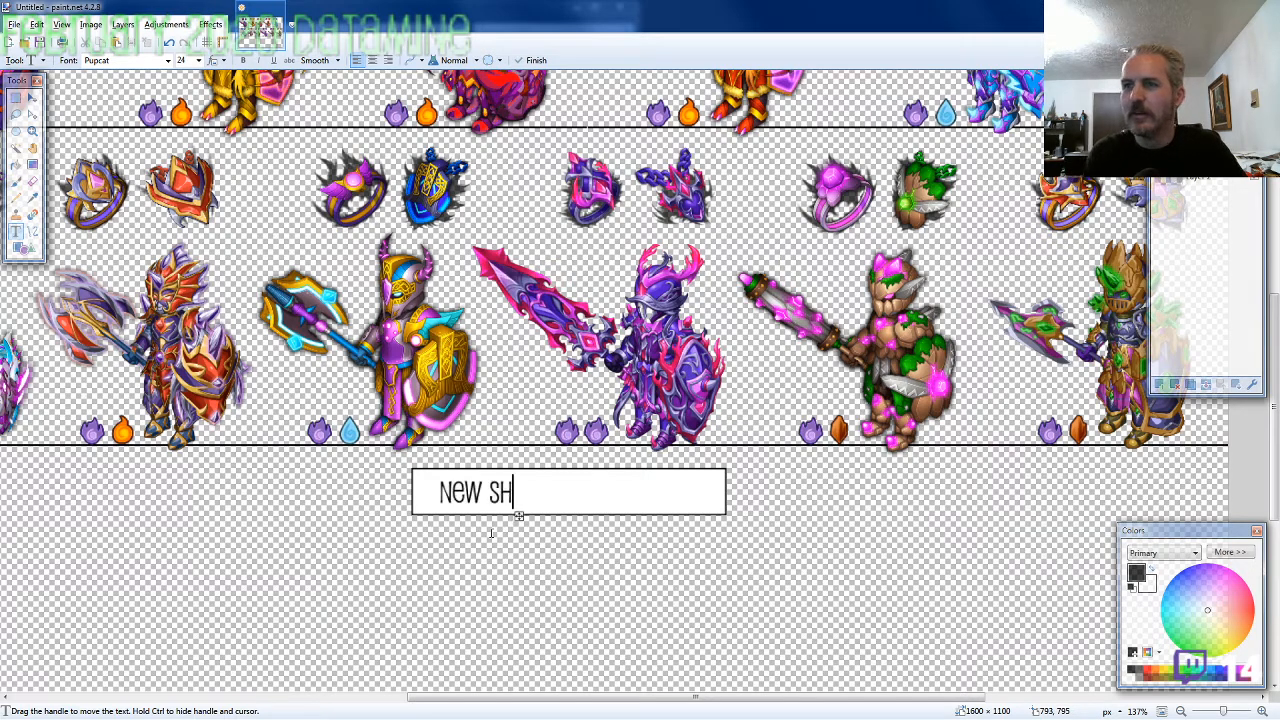
text(adowforged)
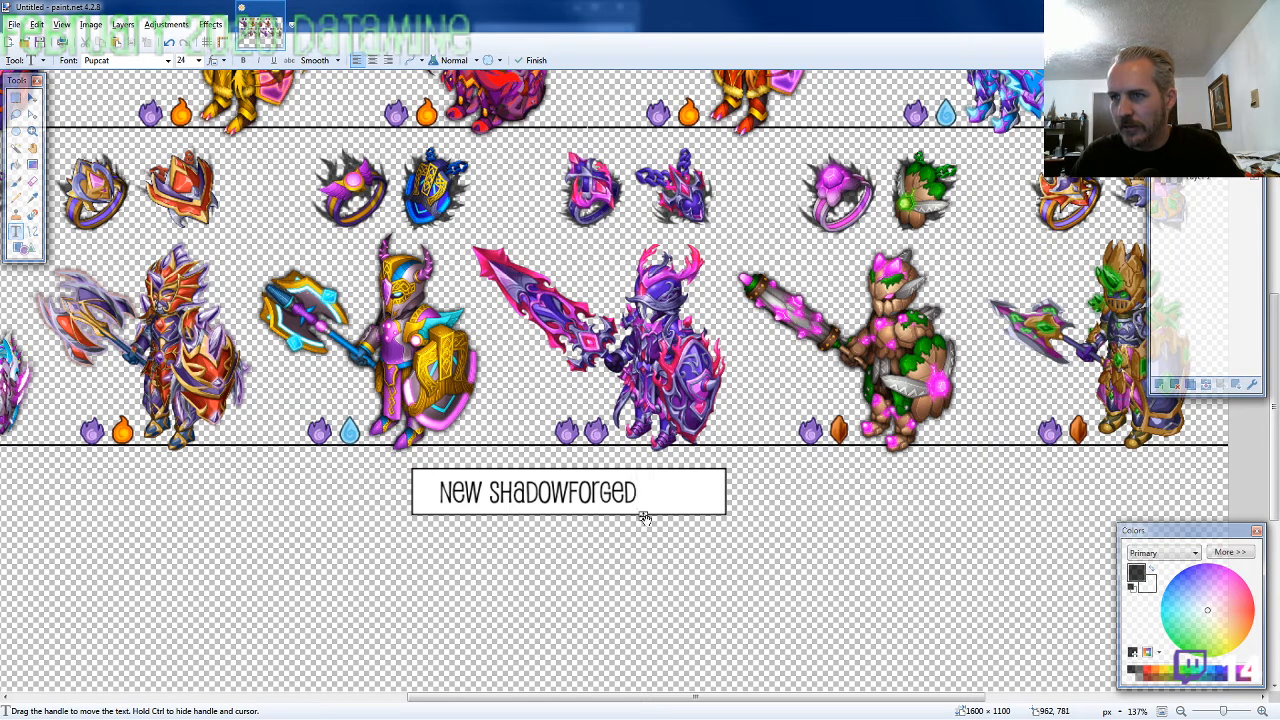
drag(645, 518, 639, 518)
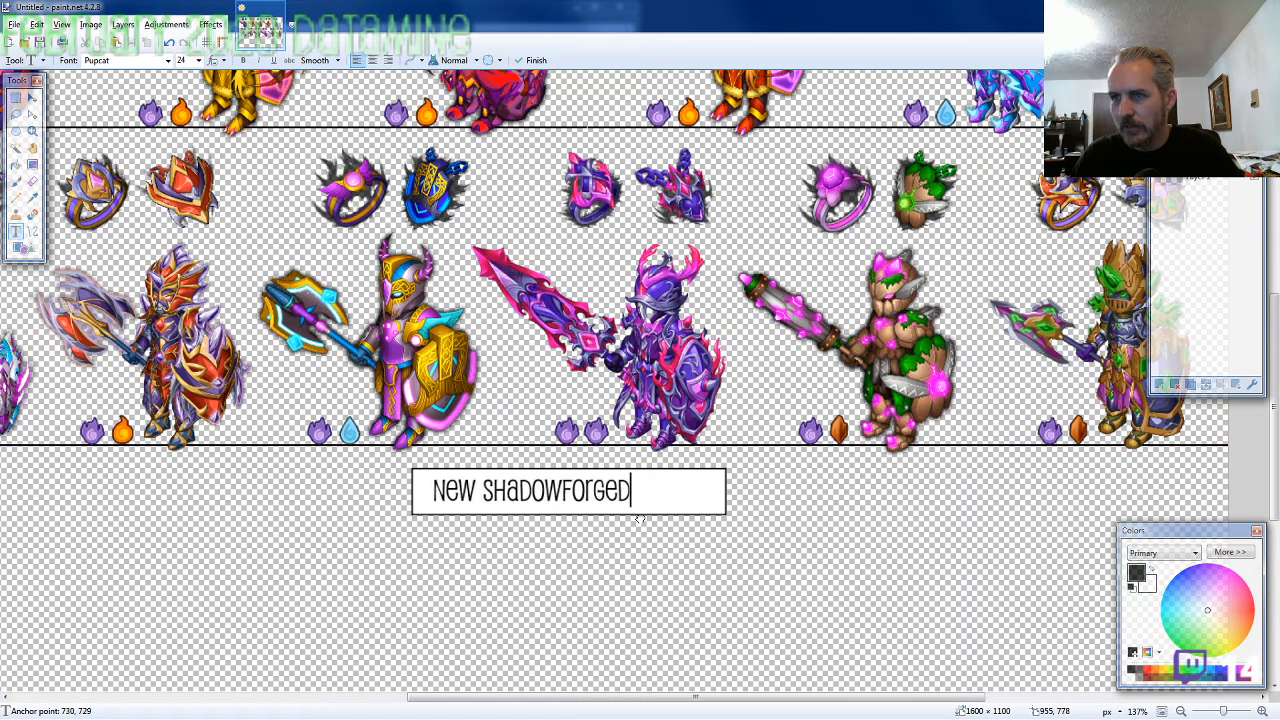
Enlarge the "New Shadowforged" text to size 26 and reposition it within the white box
click(198, 60)
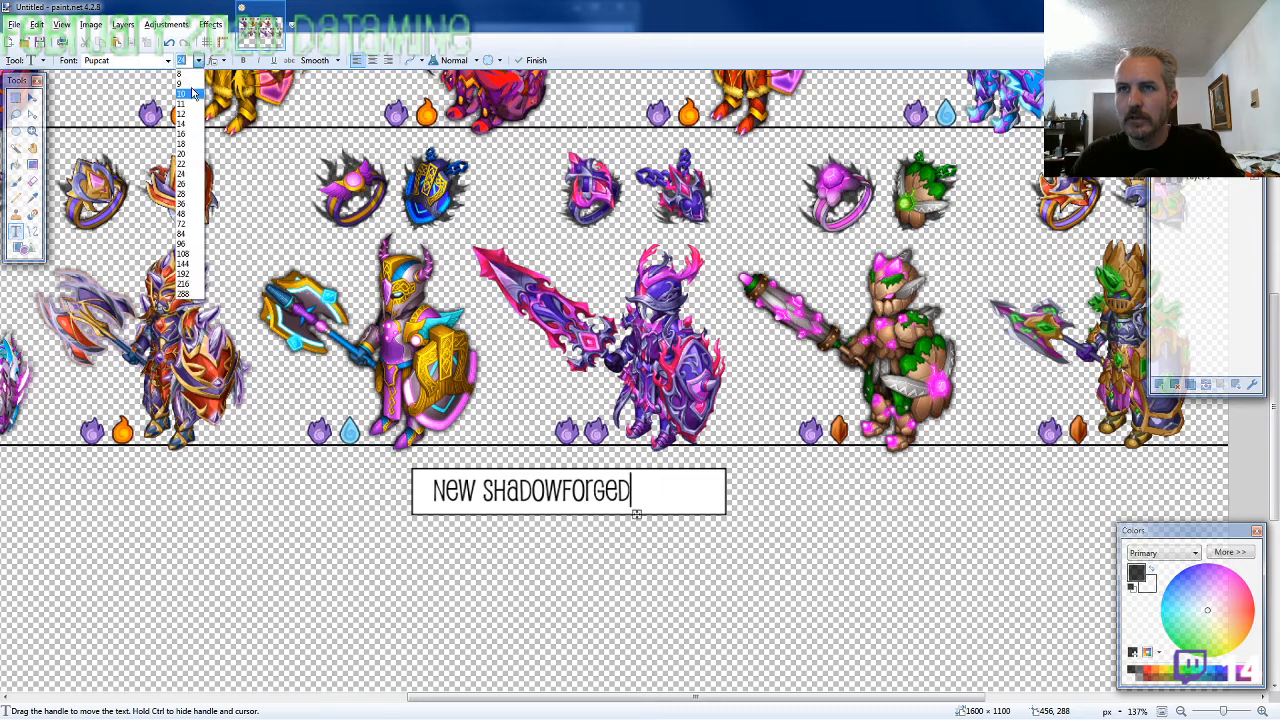
click(190, 184)
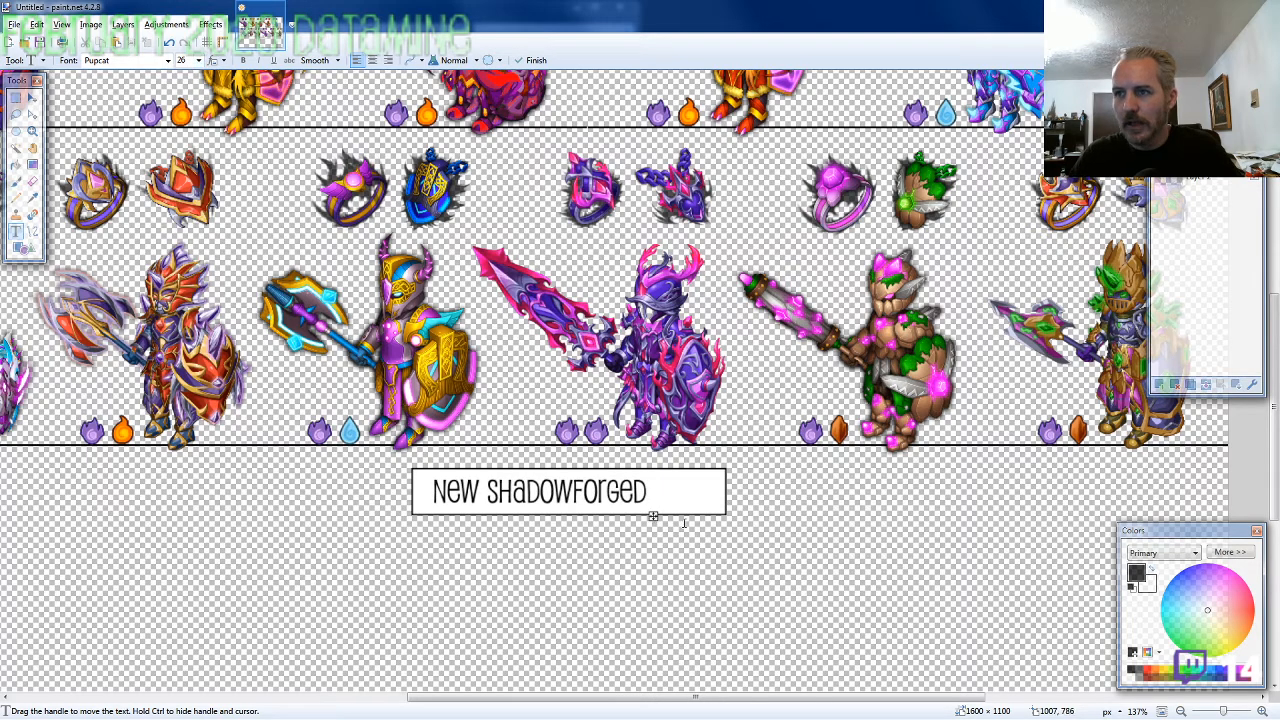
drag(652, 517, 661, 522)
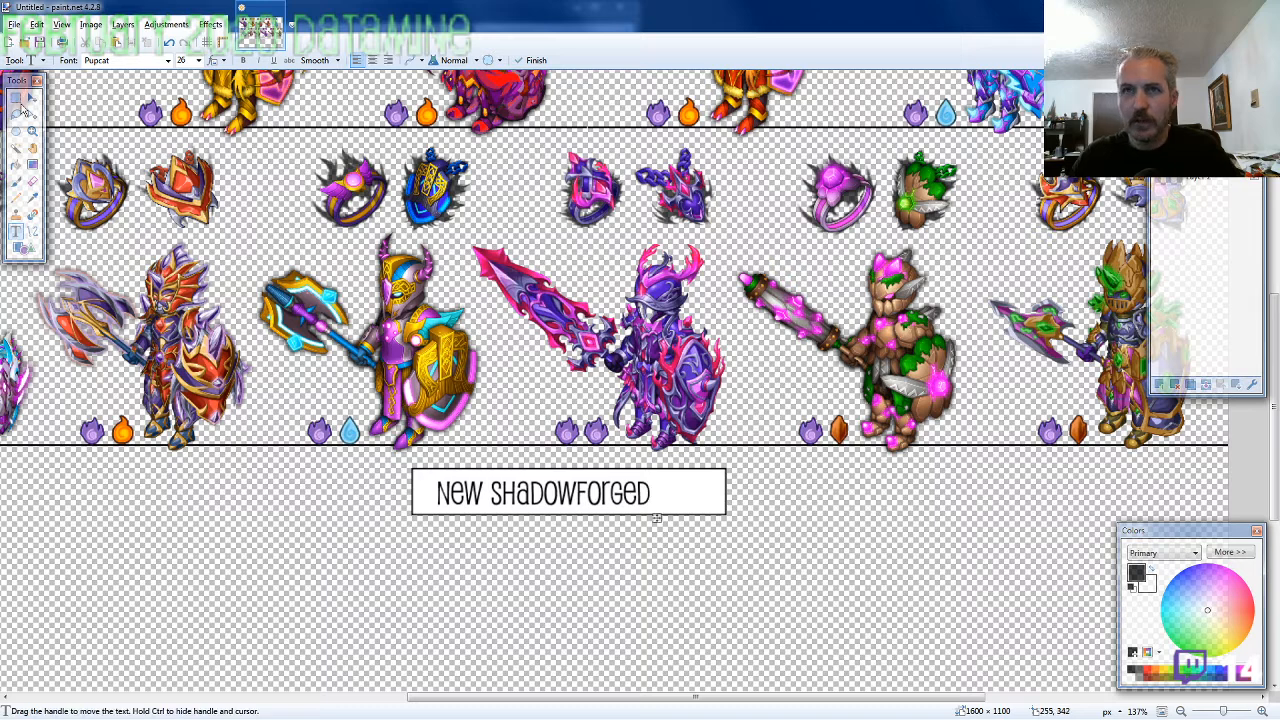
Shorten the white label box by selecting its right end and shifting that piece left to 968, 719
key(s)
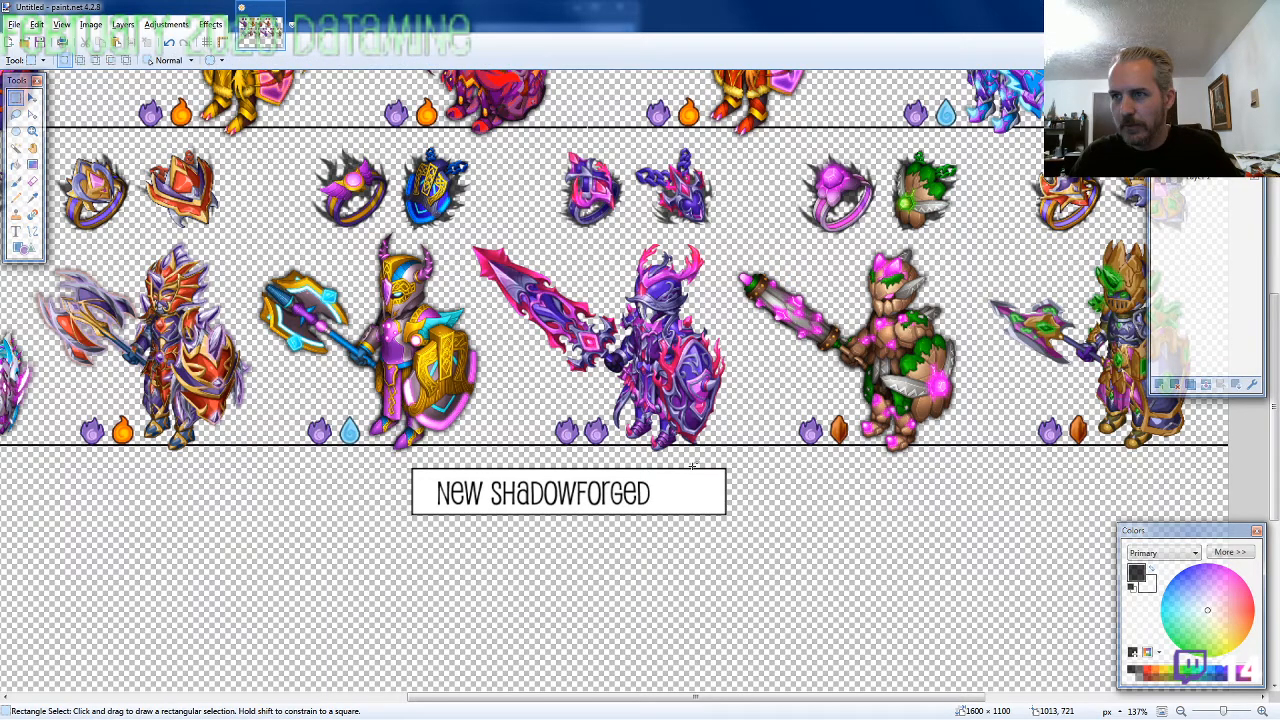
drag(691, 466, 735, 517)
key(m)
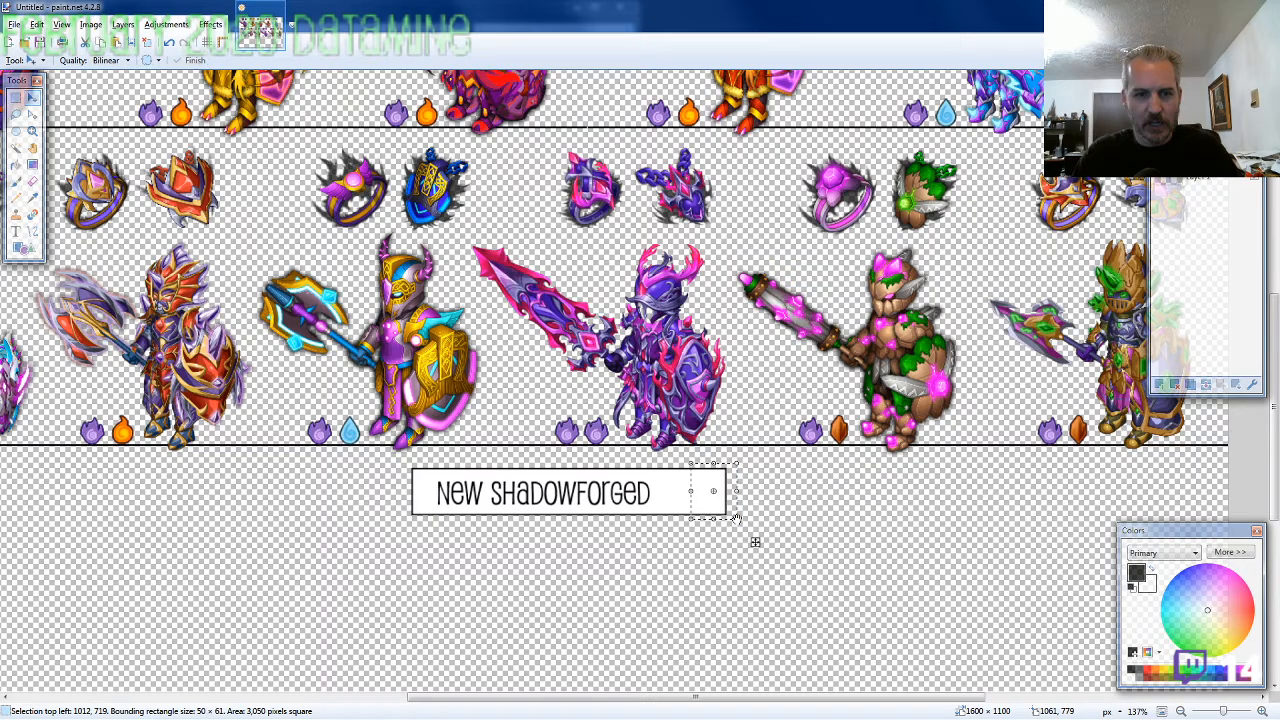
key(Left)
key(Left)
key(Left)
key(Left)
key(Left)
key(Left)
key(Left)
key(Left)
key(Left)
key(Left)
key(Left)
key(Left)
key(Left)
key(Left)
key(Left)
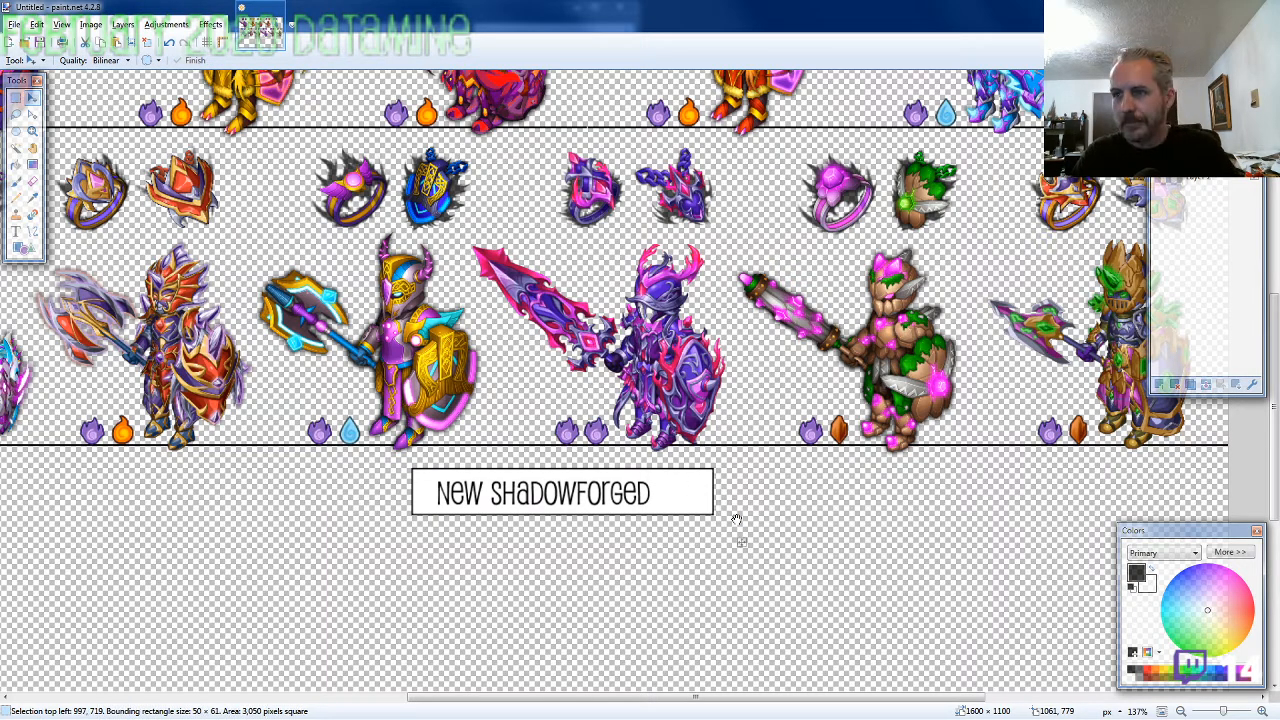
key(Left)
key(Left)
key(Left)
key(Left)
key(Left)
key(Left)
key(Left)
key(Left)
key(Left)
key(Left)
key(Left)
key(Left)
key(Left)
key(Left)
key(Left)
key(Left)
key(Left)
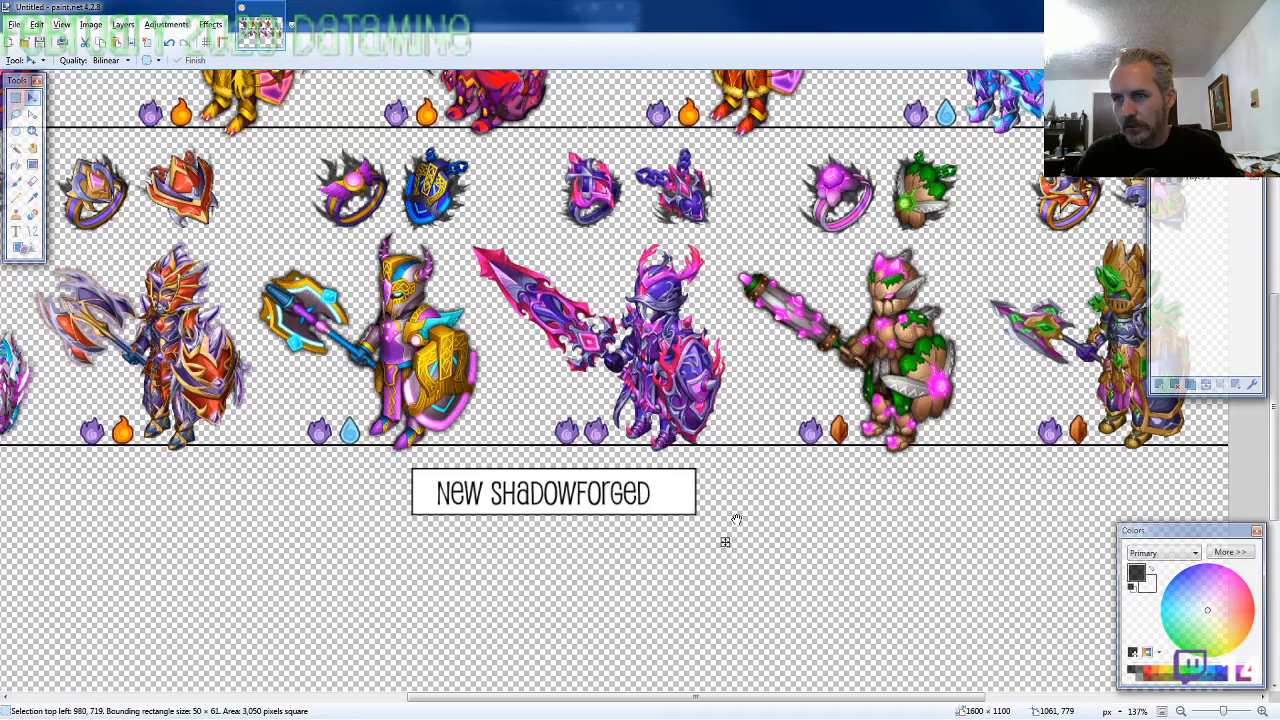
key(Left)
key(Left)
key(Left)
key(Left)
key(Left)
key(Left)
key(Left)
key(Left)
key(Left)
key(Left)
key(Left)
key(Left)
key(Left)
key(Left)
key(Left)
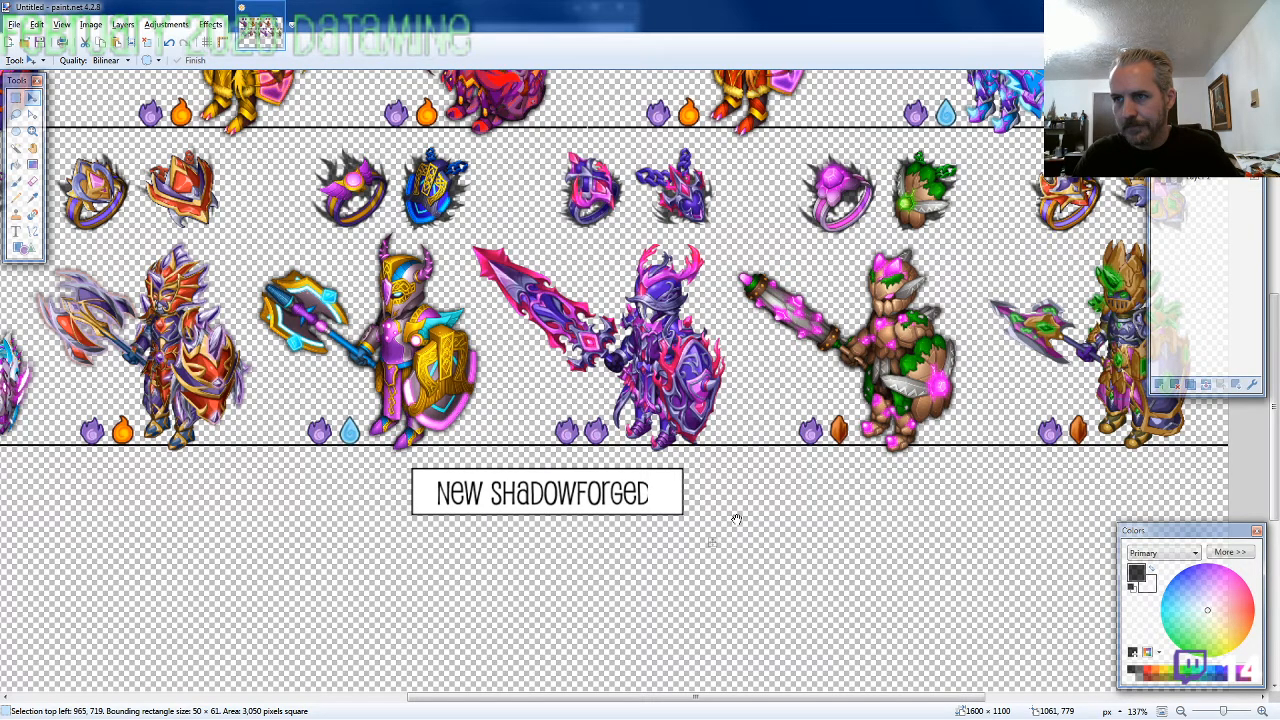
key(Right)
key(Right)
key(Right)
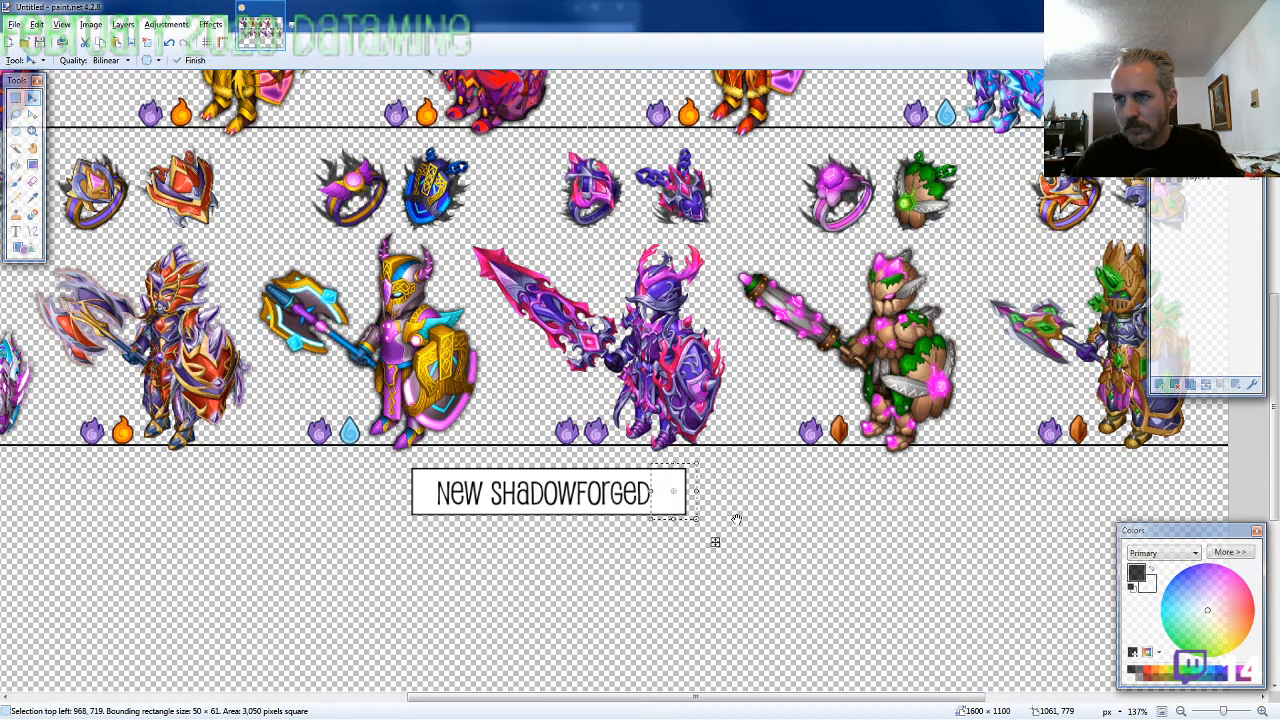
Reselect the label box's right end, shift it slightly further left to 972, 716, and deselect it
click(15, 97)
click(728, 474)
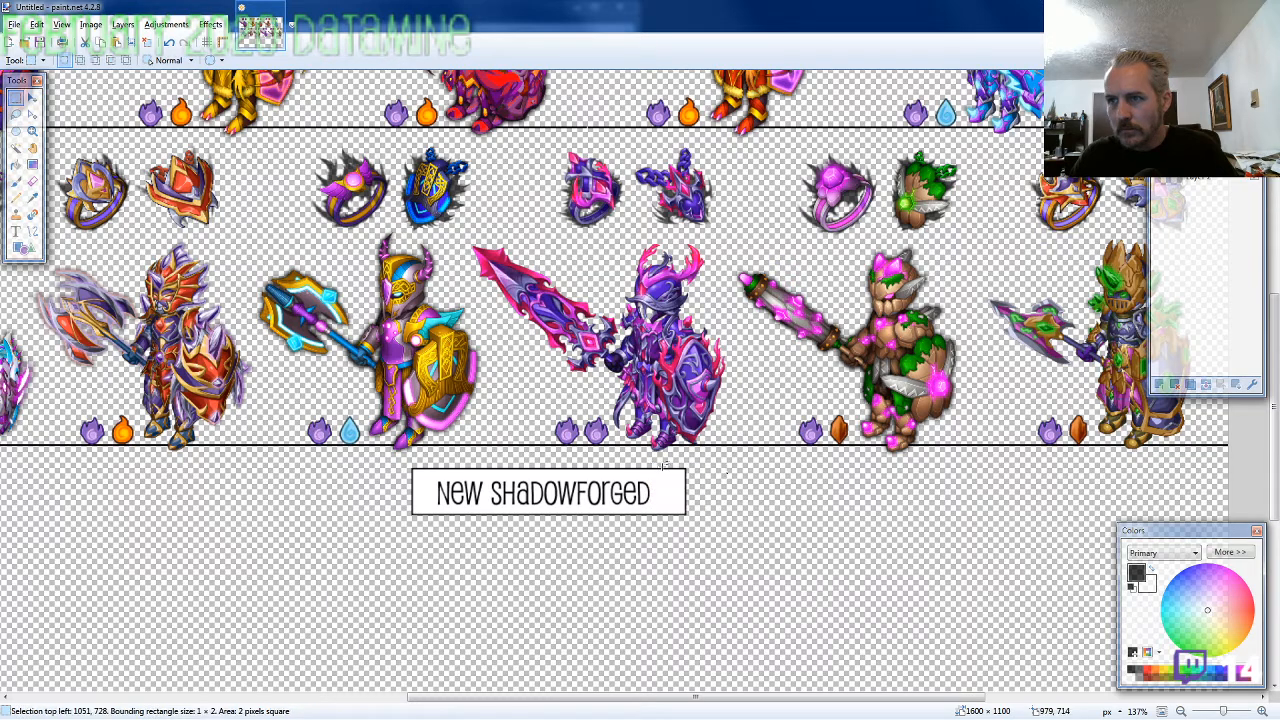
drag(660, 464, 695, 520)
key(m)
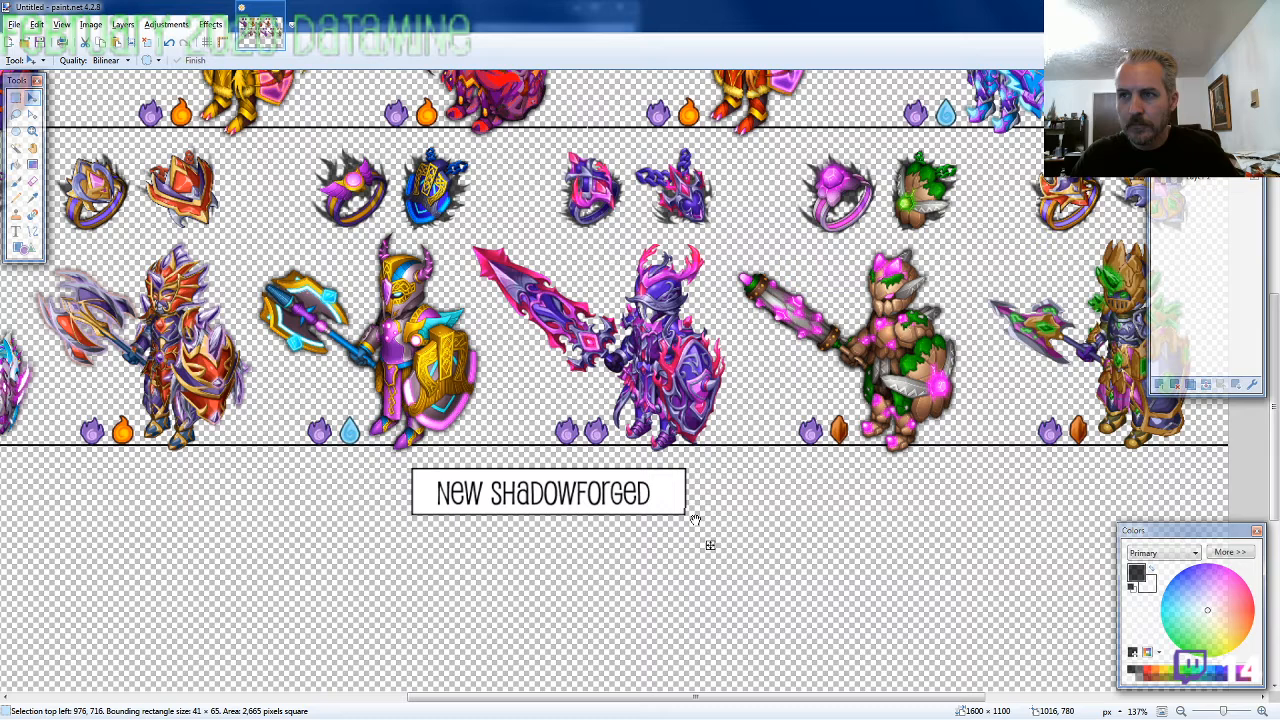
key(Left)
key(Left)
key(Left)
key(Left)
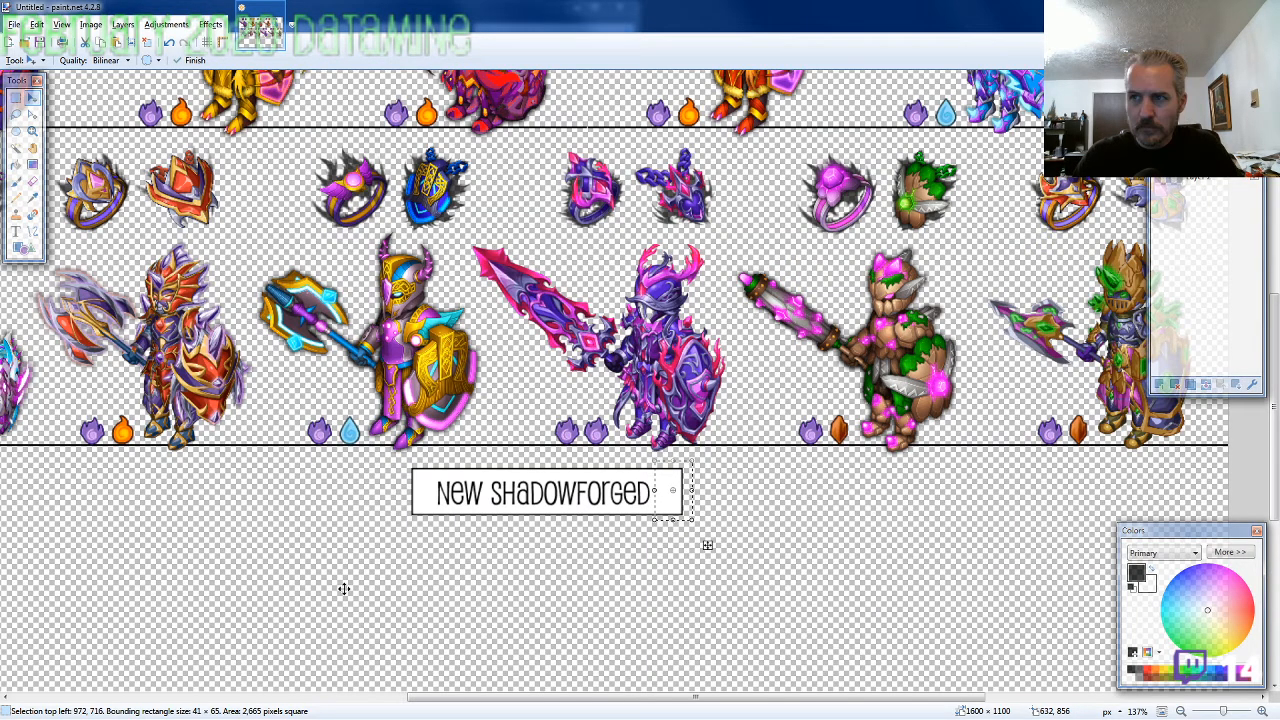
key(ctrl+d)
Copy SF43-MATERIAL1.png from the 2020-02 folder and paste it just left of the "New Shadowforged" label at 606, 705
scroll(774, 629, down, 2)
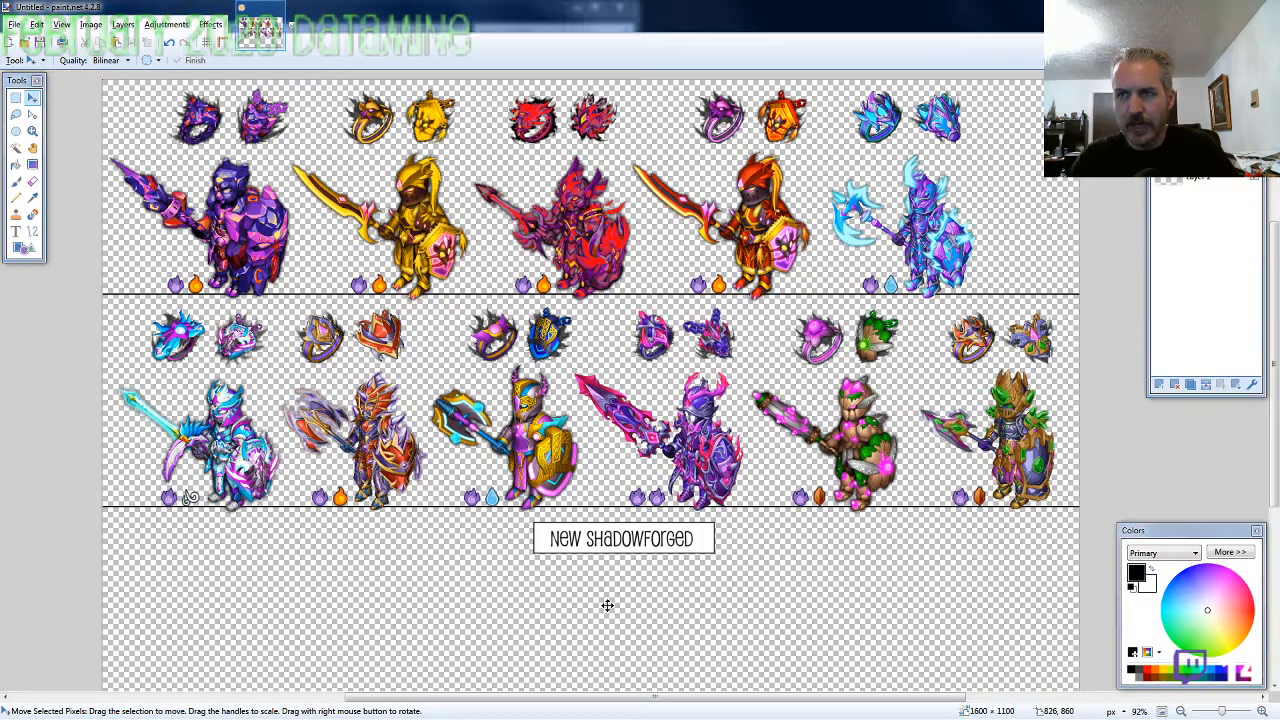
key(alt+Tab)
scroll(252, 485, down, 1)
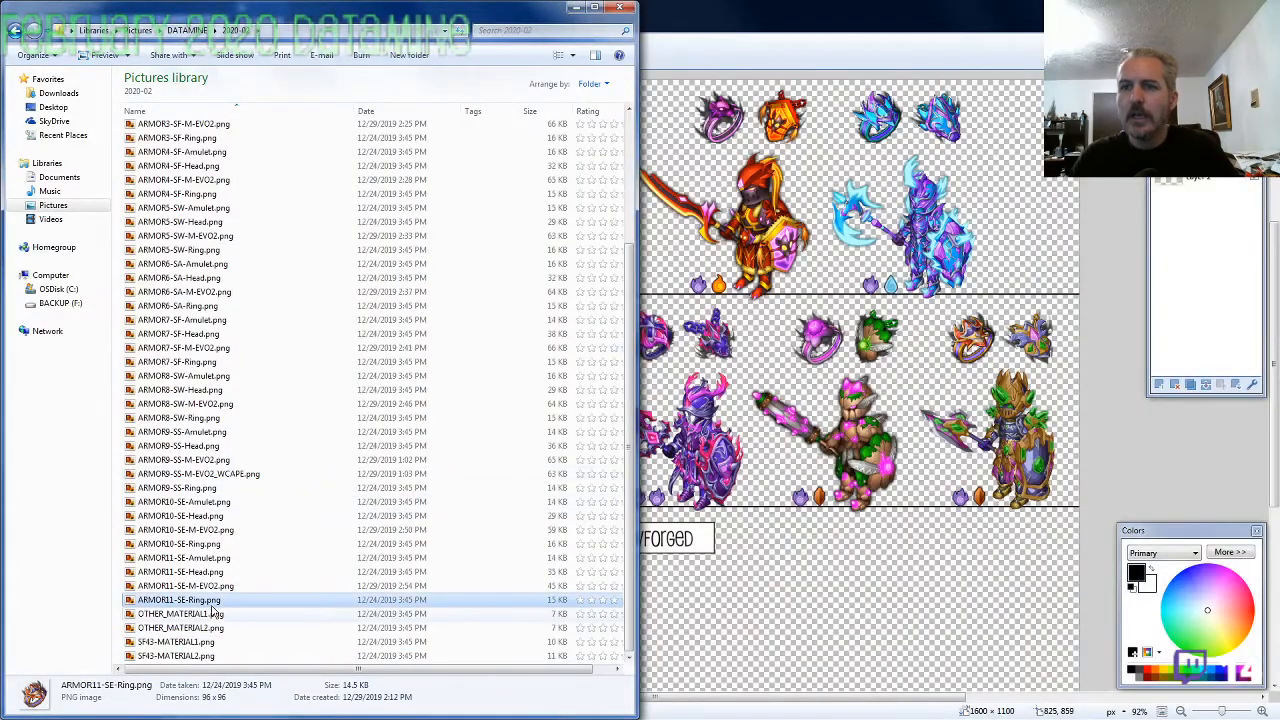
click(217, 643)
key(ctrl+c)
key(alt+Tab)
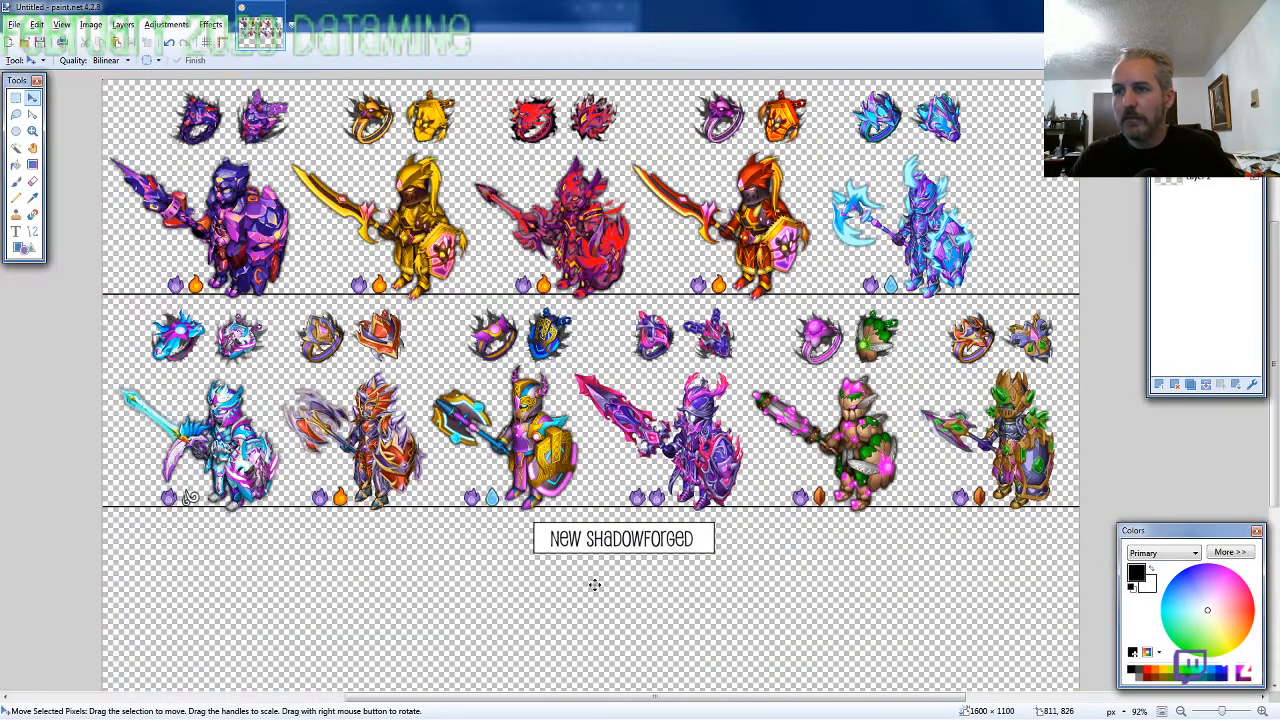
key(ctrl+v)
mouse_move(241, 155)
mouse_down()
mouse_move(324, 329)
mouse_move(565, 552)
mouse_move(545, 562)
mouse_move(565, 577)
mouse_move(500, 586)
mouse_move(575, 564)
mouse_up()
scroll(565, 577, up, 5)
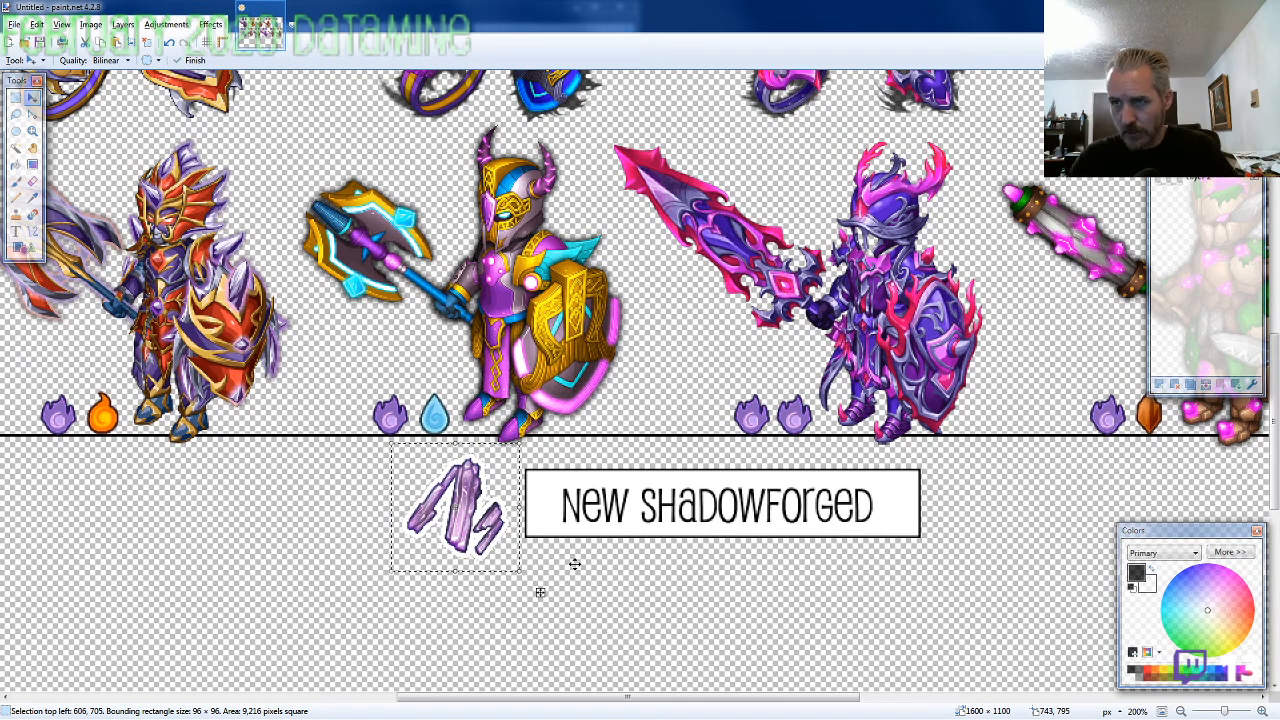
scroll(331, 557, down, 2)
scroll(642, 606, up, 2)
Copy SF43-MATERIAL2.png from the 2020-02 folder and paste it just right of the "New Shadowforged" label at 1006, 704
key(alt+Tab)
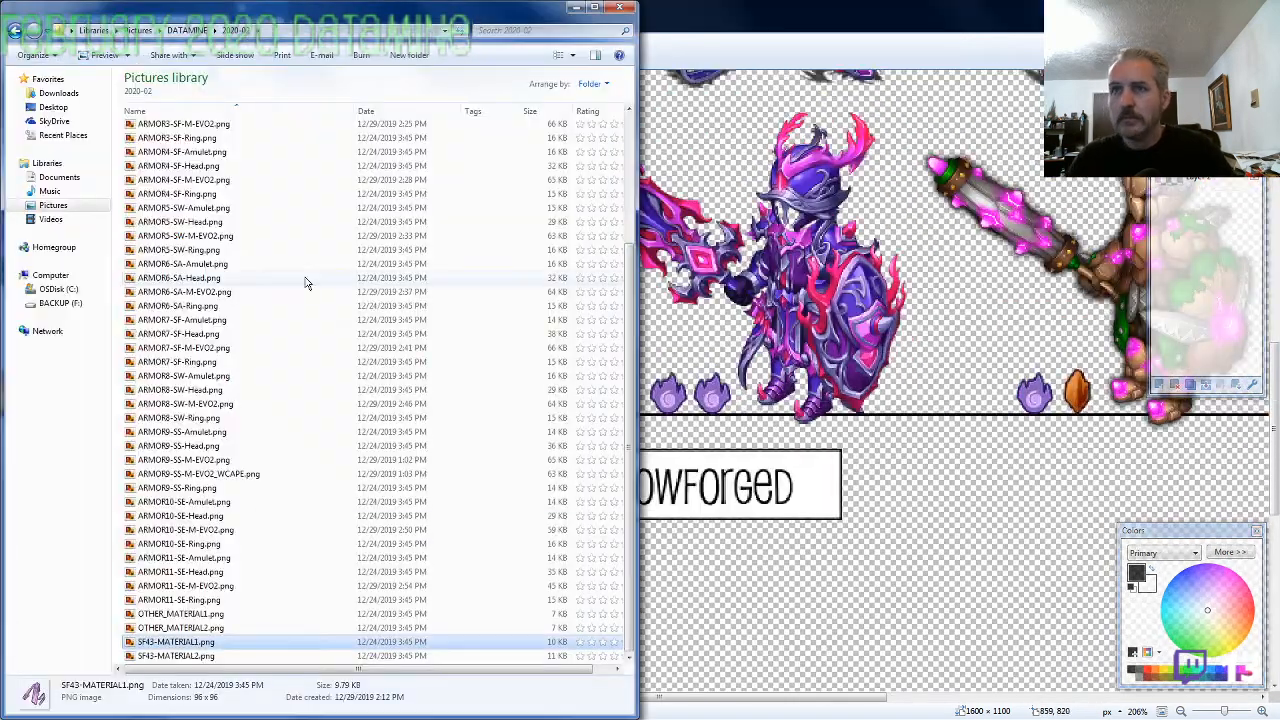
click(213, 657)
key(ctrl+c)
key(alt+Tab)
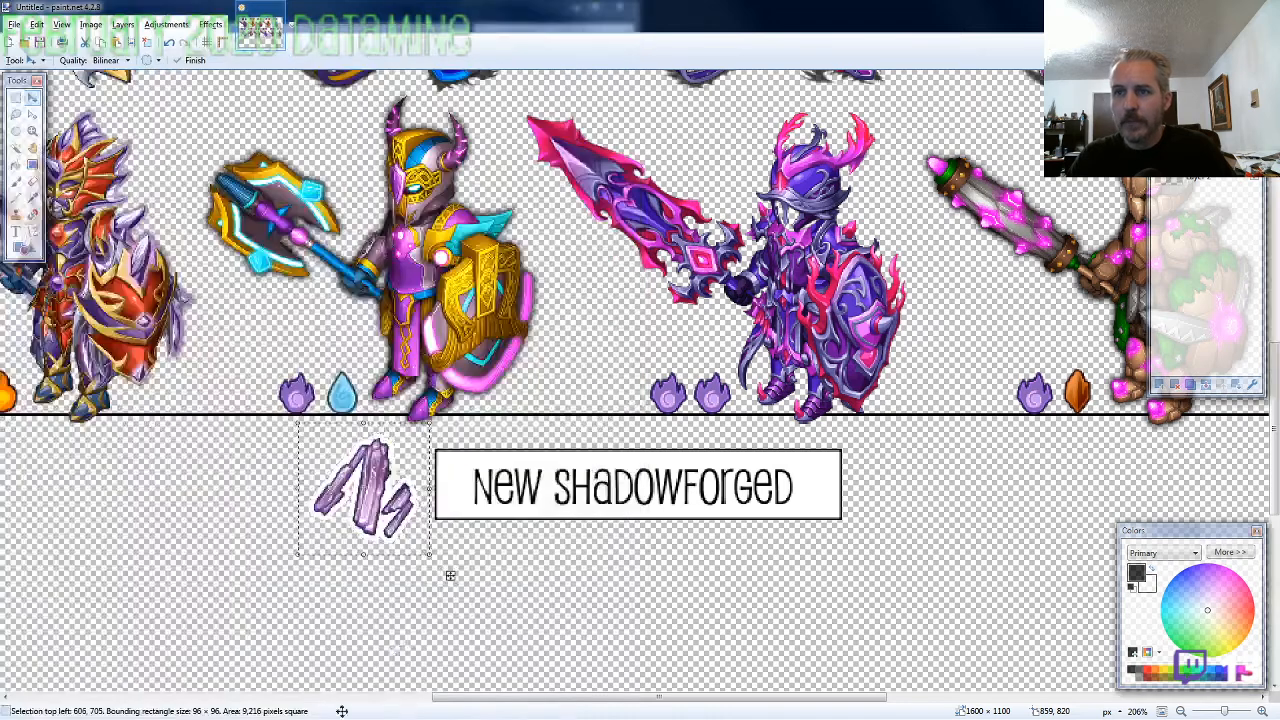
key(ctrl+v)
drag(231, 309, 942, 587)
drag(863, 501, 999, 575)
drag(910, 492, 910, 491)
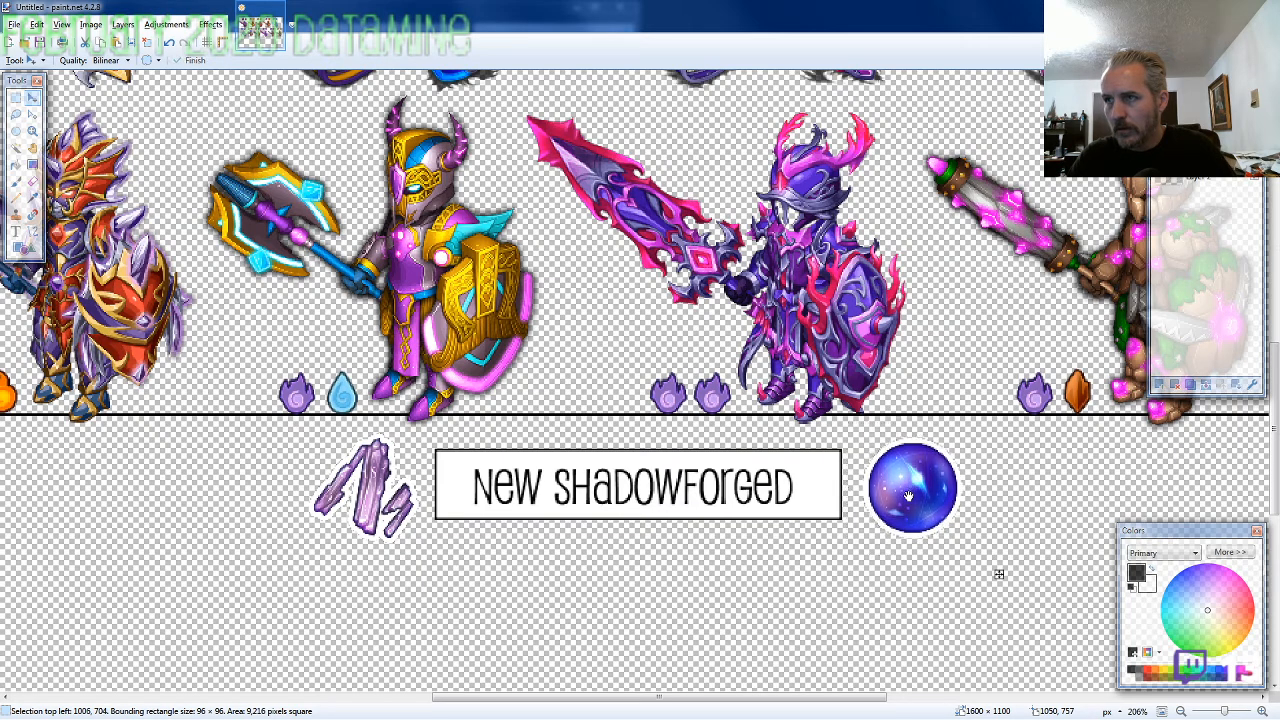
Copy BOSS1.png and BOSS2.png from the Pack 93 BOSSES folder into the 2020-02 folder
scroll(764, 573, down, 1)
scroll(764, 573, down, 3)
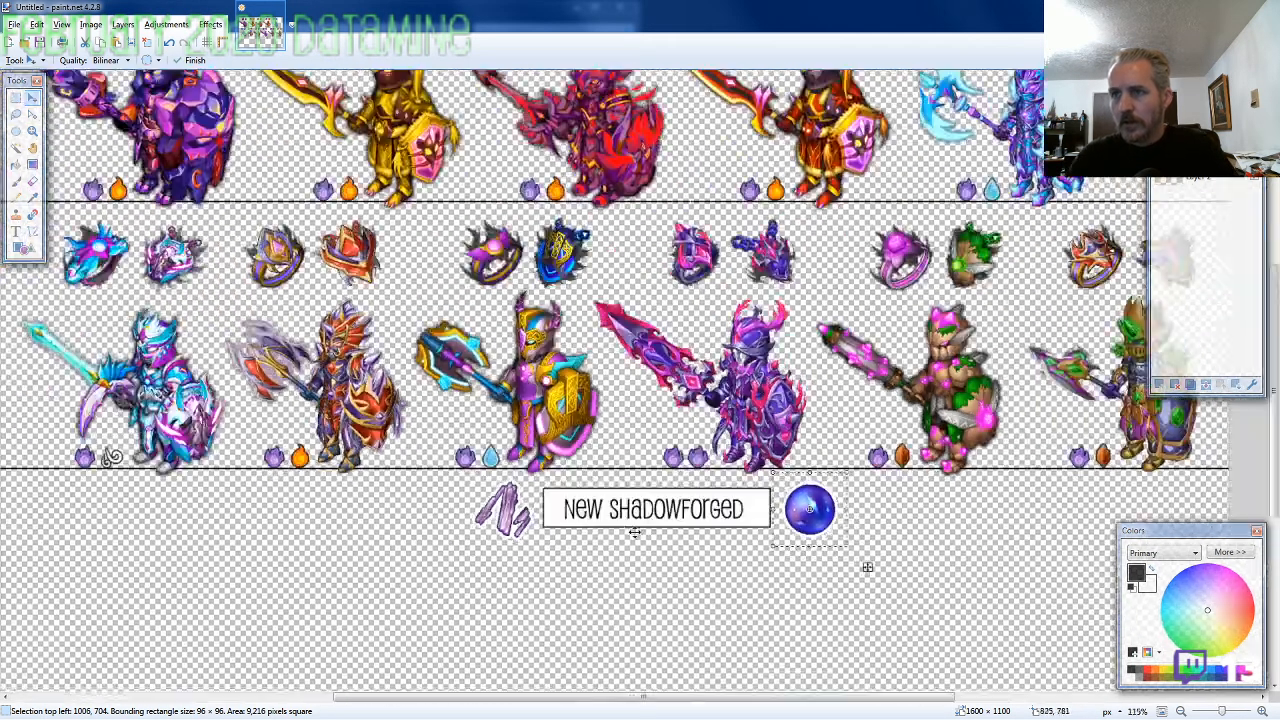
scroll(616, 543, down, 5)
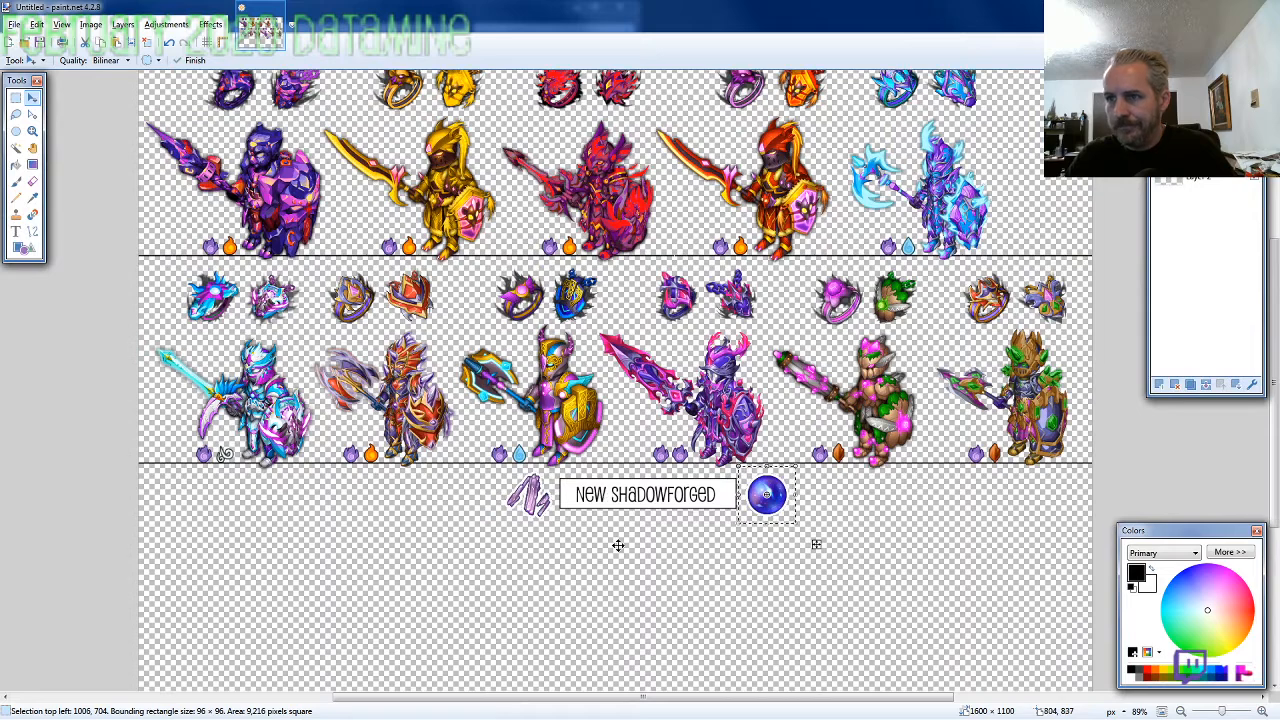
key(alt+Tab)
scroll(322, 363, up, 15)
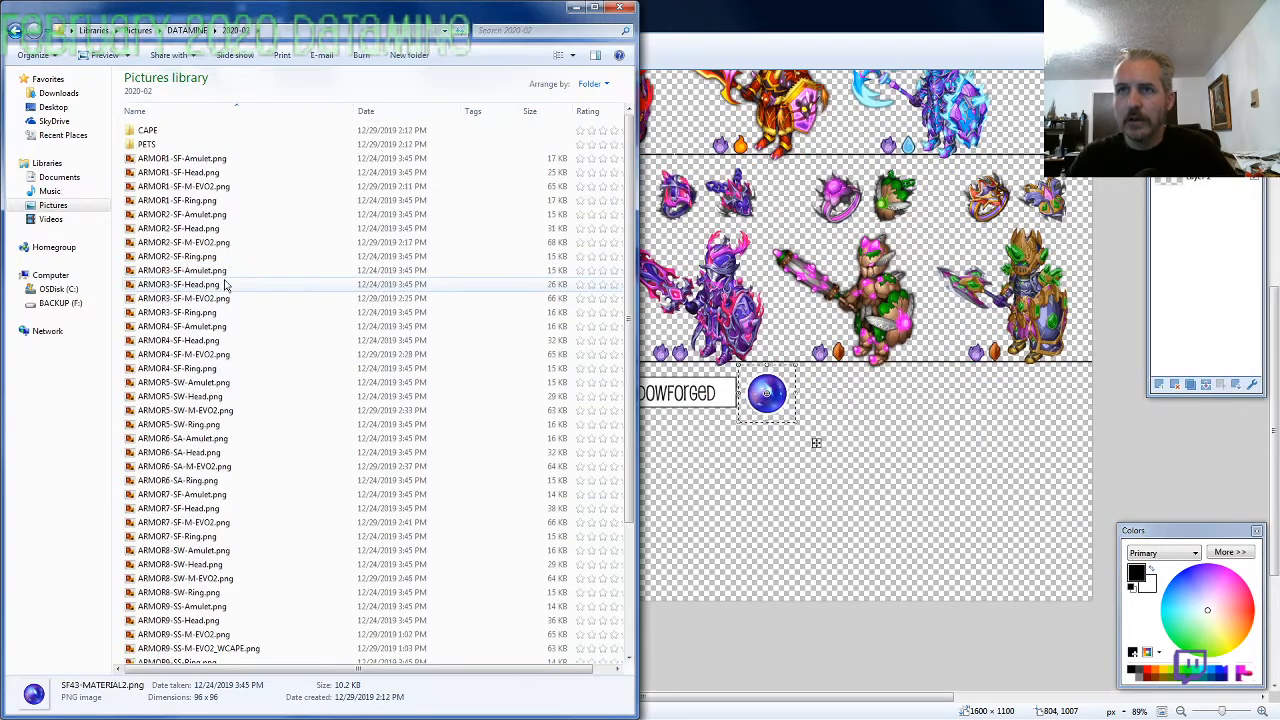
double_click(160, 147)
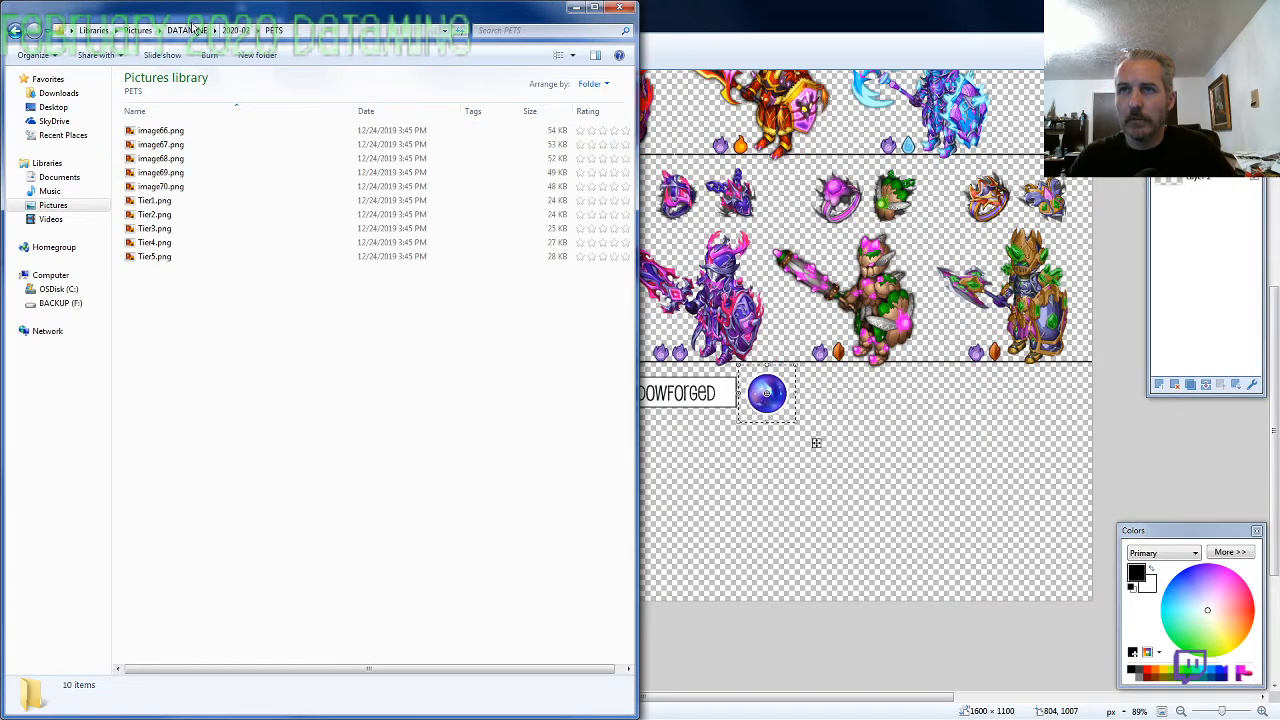
click(183, 31)
double_click(156, 259)
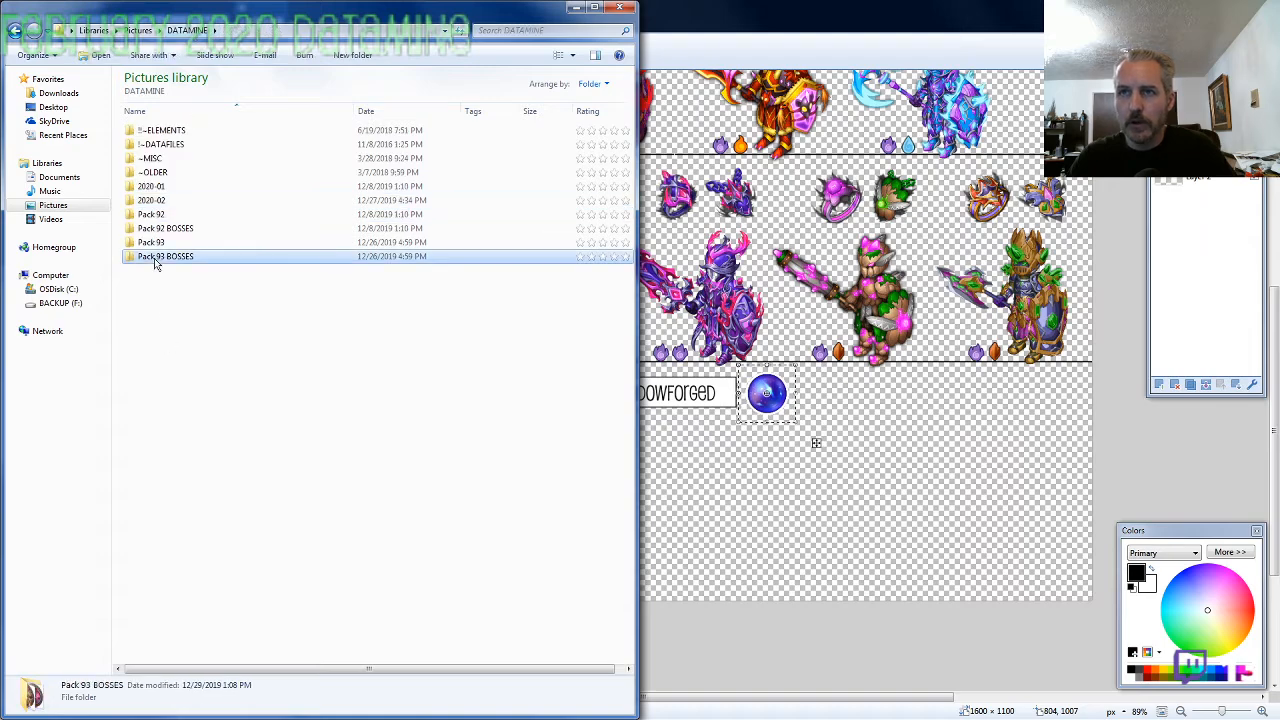
click(167, 133)
ctrl+click(166, 145)
click(187, 30)
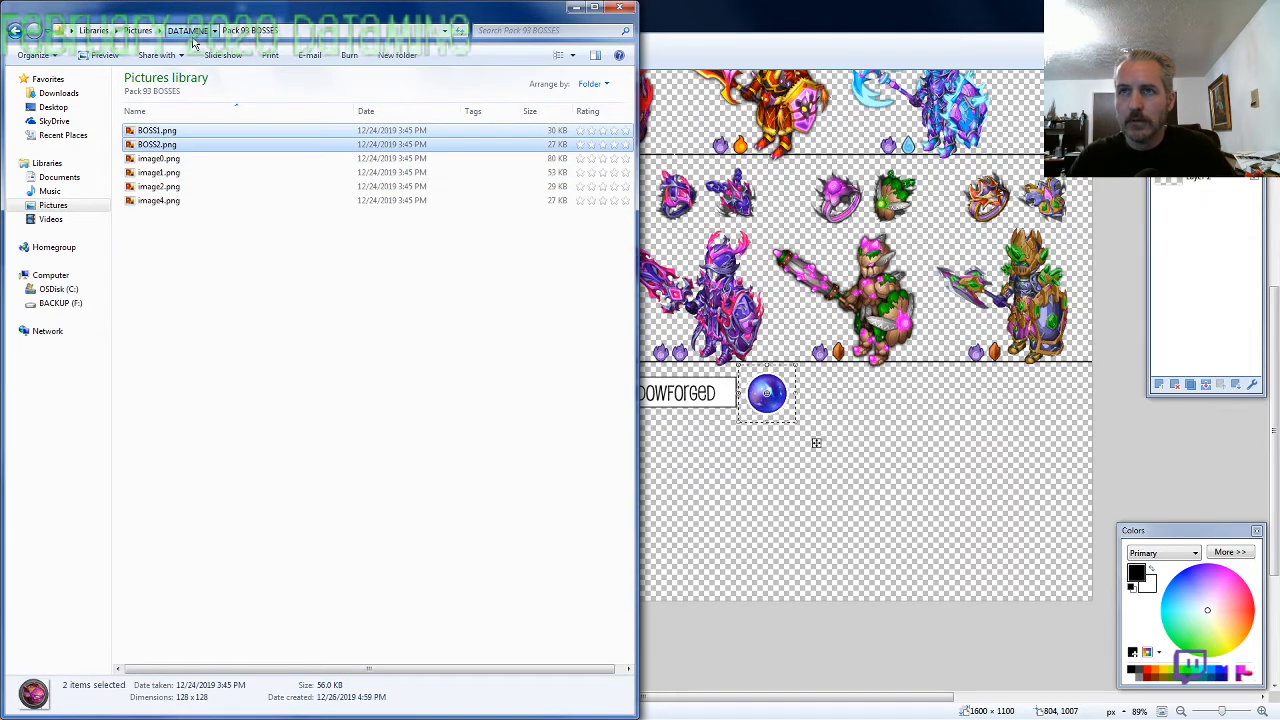
double_click(175, 201)
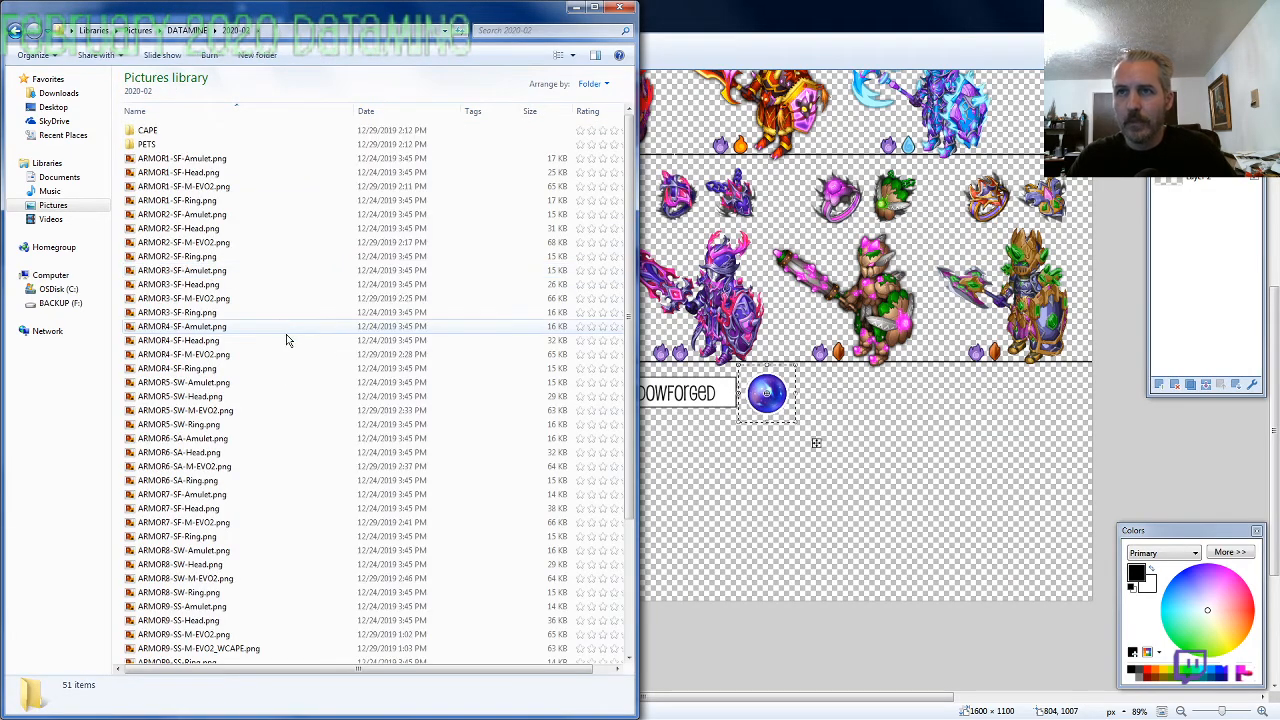
key(ctrl+v)
scroll(207, 580, up, 10)
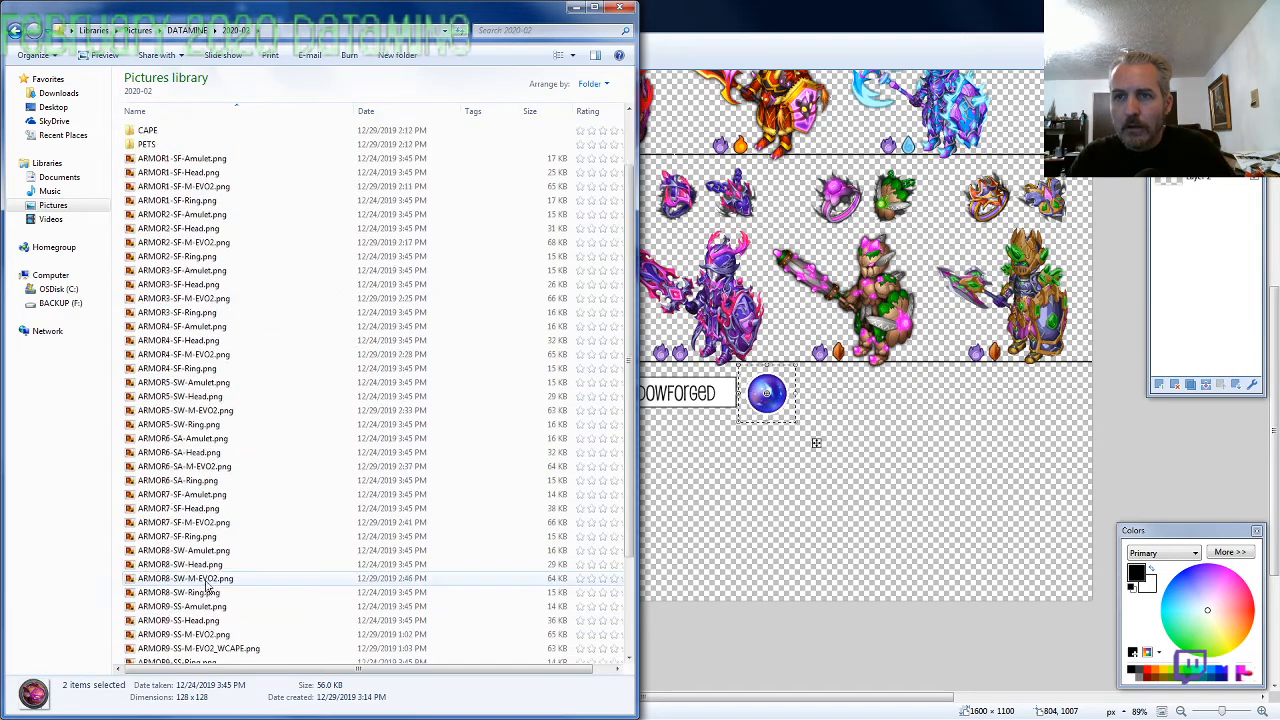
Copy Tier1.png from the PETS folder and paste it into the empty area below the first knight of the lower row at 129, 776
double_click(158, 146)
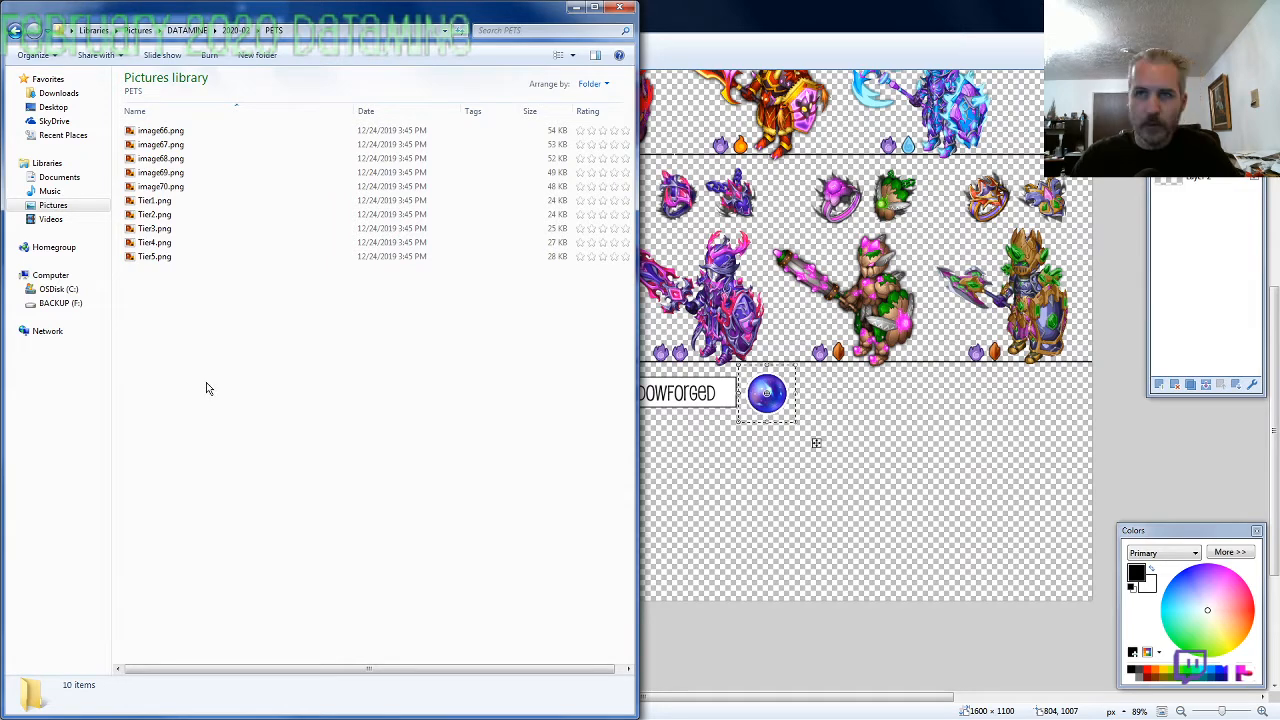
click(165, 201)
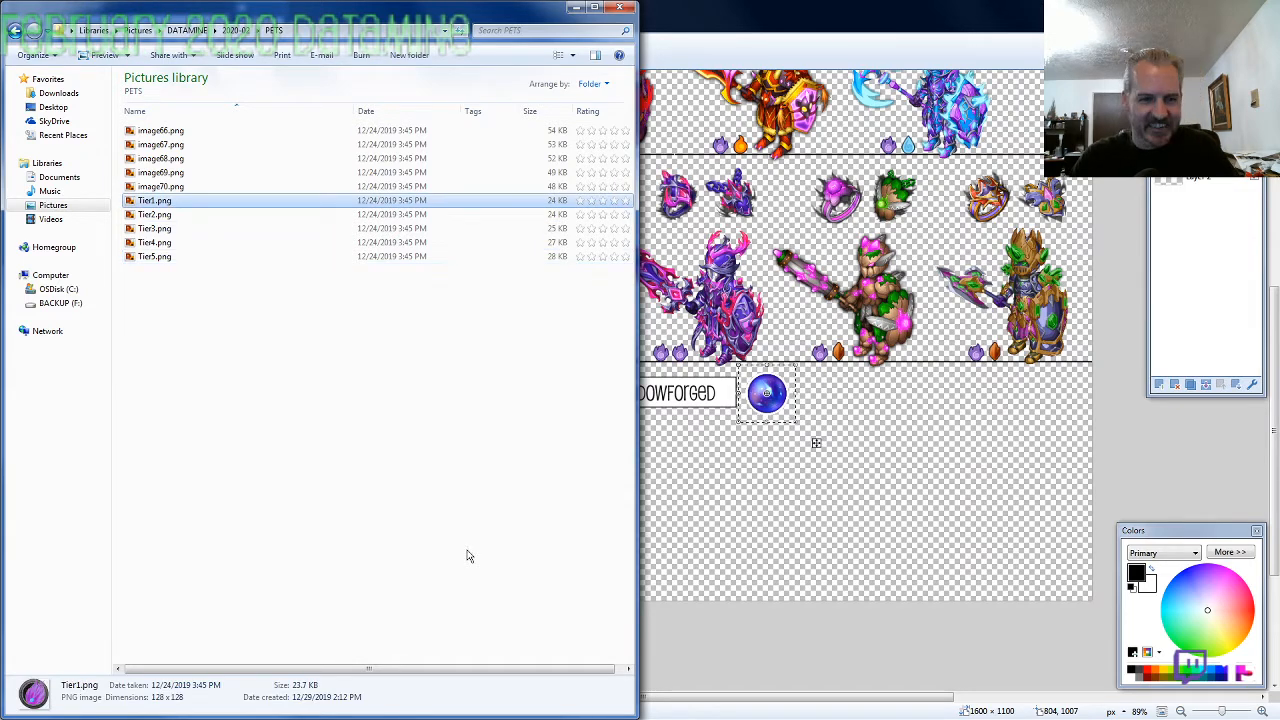
click(606, 426)
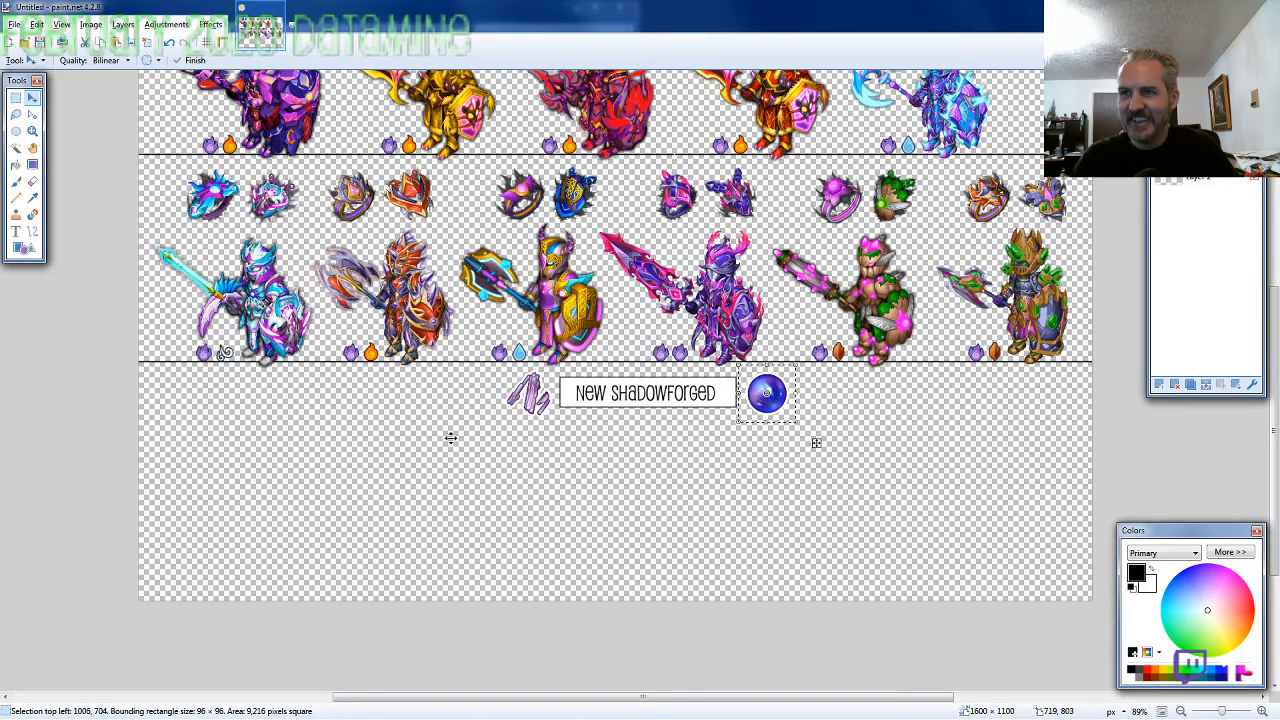
ctrl+scroll(390, 490, up, 3)
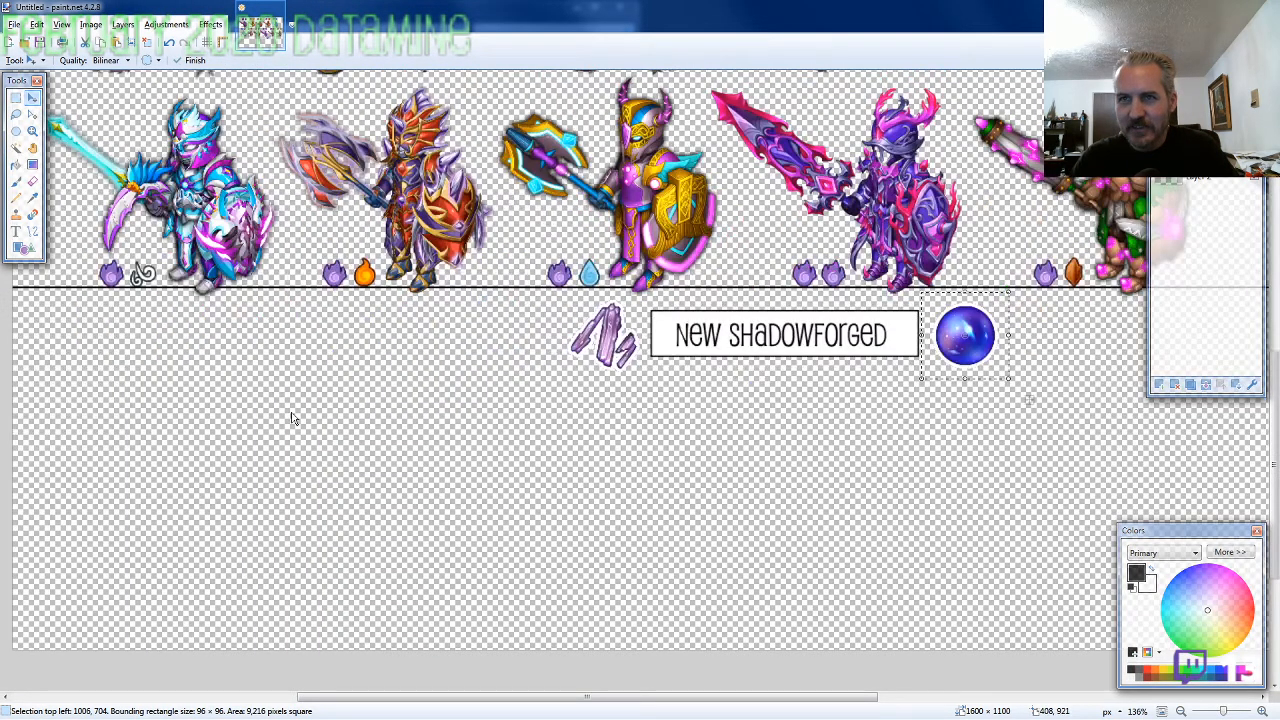
key(ctrl+v)
drag(197, 320, 285, 526)
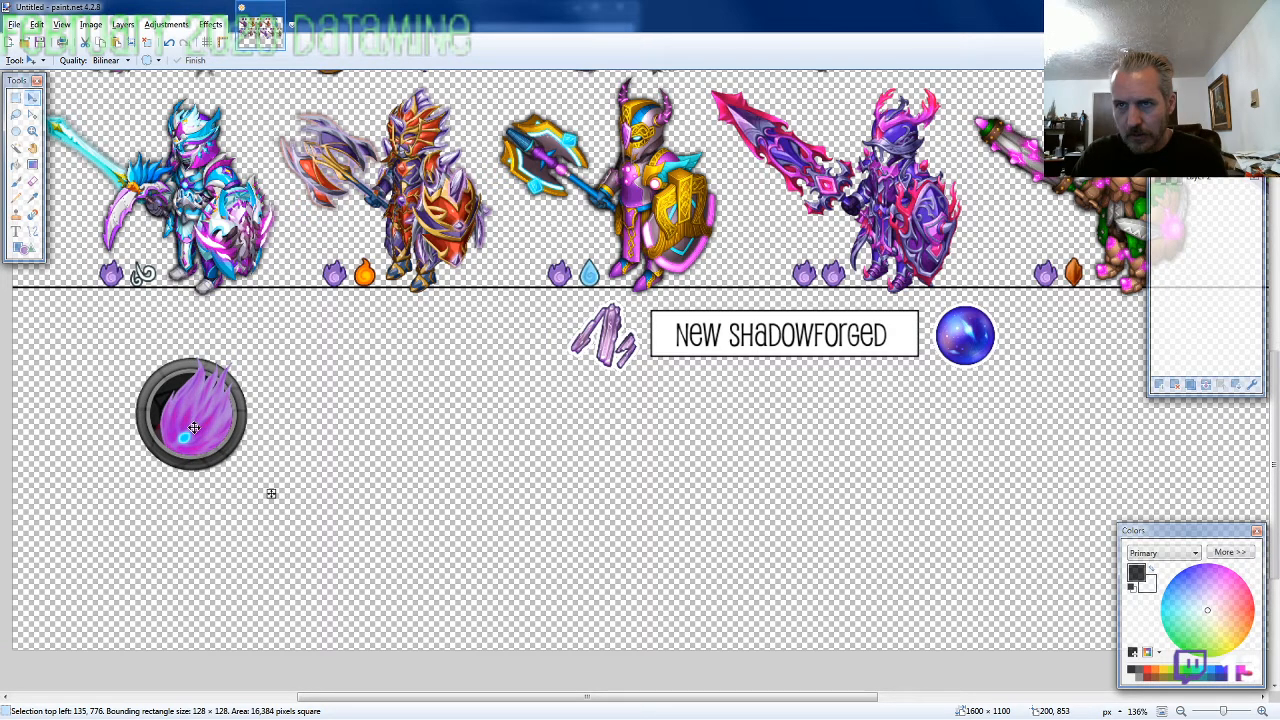
drag(194, 428, 188, 427)
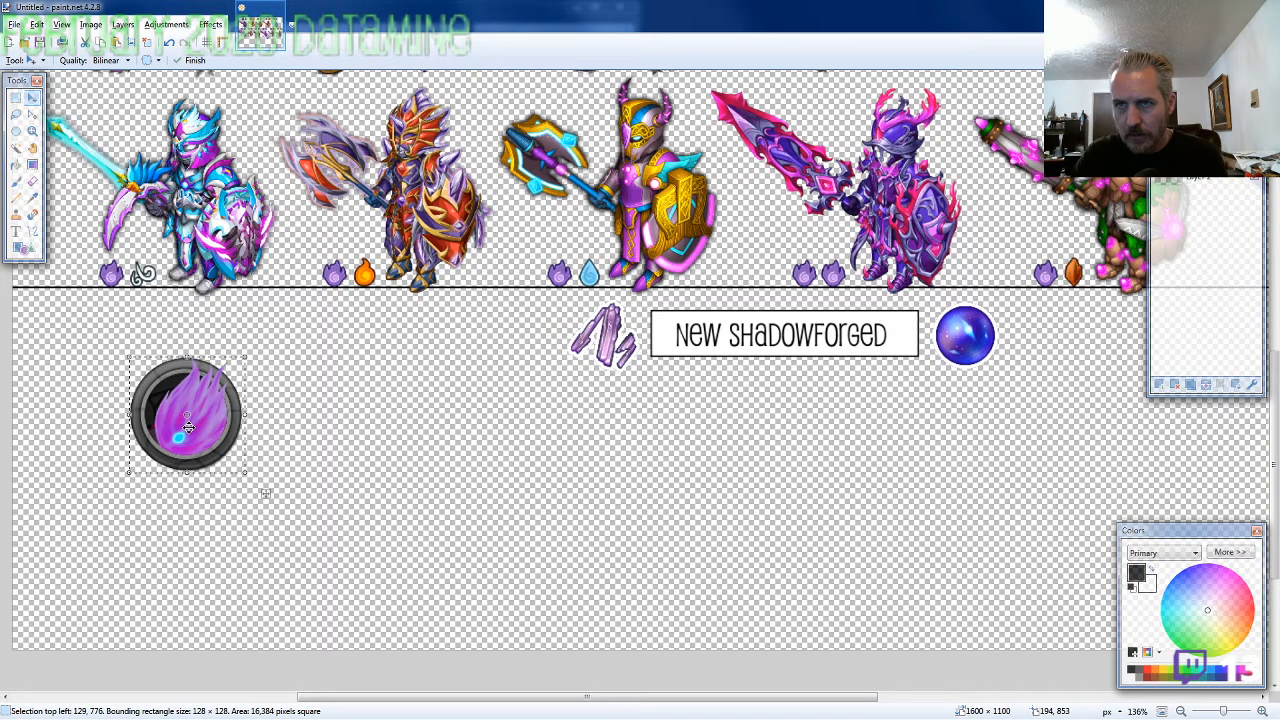
Copy Tier2.png from the PETS folder and paste it directly right of the Tier1 icon, aligned at 258, 776
key(alt+Tab)
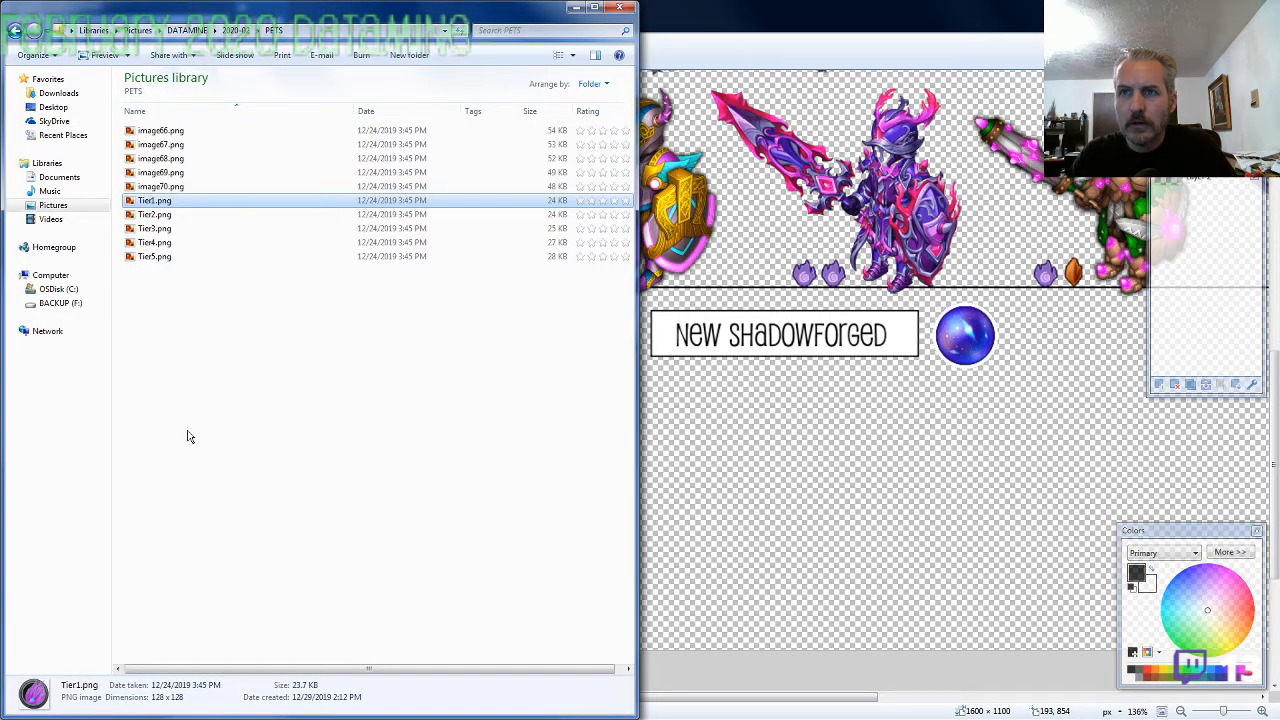
key(alt+Tab)
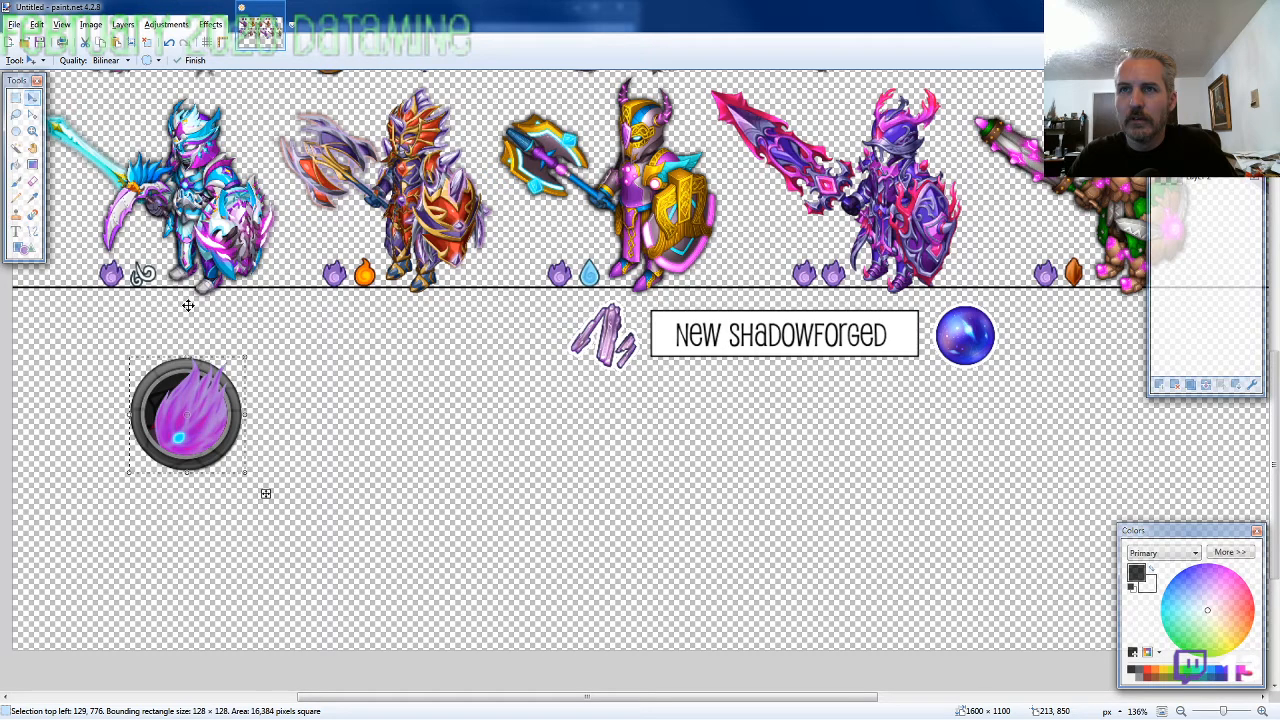
drag(202, 442, 320, 438)
key(Left)
key(Left)
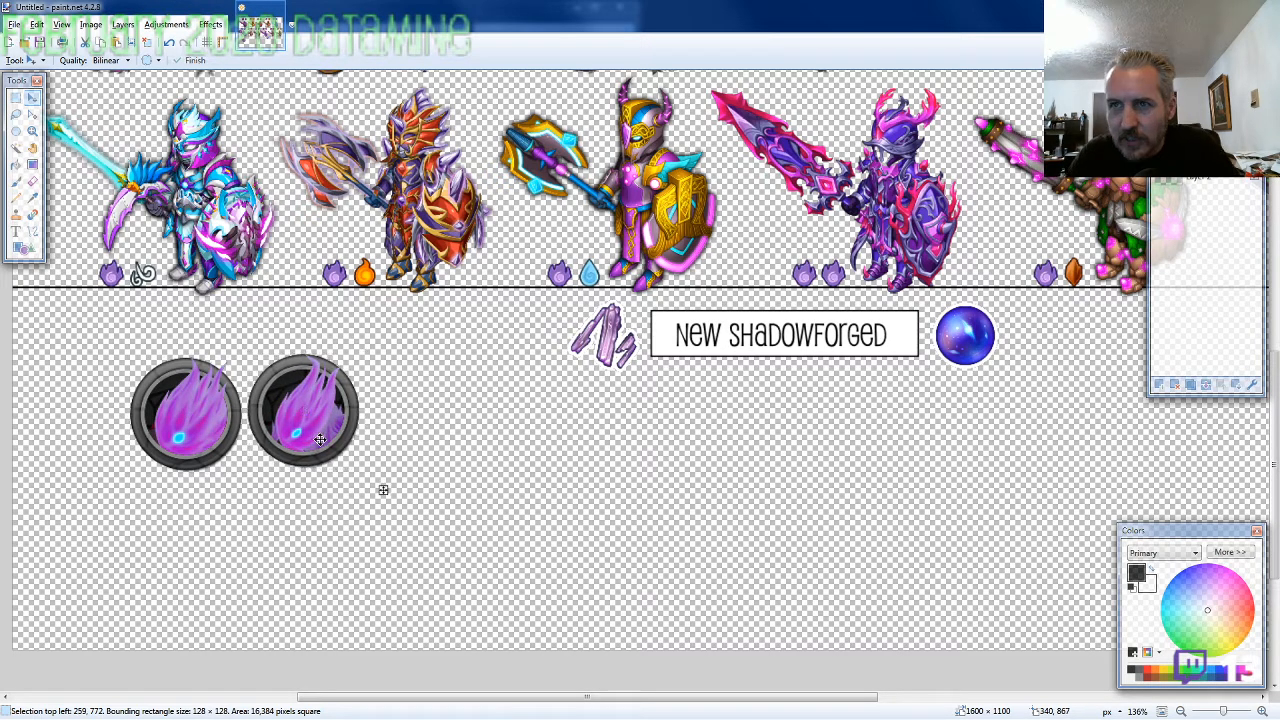
key(Down)
key(Down)
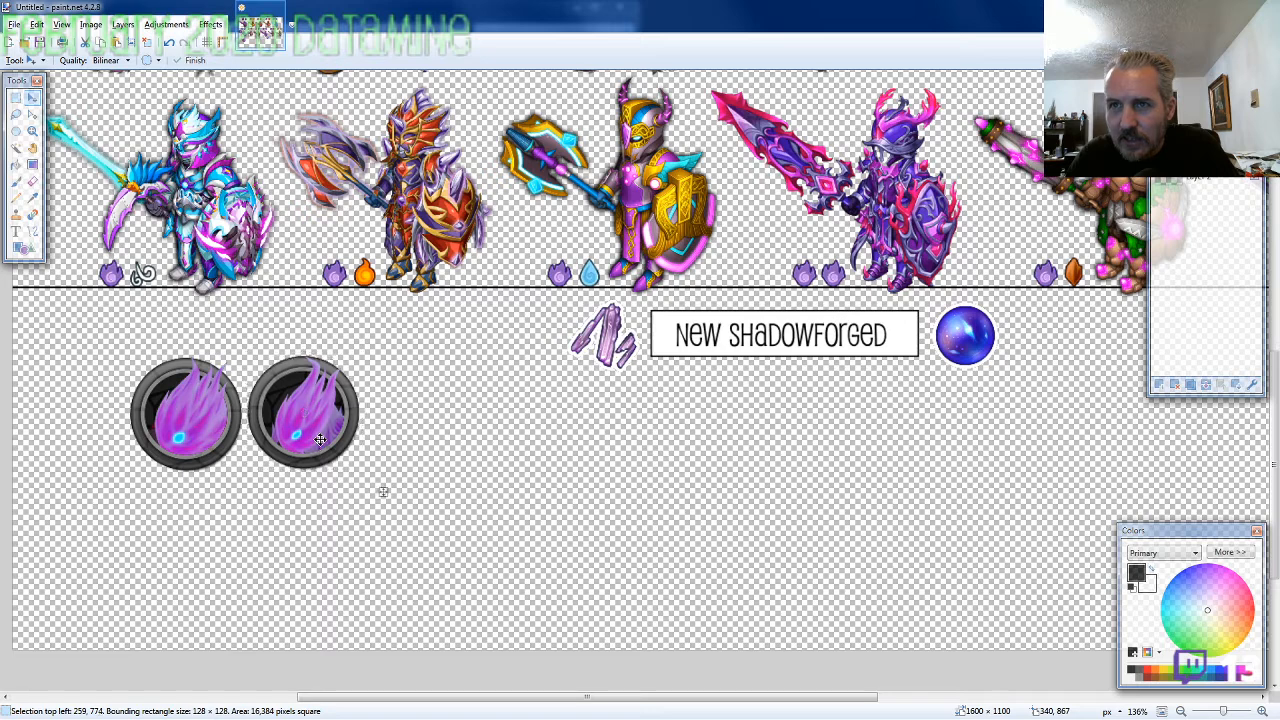
key(Down)
key(Down)
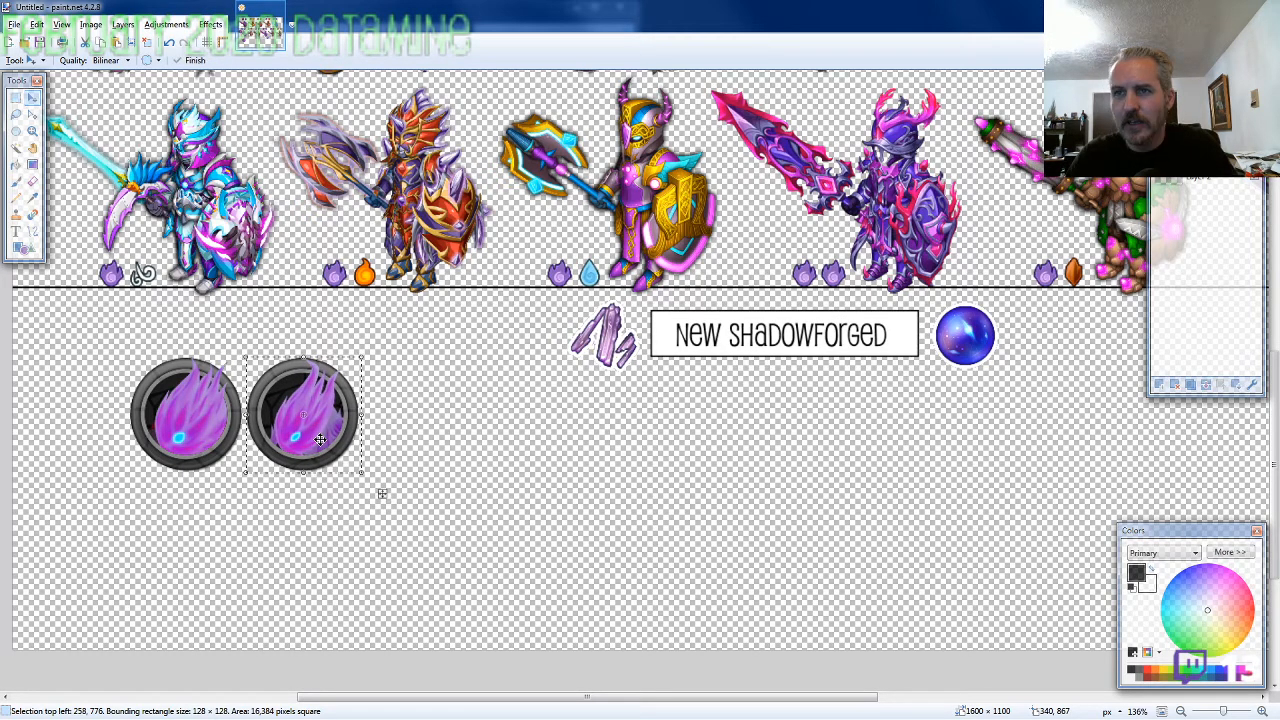
Copy Tier3.png from the PETS folder and paste it right of the Tier2 icon, aligned at 387, 776
key(alt+Tab)
key(Down)
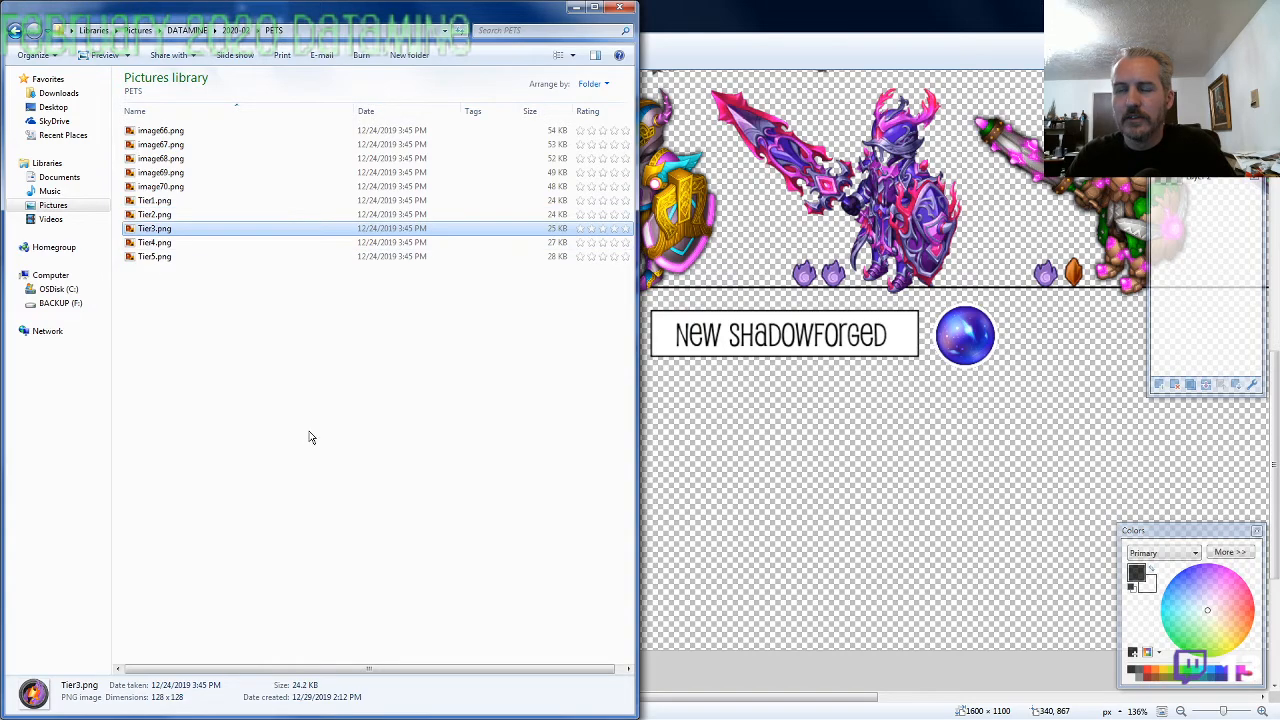
key(ctrl+c)
key(alt+Tab)
key(ctrl+v)
mouse_move(80, 153)
mouse_down()
mouse_move(140, 219)
mouse_move(422, 436)
mouse_up()
key(Down)
key(Down)
key(Down)
key(Down)
key(Down)
key(Down)
key(Right)
key(Right)
key(Right)
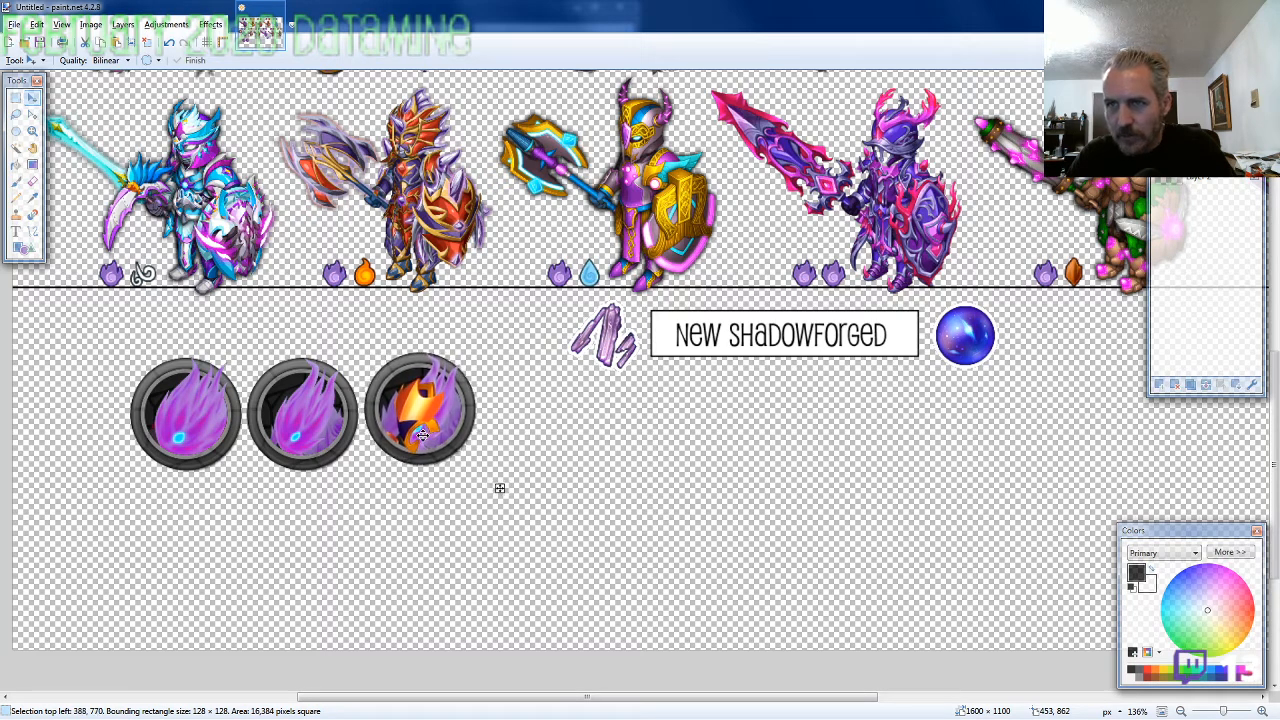
key(Down)
key(Down)
key(Down)
key(Down)
key(Down)
key(Down)
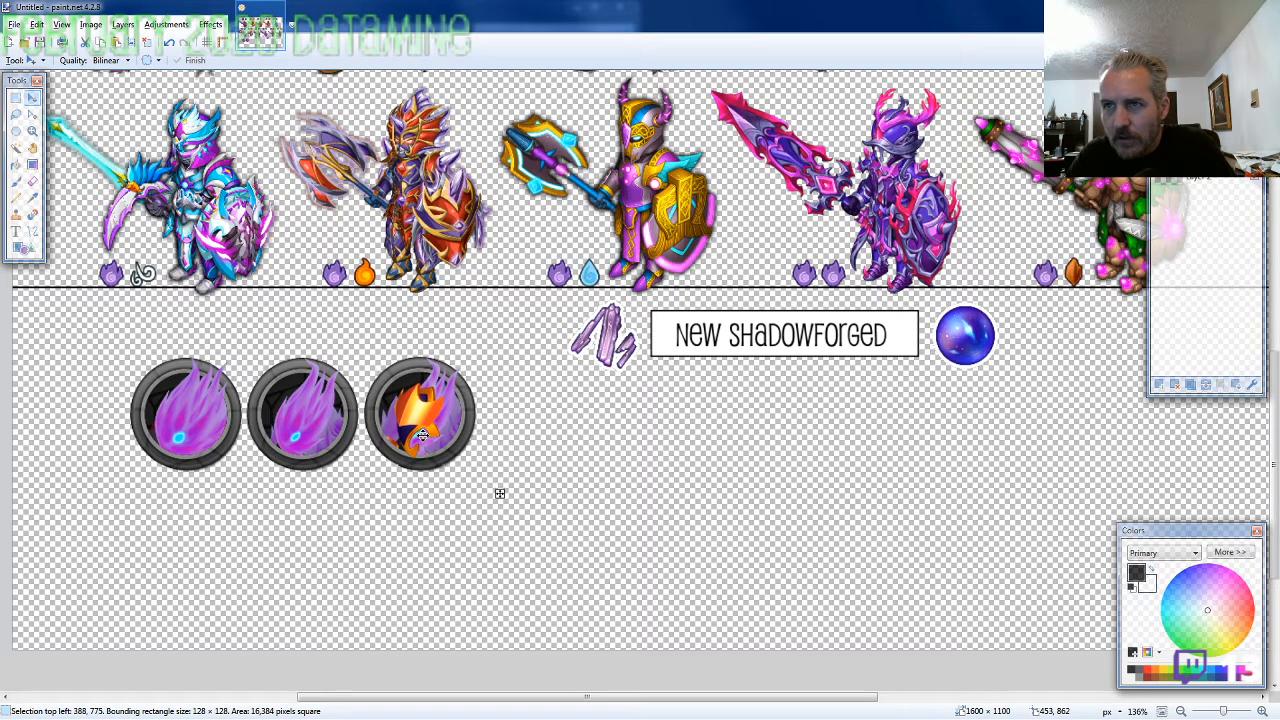
key(Left)
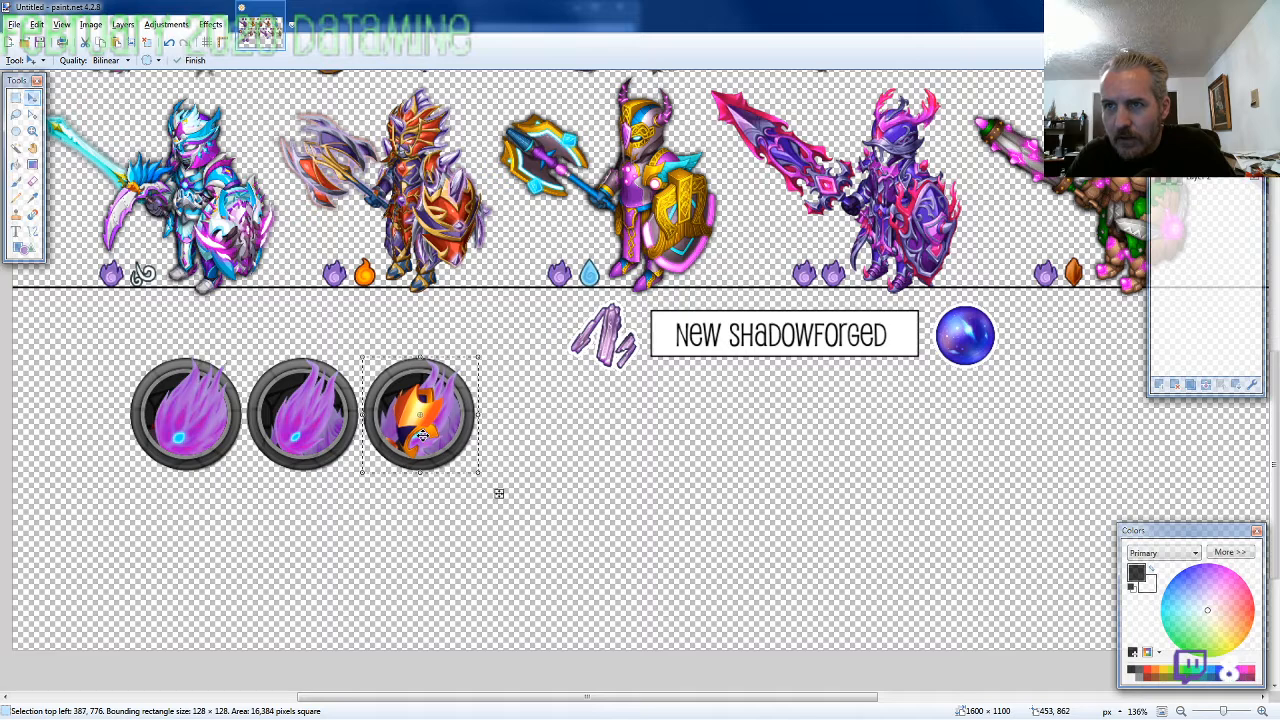
Copy Tier4.png from the PETS folder and paste it below and between the Tier1 and Tier2 icons at 195, 903
key(alt+Tab)
click(172, 245)
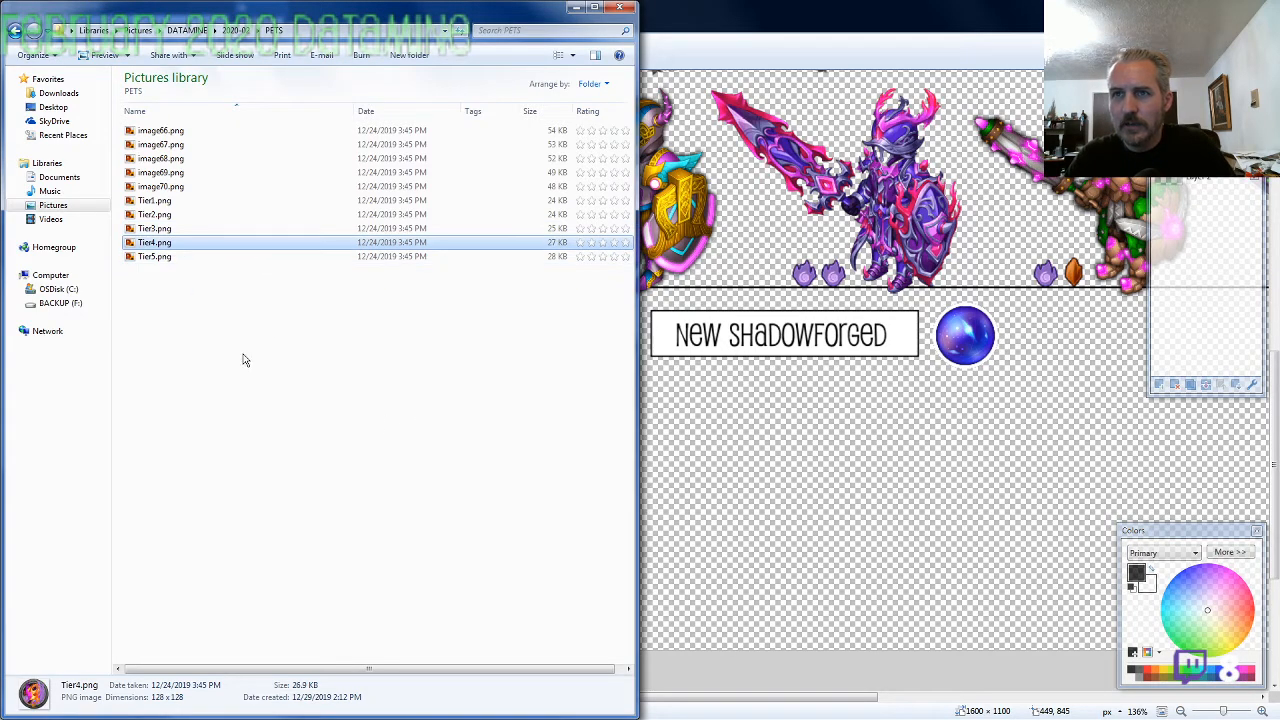
key(alt+Tab)
key(ctrl+v)
drag(98, 153, 279, 561)
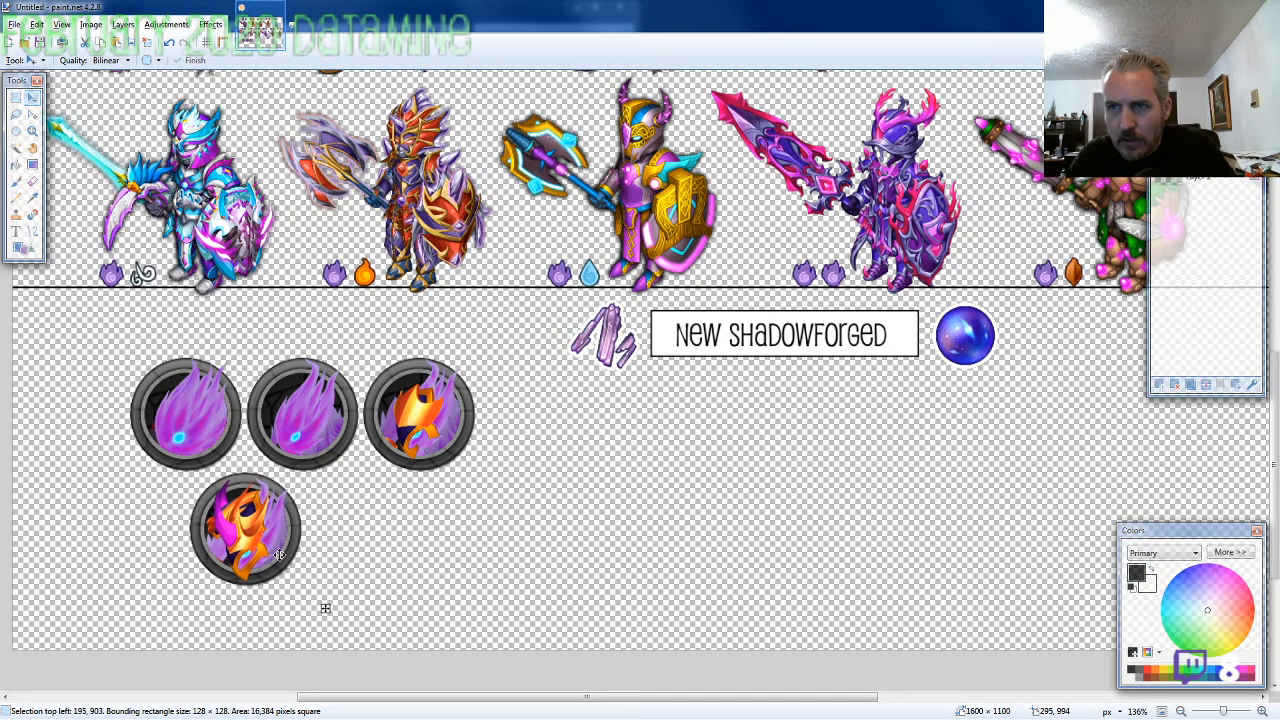
Copy Tier5.png from the PETS folder and paste it right of the Tier4 icon, aligned at 325, 903
key(alt+Tab)
click(152, 256)
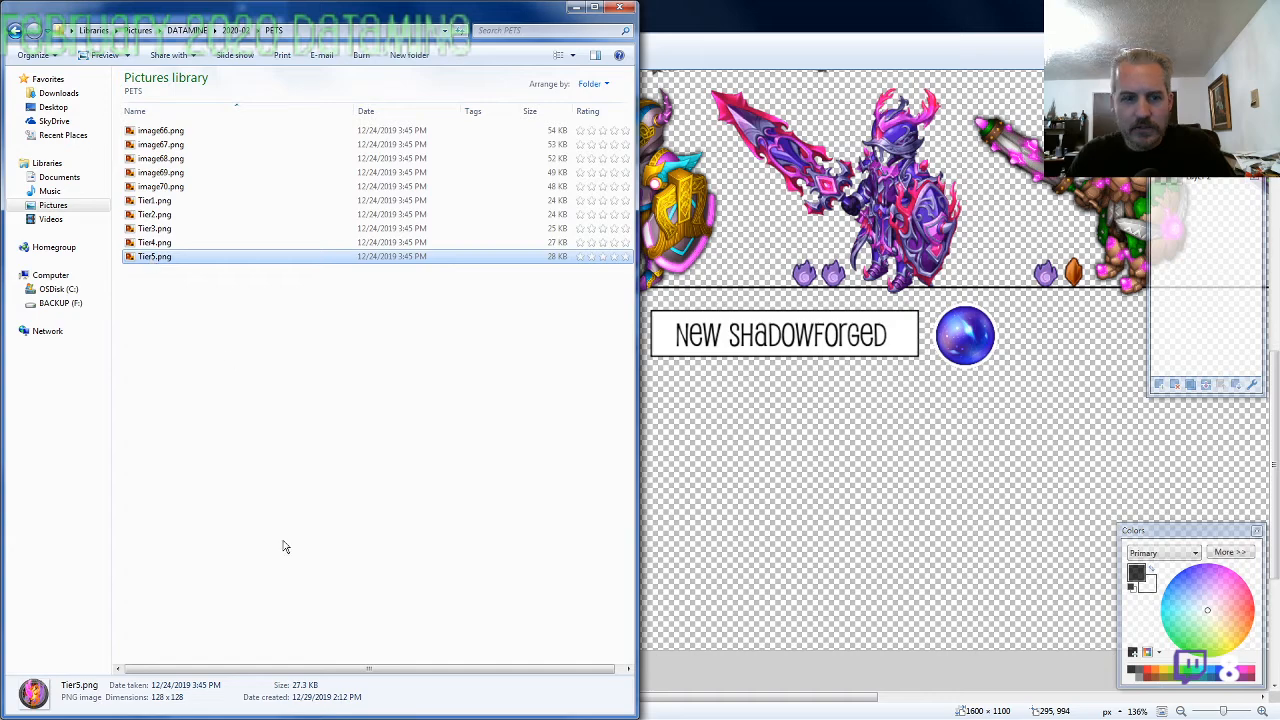
key(alt+Tab)
key(ctrl+v)
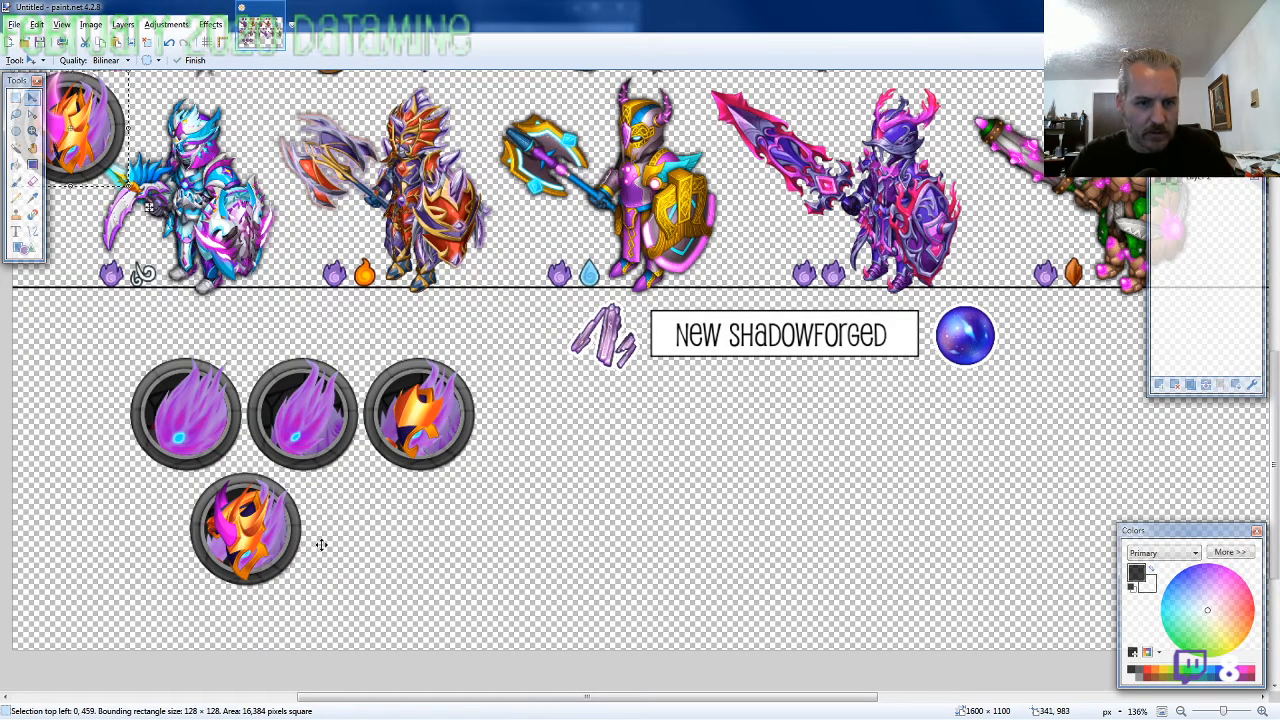
drag(107, 161, 390, 562)
key(Down)
key(Down)
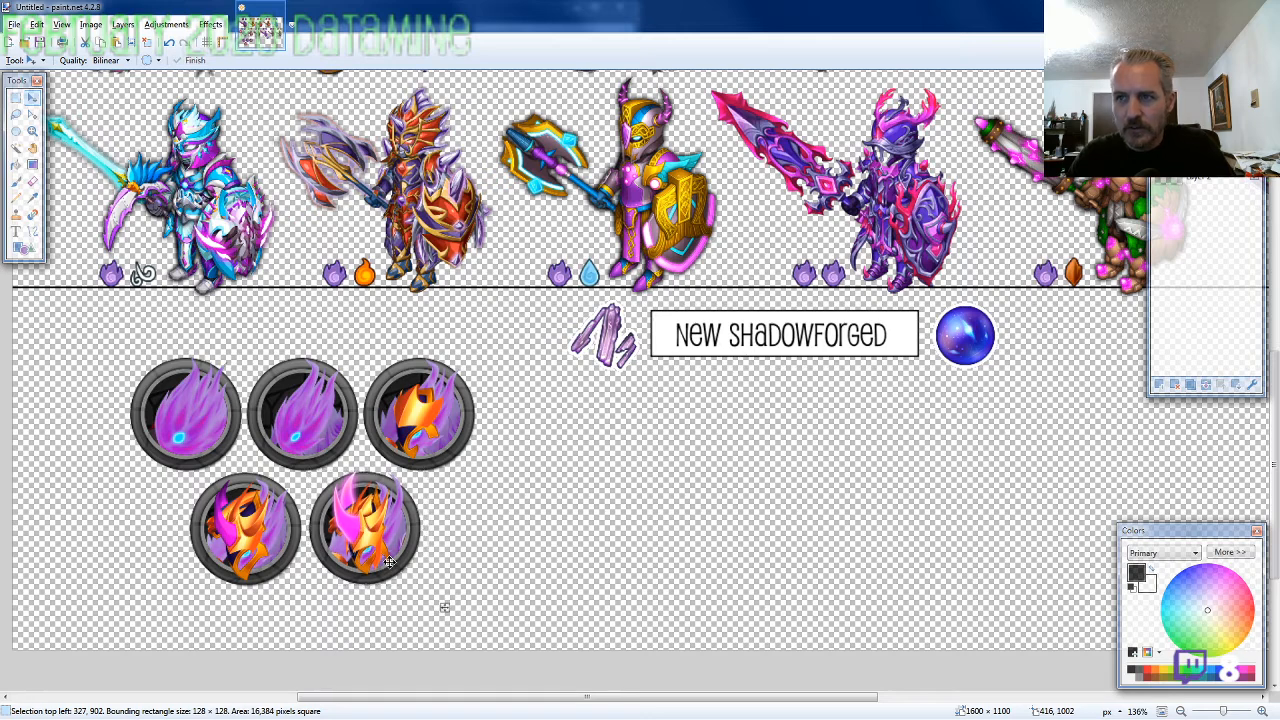
key(Left)
key(Left)
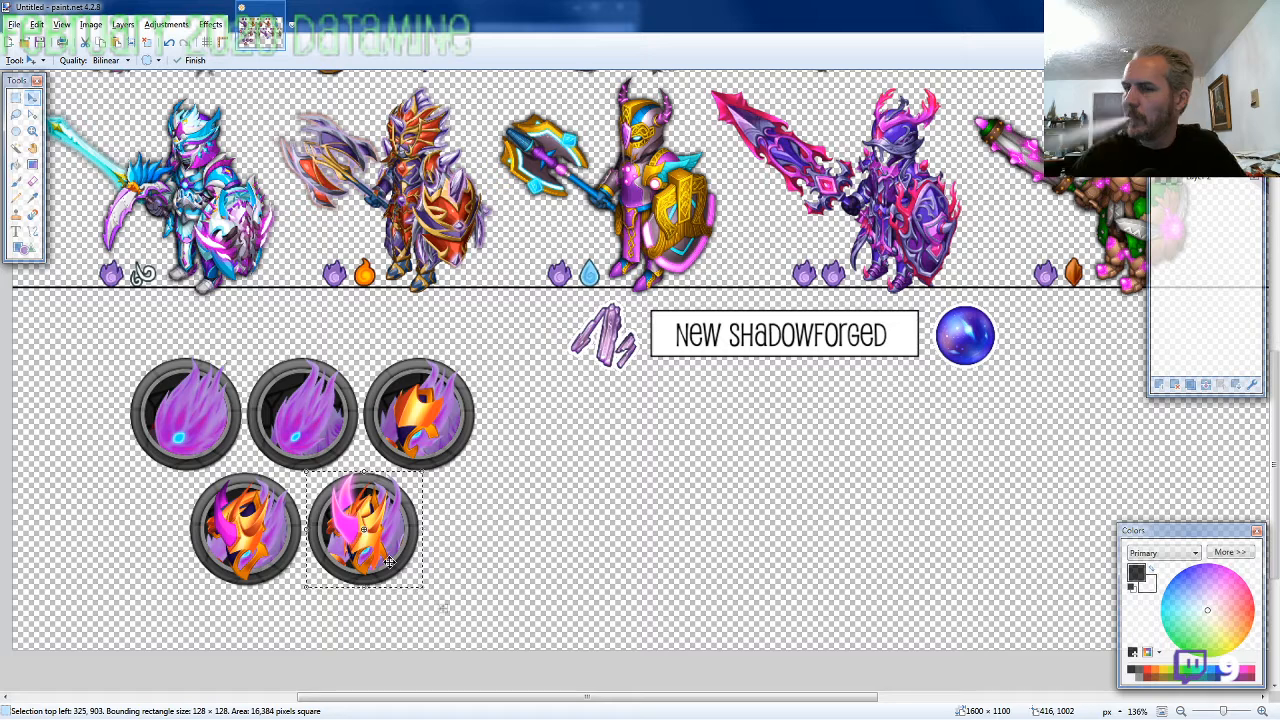
Draw a black-outlined rectangle about 125 × 45 pixels centred below the five pet icons and fill it white
scroll(329, 539, down, 2)
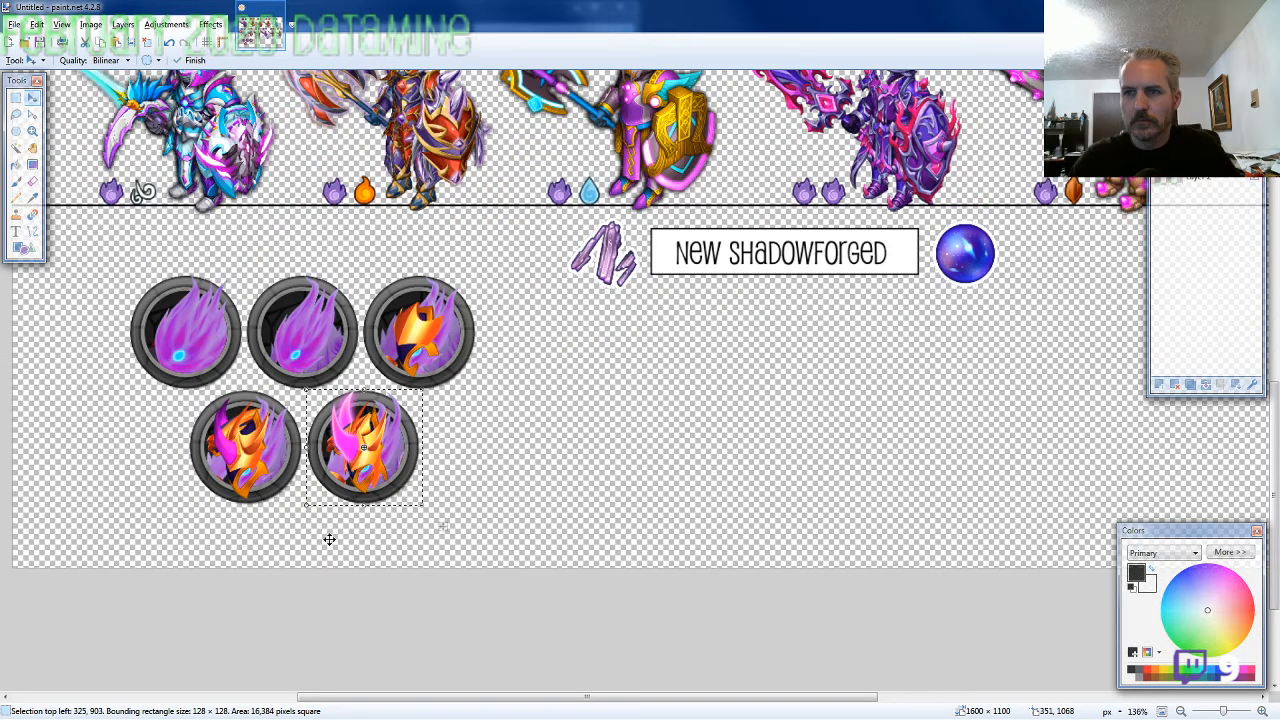
key(o)
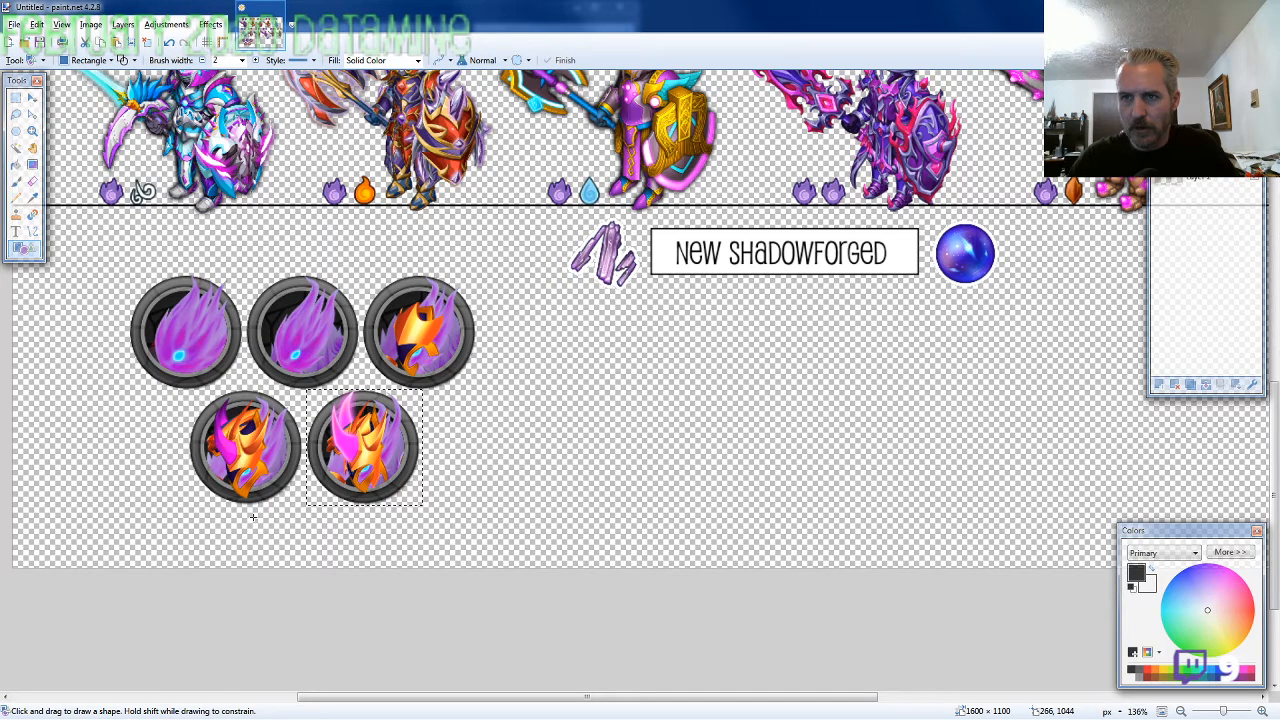
key(s)
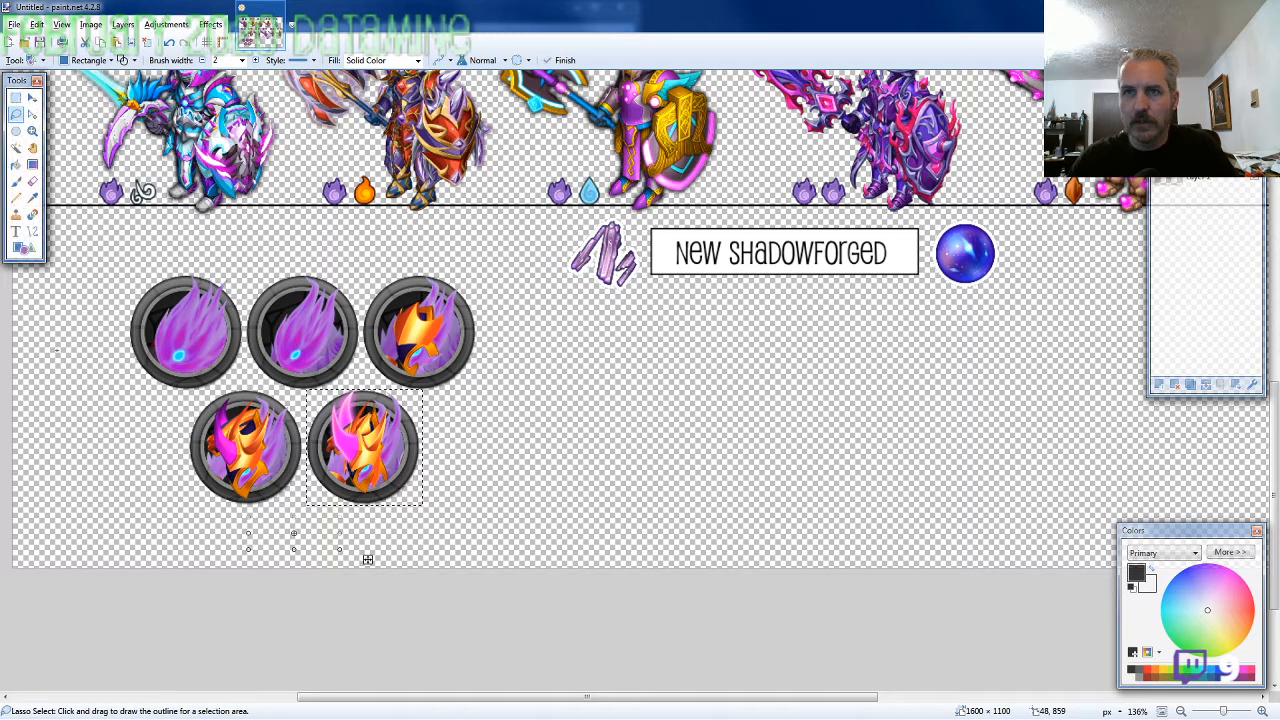
click(57, 350)
click(24, 248)
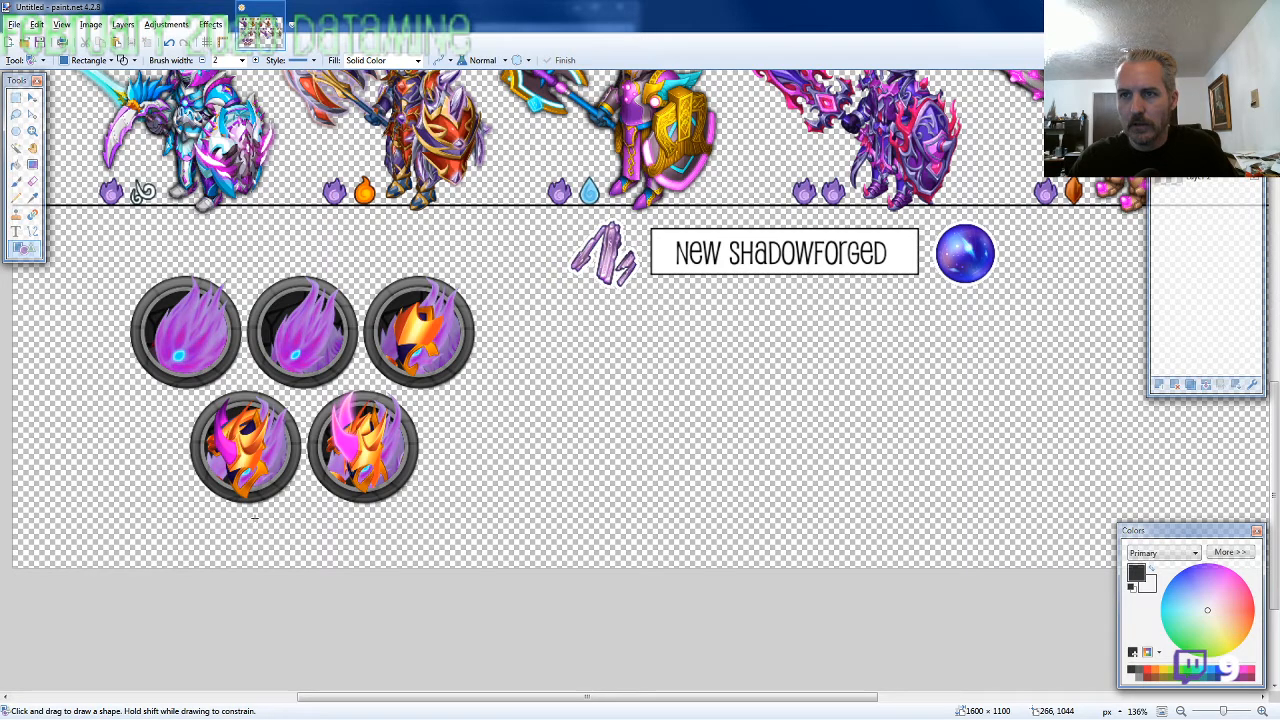
drag(254, 517, 368, 553)
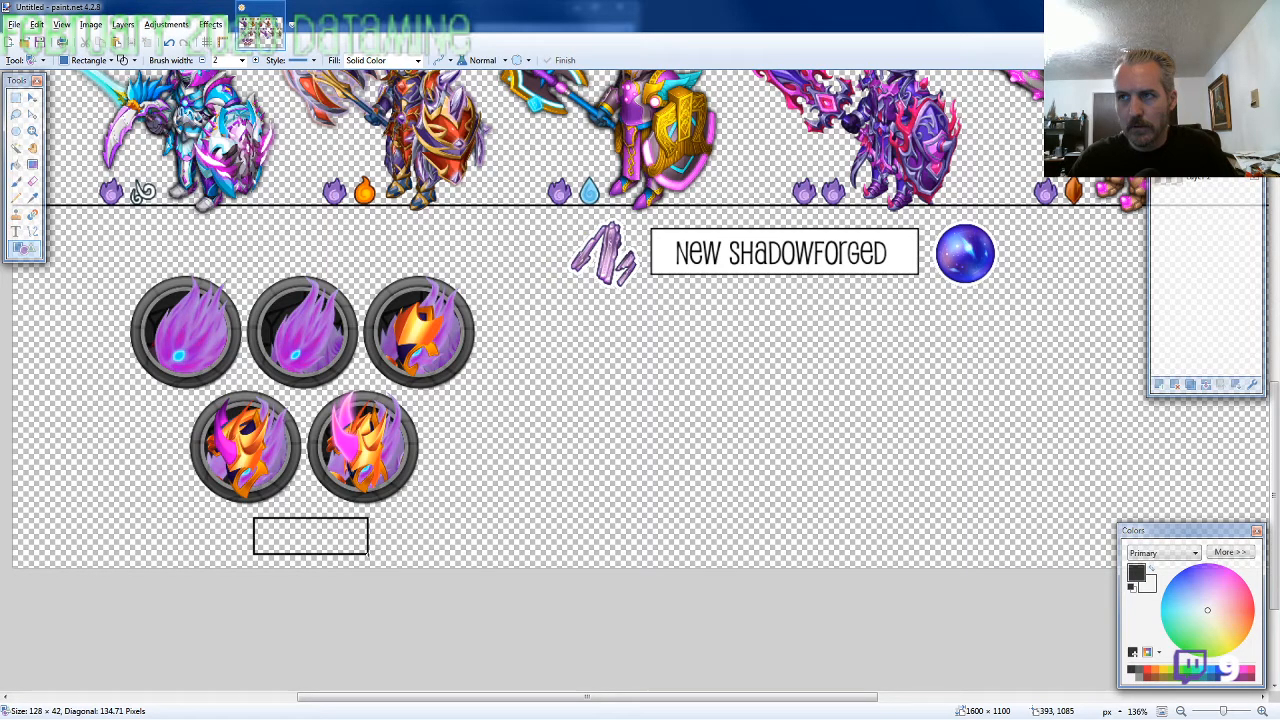
key(f)
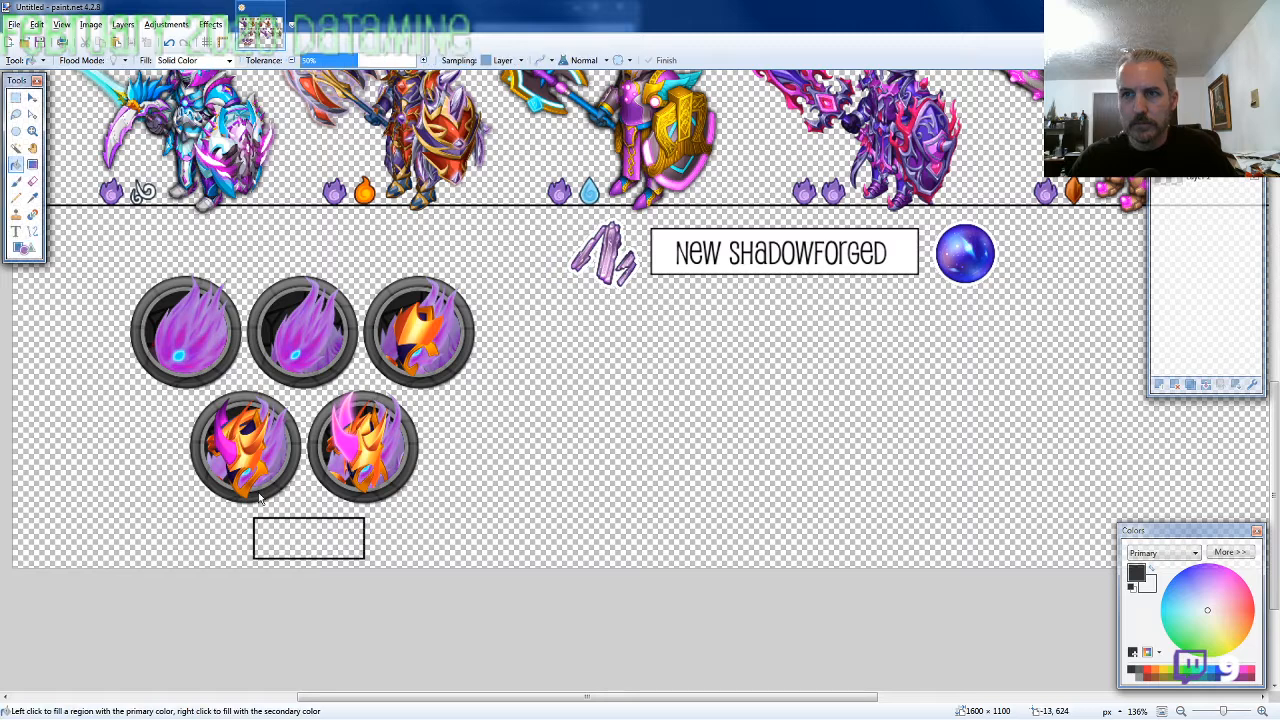
right_click(285, 544)
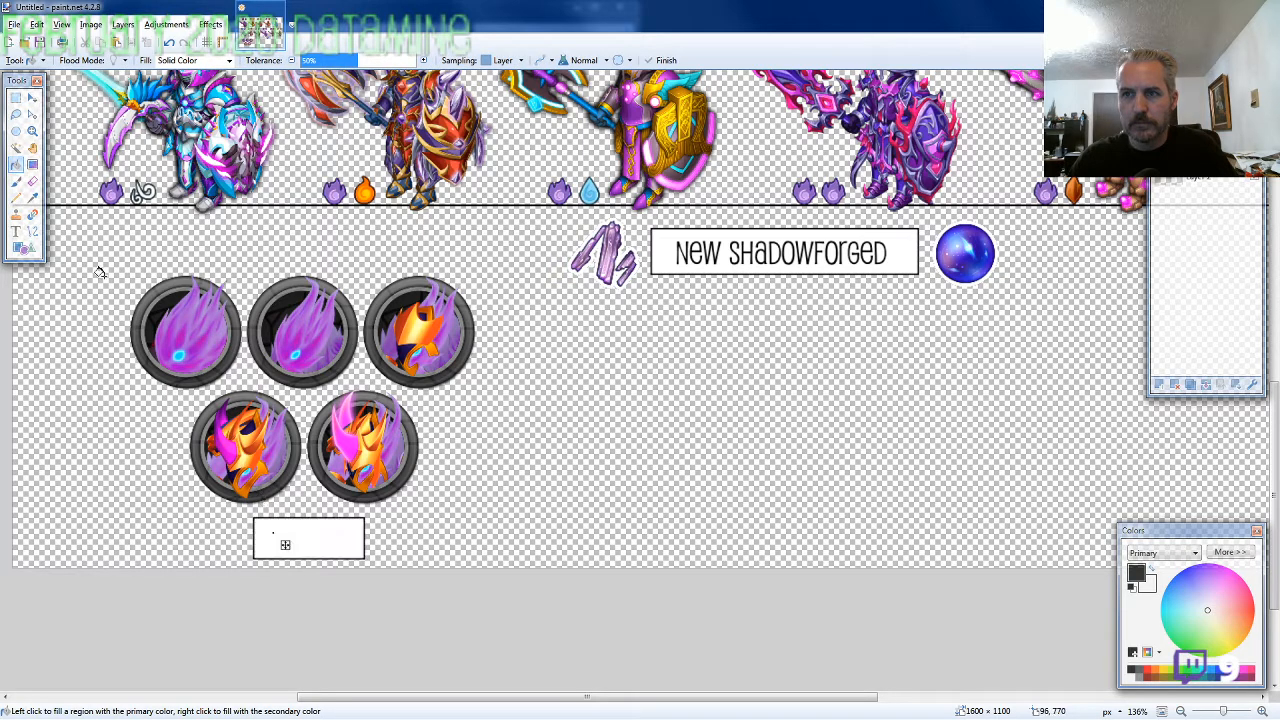
Add the text "Pets" inside the white box and centre it, with its anchor point at 300, 1046
click(18, 235)
click(282, 540)
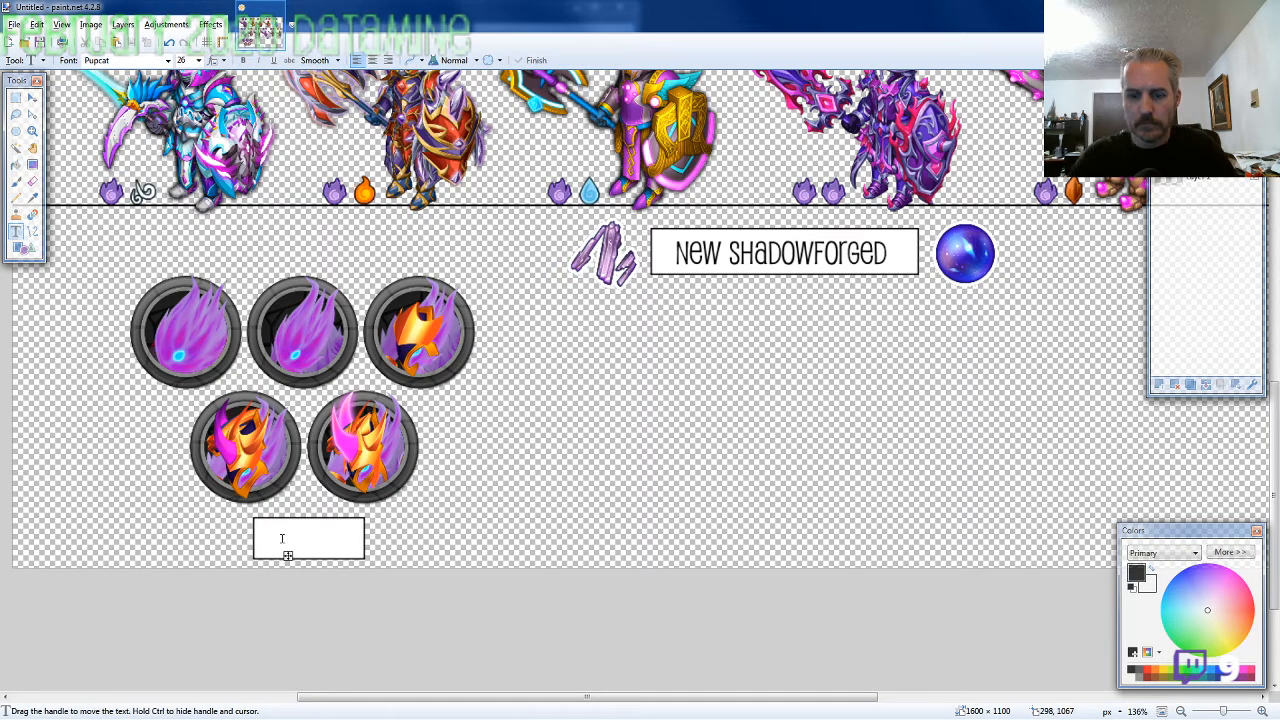
text(Pets)
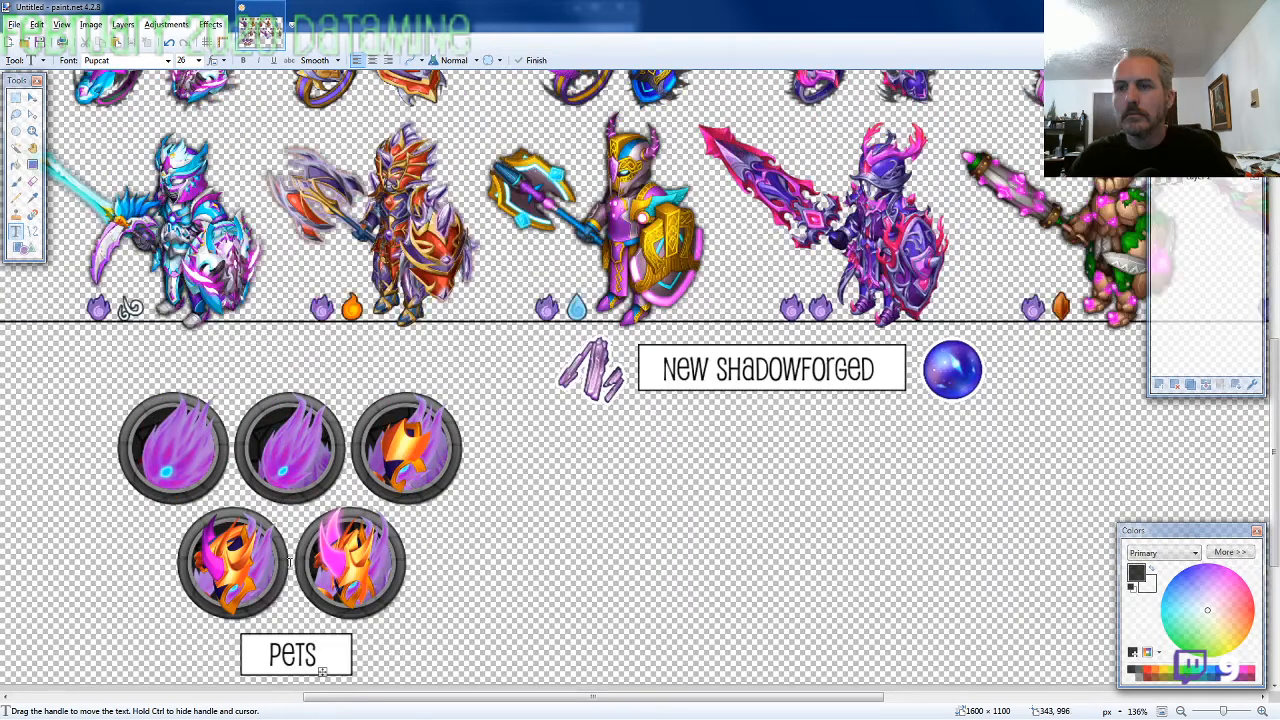
scroll(324, 631, down, 1)
scroll(324, 631, down, 1)
drag(324, 631, 326, 630)
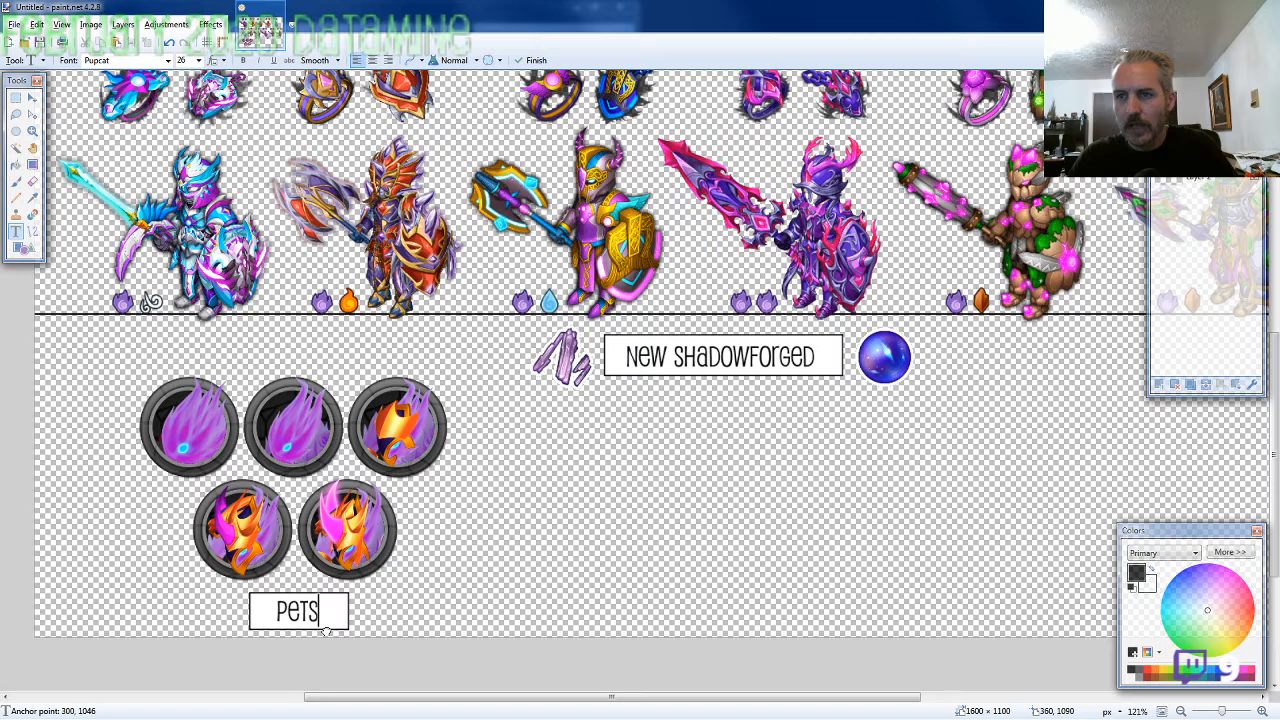
Select the whole Pets label and nudge it left and up so the selection's top left is at 243, 1037
click(15, 97)
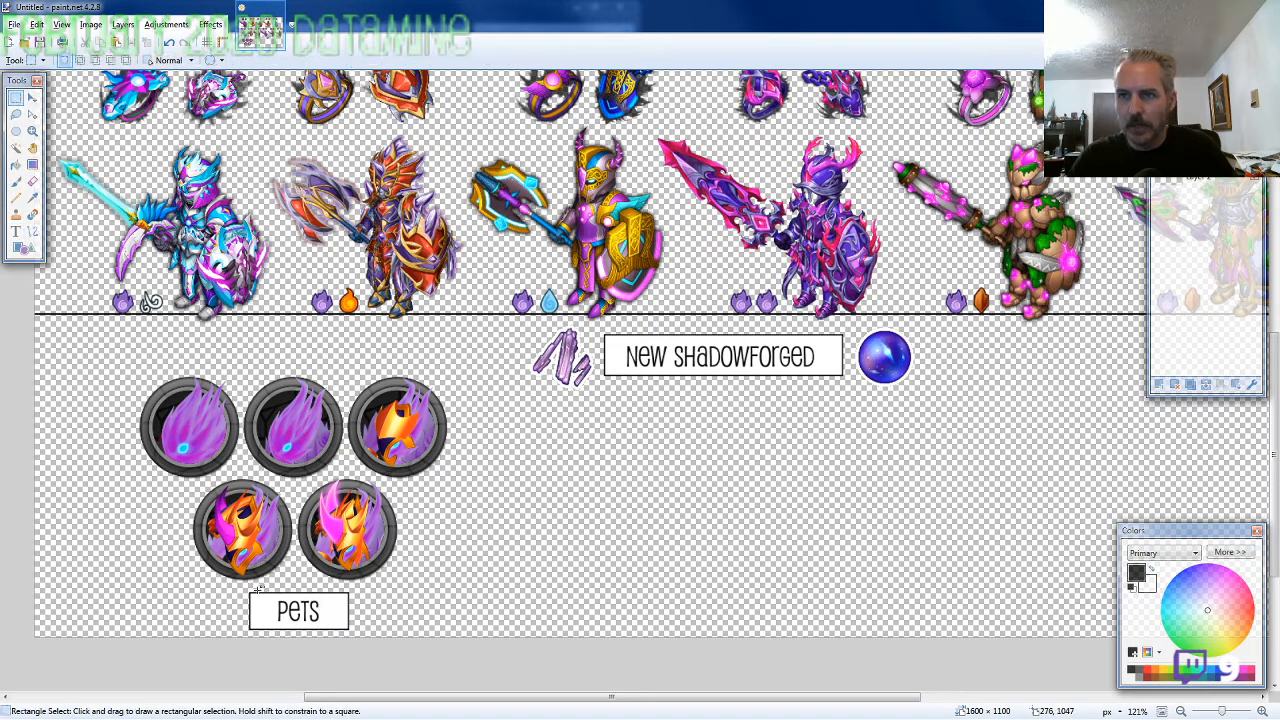
drag(238, 589, 354, 632)
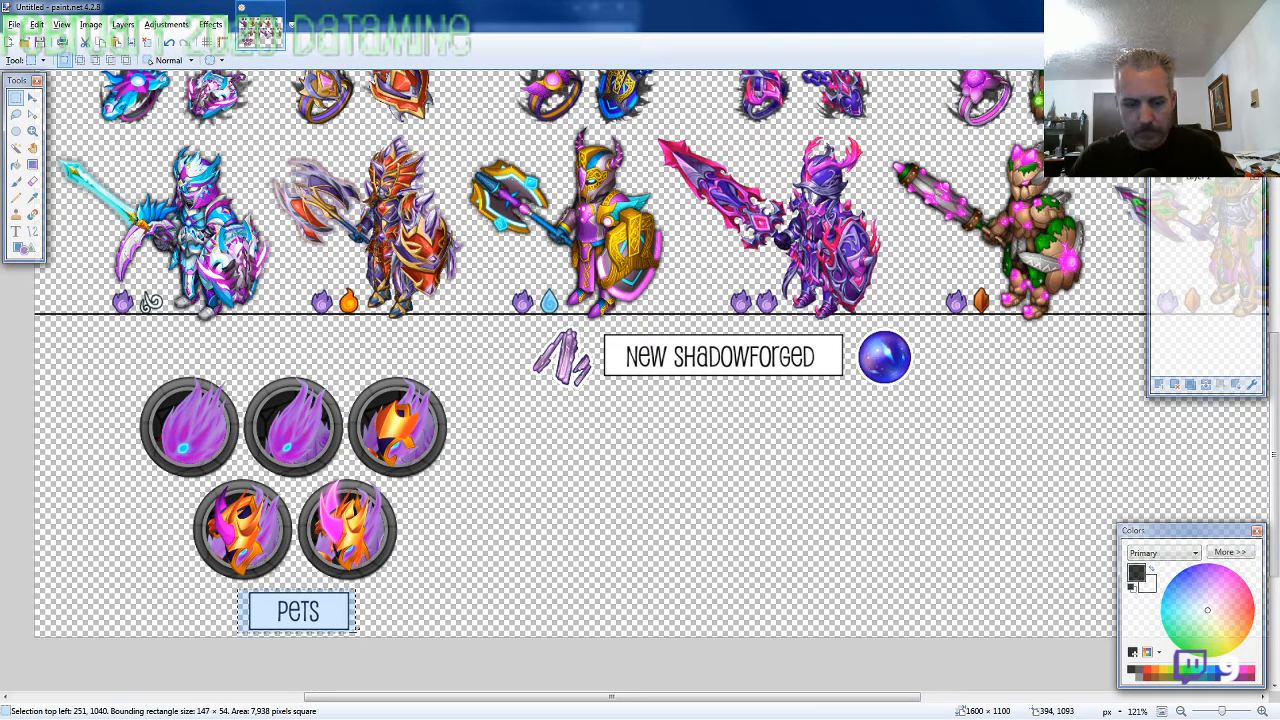
key(m)
key(Left)
key(Left)
key(Left)
key(Left)
key(Left)
key(Left)
key(Left)
key(Up)
key(Up)
key(Up)
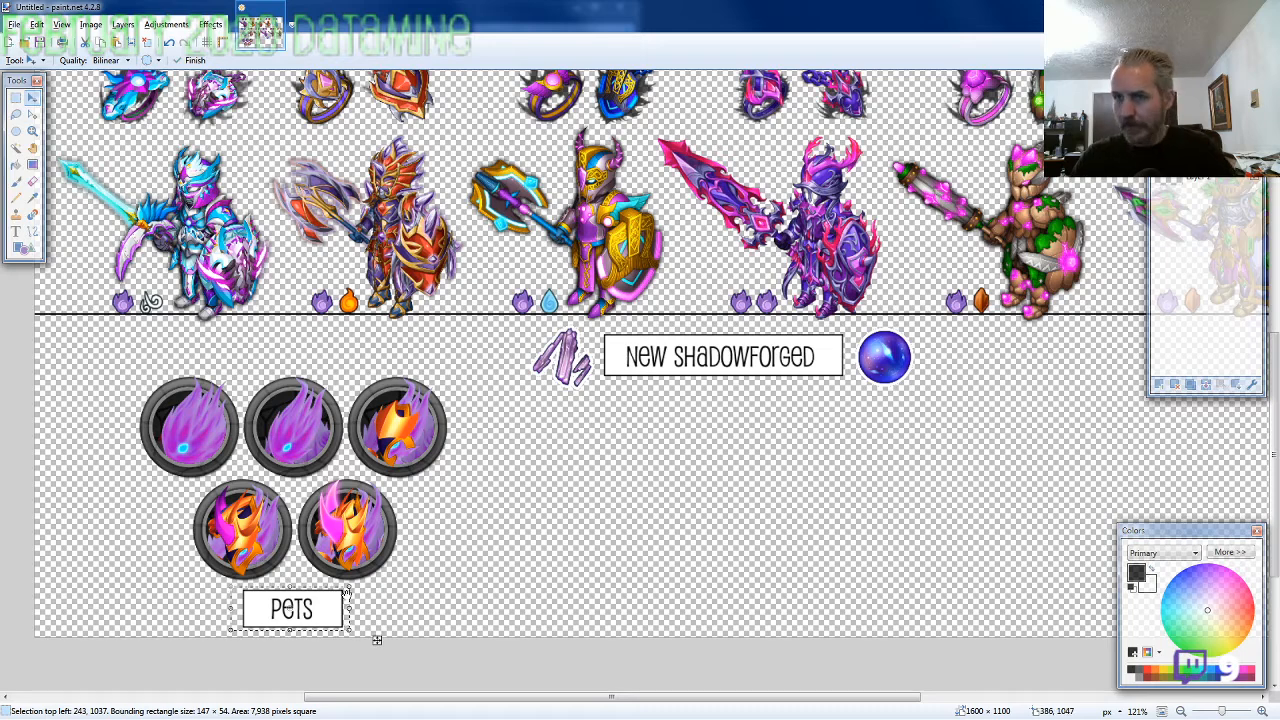
Copy BOSS1.png from the 2020-02 folder and paste it into the empty area below the New Shadowforged label at 726, 873
scroll(671, 566, down, 2)
scroll(650, 558, up, 3)
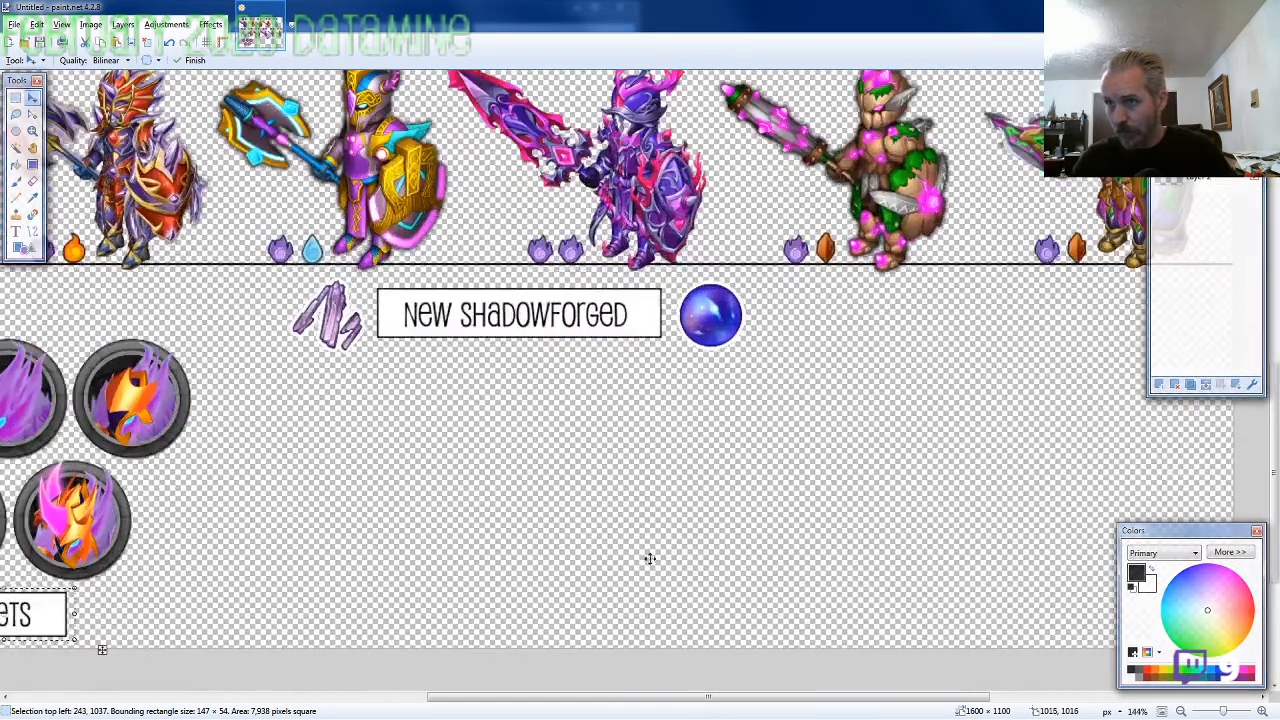
key(alt+Tab)
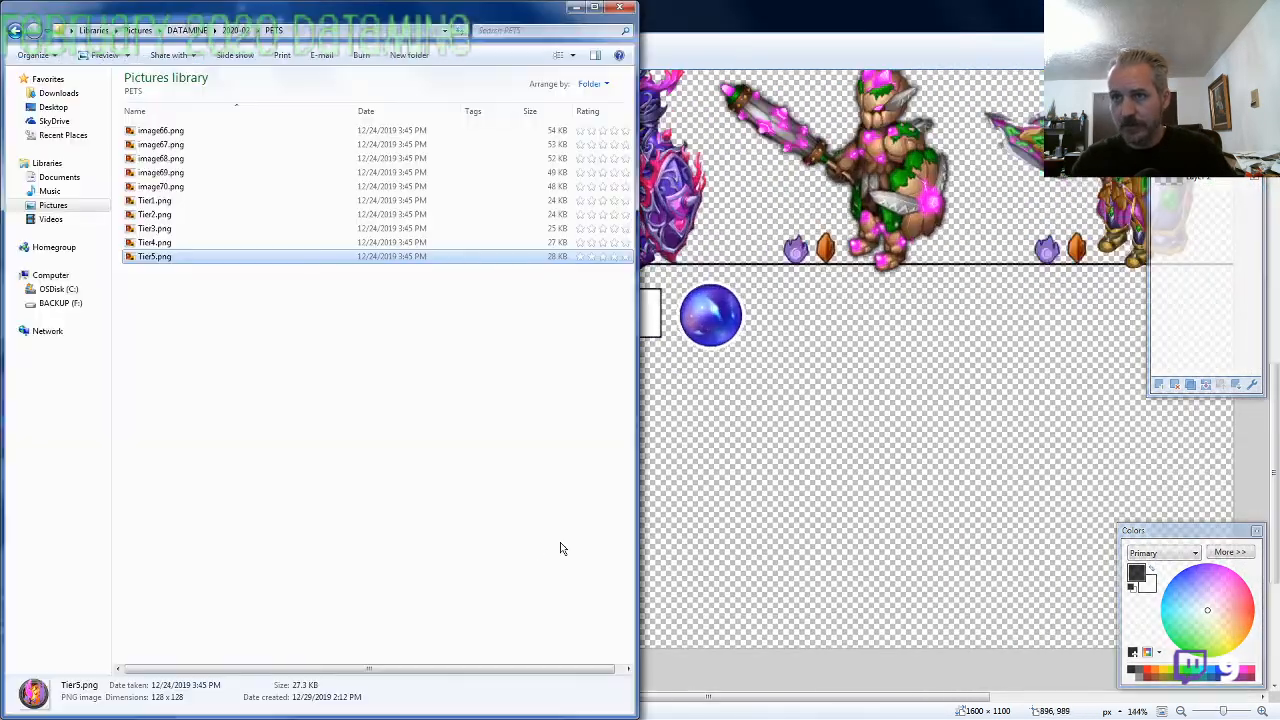
click(237, 31)
scroll(200, 550, down, 5)
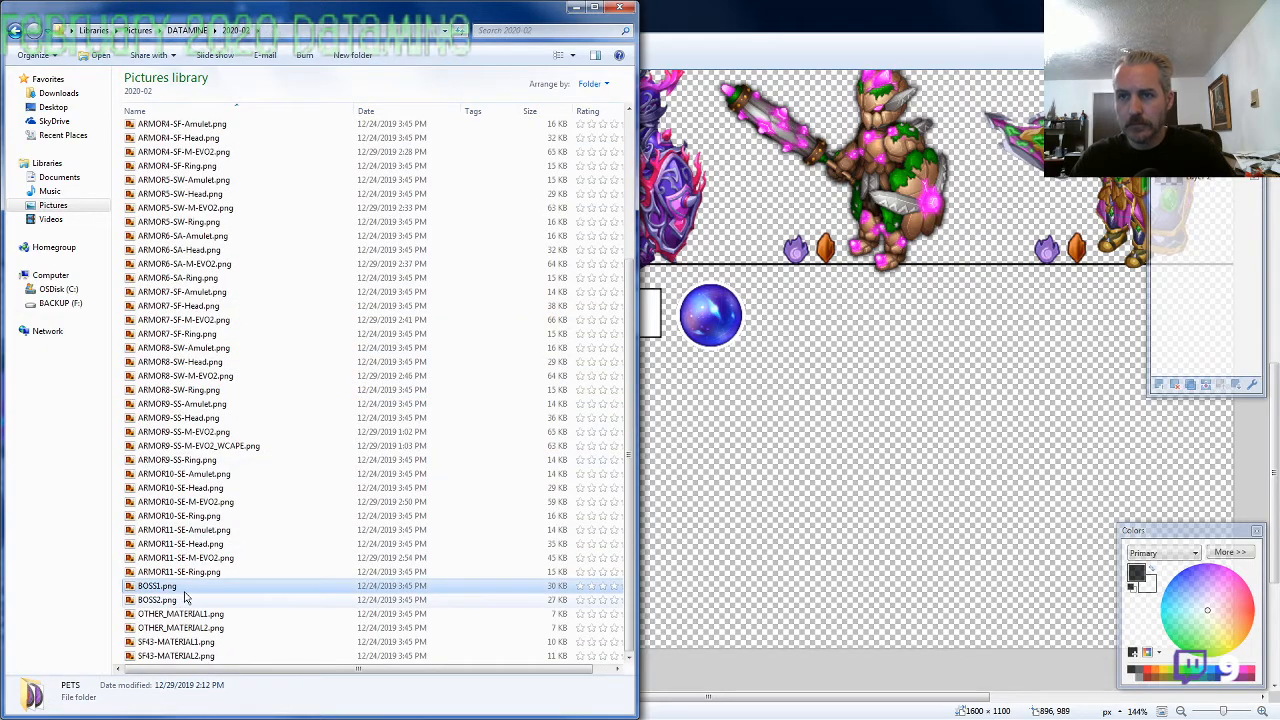
key(ctrl+c)
key(alt+Tab)
key(ctrl+v)
mouse_move(277, 285)
mouse_down()
mouse_move(605, 611)
mouse_move(651, 631)
mouse_move(600, 543)
mouse_move(616, 560)
mouse_up()
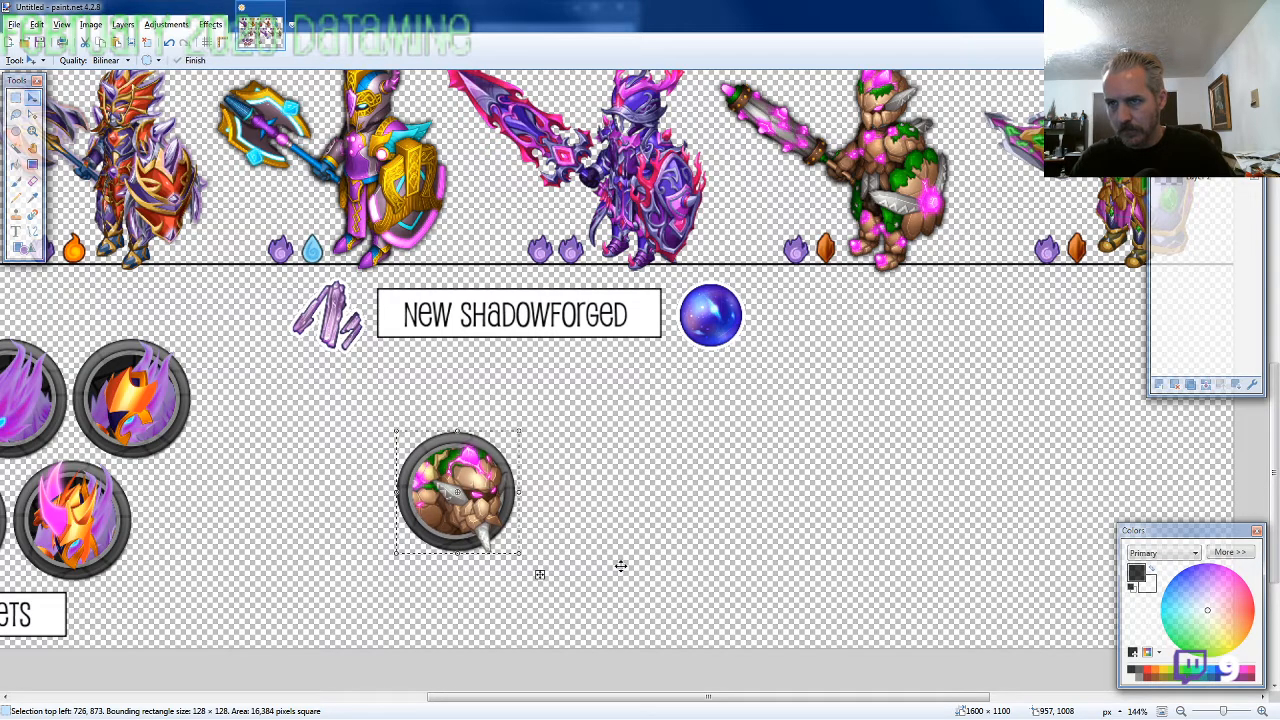
Copy BOSS2.png from the 2020-02 folder, paste it directly right of the first boss icon at 857, 872, and deselect it
key(alt+Tab)
click(208, 599)
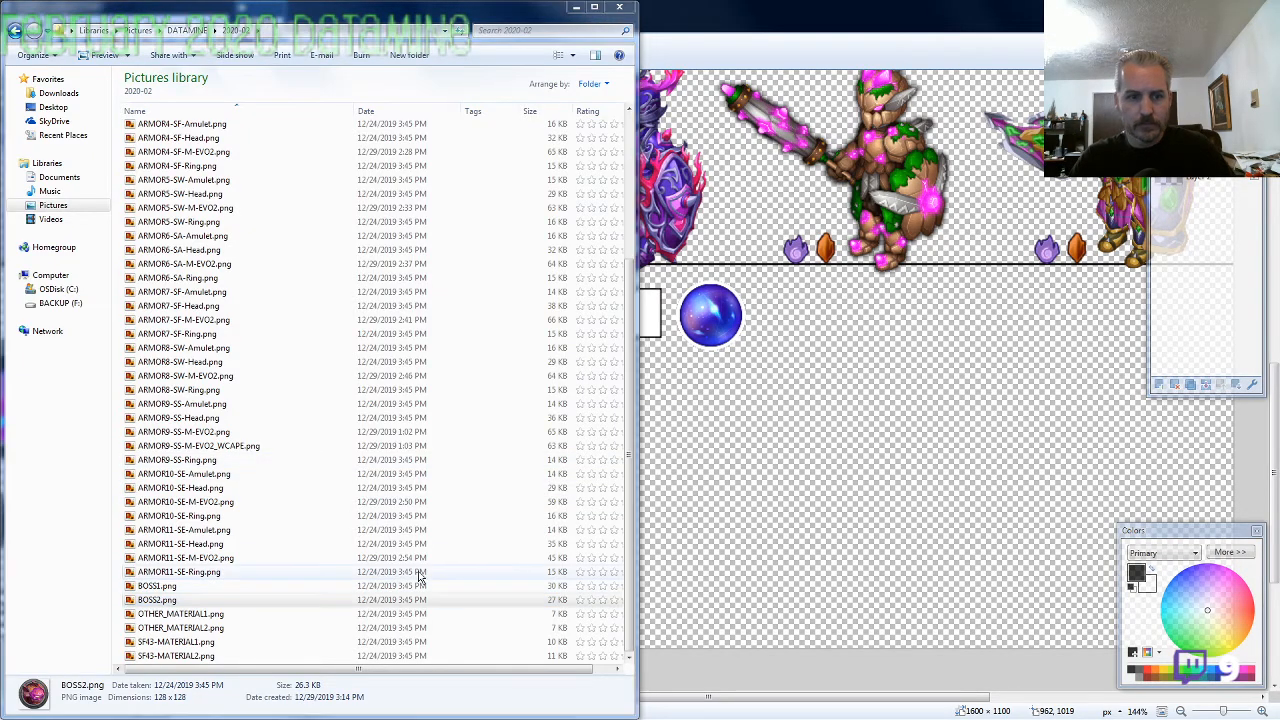
key(alt+Tab)
key(ctrl+v)
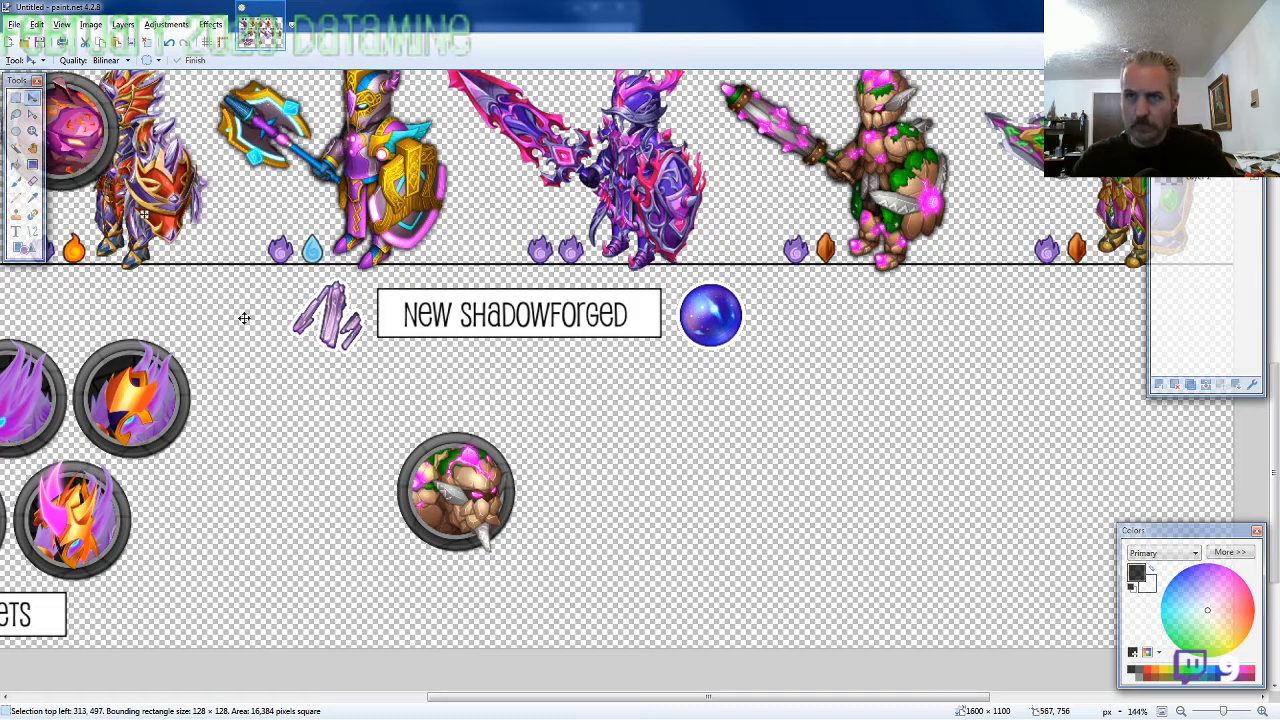
drag(244, 318, 558, 520)
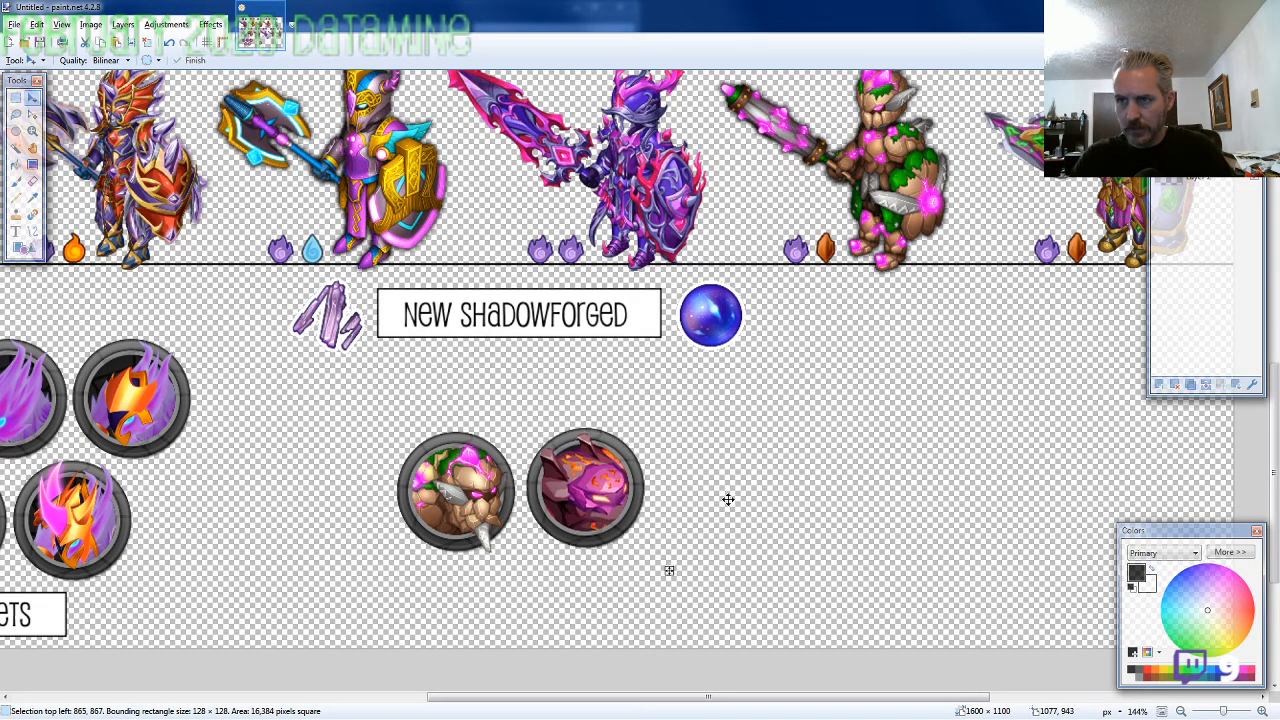
drag(728, 499, 724, 507)
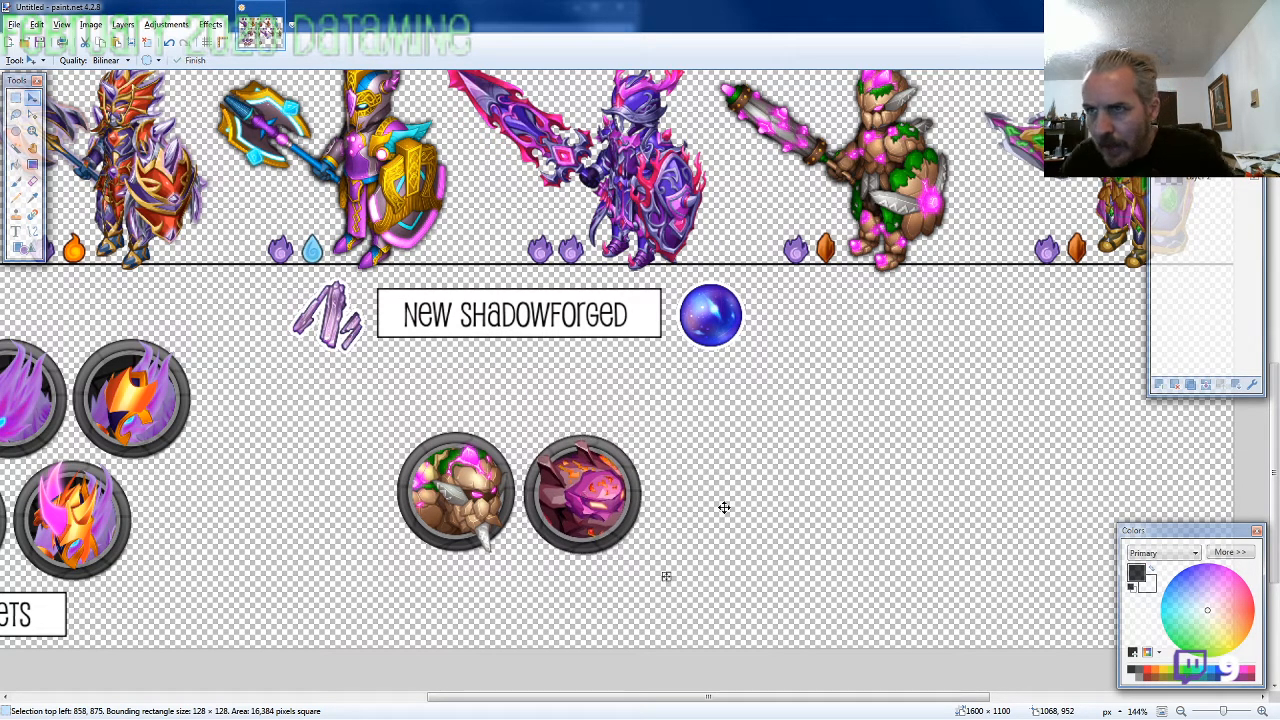
key(Up)
key(Up)
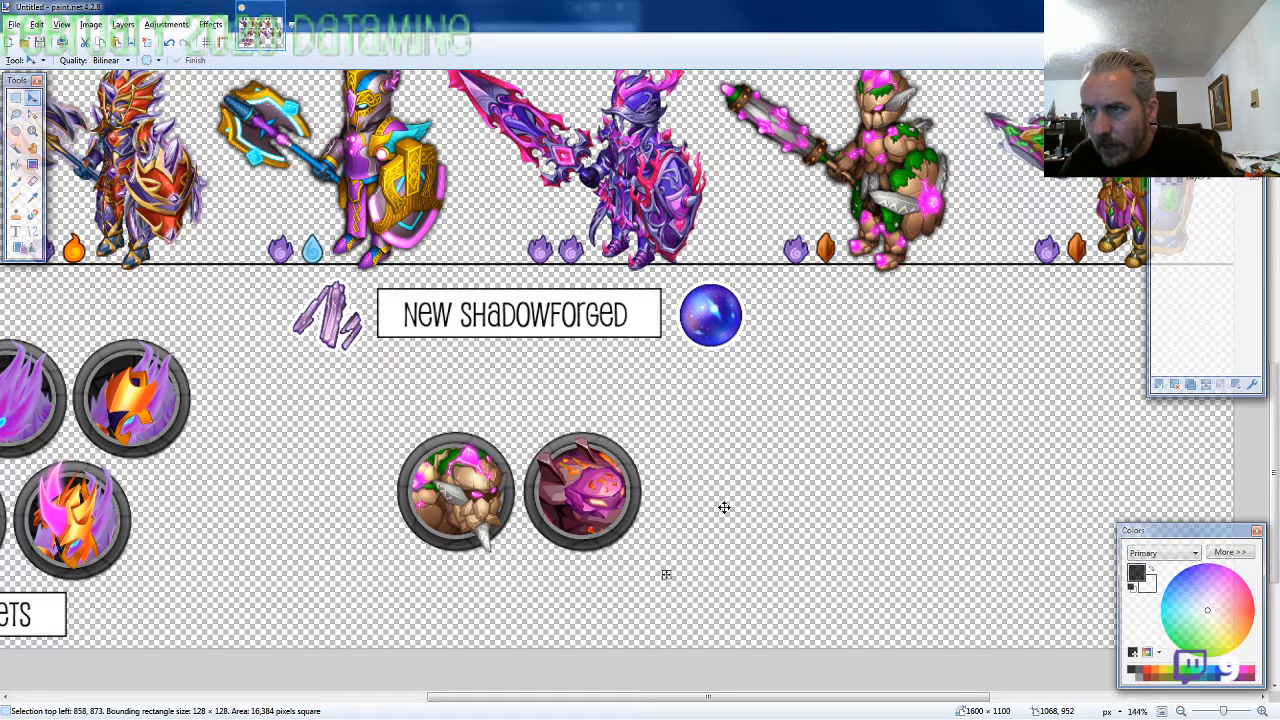
key(Up)
key(Left)
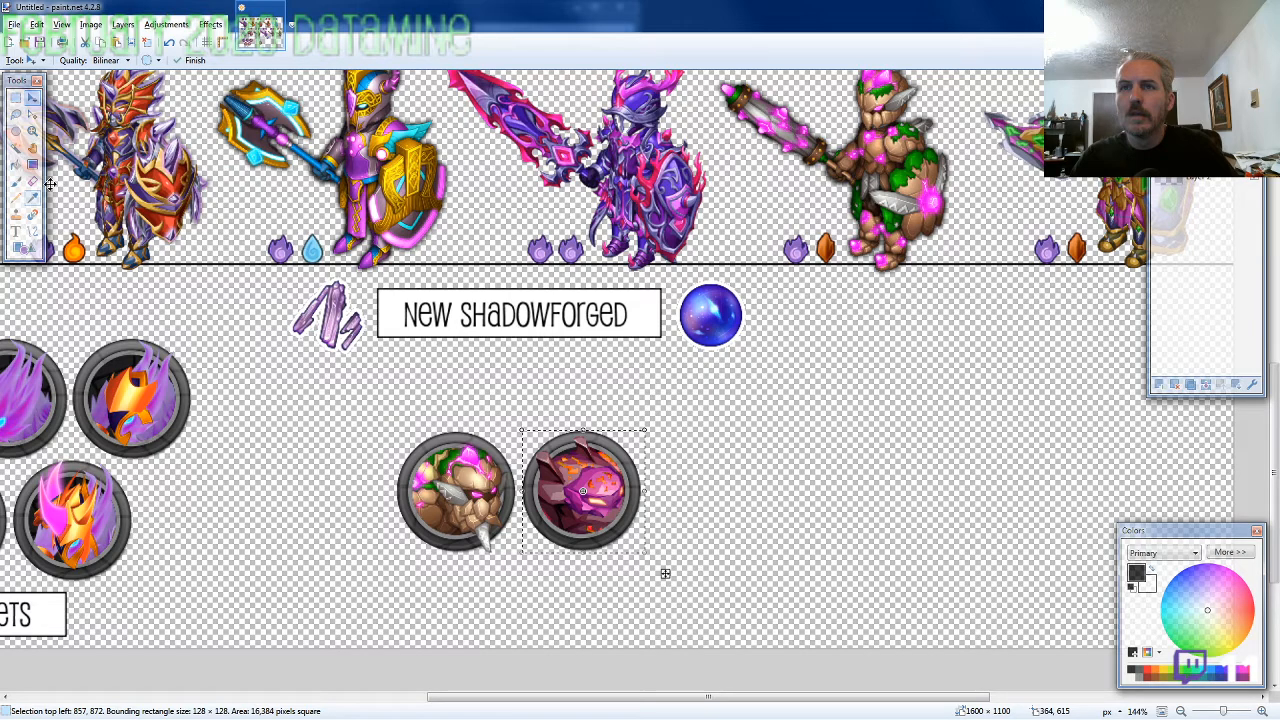
key(ctrl+d)
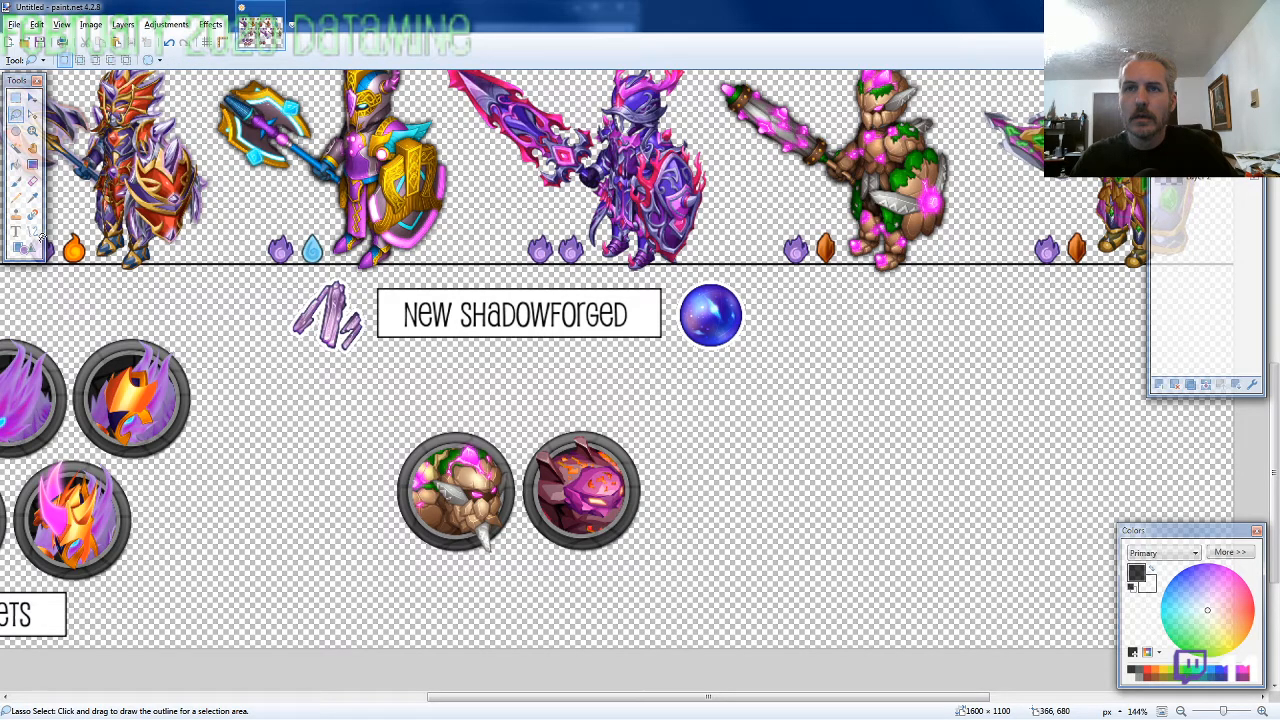
Draw a black-outlined rectangle about 111 × 46 pixels below the two boss icons and fill it white
click(25, 247)
drag(472, 566, 578, 608)
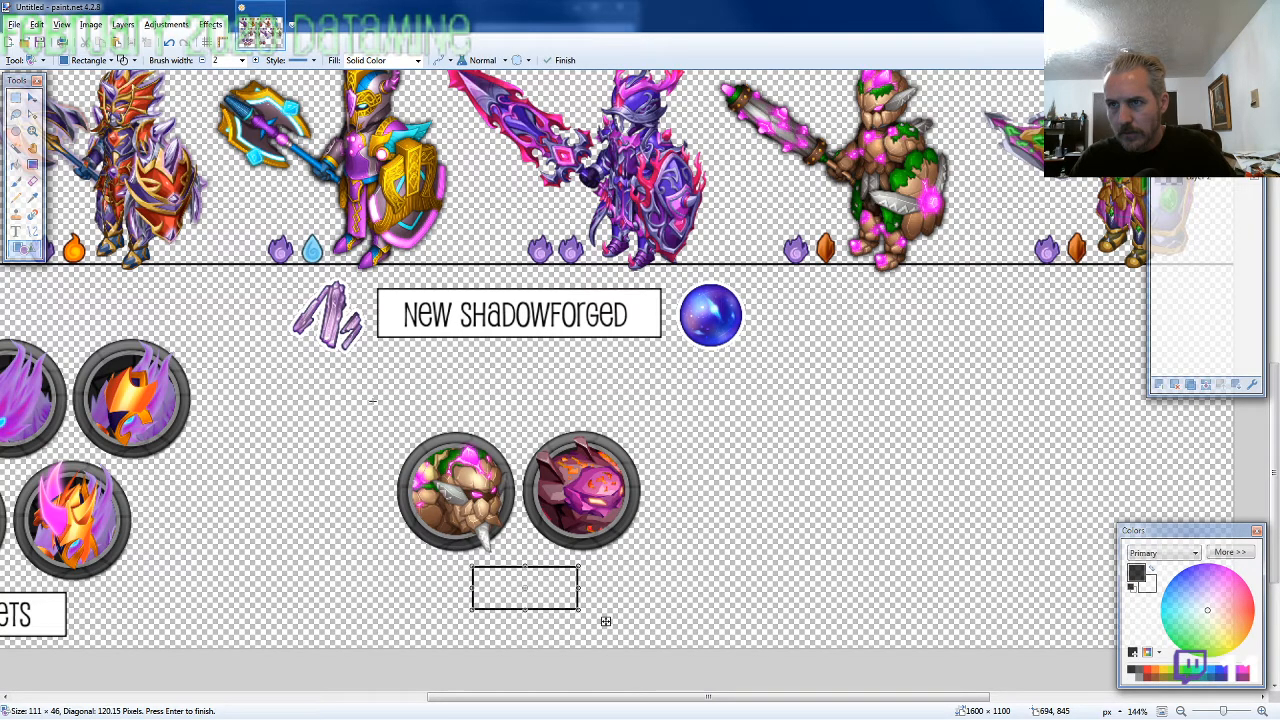
key(f)
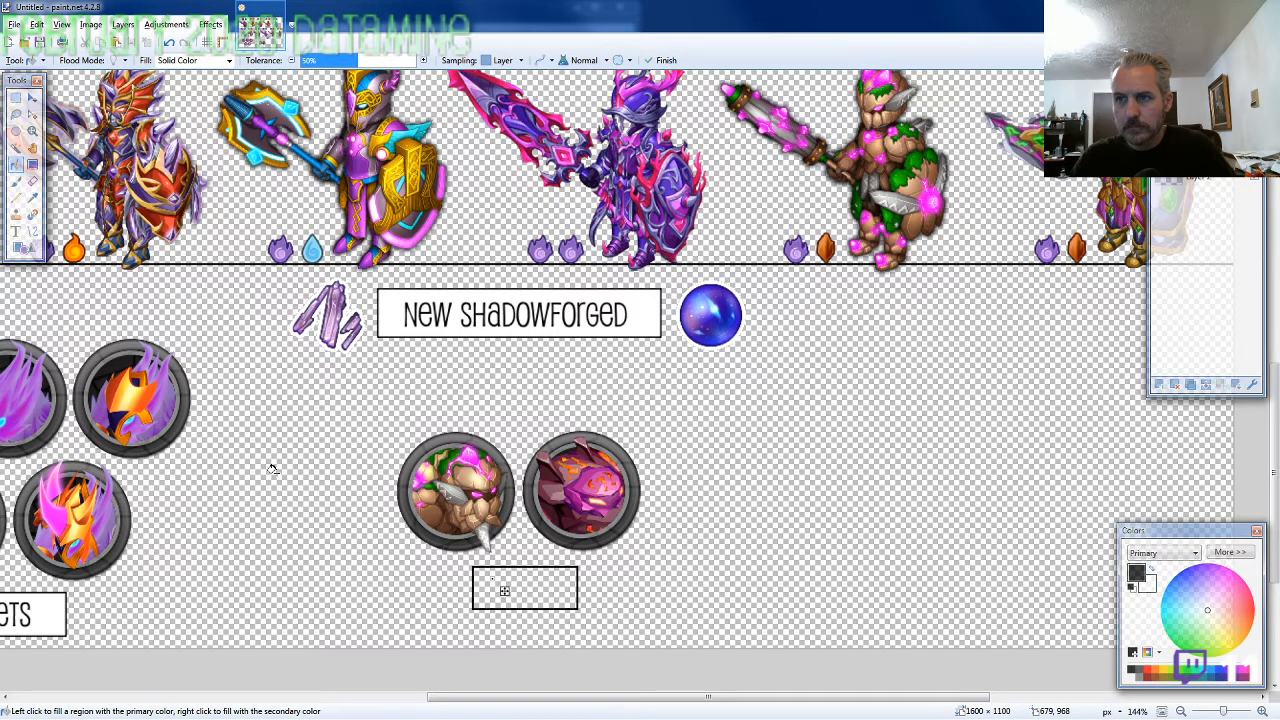
Add the text "Bosses" inside the white box below the boss icons, with its anchor point at 819, 1016
key(t)
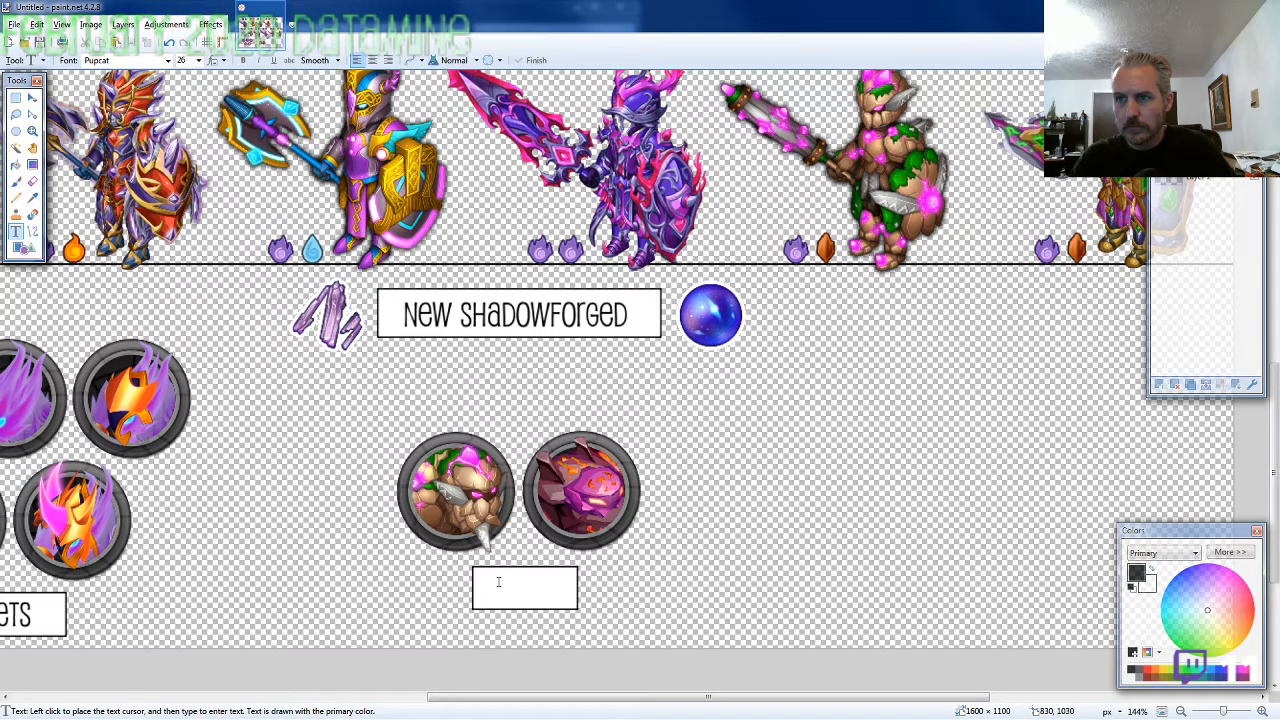
click(487, 578)
text(Bosses)
drag(571, 614, 571, 614)
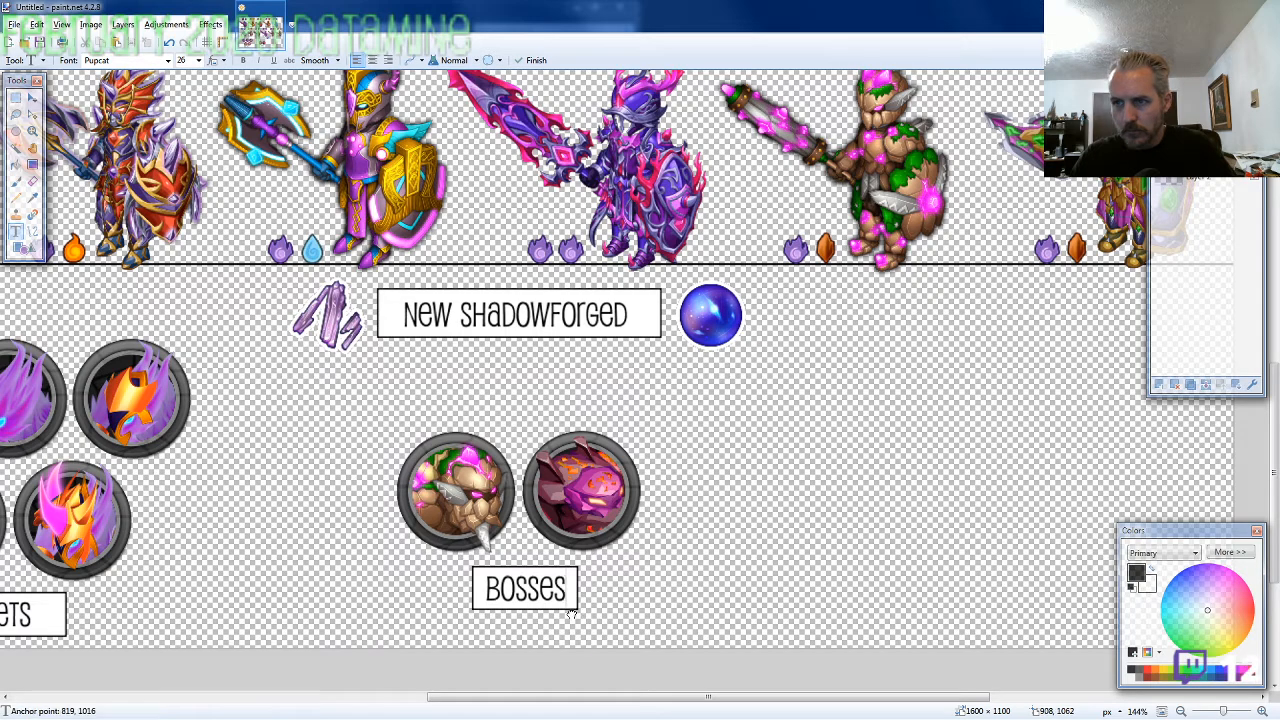
Select the whole Bosses label, nudge it left to 794, 1010 to centre it under the boss icons, and deselect it
scroll(775, 648, down, 2)
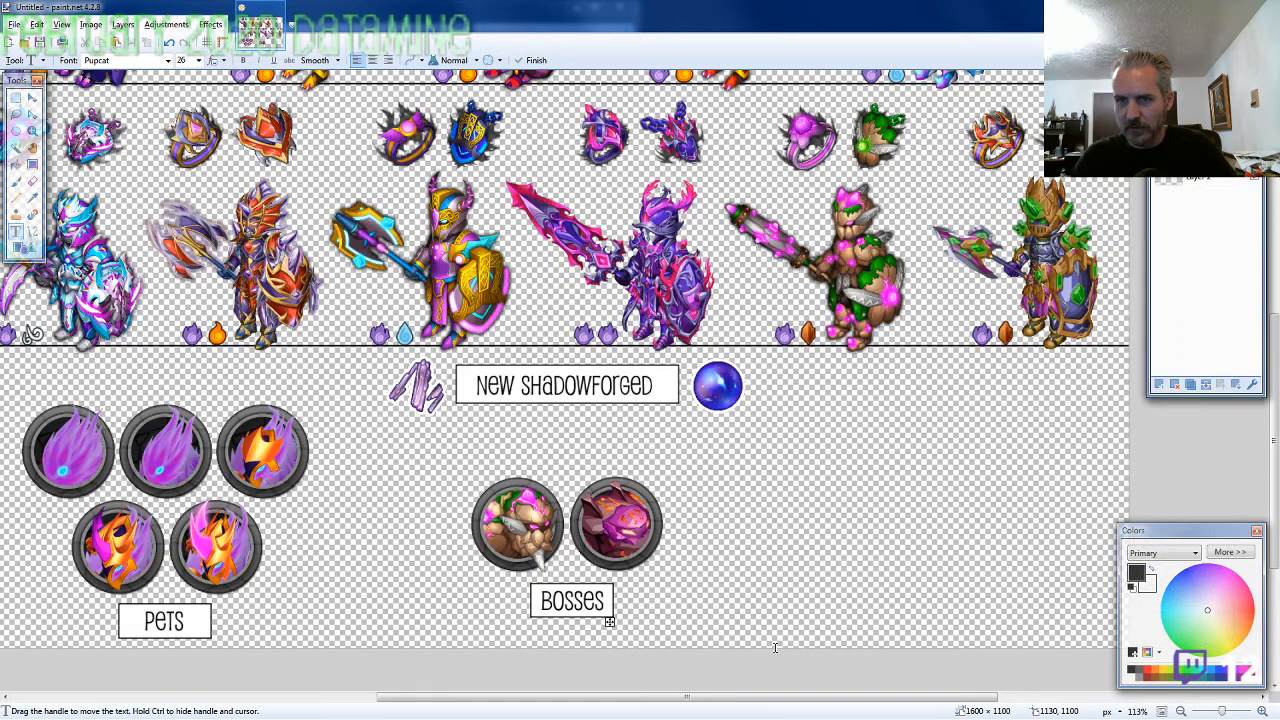
click(15, 99)
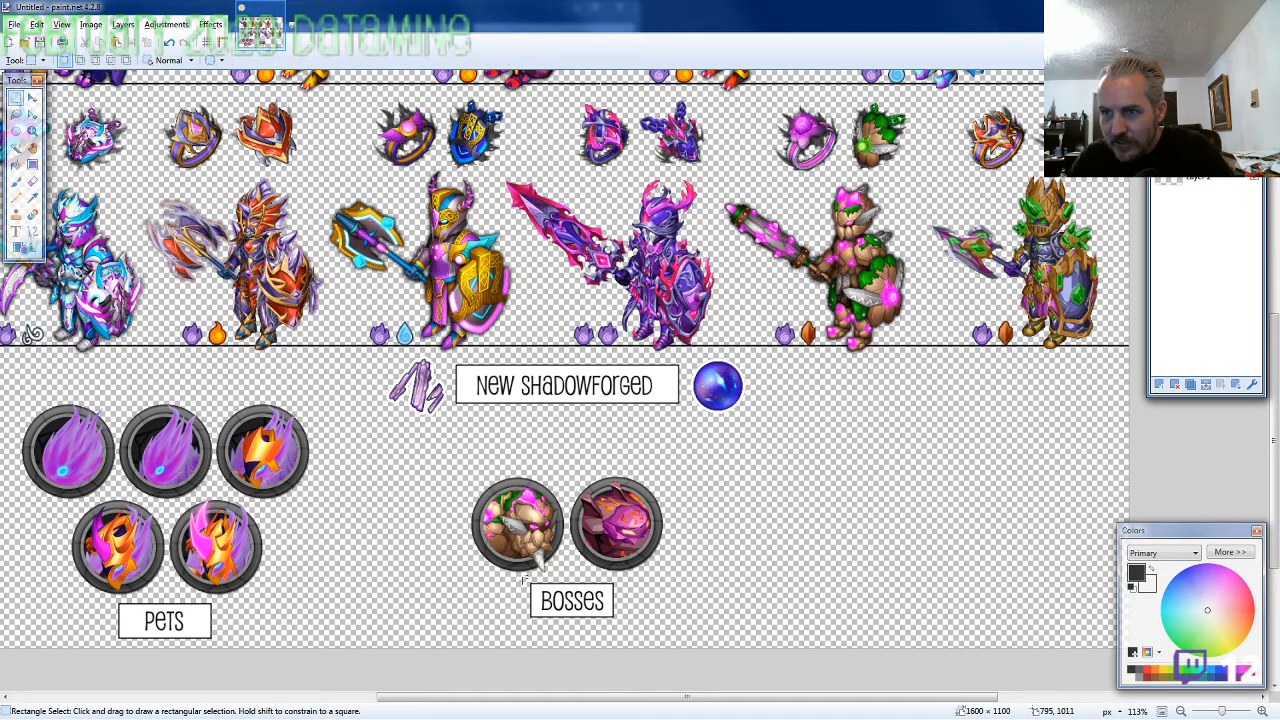
drag(526, 580, 621, 621)
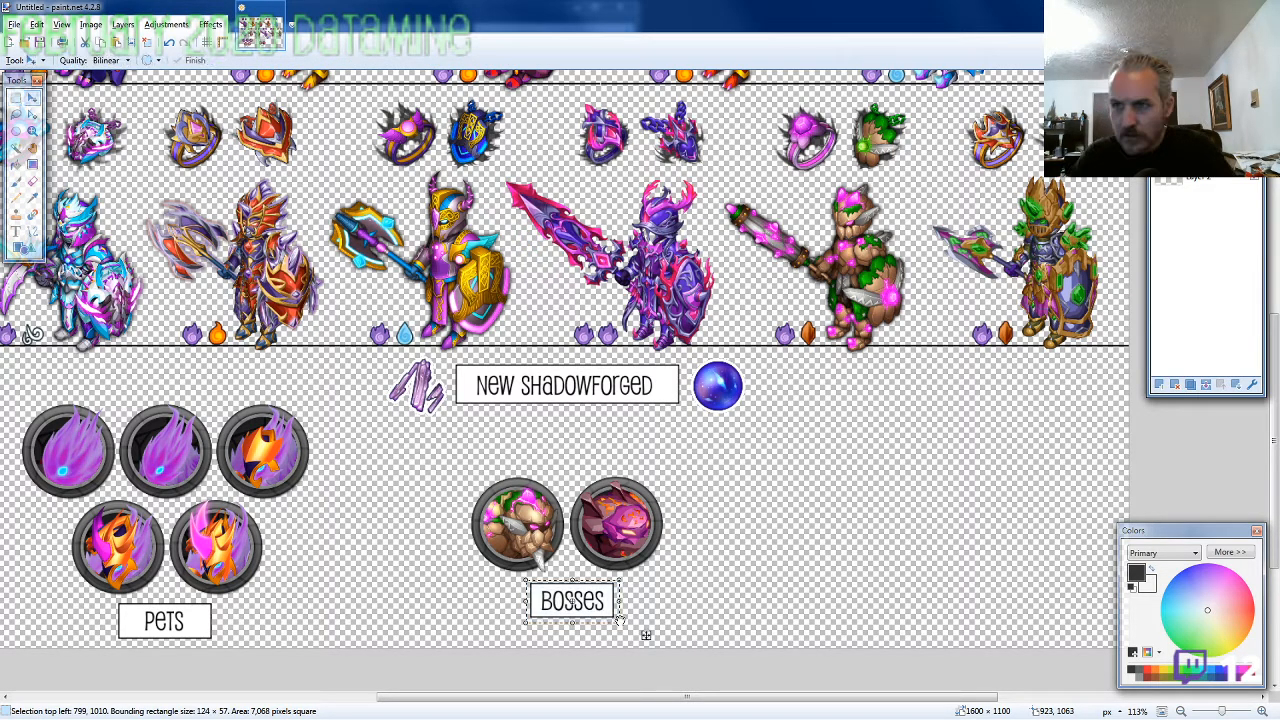
key(Left)
key(Left)
key(Left)
key(Left)
key(Left)
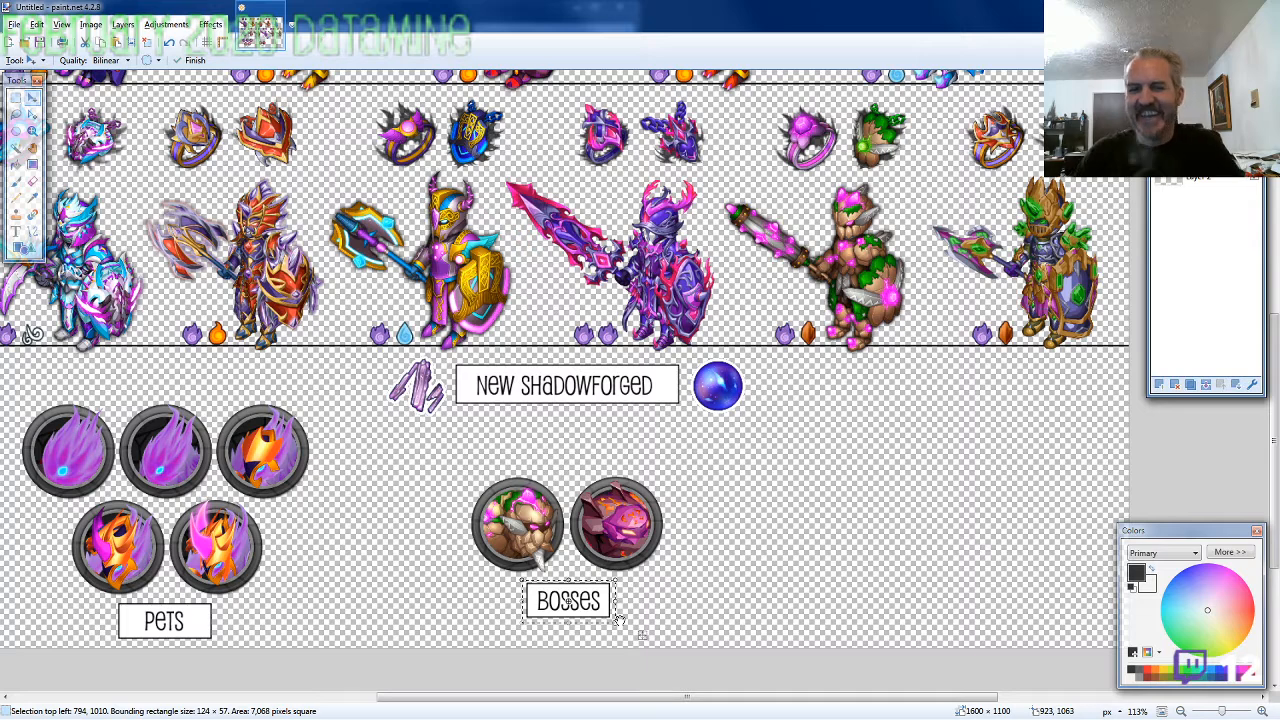
click(16, 115)
click(346, 402)
scroll(350, 492, down, 2)
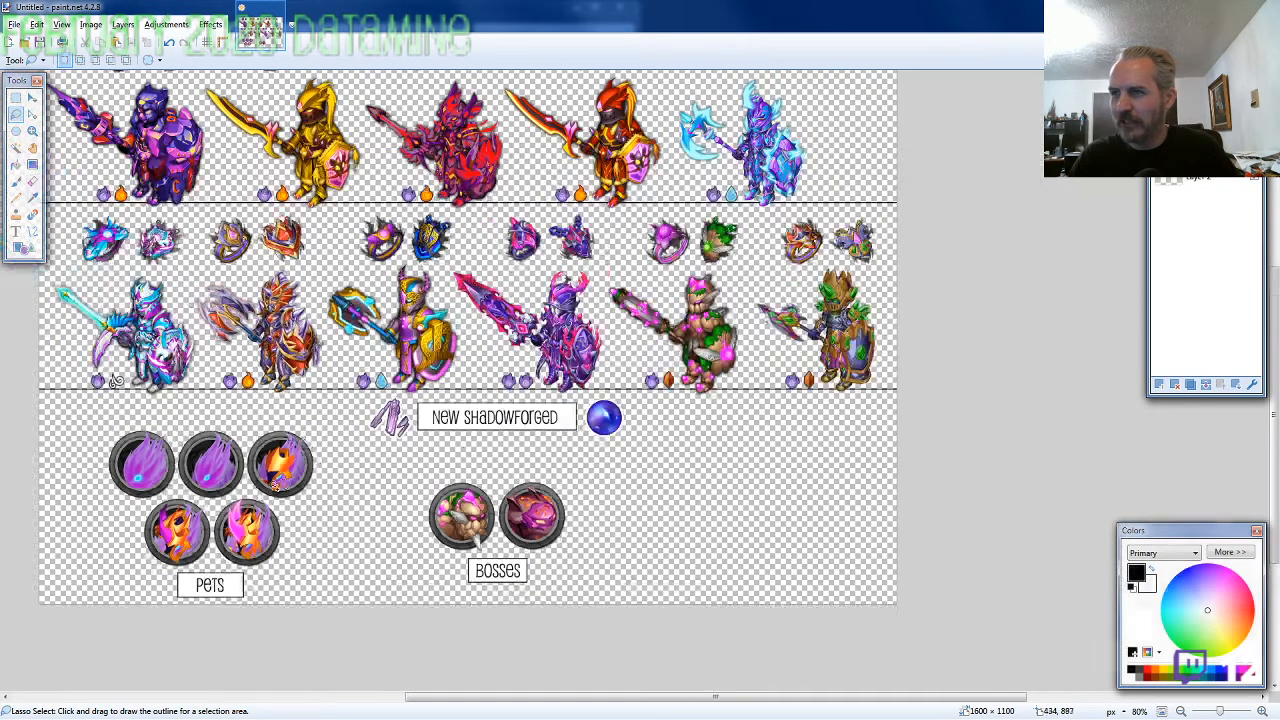
Copy CAPE.png from the CAPE subfolder of 2020-02, paste it into the overview, and place it below the last knight at 1274, 717
key(alt+Tab)
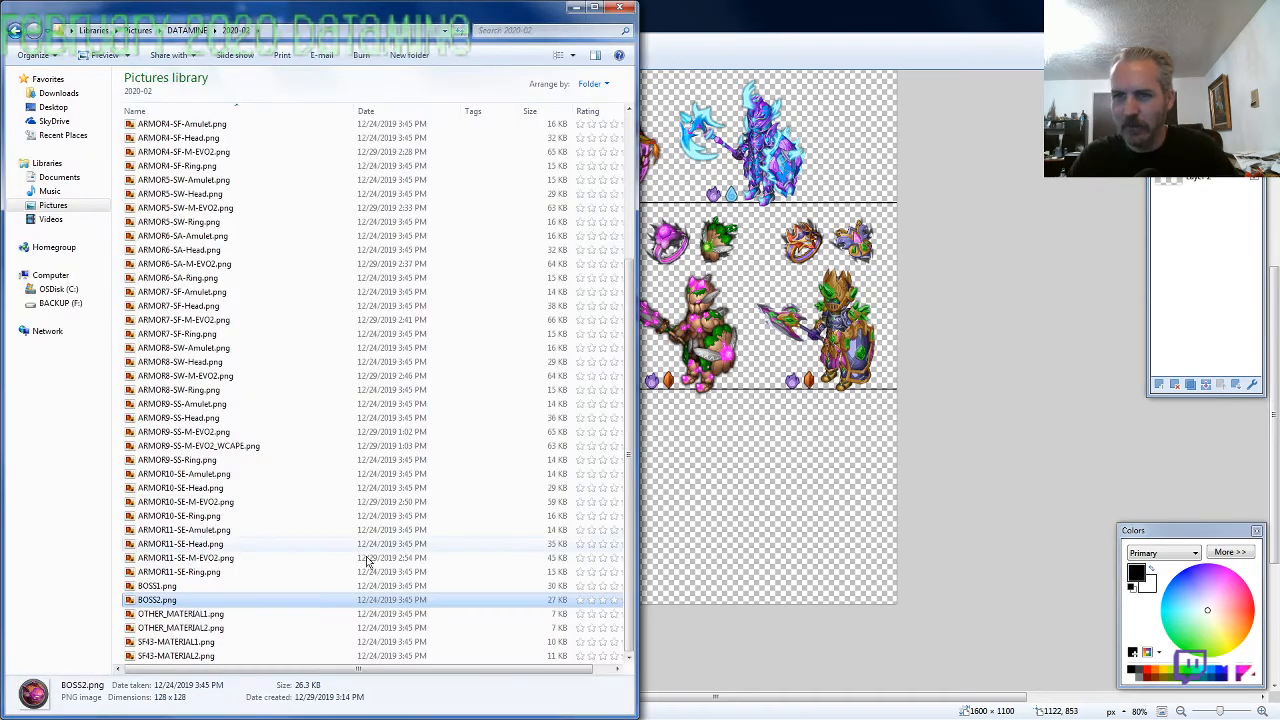
scroll(235, 545, up, 5)
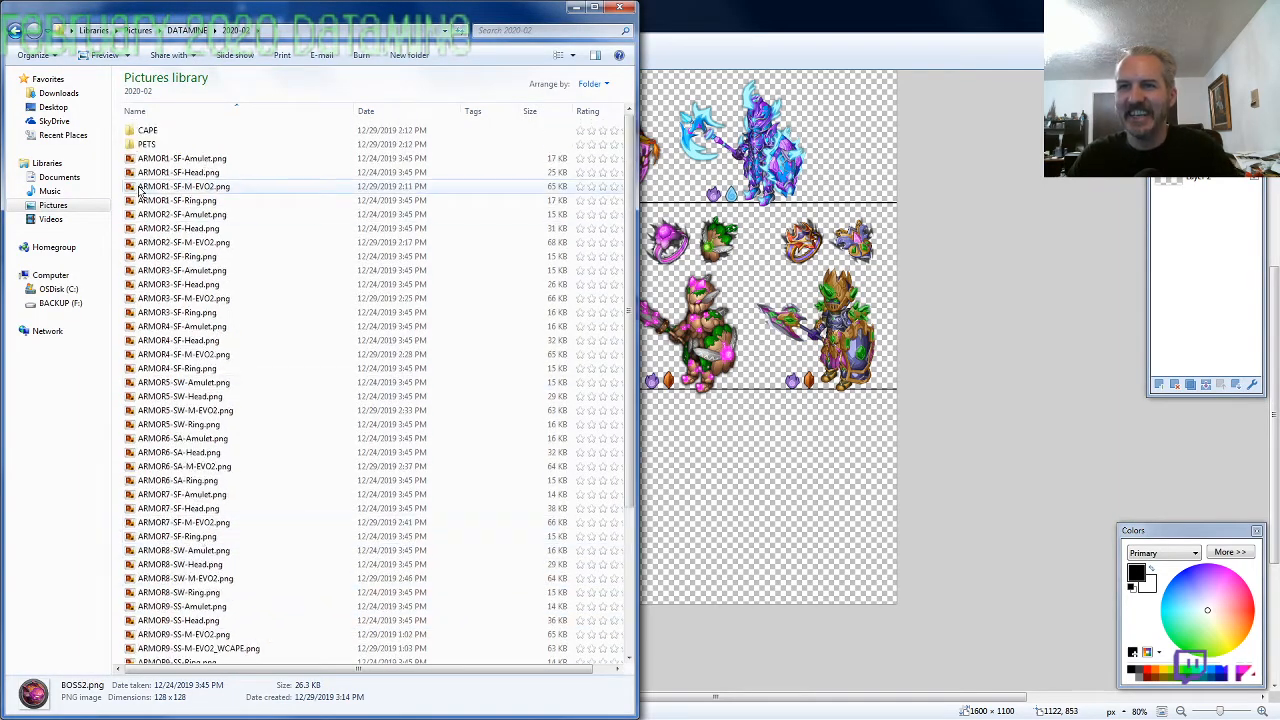
double_click(160, 132)
click(163, 133)
key(ctrl+c)
key(alt+Tab)
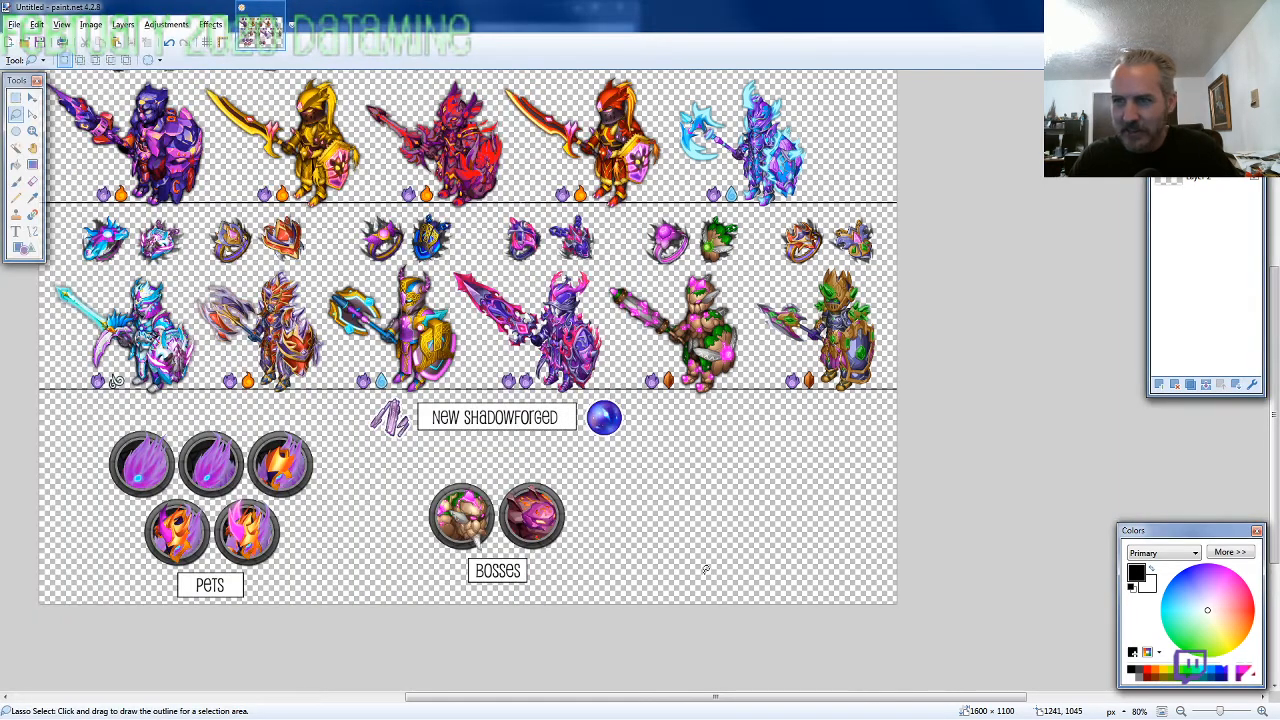
key(ctrl+v)
mouse_move(313, 272)
mouse_down()
mouse_move(908, 621)
mouse_move(1000, 604)
mouse_up()
Copy ARMOR9-SS-M-EVO2_WCAPE.png from the 2020-02 folder, paste it into the overview, and place it between the boss icons and the cape icon at 1040, 789
key(alt+Tab)
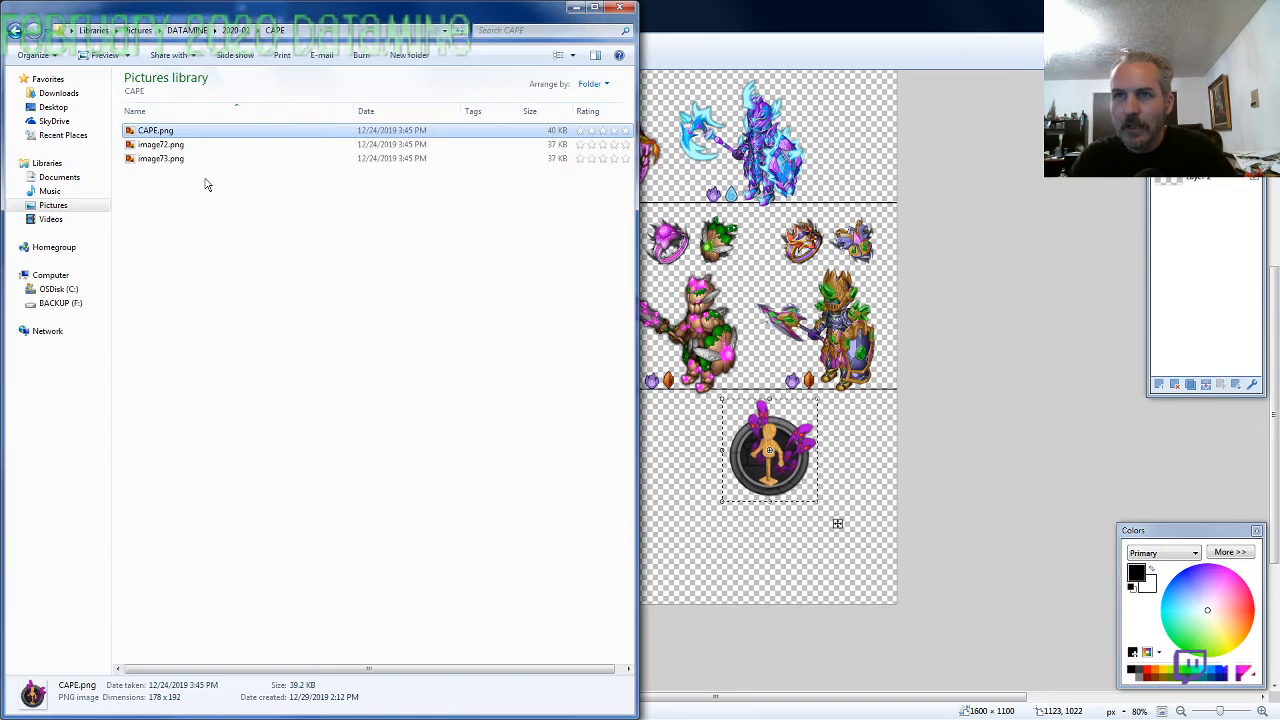
click(236, 31)
scroll(240, 480, down, 10)
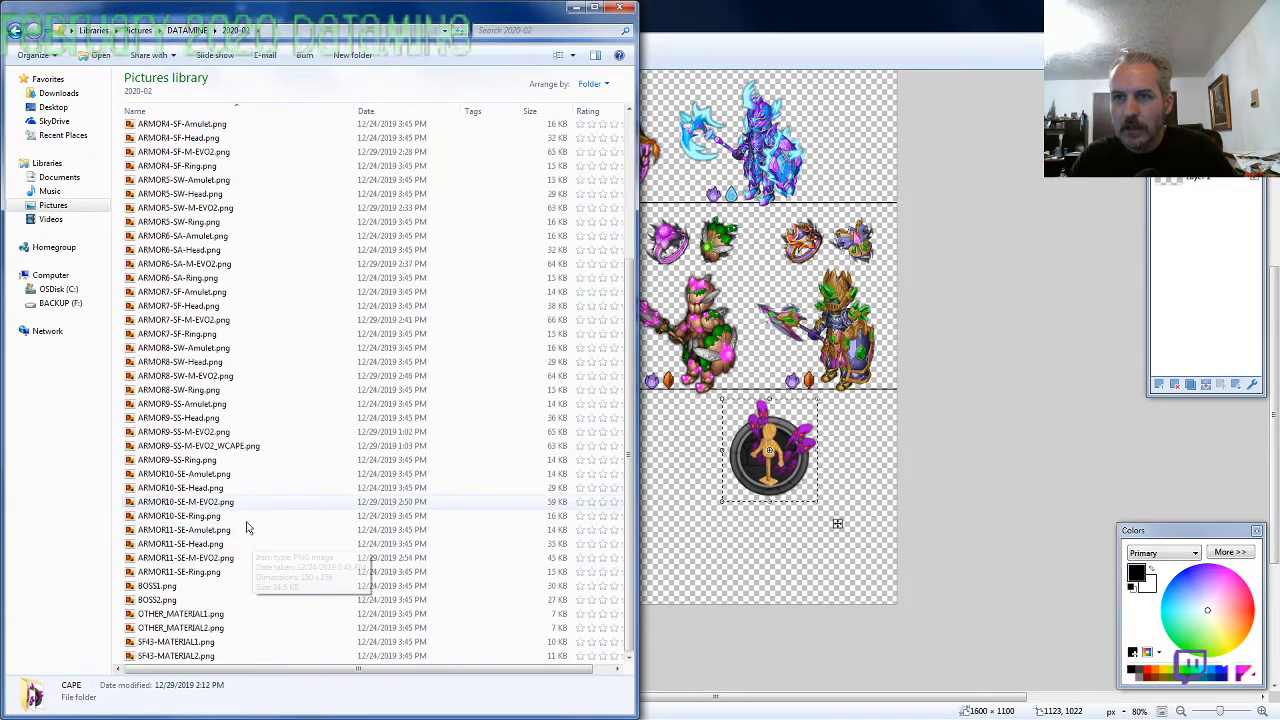
click(236, 450)
key(alt+Tab)
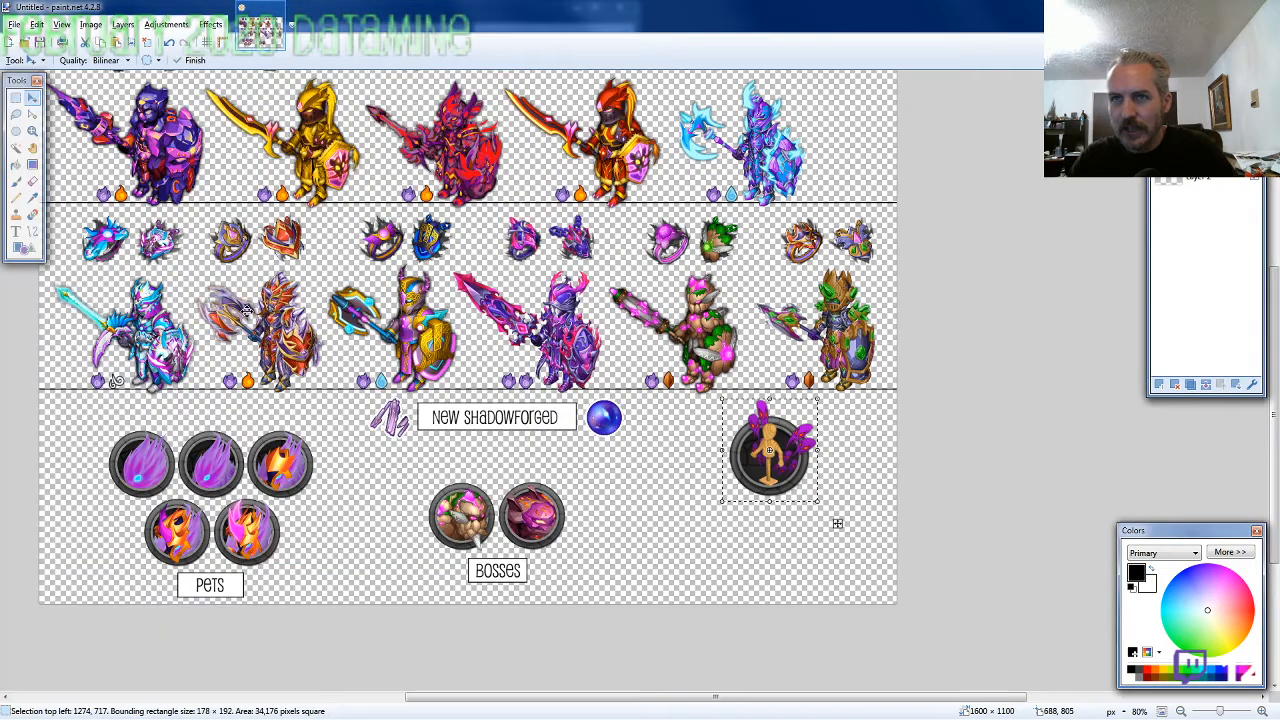
key(alt+Tab)
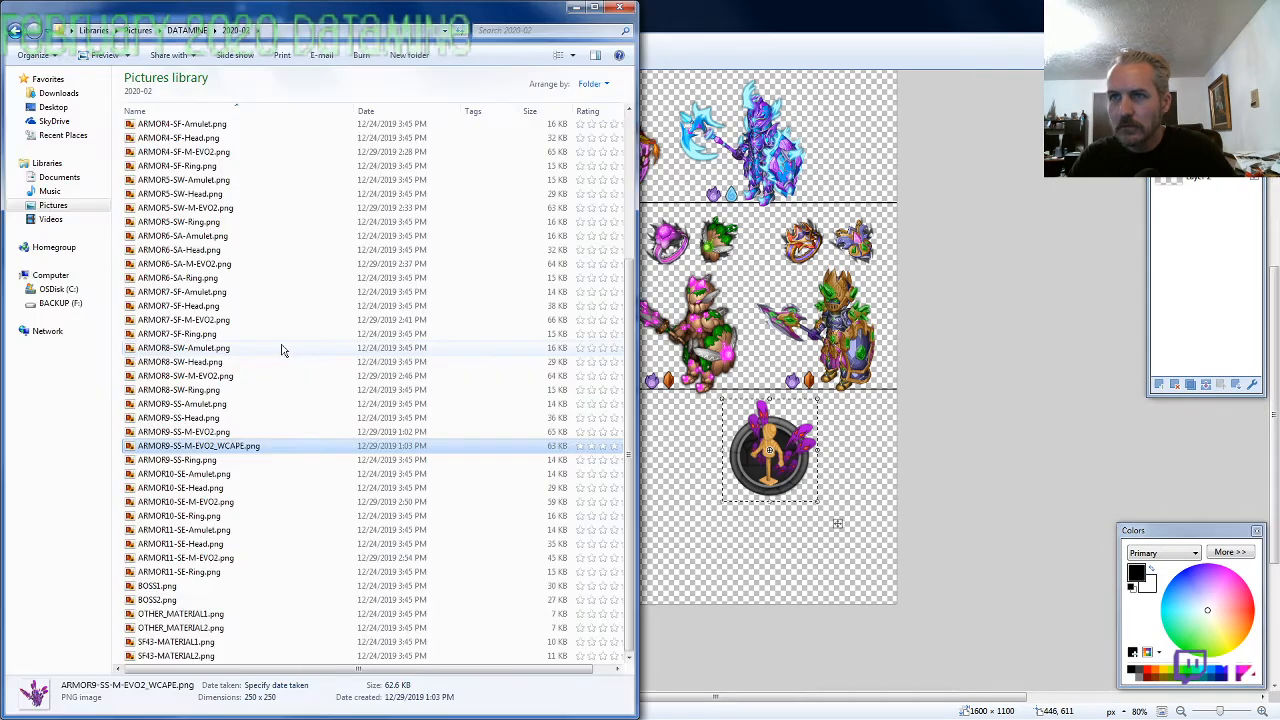
key(alt+Tab)
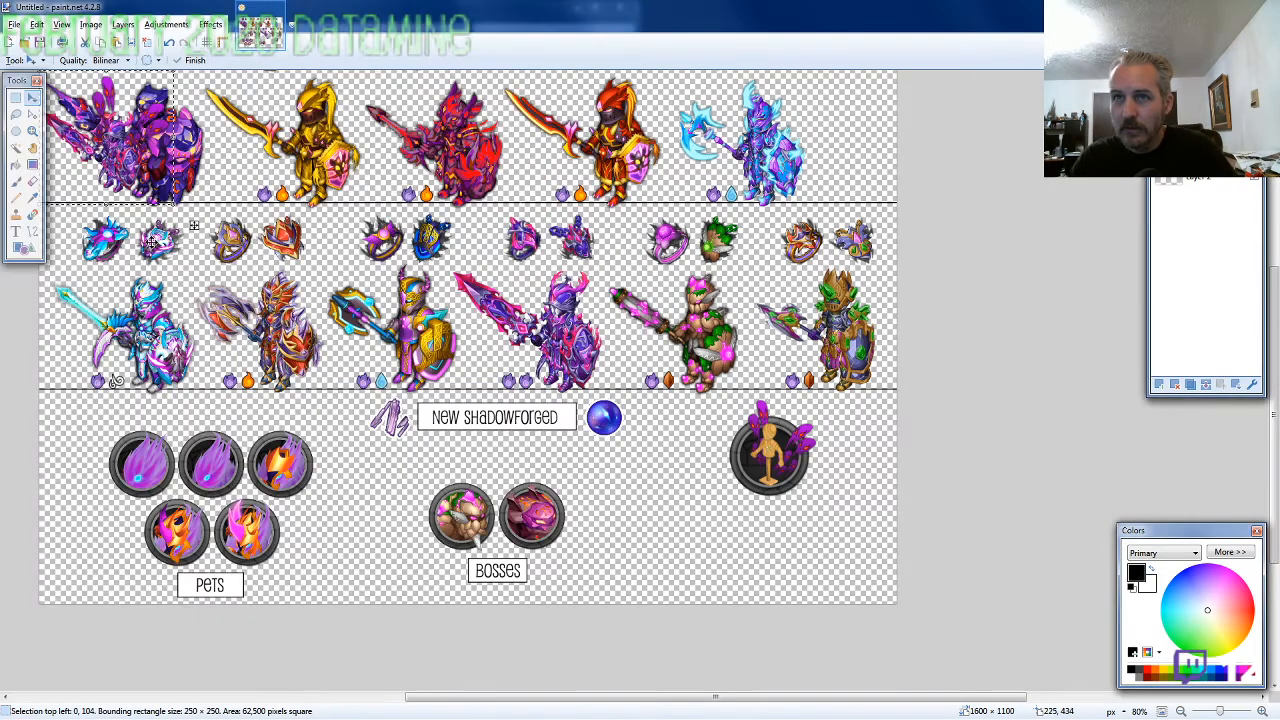
drag(351, 351, 662, 518)
scroll(662, 518, up, 2)
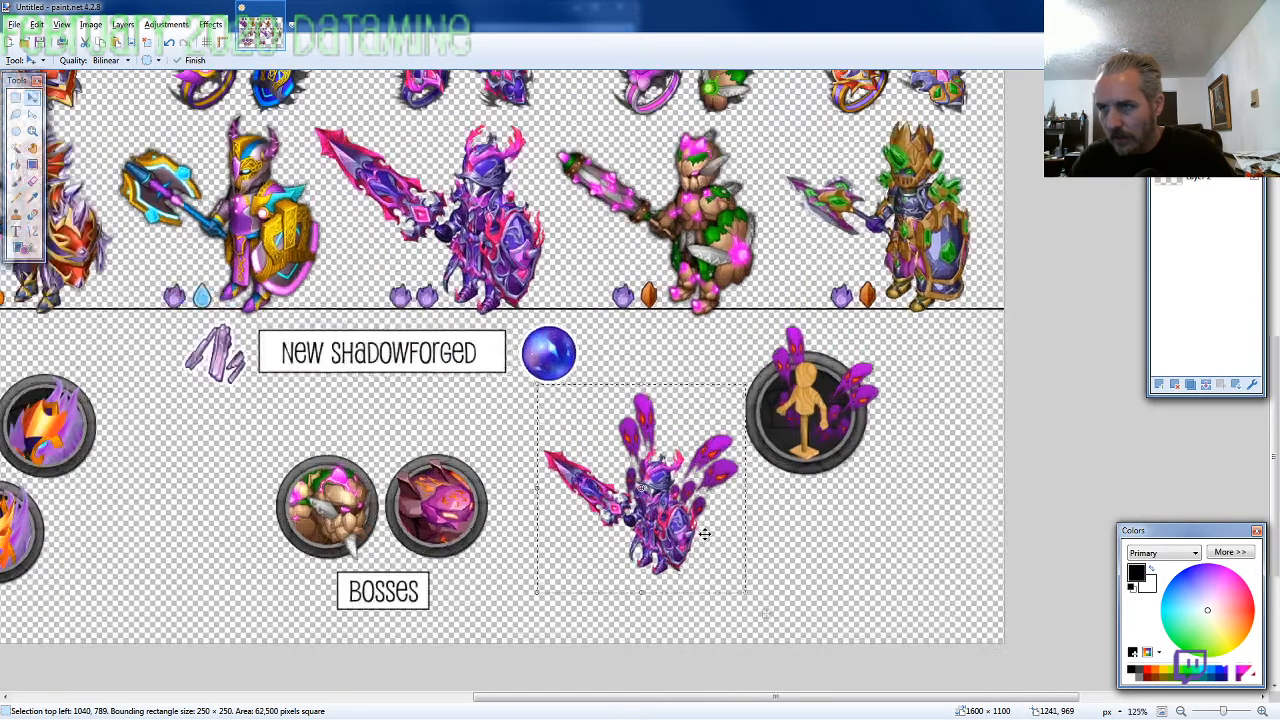
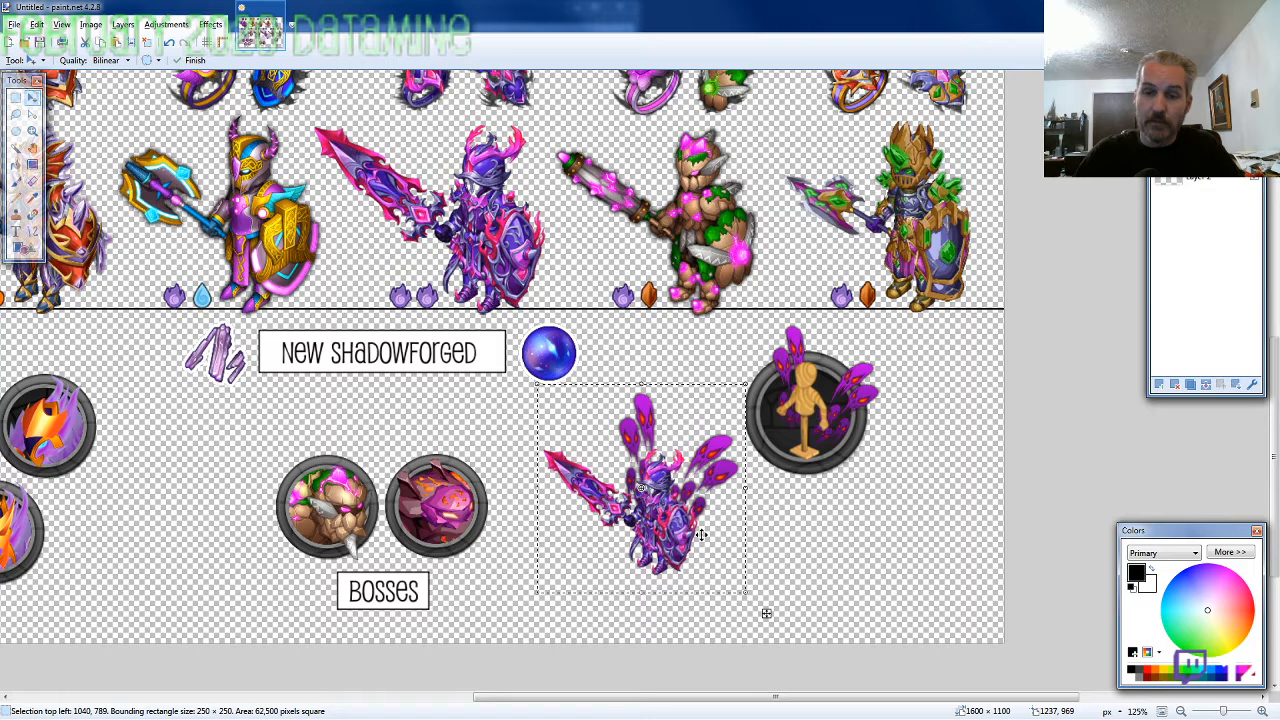
Undo the paste of the caped knight and open ARMOR9-SS-M-EVO2_WCAPE.png from the 2020-02 folder for editing
key(ctrl+d)
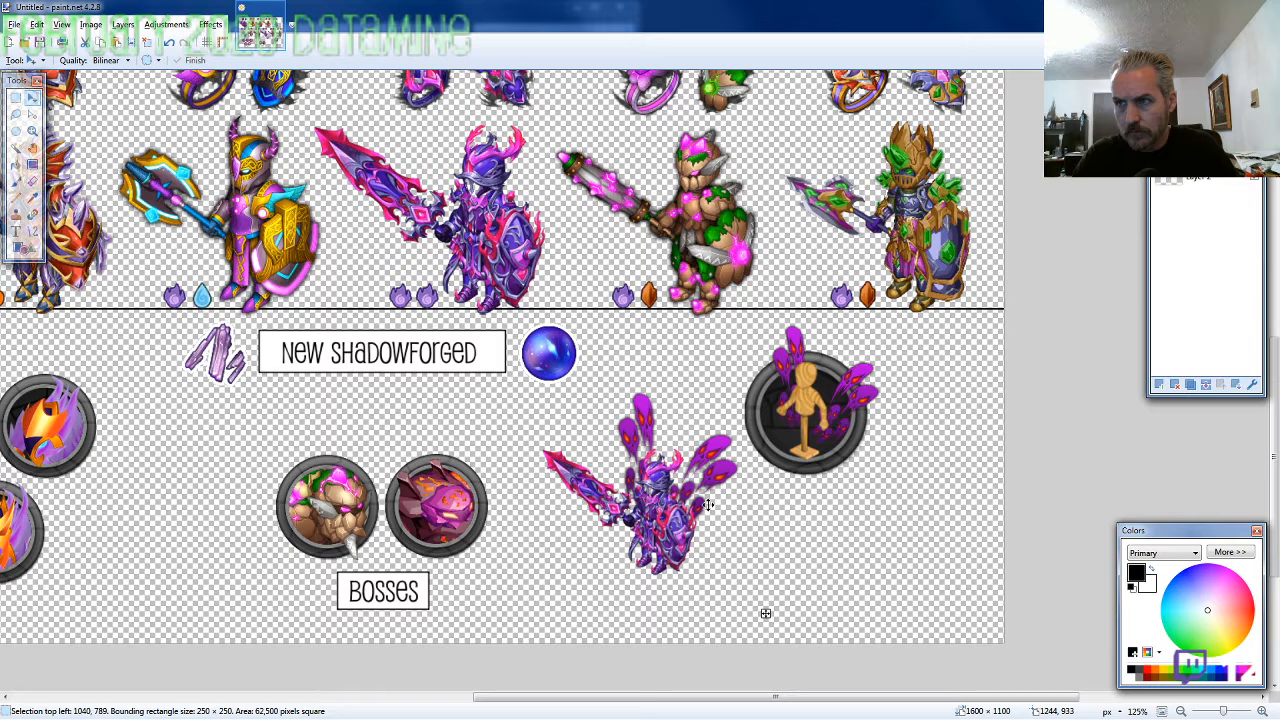
key(ctrl+z)
key(alt+Tab)
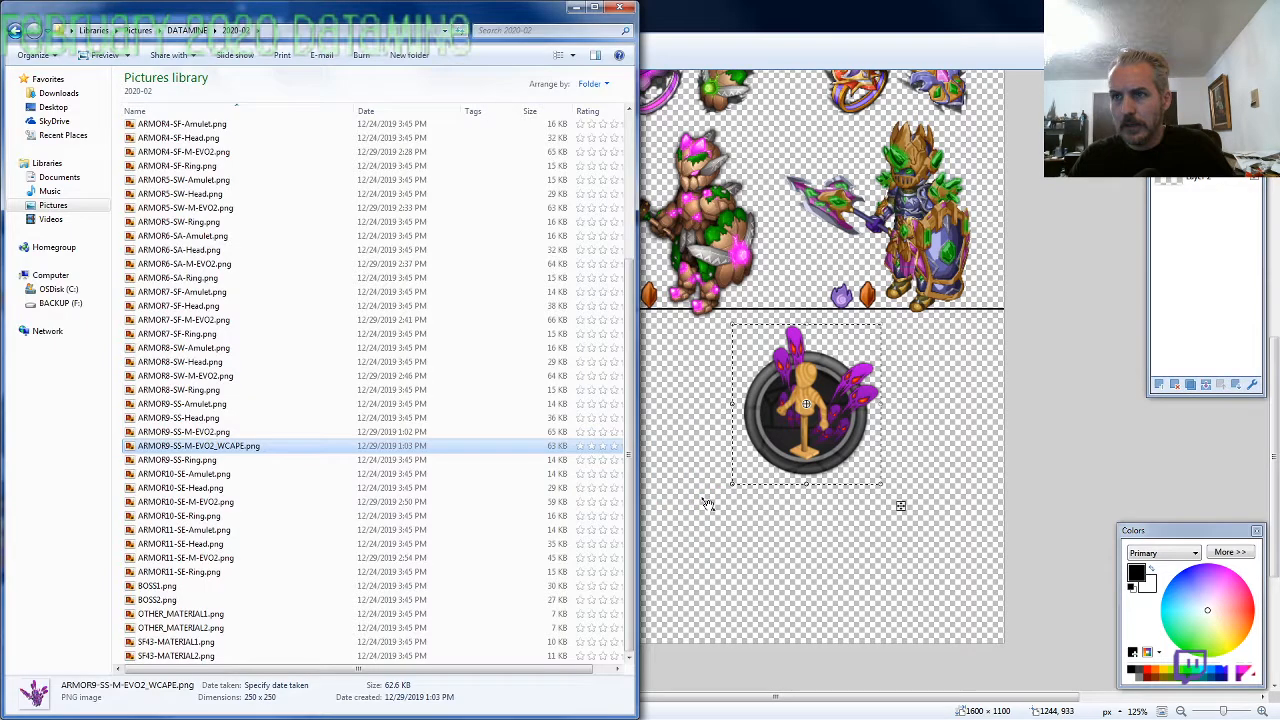
right_click(246, 446)
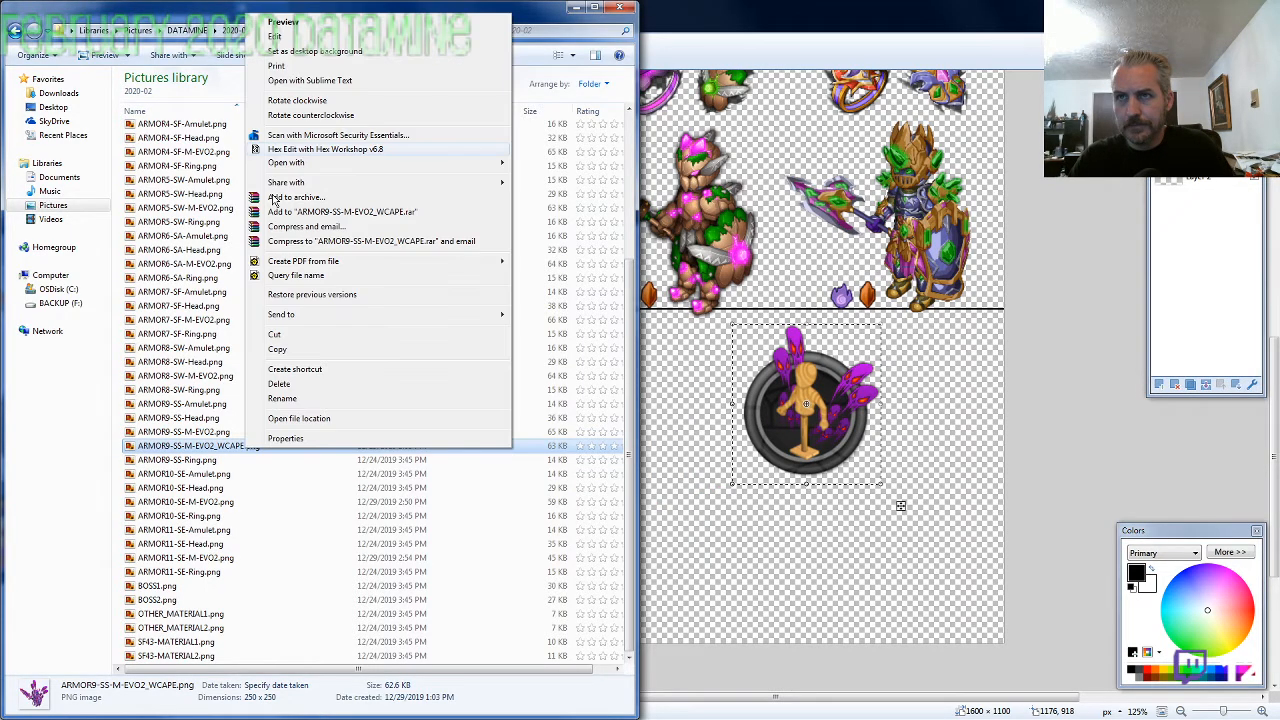
click(306, 37)
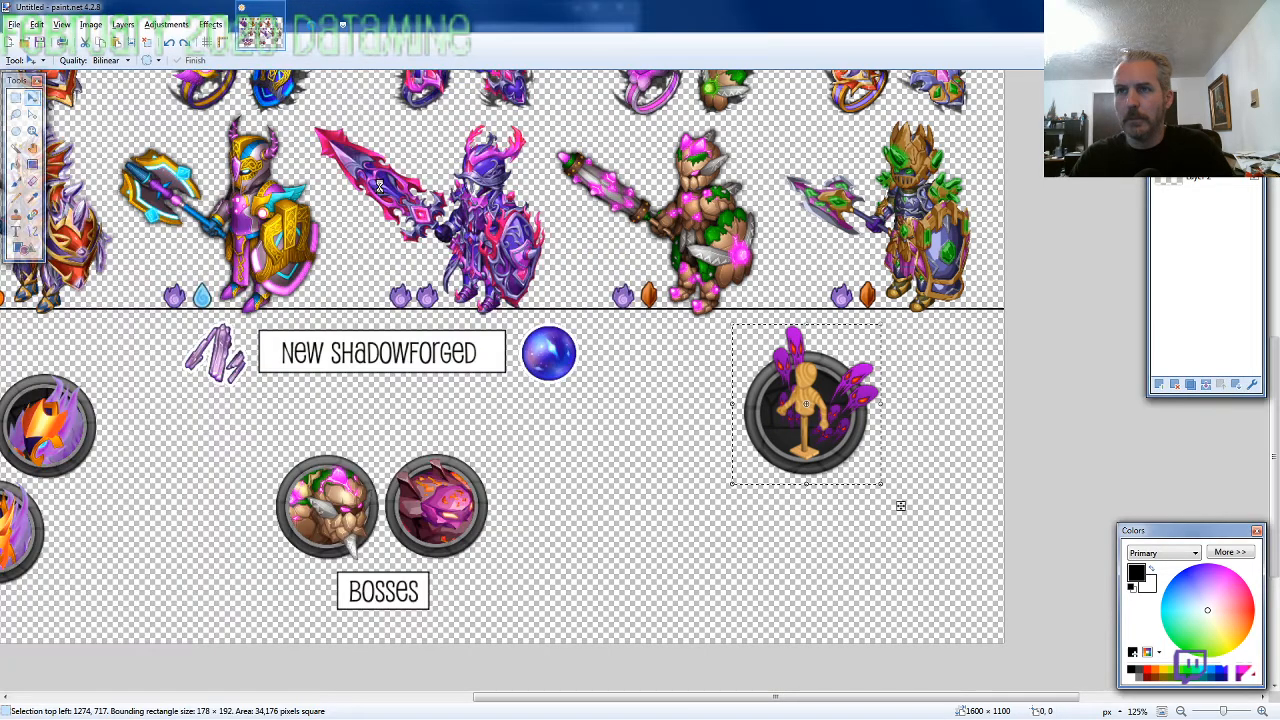
Resize the caped knight image to 235 × 235 pixels and paste it into the overview between the boss icons and cape icon at 1045, 785
key(ctrl+r)
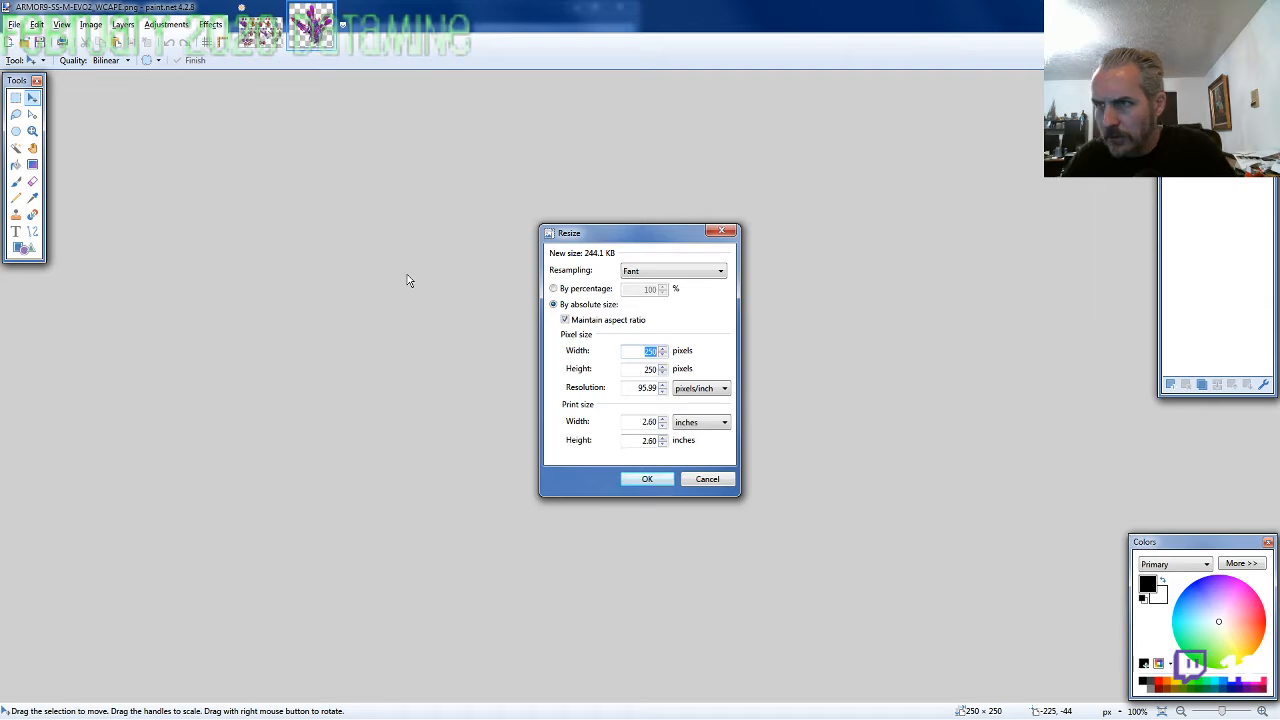
text(235)
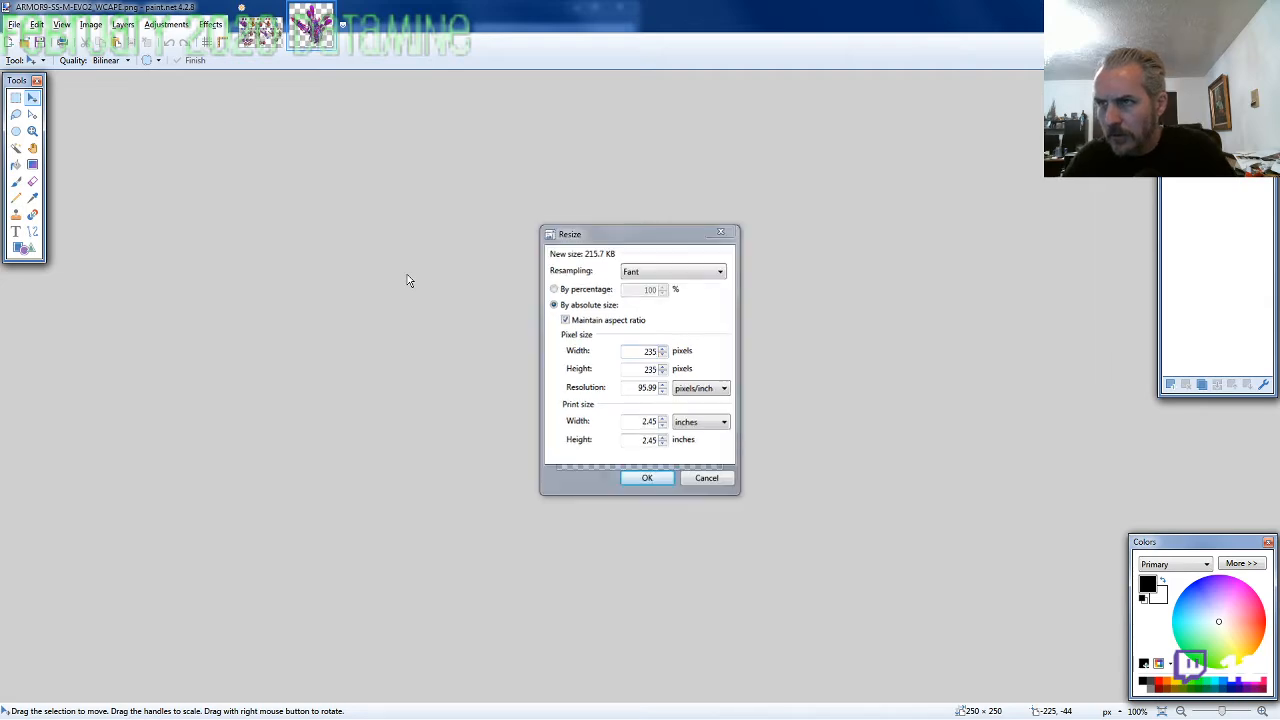
key(Return)
key(ctrl+Tab)
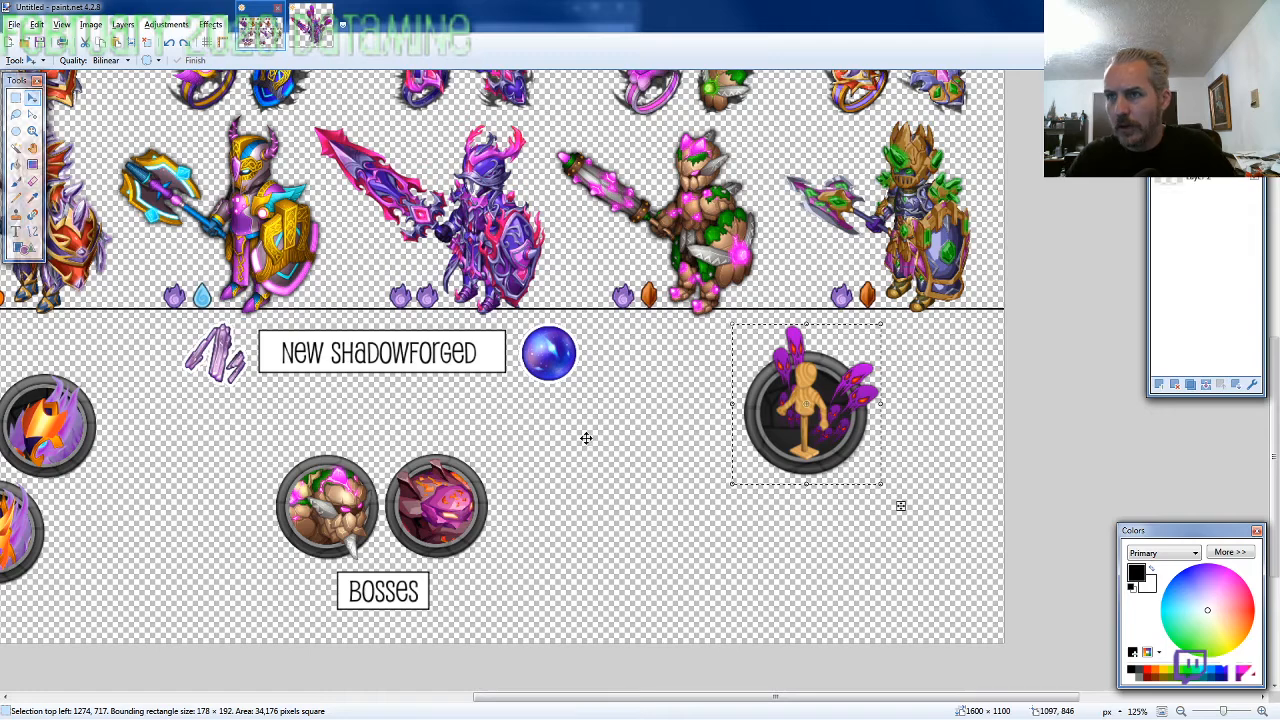
key(ctrl+v)
drag(145, 176, 686, 471)
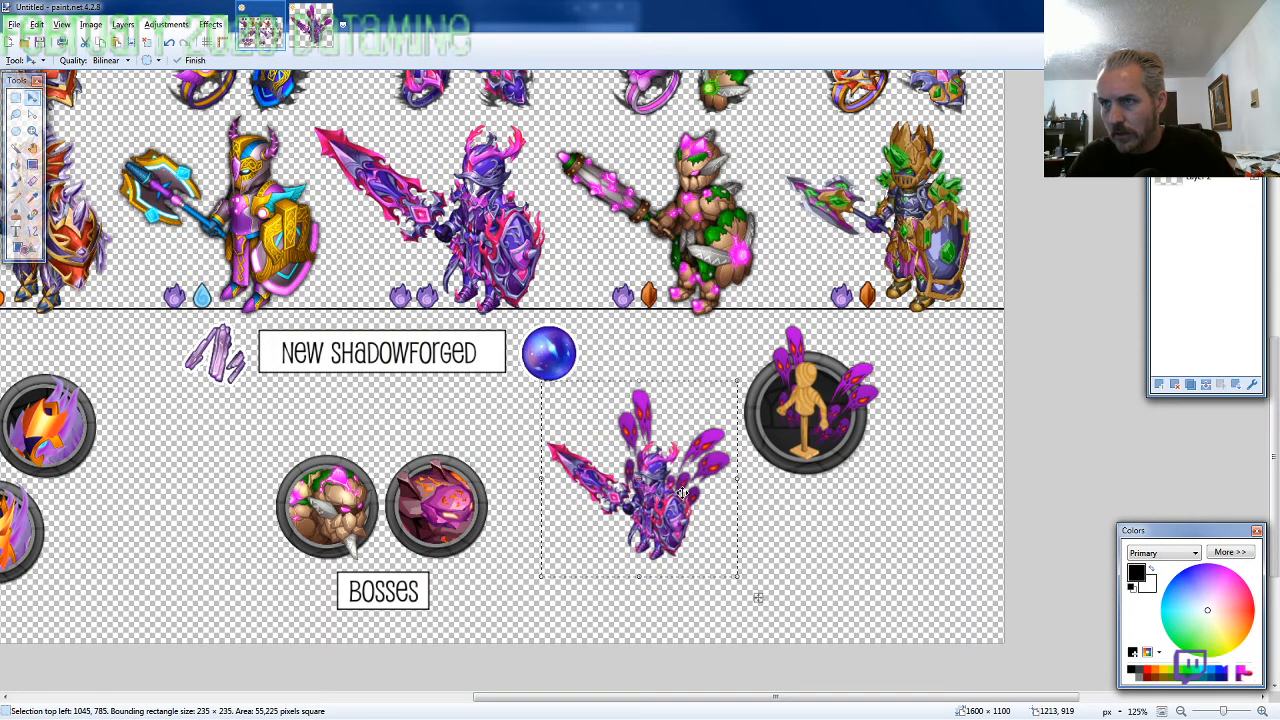
Lasso the caped knight, nudge it up beside the cape icon, and deselect it
click(16, 115)
mouse_move(735, 466)
mouse_down()
mouse_move(711, 408)
mouse_move(676, 380)
mouse_move(626, 378)
mouse_move(579, 424)
mouse_move(545, 428)
mouse_move(528, 456)
mouse_move(615, 548)
mouse_move(702, 550)
mouse_up()
key(m)
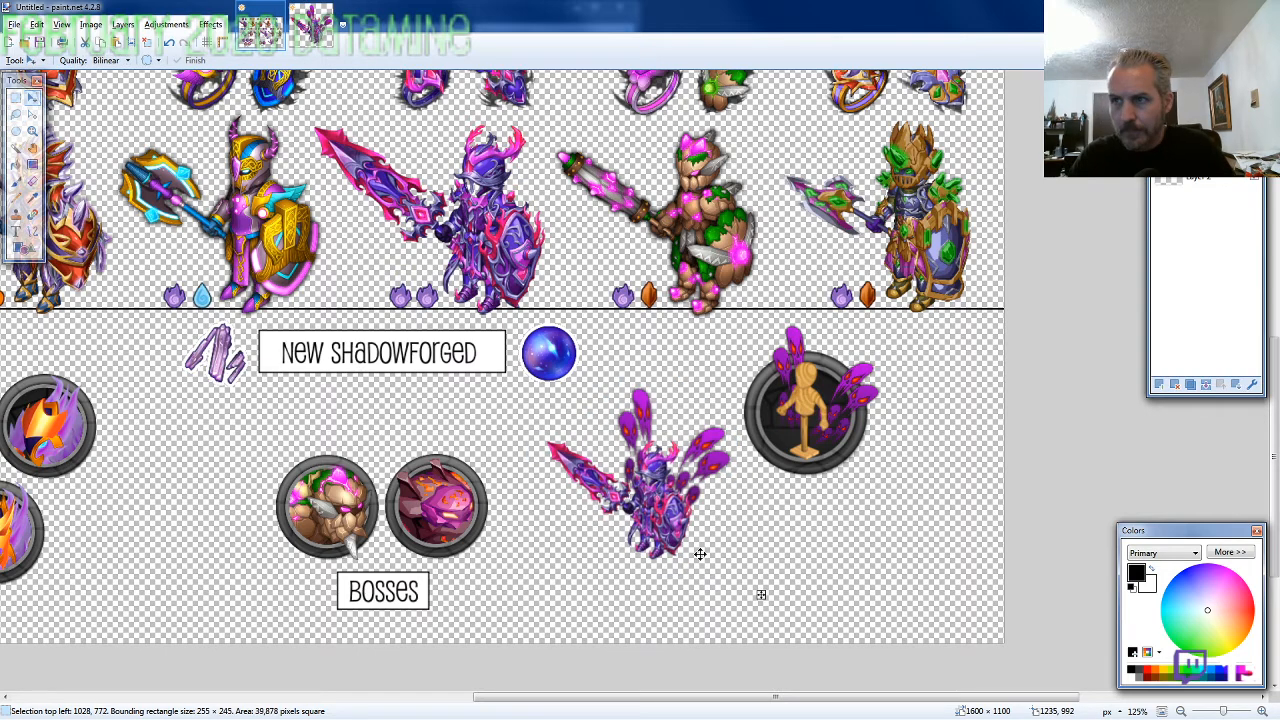
key(Up)
key(Up)
key(Up)
key(Up)
key(Up)
key(Up)
key(Up)
key(Up)
key(Up)
key(Up)
key(Up)
key(Up)
key(Up)
key(Up)
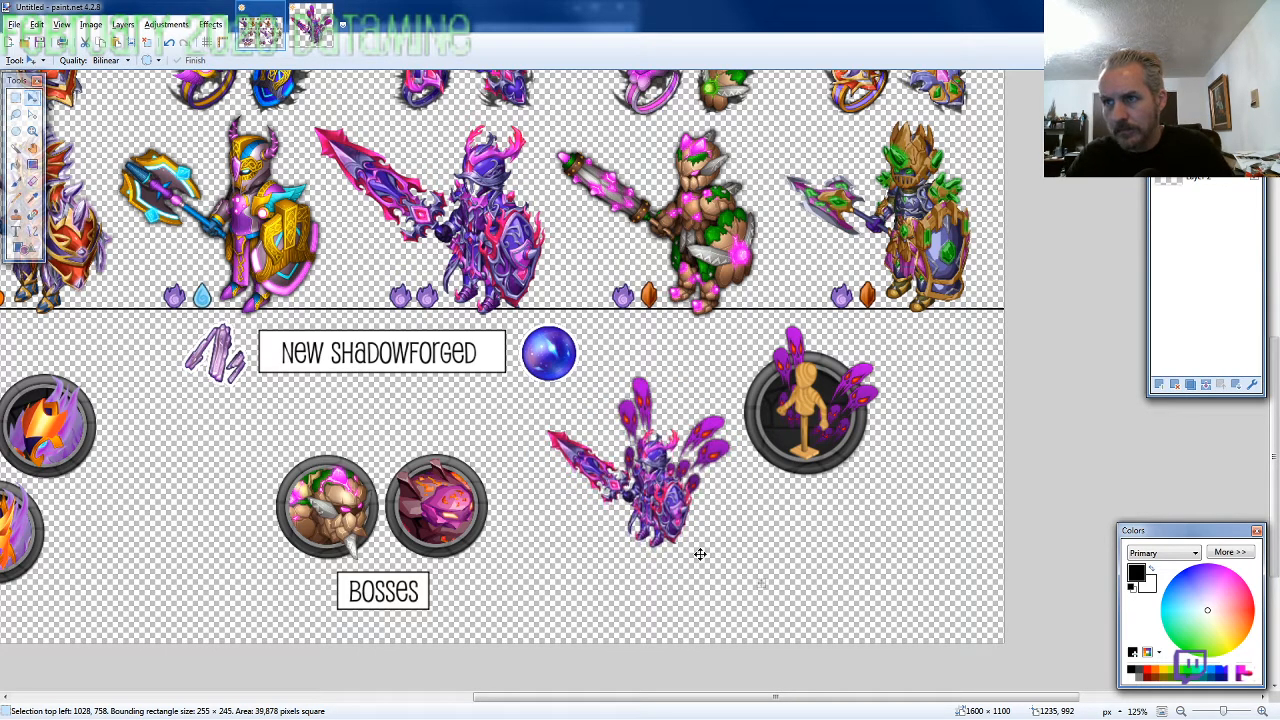
key(Up)
key(Up)
key(Up)
key(Up)
key(Up)
key(Up)
key(Up)
key(Up)
key(Up)
key(Up)
key(Up)
key(Up)
key(Up)
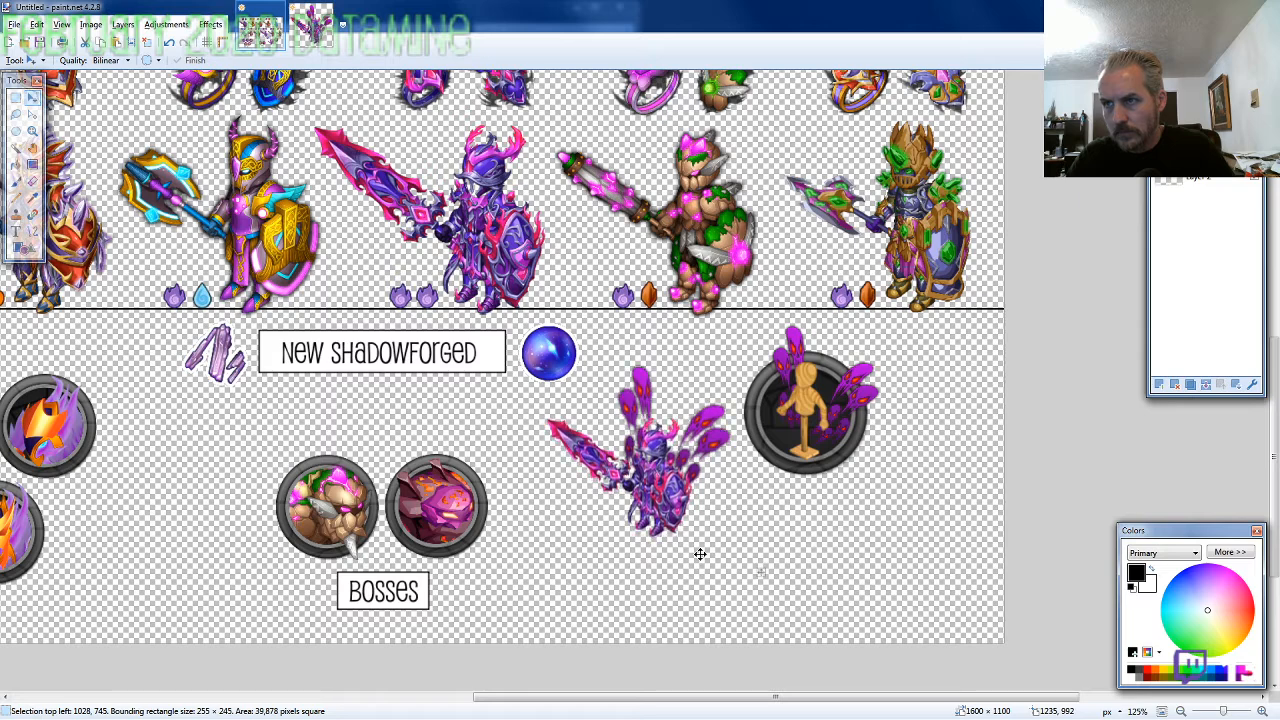
key(Up)
key(Up)
key(Up)
key(Up)
key(Up)
key(Up)
key(Up)
key(Up)
key(Up)
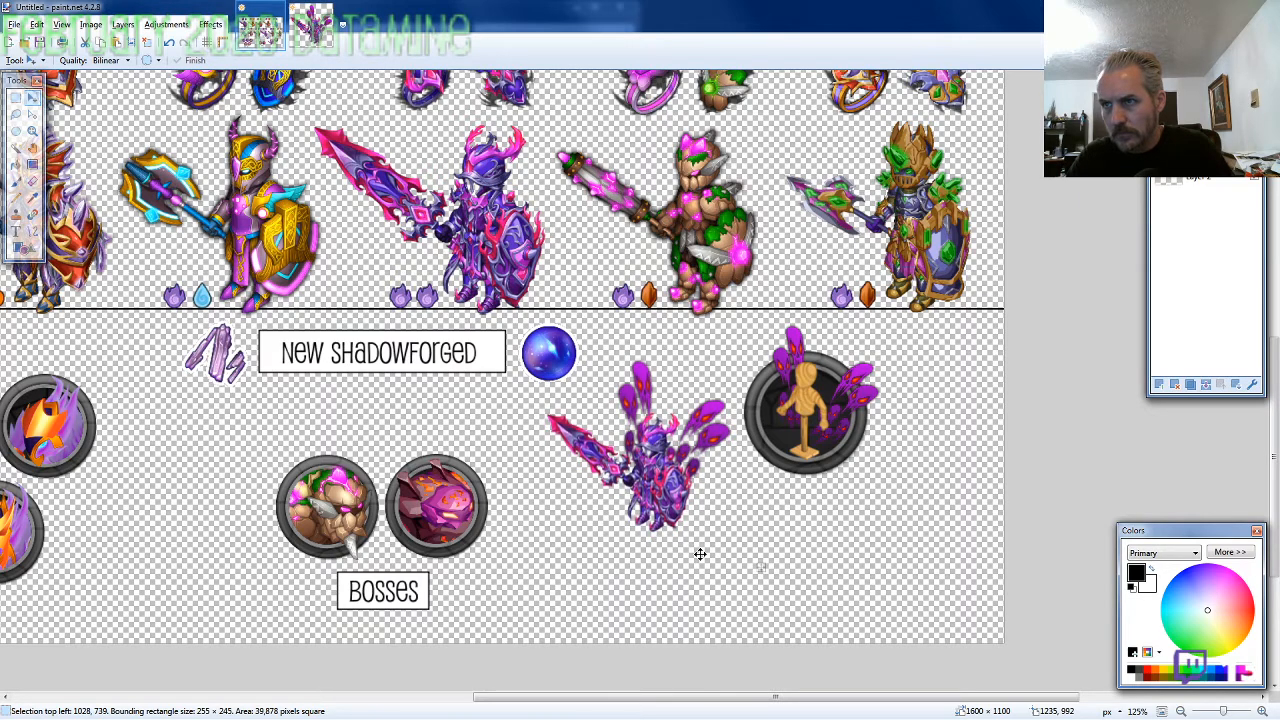
Draw a black-outlined rectangle of about 124 × 51 pixels below the cape icon and fill it with white
click(22, 249)
drag(751, 485, 856, 529)
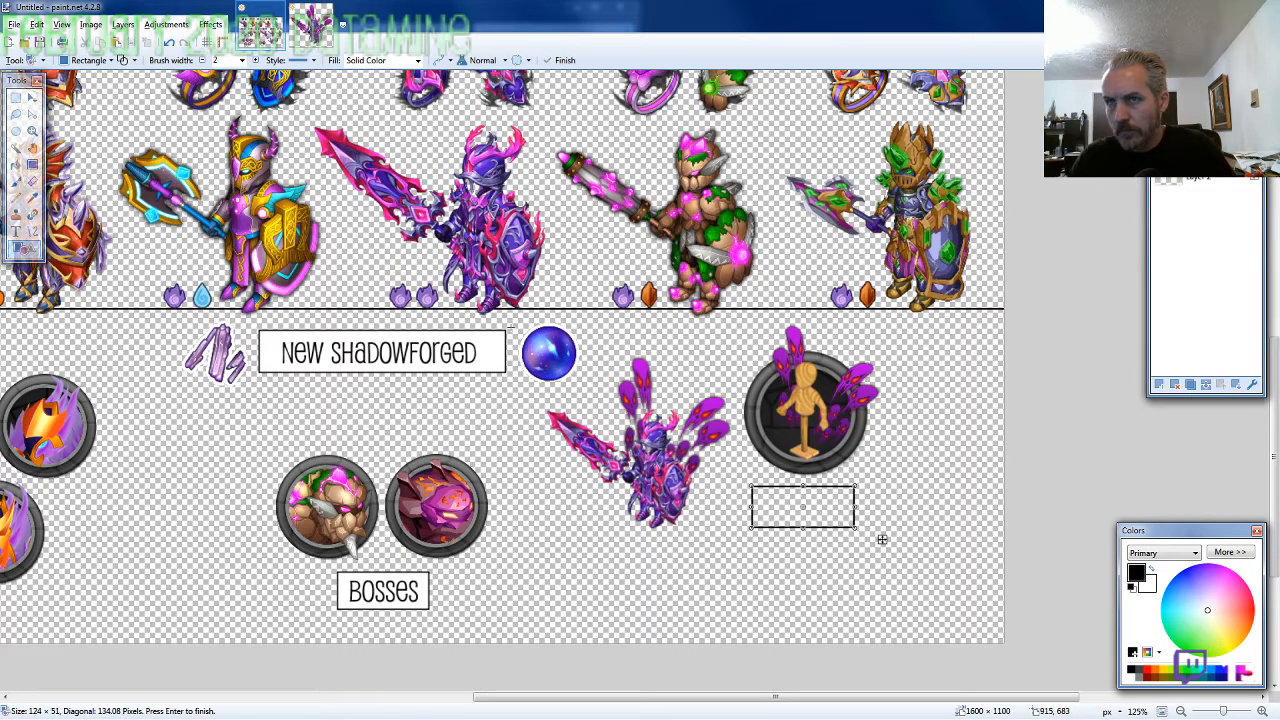
click(15, 164)
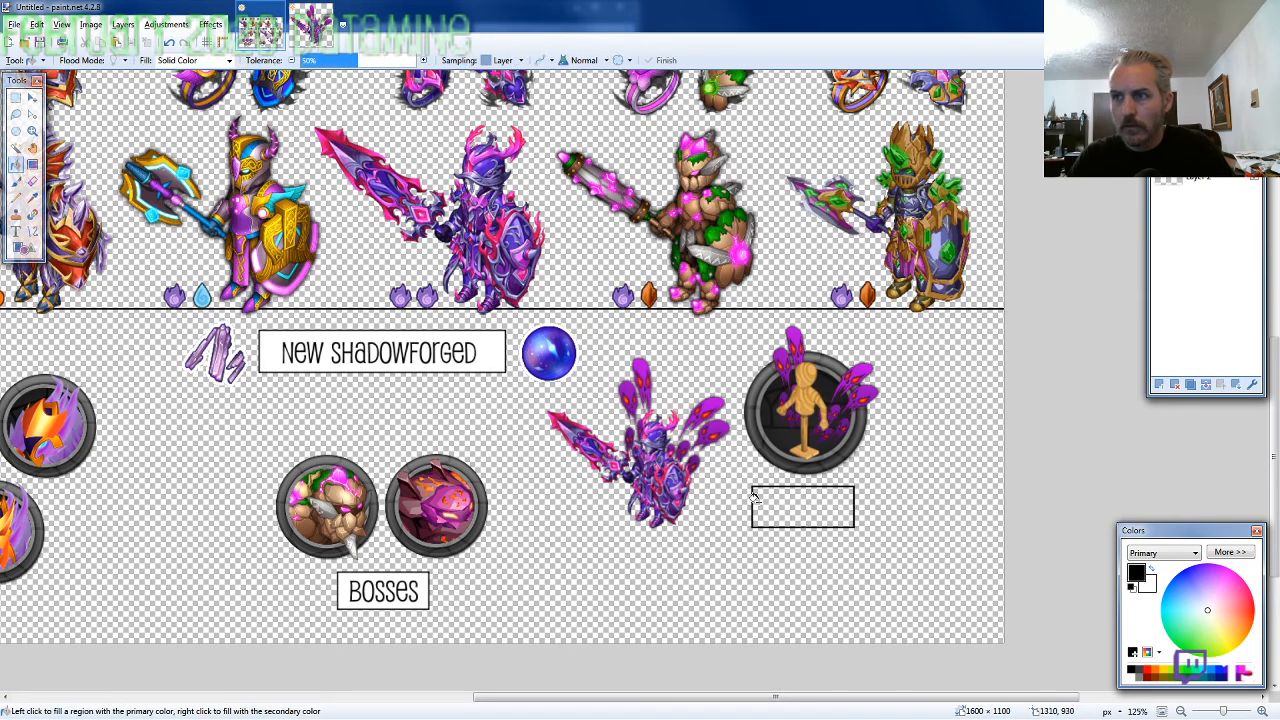
right_click(790, 517)
Add the text "cape" inside the white box below the cape icon and centre it in the box
click(15, 230)
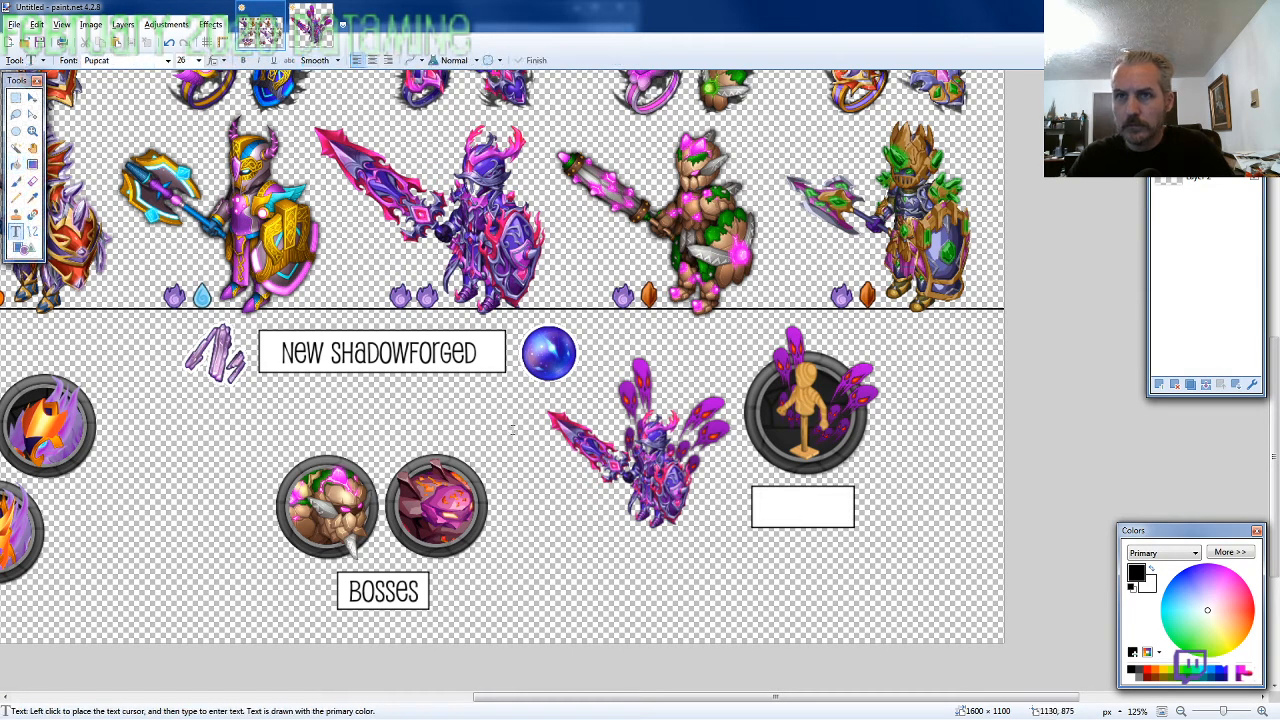
click(778, 508)
text(cape)
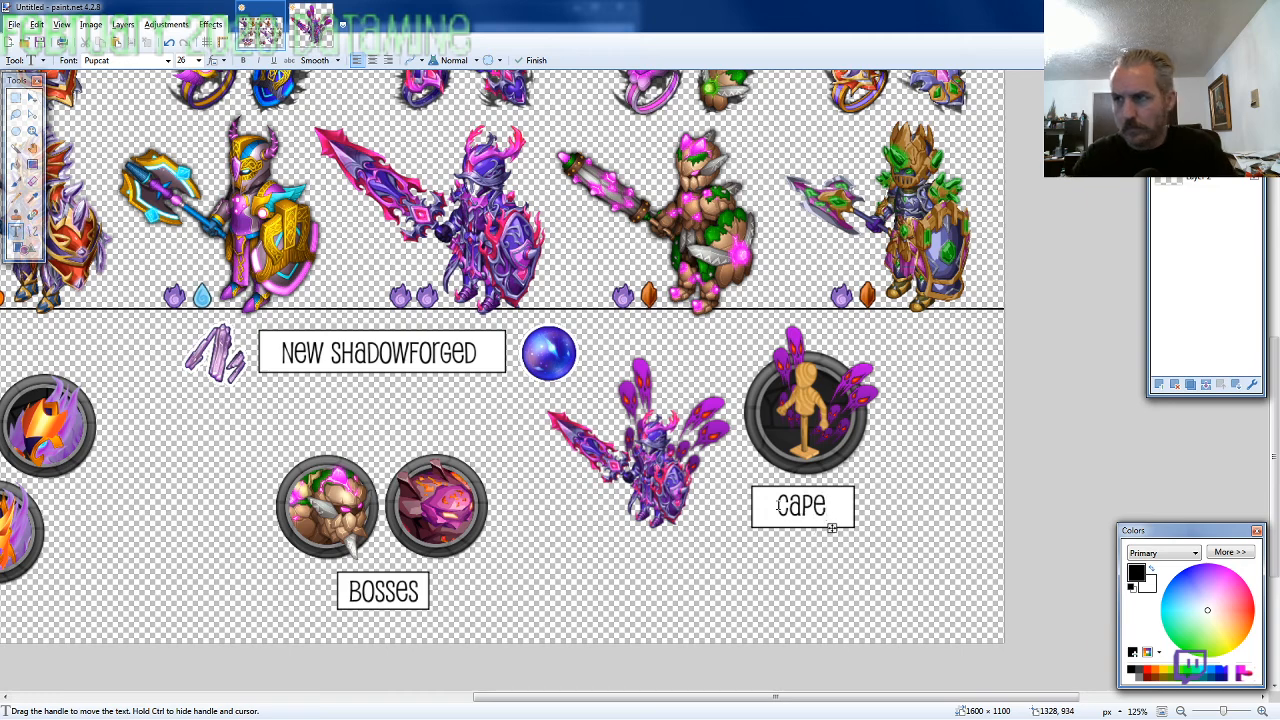
drag(832, 530, 831, 530)
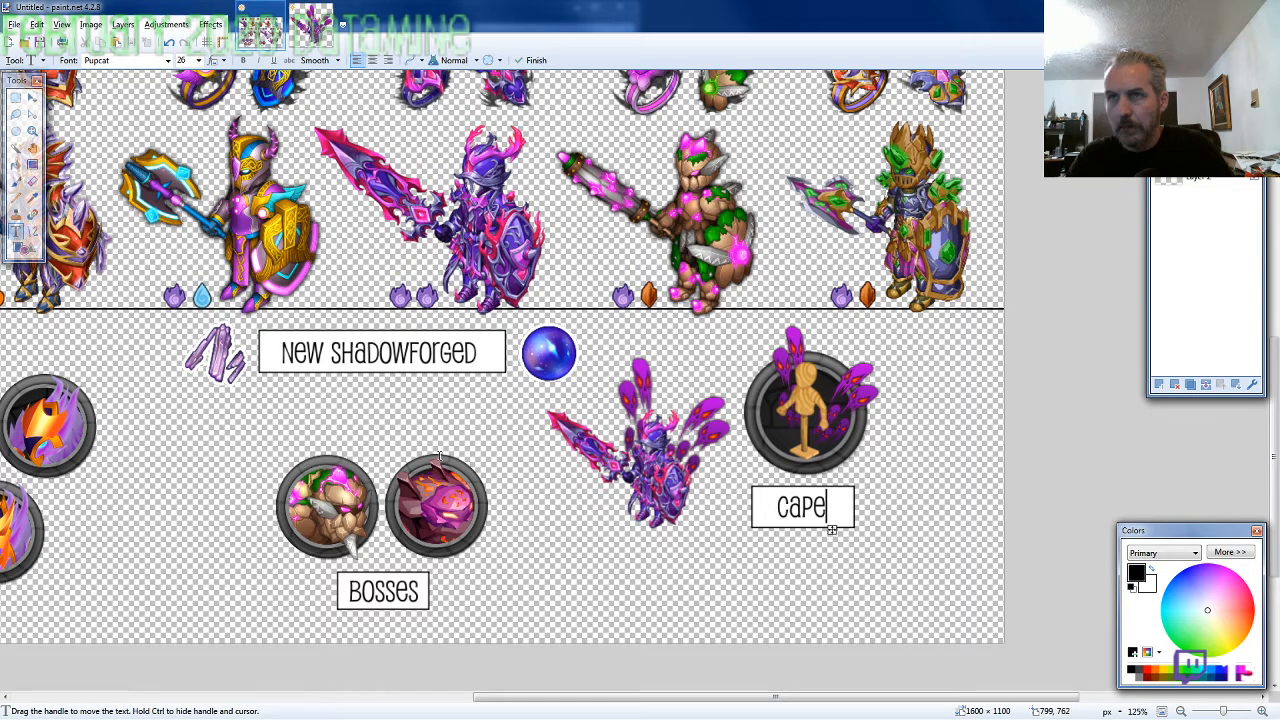
Select the whole Cape label, nudge it slightly right and up to centre it under the cape icon, and deselect it
click(15, 99)
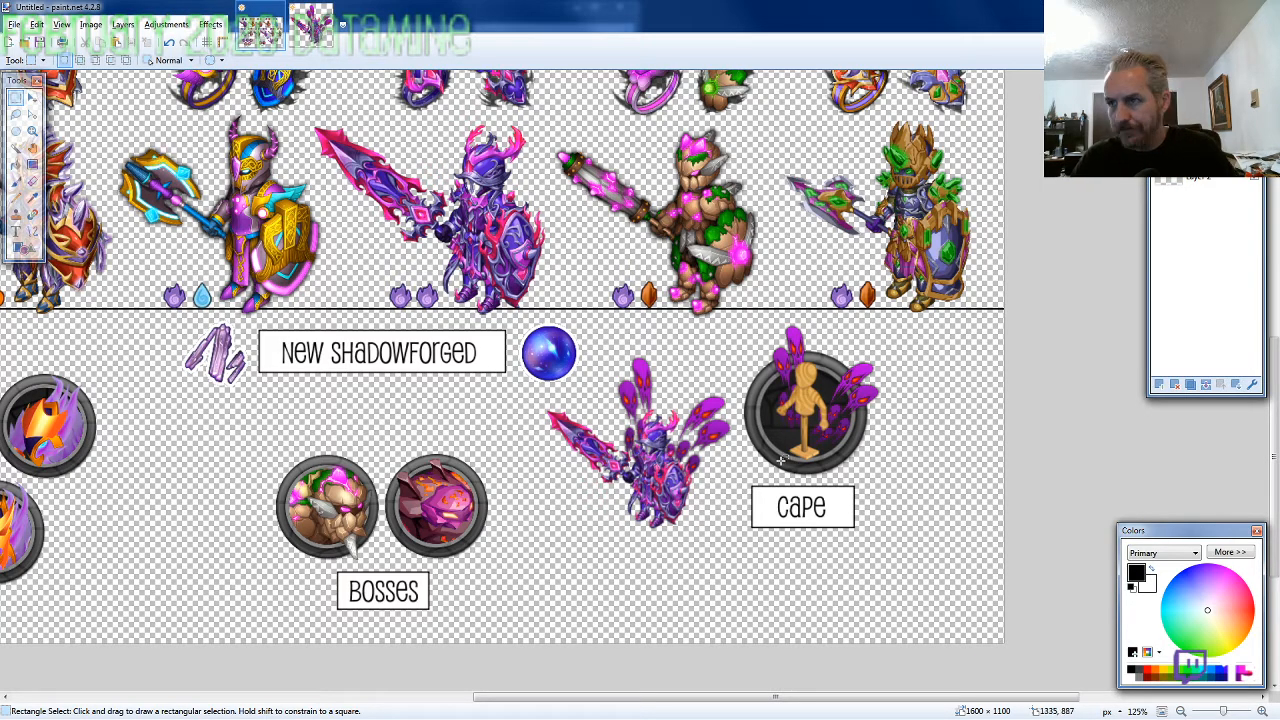
drag(744, 482, 857, 529)
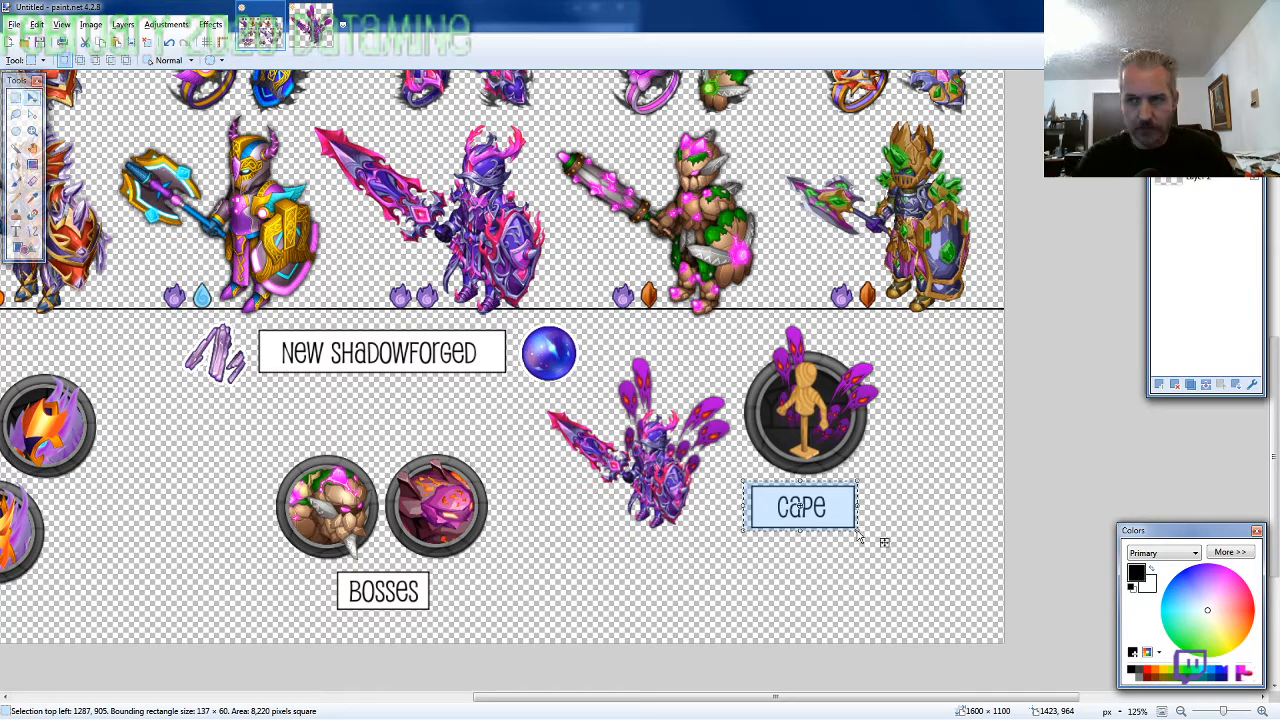
key(Up)
key(Right)
key(Right)
key(Right)
key(Right)
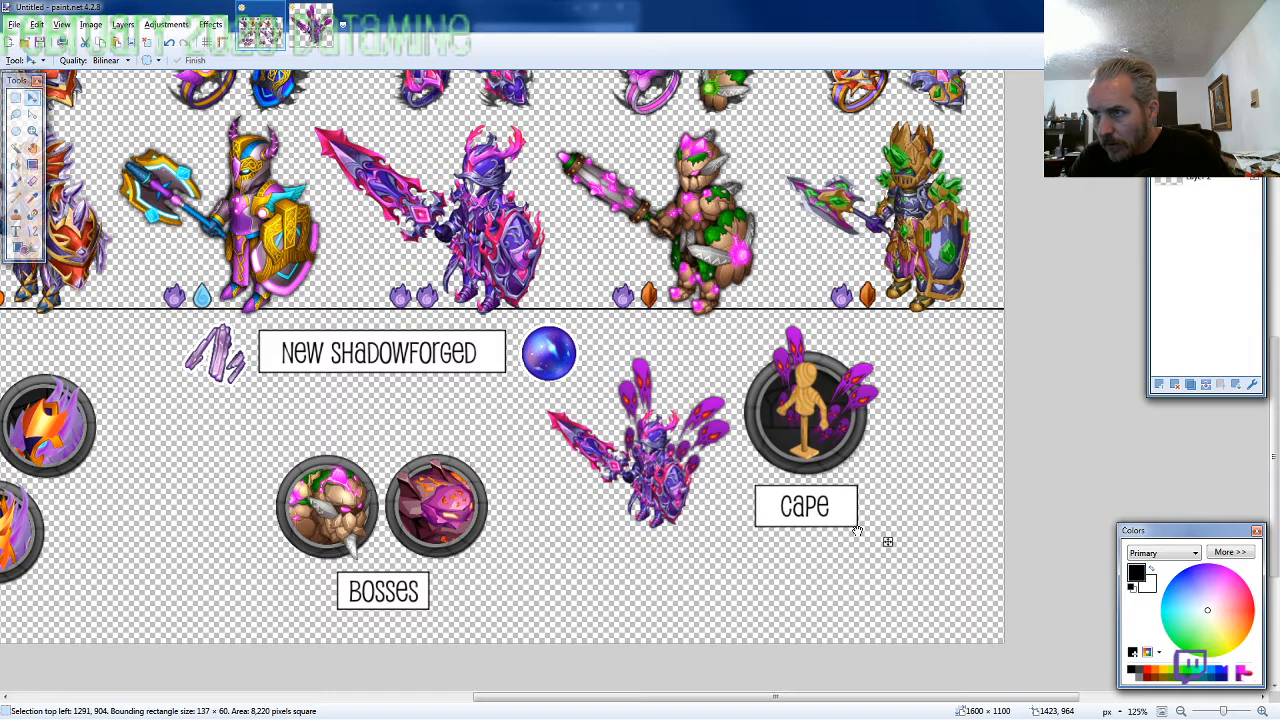
key(Right)
key(Up)
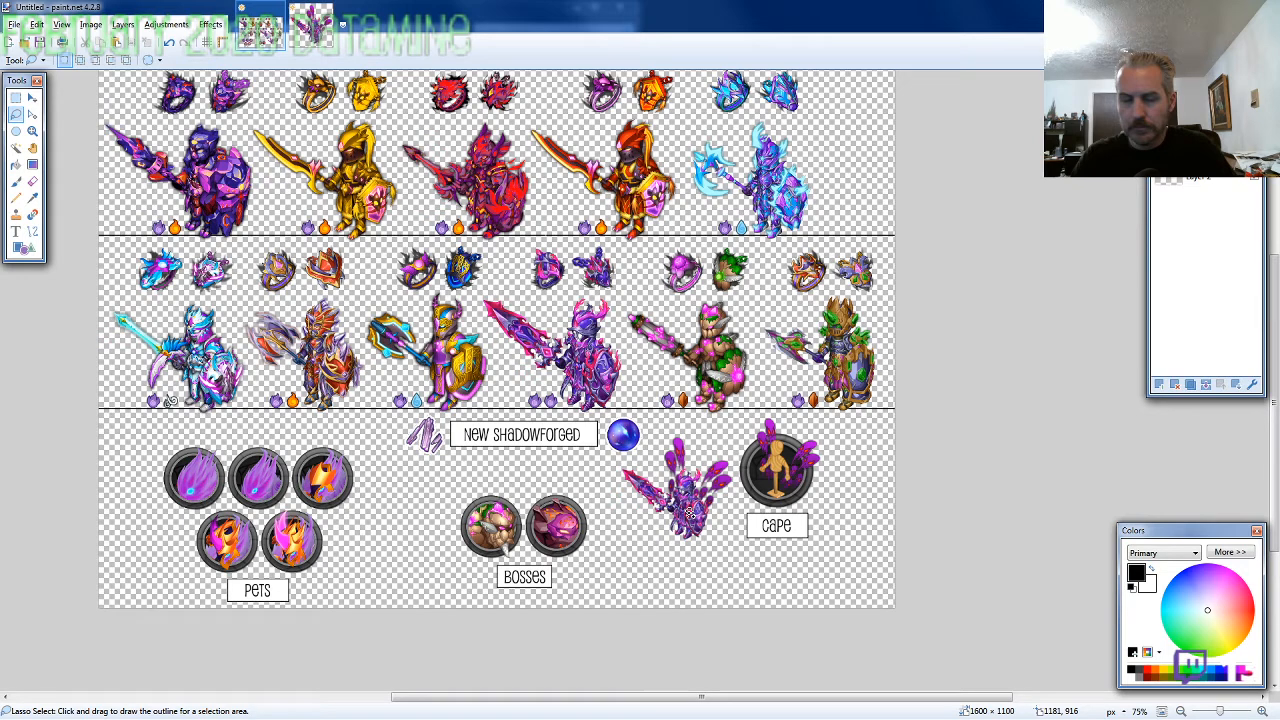
Save the overview as 2020-02-Datamine.pdn
key(alt+Tab)
drag(2, 309, 0, 600)
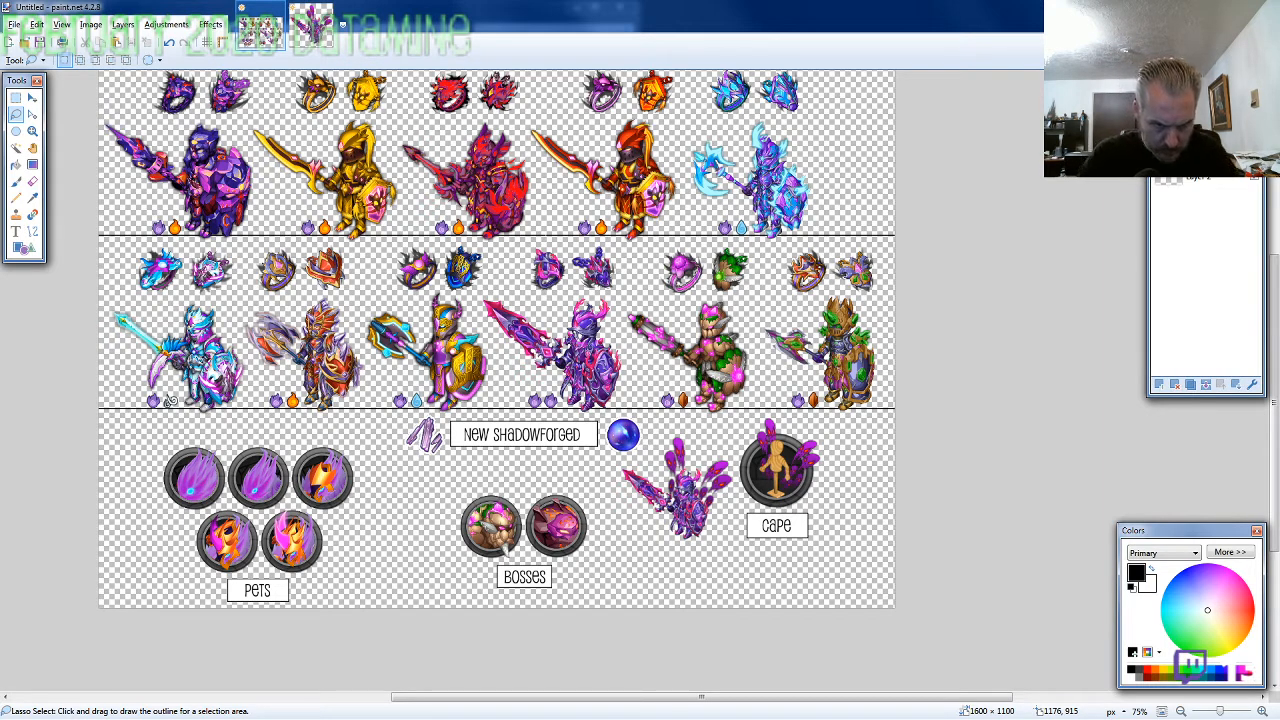
key(Return)
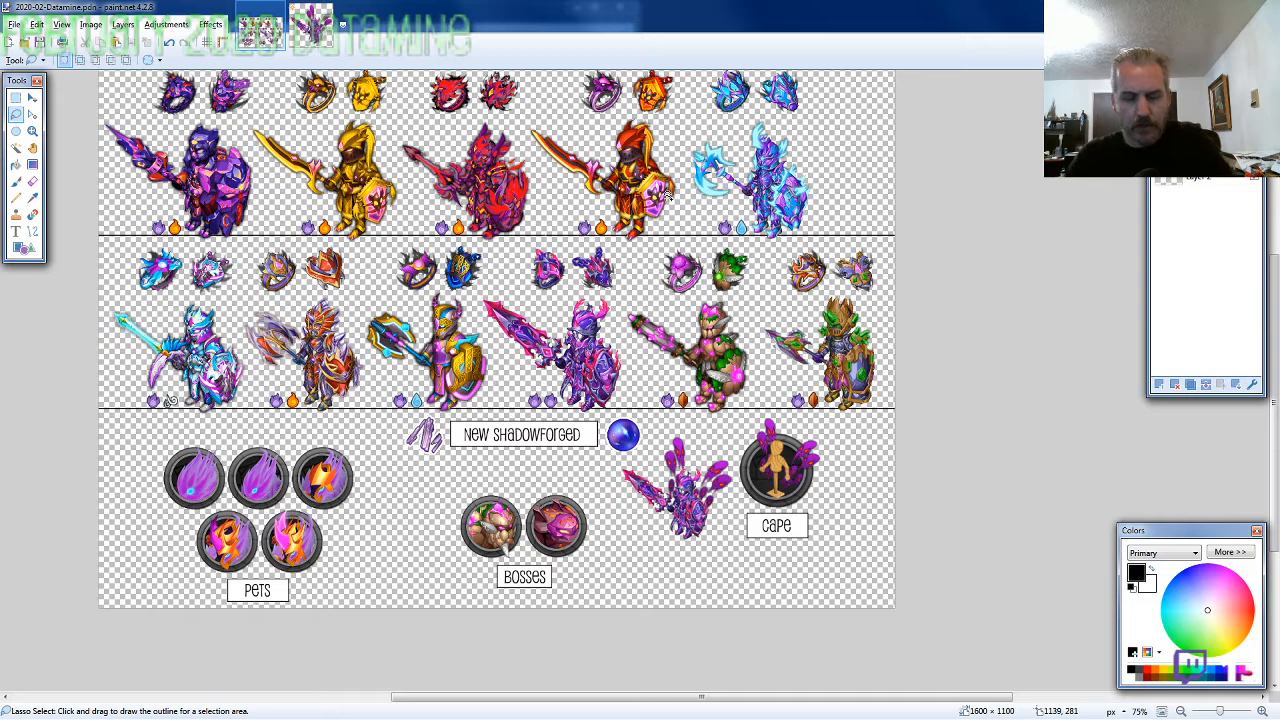
Add a new layer beneath the artwork and fill it with solid black as the background
key(ctrl+shift+n)
key(ctrl+shift+n)
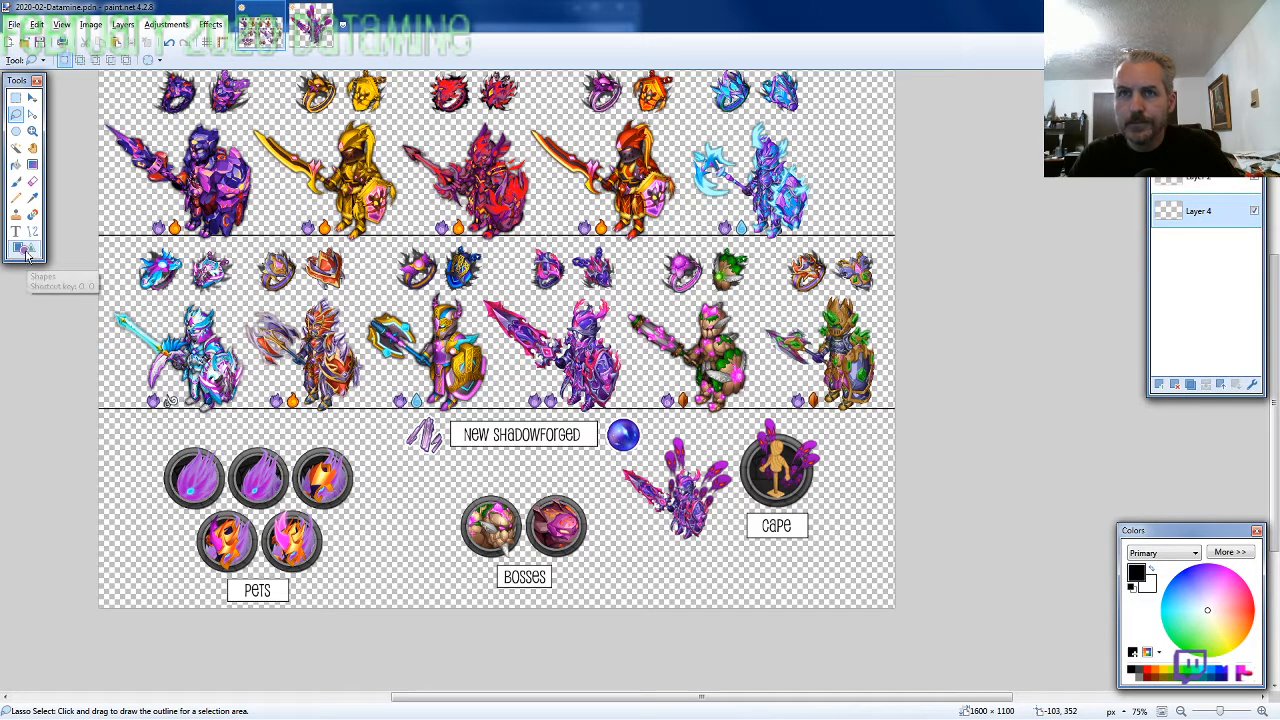
click(16, 164)
click(238, 287)
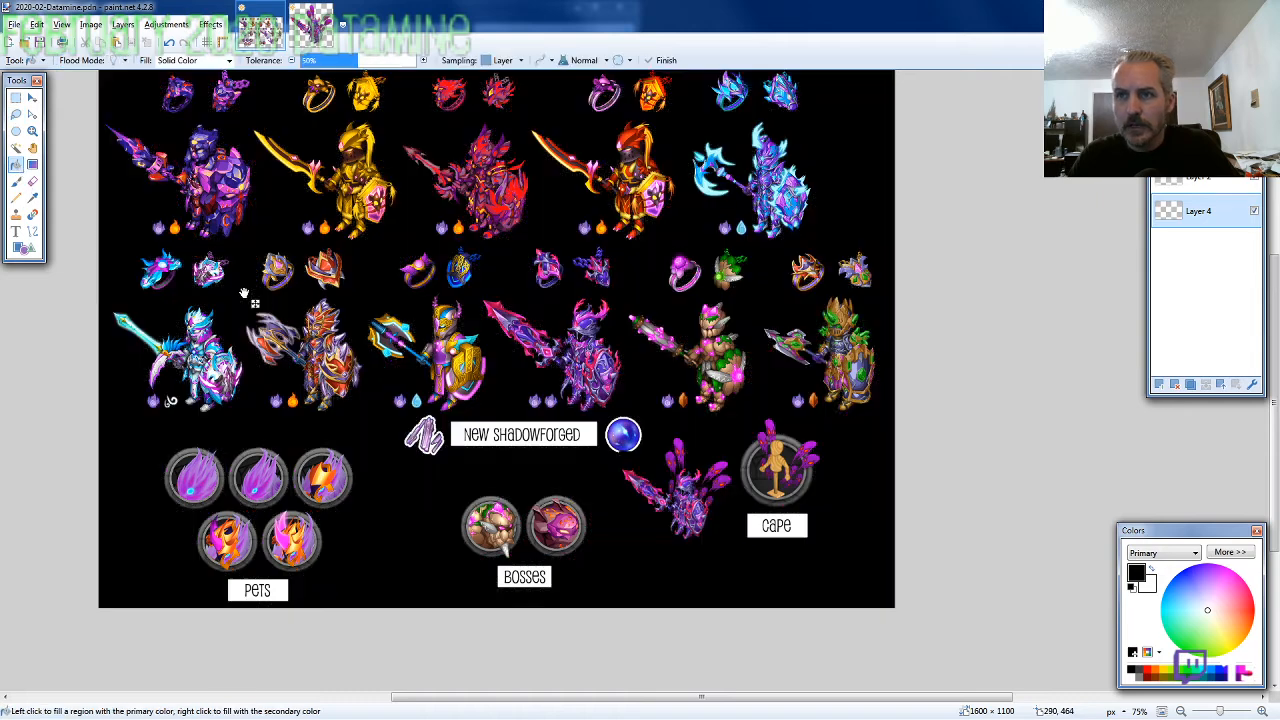
Make Layer 2 active for adding text in the Pupcat font and set the primary colour to yellow-green
click(1199, 179)
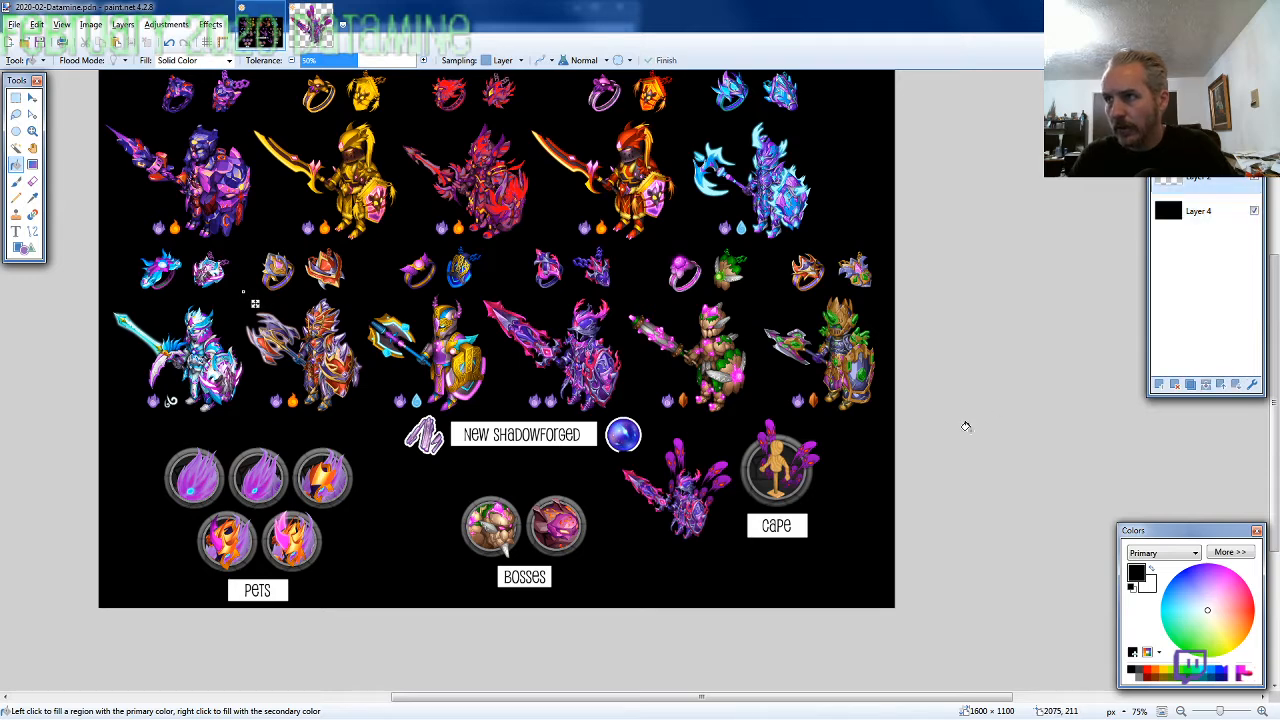
click(16, 231)
click(168, 61)
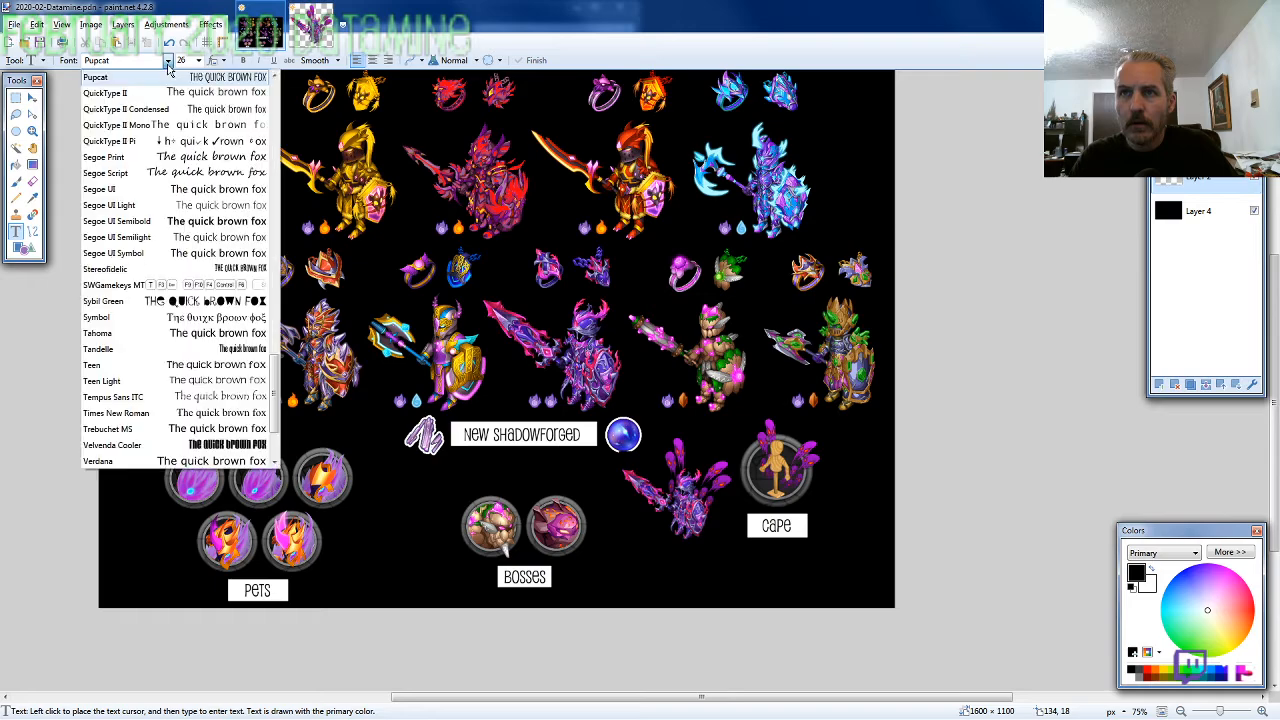
click(168, 61)
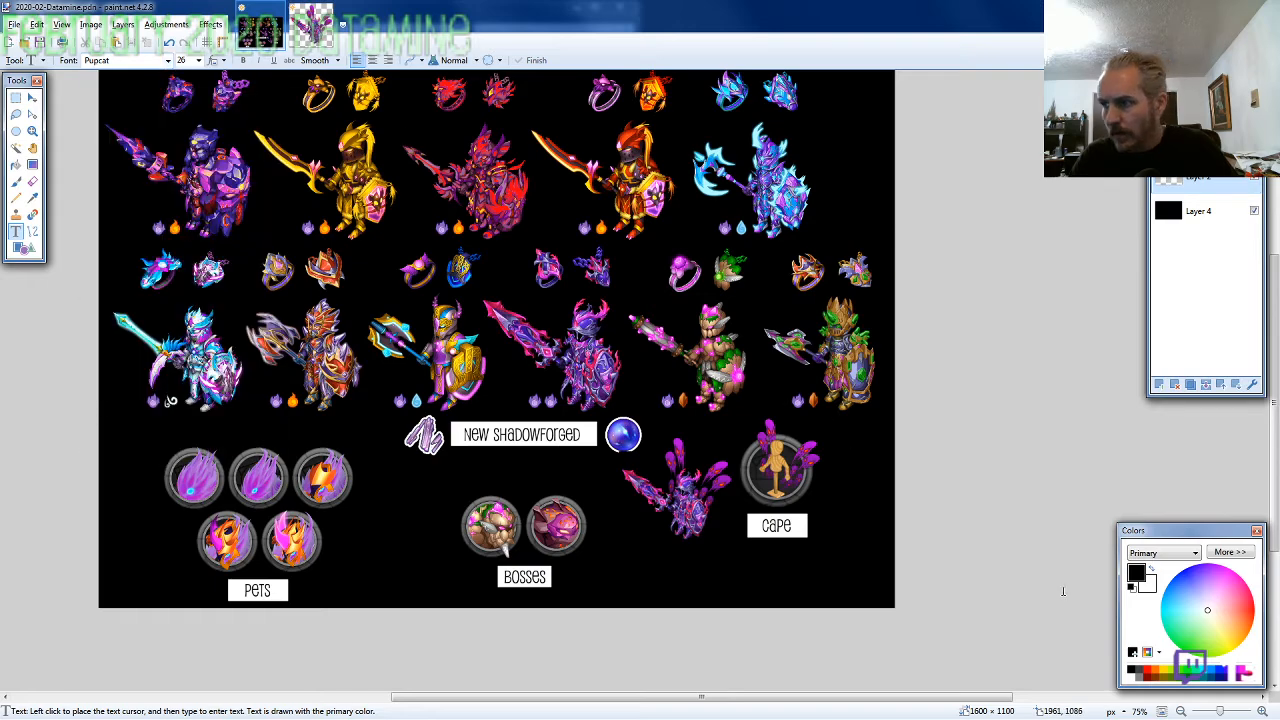
click(1172, 676)
Add centre-aligned yellow-green text "2nd row" and "5th armor" on two lines below the New Shadowforged label, shifting it slightly right and down
scroll(460, 455, up, 3)
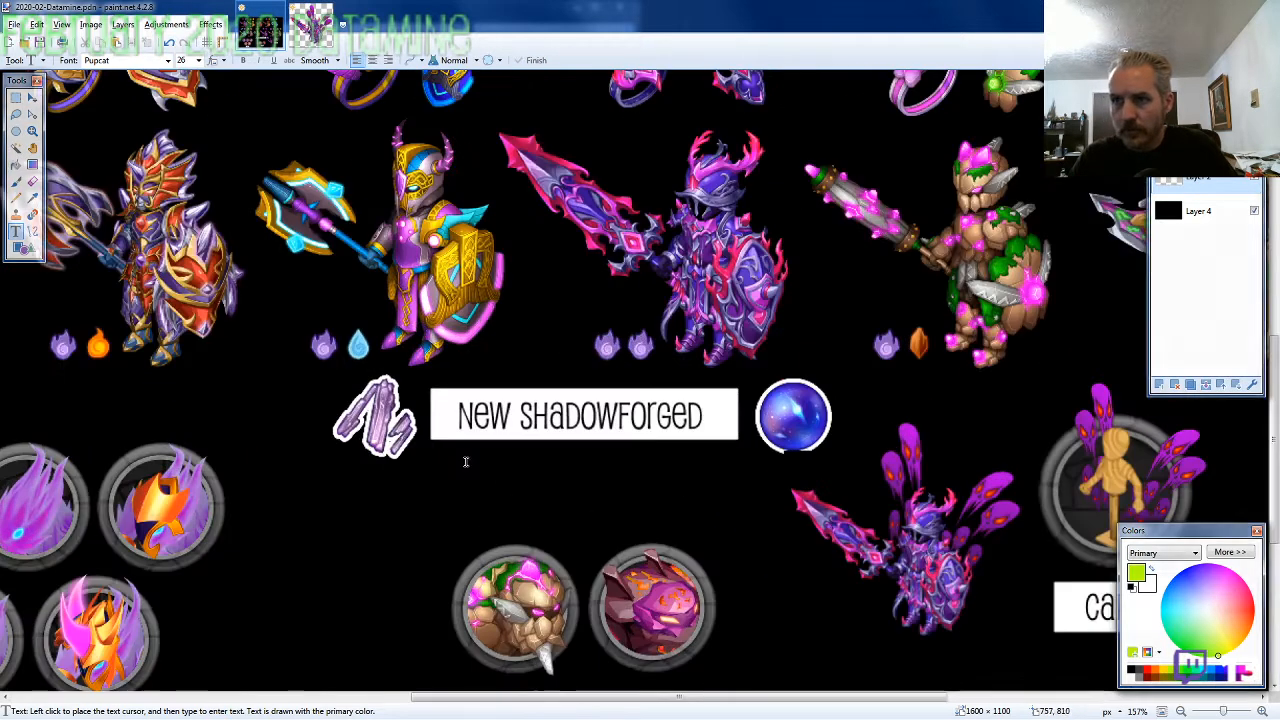
scroll(530, 512, down, 3)
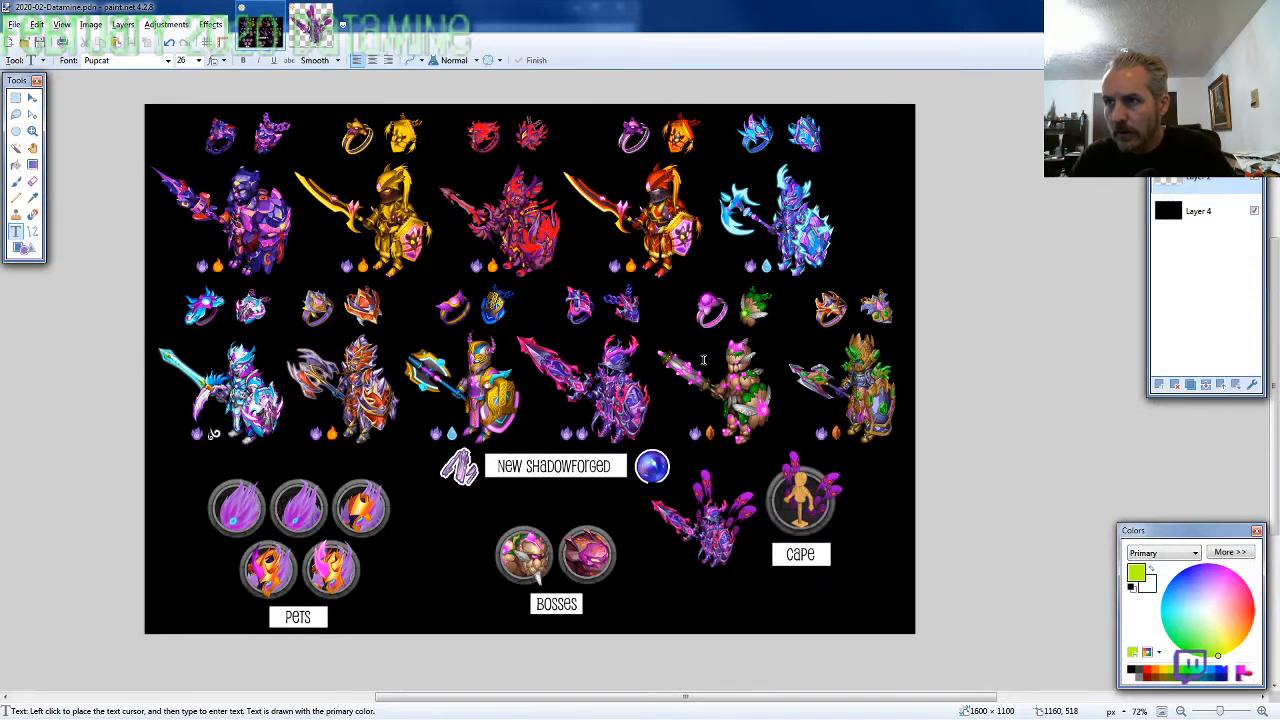
scroll(540, 493, up, 3)
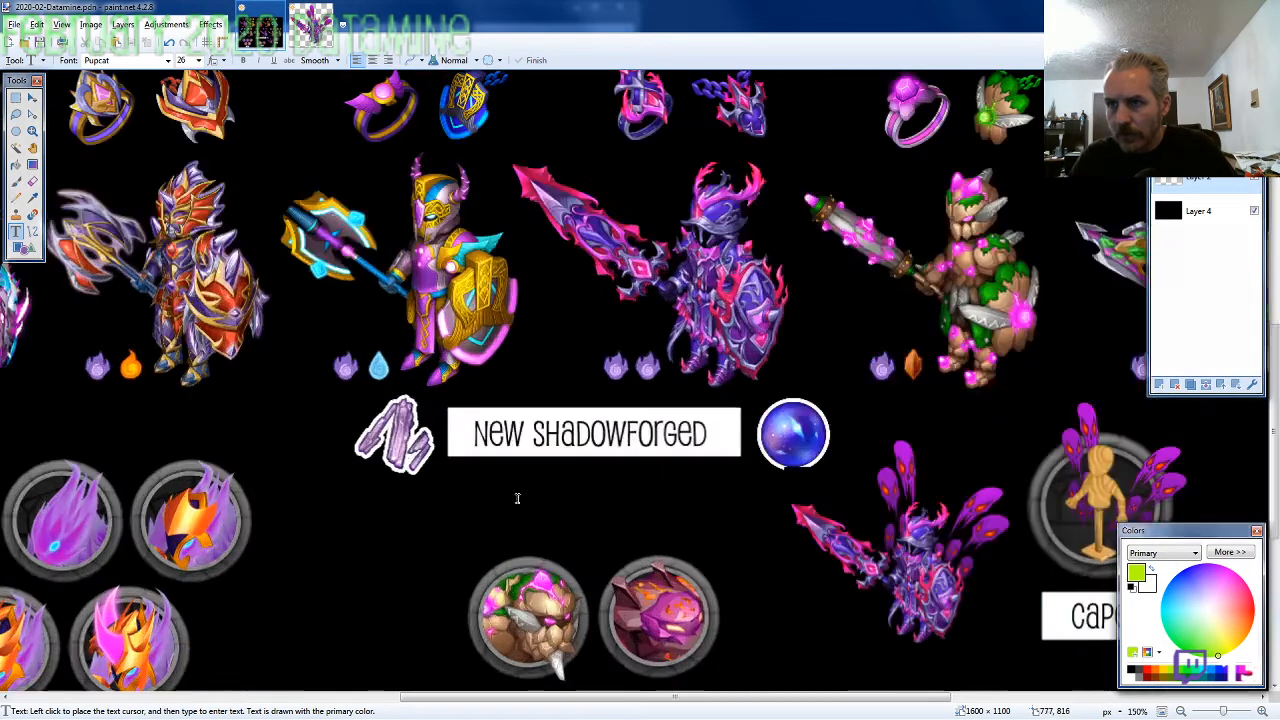
click(522, 508)
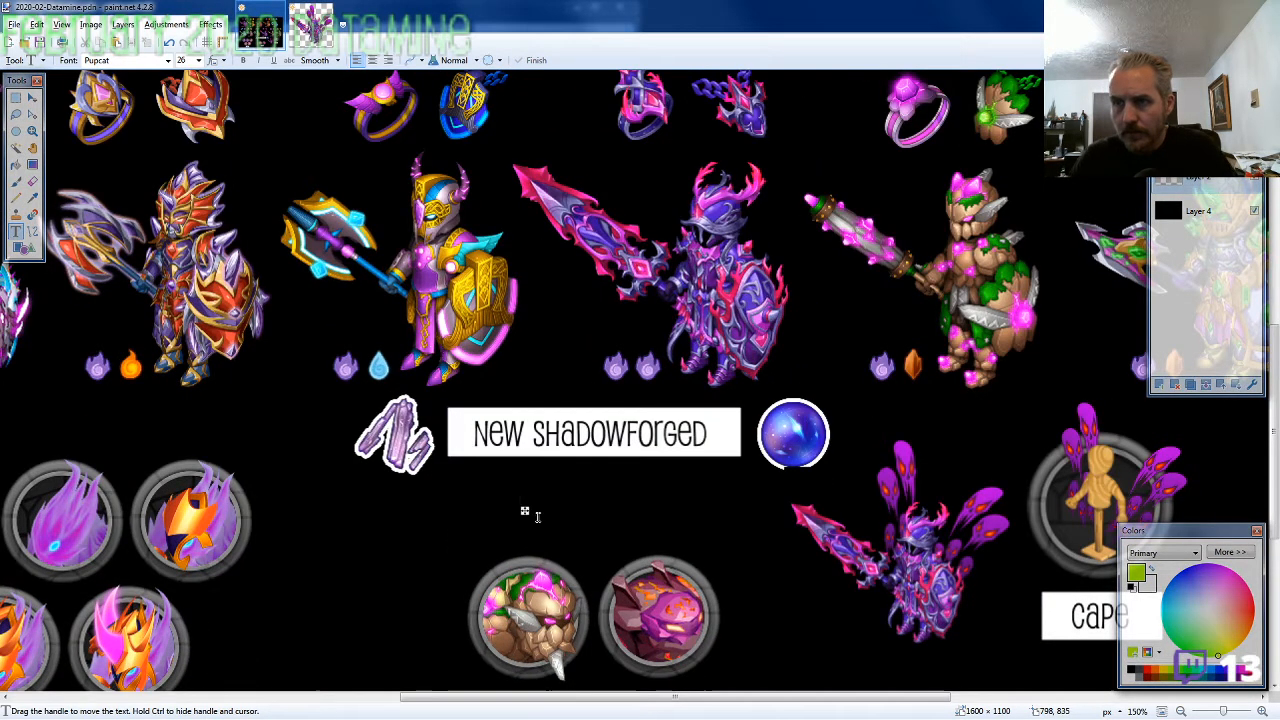
click(372, 60)
text(2nd row)
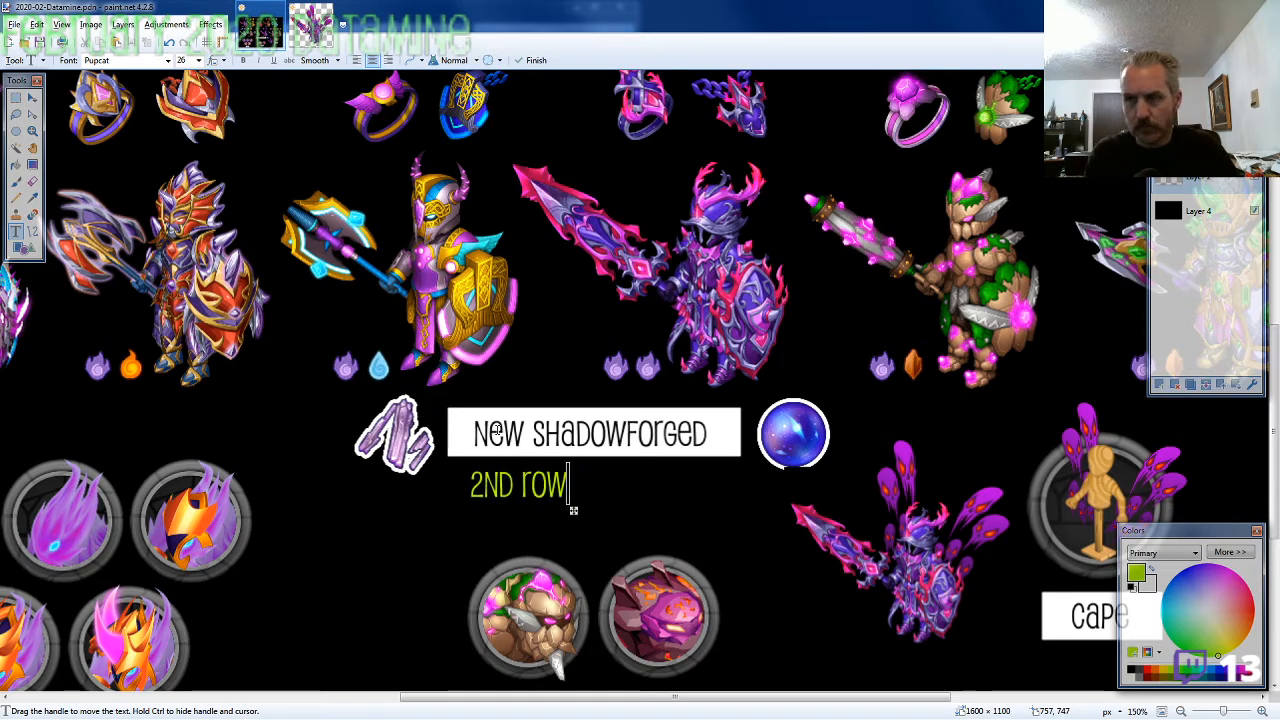
key(Return)
text(5th armor)
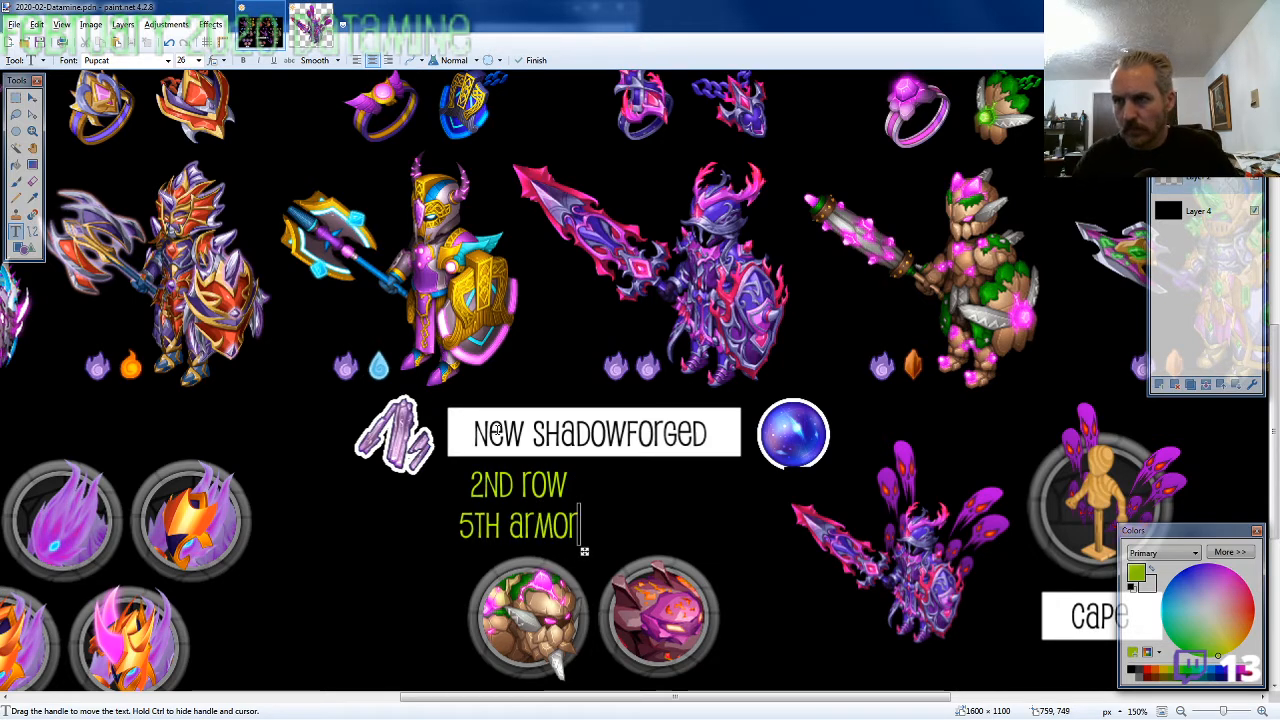
drag(586, 553, 595, 558)
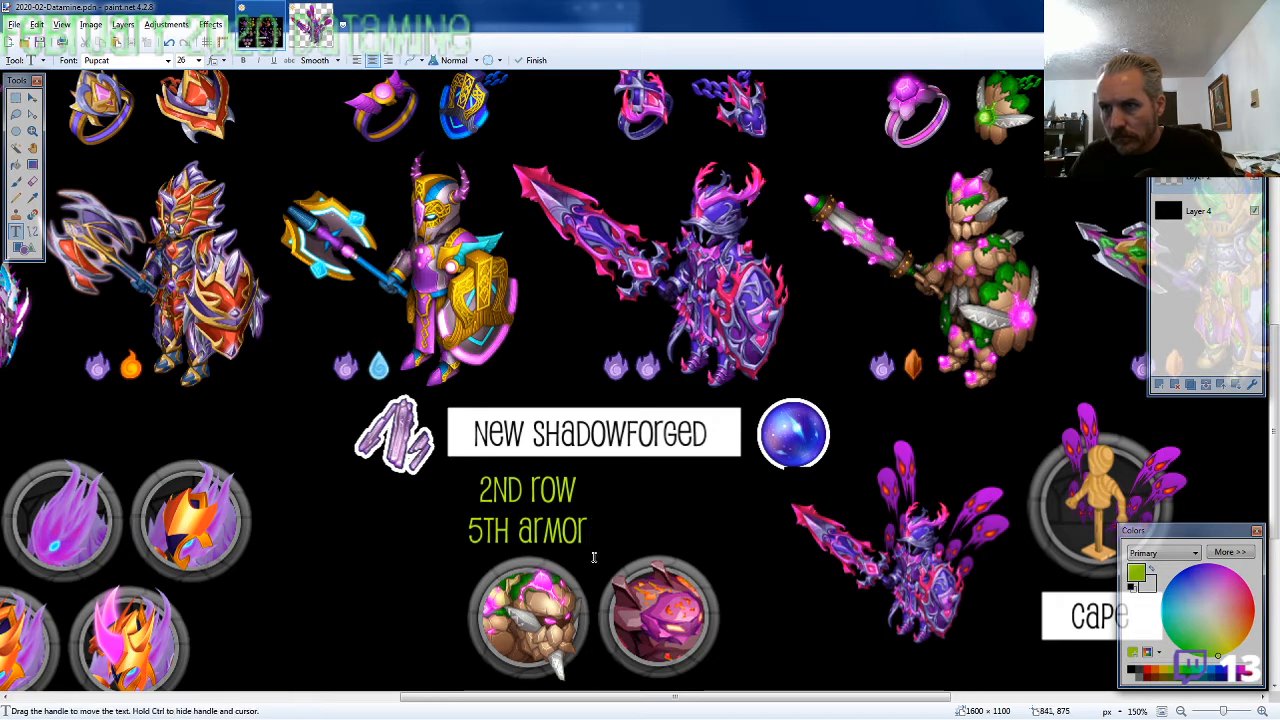
Add yellow-green text "1st row" and "1st armor" on two lines above the second boss, shifting it slightly right beside the existing note
scroll(360, 580, down, 2)
scroll(365, 589, up, 1)
scroll(365, 589, down, 1)
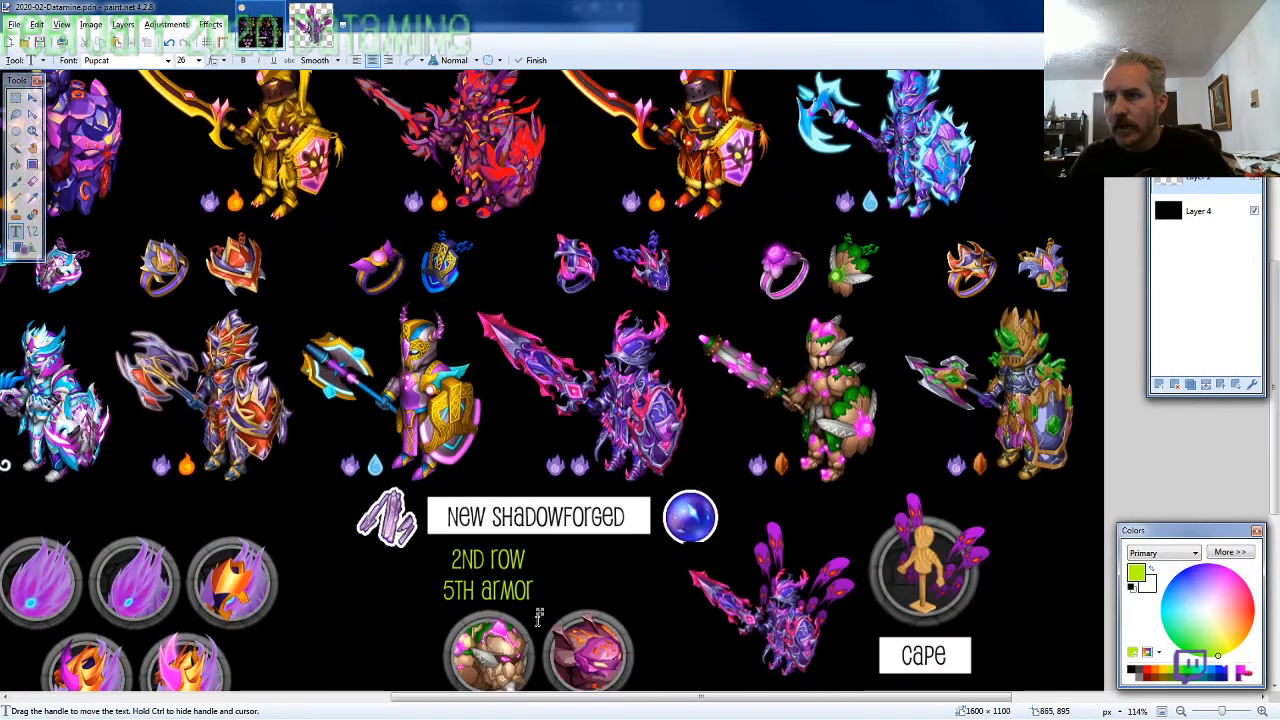
scroll(625, 632, up, 2)
scroll(590, 590, down, 1)
click(562, 458)
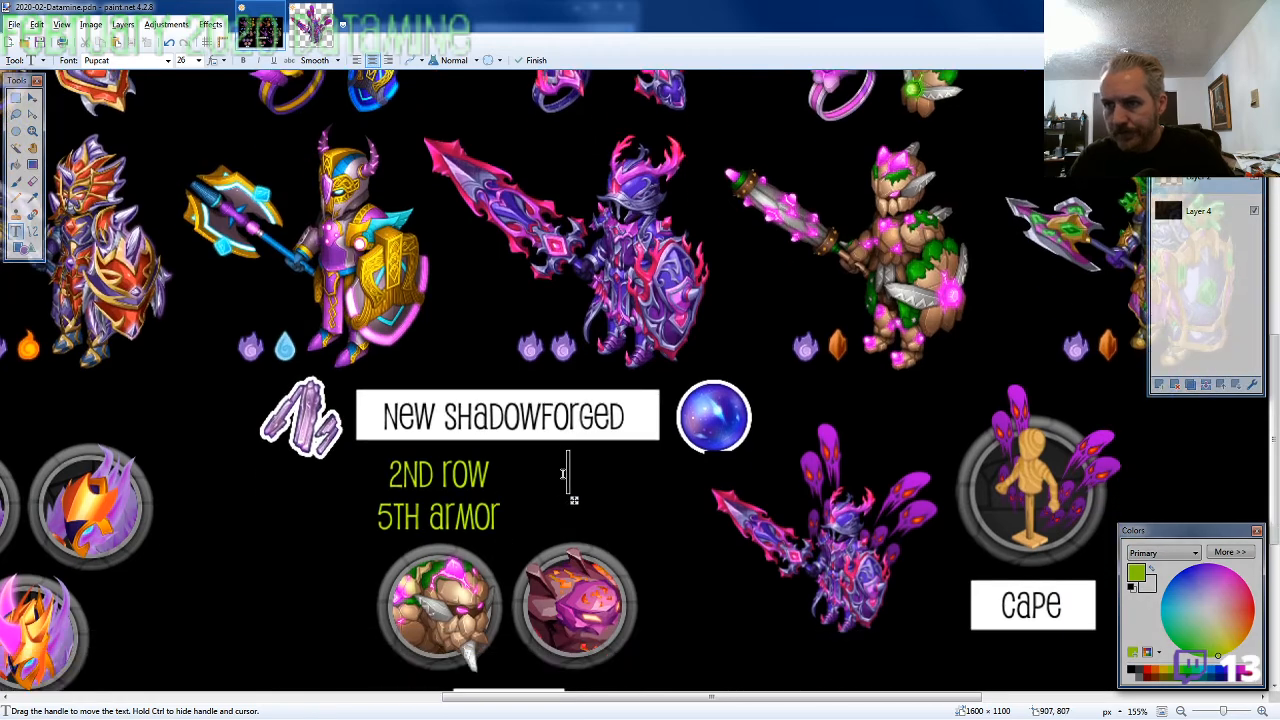
text(1st row)
key(Return)
text(1st armor)
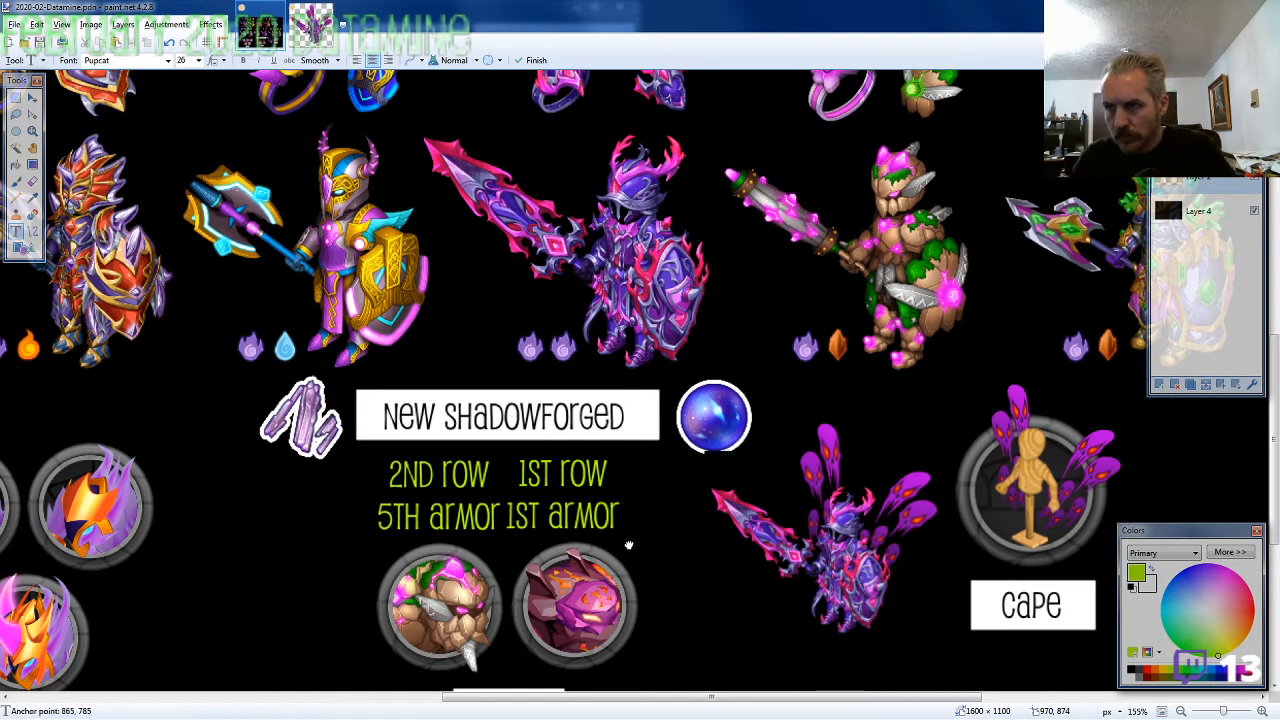
drag(626, 540, 644, 545)
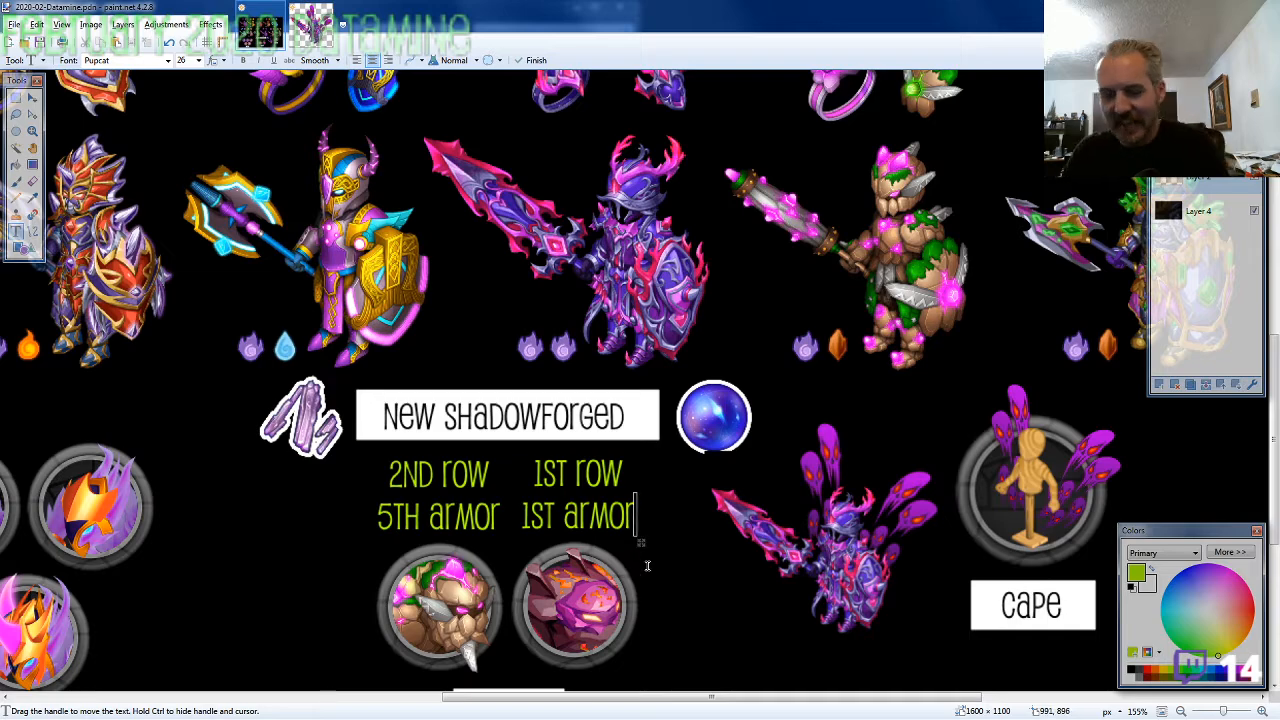
Copy SF43-MATERIAL2.png from the 2020-02 folder and paste it into the overview
scroll(740, 541, down, 2)
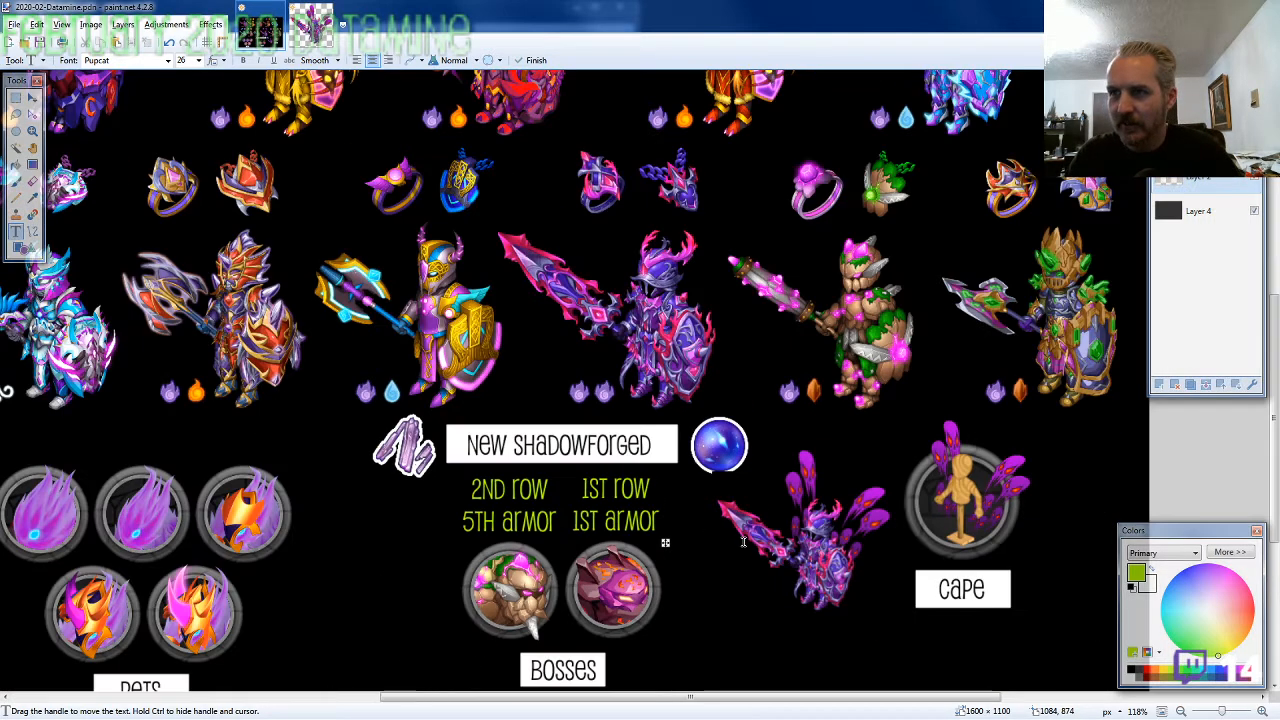
scroll(743, 541, down, 1)
scroll(768, 534, up, 4)
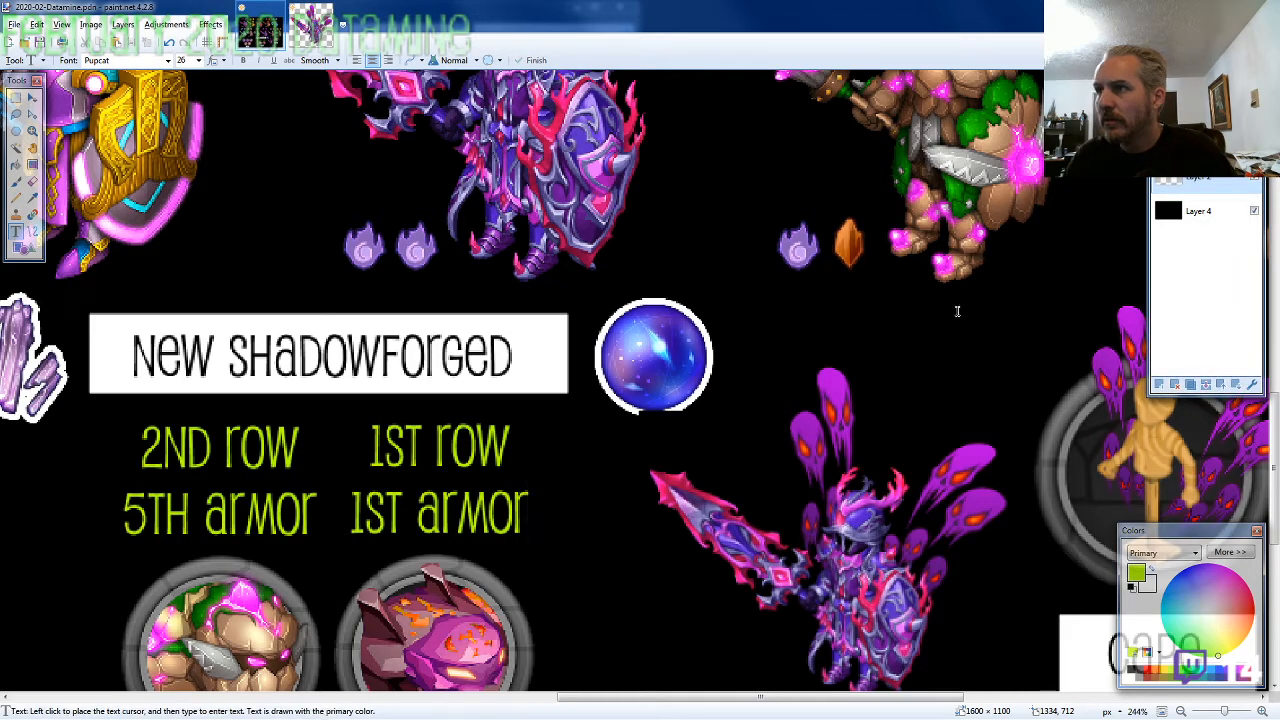
key(alt+Tab)
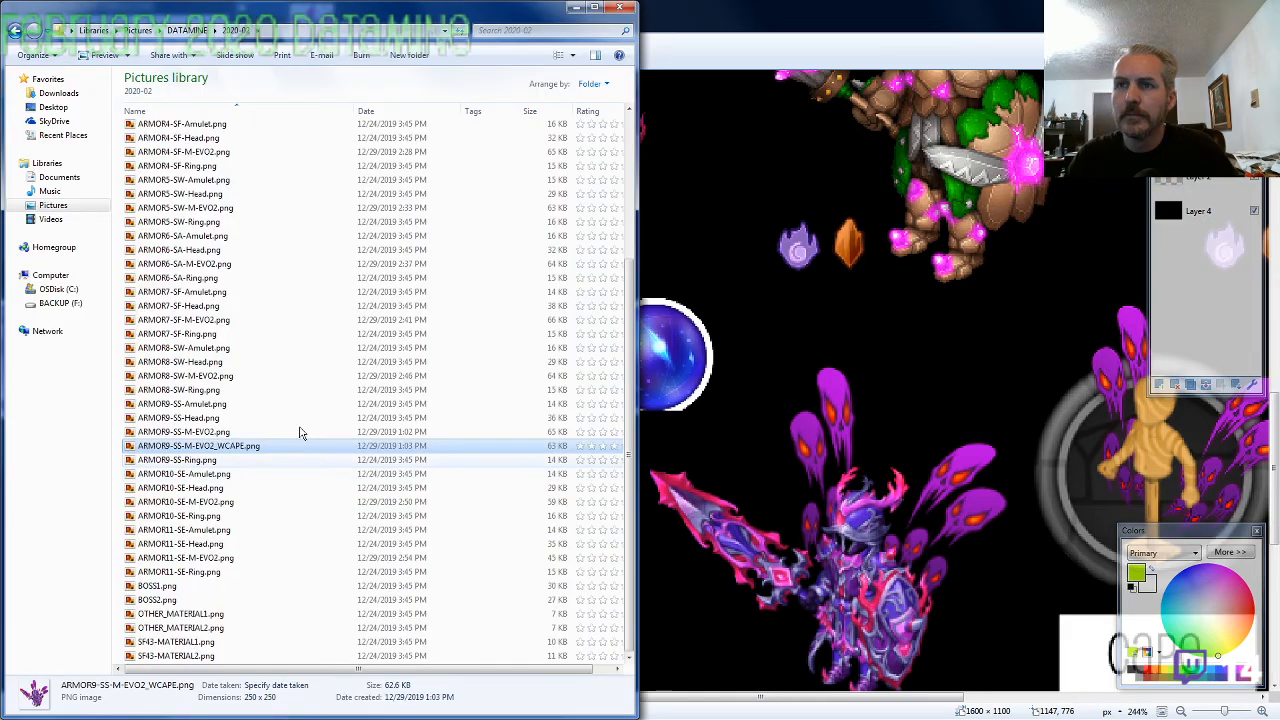
click(214, 644)
click(323, 656)
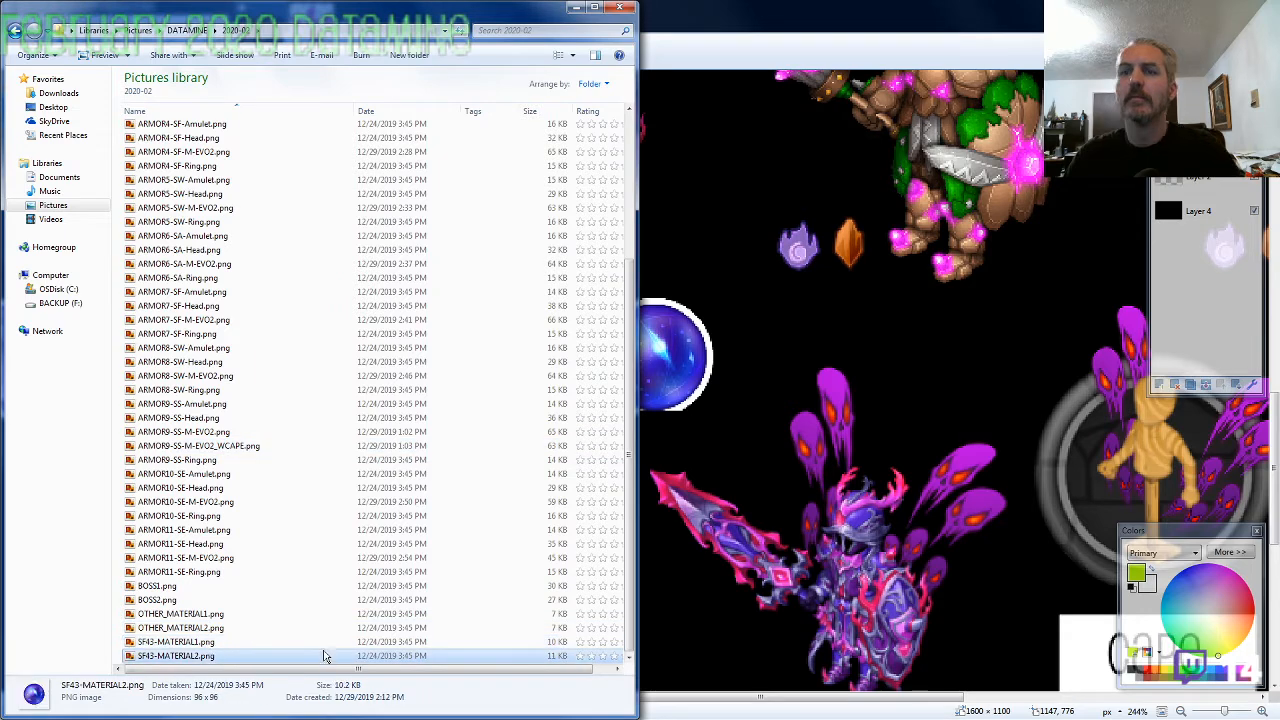
key(ctrl+c)
key(alt+Tab)
key(ctrl+v)
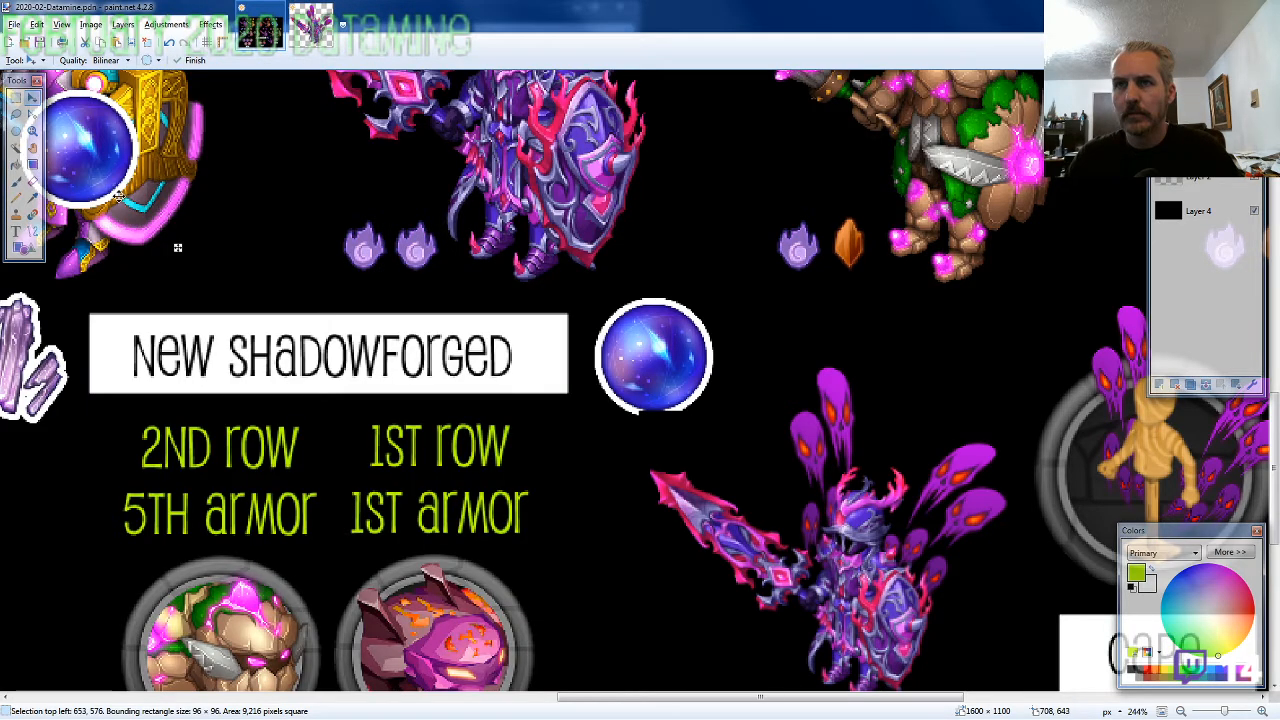
Align the pasted orb exactly over the clipped orb beside the New Shadowforged label, with its top-left corner at 1006, 703
mouse_move(100, 248)
mouse_down()
mouse_move(615, 357)
mouse_move(675, 385)
mouse_up()
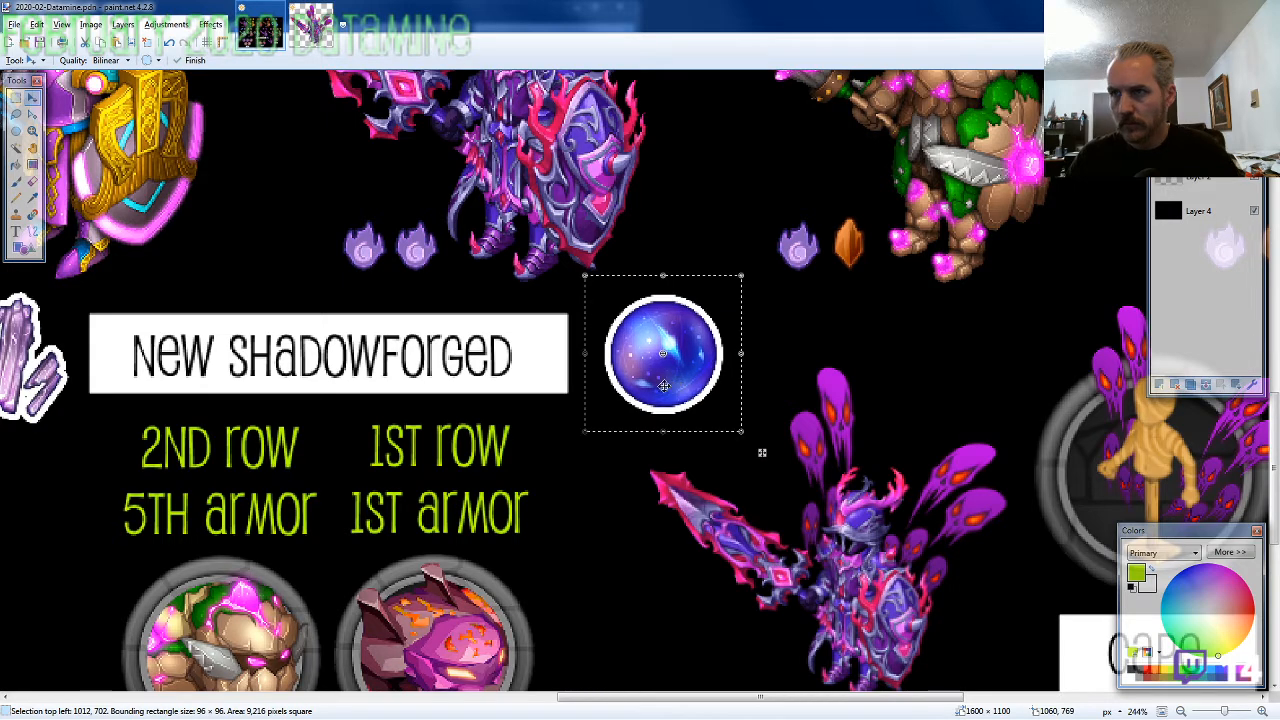
drag(655, 338, 654, 353)
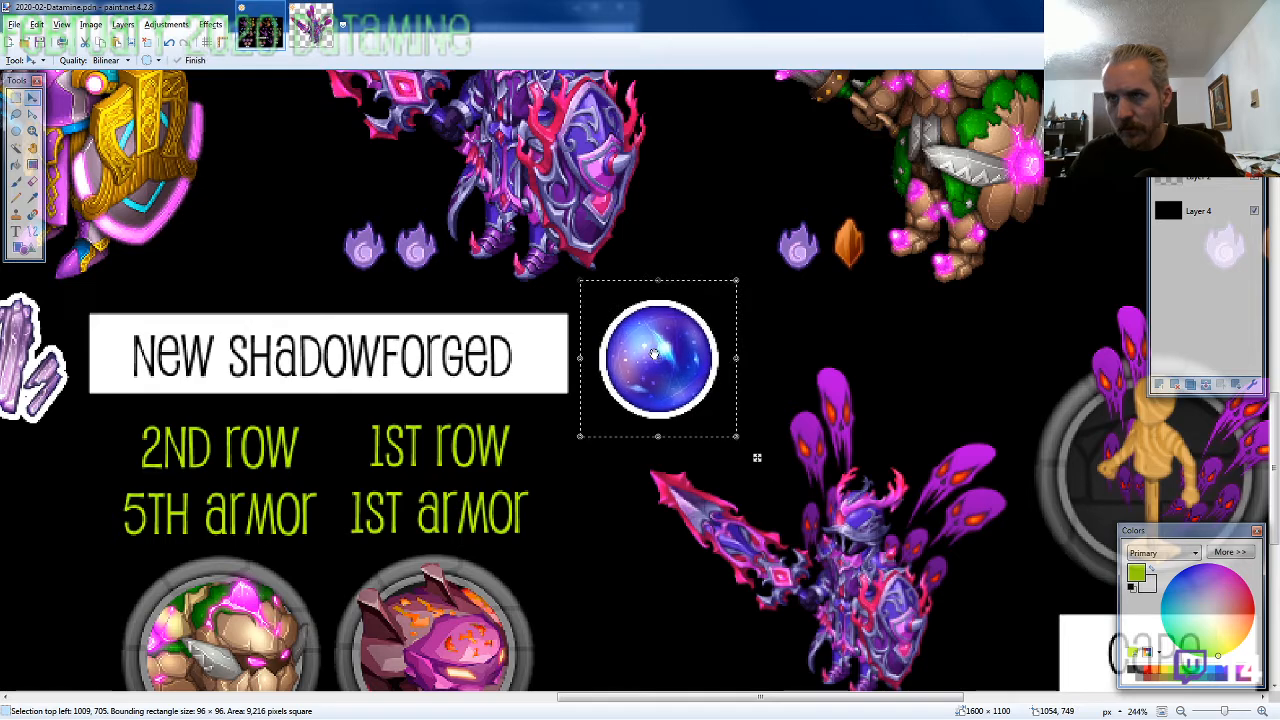
key(Left)
key(Left)
key(Left)
key(Up)
key(Up)
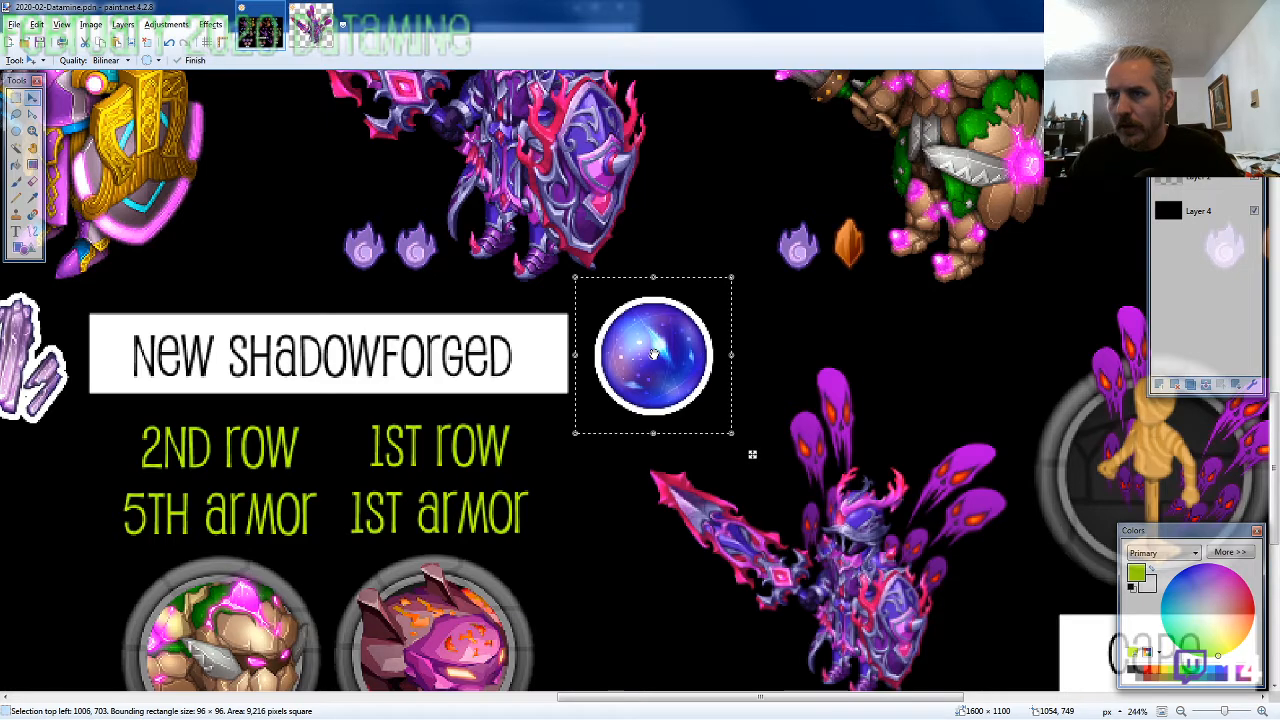
key(ctrl+b)
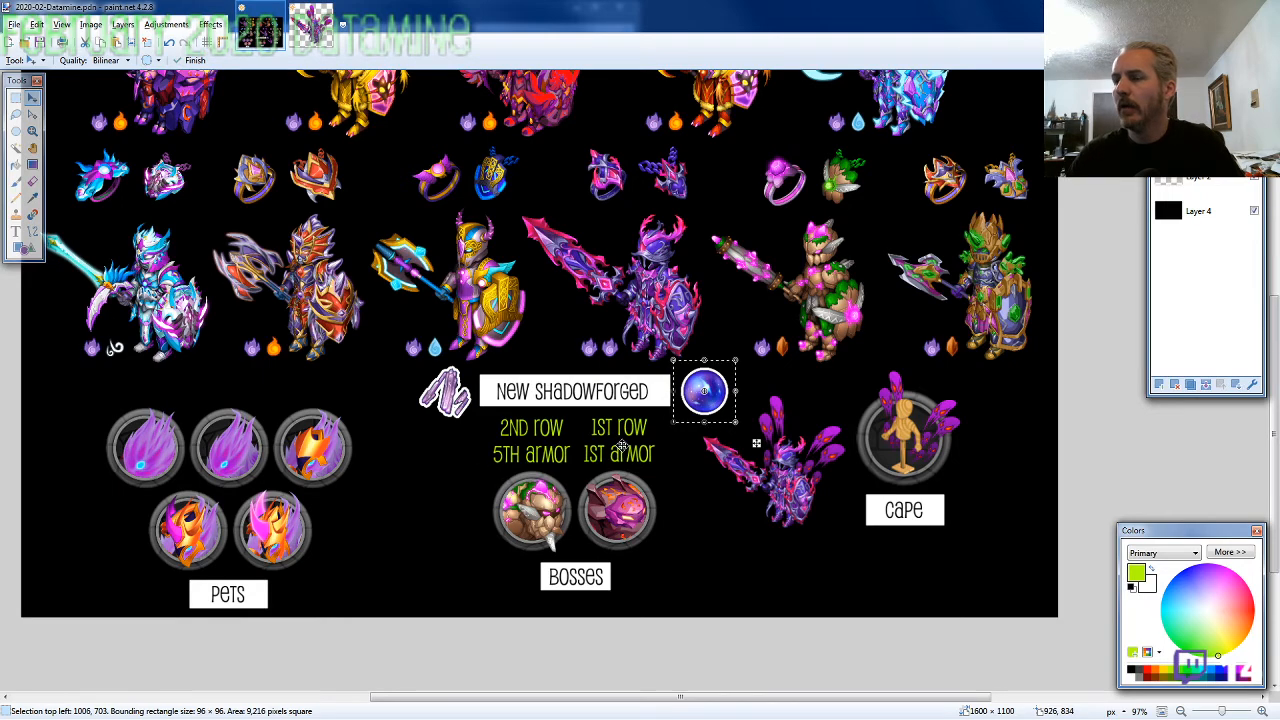
ctrl+scroll(697, 510, down, 3)
ctrl+scroll(697, 516, up, 1)
ctrl+scroll(697, 516, up, 2)
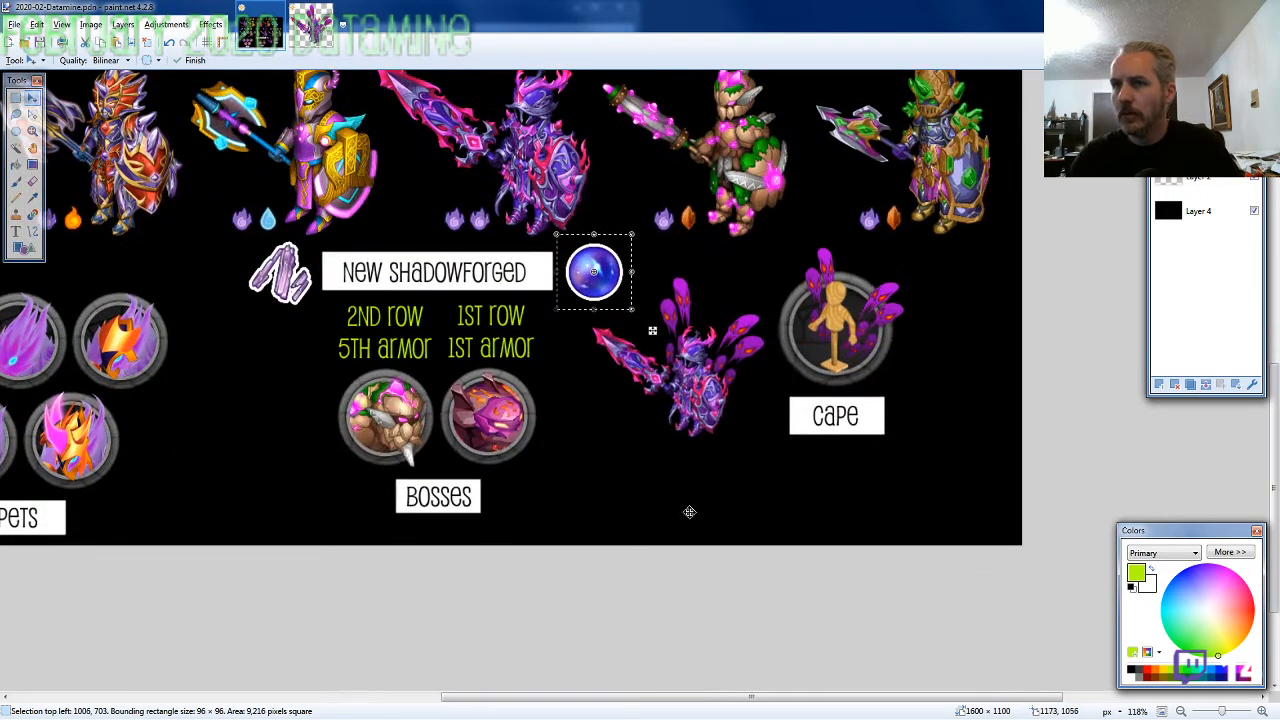
key(alt+Tab)
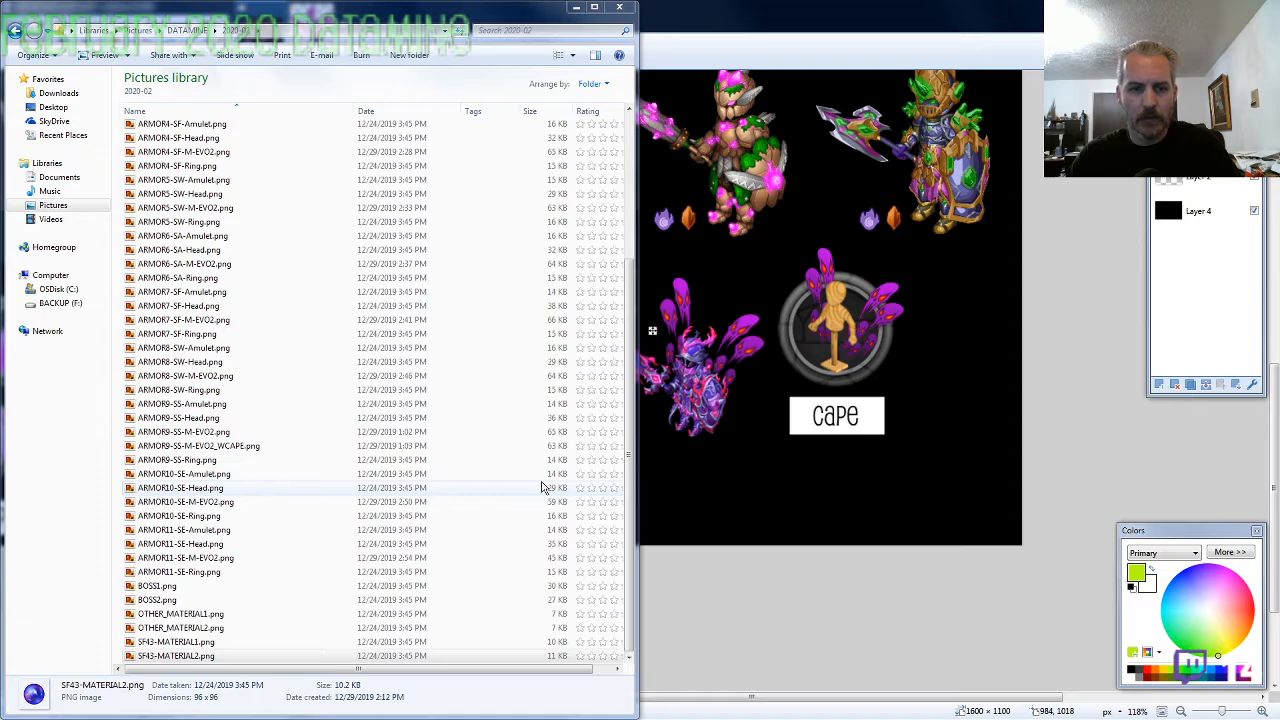
click(260, 516)
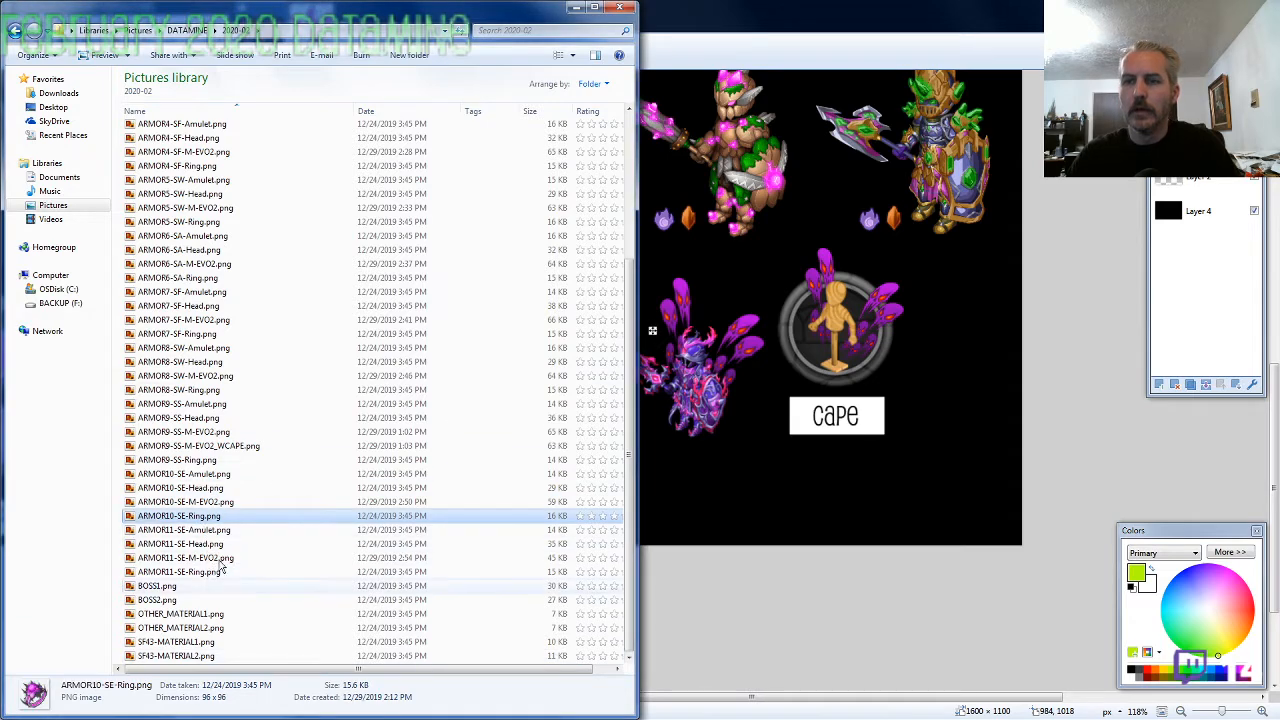
key(alt+Tab)
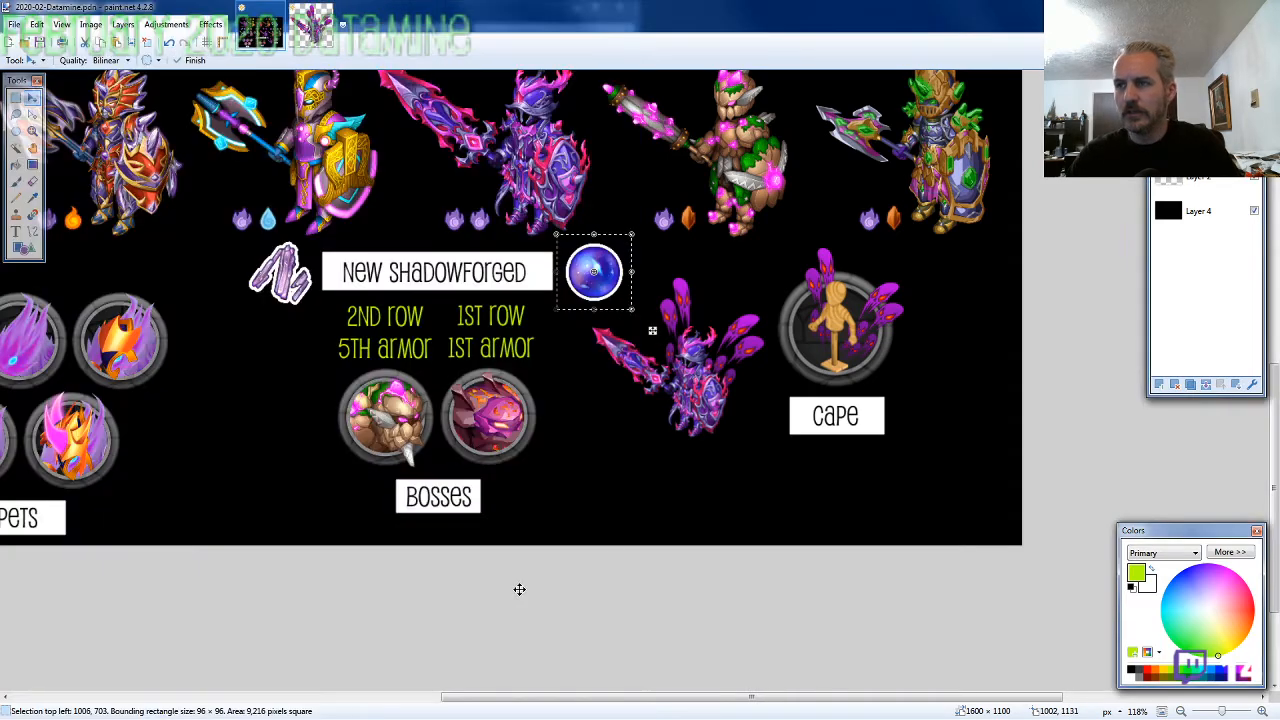
key(ctrl+v)
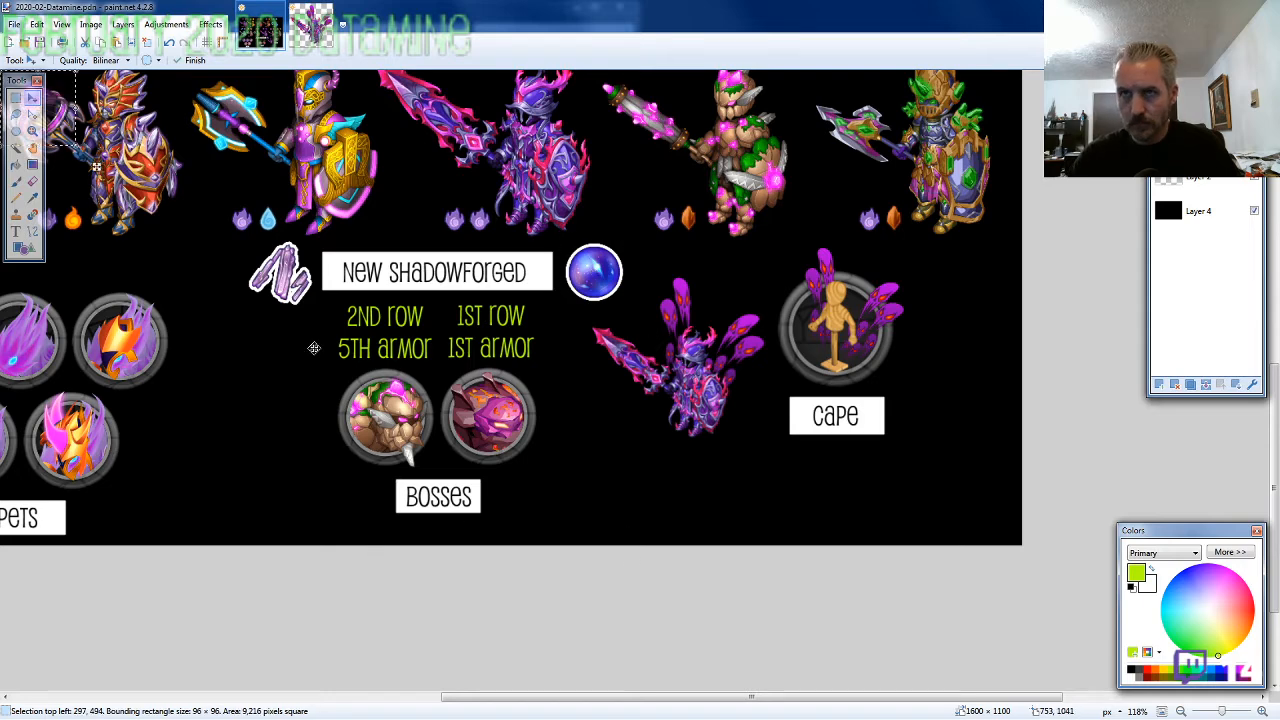
drag(215, 220, 408, 499)
key(ctrl+z)
key(ctrl+z)
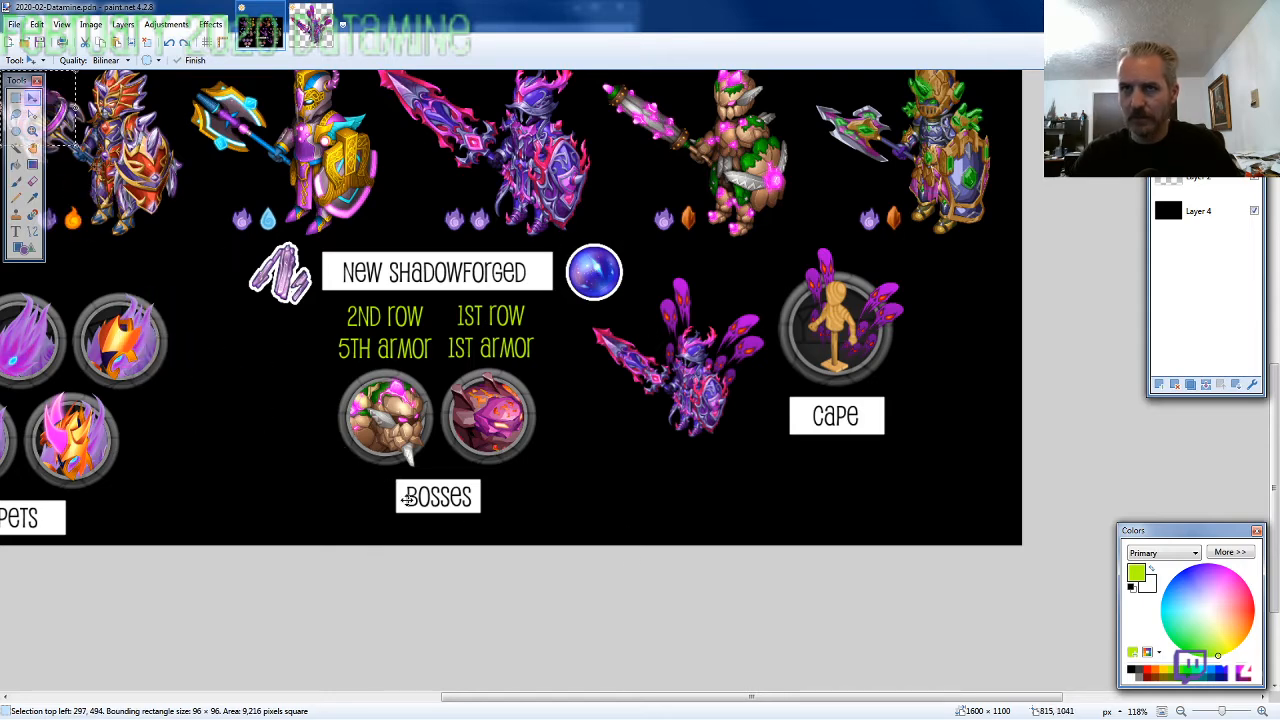
Copy OTHER_MATERIAL1.png from the 2020-02 folder into the overview and place it between the pets and the bosses
key(alt+Tab)
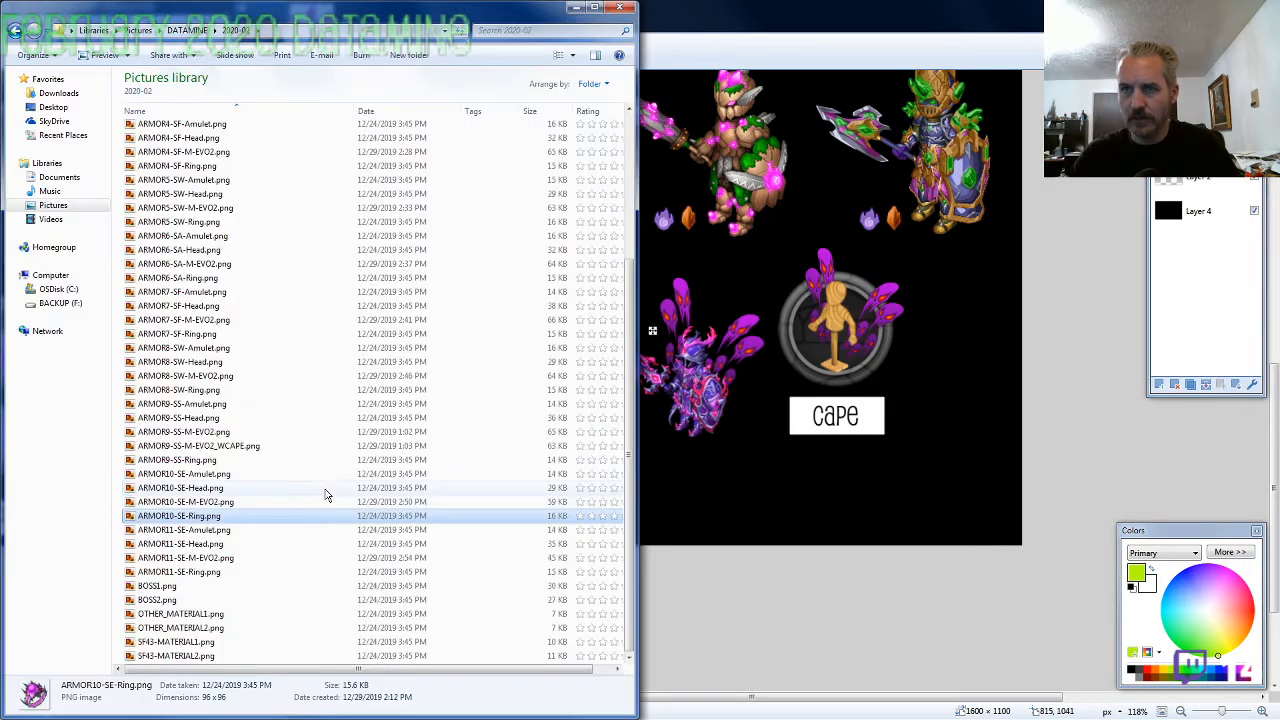
click(192, 613)
key(alt+Tab)
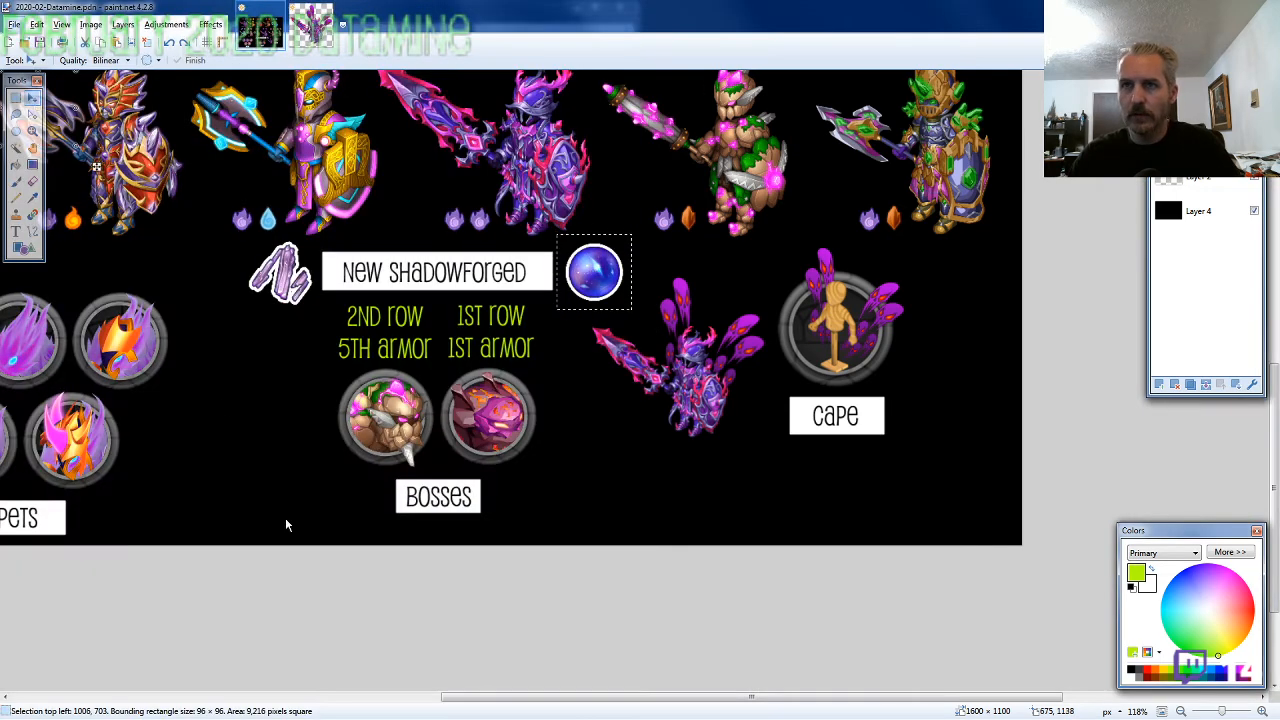
key(ctrl+v)
mouse_move(198, 280)
mouse_down()
mouse_move(325, 535)
mouse_move(368, 575)
mouse_move(391, 551)
mouse_up()
Copy OTHER_MATERIAL2.png into the overview and place the red lantern directly below the first material, with its top-left corner at 555, 937
key(alt+Tab)
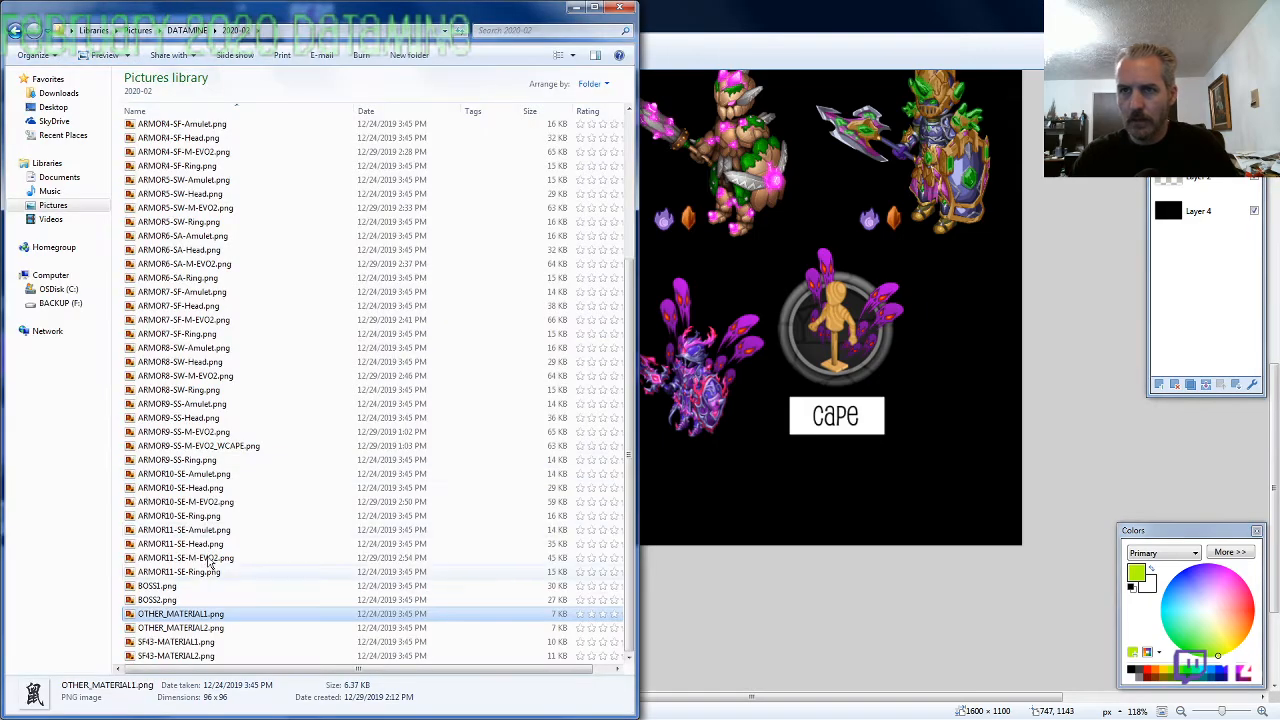
click(250, 627)
key(alt+Tab)
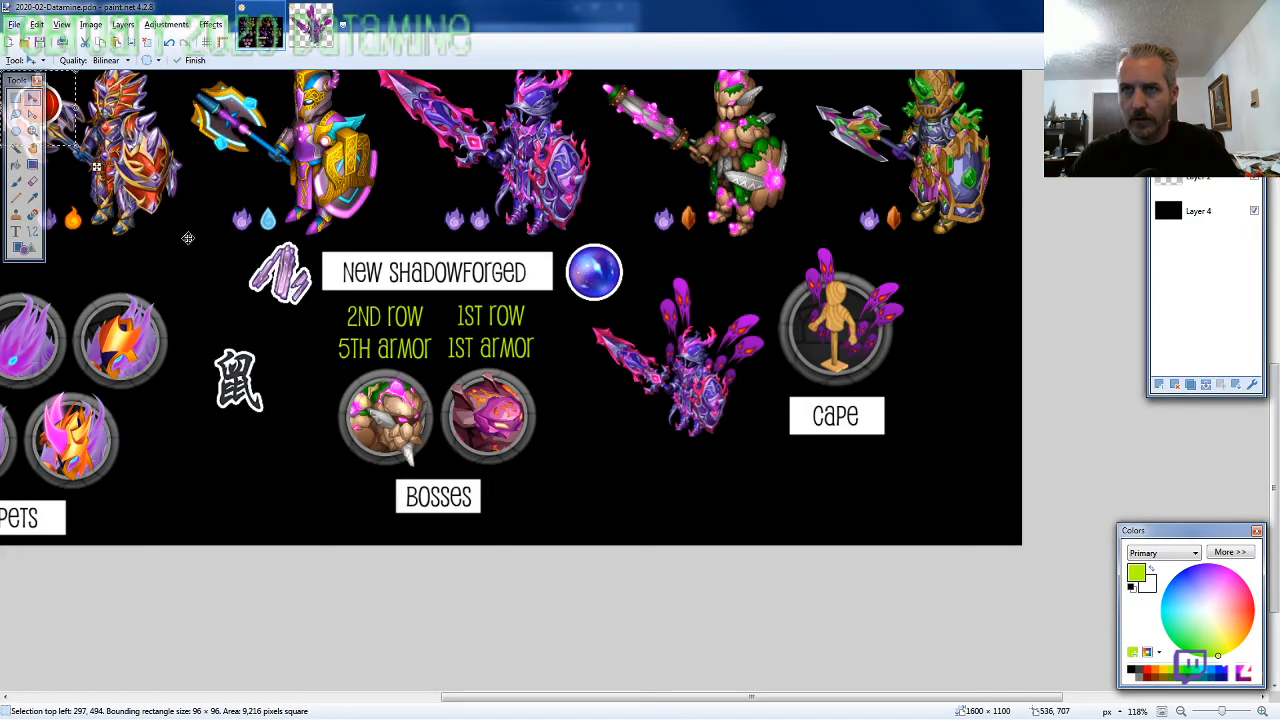
key(ctrl+v)
drag(300, 520, 357, 541)
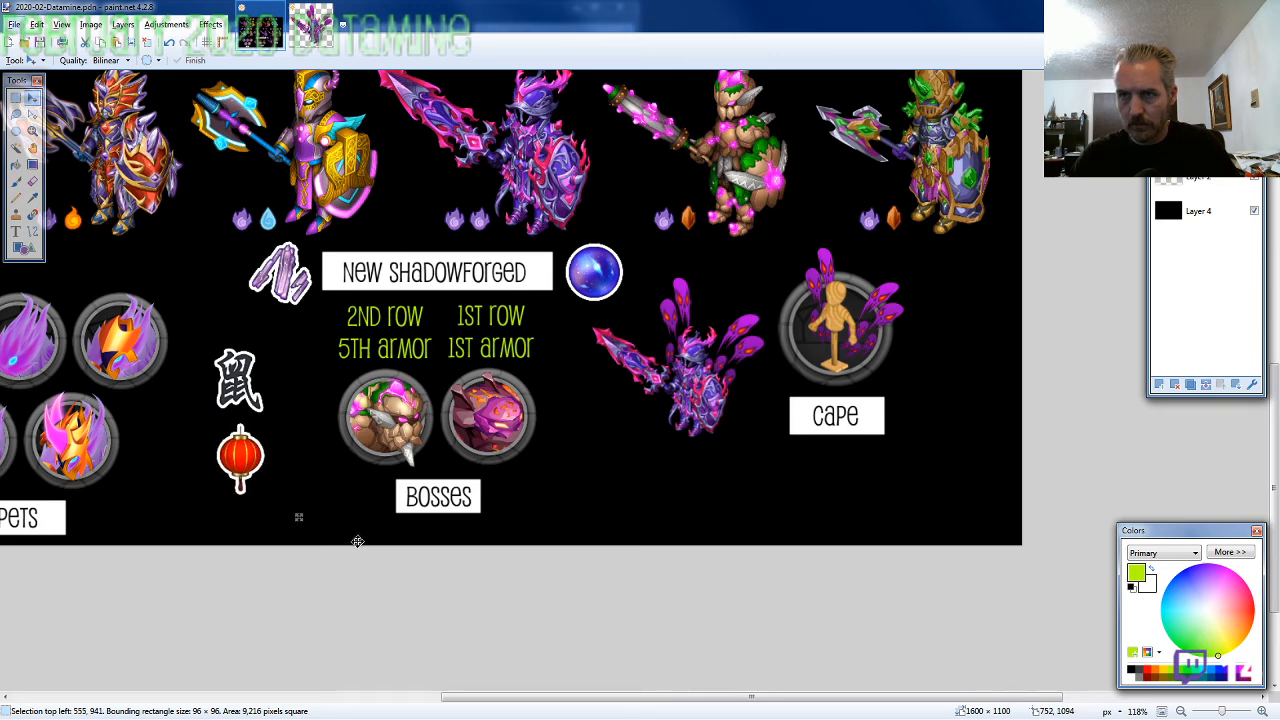
key(Up)
key(Up)
key(Up)
key(Up)
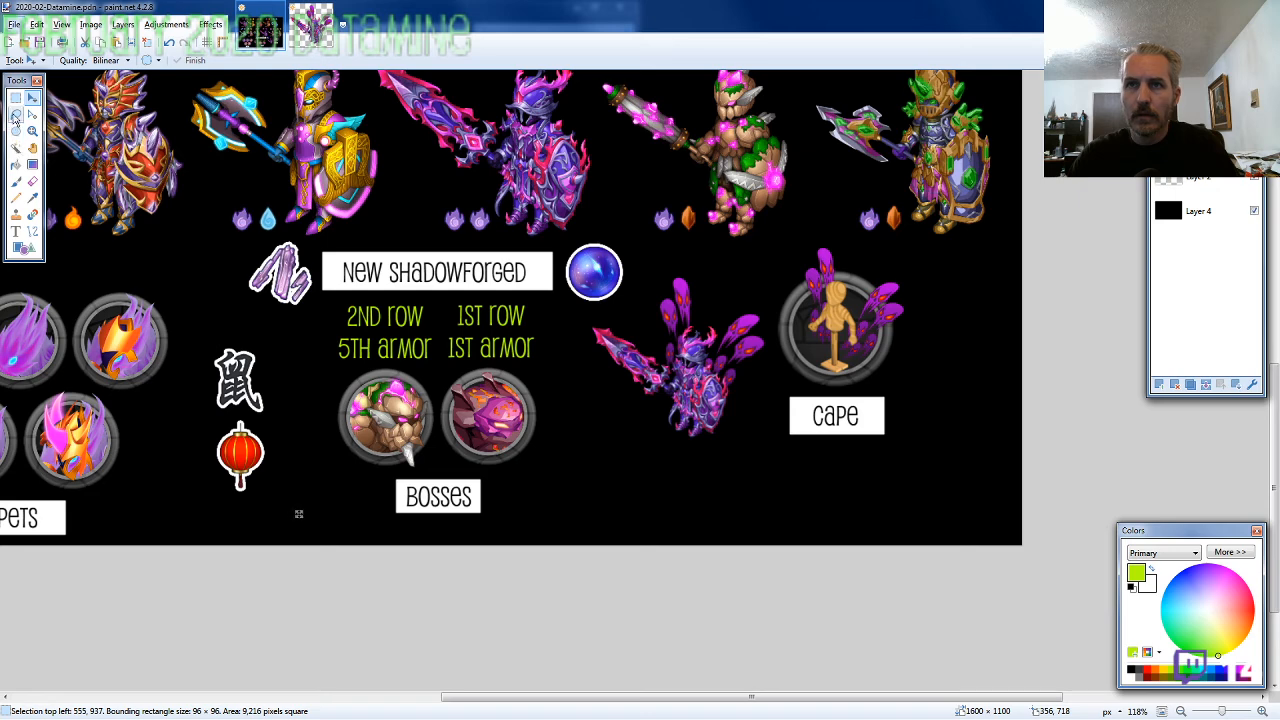
click(15, 114)
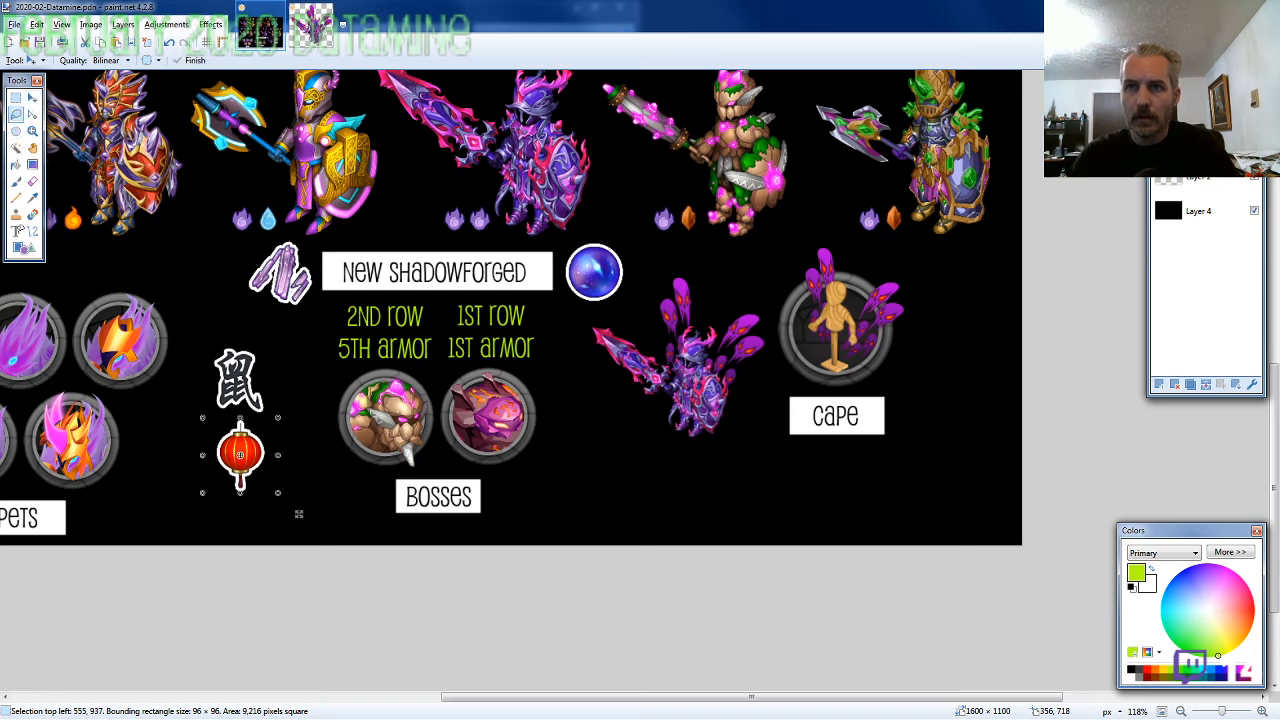
click(118, 256)
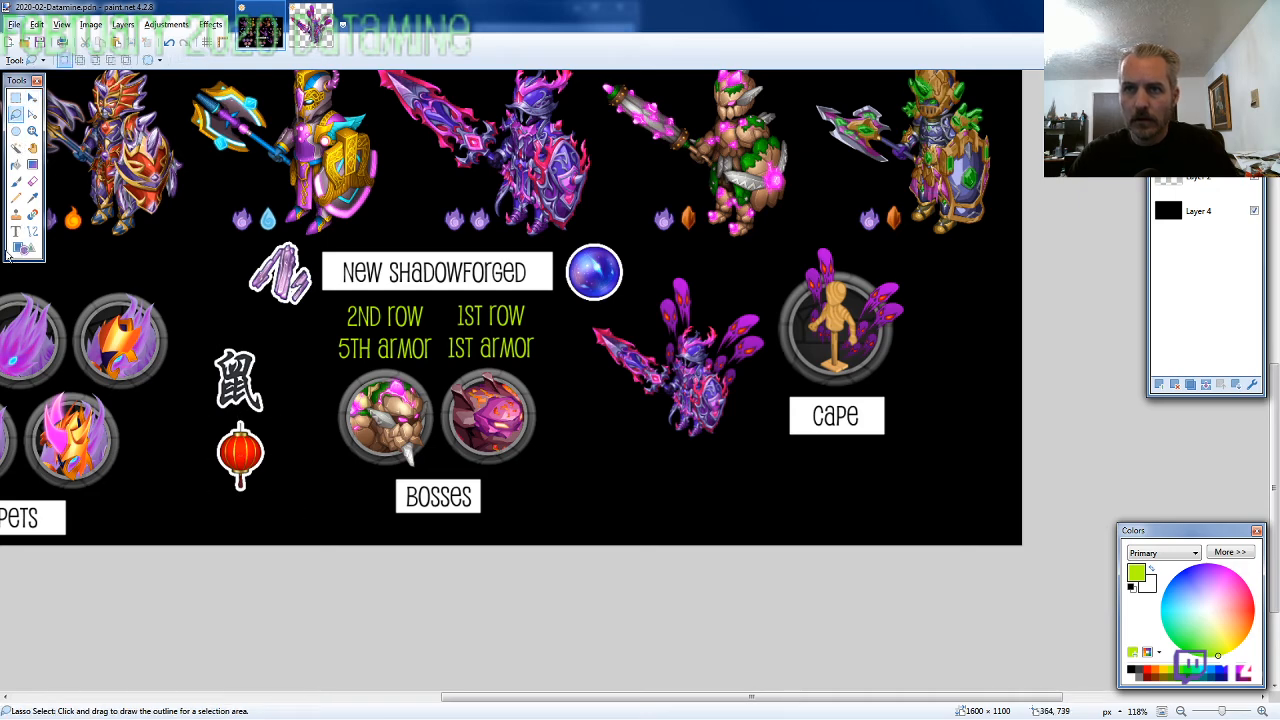
key(o)
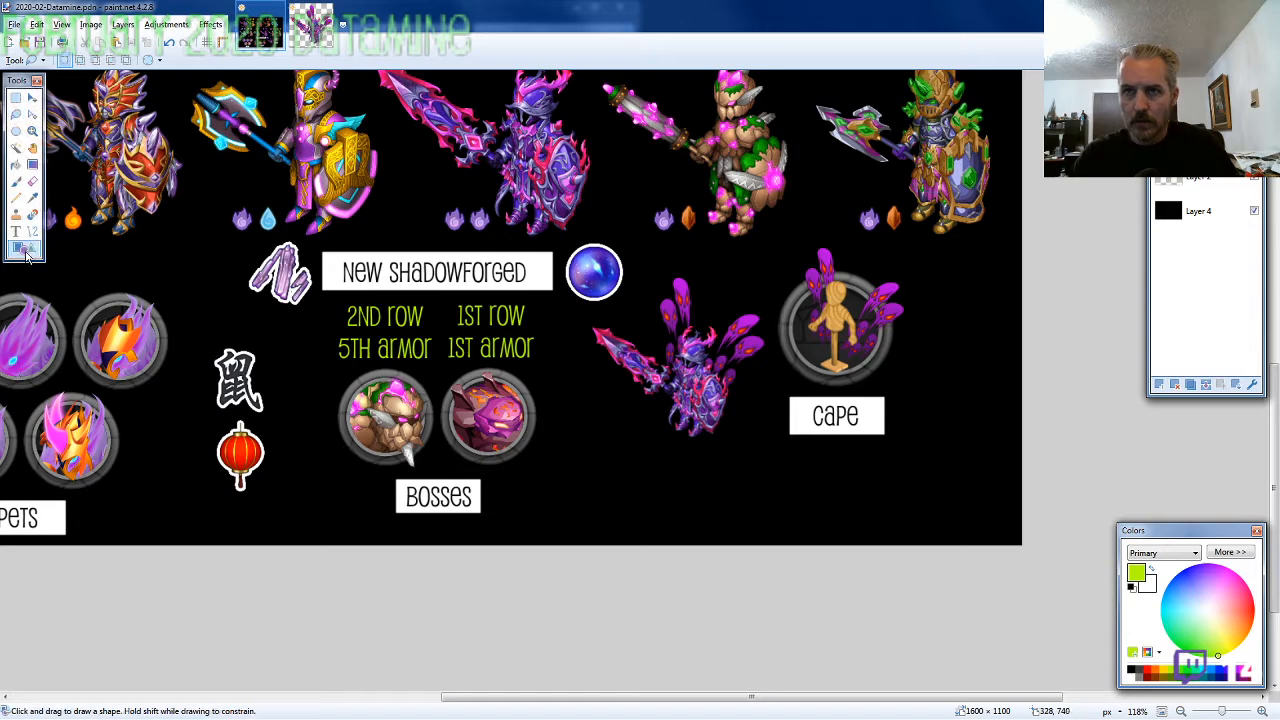
drag(159, 507, 313, 536)
key(ctrl+z)
key(ctrl+z)
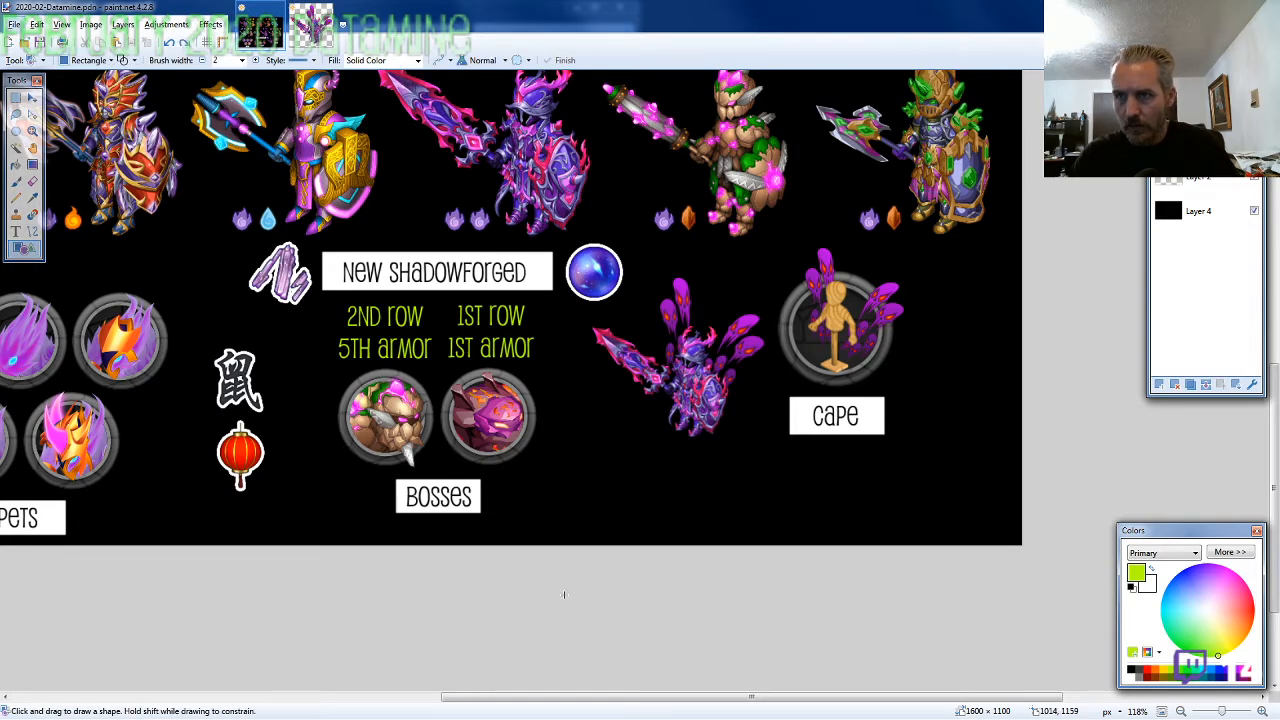
Set the primary colour to black and clear the entire black fill from Layer 4
click(1131, 672)
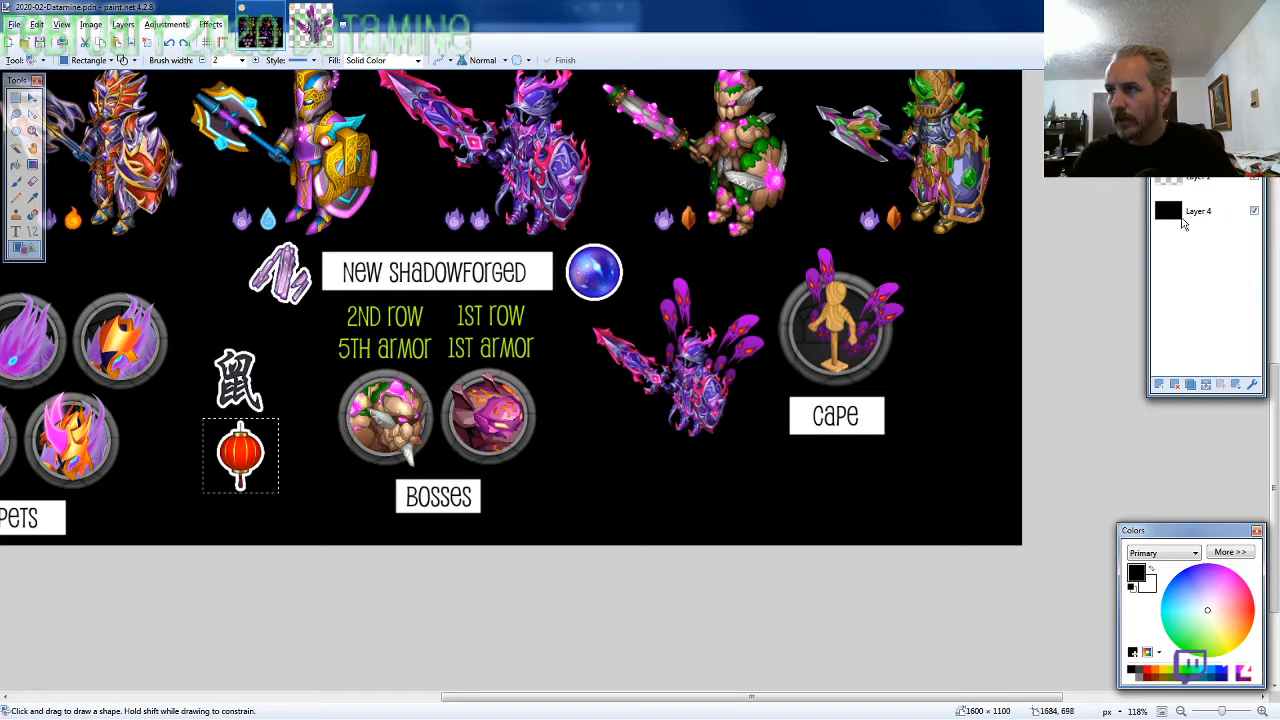
click(1189, 224)
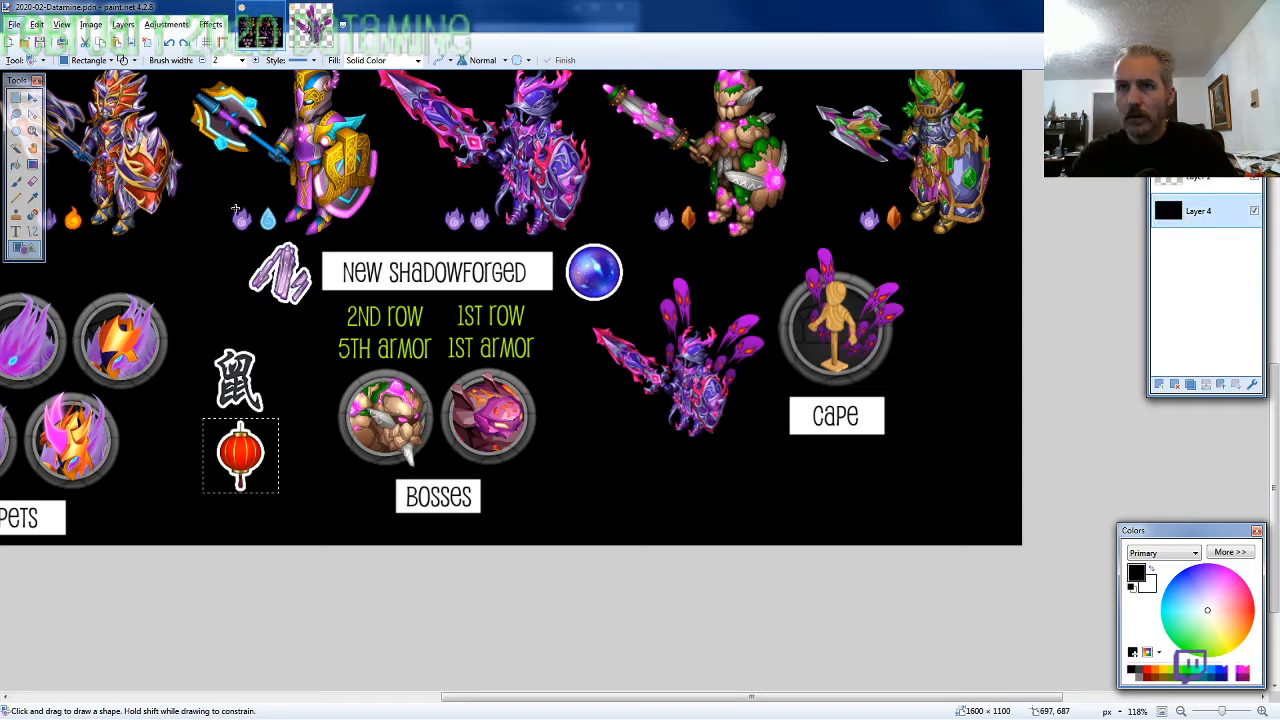
click(14, 103)
key(ctrl+a)
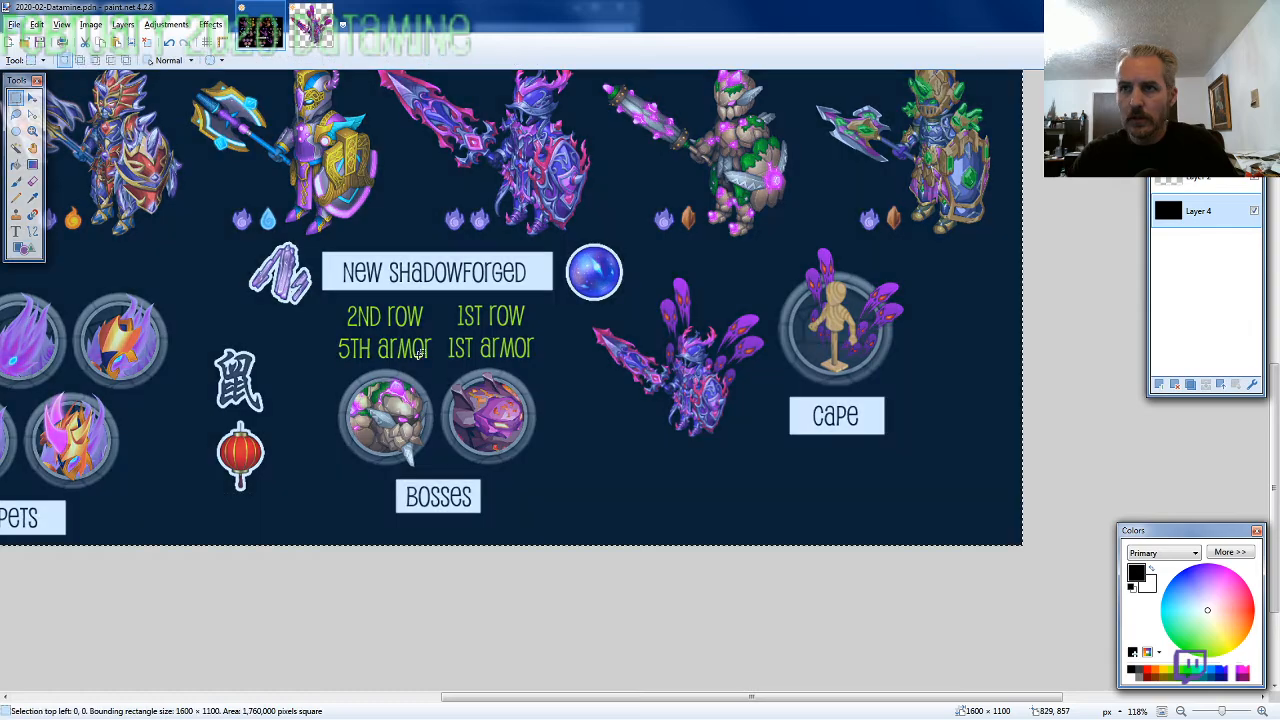
key(Delete)
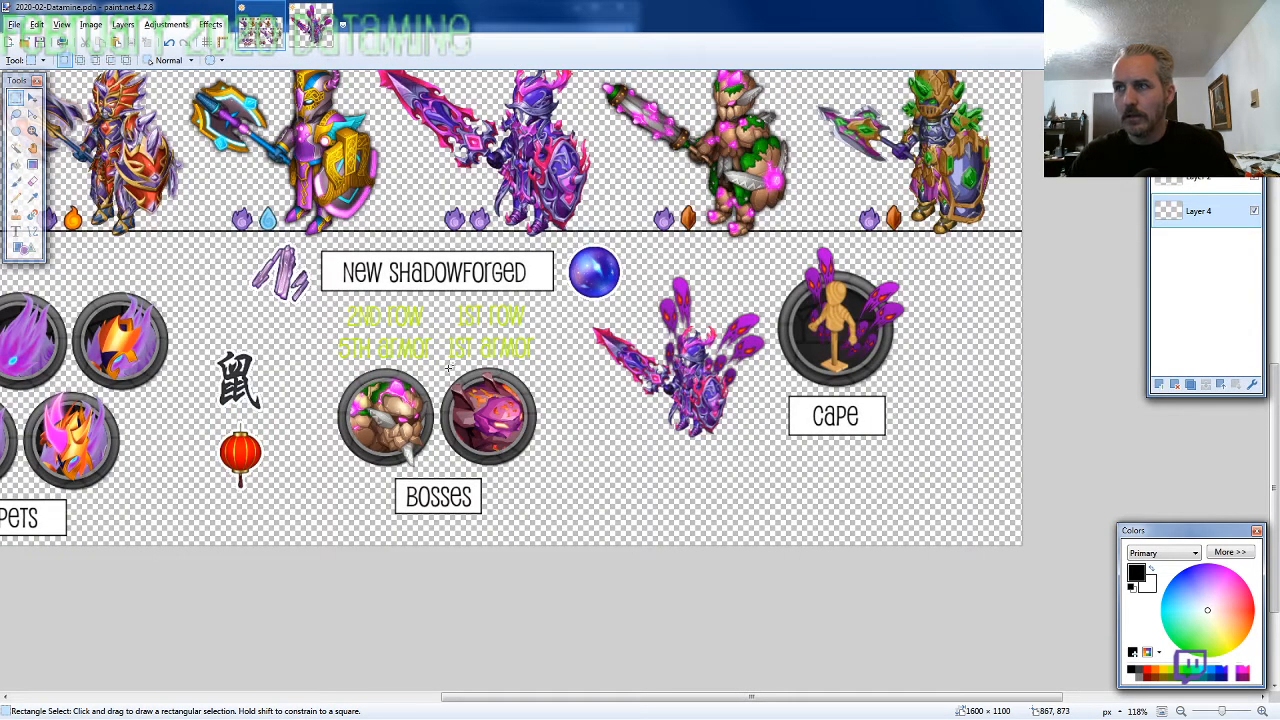
Draw an empty black-outlined rectangle of about 195 x 46 pixels directly below the red lantern
click(22, 247)
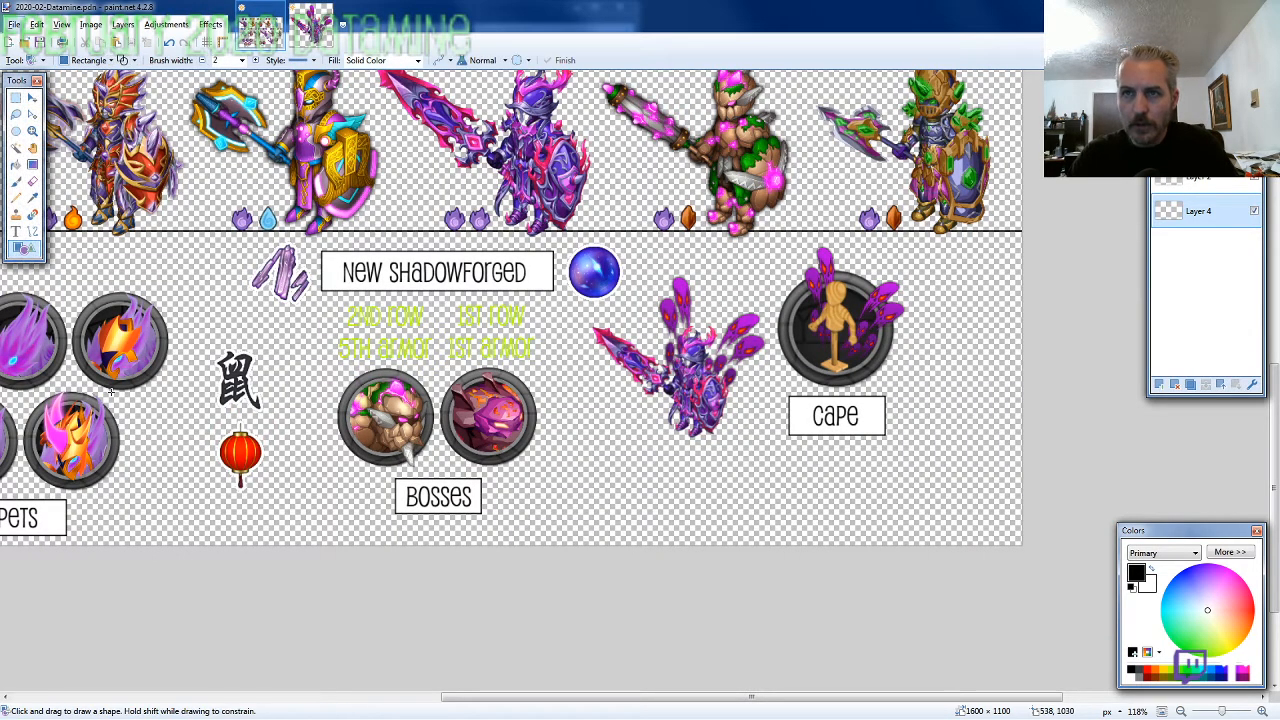
drag(164, 507, 315, 540)
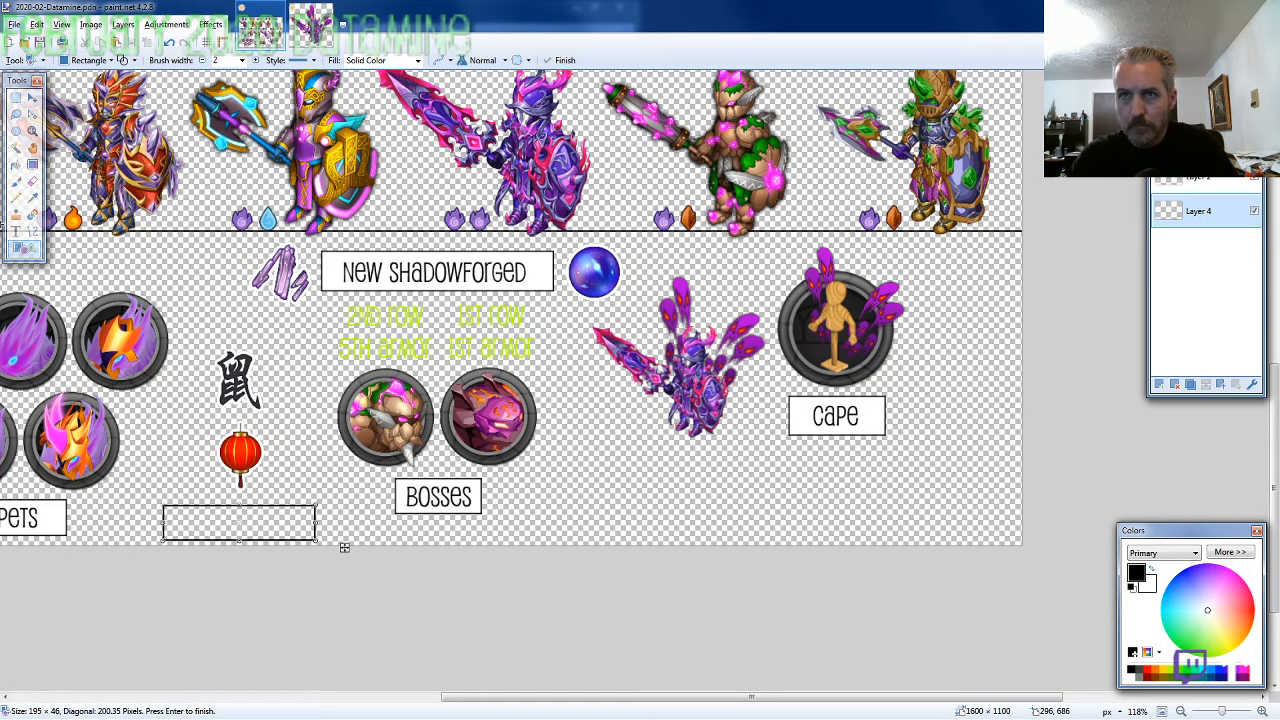
Try adding the text "Other Mats?" centred in the unfilled label box below the lantern, and undo that text
click(16, 231)
click(176, 510)
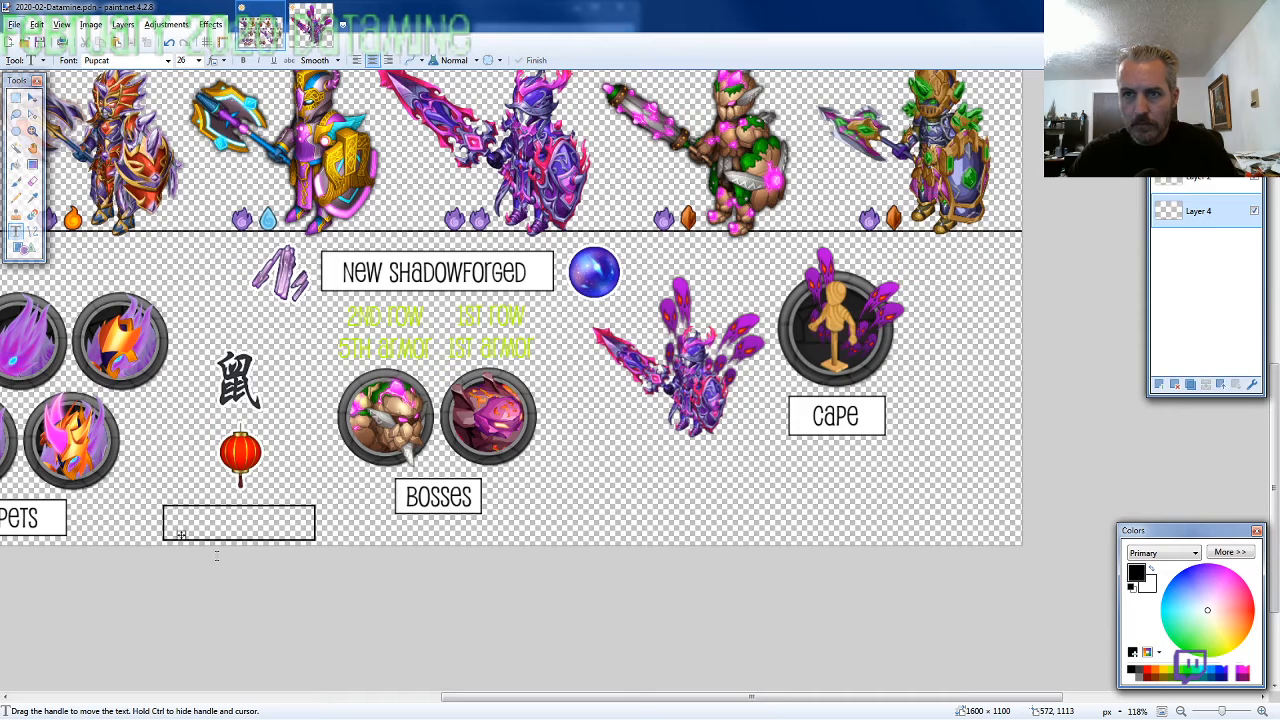
text(Other Ma)
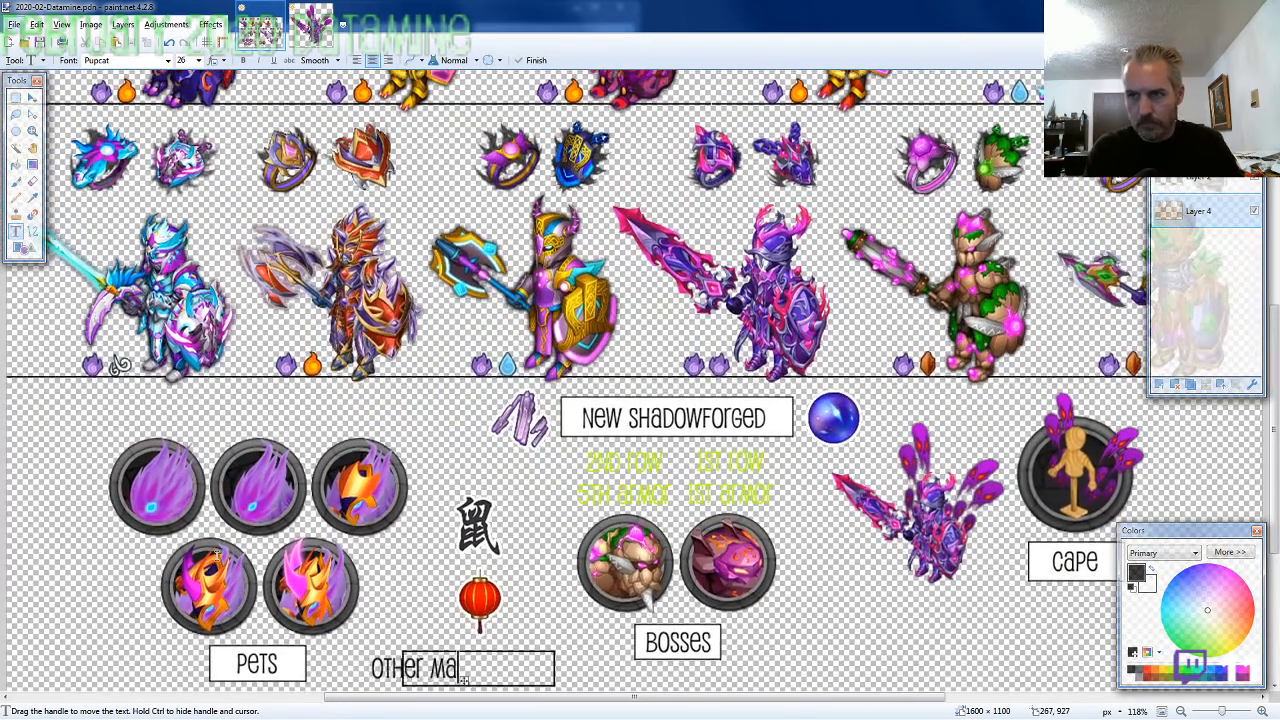
text(ts?)
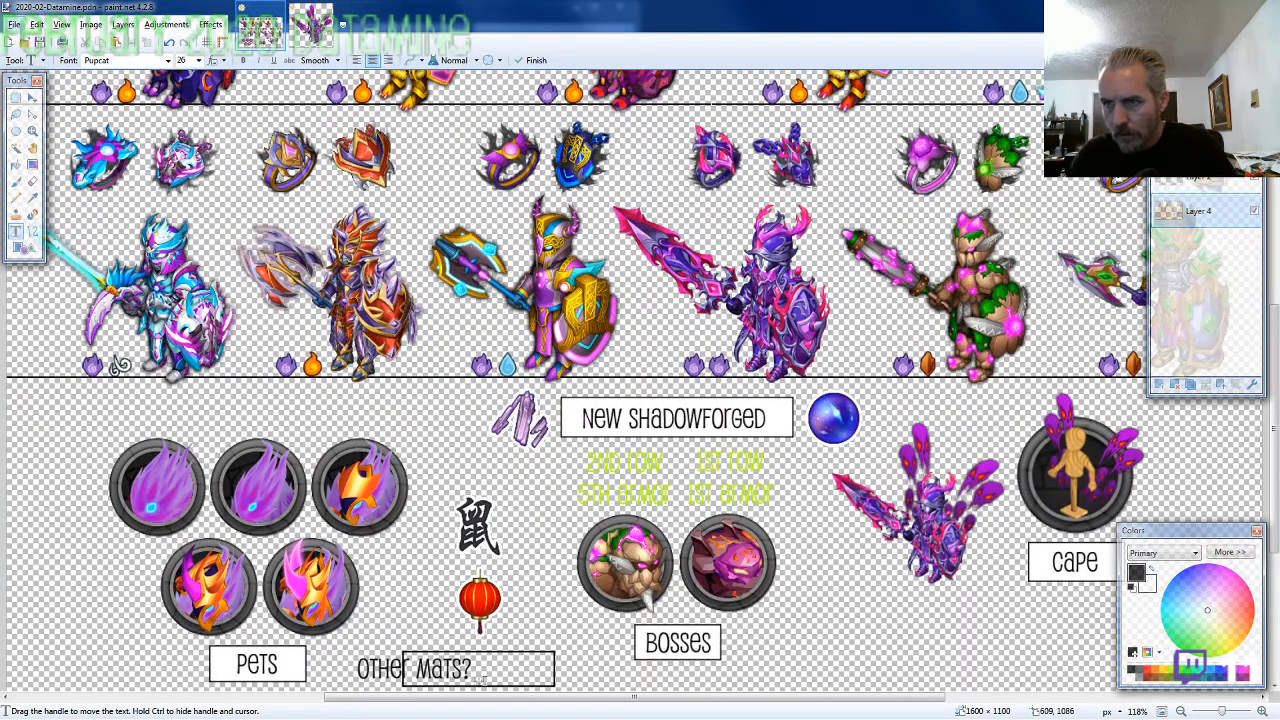
drag(480, 678, 545, 678)
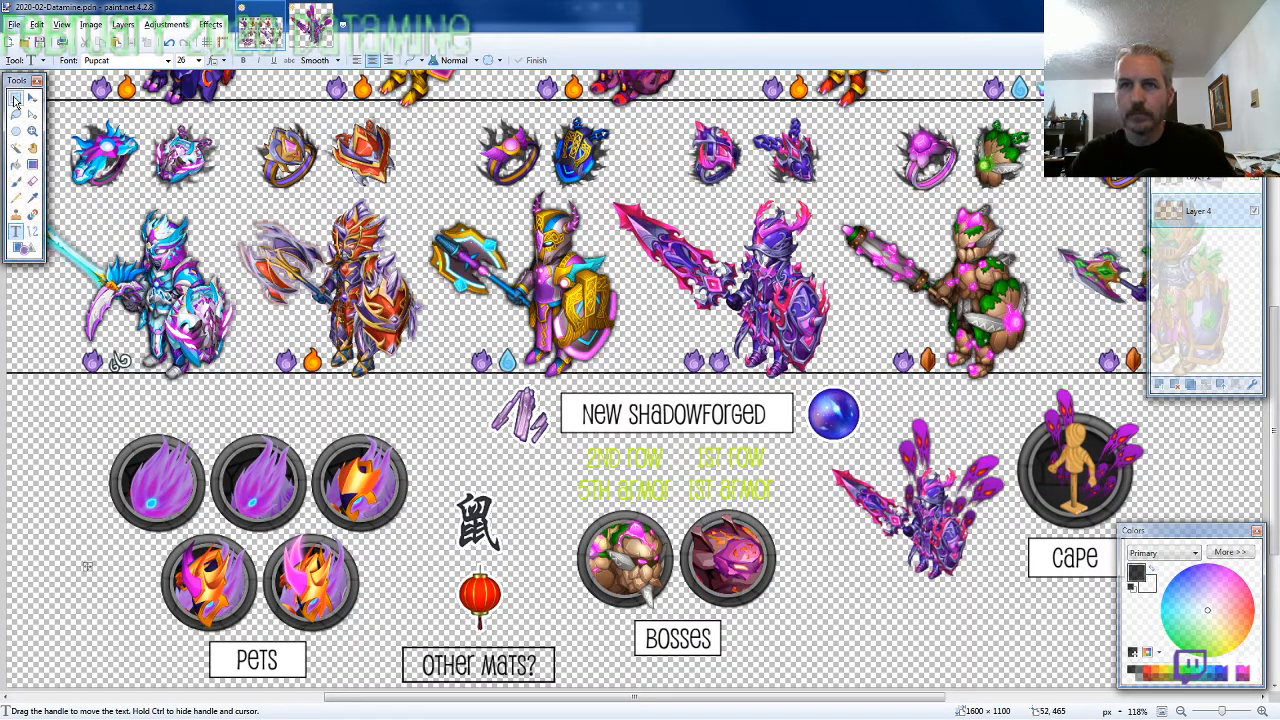
key(ctrl+z)
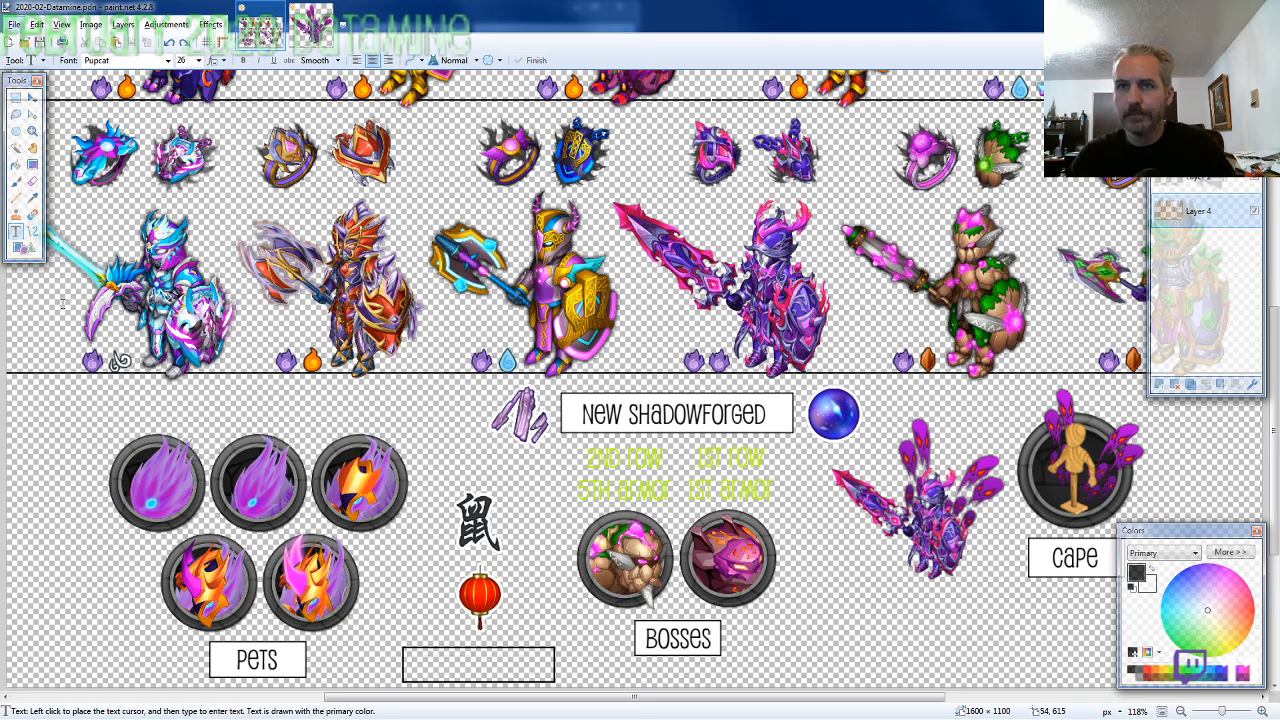
Fill the label box below the lantern with white and centre the text "Other Mats?" inside it
click(16, 164)
click(424, 662)
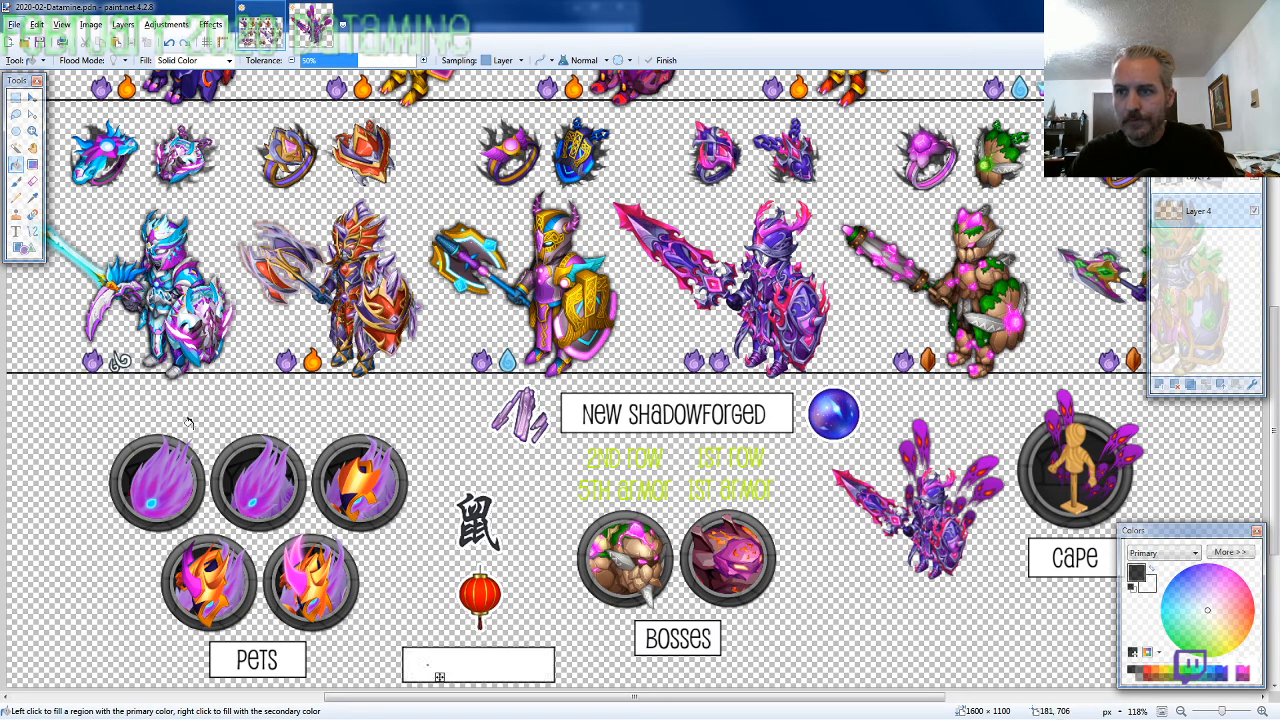
click(16, 231)
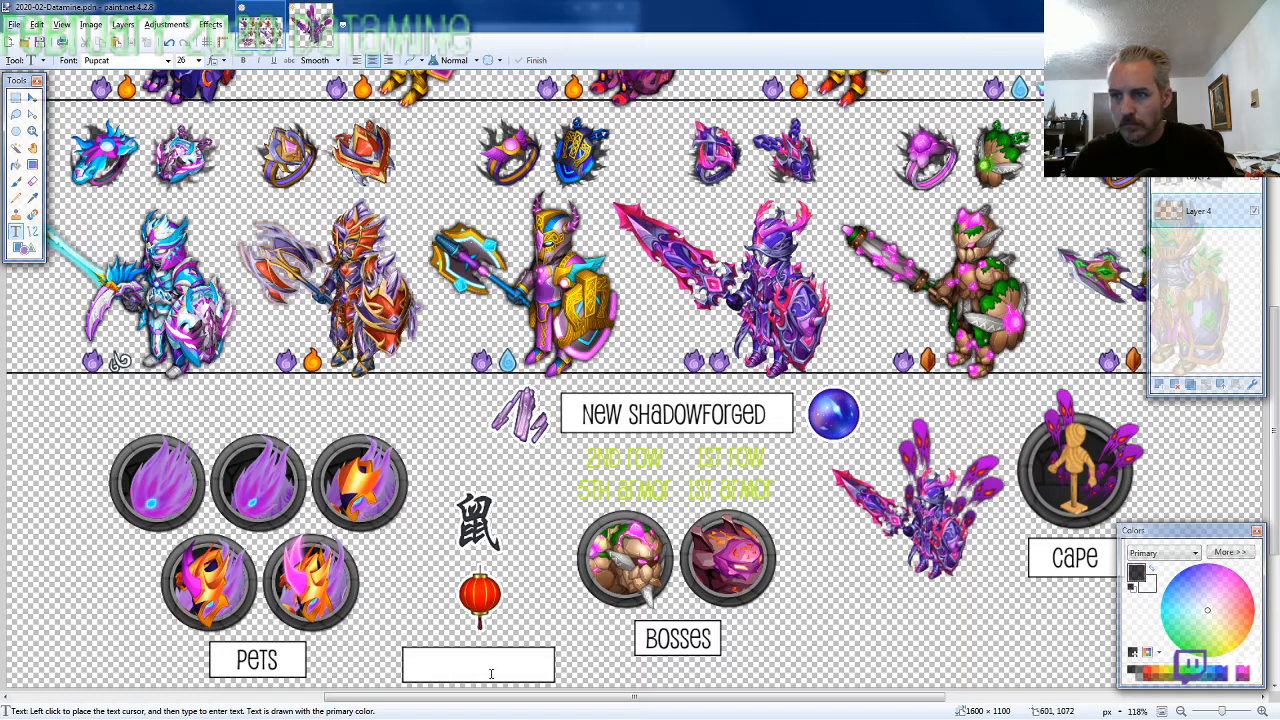
click(475, 652)
text(Other Mats?)
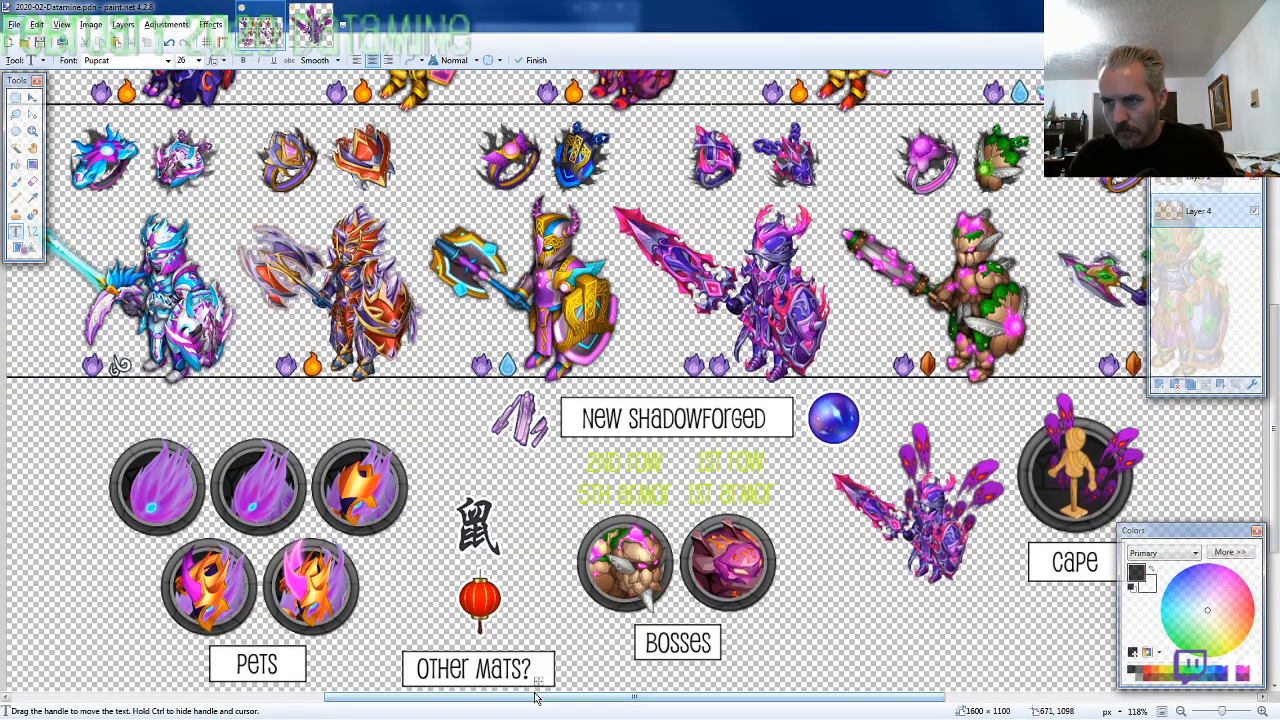
drag(538, 680, 542, 684)
scroll(281, 660, down, 2)
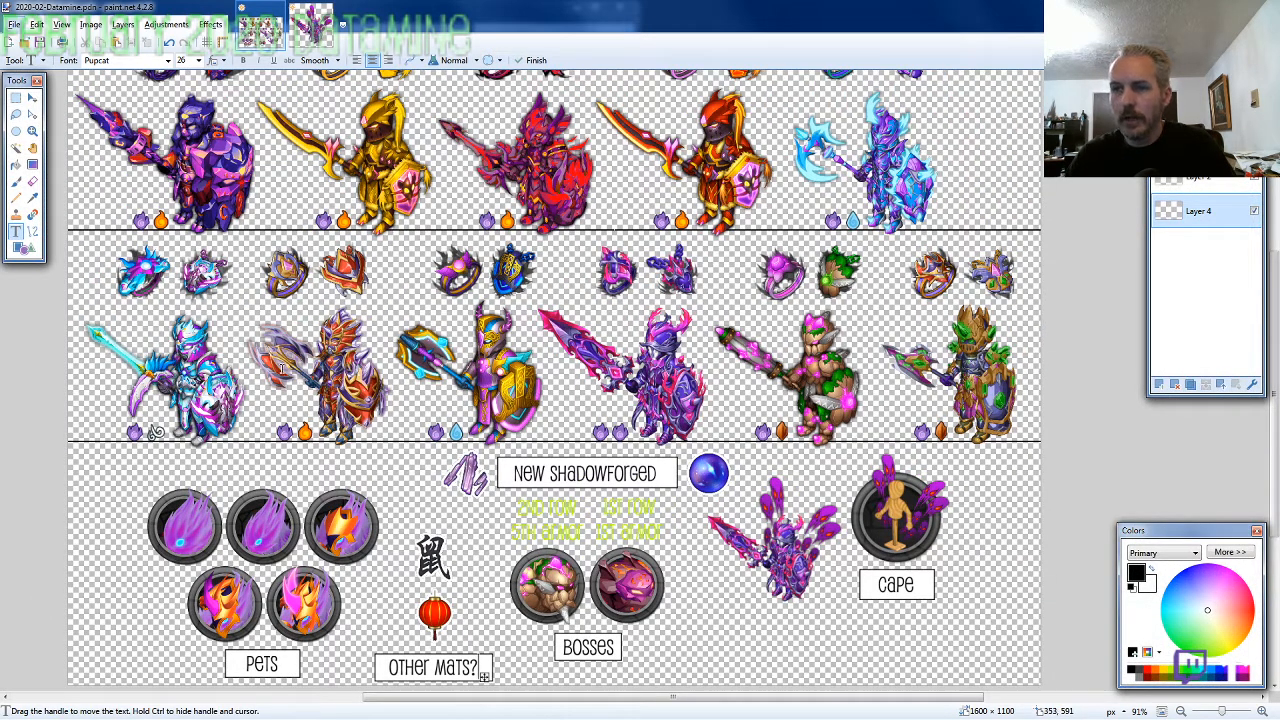
Move the finished Other Mats? label from Layer 4 onto the artwork layer above, keeping its position below the lantern
click(15, 97)
drag(369, 649, 512, 692)
key(Delete)
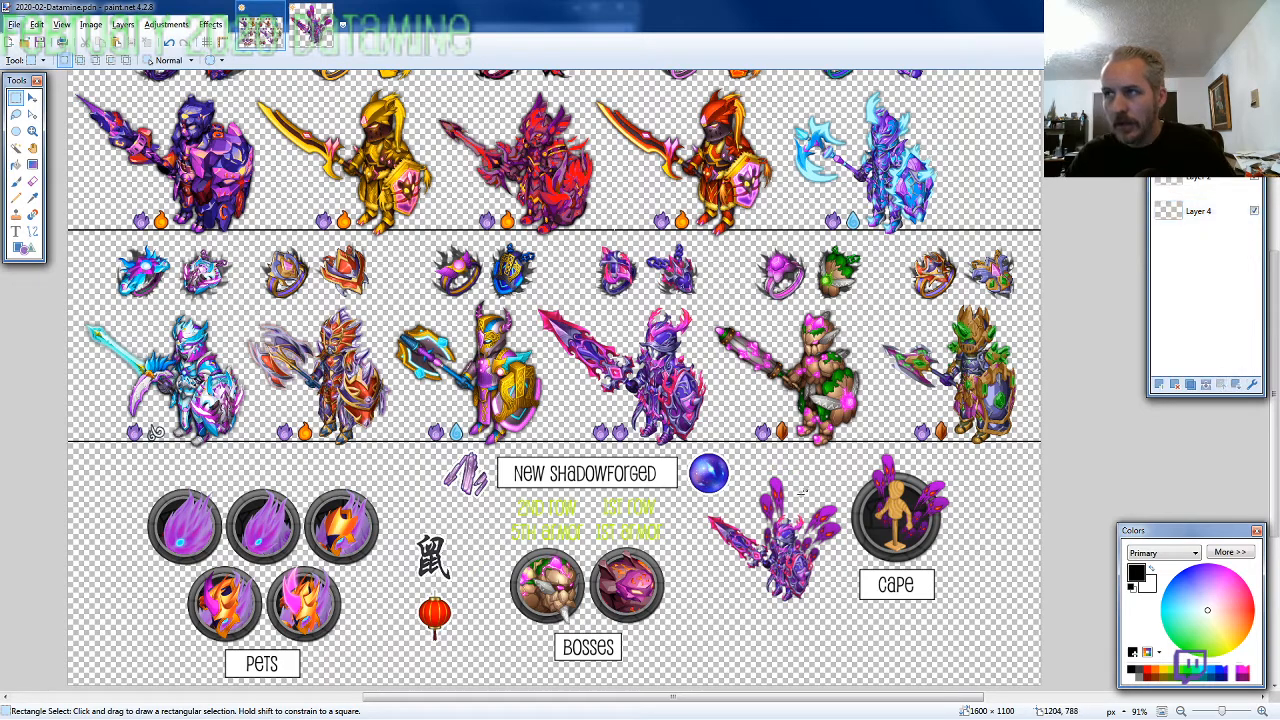
key(ctrl+v)
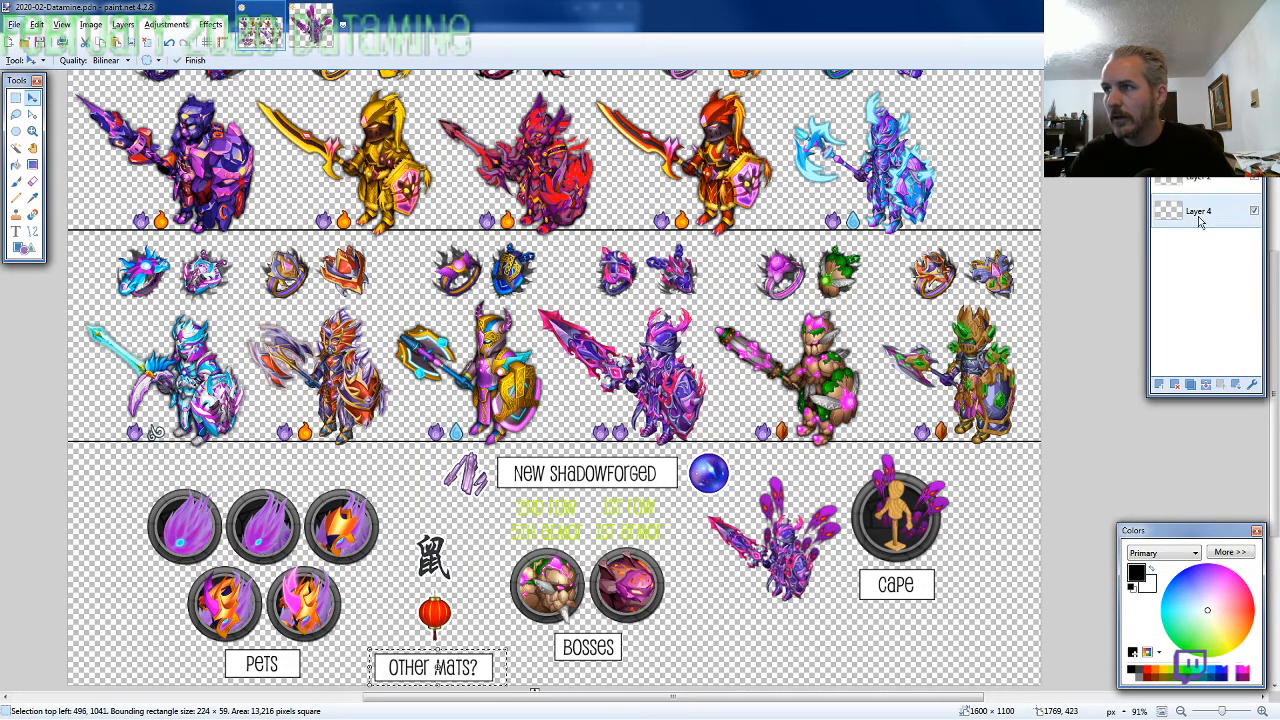
click(15, 114)
key(ctrl+d)
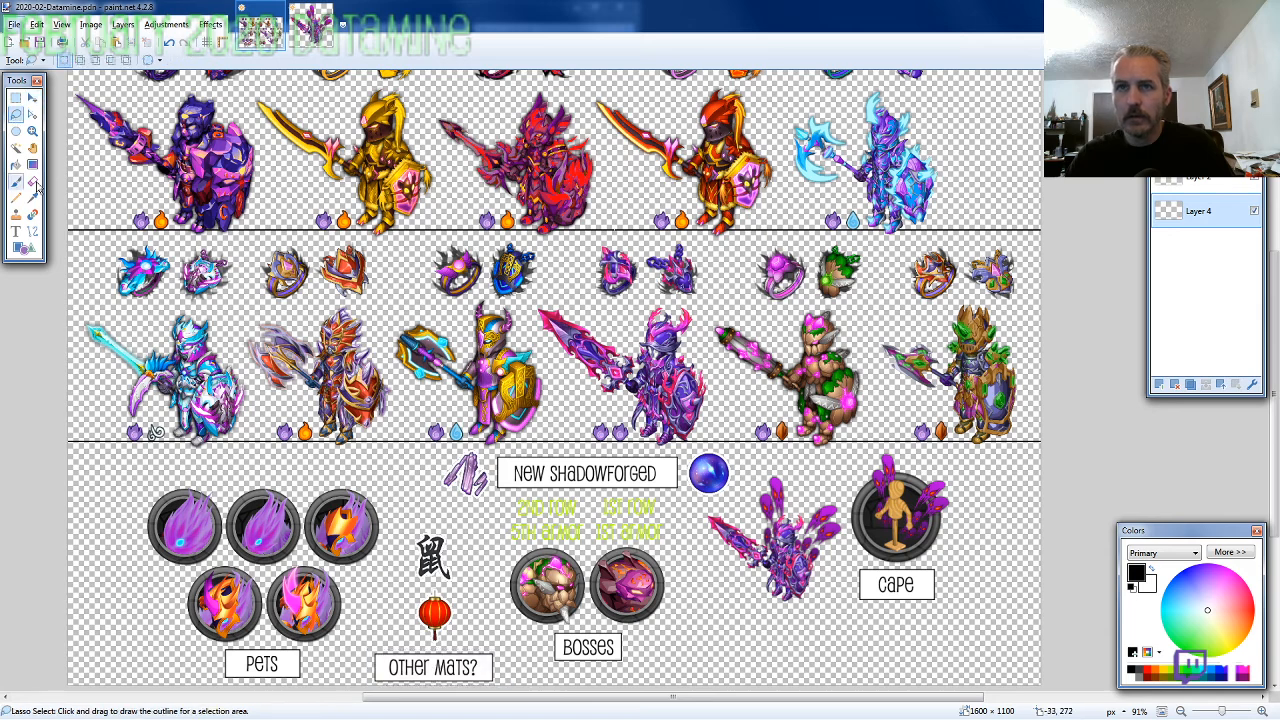
Fill the emptied Layer 4 with black as the background behind the artwork
click(15, 164)
click(124, 322)
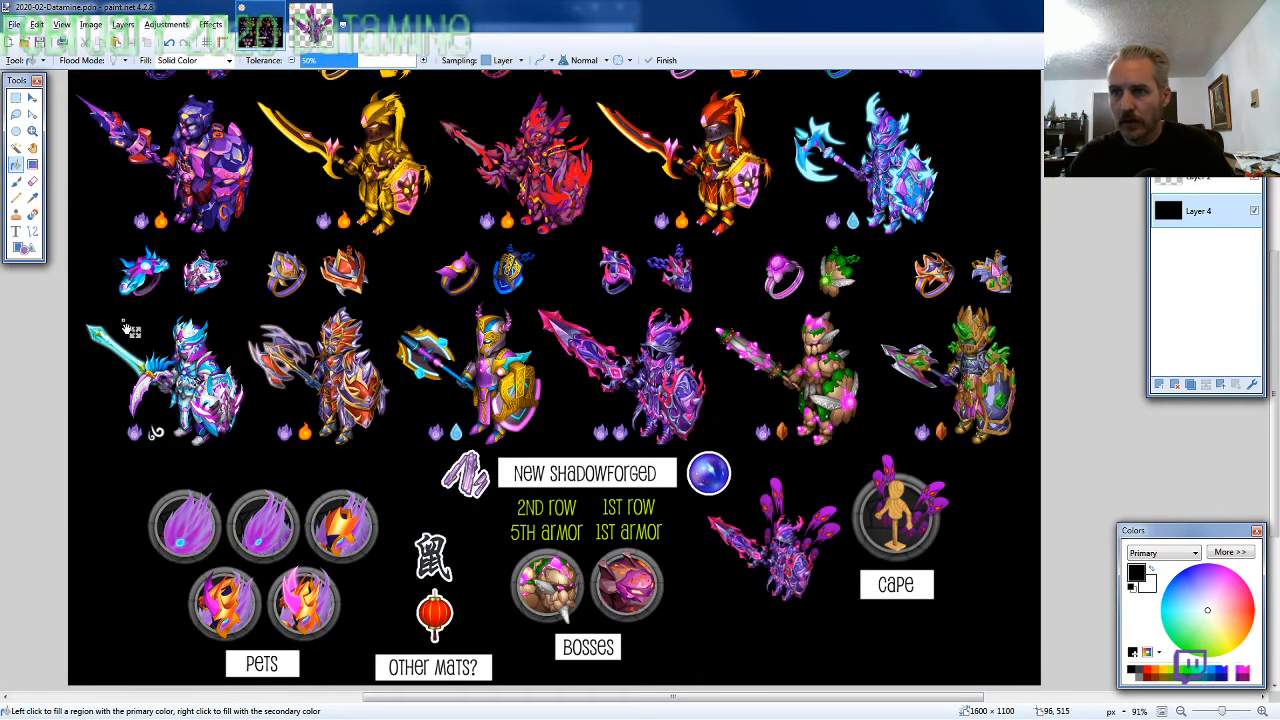
scroll(128, 328, down, 2)
scroll(677, 611, up, 3)
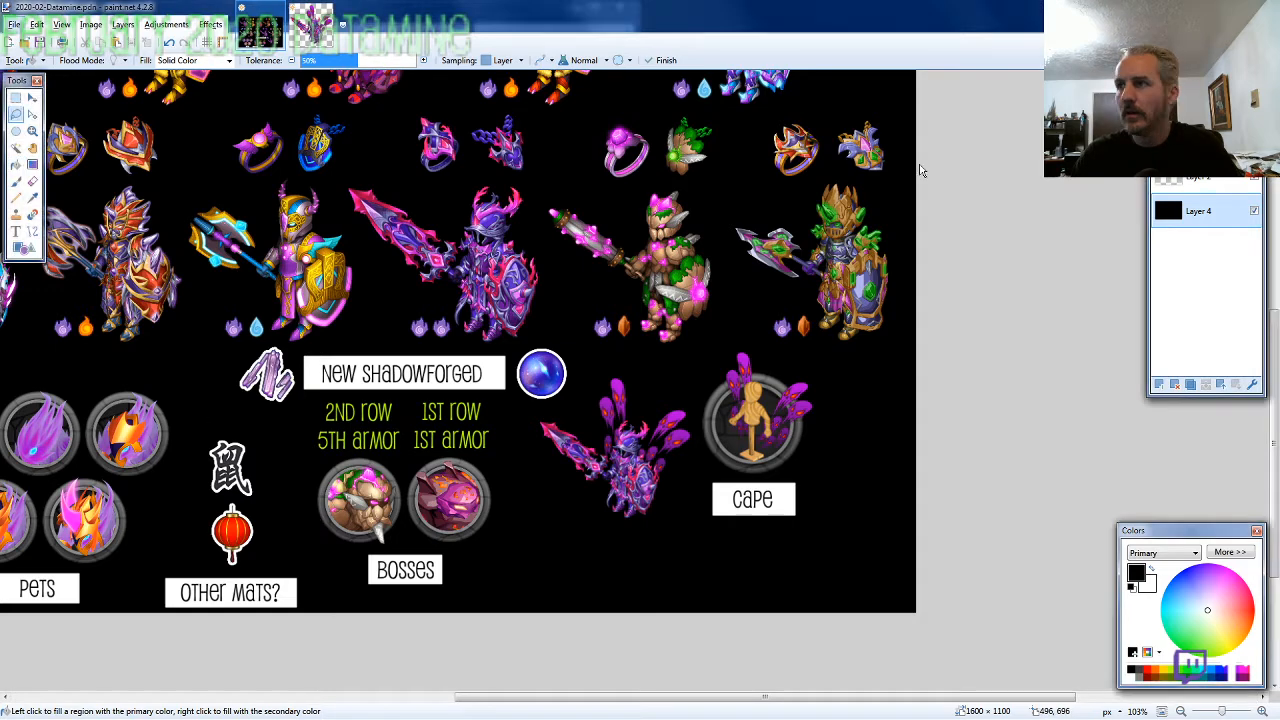
Paste a purple flame icon on the outer side of each boss, with top-left corners at 688, 892 and 989, 892
click(16, 114)
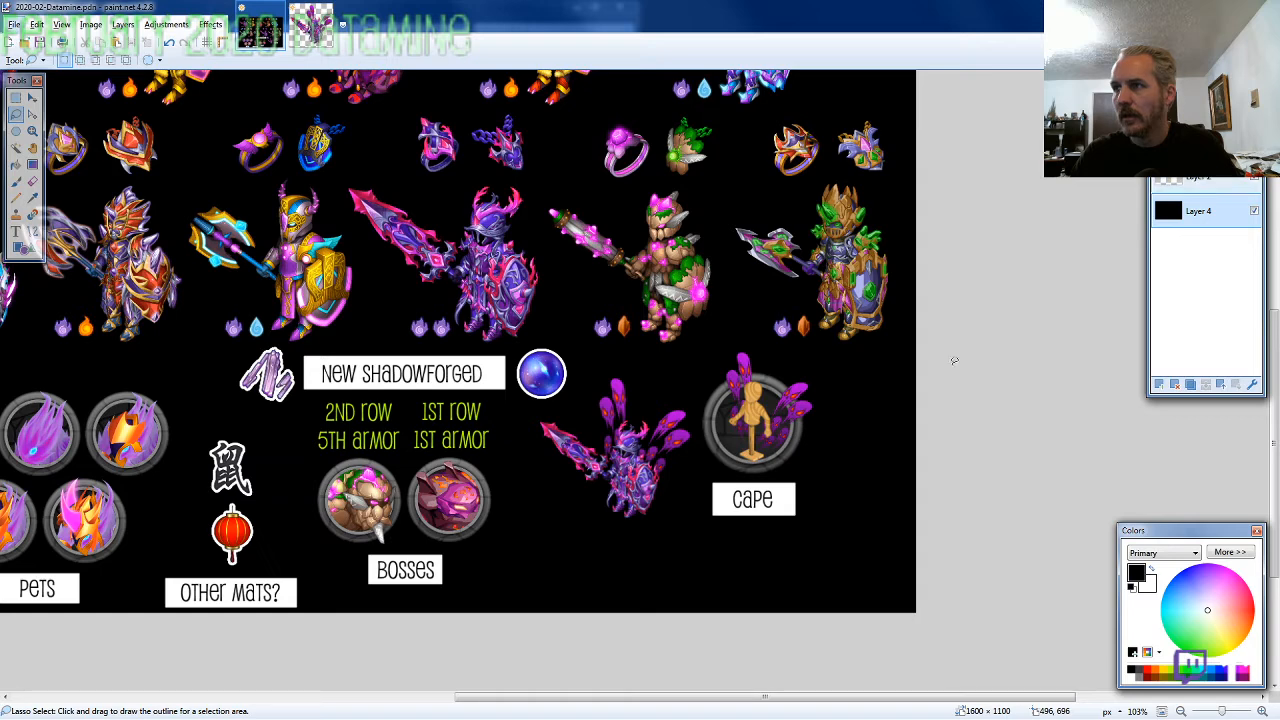
scroll(250, 500, up, 4)
key(ctrl+v)
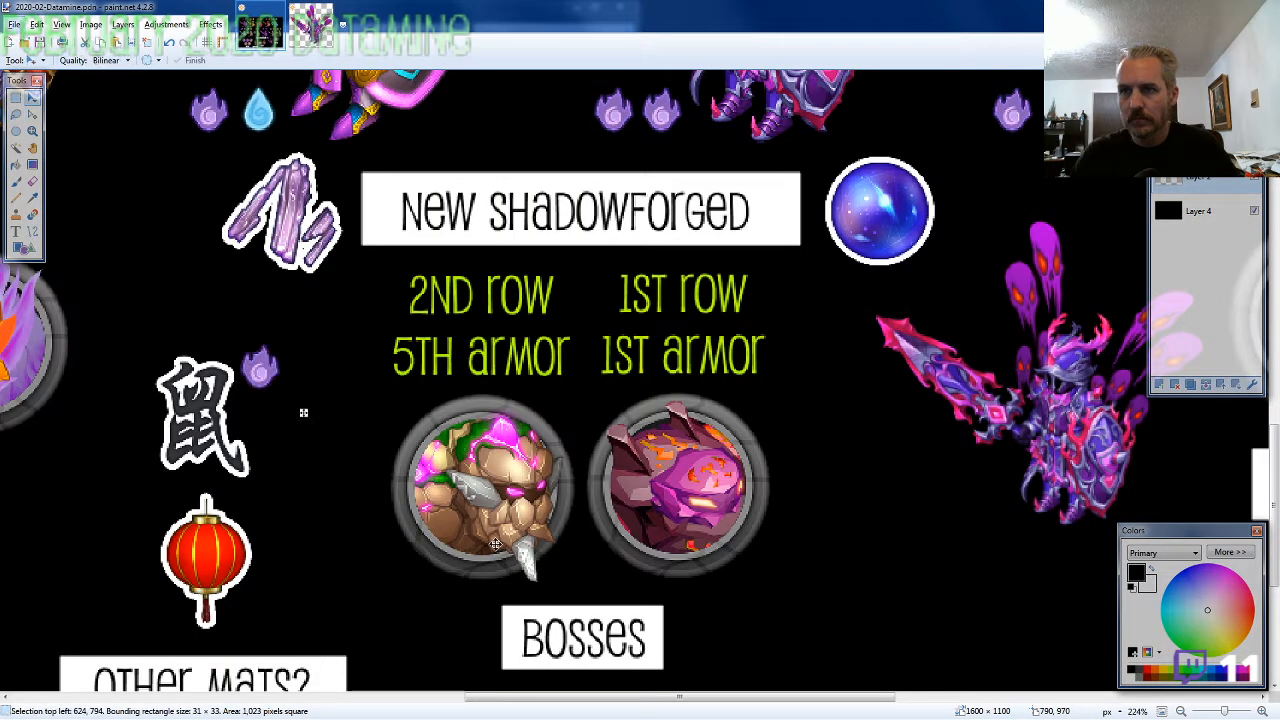
drag(305, 409, 387, 490)
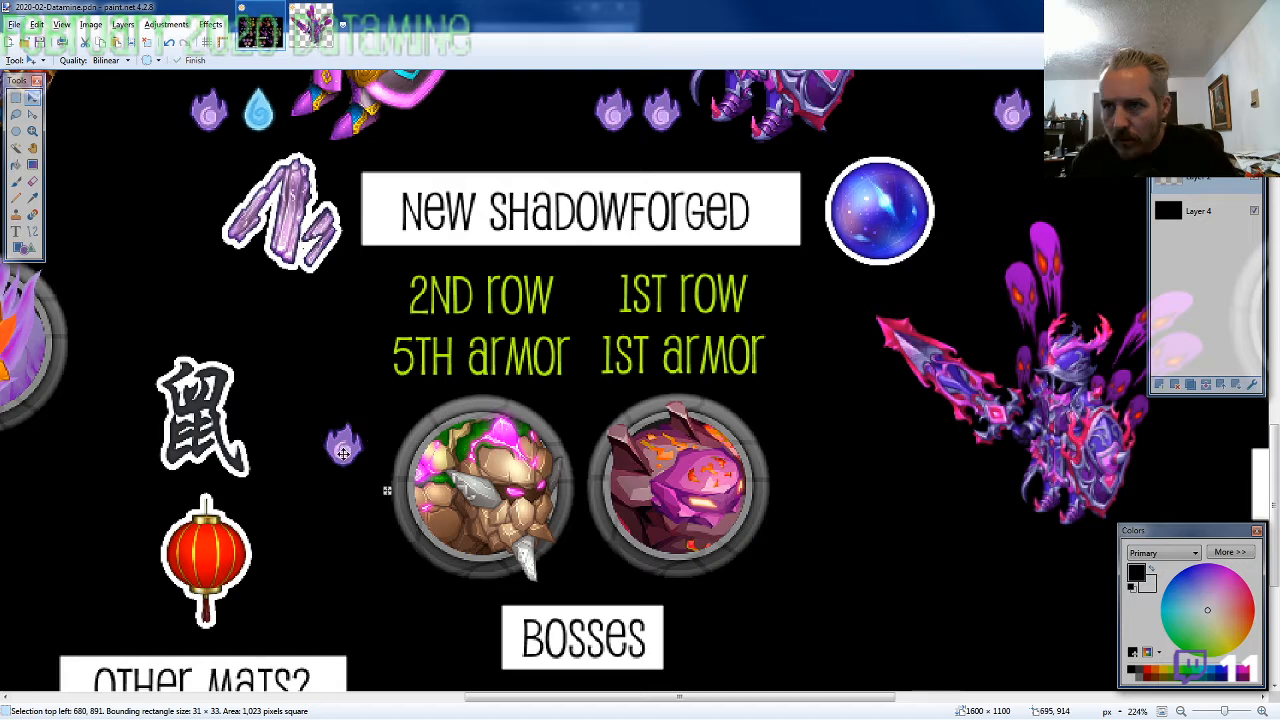
drag(343, 454, 355, 455)
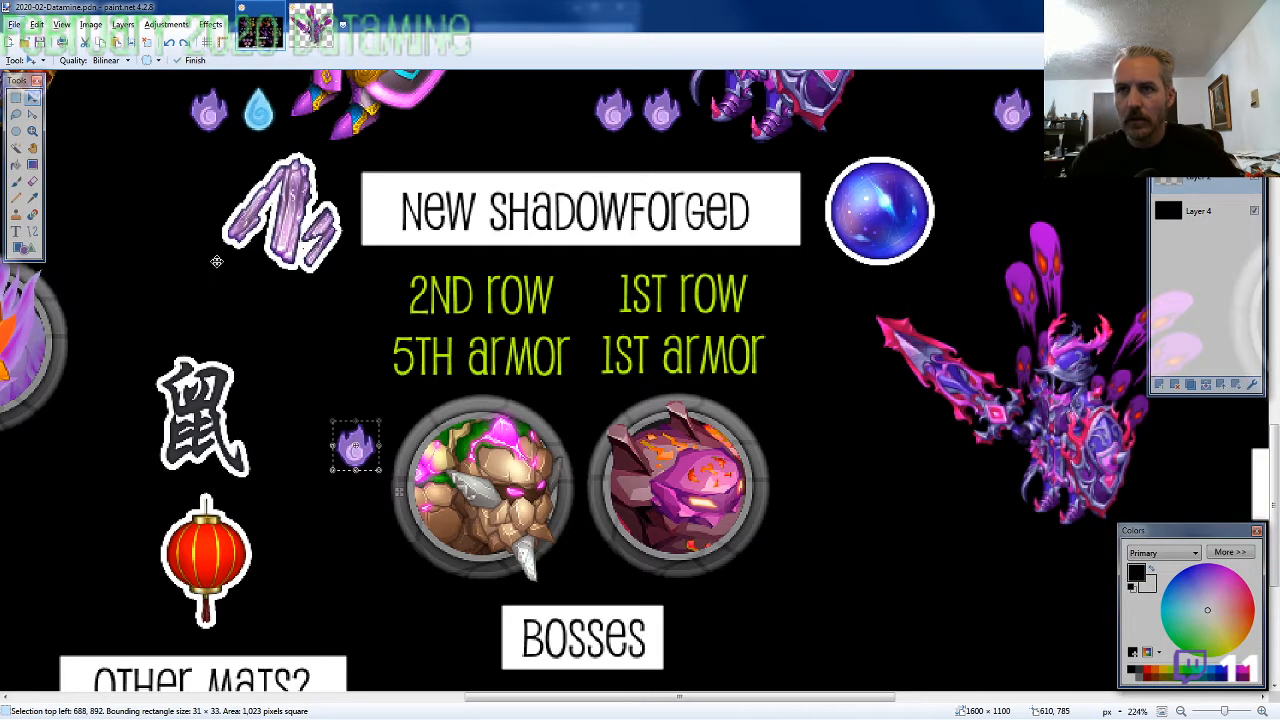
key(ctrl+v)
drag(148, 231, 953, 578)
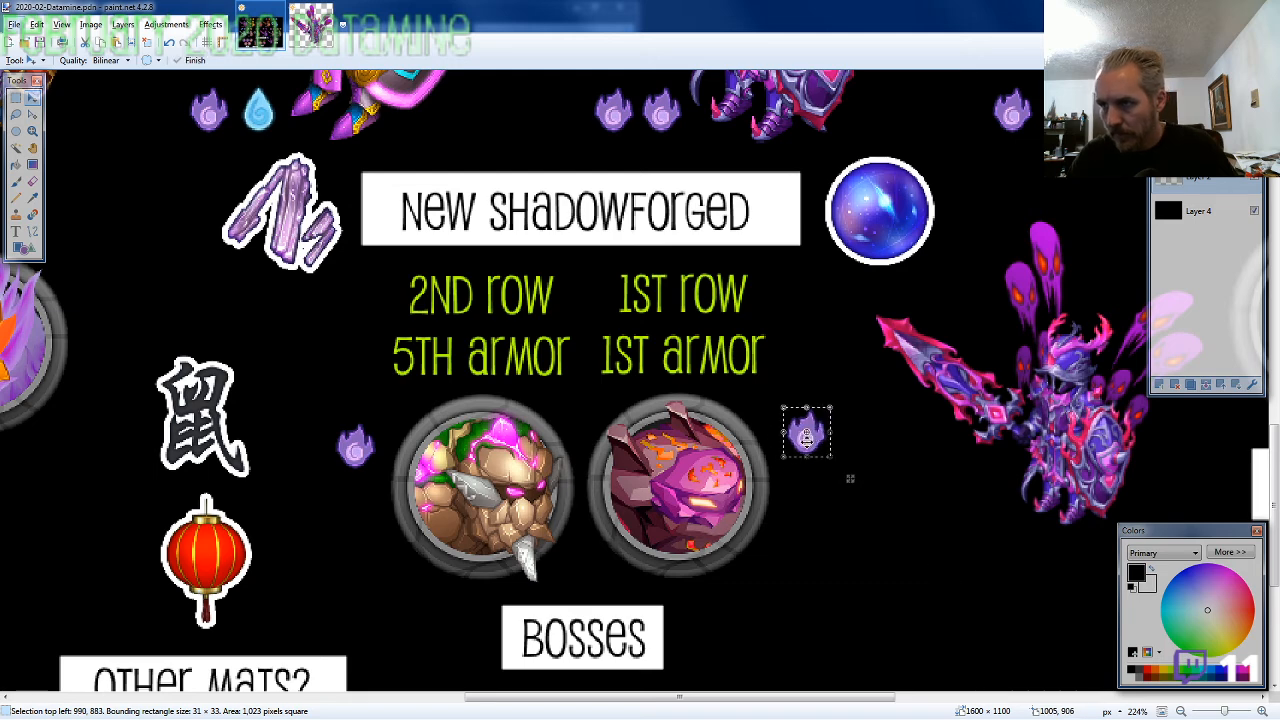
drag(850, 478, 849, 492)
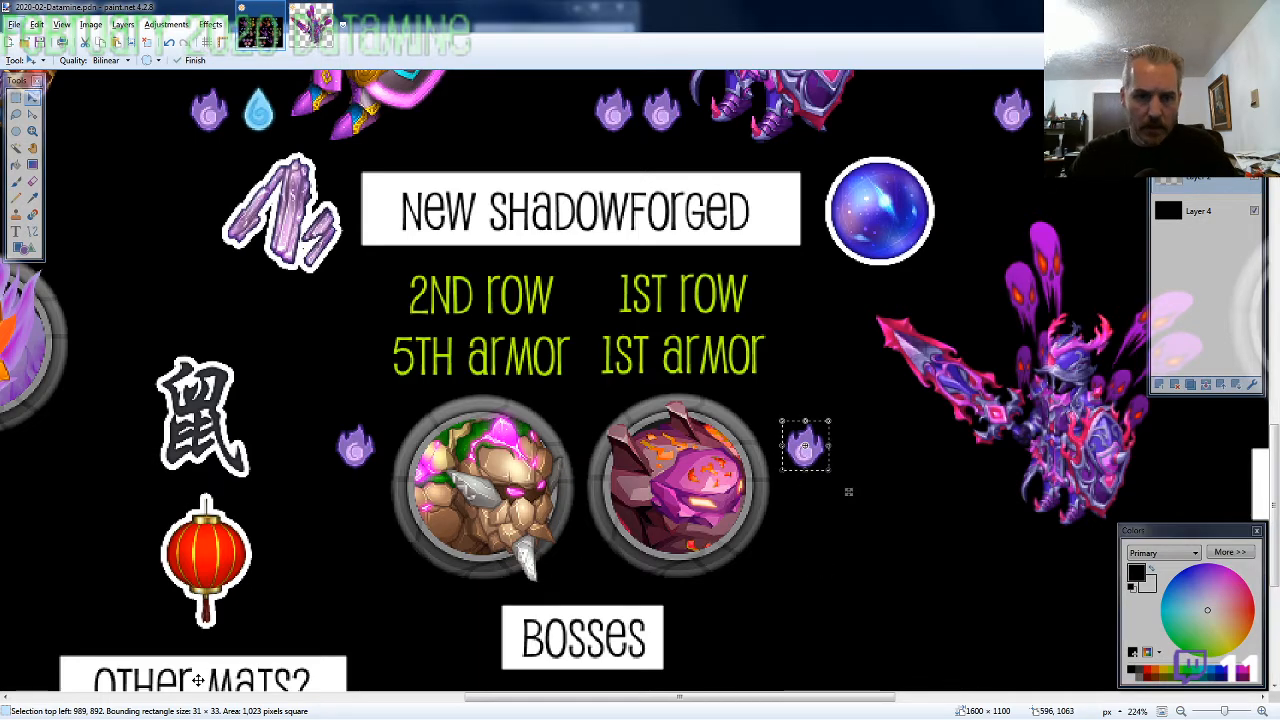
Paste the brown crystal icon below the first boss's purple flame, with its top-left corner at 691, 934
key(alt+Tab)
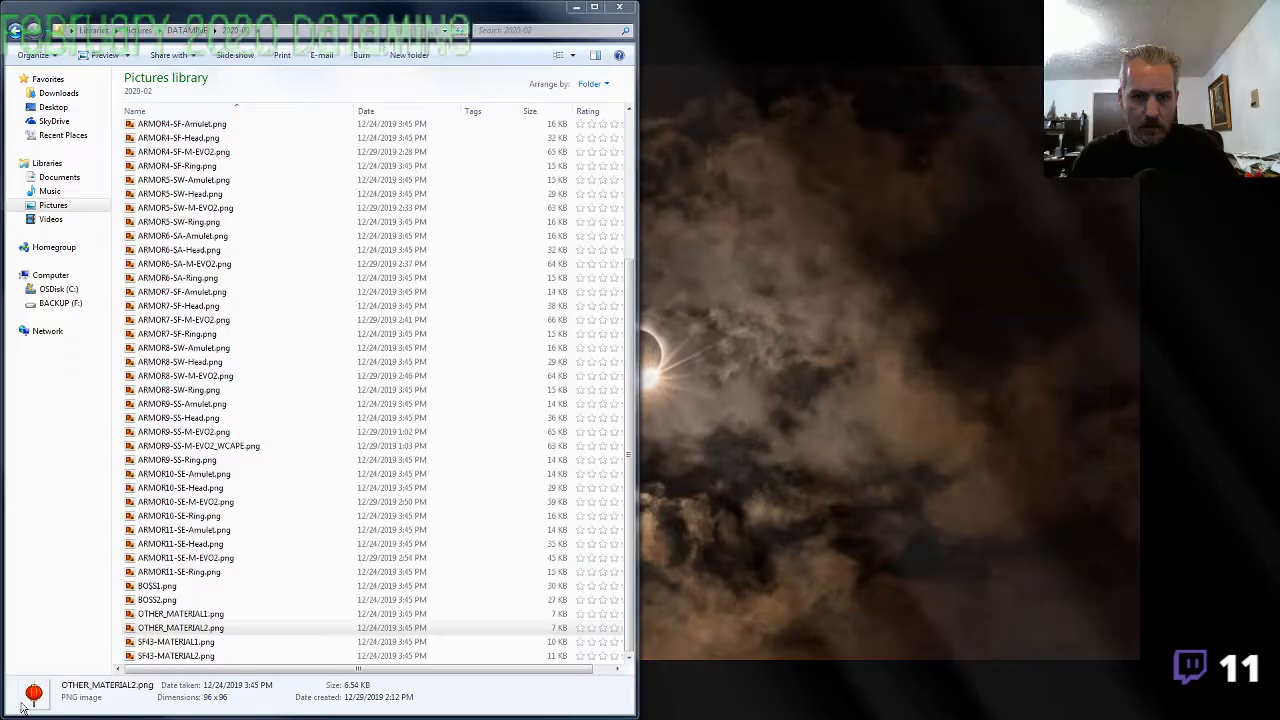
click(576, 7)
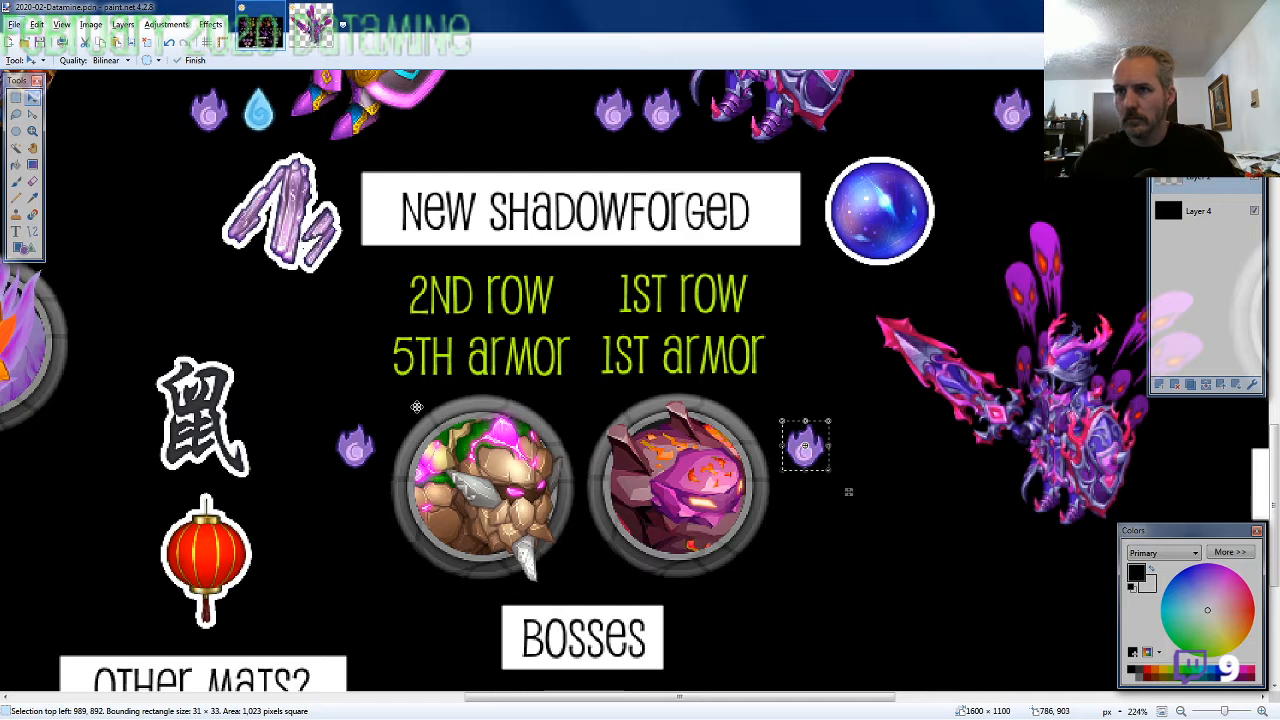
key(ctrl+v)
drag(205, 194, 540, 605)
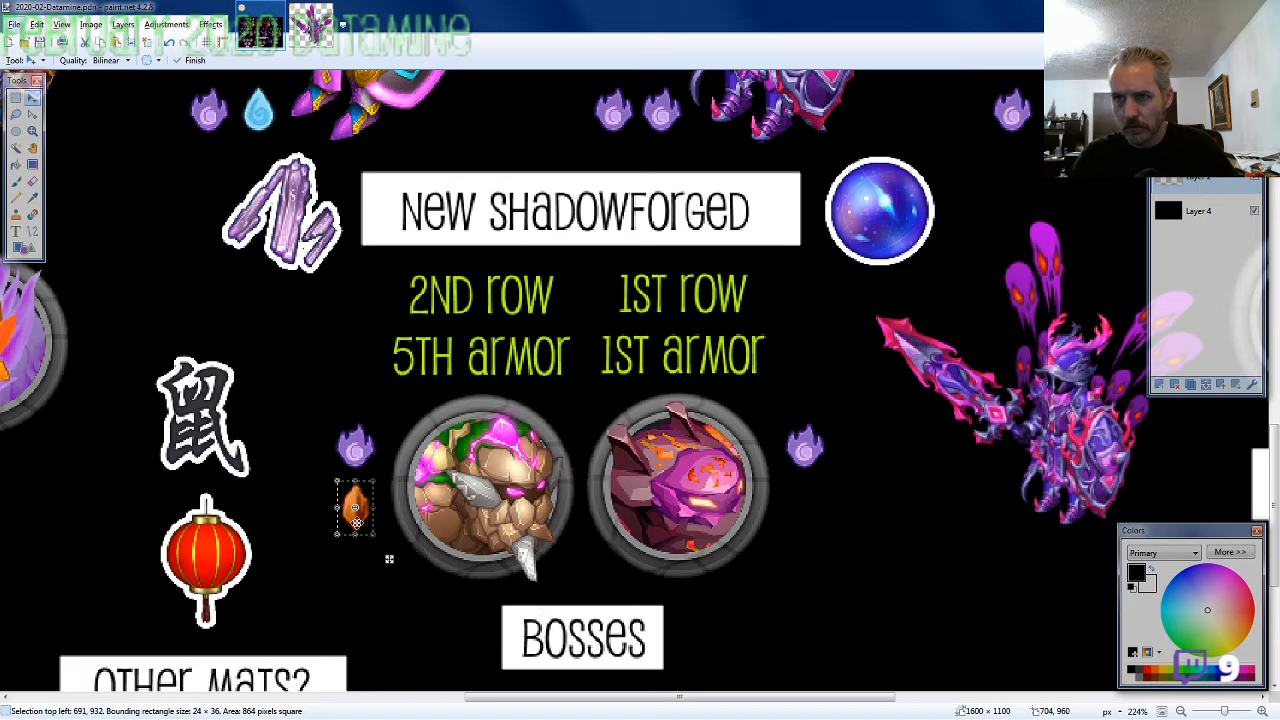
drag(355, 520, 355, 525)
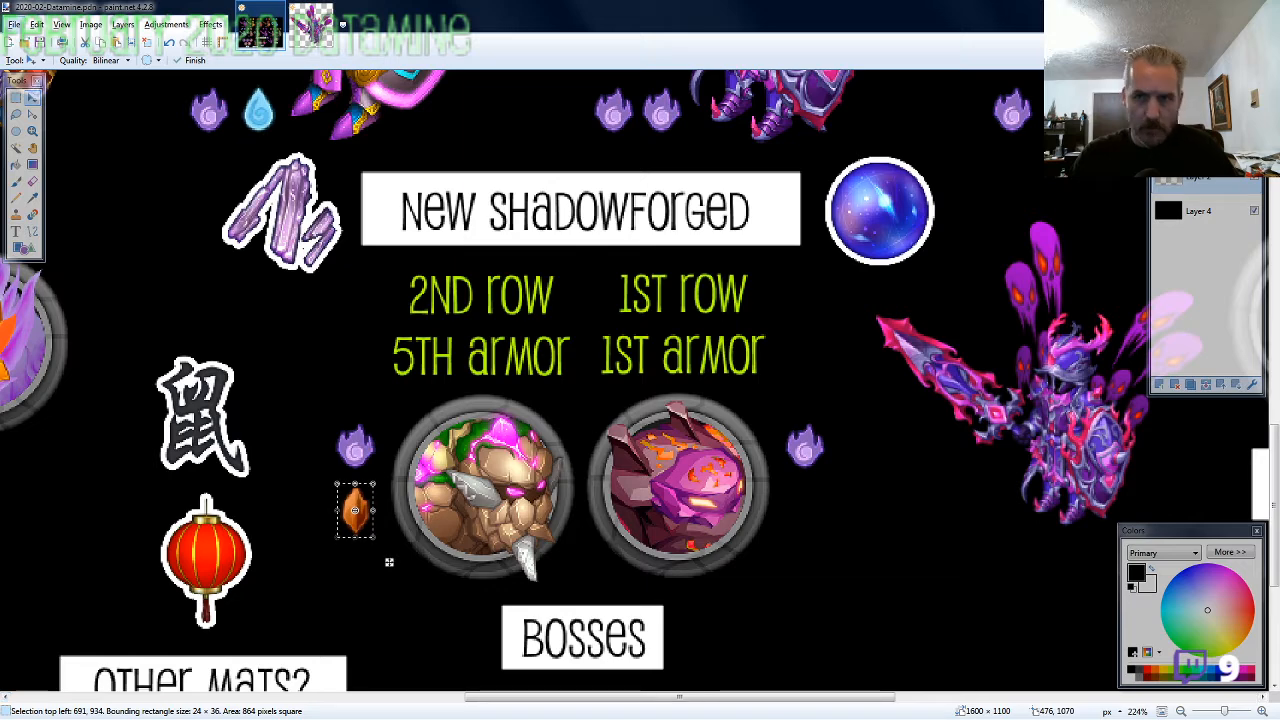
Paste the orange fire icon below the second boss's purple flame, with its top-left corner at 991, 934
key(alt+Tab)
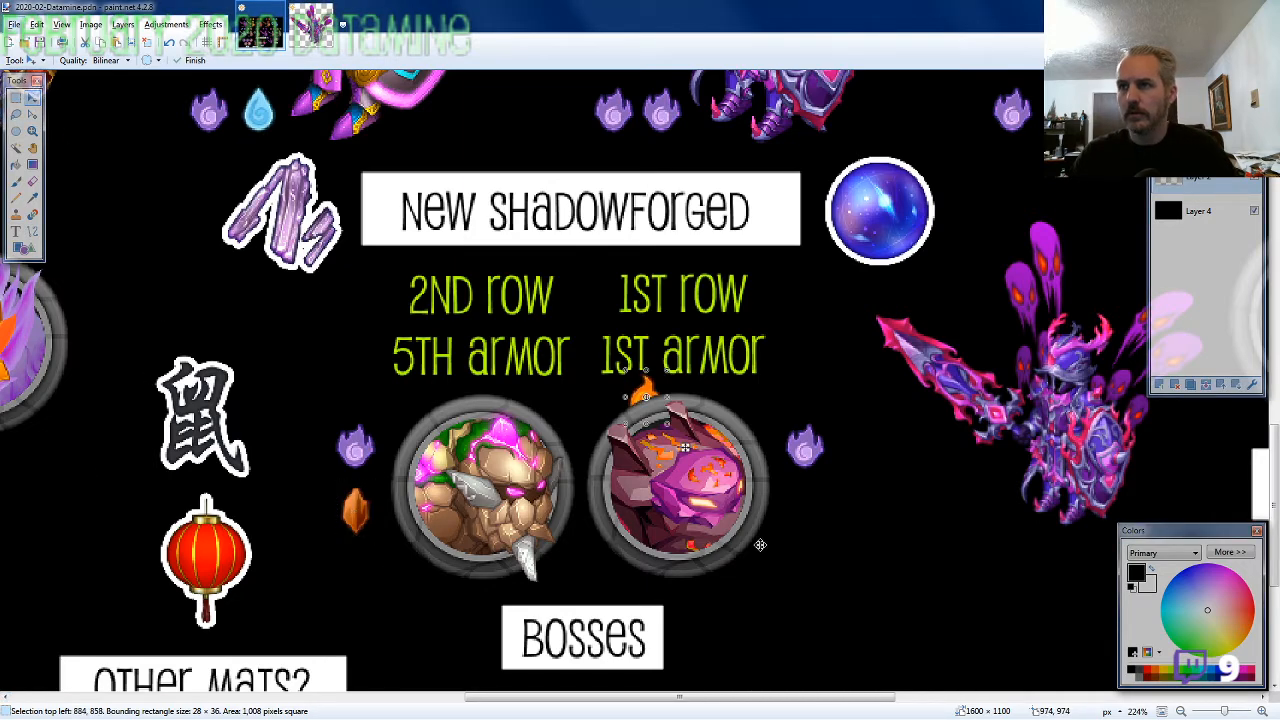
key(ctrl+v)
drag(776, 494, 811, 527)
key(Left)
key(Left)
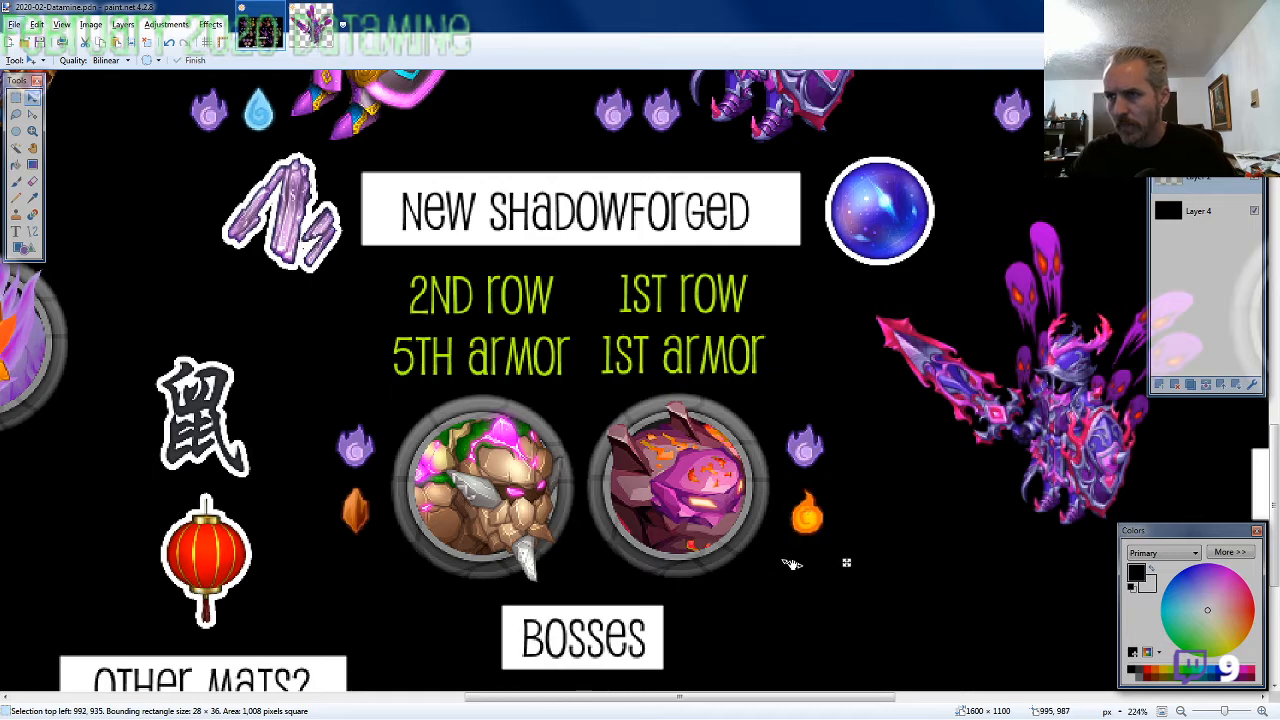
key(Up)
ctrl+scroll(760, 558, down, 2)
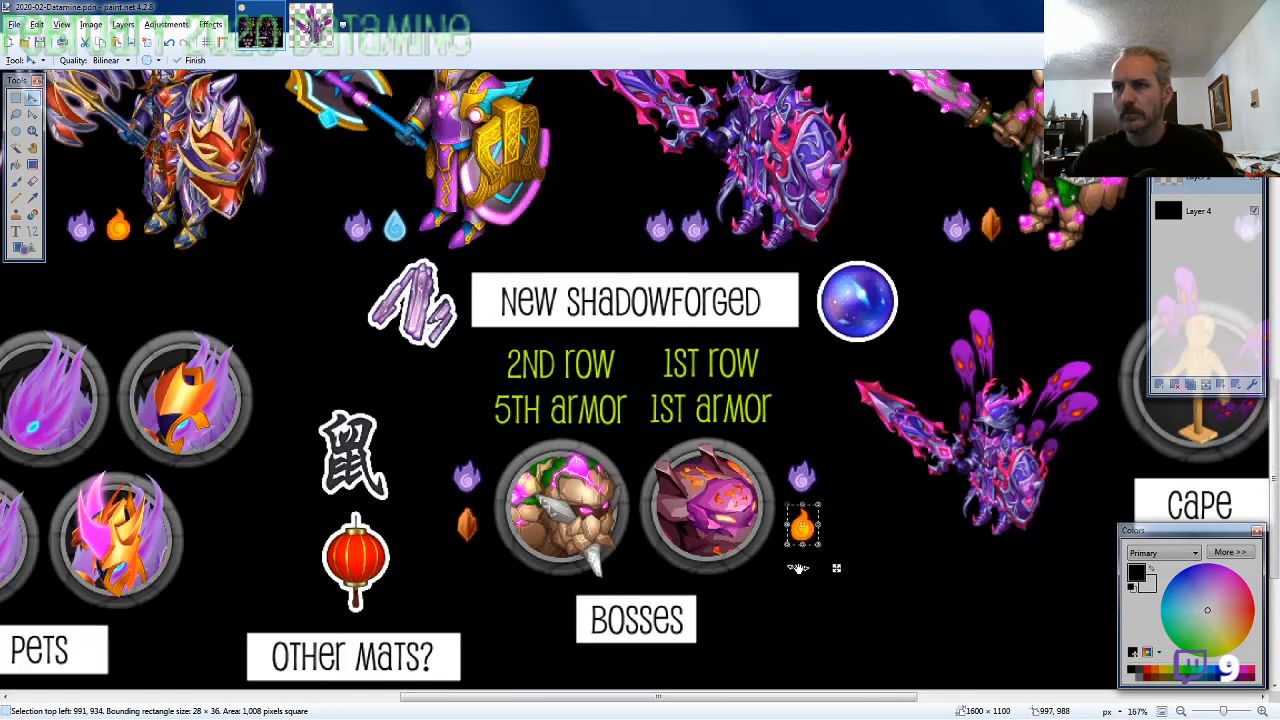
ctrl+scroll(457, 505, down, 2)
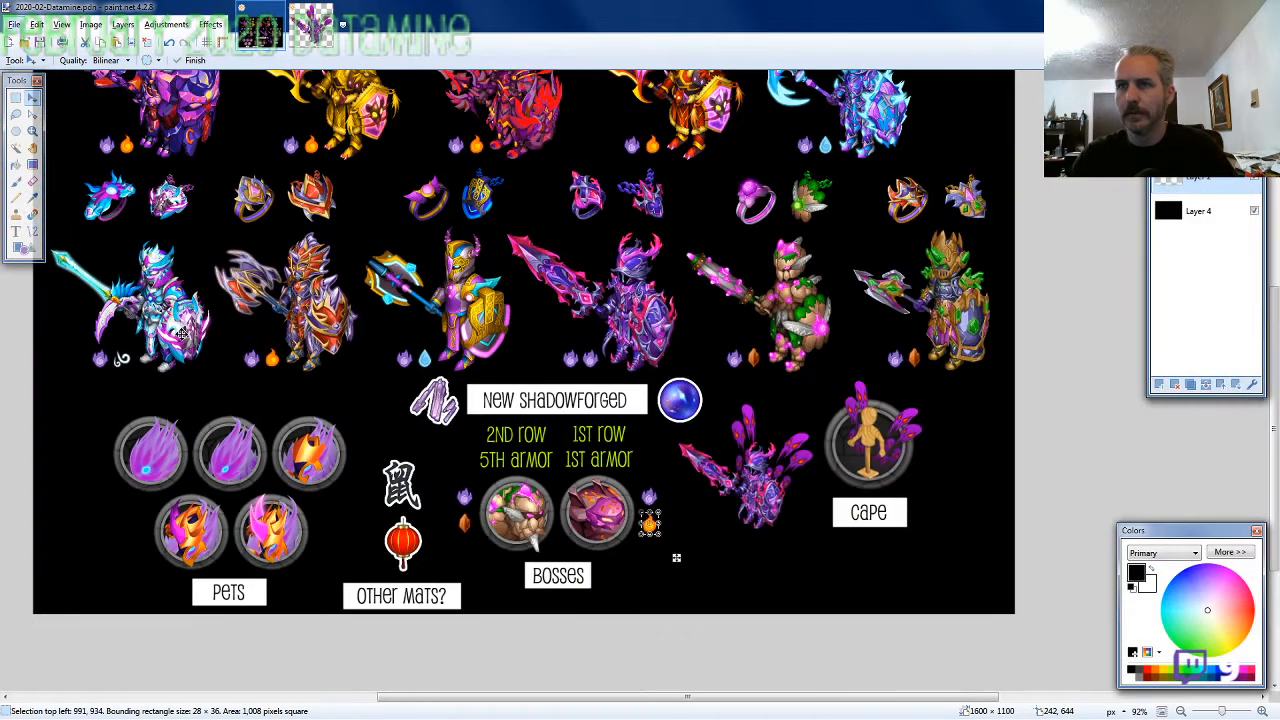
Write "February 2020 Datamine" below the Cape label in red, right-aligned Pupcat text at size 26
click(16, 232)
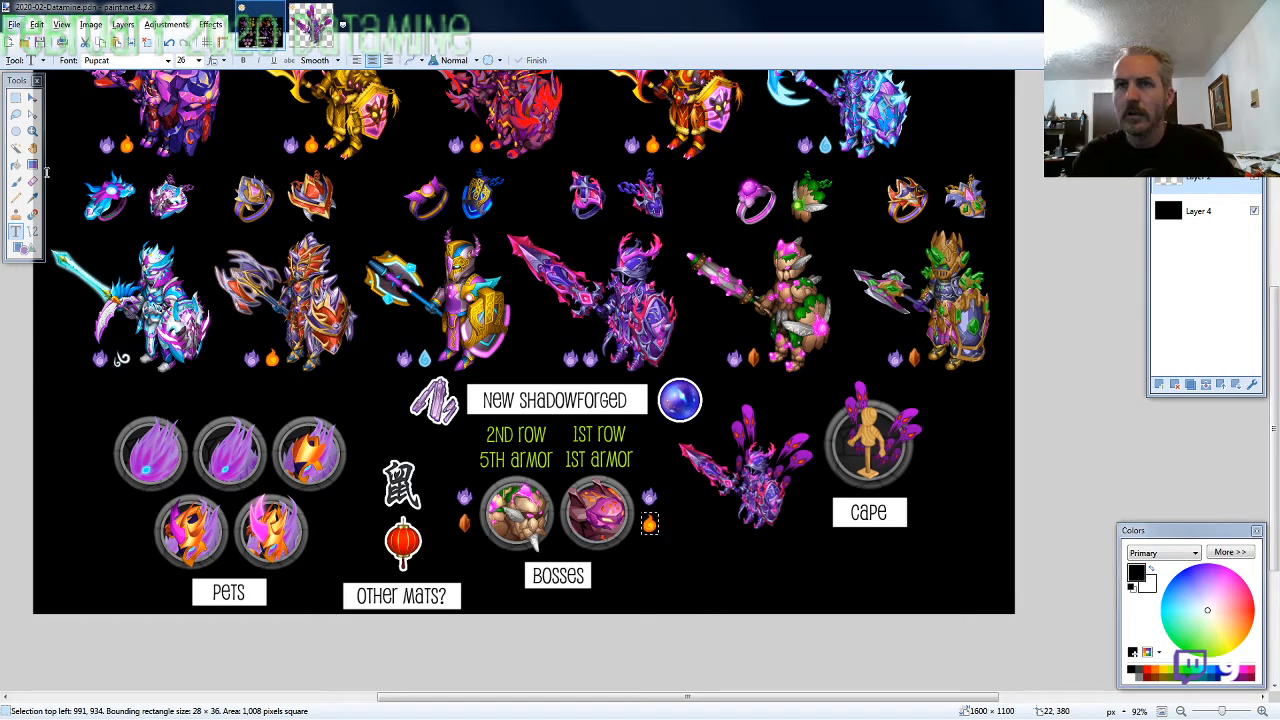
key(s)
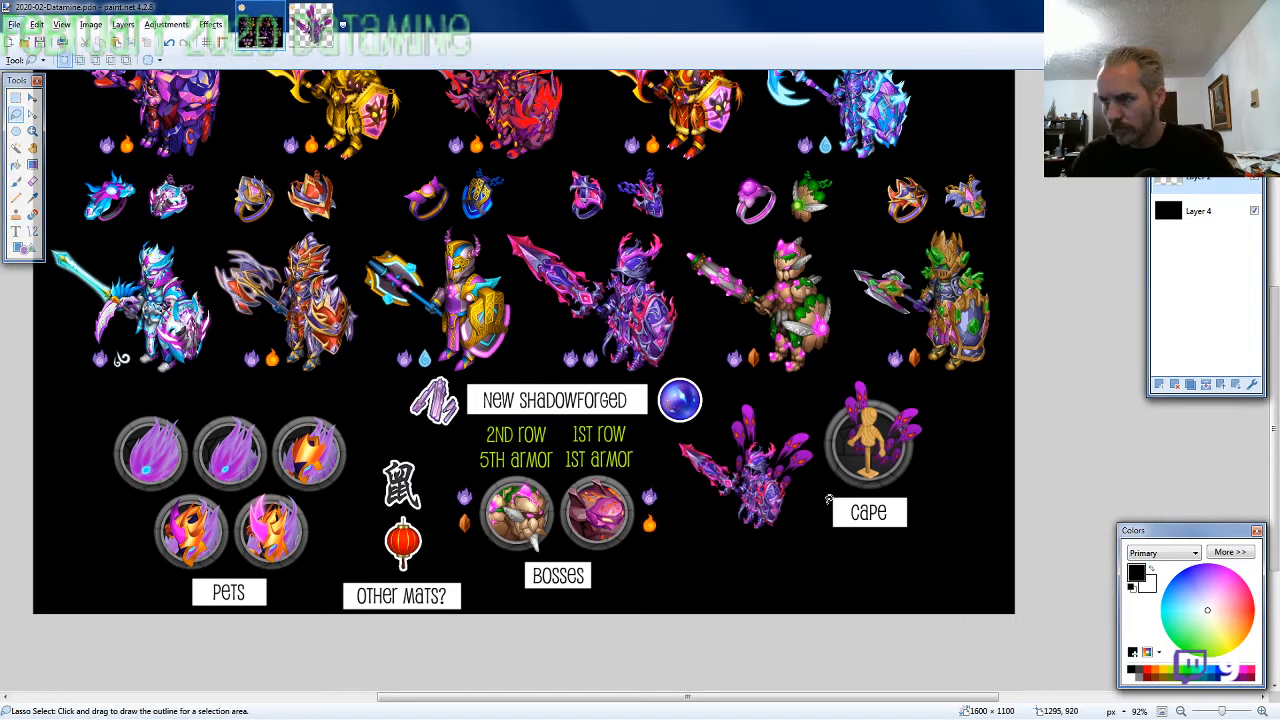
key(t)
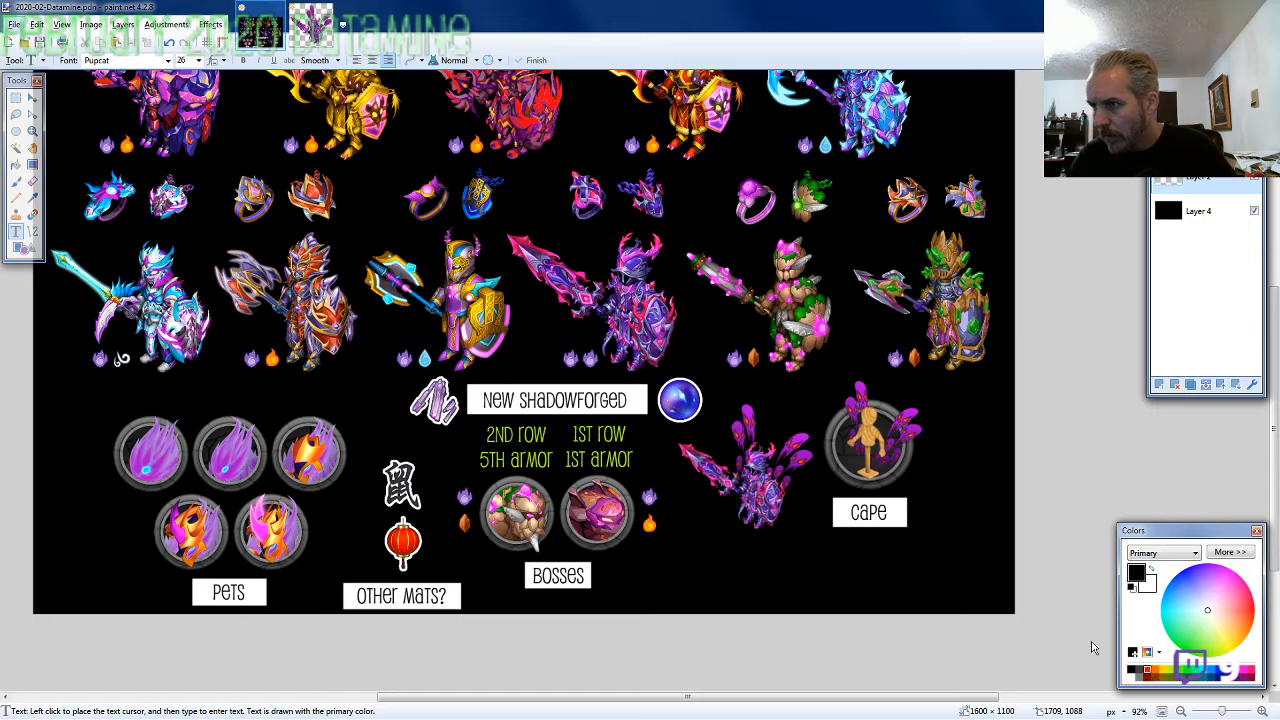
click(1148, 676)
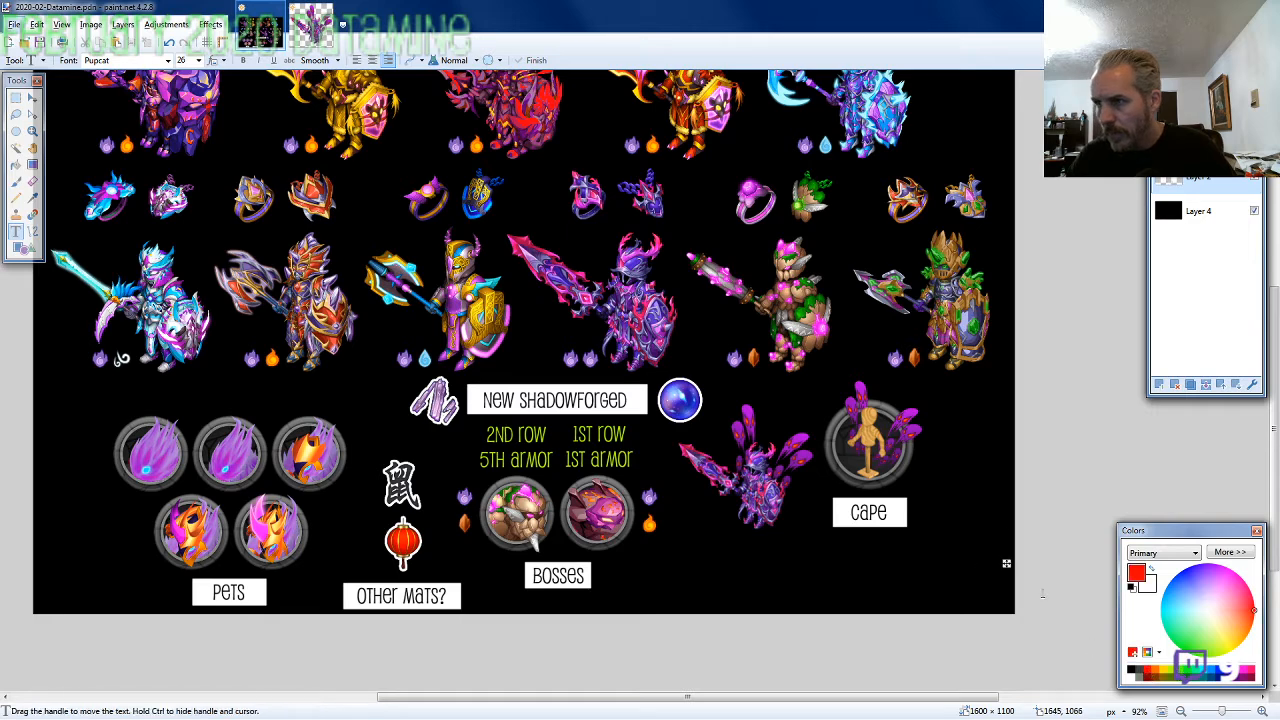
click(1002, 535)
text(F)
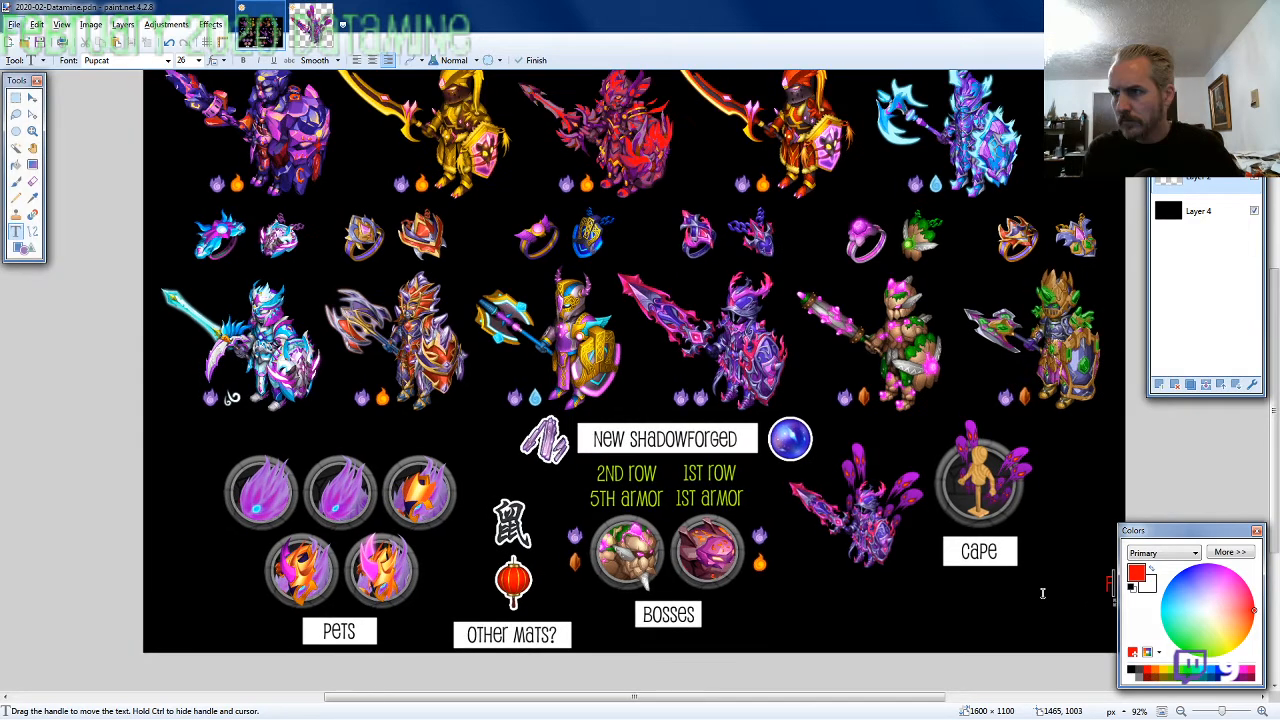
text(ebruary 2020 Datam)
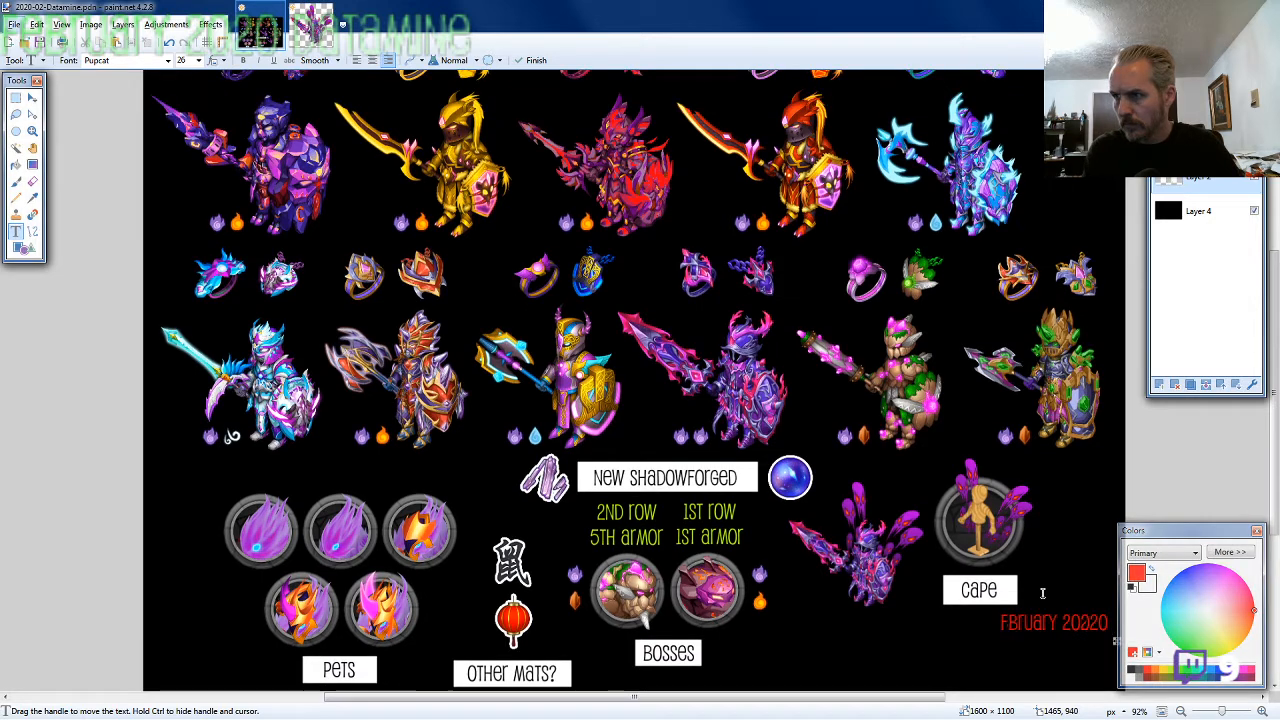
text(ine)
Add the creator's Line ID and Twitch address on two lines under the red title and fit the text block into the image's lower-right corner
key(Return)
text(Line)
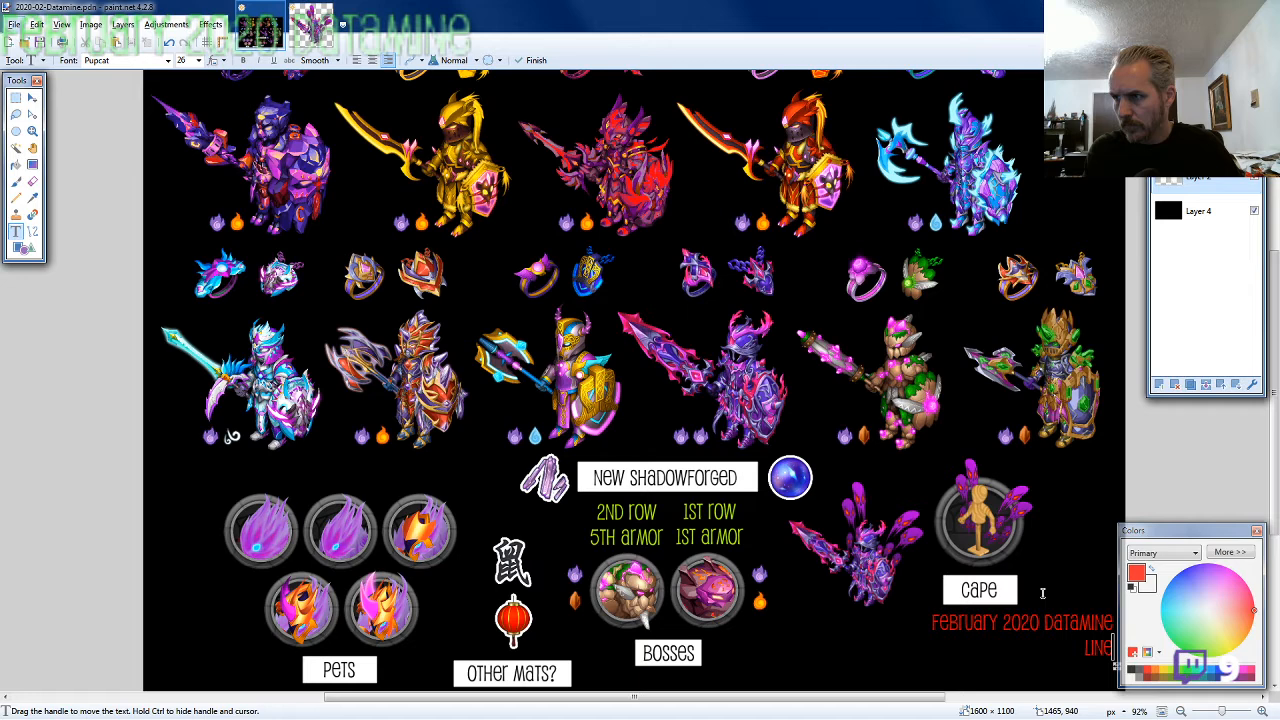
text( ID: MNebulae)
key(Return)
text(HTT)
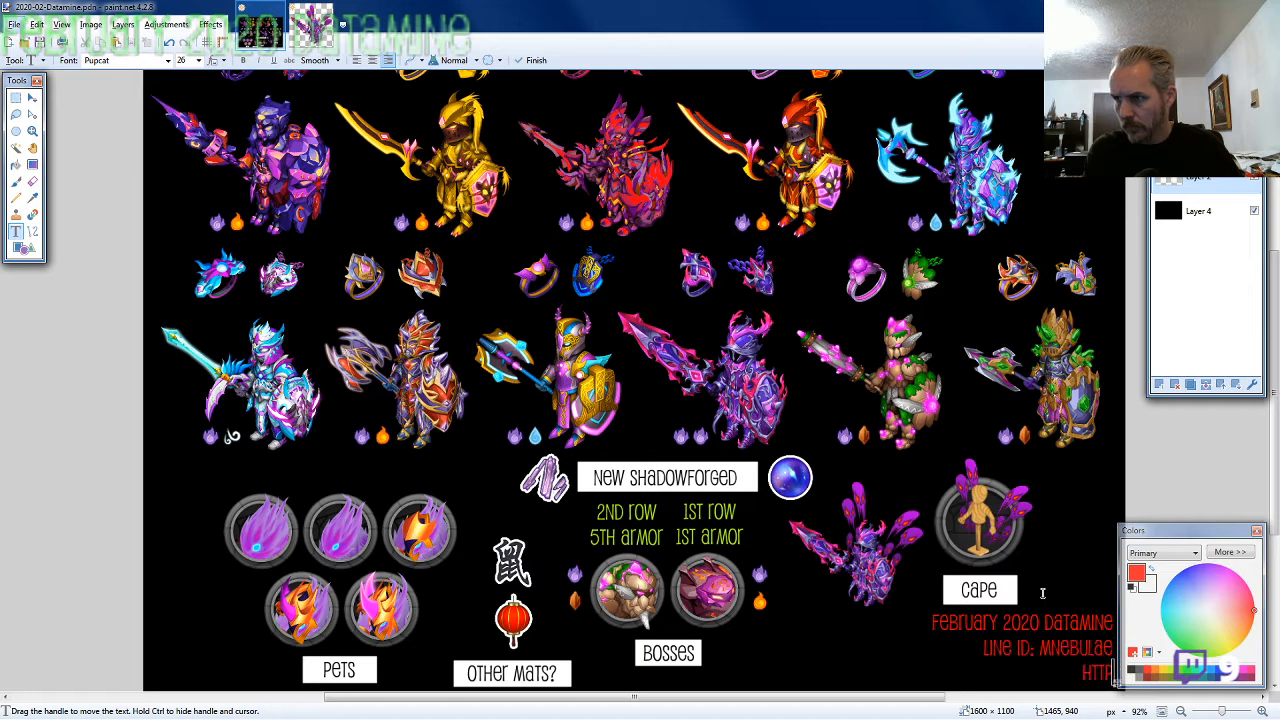
text(PS://TWI)
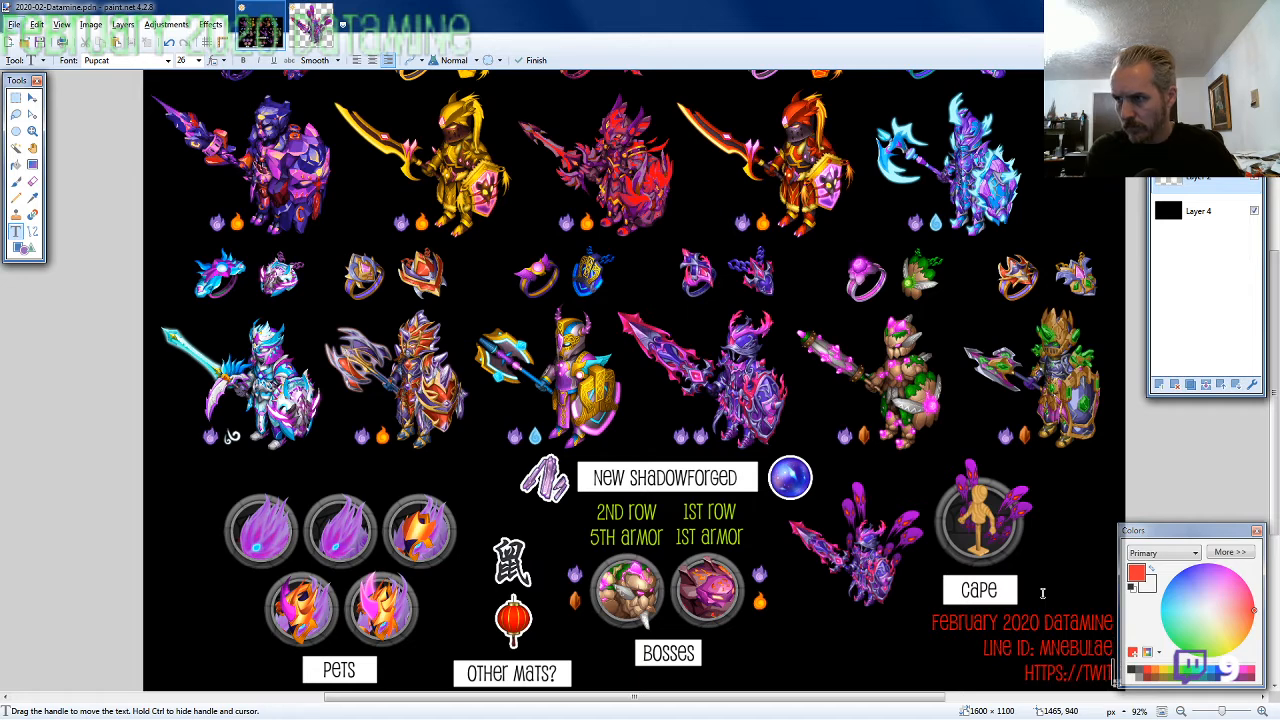
text(TCH.TV/MNebulae)
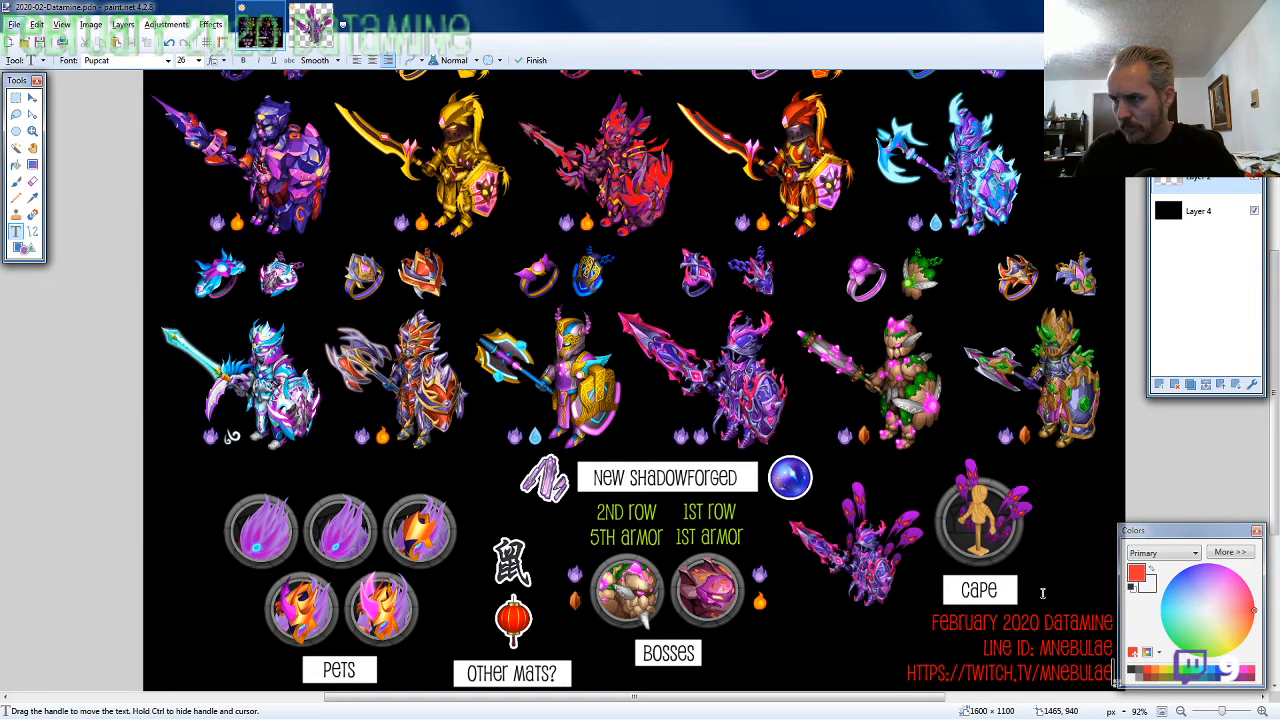
scroll(871, 589, up, 3)
scroll(688, 573, down, 2)
scroll(698, 598, down, 5)
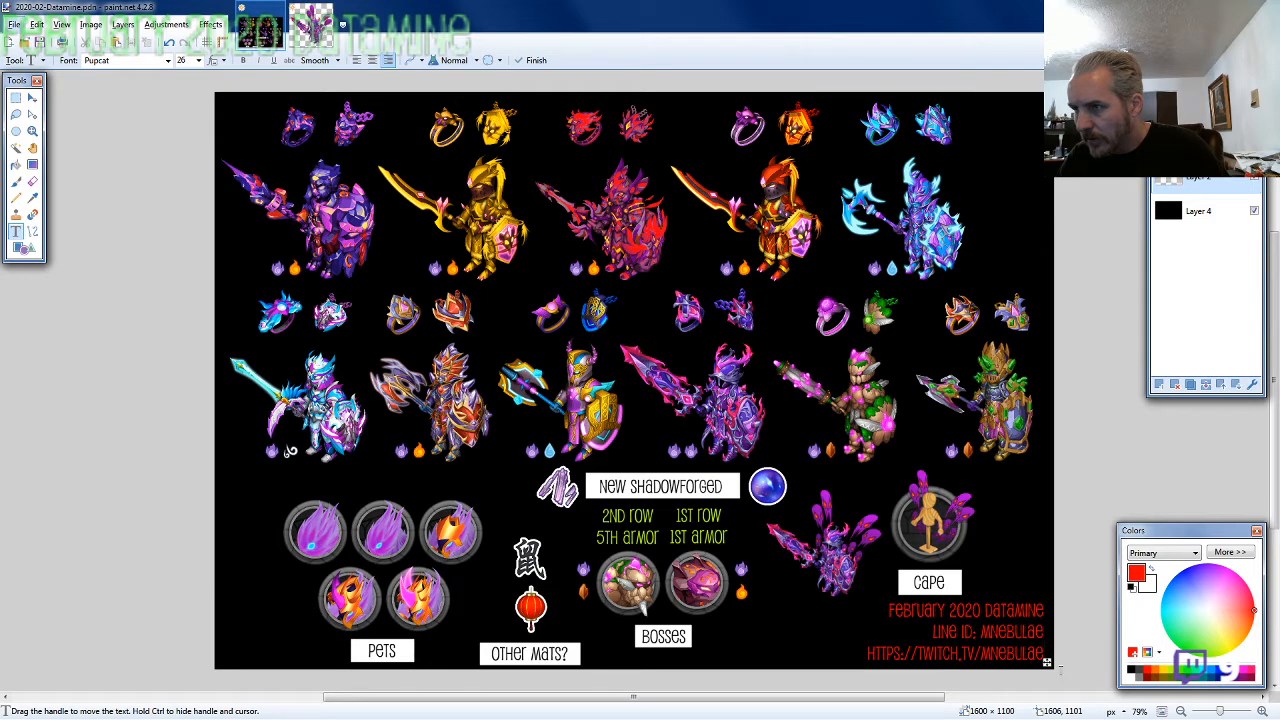
drag(1047, 662, 1047, 665)
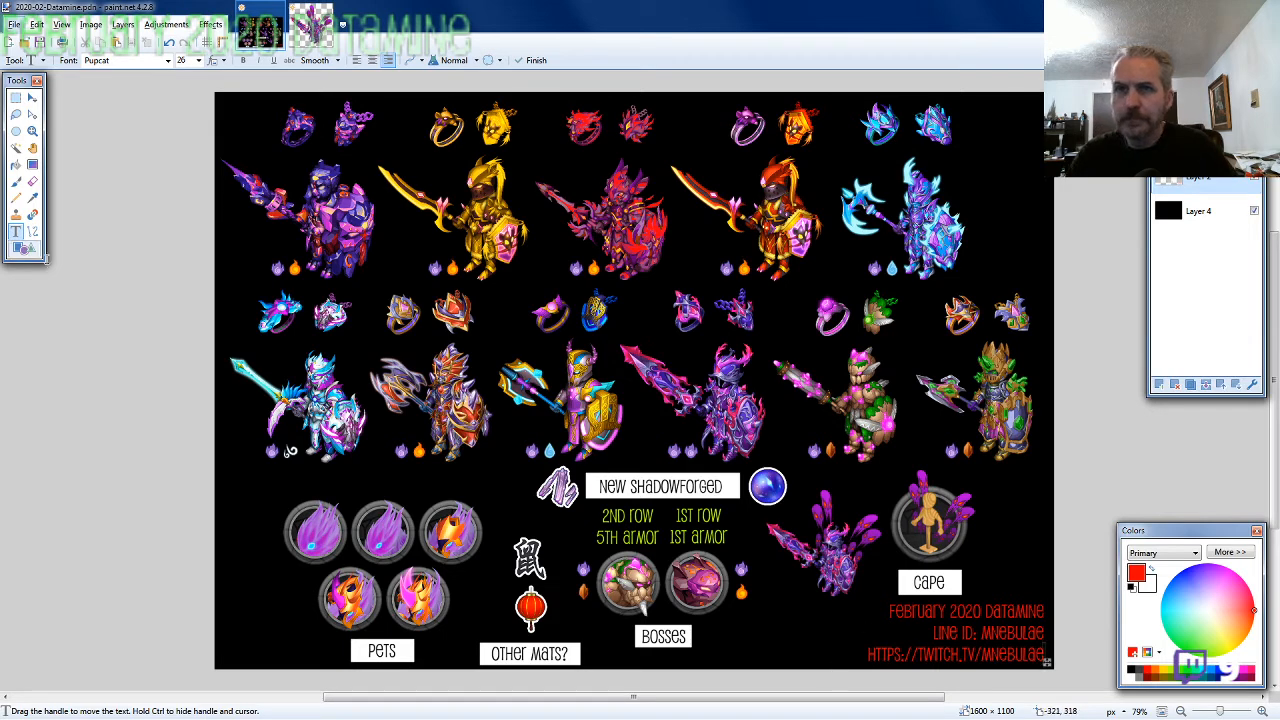
Add centred red text "Season 43" with "(Spirit)" on a second line beside the top row's fifth knight, at font size 28
click(1007, 186)
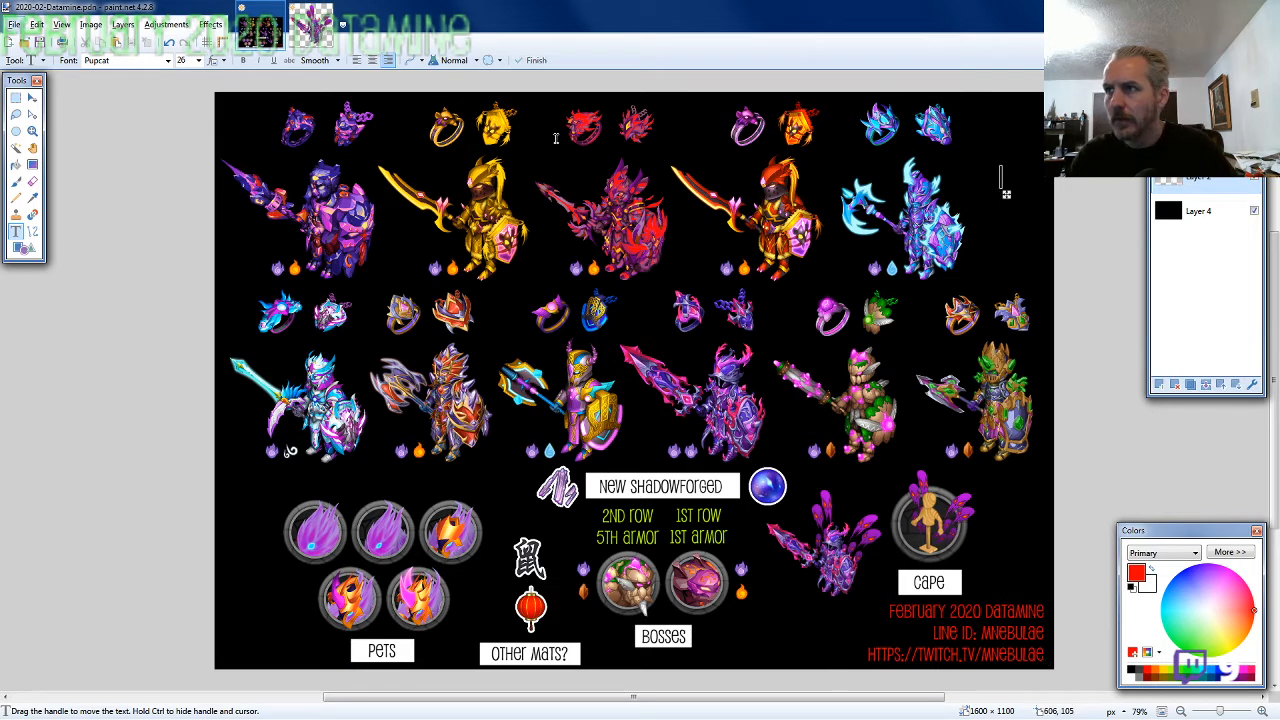
click(372, 60)
text(Season 4)
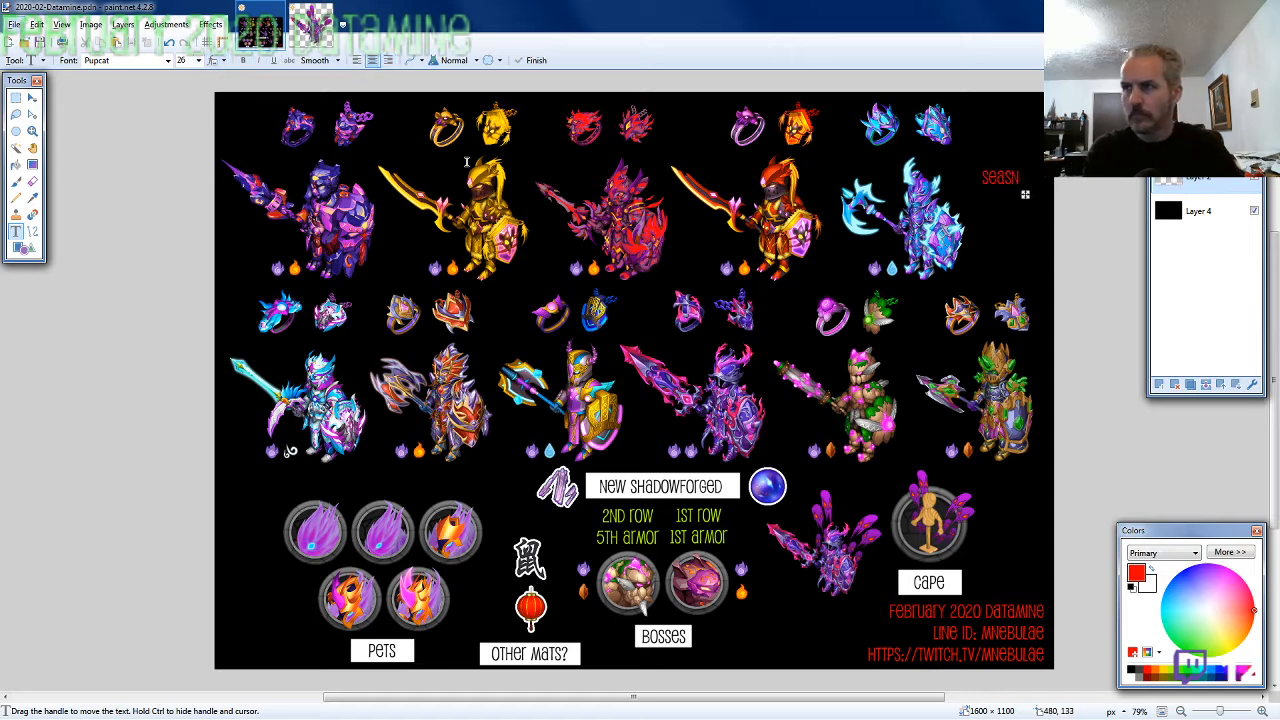
text(3)
key(Return)
text((S)
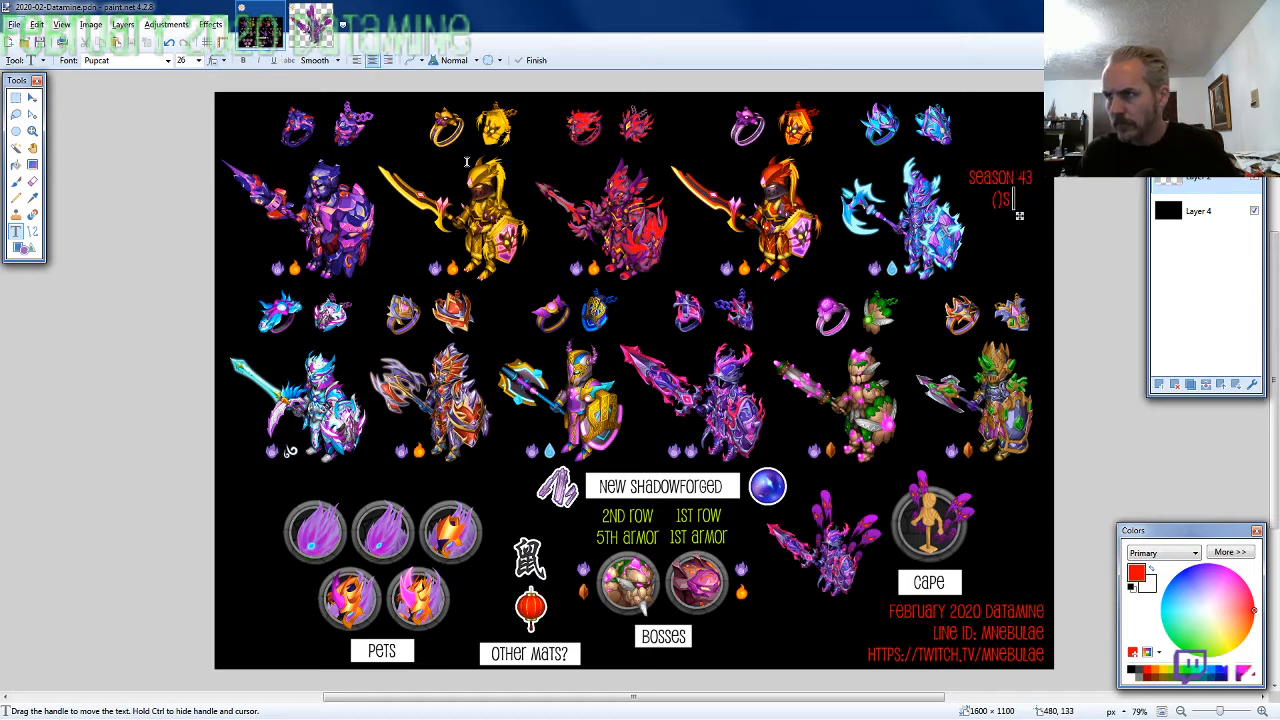
text(pirit))
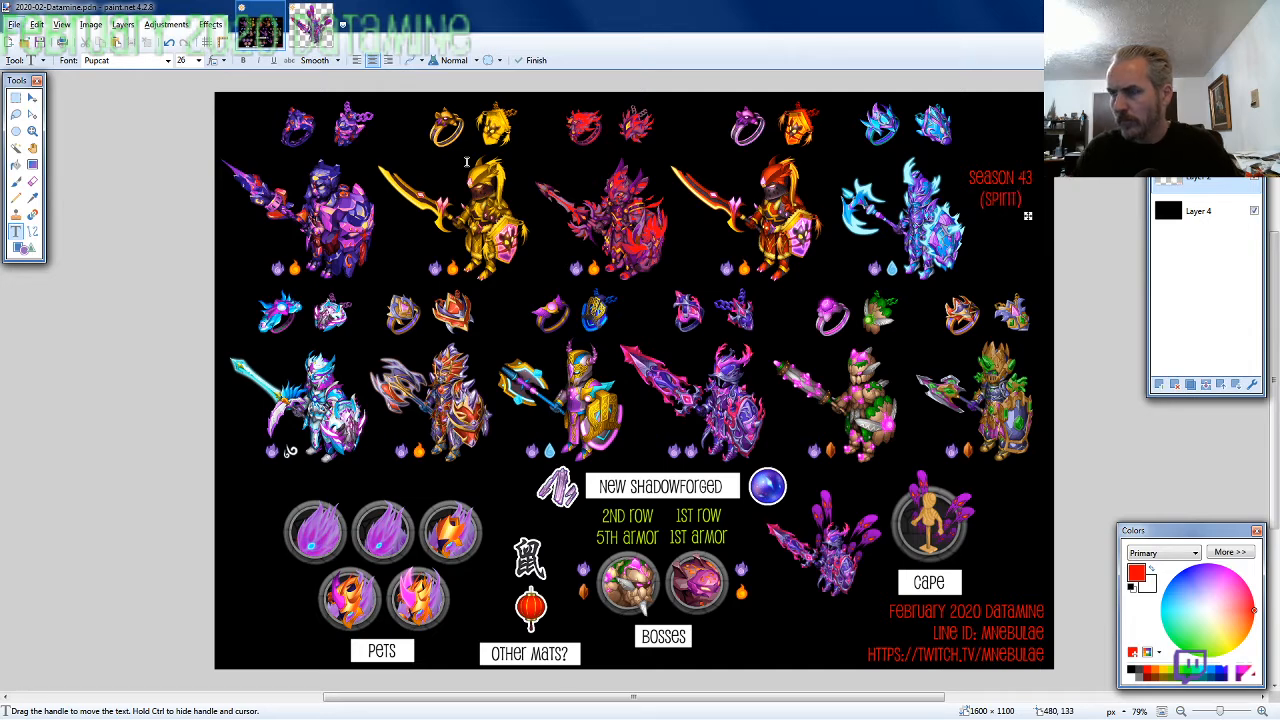
click(198, 60)
click(195, 193)
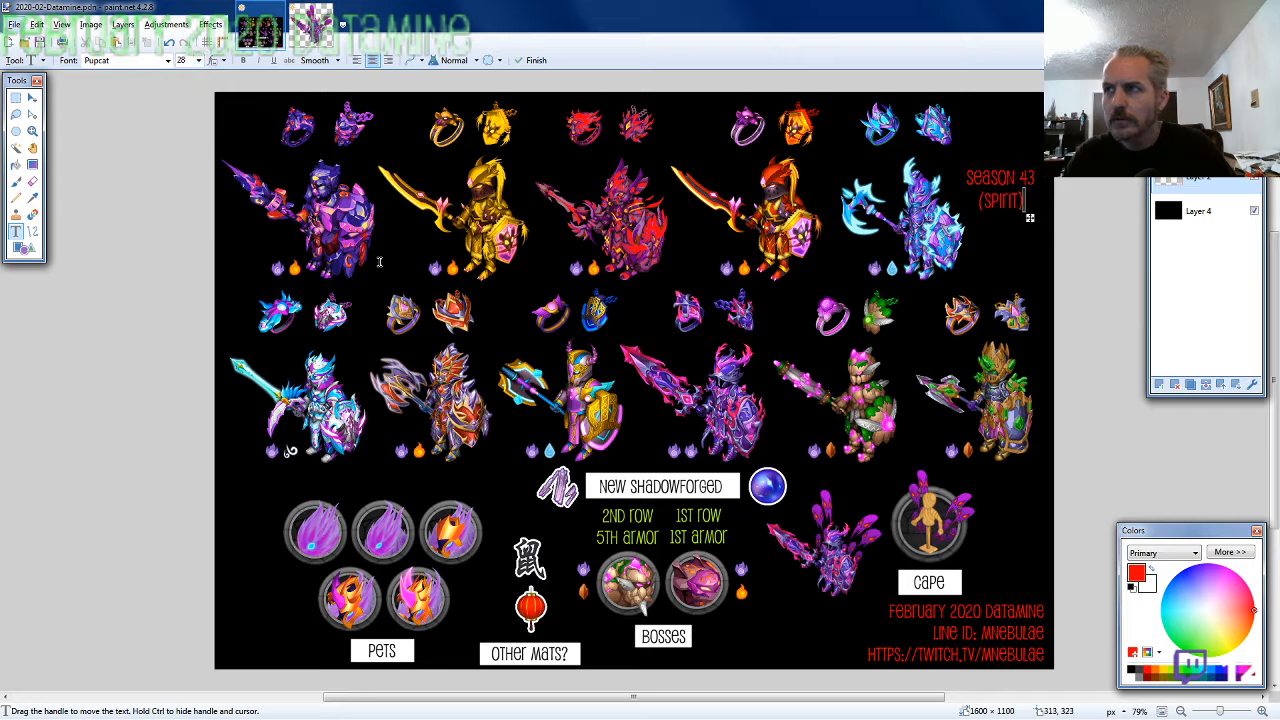
Select the area around the "Season 43 (Spirit)" text, apply the Glow effect to it, and clear the selection
click(15, 97)
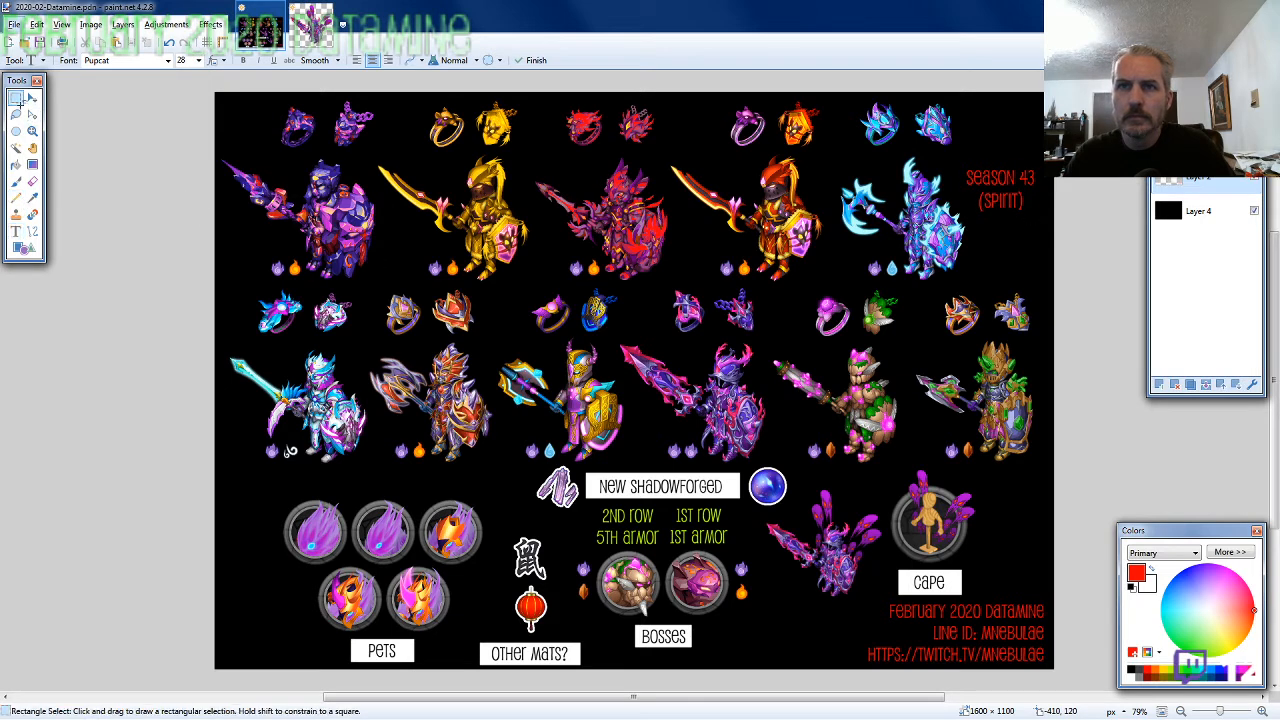
drag(962, 165, 1041, 213)
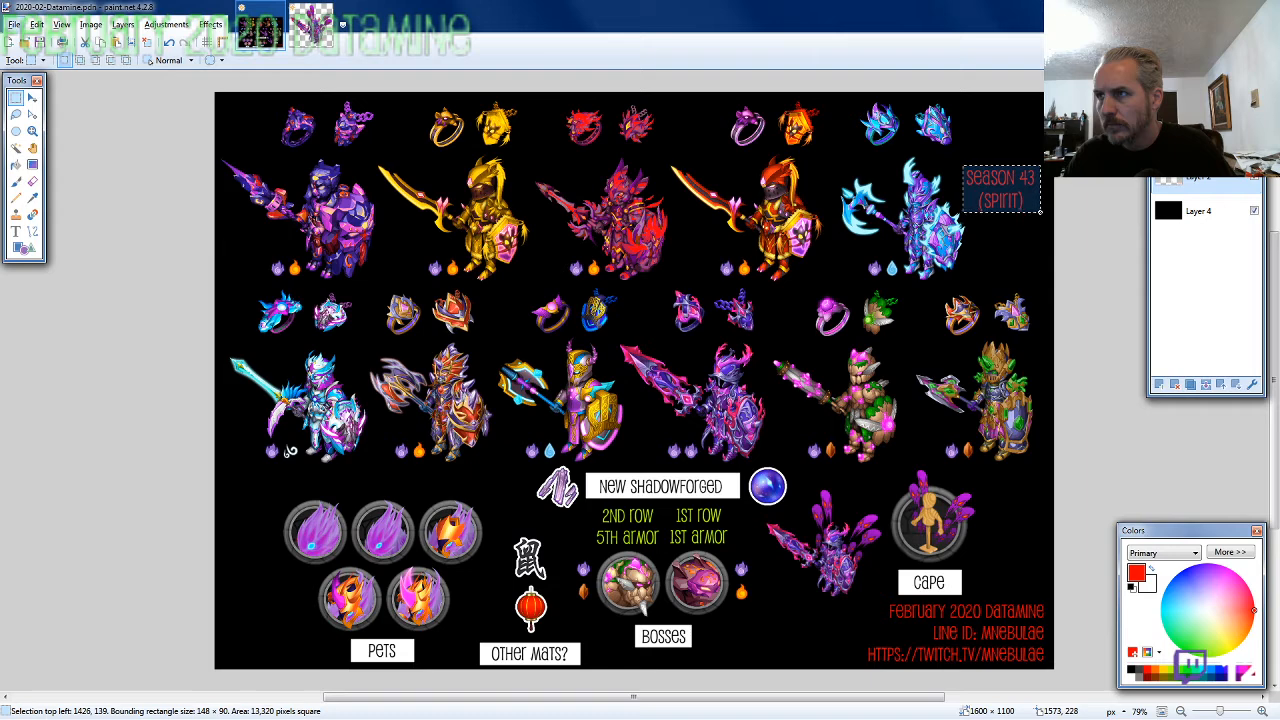
click(211, 24)
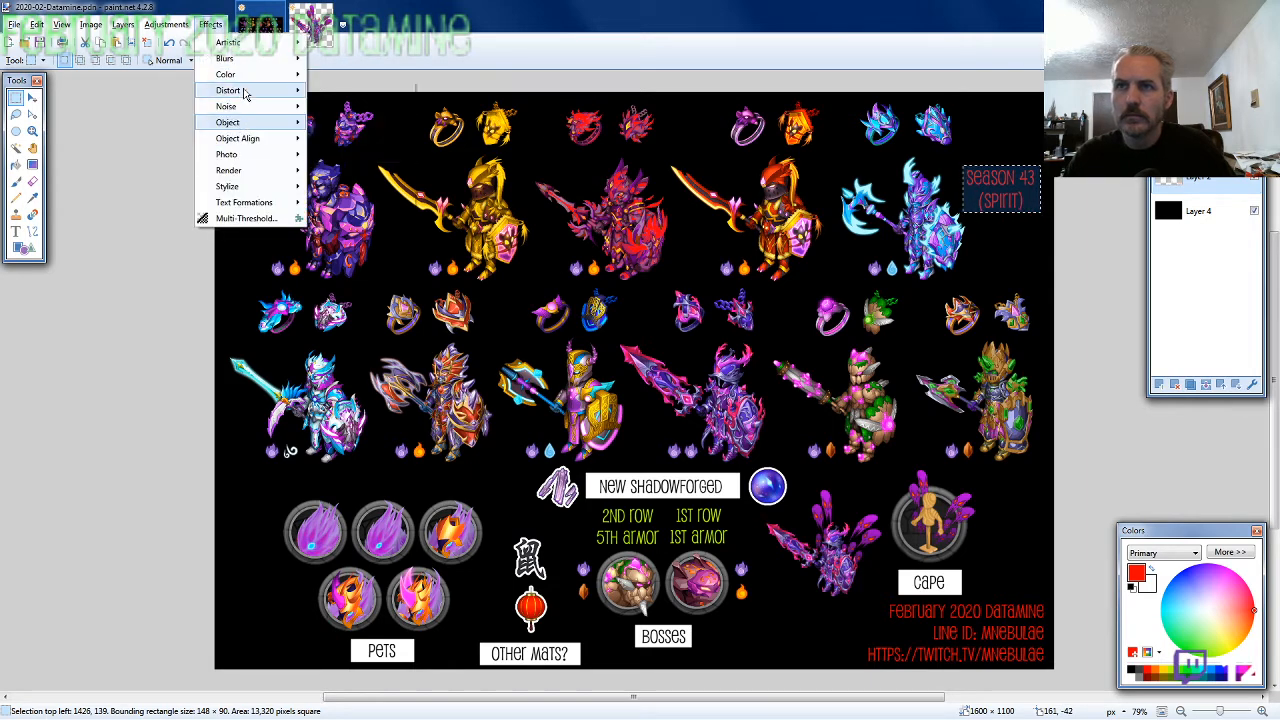
mouse_move(250, 154)
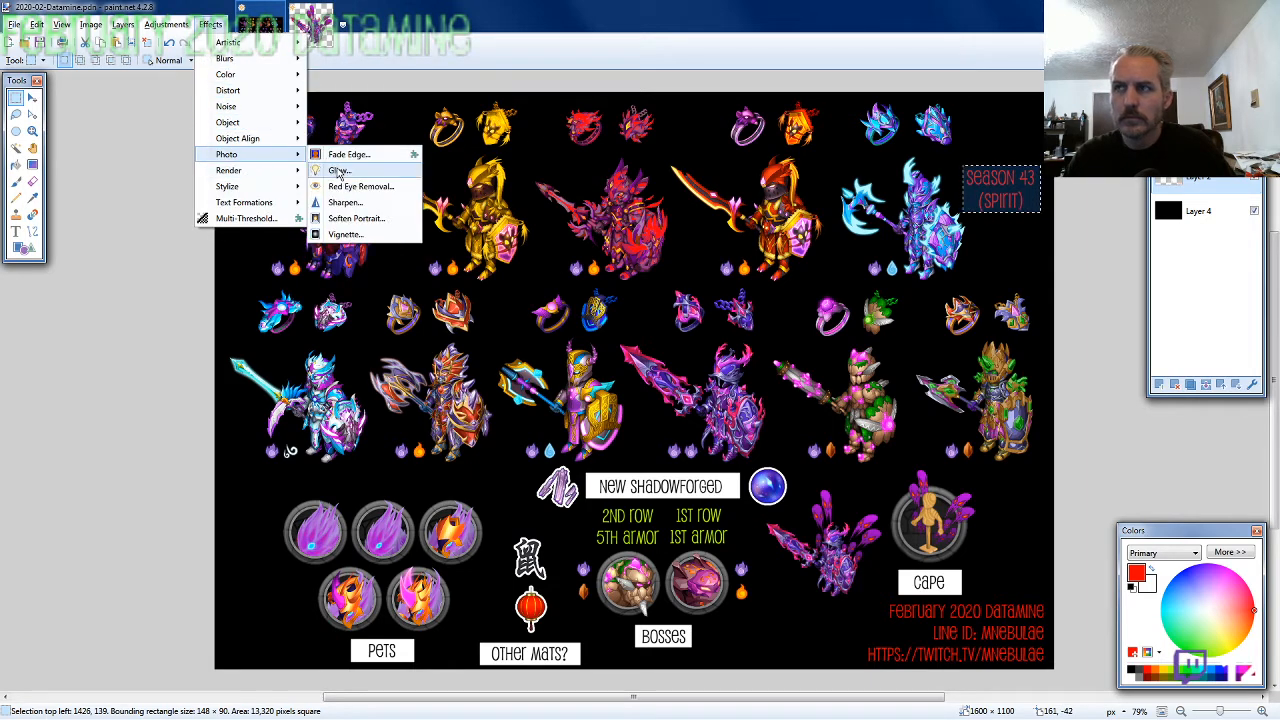
click(338, 170)
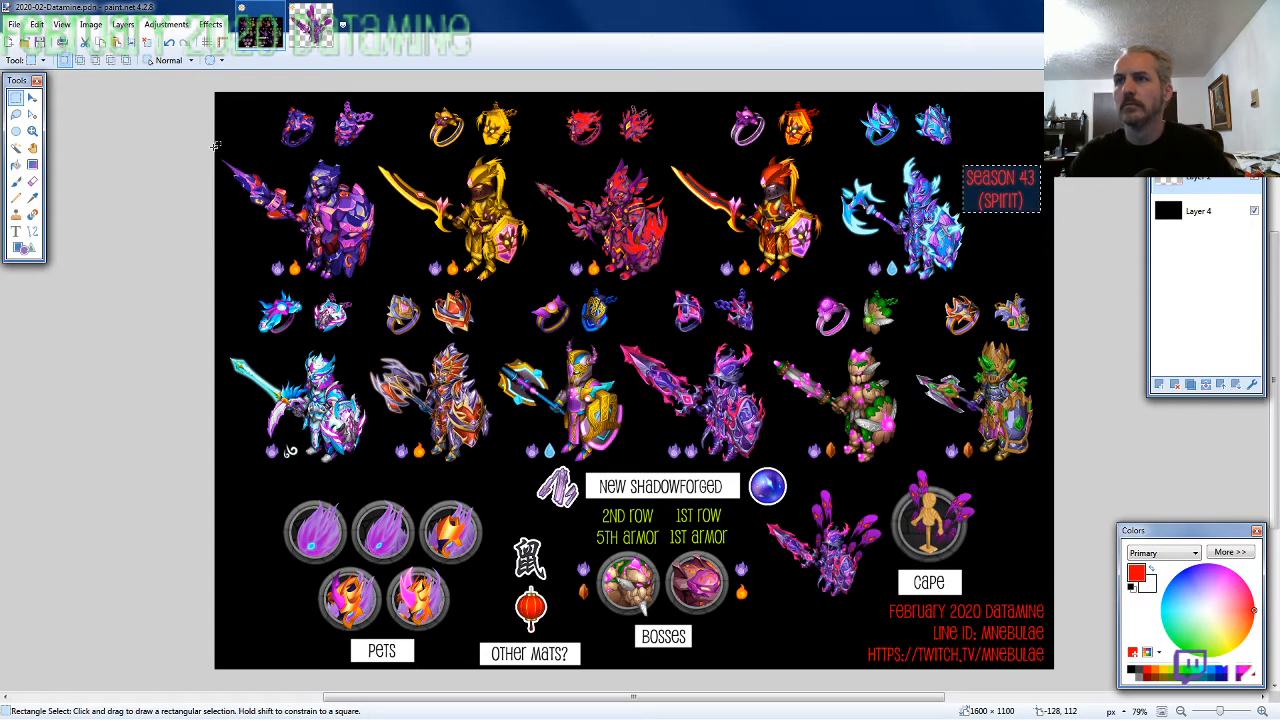
click(16, 113)
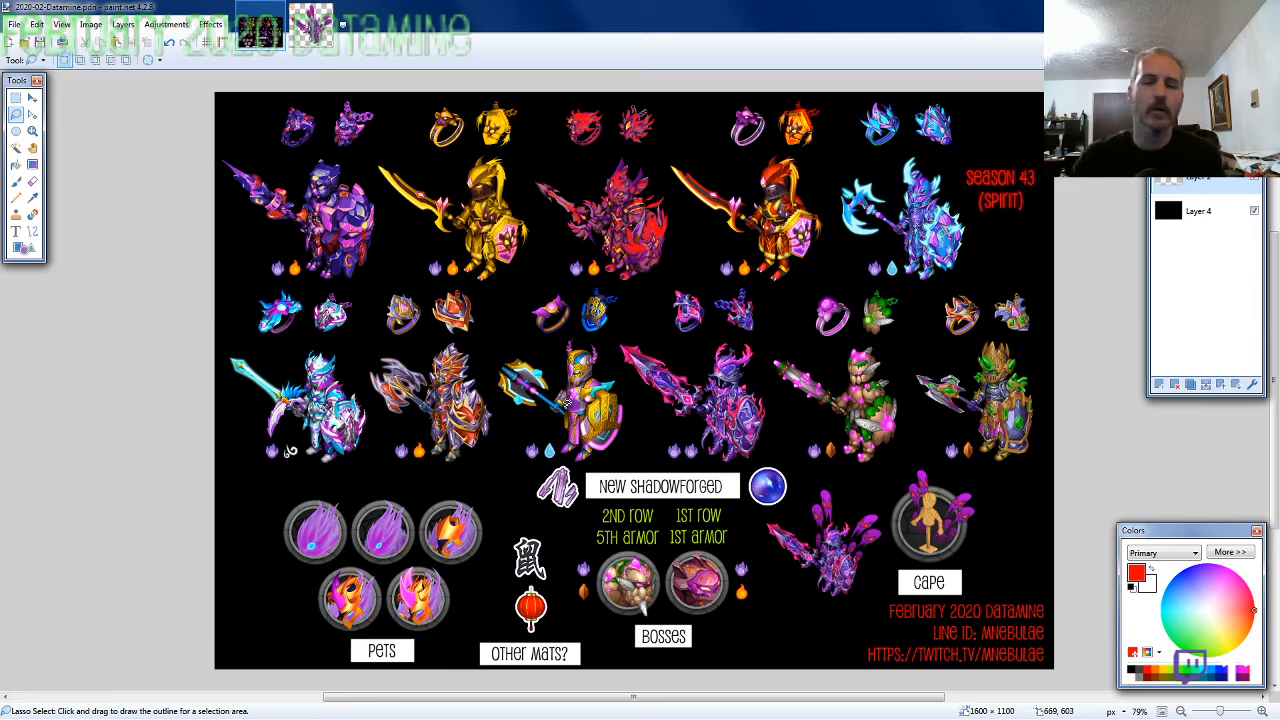
Save the separate caped-knight PNG with auto-detected bit depth and return to the datamine overview image
click(330, 22)
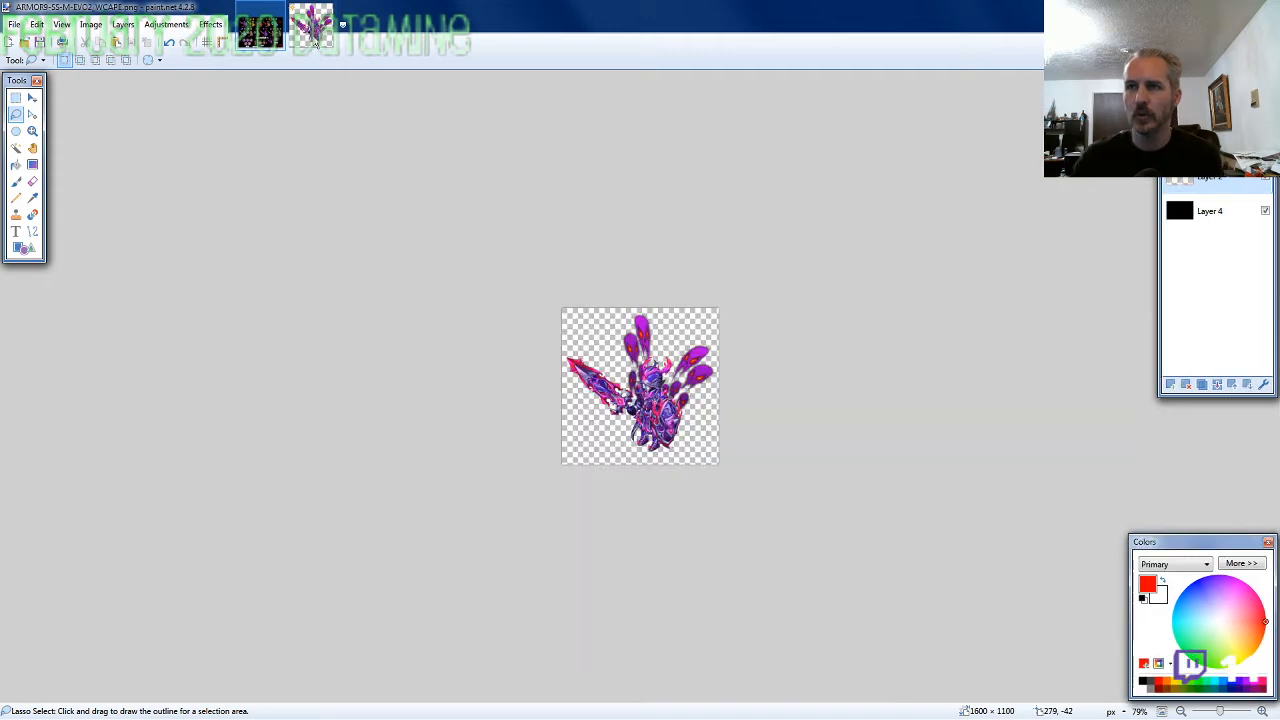
key(ctrl+s)
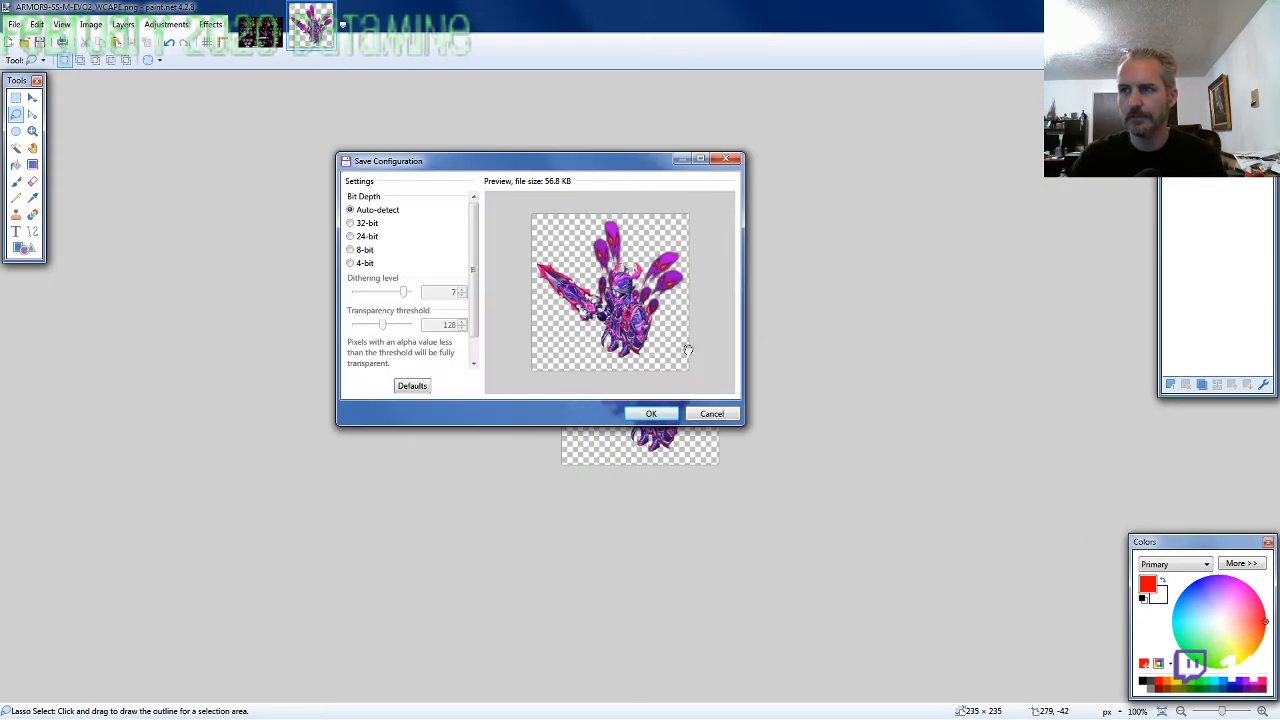
click(648, 405)
click(260, 36)
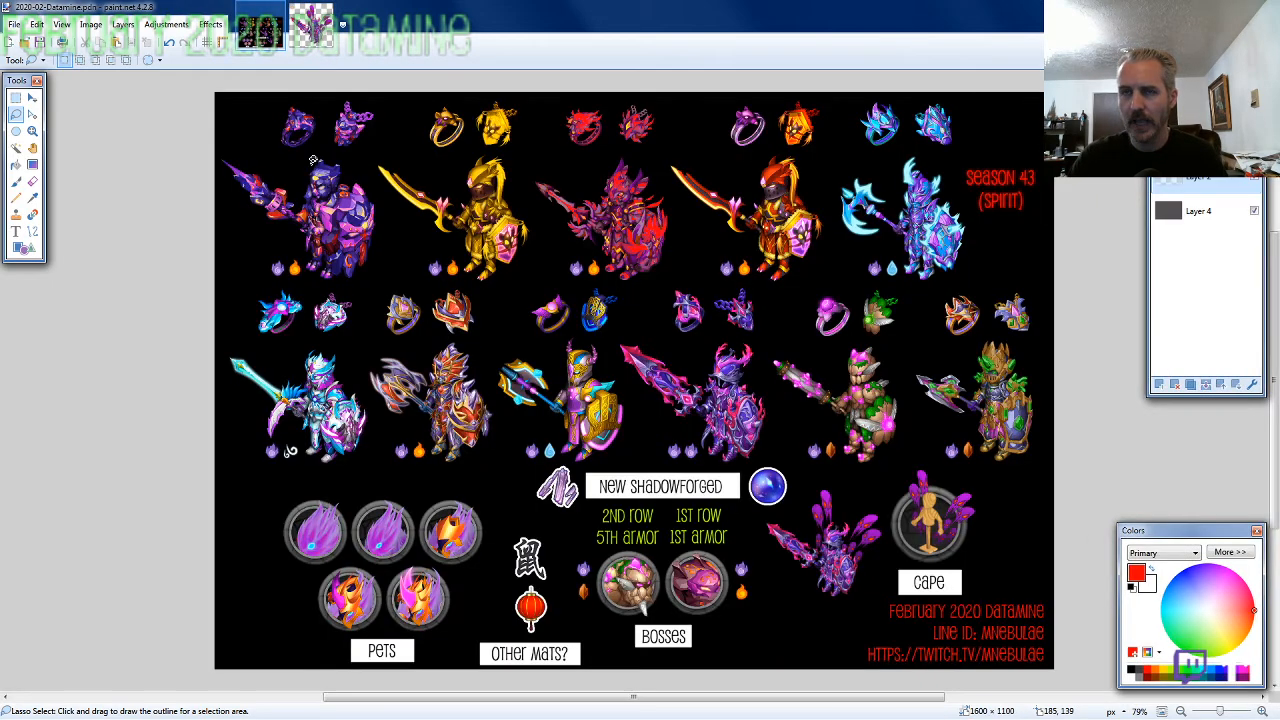